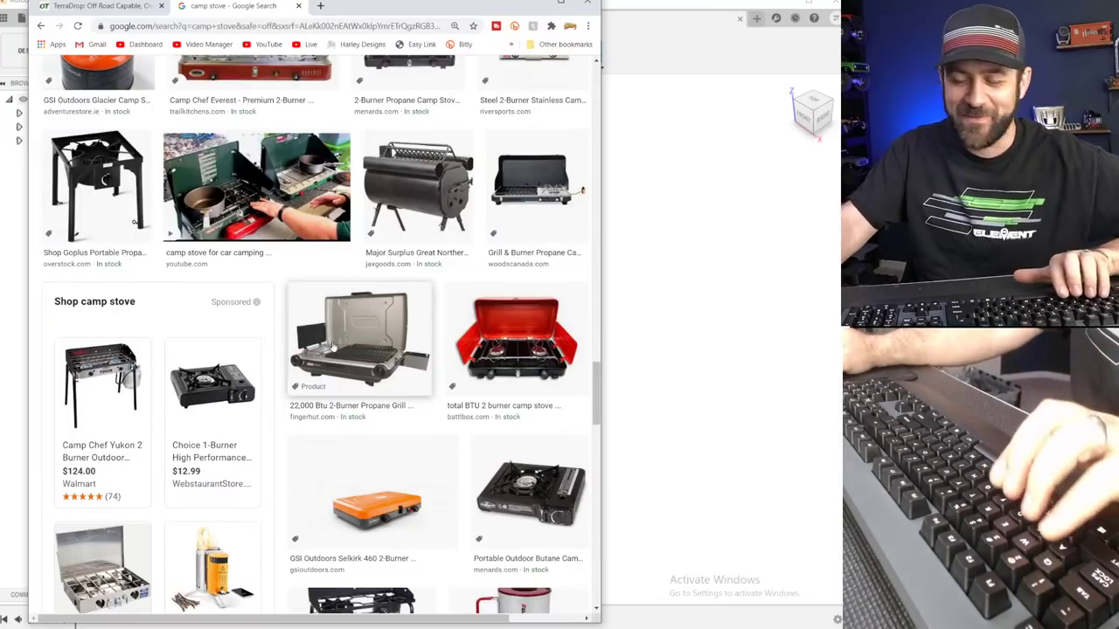
Browse the camp stove image results and open the product page of the red Stansport two-burner camp stove.
scroll(357, 374, down, 4)
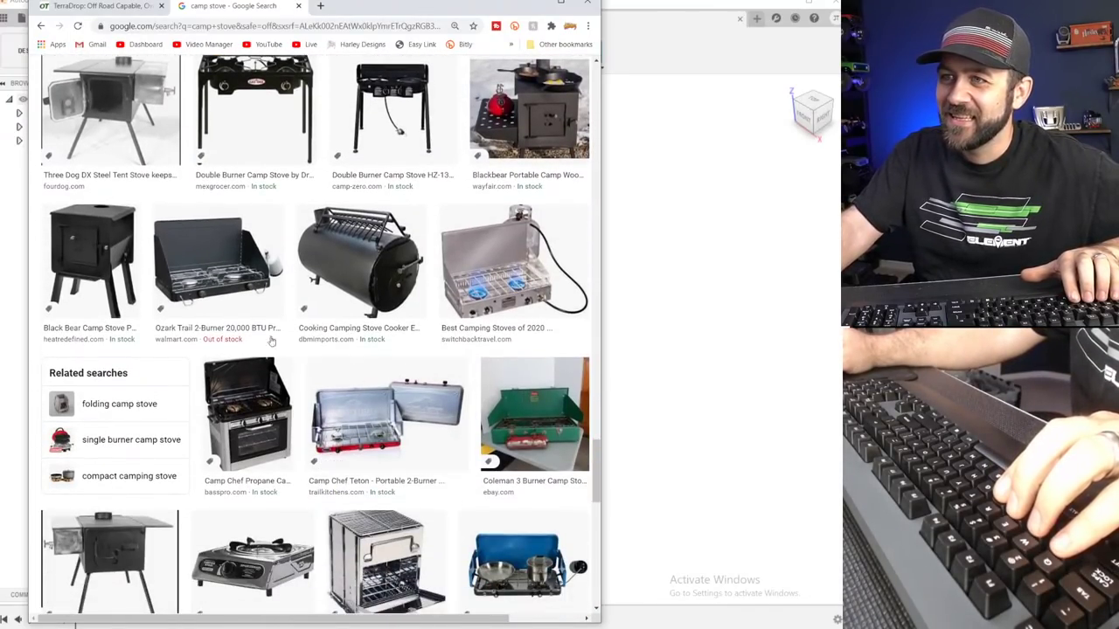
scroll(298, 357, down, 2)
scroll(376, 371, up, 3)
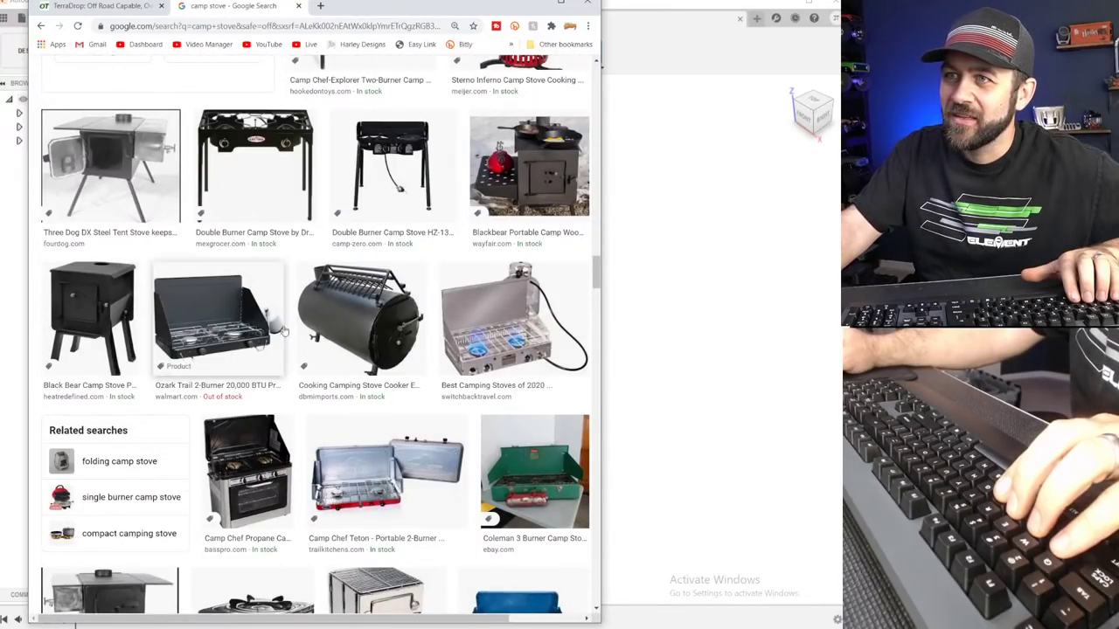
scroll(559, 236, up, 5)
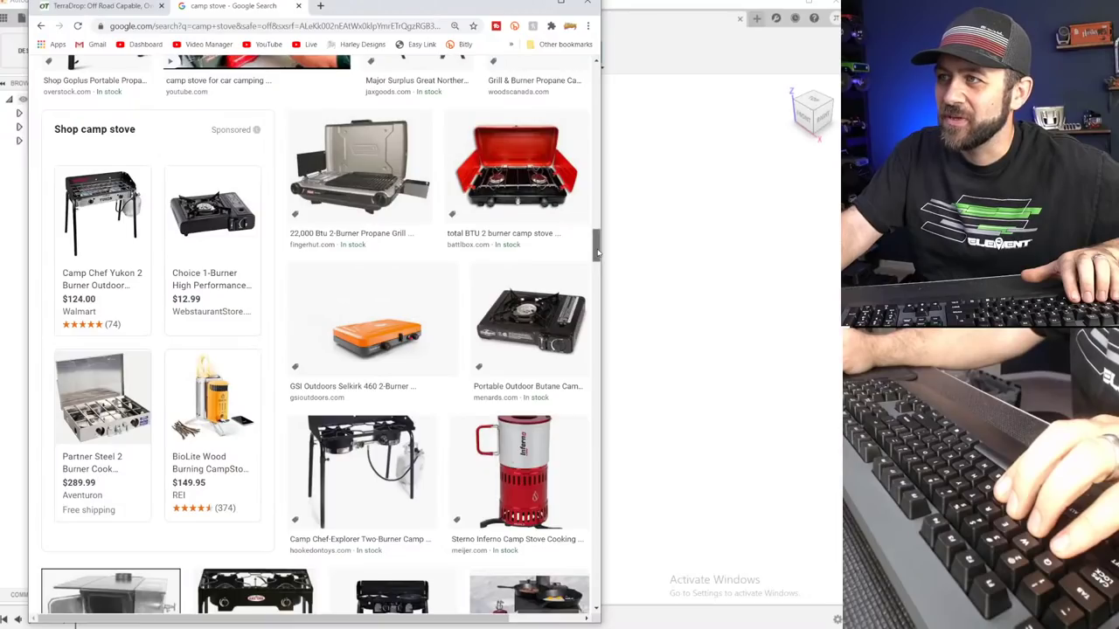
scroll(598, 252, up, 1)
click(526, 253)
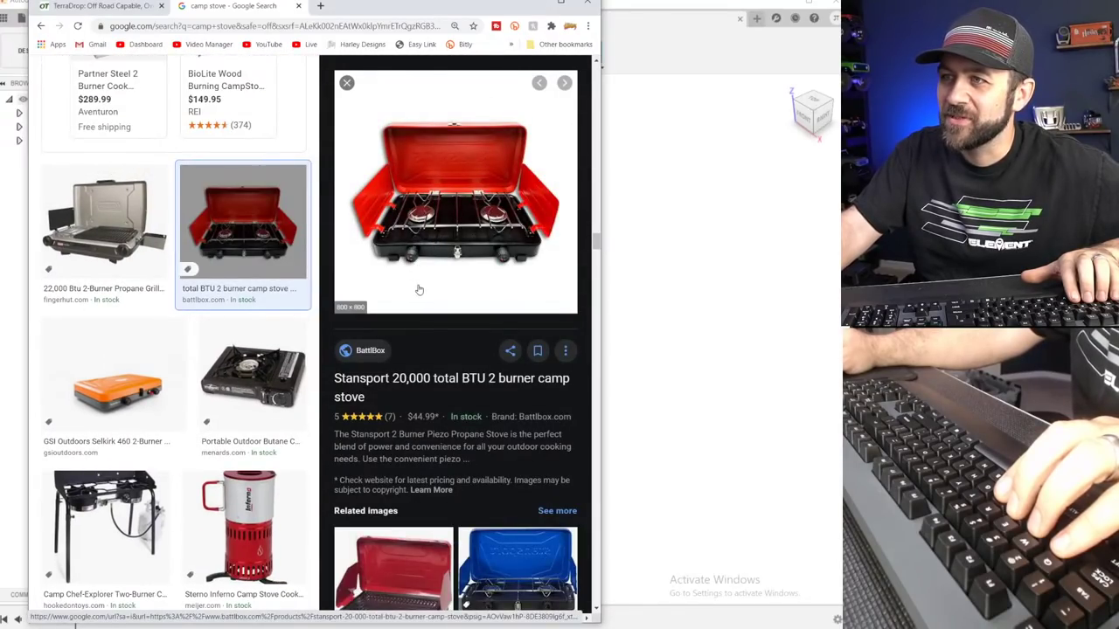
click(419, 287)
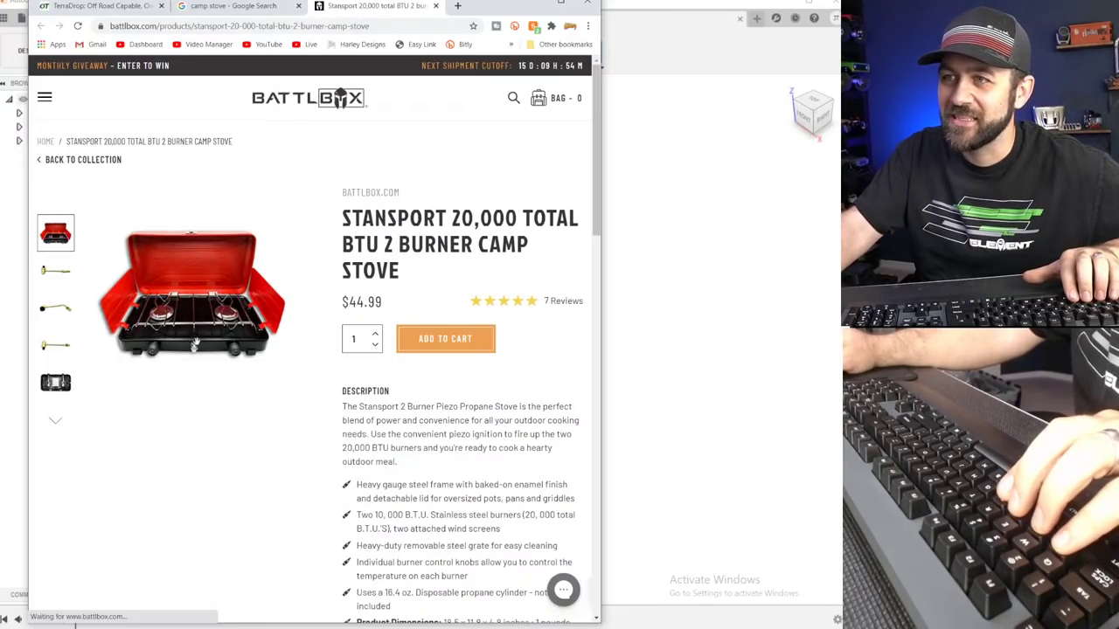
Switch to Fusion 360, start a sketch on the horizontal XY plane and expand the document settings to show the units.
click(561, 2)
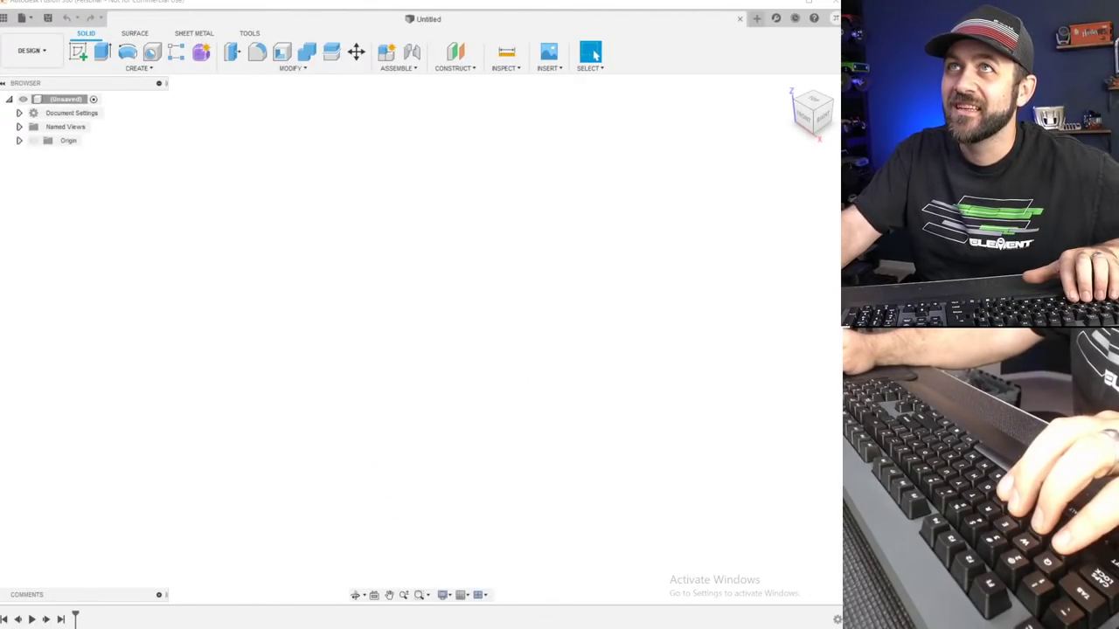
click(78, 53)
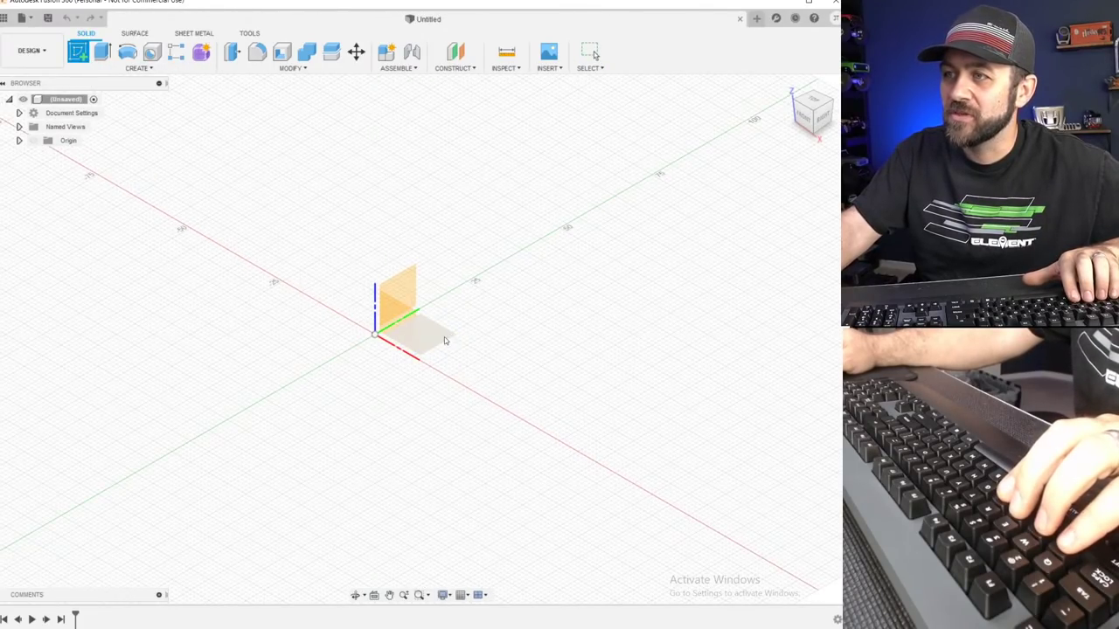
click(444, 340)
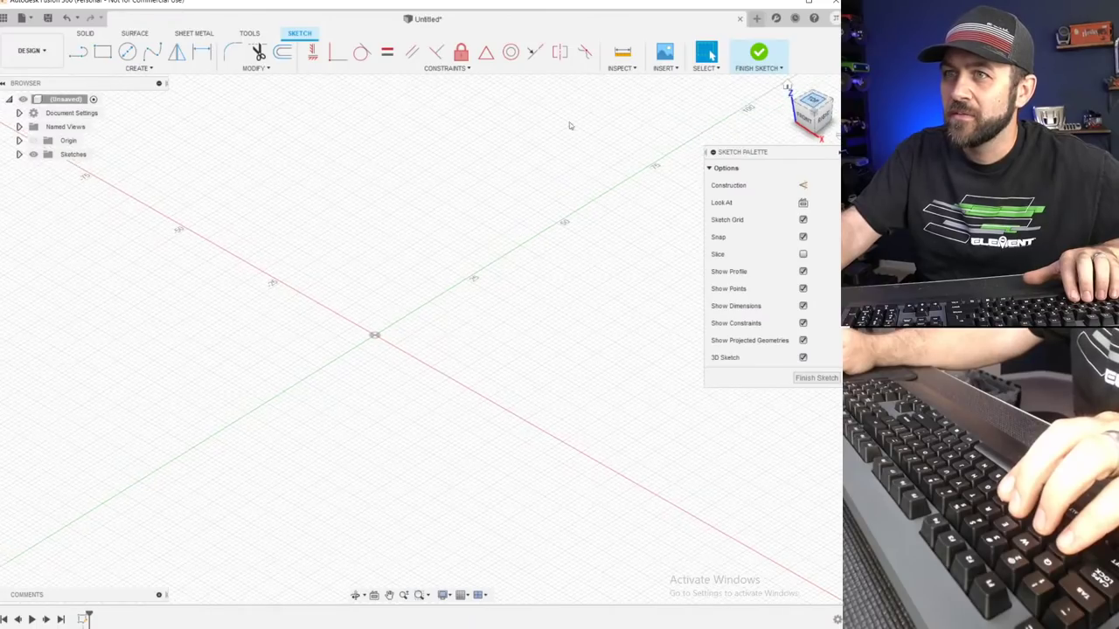
click(19, 113)
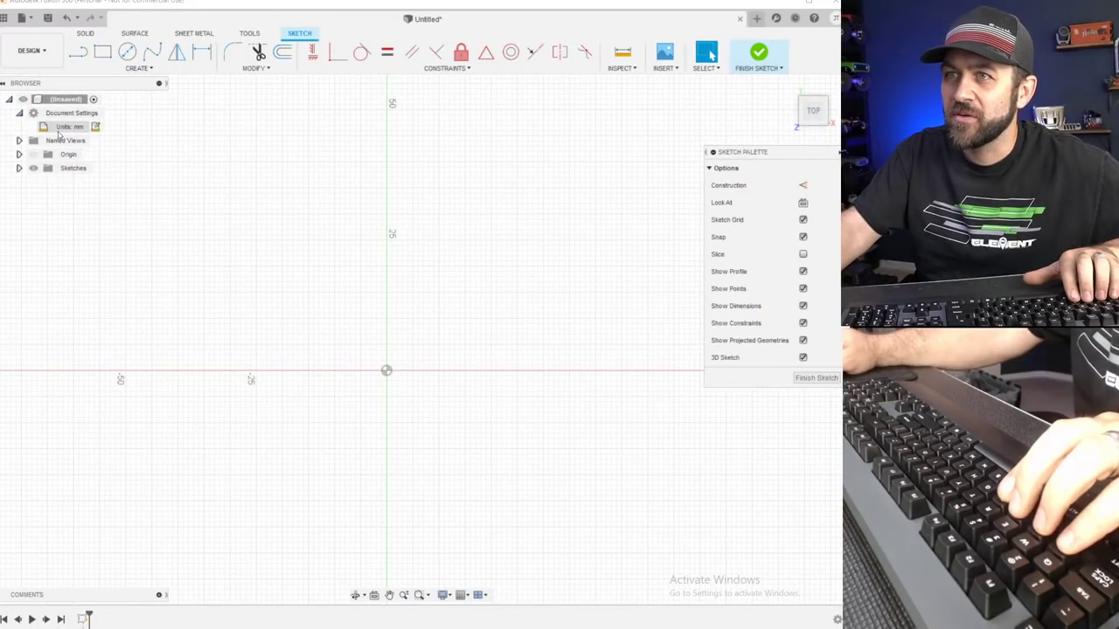
Sketch a two-point rectangle about 24 mm wide around the origin.
click(102, 52)
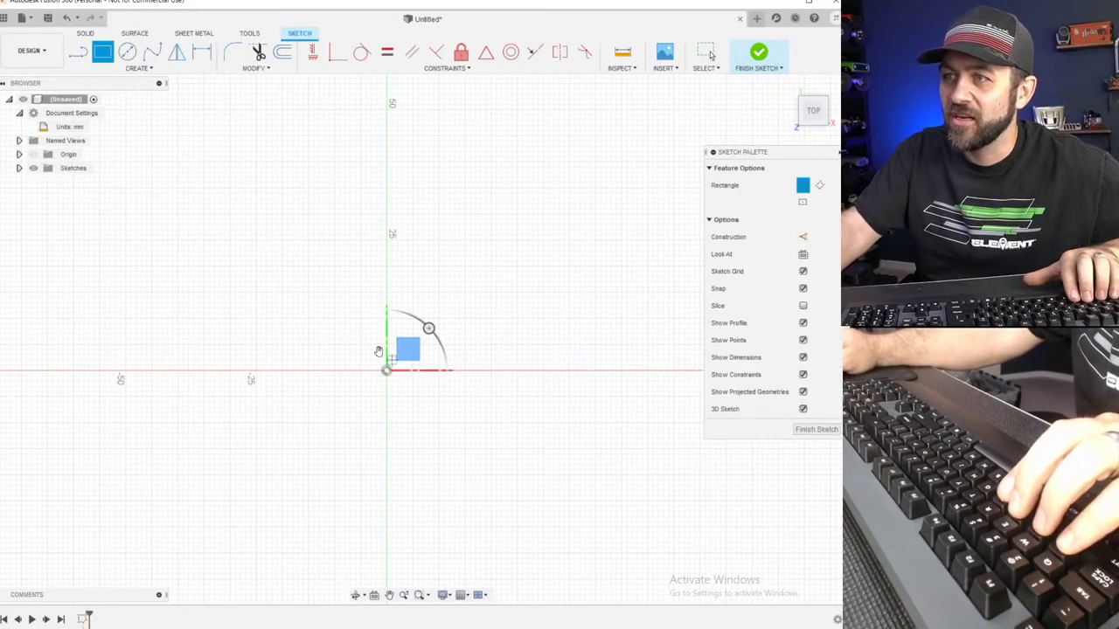
click(330, 331)
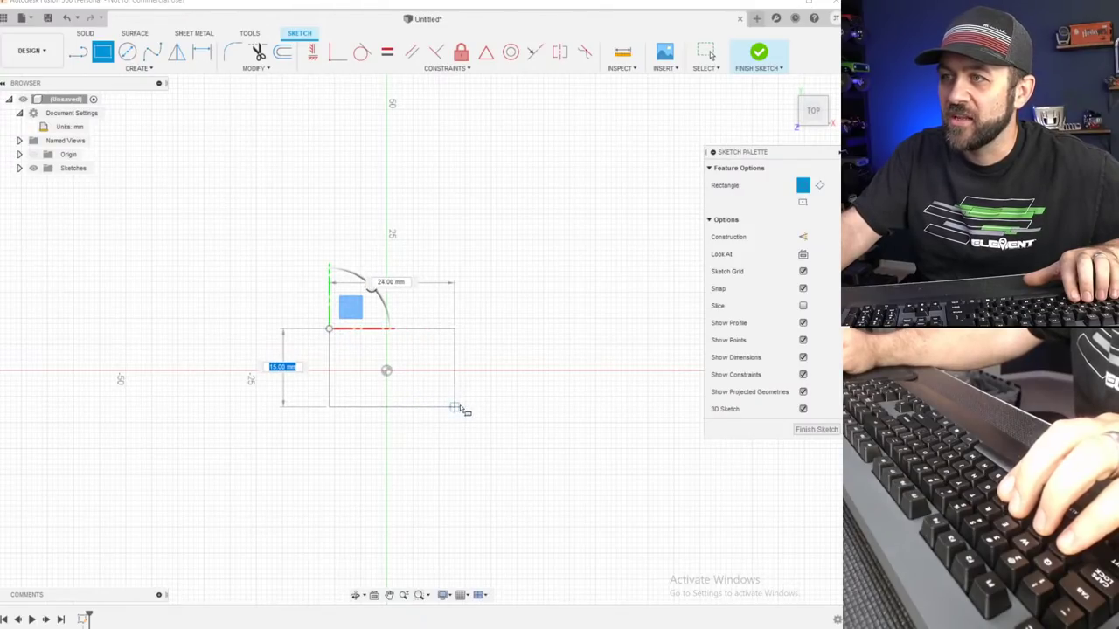
click(454, 417)
Draw a horizontal construction line between the midpoints of the rectangle's two vertical sides.
key(l)
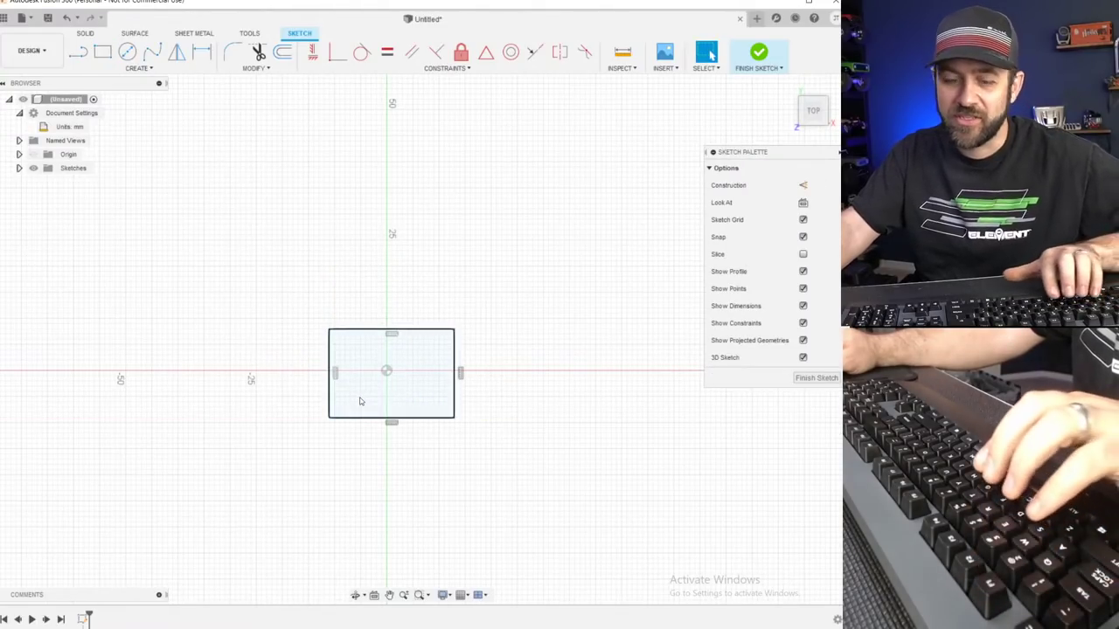
click(386, 370)
key(x)
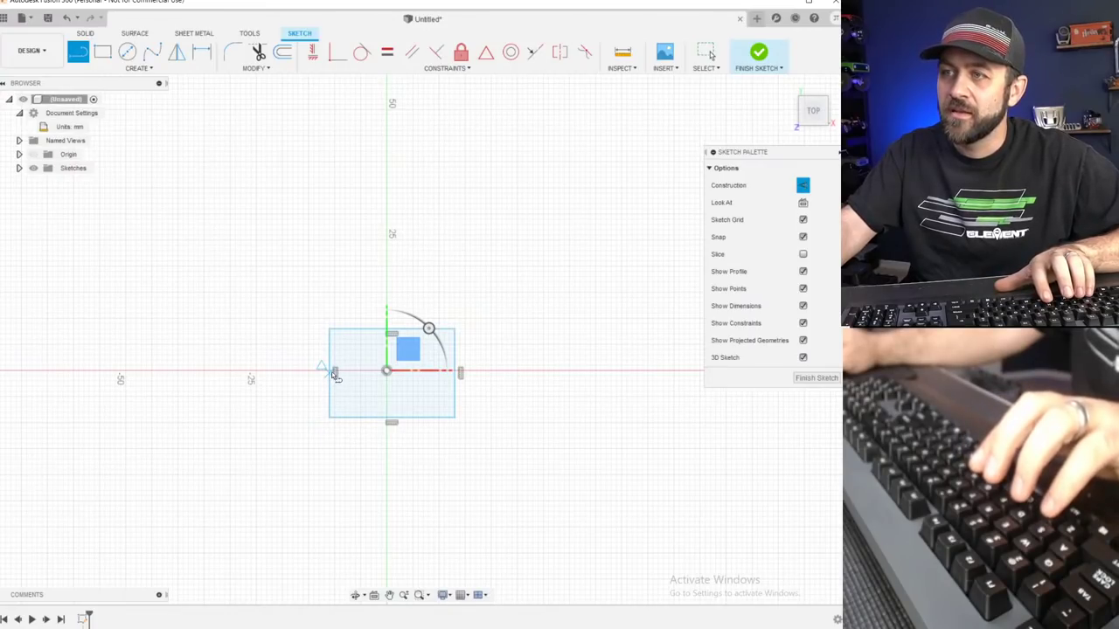
click(330, 373)
click(455, 373)
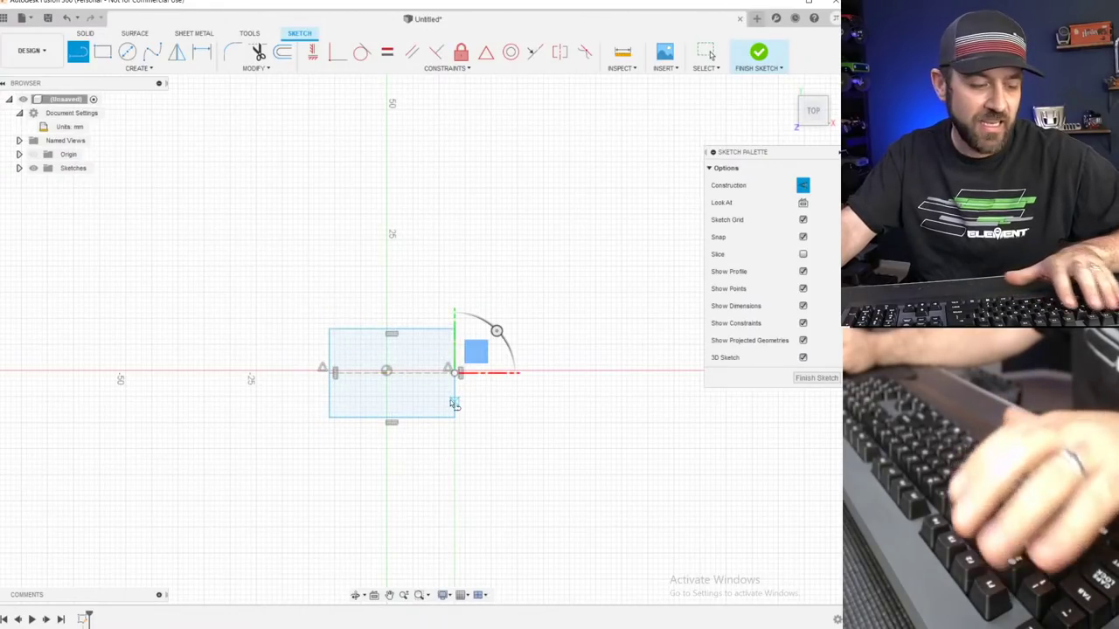
key(Escape)
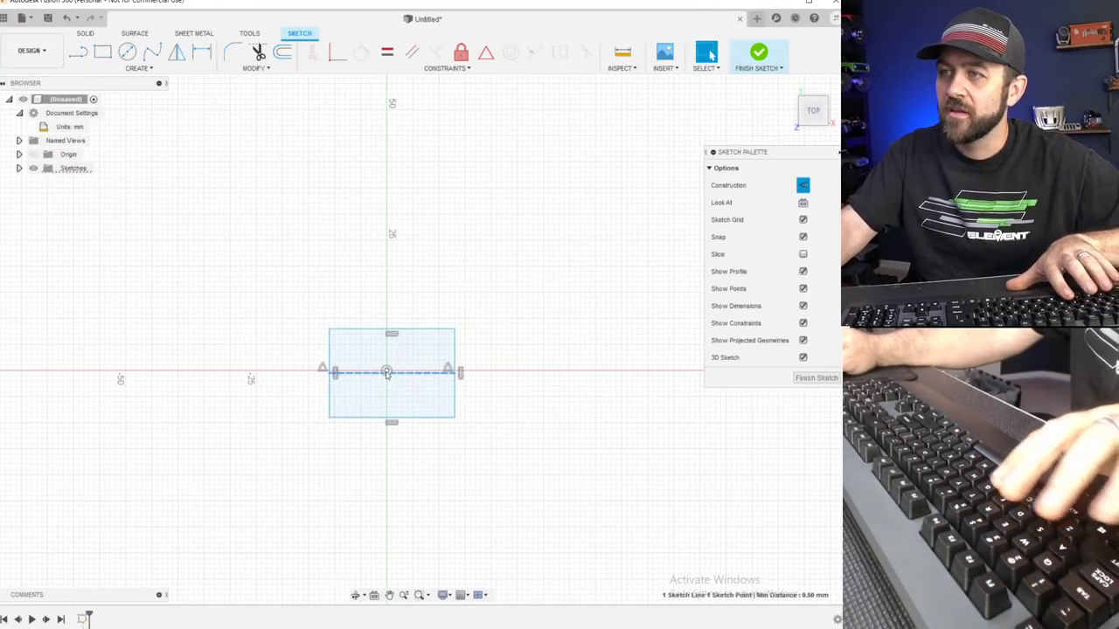
Constrain the construction line's midpoint to the origin and resize the rectangle by its corner to about 20 by 18 mm.
click(485, 52)
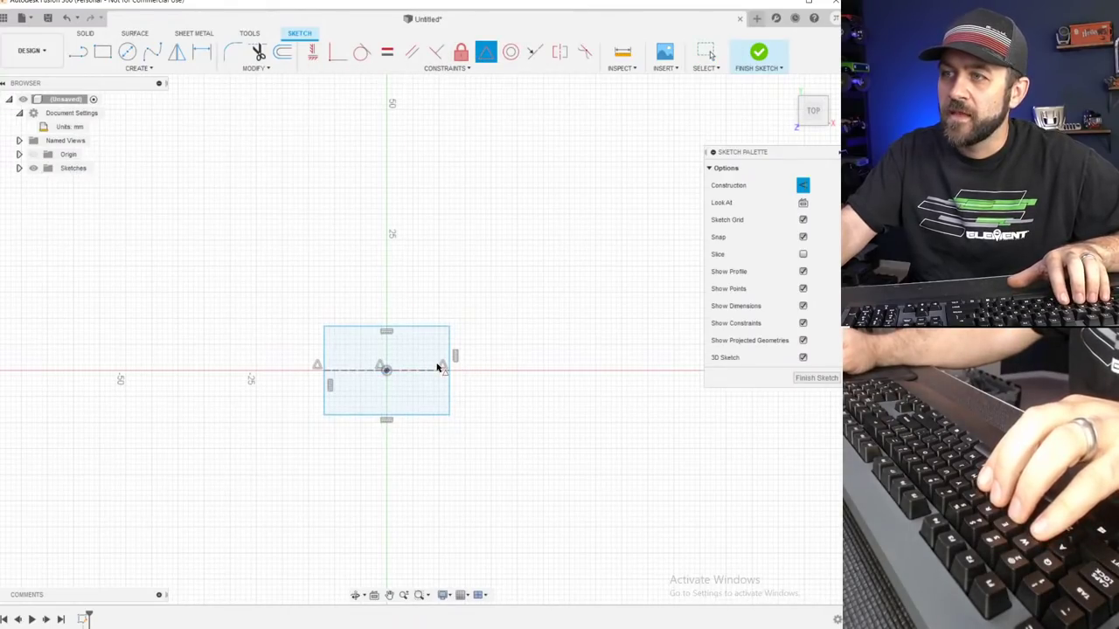
scroll(437, 368, up, 4)
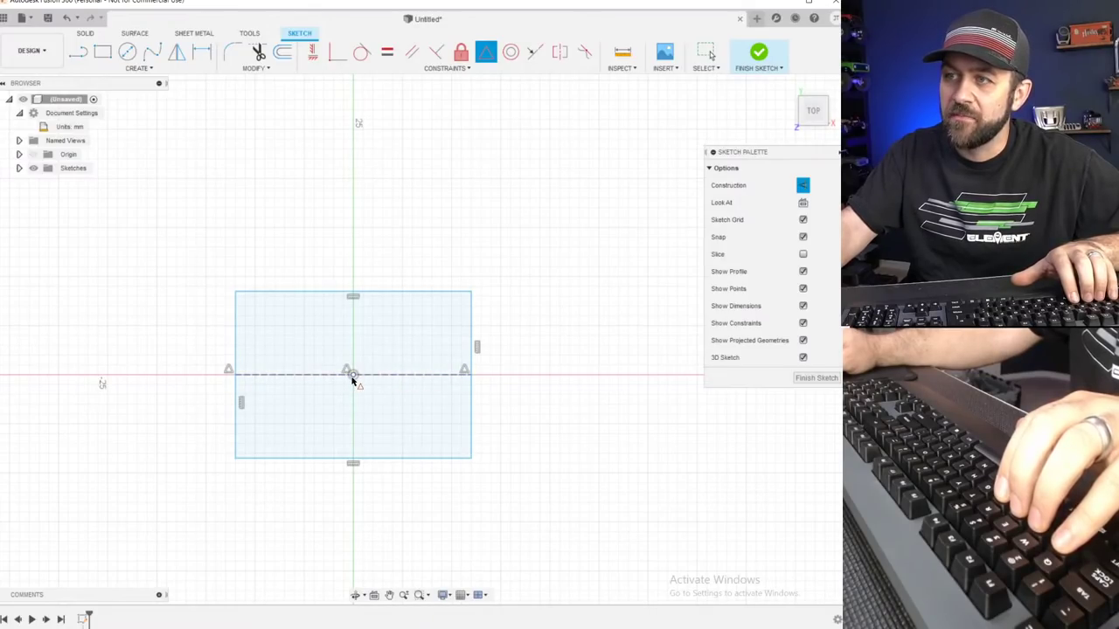
mouse_move(471, 291)
mouse_down()
mouse_move(529, 238)
mouse_move(402, 316)
mouse_move(507, 248)
mouse_move(451, 317)
mouse_move(451, 287)
mouse_up()
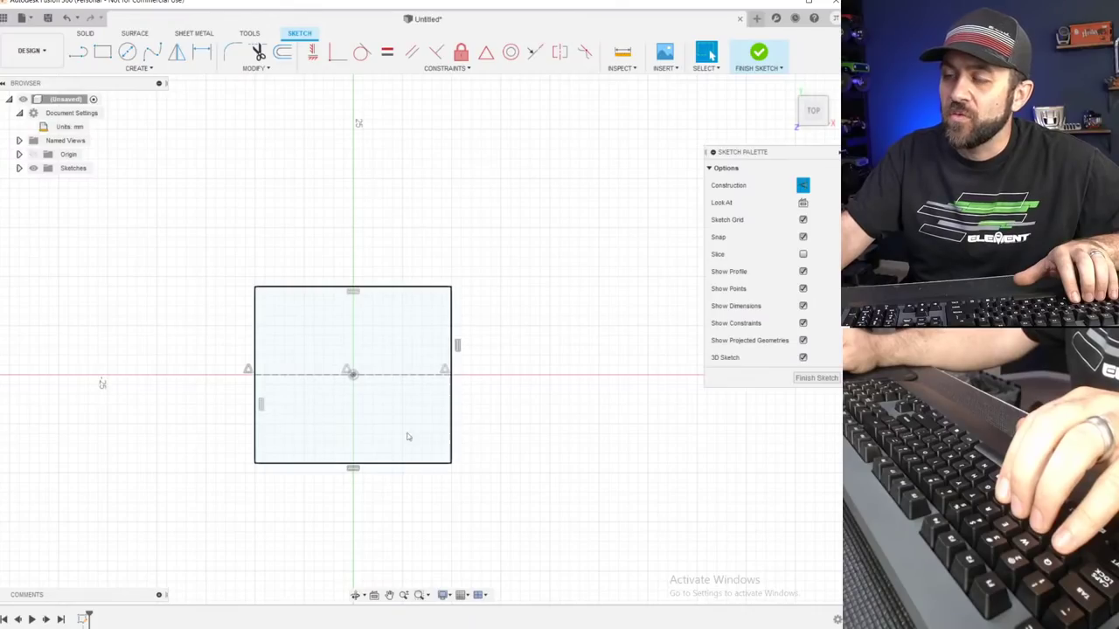
Open the Windows Calculator, compute 1.85 × 25.4, and move its window out of the way.
key(super)
text(calc)
key(Return)
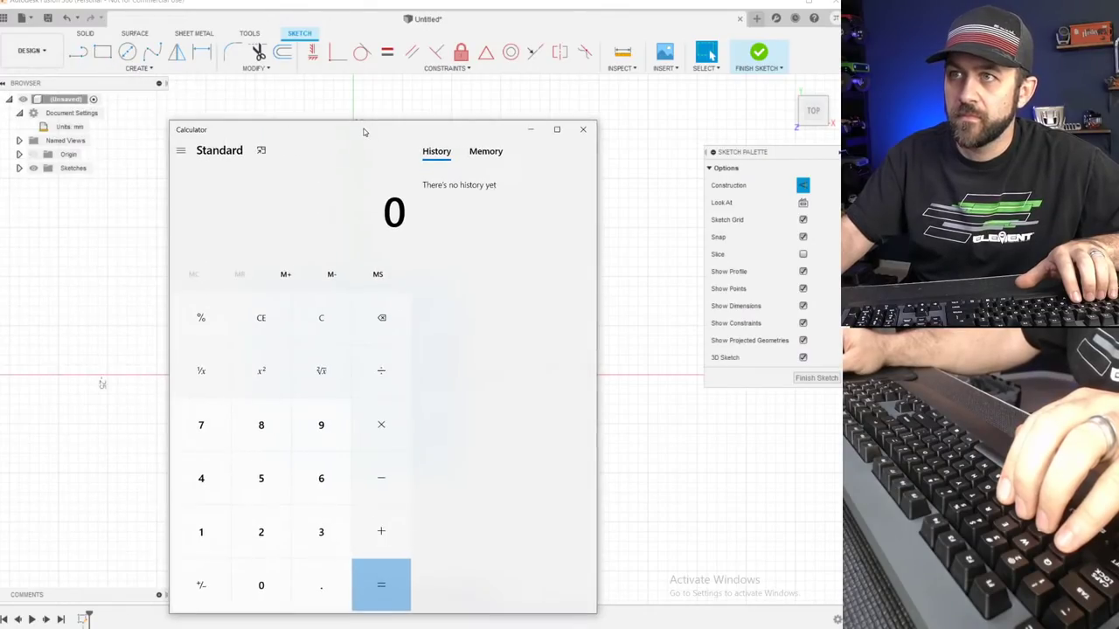
text(1.85*25.4)
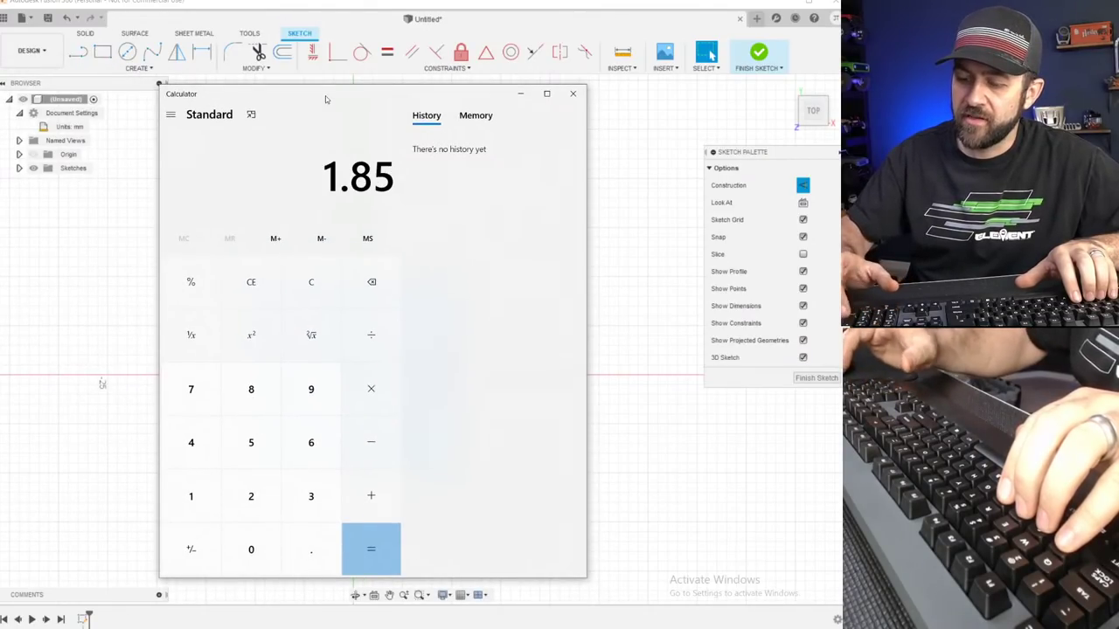
key(Return)
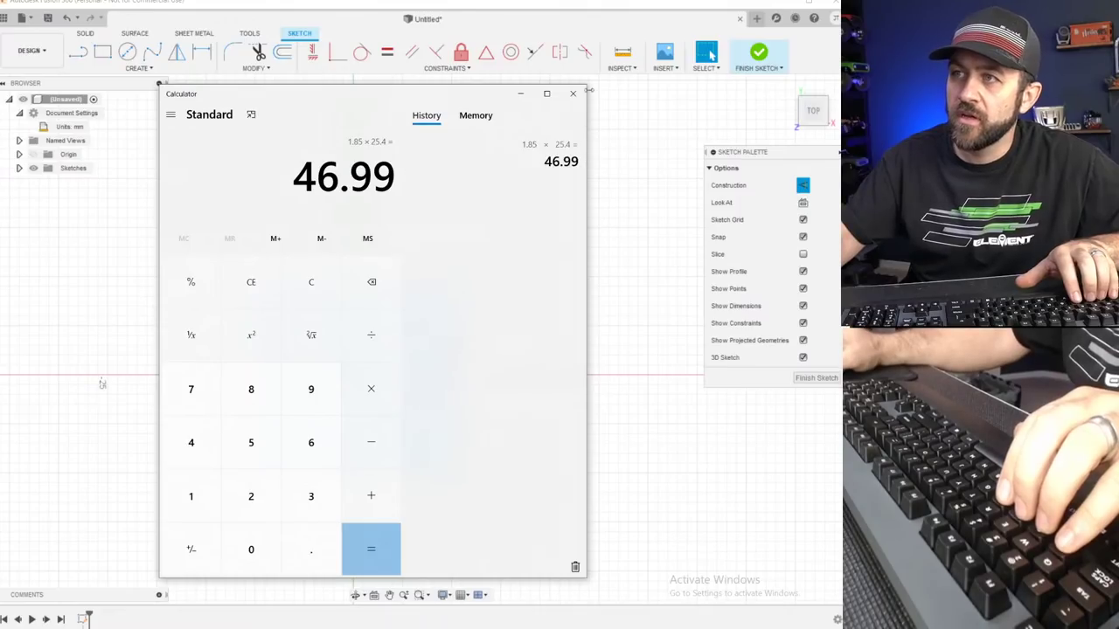
mouse_move(442, 96)
mouse_down()
mouse_move(344, 0)
mouse_move(217, 0)
mouse_up()
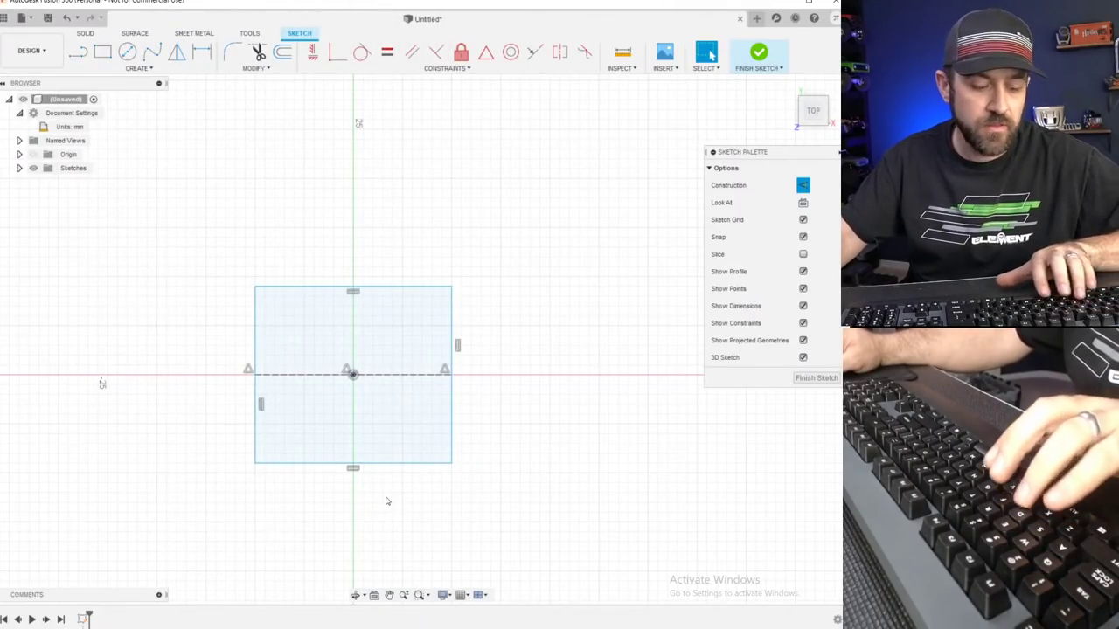
Dimension the rectangle's lower horizontal edge to a width of 47 mm.
key(d)
click(391, 463)
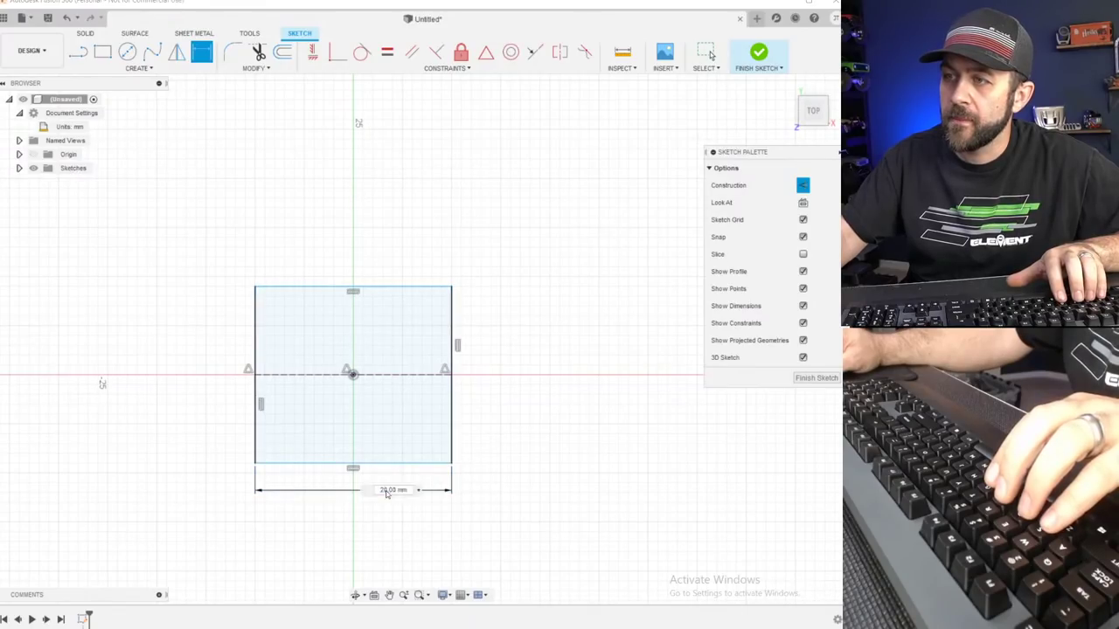
click(387, 492)
text(47)
key(Return)
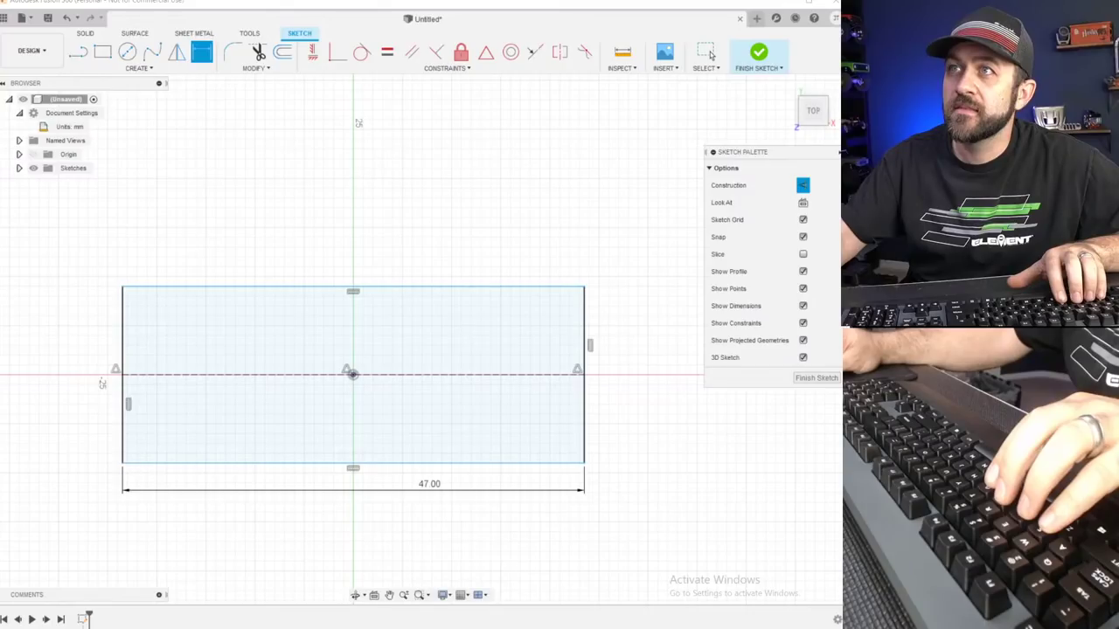
Bring the Calculator back, compute 1.18 × 25.4, and move its window away from the sketch.
drag(347, 0, 324, 81)
click(282, 268)
text(11.8*)
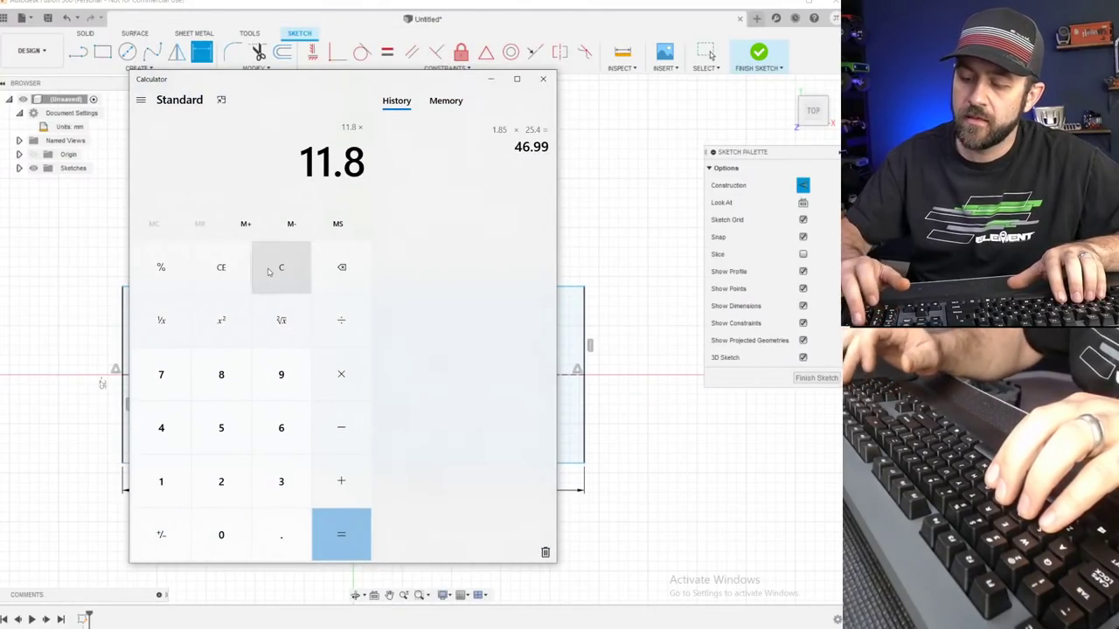
key(BackSpace)
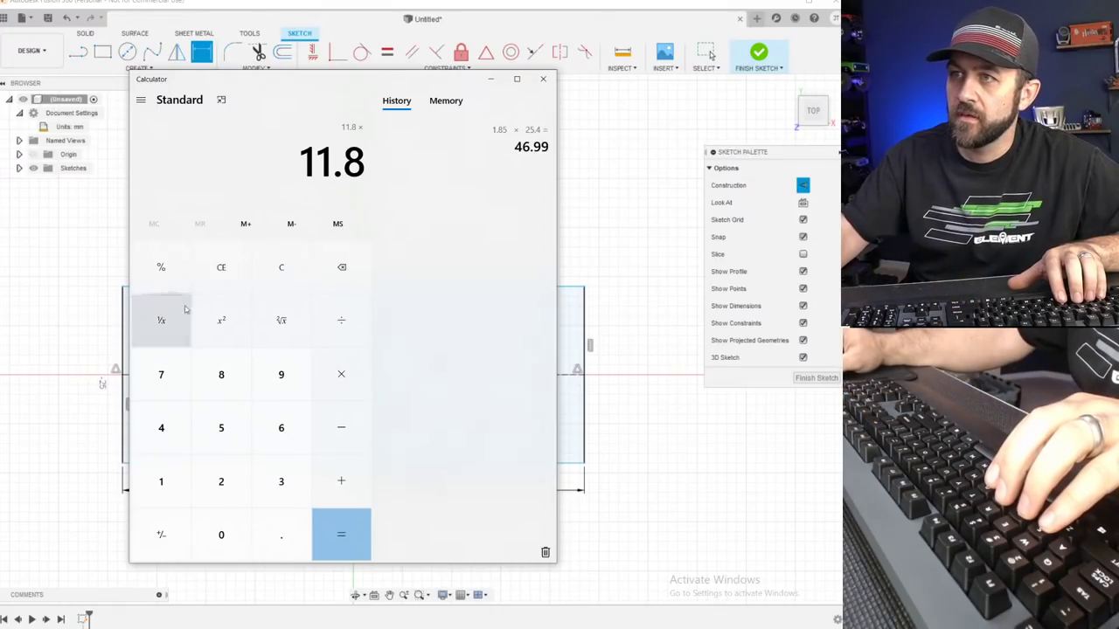
click(260, 273)
text(1.18)
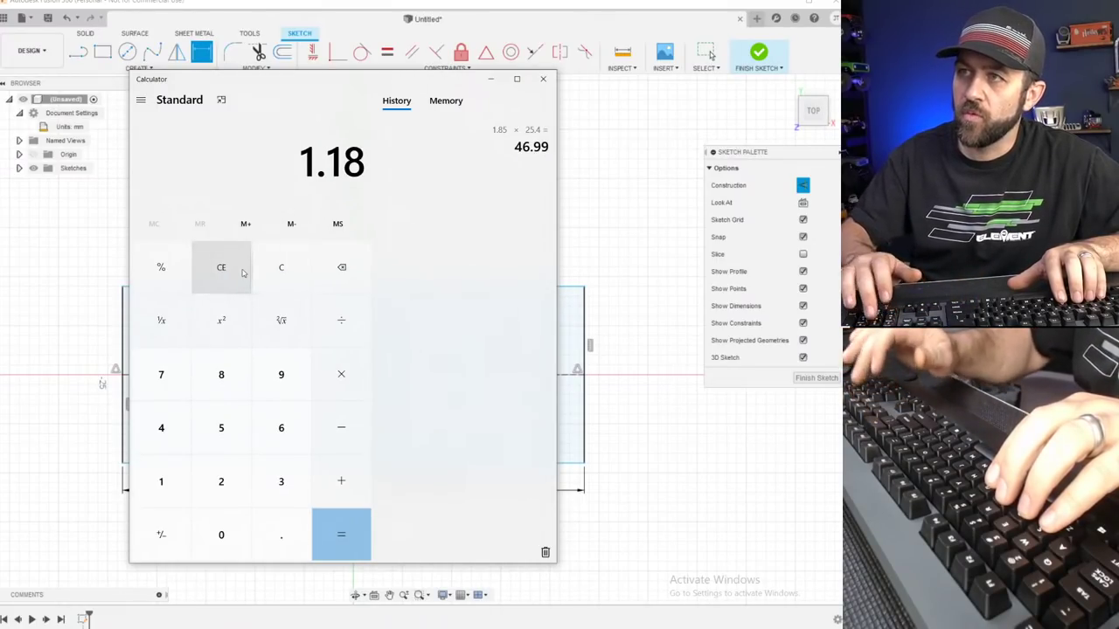
text( × 25.4)
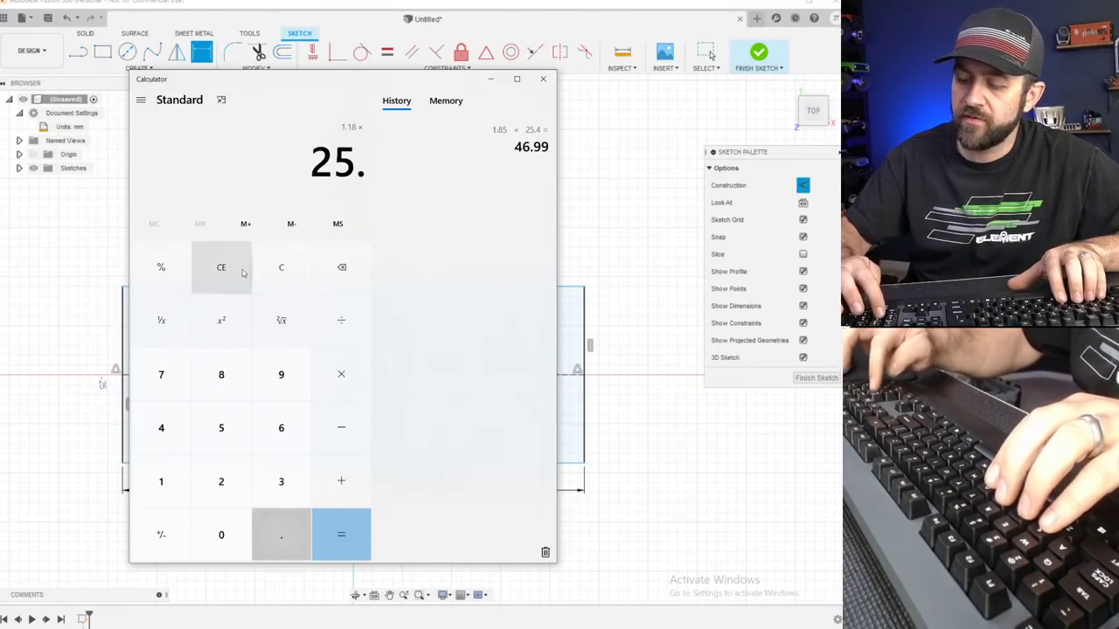
key(Return)
drag(391, 79, 201, 0)
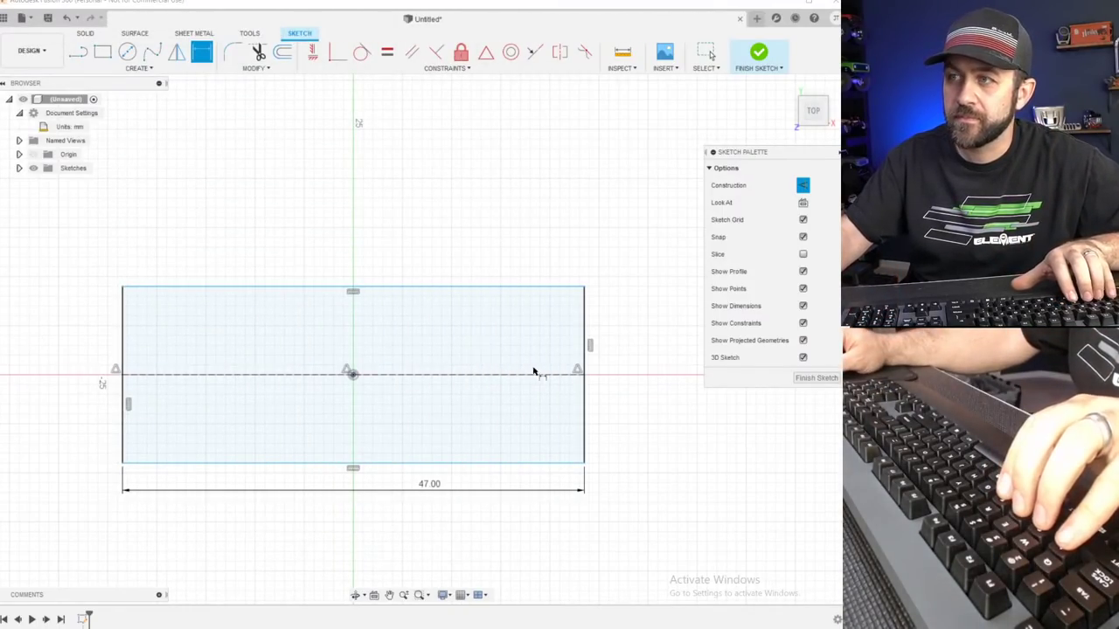
Dimension the rectangle's vertical side to a height of 30 mm.
click(586, 402)
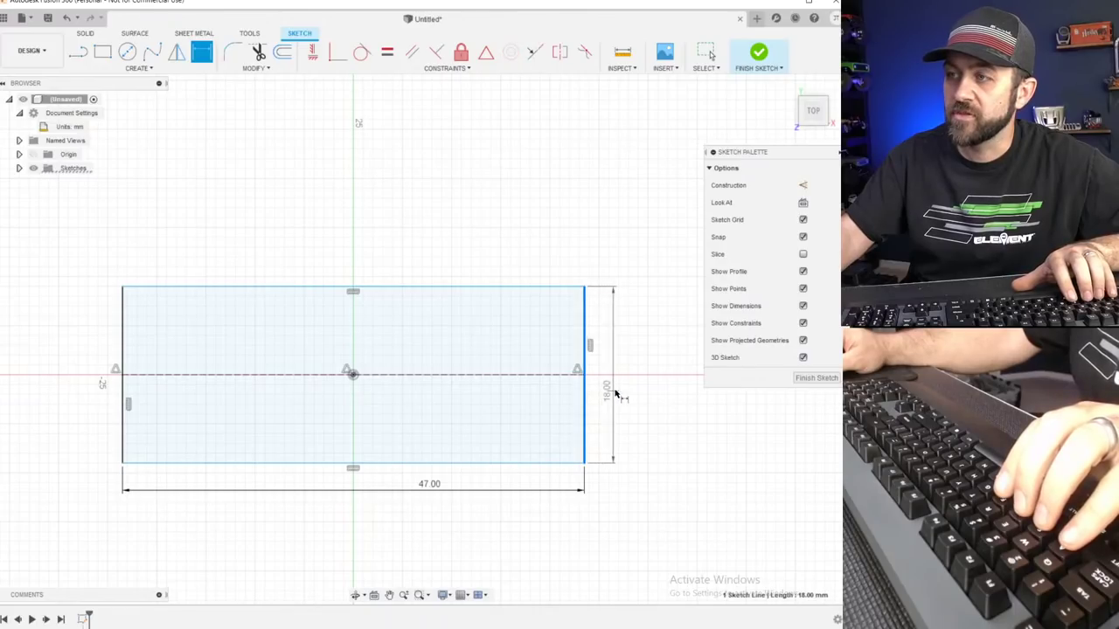
click(614, 392)
text(30)
key(Return)
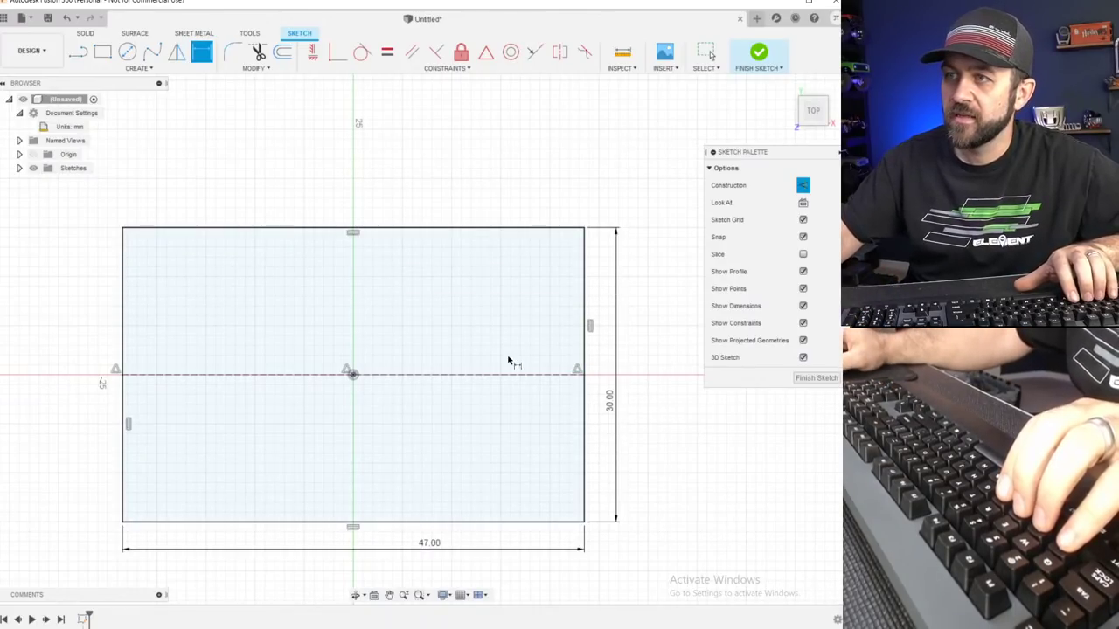
scroll(525, 355, down, 2)
mouse_move(408, 432)
shift+middle_down()
mouse_move(399, 364)
mouse_move(378, 360)
shift+middle_up()
key(Escape)
key(d)
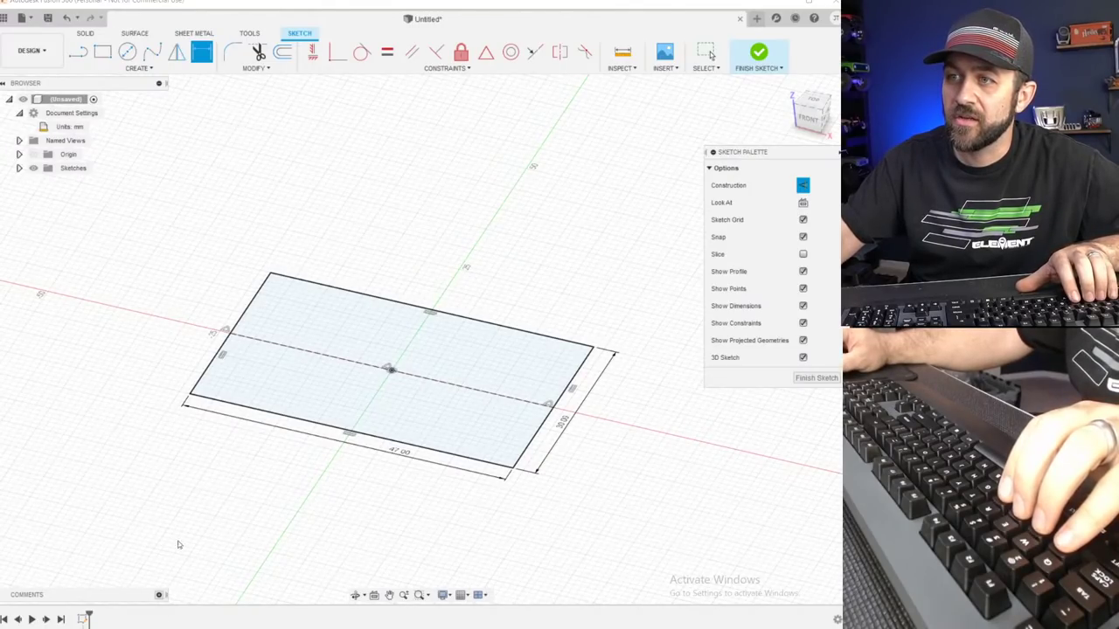
Bring the Calculator back and compute 0.48 × 25.4.
mouse_move(253, 0)
mouse_down()
mouse_move(385, 23)
mouse_move(382, 92)
mouse_up()
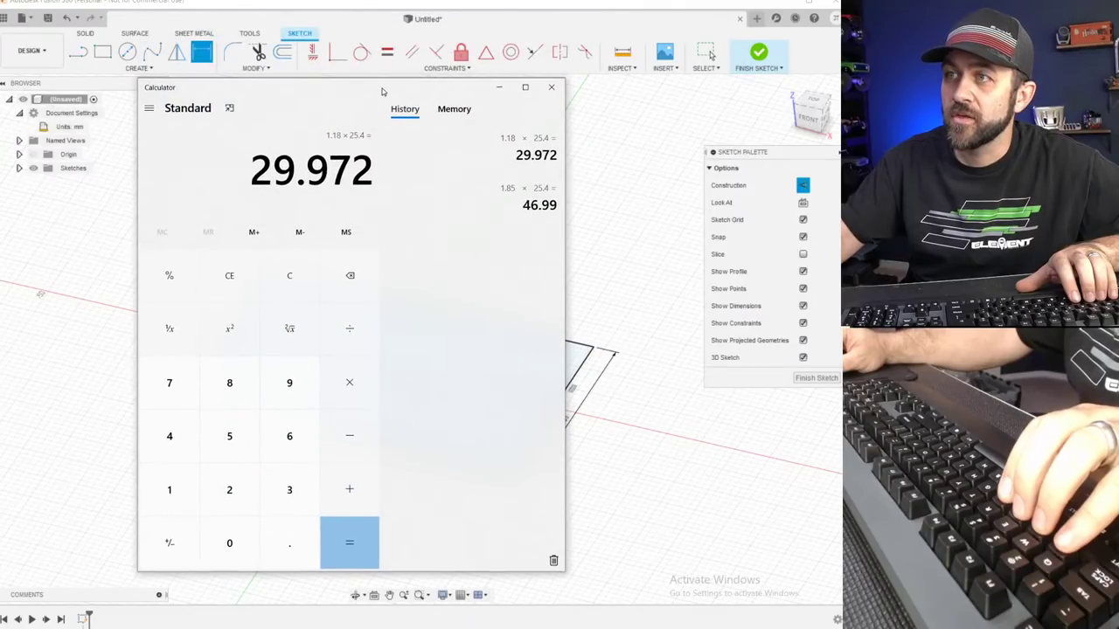
text(.48)
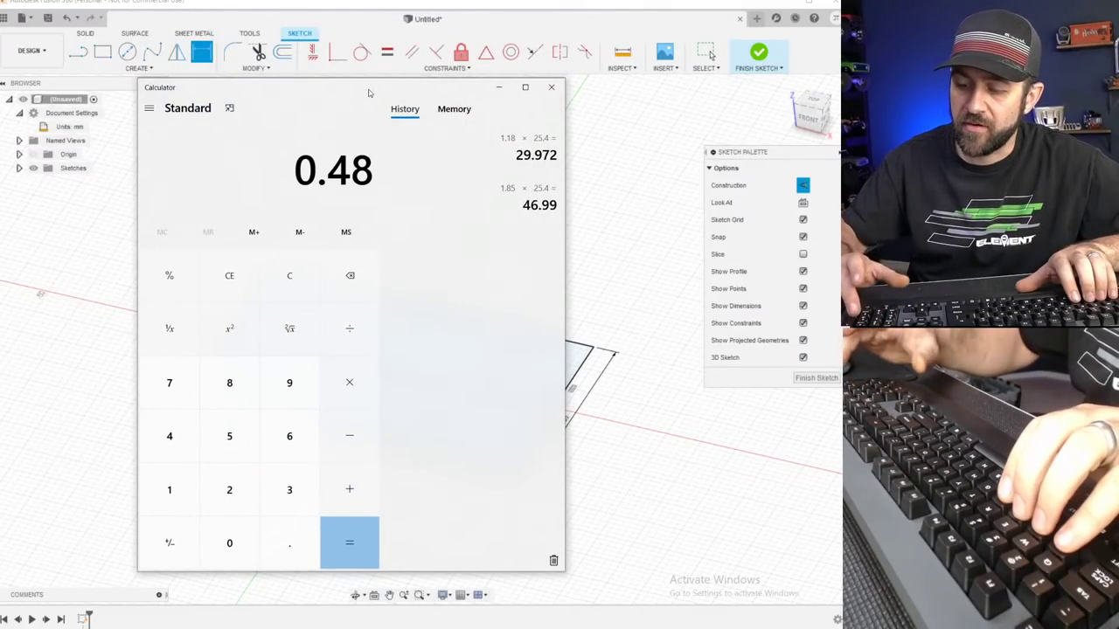
text(*25.4)
key(Return)
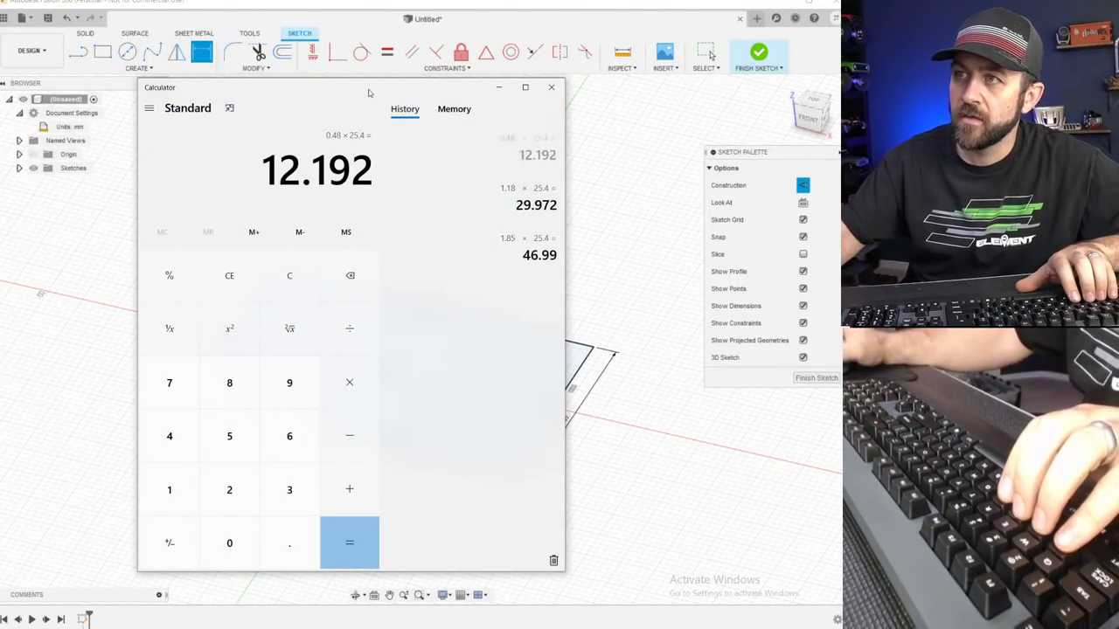
Move the Calculator away, return to Fusion 360, finish the sketch and extrude the rectangle 12 mm as a new body.
drag(369, 92, 303, 2)
key(alt+Tab)
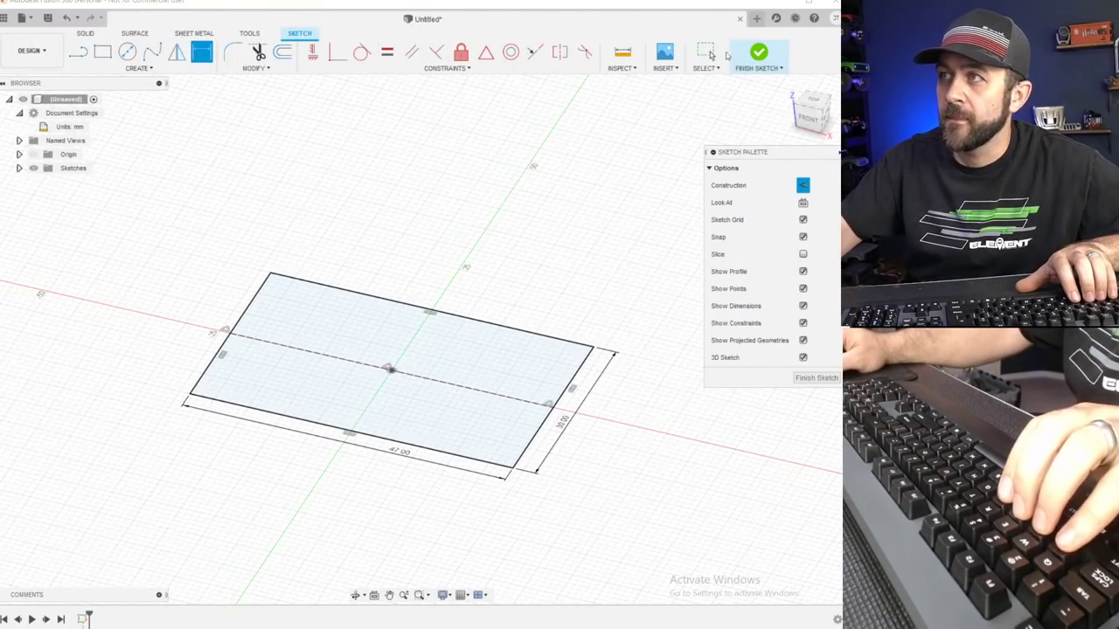
click(758, 54)
click(103, 52)
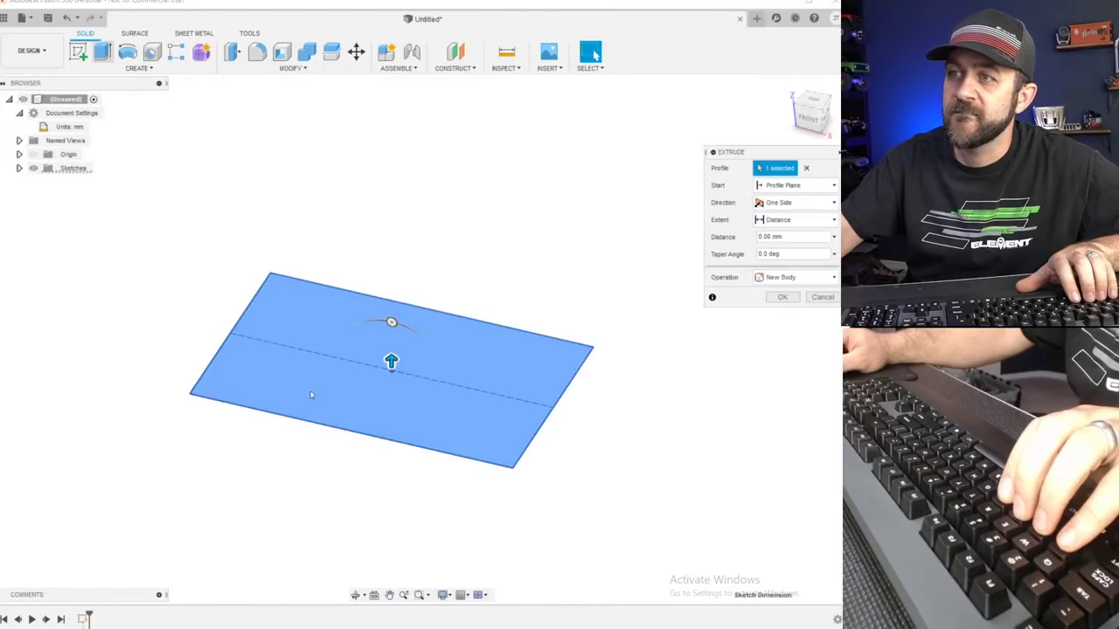
click(342, 400)
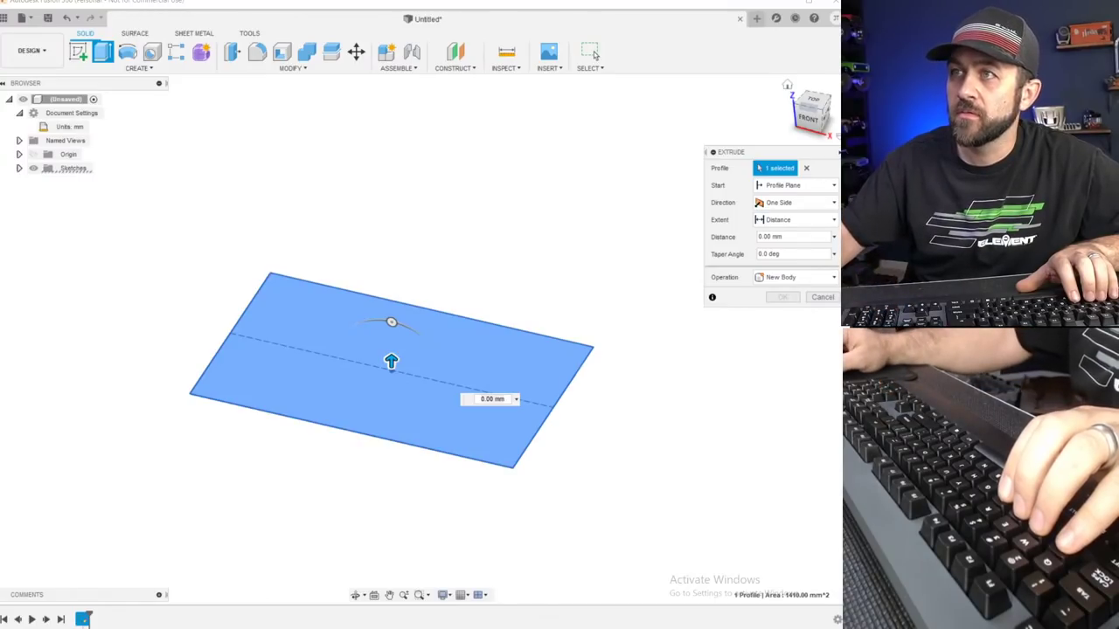
double_click(485, 399)
text(12)
key(Return)
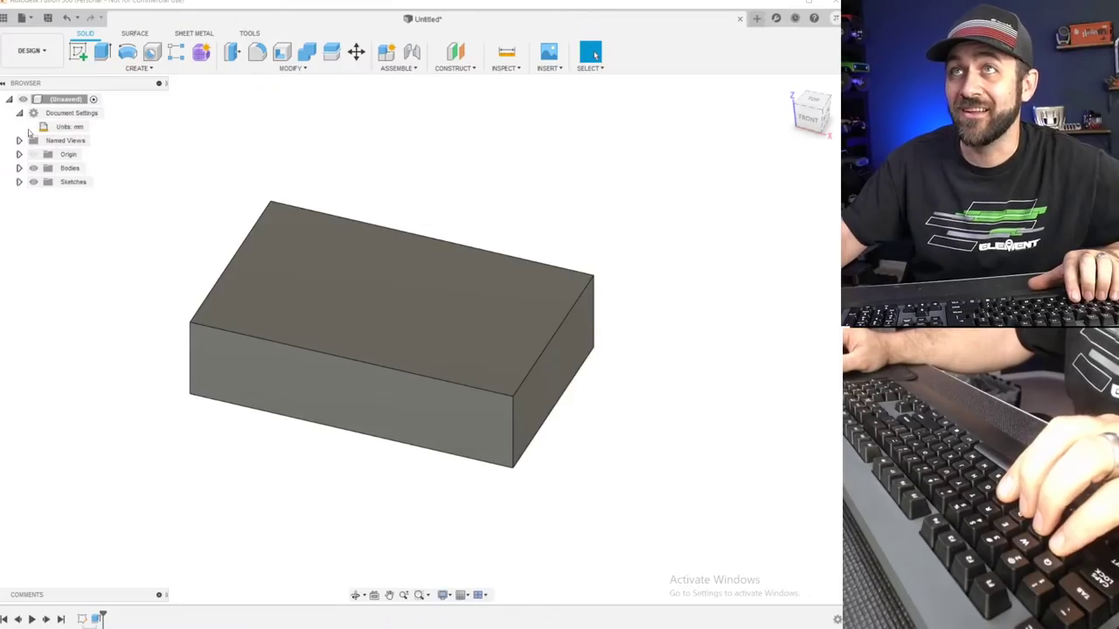
Fillet the block's four vertical corner edges with a 3 mm radius.
click(257, 60)
click(188, 351)
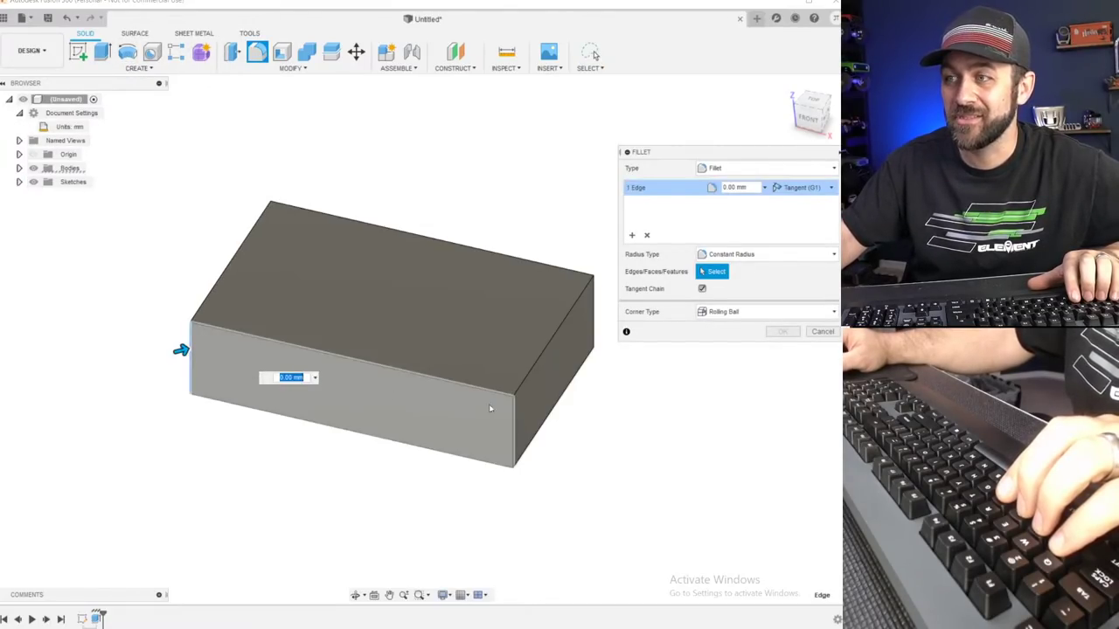
click(513, 420)
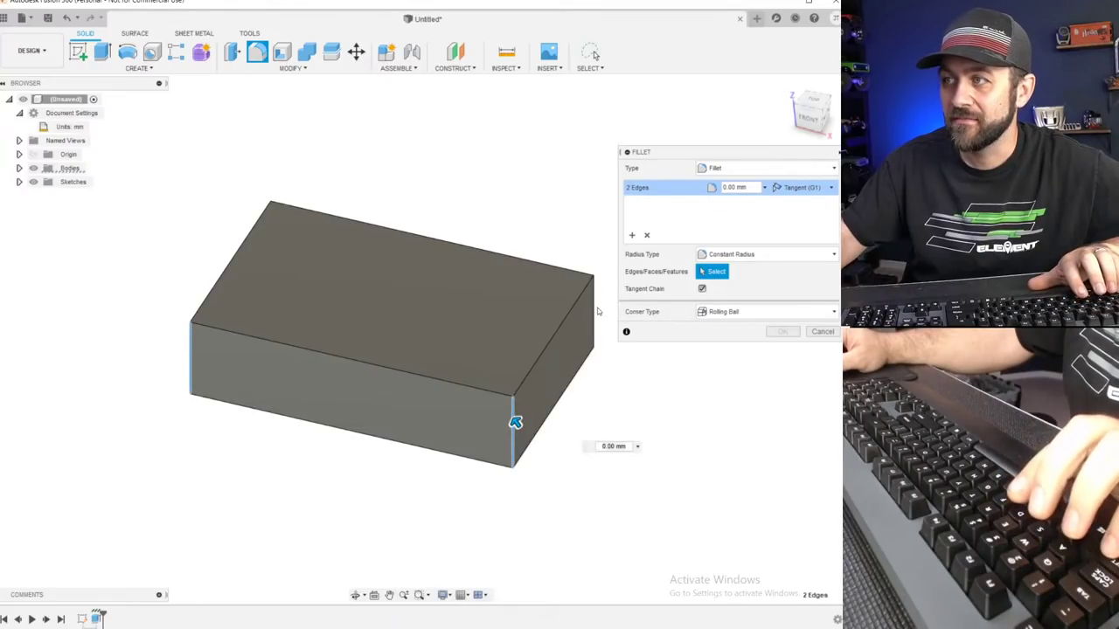
click(595, 309)
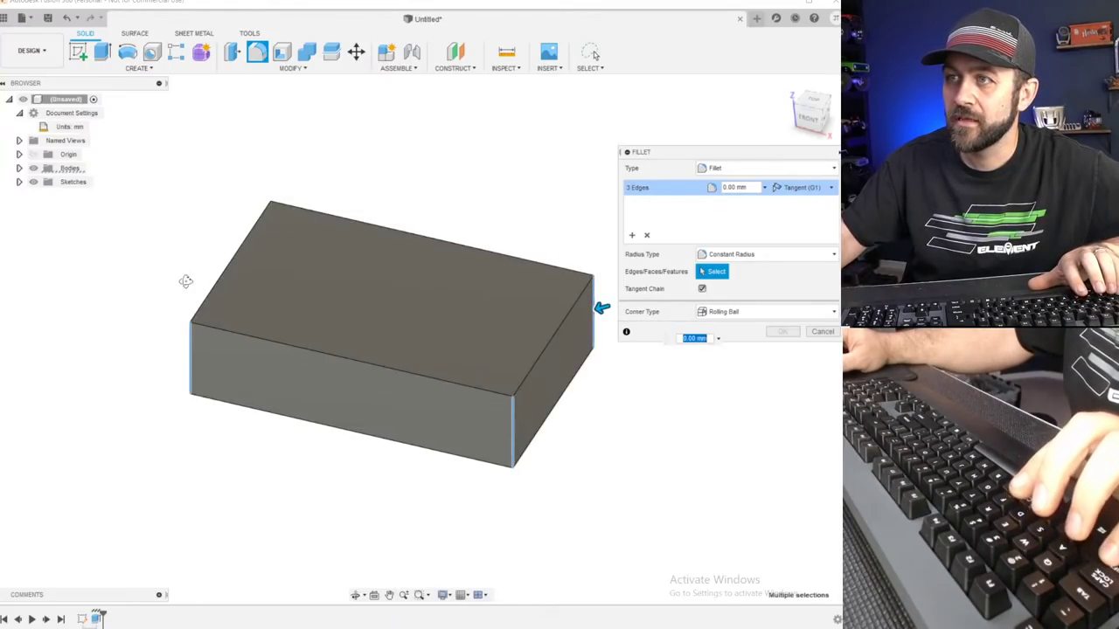
shift+middle_drag(186, 287, 200, 347)
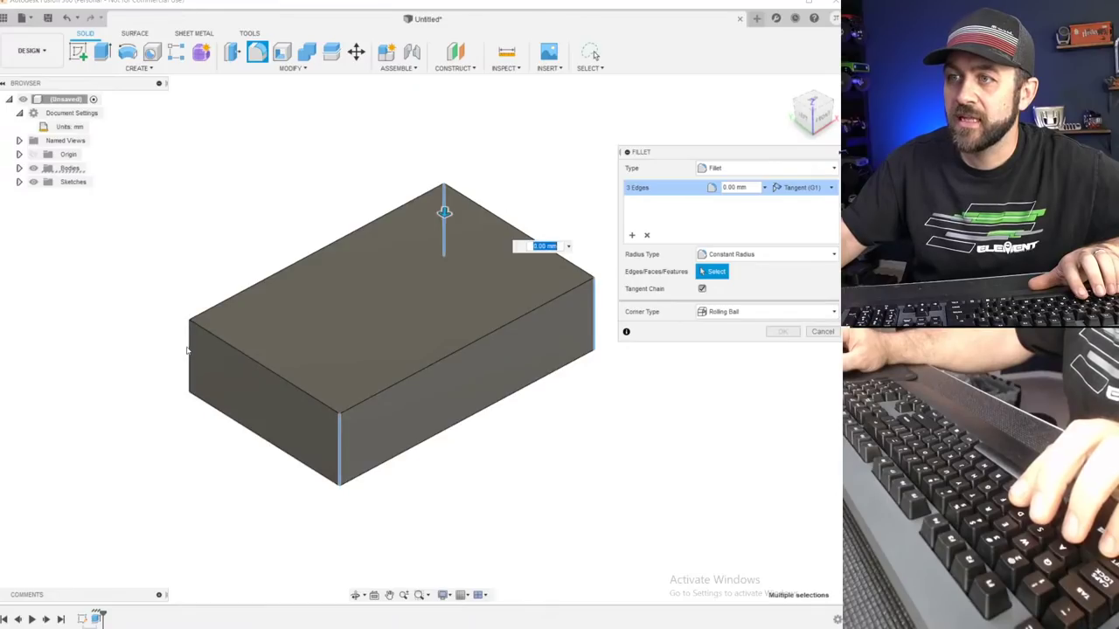
click(187, 350)
text(3)
key(Return)
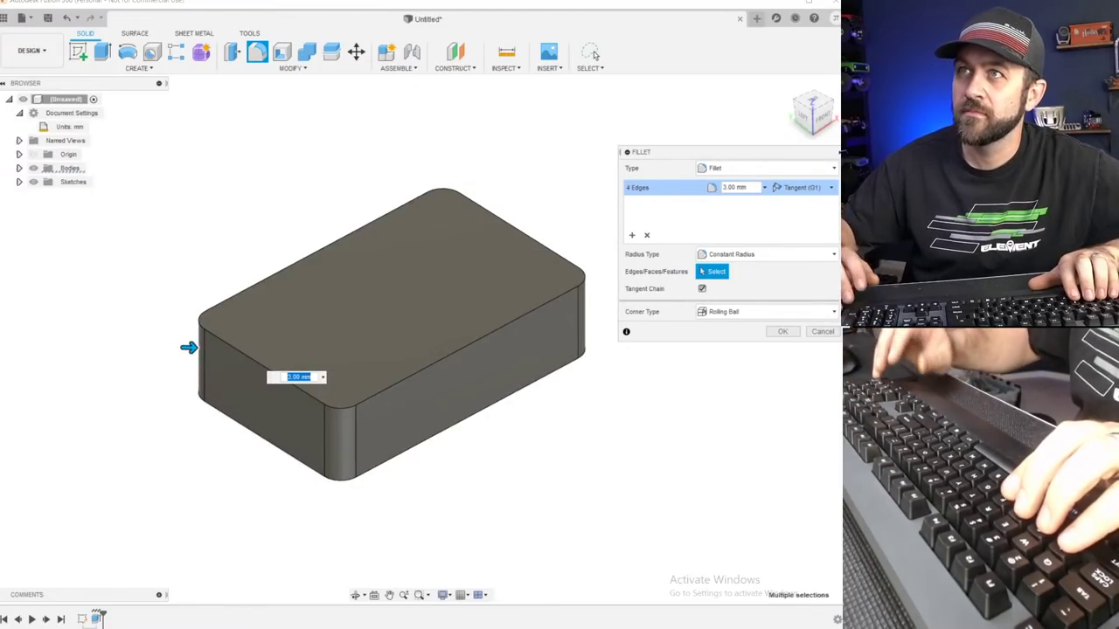
key(Return)
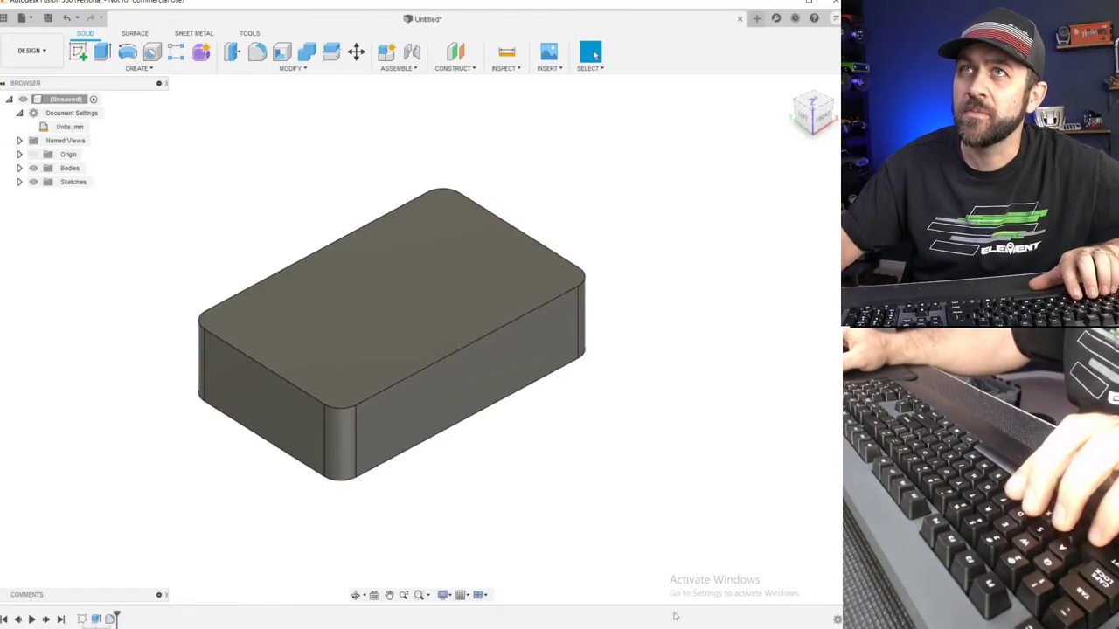
Round the block's outer bottom edge all the way around using Press Pull.
shift+middle_drag(550, 425, 468, 402)
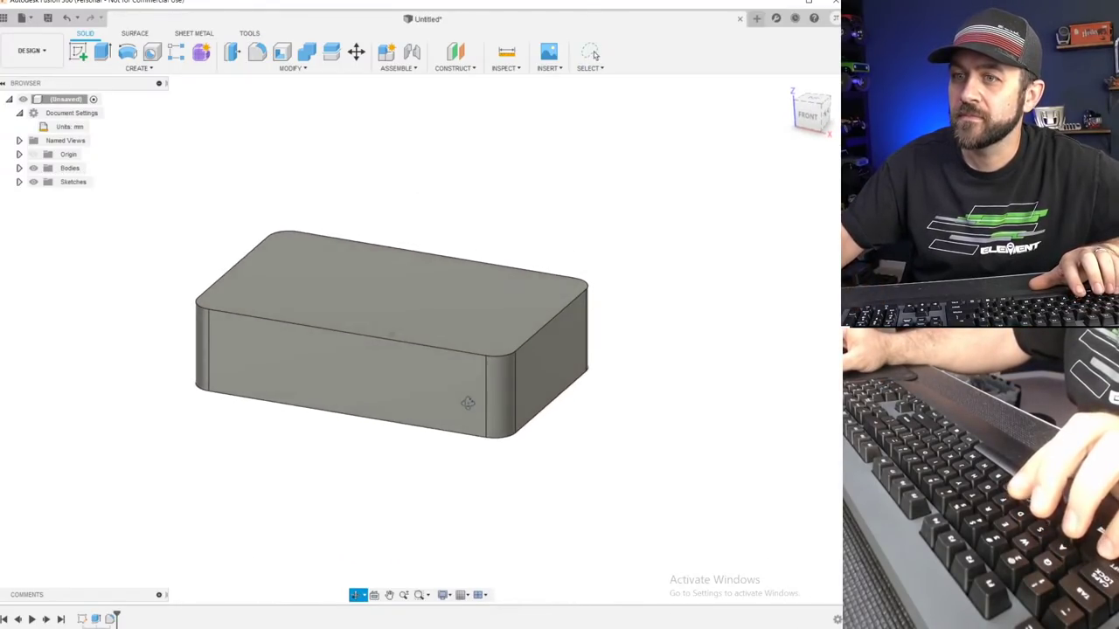
click(243, 54)
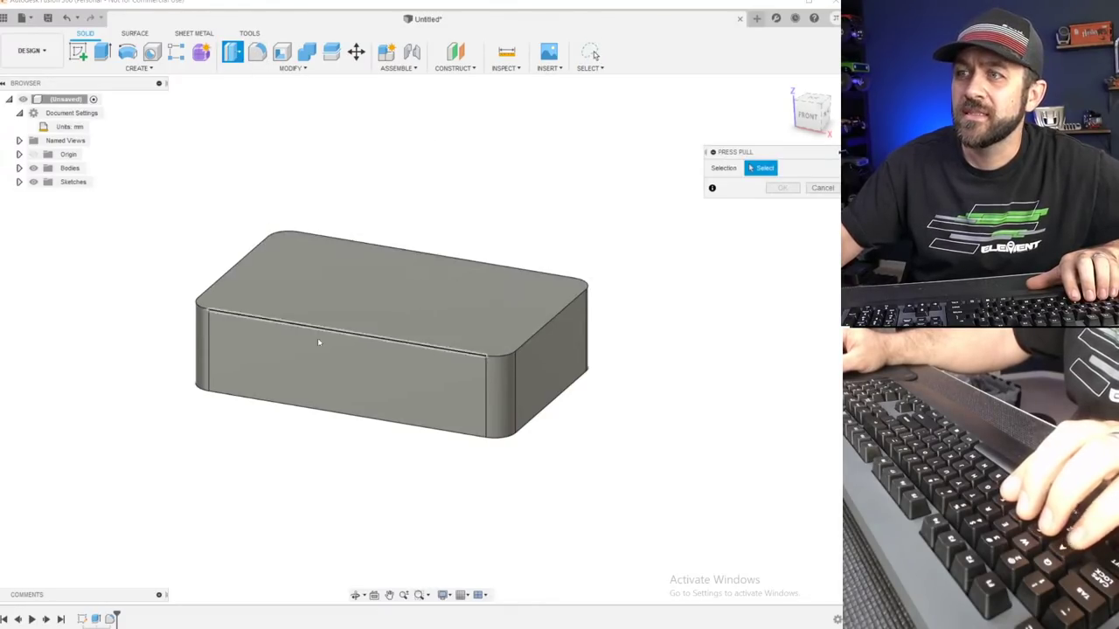
click(313, 415)
key(Return)
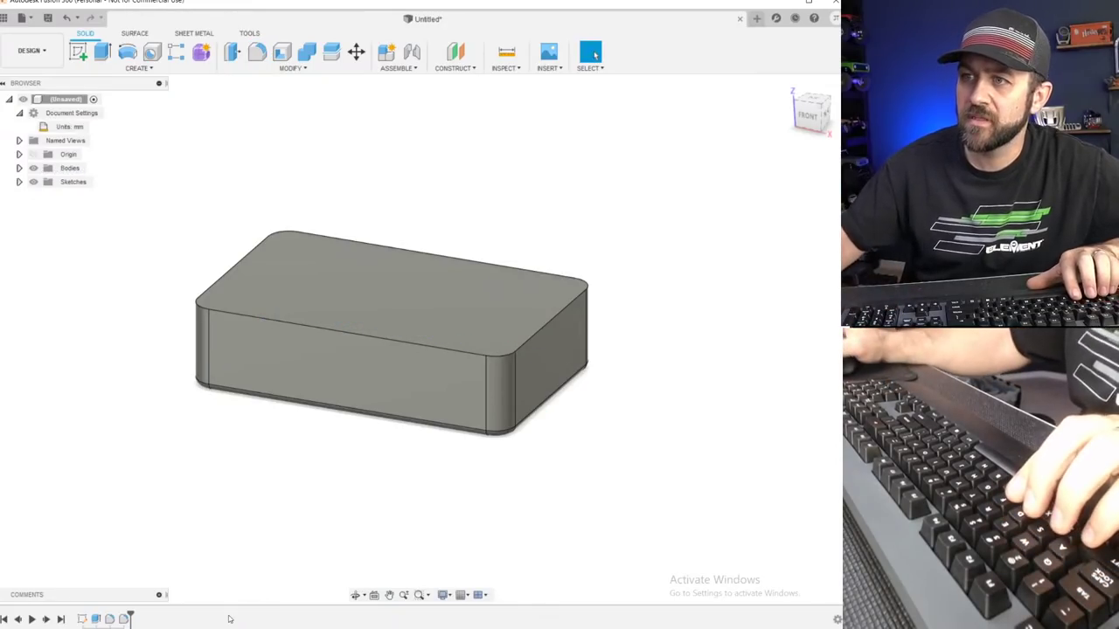
Start a sketch on the block's top face and offset its outline by 1.6 mm.
click(355, 595)
drag(367, 533, 377, 443)
key(Escape)
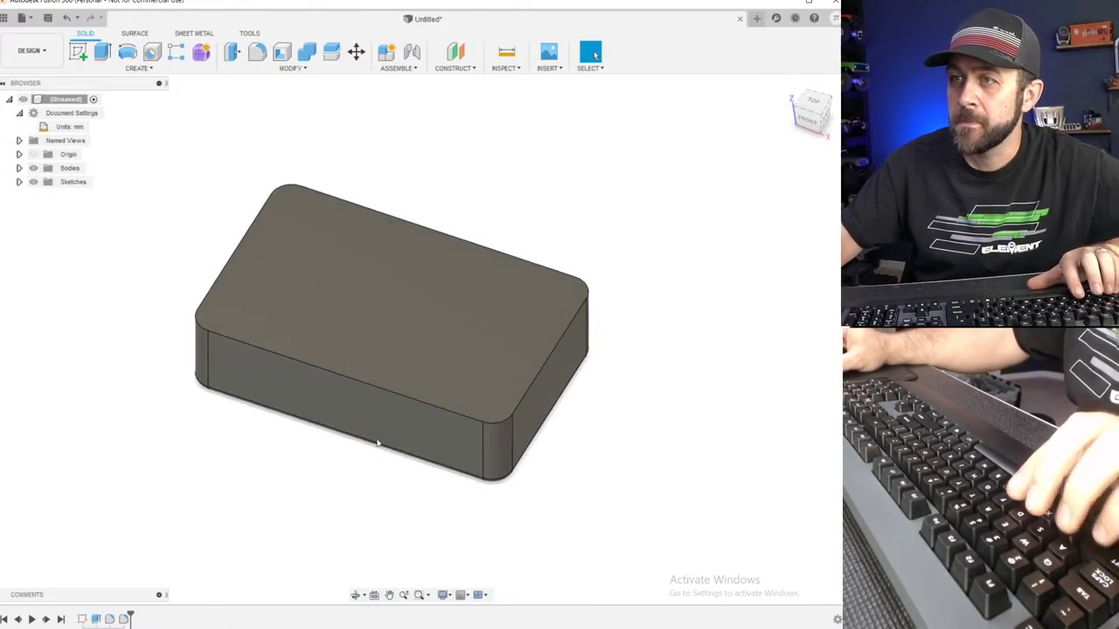
click(88, 57)
click(327, 298)
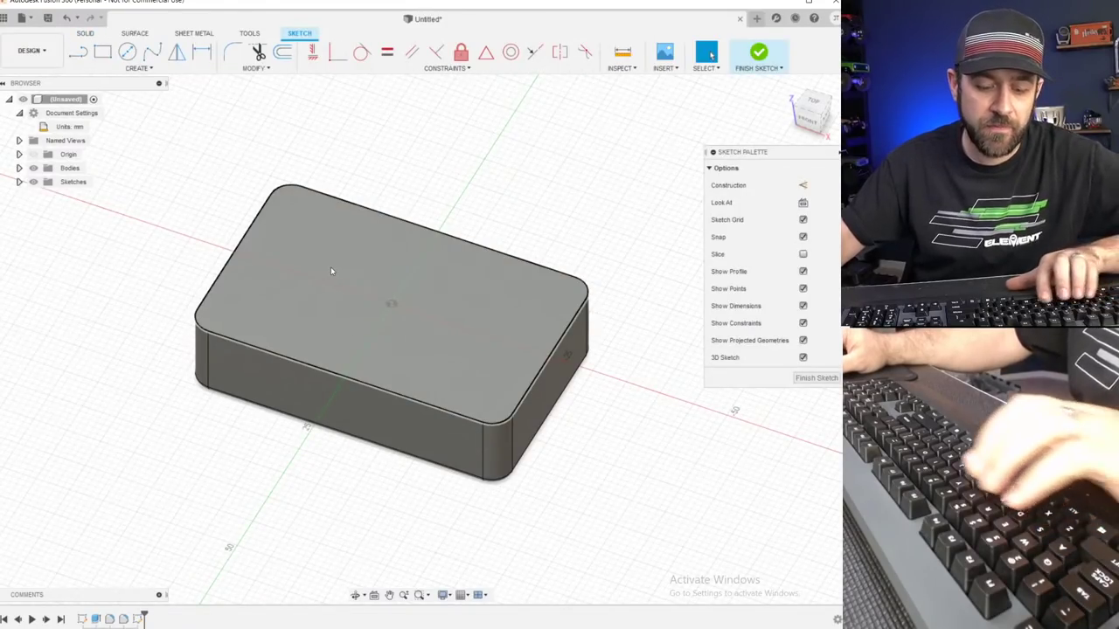
key(p)
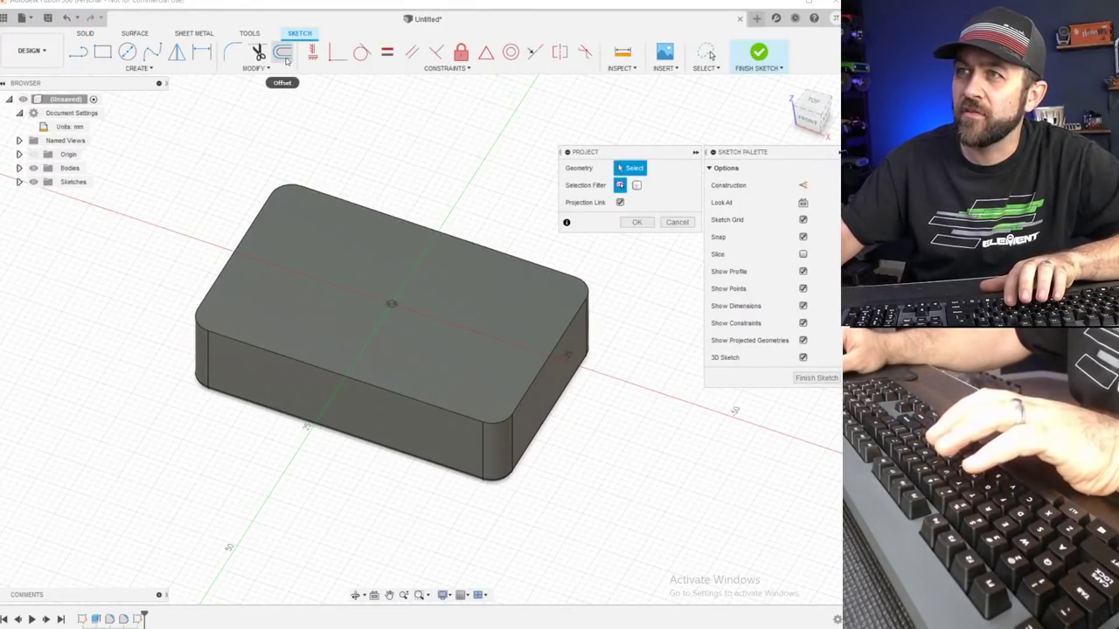
click(283, 54)
click(546, 269)
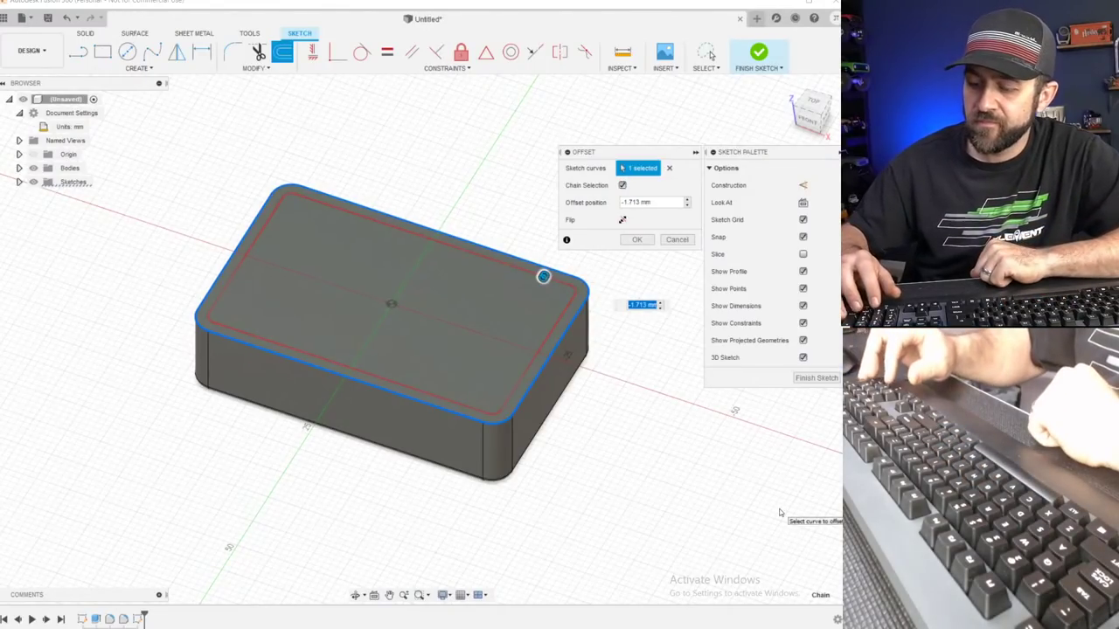
text(1.6)
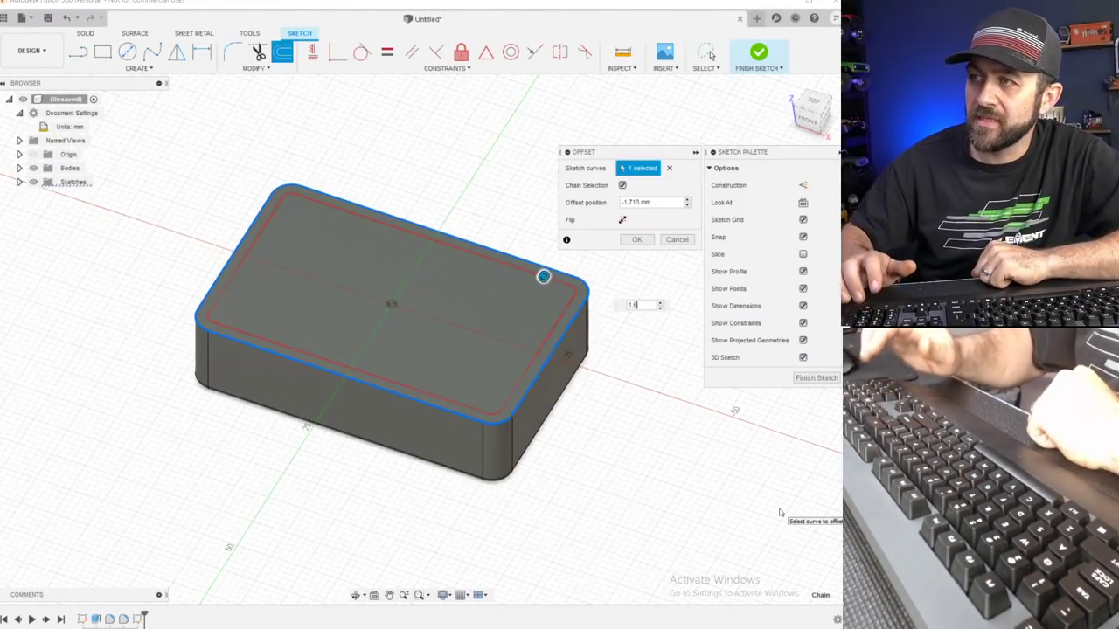
key(Return)
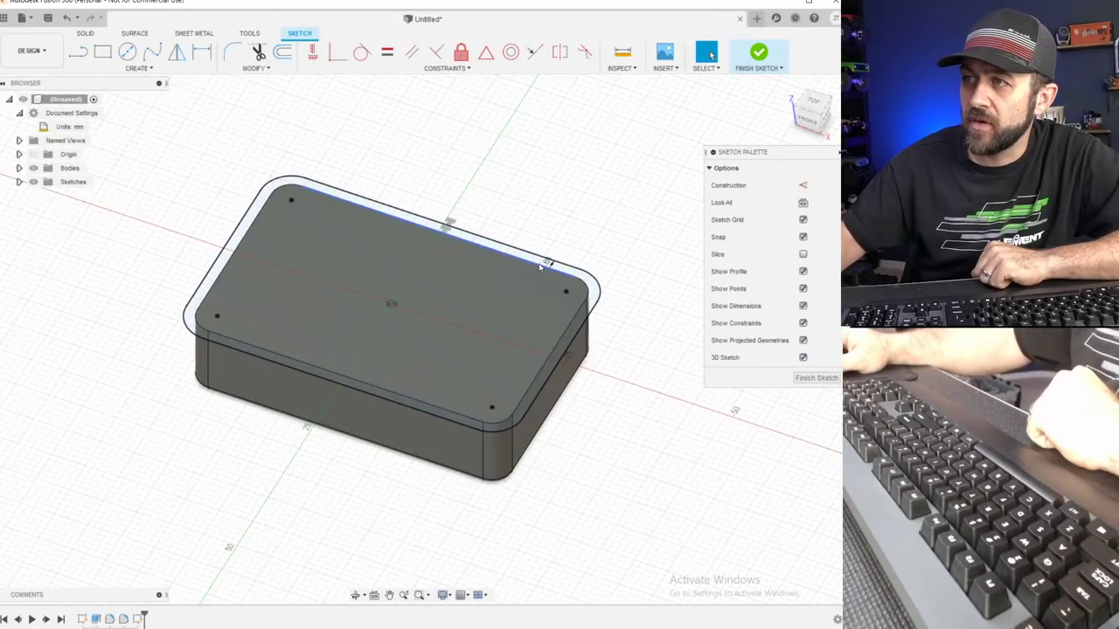
Set the outline's offset distance to 0.6 mm.
double_click(564, 229)
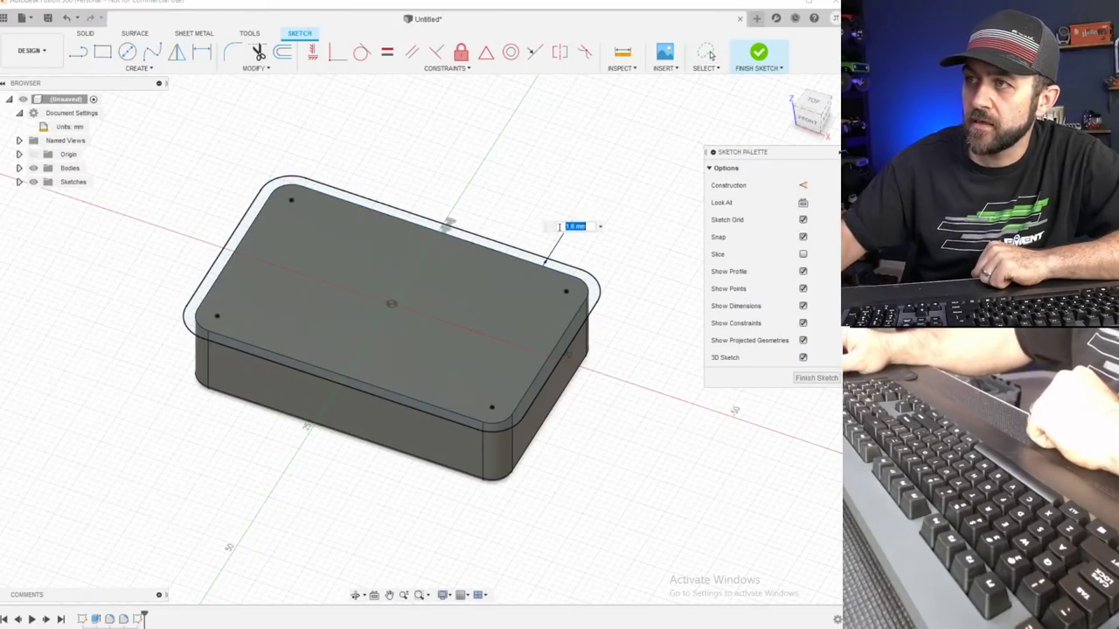
text(.6)
key(Return)
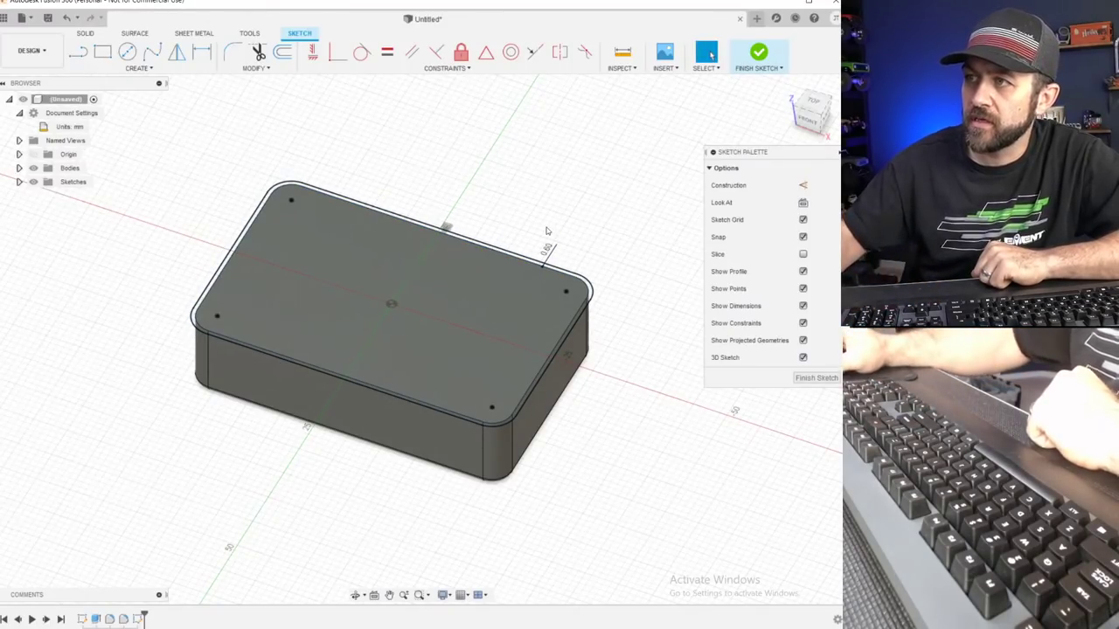
Set the outline's offset distance to -1.6 mm so it lies inside the face, and finish the sketch.
double_click(548, 249)
text(-1.6)
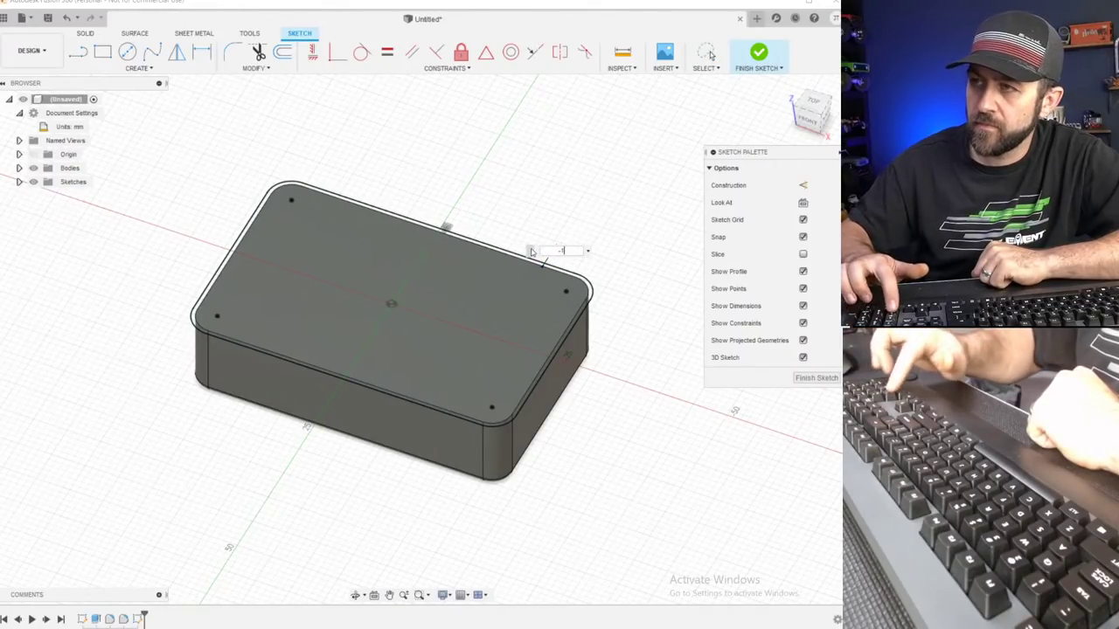
key(Return)
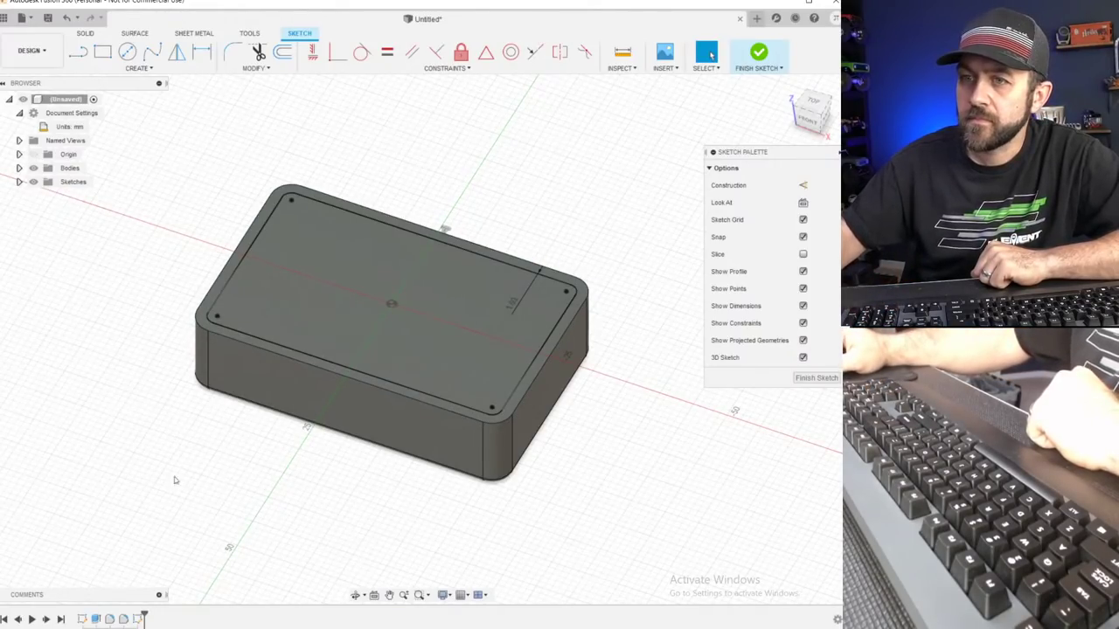
click(124, 619)
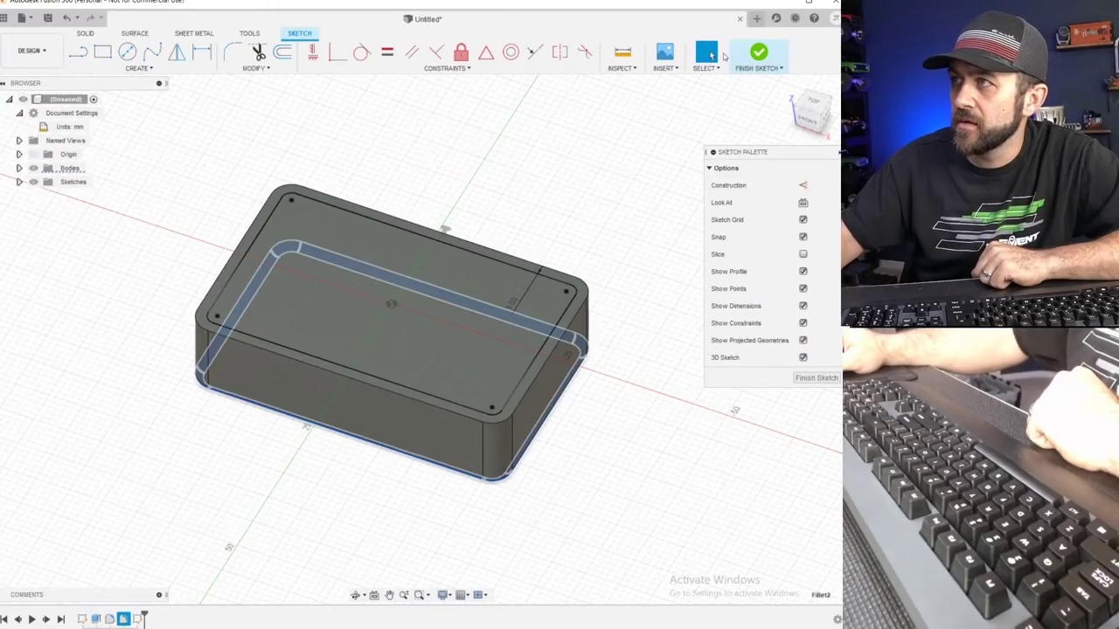
click(758, 55)
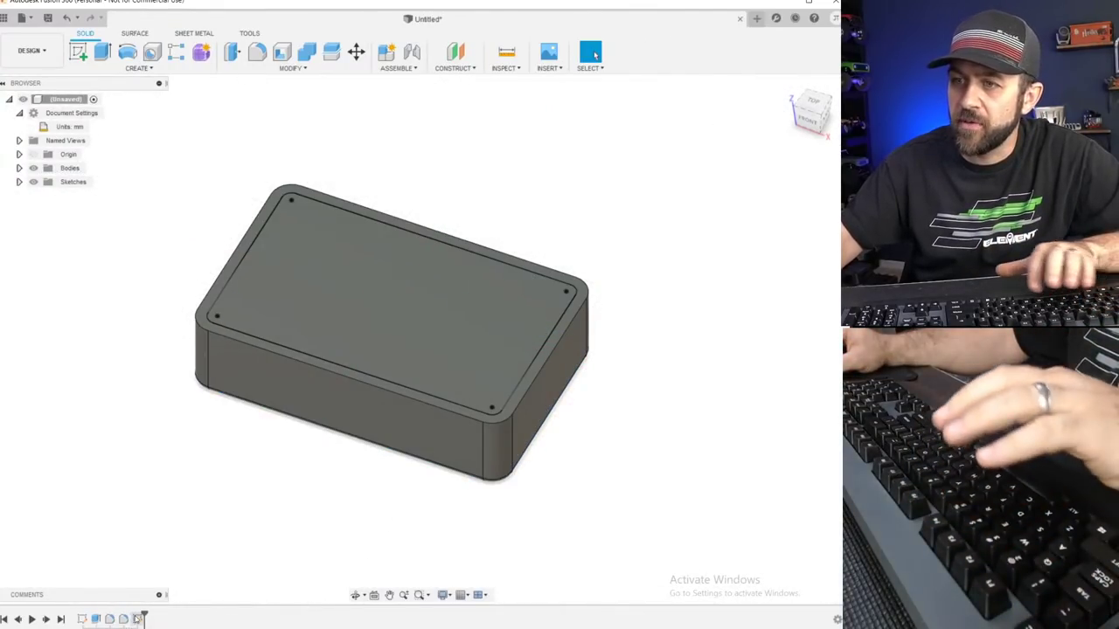
Move the bottom-edge fillet after the sketch in the design history and roll the history back to just before that fillet.
click(125, 618)
drag(124, 619, 142, 619)
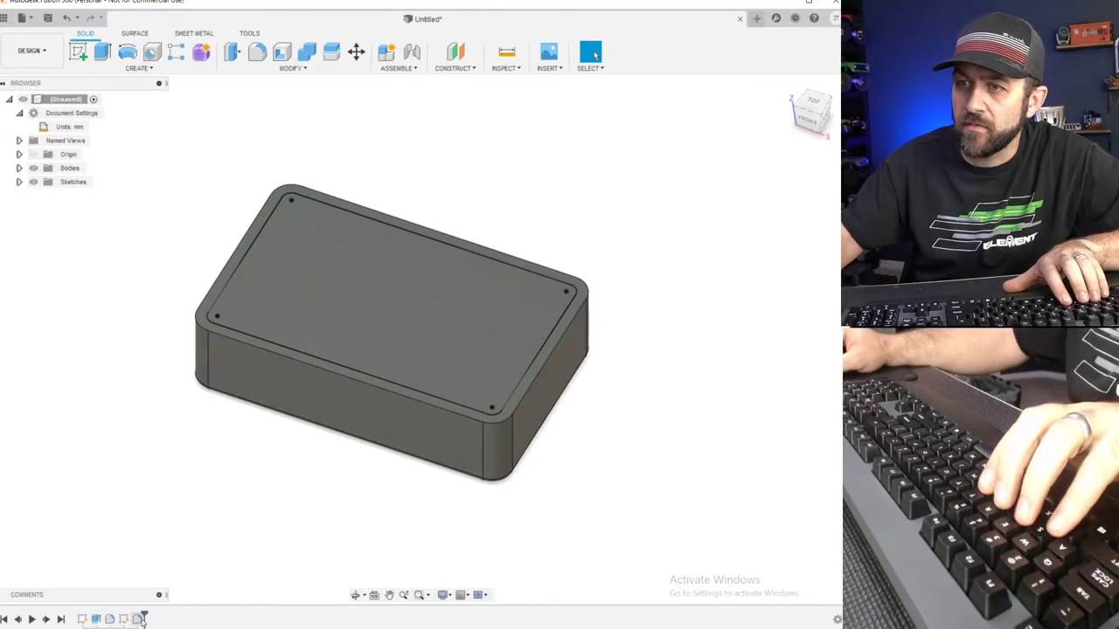
drag(144, 616, 130, 618)
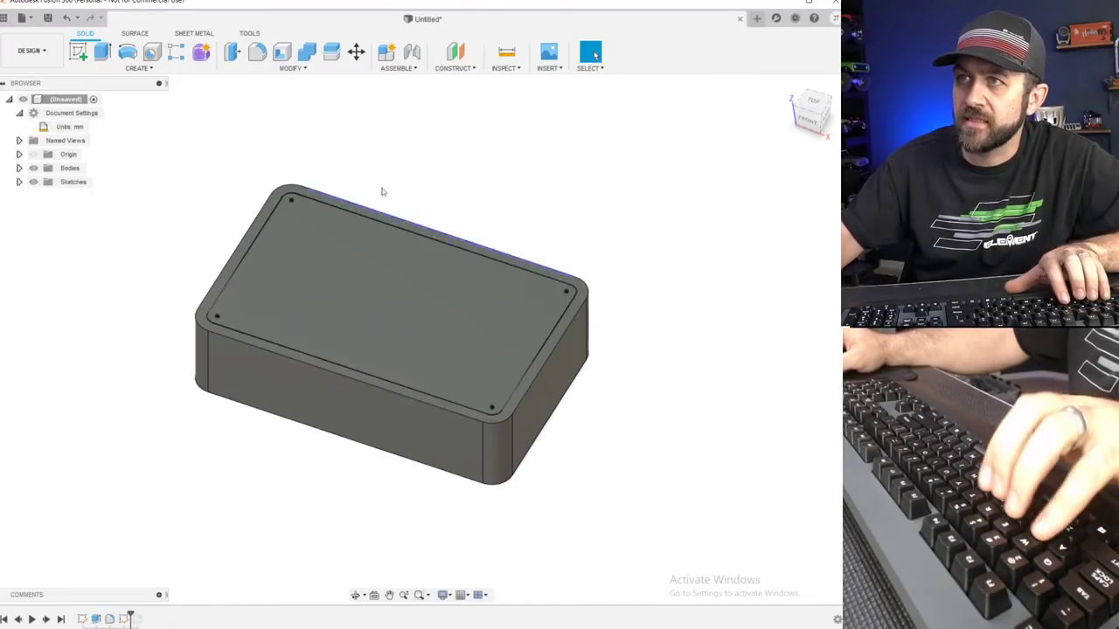
Cut the inner offset profile 11 mm down into the block to hollow it out.
click(102, 51)
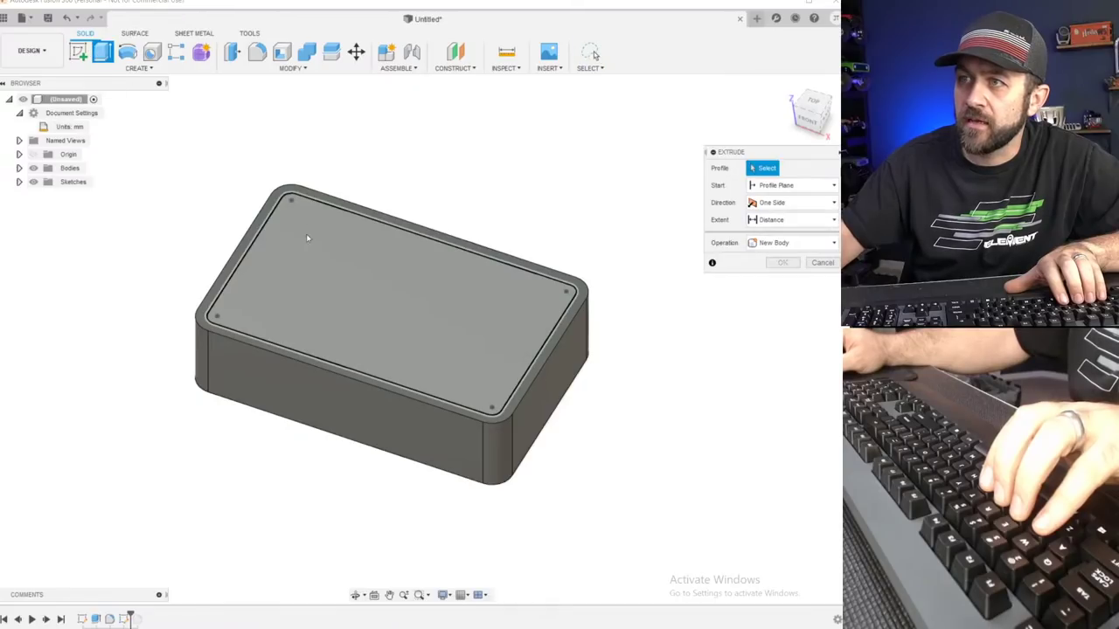
click(295, 276)
drag(391, 298, 392, 358)
mouse_move(425, 364)
shift+middle_down()
mouse_move(397, 306)
mouse_move(414, 353)
shift+middle_up()
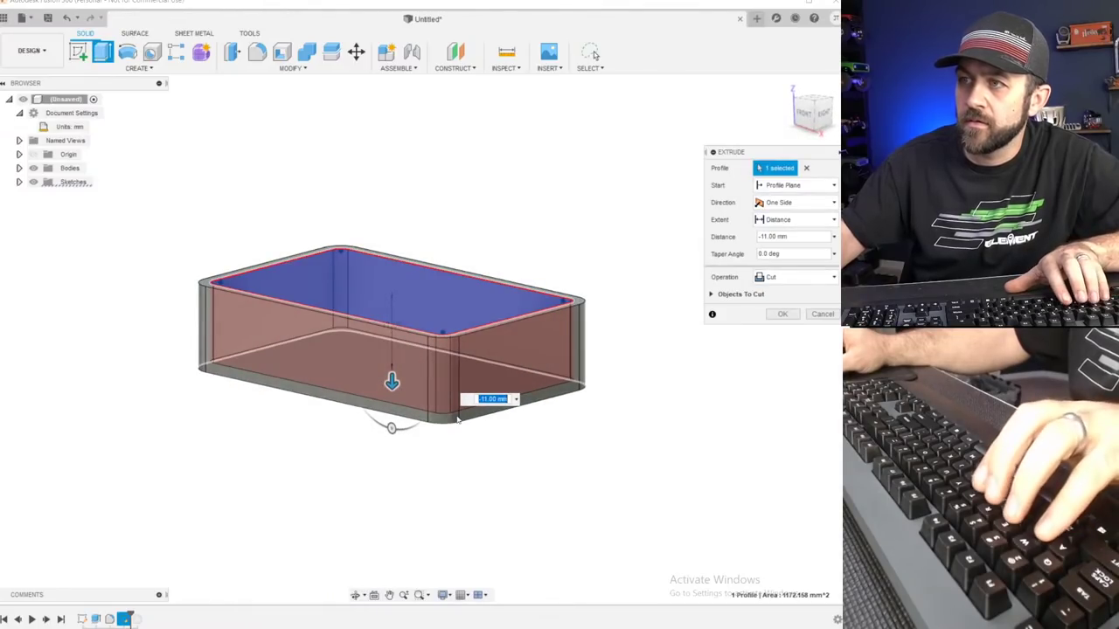
key(Return)
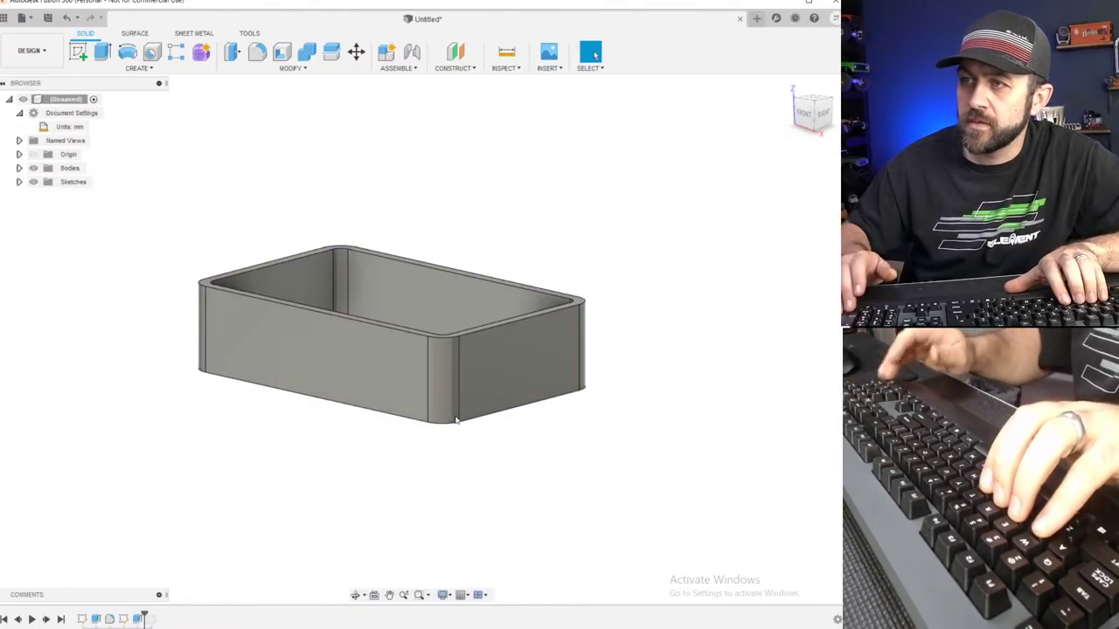
Fillet the tray's outer bottom edges and inner floor edges with a 1 mm radius.
click(257, 53)
shift+middle_drag(332, 199, 322, 258)
shift+middle_drag(259, 349, 272, 330)
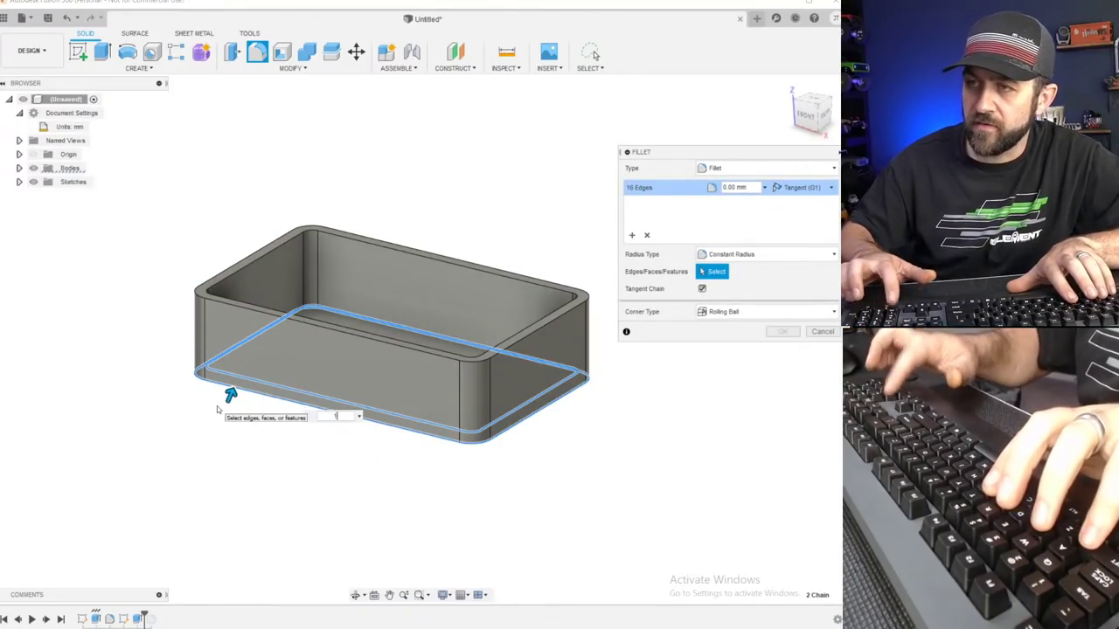
key(Escape)
scroll(317, 332, up, 4)
shift+middle_drag(317, 329, 209, 387)
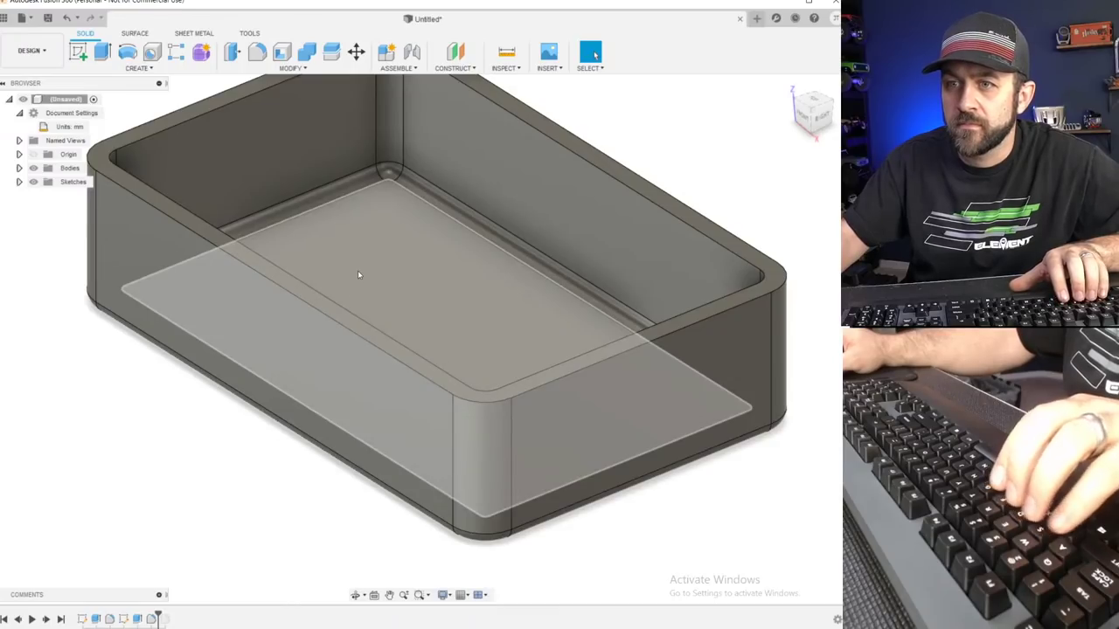
Lower the tray's walls by extruding the top rim face 4 mm downward as a cut.
shift+middle_drag(339, 258, 482, 259)
shift+middle_drag(410, 221, 463, 269)
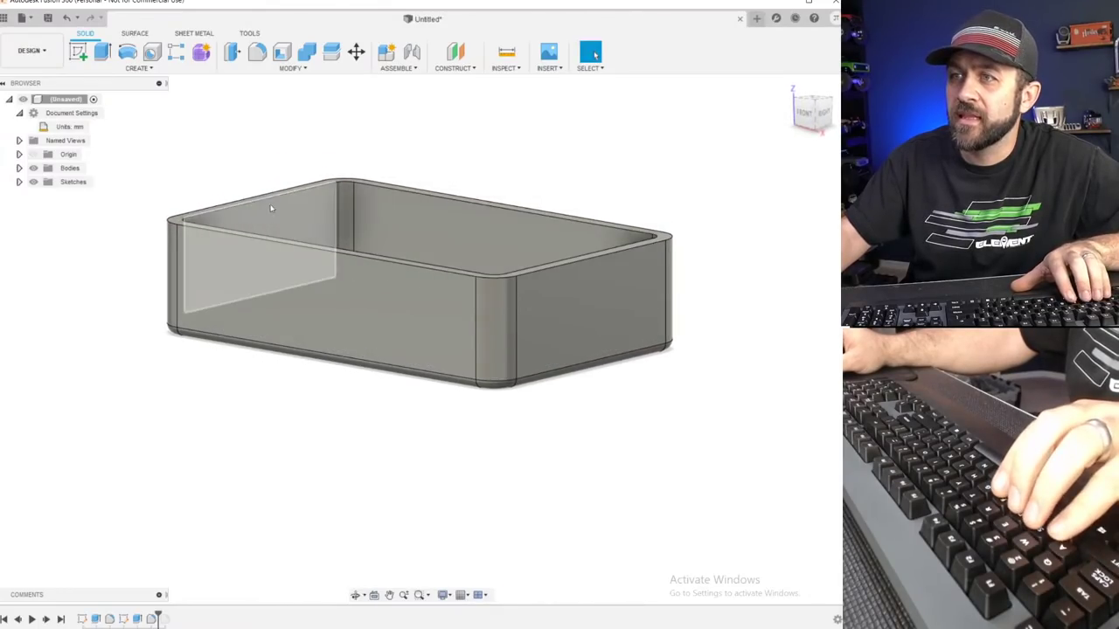
click(102, 53)
scroll(184, 197, up, 5)
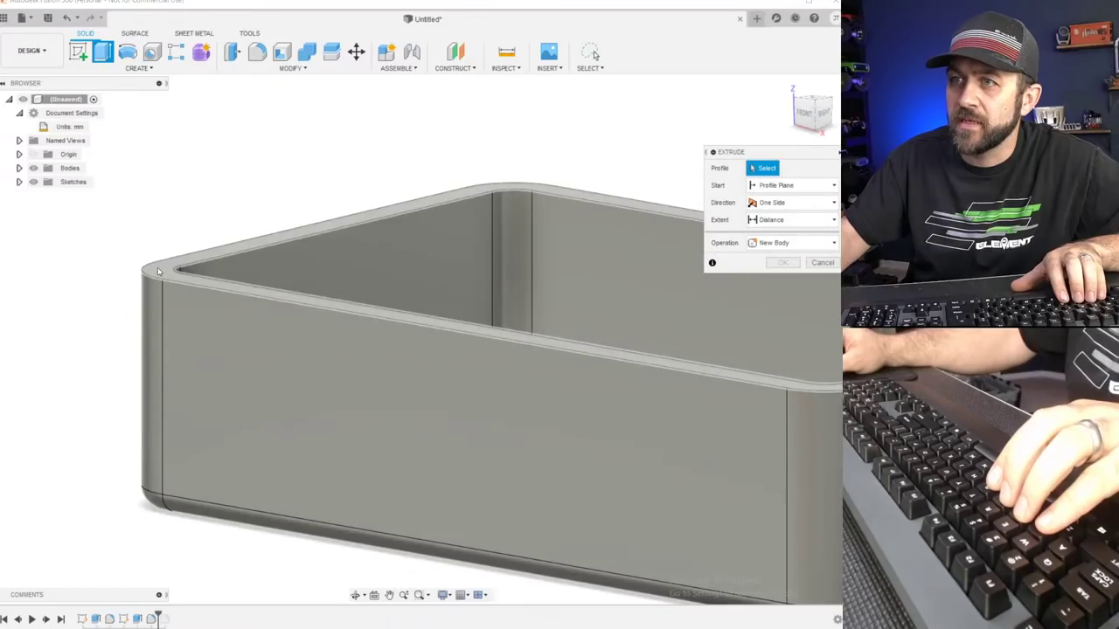
click(157, 257)
drag(157, 254, 167, 328)
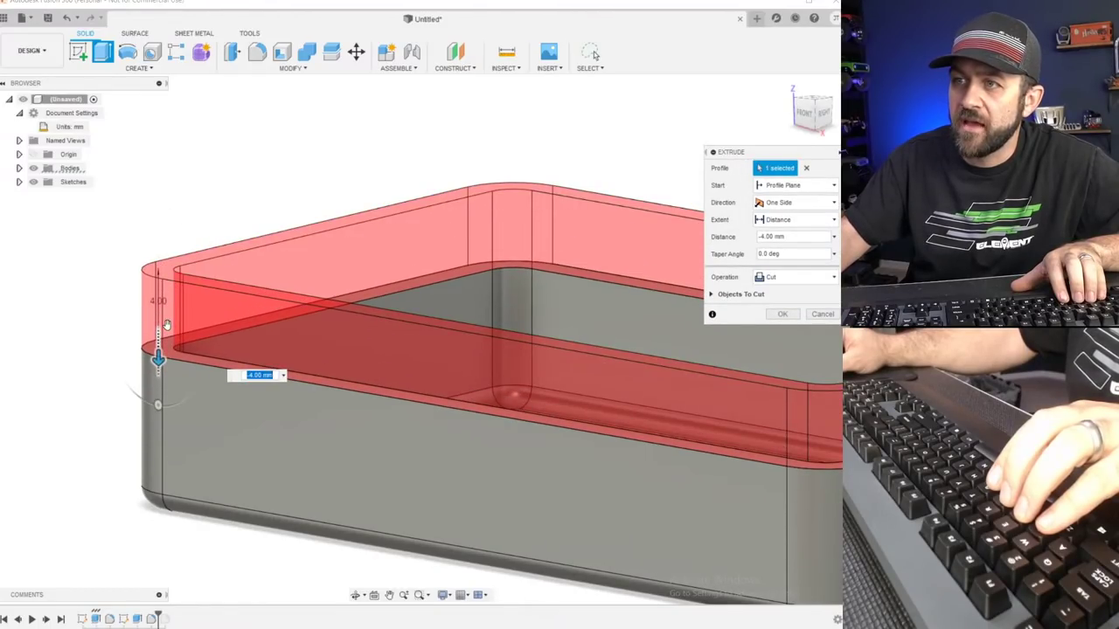
scroll(183, 391, down, 4)
middle_drag(532, 399, 442, 388)
key(Return)
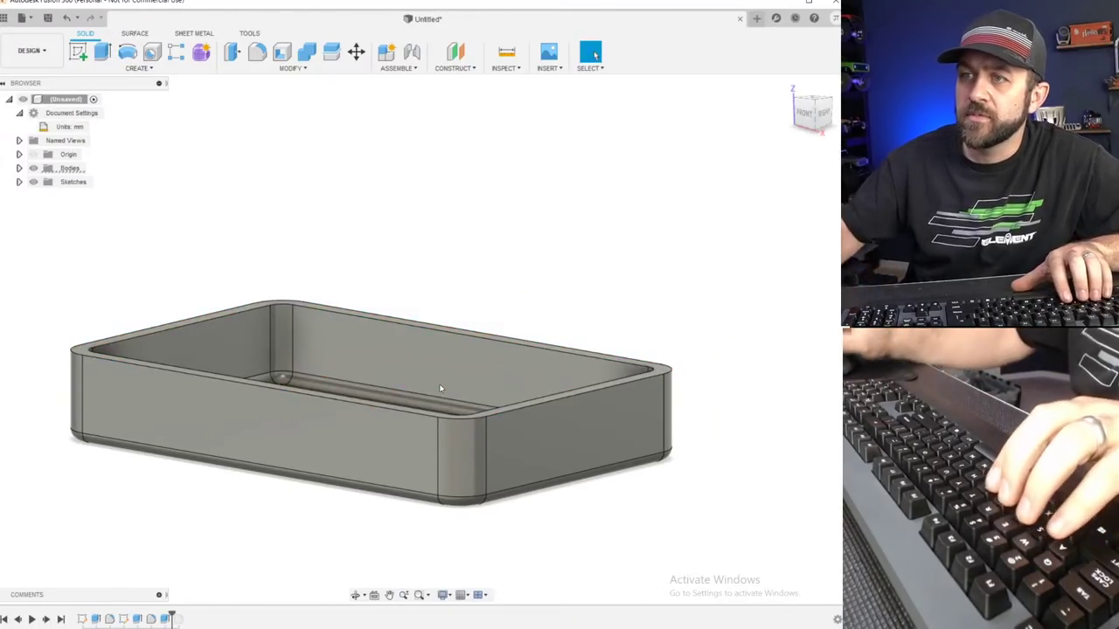
Inspect the tray from several angles and compare it with the stove photo on the BattlBox product page in the browser.
shift+middle_drag(210, 292, 204, 324)
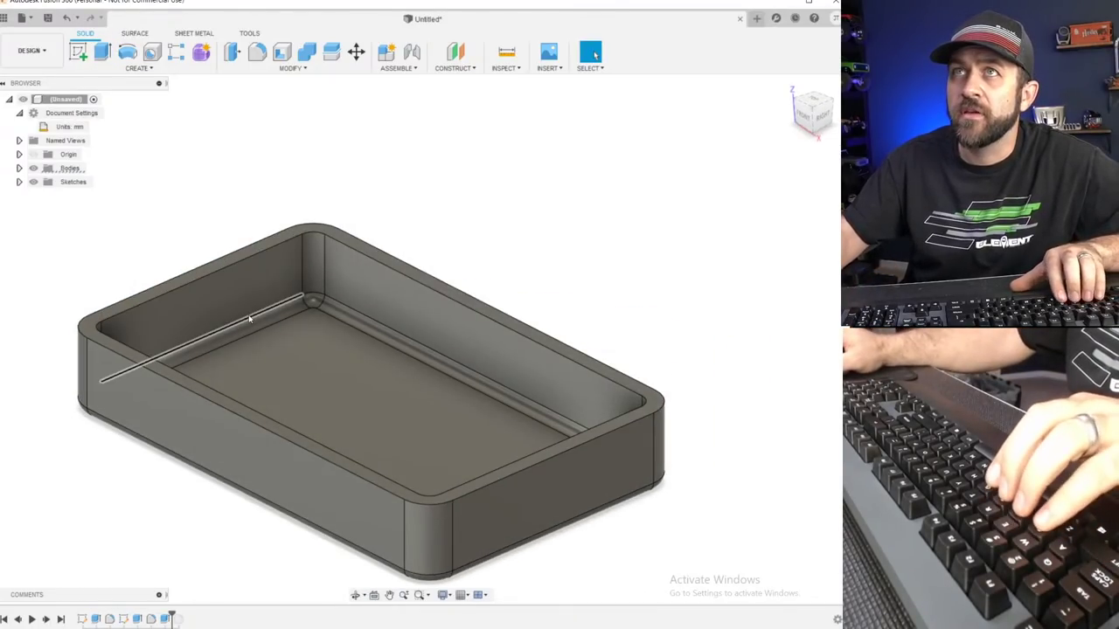
shift+middle_drag(282, 302, 268, 374)
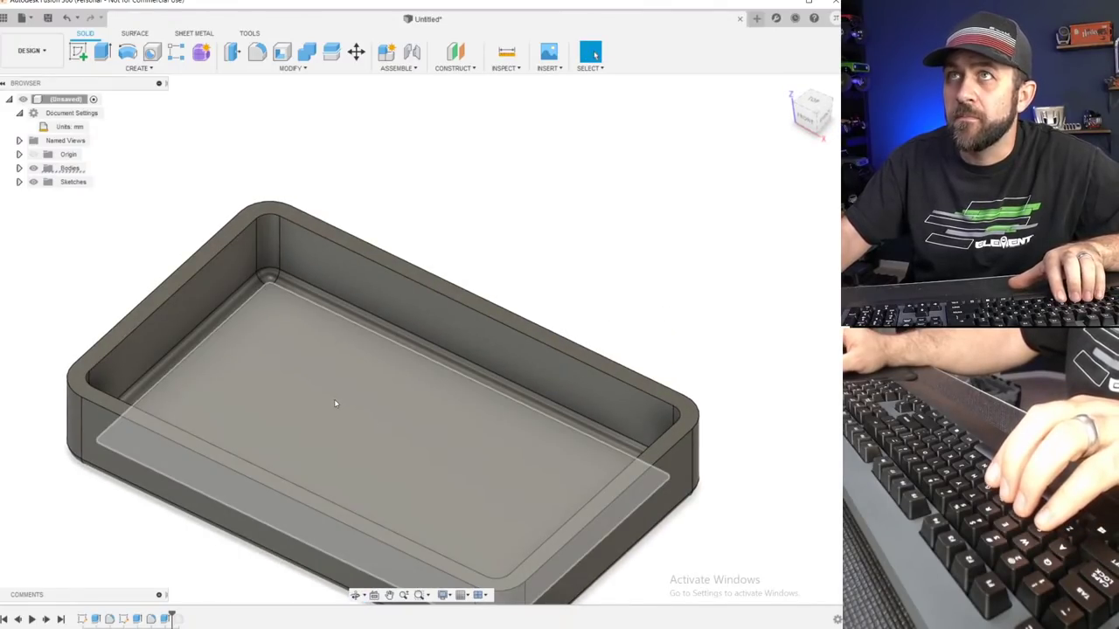
scroll(342, 359, down, 3)
shift+middle_drag(341, 360, 367, 341)
click(591, 54)
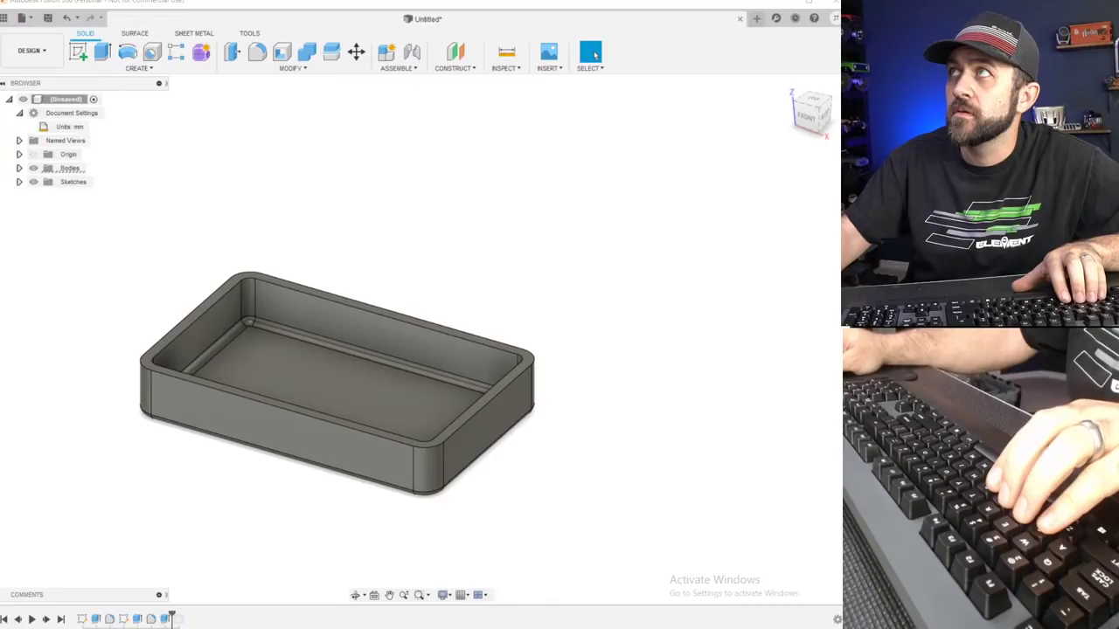
drag(325, 0, 480, 77)
scroll(219, 318, down, 3)
scroll(256, 218, up, 3)
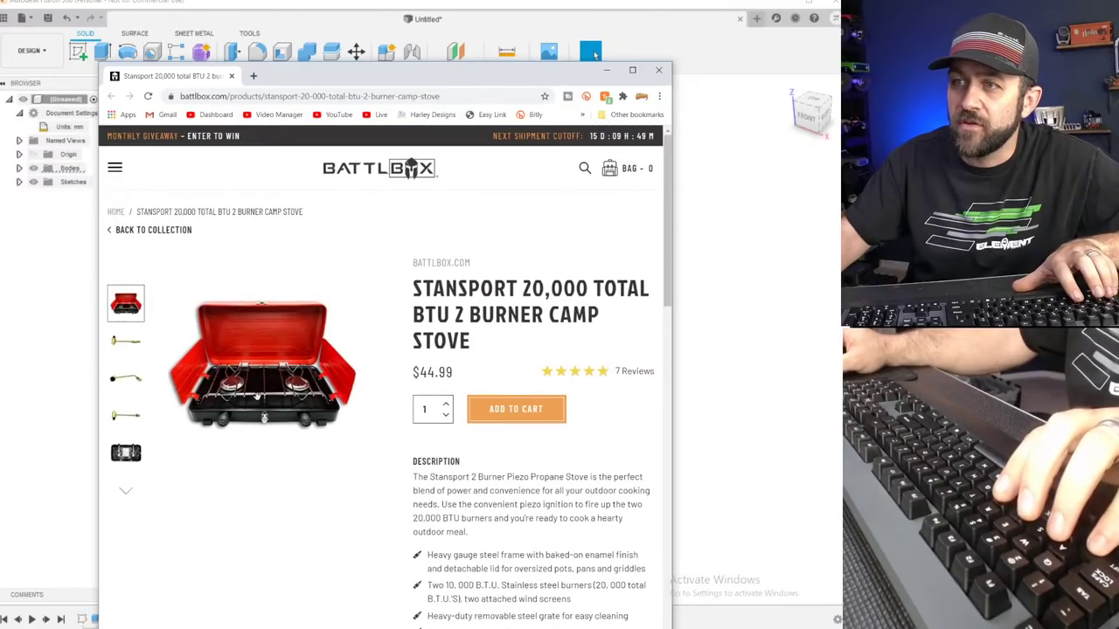
scroll(243, 430, down, 2)
scroll(243, 430, up, 2)
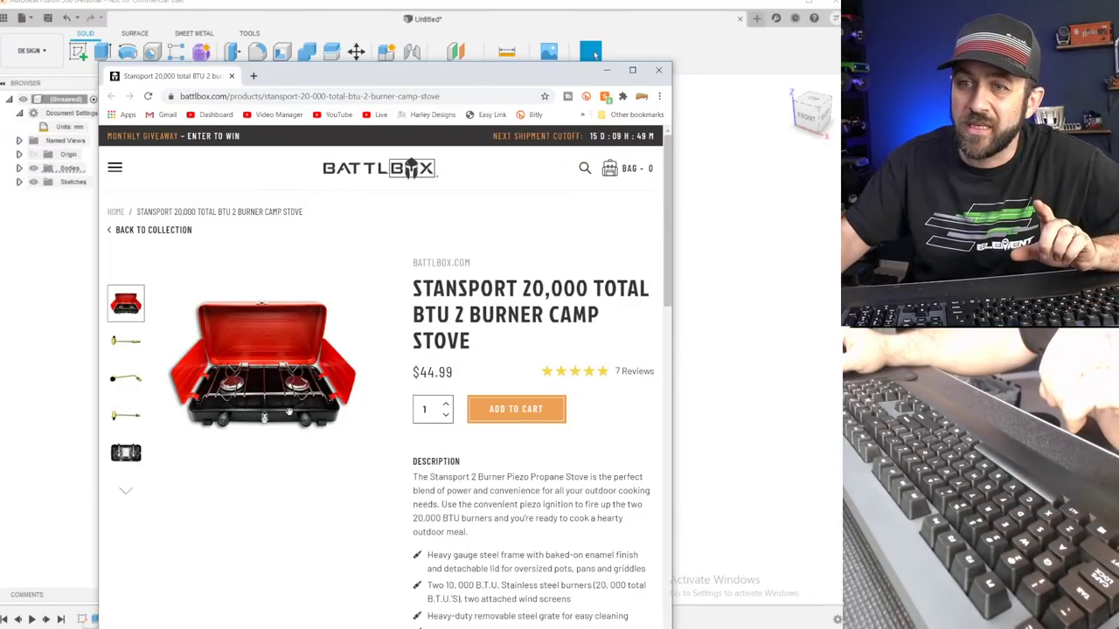
drag(343, 78, 73, 0)
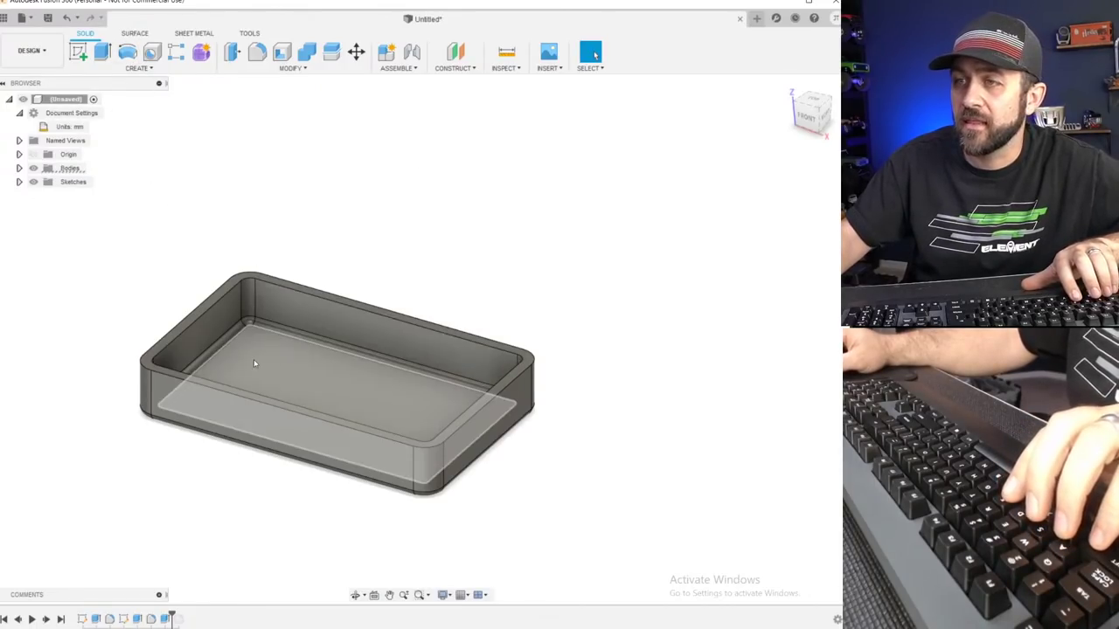
Create an offset construction plane 2 mm below the tray's top rim face.
scroll(232, 319, up, 3)
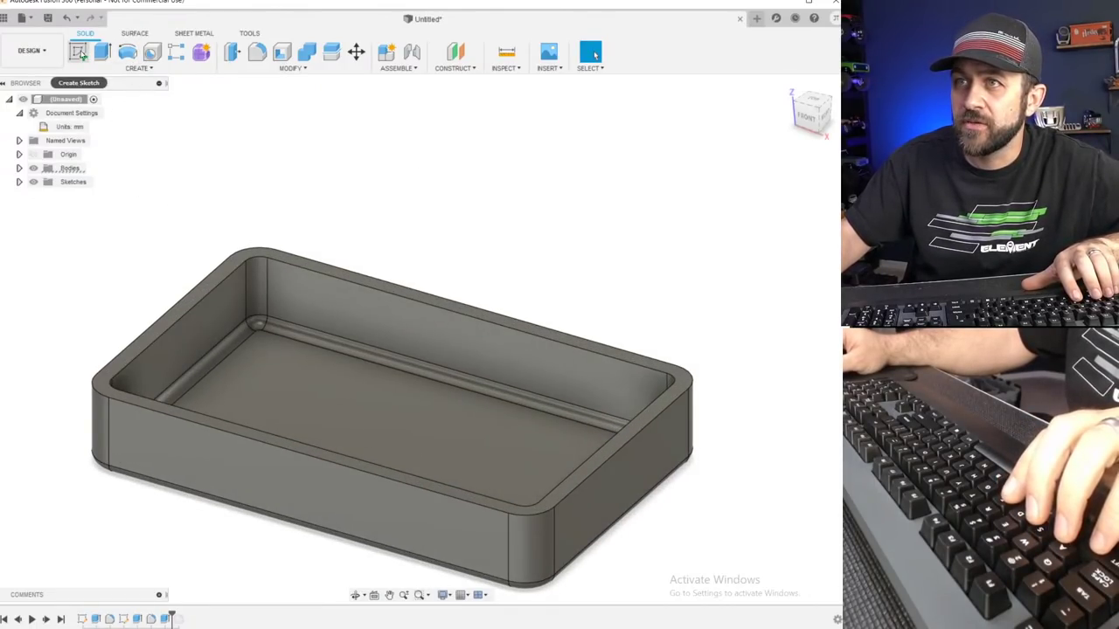
click(78, 53)
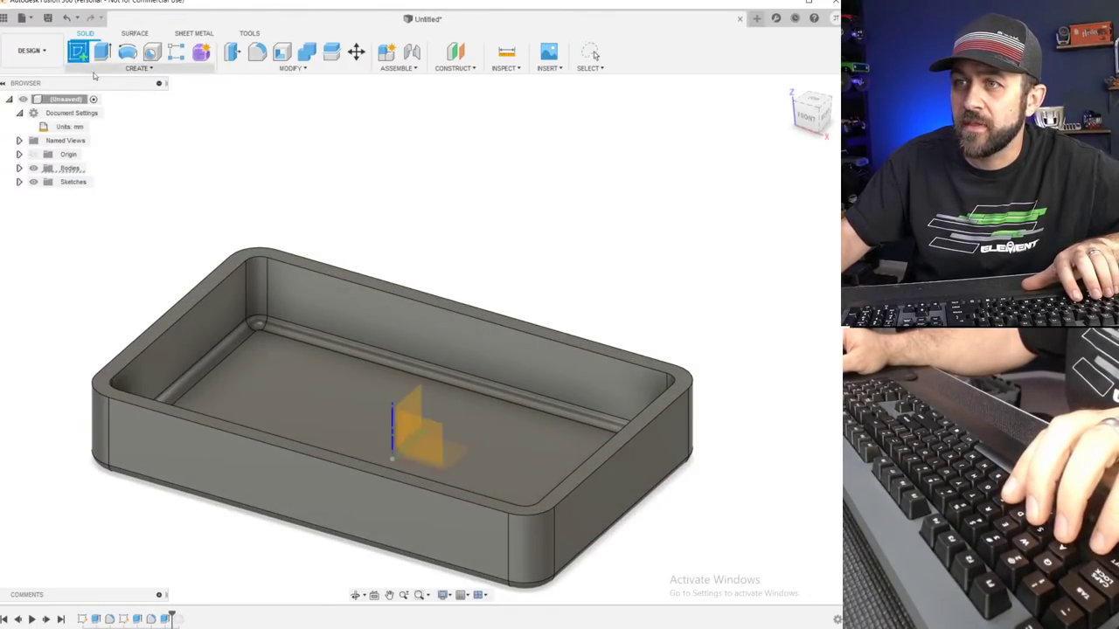
click(456, 54)
click(199, 326)
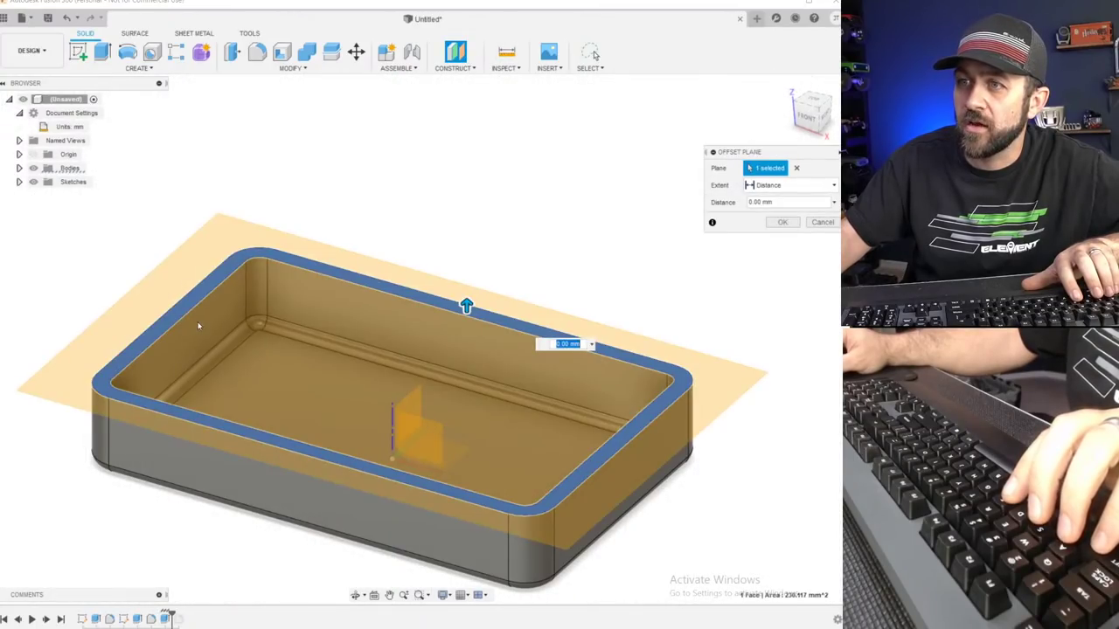
drag(465, 306, 459, 325)
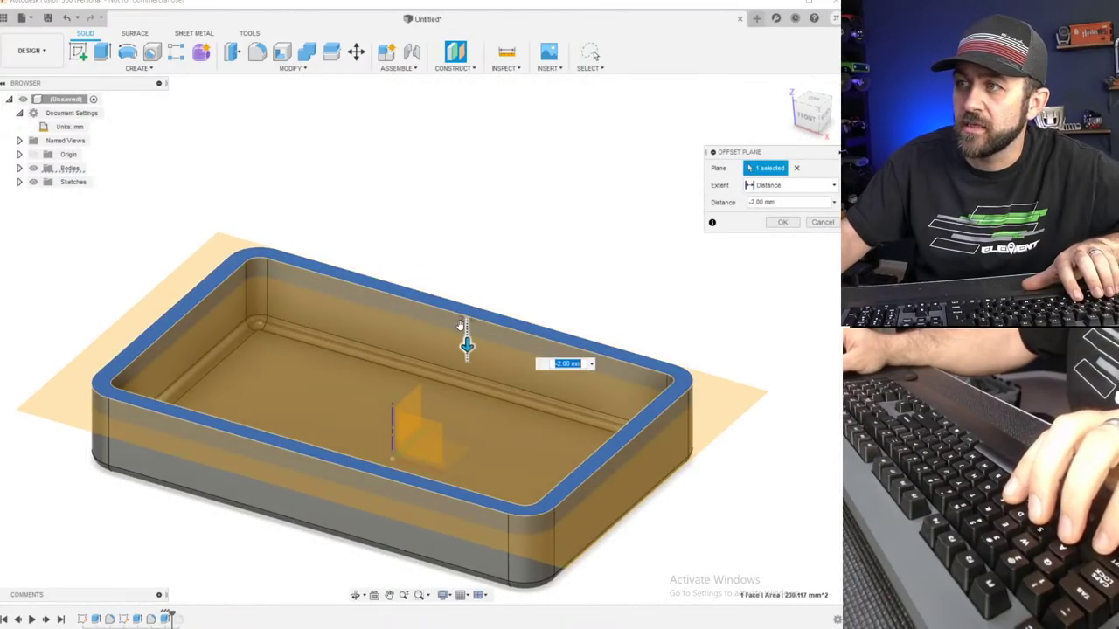
key(Return)
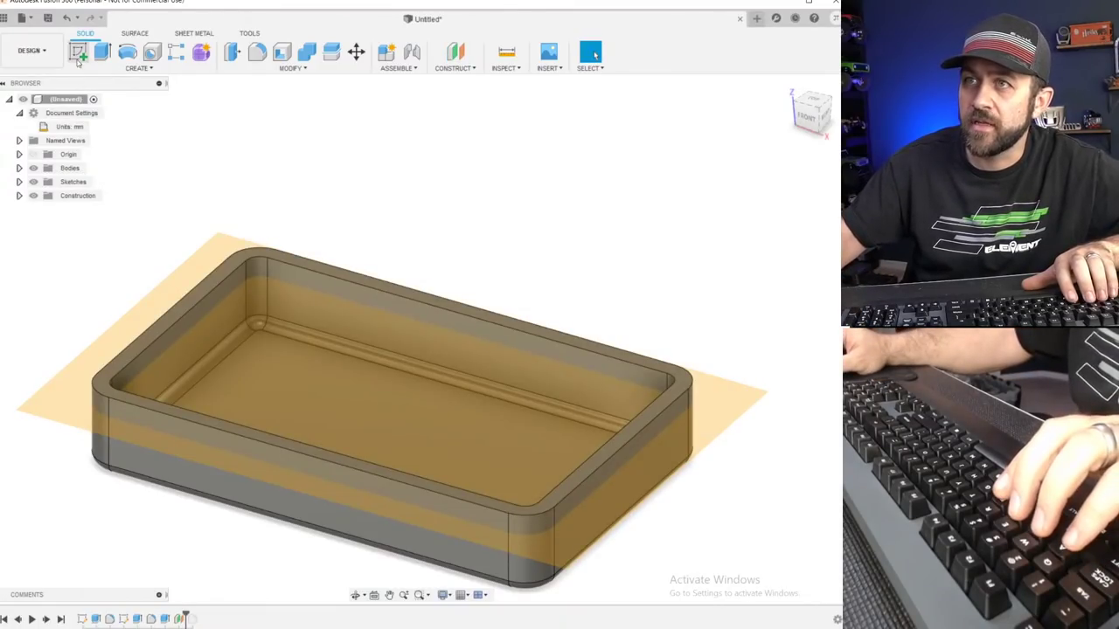
Start a sketch on the offset plane and draw a narrow rectangle about 21 mm long against one short inner wall.
click(78, 52)
click(111, 344)
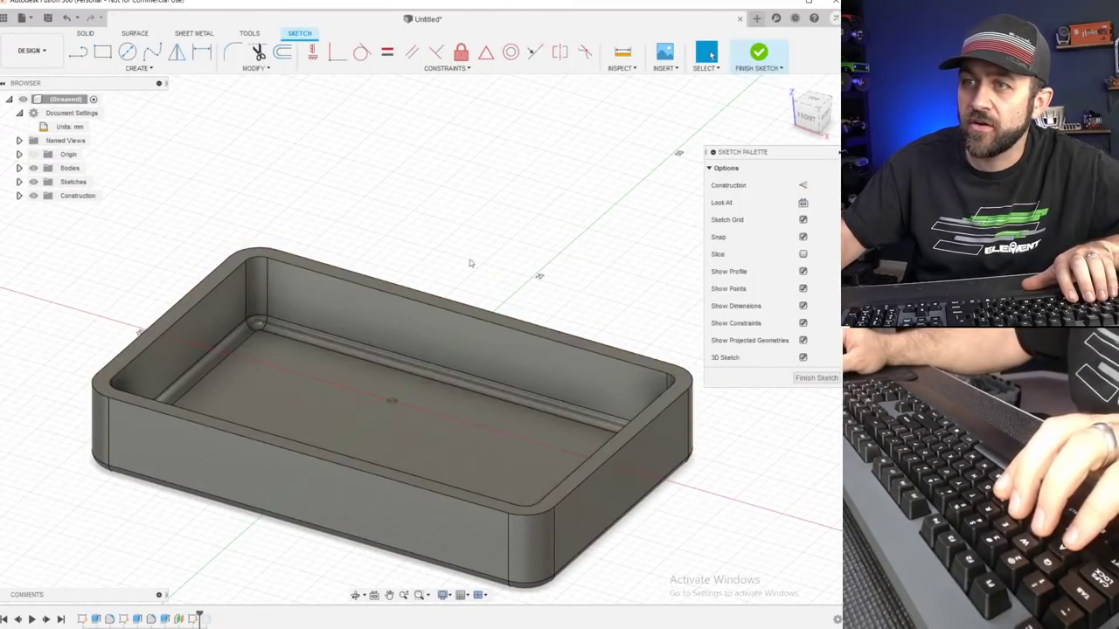
click(814, 104)
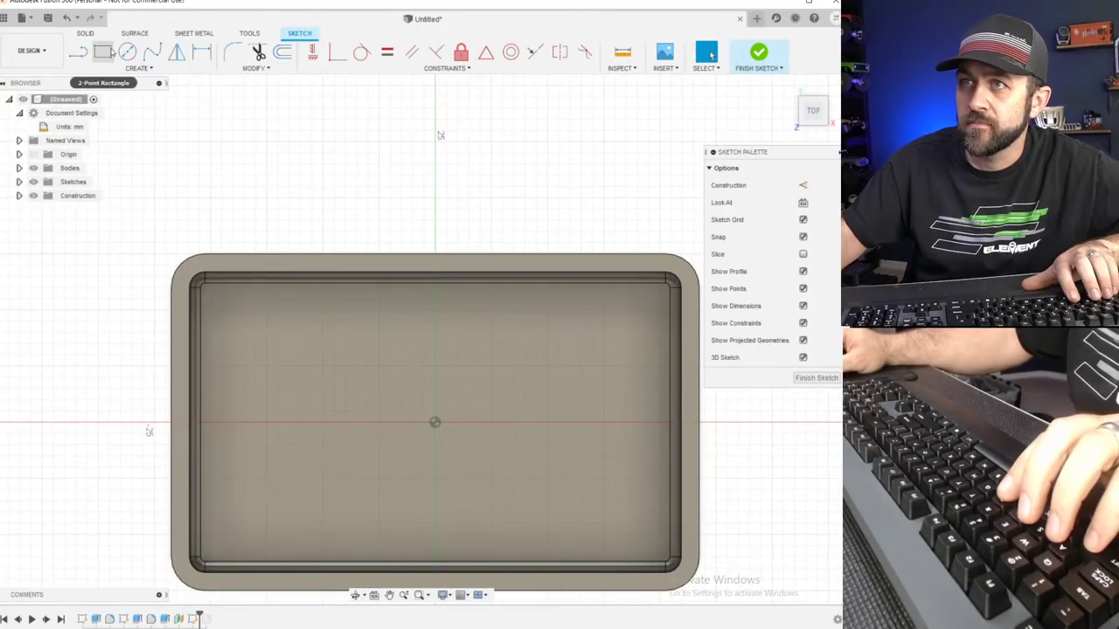
click(108, 52)
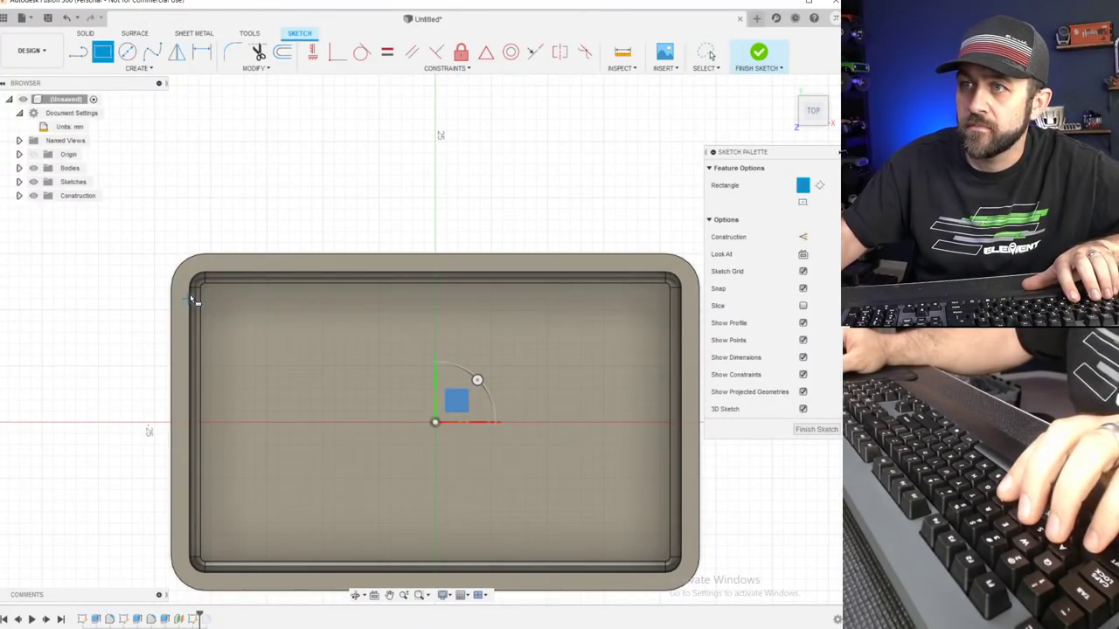
click(192, 312)
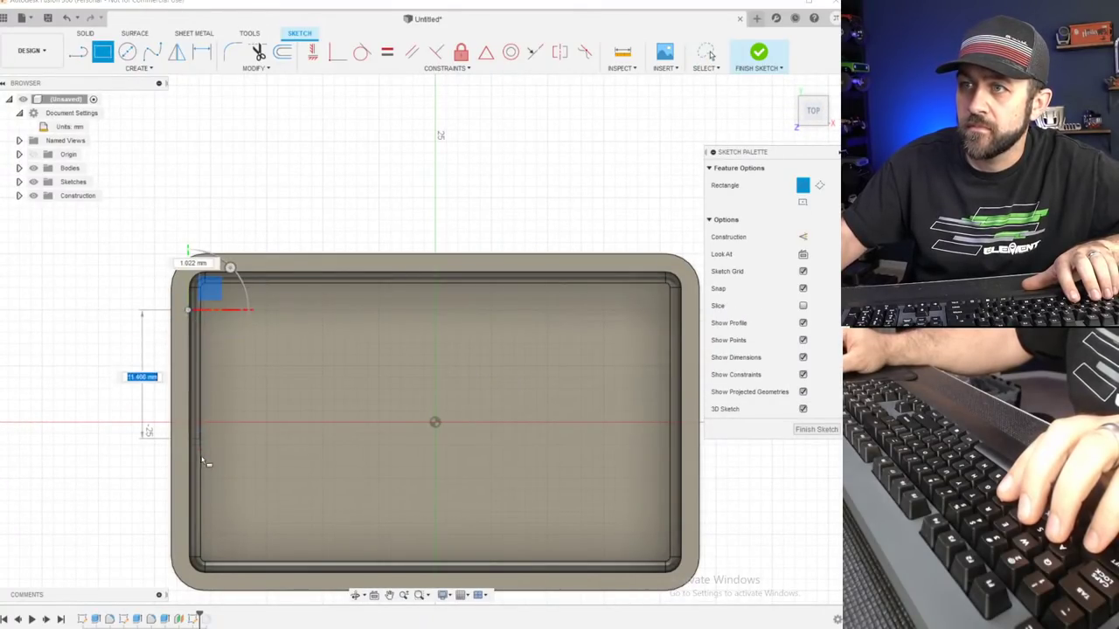
click(218, 543)
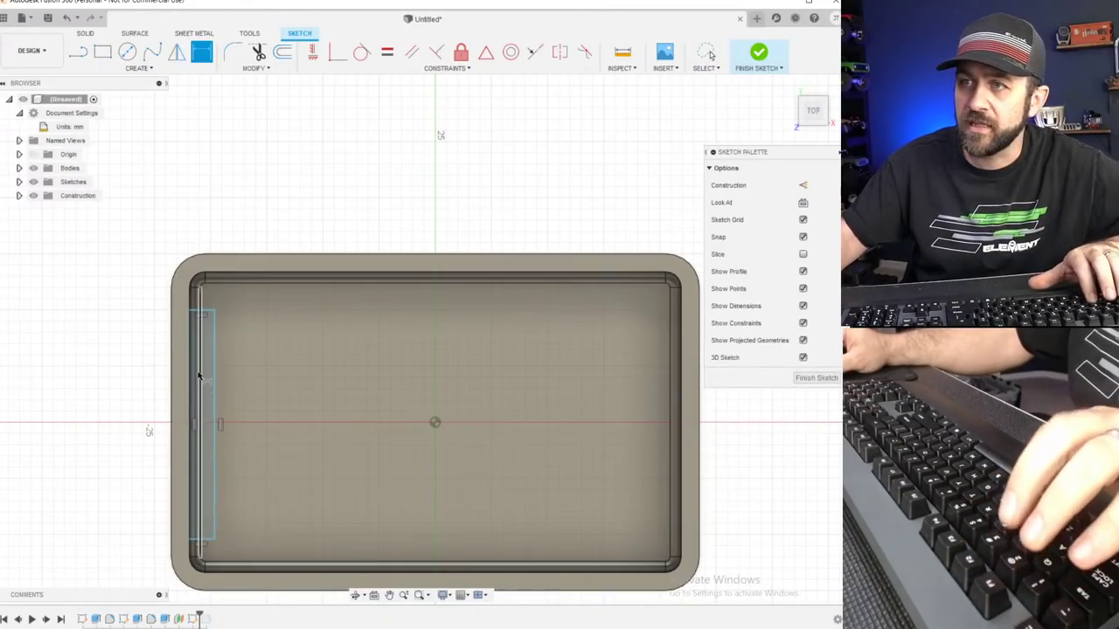
Dimension both ends of the narrow rectangle 3 mm from the neighbouring long inner walls.
click(208, 312)
click(237, 273)
click(144, 260)
text(3.40)
key(Return)
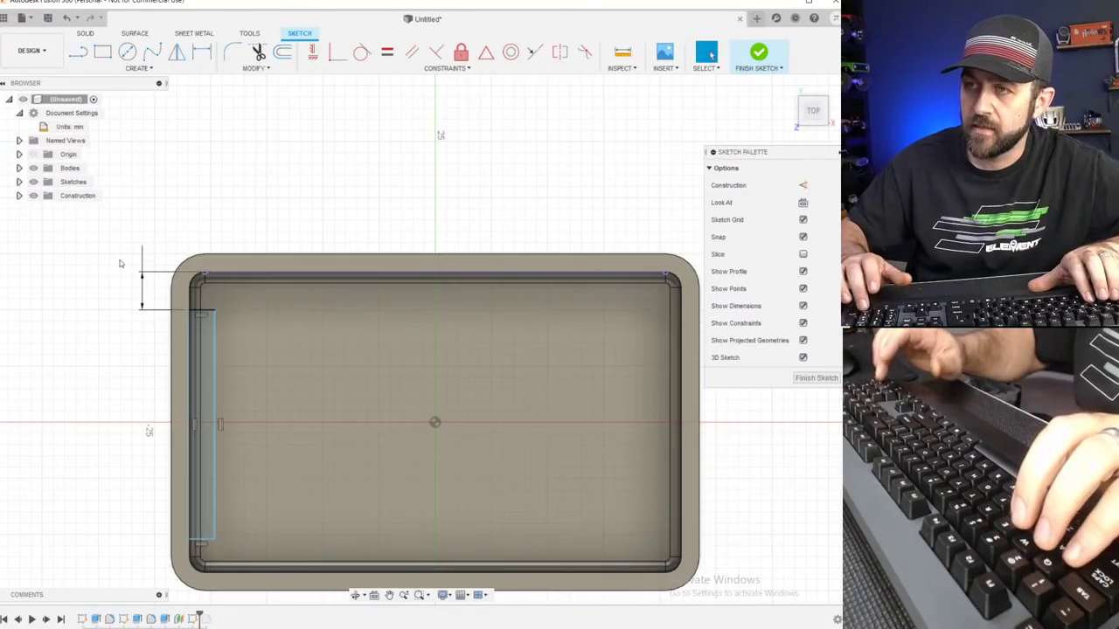
click(207, 575)
ctrl+click(203, 535)
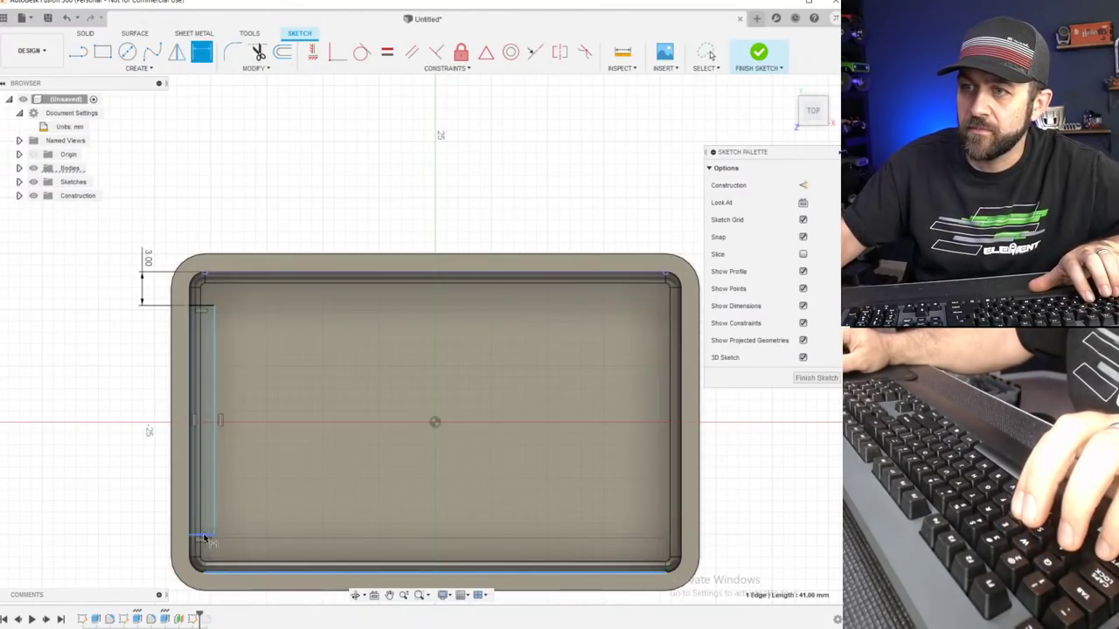
text(3)
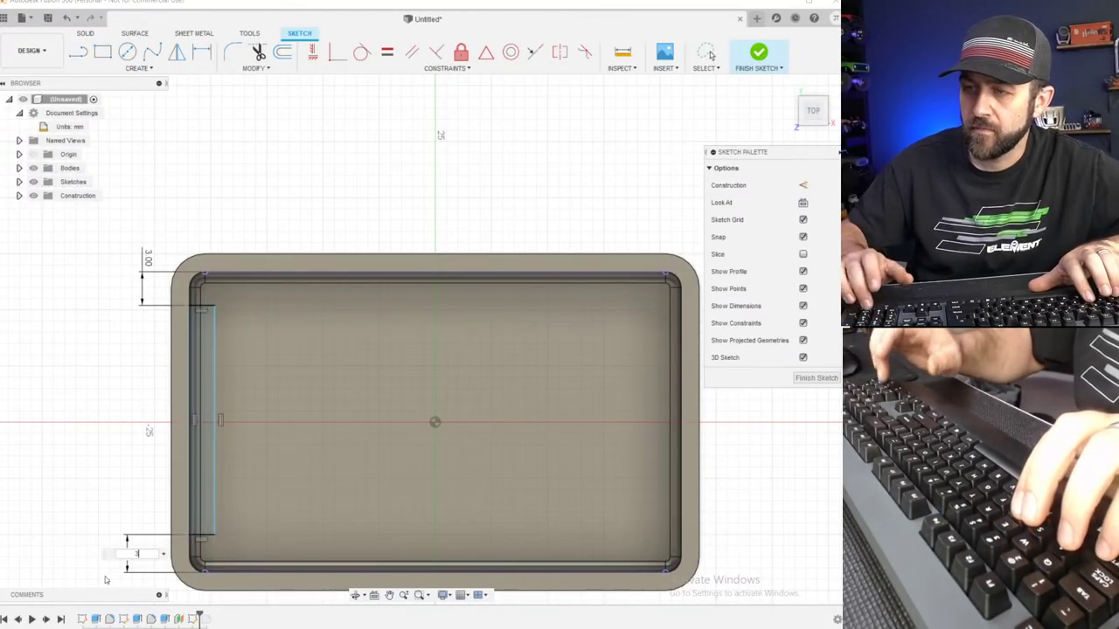
key(Return)
Set the rectangle's long inward side 2 mm from the short inner wall and finish the sketch.
click(215, 472)
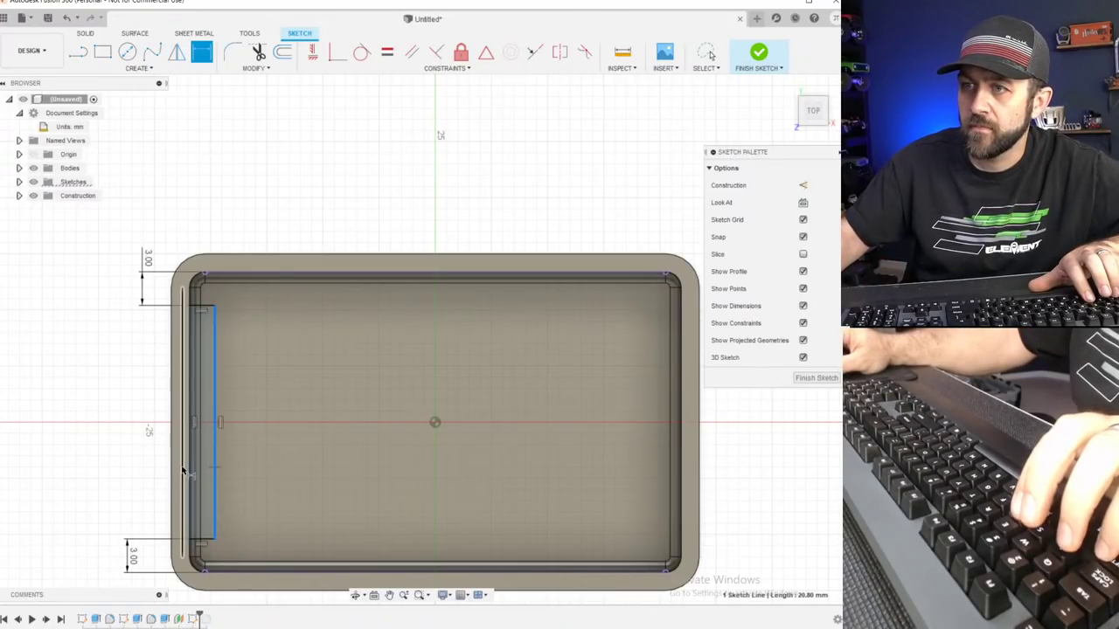
click(192, 474)
click(124, 477)
text(2)
key(Return)
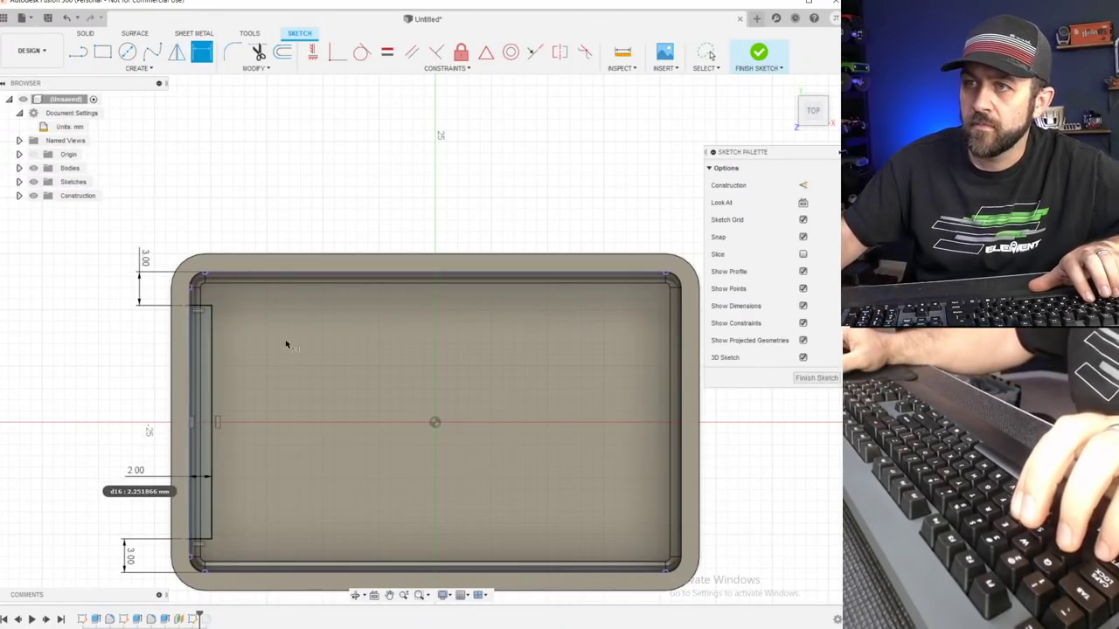
click(759, 54)
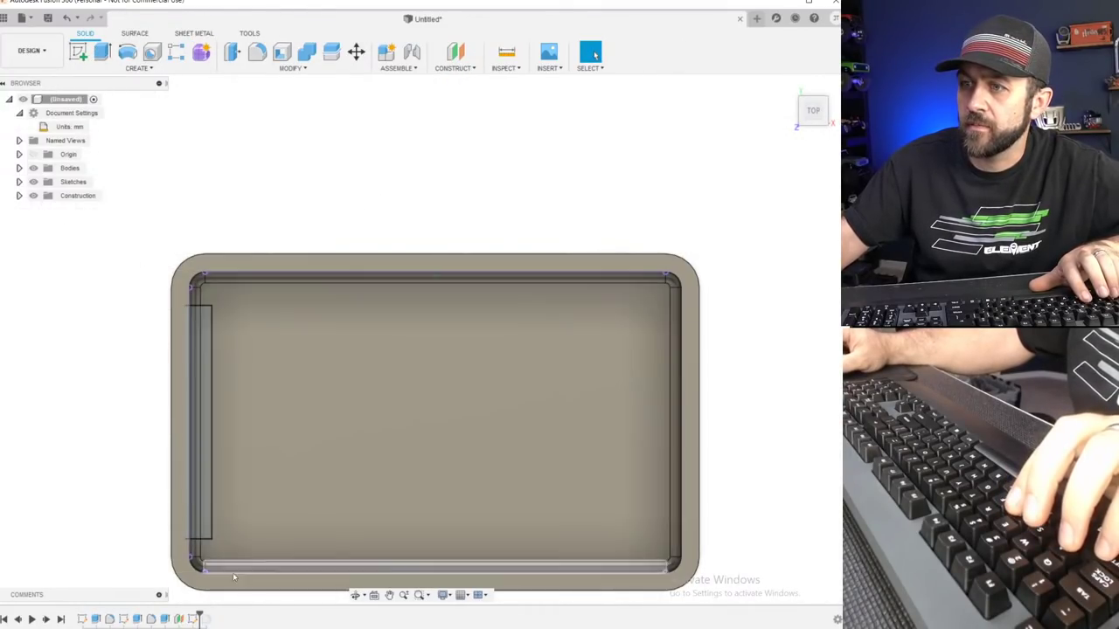
Reopen the ledge sketch and draw a vertical construction line from the origin to beyond the tray's long wall.
right_click(192, 618)
click(224, 504)
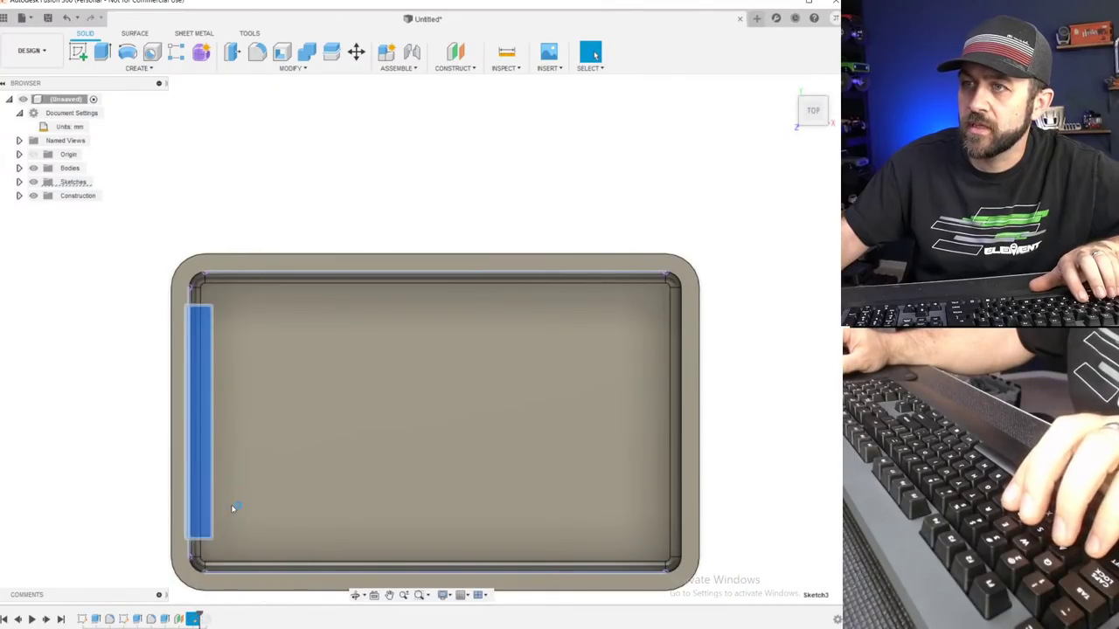
key(l)
key(x)
click(435, 423)
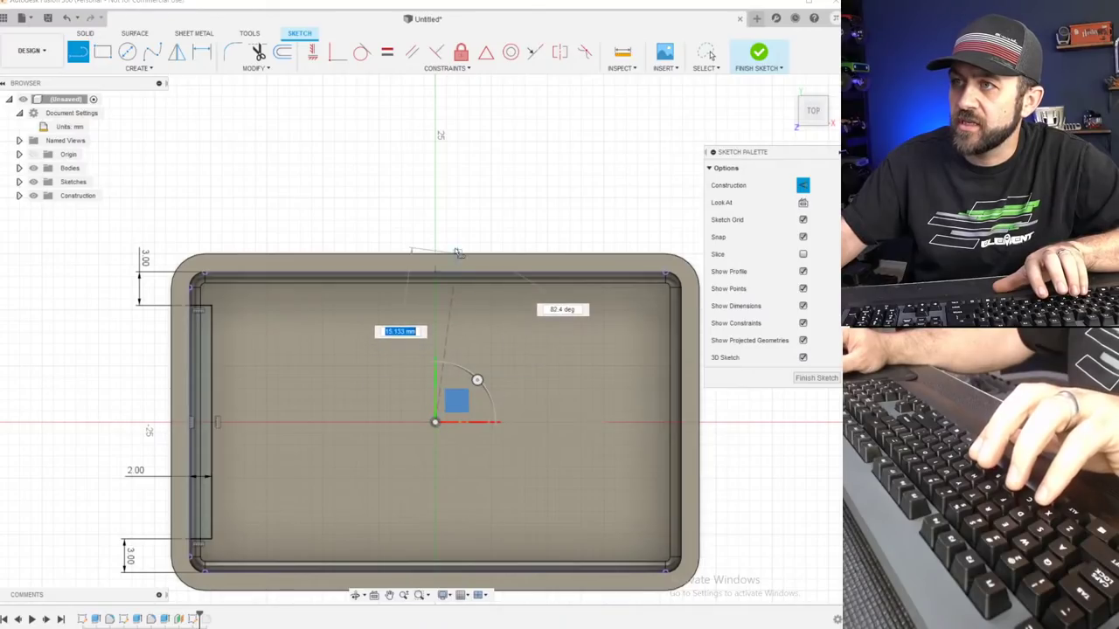
click(434, 227)
key(Escape)
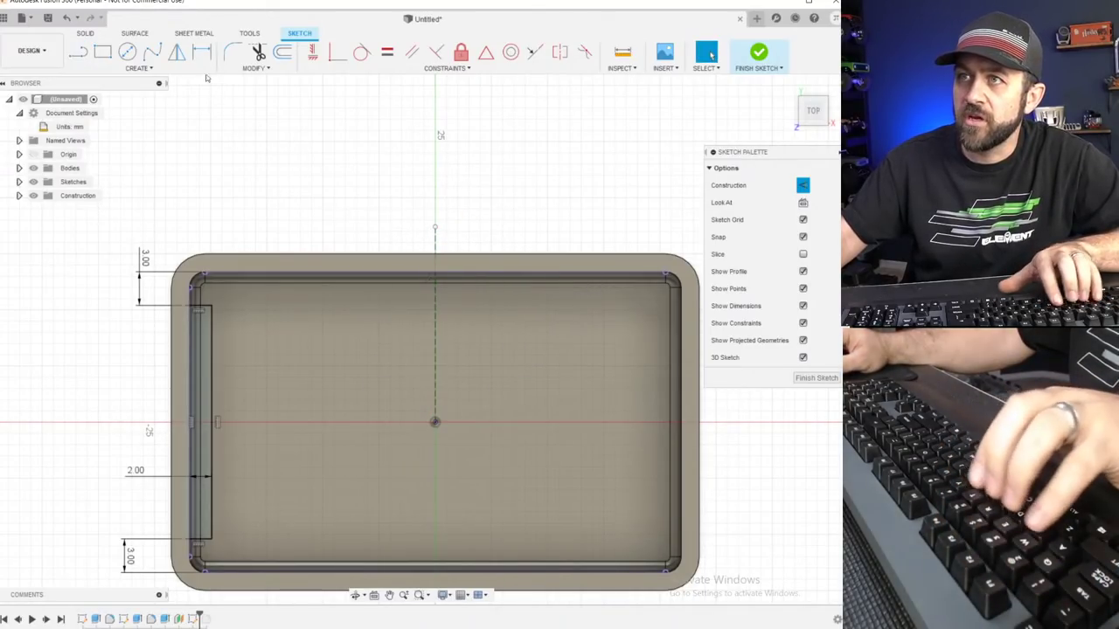
Mirror the ledge rectangle across the central construction line to the opposite short wall and finish the sketch.
click(177, 52)
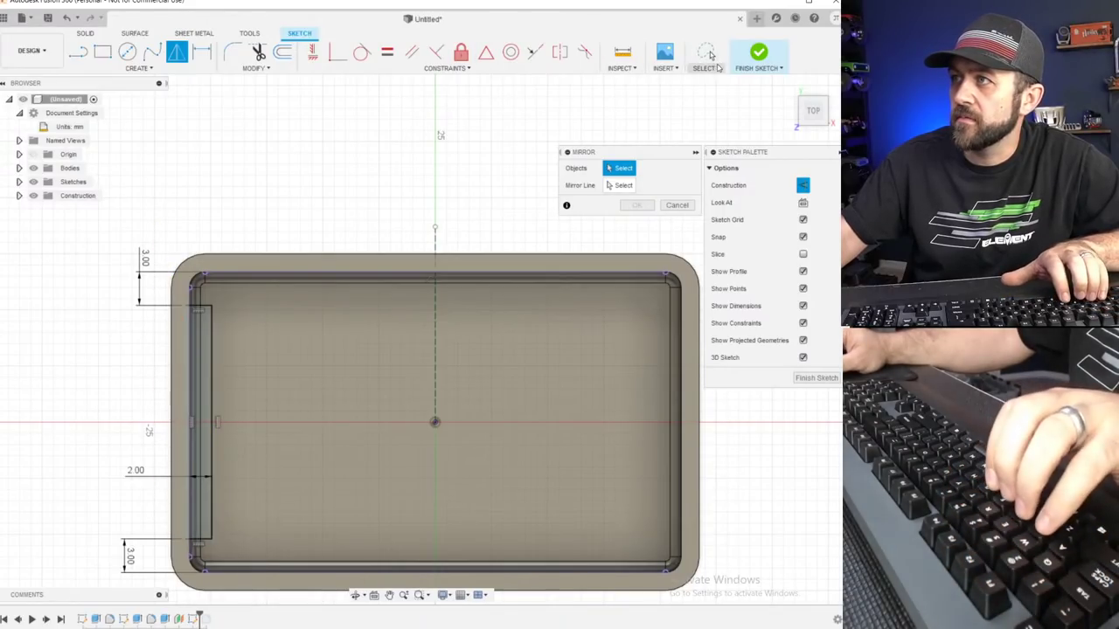
click(715, 67)
click(710, 91)
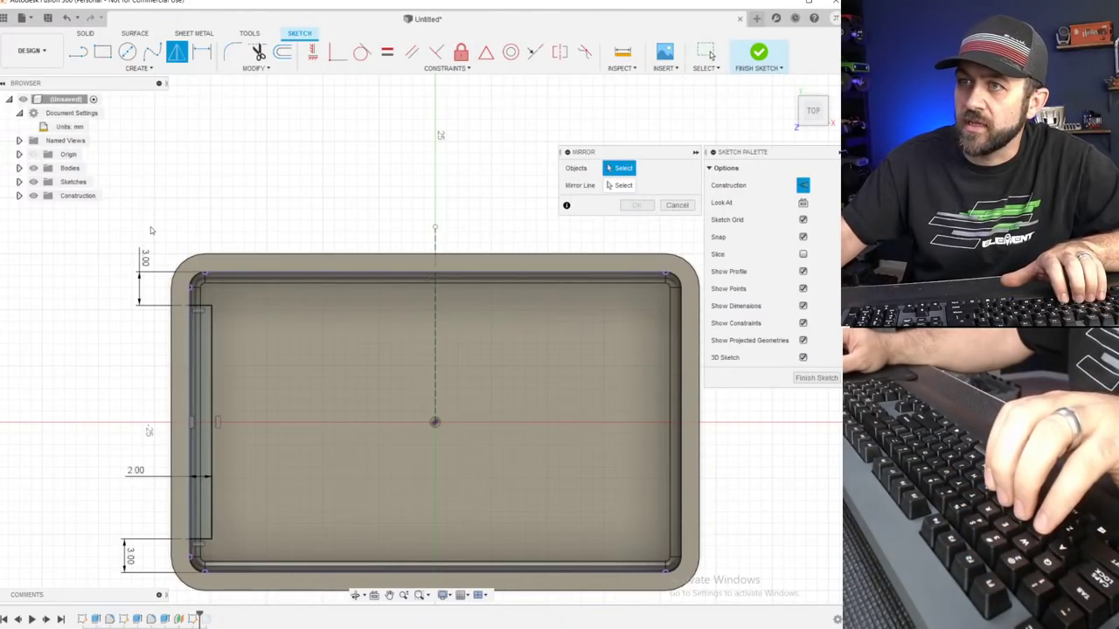
mouse_move(138, 198)
mouse_down()
mouse_move(244, 499)
mouse_move(250, 583)
mouse_up()
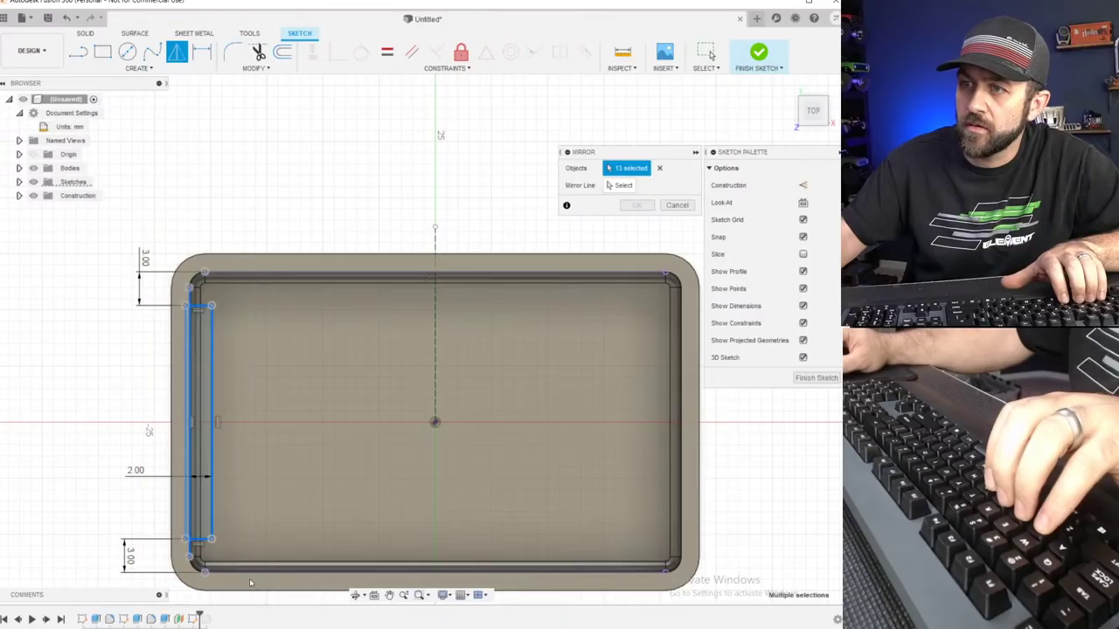
click(618, 189)
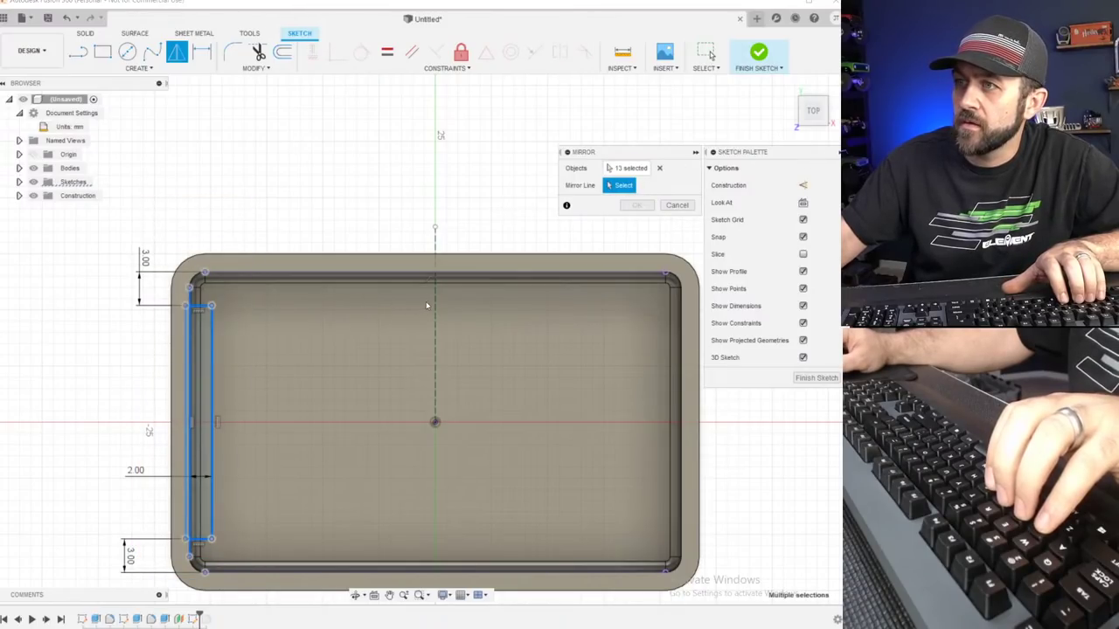
key(Return)
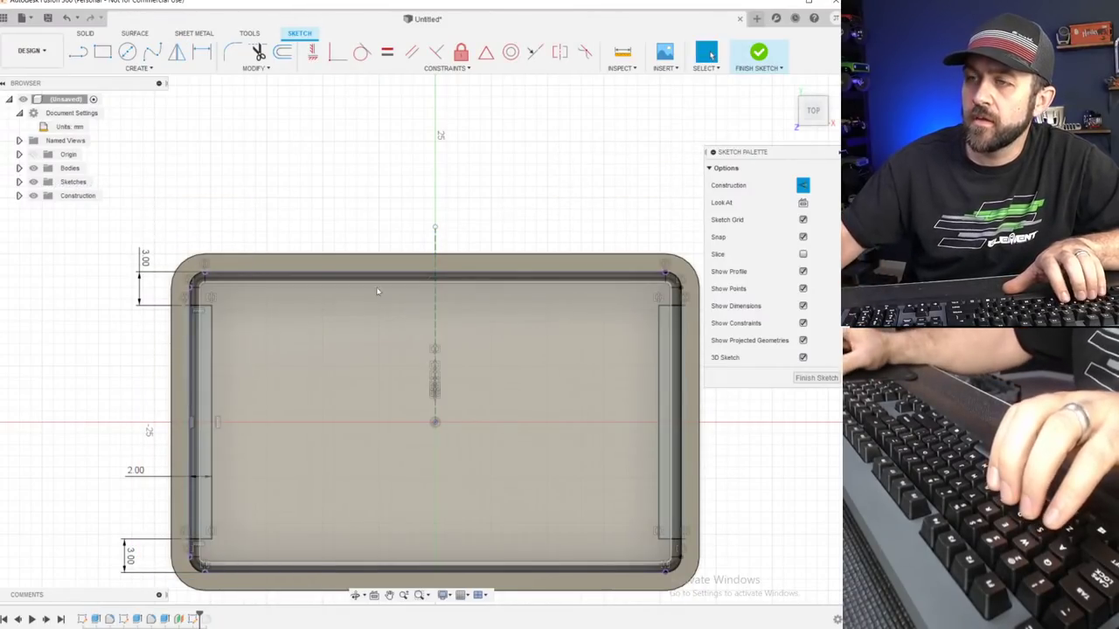
click(766, 55)
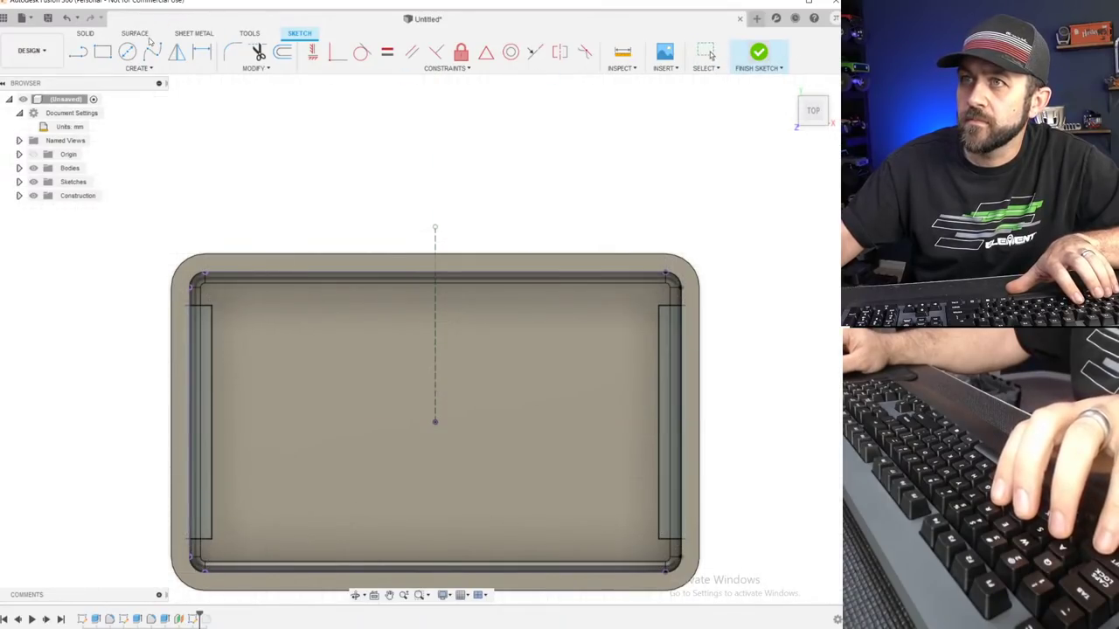
Extrude both ledge profiles 5 mm down toward the tray floor and join them to the case.
click(102, 53)
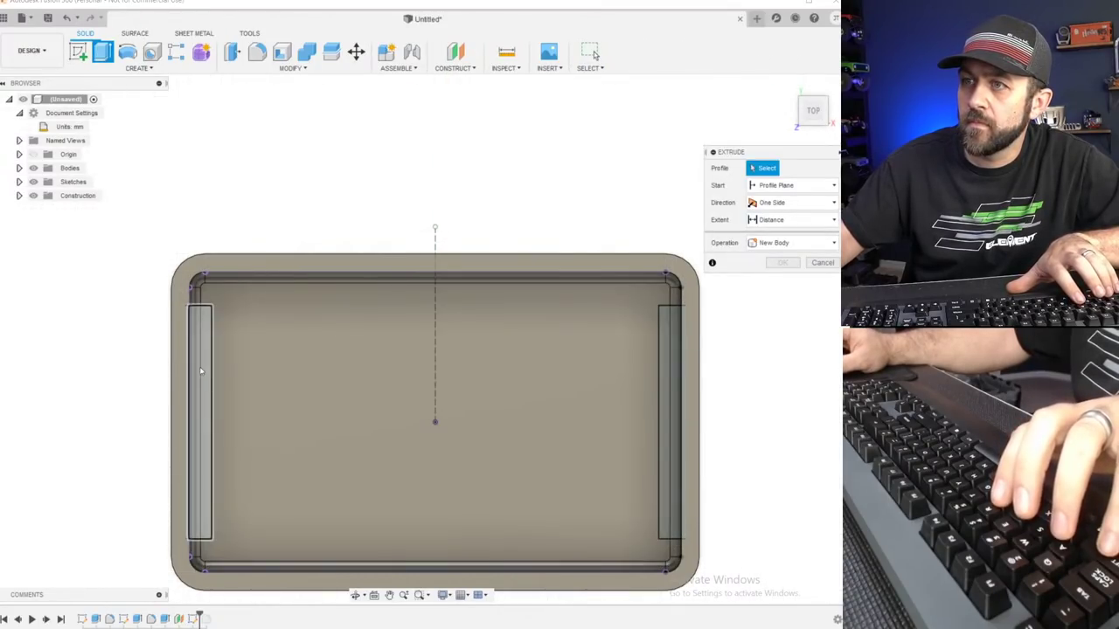
click(199, 368)
click(669, 420)
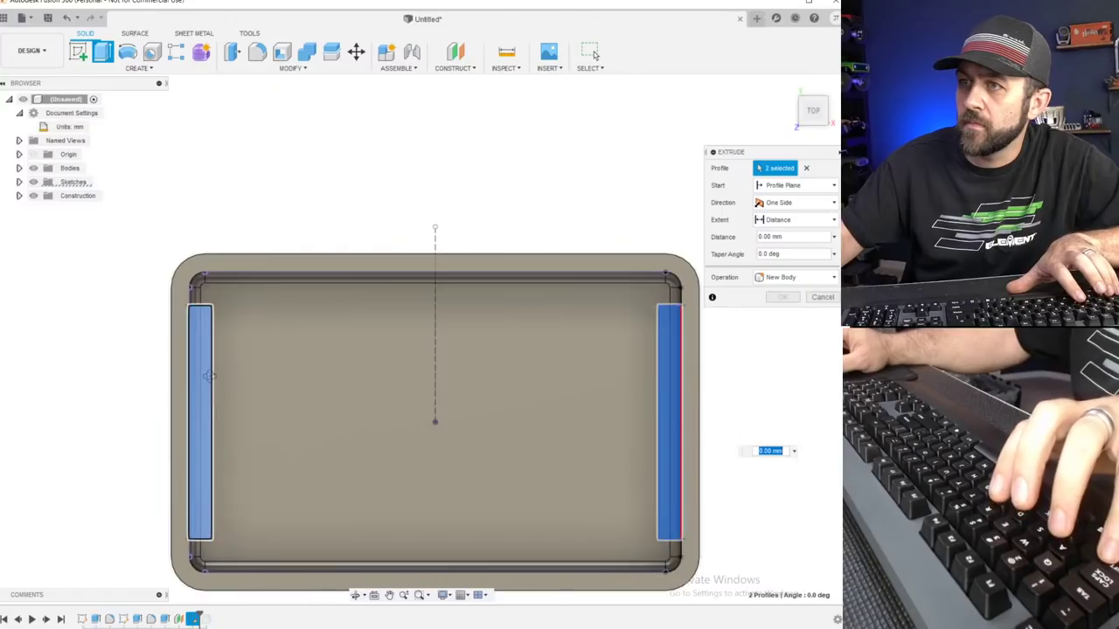
shift+middle_drag(180, 310, 96, 329)
drag(557, 475, 558, 585)
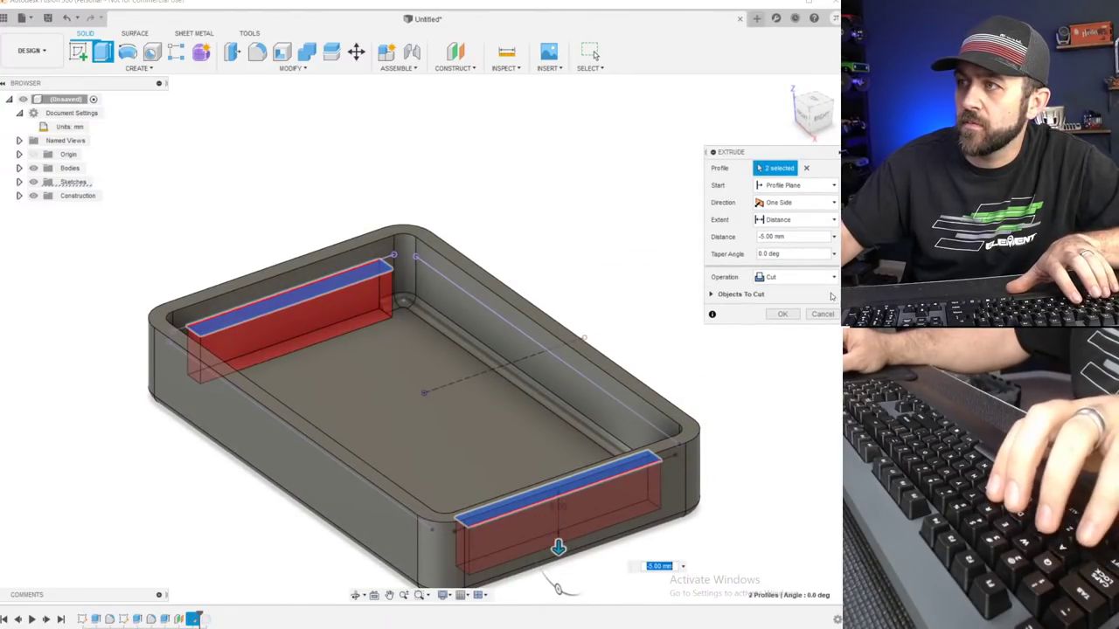
click(798, 277)
click(778, 290)
Fillet the four vertical inward-facing corner edges at the ends of both side ledges.
scroll(250, 372, down, 2)
scroll(250, 371, up, 2)
shift+middle_drag(327, 389, 370, 367)
scroll(288, 333, up, 3)
shift+middle_drag(288, 332, 759, 331)
middle_drag(525, 344, 302, 262)
scroll(610, 181, down, 3)
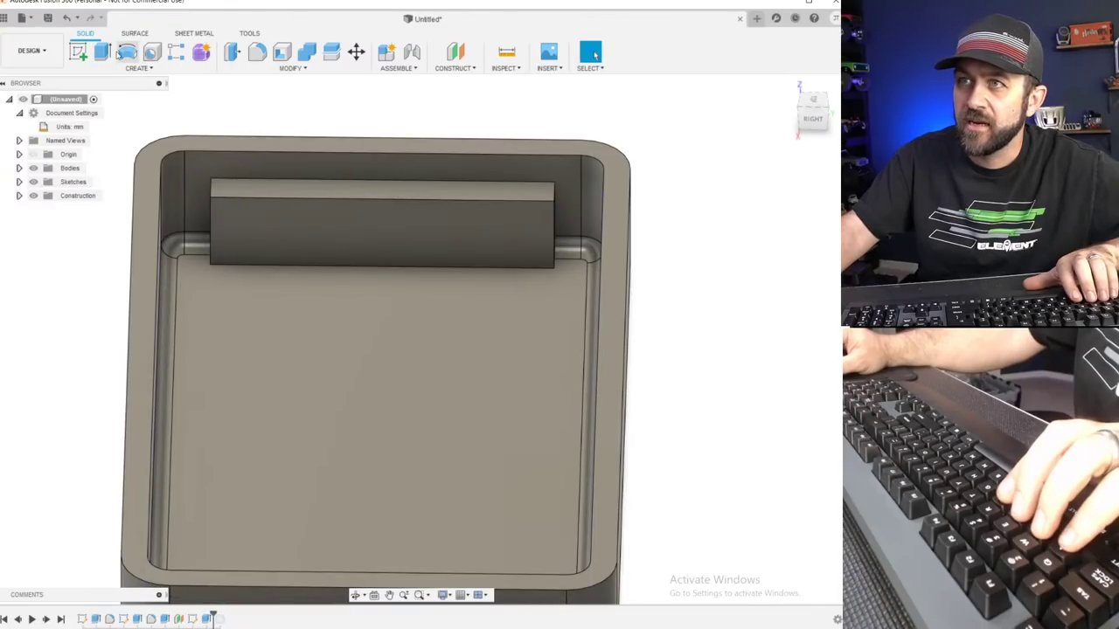
key(f)
scroll(205, 208, up, 3)
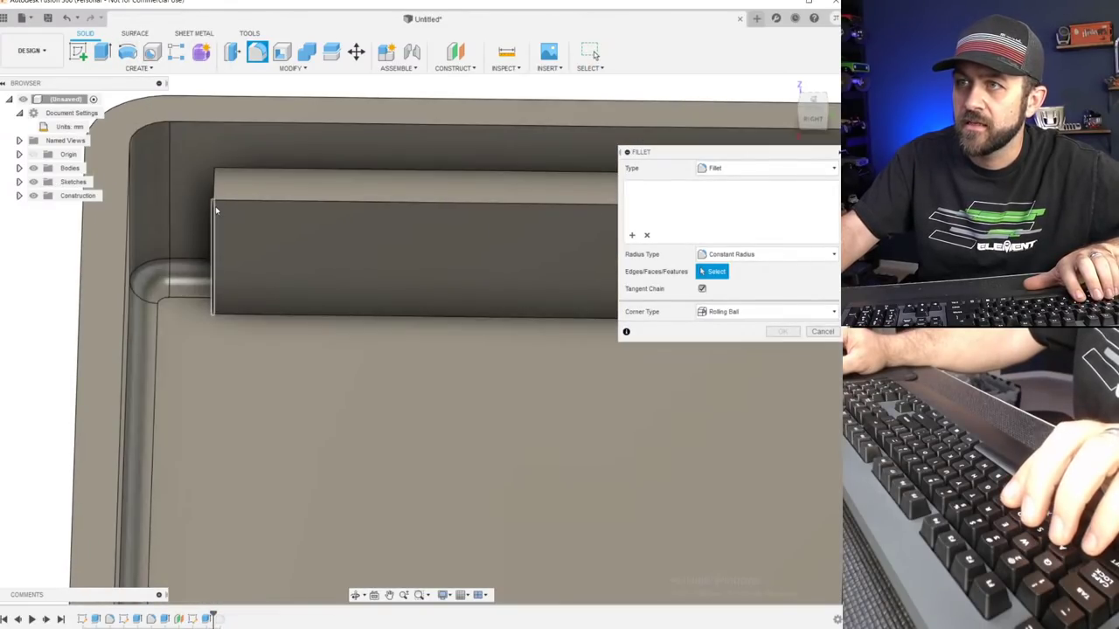
click(216, 211)
scroll(259, 316, down, 3)
click(562, 276)
scroll(352, 299, down, 3)
shift+middle_drag(284, 295, 469, 296)
click(465, 279)
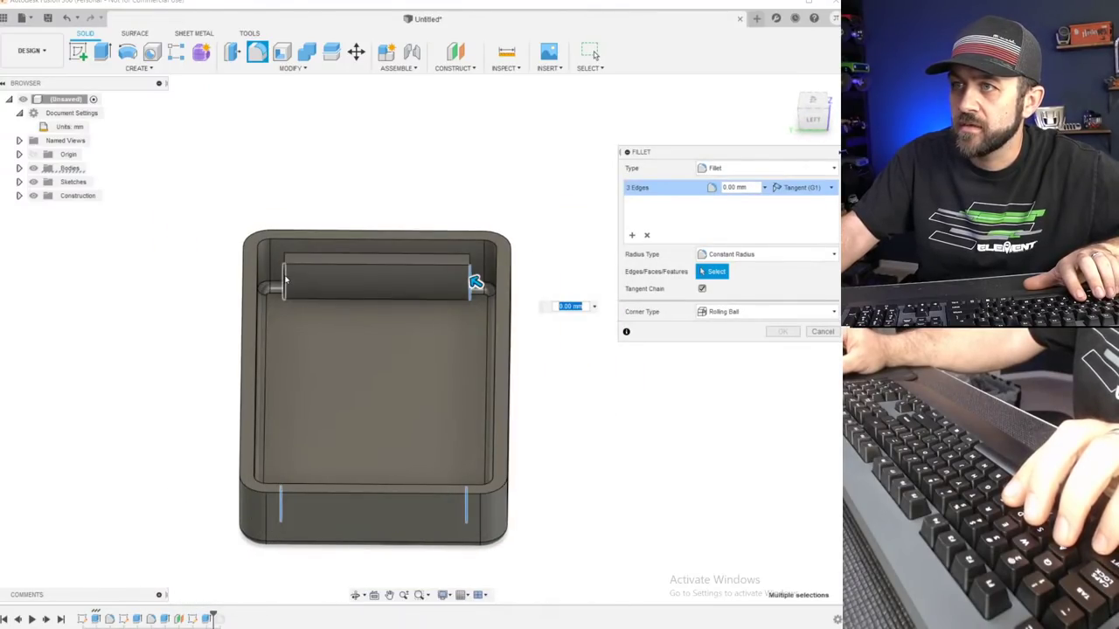
text(3)
key(Return)
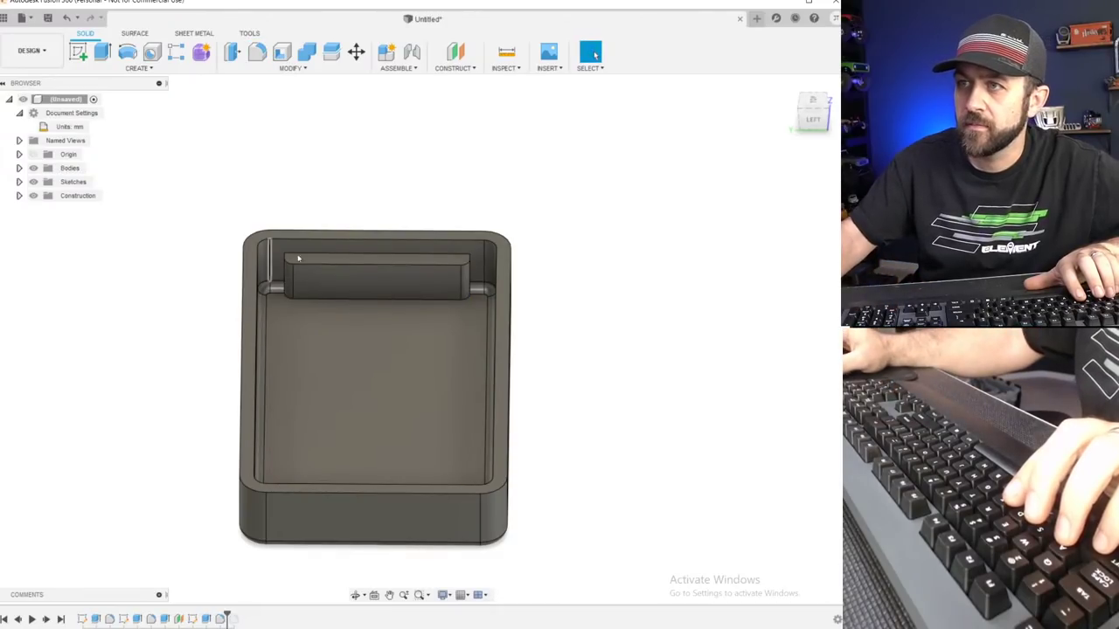
Examine the filleted ledges and the tray interior from several angles.
scroll(353, 259, up, 3)
shift+middle_drag(419, 305, 479, 251)
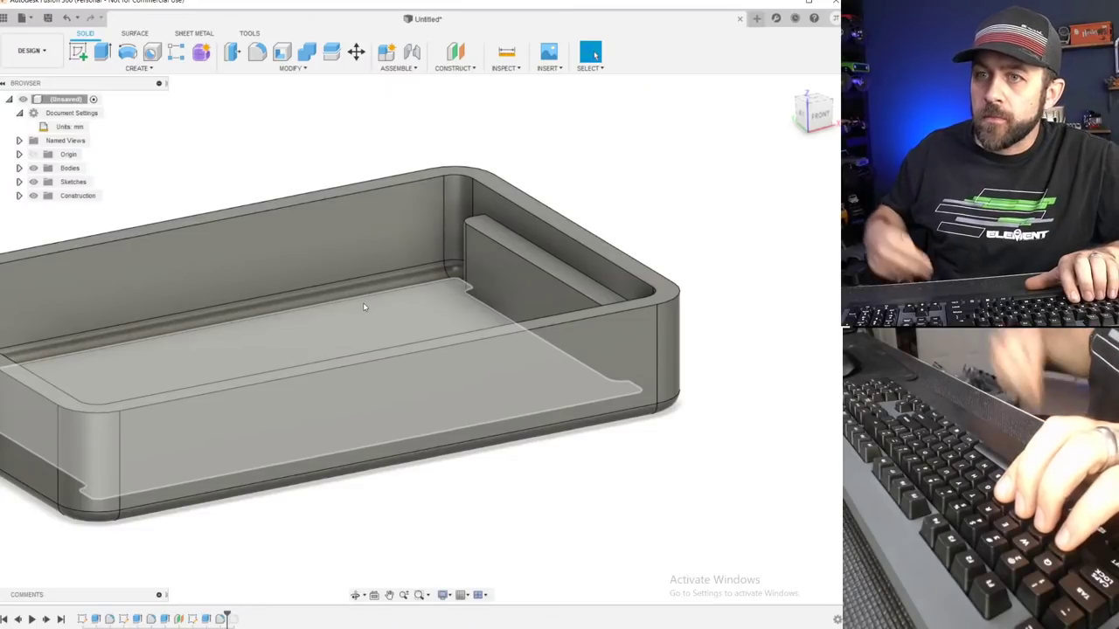
scroll(364, 306, down, 3)
shift+middle_drag(325, 282, 308, 307)
scroll(308, 307, down, 2)
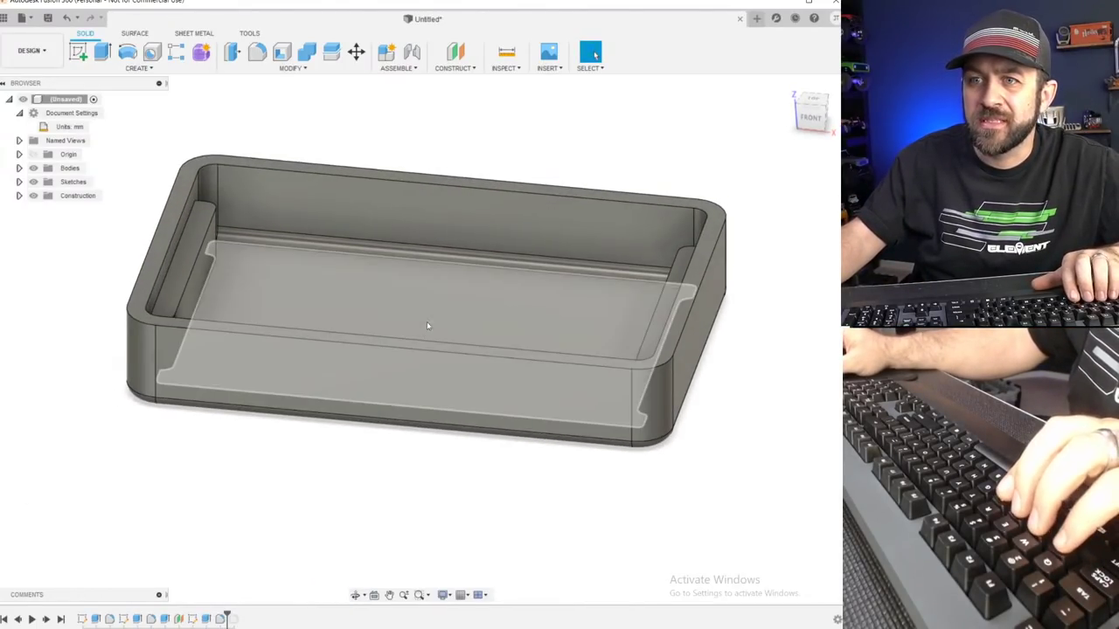
shift+middle_drag(460, 292, 402, 277)
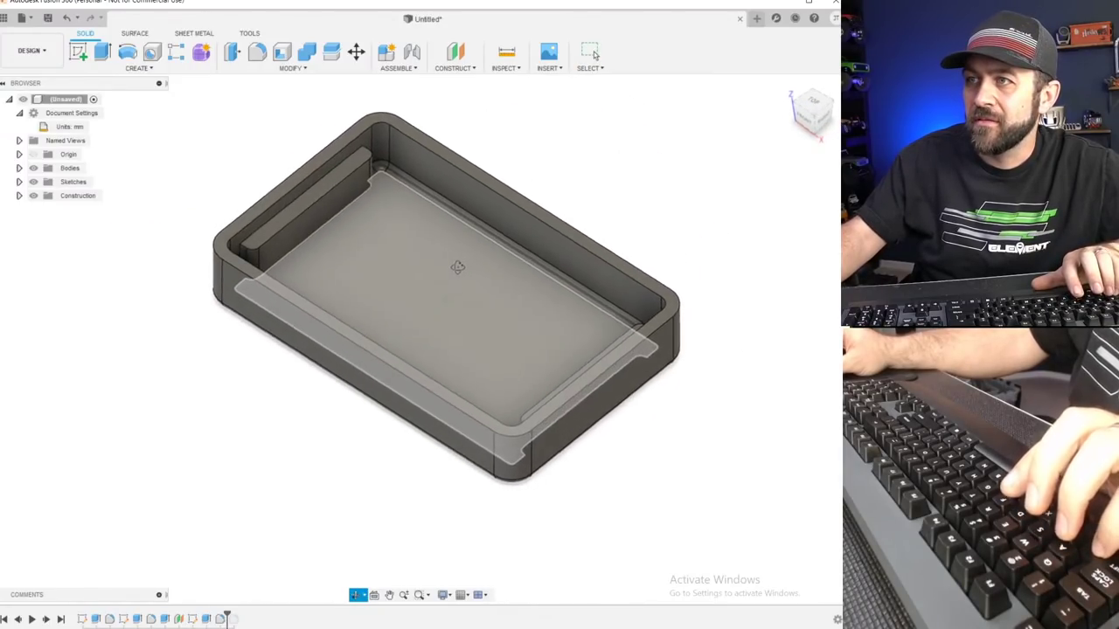
click(480, 251)
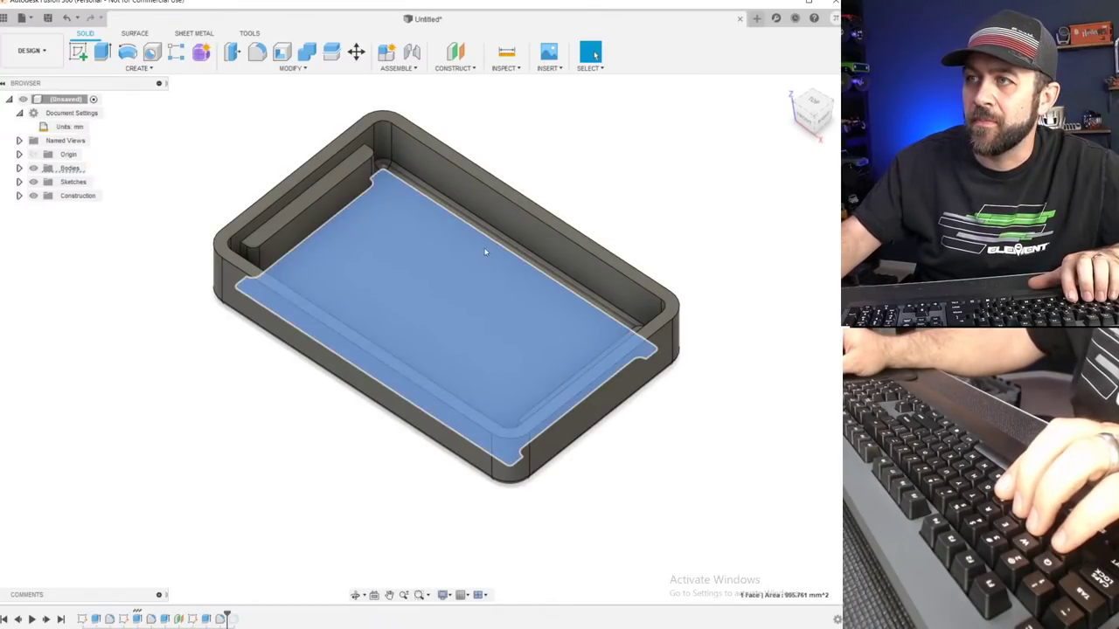
scroll(472, 305, down, 3)
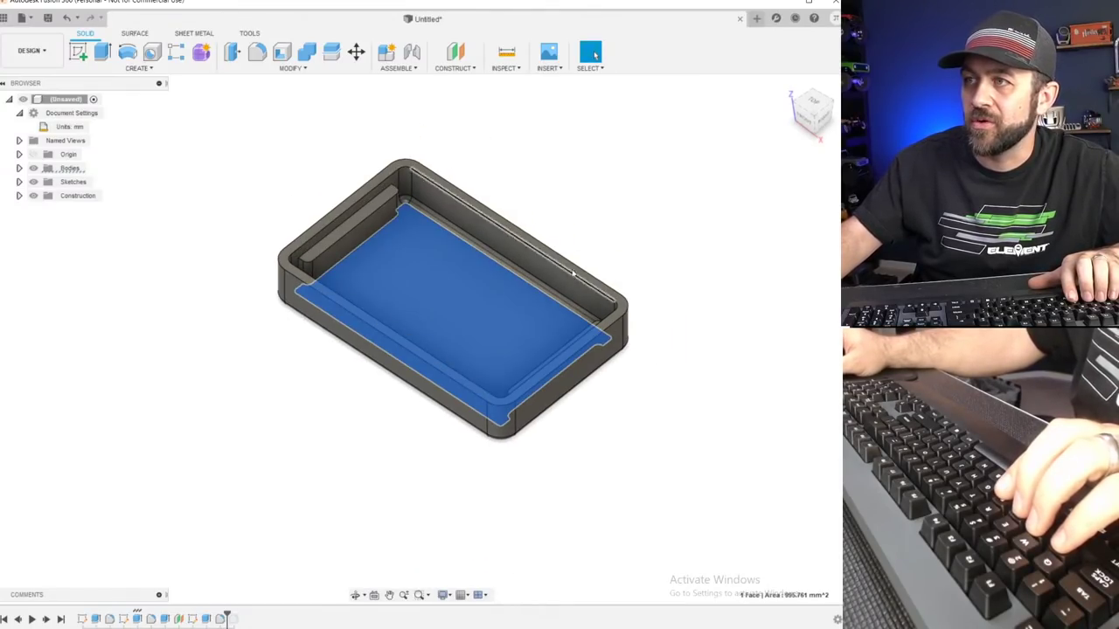
scroll(359, 249, down, 2)
scroll(358, 249, up, 3)
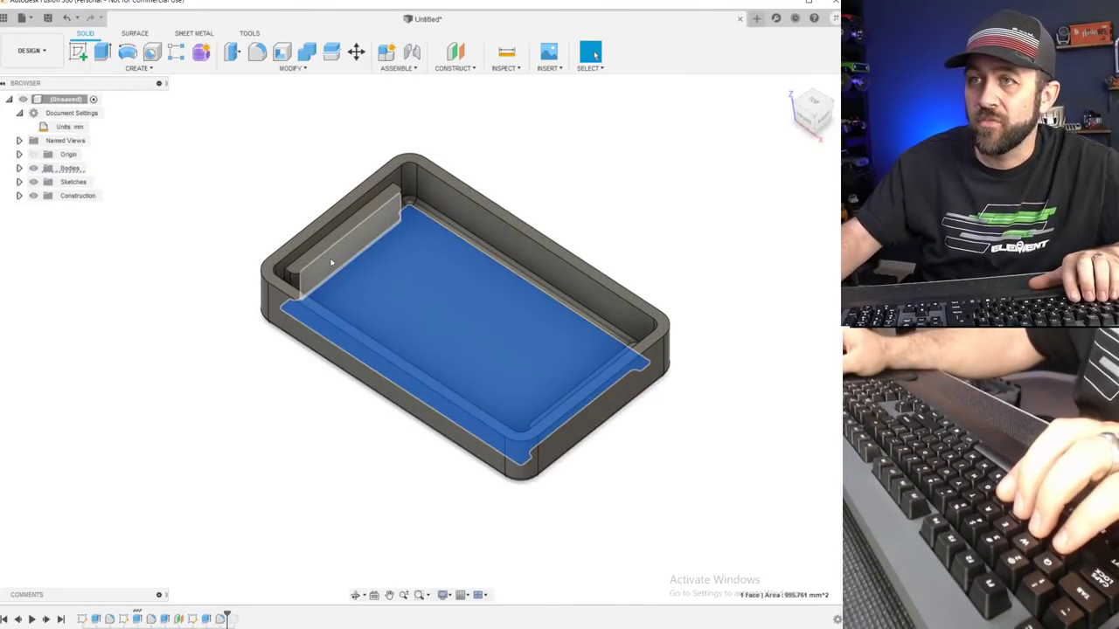
scroll(429, 247, up, 1)
shift+middle_drag(427, 250, 399, 218)
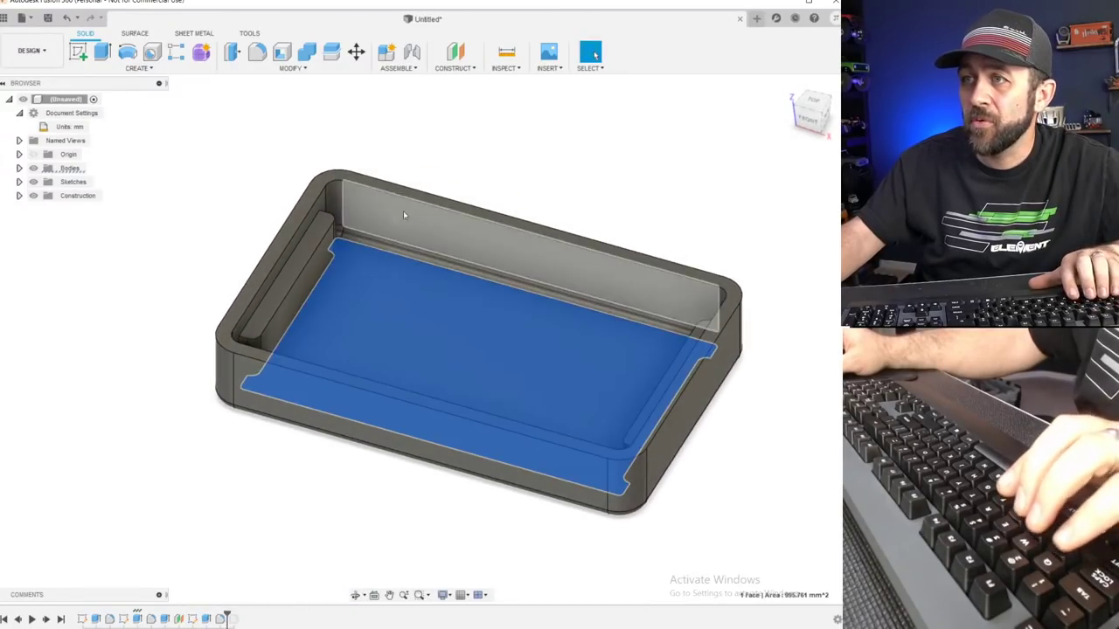
scroll(384, 215, up, 3)
click(82, 54)
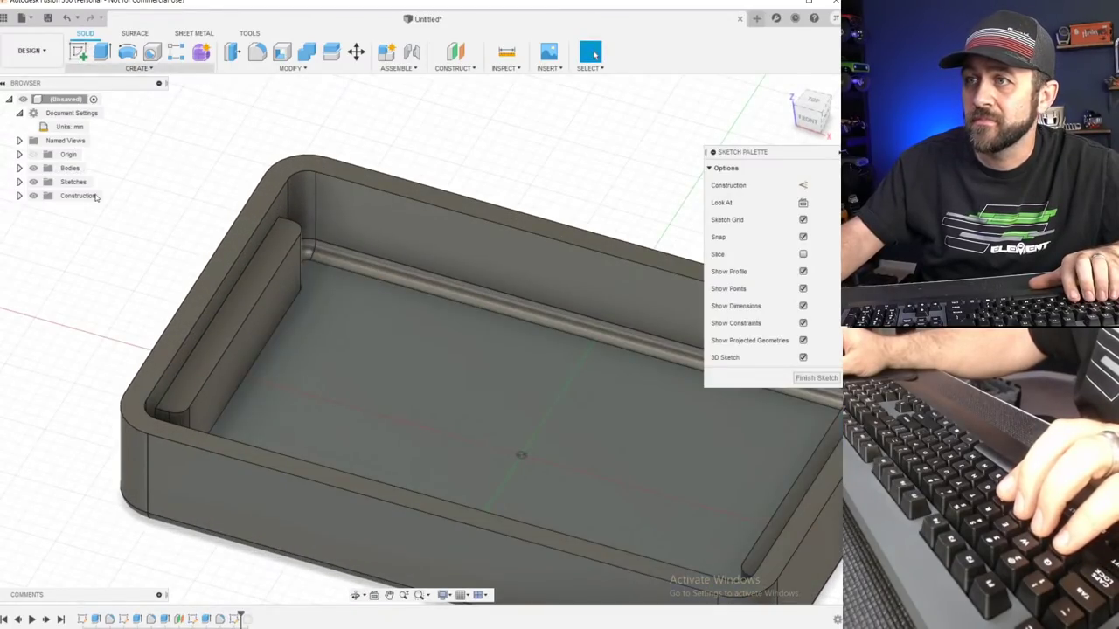
scroll(331, 284, down, 3)
scroll(312, 283, up, 3)
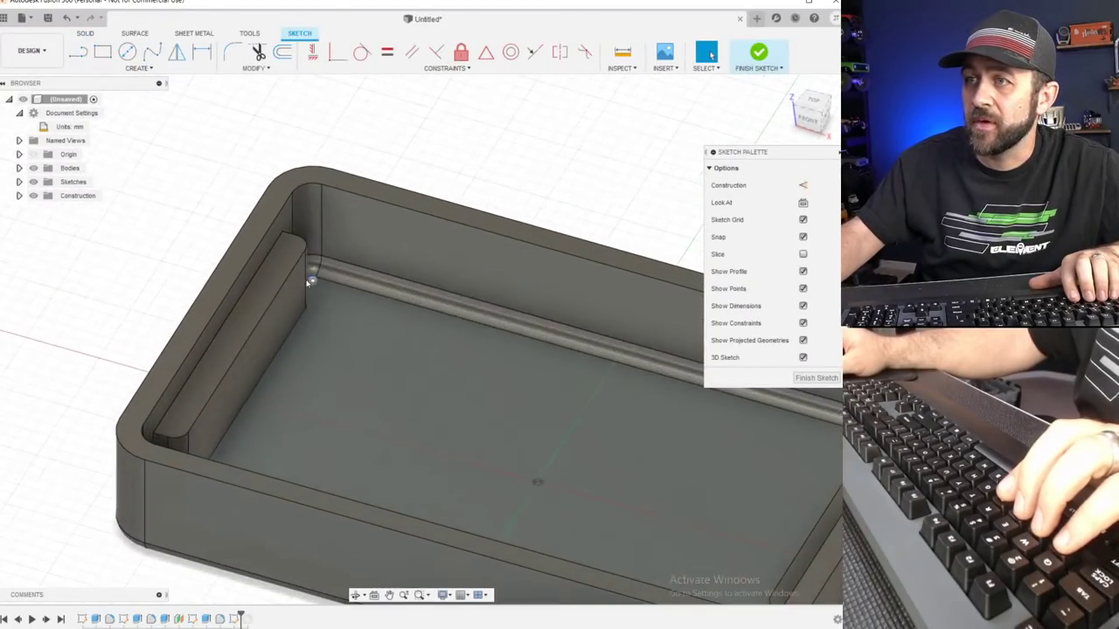
click(259, 301)
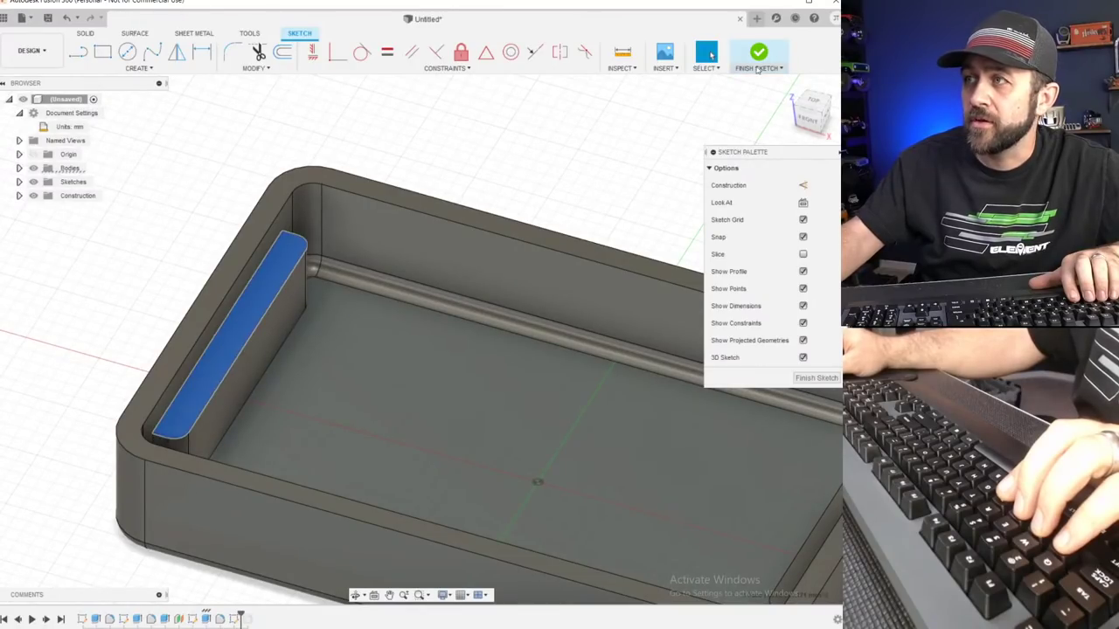
click(815, 104)
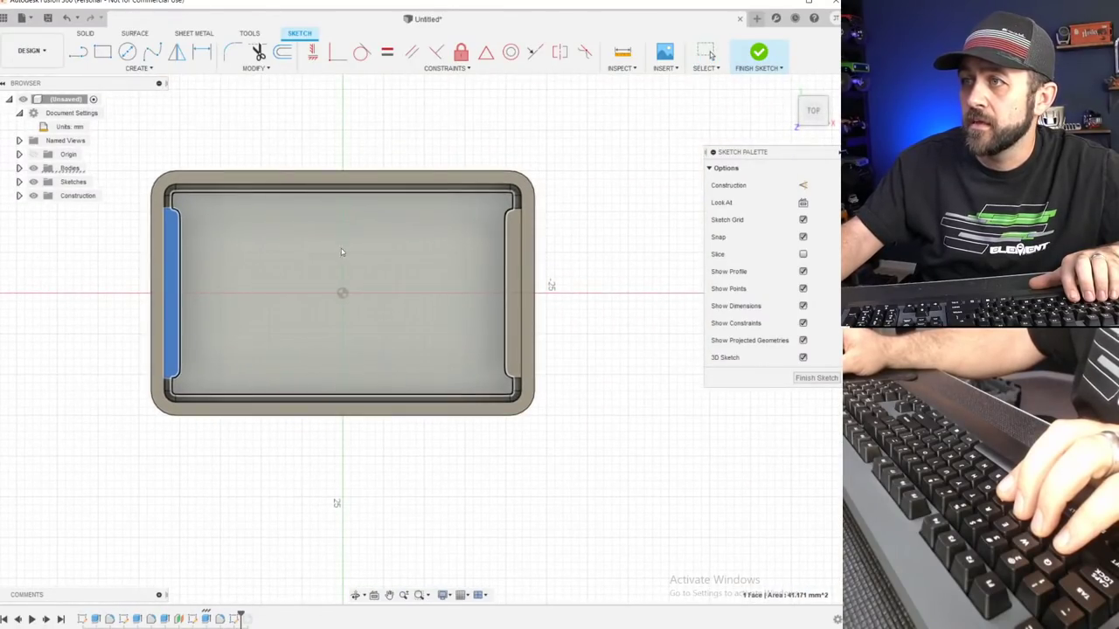
scroll(298, 247, up, 2)
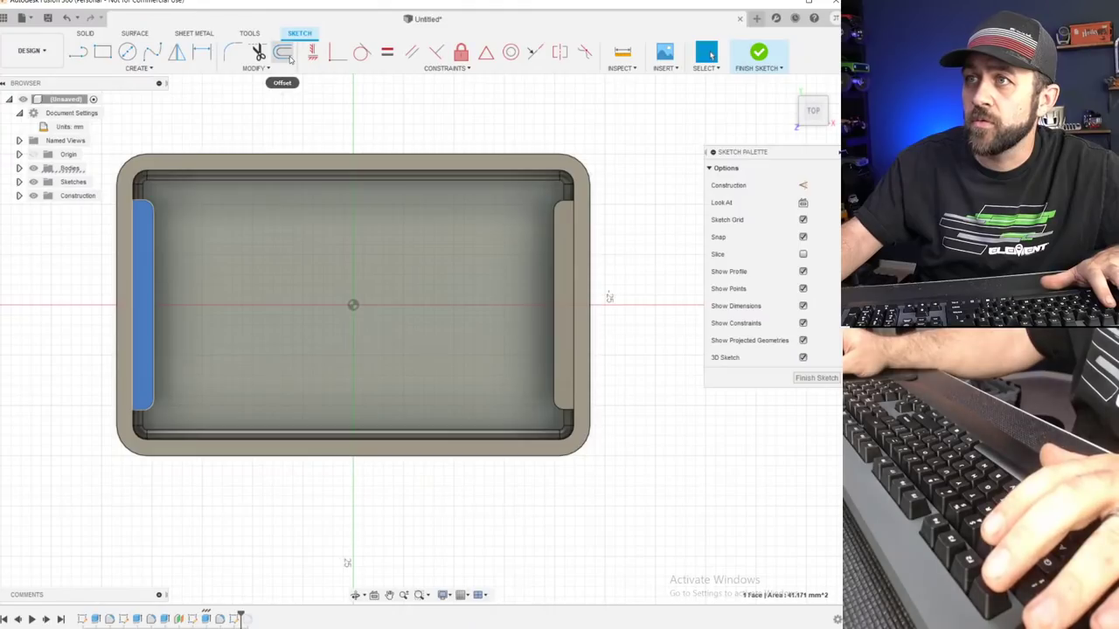
key(Escape)
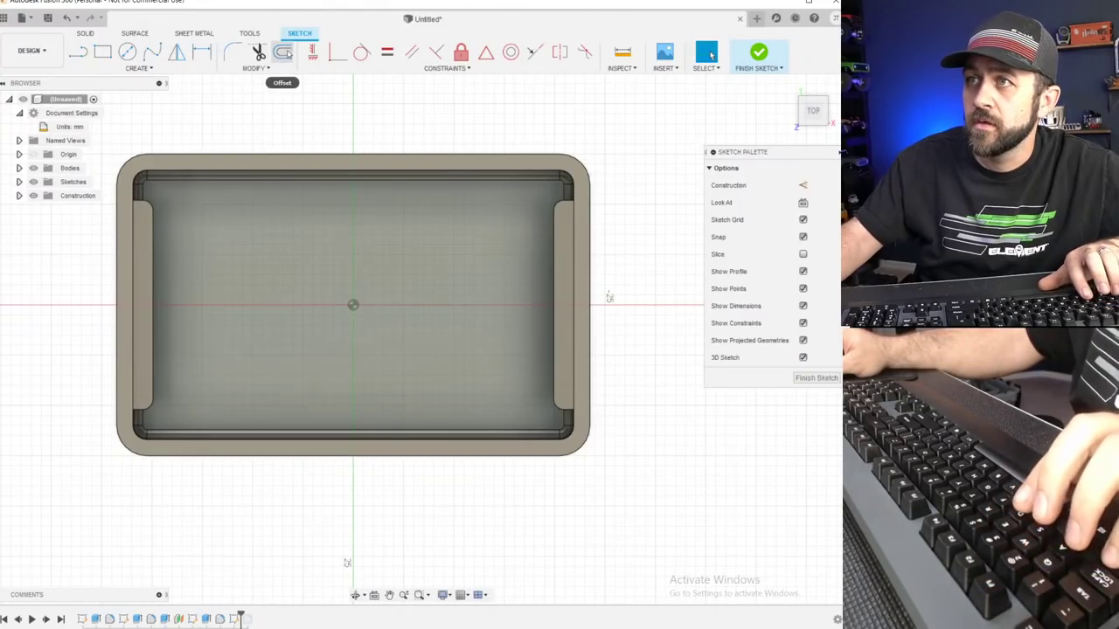
click(282, 52)
shift+middle_drag(161, 268, 143, 188)
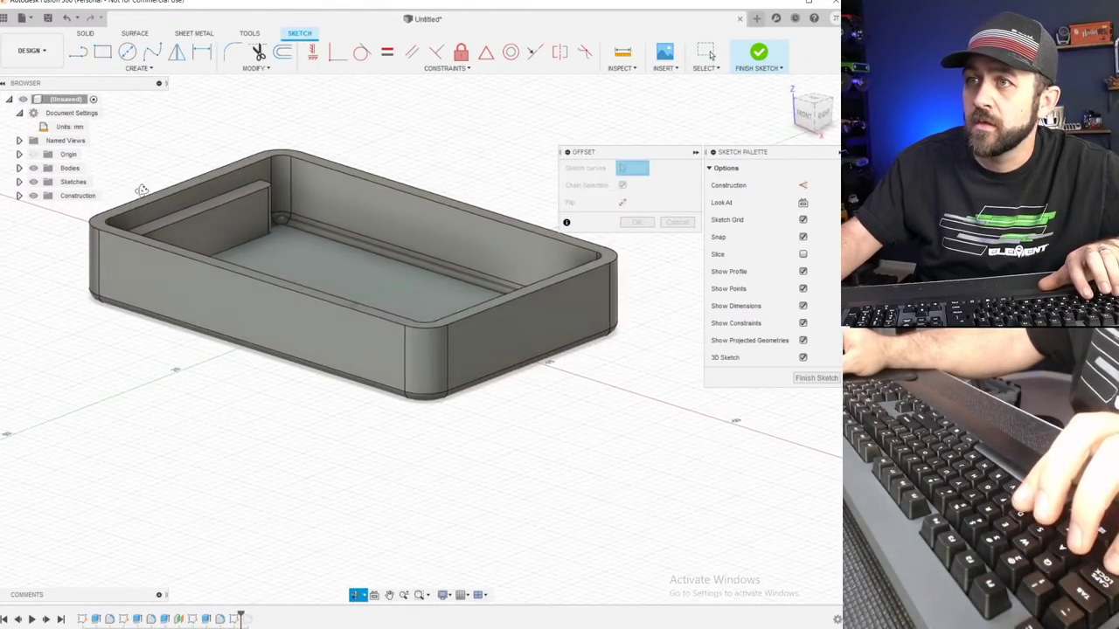
key(Escape)
click(756, 52)
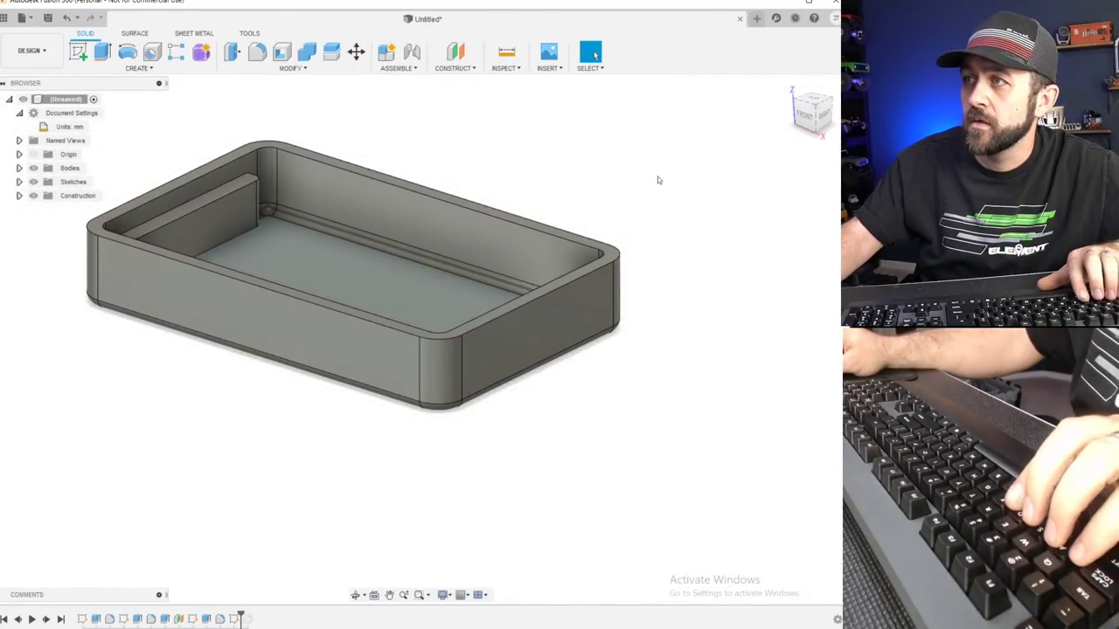
Create a sketch on the ledge's top face and project the outlines of the case's top rim into it.
click(78, 53)
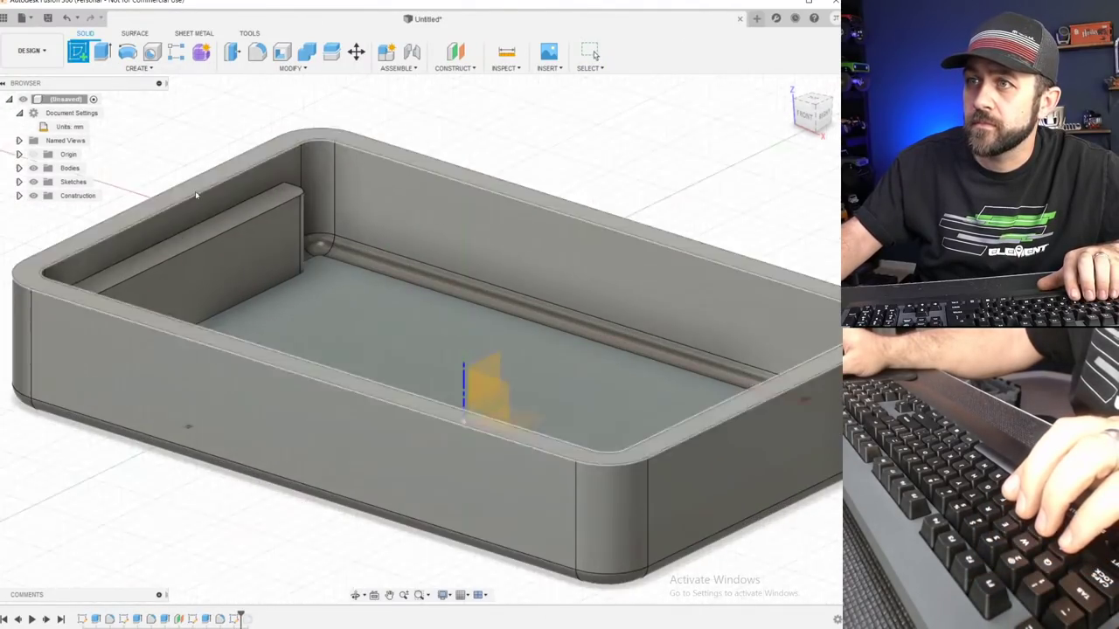
click(207, 228)
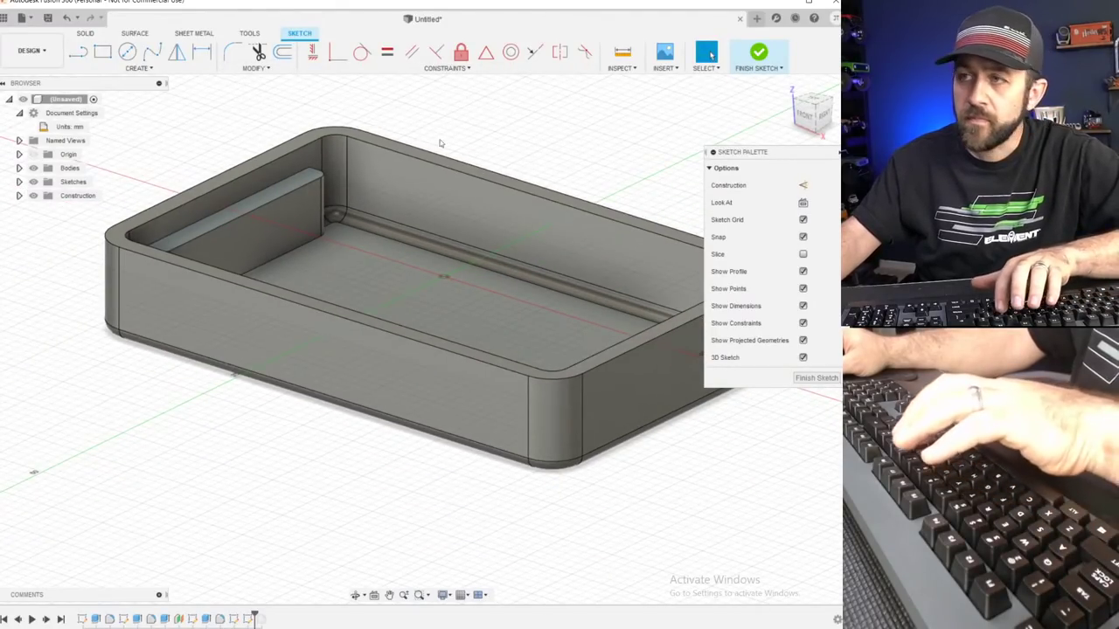
key(p)
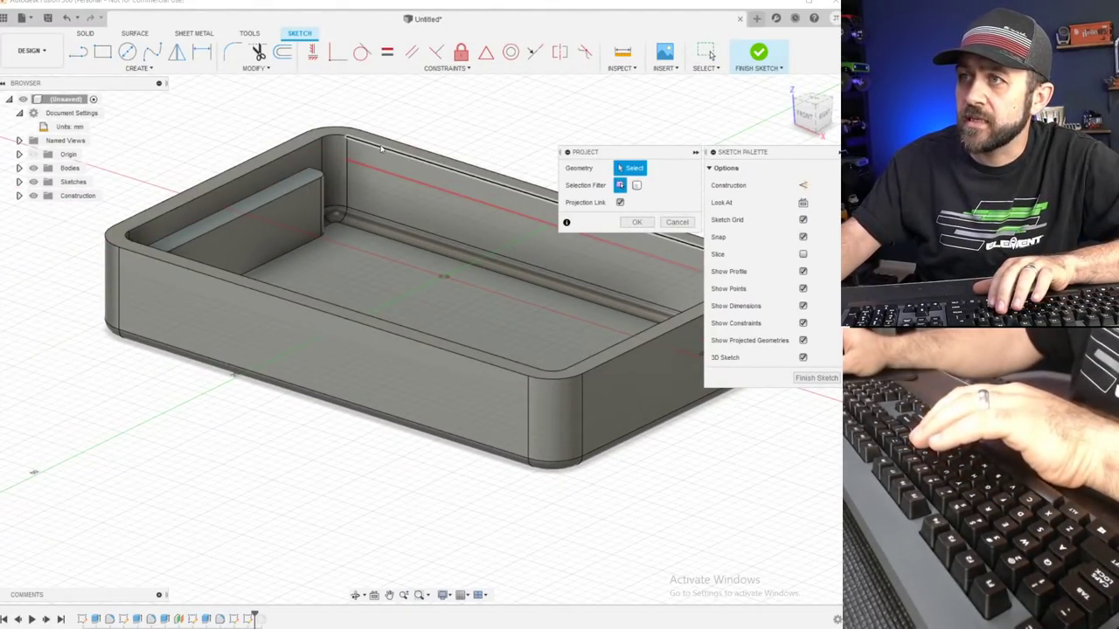
click(415, 158)
key(Return)
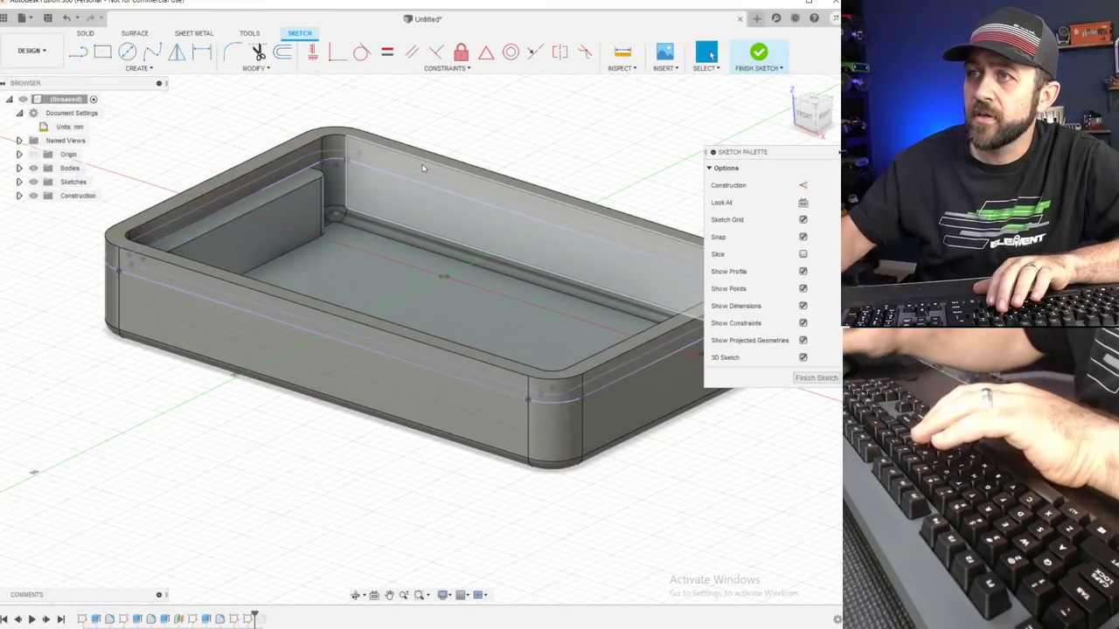
Offset the projected inner rim outline slightly inward, toward the centre of the tray.
scroll(423, 168, up, 5)
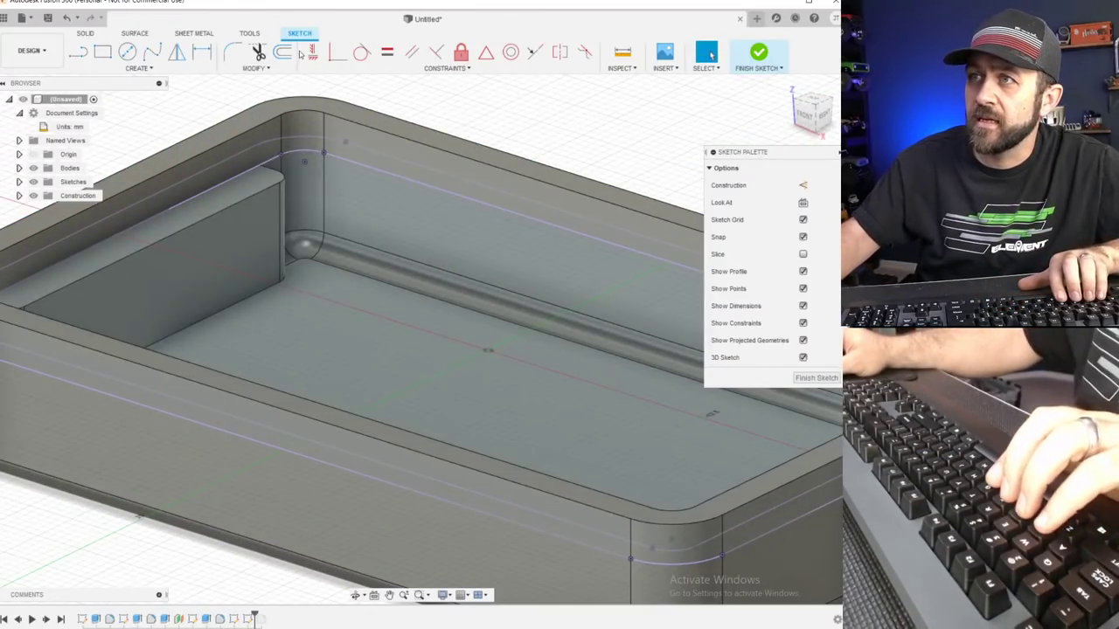
click(284, 53)
click(360, 167)
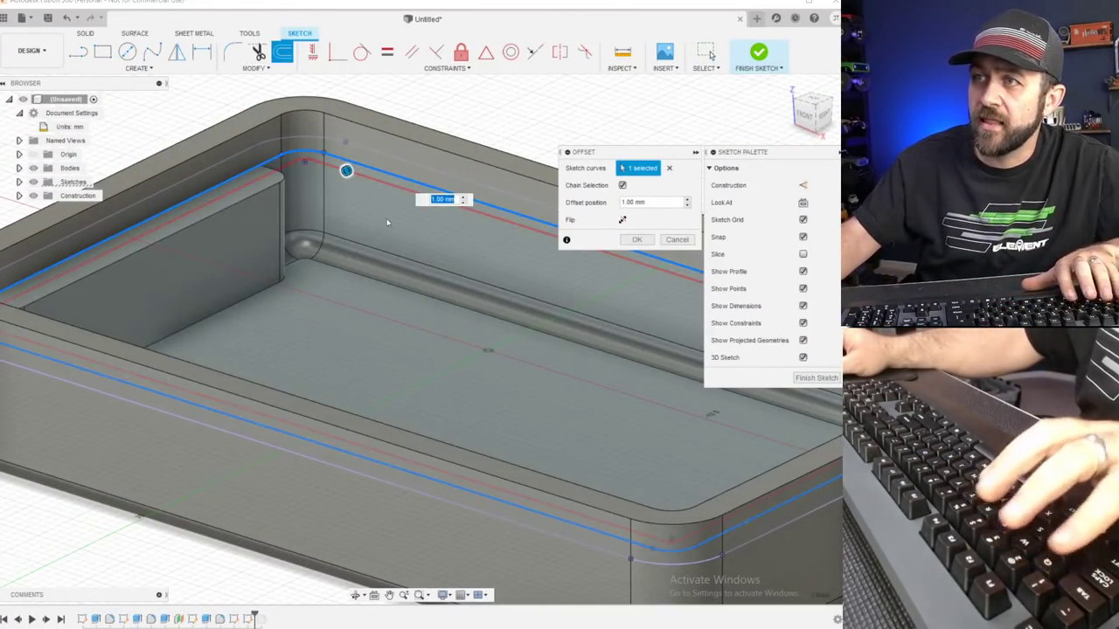
scroll(387, 222, up, 2)
scroll(283, 252, down, 2)
shift+middle_drag(283, 253, 297, 269)
scroll(294, 266, down, 3)
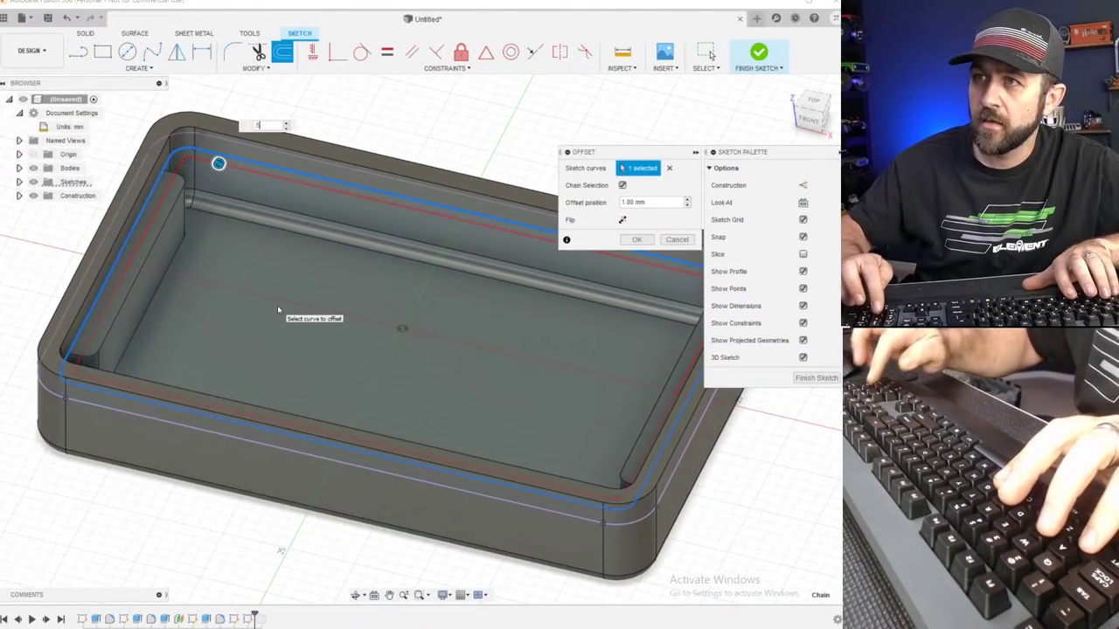
key(Return)
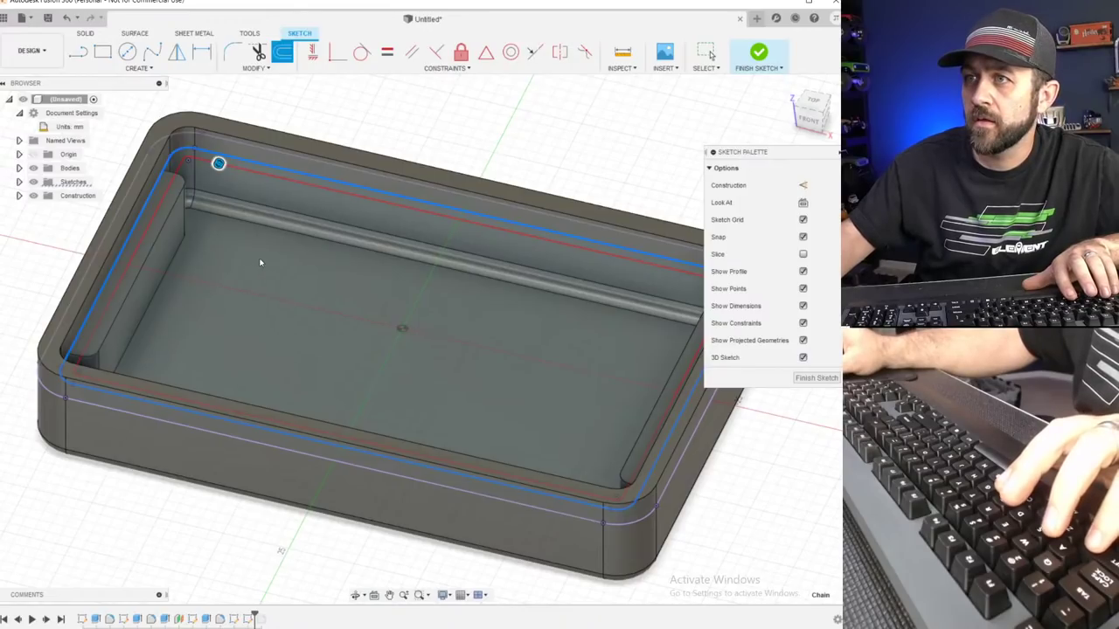
Try to offset the inner outline a second time.
scroll(259, 262, down, 3)
scroll(214, 194, up, 4)
shift+middle_drag(219, 194, 133, 166)
scroll(167, 247, up, 3)
scroll(72, 394, down, 2)
scroll(72, 397, down, 4)
scroll(131, 350, up, 2)
click(281, 55)
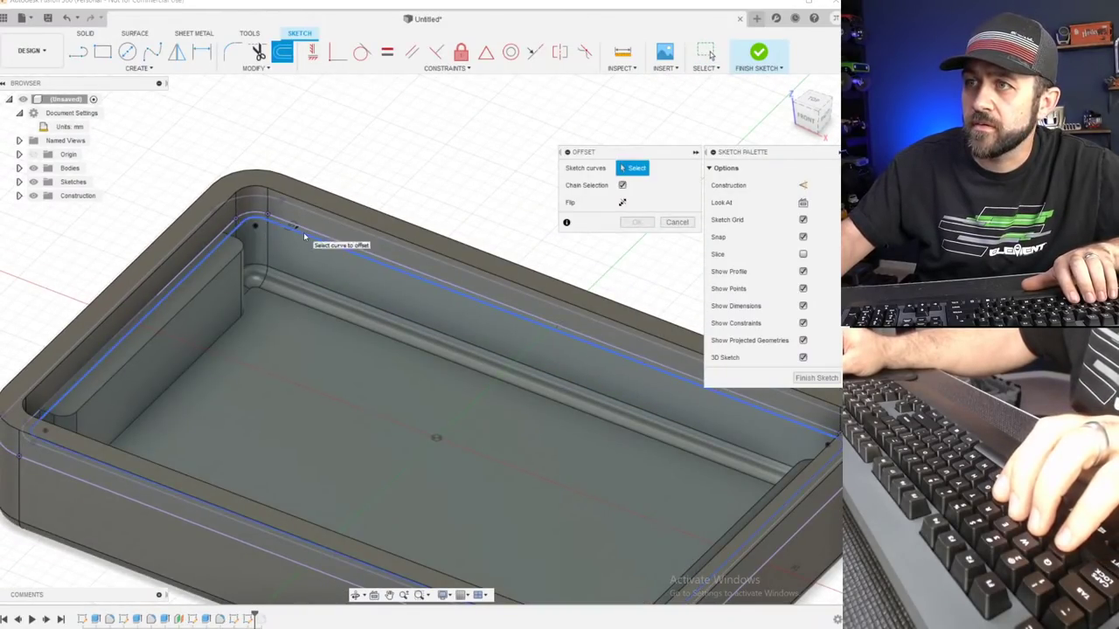
click(303, 233)
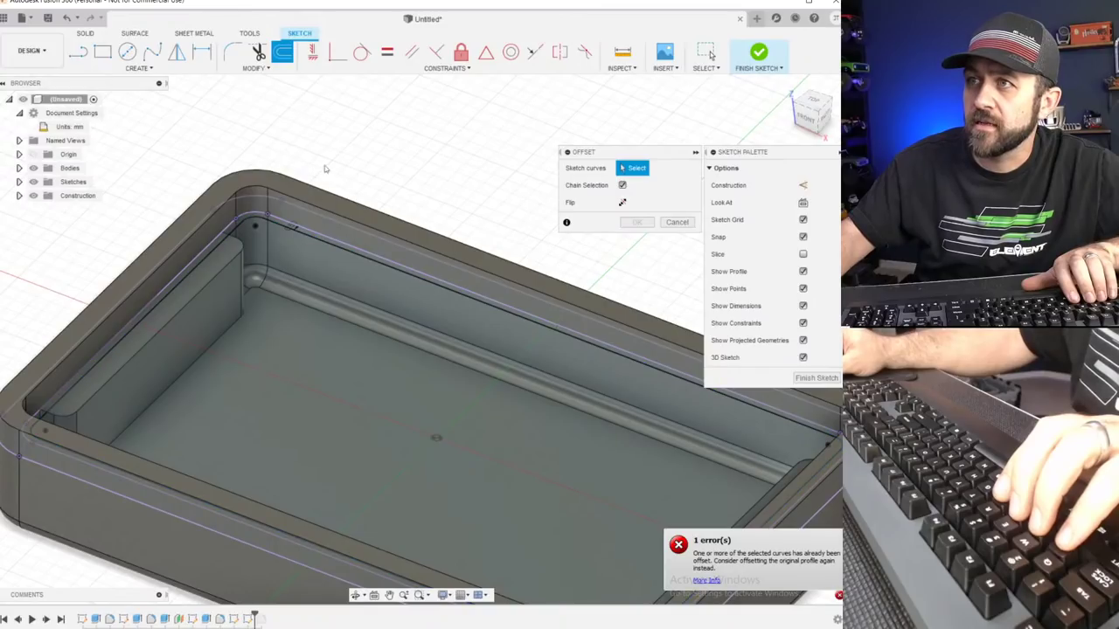
scroll(559, 253, down, 2)
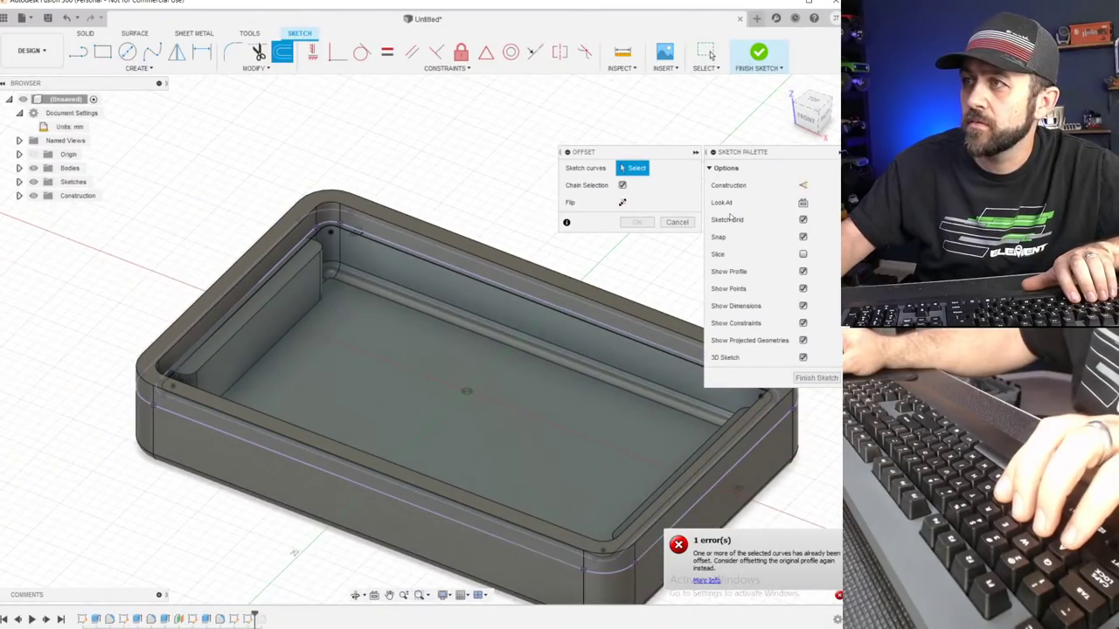
click(677, 222)
Retry offsetting the inner outline along the tray's wall and check it from the opposite side.
scroll(489, 206, down, 2)
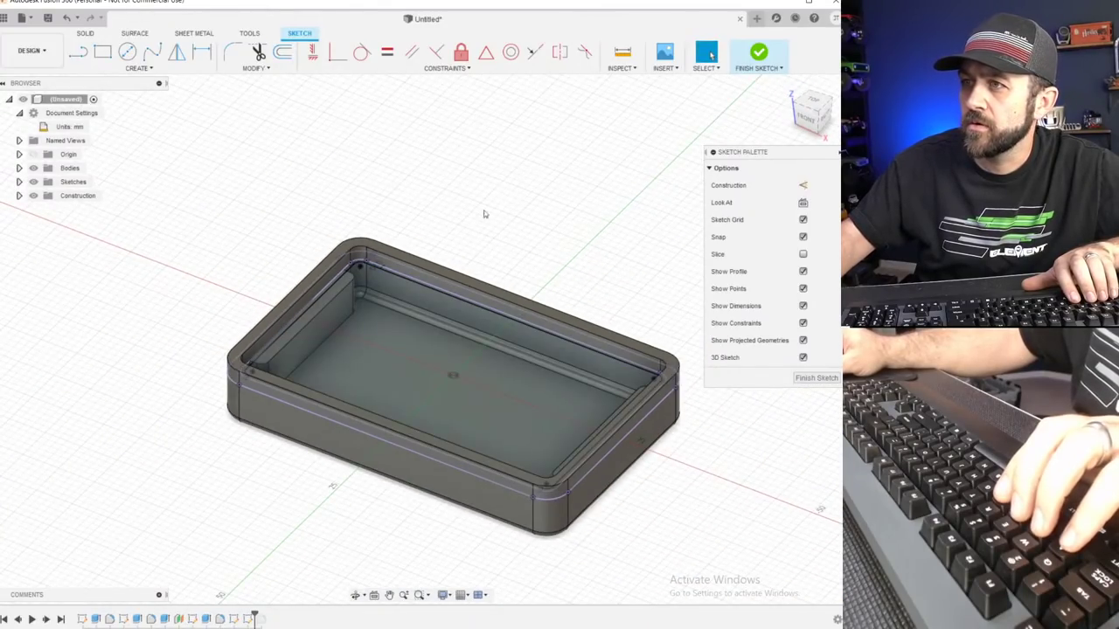
scroll(397, 154, up, 3)
click(283, 54)
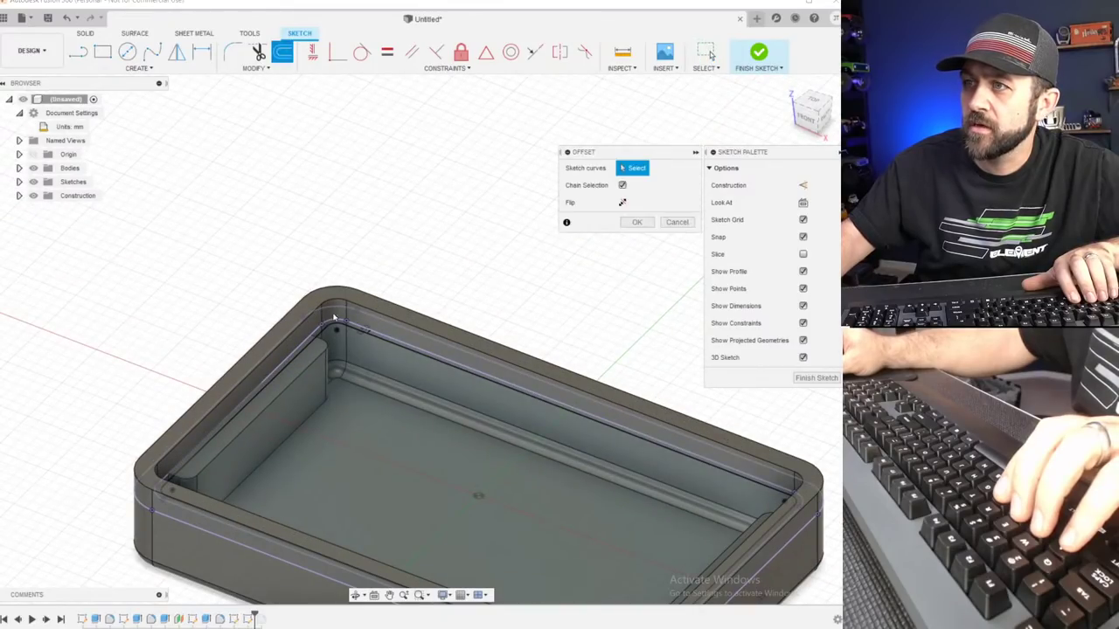
click(385, 340)
scroll(302, 348, down, 2)
middle_drag(430, 253, 286, 141)
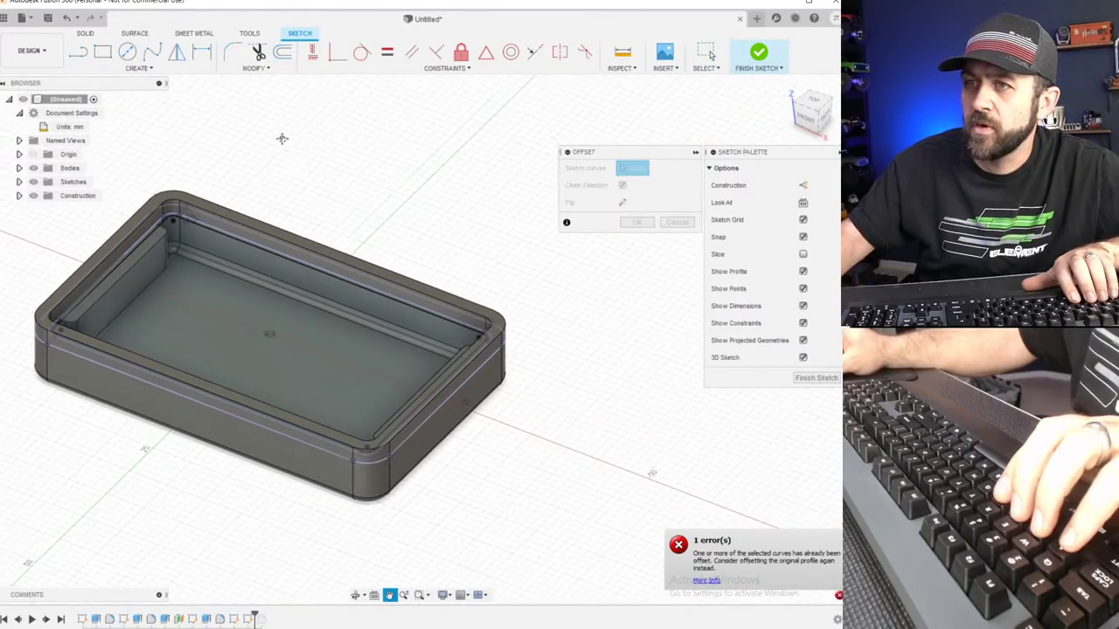
scroll(78, 343, up, 2)
scroll(266, 360, up, 2)
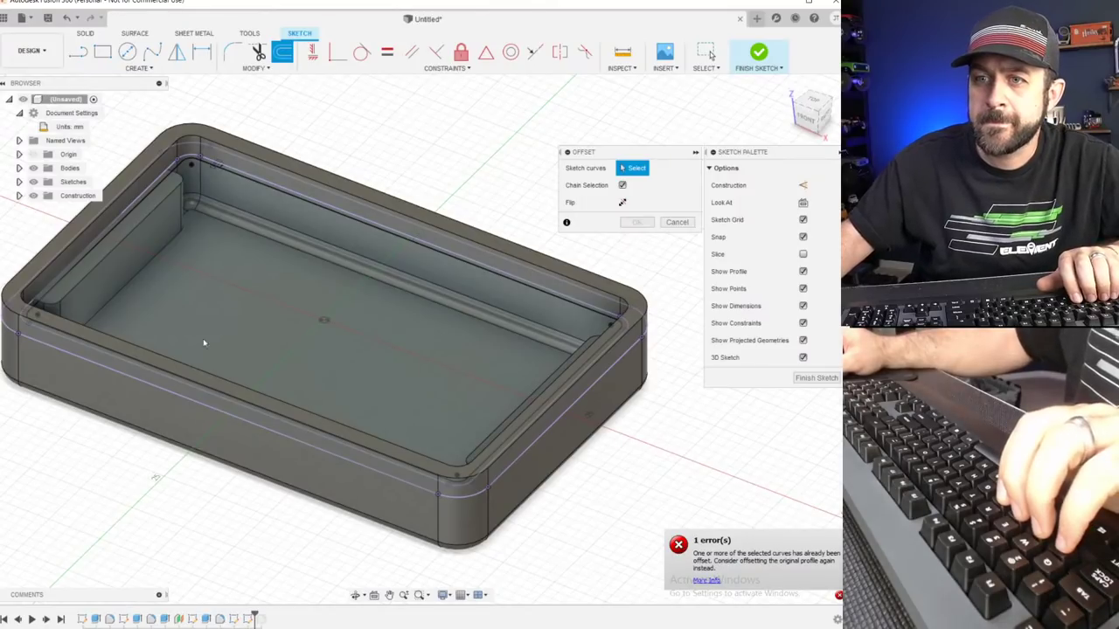
scroll(211, 329, down, 3)
scroll(188, 386, up, 3)
shift+middle_drag(188, 234, 225, 278)
scroll(225, 280, down, 3)
scroll(233, 234, up, 3)
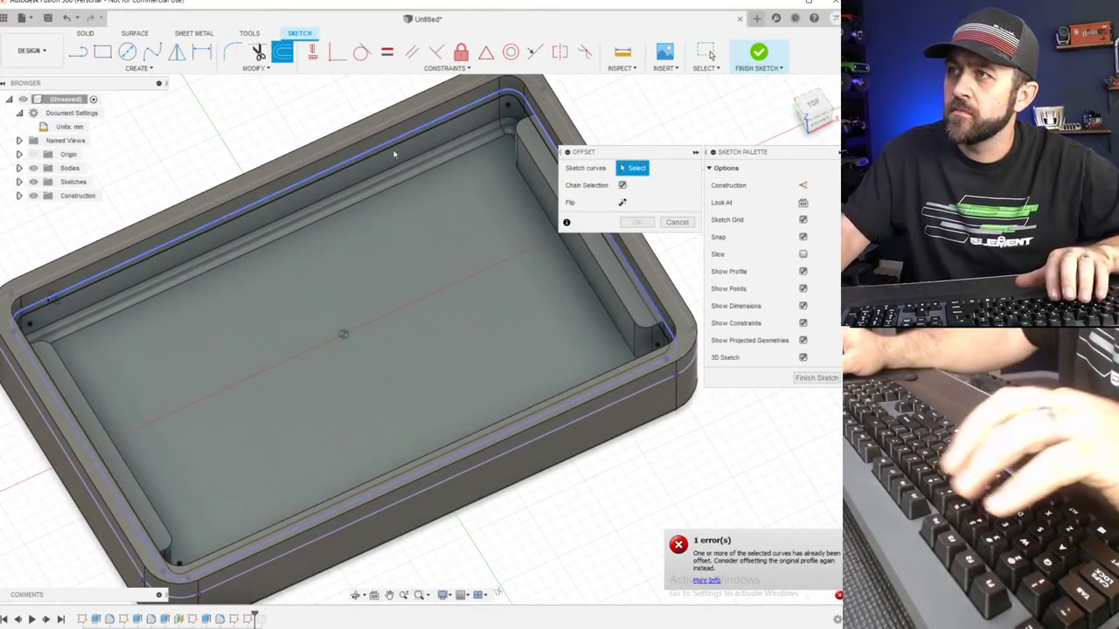
Extrude the two profiles inside the inset outline upward 2 mm as a new body, and hide the case body.
click(757, 57)
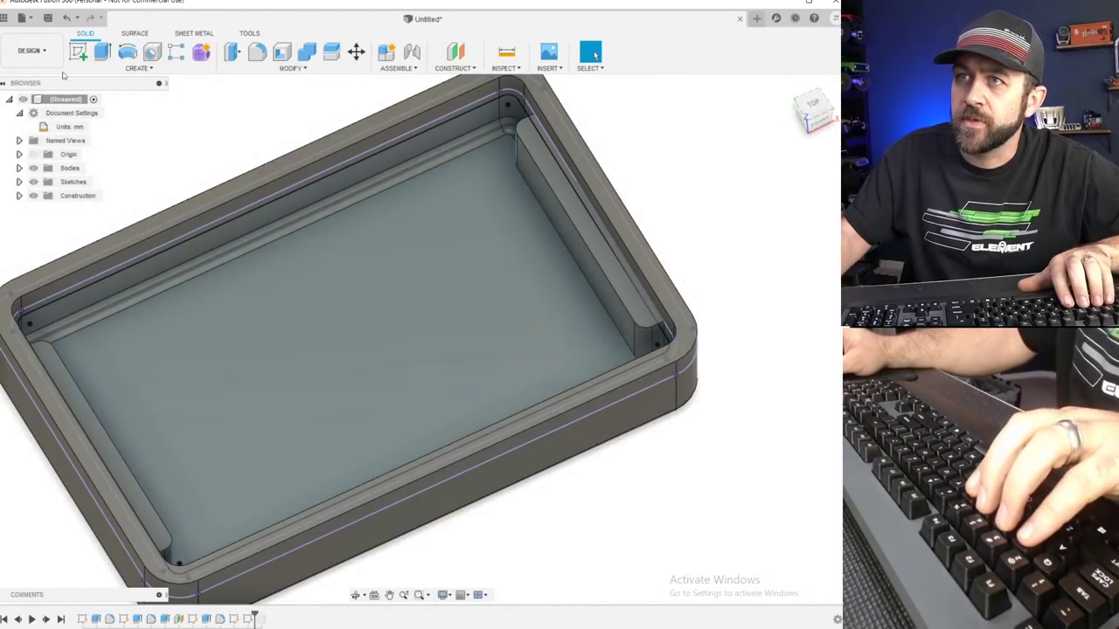
click(98, 58)
click(179, 267)
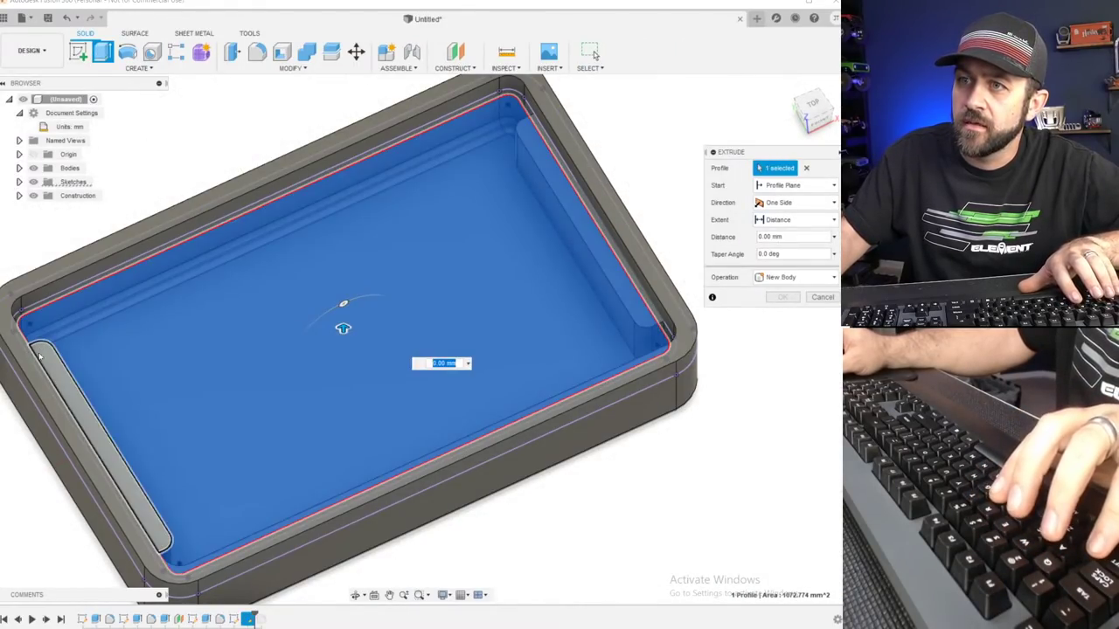
click(42, 354)
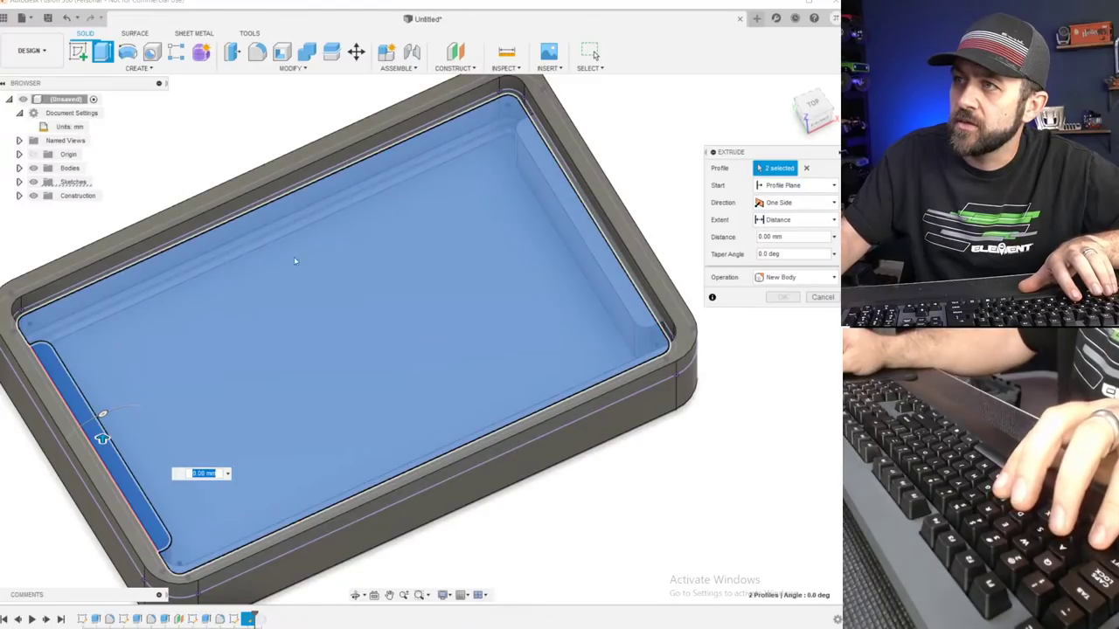
scroll(301, 259, down, 4)
shift+middle_drag(294, 292, 200, 267)
scroll(188, 259, up, 4)
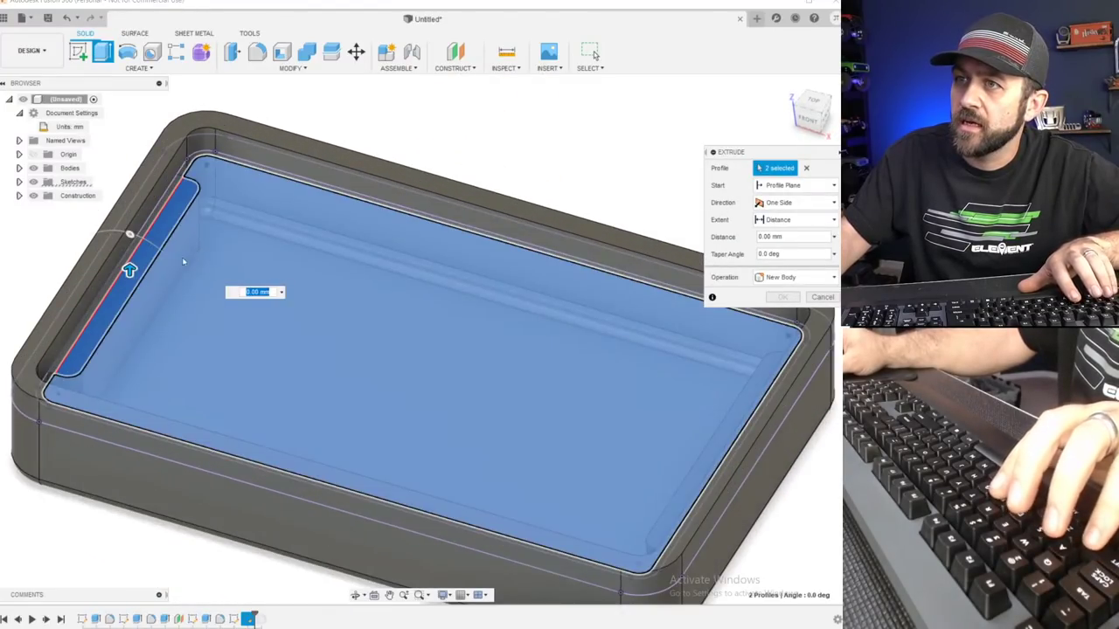
mouse_move(130, 262)
mouse_down()
mouse_move(129, 234)
mouse_move(129, 248)
mouse_up()
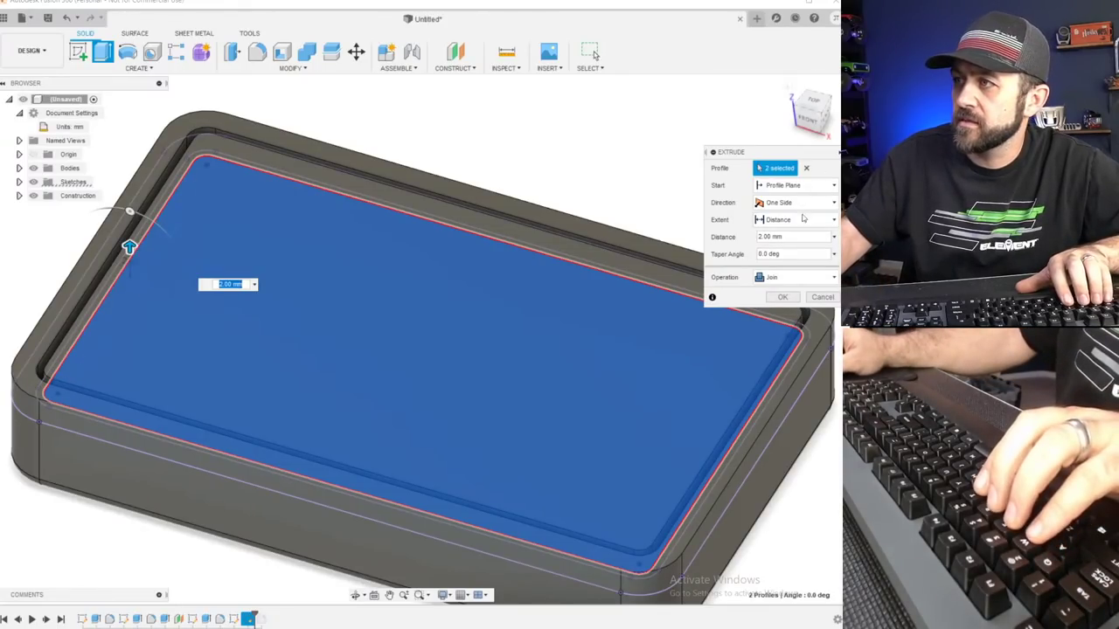
click(795, 277)
click(780, 335)
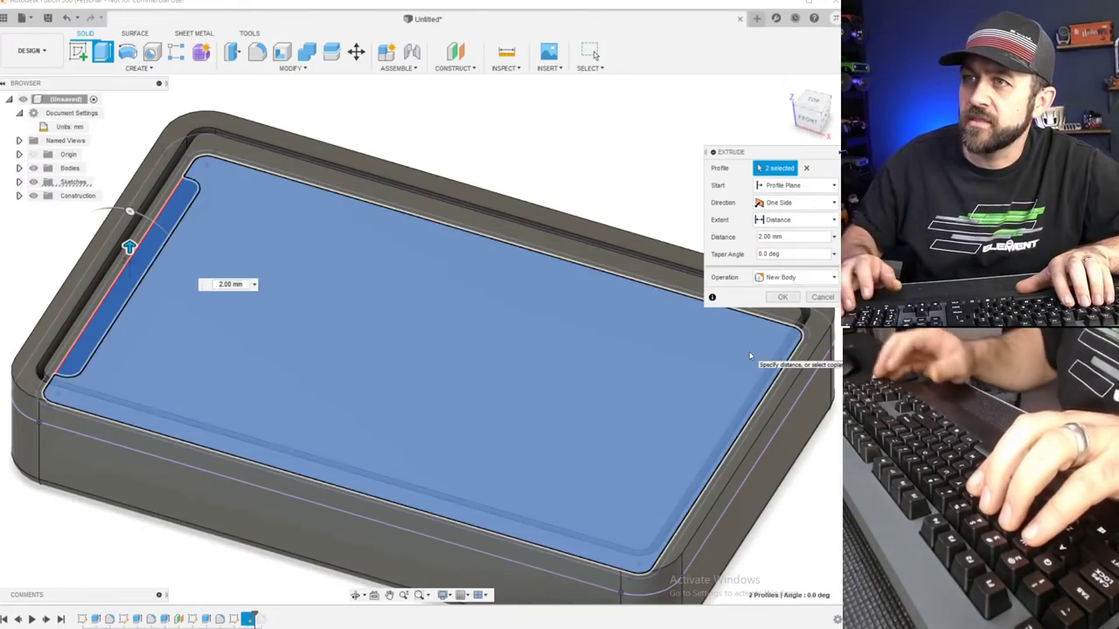
key(Return)
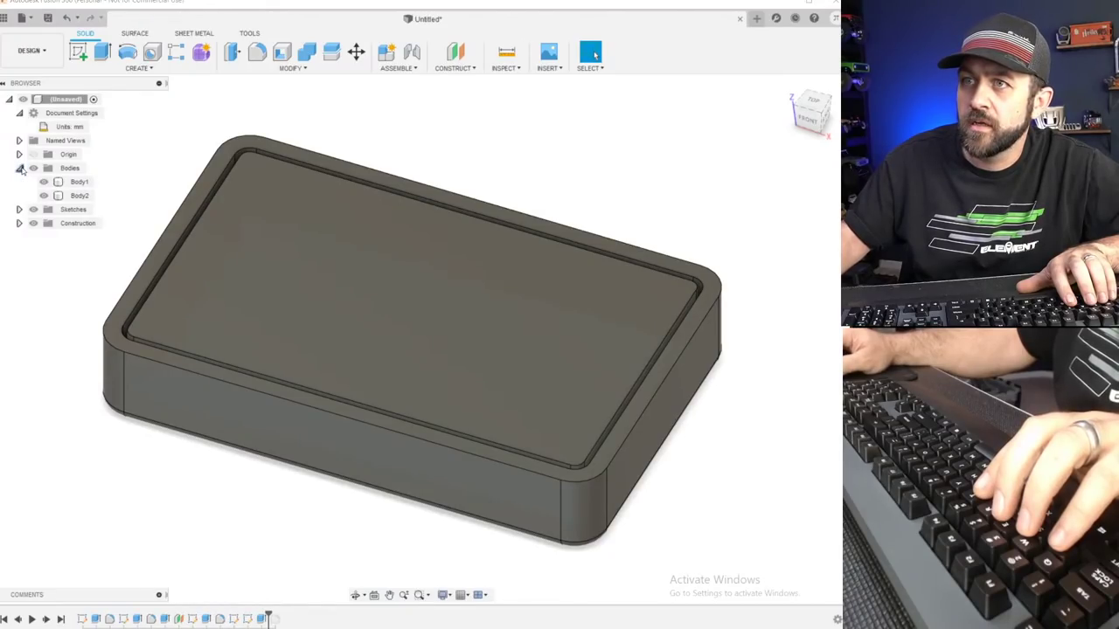
click(44, 180)
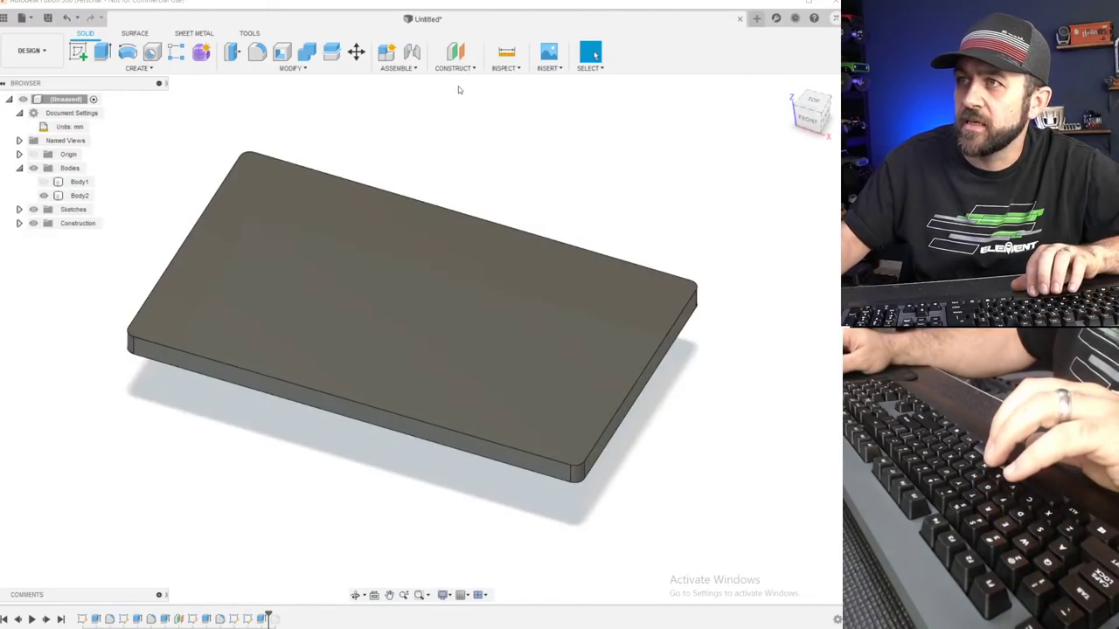
click(78, 52)
click(241, 226)
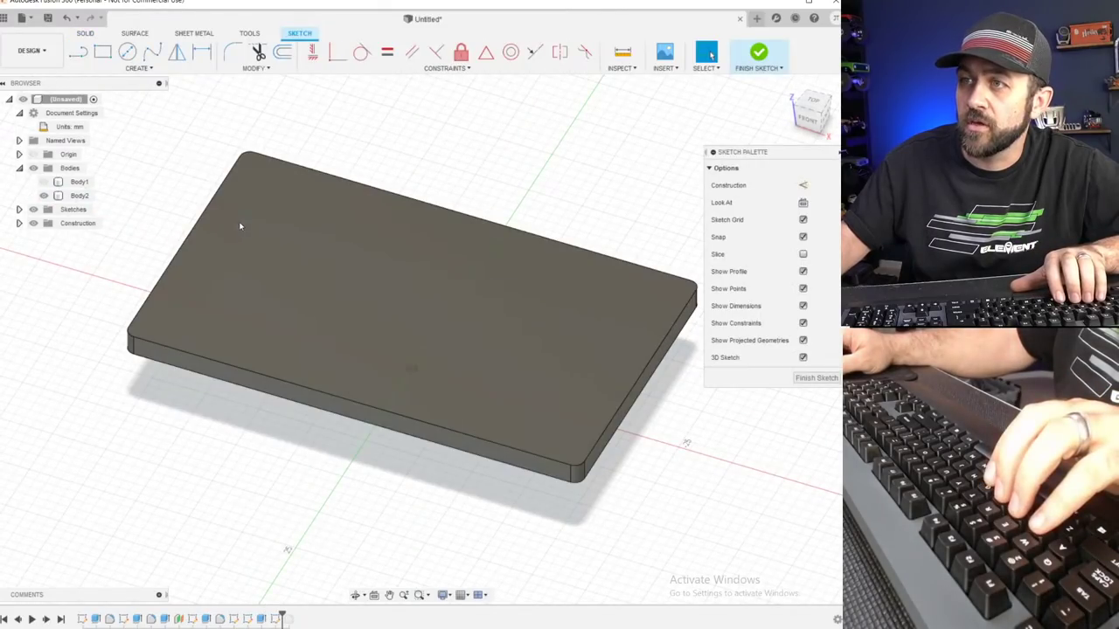
click(757, 53)
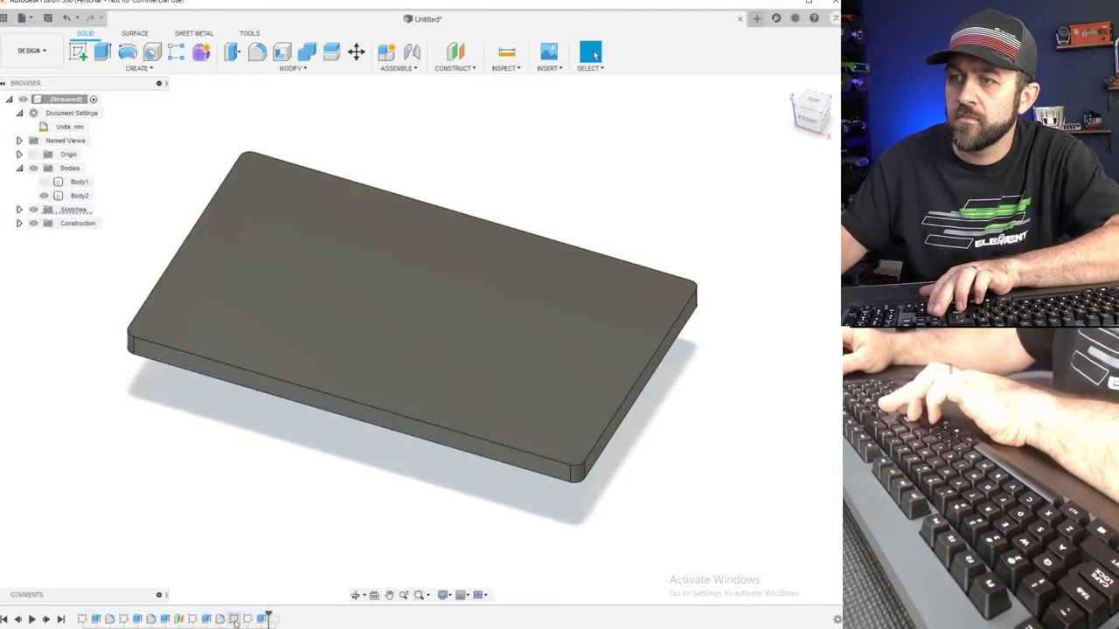
Check from the side where the earlier ledge sketch lies relative to the new plate.
click(234, 619)
shift+middle_drag(257, 541, 260, 486)
click(244, 534)
click(235, 620)
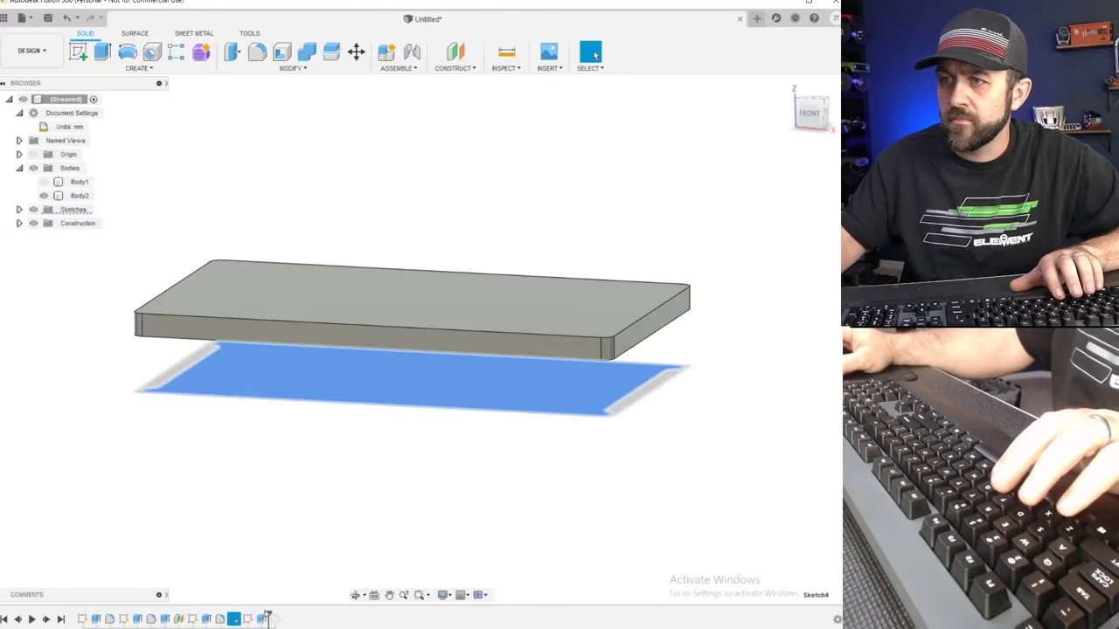
click(300, 544)
scroll(344, 203, up, 2)
shift+middle_drag(351, 223, 354, 259)
middle_drag(354, 259, 309, 208)
scroll(309, 208, down, 2)
click(219, 172)
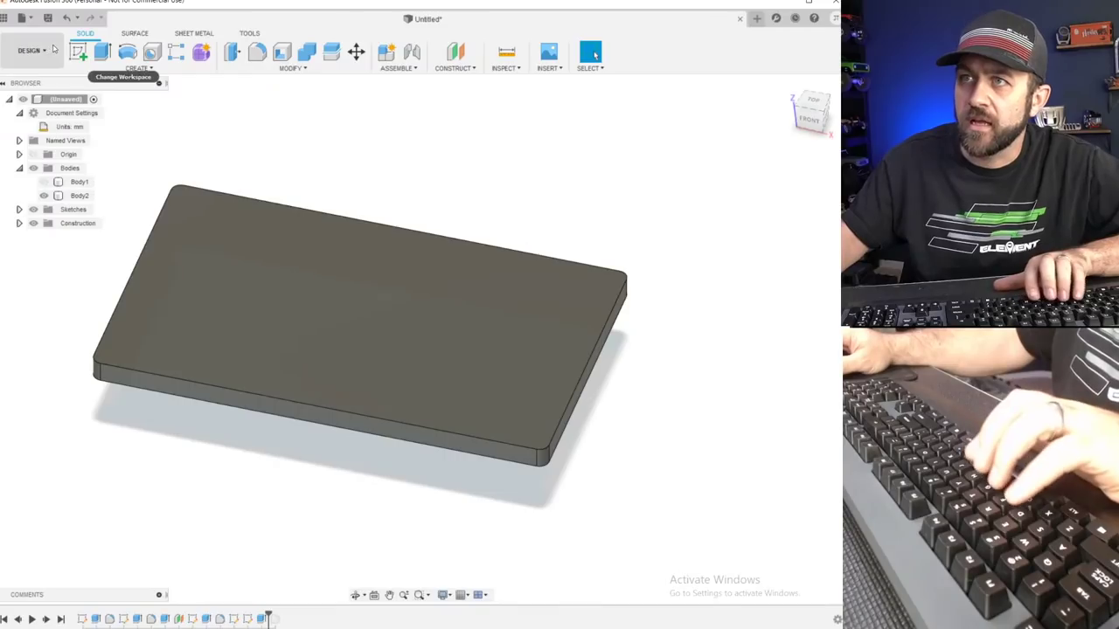
Create a sketch on the plate's top face and offset the plate's outline 1.6 mm inward.
click(214, 229)
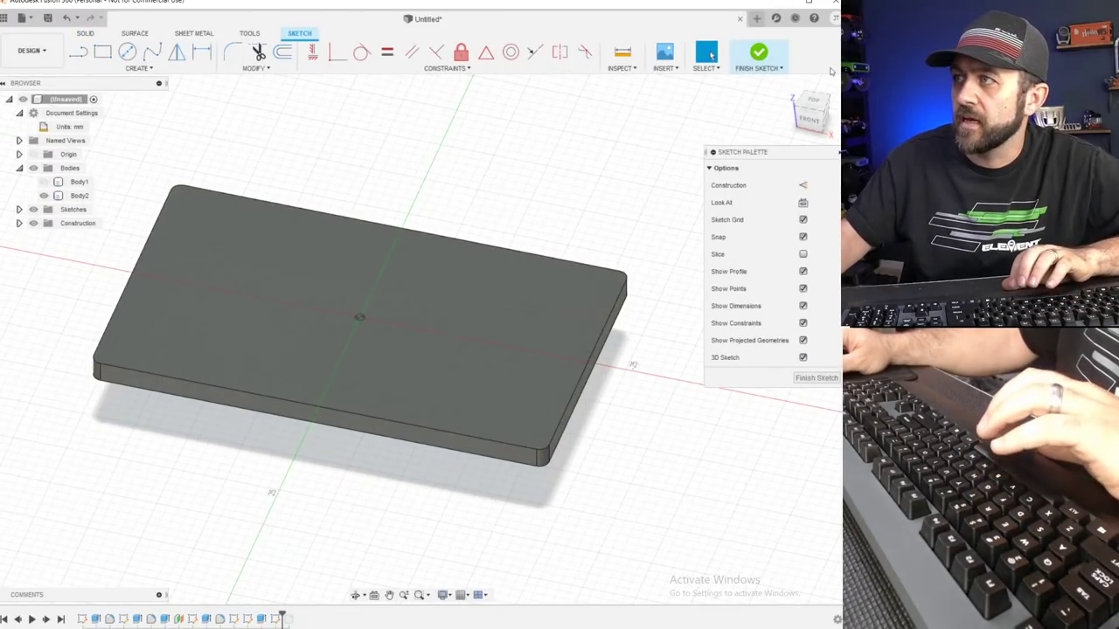
click(809, 105)
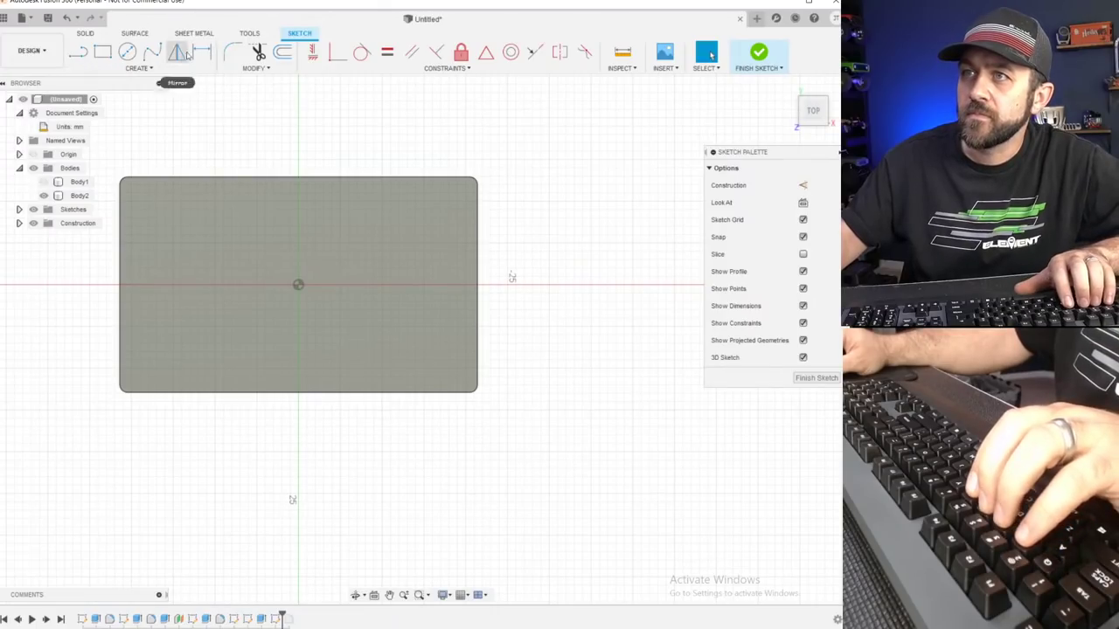
click(282, 52)
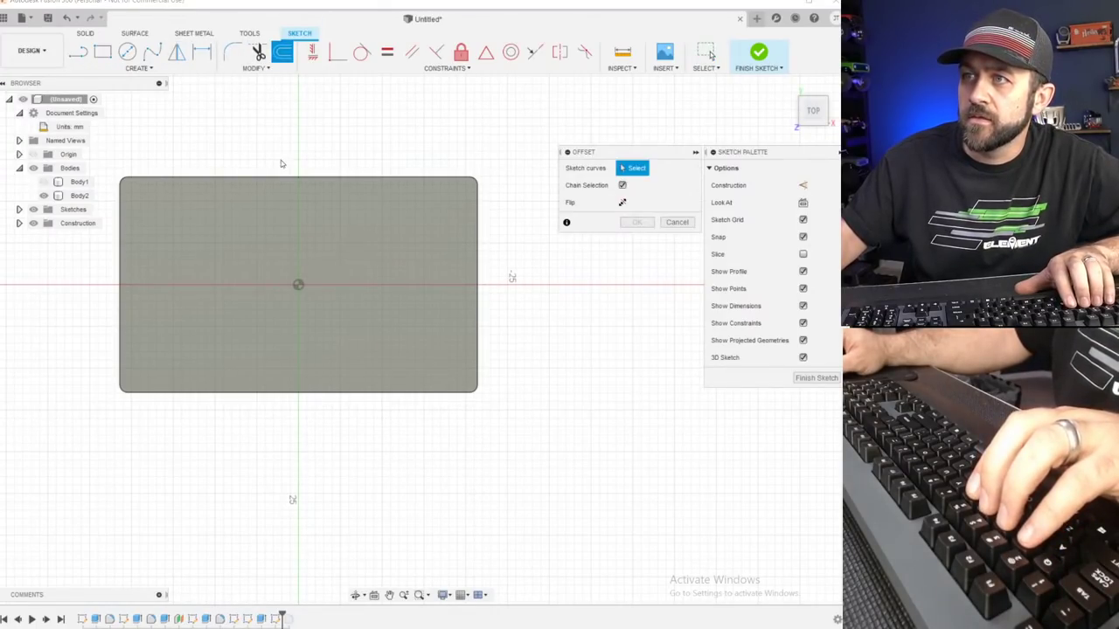
click(283, 179)
drag(282, 171, 282, 191)
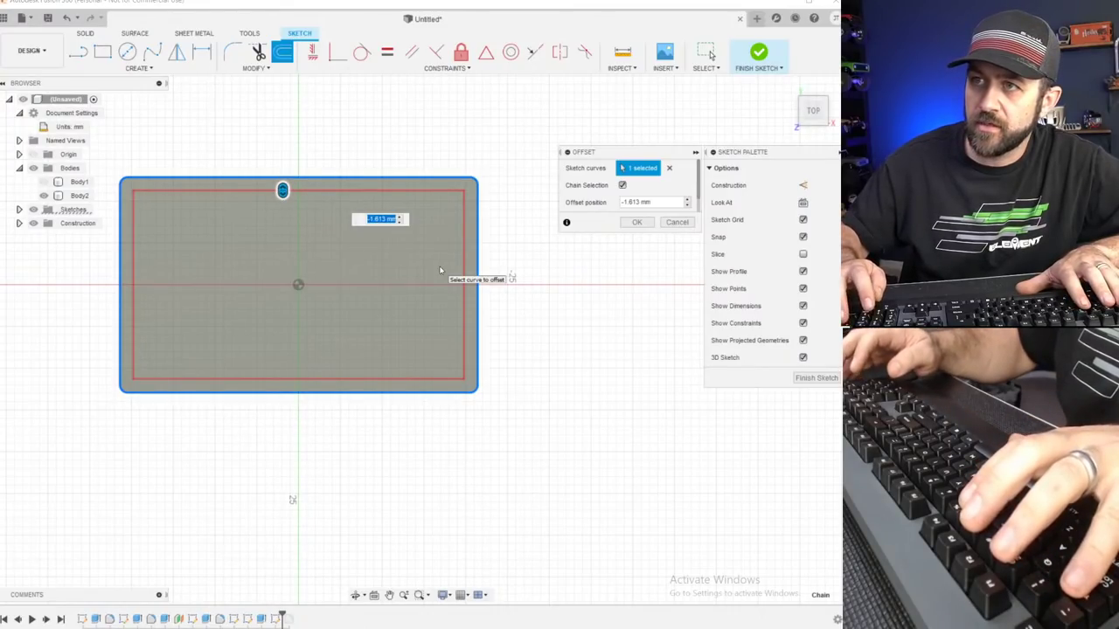
text(-1)
key(Return)
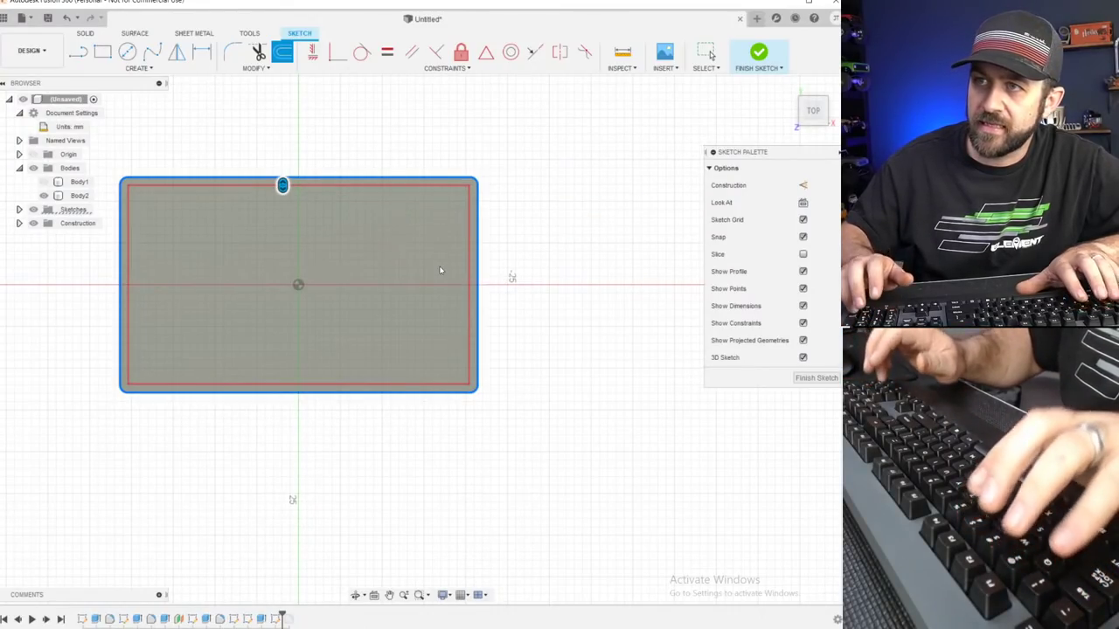
Draw a horizontal construction line through the plate's centre, joining the midpoints of the inner outline's two short sides.
scroll(308, 243, up, 4)
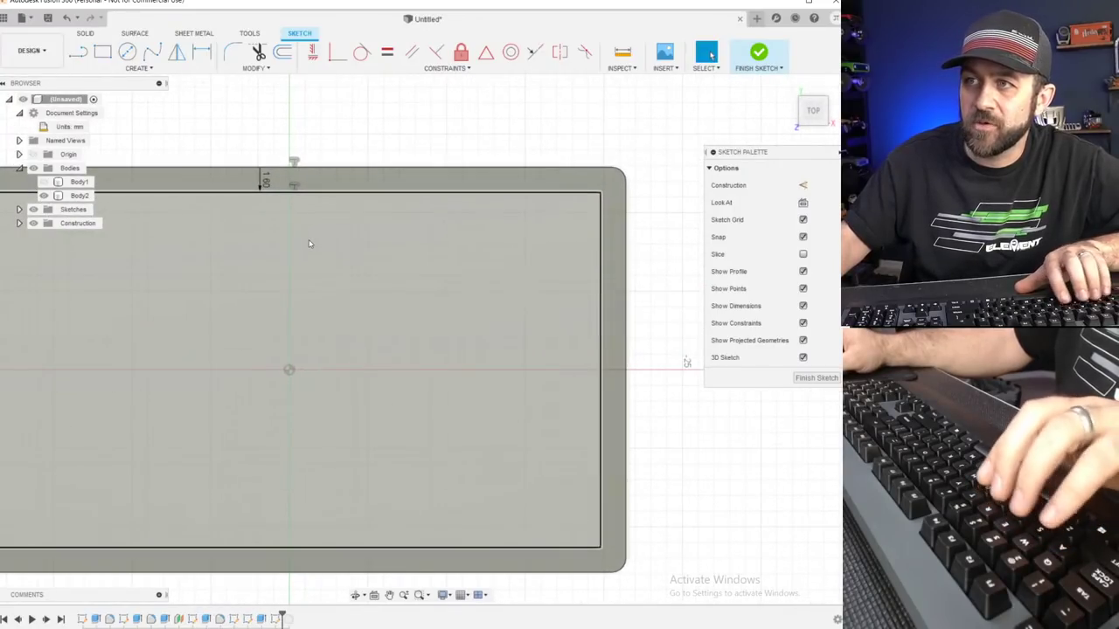
scroll(199, 291, down, 4)
scroll(210, 280, up, 2)
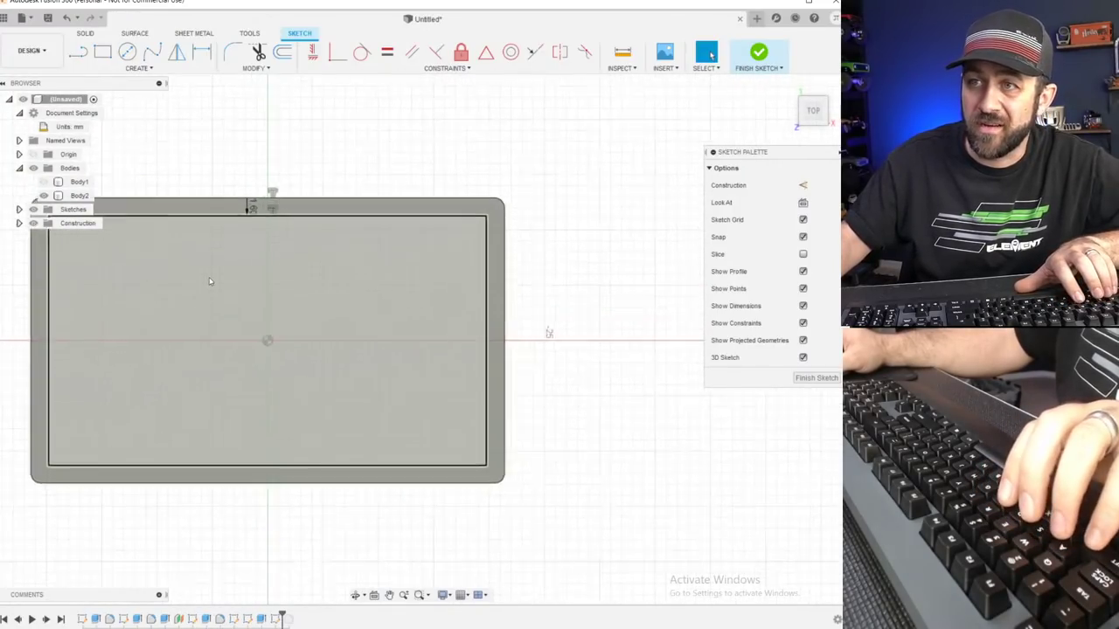
scroll(160, 303, down, 3)
scroll(109, 279, up, 3)
middle_drag(124, 289, 224, 261)
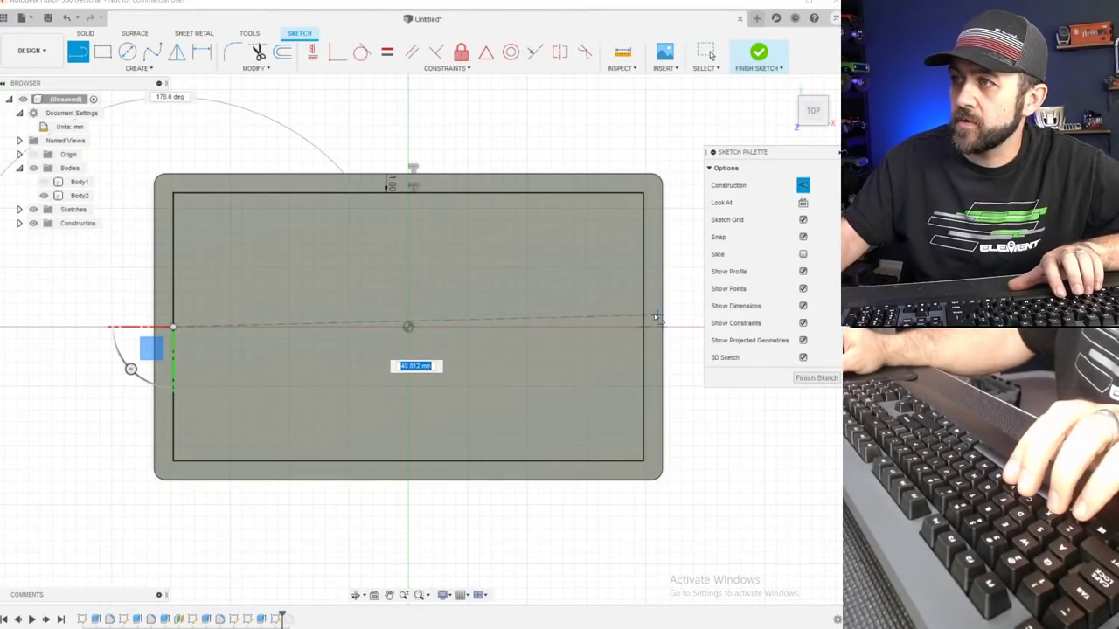
click(647, 331)
key(Escape)
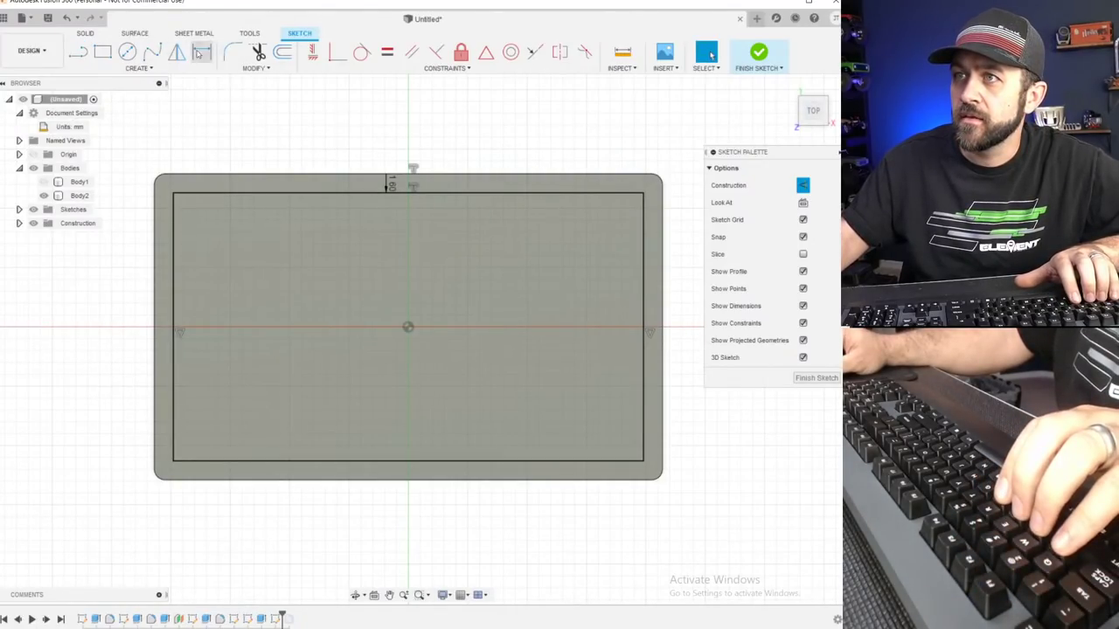
Offset the construction centre line 0.8 mm toward the plate's front edge.
click(281, 52)
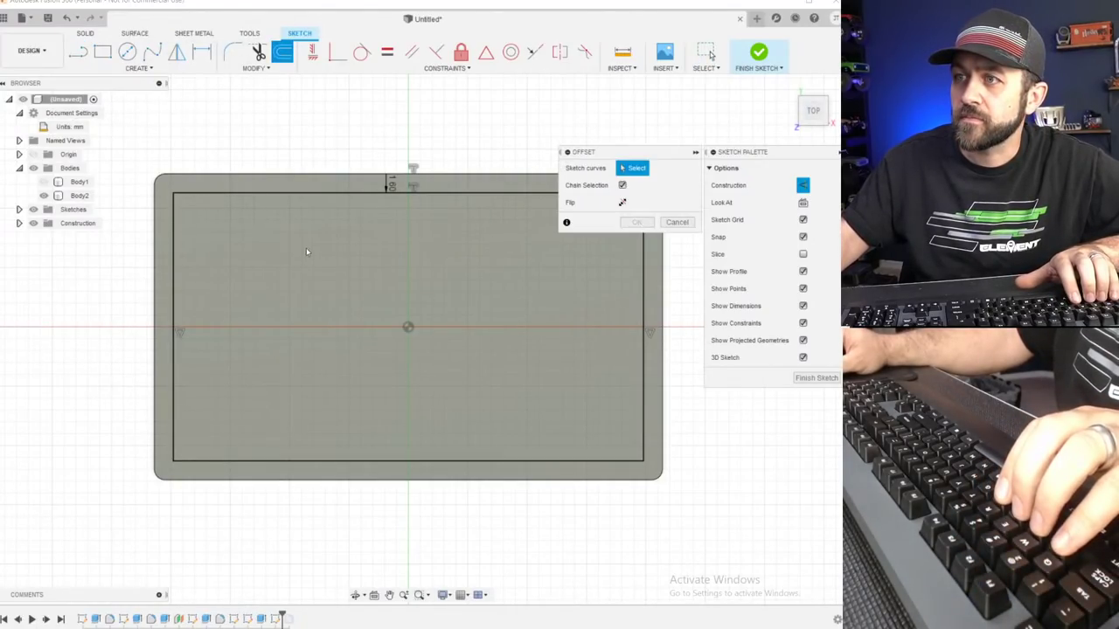
click(303, 332)
text(.8)
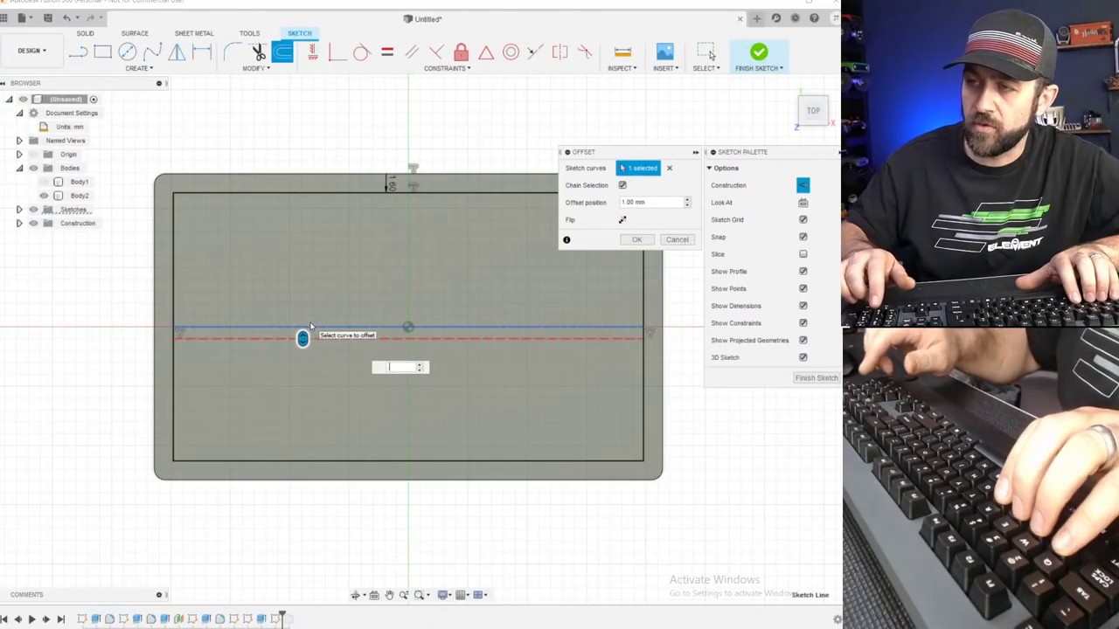
key(Return)
Convert the offset line to a normal line and draw a parallel one across the inner outline, behind the centre line.
scroll(306, 330, up, 3)
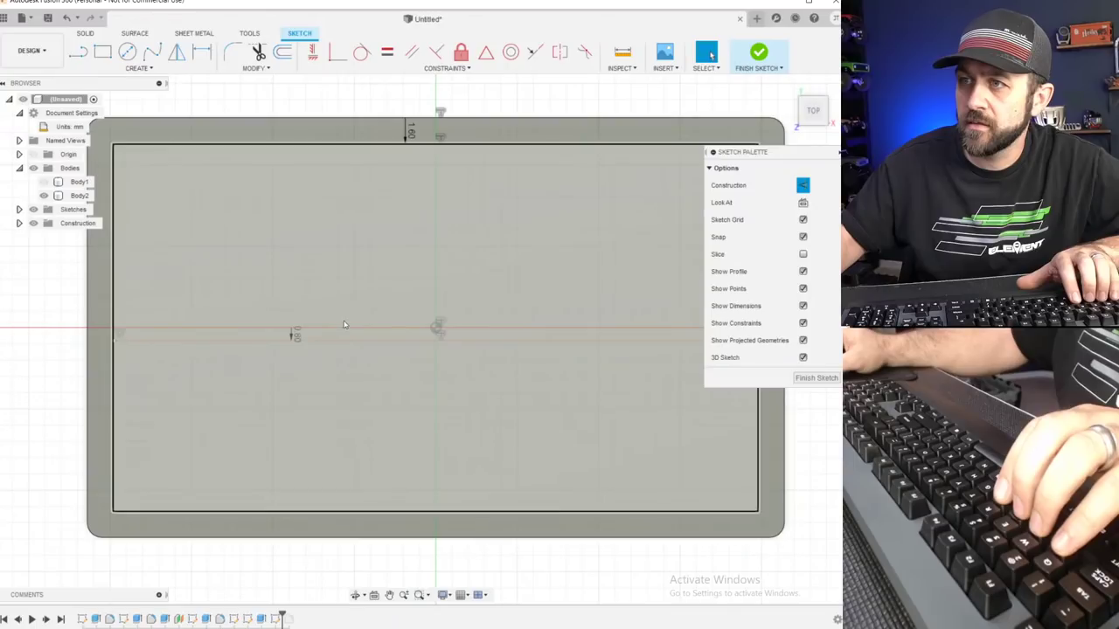
click(354, 341)
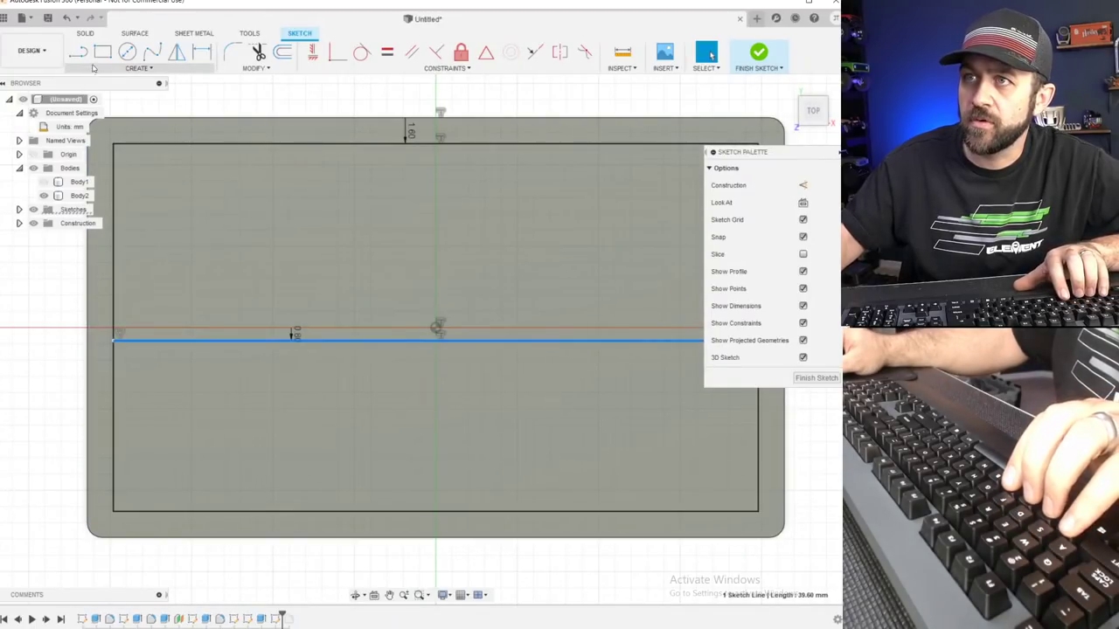
click(84, 54)
key(x)
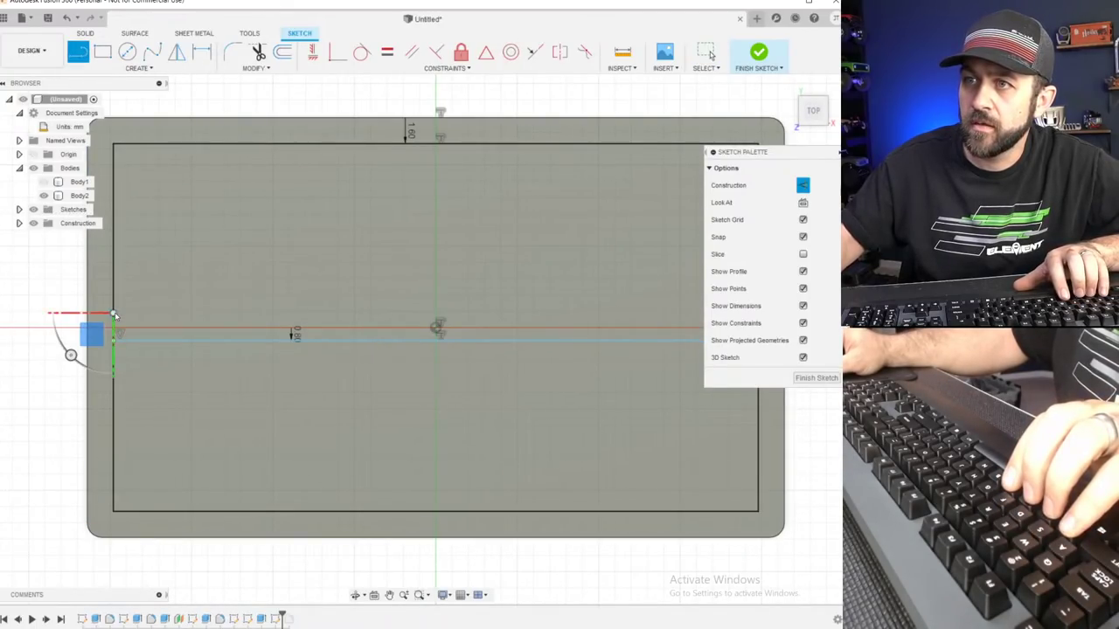
click(113, 315)
scroll(113, 315, down, 2)
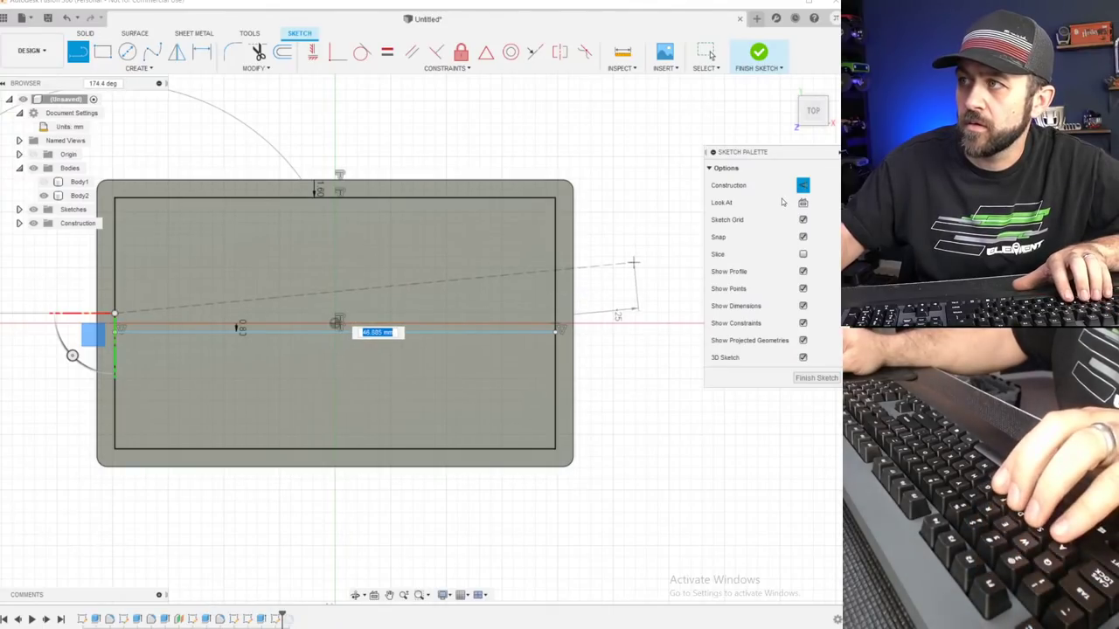
click(556, 314)
key(Escape)
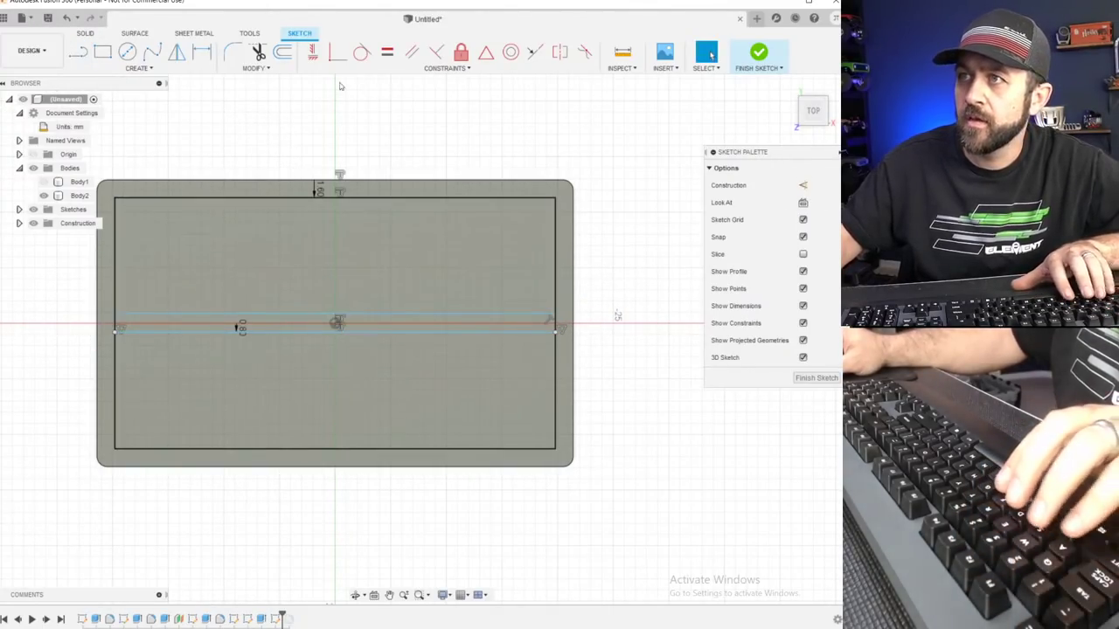
Try to constrain the two parallel lines as symmetric about the construction centre line.
click(560, 53)
scroll(288, 323, up, 2)
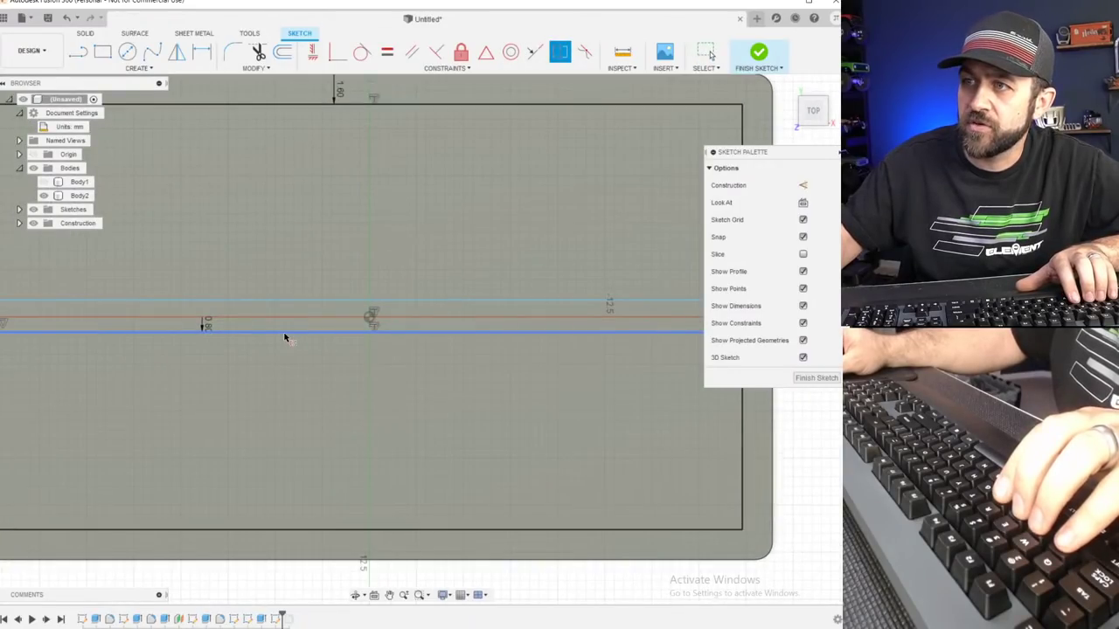
click(293, 315)
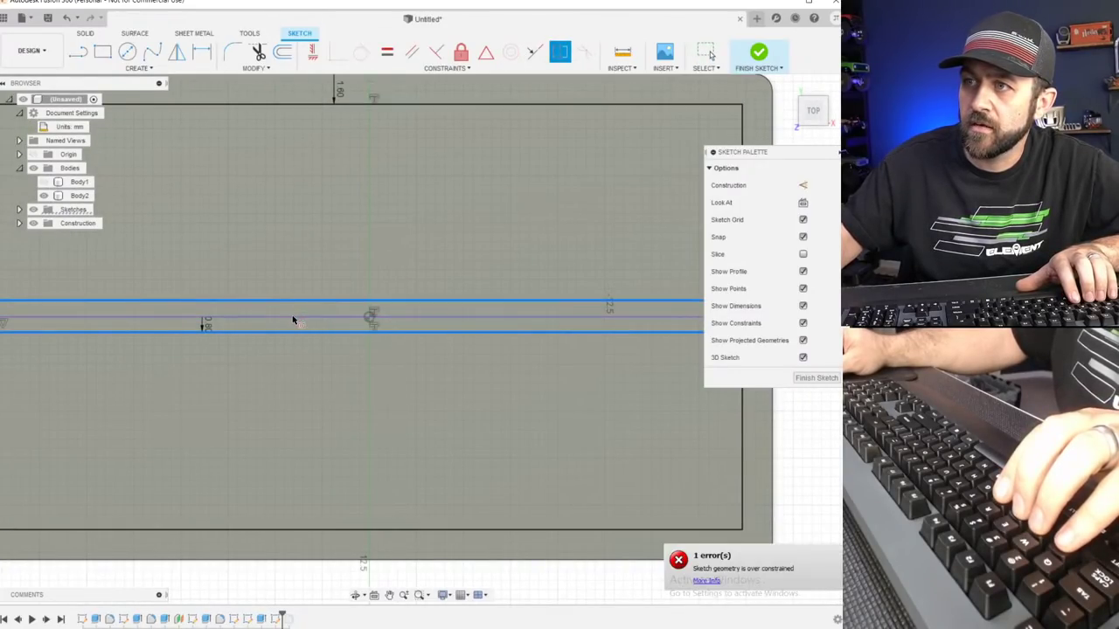
Dimension the divider line behind the construction centre line at 0.8 mm from that centre line.
scroll(251, 456, down, 2)
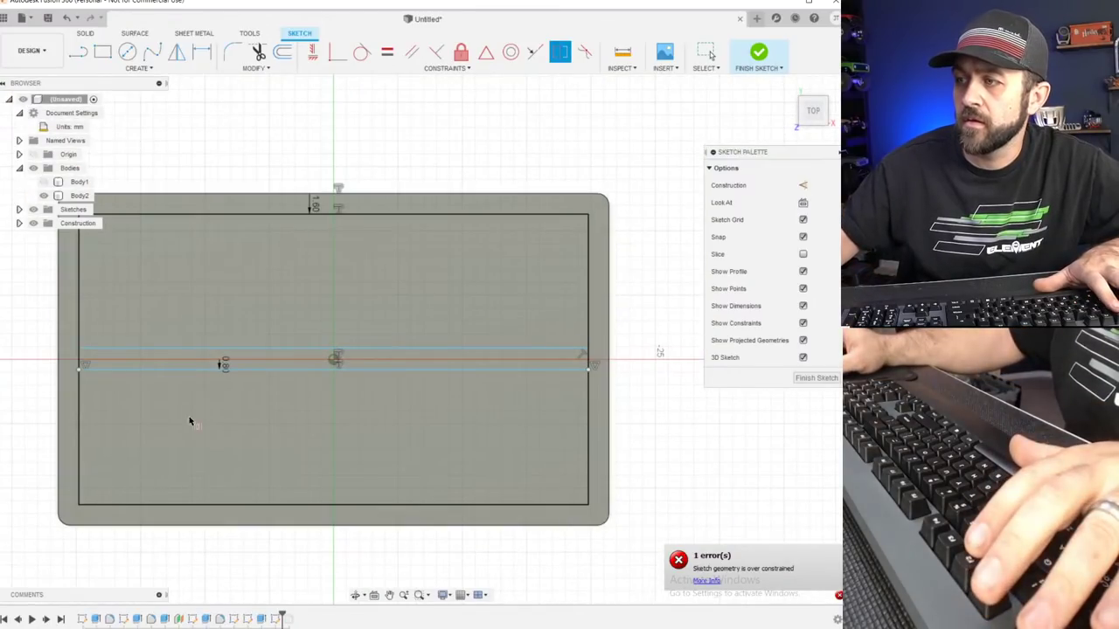
scroll(109, 374, up, 2)
key(Escape)
mouse_move(102, 340)
mouse_down()
mouse_move(107, 352)
mouse_move(114, 334)
mouse_up()
key(d)
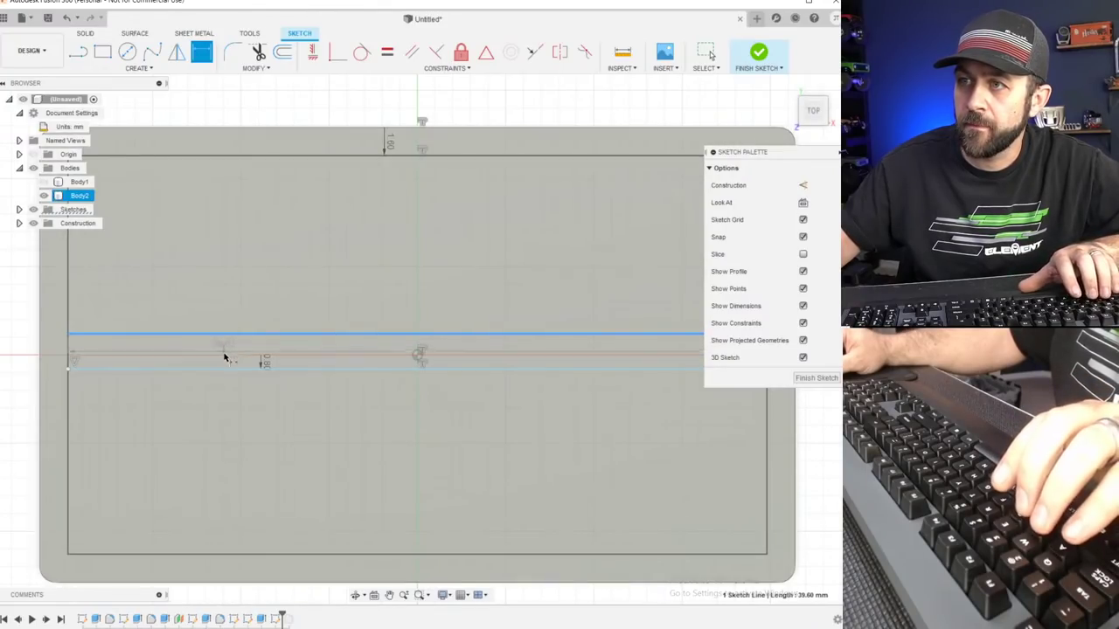
click(224, 356)
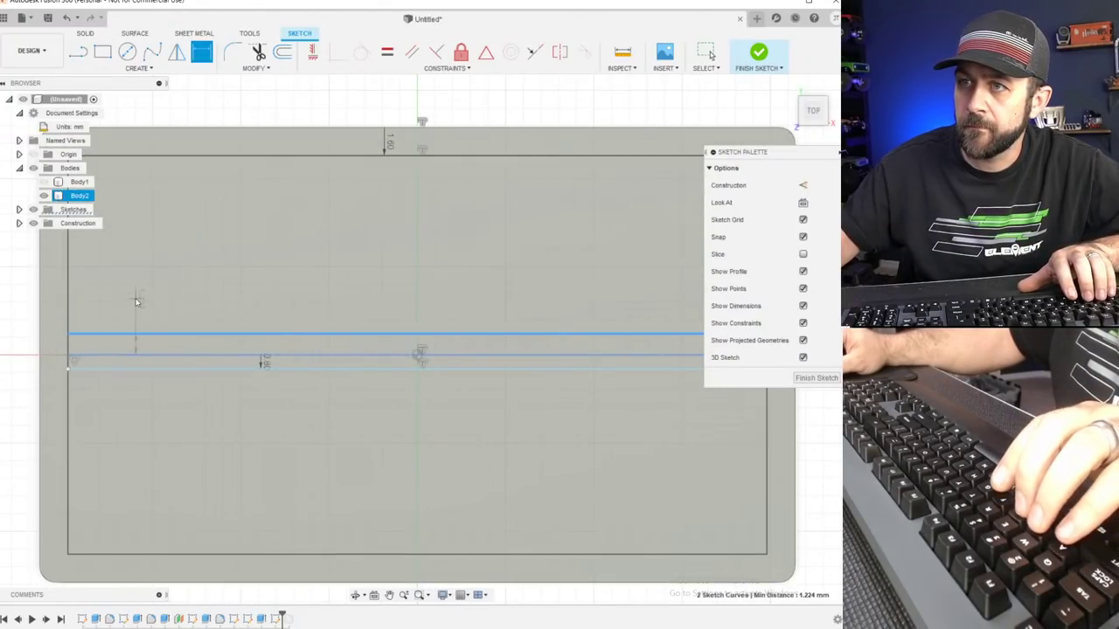
click(102, 317)
text(0.8)
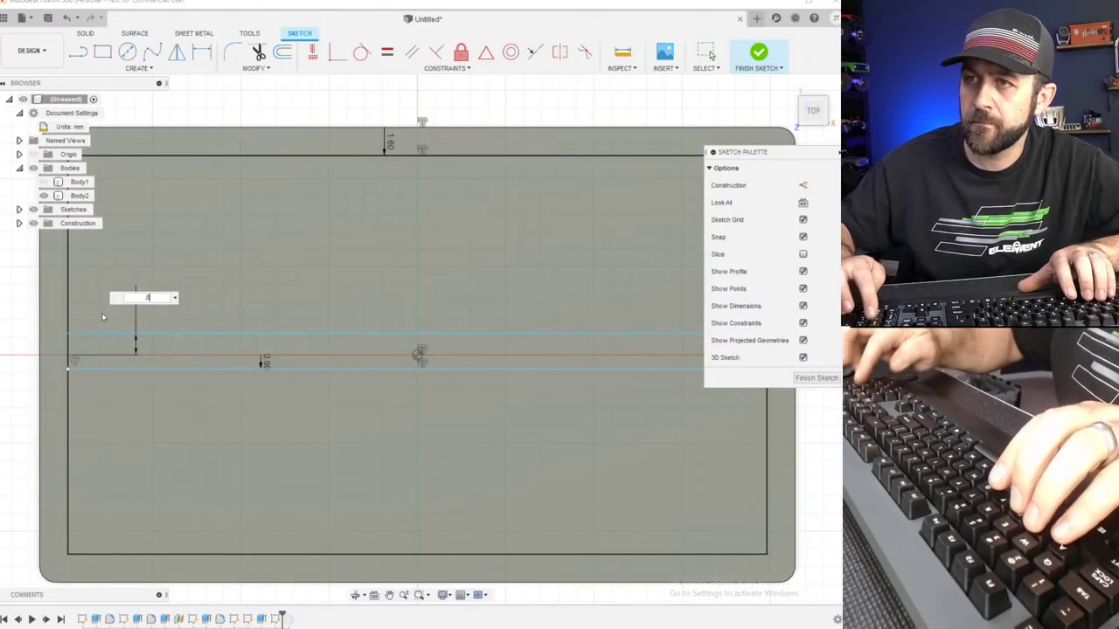
key(Return)
scroll(102, 317, down, 2)
key(Escape)
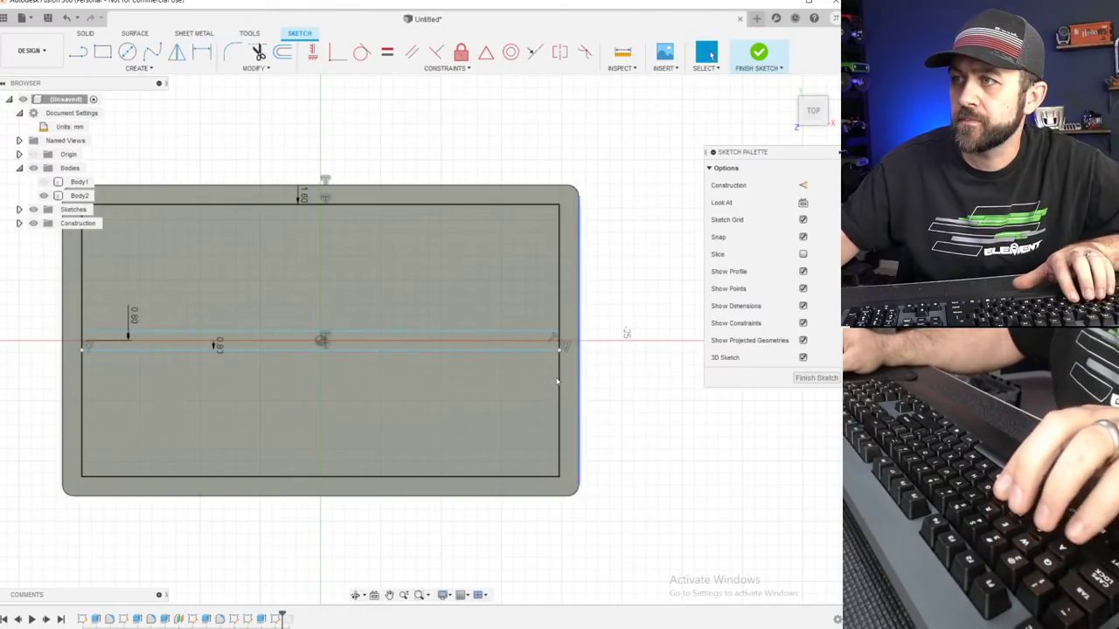
Try to apply the horizontal constraint to the two divider lines beside the construction centre line.
click(196, 351)
key(Escape)
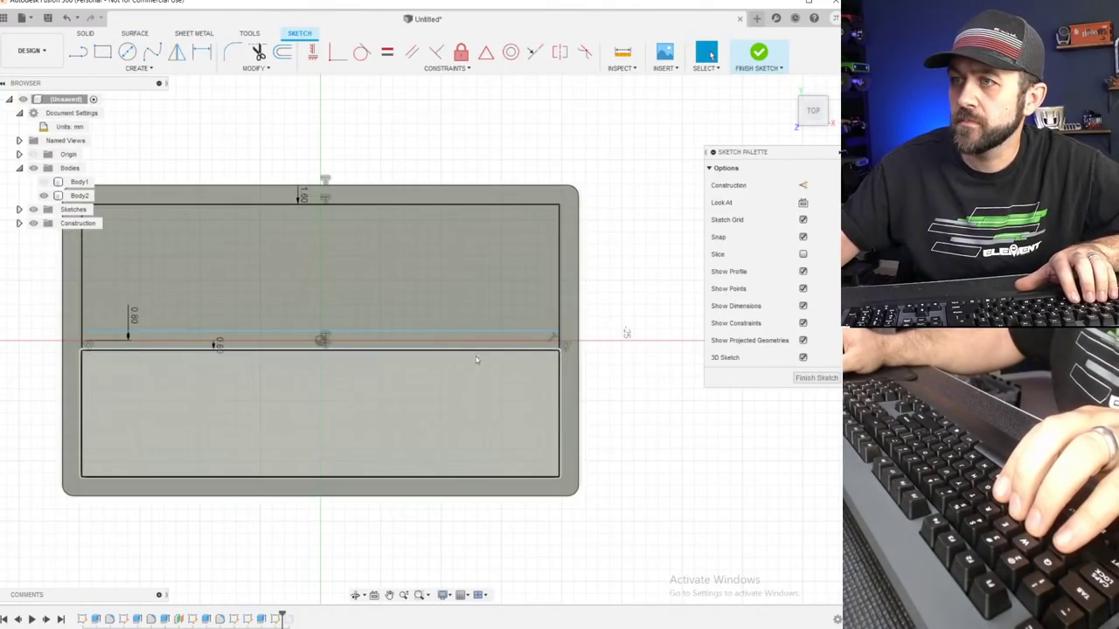
click(363, 332)
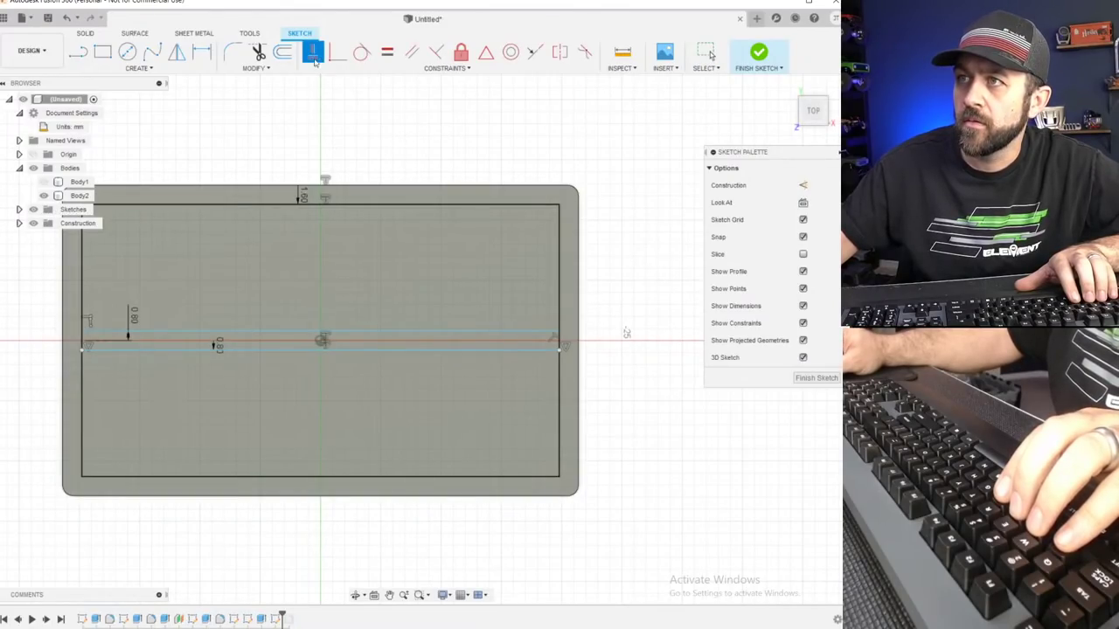
click(251, 351)
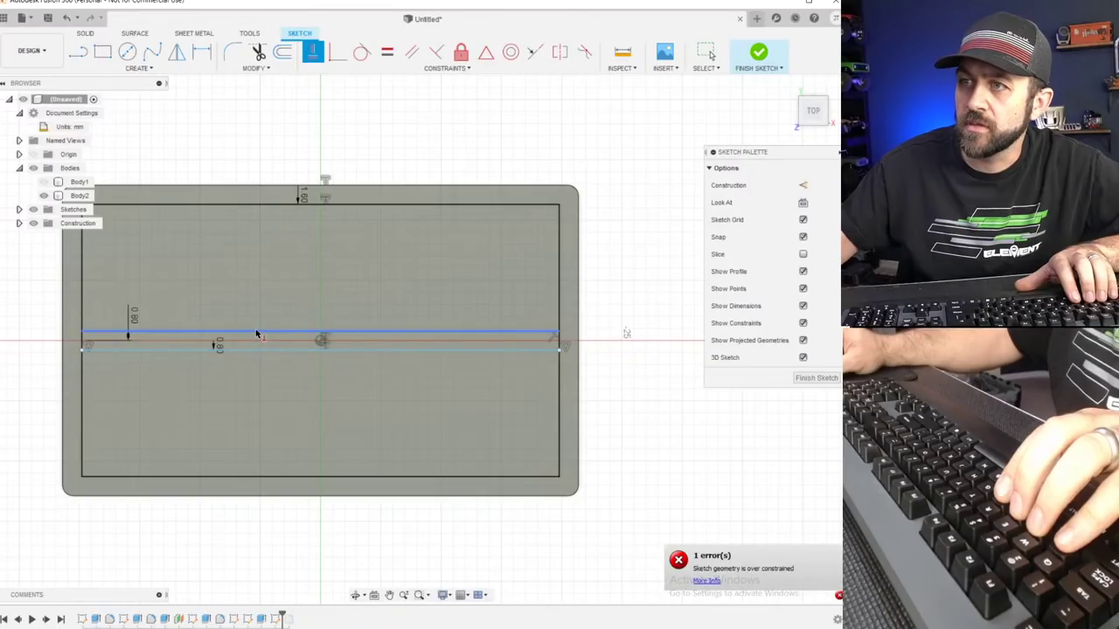
scroll(321, 350, down, 3)
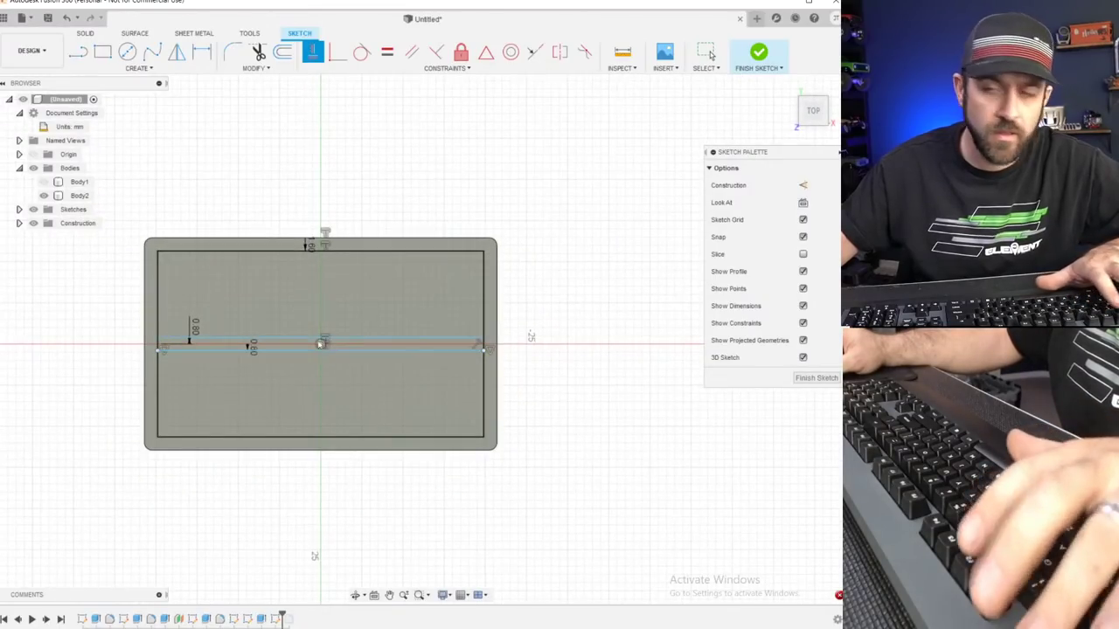
key(Escape)
scroll(236, 336, up, 5)
scroll(174, 407, down, 3)
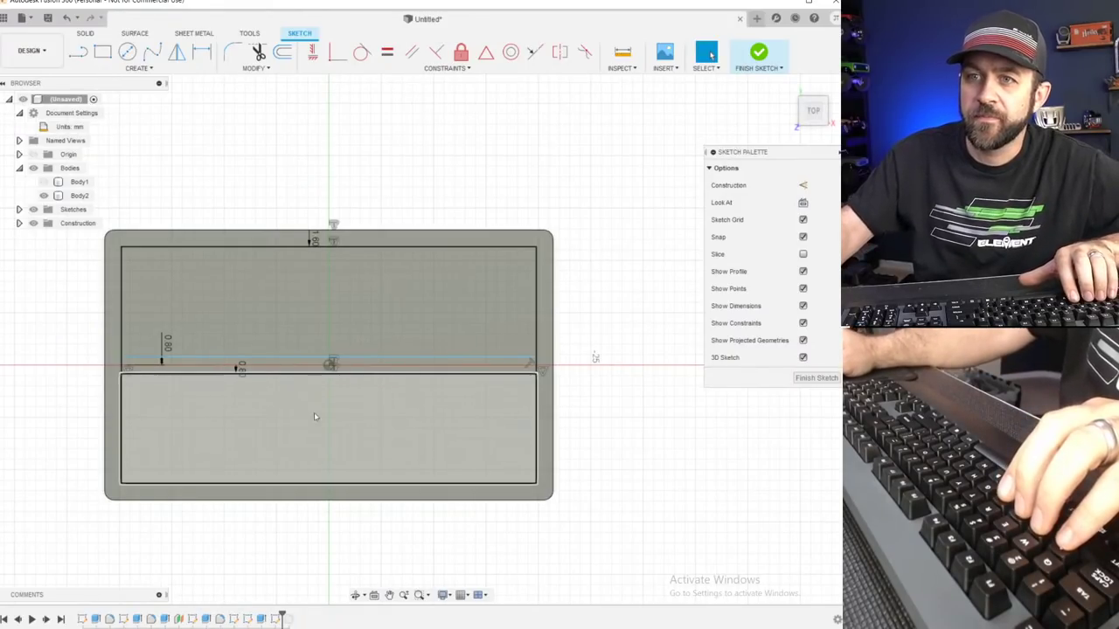
scroll(200, 387, up, 2)
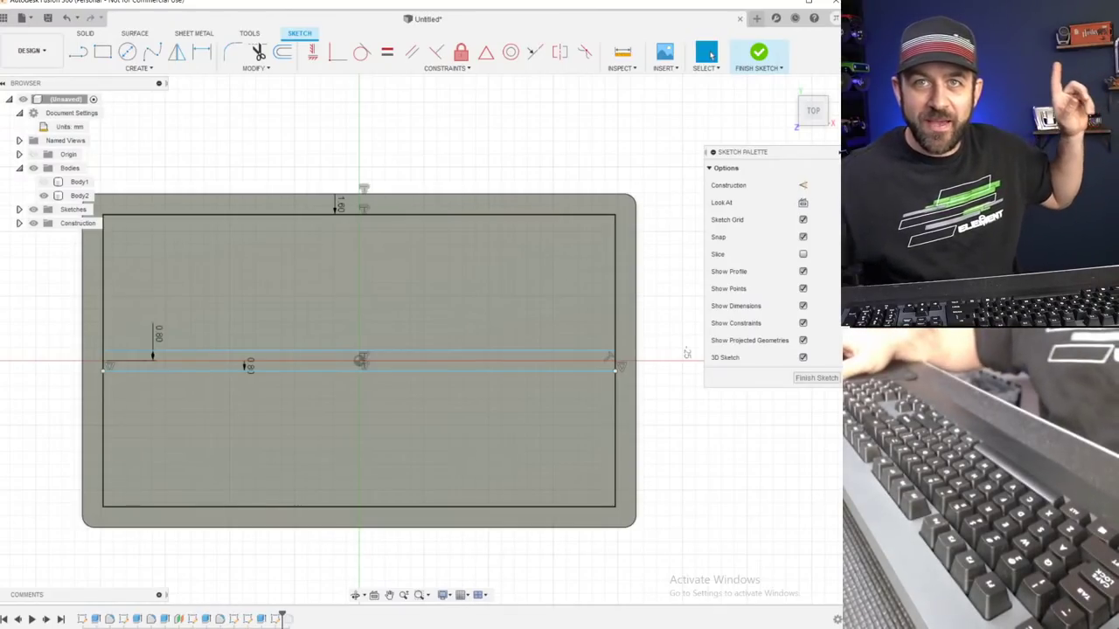
Create a rectangular pattern of the two divider lines toward the plate's front edge, with quantity 3 over an 8 mm extent.
mouse_move(58, 628)
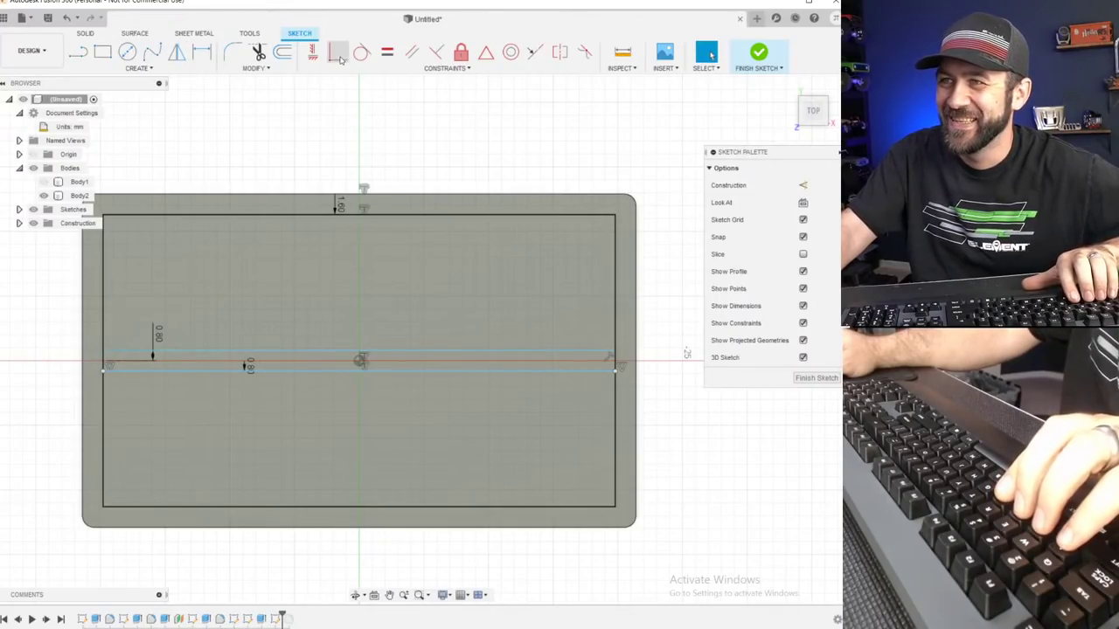
click(179, 67)
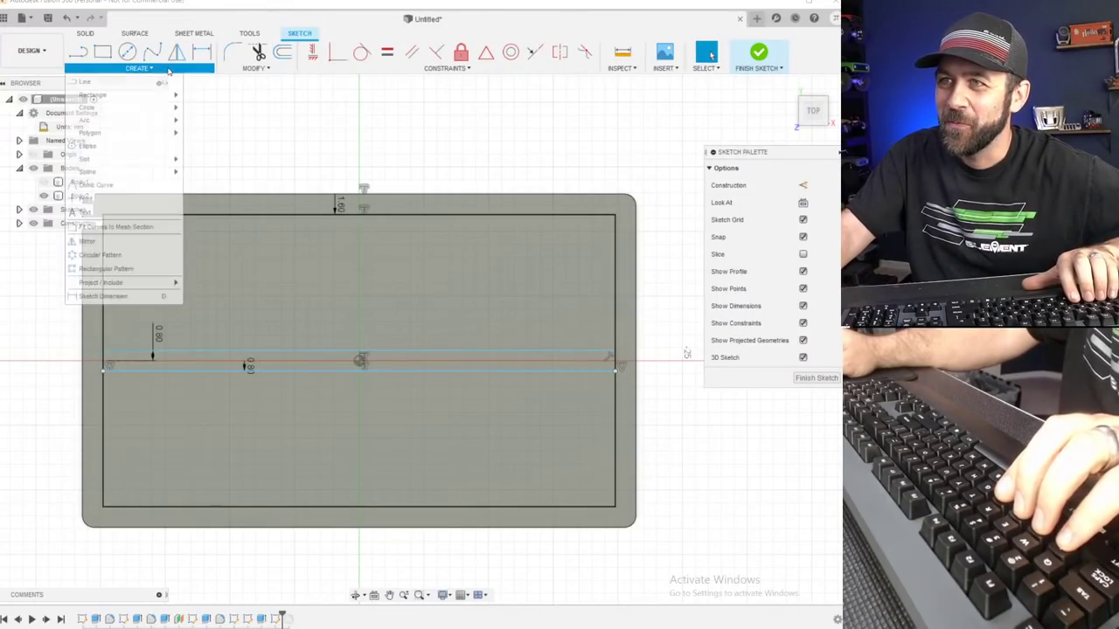
click(131, 268)
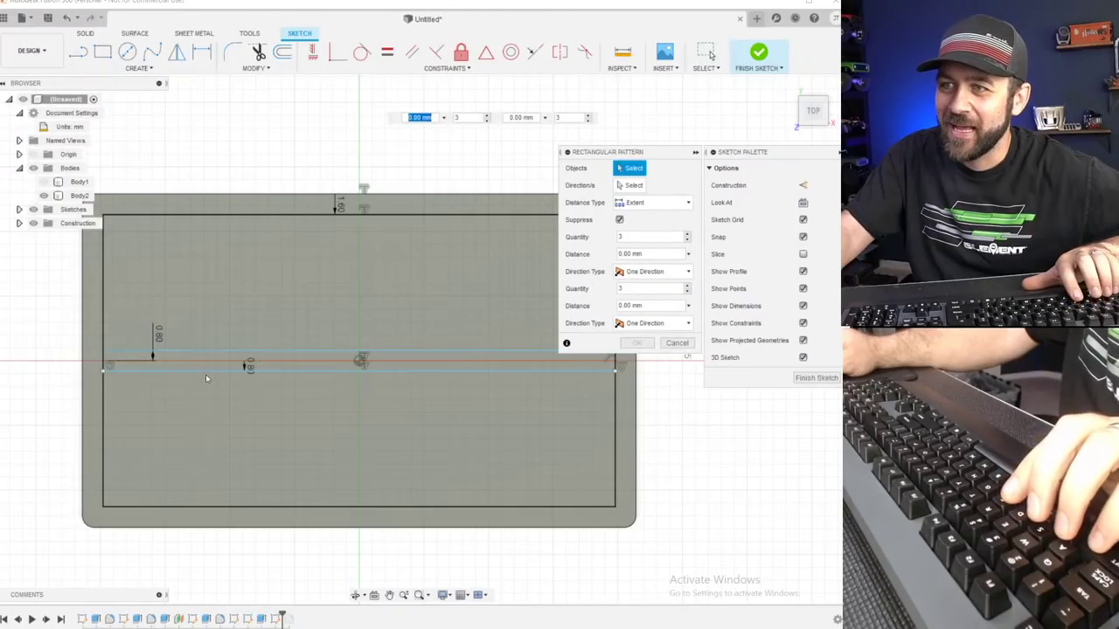
click(206, 372)
click(214, 352)
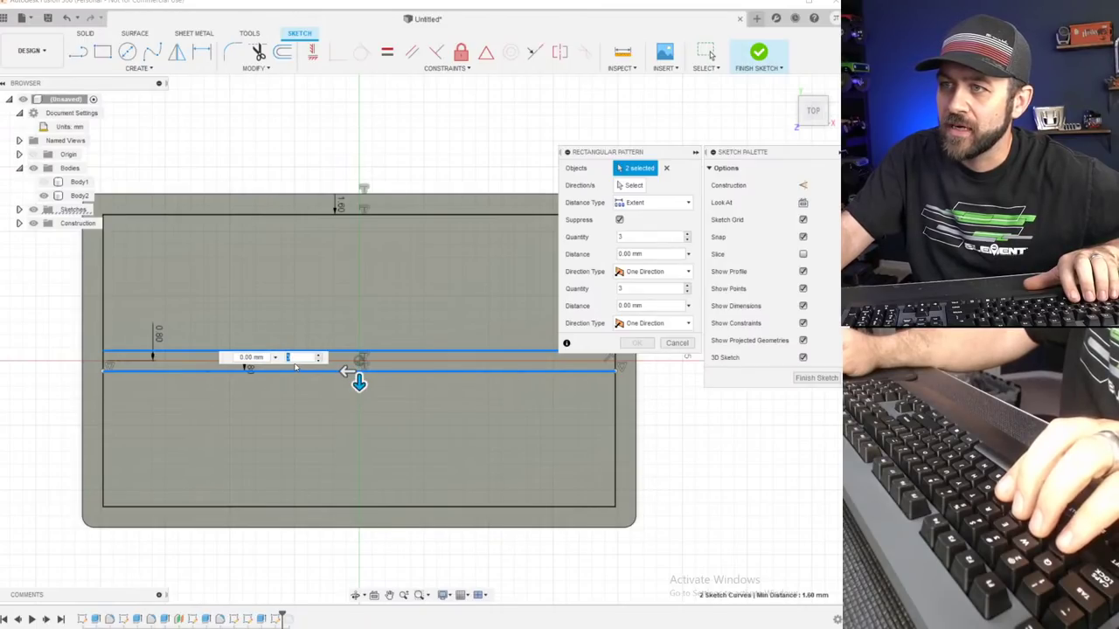
drag(358, 380, 370, 493)
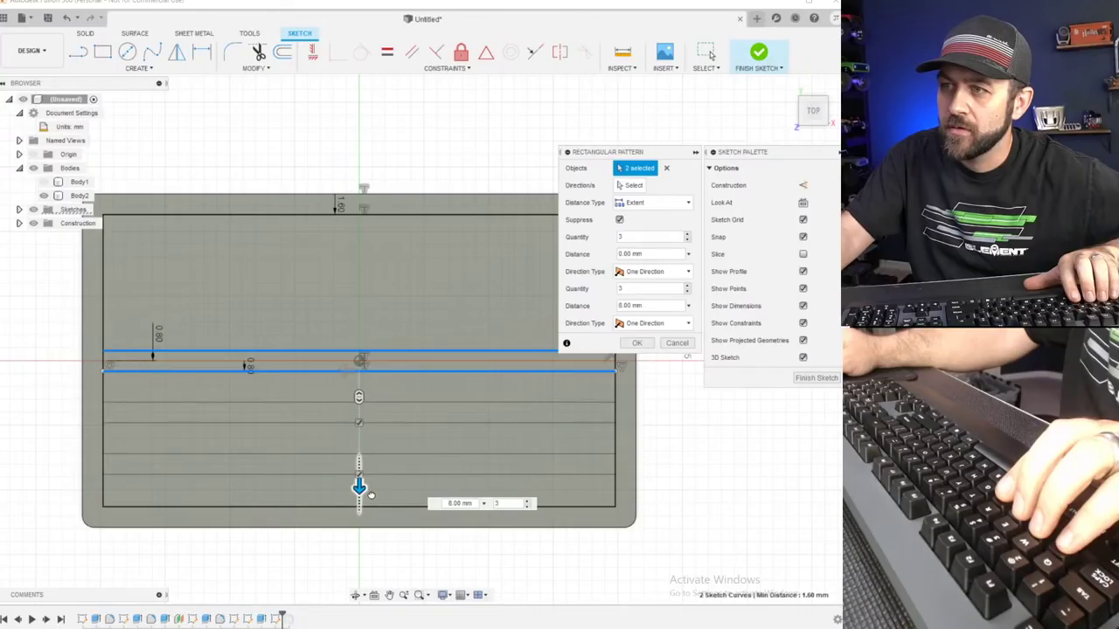
key(Return)
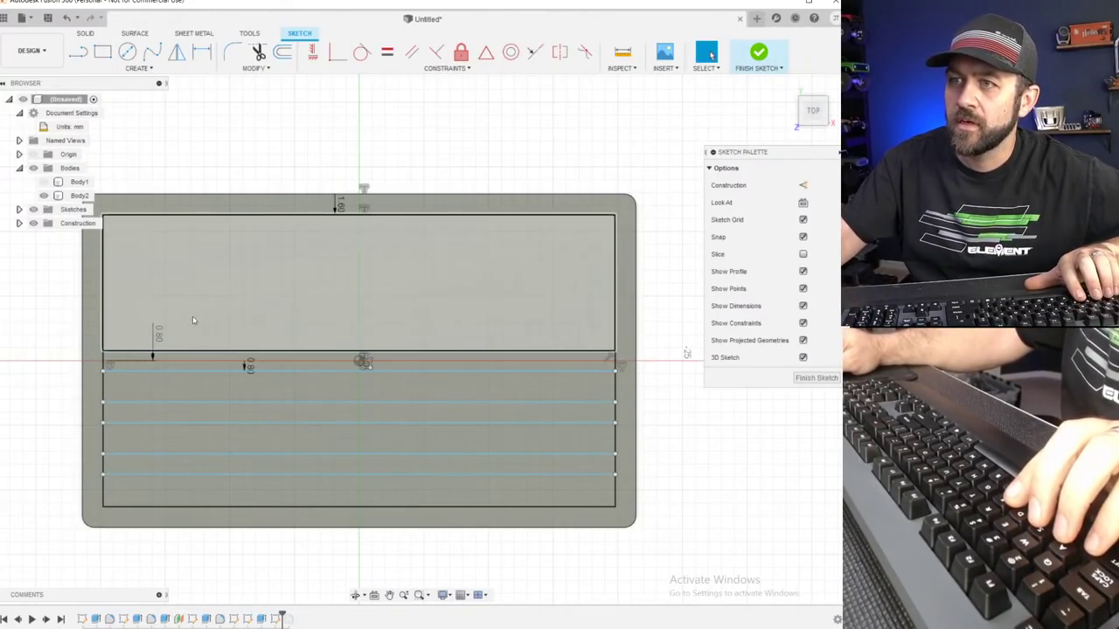
click(192, 371)
ctrl+click(195, 357)
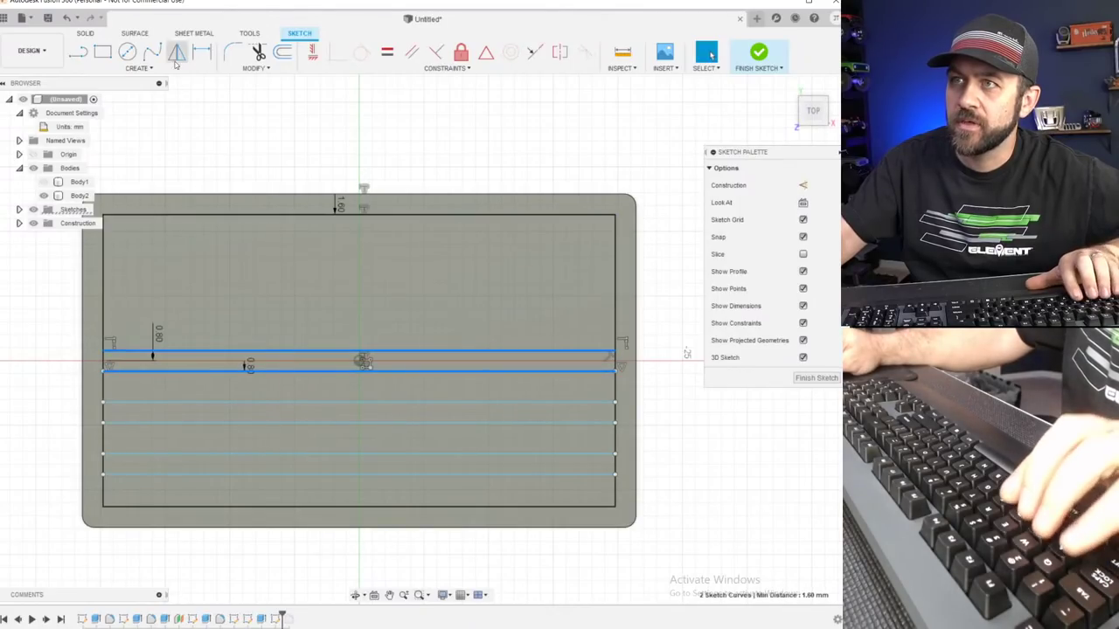
click(137, 68)
click(99, 255)
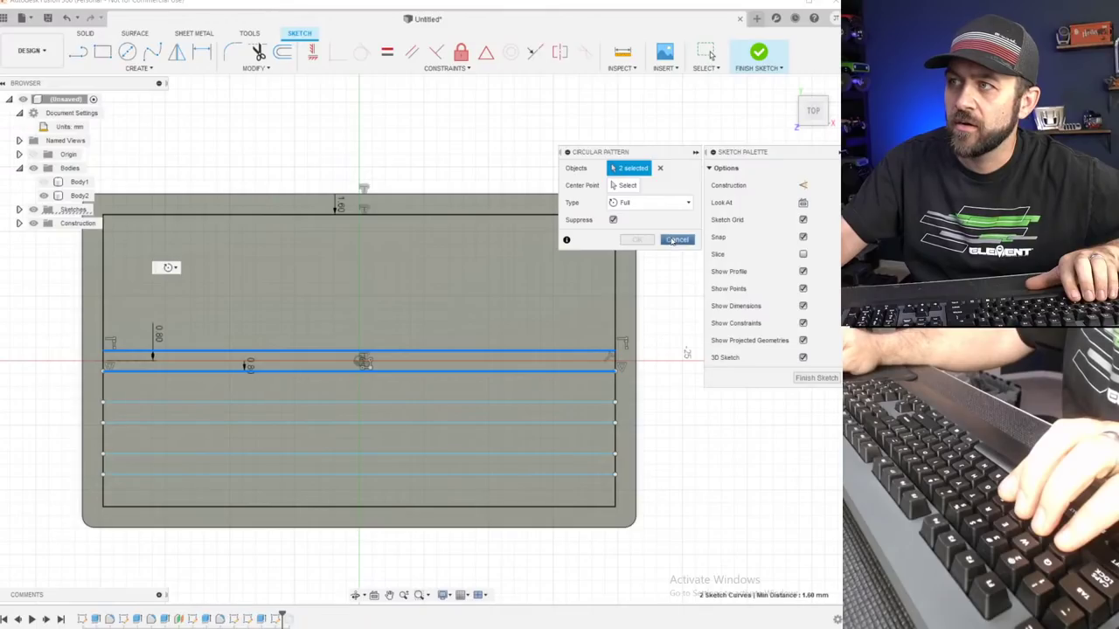
click(677, 239)
Create a second rectangular pattern of the two central divider lines toward the plate's rear edge, with quantity 3 and the same spacing.
click(137, 68)
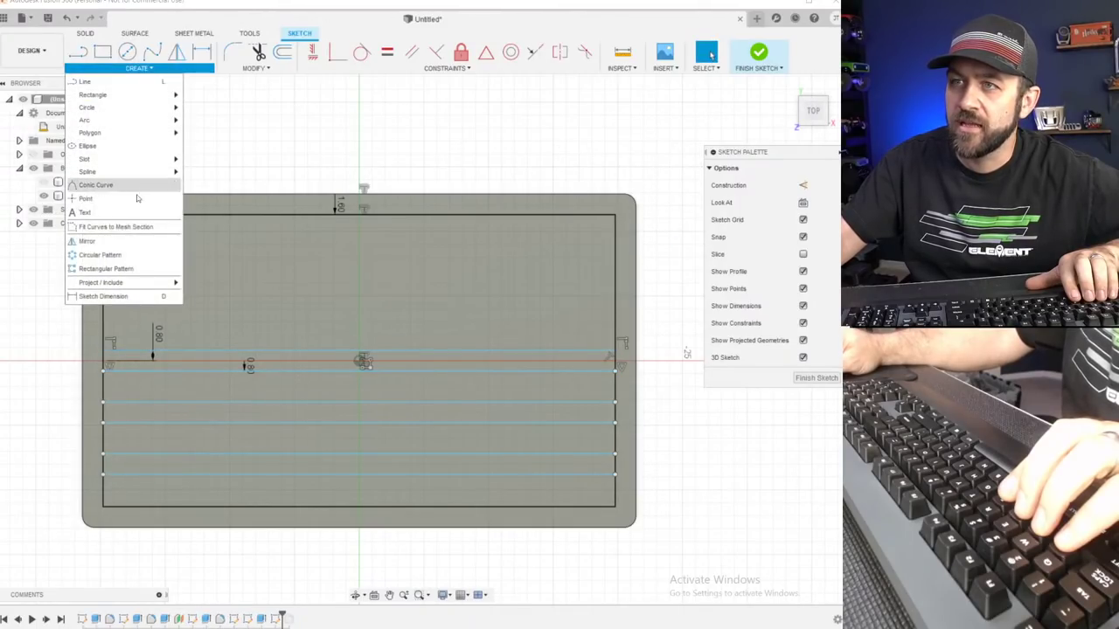
click(104, 269)
click(281, 371)
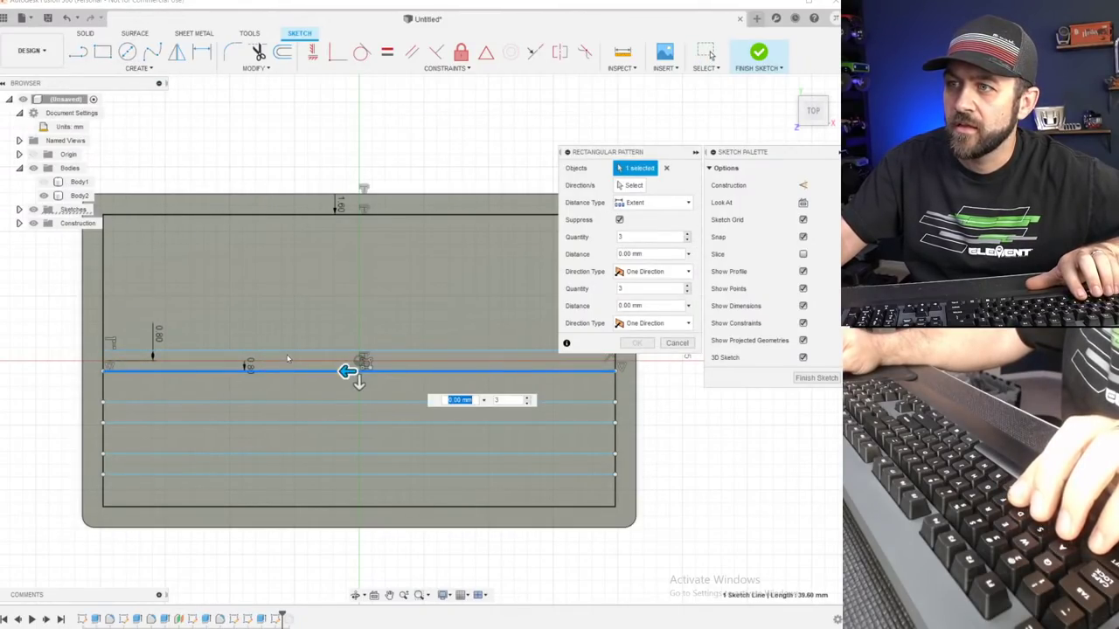
click(288, 352)
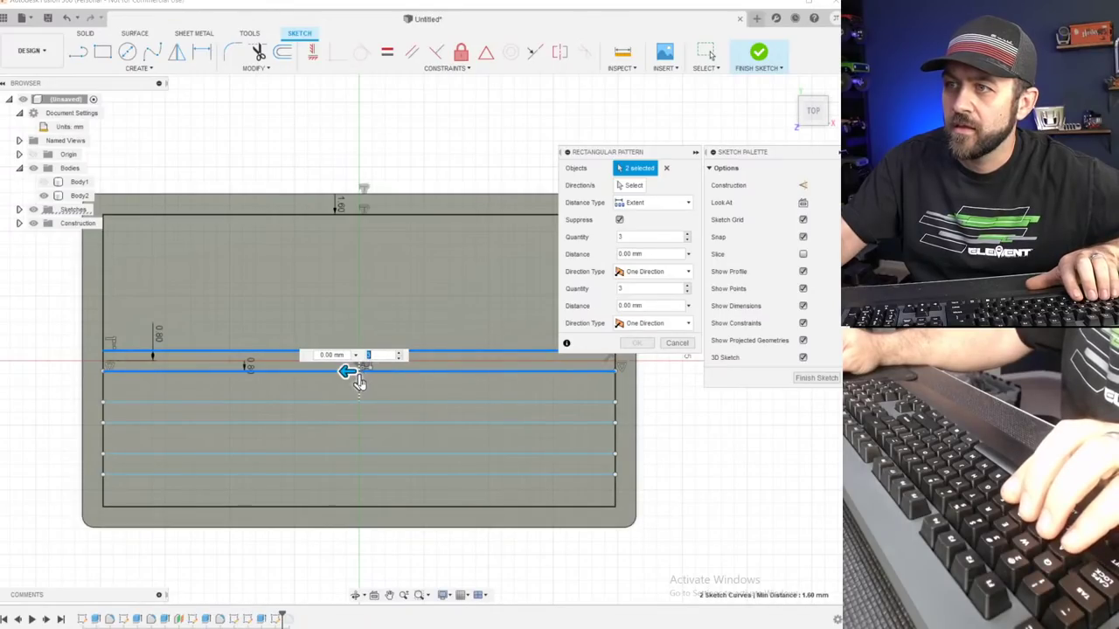
drag(359, 380, 371, 288)
click(636, 344)
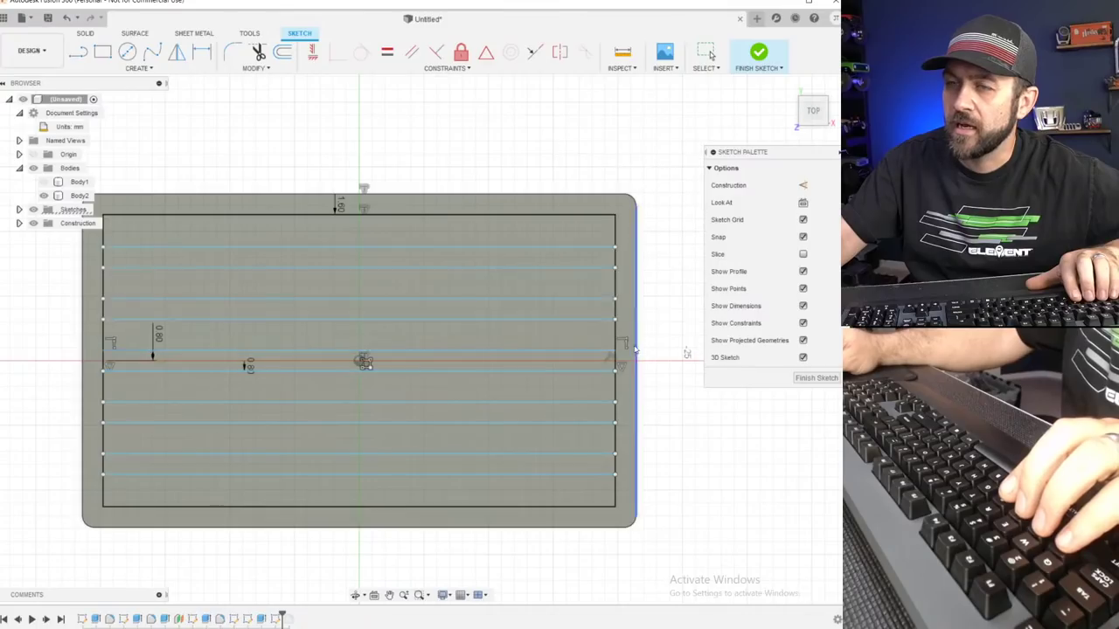
Finish the sketch and extrude the six strips between the grate bars 5 mm downward as a cut through the top plate.
scroll(164, 332, down, 2)
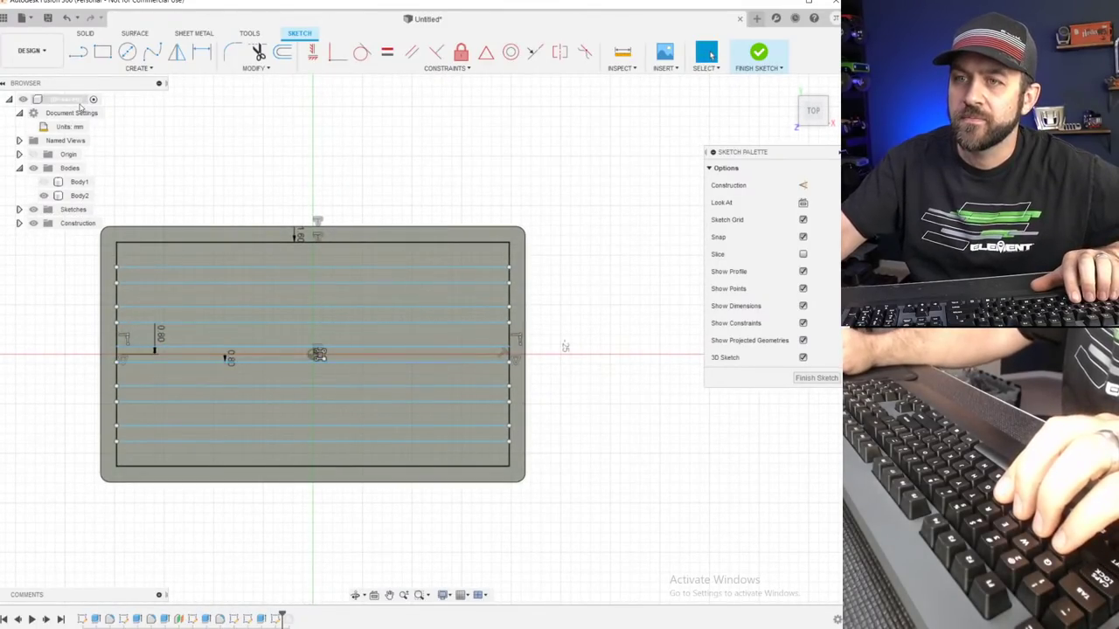
click(759, 54)
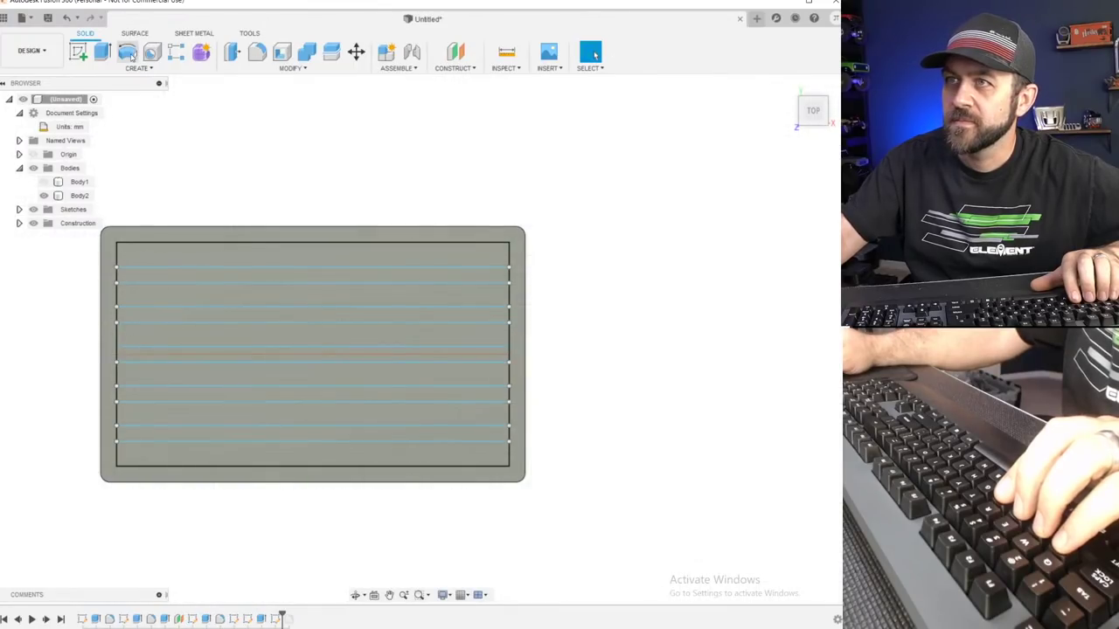
click(101, 52)
click(154, 278)
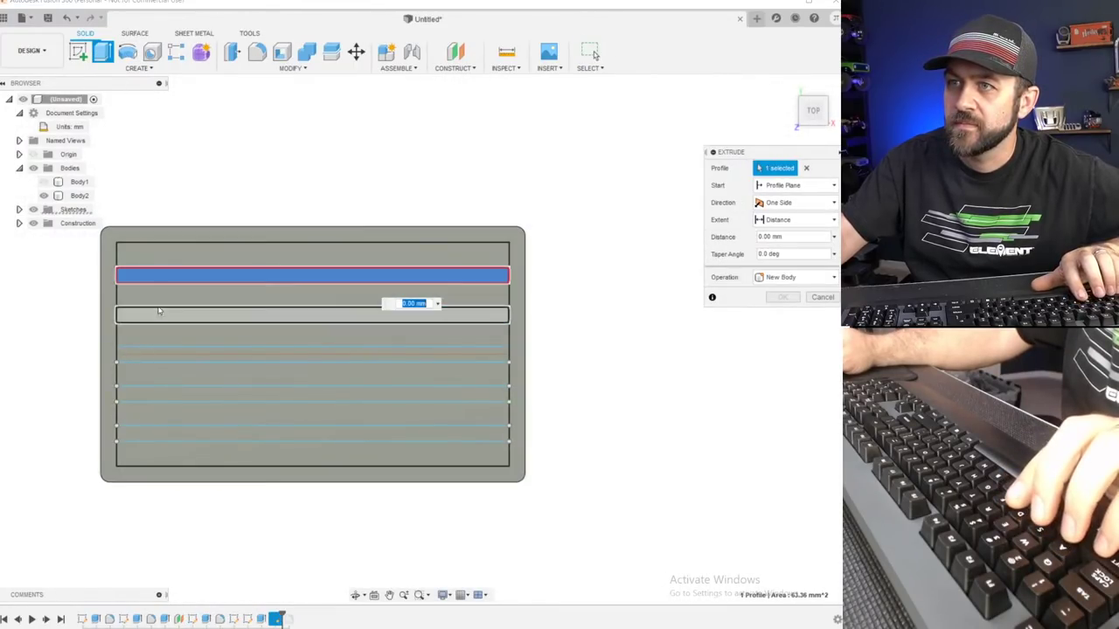
click(155, 295)
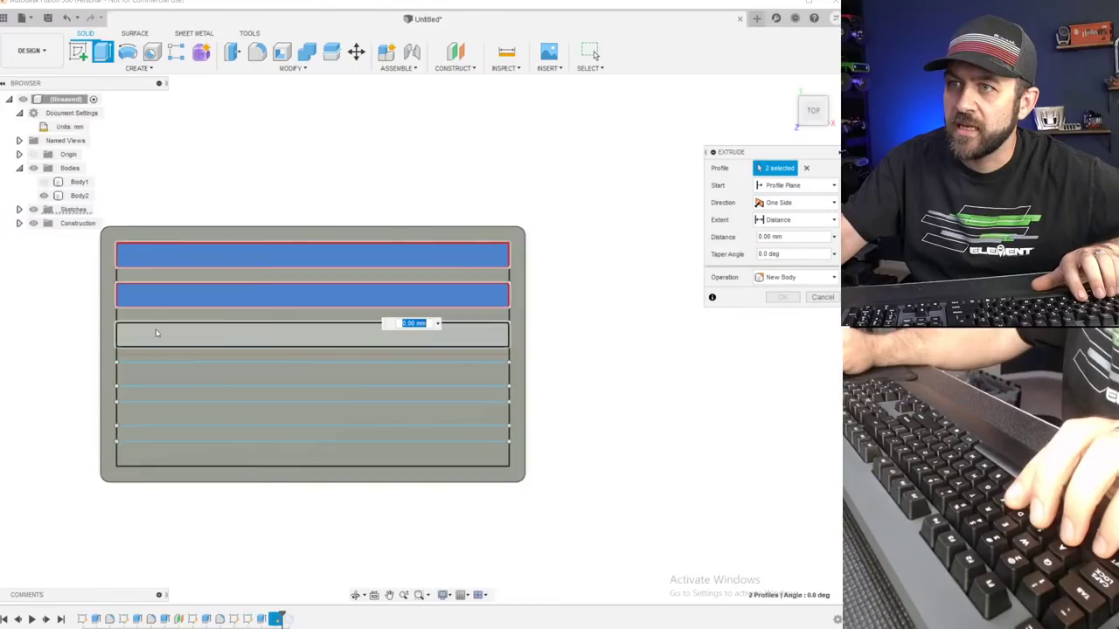
click(154, 334)
click(154, 374)
click(153, 413)
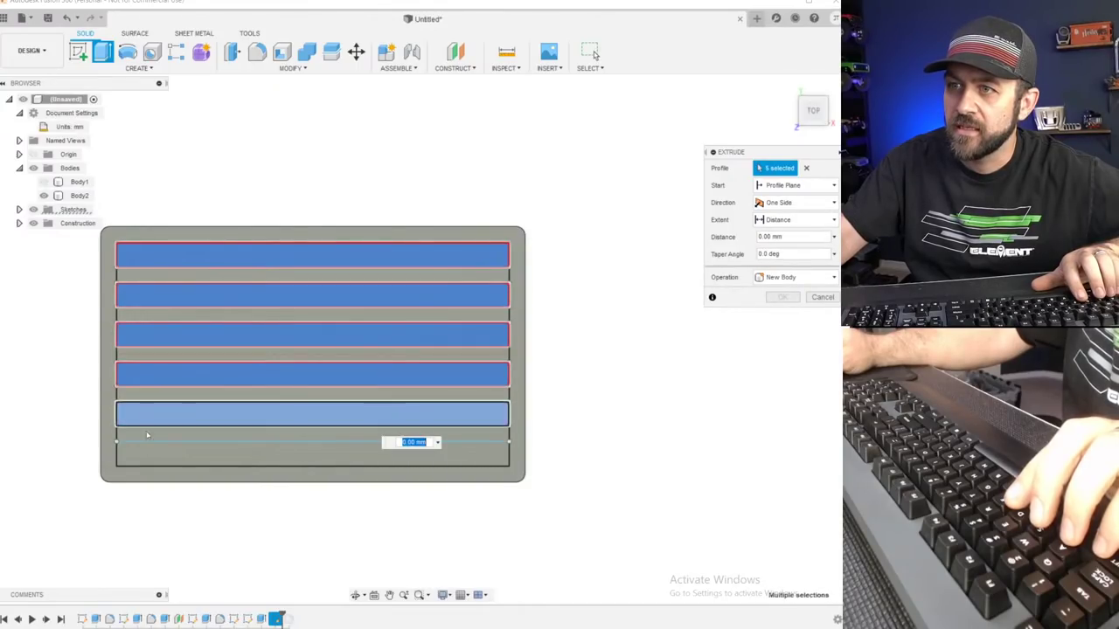
click(153, 453)
shift+middle_drag(153, 454, 205, 376)
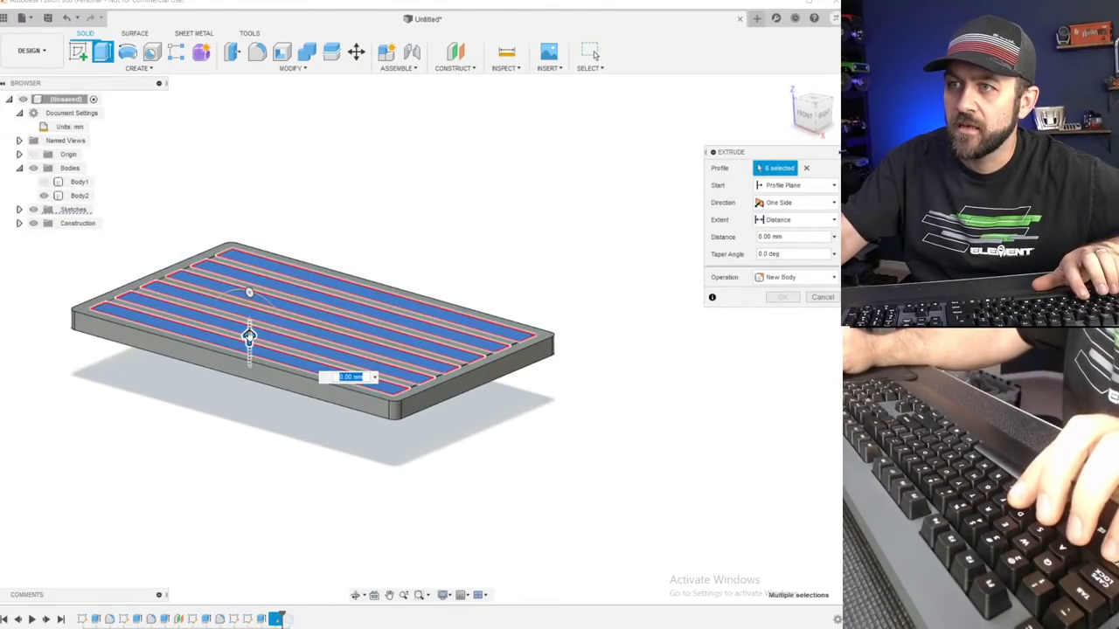
drag(248, 337, 243, 387)
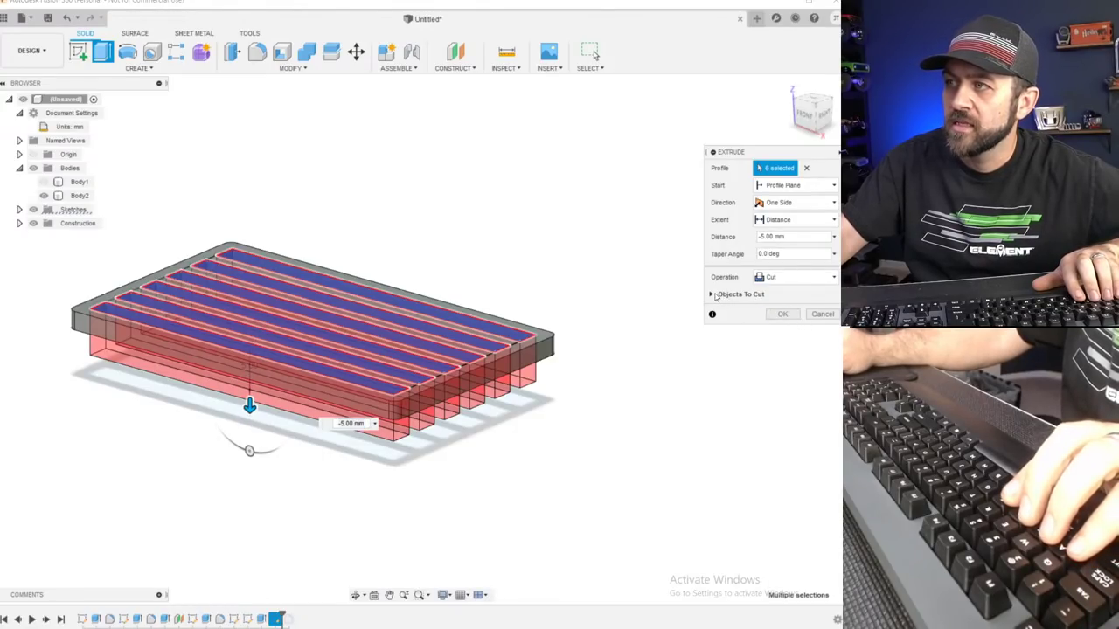
click(712, 294)
scroll(264, 421, up, 3)
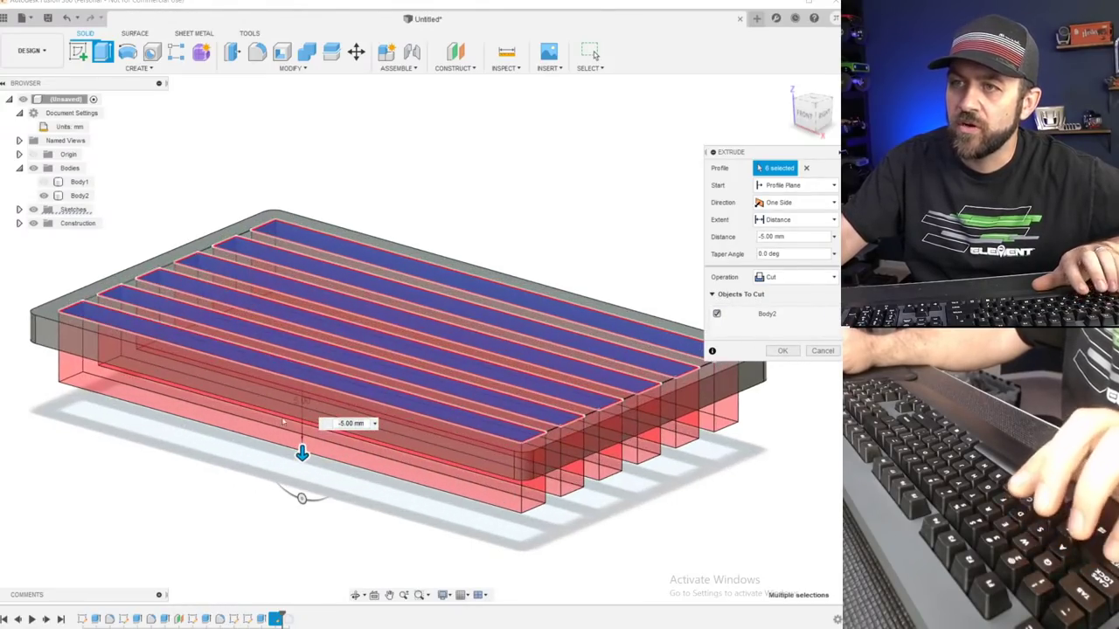
scroll(376, 407, down, 3)
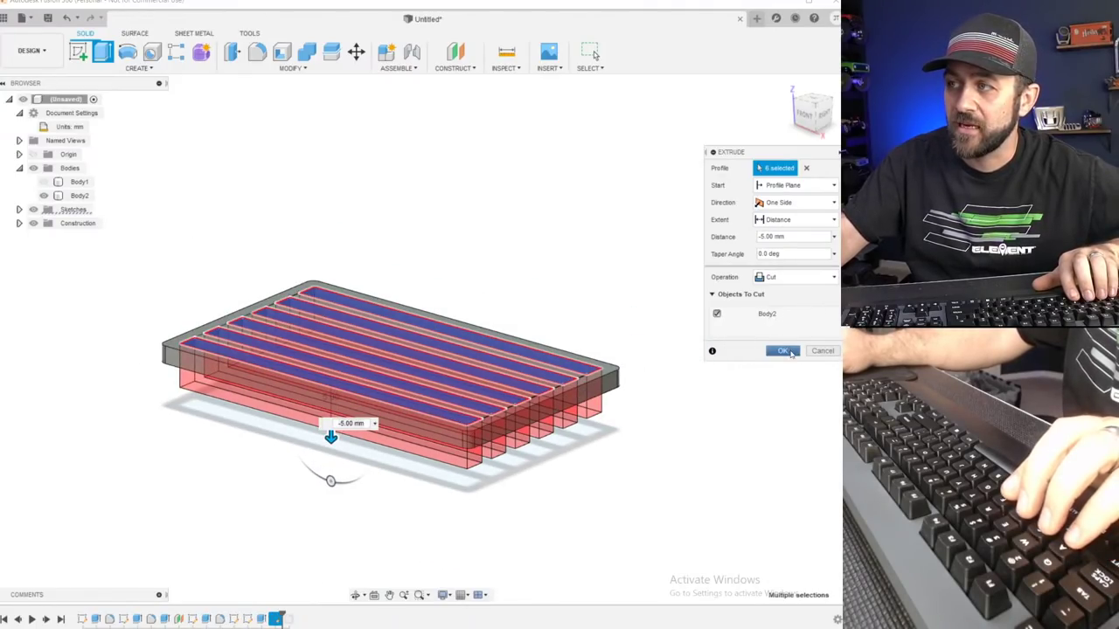
click(791, 353)
Show the hidden stove body again and examine how the slotted grate sits inside it from several angles.
scroll(323, 407, up, 3)
shift+middle_drag(435, 385, 459, 281)
click(362, 347)
scroll(397, 327, up, 3)
scroll(383, 327, down, 4)
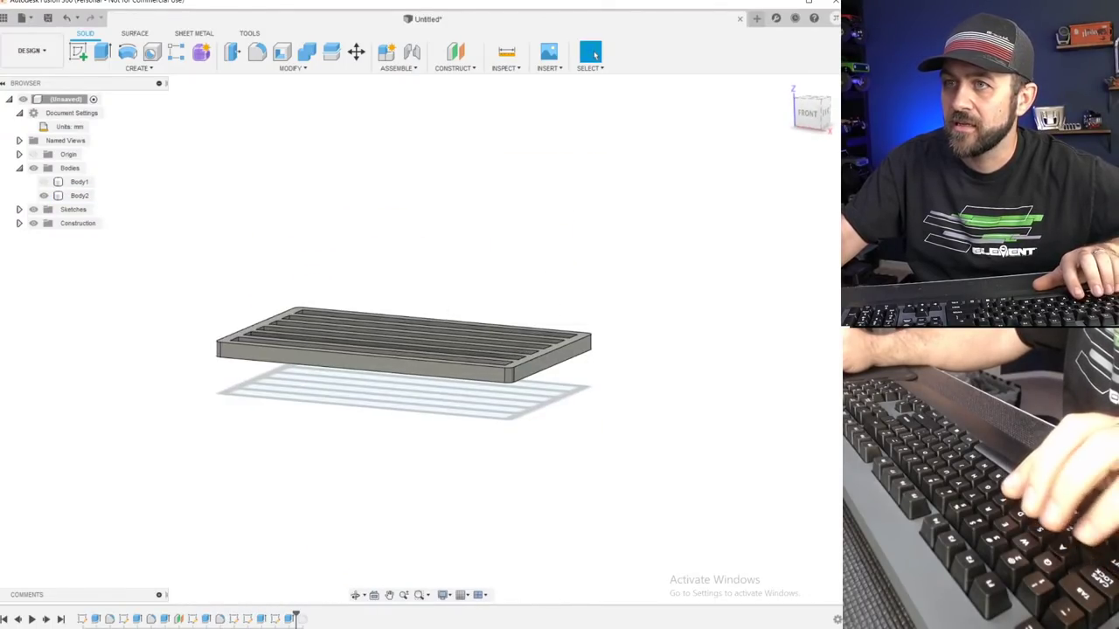
click(45, 184)
scroll(387, 330, down, 3)
shift+middle_drag(388, 331, 337, 312)
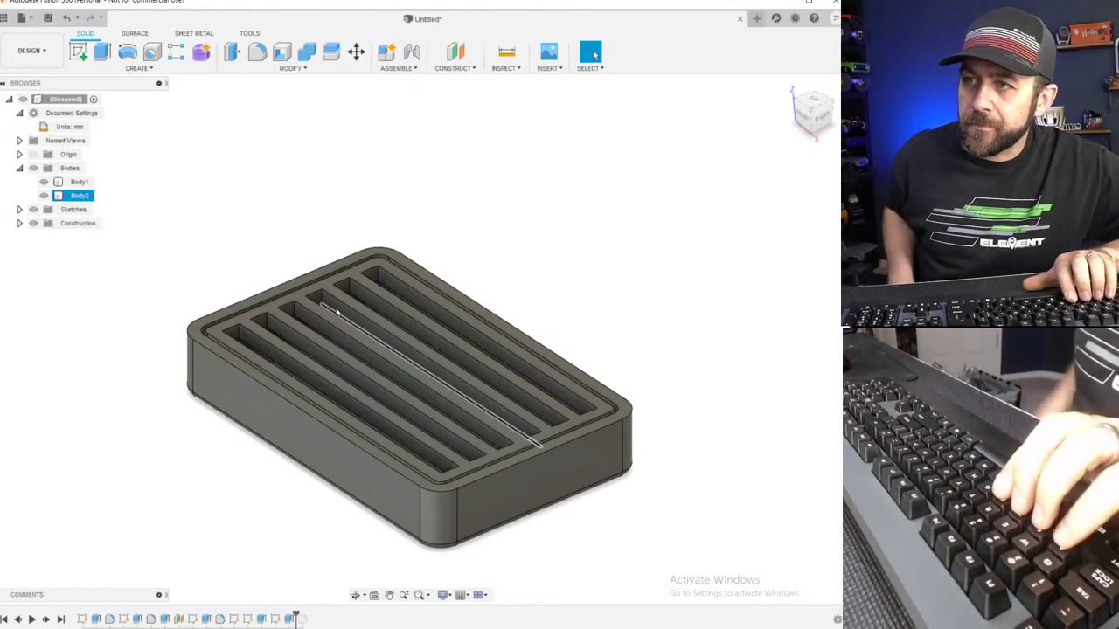
scroll(390, 351, up, 3)
scroll(393, 354, down, 3)
shift+middle_drag(362, 393, 467, 386)
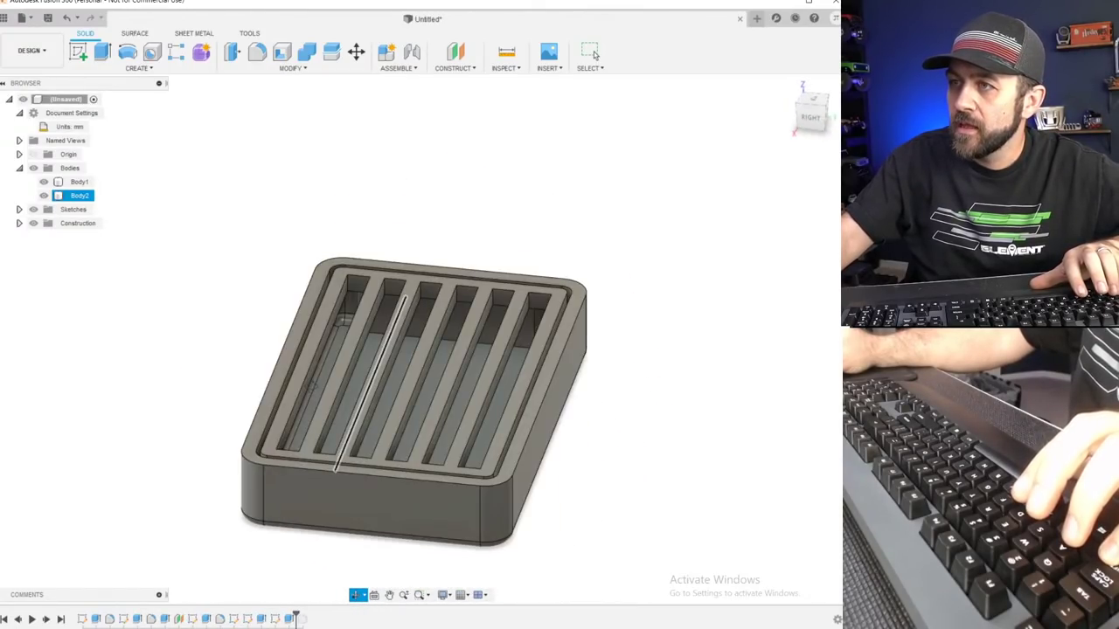
Measure the distance from the sketch profile on the stove floor to the long edge of a grate bar.
click(506, 53)
scroll(420, 339, up, 5)
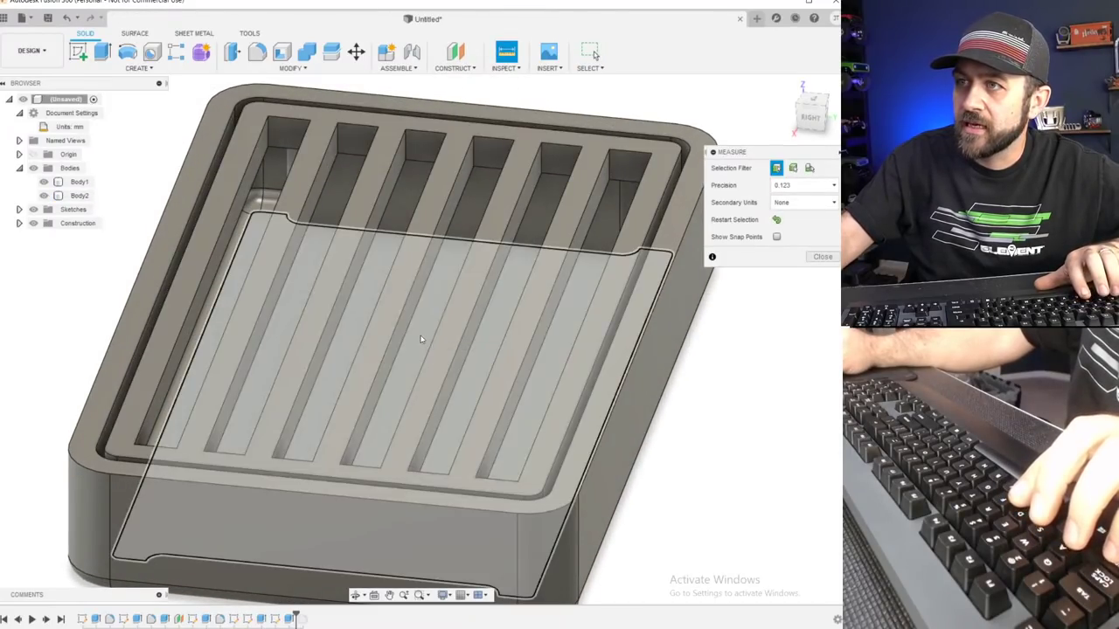
click(420, 339)
shift+middle_drag(421, 340, 373, 230)
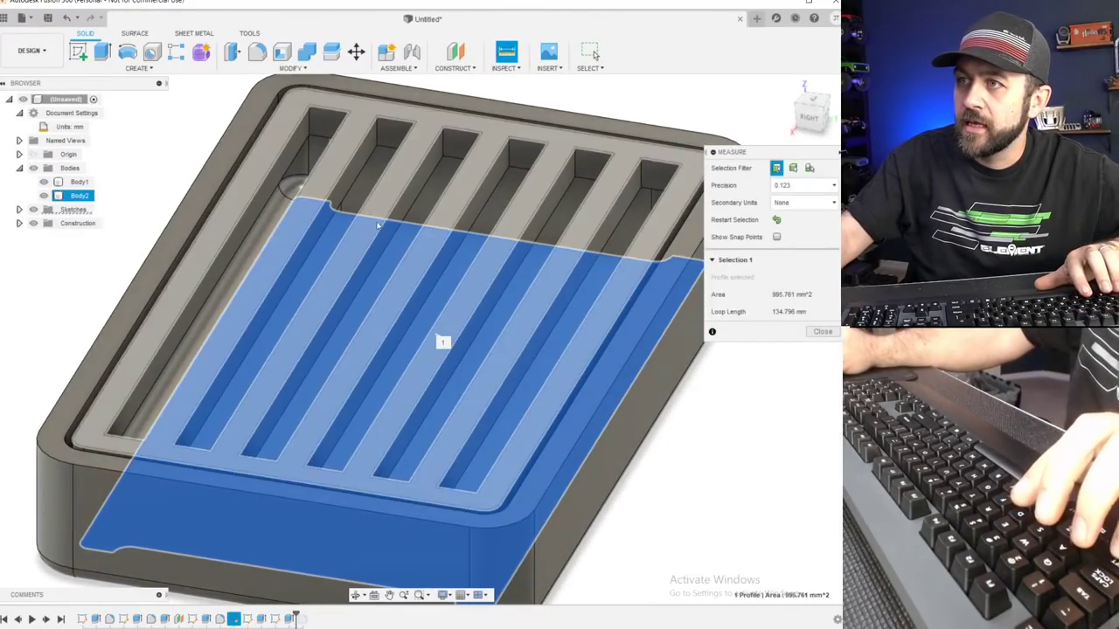
click(362, 183)
scroll(397, 212, up, 4)
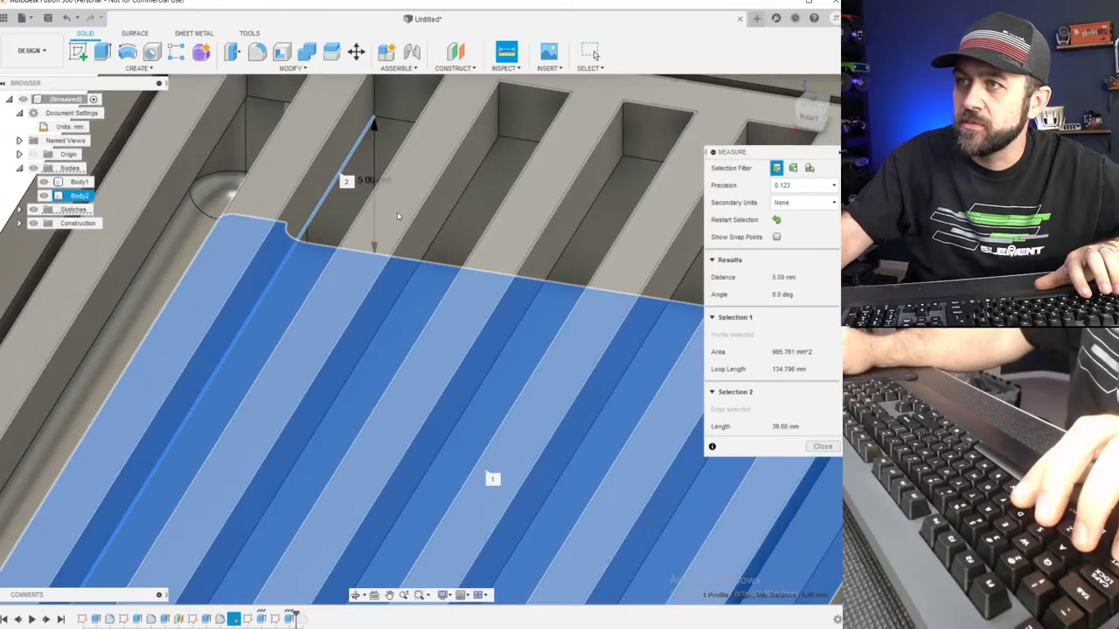
scroll(398, 212, down, 10)
key(Escape)
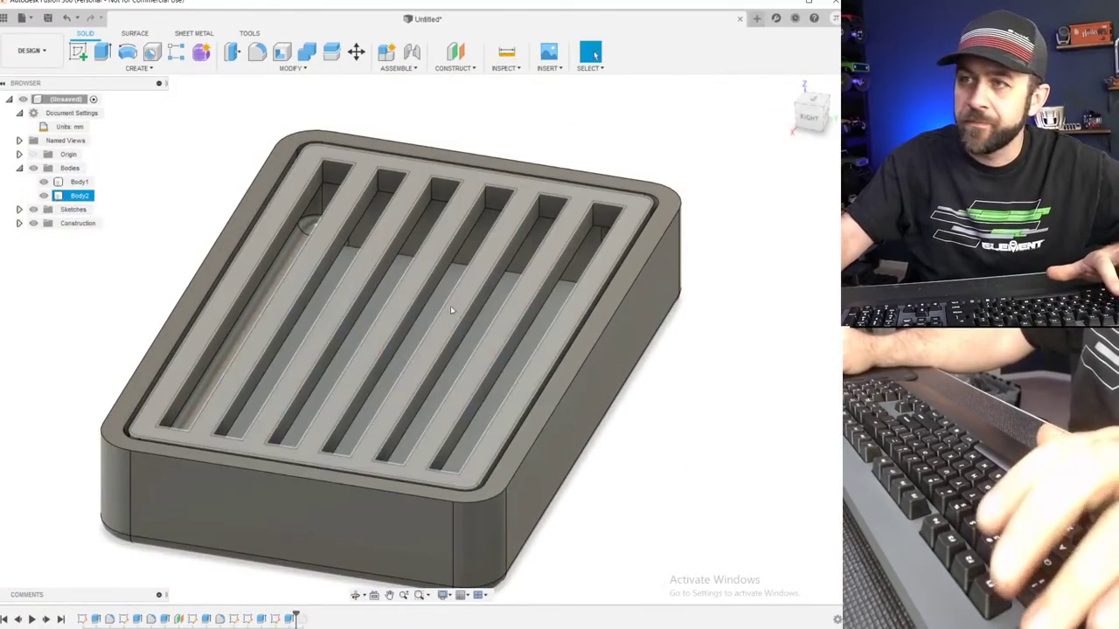
Hide the stove body and start a sketch on the underside face of the slotted grate.
click(44, 182)
key(Escape)
click(79, 59)
shift+middle_drag(270, 282, 310, 234)
click(367, 204)
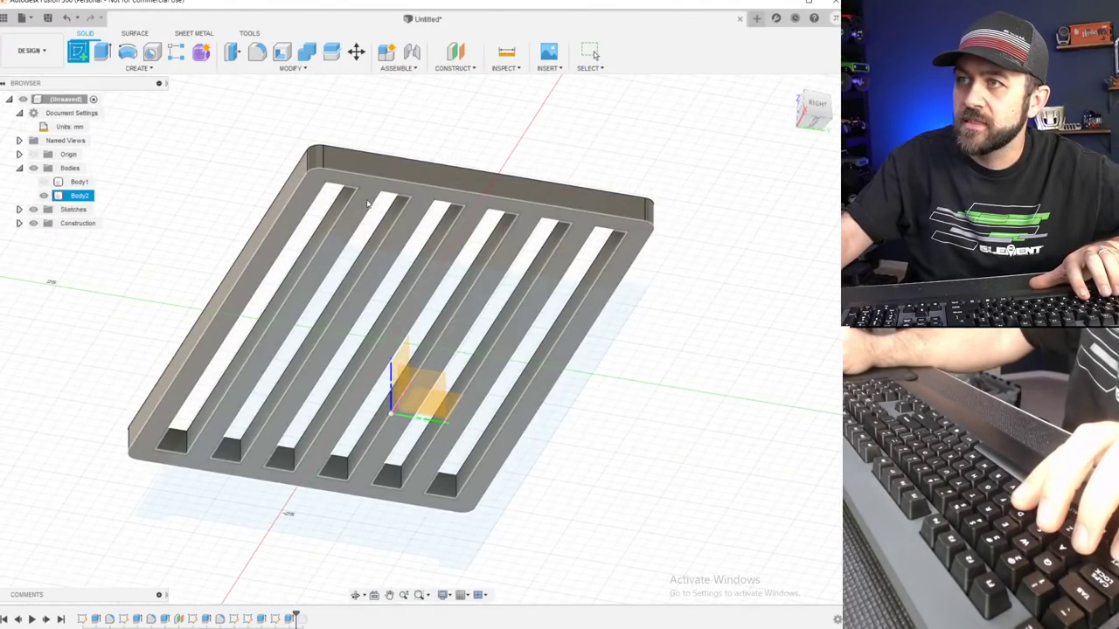
click(368, 199)
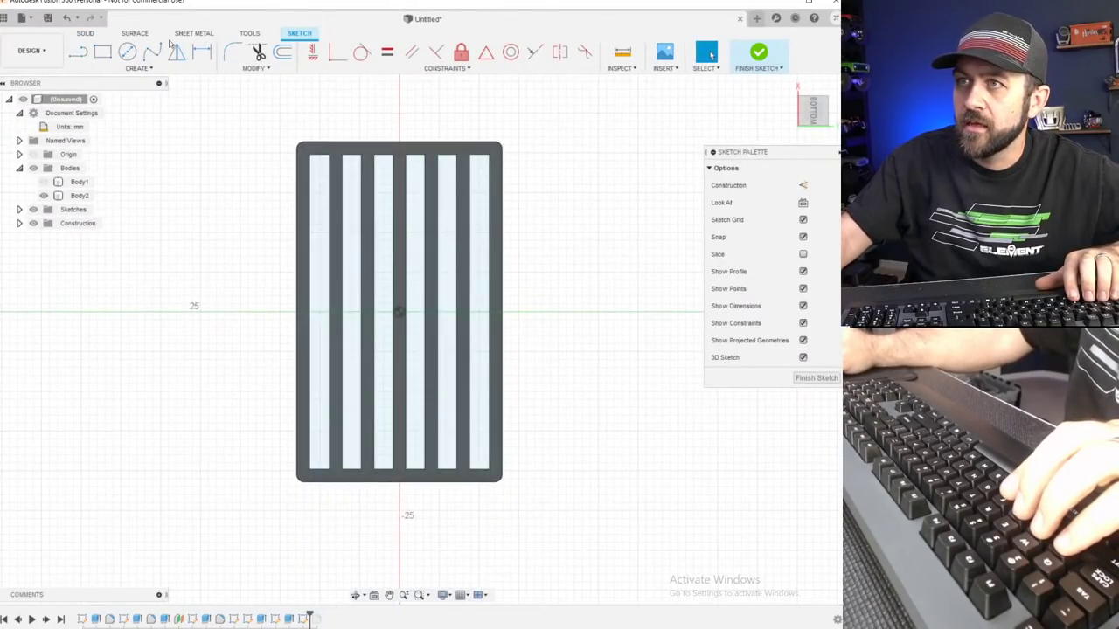
Draw two circles about 12 mm in diameter on the grate's lengthwise centre line, one on each side of the origin.
click(127, 53)
click(399, 311)
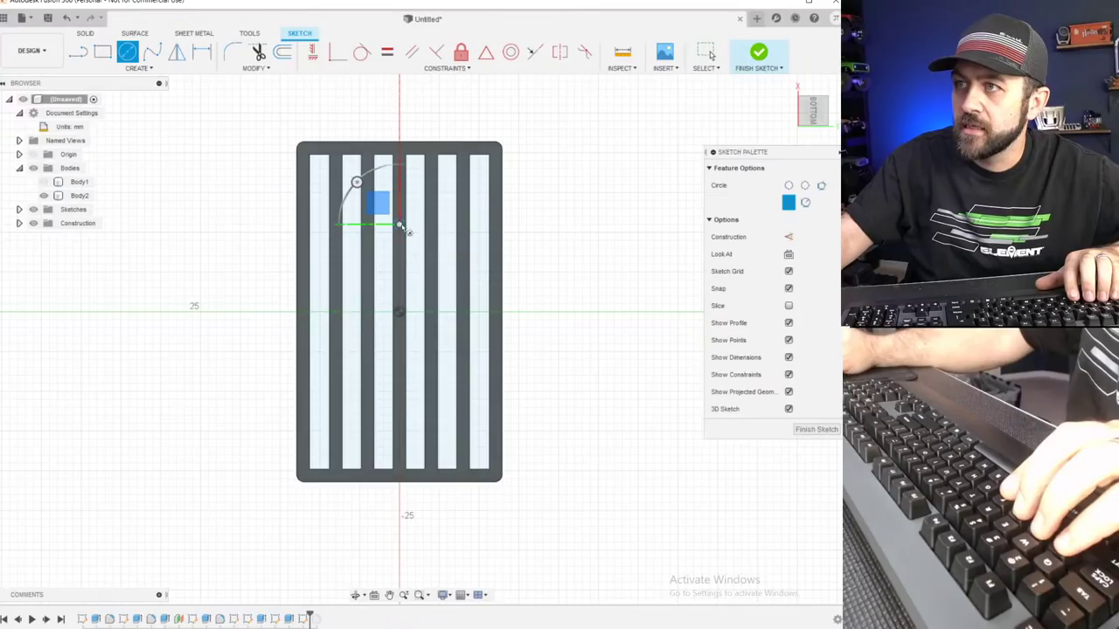
scroll(443, 250, up, 2)
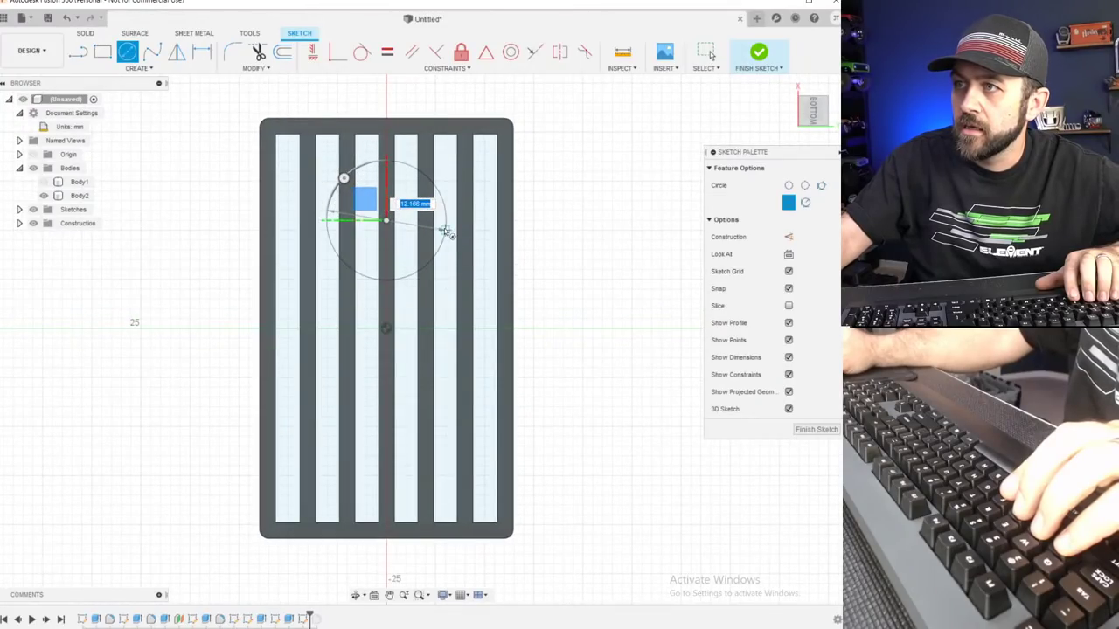
click(445, 230)
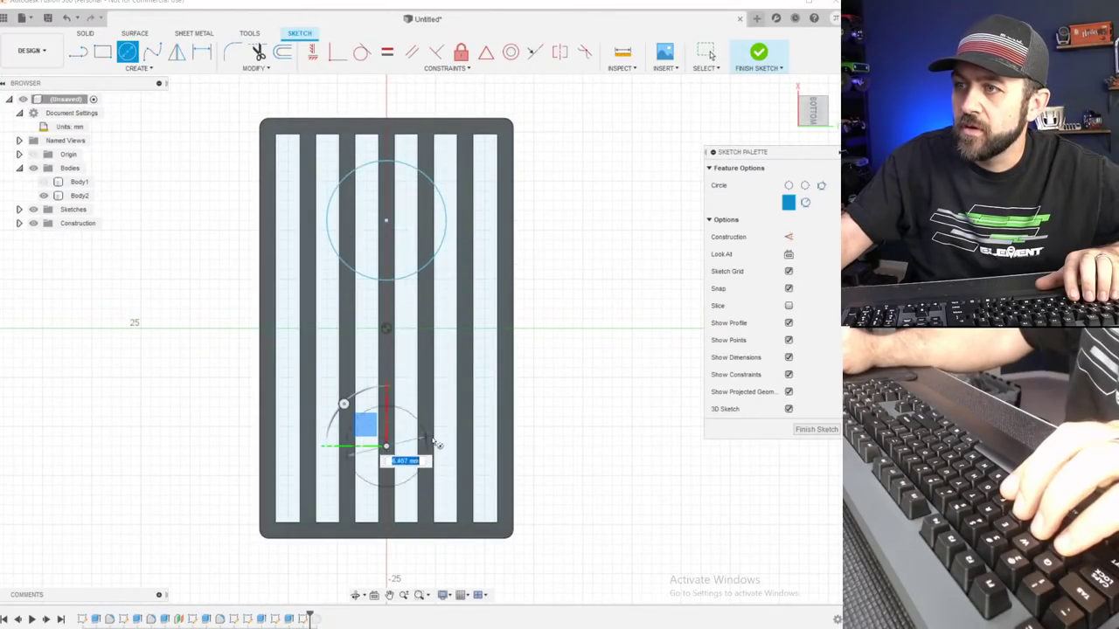
scroll(435, 446, up, 1)
click(447, 437)
key(Escape)
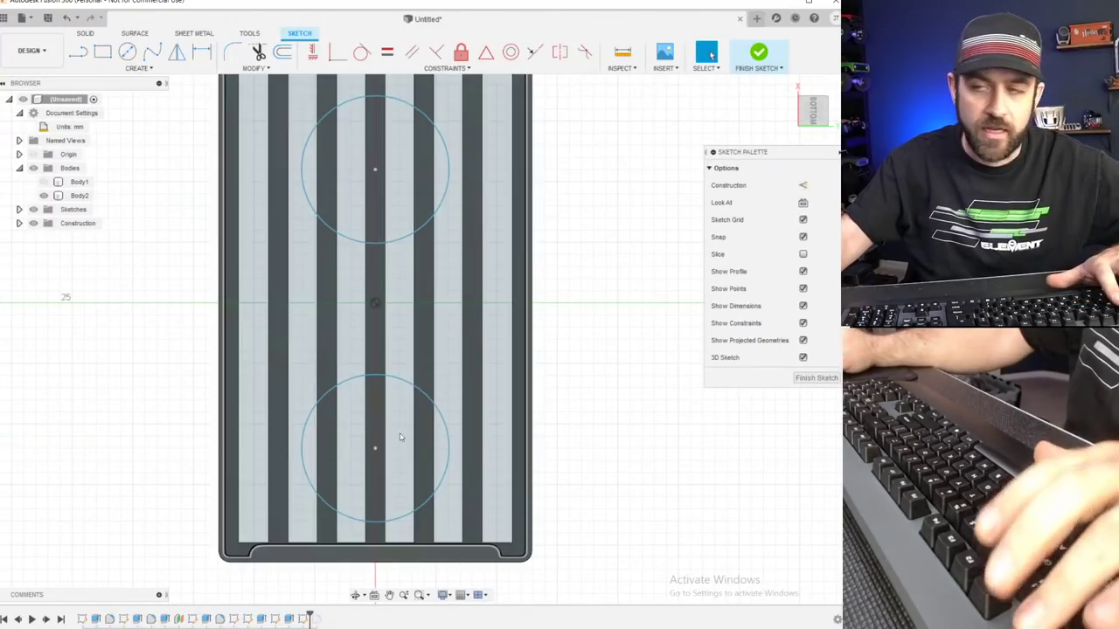
Dimension the upper circle's diameter at 12 mm.
scroll(455, 356, down, 2)
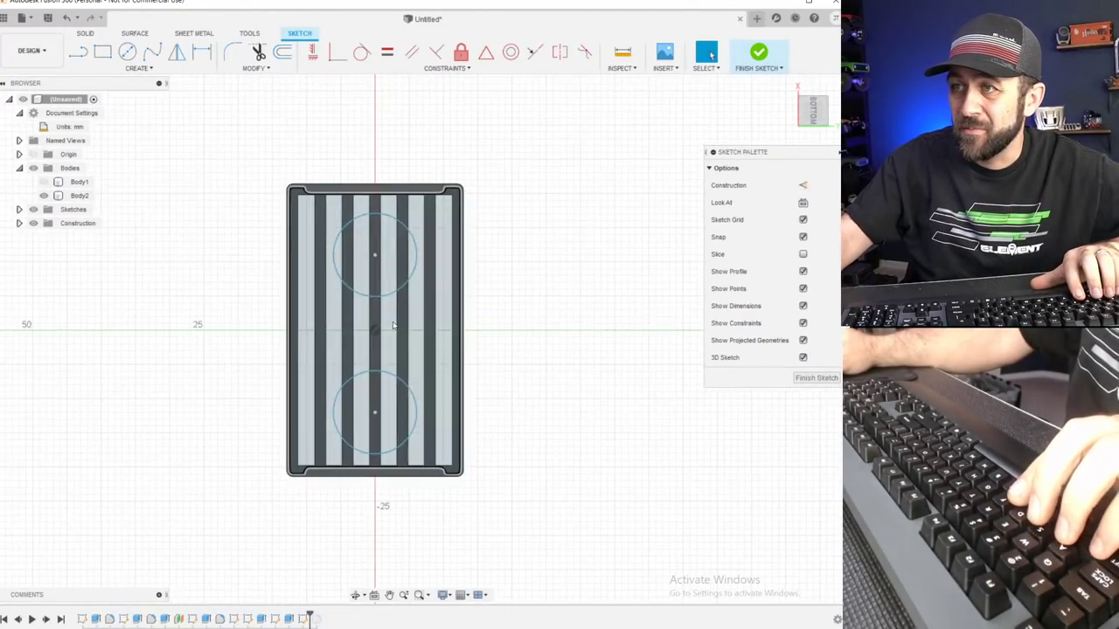
scroll(447, 350, down, 1)
key(d)
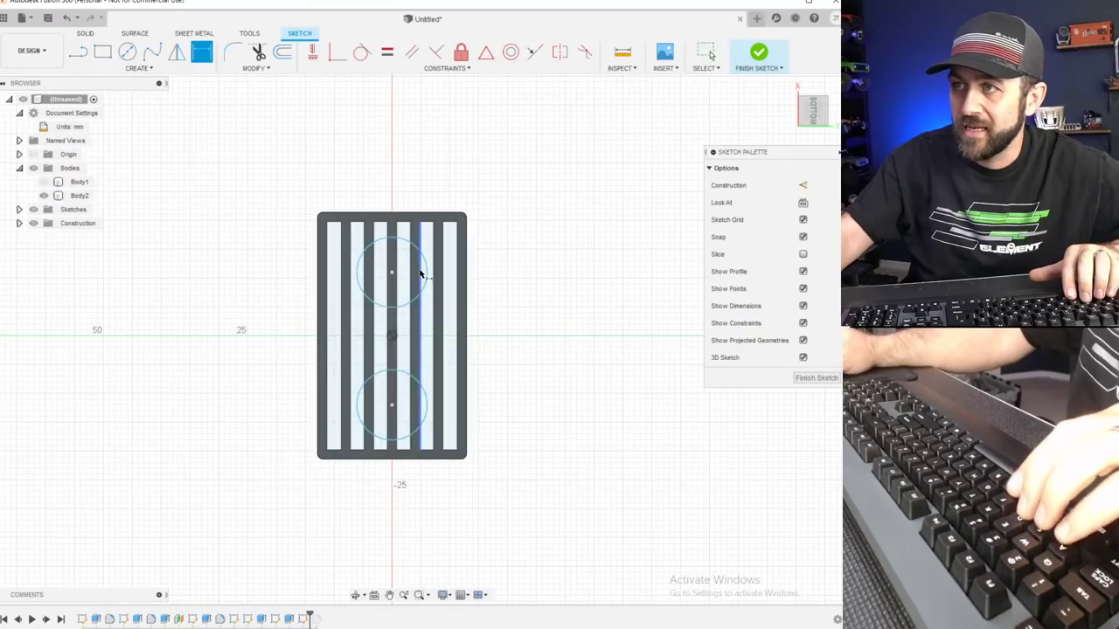
click(522, 253)
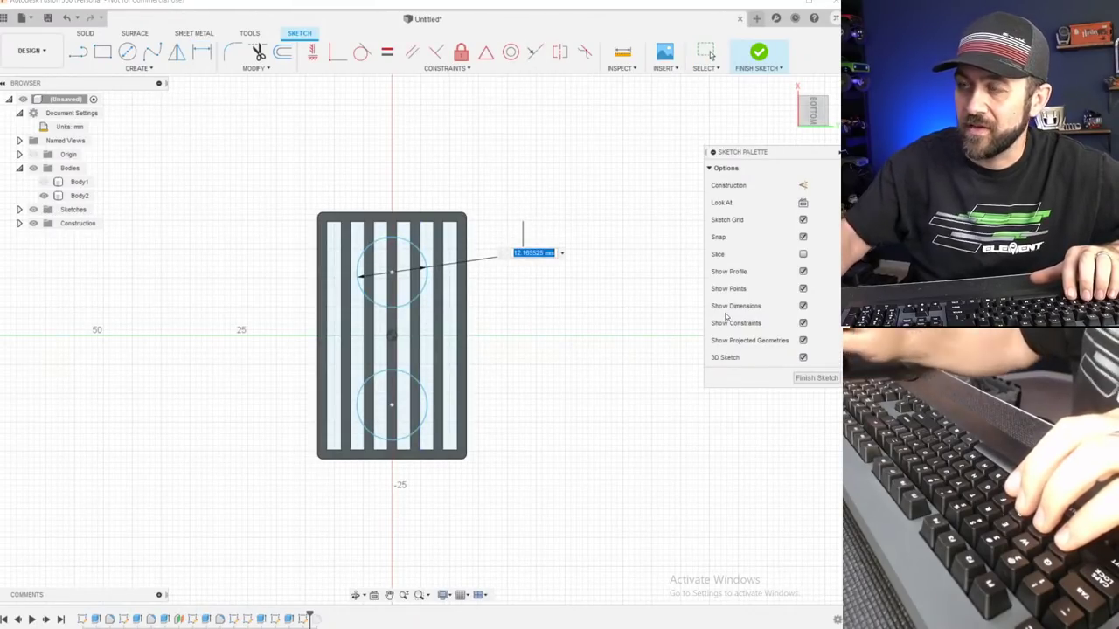
text(12)
key(Return)
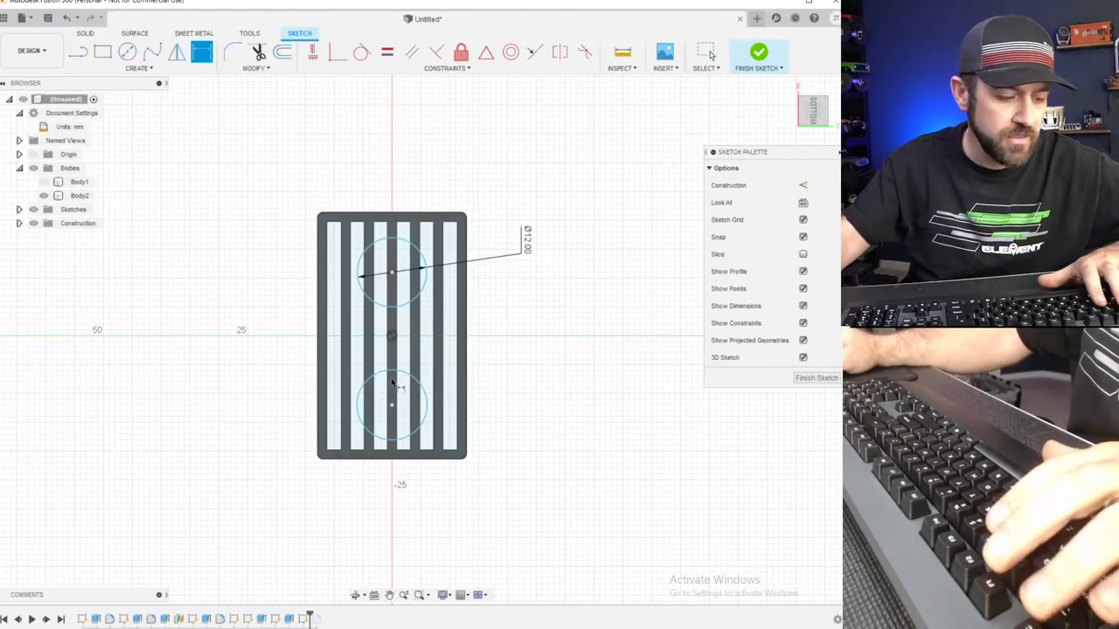
key(Escape)
Dimension the centres of the upper and lower circles 10 mm each from the origin.
scroll(393, 374, up, 1)
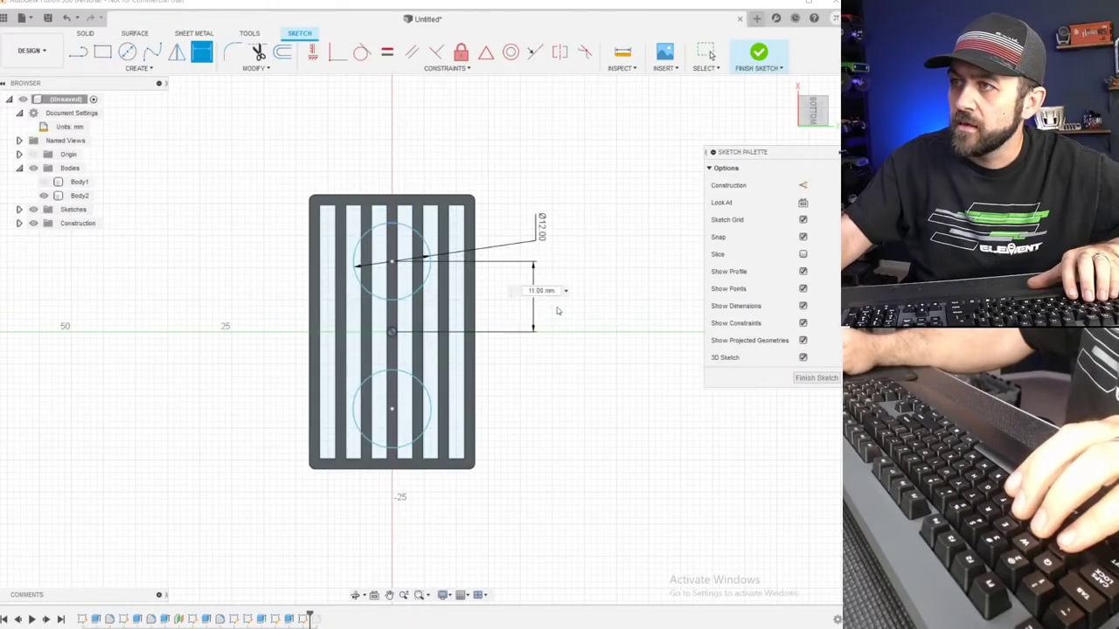
key(Return)
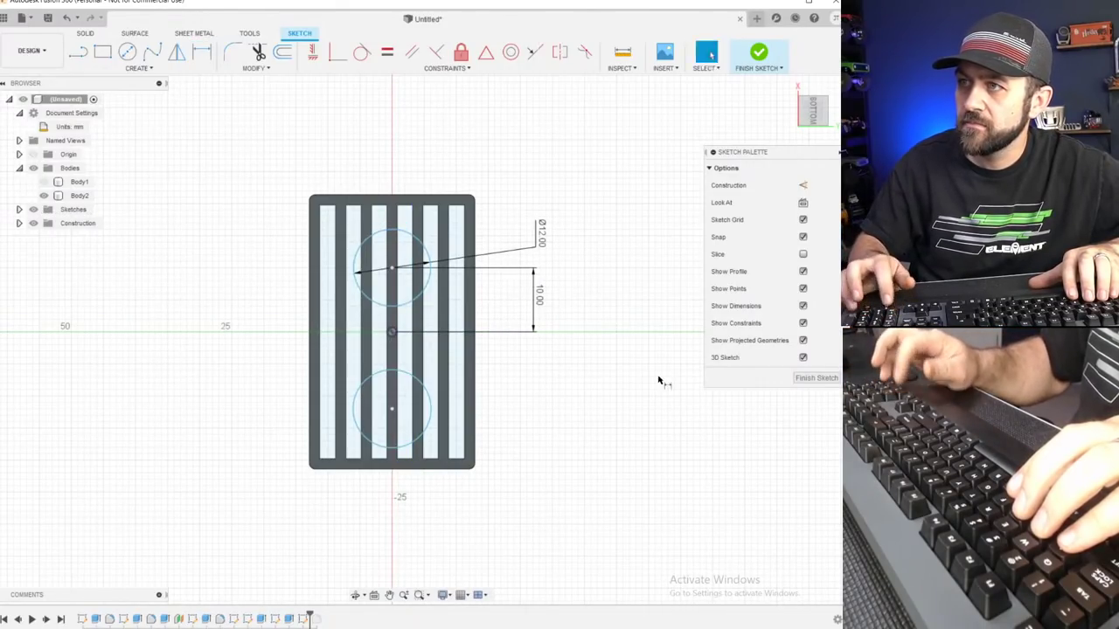
key(m)
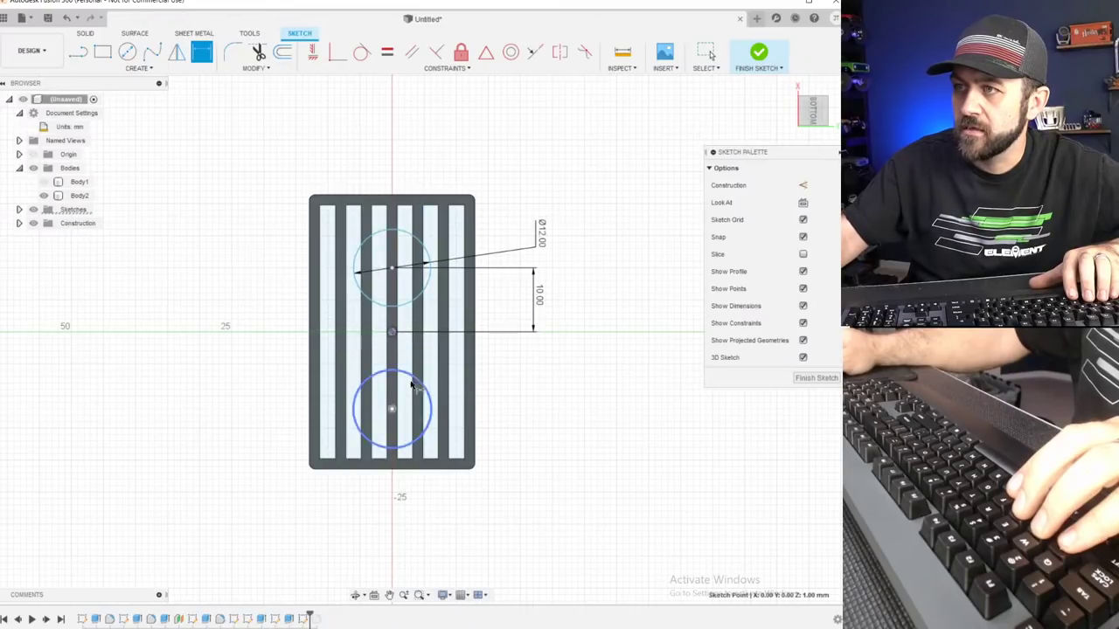
click(407, 376)
click(525, 374)
text(10)
key(Return)
key(Escape)
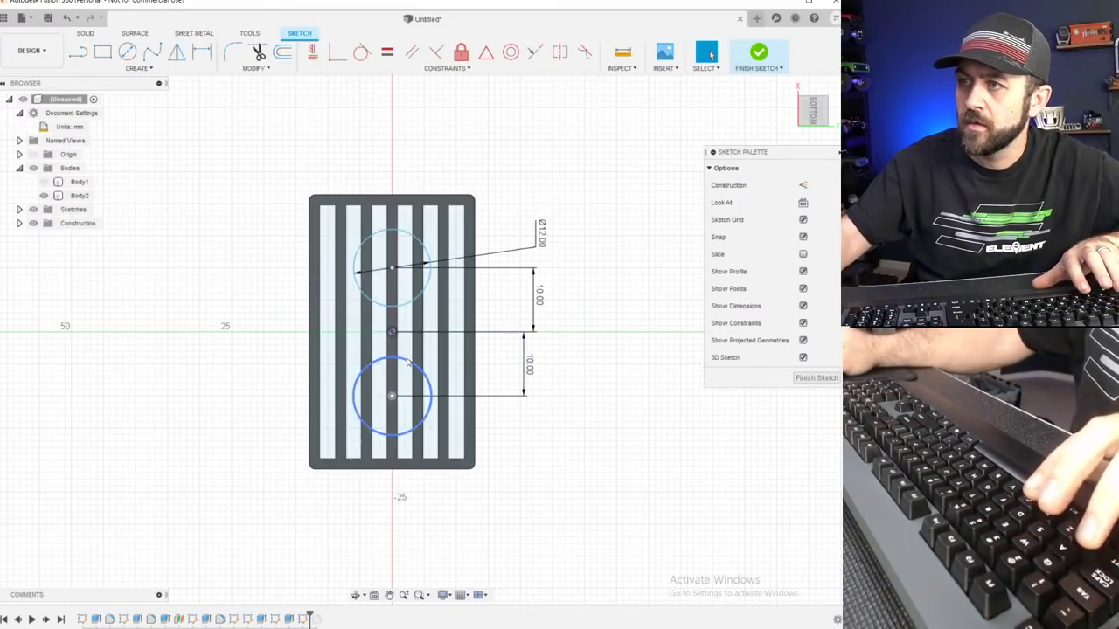
Make the two circles equal in size and finish the sketch.
click(408, 361)
ctrl+click(407, 303)
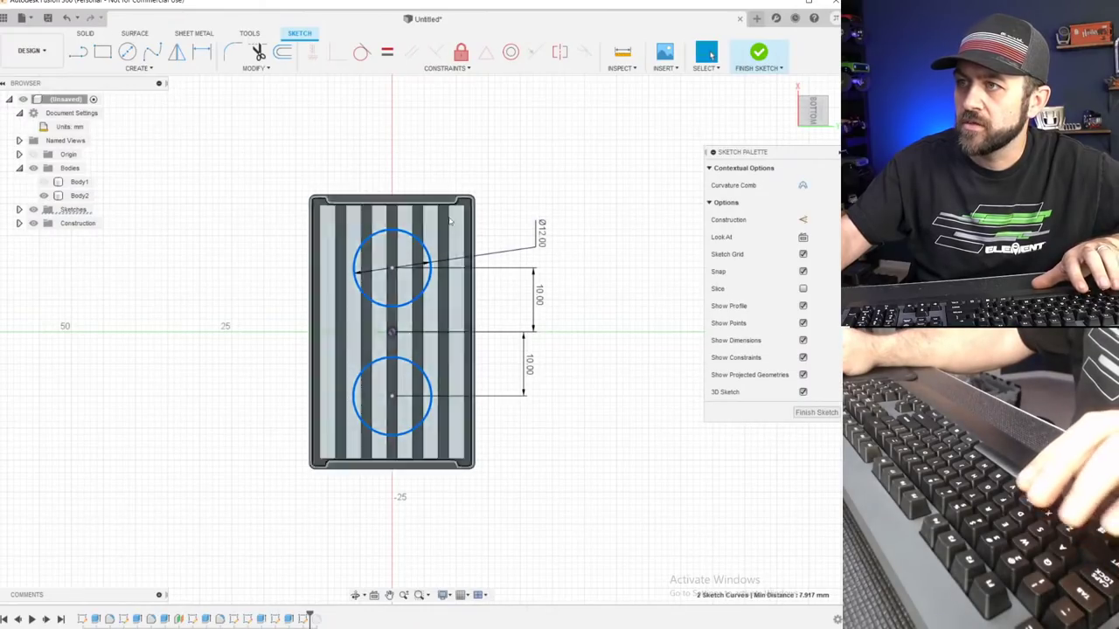
click(388, 53)
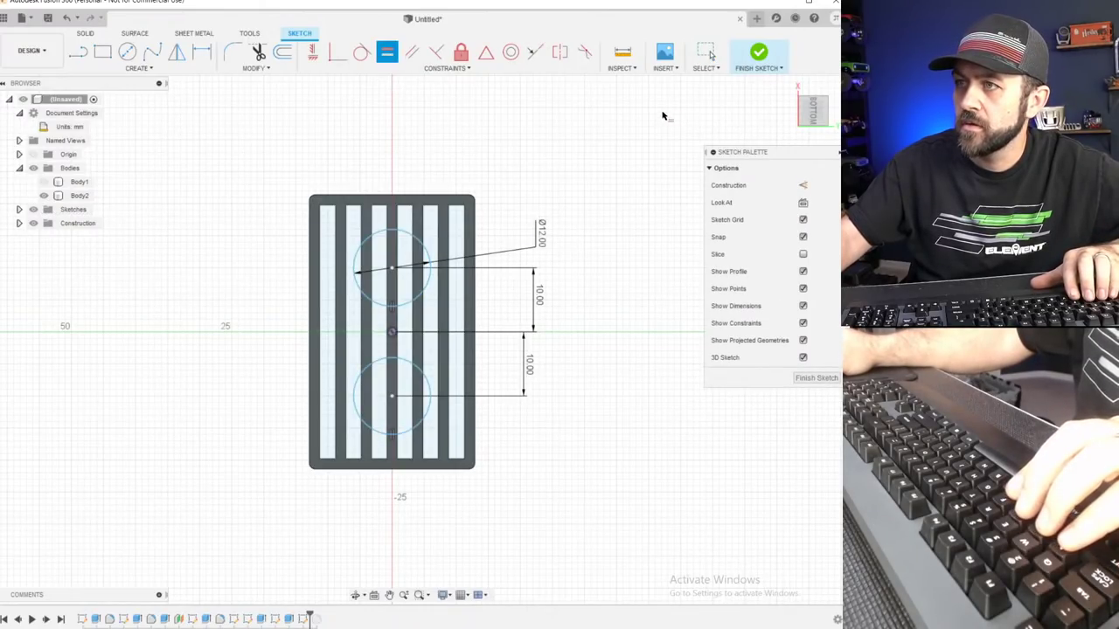
click(759, 54)
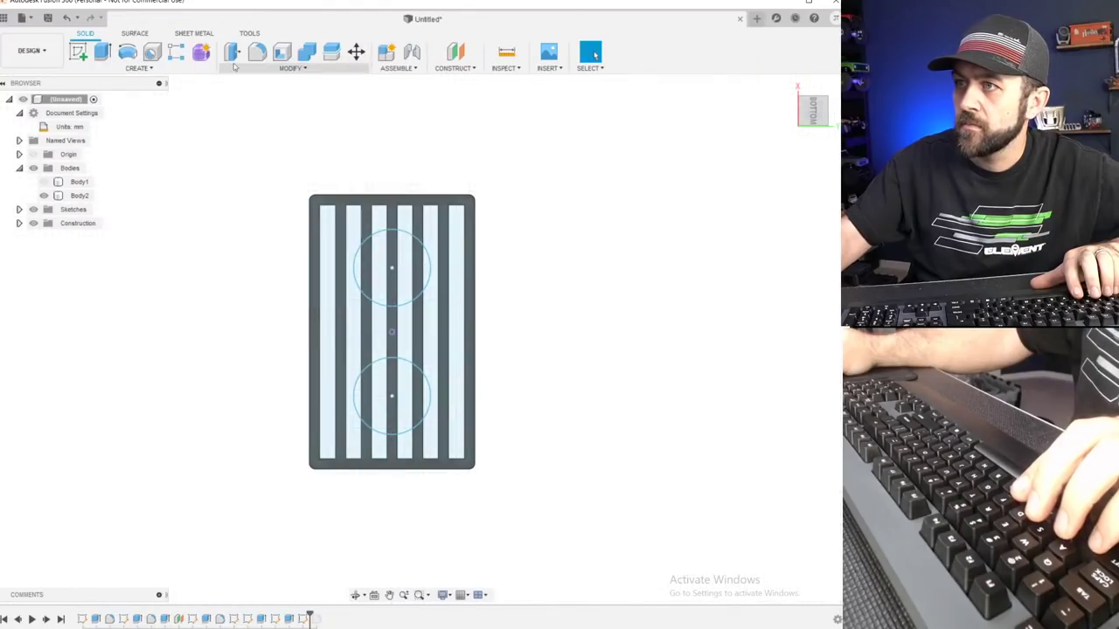
key(e)
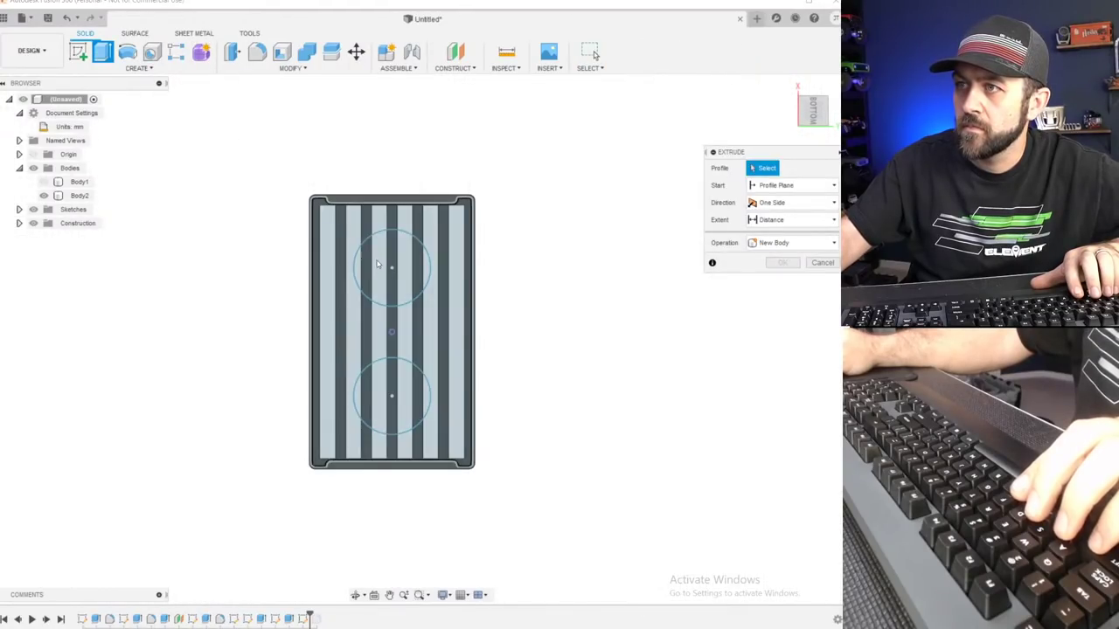
scroll(377, 262, up, 3)
shift+middle_drag(382, 270, 431, 316)
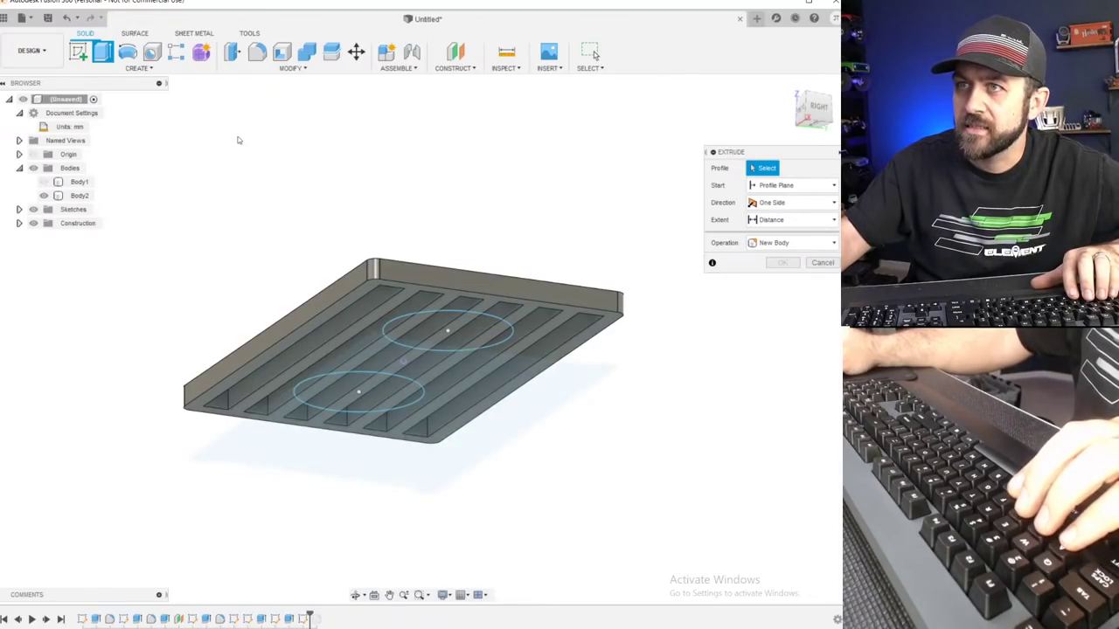
key(Escape)
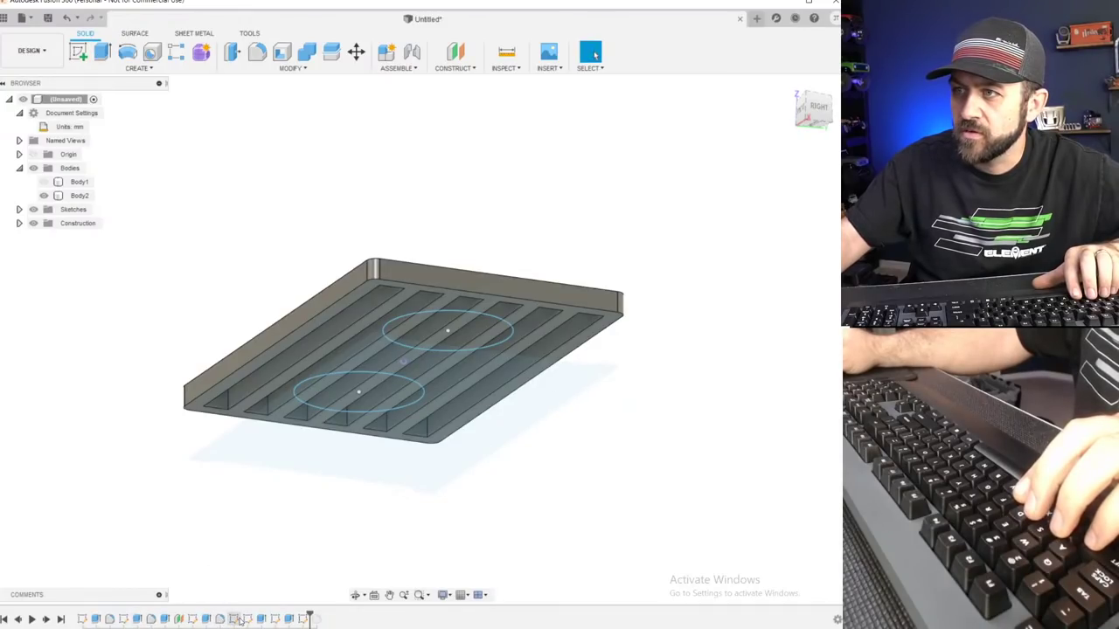
Delete Sketch4, the old floor profile sketch below the grate, even though other timeline features reference it.
click(236, 619)
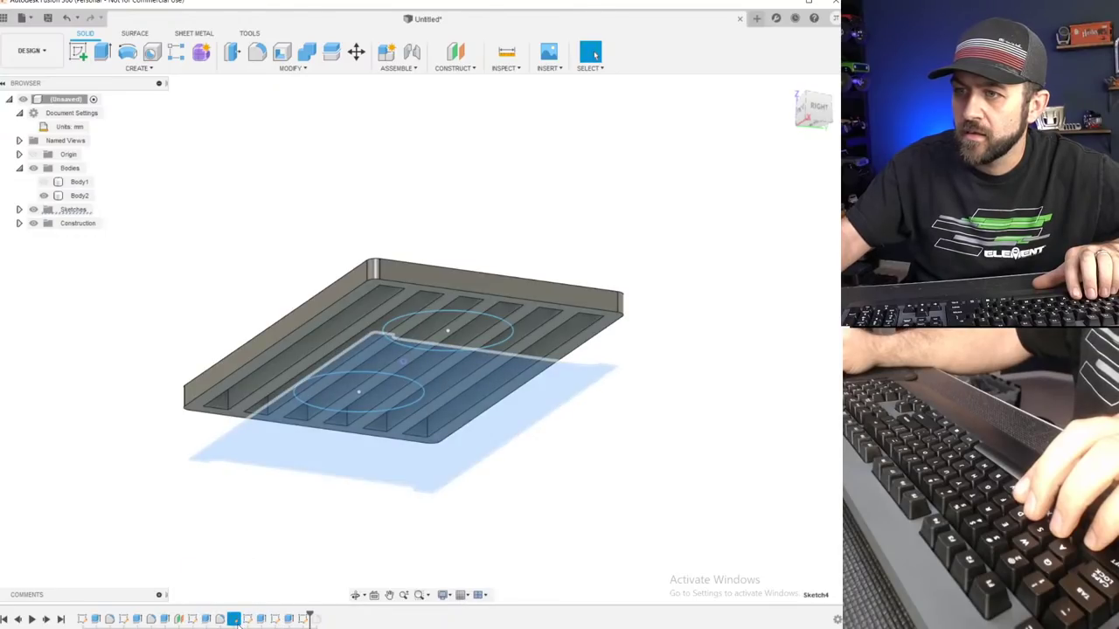
key(Delete)
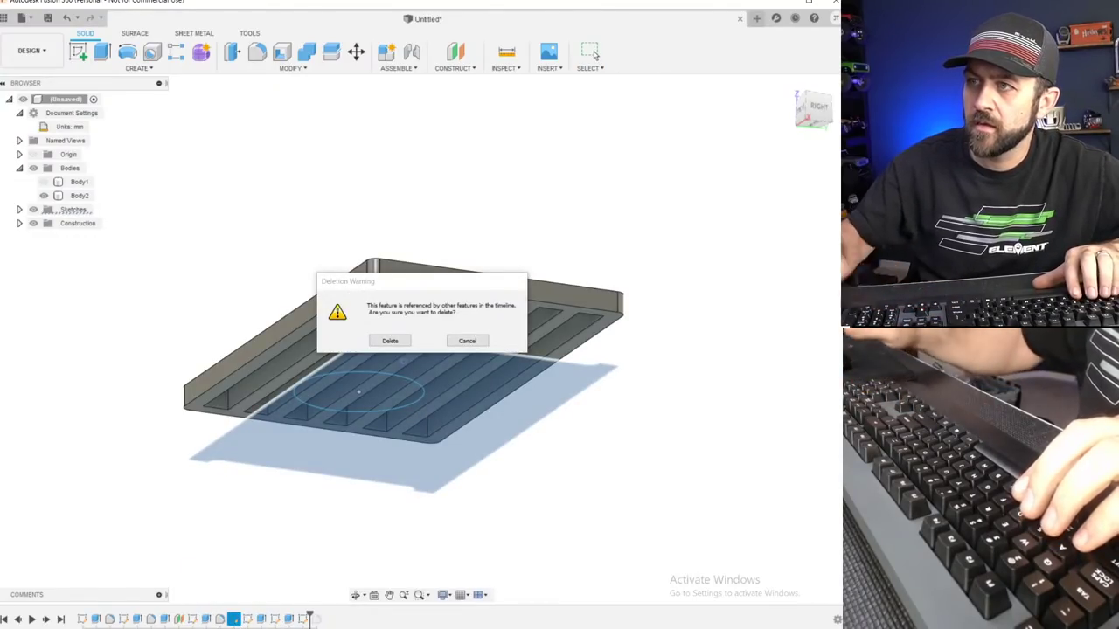
click(389, 341)
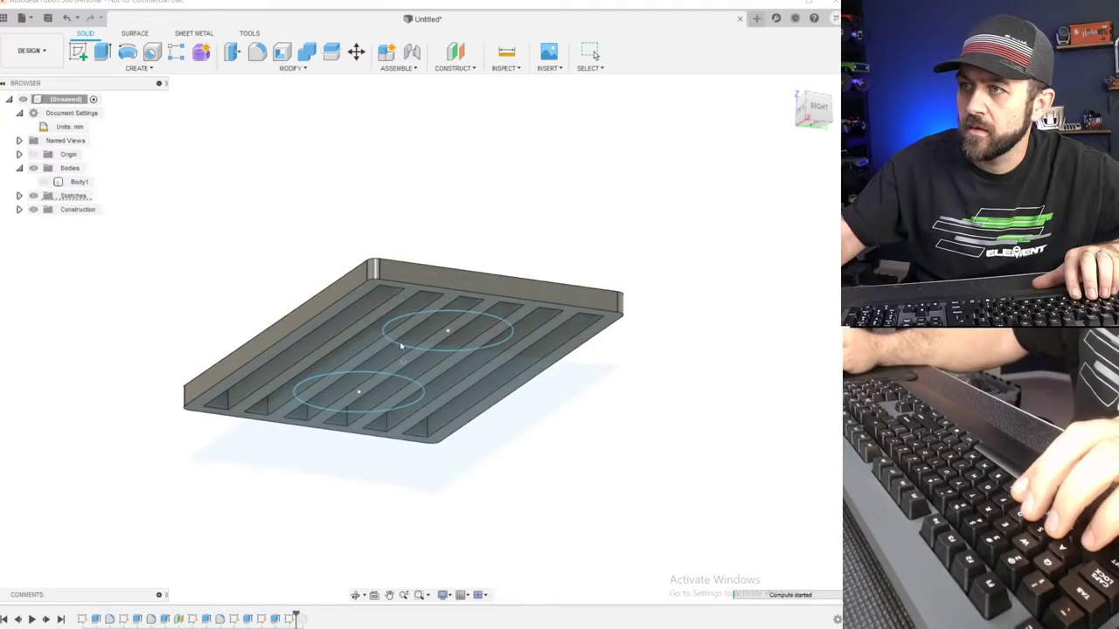
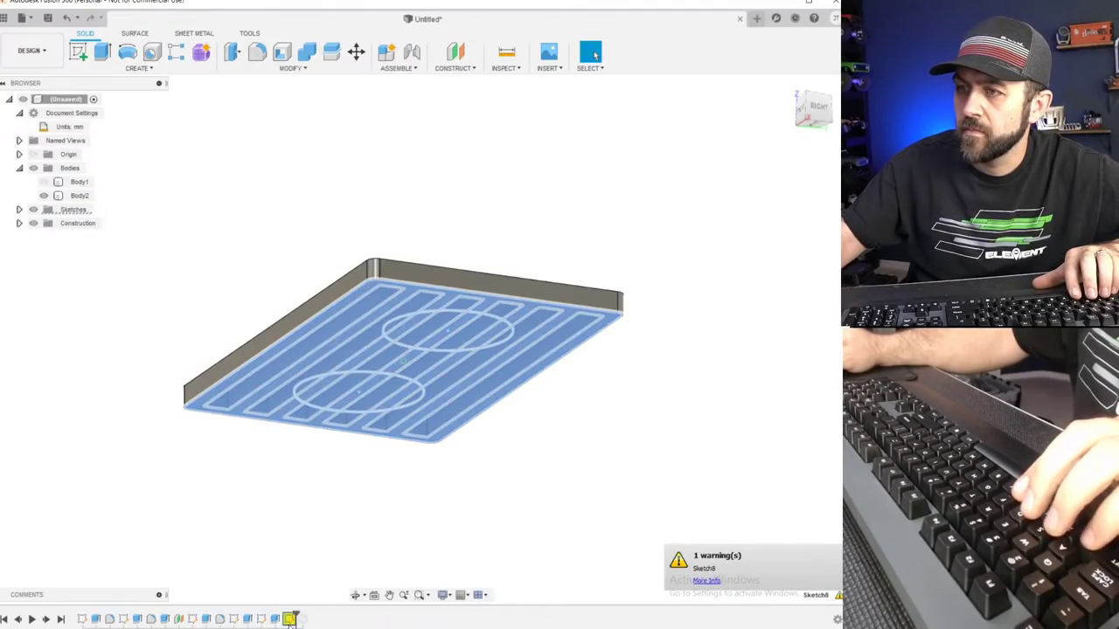
Redefine the plane of the two-circle sketch to the grate's underside face.
right_click(290, 618)
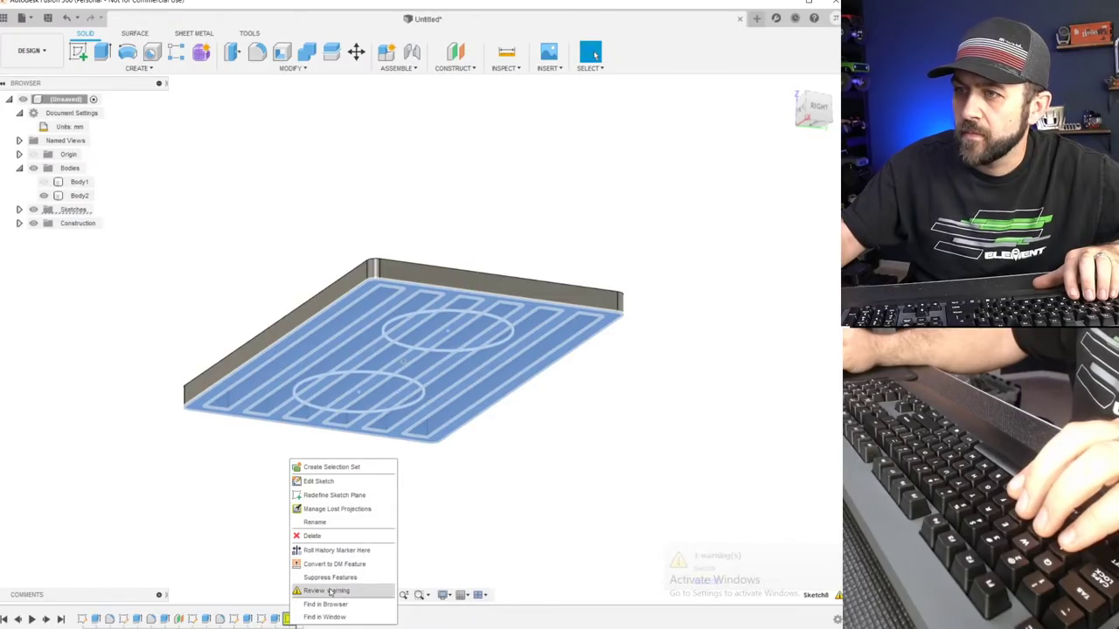
click(345, 496)
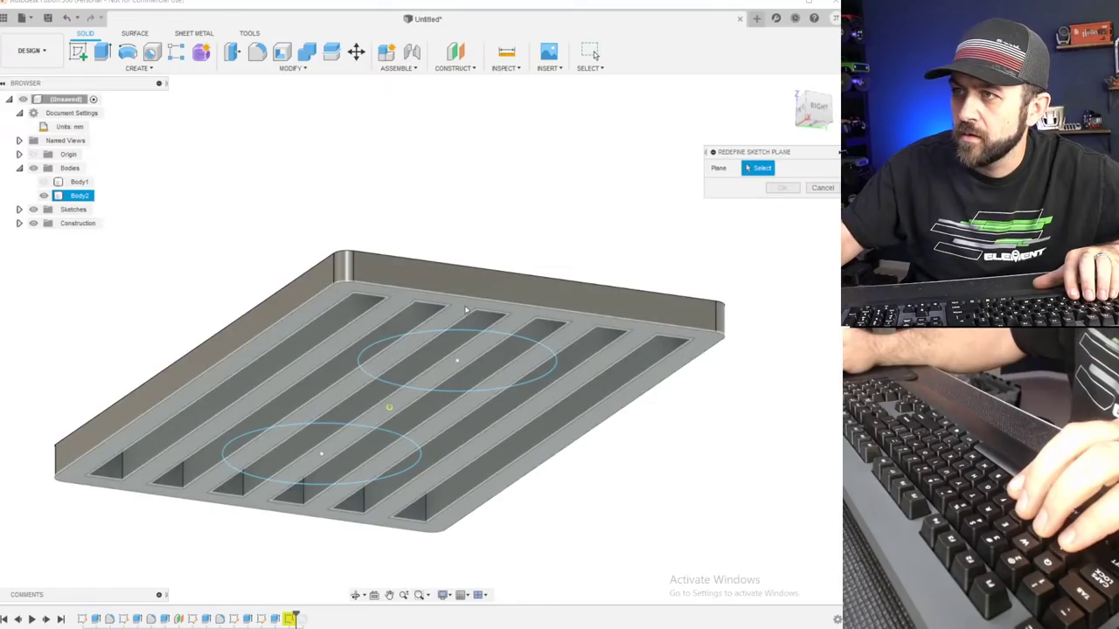
key(Return)
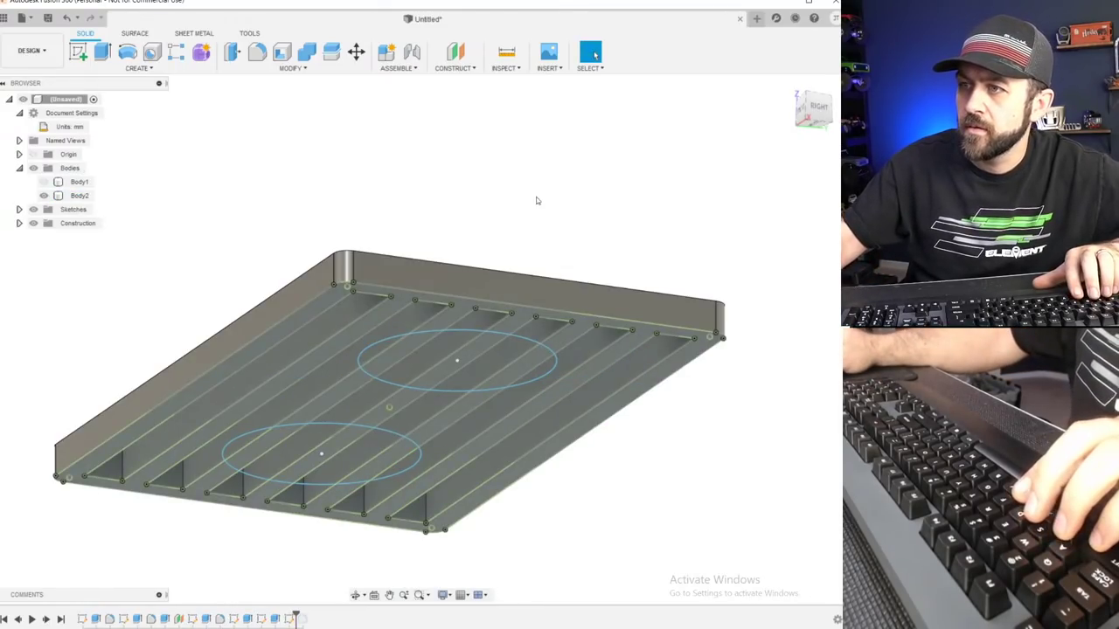
Extrude all regions of the two circles 4.5 mm downward from the grate's underside.
click(101, 56)
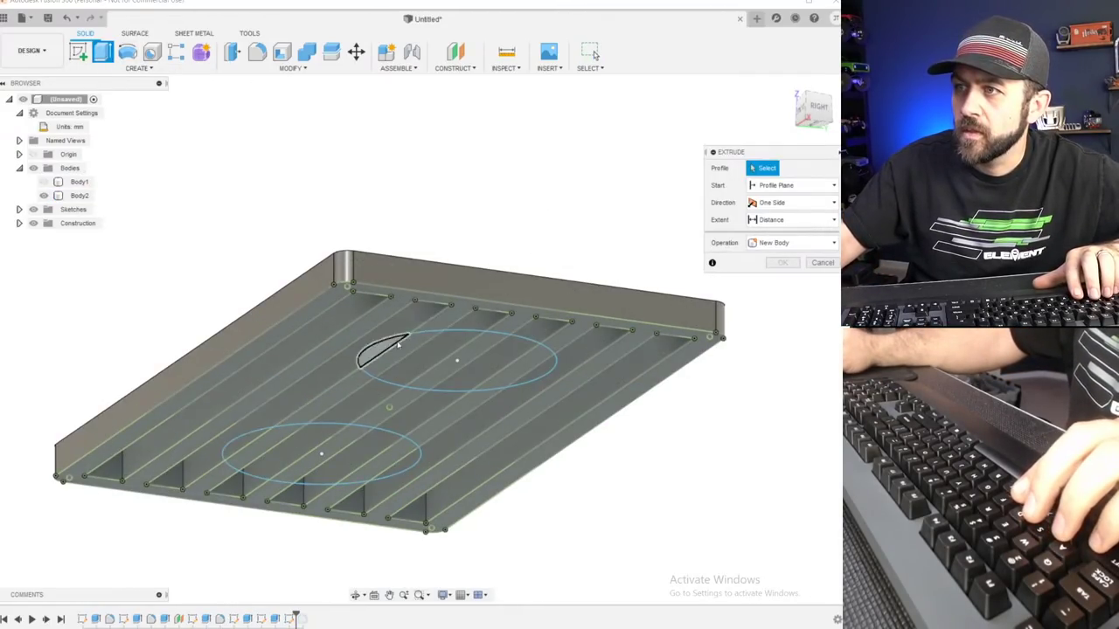
click(378, 355)
click(399, 365)
click(425, 367)
click(489, 360)
click(541, 374)
click(352, 453)
click(322, 450)
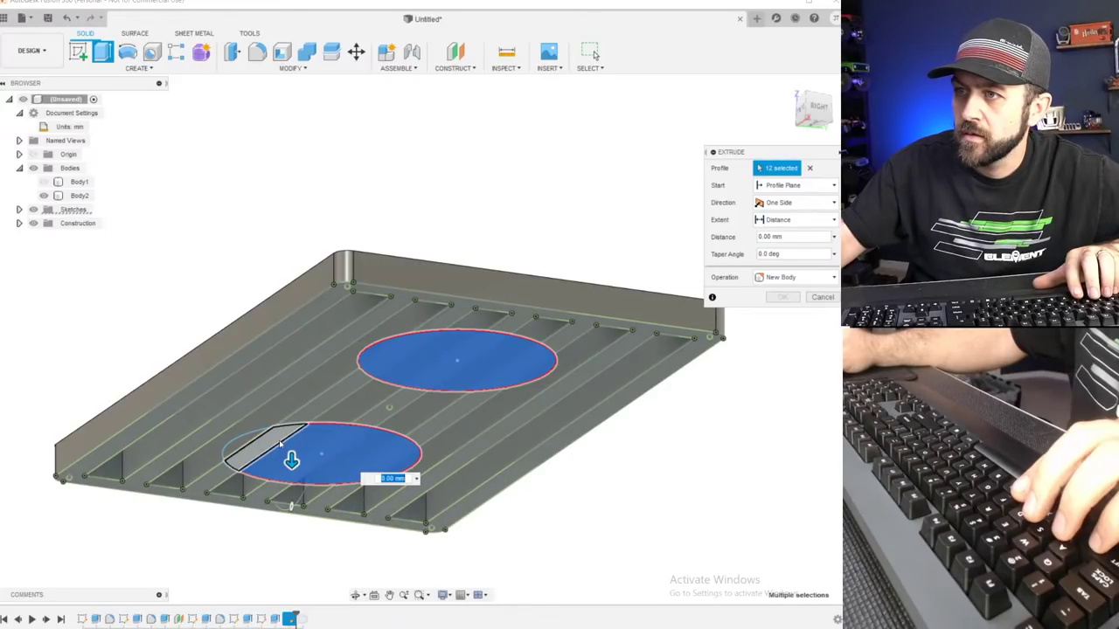
click(253, 448)
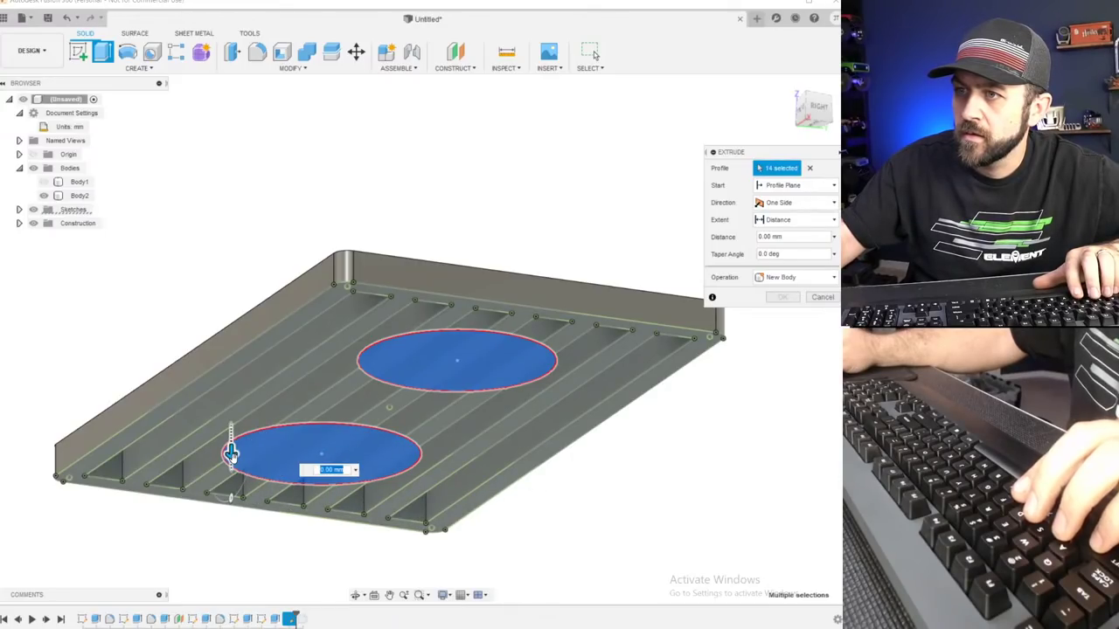
drag(231, 451, 231, 528)
scroll(231, 524, down, 2)
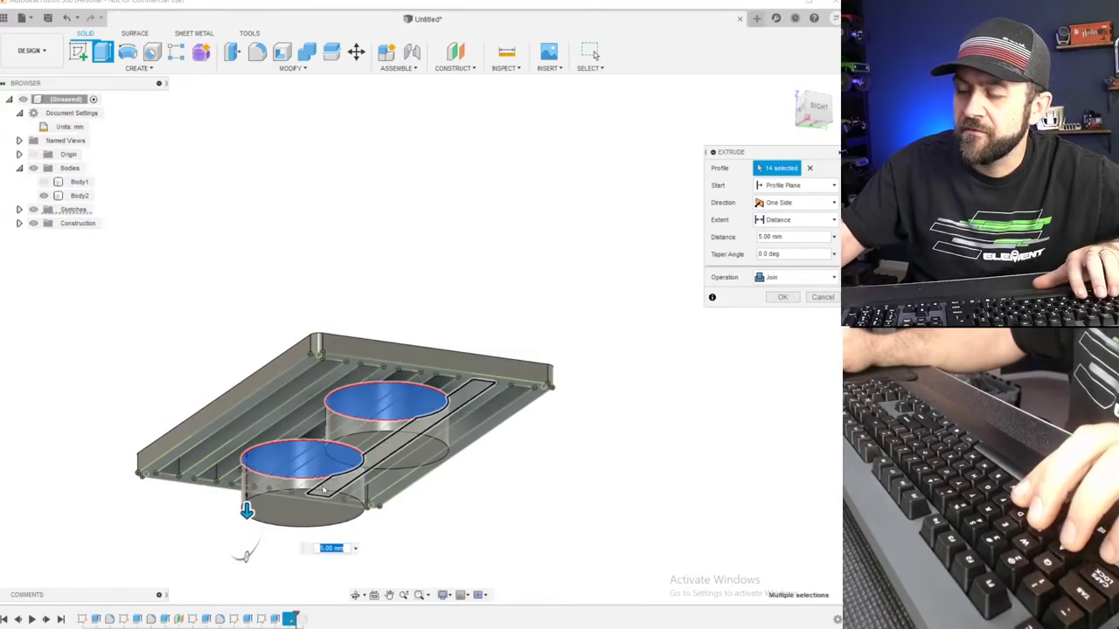
shift+middle_drag(298, 473, 257, 467)
scroll(257, 467, up, 2)
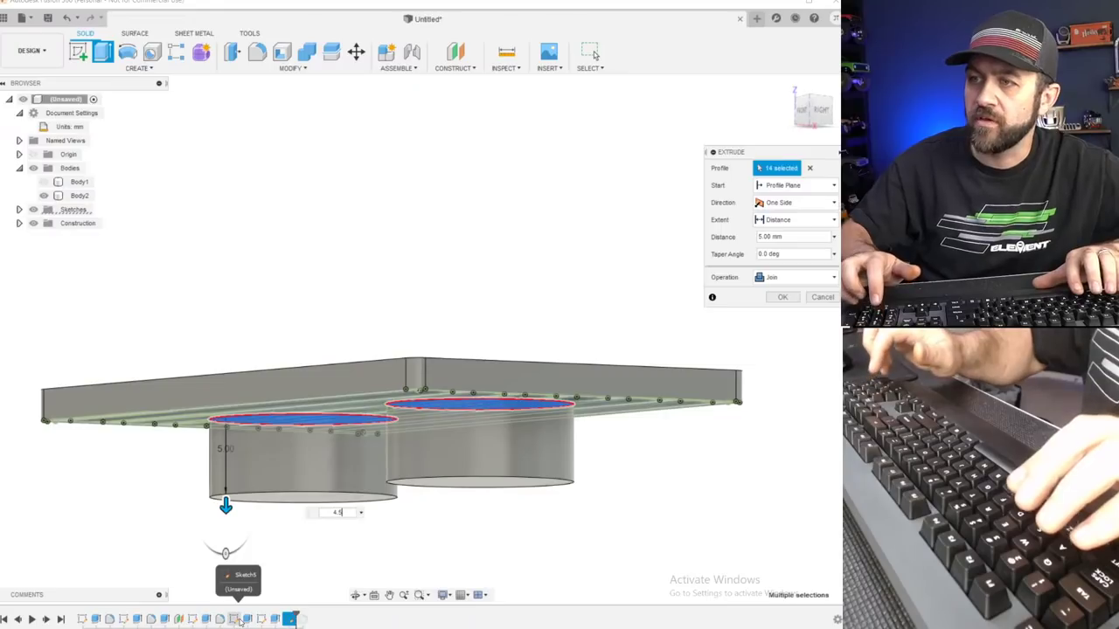
key(Return)
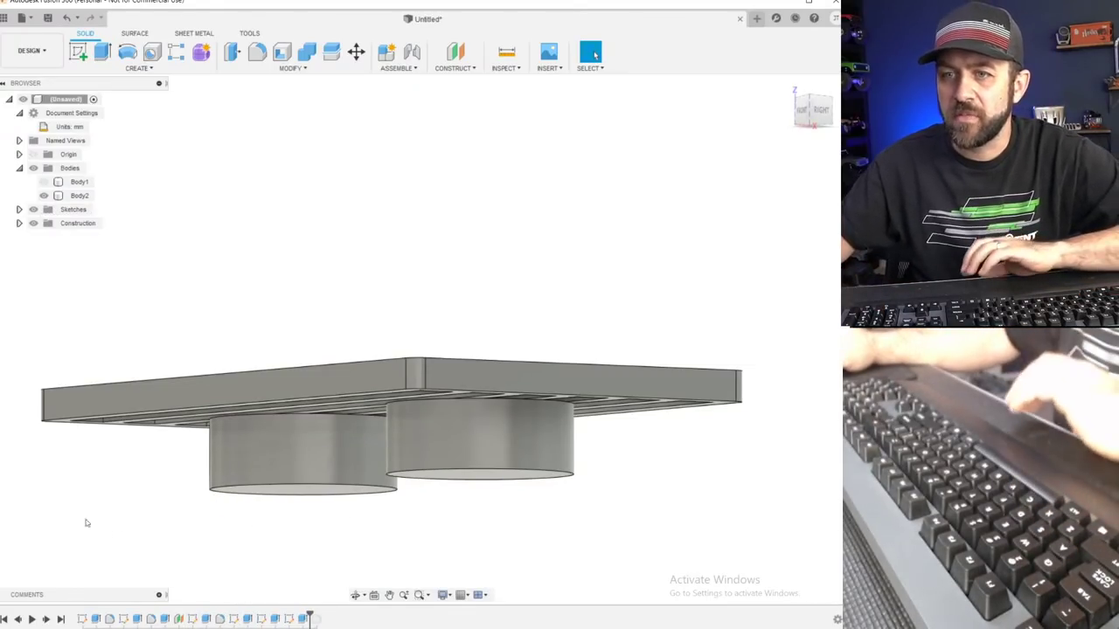
Change the two-circle extrusion's operation to New Body so the burners are separate from the grate.
scroll(237, 485, up, 2)
click(236, 485)
scroll(238, 473, down, 2)
click(304, 446)
scroll(304, 445, down, 2)
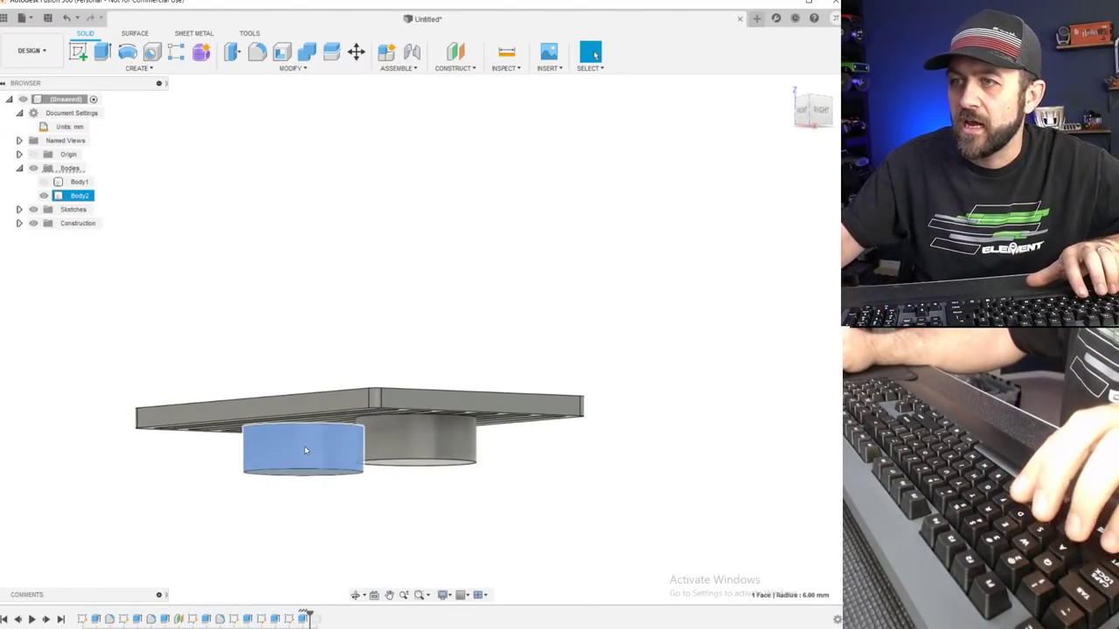
scroll(304, 446, up, 2)
shift+middle_drag(245, 450, 263, 449)
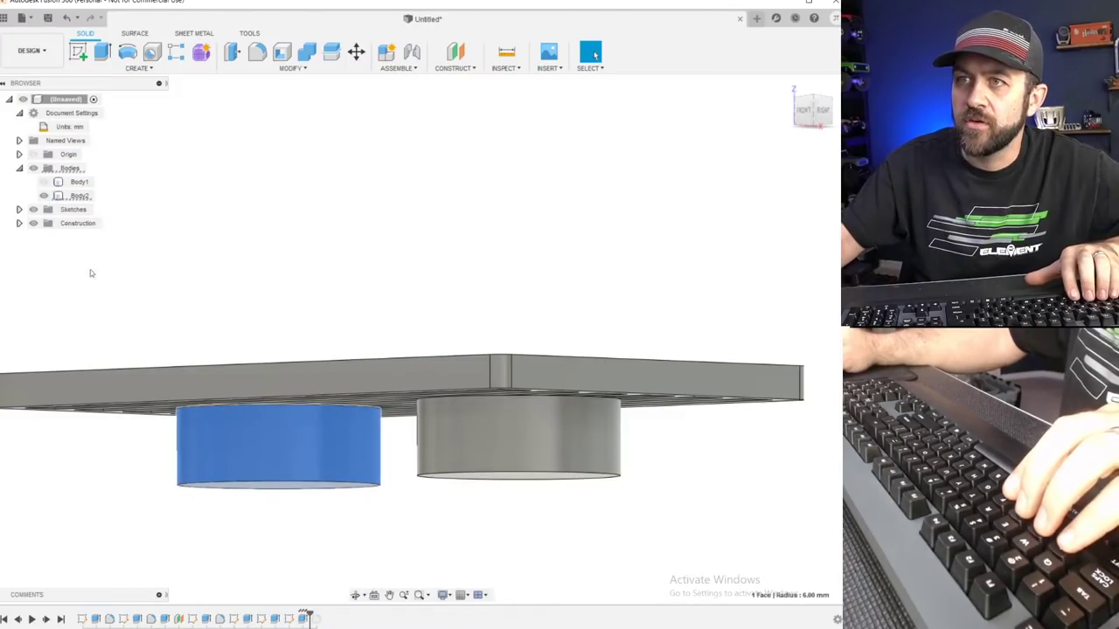
right_click(304, 618)
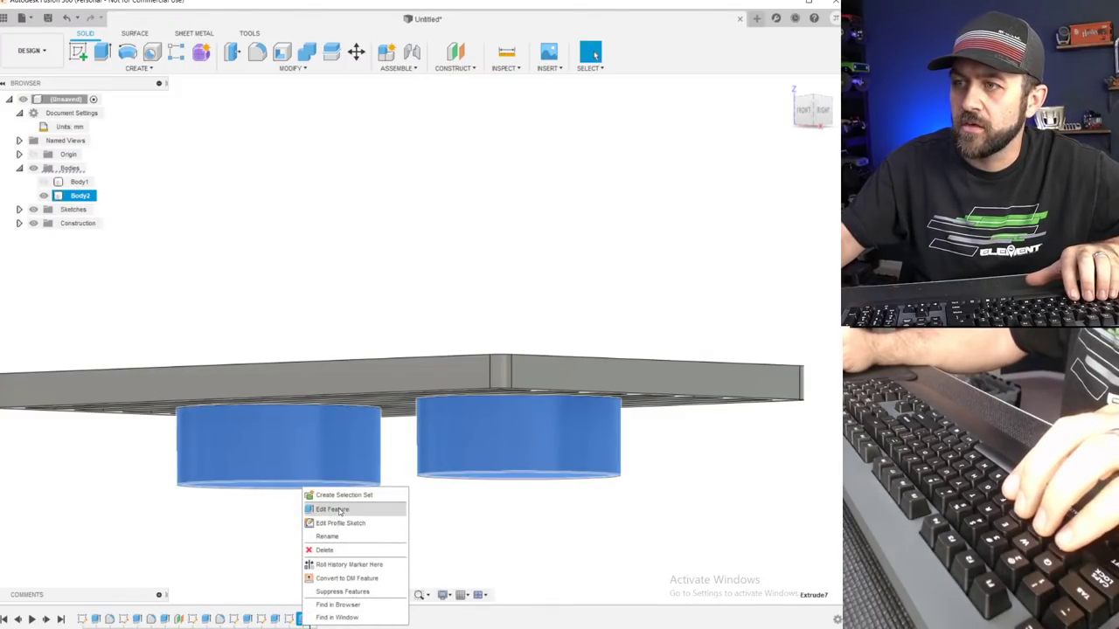
click(332, 509)
click(790, 337)
click(787, 300)
Examine the two burner cylinders and the grate's underside from several angles.
scroll(419, 515, down, 3)
shift+middle_drag(620, 482, 338, 401)
scroll(451, 475, up, 3)
click(587, 459)
scroll(539, 503, down, 2)
scroll(538, 503, up, 2)
scroll(259, 470, down, 3)
scroll(481, 404, up, 4)
middle_drag(254, 477, 491, 410)
scroll(489, 404, down, 3)
scroll(514, 408, up, 4)
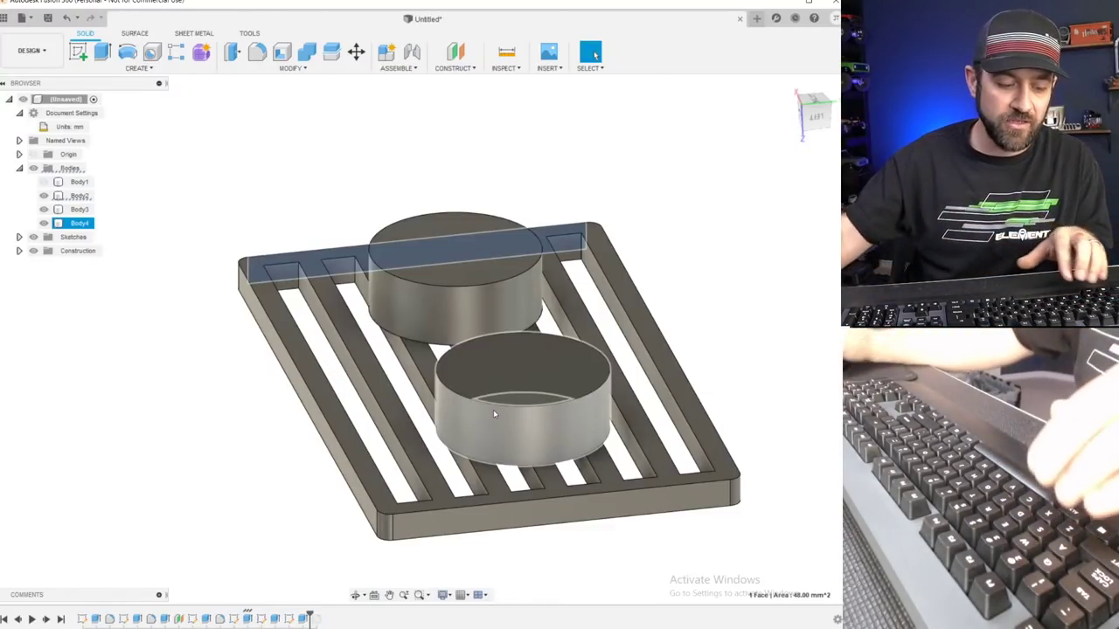
key(ctrl+z)
click(444, 253)
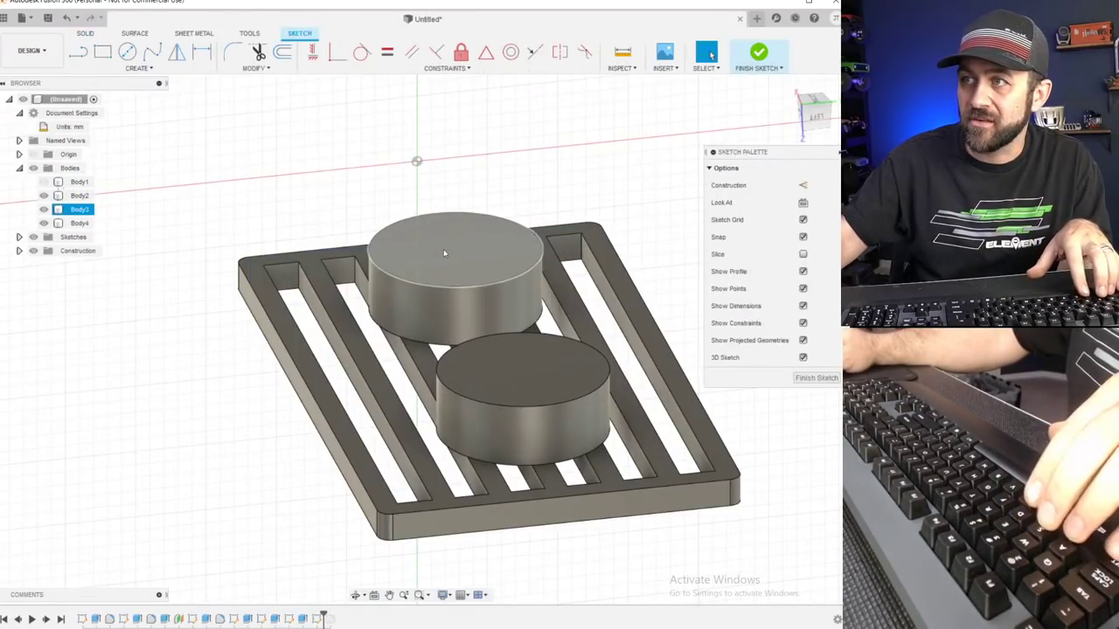
click(453, 250)
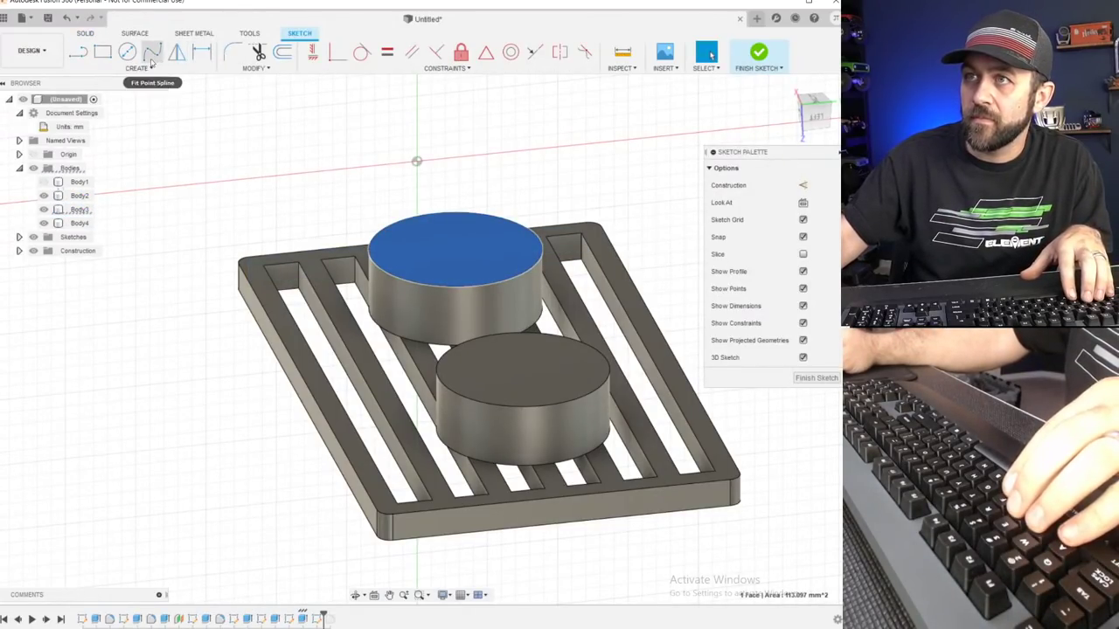
click(282, 62)
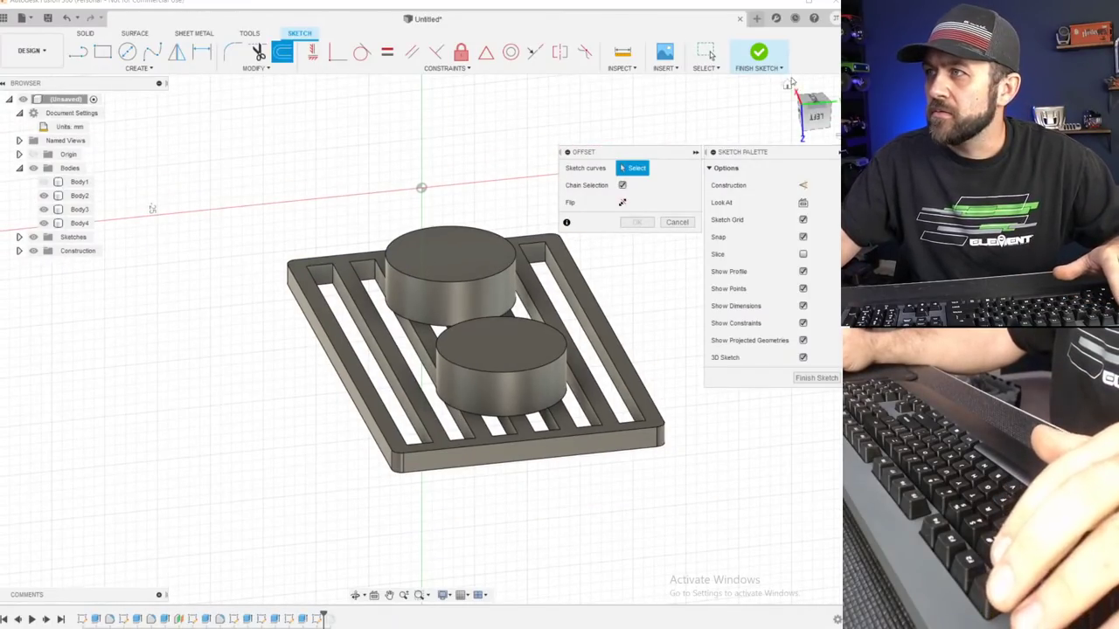
key(Escape)
click(758, 52)
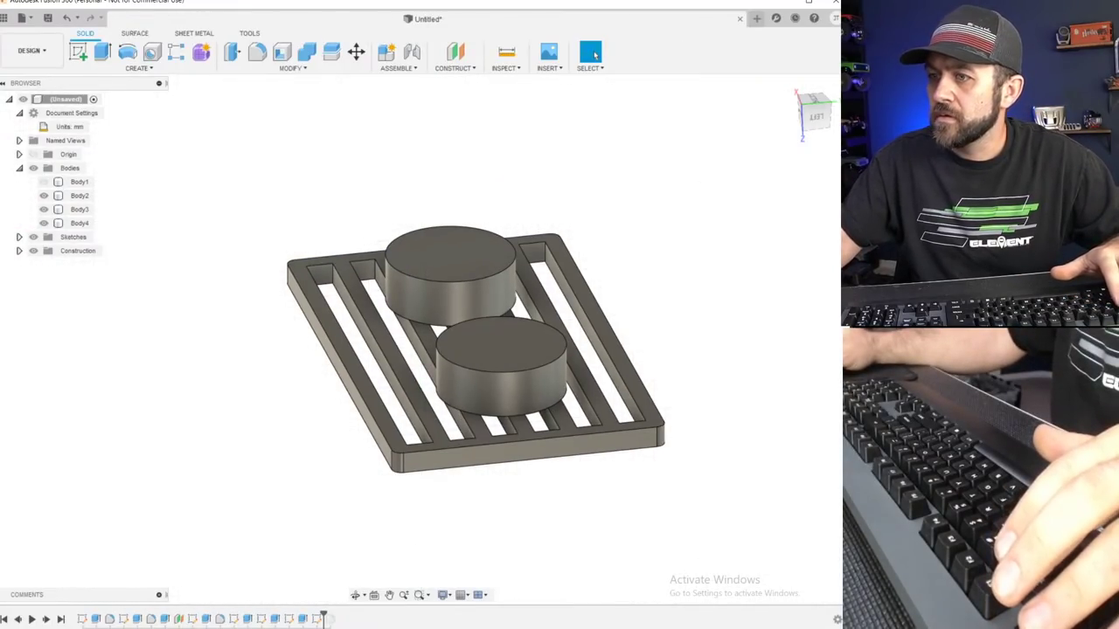
click(319, 621)
key(Delete)
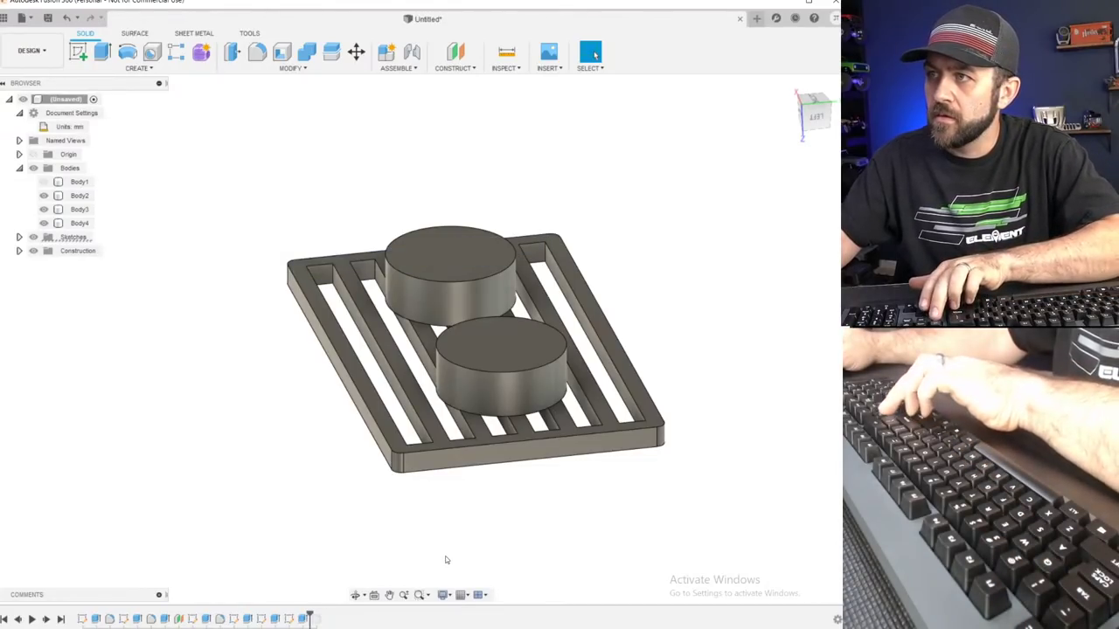
Start a sketch on one burner's exposed end face and offset its circular edge by -2 mm.
click(79, 55)
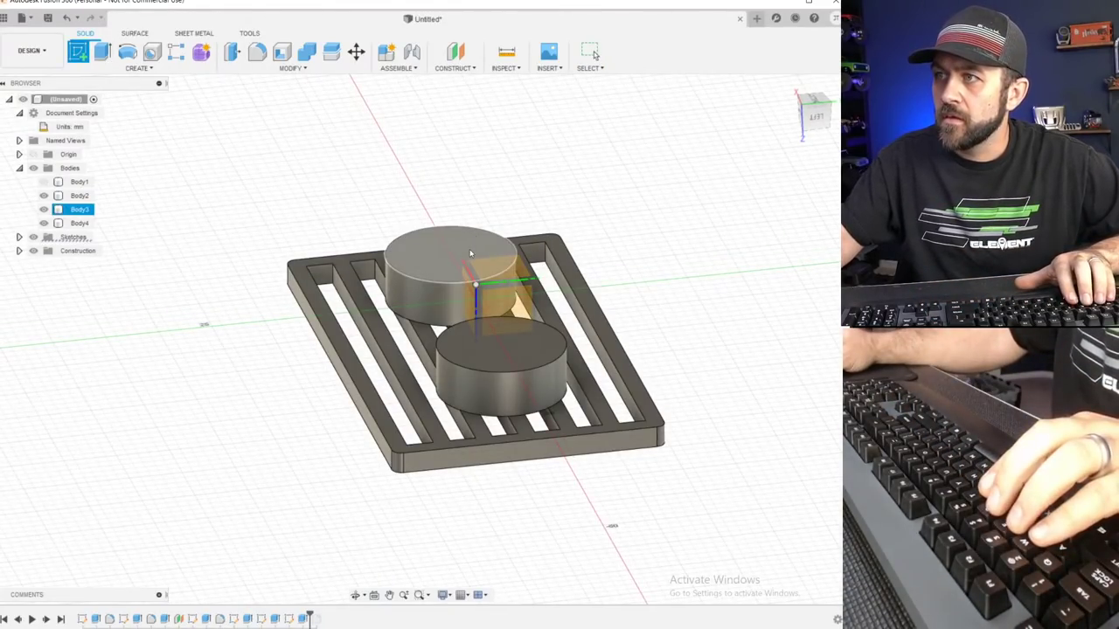
click(470, 249)
click(282, 53)
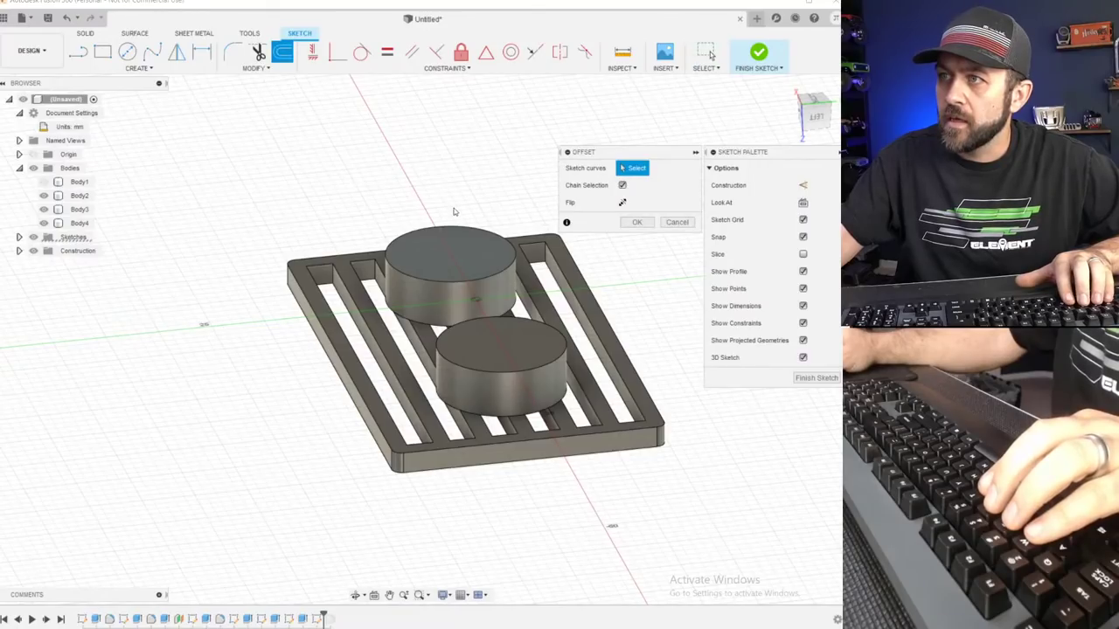
click(463, 229)
scroll(463, 220, up, 2)
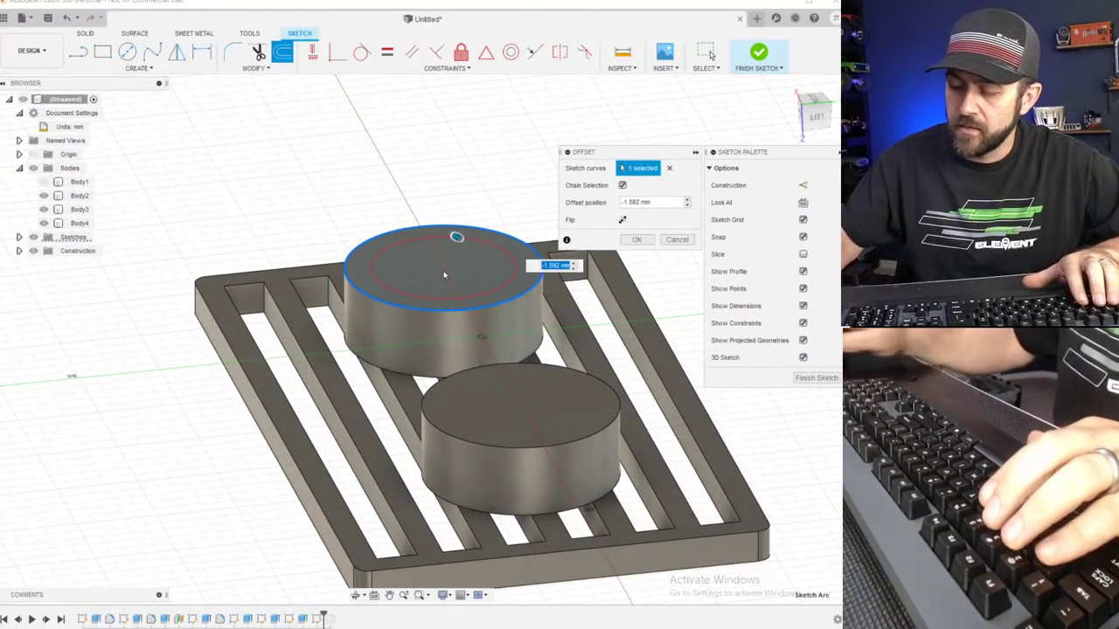
text(-2)
key(Return)
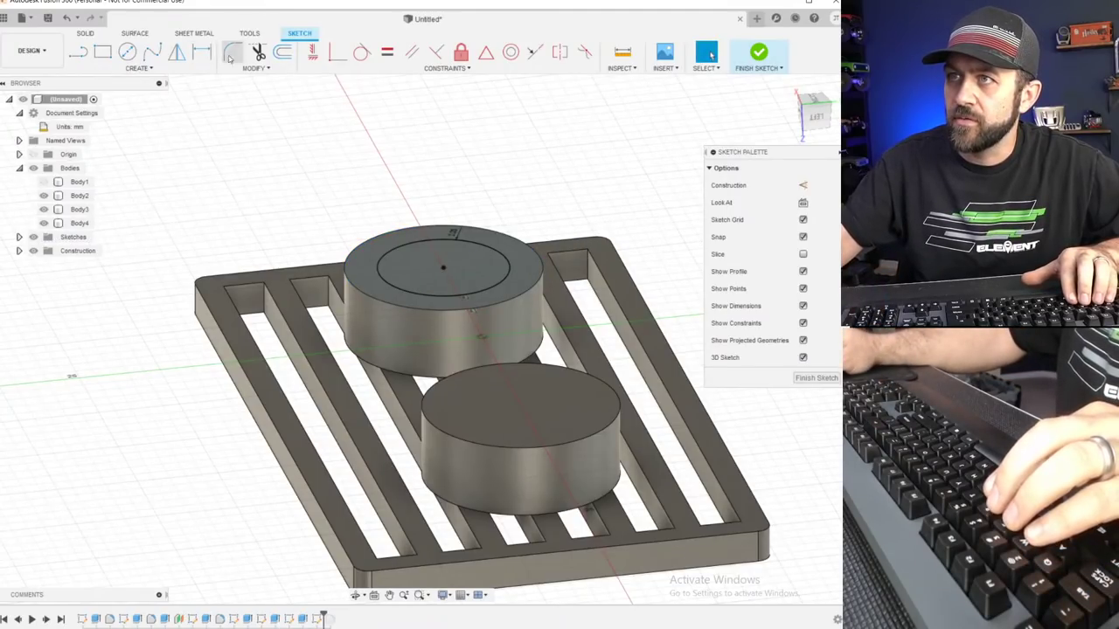
click(283, 55)
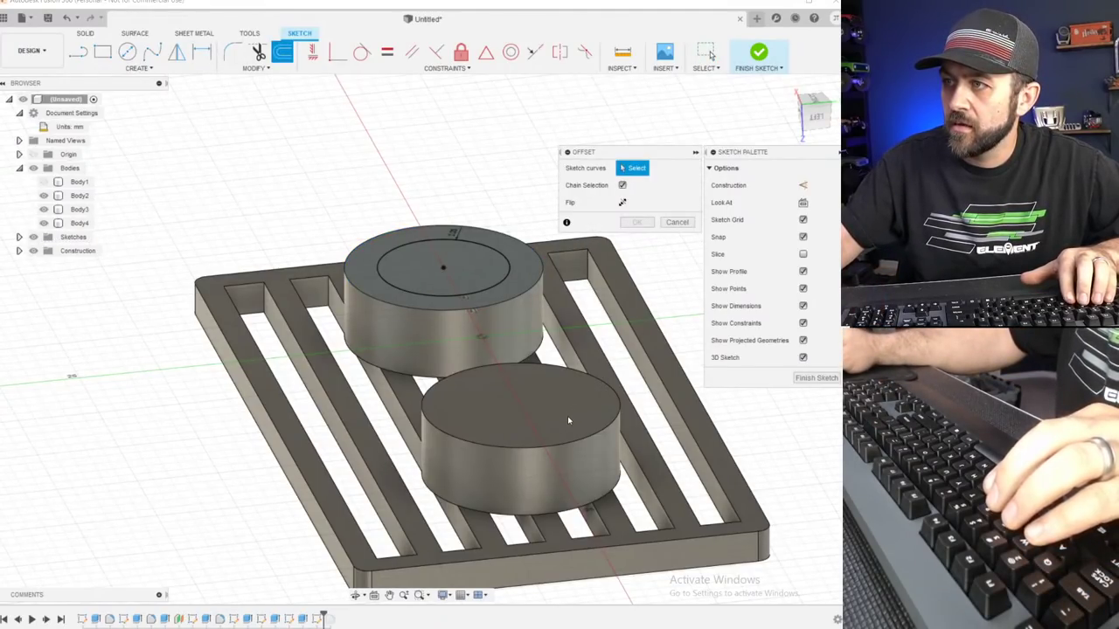
scroll(486, 405, down, 3)
middle_drag(486, 404, 348, 324)
shift+middle_drag(229, 332, 382, 305)
middle_drag(444, 264, 380, 332)
scroll(306, 351, up, 3)
key(Escape)
click(283, 52)
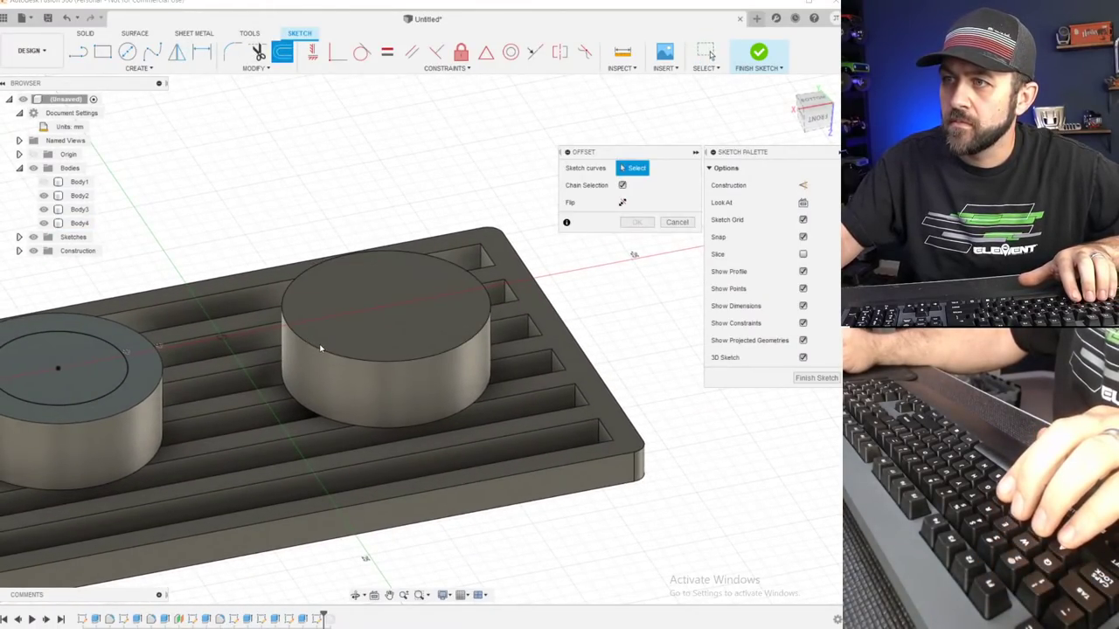
key(Escape)
click(354, 311)
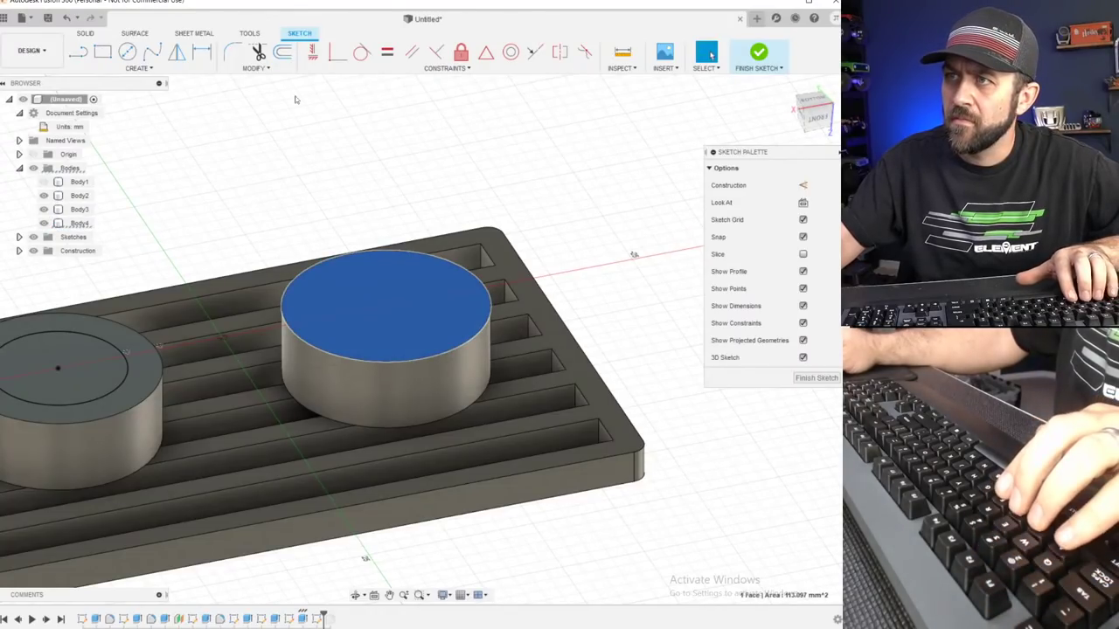
click(282, 52)
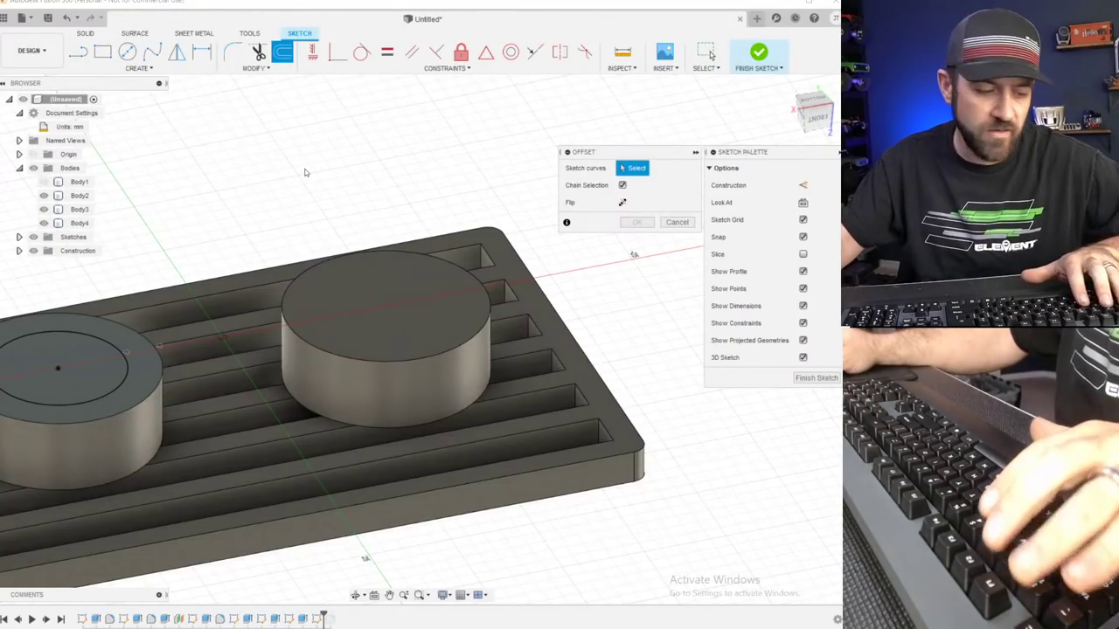
key(Escape)
Project the other burner's end face into the sketch, offset its circle by -2 mm, and finish the sketch.
key(p)
click(386, 290)
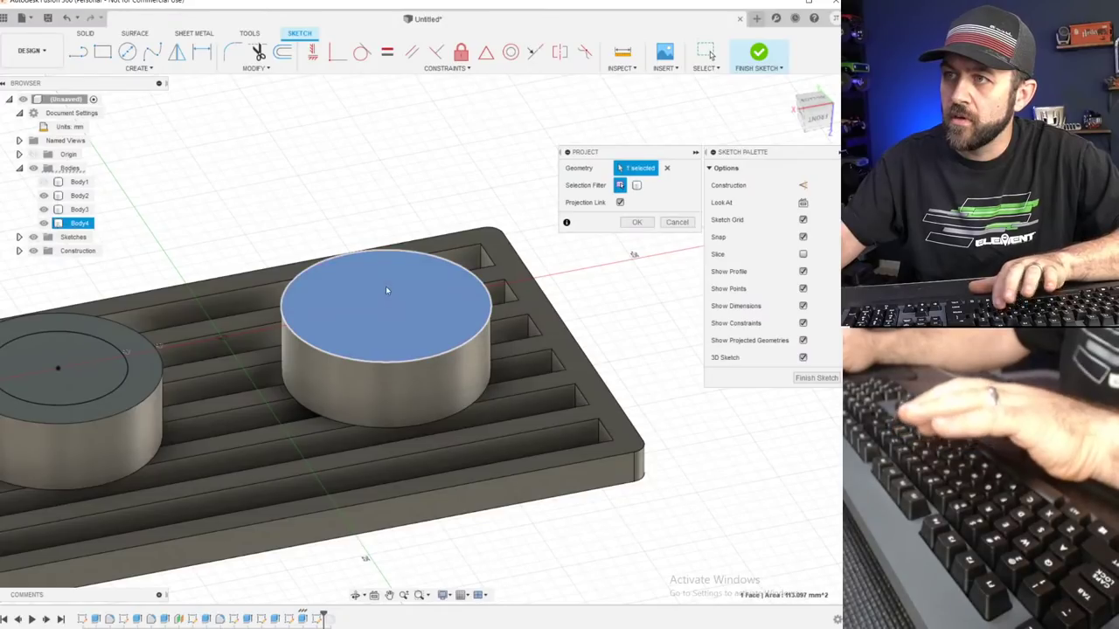
key(Return)
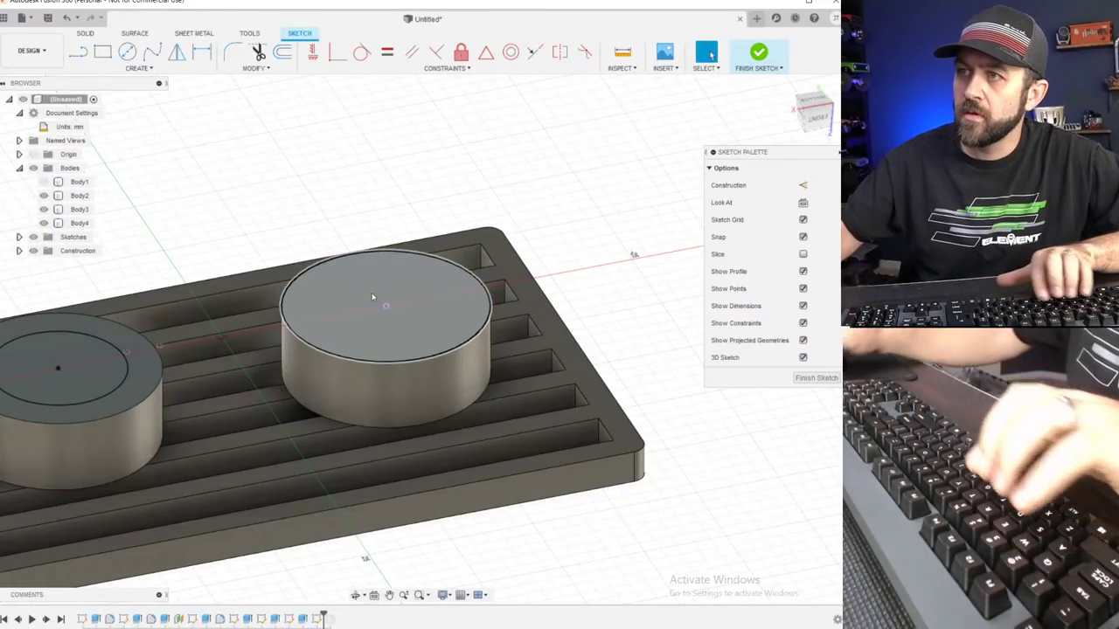
click(284, 54)
click(303, 281)
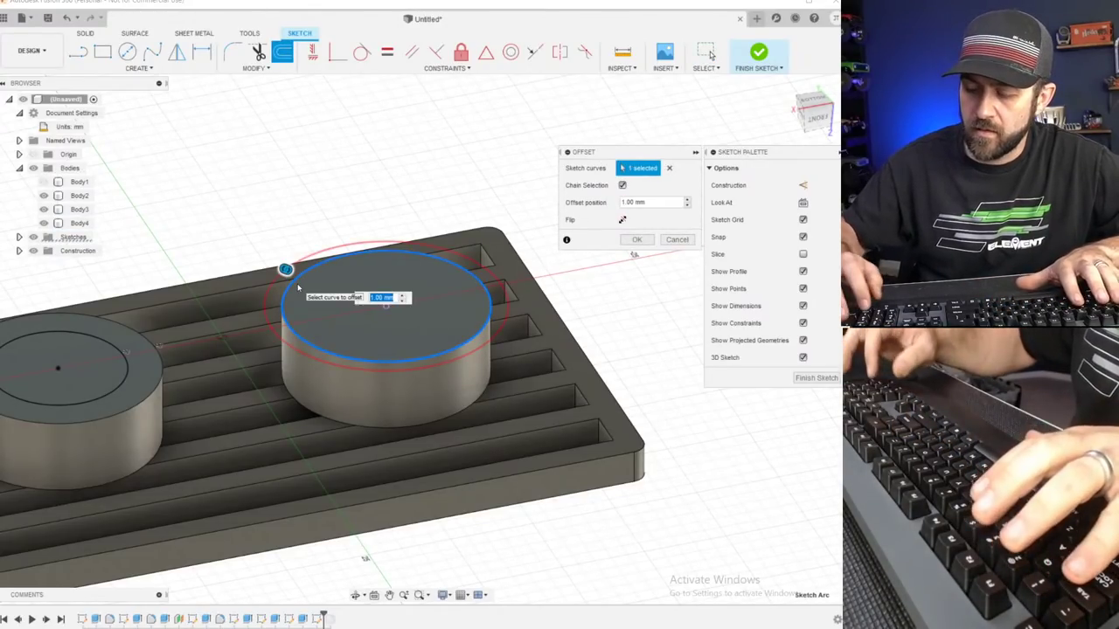
text(-2)
key(Return)
click(759, 55)
Extrude the inner circles of both burners by -3 mm as a cut.
click(103, 52)
click(78, 376)
click(385, 302)
drag(385, 295, 385, 374)
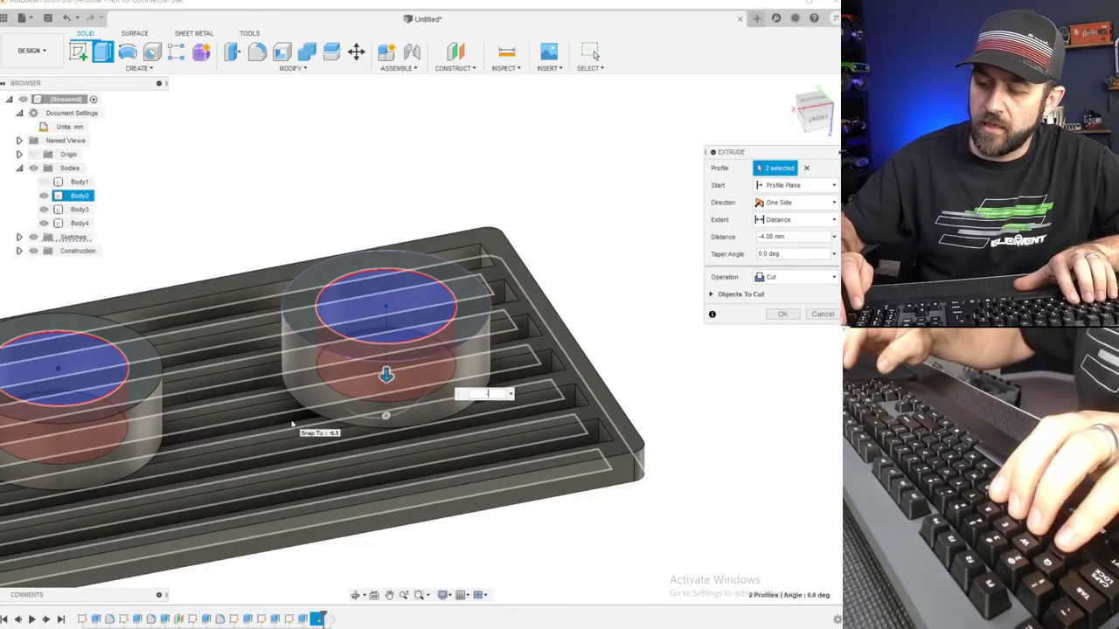
key(Return)
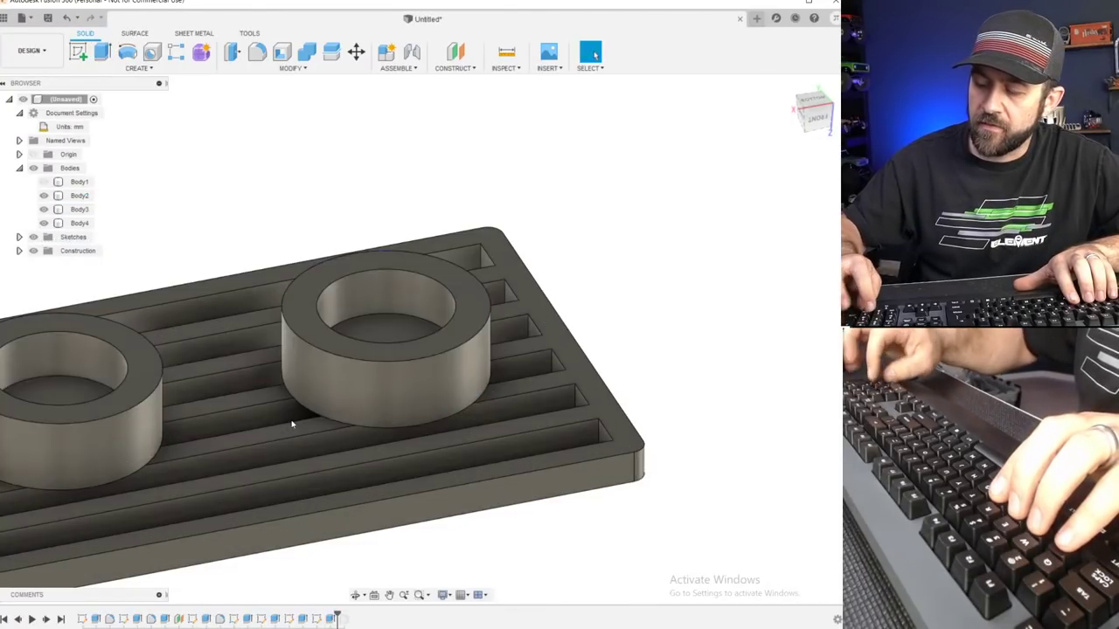
Set the distance of the burner recess cut to -3.5 mm.
right_click(334, 618)
click(367, 545)
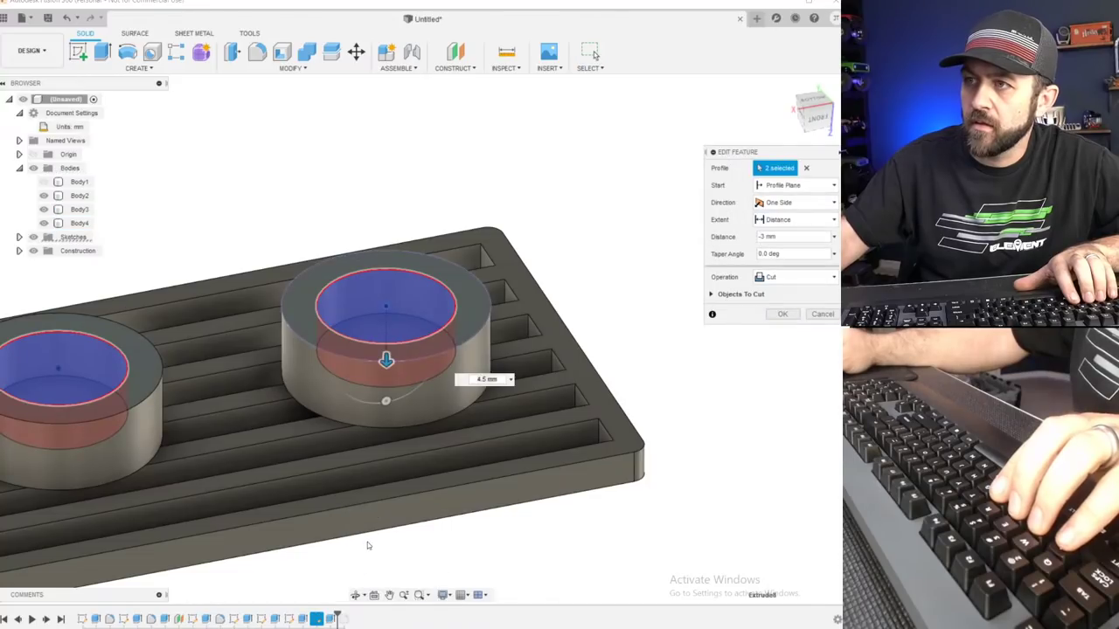
text(-3)
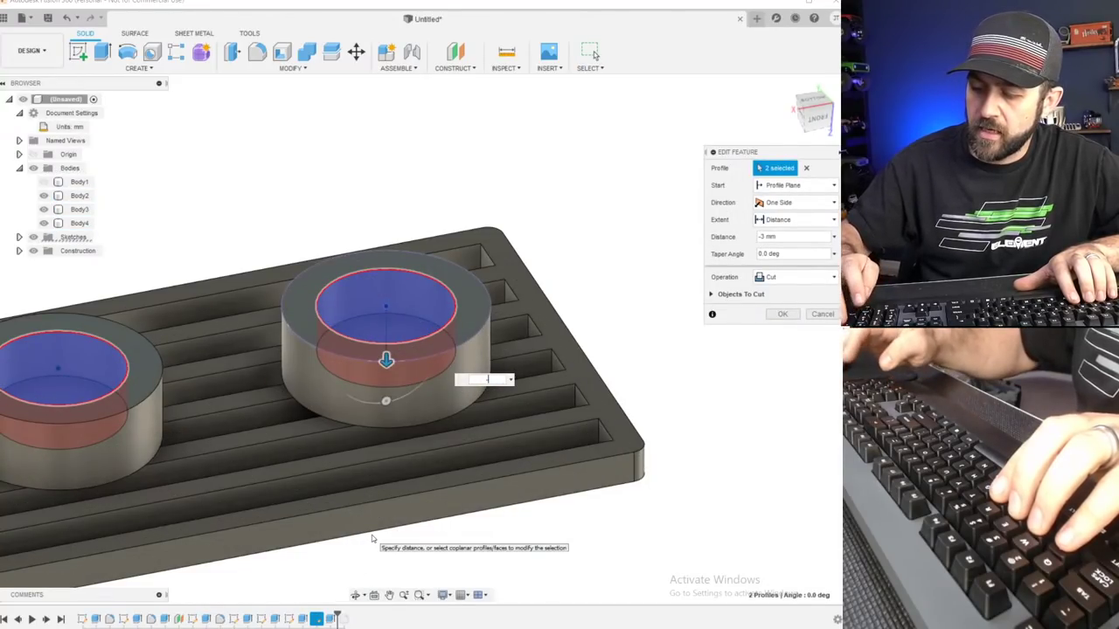
text(.5)
key(Return)
Examine the hollowed burners from below and through the slots on the grate's upper side.
scroll(372, 537, down, 4)
scroll(246, 471, up, 2)
middle_drag(246, 470, 315, 350)
scroll(317, 351, down, 2)
scroll(297, 308, up, 3)
click(293, 302)
click(269, 284)
scroll(265, 282, down, 1)
scroll(265, 283, up, 3)
click(291, 223)
shift+middle_drag(290, 221, 307, 264)
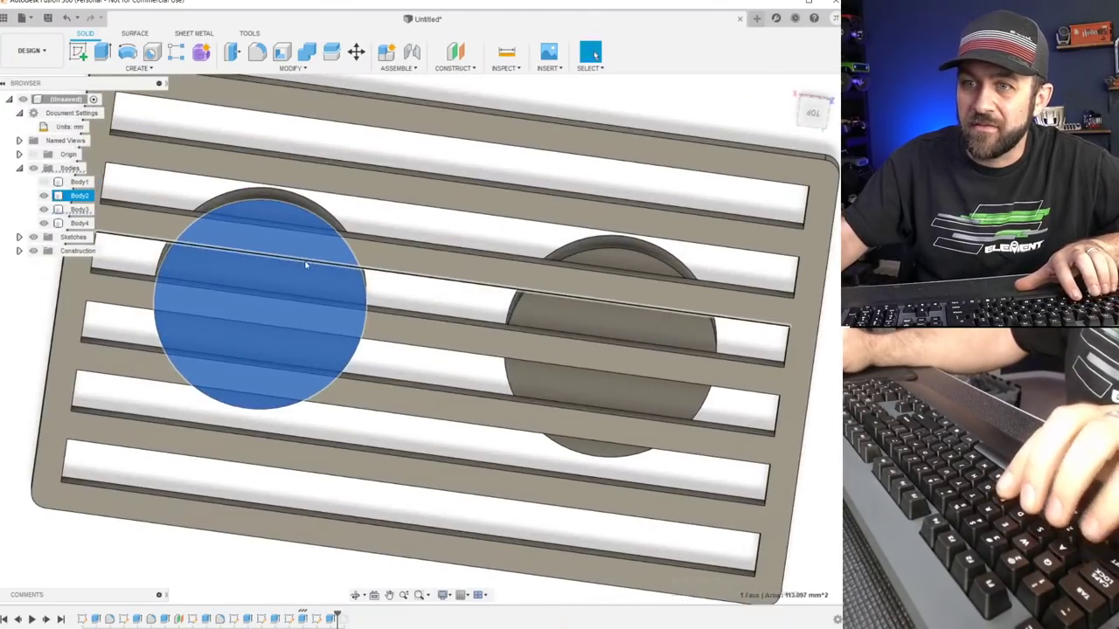
click(303, 305)
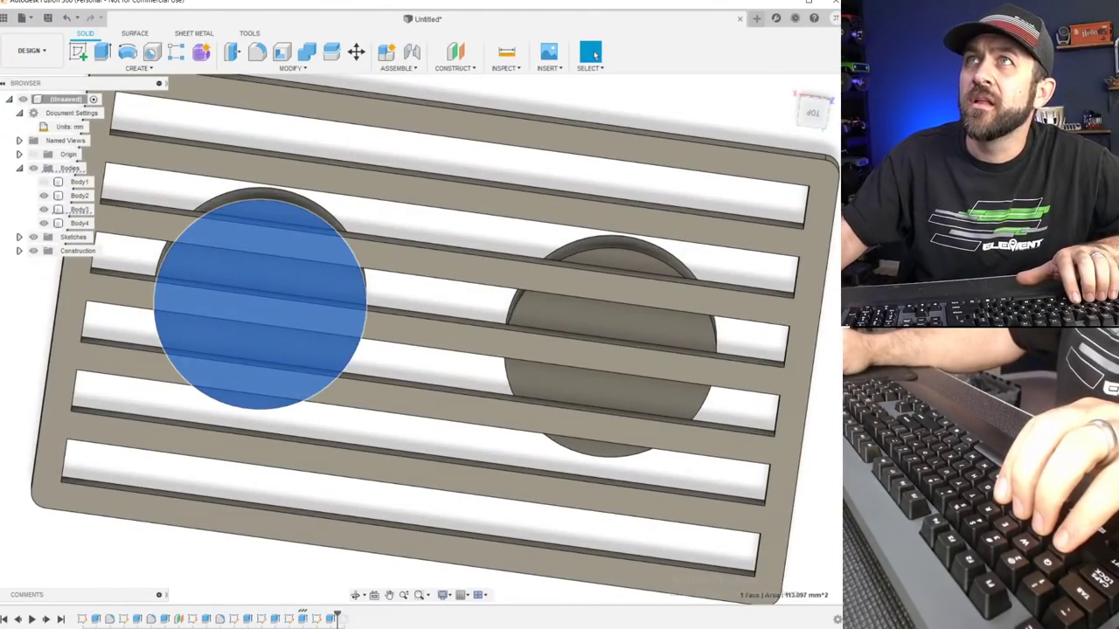
Switch to the browser and review the Stansport two-burner camp stove product page for reference on the burners.
drag(441, 0, 419, 5)
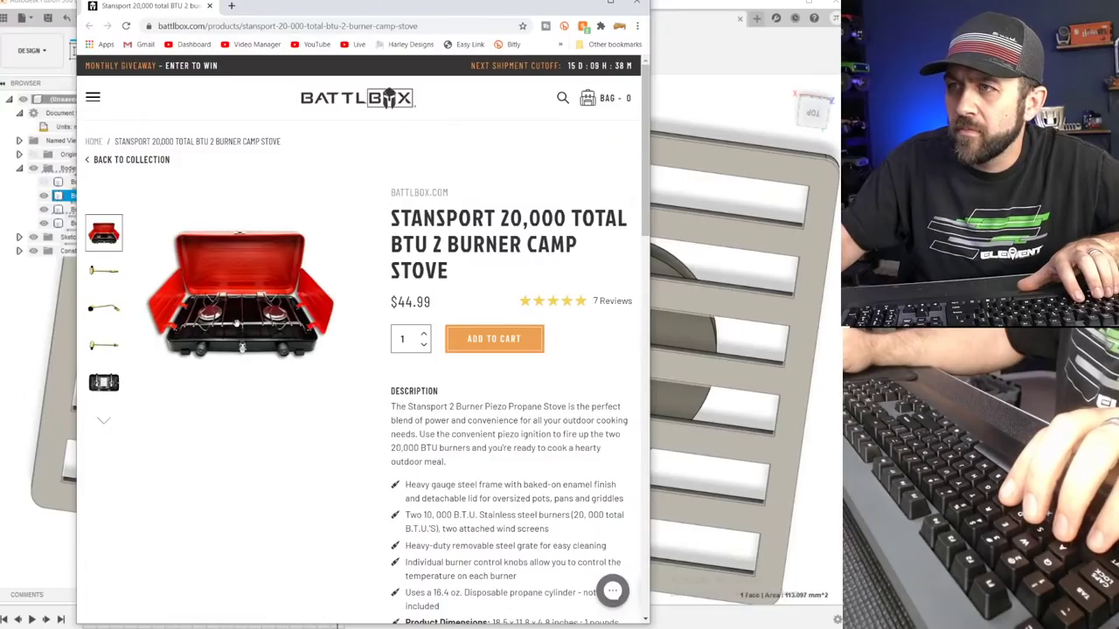
scroll(310, 336, down, 10)
scroll(315, 334, up, 3)
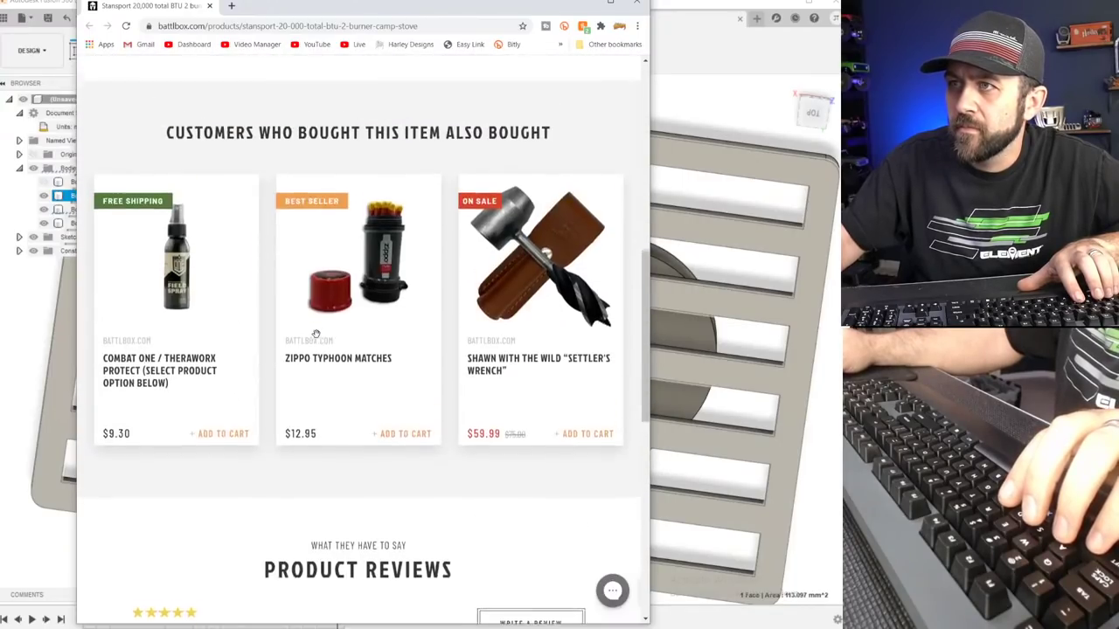
scroll(316, 334, up, 8)
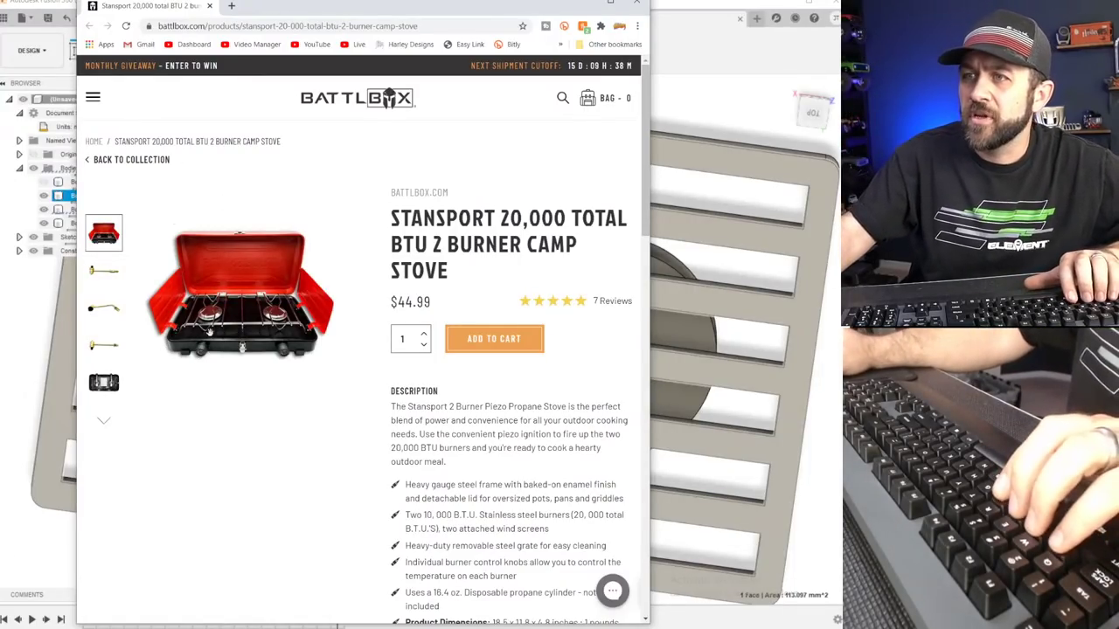
Switch back to Fusion 360 and chamfer the circular rim edges of both burners with an equal distance of 1 mm.
drag(307, 4, 175, 0)
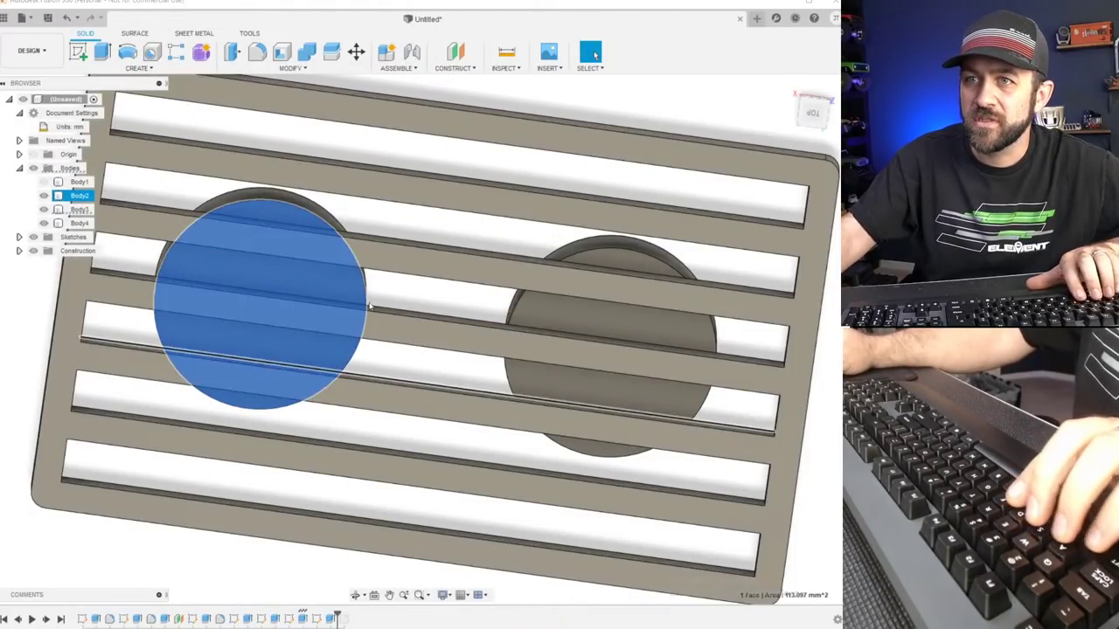
key(Escape)
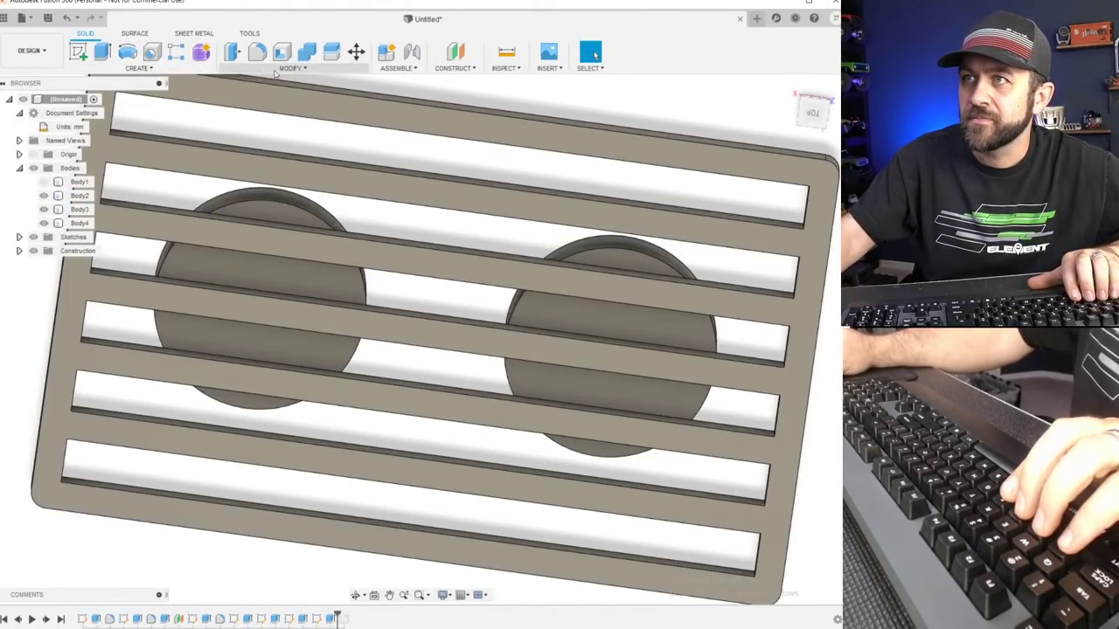
click(286, 69)
click(278, 116)
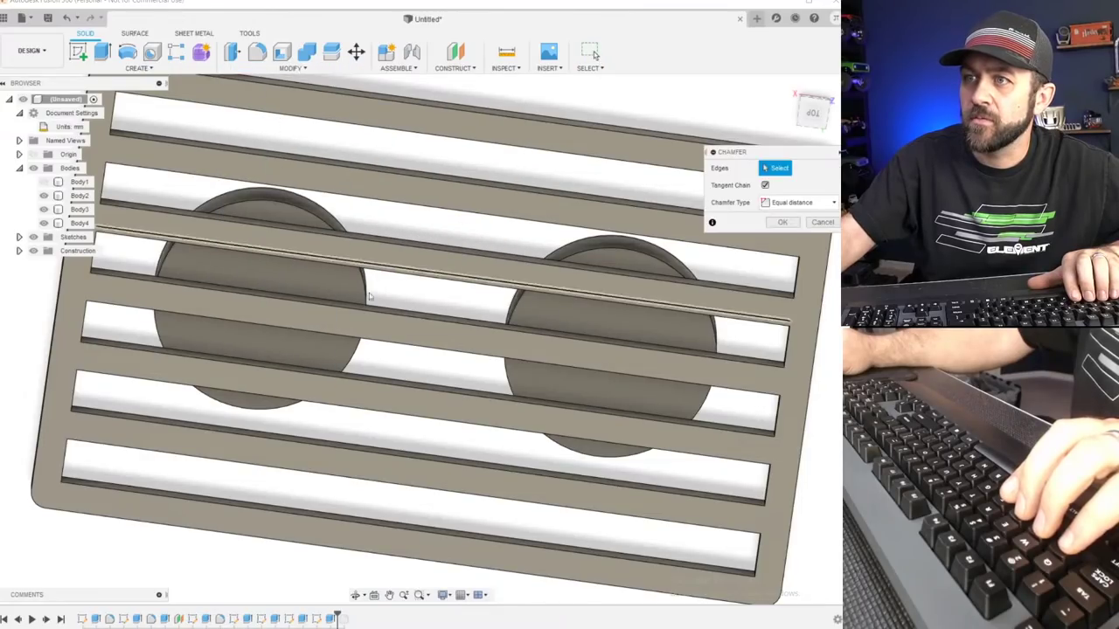
click(371, 294)
click(512, 300)
mouse_move(512, 299)
shift+middle_down()
mouse_move(482, 317)
mouse_move(515, 291)
shift+middle_up()
scroll(516, 291, up, 3)
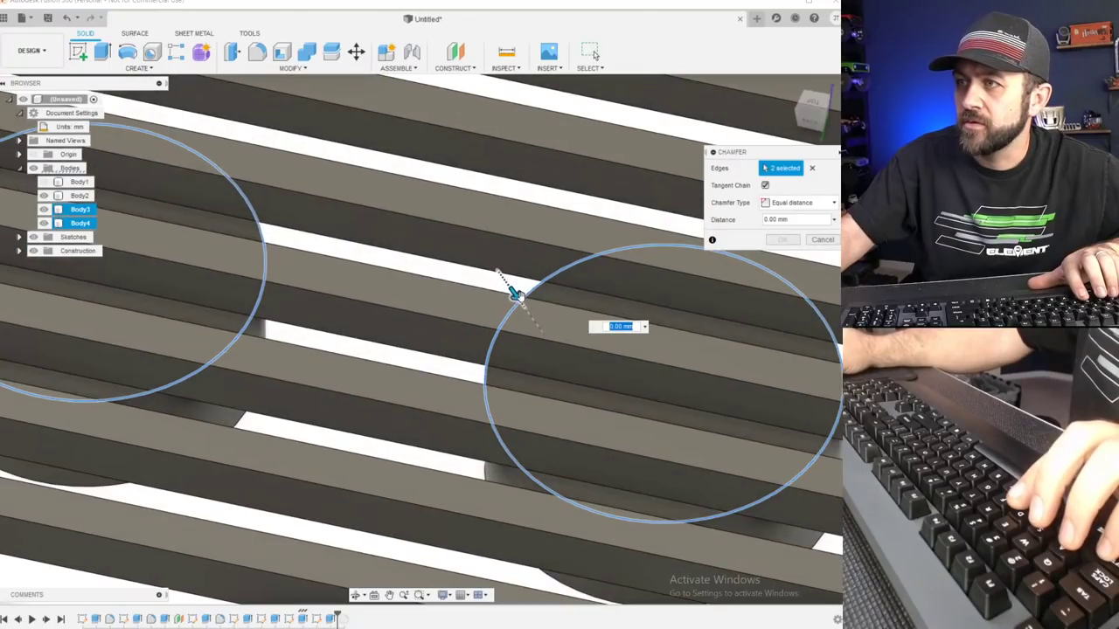
drag(515, 294, 527, 311)
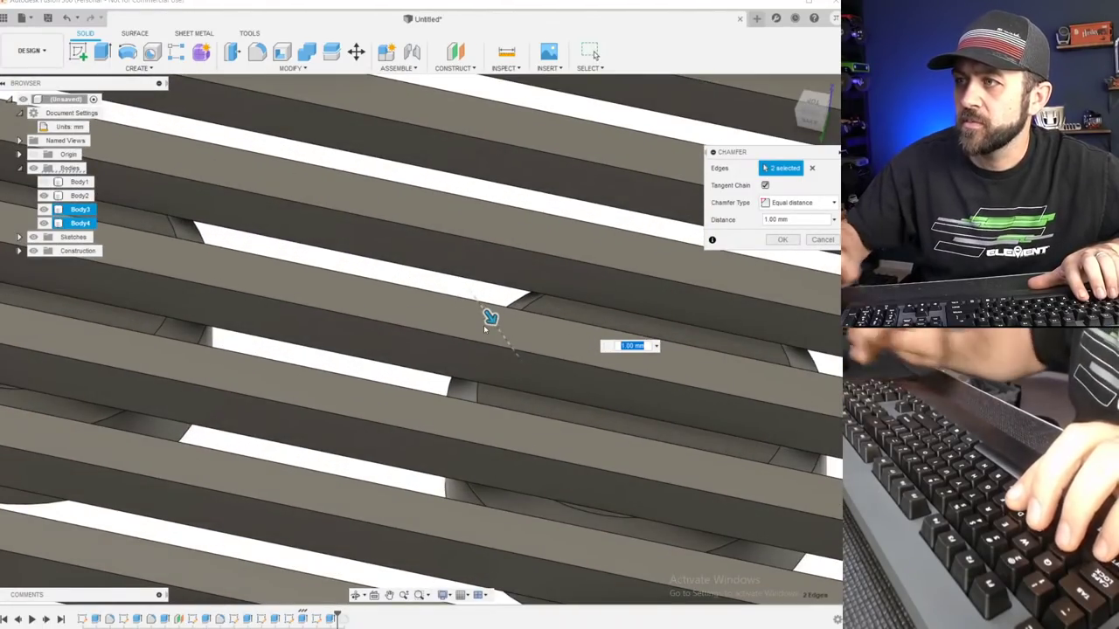
key(Return)
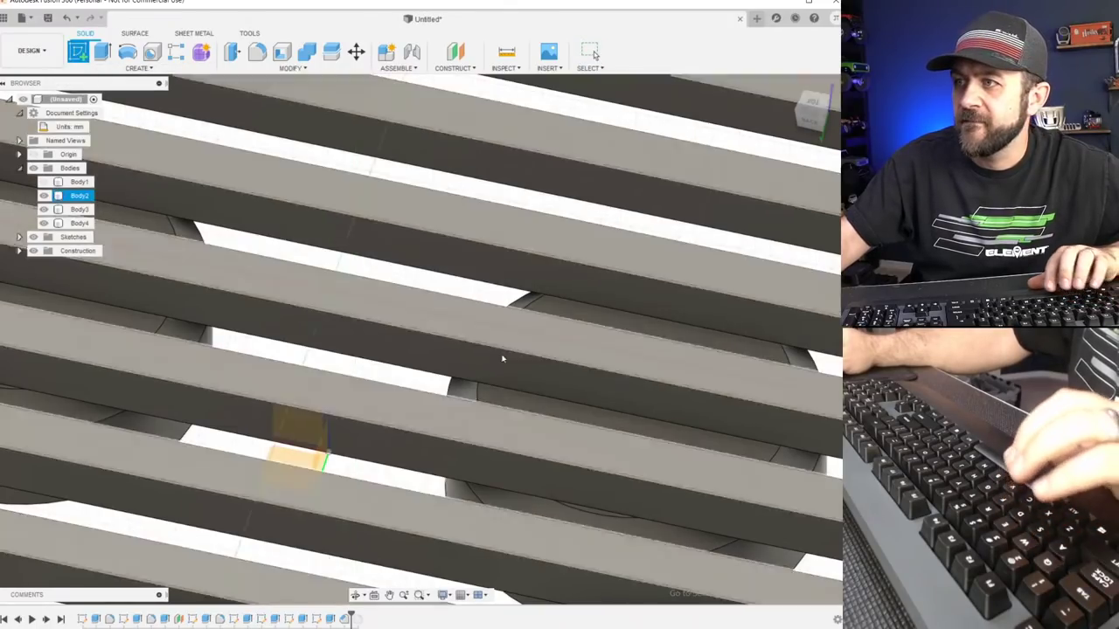
Start a sketch on the recessed face of one burner, viewed from the top, and hide the slotted grate body.
click(529, 404)
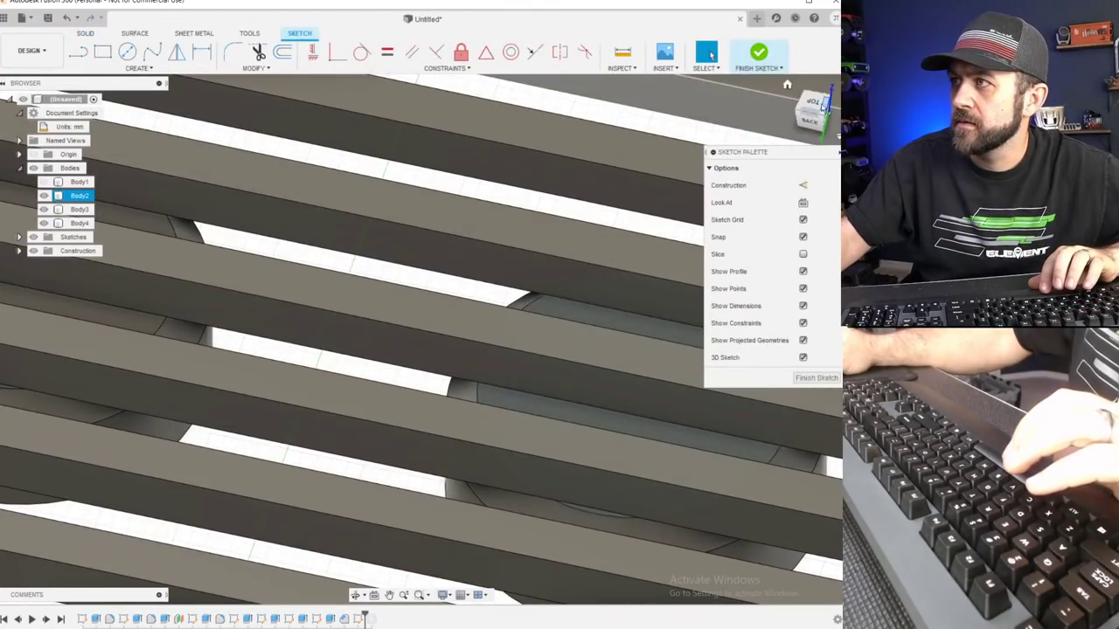
click(815, 111)
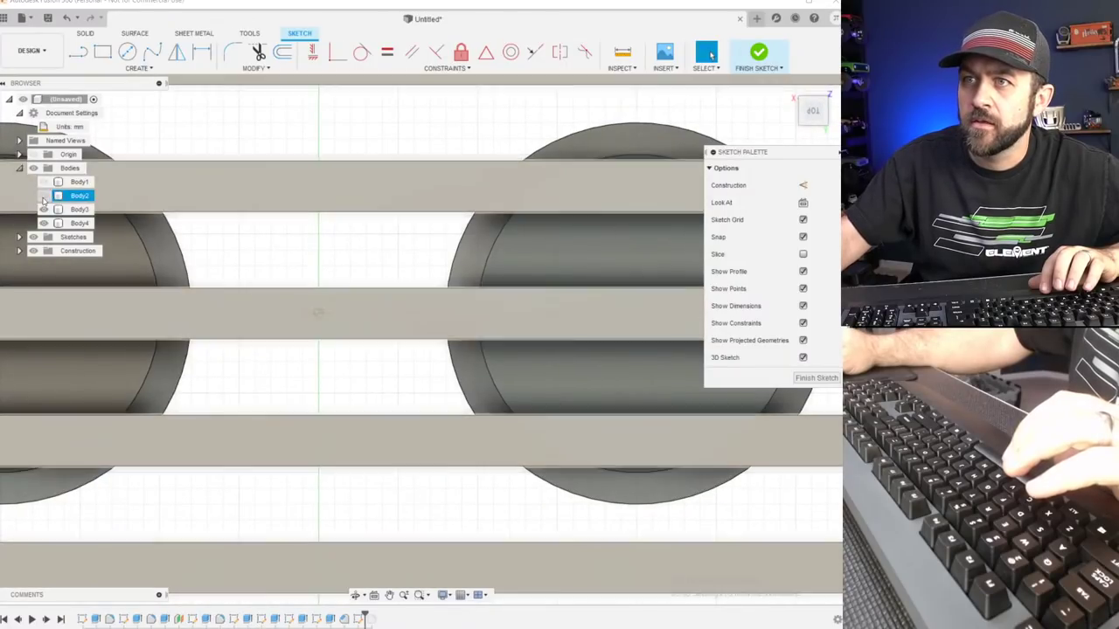
click(44, 196)
scroll(160, 227, down, 3)
scroll(363, 138, up, 4)
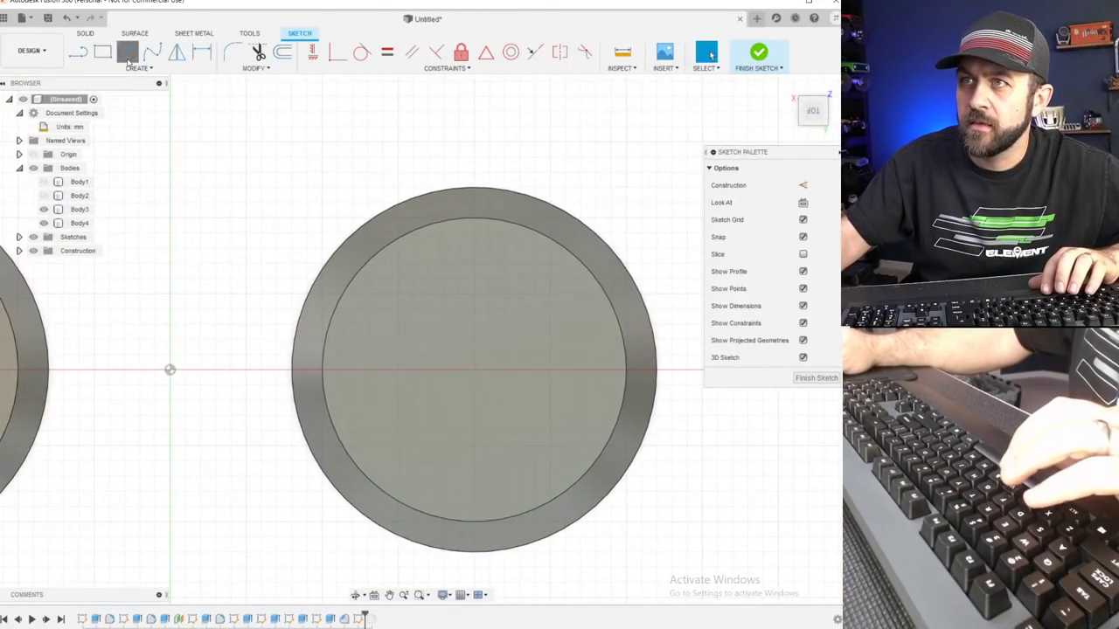
Sketch a small circle directly above the burner's centre, just inside the inner rim.
click(127, 53)
scroll(485, 249, up, 2)
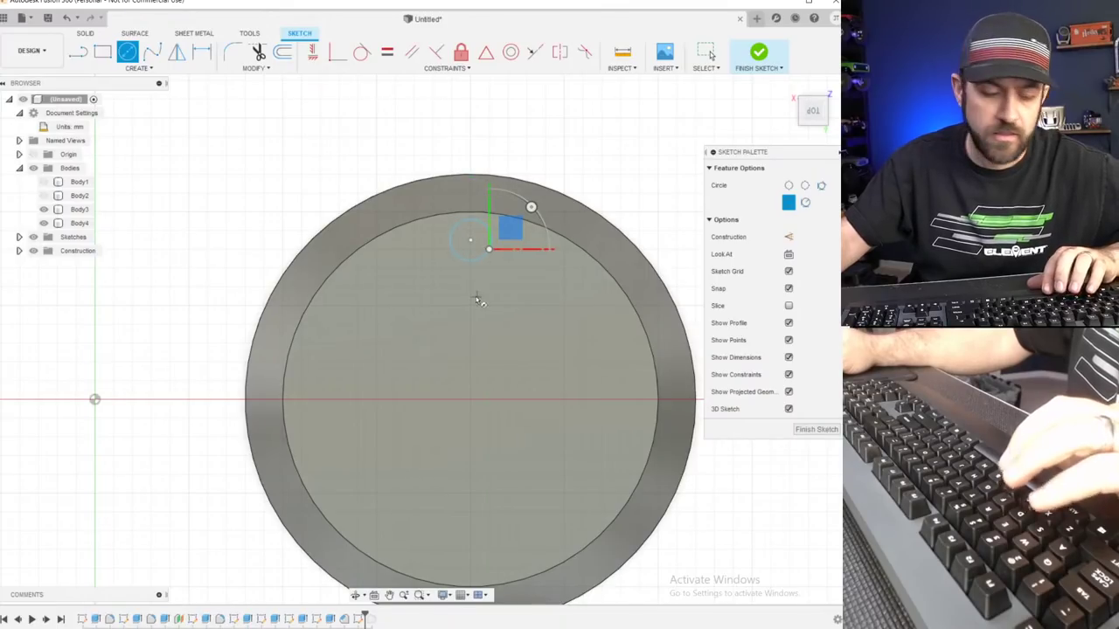
key(Return)
key(Escape)
scroll(428, 367, down, 2)
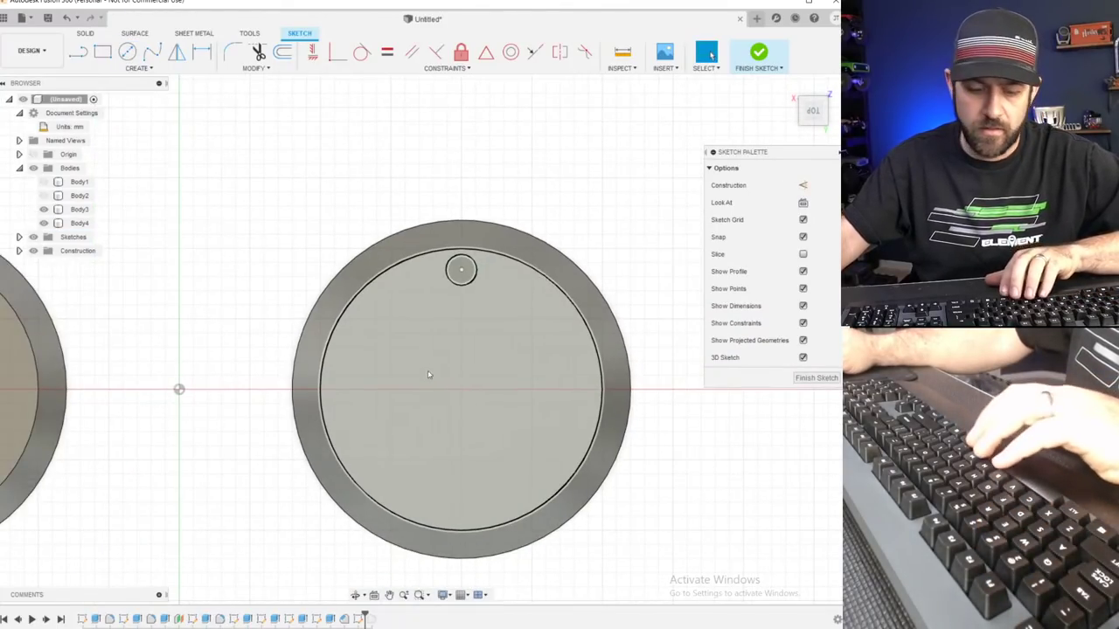
Dimension the small circle's diameter to 1.5 mm and move it slightly toward the burner's centre, clear of the rim.
scroll(466, 317, up, 2)
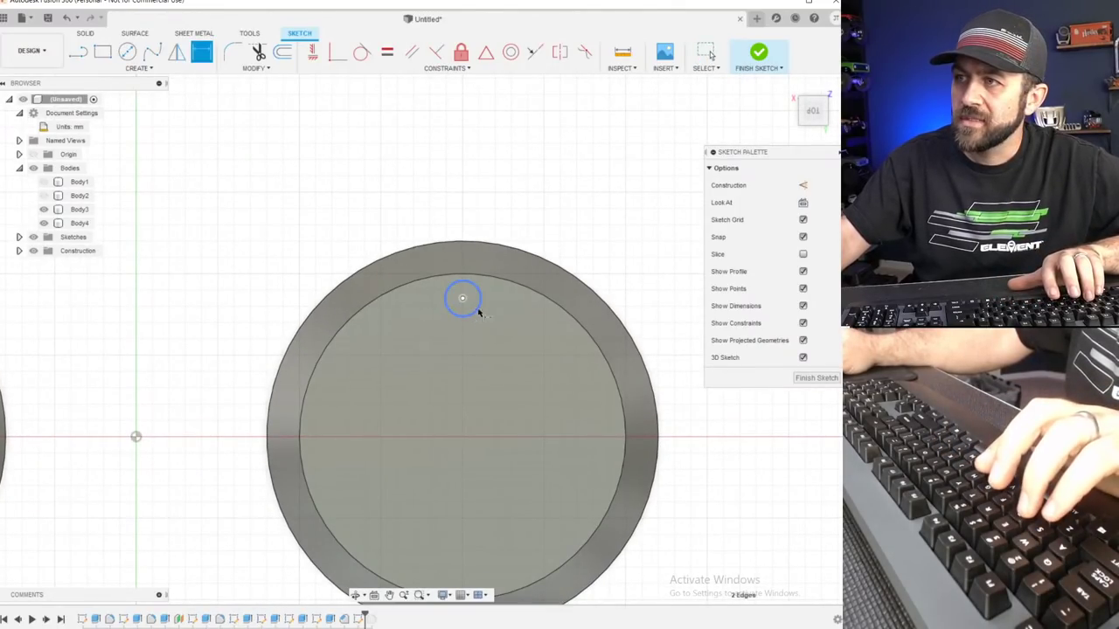
click(551, 175)
text(1.5)
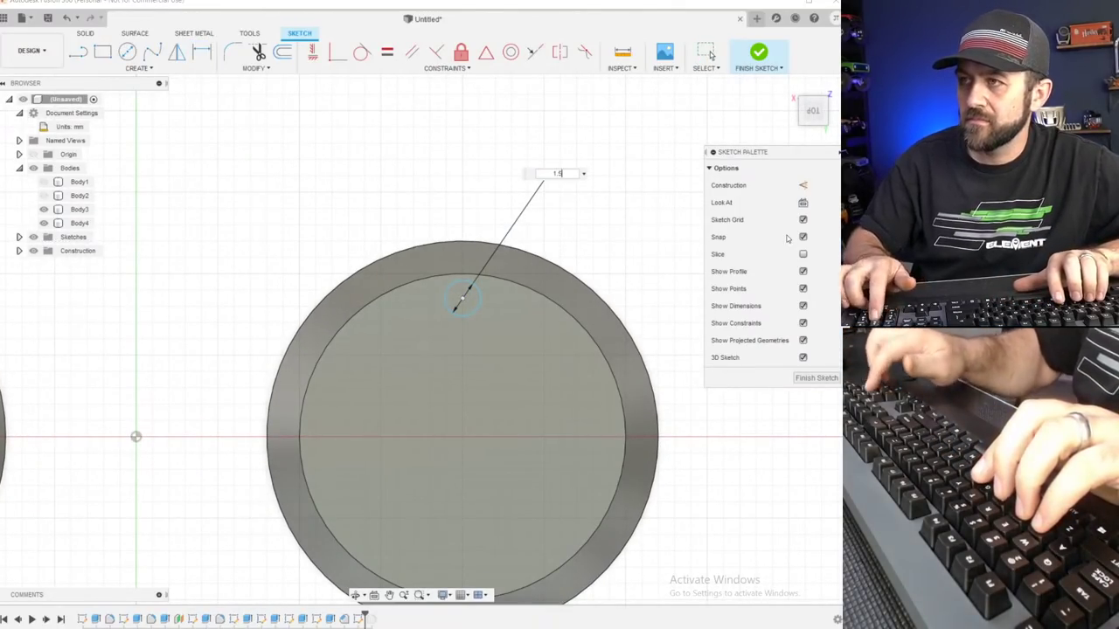
key(Return)
key(Escape)
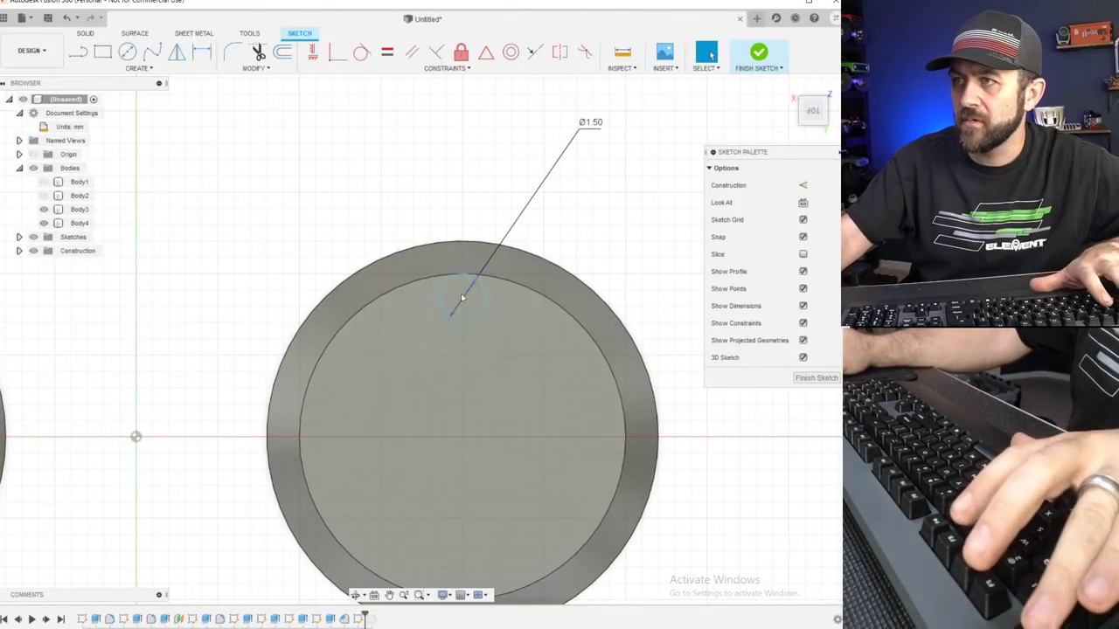
drag(464, 301, 463, 316)
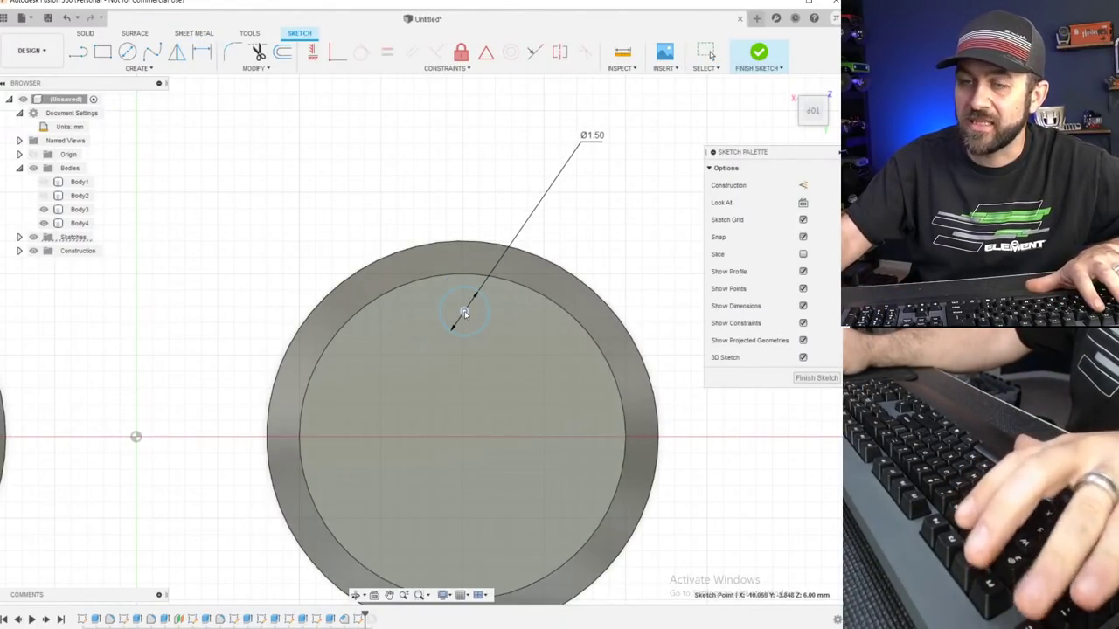
Project the circular edge of the burner's recessed face into the sketch to obtain its centre point.
key(l)
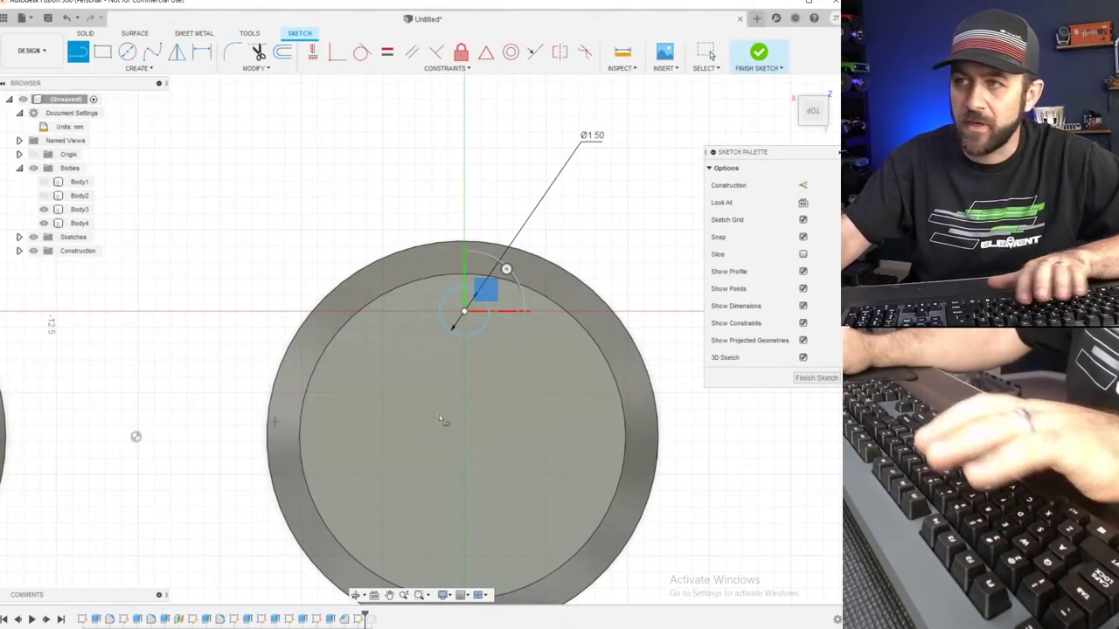
scroll(421, 368, down, 3)
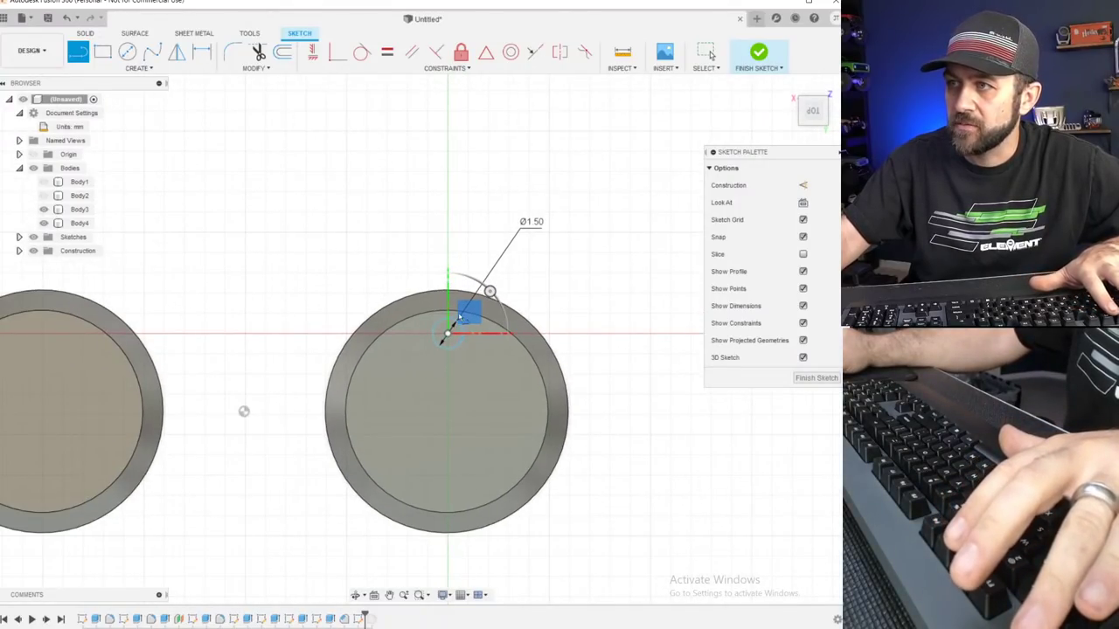
key(Escape)
click(524, 472)
key(o)
key(Escape)
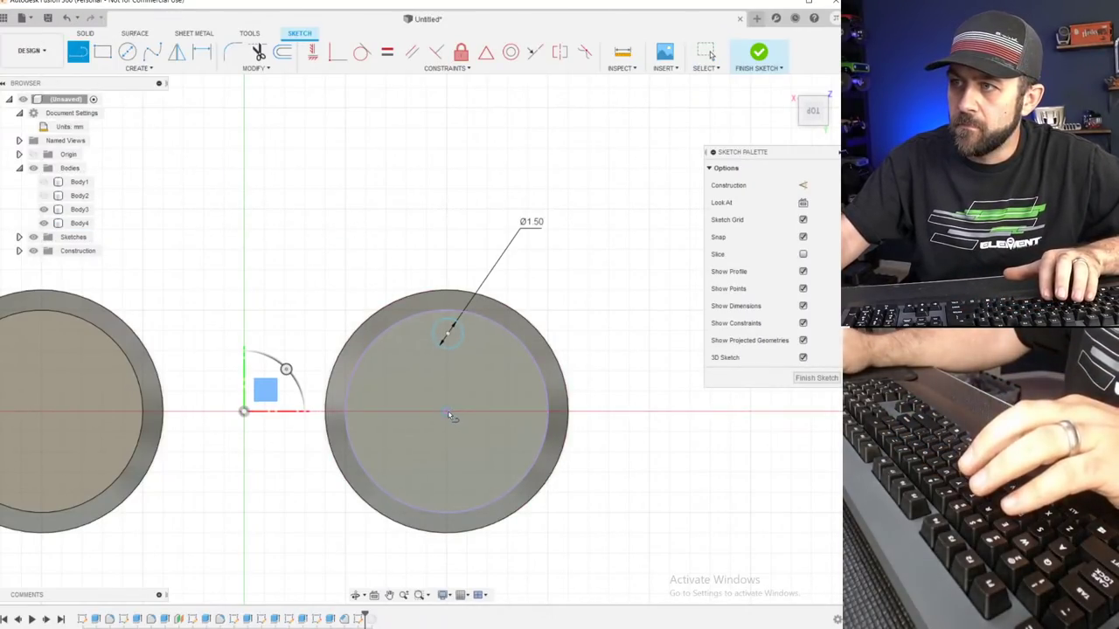
Draw a vertical construction line from the burner's centre point to the centre of the small circle.
scroll(455, 369, up, 3)
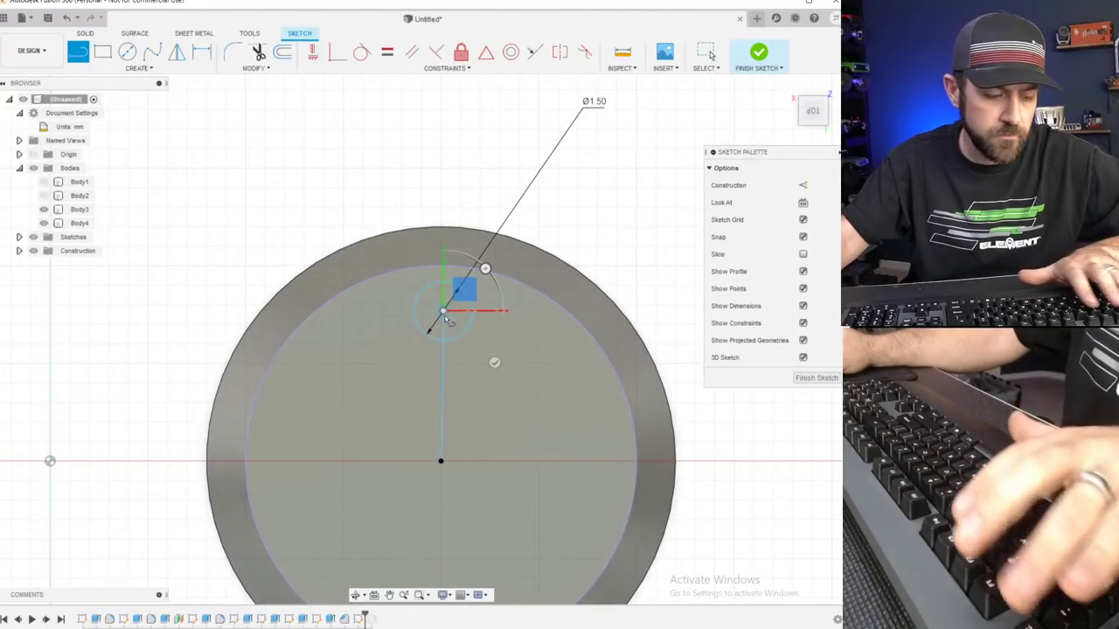
click(444, 313)
key(Escape)
click(313, 53)
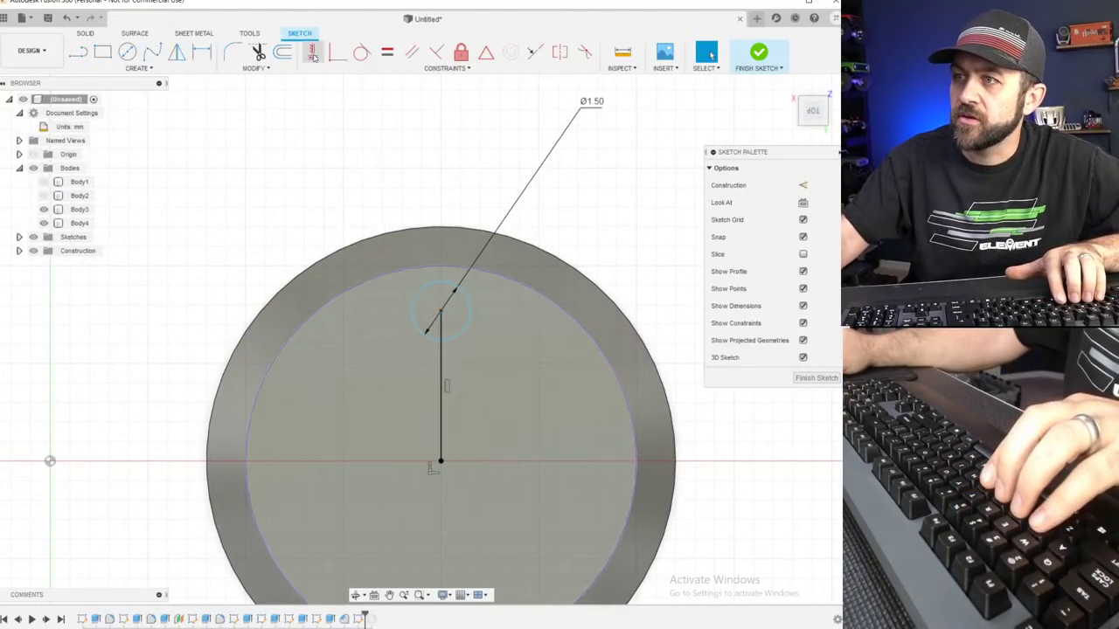
click(444, 390)
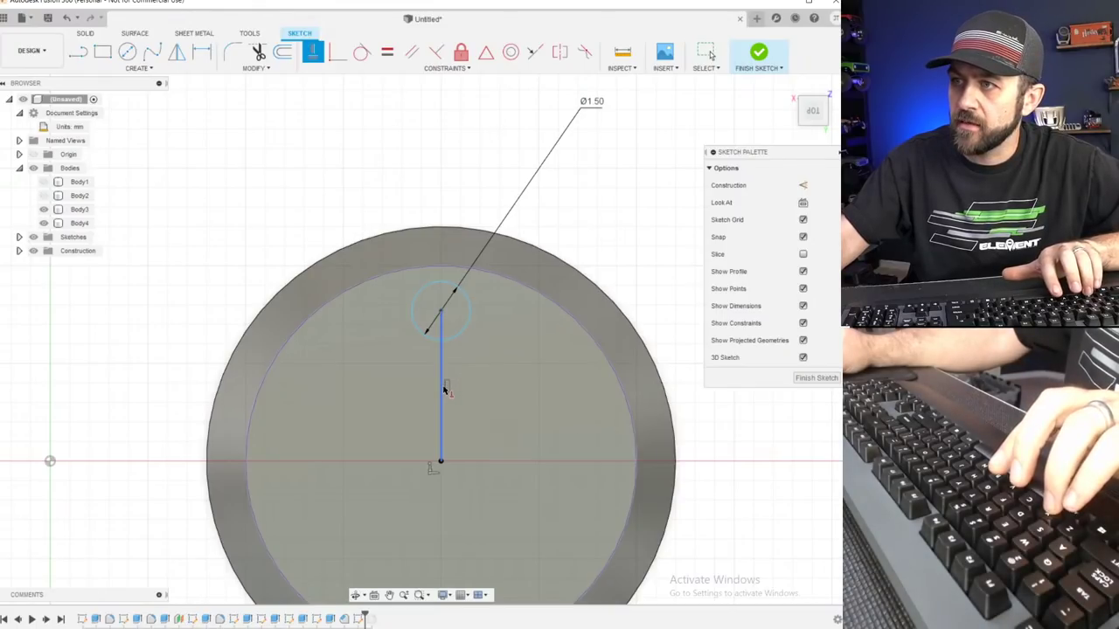
key(x)
key(Escape)
click(442, 394)
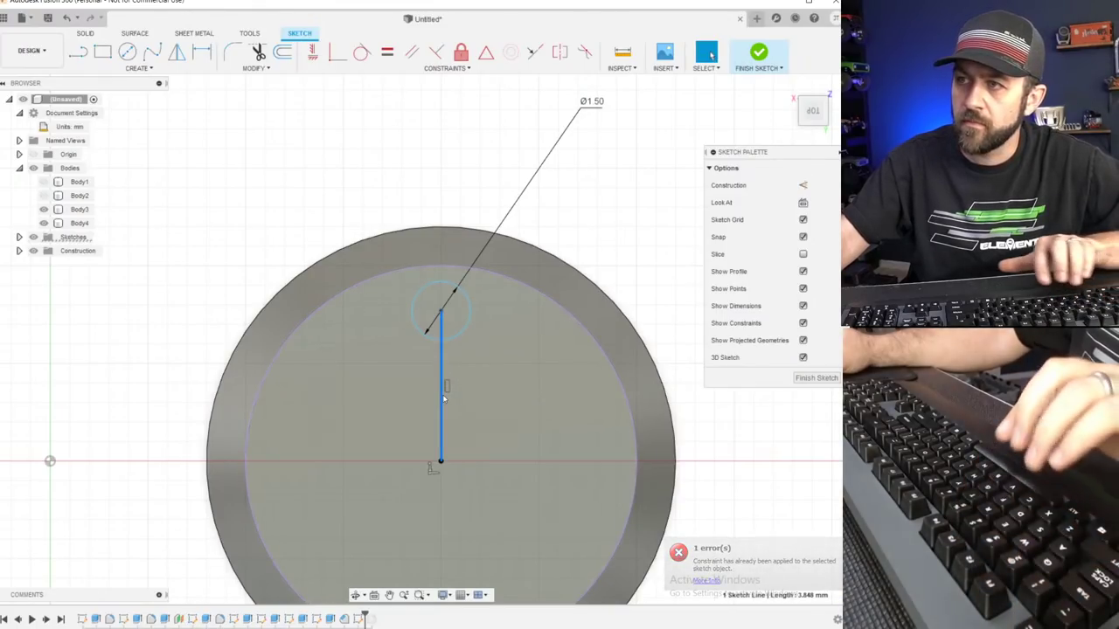
key(x)
key(x)
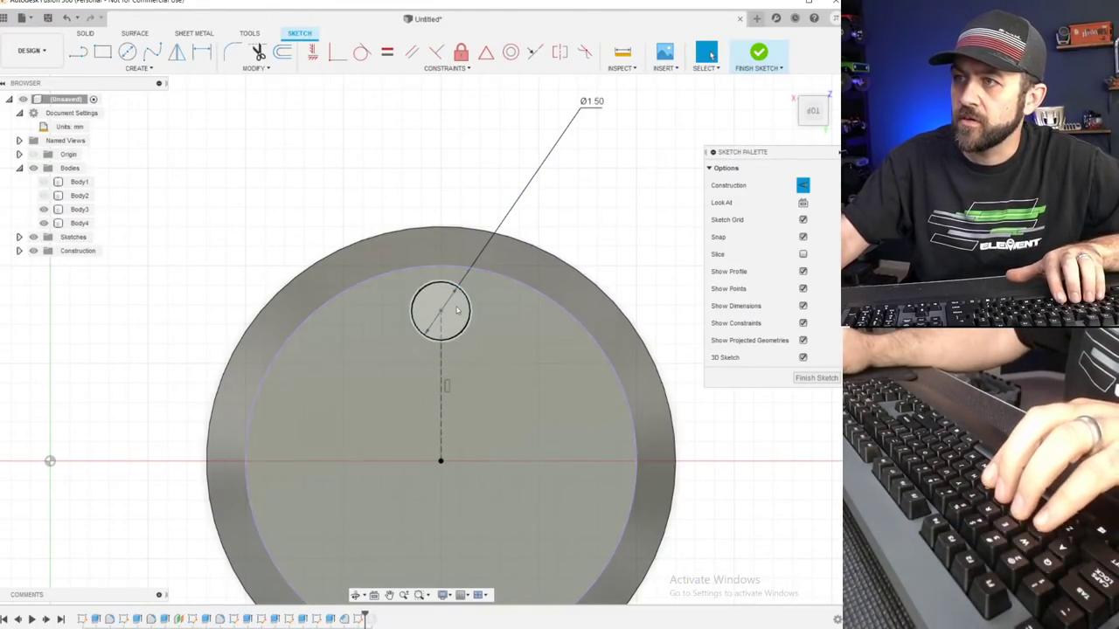
Dimension the construction line between the burner's centre and the small circle to 4 mm.
scroll(471, 325, up, 2)
key(d)
click(432, 384)
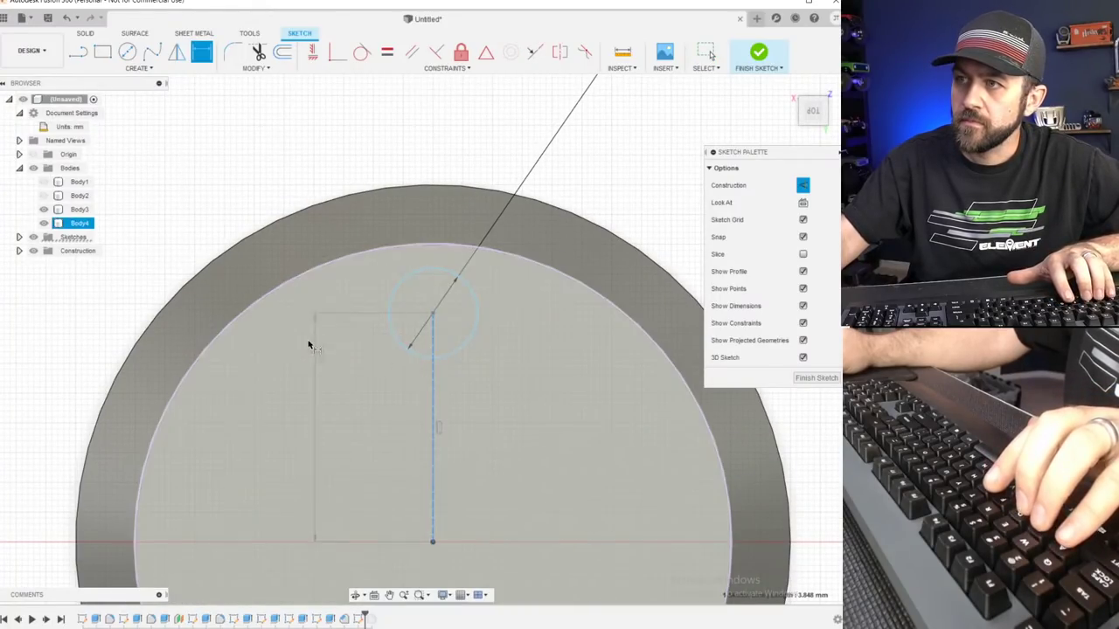
click(249, 166)
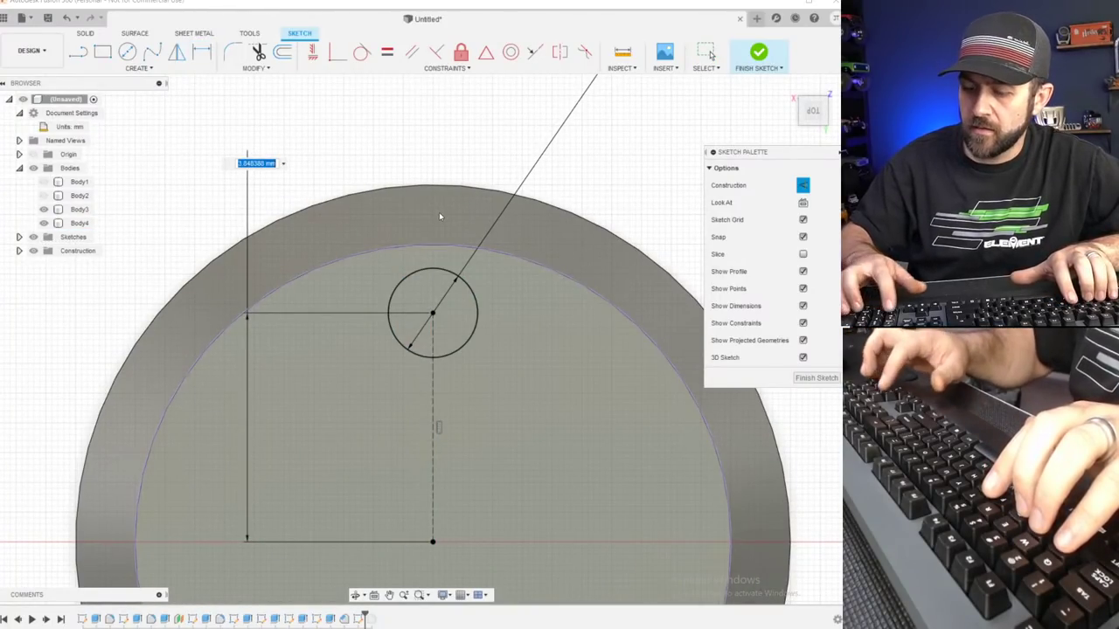
text(4)
key(Return)
scroll(344, 374, down, 3)
key(Escape)
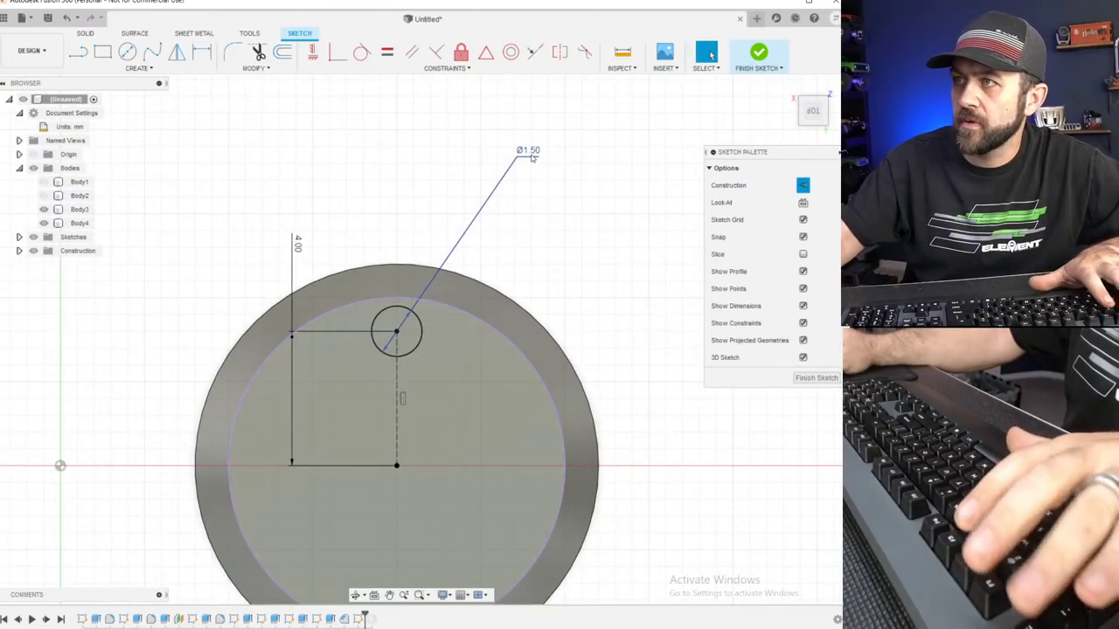
Set the small circle's diameter to 1 mm and its distance from the burner's centre to 4.25 mm.
double_click(527, 150)
text(1)
key(Return)
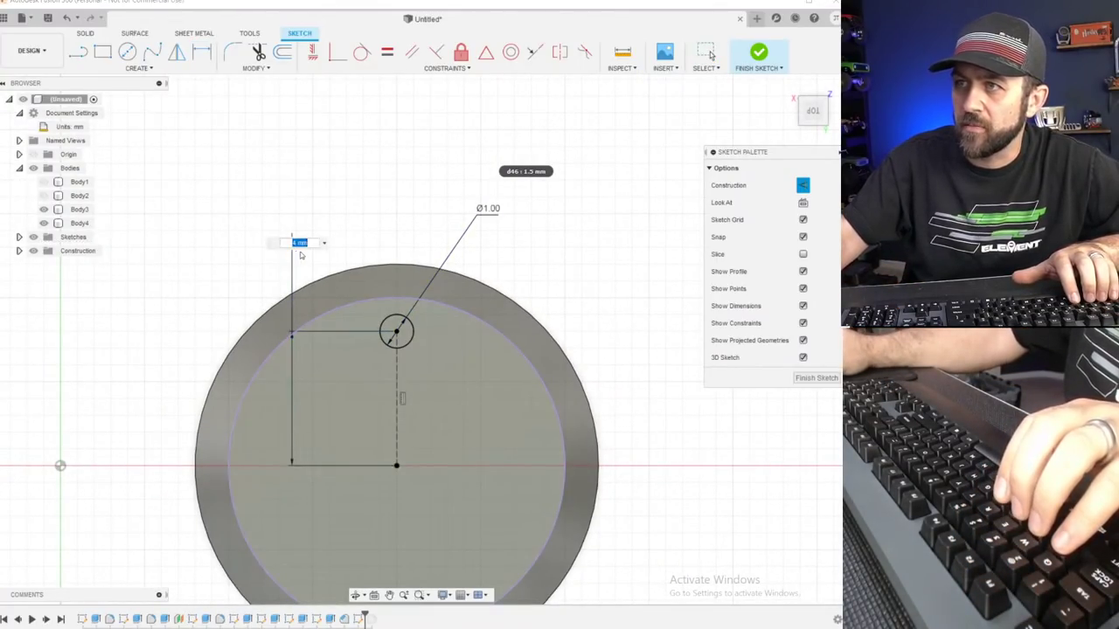
text(4.)
text(.25)
key(Return)
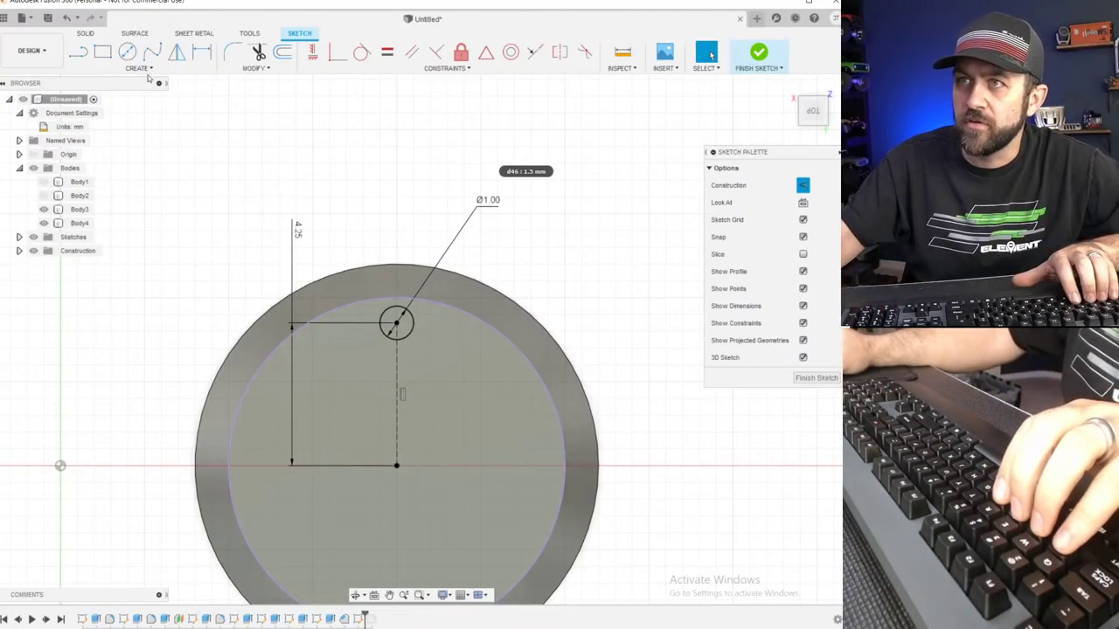
Create a full circular pattern of the small circle around the burner's centre with a quantity of 10.
click(147, 70)
click(144, 262)
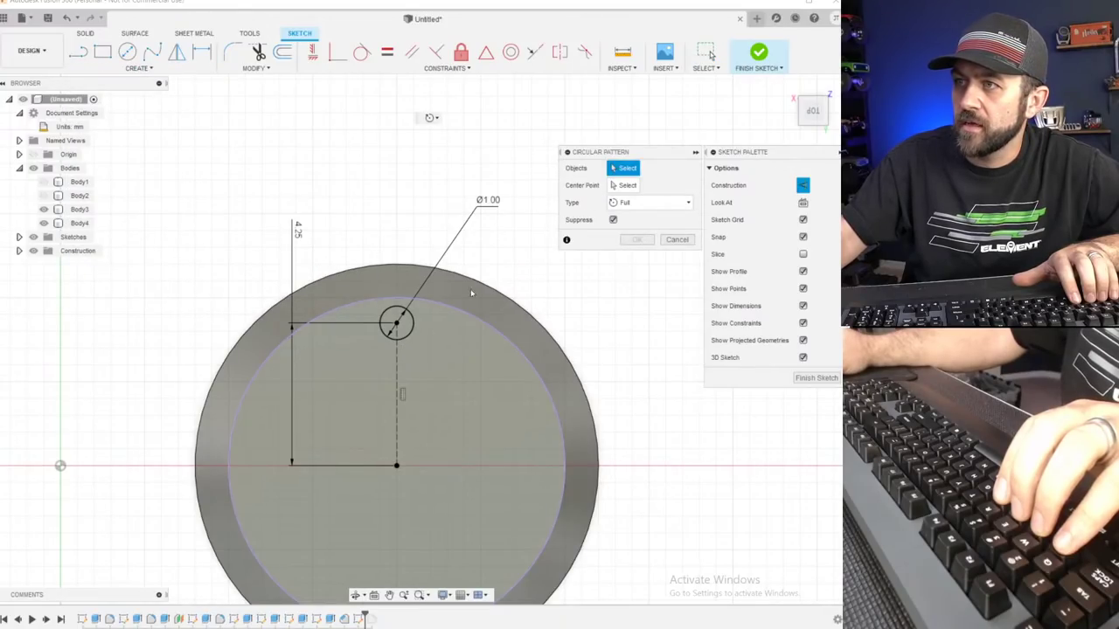
click(413, 326)
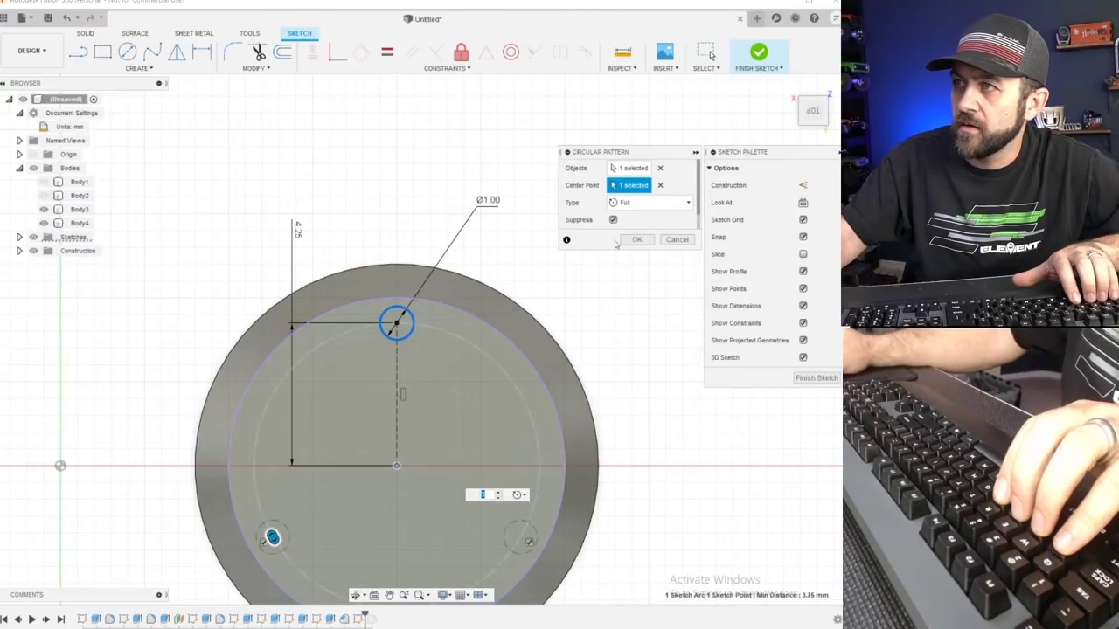
scroll(502, 415, down, 4)
scroll(457, 395, up, 4)
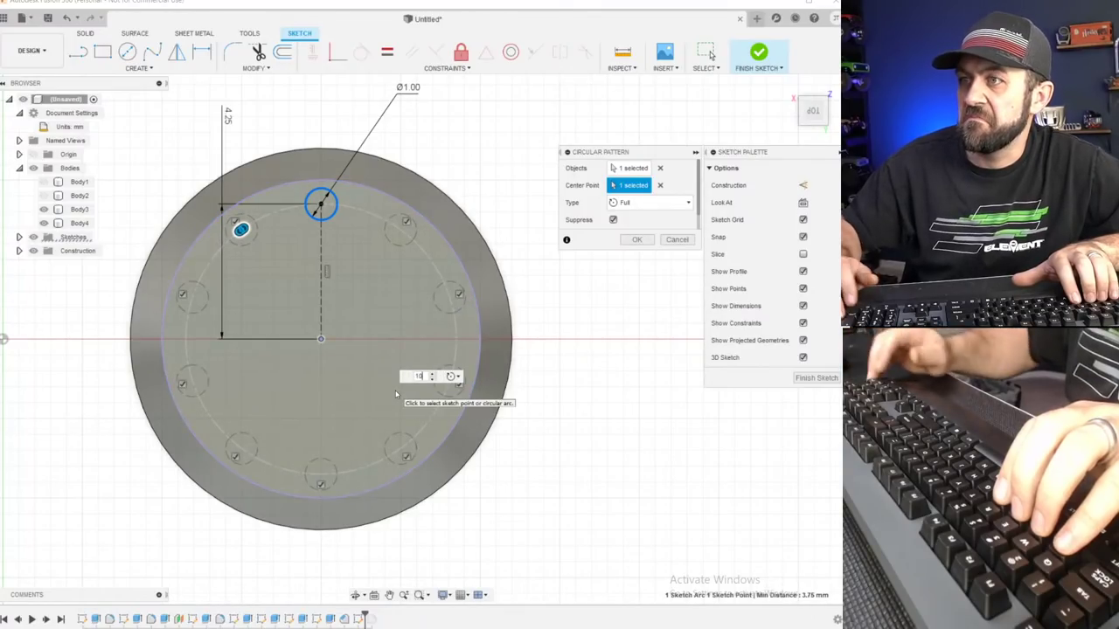
click(637, 240)
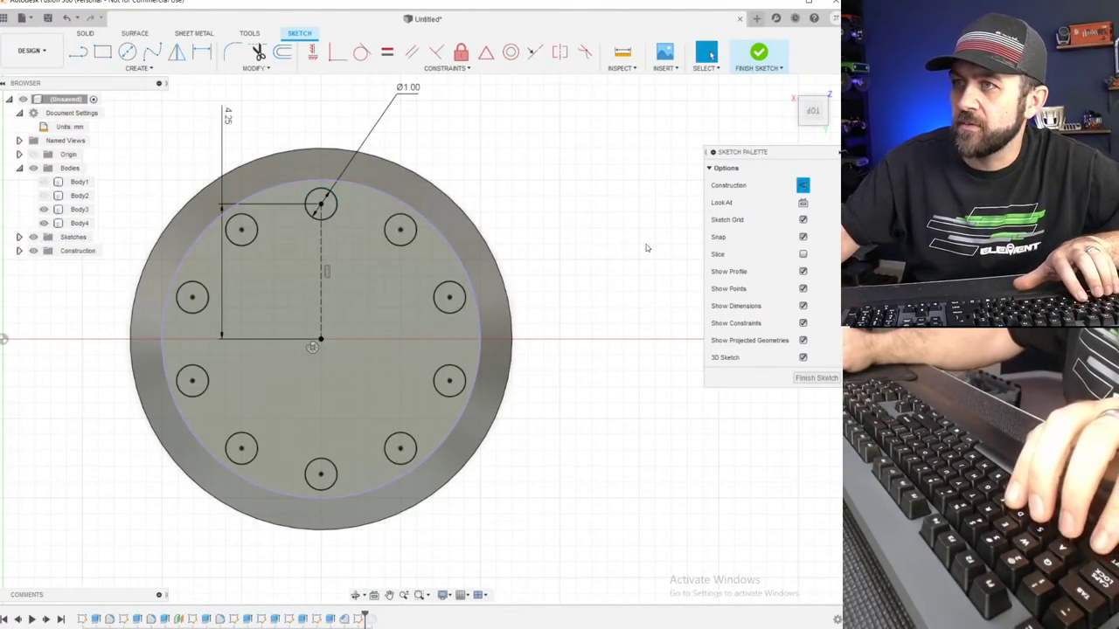
Draw a vertical construction line upward from the origin, midway between the two burners.
scroll(391, 343, down, 3)
key(l)
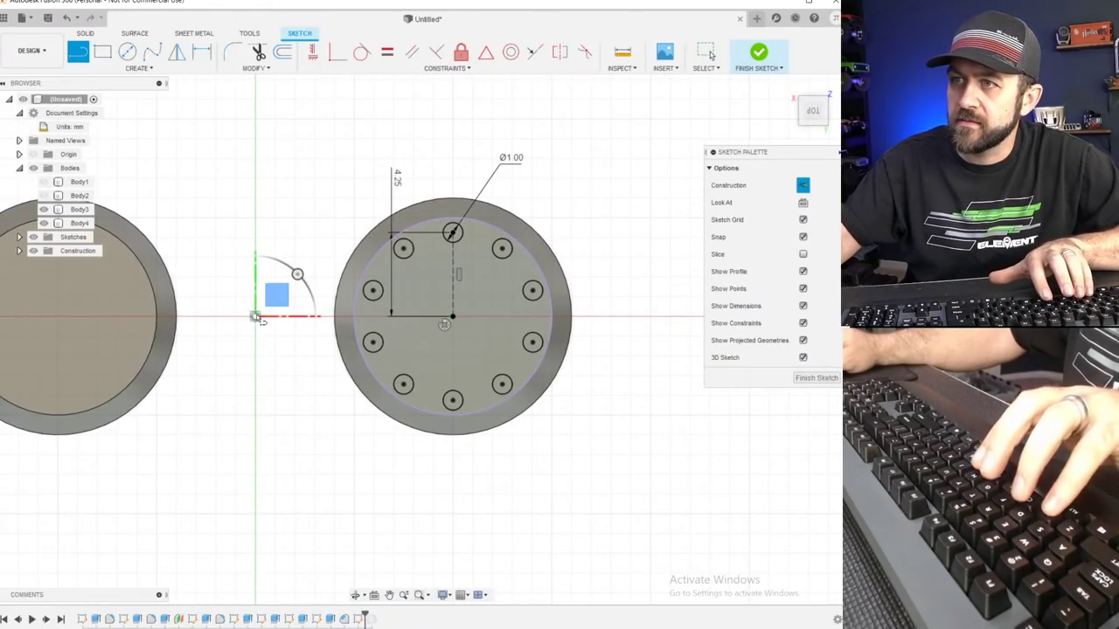
click(256, 151)
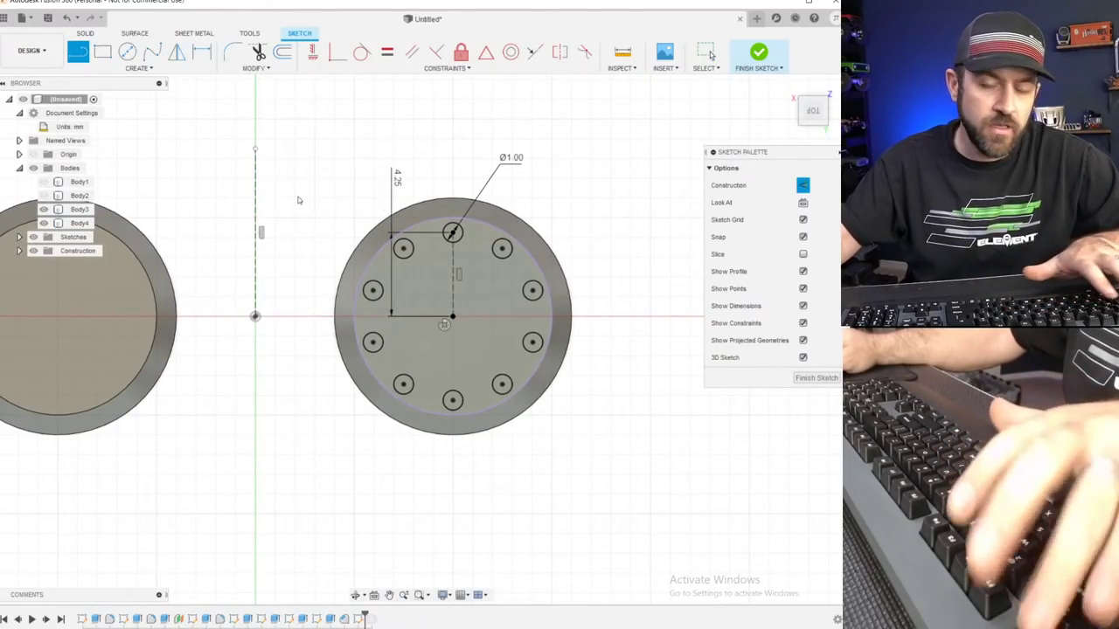
key(Escape)
Mirror the ring of small circles across the vertical construction line onto the other burner.
click(177, 51)
mouse_move(278, 468)
mouse_down()
mouse_move(460, 312)
mouse_move(601, 223)
mouse_up()
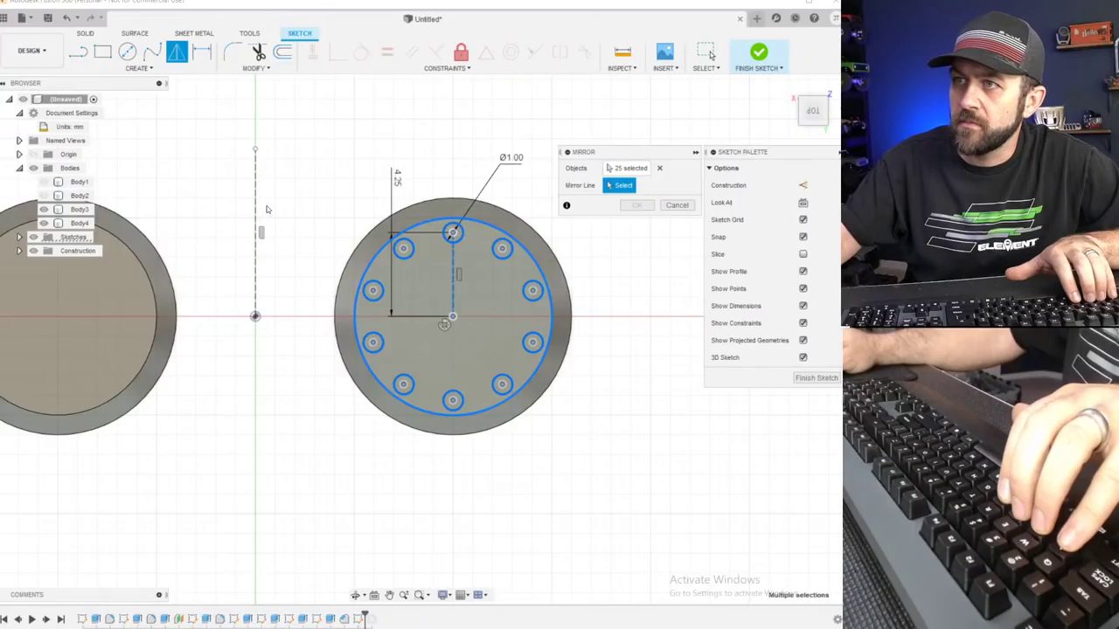
key(Return)
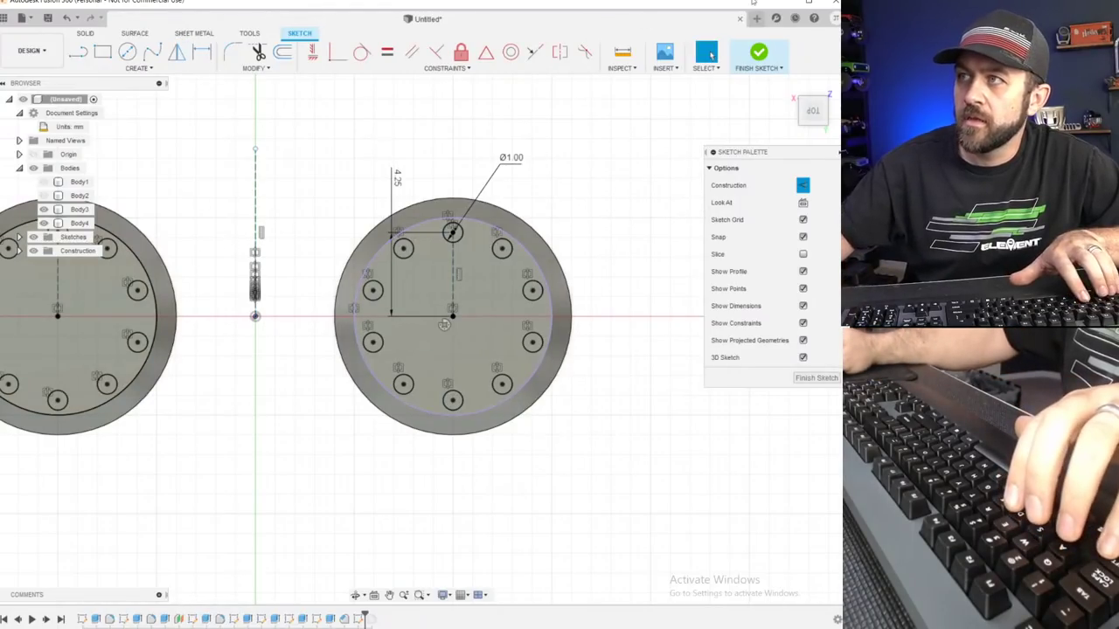
Finish the sketch and cut all twenty small circles down into the top faces of both burners with one extrusion.
click(758, 54)
click(102, 52)
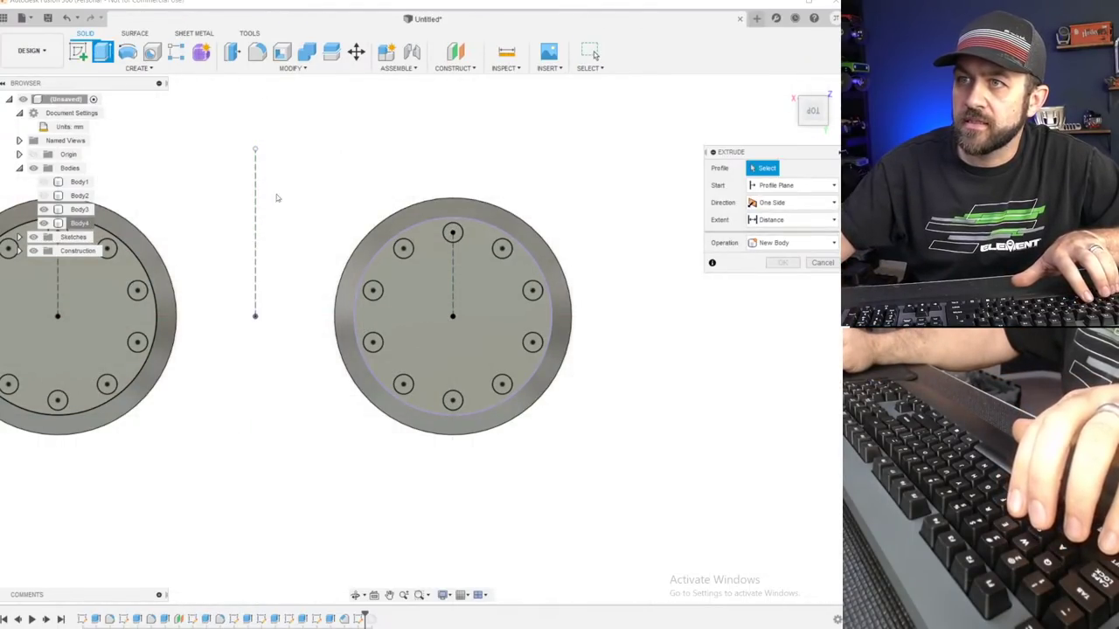
scroll(319, 220, up, 2)
click(316, 180)
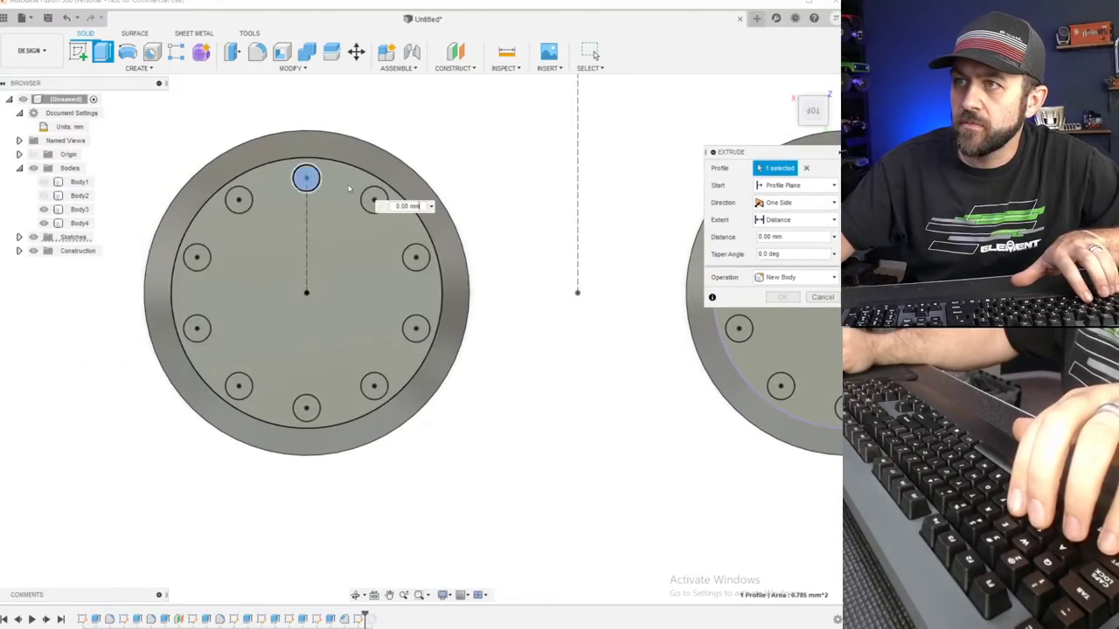
click(415, 256)
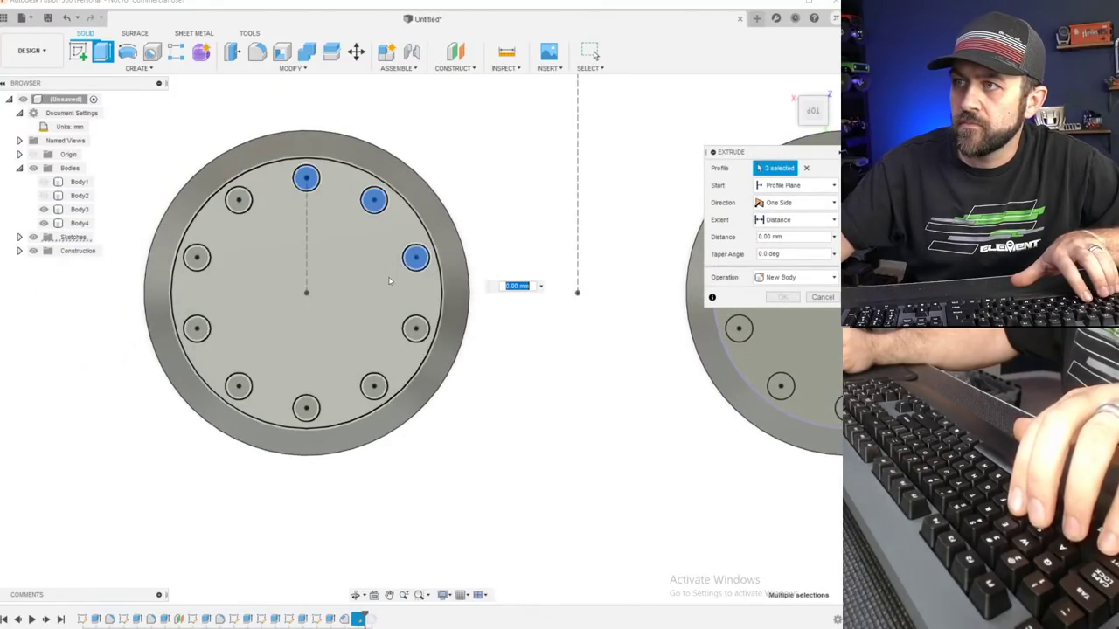
click(376, 385)
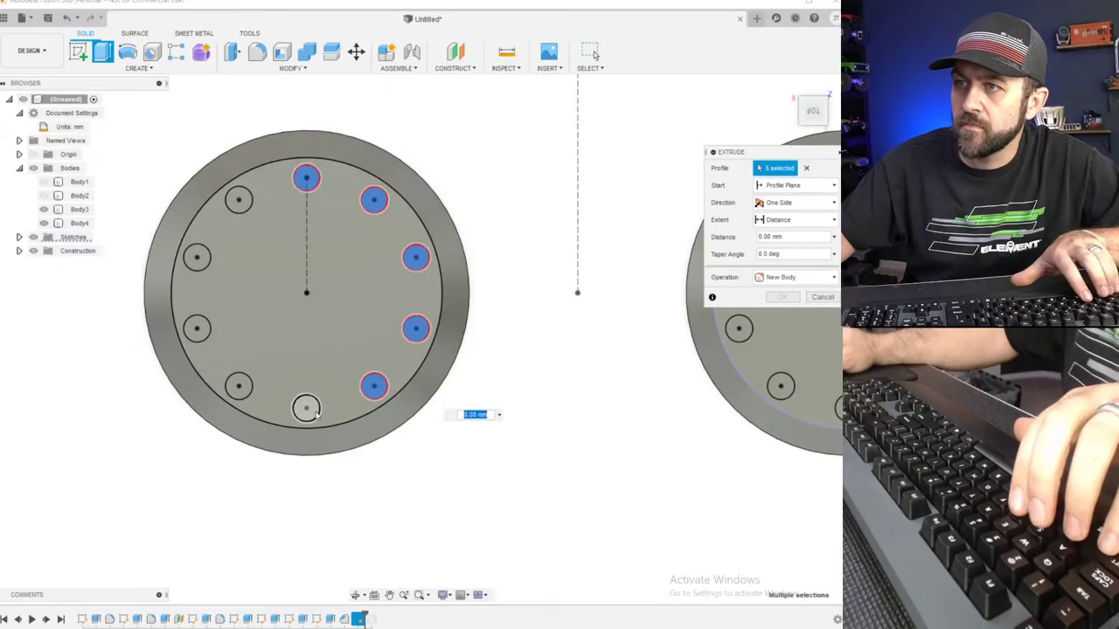
click(241, 387)
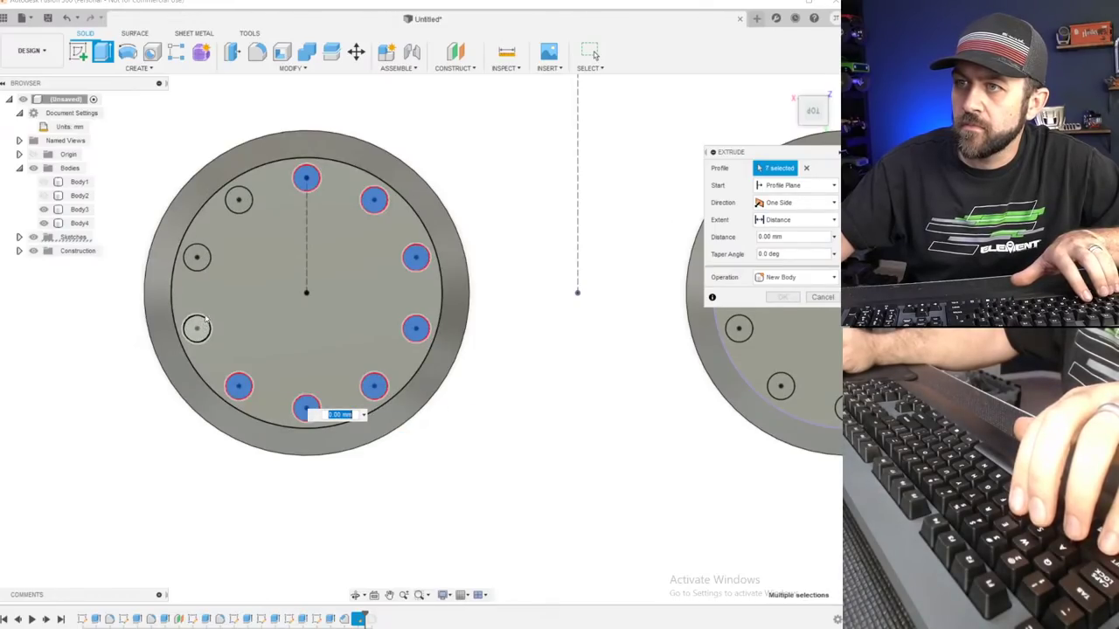
click(197, 327)
click(239, 200)
scroll(454, 223, up, 3)
click(448, 213)
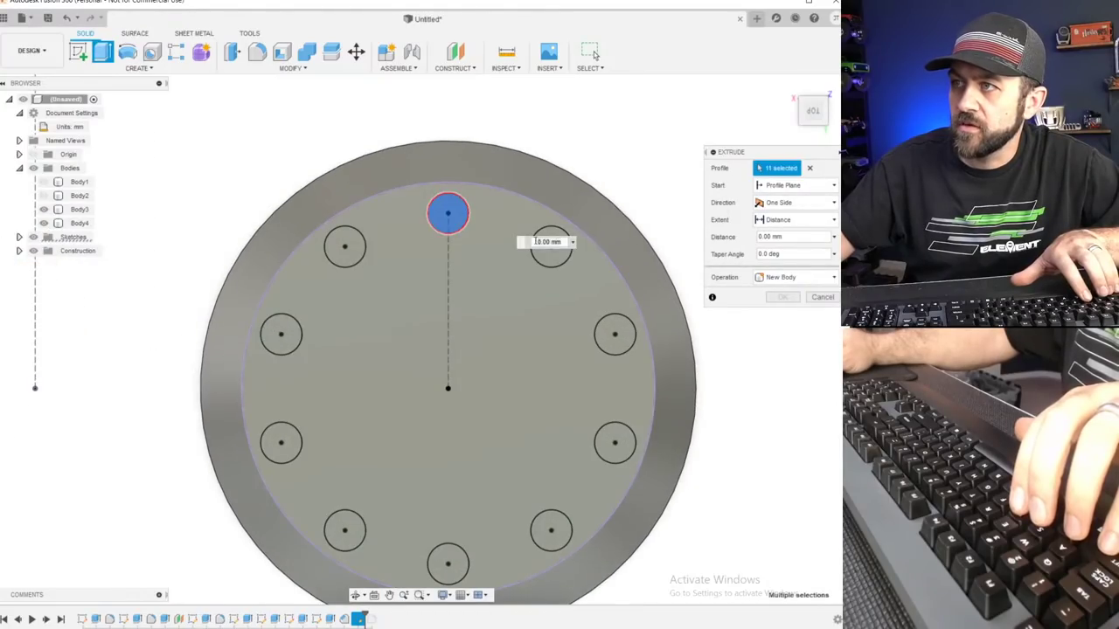
click(555, 255)
click(614, 336)
click(612, 446)
click(461, 564)
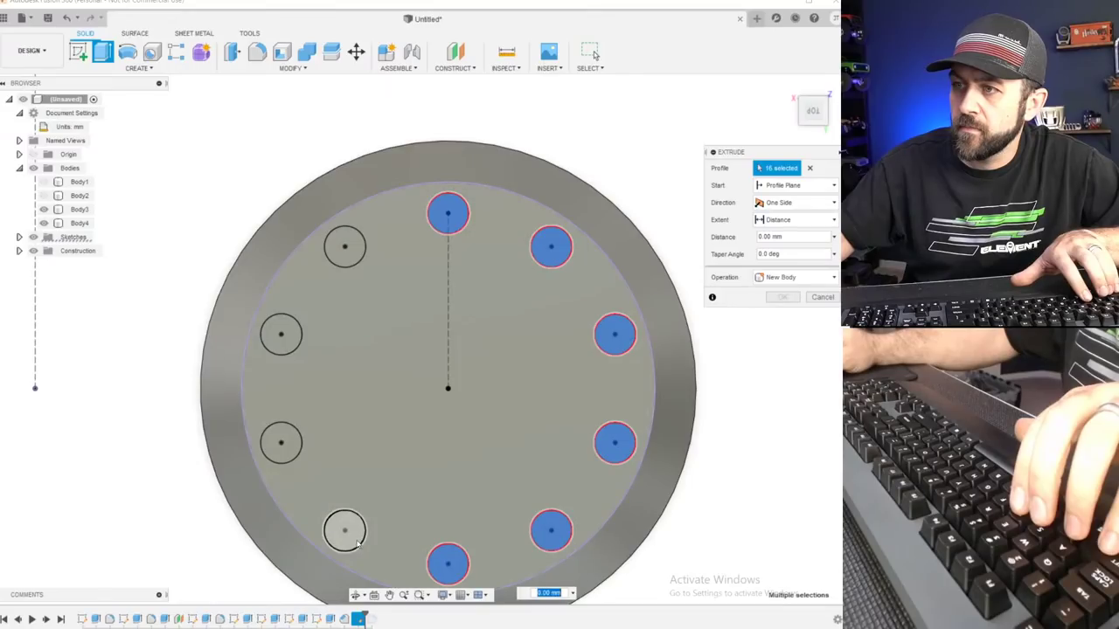
click(286, 450)
click(288, 343)
click(357, 250)
scroll(343, 309, down, 5)
shift+middle_drag(352, 320, 455, 249)
drag(456, 253, 450, 337)
key(Return)
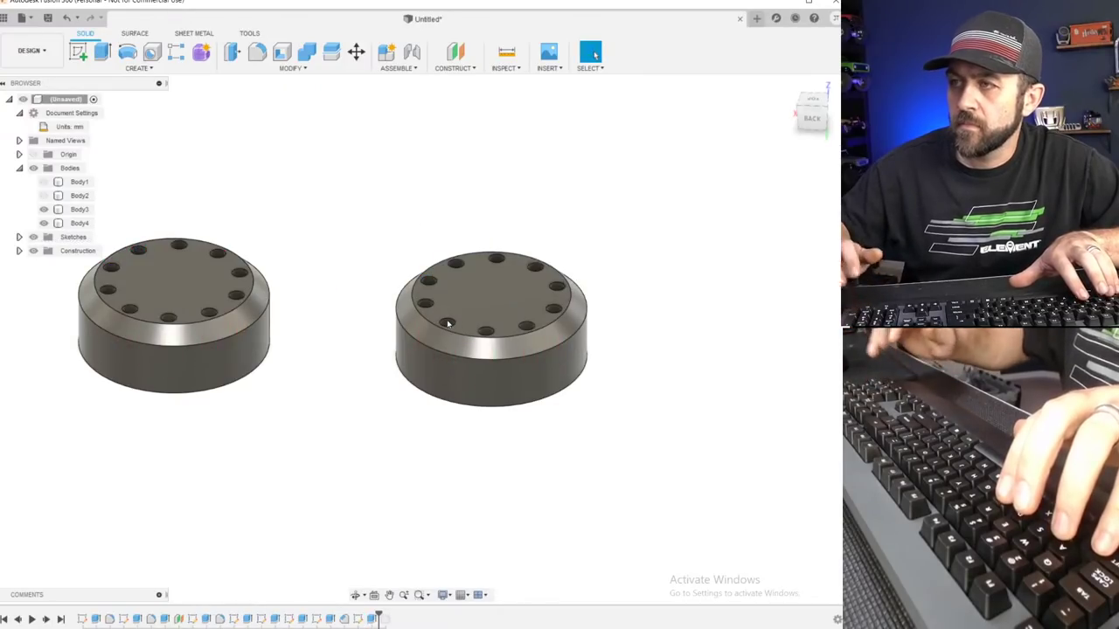
scroll(277, 239, up, 3)
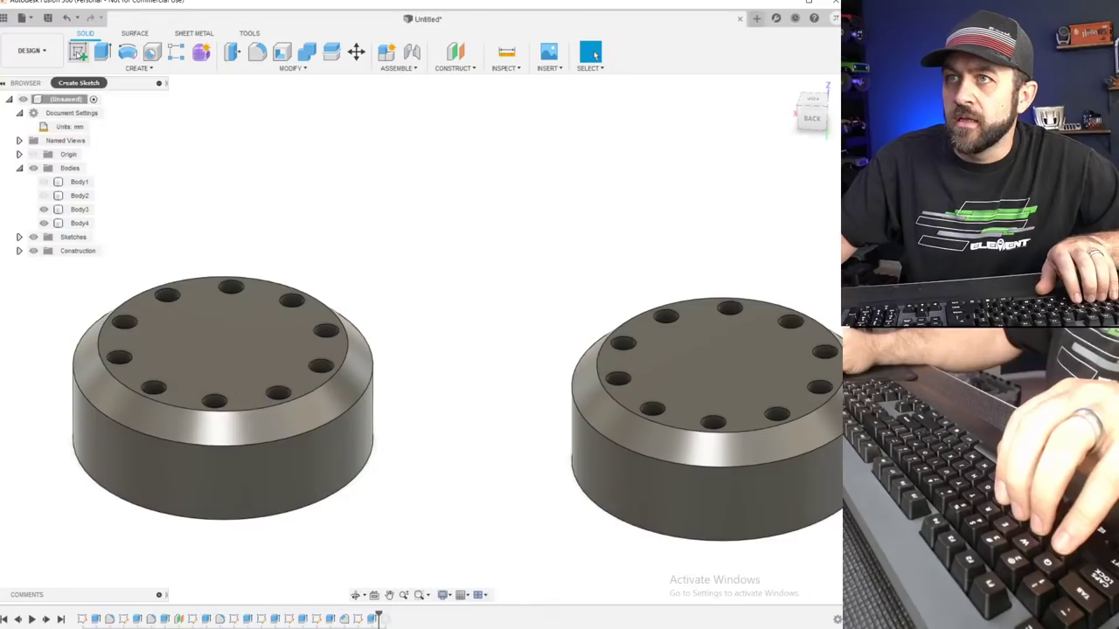
click(79, 52)
click(246, 363)
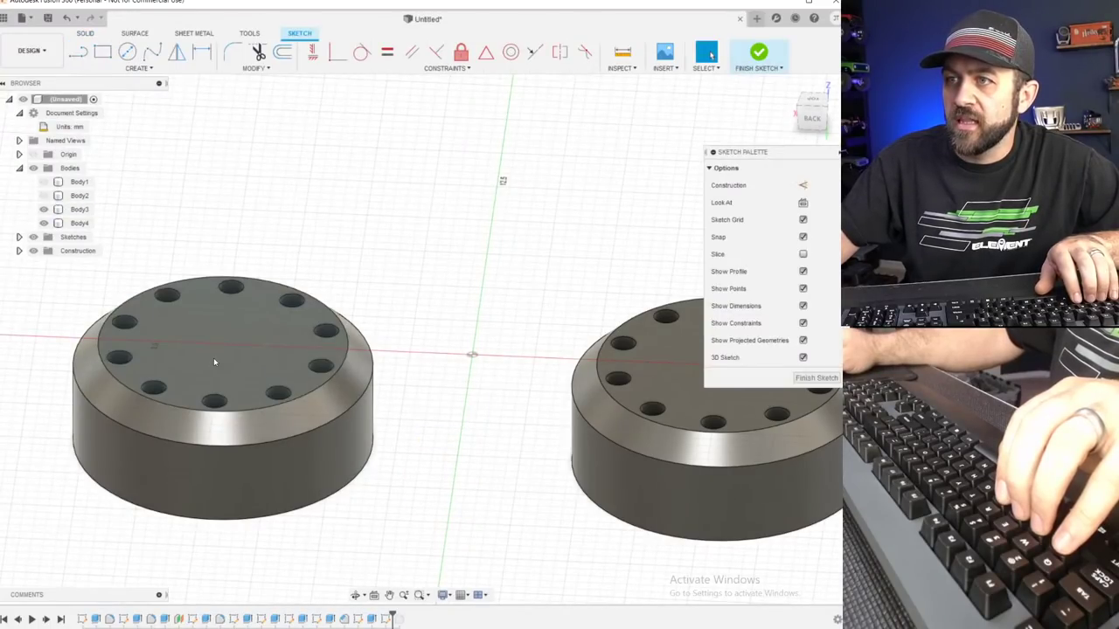
scroll(215, 361, down, 3)
click(758, 54)
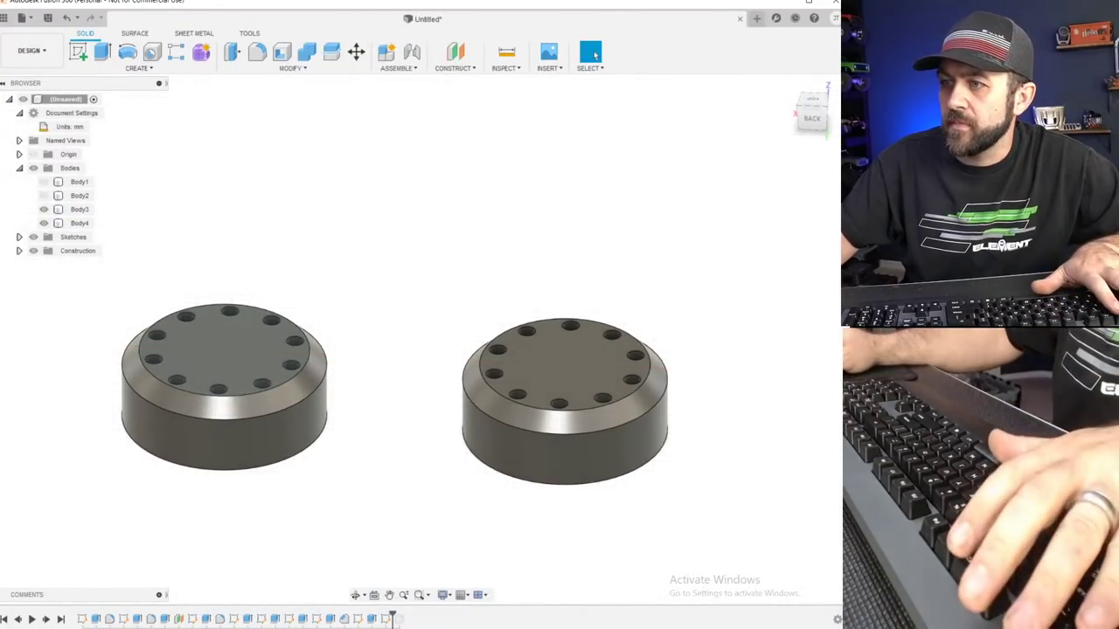
drag(391, 618, 378, 618)
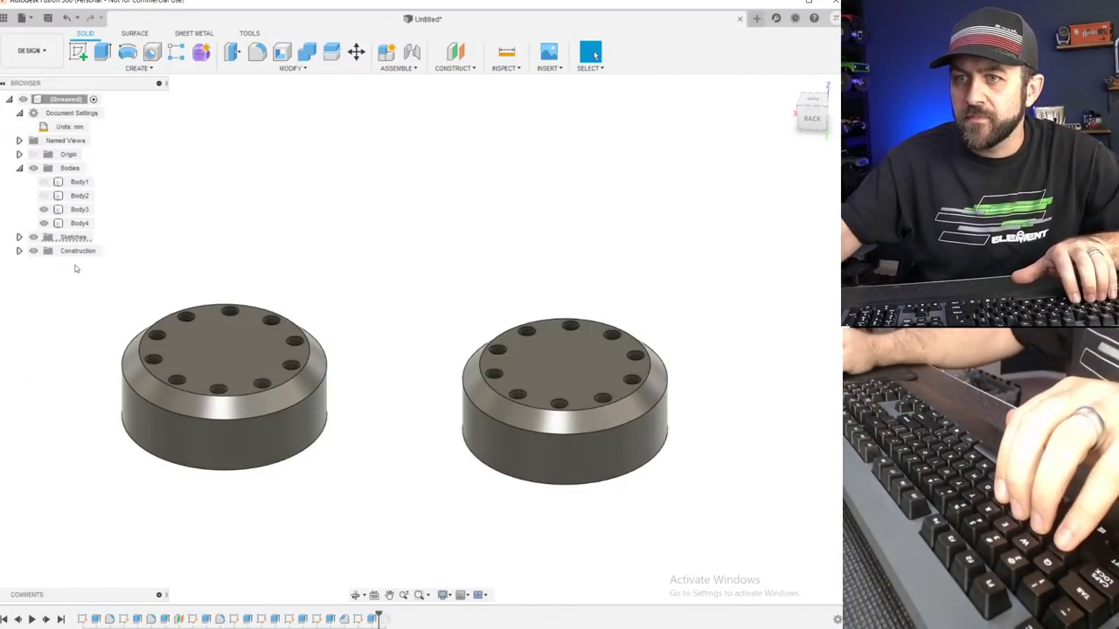
Show the hidden grate and stove base bodies, Body1 and Body2, together with the burners.
click(44, 182)
click(79, 181)
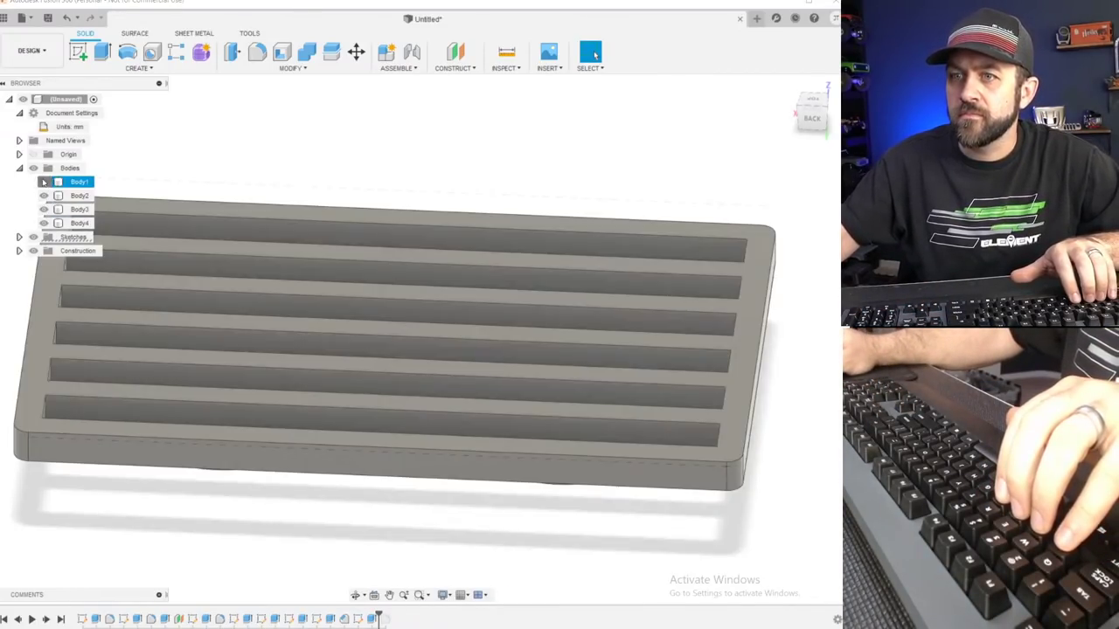
click(43, 195)
click(74, 196)
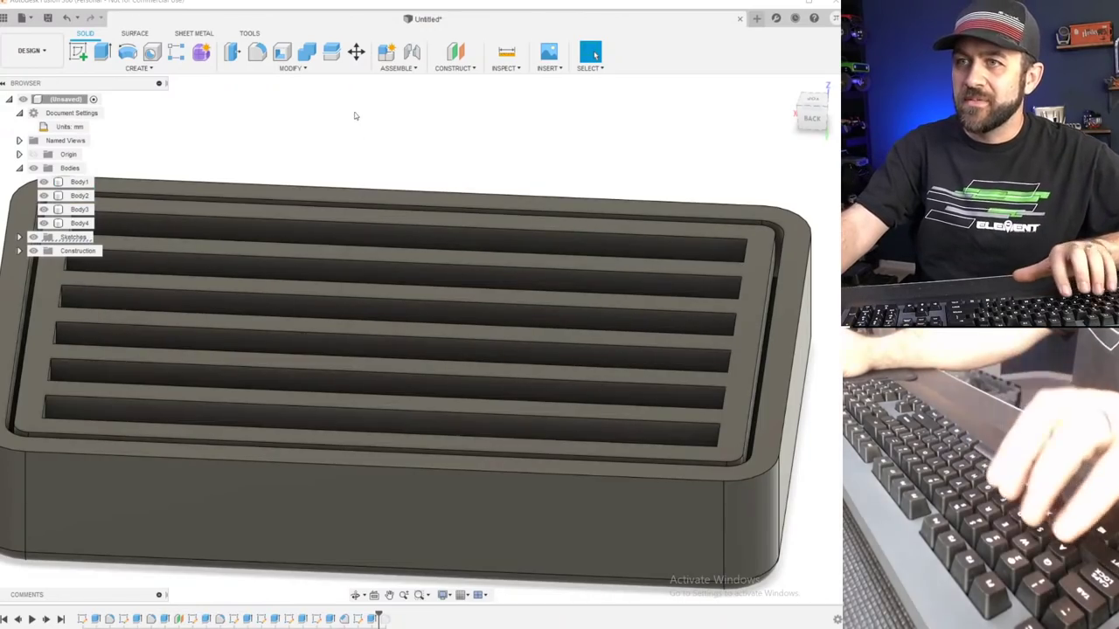
Examine how the drilled burners look through the slots of the grate from above and at an angle.
scroll(365, 429, down, 4)
shift+middle_drag(362, 287, 348, 312)
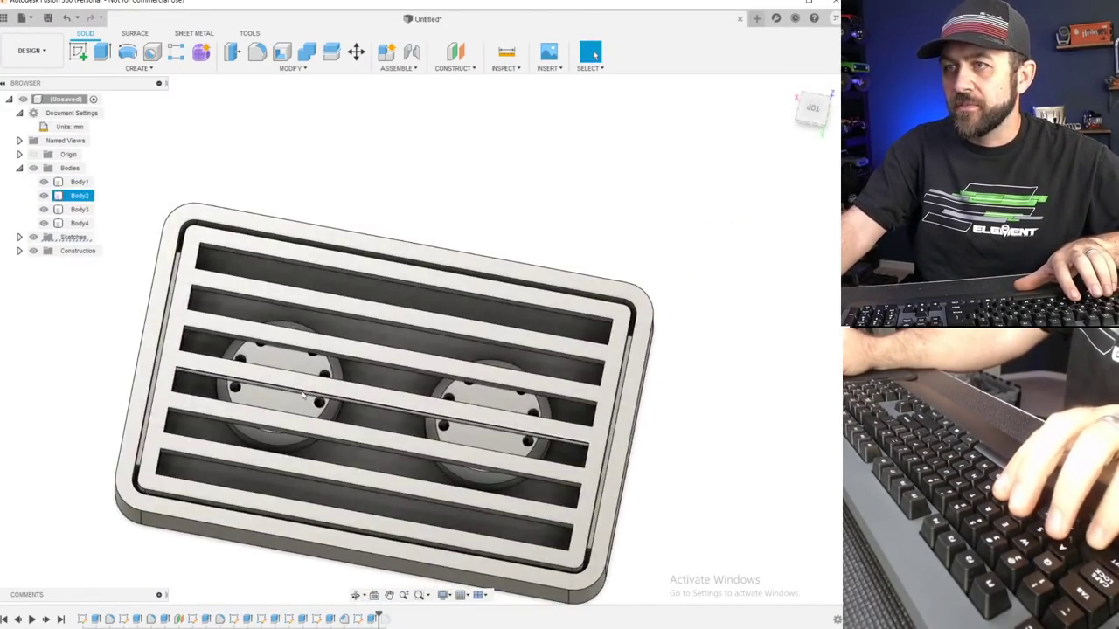
scroll(304, 395, up, 3)
middle_drag(440, 387, 405, 294)
scroll(382, 326, down, 3)
scroll(407, 292, up, 3)
scroll(376, 368, down, 3)
scroll(349, 346, up, 3)
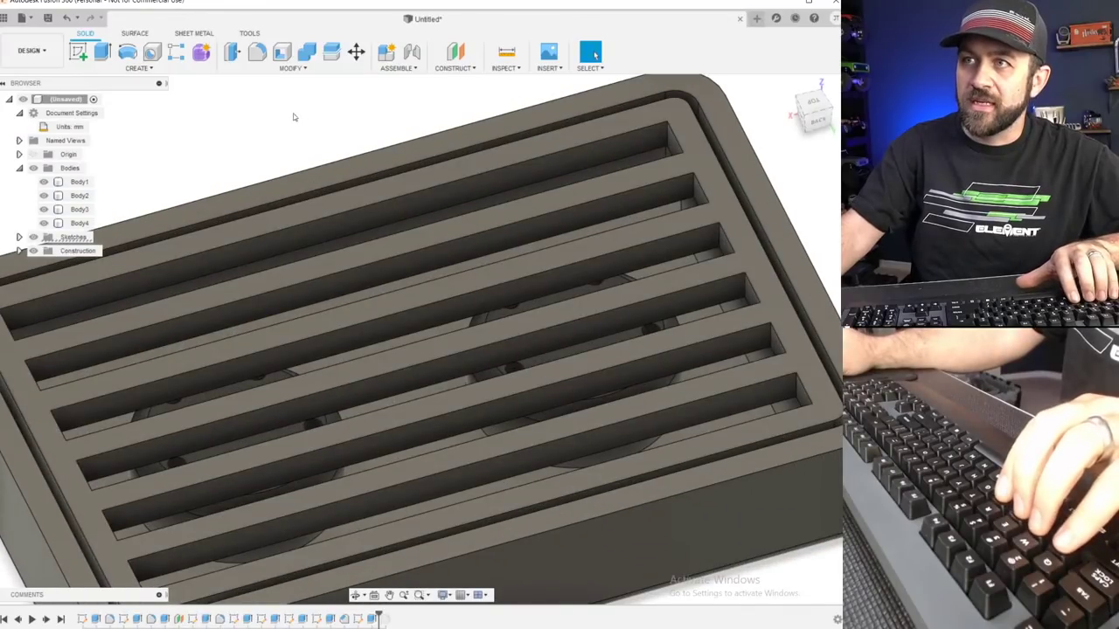
click(256, 54)
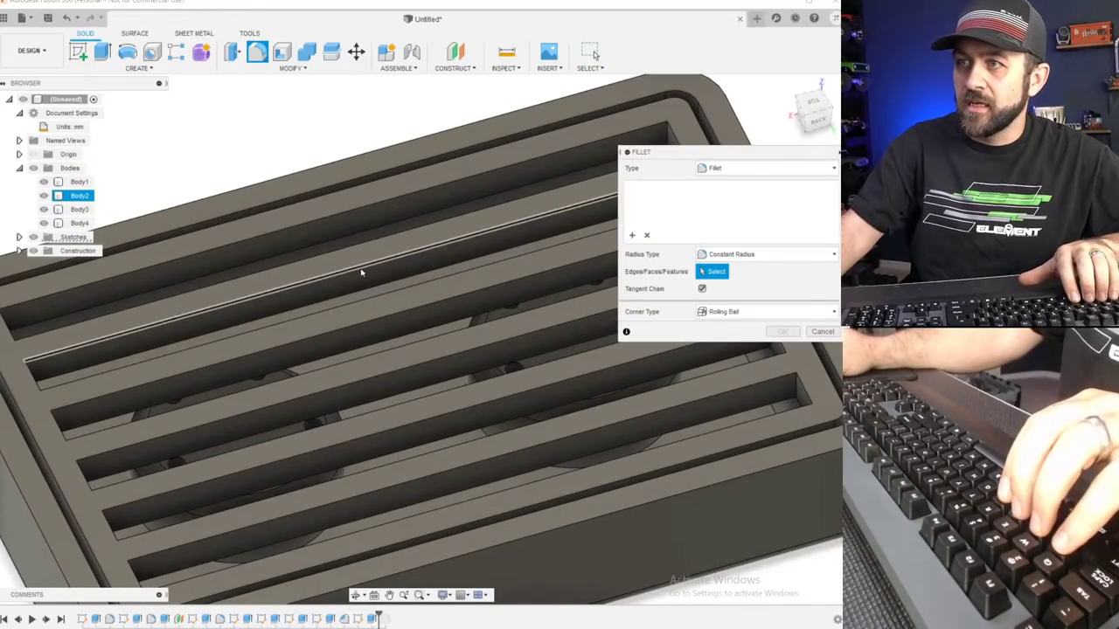
click(335, 218)
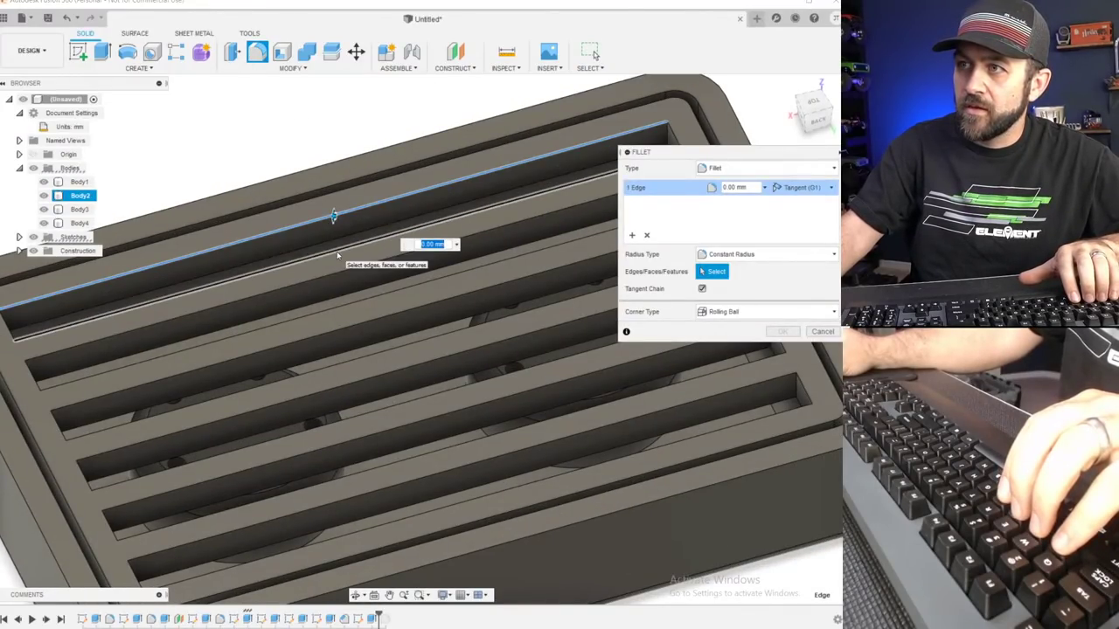
click(339, 272)
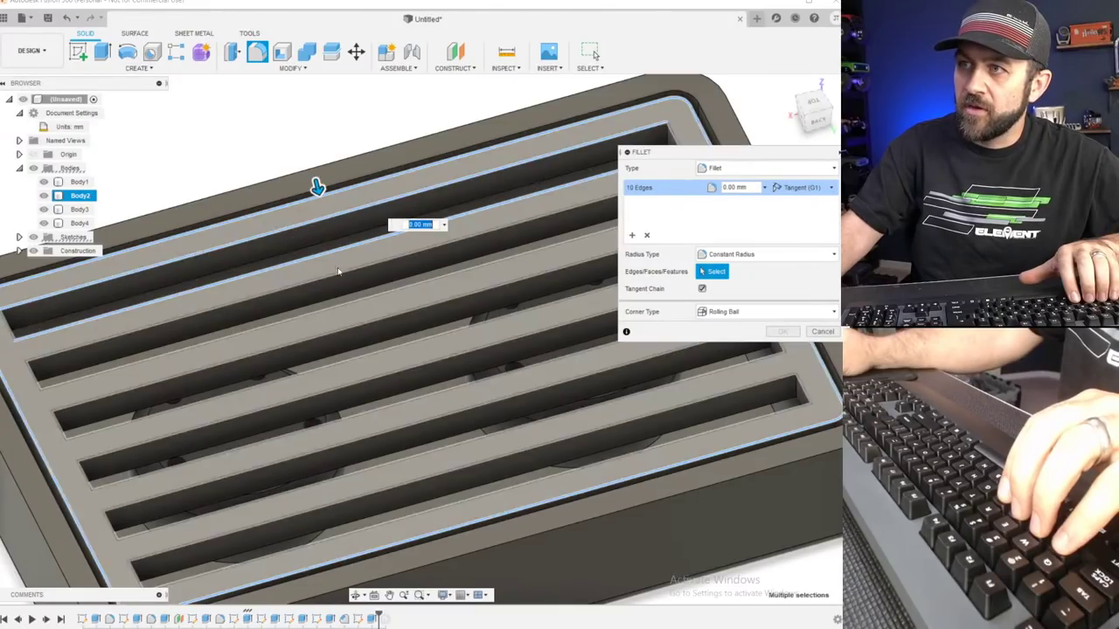
click(342, 272)
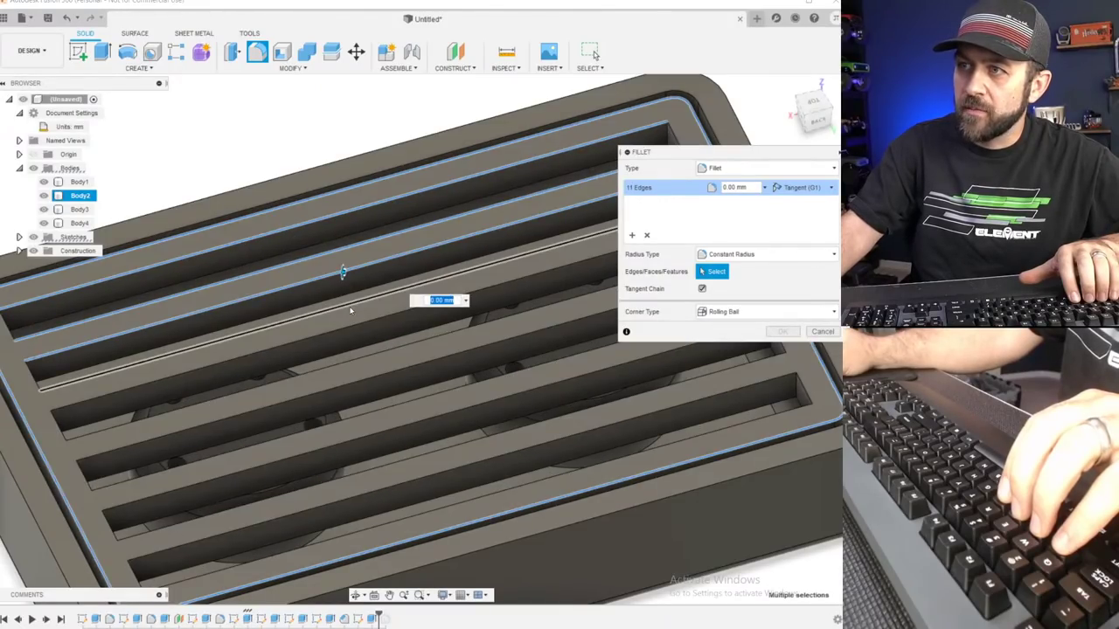
click(354, 325)
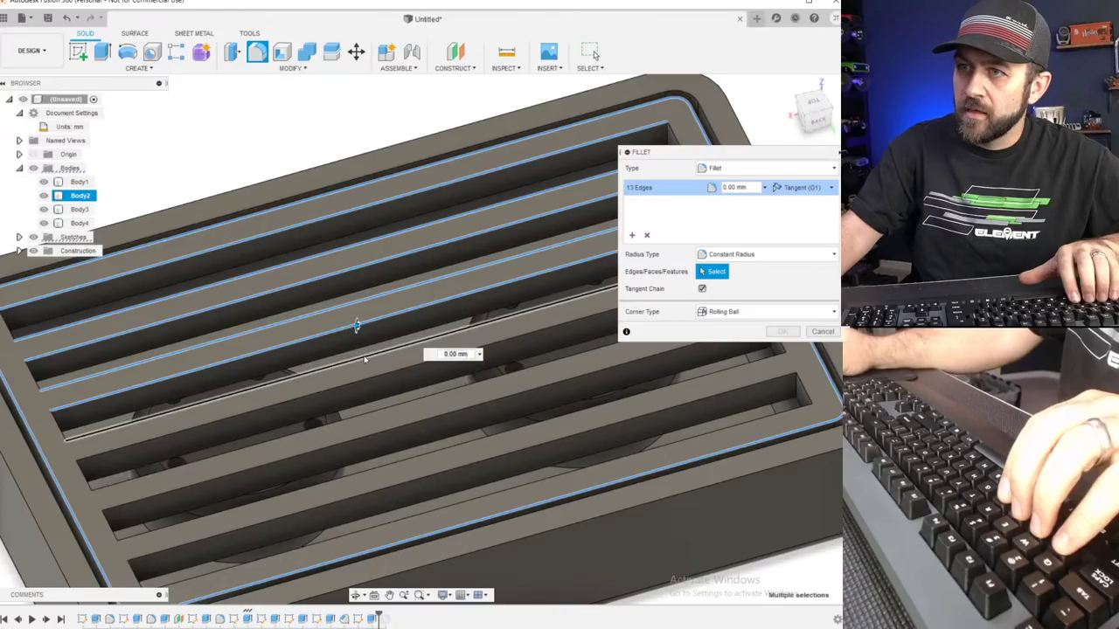
click(365, 358)
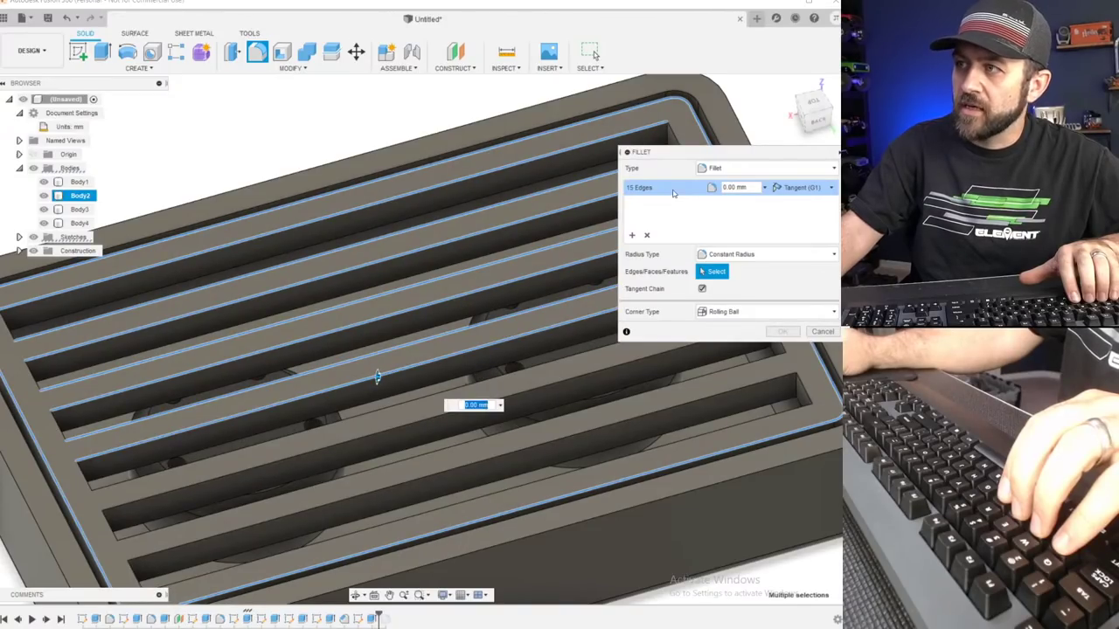
click(647, 236)
Select the twelve vertical corner edges at one end of the grate's six slots for the fillet.
scroll(207, 319, down, 3)
scroll(114, 332, up, 3)
shift+middle_drag(115, 332, 397, 265)
scroll(396, 265, up, 2)
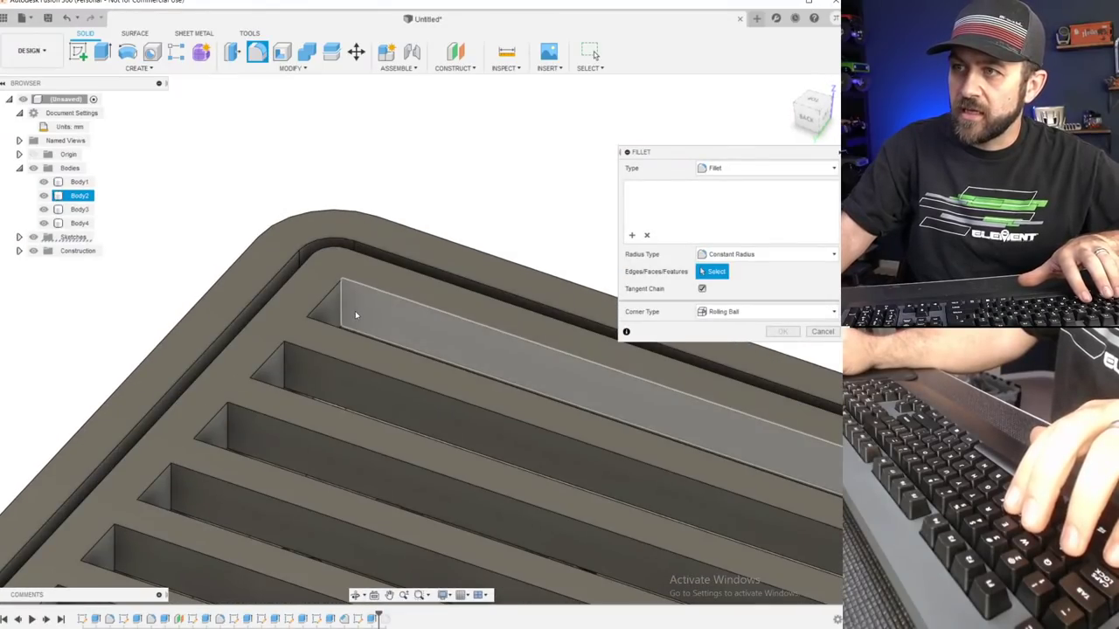
click(340, 295)
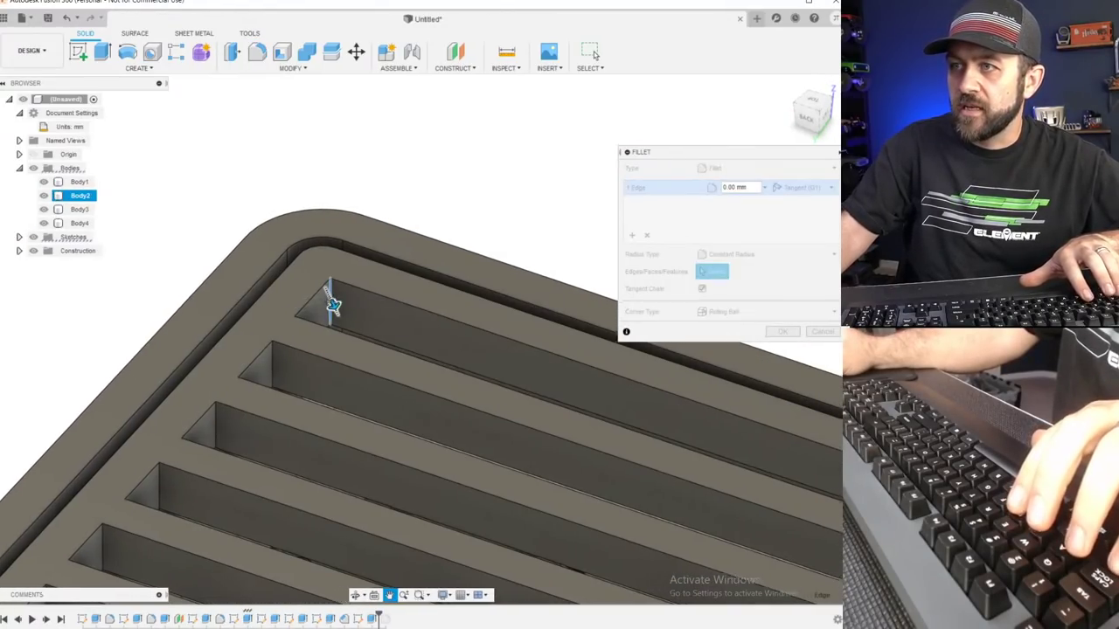
middle_drag(339, 299, 239, 314)
scroll(339, 348, down, 2)
shift+middle_drag(339, 354, 219, 341)
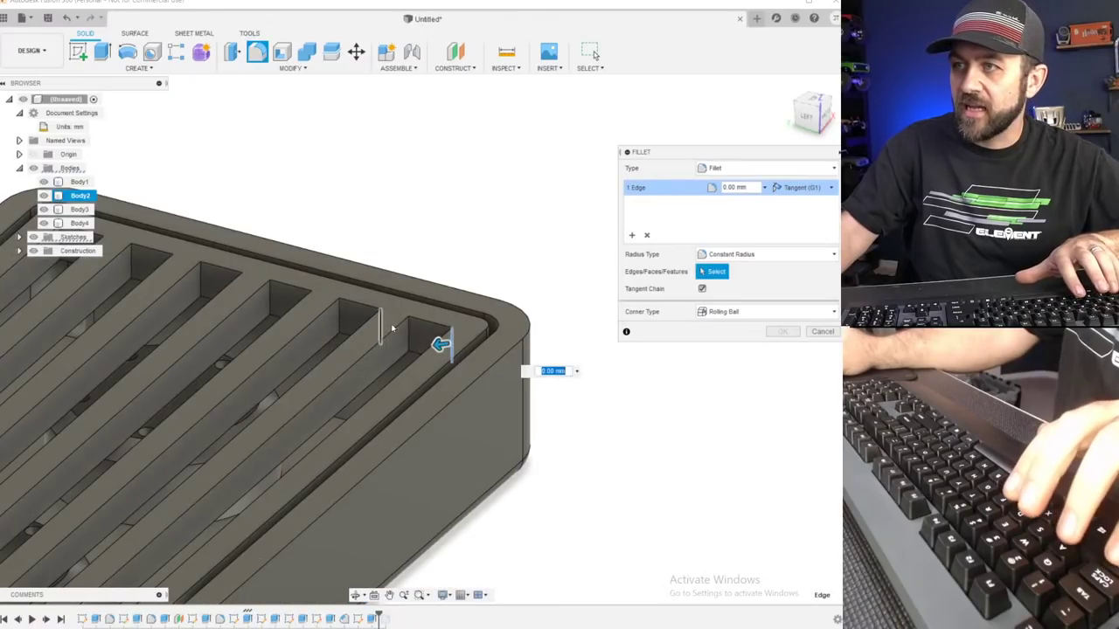
click(410, 337)
shift+middle_drag(410, 336, 254, 245)
click(377, 297)
click(351, 291)
click(321, 268)
click(289, 247)
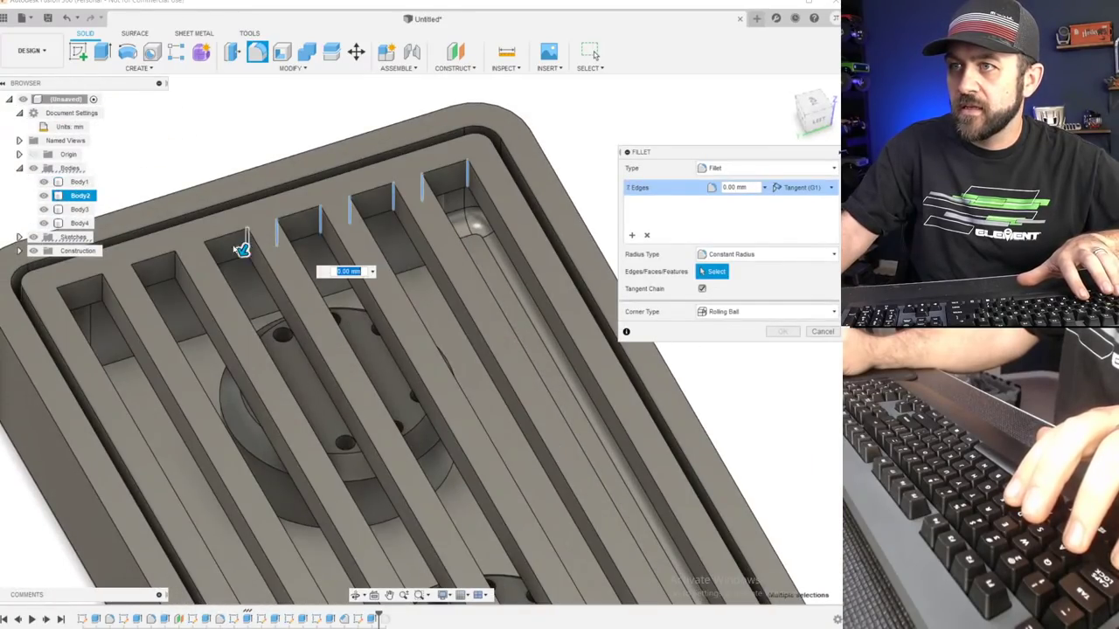
click(103, 289)
shift+middle_drag(102, 288, 251, 284)
click(191, 281)
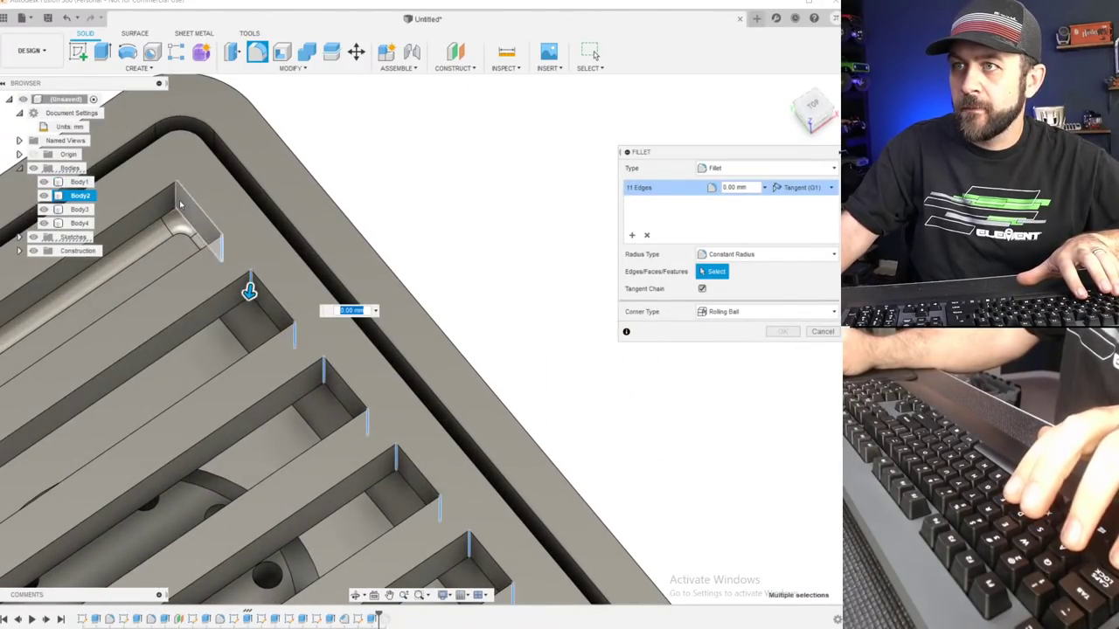
click(177, 201)
Add the remaining vertical corner edges of the grate's six slots to the fillet selection, covering both ends of every slot.
scroll(223, 284, down, 5)
middle_drag(199, 360, 530, 191)
scroll(332, 350, up, 3)
shift+middle_drag(341, 353, 210, 336)
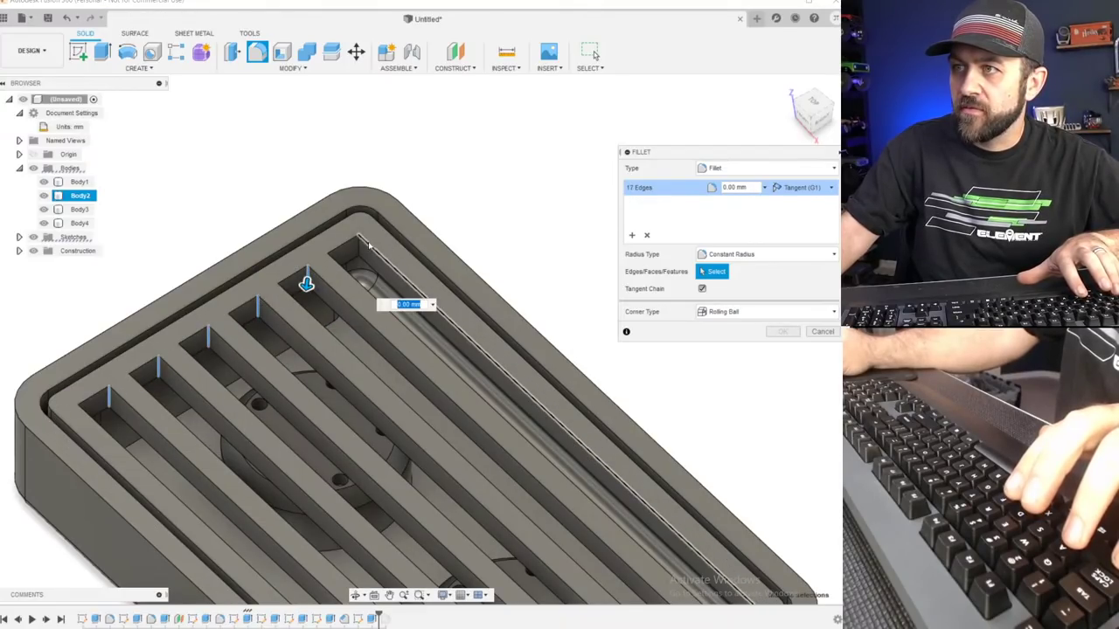
click(358, 247)
shift+middle_drag(390, 252, 244, 226)
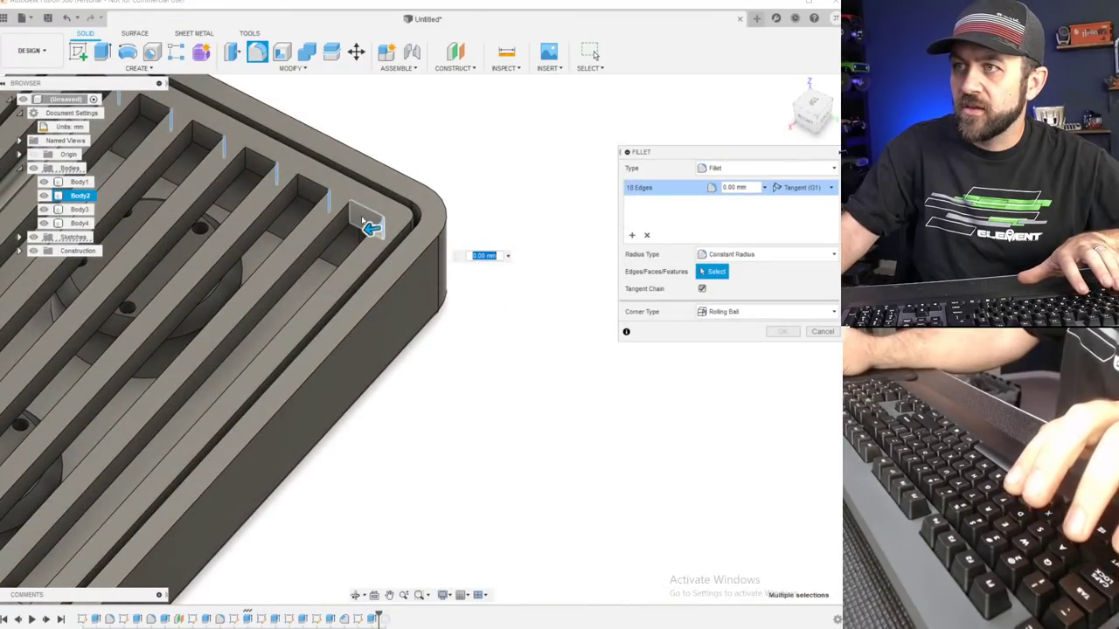
click(353, 218)
click(298, 186)
middle_drag(298, 186, 374, 263)
scroll(371, 262, up, 1)
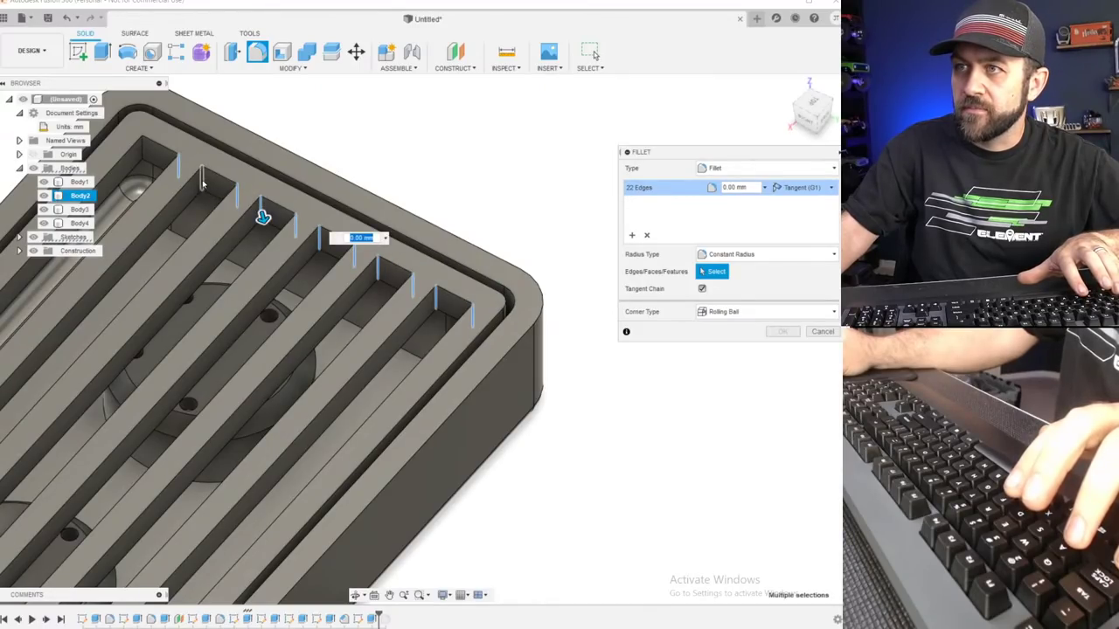
click(201, 180)
click(141, 147)
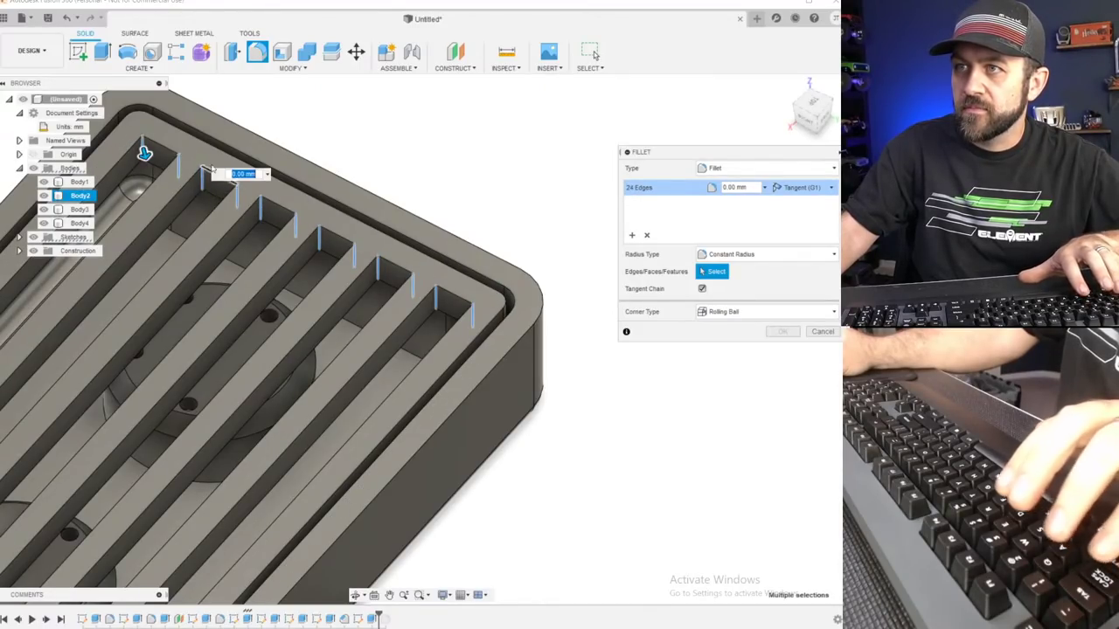
Round the selected slot corners of the grate with a constant fillet radius of about 0.75 mm.
middle_drag(171, 124, 322, 121)
scroll(297, 149, up, 3)
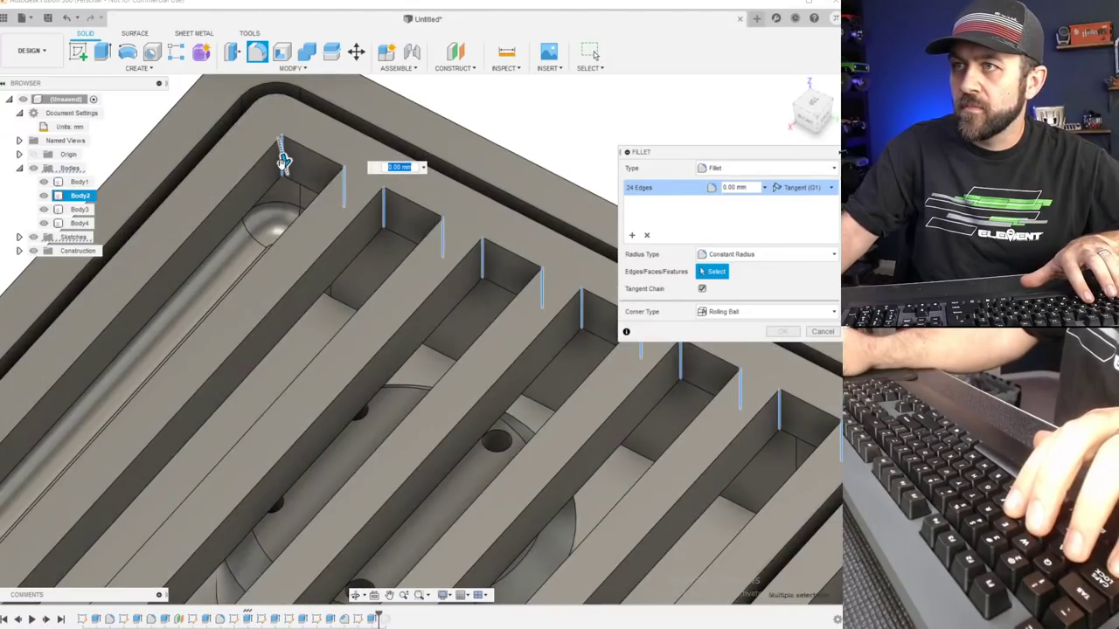
drag(284, 162, 285, 168)
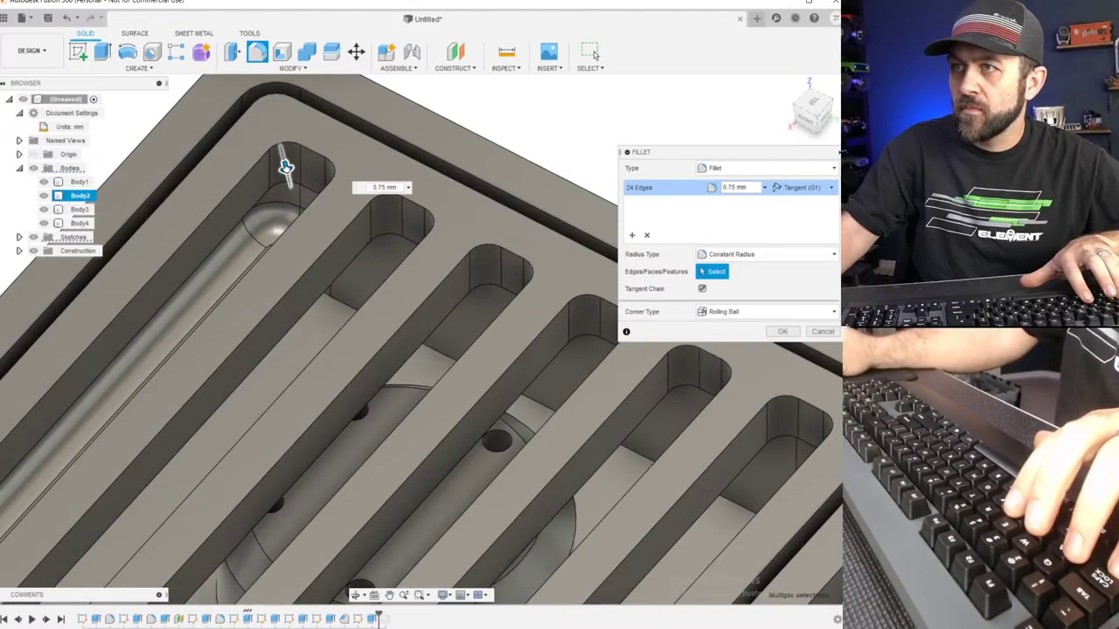
key(Return)
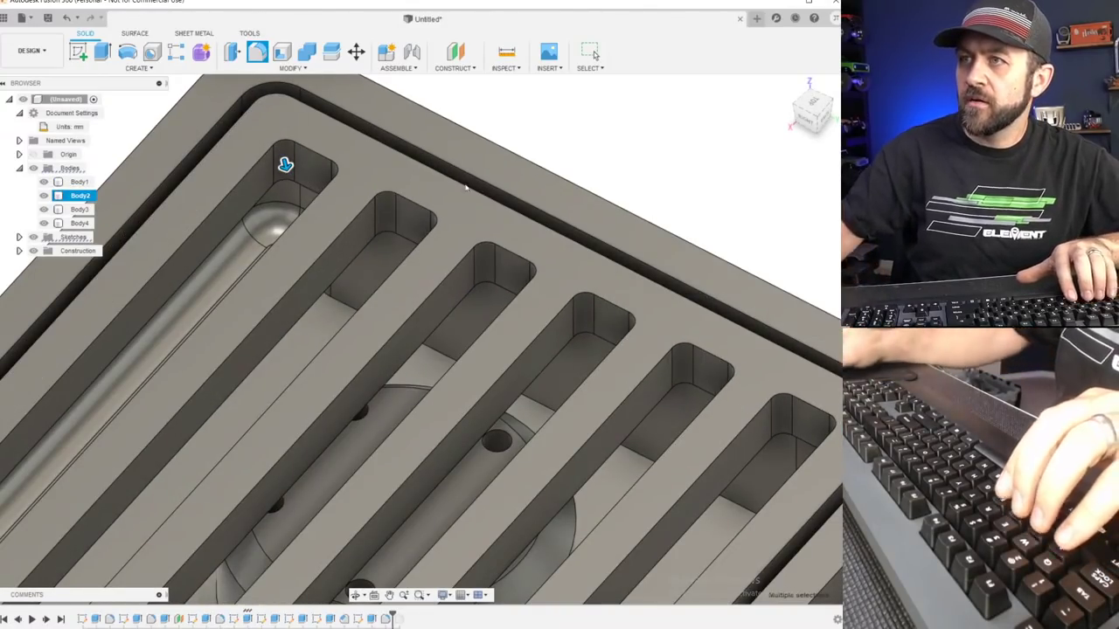
Fillet the top edge loops of all six slots and the grate's outer top edge with one small constant radius.
scroll(521, 199, down, 2)
key(f)
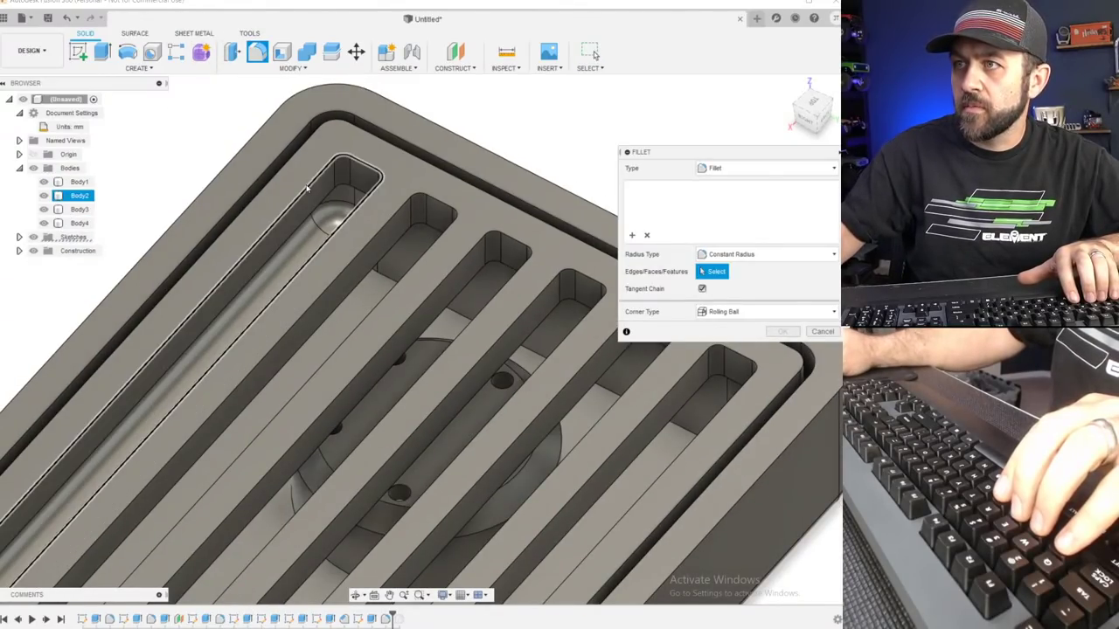
click(367, 199)
click(413, 255)
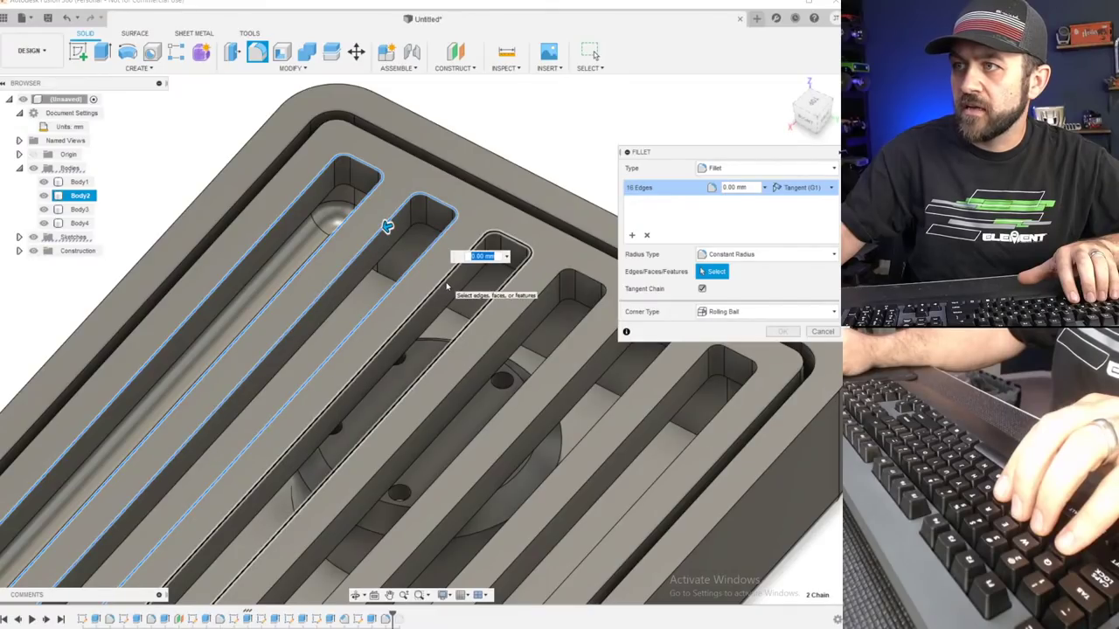
click(447, 286)
click(563, 375)
click(573, 387)
middle_drag(572, 387, 387, 280)
click(447, 328)
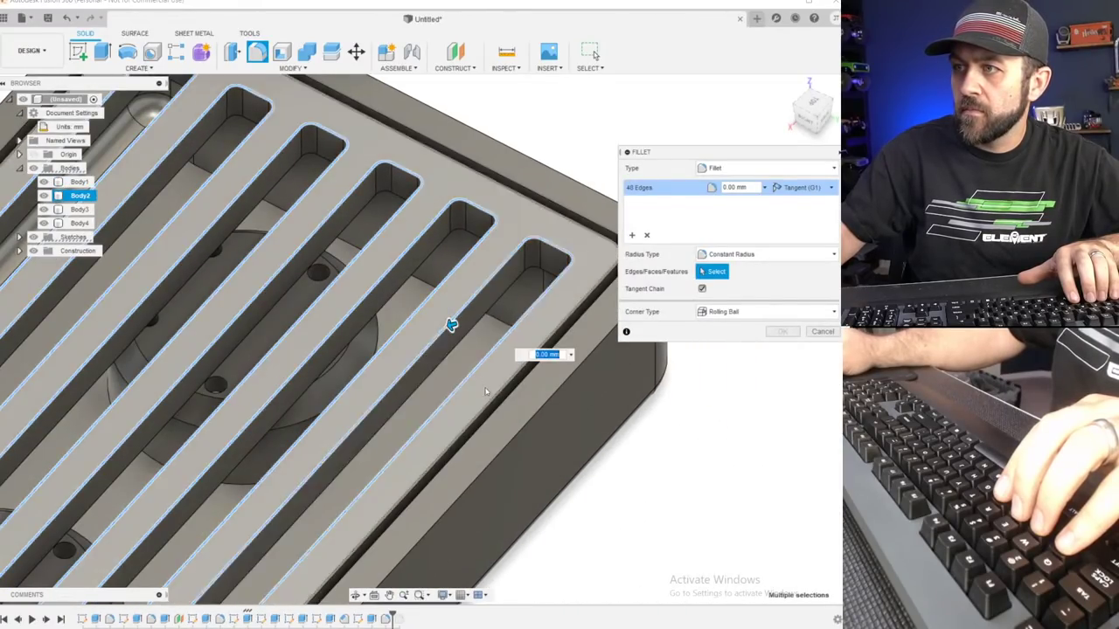
scroll(491, 401, down, 2)
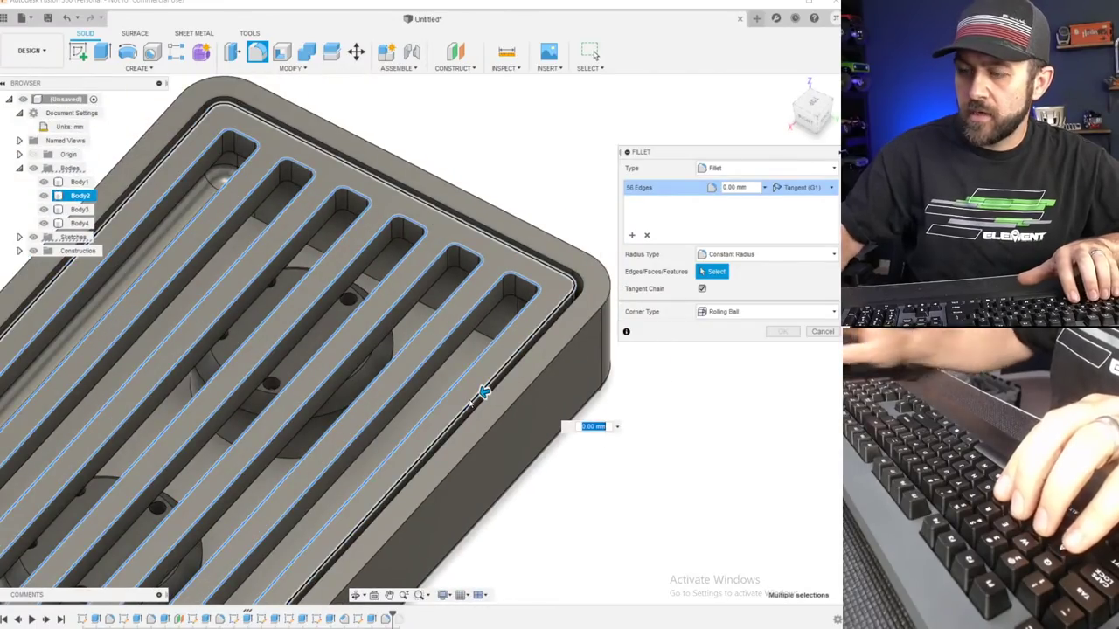
text(2)
key(Return)
Examine the rounded grate bars and the burners beneath them from above and at several angles.
scroll(464, 339, down, 3)
shift+middle_drag(289, 274, 371, 358)
scroll(306, 341, up, 3)
shift+middle_drag(305, 341, 260, 399)
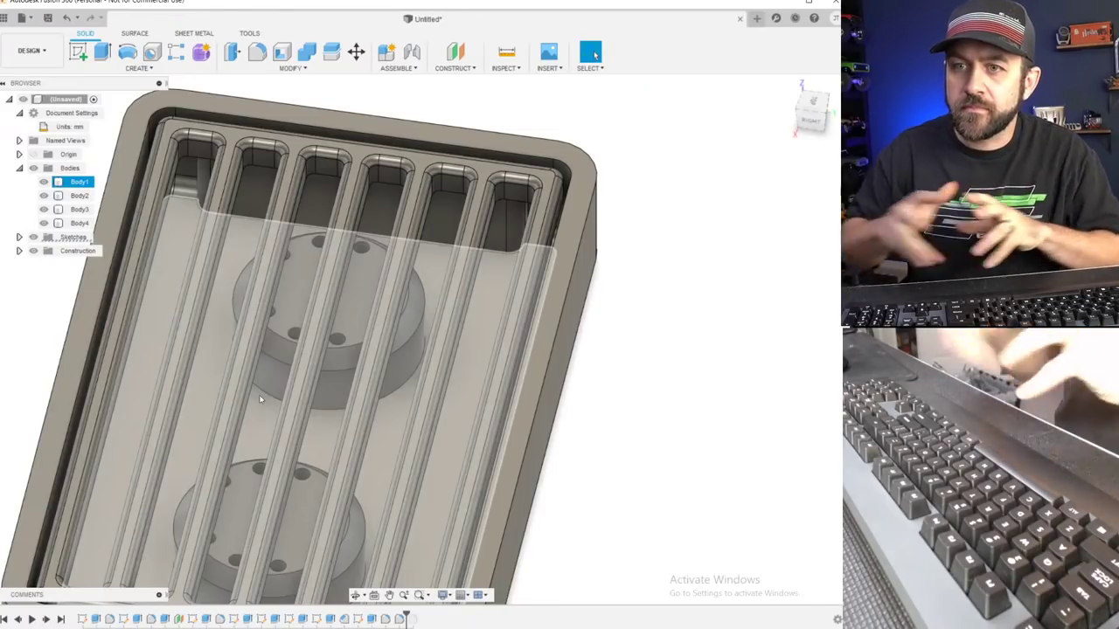
scroll(209, 359, down, 2)
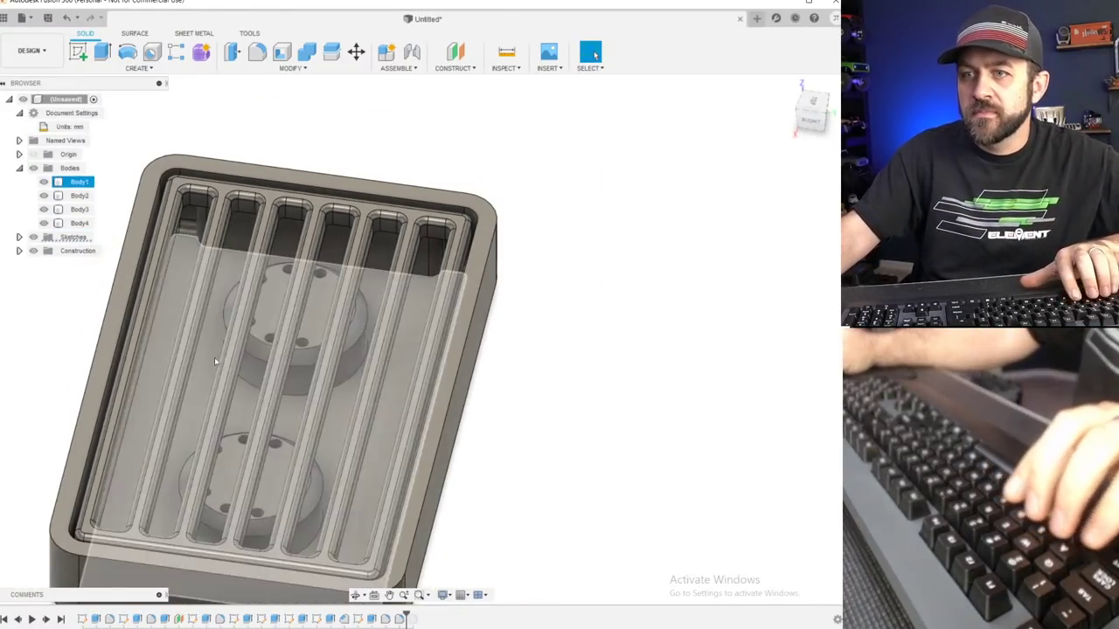
middle_drag(224, 419, 257, 364)
scroll(355, 180, up, 4)
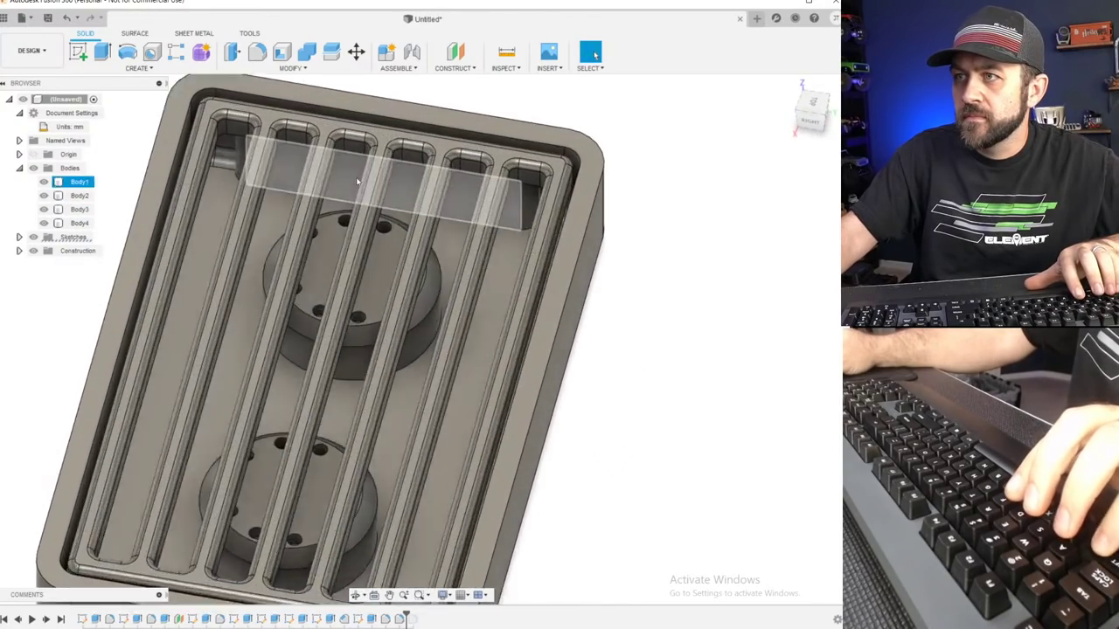
shift+middle_drag(345, 187, 380, 248)
scroll(509, 87, down, 5)
Join both burner bodies to the grate body with a Combine operation, using the grate as the target.
click(509, 86)
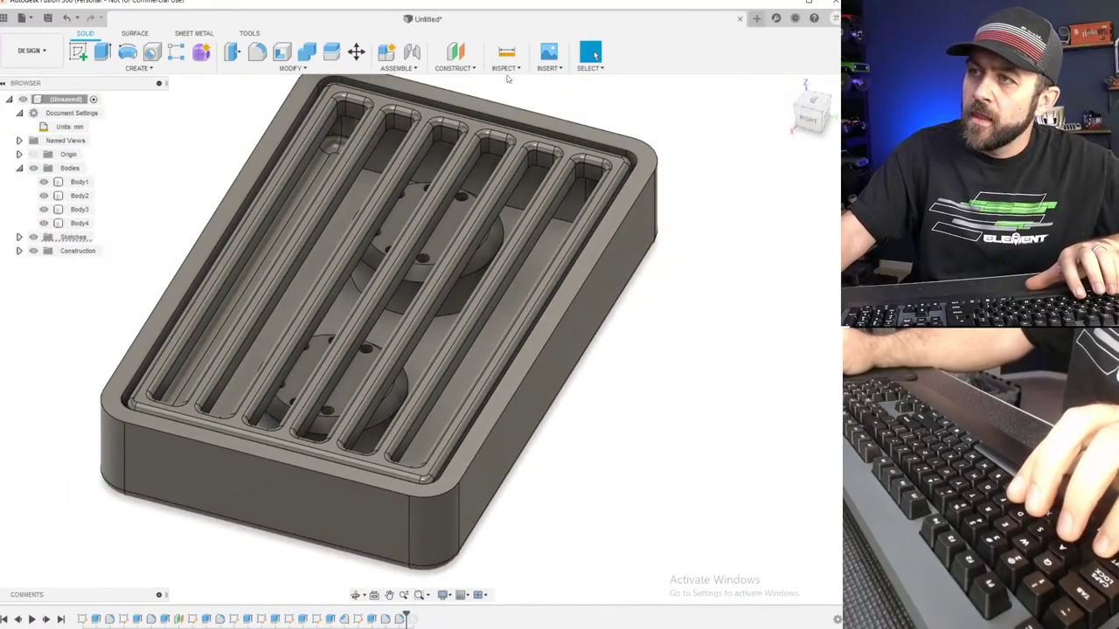
click(306, 54)
scroll(428, 126, up, 3)
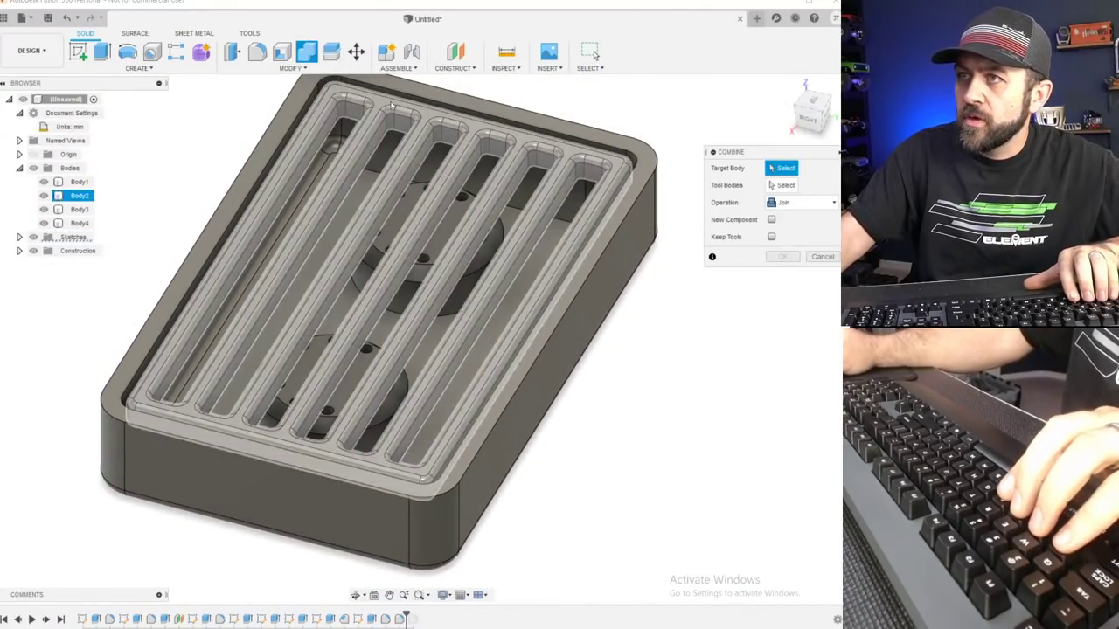
click(432, 126)
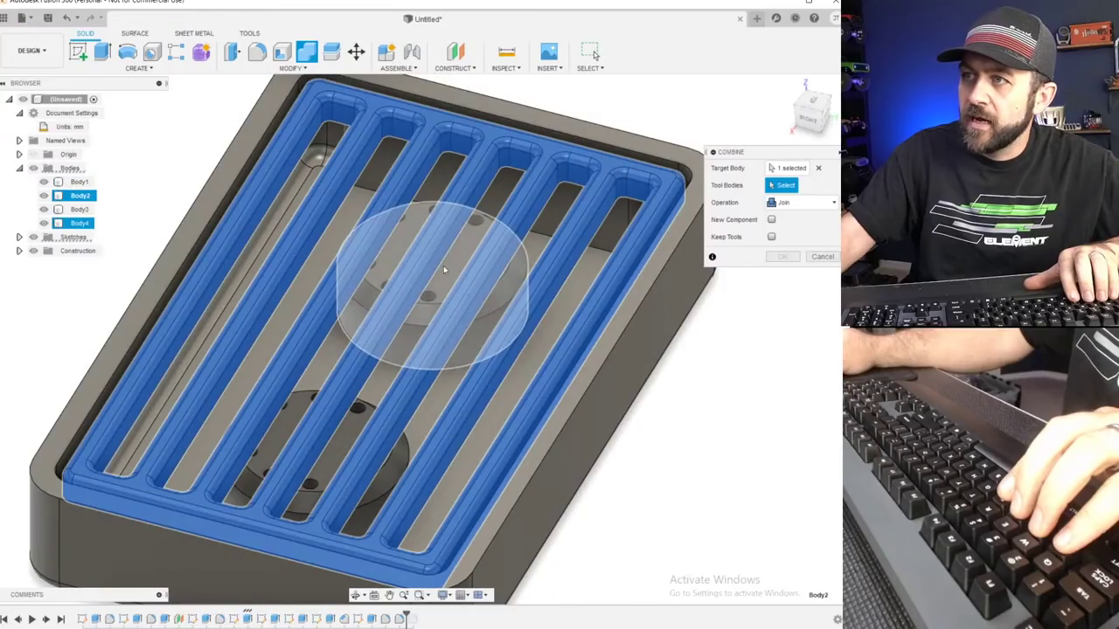
click(444, 271)
click(340, 456)
key(Return)
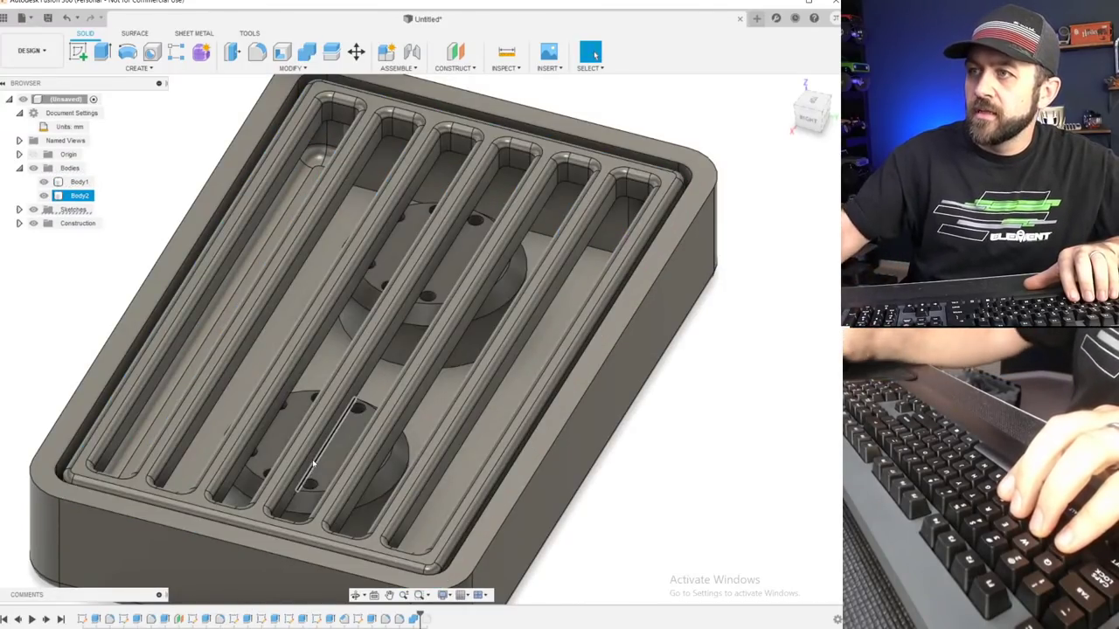
Hide the stove base, Body1, and examine the joined grate and burners from above and from below.
scroll(312, 461, down, 3)
scroll(371, 367, up, 3)
scroll(438, 271, down, 3)
shift+middle_drag(428, 302, 399, 331)
scroll(267, 406, up, 3)
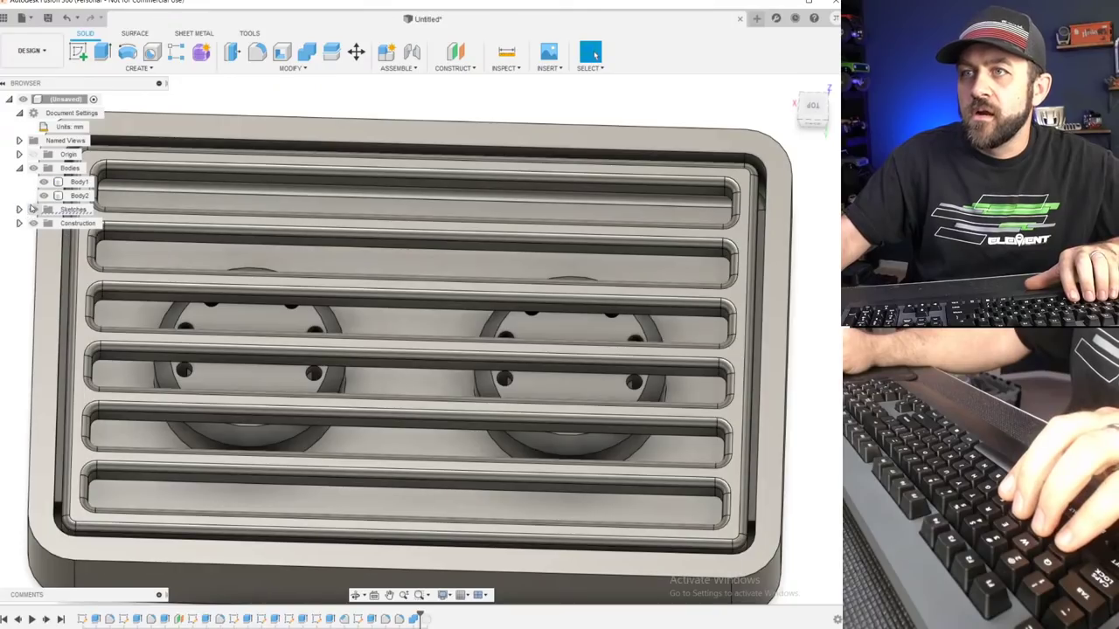
click(77, 181)
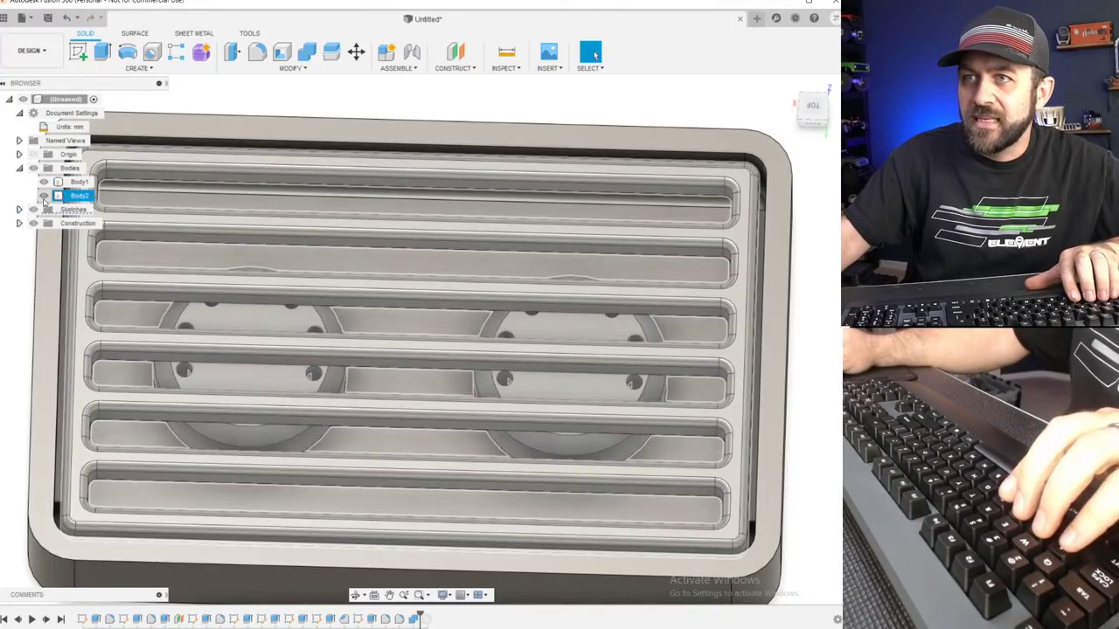
key(Escape)
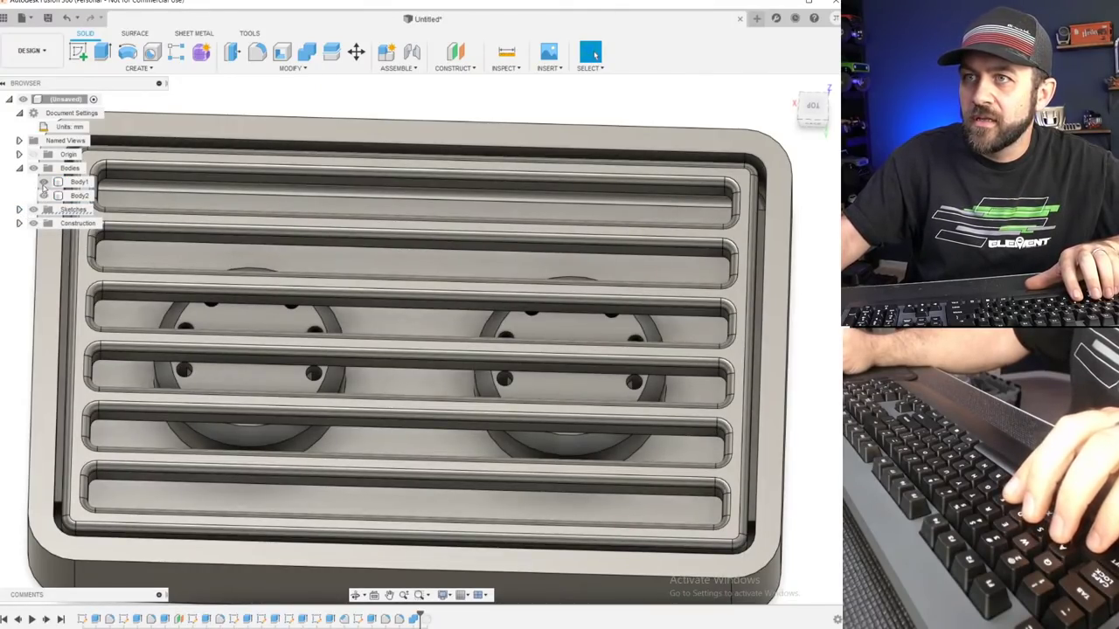
click(44, 183)
scroll(199, 286, down, 3)
shift+middle_drag(201, 289, 229, 131)
scroll(232, 323, up, 3)
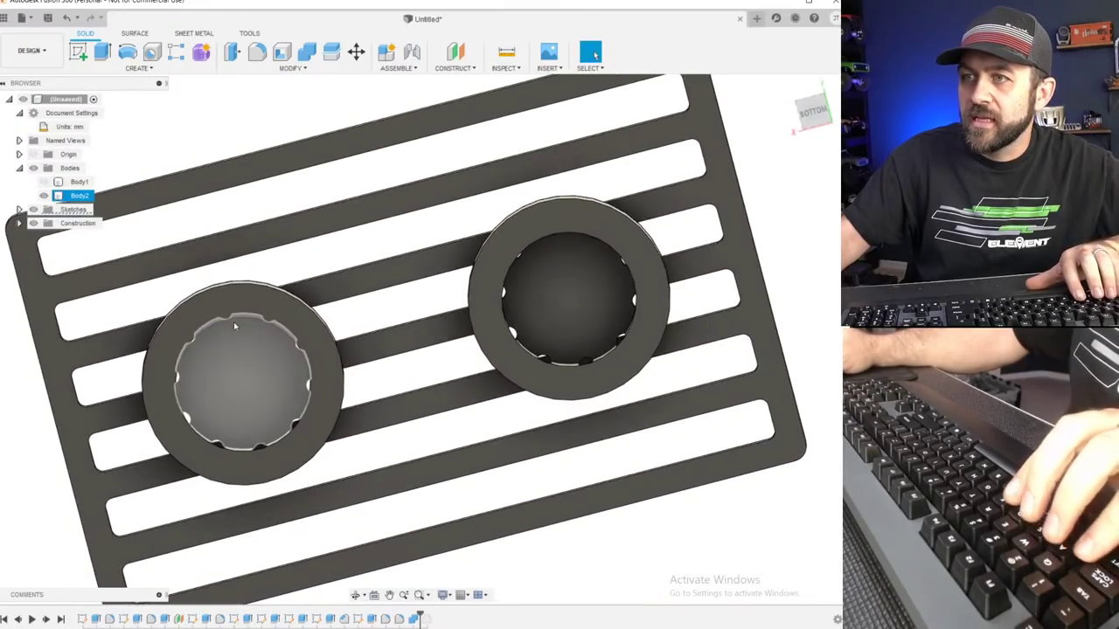
Check the dome inside a burner and move Fillet2 to the end of the timeline, after the Combine.
click(241, 371)
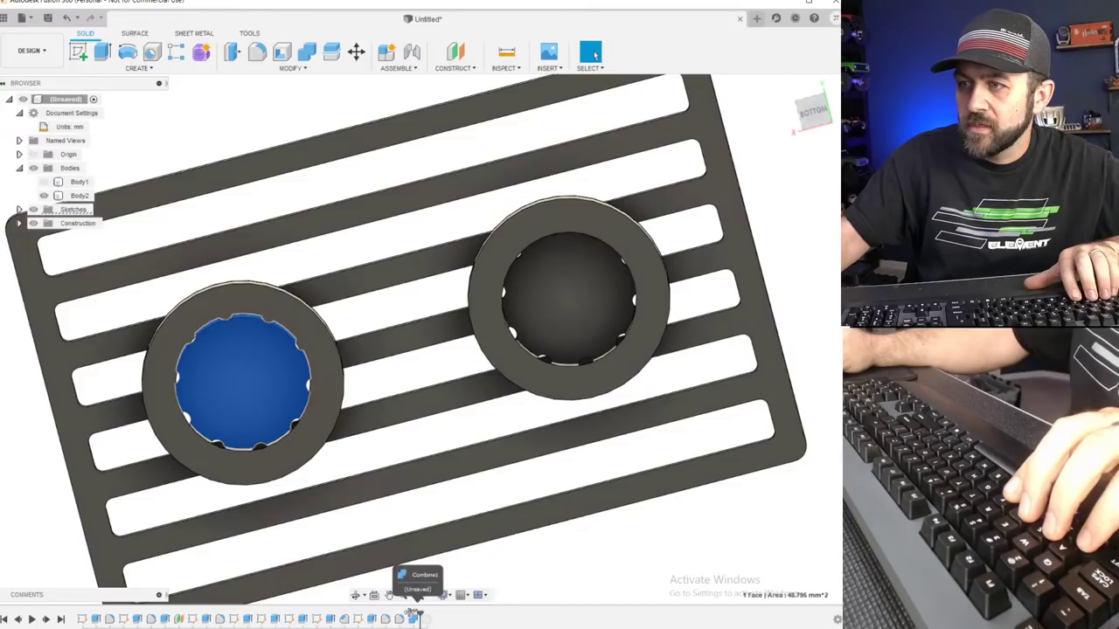
drag(416, 616, 406, 616)
mouse_move(320, 616)
mouse_down()
mouse_move(337, 616)
mouse_move(322, 617)
mouse_up()
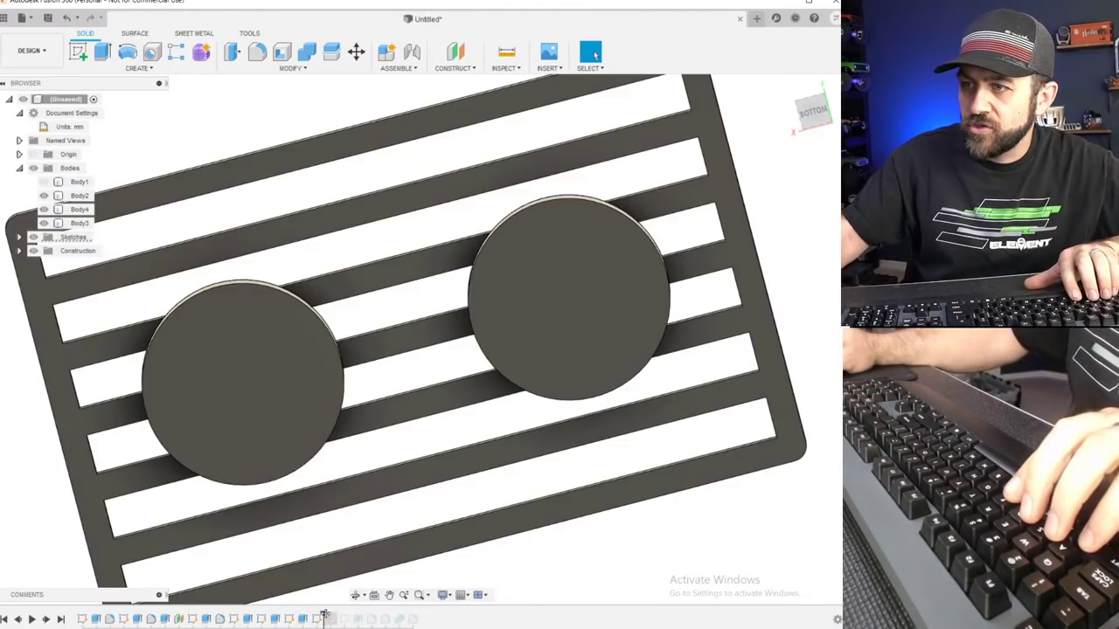
drag(419, 616, 428, 618)
Show the stove base, Body1, again and check the whole stove from below and above.
scroll(292, 349, down, 4)
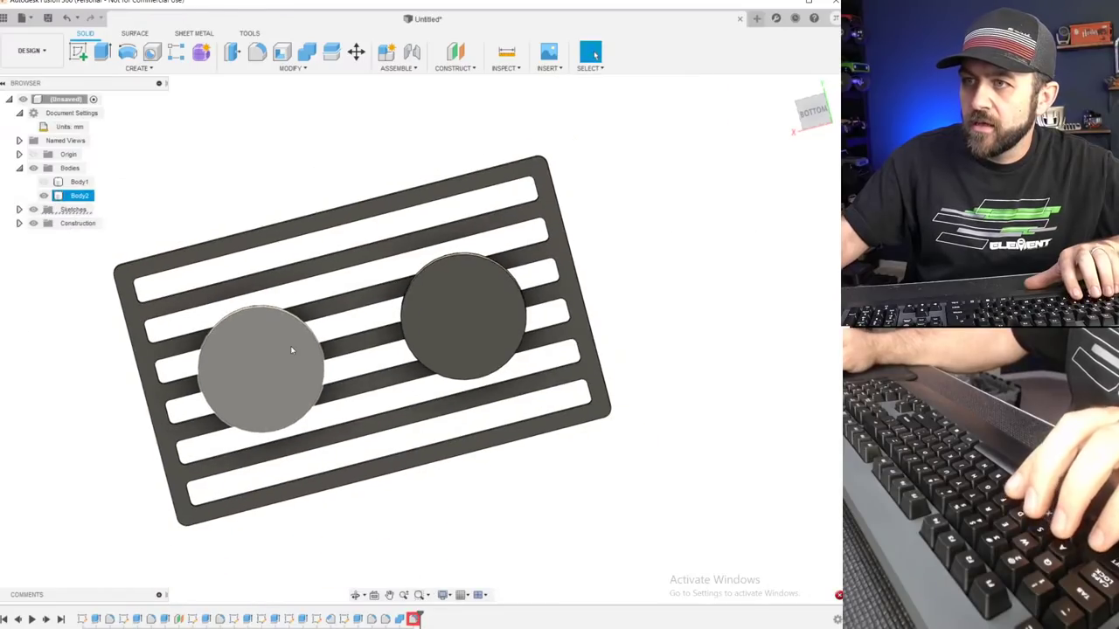
click(44, 181)
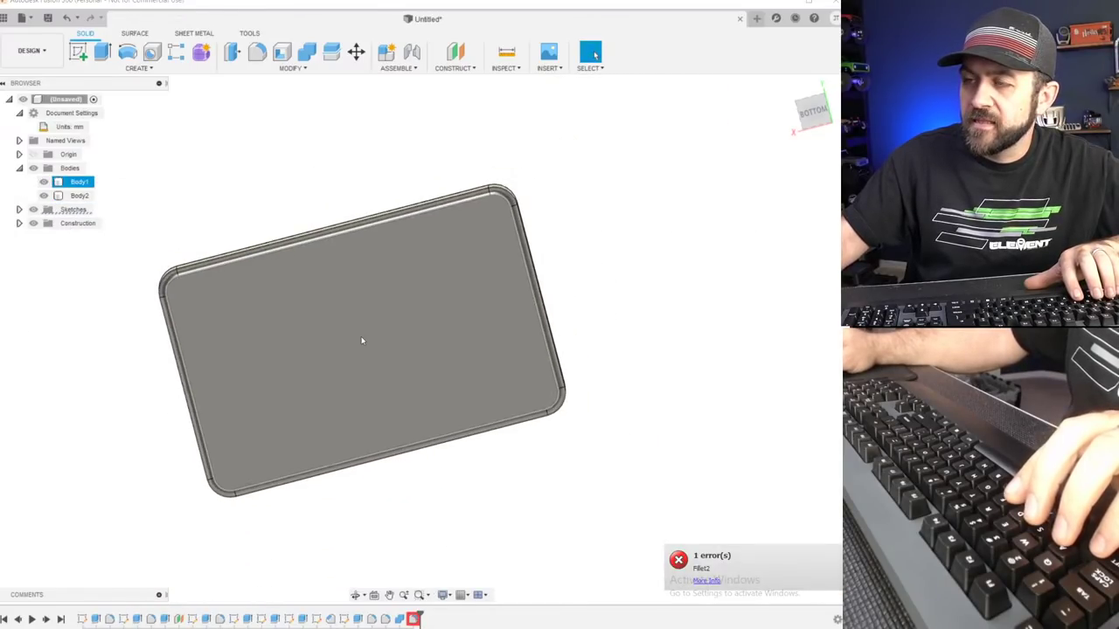
shift+middle_drag(431, 195, 385, 385)
scroll(344, 254, up, 4)
scroll(472, 456, down, 1)
shift+middle_drag(479, 455, 465, 460)
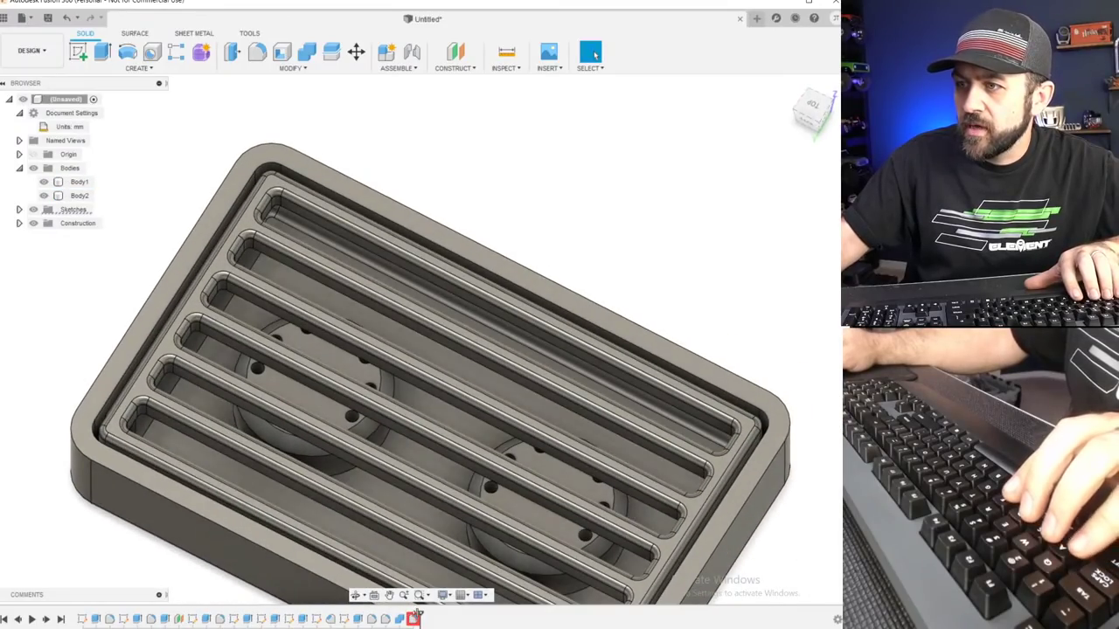
Open Fillet2 for editing, cancel the edit without selecting edges, and delete Fillet2 from the timeline.
right_click(415, 621)
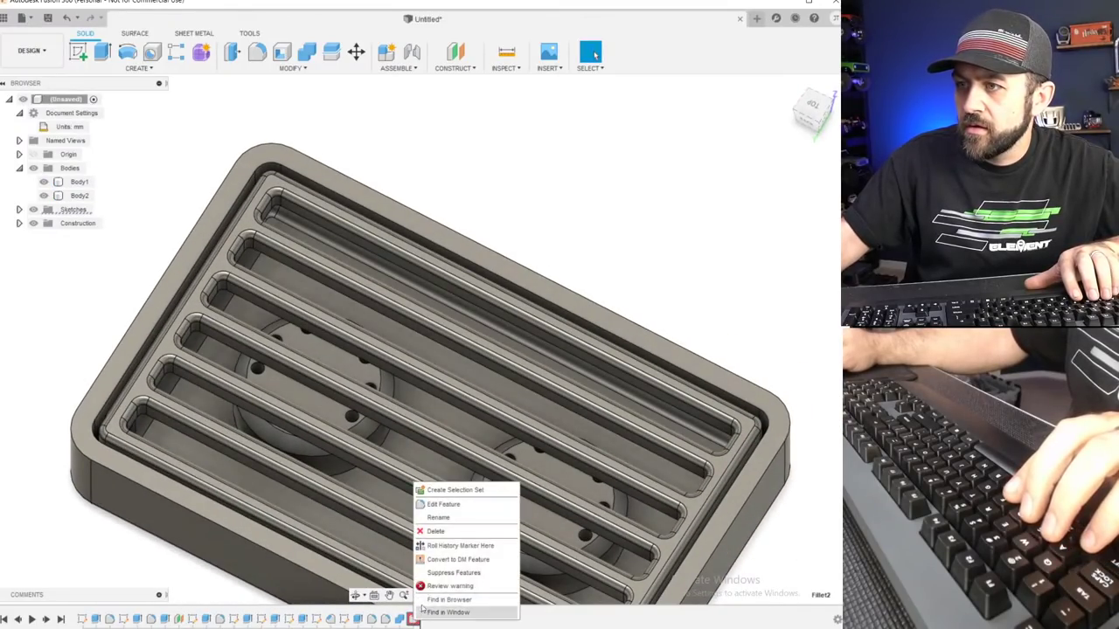
click(440, 504)
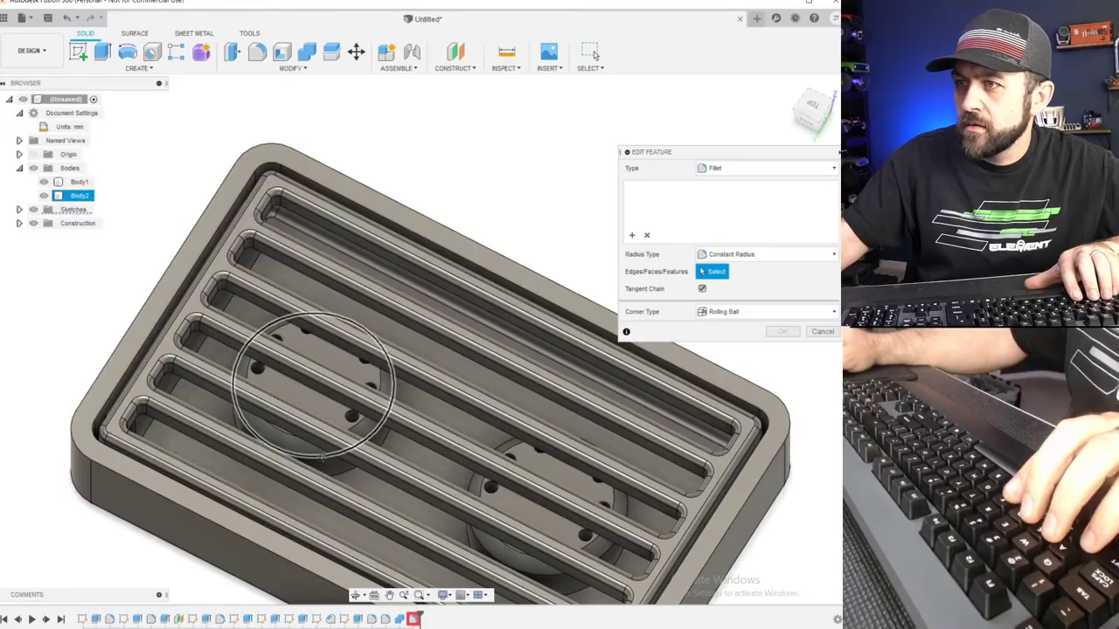
scroll(184, 323, up, 3)
scroll(183, 323, down, 3)
shift+middle_drag(199, 323, 304, 345)
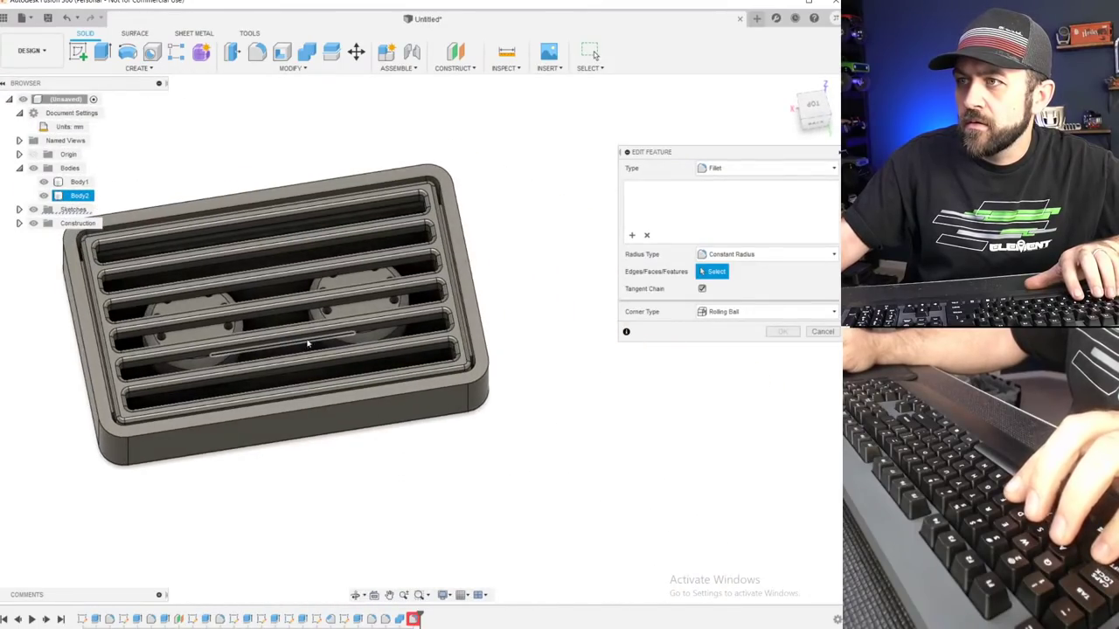
click(822, 333)
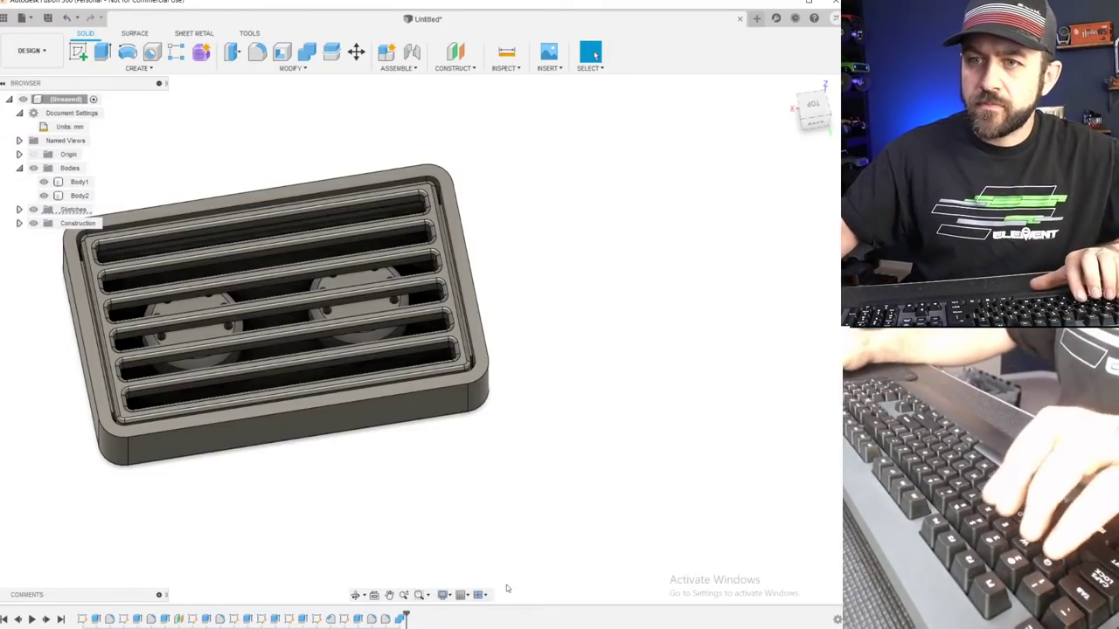
Start a new sketch on the flat underside of the stove base.
scroll(195, 330, up, 2)
shift+middle_drag(195, 330, 188, 100)
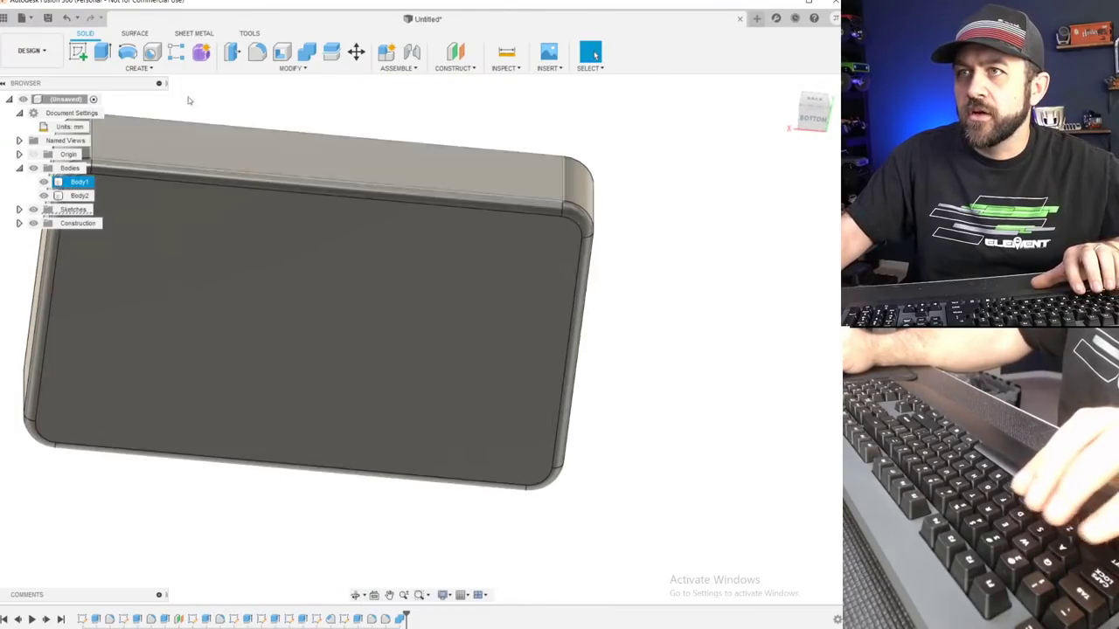
click(78, 53)
click(308, 324)
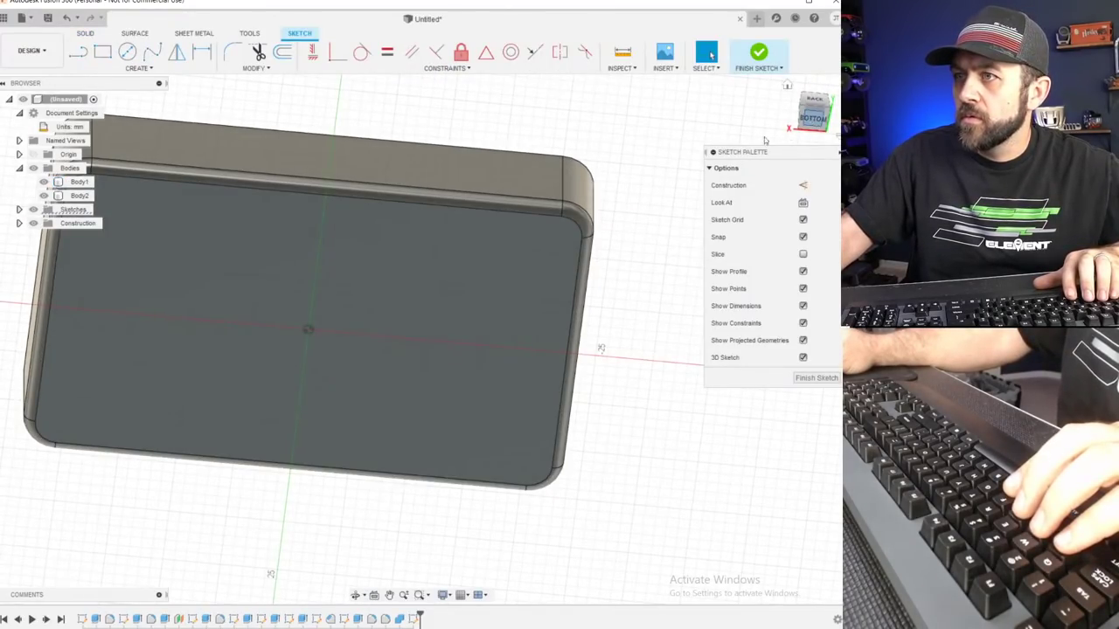
scroll(323, 598, up, 3)
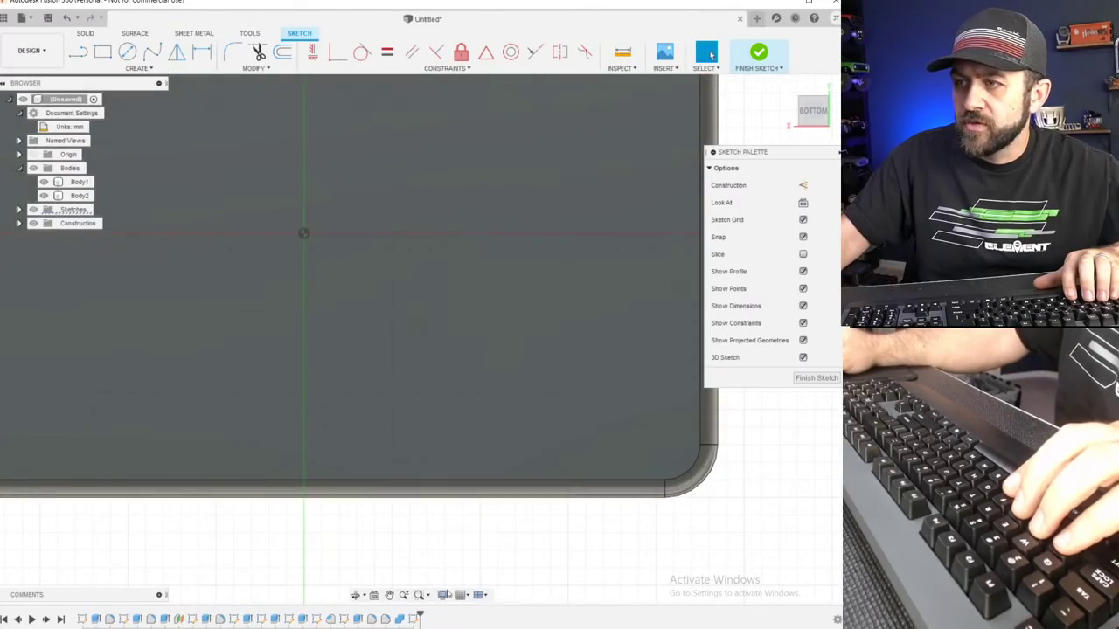
Set the visual style to Shaded with Hidden Edges so the burners and slots can be seen through the base.
click(444, 595)
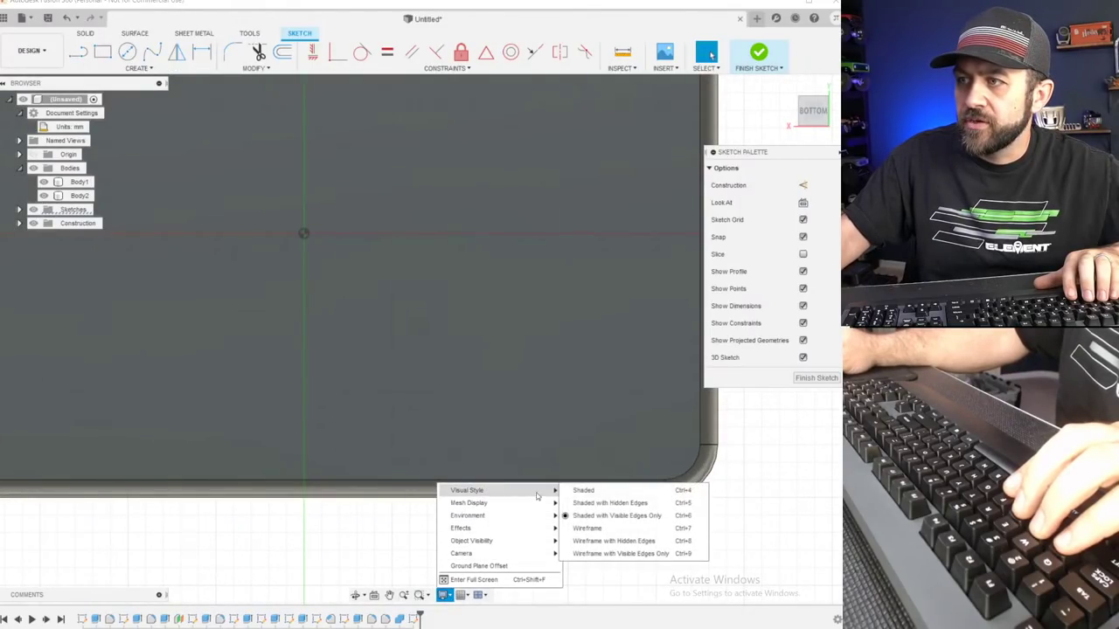
click(609, 504)
scroll(304, 283, down, 3)
scroll(276, 284, up, 3)
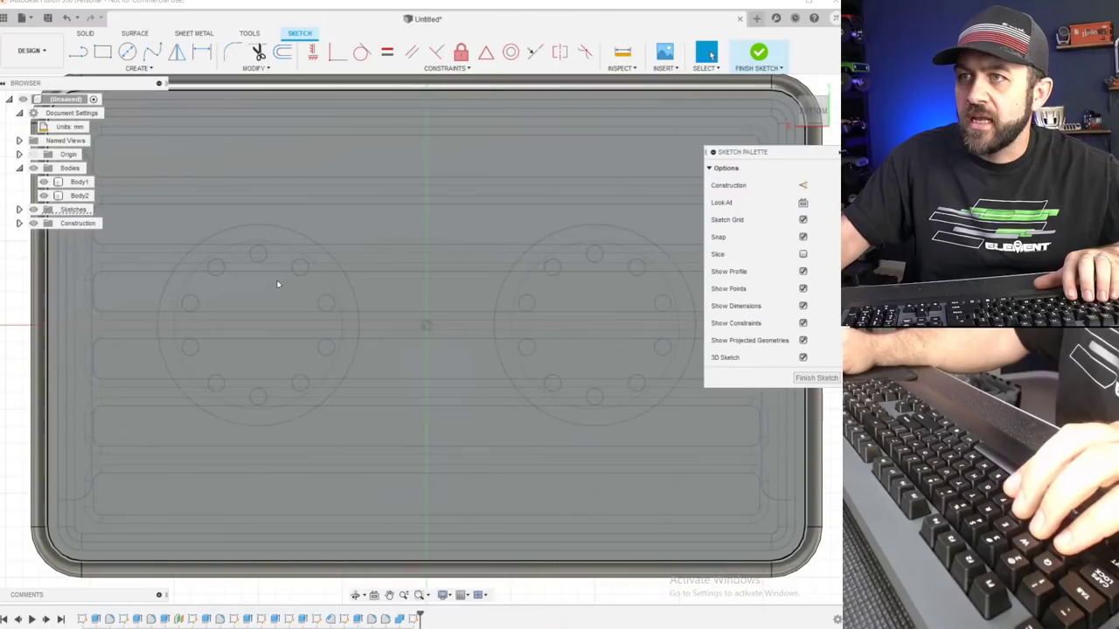
scroll(268, 244, down, 5)
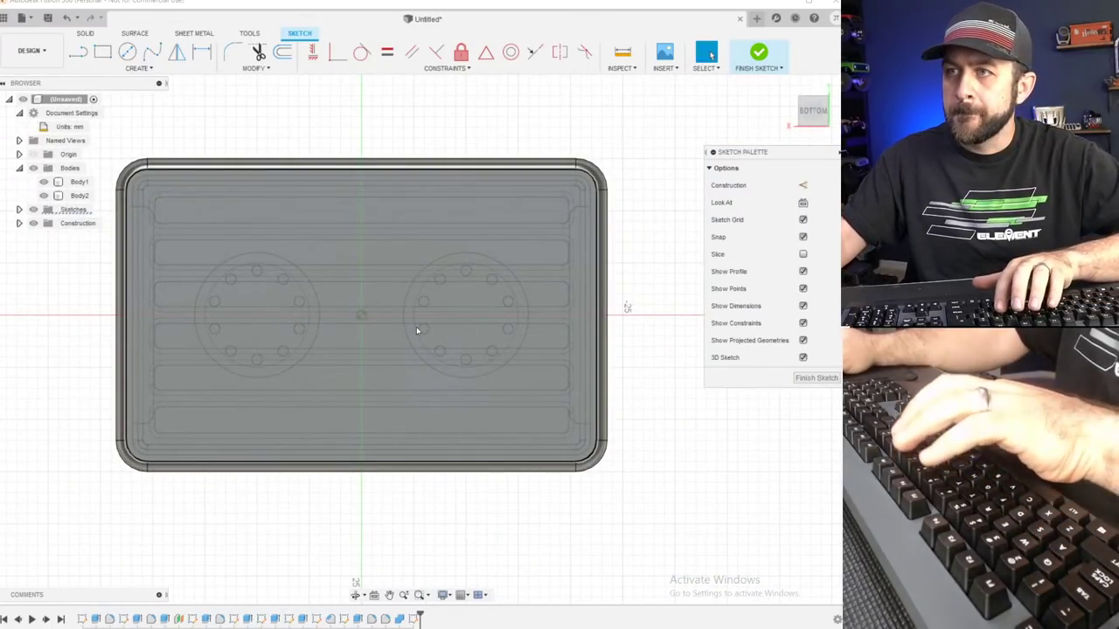
Project the burners' outer cylindrical walls into the sketch on the base's underside.
key(p)
shift+middle_drag(277, 262, 276, 325)
scroll(277, 325, up, 8)
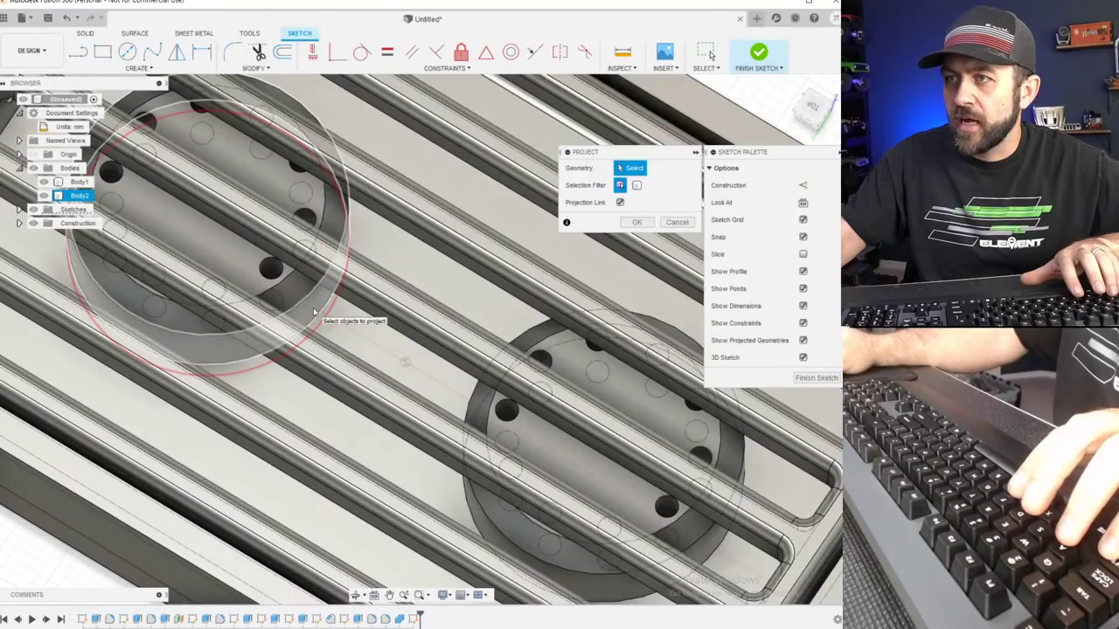
click(321, 314)
shift+middle_drag(422, 358, 495, 286)
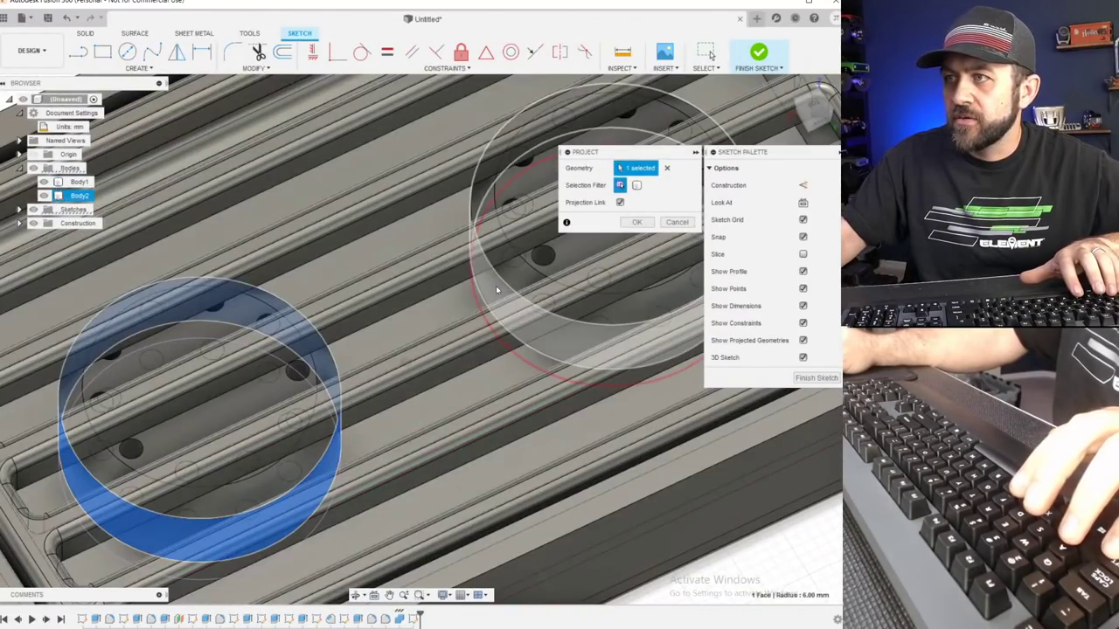
Project the outlines of both round bosses on Body2 into the bottom sketch.
click(496, 285)
key(Return)
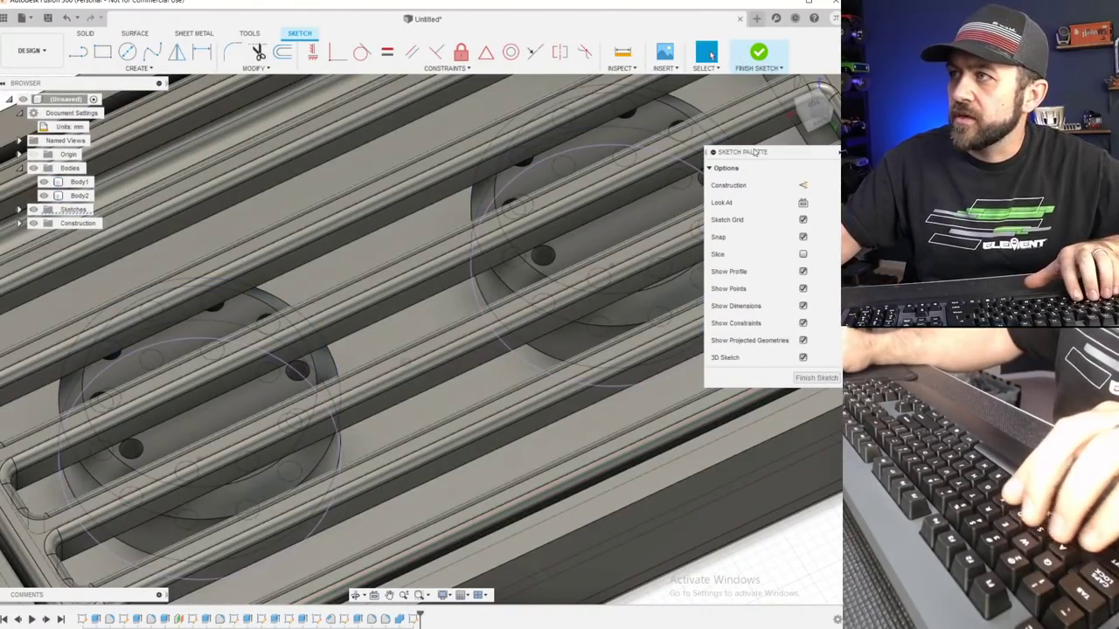
shift+middle_drag(392, 346, 374, 381)
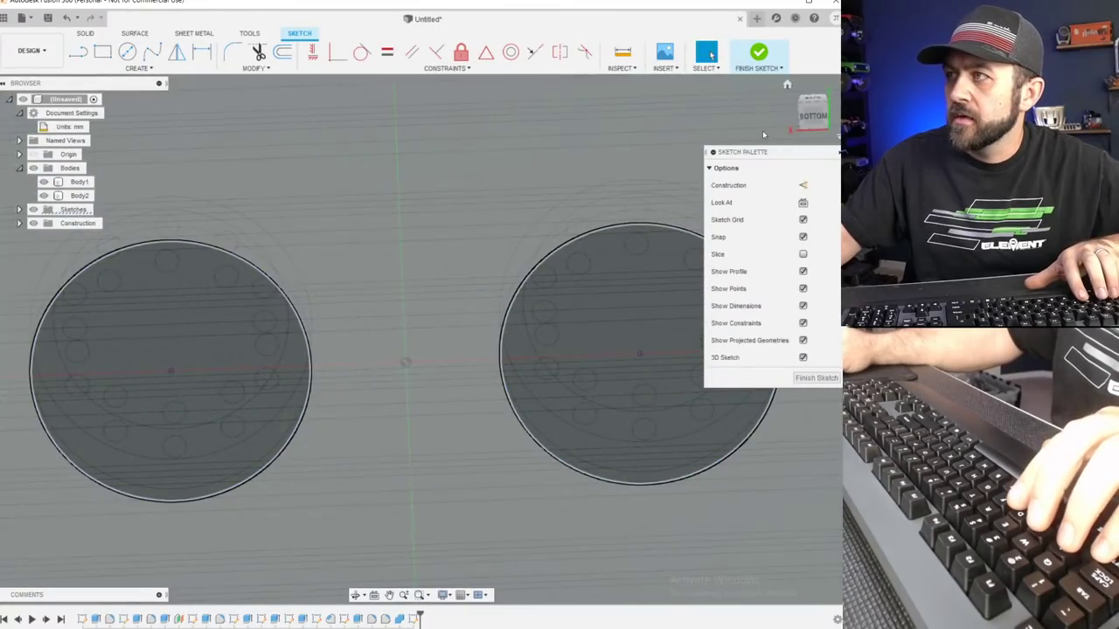
scroll(335, 399, down, 3)
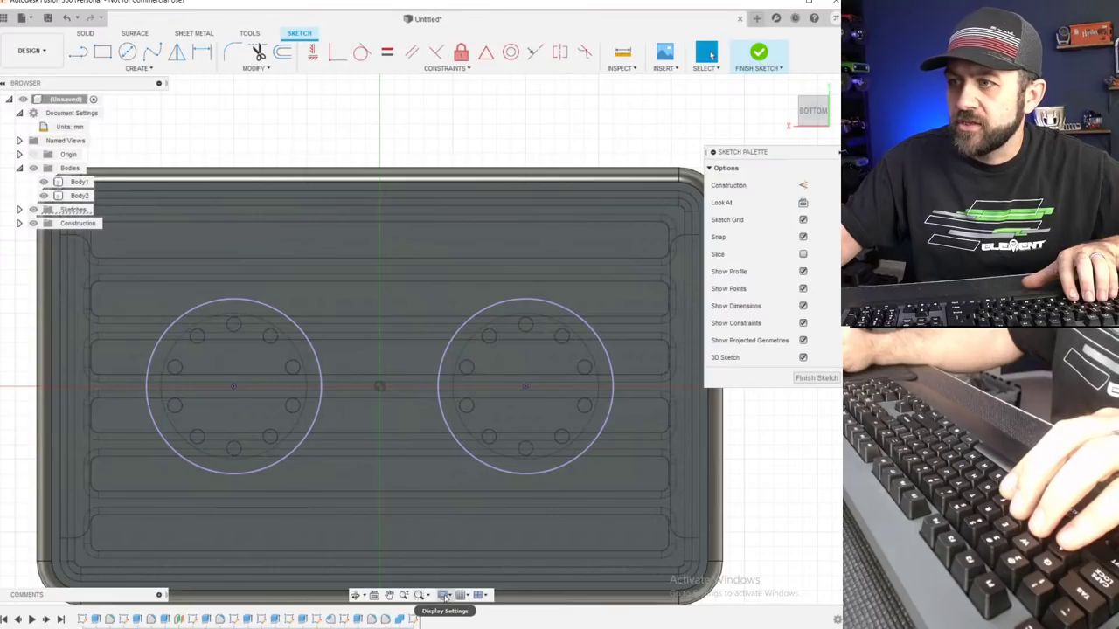
Set the visual style to Shaded so that no edges are drawn over the model.
click(443, 595)
mouse_move(499, 494)
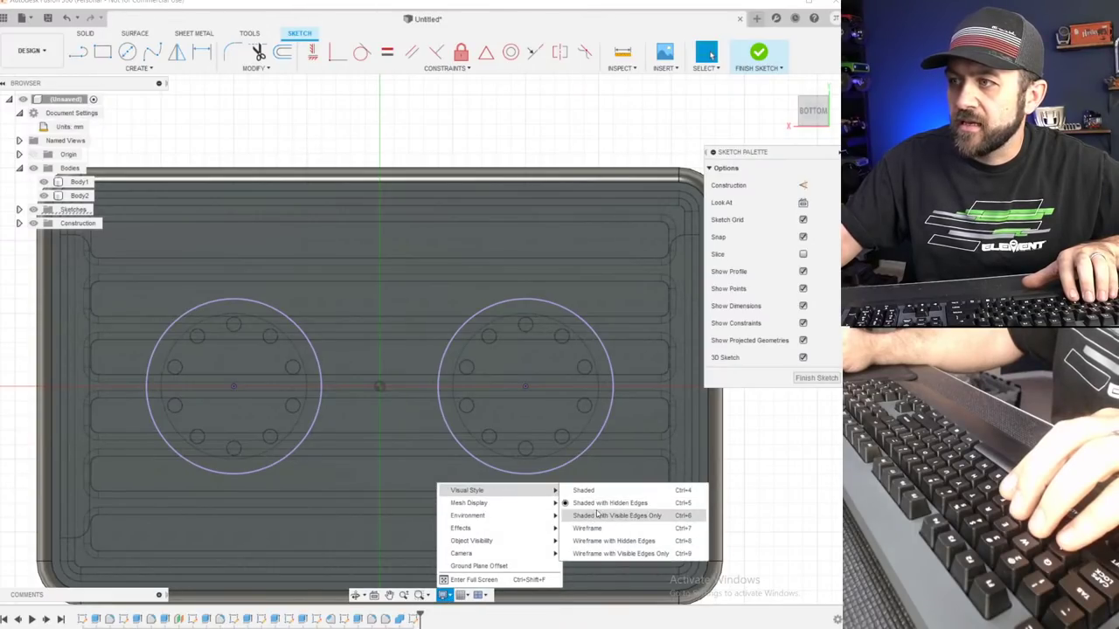
click(589, 492)
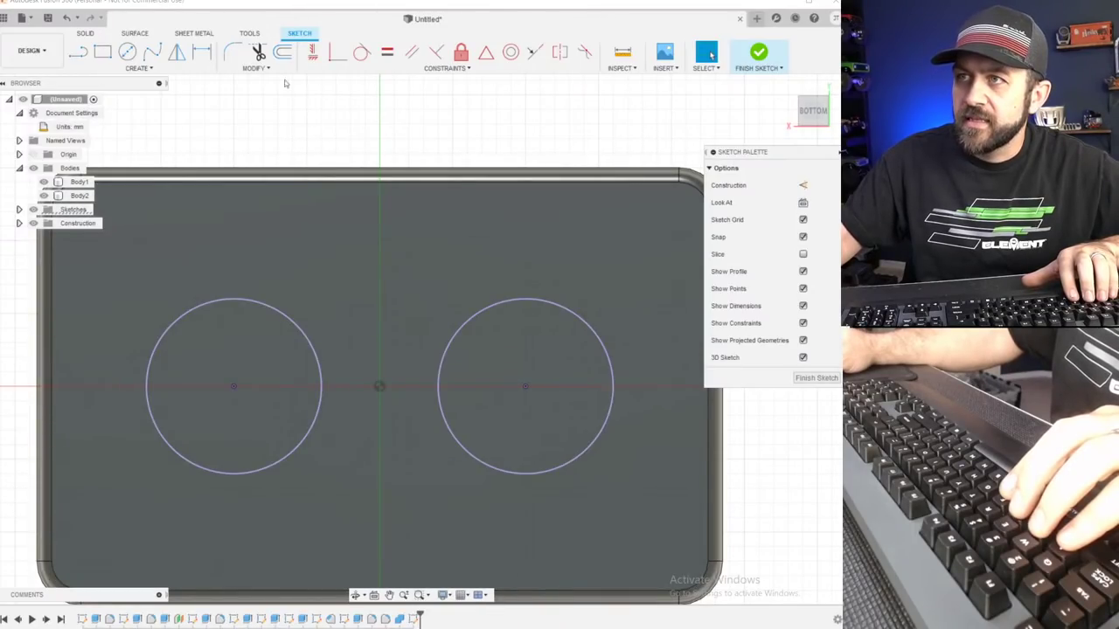
Draw a circle at the centre of each projected boss outline and set the left circle's diameter to 3.2 mm.
click(127, 51)
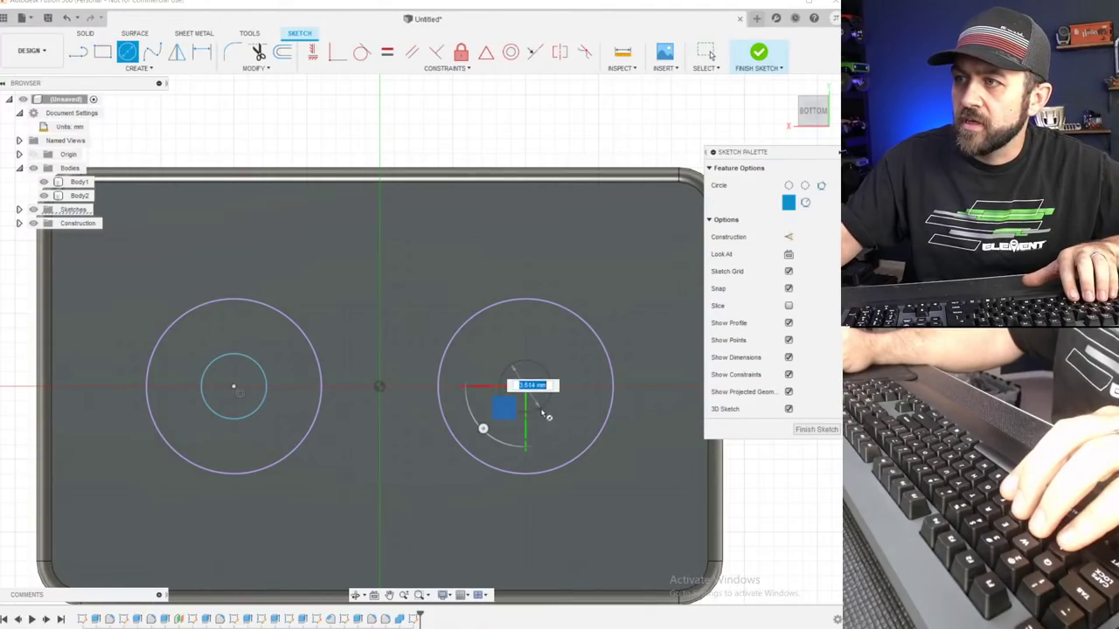
scroll(530, 431, down, 3)
key(d)
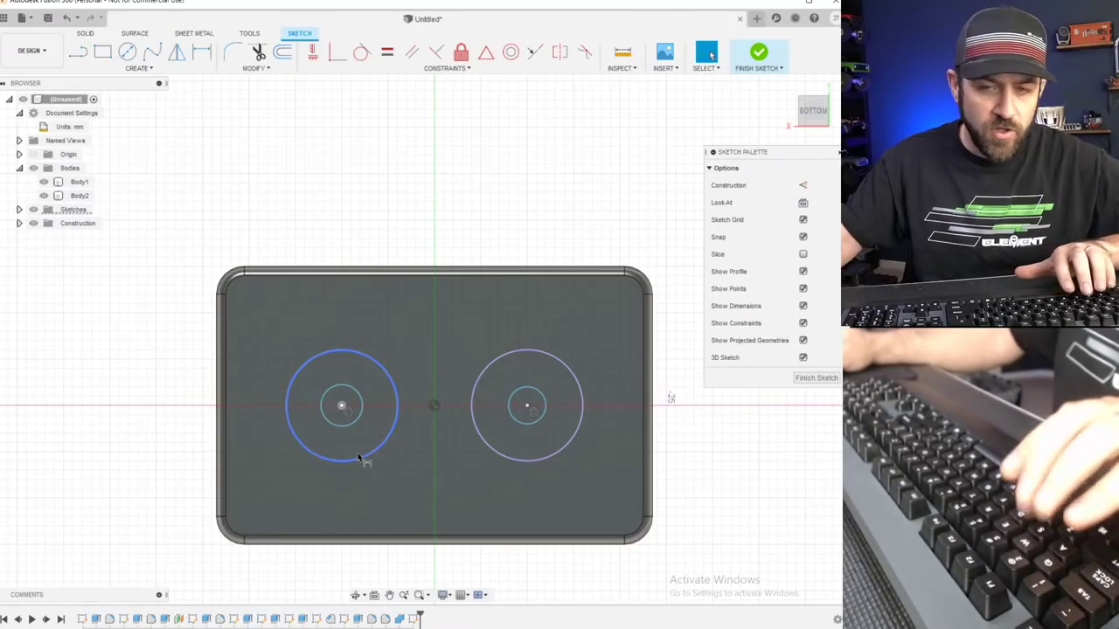
click(361, 416)
click(421, 229)
text(3.2)
key(Return)
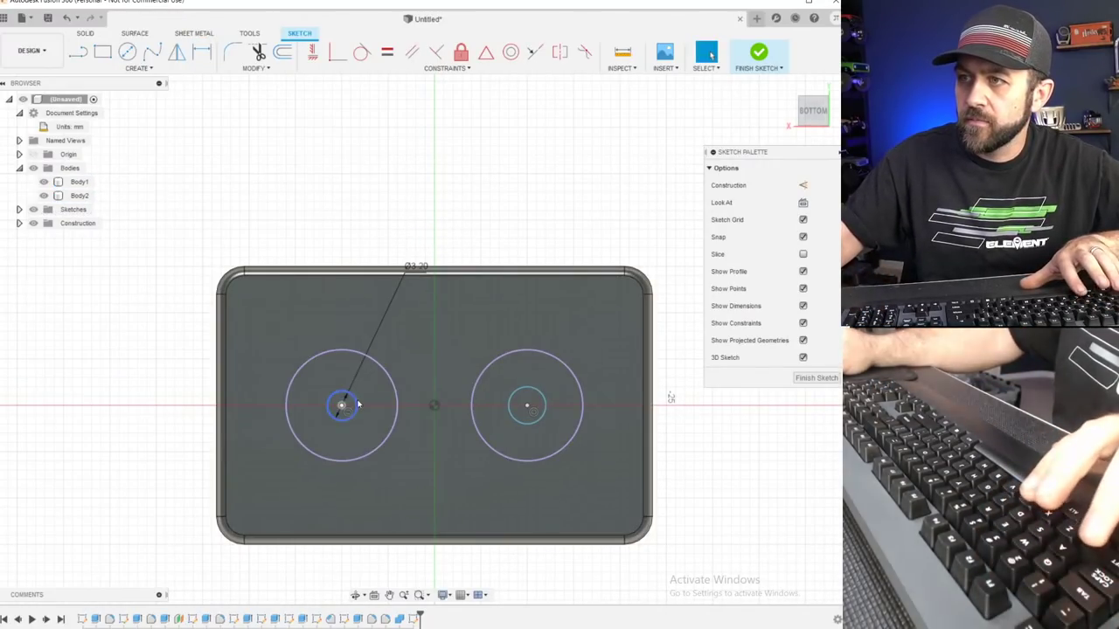
Constrain the right inner circle equal to the 3.2 mm circle and finish the sketch.
click(358, 419)
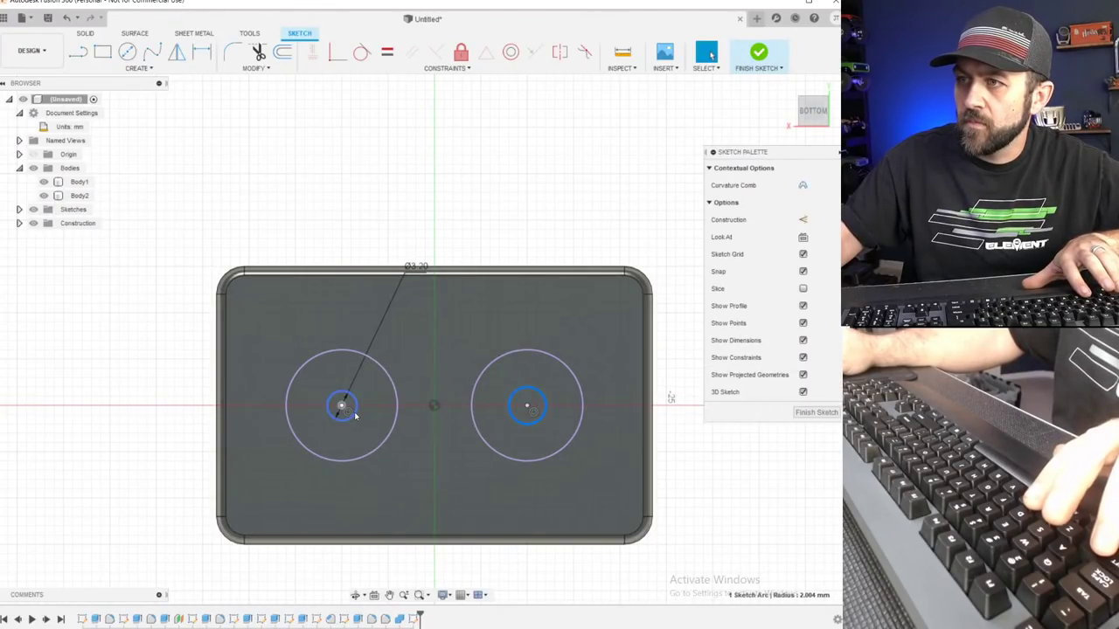
click(395, 58)
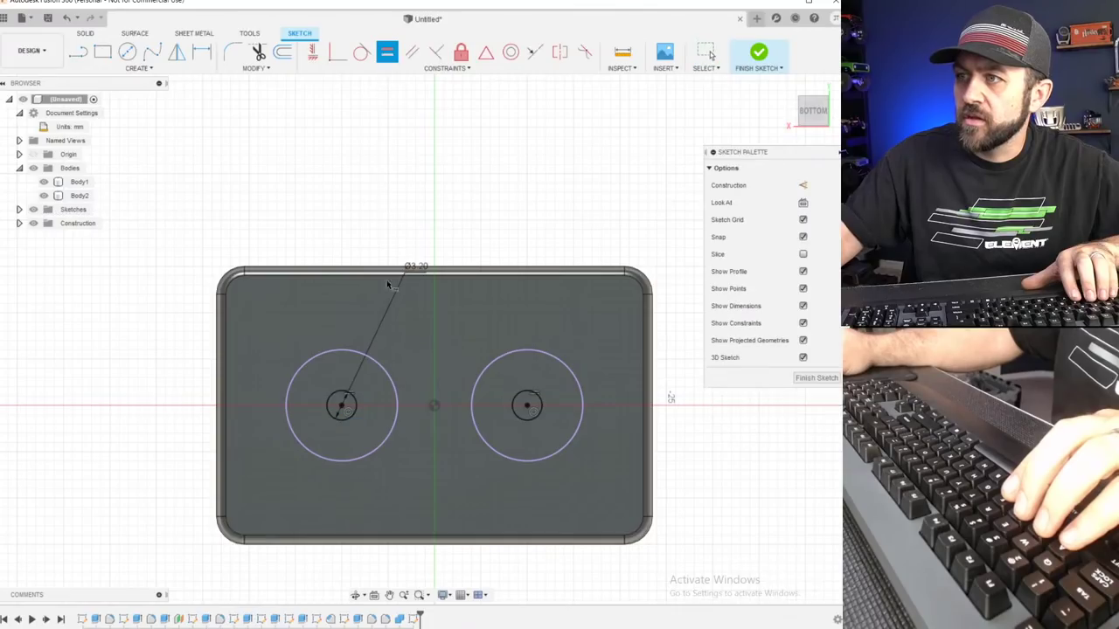
scroll(376, 343, up, 3)
middle_drag(372, 440, 317, 348)
scroll(317, 400, down, 3)
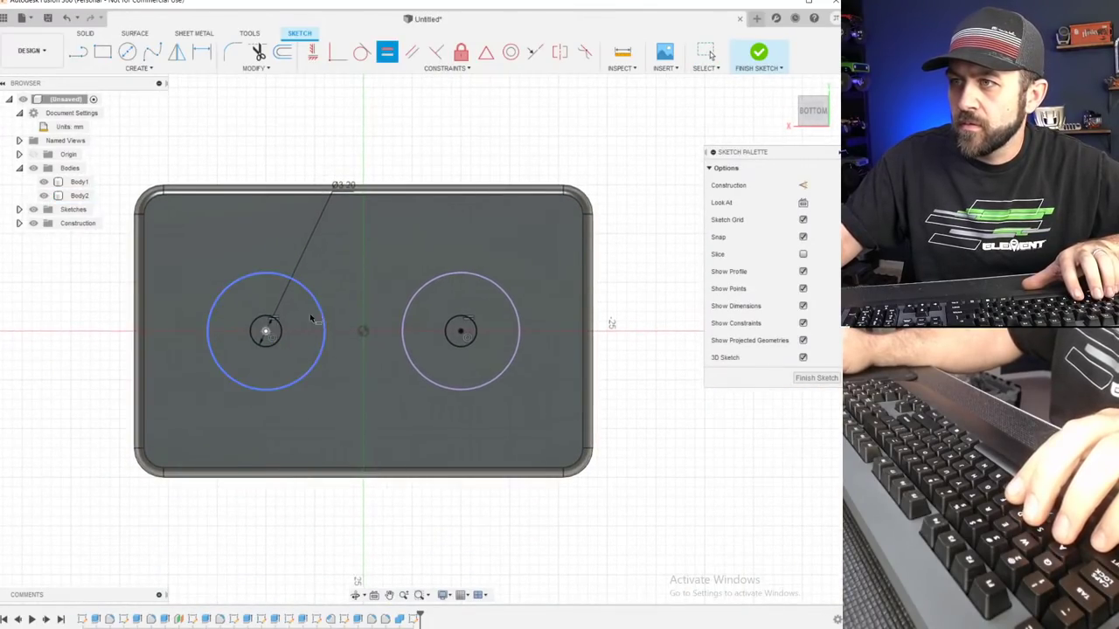
click(763, 52)
Set up an extruded cut of both 3.2 mm circles with a distance of -2 mm into the model.
click(102, 52)
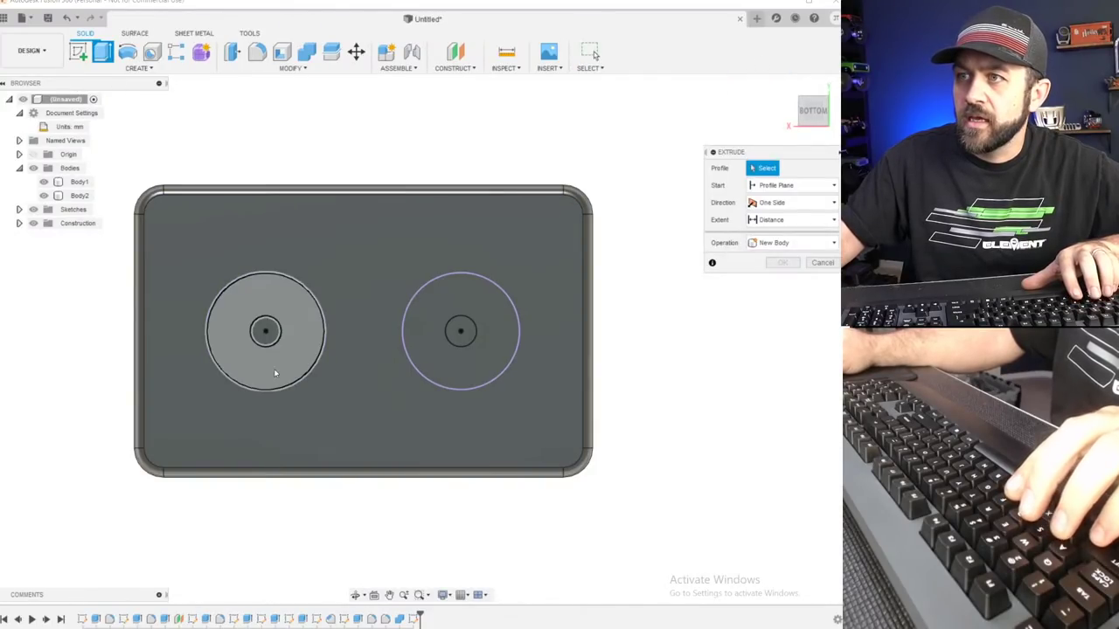
click(266, 331)
click(460, 329)
shift+middle_drag(459, 330, 452, 389)
text(-1)
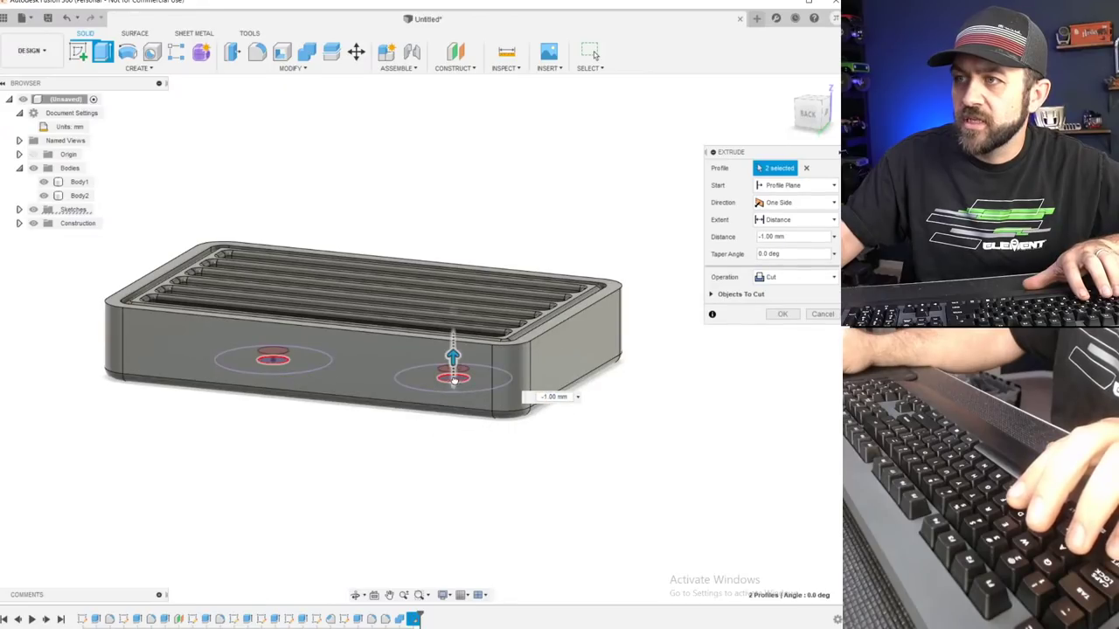
drag(451, 367, 451, 366)
Hide Body2 and complete the extruded cut through the floor of Body1.
click(43, 195)
scroll(367, 310, up, 3)
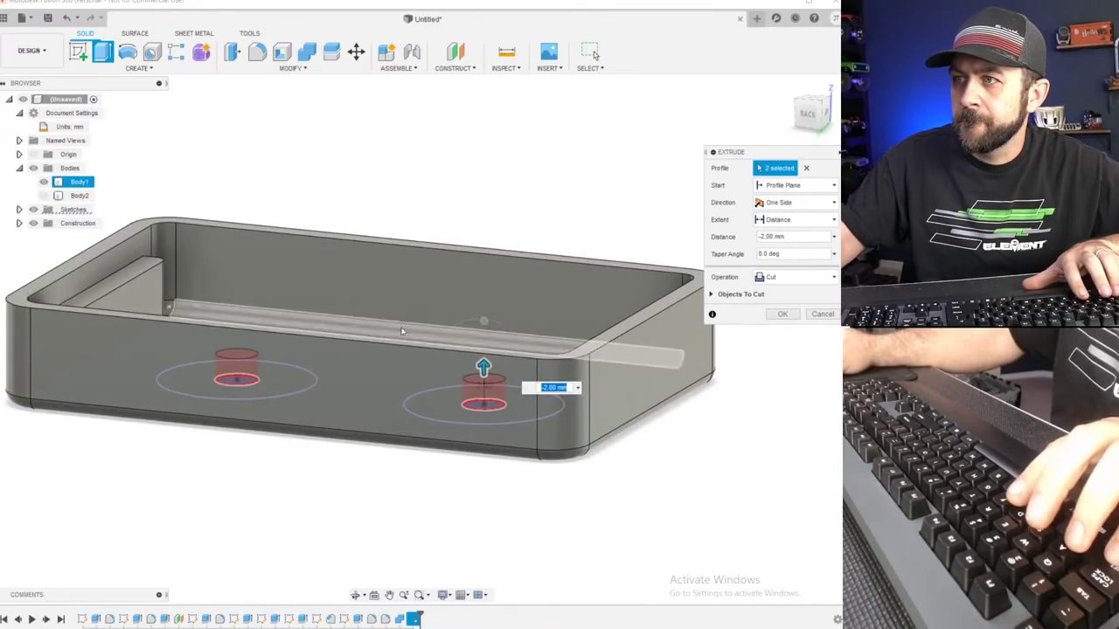
shift+middle_drag(393, 321, 379, 342)
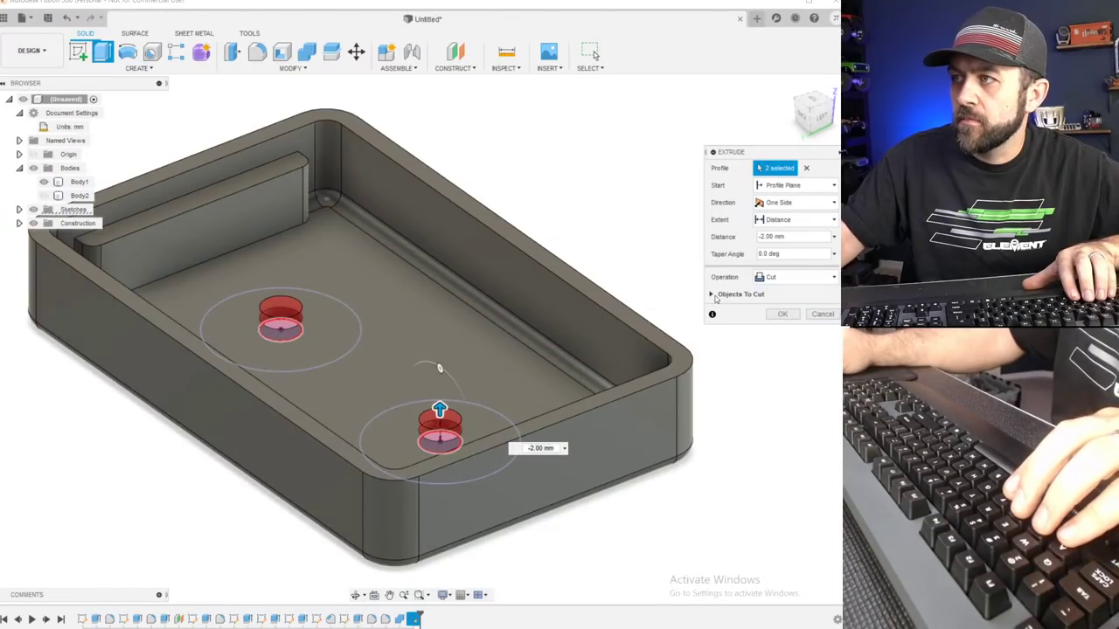
click(714, 296)
click(782, 350)
scroll(181, 180, down, 3)
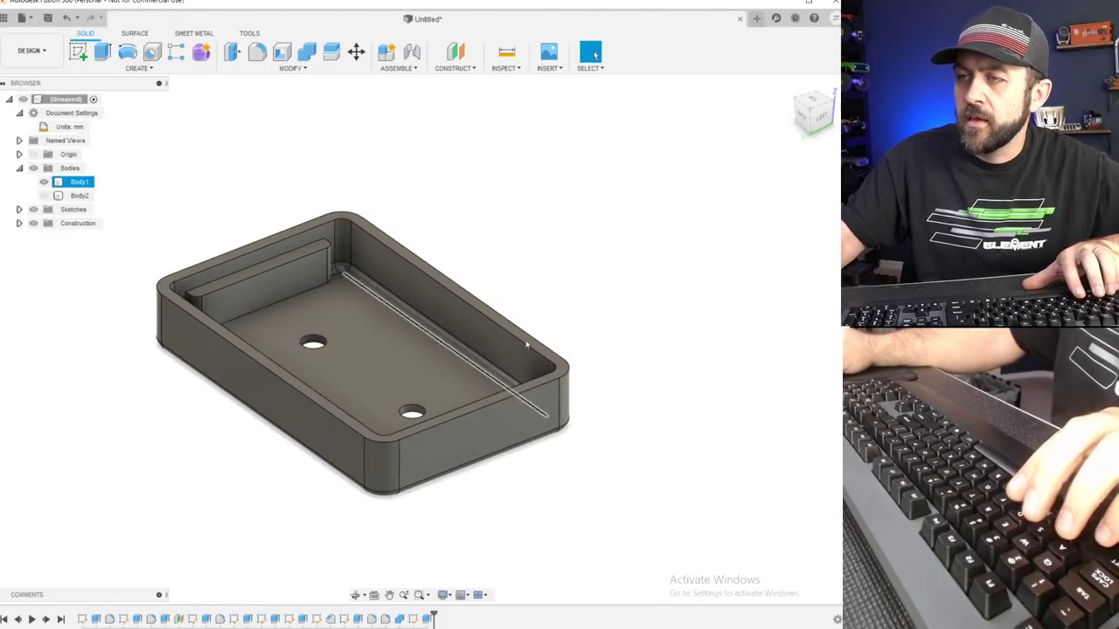
Show Body2 again and start a new sketch on the bottom face of Body1.
click(45, 197)
shift+middle_drag(233, 378, 257, 235)
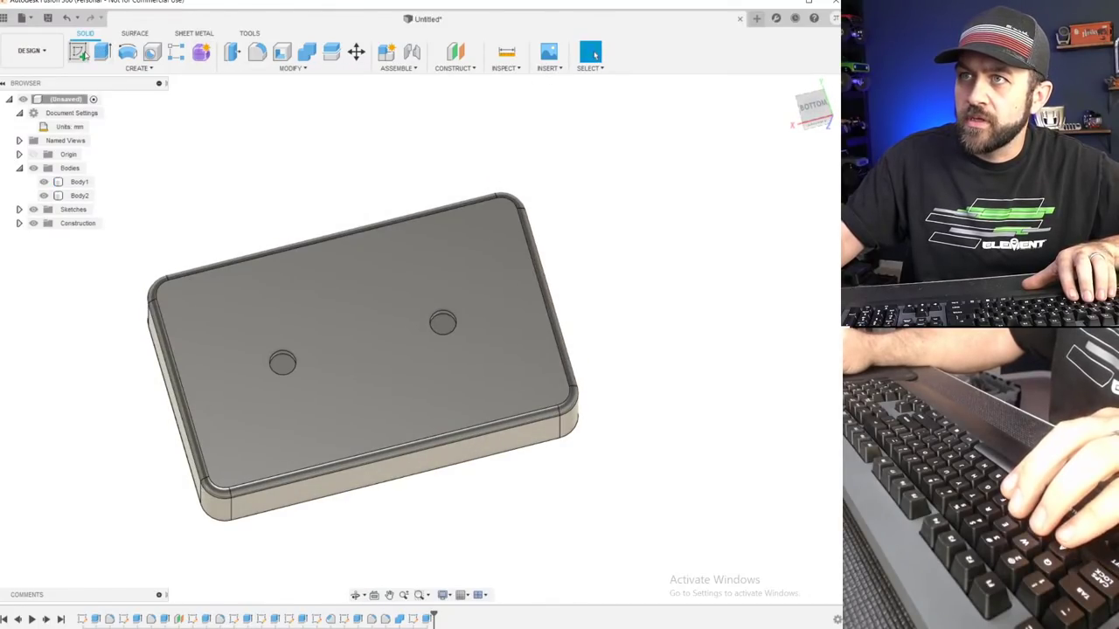
click(85, 56)
scroll(278, 316, up, 4)
click(292, 420)
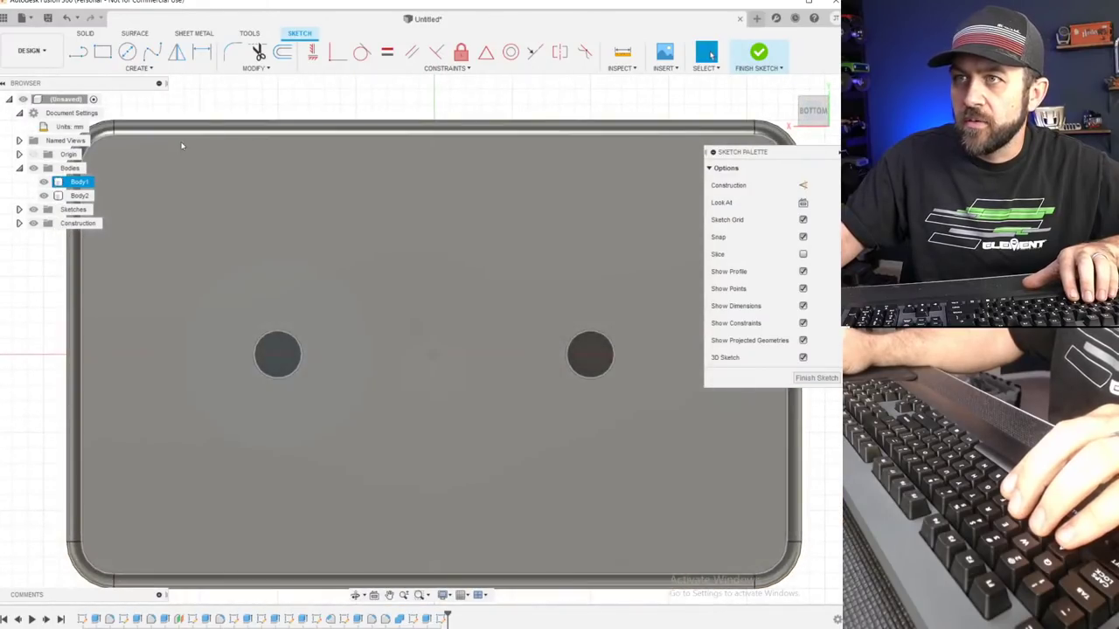
Draw a smaller circle at the centre of each of the two bottom holes.
click(128, 51)
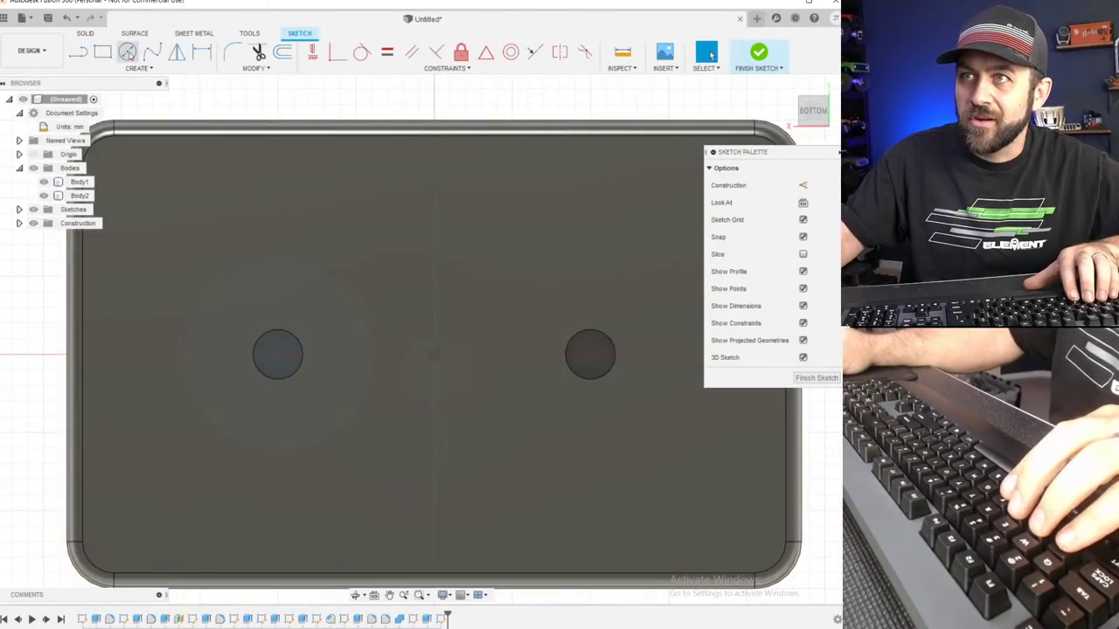
scroll(276, 333, up, 3)
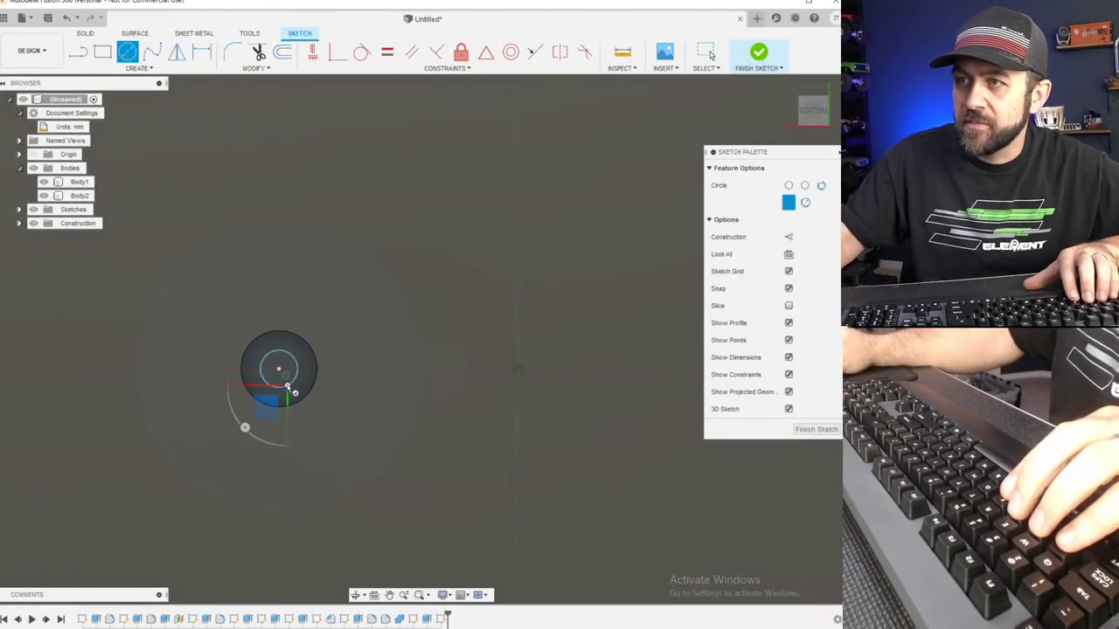
scroll(290, 390, down, 4)
scroll(570, 400, up, 4)
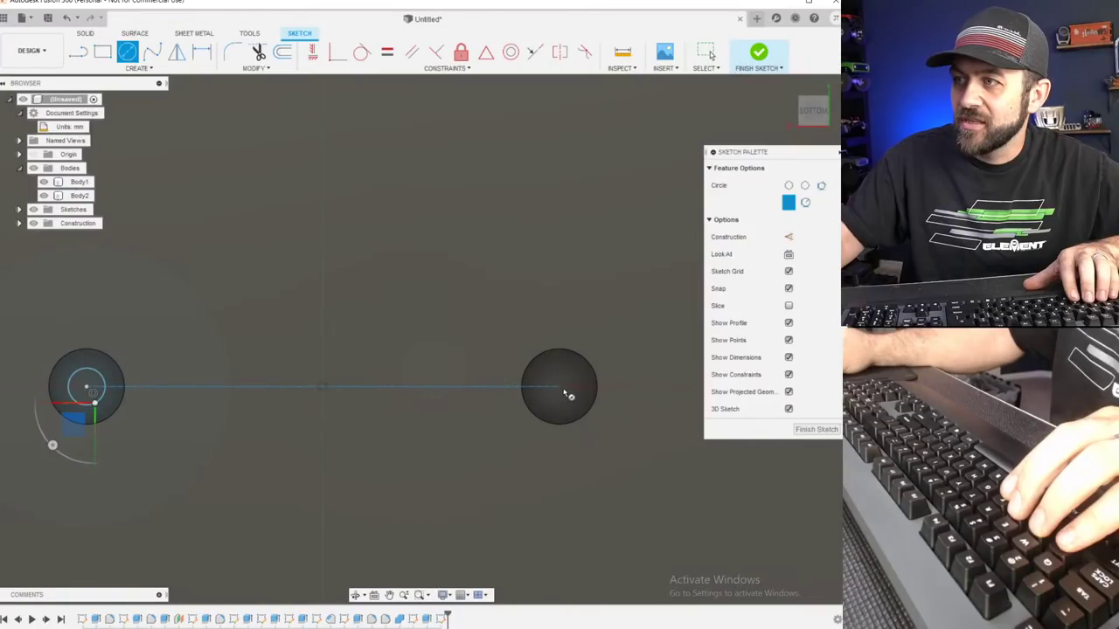
click(581, 401)
scroll(574, 403, down, 3)
key(Escape)
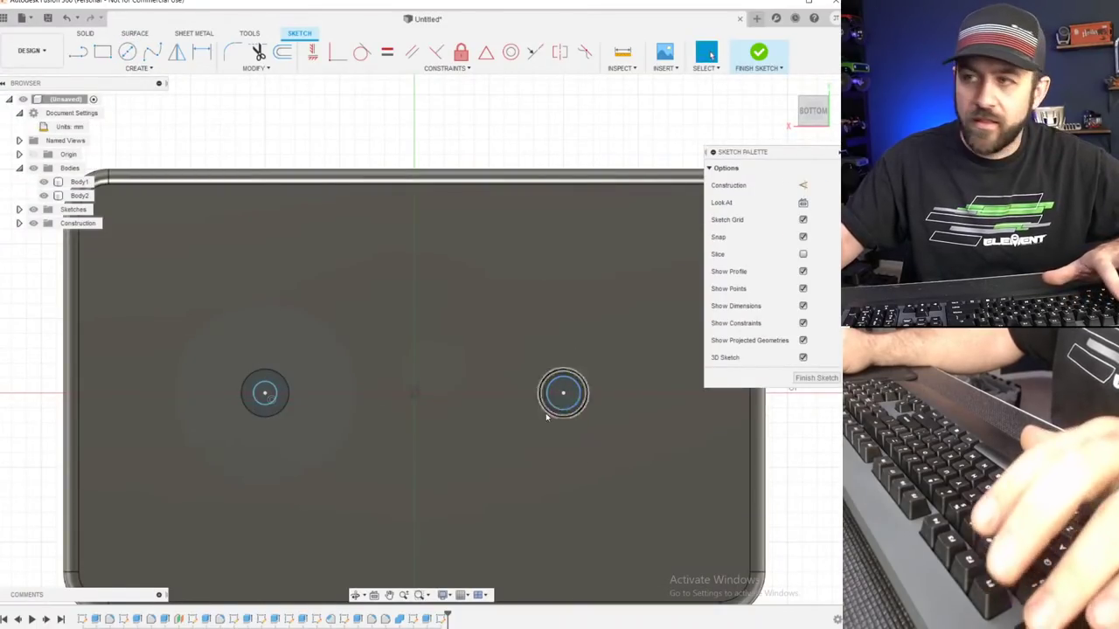
Dimension the circle inside the left hole to a diameter of 2.5 mm.
scroll(351, 467, down, 2)
scroll(289, 419, up, 2)
key(d)
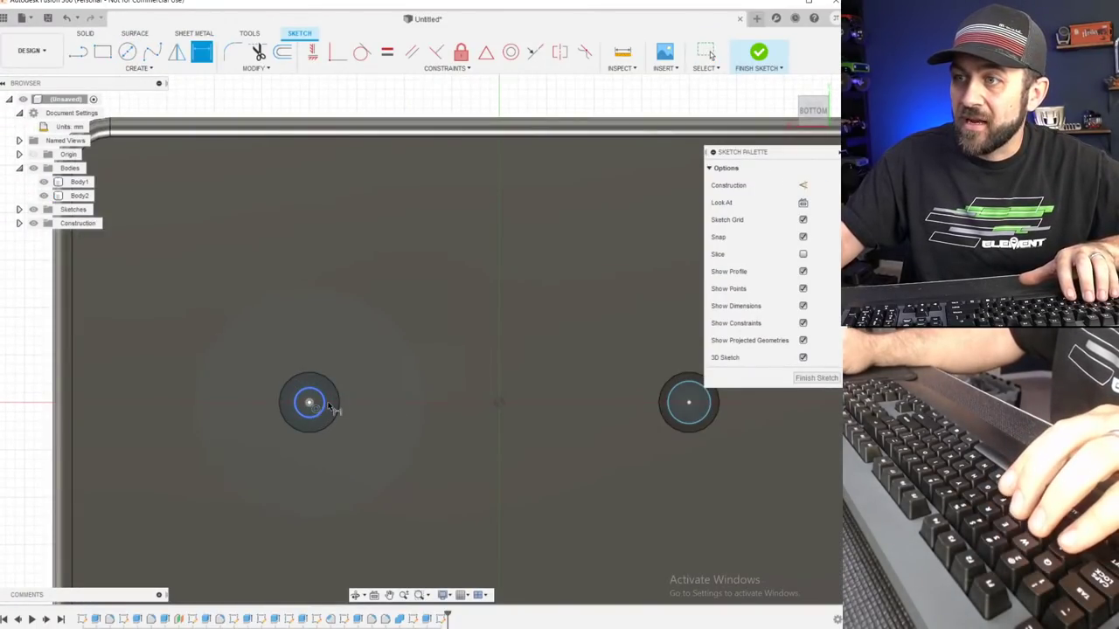
scroll(347, 148, down, 3)
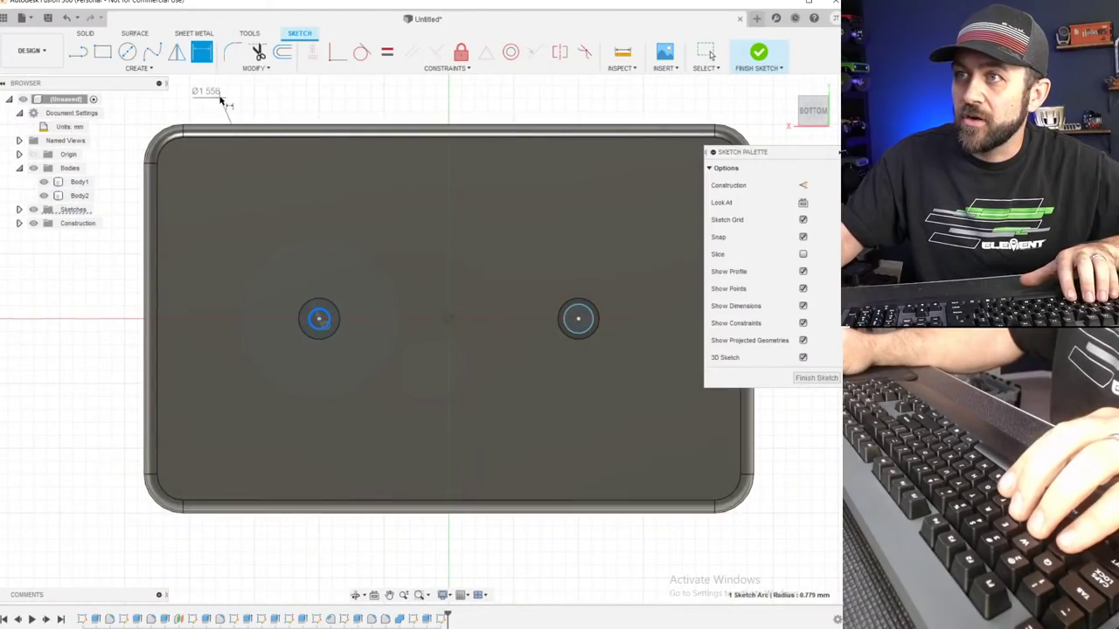
text(2.5)
key(Return)
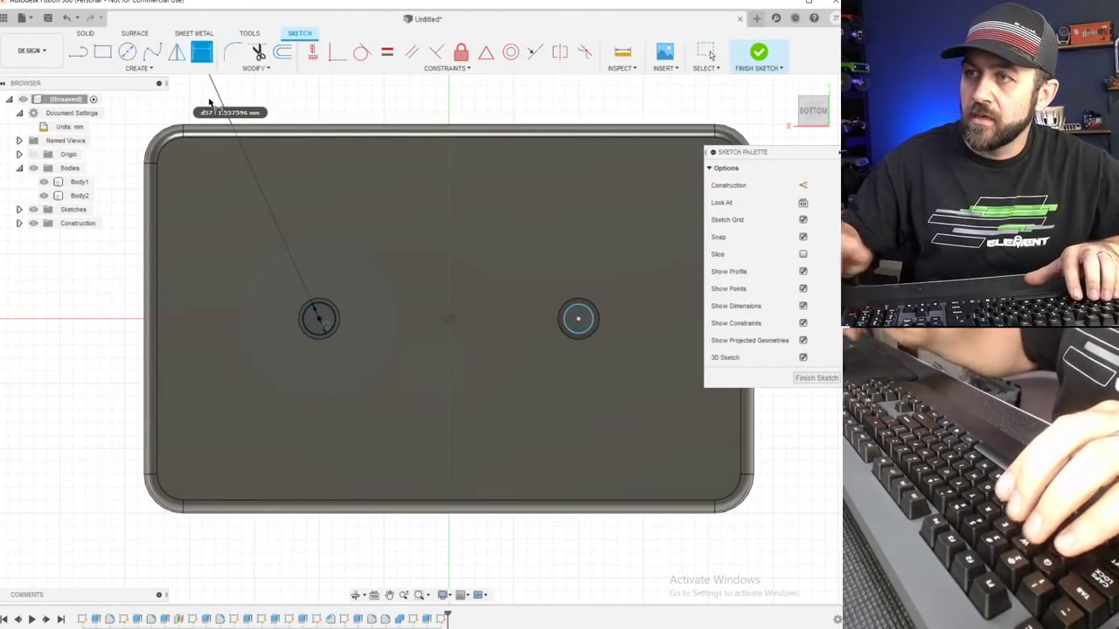
Constrain the circle in the right hole equal to the 2.5 mm circle and finish the sketch.
key(Escape)
click(553, 349)
click(569, 335)
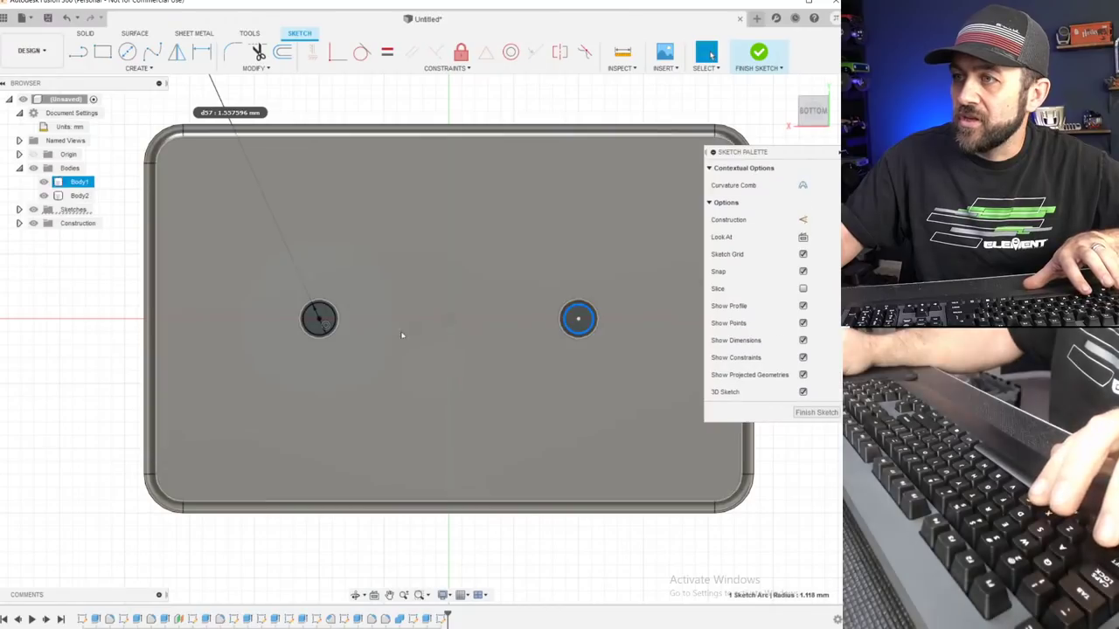
ctrl+click(336, 326)
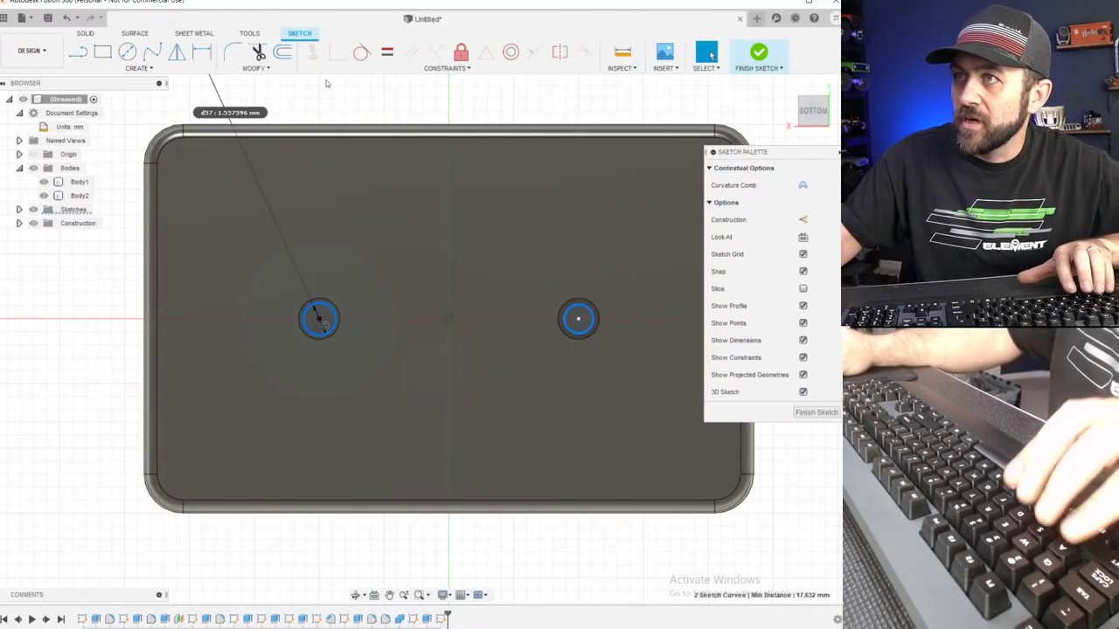
click(387, 52)
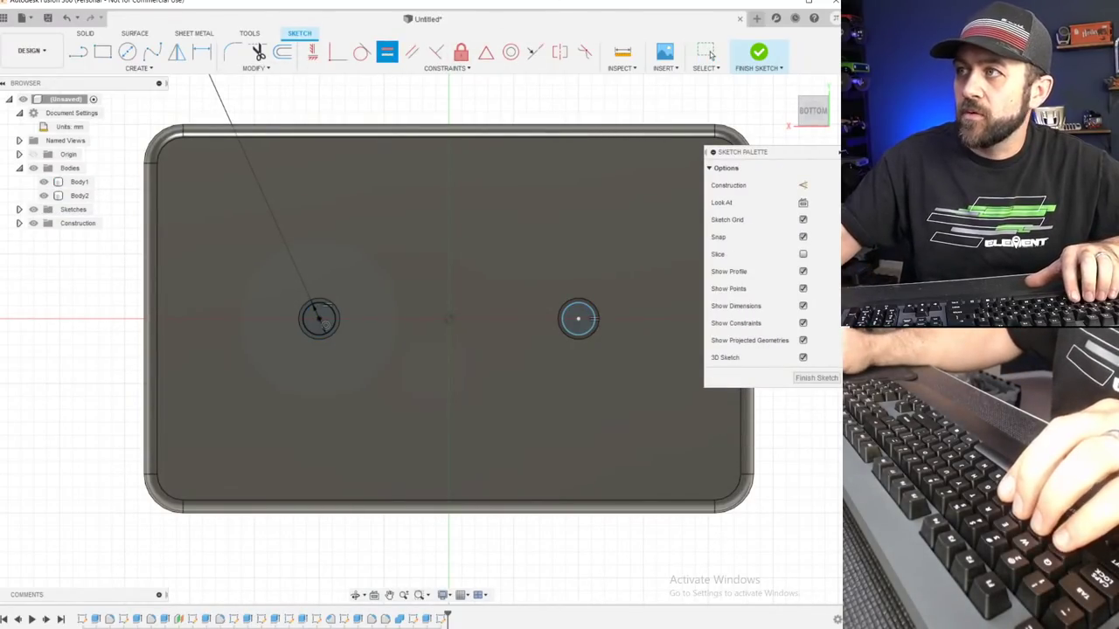
click(764, 55)
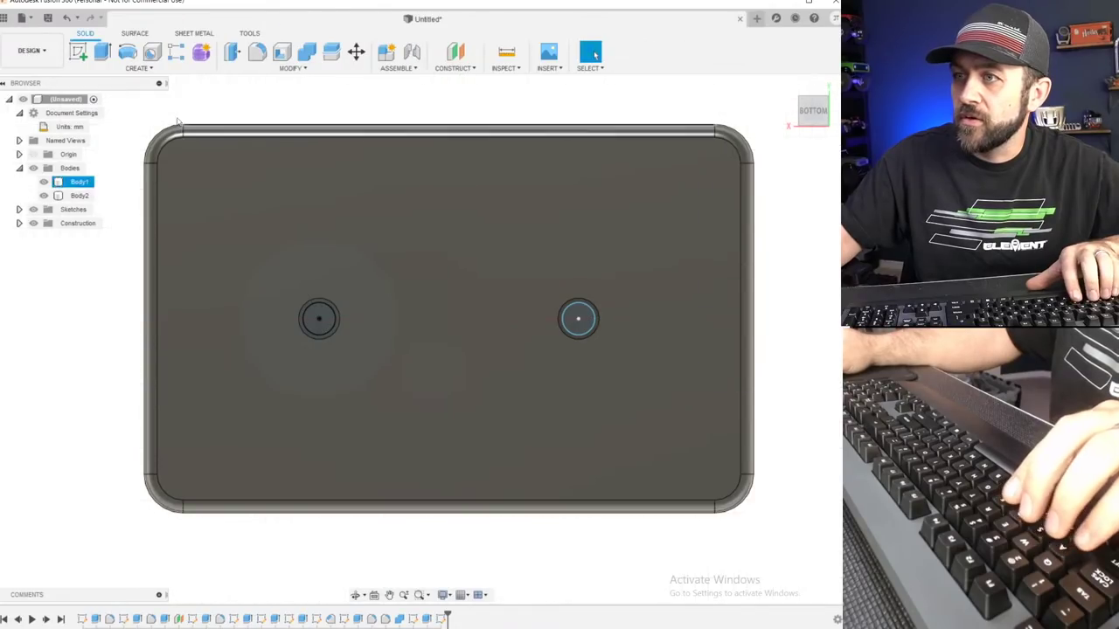
Extrude both 2.5 mm circles as a cut with a distance of -3 mm up into the bosses of Body2.
click(102, 52)
scroll(358, 277, up, 3)
click(288, 359)
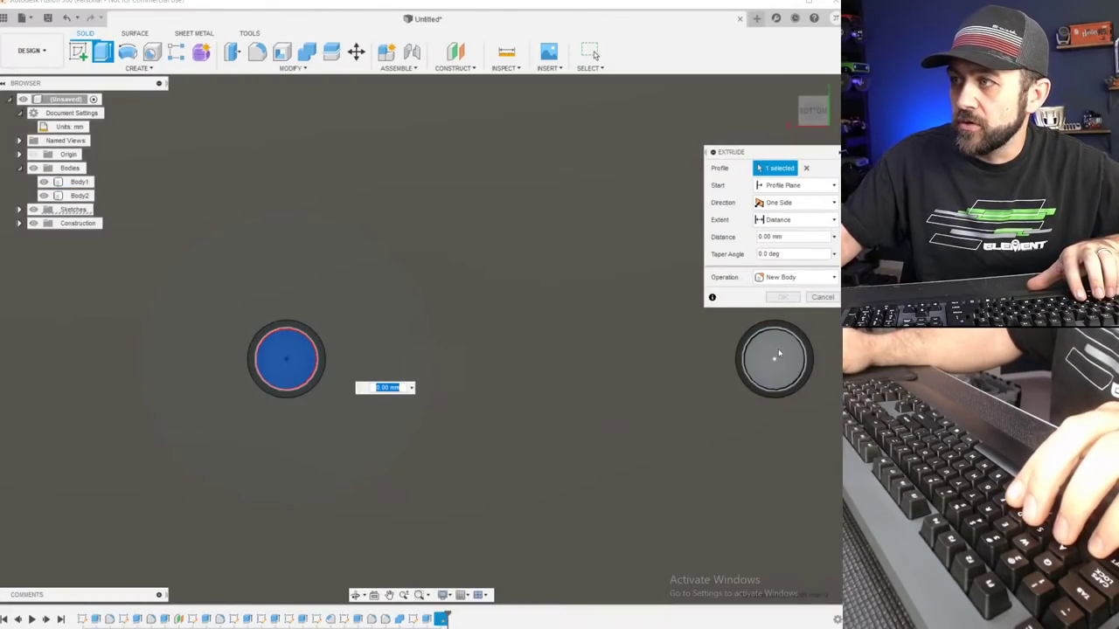
click(779, 354)
scroll(345, 396, down, 3)
shift+middle_drag(385, 402, 584, 450)
scroll(604, 350, up, 3)
drag(550, 448, 554, 414)
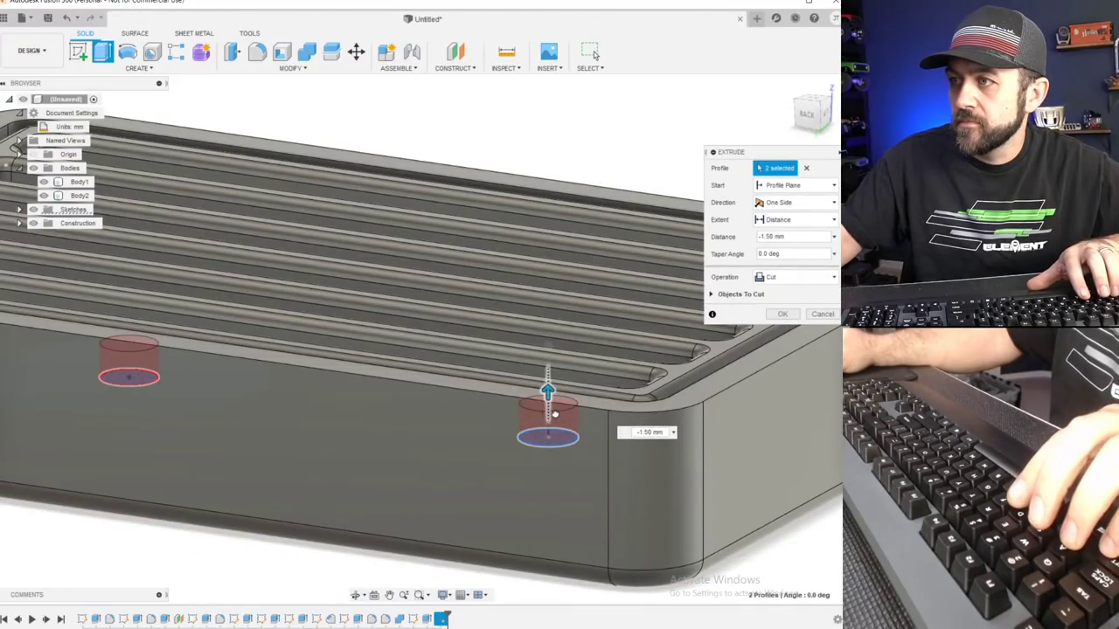
scroll(556, 393, down, 2)
shift+middle_drag(555, 389, 505, 447)
scroll(503, 444, up, 3)
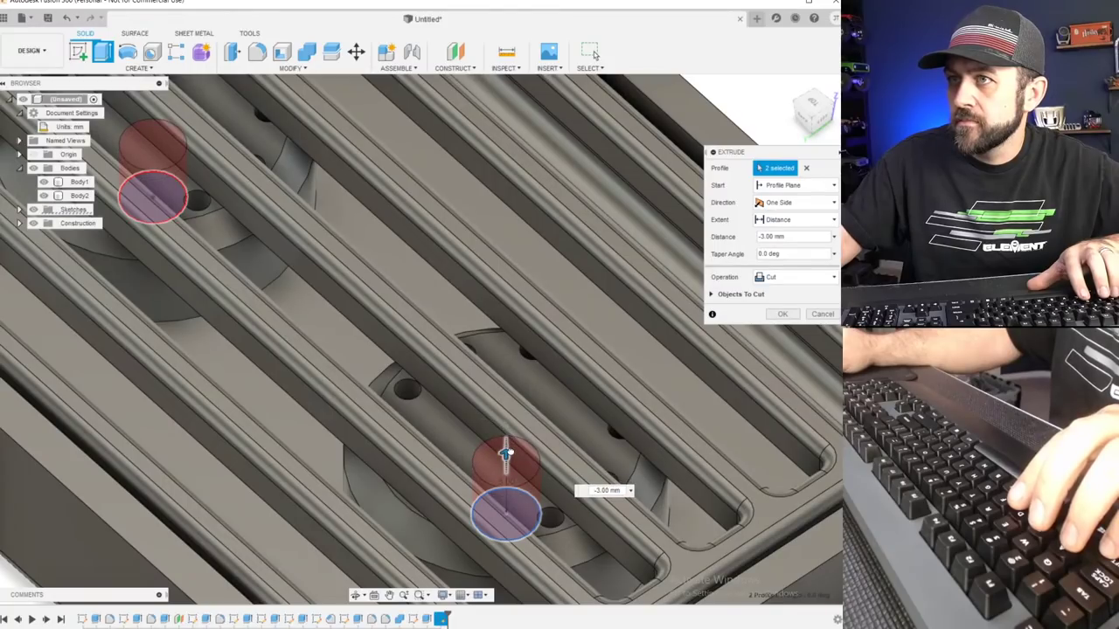
shift+middle_drag(511, 454, 525, 399)
scroll(477, 415, up, 3)
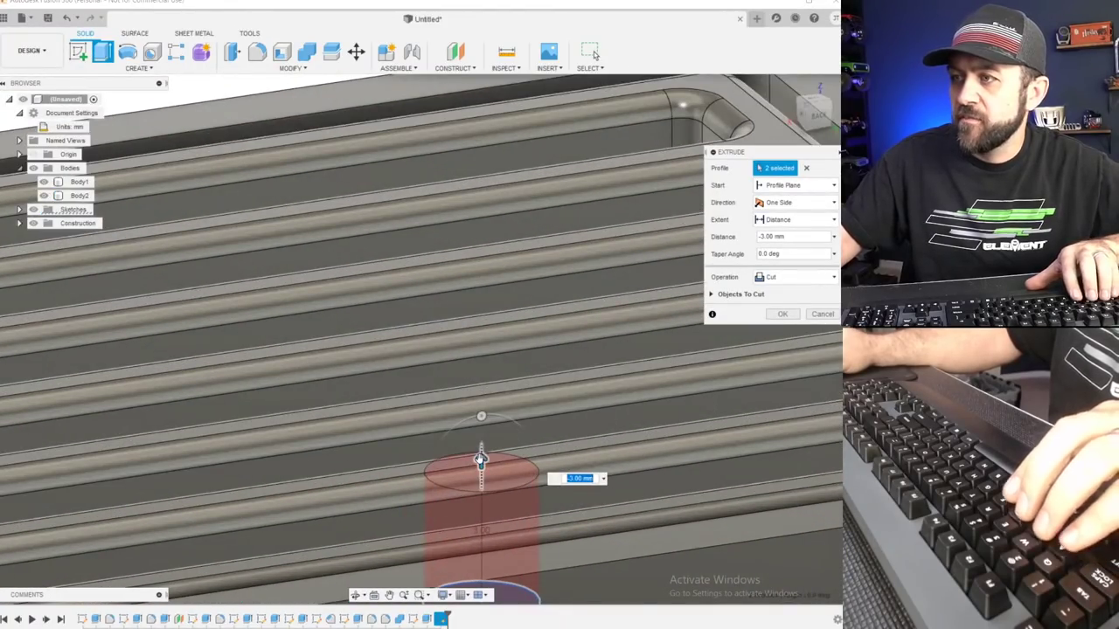
key(Return)
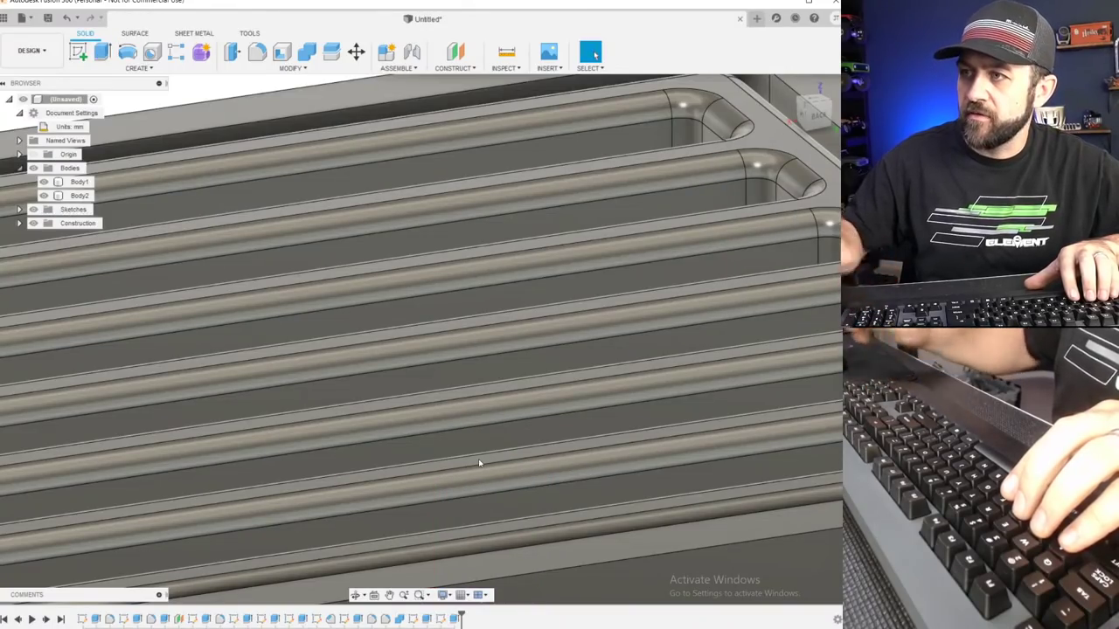
Examine the two round bosses through the grille slots after the screw-hole cuts.
scroll(463, 452, down, 3)
scroll(359, 526, down, 5)
middle_drag(345, 540, 297, 302)
scroll(314, 366, up, 4)
middle_drag(288, 399, 164, 224)
scroll(210, 315, up, 3)
shift+middle_drag(200, 289, 214, 362)
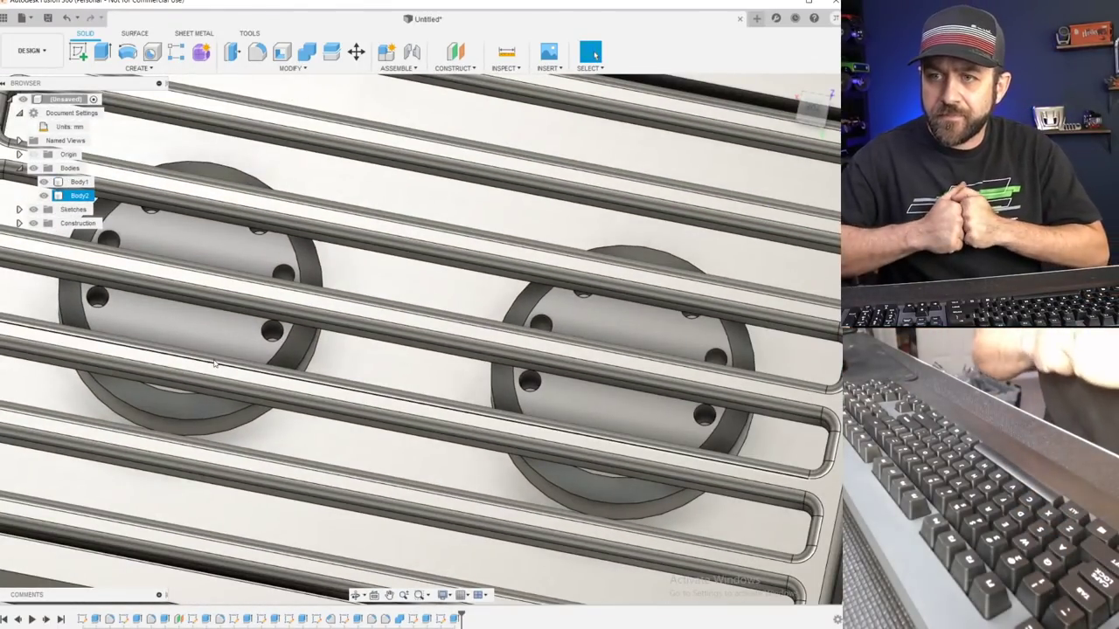
Compare the slotted case with the reference photo on the Stansport two-burner camp stove product page.
scroll(354, 380, down, 5)
shift+middle_drag(362, 390, 440, 349)
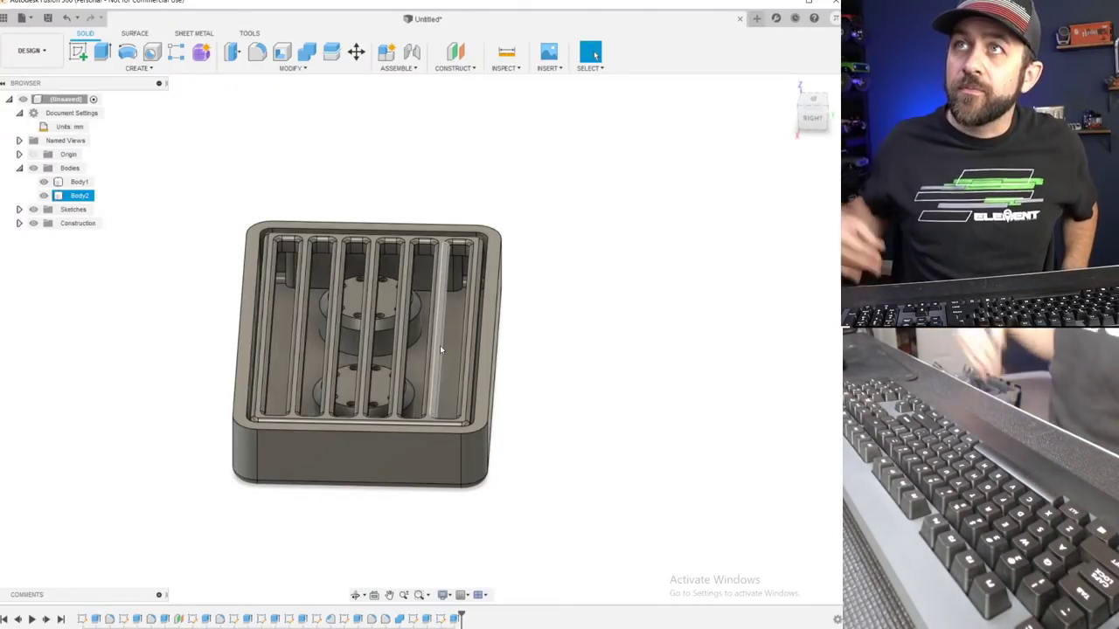
key(Escape)
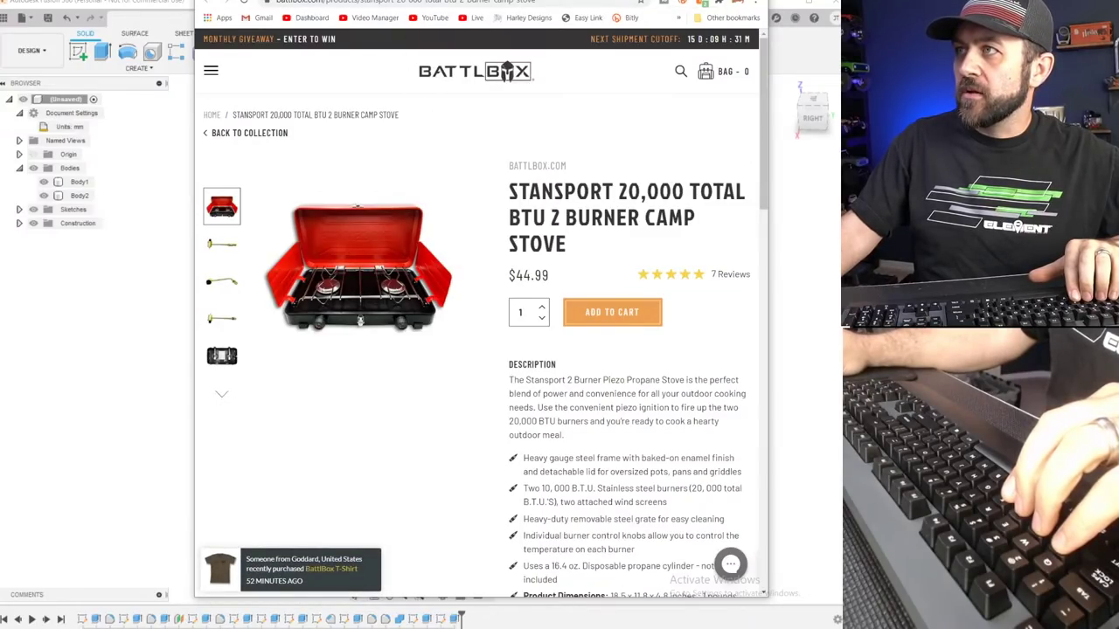
drag(481, 9, 0, 0)
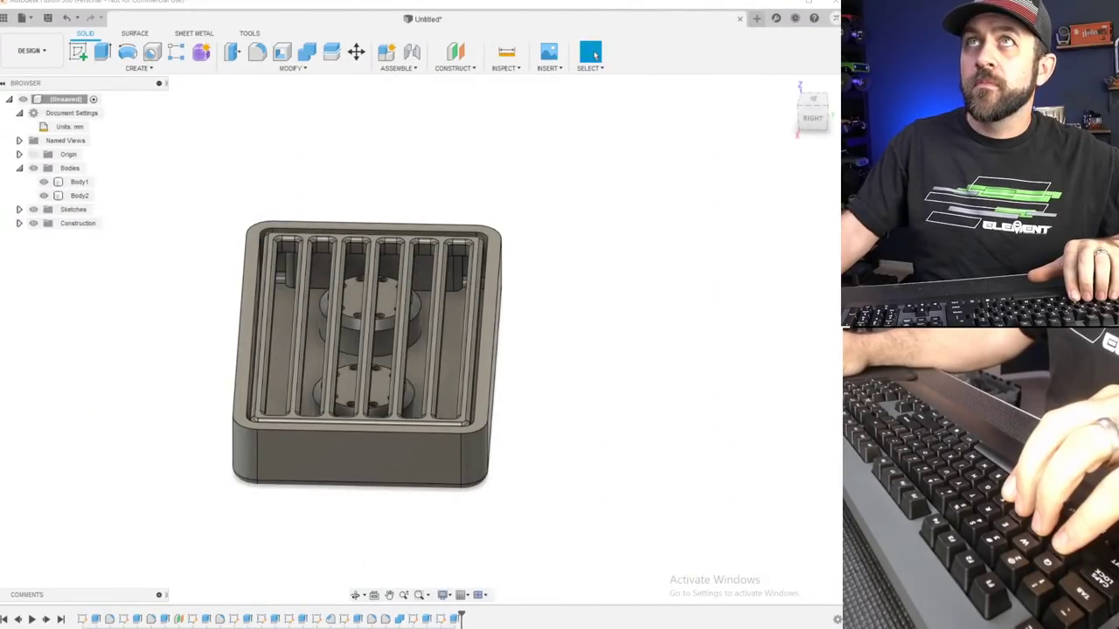
Sketch on the upper rim face of Body1, project the rim's outlines into it and finish the sketch.
scroll(431, 370, down, 3)
shift+middle_drag(387, 355, 415, 350)
scroll(382, 253, up, 3)
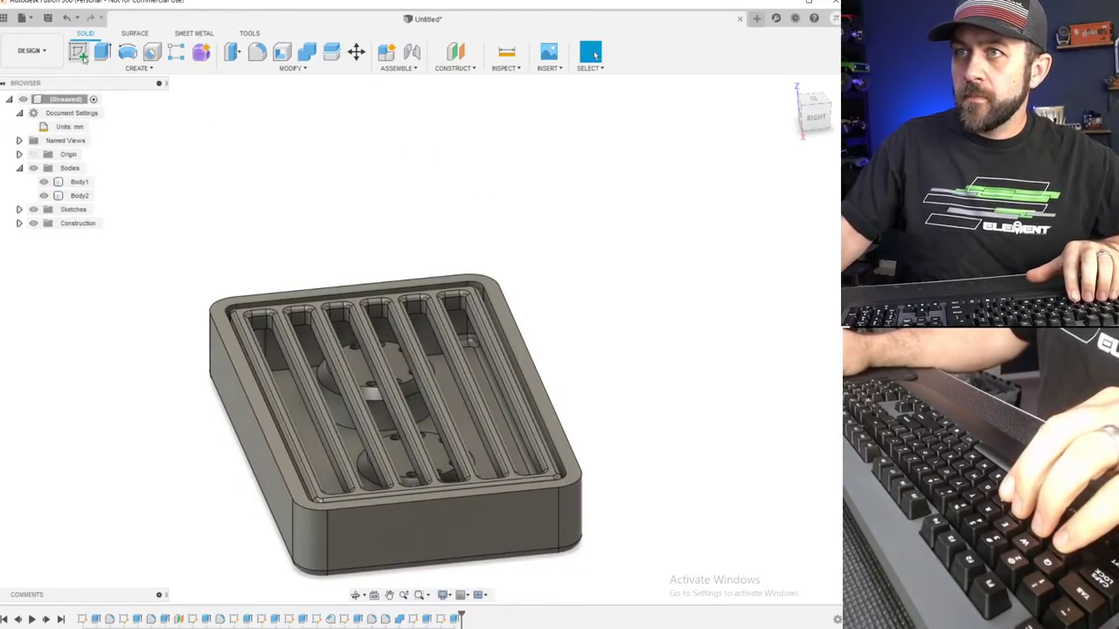
click(78, 53)
scroll(253, 322, up, 3)
click(249, 318)
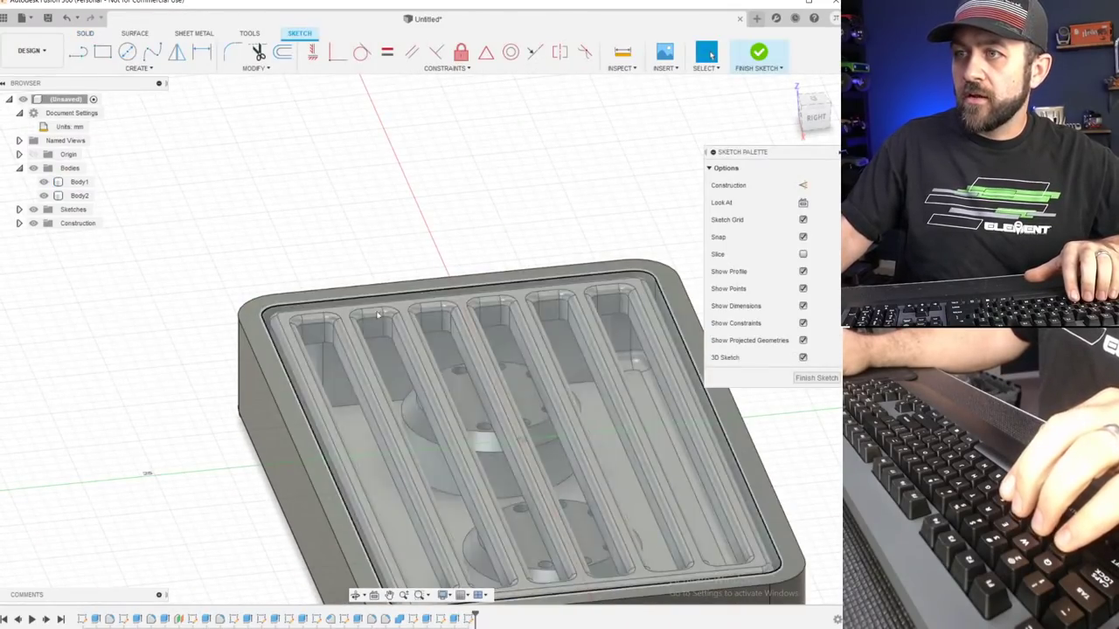
click(816, 99)
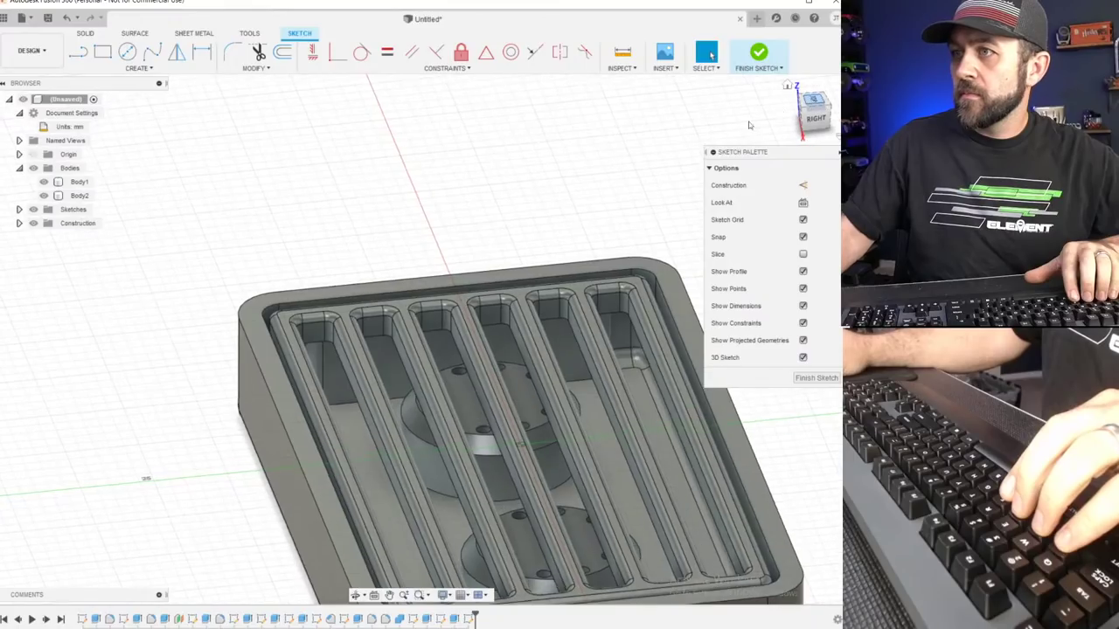
key(p)
click(337, 245)
key(Return)
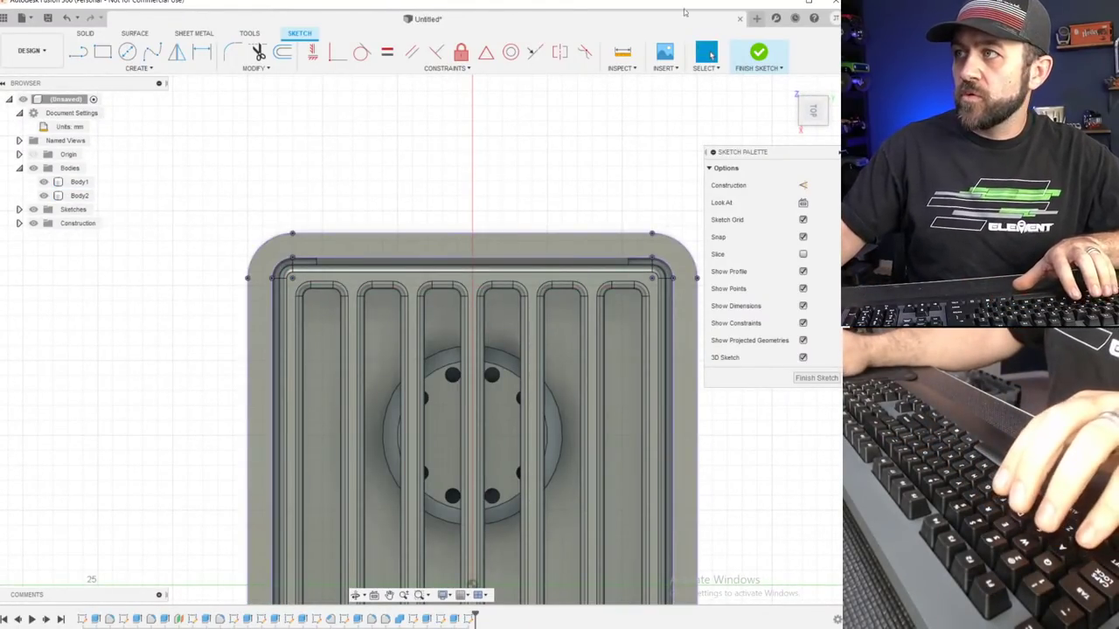
click(758, 54)
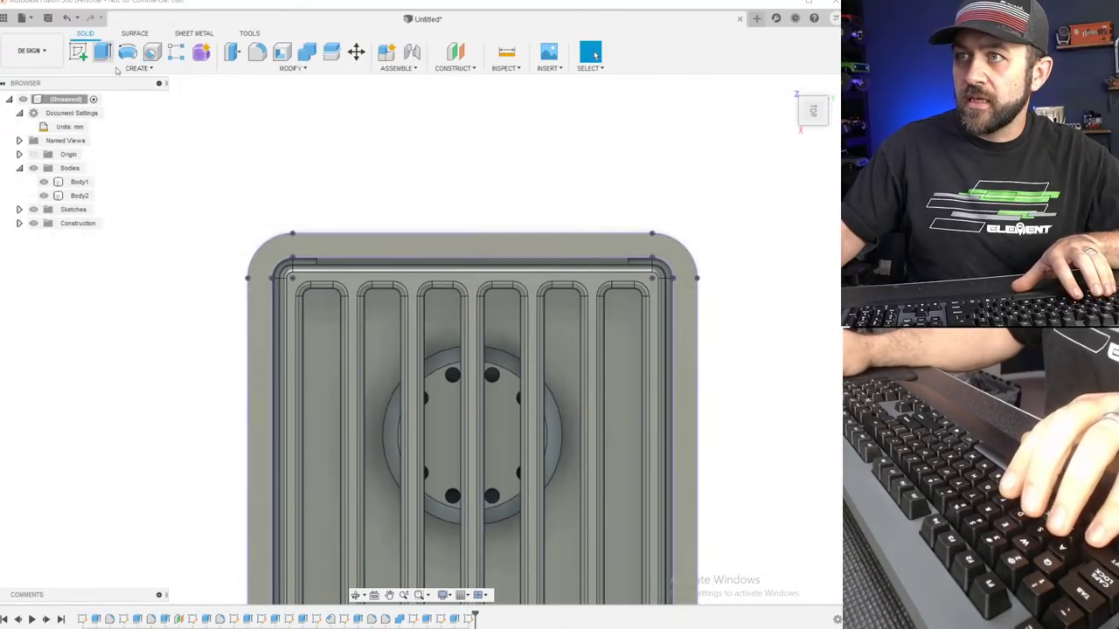
Extrude the projected rim profile upward 5 mm as a new body to form the lid walls.
click(107, 57)
click(261, 394)
scroll(262, 445, down, 5)
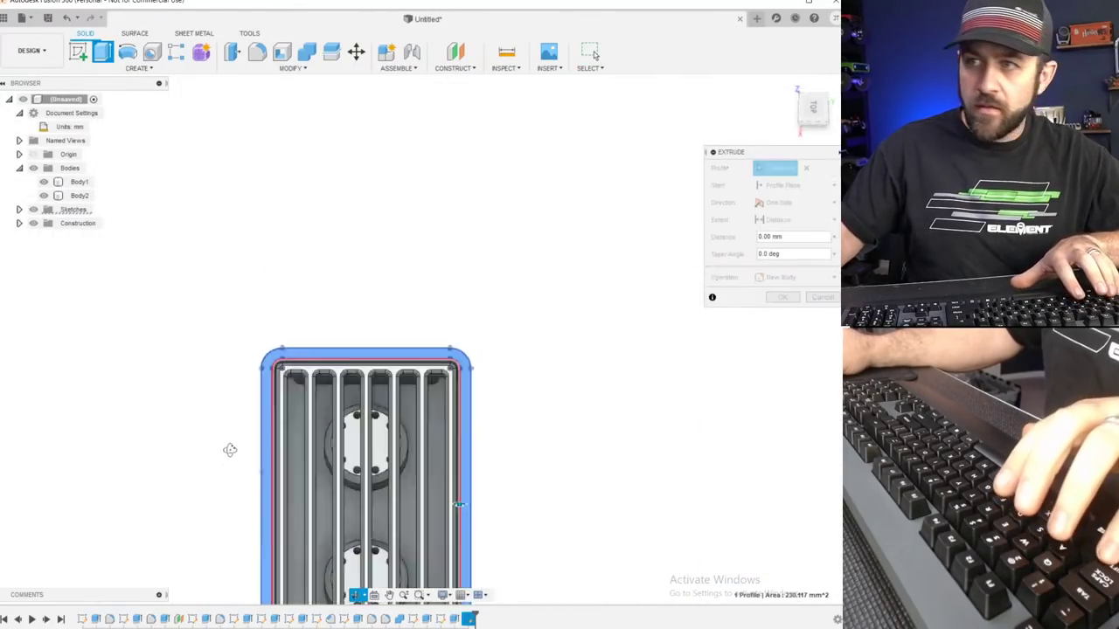
drag(479, 456, 478, 412)
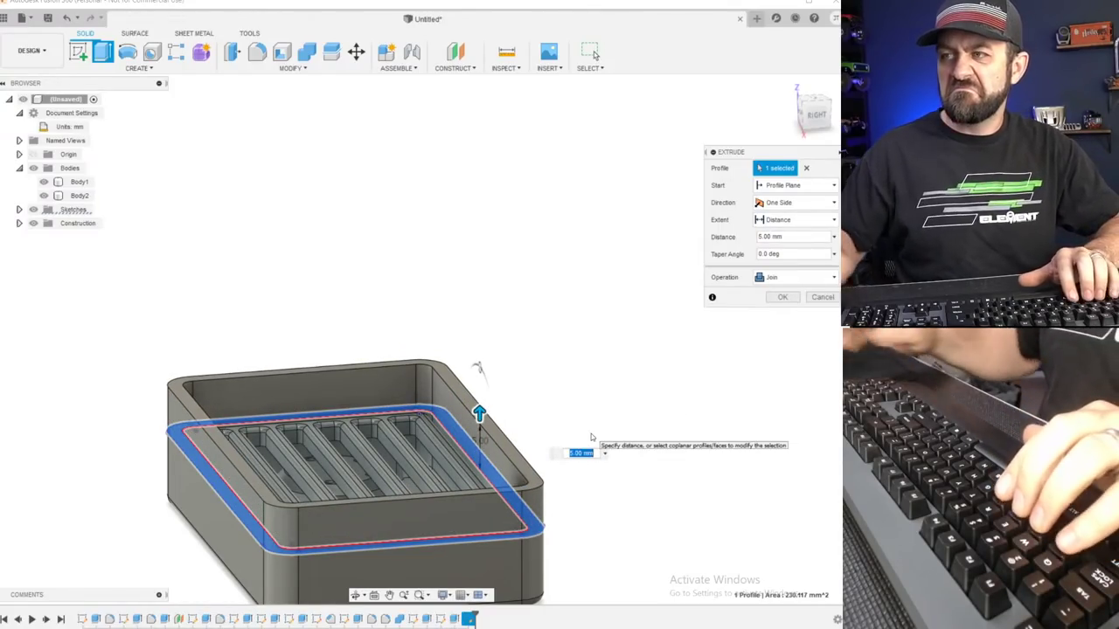
click(792, 277)
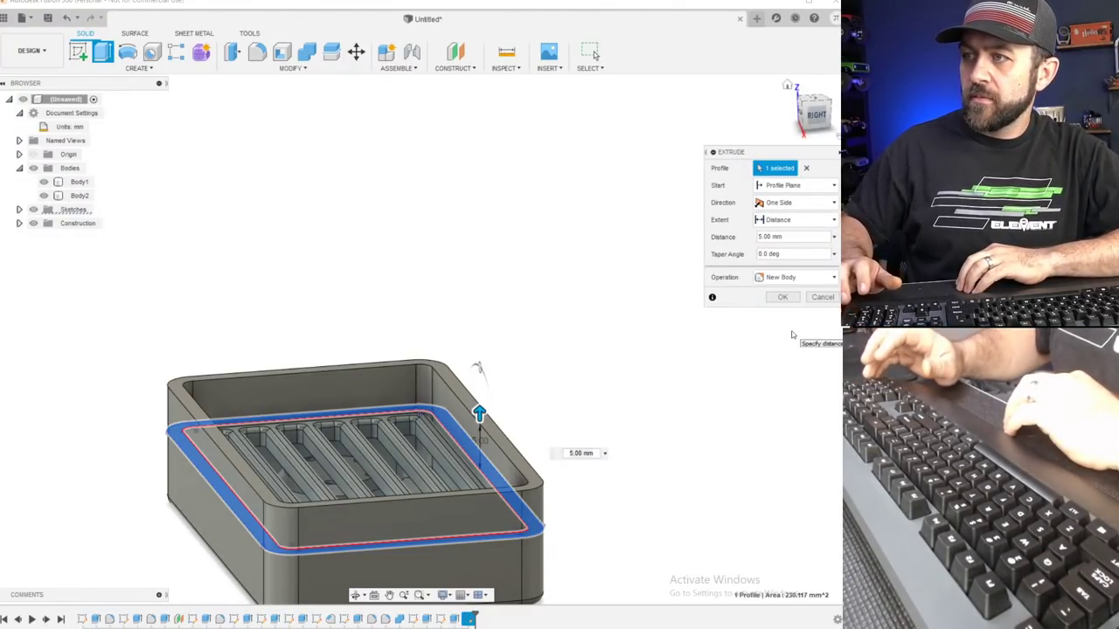
key(Return)
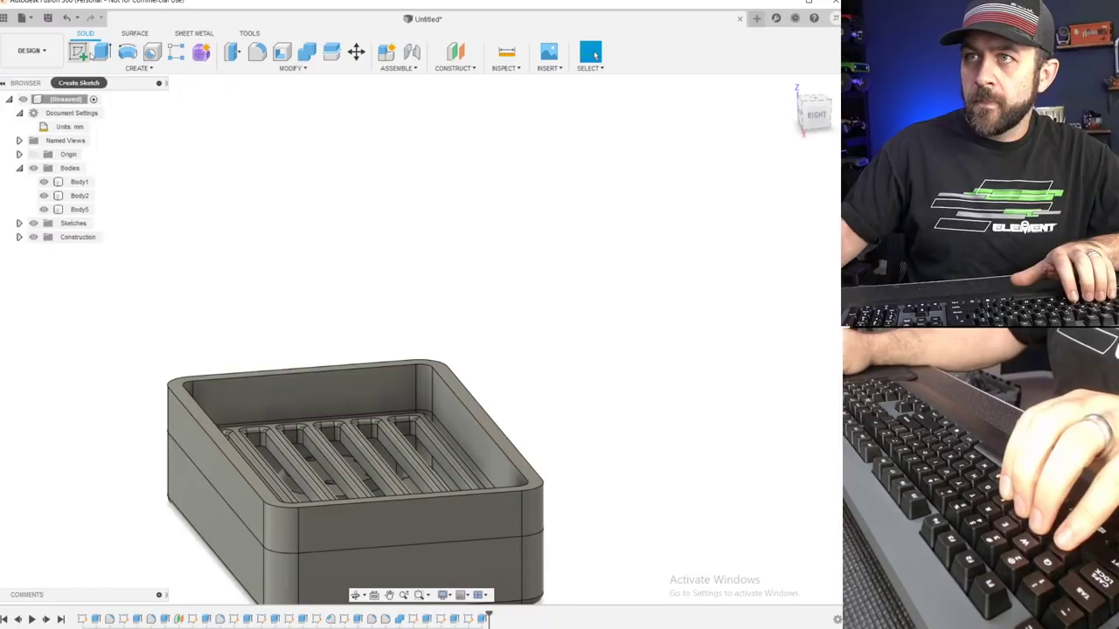
Sketch on the upper face of the new lid walls, project their rim outlines and finish the sketch.
click(78, 52)
click(376, 535)
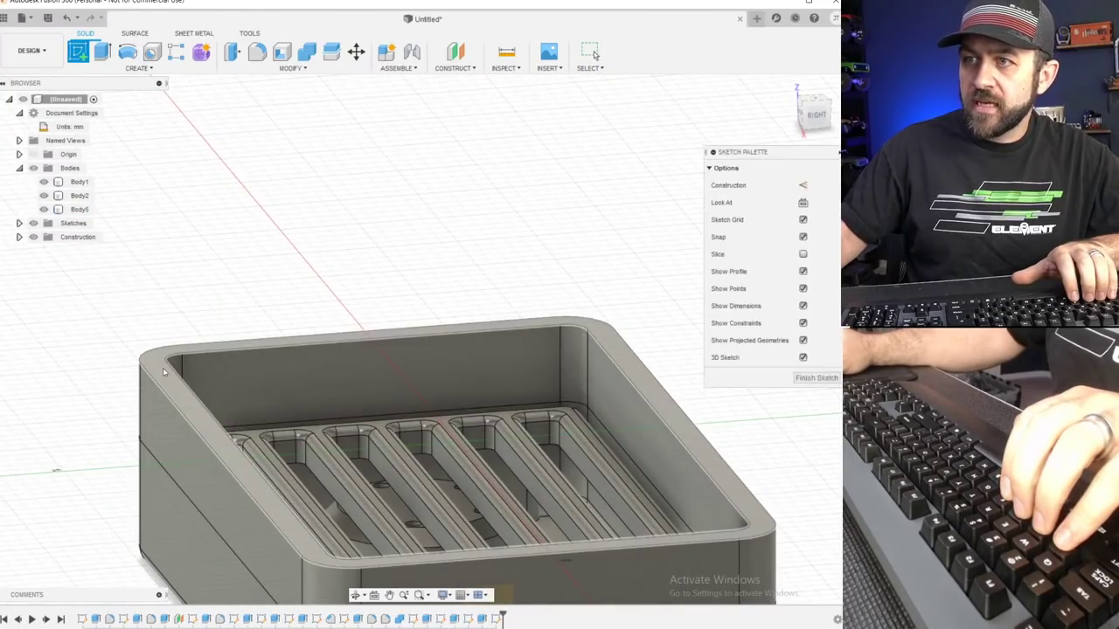
key(p)
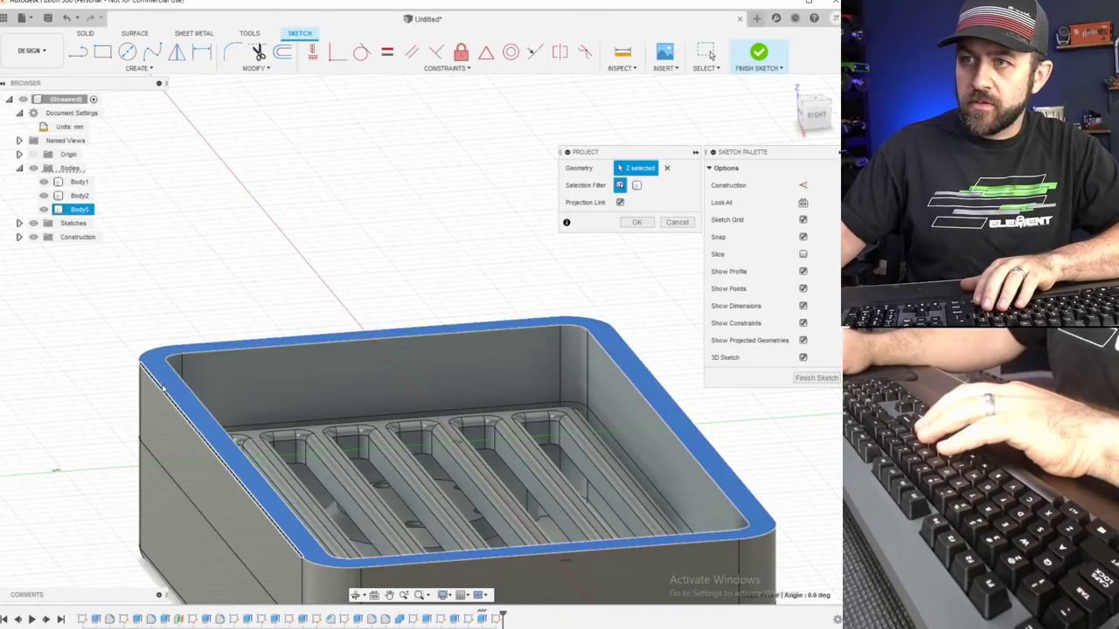
click(165, 378)
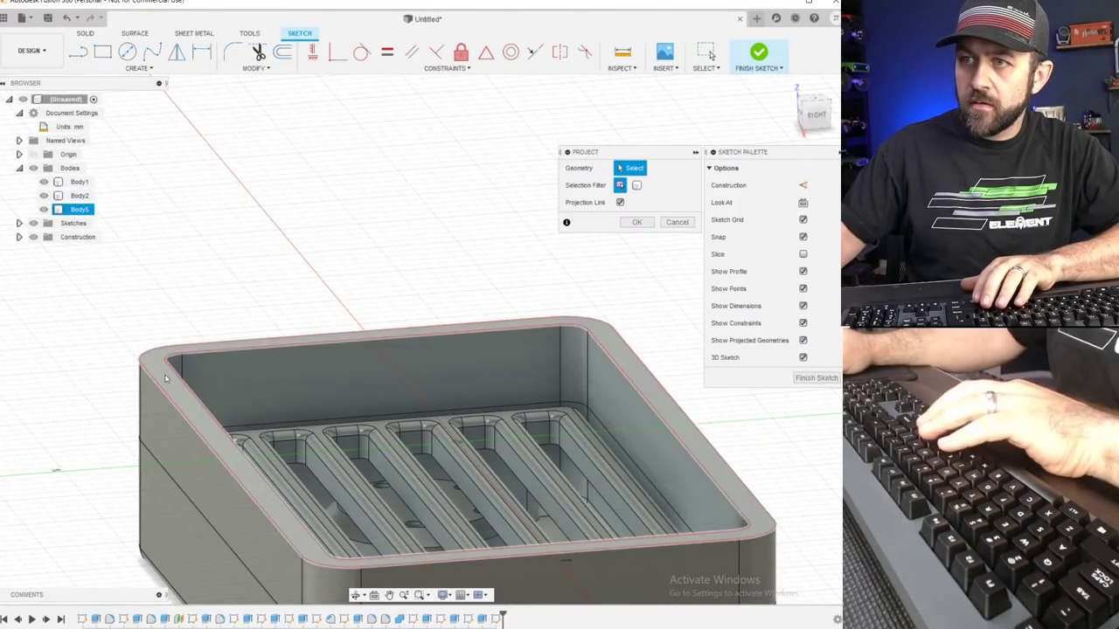
click(165, 377)
key(Return)
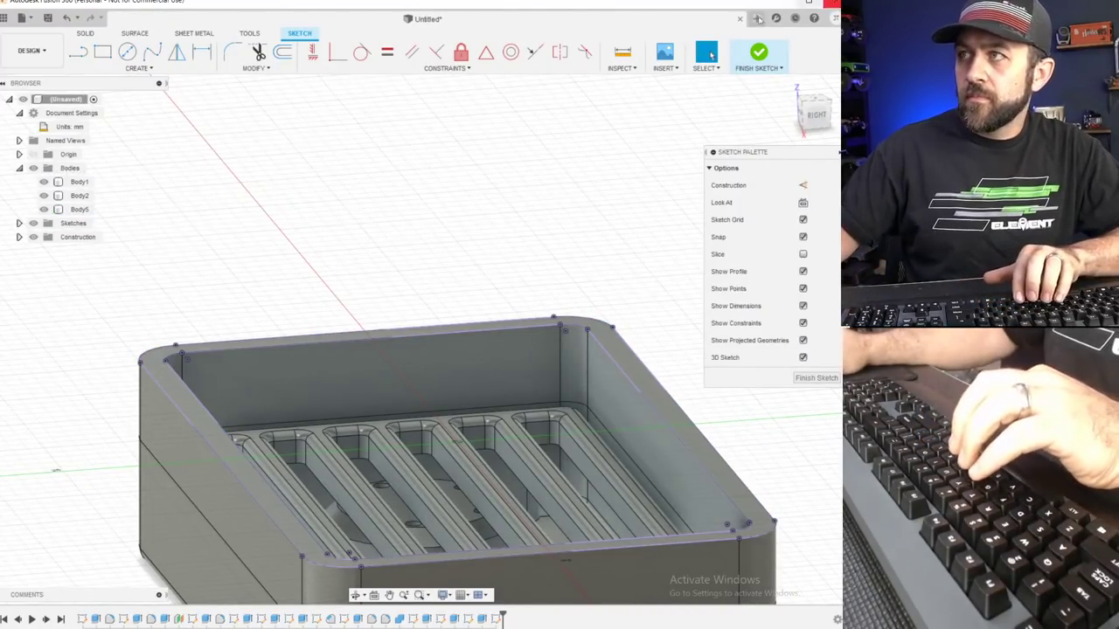
click(757, 55)
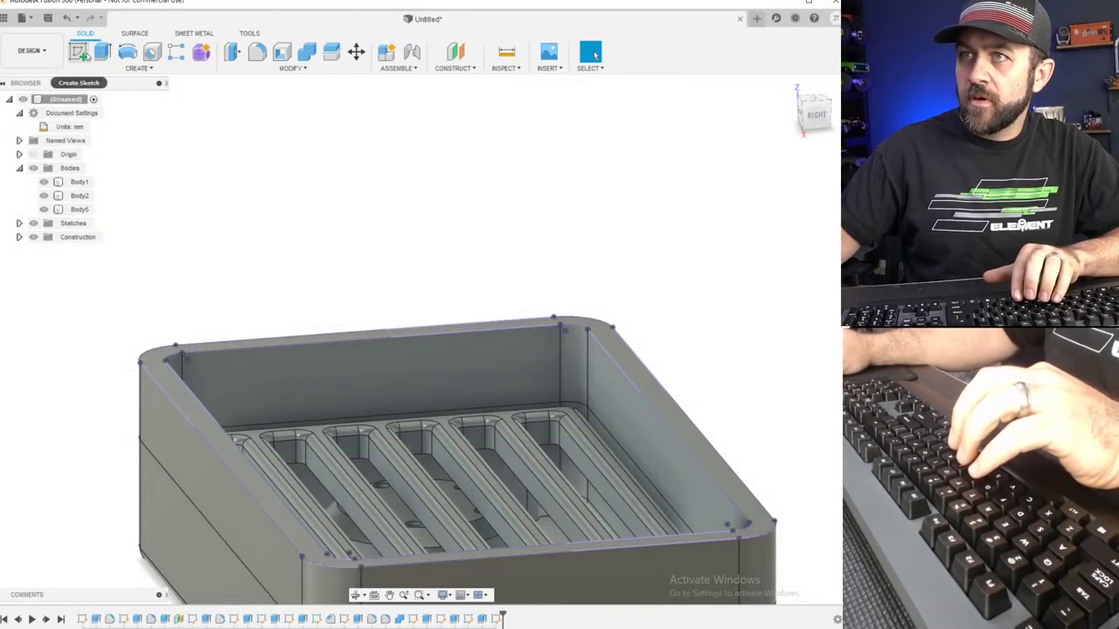
Extrude the rim profile and the enclosed inner profile upward 1.5 mm with Join to close off the lid.
click(102, 53)
click(166, 374)
click(189, 373)
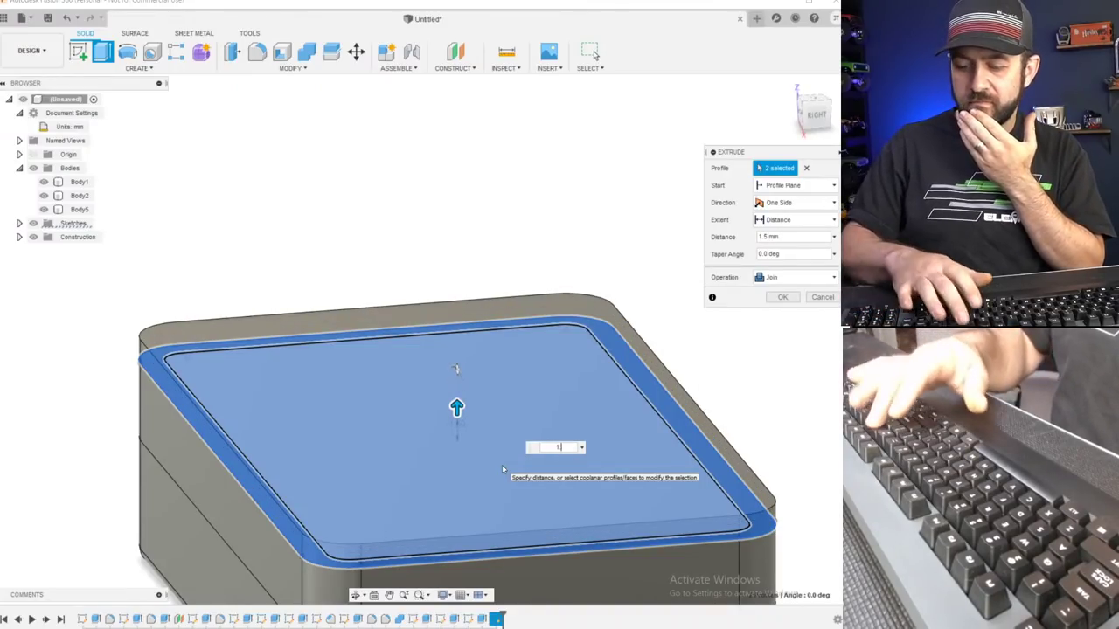
key(Return)
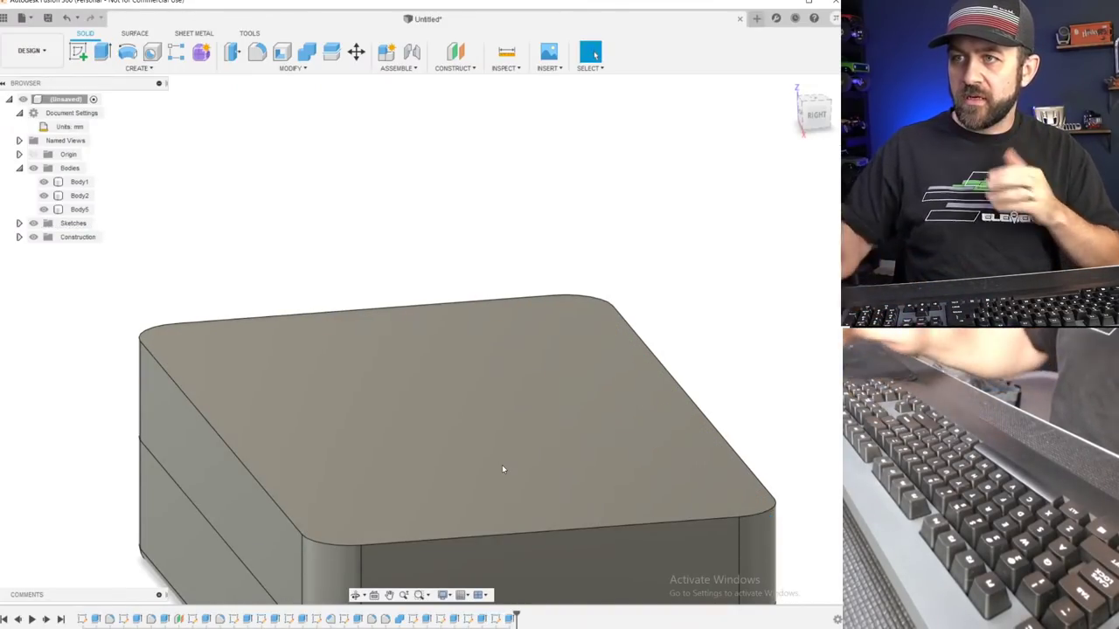
Hide Body1 and Body2 so that only the lid, Body5, is shown.
click(44, 209)
click(44, 196)
click(44, 180)
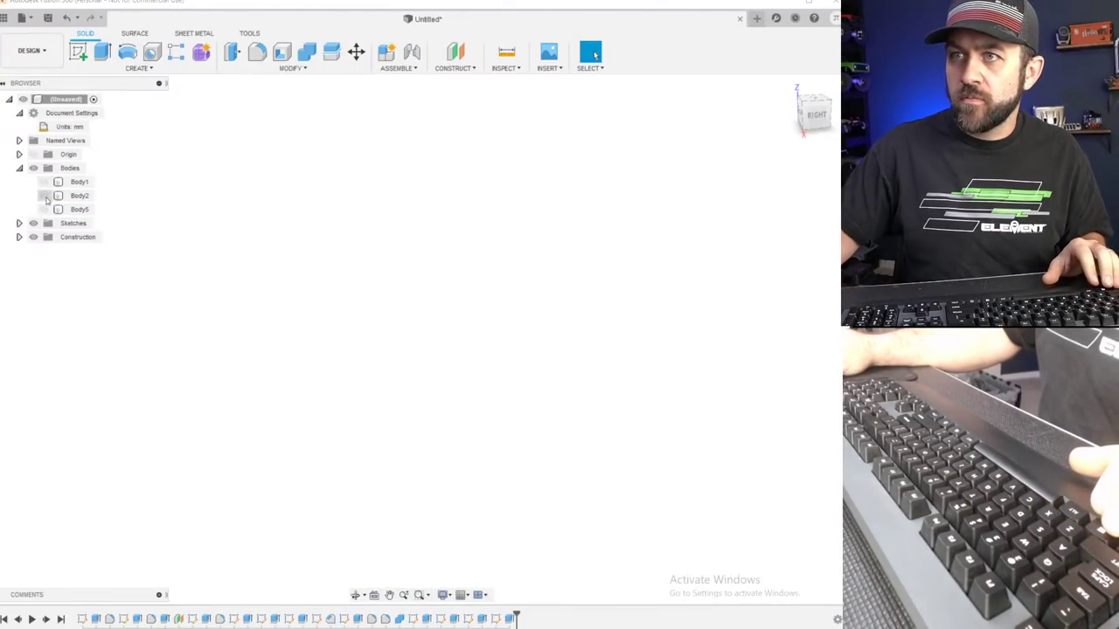
click(44, 209)
scroll(280, 439, down, 3)
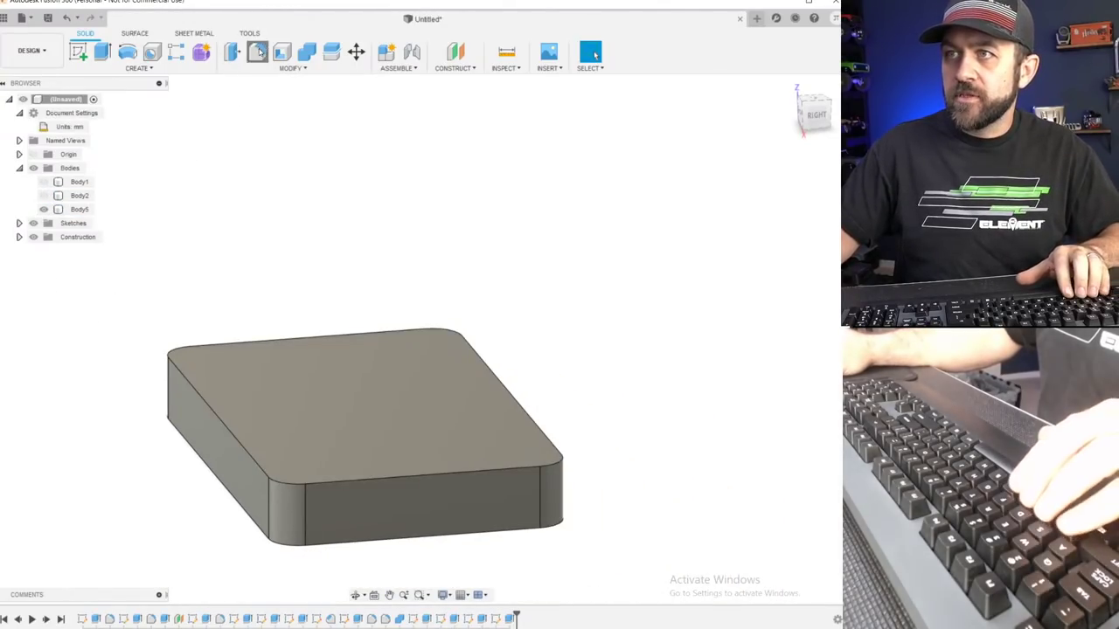
Fillet the lid's outer upper edge loop and the edges around its inner ceiling face with a 1 mm radius.
click(259, 51)
click(196, 387)
shift+middle_drag(198, 390, 376, 346)
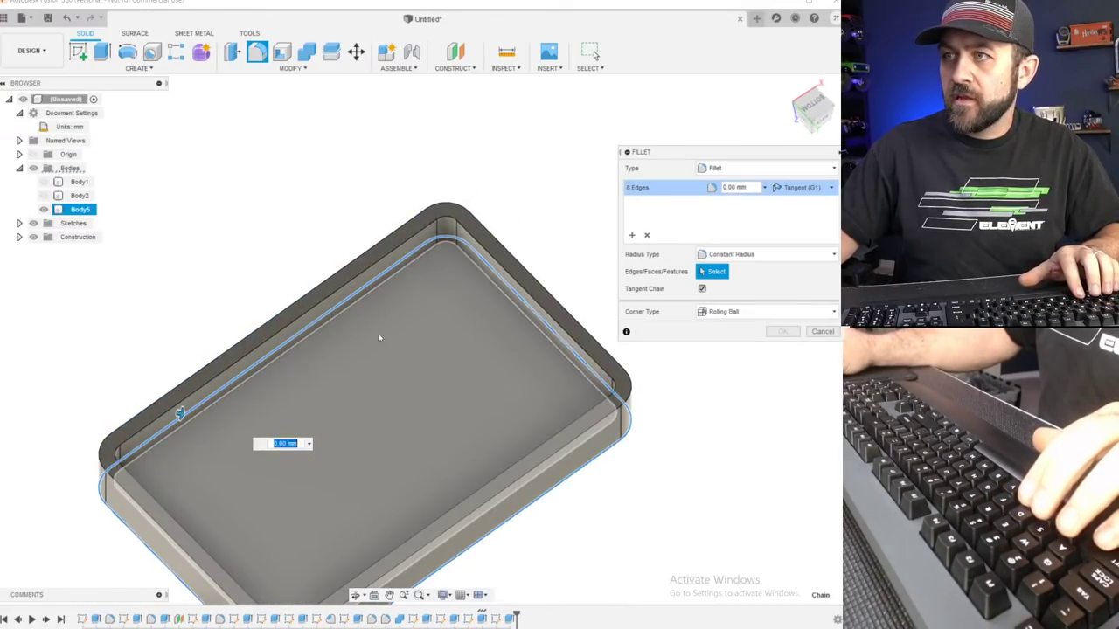
click(376, 347)
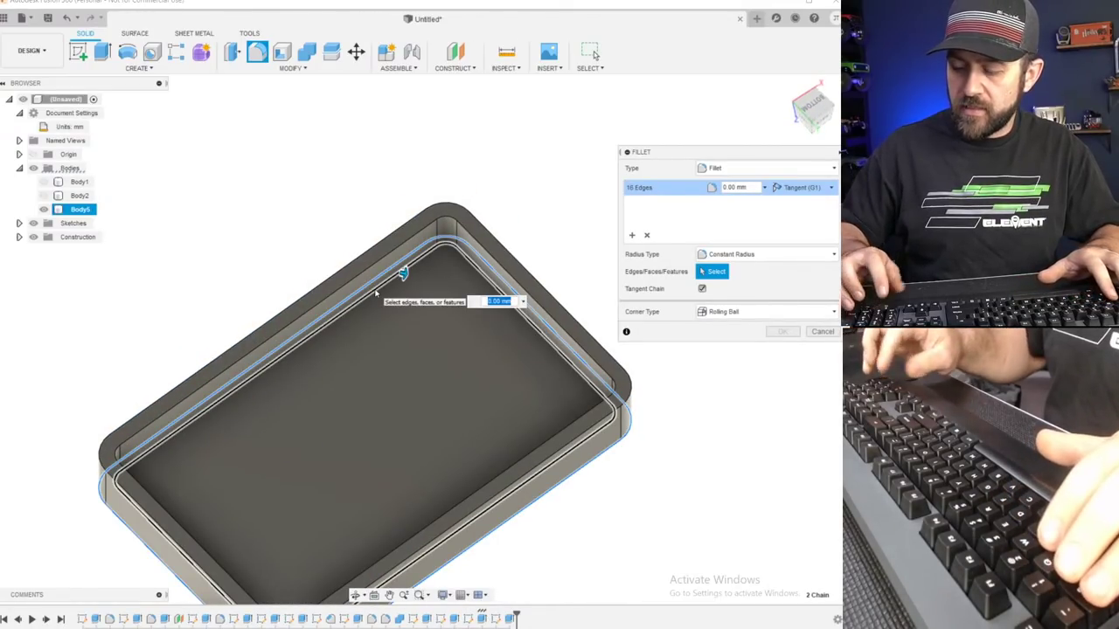
text(1)
key(Return)
Show Body2 and Body1 again beneath the lid.
scroll(352, 335, down, 3)
shift+middle_drag(352, 335, 340, 440)
click(44, 195)
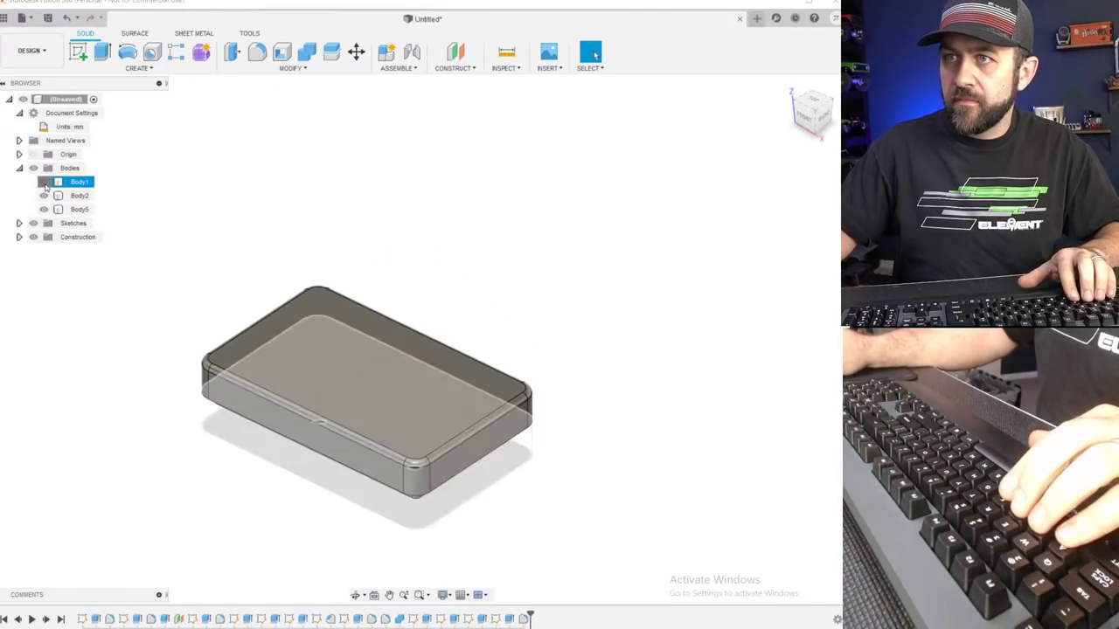
click(46, 185)
Examine the closed case from several sides, checking the lid seam, rounded corners and side walls.
scroll(335, 413, down, 2)
scroll(371, 454, up, 3)
shift+middle_drag(474, 457, 371, 450)
scroll(433, 423, up, 2)
scroll(434, 424, up, 2)
scroll(389, 498, up, 2)
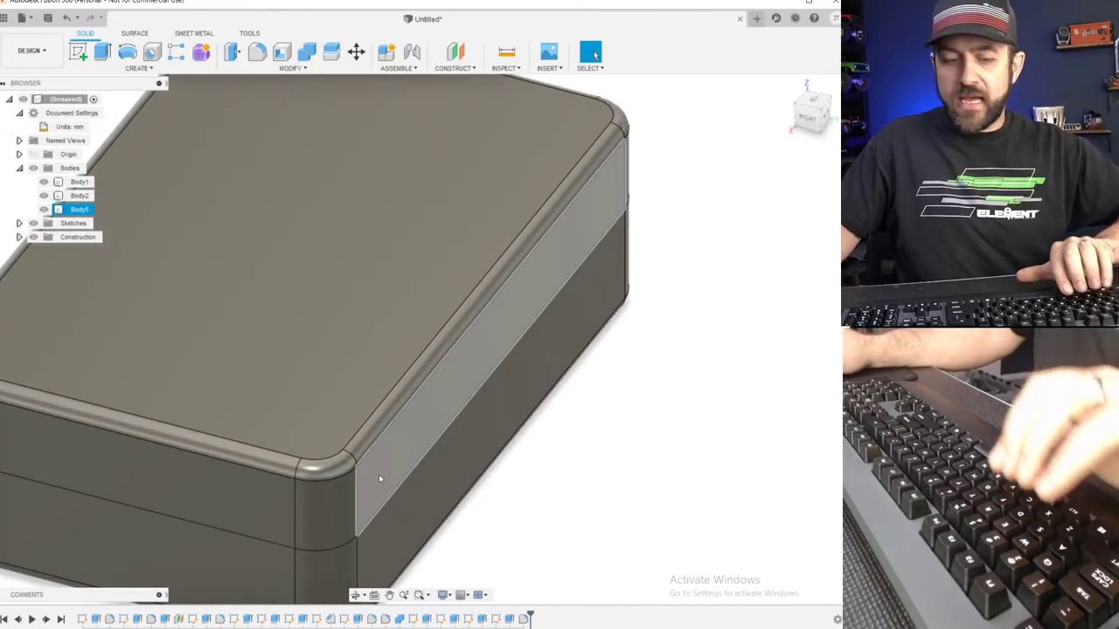
scroll(376, 472, down, 3)
scroll(393, 454, up, 1)
scroll(402, 421, down, 2)
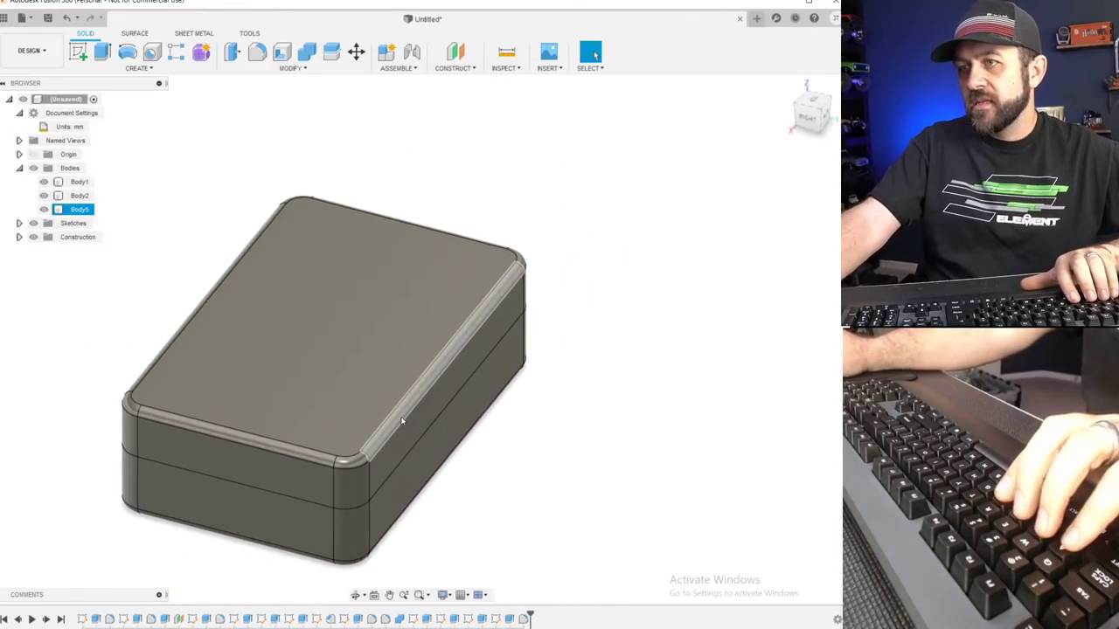
scroll(404, 424, down, 2)
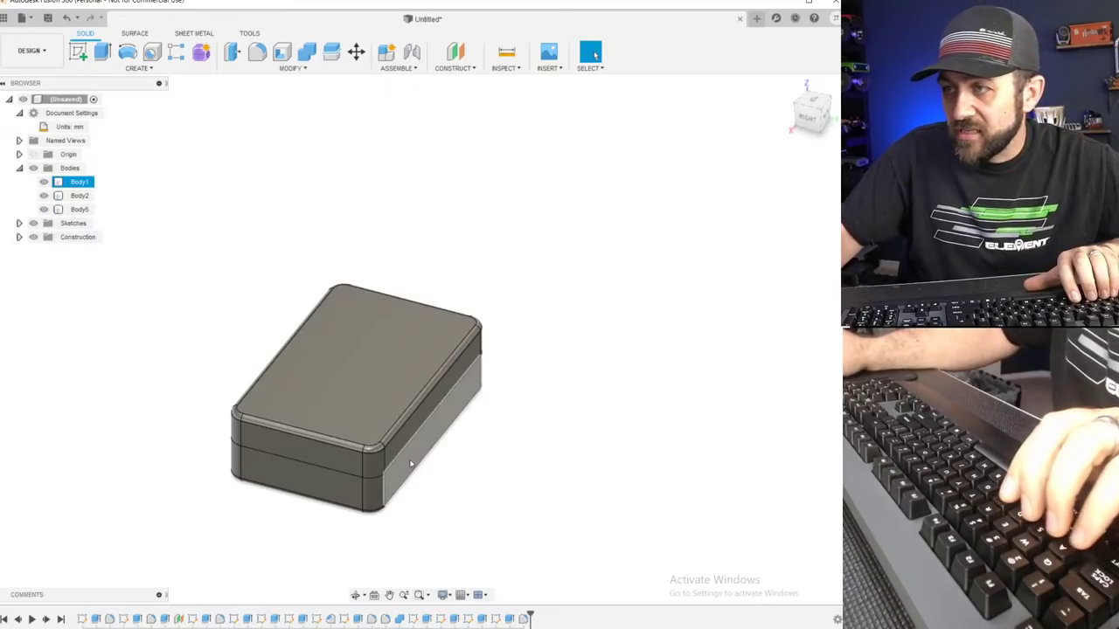
scroll(402, 454, up, 3)
shift+middle_drag(400, 465, 357, 451)
scroll(297, 402, up, 3)
scroll(298, 416, down, 3)
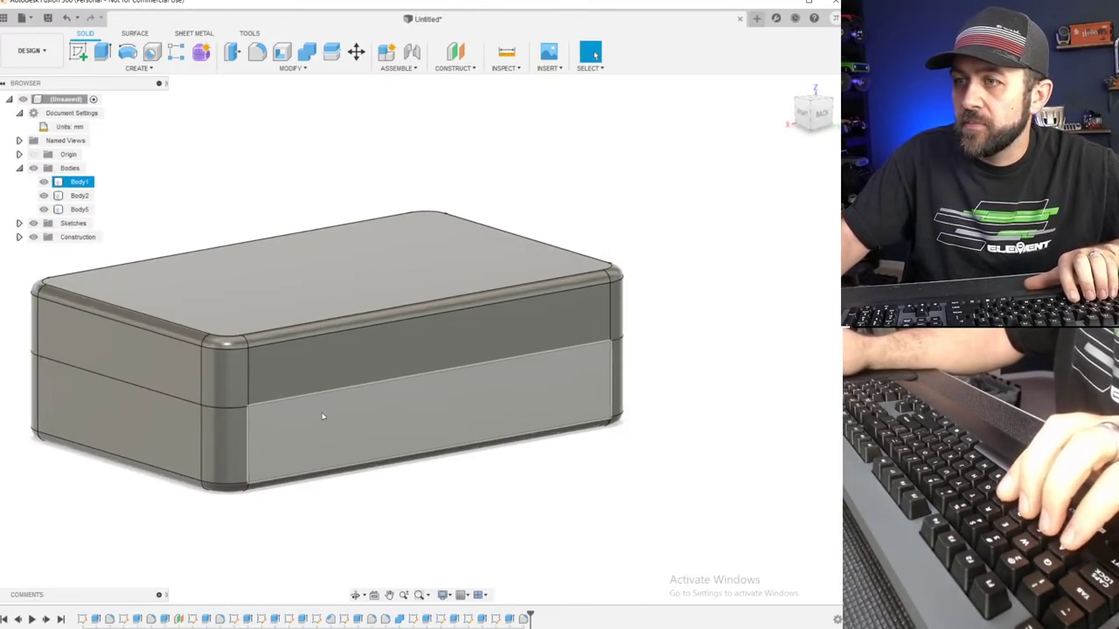
scroll(297, 441, up, 3)
shift+middle_drag(297, 430, 354, 427)
scroll(490, 357, up, 4)
scroll(449, 355, down, 4)
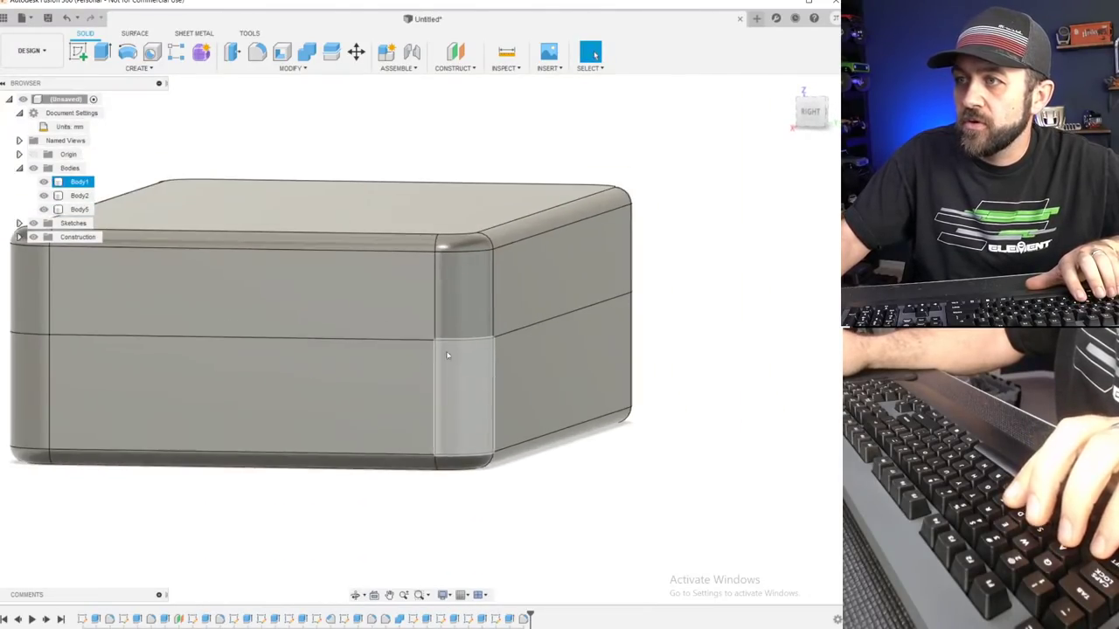
click(357, 430)
scroll(385, 394, down, 4)
click(325, 278)
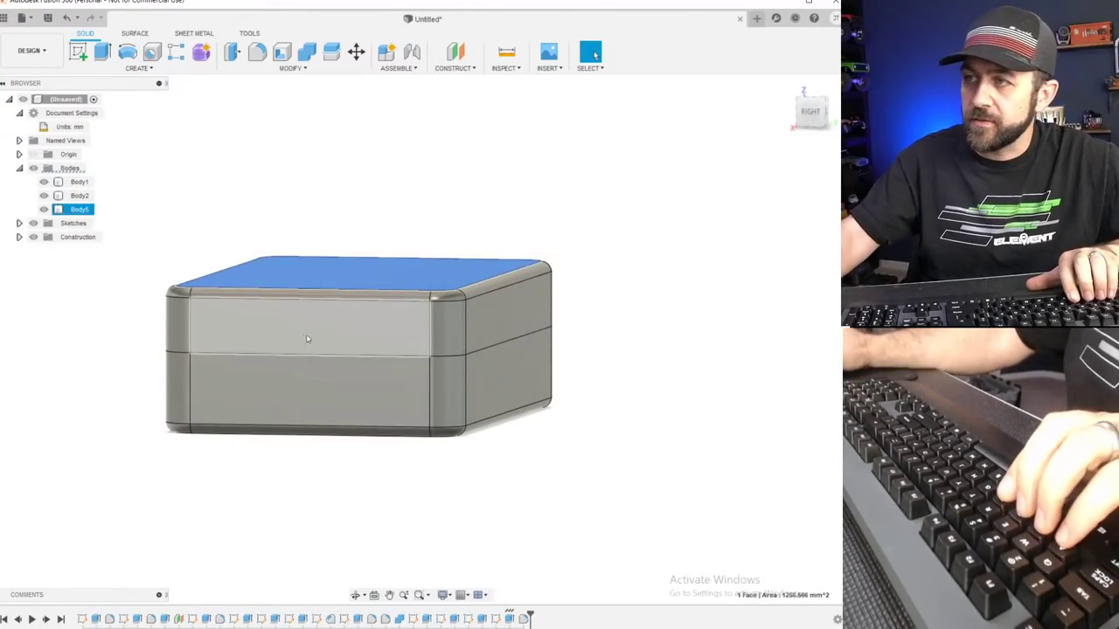
scroll(453, 363, up, 3)
shift+middle_drag(446, 360, 449, 371)
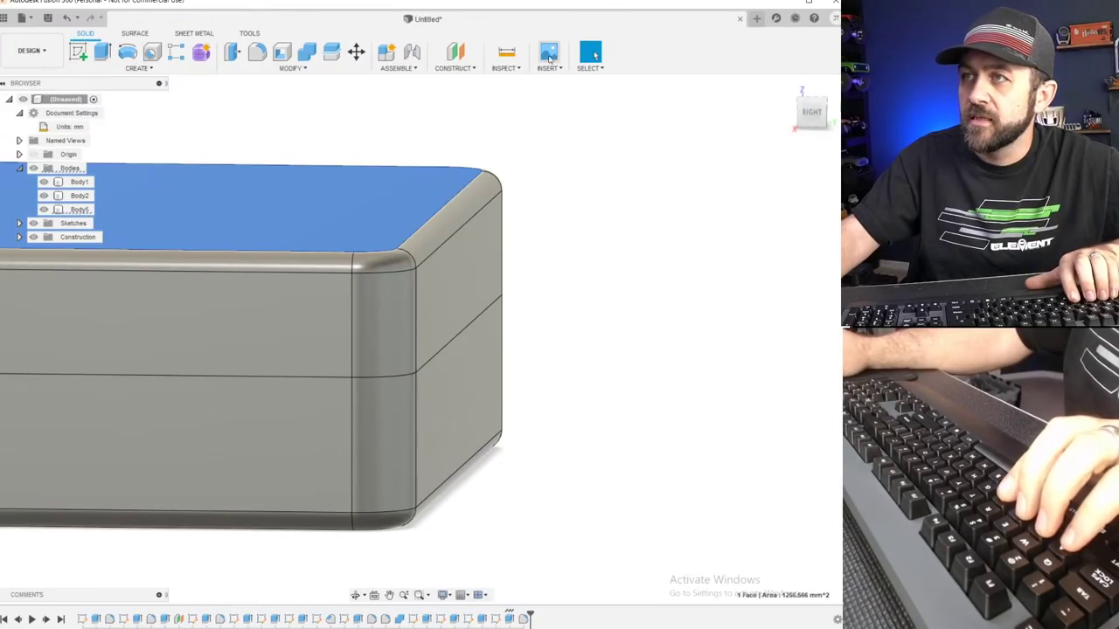
click(453, 61)
scroll(447, 197, down, 3)
shift+middle_drag(502, 236, 439, 253)
key(Return)
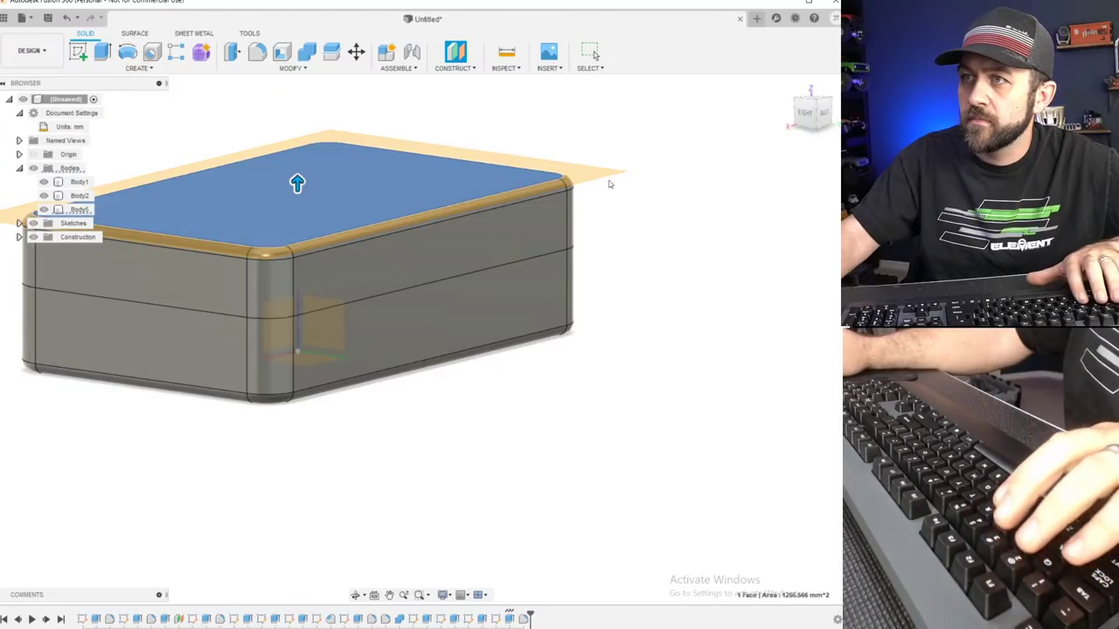
key(Return)
Hide Body1 and create a construction plane offset 11 mm from the YZ origin plane.
scroll(289, 302, down, 2)
shift+middle_drag(273, 321, 376, 314)
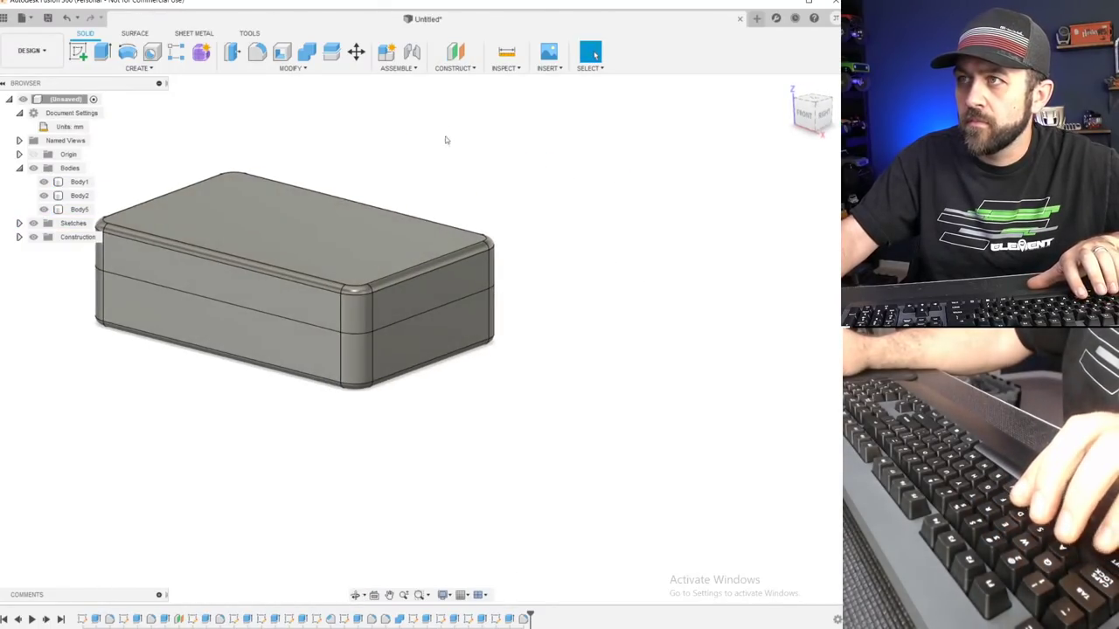
click(456, 54)
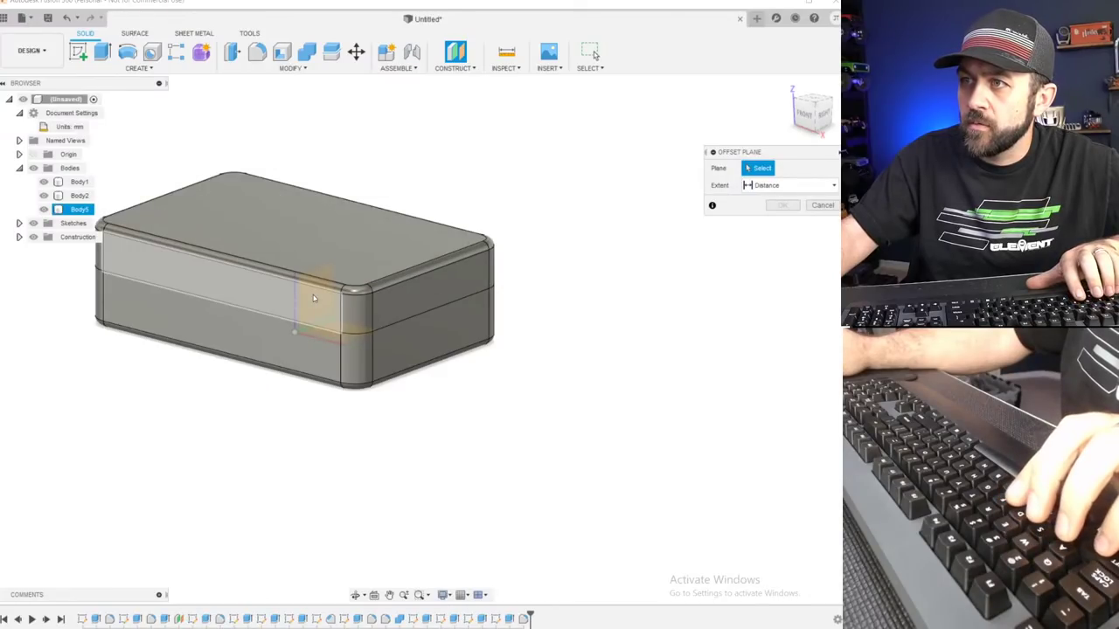
shift+middle_drag(311, 318, 339, 250)
scroll(307, 338, up, 3)
scroll(306, 341, down, 2)
click(43, 182)
scroll(323, 387, up, 5)
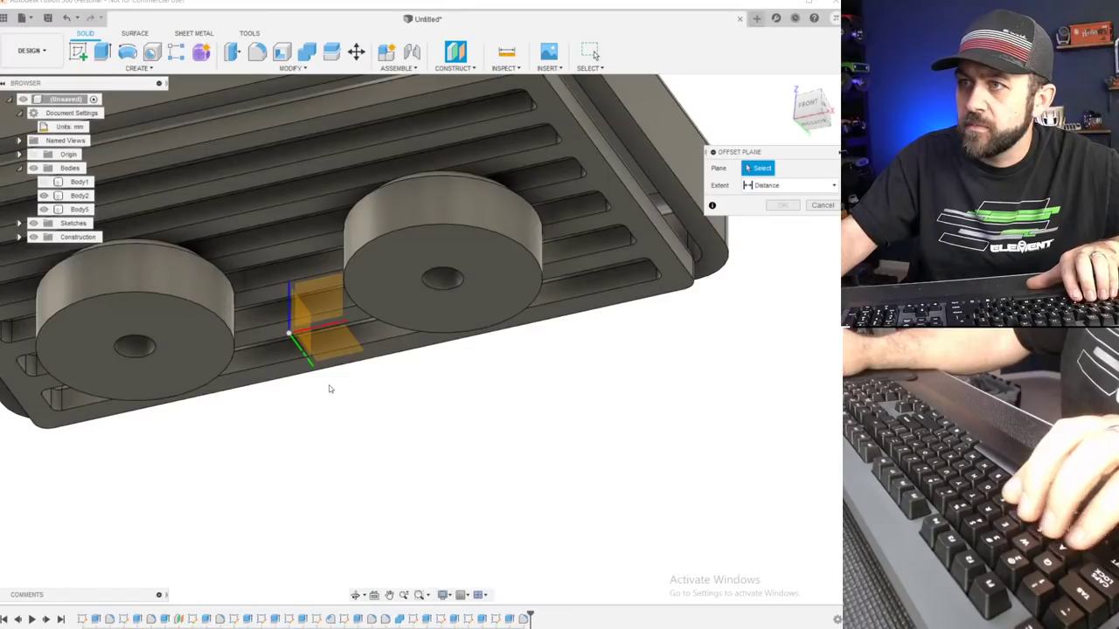
shift+middle_drag(282, 409, 237, 399)
click(254, 399)
scroll(254, 399, down, 4)
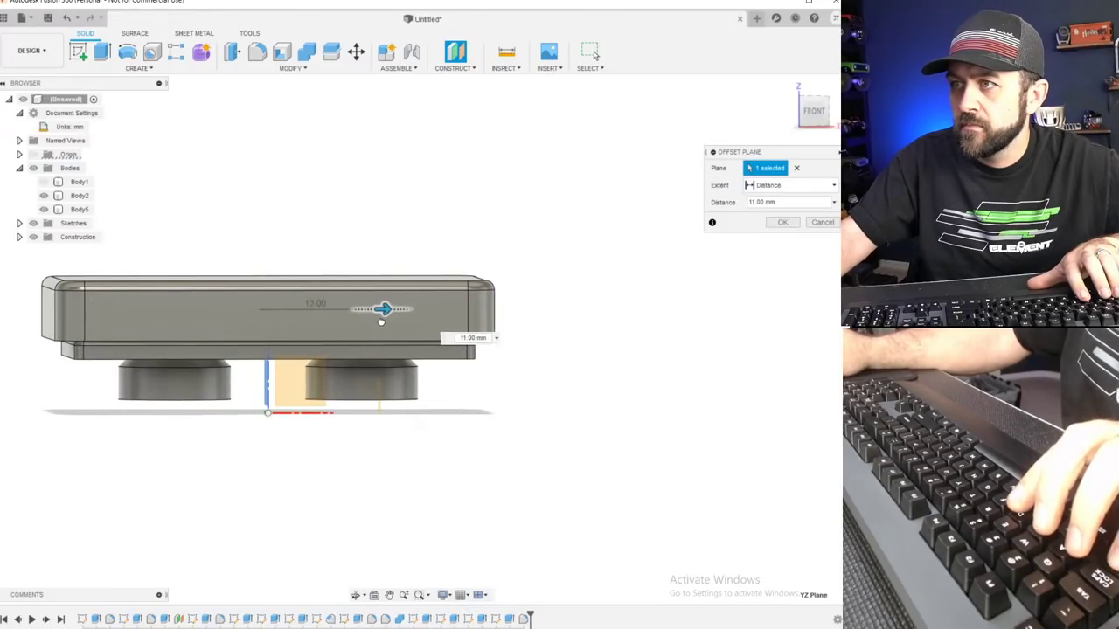
key(Return)
Start a sketch on the new offset plane, facing its right side with Body1 shown again.
shift+middle_drag(394, 328, 310, 344)
click(44, 181)
click(79, 181)
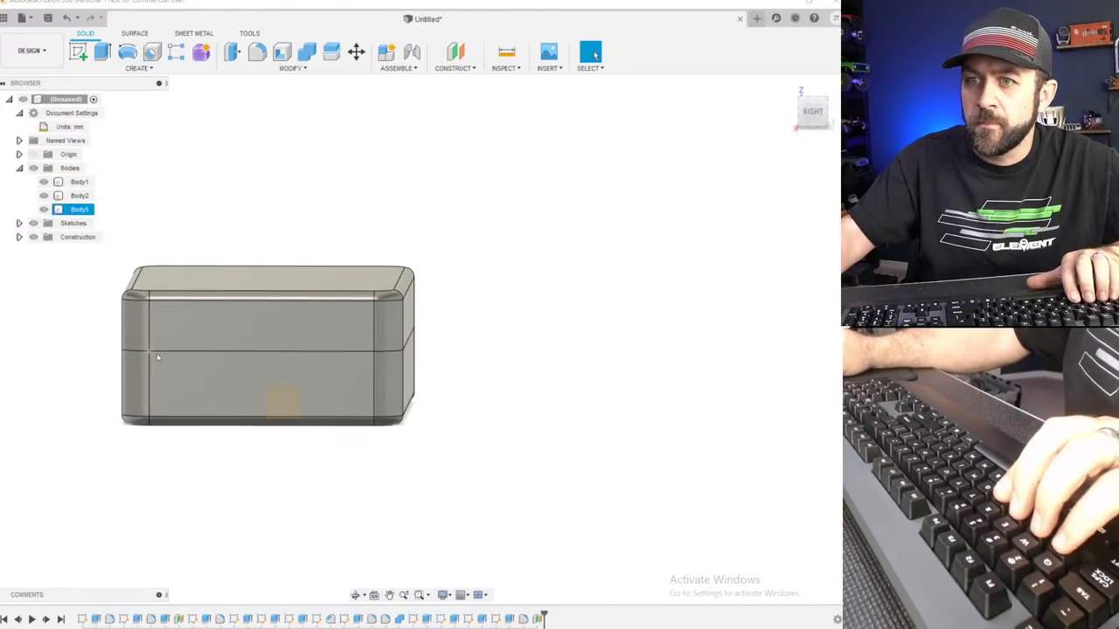
shift+middle_drag(395, 313, 355, 340)
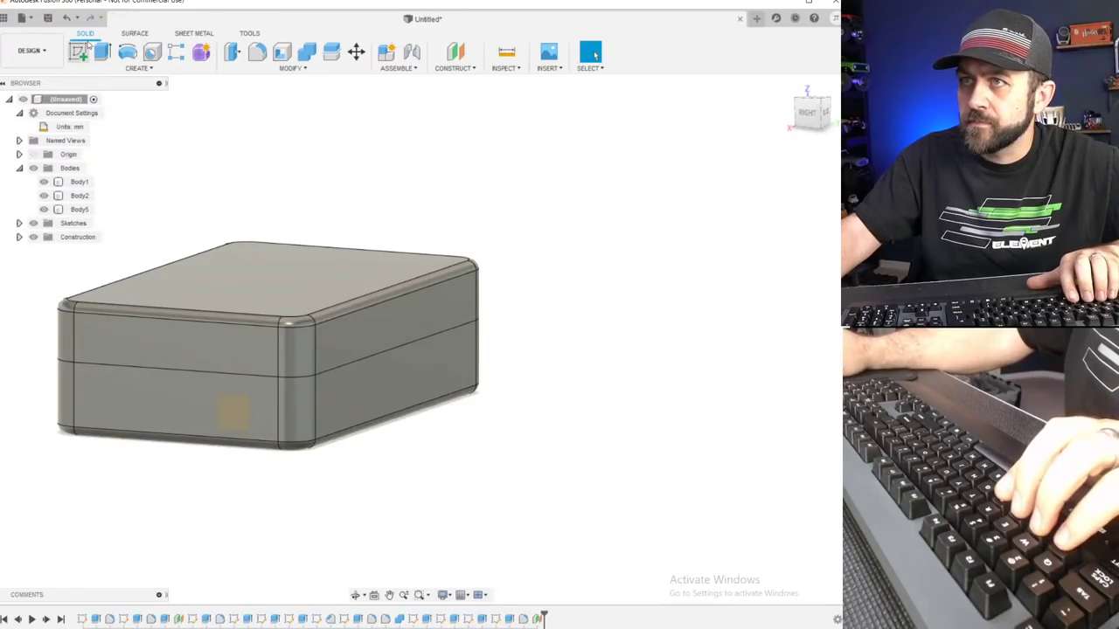
click(79, 54)
shift+middle_drag(374, 442, 450, 439)
click(43, 183)
click(293, 362)
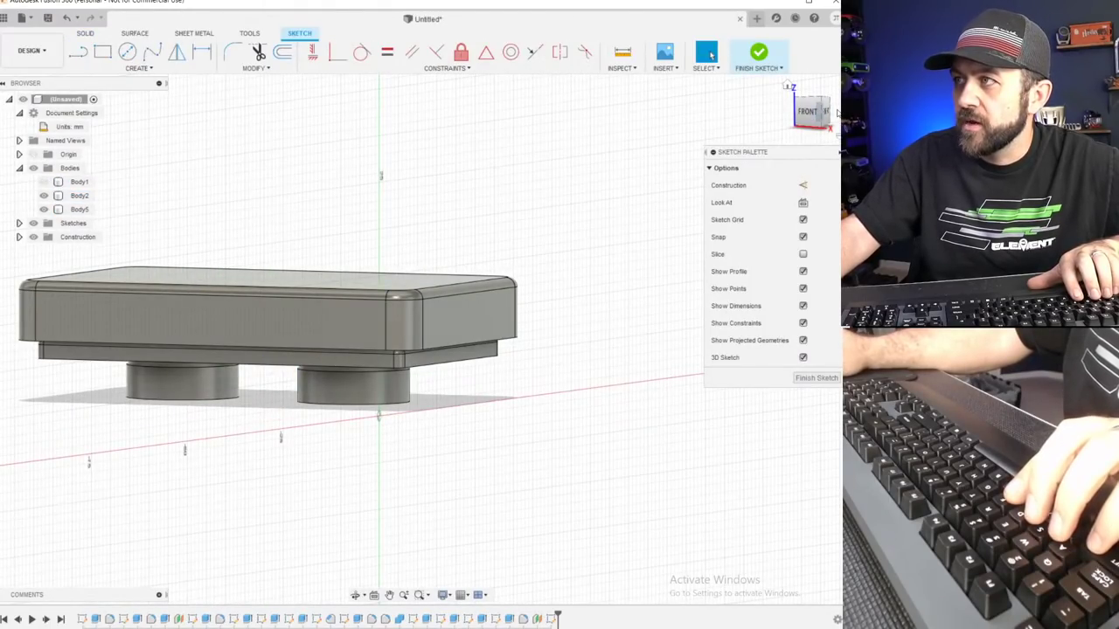
click(826, 112)
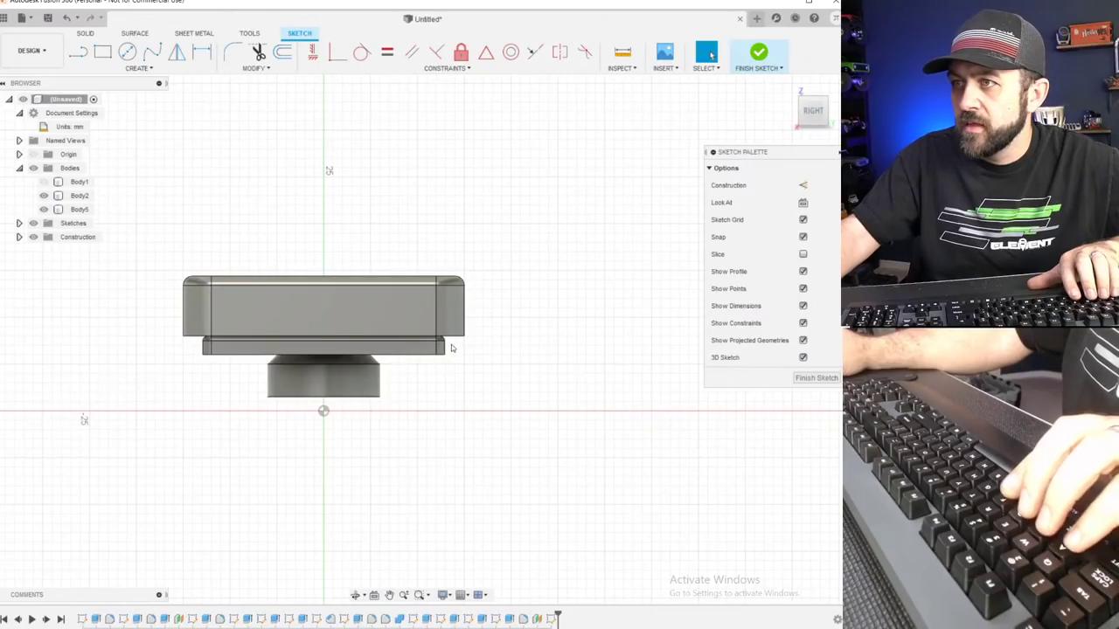
click(44, 183)
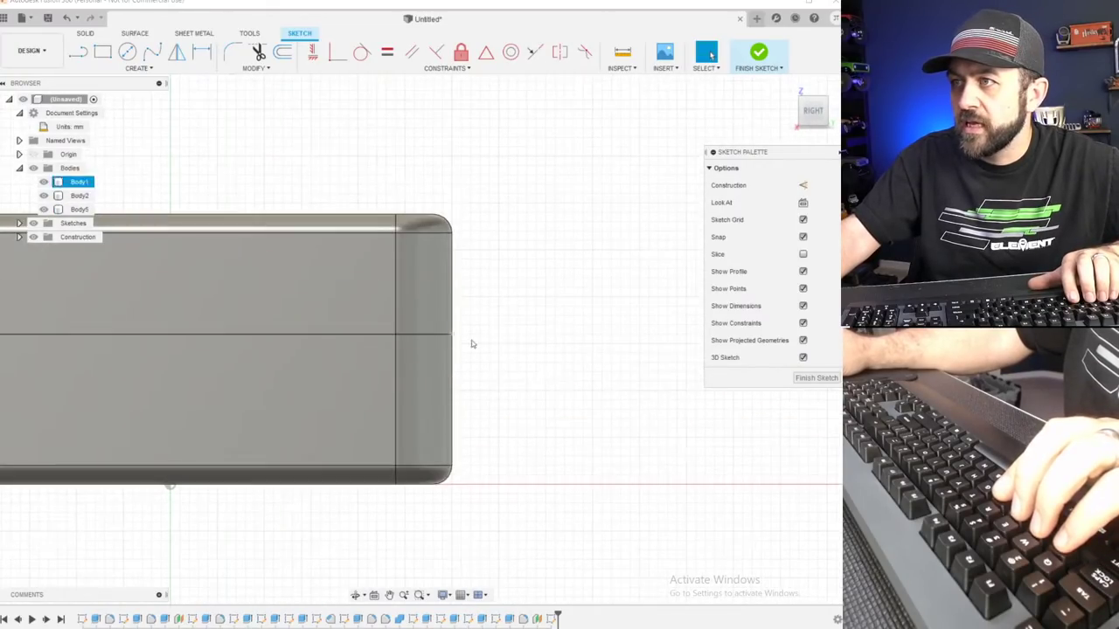
Sketch two concentric circles, about 1.8 mm and 4 mm in diameter, just outside the case wall and centred level with the lid seam.
scroll(460, 340, up, 3)
click(127, 52)
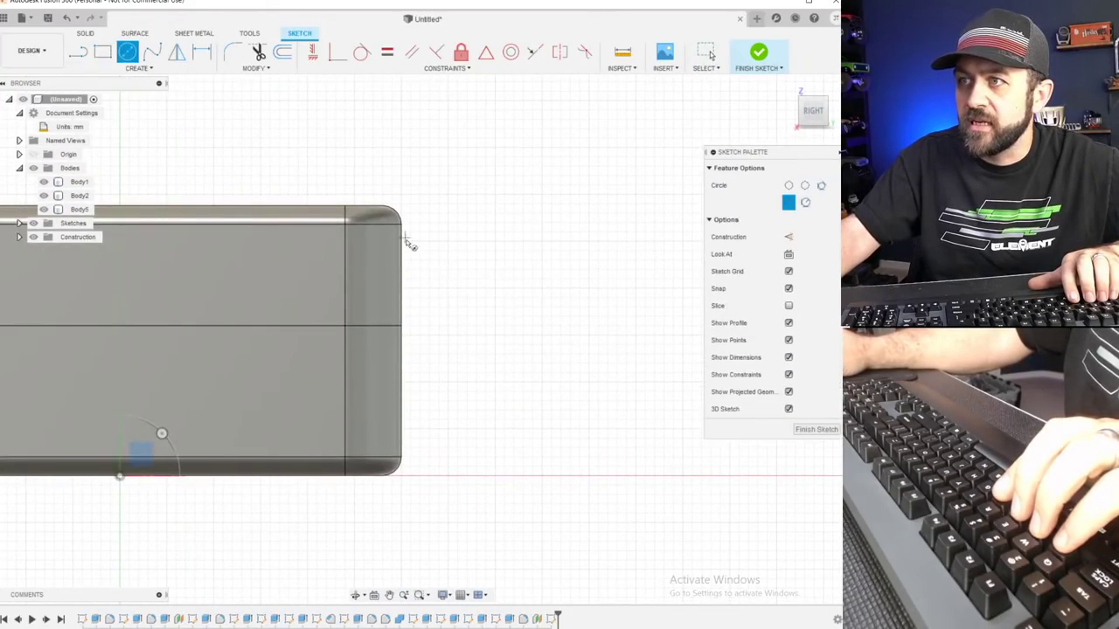
scroll(407, 262, up, 2)
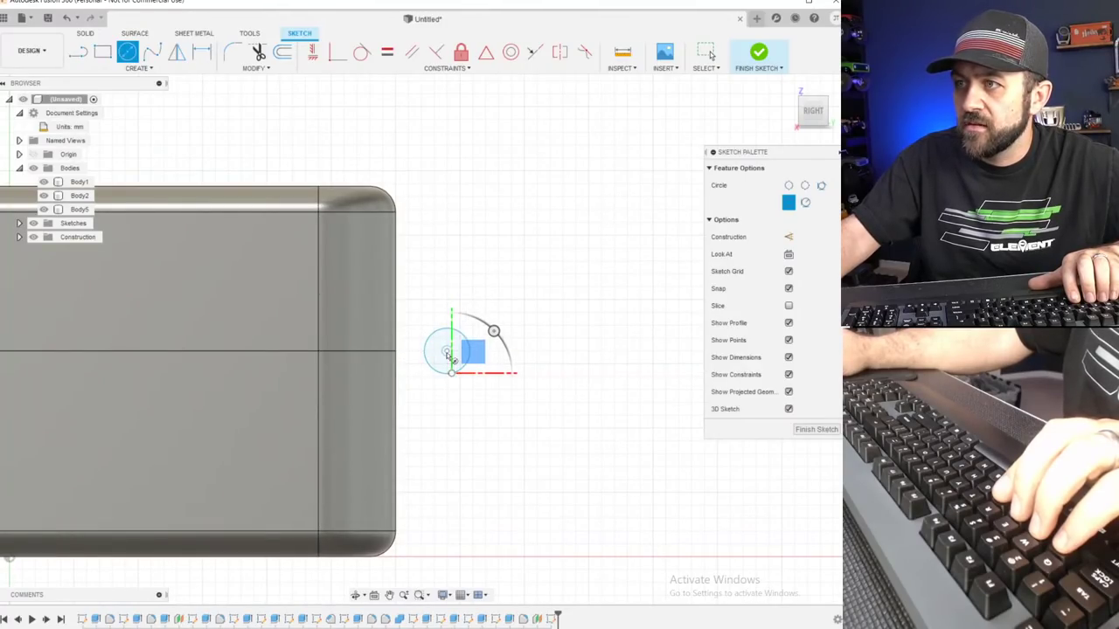
key(Return)
key(Escape)
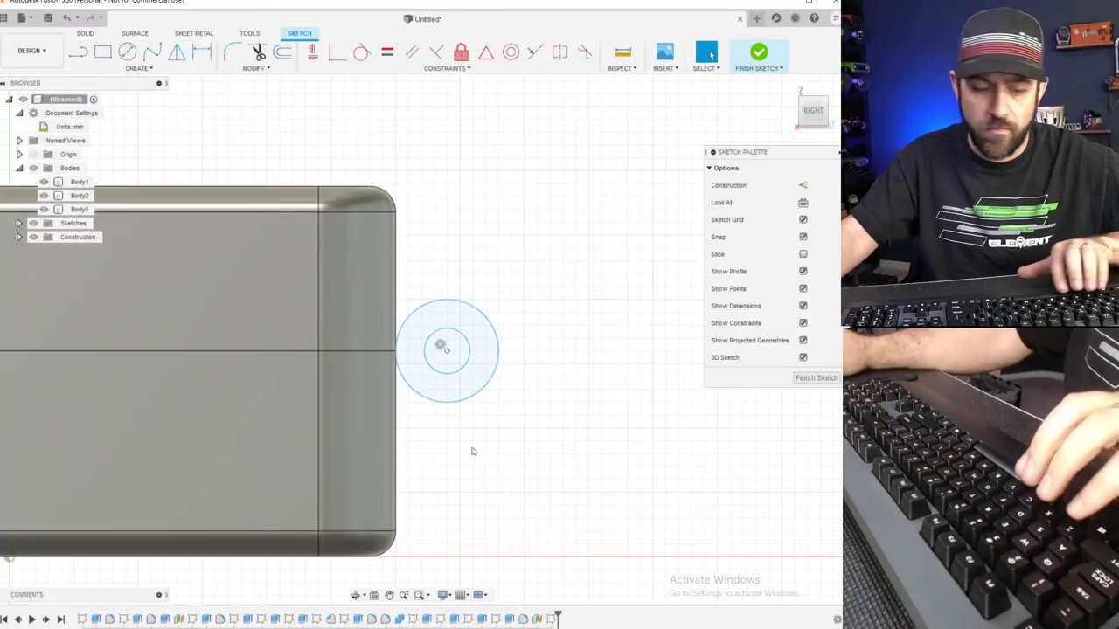
Dimension the inner circle's diameter as 2.5 mm and the outer circle's as 5 mm.
key(d)
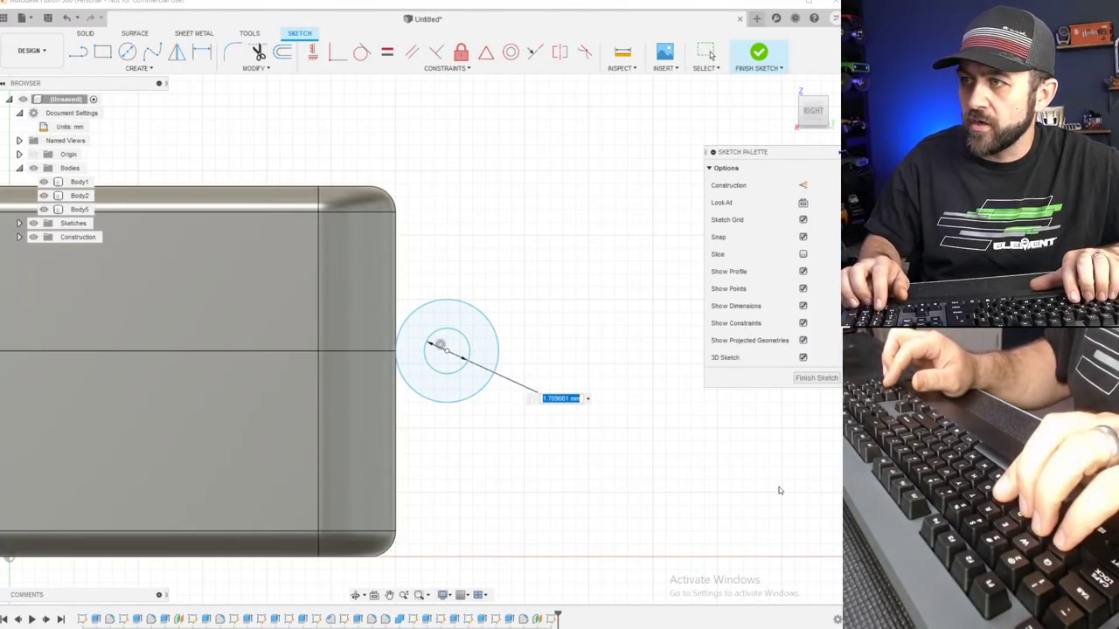
text(2.5)
key(Return)
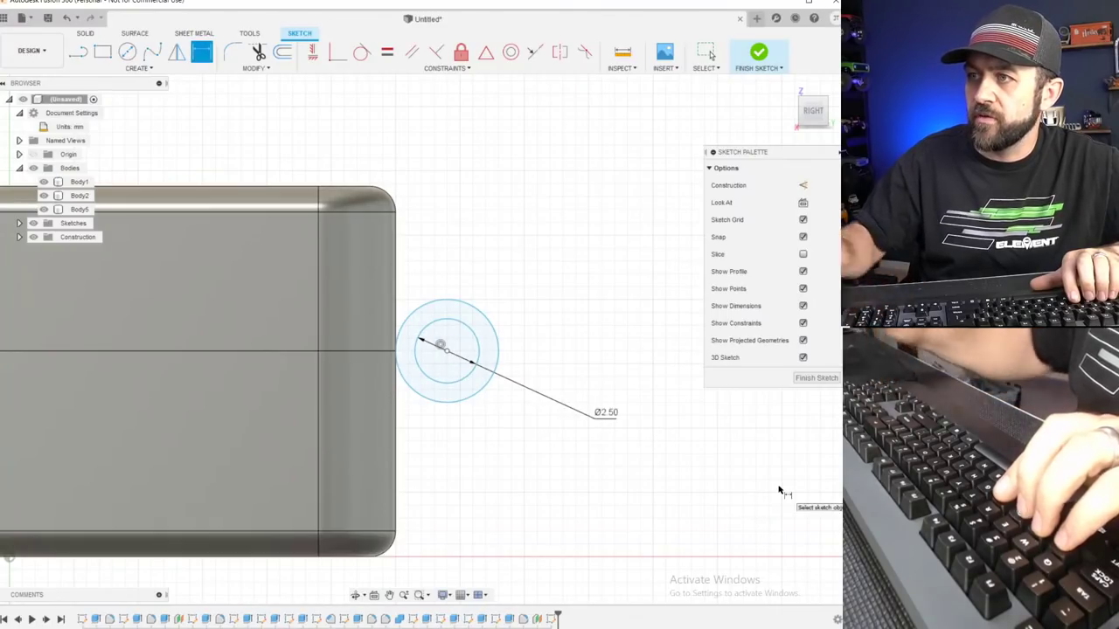
click(450, 402)
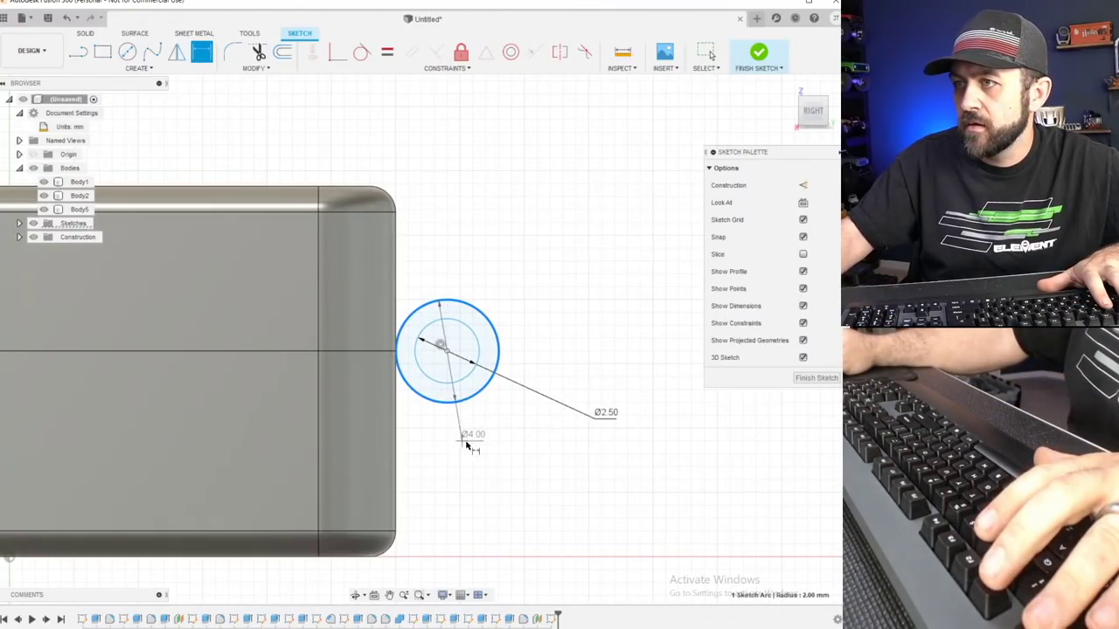
click(500, 445)
key(Return)
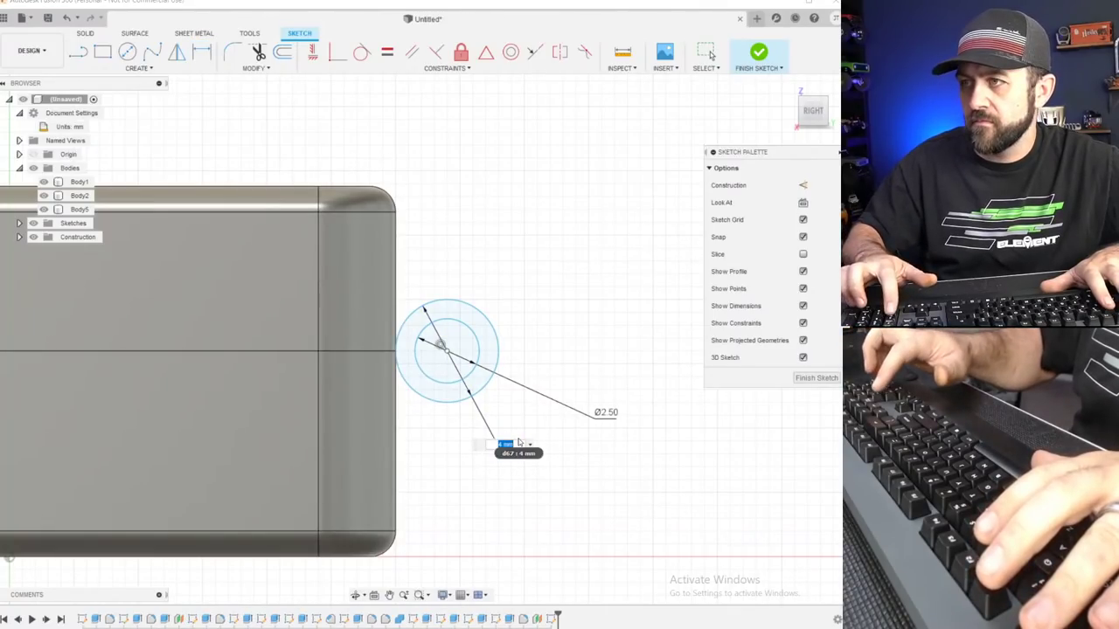
text(5)
key(Return)
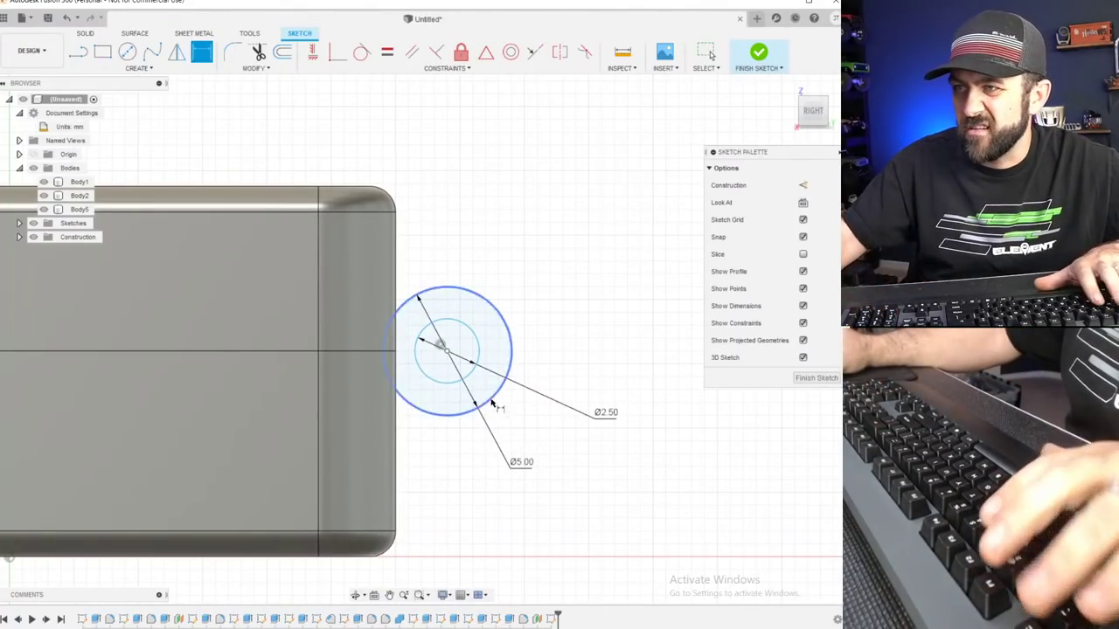
scroll(426, 375, down, 3)
scroll(424, 374, up, 4)
key(Escape)
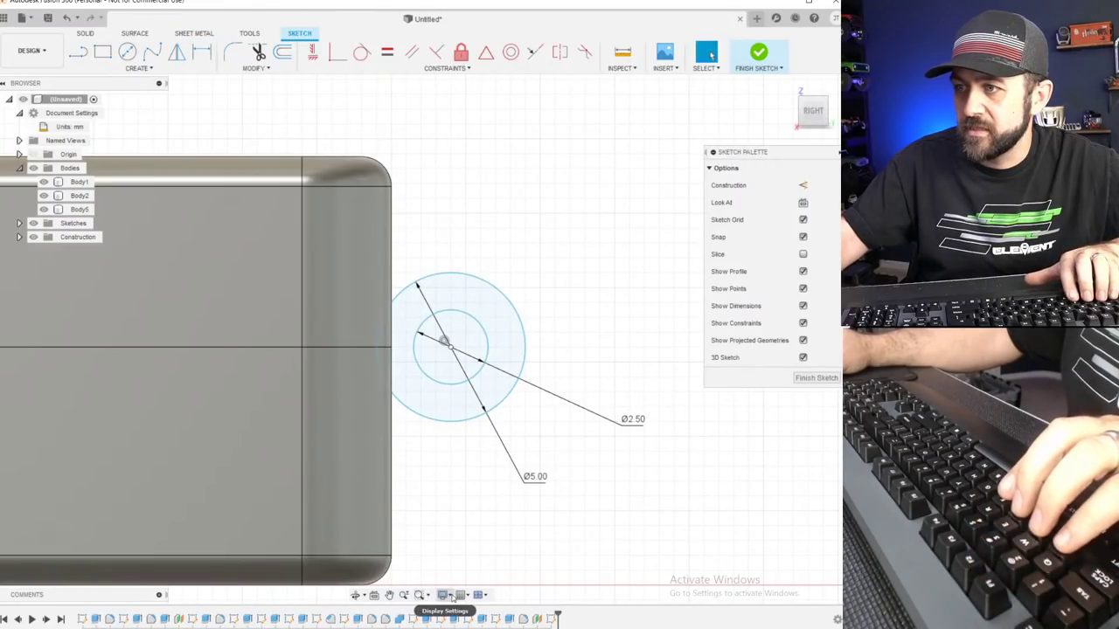
Set the visual style to Shaded with Hidden Edges.
click(445, 595)
mouse_move(493, 491)
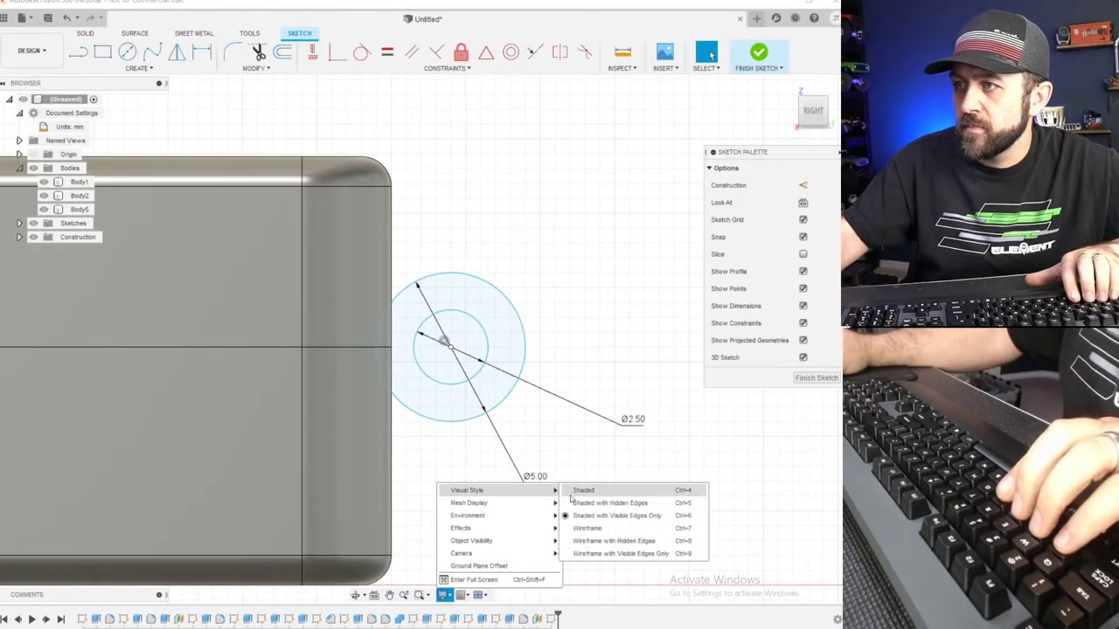
click(592, 505)
scroll(460, 352, up, 2)
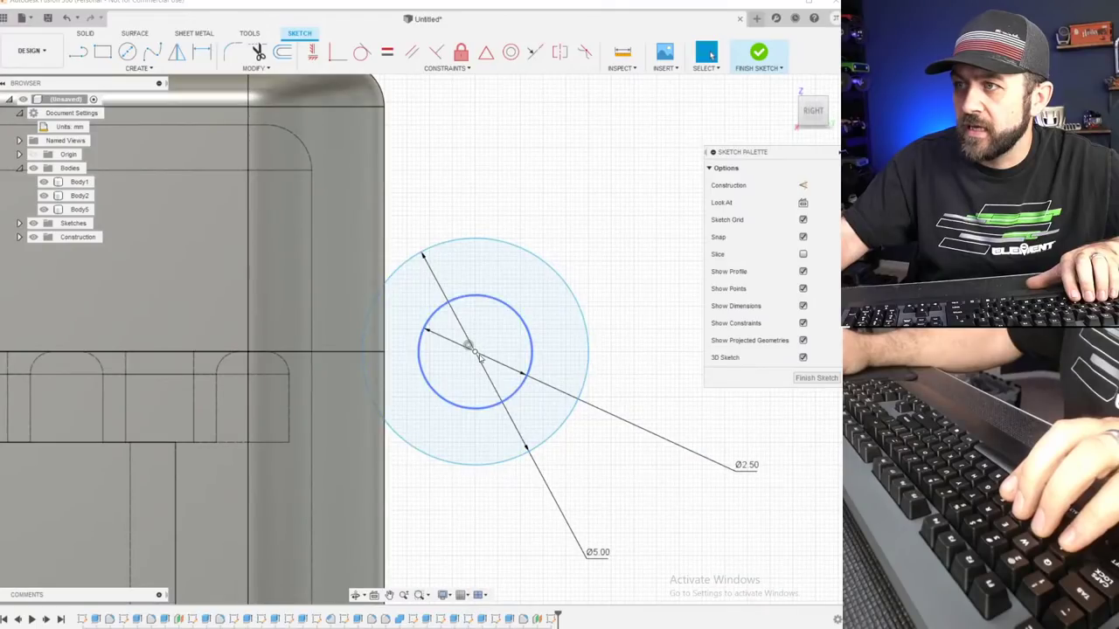
Move the concentric circles horizontally toward the case so the outer circle overlaps its wall and the inner one nearly touches it.
mouse_move(473, 357)
mouse_down()
mouse_move(438, 369)
mouse_move(440, 354)
mouse_move(449, 357)
mouse_up()
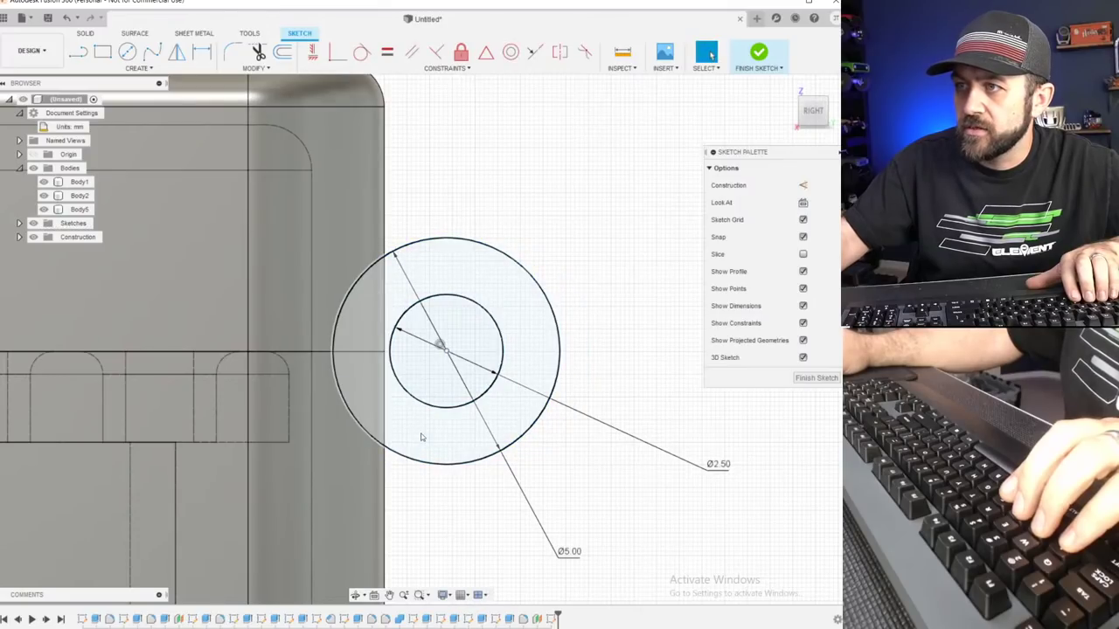
click(400, 384)
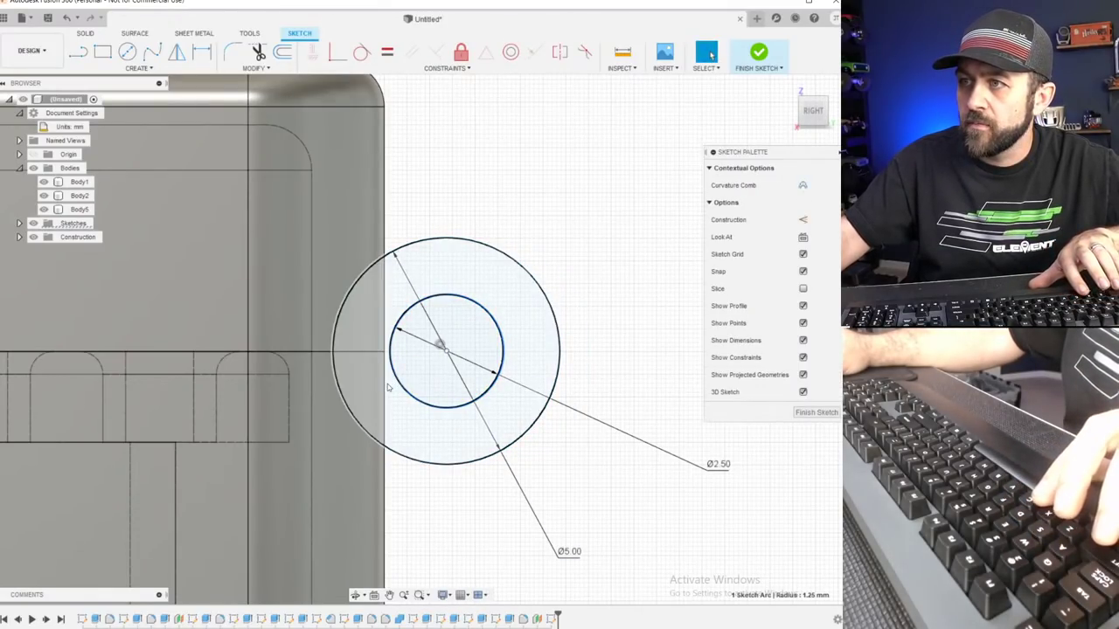
scroll(395, 447, down, 3)
click(444, 560)
scroll(424, 502, down, 2)
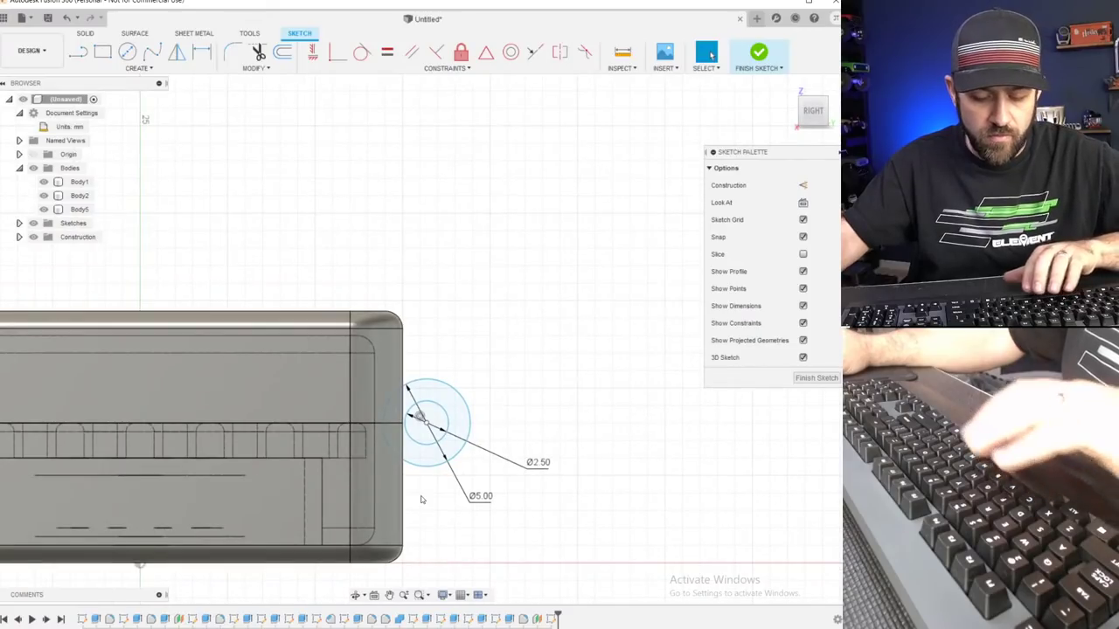
Project the lid's corner face beside the circles into the sketch.
key(p)
click(398, 385)
key(Return)
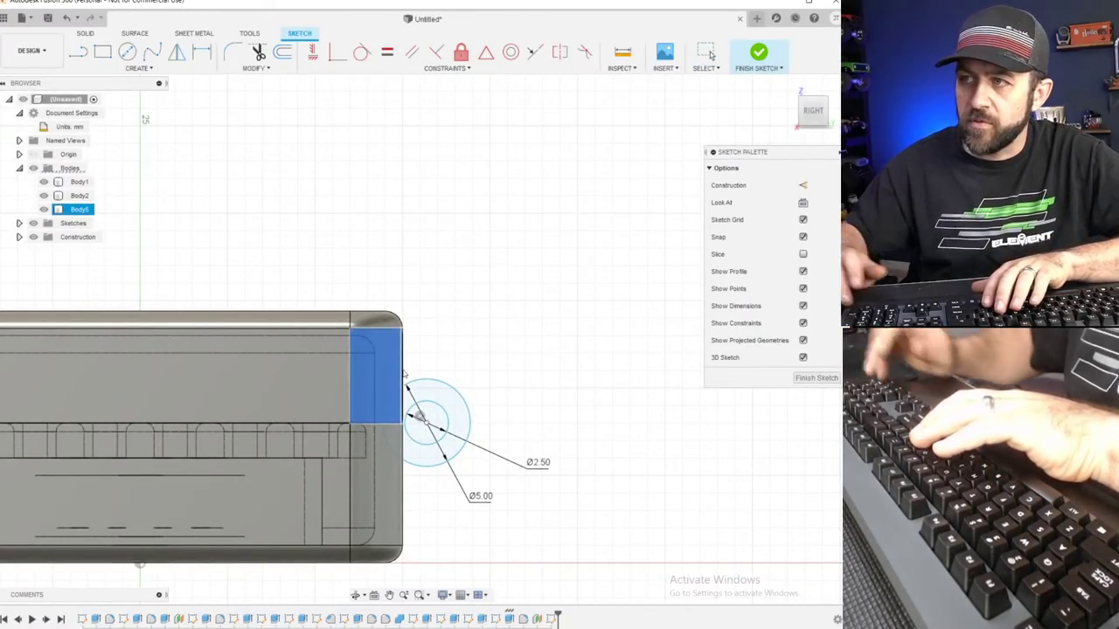
scroll(524, 376, up, 3)
Make the 2.5 mm circle tangent to the projected vertical edge of the lid.
click(328, 358)
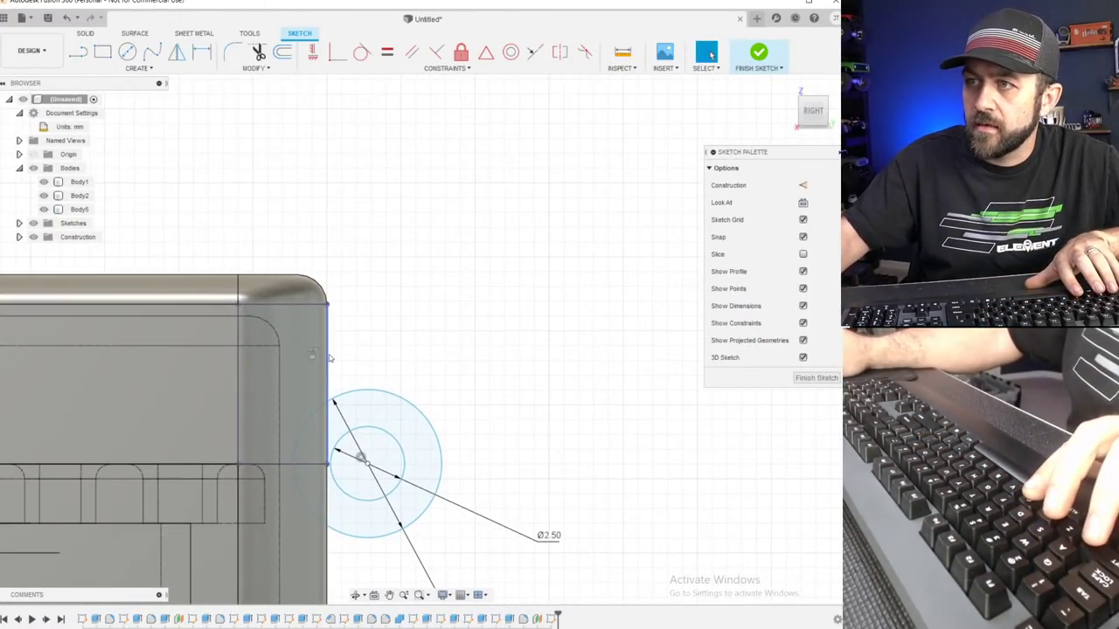
shift+click(350, 444)
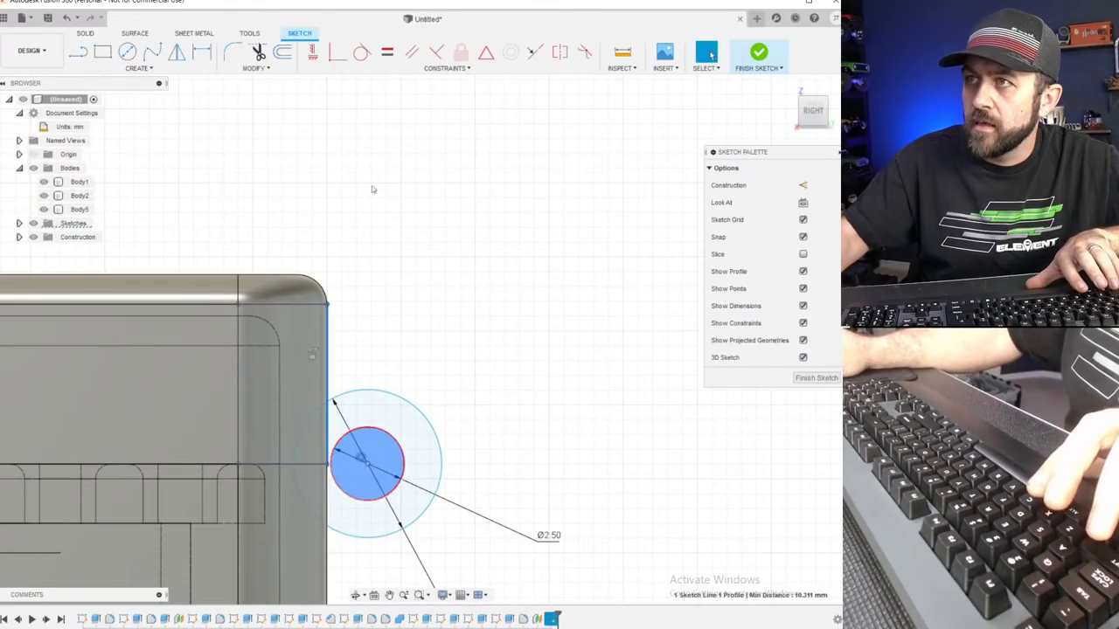
click(414, 329)
click(339, 443)
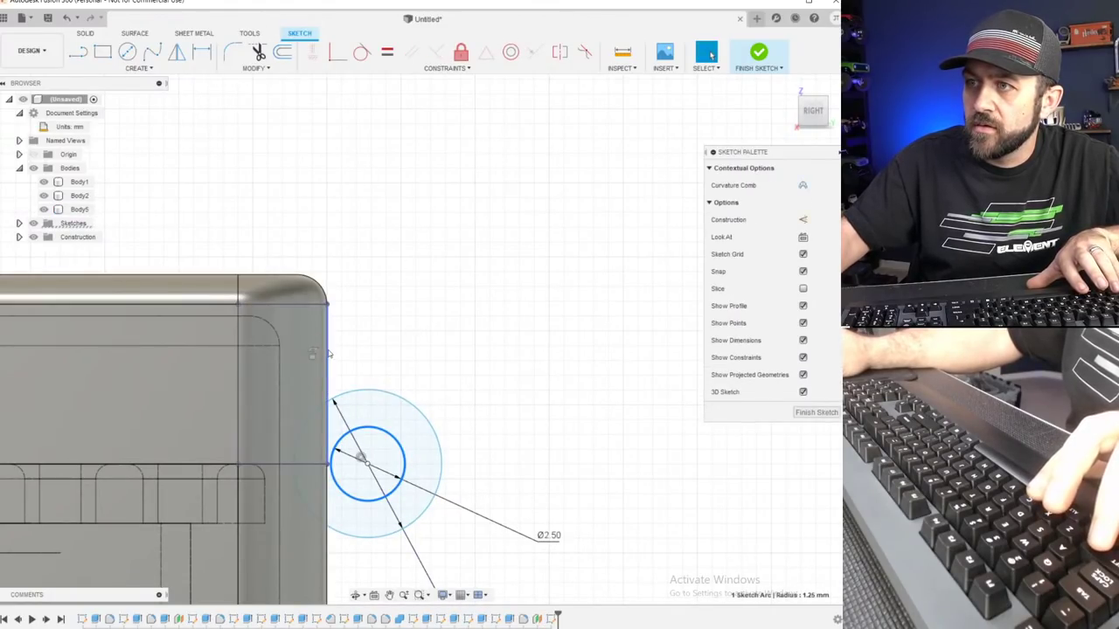
click(361, 53)
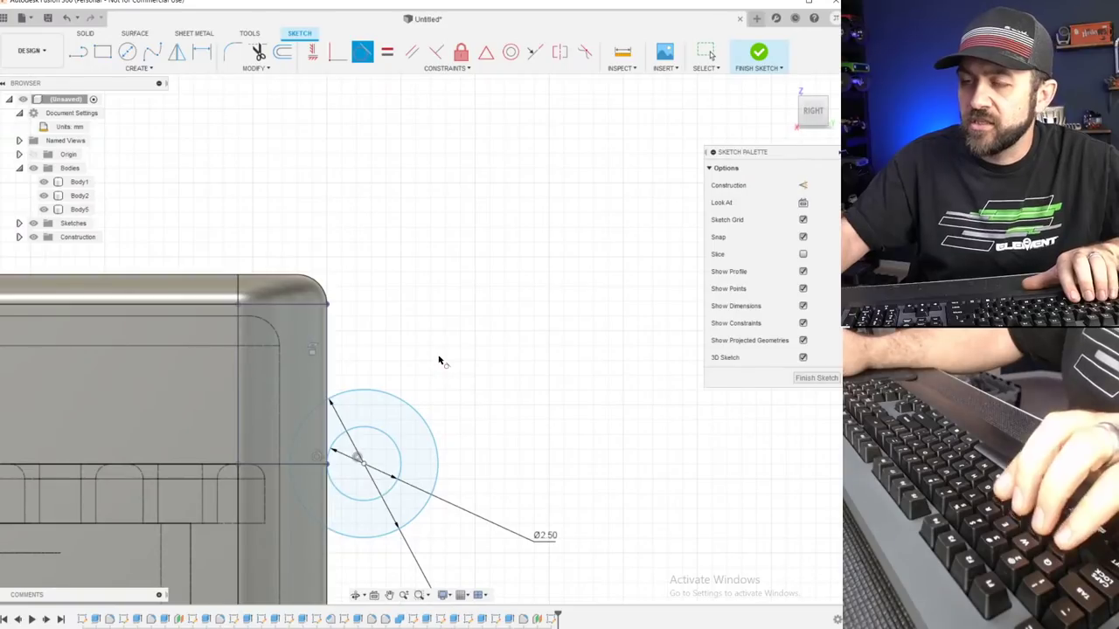
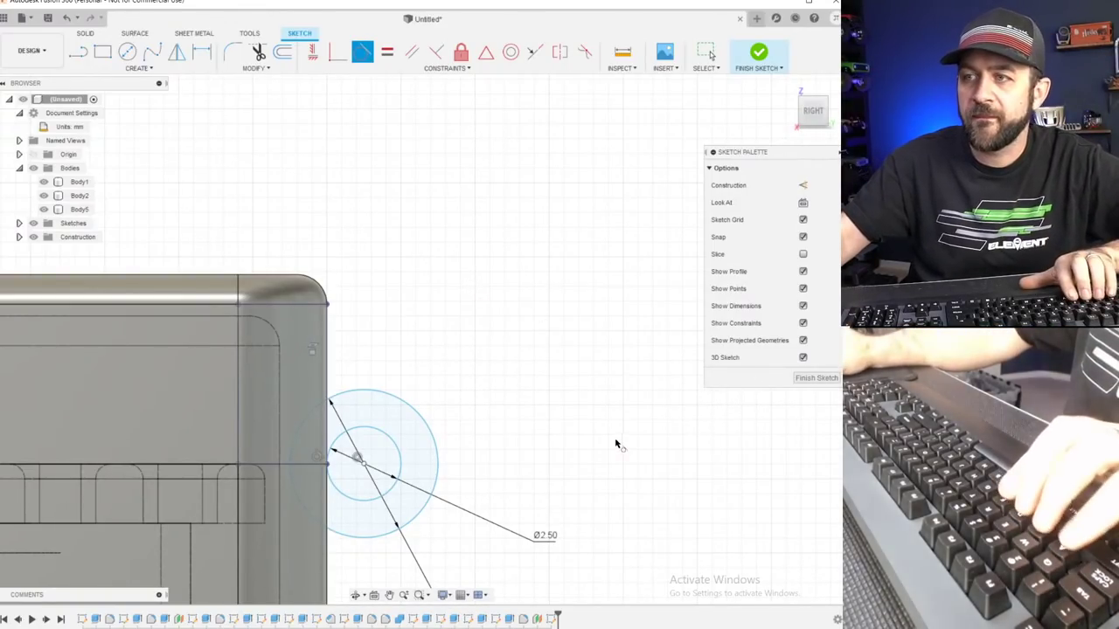
Draw a line from the projected edge's lower endpoint to the circles' centre and constrain it horizontal.
scroll(354, 424, up, 2)
key(l)
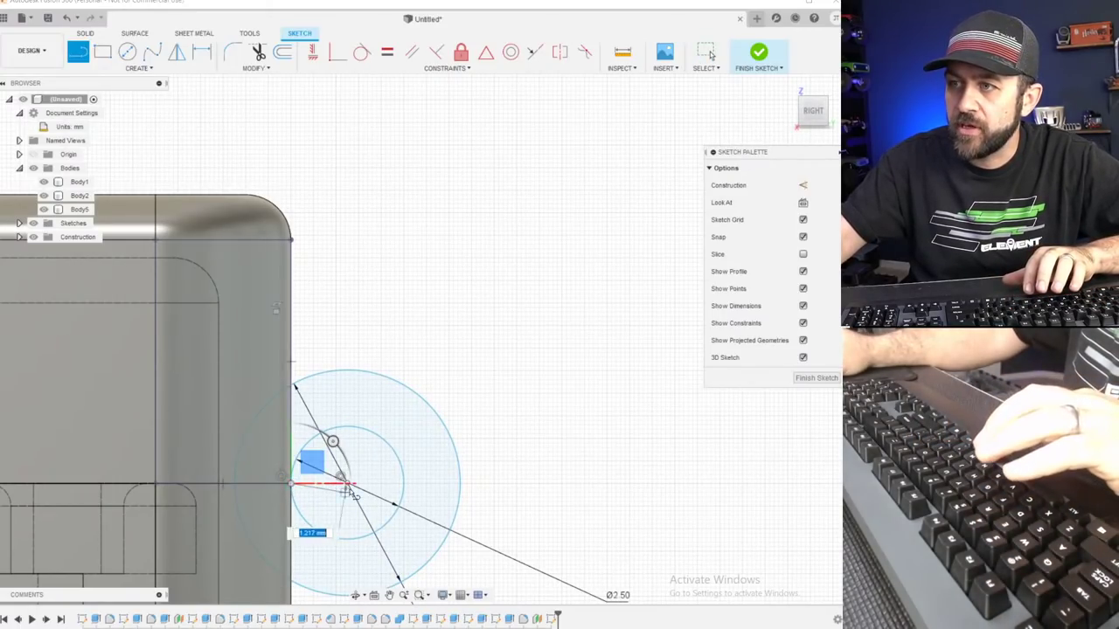
scroll(349, 488, up, 2)
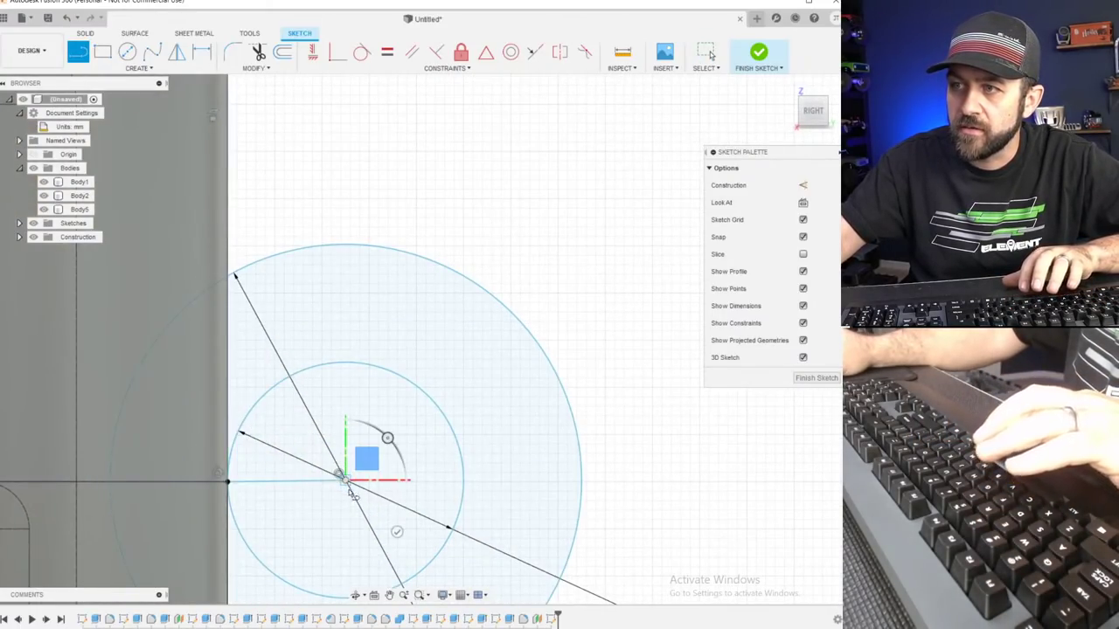
key(Escape)
click(301, 481)
click(313, 54)
scroll(389, 292, down, 2)
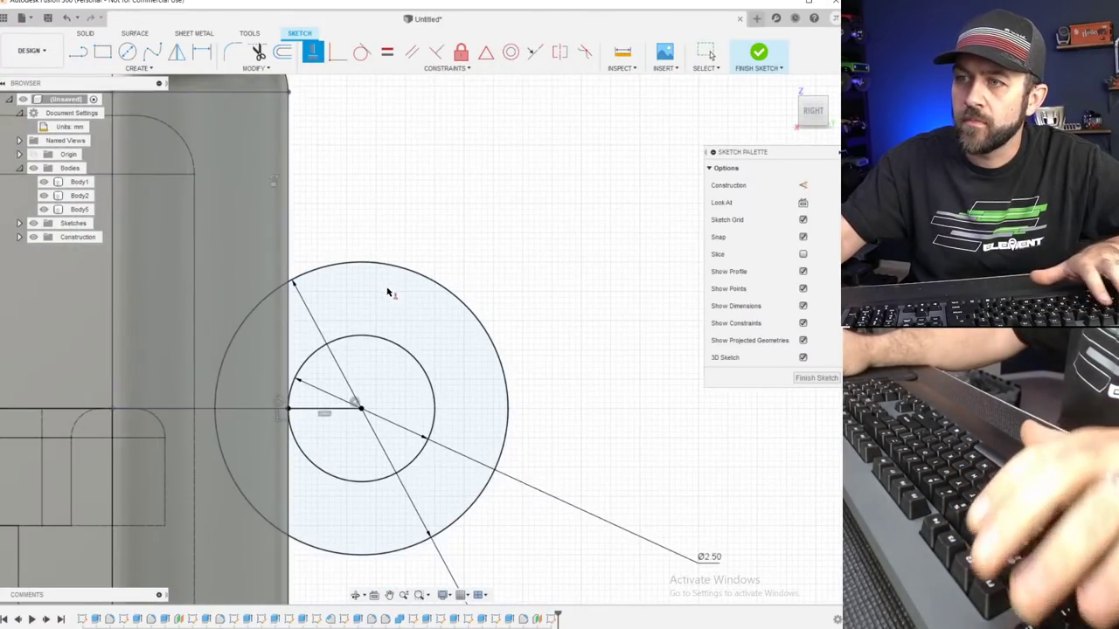
scroll(403, 359, down, 2)
key(Escape)
scroll(390, 408, down, 2)
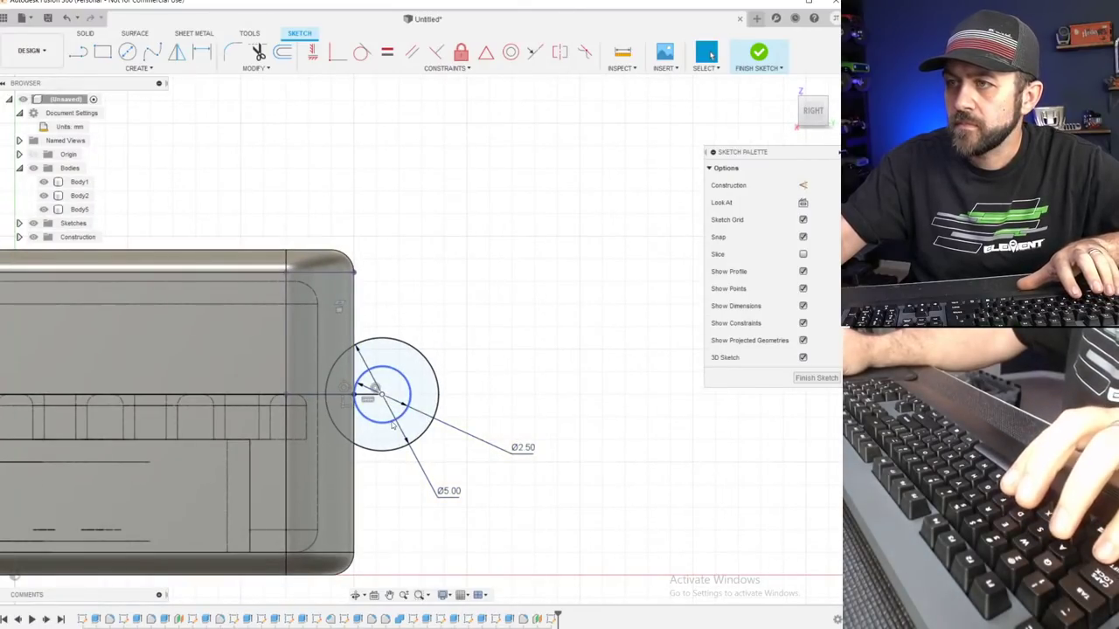
shift+middle_drag(393, 425, 392, 425)
click(813, 113)
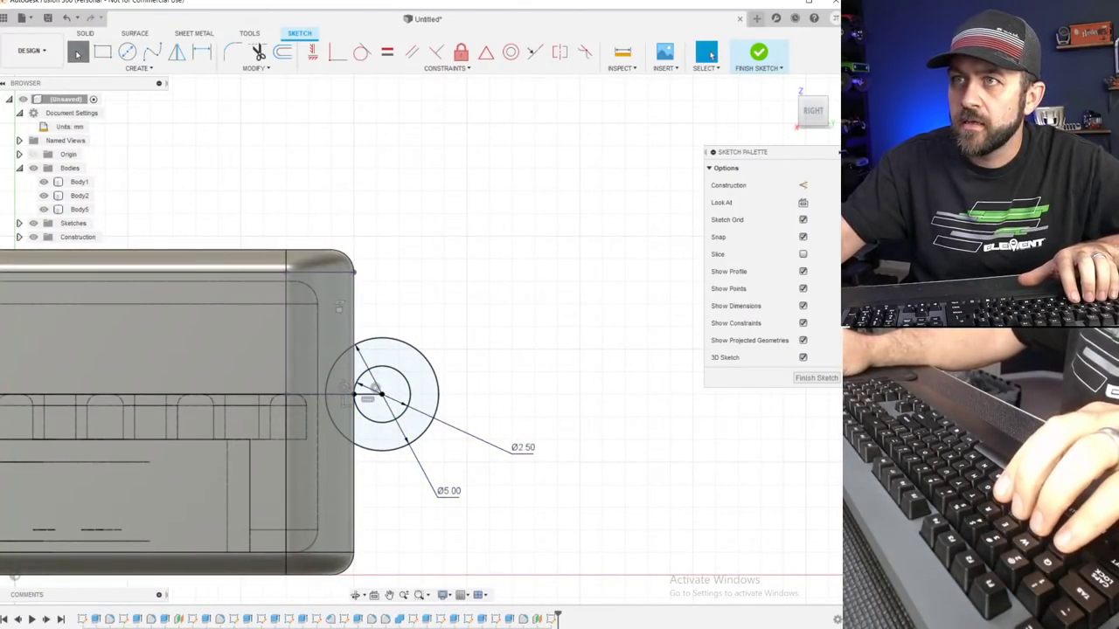
click(77, 54)
scroll(352, 328, up, 2)
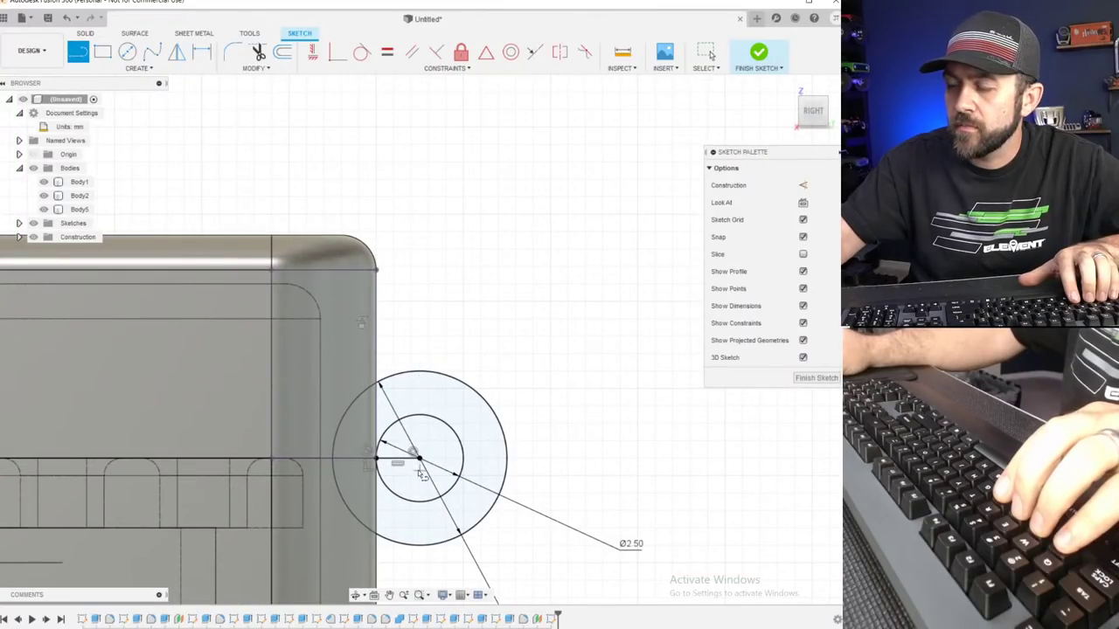
scroll(419, 472, down, 2)
scroll(415, 531, up, 2)
key(Escape)
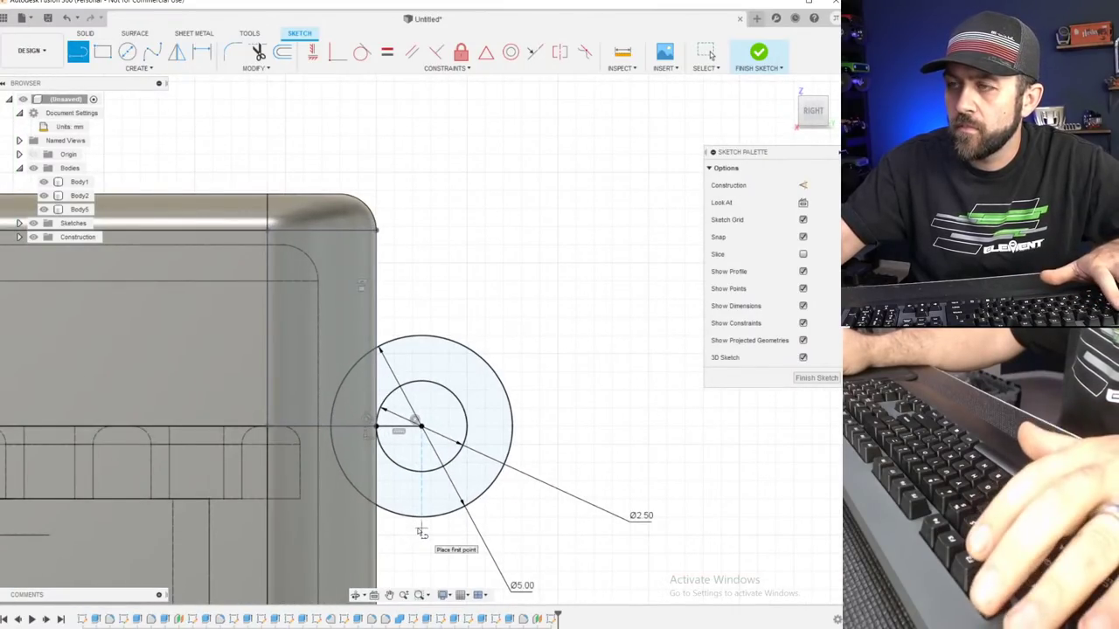
Finish the sketch and try to extrude both ring regions between the circles by -5 mm along the case's back.
scroll(506, 409, down, 2)
shift+middle_drag(479, 455, 373, 474)
scroll(373, 470, up, 2)
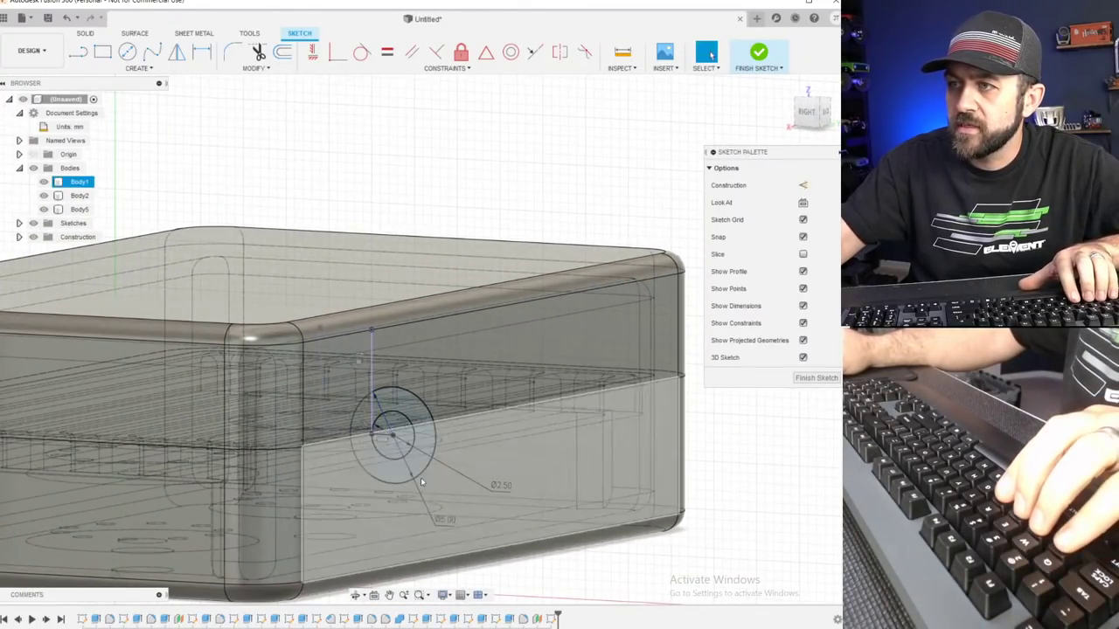
click(758, 54)
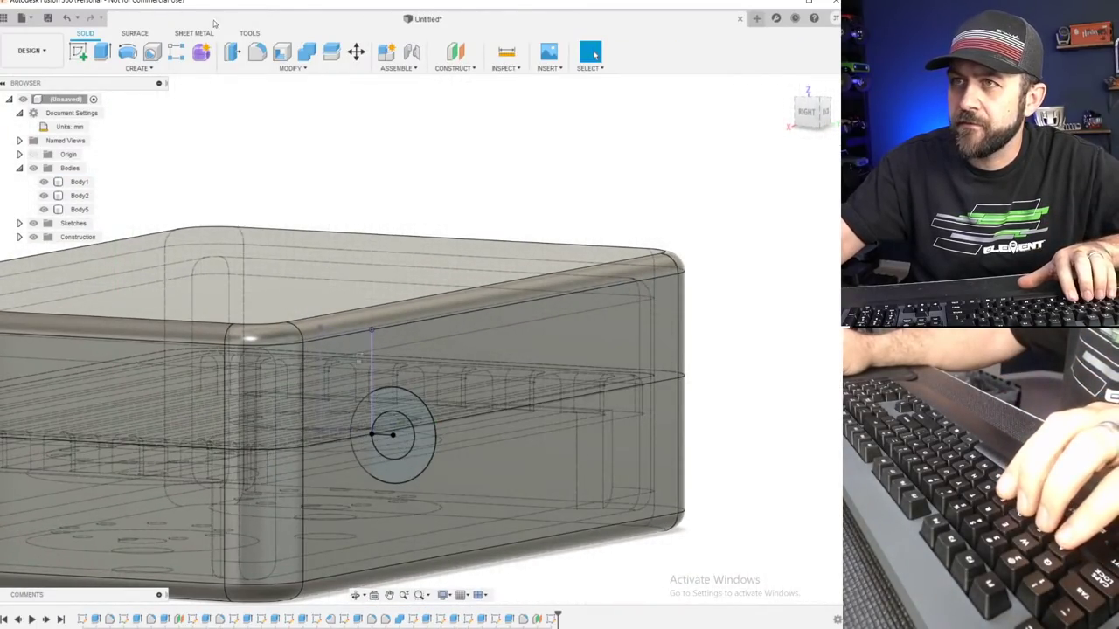
click(103, 52)
scroll(429, 404, up, 2)
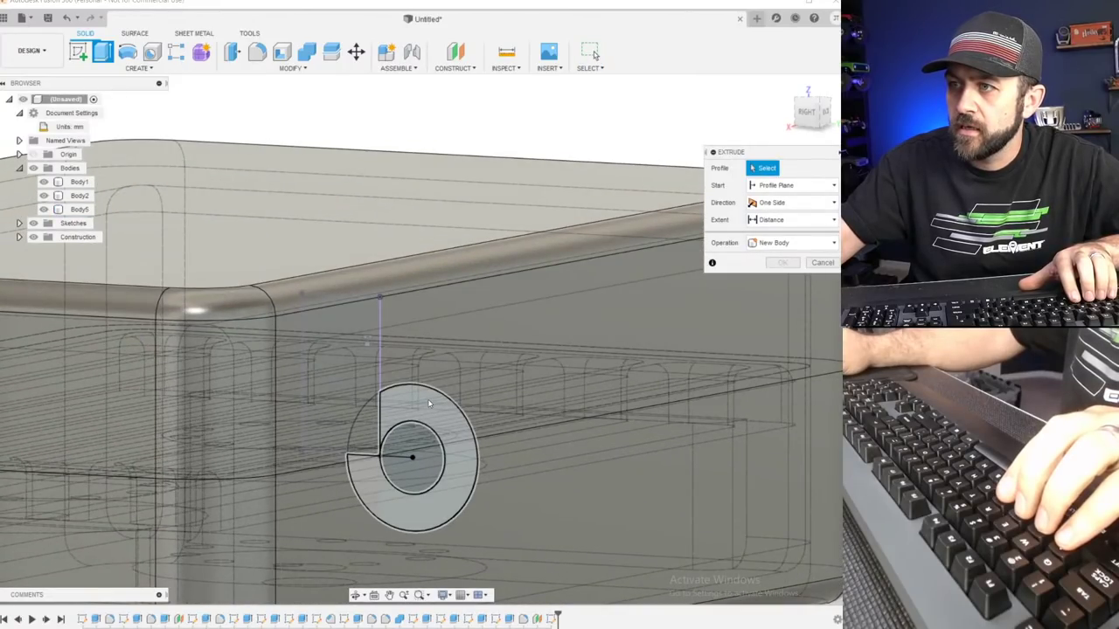
click(429, 404)
scroll(411, 450, down, 3)
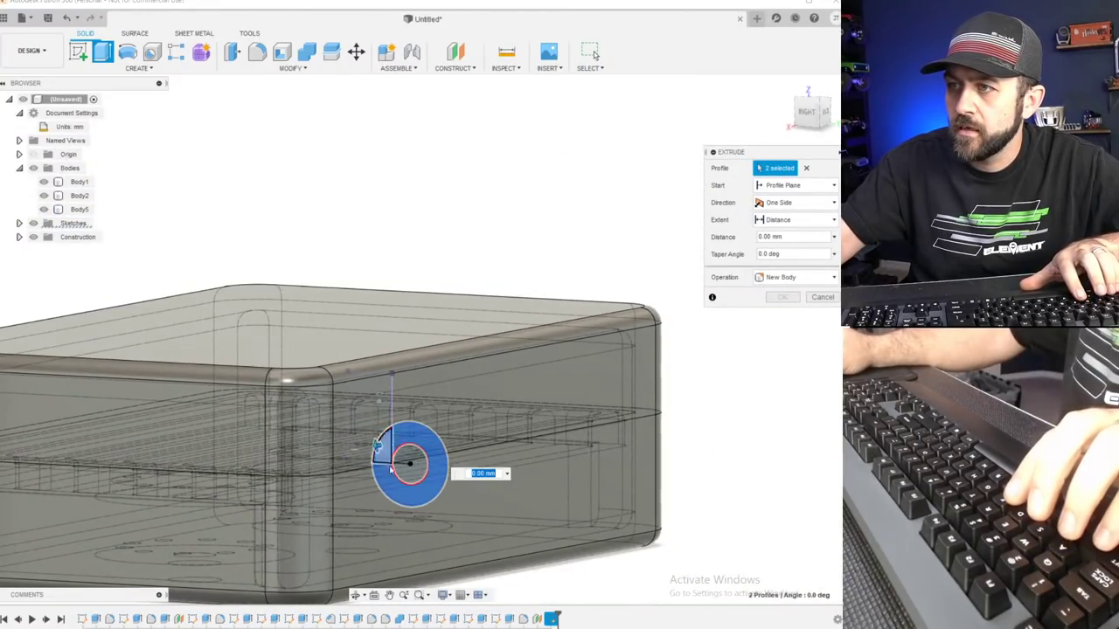
scroll(388, 467, down, 3)
shift+middle_drag(388, 467, 199, 467)
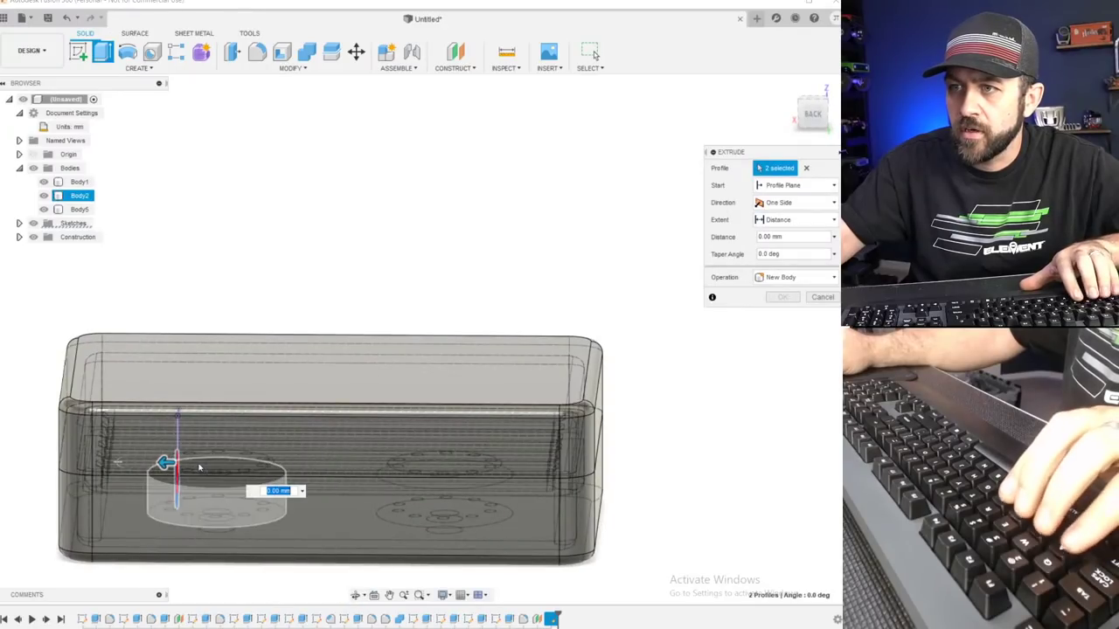
drag(166, 463, 219, 469)
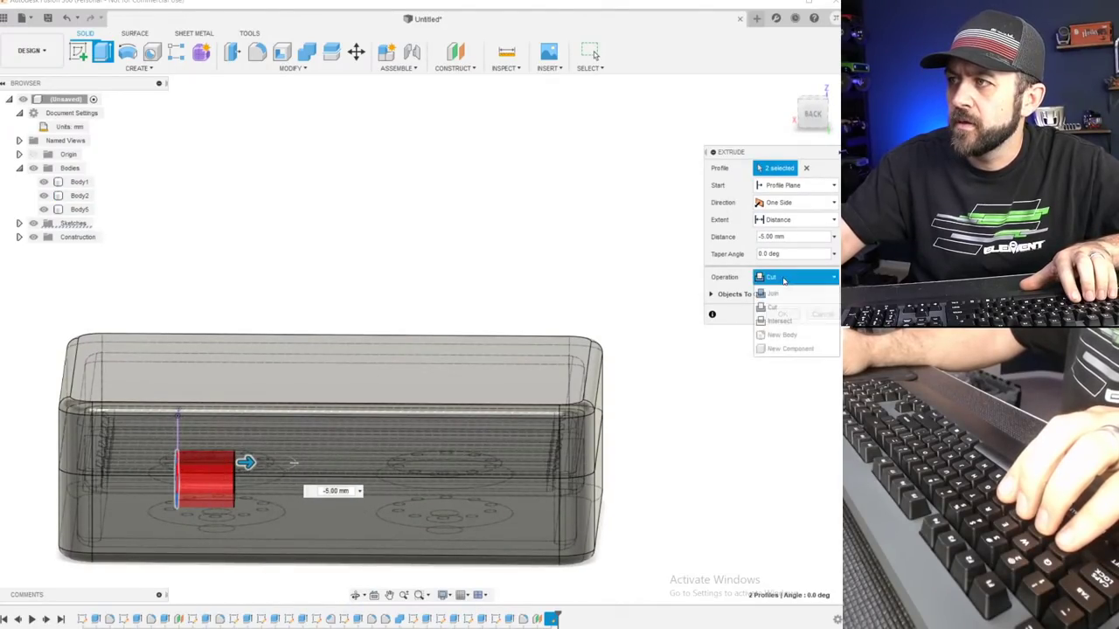
Try the ring extrusion as a new body, examine where it overlaps the case, and cancel it.
click(789, 336)
scroll(262, 468, down, 2)
shift+middle_drag(262, 468, 357, 486)
scroll(347, 498, up, 2)
scroll(347, 499, up, 3)
scroll(367, 472, up, 3)
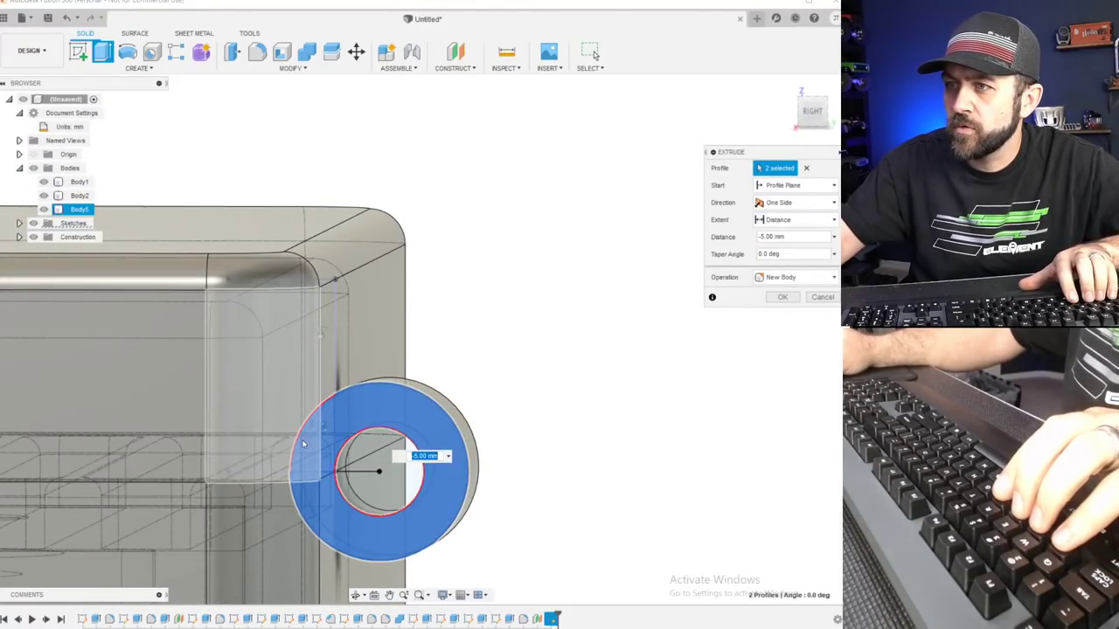
key(Escape)
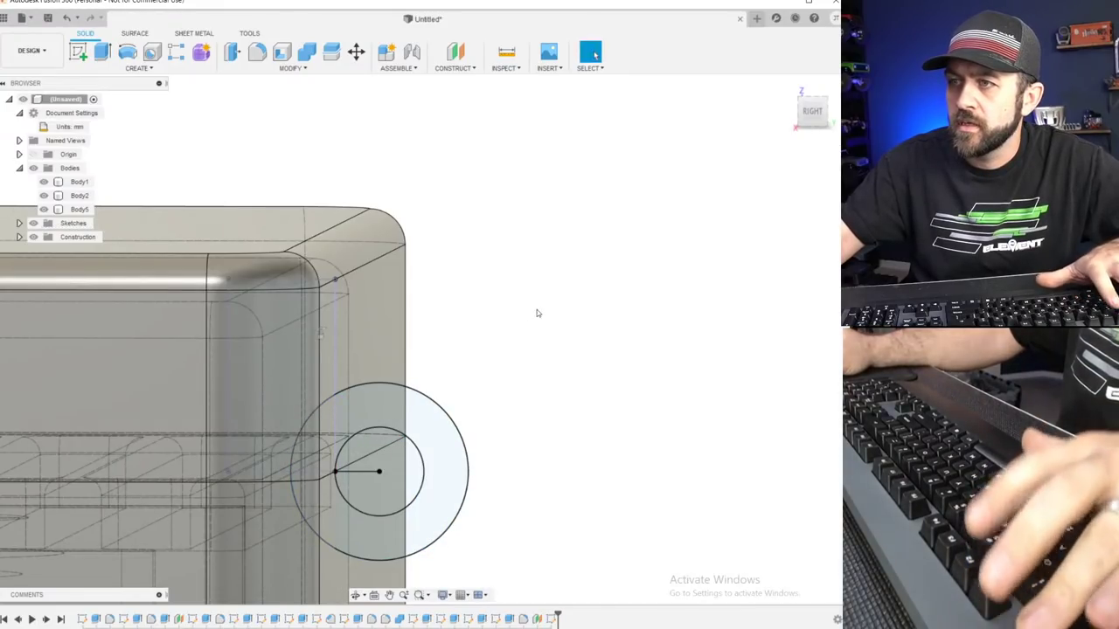
middle_drag(426, 434, 464, 308)
key(e)
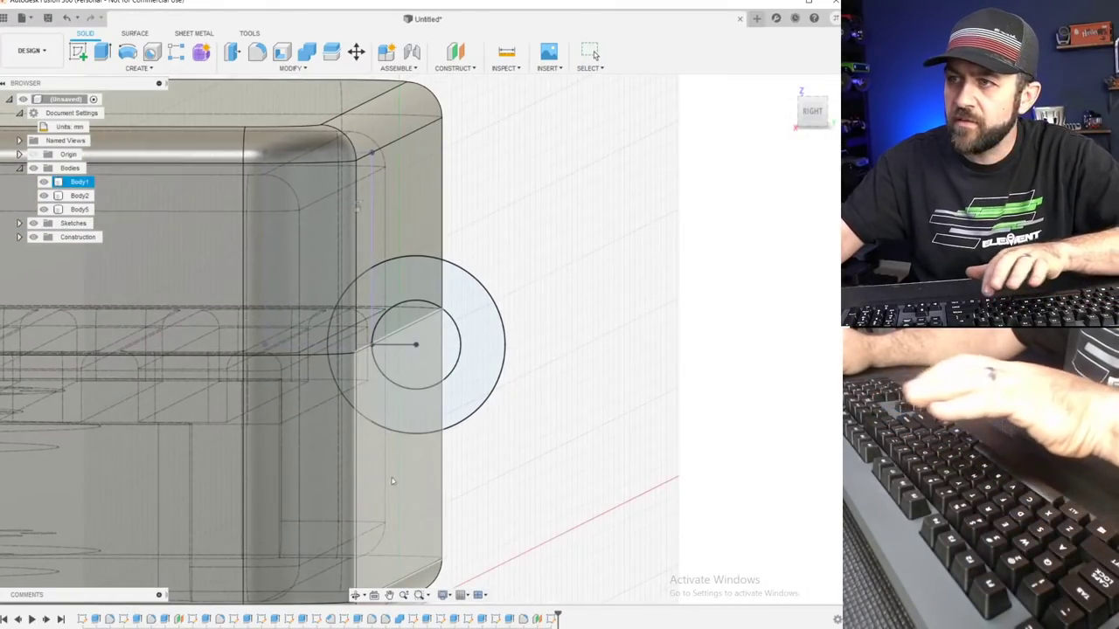
shift+middle_drag(357, 492, 355, 460)
shift+middle_drag(404, 370, 522, 411)
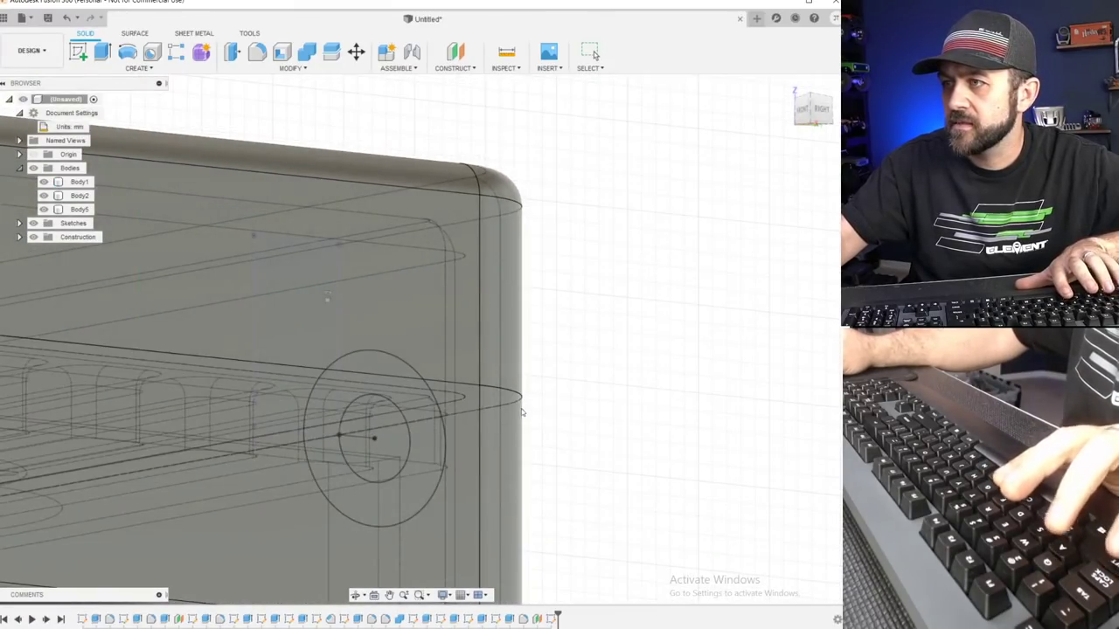
key(p)
shift+middle_drag(510, 451, 485, 408)
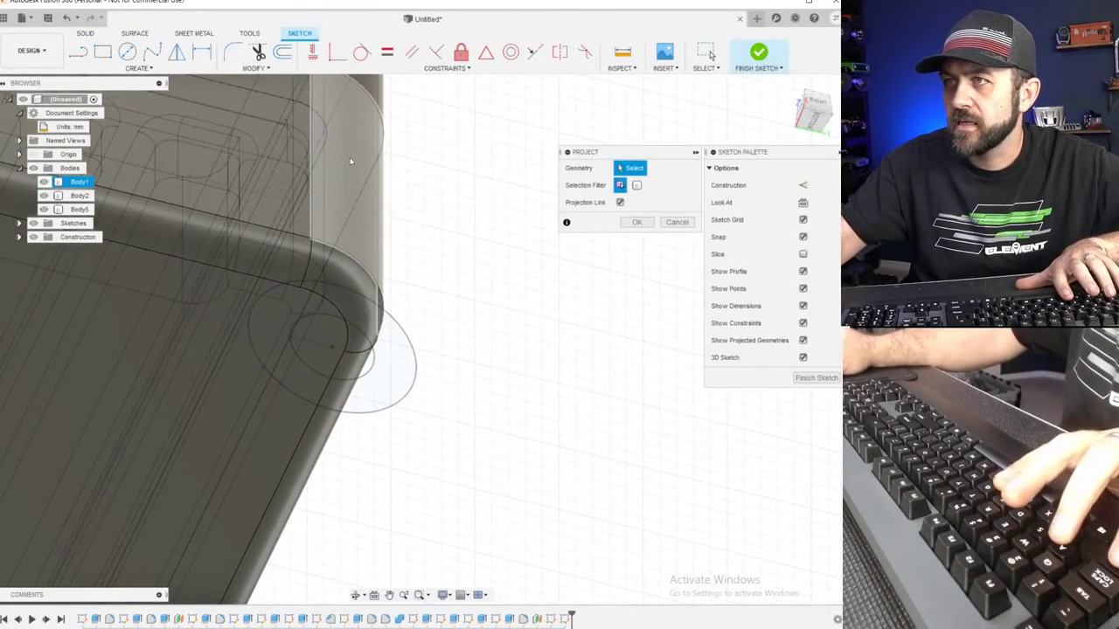
key(Return)
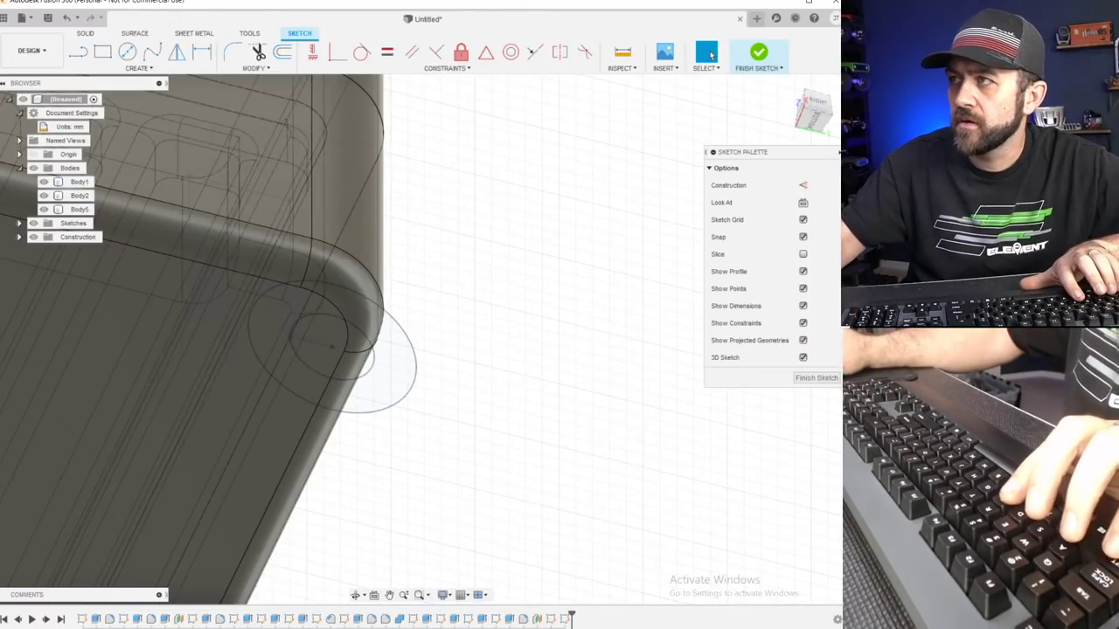
click(816, 103)
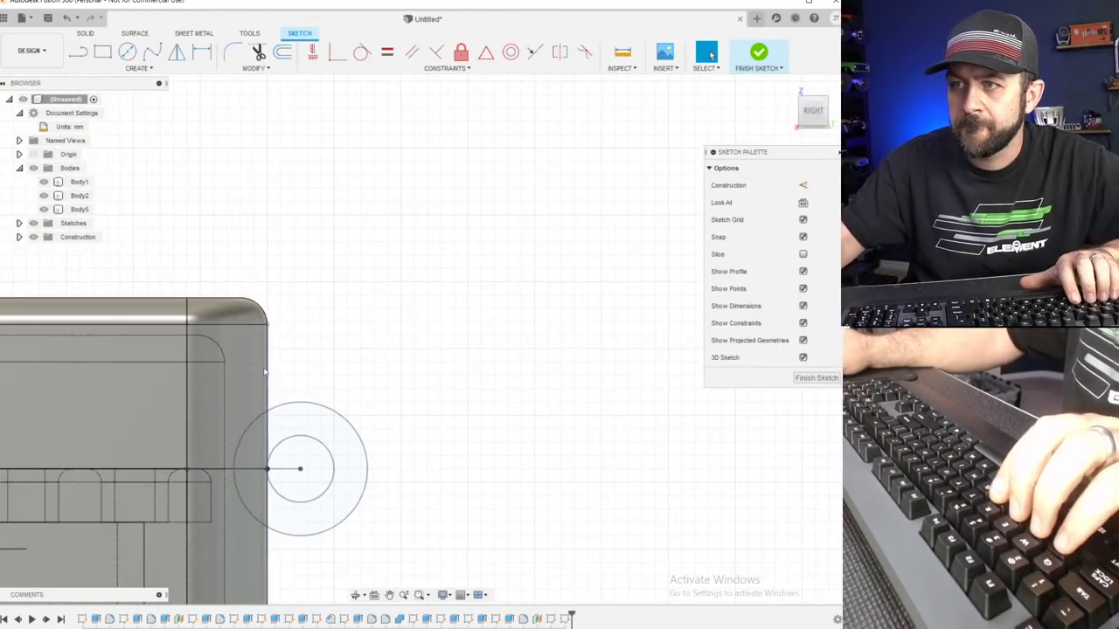
click(758, 54)
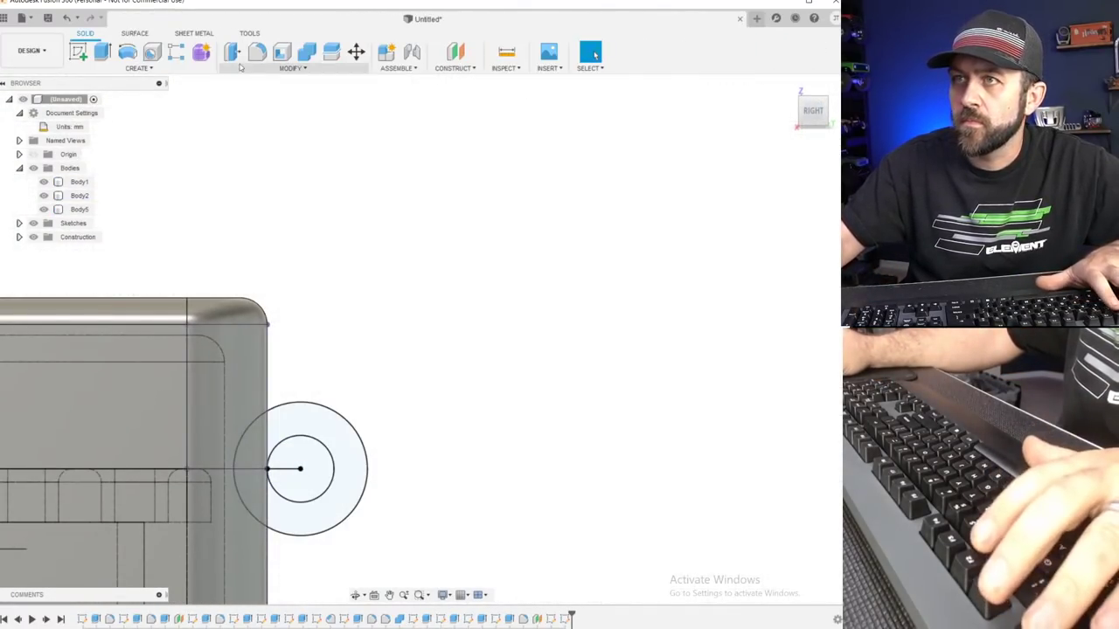
click(103, 54)
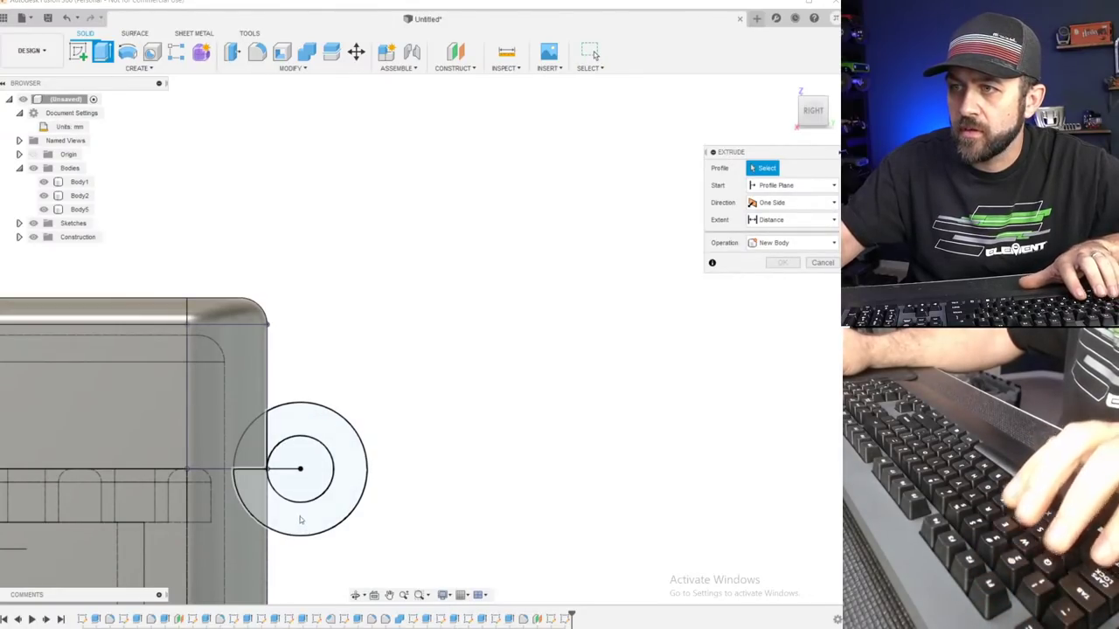
scroll(305, 519, down, 2)
key(Escape)
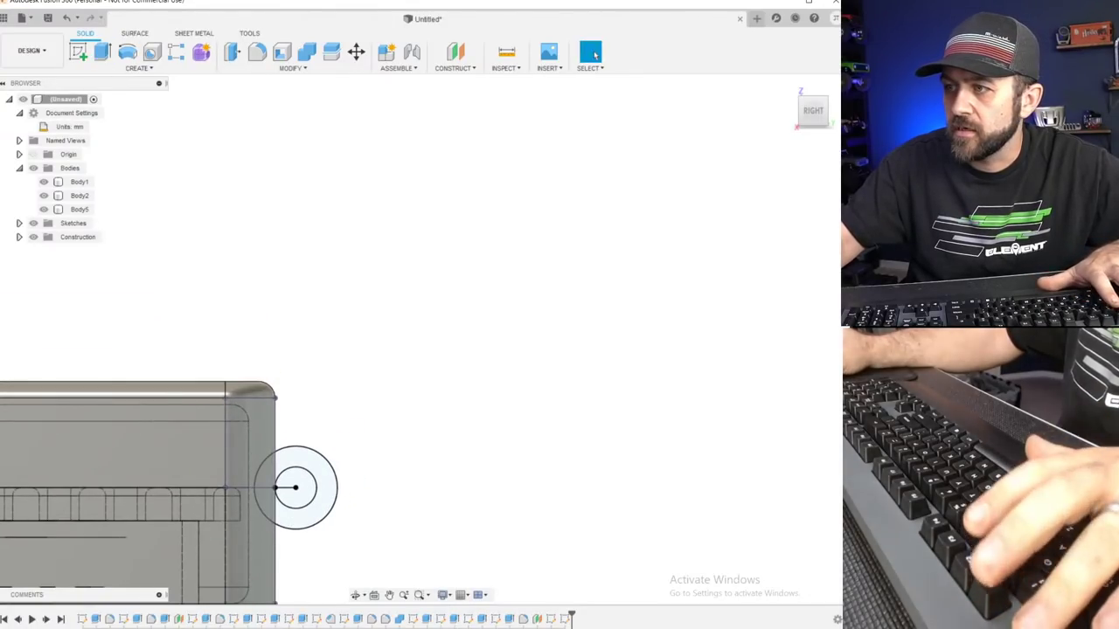
Reopen the hinge circles sketch, project the base case's vertical wall edge below the seam, and finish the sketch.
right_click(550, 618)
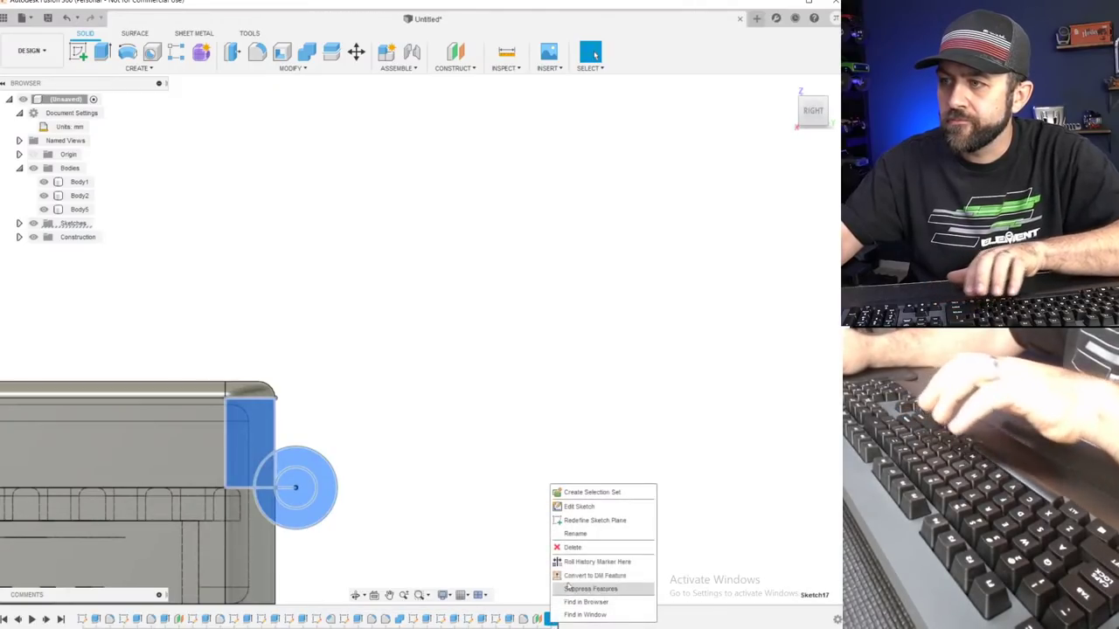
click(583, 507)
key(p)
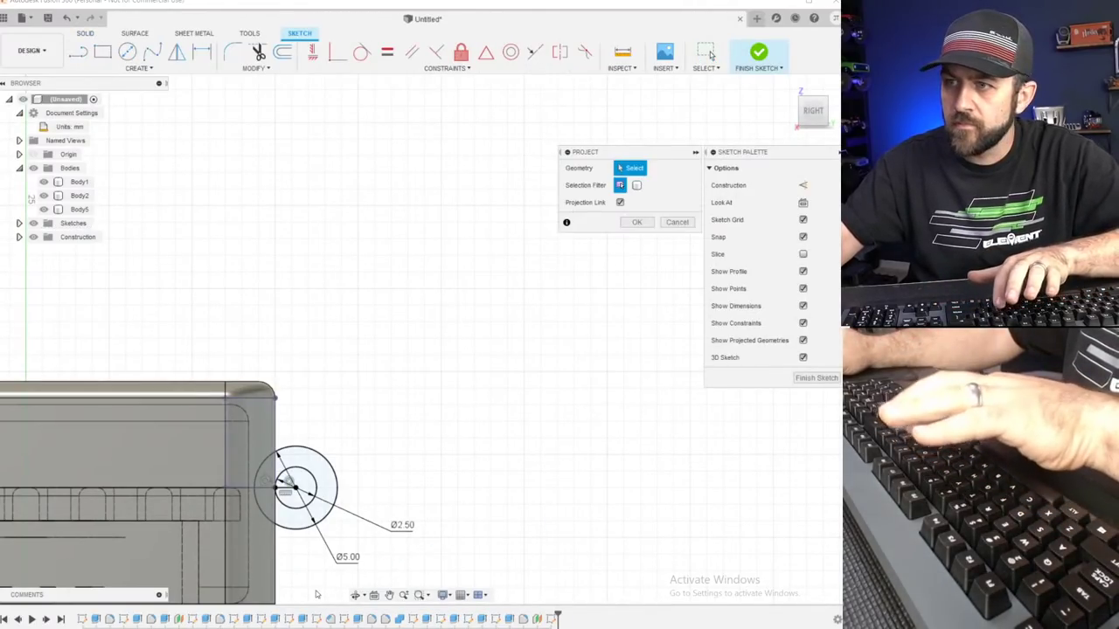
click(273, 576)
key(Return)
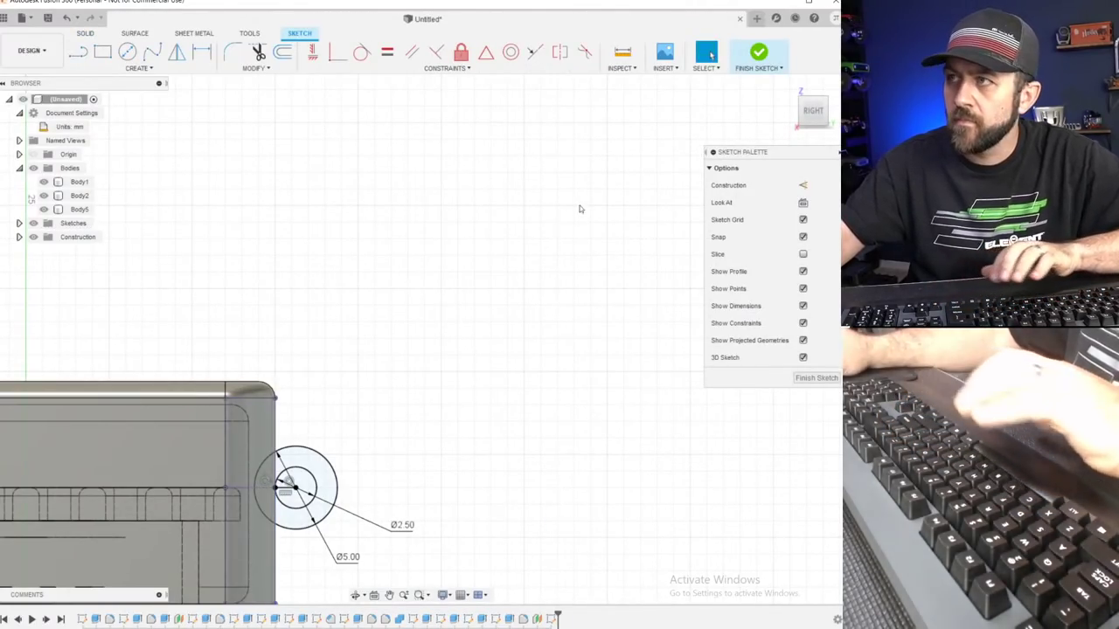
click(758, 62)
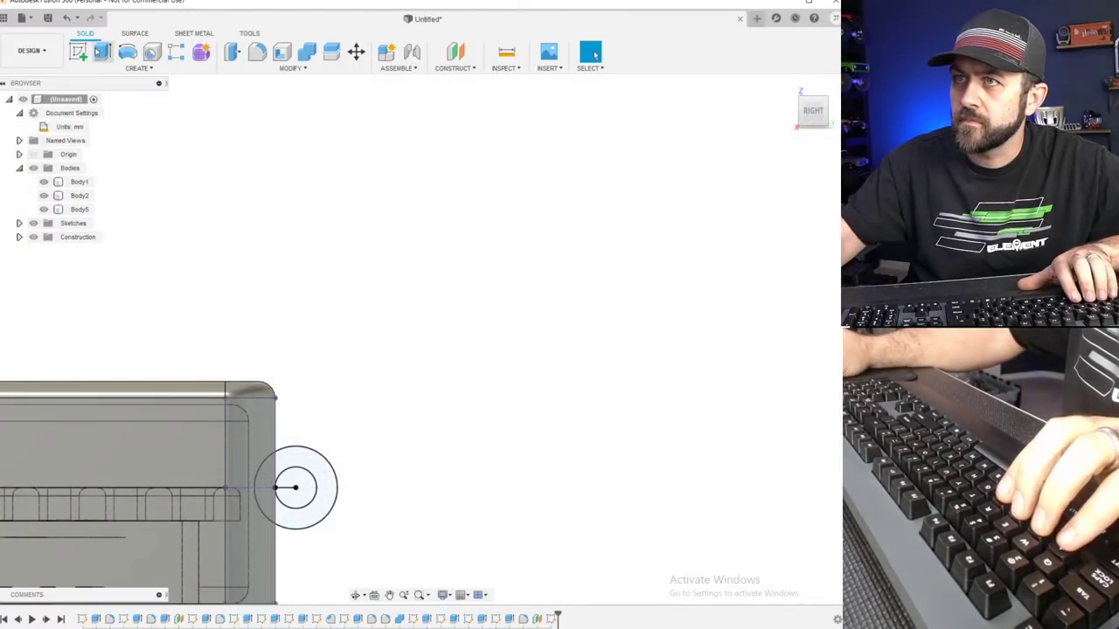
Extrude the part of the ring profile outside the case wall by -5 mm as a new body.
click(102, 53)
click(308, 466)
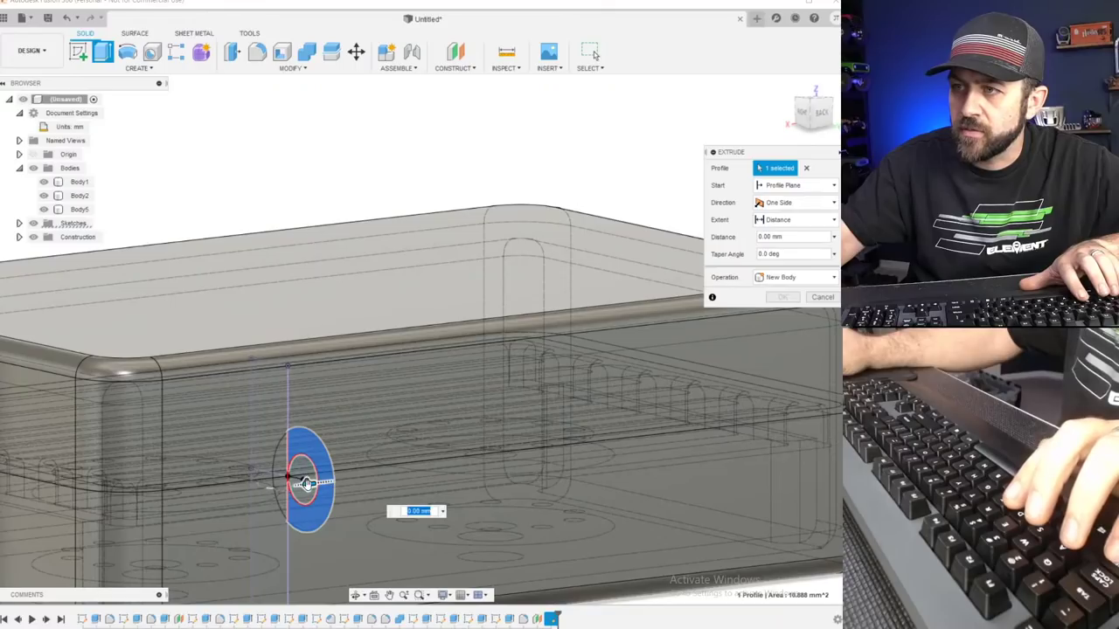
drag(306, 484, 367, 472)
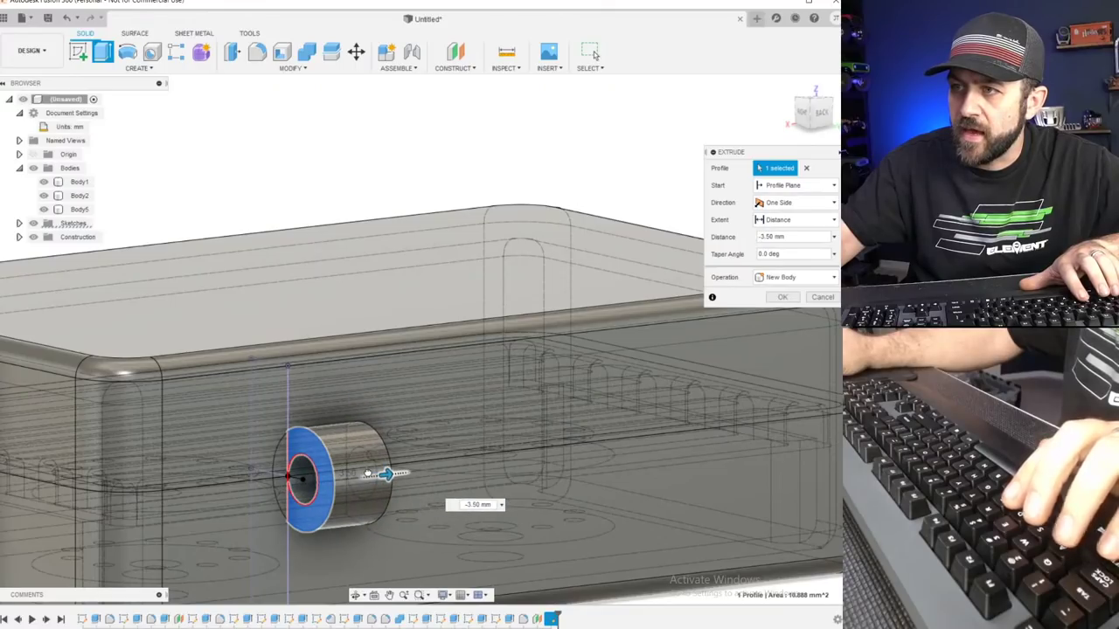
text(-5)
key(Tab)
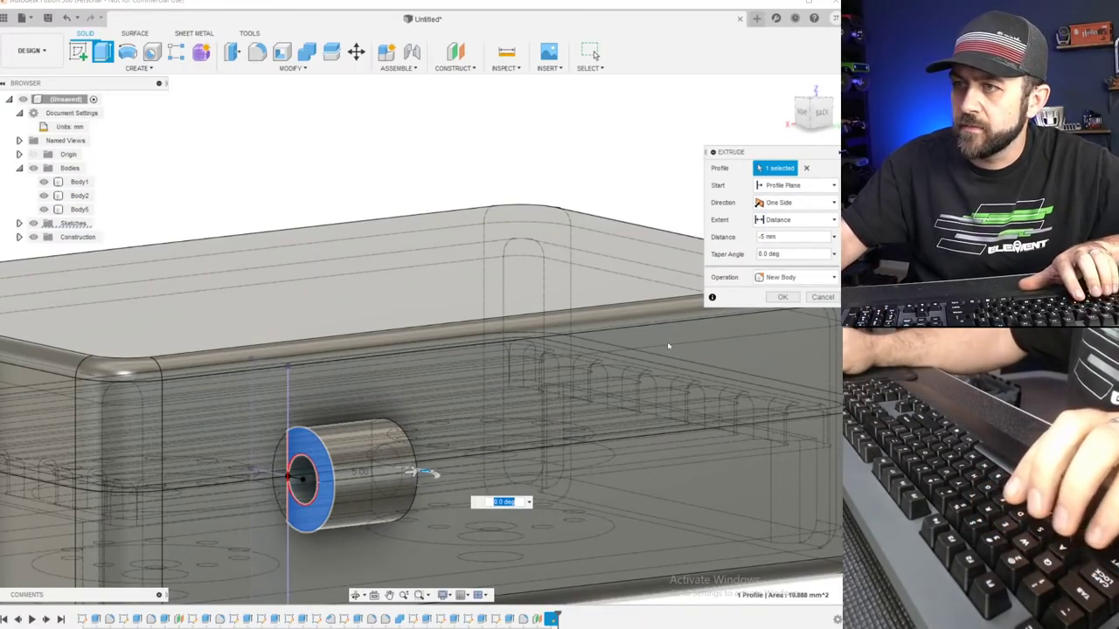
click(783, 302)
Extrude the hinge barrel's ring-shaped end face 5 mm toward the case's nearer corner as a separate new body.
scroll(448, 435, down, 5)
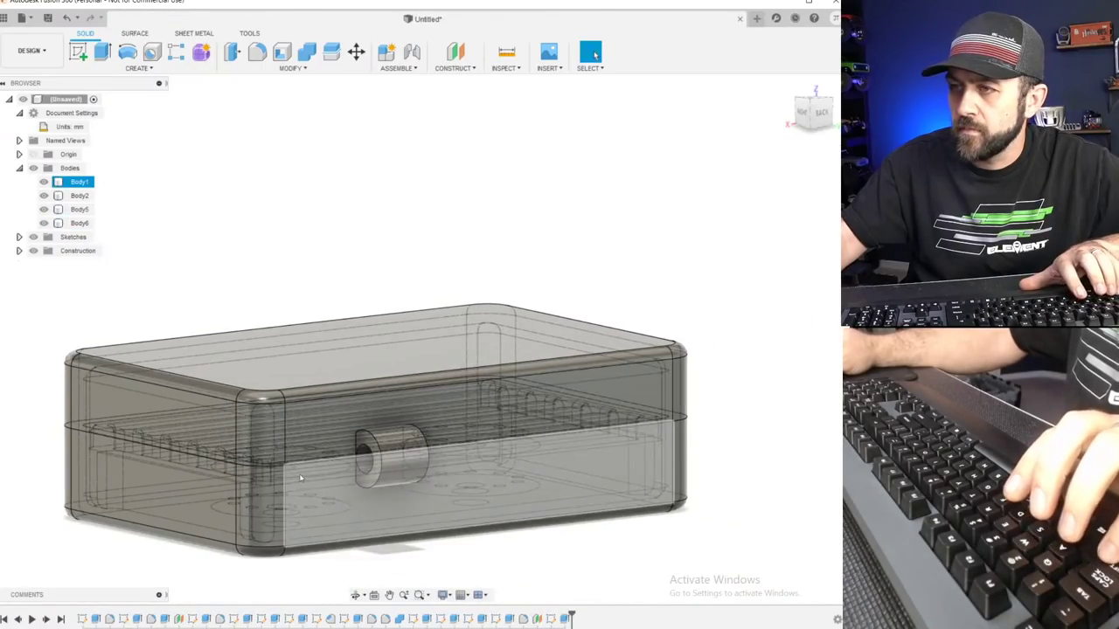
shift+middle_drag(302, 477, 357, 484)
scroll(353, 494, down, 4)
scroll(487, 449, up, 5)
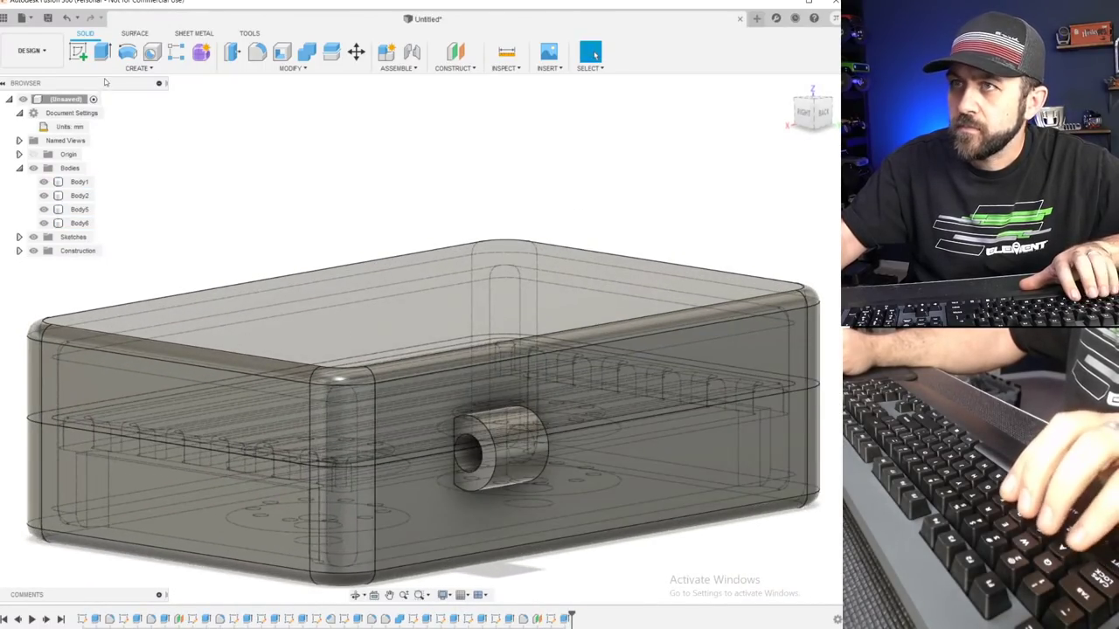
click(101, 52)
scroll(507, 459, up, 3)
click(509, 459)
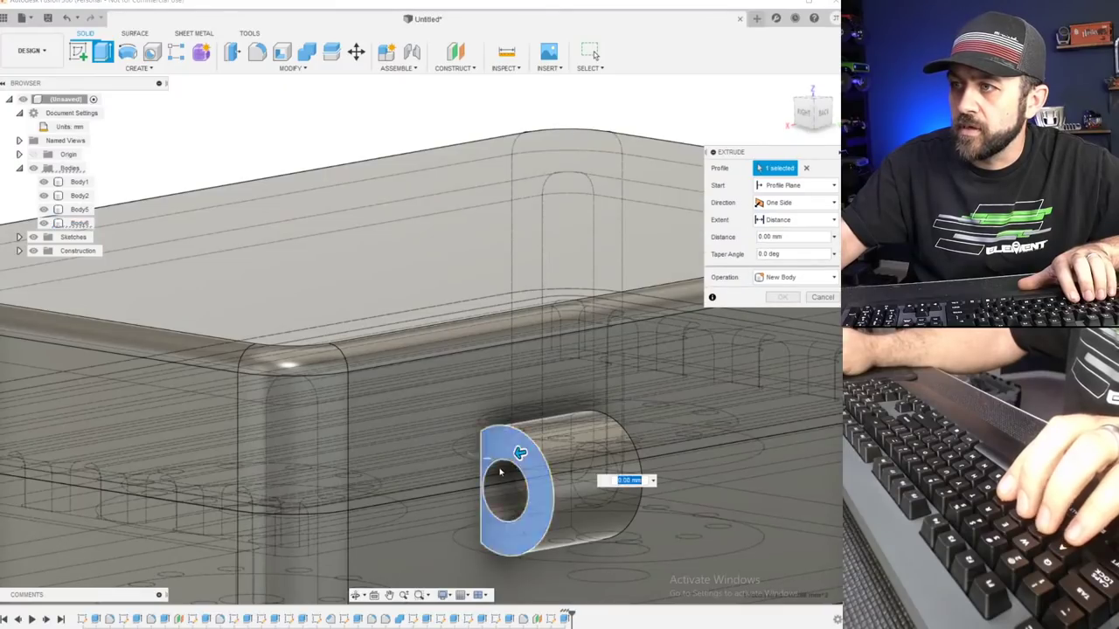
scroll(508, 459, down, 3)
shift+middle_drag(509, 459, 387, 467)
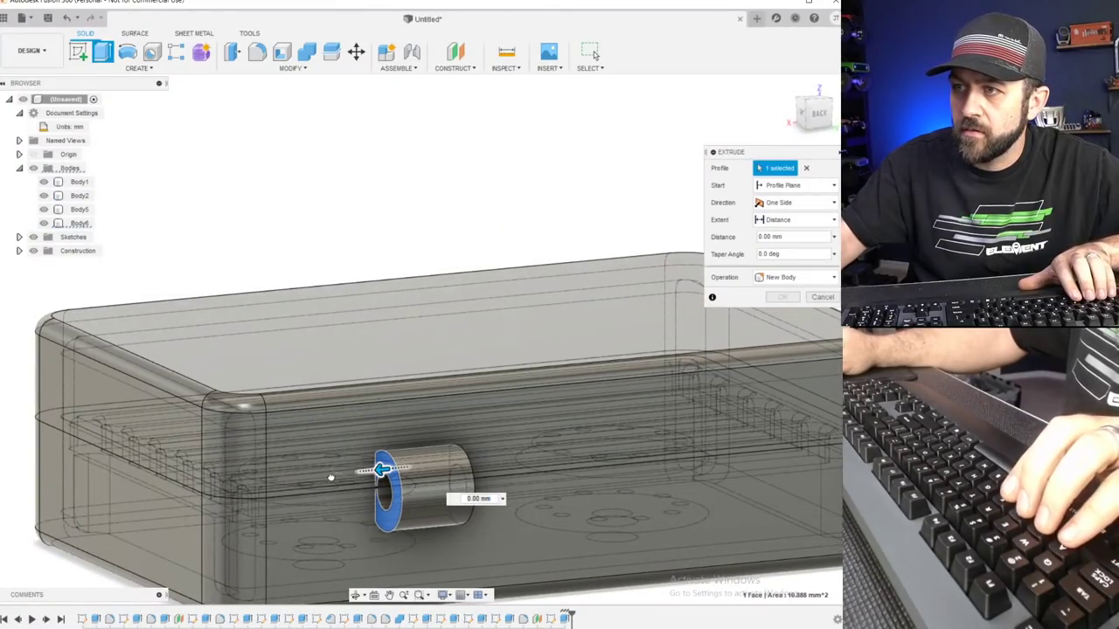
drag(381, 470, 311, 477)
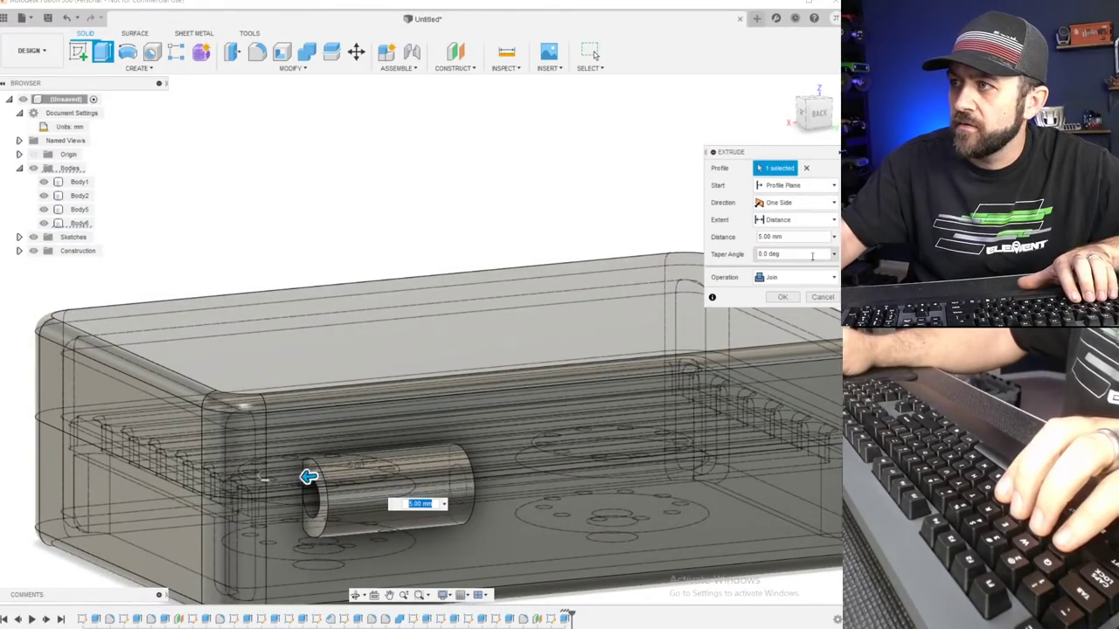
click(787, 278)
click(789, 336)
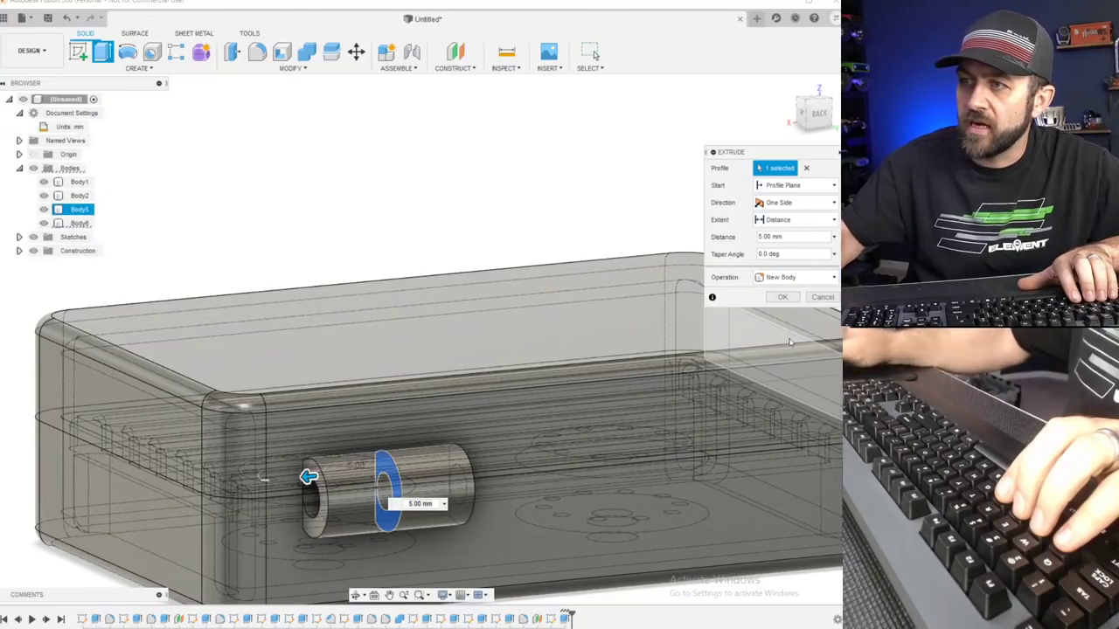
key(Return)
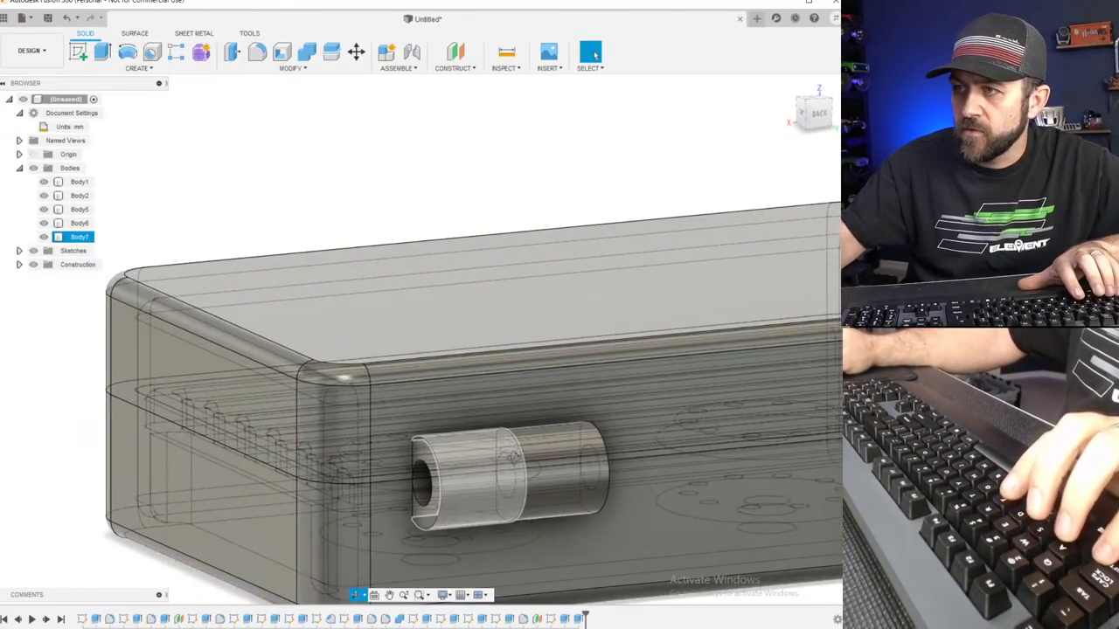
Reopen the hinge circles sketch, set the inner circle's diameter to 3.2 mm, and finish the sketch.
mouse_move(513, 457)
shift+middle_down()
mouse_move(474, 449)
mouse_move(500, 466)
shift+middle_up()
scroll(436, 488, up, 3)
mouse_move(433, 489)
shift+middle_down()
mouse_move(466, 484)
mouse_move(447, 496)
shift+middle_up()
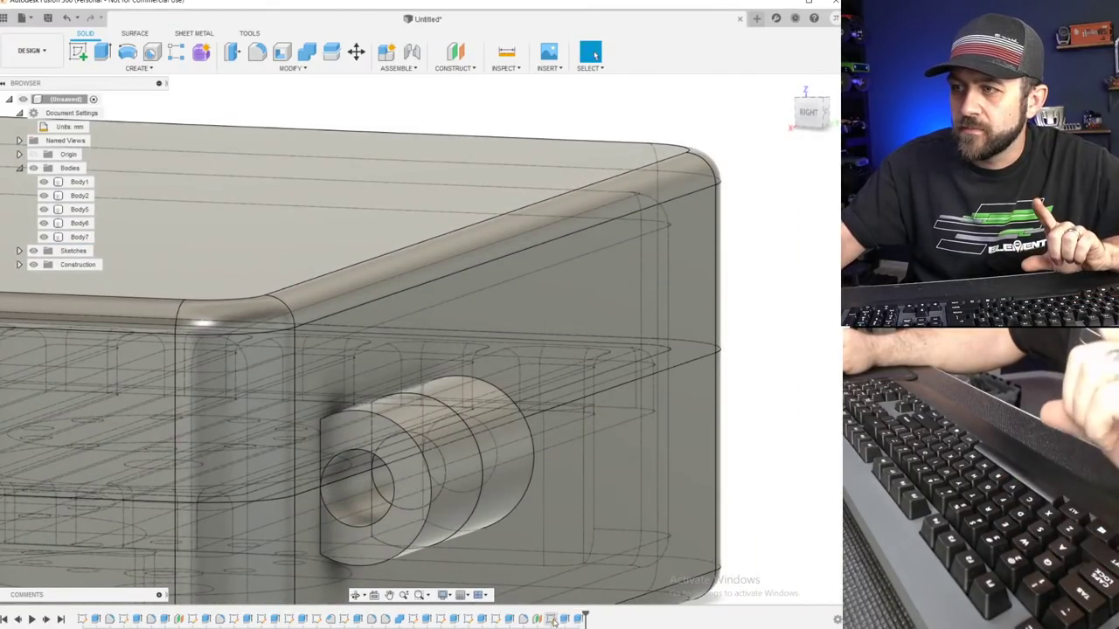
right_click(553, 619)
click(581, 504)
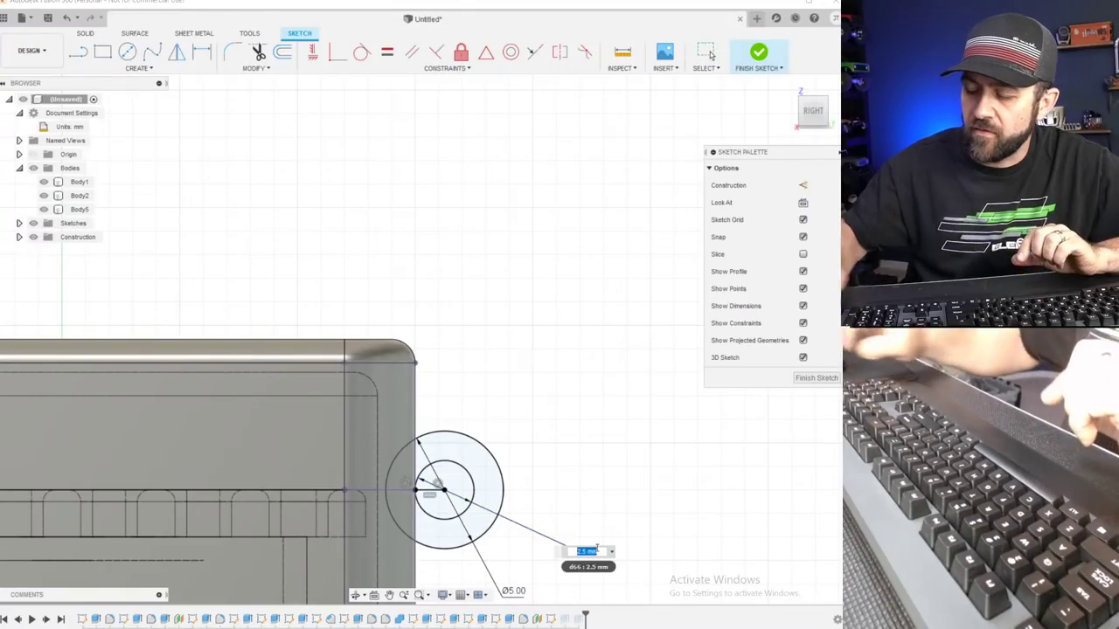
text(3.2)
key(Return)
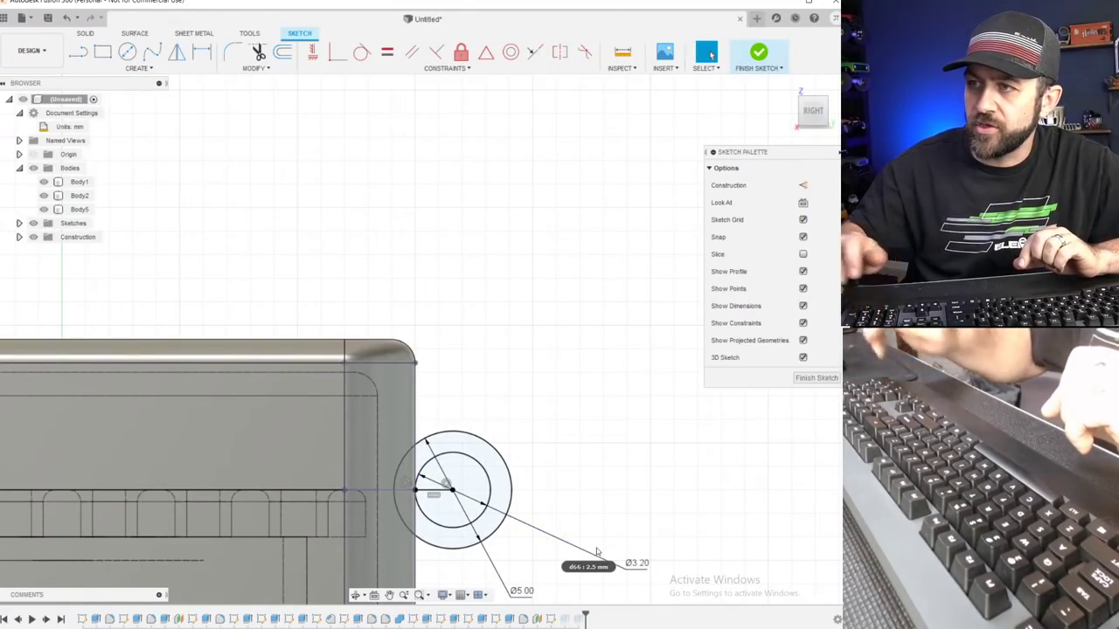
key(Escape)
mouse_move(528, 559)
middle_down()
mouse_move(530, 514)
mouse_move(502, 443)
middle_up()
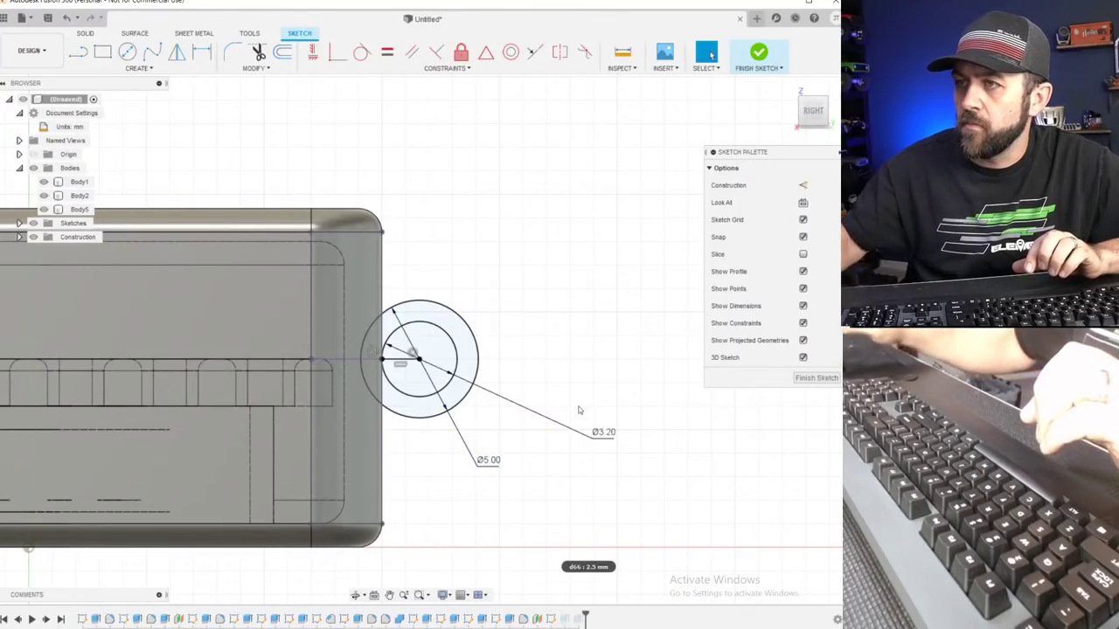
click(757, 54)
Sketch a 2.5 mm diameter circle concentric with the bore on the inner hinge barrel segment's end face, and finish the sketch.
shift+middle_drag(373, 374, 332, 392)
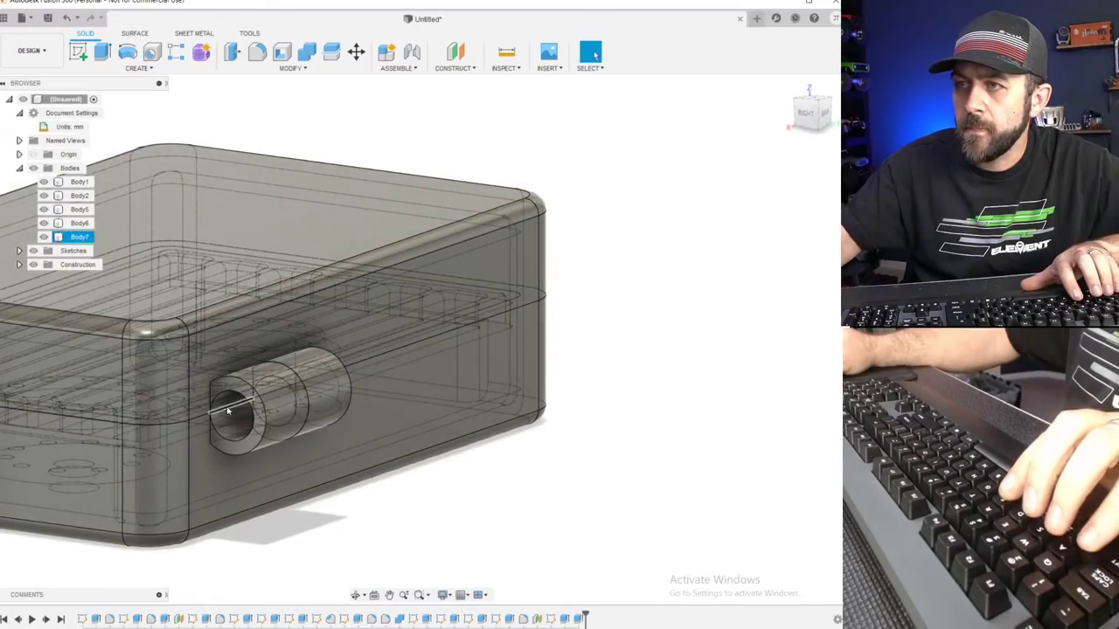
scroll(233, 408, up, 4)
shift+middle_drag(406, 398, 203, 421)
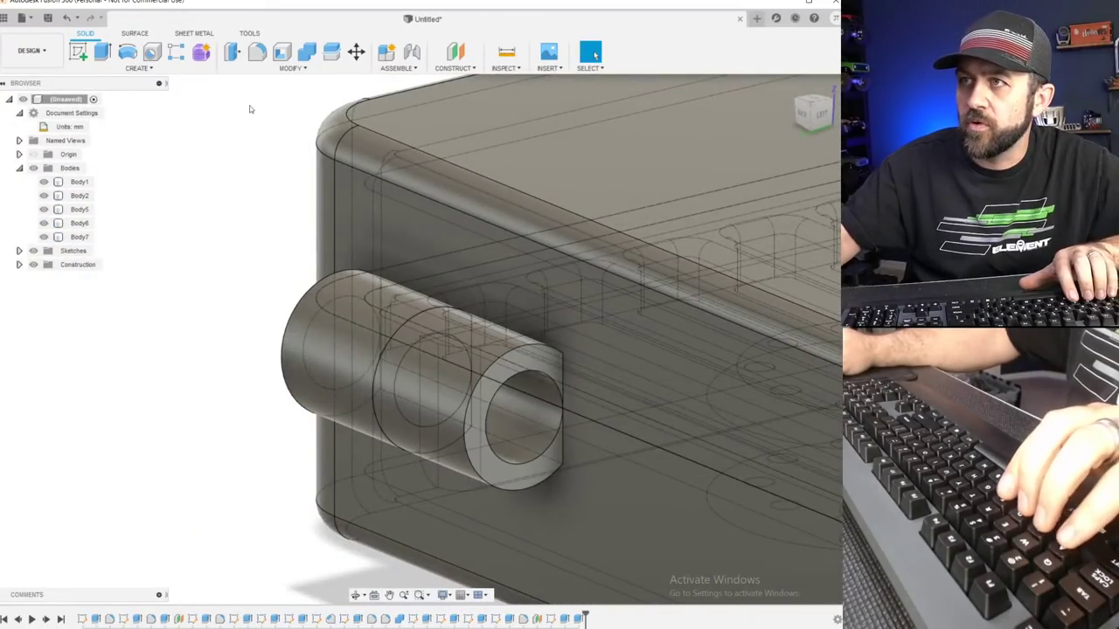
click(78, 53)
click(517, 357)
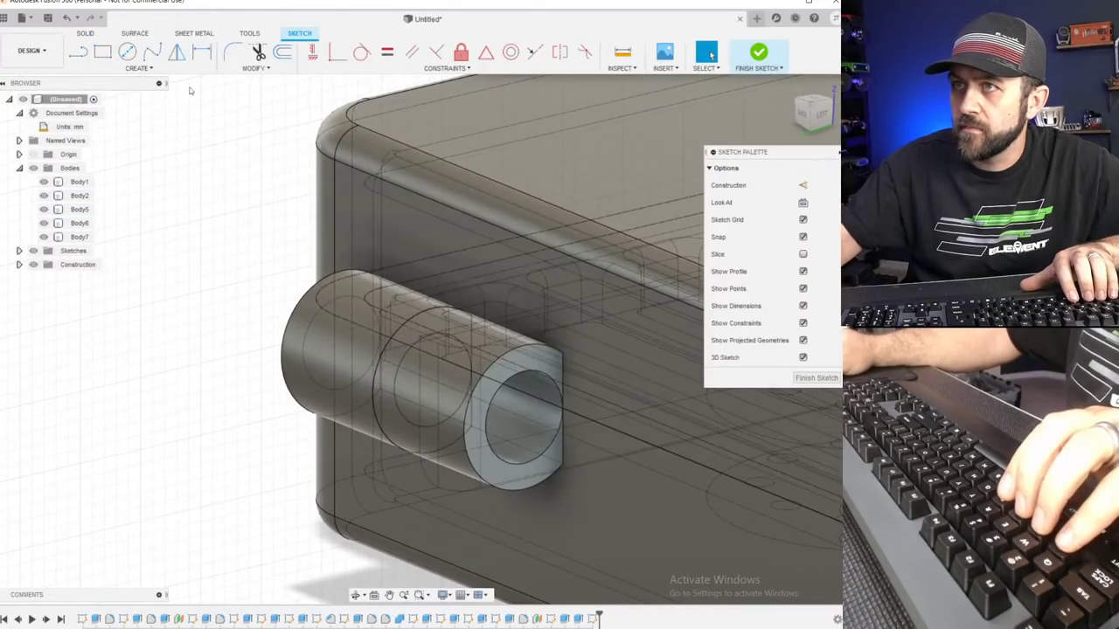
click(128, 52)
click(527, 417)
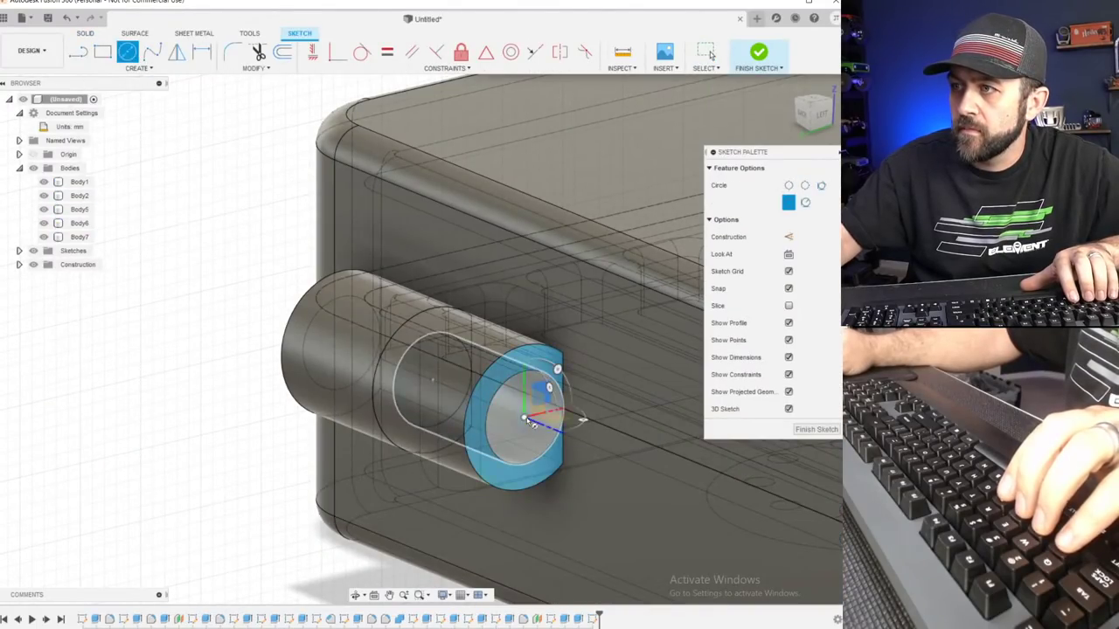
key(Return)
key(Escape)
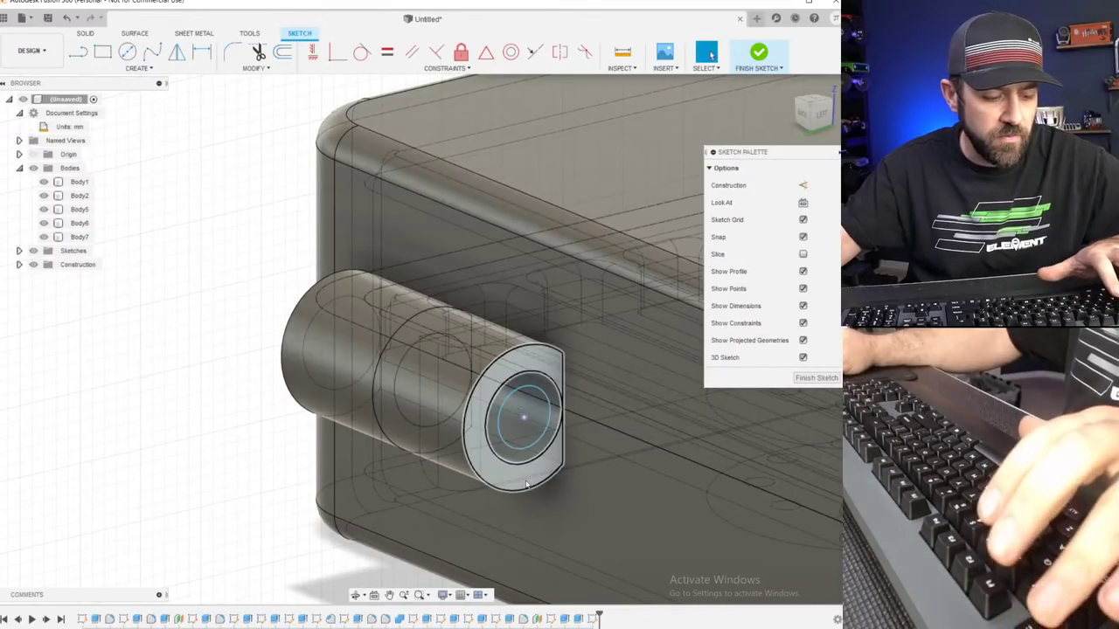
click(519, 450)
text(2.5)
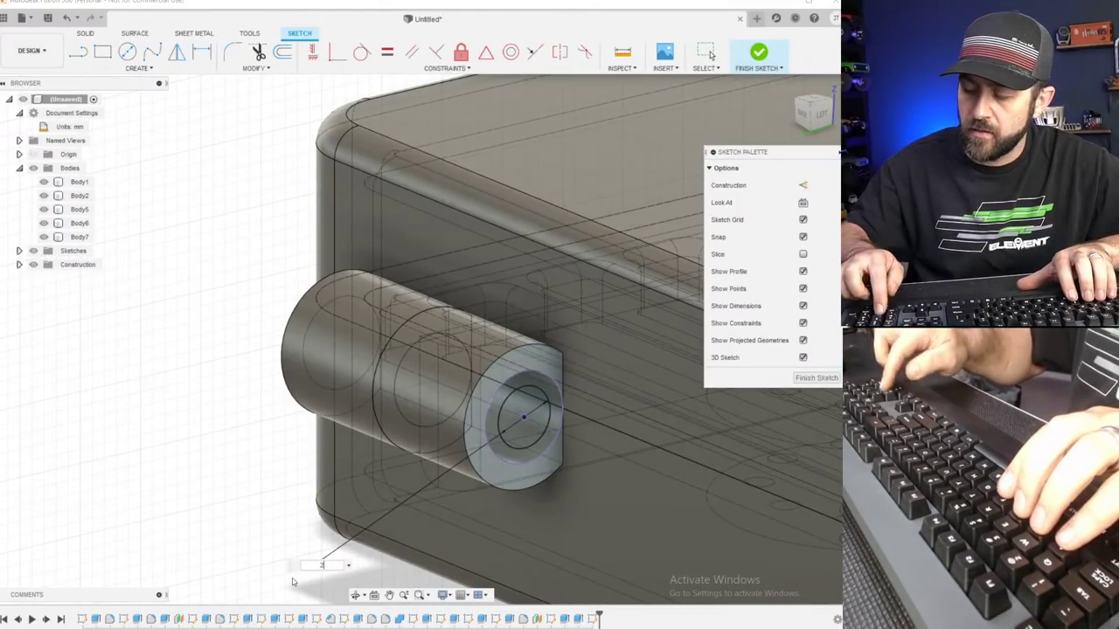
key(Return)
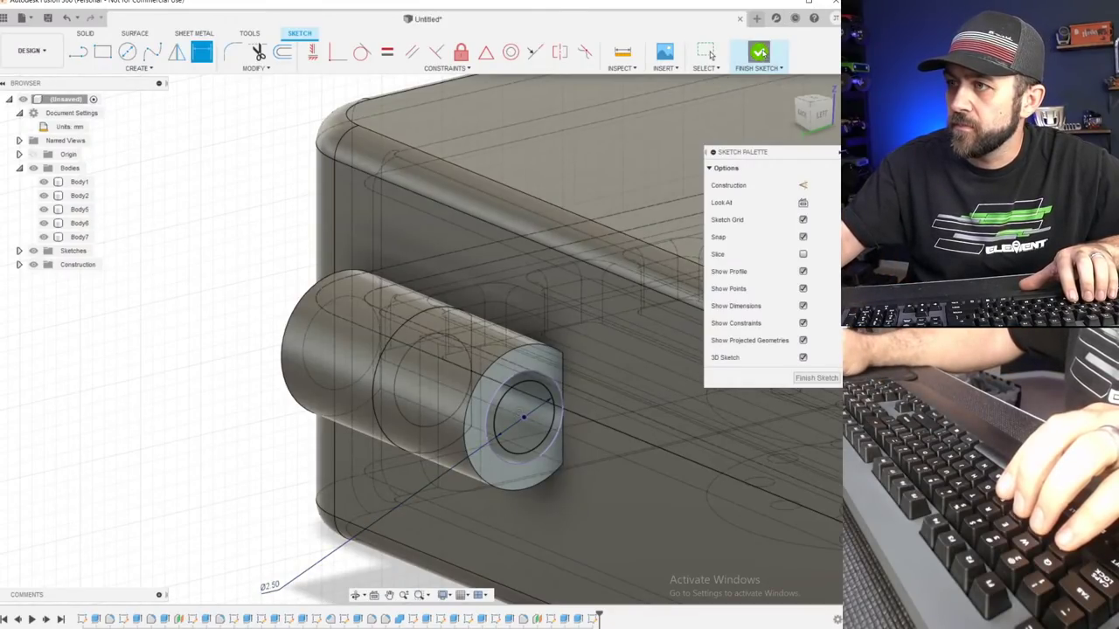
click(760, 54)
Extrude the thin ring between the bore and the 2.5 mm circle by -5 mm as a new body, with the outer barrel segment hidden.
click(103, 53)
scroll(421, 379, up, 3)
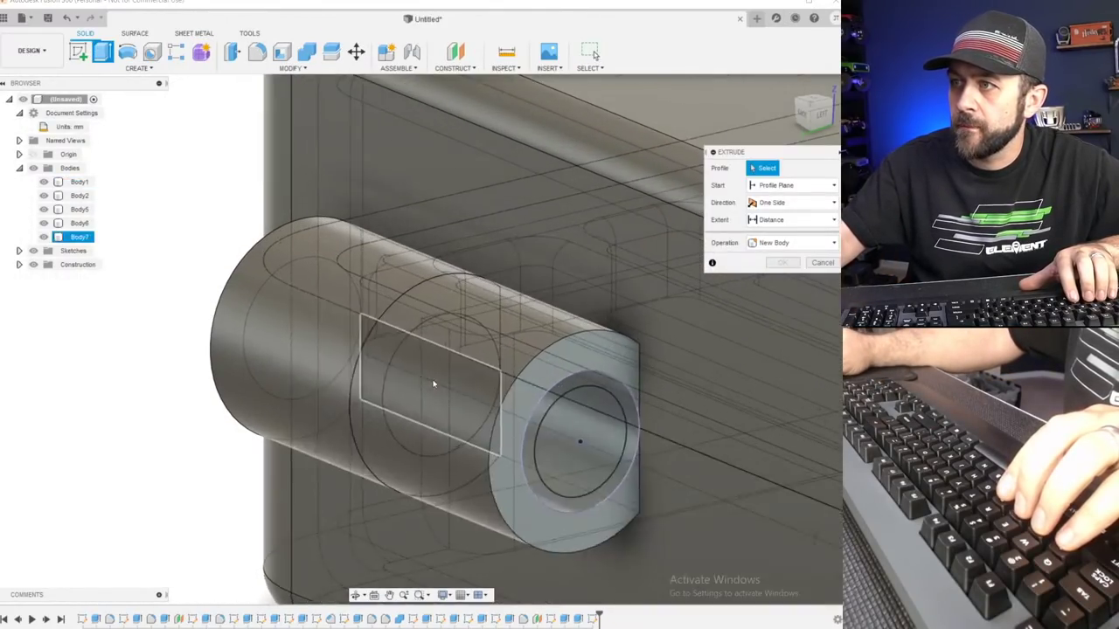
click(587, 381)
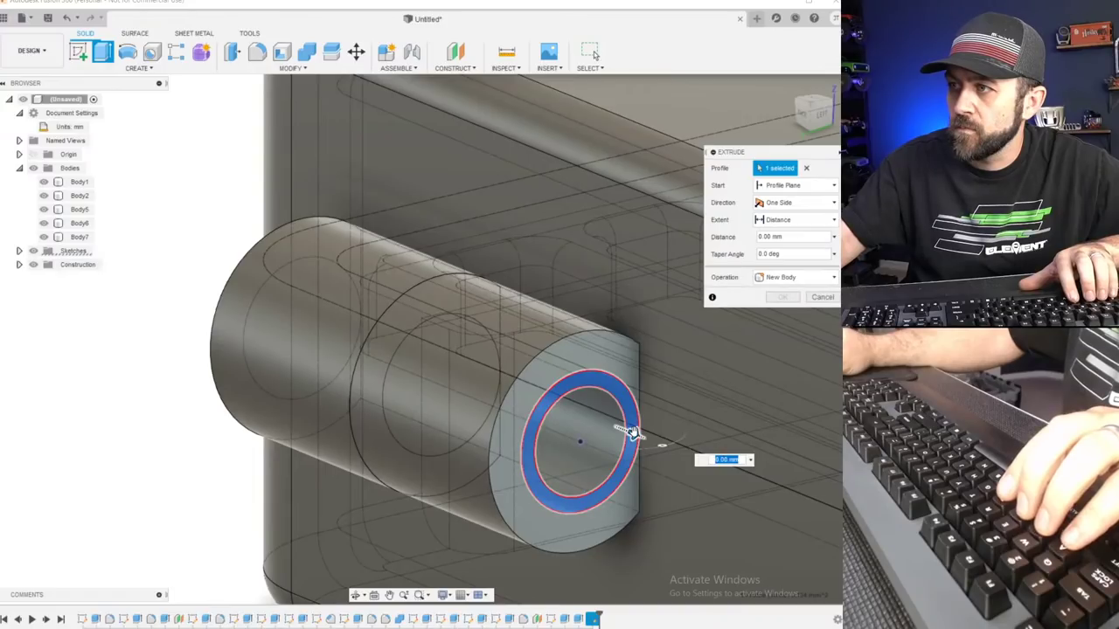
drag(632, 433, 431, 392)
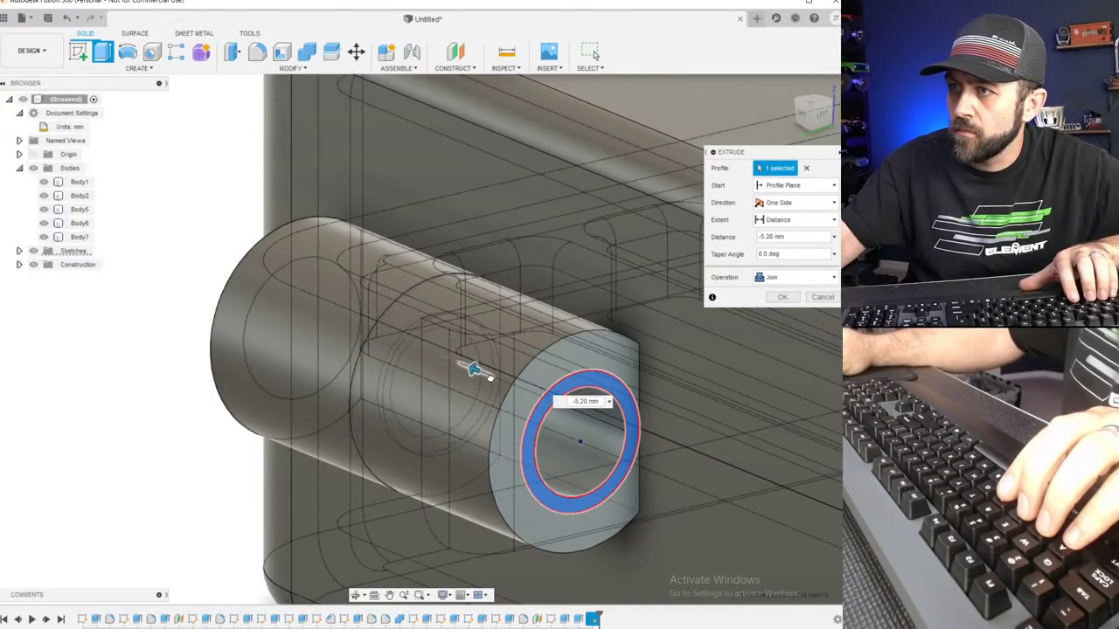
drag(494, 376, 492, 375)
shift+middle_drag(253, 384, 332, 391)
click(45, 238)
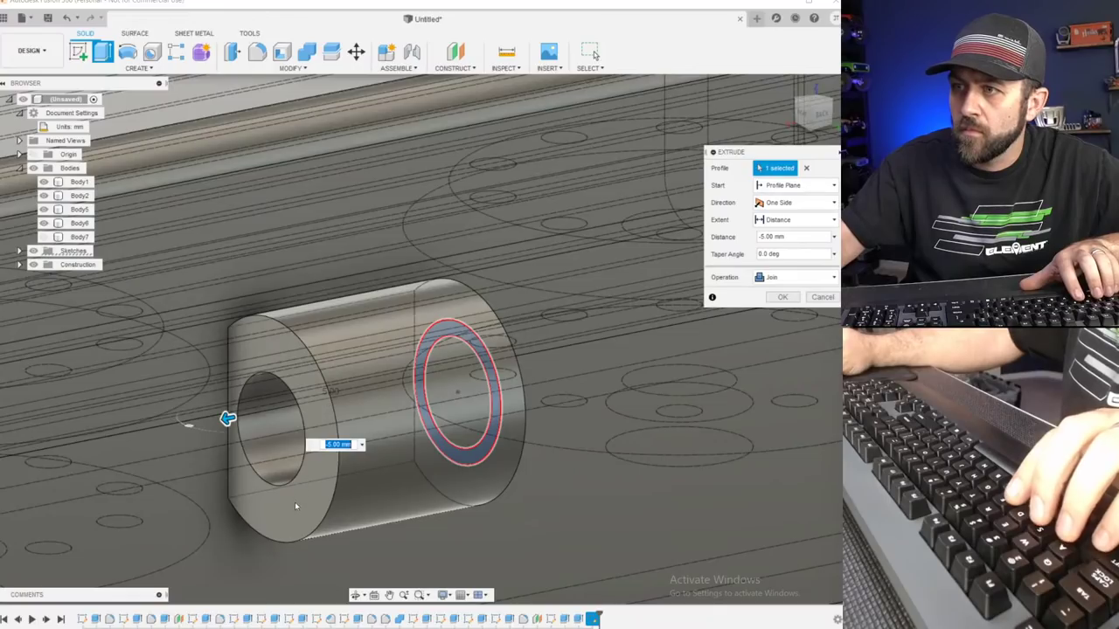
shift+middle_drag(268, 459, 348, 487)
drag(223, 461, 261, 432)
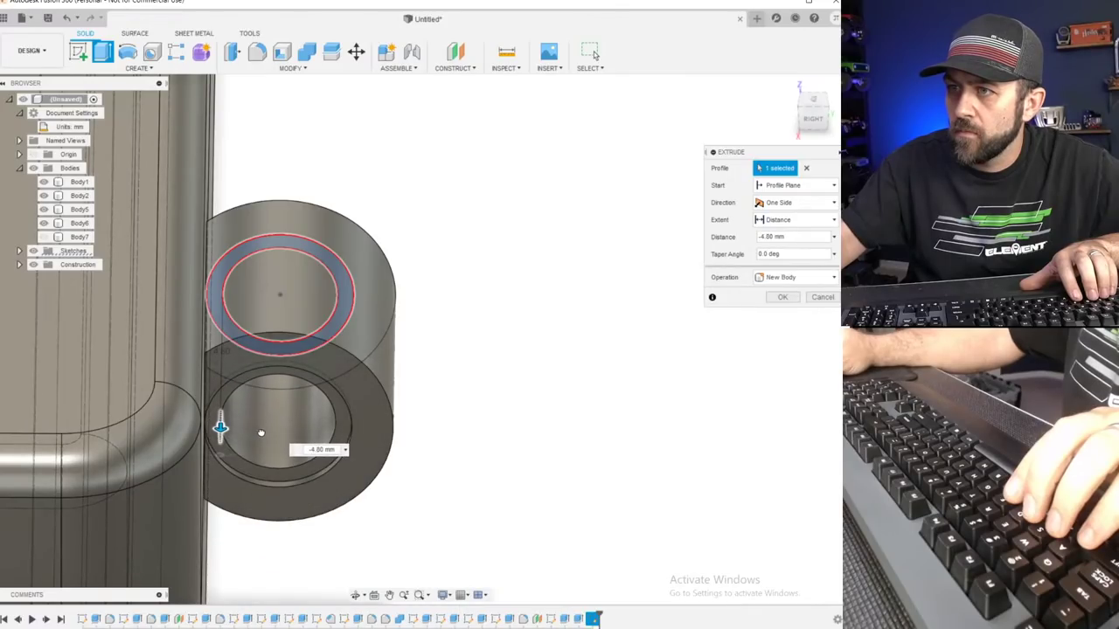
key(BackSpace)
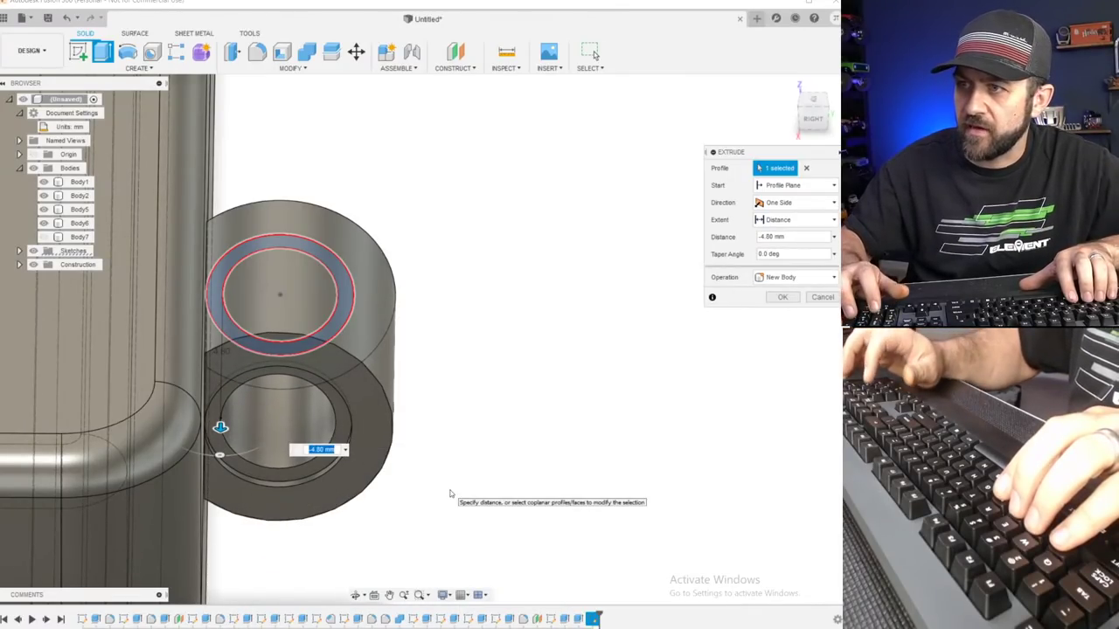
text(-5)
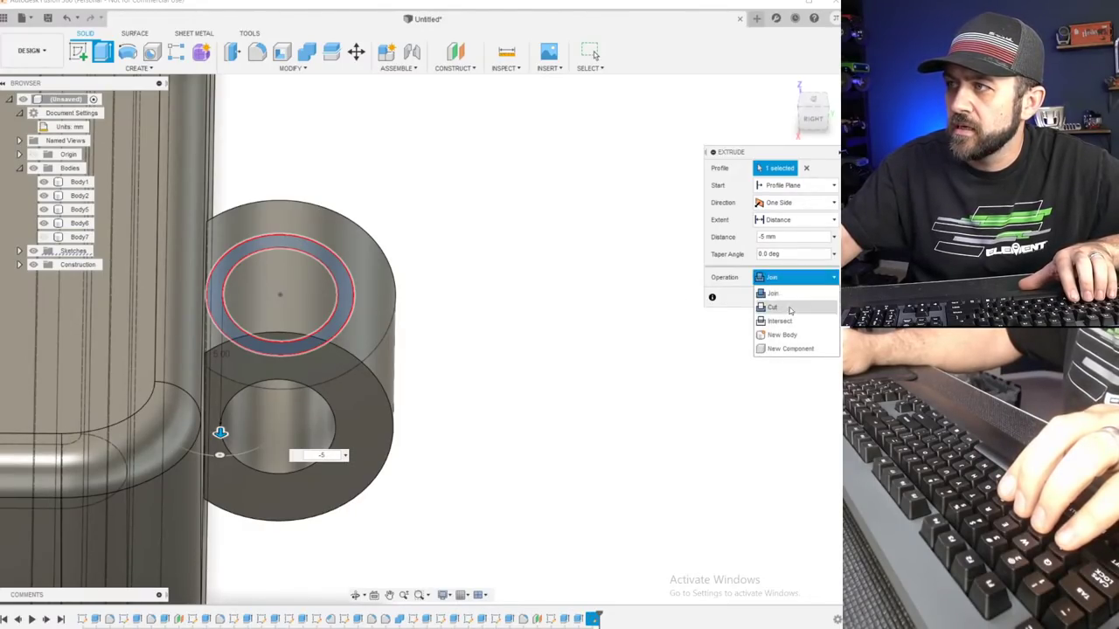
click(784, 334)
key(Return)
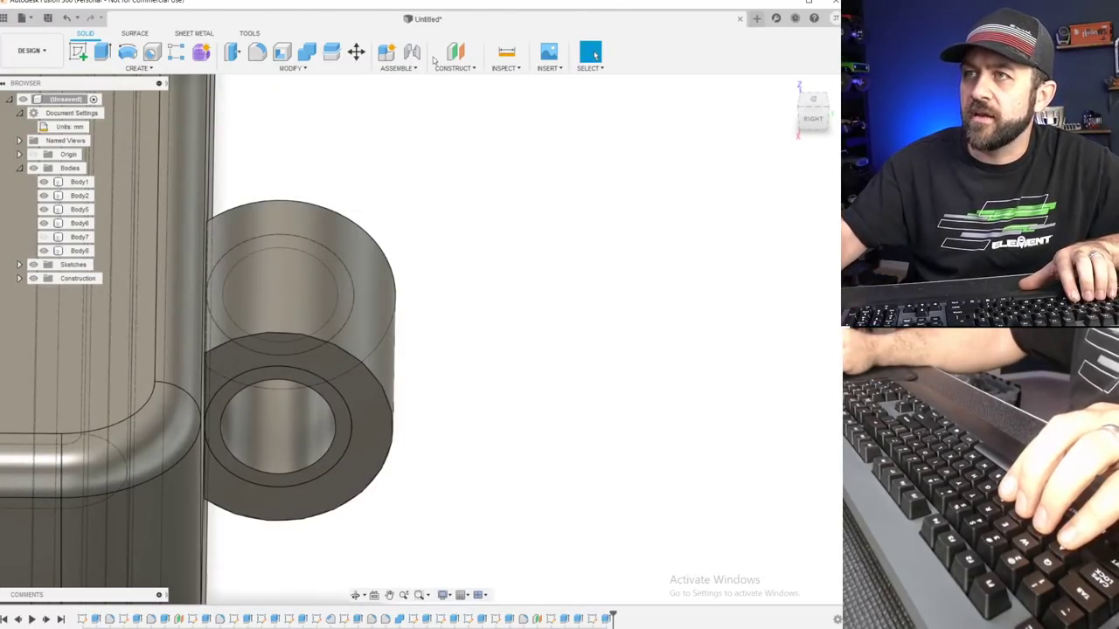
Join the thin inner ring body to the surrounding hinge barrel segment with Combine.
click(309, 52)
click(368, 429)
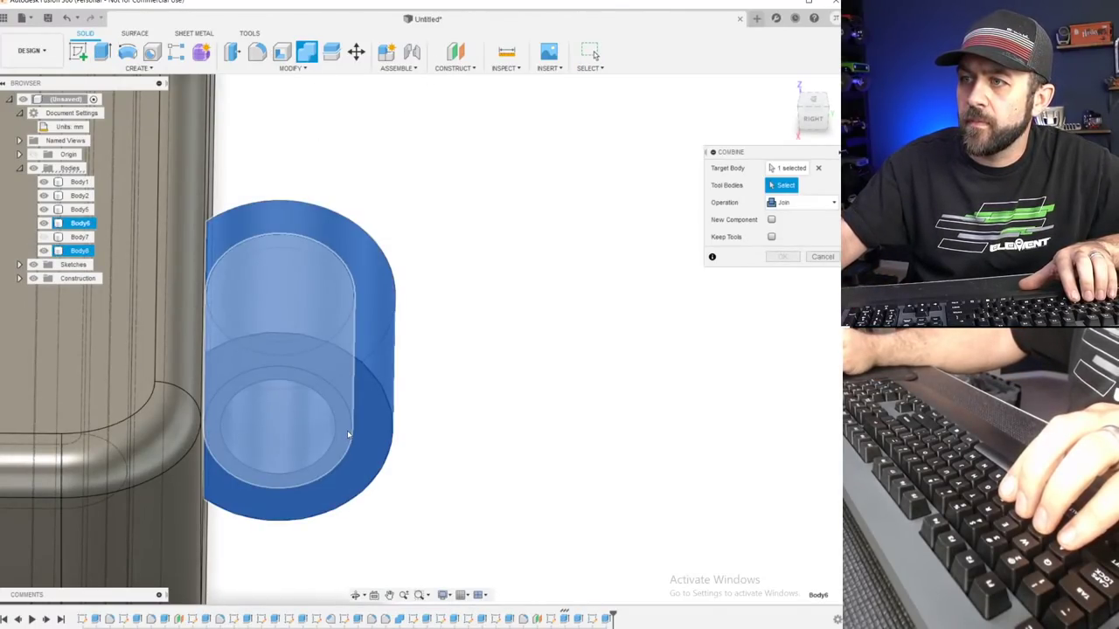
click(354, 429)
key(Return)
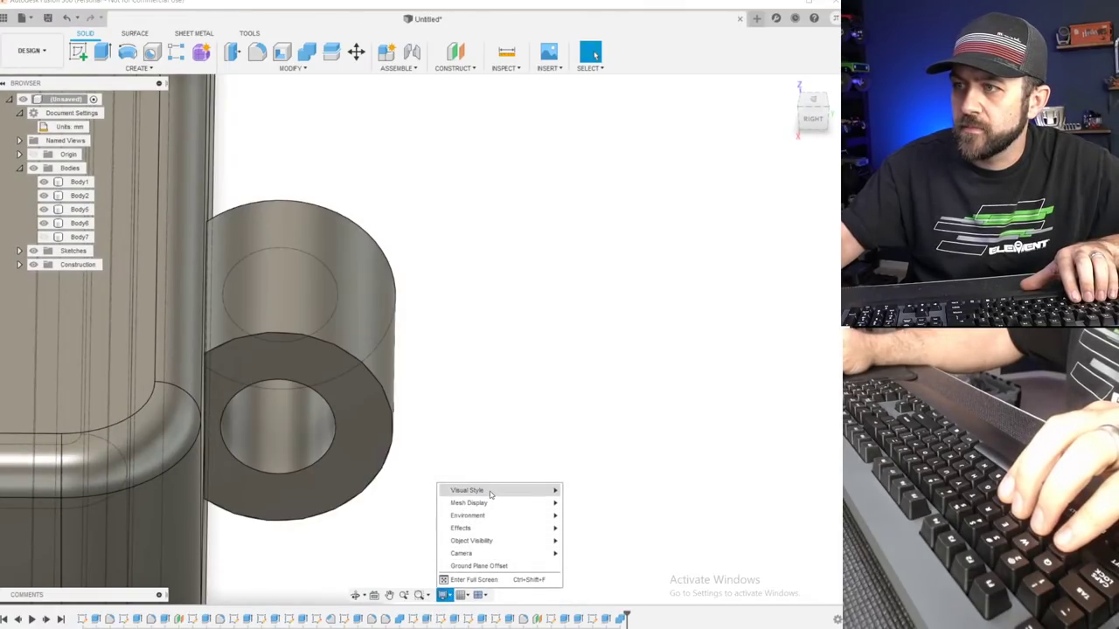
Set the visual style to shaded with visible edges only, and show the hidden outer barrel segment again.
click(598, 515)
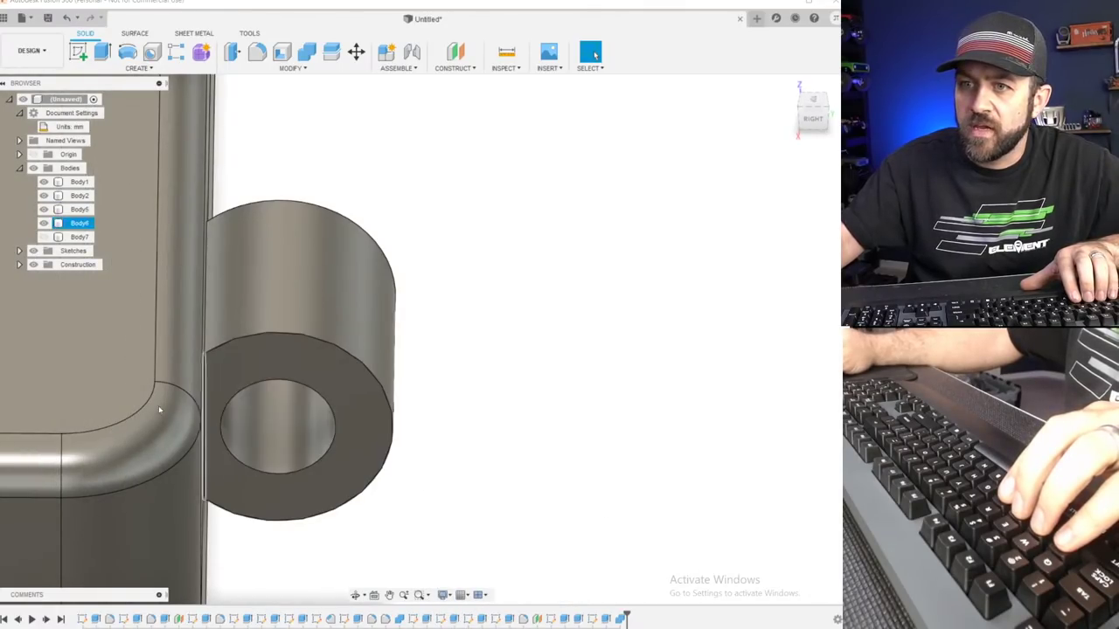
scroll(226, 444, down, 2)
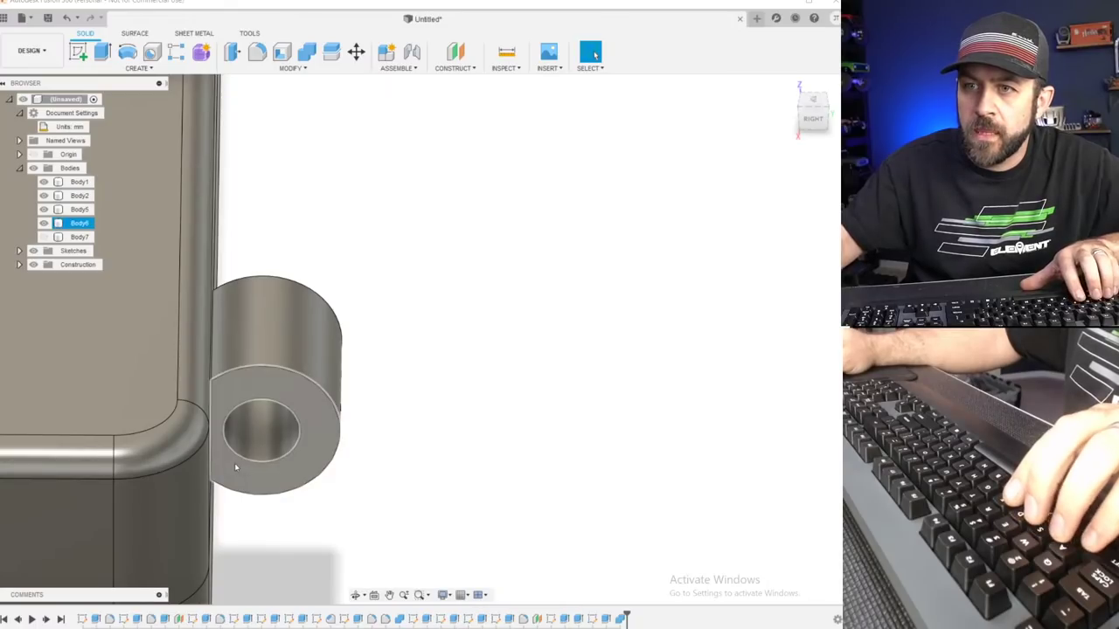
scroll(264, 453, down, 1)
scroll(264, 453, down, 3)
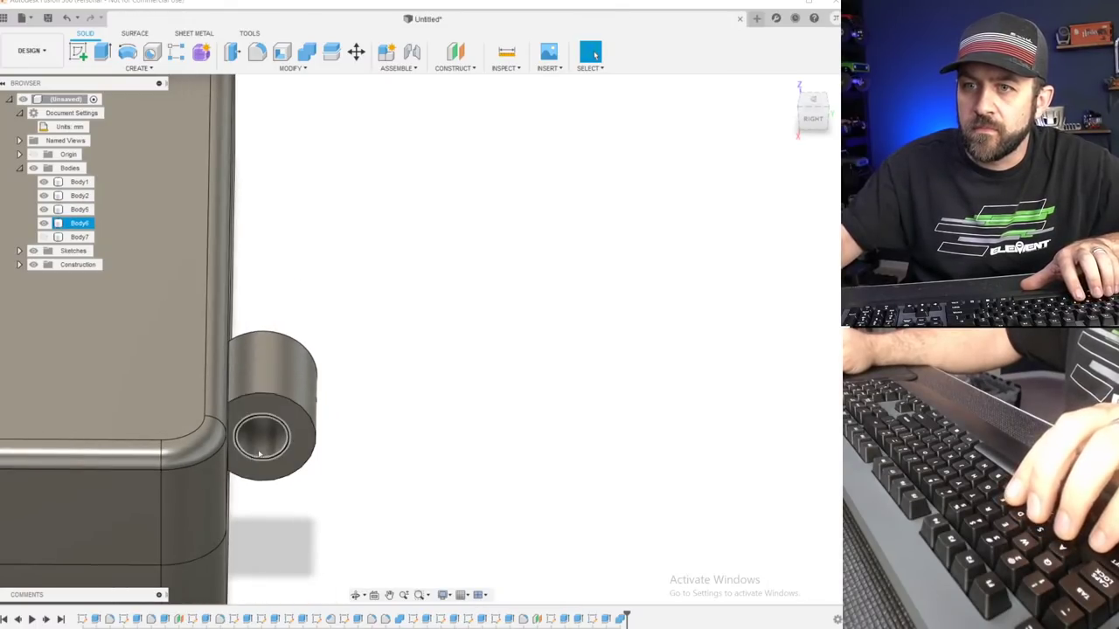
shift+middle_drag(264, 450, 183, 416)
scroll(263, 439, up, 3)
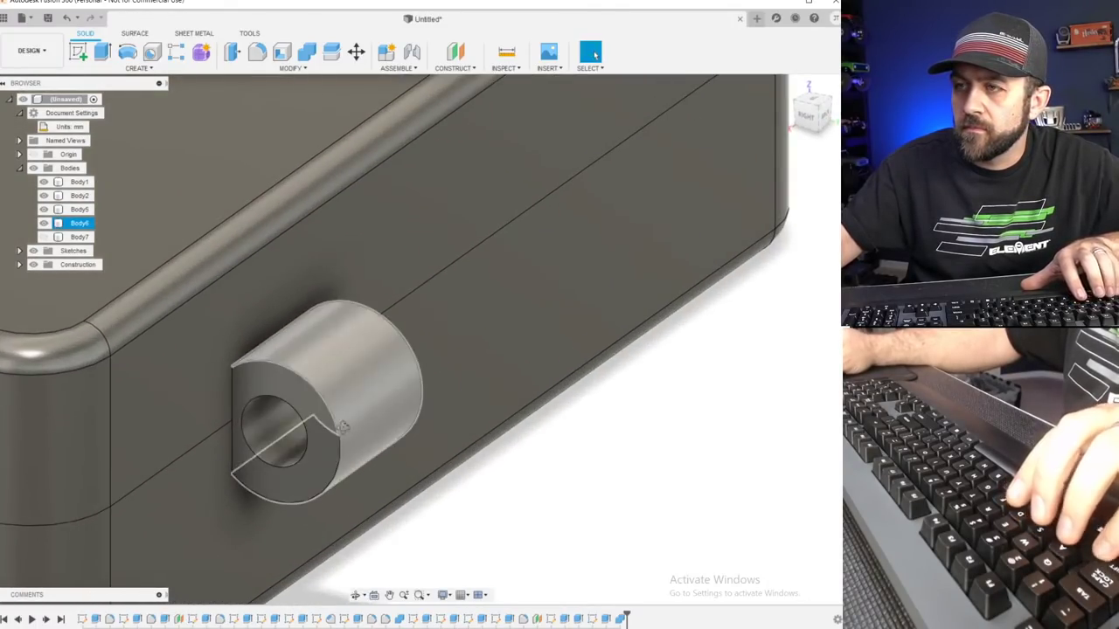
shift+middle_drag(262, 438, 188, 411)
click(45, 237)
Examine how the bores of the two hinge barrel segments line up and how the barrels sit on the case.
scroll(393, 492, down, 3)
shift+middle_drag(364, 495, 454, 463)
scroll(414, 482, down, 3)
scroll(516, 474, up, 3)
scroll(476, 393, up, 3)
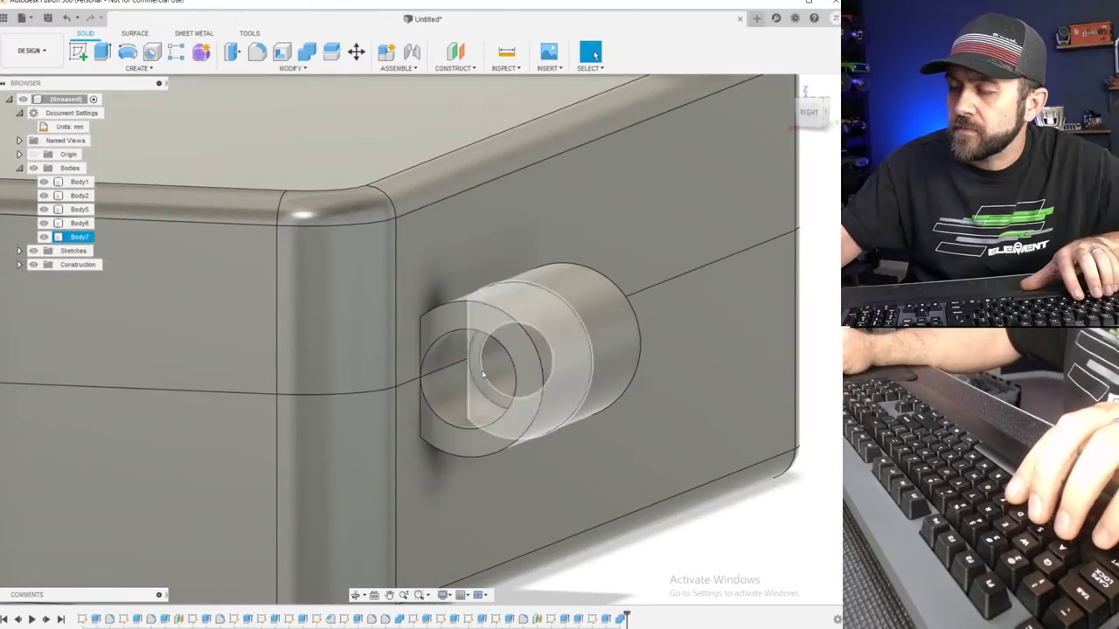
scroll(521, 385, down, 5)
scroll(542, 367, up, 5)
click(602, 343)
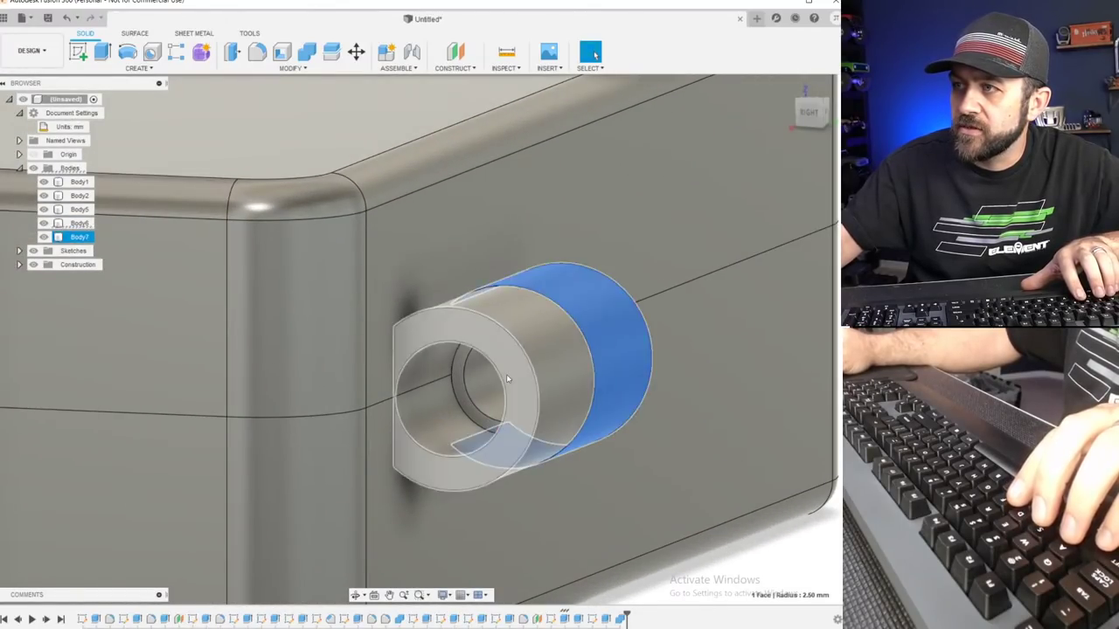
scroll(506, 378, down, 3)
shift+middle_drag(556, 385, 512, 384)
scroll(511, 387, down, 3)
middle_drag(630, 395, 455, 292)
scroll(430, 233, down, 3)
click(448, 182)
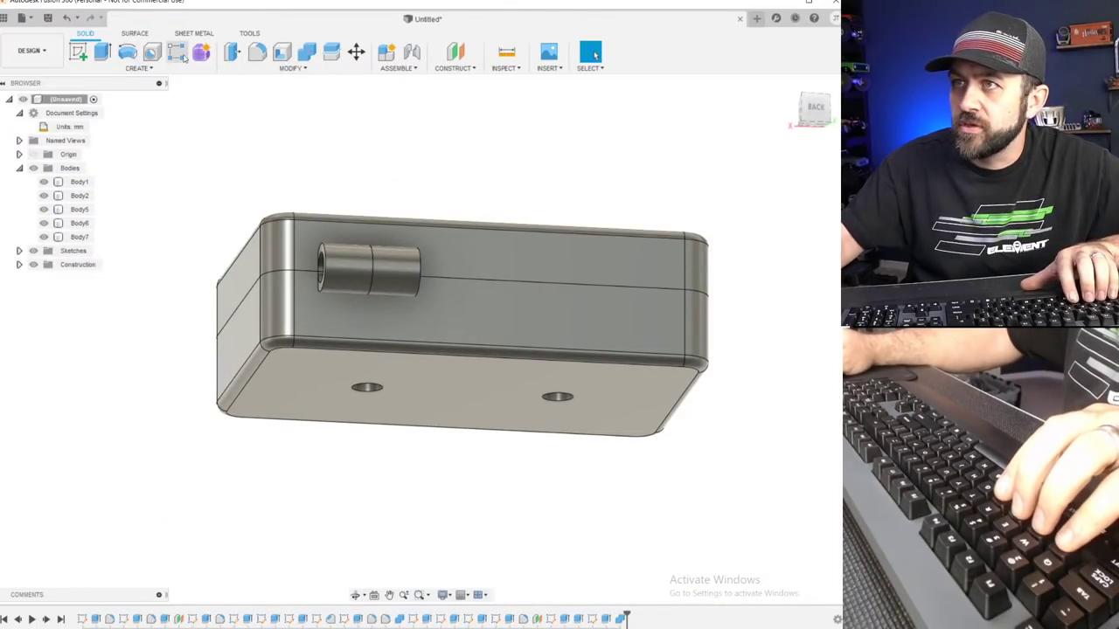
Mirror both hinge barrel segment bodies across the YZ origin plane to the other end of the case.
click(138, 68)
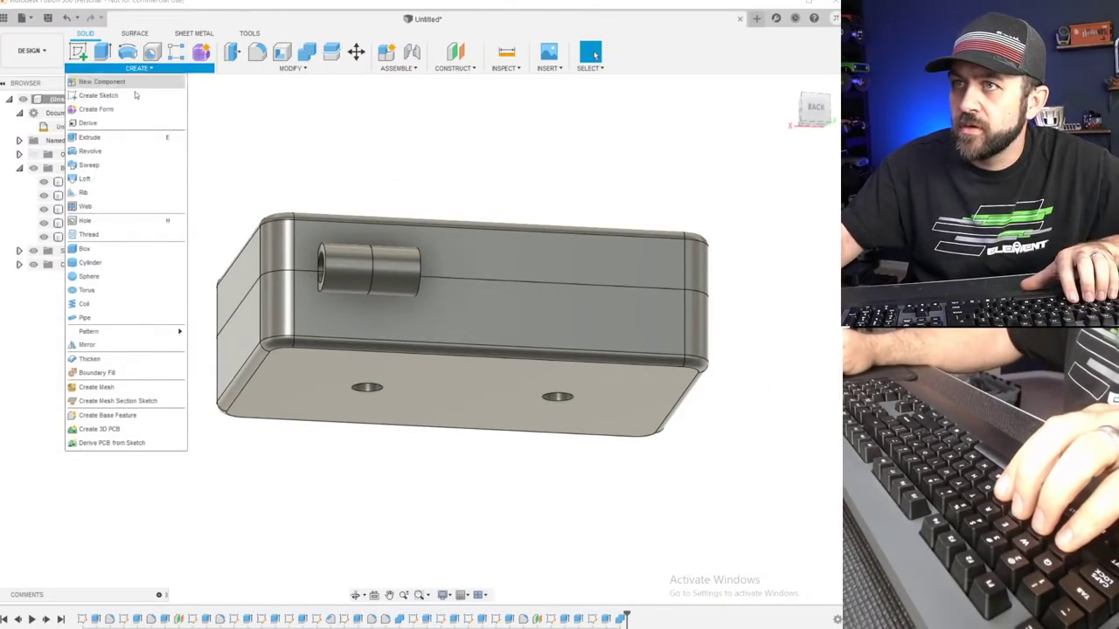
click(88, 344)
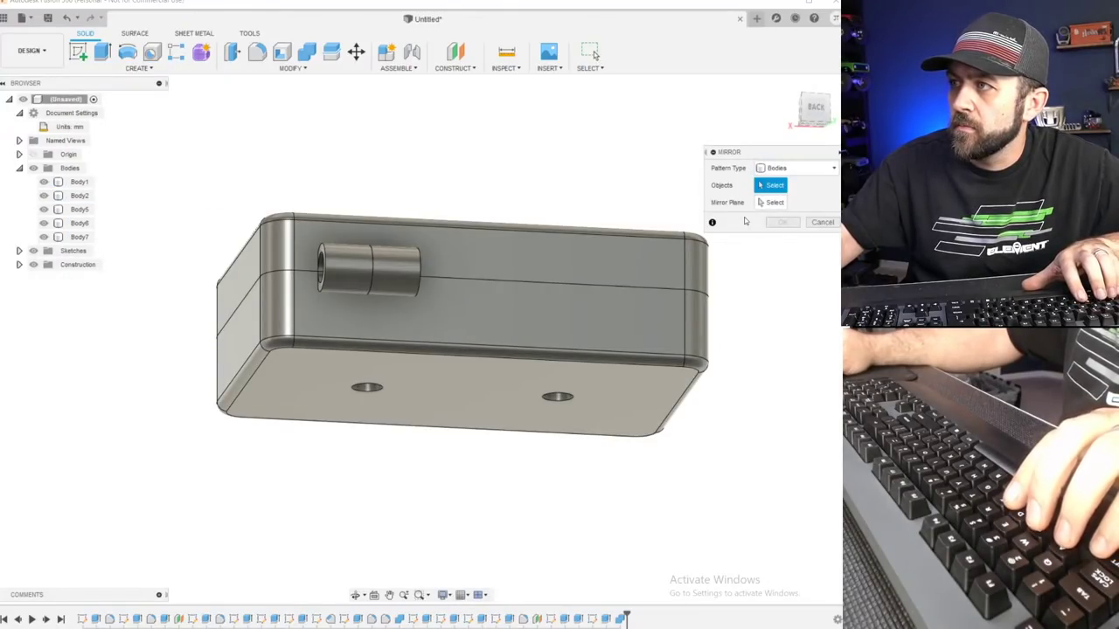
click(354, 262)
scroll(354, 262, up, 3)
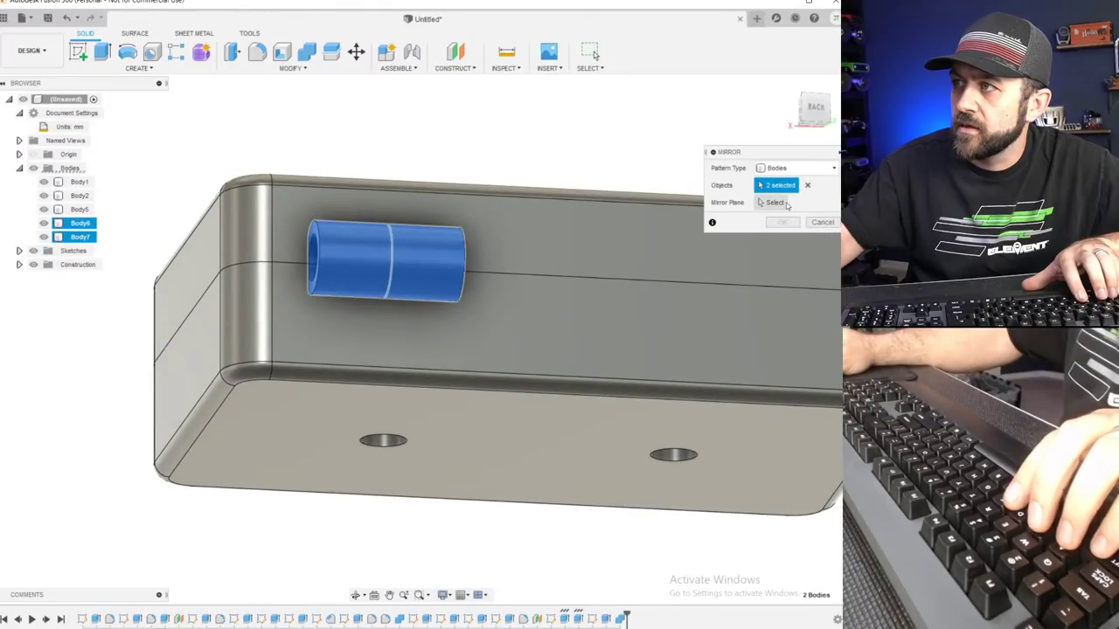
click(786, 206)
shift+middle_drag(524, 429, 646, 423)
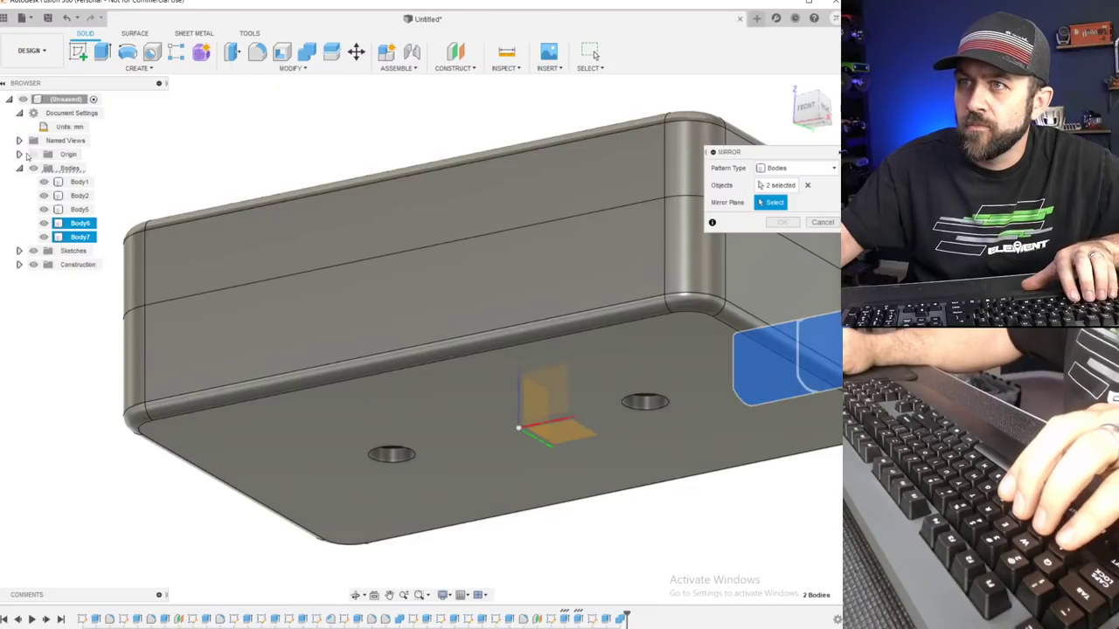
click(20, 154)
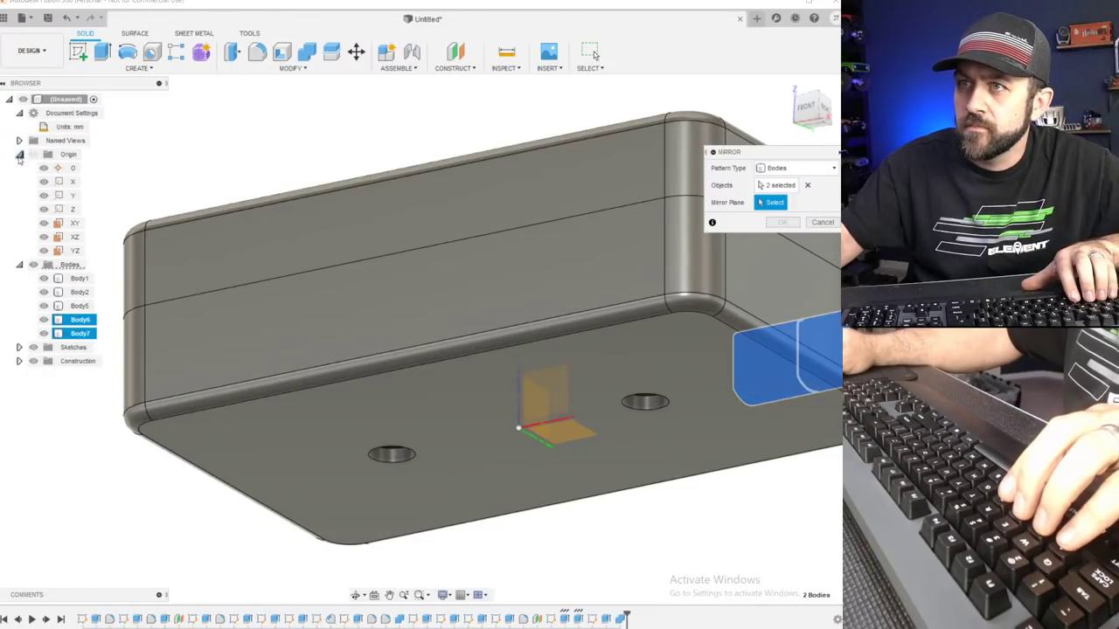
click(74, 252)
scroll(514, 437, down, 3)
shift+middle_drag(612, 396, 440, 450)
key(Return)
Join the two mirrored inner hinge barrel segments and the stove base into one body with Combine.
scroll(440, 448, down, 3)
scroll(455, 399, up, 3)
shift+middle_drag(455, 398, 389, 389)
scroll(399, 395, up, 4)
scroll(435, 391, down, 3)
key(Escape)
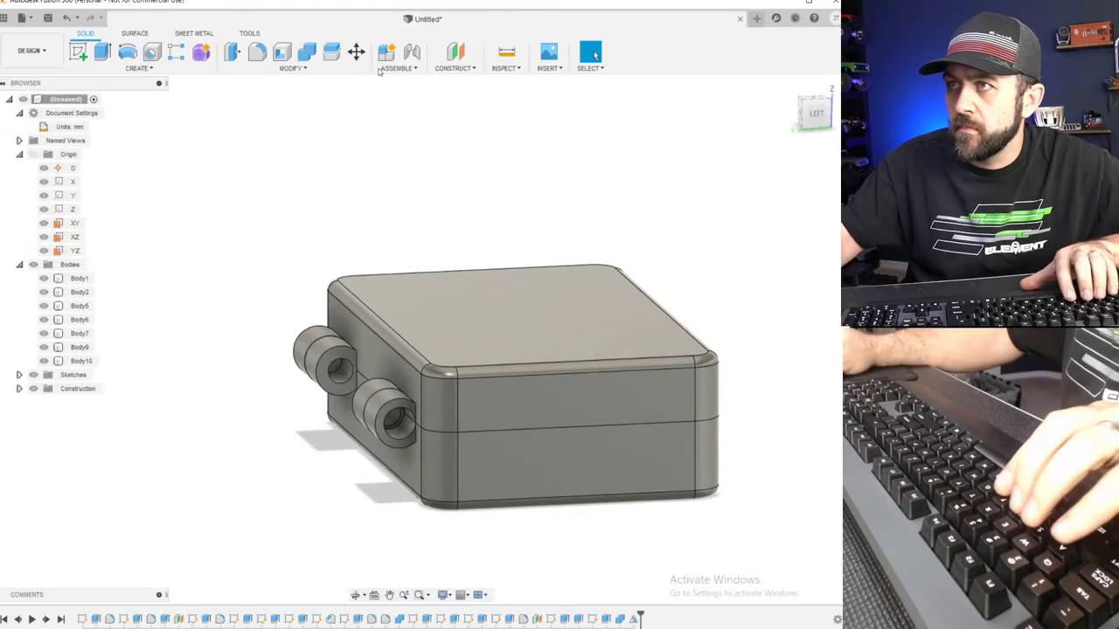
click(306, 54)
scroll(336, 378, up, 2)
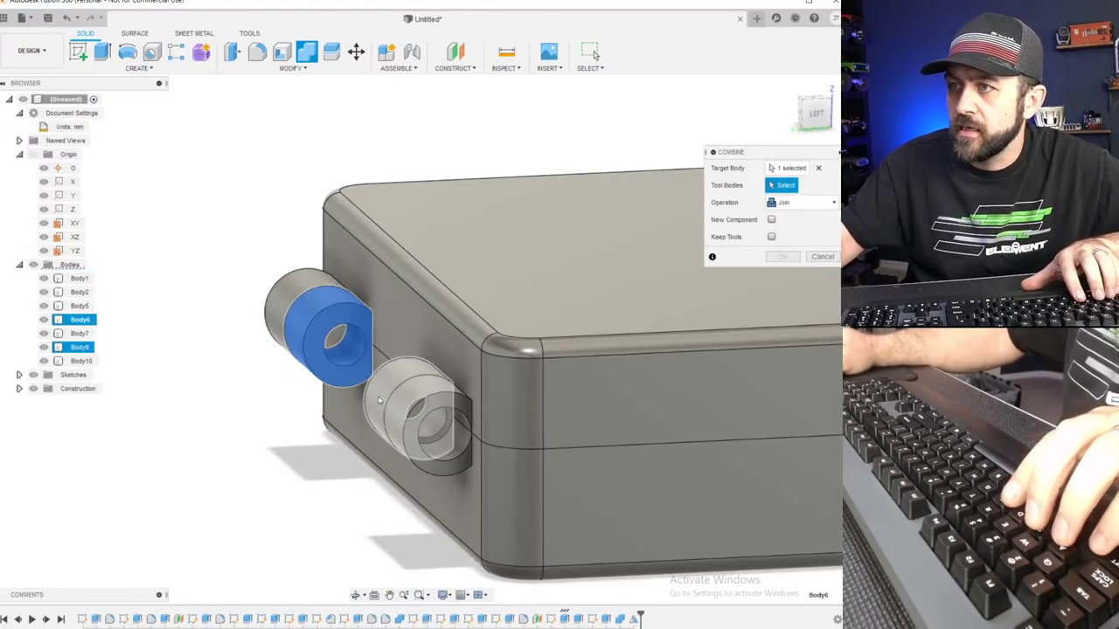
click(377, 399)
click(357, 424)
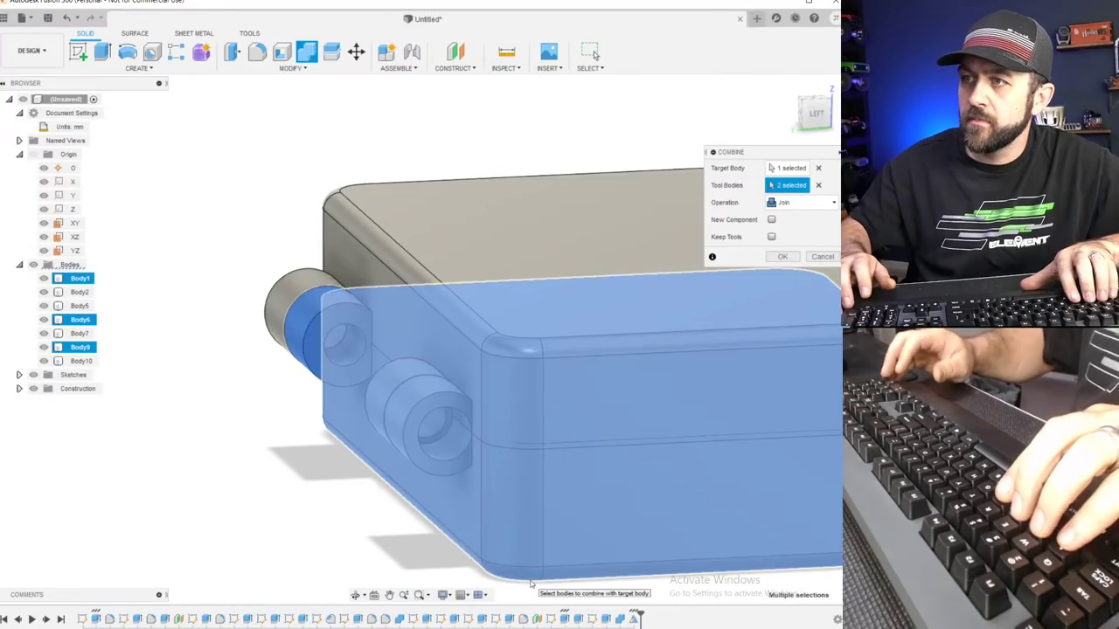
key(Return)
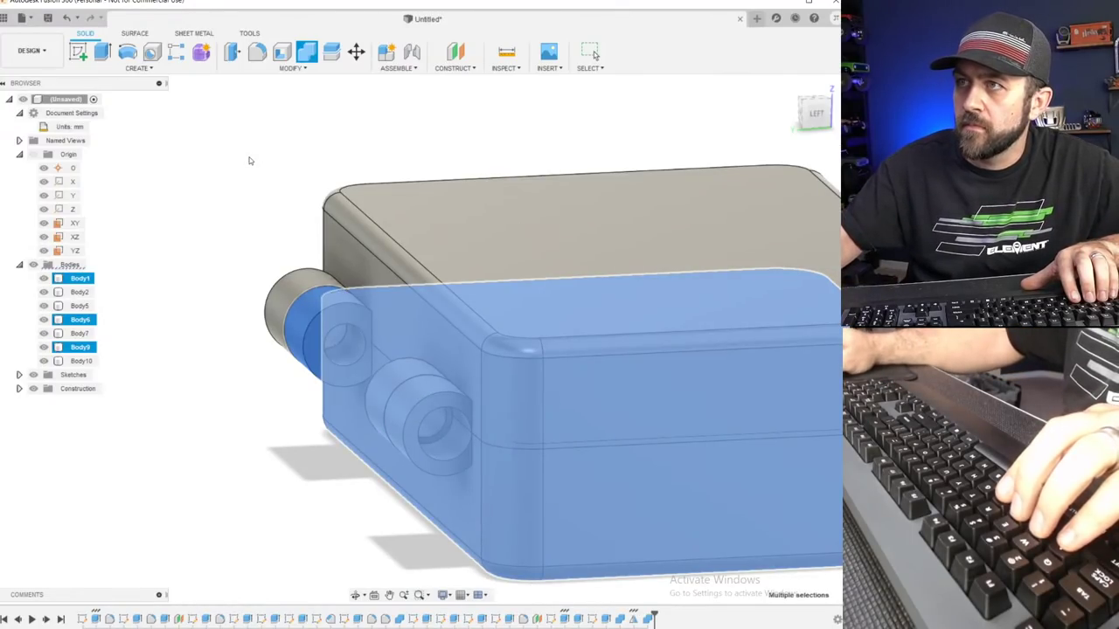
Join the two outer hinge barrel segments and the lid into one body with Combine.
click(305, 52)
click(310, 322)
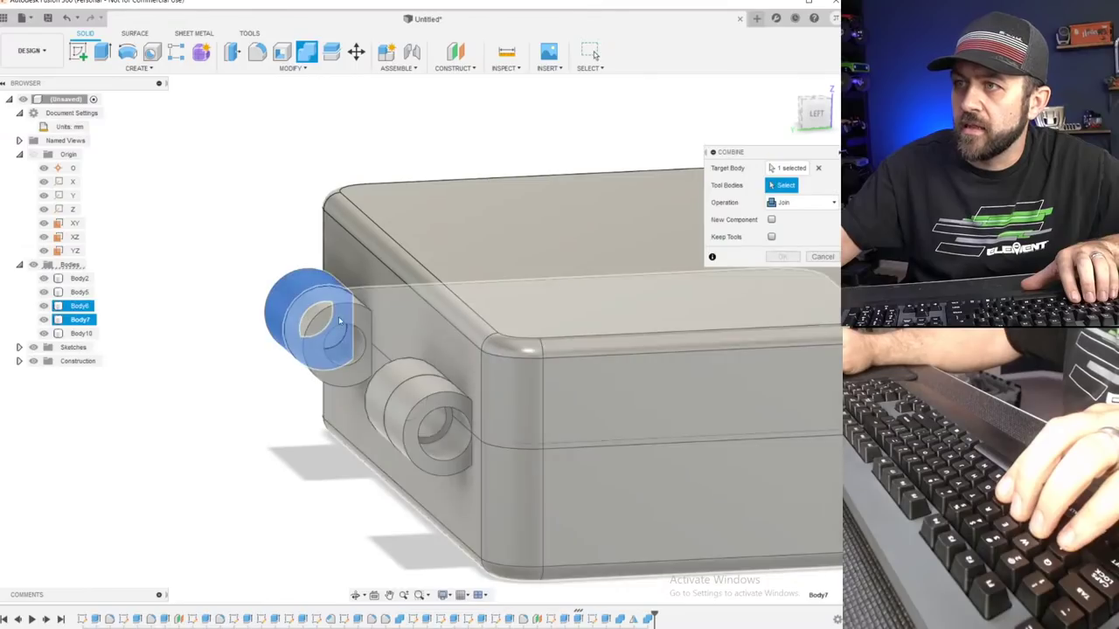
click(430, 421)
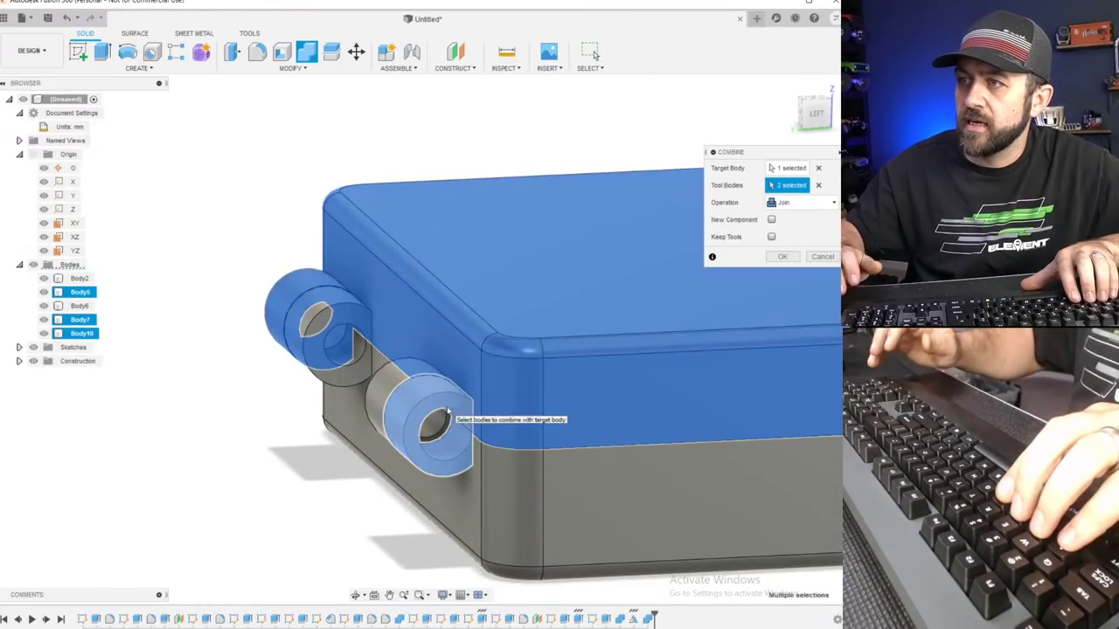
key(Return)
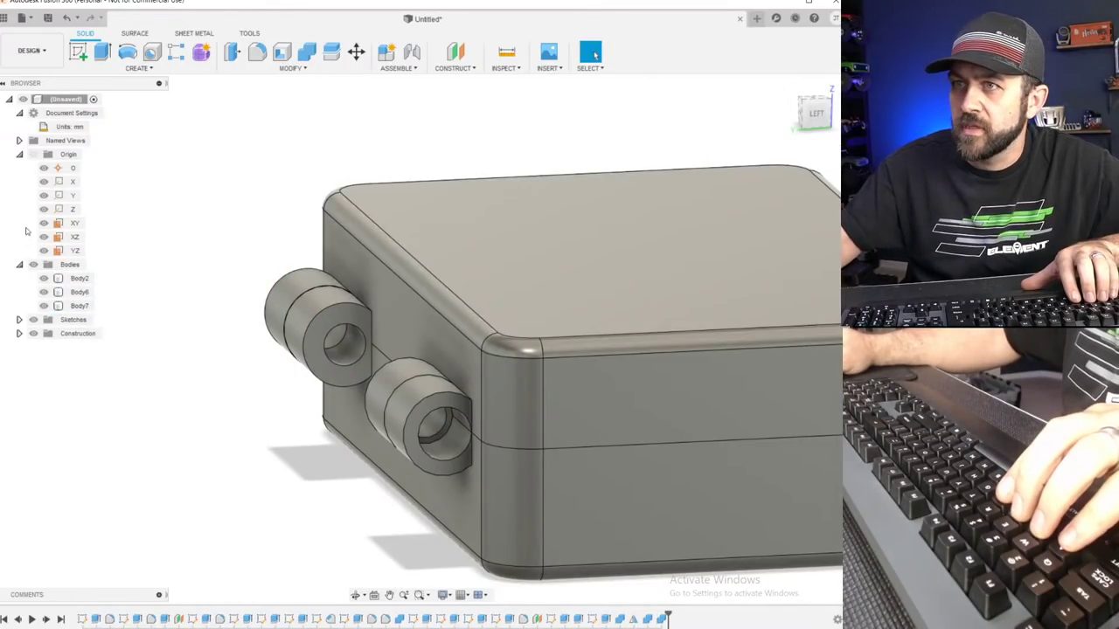
Hide the lid body and examine how the base's hinge barrels meet the case wall.
click(44, 306)
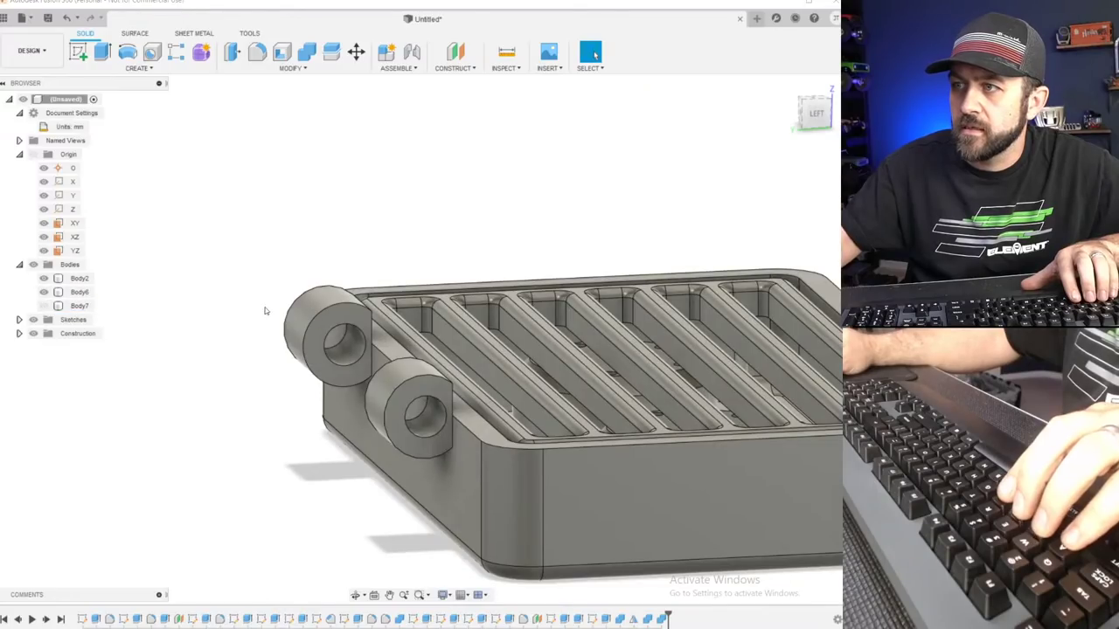
middle_drag(393, 371, 459, 418)
scroll(515, 442, down, 3)
middle_drag(515, 441, 357, 368)
scroll(389, 331, up, 3)
scroll(332, 366, up, 3)
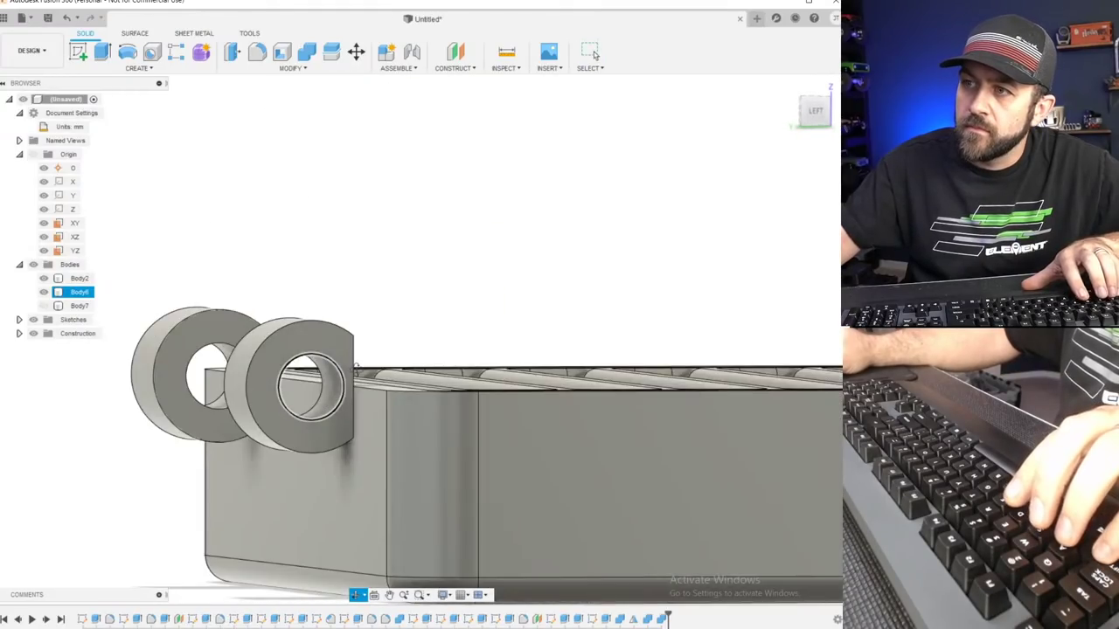
key(Escape)
scroll(357, 368, up, 3)
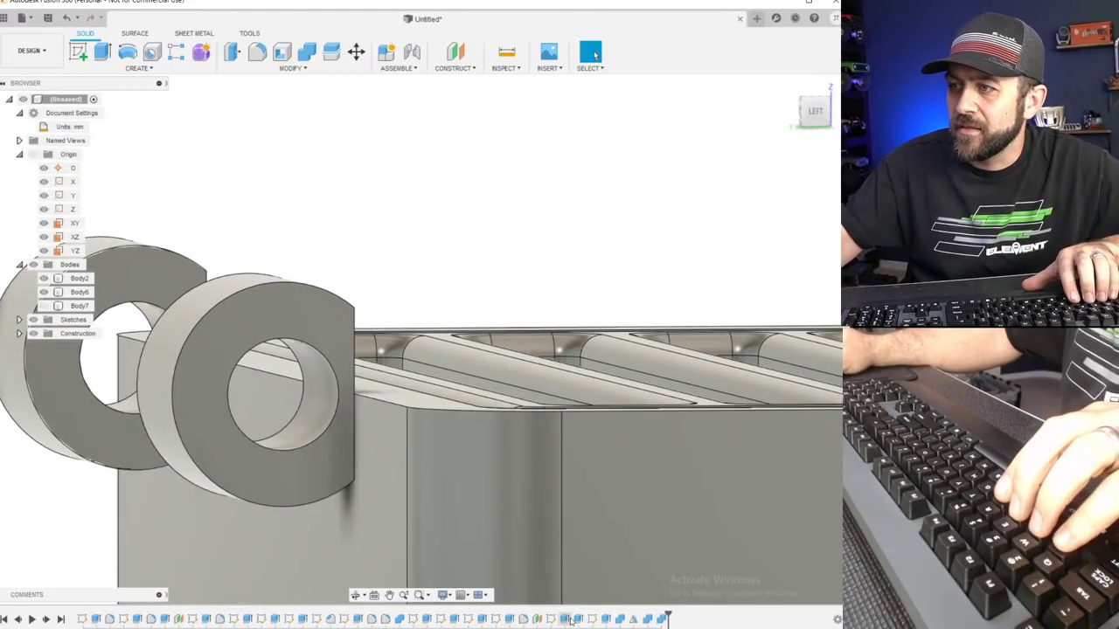
right_click(592, 619)
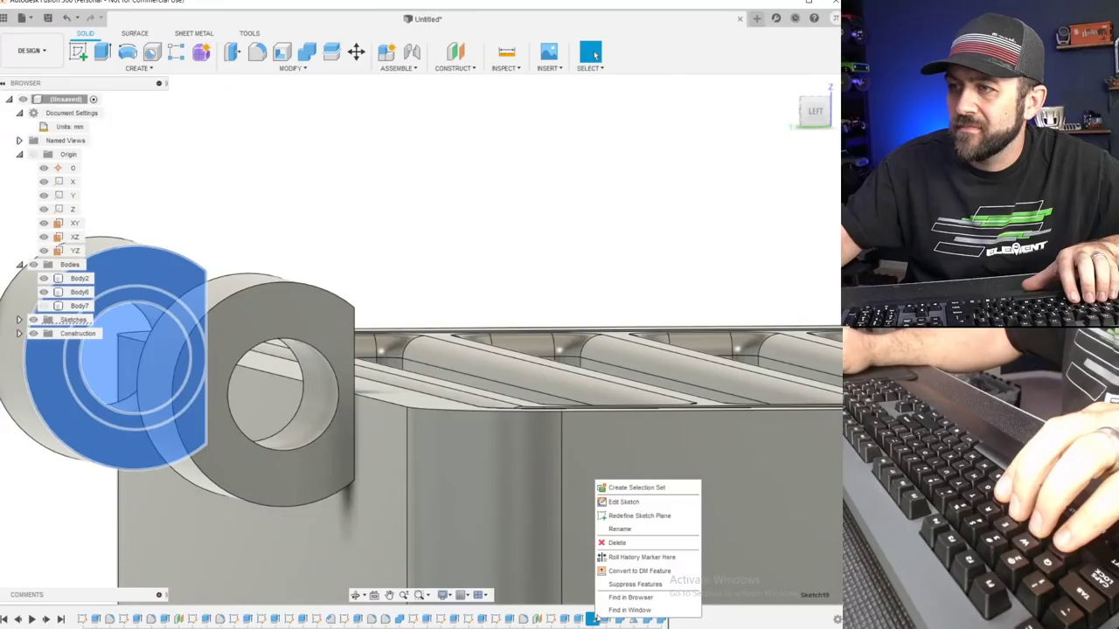
click(624, 501)
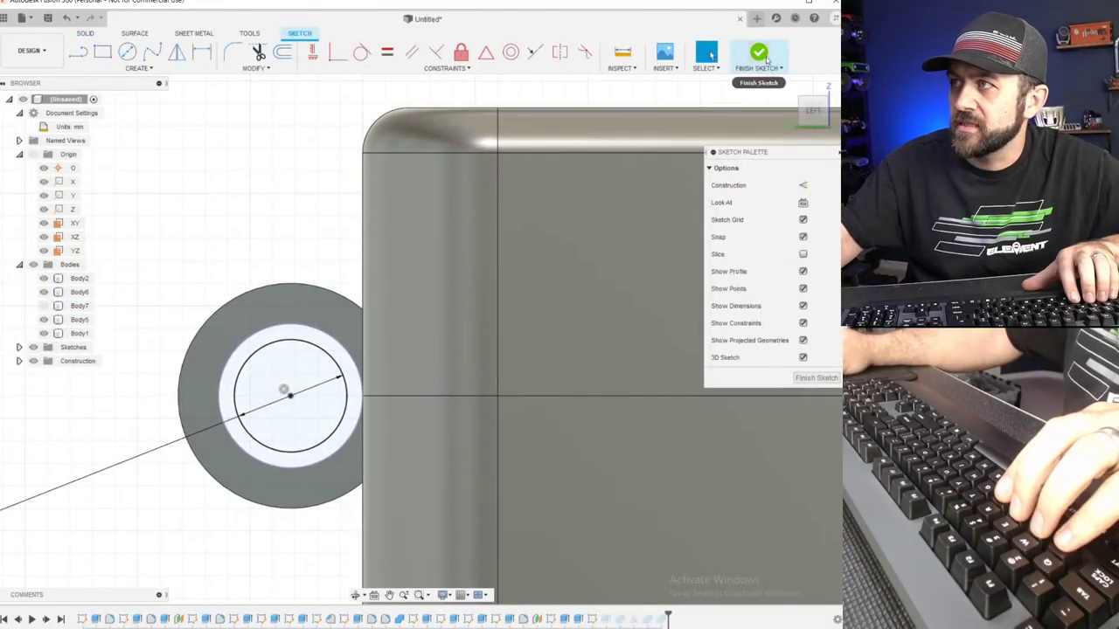
click(766, 58)
In the original barrel profile sketch, move the concentric circles away from the case wall and dimension their centre 2.25 mm from it.
right_click(552, 619)
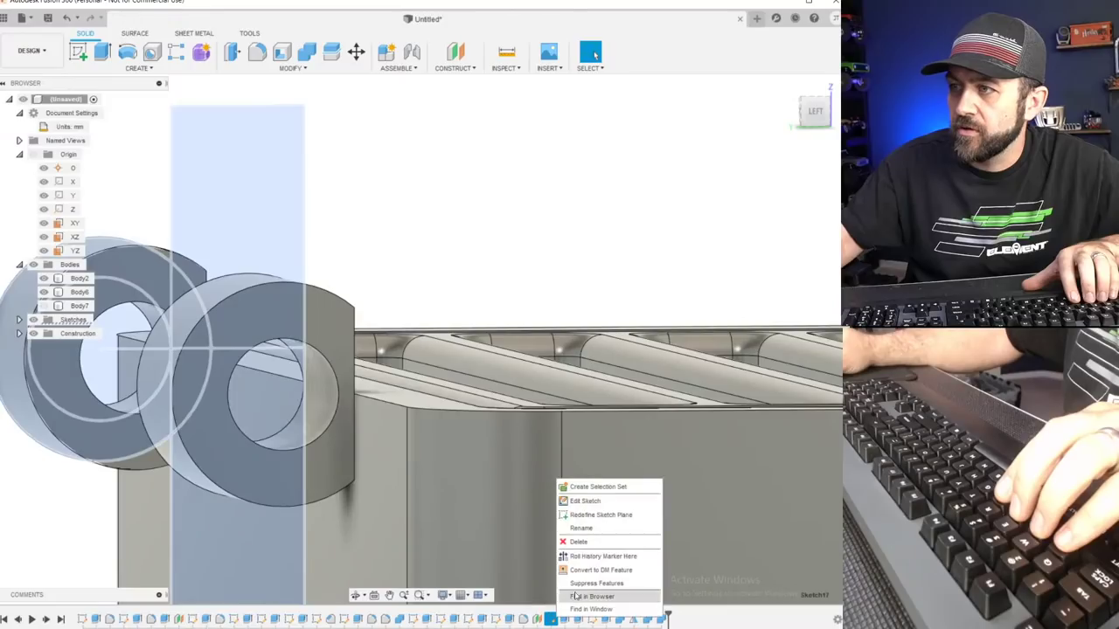
click(585, 502)
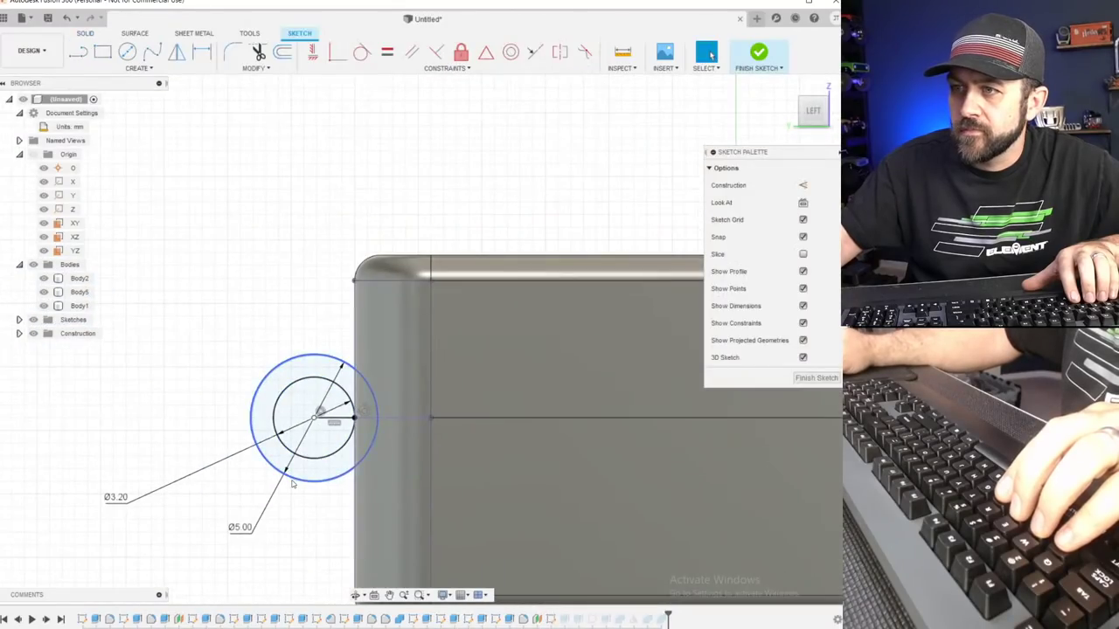
scroll(390, 365, up, 3)
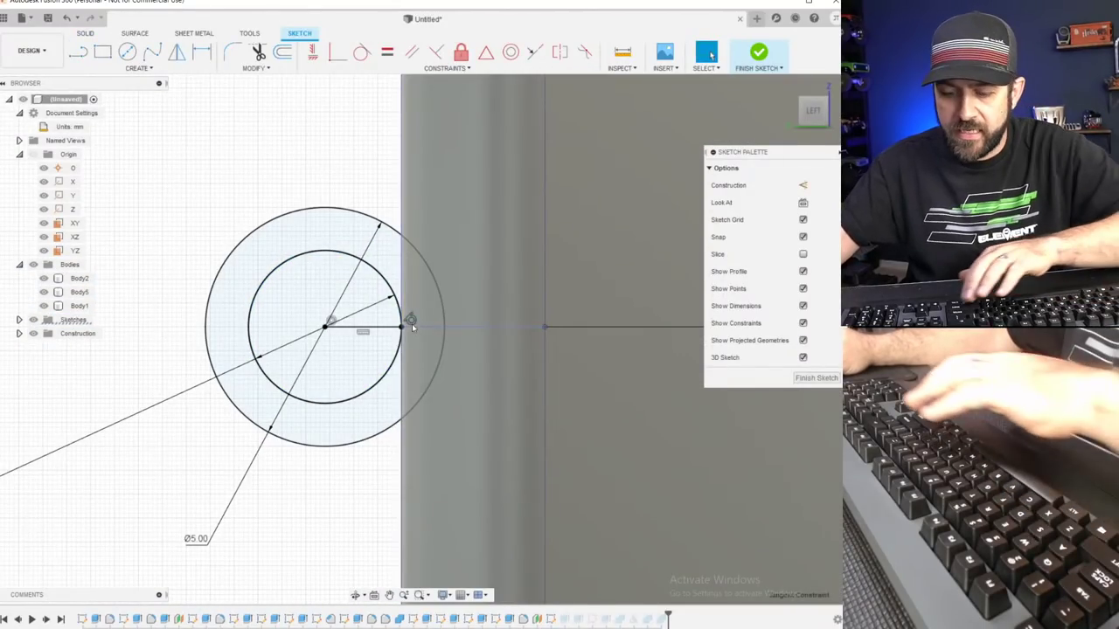
drag(324, 325, 277, 329)
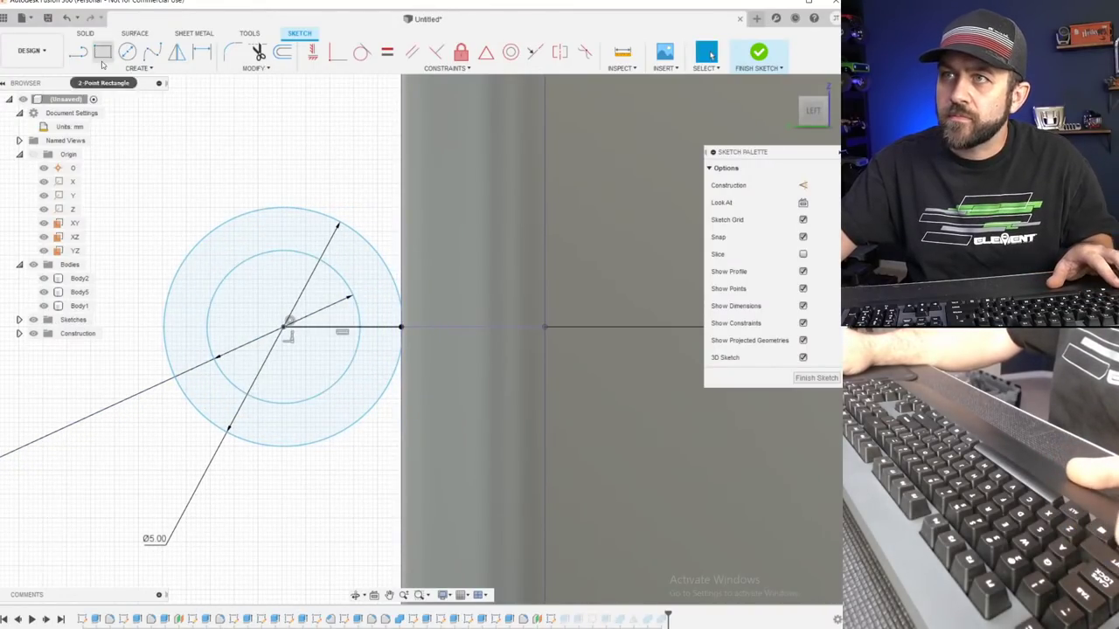
key(d)
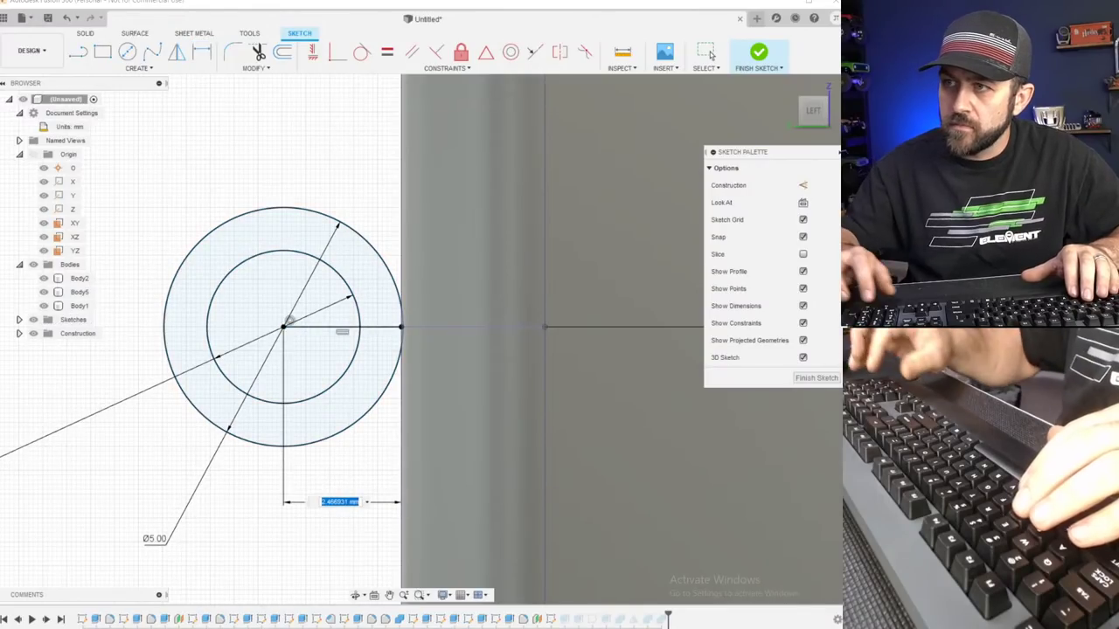
text(2.25)
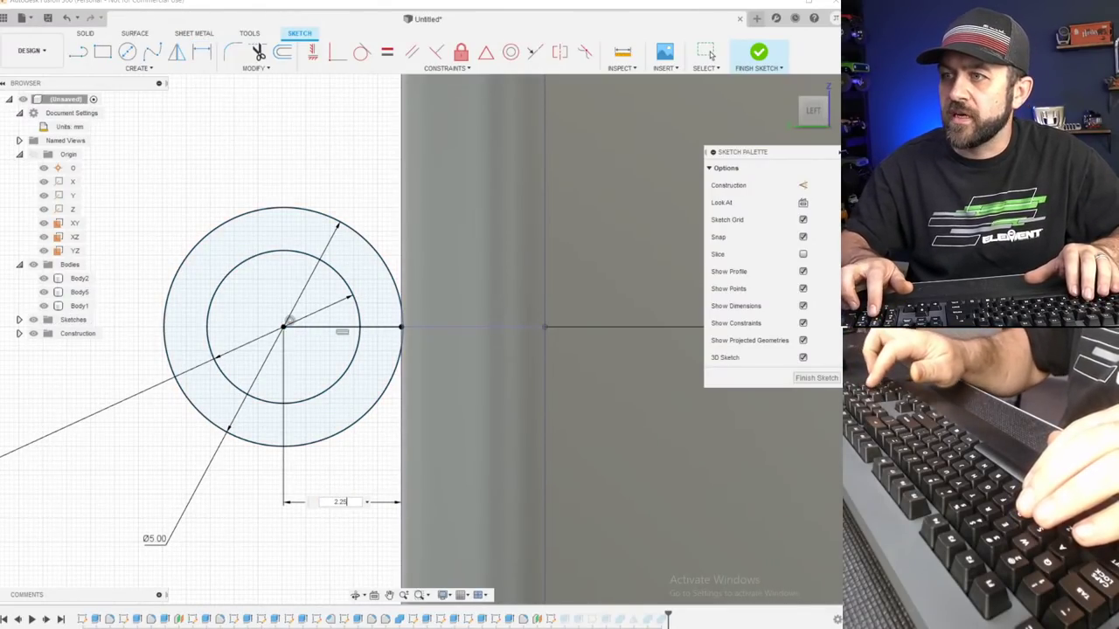
click(777, 56)
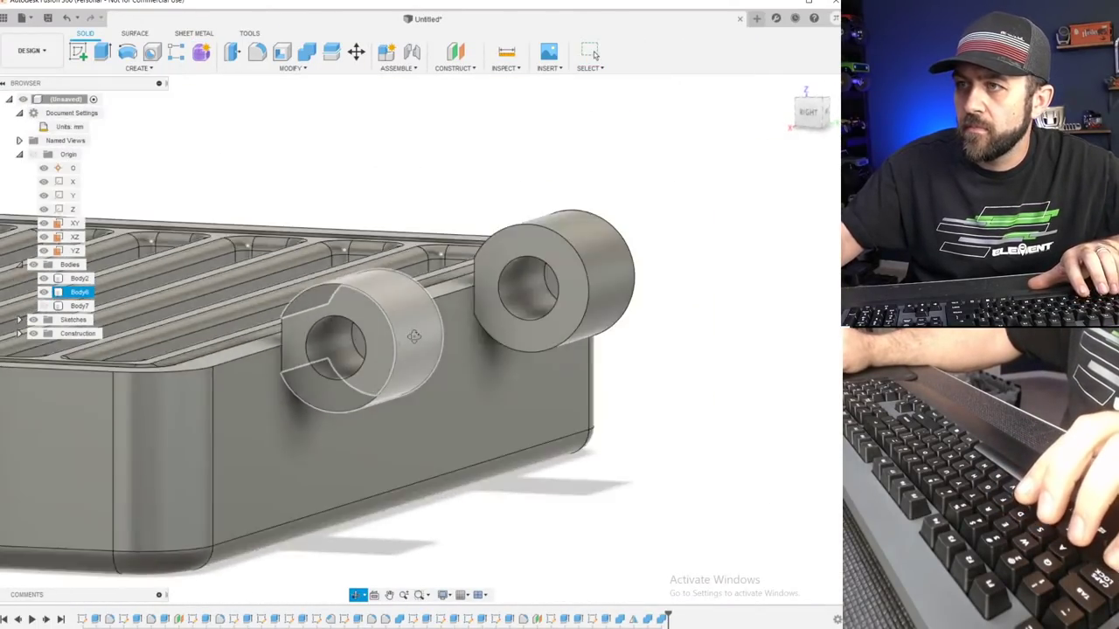
shift+middle_drag(414, 336, 236, 339)
scroll(612, 402, down, 2)
middle_drag(625, 402, 423, 353)
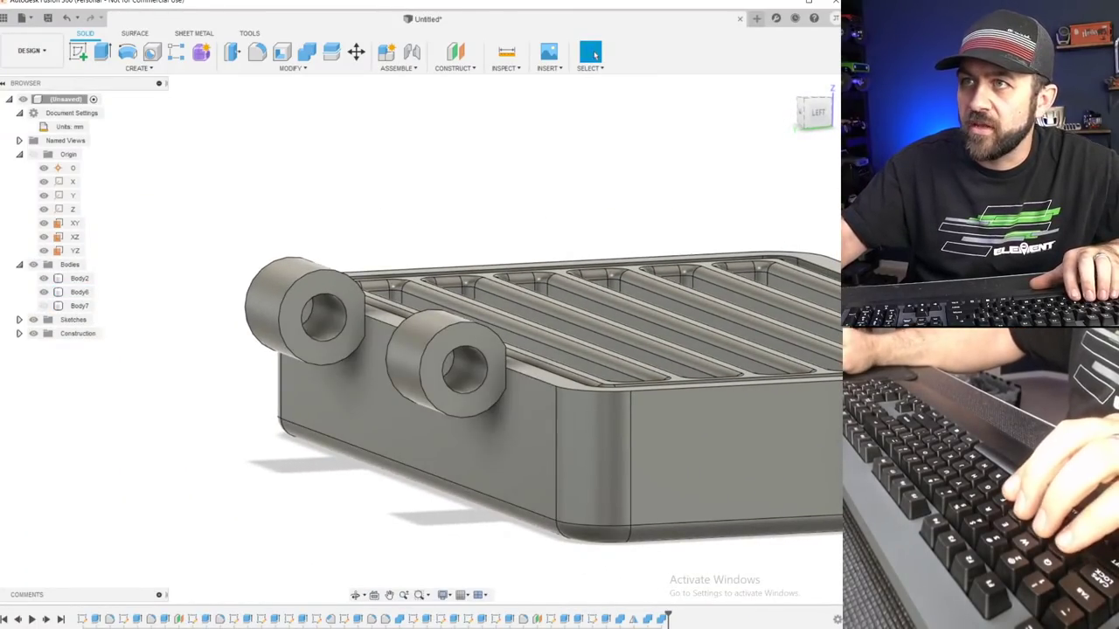
click(260, 52)
shift+middle_drag(352, 343, 374, 330)
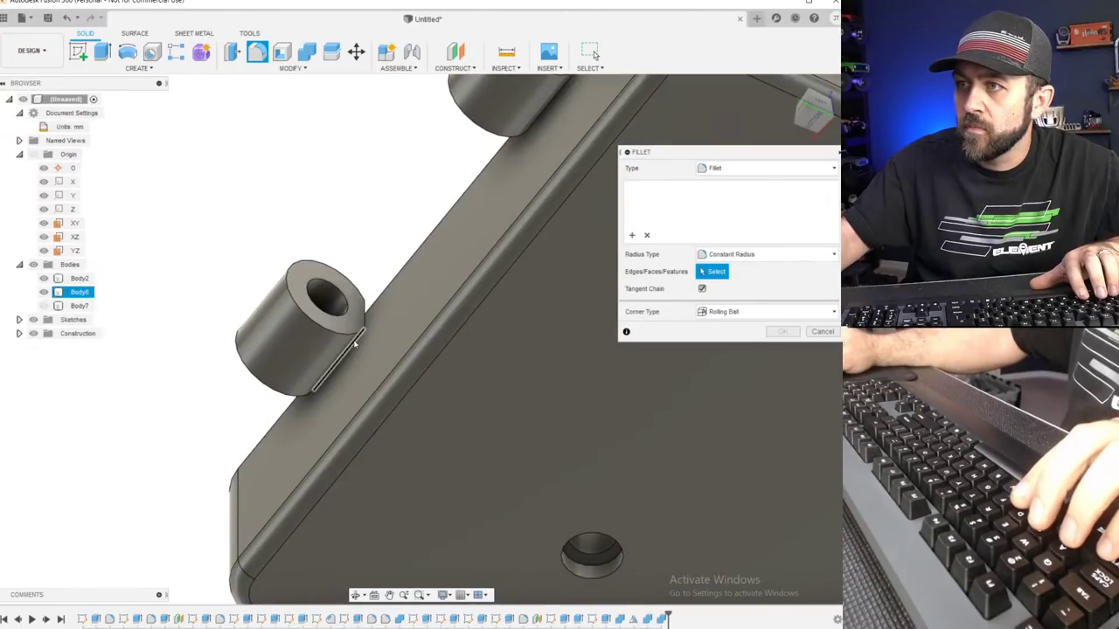
click(360, 340)
shift+middle_drag(500, 196, 539, 129)
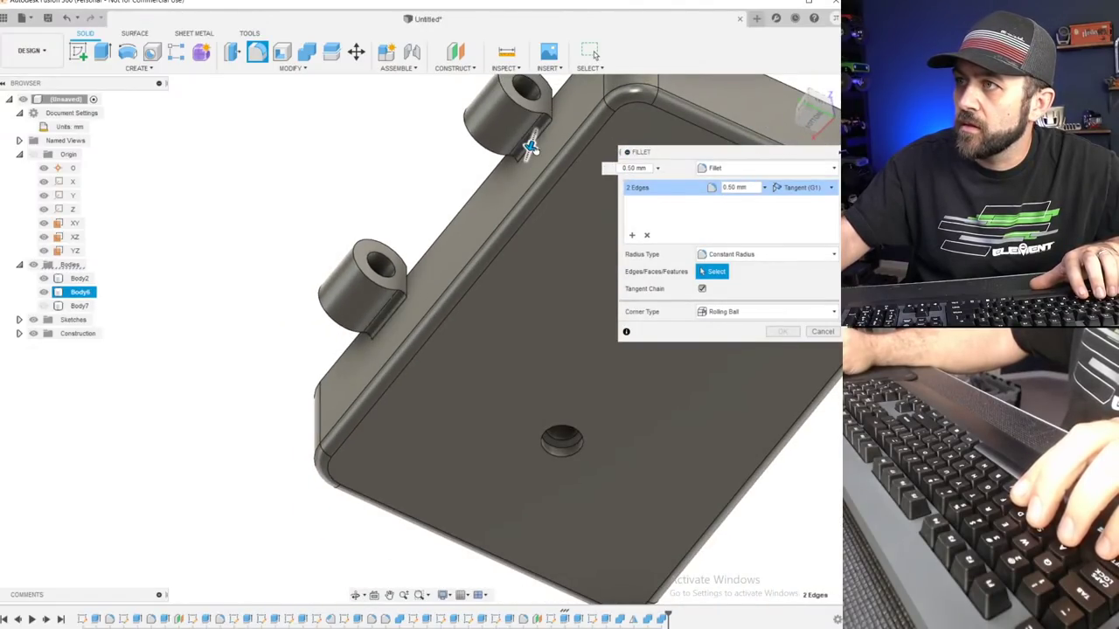
shift+middle_drag(538, 186, 420, 392)
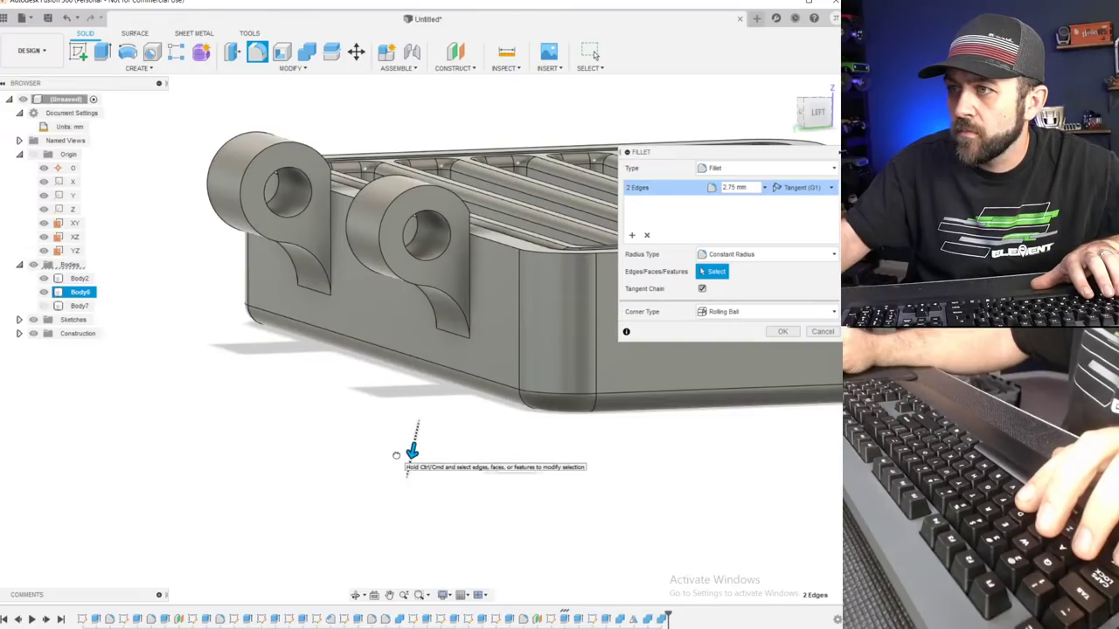
shift+middle_drag(411, 451, 363, 468)
scroll(440, 214, up, 3)
text(.)
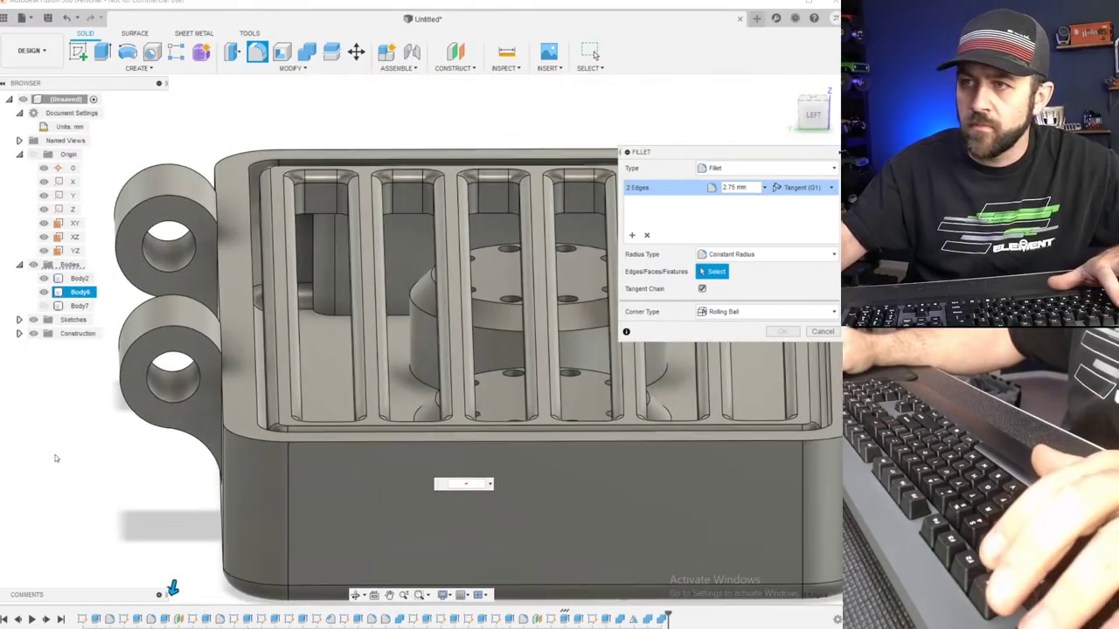
scroll(194, 456, down, 3)
key(Escape)
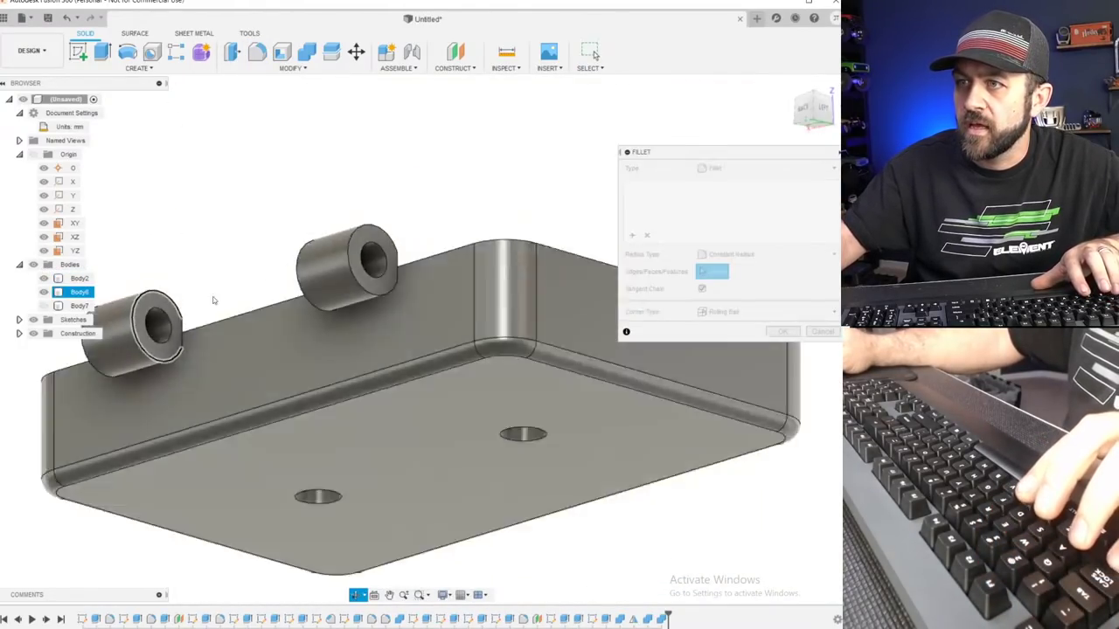
Fillet the two lower edges where the hinge barrels meet the base's back wall with a 4 mm radius.
scroll(198, 297, up, 2)
click(195, 301)
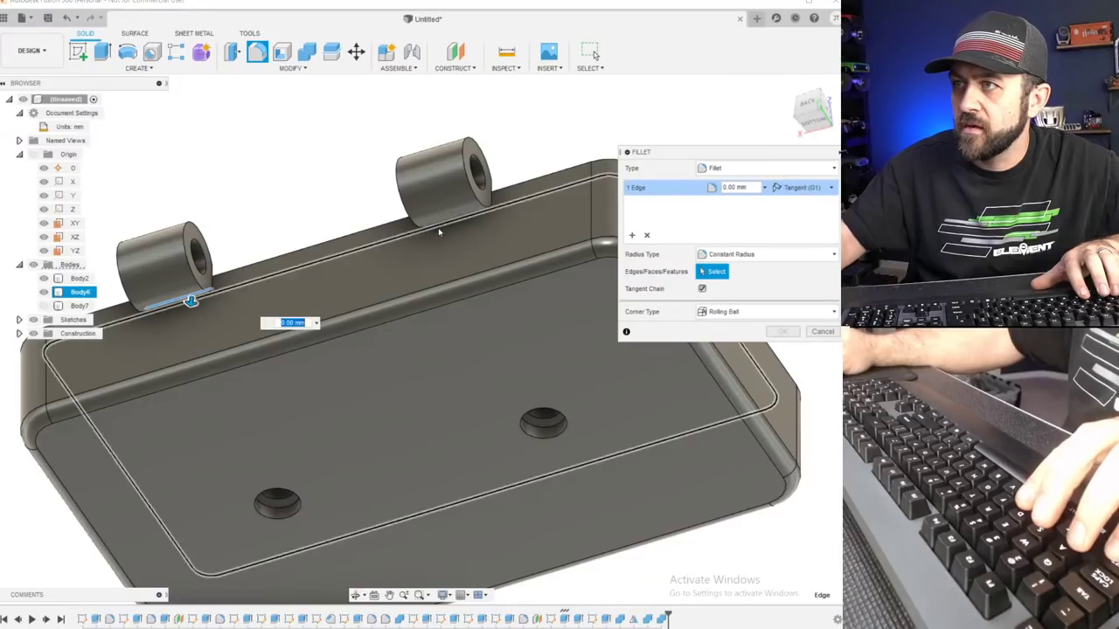
click(448, 223)
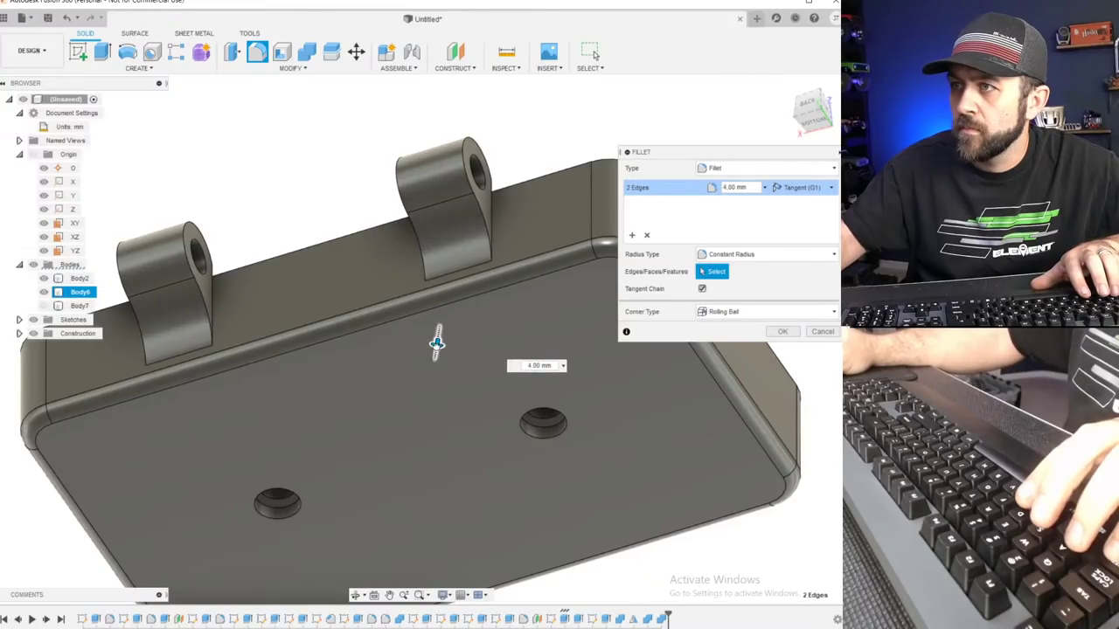
key(Return)
scroll(433, 353, down, 4)
shift+middle_drag(429, 353, 257, 360)
scroll(292, 352, up, 4)
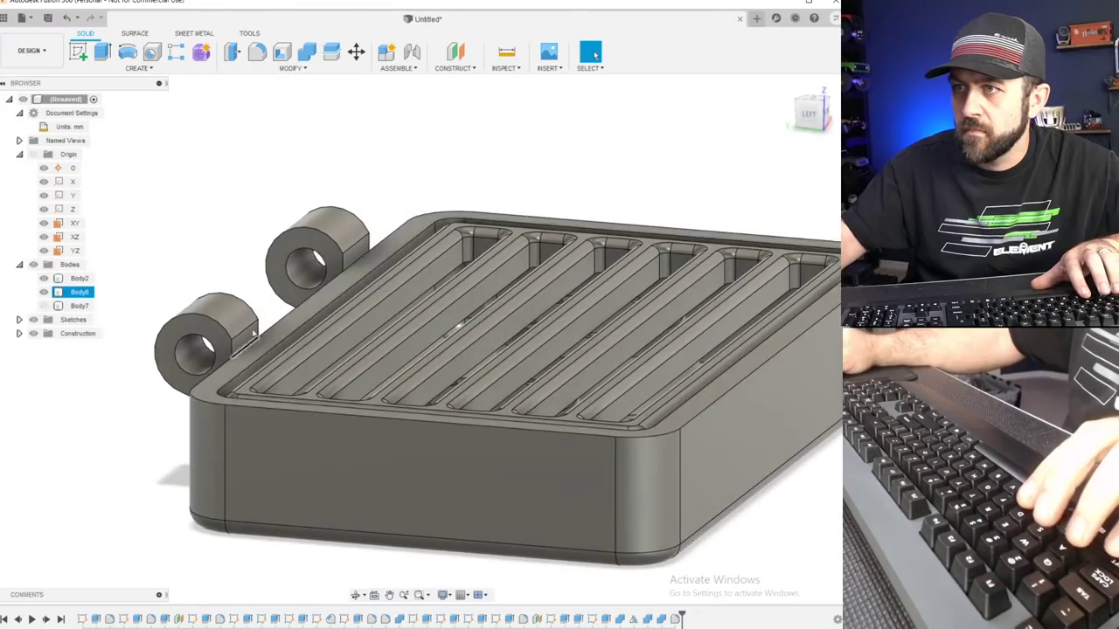
scroll(261, 271, up, 4)
click(257, 51)
scroll(236, 412, up, 3)
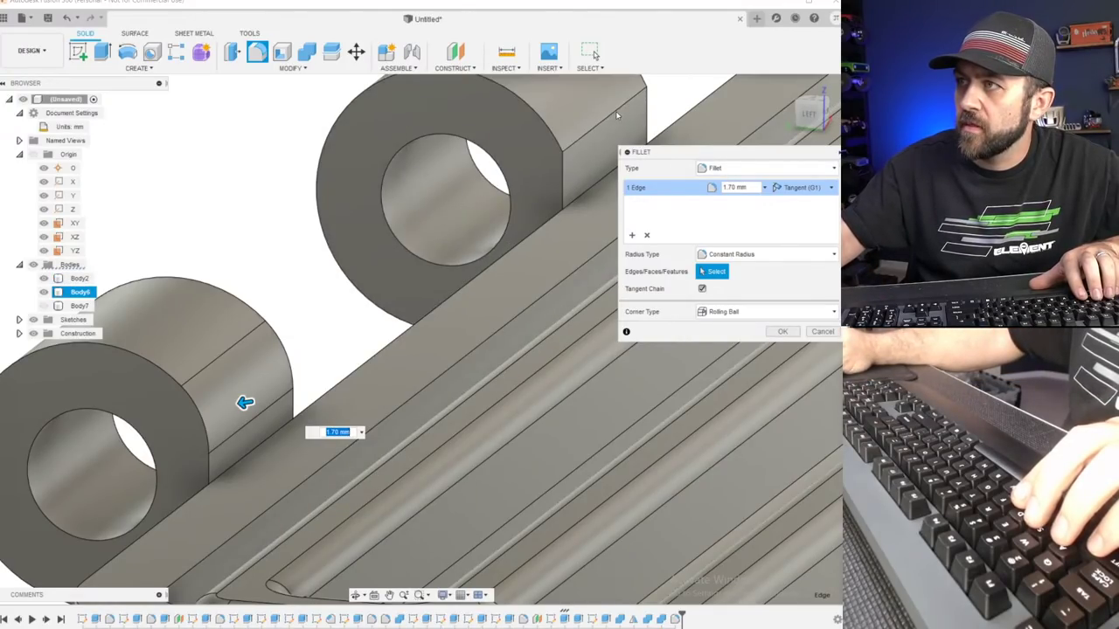
key(Return)
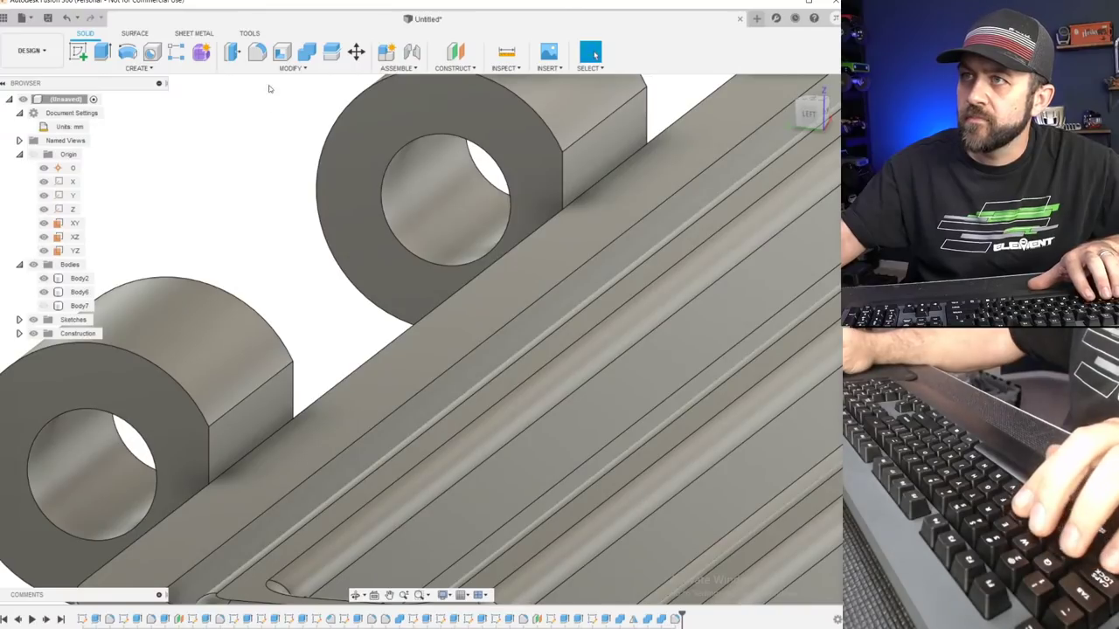
Fillet the upper edges of the flat lid-side faces on both base hinge barrels with a 1 mm radius.
key(f)
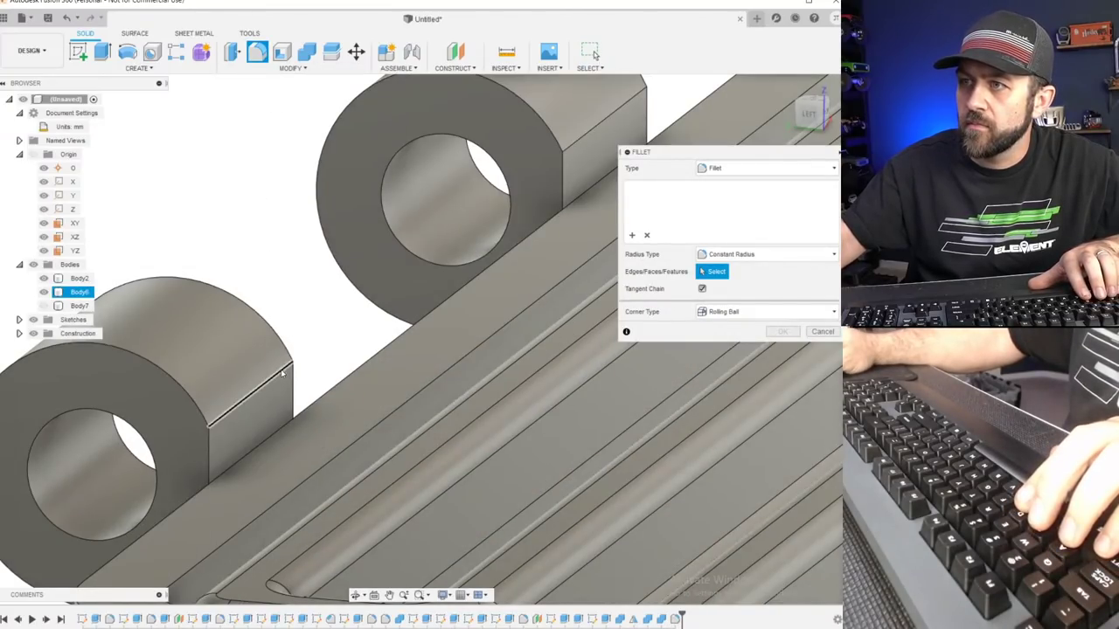
click(282, 373)
text(2.95)
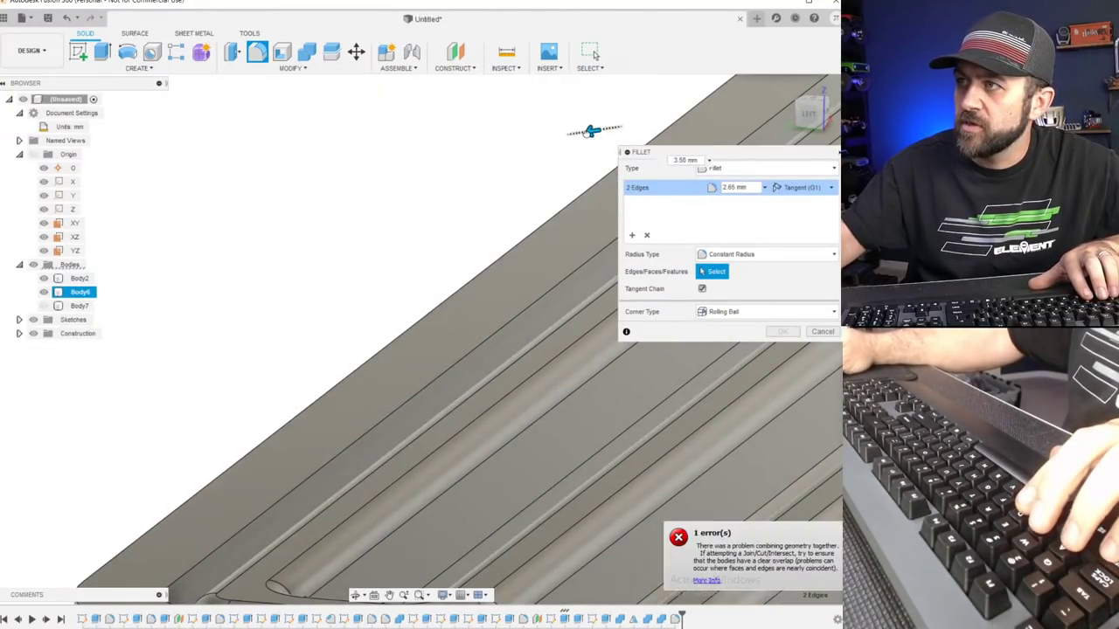
drag(592, 130, 595, 130)
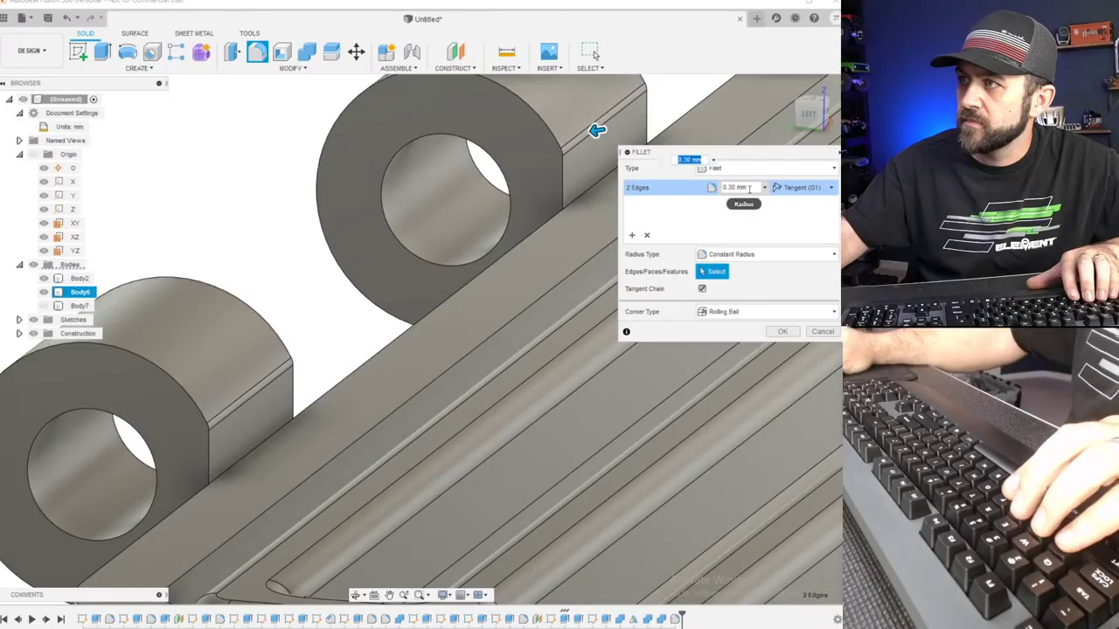
key(BackSpace)
key(BackSpace)
key(BackSpace)
key(BackSpace)
key(BackSpace)
key(BackSpace)
key(BackSpace)
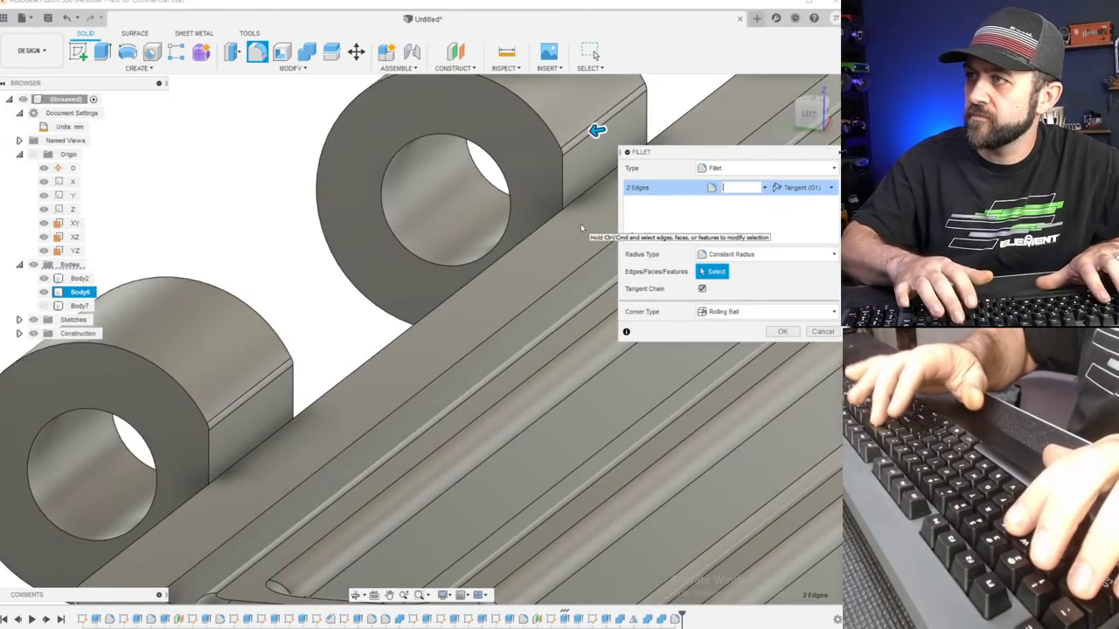
text(1)
key(Return)
scroll(345, 293, down, 6)
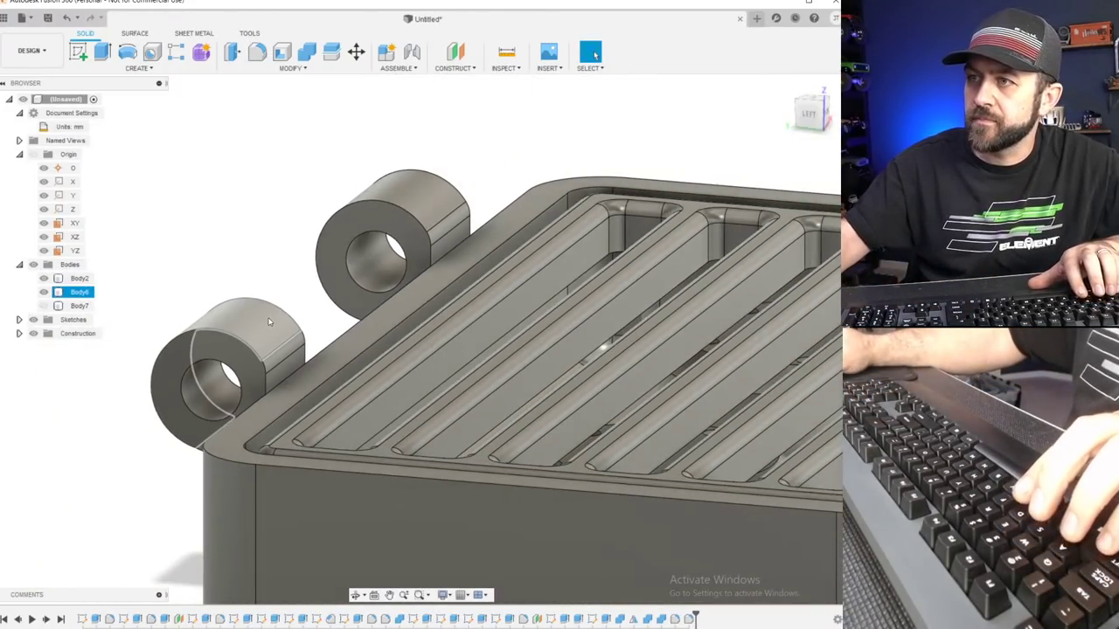
Show the lid body and hide the base and the inner burner body so that only the lid remains in view.
shift+middle_drag(273, 430, 125, 427)
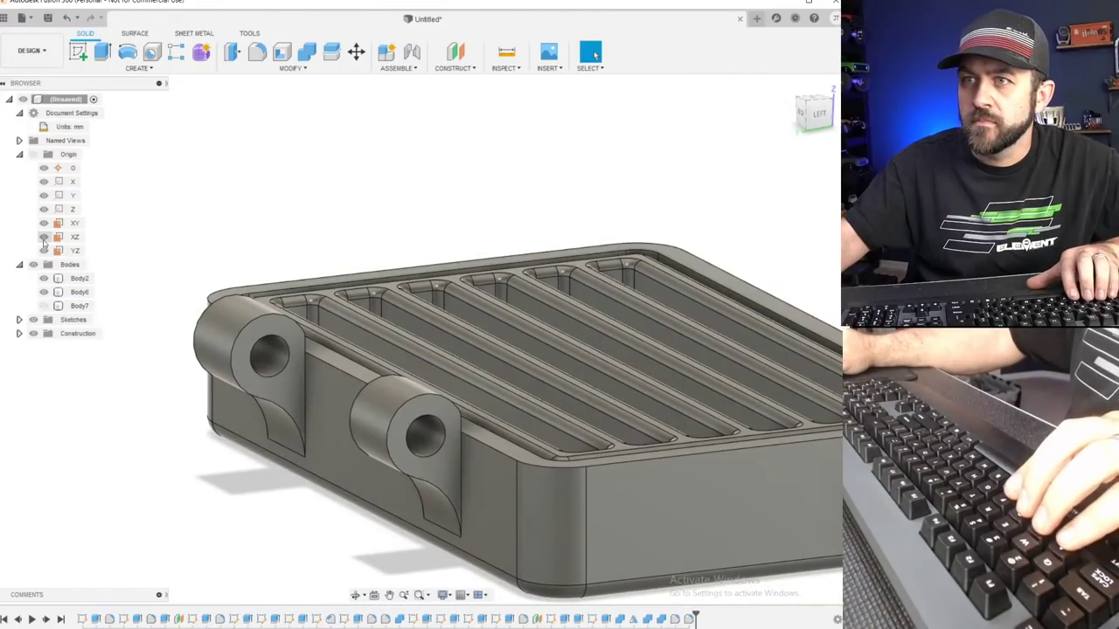
click(44, 306)
click(43, 292)
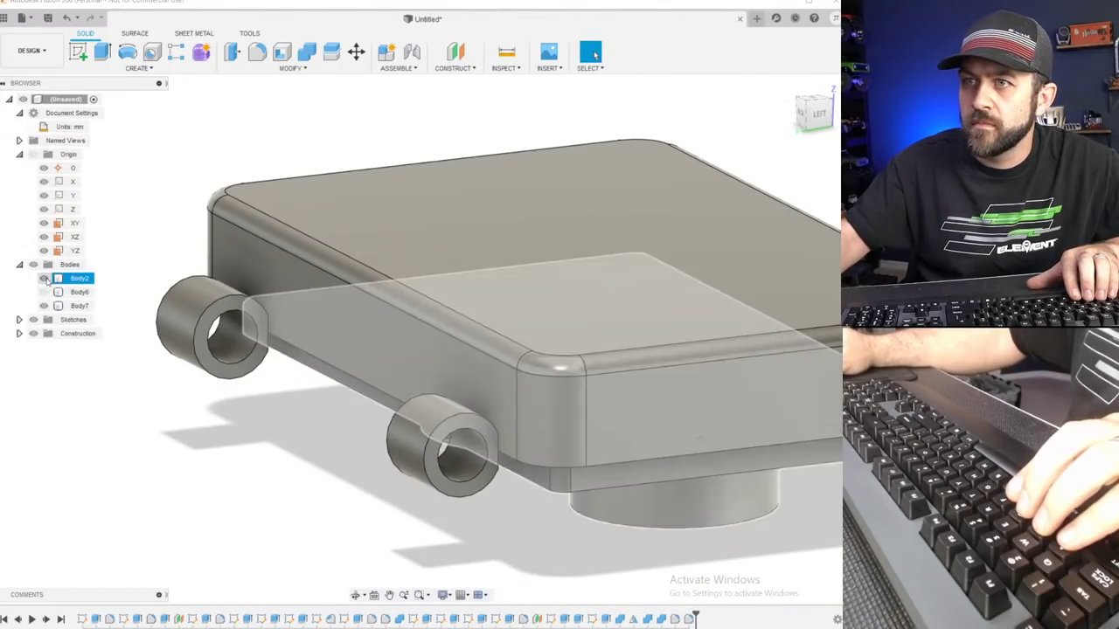
click(44, 306)
click(45, 305)
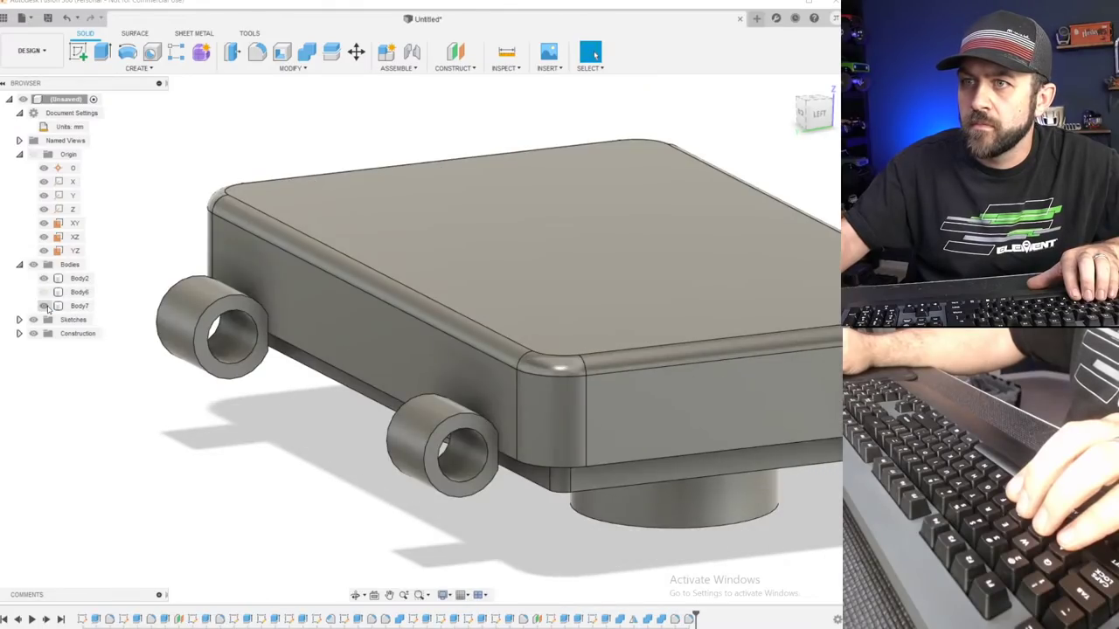
click(43, 279)
scroll(259, 304, down, 3)
shift+middle_drag(463, 316, 350, 328)
scroll(293, 218, up, 3)
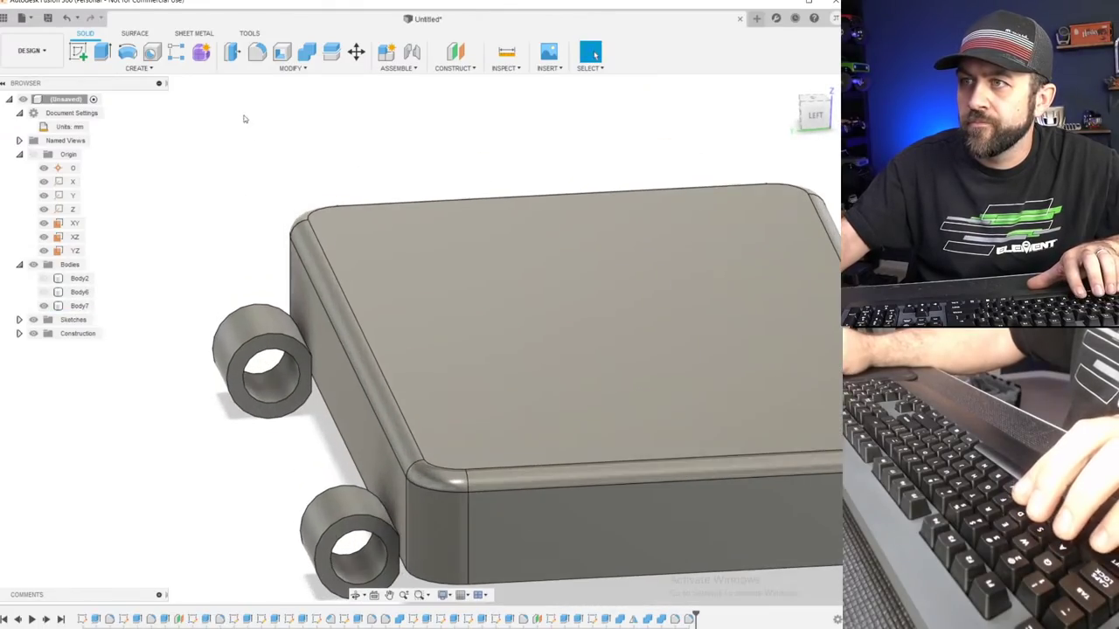
Fillet the two upper edges where the hinge barrels meet the lid's back wall with a 2.5 mm radius.
click(260, 54)
scroll(295, 319, up, 3)
click(321, 368)
click(322, 368)
click(324, 373)
scroll(325, 375, down, 3)
middle_drag(405, 488, 379, 352)
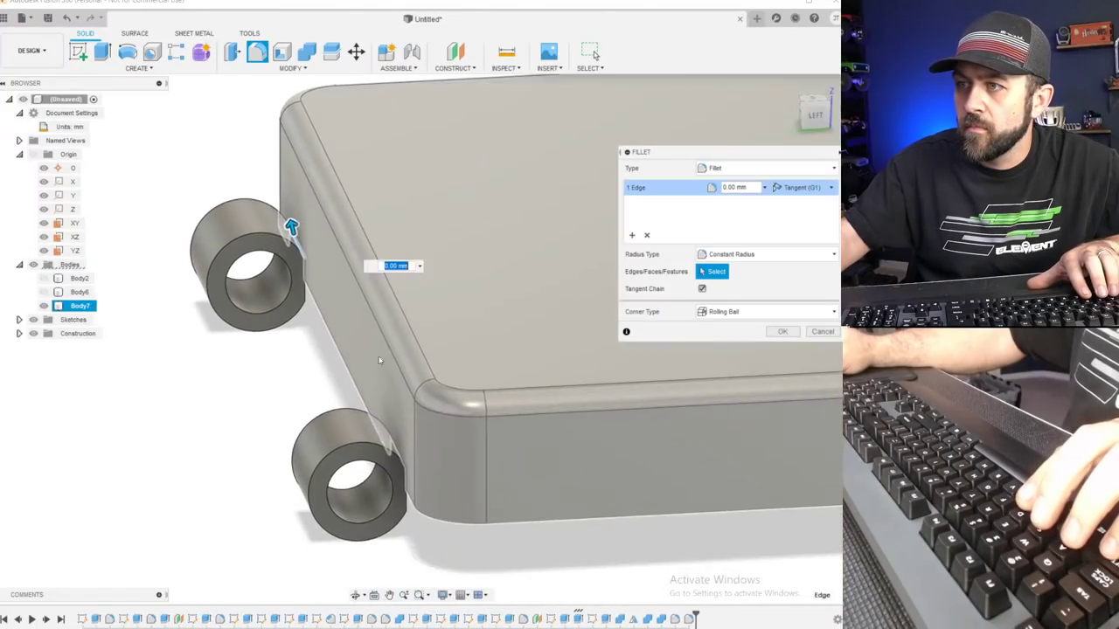
scroll(391, 428, up, 3)
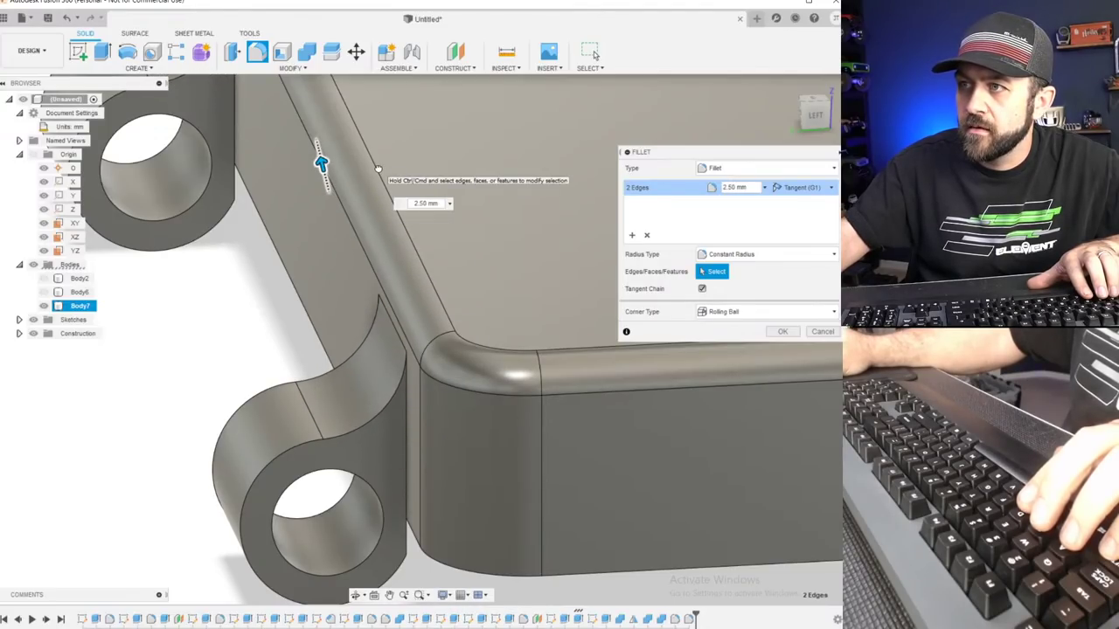
scroll(305, 357, down, 5)
key(Return)
scroll(263, 144, down, 3)
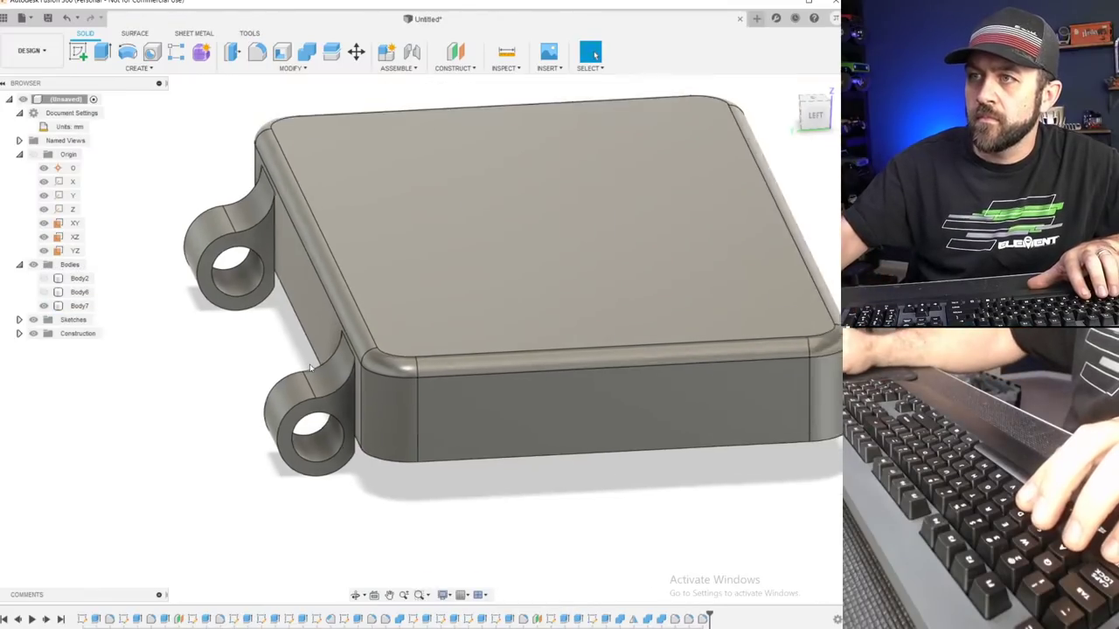
Fillet the rim-side edges of both lid hinge barrels, next to the lid's back wall.
click(252, 51)
shift+middle_drag(359, 546, 301, 262)
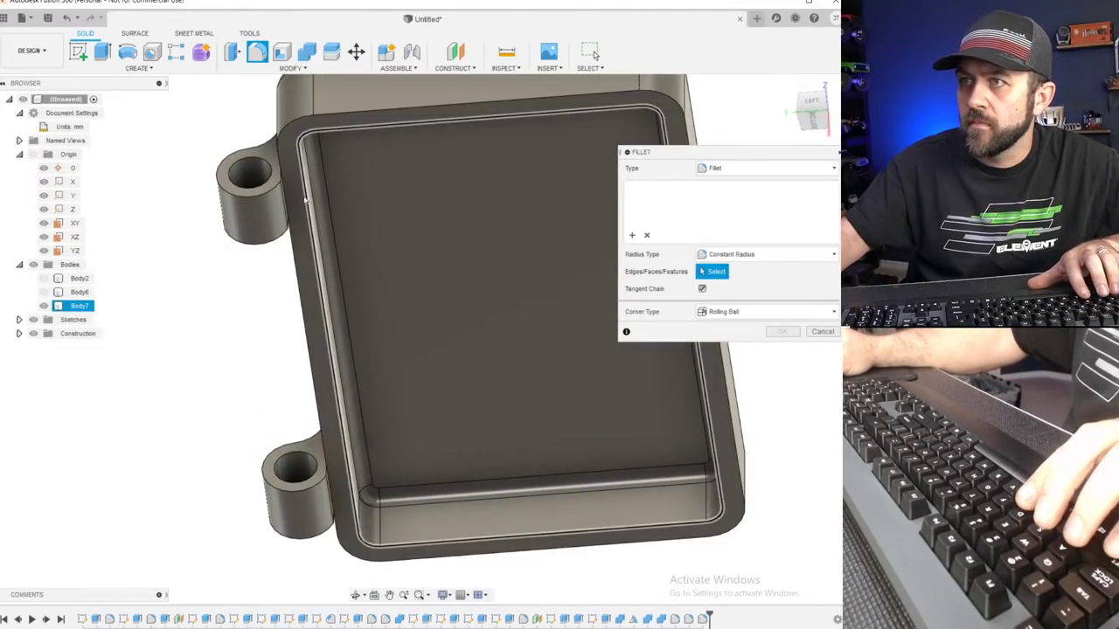
scroll(283, 227, up, 4)
click(277, 233)
scroll(318, 348, down, 3)
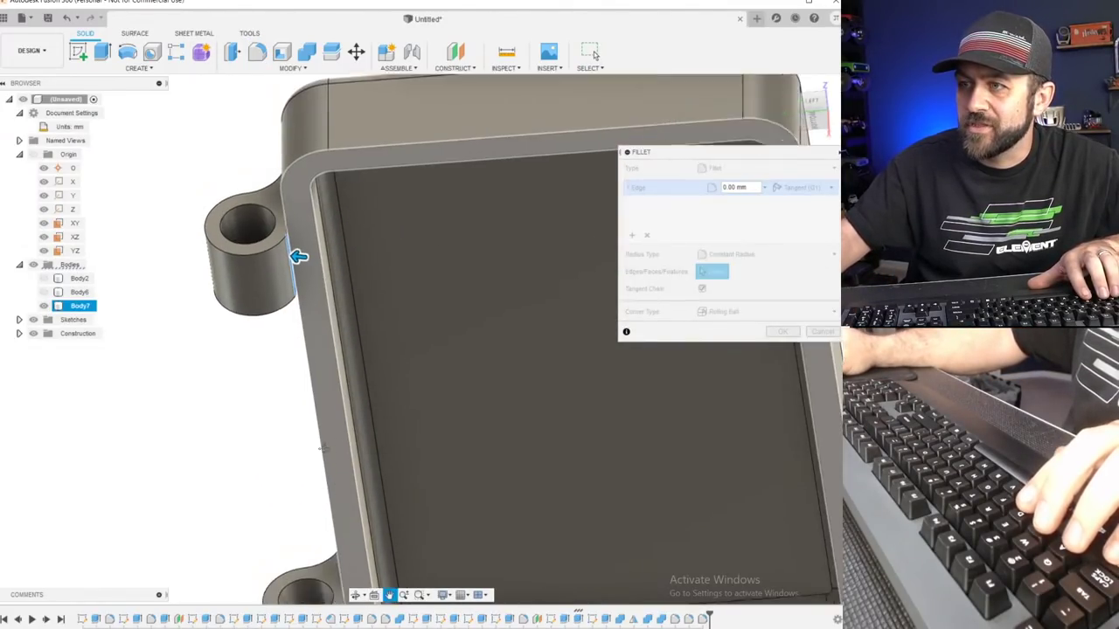
middle_drag(323, 490, 336, 302)
scroll(296, 440, up, 4)
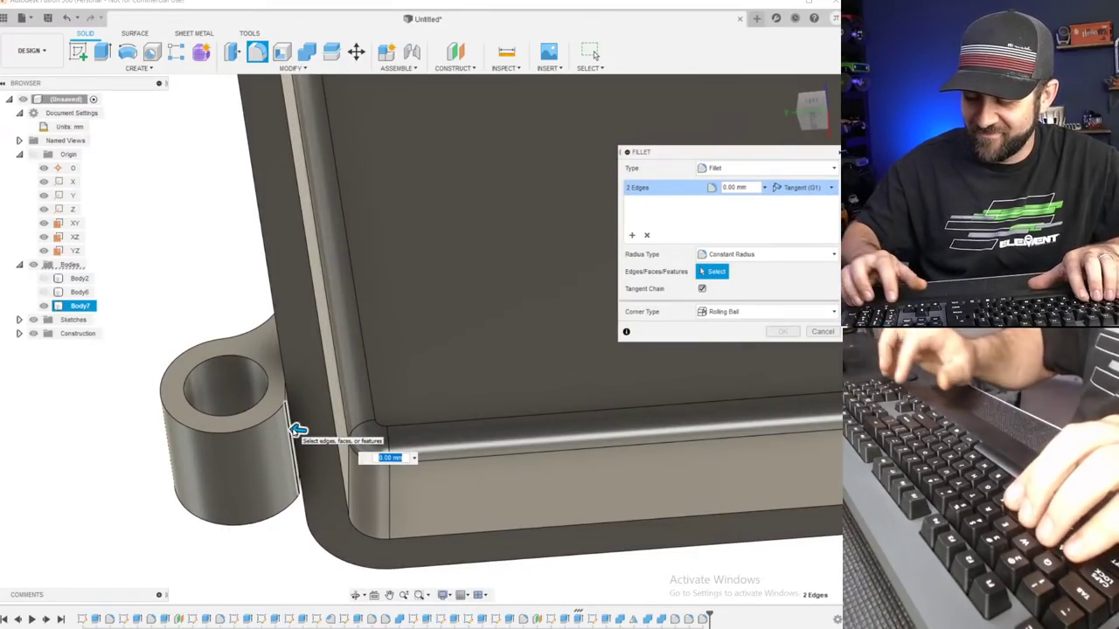
key(Return)
scroll(292, 430, down, 1)
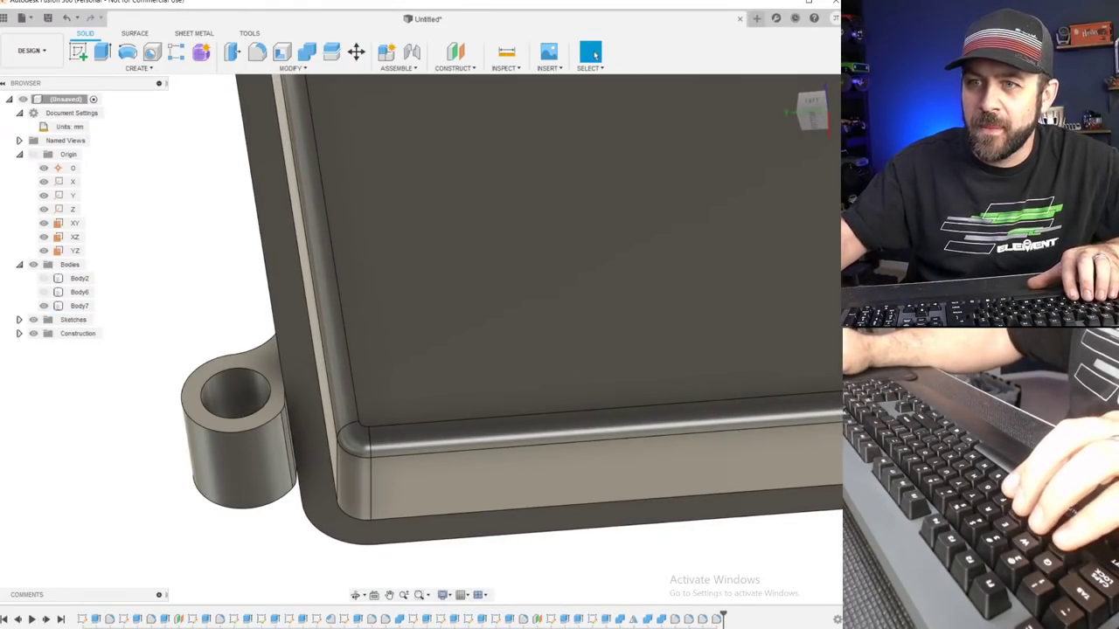
Show the base and the inner burner body again and examine how the lid and base hinge barrels line up.
scroll(187, 423, down, 5)
shift+middle_drag(278, 261, 528, 290)
scroll(193, 349, up, 6)
scroll(270, 332, down, 2)
scroll(503, 286, up, 1)
scroll(526, 288, down, 2)
shift+middle_drag(385, 207, 282, 393)
click(47, 292)
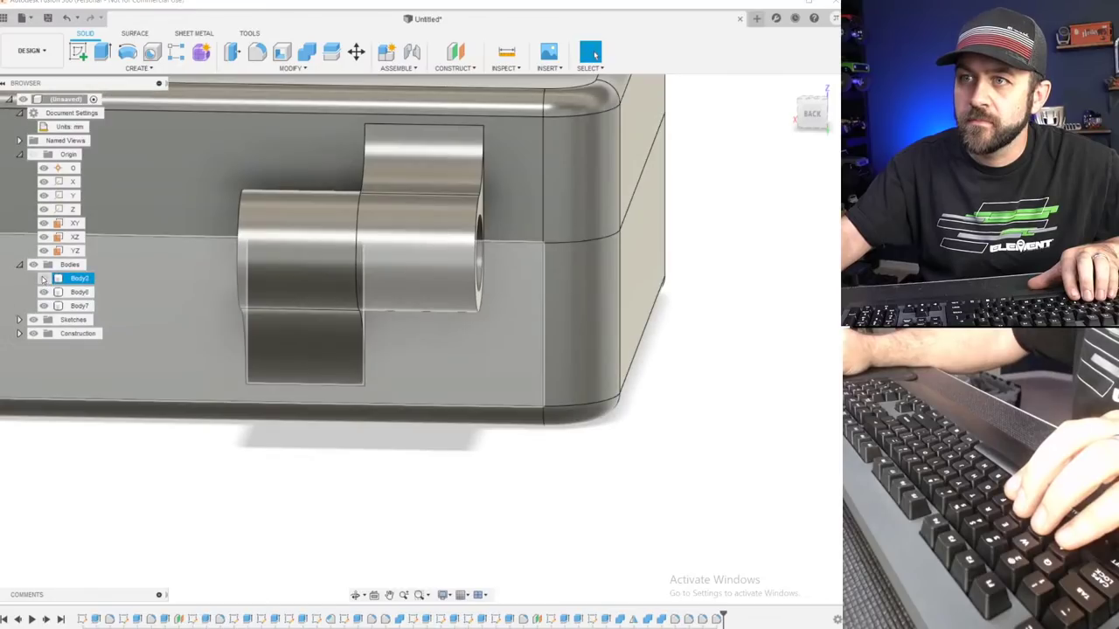
click(44, 279)
scroll(334, 291, down, 2)
scroll(391, 336, down, 3)
shift+middle_drag(390, 336, 358, 269)
scroll(352, 281, up, 3)
scroll(358, 268, down, 2)
scroll(359, 268, down, 2)
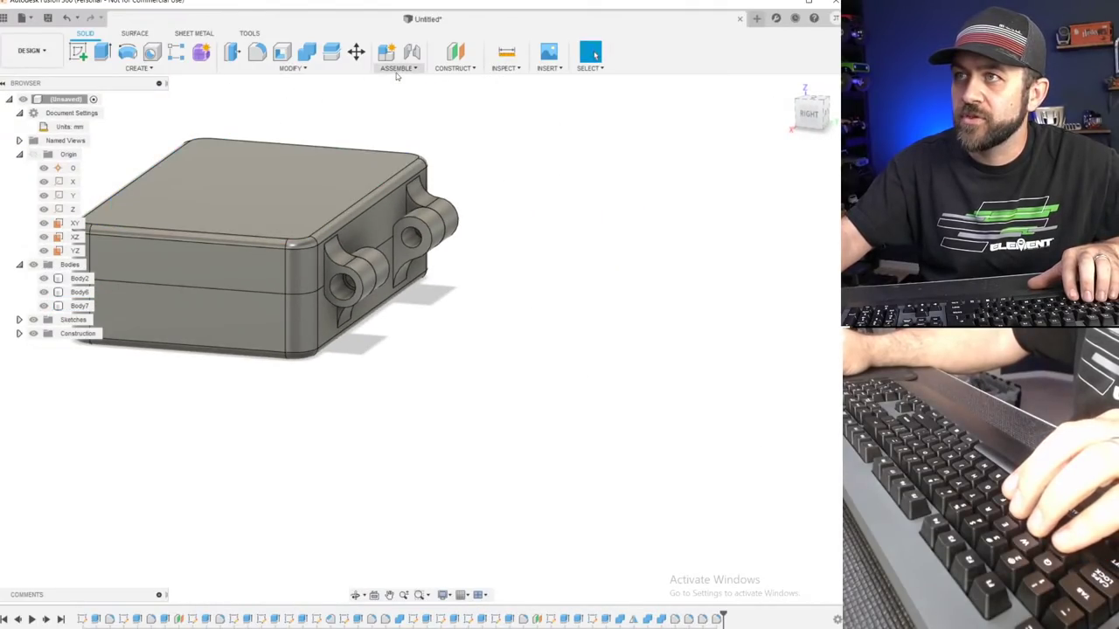
click(311, 172)
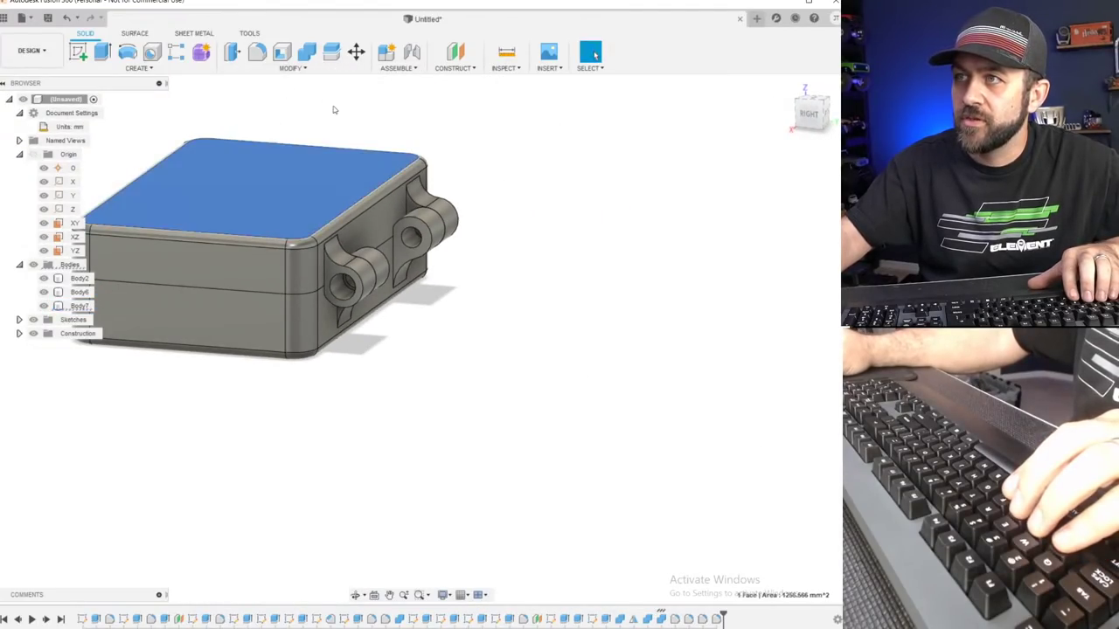
click(362, 56)
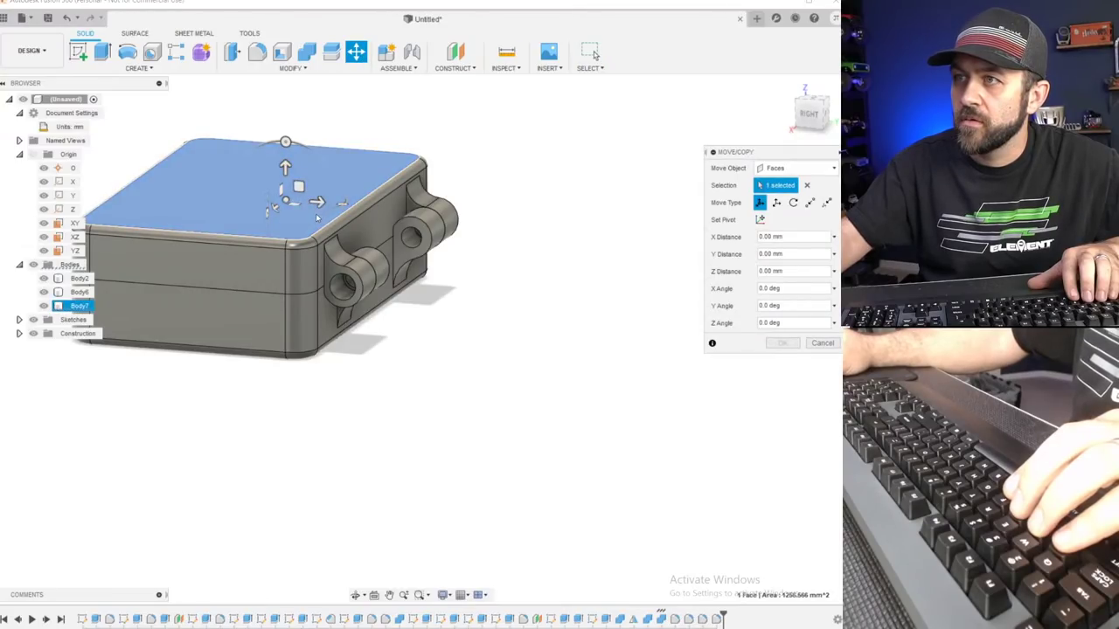
drag(297, 186, 341, 291)
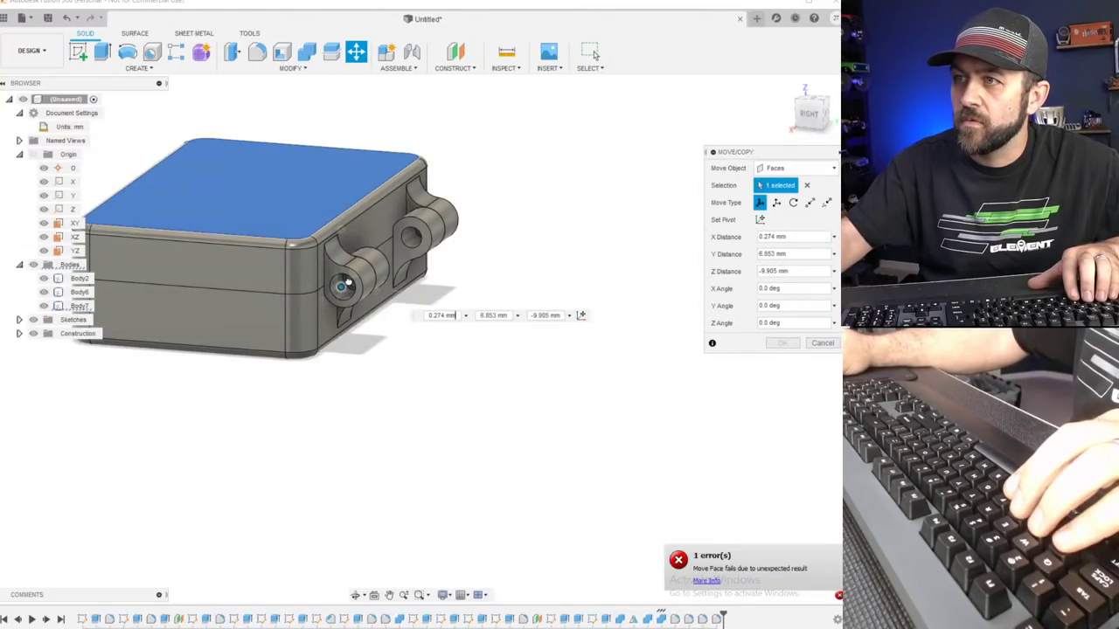
shift+middle_drag(356, 279, 425, 271)
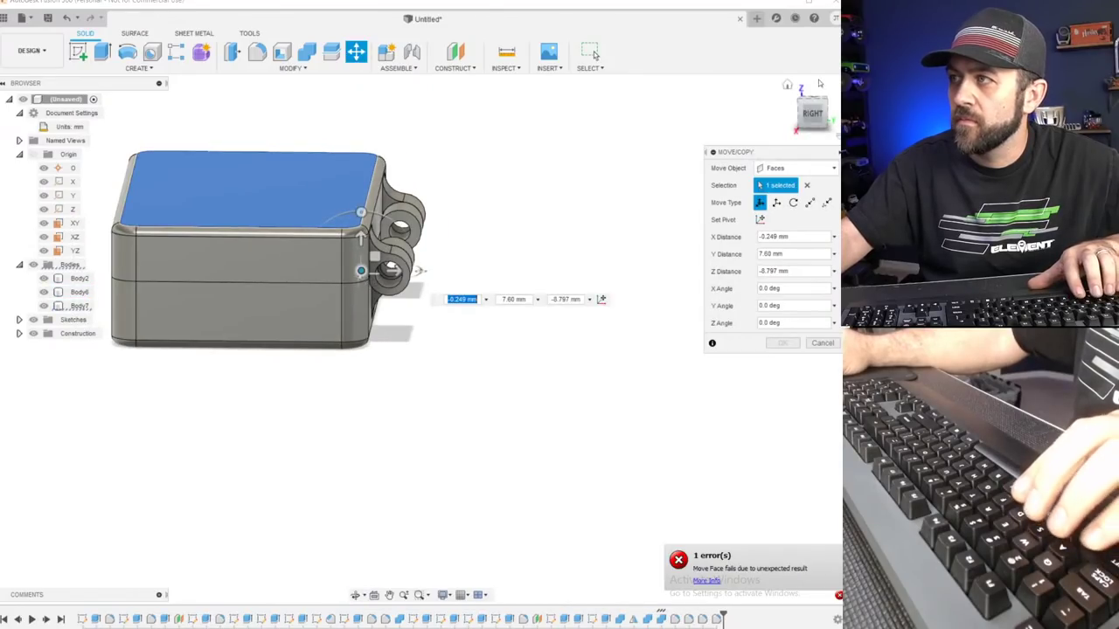
click(806, 121)
scroll(362, 223, up, 6)
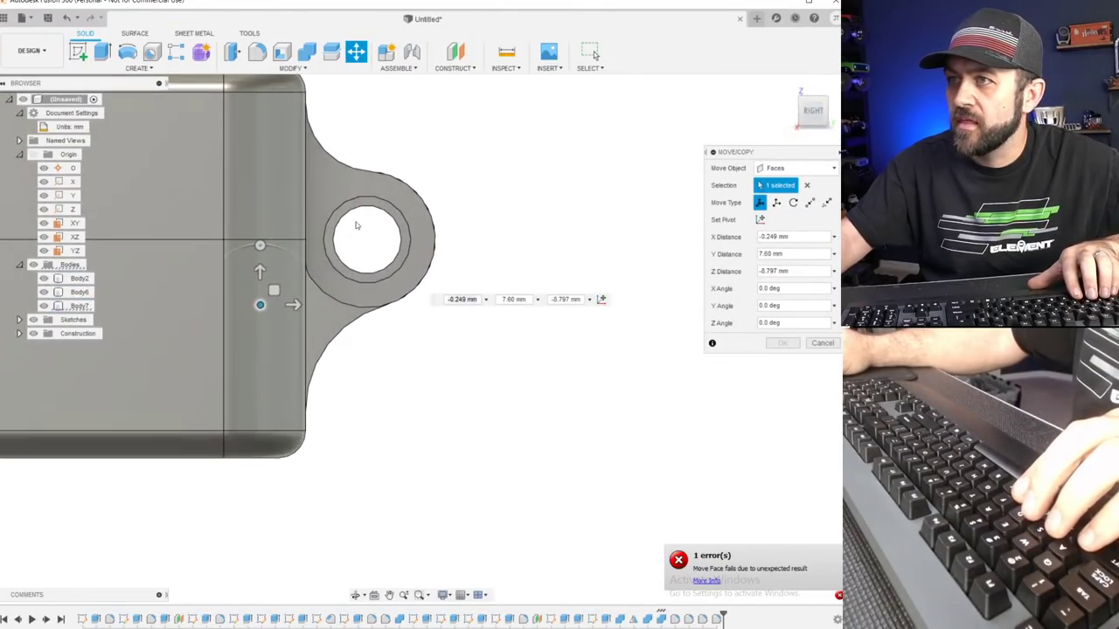
drag(260, 304, 371, 238)
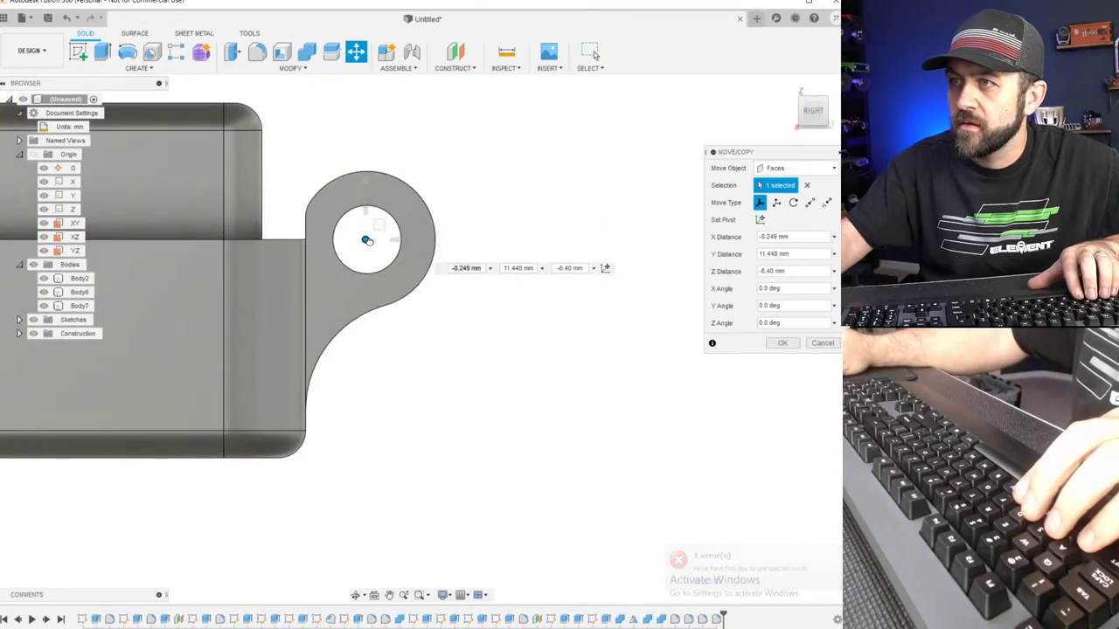
scroll(275, 275, down, 5)
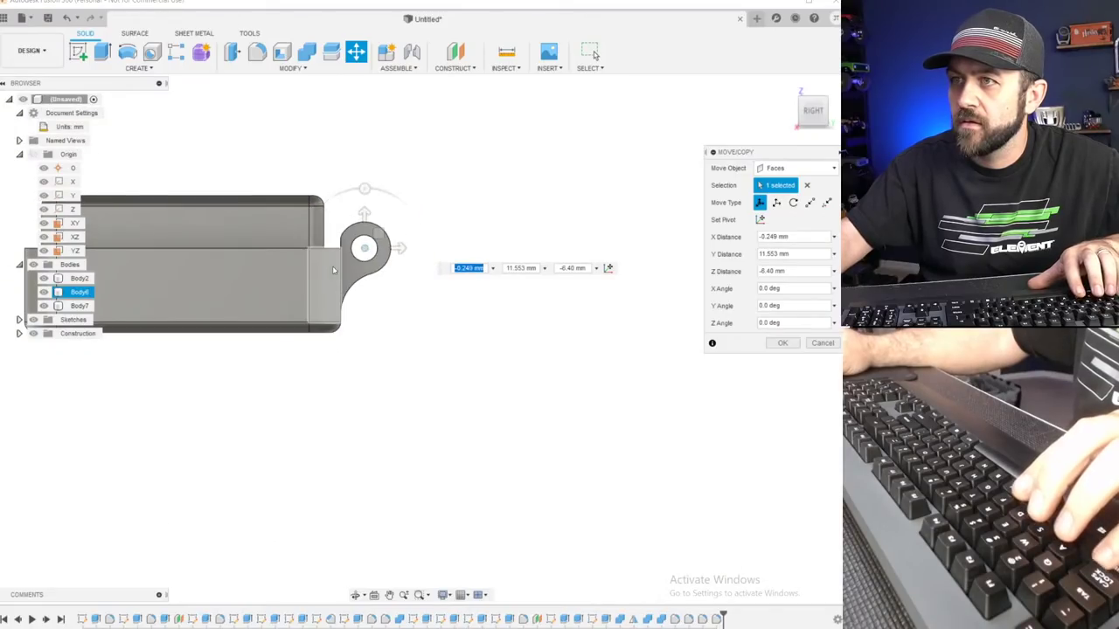
shift+middle_drag(274, 275, 427, 339)
key(Return)
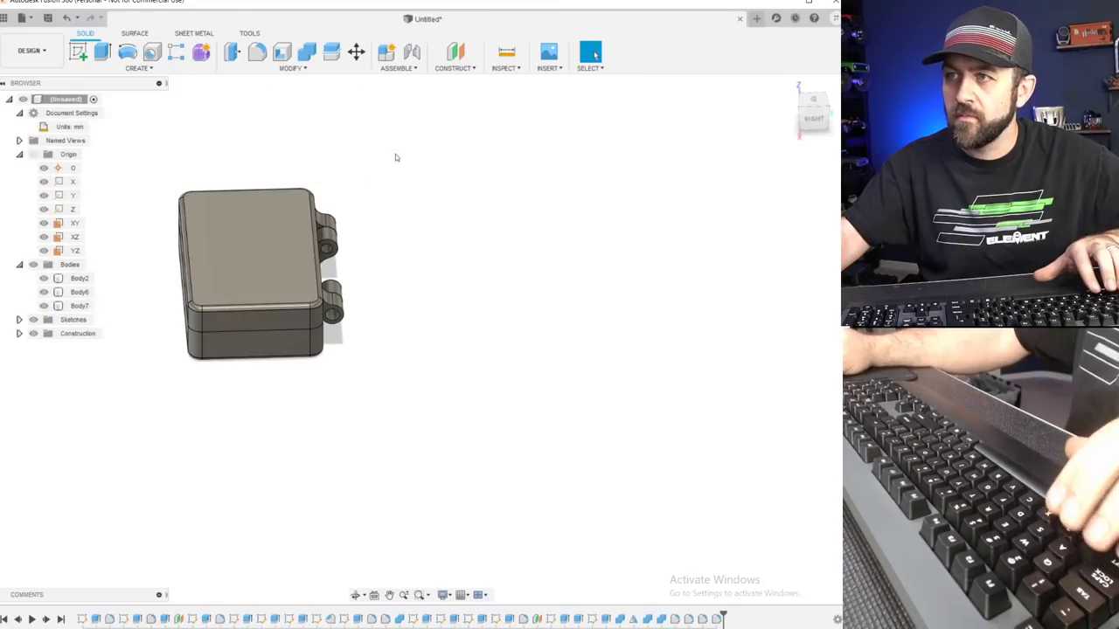
scroll(388, 163, up, 2)
click(358, 58)
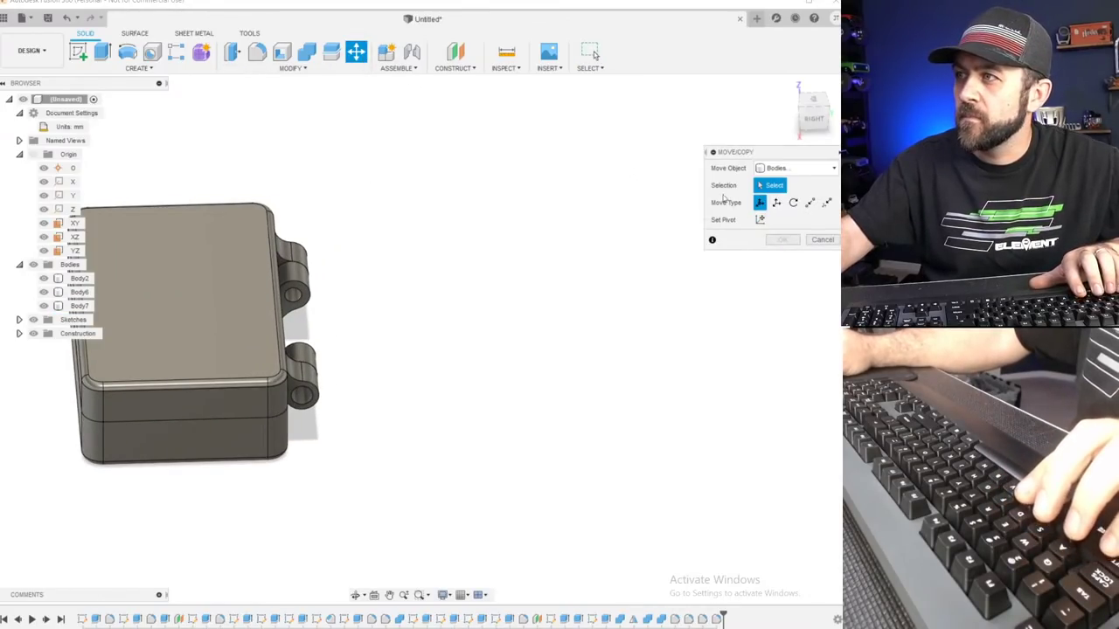
shift+middle_drag(368, 428, 301, 336)
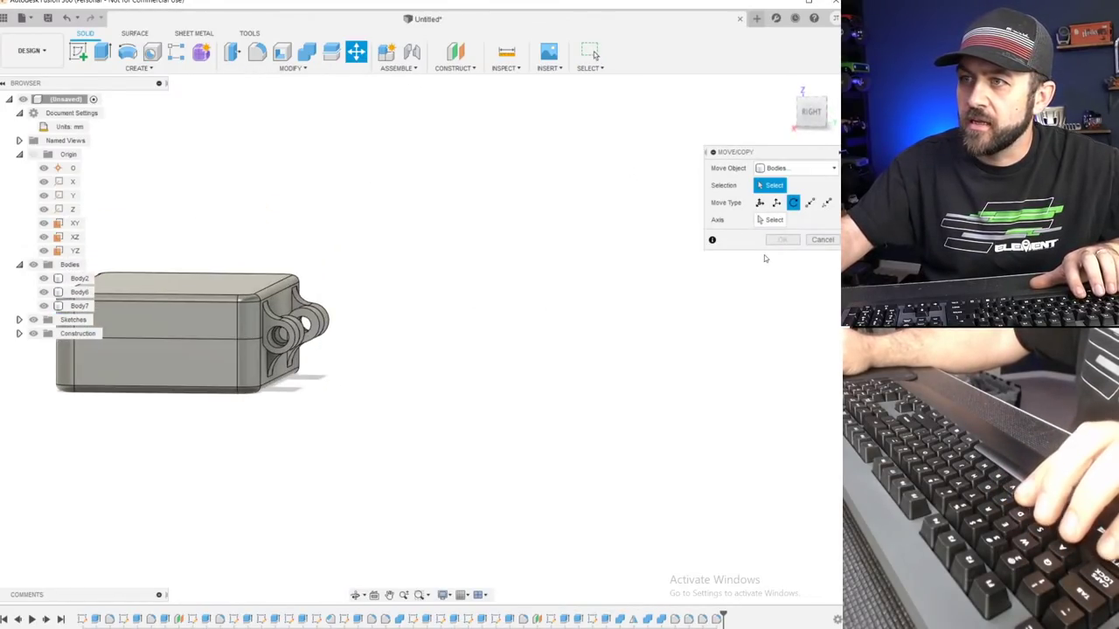
click(775, 220)
scroll(291, 336, up, 2)
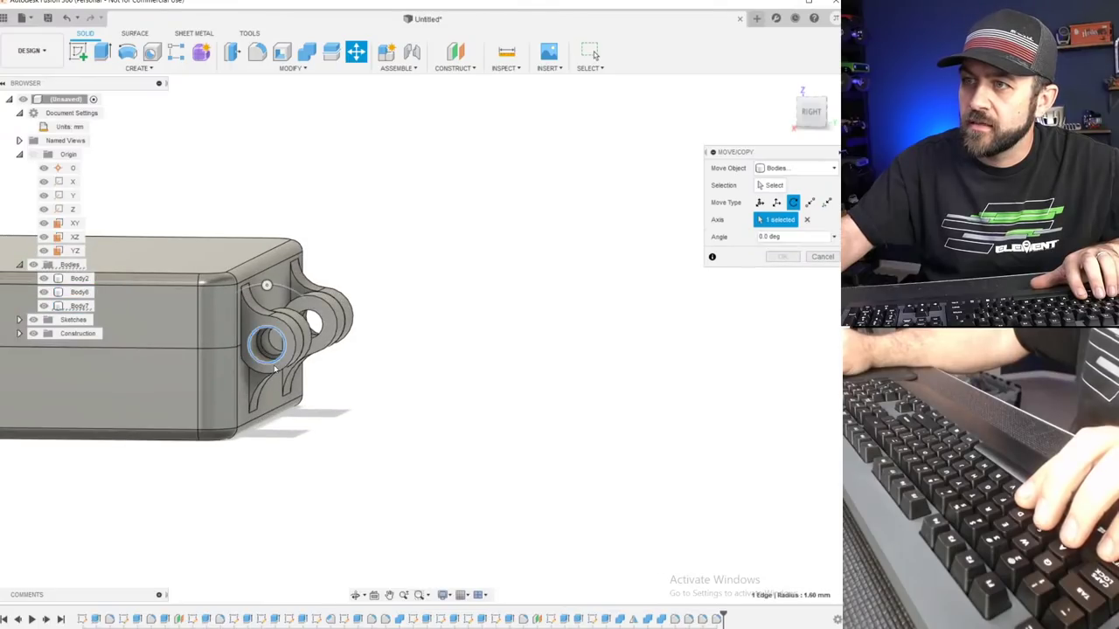
scroll(274, 368, down, 3)
middle_drag(241, 371, 346, 327)
shift+middle_drag(272, 298, 297, 311)
scroll(325, 284, up, 3)
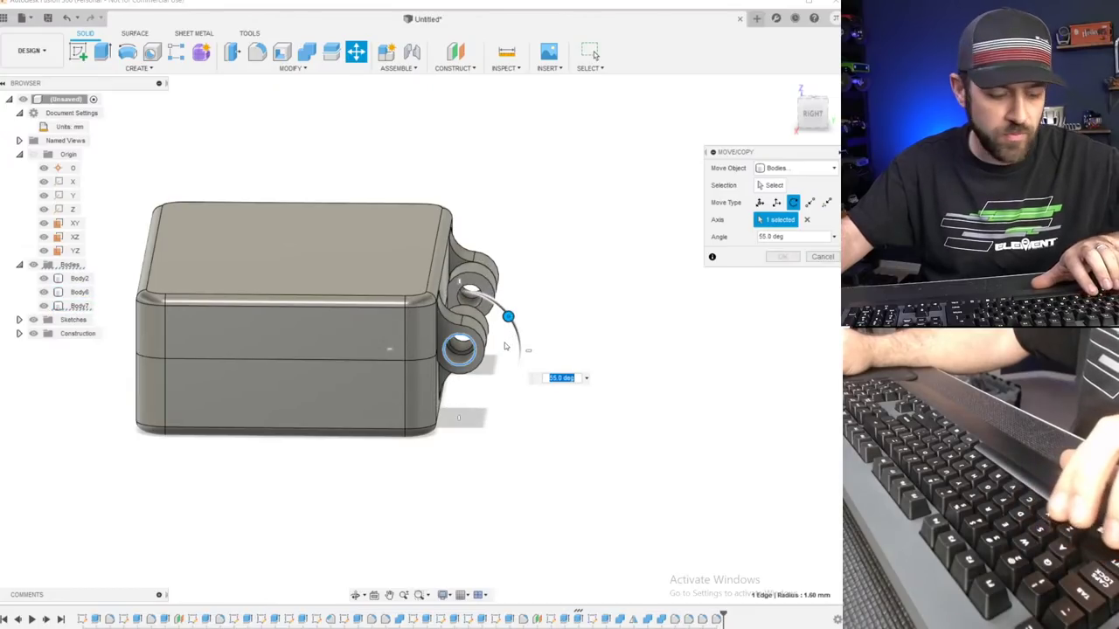
key(Return)
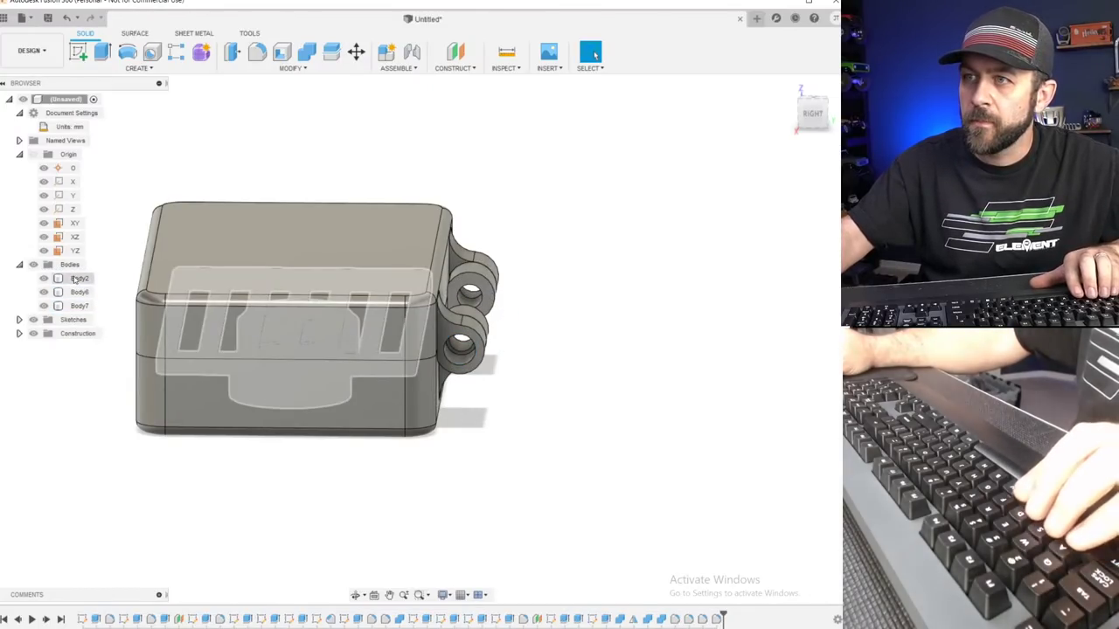
Rotate the lid body 90 degrees open about the axis of the hinge barrel's hole.
click(79, 305)
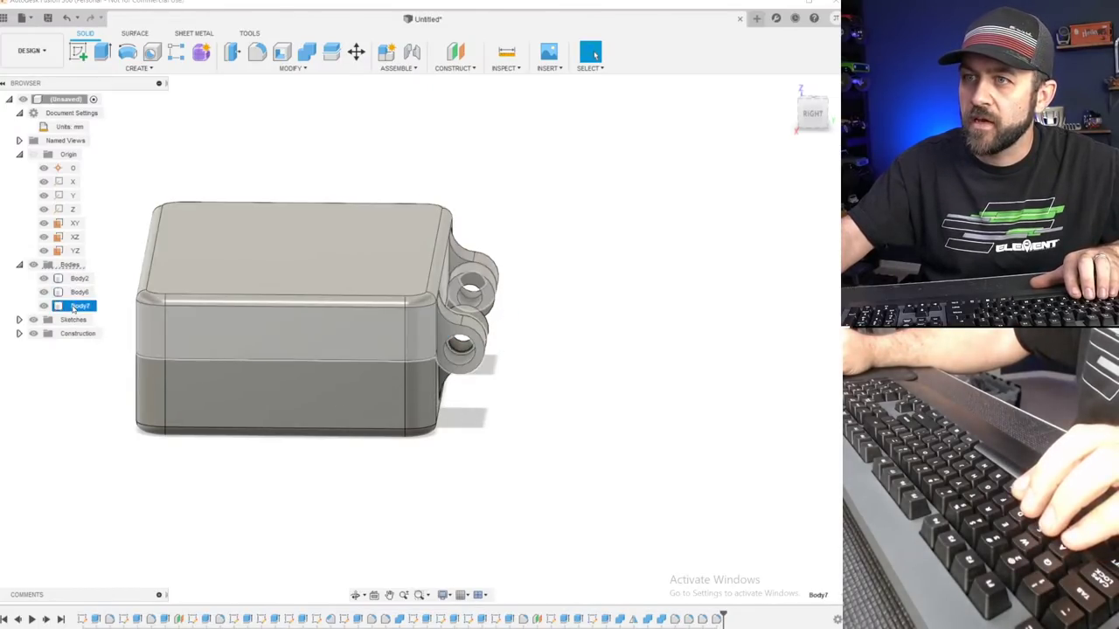
click(353, 58)
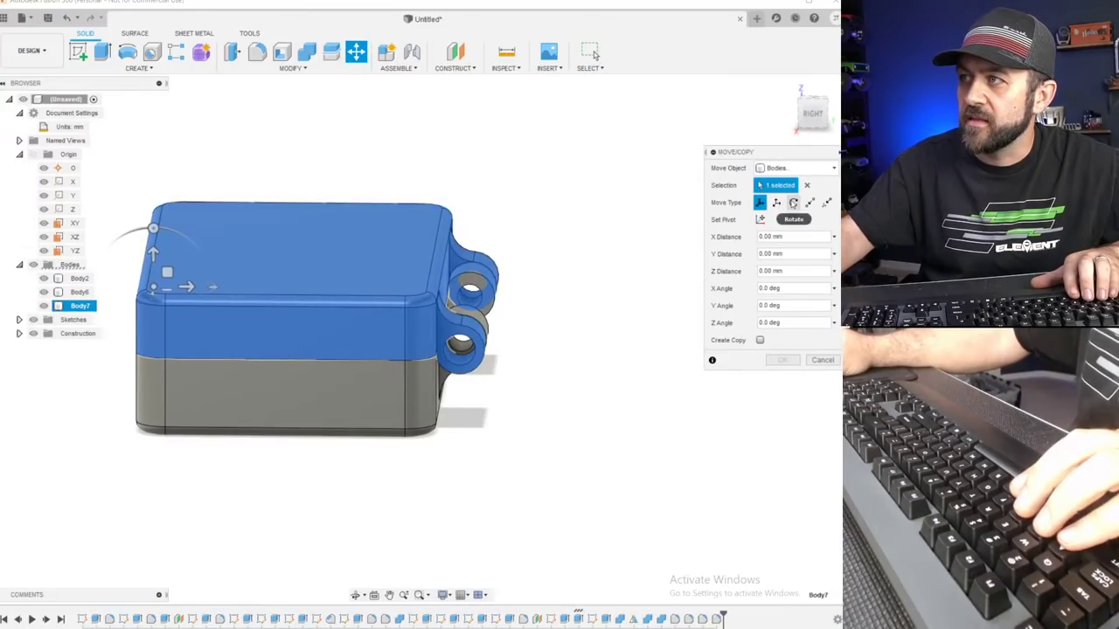
click(792, 202)
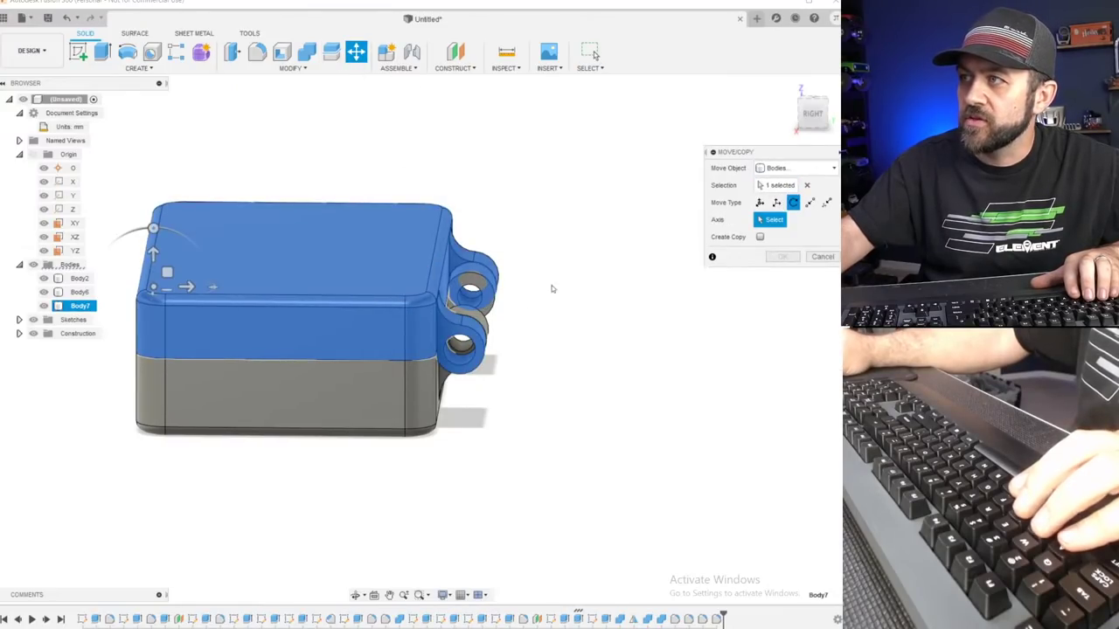
click(455, 368)
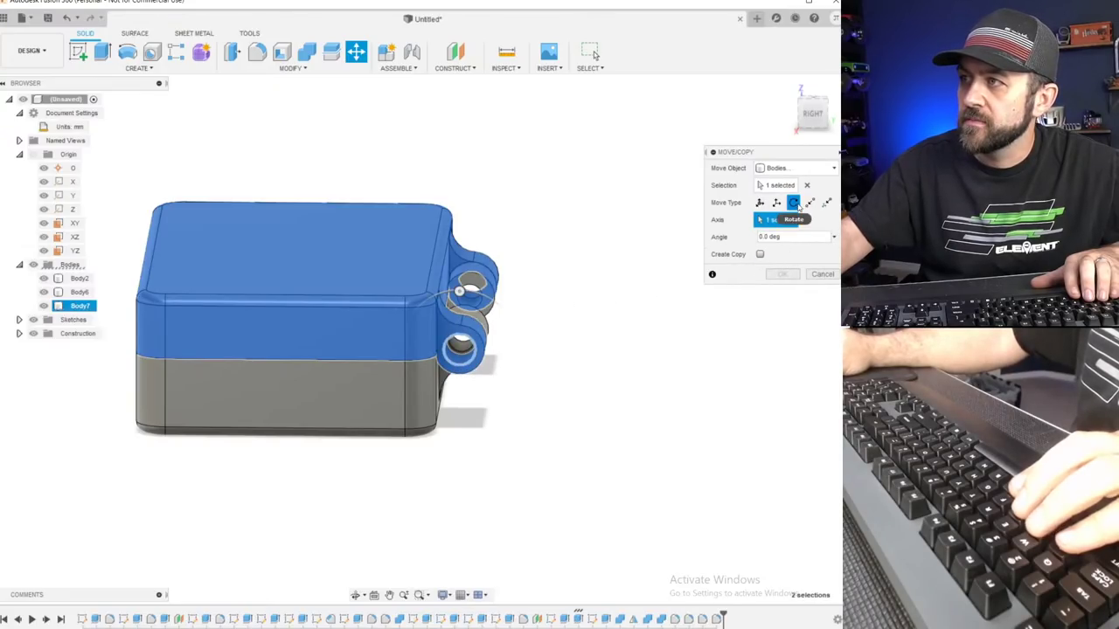
mouse_move(459, 291)
mouse_down()
mouse_move(519, 306)
mouse_move(535, 329)
mouse_move(481, 298)
mouse_move(497, 303)
mouse_move(490, 292)
mouse_move(512, 318)
mouse_move(489, 299)
mouse_move(470, 305)
mouse_up()
shift+middle_drag(454, 337, 485, 315)
drag(550, 274, 599, 314)
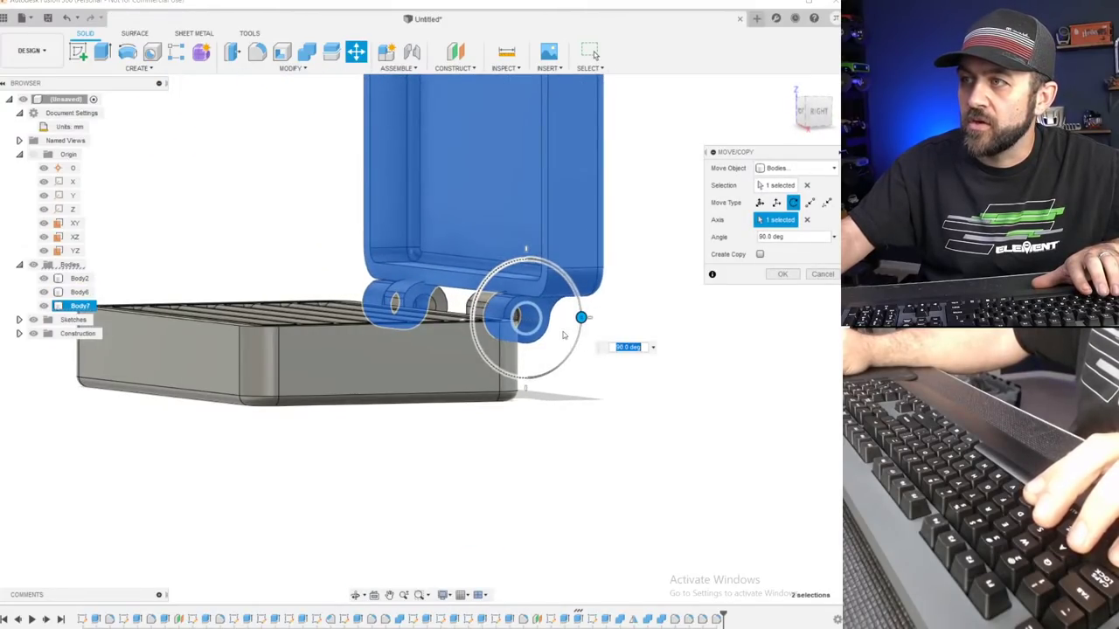
scroll(523, 323, down, 5)
shift+middle_drag(523, 282, 429, 264)
scroll(441, 284, up, 5)
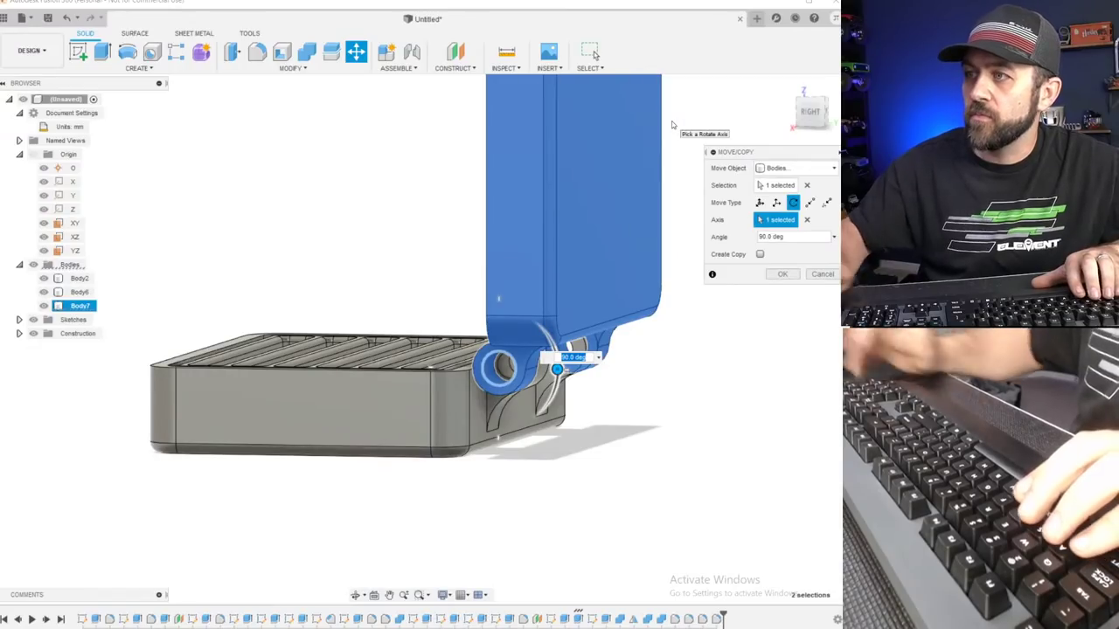
key(Return)
Examine the clearance between the opened lid's hinge barrels and the base's back edge.
scroll(472, 375, up, 3)
shift+middle_drag(473, 376, 513, 411)
scroll(505, 367, up, 5)
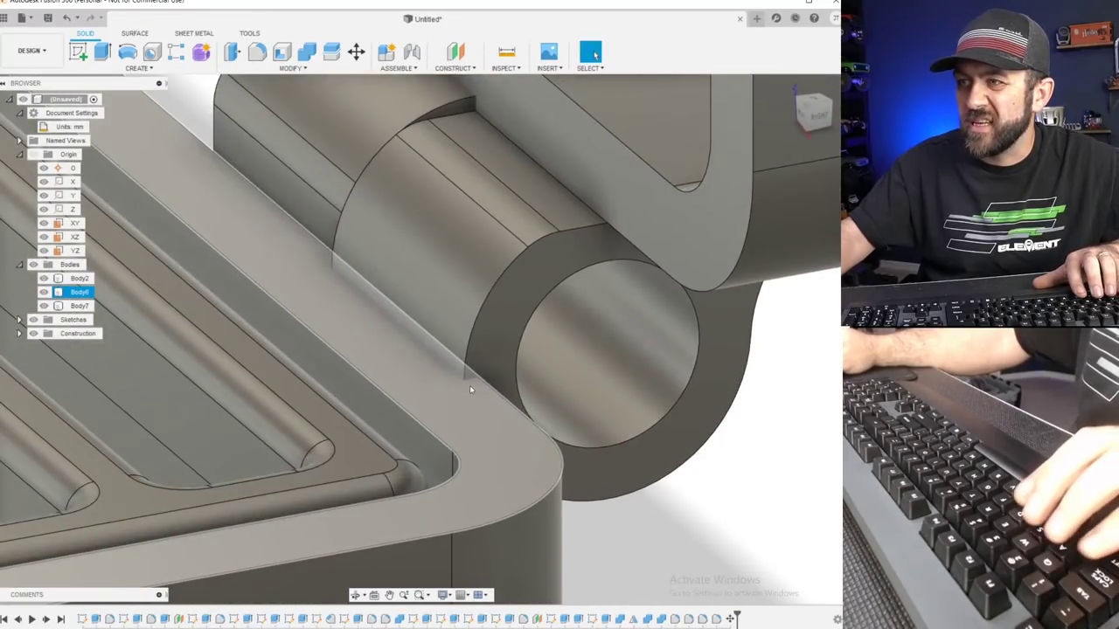
scroll(470, 385, up, 3)
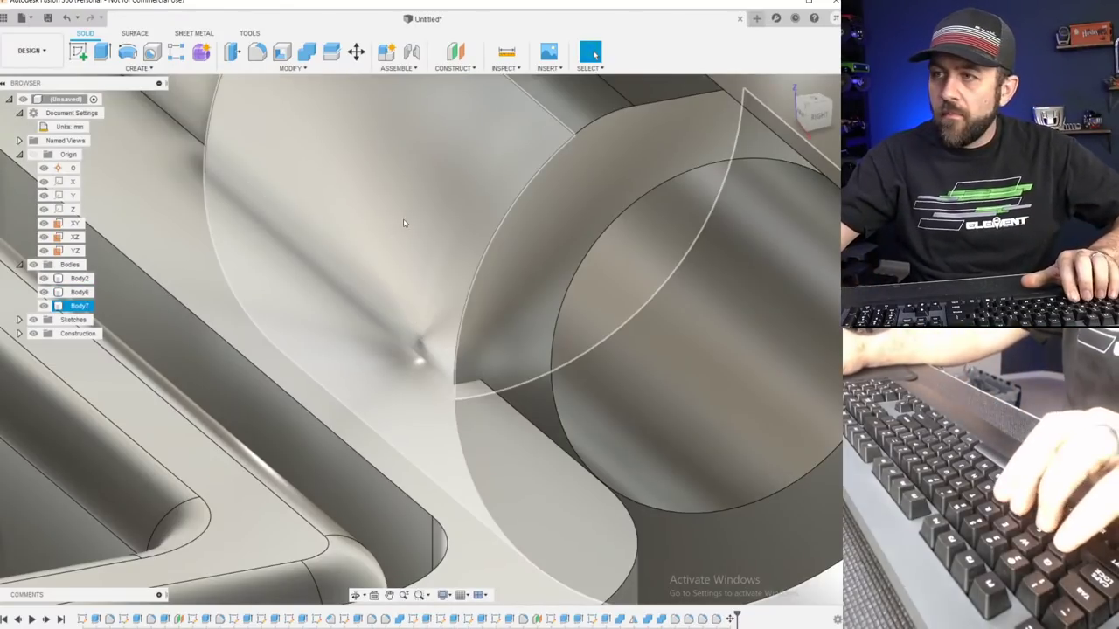
scroll(414, 295, down, 4)
shift+middle_drag(465, 311, 603, 447)
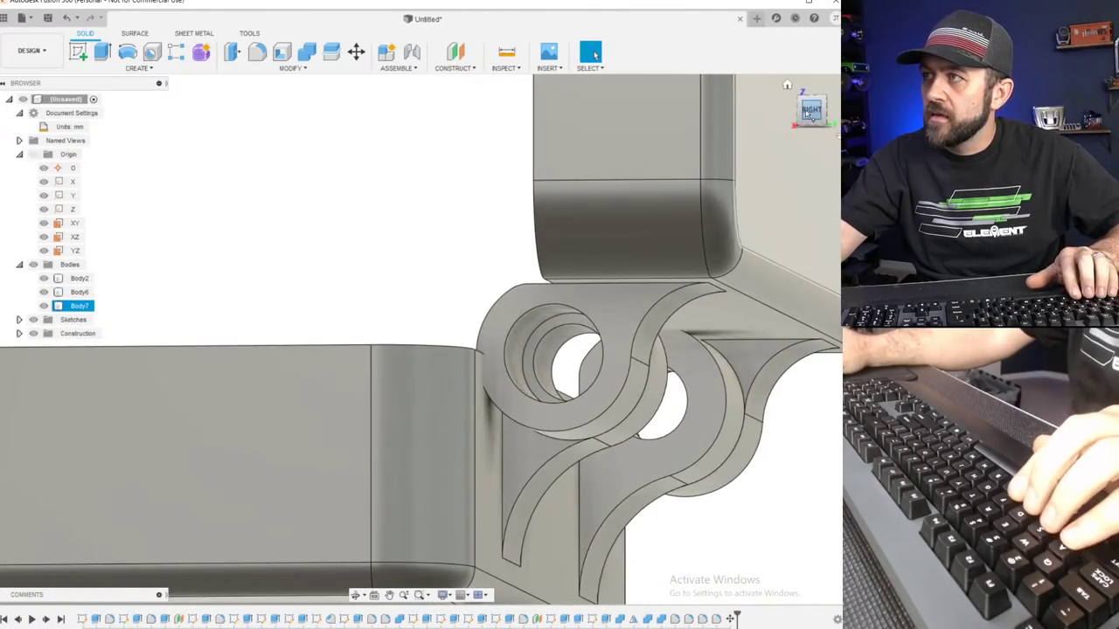
Start a sketch on the outer side face of the lid's hinge barrel and project that face's outline into it.
click(810, 112)
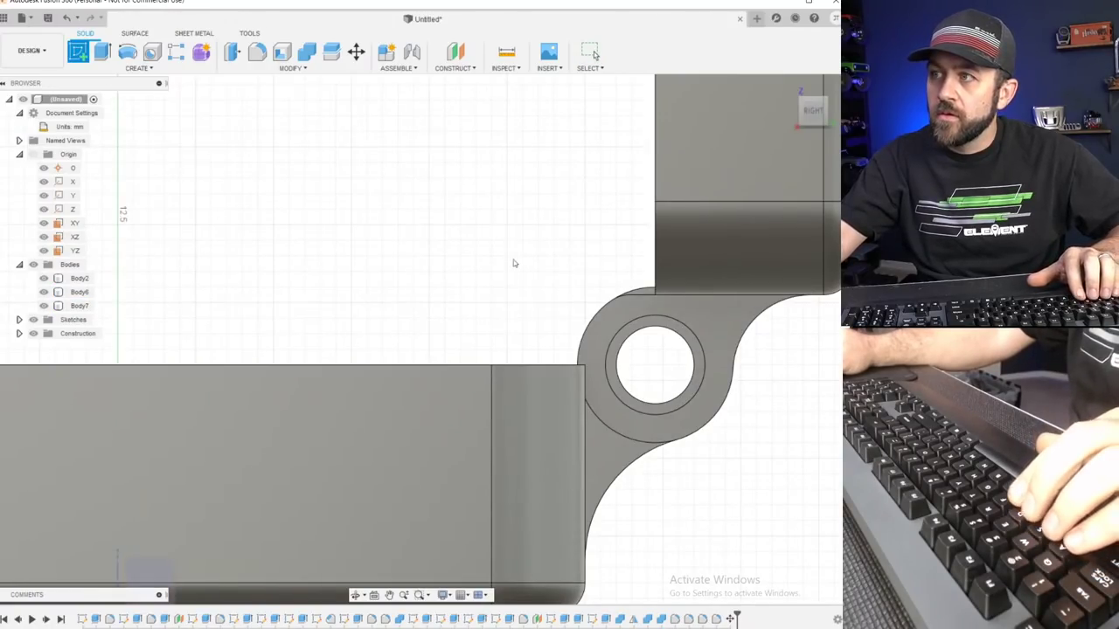
click(732, 337)
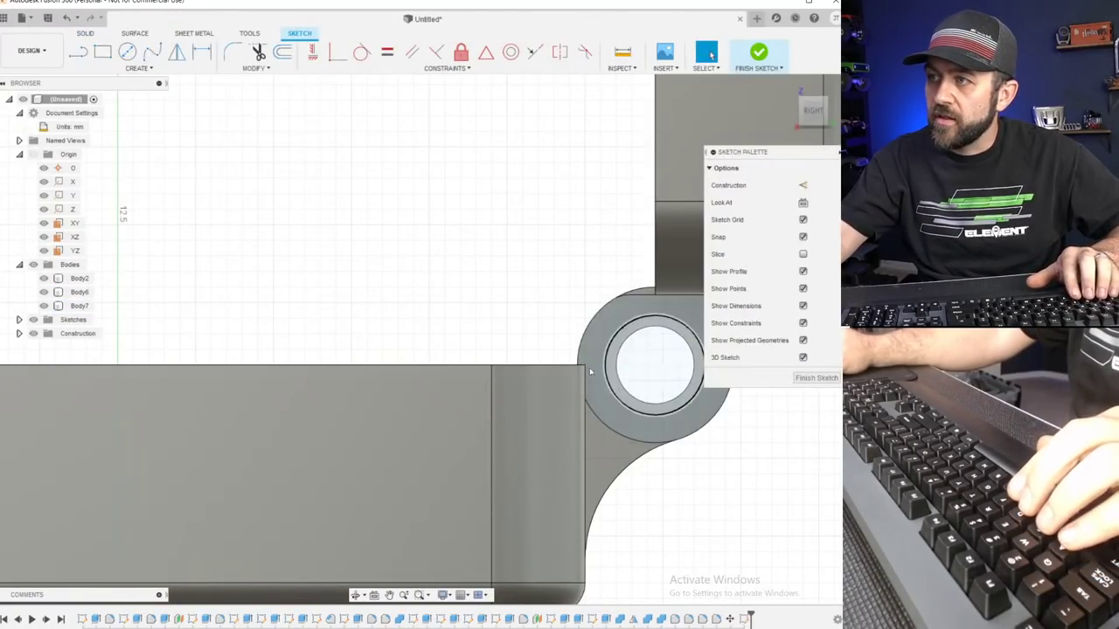
scroll(587, 323, up, 3)
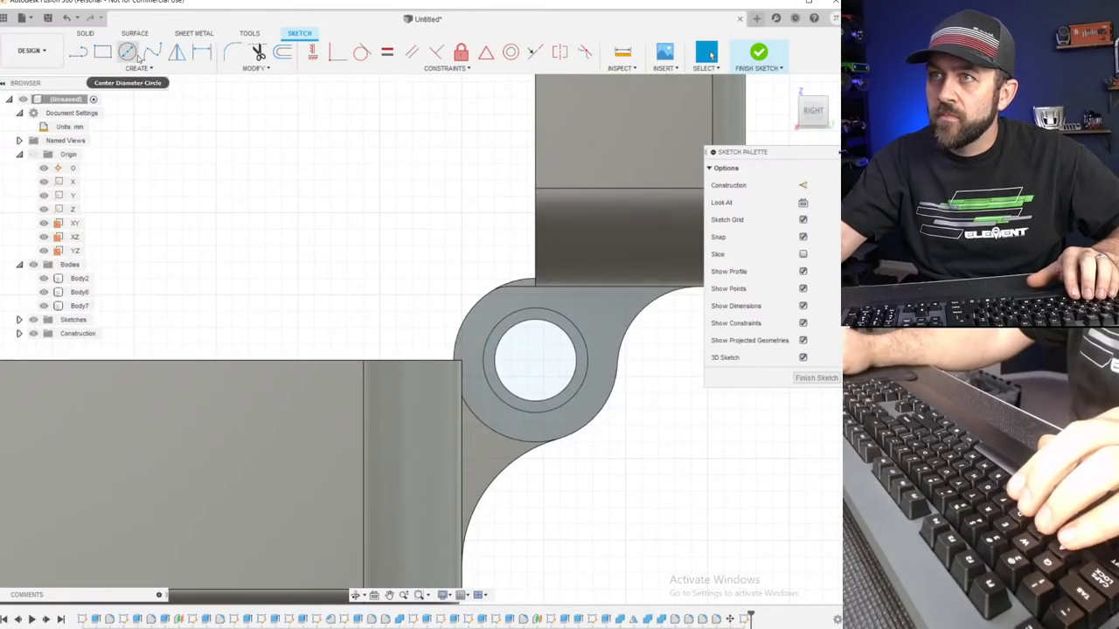
scroll(547, 427, up, 3)
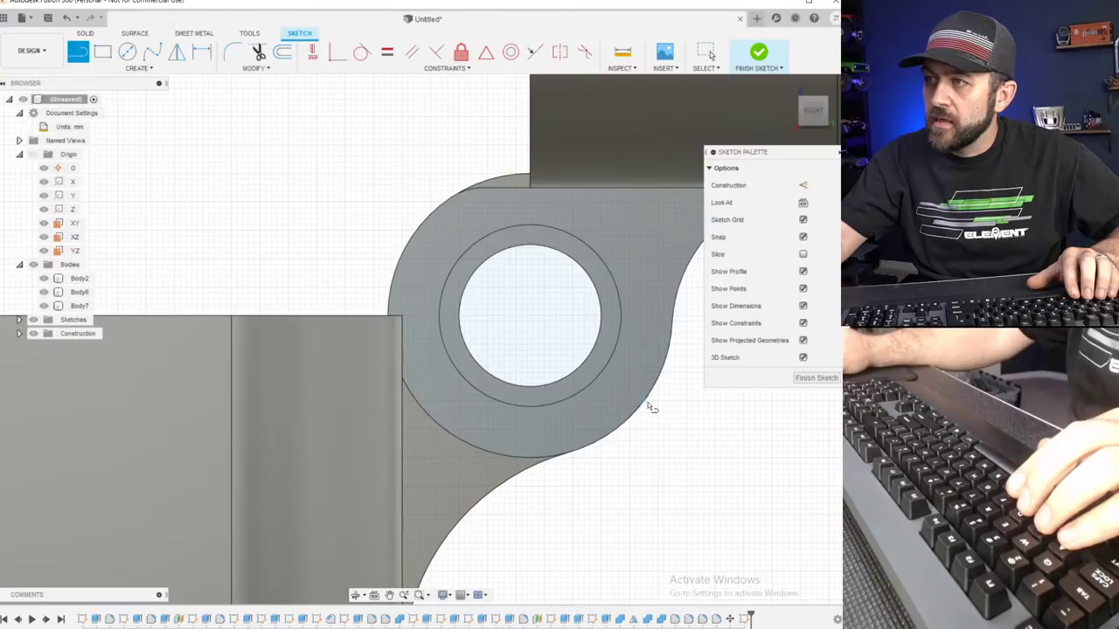
key(p)
click(631, 356)
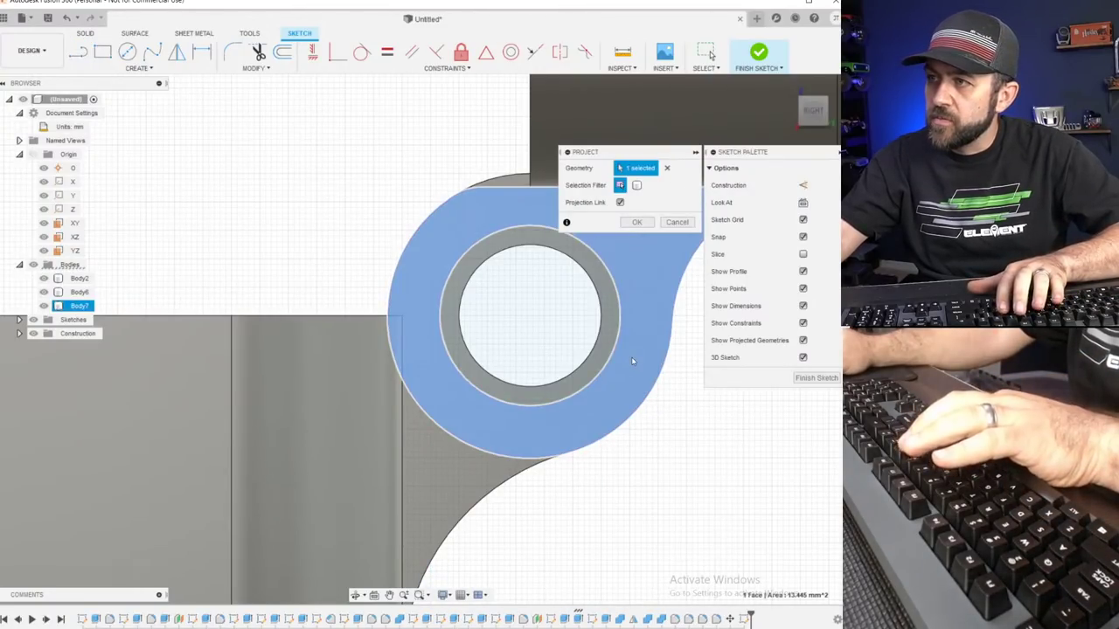
key(Return)
Sketch a slanted and a vertical line below the hinge barrel, beside the base's back wall, with the slanted line tangent to the barrel's arc.
key(l)
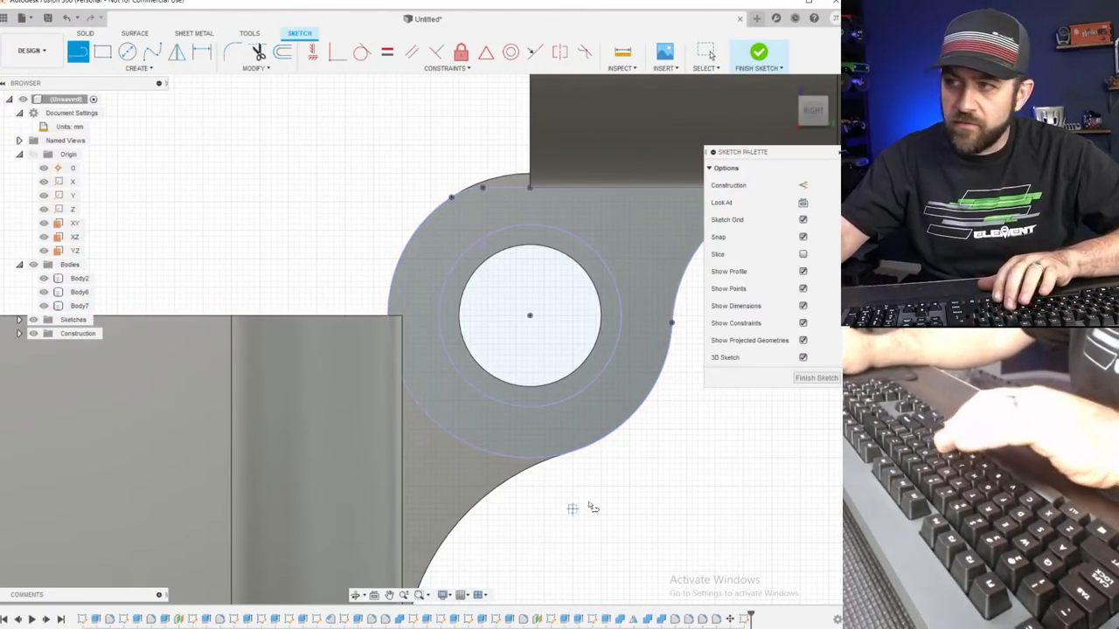
scroll(458, 489, up, 2)
middle_drag(459, 487, 473, 346)
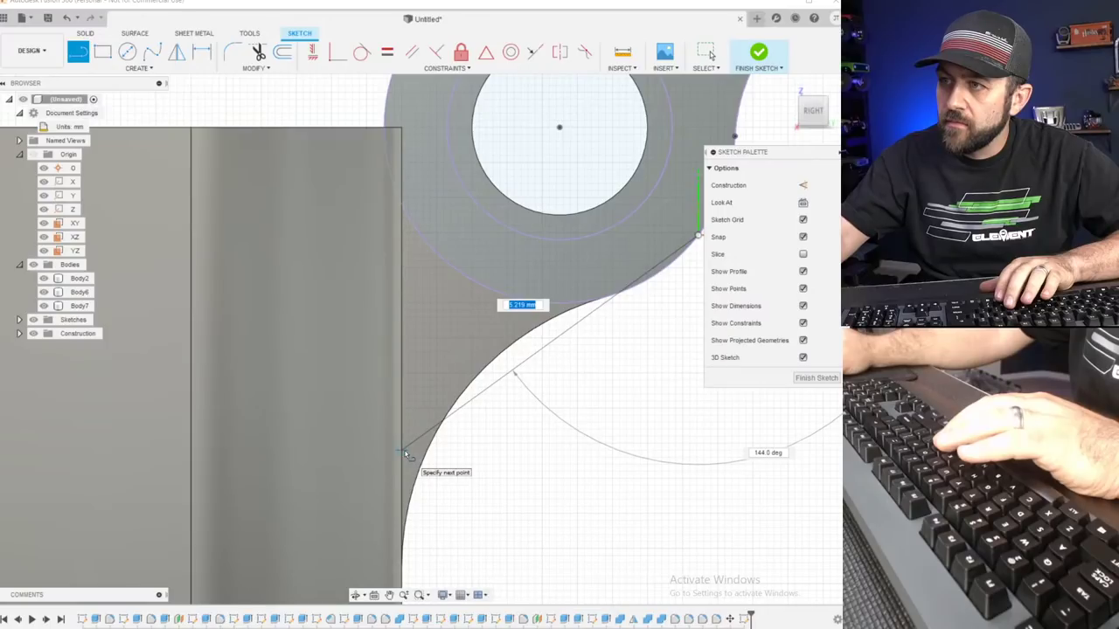
click(408, 217)
key(Escape)
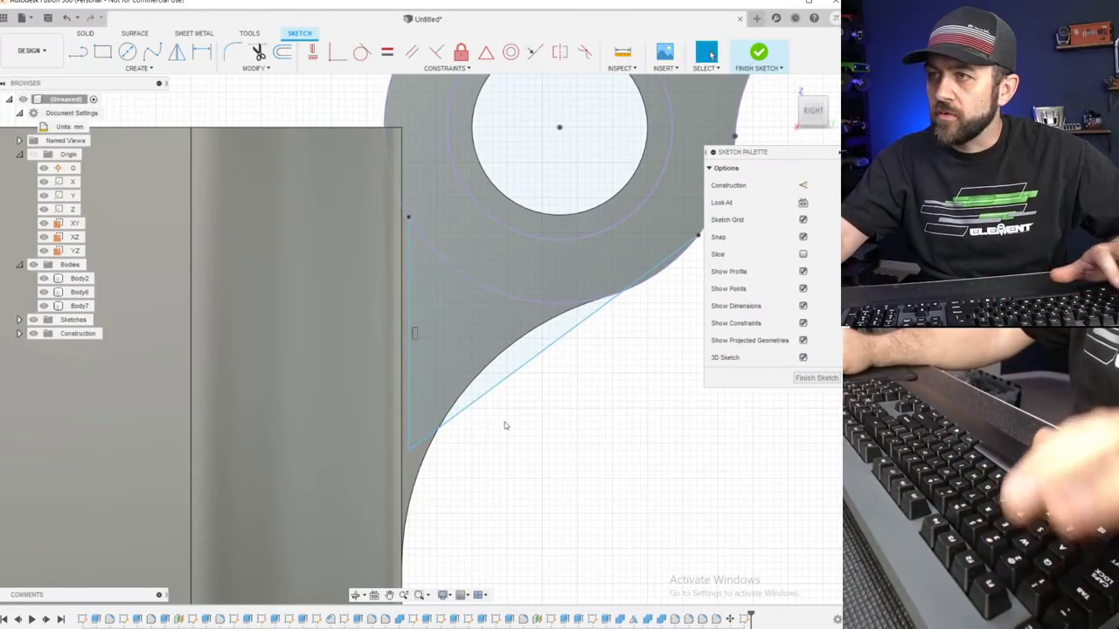
click(658, 280)
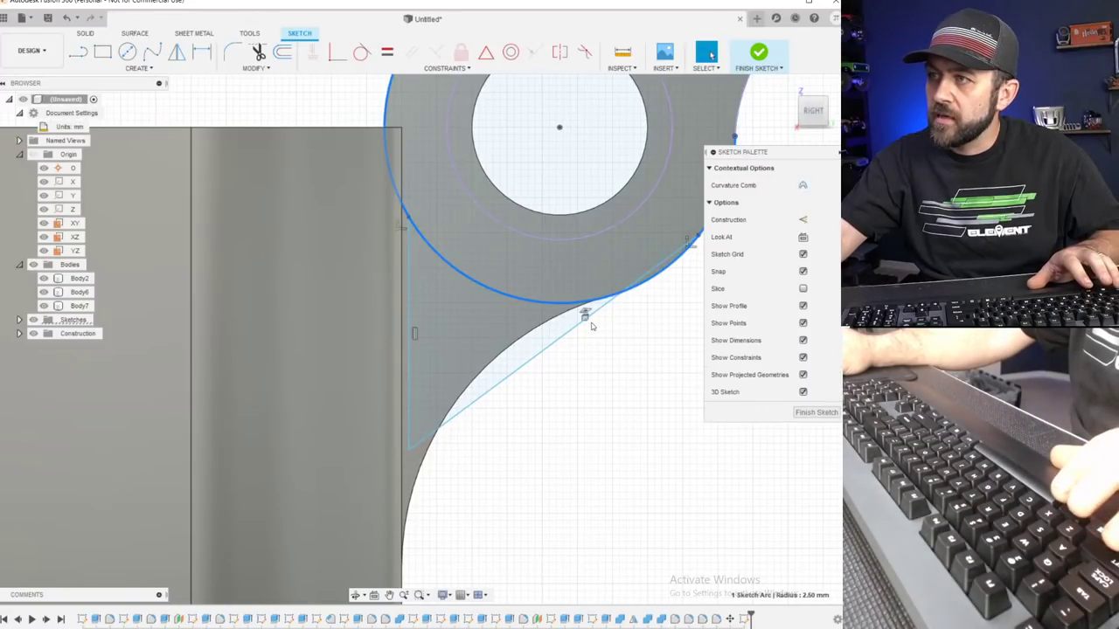
click(362, 54)
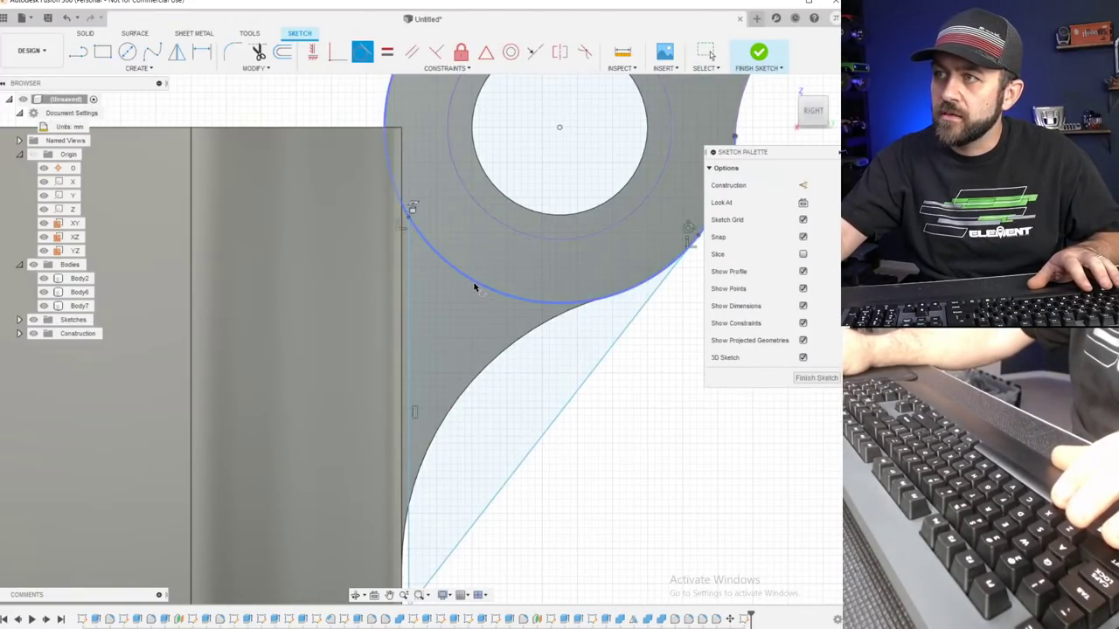
scroll(474, 283, down, 2)
key(Escape)
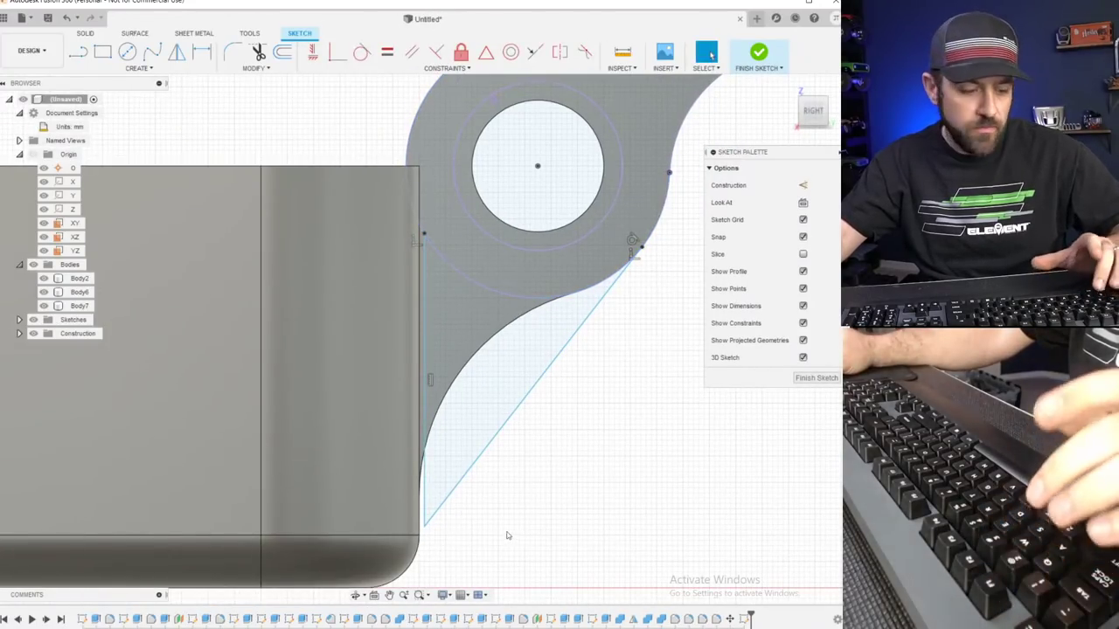
Project the base's rounded back corner face and dimension the vertical line 0.25 mm from the base's back edge.
key(p)
click(393, 463)
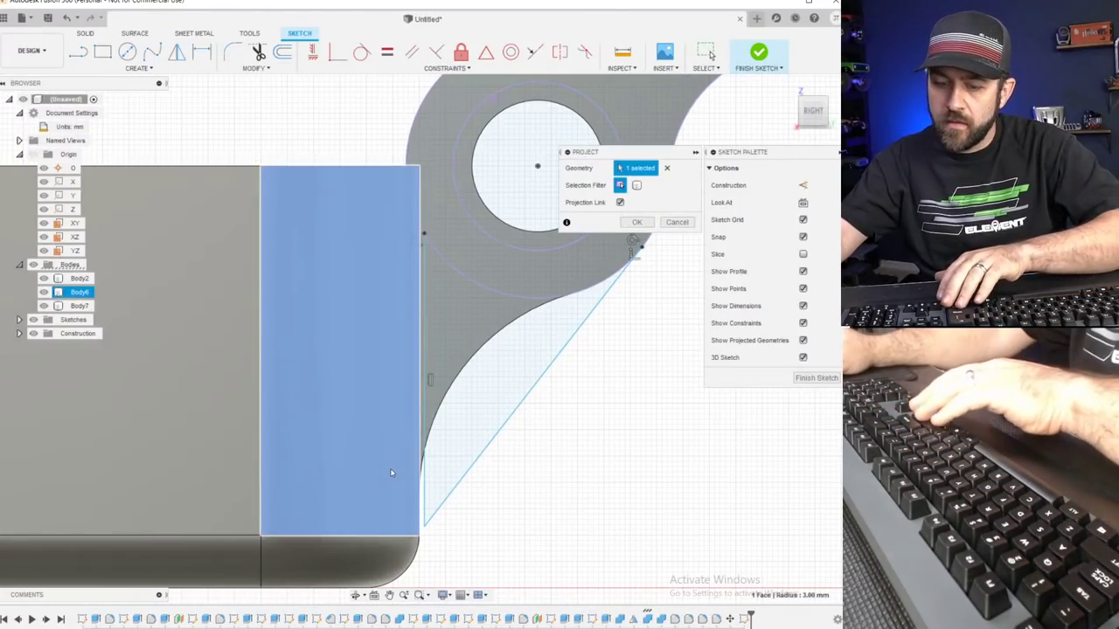
key(Return)
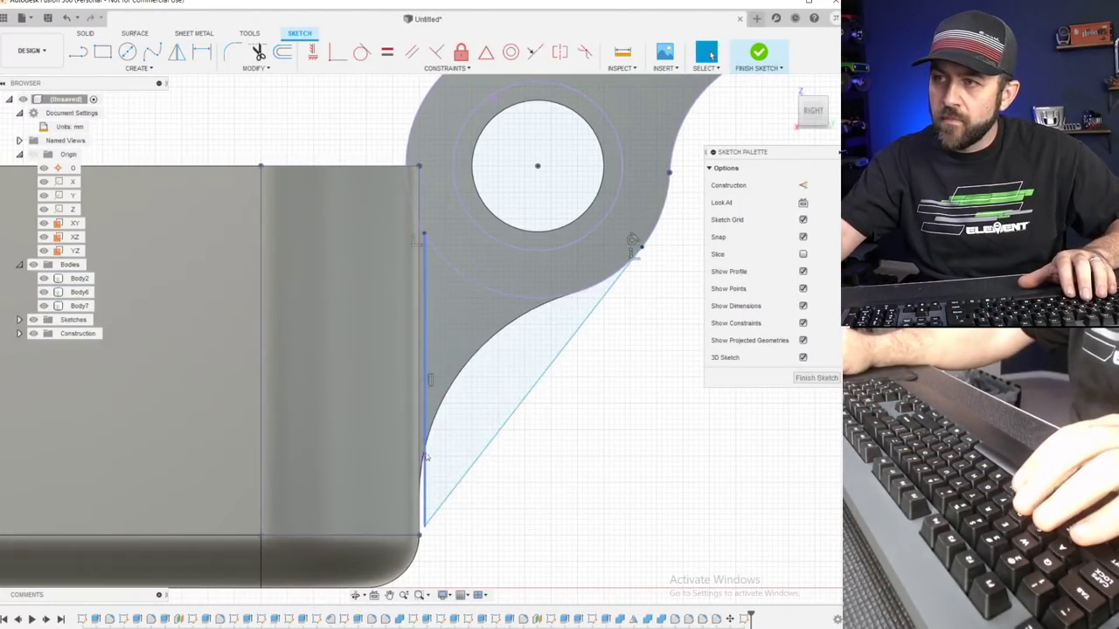
key(d)
scroll(416, 515, up, 3)
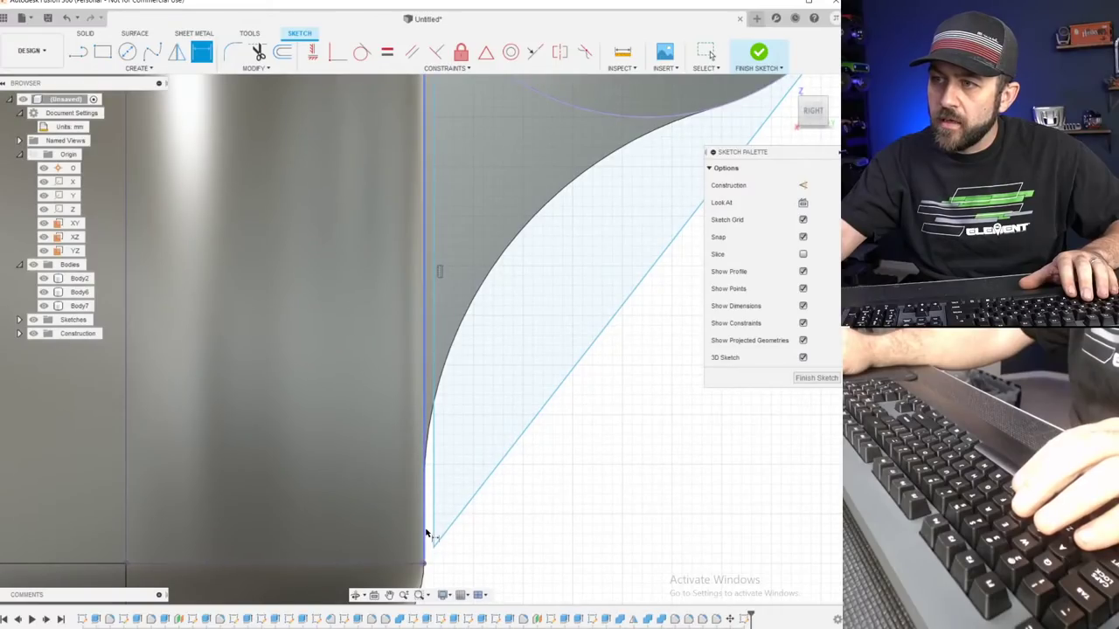
click(511, 551)
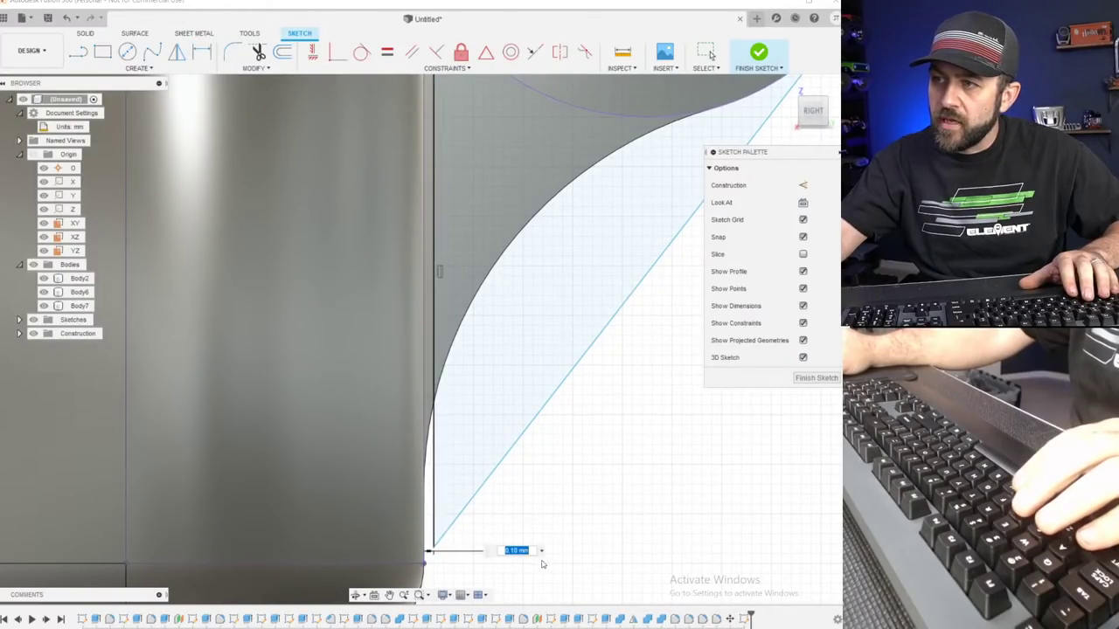
text(25)
key(Return)
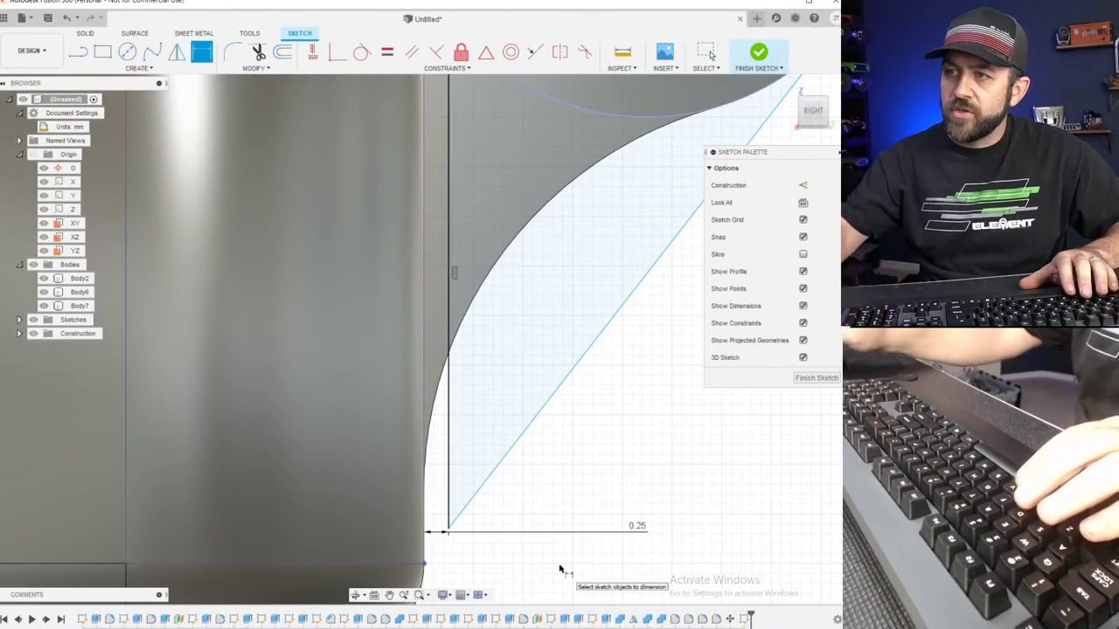
Dimension the lines' lower corner 4 mm below the hinge hole's centre, change that distance to 5 mm, and finish the sketch.
scroll(504, 349, down, 3)
scroll(498, 226, up, 2)
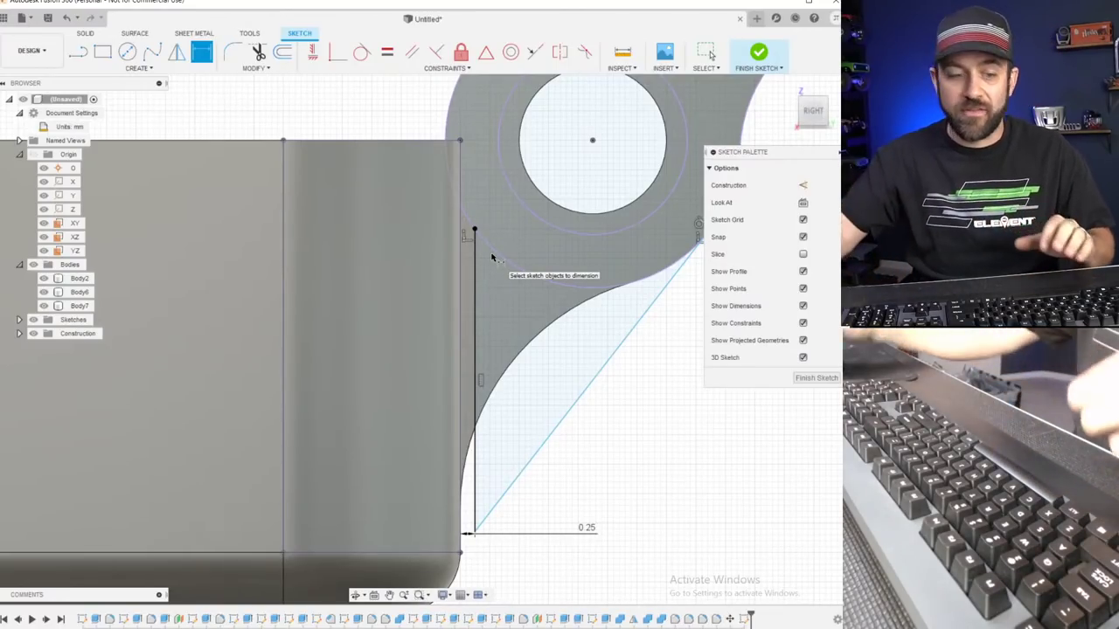
click(474, 229)
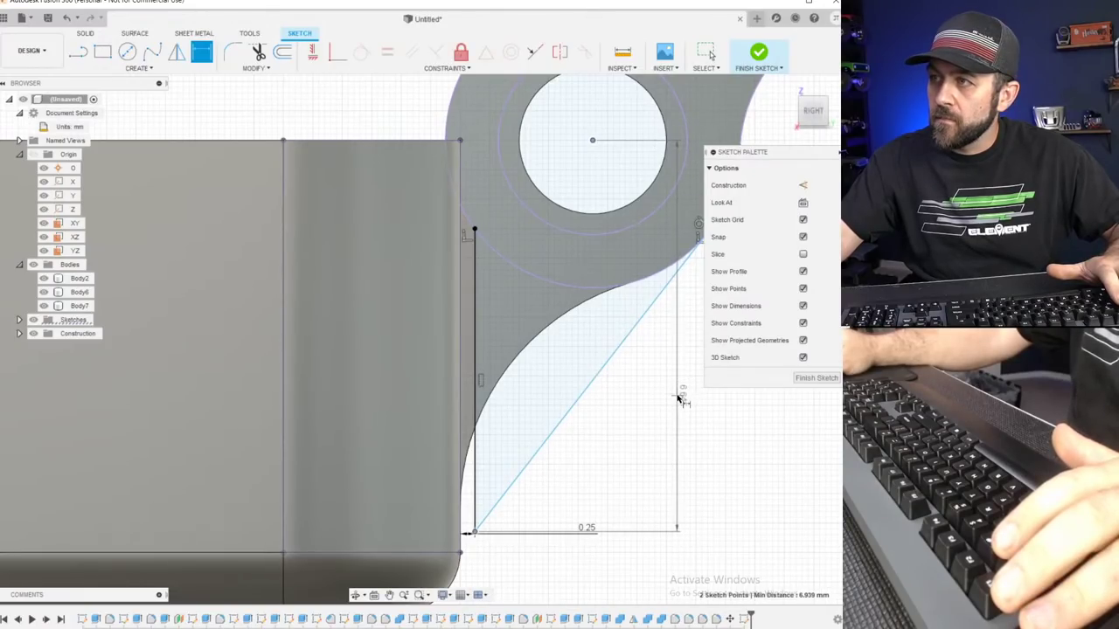
text(4)
key(Return)
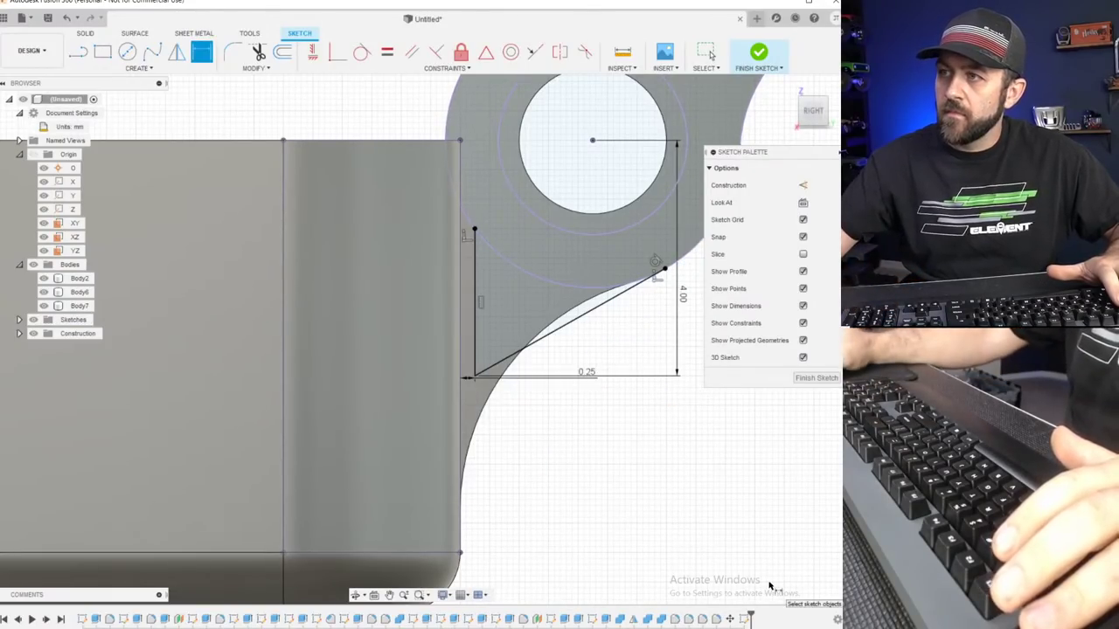
text(5)
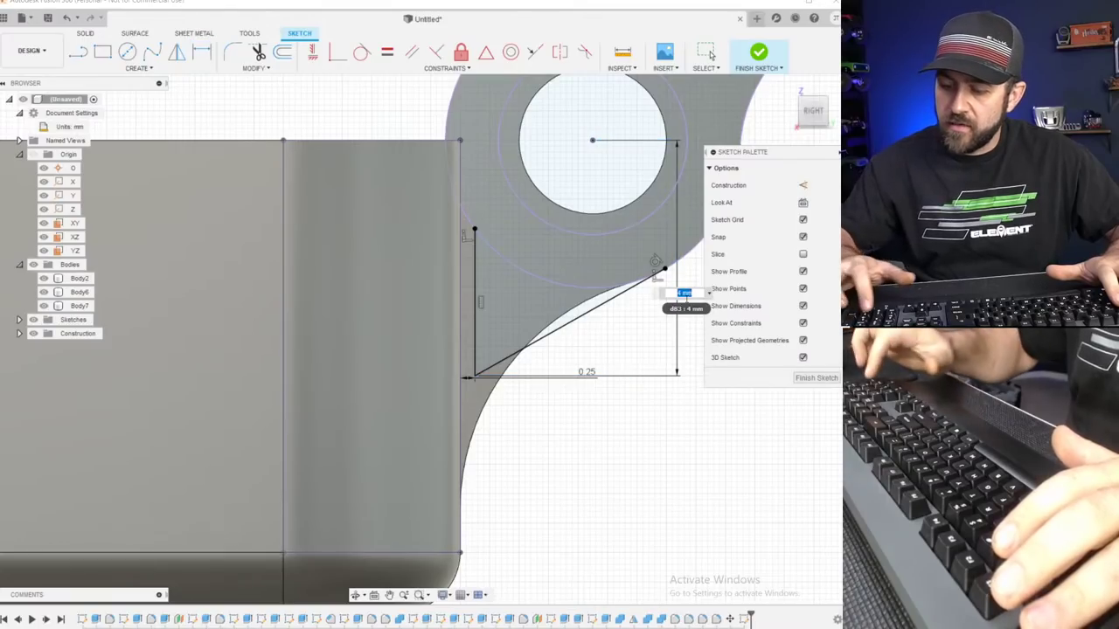
key(Return)
scroll(476, 411, down, 3)
scroll(566, 332, down, 1)
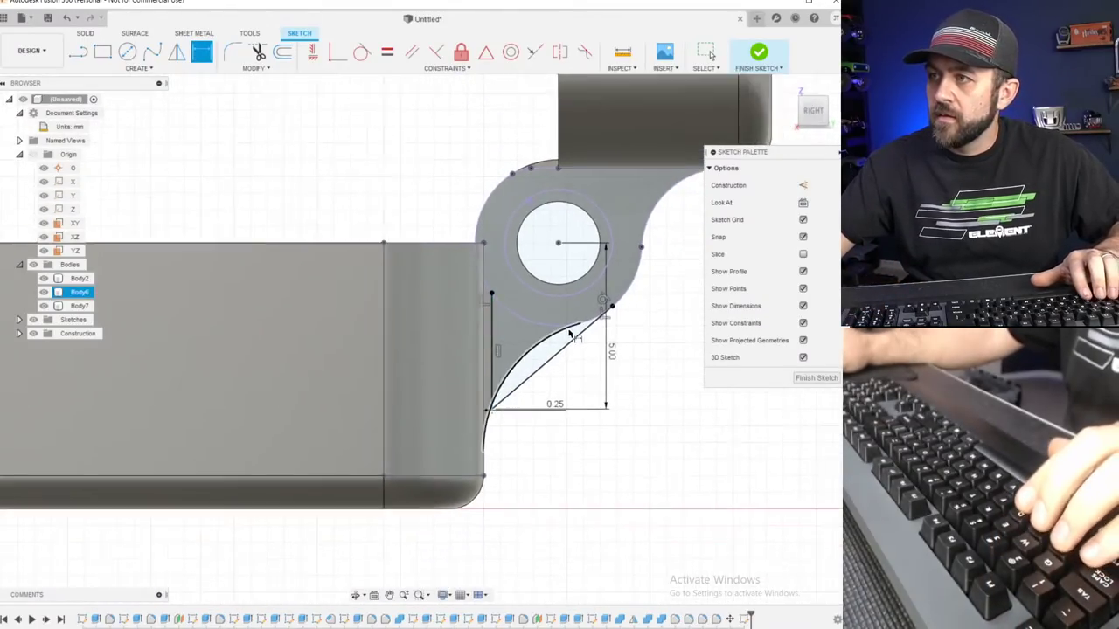
scroll(605, 328, up, 2)
click(759, 54)
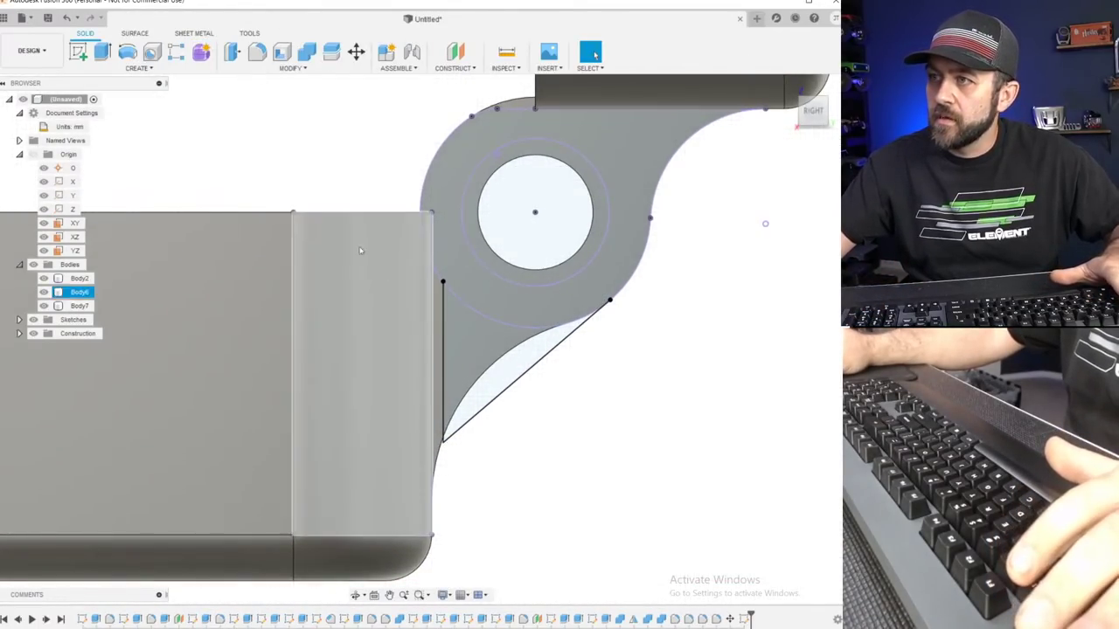
Extrude the wedge profile under the hinge barrel by -4 mm as a new body.
click(102, 51)
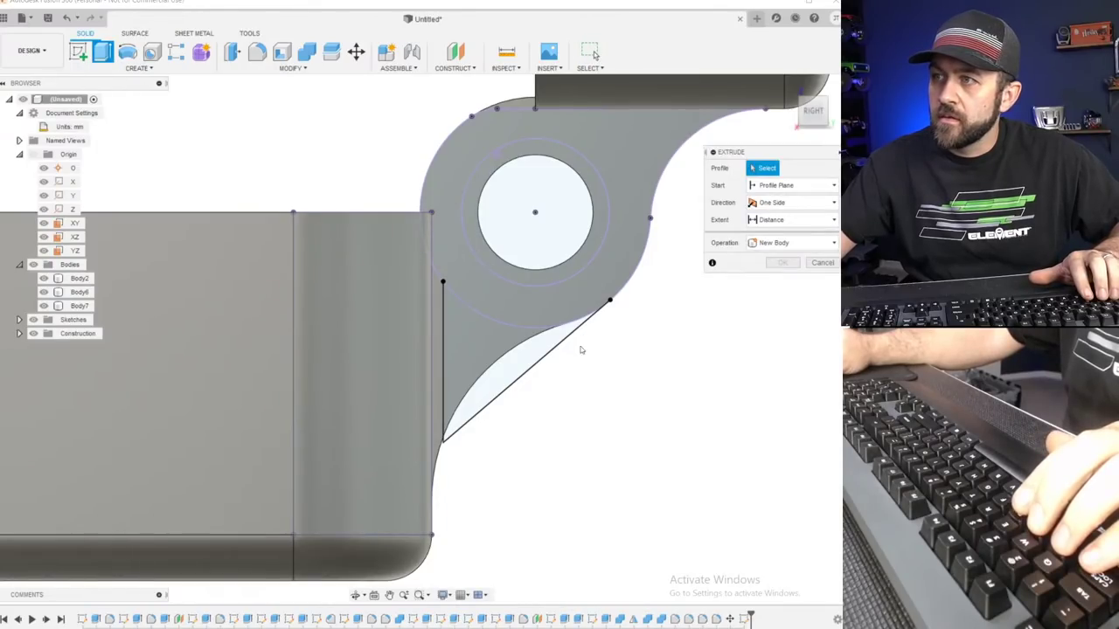
click(506, 374)
scroll(507, 376, down, 3)
shift+middle_drag(507, 374, 490, 372)
drag(490, 367, 596, 369)
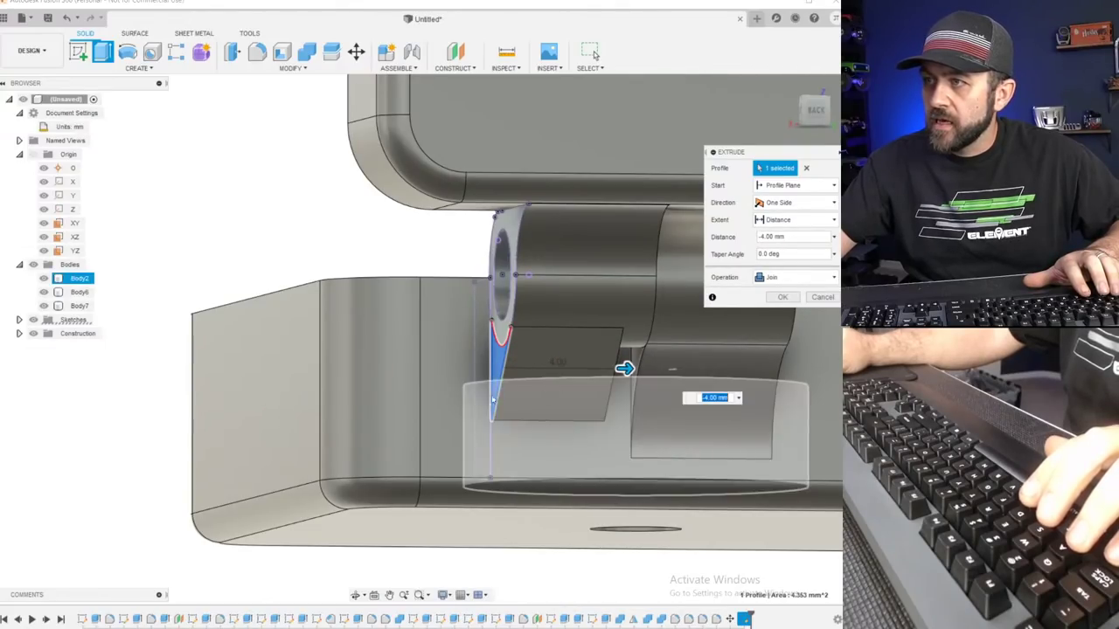
shift+middle_drag(603, 372, 664, 332)
click(795, 277)
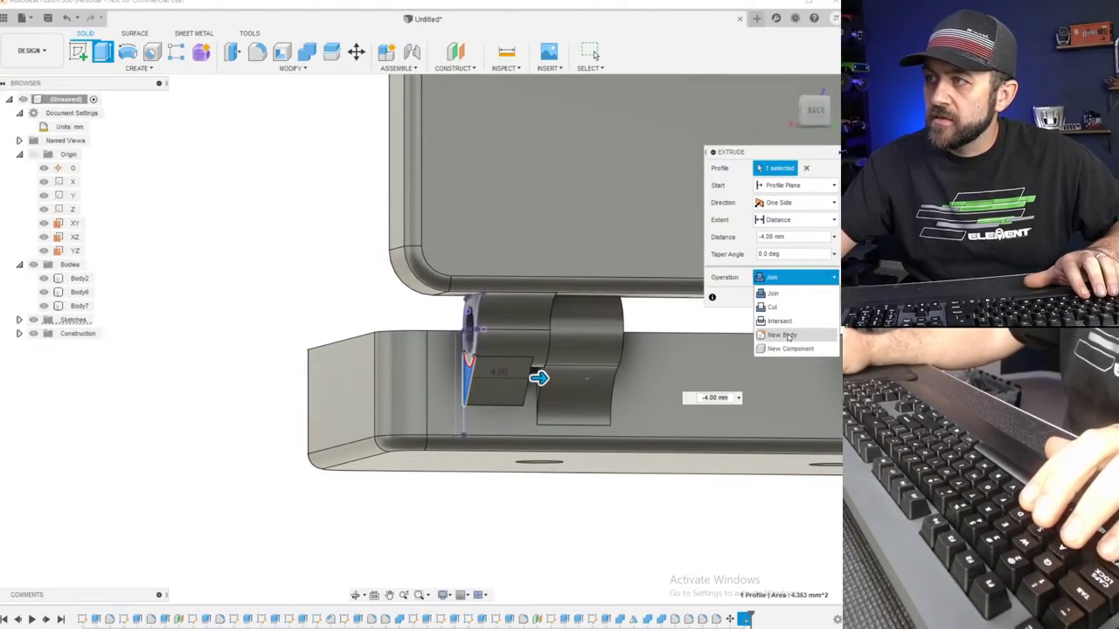
click(788, 335)
click(788, 300)
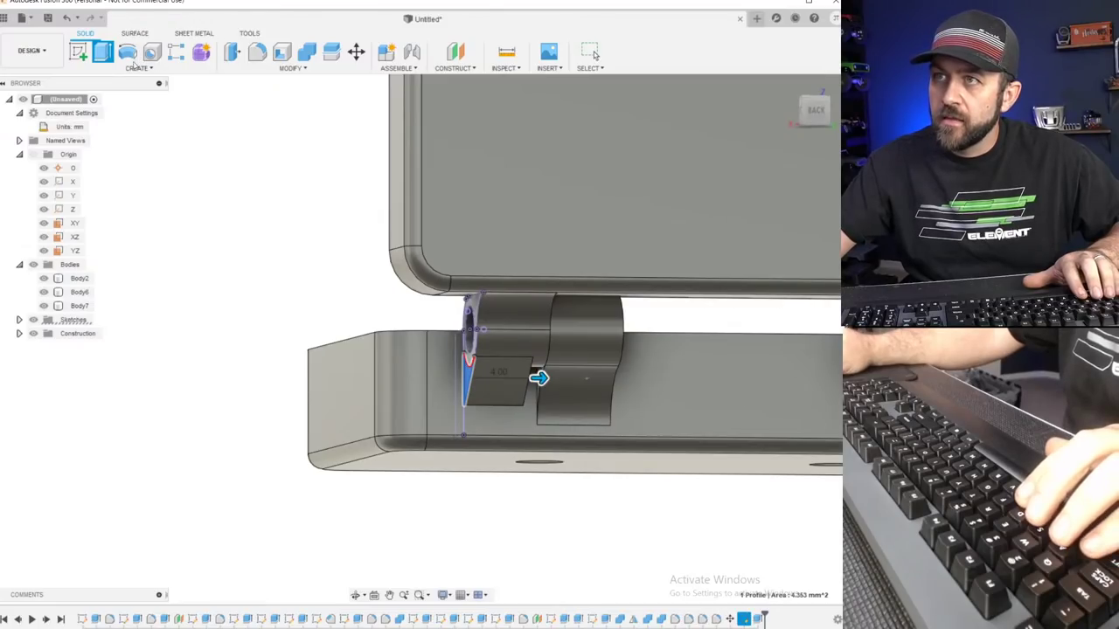
Mirror the wedge body across the YZ plane to the other lid hinge barrel.
scroll(295, 204, down, 3)
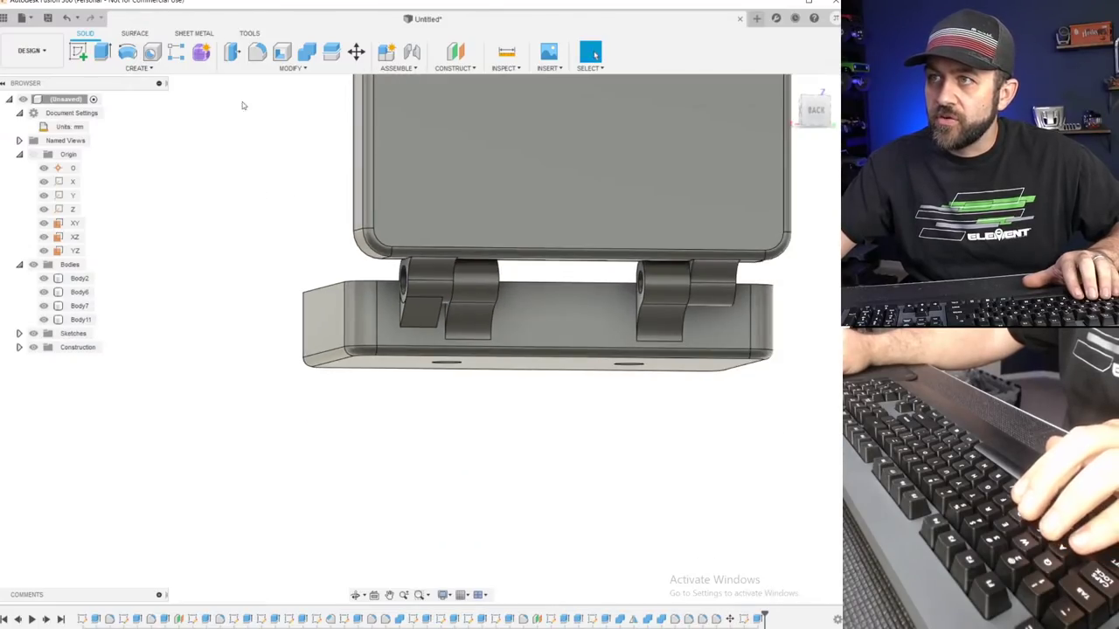
click(138, 69)
click(87, 344)
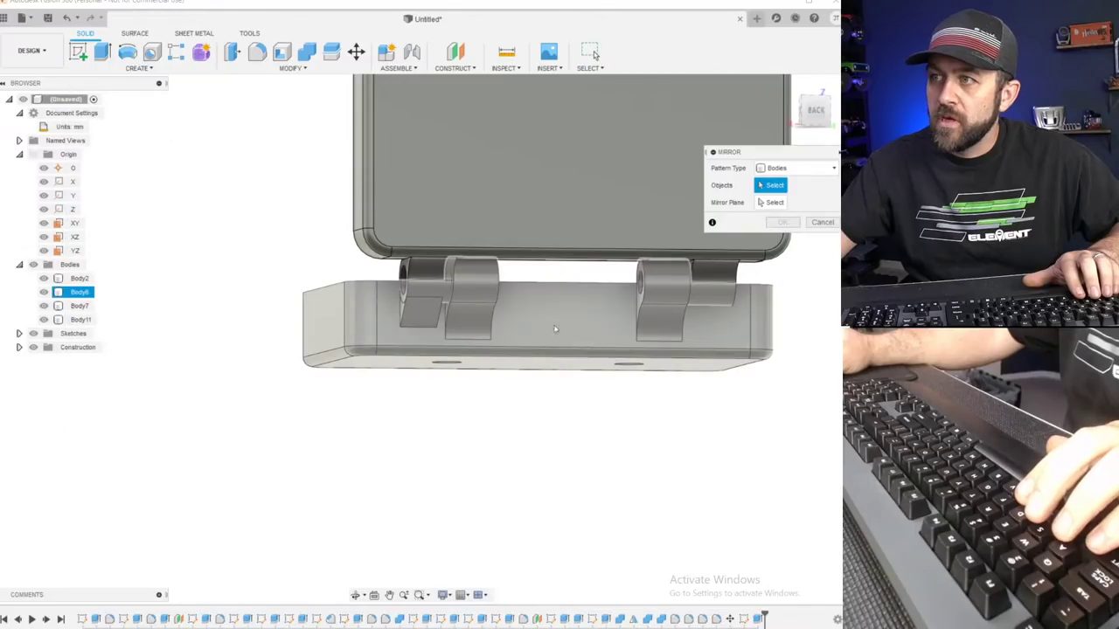
click(423, 312)
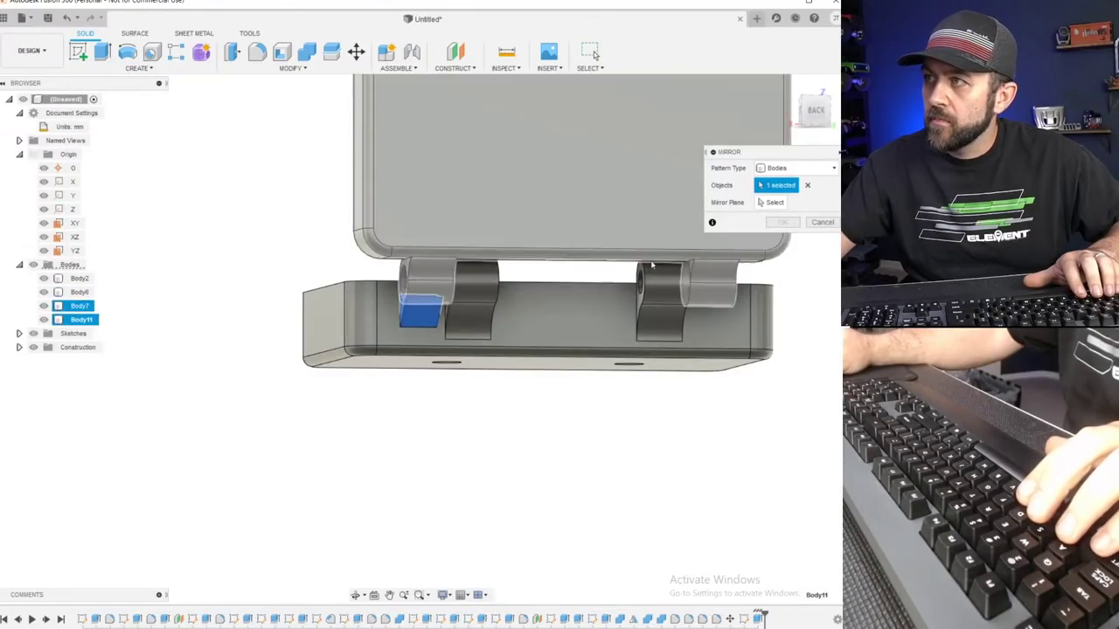
shift+middle_drag(596, 298, 319, 322)
shift+middle_drag(540, 274, 297, 197)
scroll(743, 385, down, 2)
middle_drag(716, 344, 437, 379)
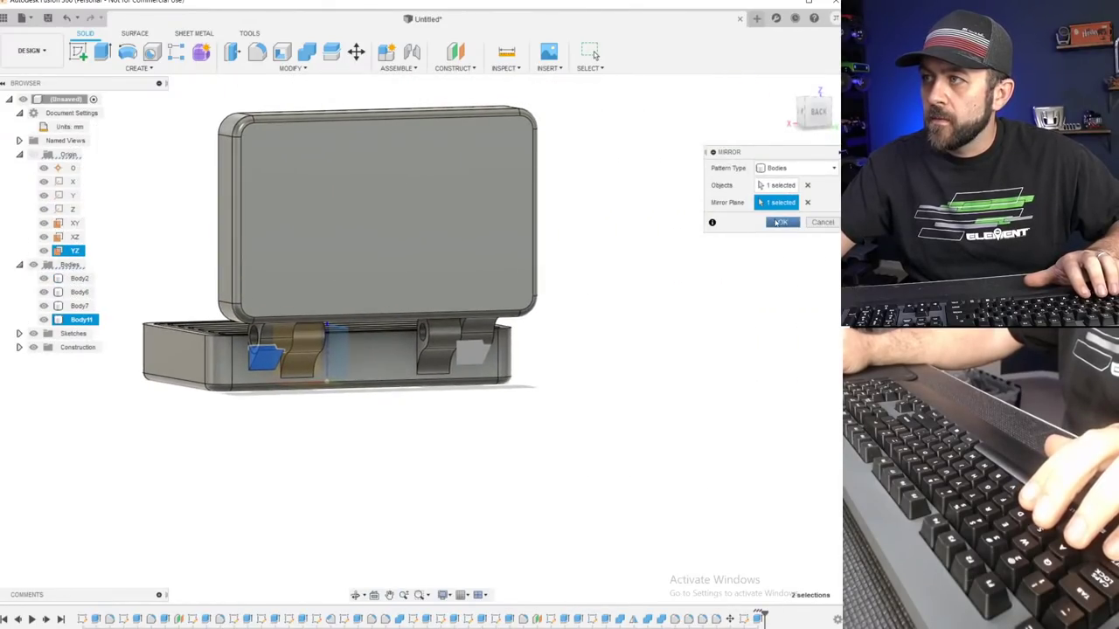
click(778, 222)
Join the lid body and both wedge bodies into a single body with Combine.
scroll(290, 272, up, 3)
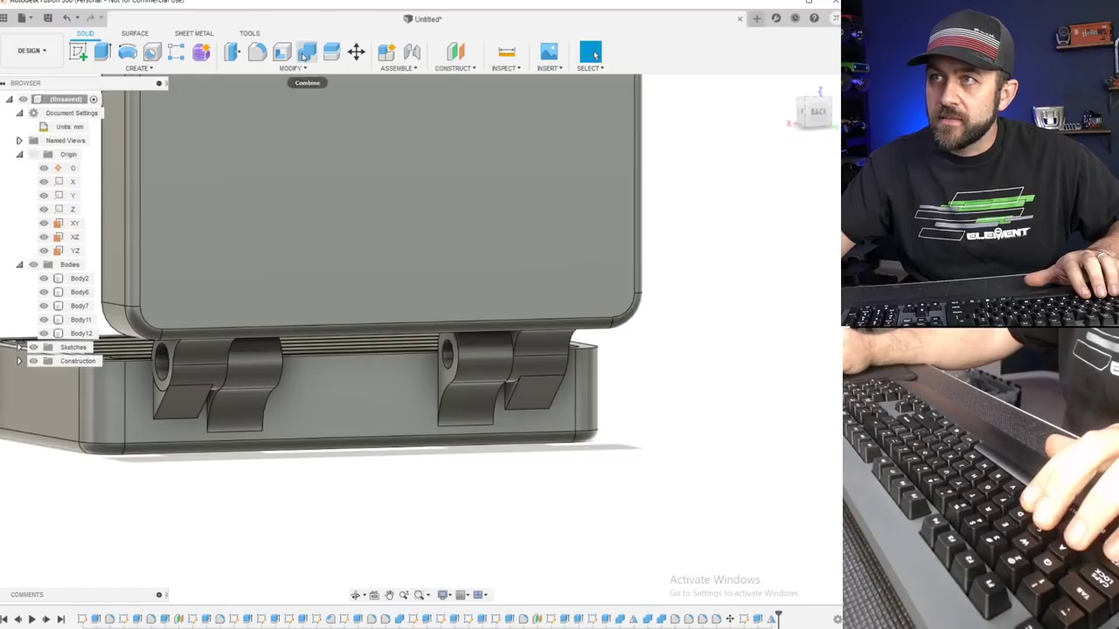
click(303, 56)
click(181, 401)
click(184, 370)
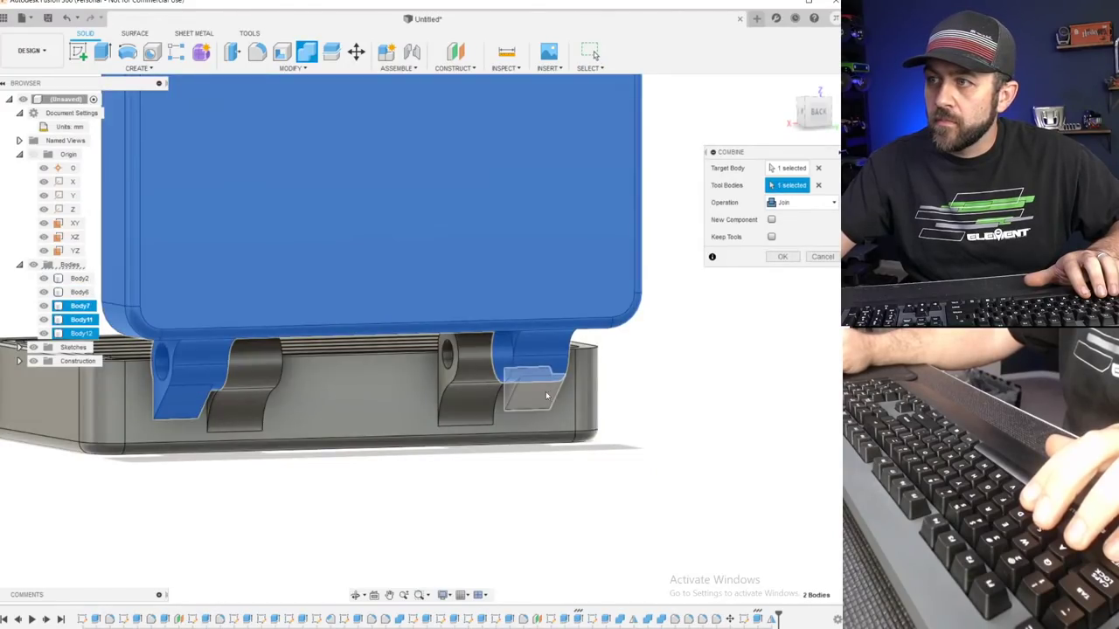
click(548, 396)
key(Return)
Examine how the wedges on the opened lid's hinge barrels sit against the base's back wall.
scroll(519, 414, down, 5)
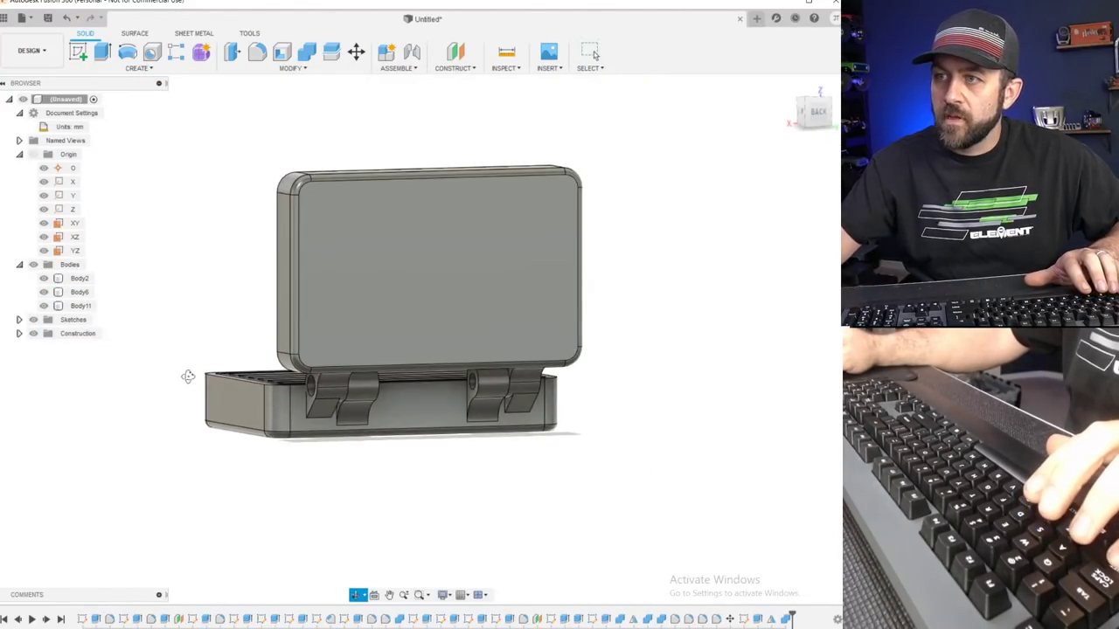
shift+middle_drag(184, 378, 489, 481)
scroll(514, 429, up, 4)
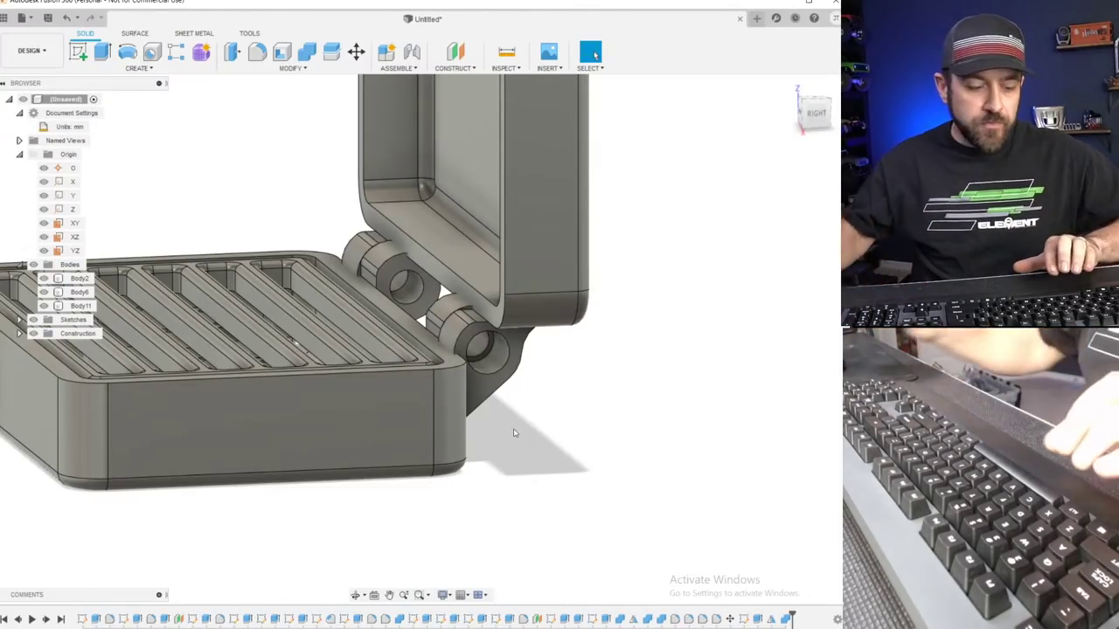
scroll(443, 345, up, 3)
shift+middle_drag(486, 351, 237, 361)
scroll(466, 350, up, 3)
click(319, 336)
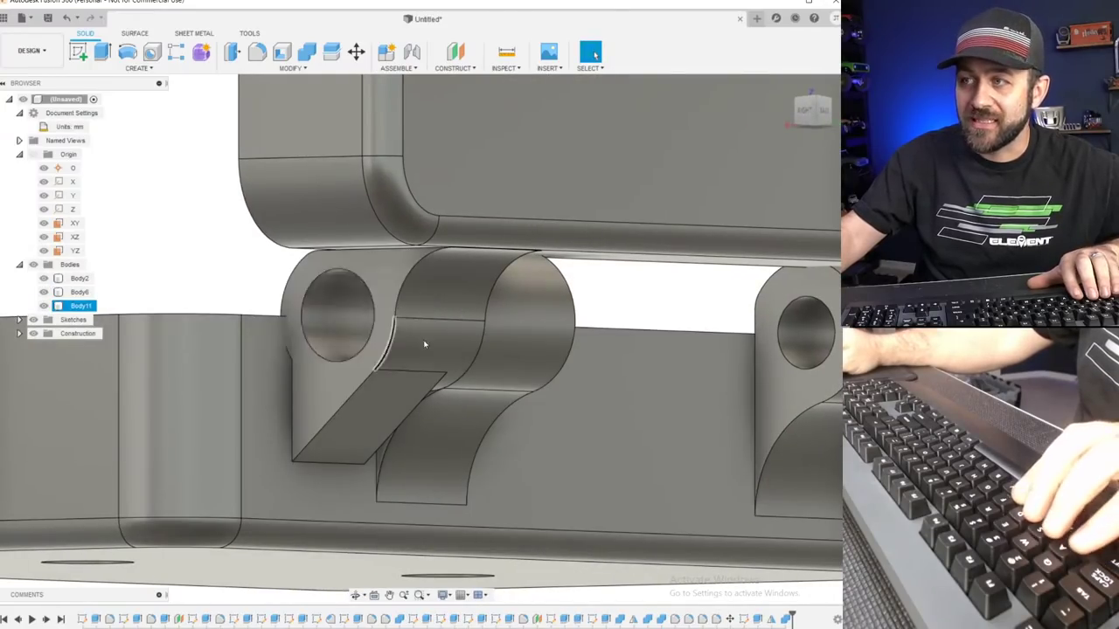
Examine the hinge barrels and wedge stops from below and from above, where they meet the lid and the base rim.
scroll(409, 345, down, 5)
scroll(458, 382, up, 2)
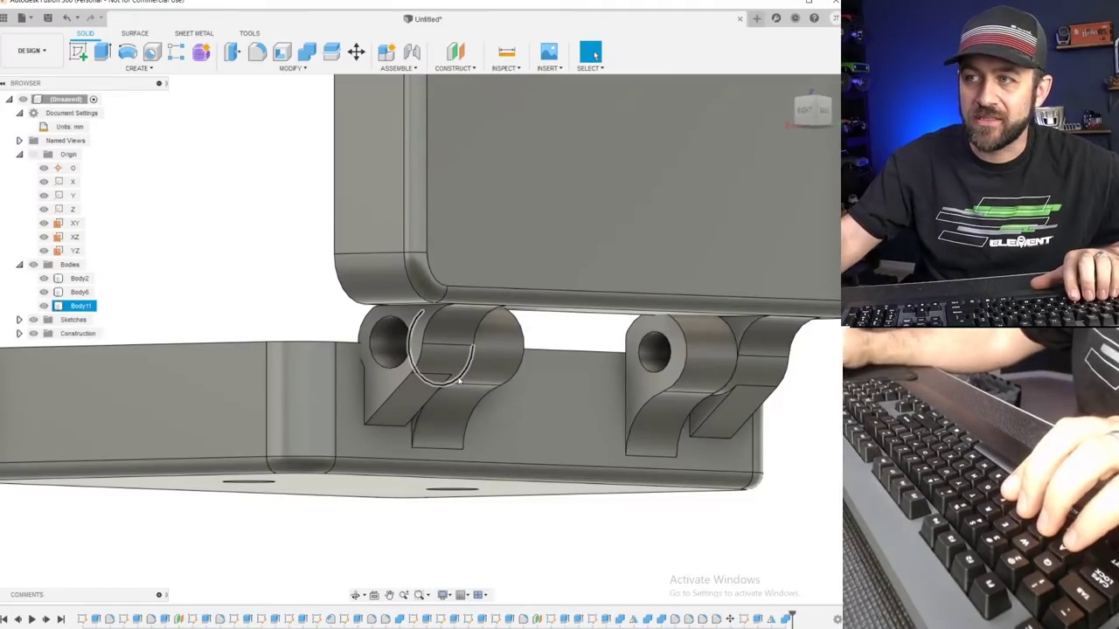
shift+middle_drag(458, 382, 427, 392)
scroll(331, 347, up, 4)
shift+middle_drag(330, 347, 425, 376)
click(562, 515)
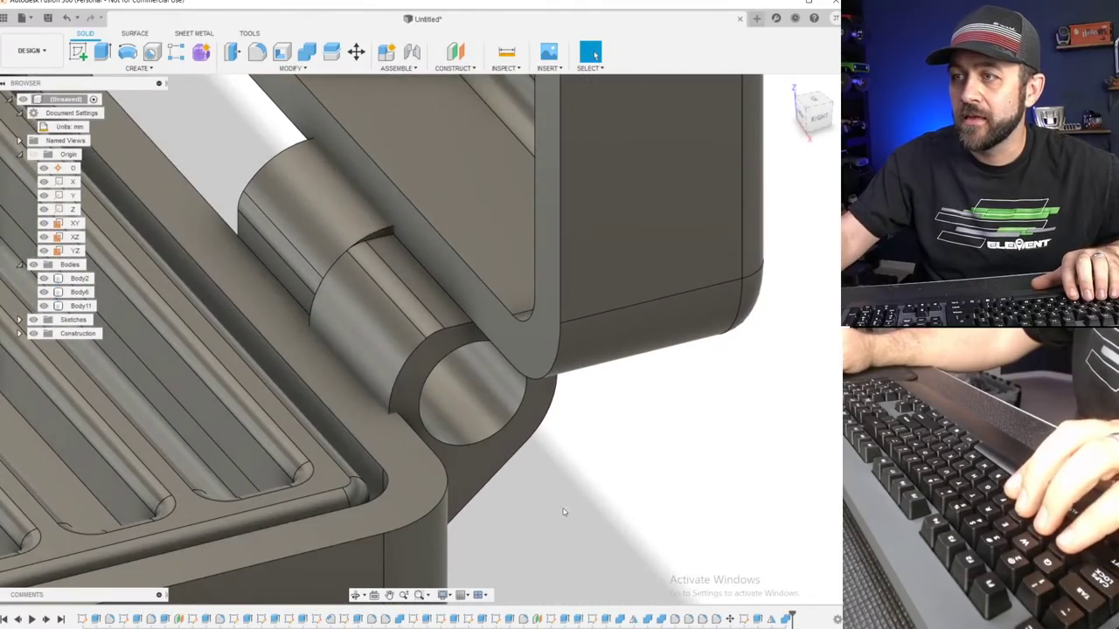
shift+middle_drag(421, 357, 360, 333)
shift+middle_drag(388, 282, 503, 285)
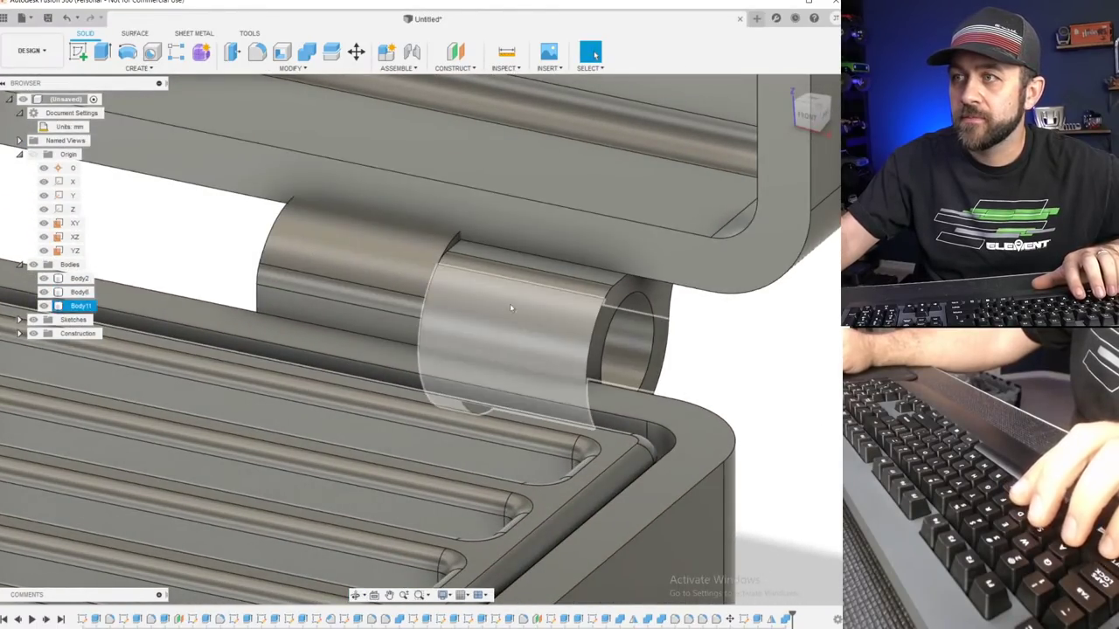
scroll(411, 302, down, 4)
shift+middle_drag(360, 303, 417, 308)
scroll(417, 310, down, 3)
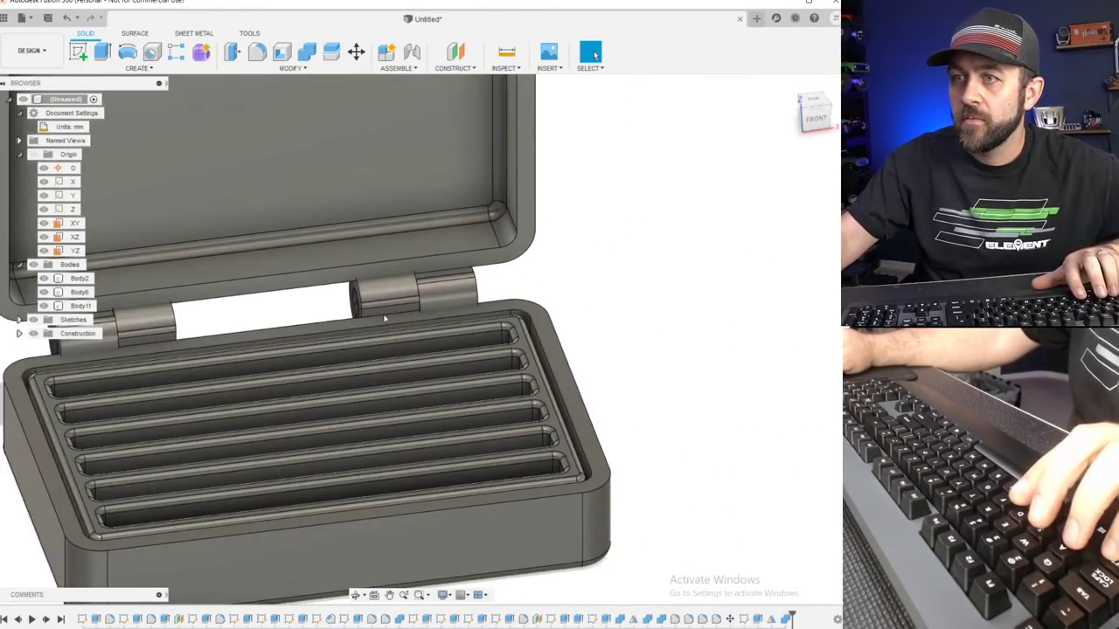
scroll(428, 316, up, 5)
shift+middle_drag(542, 290, 475, 294)
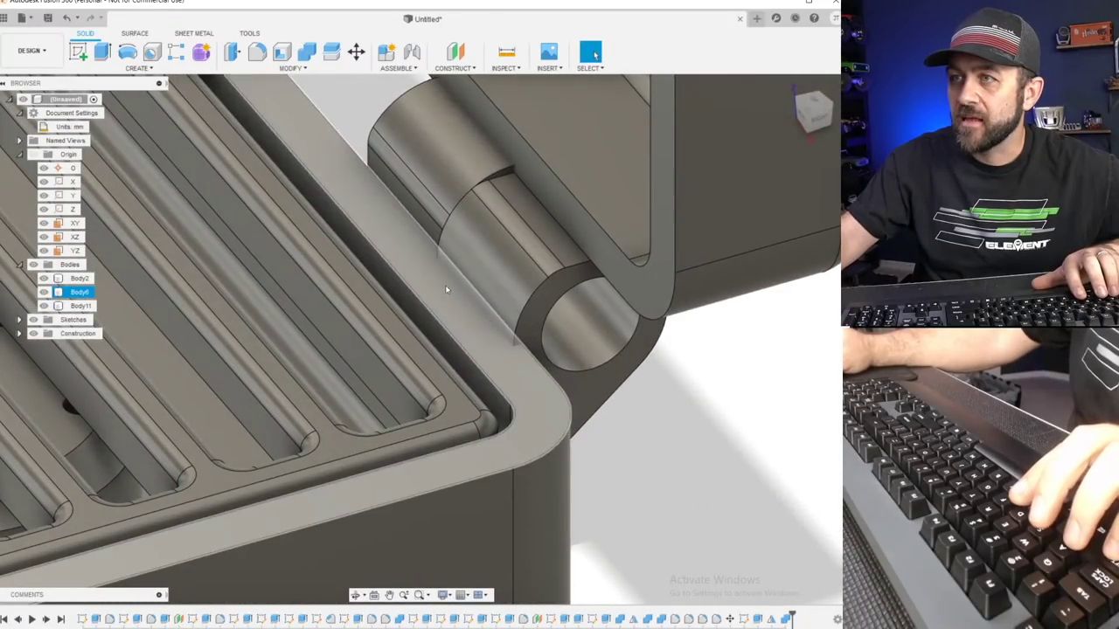
scroll(447, 293, down, 6)
scroll(480, 306, up, 4)
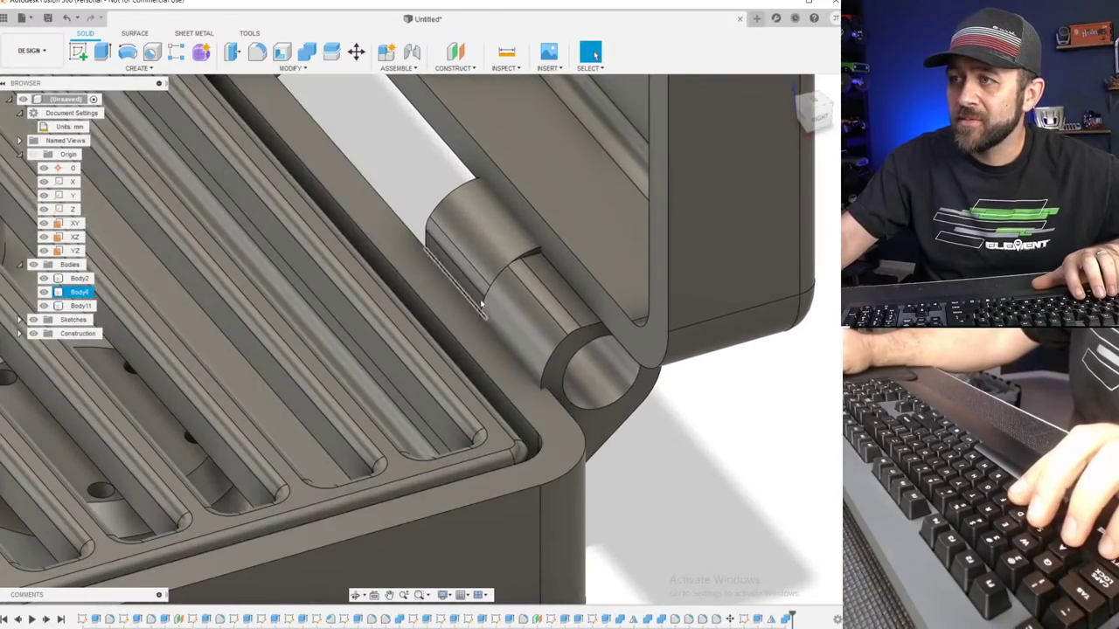
scroll(530, 255, down, 4)
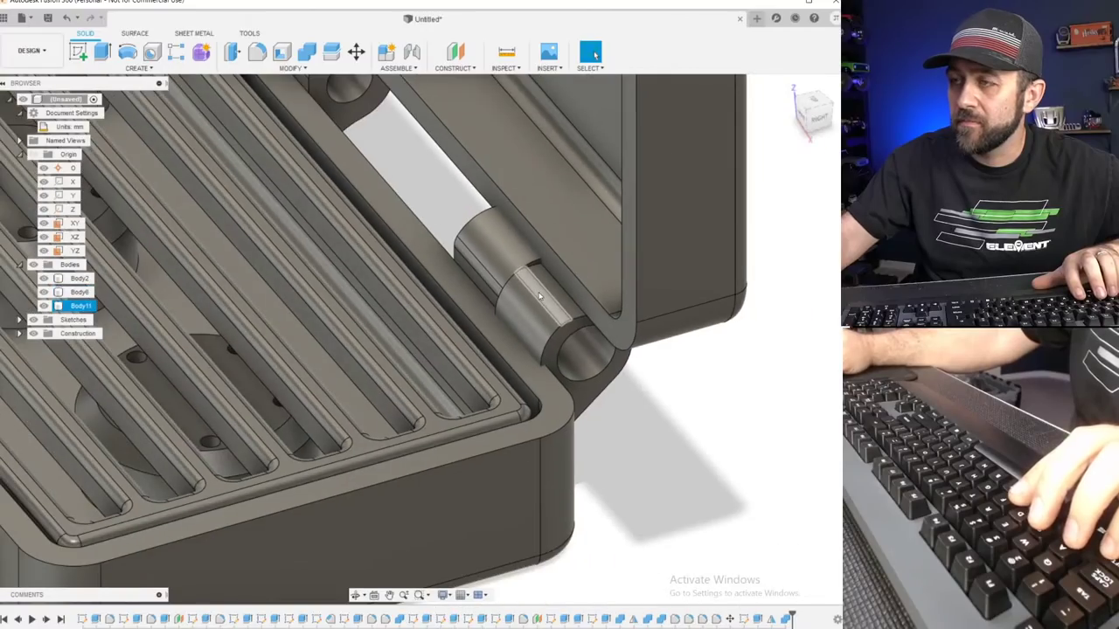
scroll(514, 301, up, 5)
key(Escape)
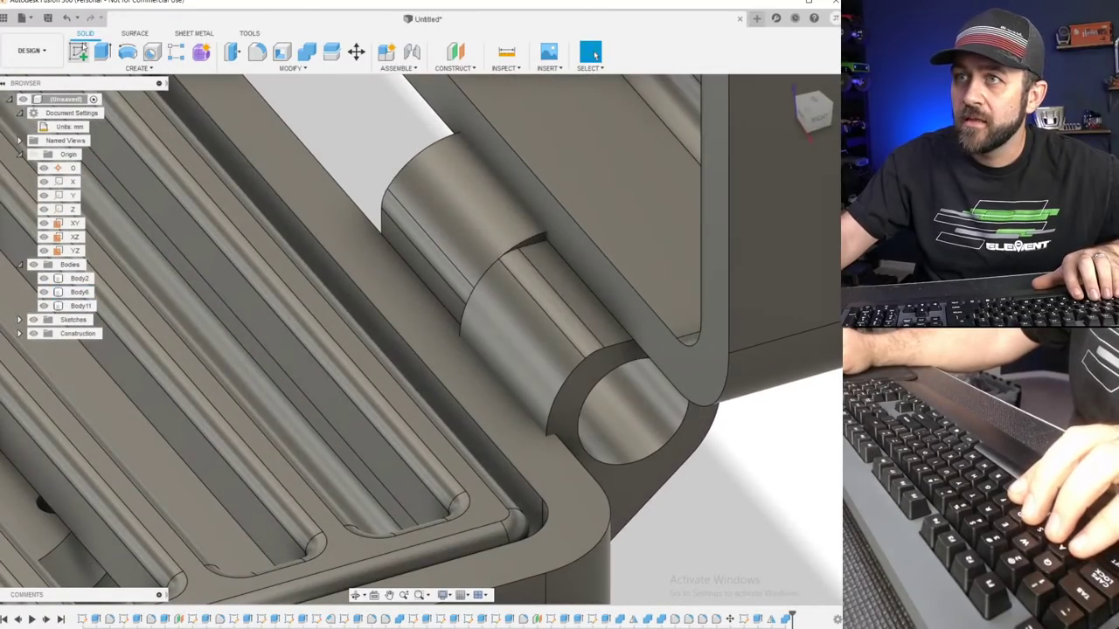
scroll(525, 295, up, 3)
click(537, 182)
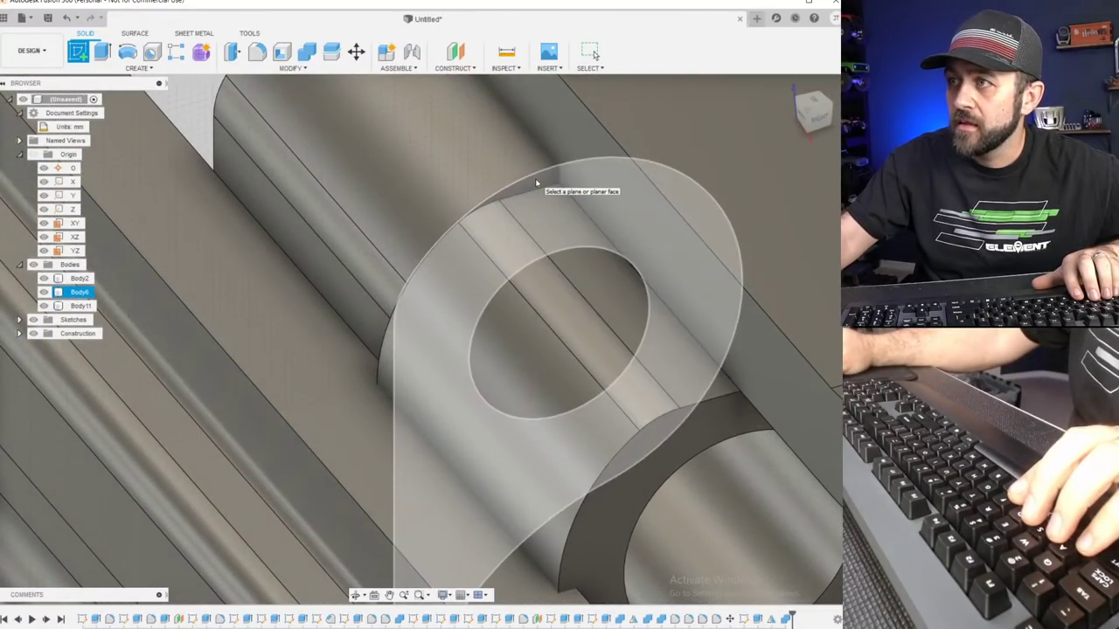
scroll(526, 197, down, 5)
key(Escape)
Examine the opened stove and the end face and underside of the wedge stop beside the base's back wall.
scroll(471, 402, down, 6)
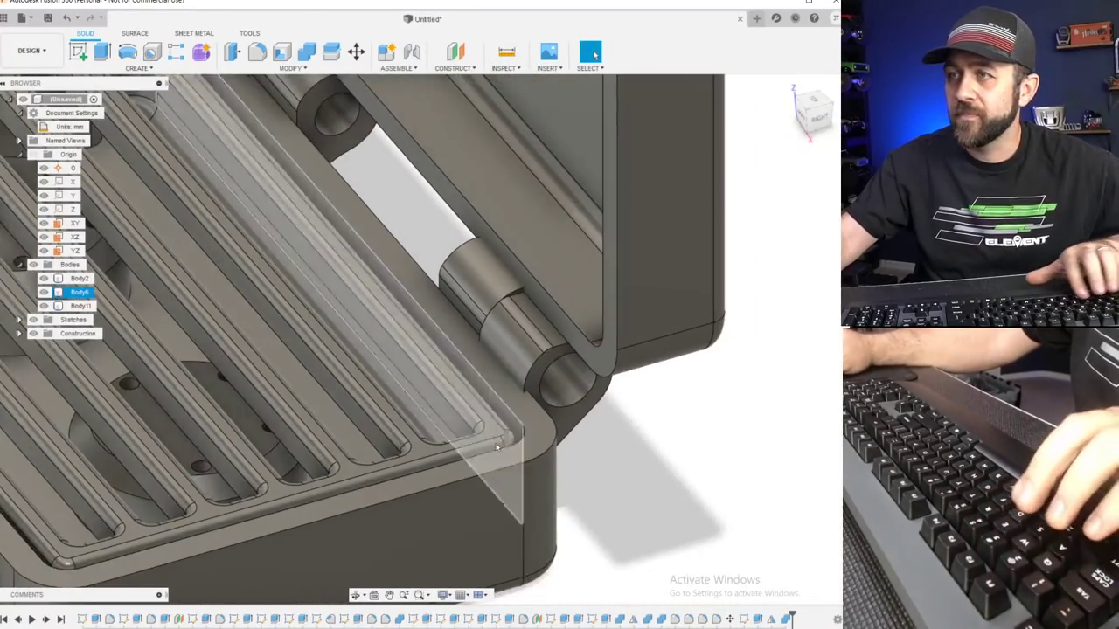
scroll(459, 381, up, 3)
mouse_move(393, 386)
shift+middle_down()
mouse_move(530, 355)
mouse_move(488, 361)
mouse_move(402, 412)
mouse_move(516, 410)
mouse_move(423, 385)
mouse_move(390, 398)
shift+middle_up()
scroll(393, 408, down, 5)
scroll(389, 398, up, 3)
key(Escape)
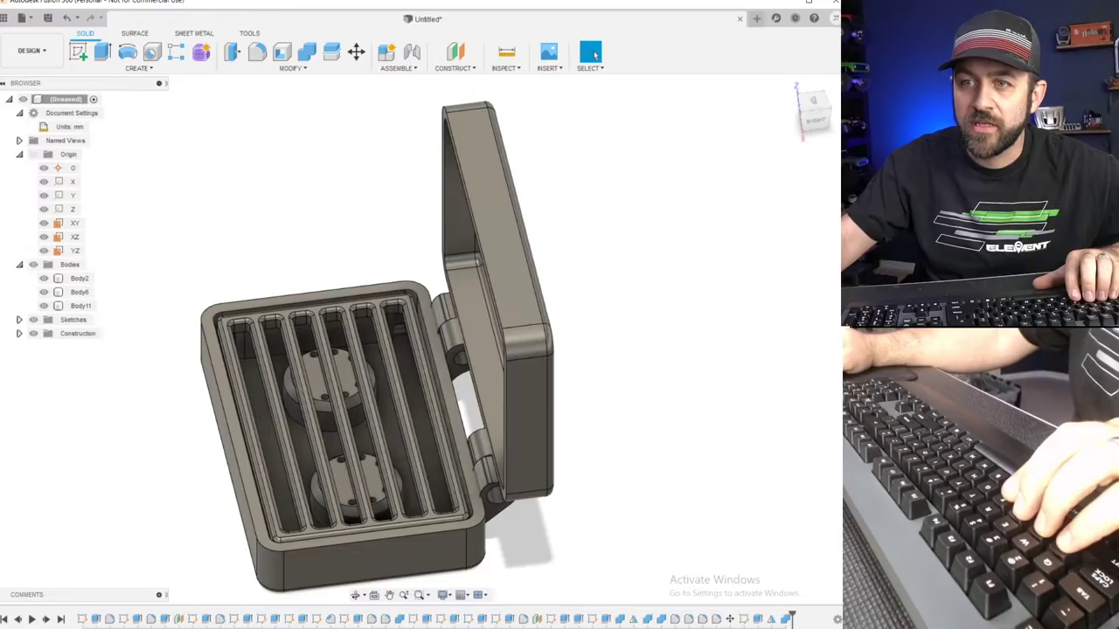
shift+middle_drag(447, 518, 452, 444)
scroll(441, 491, up, 4)
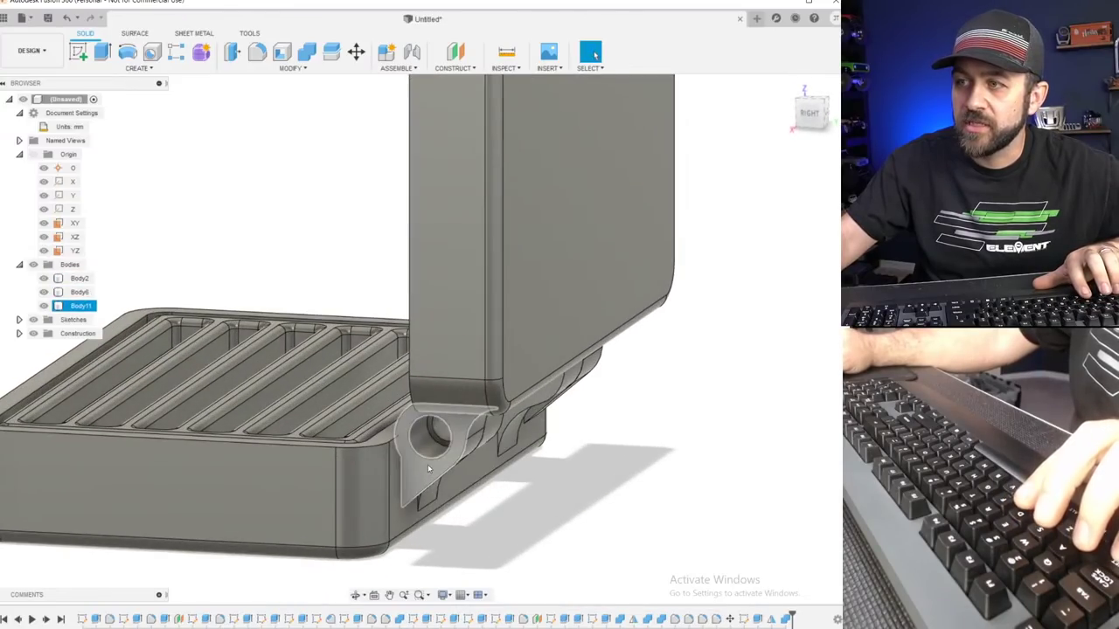
scroll(415, 485, up, 10)
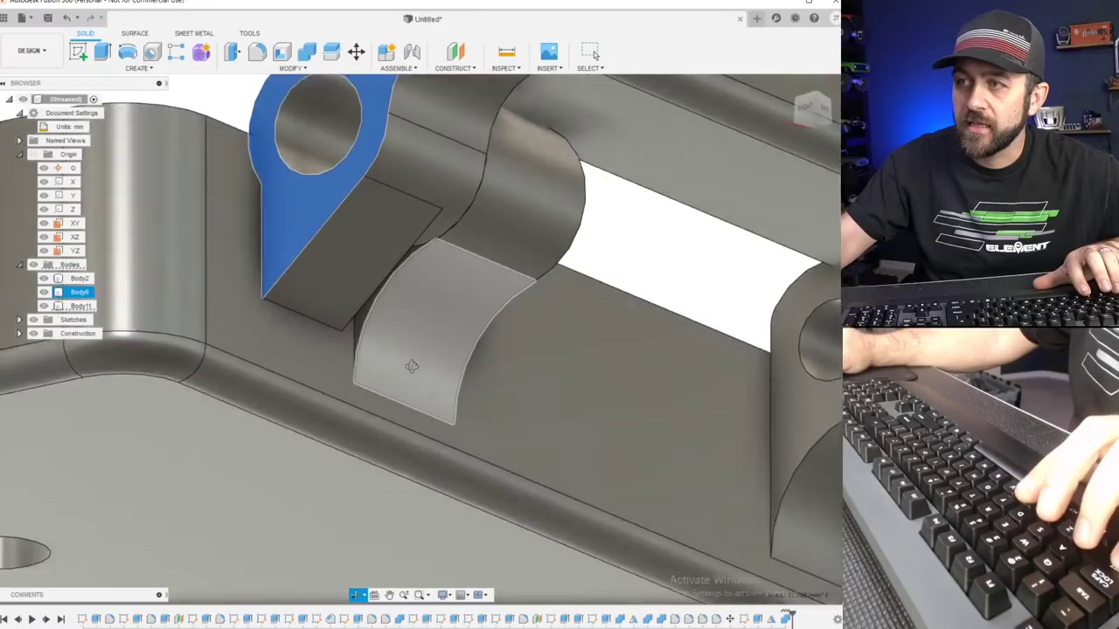
shift+middle_drag(270, 284, 354, 302)
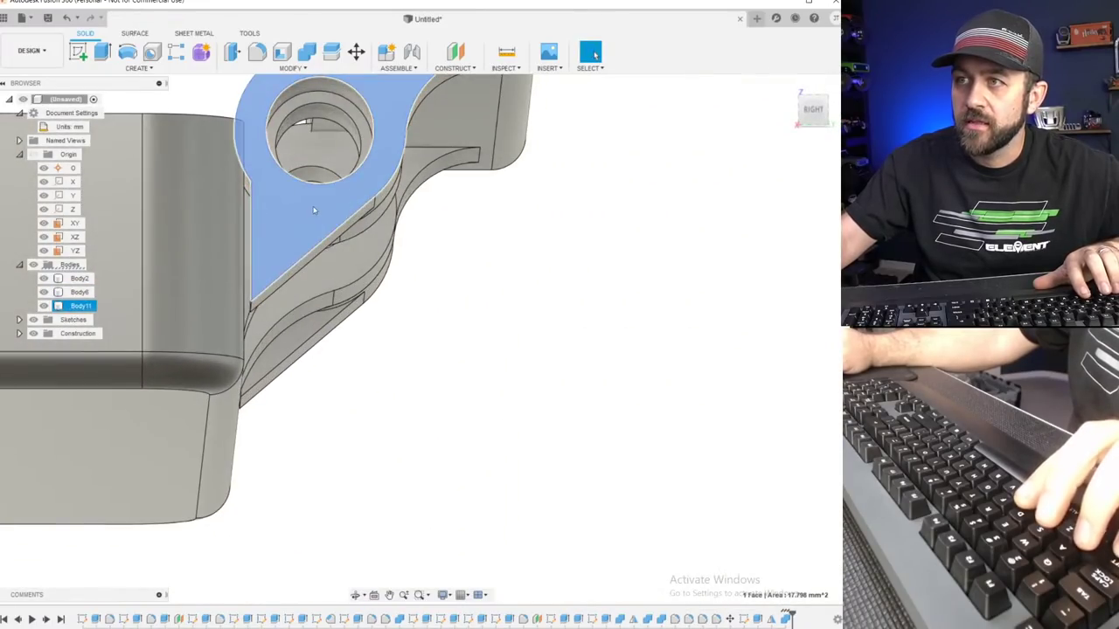
shift+middle_drag(274, 249, 452, 277)
scroll(339, 281, down, 3)
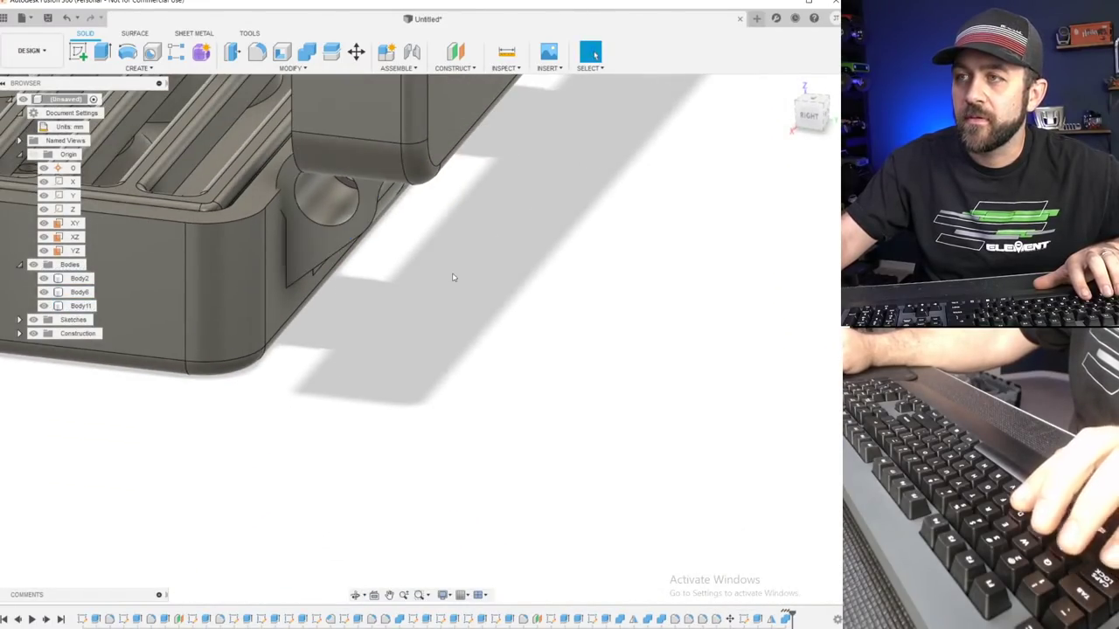
Test the lid's swing by rotating the lid body about the hinge hole's axis with Move/Copy, and discard the move.
click(451, 277)
scroll(442, 265, down, 3)
click(355, 53)
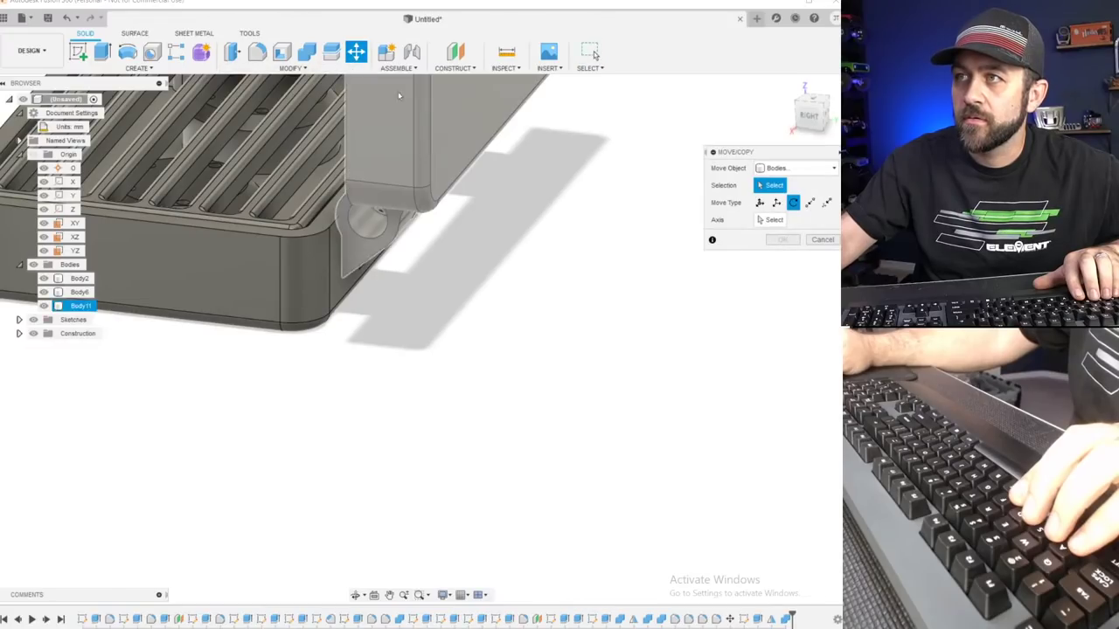
click(80, 306)
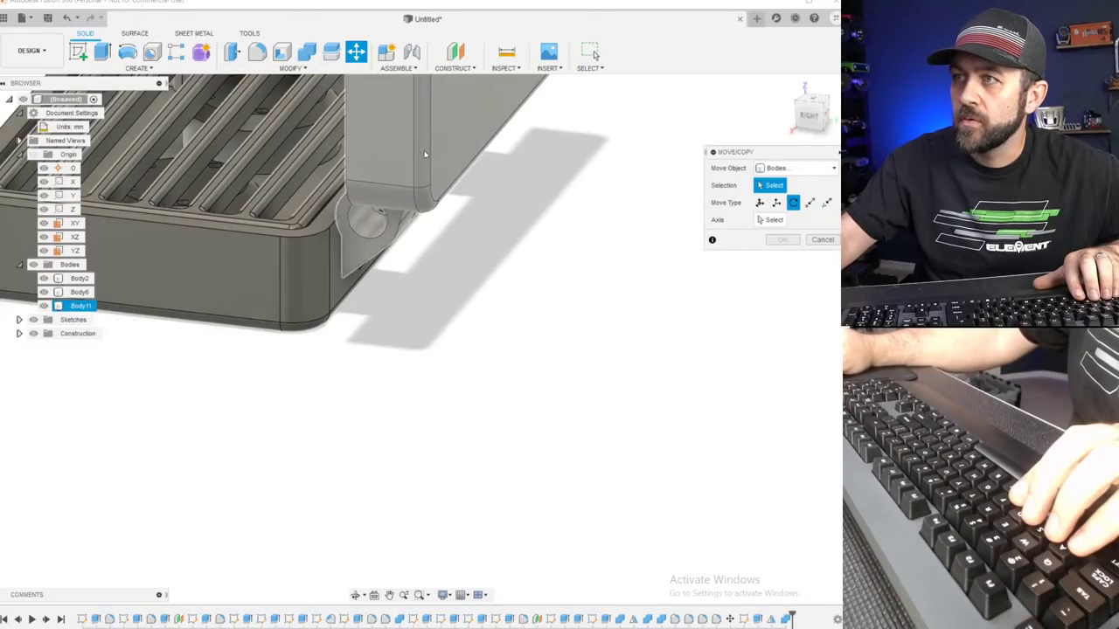
click(368, 243)
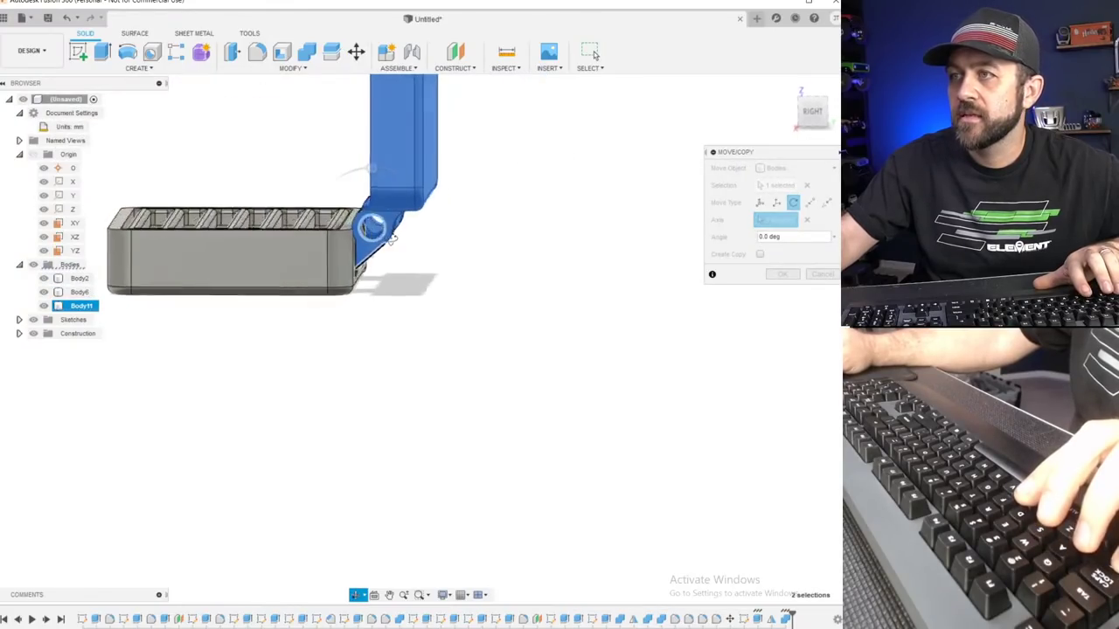
drag(374, 200, 306, 228)
scroll(430, 303, up, 6)
middle_drag(309, 315, 356, 371)
scroll(357, 371, down, 2)
scroll(355, 371, down, 1)
drag(244, 242, 301, 230)
scroll(264, 420, down, 5)
middle_drag(237, 370, 276, 412)
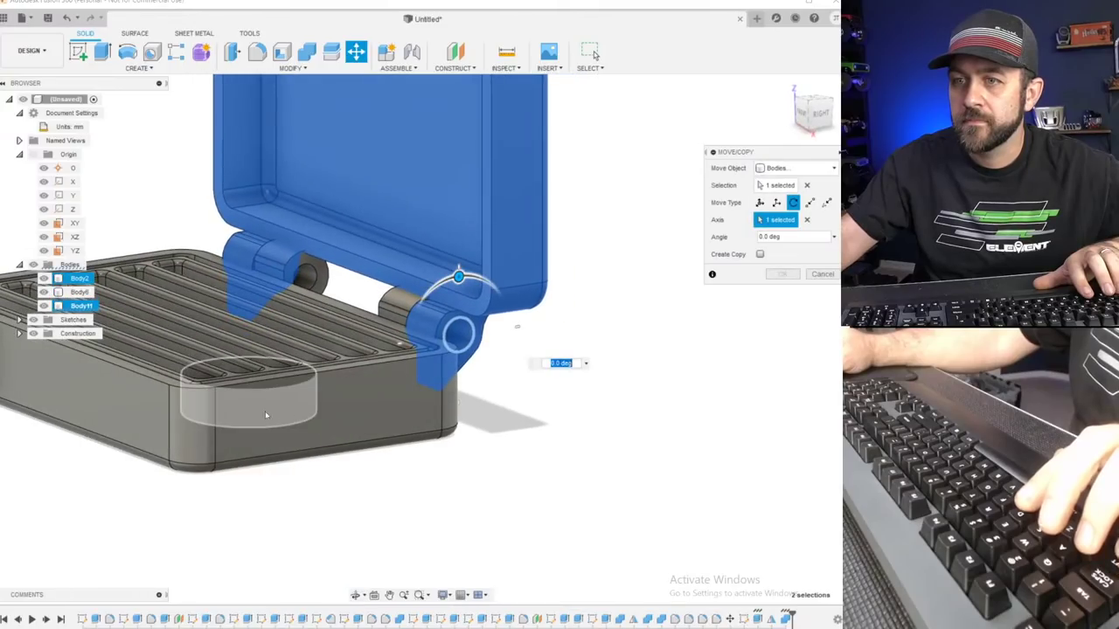
scroll(276, 412, down, 4)
middle_drag(224, 344, 341, 377)
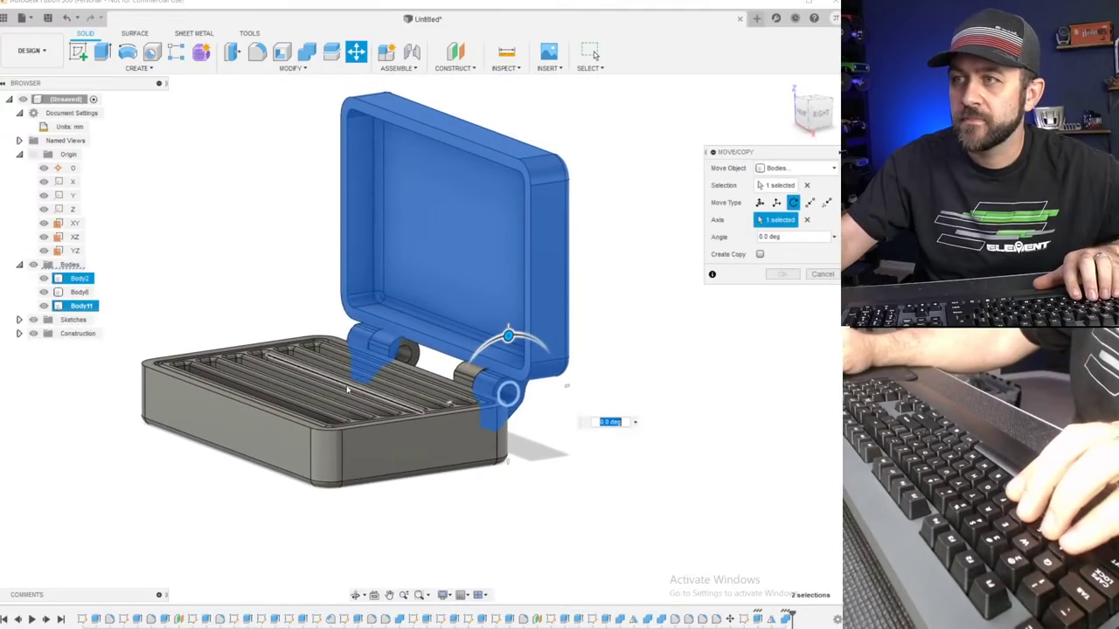
shift+middle_drag(408, 387, 468, 434)
key(Escape)
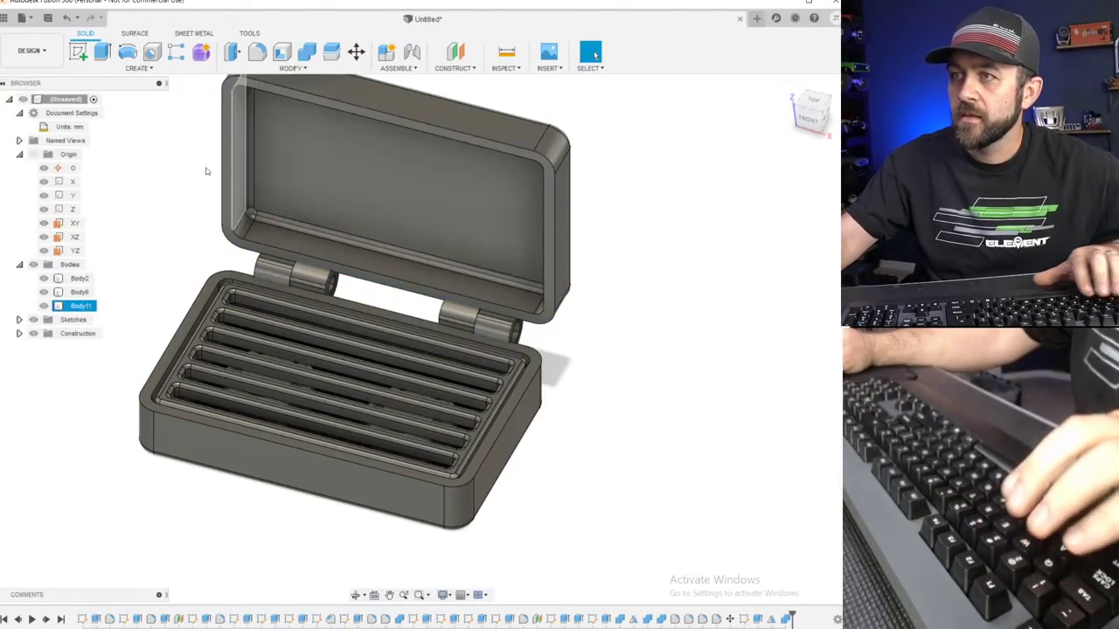
Save the design under the name Camp Stove.
click(48, 19)
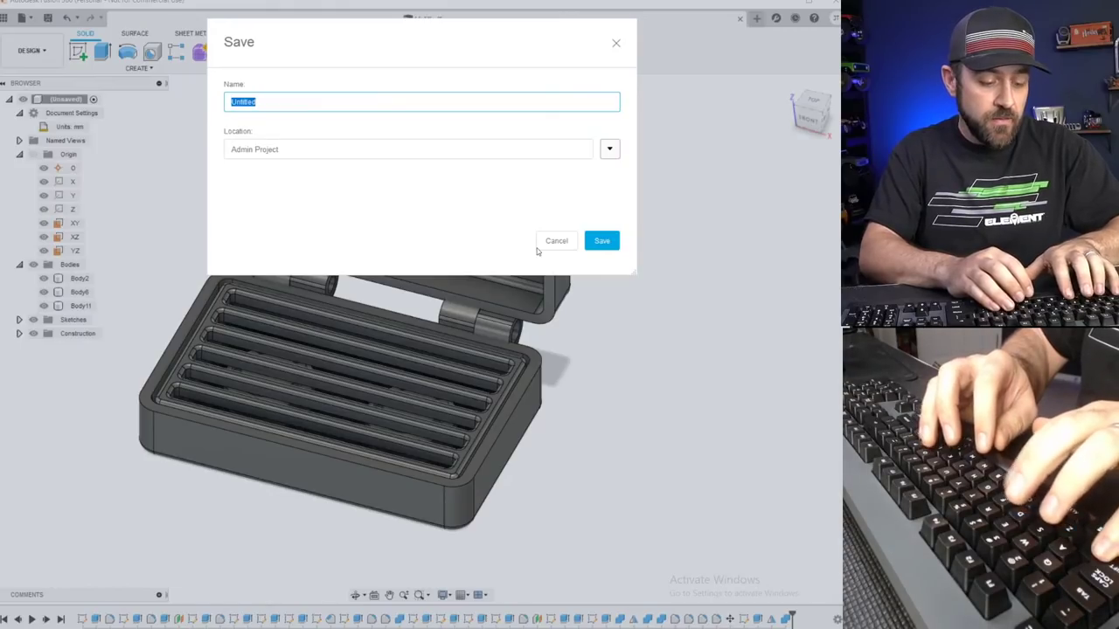
text(Demo Model)
key(Return)
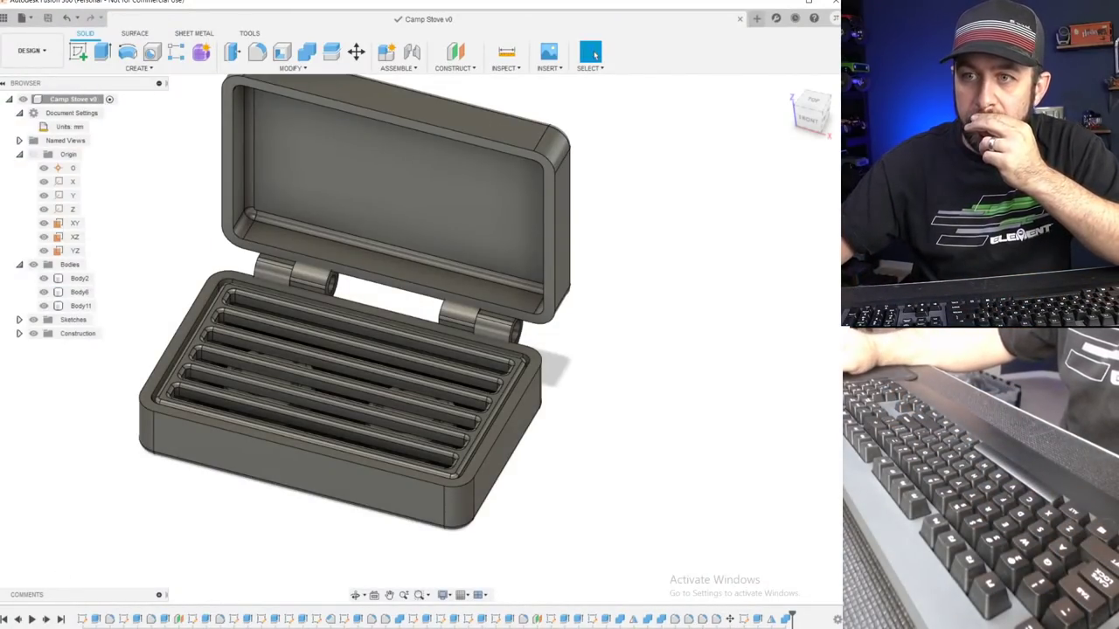
click(376, 398)
scroll(453, 390, down, 3)
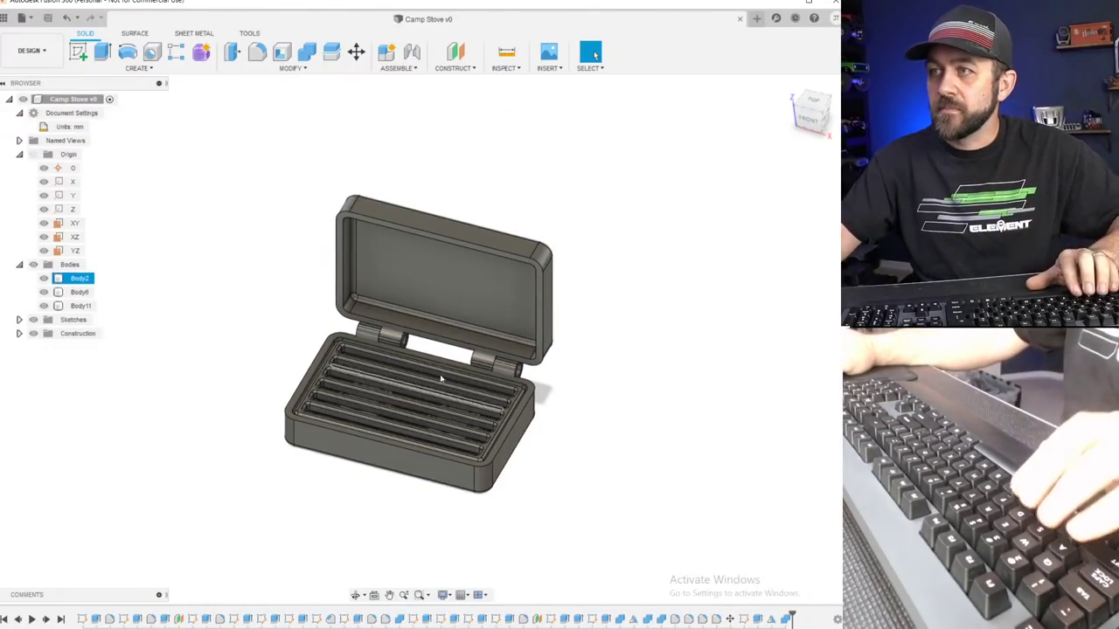
key(Escape)
scroll(392, 329, up, 3)
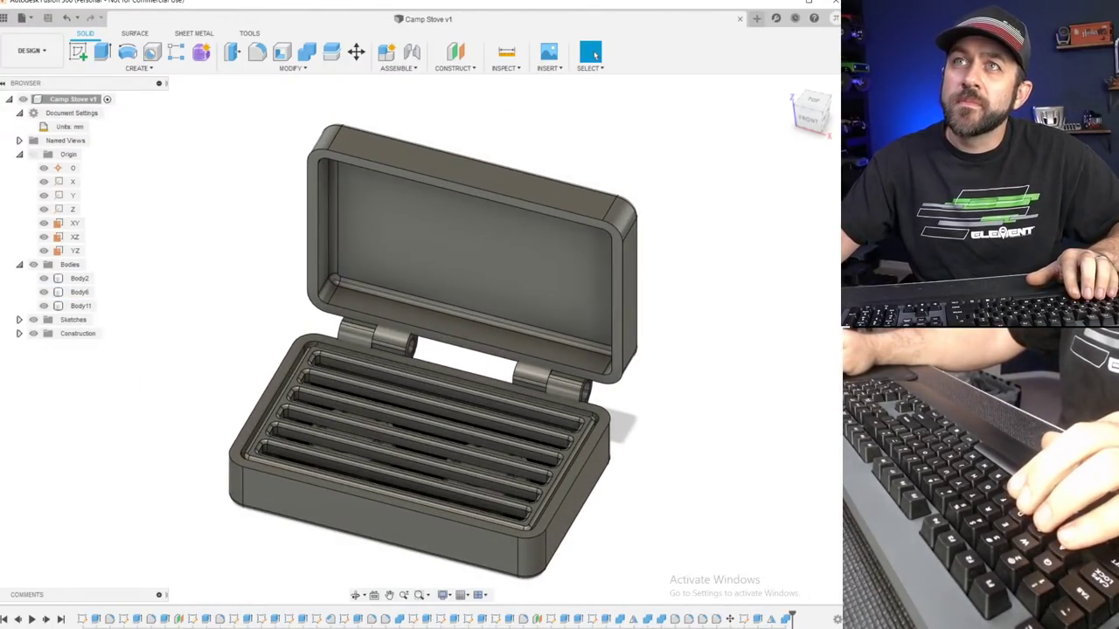
click(433, 531)
scroll(434, 530, down, 2)
scroll(373, 516, up, 4)
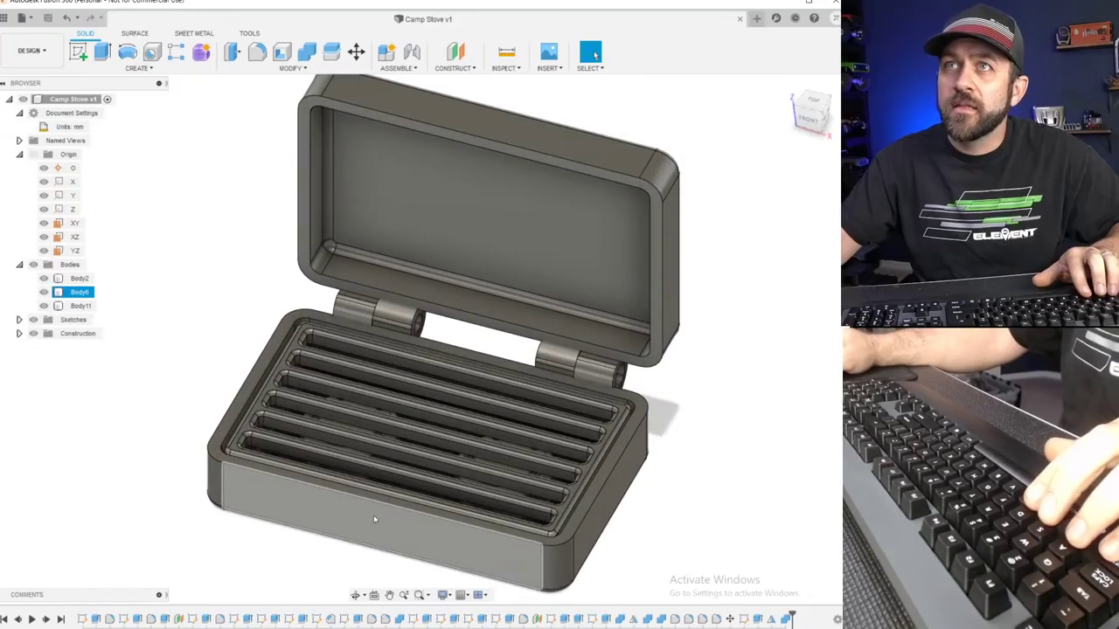
Start a sketch on the base's front face and draw two equal knob circles, one on each side of the centre.
scroll(294, 451, up, 2)
shift+middle_drag(324, 470, 323, 420)
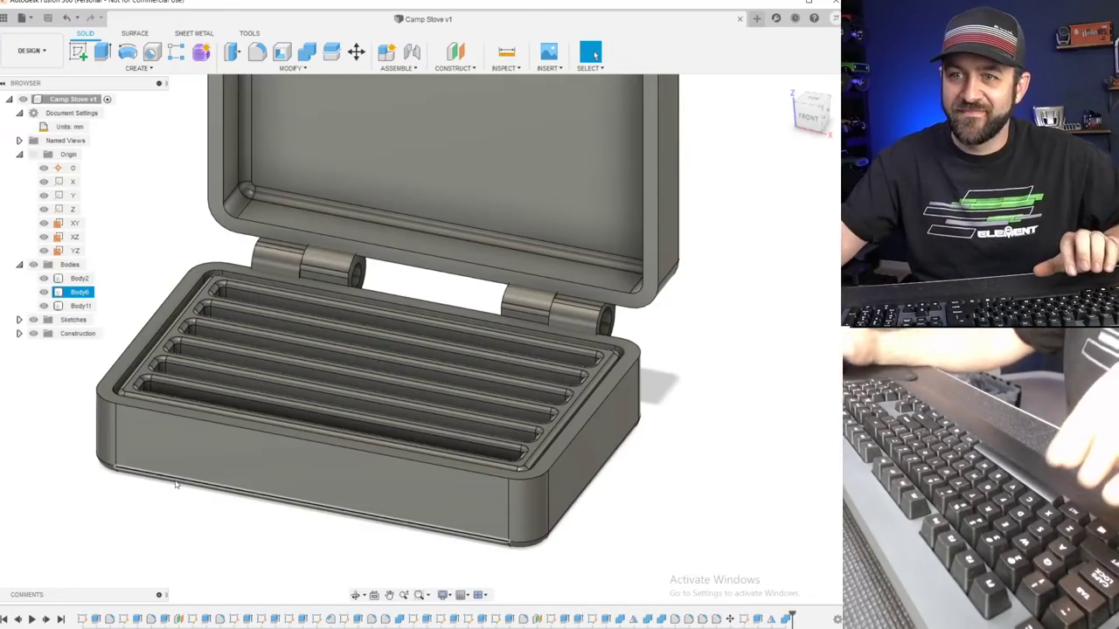
click(26, 284)
click(78, 52)
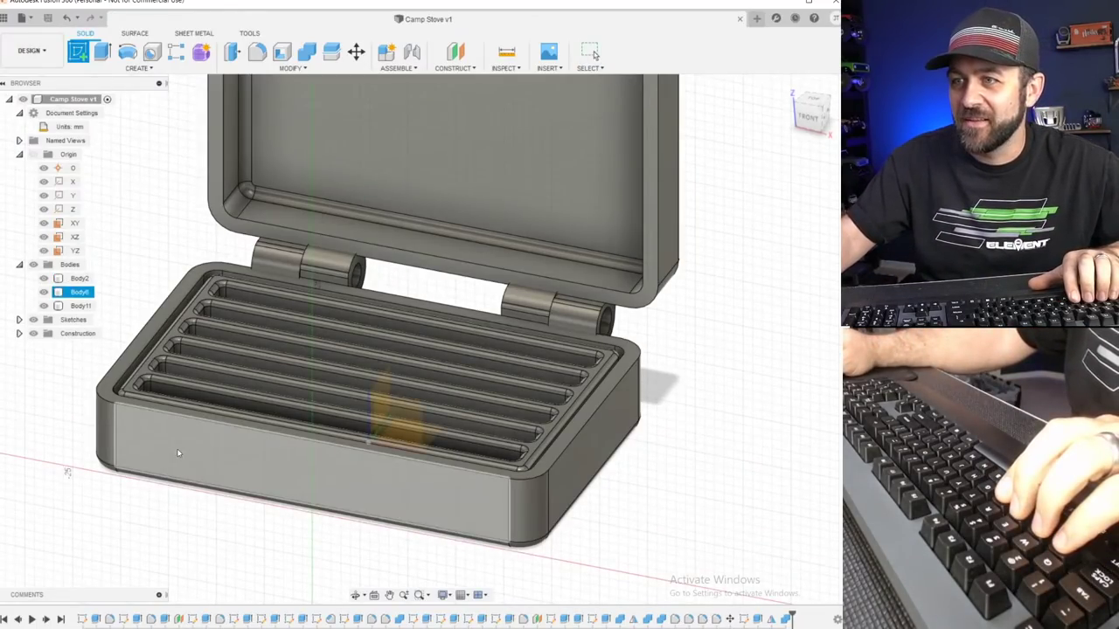
click(177, 457)
click(811, 119)
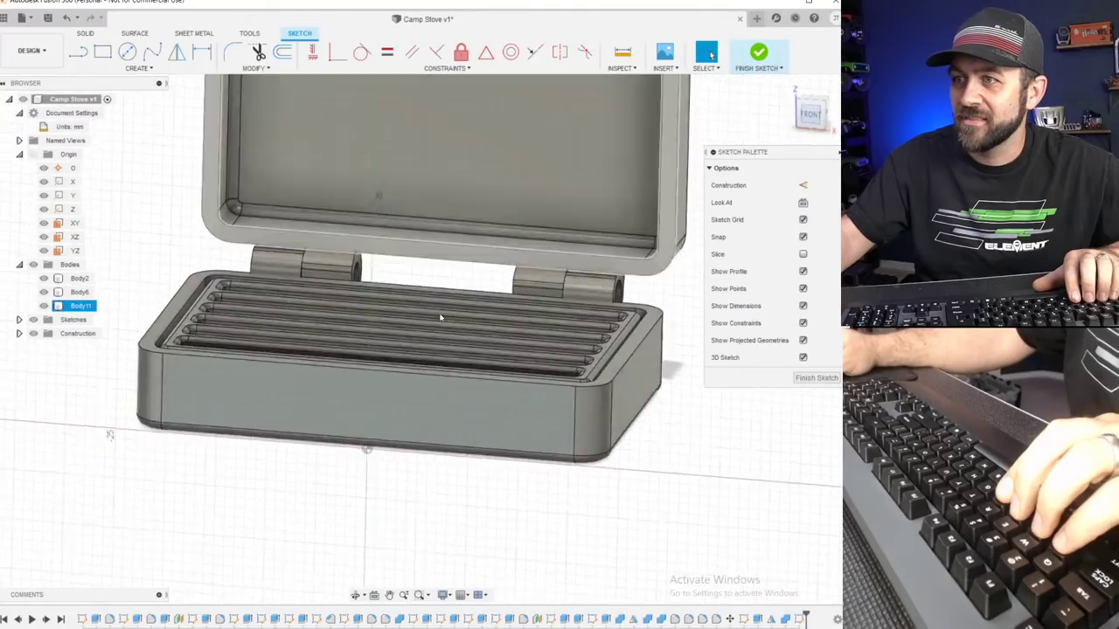
key(c)
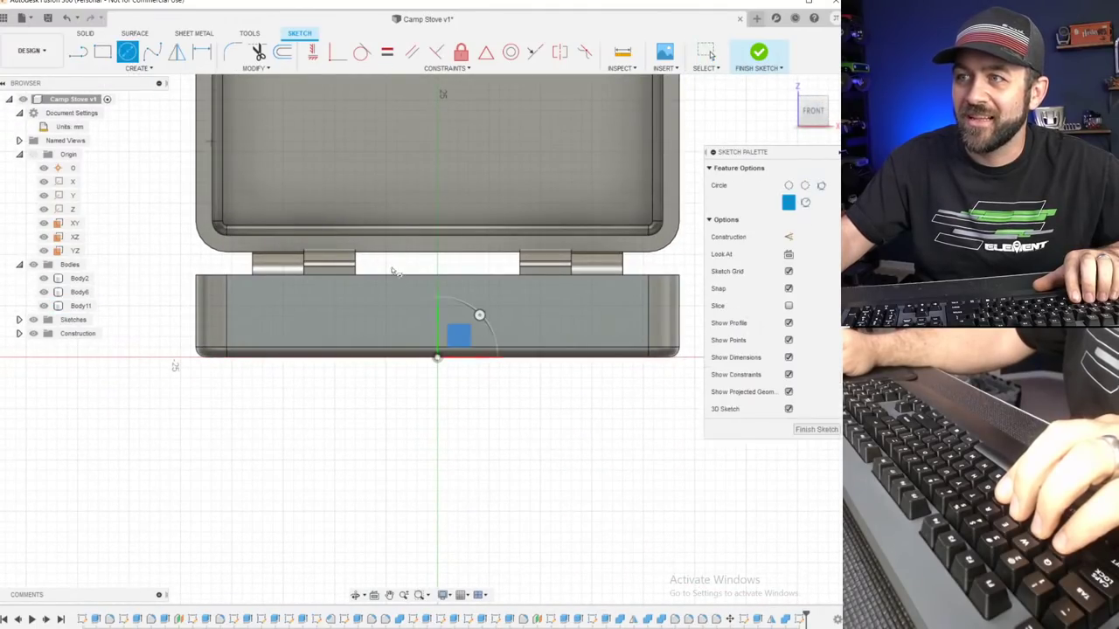
click(315, 306)
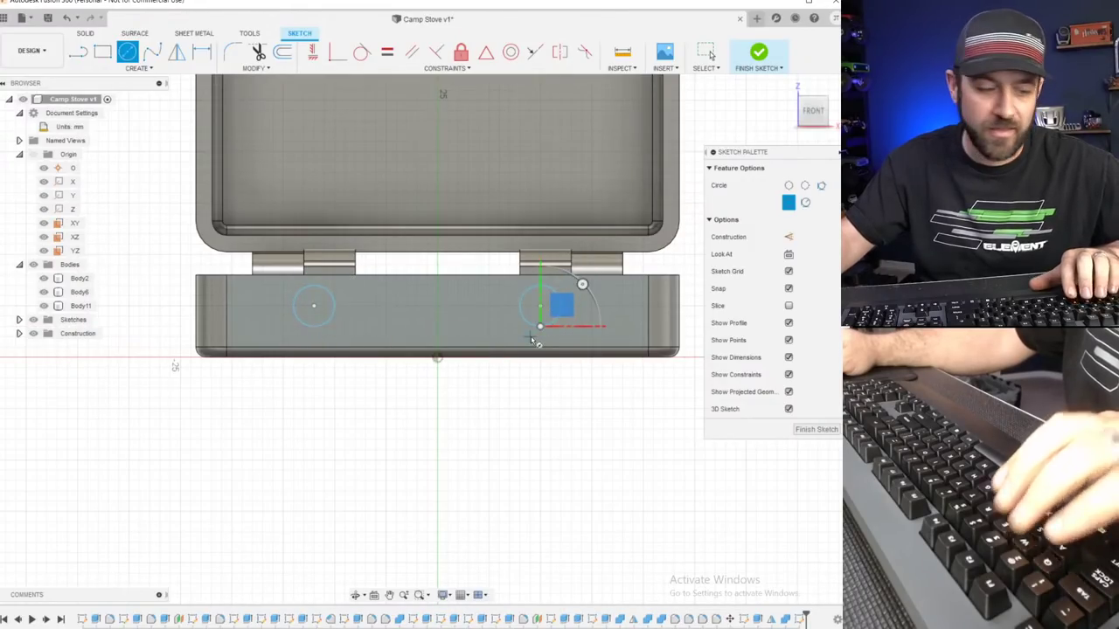
key(Return)
key(Escape)
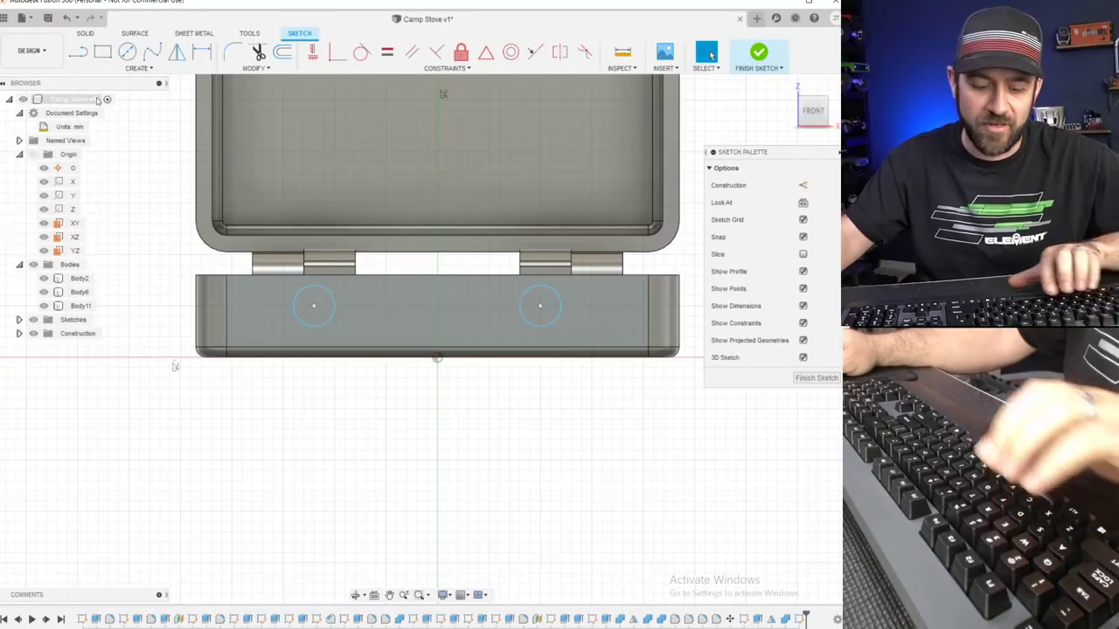
Draw a horizontal construction line across the front face between its side edges and place both circle centres on it.
key(l)
click(437, 356)
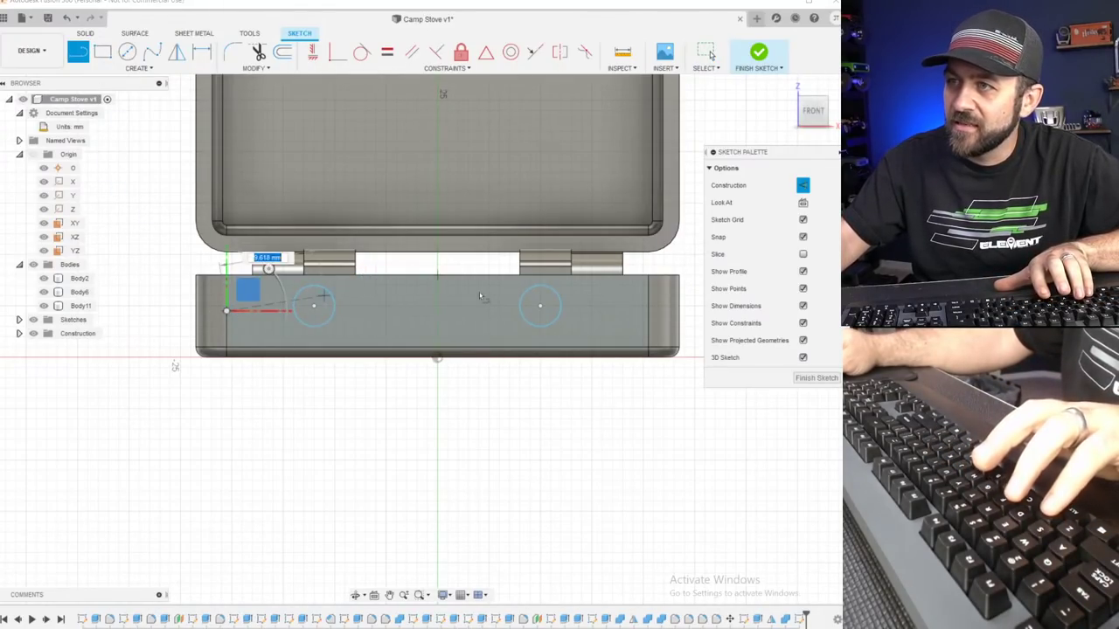
click(647, 310)
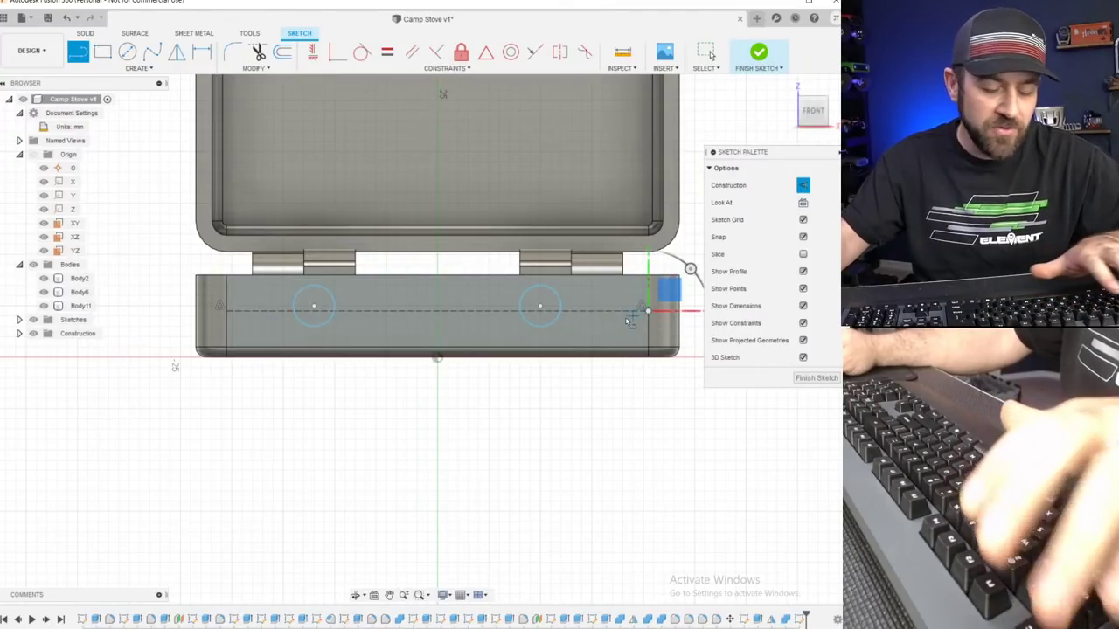
key(Escape)
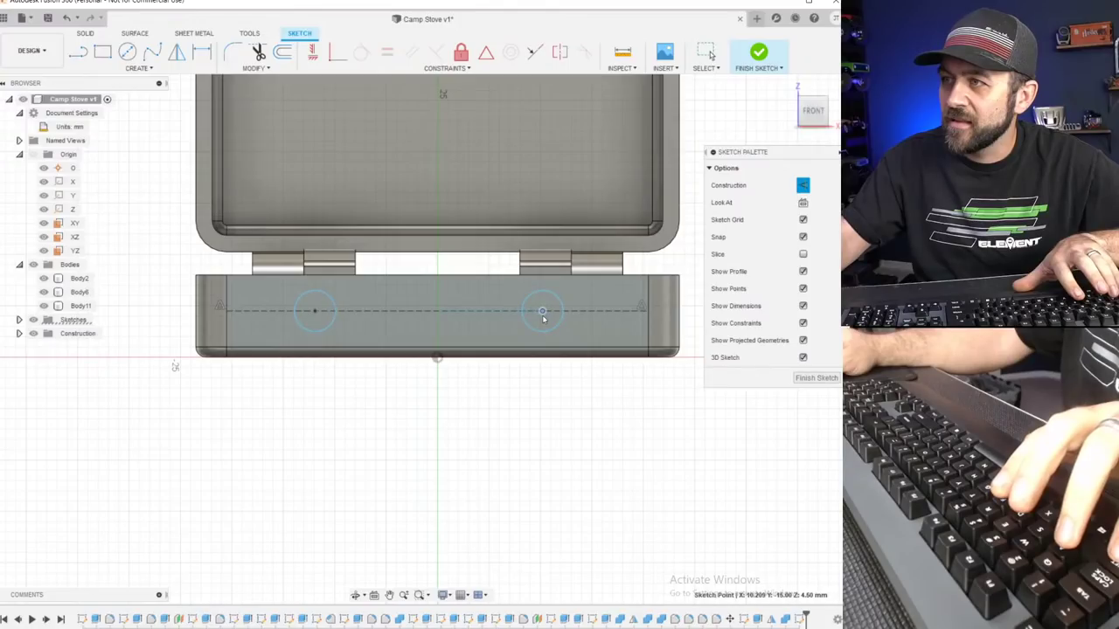
Dimension each knob circle's centre 10 mm horizontally from the origin, one on each side.
key(r)
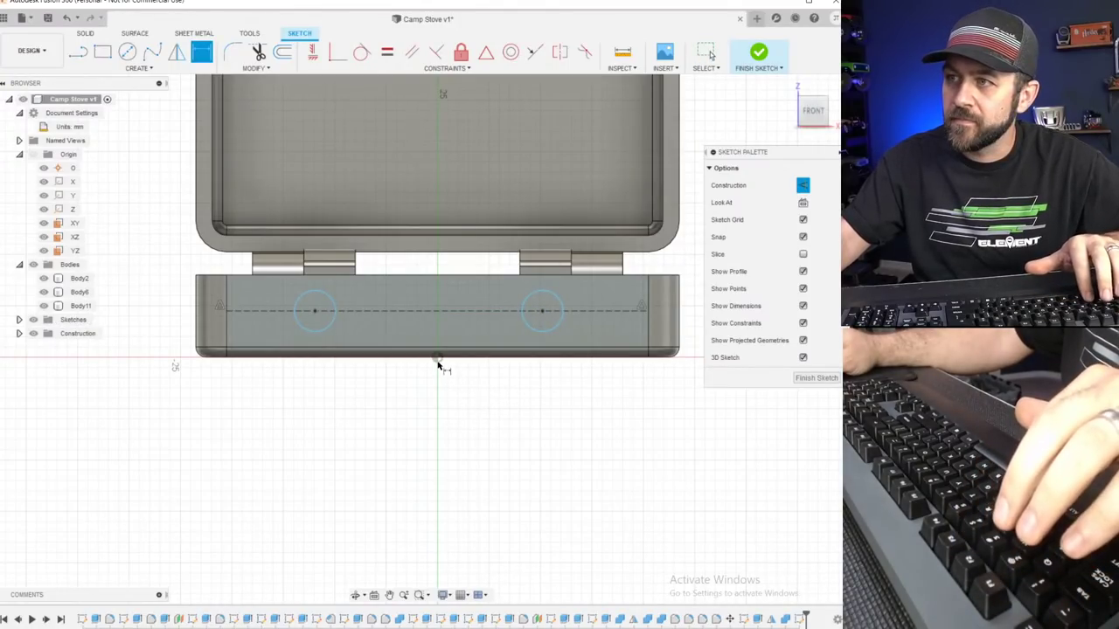
click(320, 333)
click(347, 400)
text(10)
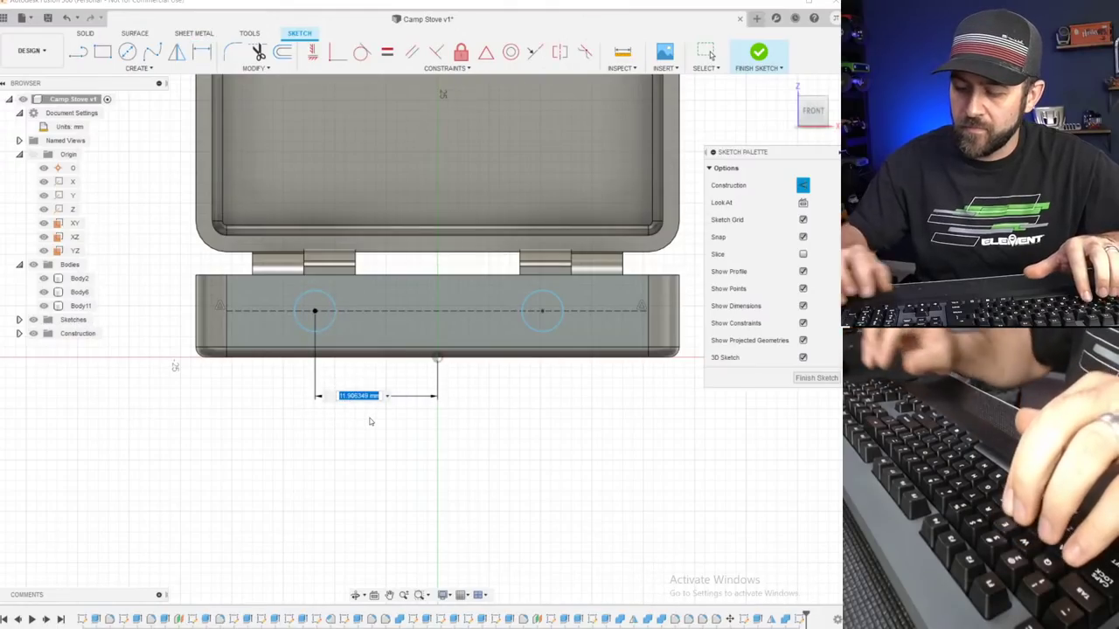
key(Return)
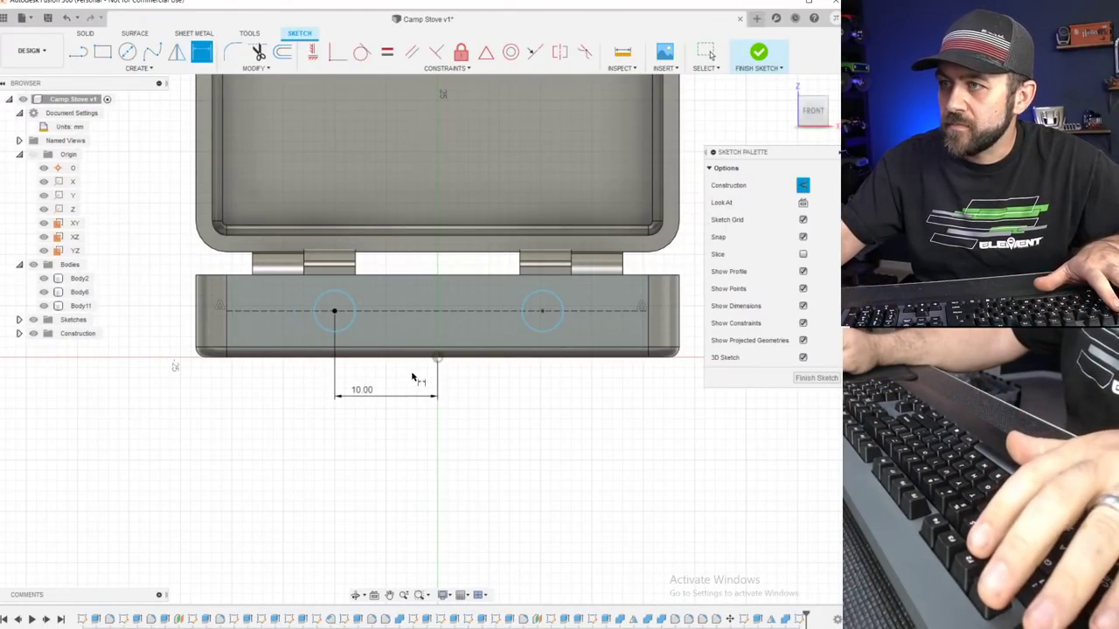
click(539, 333)
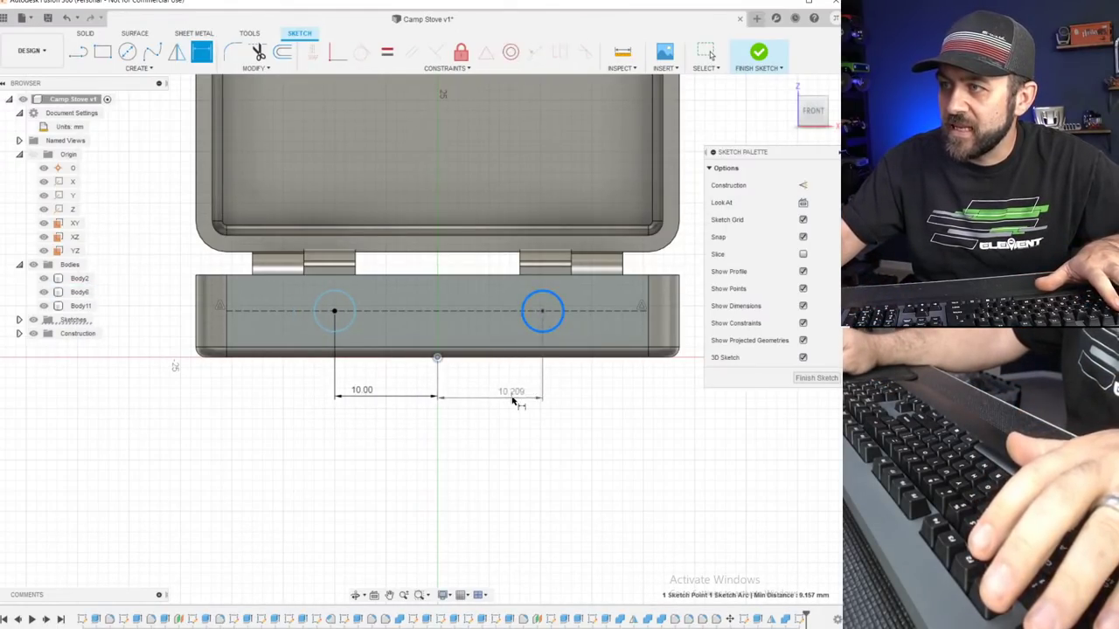
click(495, 398)
text(10)
key(Return)
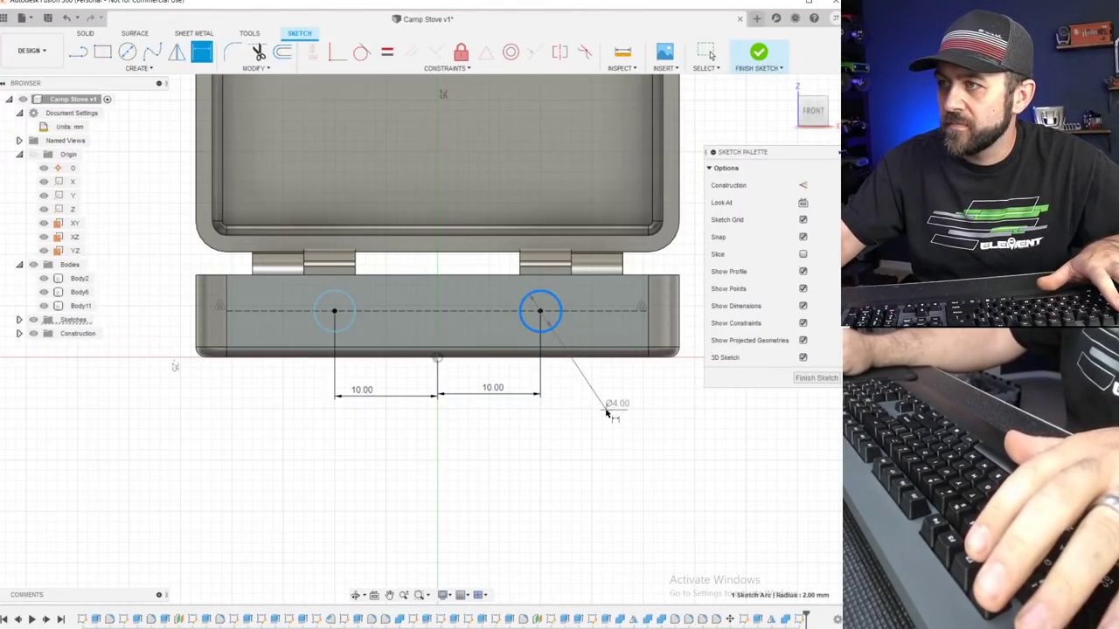
Set one knob circle's diameter to 4.5 mm, make the other circle equal to it and finish the sketch.
click(607, 413)
text(4.5)
key(Return)
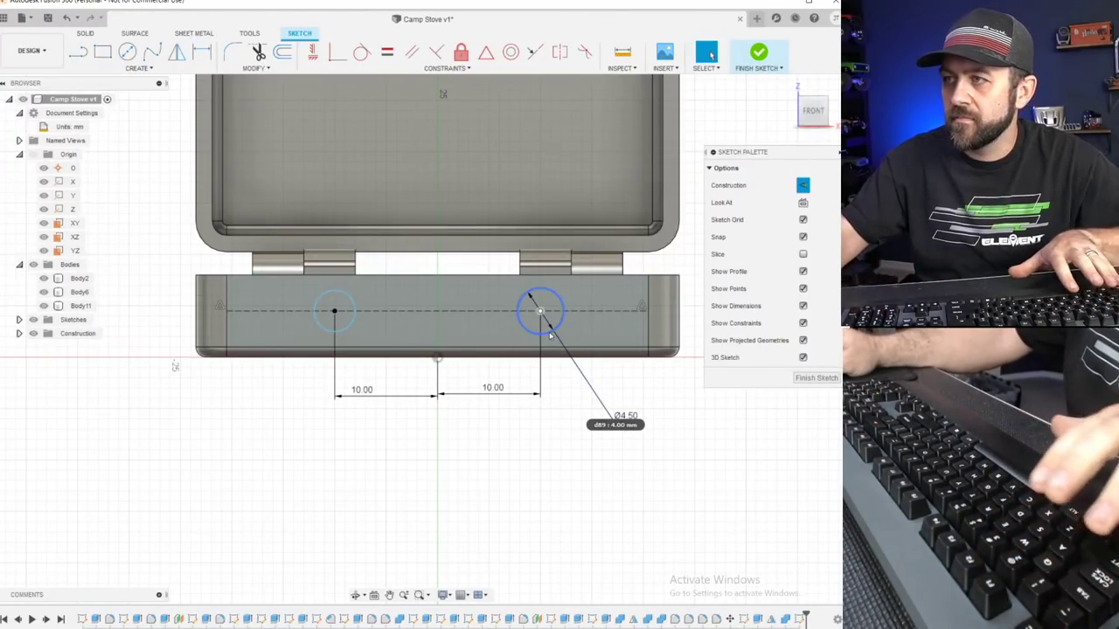
click(549, 334)
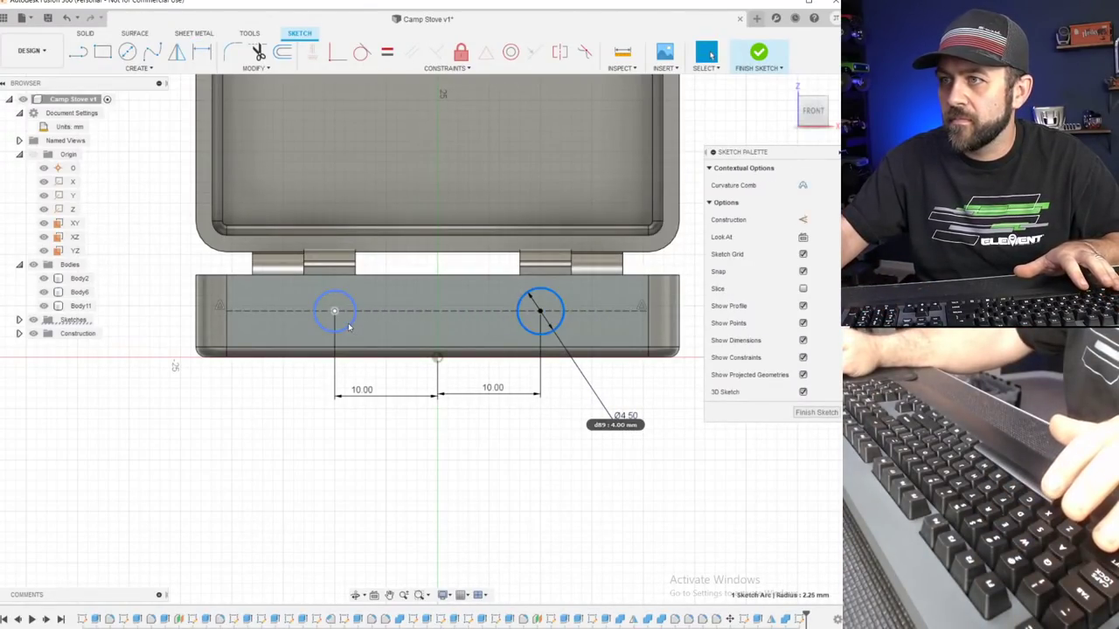
click(348, 326)
click(385, 55)
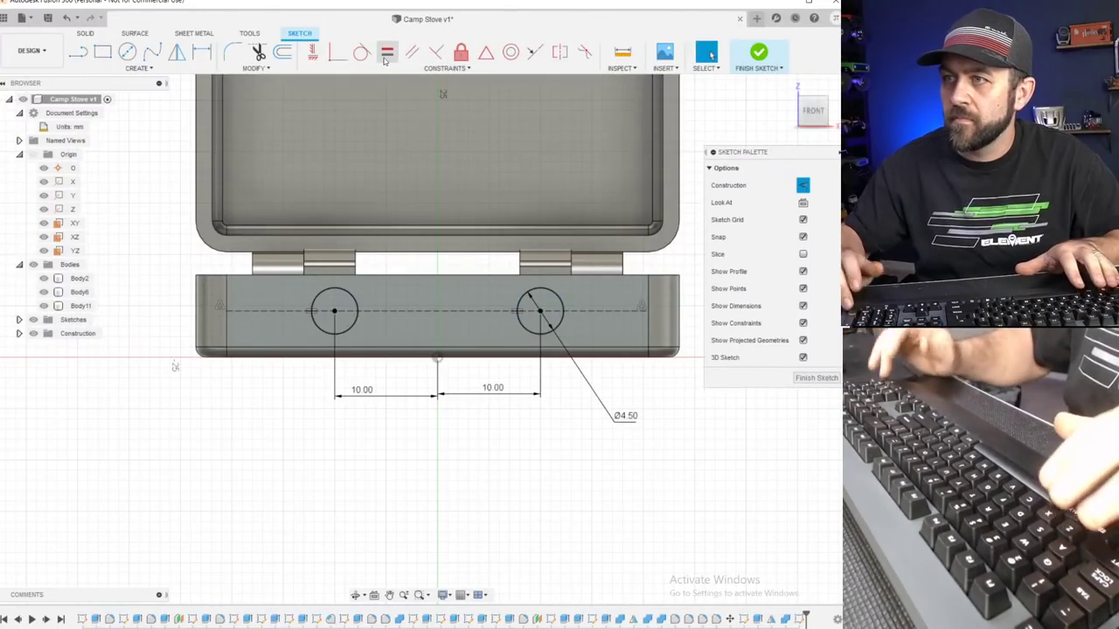
click(758, 55)
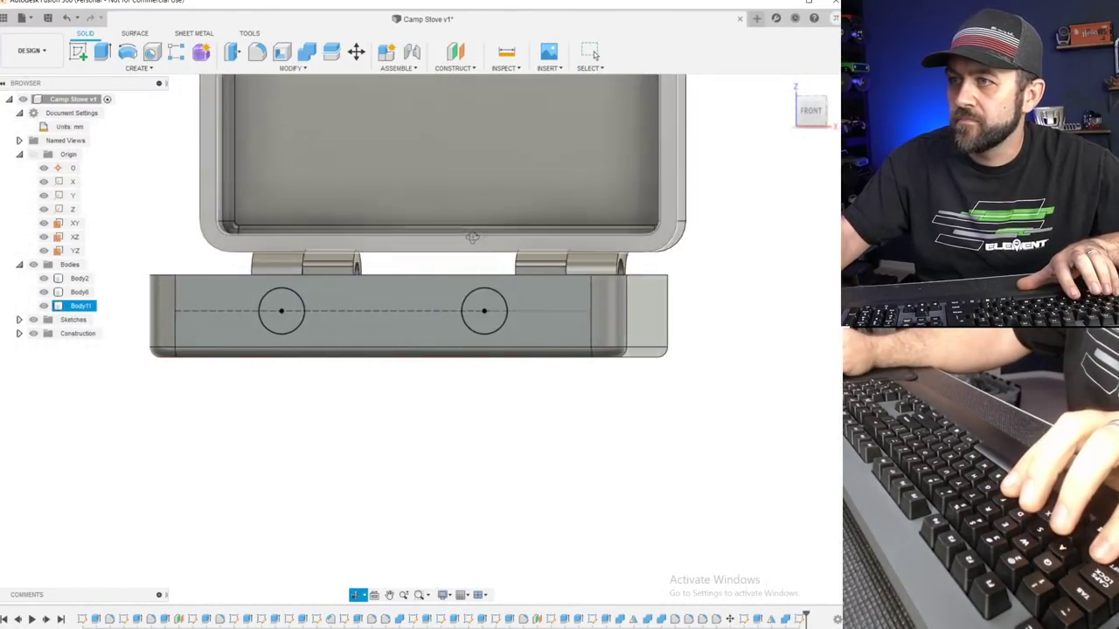
Extrude both knob circles 2 mm outward from the base's front face, joined to the base.
click(103, 53)
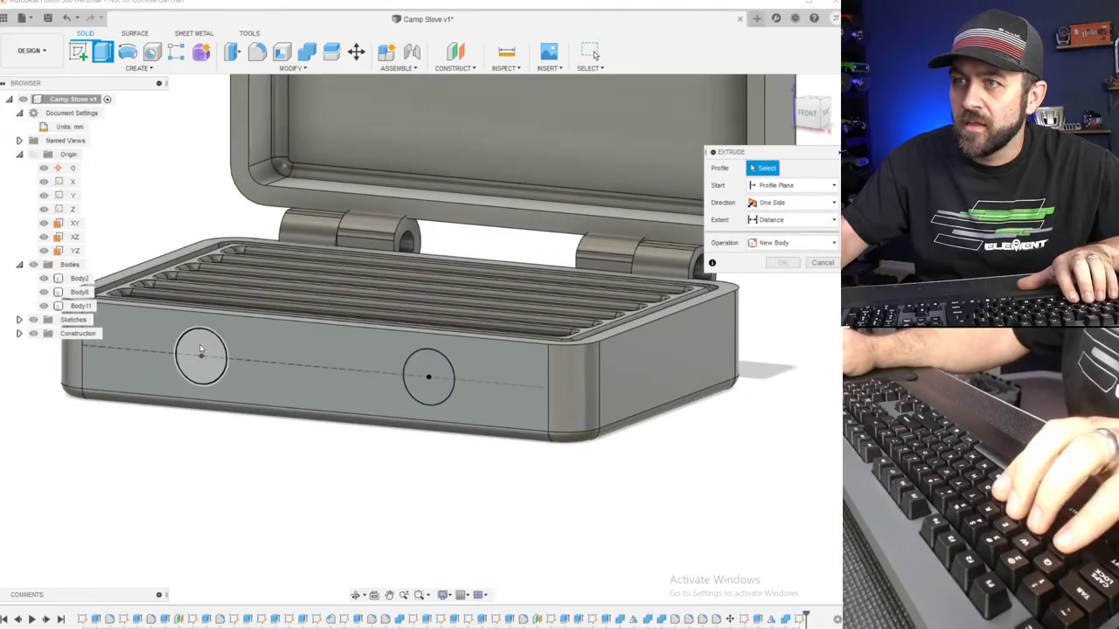
click(201, 356)
click(422, 380)
drag(422, 380, 401, 390)
shift+middle_drag(401, 390, 370, 381)
drag(364, 382, 390, 378)
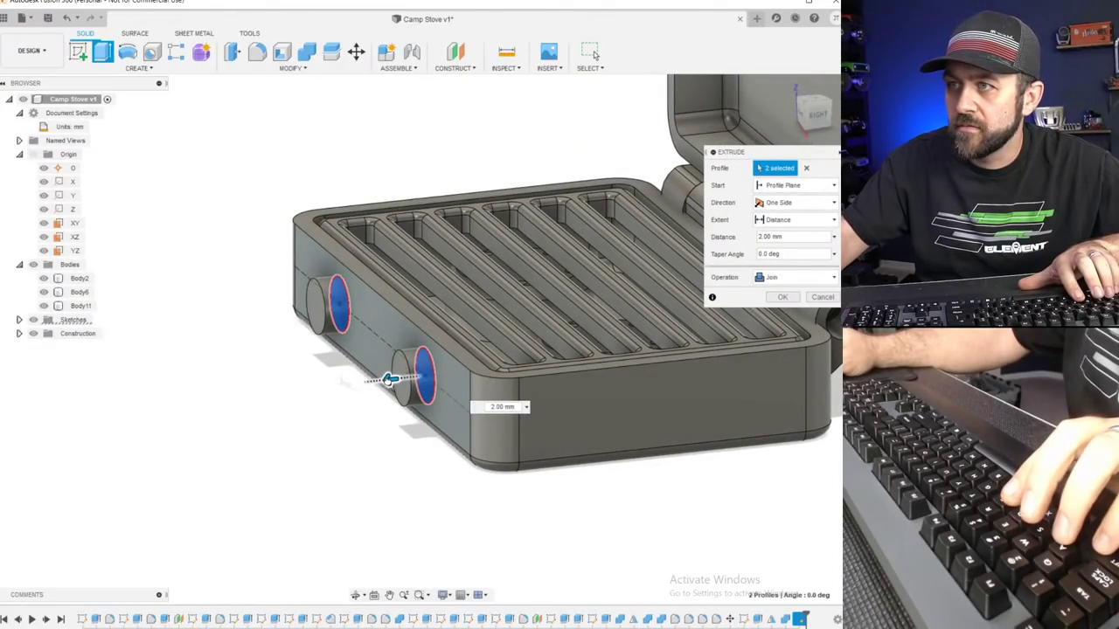
key(Return)
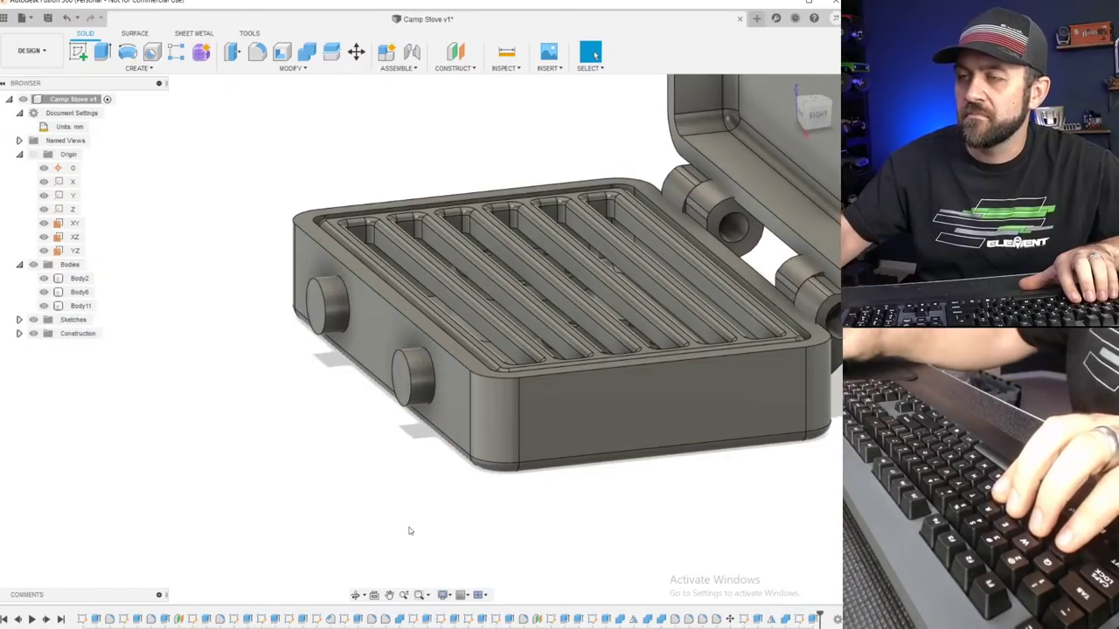
Chamfer the outer edges of both knobs by 0.5 mm at equal distance.
click(291, 68)
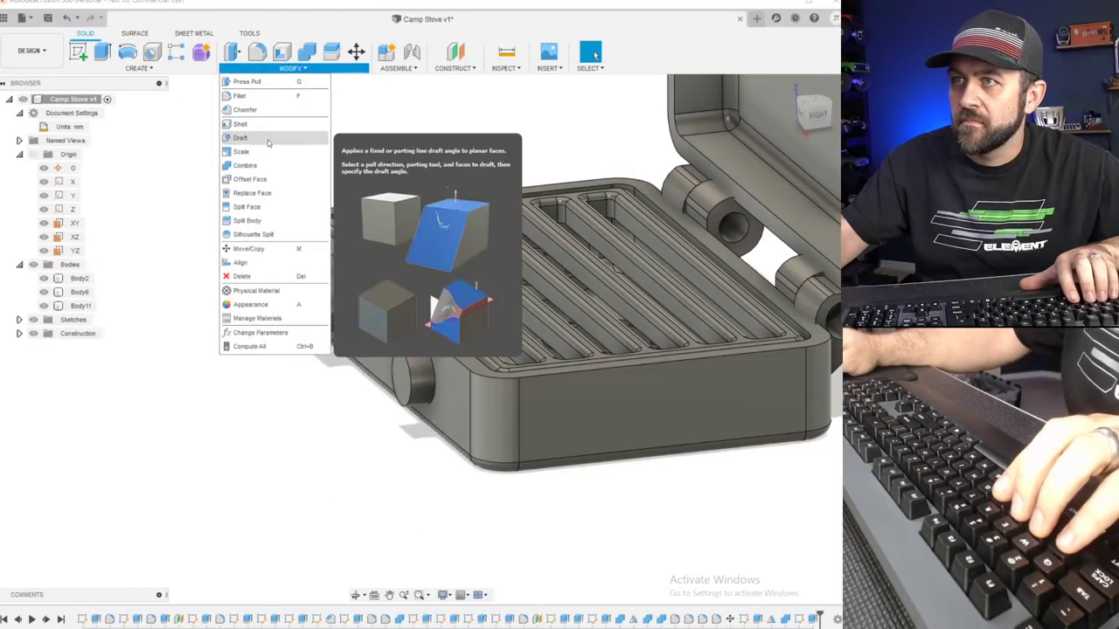
click(249, 110)
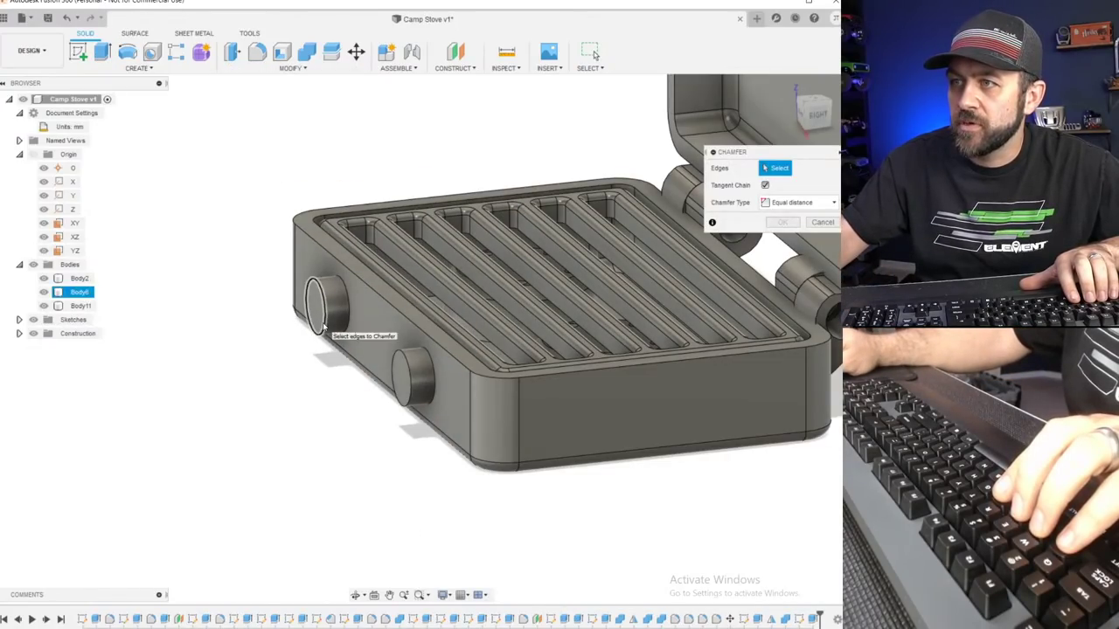
click(322, 325)
click(401, 385)
scroll(406, 389, up, 2)
text(0.5)
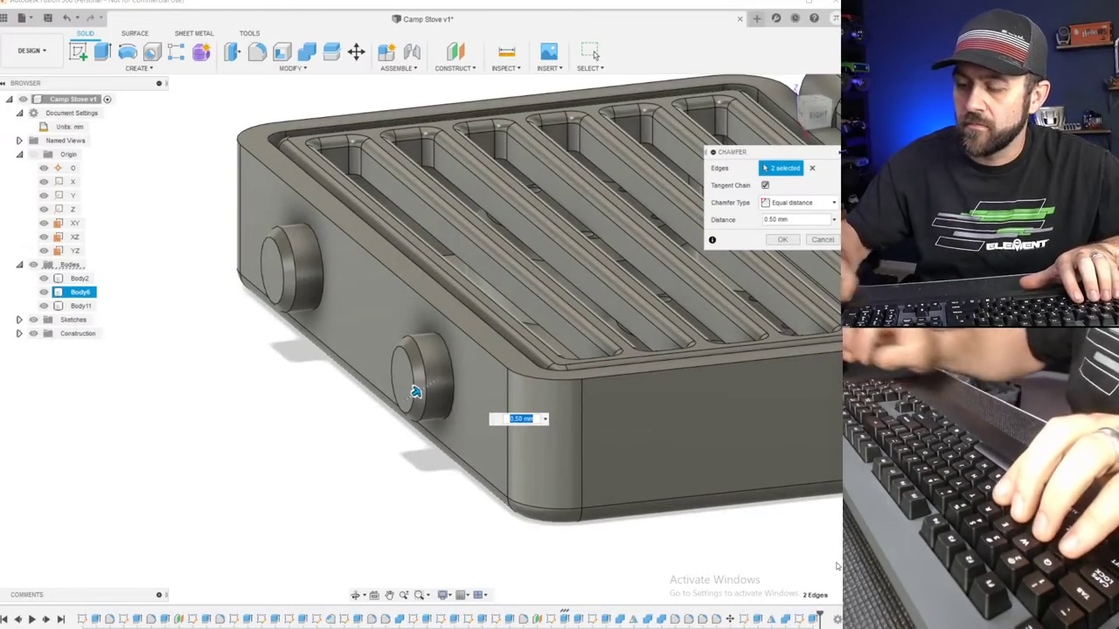
key(Return)
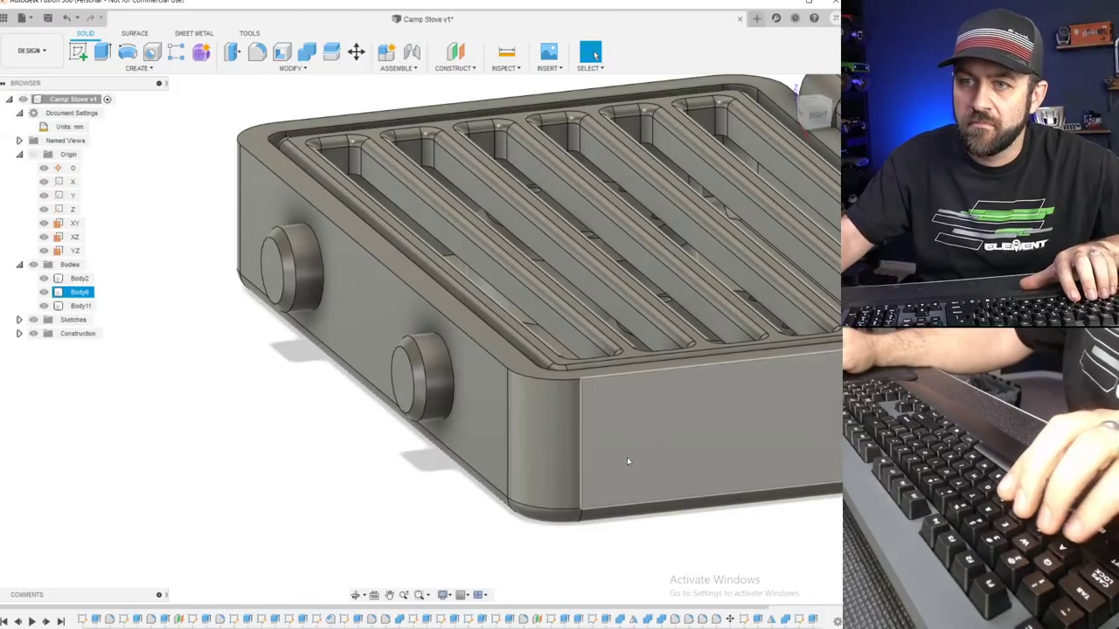
Examine the two knobs and the whole open stove from the front and at an angle.
scroll(310, 441, down, 2)
shift+middle_drag(248, 419, 324, 423)
scroll(350, 419, down, 3)
shift+middle_drag(253, 388, 293, 376)
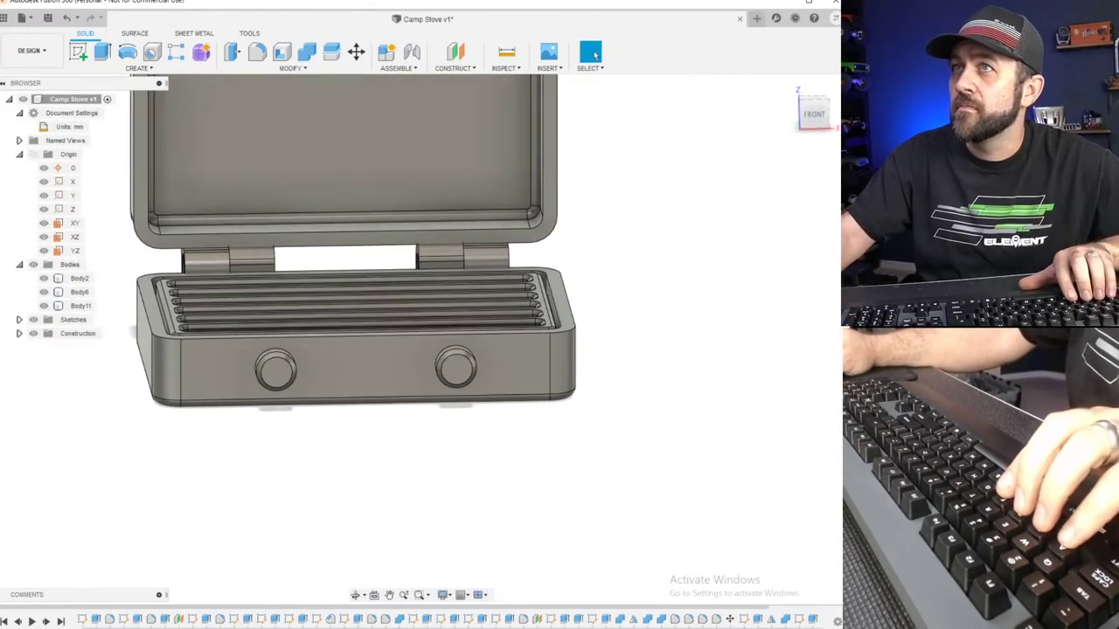
scroll(205, 284, up, 3)
scroll(235, 437, down, 3)
scroll(233, 463, up, 2)
shift+middle_drag(233, 467, 258, 456)
scroll(259, 458, down, 3)
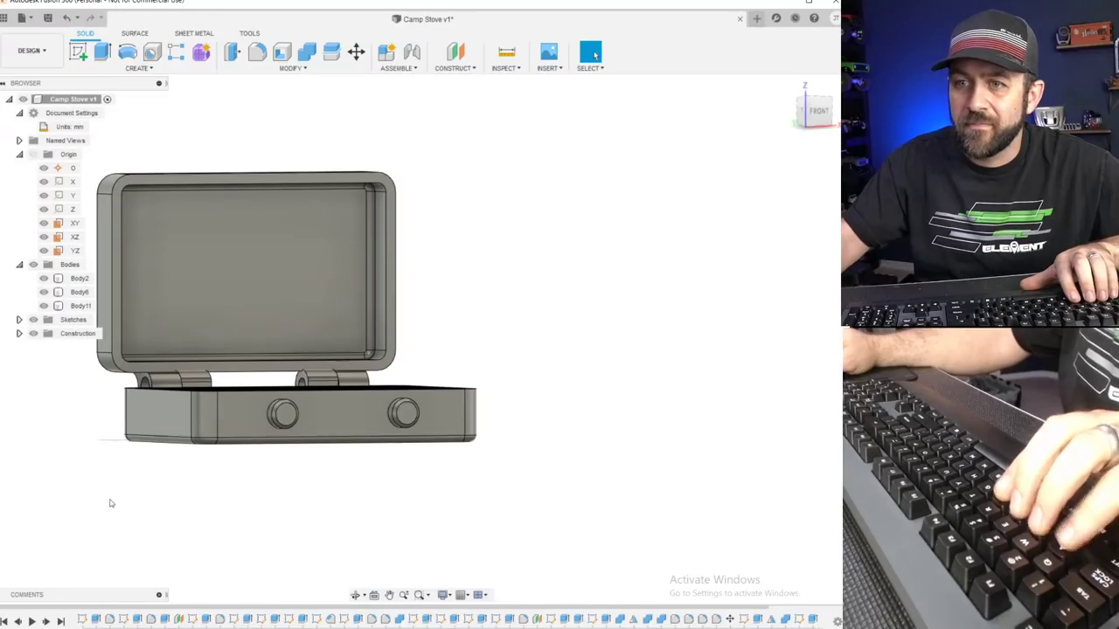
scroll(209, 437, down, 2)
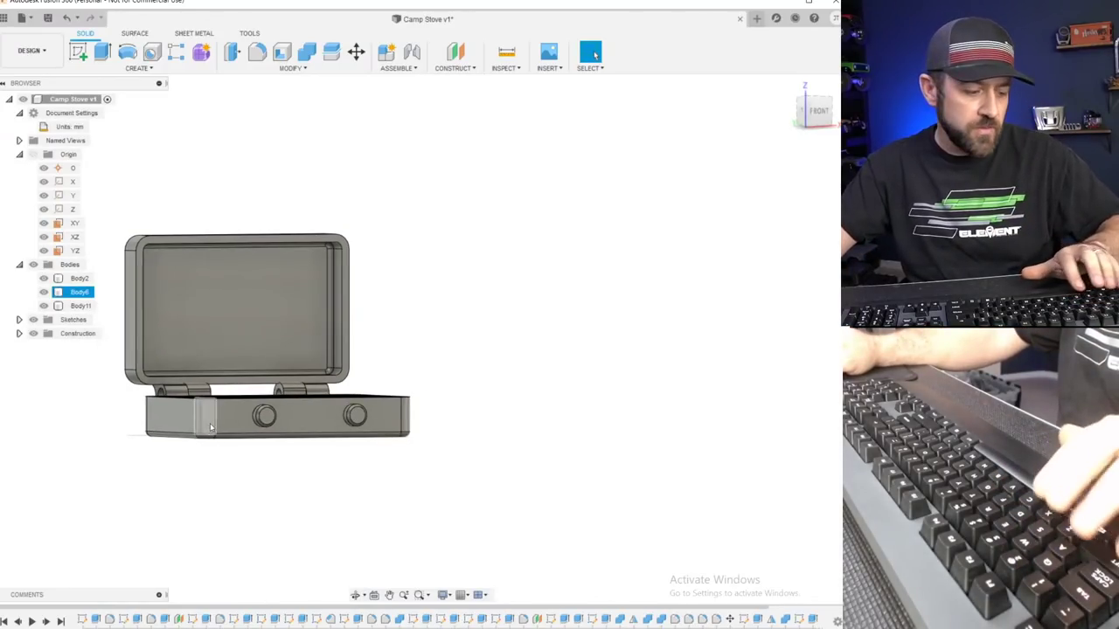
shift+middle_drag(236, 409, 158, 431)
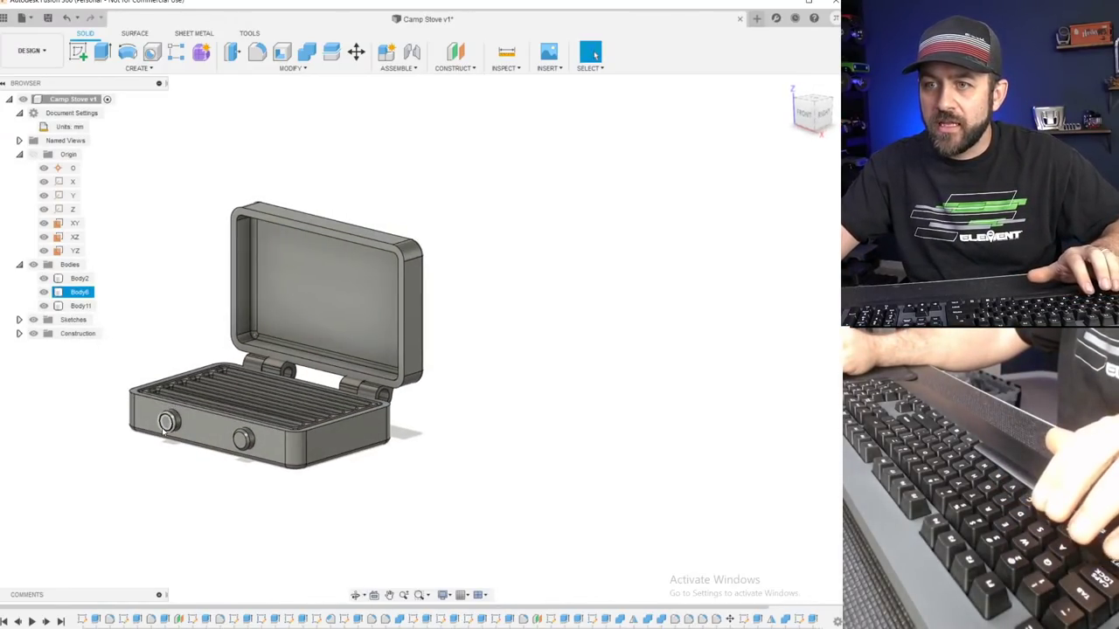
scroll(159, 431, up, 3)
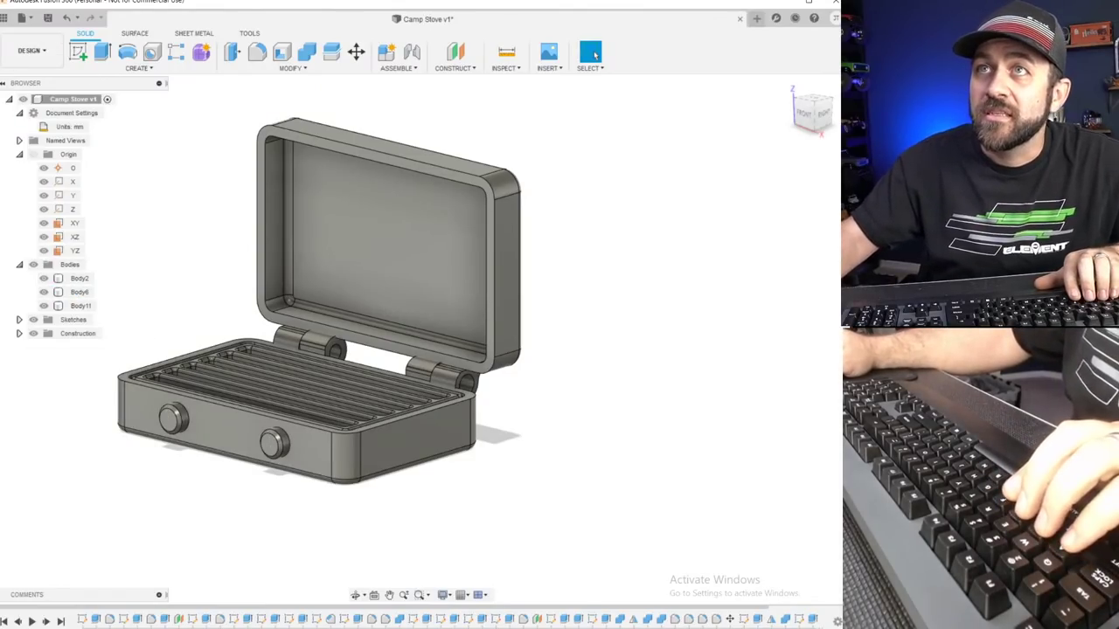
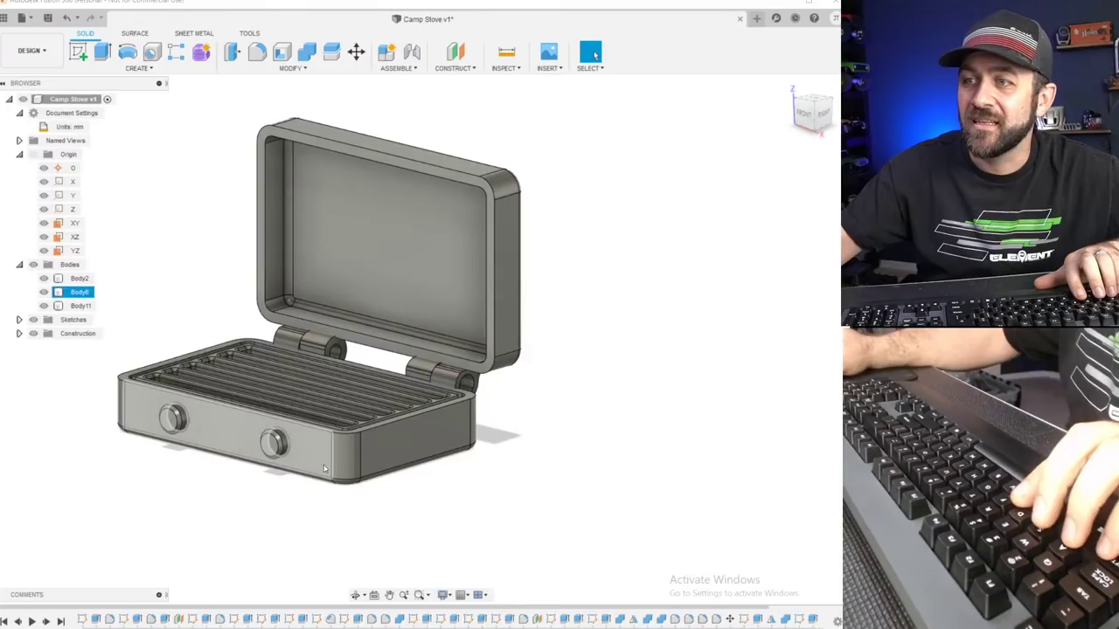
Inspect the base's underside and check the stove's front proportions from a slightly raised view.
scroll(324, 473, up, 4)
shift+middle_drag(324, 473, 326, 433)
scroll(326, 434, down, 3)
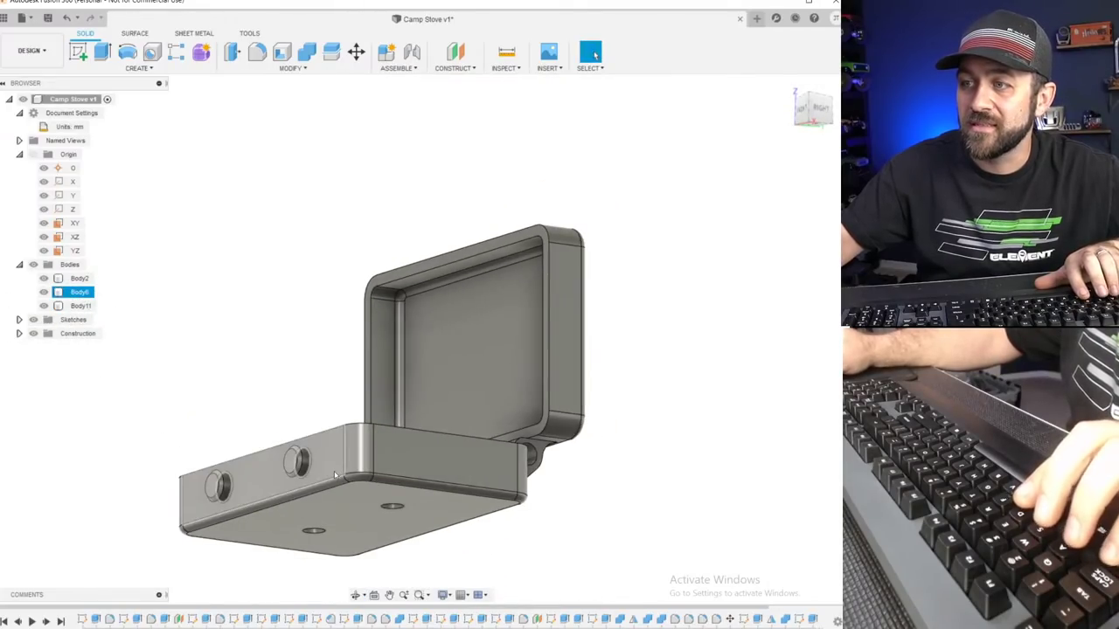
click(104, 484)
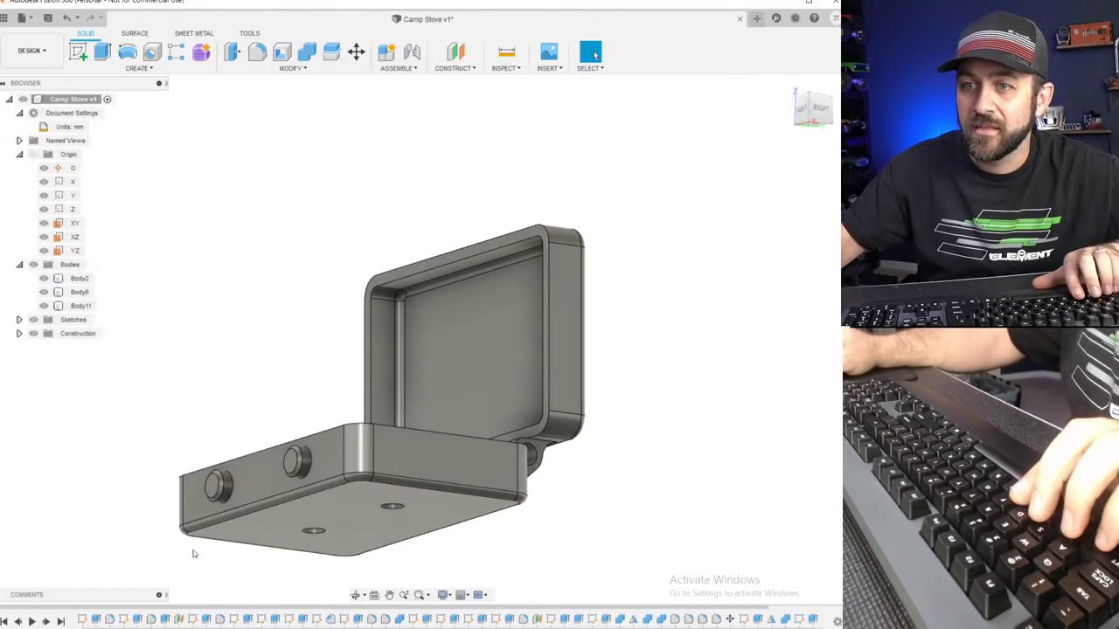
scroll(193, 554, down, 3)
shift+middle_drag(281, 497, 356, 516)
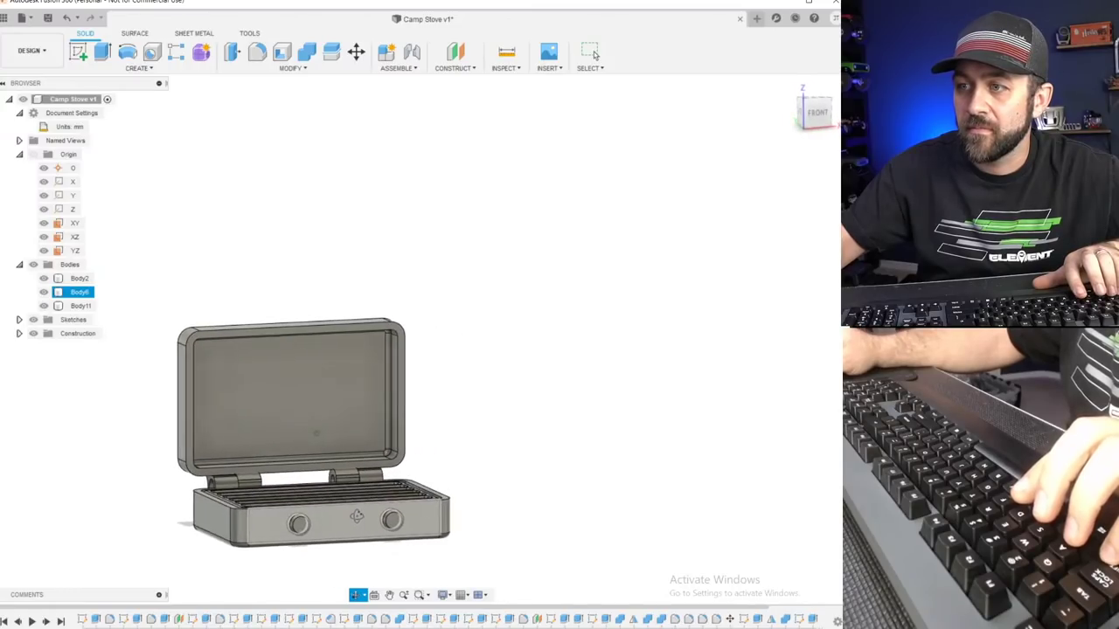
scroll(248, 535, up, 4)
scroll(186, 544, down, 3)
middle_drag(188, 540, 315, 449)
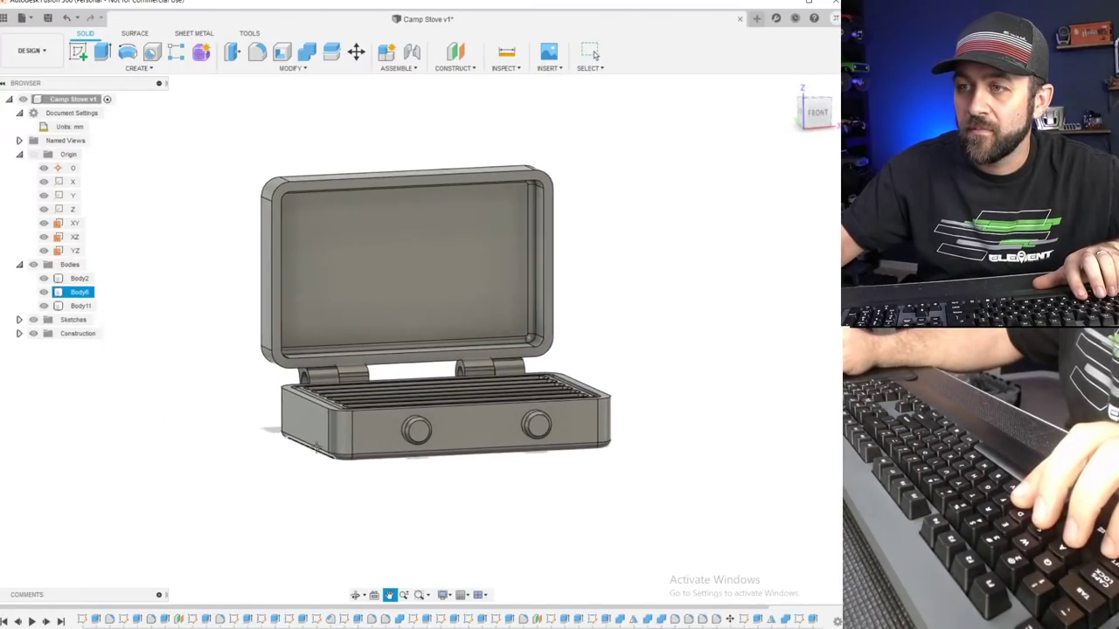
scroll(310, 447, up, 3)
key(Escape)
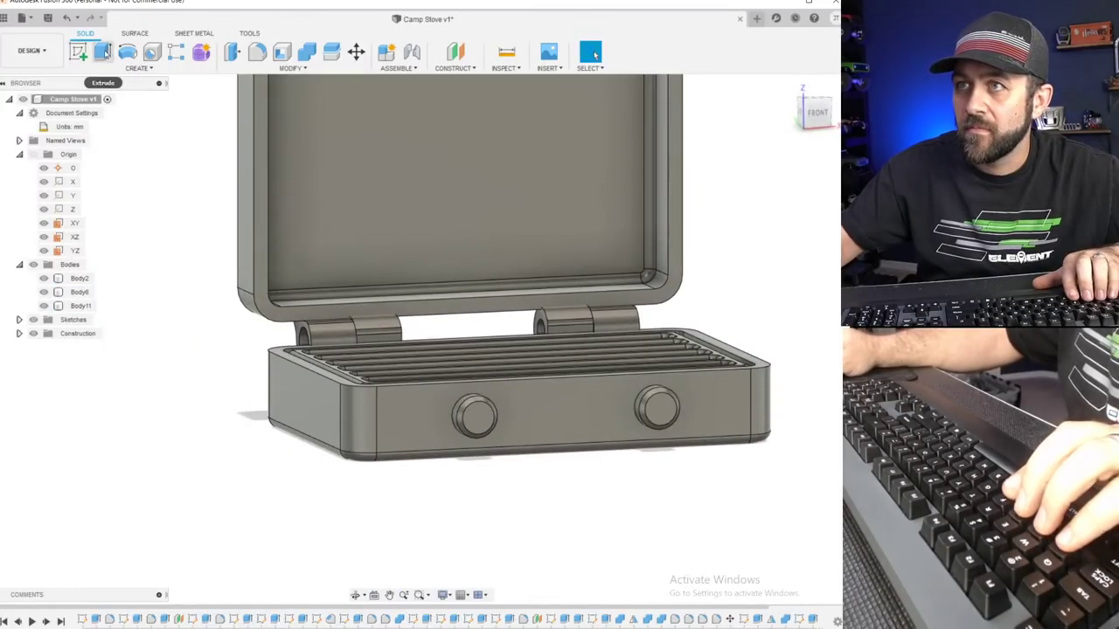
Start a new sketch and switch to the browser to check the reference photos of the Stansport 2 burner camp stove.
click(103, 53)
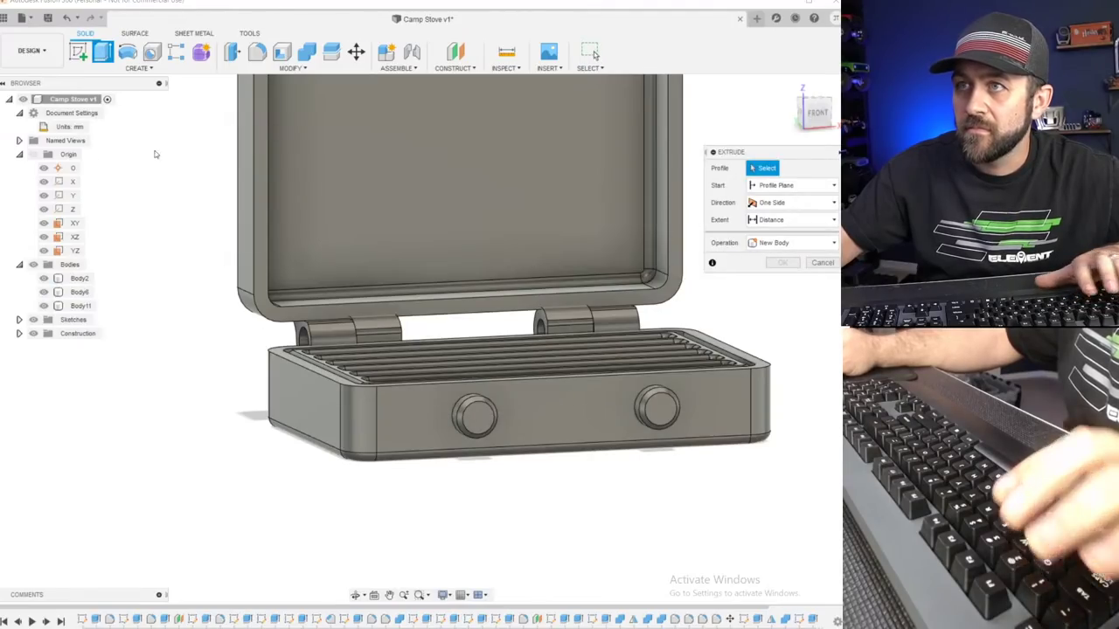
click(80, 57)
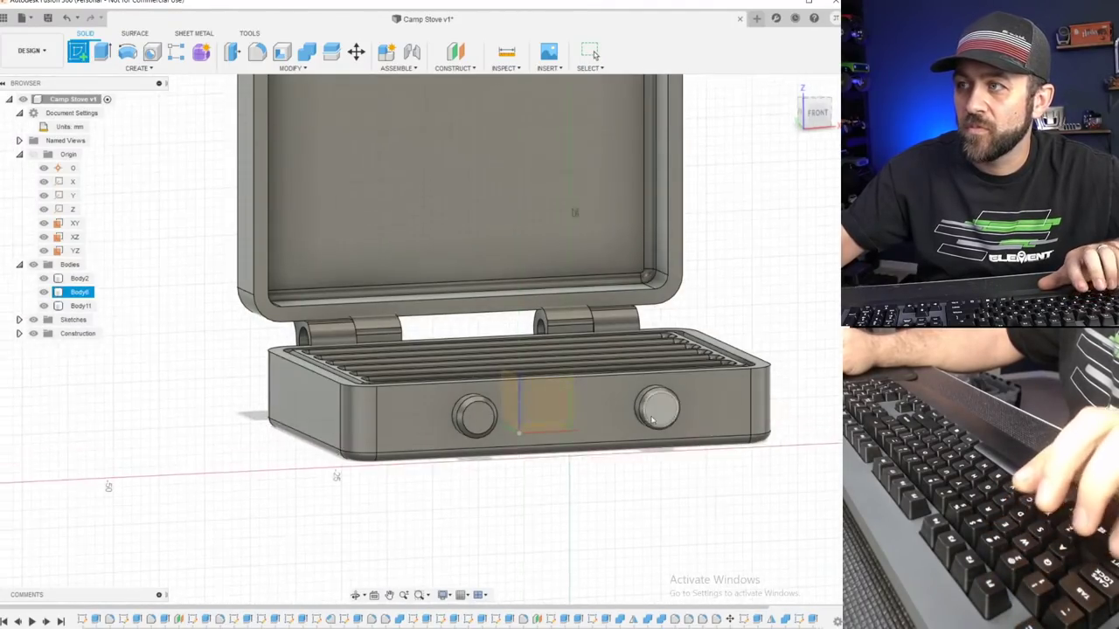
scroll(602, 402, down, 3)
shift+middle_drag(687, 390, 605, 399)
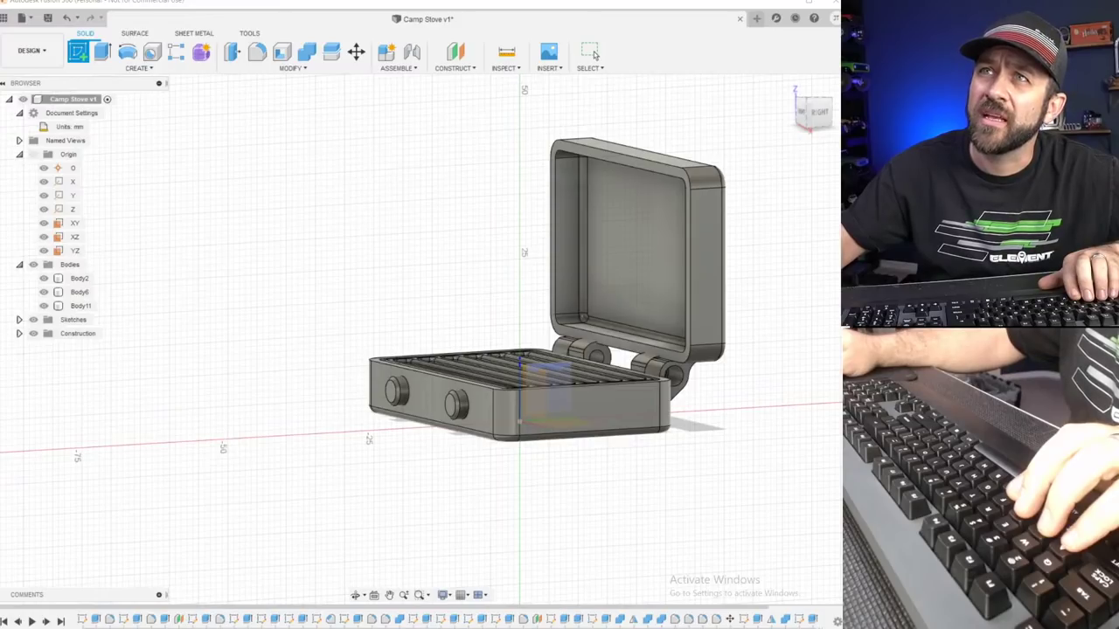
drag(262, 0, 341, 6)
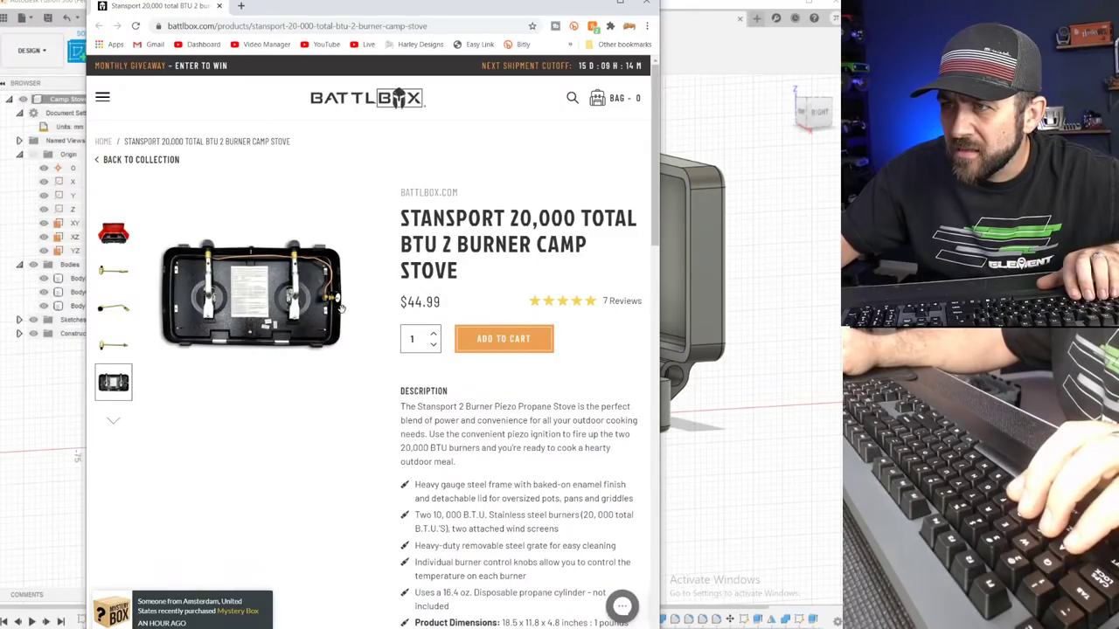
key(alt+Tab)
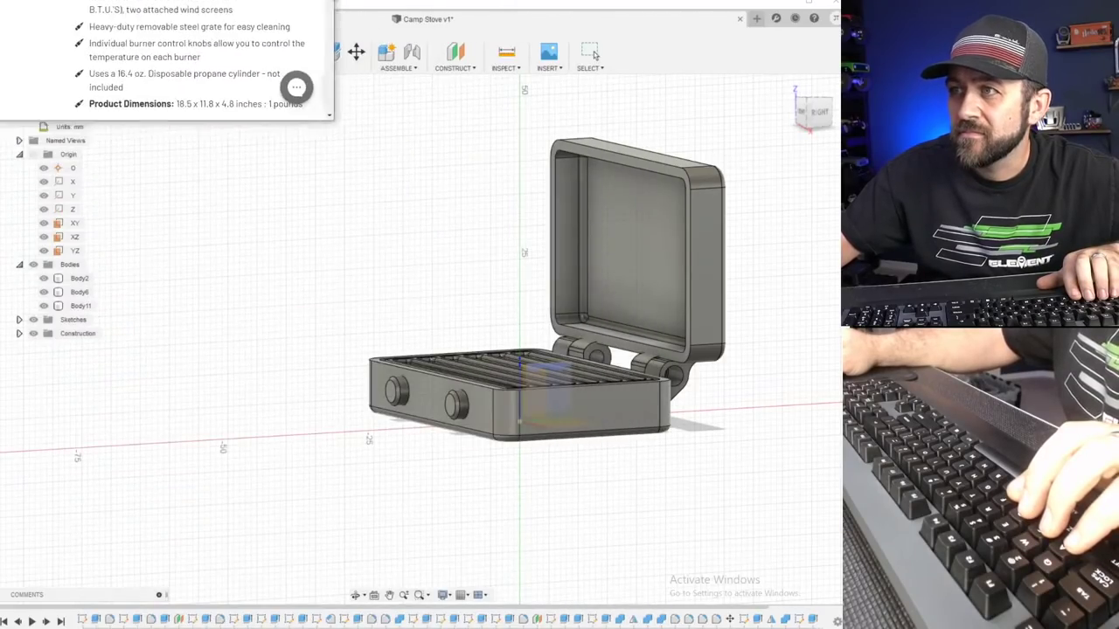
Sketch a small circle on the base's plain side face, centred horizontally and near the face's lower edge.
click(623, 420)
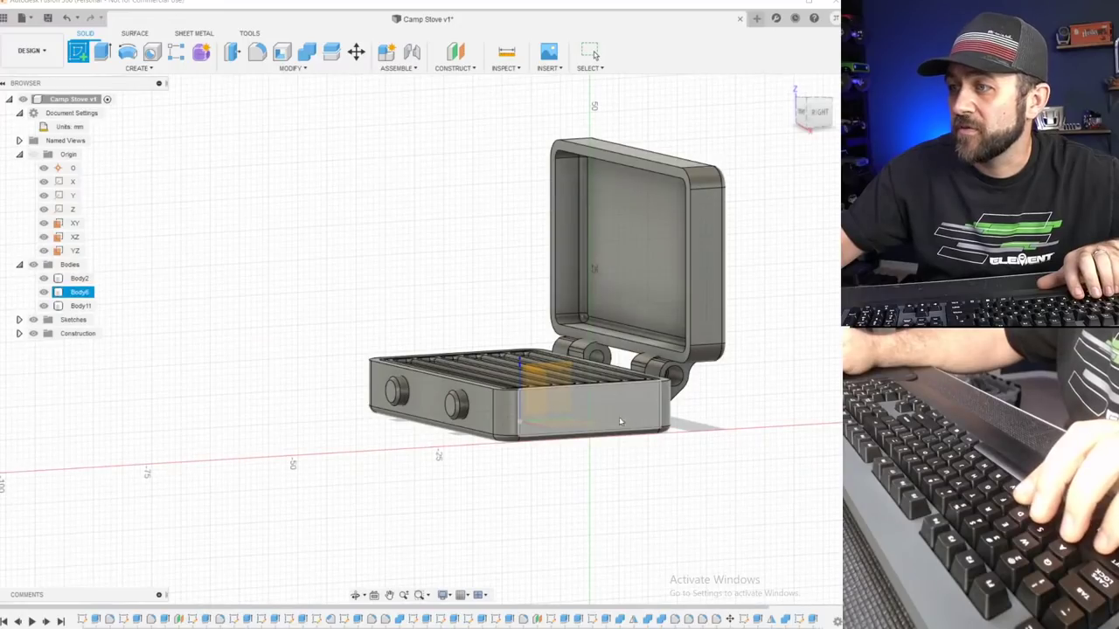
click(604, 428)
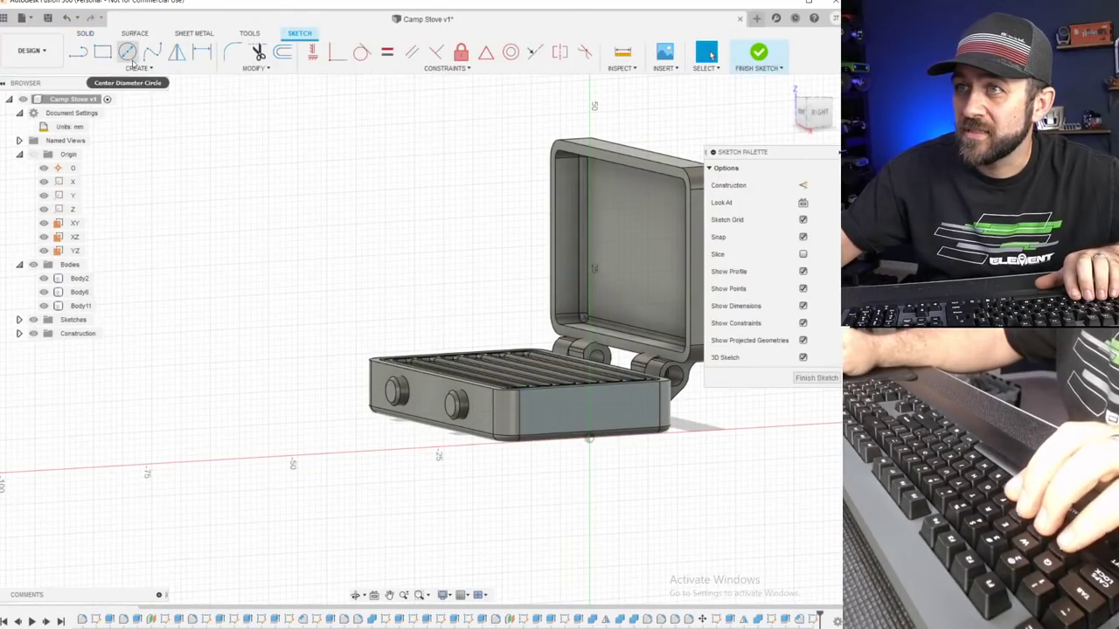
click(127, 52)
scroll(663, 449, up, 6)
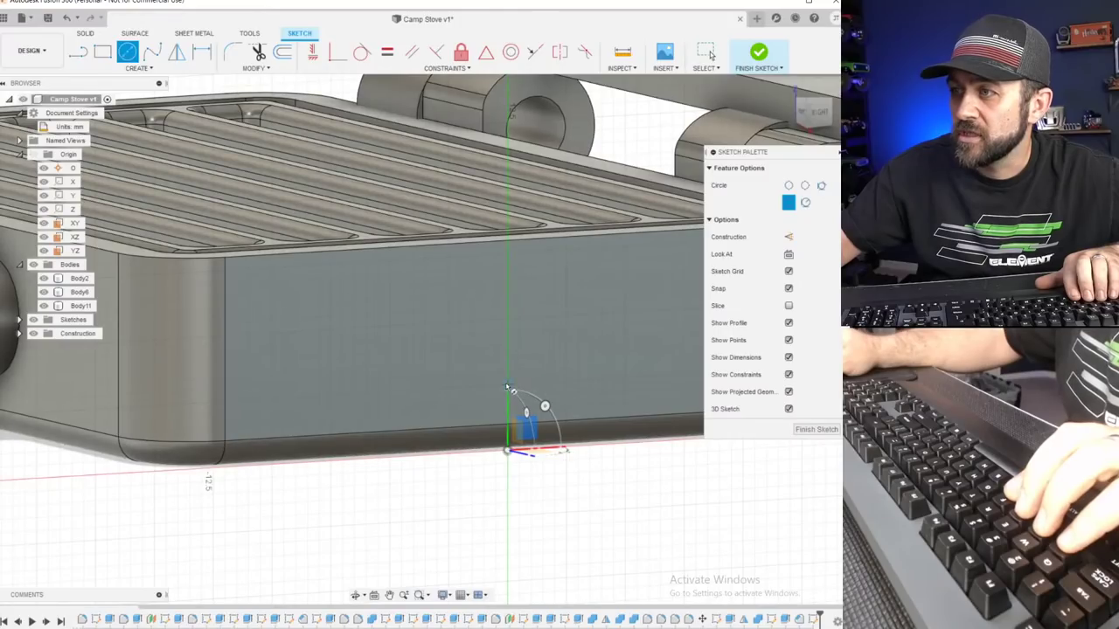
click(509, 385)
click(540, 385)
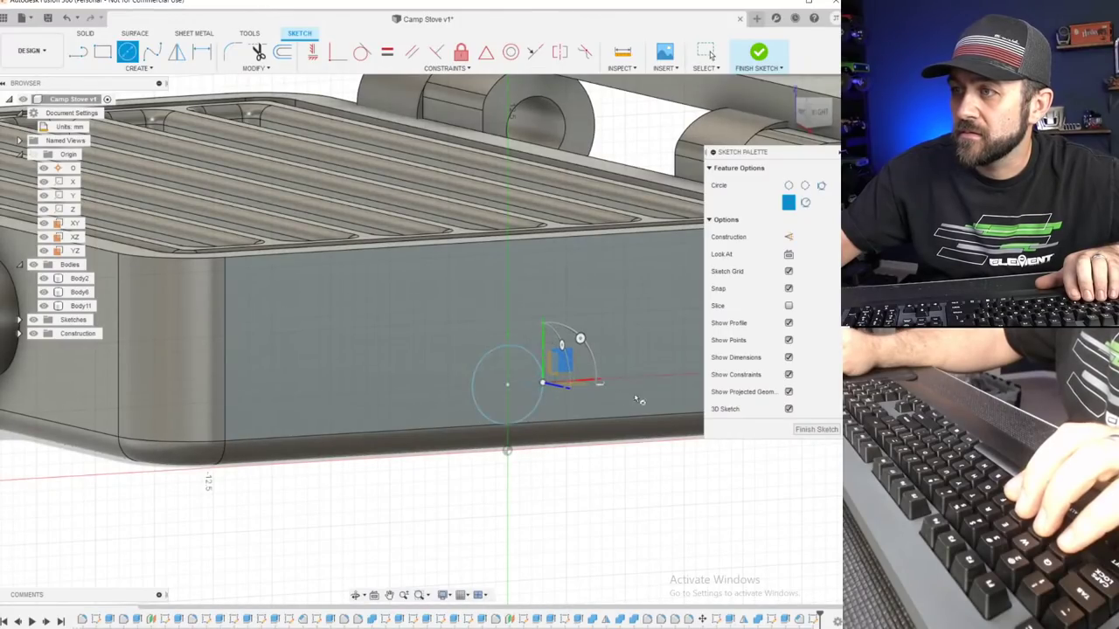
Extrude the circle 3 mm outward from the base's side and join it to the base.
click(757, 54)
key(e)
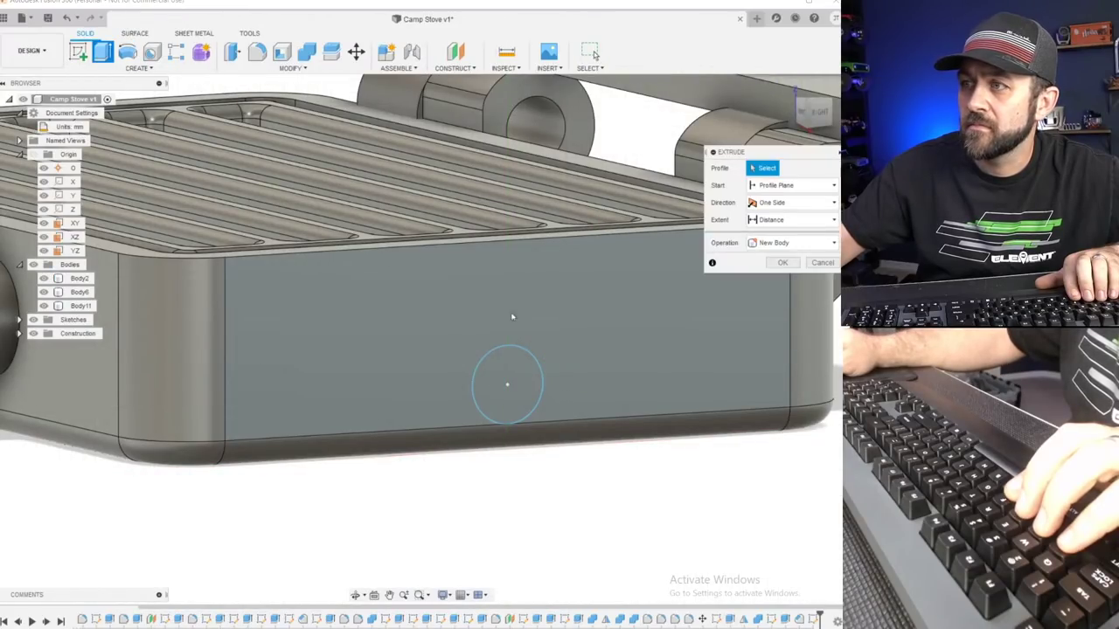
click(513, 374)
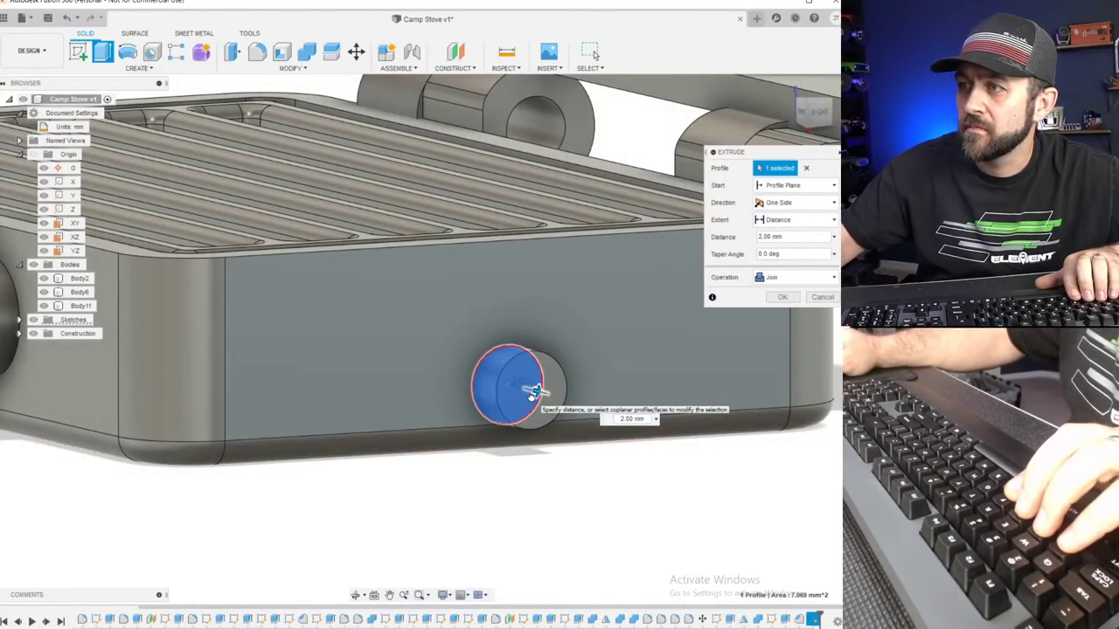
drag(541, 392, 548, 395)
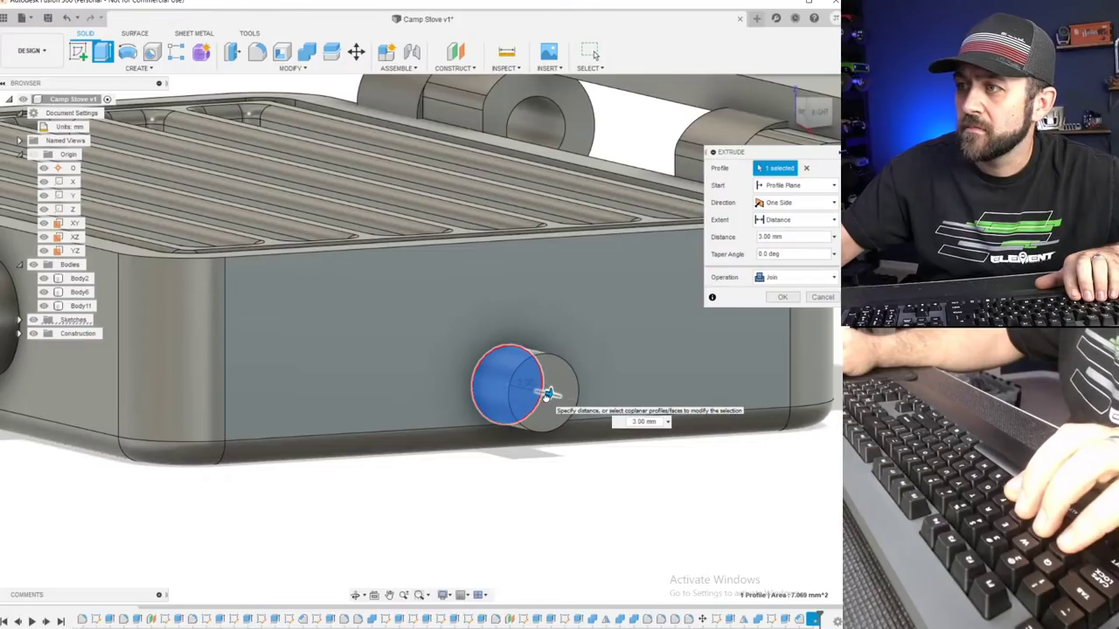
key(Return)
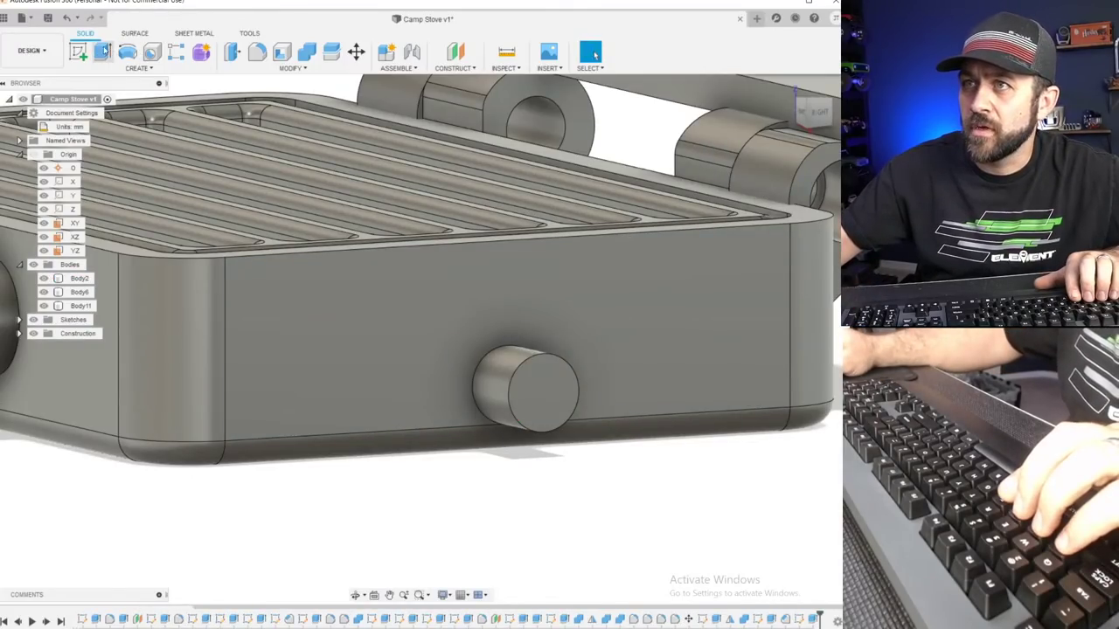
Sketch on the end face of the side stub and offset its circular edge 0.5 mm inward.
click(80, 53)
click(542, 389)
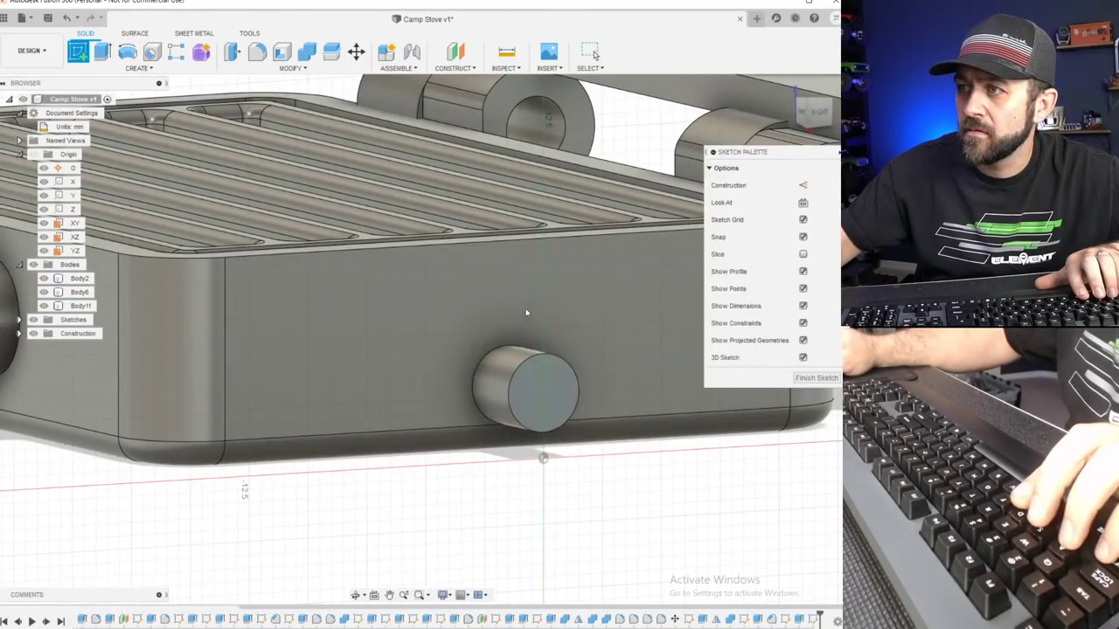
scroll(496, 352, up, 2)
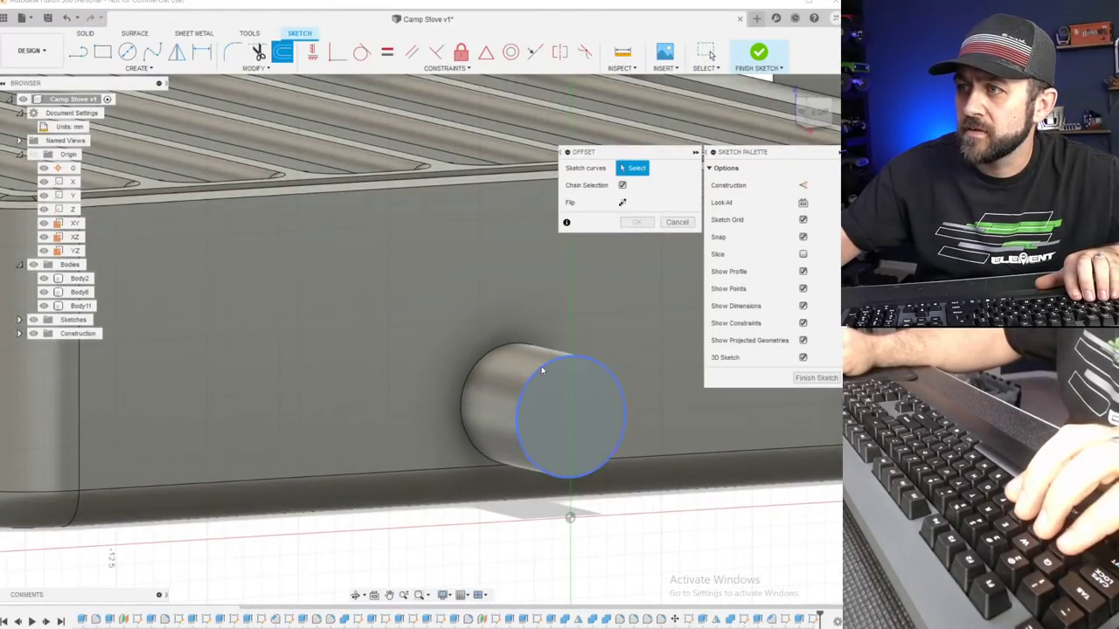
click(546, 376)
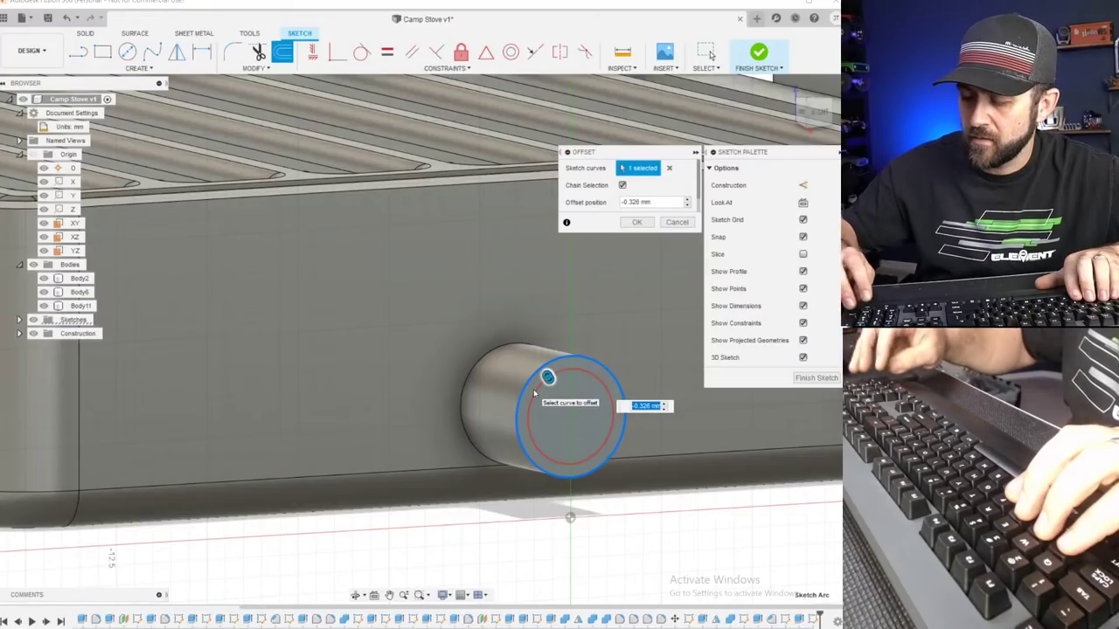
text(-.5)
key(Return)
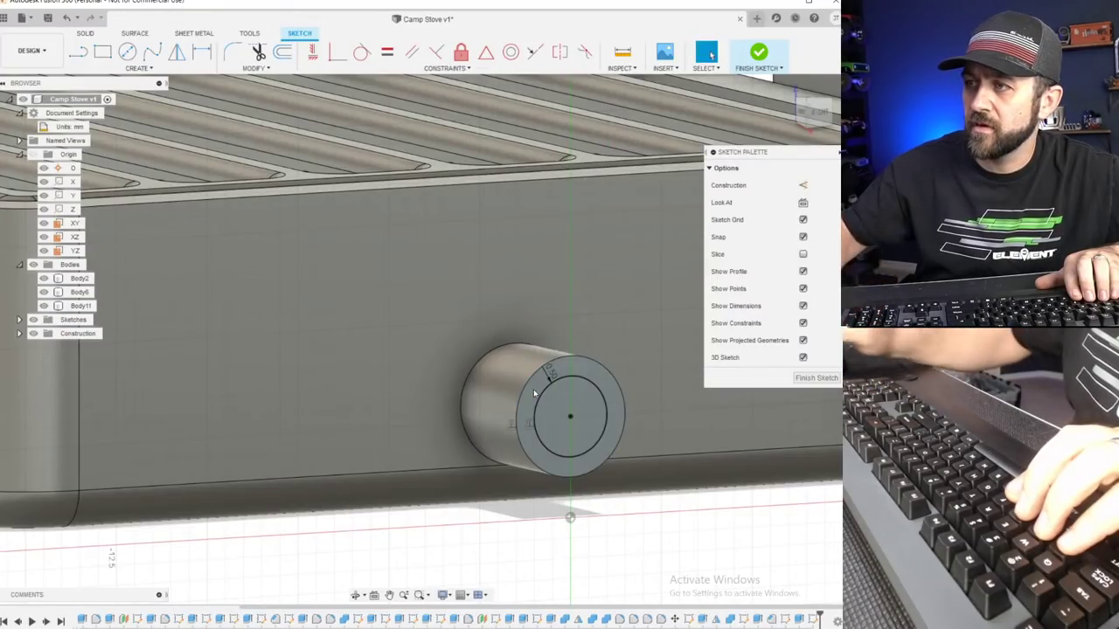
click(771, 61)
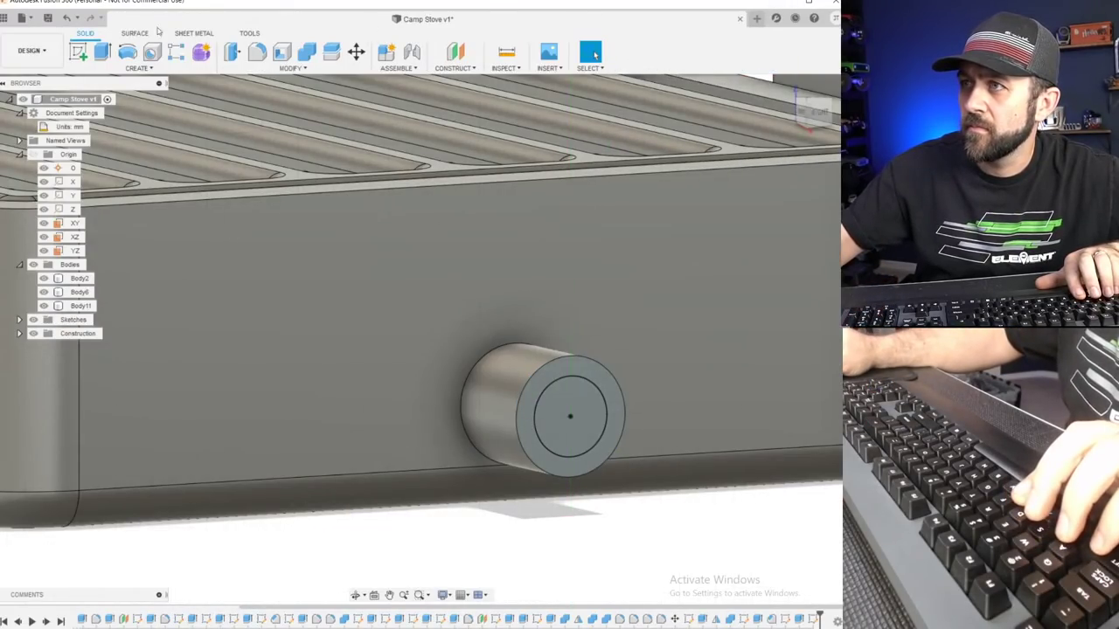
Cut the outer ring profile back by 2 mm to leave a narrower tip on the side stub.
key(e)
click(567, 376)
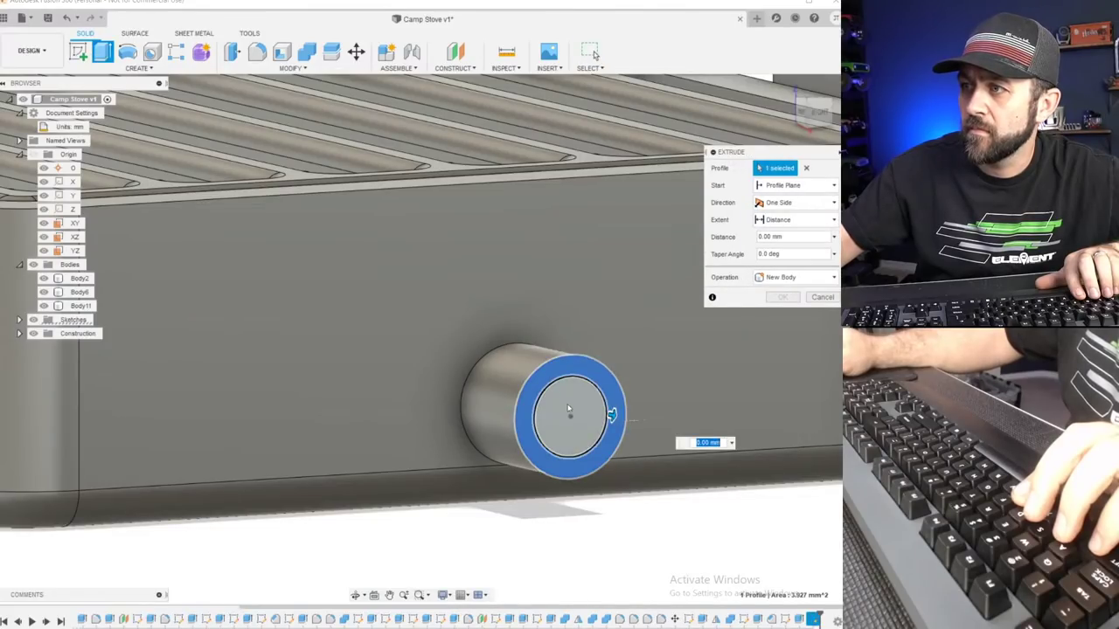
text(-2)
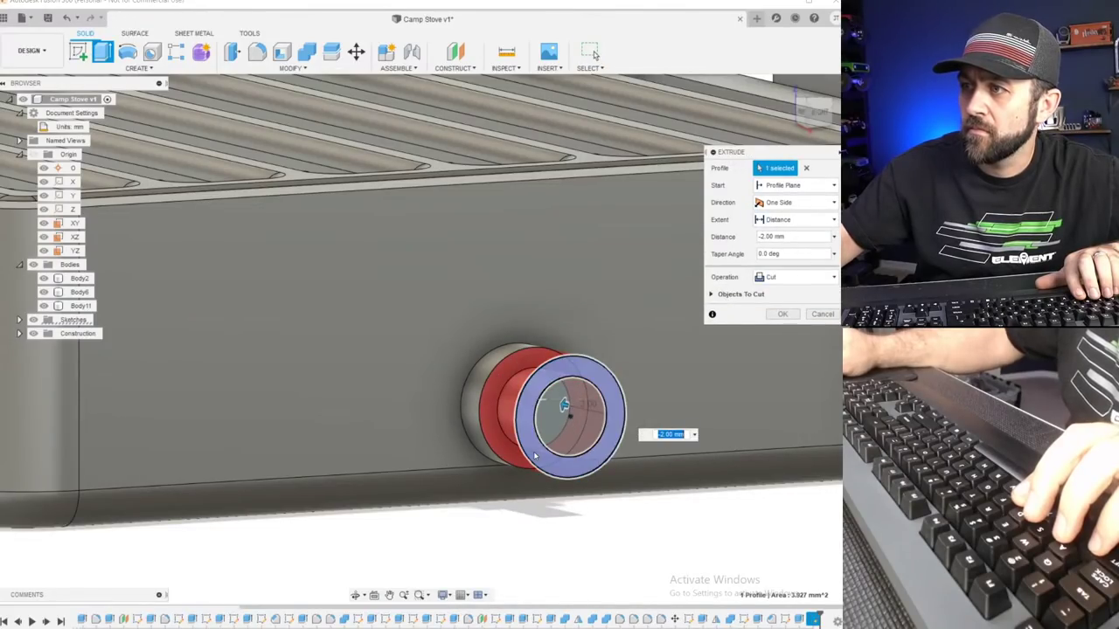
key(Return)
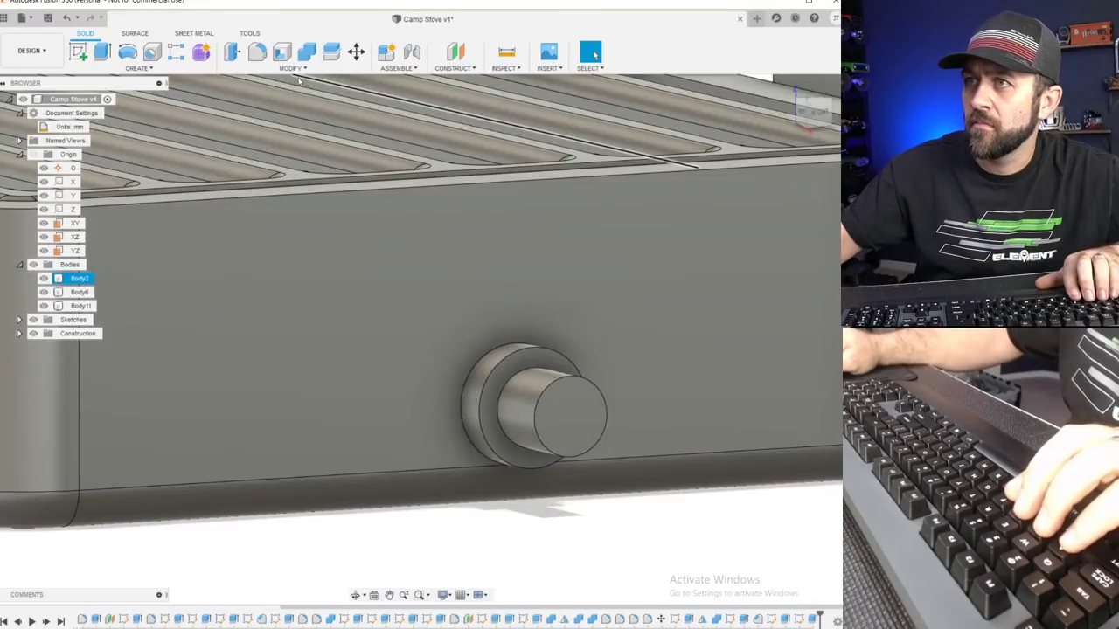
Chamfer the end edge of the side fitting's narrow tip by 0.25 mm at equal distance.
click(293, 68)
click(251, 110)
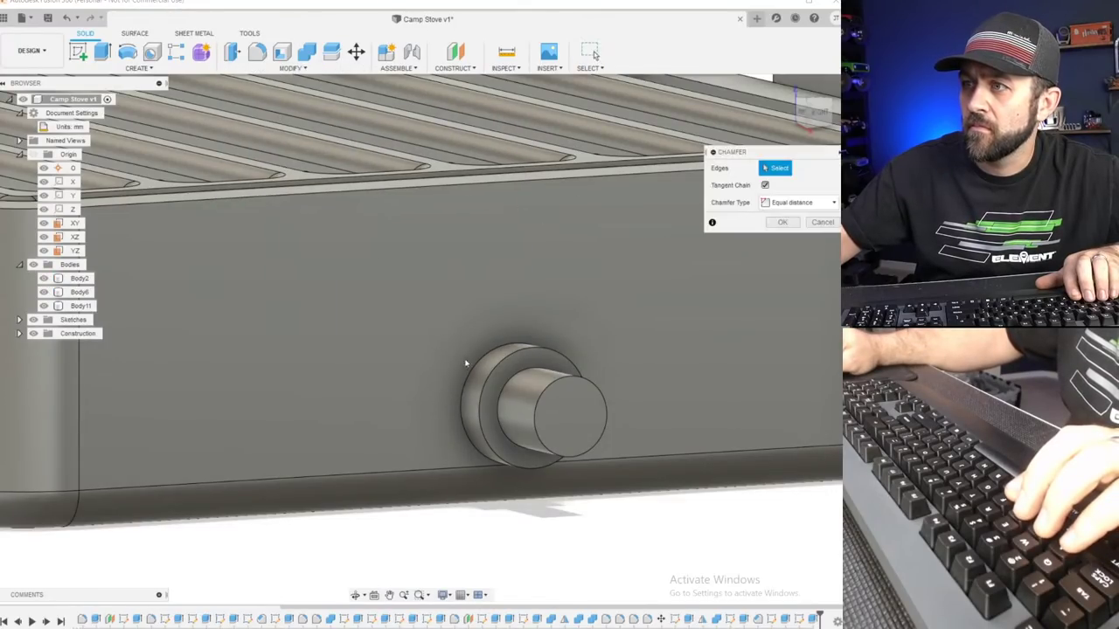
click(540, 395)
text(.5)
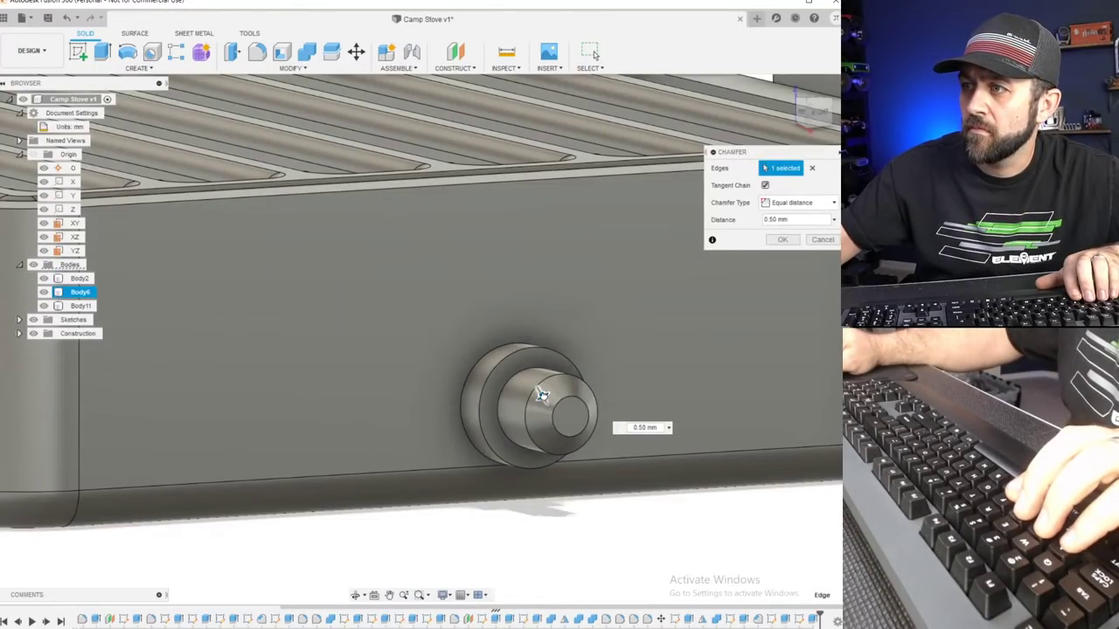
text(.25)
key(Return)
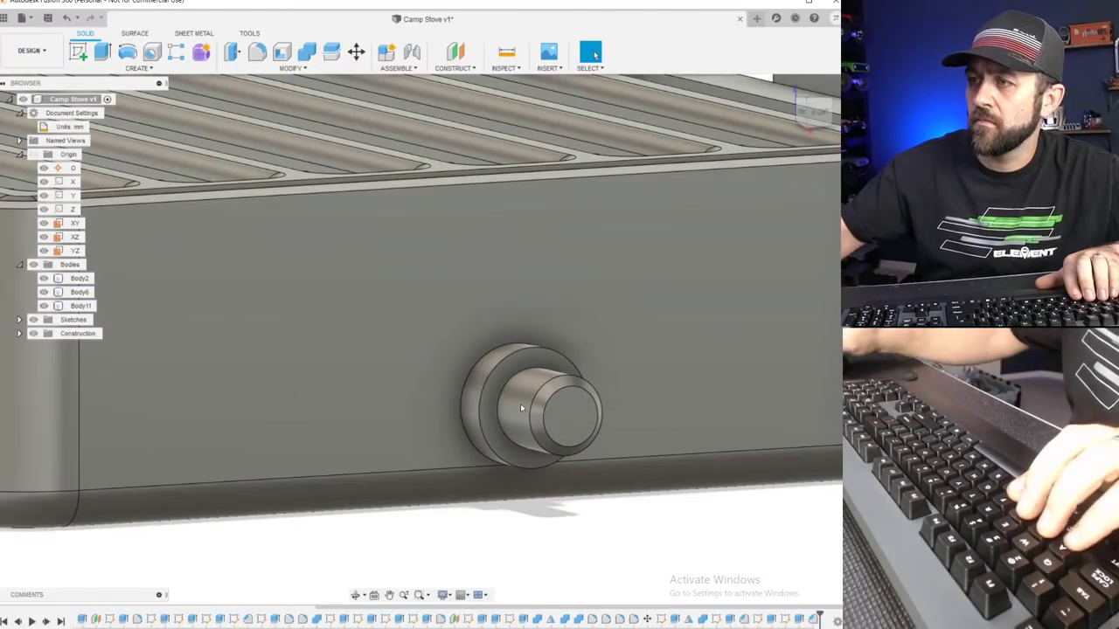
Chamfer the outer edge of the side fitting's wider collar by 0.2 mm at equal distance.
scroll(538, 402, down, 3)
shift+middle_drag(539, 404, 493, 408)
scroll(507, 450, up, 5)
scroll(493, 408, down, 5)
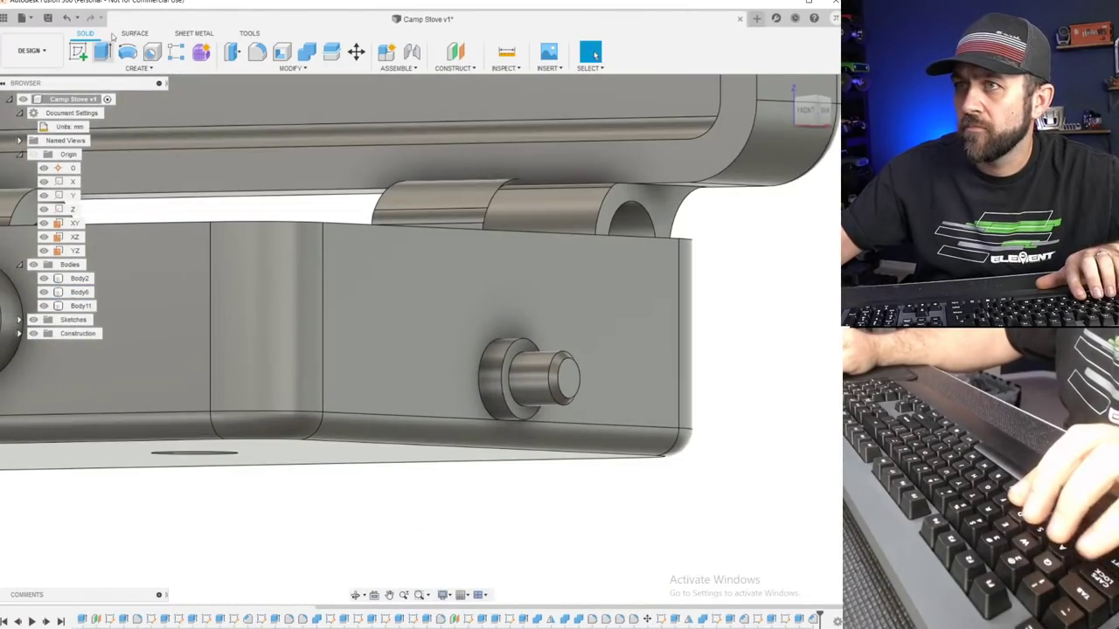
click(299, 70)
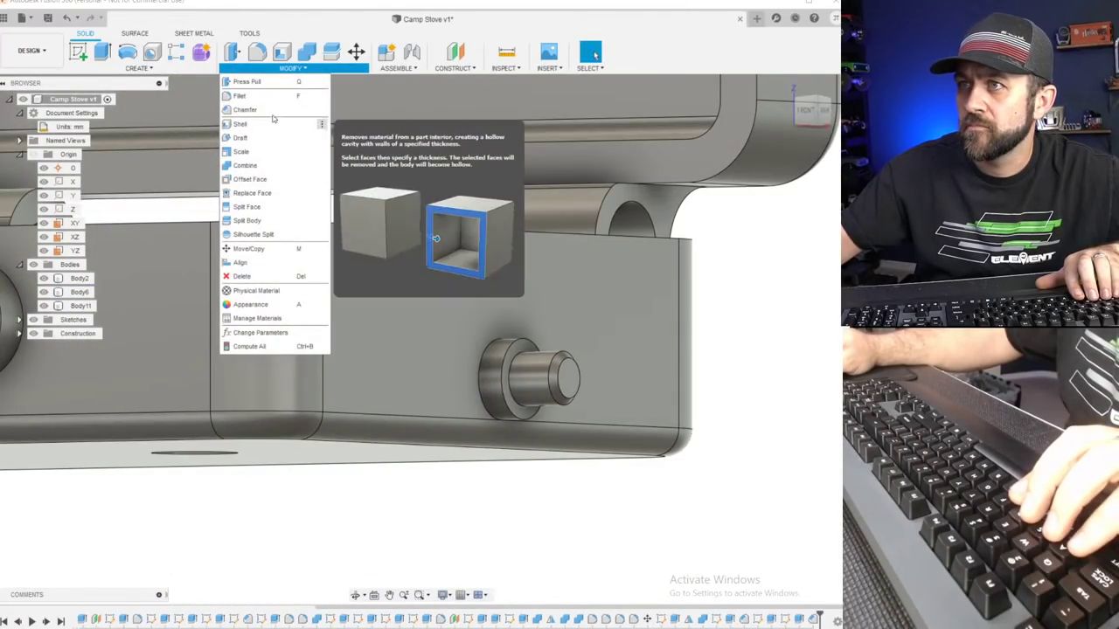
click(258, 108)
click(505, 351)
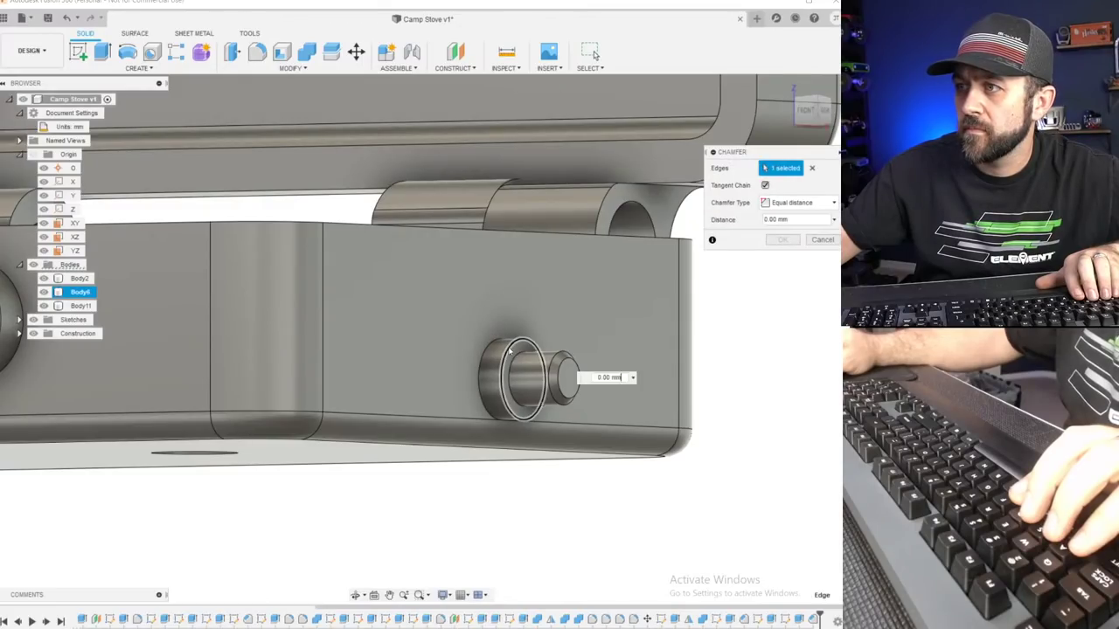
scroll(510, 346, up, 3)
drag(510, 343, 507, 347)
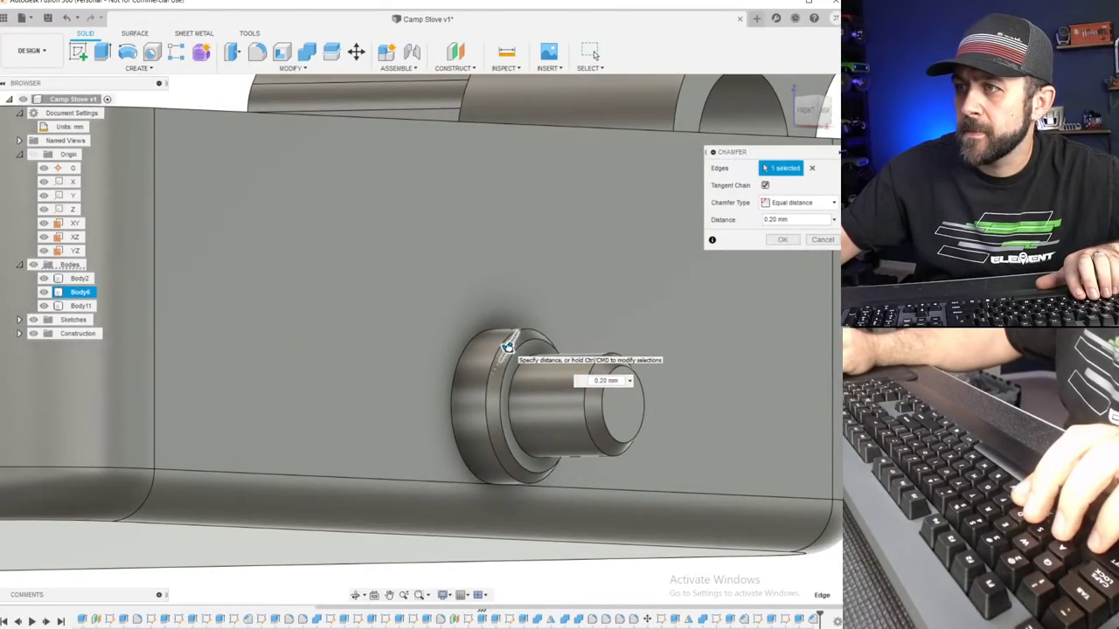
key(Return)
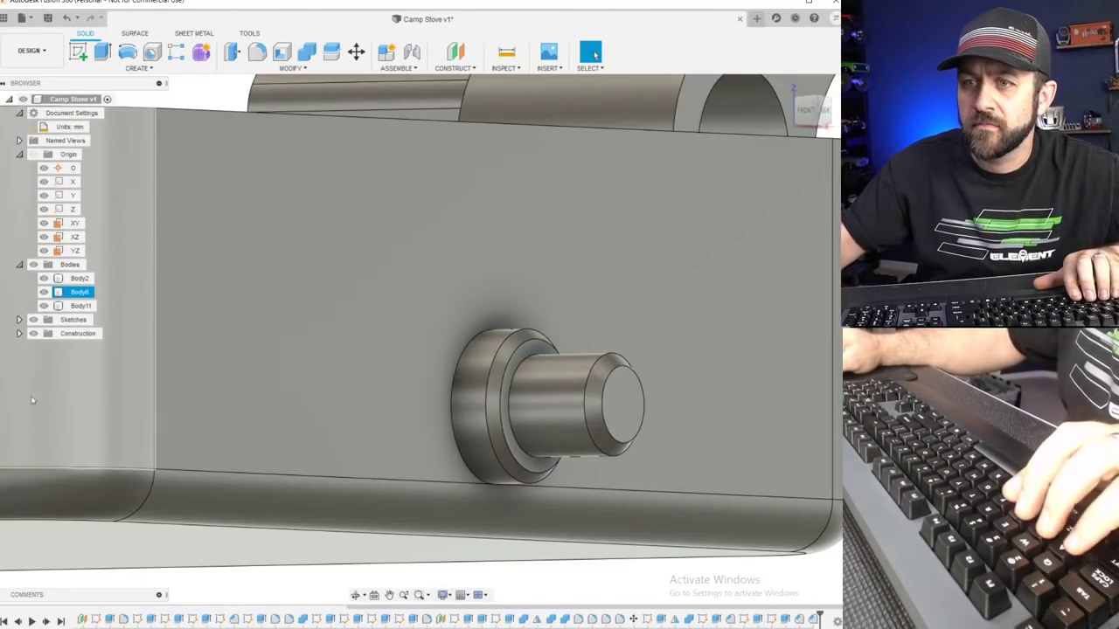
Examine the finished side fitting together with the whole open stove from the front and the side.
scroll(450, 345, down, 8)
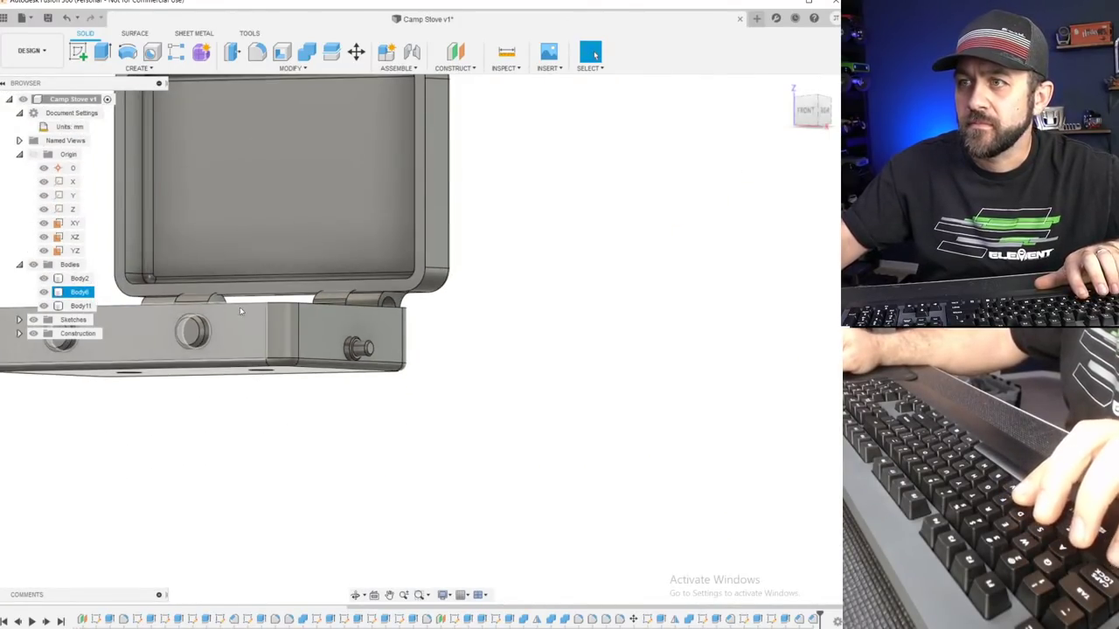
scroll(249, 312, down, 6)
scroll(249, 258, up, 4)
mouse_move(275, 244)
shift+middle_down()
mouse_move(268, 235)
mouse_move(274, 241)
shift+middle_up()
scroll(278, 242, up, 3)
scroll(294, 278, down, 4)
shift+middle_drag(293, 277, 239, 295)
scroll(284, 280, down, 2)
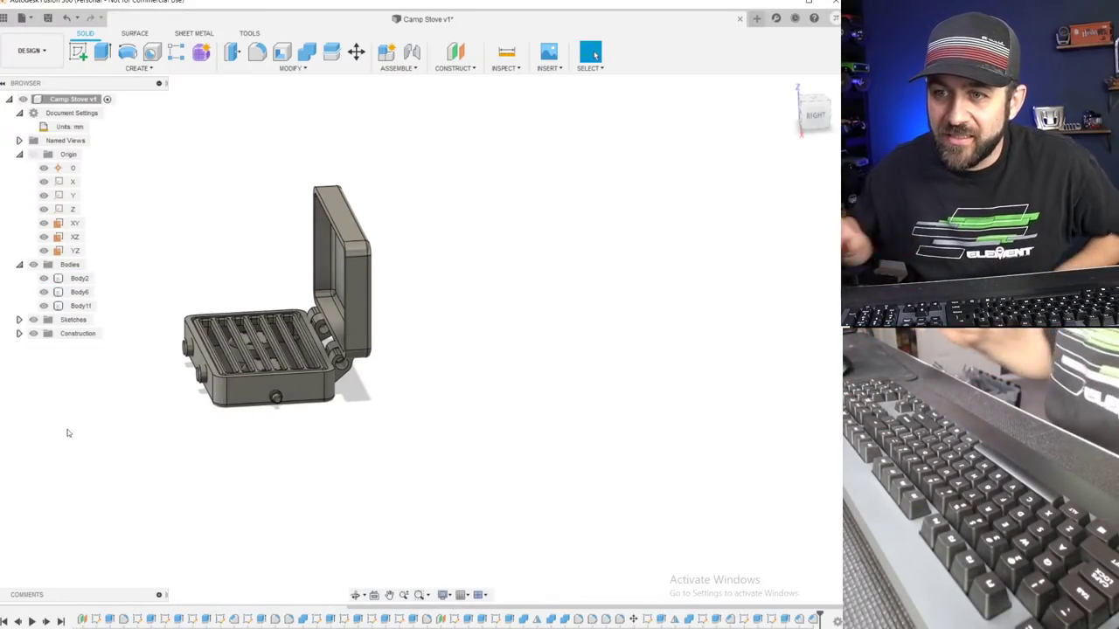
scroll(297, 316, up, 4)
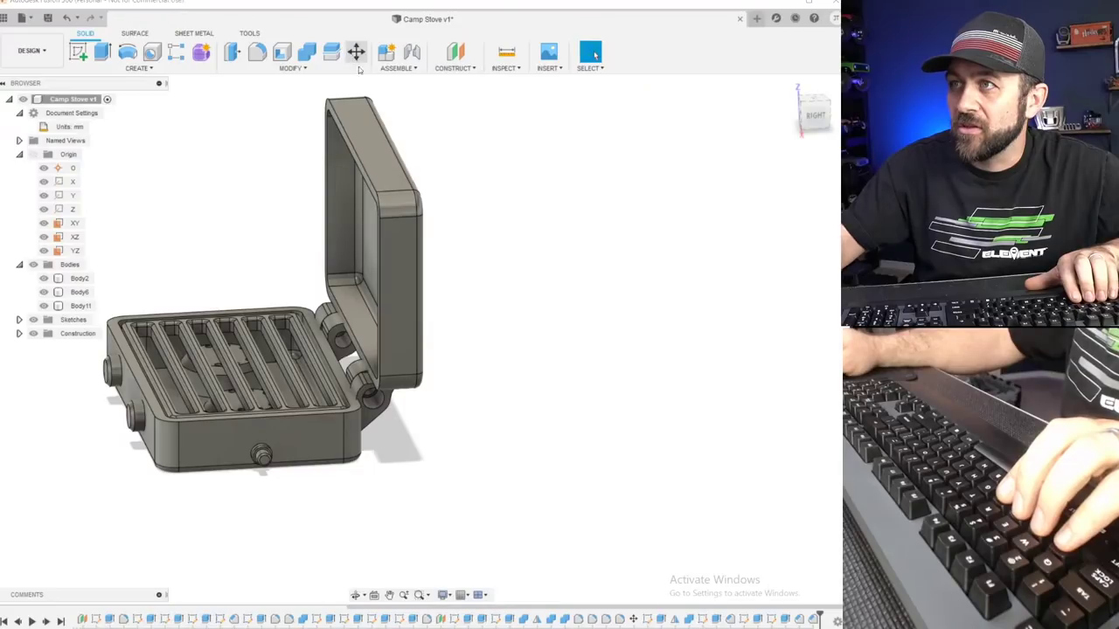
Rotate the lid body by -90 degrees about the hinge hole's axis to close it onto the base.
click(388, 234)
key(m)
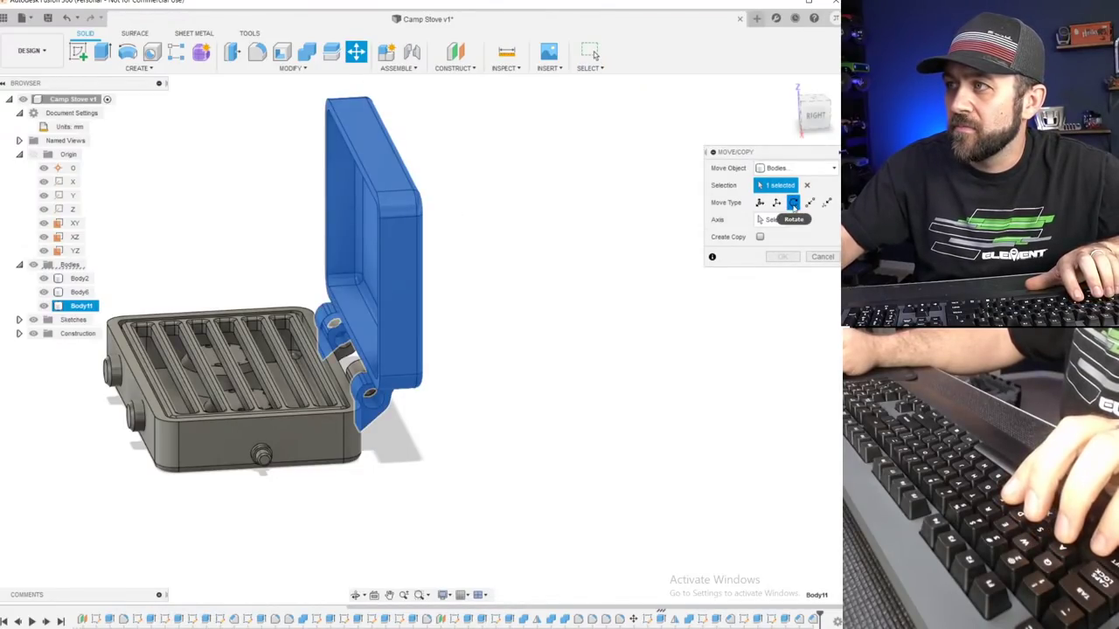
scroll(350, 428, up, 3)
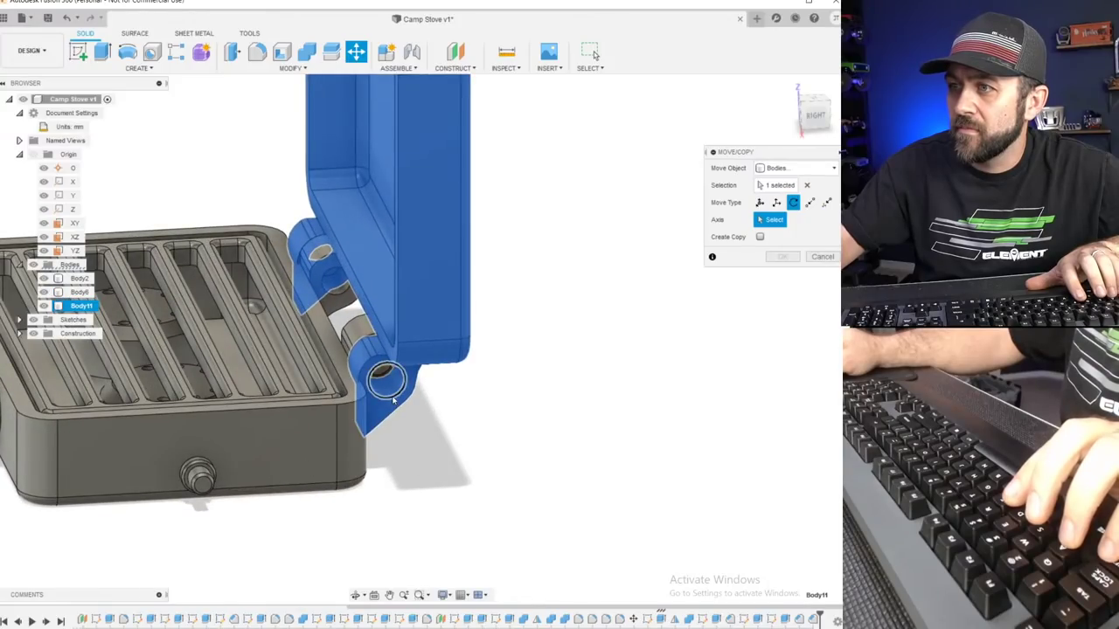
click(390, 395)
drag(387, 325, 323, 386)
scroll(312, 386, down, 3)
middle_drag(86, 361, 282, 346)
scroll(280, 346, up, 4)
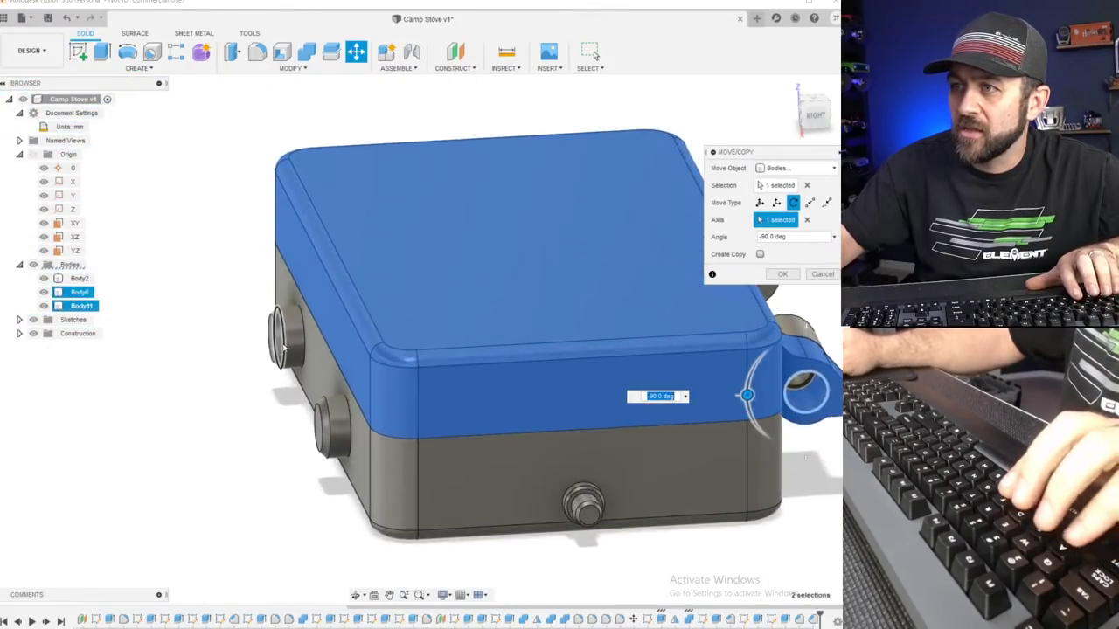
key(Return)
scroll(241, 183, up, 3)
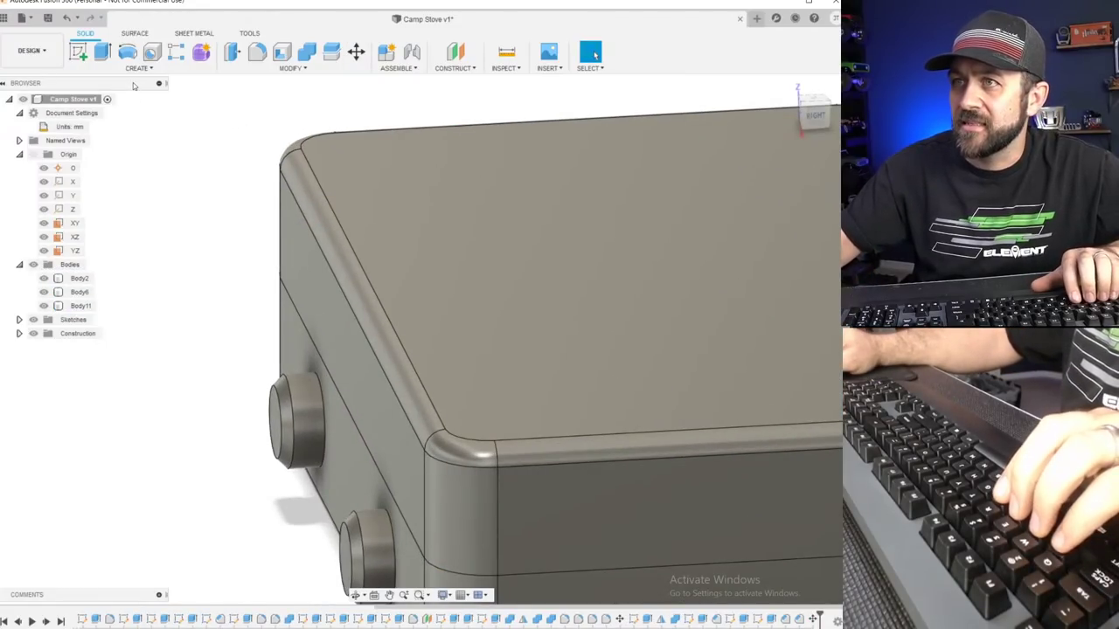
click(83, 52)
click(70, 222)
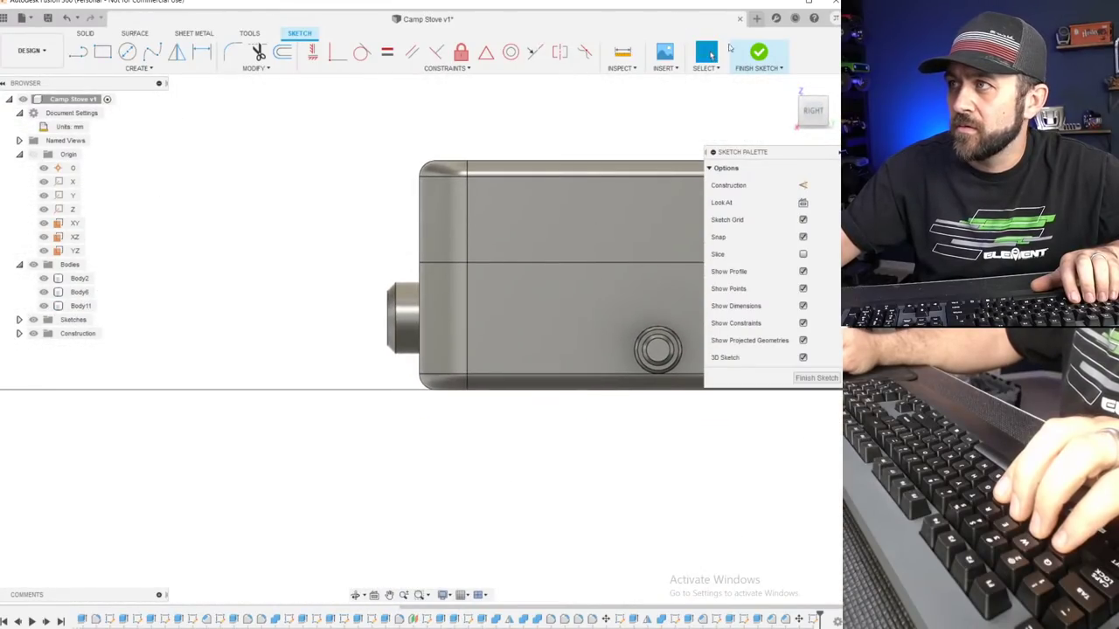
click(759, 54)
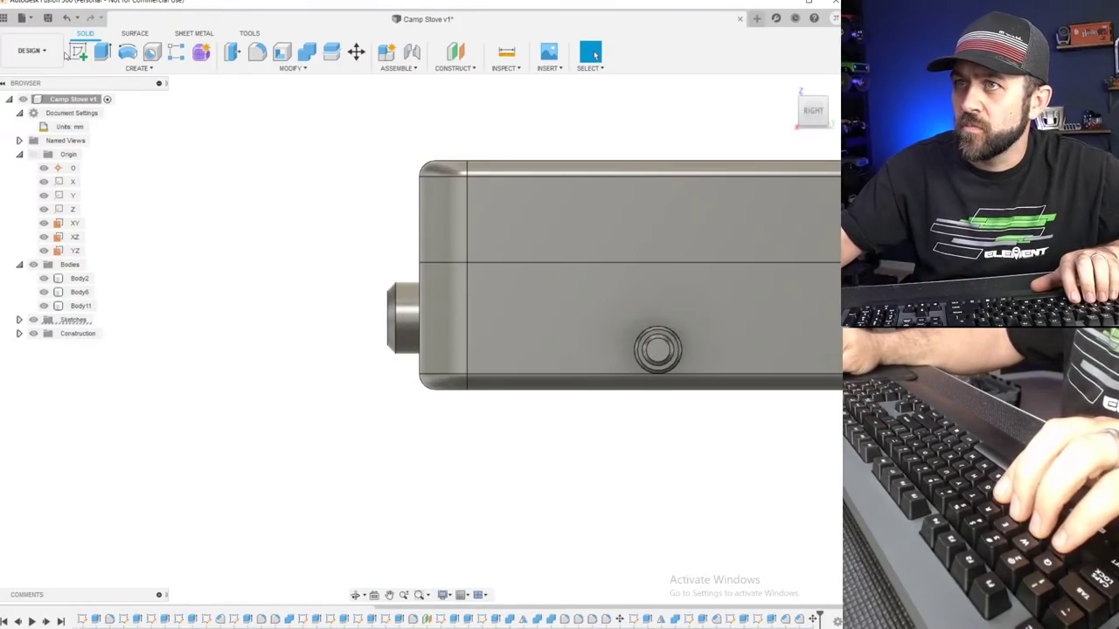
Start a sketch on the YZ plane and begin a two-point rectangle on the lid's front edge, above the knobs.
click(85, 55)
click(75, 250)
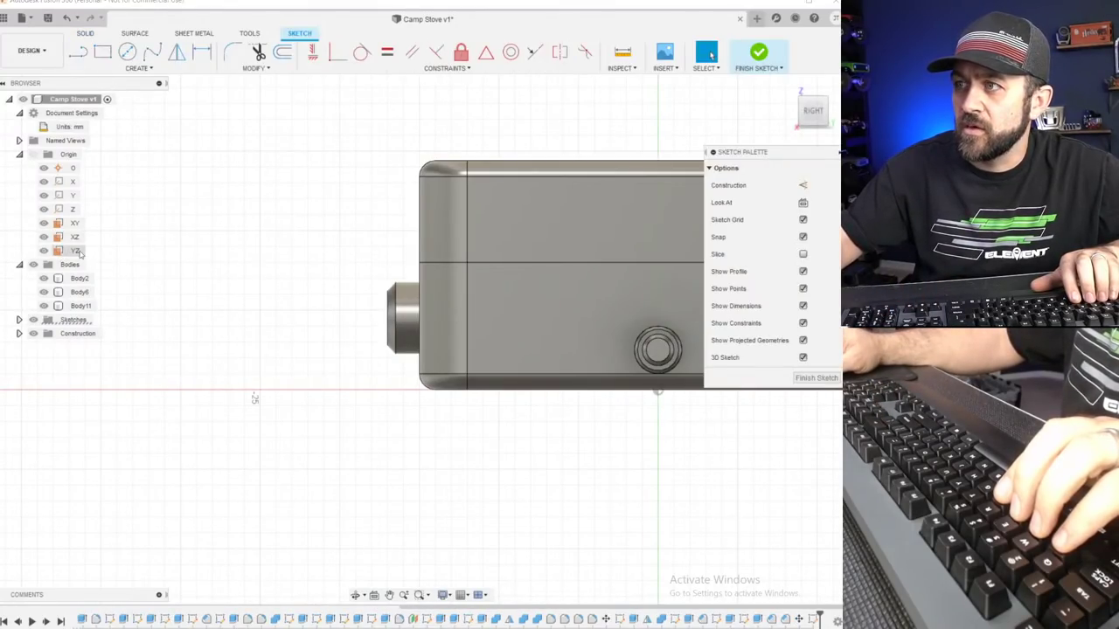
click(102, 53)
scroll(436, 244, up, 3)
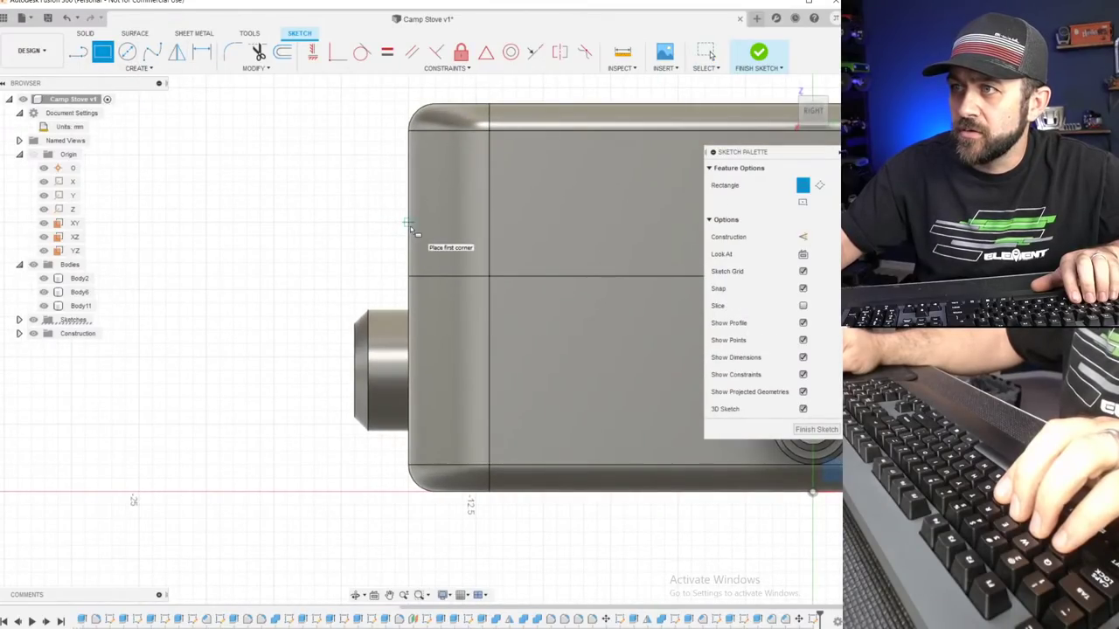
scroll(400, 244, up, 2)
click(407, 221)
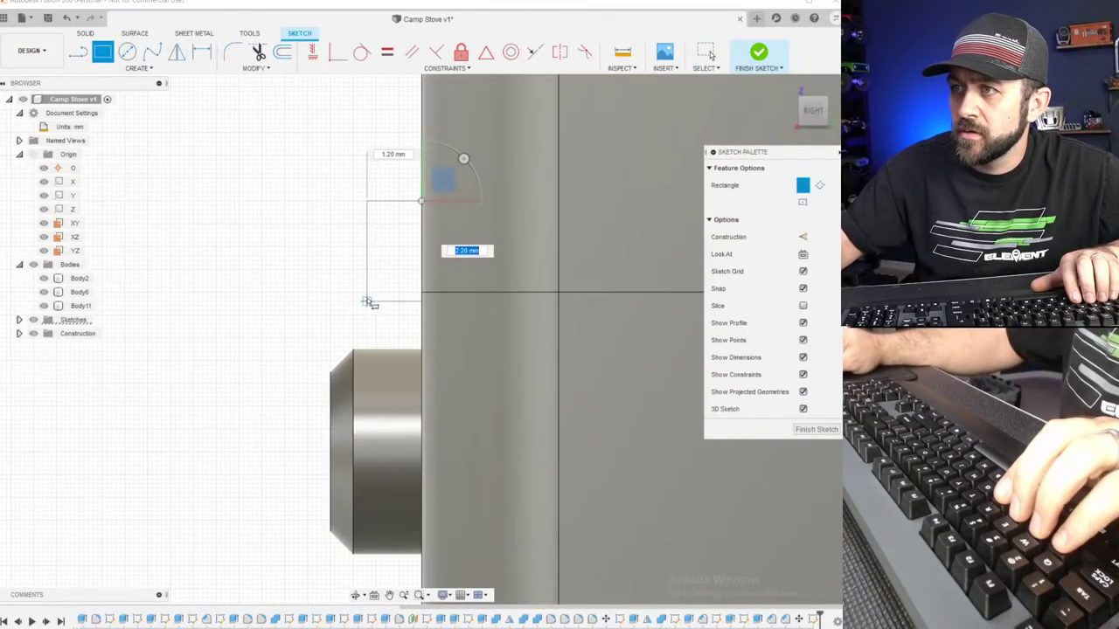
Sketch a rectangle about 1.2 mm wide and 2 mm high against the outer front wall above the knobs, and set its width to 1 mm.
click(368, 293)
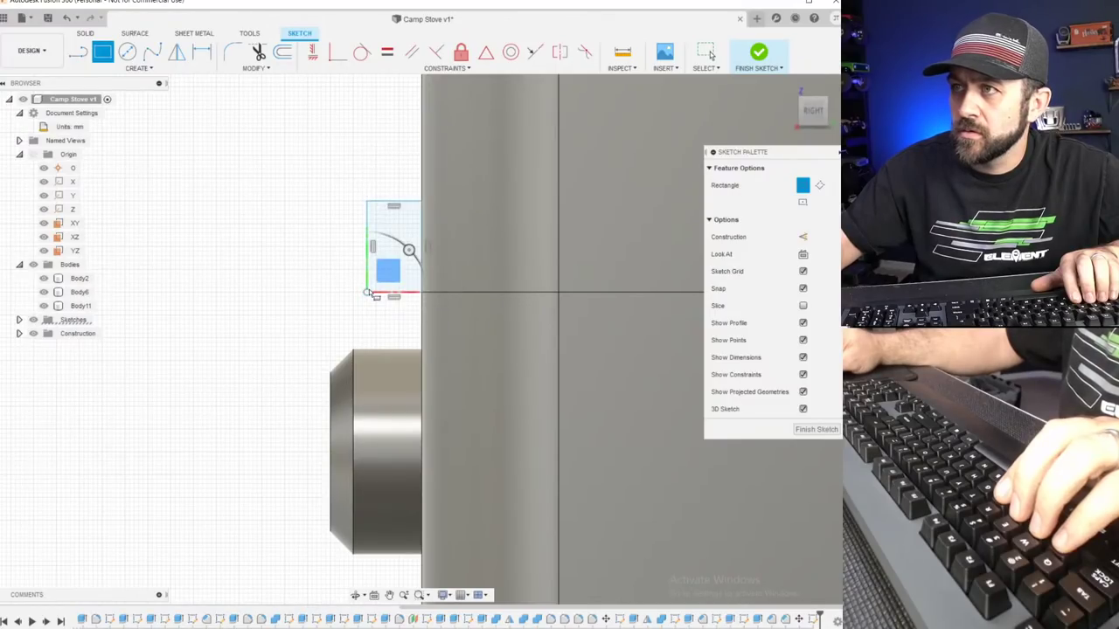
key(Escape)
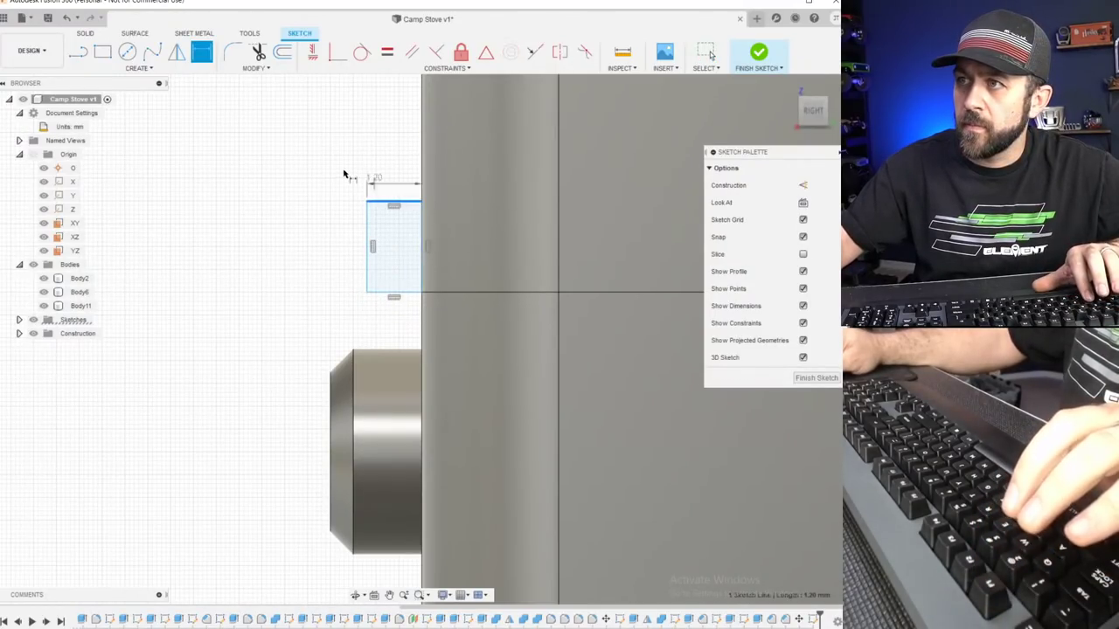
text(1)
key(Return)
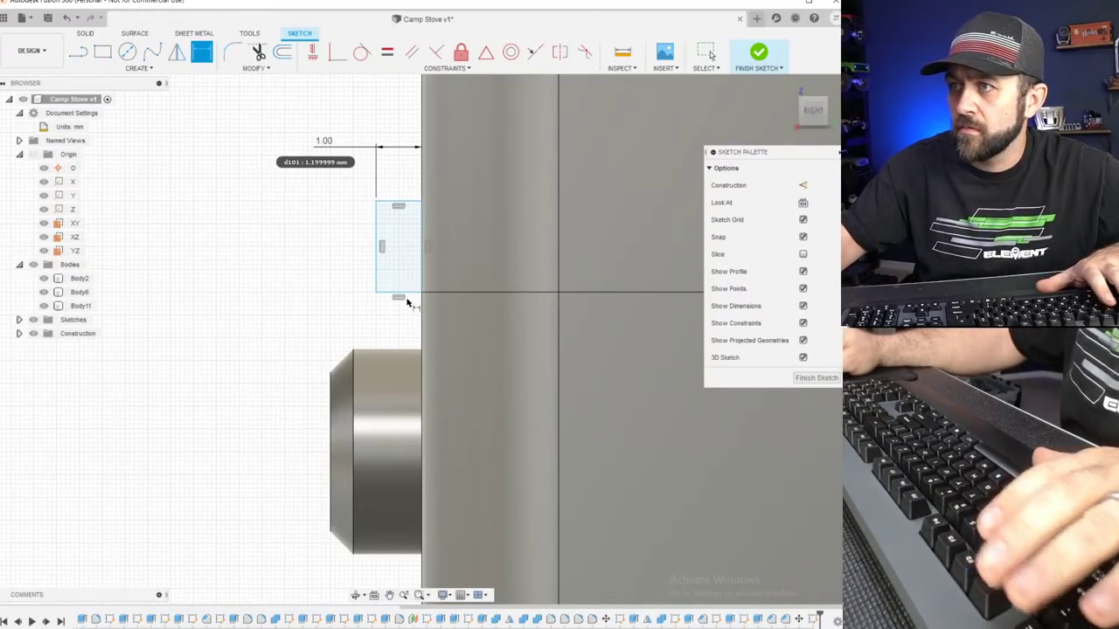
Project the upper case's side face into the sketch and make the rectangle's lower line collinear with the projected lower edge.
scroll(411, 302, down, 3)
middle_drag(439, 300, 220, 300)
scroll(185, 316, down, 3)
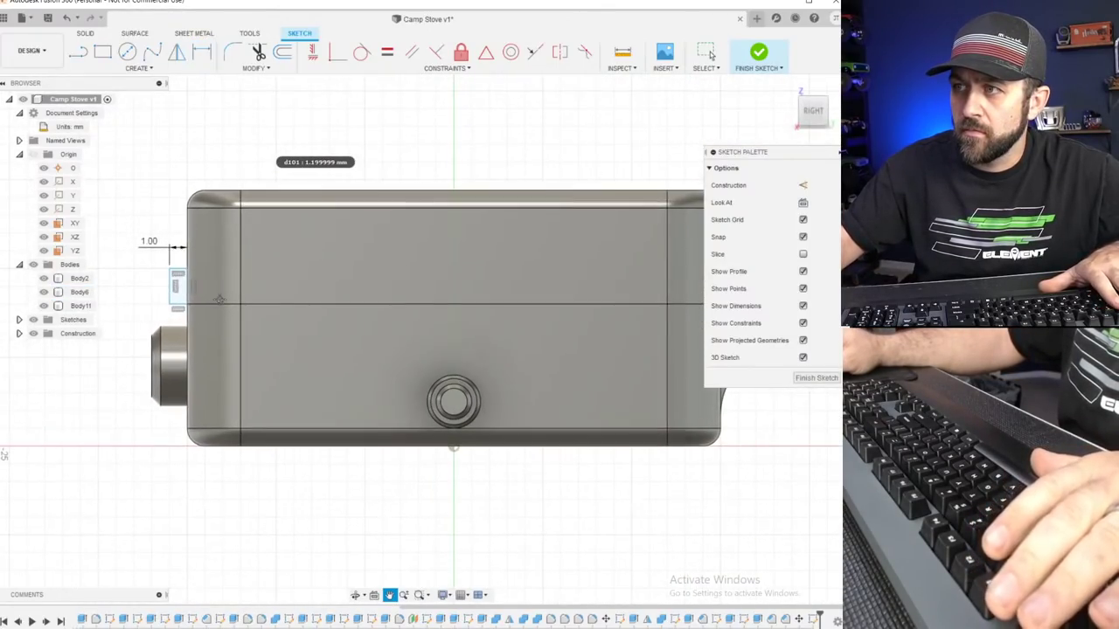
scroll(174, 328, down, 3)
scroll(174, 318, up, 5)
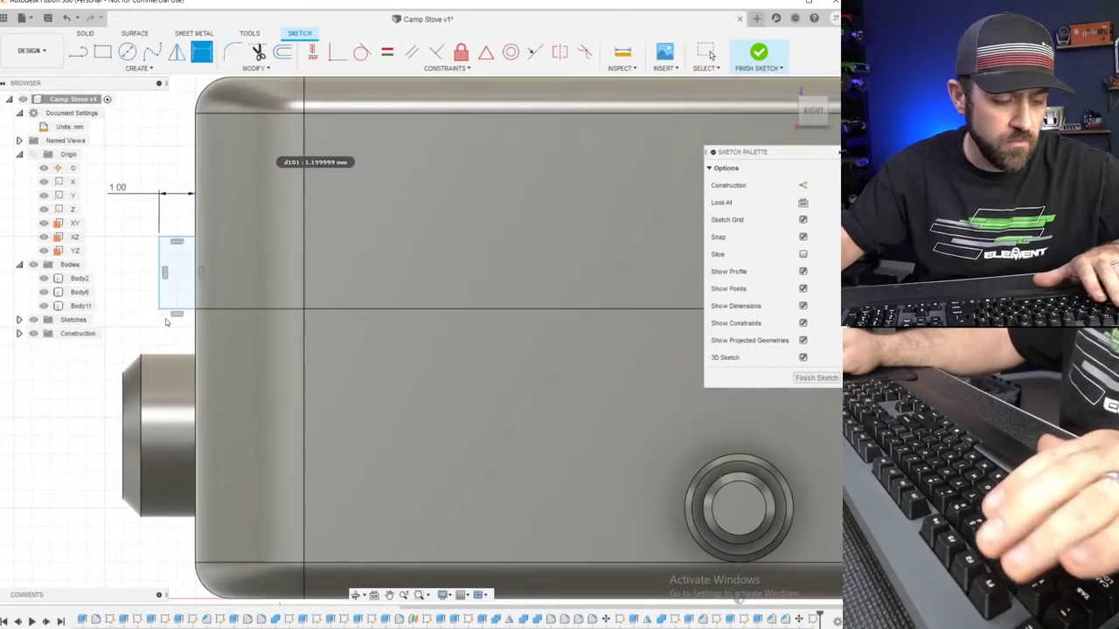
key(Escape)
key(p)
click(420, 272)
key(Return)
click(335, 309)
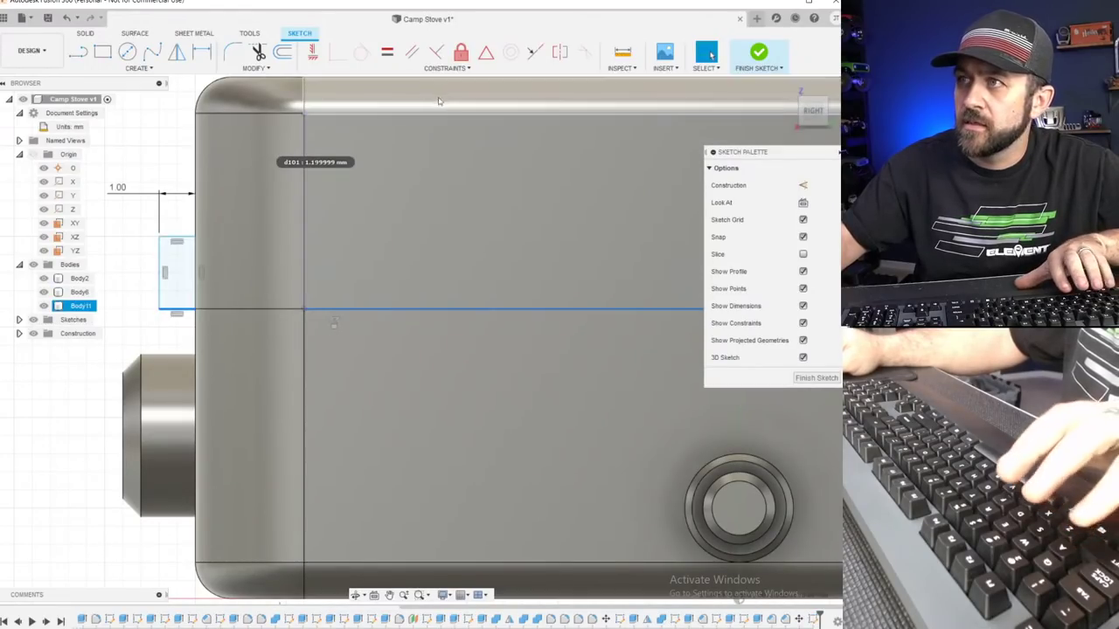
click(536, 53)
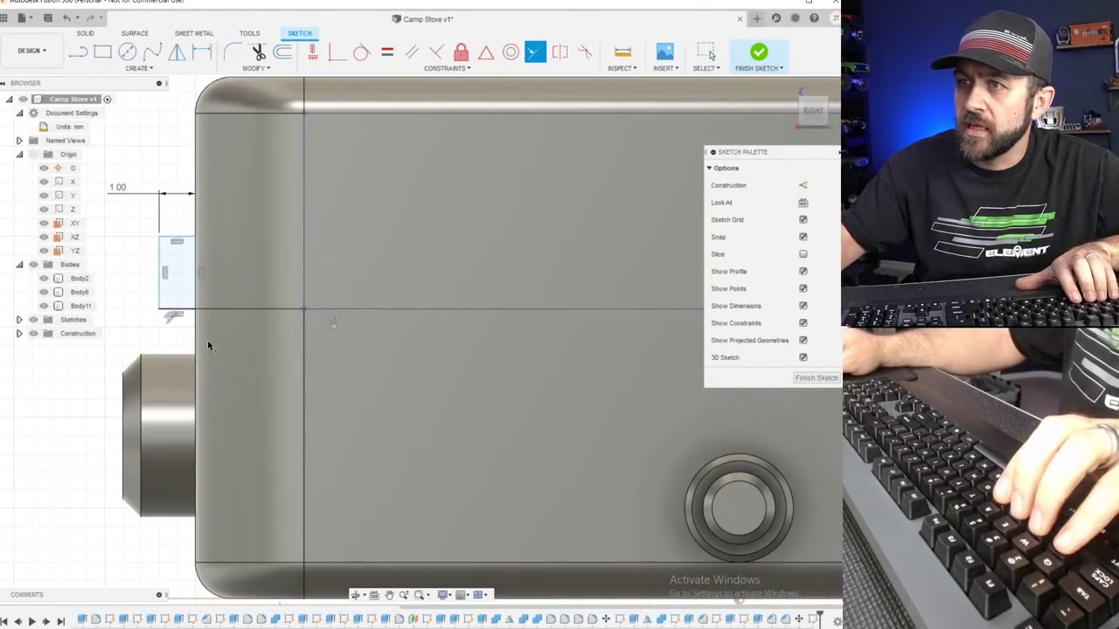
key(Escape)
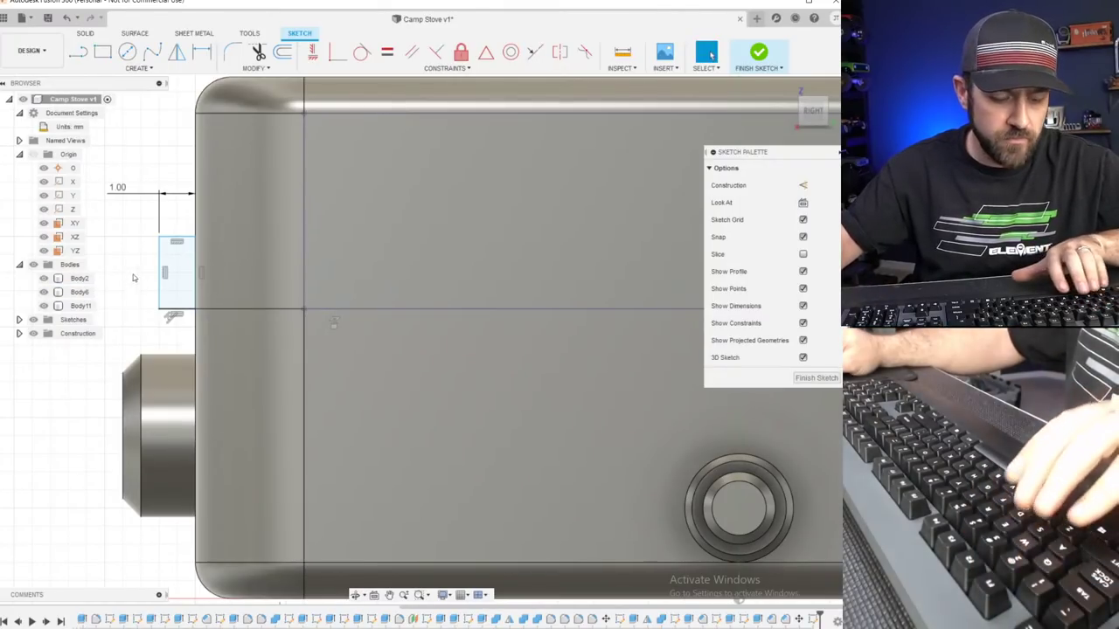
Dimension the rectangle's height at 2 mm and finish the sketch.
key(d)
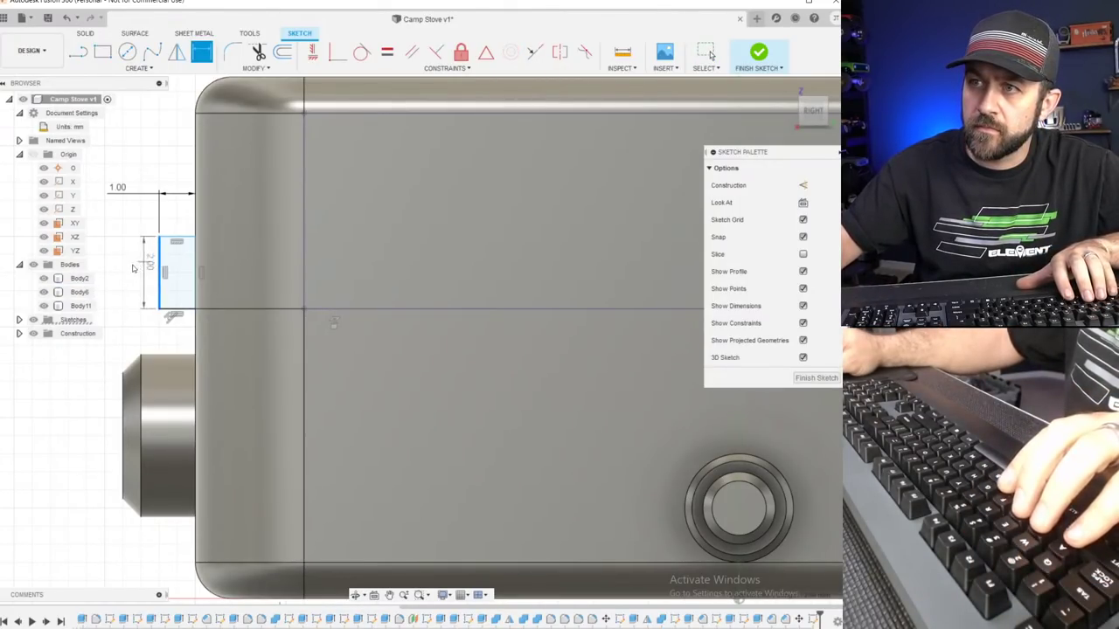
click(135, 267)
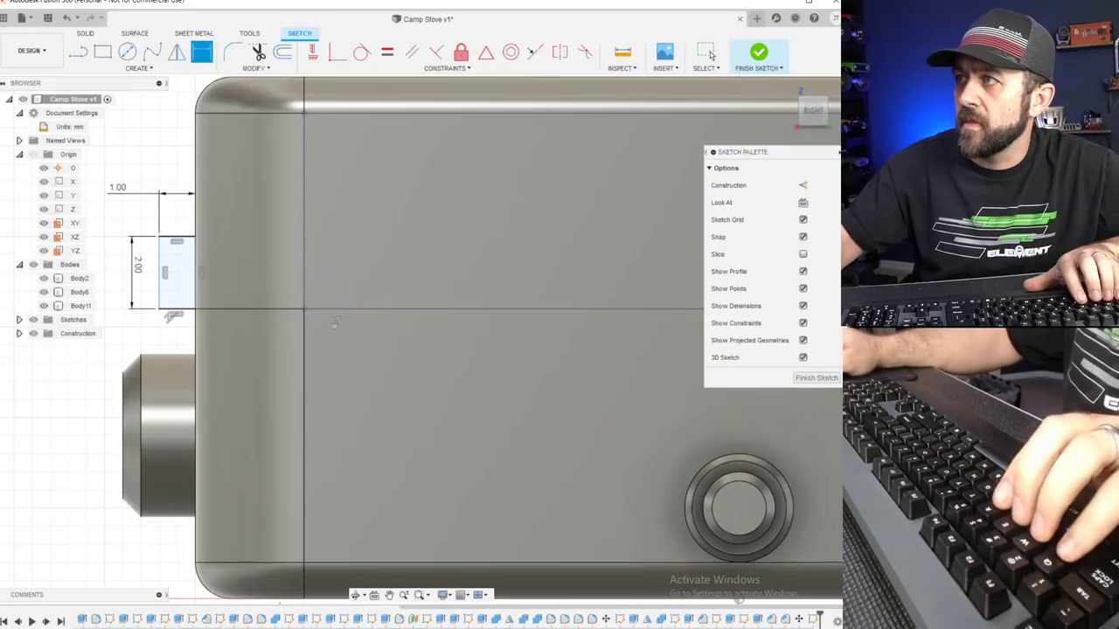
click(759, 58)
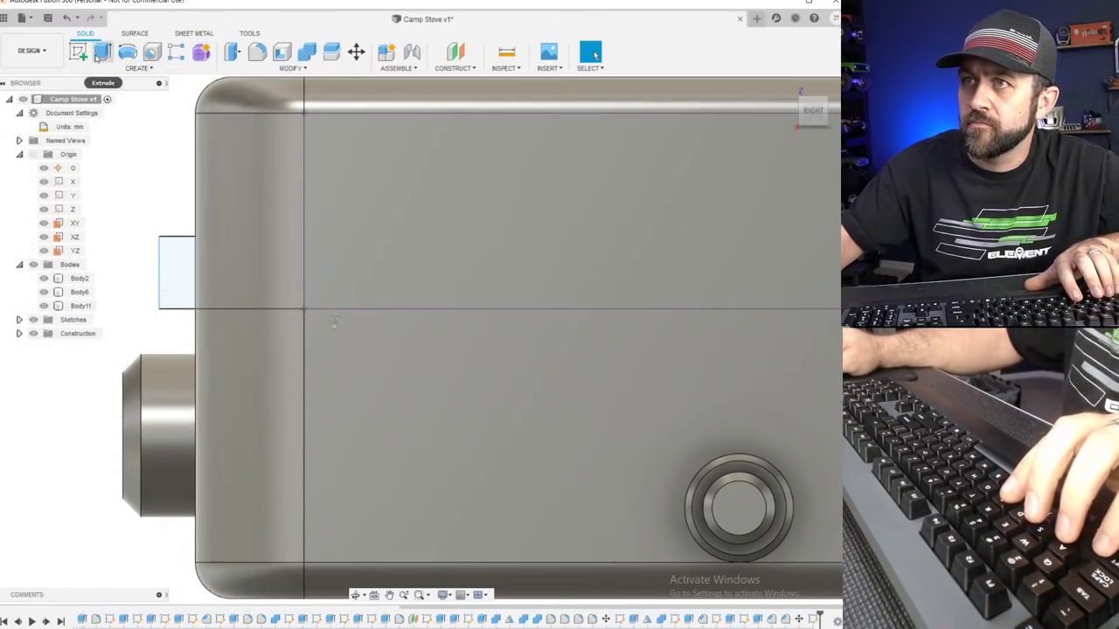
Try to extrude the rectangle symmetrically by a whole length of 1.5 mm, joined to the case, and undo it.
click(101, 53)
click(175, 271)
scroll(162, 292, down, 3)
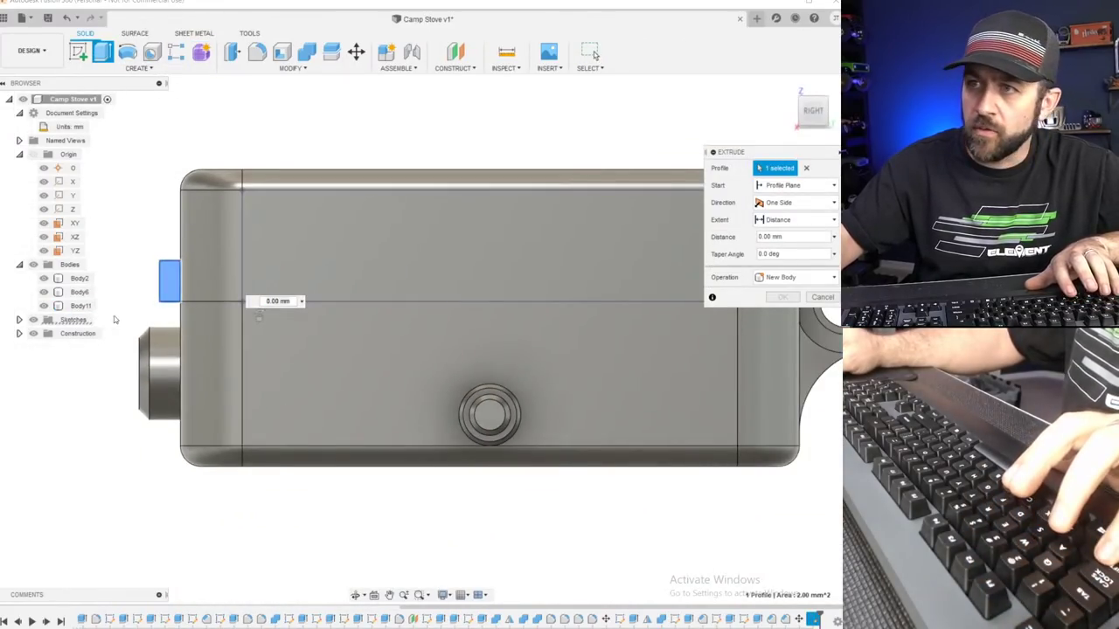
shift+middle_drag(173, 315, 360, 349)
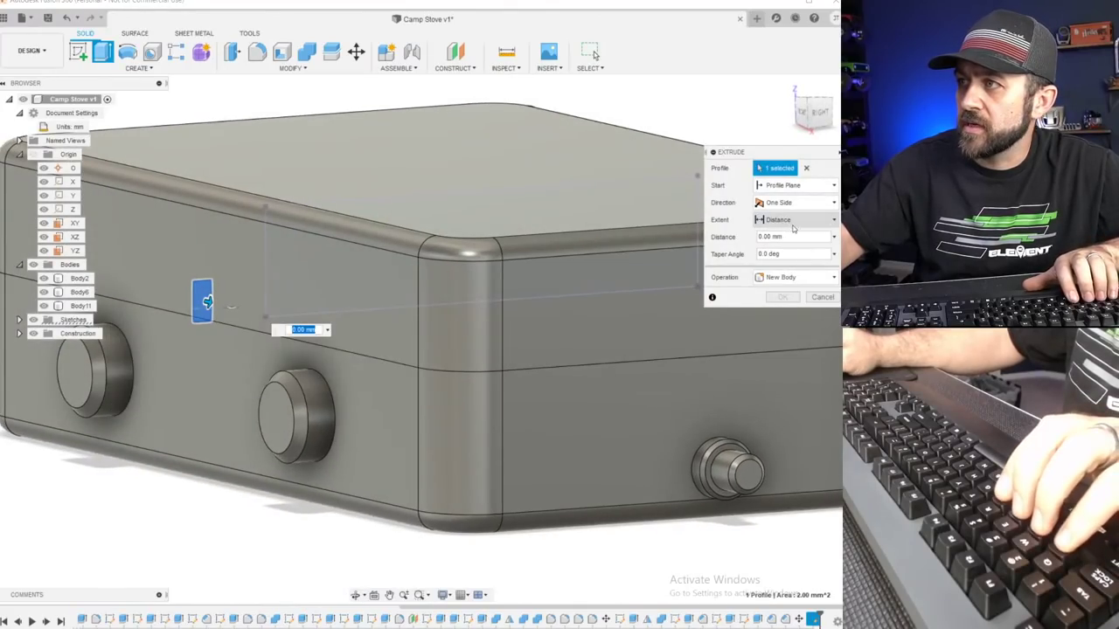
click(797, 203)
click(782, 247)
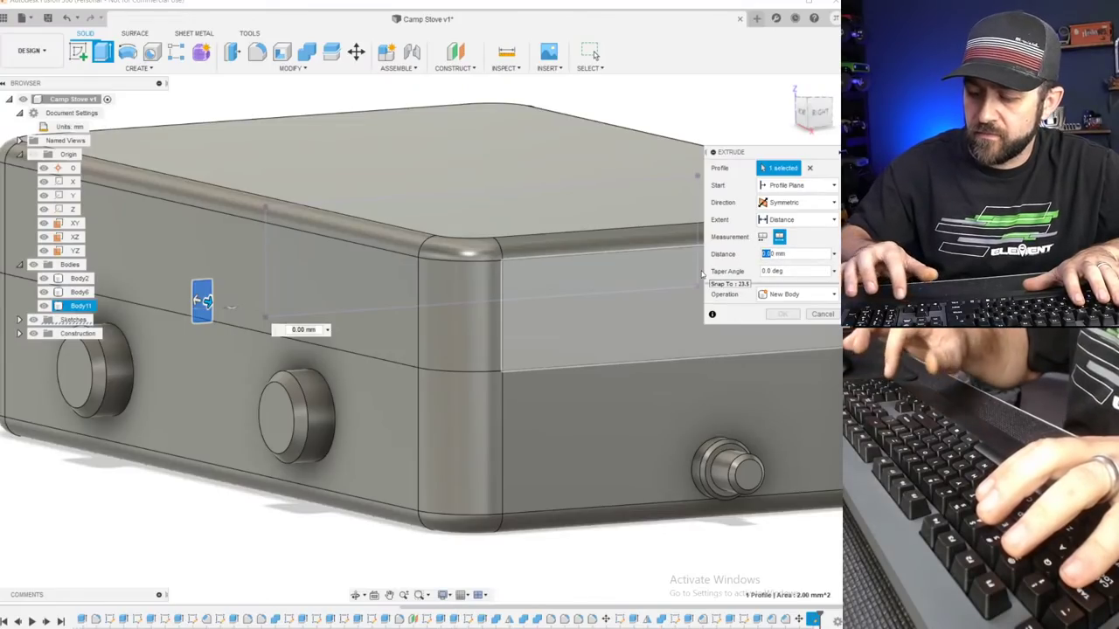
text(1.5)
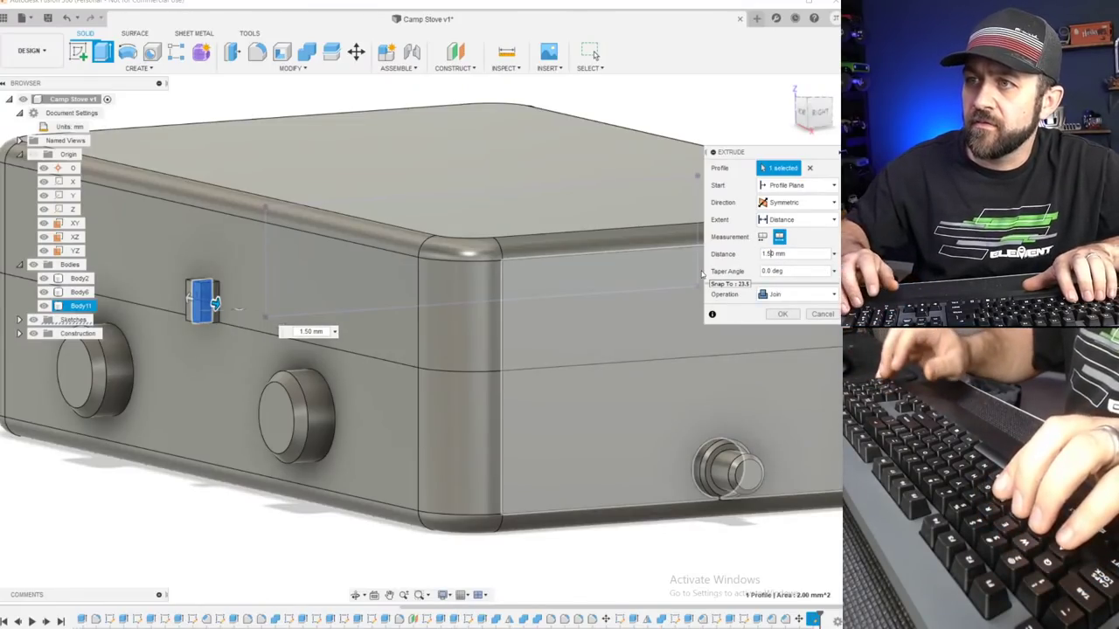
key(Return)
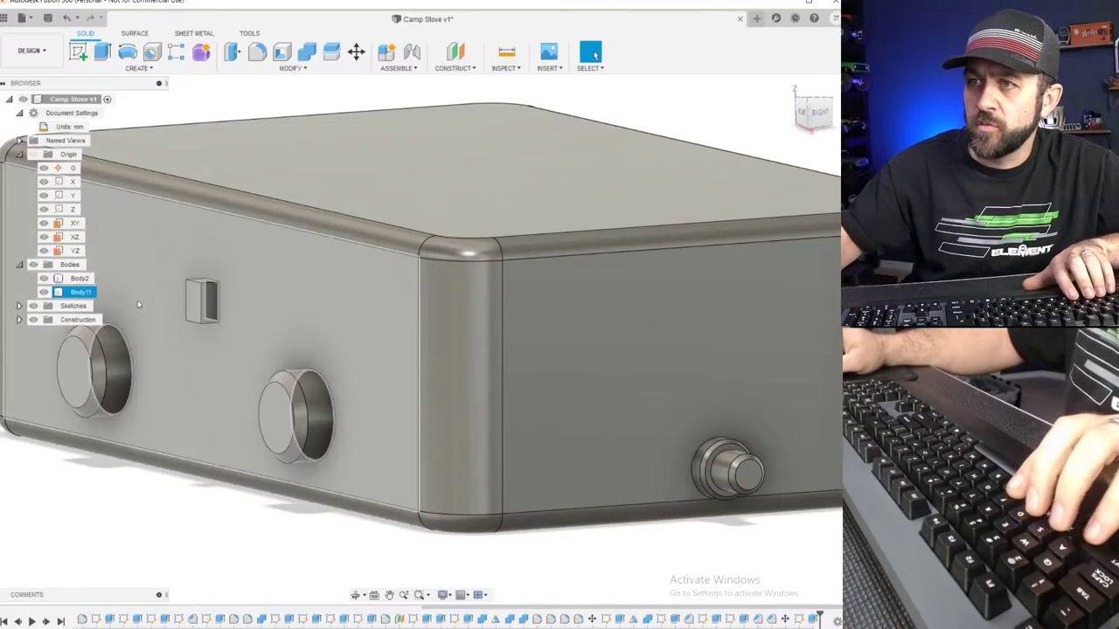
key(ctrl+z)
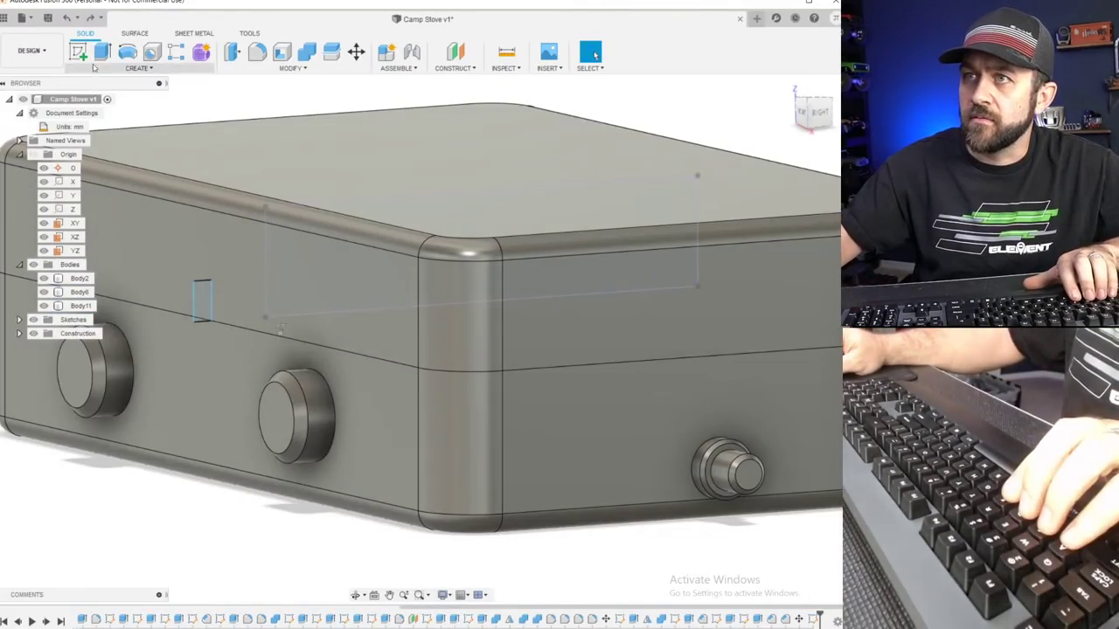
Extrude the rectangle symmetrically to a whole length of 1.5 mm as a new body.
key(e)
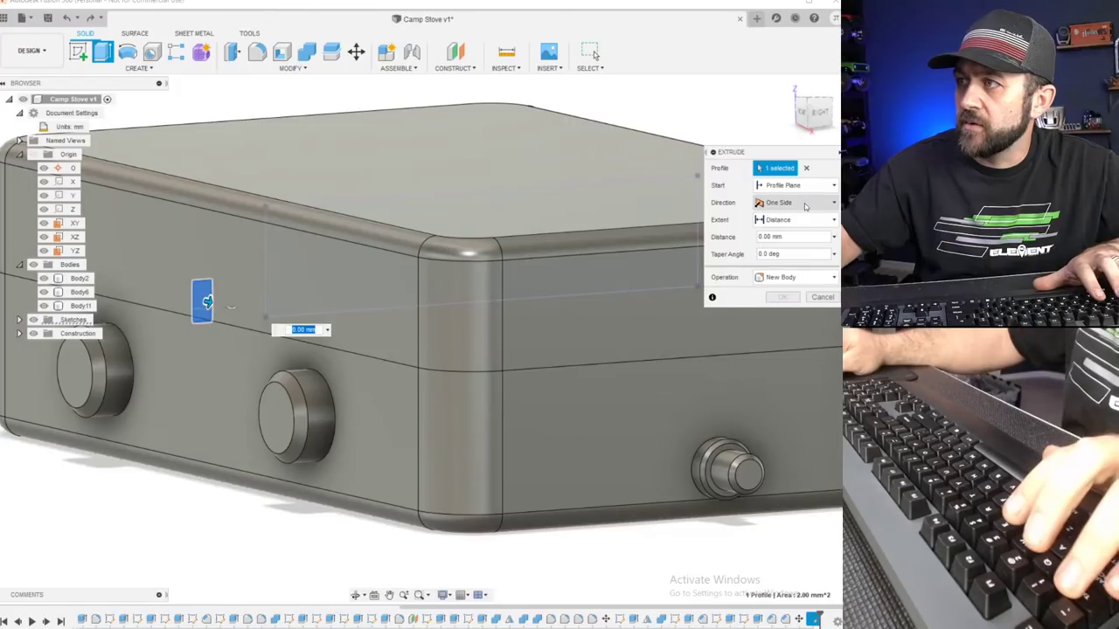
click(786, 246)
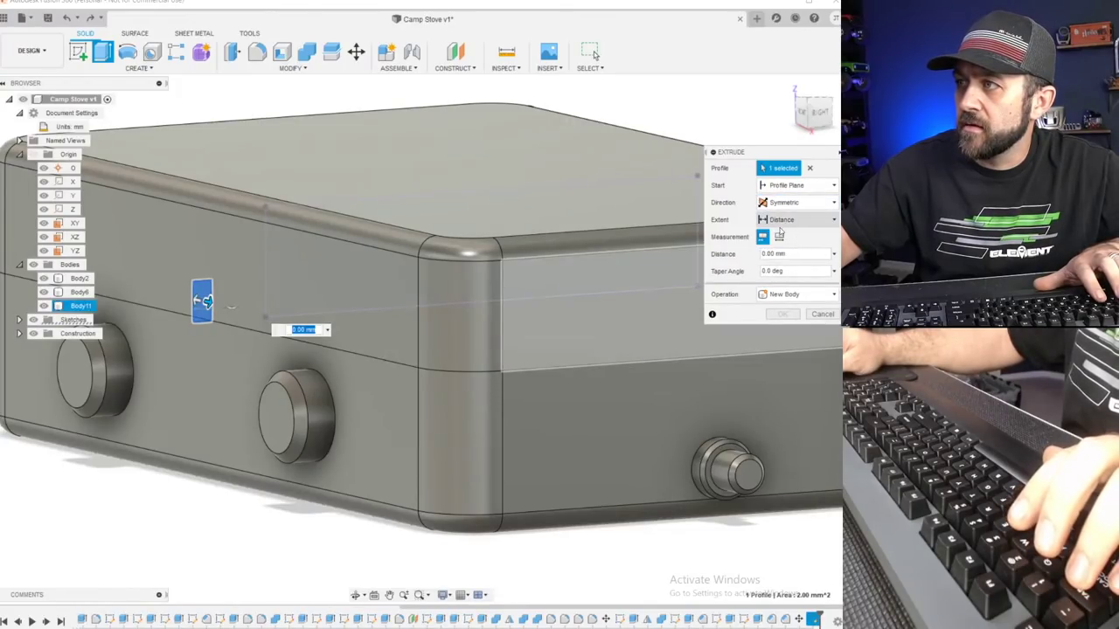
click(792, 255)
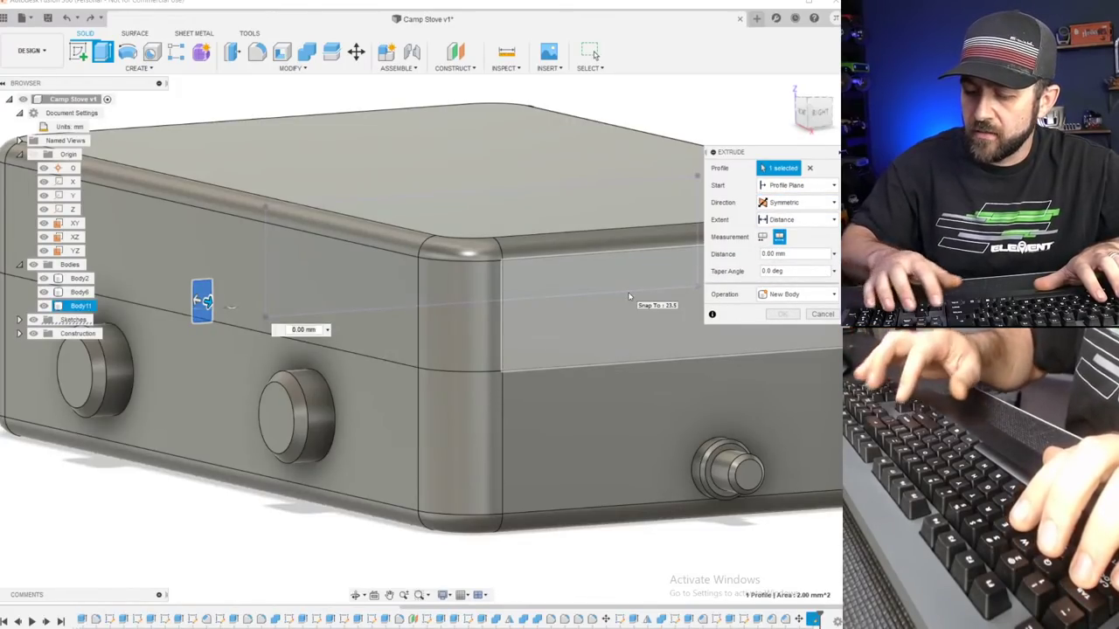
key(BackSpace)
key(BackSpace)
key(BackSpace)
key(BackSpace)
key(BackSpace)
key(BackSpace)
key(BackSpace)
text(1.5)
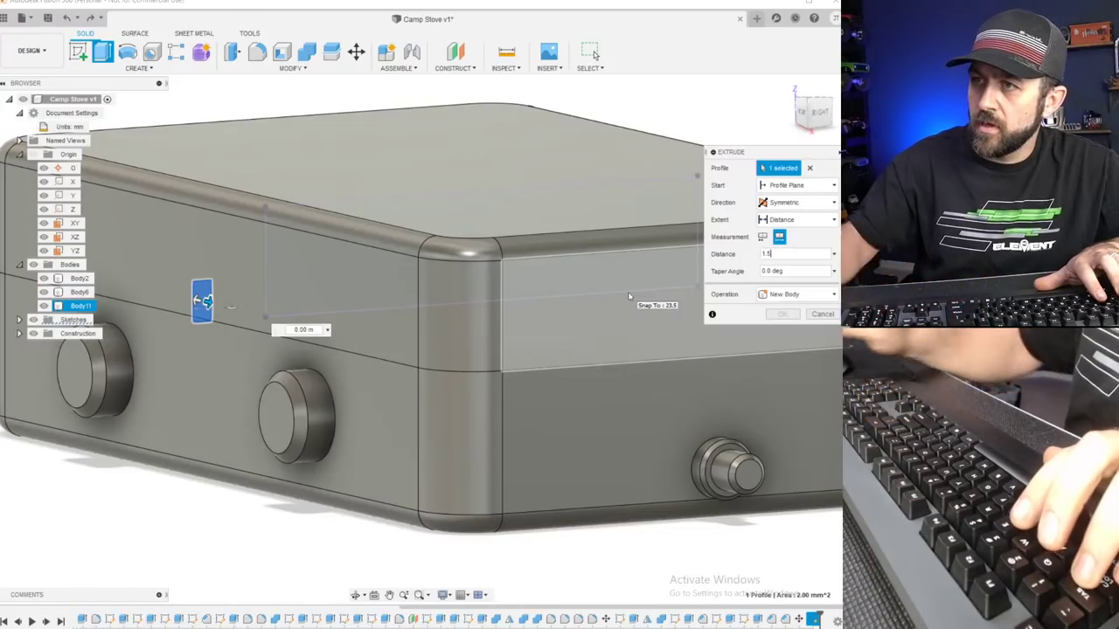
click(810, 293)
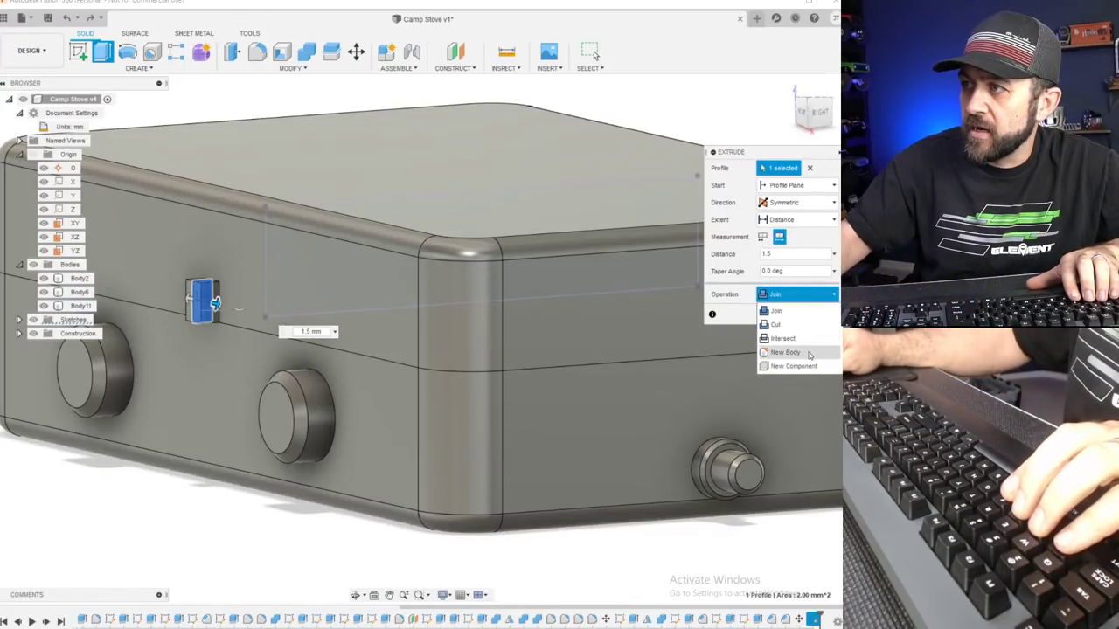
click(785, 352)
key(Return)
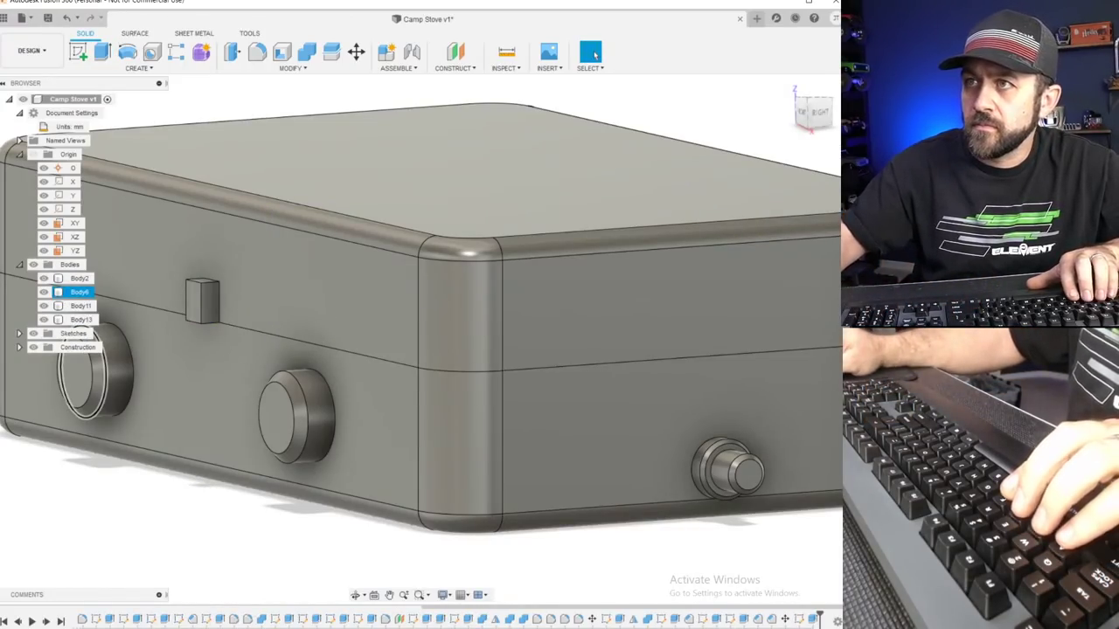
Chamfer the outer upper edge of the small block on the front wall.
click(291, 68)
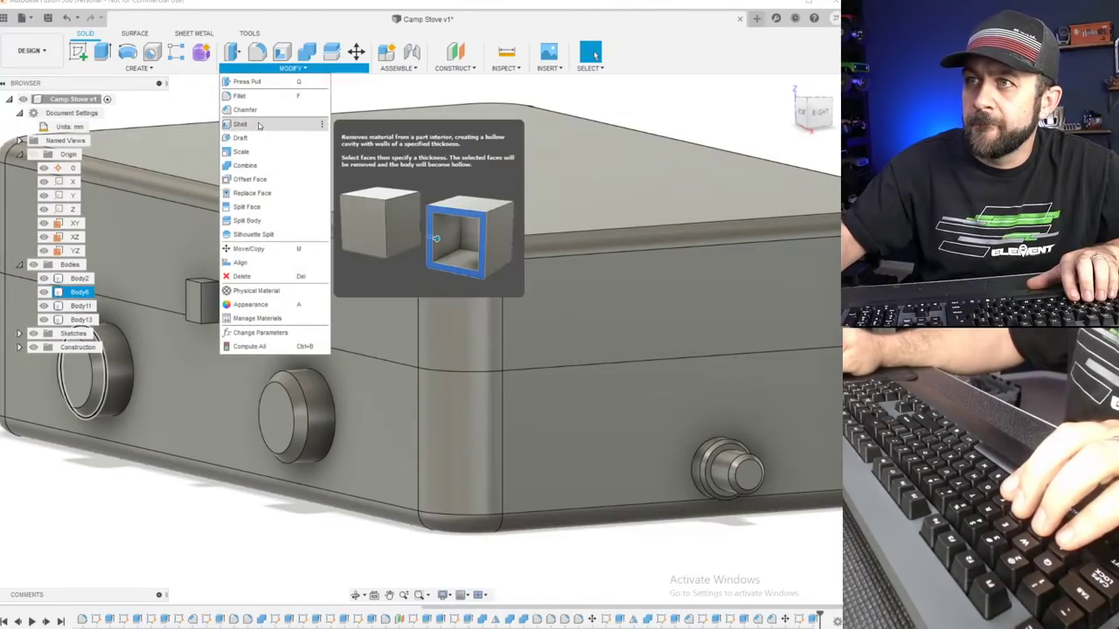
click(258, 115)
click(197, 287)
scroll(199, 284, up, 5)
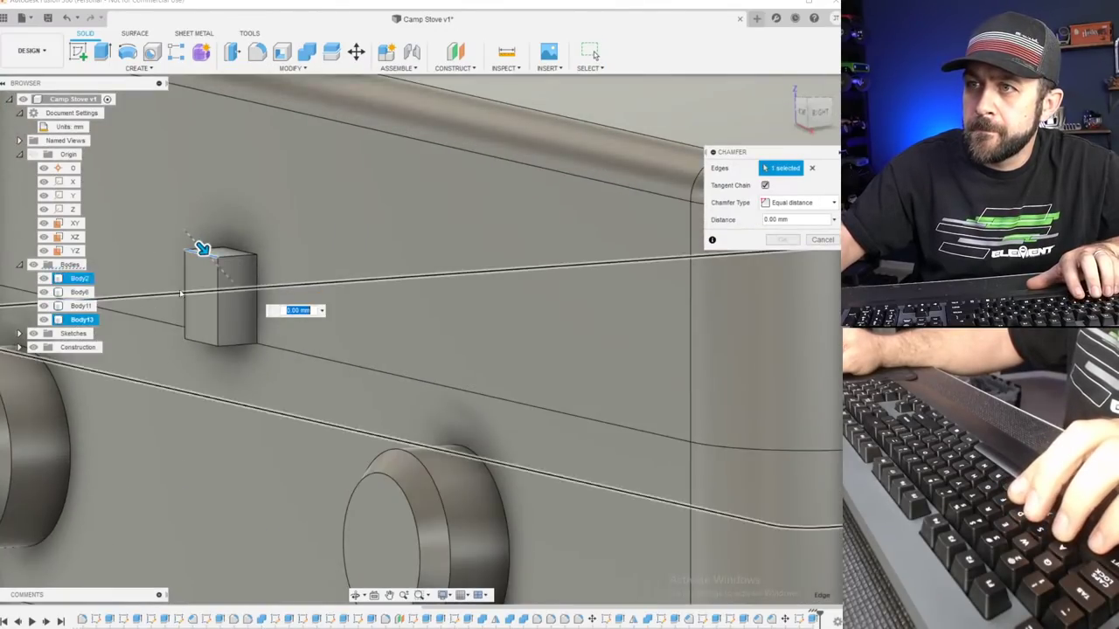
drag(223, 252, 228, 259)
key(Return)
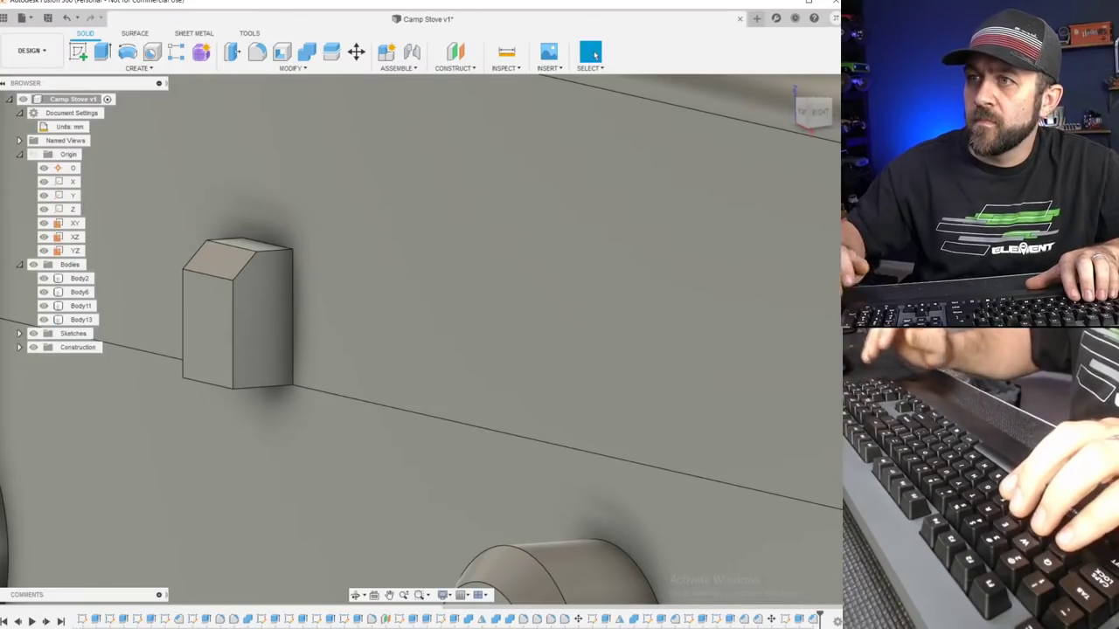
Fillet the six side edges of the chamfered latch block with a 0.5 mm radius.
click(257, 54)
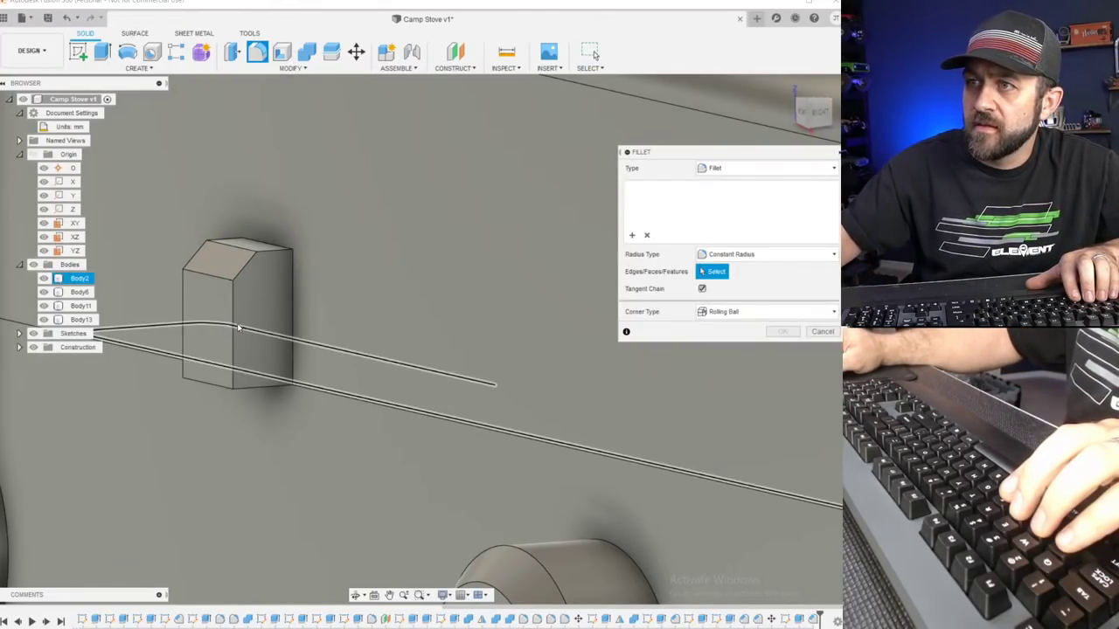
click(232, 323)
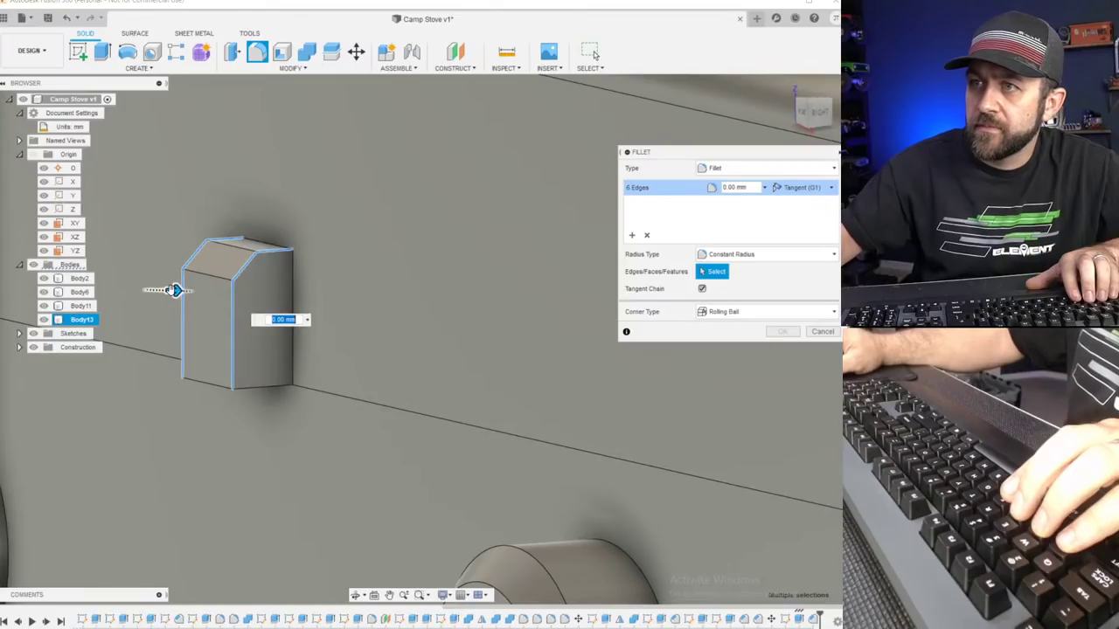
text(1)
key(Return)
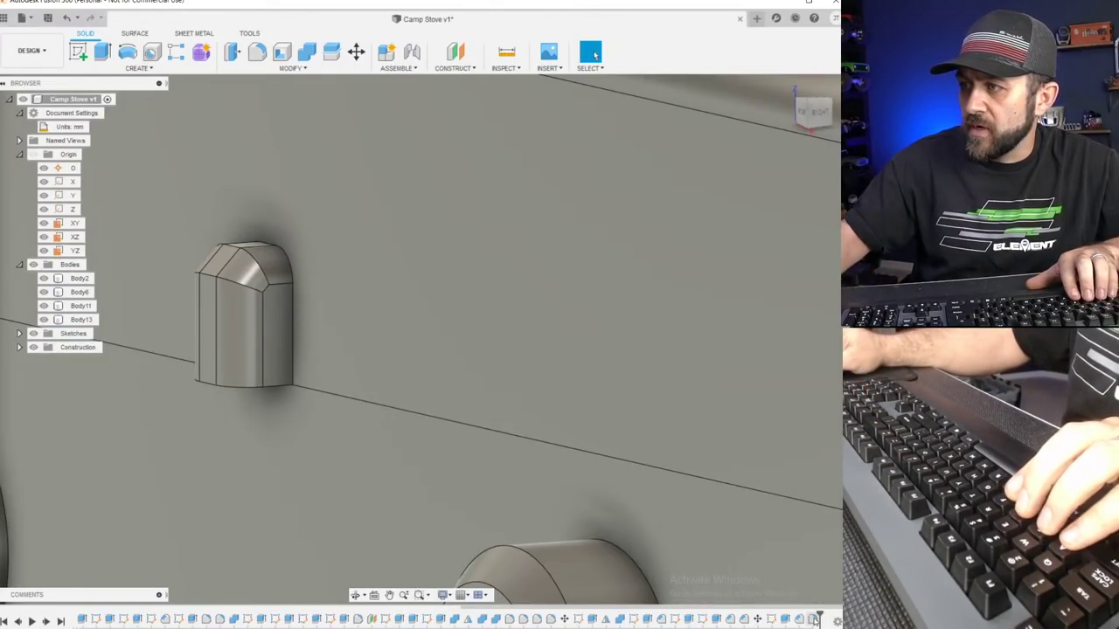
Edit the fillet on the block's side edges to use a smaller radius.
click(814, 619)
right_click(814, 619)
click(817, 518)
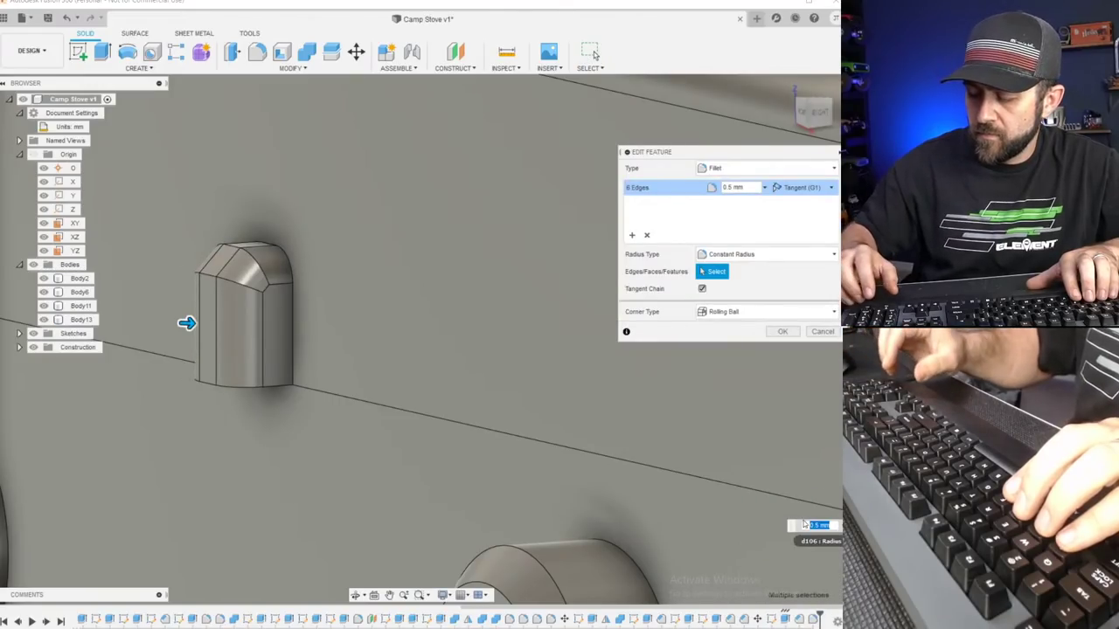
key(Return)
scroll(597, 422, down, 2)
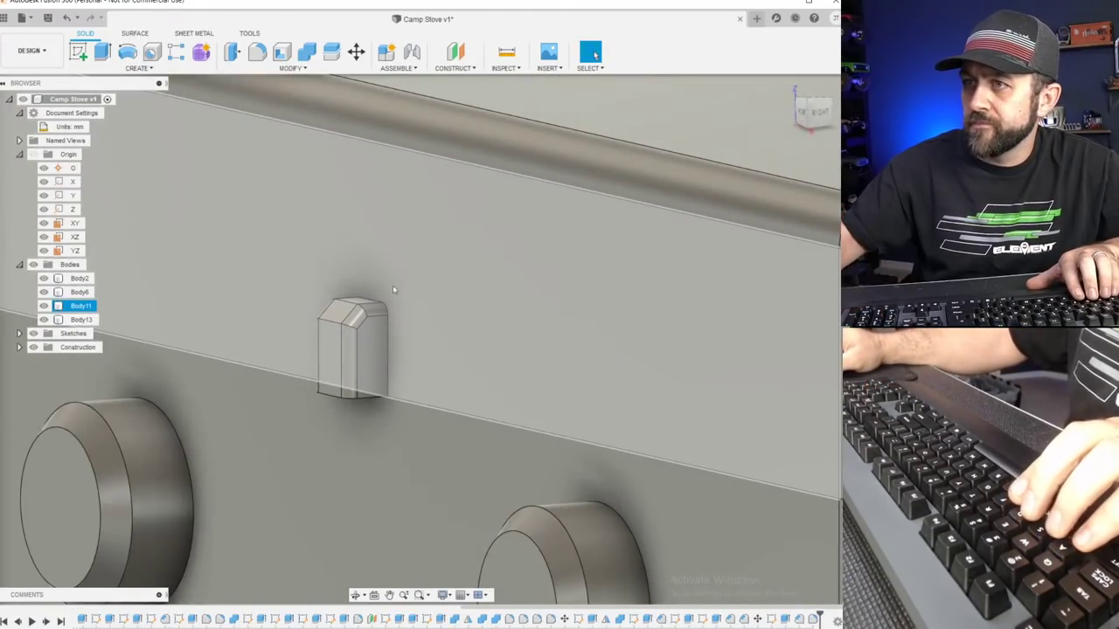
Fillet the transition edges around the block's chamfered face with a small constant radius.
click(257, 52)
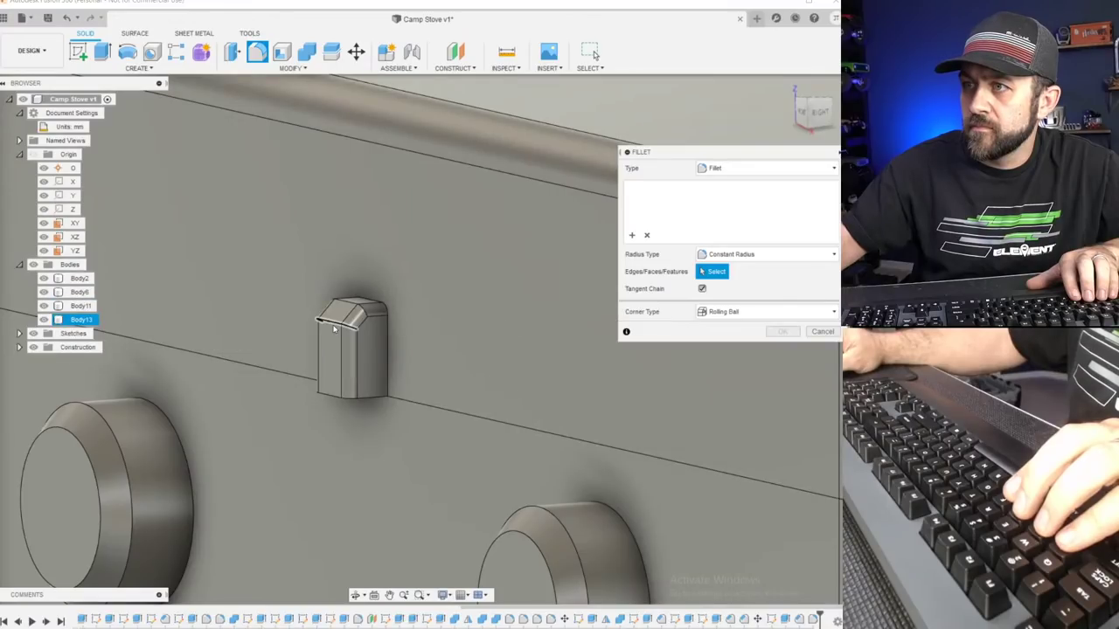
click(354, 308)
text(2)
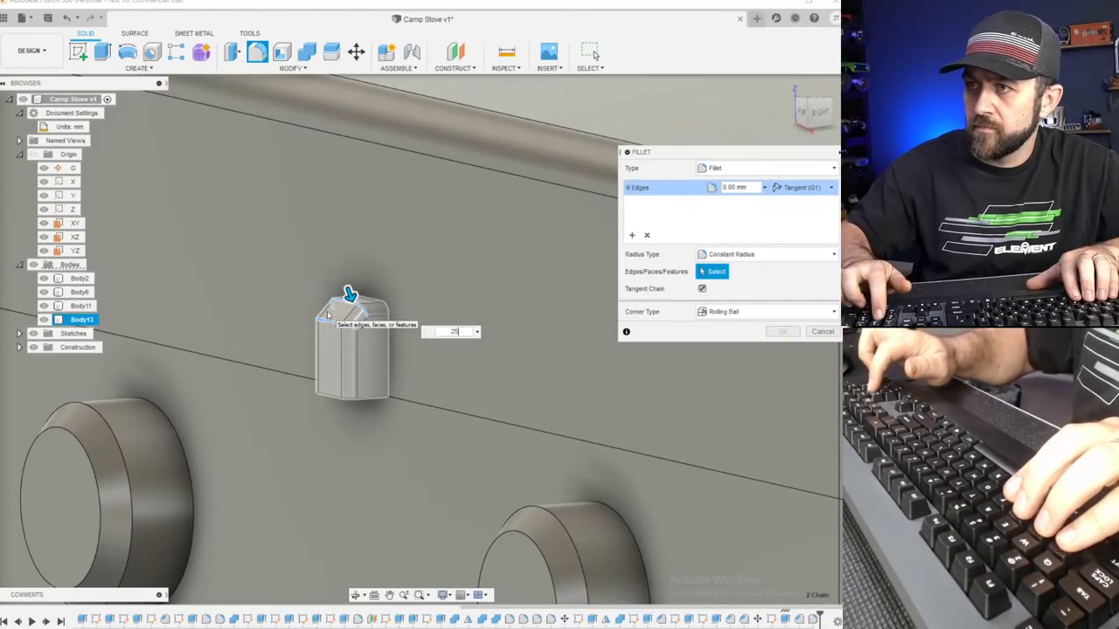
key(Return)
scroll(357, 278, down, 5)
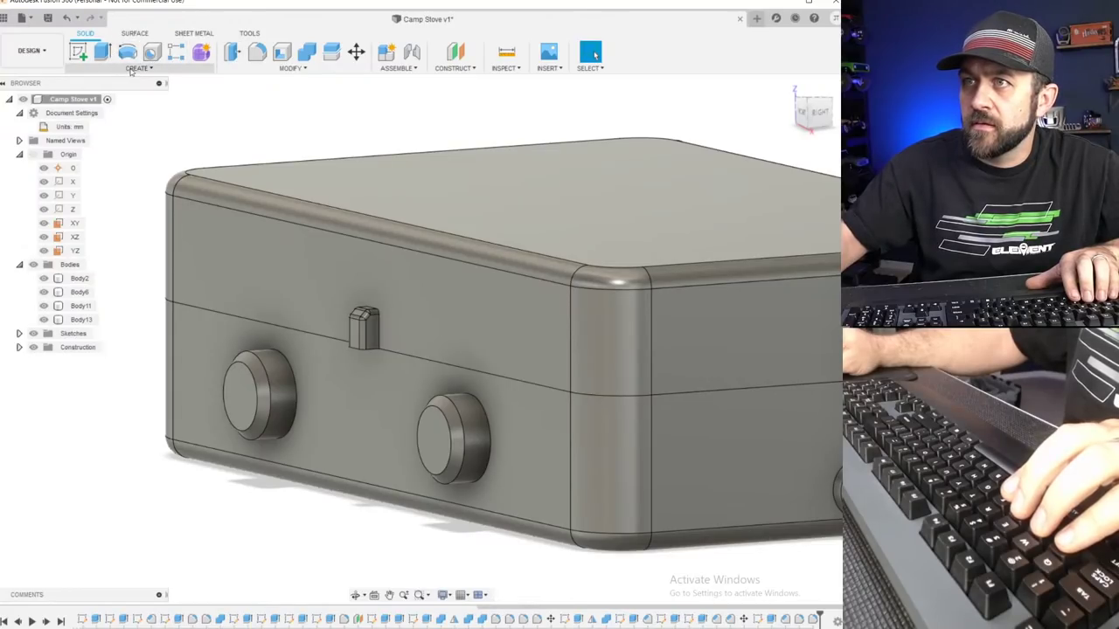
Mirror the latch block body across the lid's lower rim face, hiding the base body while picking that plane.
click(131, 69)
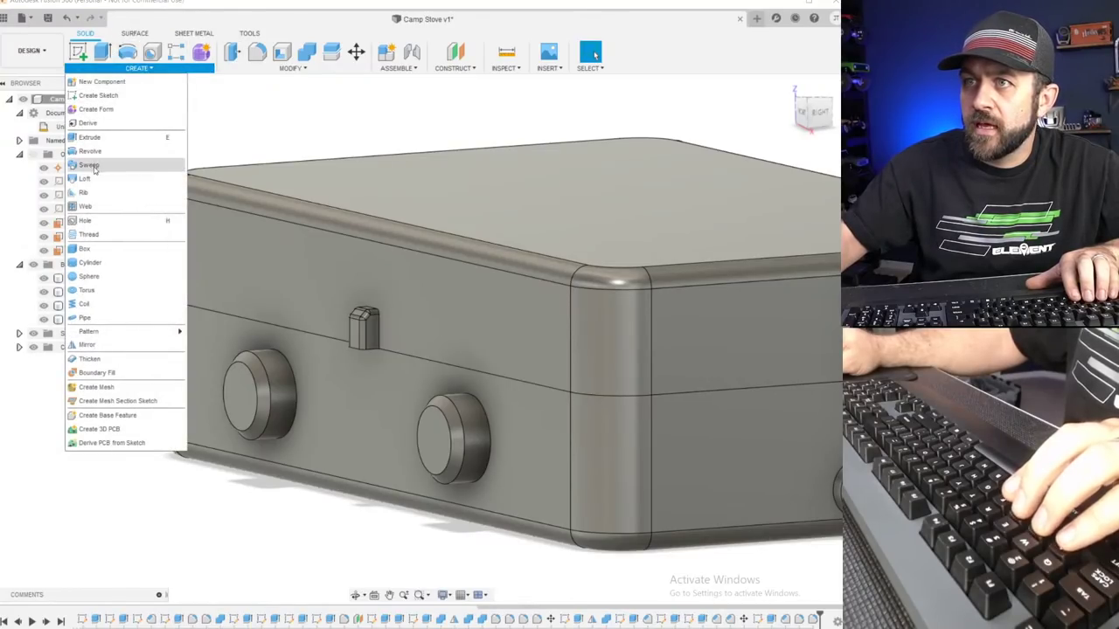
click(87, 346)
scroll(337, 331, up, 3)
click(339, 327)
scroll(339, 328, down, 3)
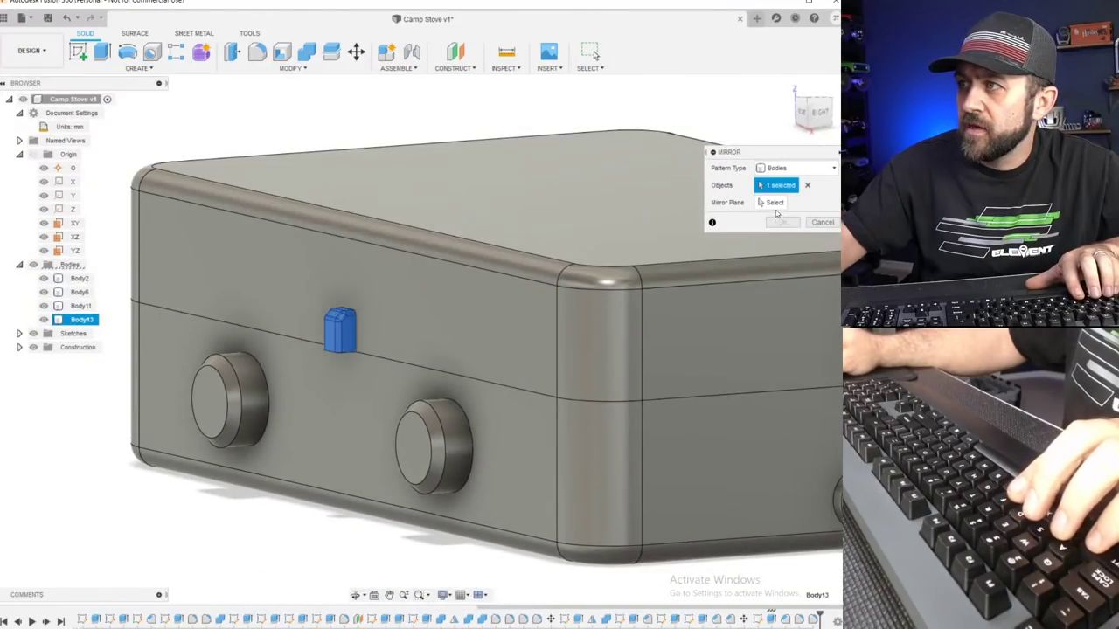
click(761, 202)
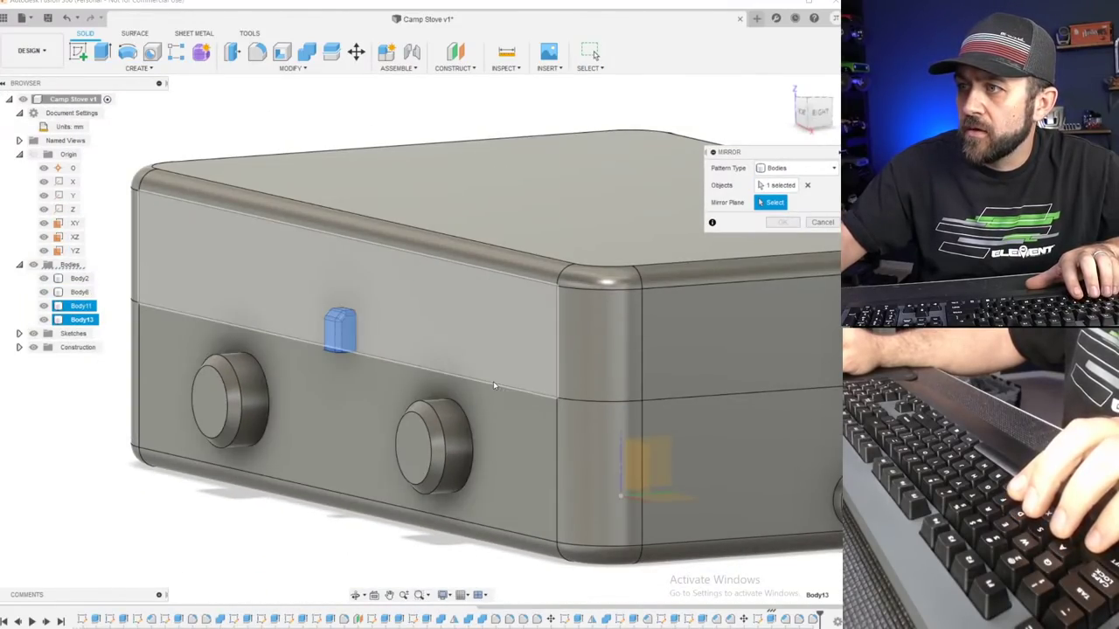
scroll(490, 376, down, 1)
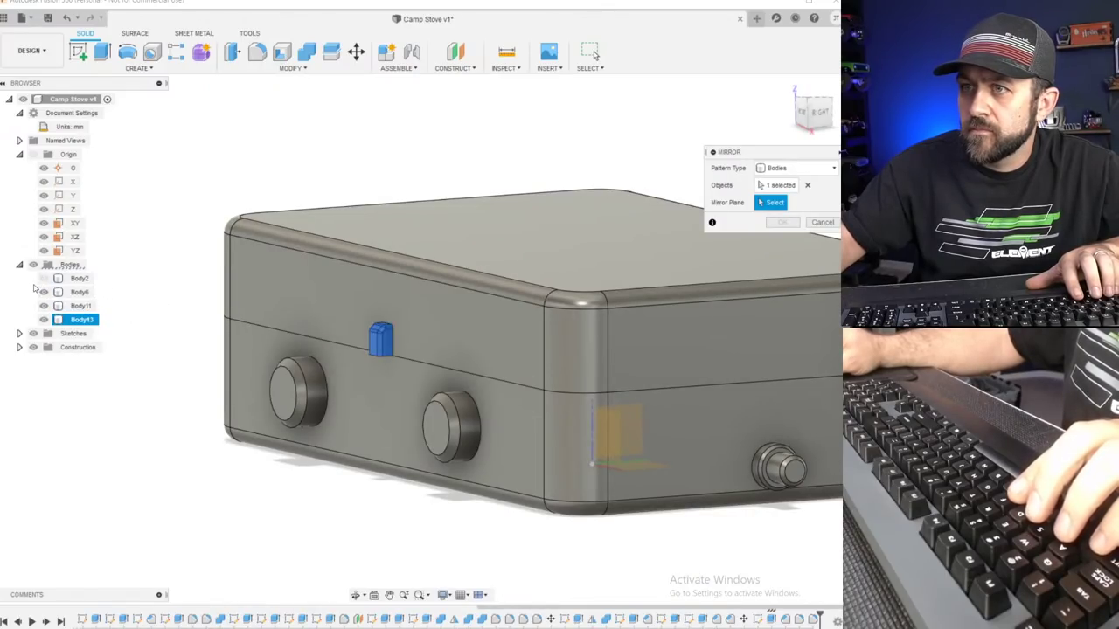
scroll(336, 363, down, 2)
scroll(290, 346, up, 1)
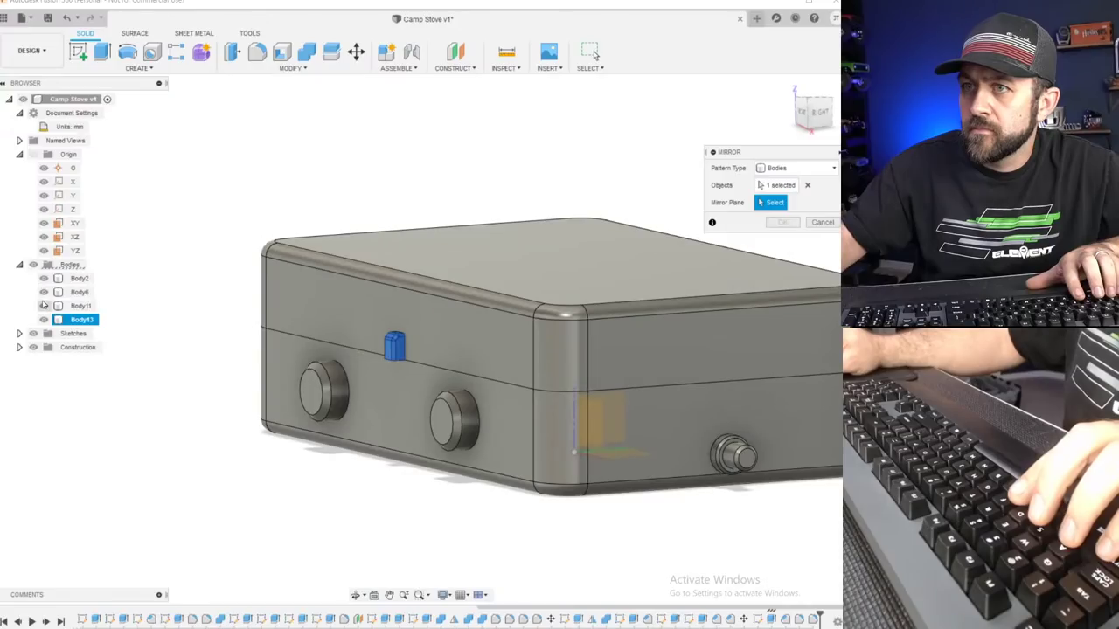
click(45, 293)
shift+middle_drag(432, 374, 395, 257)
scroll(394, 255, up, 1)
click(344, 222)
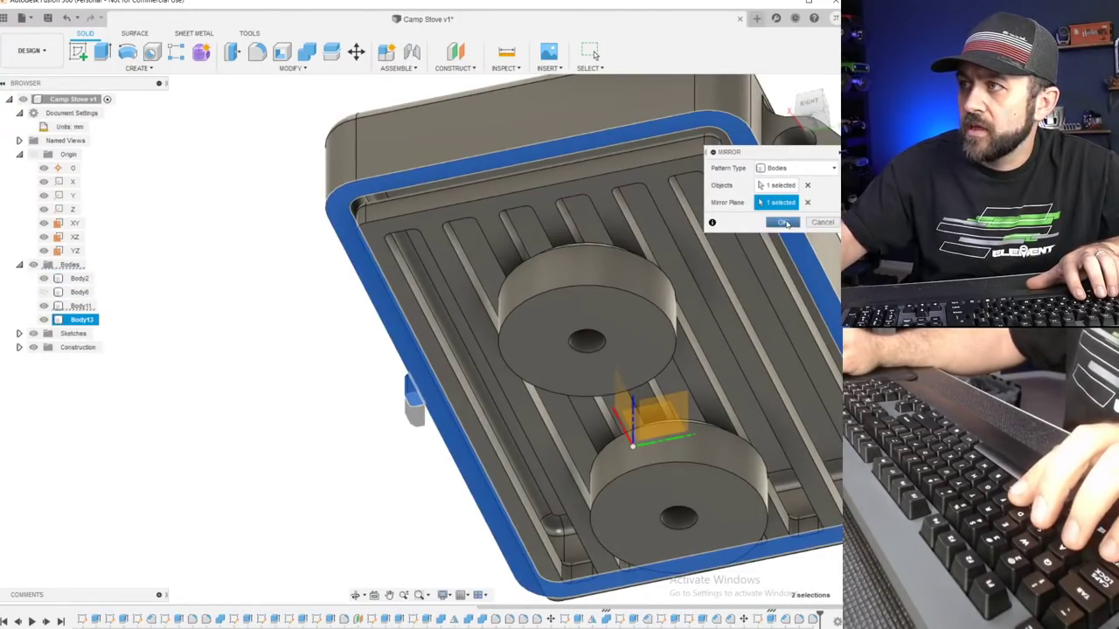
click(783, 223)
click(808, 103)
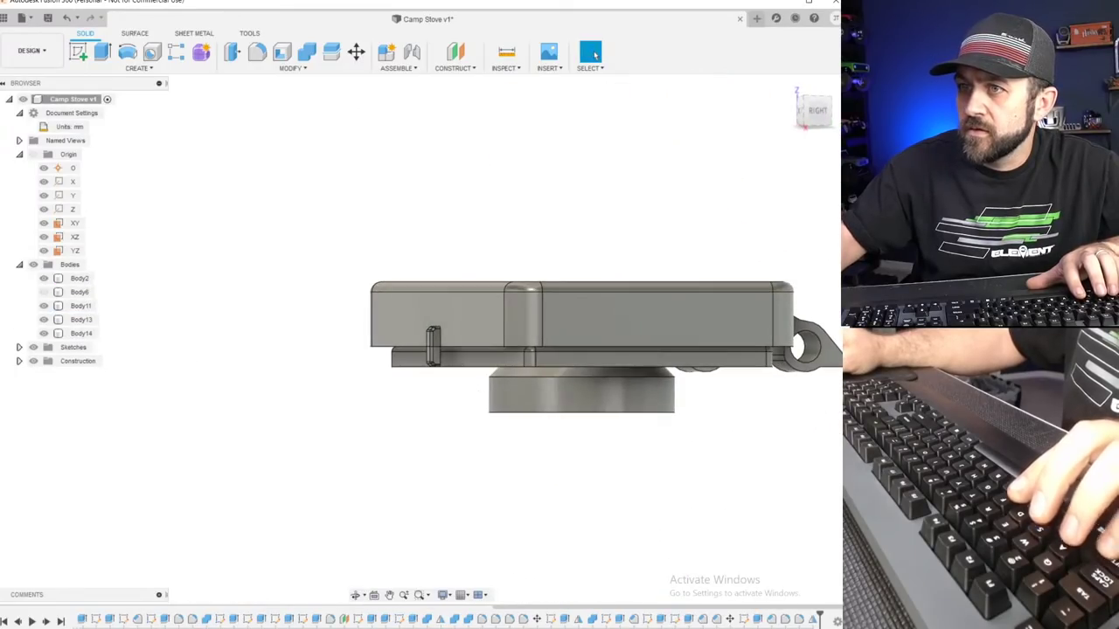
click(43, 292)
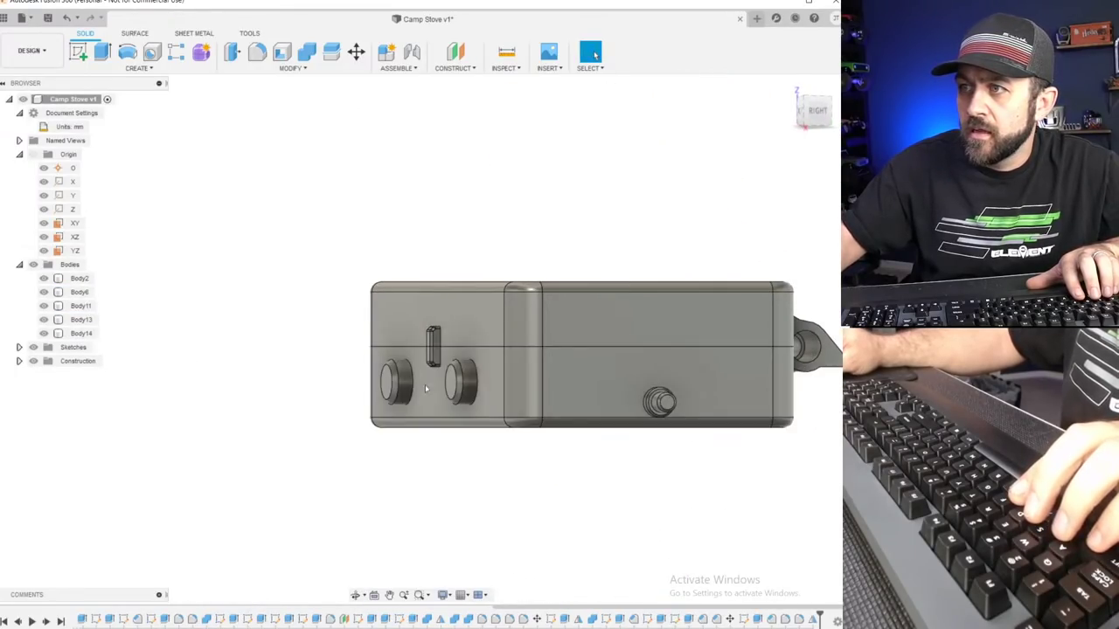
Join the upper latch block to the lid and the mirrored lower latch block to the base.
scroll(361, 385, up, 2)
click(304, 56)
scroll(398, 313, up, 2)
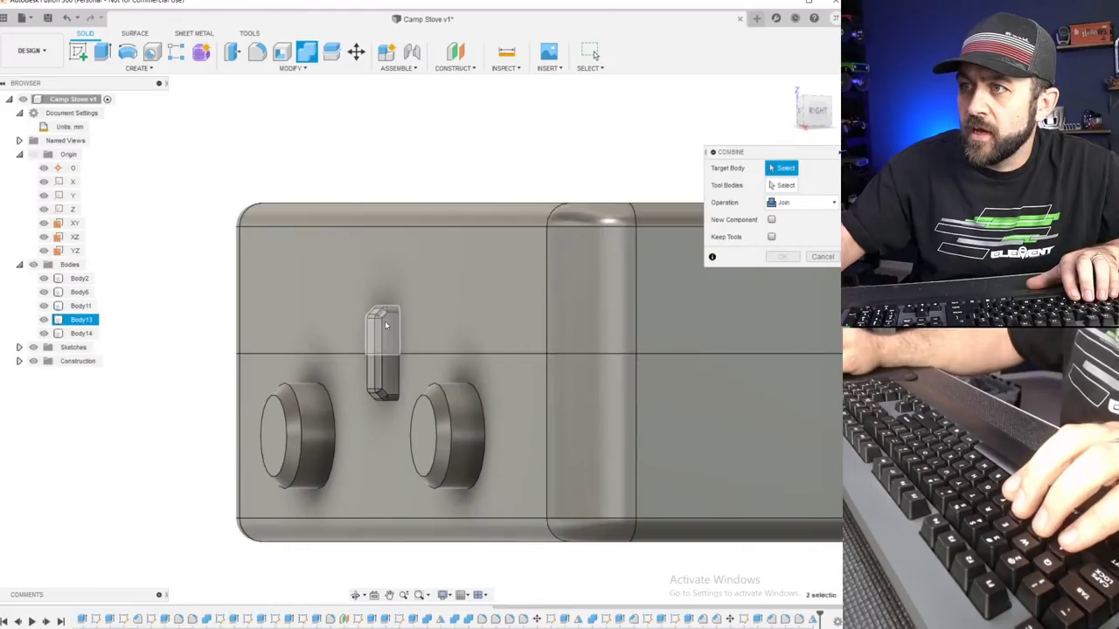
click(391, 321)
click(415, 326)
key(Return)
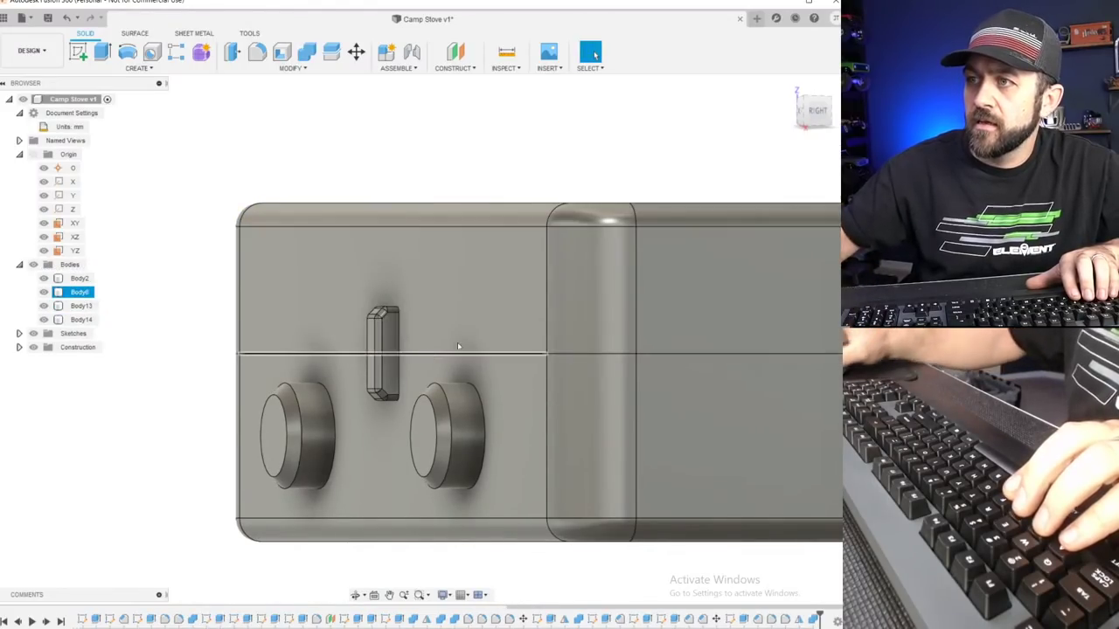
click(374, 384)
click(340, 402)
key(Return)
Fillet the outer tip edges of the lid's two hinge arms with a 0.5 mm constant radius.
scroll(341, 404, down, 5)
middle_drag(450, 400, 376, 336)
scroll(336, 324, up, 3)
scroll(375, 320, down, 4)
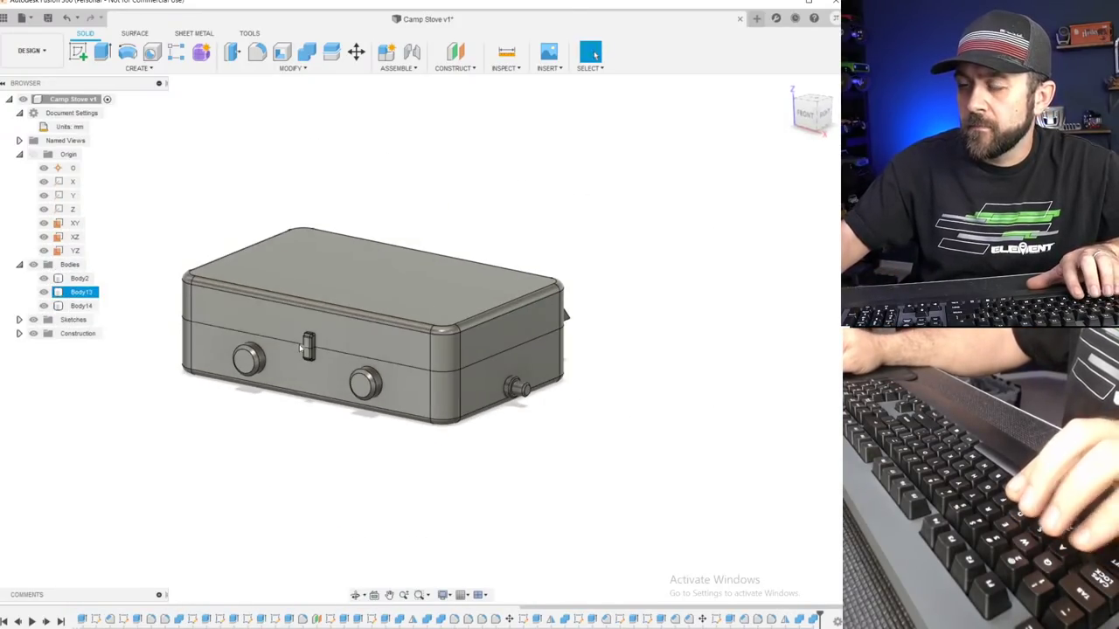
scroll(376, 311, up, 4)
shift+middle_drag(483, 309, 452, 318)
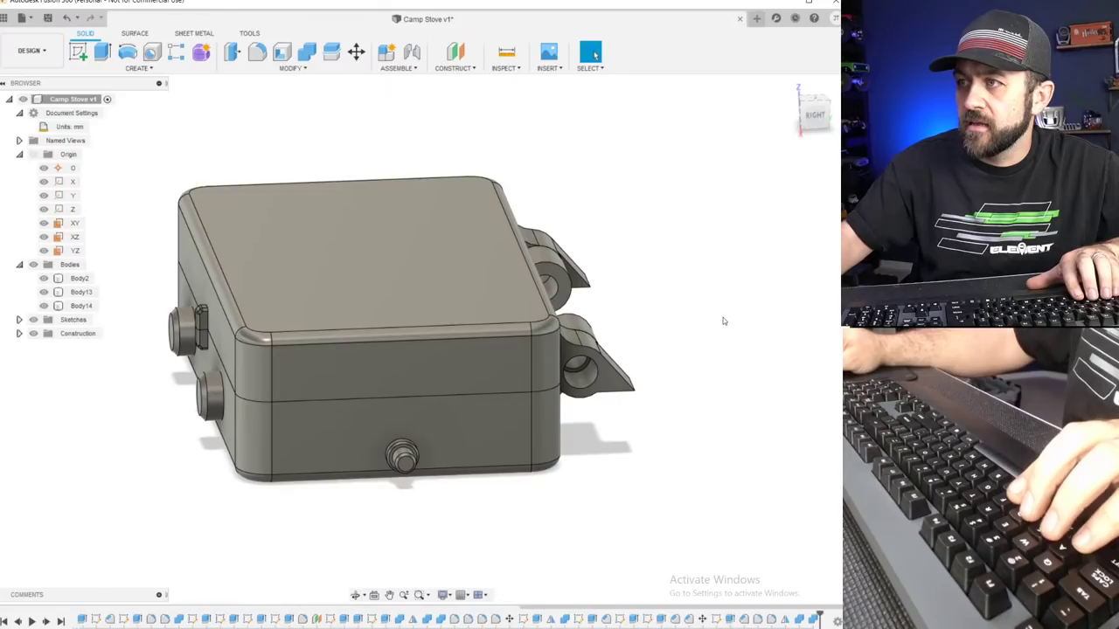
scroll(549, 358, down, 4)
click(255, 58)
scroll(725, 446, up, 5)
shift+middle_drag(509, 306, 393, 356)
scroll(389, 362, up, 5)
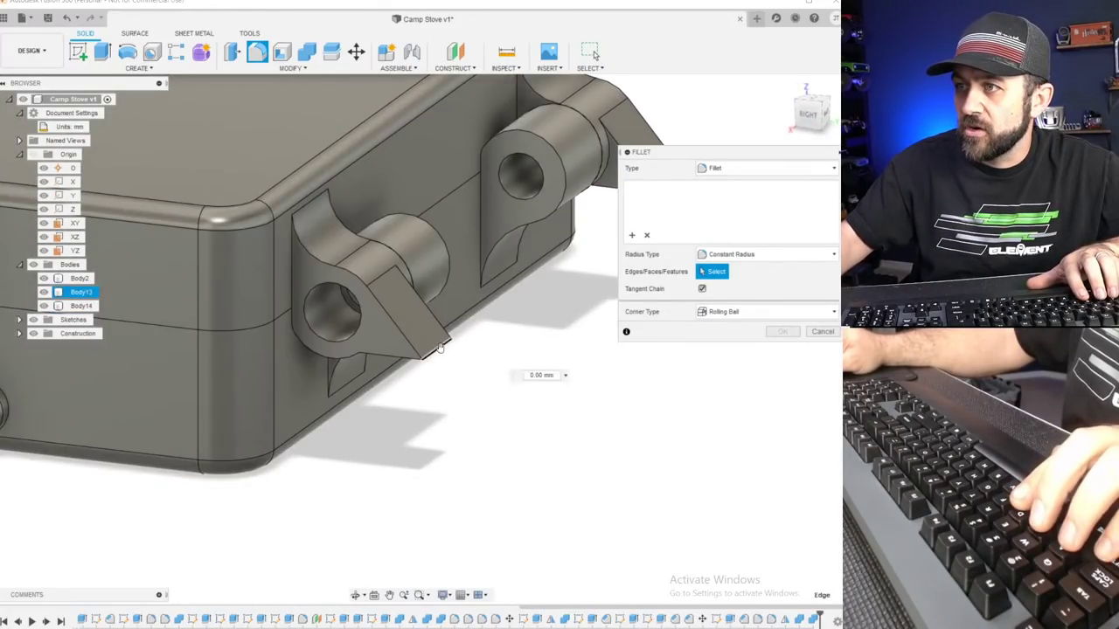
click(441, 350)
scroll(446, 349, up, 3)
scroll(463, 348, down, 5)
middle_drag(493, 332, 293, 377)
scroll(445, 258, up, 5)
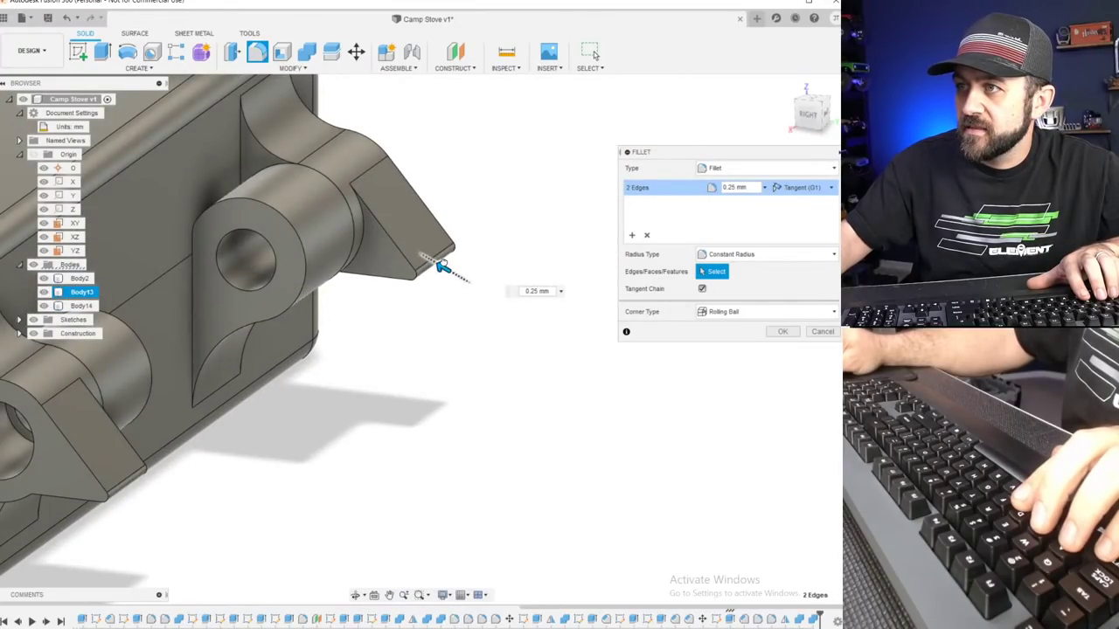
key(Return)
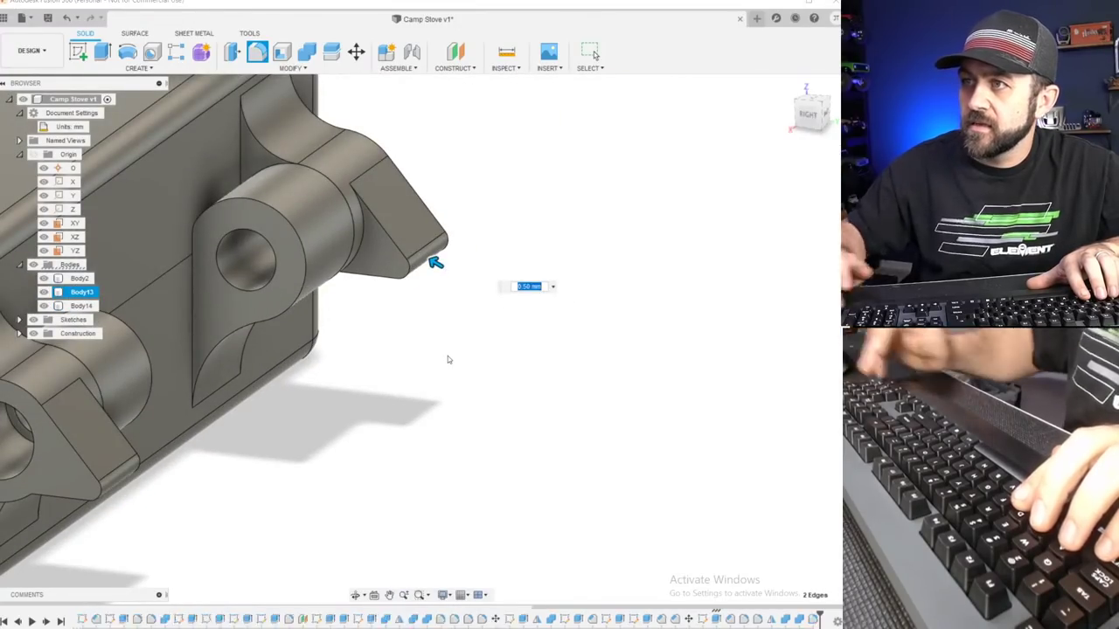
Rotate the lid body 90 degrees open about the axis of the hinge hole.
scroll(448, 356, down, 5)
shift+middle_drag(447, 356, 253, 363)
scroll(253, 363, down, 3)
middle_drag(150, 360, 504, 224)
scroll(301, 355, up, 4)
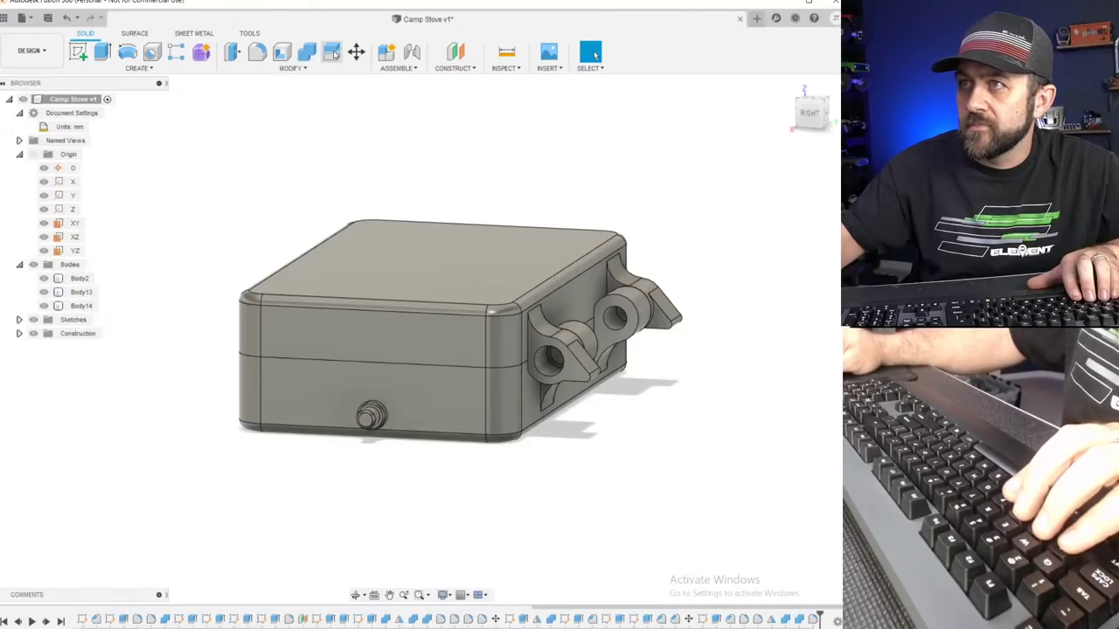
key(m)
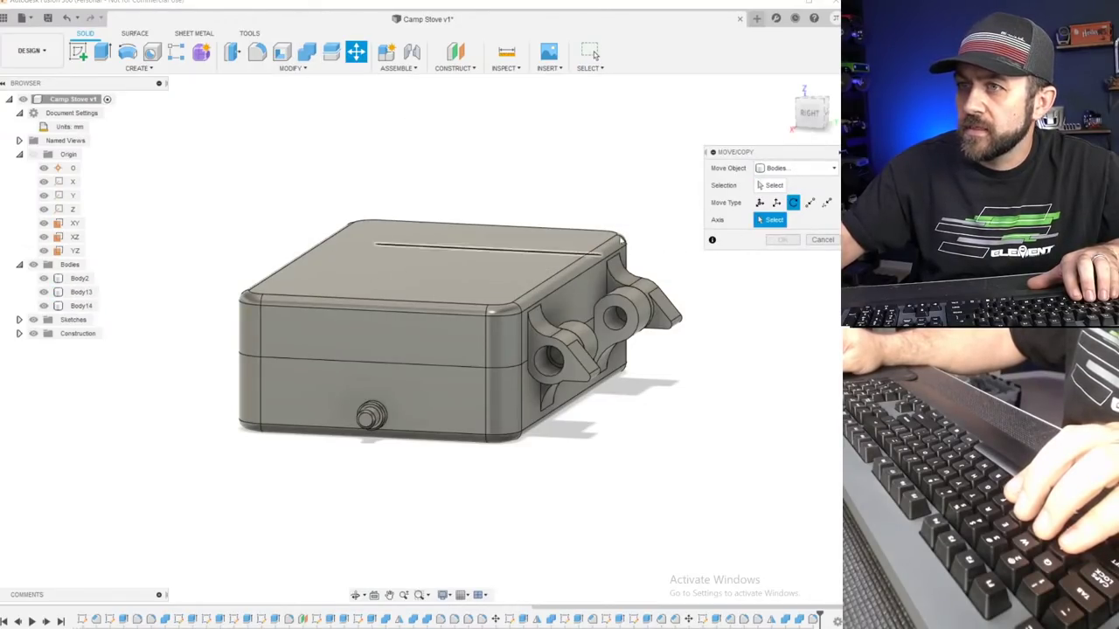
click(769, 185)
click(404, 290)
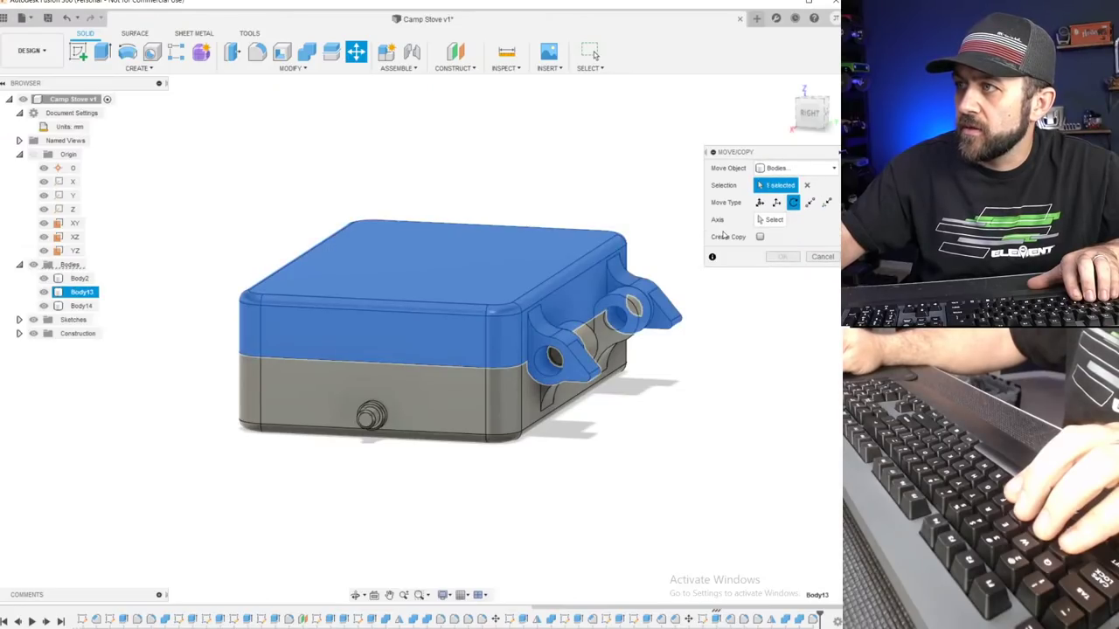
click(548, 376)
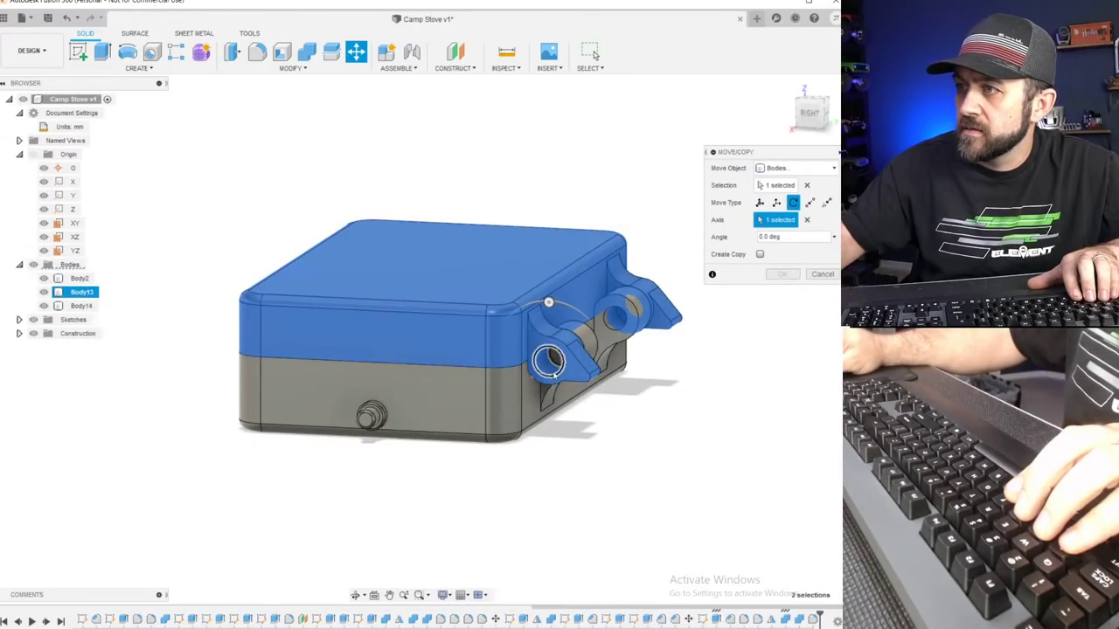
drag(549, 303, 606, 364)
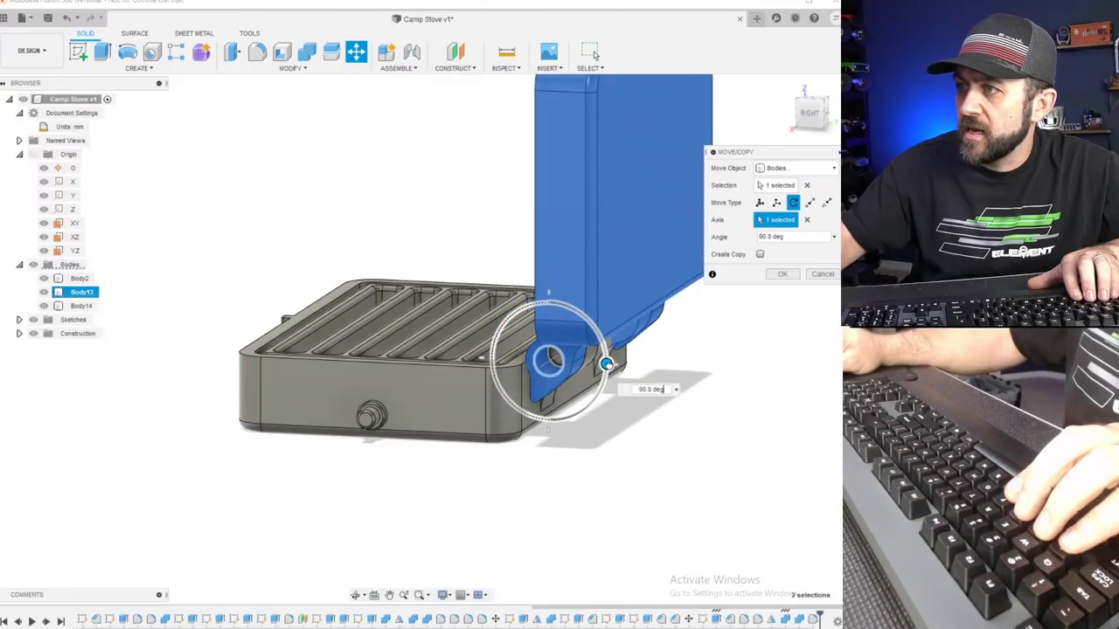
scroll(462, 407, down, 3)
shift+middle_drag(398, 249, 559, 349)
key(Return)
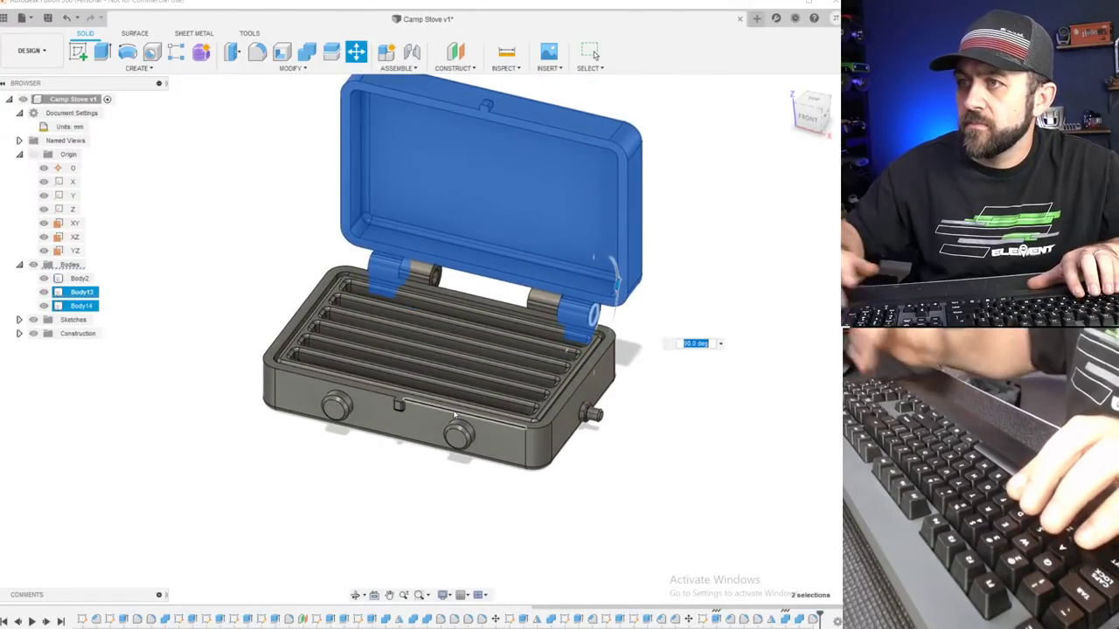
Examine the grate slots, the burners beneath them and the opened stove from several angles.
scroll(454, 414, down, 4)
shift+middle_drag(521, 309, 363, 323)
scroll(463, 368, up, 6)
scroll(349, 341, up, 3)
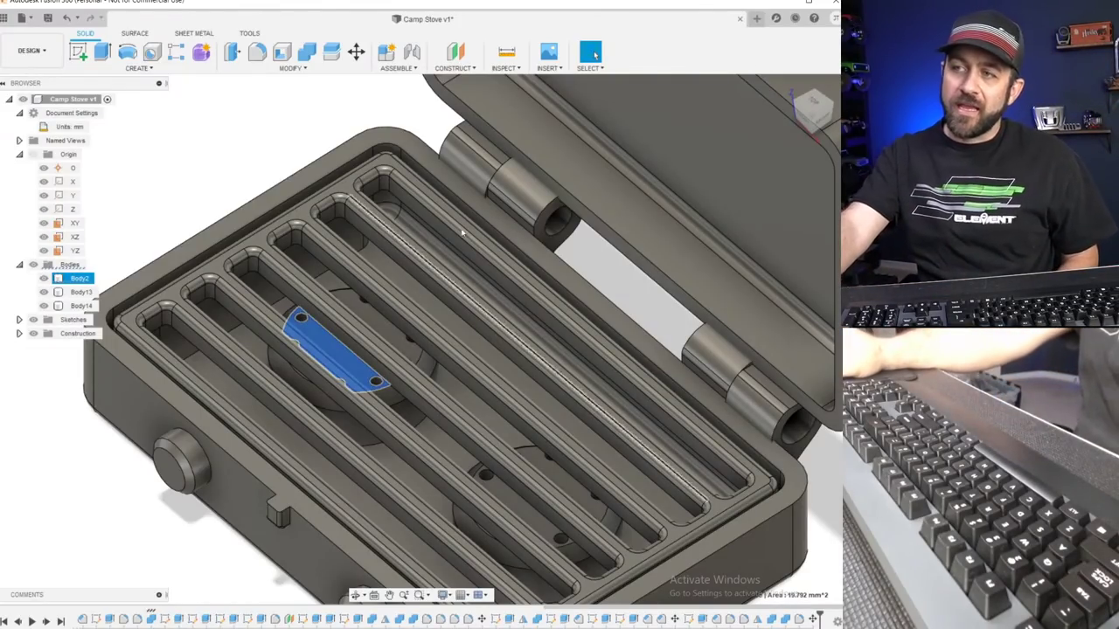
scroll(291, 319, down, 3)
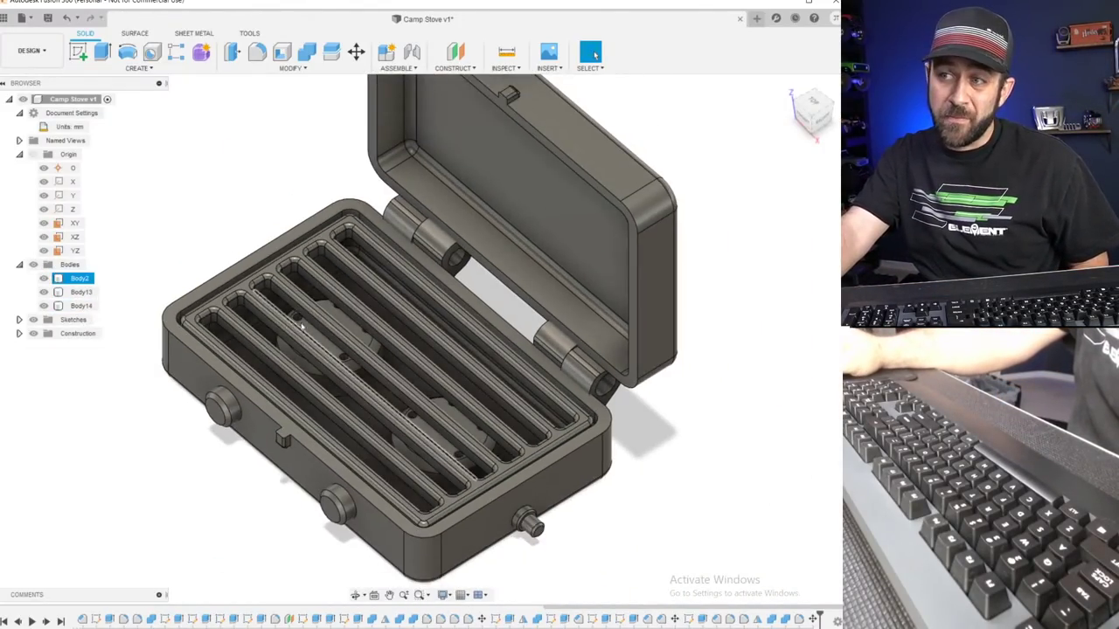
scroll(326, 354, up, 3)
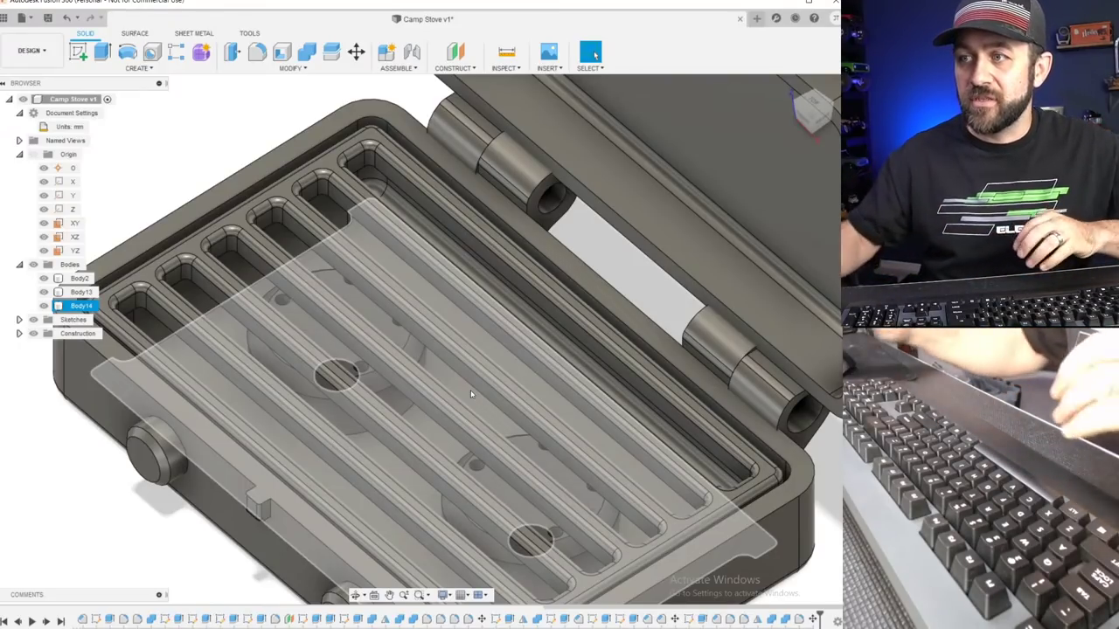
scroll(470, 390, down, 8)
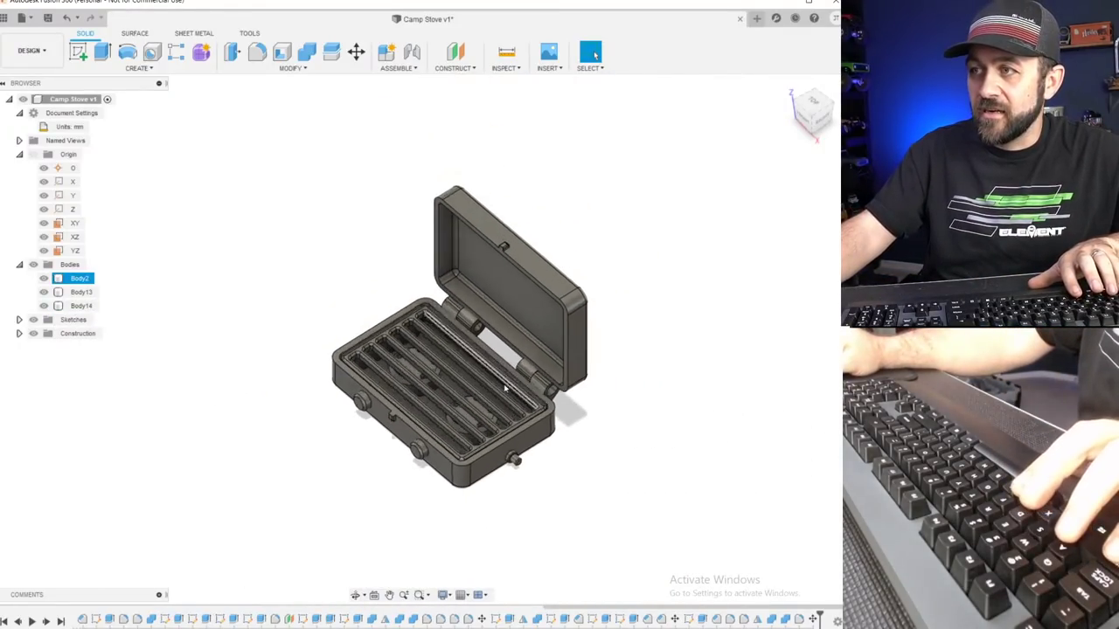
scroll(505, 387, up, 4)
shift+middle_drag(504, 387, 550, 421)
scroll(586, 361, down, 3)
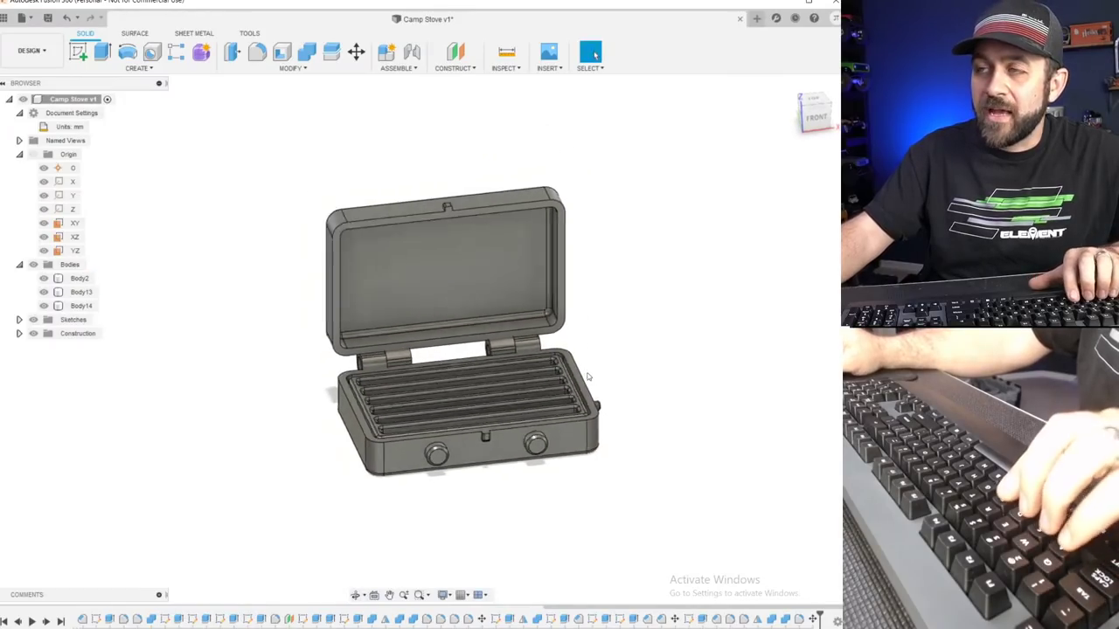
scroll(480, 339, up, 4)
shift+middle_drag(480, 363, 376, 374)
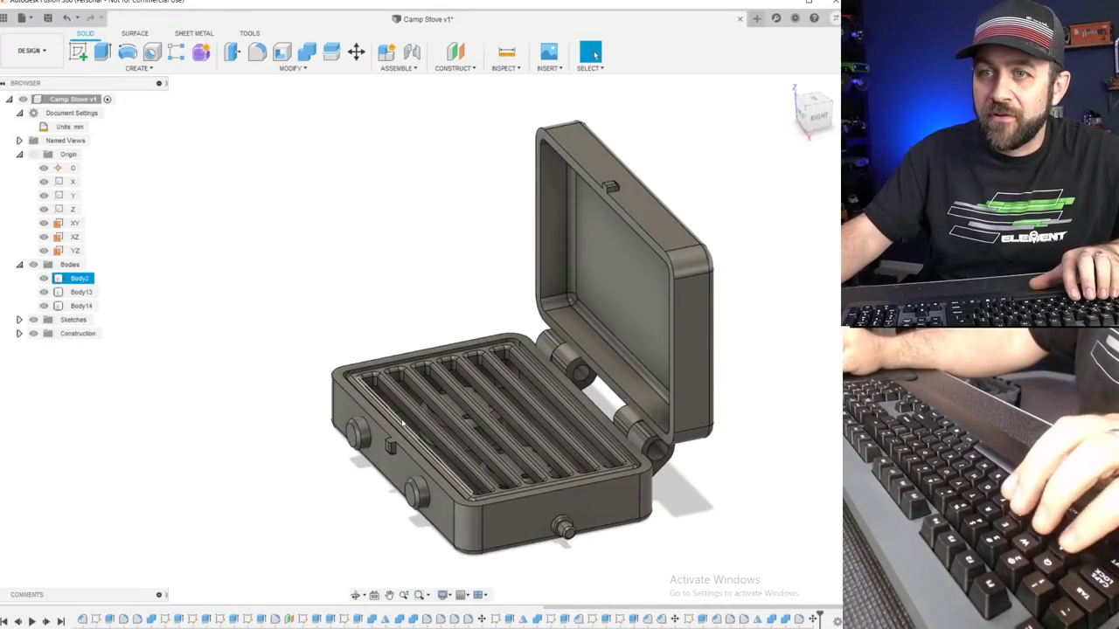
scroll(506, 409, down, 2)
scroll(376, 368, down, 1)
middle_drag(434, 302, 320, 250)
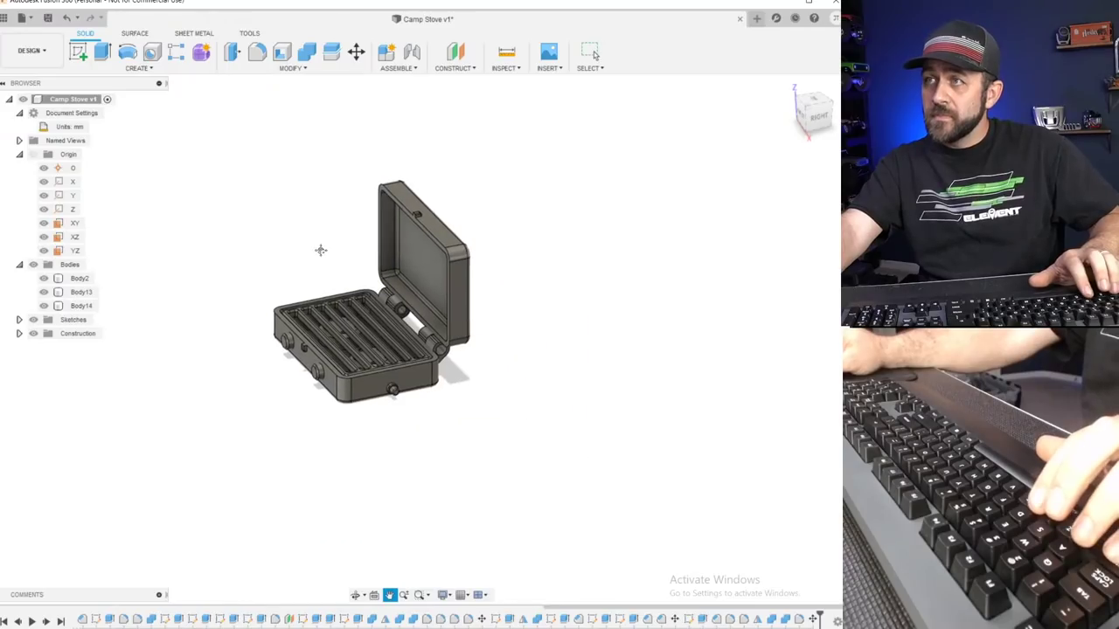
Inspect the hinge and the gap between the open lid and the base, then the whole opened case.
scroll(365, 270, up, 3)
shift+middle_drag(398, 376, 418, 374)
scroll(401, 330, up, 3)
shift+middle_drag(463, 402, 351, 393)
shift+middle_drag(319, 359, 293, 406)
scroll(267, 344, up, 3)
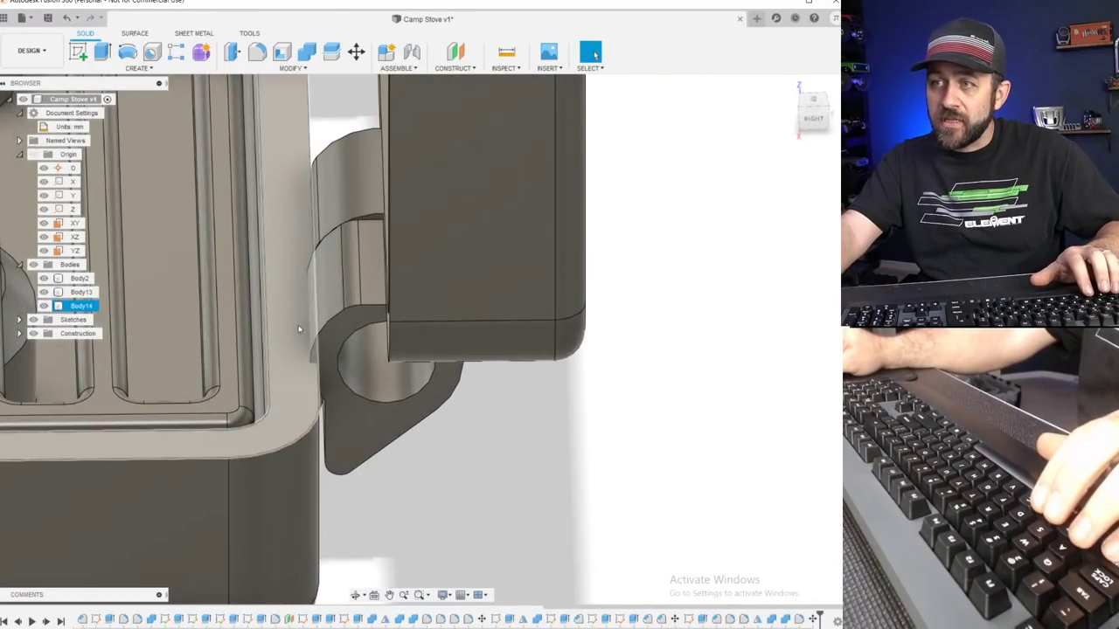
scroll(292, 341, down, 5)
shift+middle_drag(292, 341, 376, 302)
middle_drag(197, 392, 660, 371)
scroll(322, 366, down, 3)
scroll(330, 329, up, 3)
shift+middle_drag(308, 406, 339, 424)
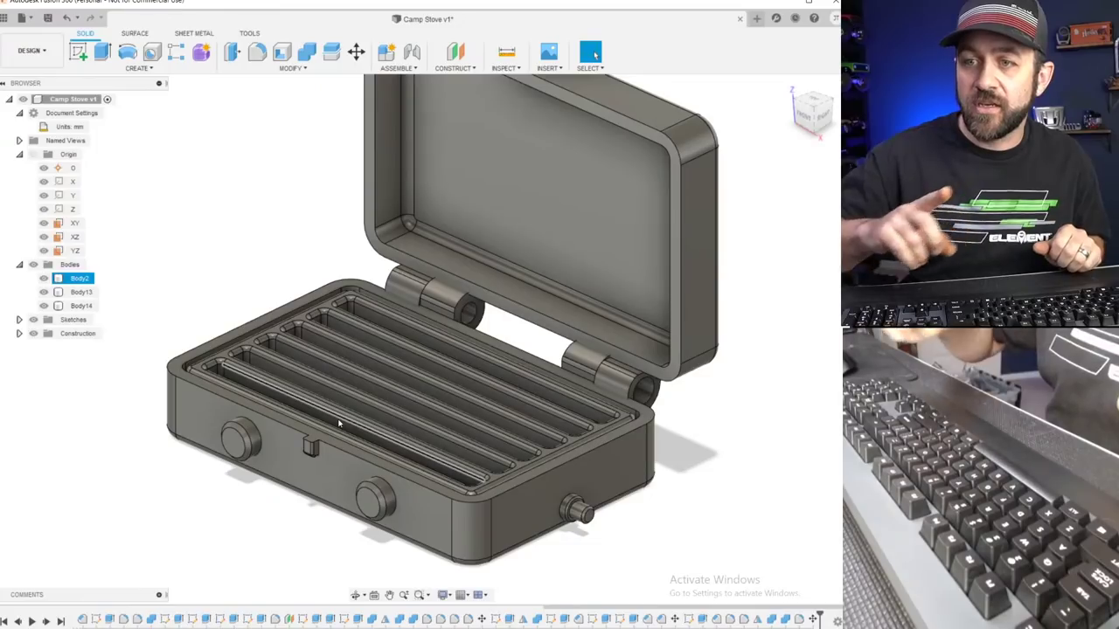
scroll(339, 423, down, 3)
shift+middle_drag(340, 423, 429, 398)
scroll(429, 398, up, 3)
middle_drag(420, 456, 395, 393)
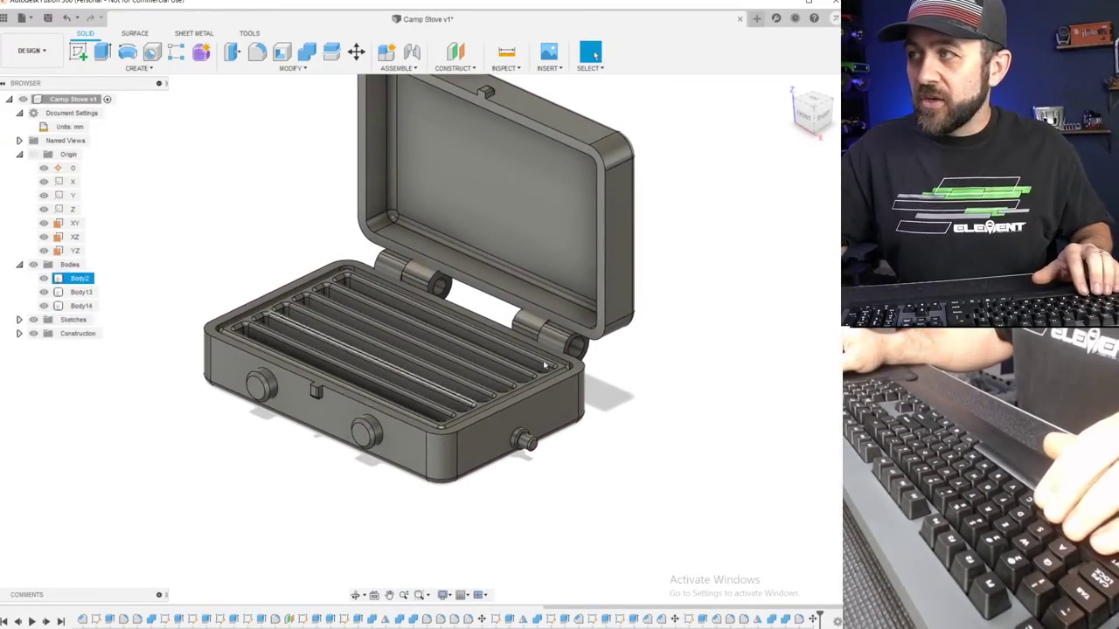
Apply the Aluminum - Anodized Rough (Red) appearance to the lid body.
scroll(563, 297, down, 1)
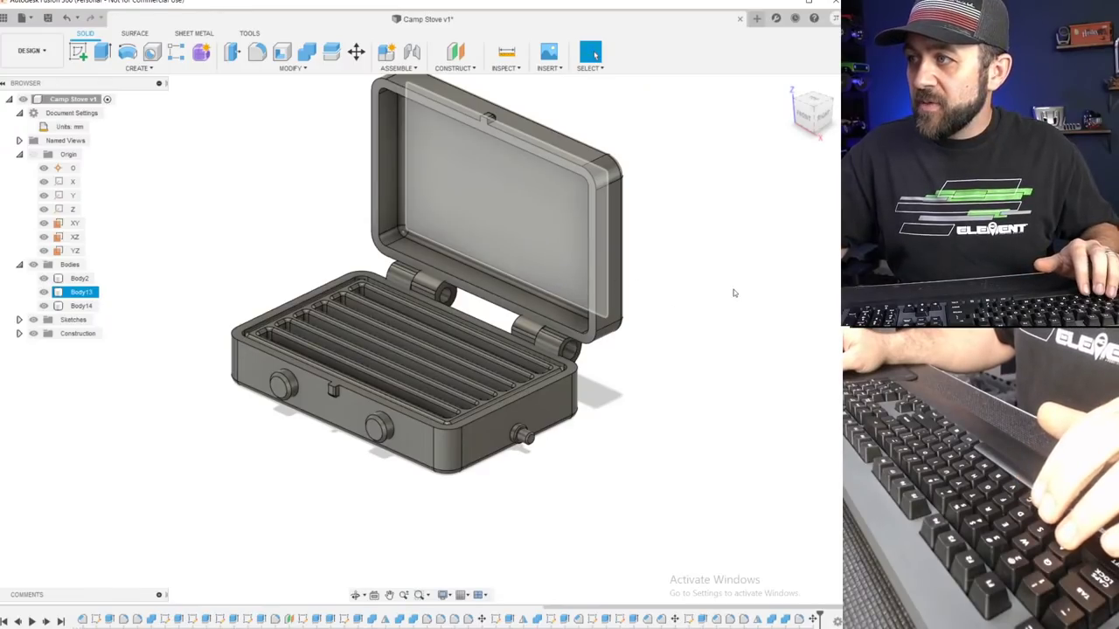
key(a)
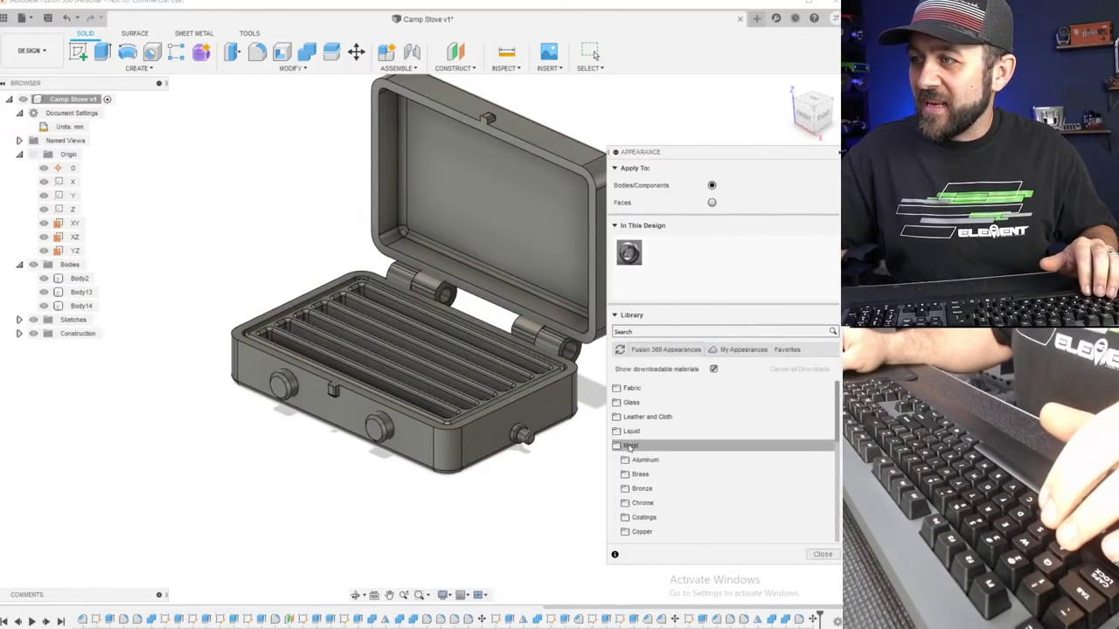
click(631, 460)
scroll(641, 472, down, 3)
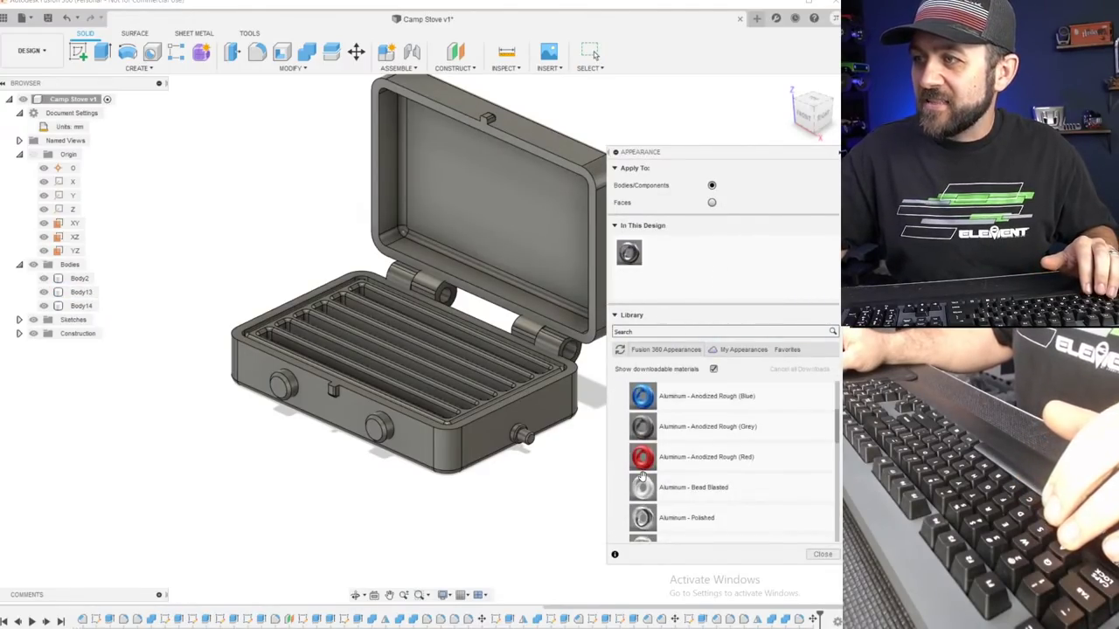
drag(643, 456, 542, 288)
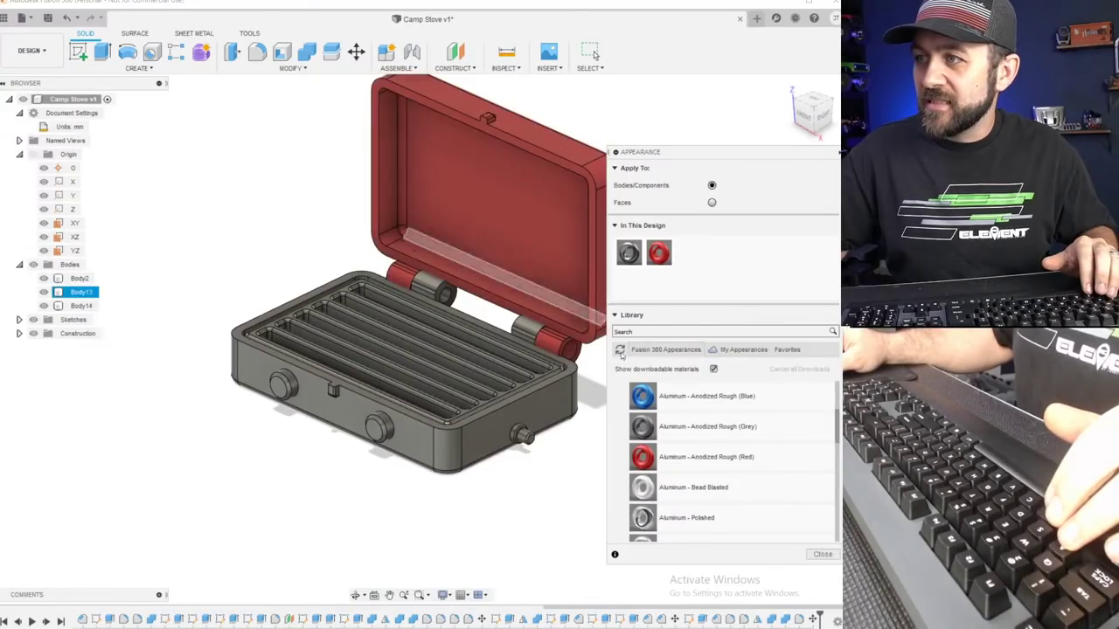
Apply the Aluminum - Anodized Rough (Red) appearance to the base body.
drag(514, 452, 516, 450)
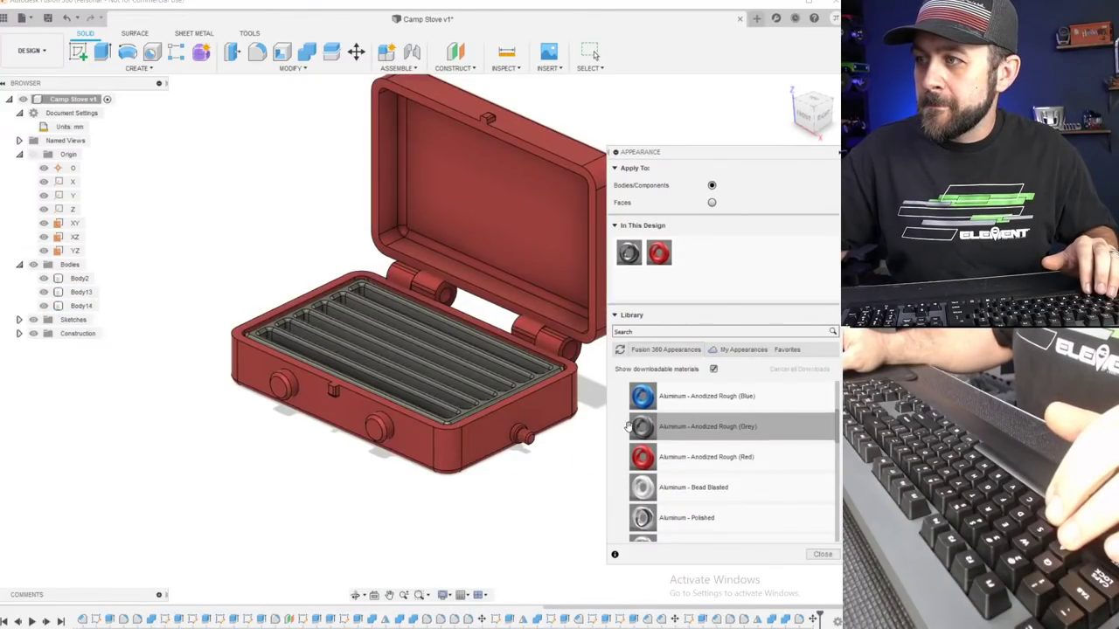
scroll(640, 426, down, 3)
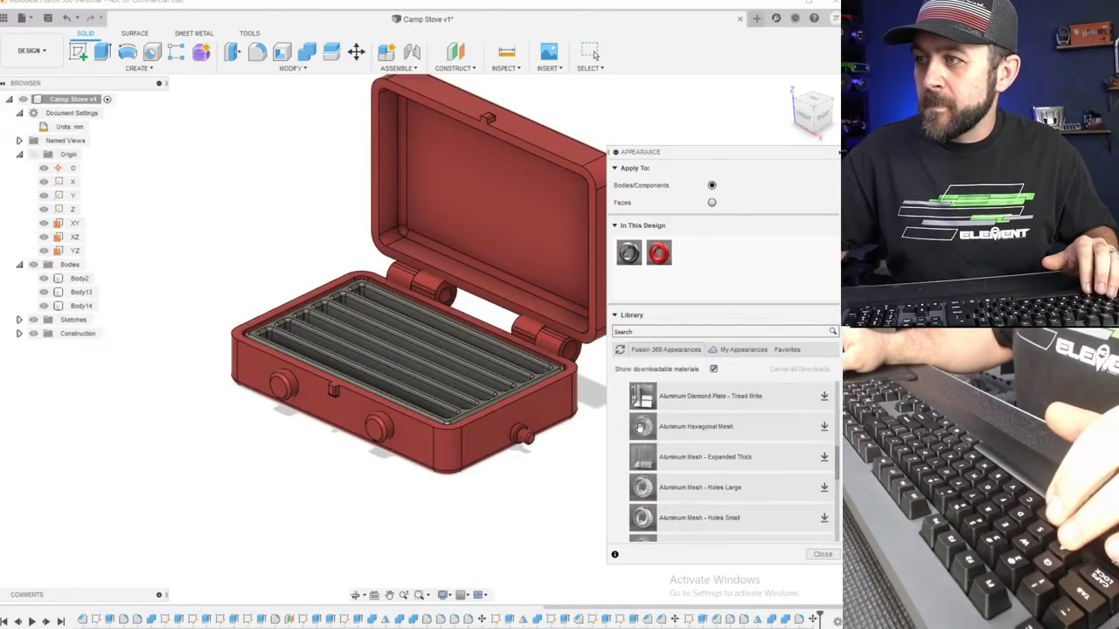
Apply the Aluminum - Anodized Glossy (Grey) appearance face by face to the end and cylindrical side of the right front knob.
click(712, 204)
scroll(264, 462, up, 4)
middle_drag(405, 457, 227, 440)
scroll(281, 391, up, 1)
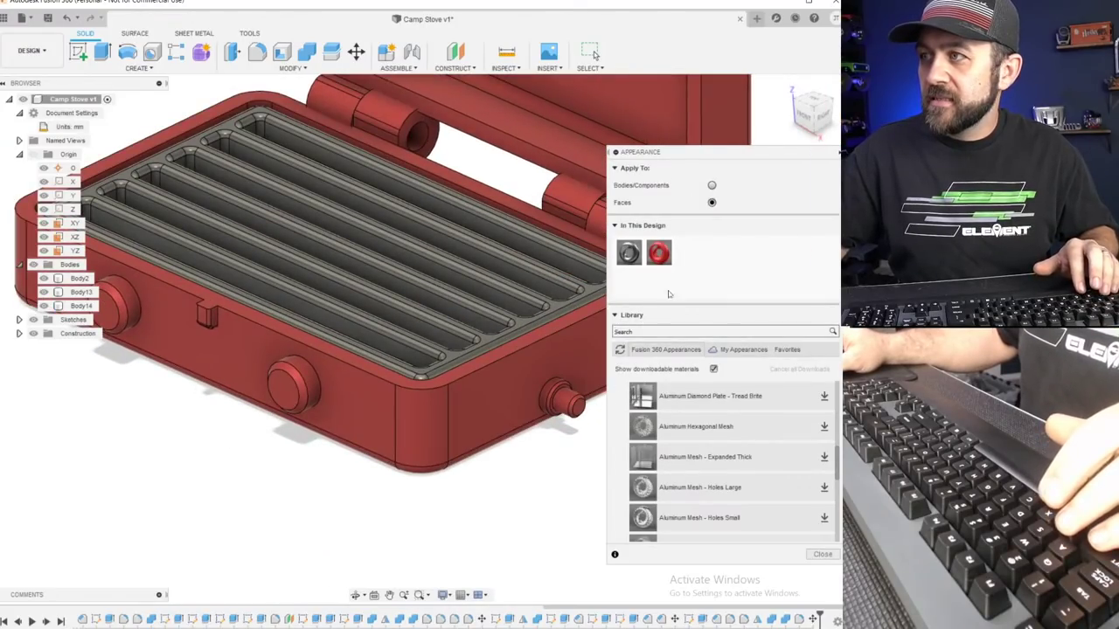
scroll(647, 419, up, 6)
scroll(646, 427, down, 2)
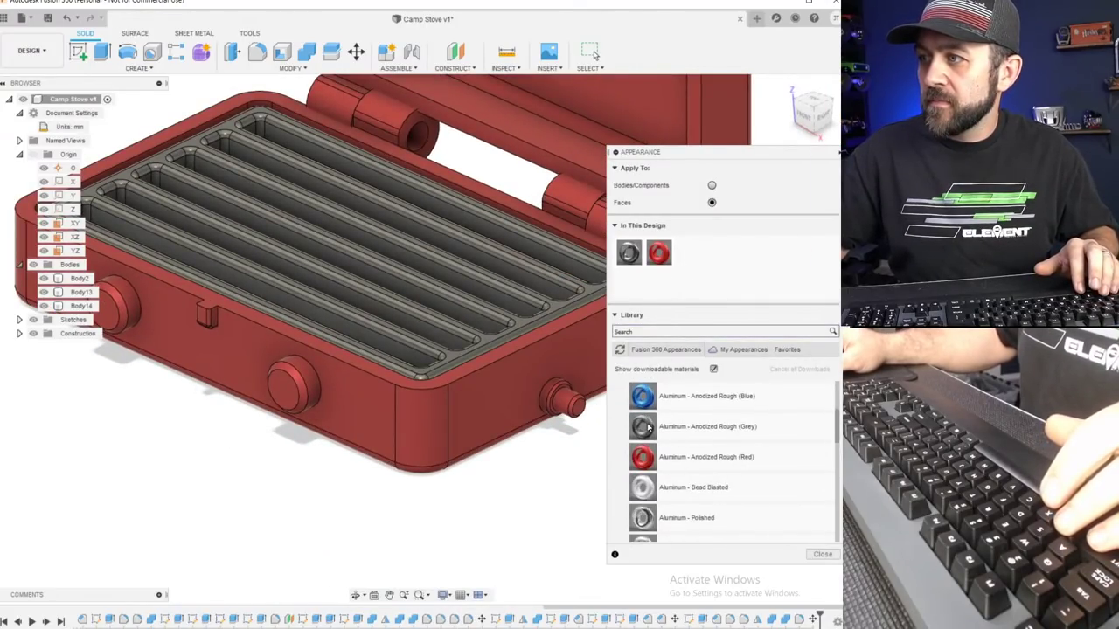
drag(642, 429, 281, 393)
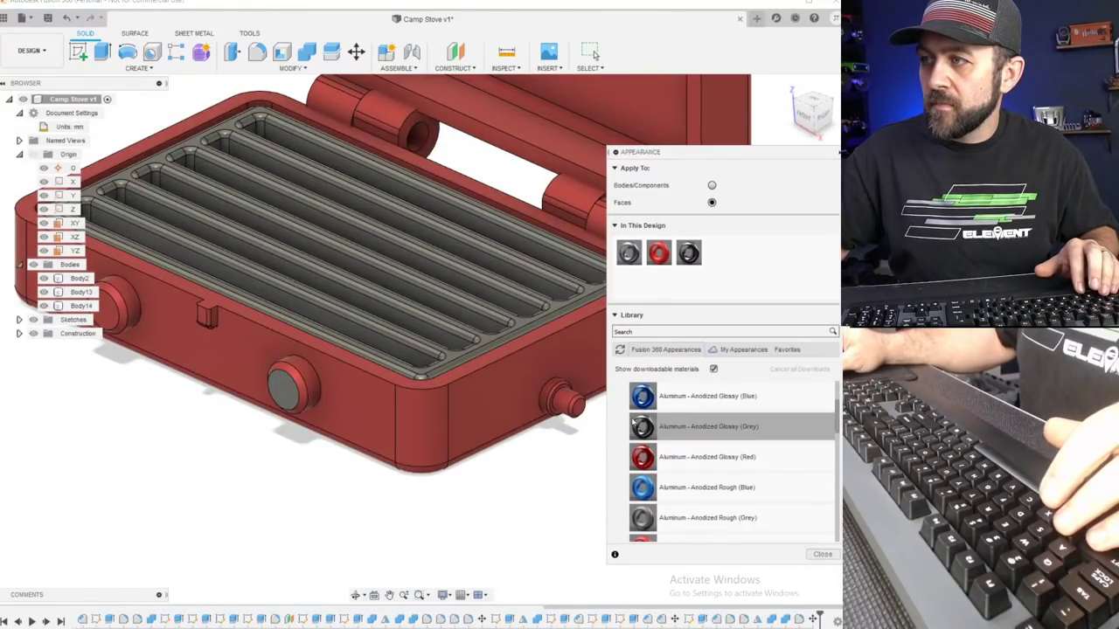
drag(636, 424, 299, 389)
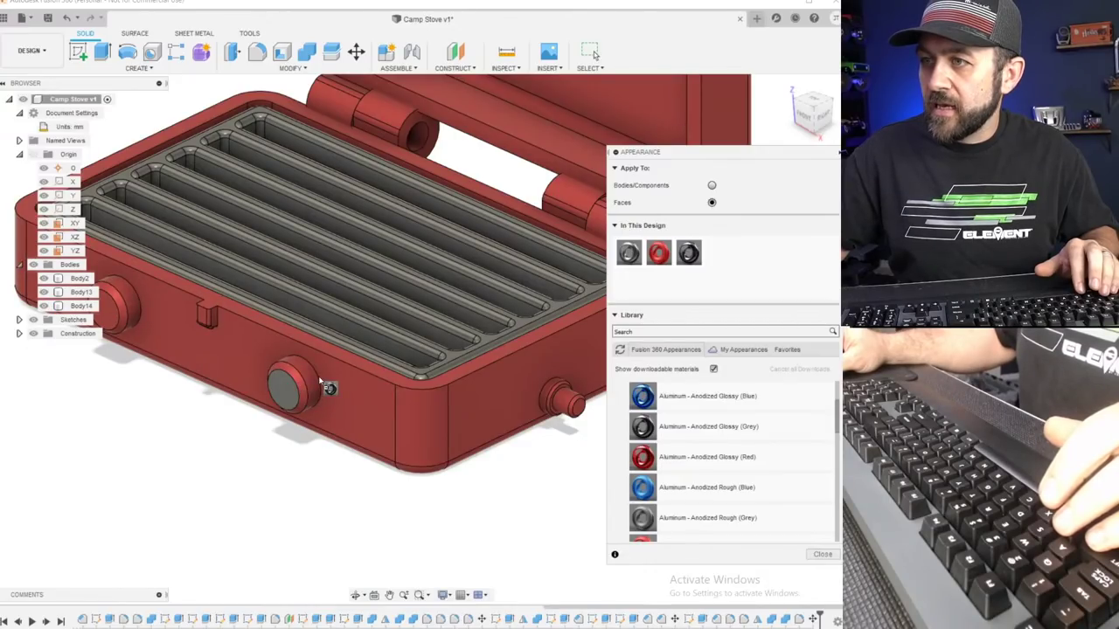
drag(315, 392, 317, 394)
Apply the Aluminum - Anodized Glossy (Red) appearance to the right knob's beveled edge face.
scroll(316, 393, up, 5)
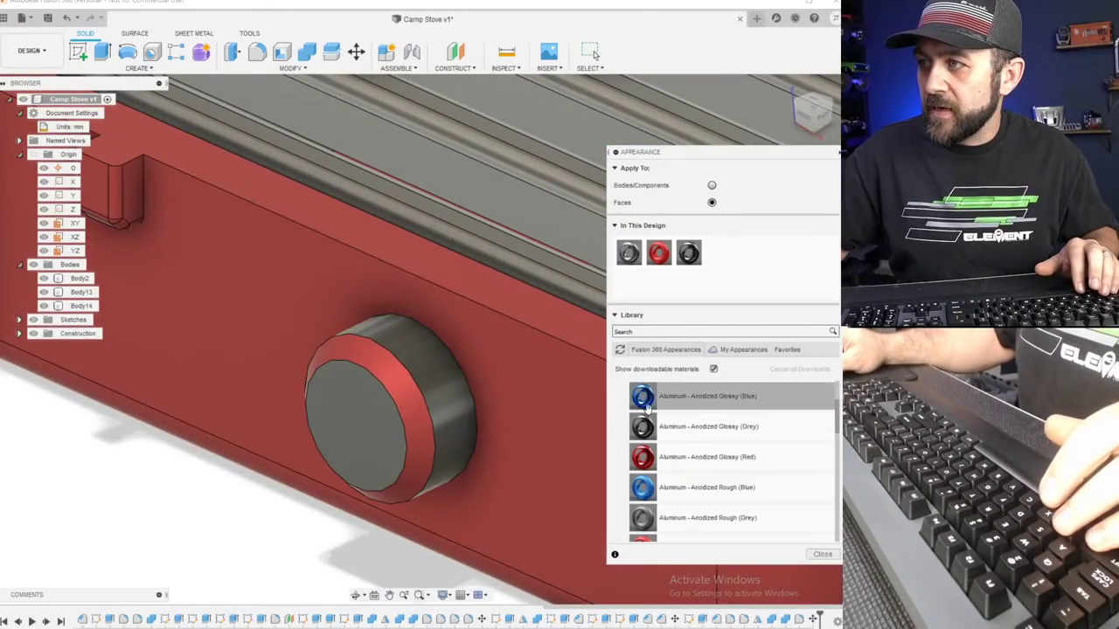
drag(643, 460, 413, 406)
scroll(413, 406, down, 4)
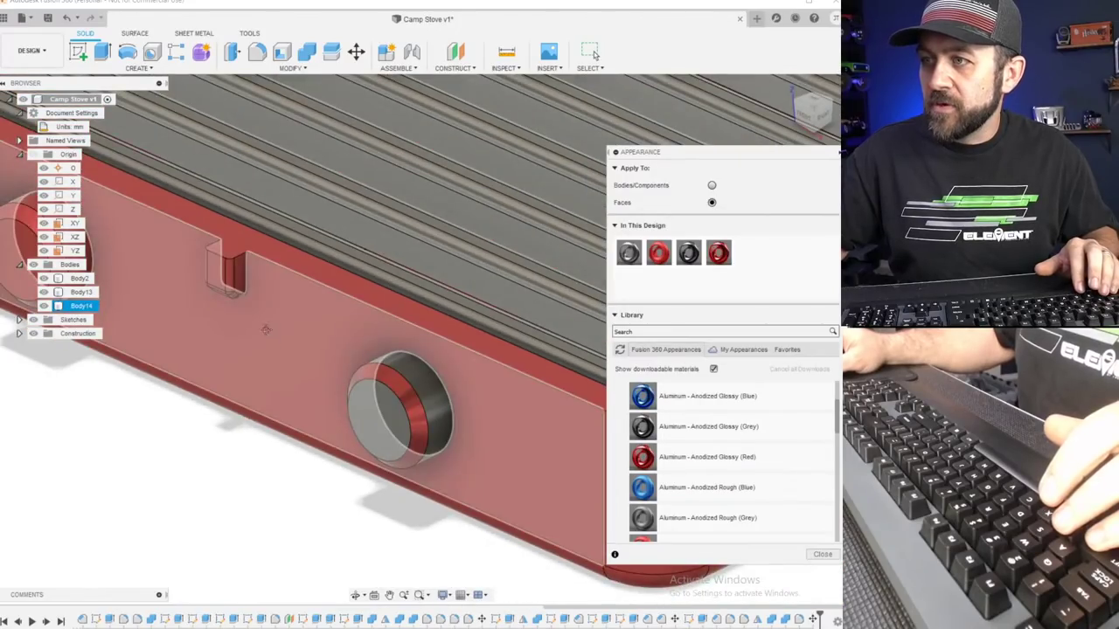
Try to apply the Aluminum - Anodized Glossy (Grey) appearance to the remaining faces of the right front knob.
drag(643, 430, 460, 427)
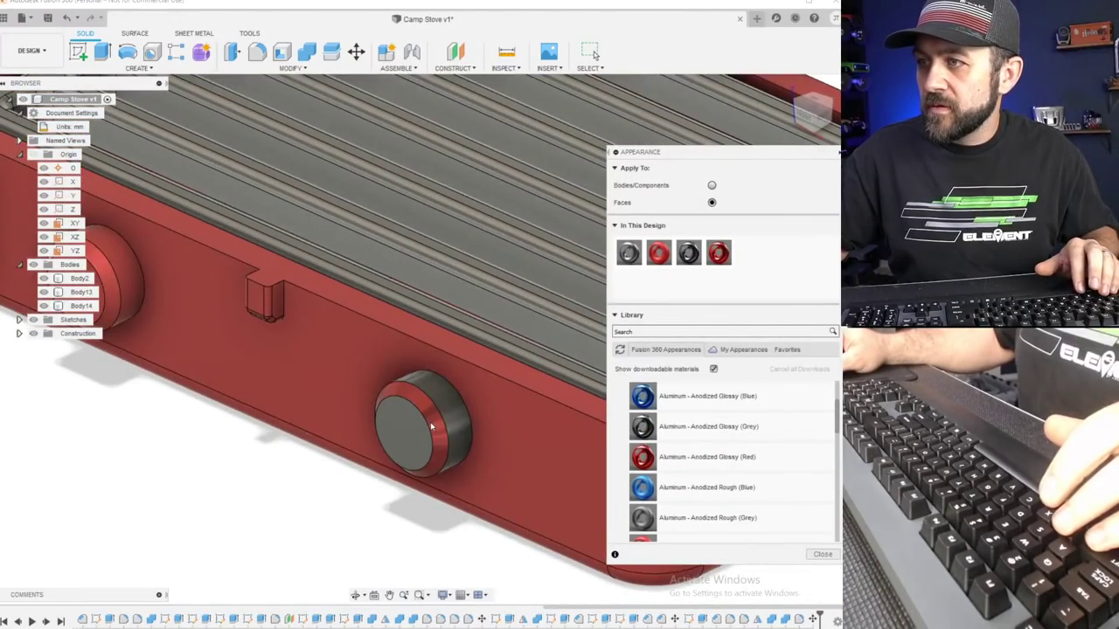
drag(642, 427, 413, 487)
drag(667, 424, 648, 432)
scroll(285, 492, down, 3)
shift+middle_drag(285, 492, 378, 452)
scroll(377, 455, up, 5)
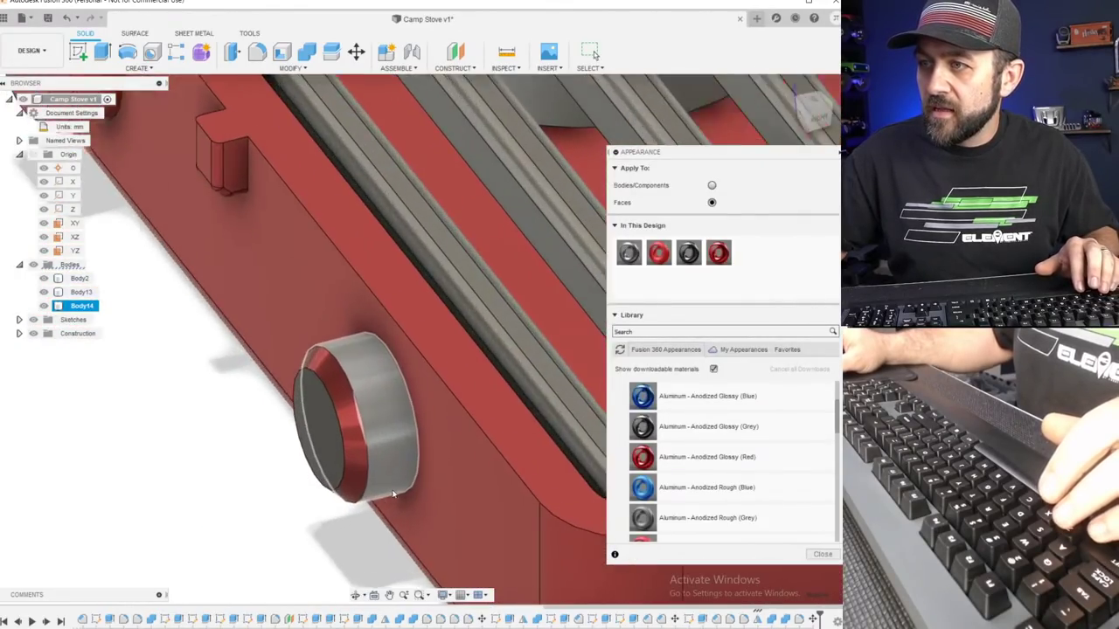
drag(651, 427, 439, 441)
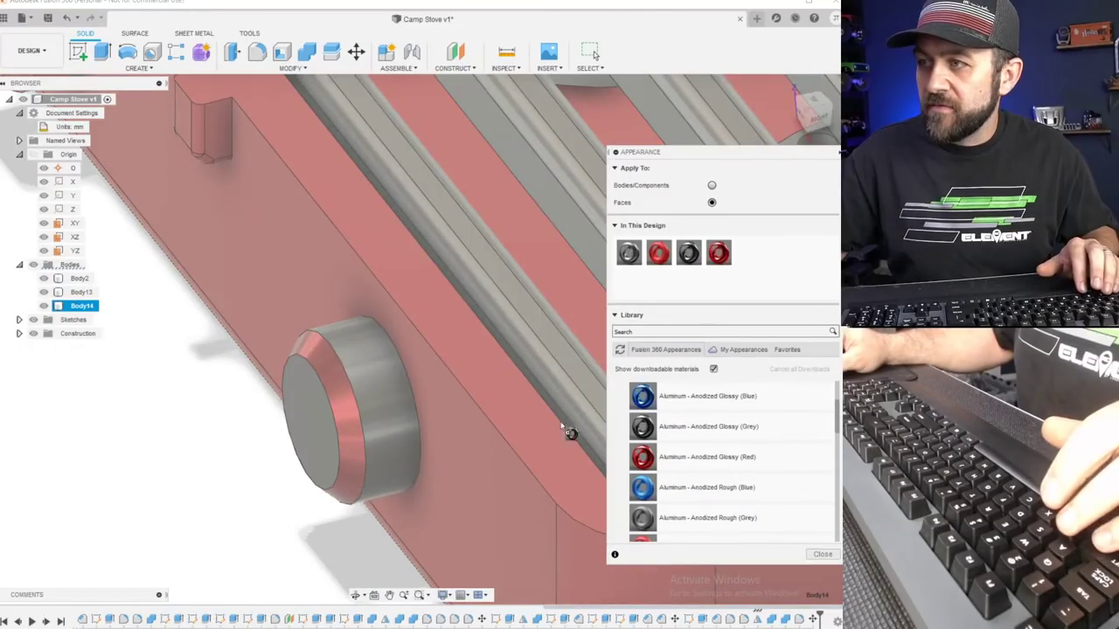
Try Aluminum - Anodized Glossy (Grey) with the knob's bevel selected, removing the existing face appearances, and undo that change.
drag(523, 431, 645, 426)
click(347, 445)
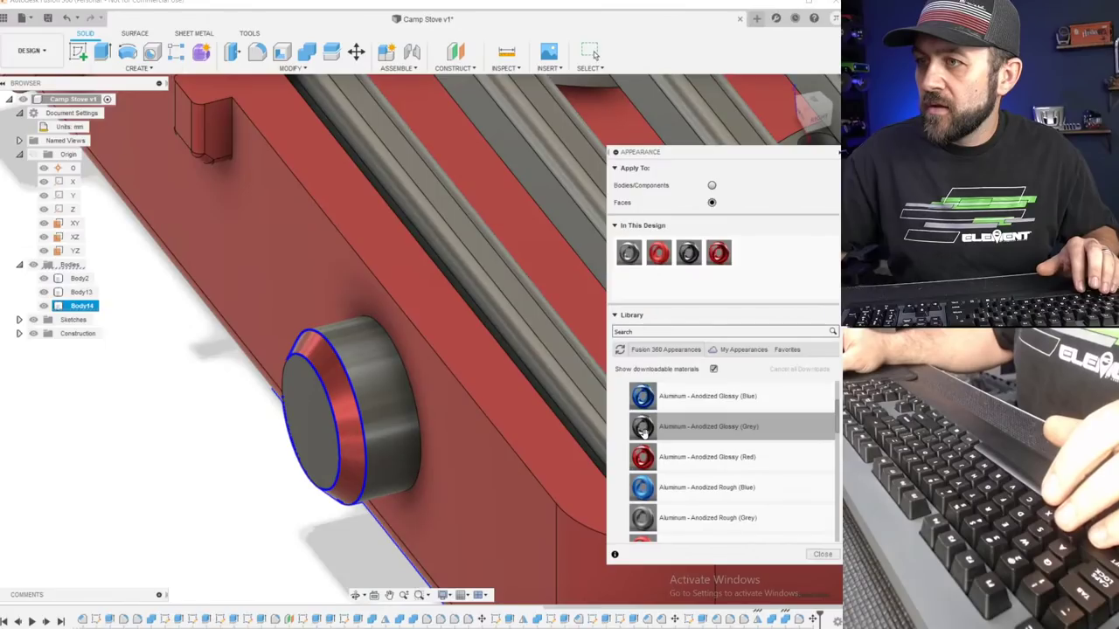
drag(642, 430, 430, 460)
drag(350, 492, 351, 494)
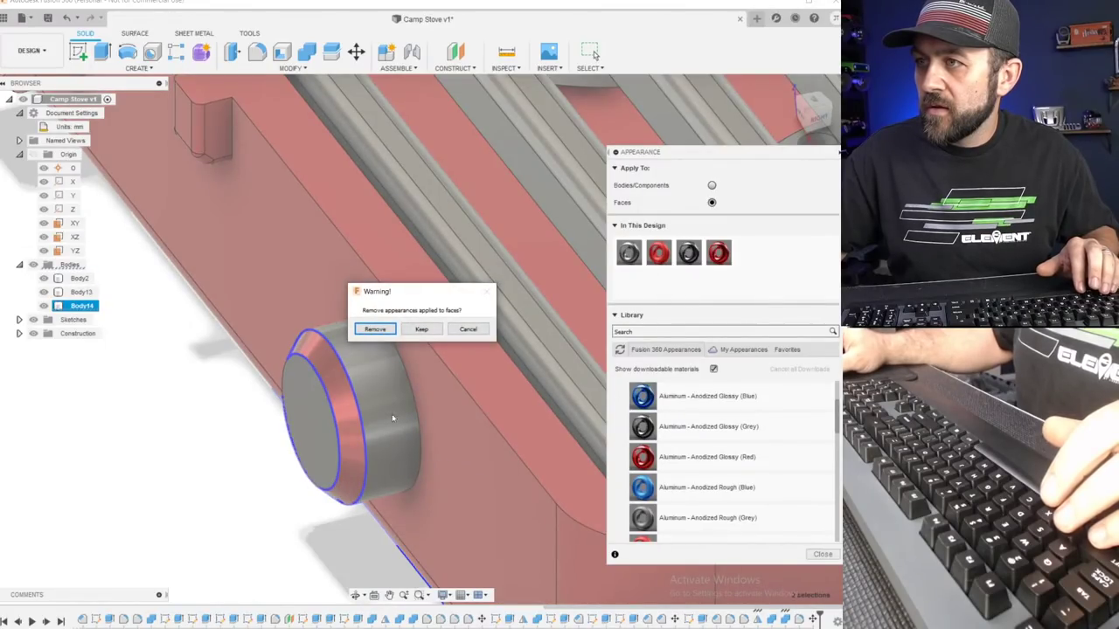
click(374, 330)
scroll(381, 349, down, 6)
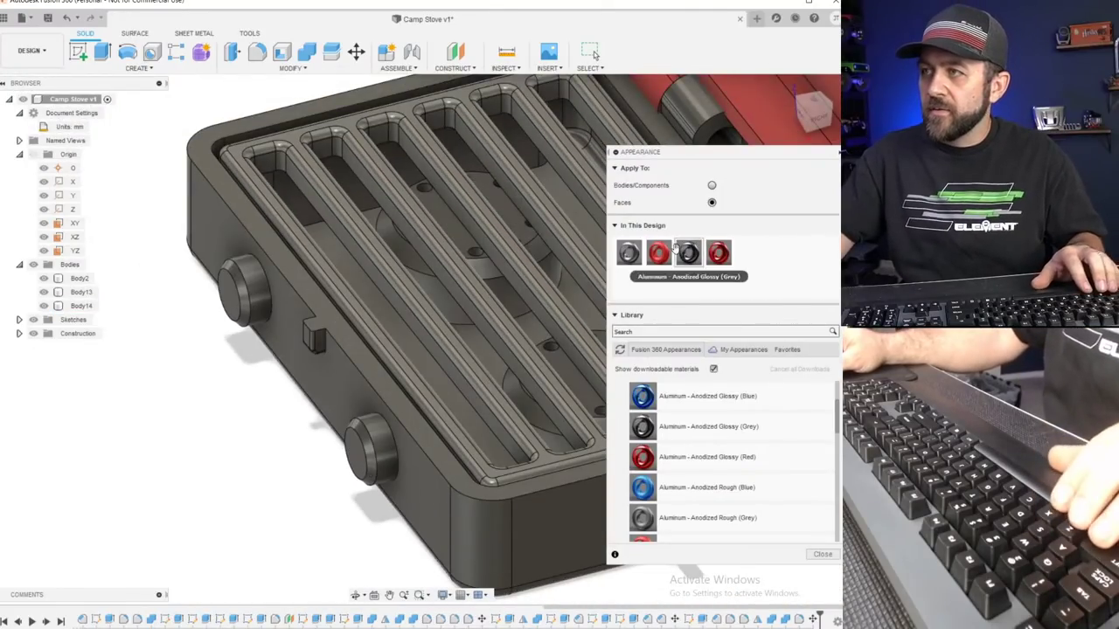
key(Escape)
key(ctrl+z)
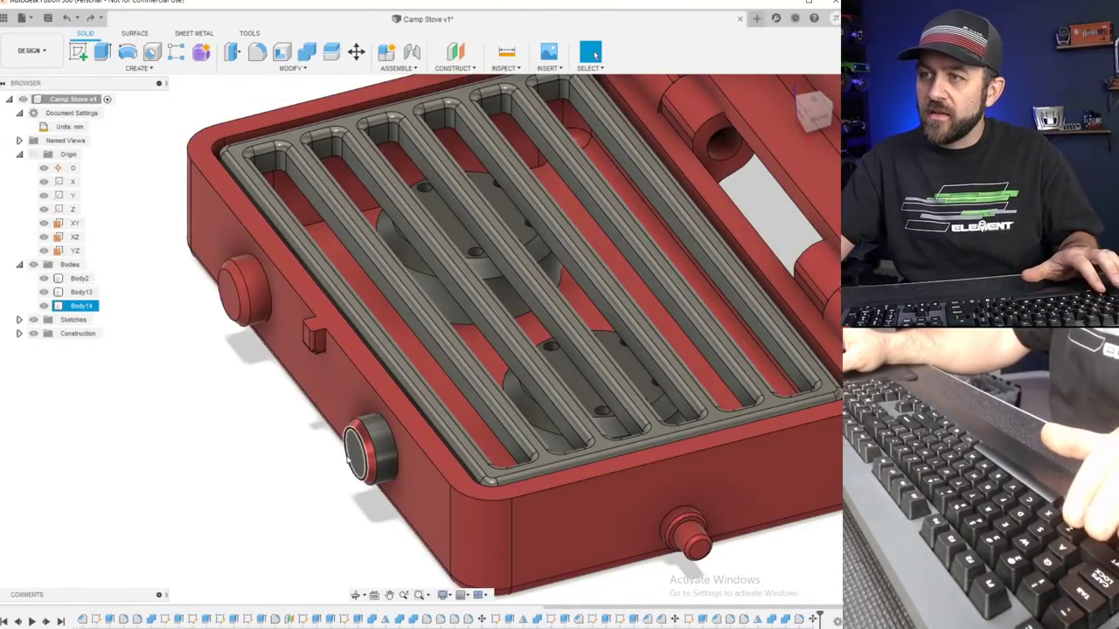
Save the camp stove design as a new version.
scroll(316, 274, down, 3)
scroll(316, 274, down, 3)
shift+middle_drag(384, 224, 418, 234)
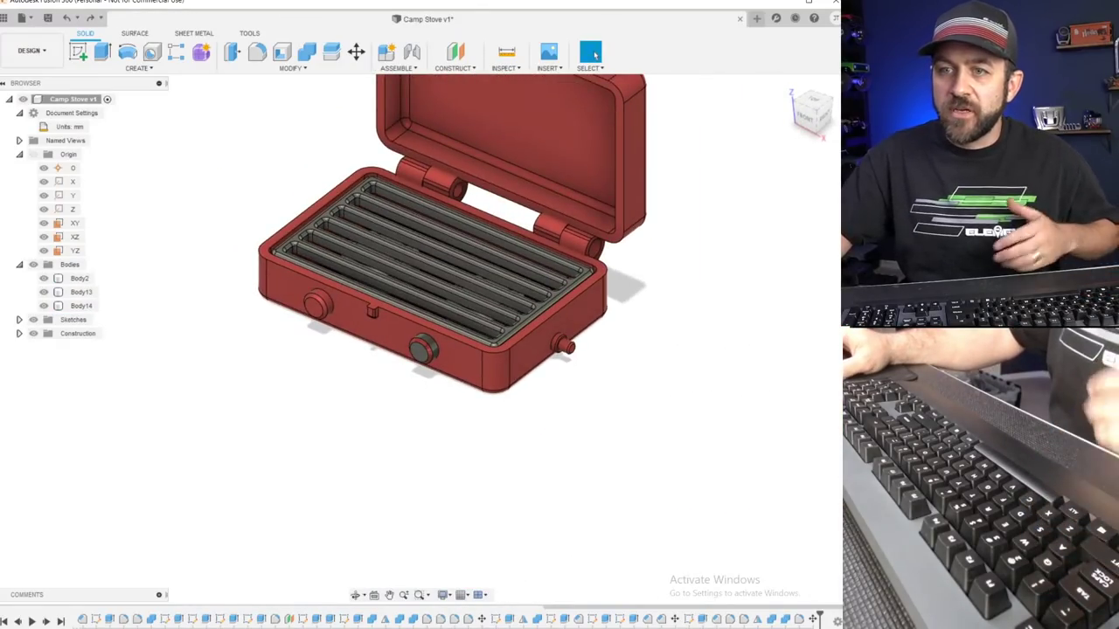
click(49, 18)
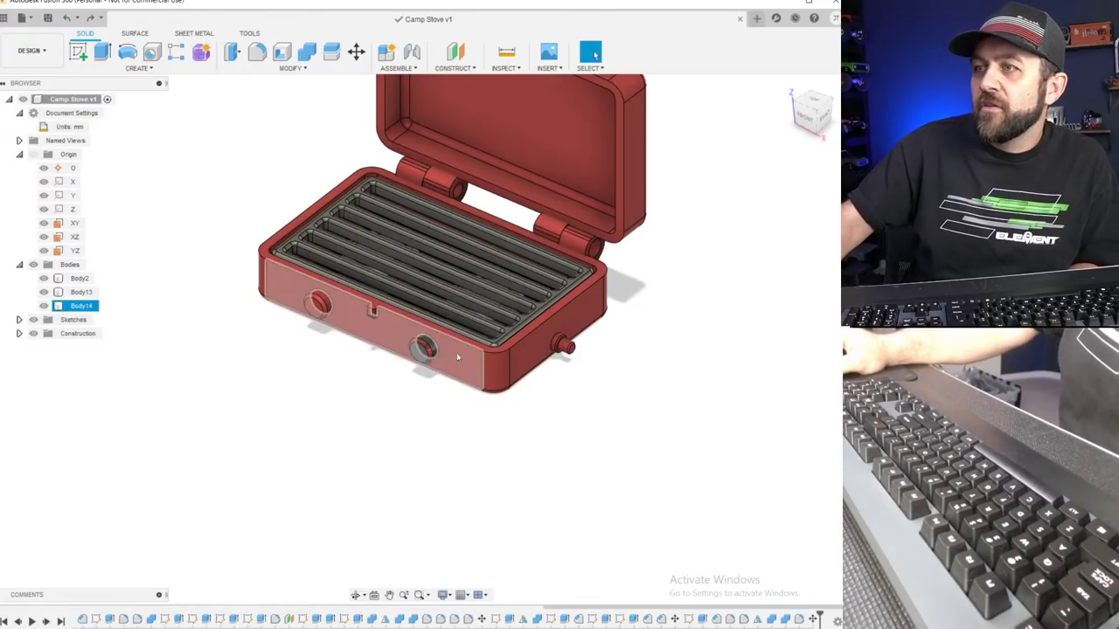
Examine the colored stove, its burners, grate, hinges and open lid from above, the front and the side.
scroll(456, 357, down, 2)
scroll(447, 289, up, 5)
scroll(527, 276, down, 4)
scroll(512, 219, up, 2)
middle_drag(493, 304, 421, 492)
middle_drag(513, 449, 476, 428)
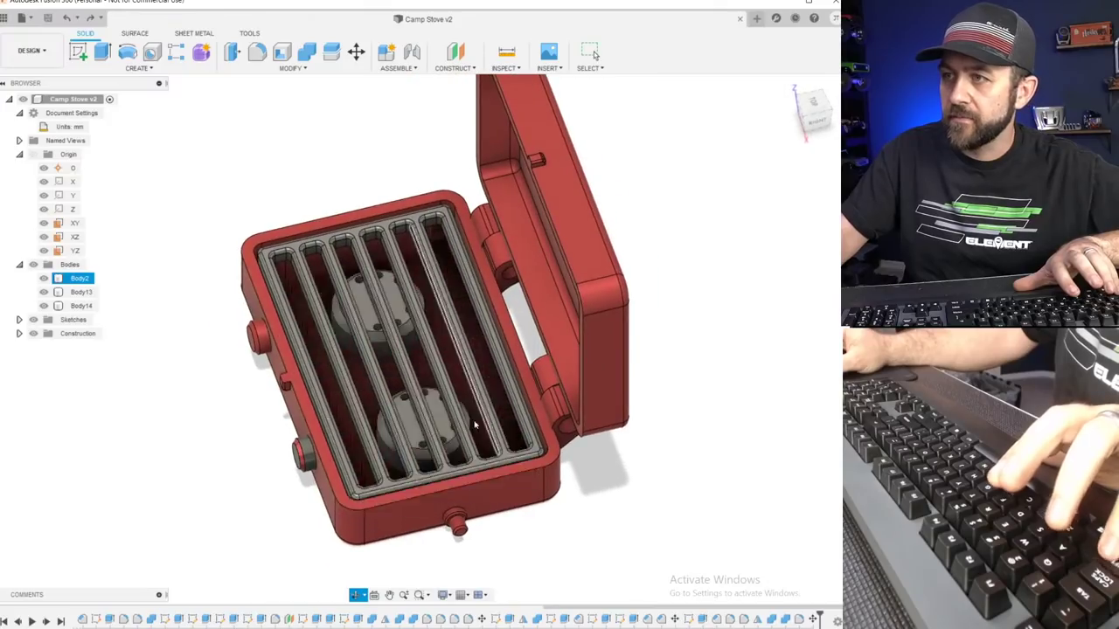
shift+middle_drag(385, 391, 381, 302)
shift+middle_drag(411, 360, 492, 433)
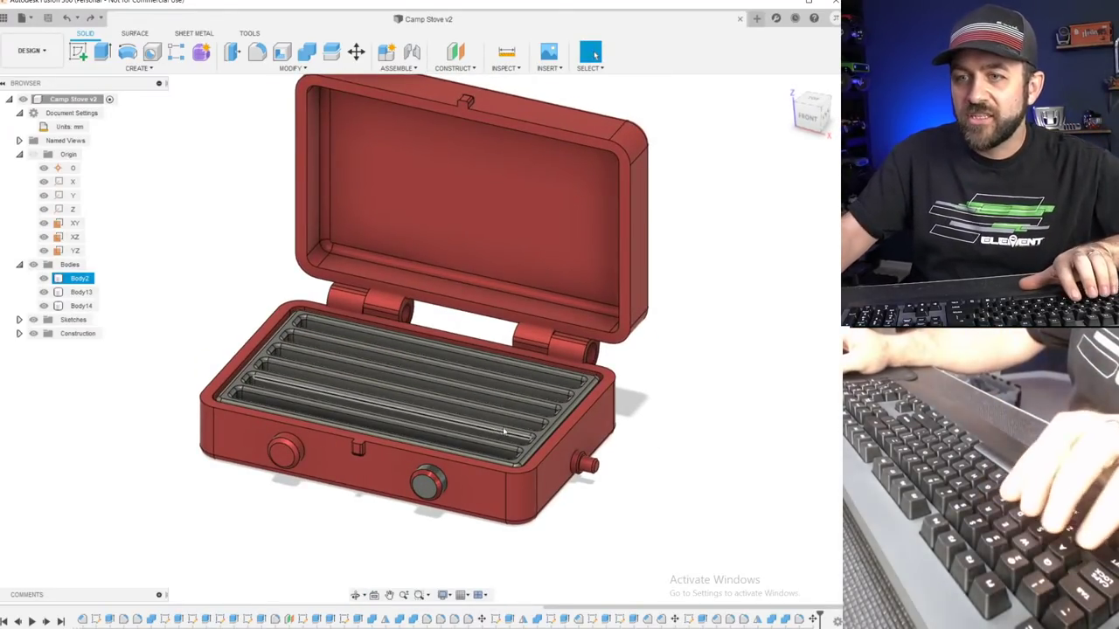
shift+middle_drag(619, 253, 492, 259)
shift+middle_drag(664, 219, 546, 249)
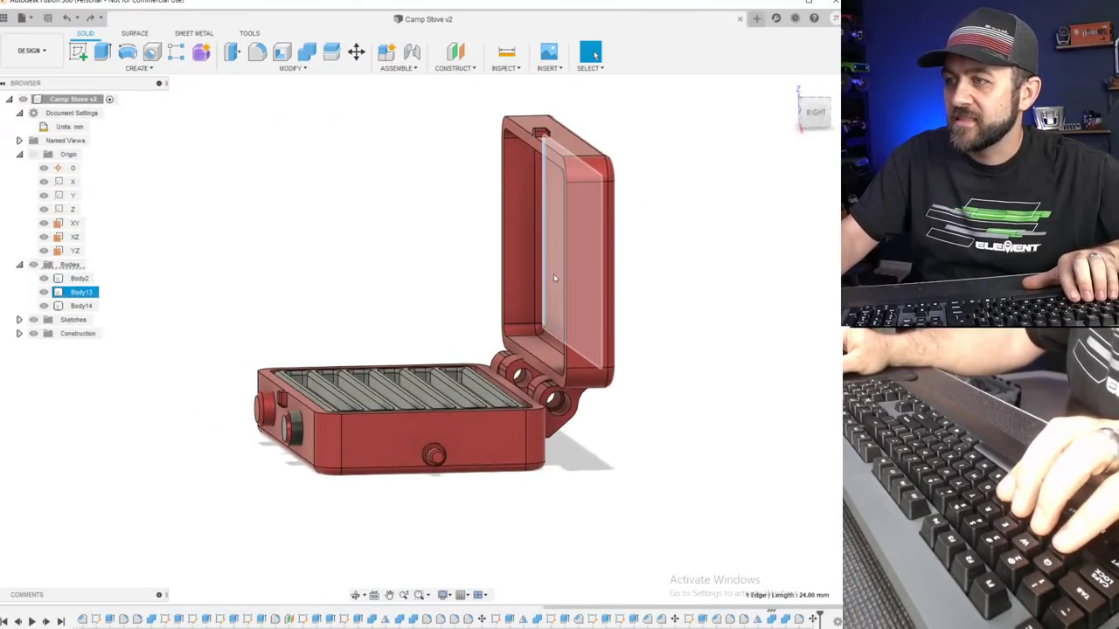
key(Escape)
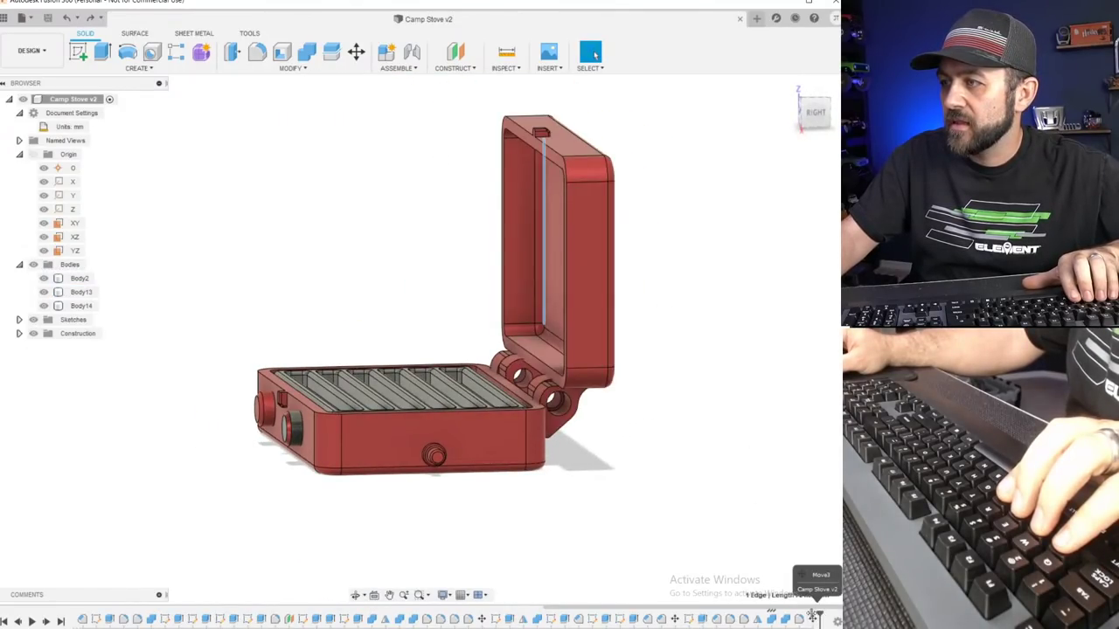
Try sketching on the closed lid's top face with the timeline rolled back before the lid's move, and undo it.
drag(805, 619, 804, 619)
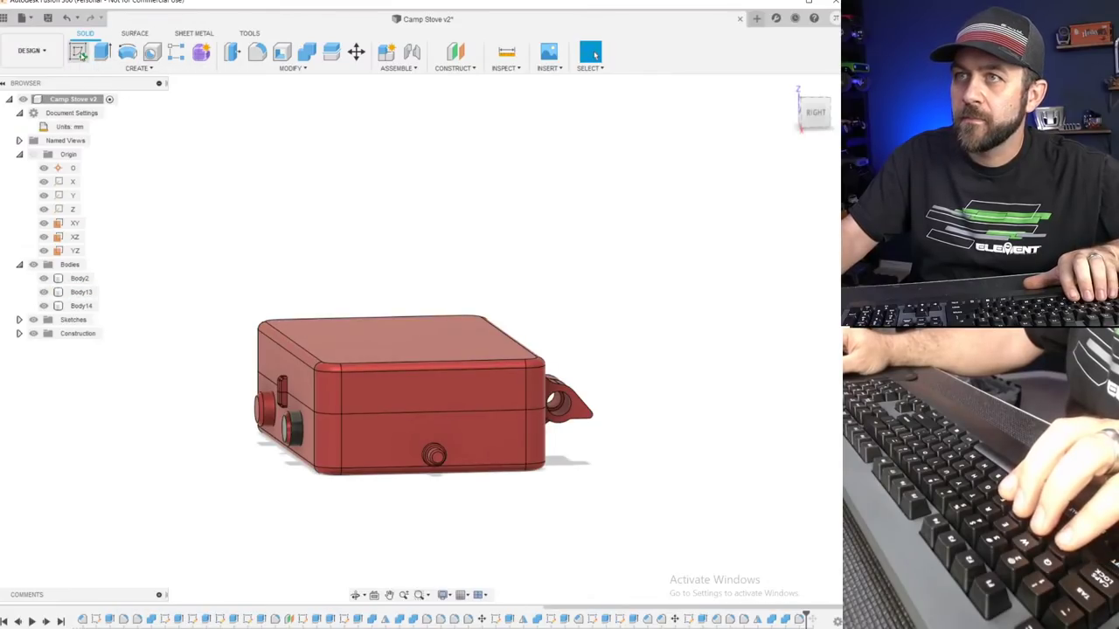
click(79, 54)
click(382, 340)
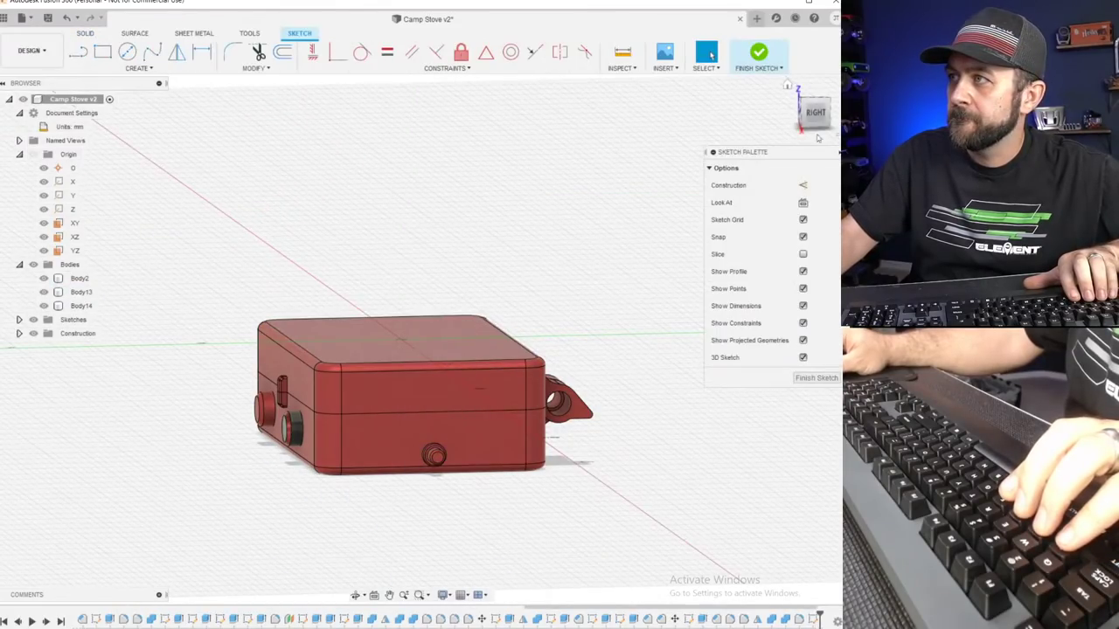
shift+middle_drag(465, 201, 627, 183)
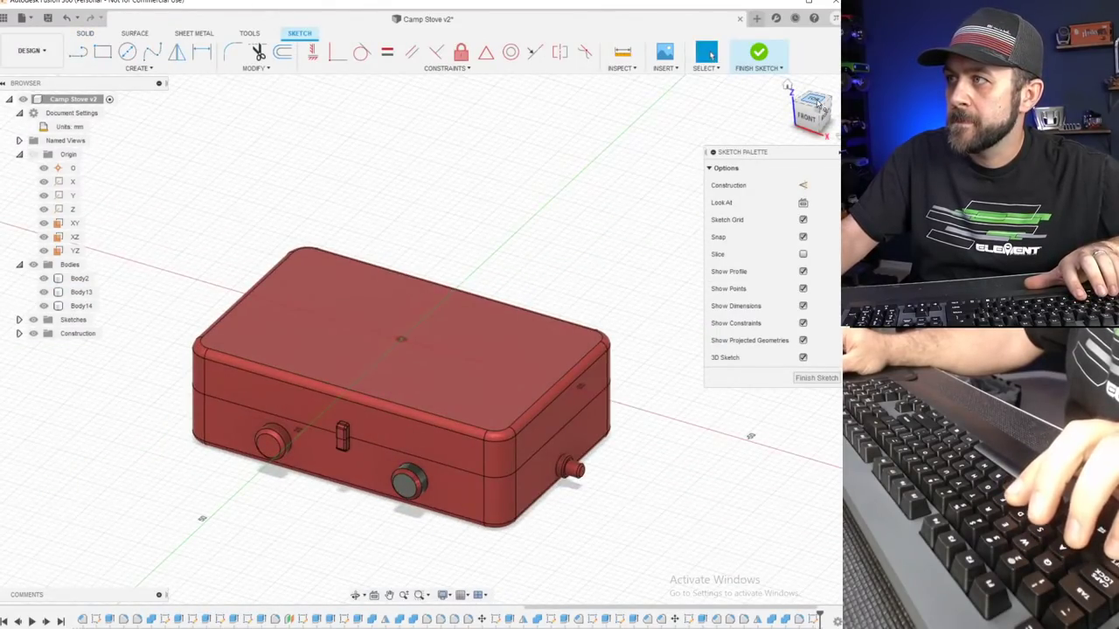
click(816, 103)
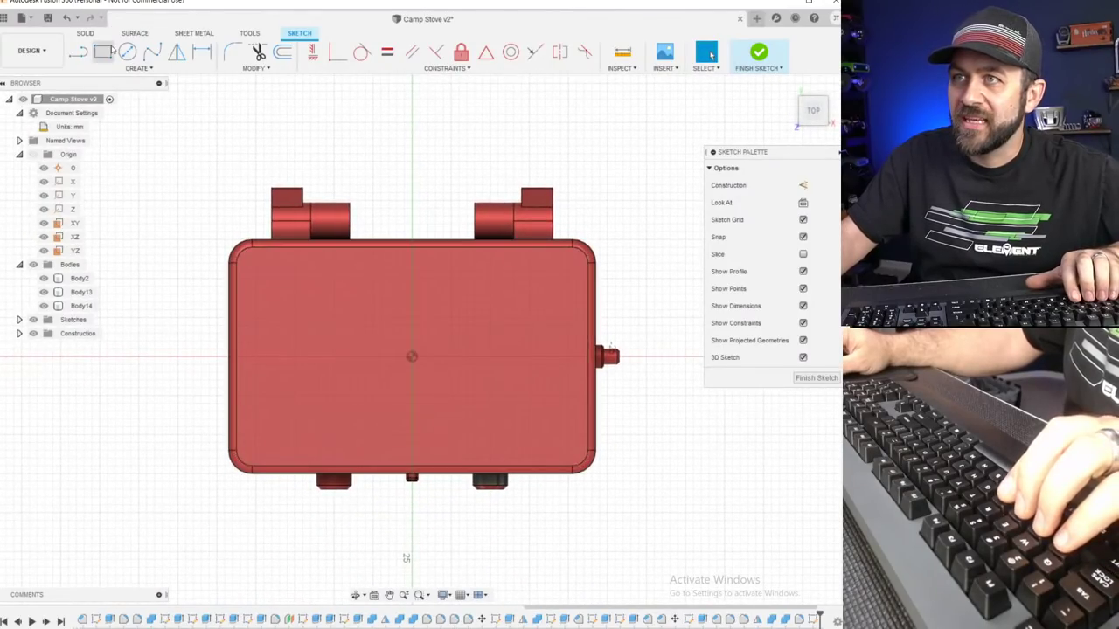
click(138, 69)
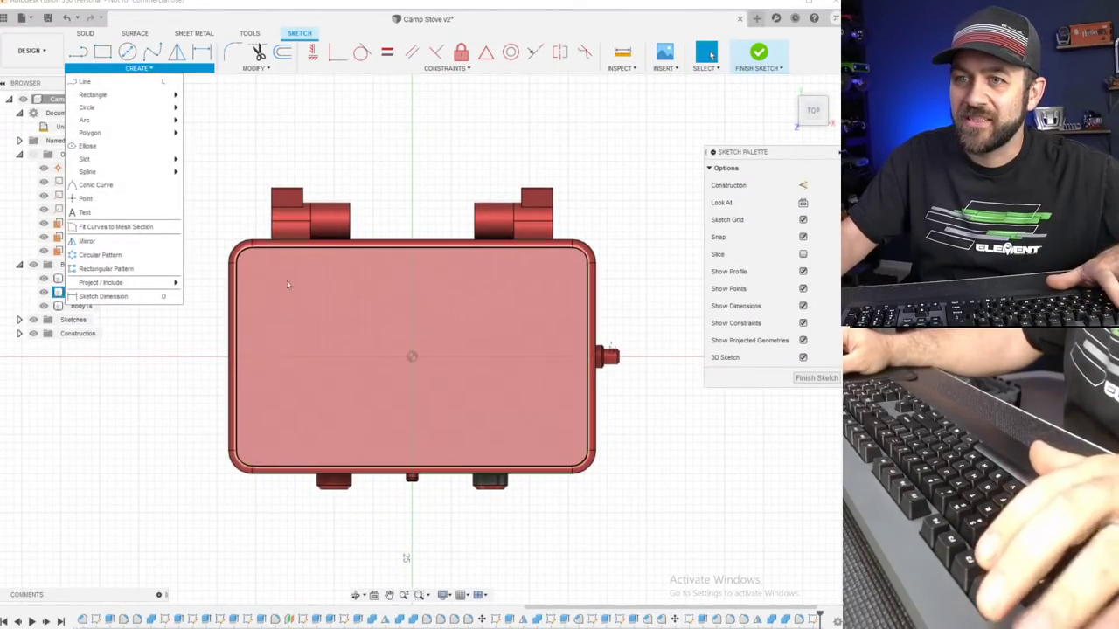
scroll(297, 380, down, 2)
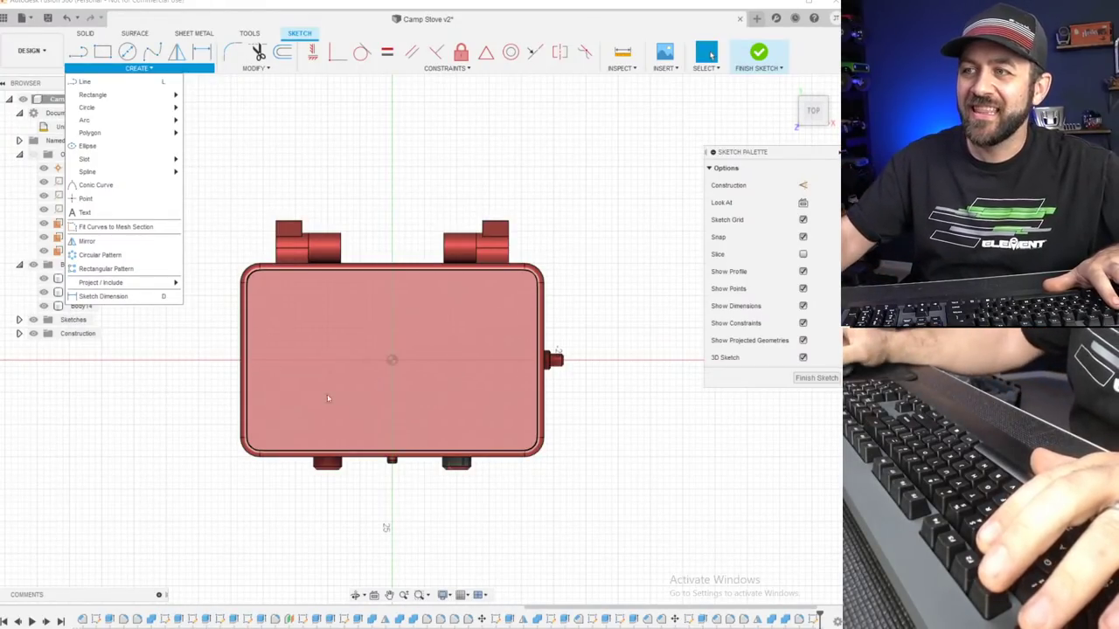
key(Escape)
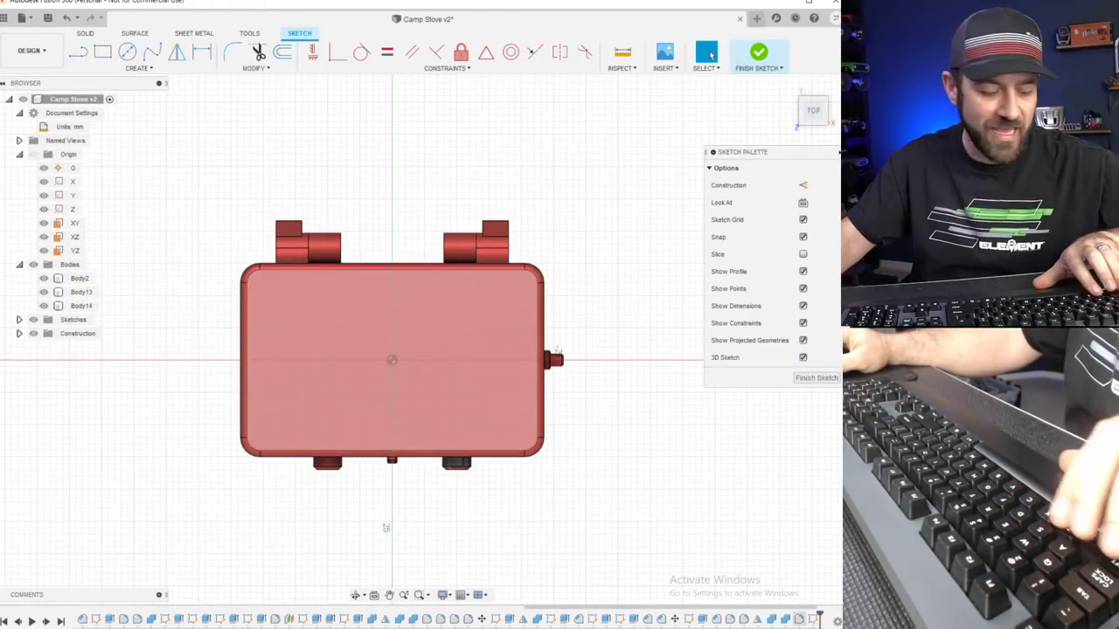
key(ctrl+z)
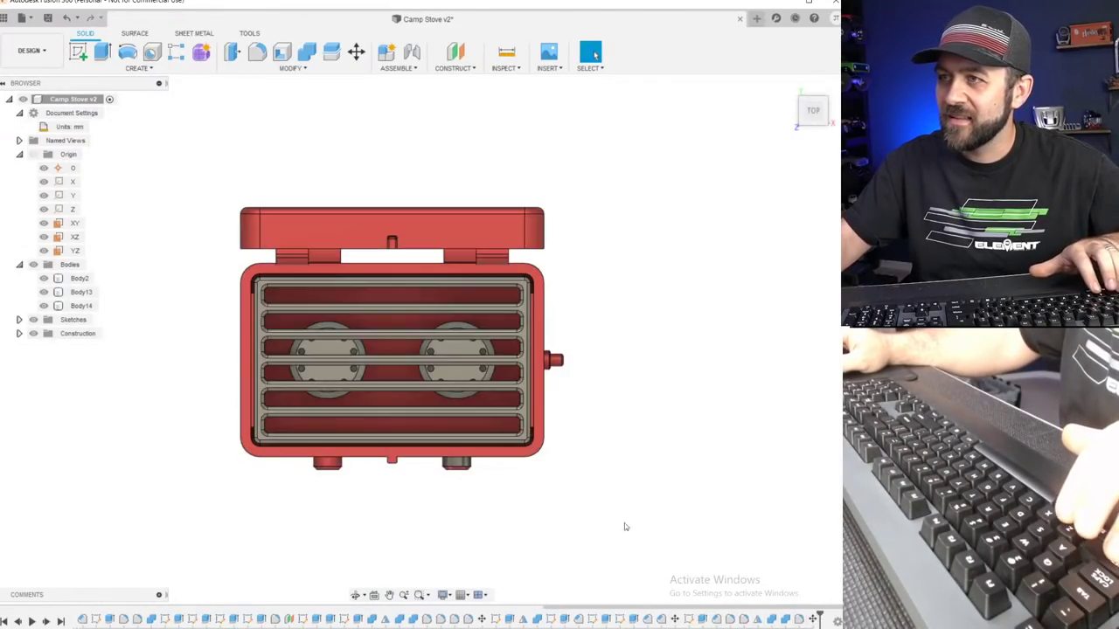
Start a sketch on the open lid's inside face and place the text HD on it.
click(797, 92)
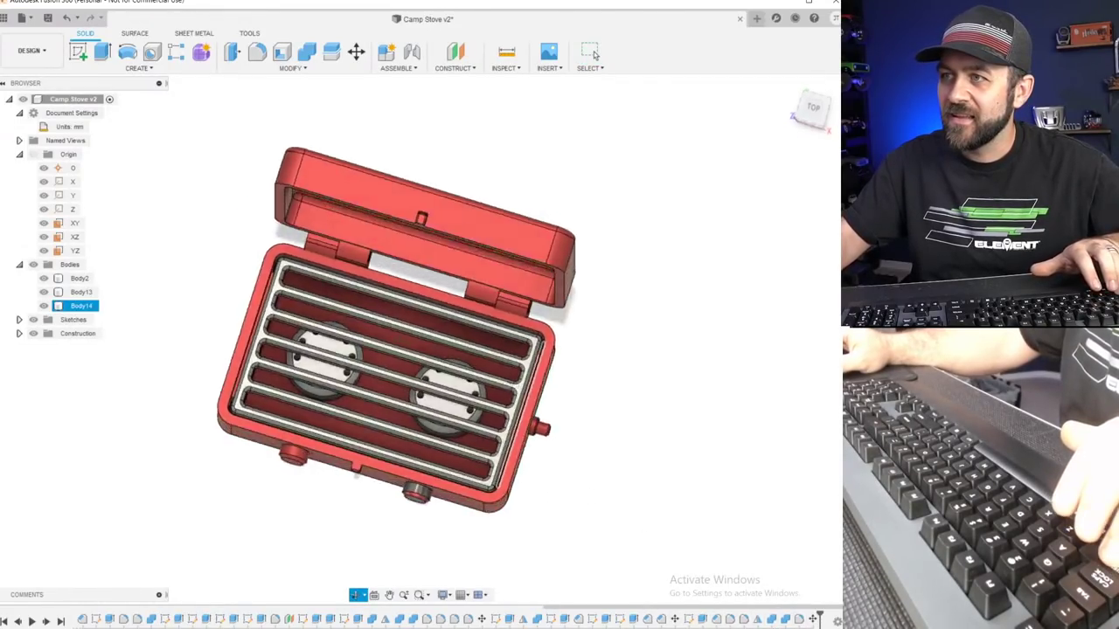
key(Escape)
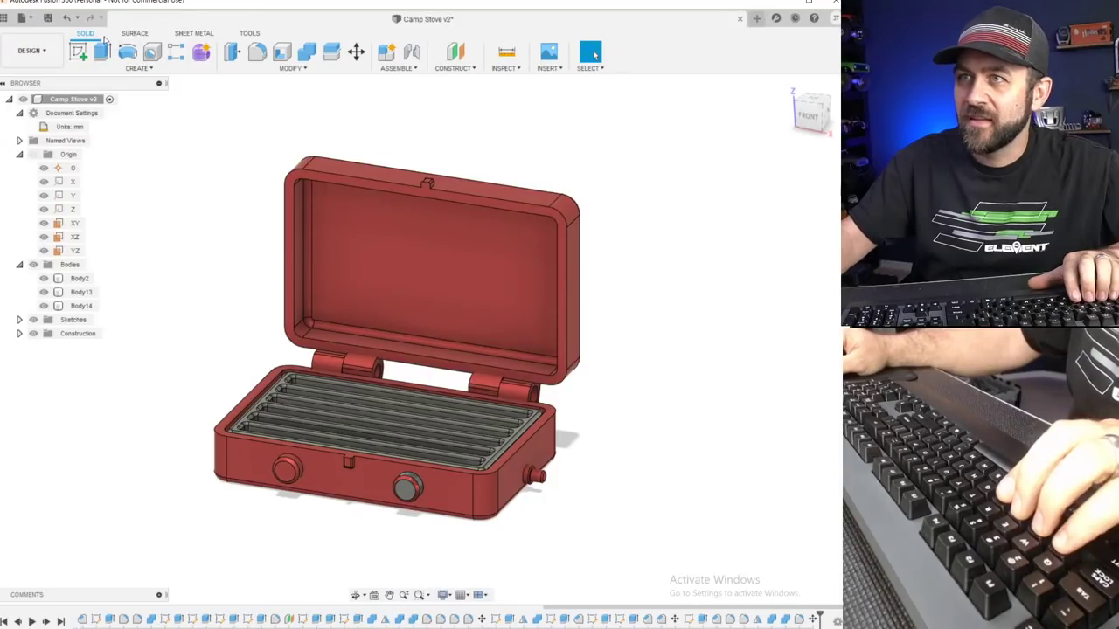
click(78, 51)
click(402, 224)
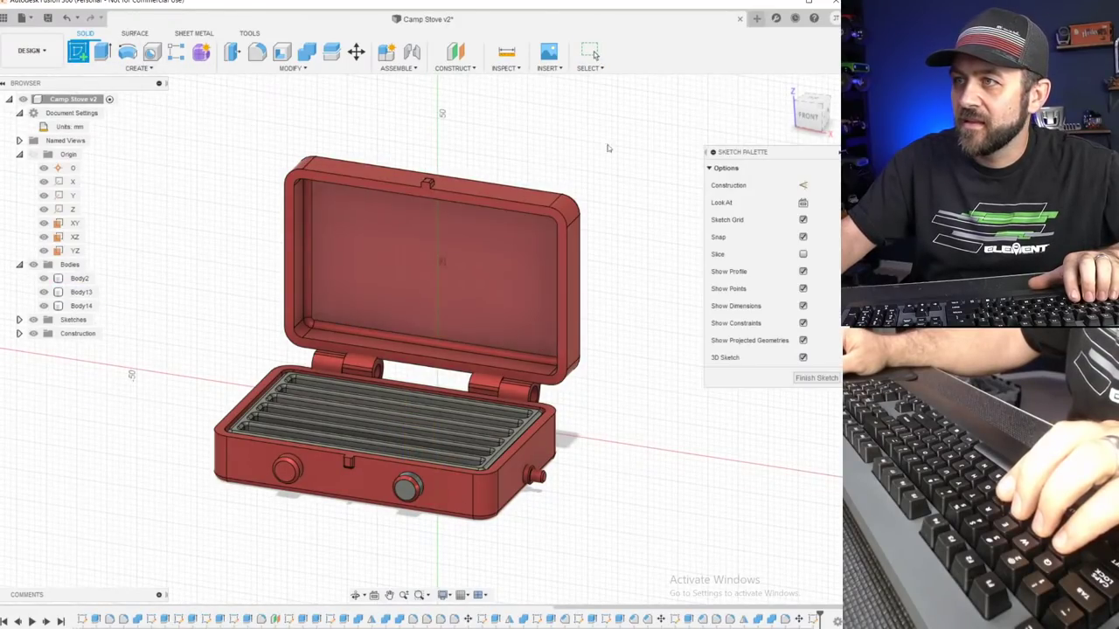
click(137, 68)
click(140, 214)
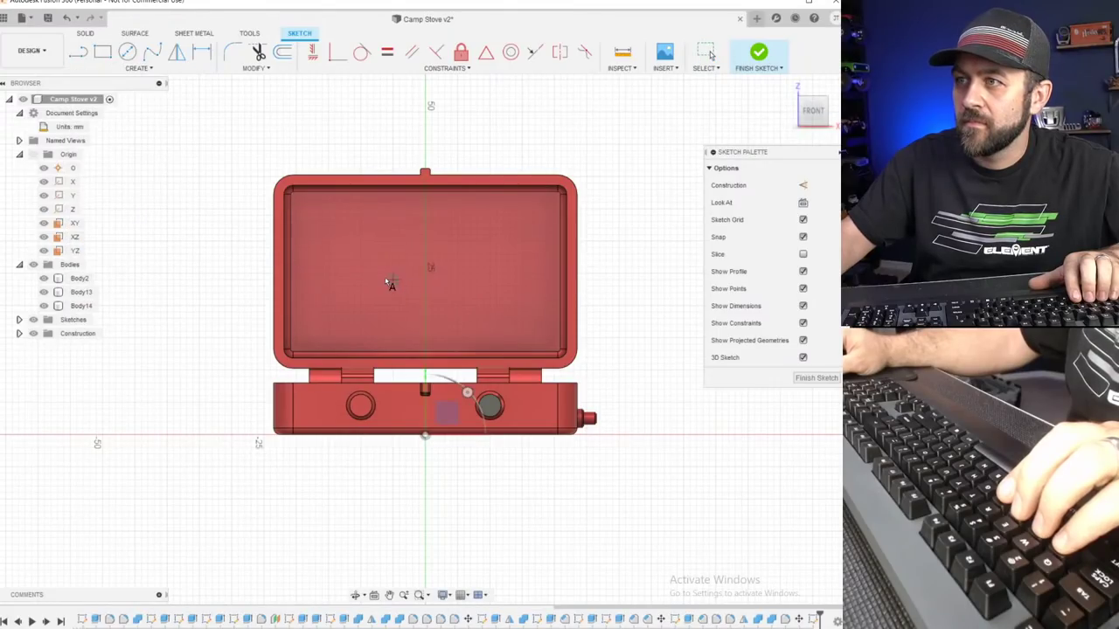
click(360, 292)
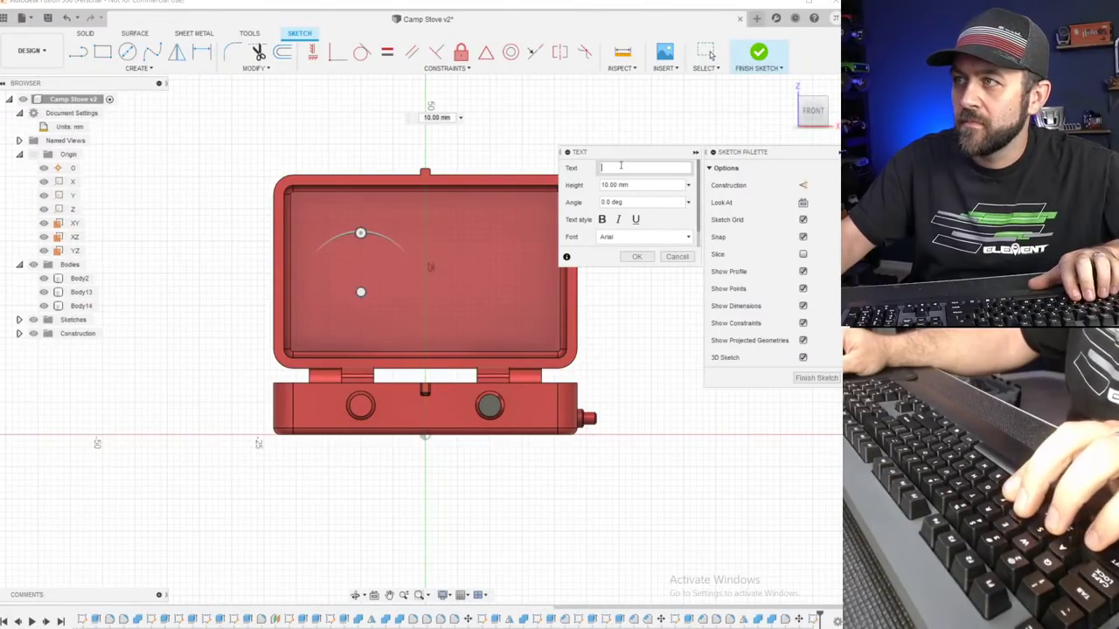
text(HD)
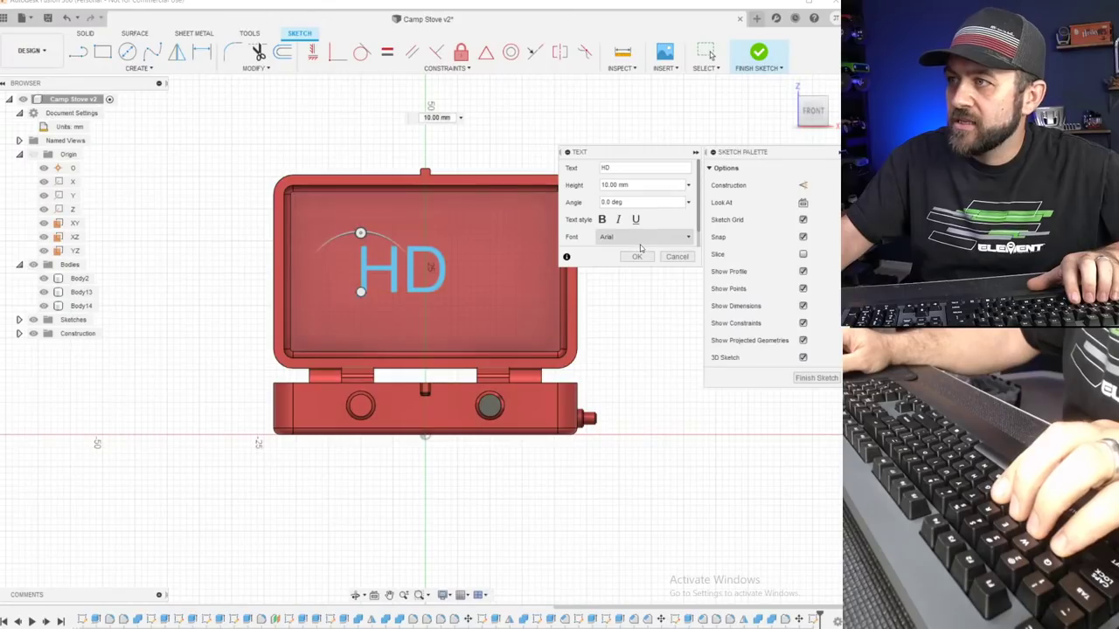
Set the HD text's font to Impact and complete the text.
click(641, 241)
key(i)
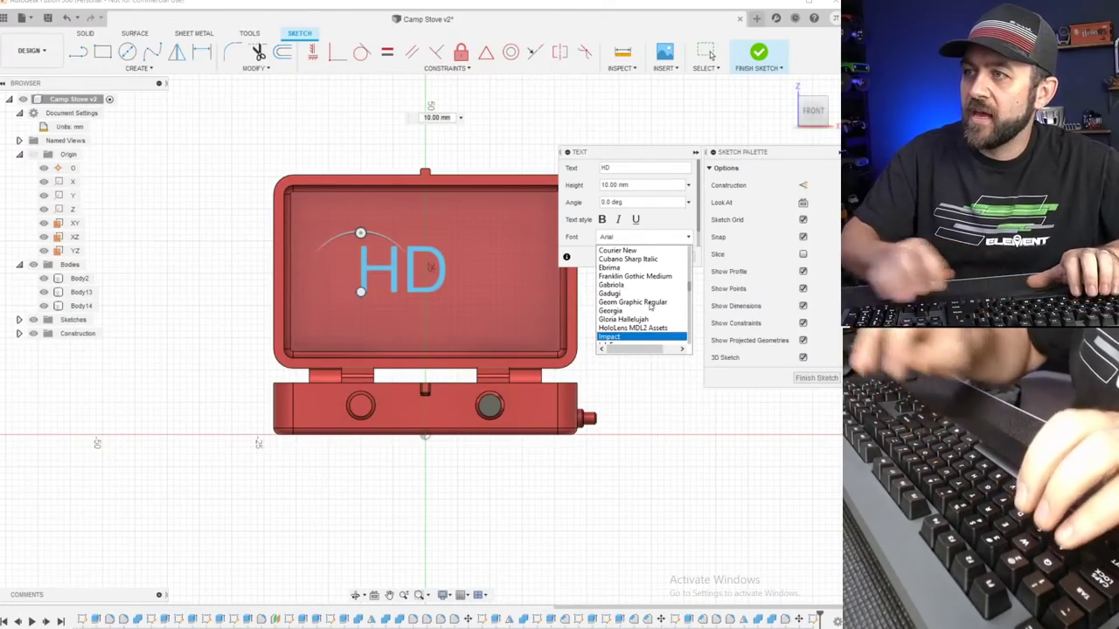
key(Return)
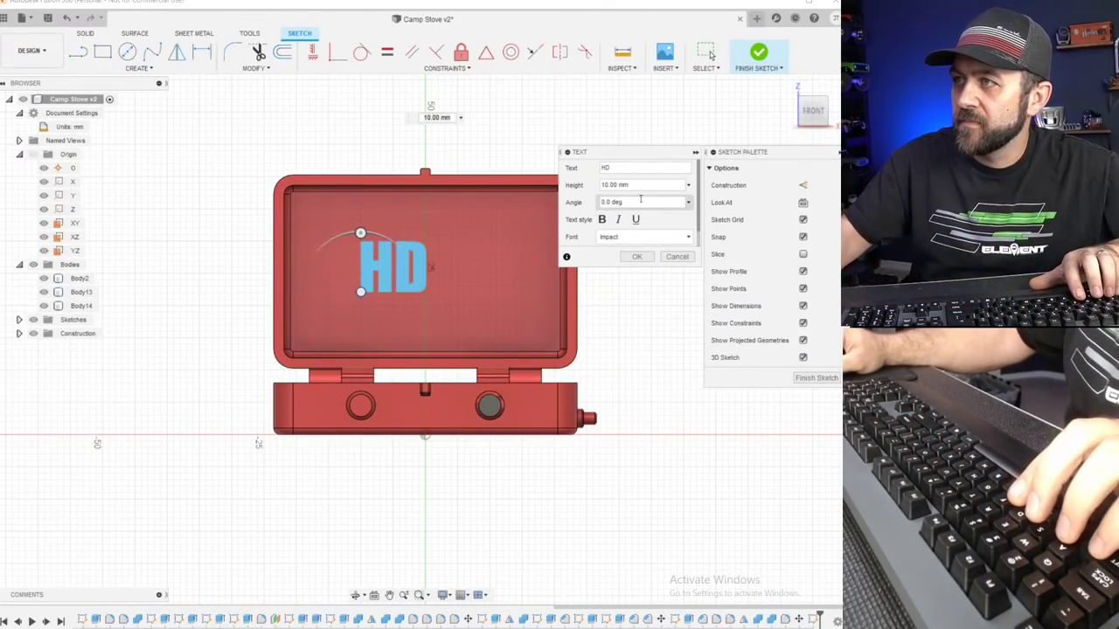
click(637, 256)
Increase the height of the HD text and center the lettering on the lid's inside face.
double_click(427, 260)
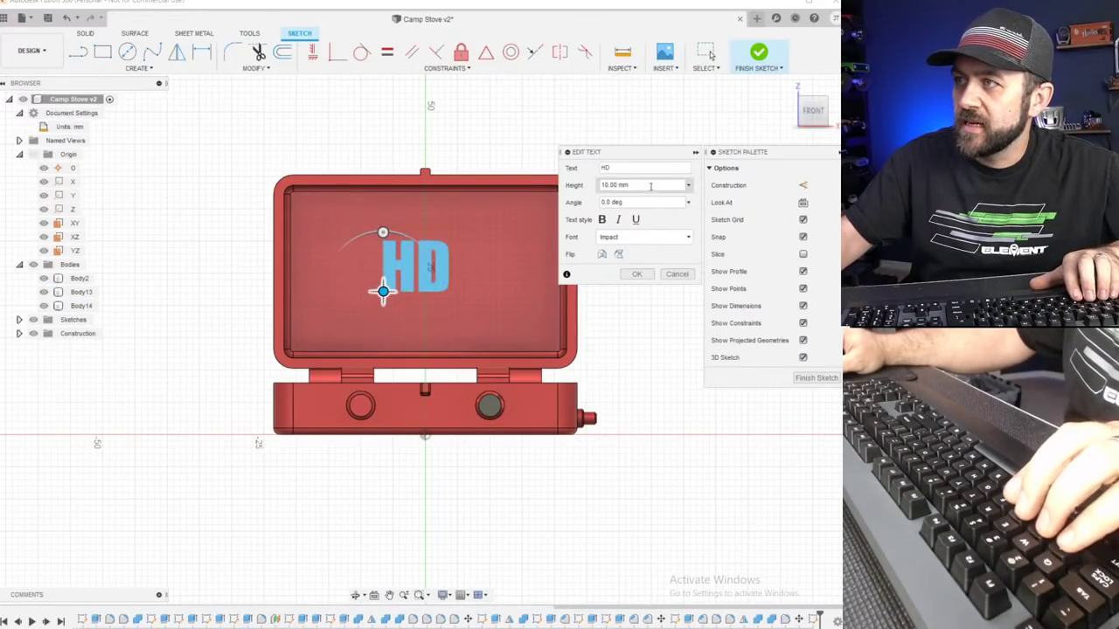
key(BackSpace)
key(BackSpace)
key(BackSpace)
key(BackSpace)
key(BackSpace)
key(BackSpace)
key(BackSpace)
key(BackSpace)
text(12)
key(Return)
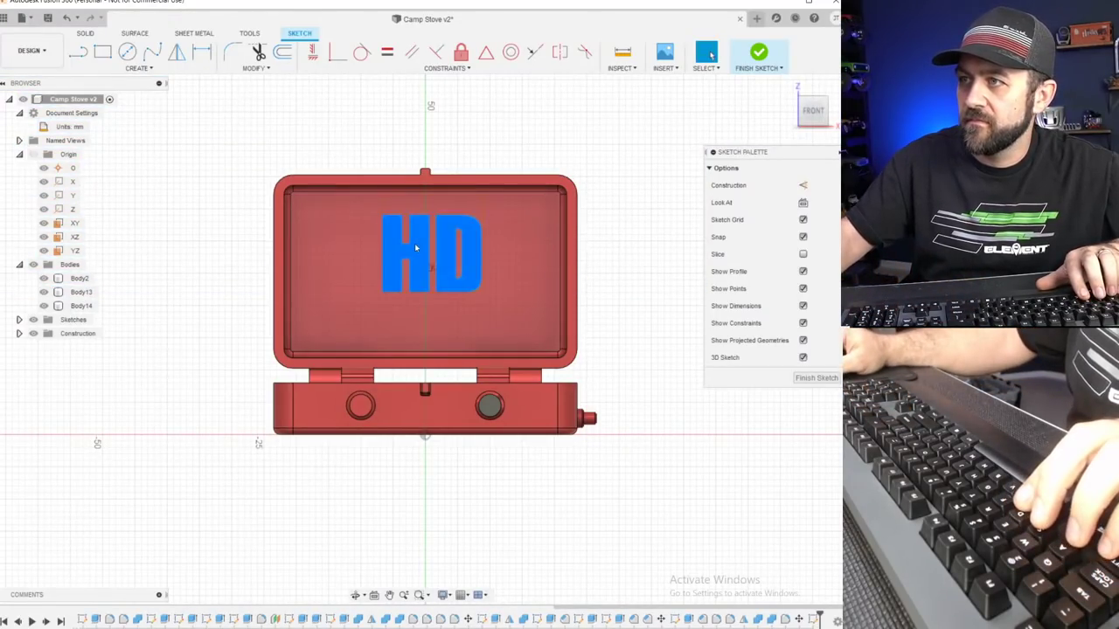
drag(444, 256, 446, 277)
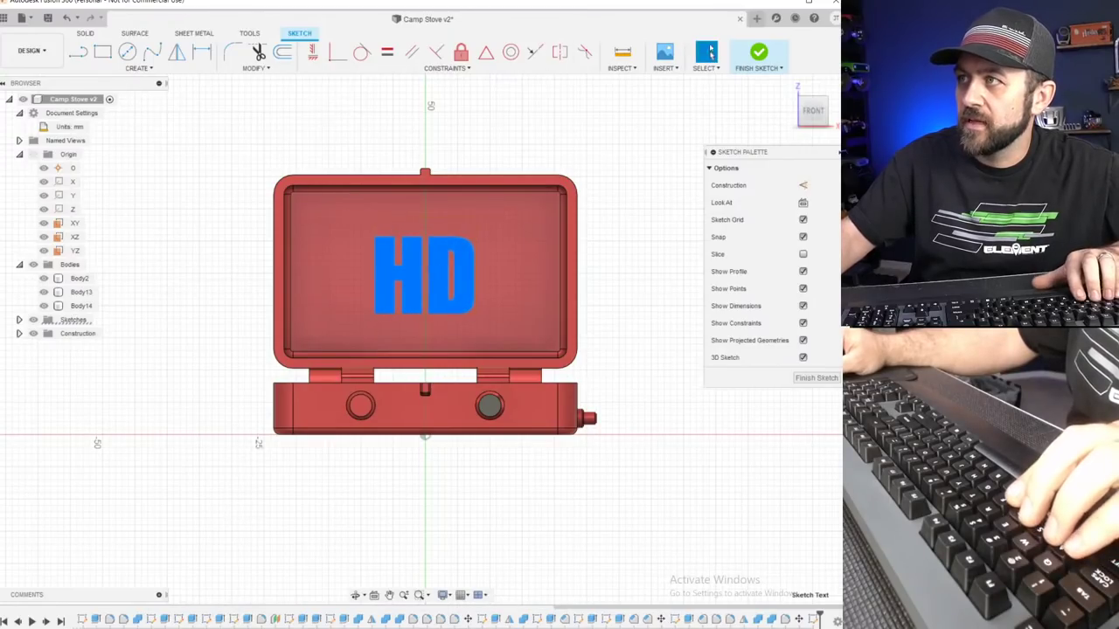
Finish the sketch and extrude the HD lettering 0.5 mm out from the lid's inside face.
click(759, 53)
click(101, 53)
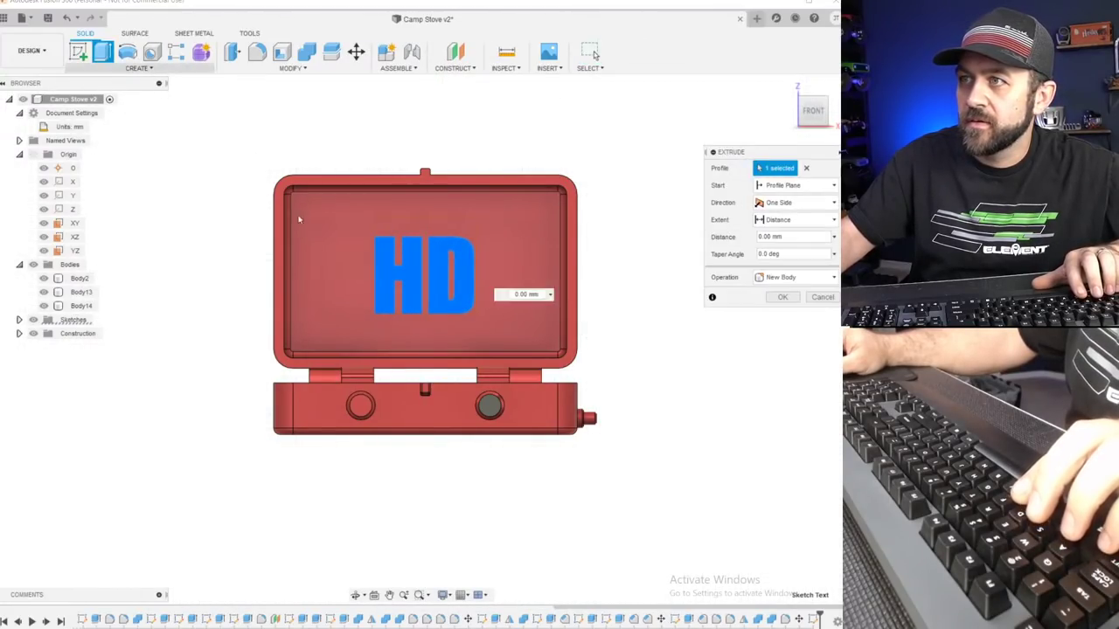
scroll(529, 279, up, 5)
scroll(526, 299, down, 2)
shift+middle_drag(524, 303, 556, 296)
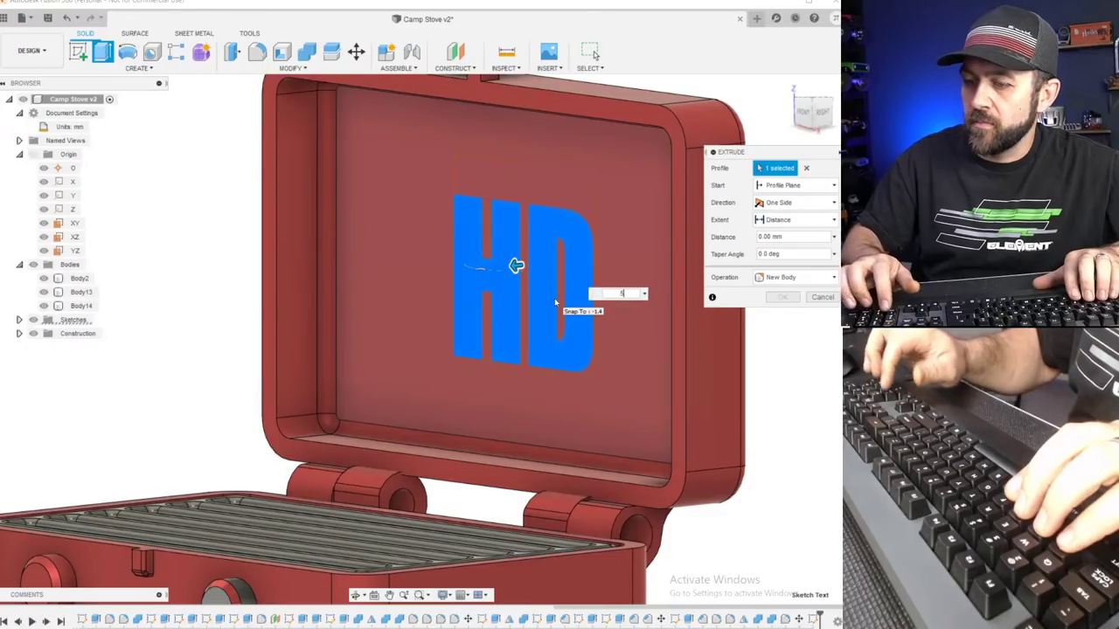
text(.5)
key(Return)
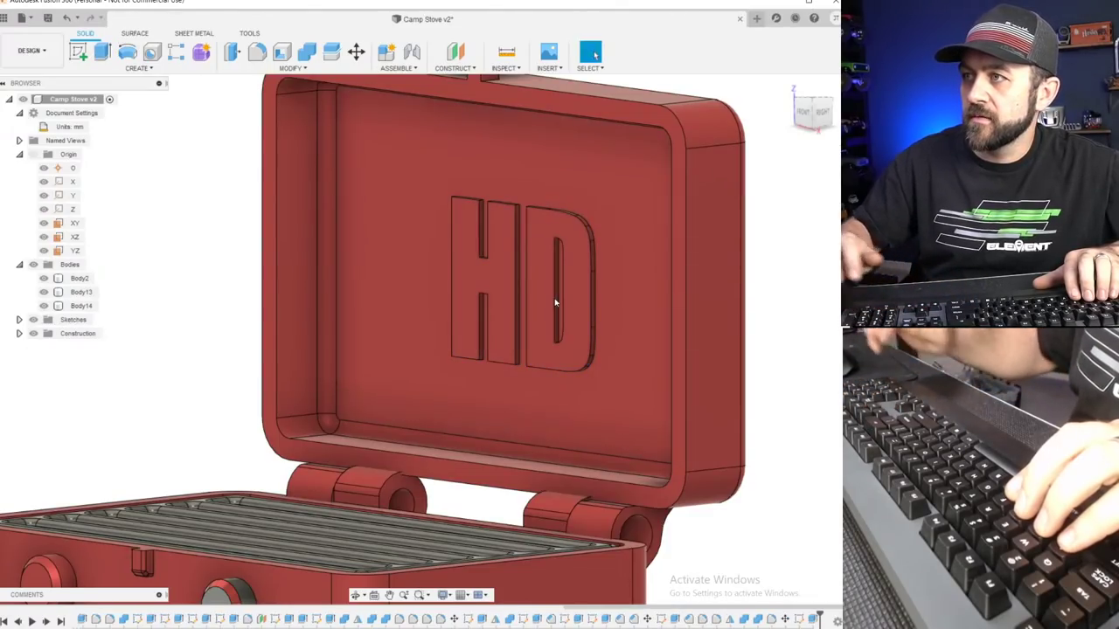
Examine the raised HD lettering, the open lid and the hinges up close and from both sides of the stove.
click(554, 305)
scroll(577, 305, up, 2)
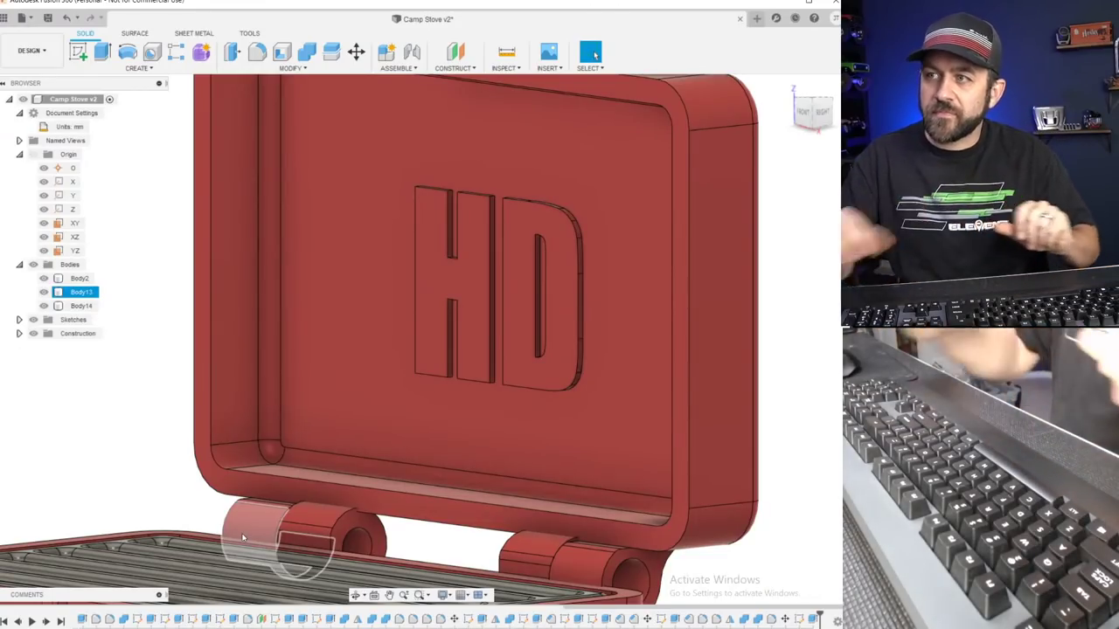
scroll(435, 354, down, 5)
shift+middle_drag(435, 312, 425, 414)
scroll(472, 339, down, 3)
scroll(469, 361, up, 3)
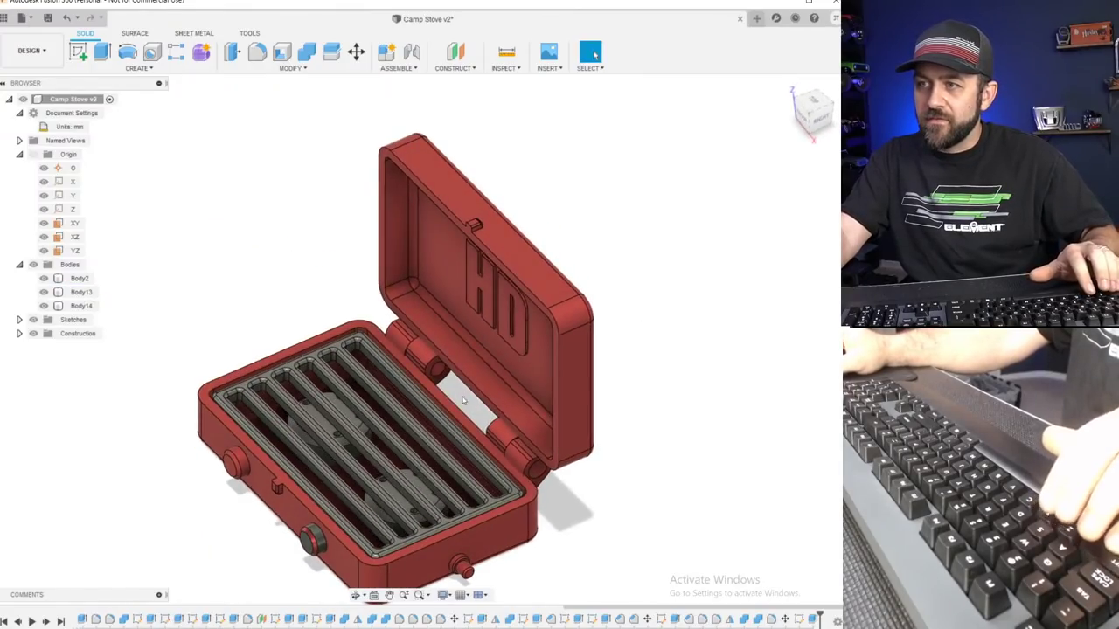
click(426, 413)
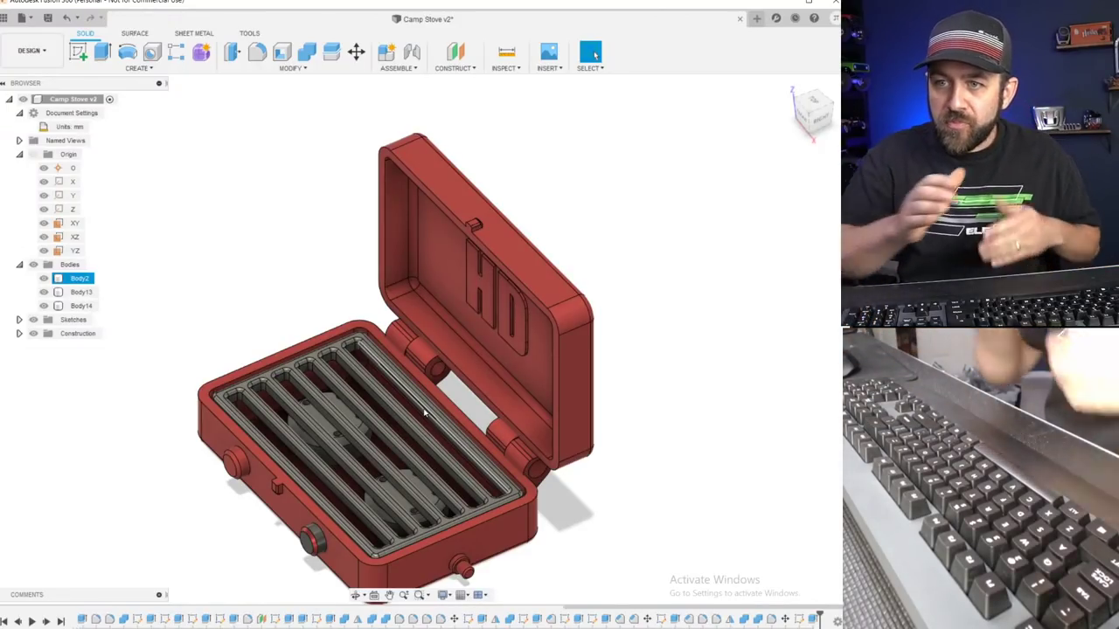
scroll(285, 503, down, 2)
middle_drag(284, 502, 439, 426)
scroll(335, 268, up, 2)
scroll(390, 389, down, 2)
shift+middle_drag(350, 337, 411, 332)
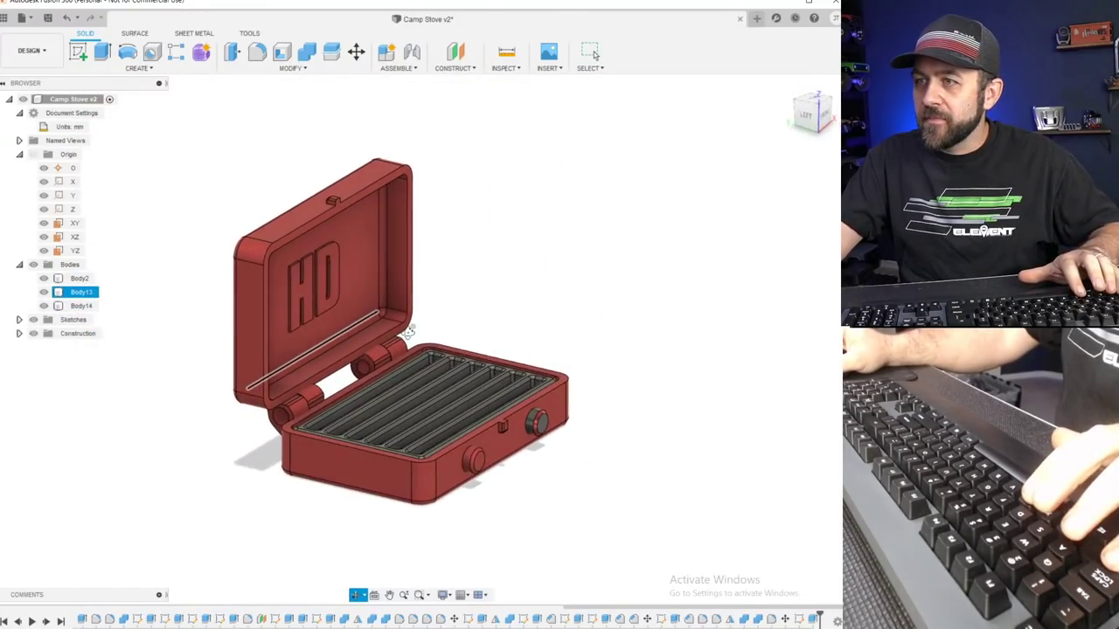
scroll(388, 395, up, 3)
shift+middle_drag(389, 395, 490, 402)
Examine the stove's front knobs, latch, grate and side fitting up close, and the whole open stove.
click(249, 462)
scroll(252, 463, up, 3)
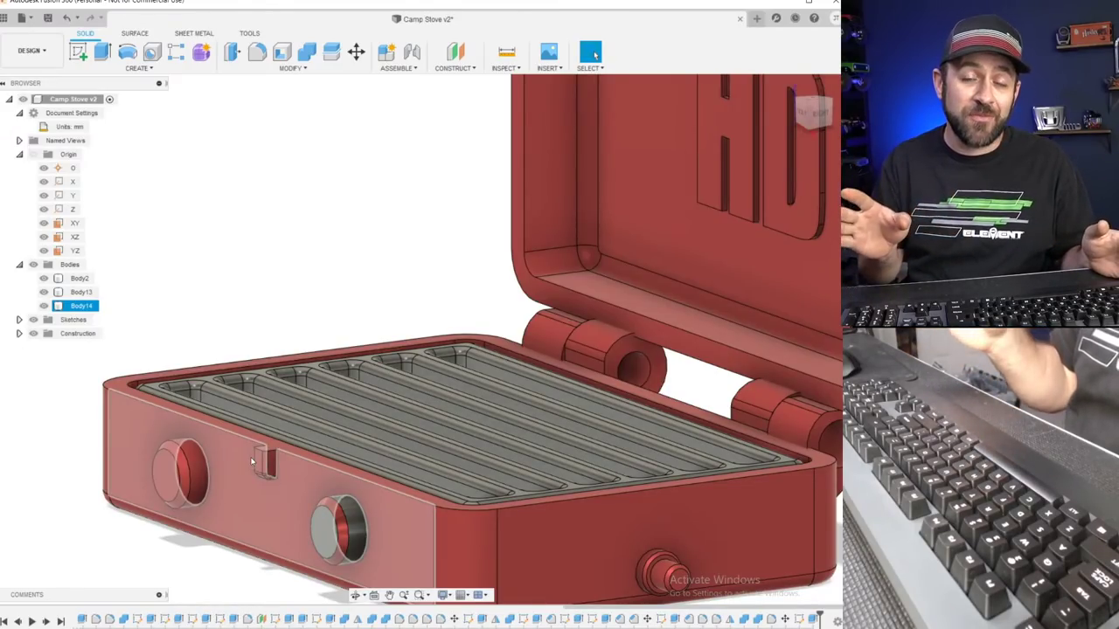
key(Escape)
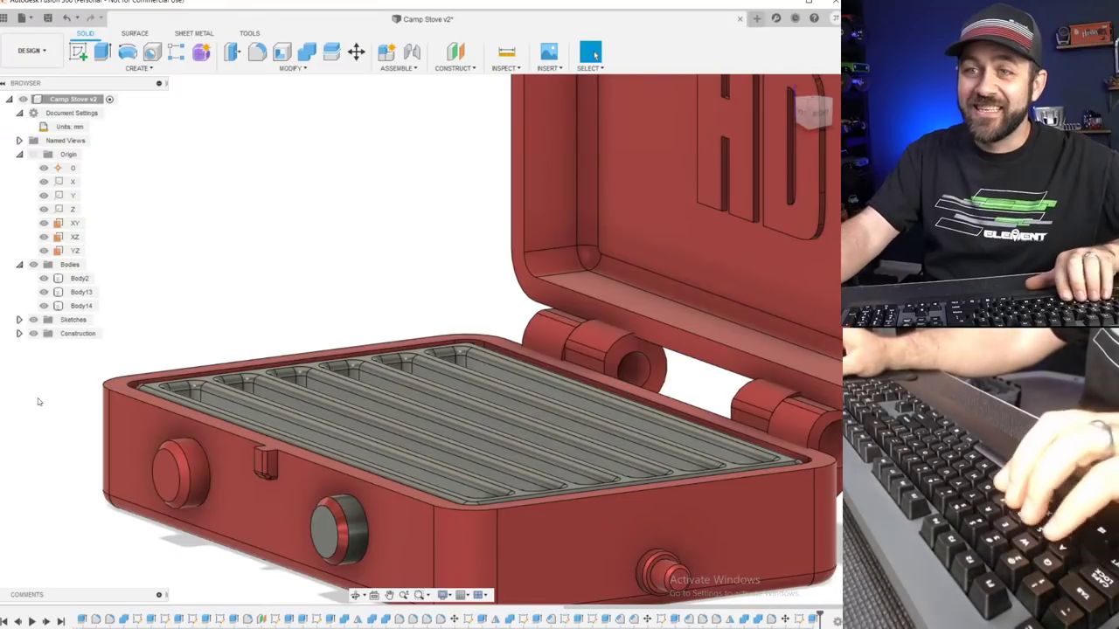
shift+middle_drag(169, 470, 451, 422)
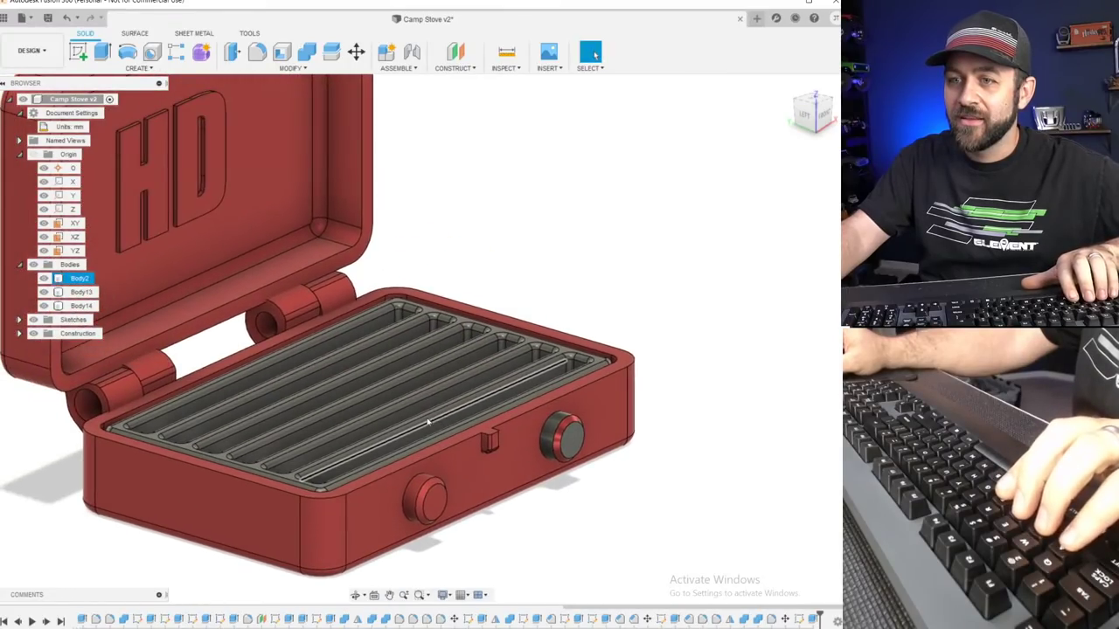
scroll(398, 419, down, 3)
shift+middle_drag(365, 389, 329, 425)
scroll(399, 437, down, 3)
scroll(445, 395, up, 3)
mouse_move(457, 410)
shift+middle_down()
mouse_move(385, 410)
mouse_move(505, 406)
mouse_move(566, 417)
mouse_move(410, 410)
mouse_move(544, 437)
mouse_move(467, 429)
mouse_move(422, 394)
mouse_move(467, 383)
mouse_move(439, 419)
shift+middle_up()
scroll(447, 396, down, 3)
scroll(448, 396, up, 3)
scroll(439, 420, down, 2)
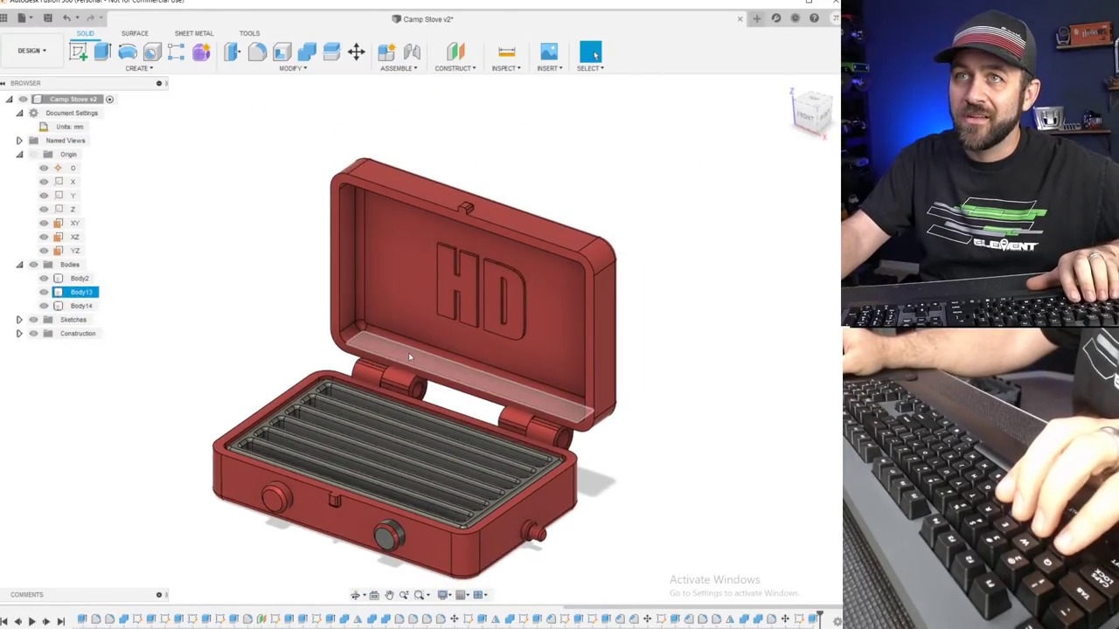
key(Escape)
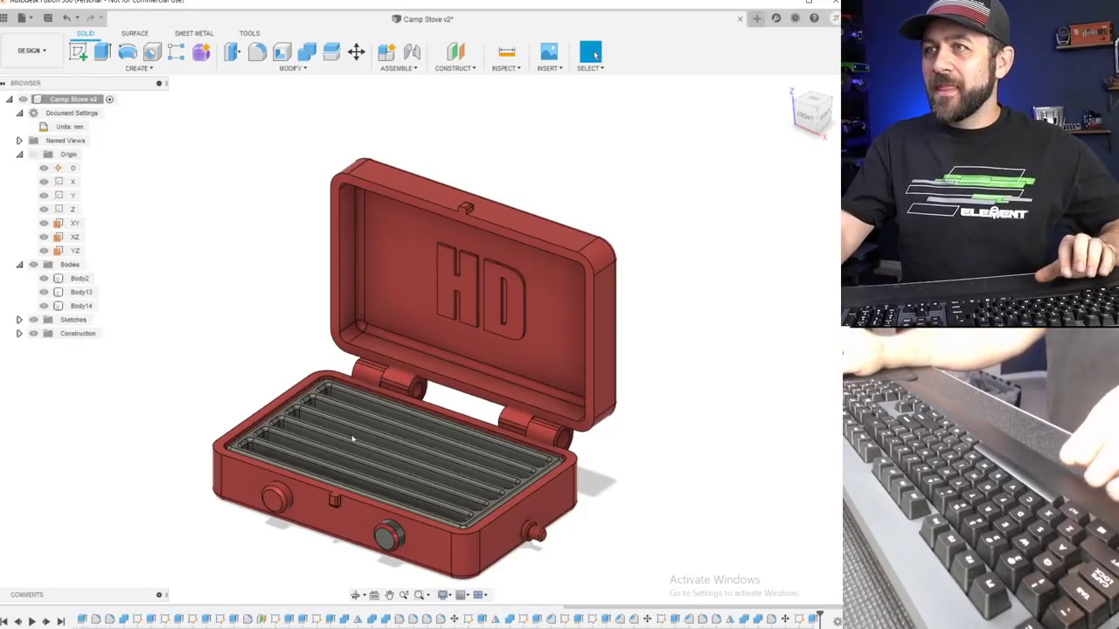
Save the camp stove with its HD lettering as a new version, keeping the description User Saved.
scroll(432, 549, down, 3)
scroll(423, 529, up, 2)
middle_drag(418, 526, 376, 403)
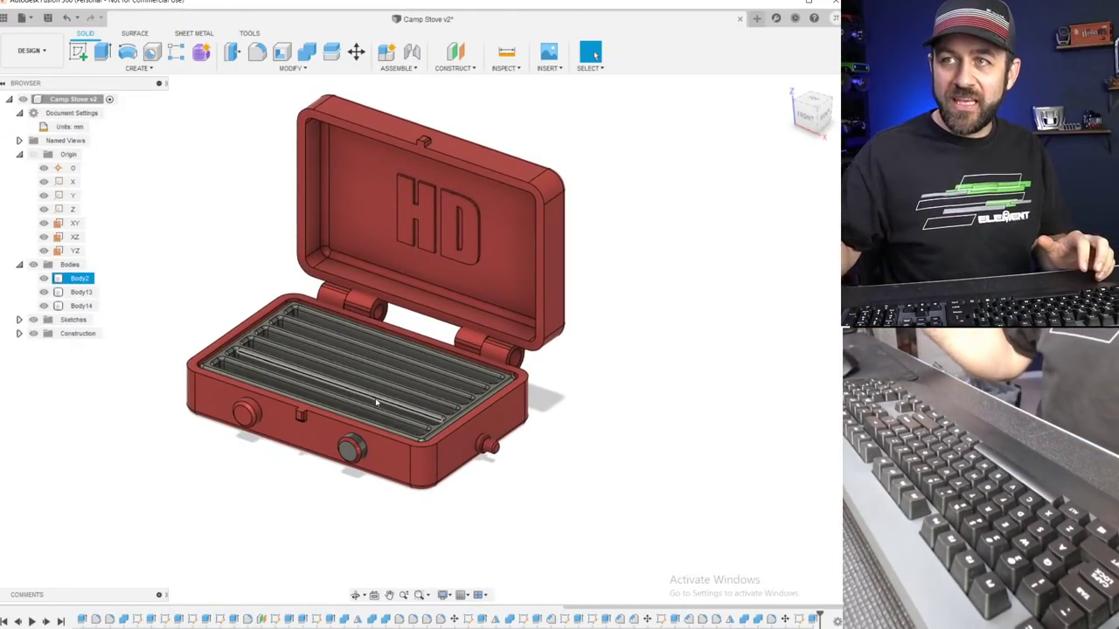
key(Escape)
click(47, 19)
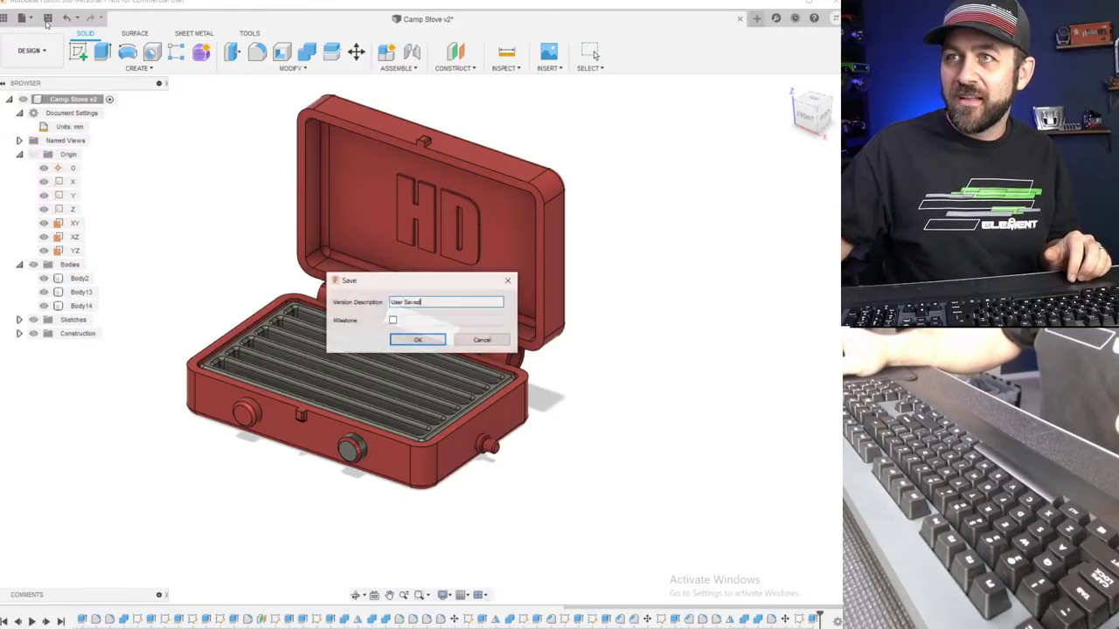
click(417, 341)
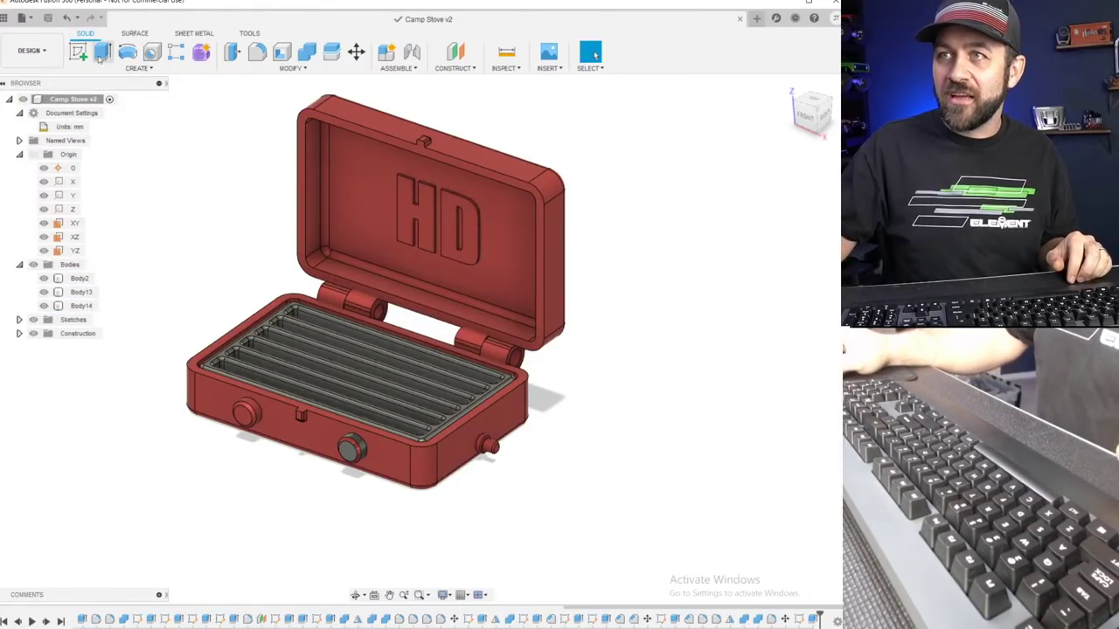
Open the Terra Drop Trailer design from the Admin Project.
click(24, 17)
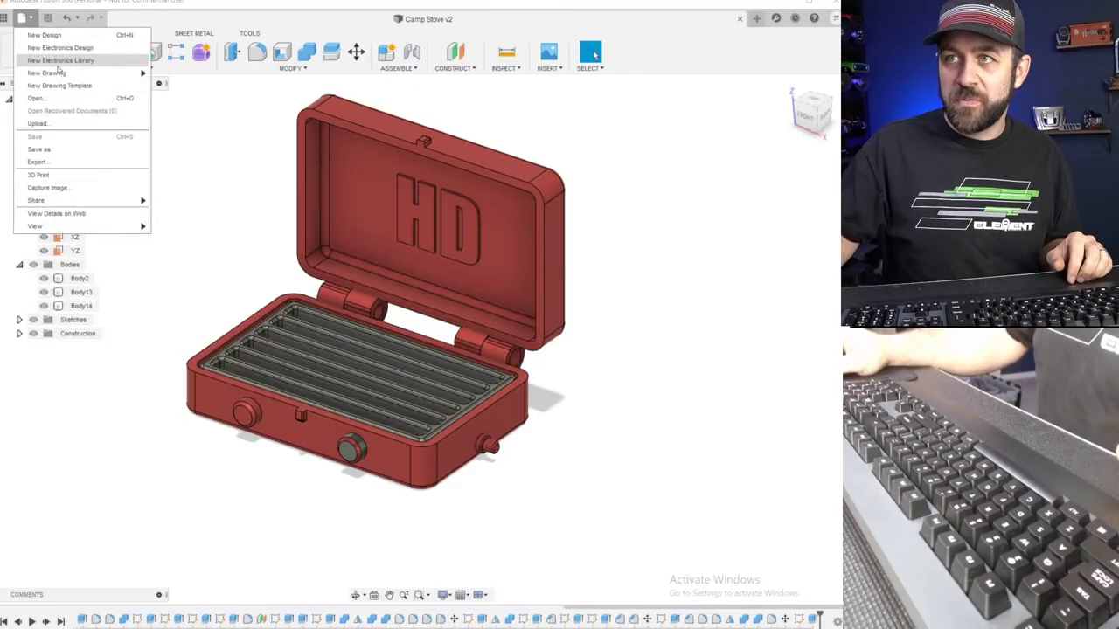
click(131, 98)
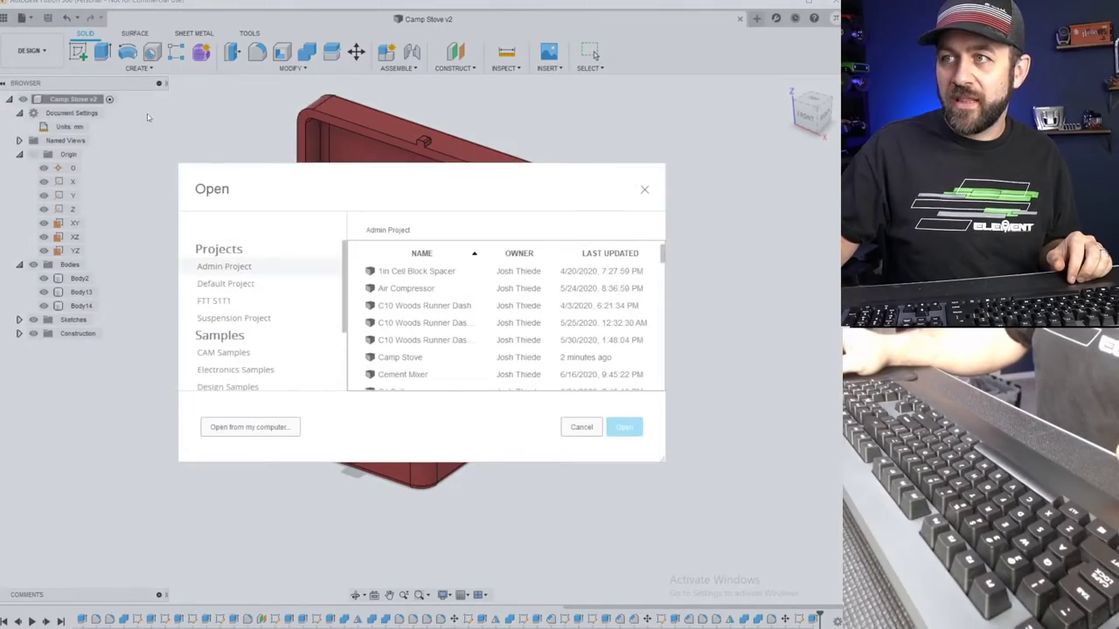
scroll(427, 343, down, 10)
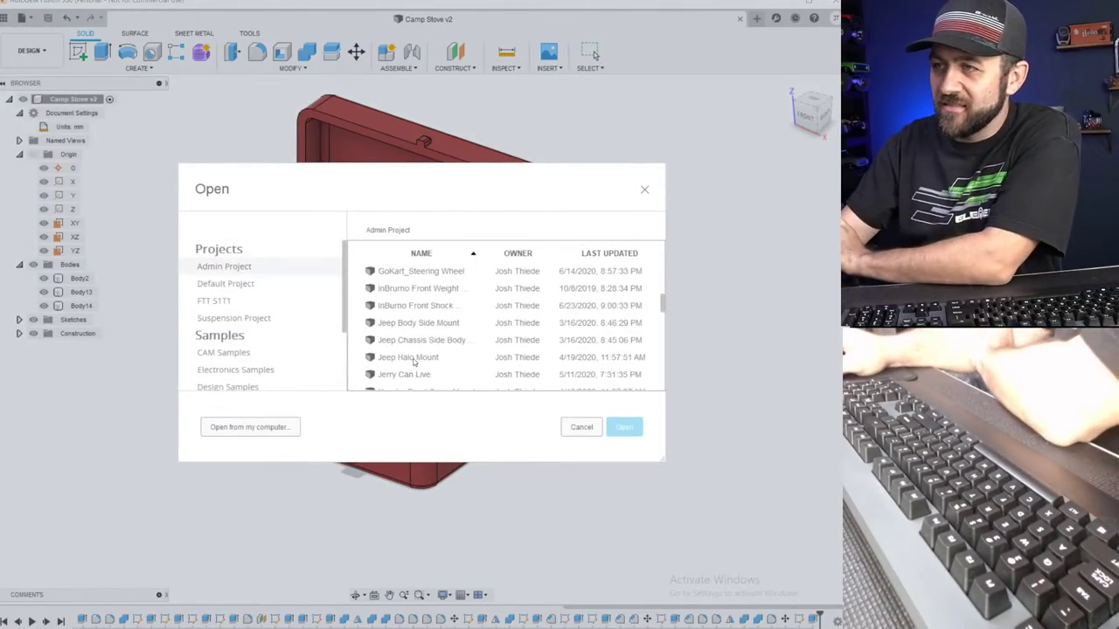
scroll(437, 346, down, 2)
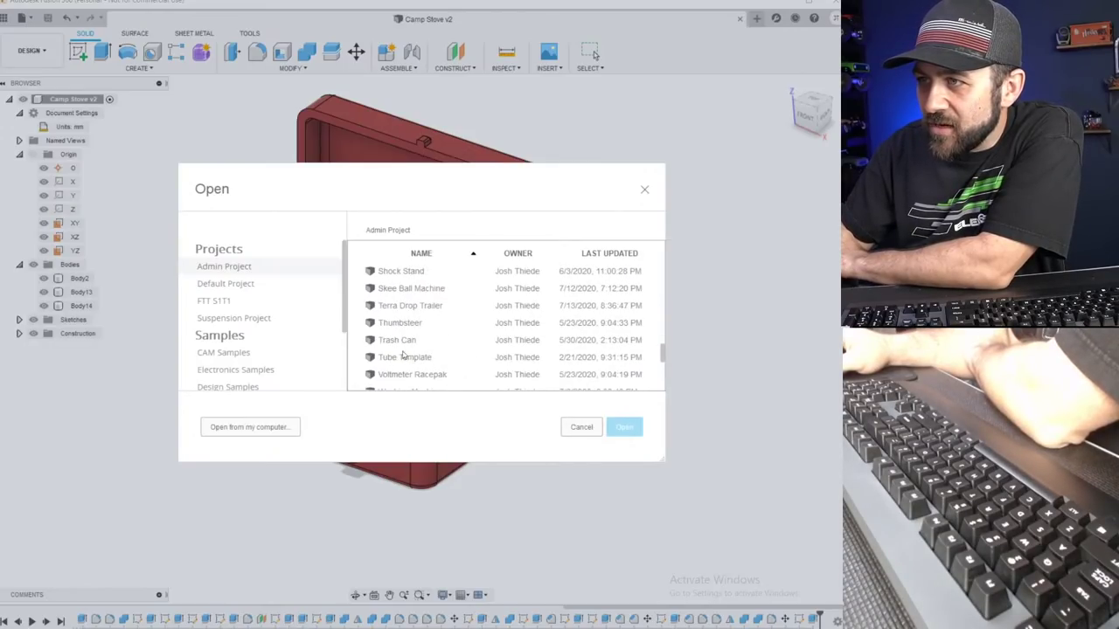
click(624, 428)
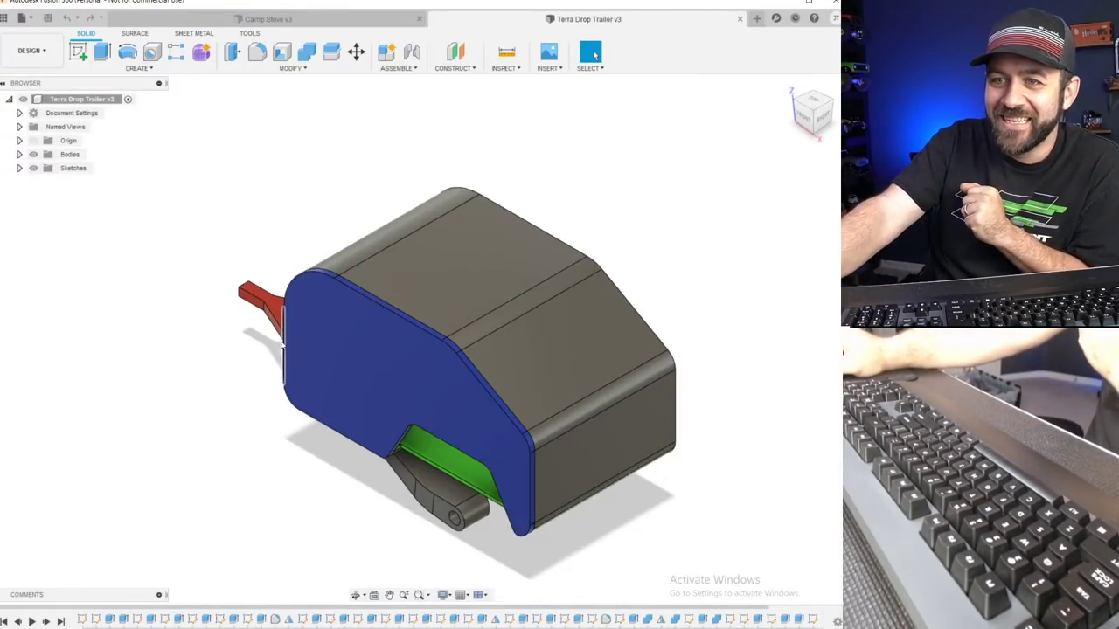
Examine the trailer's body, frame, tongue and suspension arm from an angle and in the front view.
scroll(256, 322, up, 1)
scroll(261, 323, down, 2)
middle_drag(288, 455, 260, 397)
scroll(336, 289, up, 3)
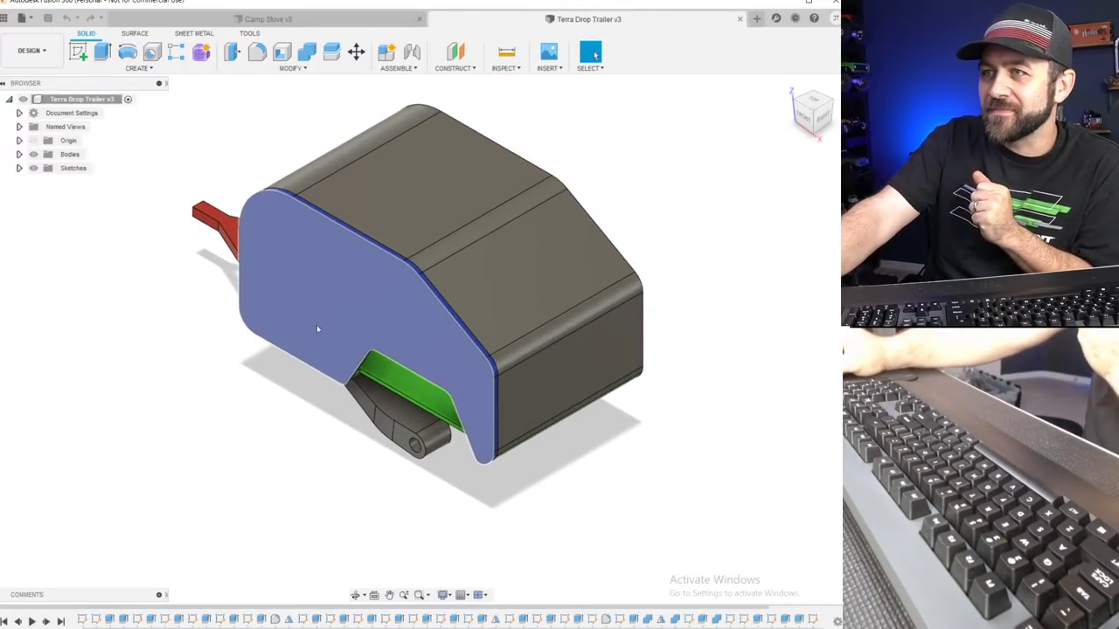
shift+middle_drag(269, 524, 317, 452)
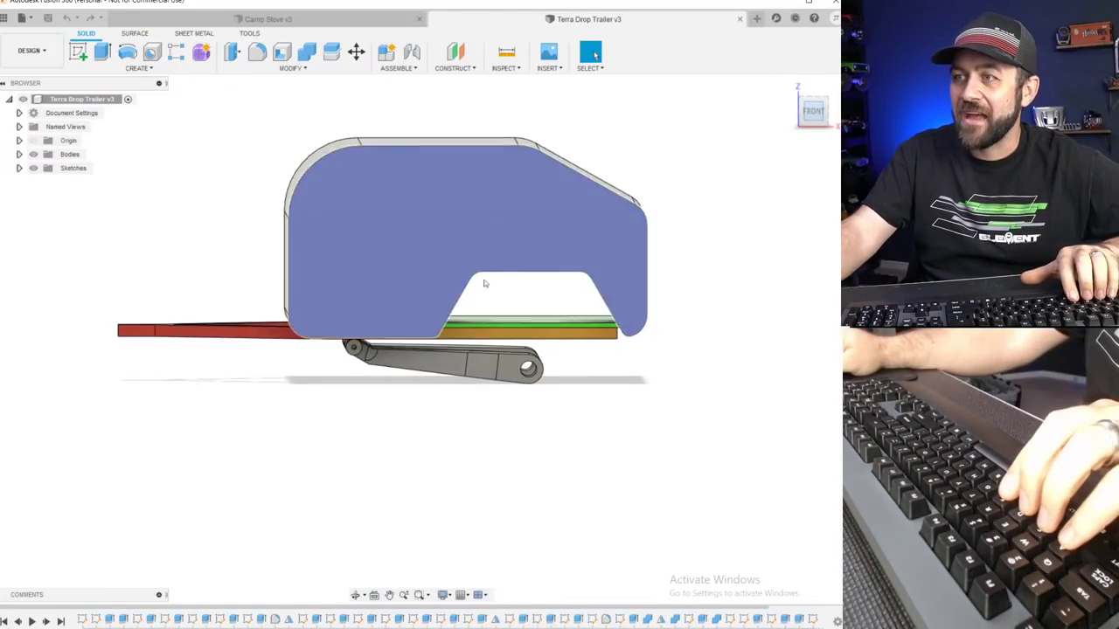
scroll(283, 352, up, 3)
scroll(284, 352, down, 2)
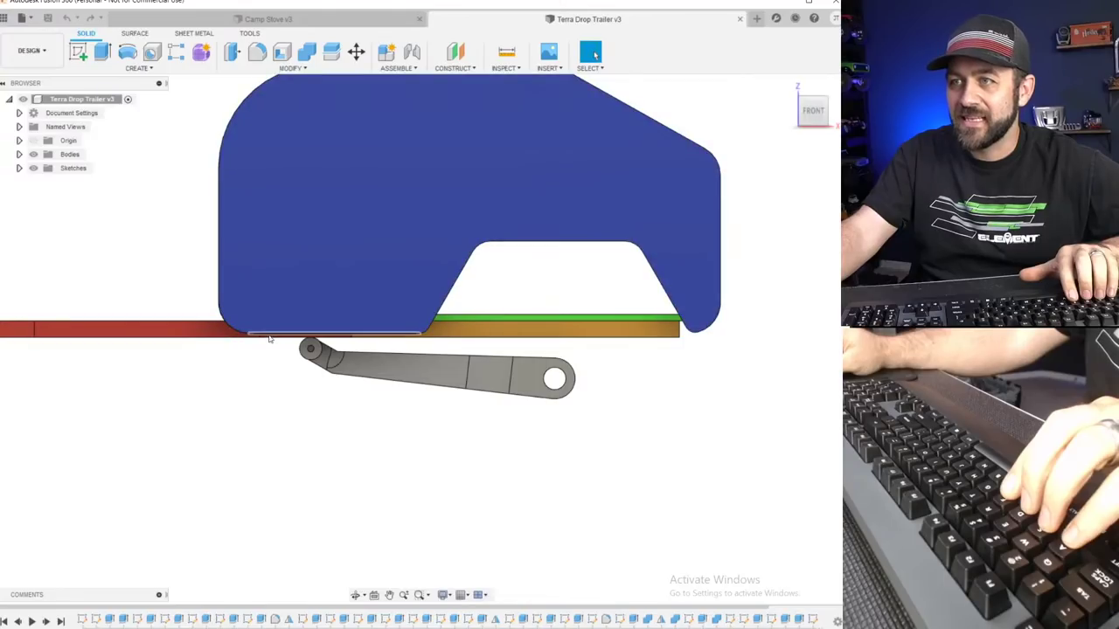
scroll(217, 341, up, 2)
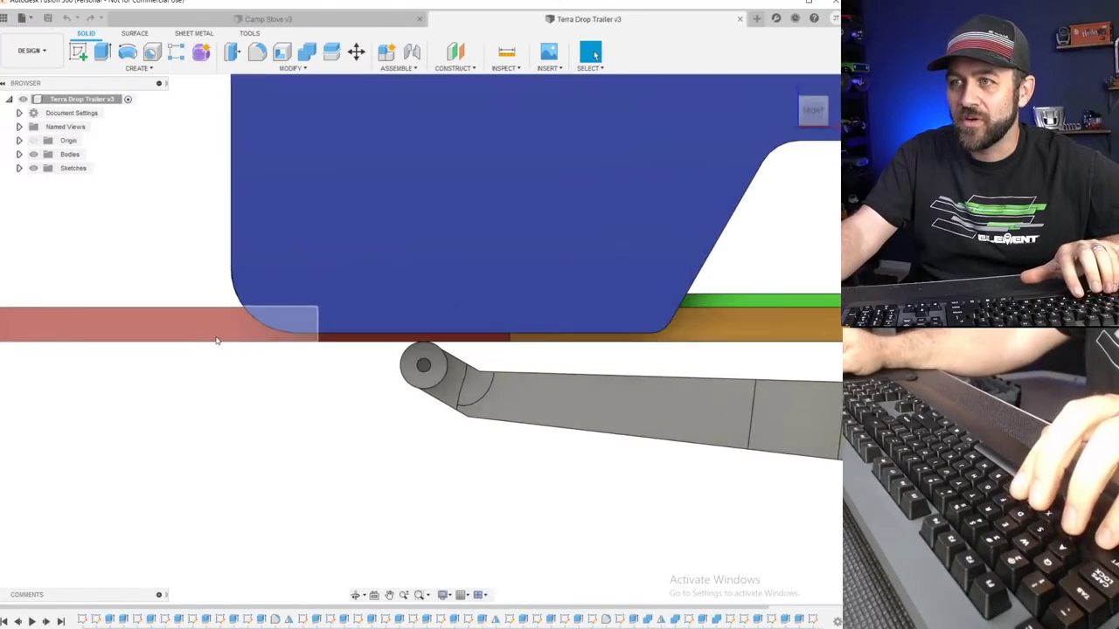
Examine the trailer's lower body corner, wheel cutout and suspension arm, and the overall body shape from both ends.
scroll(232, 339, down, 1)
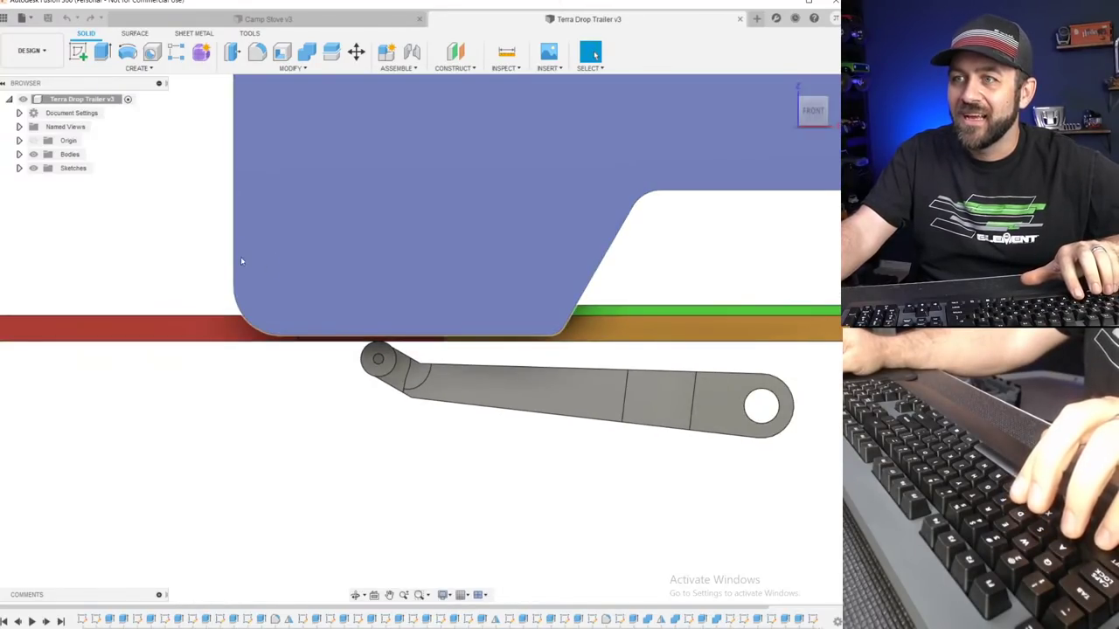
shift+middle_drag(214, 326, 267, 324)
shift+middle_drag(263, 280, 343, 239)
shift+middle_drag(329, 276, 45, 294)
shift+middle_drag(467, 259, 433, 289)
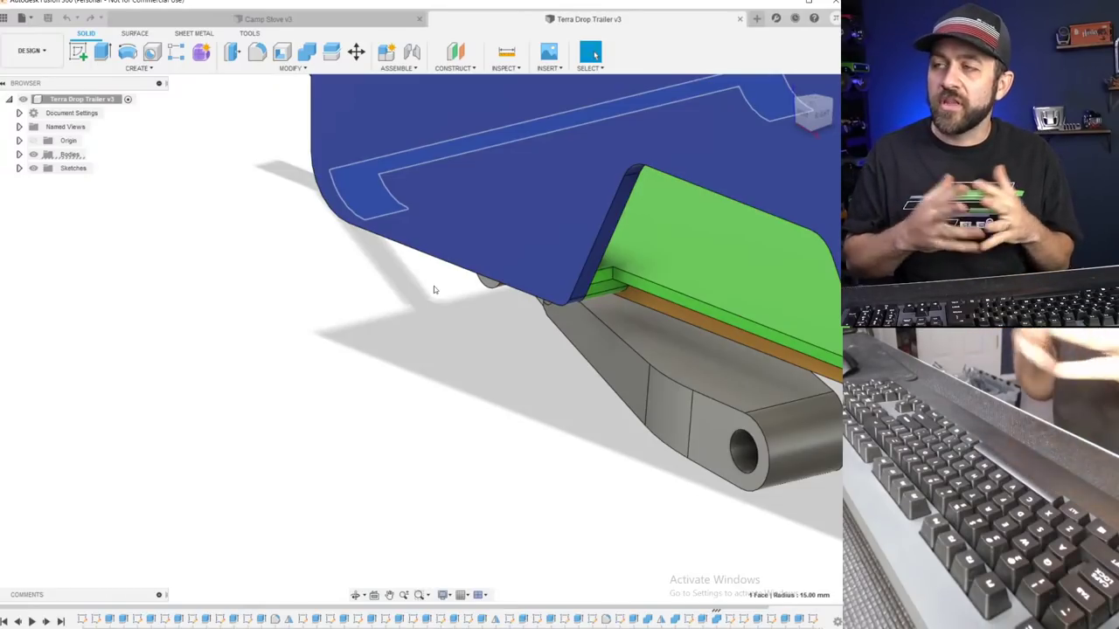
shift+middle_drag(434, 285, 431, 328)
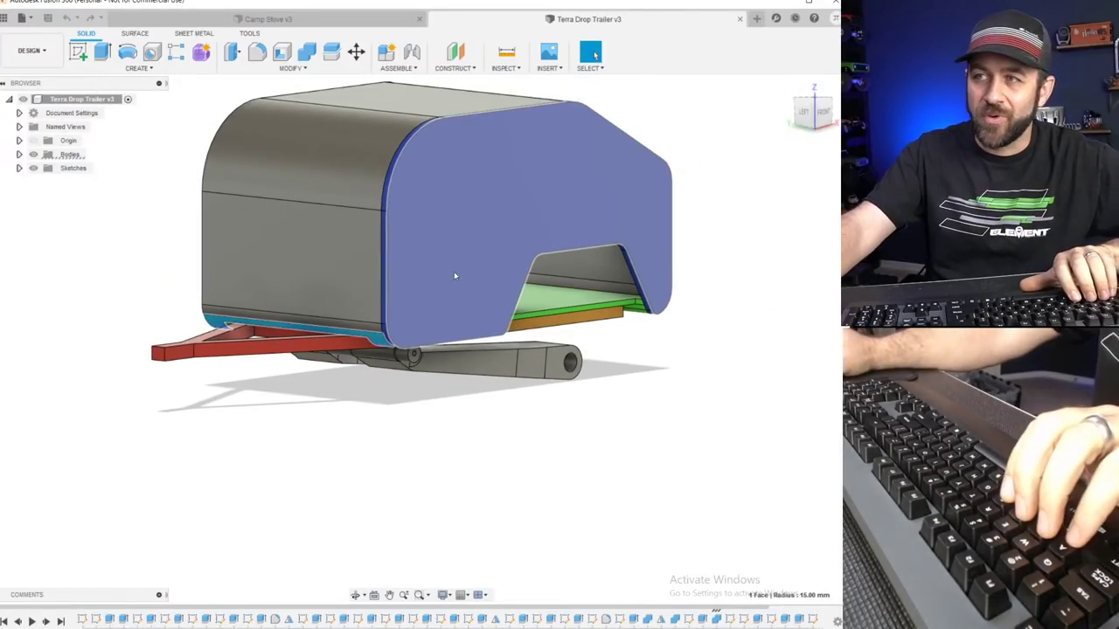
scroll(455, 274, down, 2)
scroll(467, 266, up, 3)
shift+middle_drag(466, 266, 370, 257)
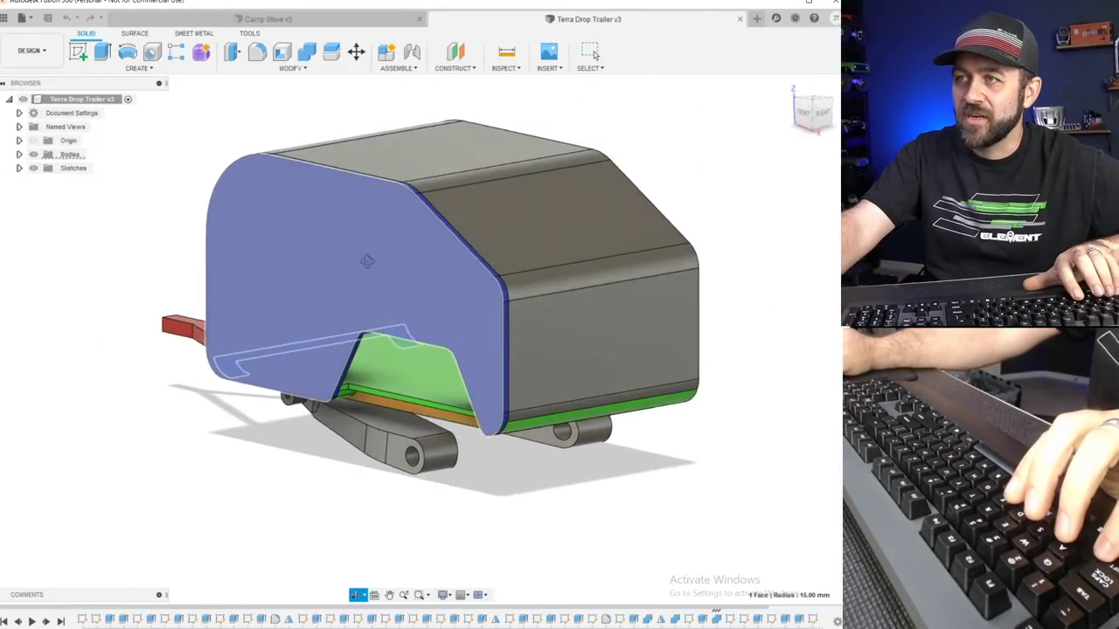
scroll(356, 360, down, 2)
shift+middle_drag(356, 360, 408, 352)
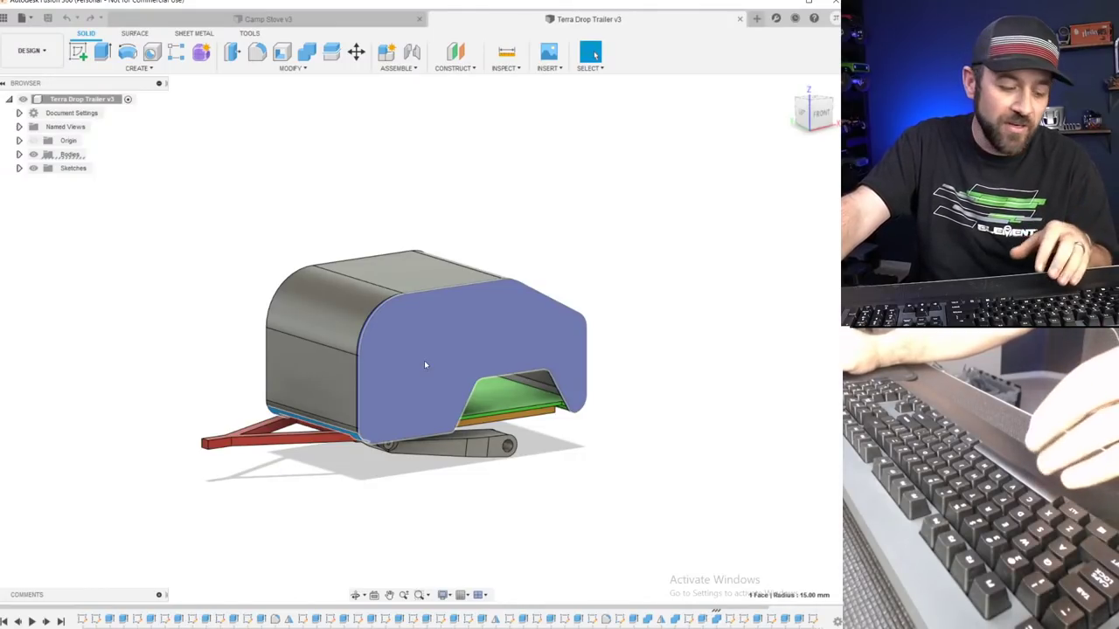
Inspect the blue side panel and the trailer's open interior, including the floor and wheel cutout, from the front and back.
click(388, 354)
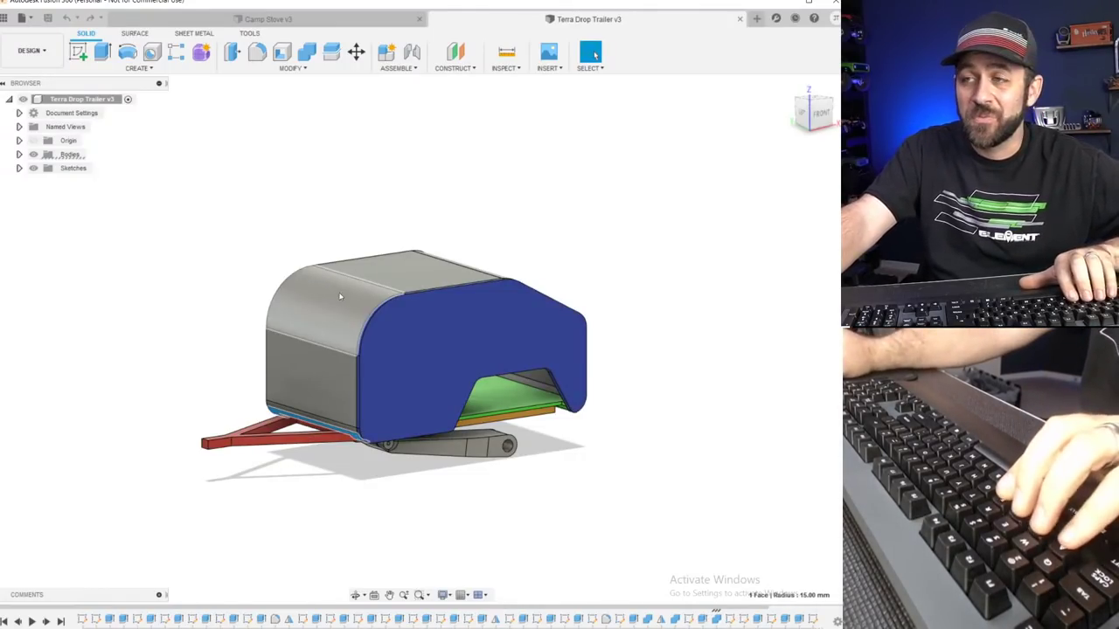
scroll(335, 295, up, 2)
scroll(415, 428, up, 3)
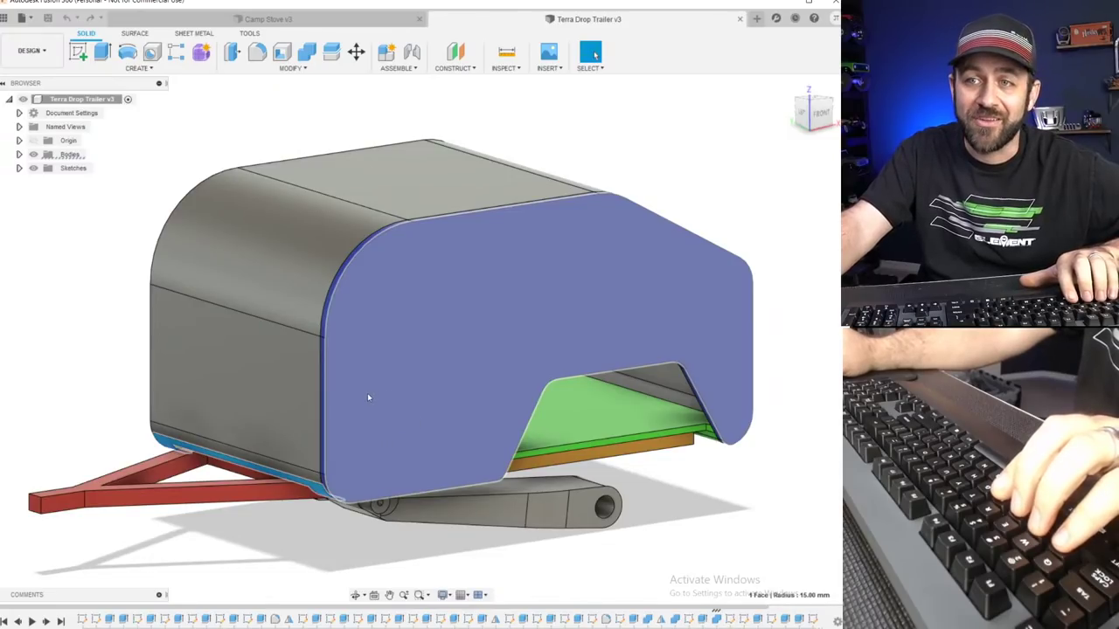
shift+middle_drag(411, 367, 157, 314)
shift+middle_drag(385, 317, 246, 313)
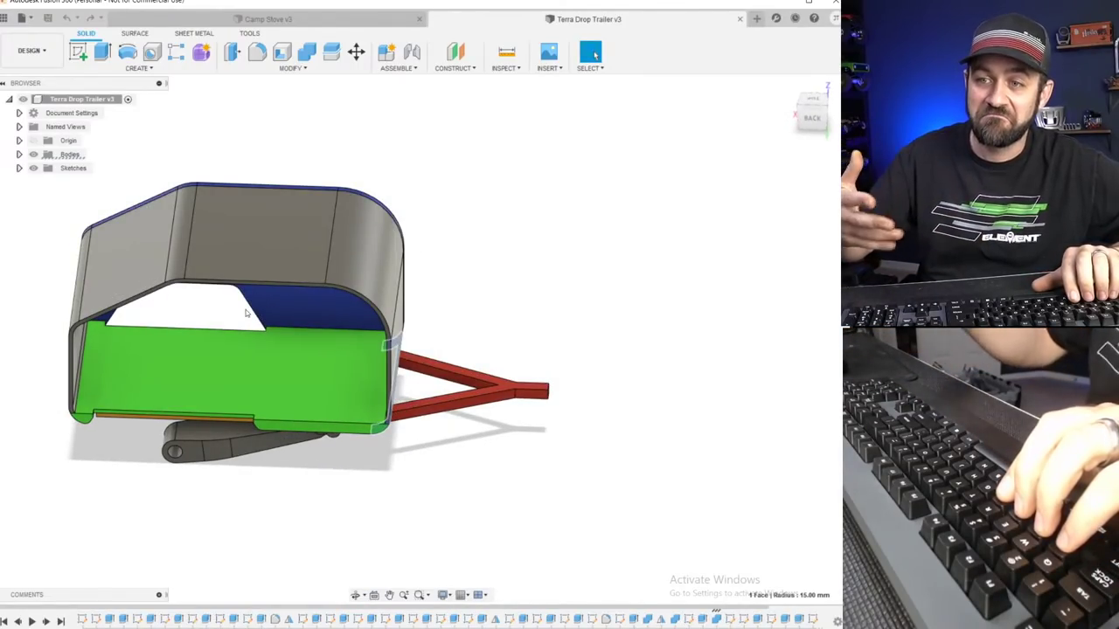
scroll(229, 348, down, 3)
scroll(232, 353, up, 3)
shift+middle_drag(249, 399, 240, 375)
scroll(224, 305, up, 3)
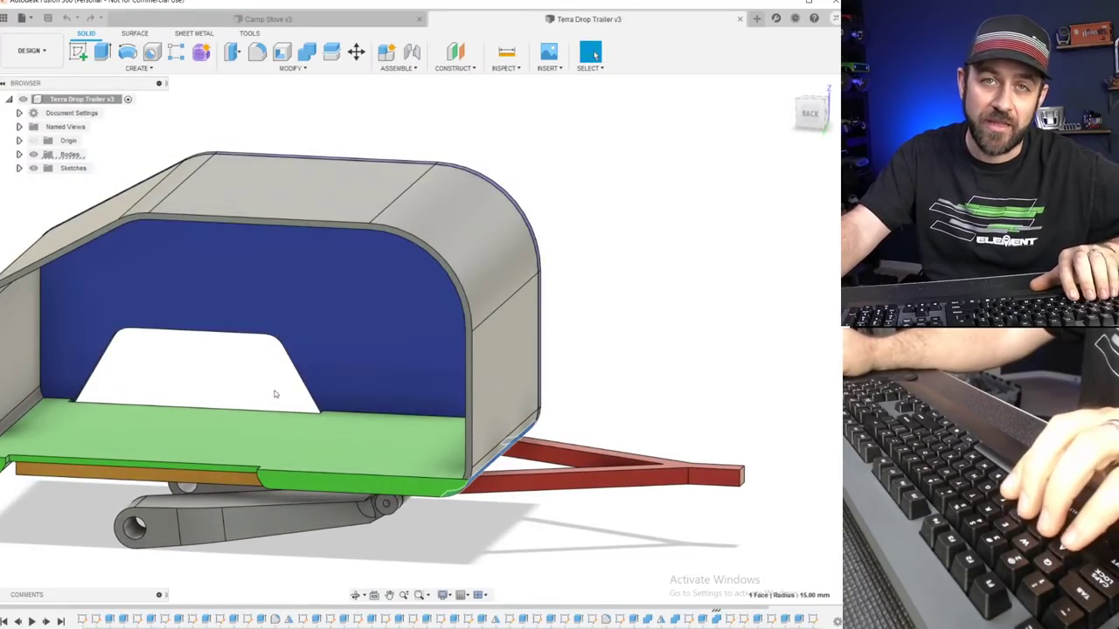
scroll(267, 405, down, 3)
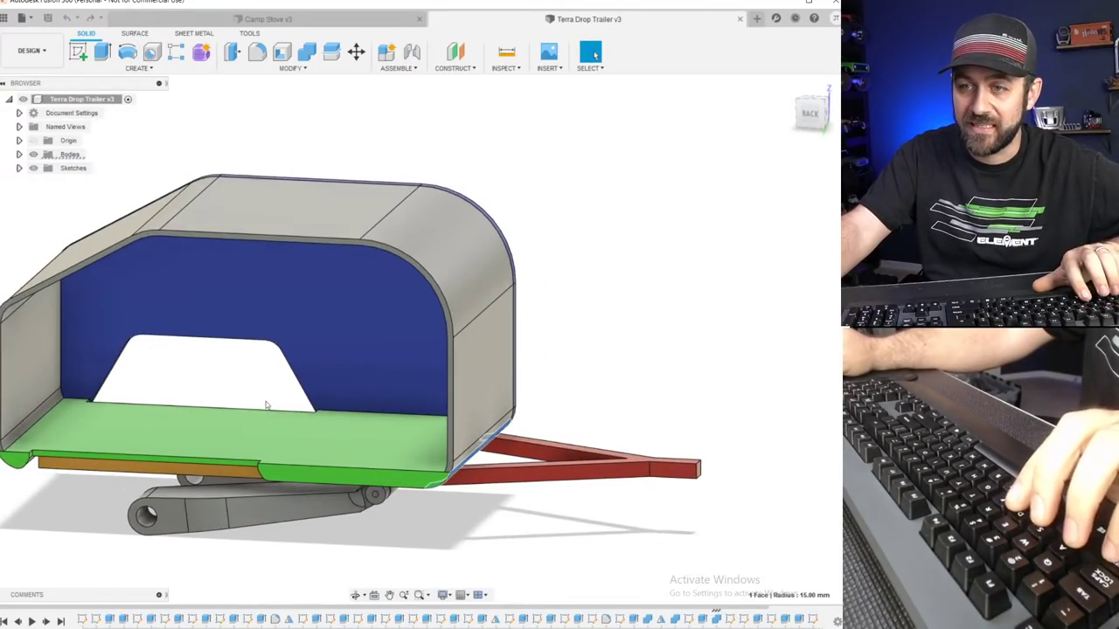
shift+middle_drag(266, 409, 198, 417)
shift+middle_drag(95, 419, 81, 439)
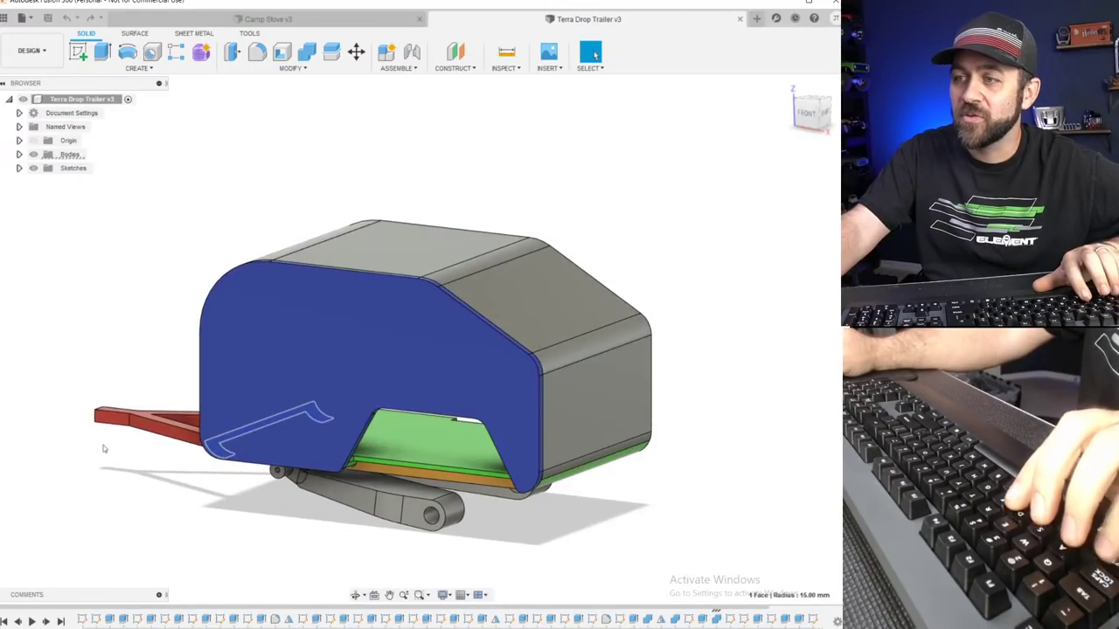
Examine the near suspension arm up close, including its top face, and both arms from the trailer's rear end.
scroll(509, 496, down, 3)
scroll(425, 481, up, 4)
shift+middle_drag(446, 509, 499, 284)
click(363, 373)
scroll(449, 402, up, 5)
scroll(450, 405, down, 5)
scroll(328, 281, up, 4)
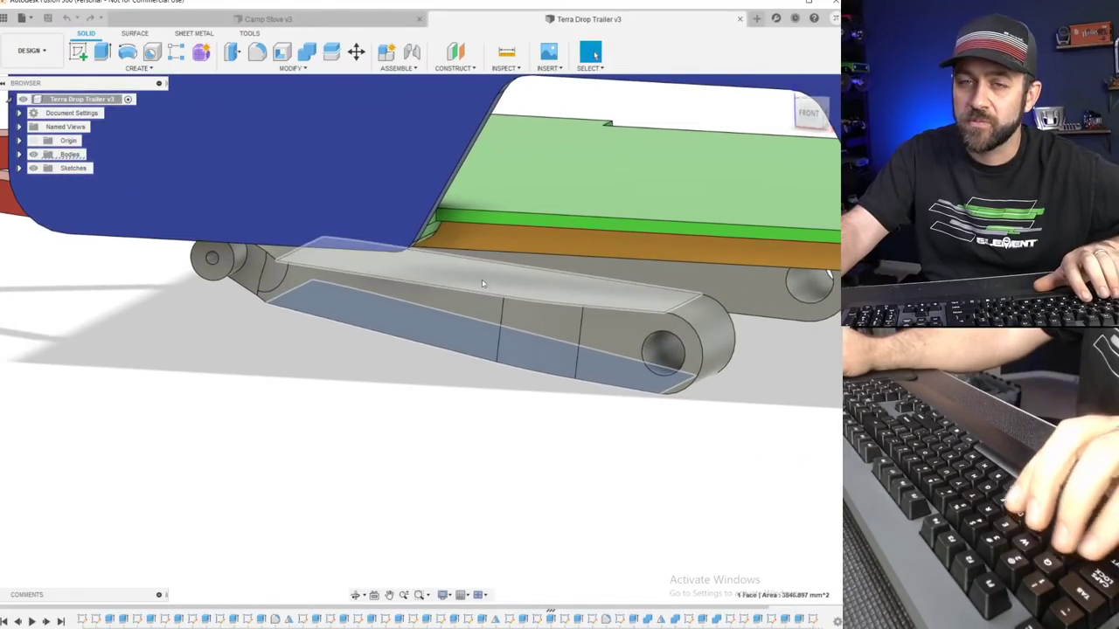
click(475, 281)
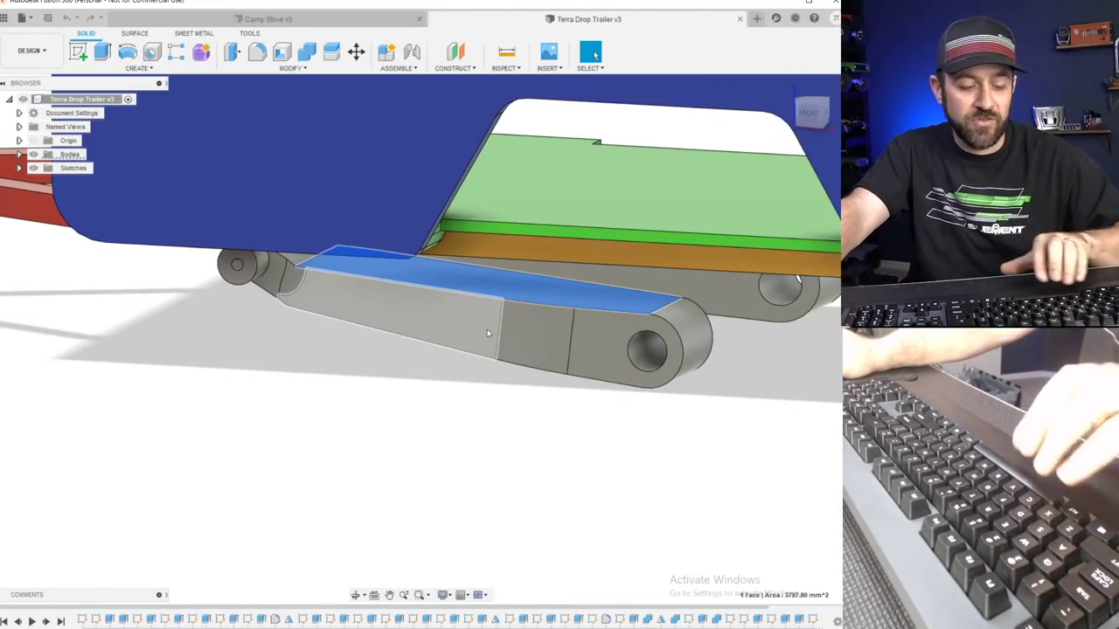
shift+middle_drag(487, 333, 457, 360)
scroll(601, 355, down, 3)
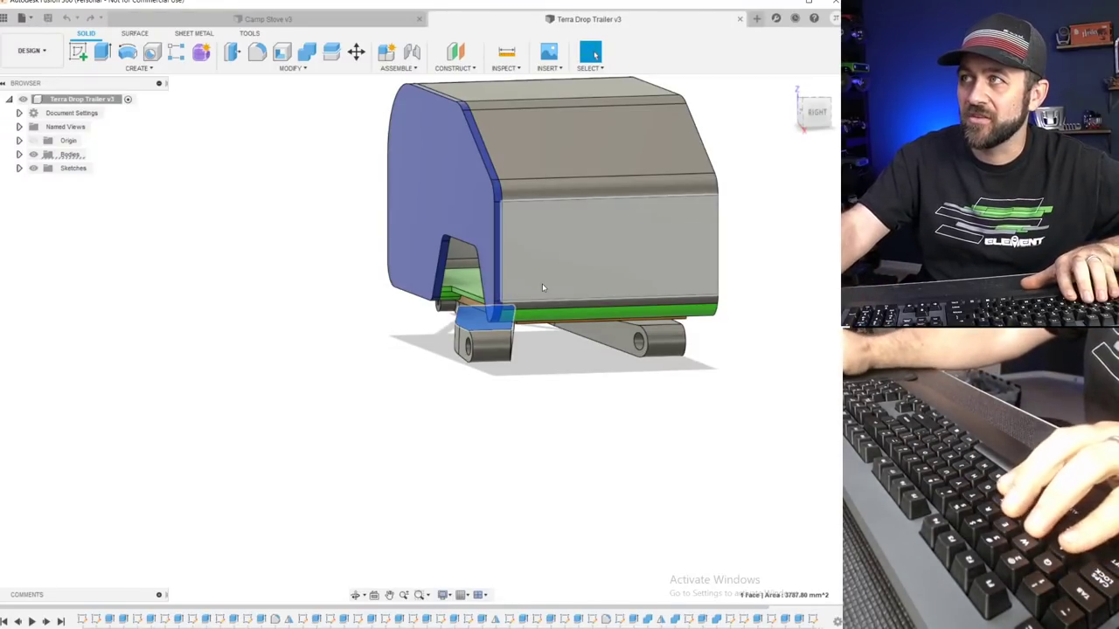
click(282, 458)
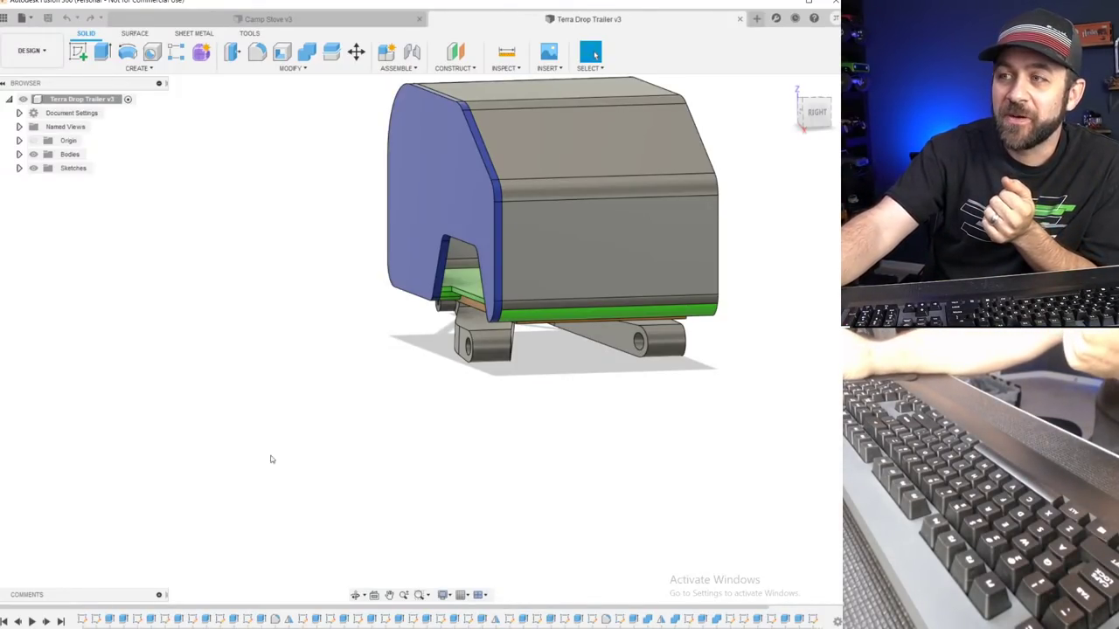
Examine the trailer's underside, covering the orange frame, red tongue and both suspension arms with their pivots.
shift+middle_drag(409, 403, 466, 372)
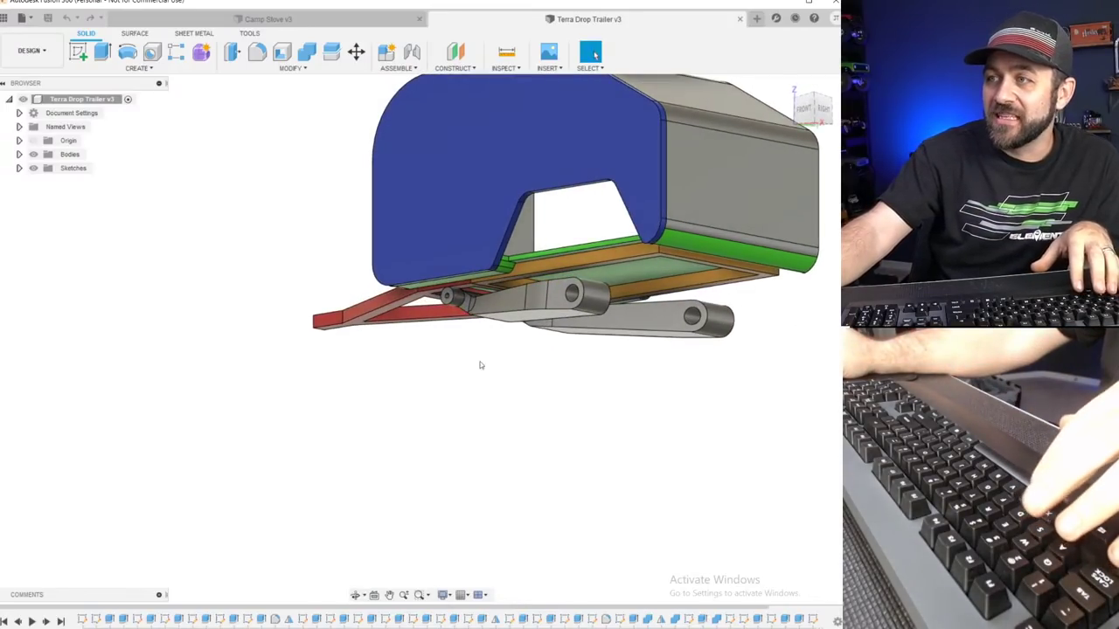
scroll(559, 291, up, 4)
shift+middle_drag(552, 334, 514, 302)
middle_drag(514, 301, 356, 368)
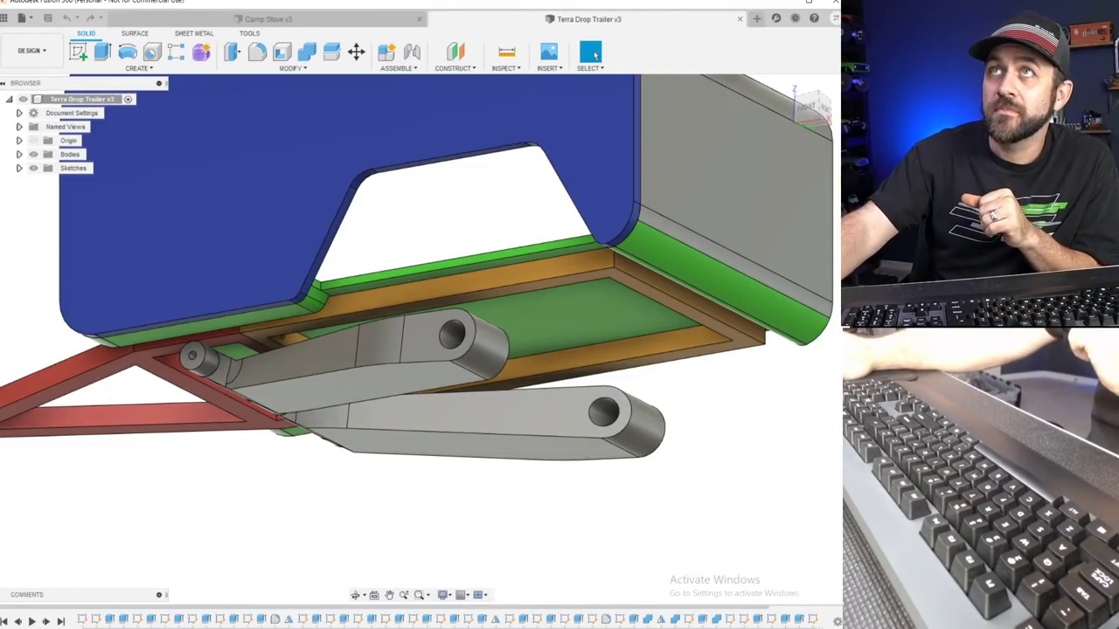
scroll(163, 497, up, 1)
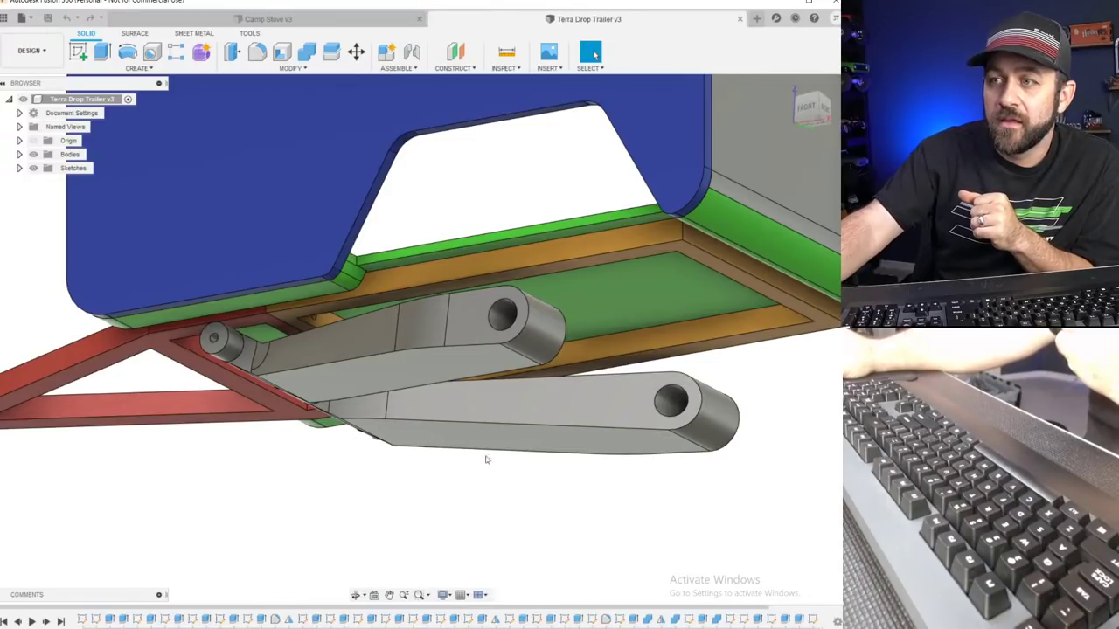
scroll(476, 437, down, 3)
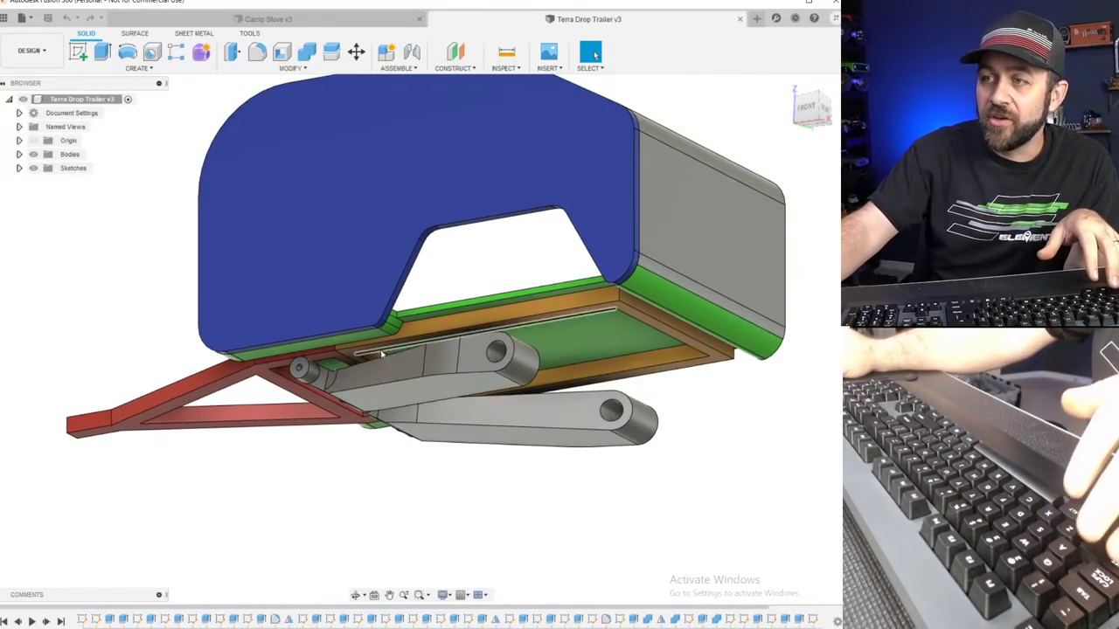
shift+middle_drag(349, 382, 333, 466)
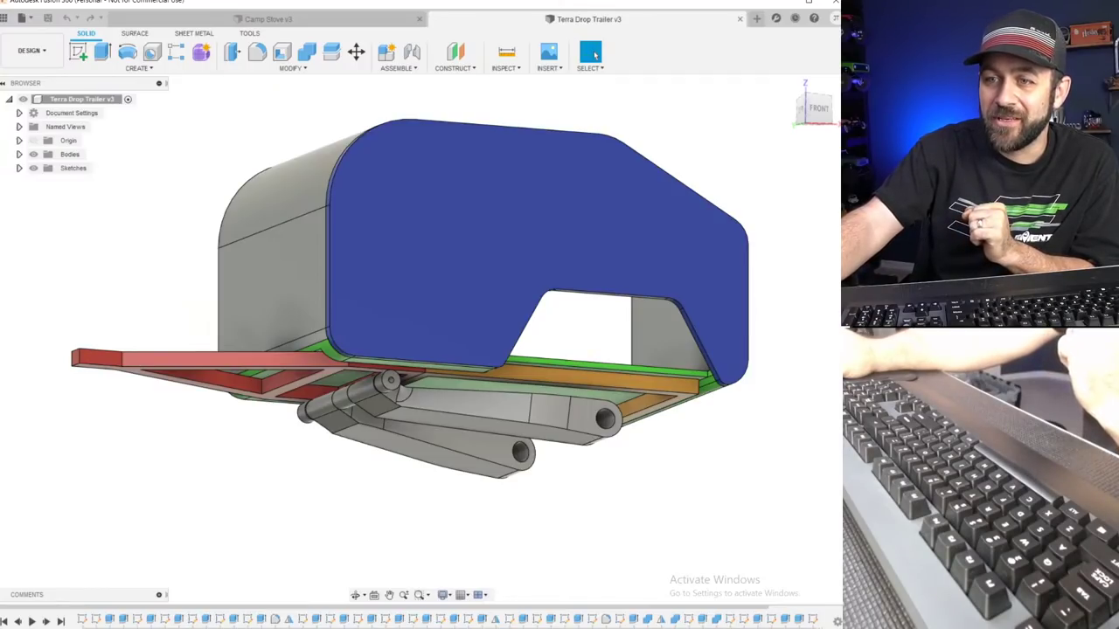
shift+middle_drag(269, 456, 437, 442)
scroll(425, 422, up, 2)
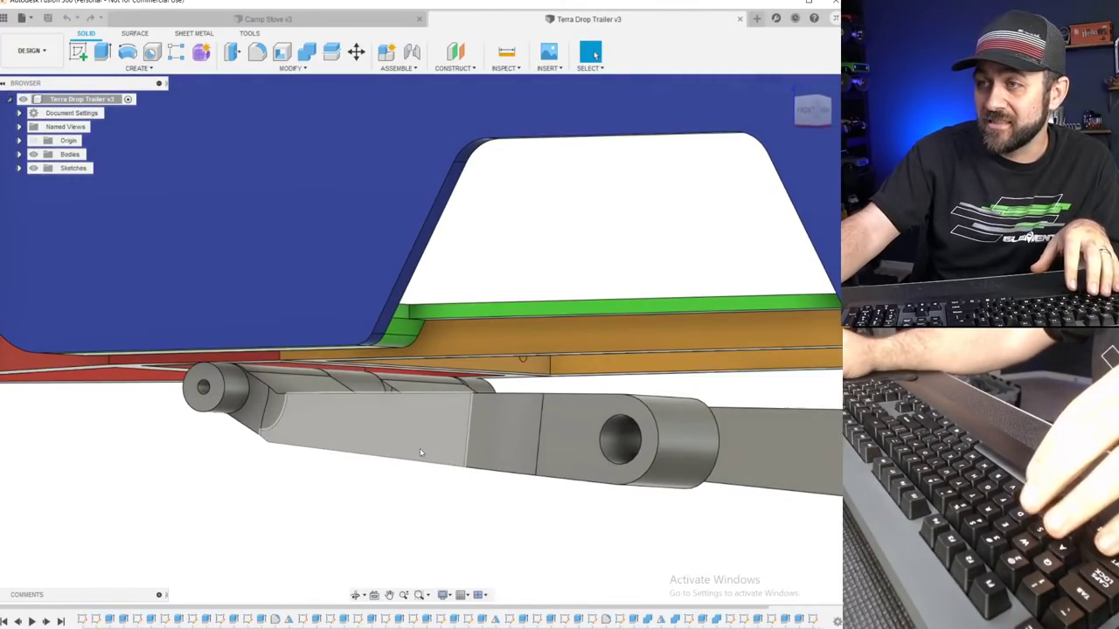
scroll(419, 448, down, 3)
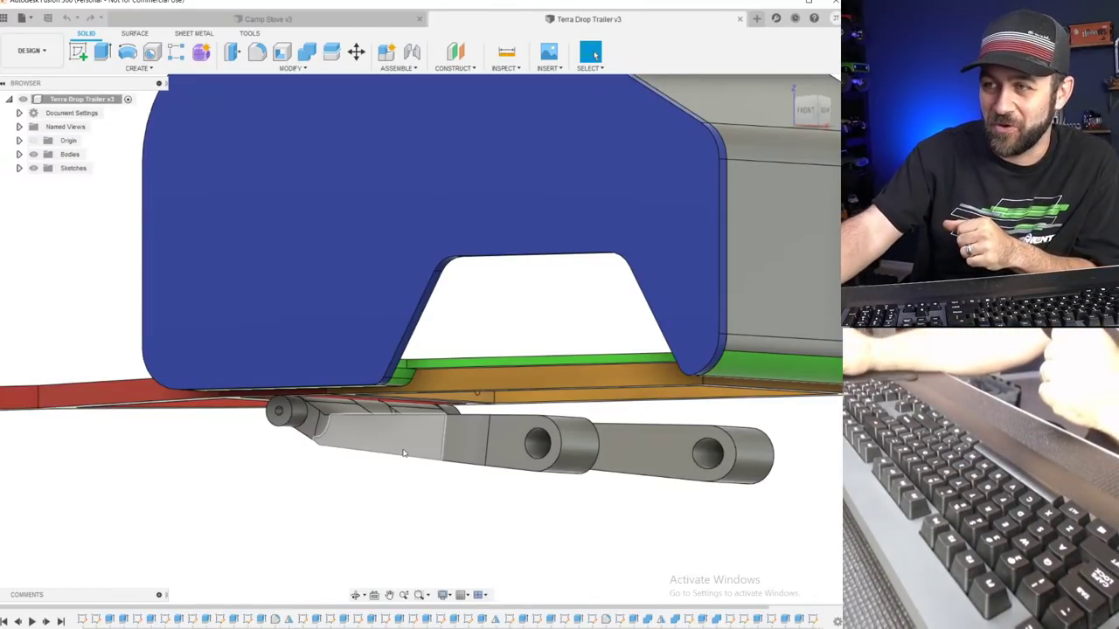
shift+middle_drag(404, 453, 443, 430)
scroll(443, 430, down, 2)
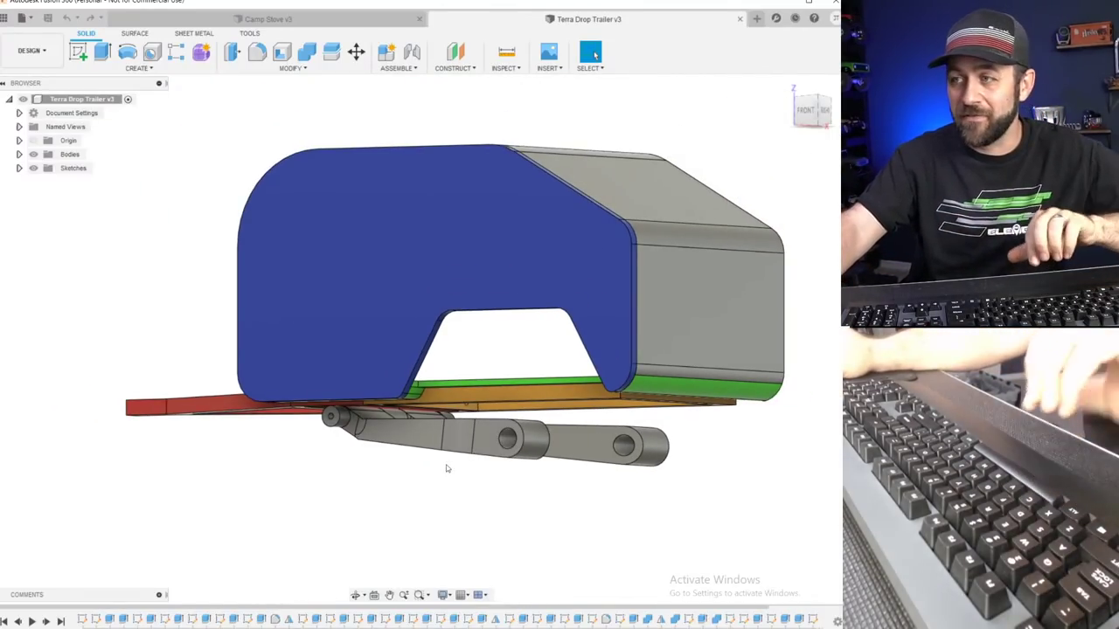
Inspect the suspension arms' profile, pivot and axle holes up close below the wheel cutout.
scroll(450, 461, up, 3)
middle_drag(450, 460, 426, 385)
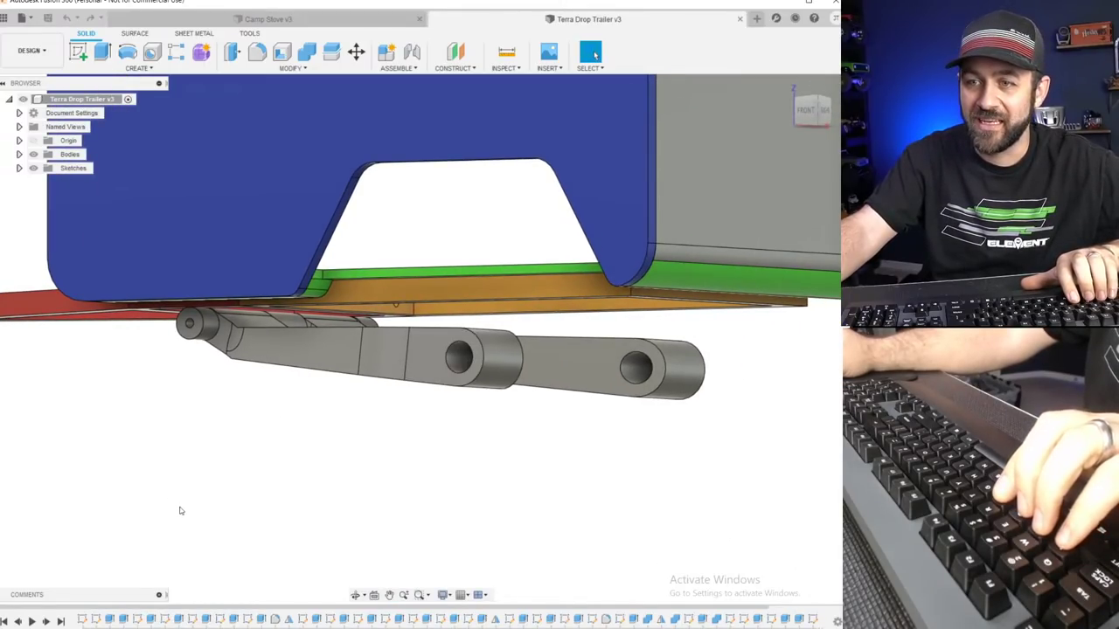
scroll(211, 497, down, 2)
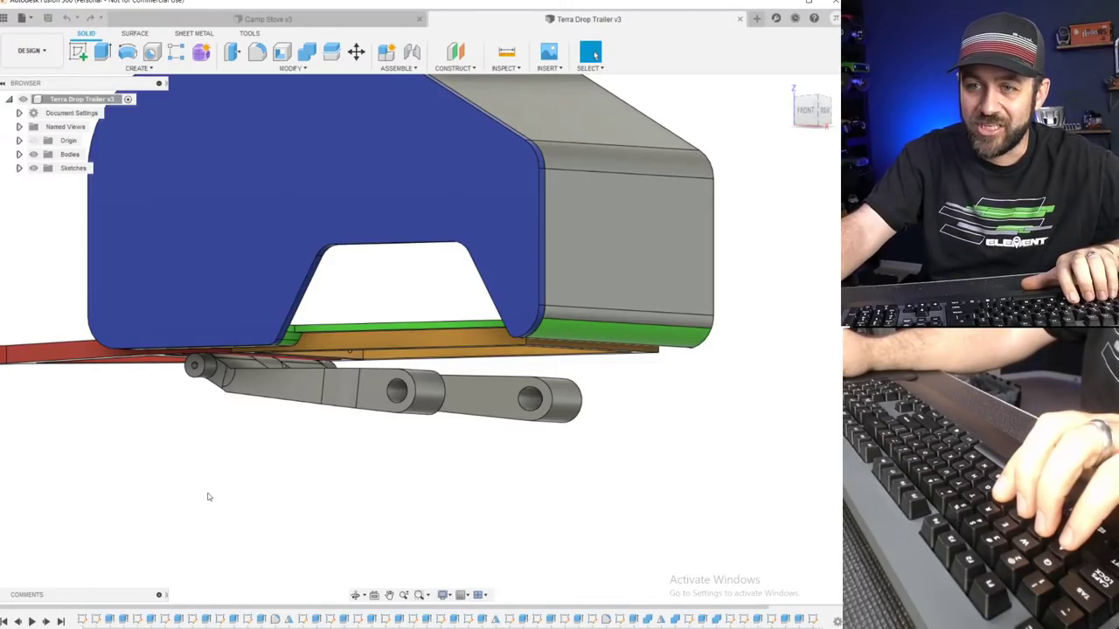
scroll(344, 343, up, 3)
shift+middle_drag(362, 377, 412, 381)
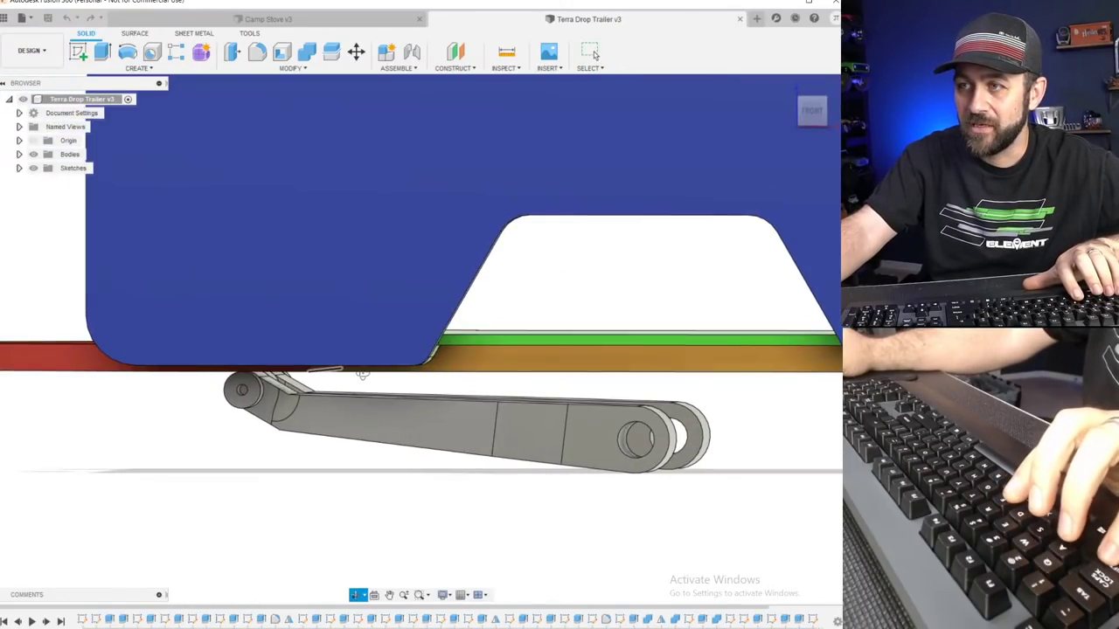
middle_drag(355, 438, 259, 406)
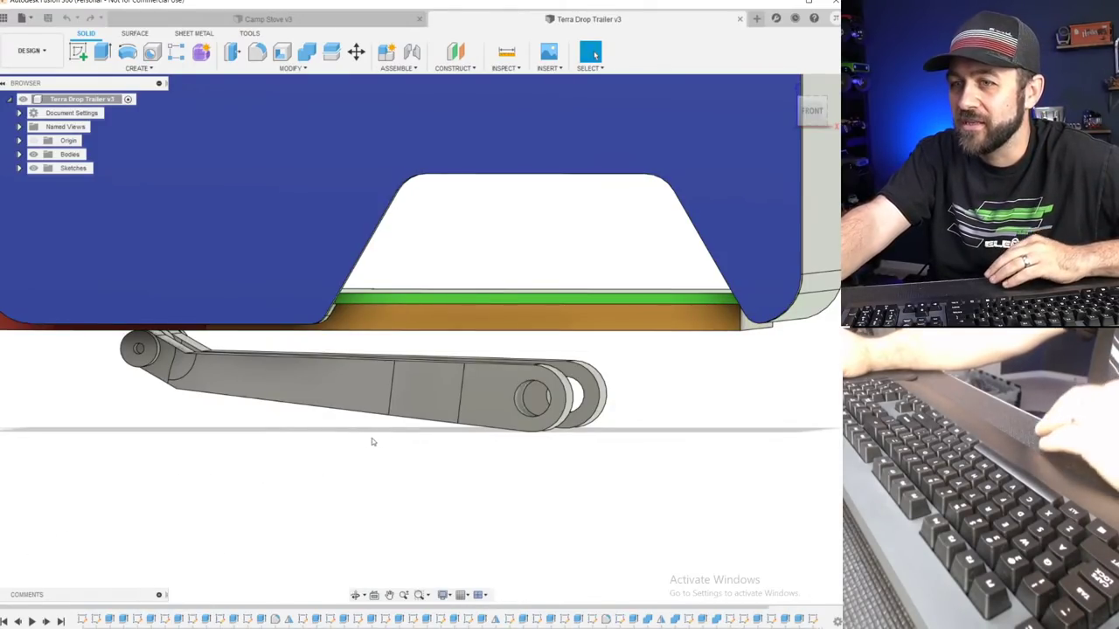
scroll(486, 374, up, 3)
scroll(486, 374, down, 2)
shift+middle_drag(542, 376, 506, 378)
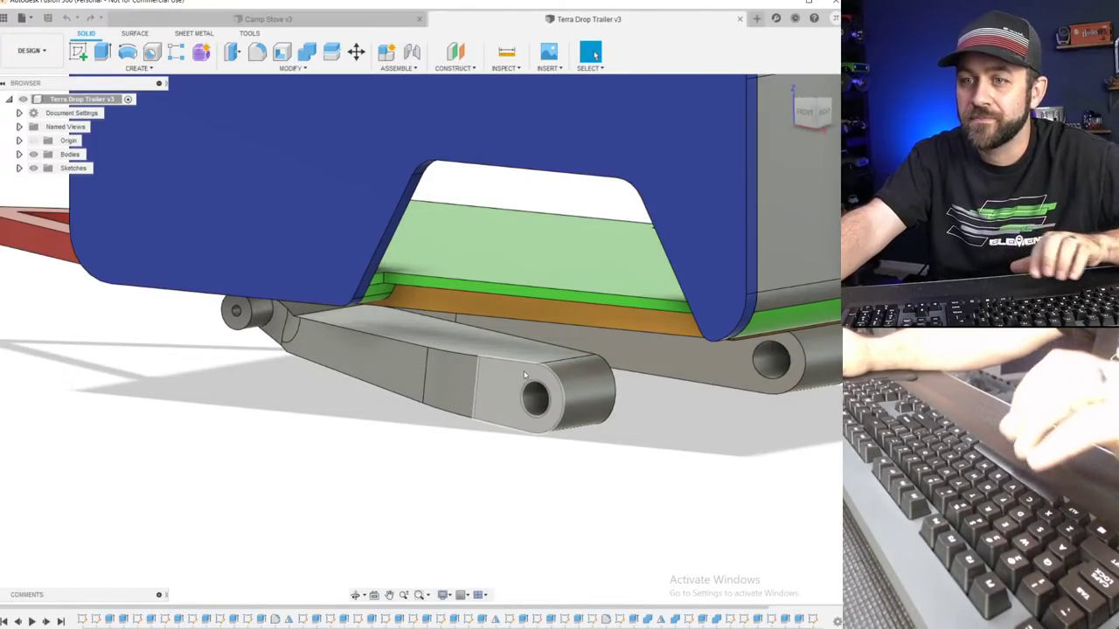
shift+middle_drag(65, 512, 334, 388)
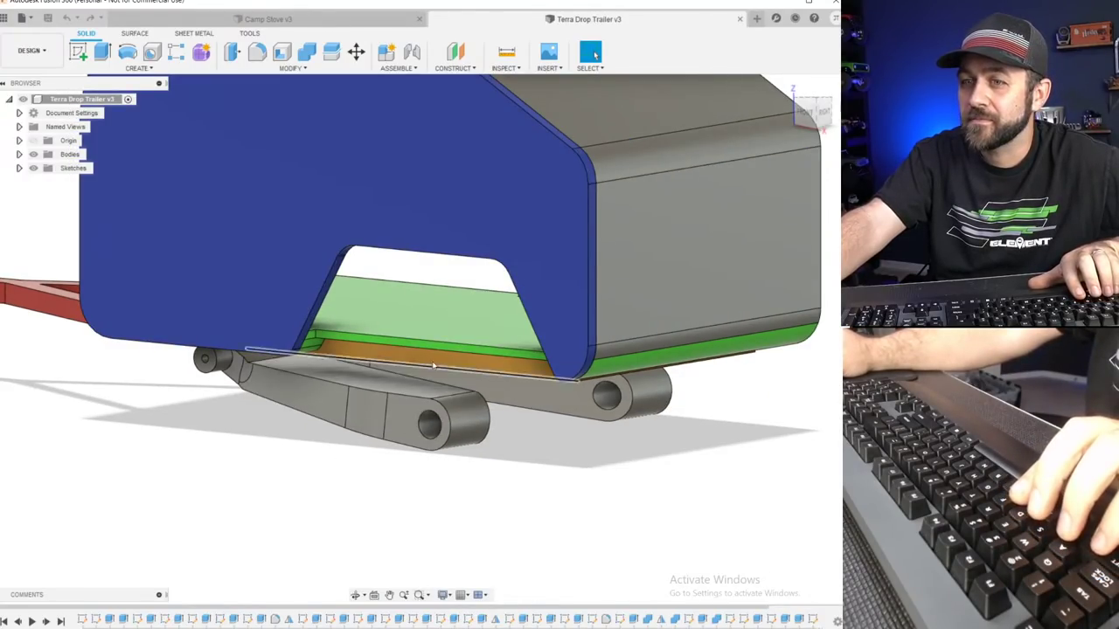
Review the whole trailer and look through the open side at the shell, green floor and wheel cutout.
shift+middle_drag(437, 372, 477, 372)
scroll(491, 376, down, 4)
middle_drag(536, 283, 377, 340)
shift+middle_drag(377, 340, 432, 364)
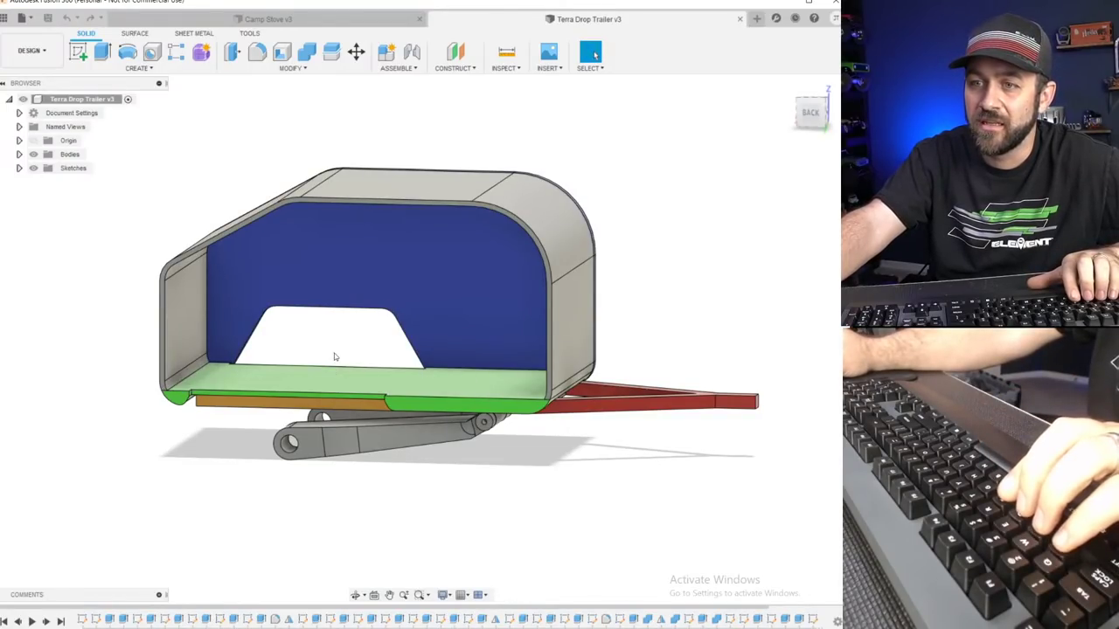
scroll(329, 347, up, 2)
shift+middle_drag(369, 347, 373, 313)
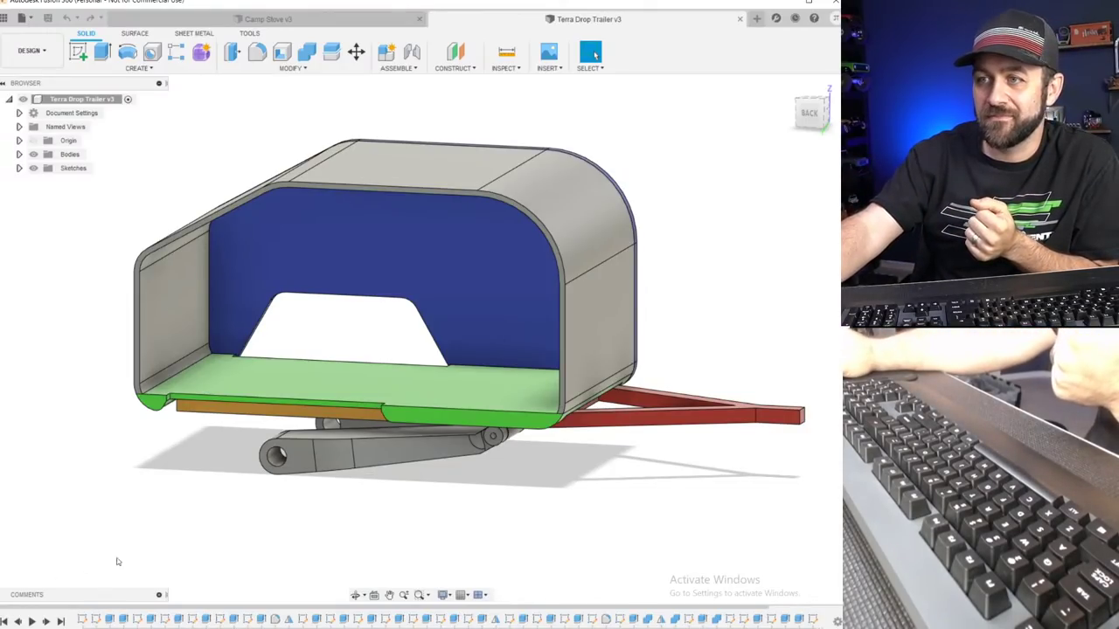
scroll(227, 397, down, 1)
shift+middle_drag(228, 398, 342, 338)
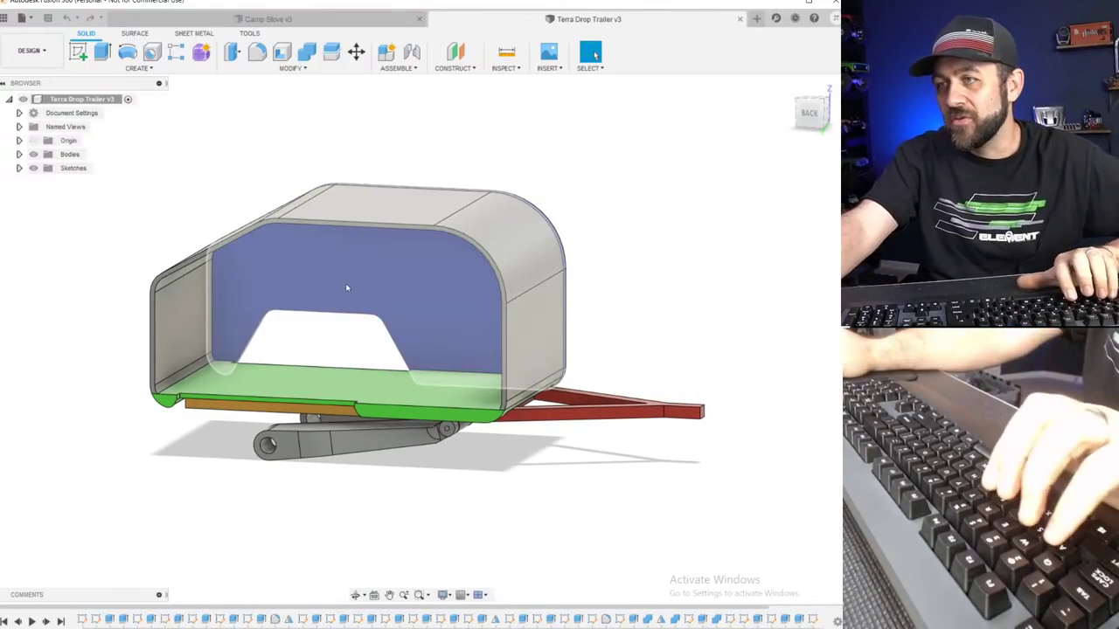
Compare the trailer's open interior with the outer face of the blue side panel above the wheel cutout.
scroll(345, 342, down, 1)
scroll(345, 343, up, 2)
scroll(305, 295, down, 2)
scroll(352, 308, up, 3)
shift+middle_drag(348, 337, 320, 349)
scroll(276, 375, down, 3)
scroll(243, 362, up, 3)
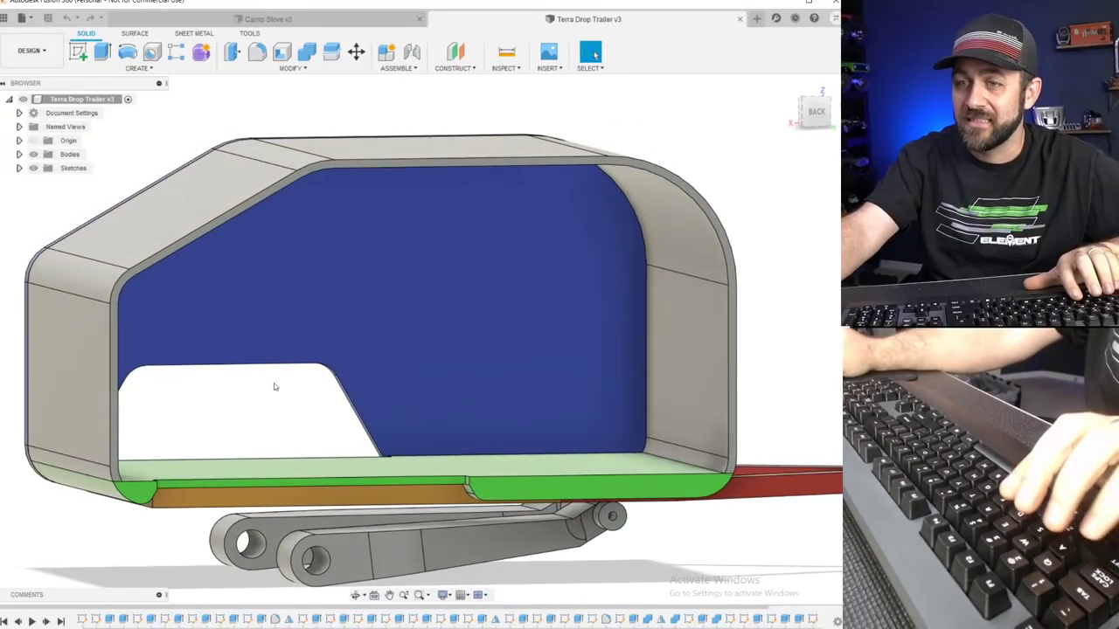
scroll(267, 420, down, 3)
shift+middle_drag(312, 424, 407, 280)
scroll(407, 280, up, 2)
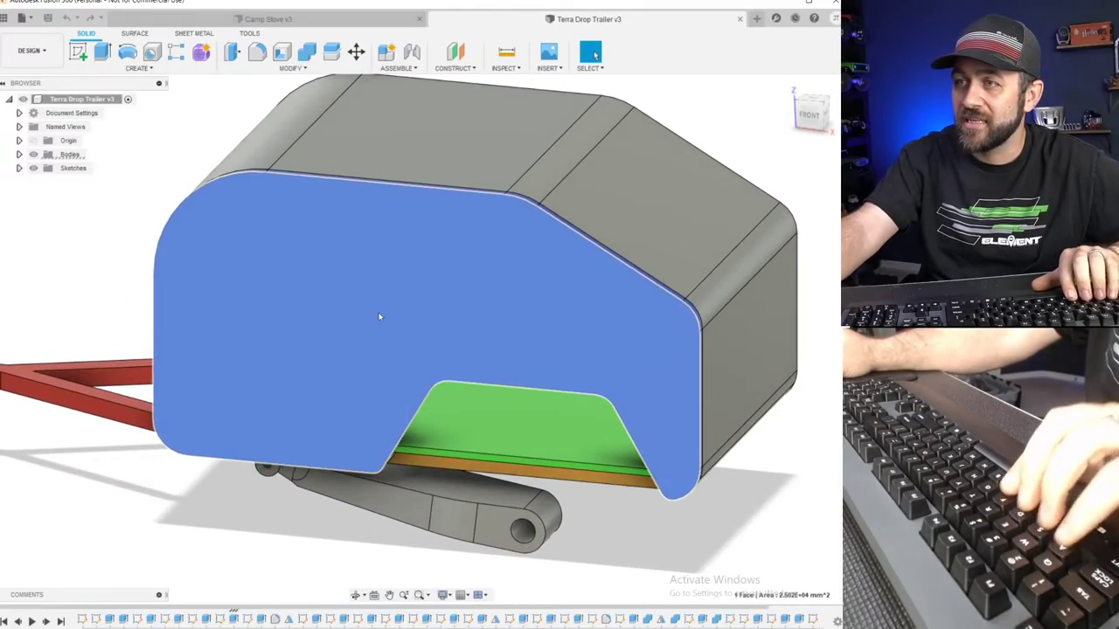
click(407, 280)
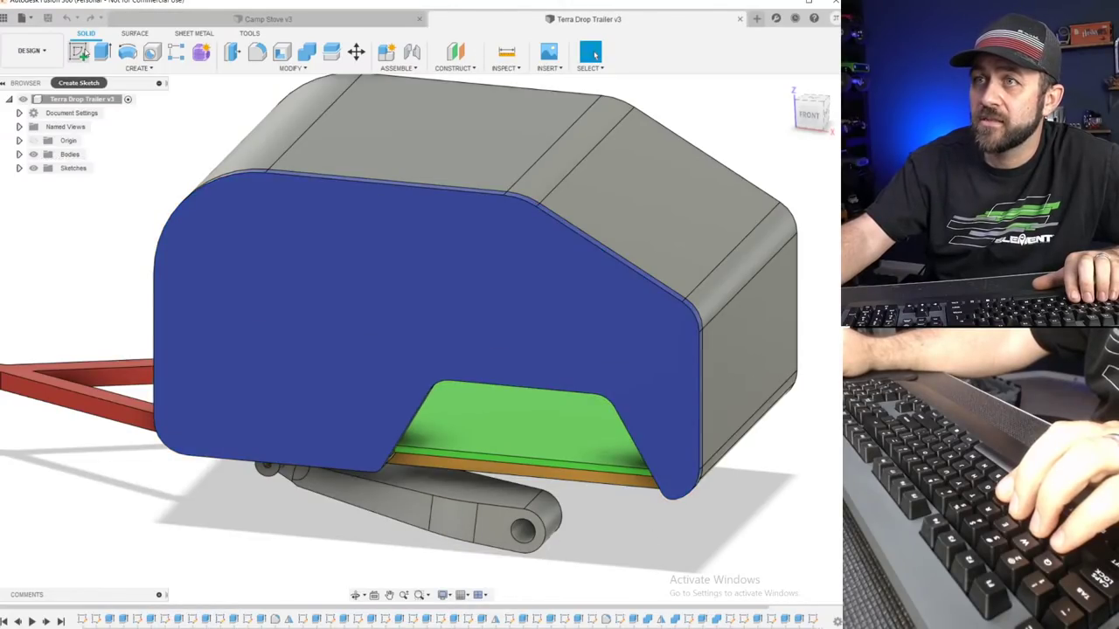
Start a sketch on the blue side panel's outer face and draw a two-point rectangle ahead of the wheel cutout for the door.
click(79, 53)
click(249, 337)
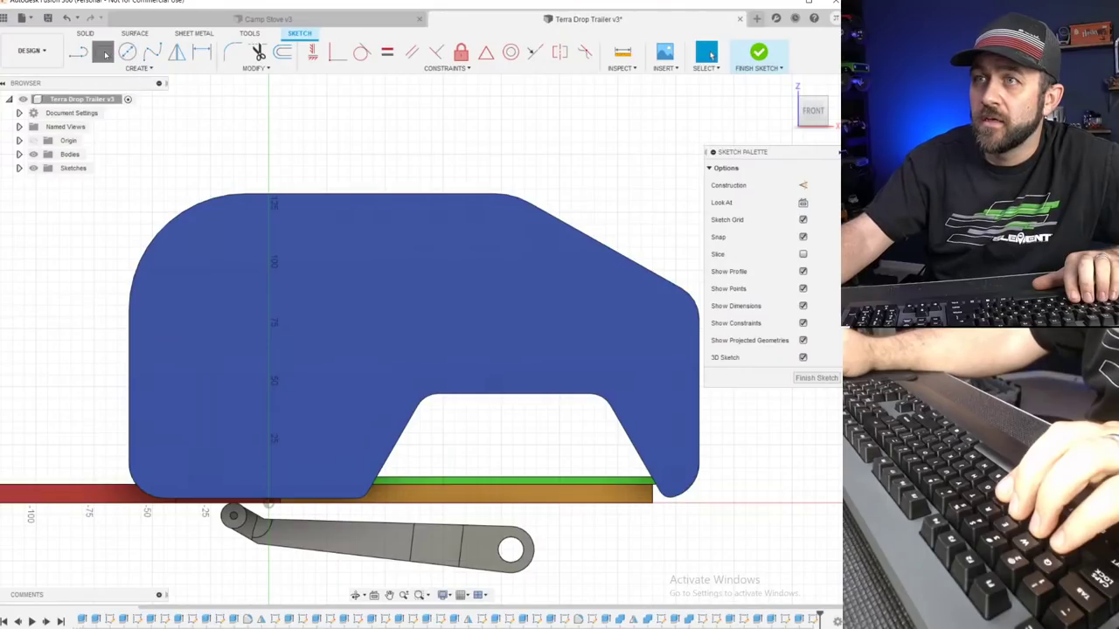
click(104, 54)
click(187, 259)
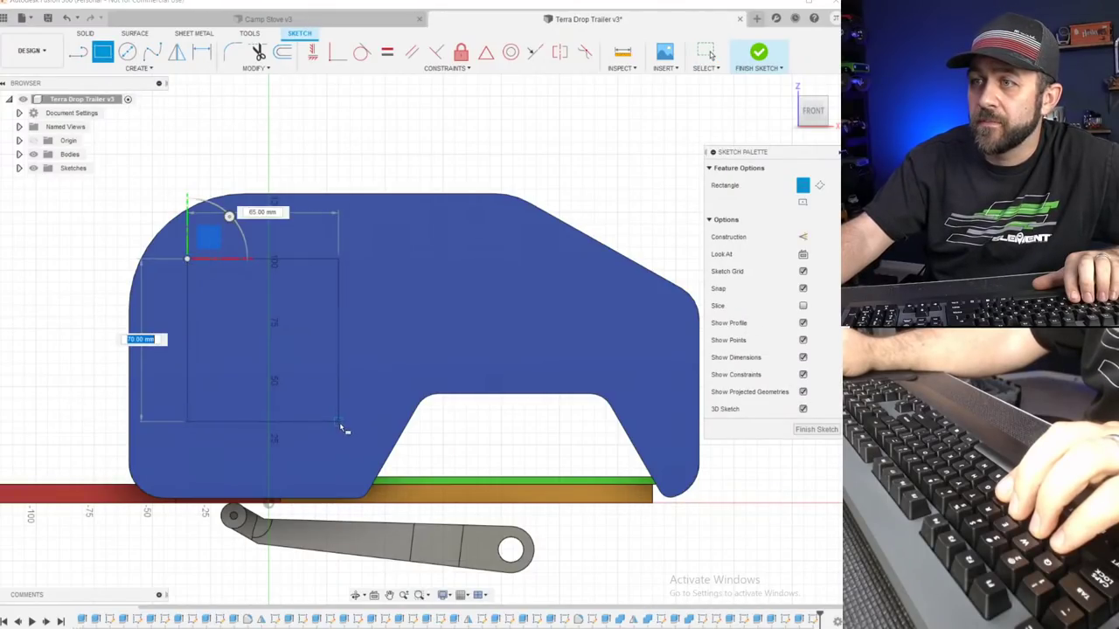
click(363, 443)
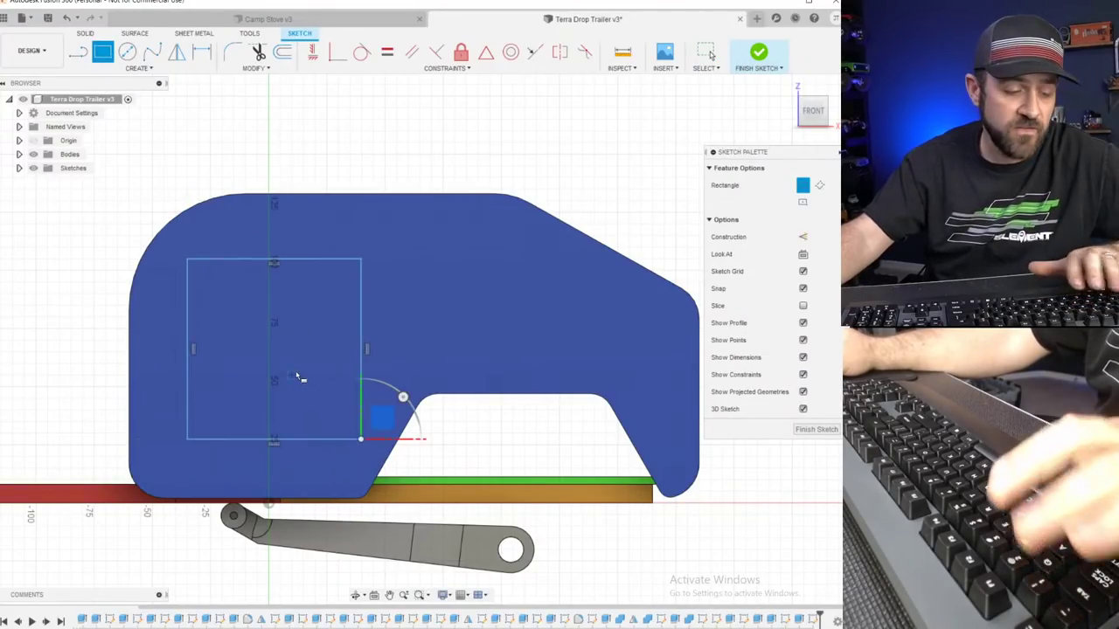
key(Escape)
Fillet the upper and lower front corners of the door rectangle with a 20 mm radius.
scroll(293, 358, up, 2)
key(f)
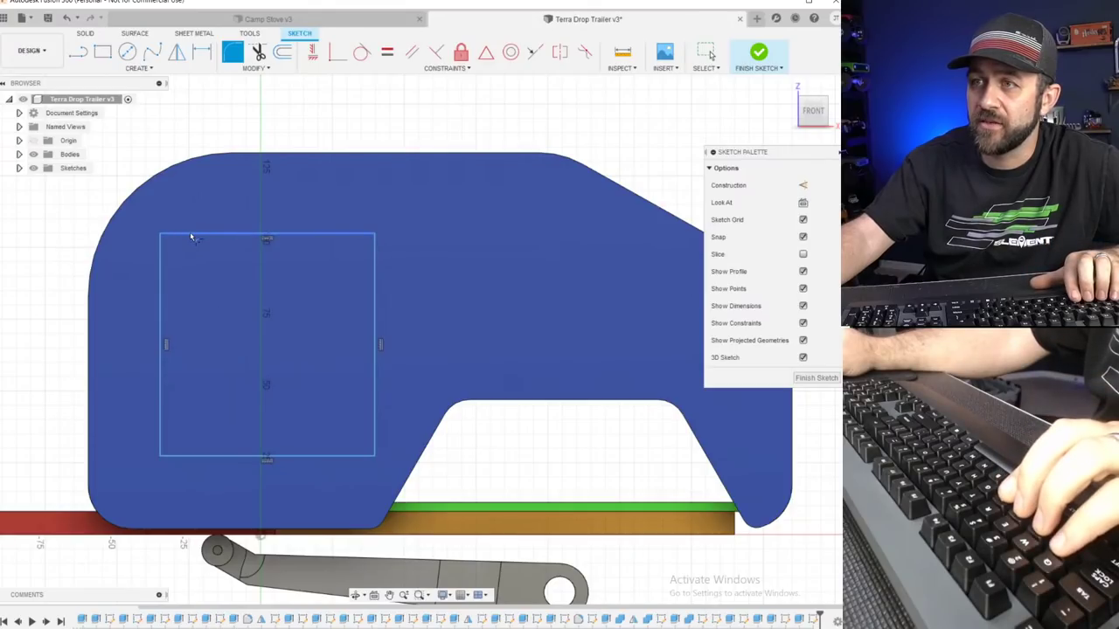
click(165, 239)
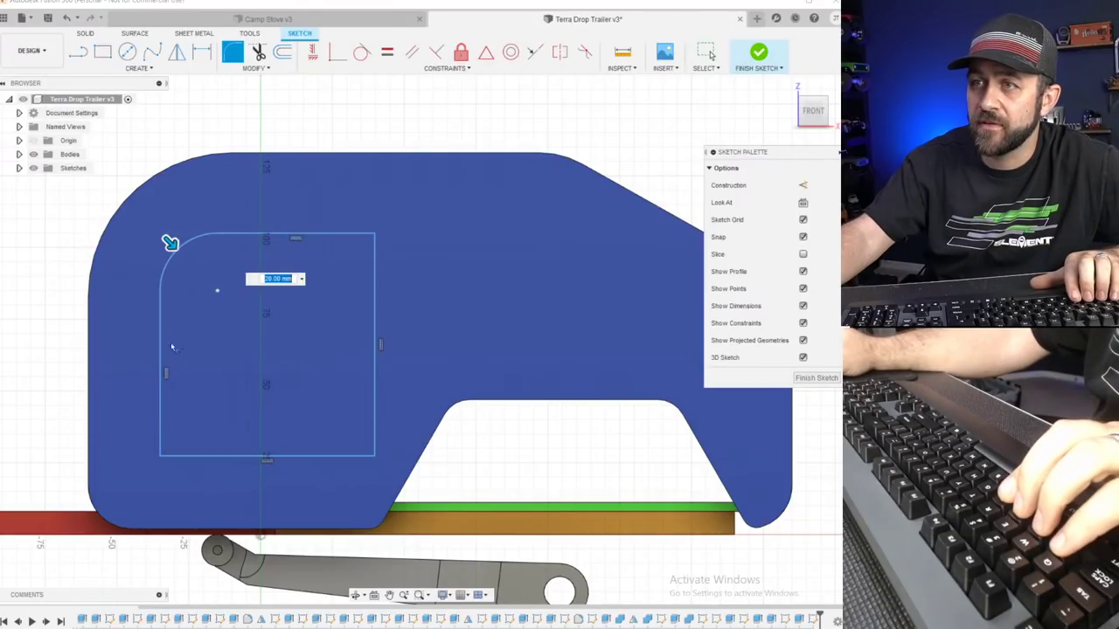
click(161, 415)
click(189, 457)
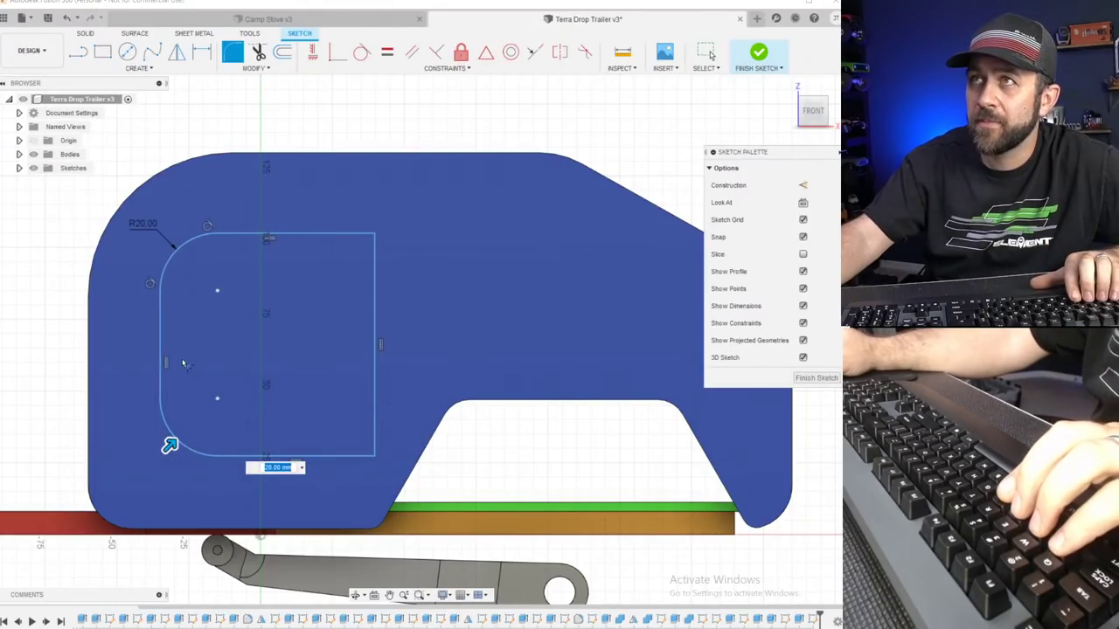
drag(172, 445, 173, 444)
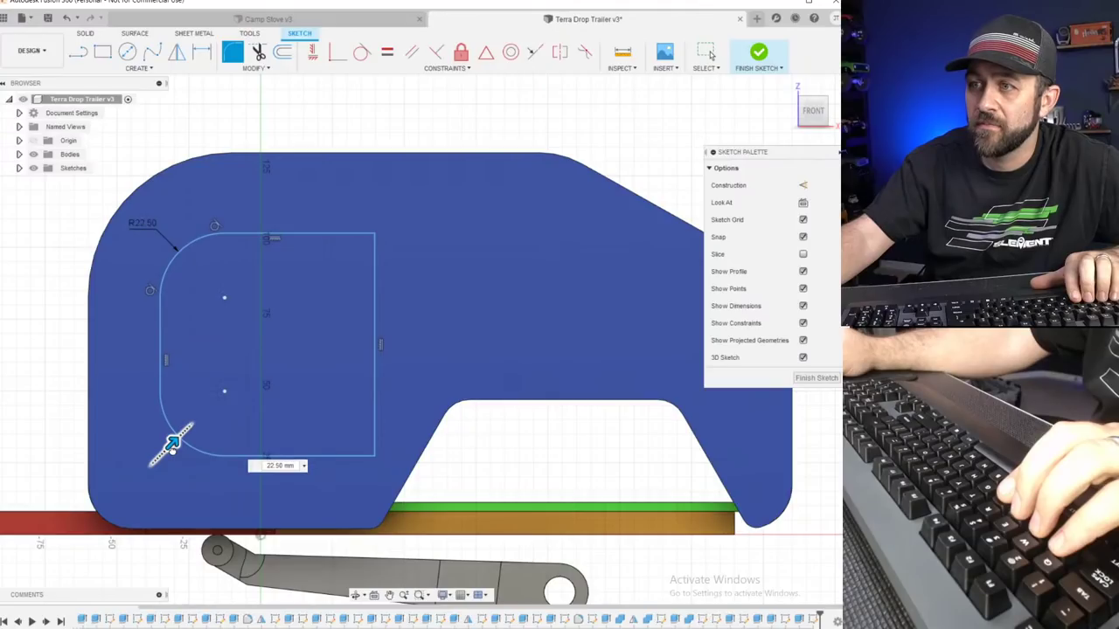
text(20)
key(Return)
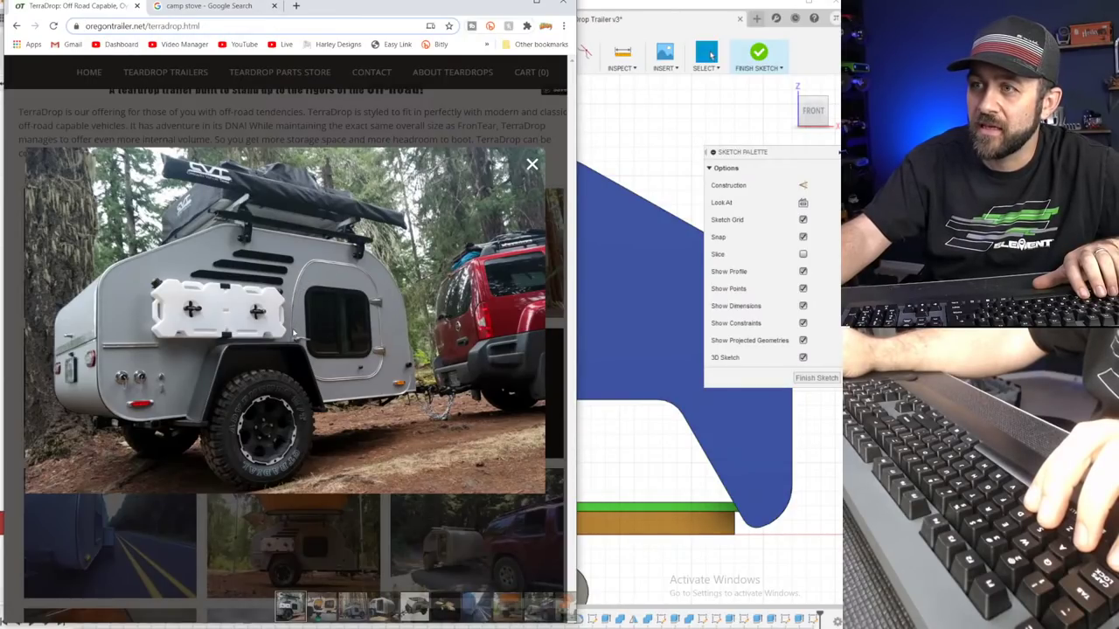
Check the TerraDrop photos in the browser for the side door's shape and return to Fusion 360.
click(531, 324)
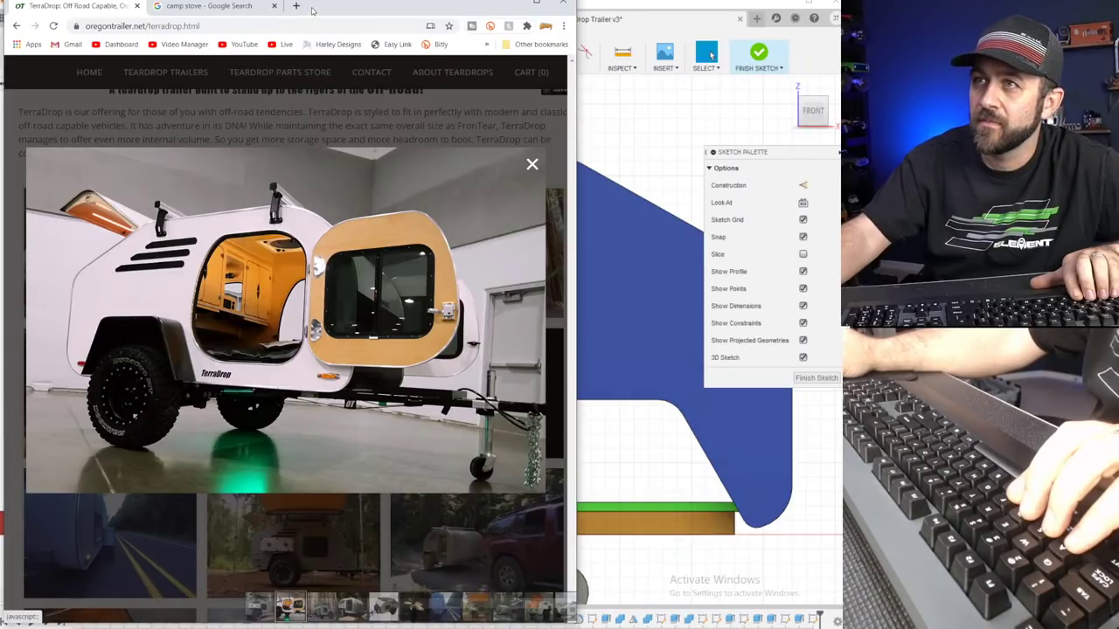
drag(334, 10, 79, 0)
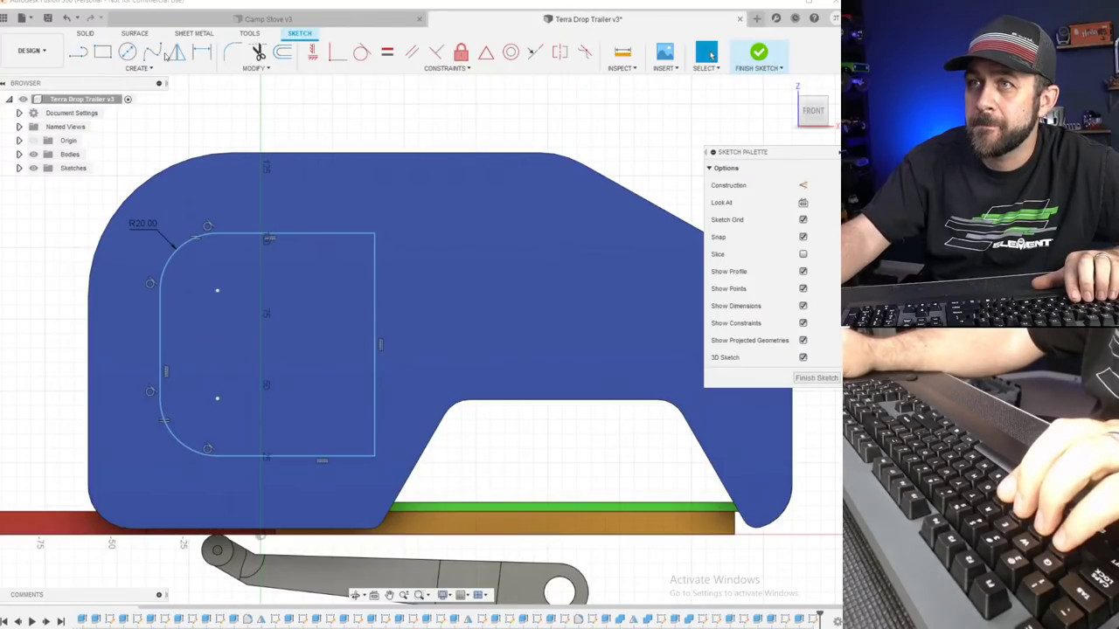
Sketch a three-point arc curving from the door rectangle's top edge down to a point just inside its rear edge.
click(137, 68)
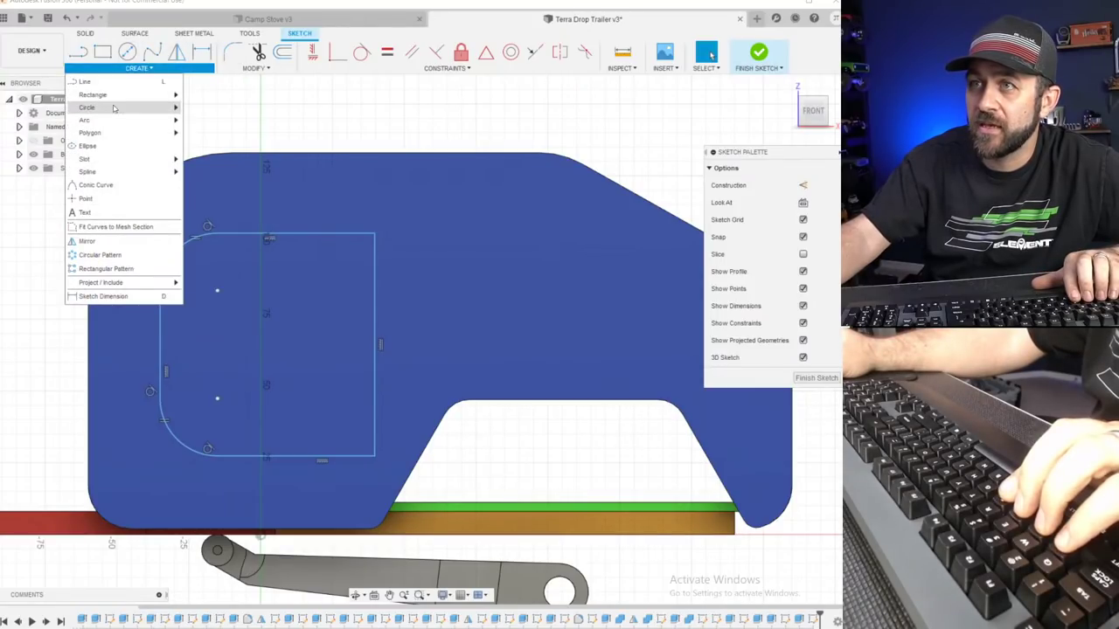
mouse_move(111, 118)
click(209, 132)
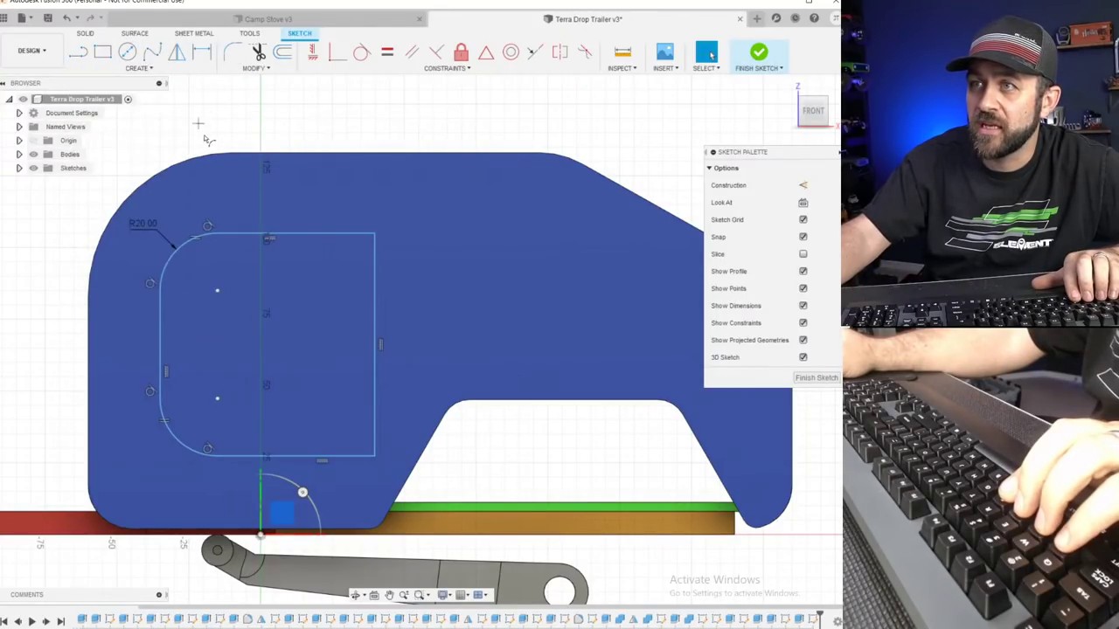
click(317, 235)
scroll(376, 332, up, 2)
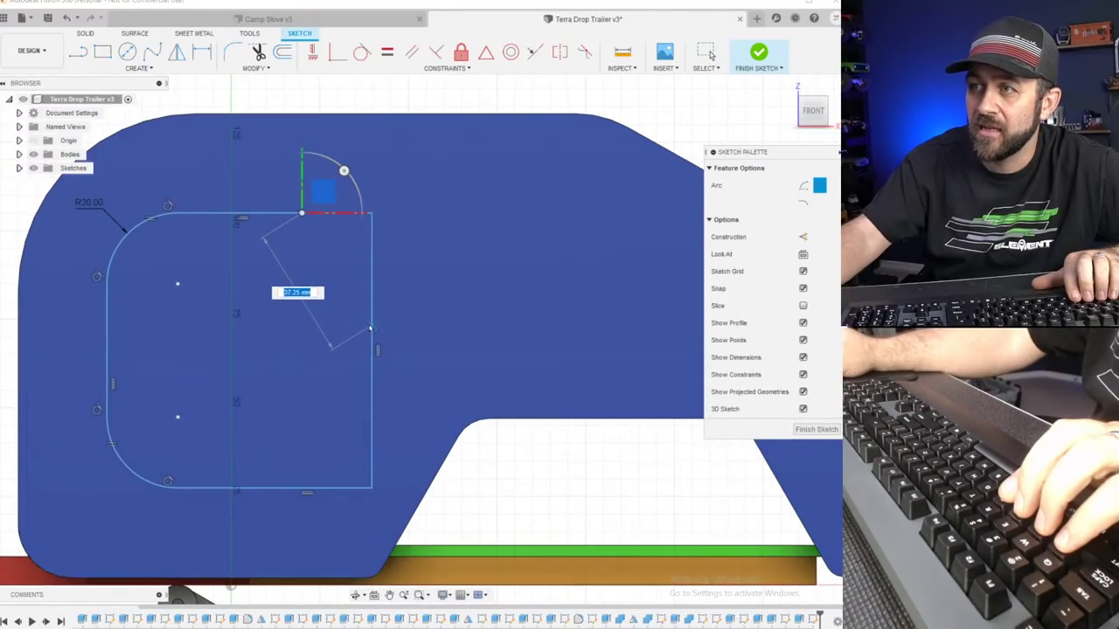
scroll(359, 334, up, 2)
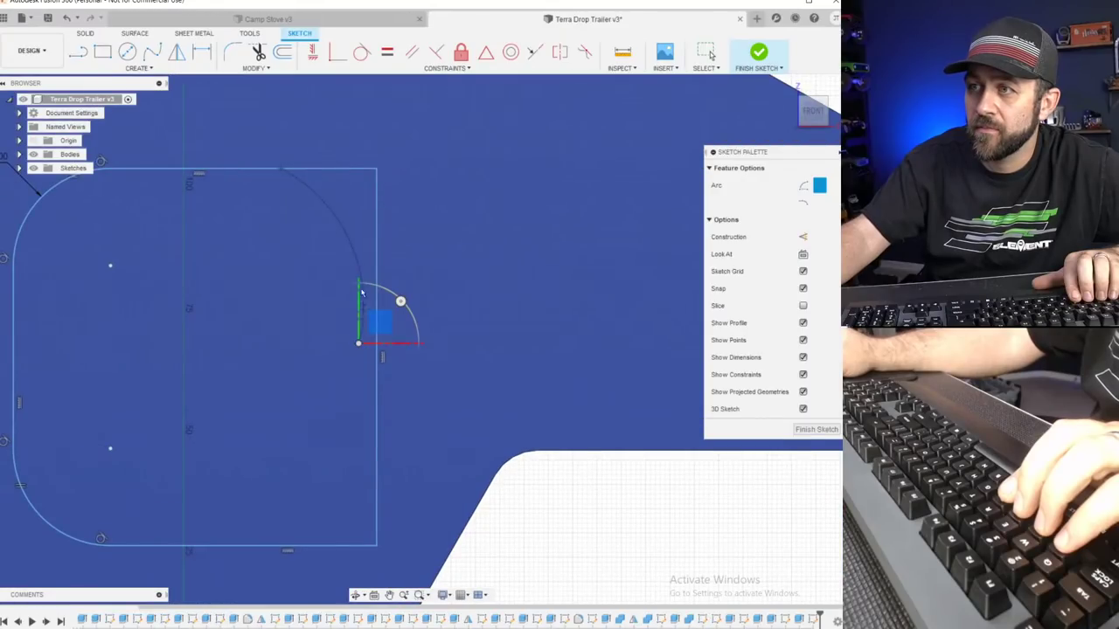
click(359, 343)
Continue the curve with two connected three-point arcs running down beside the rear edge and ending on the door rectangle's bottom edge.
click(359, 343)
click(361, 489)
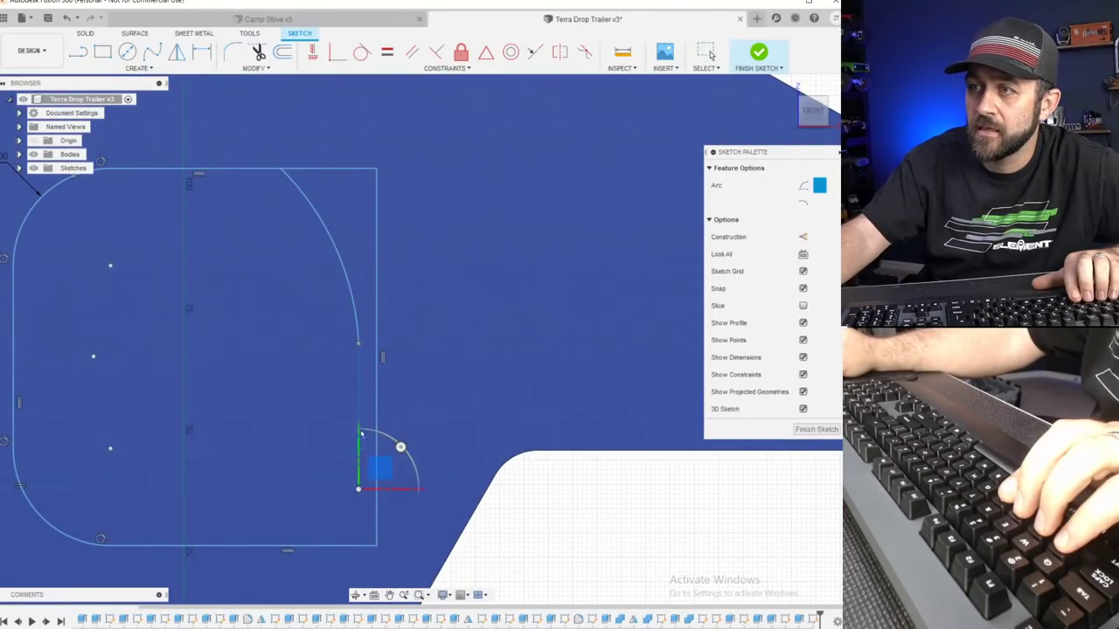
scroll(365, 392, up, 3)
scroll(364, 402, down, 3)
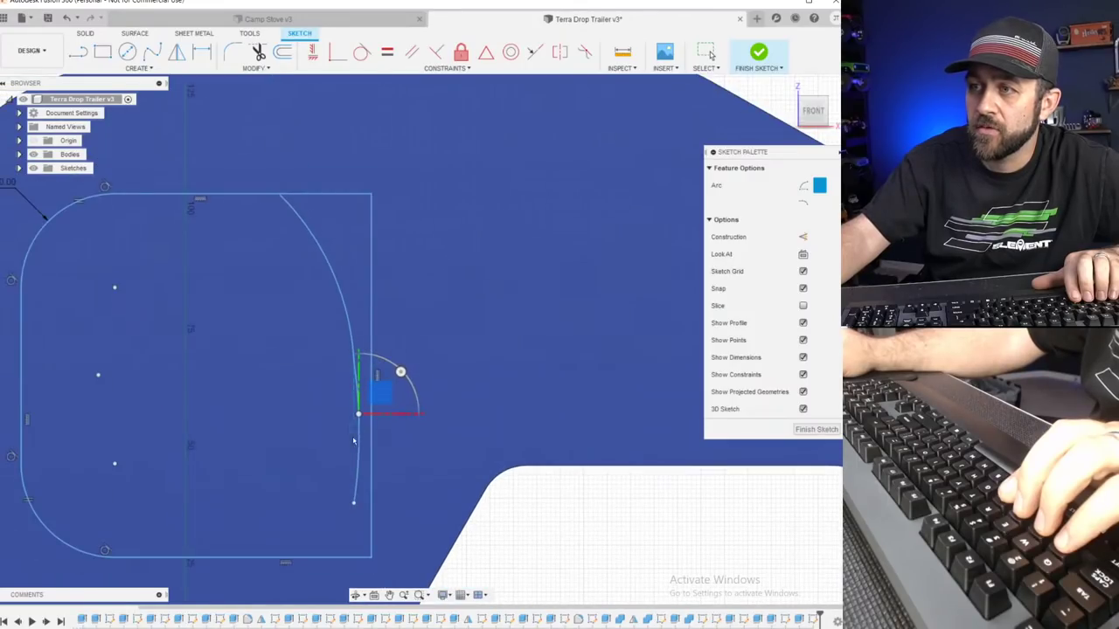
click(355, 508)
click(272, 556)
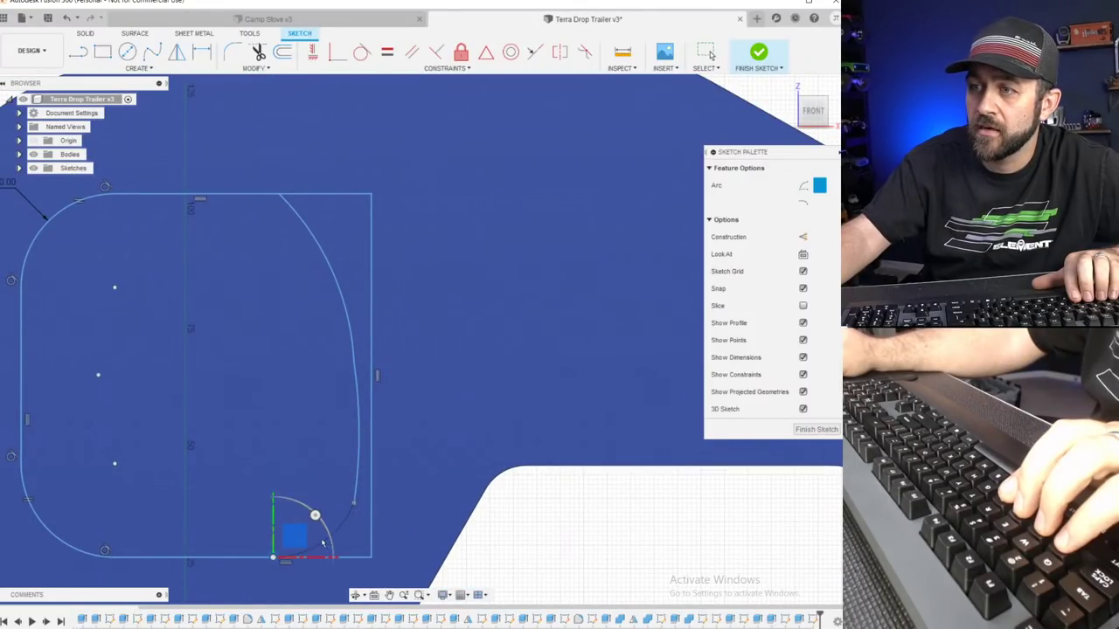
click(323, 541)
key(Escape)
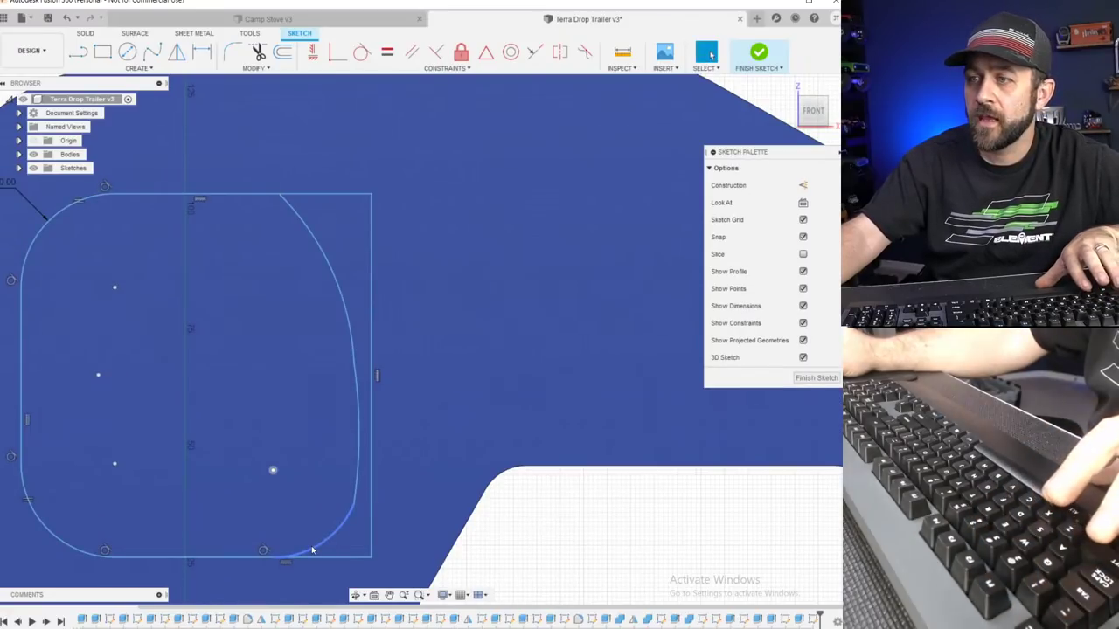
Apply tangent constraints between the three connected arcs and from them to the door rectangle's bottom and rear edges.
click(313, 548)
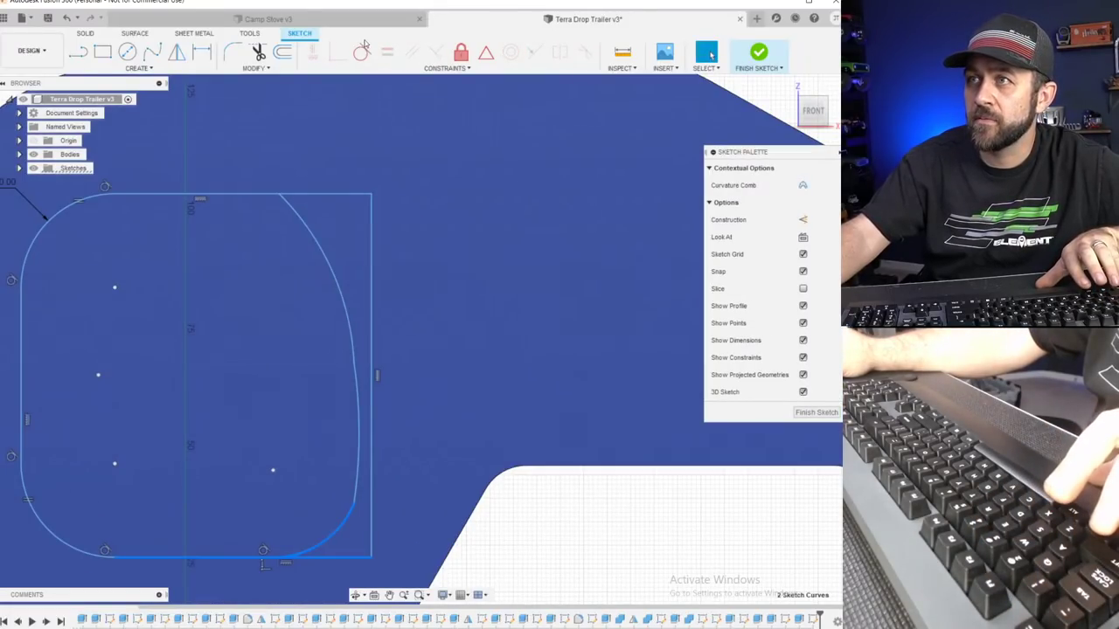
click(362, 54)
click(350, 521)
click(356, 489)
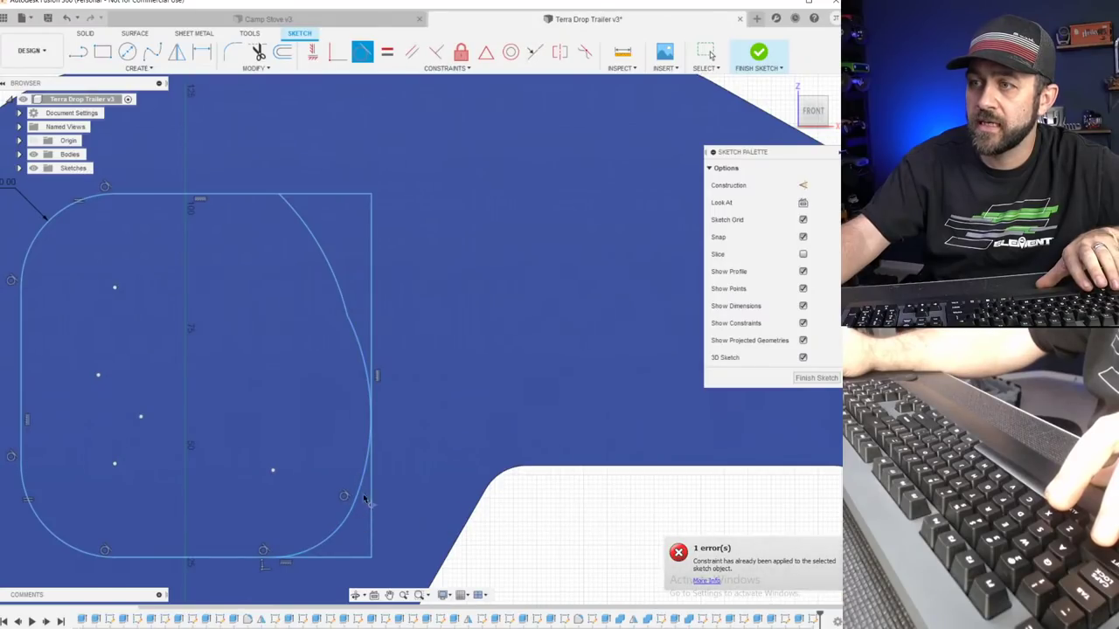
click(353, 328)
click(346, 310)
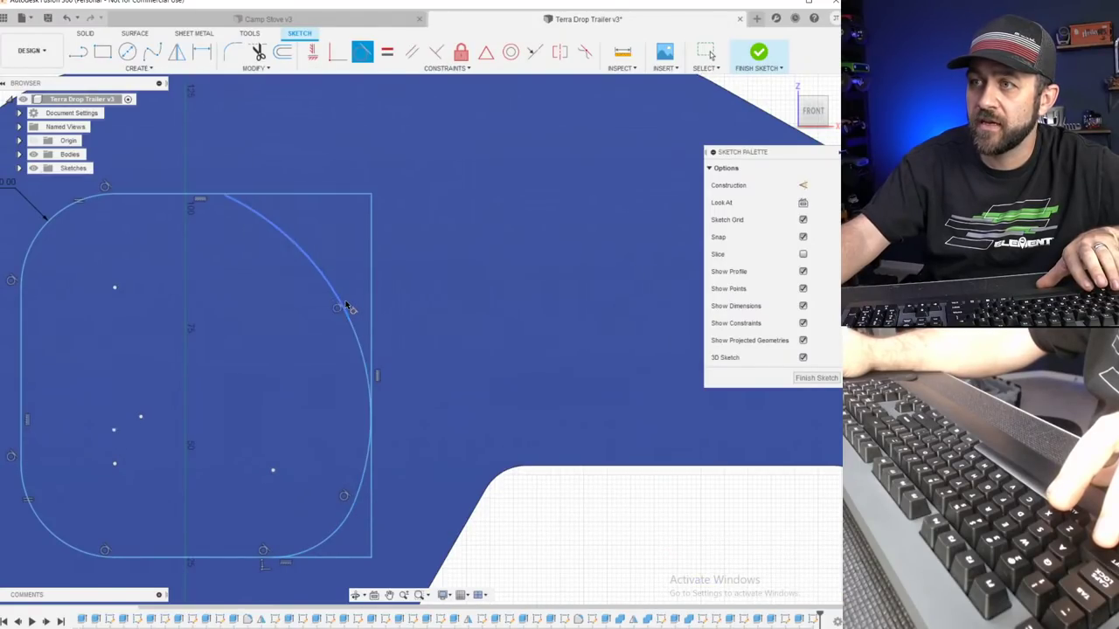
click(362, 354)
click(371, 345)
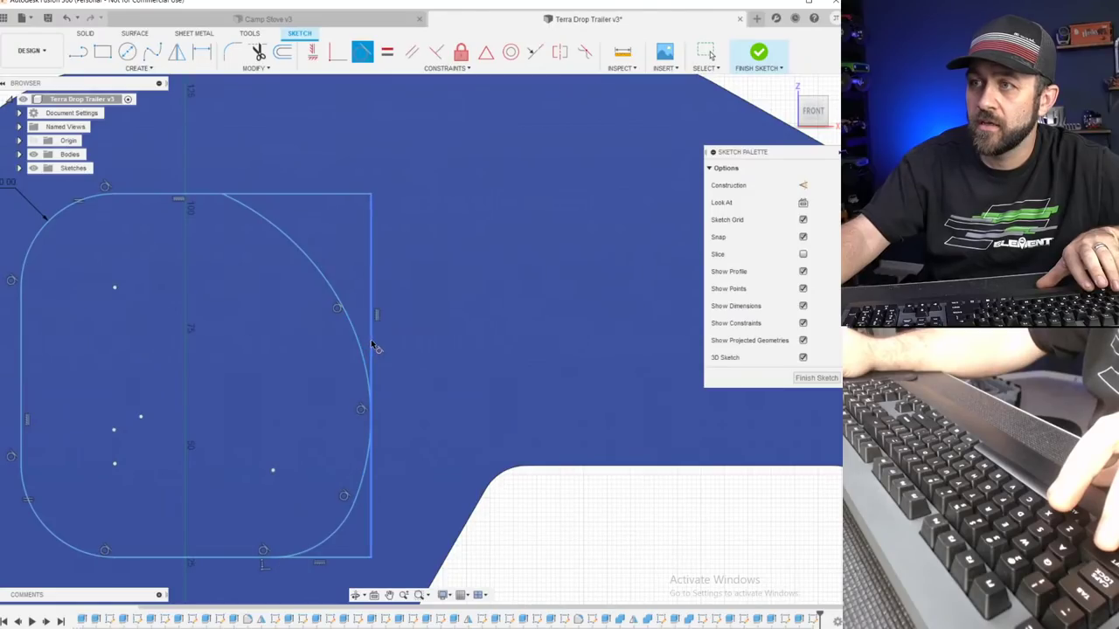
key(Escape)
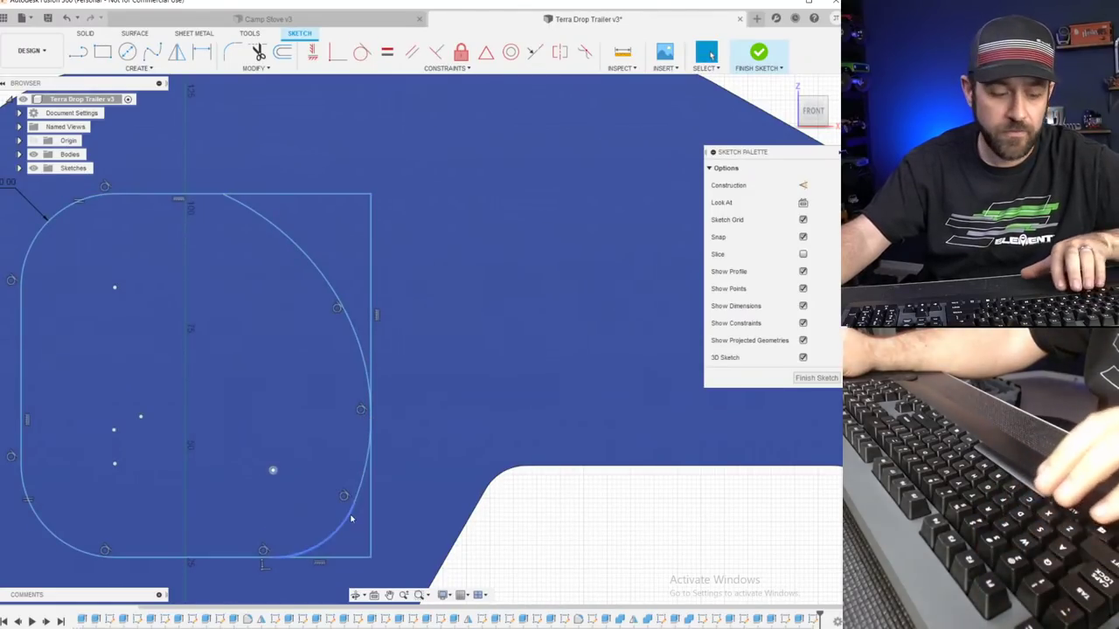
Dimension the lower rear arc of the door outline with a 20 mm radius.
key(d)
click(343, 523)
scroll(340, 520, down, 3)
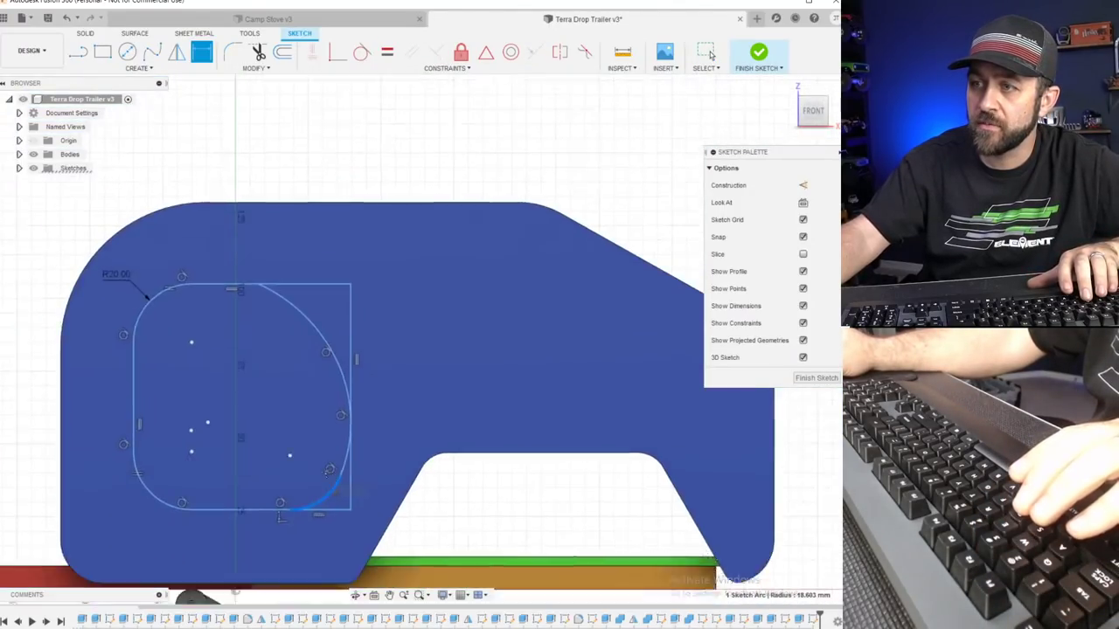
scroll(328, 516, up, 1)
click(390, 478)
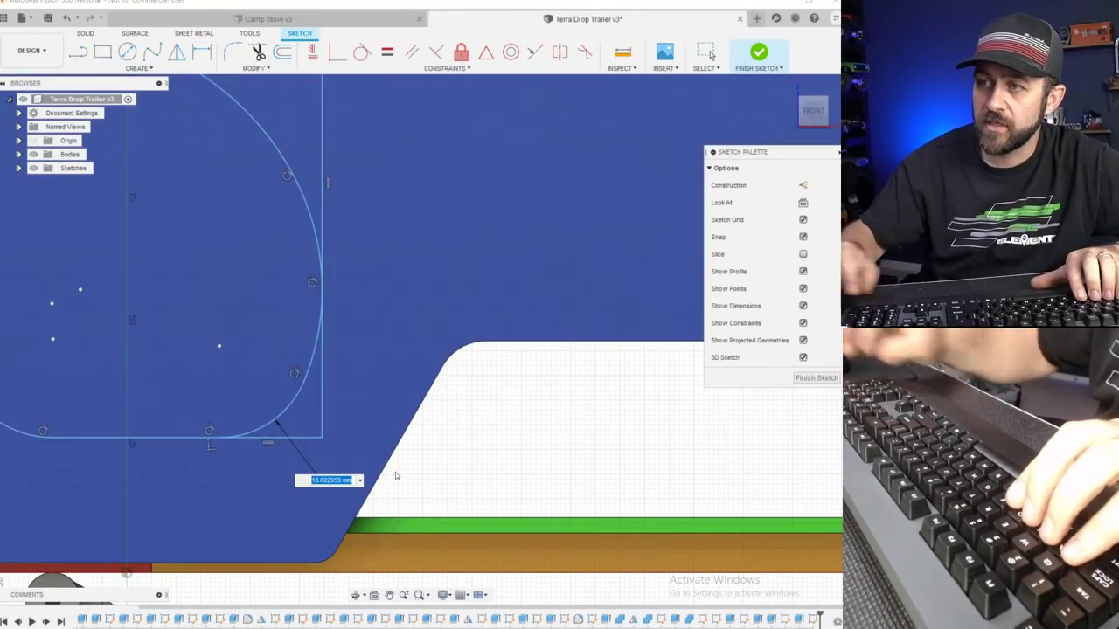
text(20)
key(Return)
scroll(399, 475, down, 2)
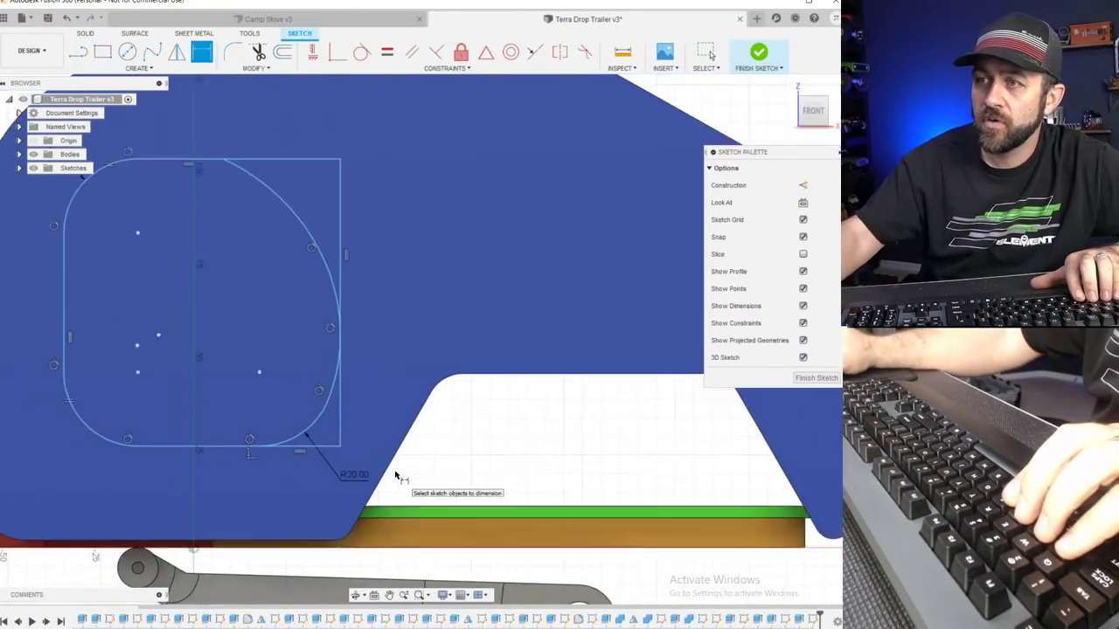
Dimension the middle arc along the door's rear edge with a 100 mm radius.
scroll(315, 314, up, 2)
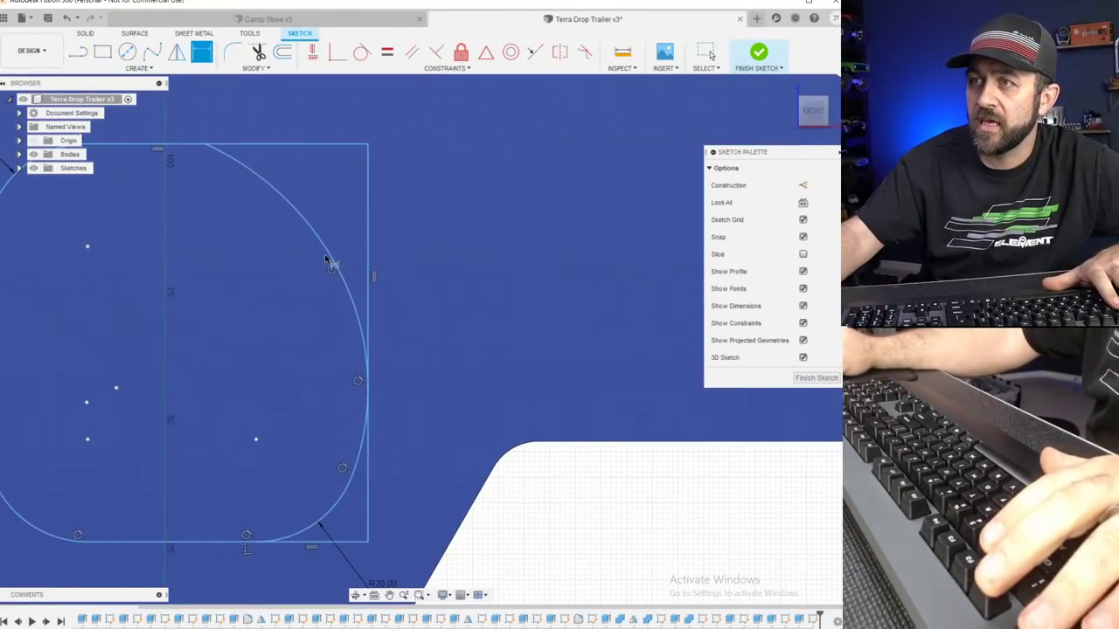
click(358, 326)
click(479, 333)
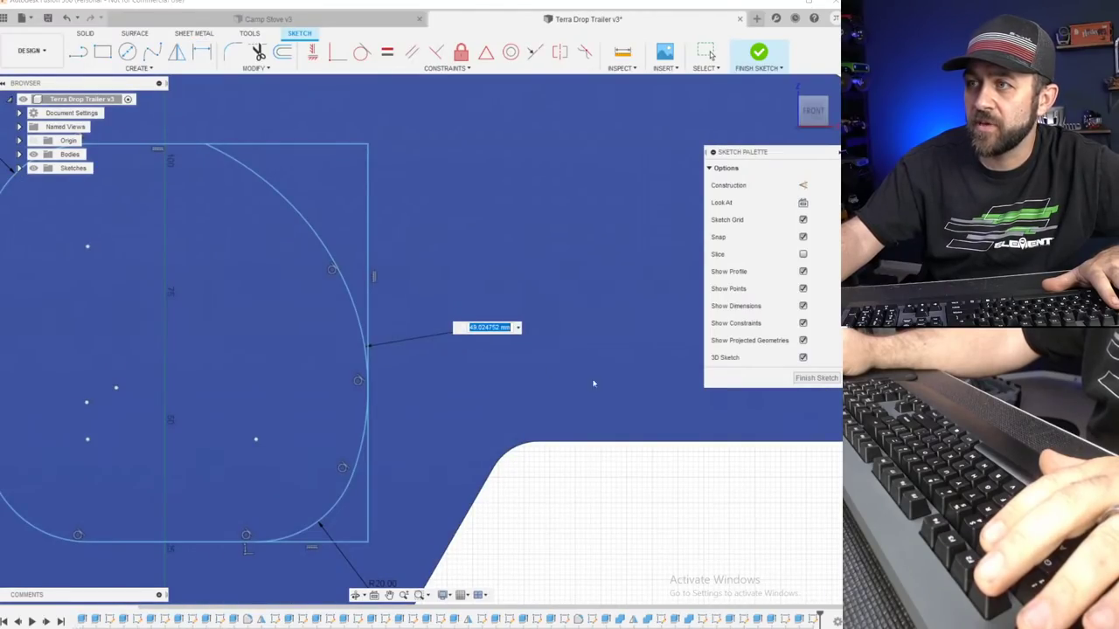
text(100)
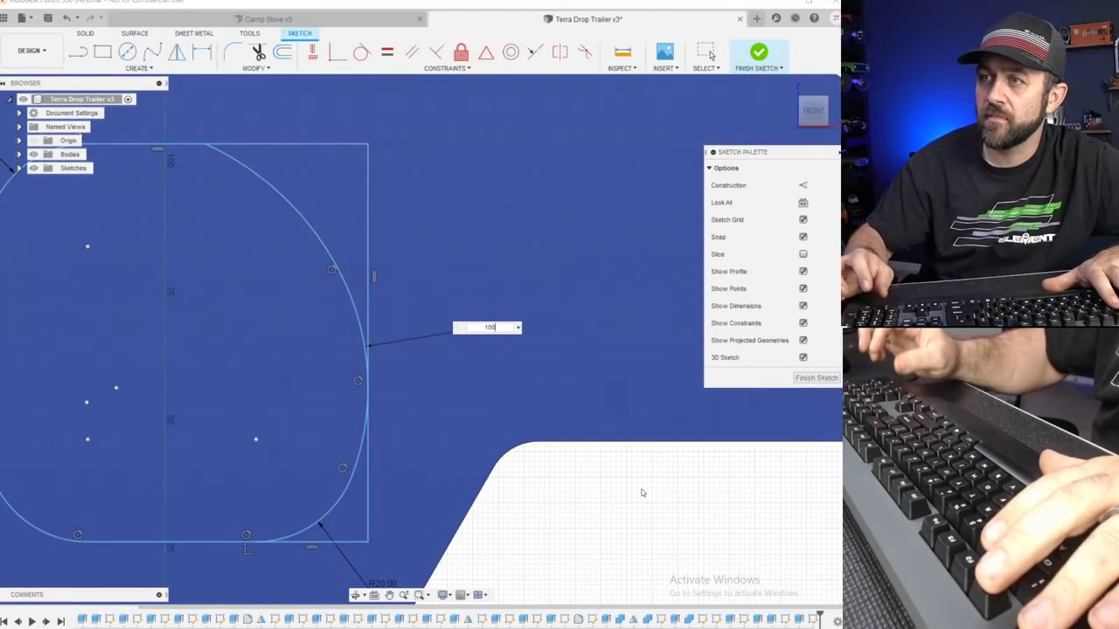
key(Return)
key(Escape)
Shrink the door outline by pulling in its upper rear corner and lowering its top edge so it fits ahead of the wheel cutout.
scroll(651, 340, down, 5)
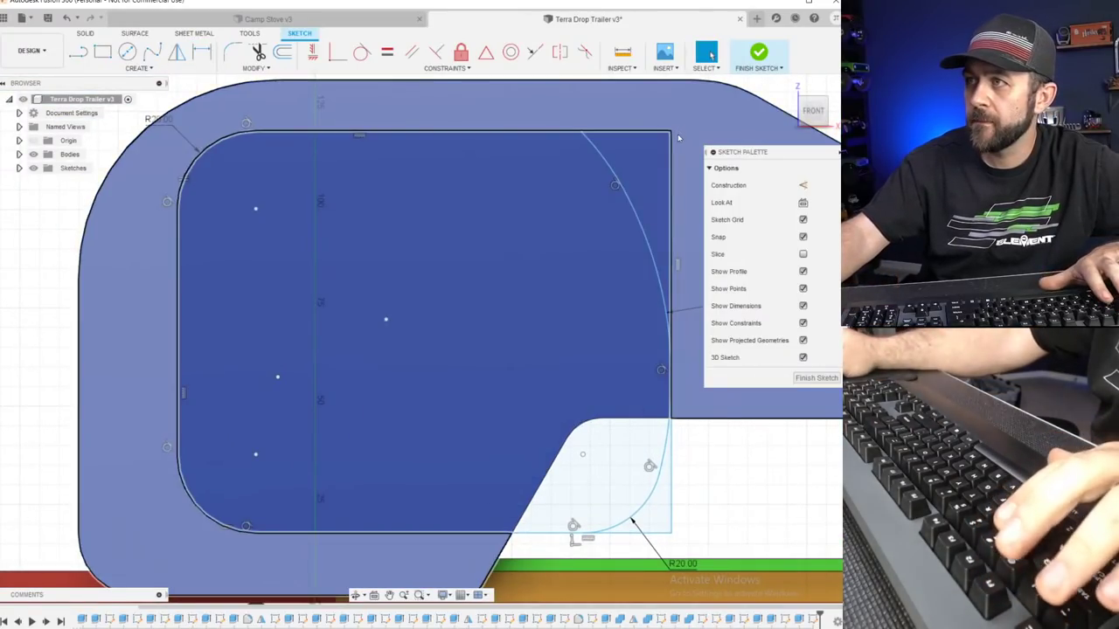
mouse_move(671, 147)
mouse_down()
mouse_move(487, 225)
mouse_move(484, 249)
mouse_up()
scroll(408, 393, down, 3)
scroll(407, 393, down, 1)
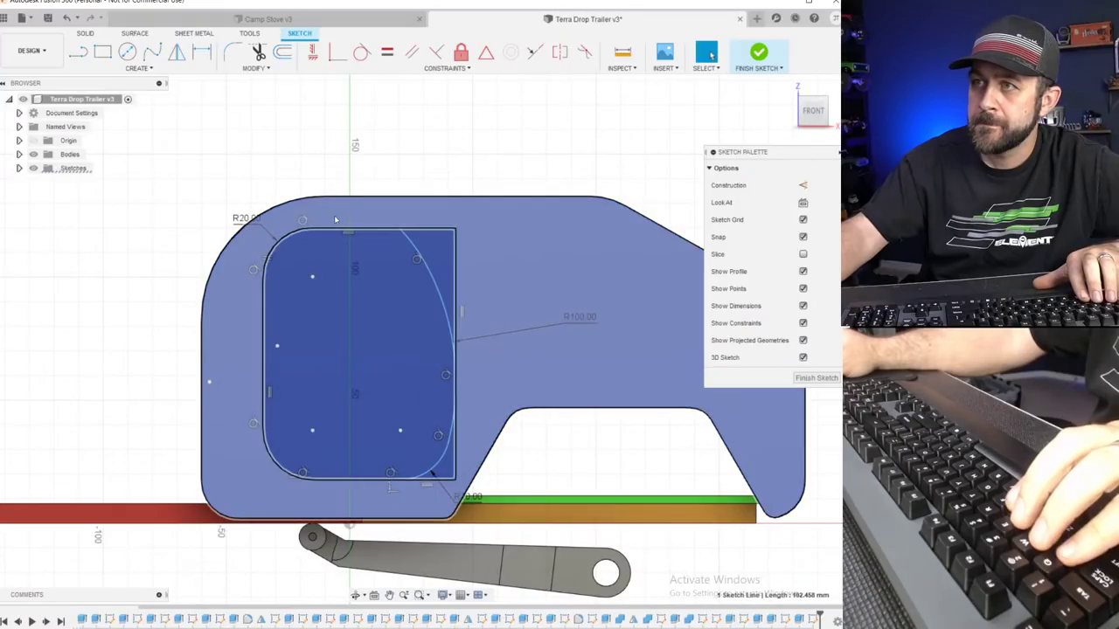
mouse_move(369, 229)
mouse_down()
mouse_move(357, 291)
mouse_move(378, 250)
mouse_move(410, 260)
mouse_move(407, 298)
mouse_up()
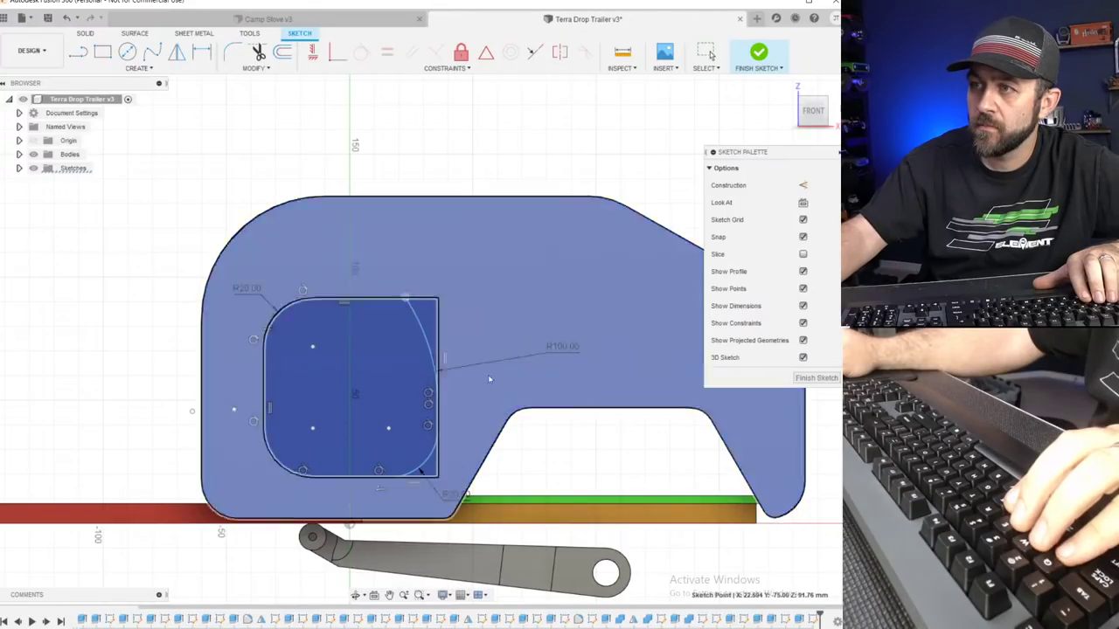
Dimension the door outline's bottom edge 5 mm above the top edge of the green floor.
scroll(339, 474, down, 2)
key(d)
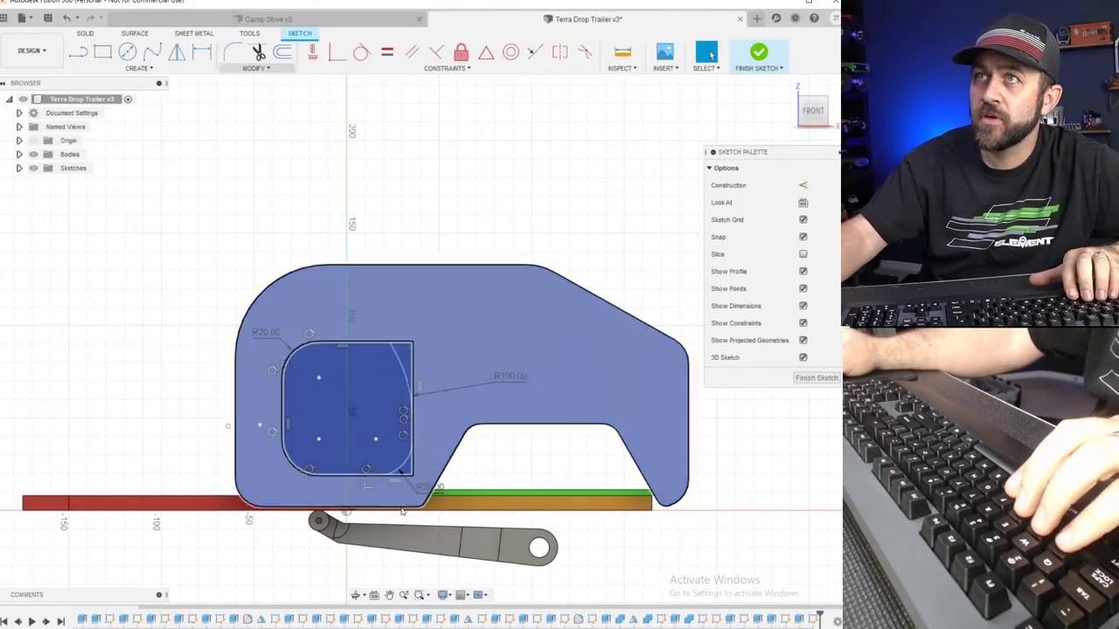
scroll(334, 494, up, 2)
scroll(393, 494, up, 2)
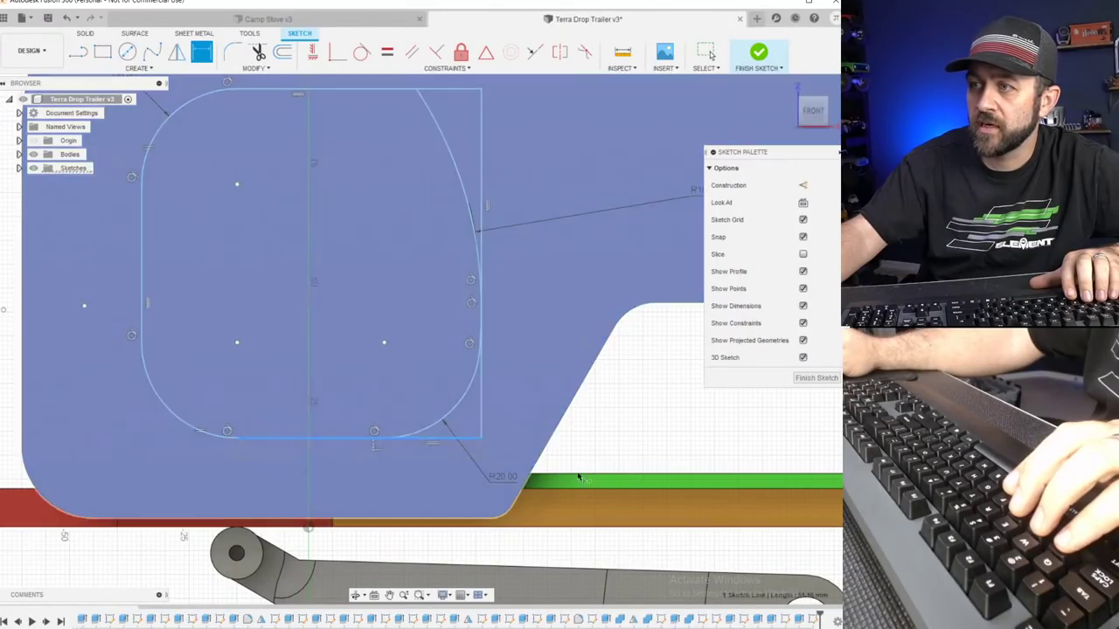
click(418, 437)
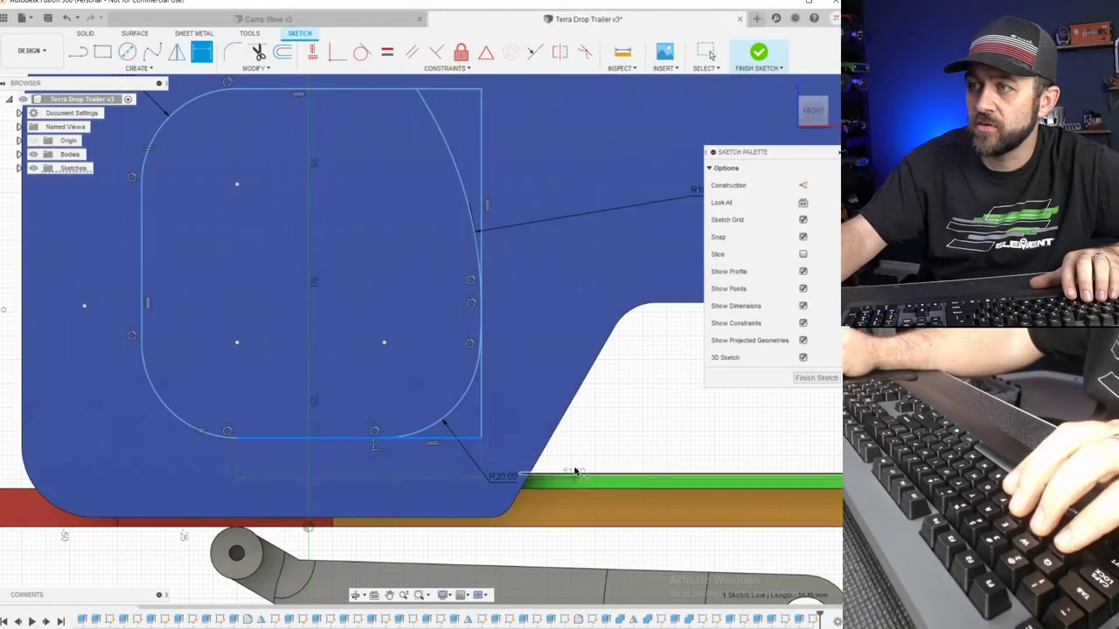
click(572, 476)
scroll(576, 476, up, 2)
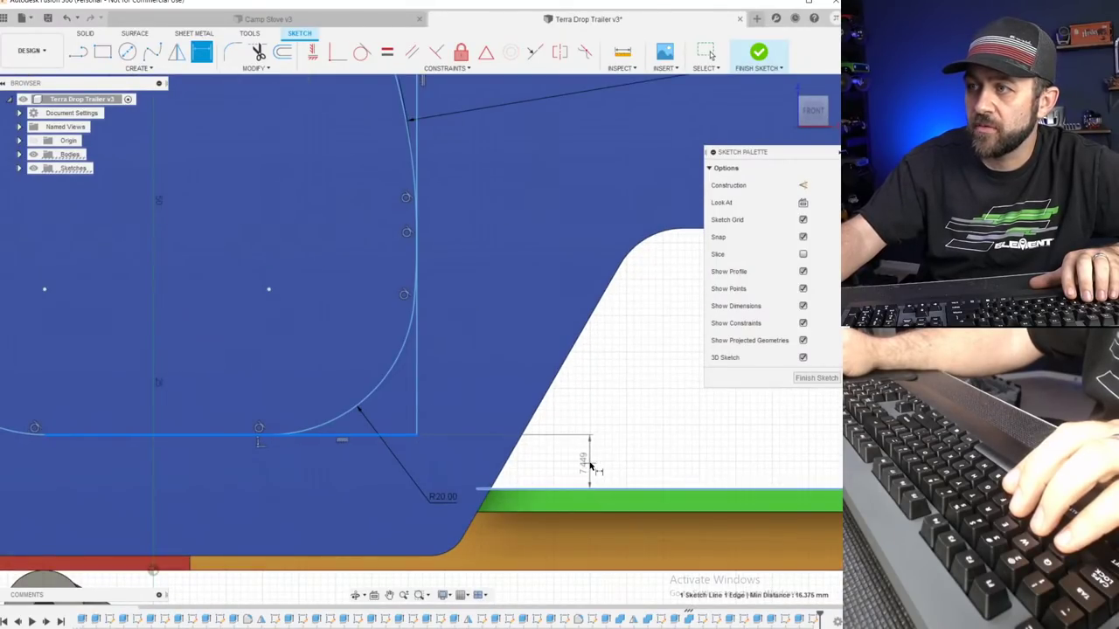
click(594, 463)
text(5)
key(Return)
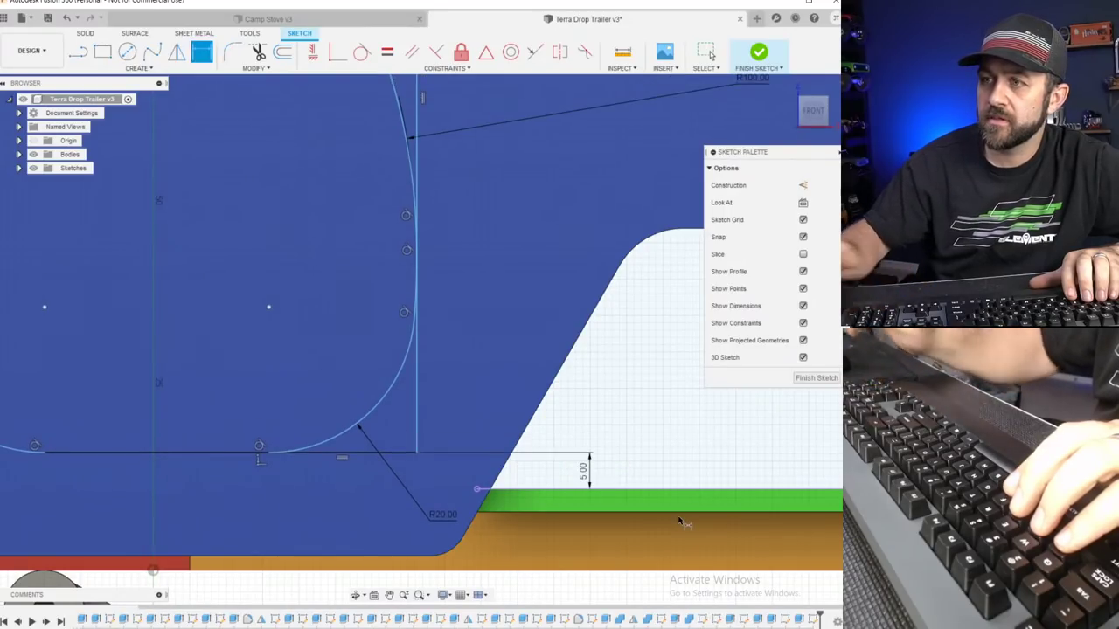
Dimension the gap between the door outline's top edge and the side panel's top edge as 10 mm.
scroll(583, 516, down, 3)
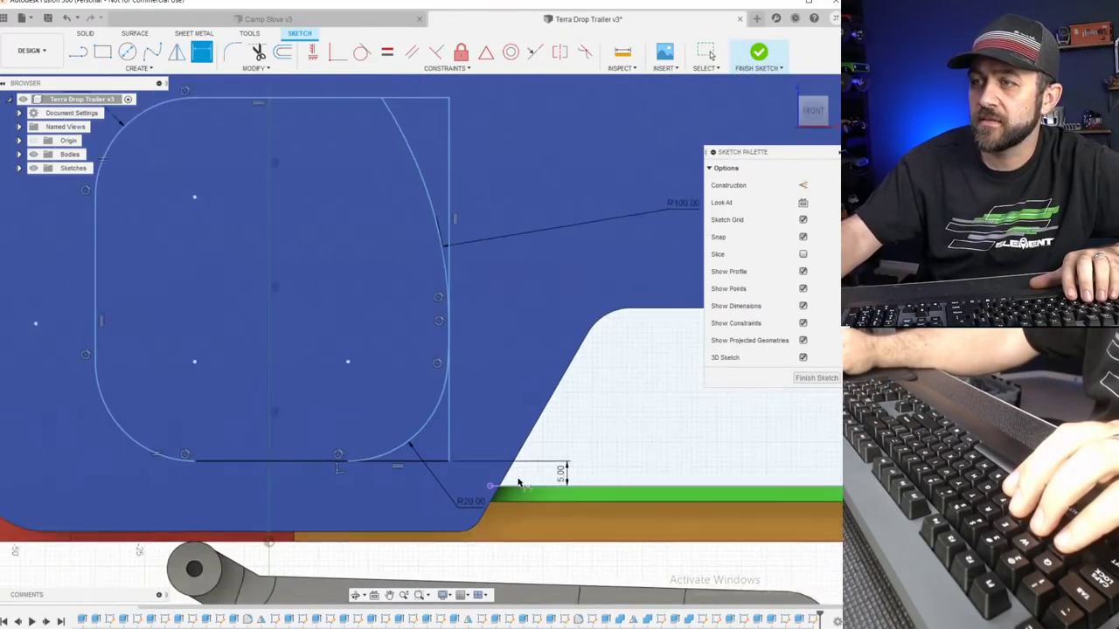
scroll(412, 472, down, 2)
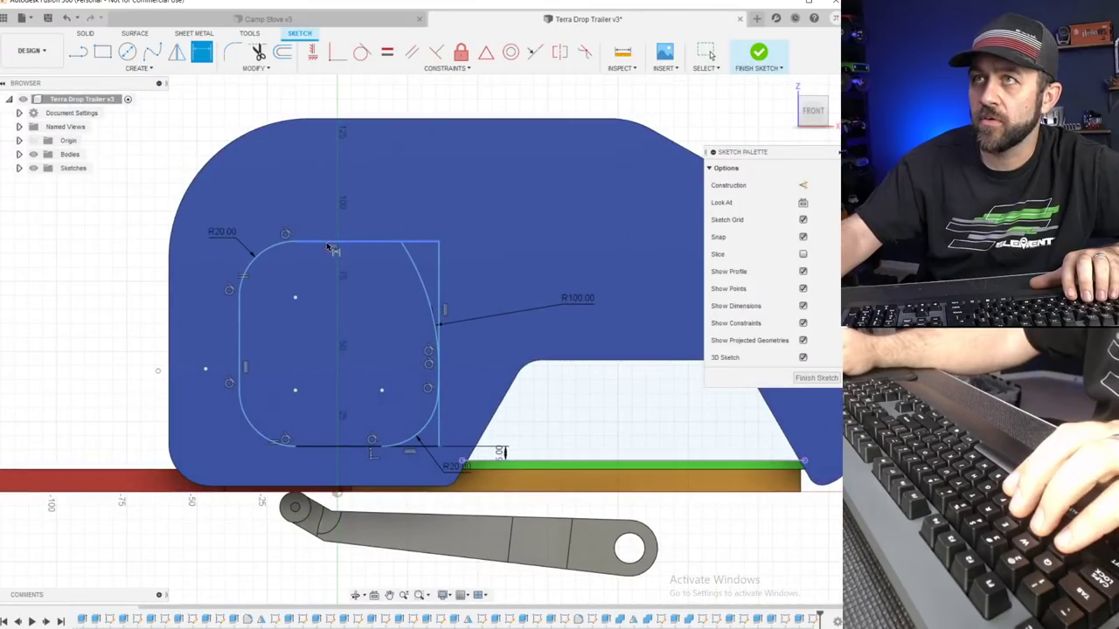
key(d)
click(368, 238)
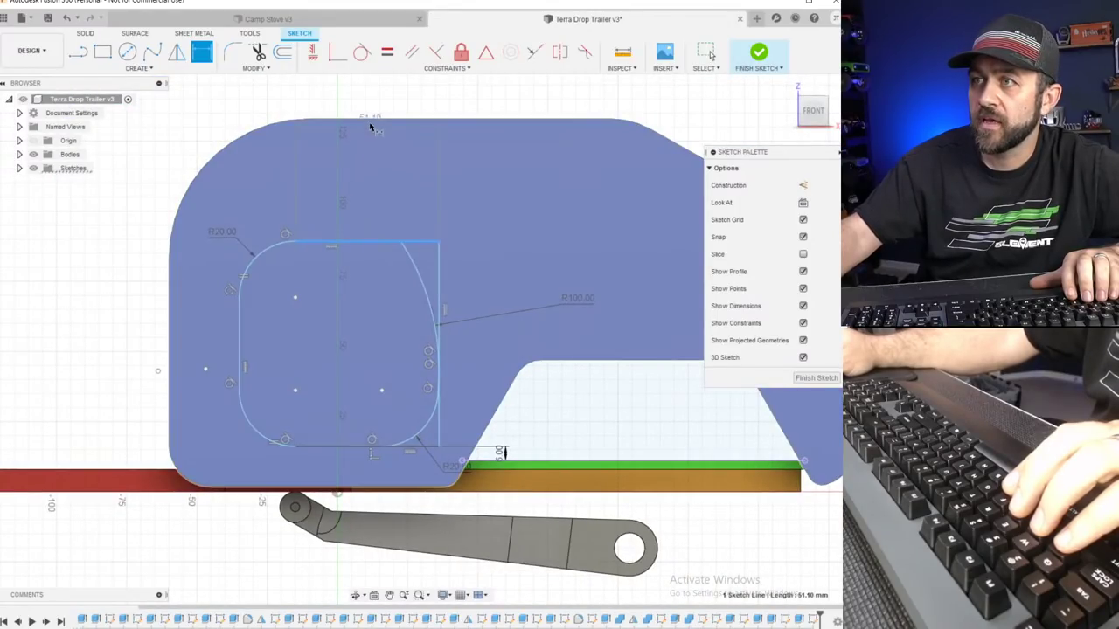
click(370, 120)
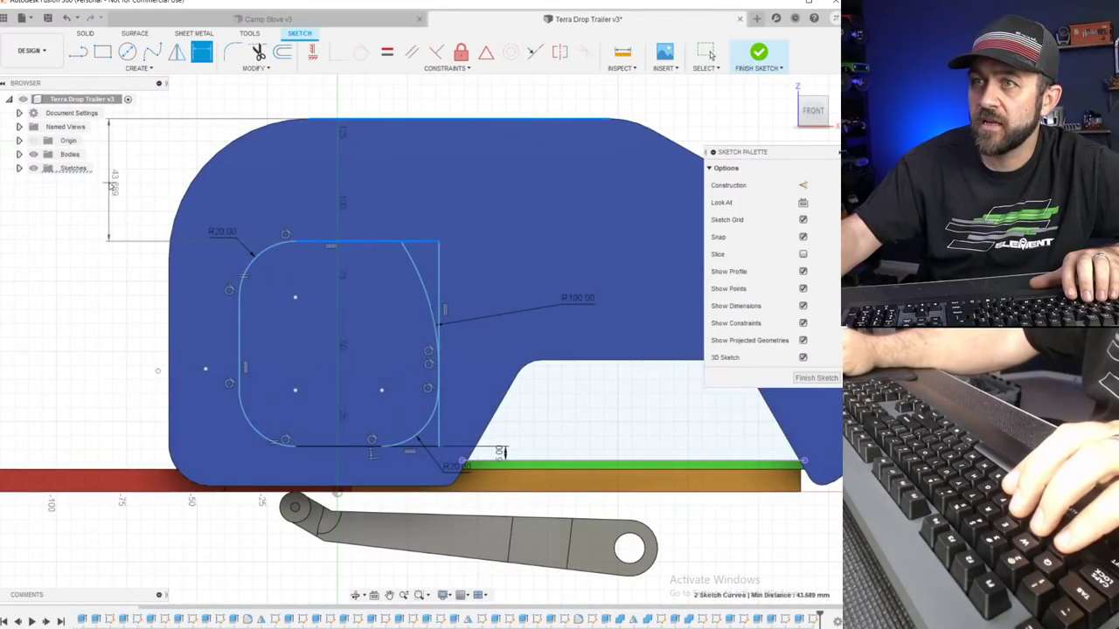
click(111, 185)
text(1)
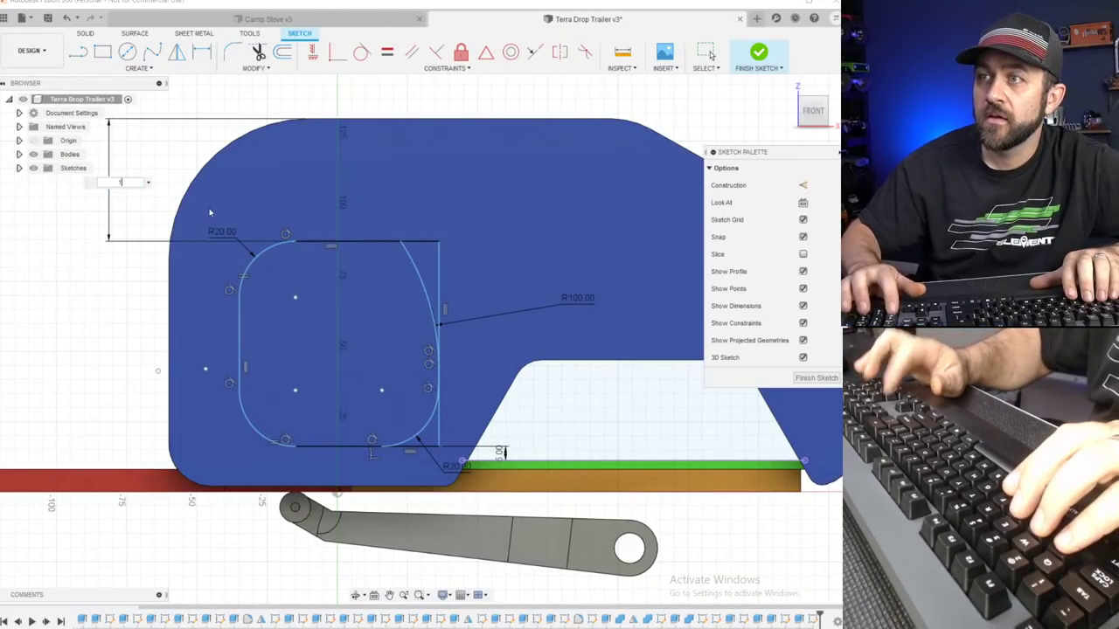
text(0)
key(Return)
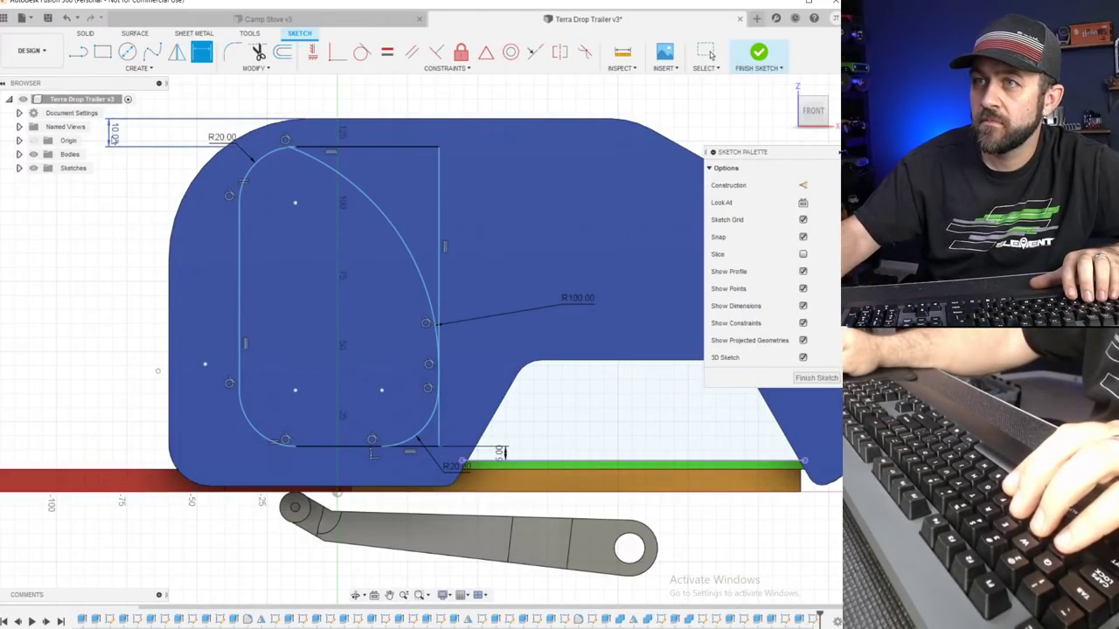
Change the gap above the door outline to 15 mm and settle on 20 mm.
double_click(113, 133)
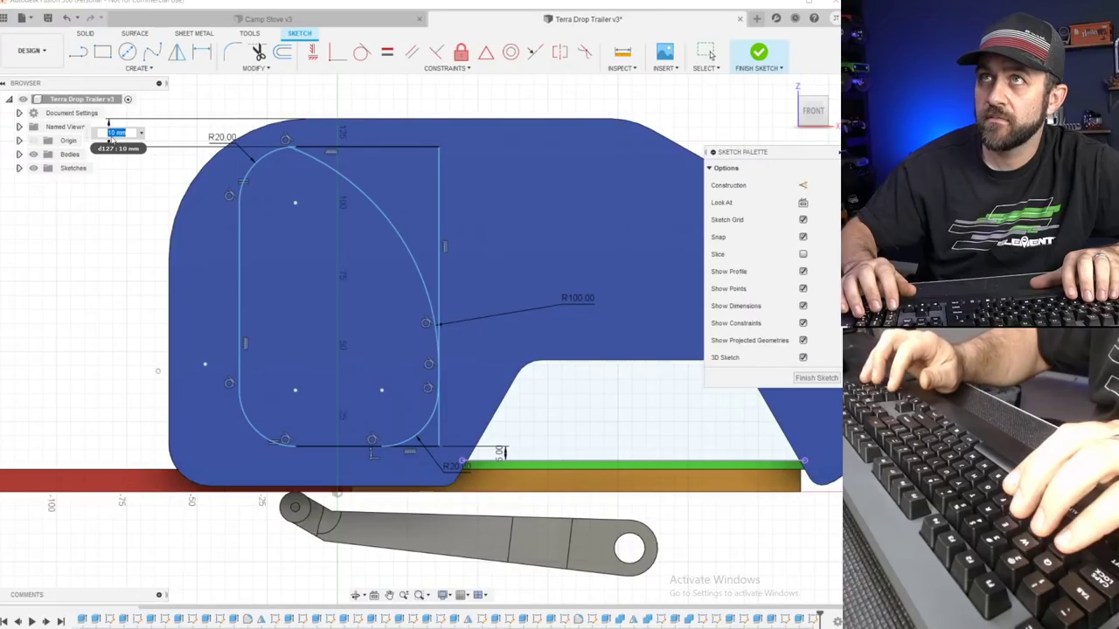
text(15)
key(Return)
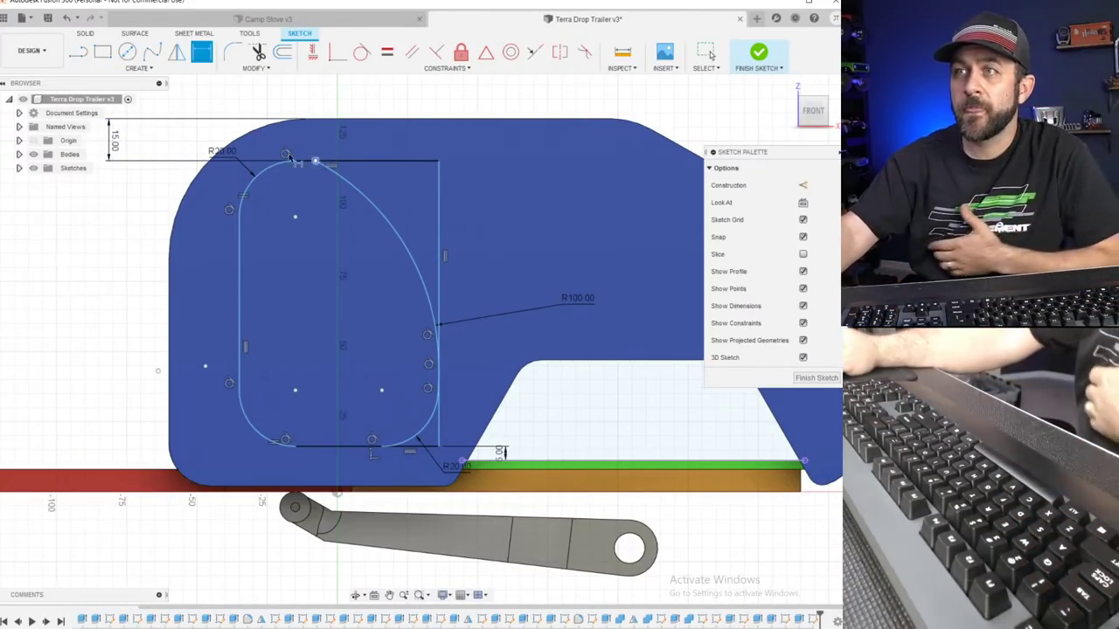
double_click(114, 144)
text(20)
key(Return)
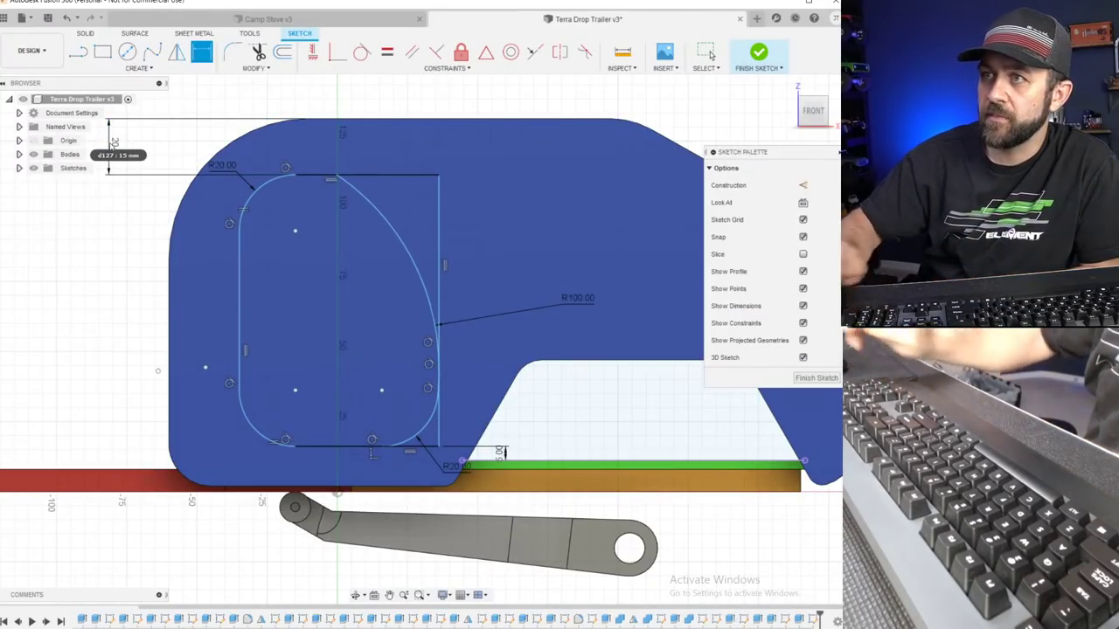
Dimension the door outline's front edge 25 mm from the side panel's front edge.
click(238, 308)
click(172, 317)
click(111, 330)
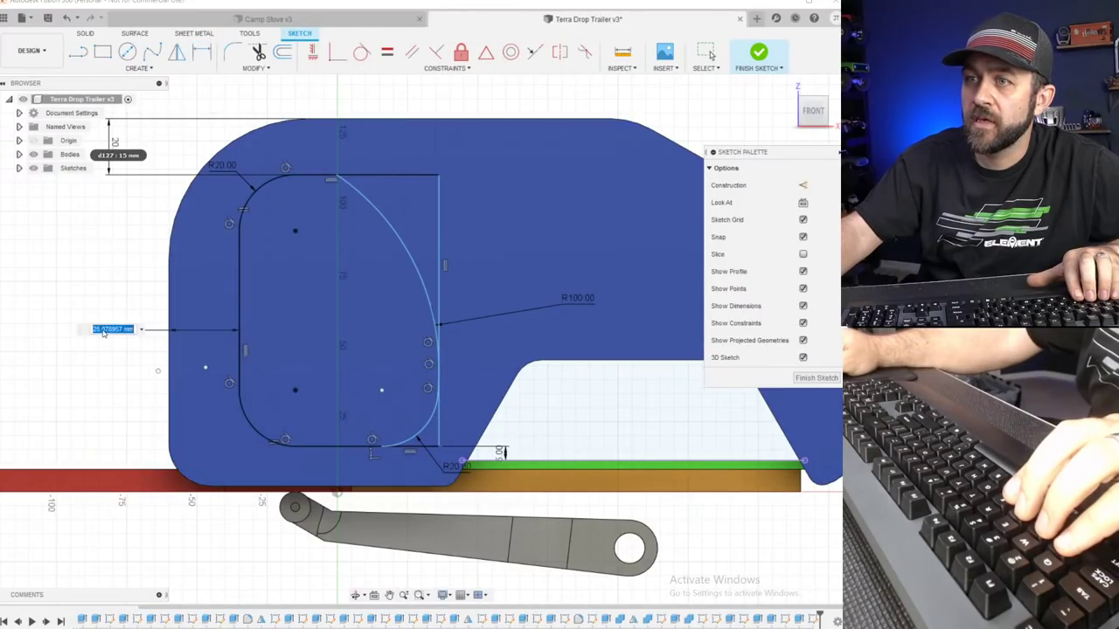
text(25)
key(Return)
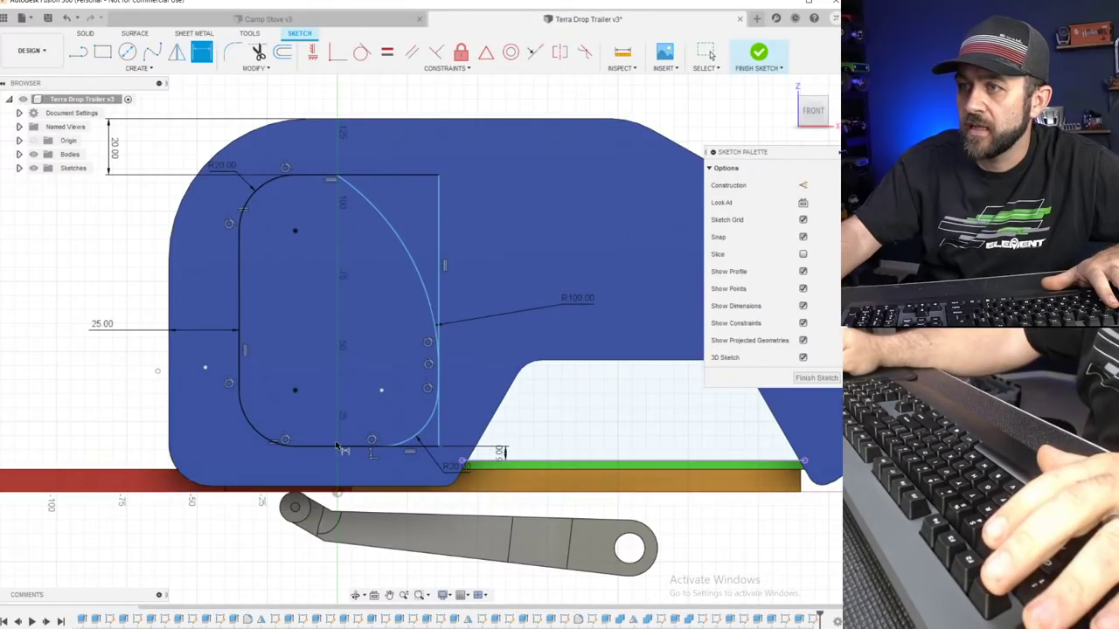
Dimension the door rectangle's rear edge 40 mm horizontally from the sketch origin.
click(443, 436)
scroll(443, 436, down, 2)
click(362, 478)
click(403, 546)
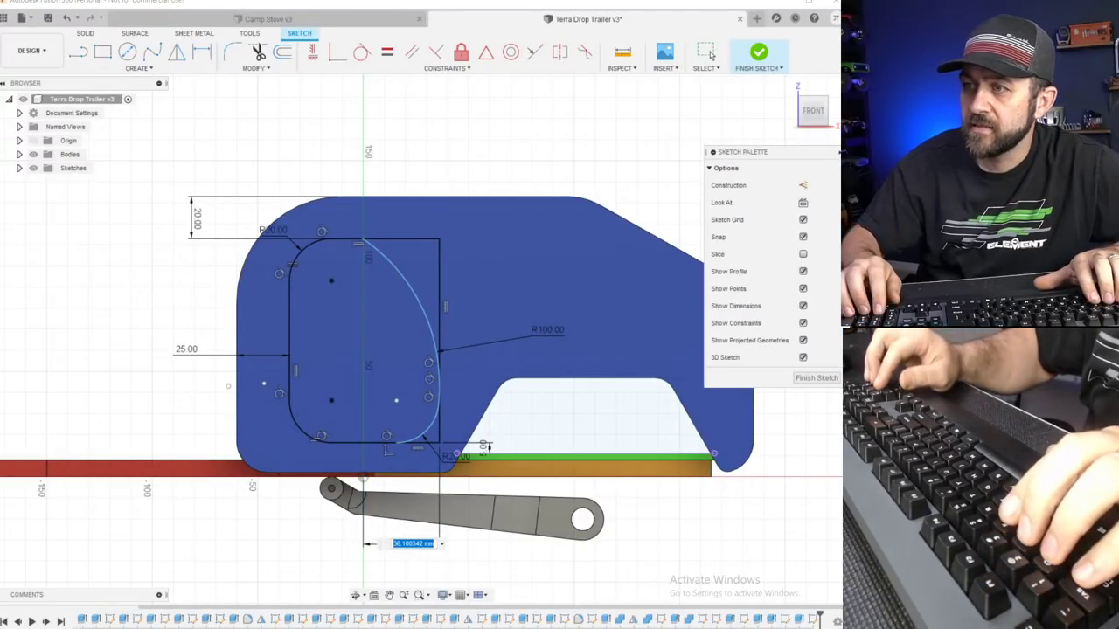
text(40)
key(Return)
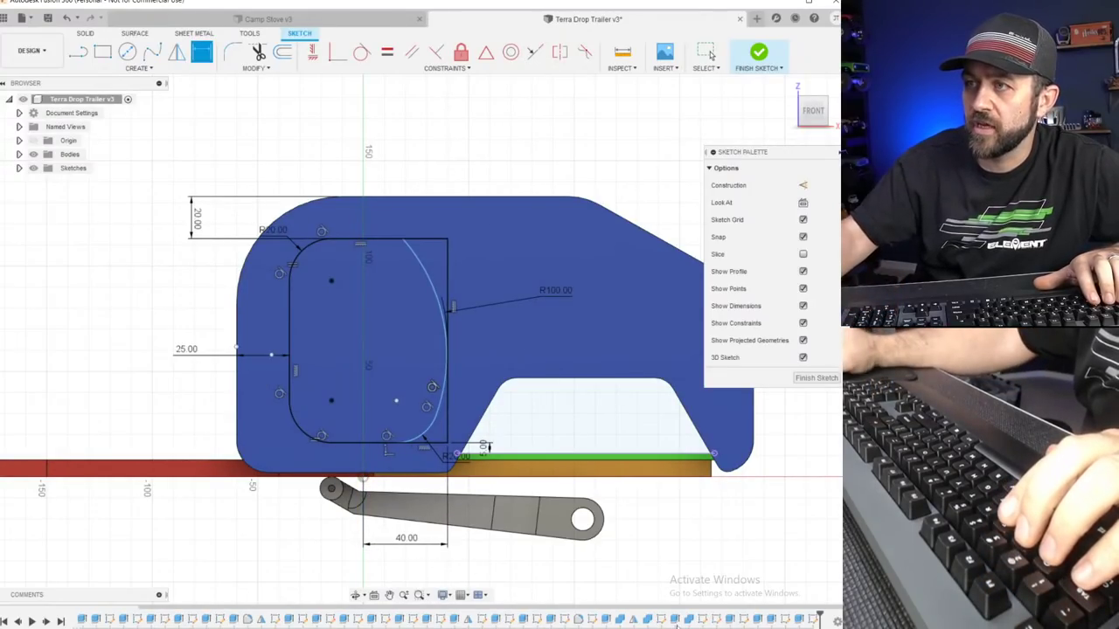
Adjust the door's upper and lower rear arcs by pulling them so the curve follows the rectangle's rear edge.
scroll(459, 335, up, 2)
key(Escape)
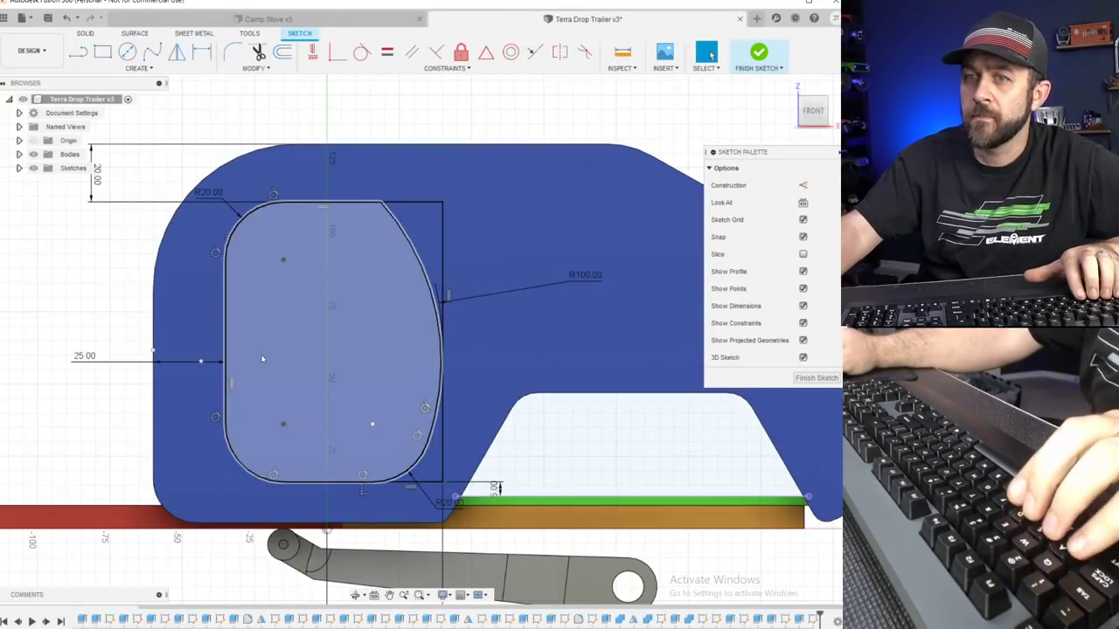
scroll(375, 333, up, 3)
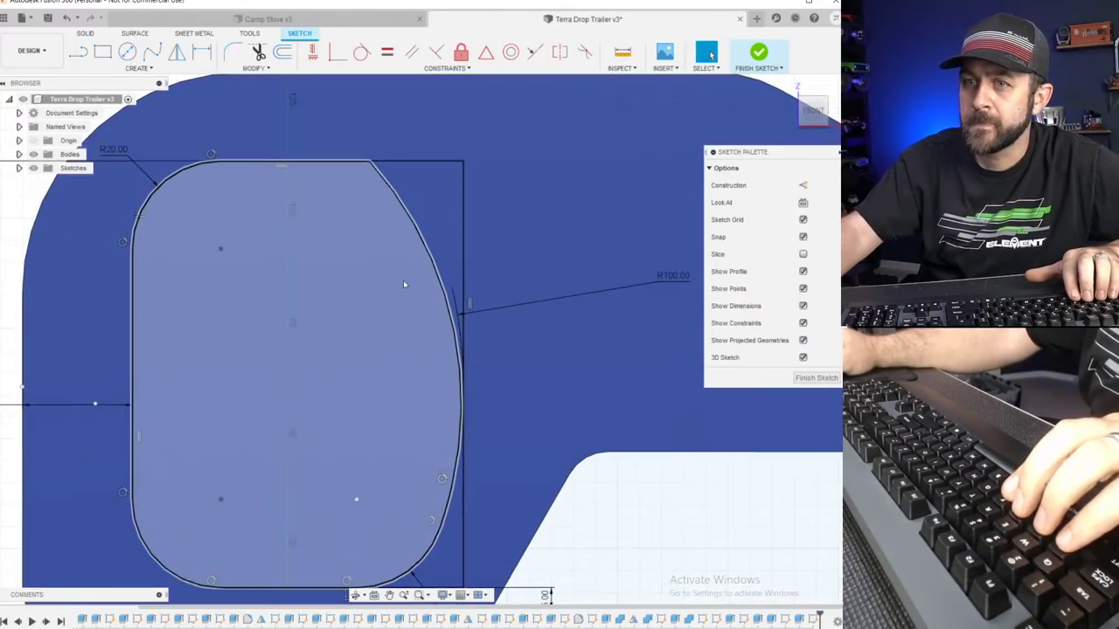
click(367, 183)
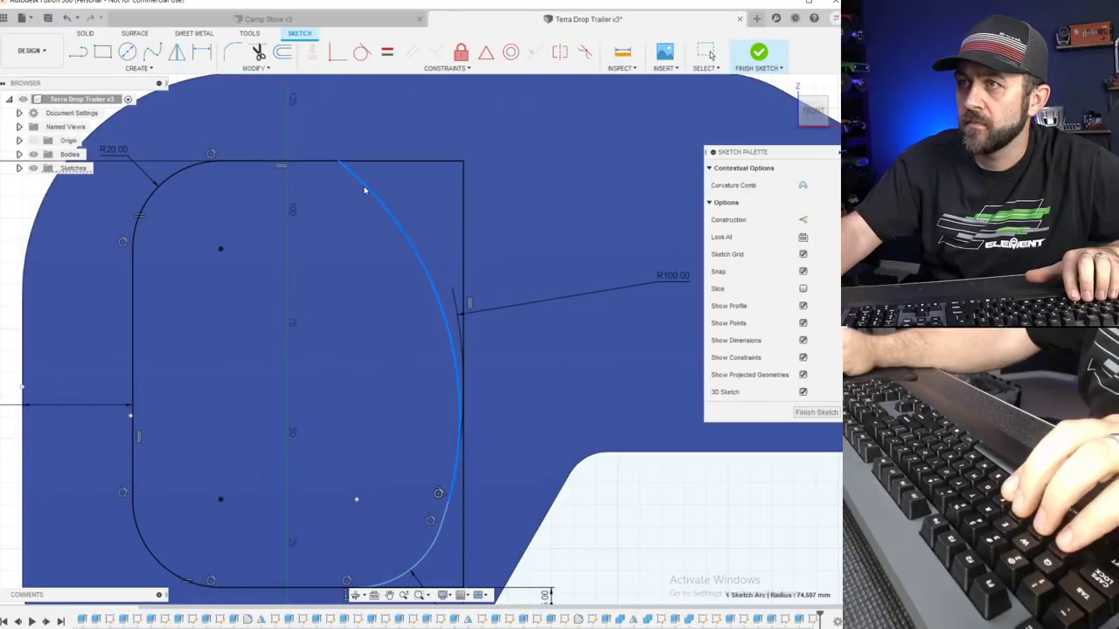
scroll(440, 392, down, 5)
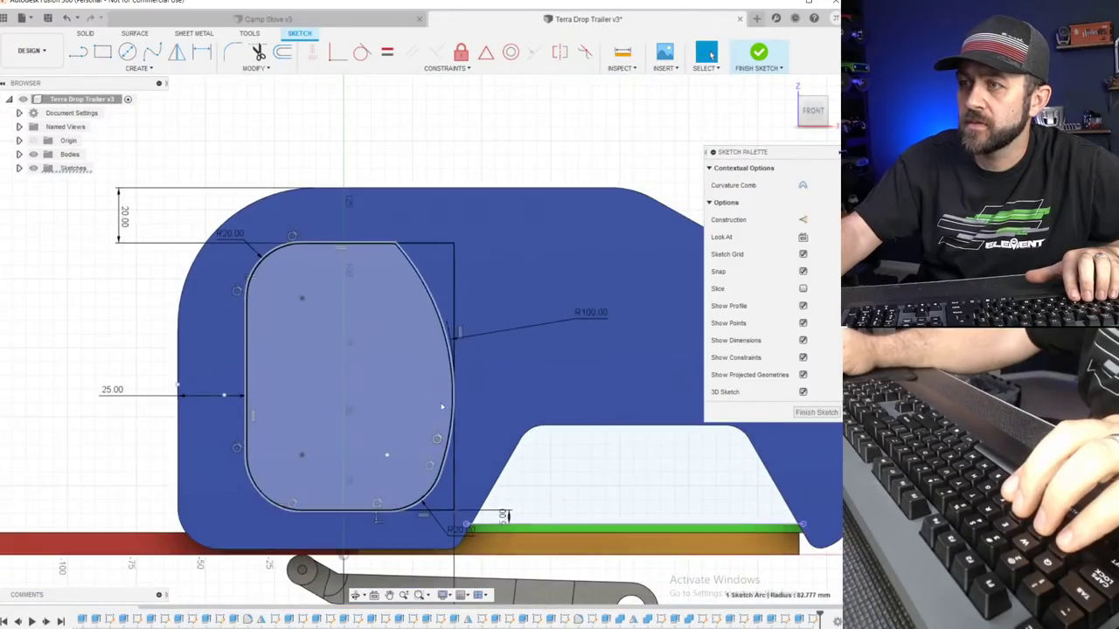
scroll(452, 472, up, 3)
mouse_move(429, 509)
mouse_down()
mouse_move(439, 509)
mouse_move(420, 513)
mouse_move(463, 514)
mouse_up()
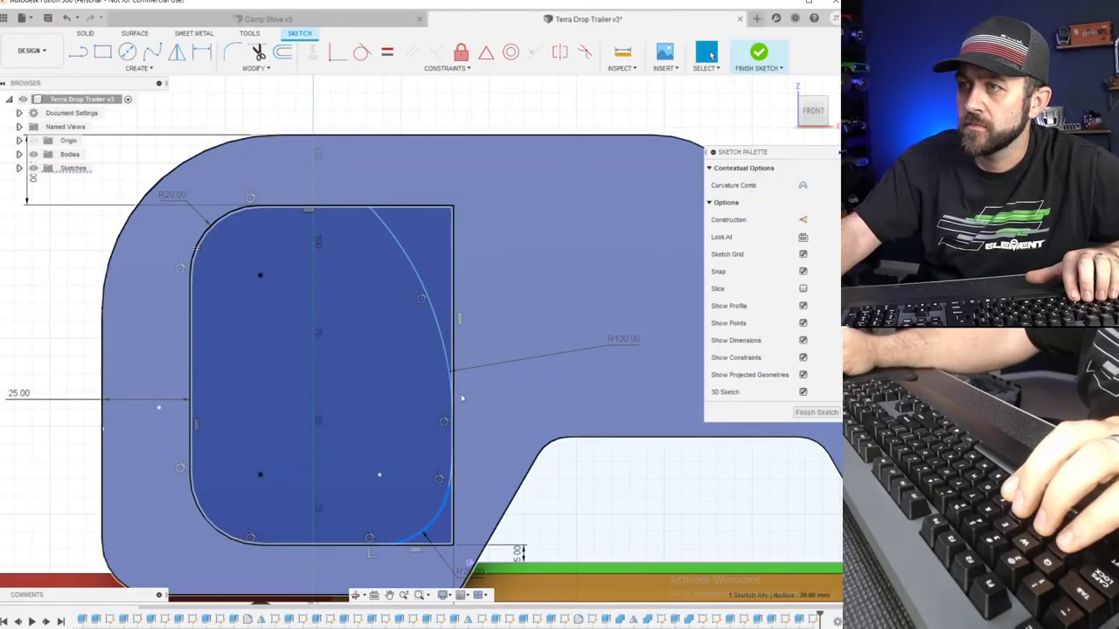
Delete the middle rear arc's 100 mm radius dimension and reposition the joint between the upper and middle arcs.
double_click(617, 340)
key(Delete)
click(451, 367)
mouse_move(449, 311)
mouse_down()
mouse_move(433, 306)
mouse_move(444, 319)
mouse_up()
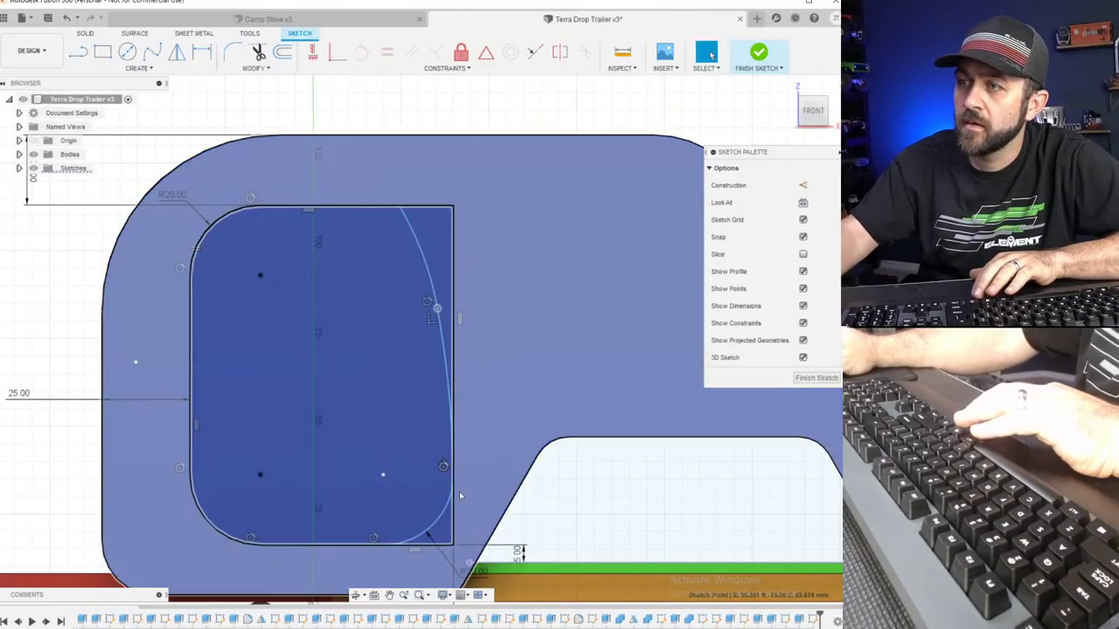
Dimension the upper rear arc of the door outline with an 80 mm radius.
scroll(441, 412, down, 3)
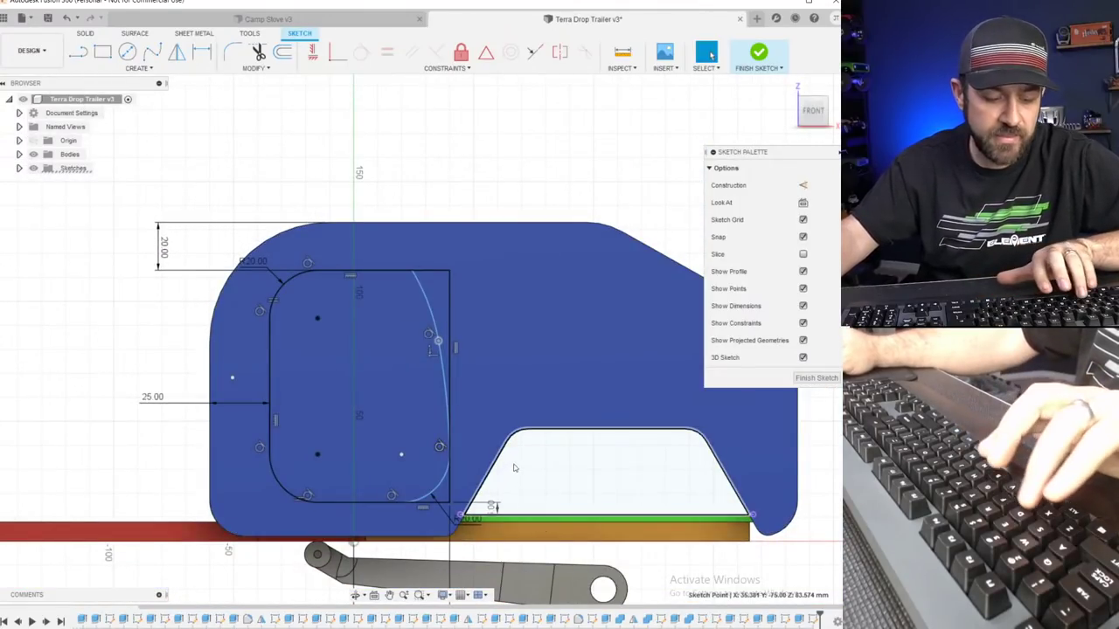
key(d)
click(420, 286)
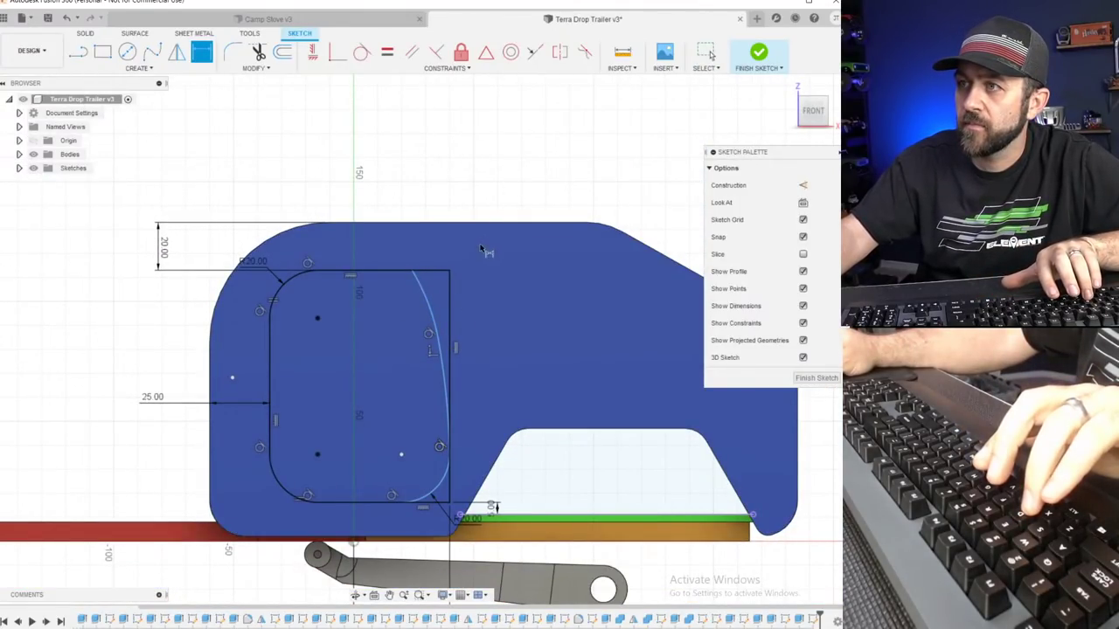
key(d)
click(433, 303)
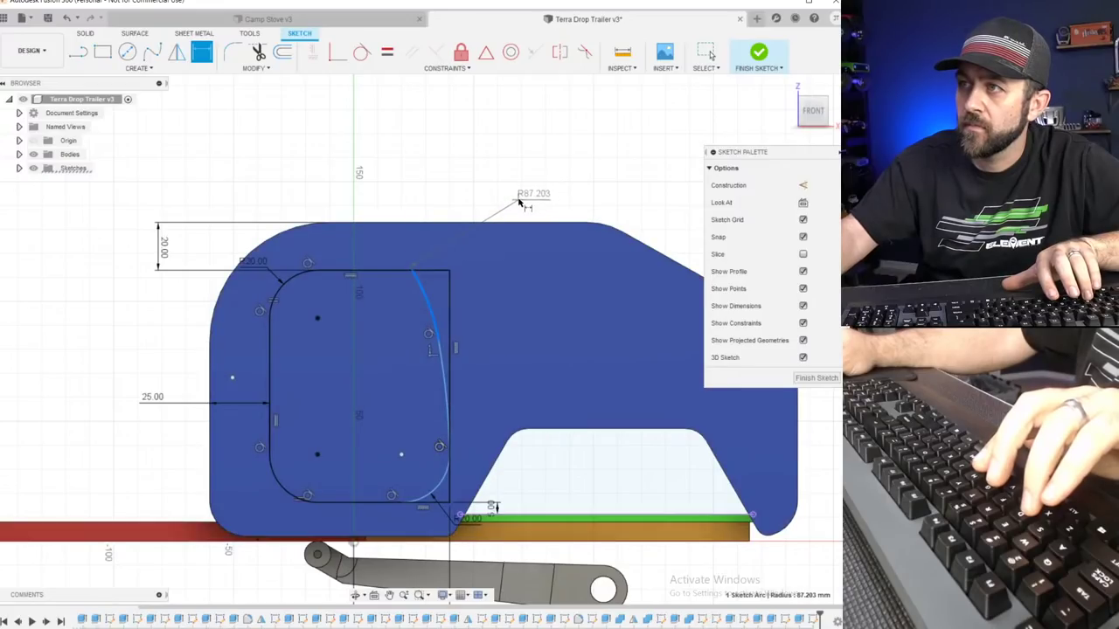
click(519, 203)
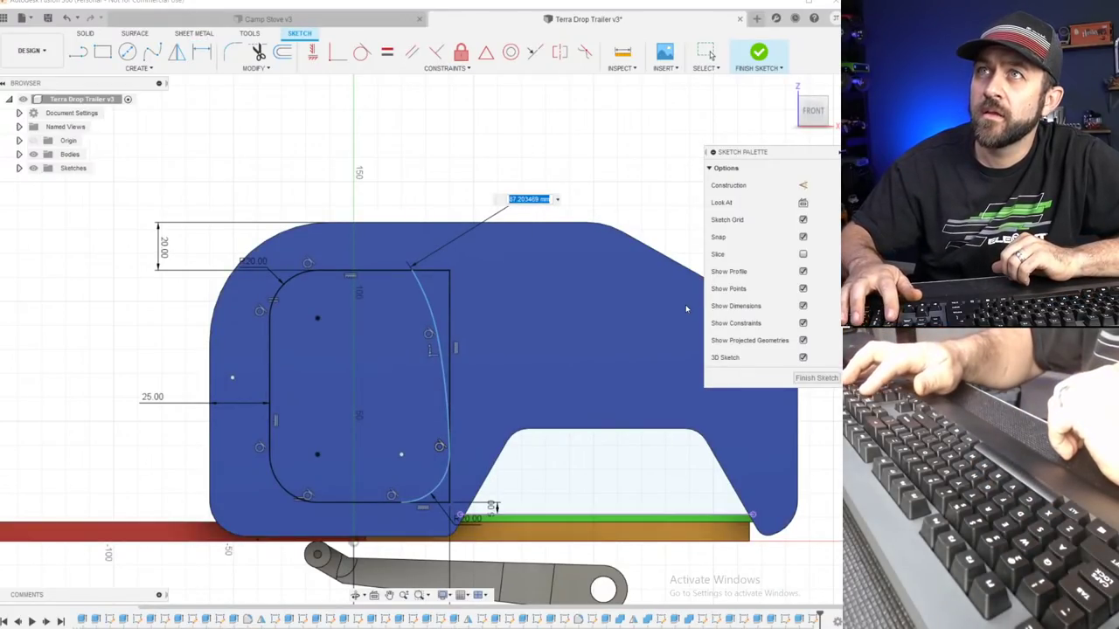
text(80)
key(Return)
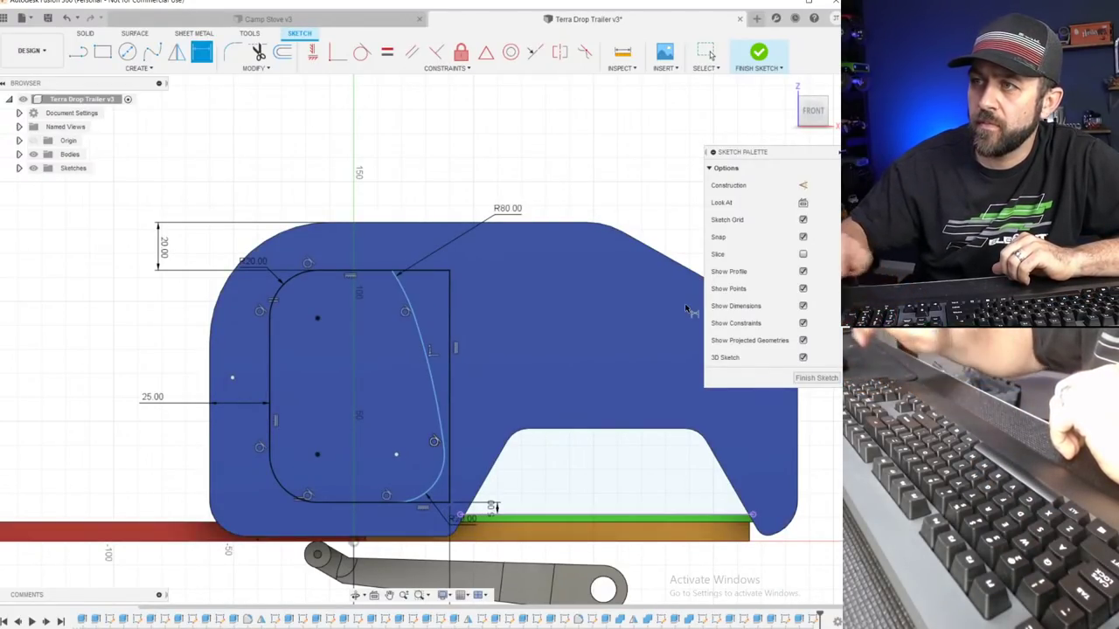
Pull the middle rear arc outward toward the door rectangle's rear edge.
scroll(219, 377, up, 3)
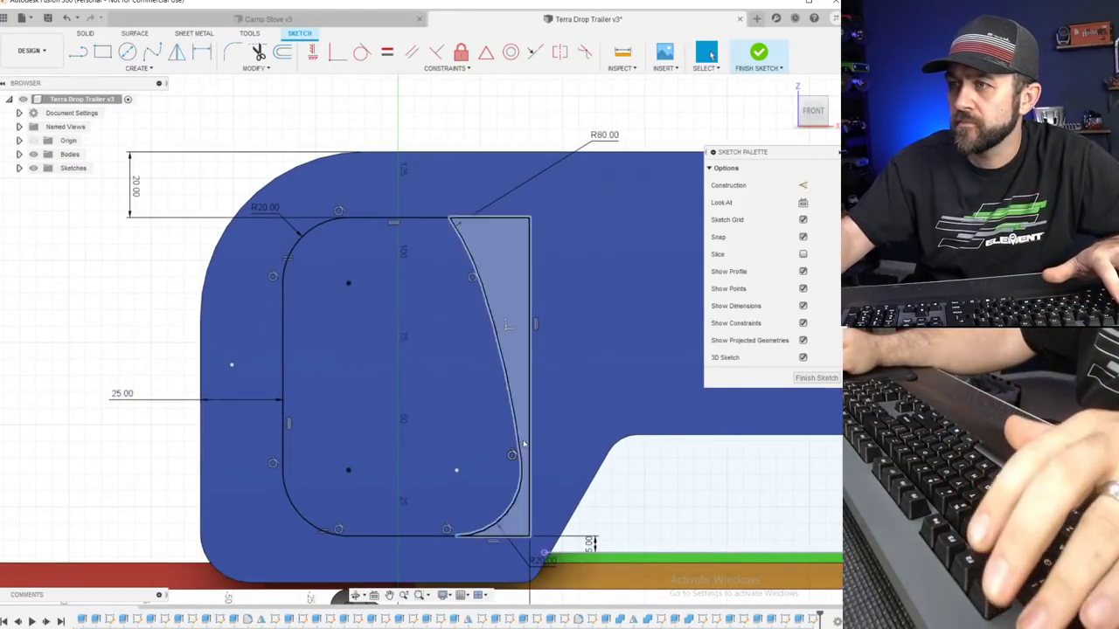
key(Escape)
drag(514, 413, 531, 413)
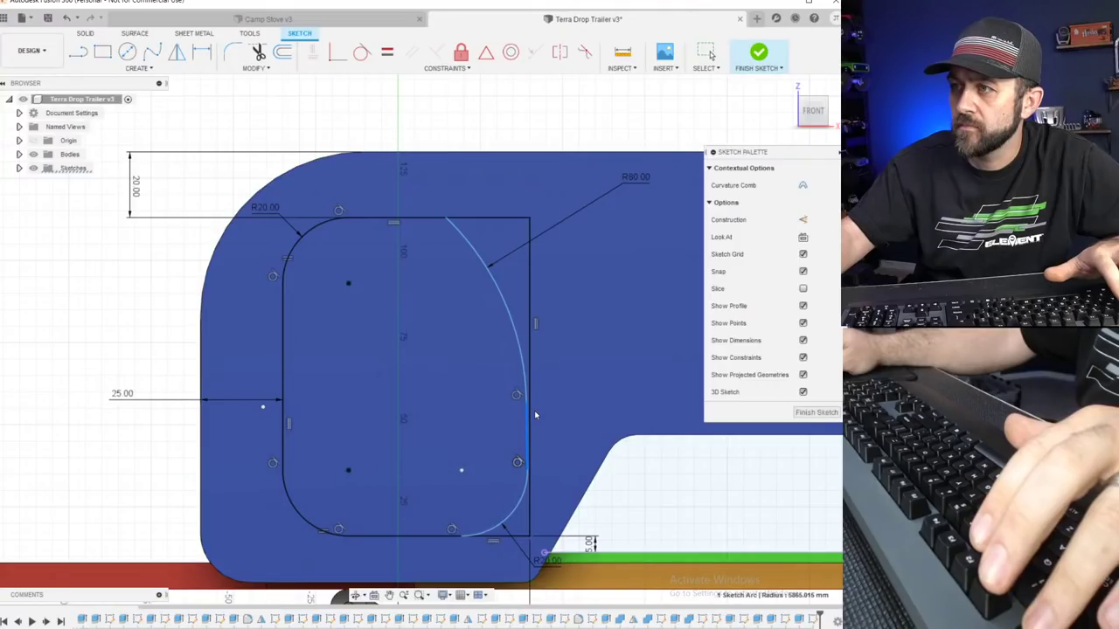
key(Escape)
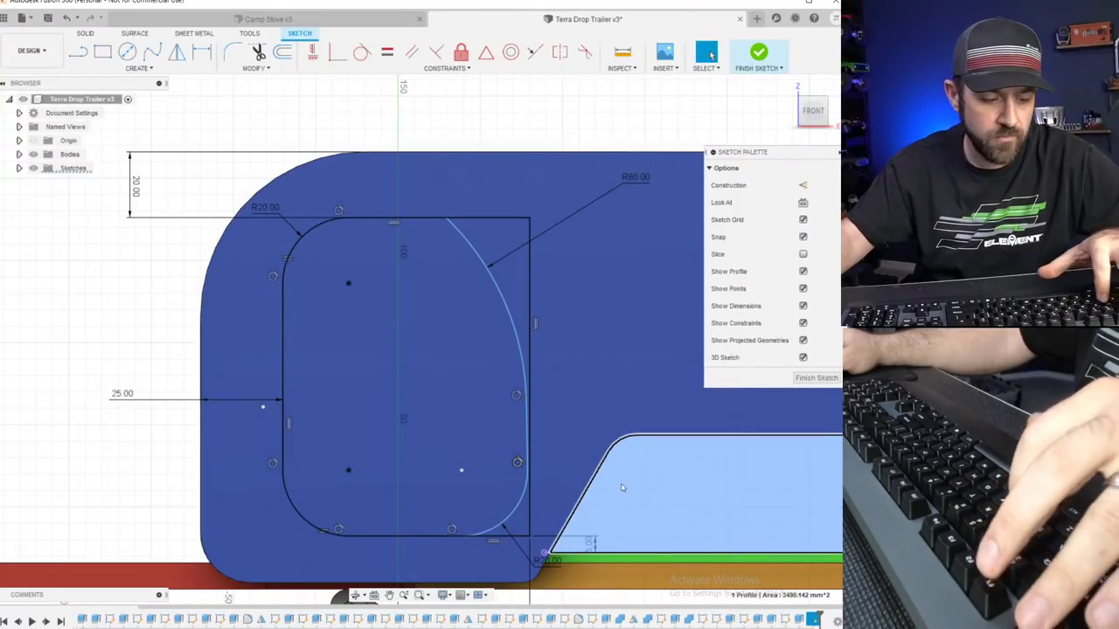
Delete the nearly straight middle arc between the door's upper and lower rear arcs.
key(d)
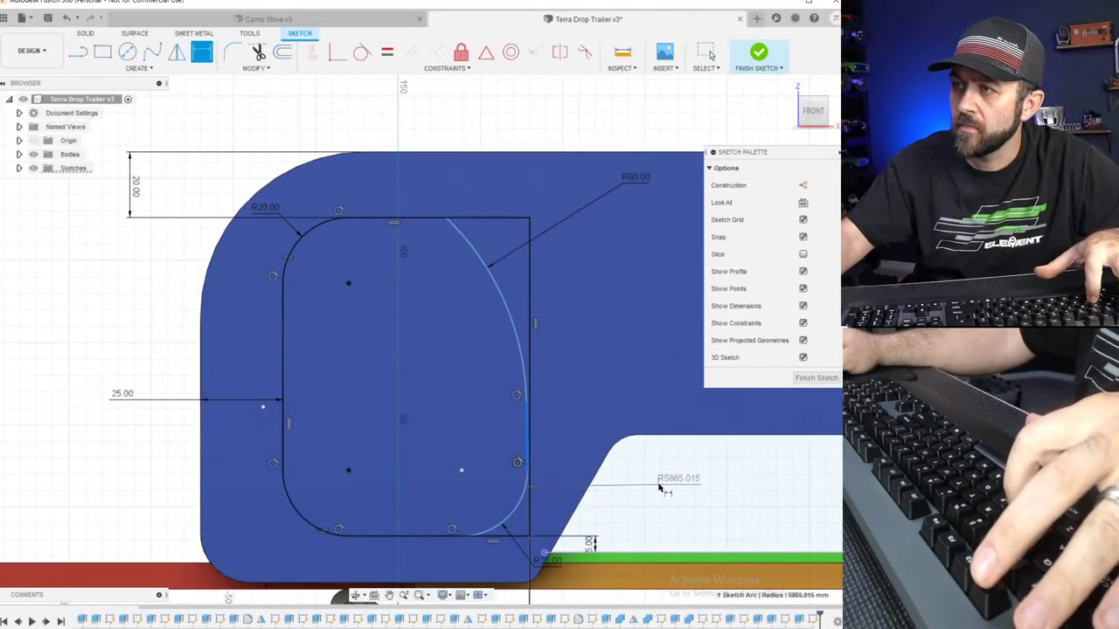
key(Escape)
click(531, 424)
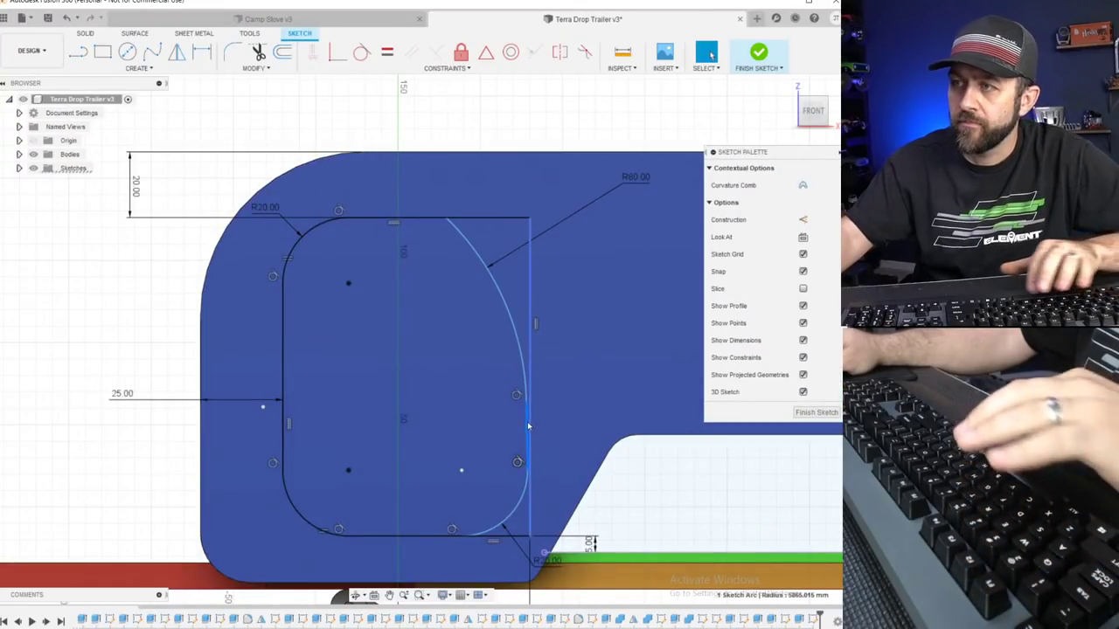
key(Delete)
scroll(547, 454, up, 3)
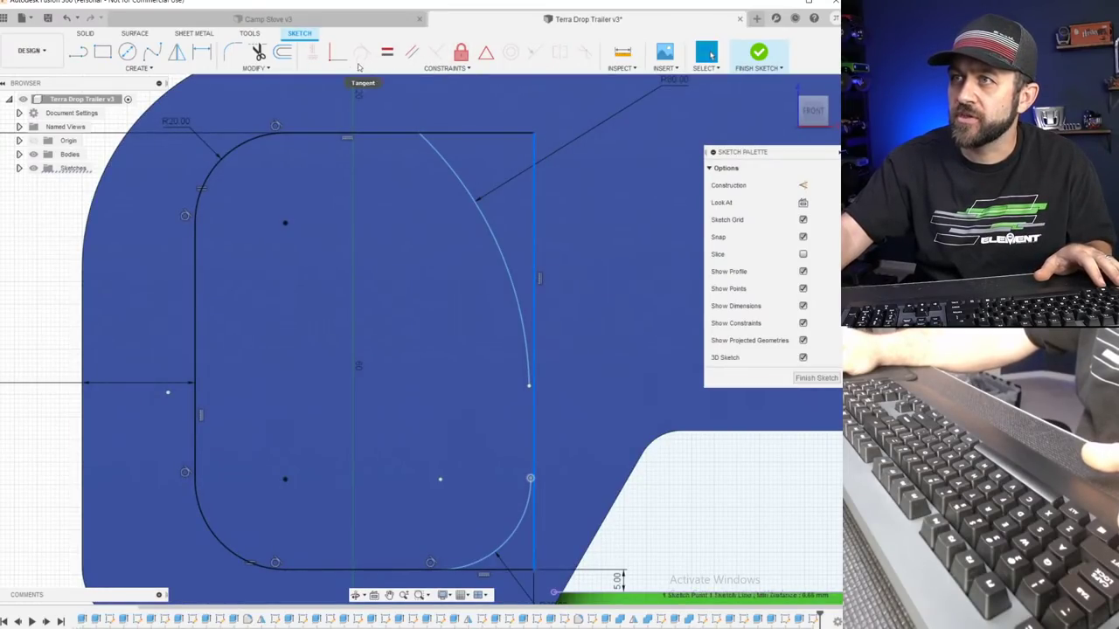
Constrain the lower rear arc's upper endpoint to be coincident with the door rectangle's rear edge.
click(644, 565)
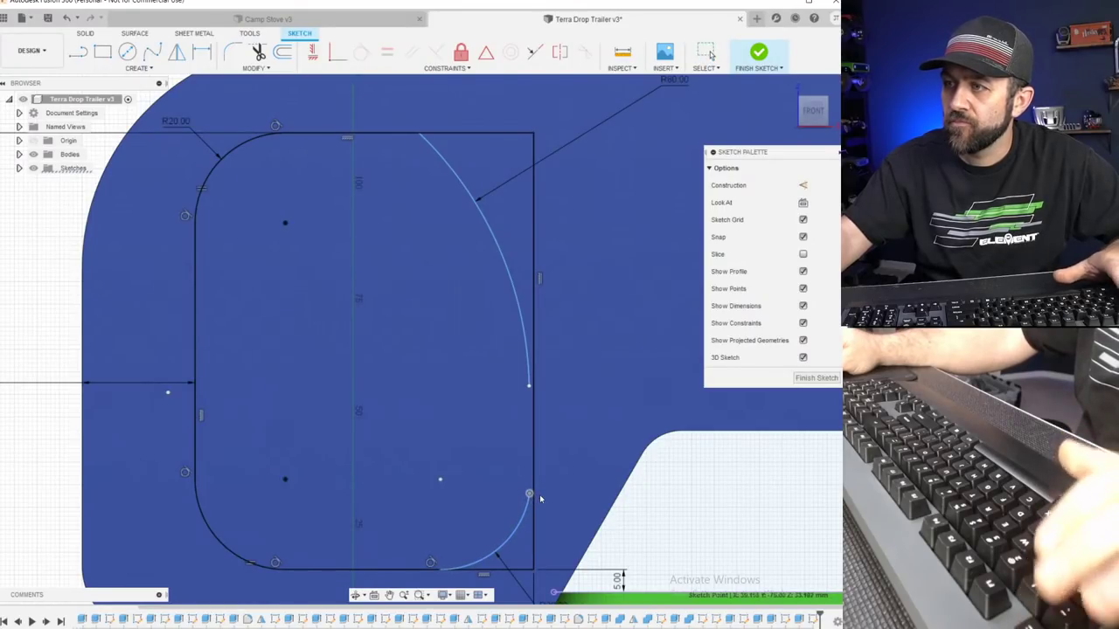
click(533, 491)
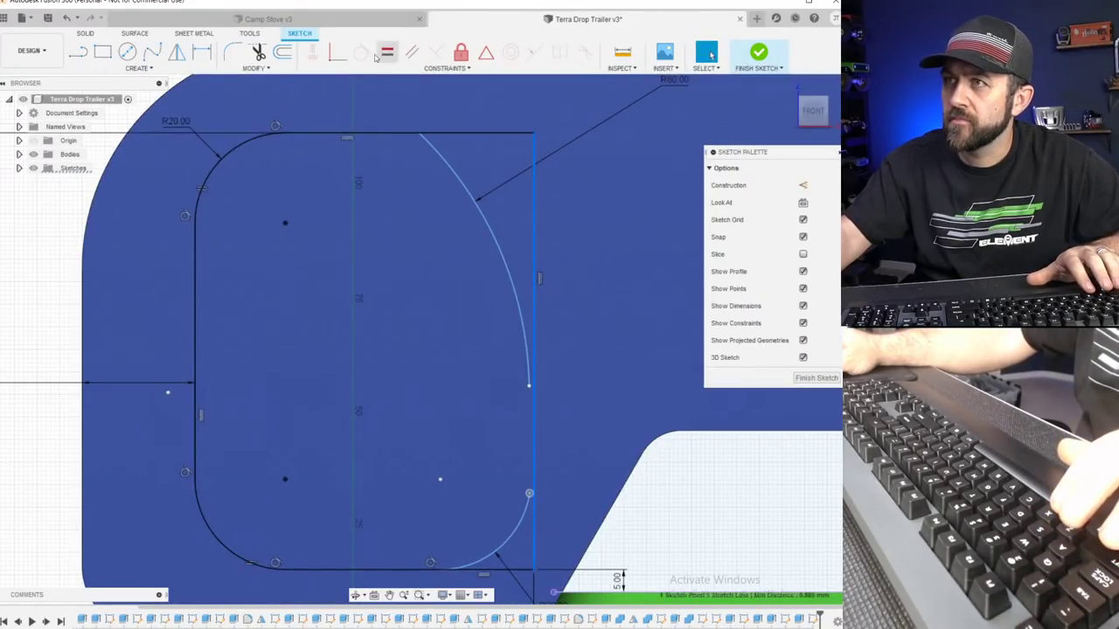
click(372, 67)
click(339, 53)
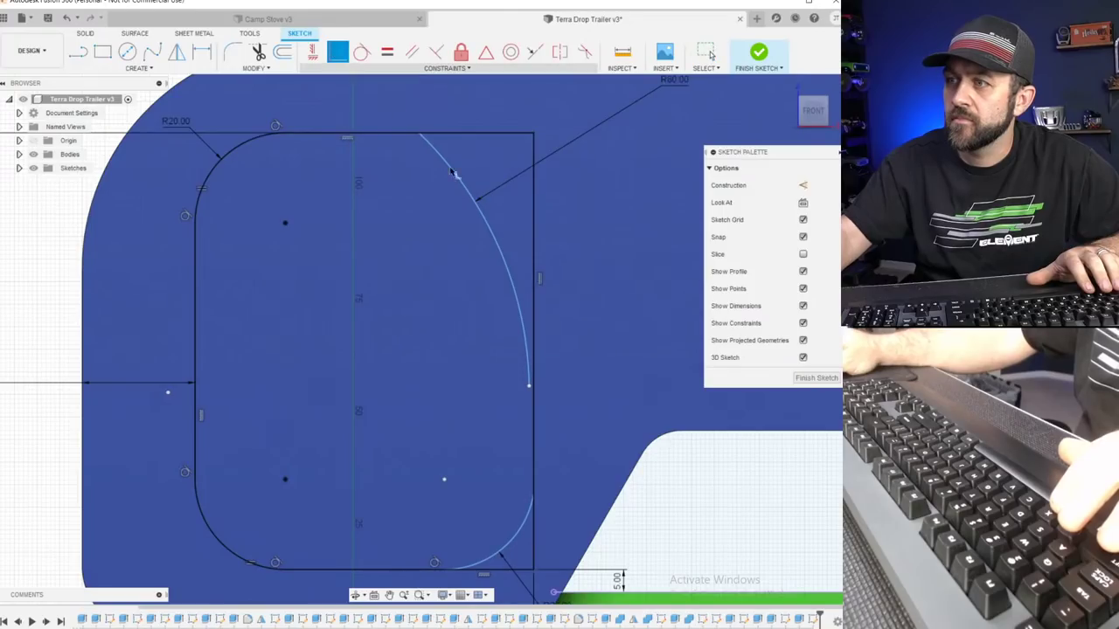
Make the lower rear arc tangent to the door rectangle's rear edge.
scroll(384, 236, down, 5)
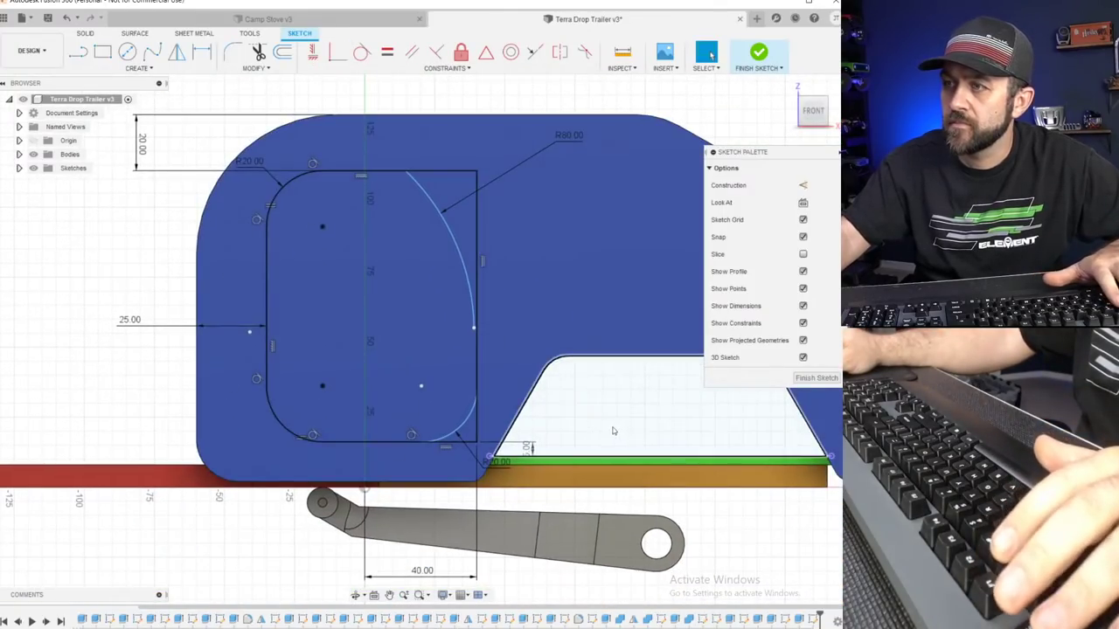
click(615, 429)
click(364, 53)
click(470, 416)
click(477, 418)
scroll(470, 343, down, 3)
scroll(456, 197, up, 3)
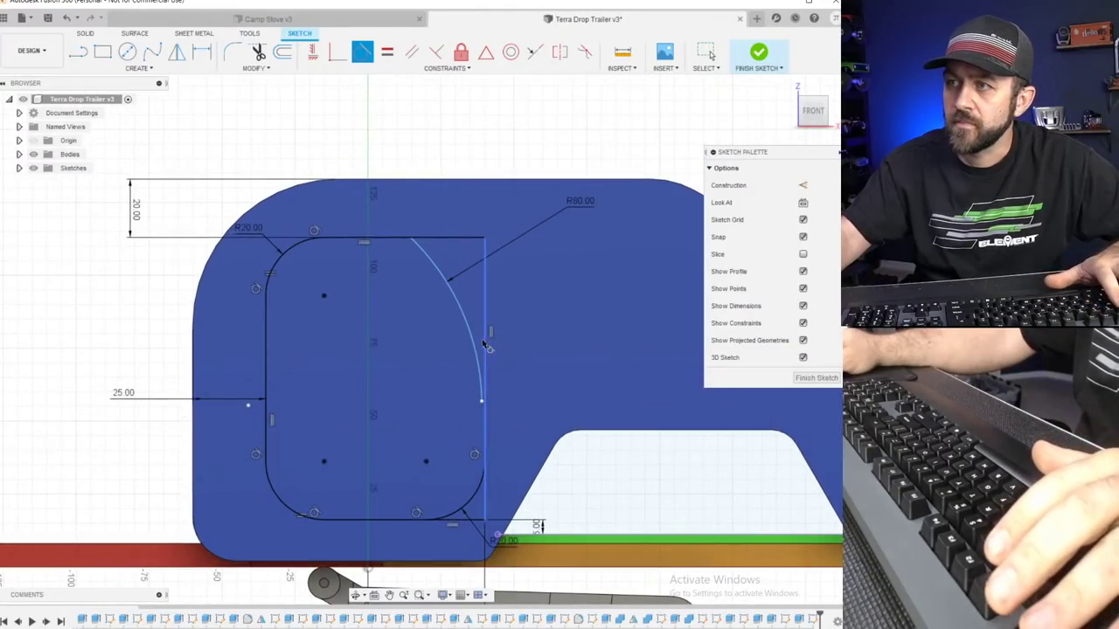
Constrain the upper rear arc's lower endpoint to be coincident with the door rectangle's rear edge.
key(Escape)
click(482, 402)
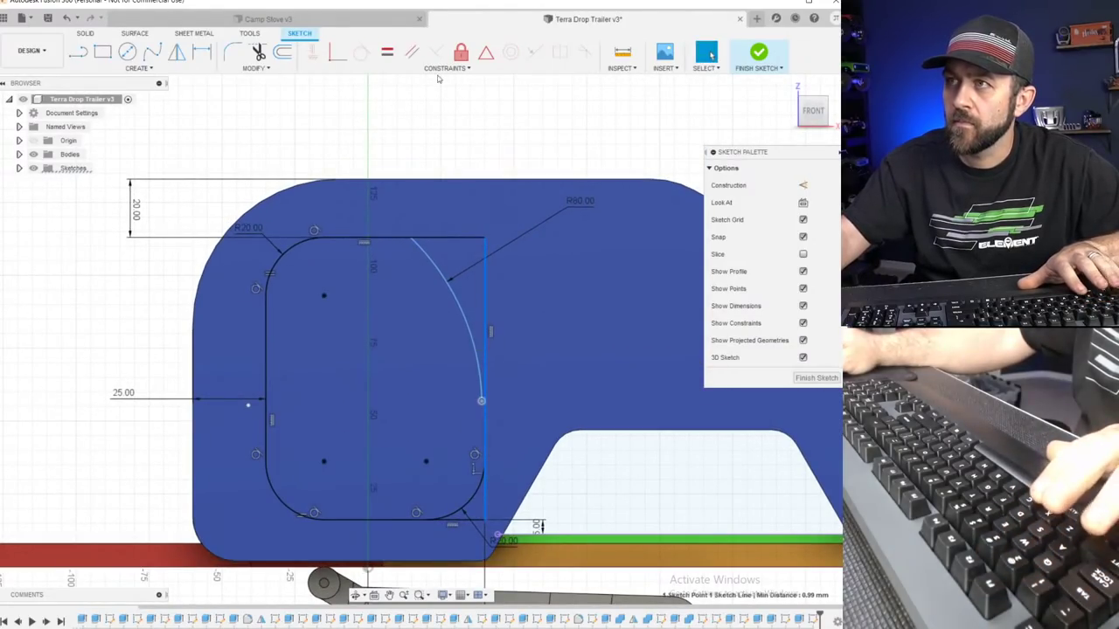
click(335, 53)
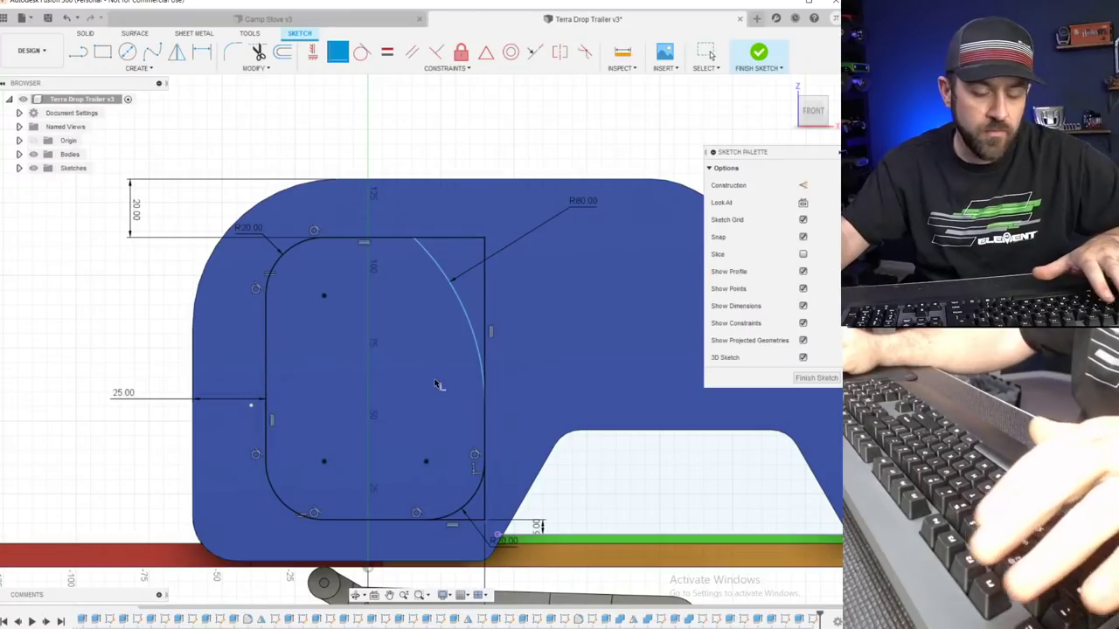
key(Escape)
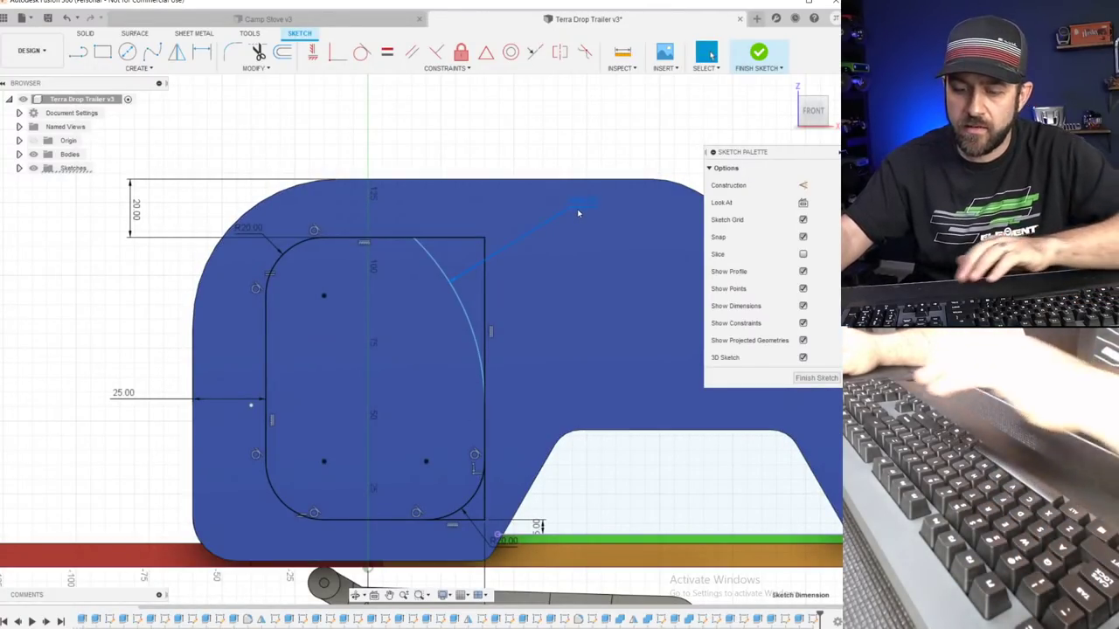
Delete the upper rear arc's 80 mm radius dimension and reshape the arc so it runs tangent into the door's rear edge.
key(Delete)
drag(417, 241, 436, 246)
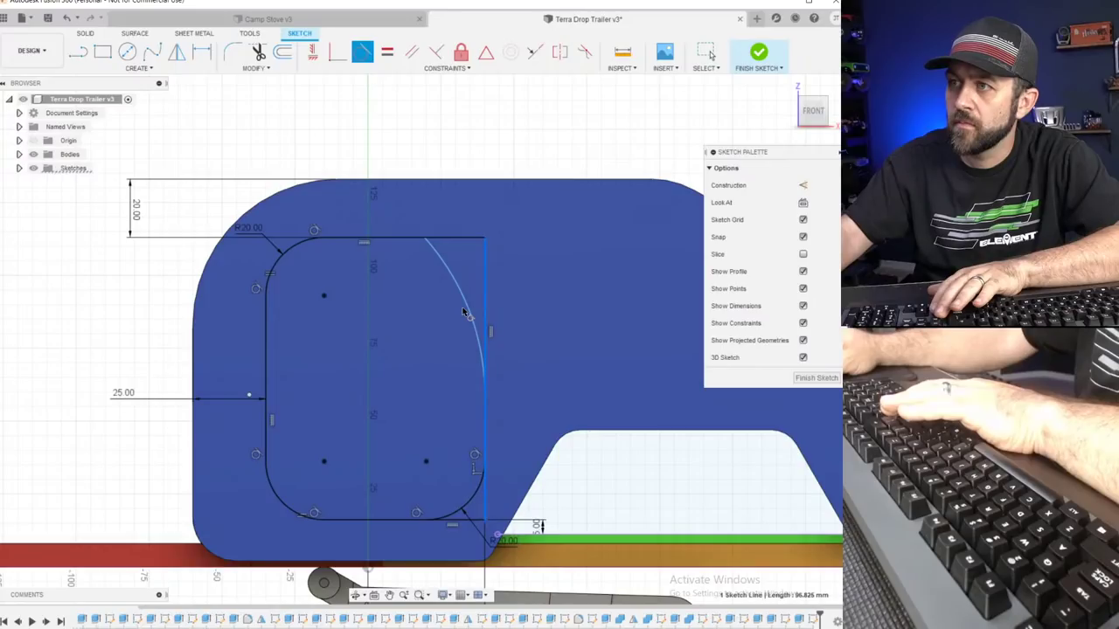
click(422, 245)
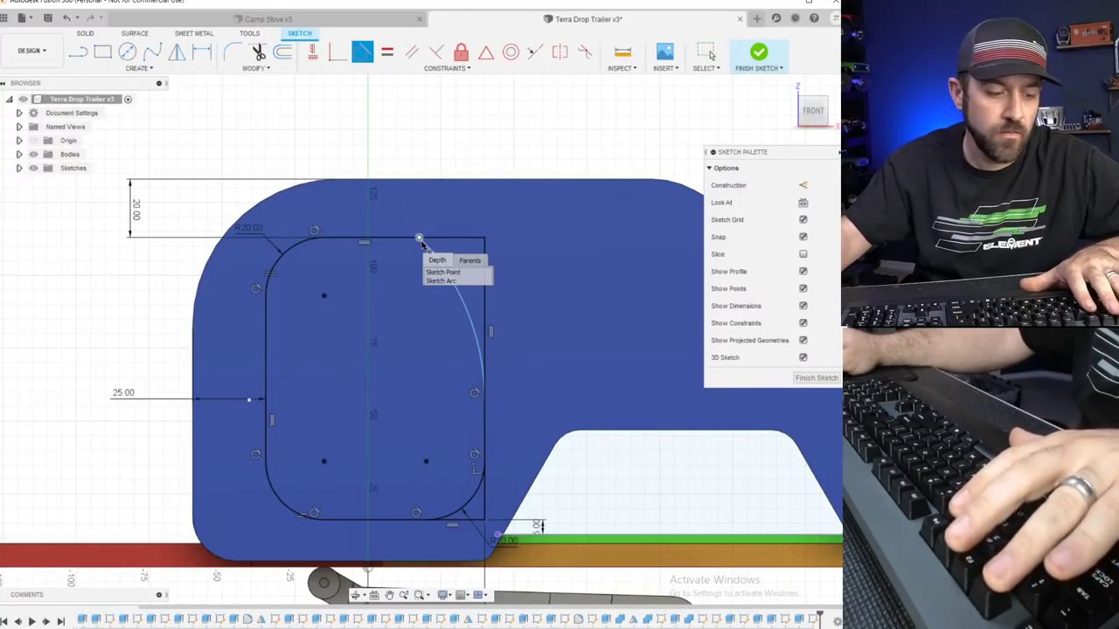
key(Escape)
drag(420, 240, 406, 247)
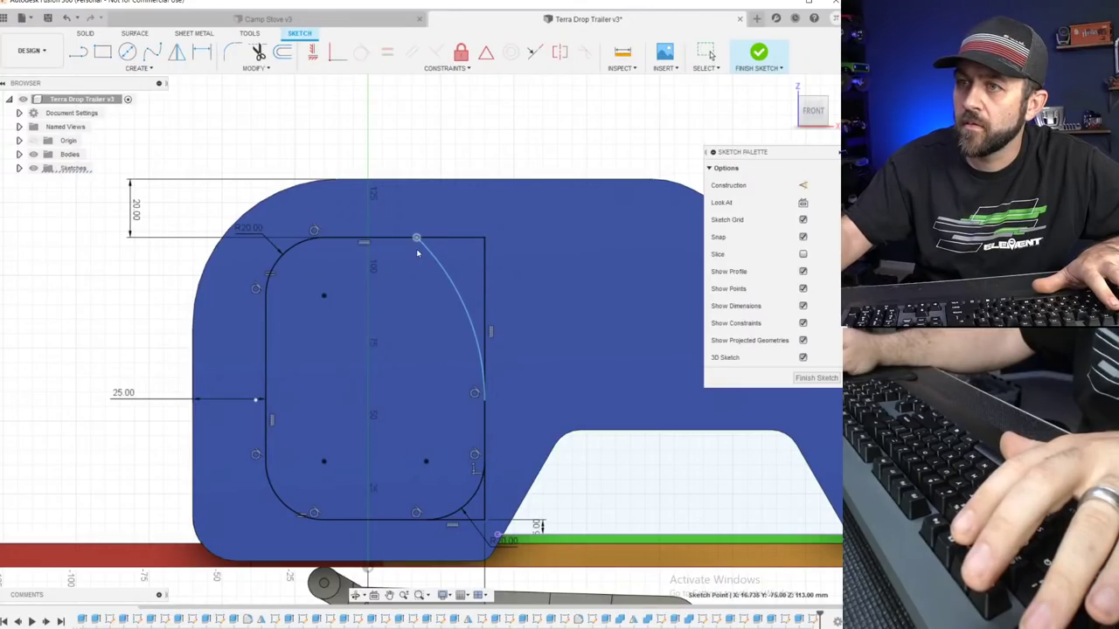
Finish the sketch and extrude the door profile -5 mm as a cut through the blue side panel.
click(757, 56)
click(103, 51)
click(411, 332)
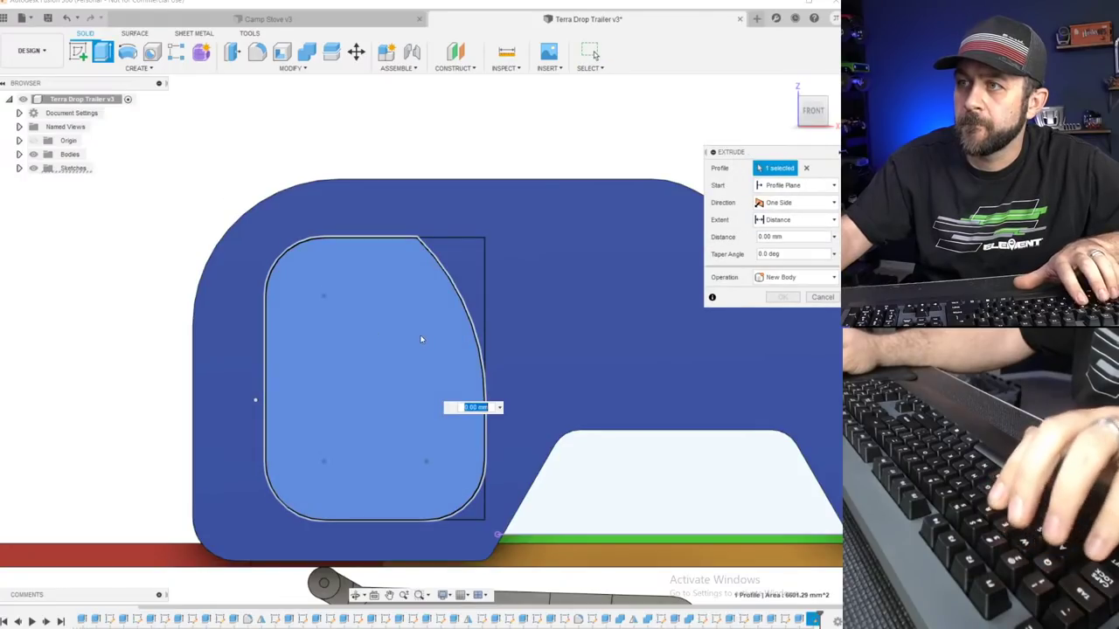
shift+middle_drag(399, 336, 229, 412)
text(-5)
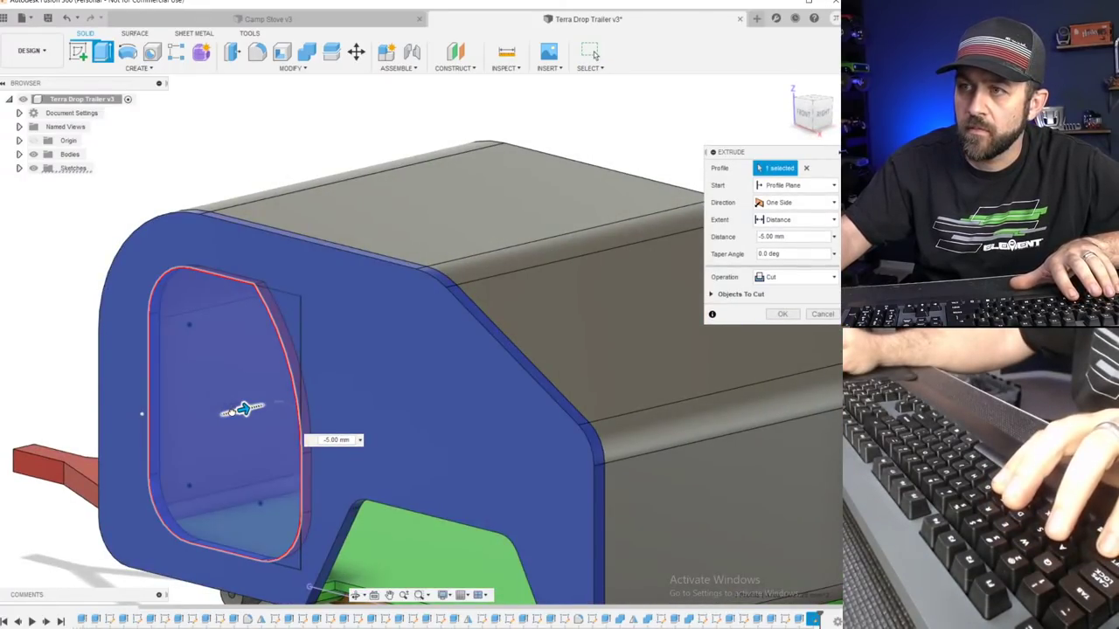
shift+middle_drag(185, 444, 263, 416)
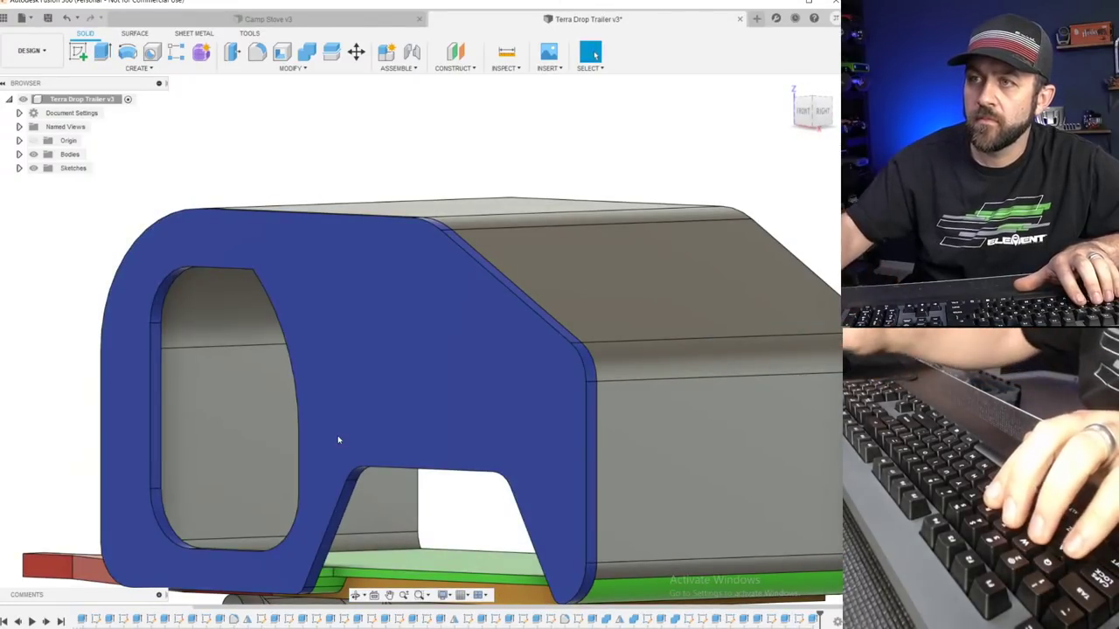
Fillet the sharp upper rear corner edge of the door opening.
click(260, 54)
scroll(252, 279, up, 3)
shift+middle_drag(253, 282, 437, 225)
scroll(497, 179, up, 4)
click(528, 141)
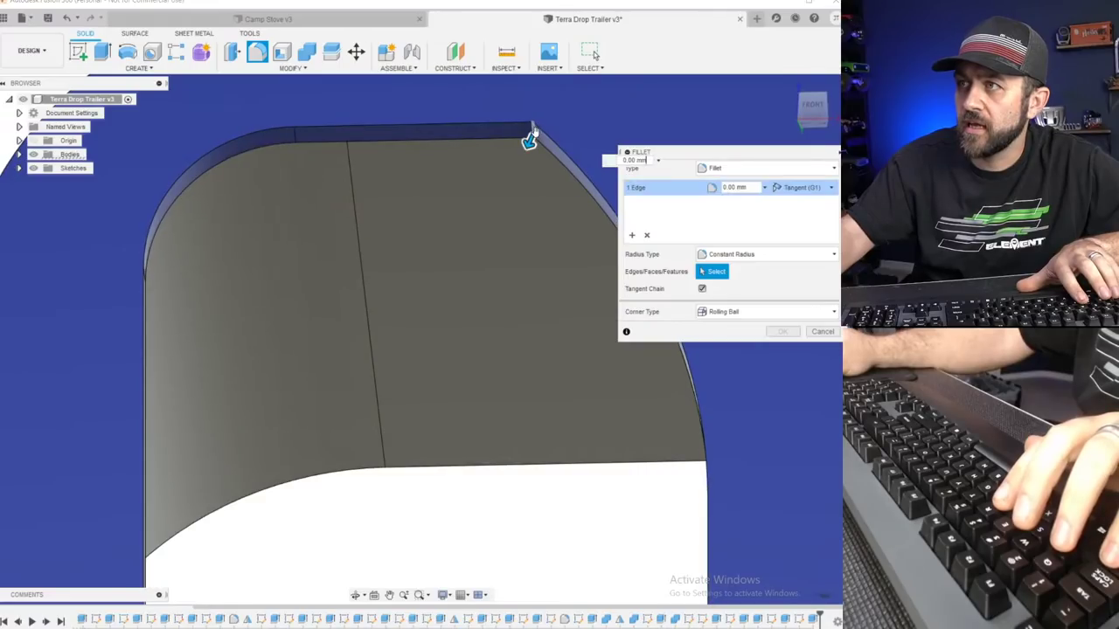
drag(523, 153, 527, 145)
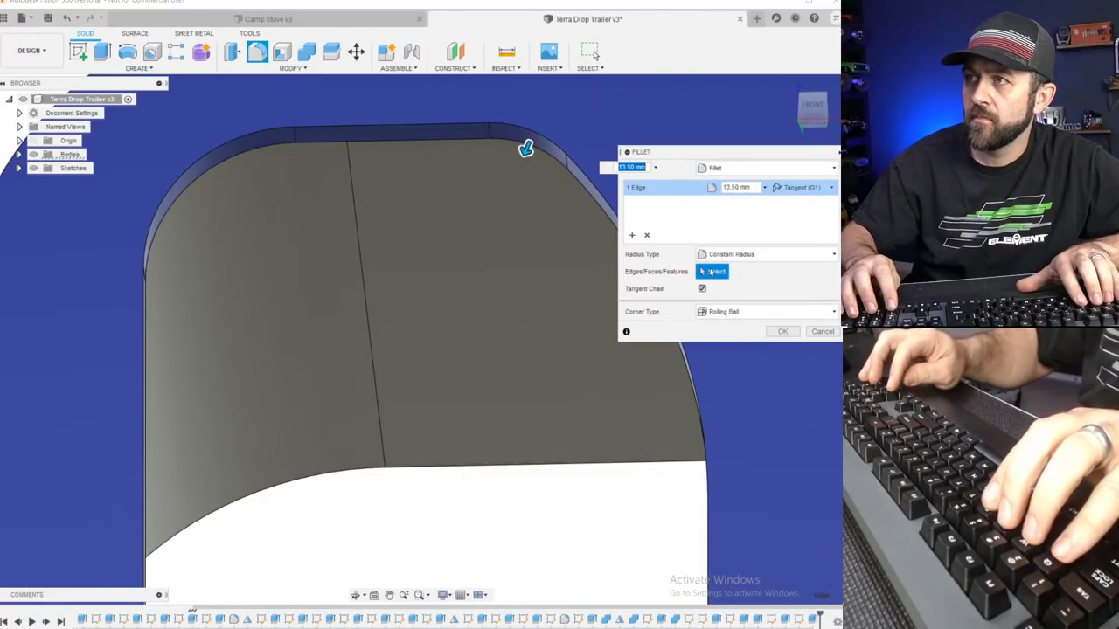
key(Return)
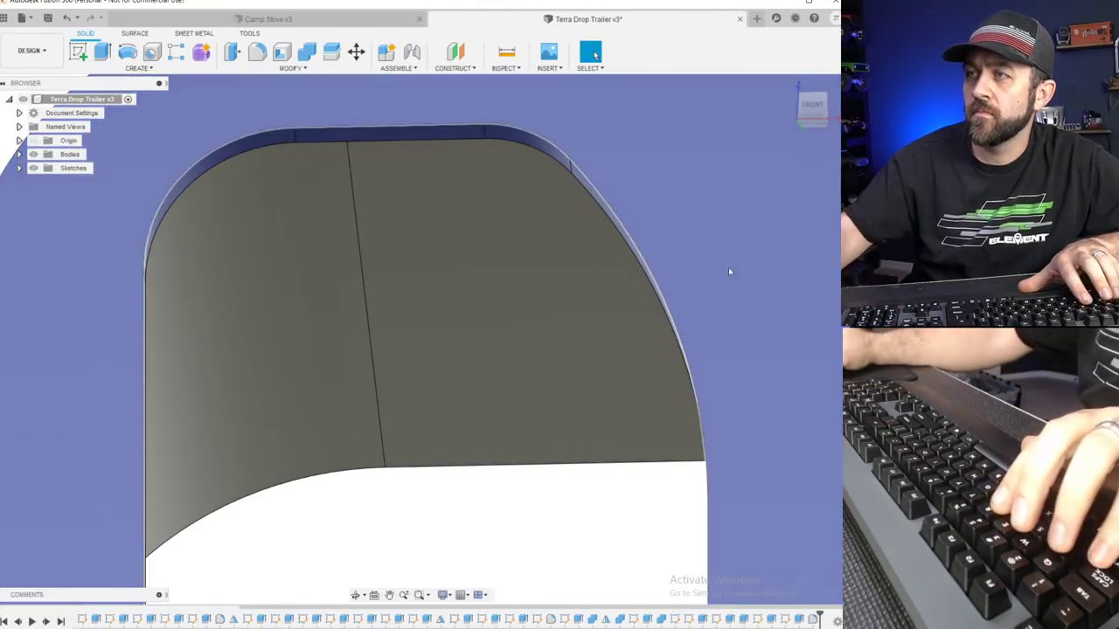
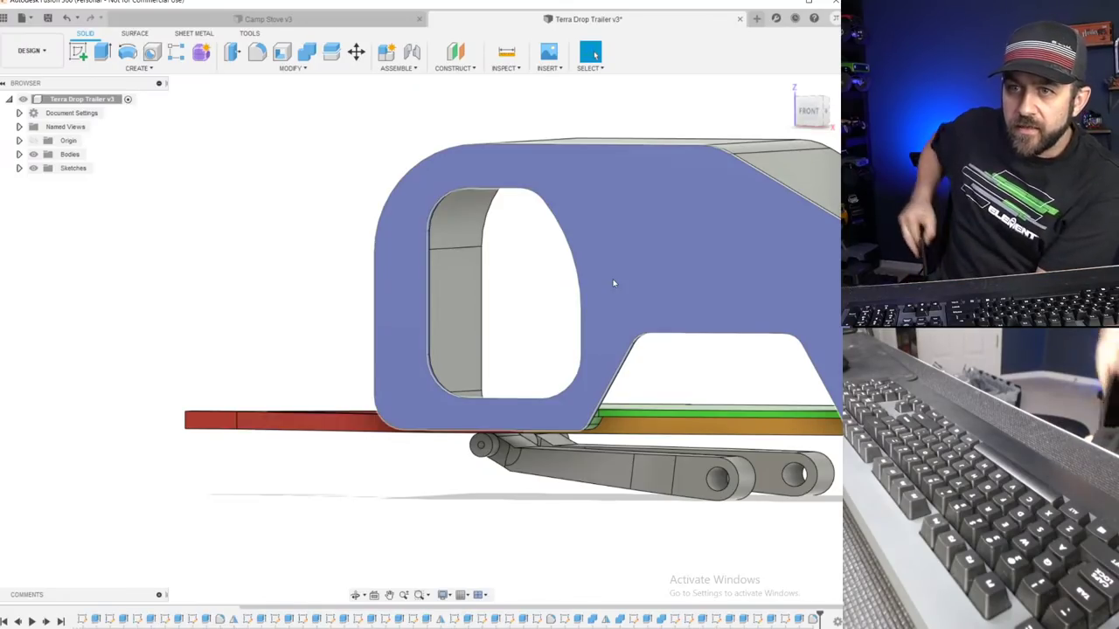
Examine the shape and proportions of the door opening in the trailer's side panel from several angles.
click(613, 283)
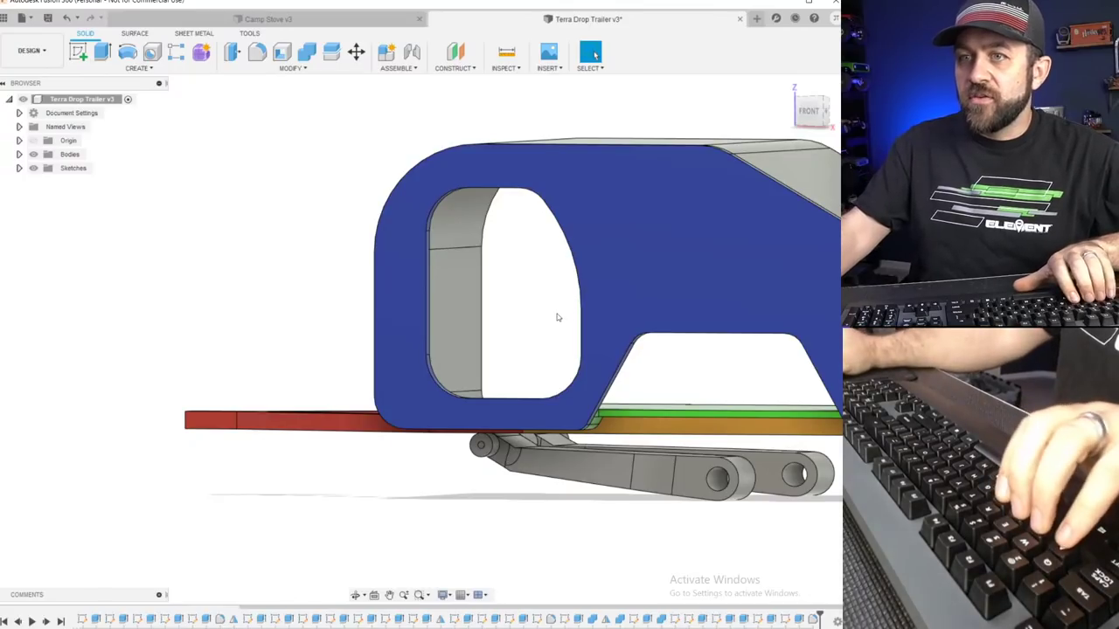
scroll(387, 302, down, 4)
scroll(438, 301, up, 3)
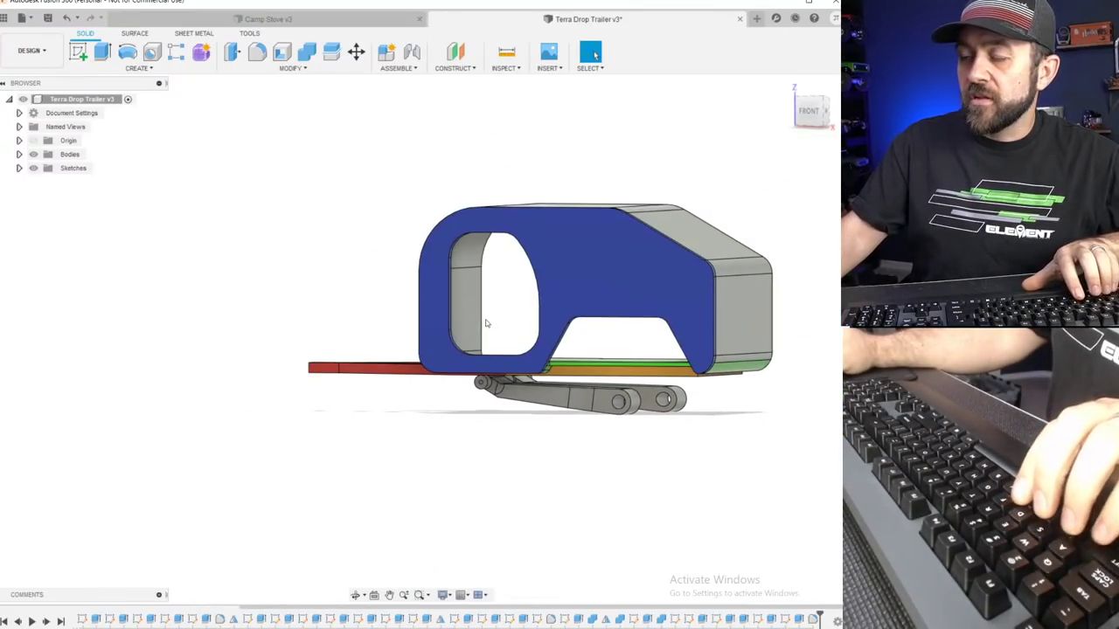
shift+middle_drag(492, 317, 518, 324)
scroll(517, 325, up, 3)
shift+middle_drag(513, 237, 524, 318)
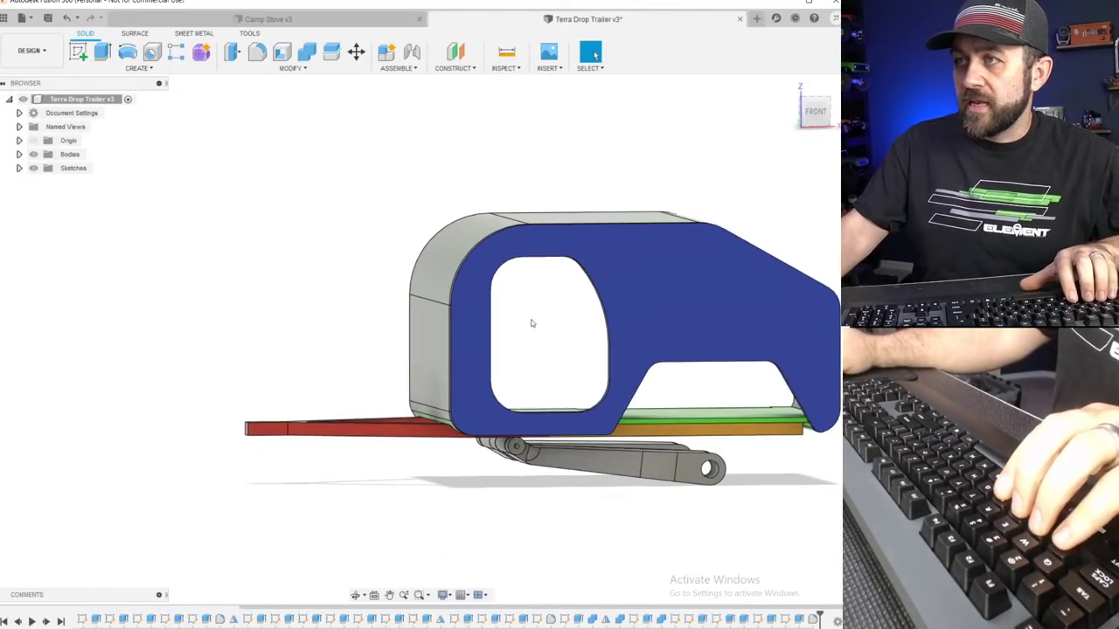
scroll(444, 303, up, 6)
scroll(449, 295, down, 3)
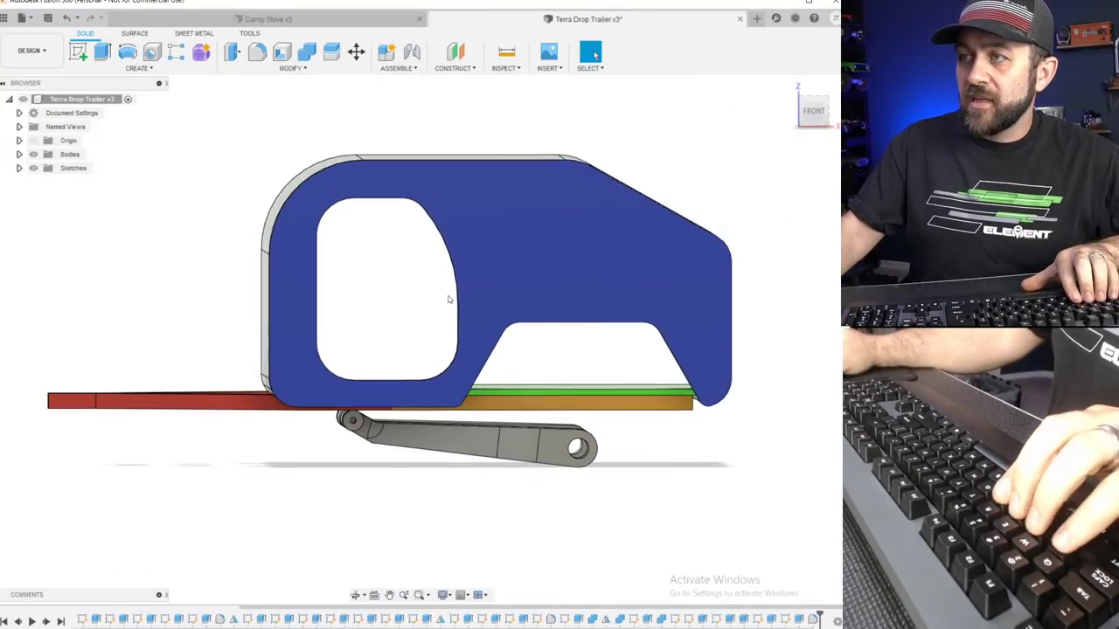
scroll(478, 299, down, 3)
scroll(505, 290, up, 3)
shift+middle_drag(504, 290, 389, 343)
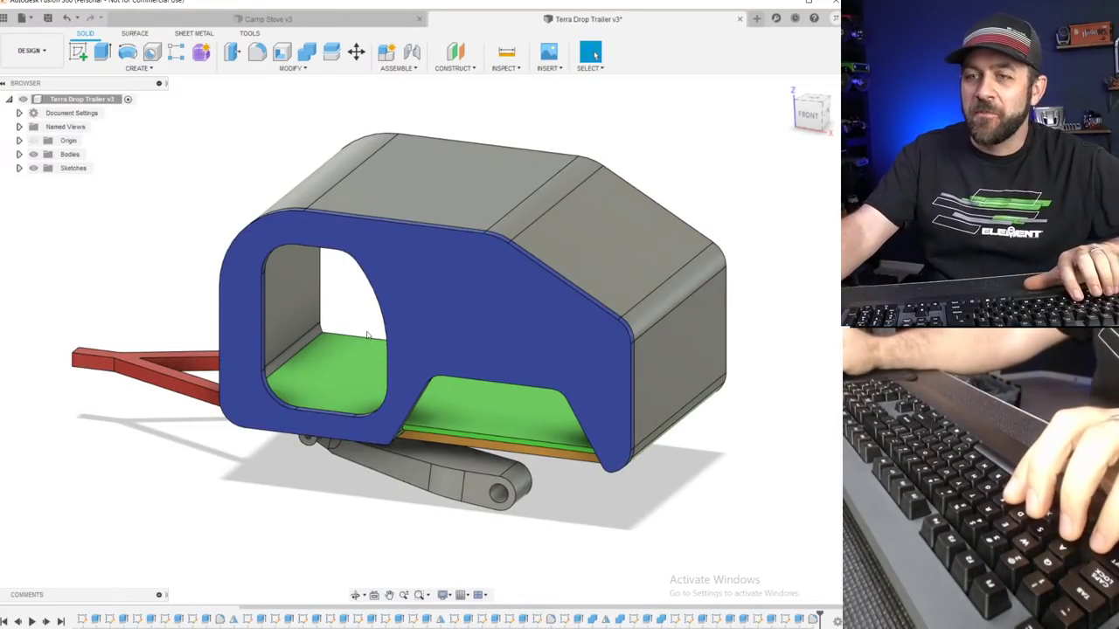
scroll(369, 248, up, 5)
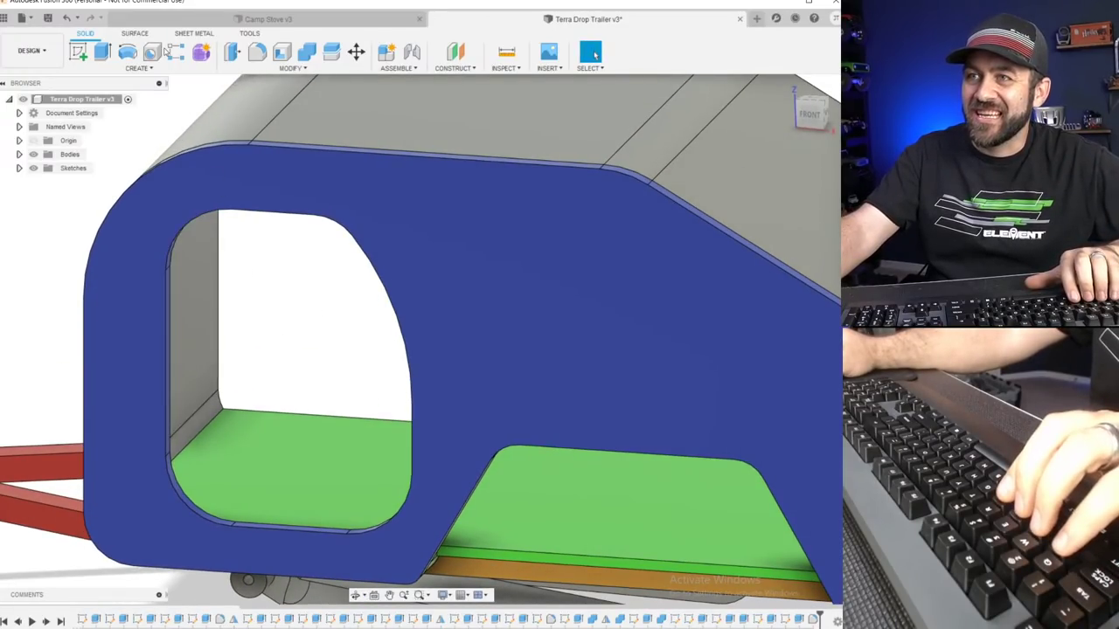
Start a sketch on the blue side panel and offset the door opening's outline outward by 1.5 mm.
click(80, 52)
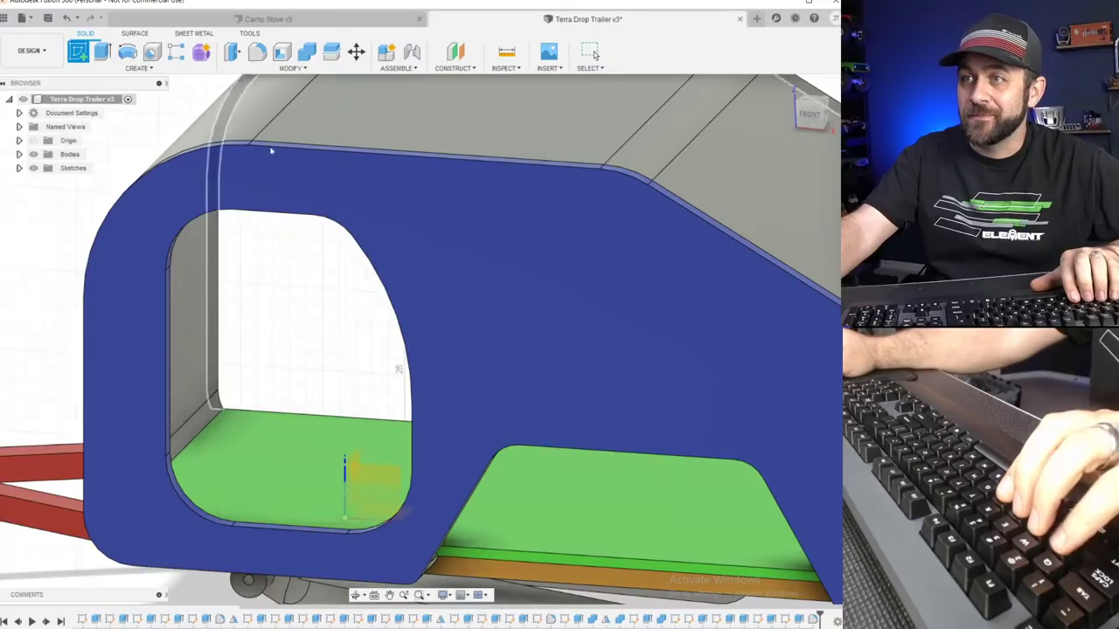
click(357, 221)
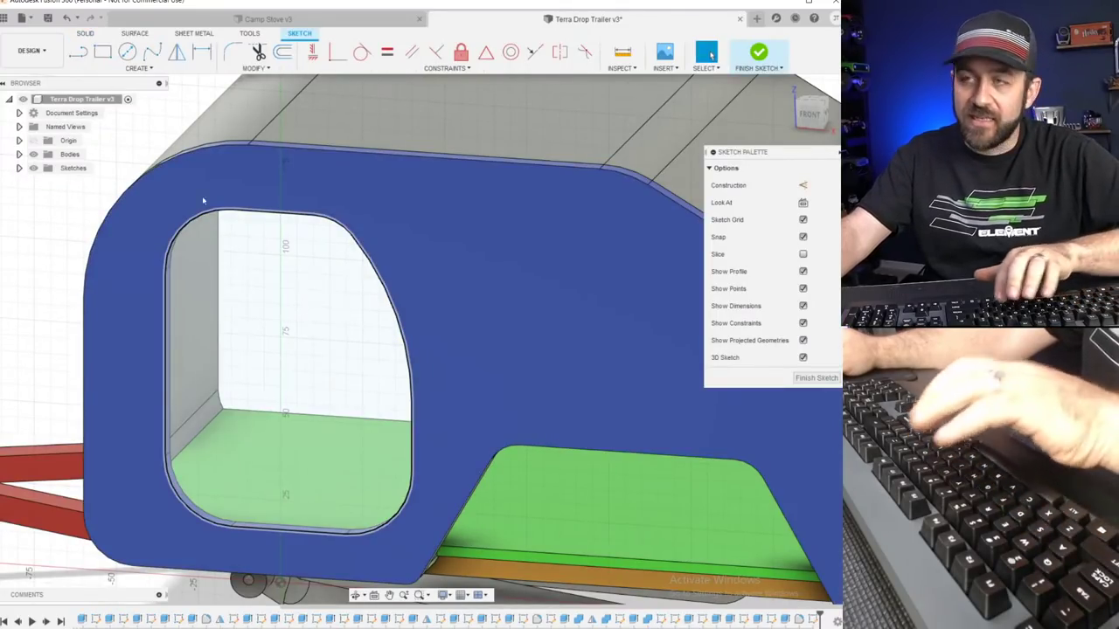
click(225, 217)
key(o)
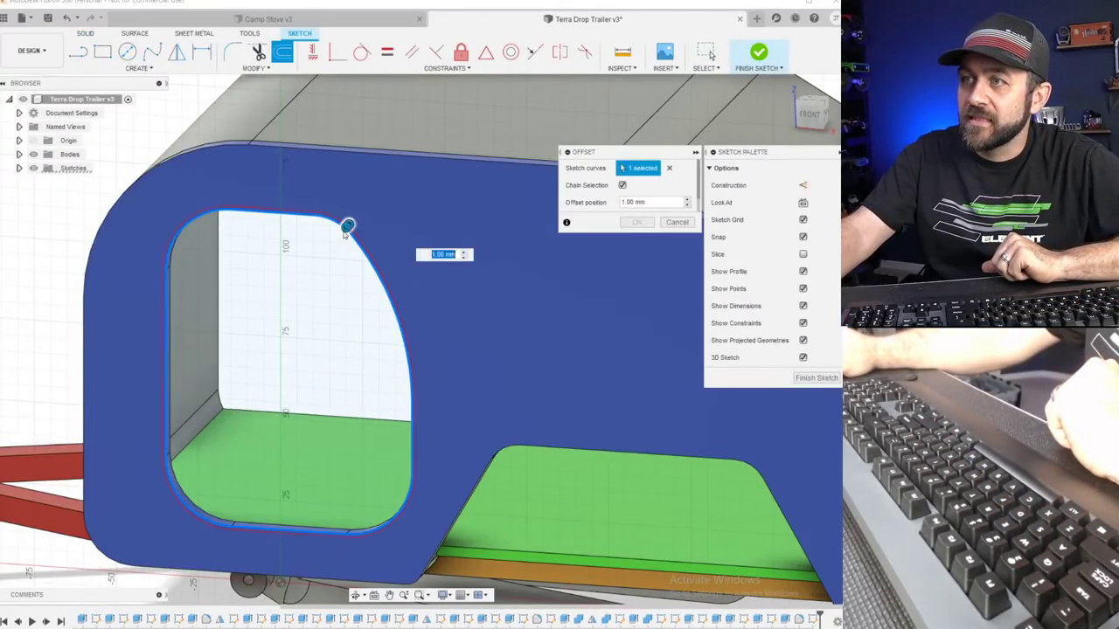
key(Return)
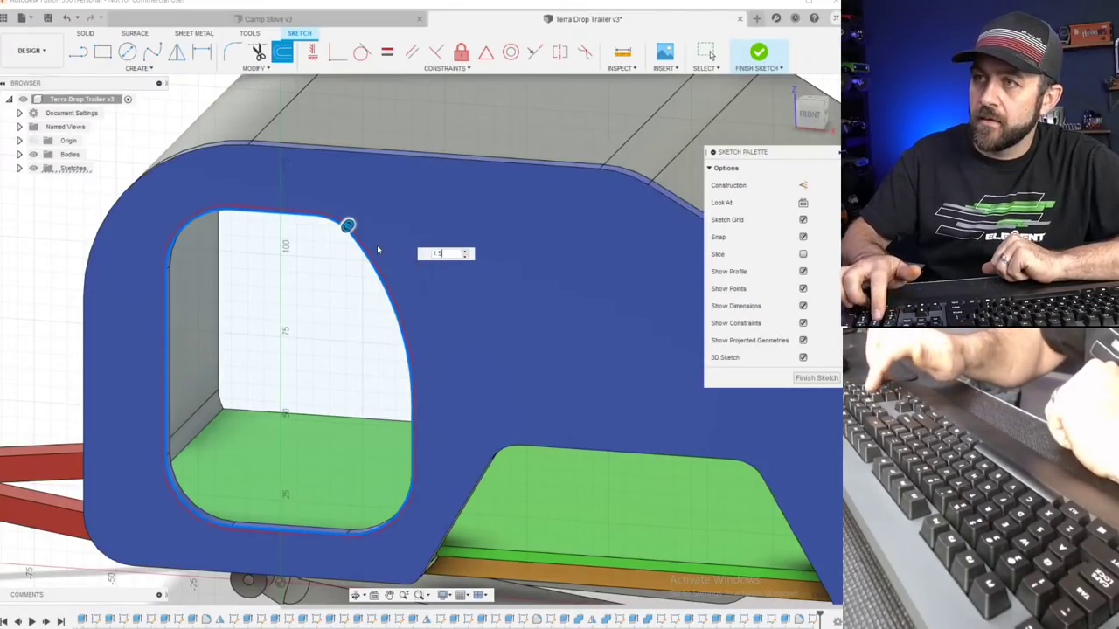
click(758, 52)
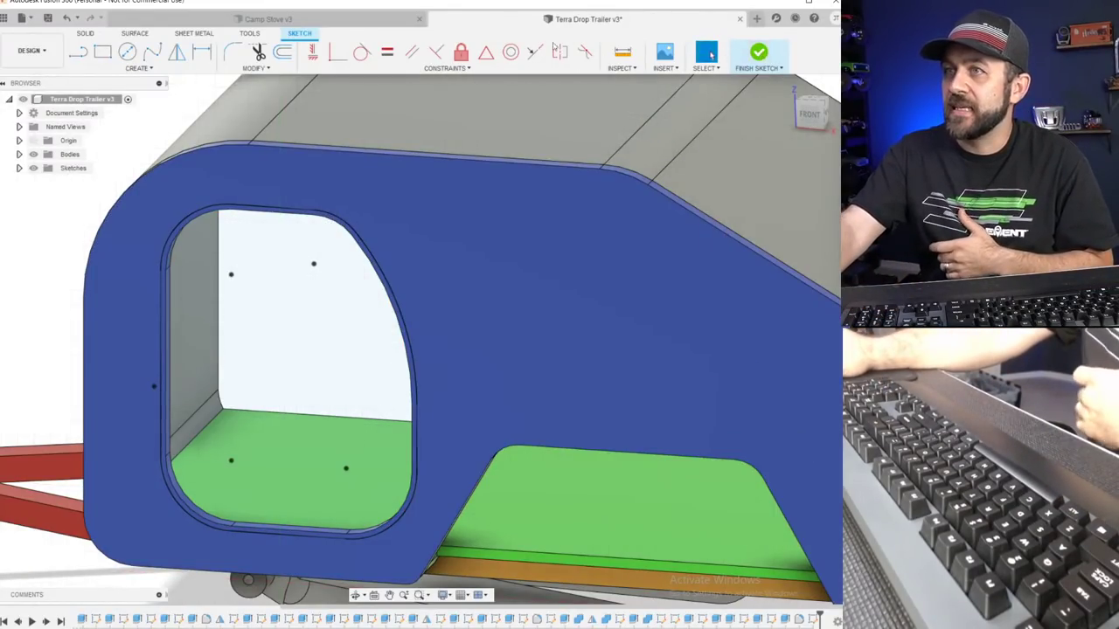
Extrude the narrow band between the door opening and its offset outline as a recess in the side panel.
click(103, 53)
scroll(215, 221, up, 3)
scroll(217, 221, up, 2)
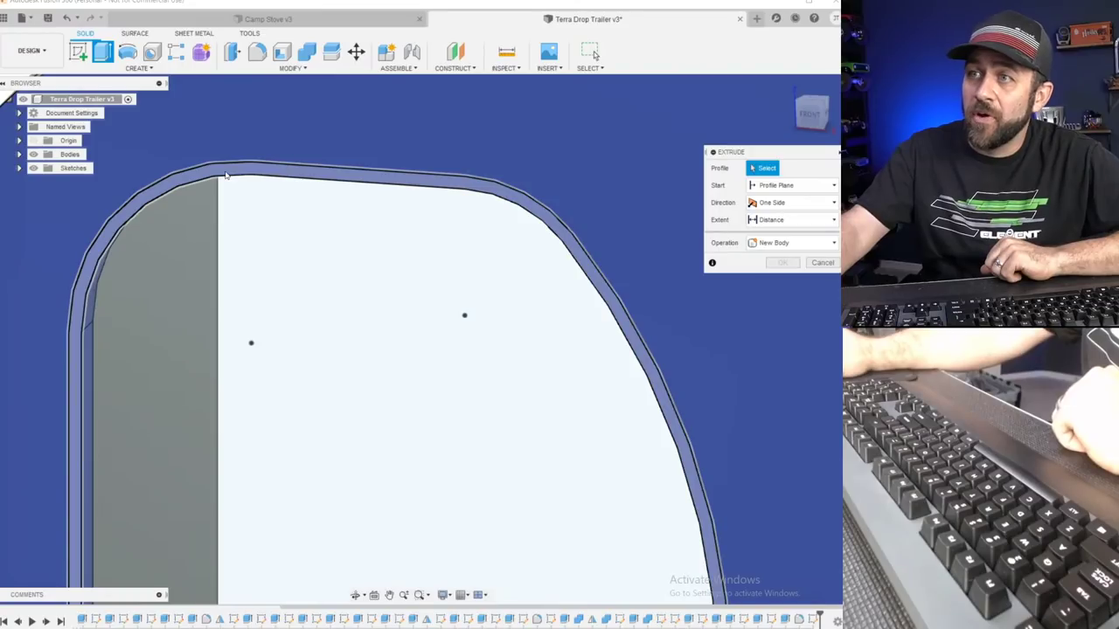
click(225, 173)
scroll(318, 277, down, 3)
scroll(368, 552, down, 3)
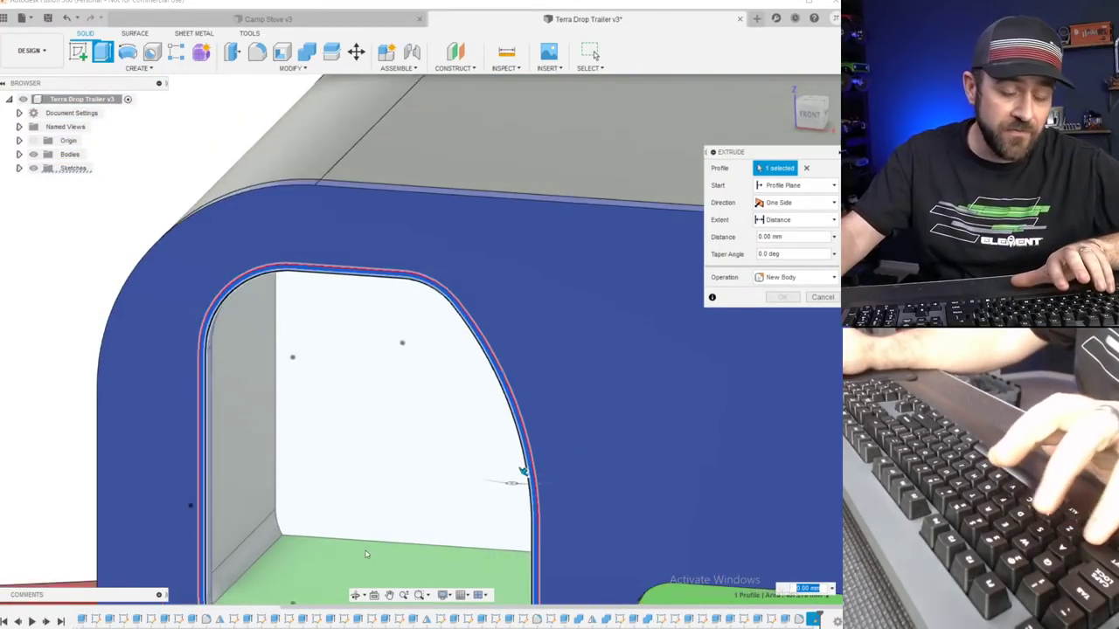
shift+middle_drag(327, 519, 322, 304)
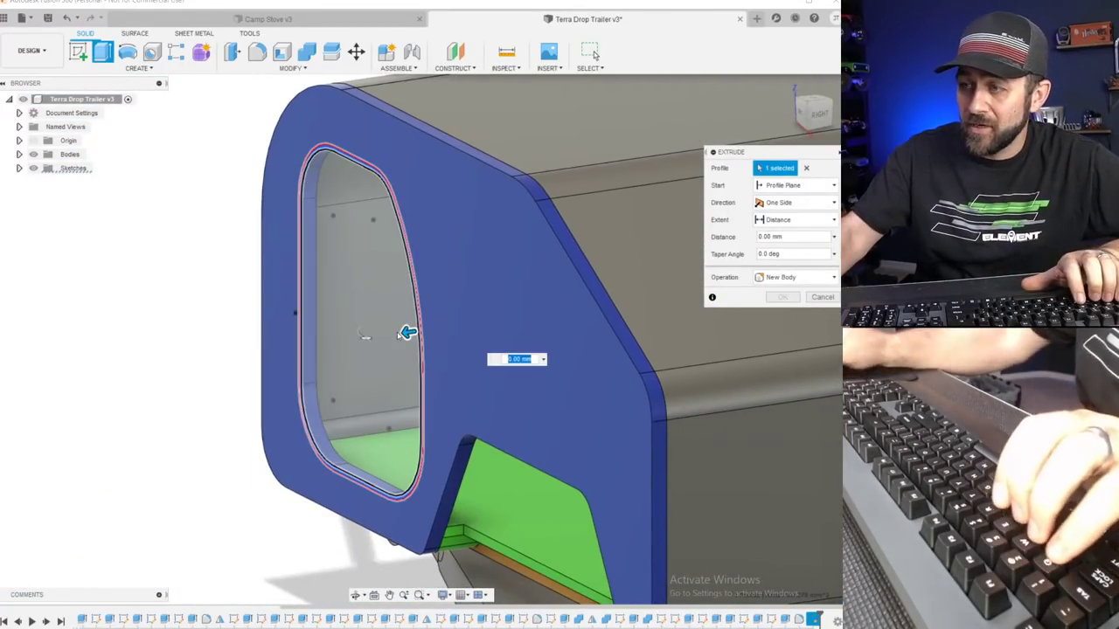
key(Escape)
Examine the recessed rim around the door opening and the trailer body from several angles.
scroll(344, 262, down, 3)
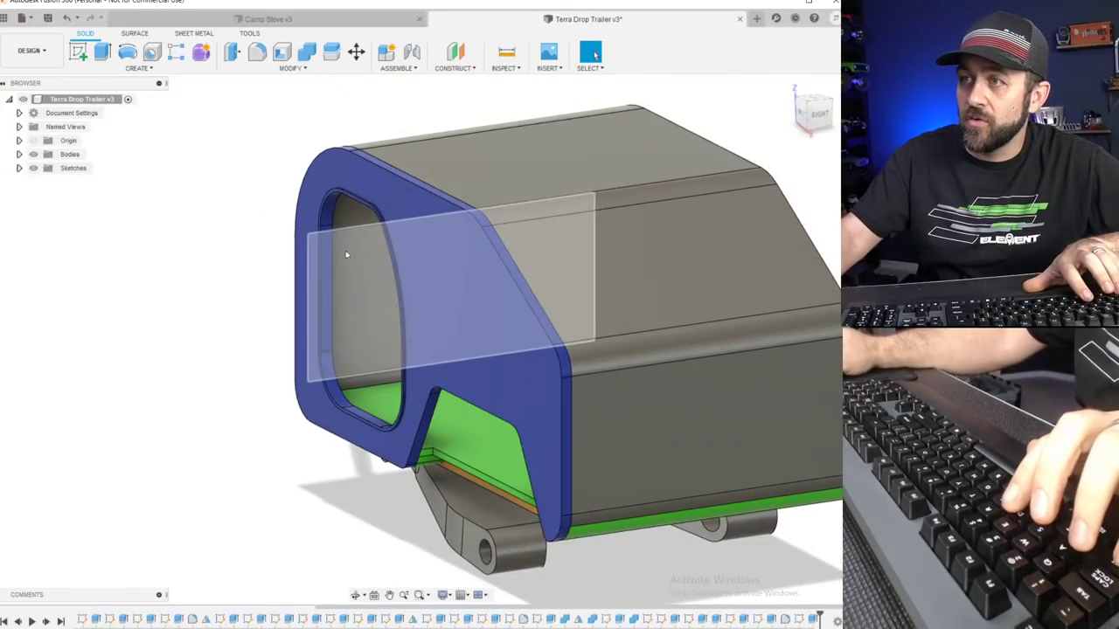
shift+middle_drag(325, 262, 362, 182)
scroll(372, 236, up, 4)
shift+middle_drag(374, 269, 418, 266)
scroll(446, 276, down, 3)
scroll(564, 229, up, 3)
shift+middle_drag(563, 230, 489, 154)
scroll(538, 184, up, 6)
scroll(515, 144, down, 3)
scroll(492, 252, down, 3)
middle_drag(546, 295, 530, 219)
scroll(475, 265, down, 3)
scroll(389, 255, down, 3)
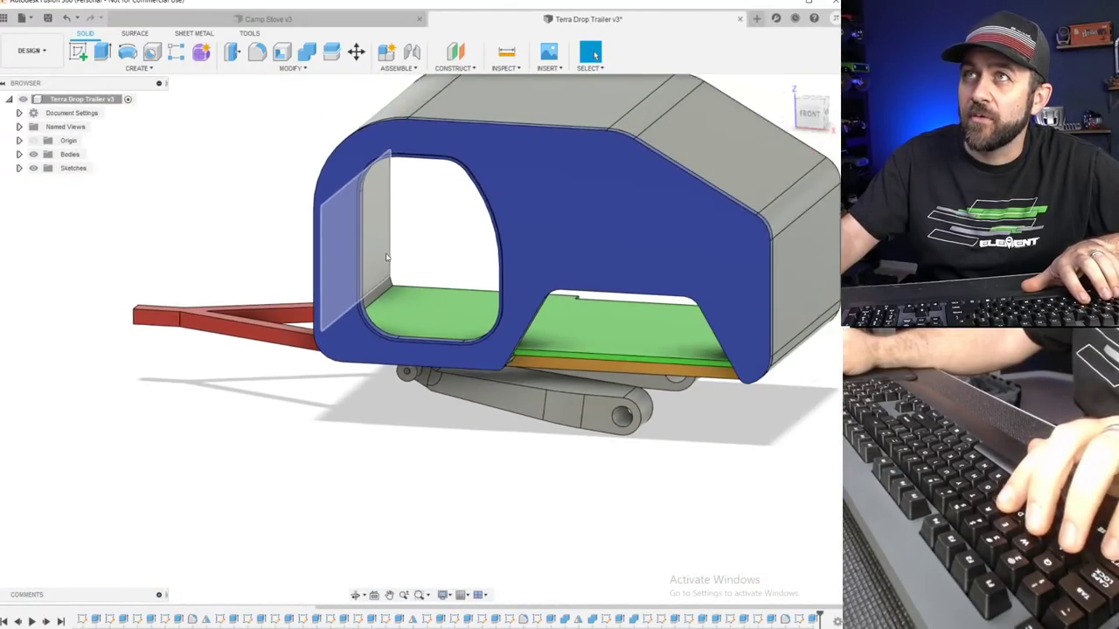
shift+middle_drag(310, 190, 347, 196)
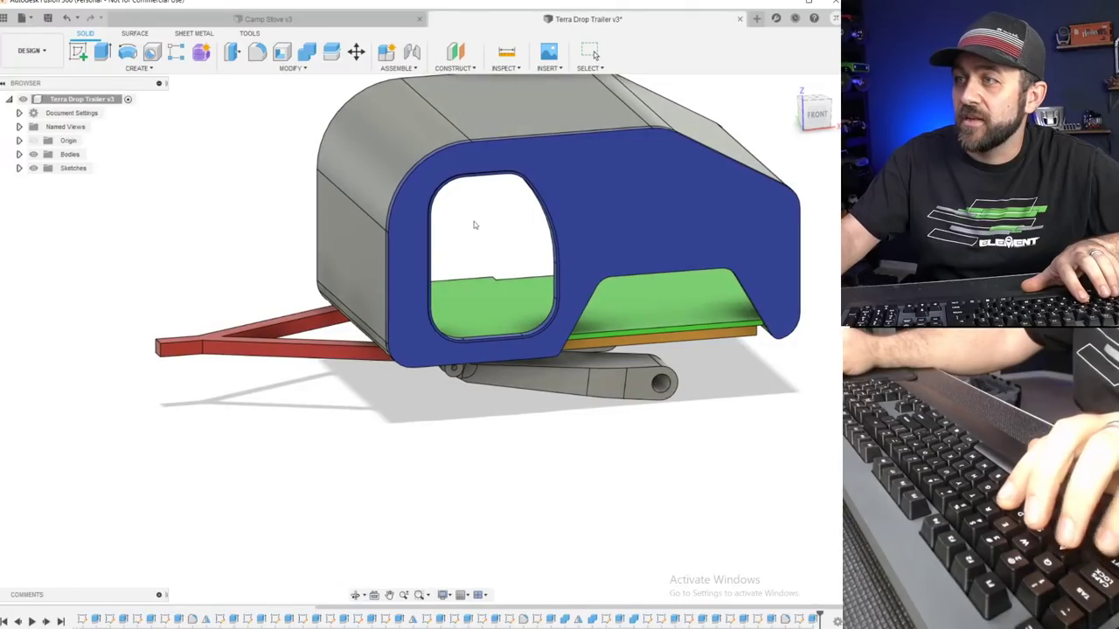
Examine the door opening's proportions in the blue side panel from above, below and the front.
scroll(473, 231, up, 2)
middle_drag(494, 275, 445, 261)
scroll(448, 256, down, 3)
scroll(447, 256, up, 3)
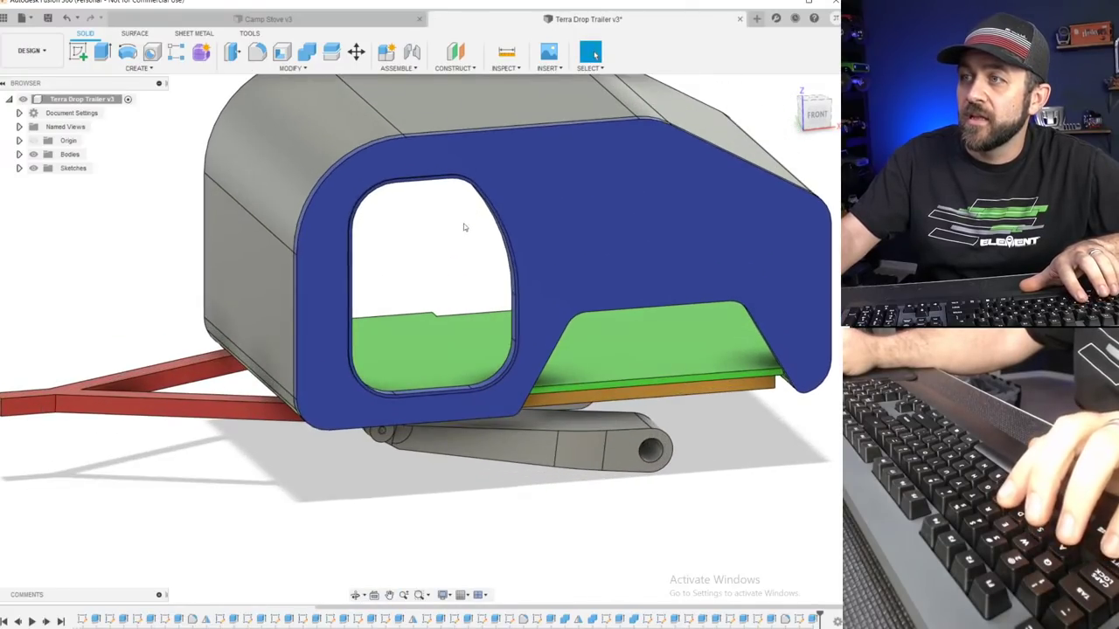
mouse_move(439, 305)
shift+middle_down()
mouse_move(431, 287)
mouse_move(441, 296)
shift+middle_up()
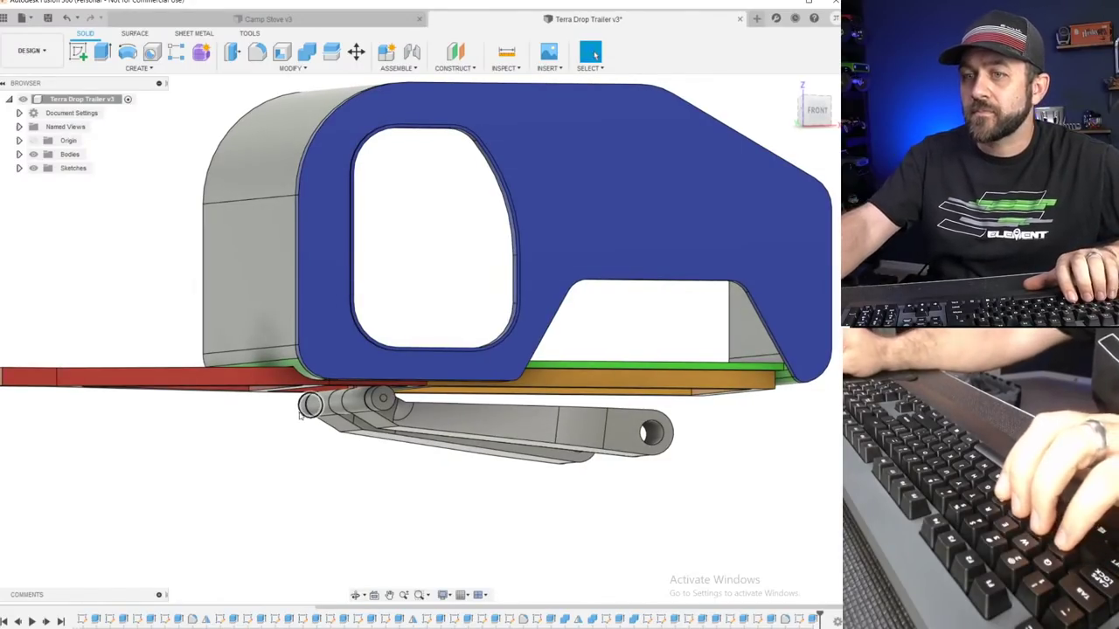
scroll(371, 291, down, 2)
scroll(456, 194, up, 3)
shift+middle_drag(457, 201, 357, 315)
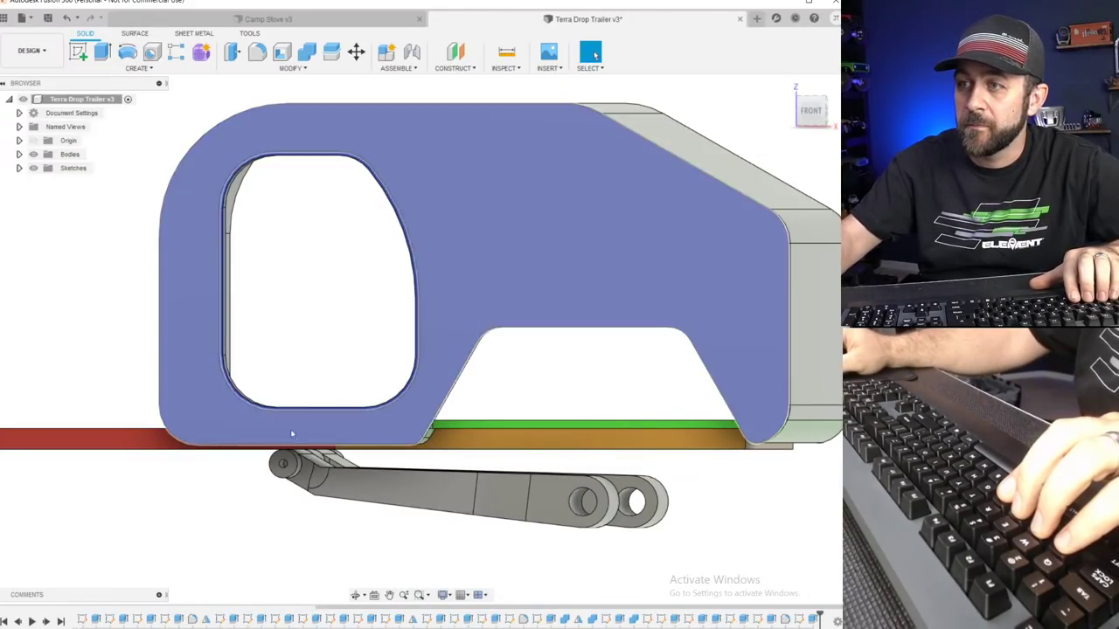
Edit the door opening's sketch so its bottom edge sits 10 mm above the floor's top edge, and finish the sketch.
right_click(757, 620)
click(774, 505)
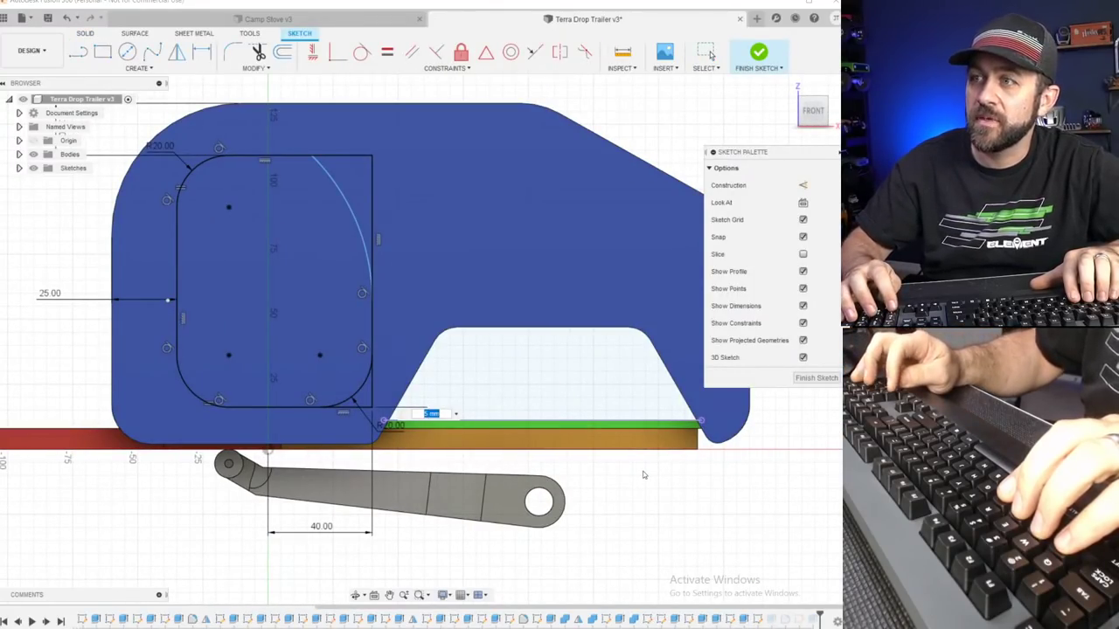
key(Return)
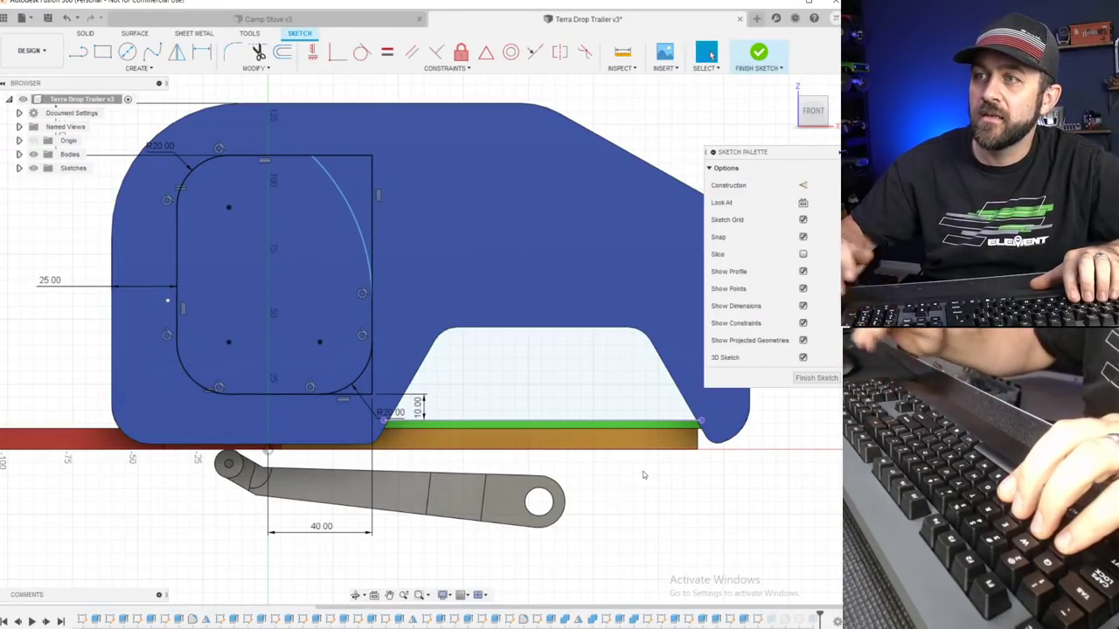
click(757, 55)
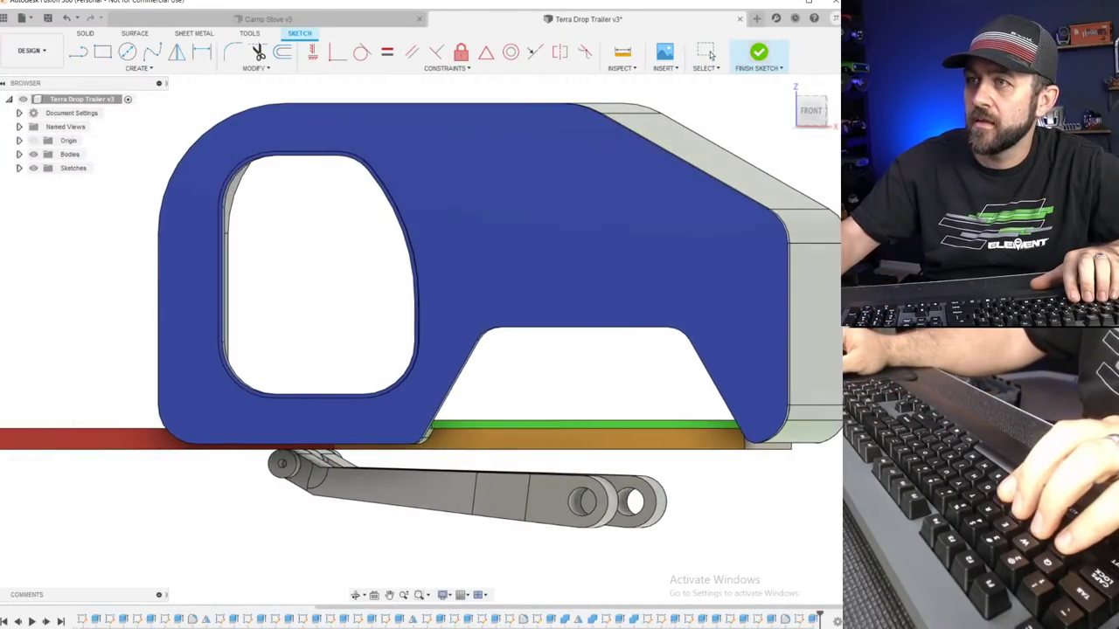
Check the real trailer's reference photo and set the door opening's distance from the side panel's top edge to 24 mm in its sketch.
drag(367, 0, 802, 23)
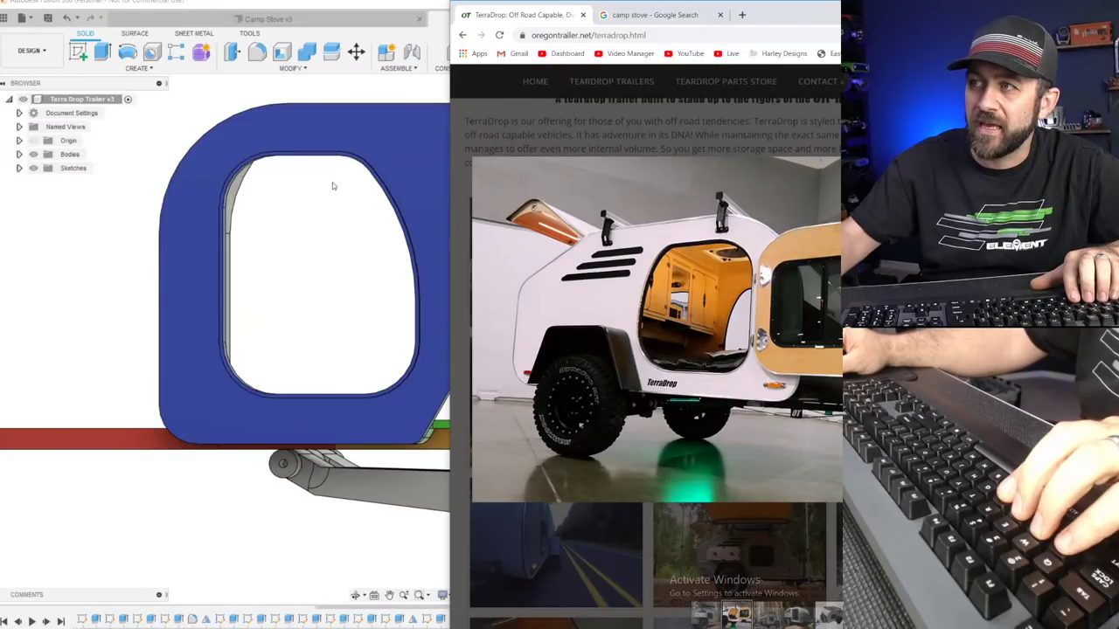
drag(772, 24, 253, 0)
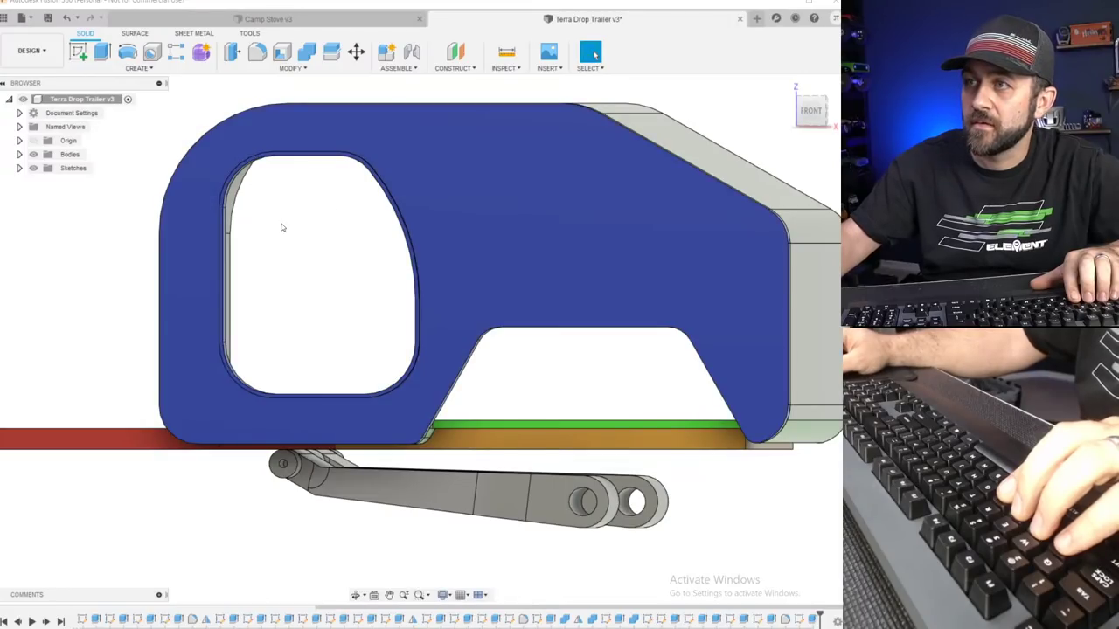
click(758, 620)
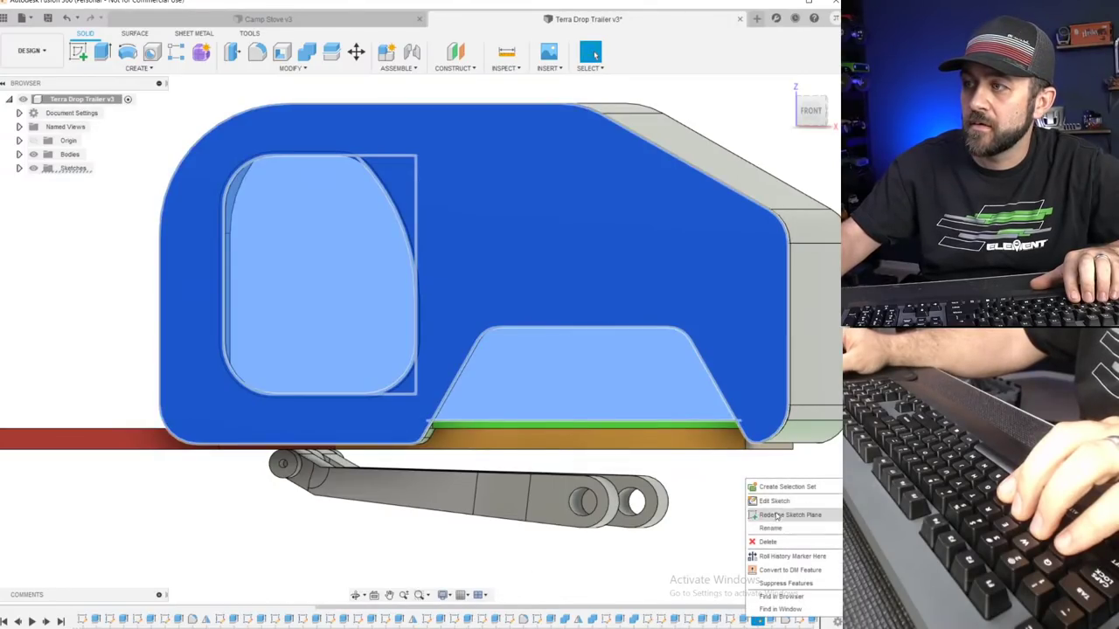
scroll(233, 420, down, 3)
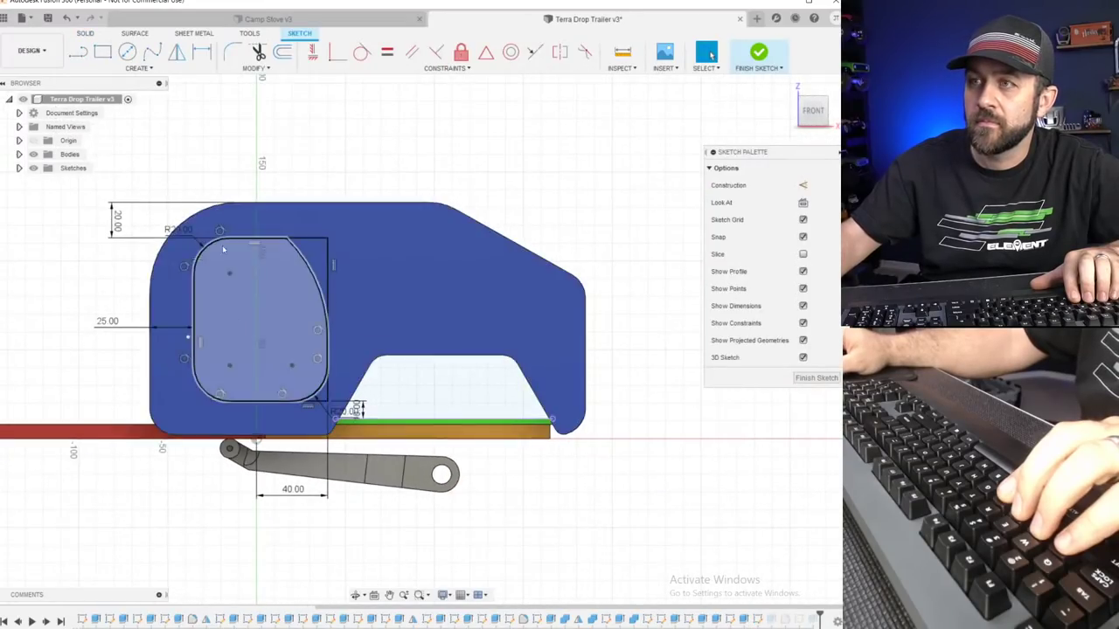
scroll(221, 214, up, 4)
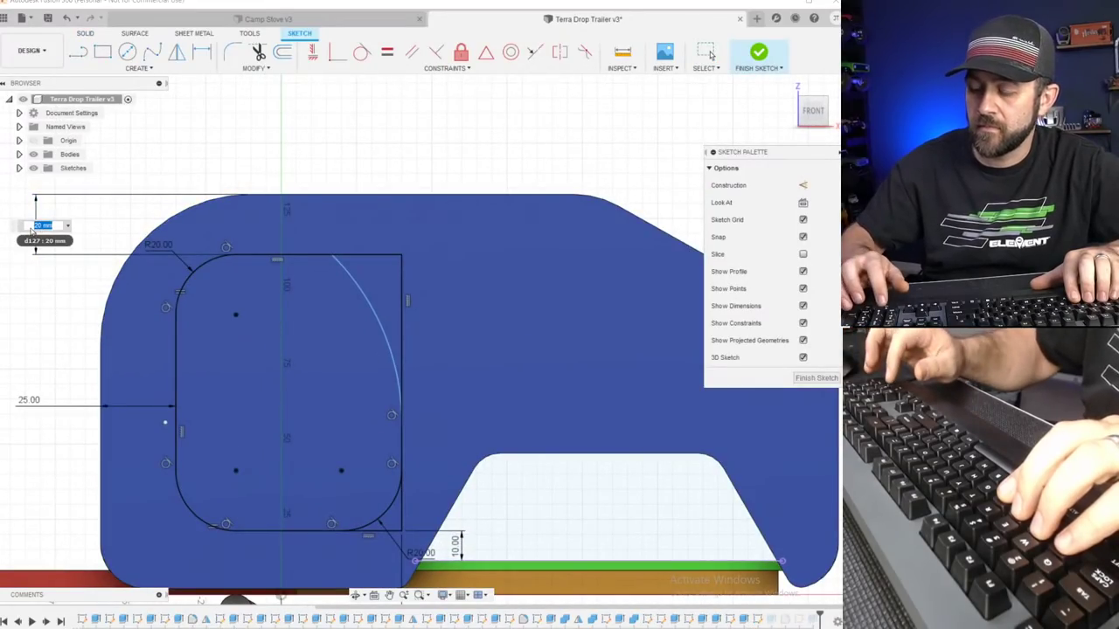
text(24)
key(Return)
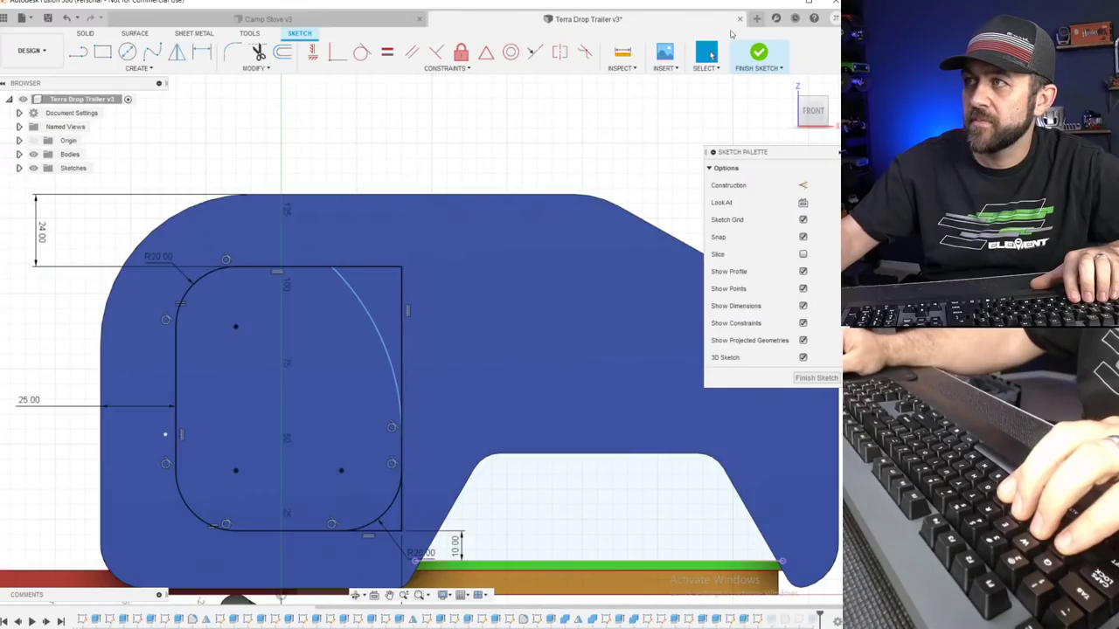
click(763, 58)
Examine the resized door opening and its recessed rim from several angles outside the trailer.
scroll(302, 358, down, 4)
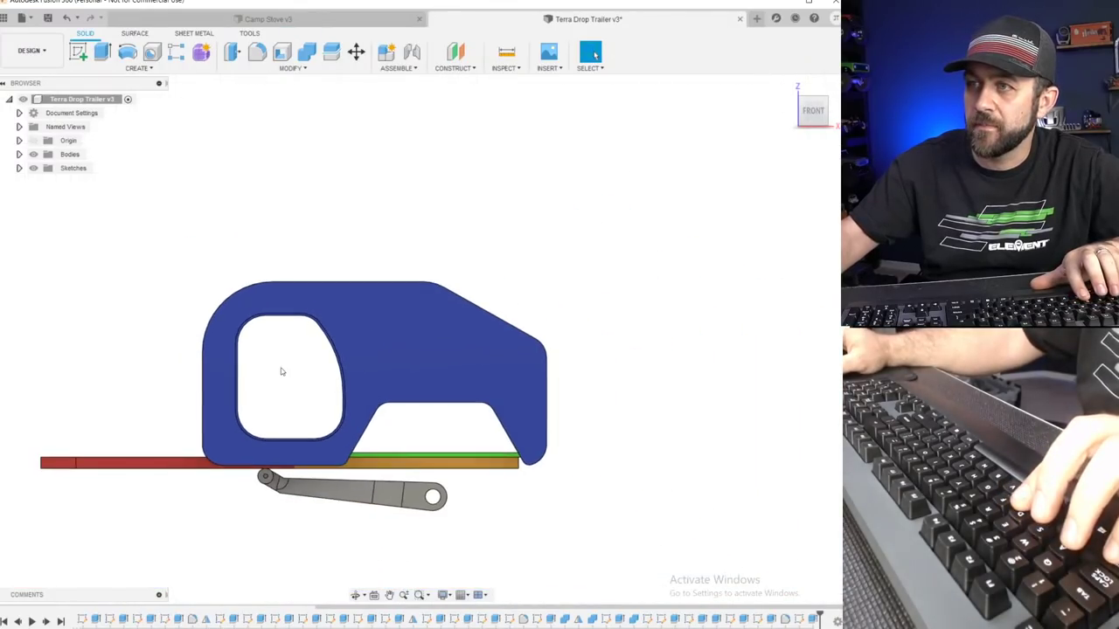
scroll(281, 371, up, 3)
shift+middle_drag(354, 359, 333, 385)
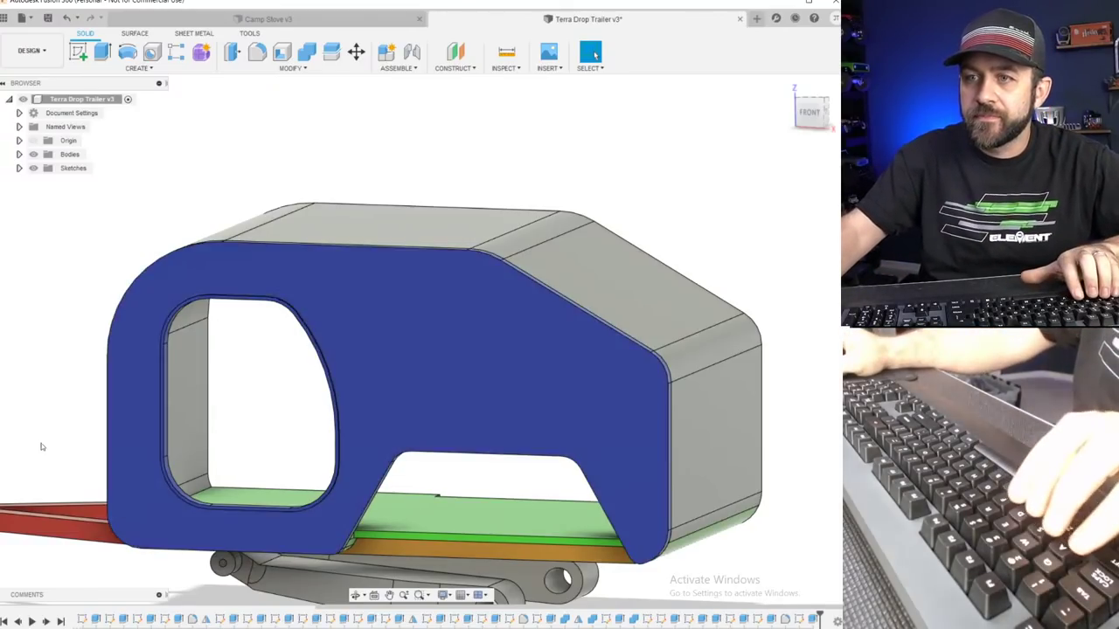
scroll(241, 478, down, 2)
shift+middle_drag(244, 474, 275, 469)
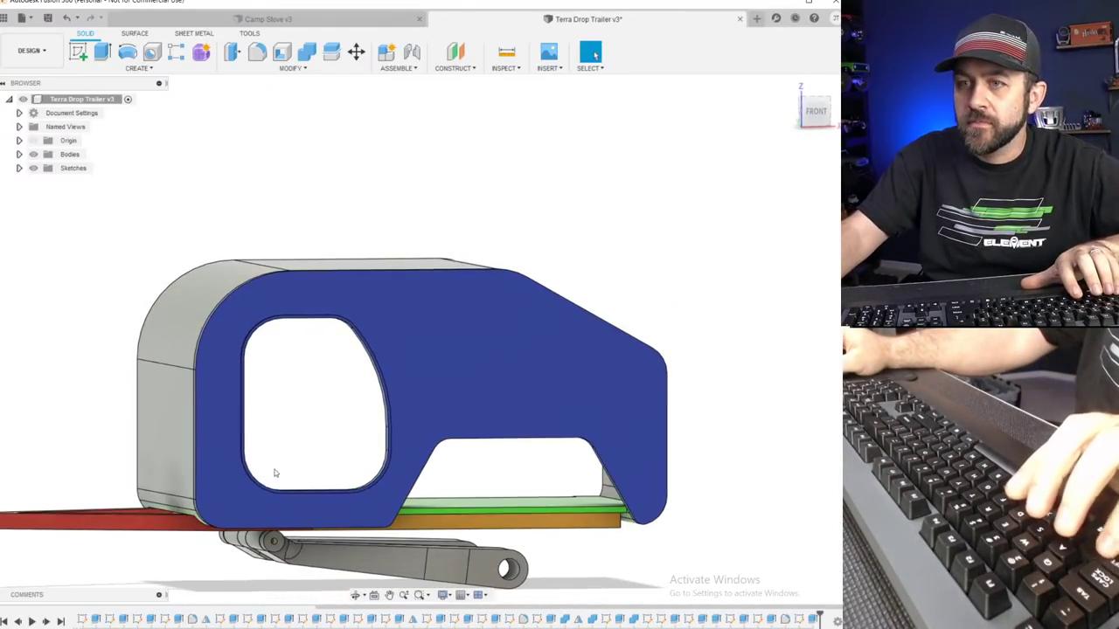
scroll(300, 475, up, 3)
scroll(299, 485, up, 4)
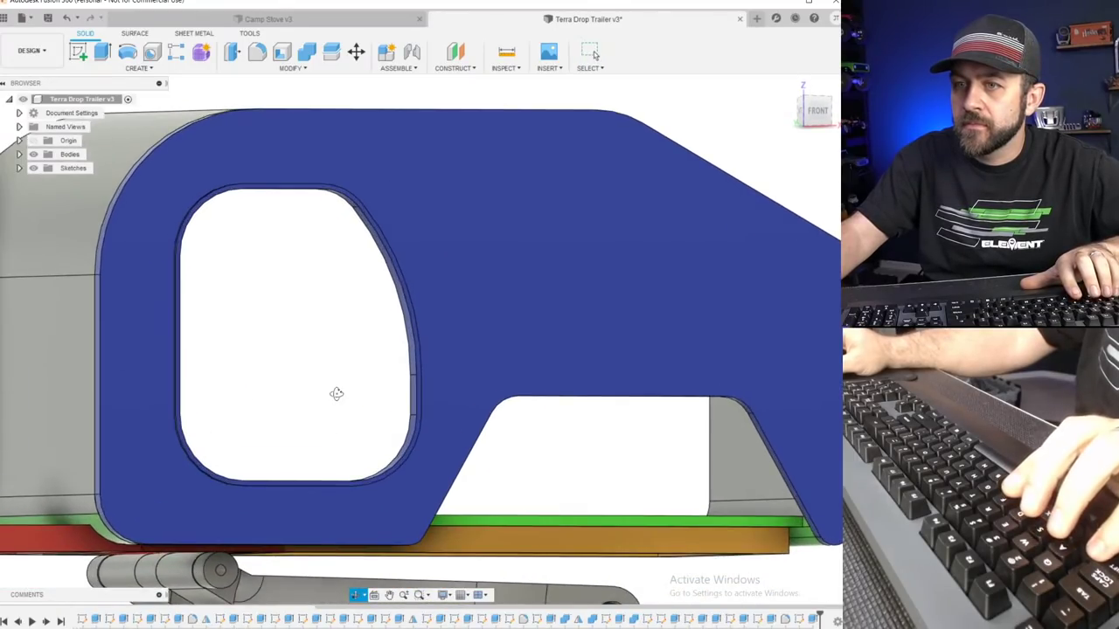
mouse_move(337, 394)
shift+middle_down()
mouse_move(347, 405)
mouse_move(338, 399)
shift+middle_up()
scroll(397, 416, down, 3)
shift+middle_drag(398, 416, 428, 367)
scroll(372, 385, down, 3)
click(427, 366)
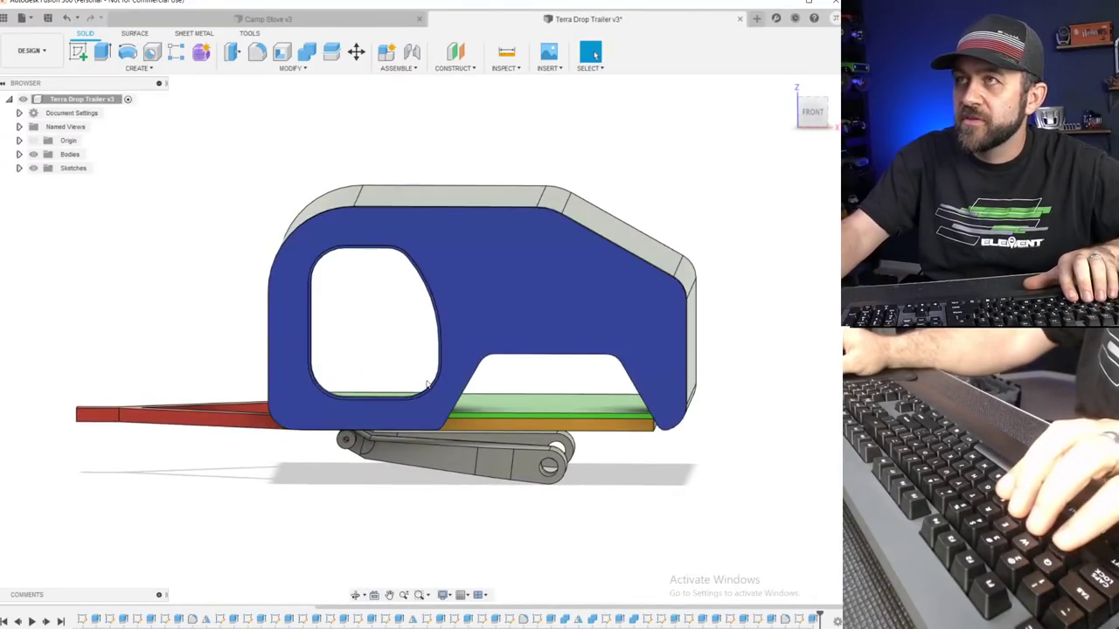
Examine the trailer's interior, including the floor and the inner side of the blue panel, from the open rear side.
scroll(486, 317, up, 3)
shift+middle_drag(507, 405, 339, 451)
scroll(329, 428, up, 3)
scroll(327, 450, down, 5)
shift+middle_drag(367, 407, 480, 455)
click(285, 406)
shift+middle_drag(394, 528, 399, 481)
scroll(399, 482, up, 5)
shift+middle_drag(379, 424, 216, 456)
scroll(379, 403, down, 3)
scroll(374, 387, up, 5)
scroll(374, 388, down, 3)
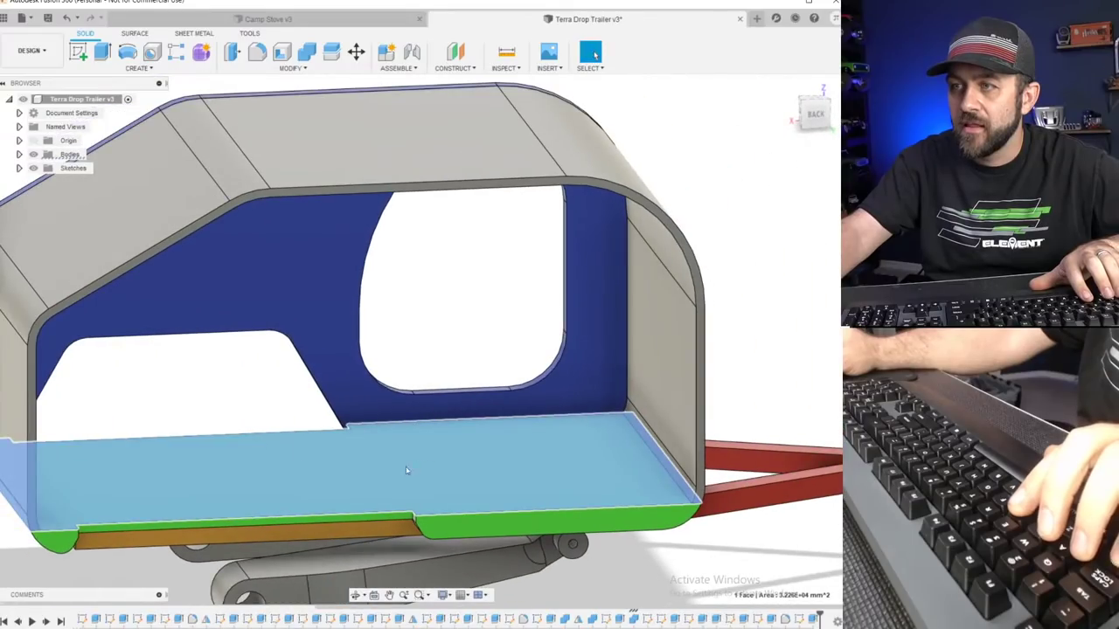
Examine the wheel cutout and how the side panel meets the floor, from outside and inside the trailer.
scroll(312, 463, down, 3)
click(274, 427)
scroll(267, 439, down, 3)
scroll(265, 439, up, 4)
middle_drag(317, 437, 388, 337)
click(314, 346)
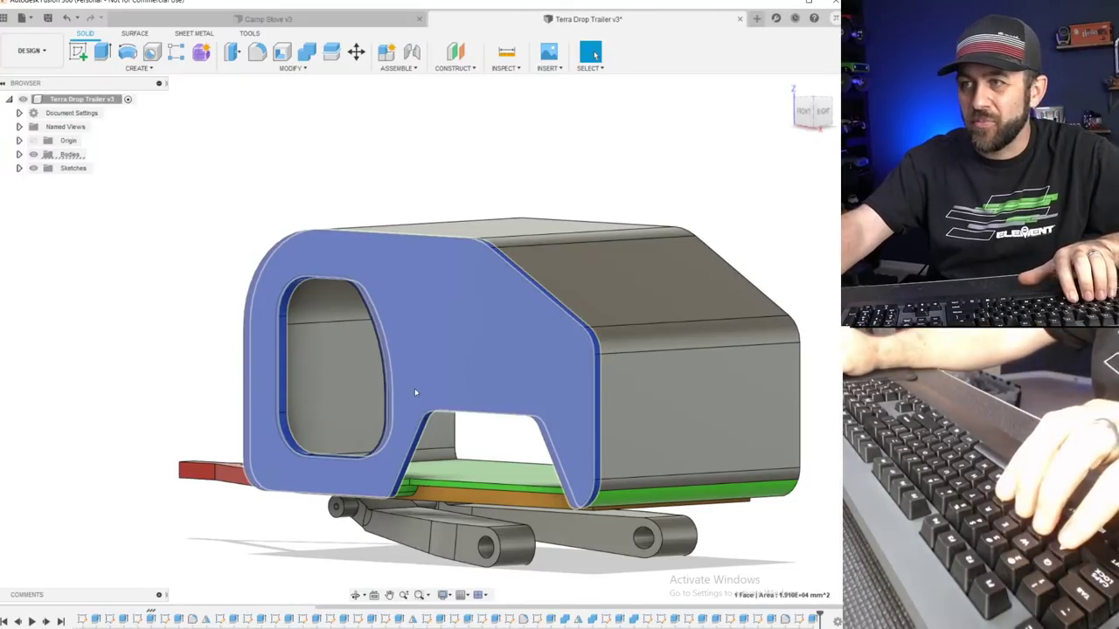
scroll(399, 392, down, 3)
shift+middle_drag(398, 392, 461, 322)
scroll(461, 323, up, 3)
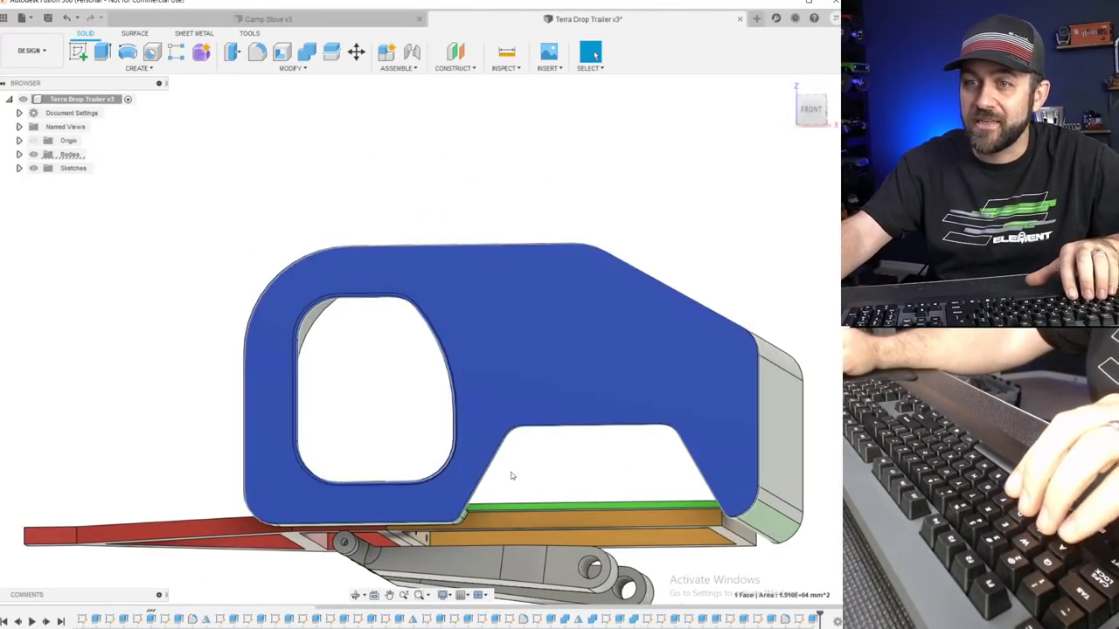
scroll(359, 391, down, 3)
shift+middle_drag(390, 395, 275, 418)
scroll(274, 419, up, 3)
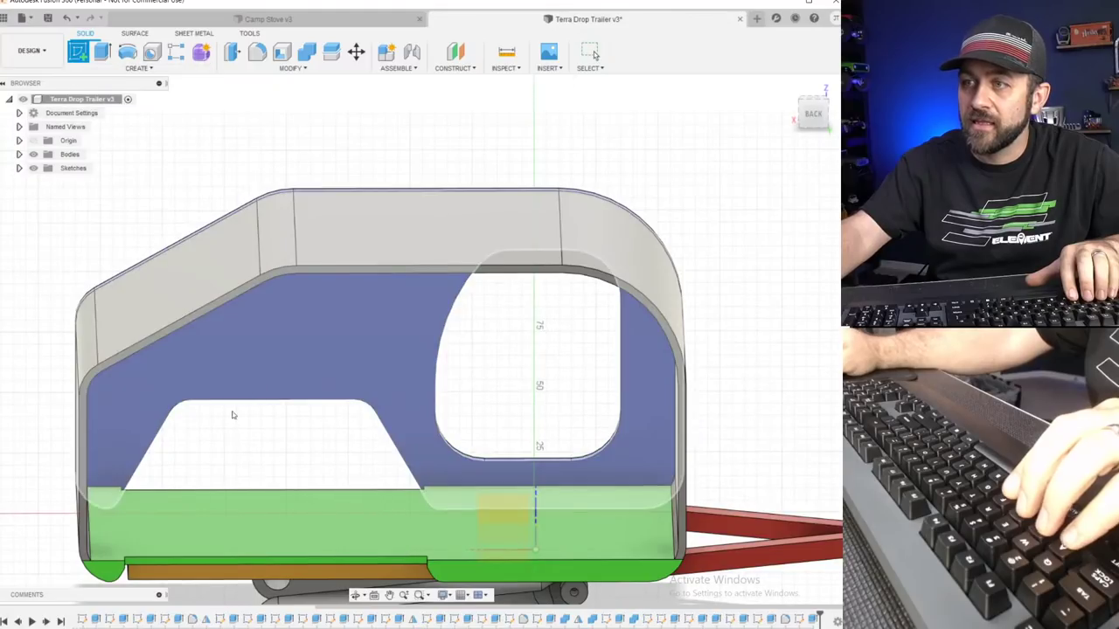
shift+middle_drag(230, 449, 389, 444)
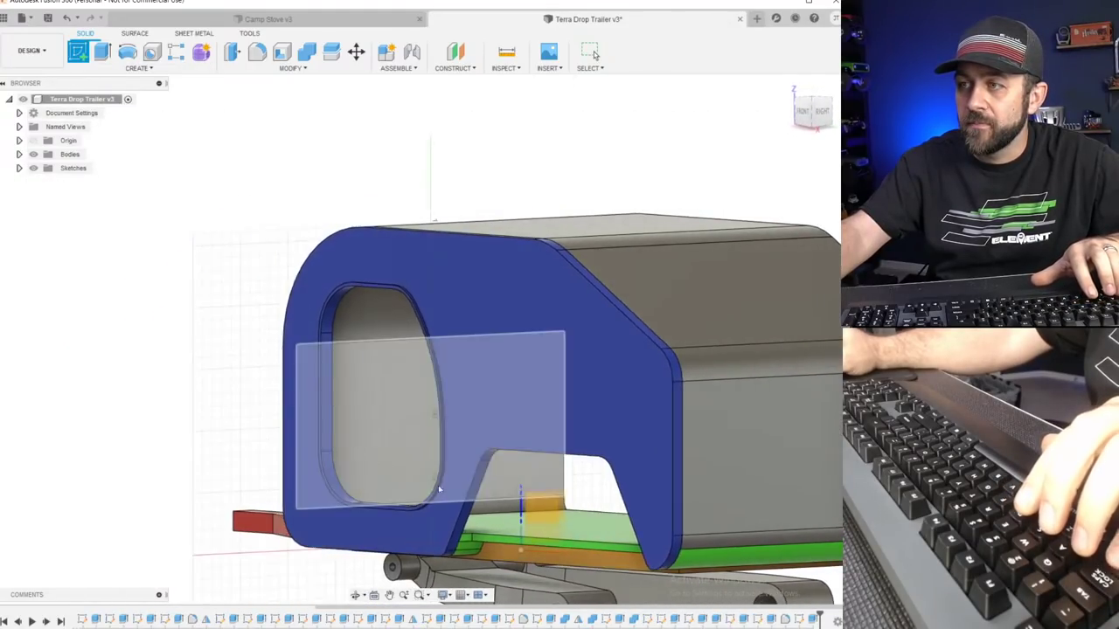
scroll(508, 492, down, 3)
mouse_move(537, 514)
middle_down()
mouse_move(392, 334)
mouse_move(381, 350)
mouse_move(420, 344)
mouse_move(408, 345)
mouse_move(390, 399)
middle_up()
scroll(385, 310, up, 3)
scroll(406, 321, down, 2)
scroll(407, 335, up, 2)
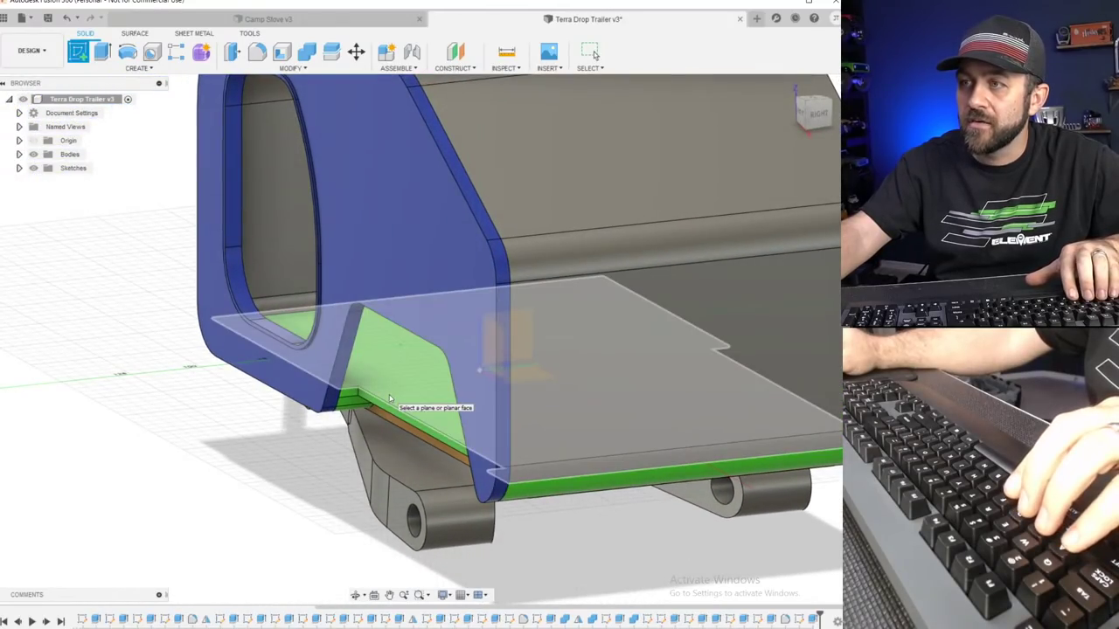
click(390, 398)
scroll(404, 377, down, 3)
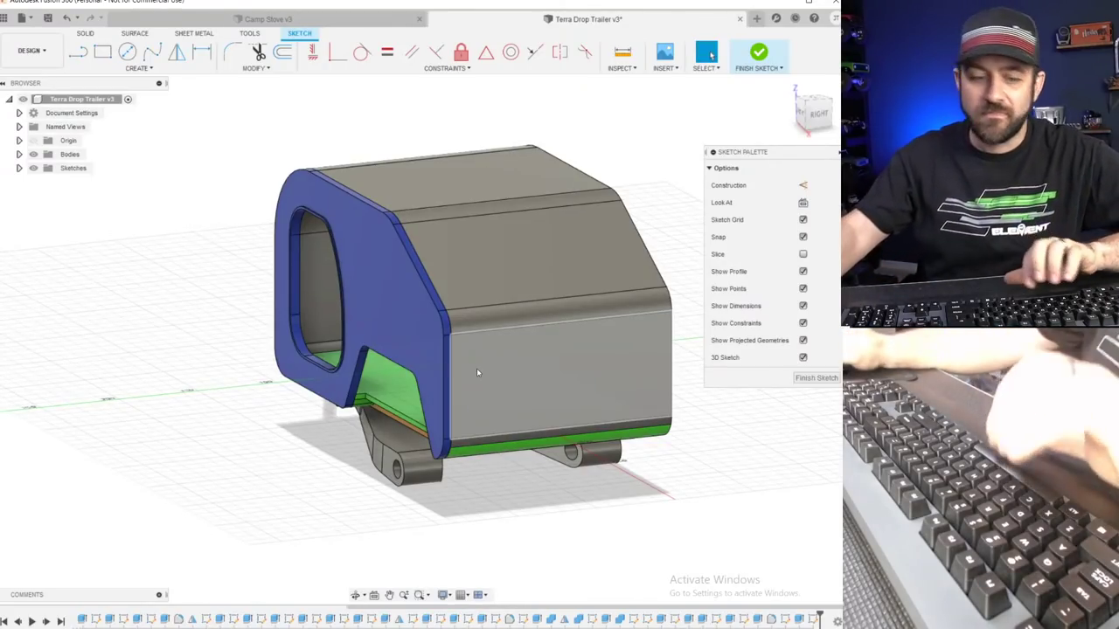
scroll(312, 274, up, 5)
scroll(313, 274, up, 3)
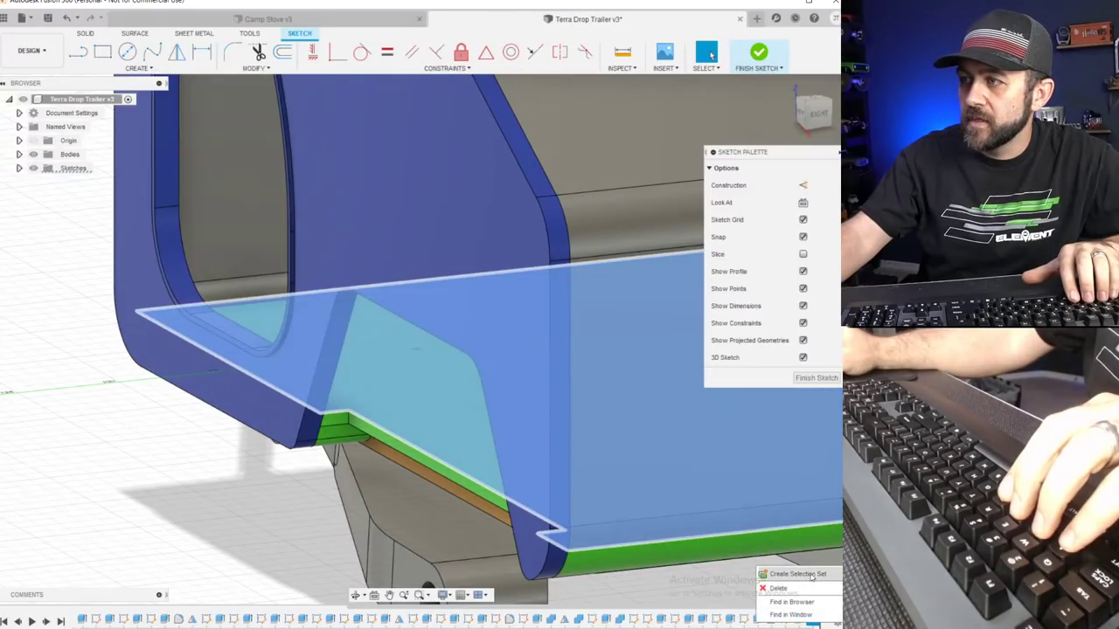
click(800, 601)
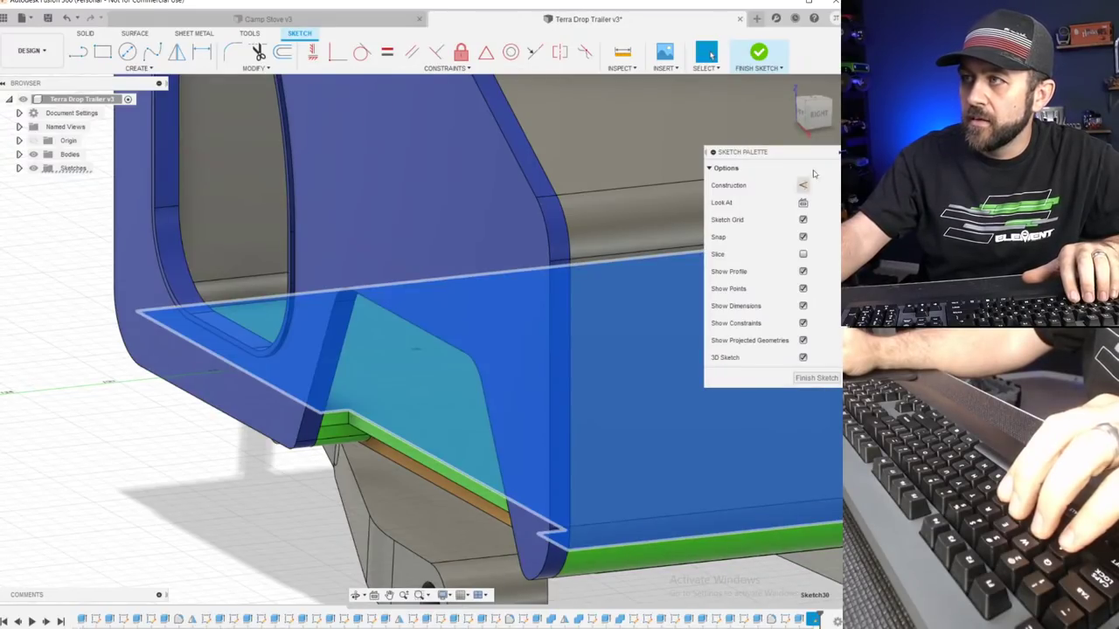
click(757, 53)
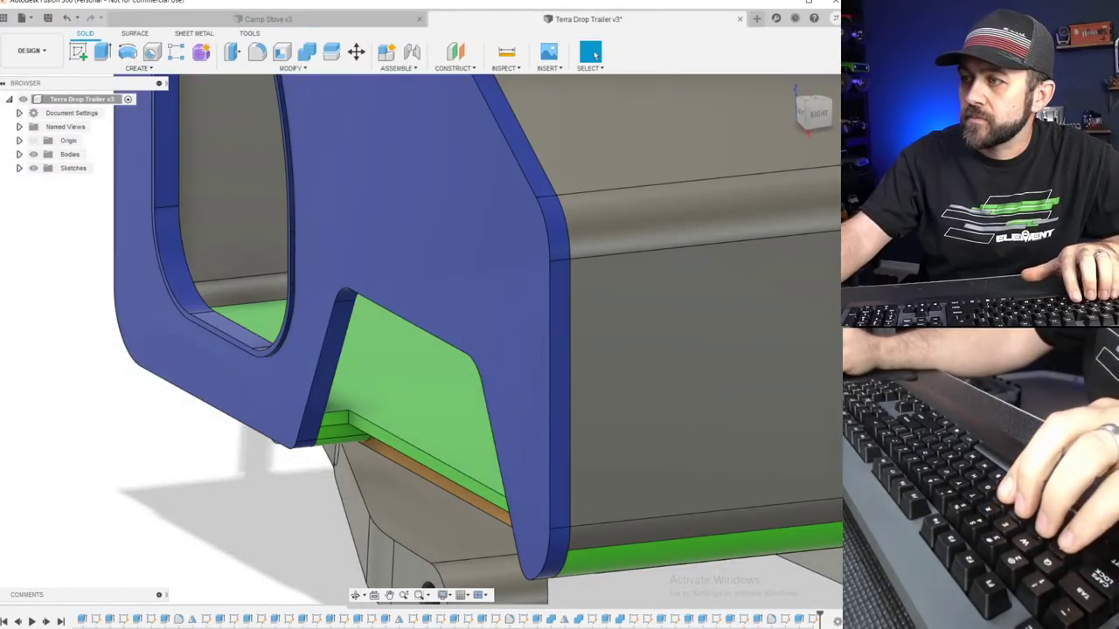
key(Delete)
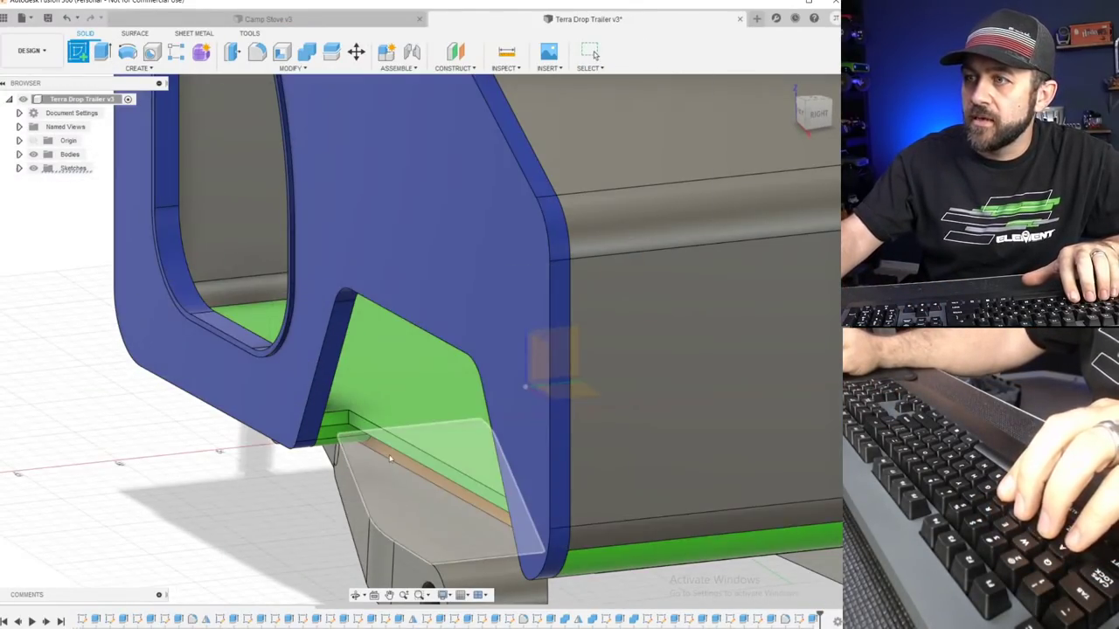
Start a sketch on the green floor's narrow side face at the wheel cutout and project the cutout's five outline edges into it.
click(390, 443)
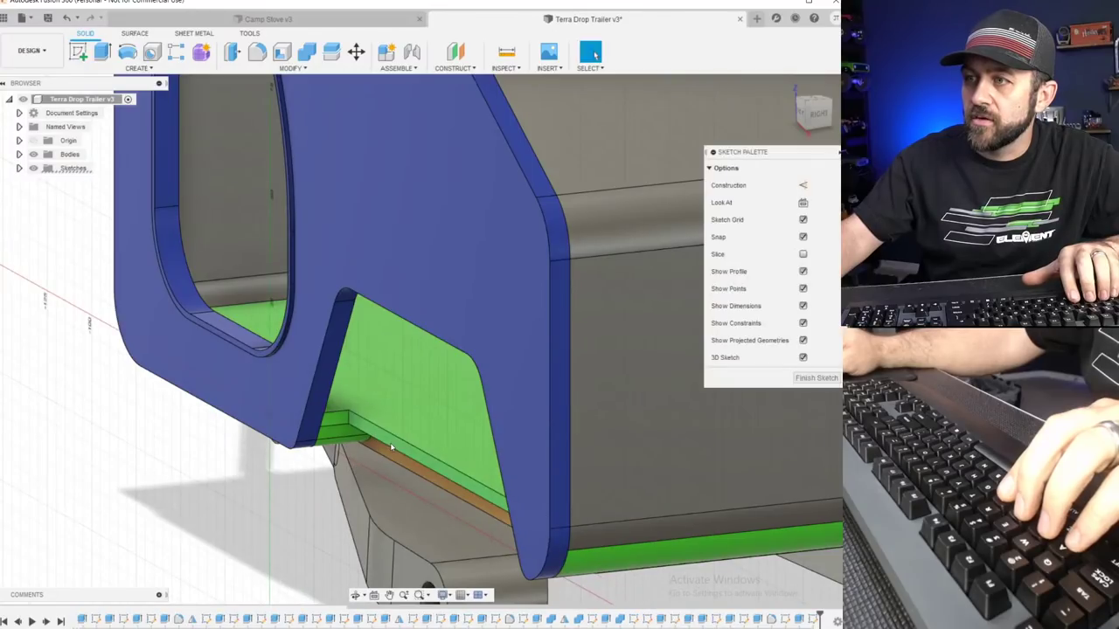
click(801, 114)
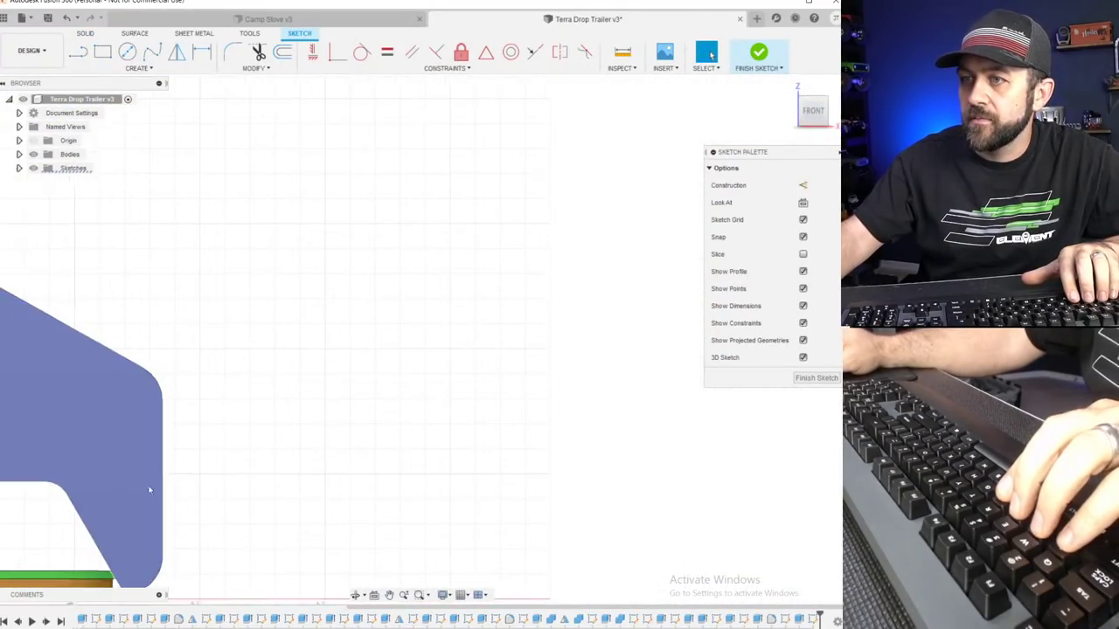
scroll(109, 247, up, 3)
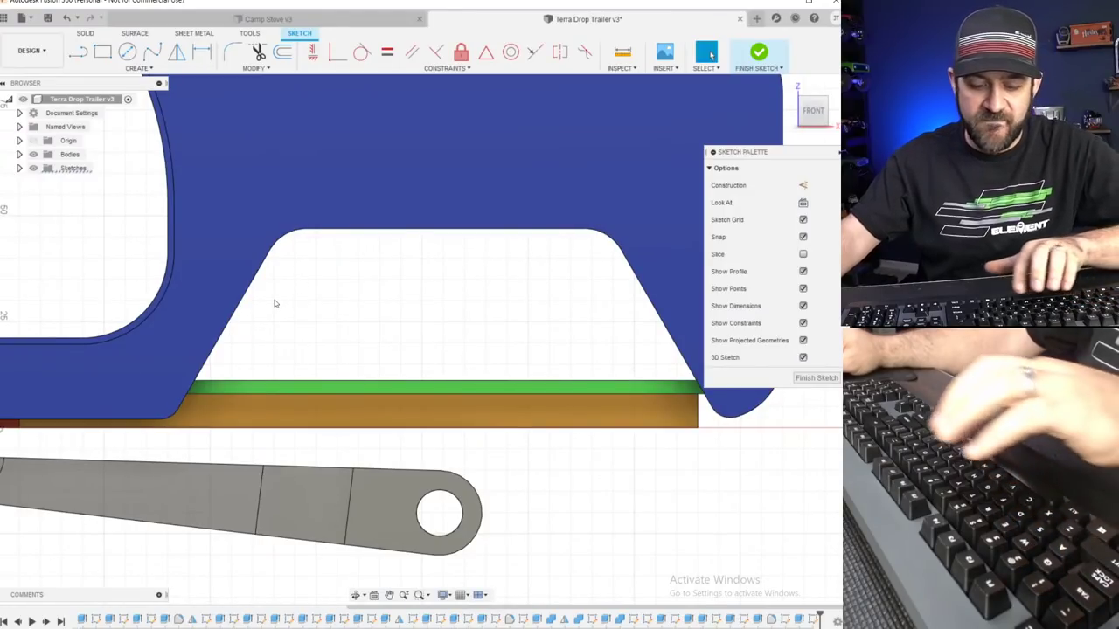
key(p)
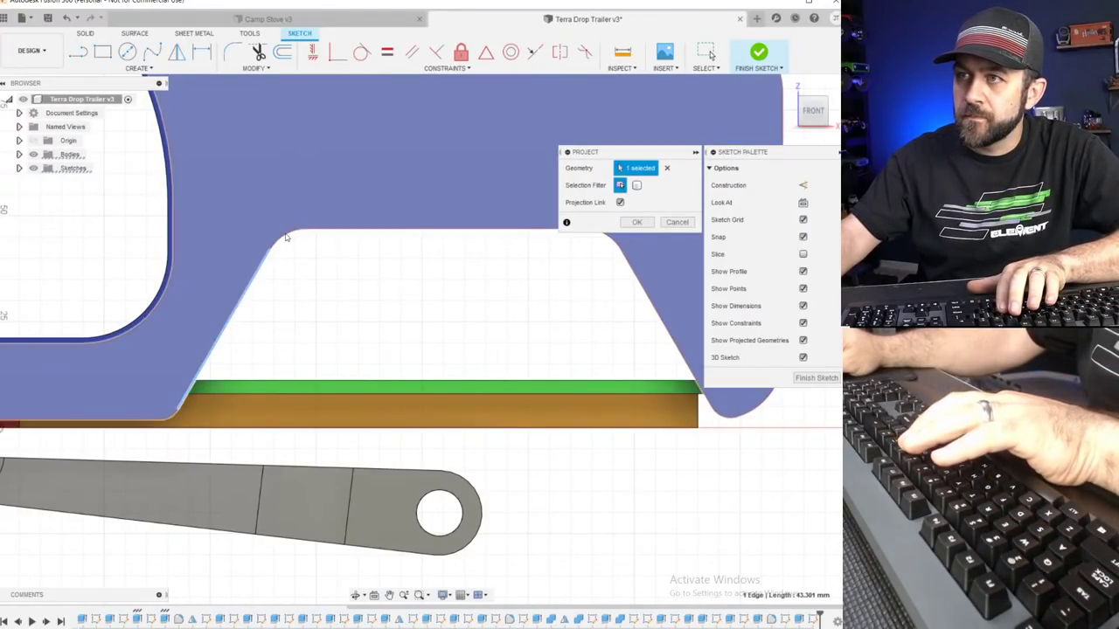
click(316, 232)
middle_drag(410, 265, 37, 296)
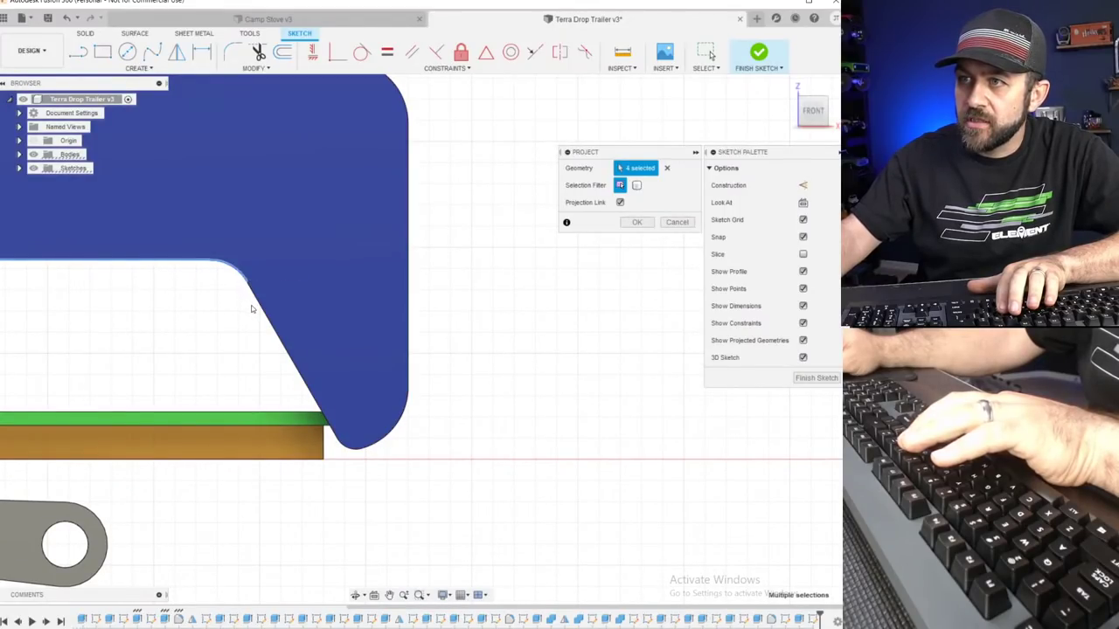
middle_drag(158, 389, 398, 356)
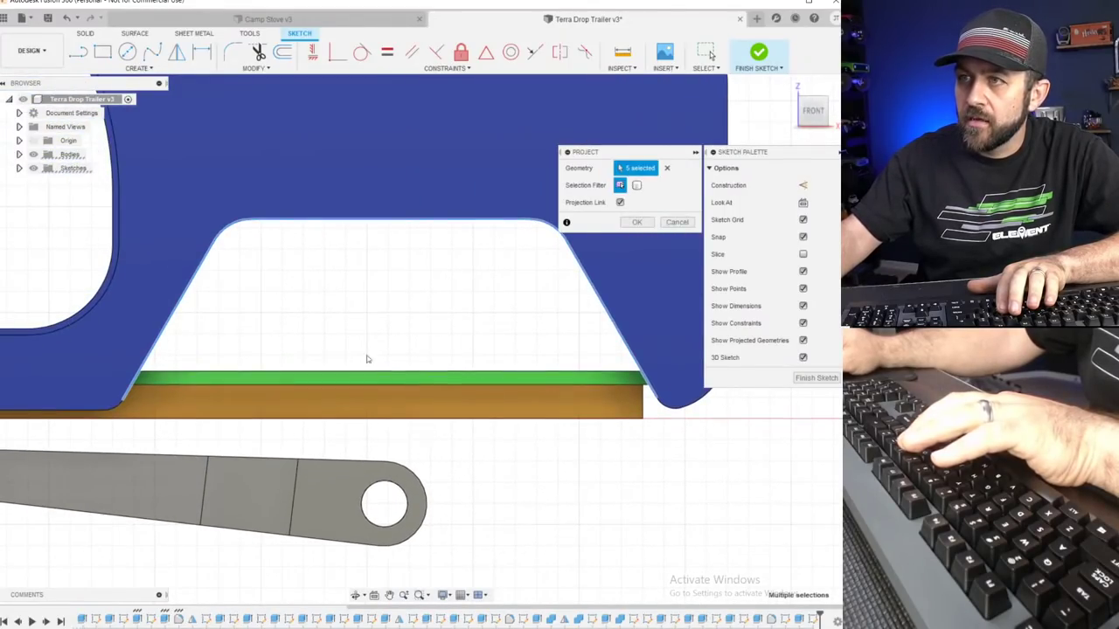
key(Return)
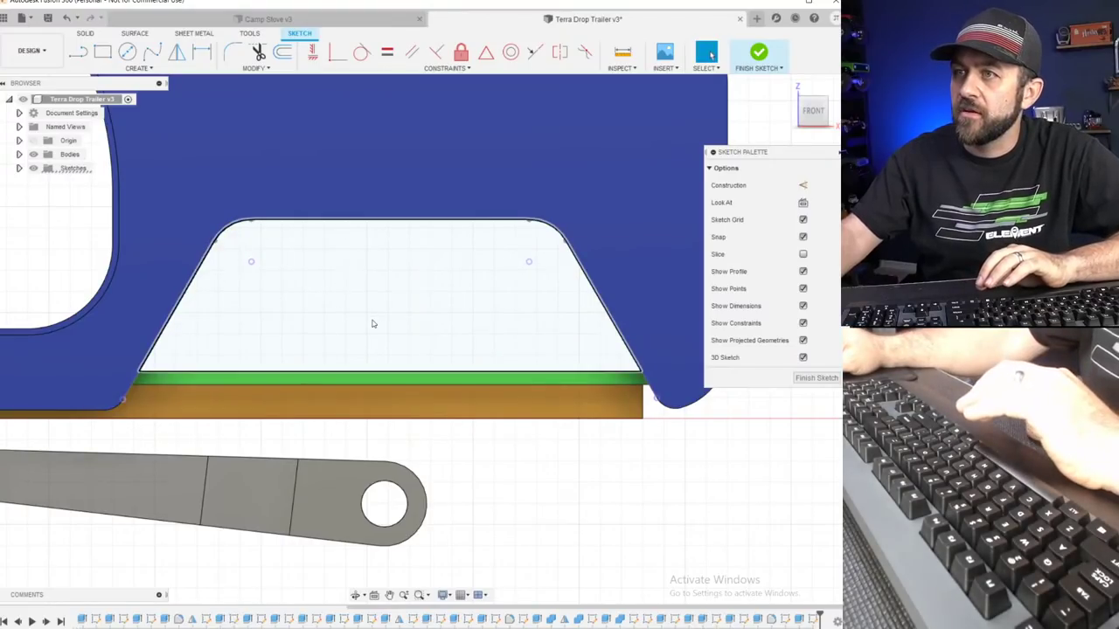
Hide the blue side panel and offset the projected wheel cutout outline 2 mm inward.
scroll(349, 315, down, 2)
click(19, 153)
click(284, 169)
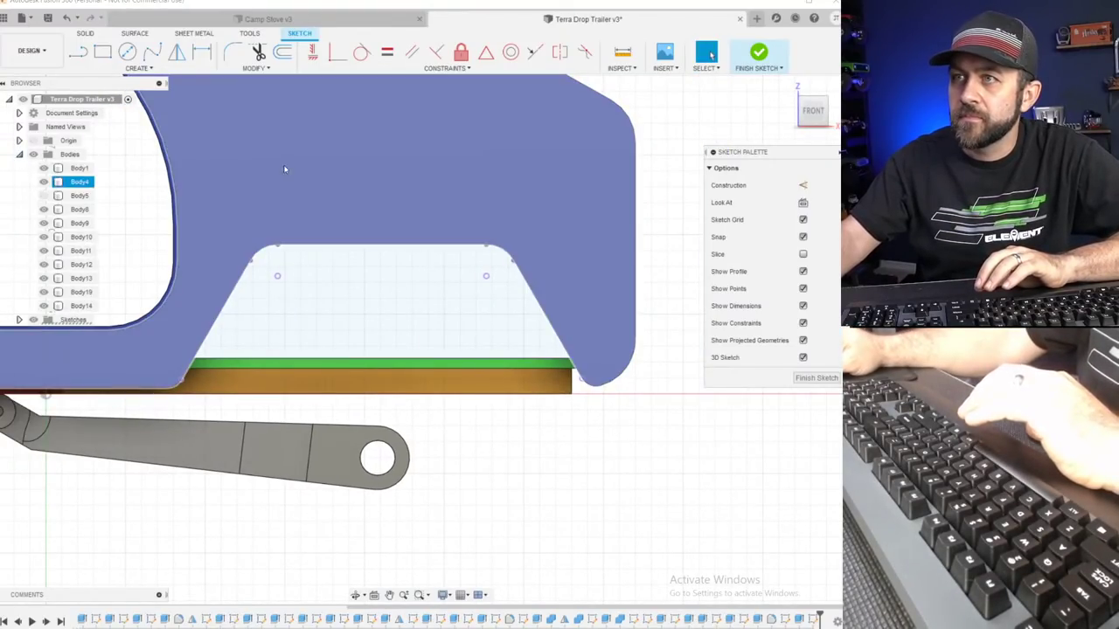
click(44, 183)
scroll(355, 319, down, 2)
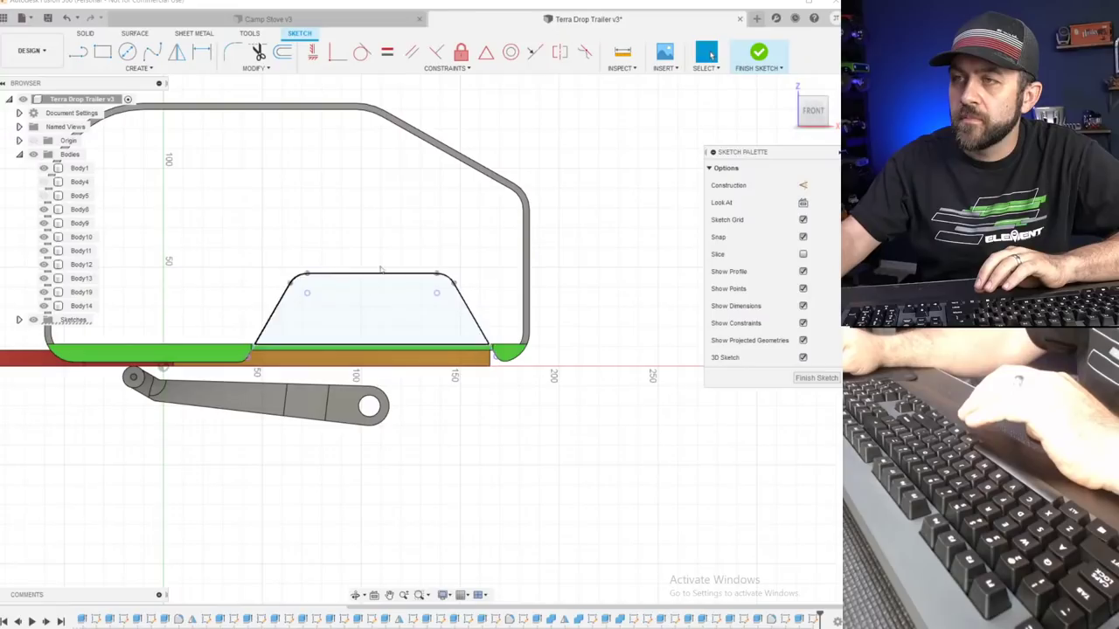
scroll(295, 313, up, 2)
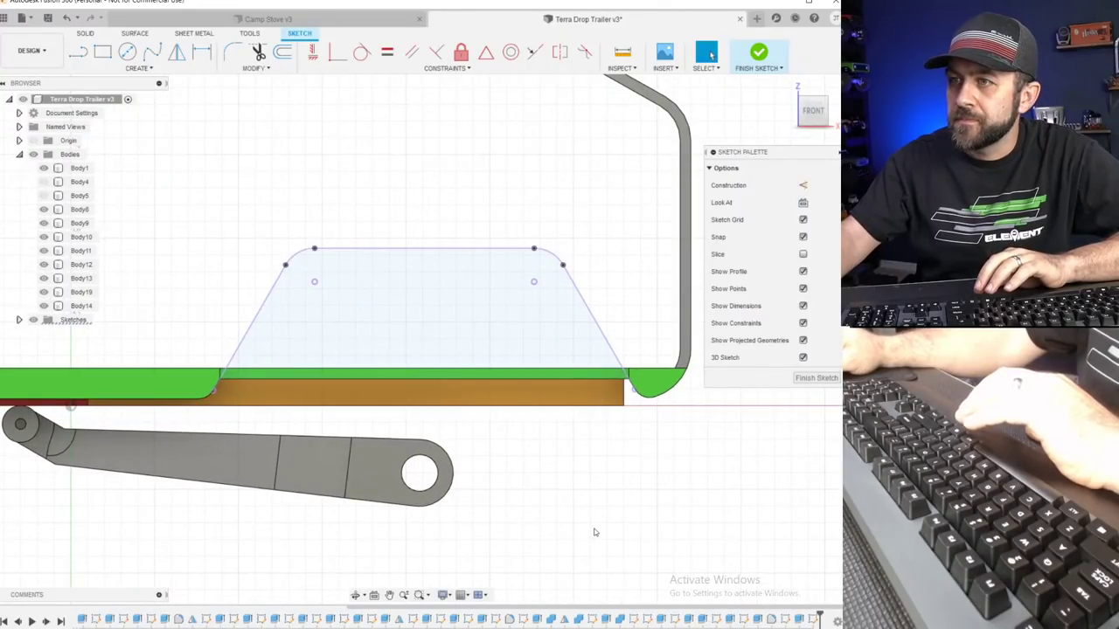
scroll(274, 328, up, 1)
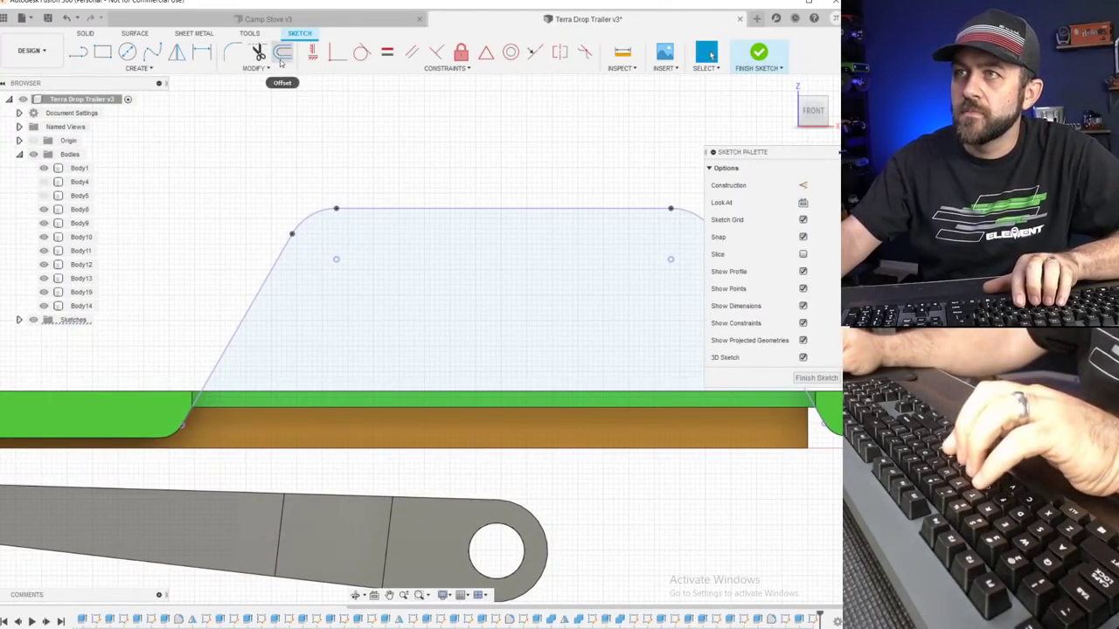
click(282, 54)
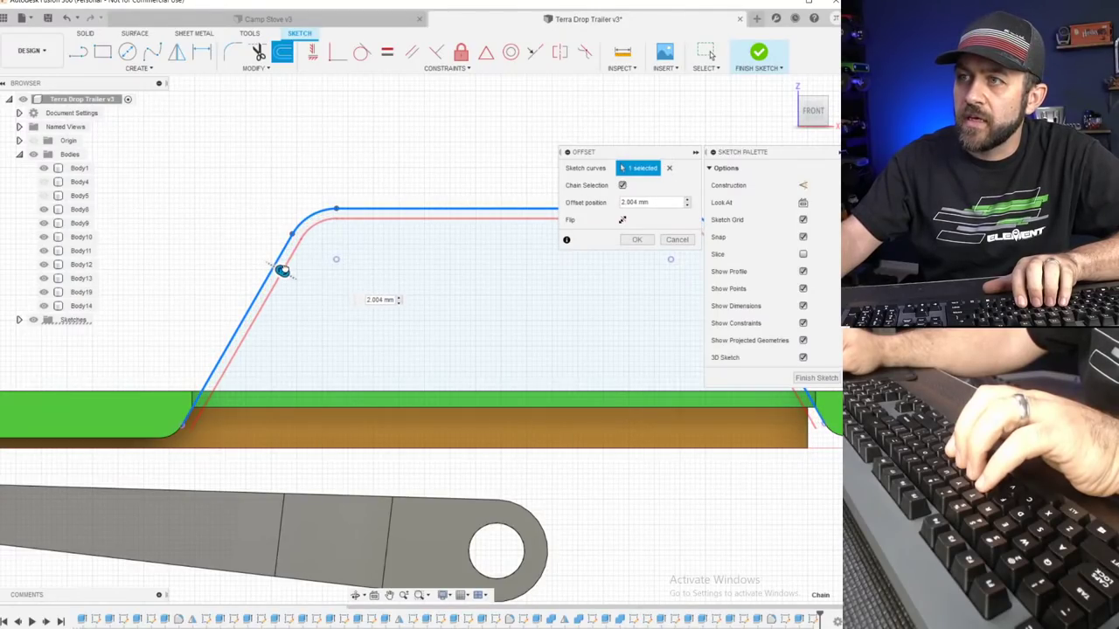
text(2)
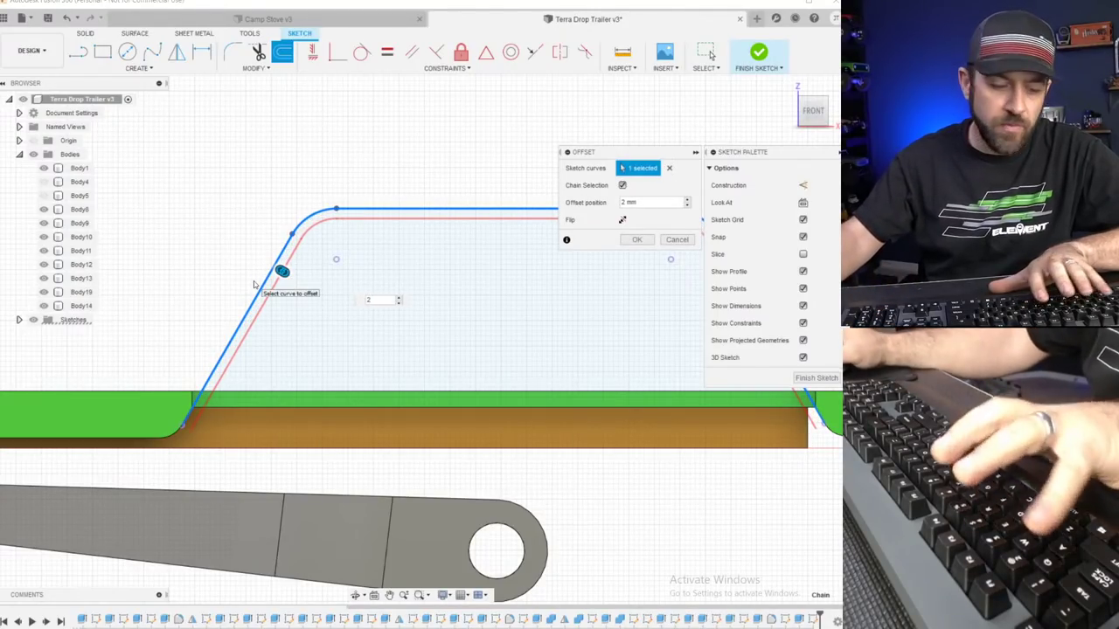
key(Return)
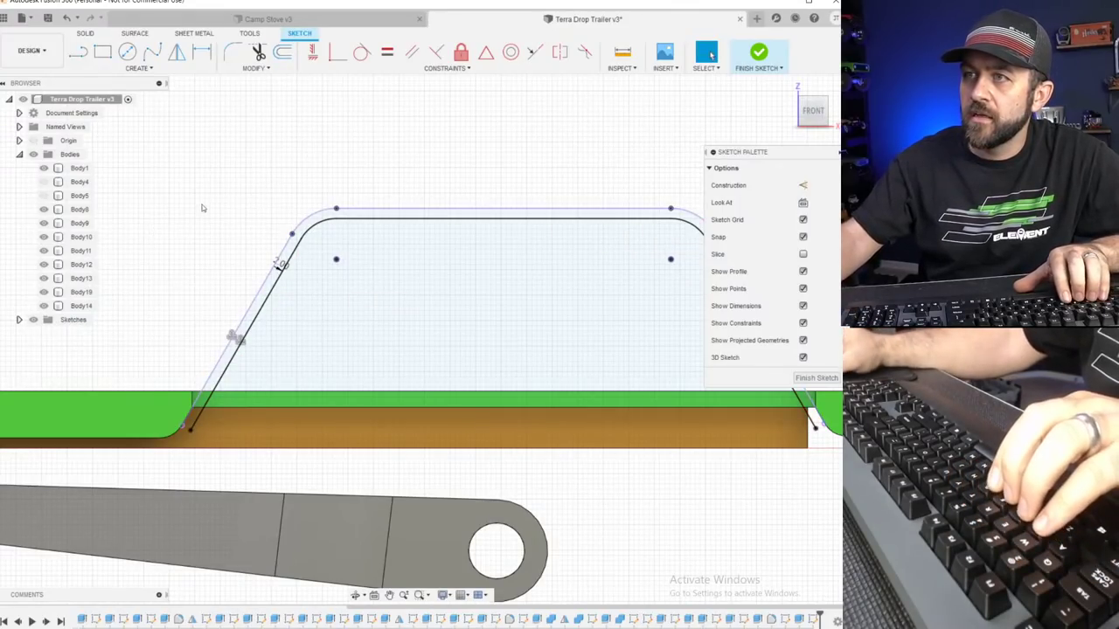
Offset the projected wheel cutout outline 2.5 mm outward.
click(284, 54)
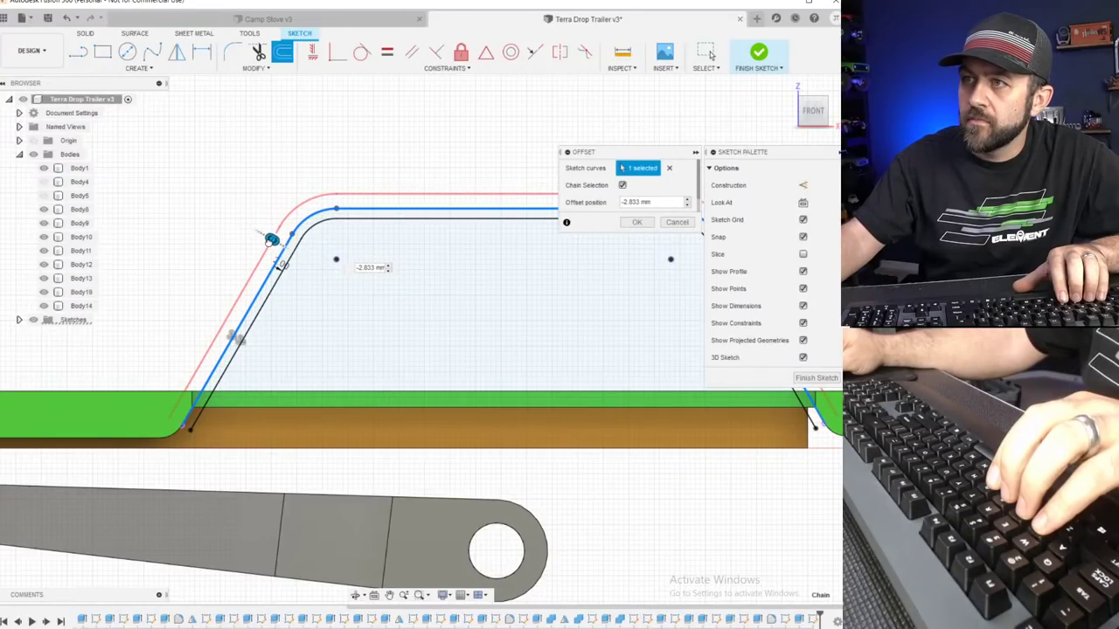
text(-2.5)
key(Return)
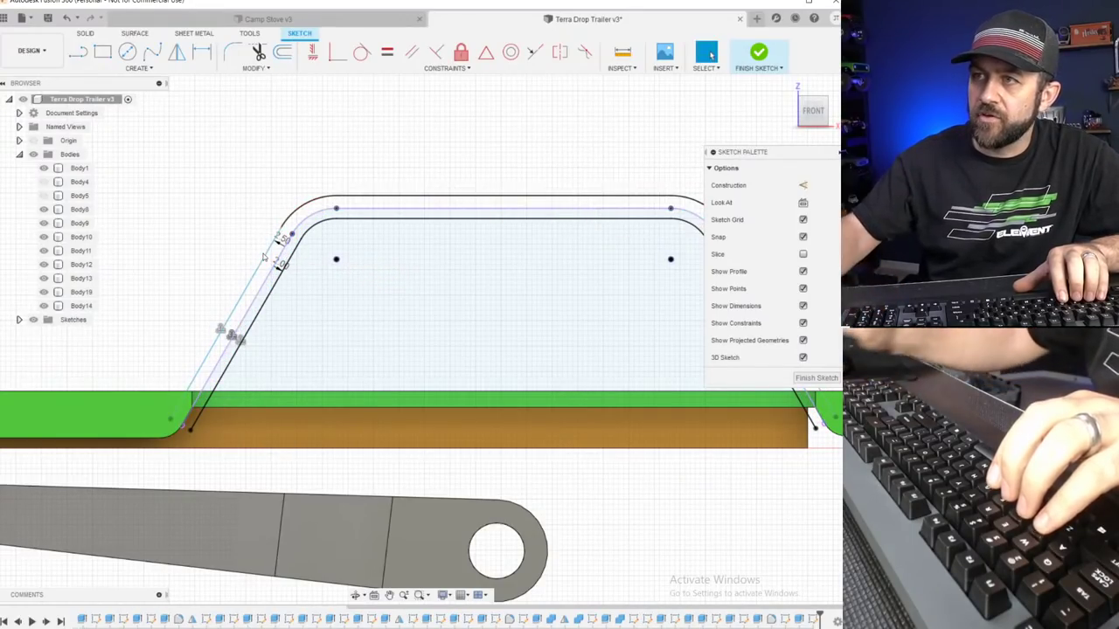
Close both lower ends of the two offset outlines with straight lines and finish the sketch.
scroll(341, 227, down, 3)
mouse_move(530, 241)
shift+middle_down()
mouse_move(514, 237)
mouse_move(483, 264)
shift+middle_up()
scroll(293, 293, up, 3)
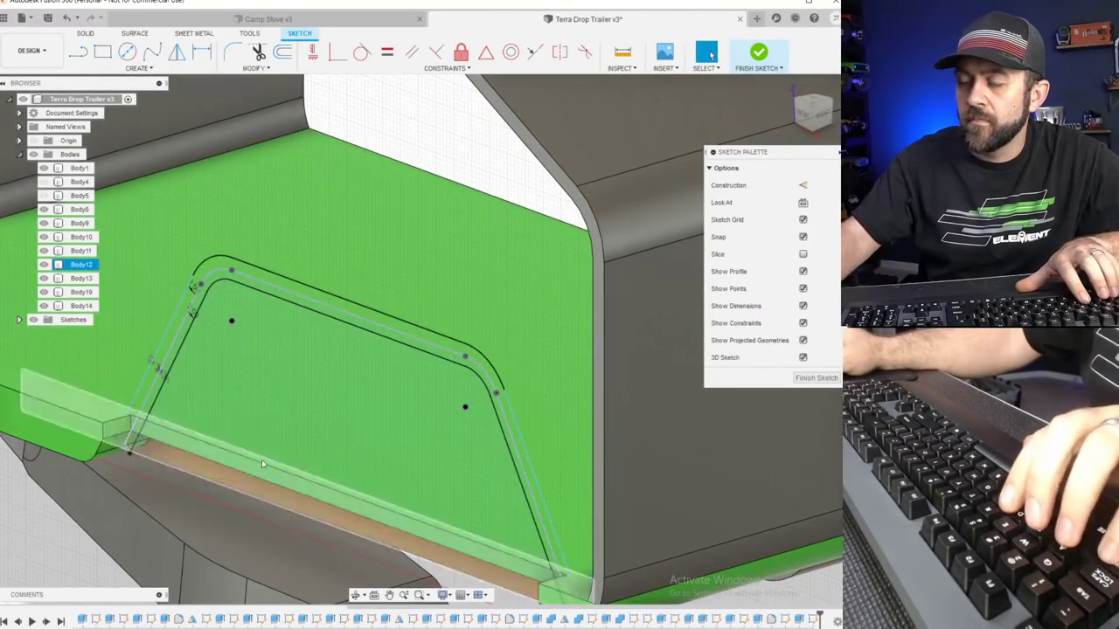
click(804, 115)
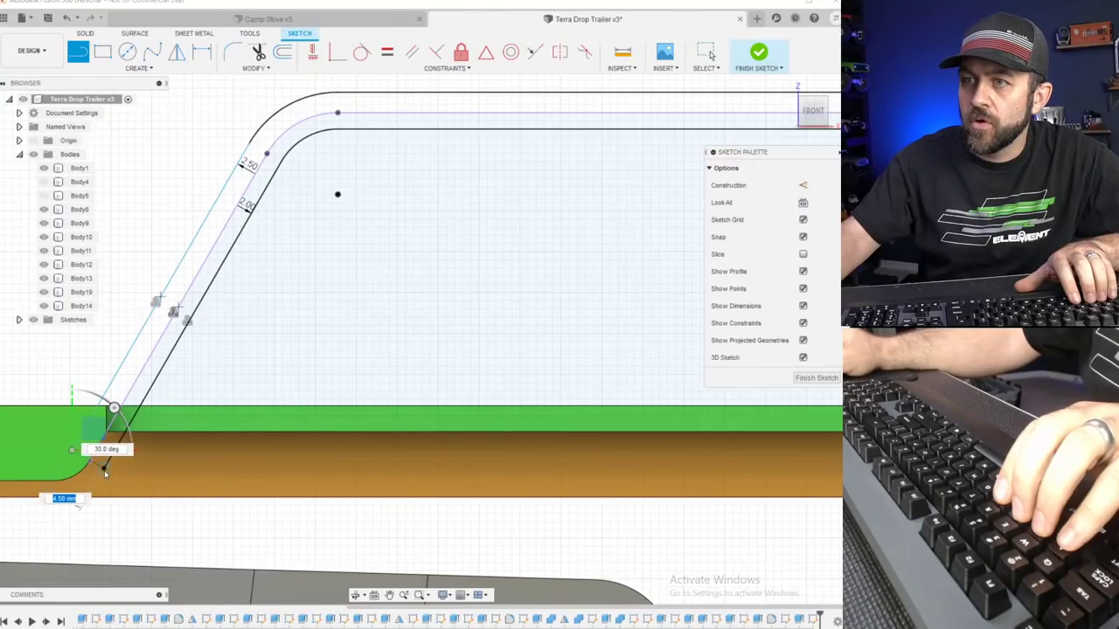
scroll(104, 470, down, 2)
scroll(767, 466, up, 3)
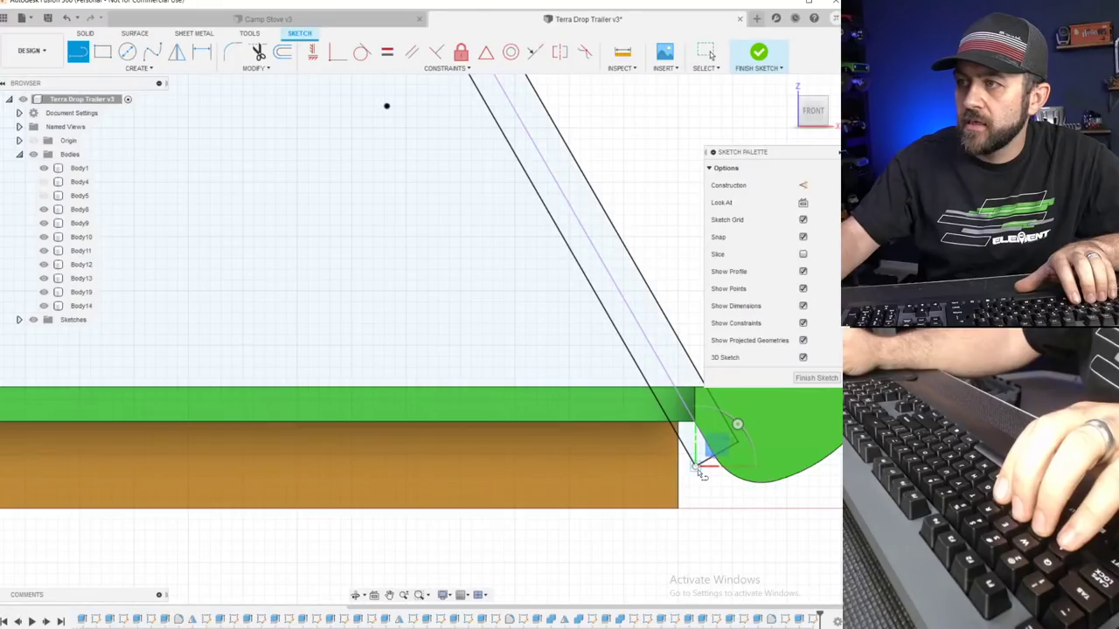
scroll(698, 470, down, 3)
click(758, 54)
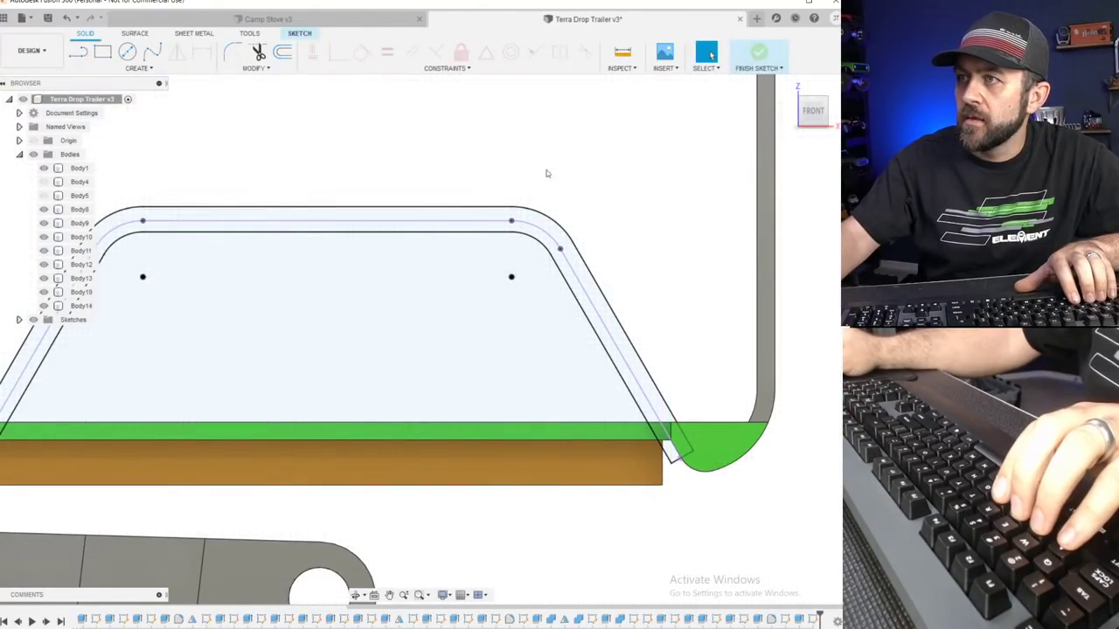
Show the blue side panel again and extrude both strips between the offset outlines 30 mm outward as a new body.
scroll(489, 201, up, 2)
click(104, 53)
click(314, 217)
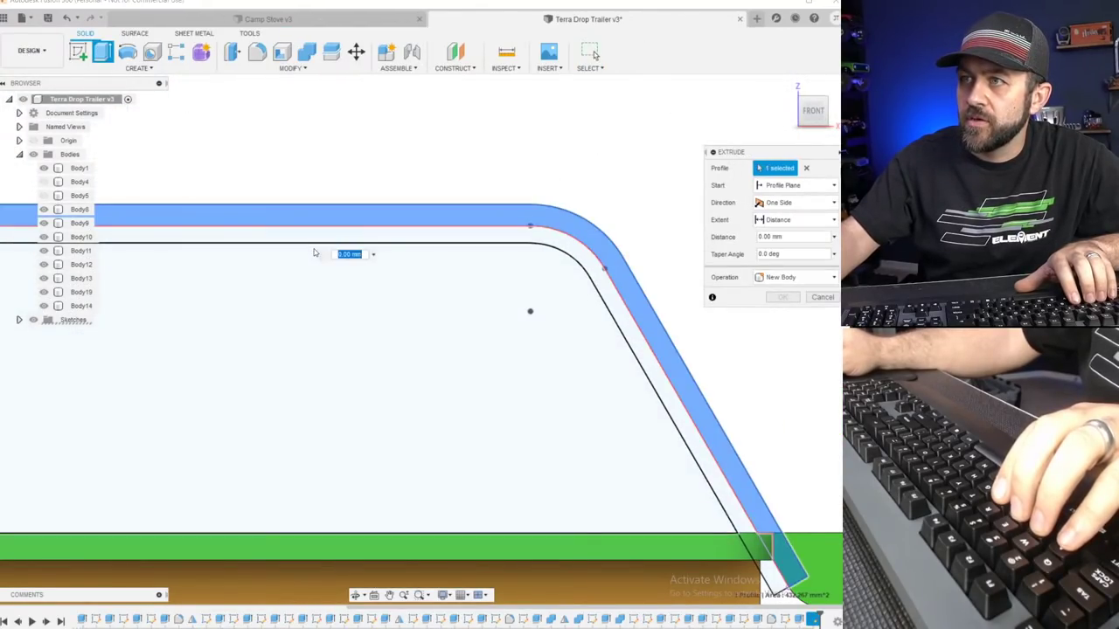
click(318, 238)
scroll(547, 239, down, 5)
shift+middle_drag(484, 271, 445, 289)
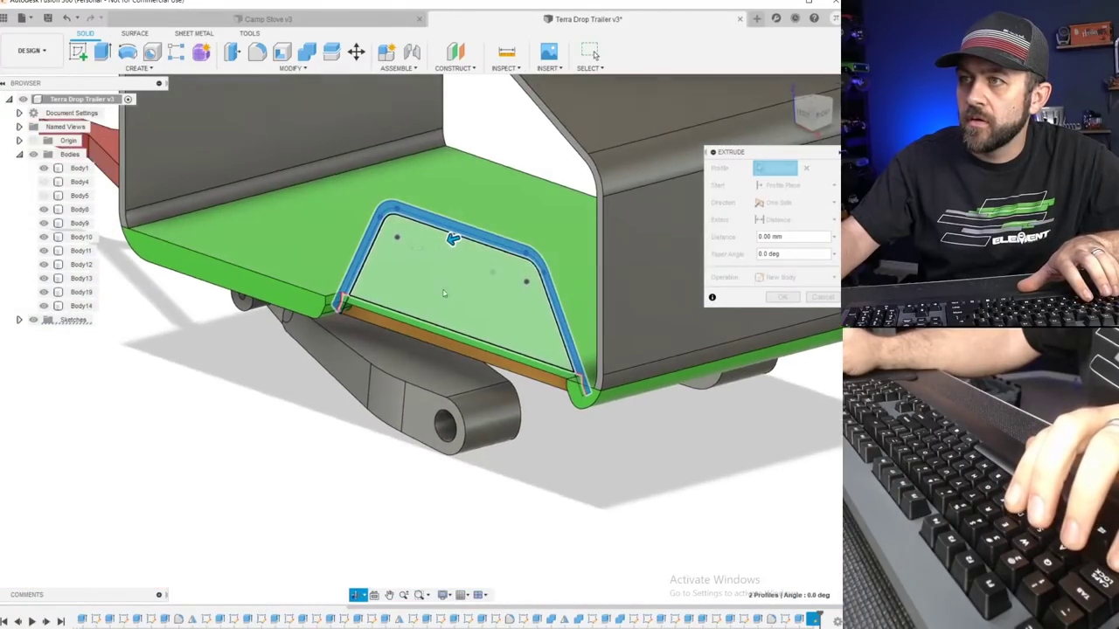
click(44, 181)
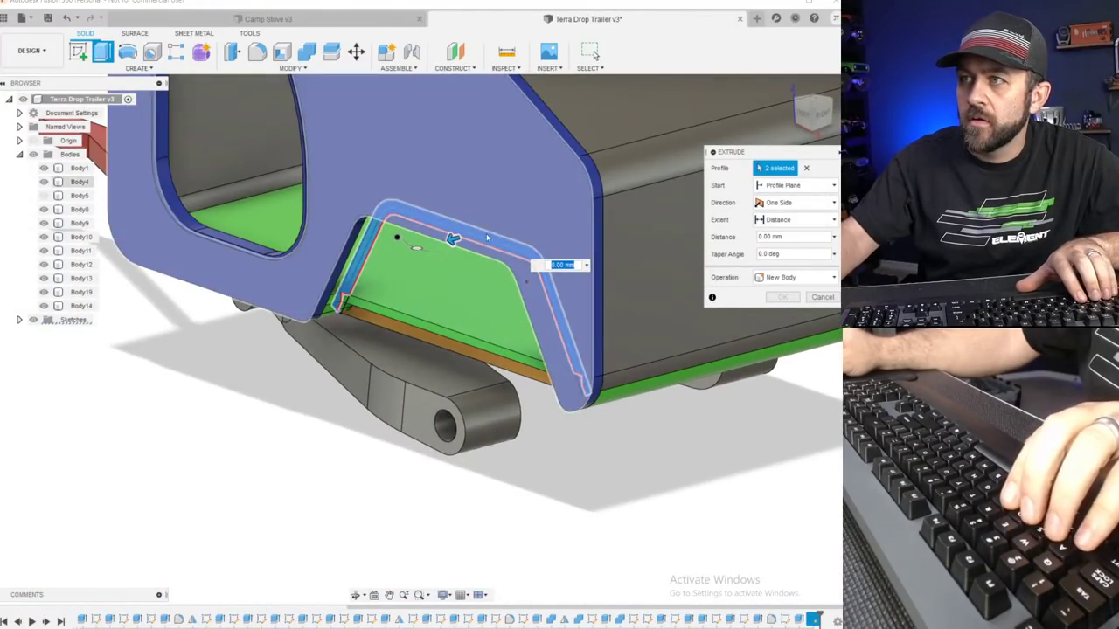
drag(452, 239, 384, 256)
shift+middle_drag(384, 256, 293, 247)
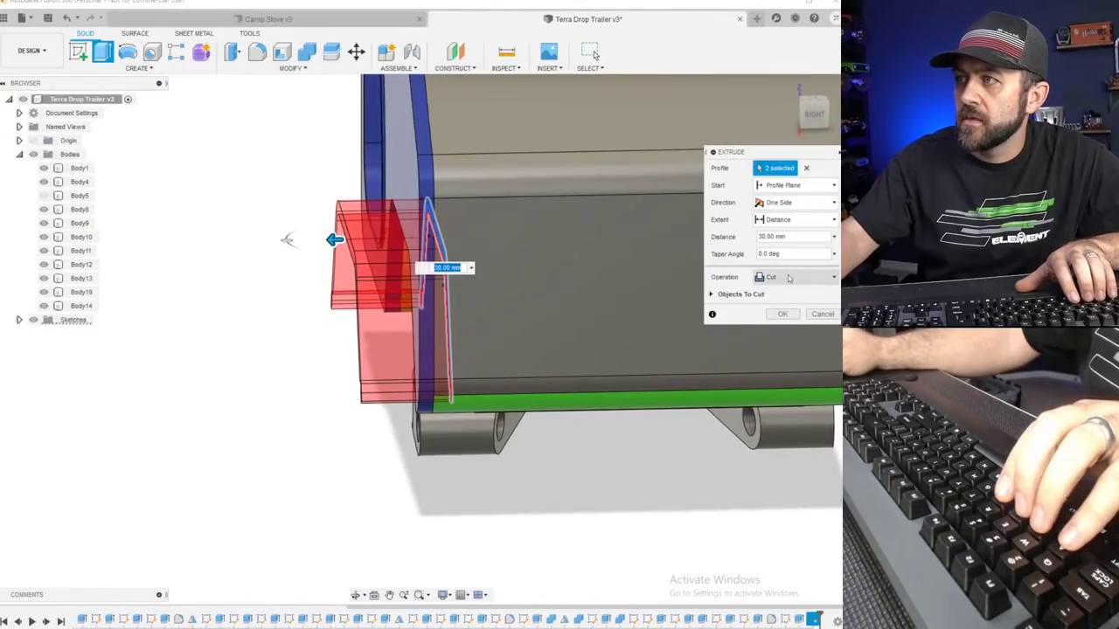
click(807, 338)
scroll(288, 284, up, 2)
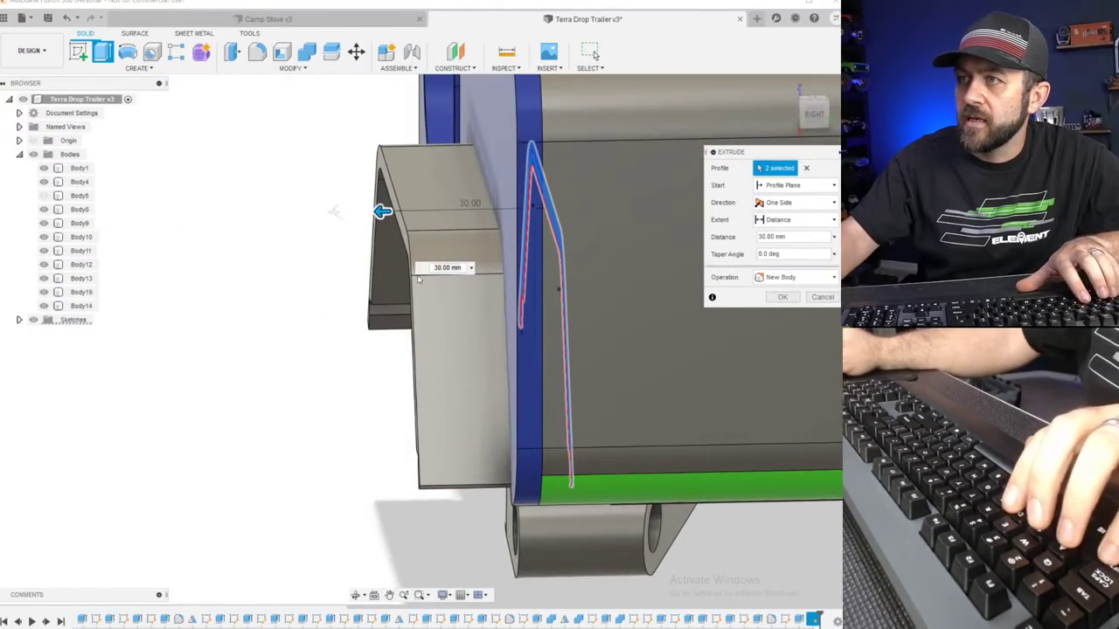
scroll(394, 383, down, 5)
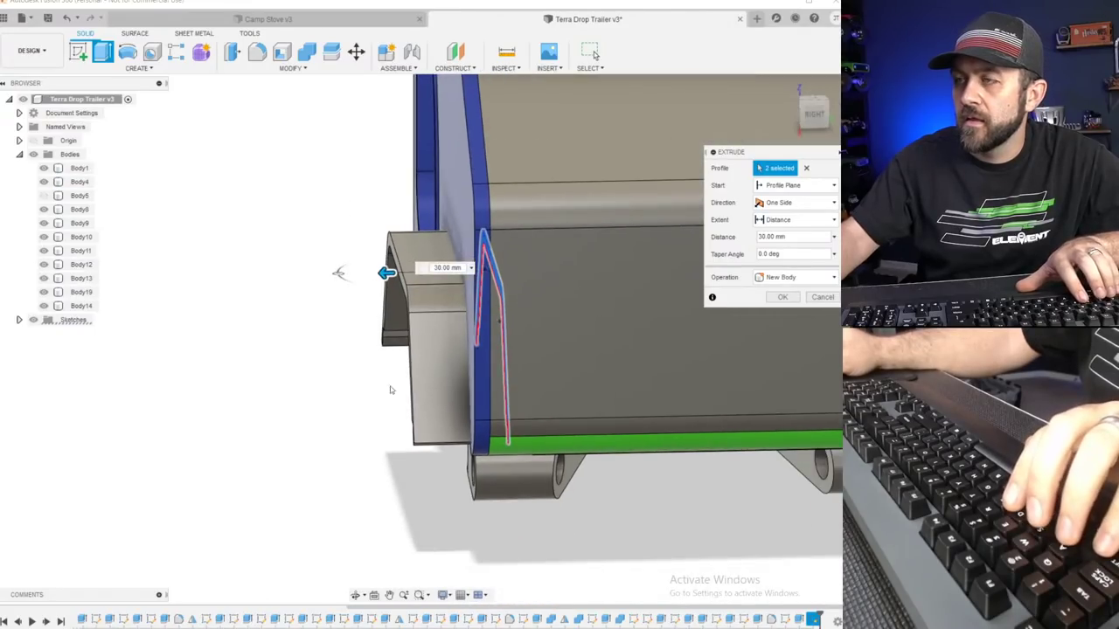
shift+middle_drag(395, 383, 397, 284)
shift+middle_drag(337, 347, 512, 354)
scroll(499, 371, up, 5)
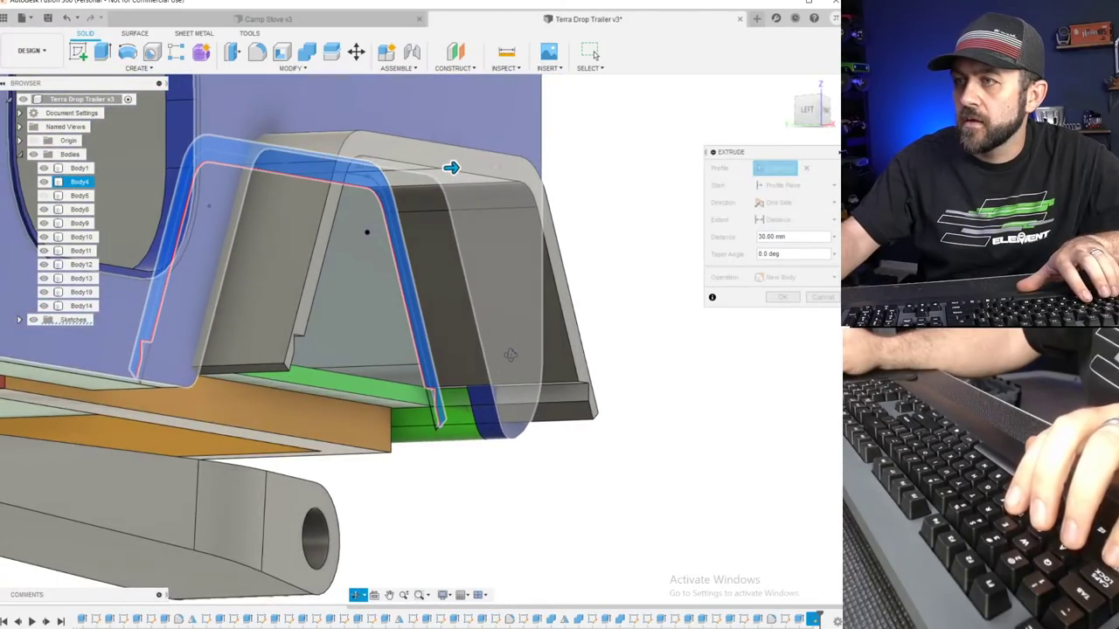
click(787, 302)
Edit the wheel arch extrusion to include the missing small profiles at the lower end farther from the door opening.
scroll(428, 358, down, 3)
scroll(472, 459, up, 3)
scroll(480, 351, up, 4)
shift+middle_drag(497, 341, 431, 338)
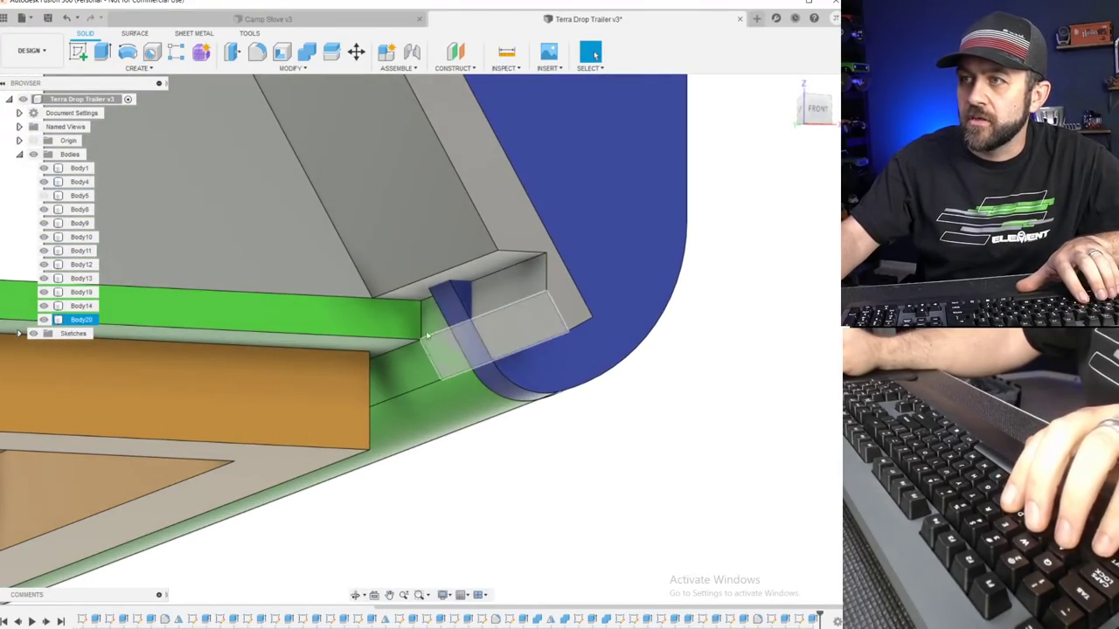
click(701, 590)
click(812, 619)
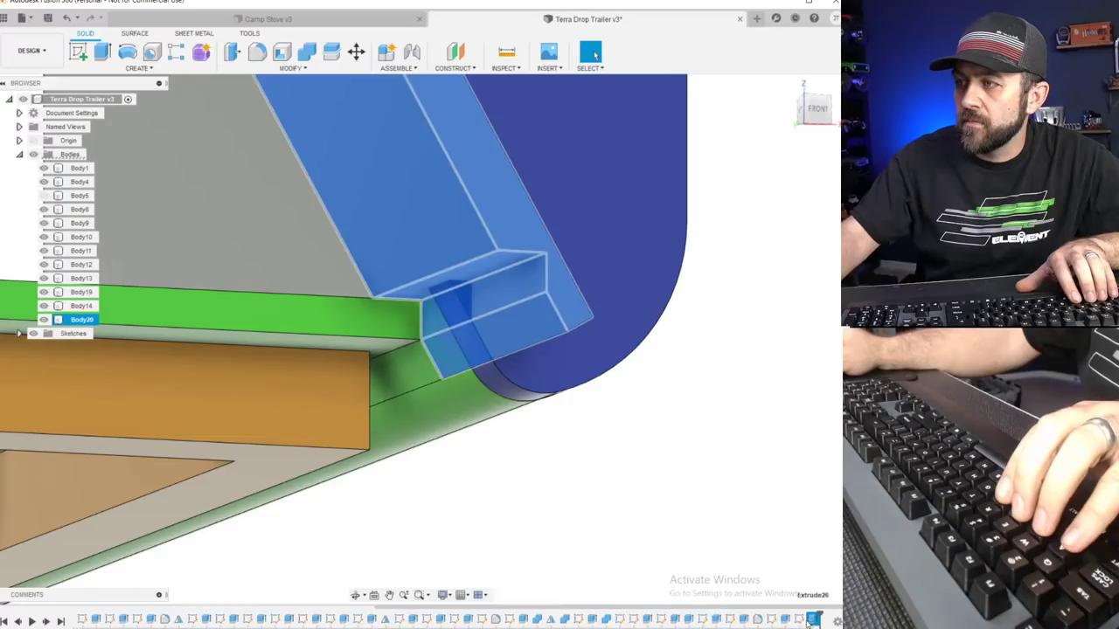
click(777, 510)
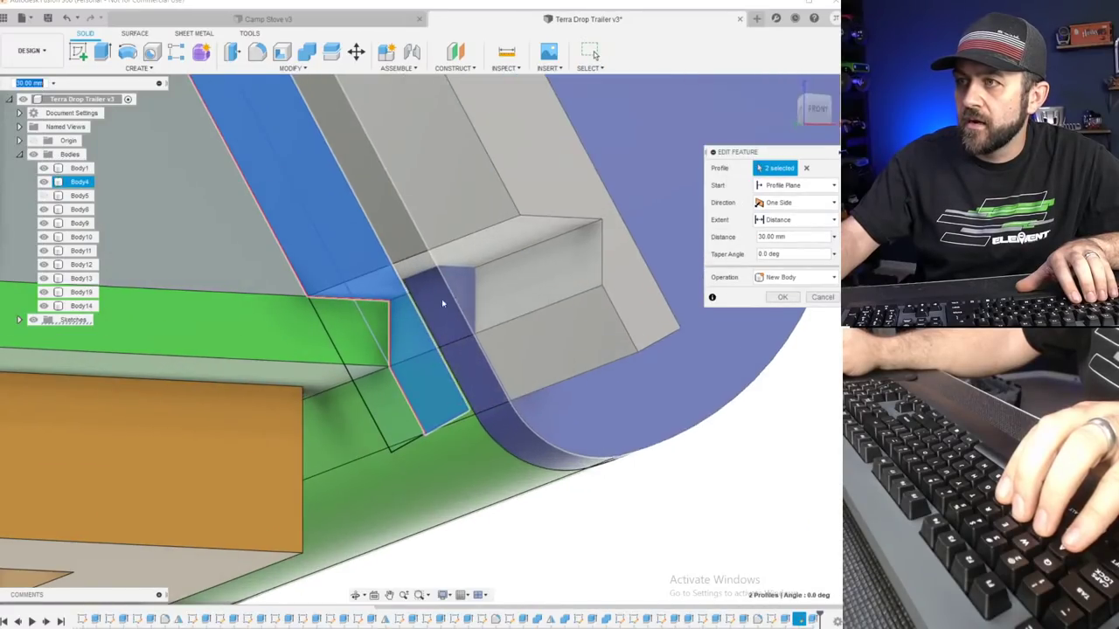
click(342, 338)
click(385, 400)
scroll(375, 398, down, 5)
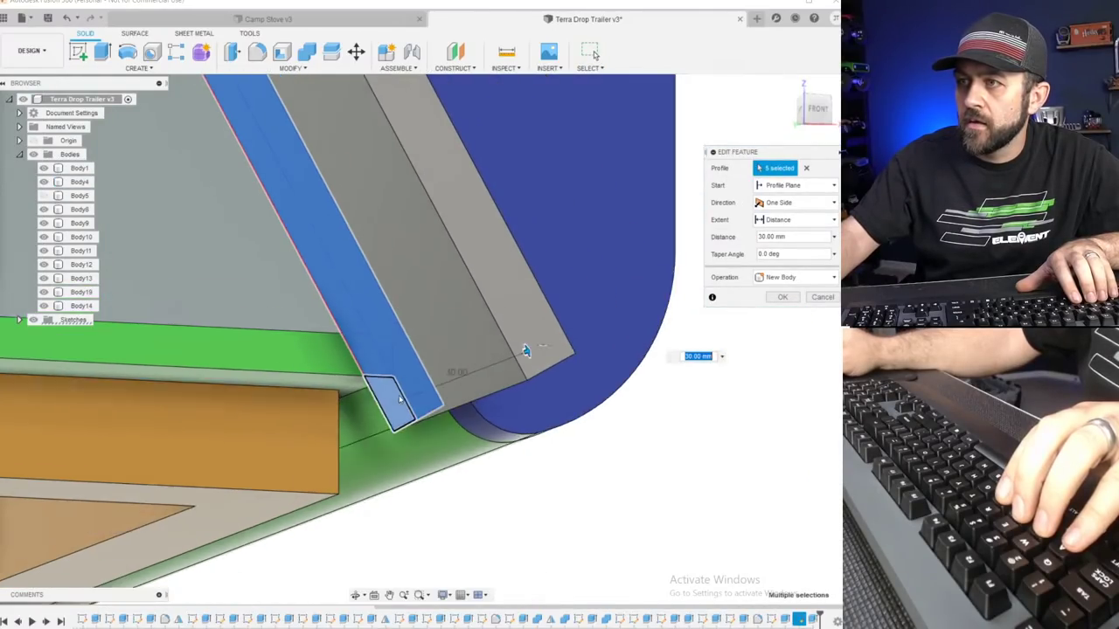
Add the missing small profiles at the arch's lower end nearer the door opening and apply the extrusion edit.
middle_drag(197, 363, 652, 345)
scroll(218, 351, down, 3)
middle_drag(130, 355, 315, 354)
scroll(283, 353, up, 4)
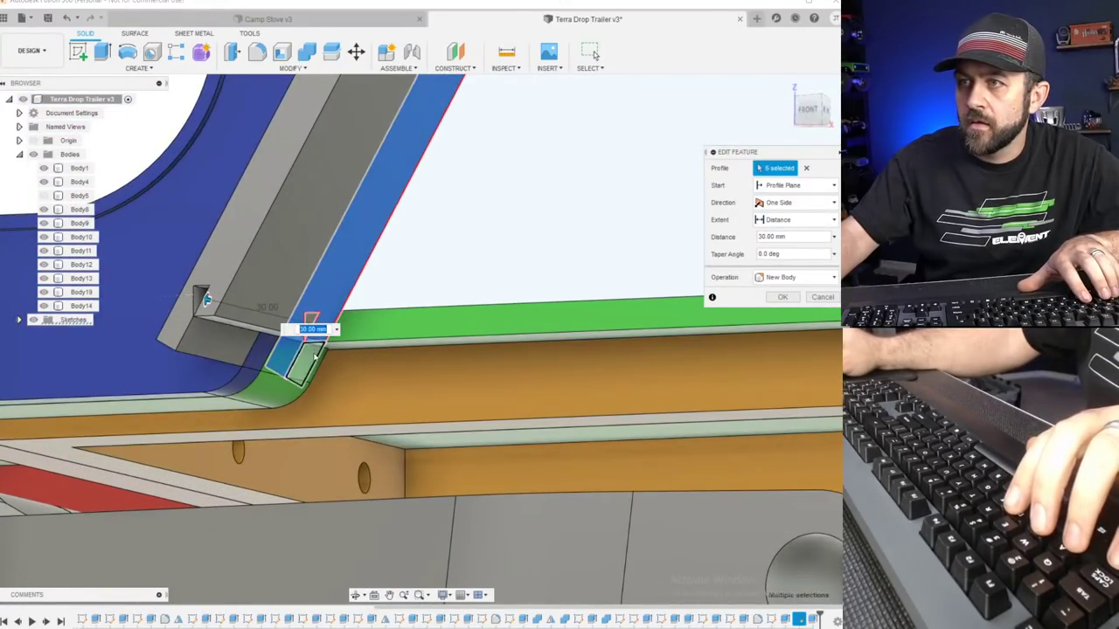
click(307, 332)
scroll(322, 351, down, 5)
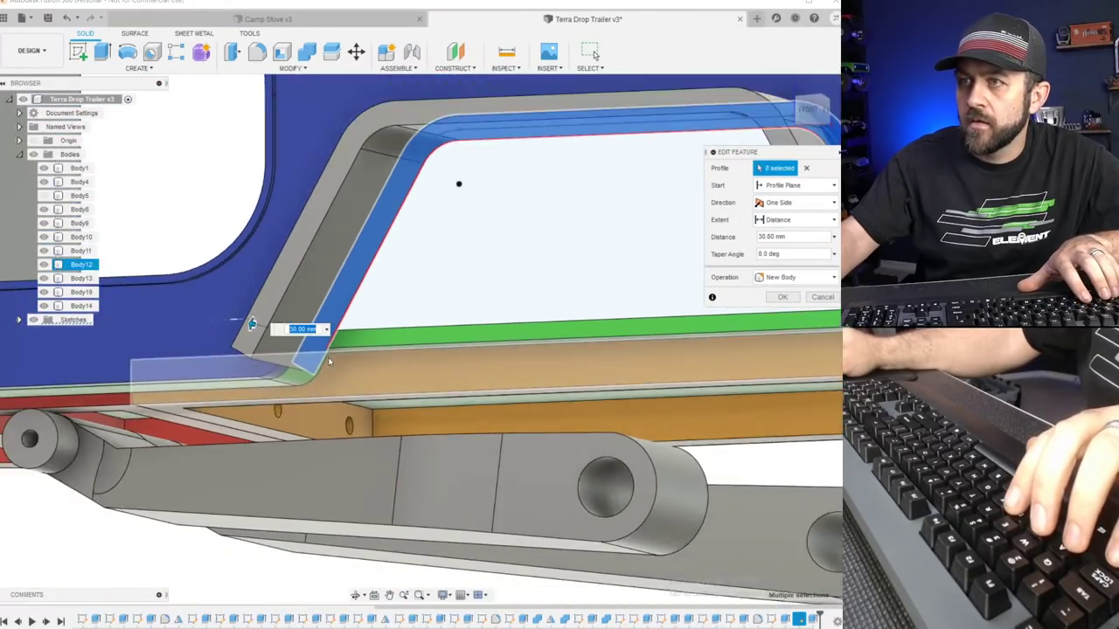
shift+middle_drag(362, 329, 612, 327)
scroll(617, 326, down, 2)
scroll(568, 315, up, 8)
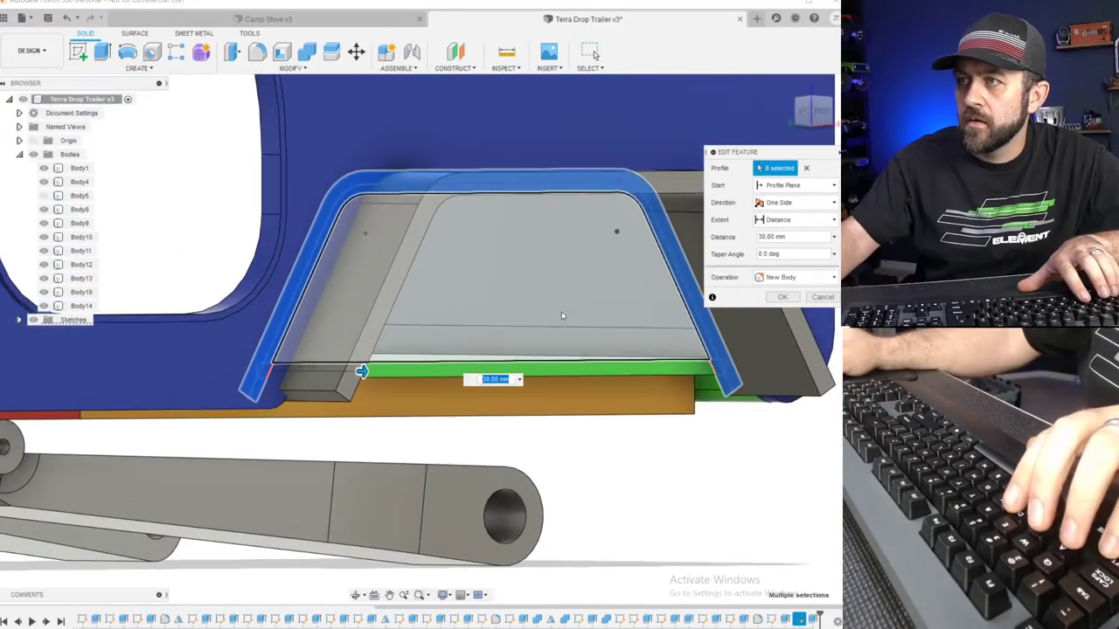
scroll(525, 374, down, 5)
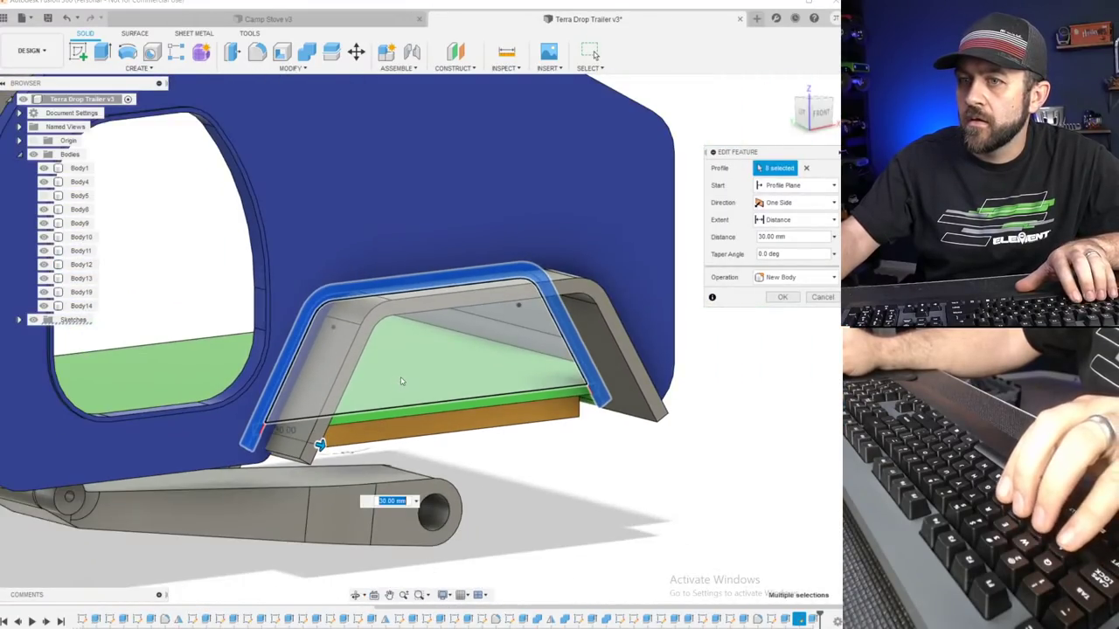
key(Return)
Examine the extruded wheel arch from outside and from inside the trailer.
scroll(401, 380, up, 3)
scroll(401, 380, down, 1)
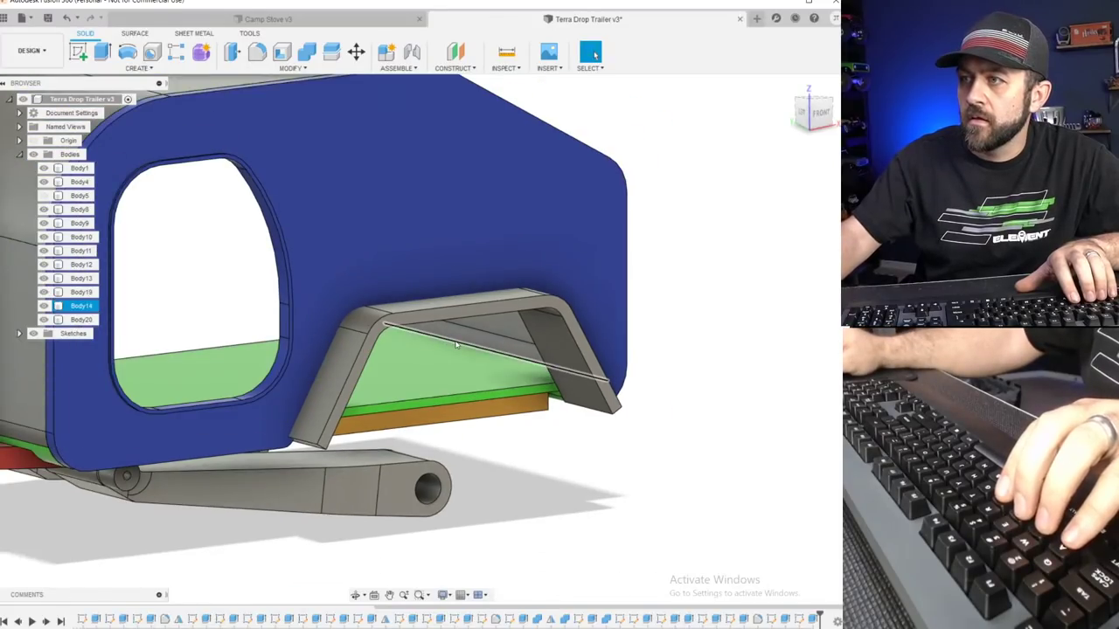
scroll(426, 359, up, 1)
shift+middle_drag(551, 360, 572, 377)
scroll(524, 380, down, 3)
middle_drag(160, 333, 425, 236)
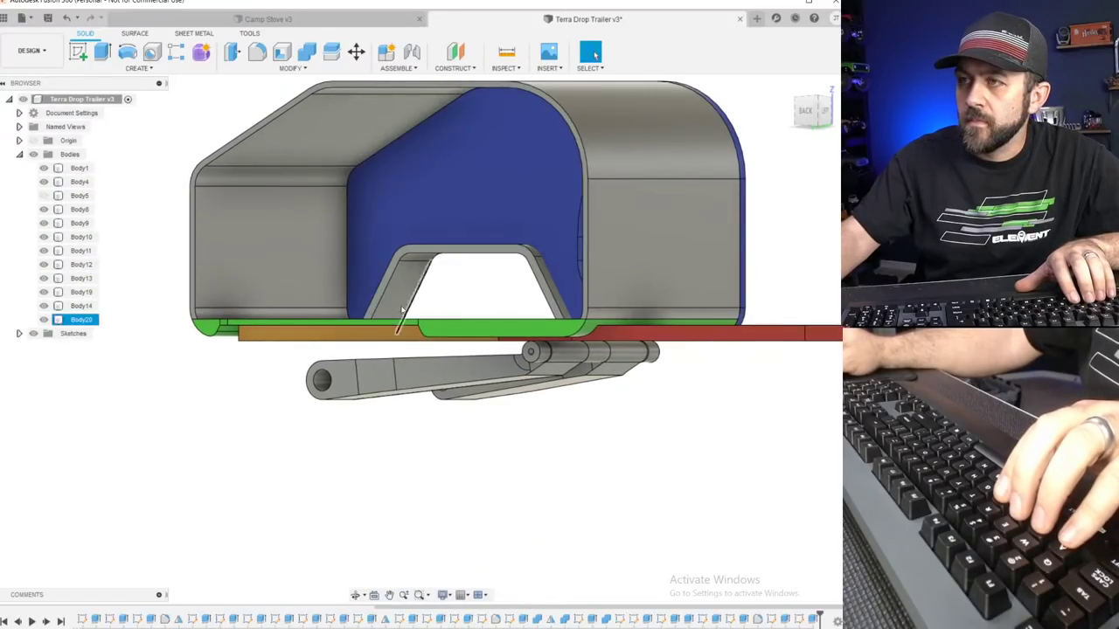
scroll(384, 312, up, 3)
shift+middle_drag(367, 297, 396, 339)
Hide the green floor, start a sketch on the wheel arch's inner end face and project that face's outline into it.
click(369, 363)
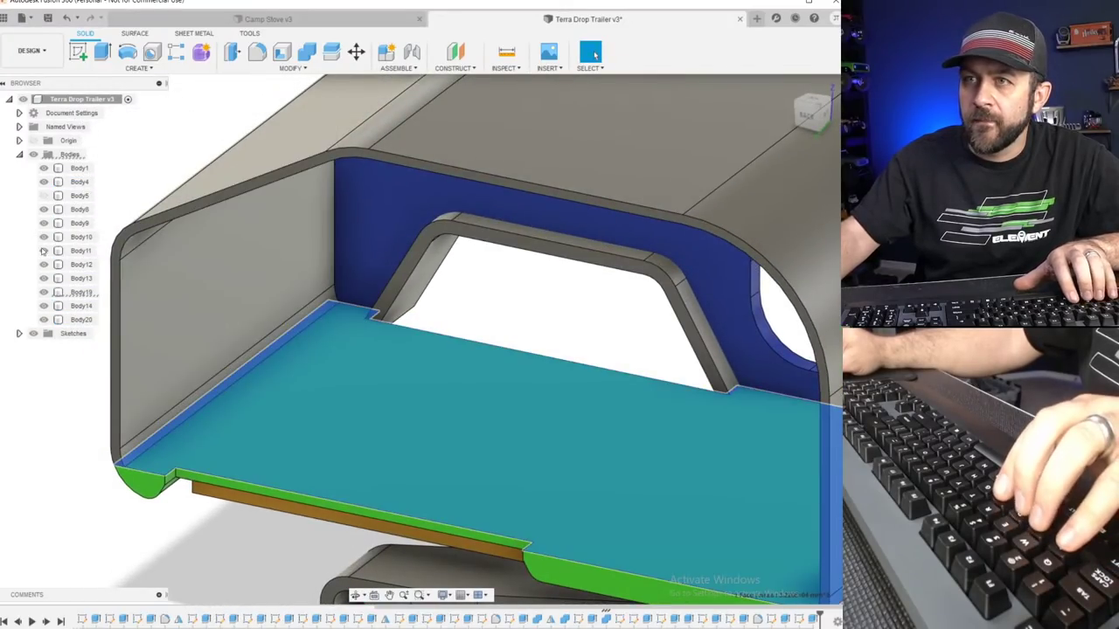
click(44, 292)
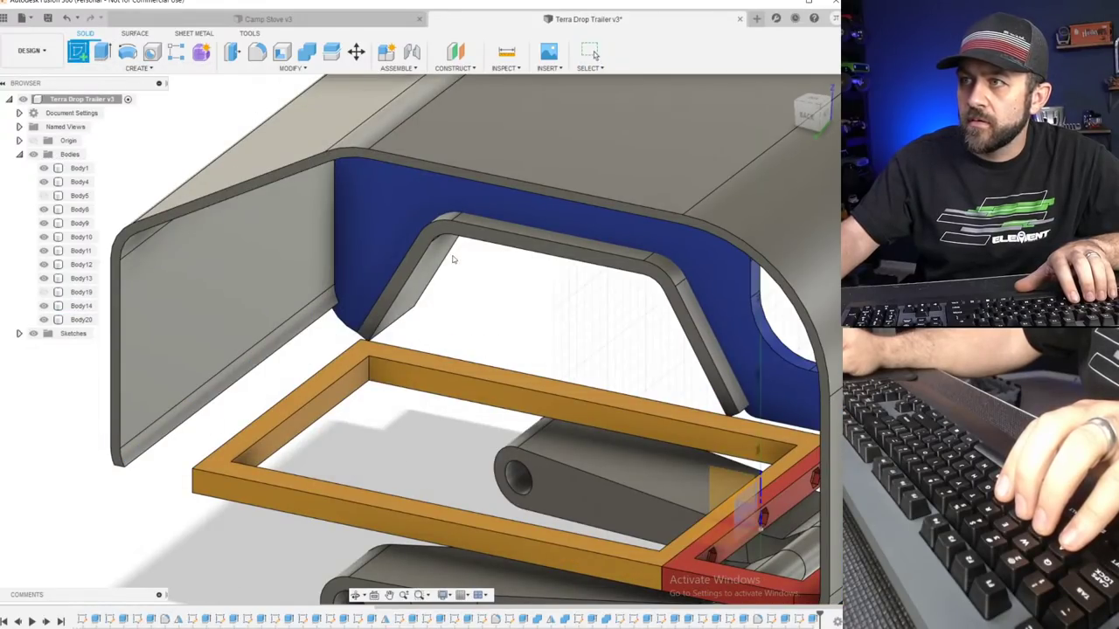
click(432, 241)
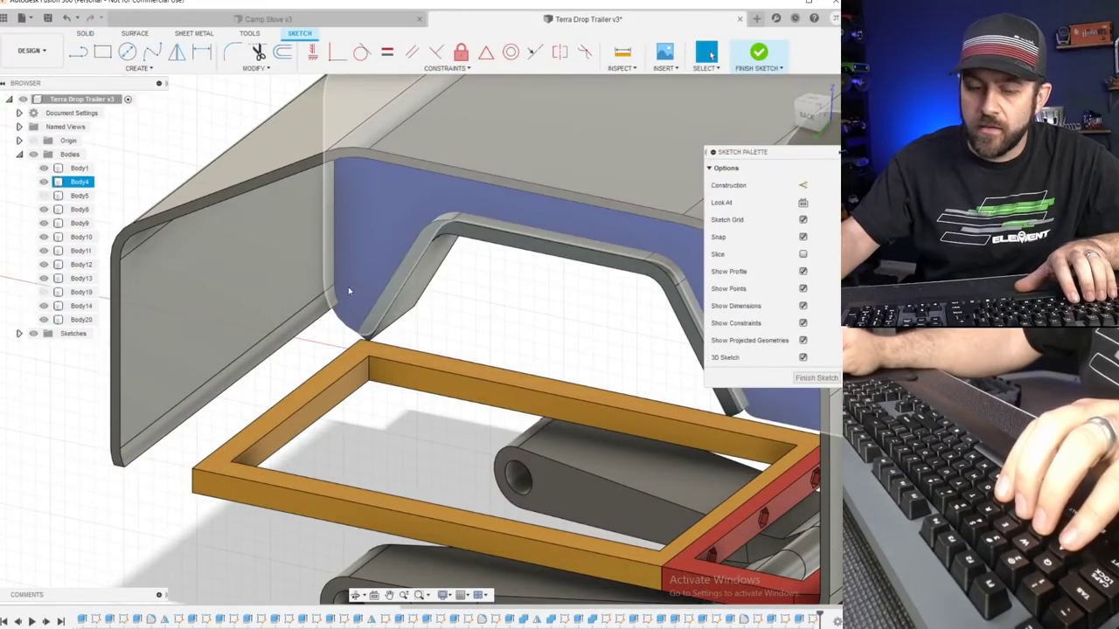
key(p)
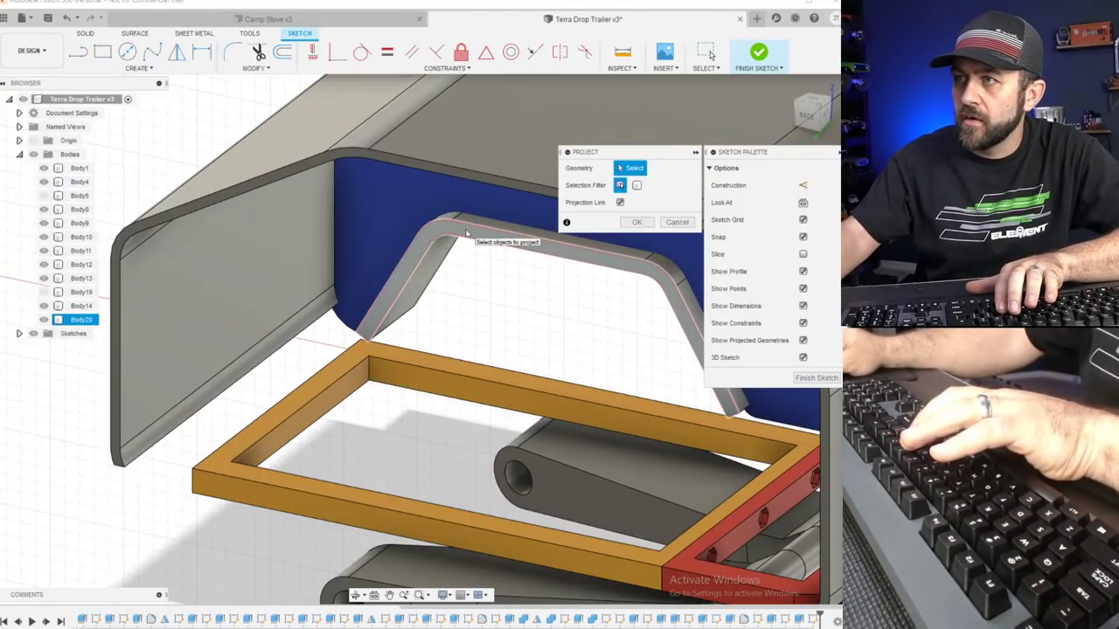
click(465, 233)
key(Return)
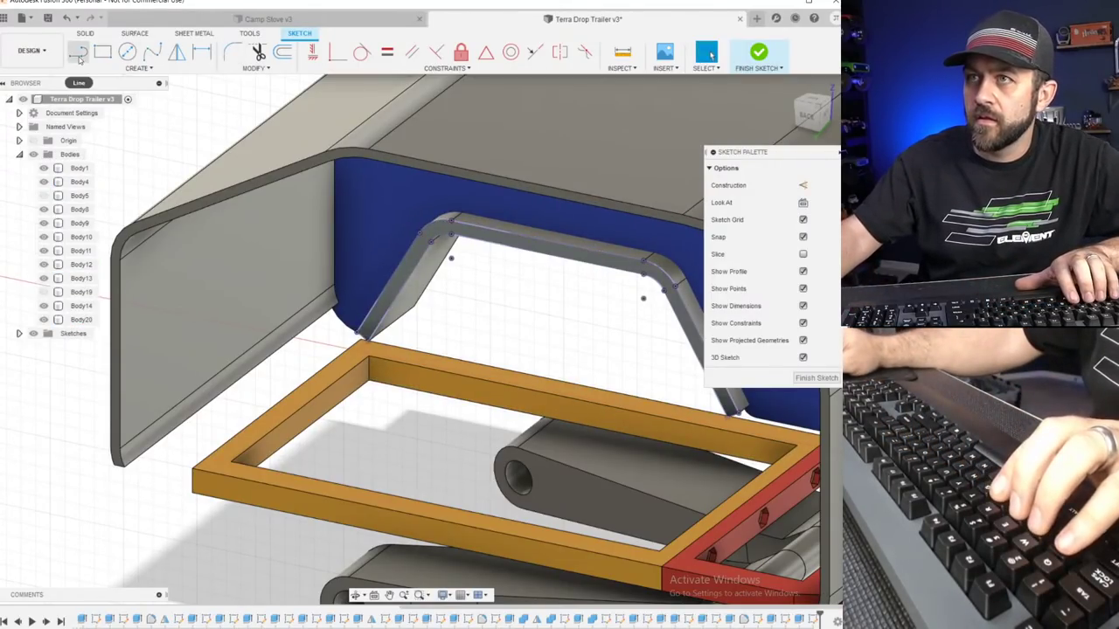
Draw a line between the arch's two inner lower corners to close the wheel well outline, and finish the sketch.
click(79, 54)
scroll(487, 409, up, 5)
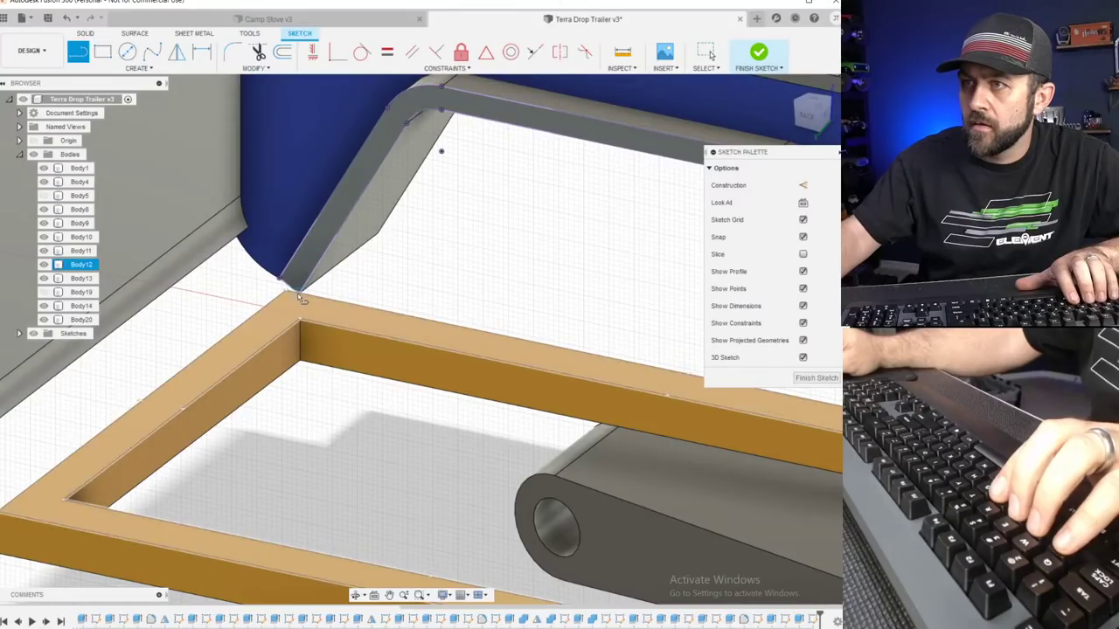
click(299, 297)
scroll(302, 293, down, 3)
scroll(646, 372, up, 4)
scroll(659, 389, up, 3)
scroll(673, 389, up, 2)
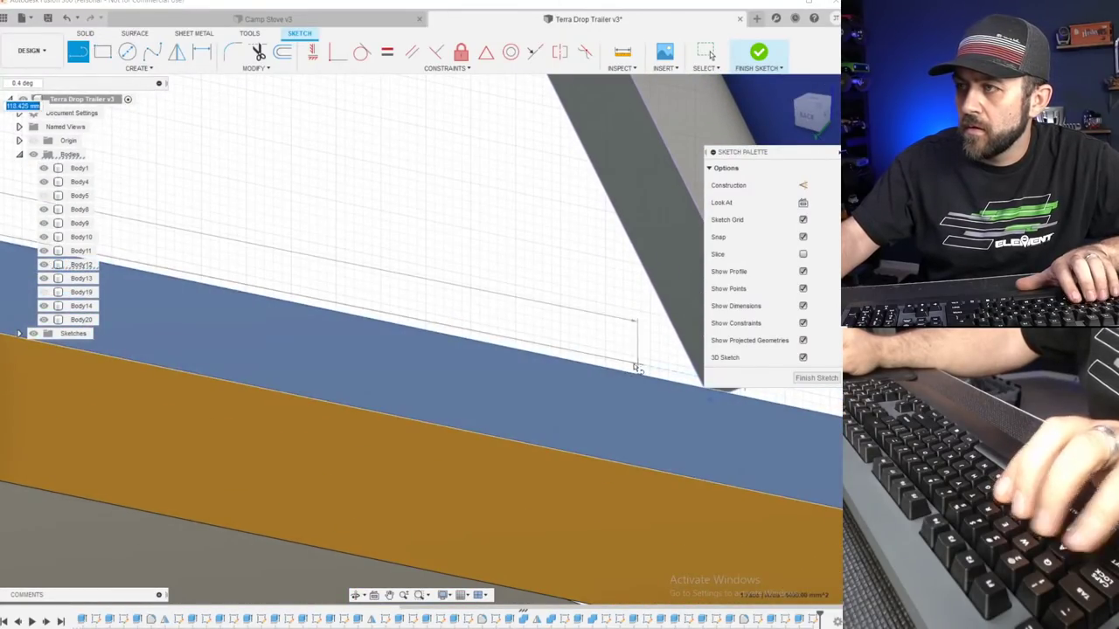
shift+middle_drag(619, 376, 586, 587)
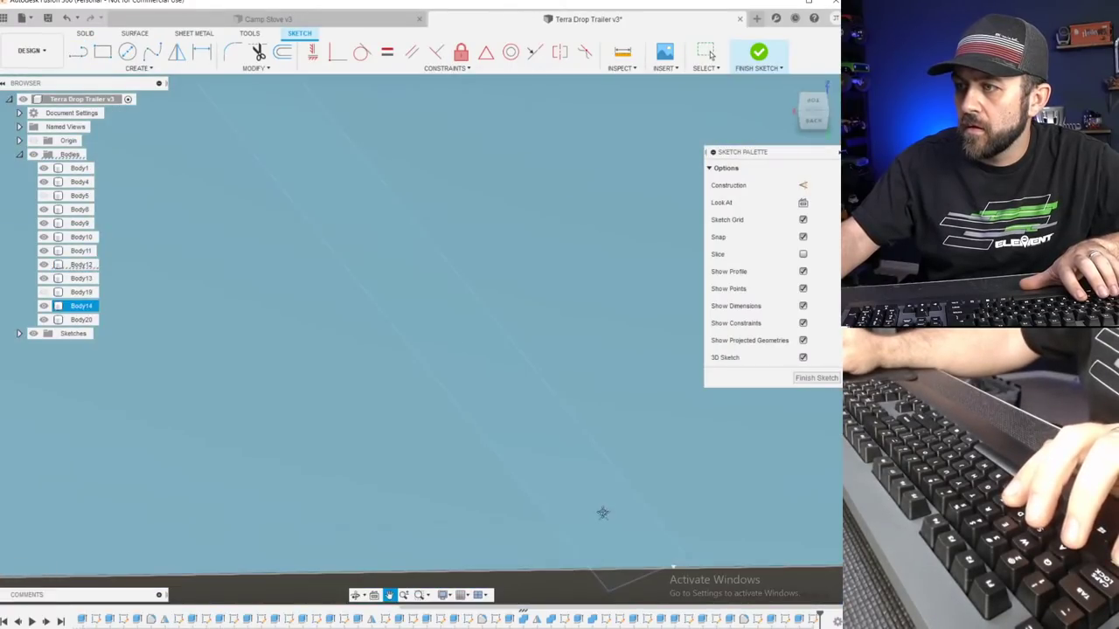
scroll(559, 393, down, 5)
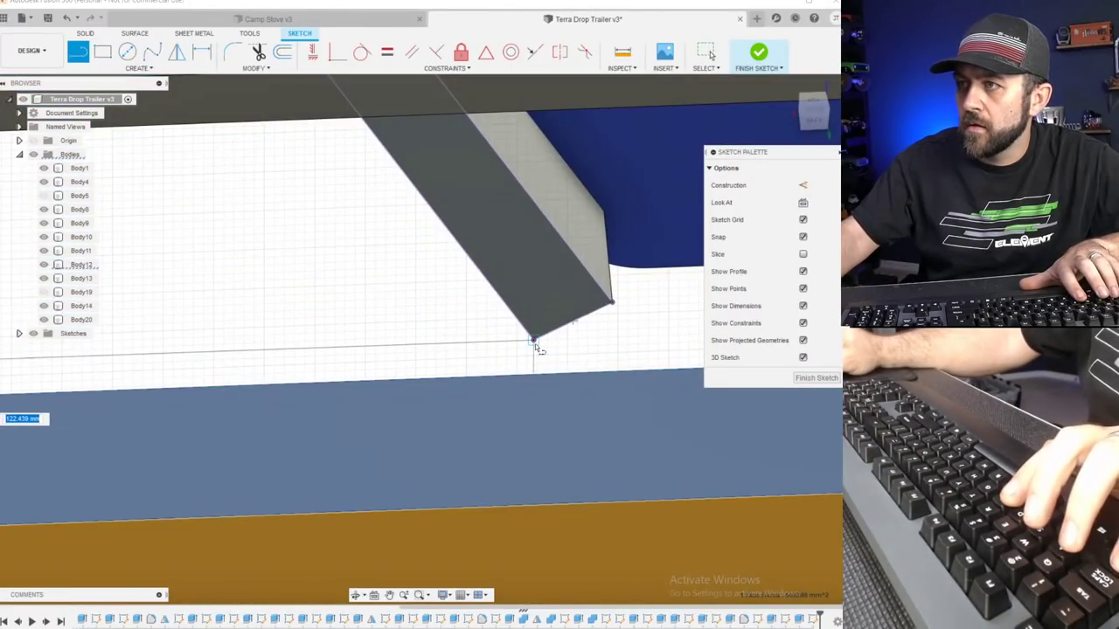
click(535, 343)
scroll(536, 346, down, 5)
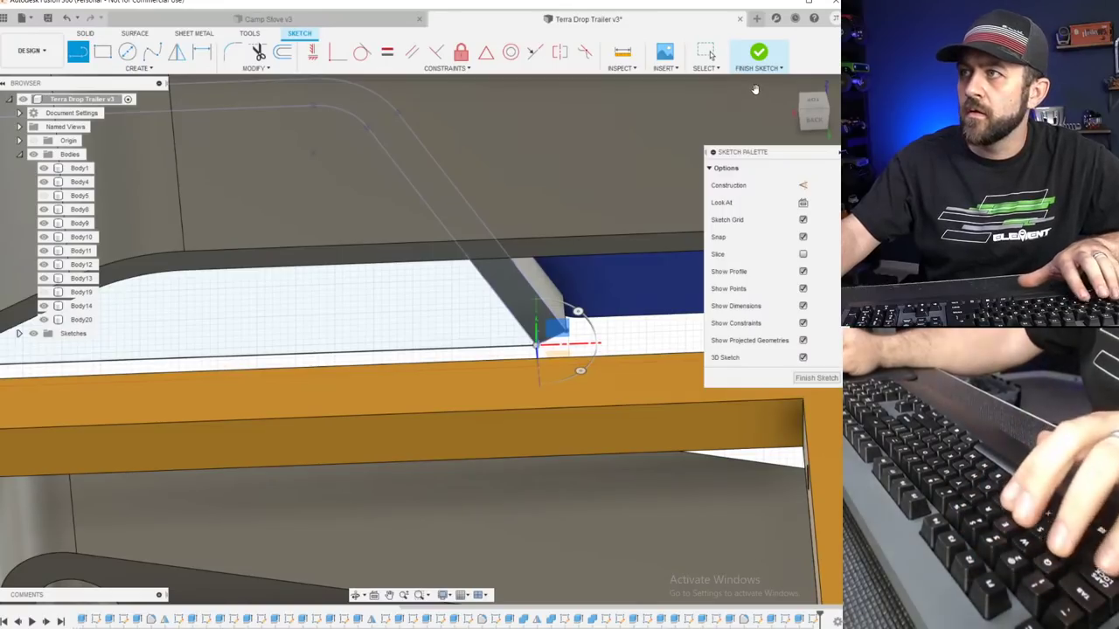
click(755, 62)
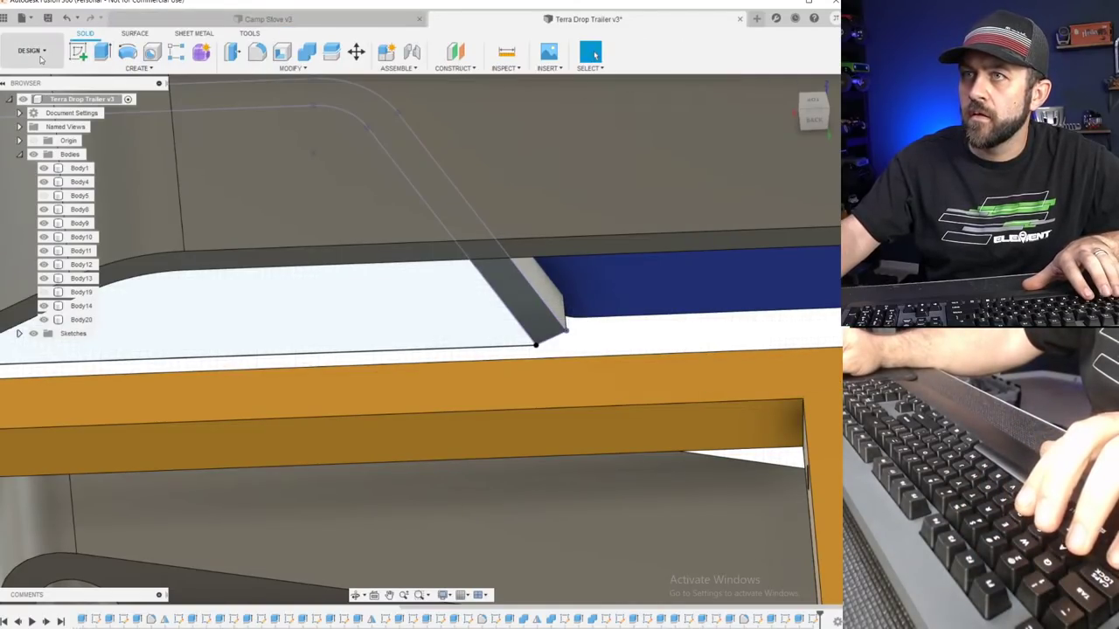
Extrude both the arch outline and the enclosed panel profile 2.5 mm, joined to the wheel arch.
click(102, 51)
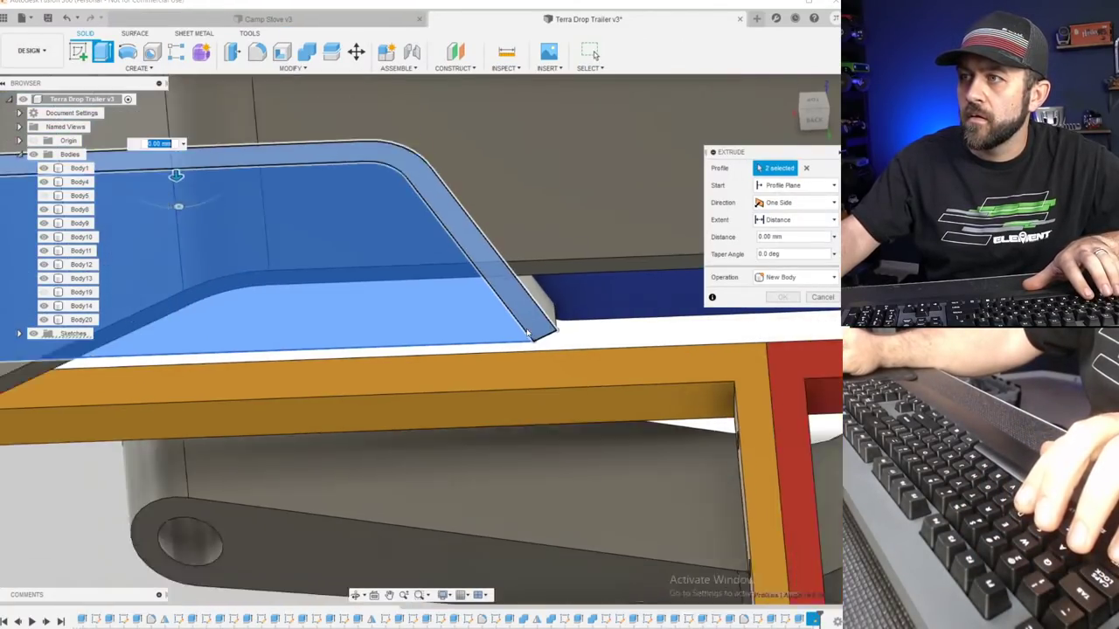
text(5)
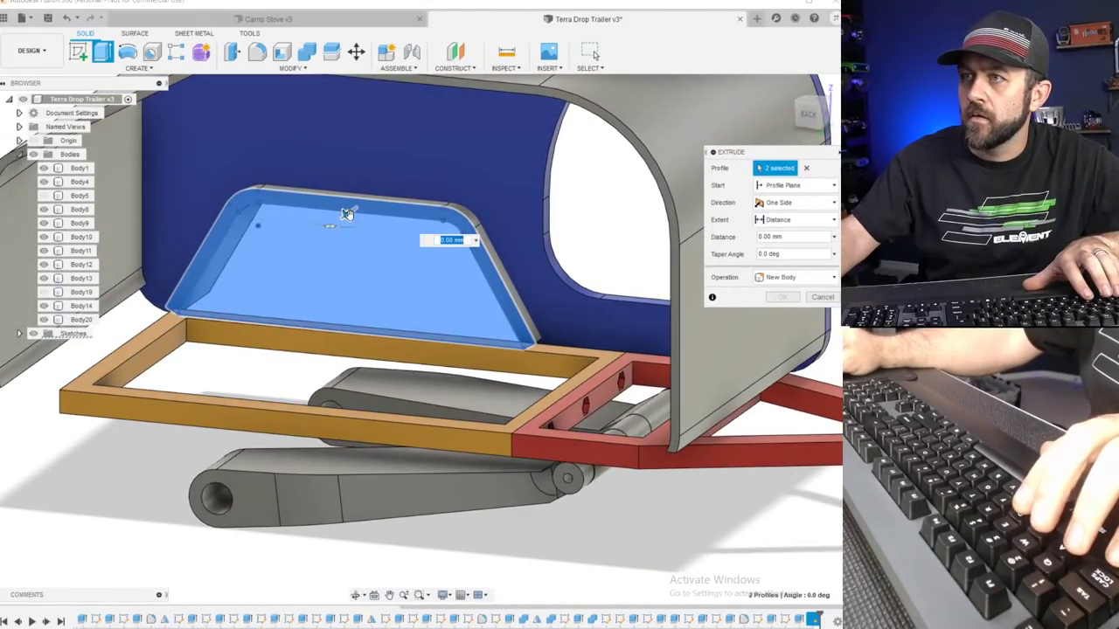
click(340, 220)
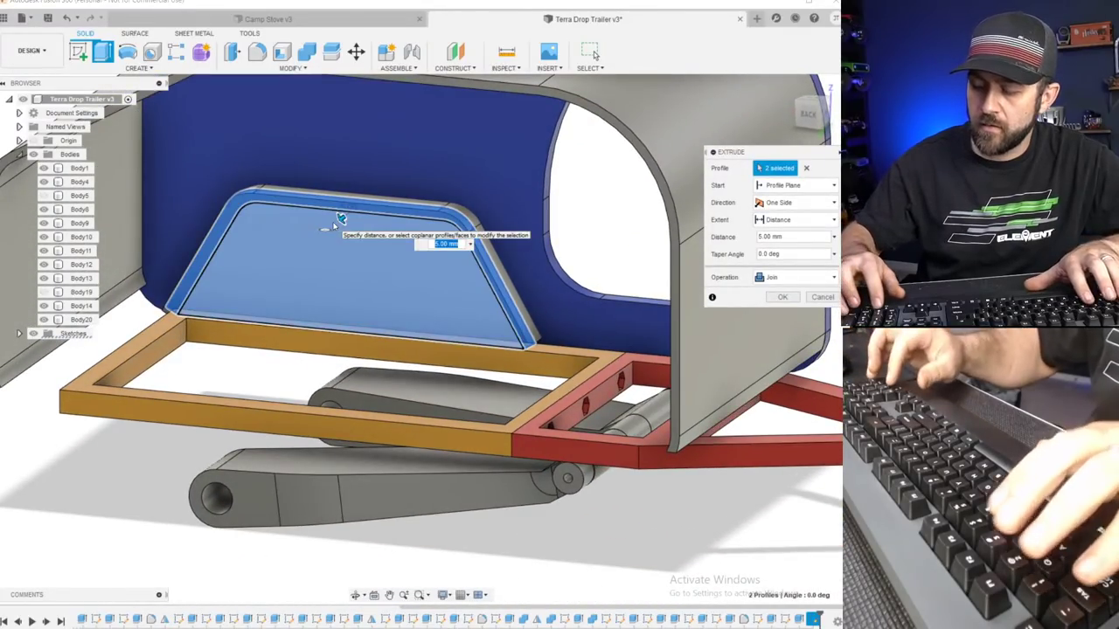
text(2.5)
key(Return)
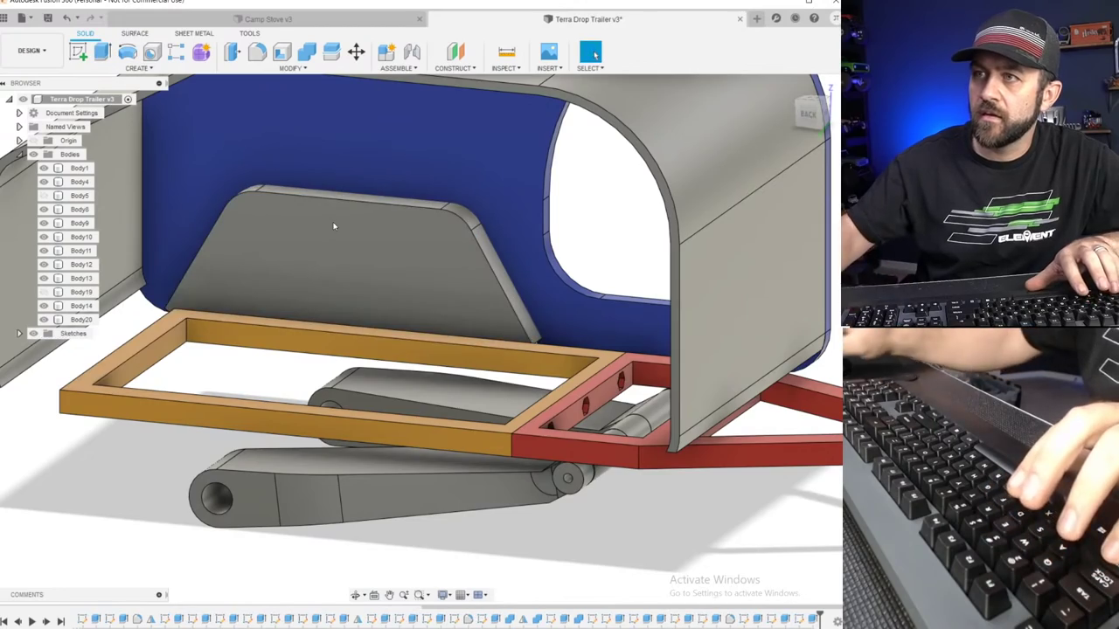
Show Body5 and the green floor, Body19, again.
shift+middle_drag(404, 301, 410, 218)
shift+middle_drag(502, 248, 489, 250)
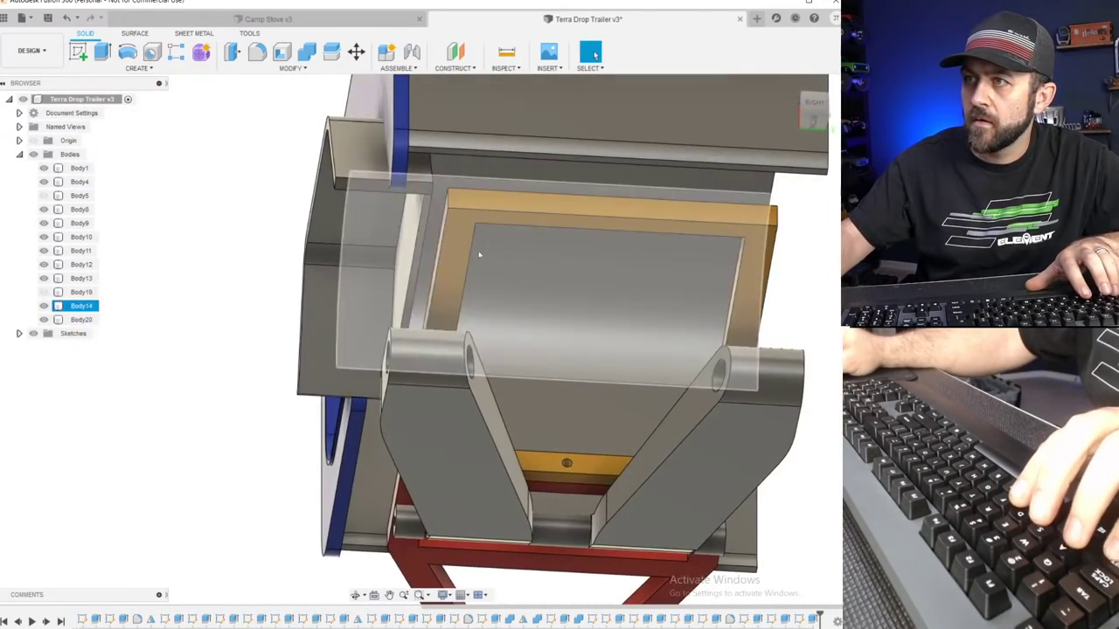
scroll(420, 230, up, 5)
click(415, 232)
scroll(386, 257, down, 3)
shift+middle_drag(387, 258, 97, 254)
click(45, 197)
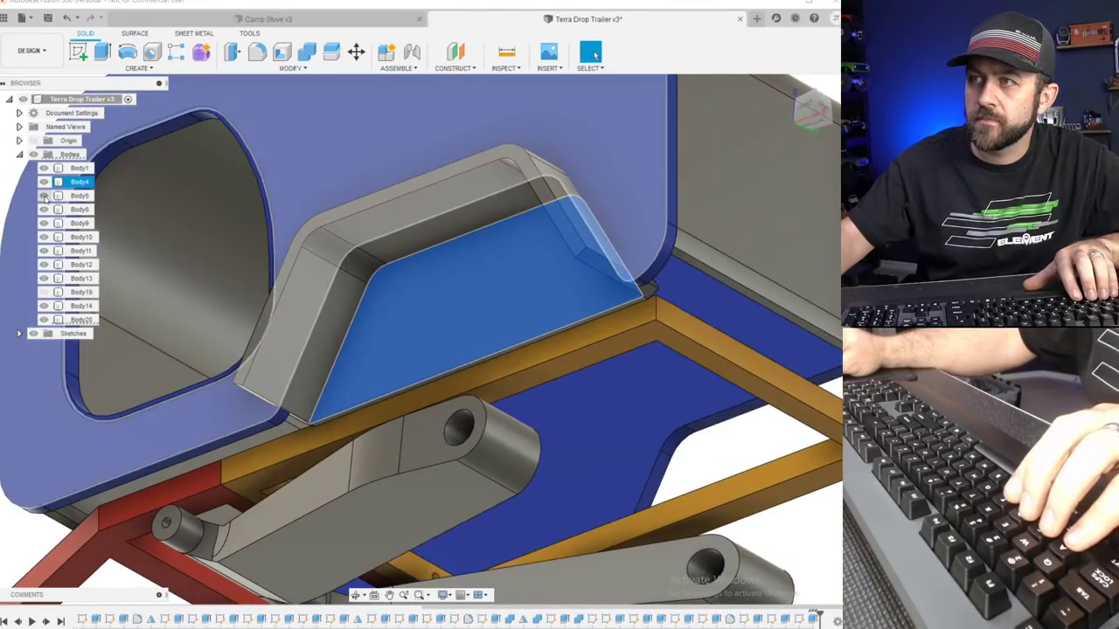
click(44, 292)
scroll(138, 332, down, 3)
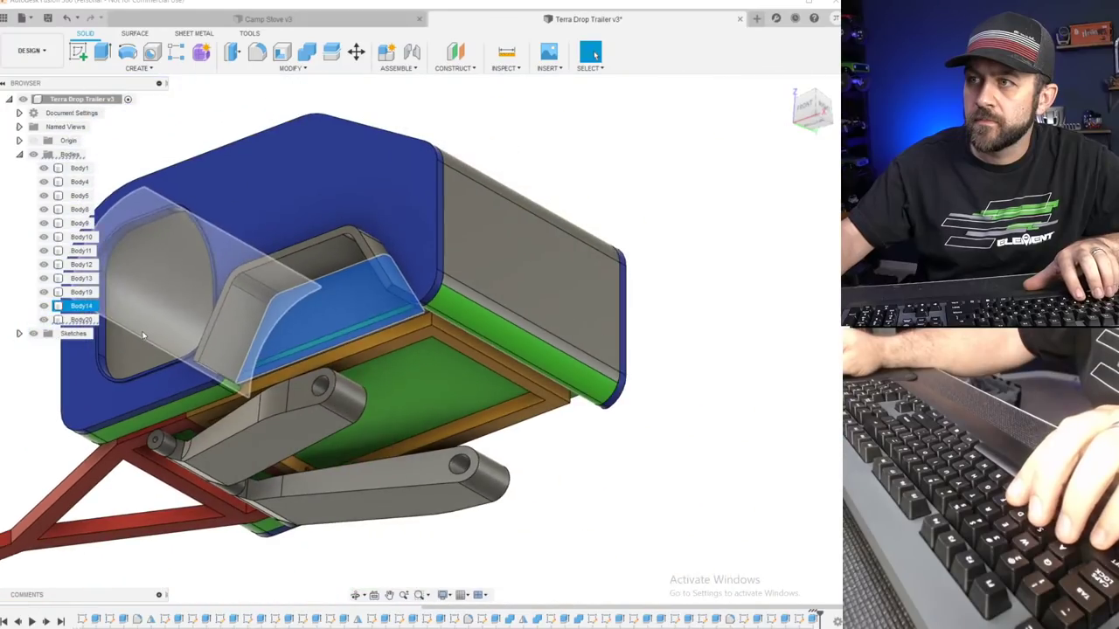
click(694, 482)
Examine from beneath how the wheel well's inner panel meets the green floor's edge.
scroll(445, 402, up, 2)
shift+middle_drag(444, 402, 447, 361)
scroll(162, 354, up, 2)
scroll(418, 337, up, 2)
scroll(447, 361, down, 4)
shift+middle_drag(347, 362, 310, 453)
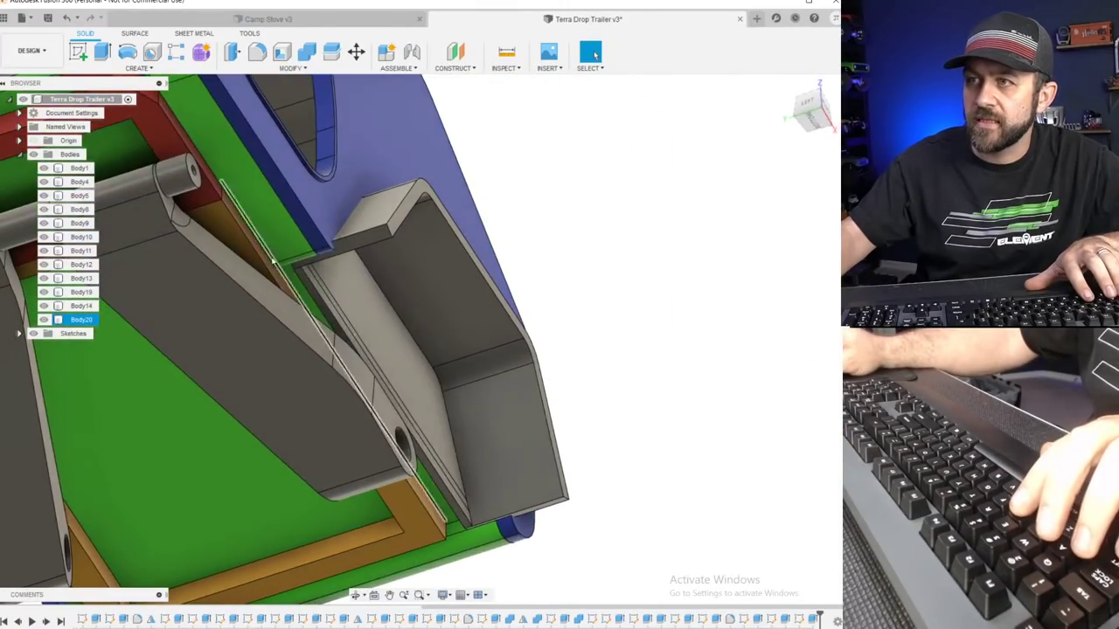
scroll(310, 452, up, 5)
key(Escape)
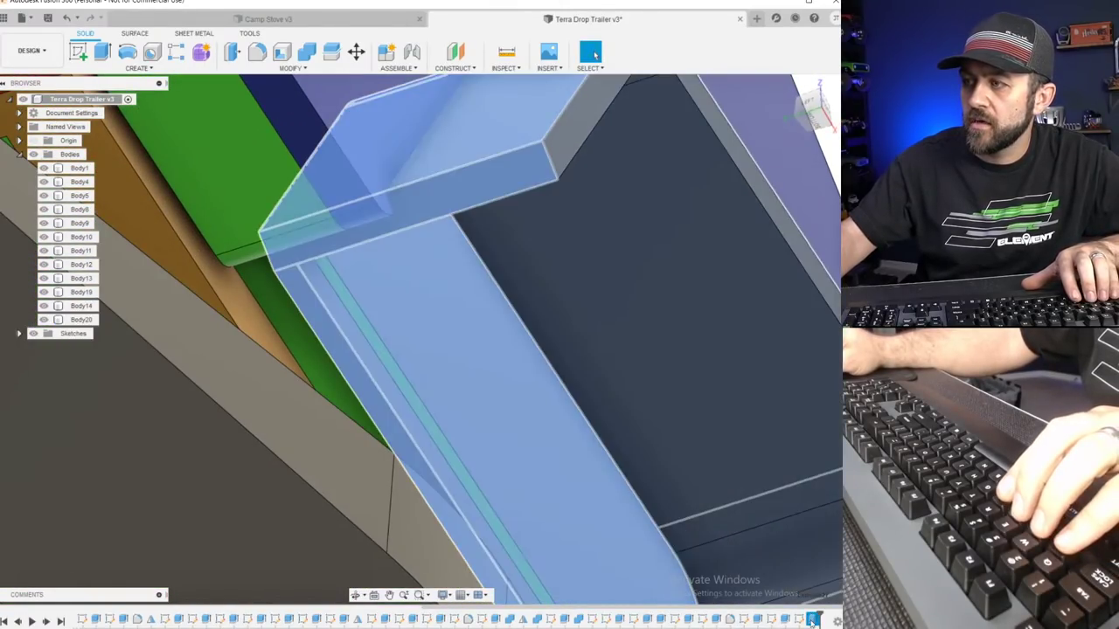
Open the inner panel's extrusion for editing and hide all bodies except Body11, Body12, Body13 and the wheel well, Body20.
right_click(813, 618)
click(796, 505)
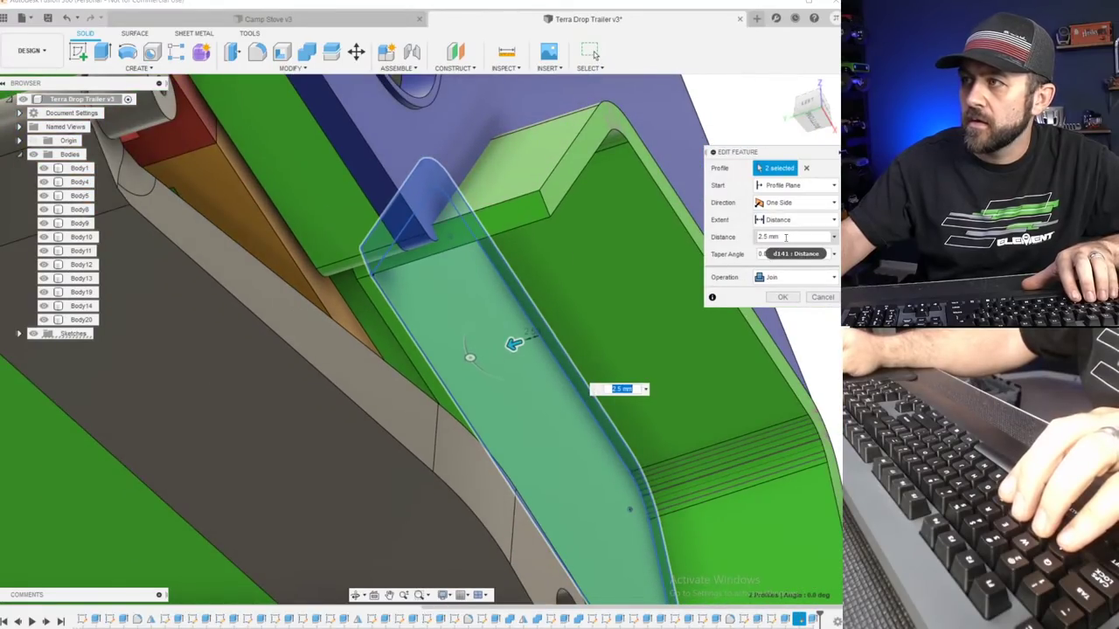
click(785, 237)
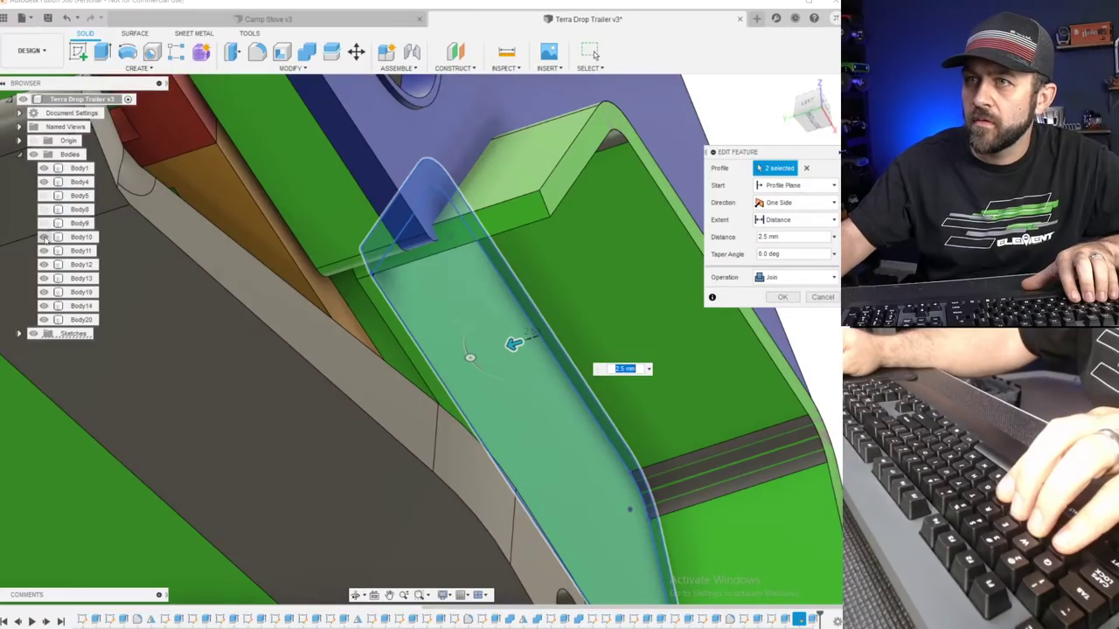
click(45, 170)
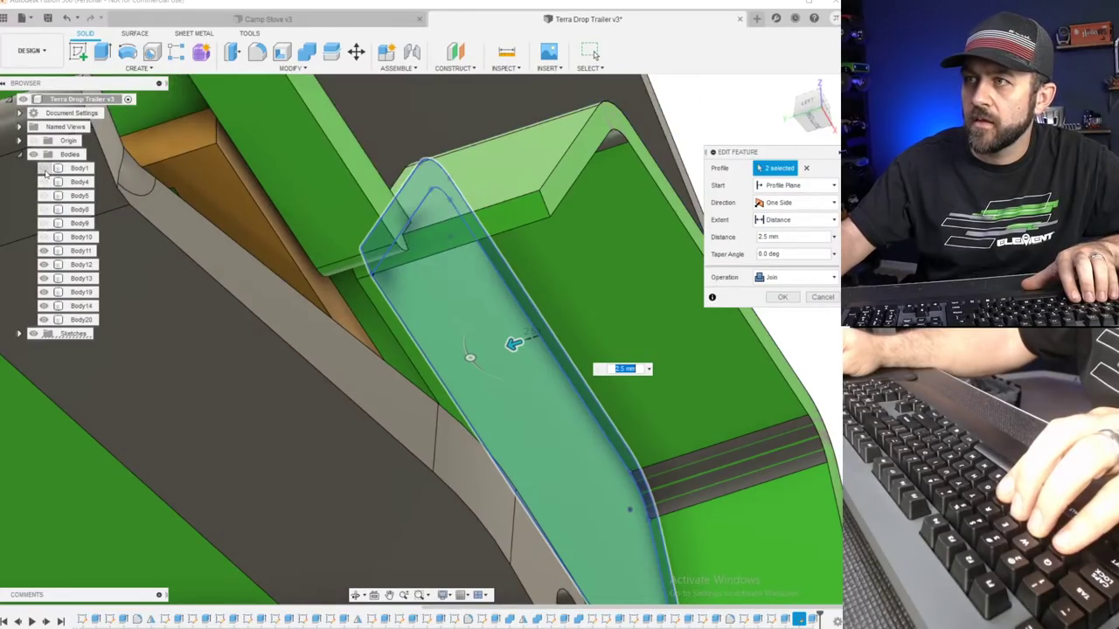
click(44, 306)
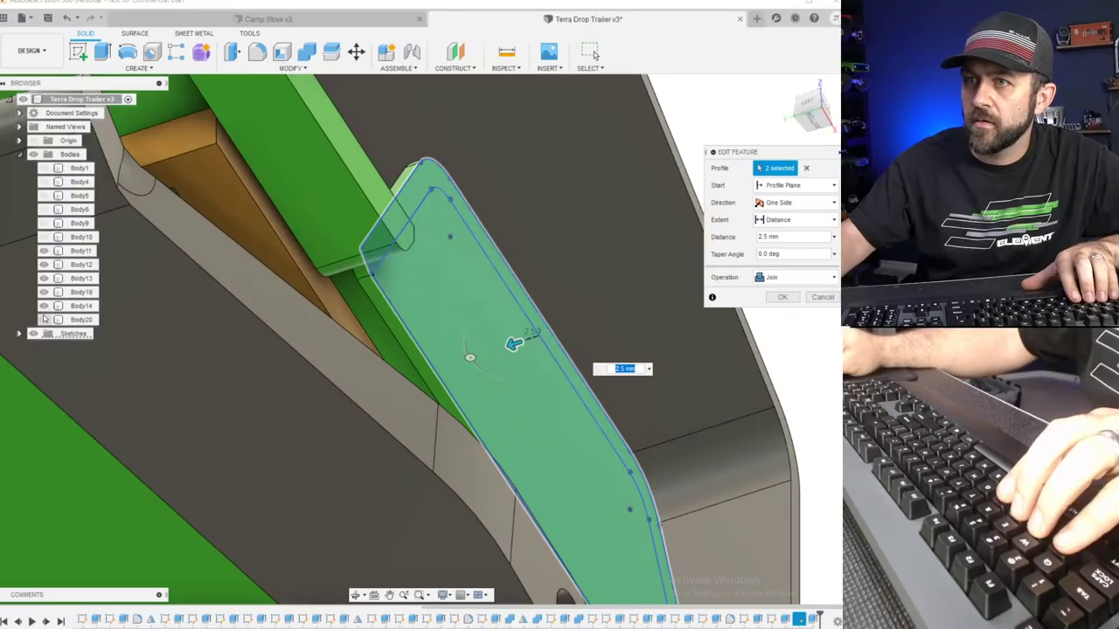
click(45, 319)
click(43, 306)
click(44, 292)
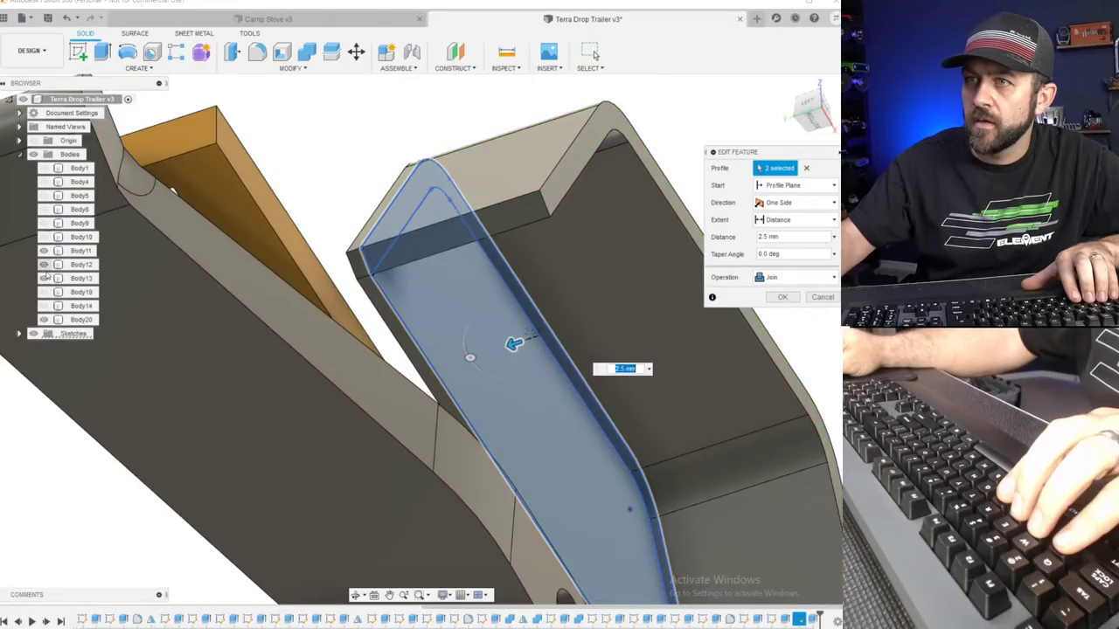
Set the inner panel's extrusion distance to 4 mm and apply the edit.
scroll(463, 324, down, 6)
shift+middle_drag(464, 321, 253, 150)
scroll(480, 370, up, 3)
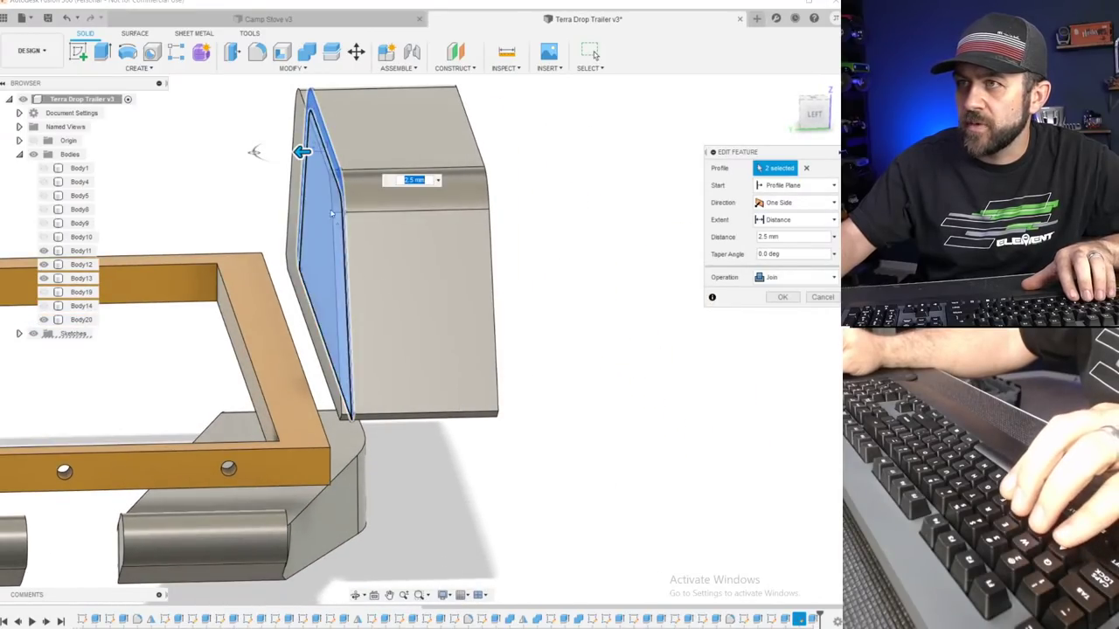
scroll(280, 162, up, 2)
text(3)
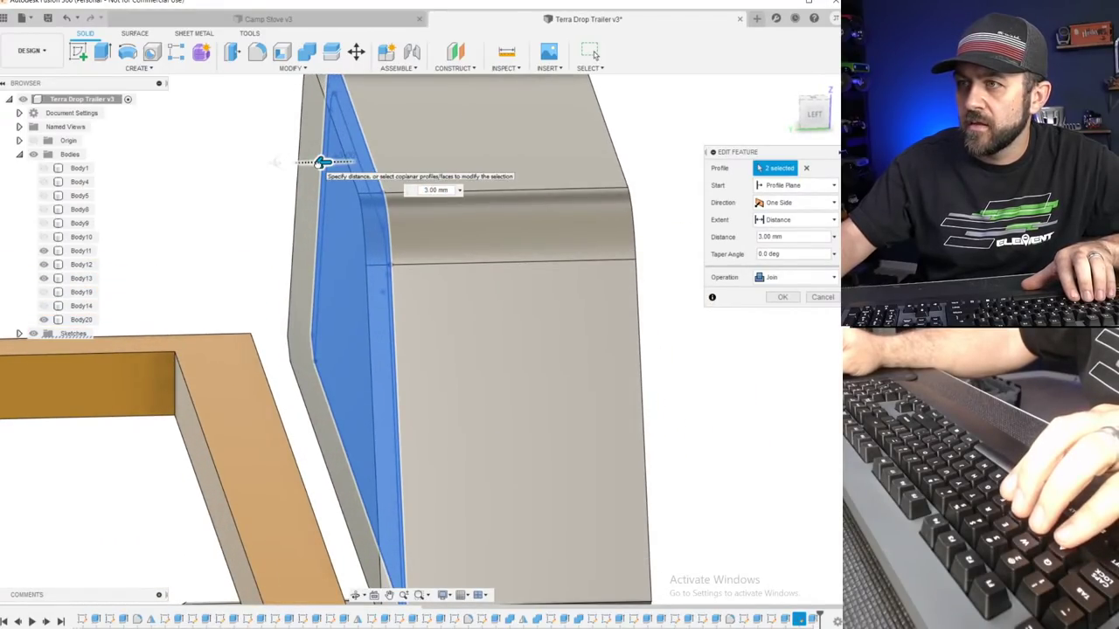
drag(322, 163, 315, 163)
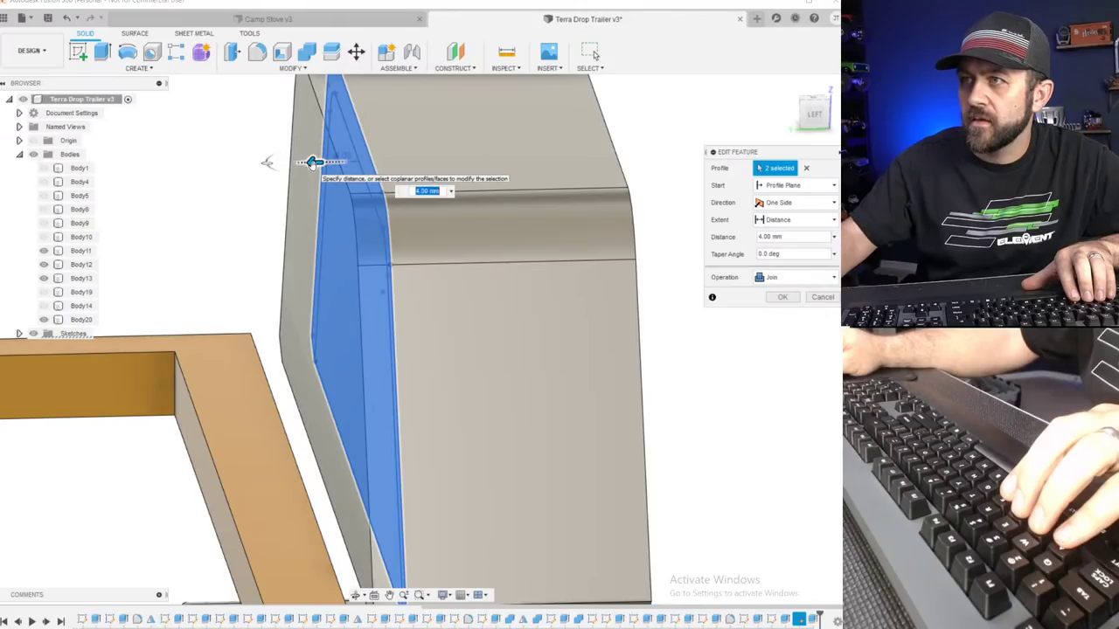
key(Return)
scroll(272, 210, down, 3)
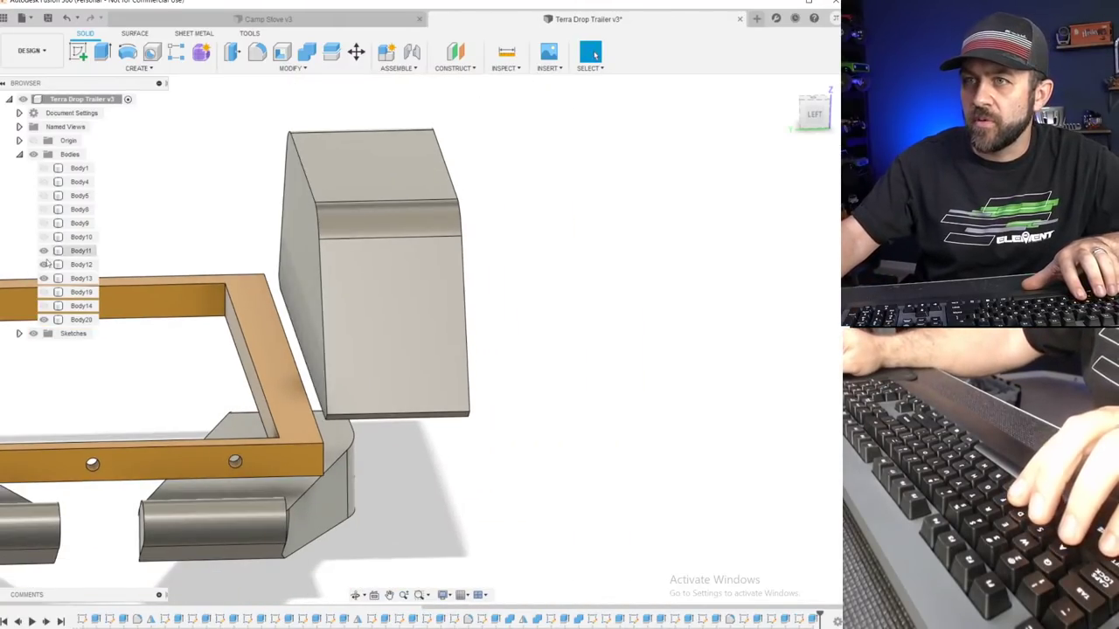
Show all the hidden trailer bodies again, from Body14 and Body19 up to Body1.
click(44, 306)
click(43, 292)
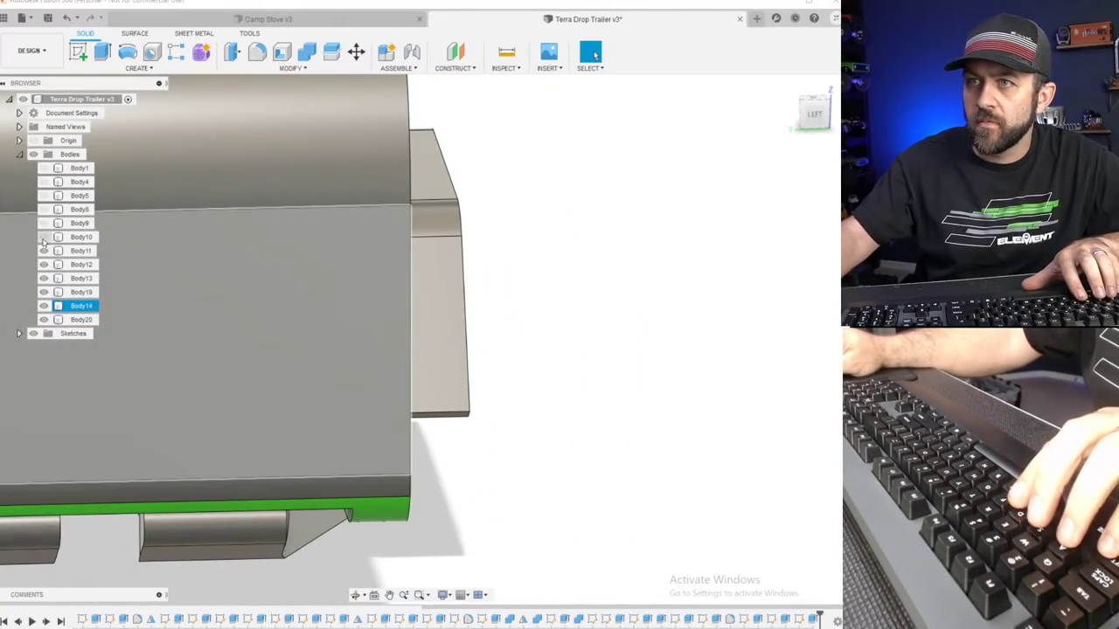
click(43, 237)
click(44, 223)
click(43, 209)
click(43, 196)
click(44, 196)
click(43, 182)
click(43, 168)
Chamfer the outer corner edges at both lower ends of the wheel arch with an equal distance of 15 mm.
scroll(330, 287, down, 4)
shift+middle_drag(330, 287, 432, 274)
scroll(431, 274, up, 3)
shift+middle_drag(490, 376, 350, 460)
scroll(439, 379, down, 3)
scroll(260, 528, up, 3)
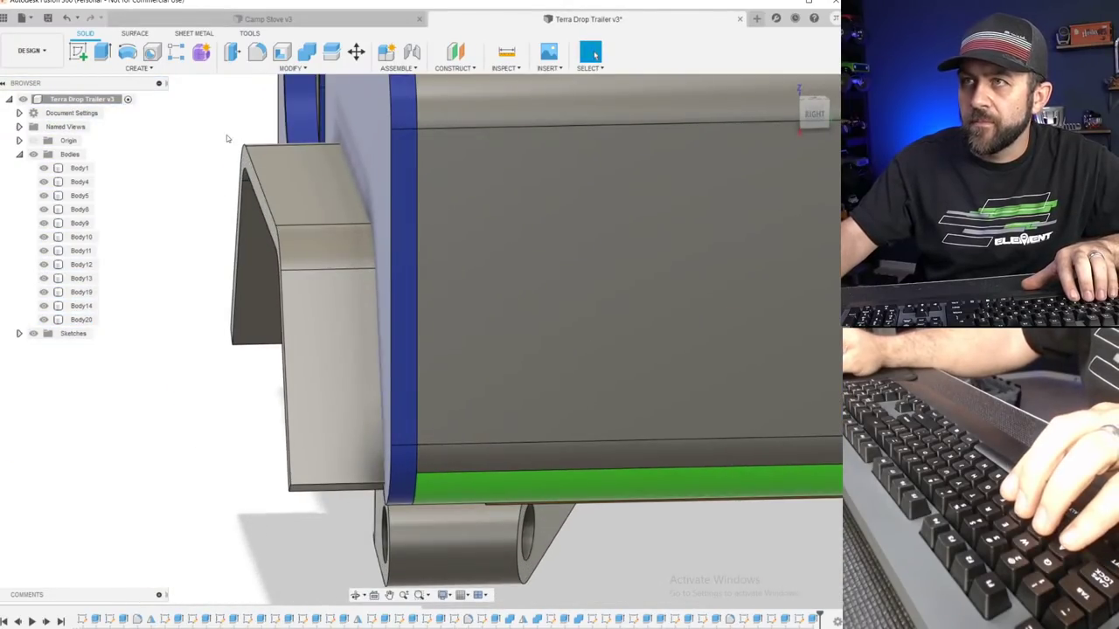
click(295, 68)
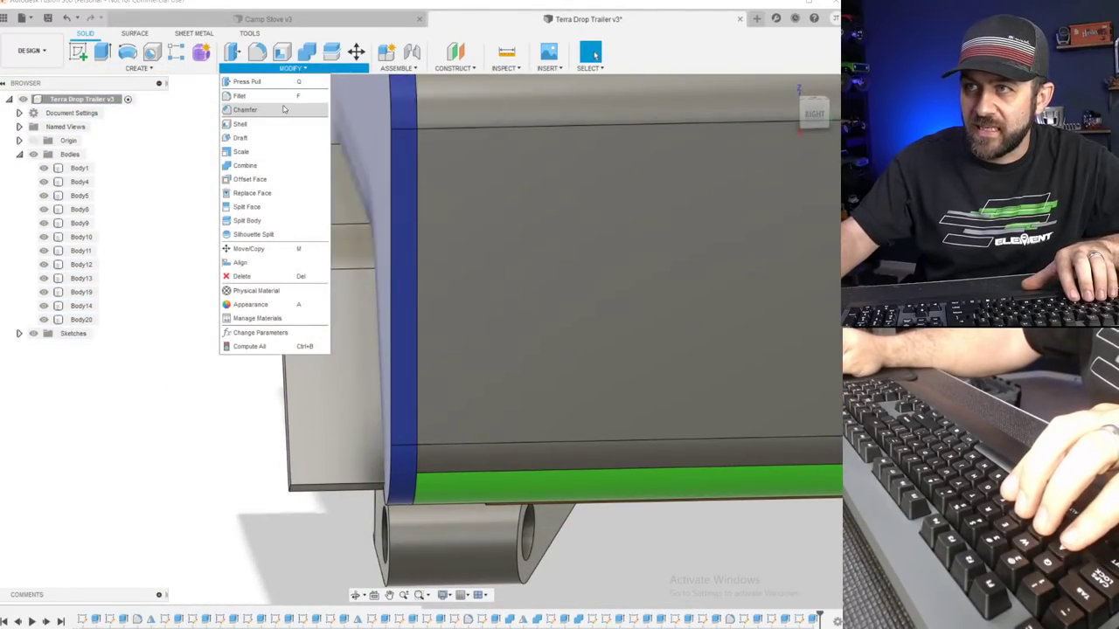
click(262, 110)
scroll(276, 489, up, 2)
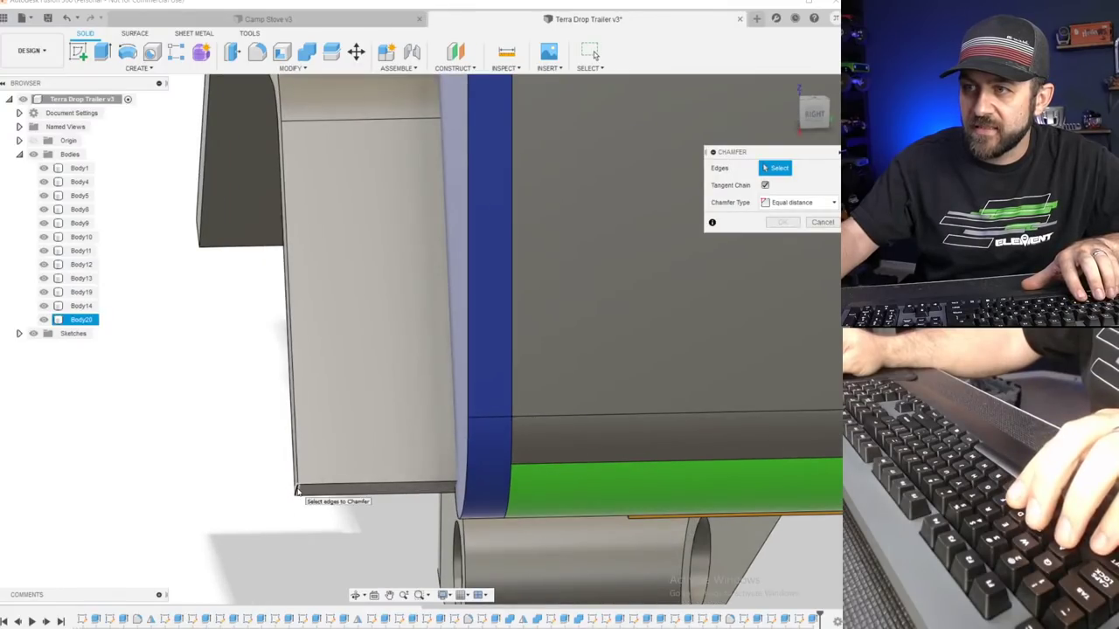
click(297, 491)
shift+middle_drag(297, 491, 272, 483)
scroll(234, 356, up, 3)
shift+middle_drag(197, 349, 288, 227)
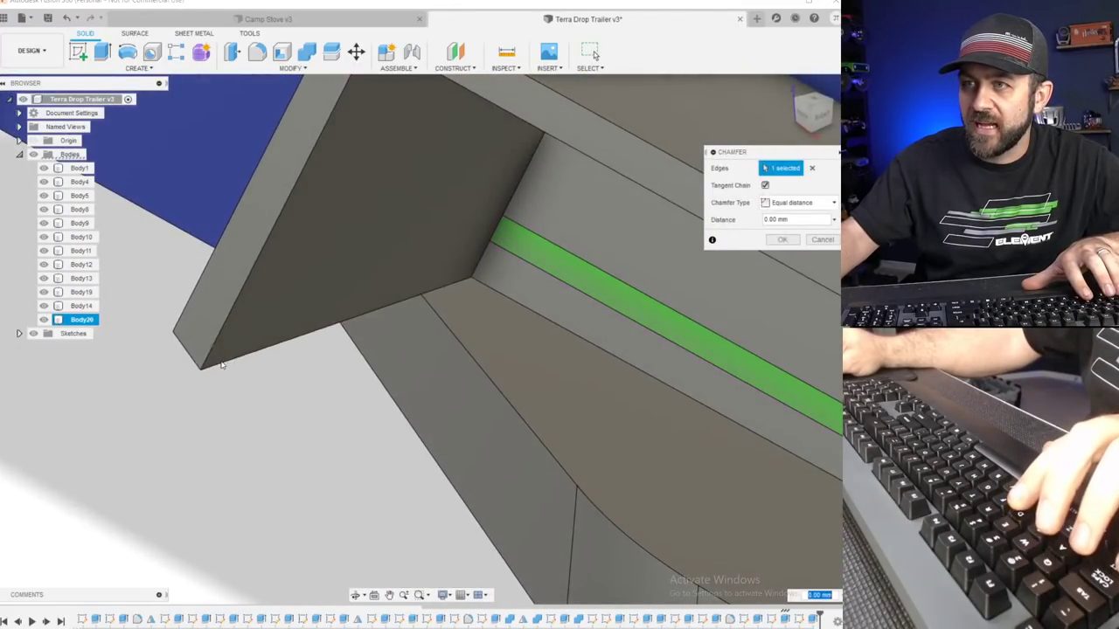
click(194, 363)
scroll(195, 378, down, 3)
shift+middle_drag(194, 378, 261, 428)
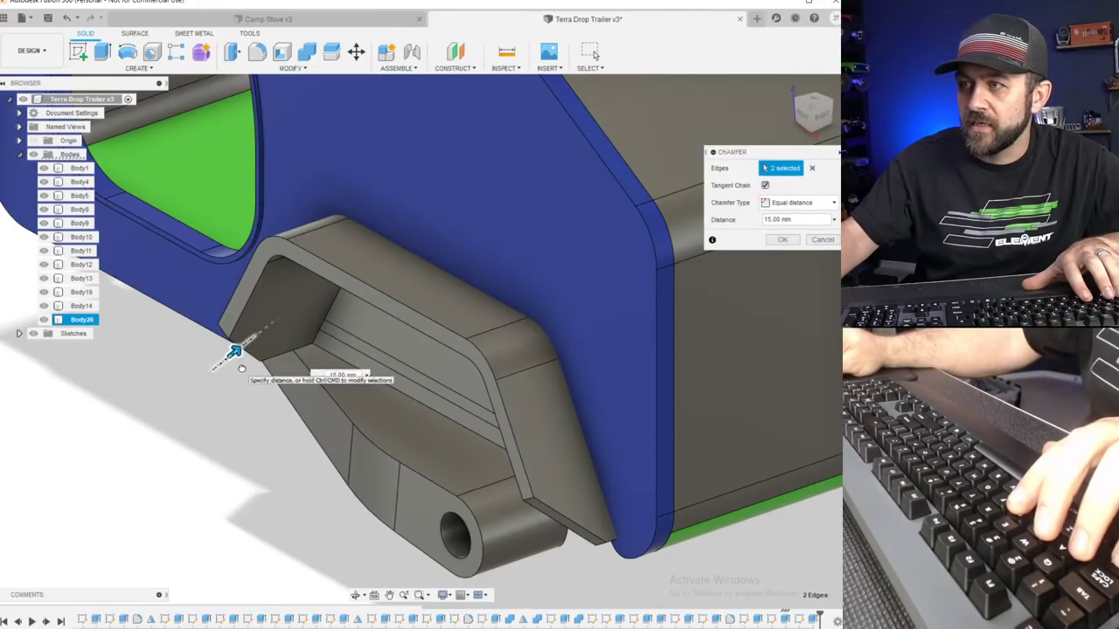
shift+middle_drag(264, 406, 375, 324)
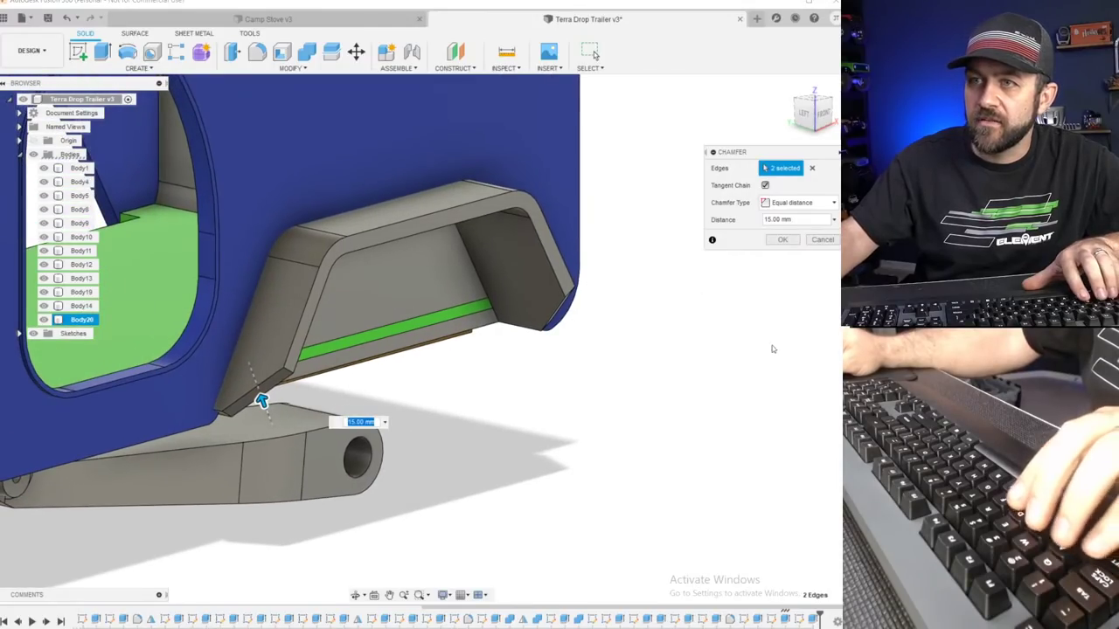
key(Return)
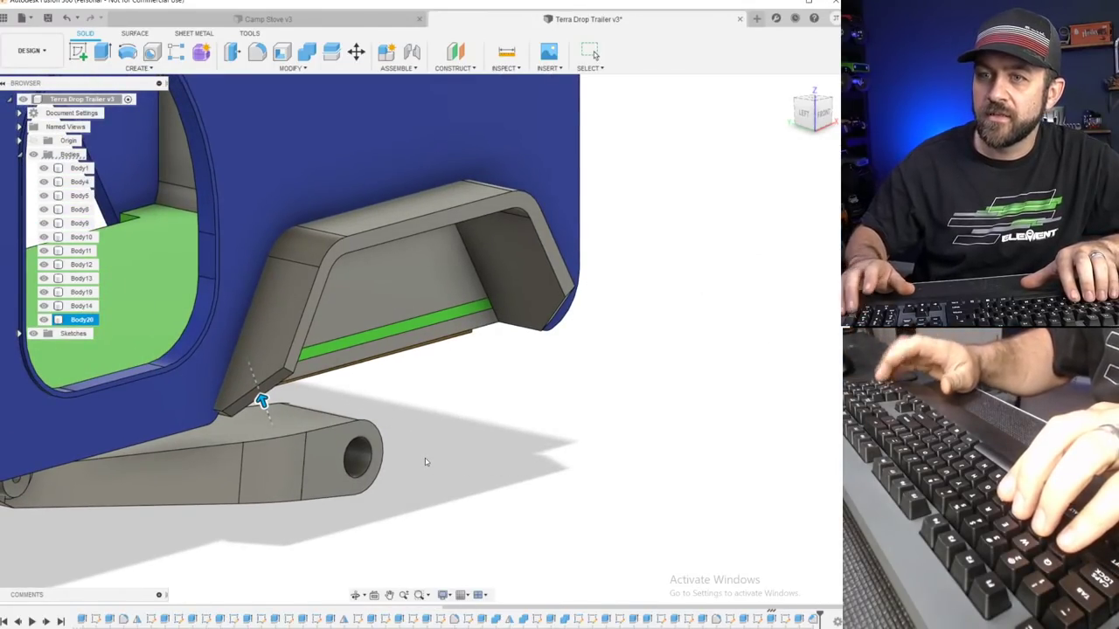
scroll(400, 309, down, 2)
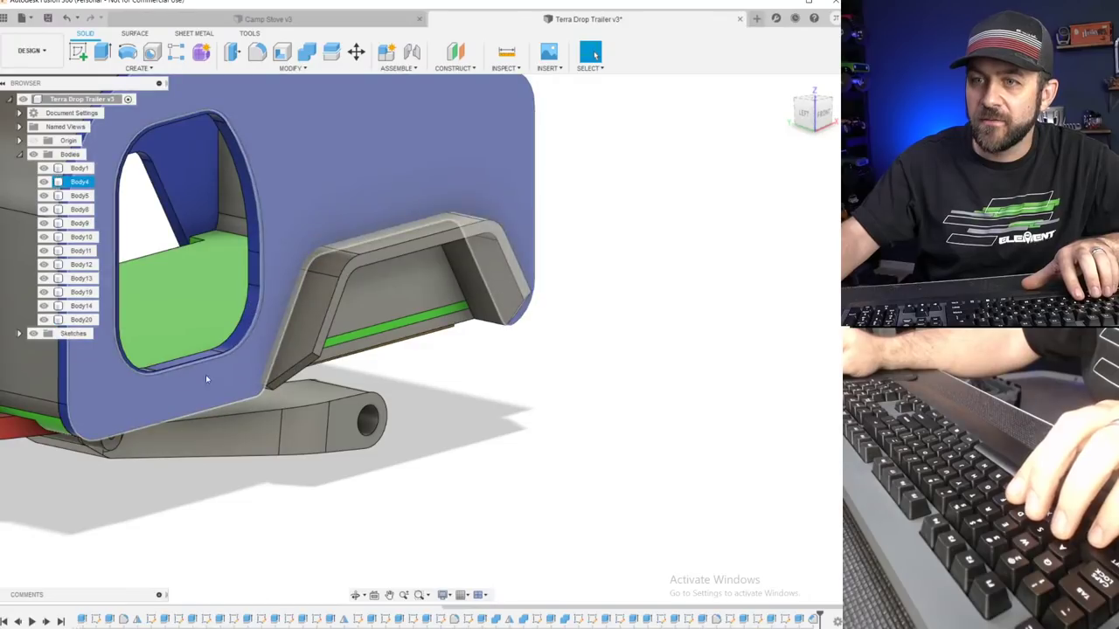
Examine the trailer model from the side, rear and underside, including the wheel arch, door opening and suspension arms.
shift+middle_drag(313, 318, 249, 365)
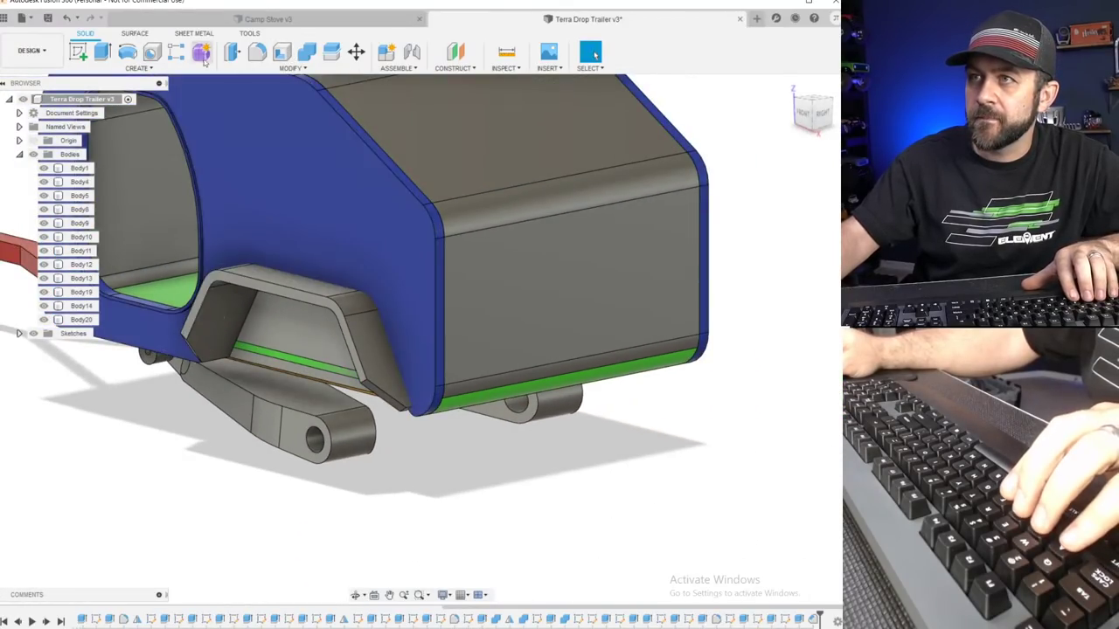
click(138, 69)
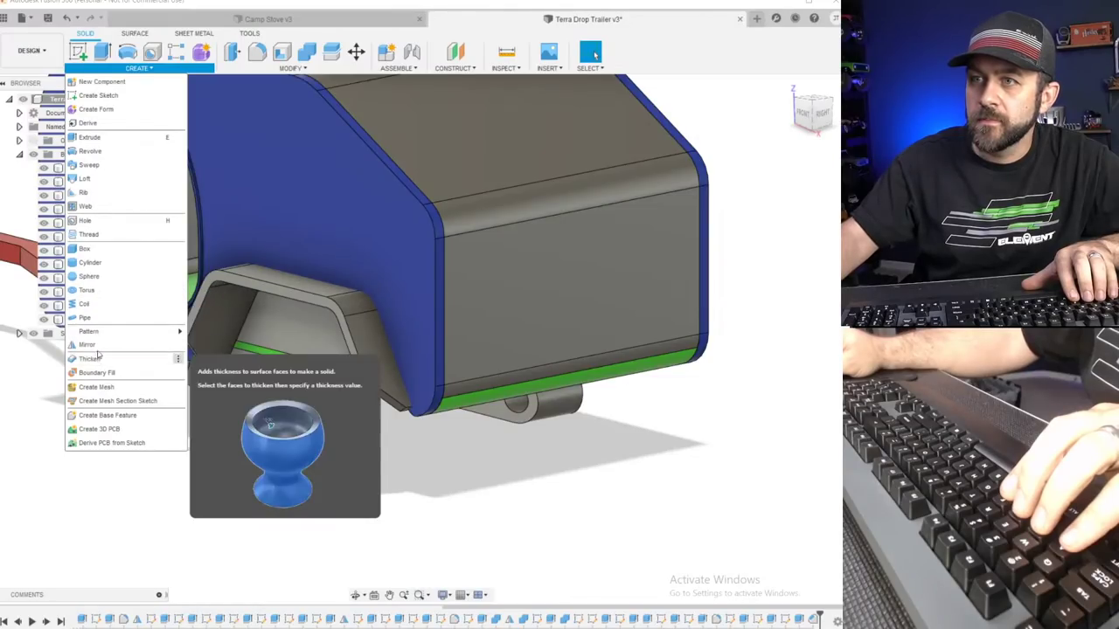
scroll(339, 515, down, 5)
scroll(314, 425, up, 3)
scroll(535, 295, down, 3)
scroll(291, 359, up, 3)
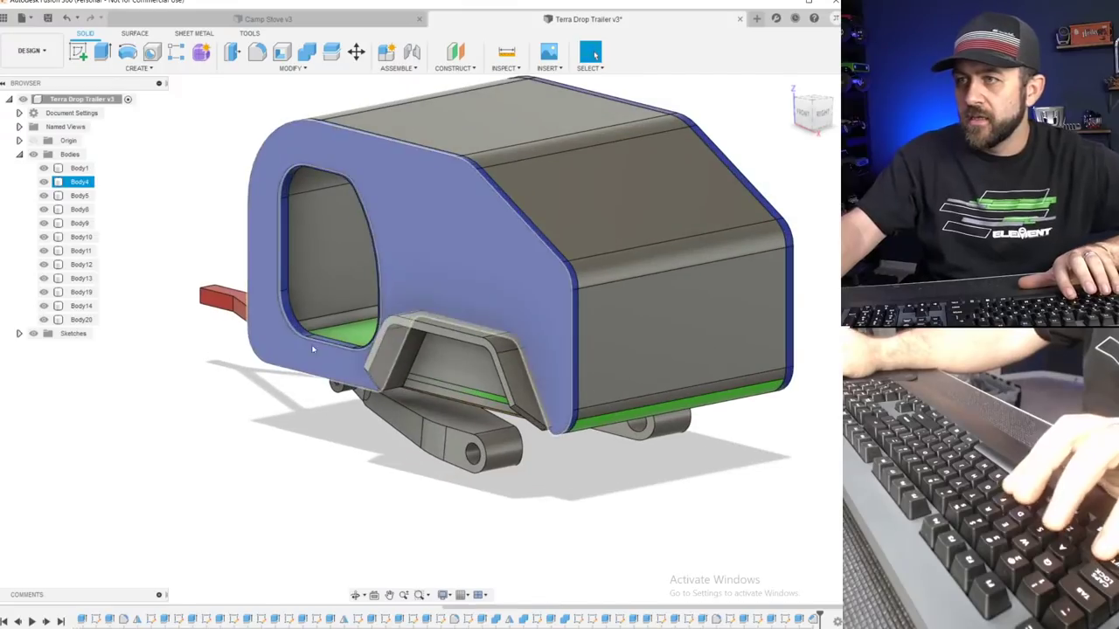
shift+middle_drag(529, 314, 524, 339)
scroll(434, 353, up, 3)
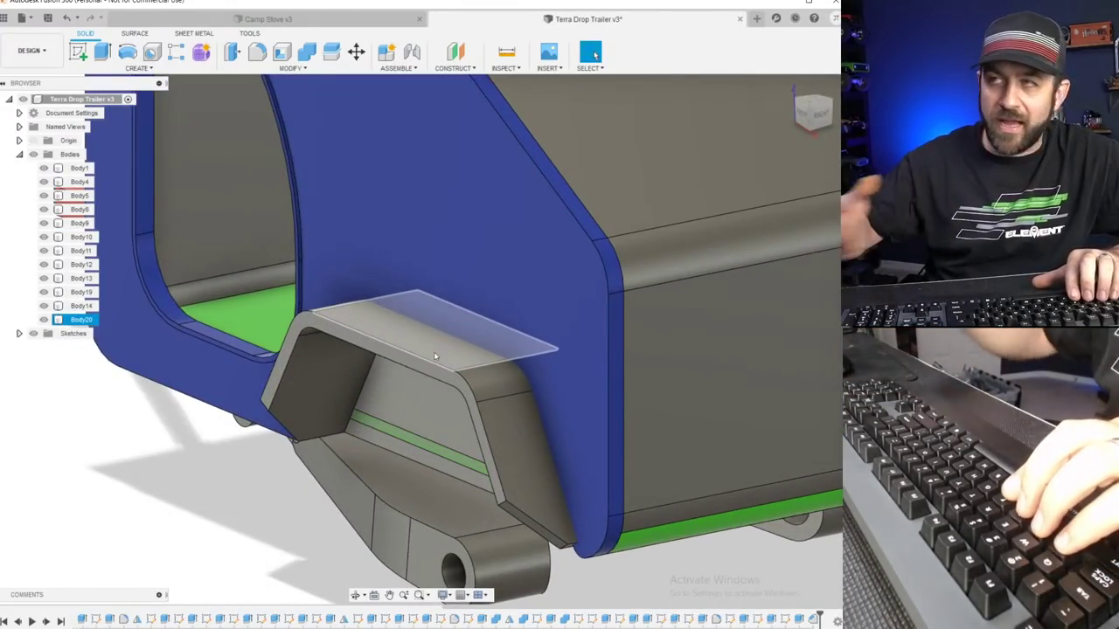
click(590, 378)
scroll(309, 360, down, 3)
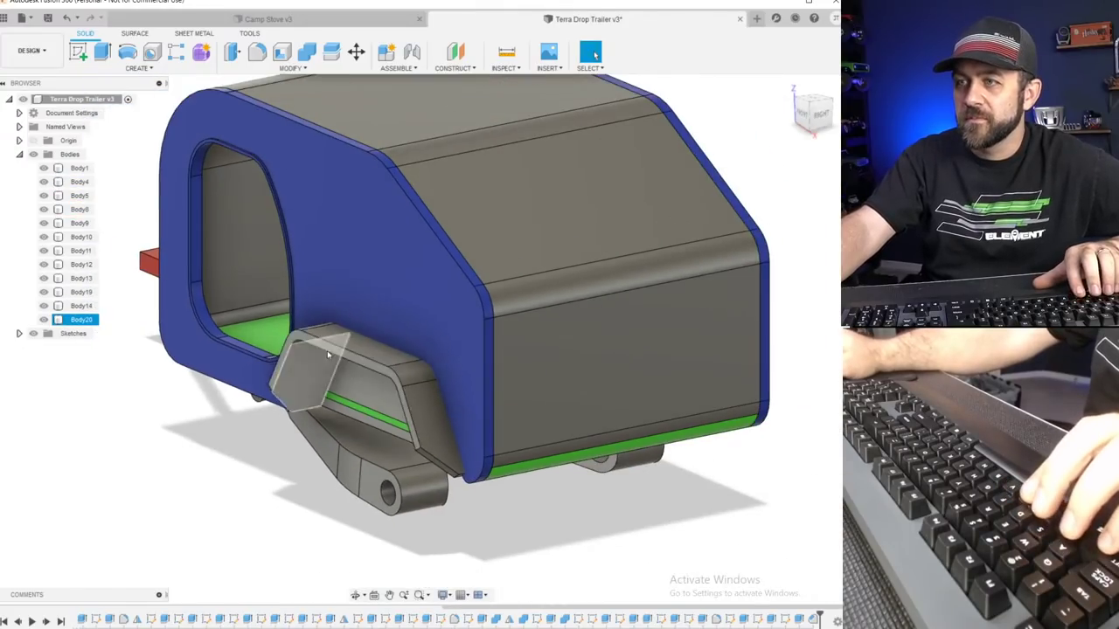
scroll(344, 354, up, 3)
shift+middle_drag(344, 354, 423, 336)
scroll(358, 354, down, 5)
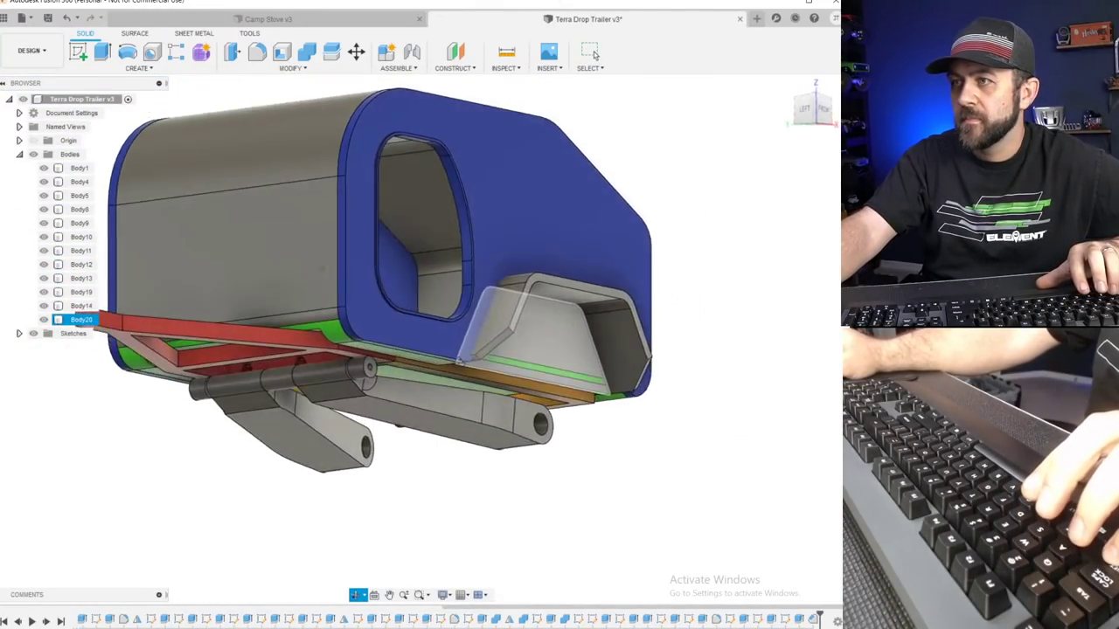
scroll(557, 345, up, 5)
shift+middle_drag(559, 345, 539, 402)
scroll(539, 402, down, 5)
click(615, 470)
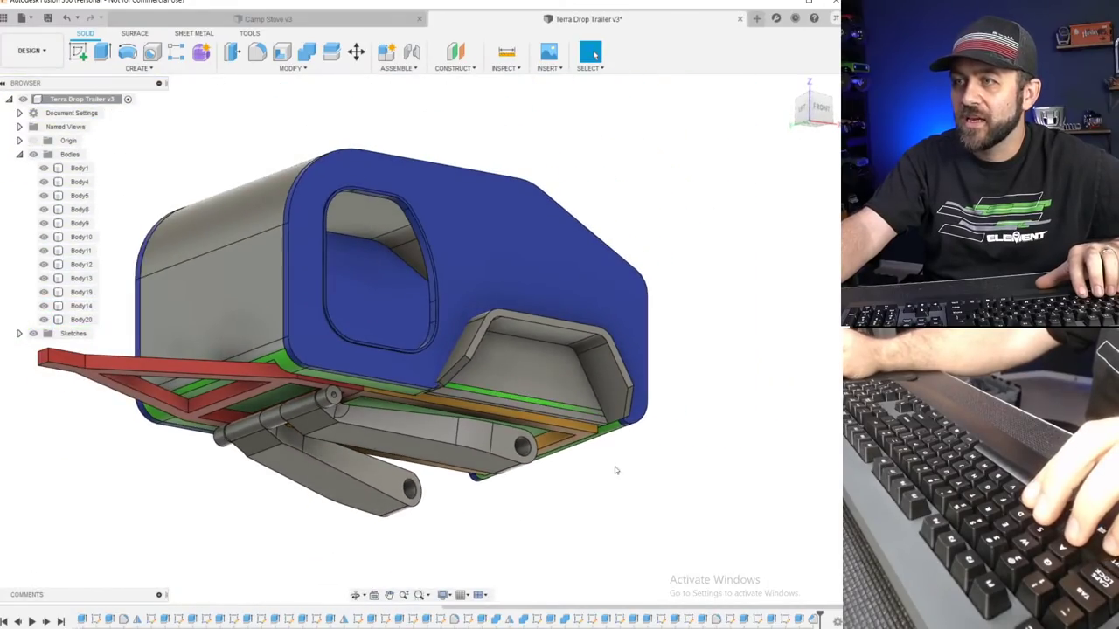
scroll(473, 448, down, 3)
scroll(464, 305, up, 3)
shift+middle_drag(464, 305, 498, 331)
key(Escape)
Switch to the browser and look through the TerraDrop photo gallery for the trailer's exterior, rear hatch, awning and interior details.
drag(363, 0, 434, 38)
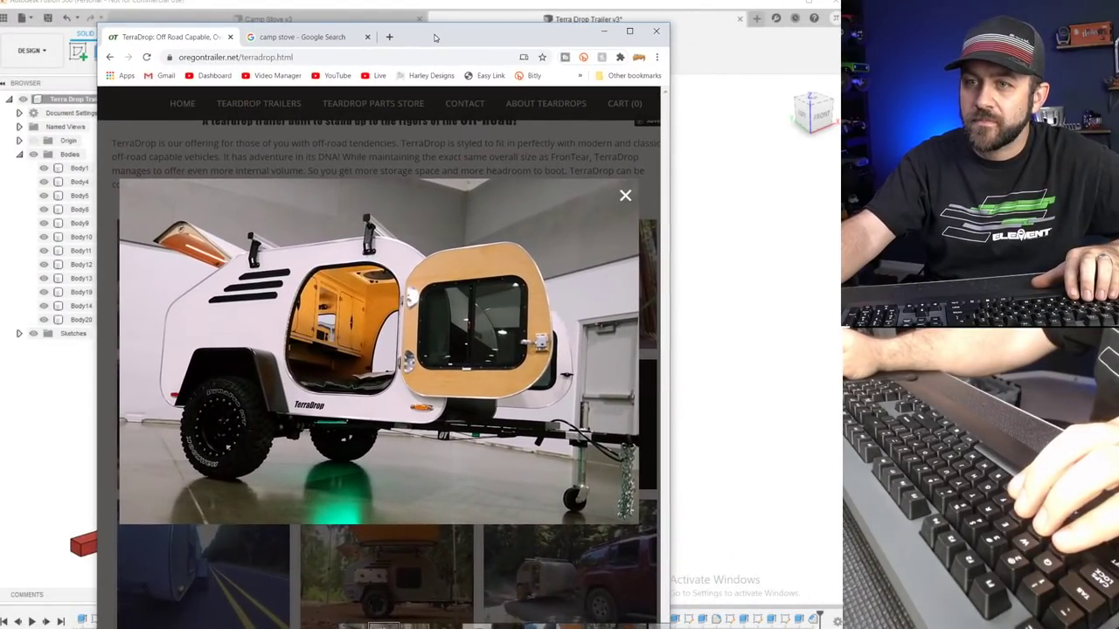
mouse_move(633, 356)
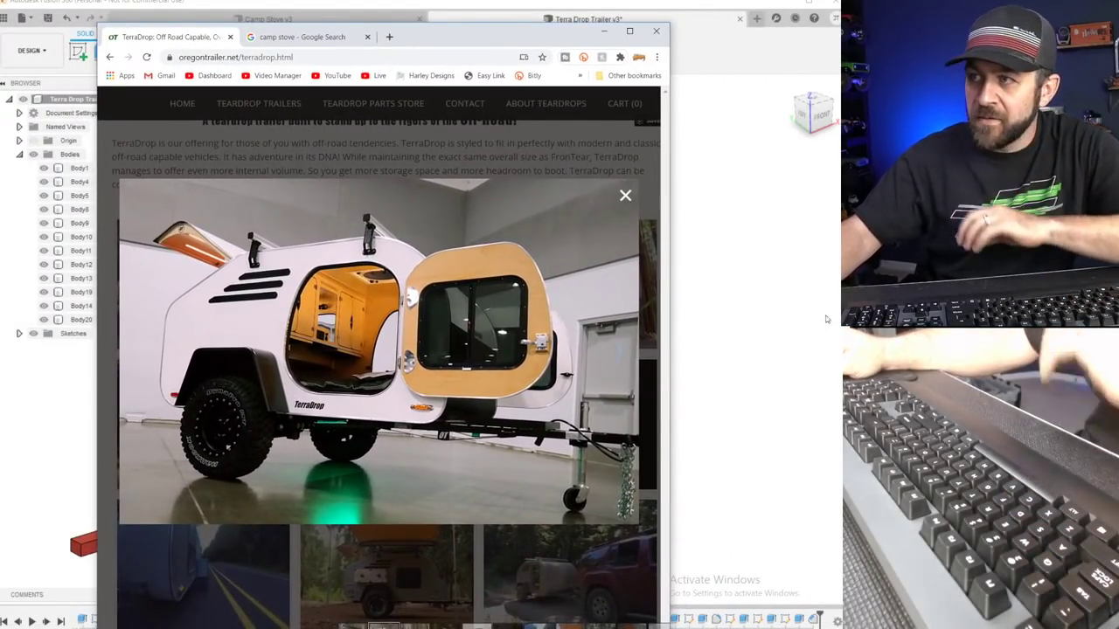
click(631, 354)
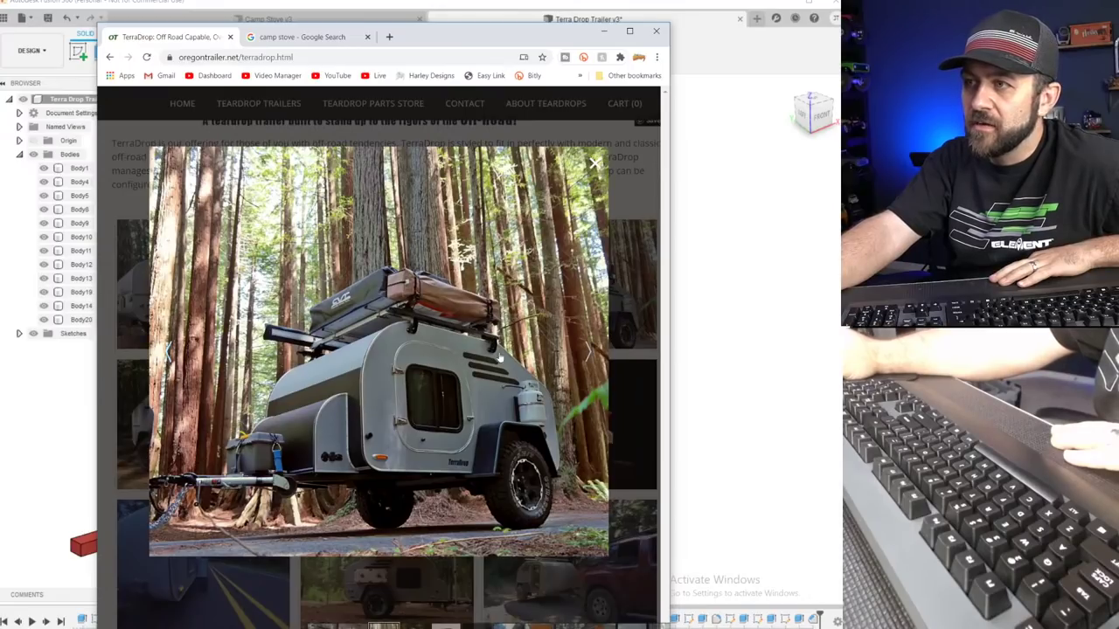
click(593, 353)
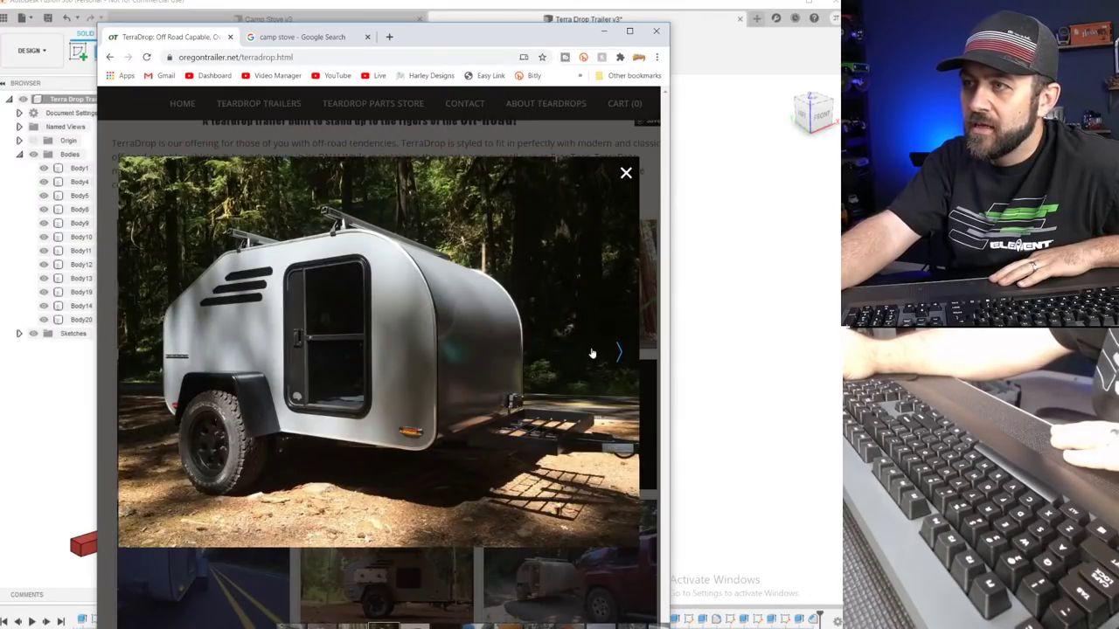
click(592, 353)
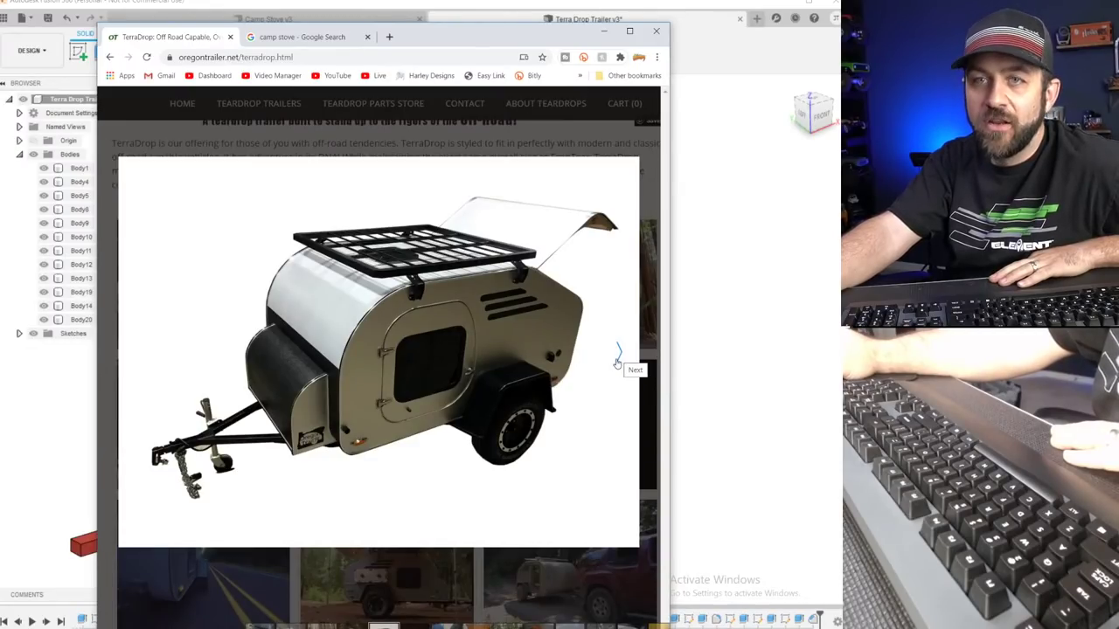
click(617, 355)
click(620, 353)
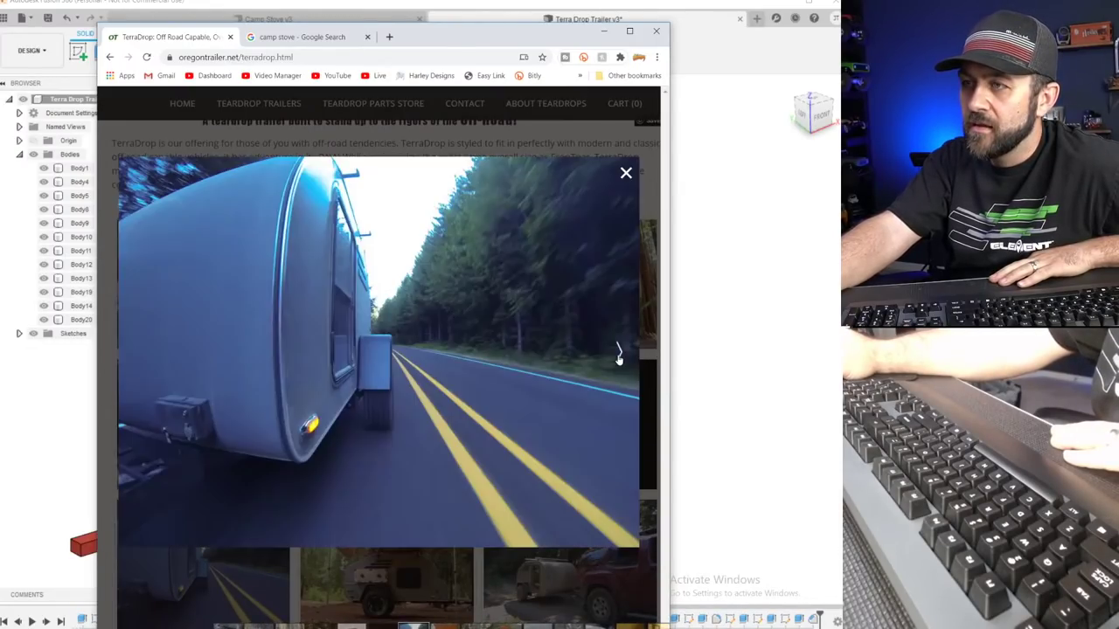
click(620, 353)
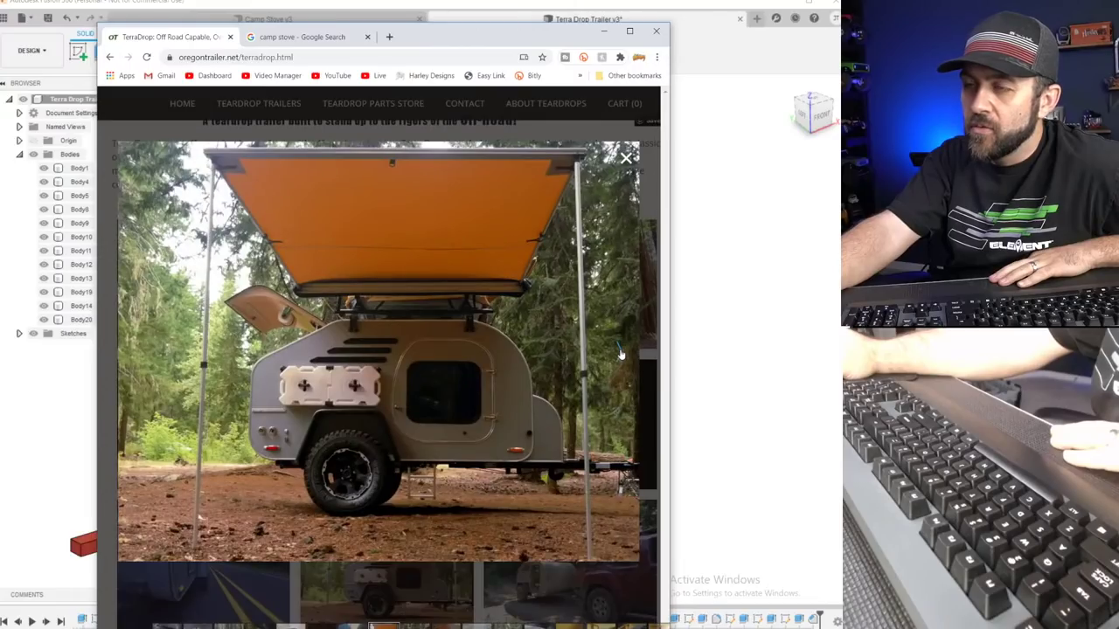
click(620, 353)
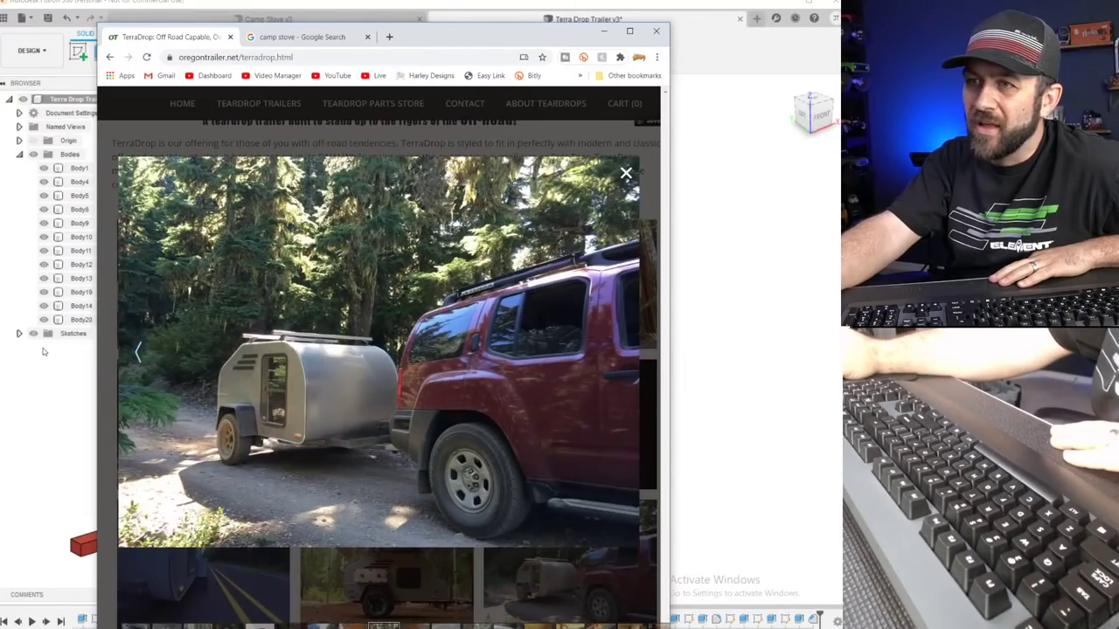
click(135, 359)
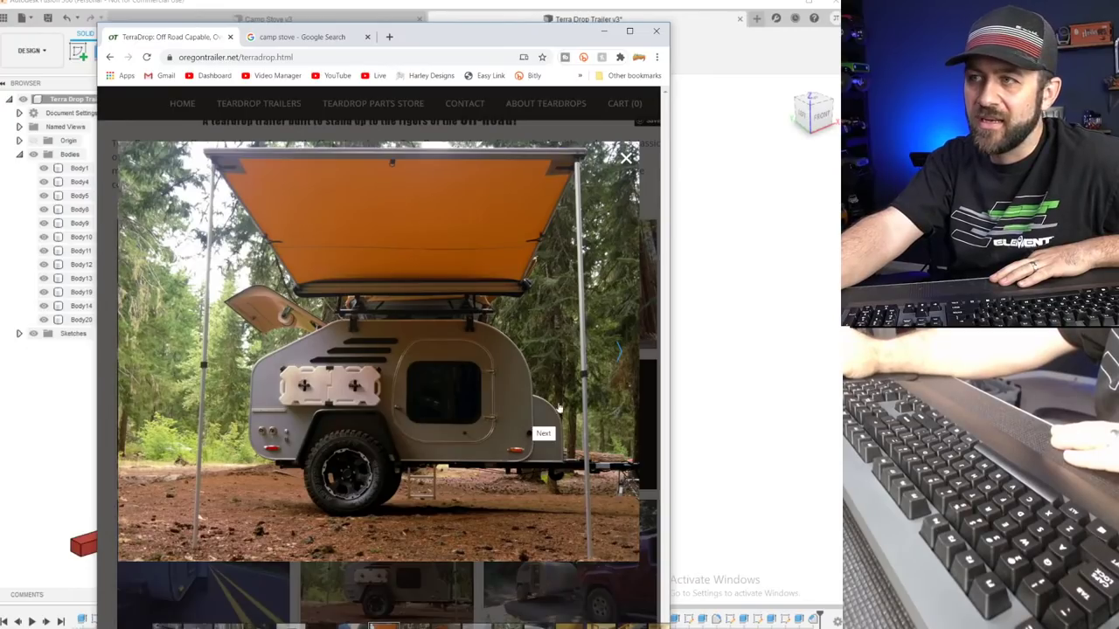
click(615, 350)
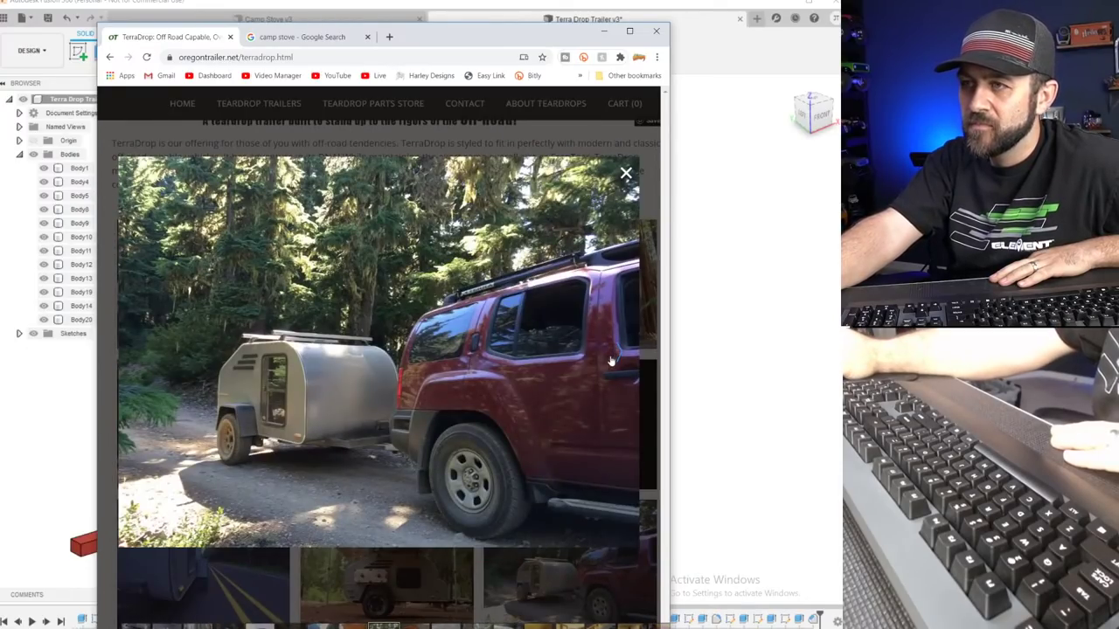
click(620, 361)
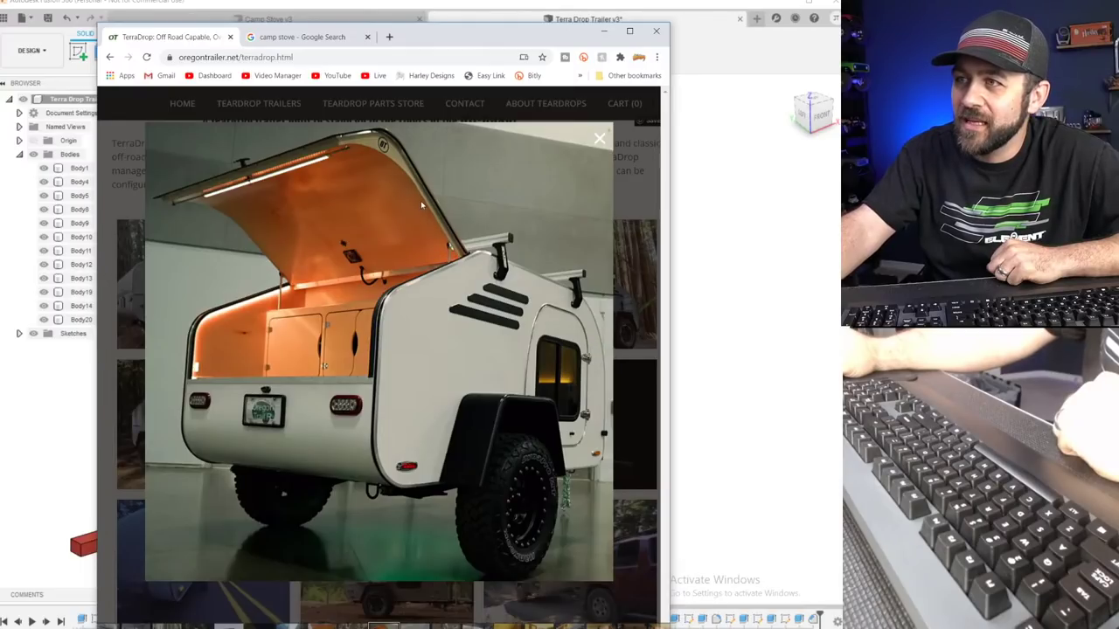
click(594, 354)
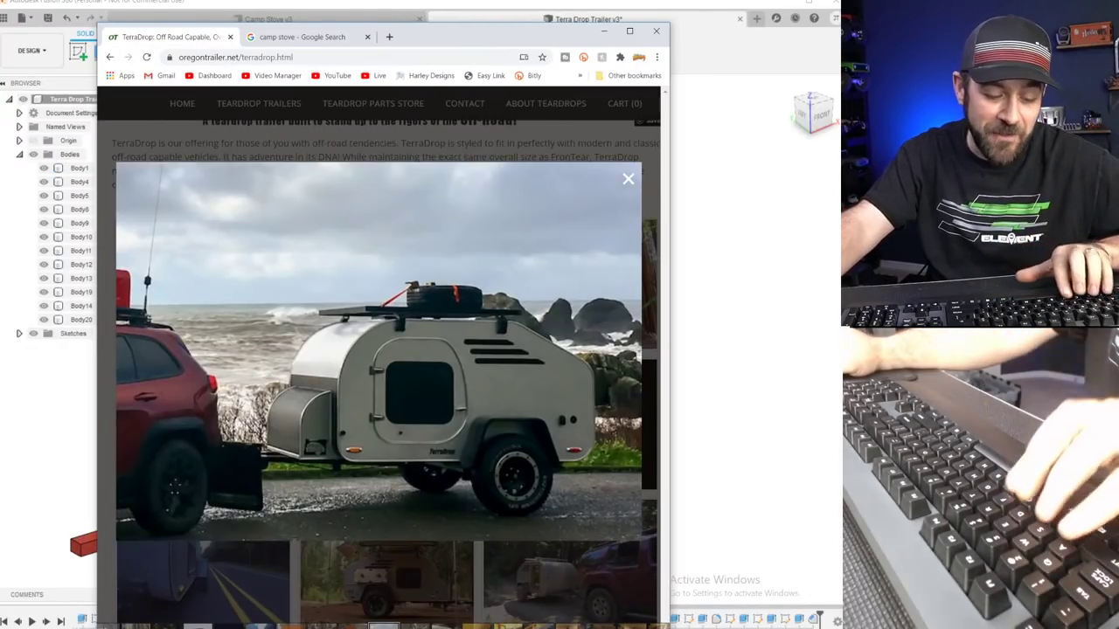
click(505, 352)
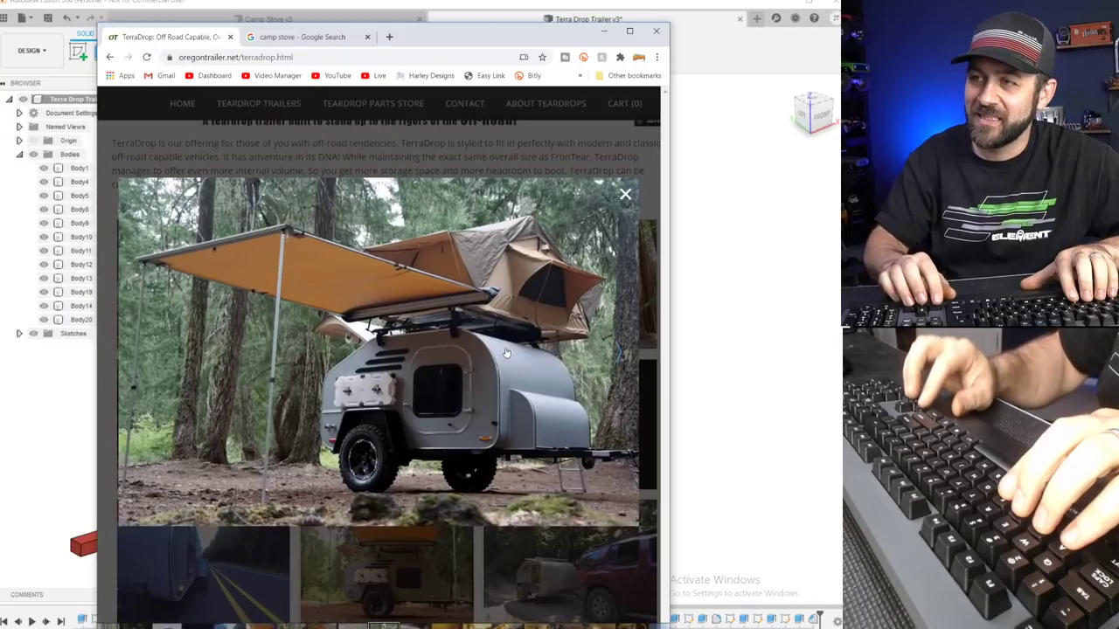
click(505, 352)
key(Right)
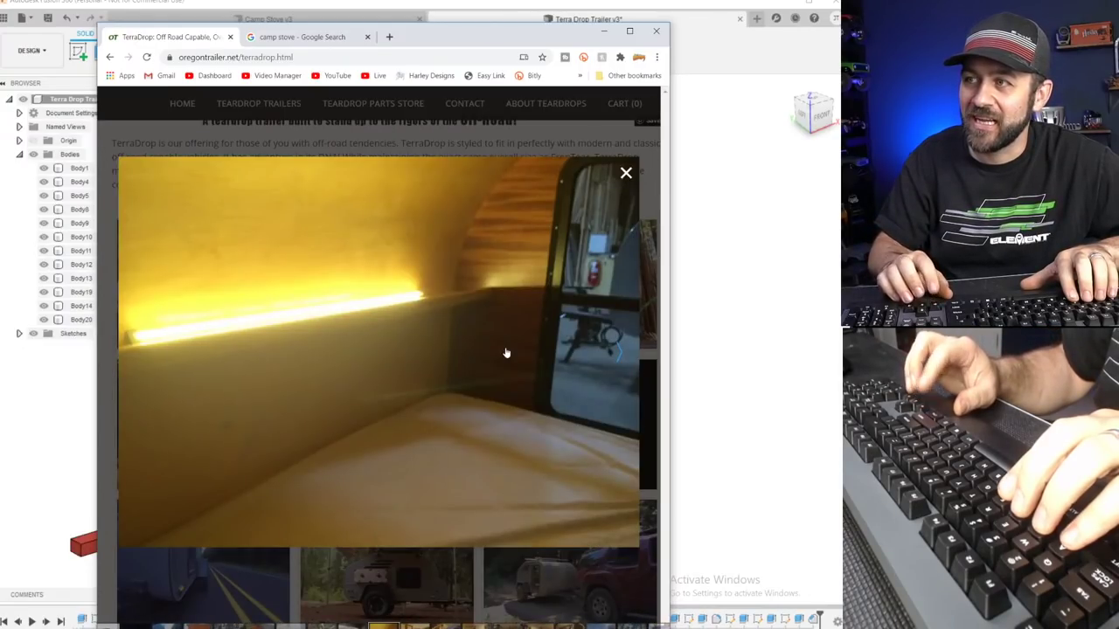
key(Left)
click(505, 352)
key(Left)
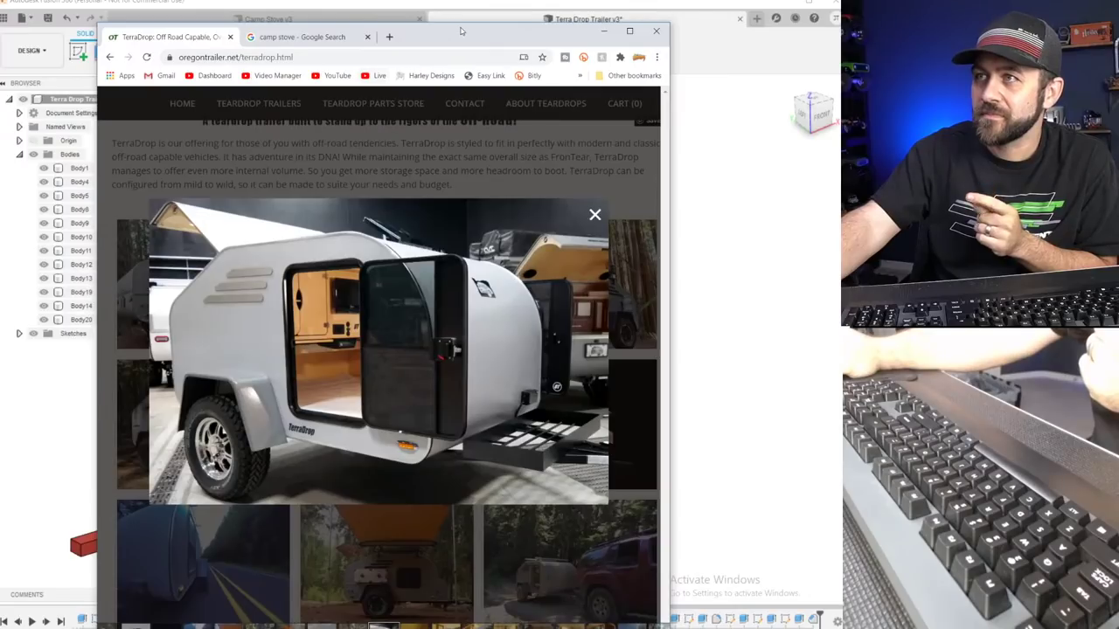
click(603, 31)
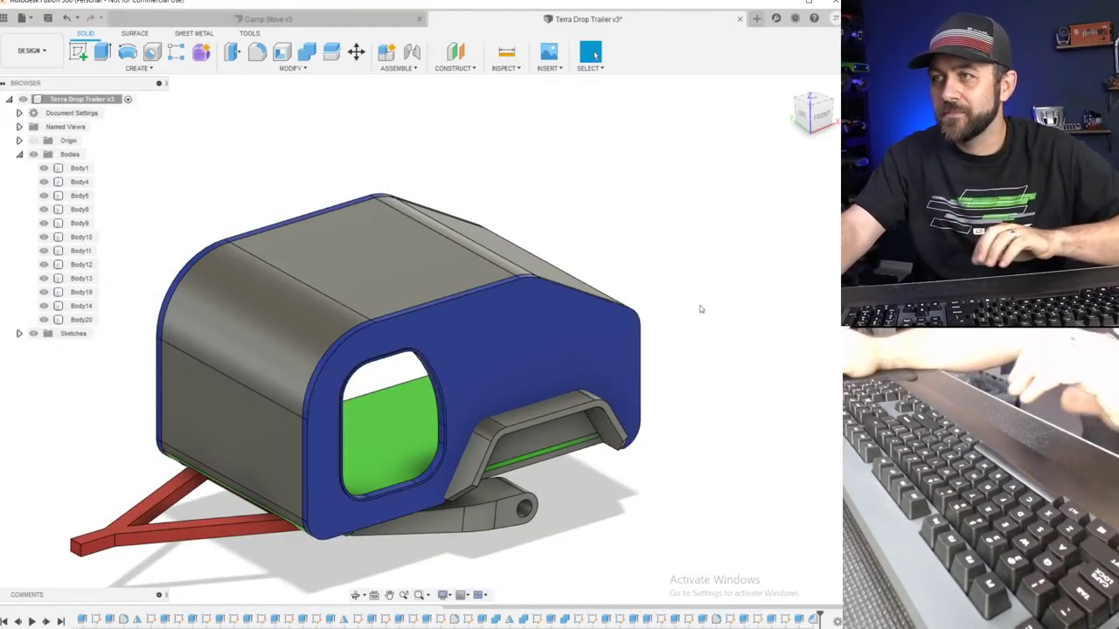
Start a new sketch on the outer face of the trailer's blue side panel and view it straight from the front.
click(509, 343)
scroll(510, 342, up, 3)
key(Escape)
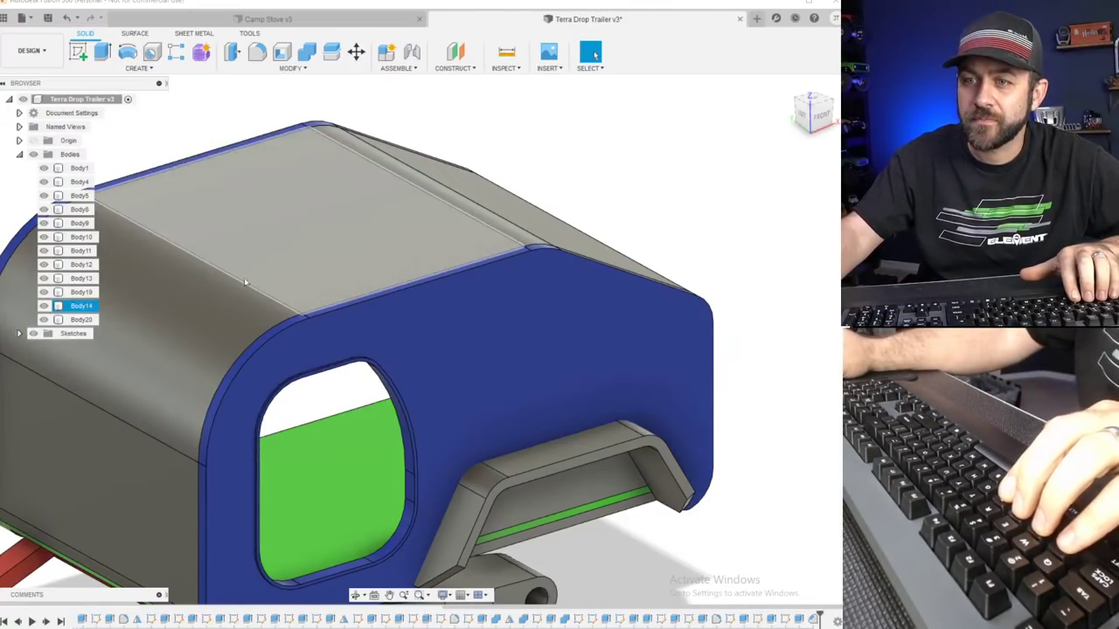
scroll(337, 341, down, 3)
shift+middle_drag(444, 334, 336, 337)
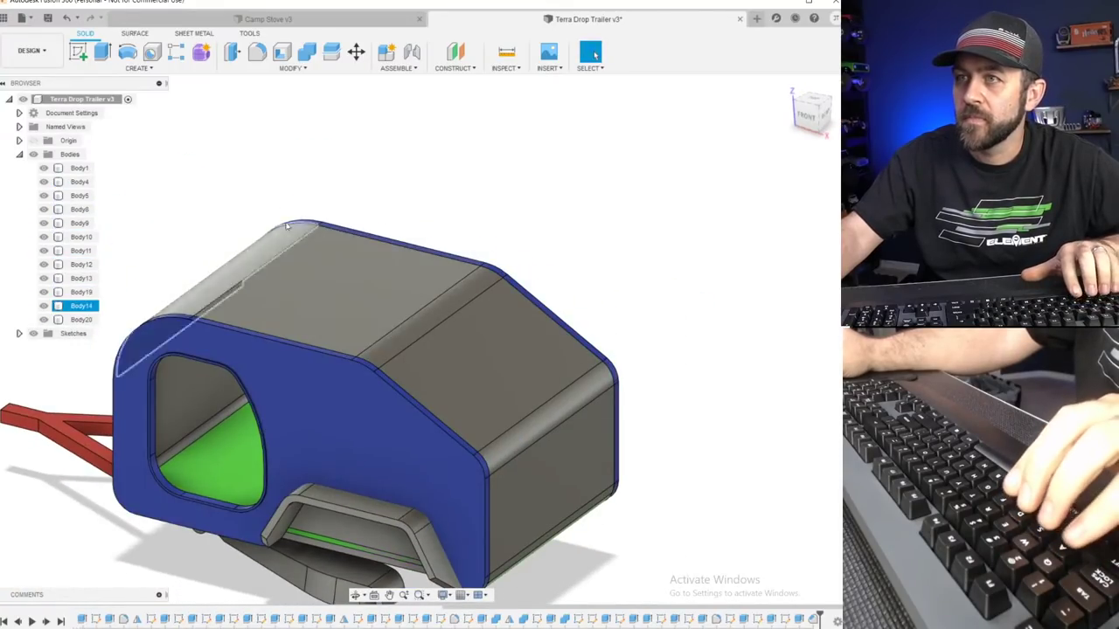
click(79, 53)
click(80, 181)
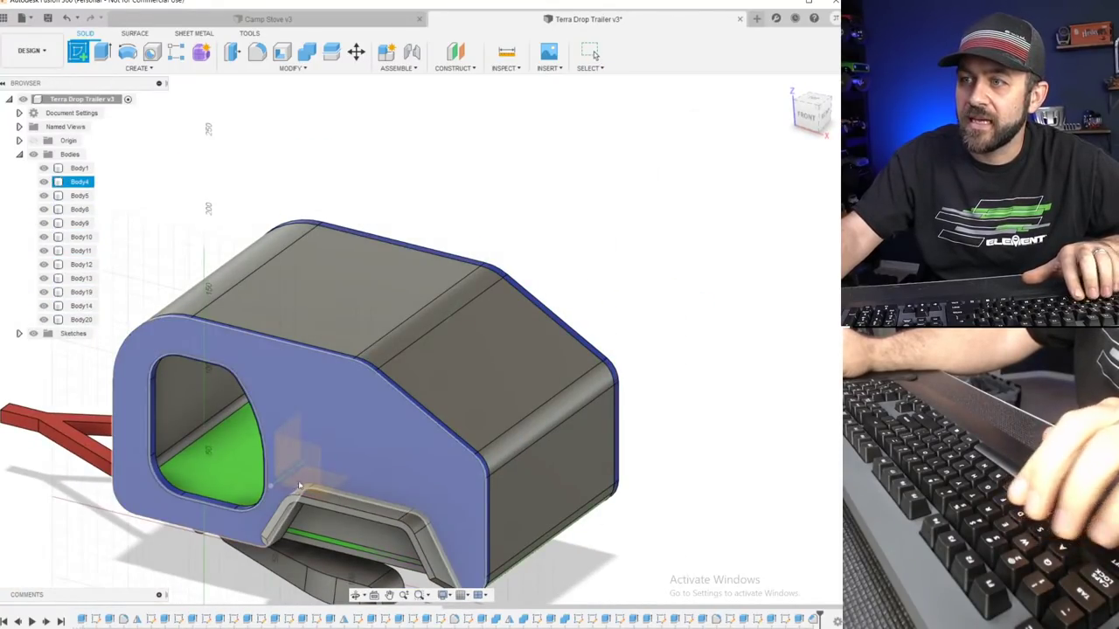
click(351, 426)
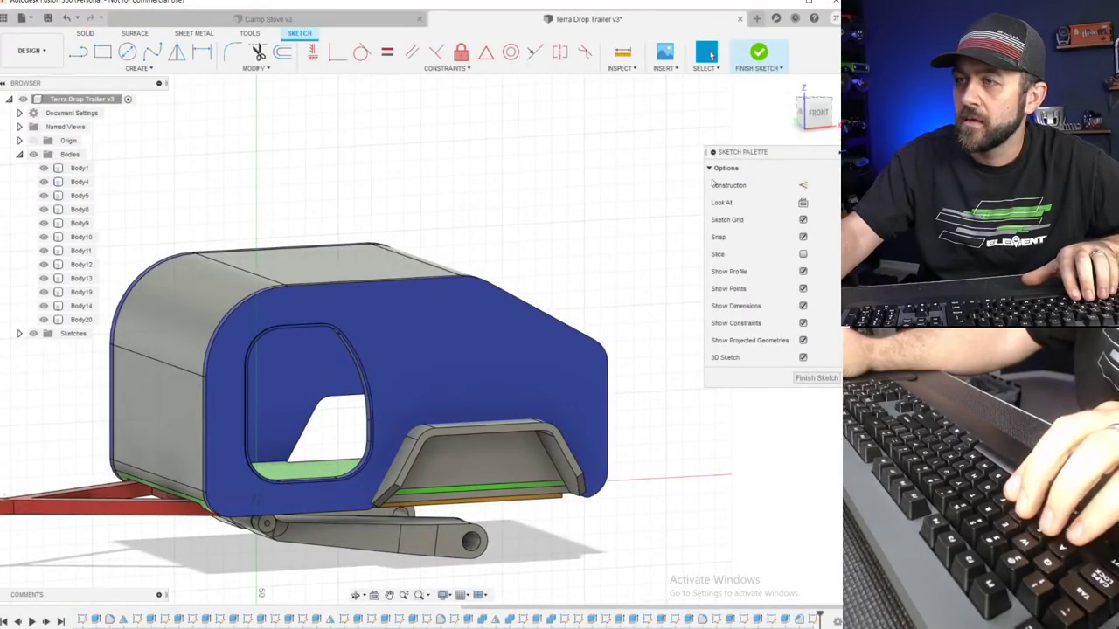
click(818, 117)
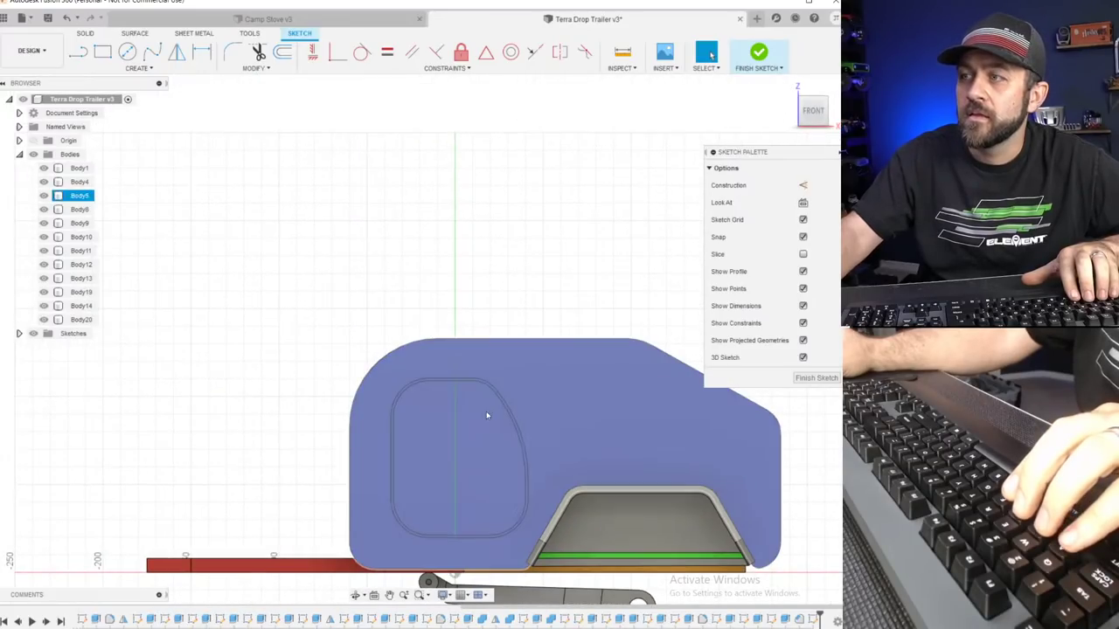
Switch to the browser and look through more TerraDrop gallery photos for details on the trailer's side panel.
key(alt+Tab)
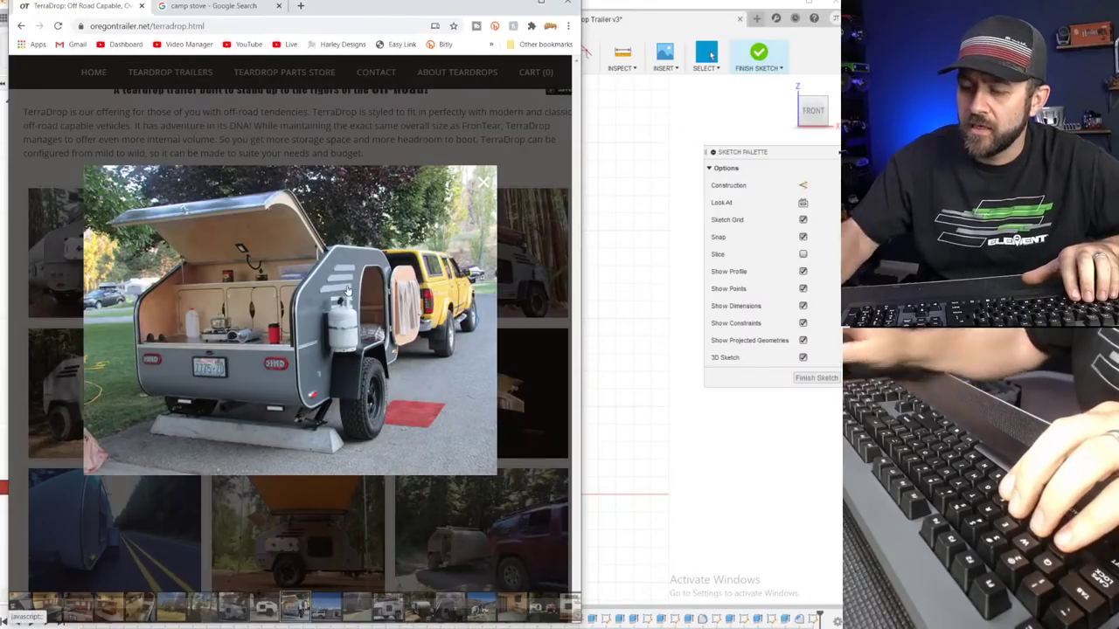
click(347, 292)
key(Right)
key(Right)
key(Right)
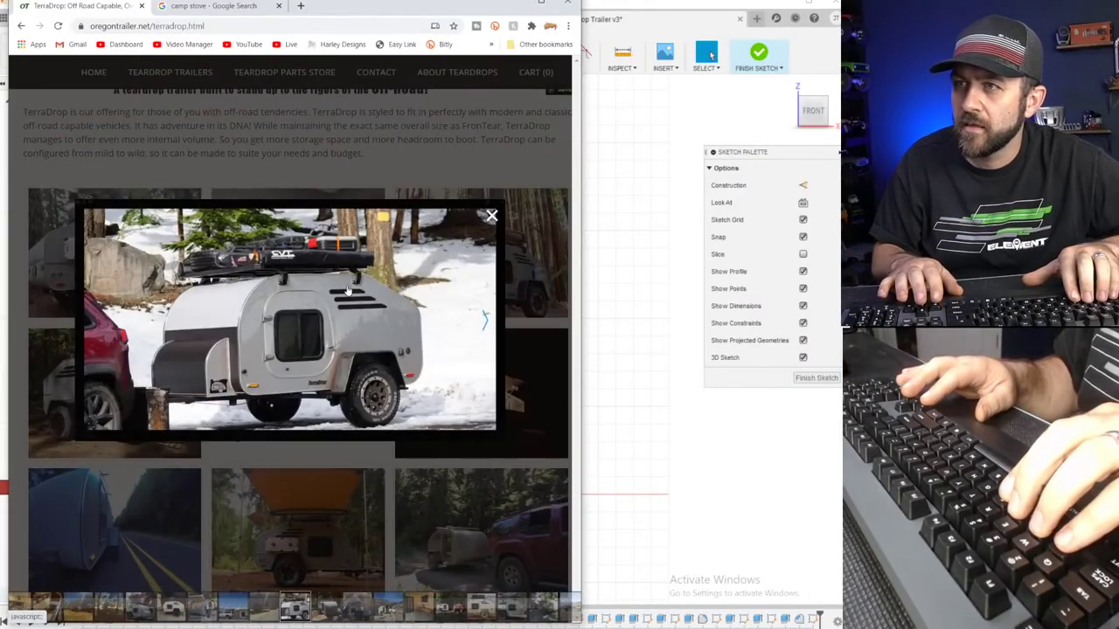
key(Right)
key(Right)
key(Left)
key(Right)
key(Right)
key(Right)
key(Right)
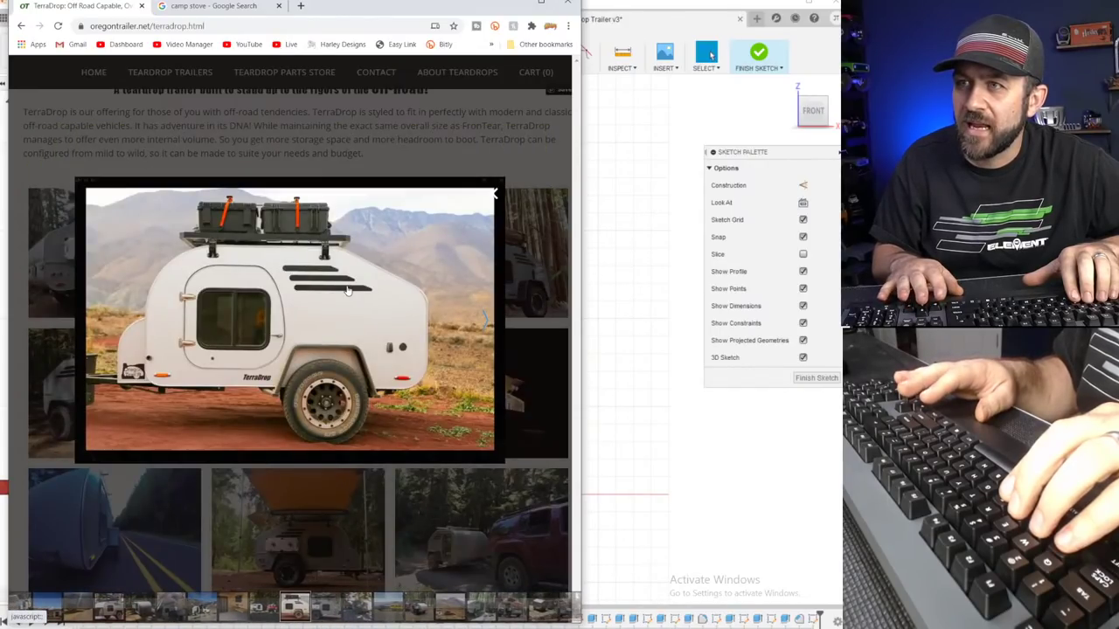
key(Right)
key(Right)
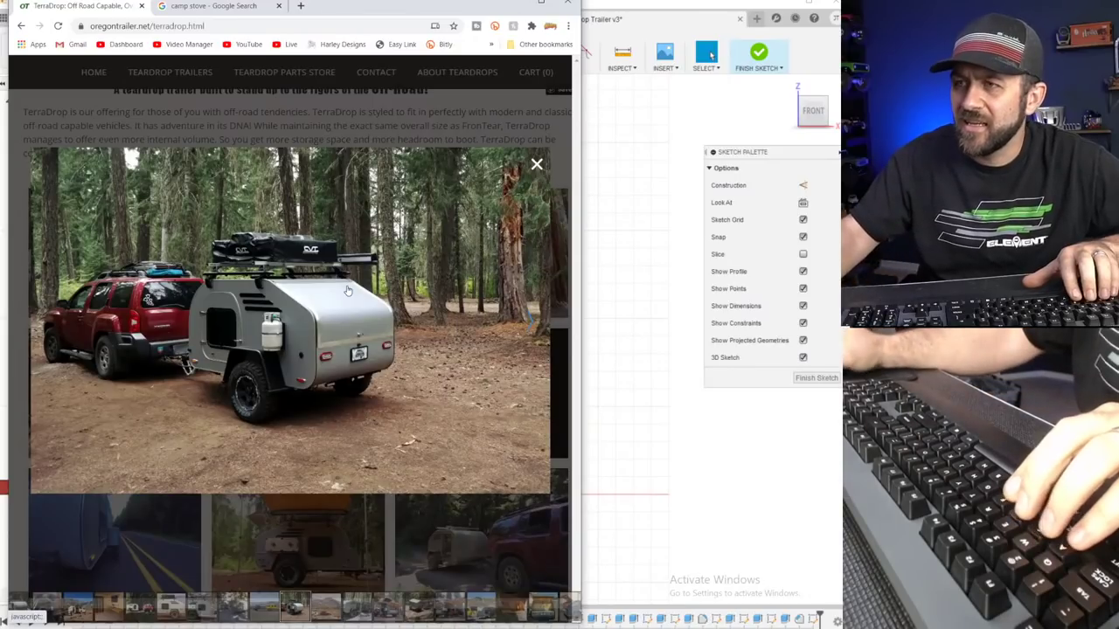
Examine the forest photo of the trailer's rear and side at an enlarged page zoom, finishing at 110%.
drag(357, 6, 401, 20)
ctrl+scroll(487, 408, up, 6)
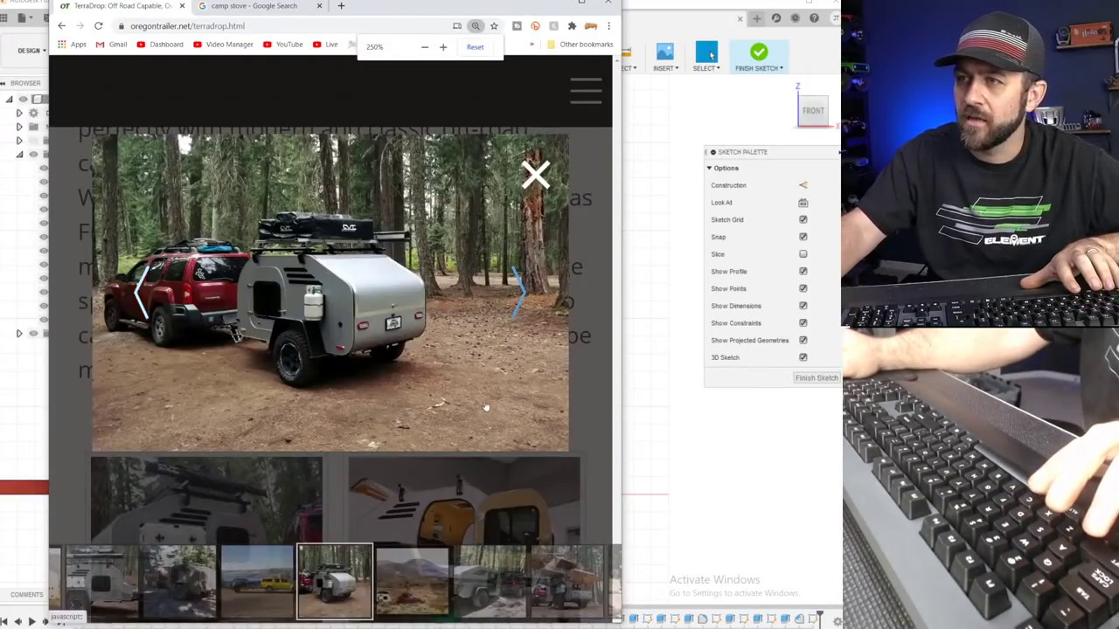
key(ctrl+minus)
key(ctrl+minus)
key(ctrl+minus)
key(ctrl+minus)
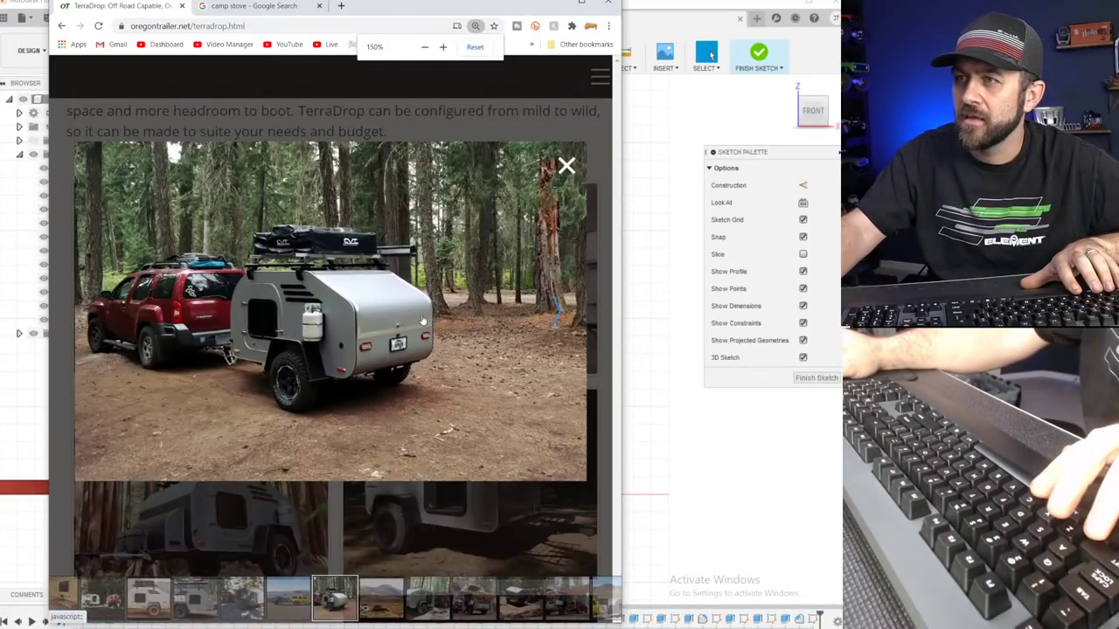
key(ctrl+minus)
key(ctrl+minus)
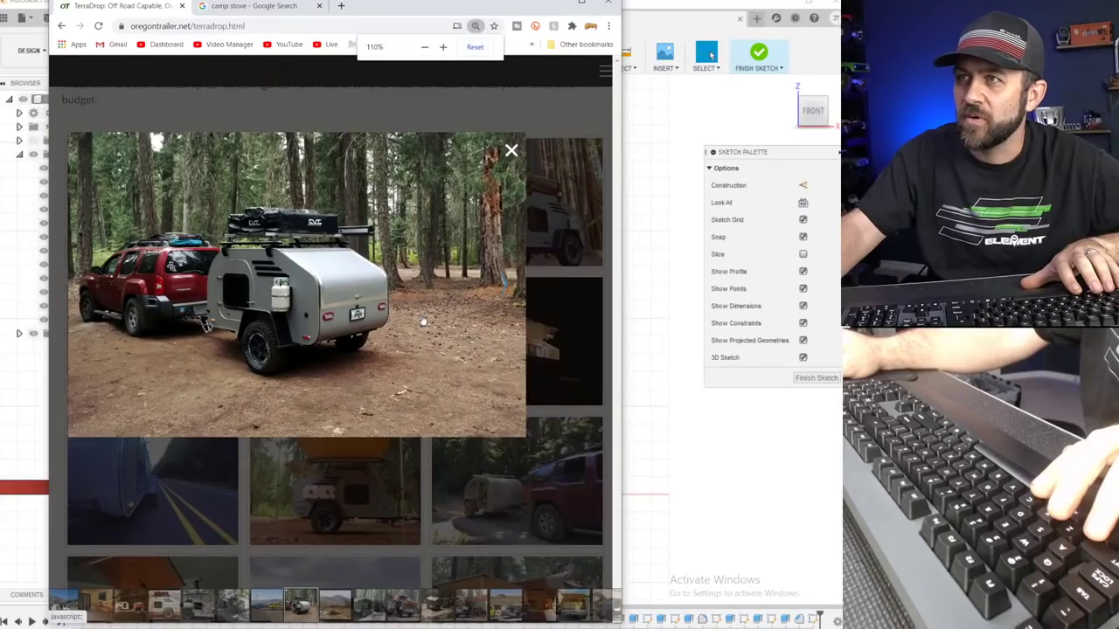
Compare the forest photos of the trailer with its rear hatch open and closed.
key(Right)
key(Right)
key(Right)
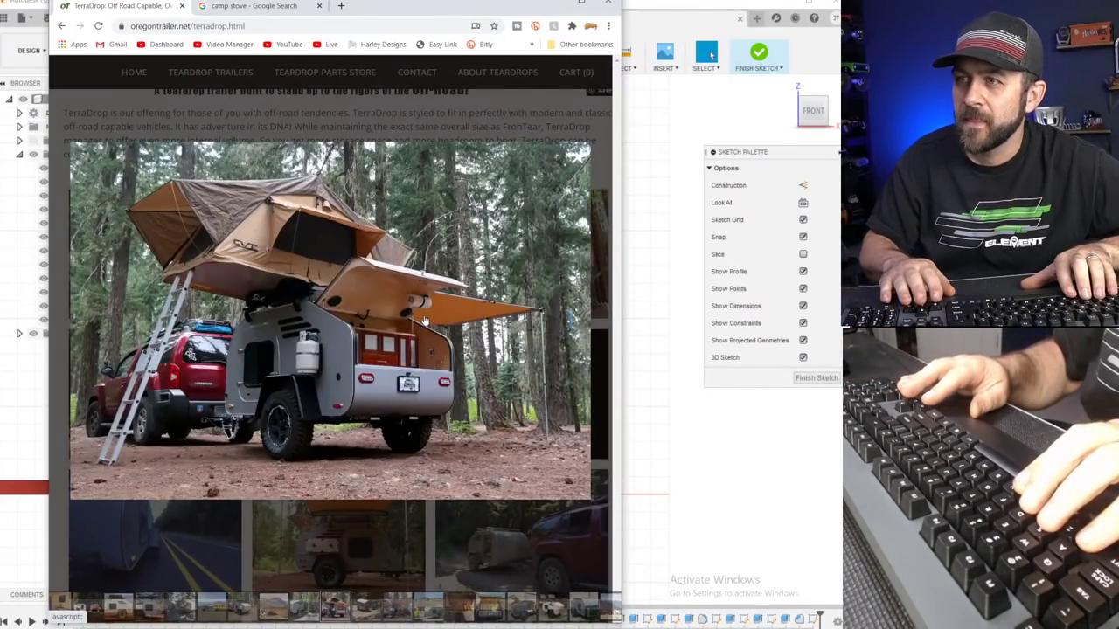
key(Left)
key(Left)
key(Right)
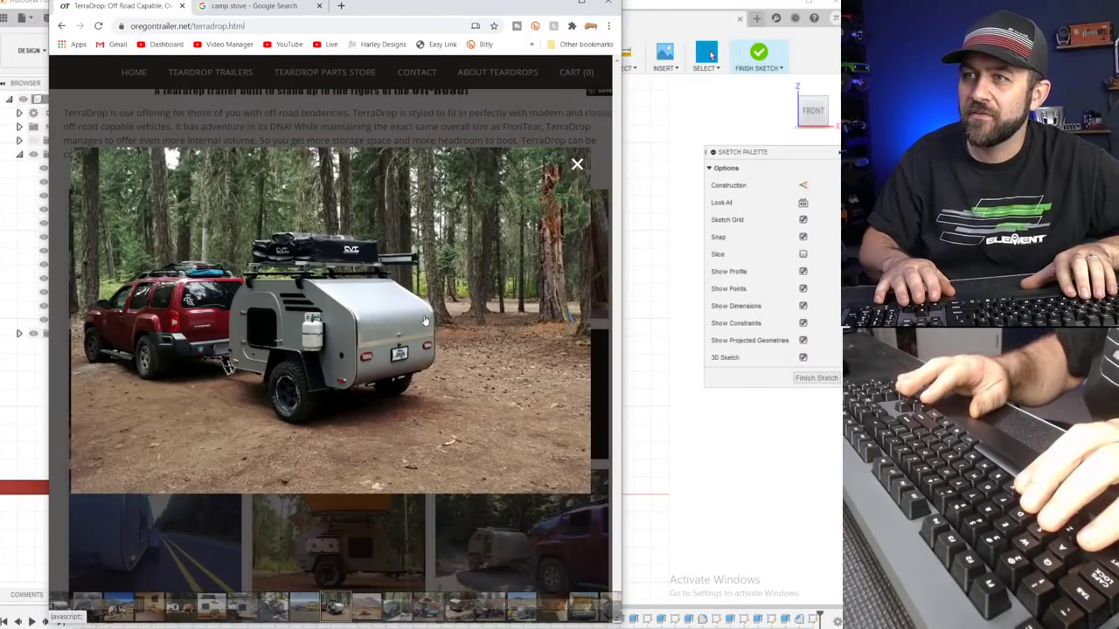
Return to Fusion 360, project the blue side panel's face into the sketch and hide that panel.
drag(400, 13, 103, 0)
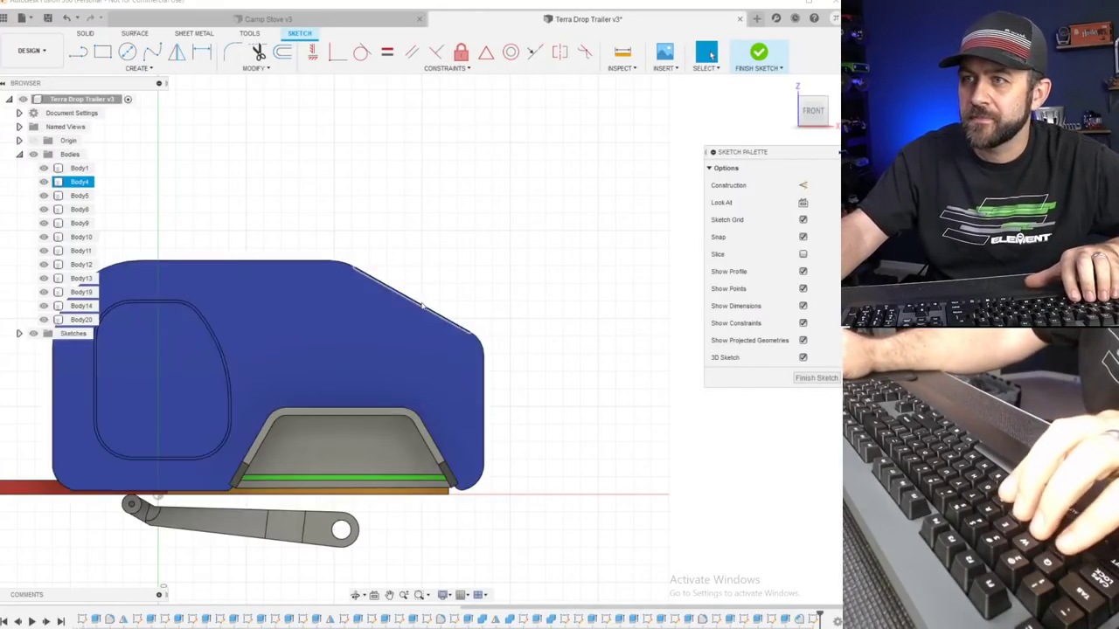
scroll(439, 315, up, 3)
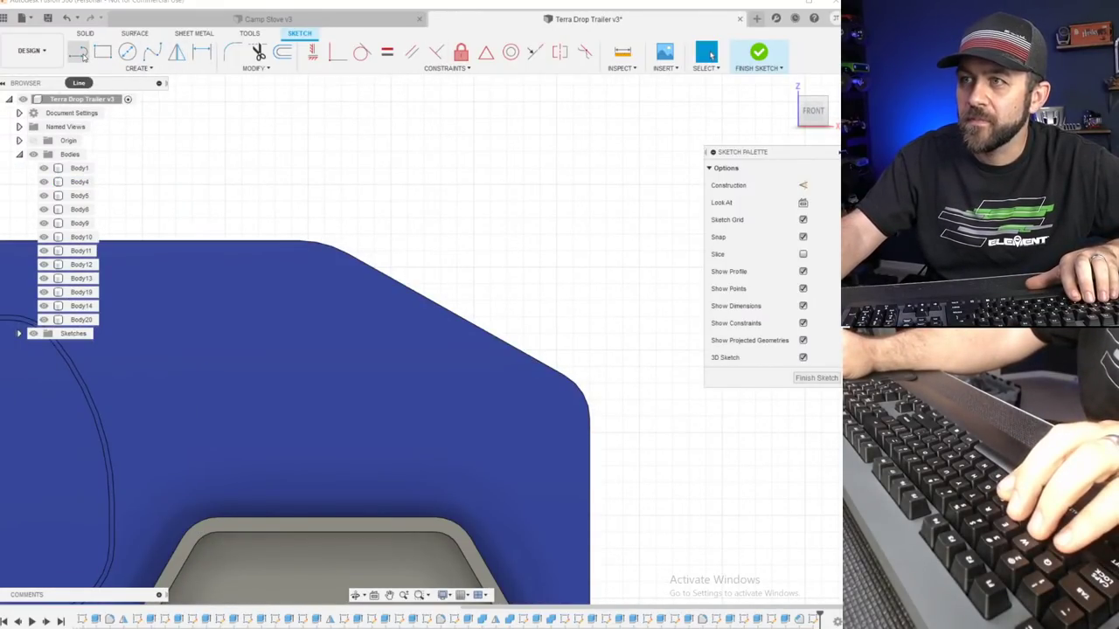
scroll(430, 293, up, 2)
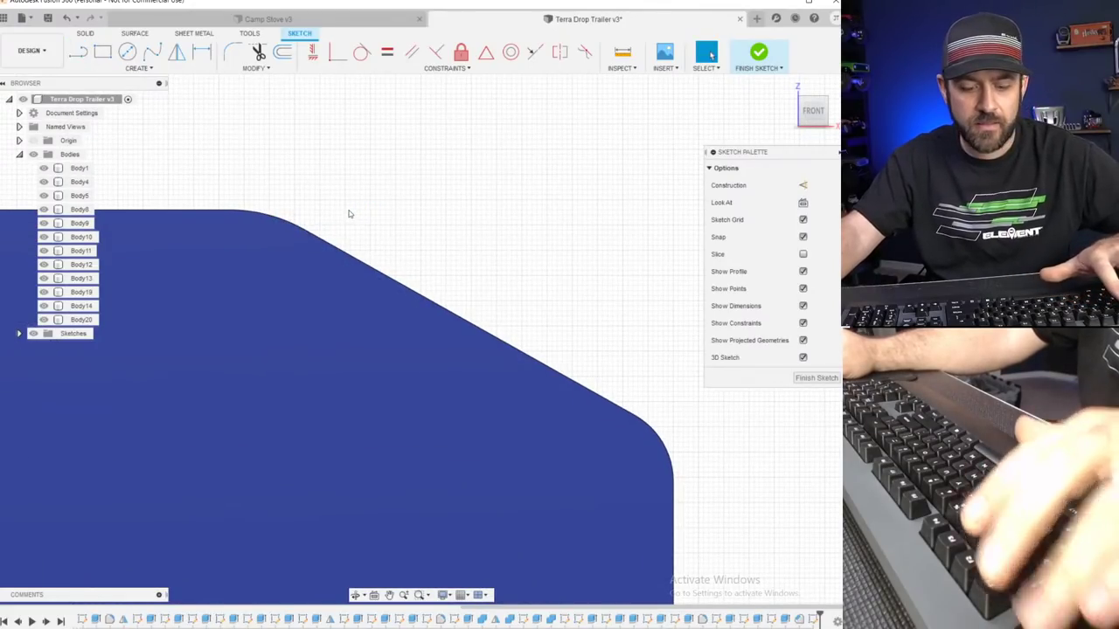
key(p)
click(314, 269)
key(Return)
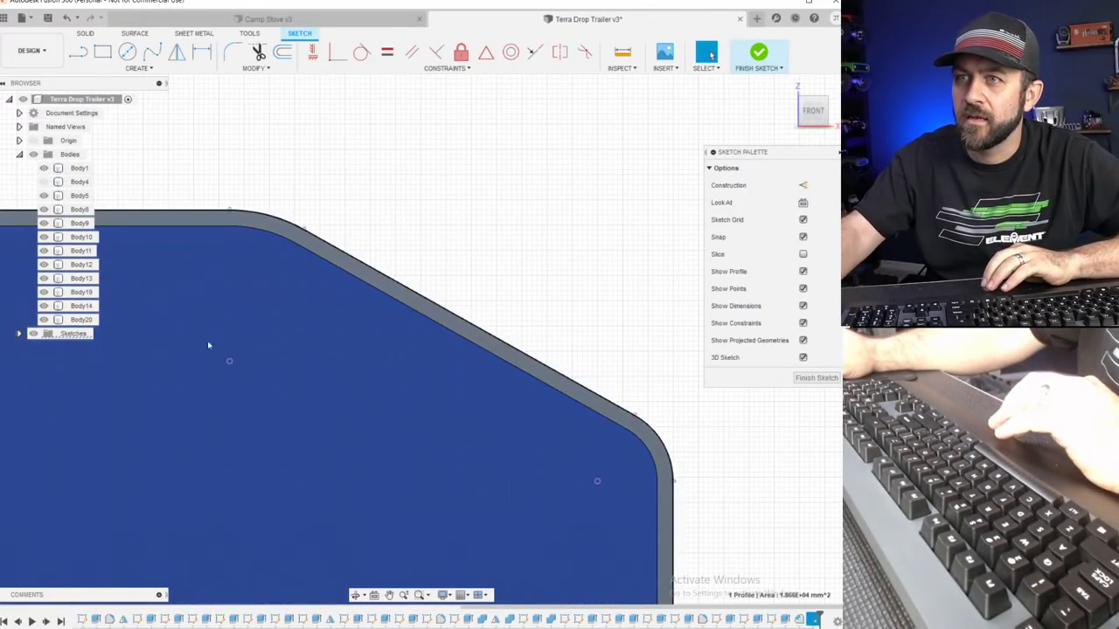
Hide the remaining side panel on the opposite side of the trailer.
scroll(358, 421, down, 5)
shift+middle_drag(364, 407, 242, 449)
key(v)
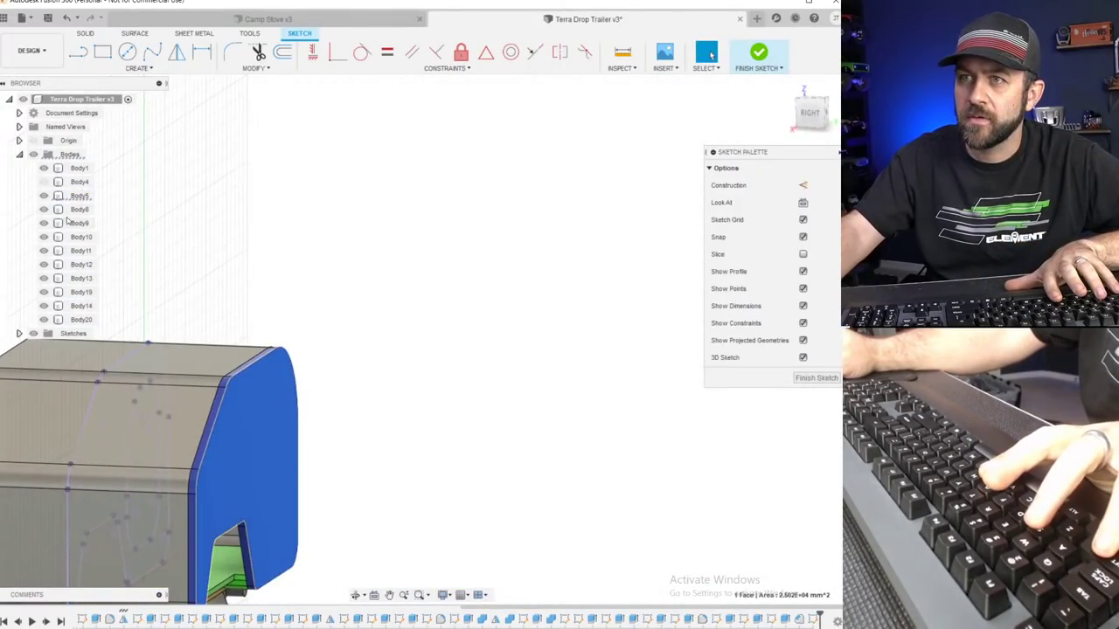
shift+middle_drag(190, 311, 309, 306)
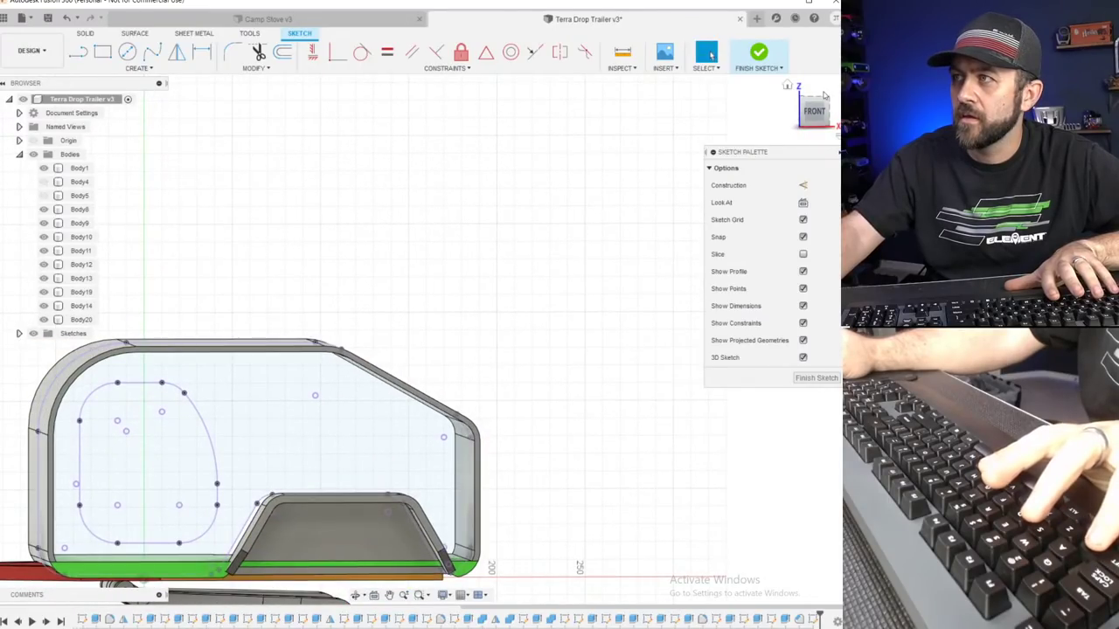
Sketch a line about 3 mm long across the shell's thickness where the roof bend meets the rear slope.
scroll(378, 307, up, 10)
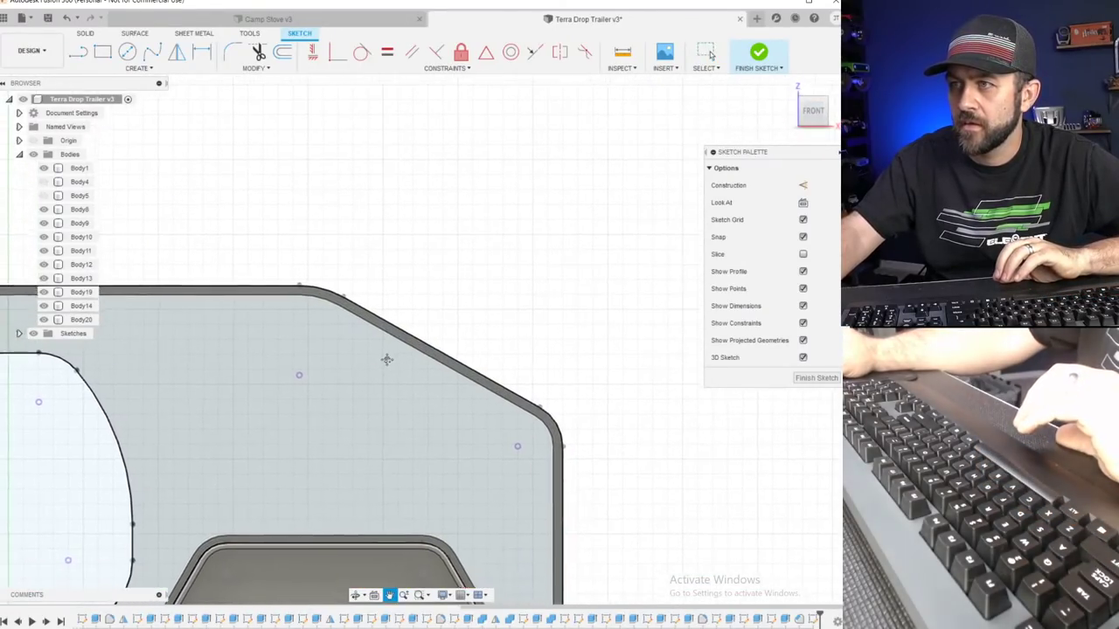
middle_drag(342, 320, 300, 290)
scroll(299, 287, up, 2)
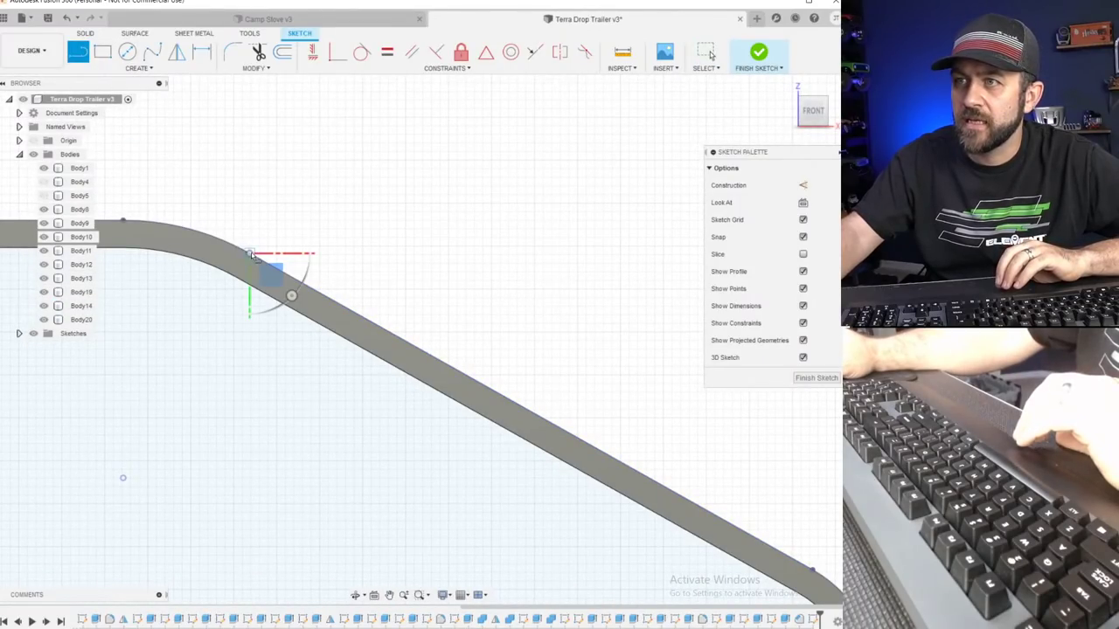
scroll(235, 281, up, 2)
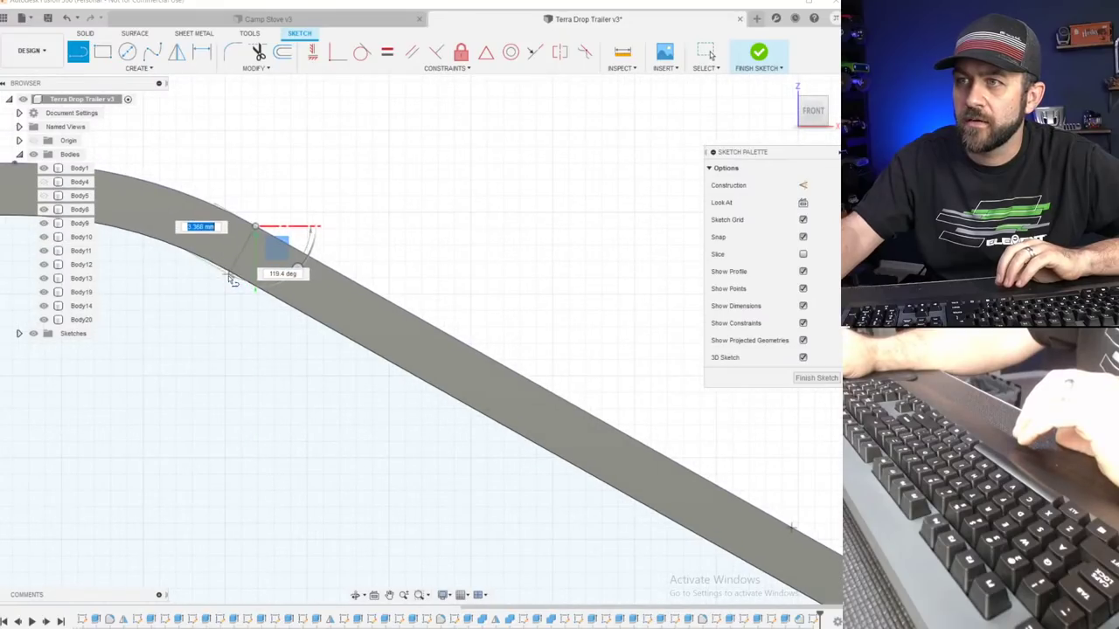
click(230, 272)
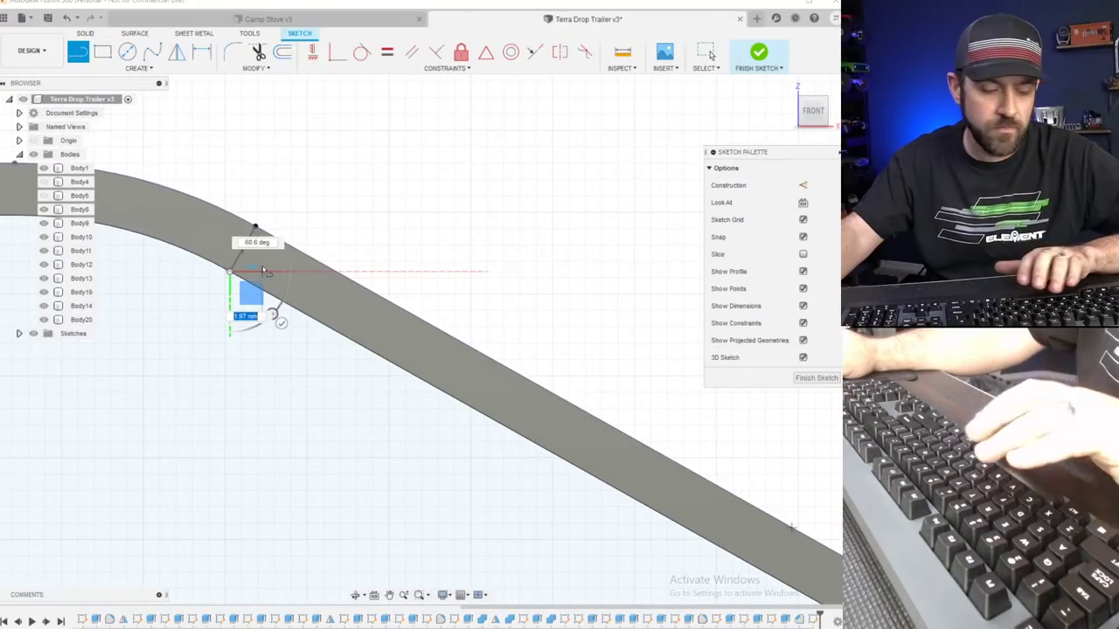
key(Escape)
click(244, 249)
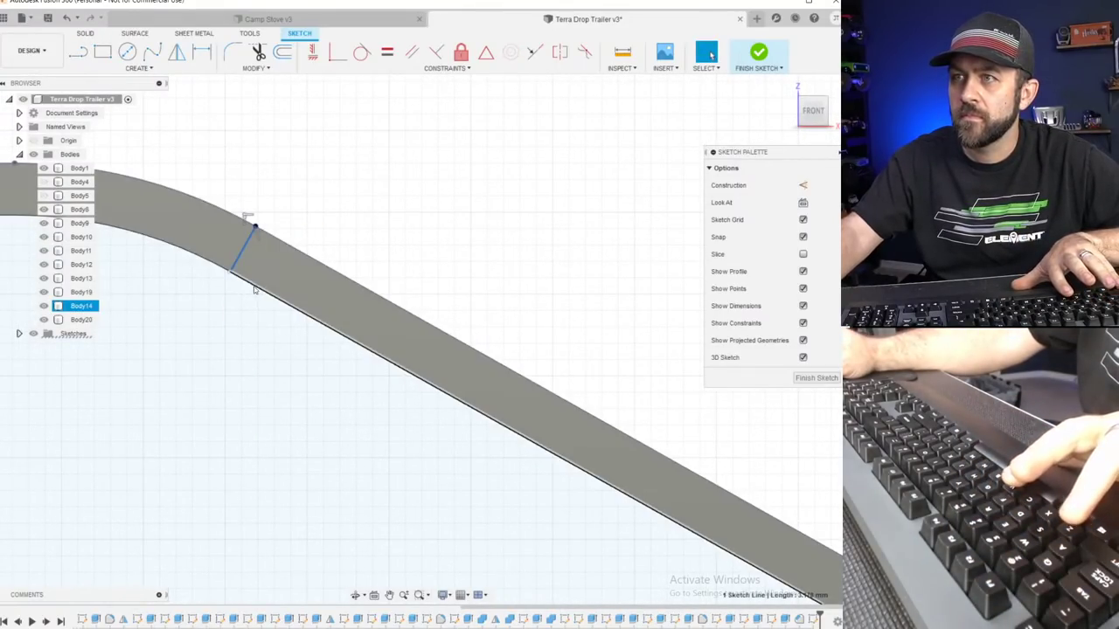
click(245, 347)
key(Escape)
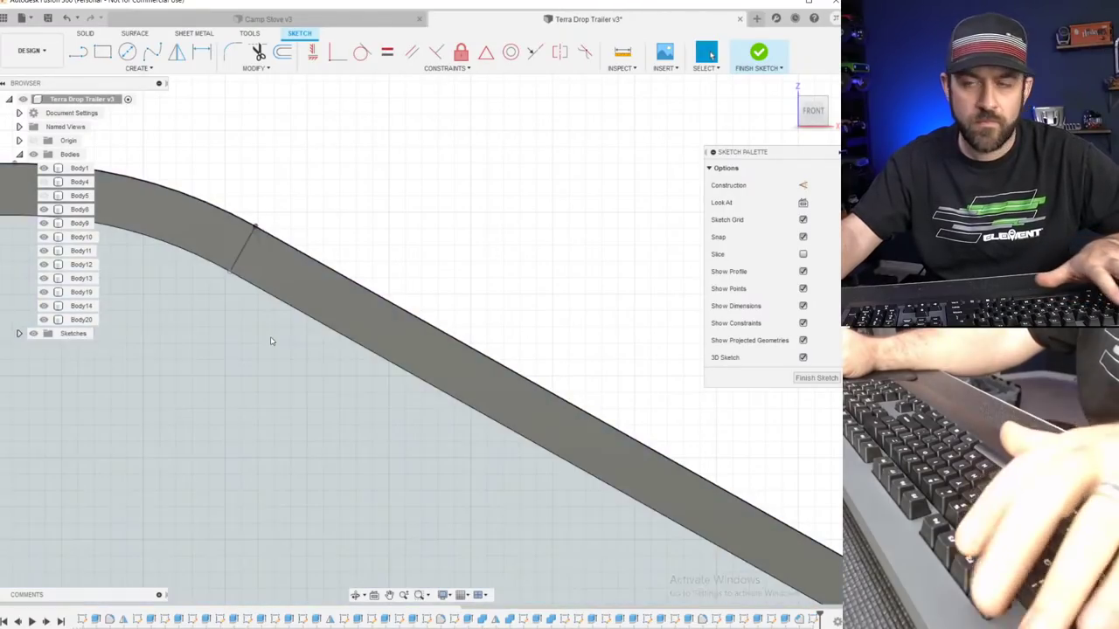
Project the outer shell's edge face into the sketch and make the short line's loose end coincident with the projected inner edge.
key(p)
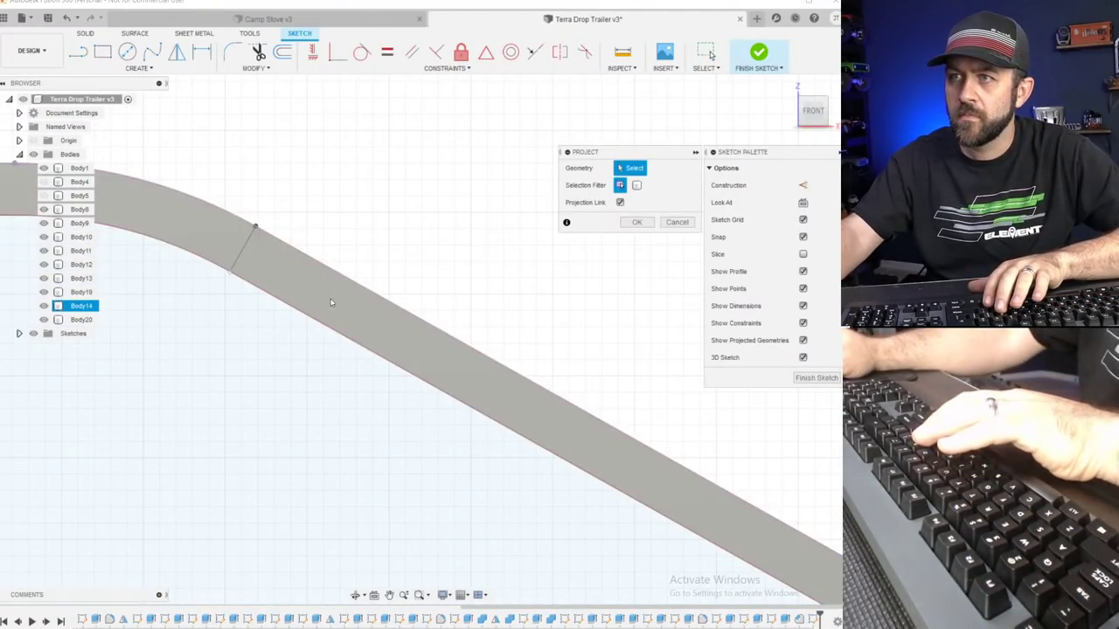
click(333, 302)
key(Return)
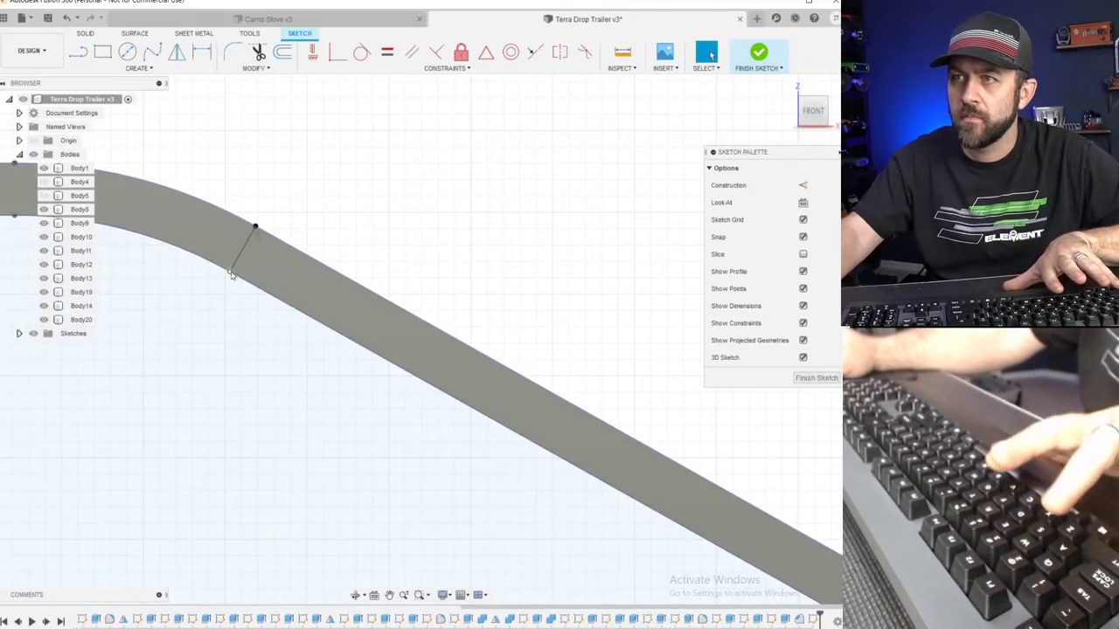
drag(230, 271, 225, 280)
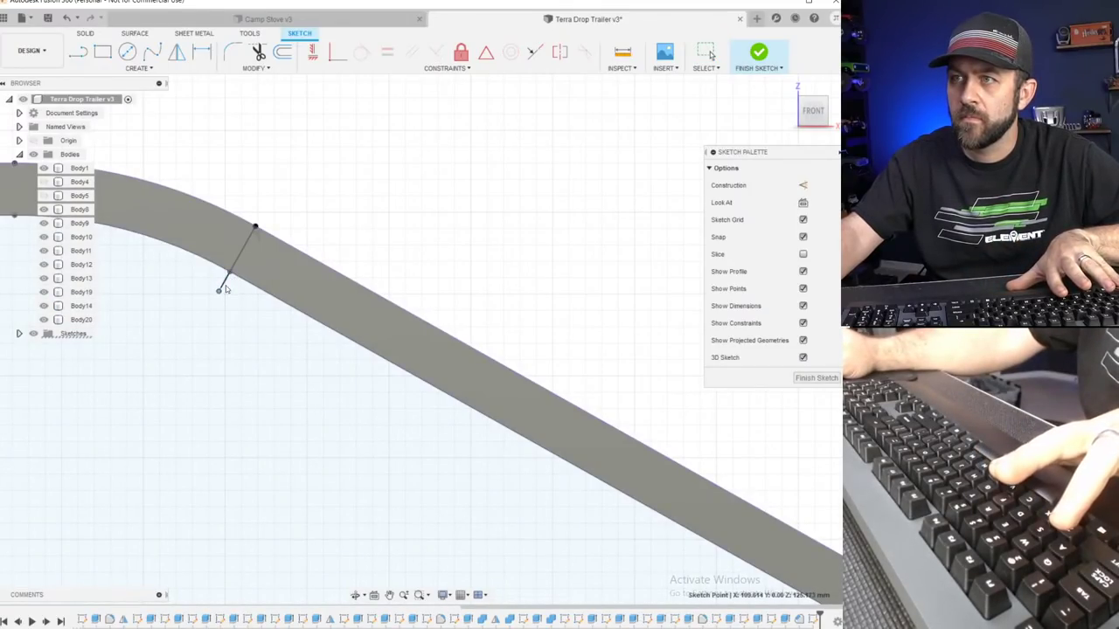
shift+click(241, 281)
click(338, 53)
scroll(302, 225, down, 3)
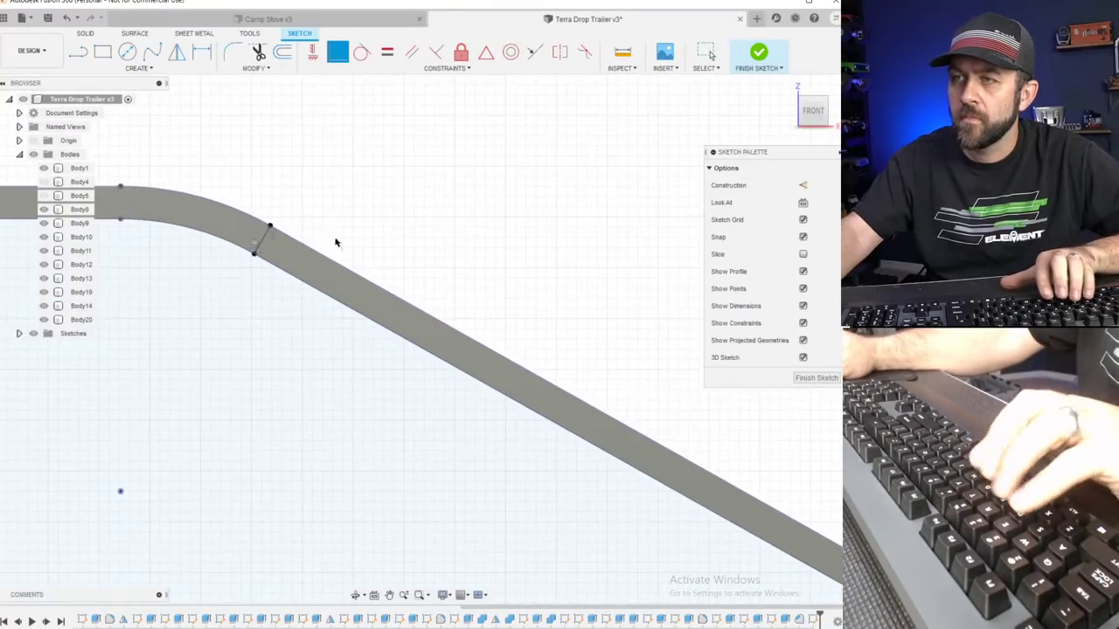
Draw a horizontal line from the midpoint of the vertical rear wall's inner edge outward across the wall's thickness.
scroll(359, 297, down, 3)
middle_drag(717, 537, 373, 182)
scroll(365, 173, down, 2)
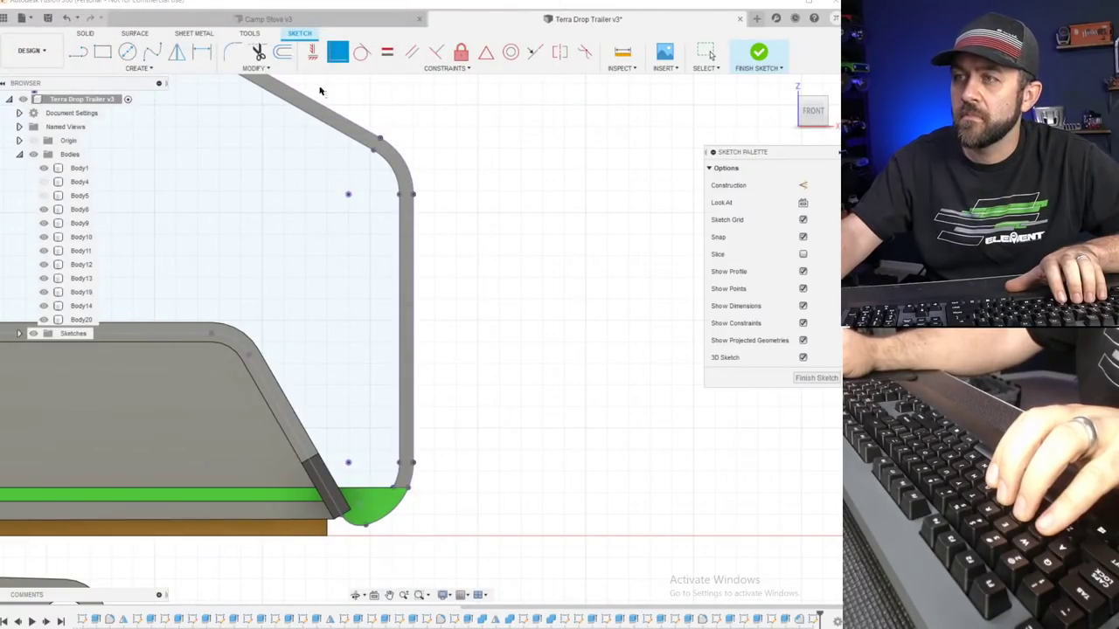
click(401, 333)
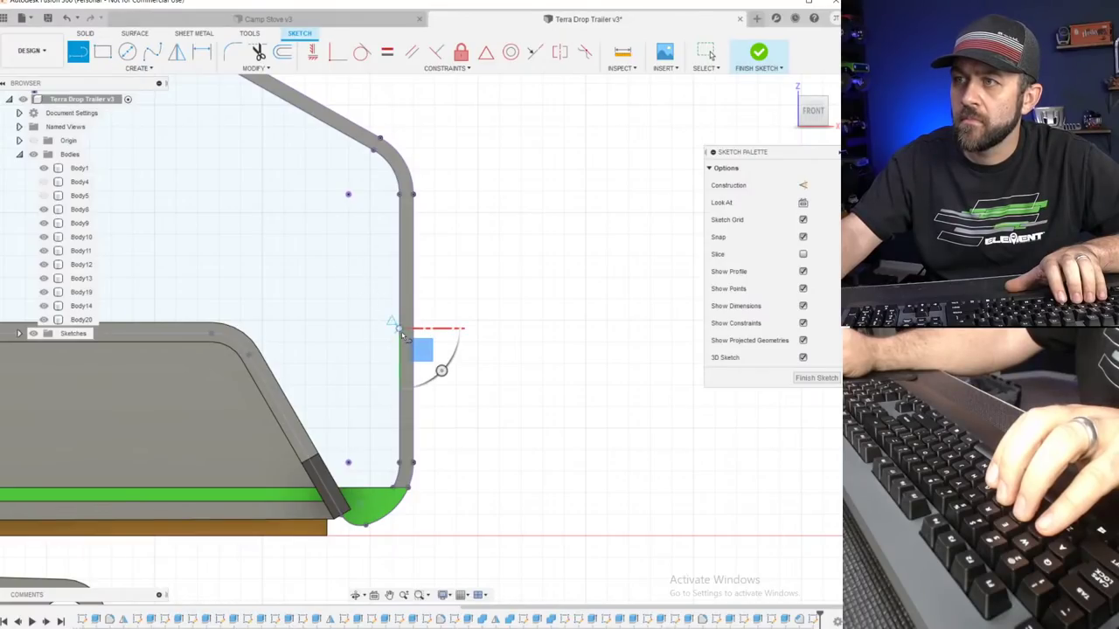
scroll(407, 332, up, 5)
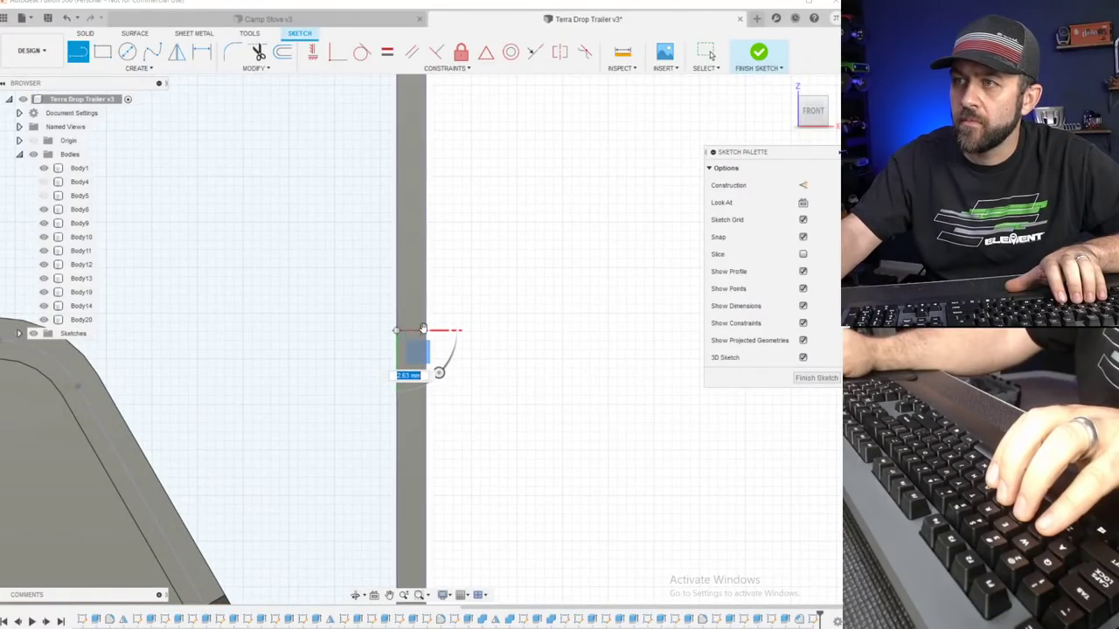
scroll(436, 332, up, 3)
click(449, 330)
scroll(437, 333, up, 1)
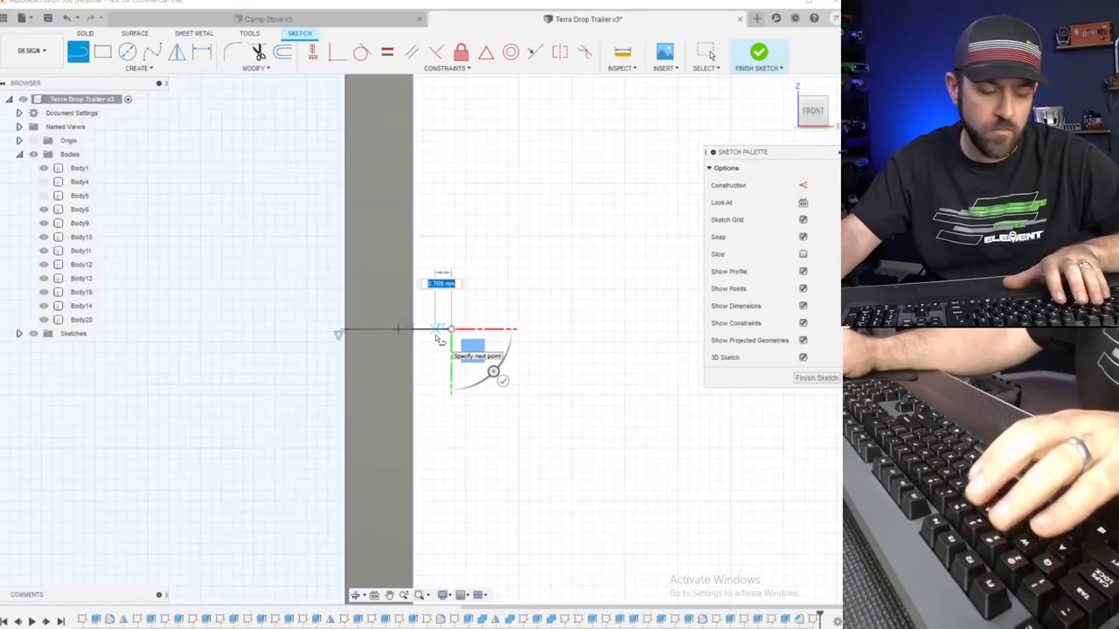
Make the horizontal line's outer end coincident with the rear wall's outer edge and finish the sketch.
key(Escape)
shift+click(415, 308)
click(337, 53)
scroll(443, 317, down, 5)
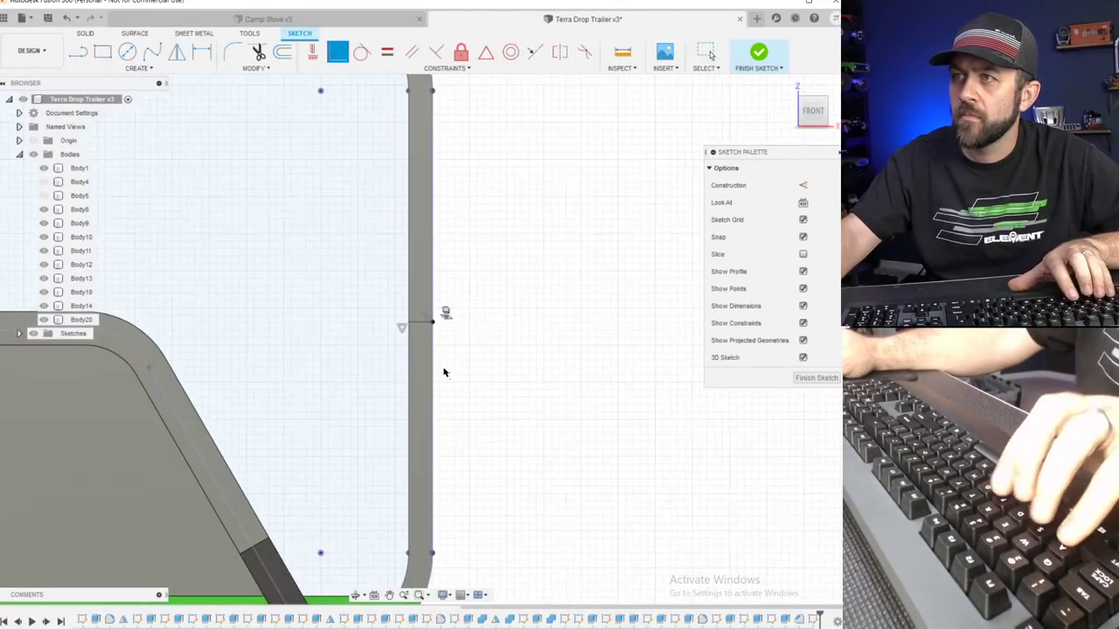
scroll(445, 373, down, 2)
click(759, 52)
shift+middle_drag(532, 208, 517, 225)
scroll(518, 226, down, 3)
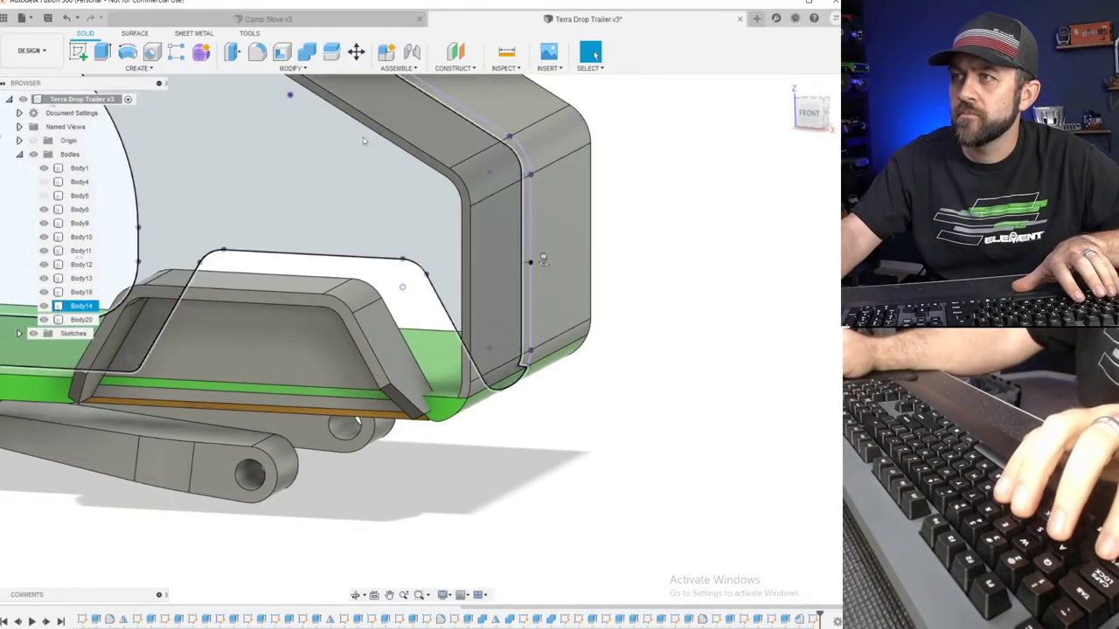
click(103, 53)
scroll(475, 207, up, 3)
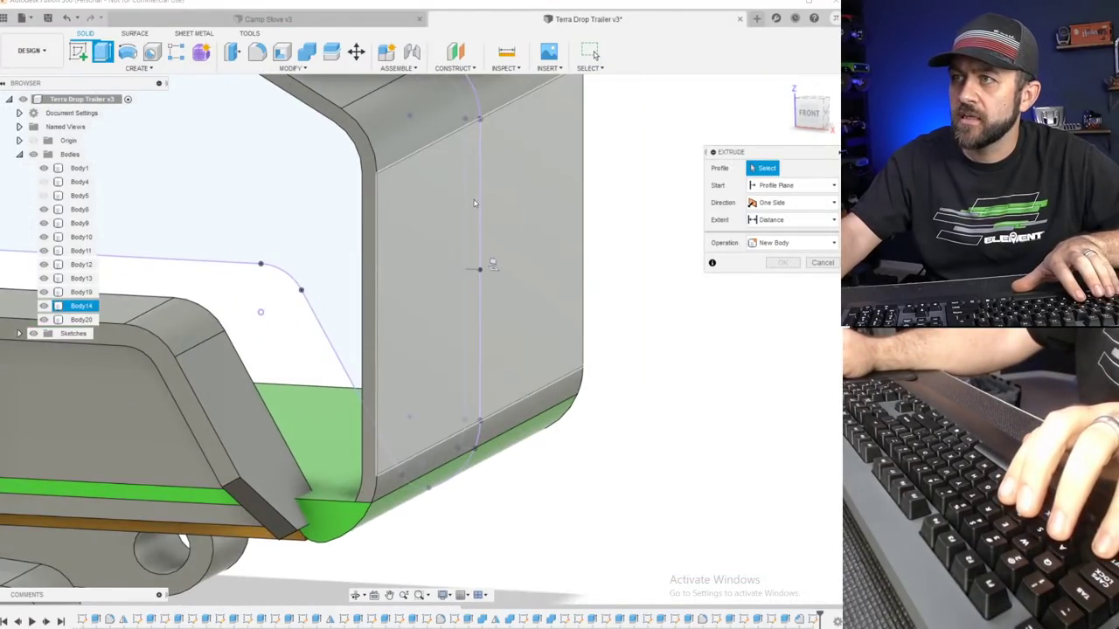
click(475, 207)
click(474, 180)
mouse_move(477, 182)
shift+middle_down()
mouse_move(499, 180)
mouse_move(480, 178)
shift+middle_up()
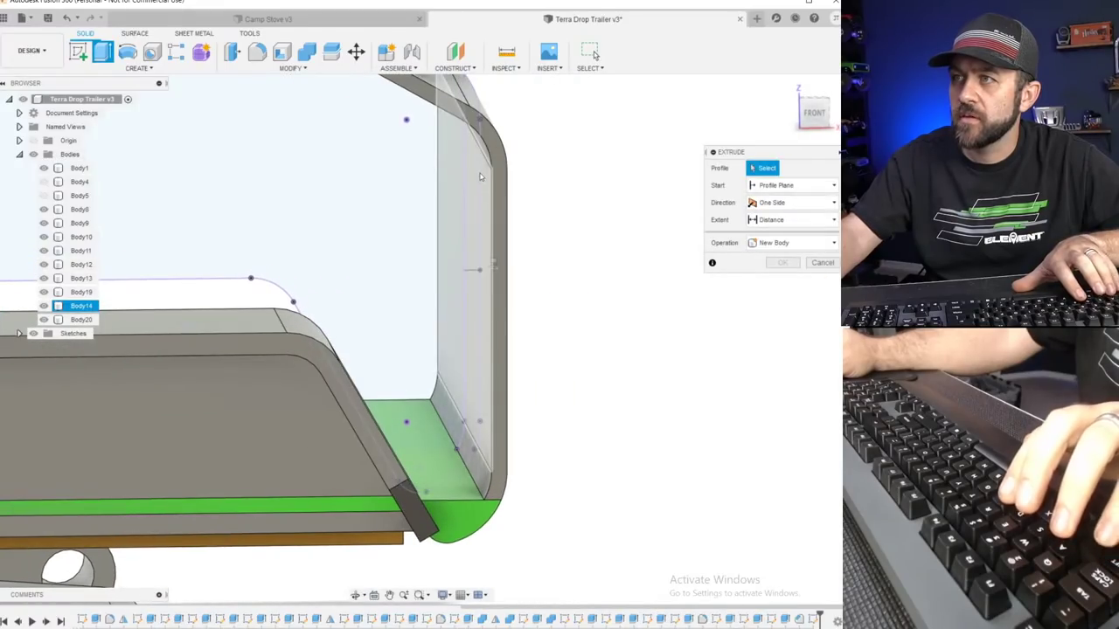
click(814, 112)
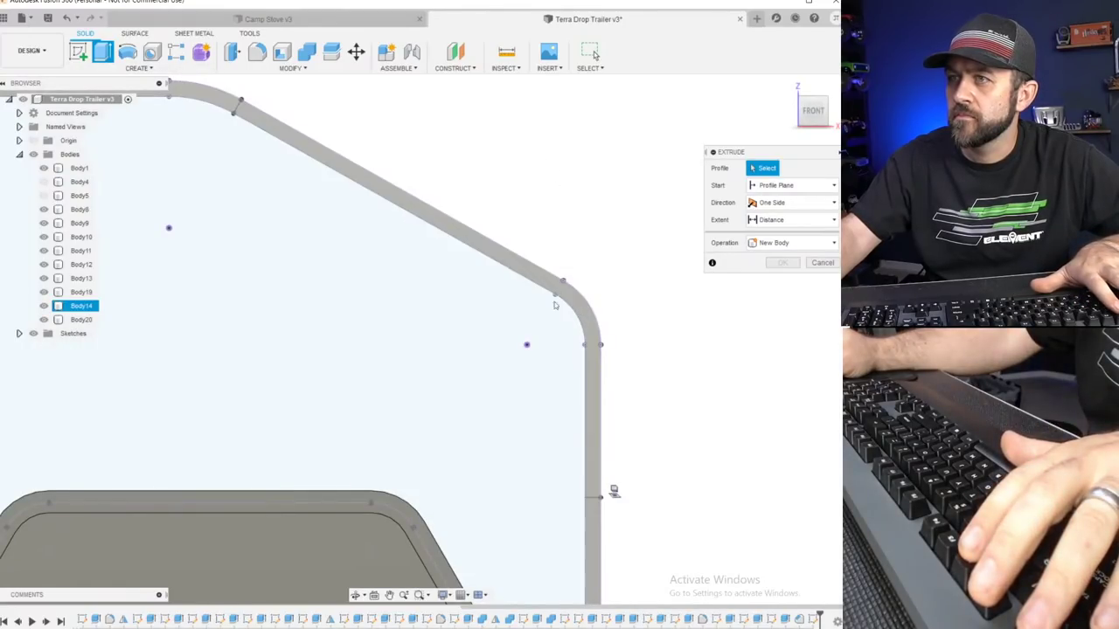
key(Escape)
Hide the trailer's outer shell and select the hatch strip between the two short lines as an Extrude profile.
shift+middle_drag(558, 248, 565, 268)
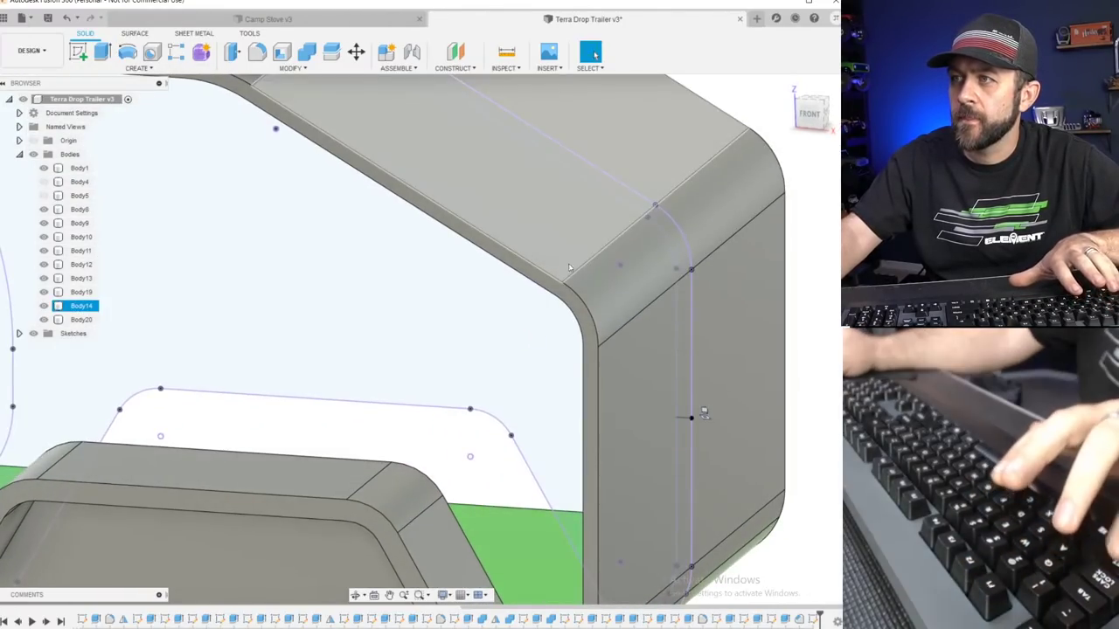
click(565, 268)
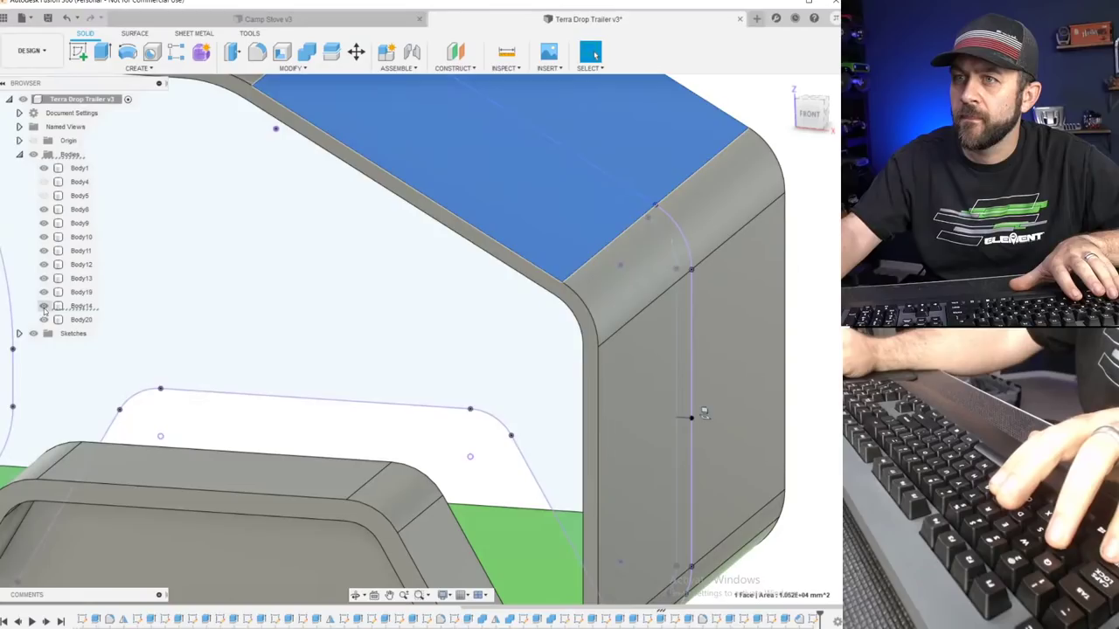
click(44, 306)
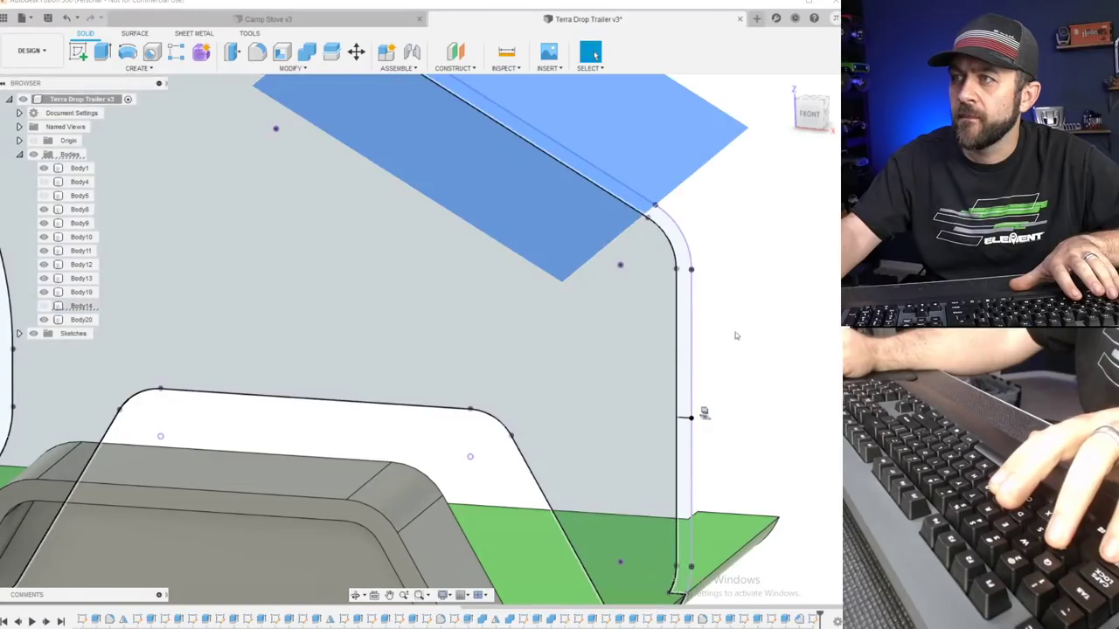
click(736, 284)
scroll(717, 230, down, 3)
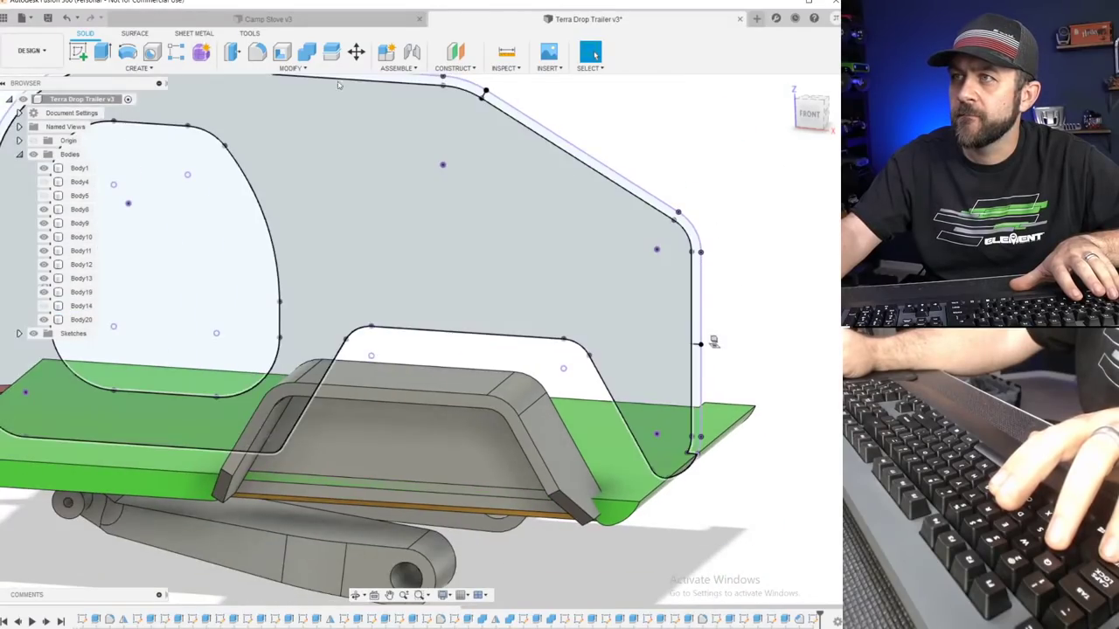
click(105, 53)
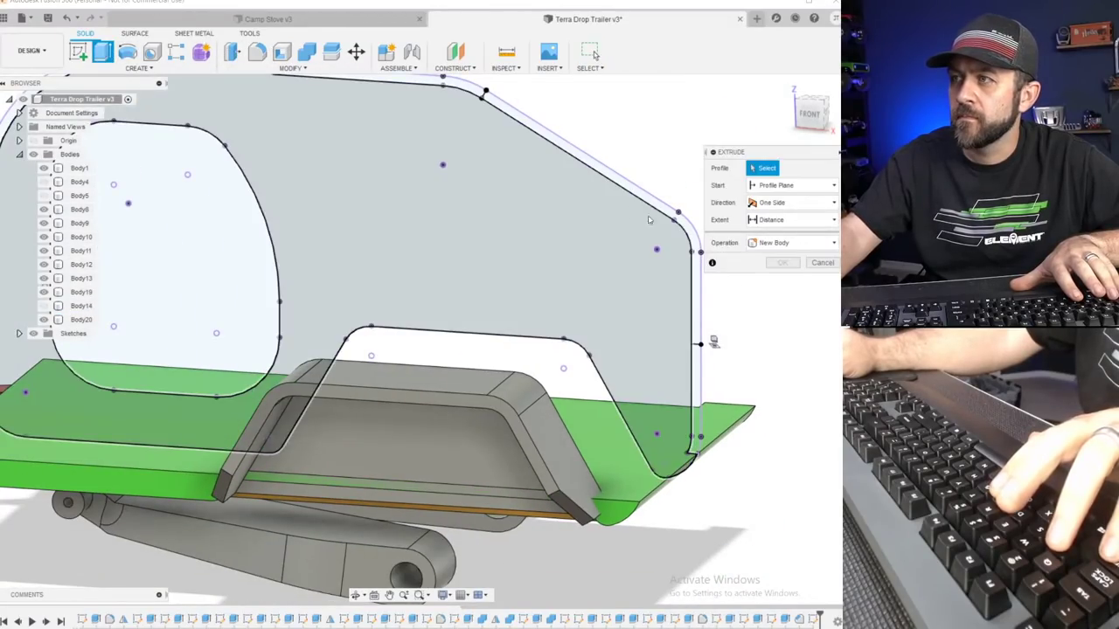
click(615, 177)
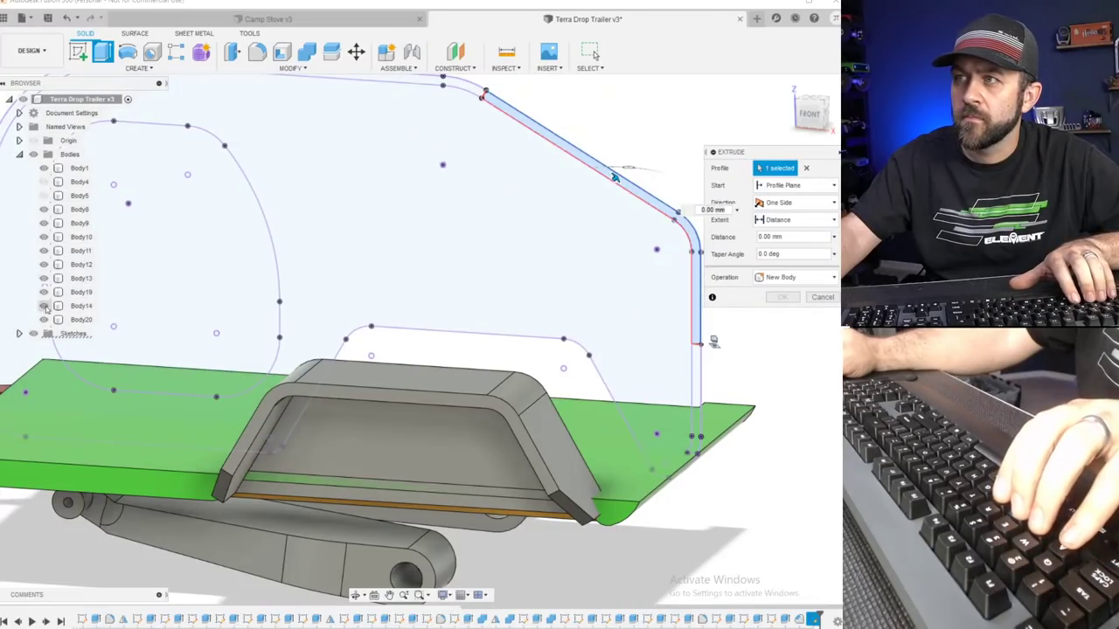
Show the trailer's outer shell and extrude the hatch strip symmetrically as a 125 mm cut across the shell's rear.
click(44, 307)
scroll(527, 260, down, 4)
shift+middle_drag(594, 249, 520, 275)
scroll(520, 275, up, 4)
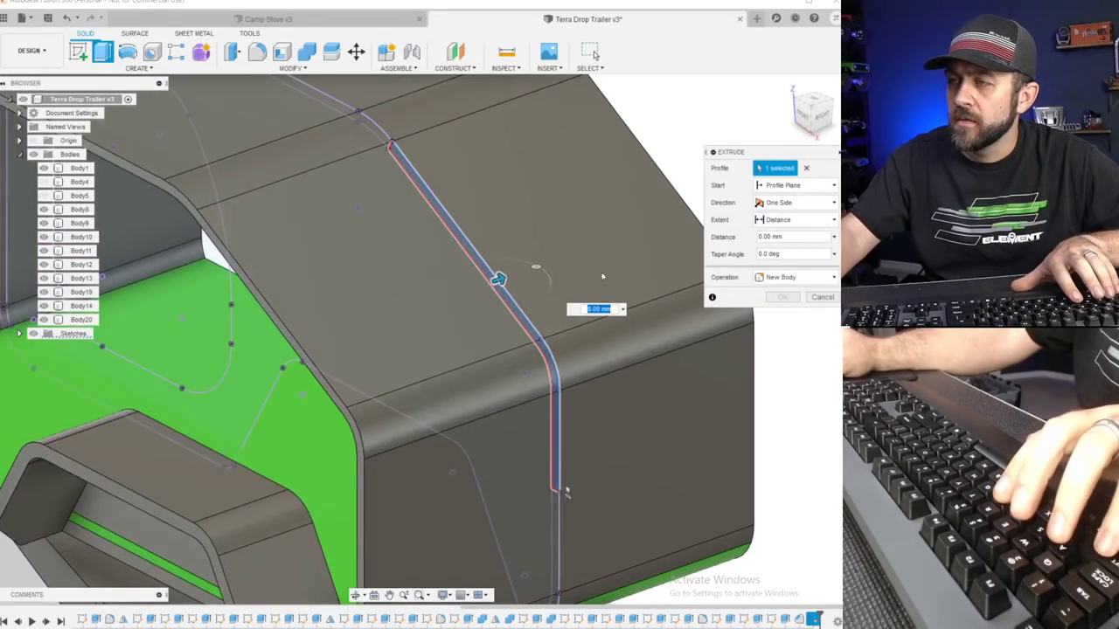
click(797, 202)
click(792, 249)
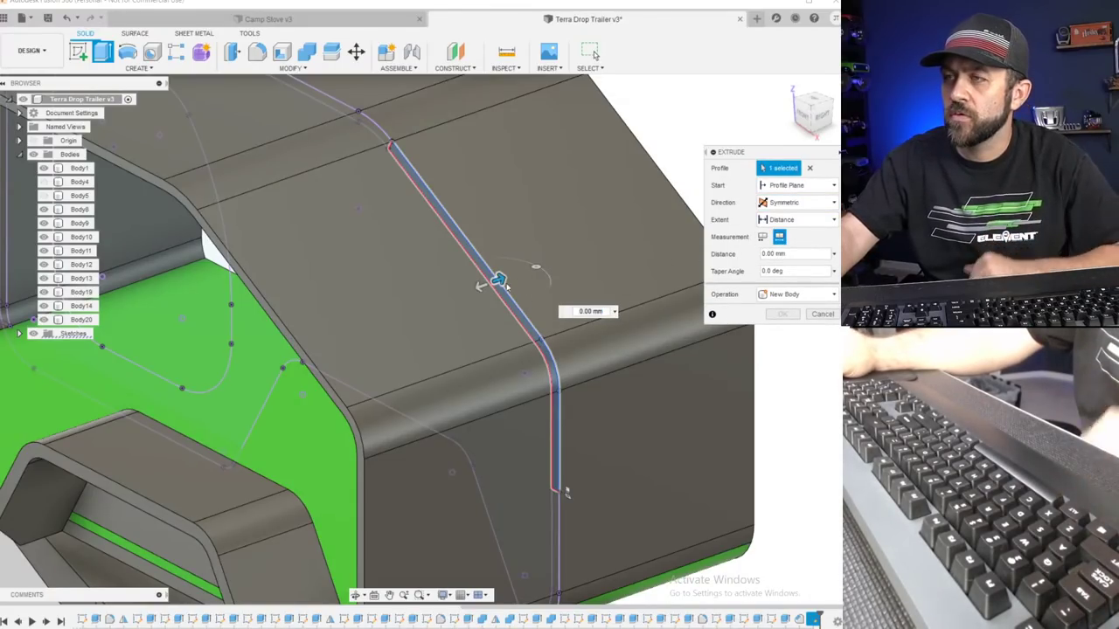
drag(500, 278, 673, 215)
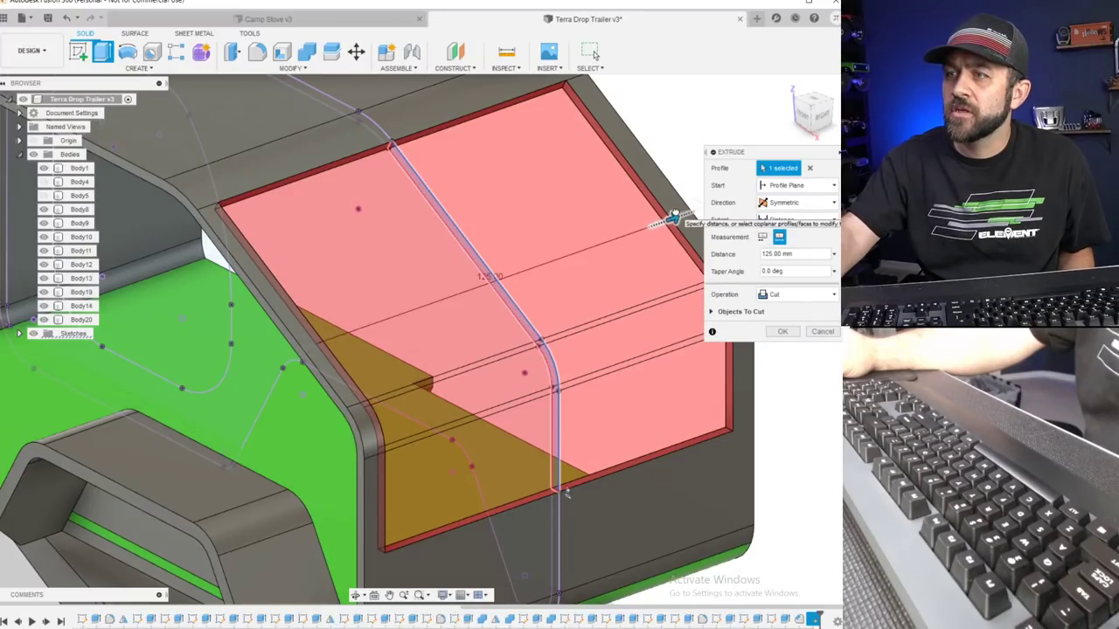
scroll(479, 242, down, 5)
scroll(479, 241, up, 3)
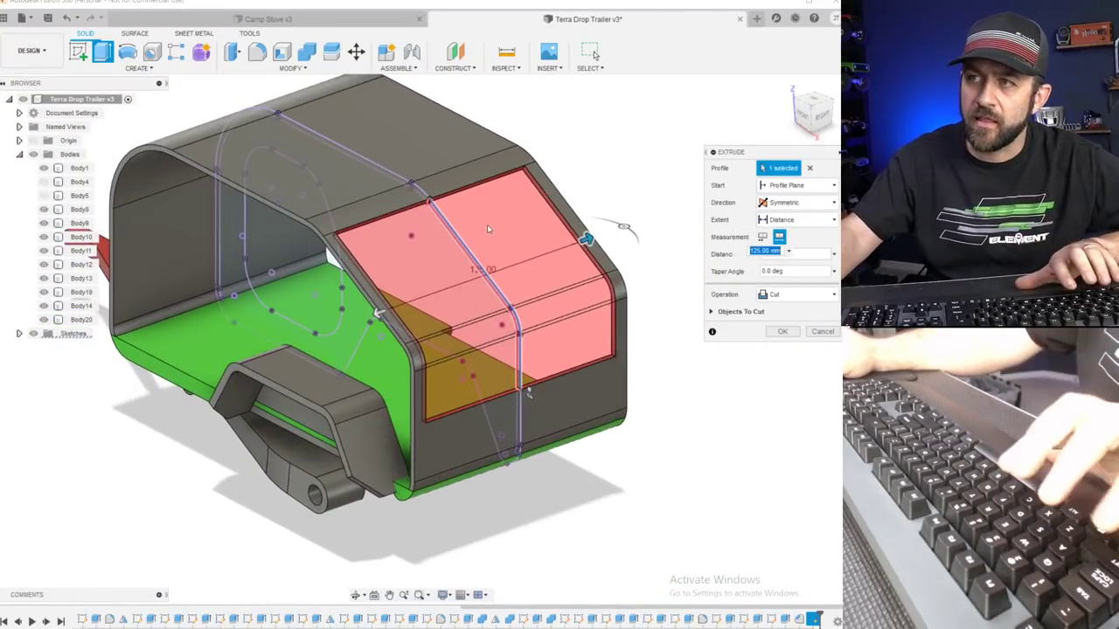
scroll(479, 241, up, 1)
scroll(483, 208, up, 3)
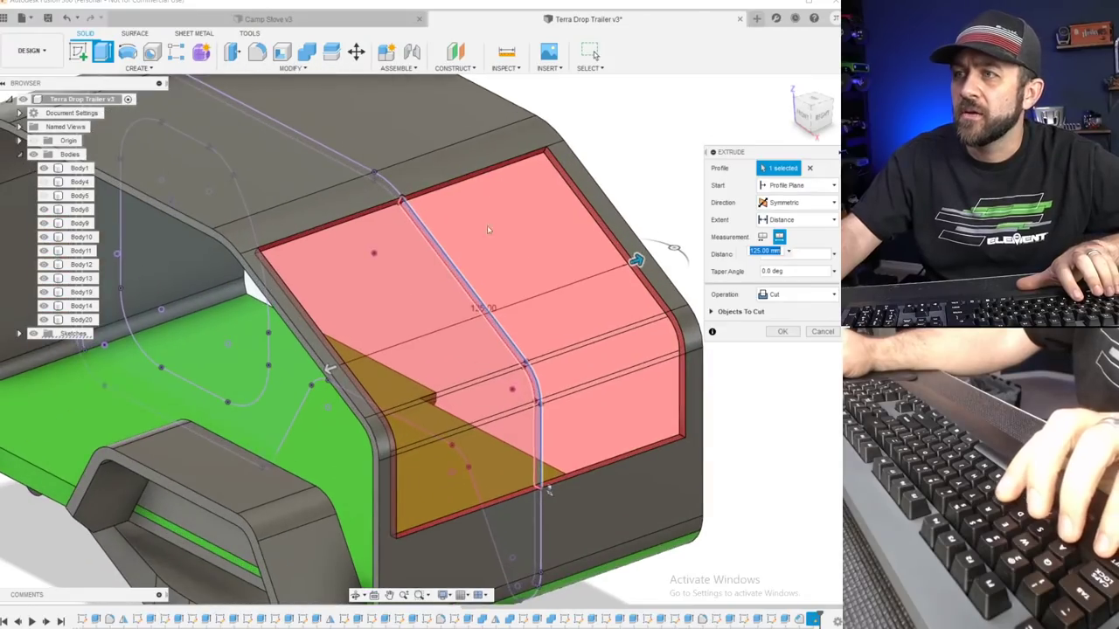
scroll(344, 417, down, 4)
scroll(345, 417, up, 2)
scroll(376, 428, down, 4)
scroll(420, 450, up, 4)
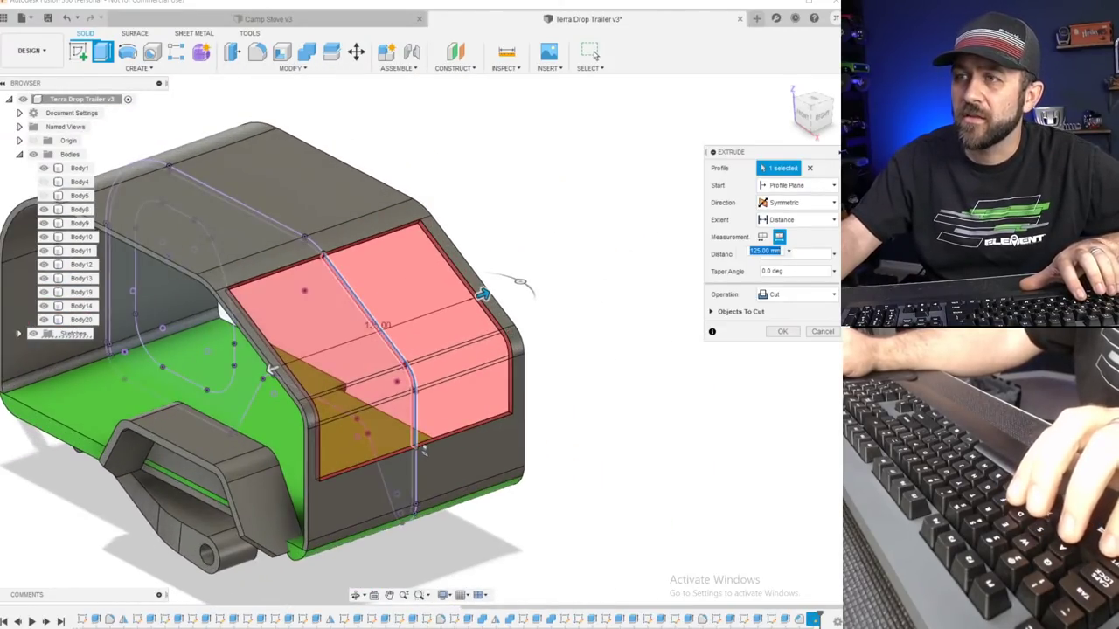
Switch to the browser and compare the TerraDrop gallery photos showing the raised rear hatch and its side edges.
drag(429, 0, 395, 5)
key(Right)
key(Right)
key(Right)
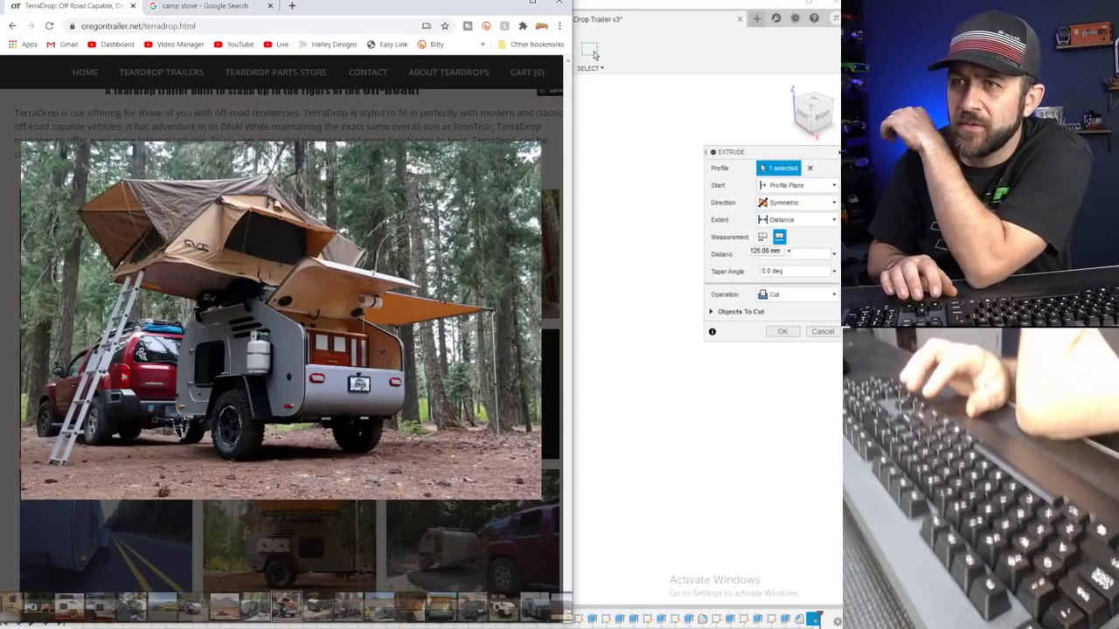
key(Right)
key(Left)
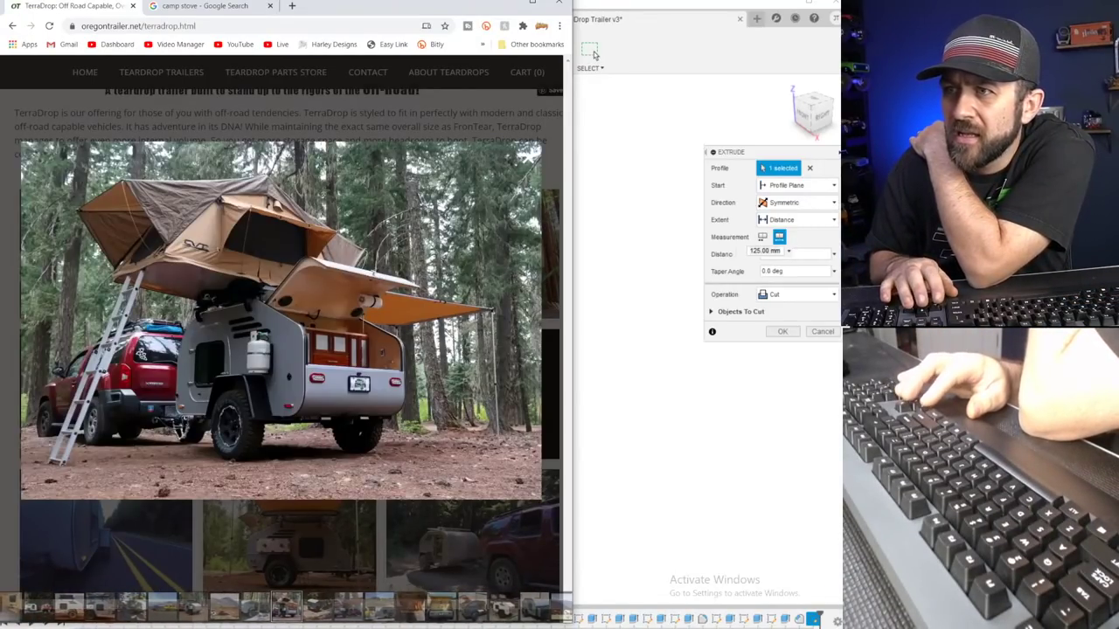
key(Right)
key(Left)
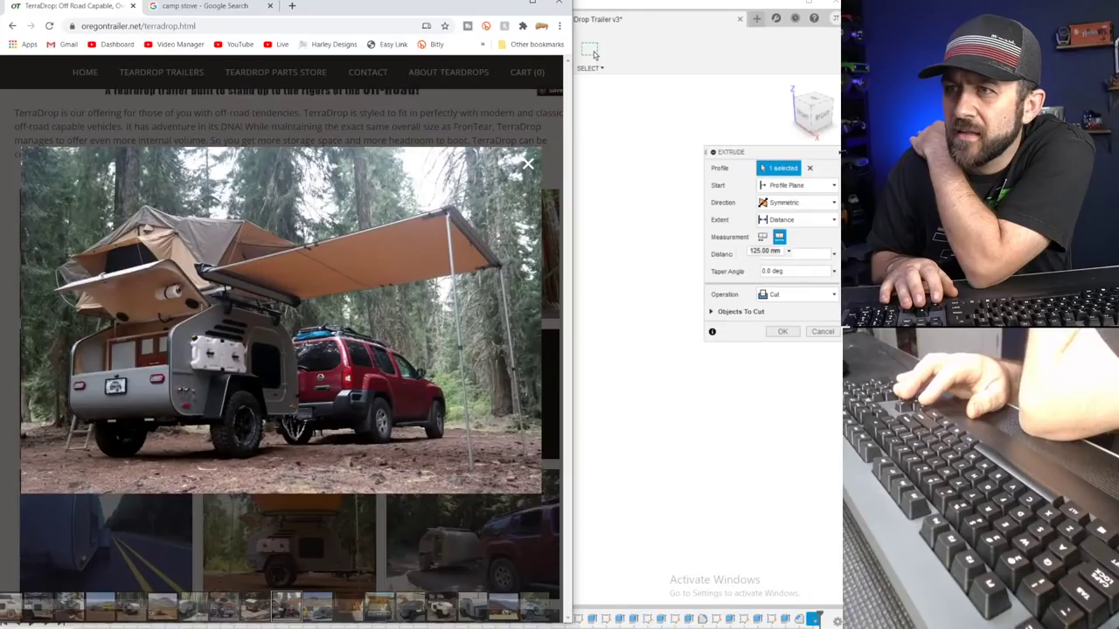
key(Right)
key(Left)
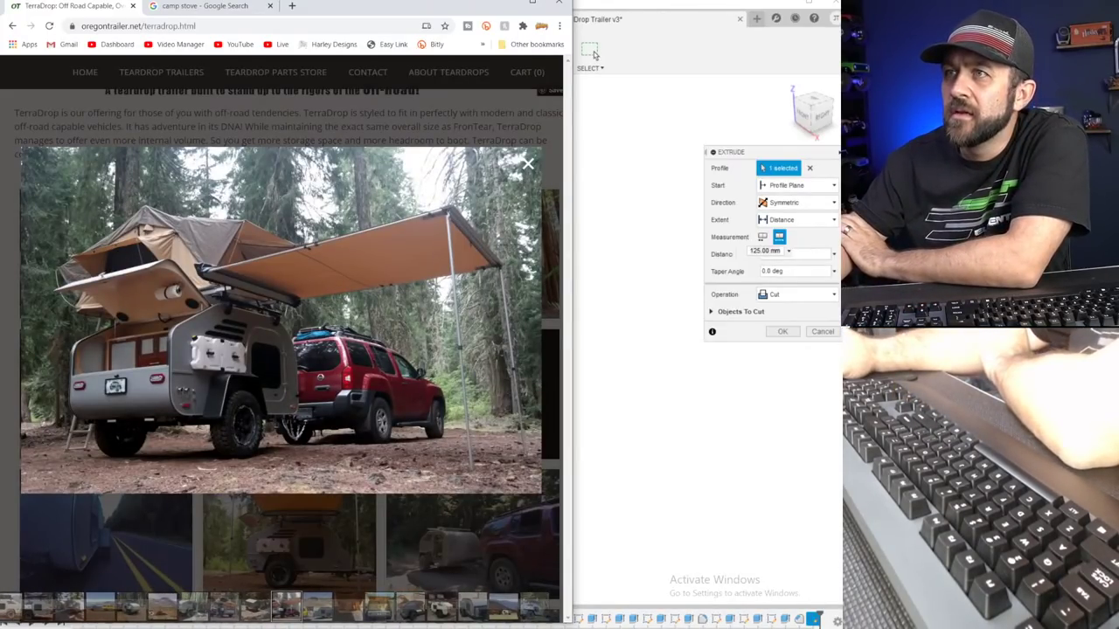
drag(342, 5, 27, 0)
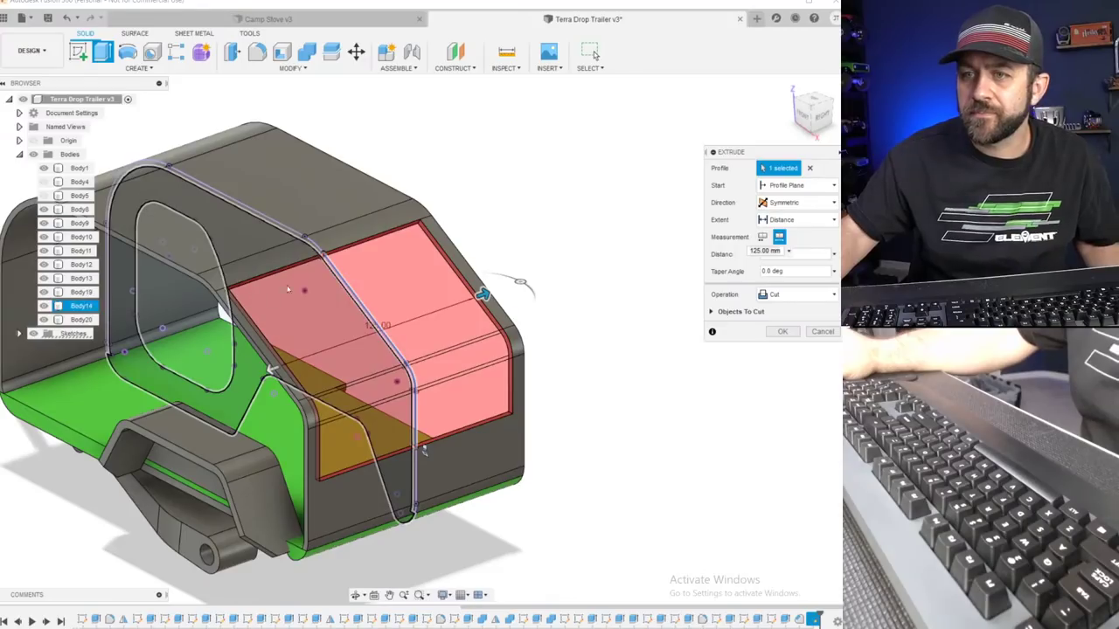
Try widening the symmetric hatch cut to 155 mm, then to 147.5 mm at the corner of the shell's roof.
drag(483, 295, 507, 285)
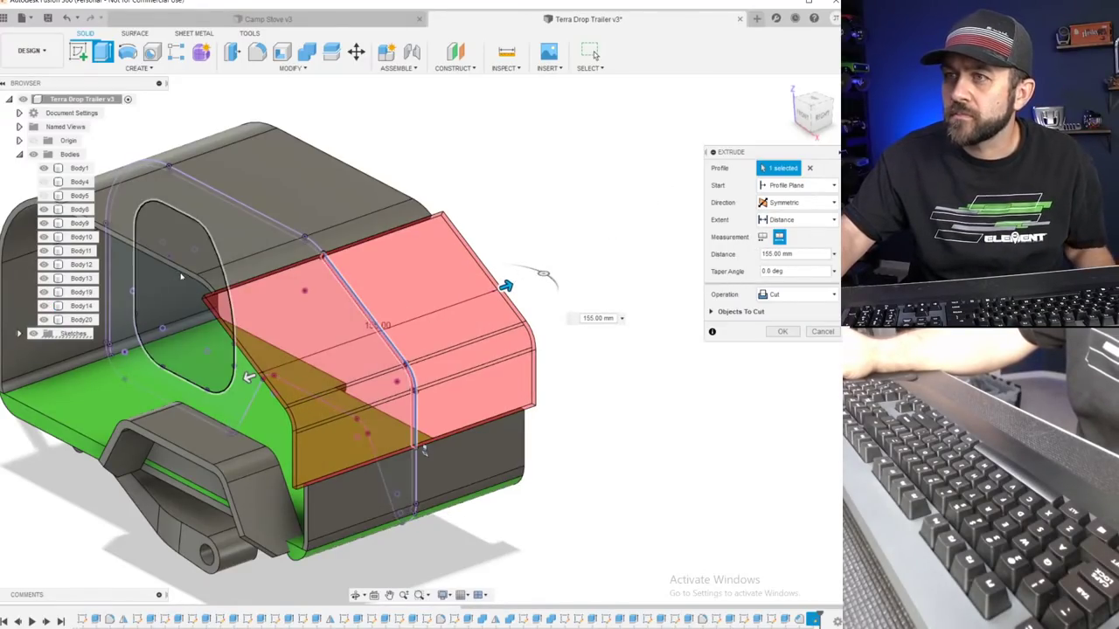
scroll(682, 182, up, 5)
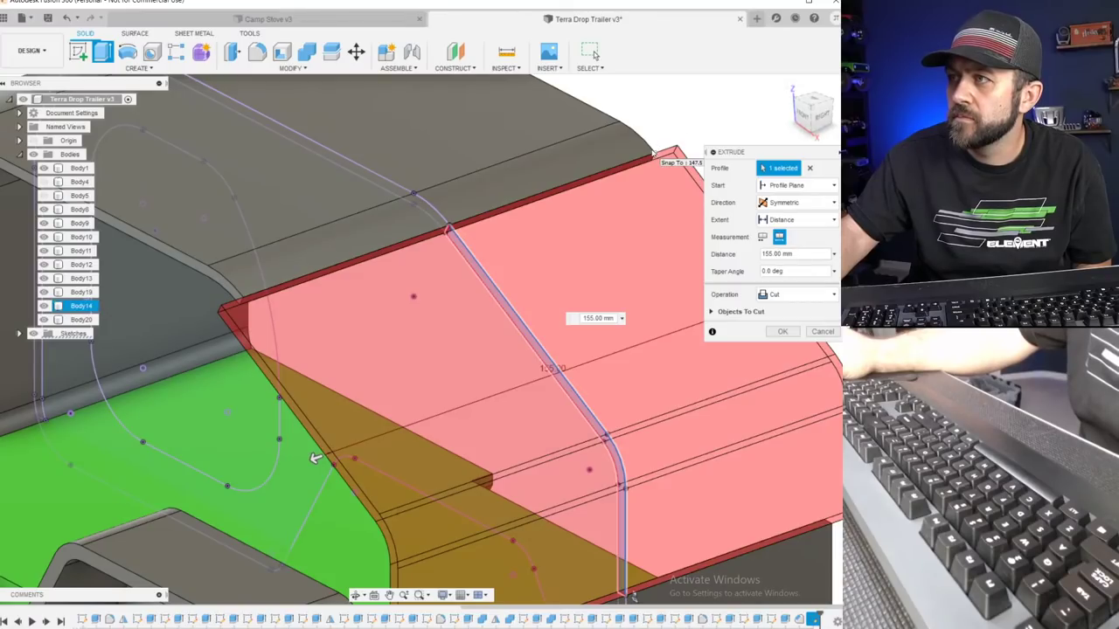
click(652, 154)
scroll(411, 208, down, 5)
shift+middle_drag(559, 214, 381, 185)
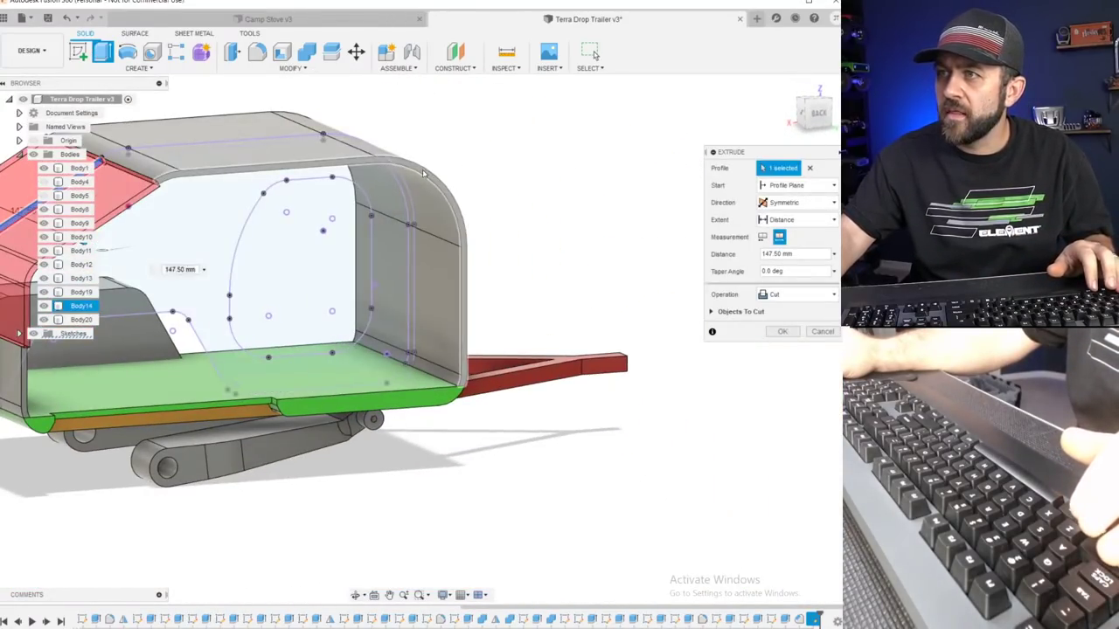
scroll(363, 201, down, 5)
shift+middle_drag(158, 252, 267, 278)
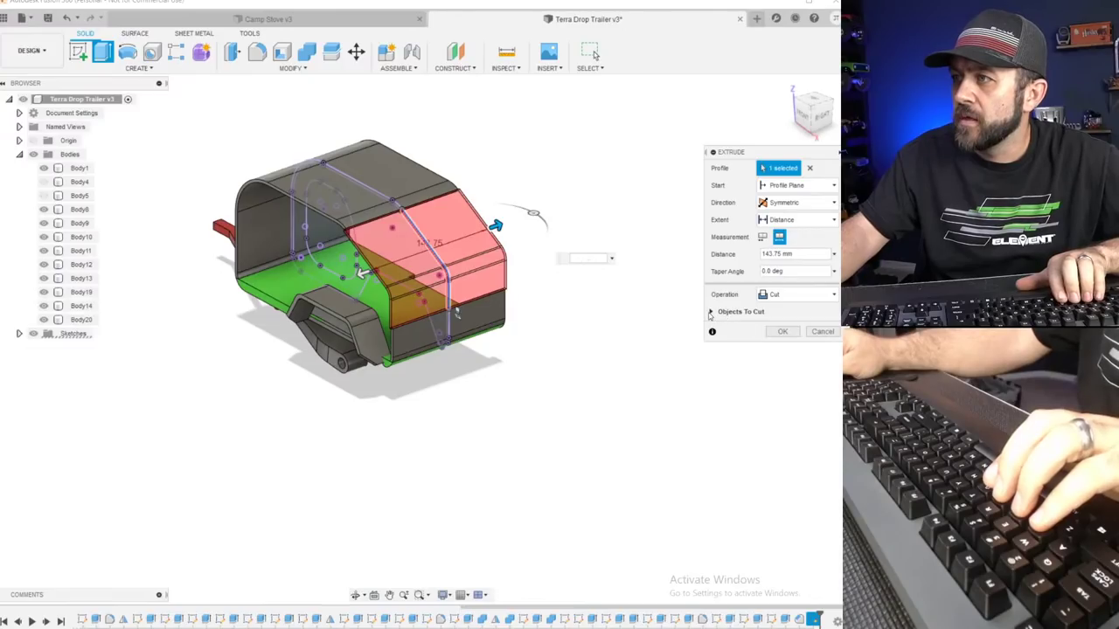
Set the symmetric hatch cut to 145 mm with the outer shell (Body14) as the object to cut, and apply it.
click(713, 312)
scroll(467, 201, up, 5)
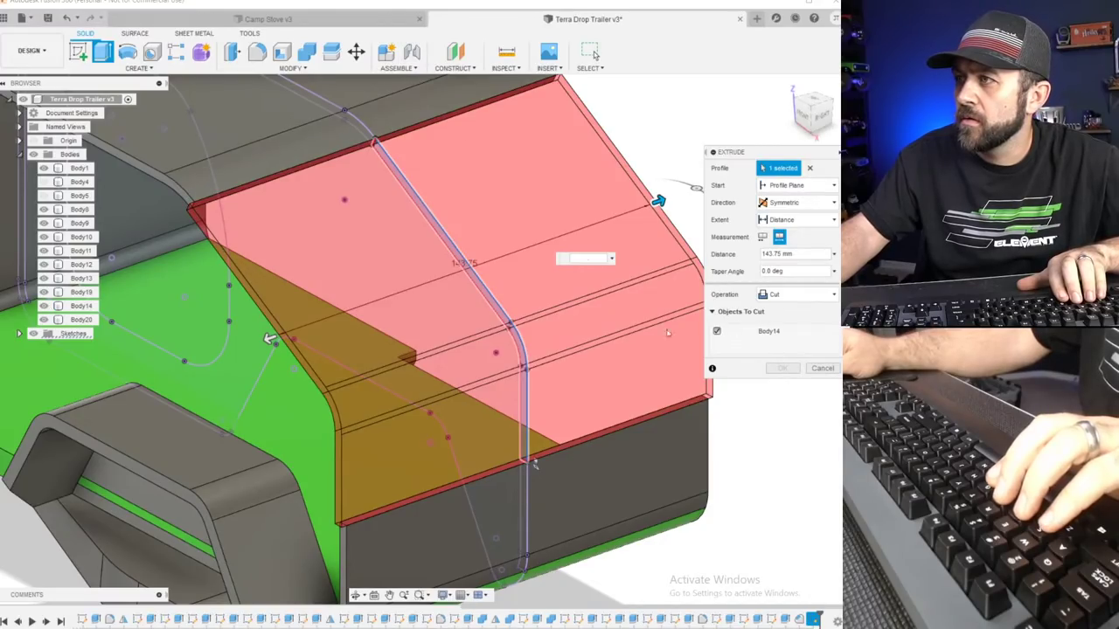
scroll(691, 332, down, 5)
scroll(660, 247, up, 5)
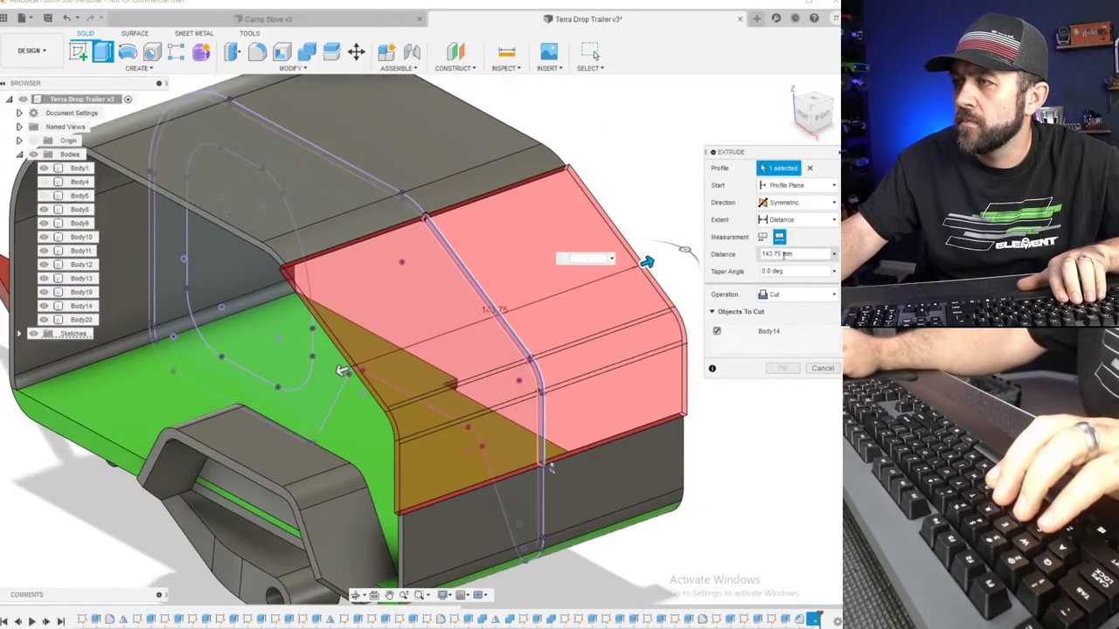
drag(648, 262, 648, 261)
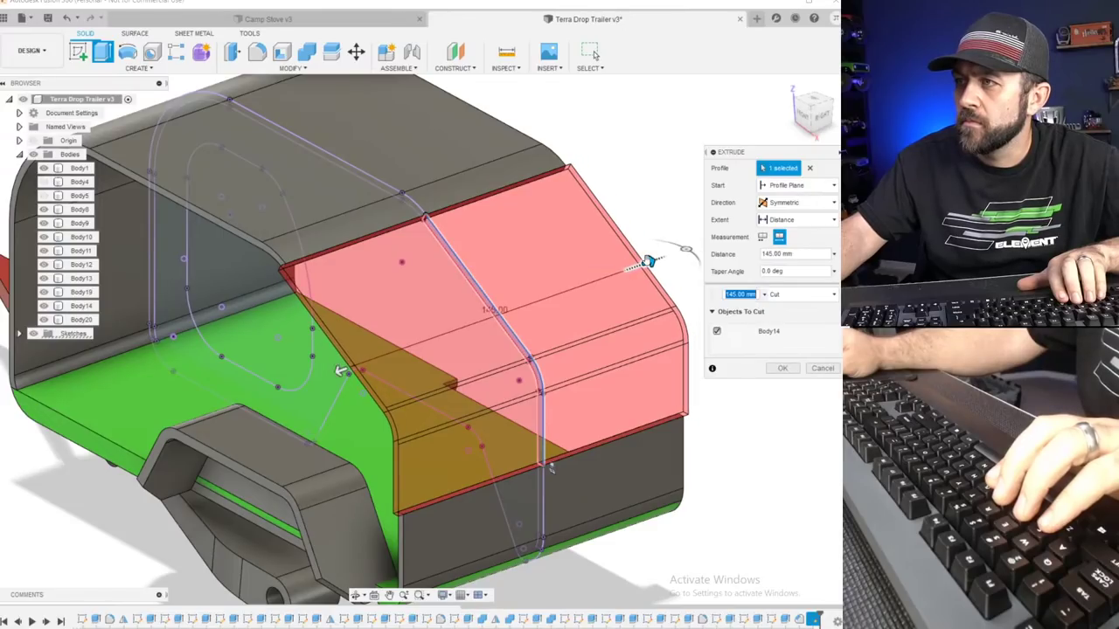
click(789, 373)
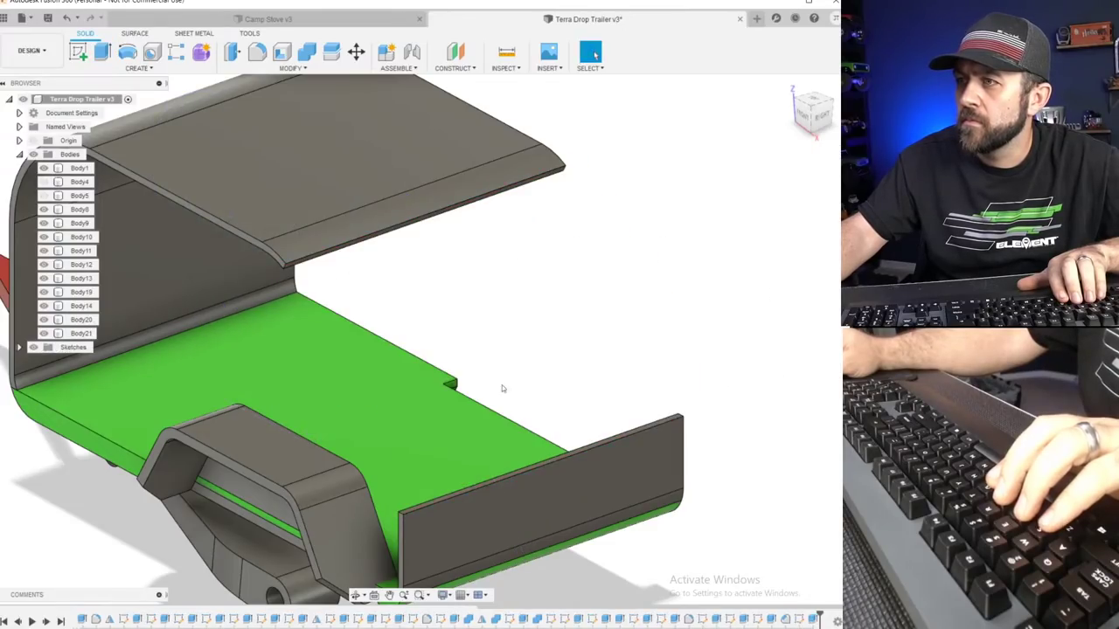
Show both side walls, Body4 and Body5, around the opened outer shell.
scroll(354, 365, down, 3)
shift+middle_drag(354, 366, 450, 317)
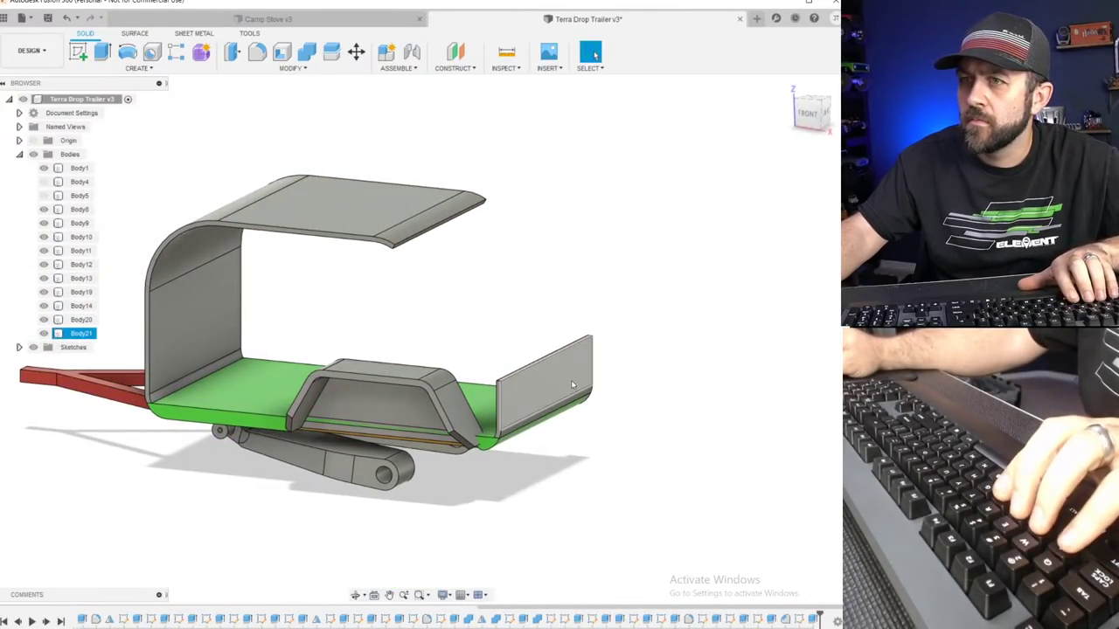
click(550, 289)
scroll(472, 263, down, 3)
scroll(416, 267, up, 3)
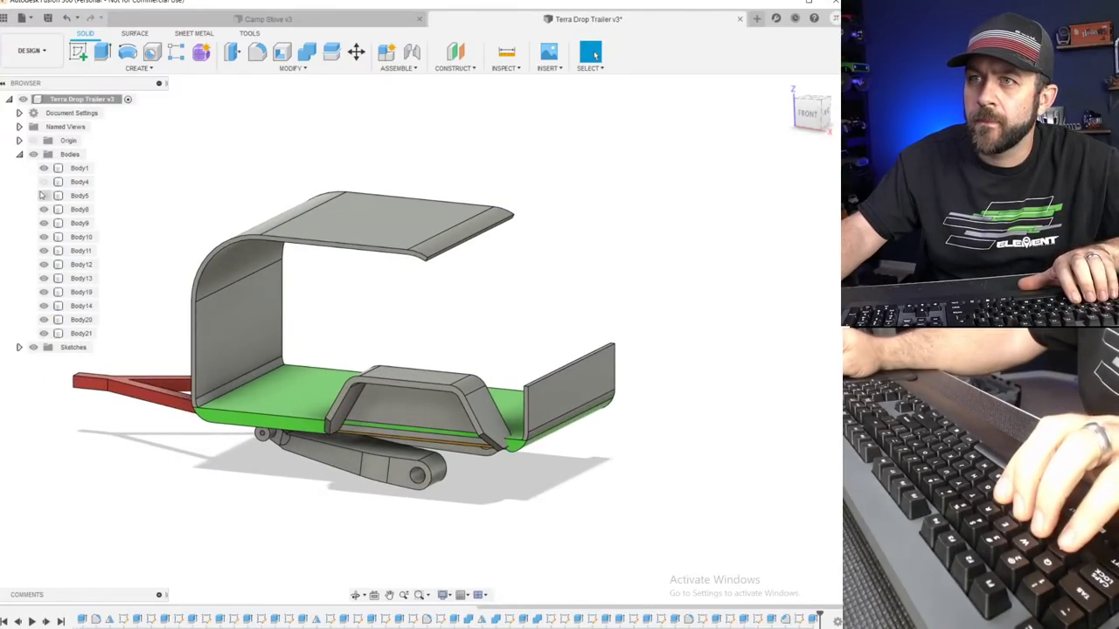
click(44, 195)
click(44, 182)
Examine the rear hatch opening and how the two side walls meet the roof and the lower rear panel.
scroll(557, 292, down, 3)
scroll(557, 292, up, 3)
shift+middle_drag(603, 293, 437, 289)
scroll(319, 276, up, 3)
click(319, 276)
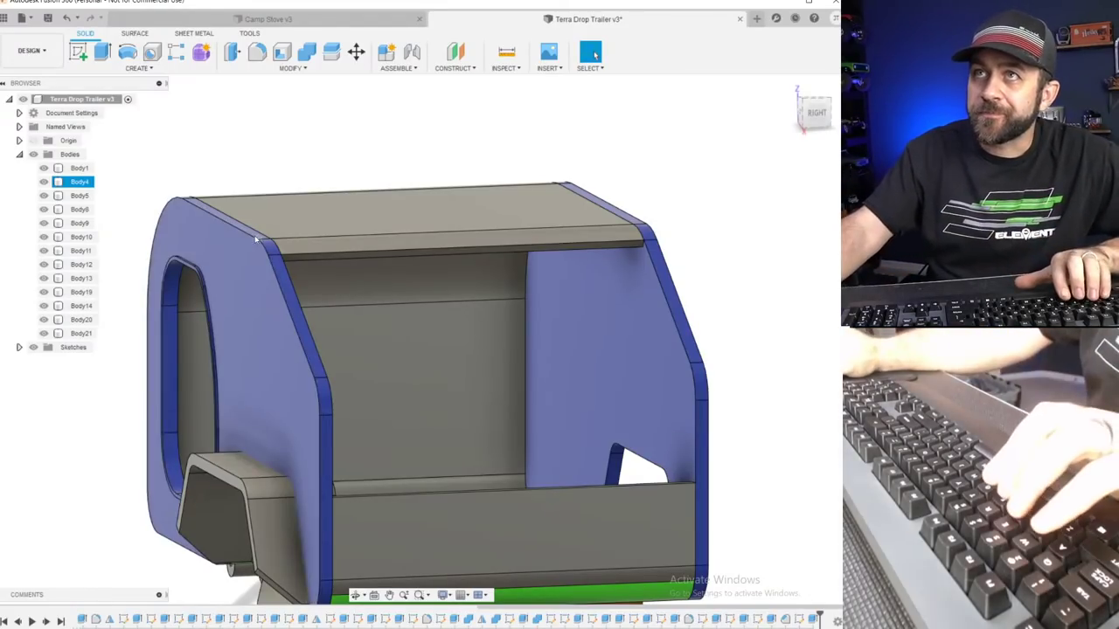
click(401, 327)
scroll(401, 327, up, 3)
scroll(416, 346, down, 3)
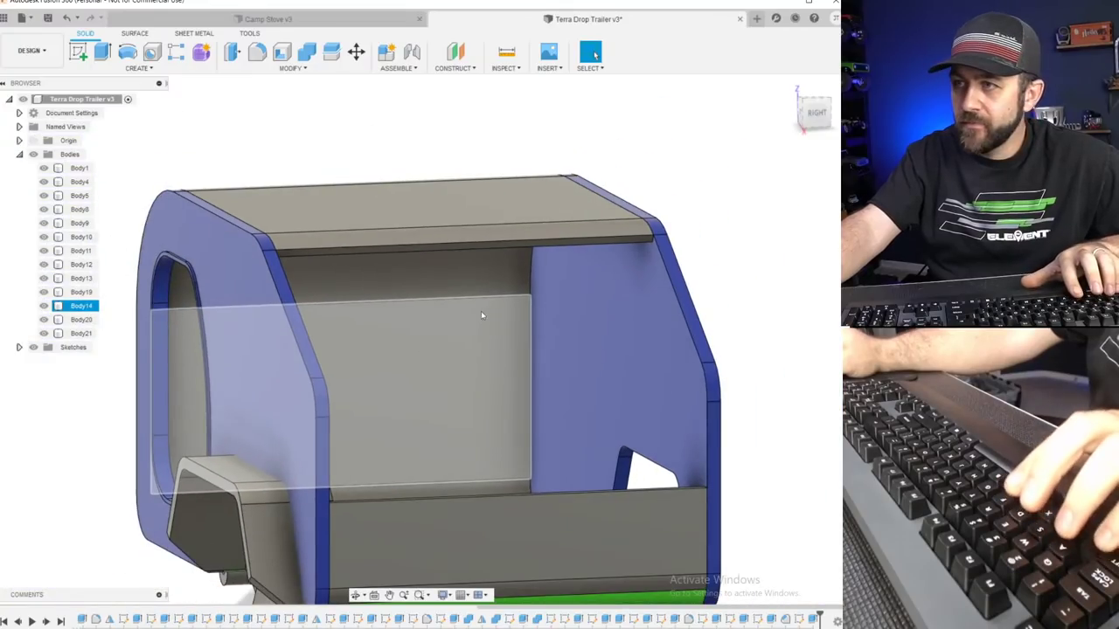
shift+middle_drag(416, 346, 497, 339)
scroll(497, 336, down, 3)
middle_drag(581, 332, 450, 312)
scroll(451, 311, up, 4)
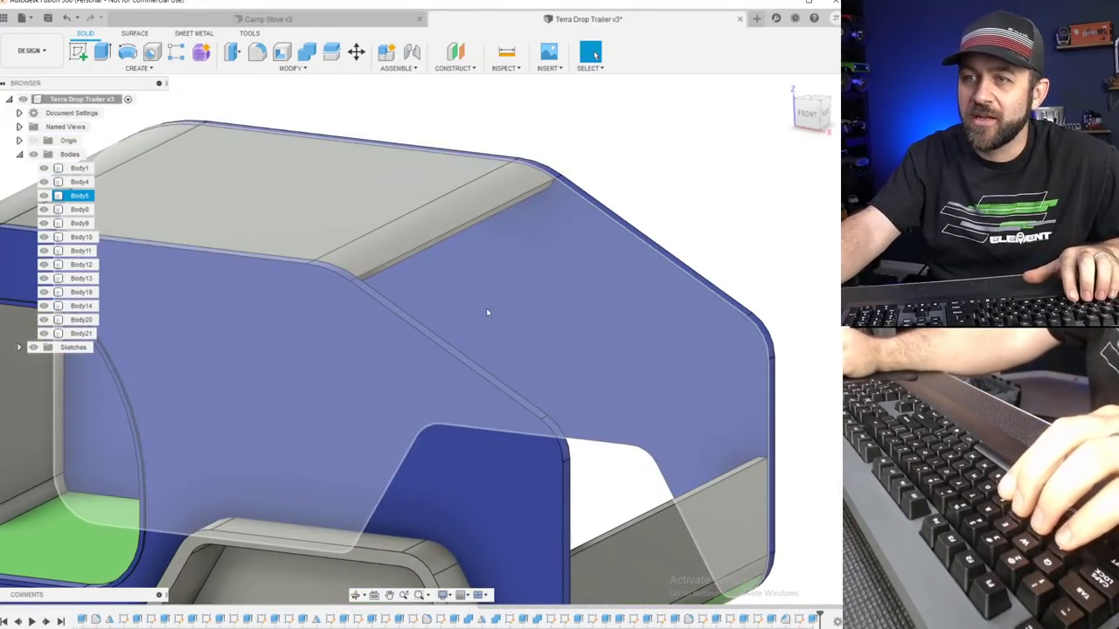
scroll(512, 295, up, 2)
scroll(529, 238, down, 3)
shift+middle_drag(529, 237, 445, 292)
scroll(423, 341, down, 1)
scroll(420, 341, down, 3)
scroll(475, 278, up, 5)
click(475, 278)
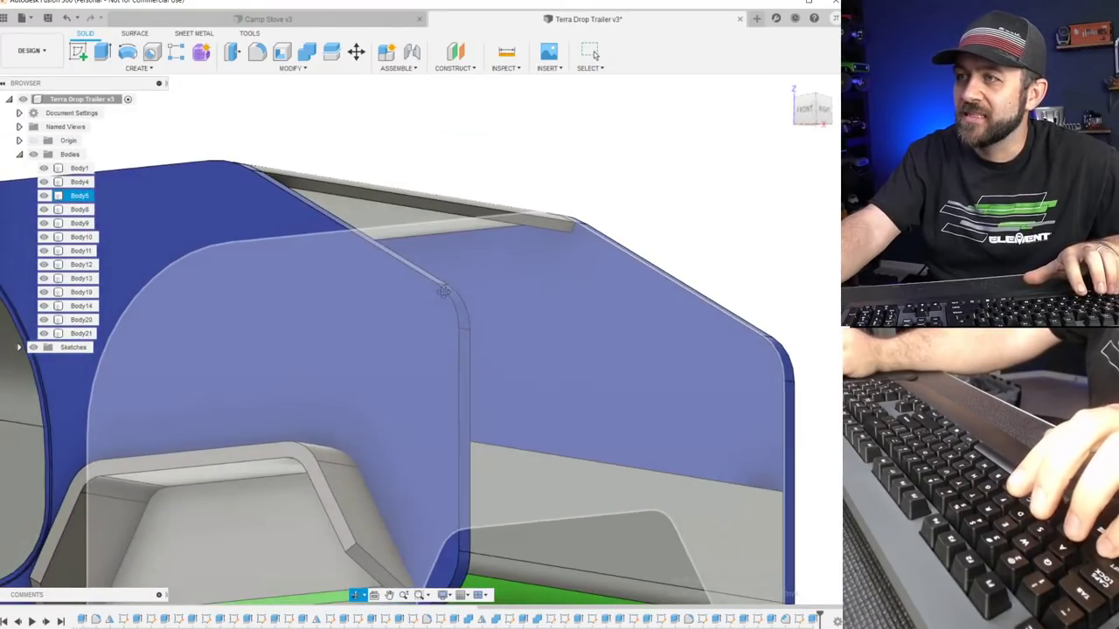
Hide the near side wall (Body4) and select the inner face of the far side wall (Body5).
scroll(431, 321, down, 4)
click(334, 353)
click(43, 182)
scroll(302, 351, down, 3)
click(585, 330)
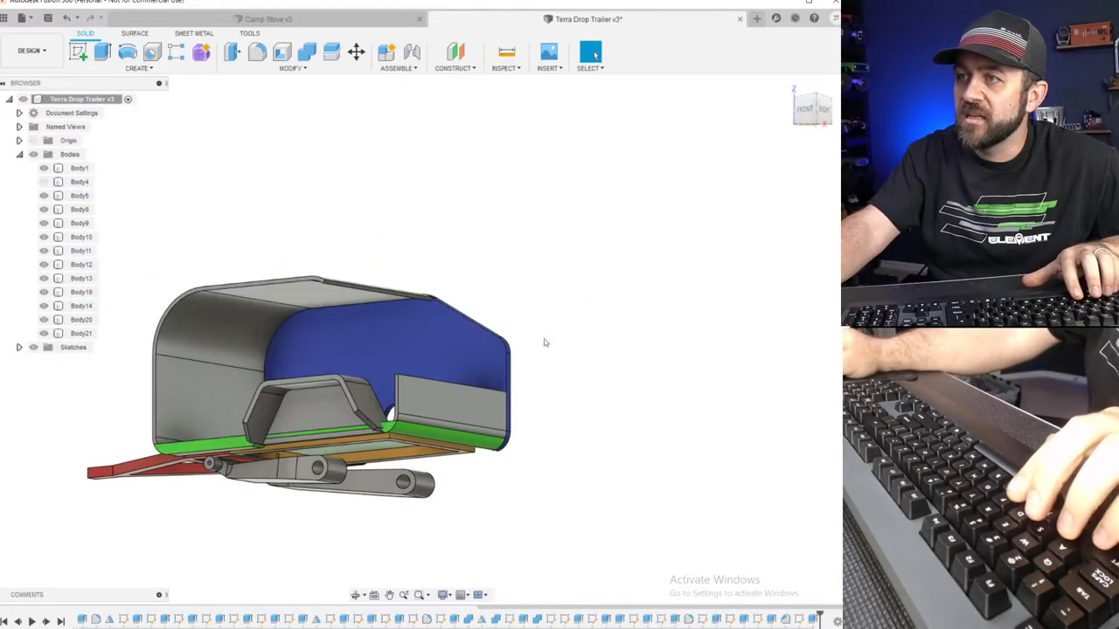
scroll(399, 347, up, 3)
shift+middle_drag(399, 347, 531, 297)
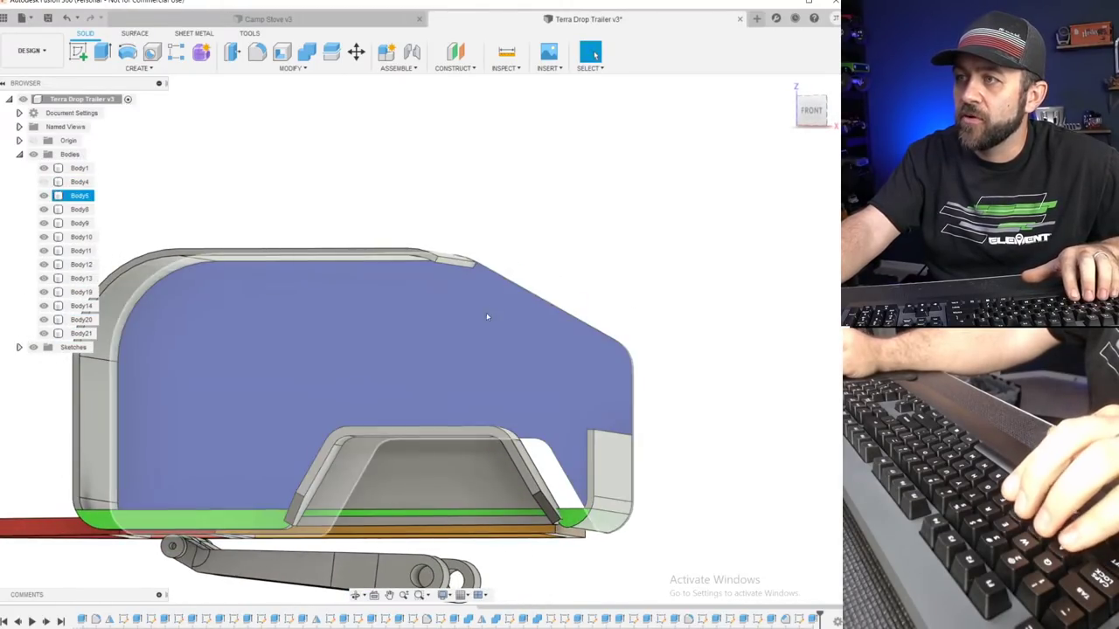
click(490, 311)
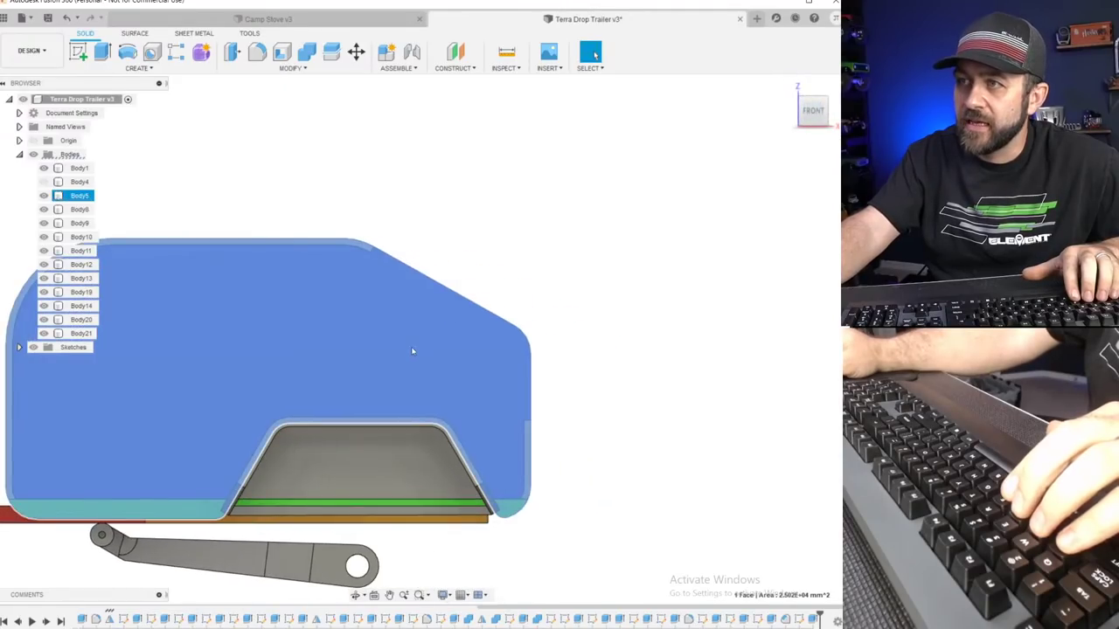
Switch to the browser and go through the TerraDrop photo gallery, examining the rear hatch, galley cabinets, stove and counter layout.
drag(18, 0, 481, 23)
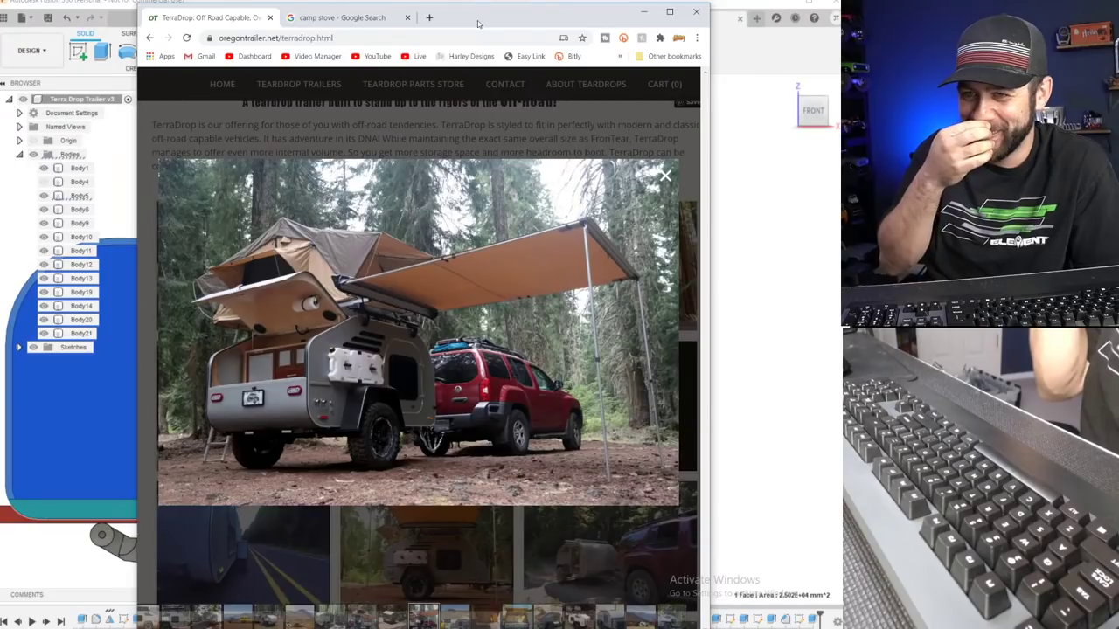
key(Right)
key(Left)
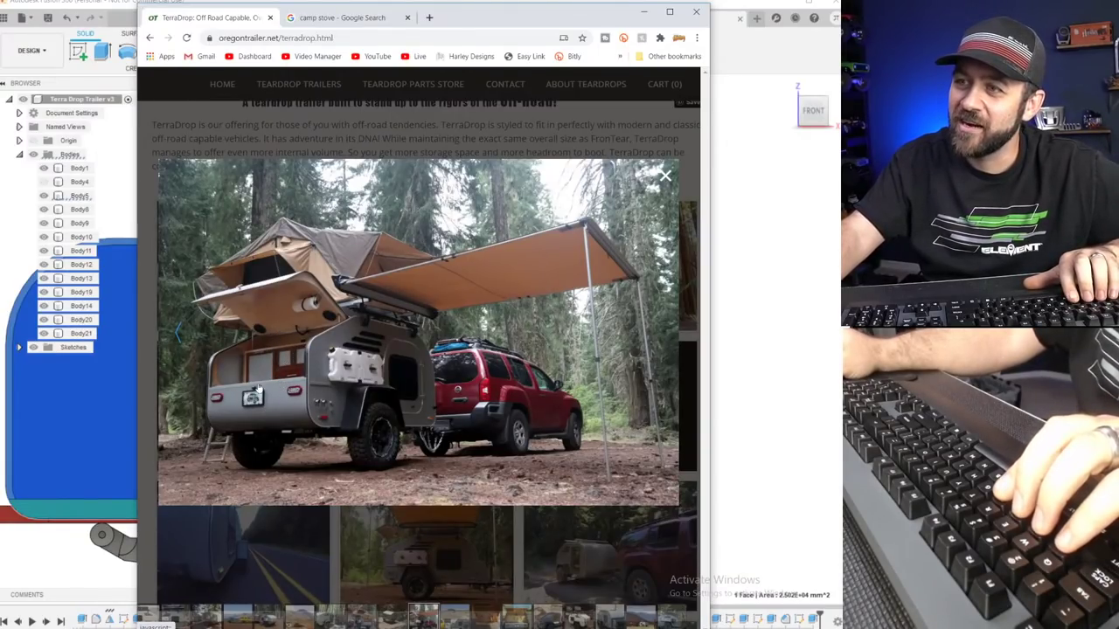
key(Right)
key(Right)
key(Right)
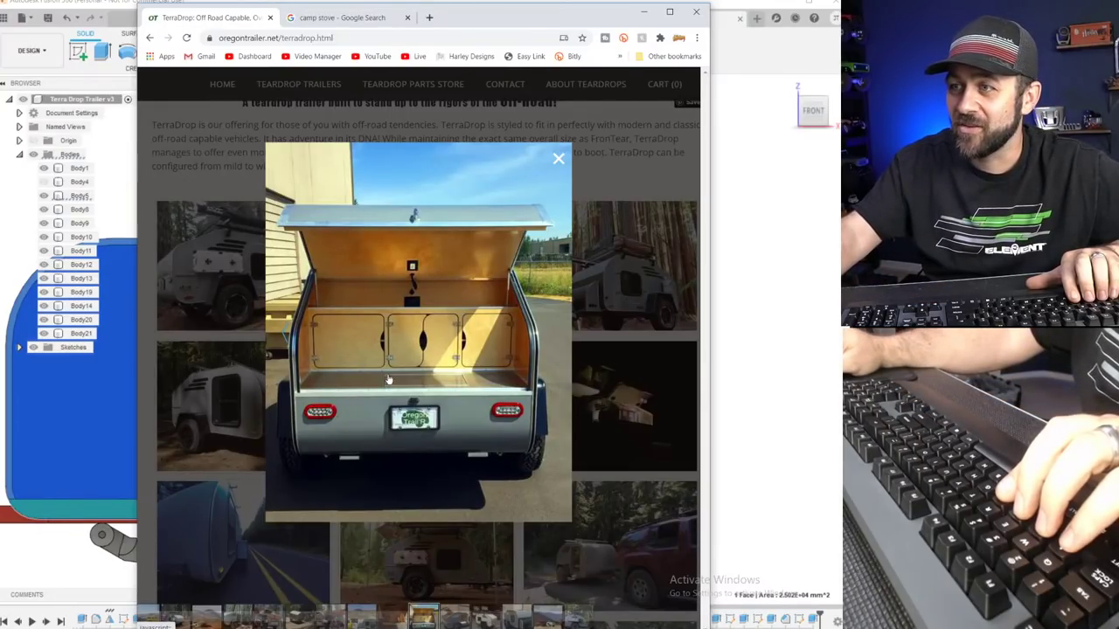
key(Right)
key(Right)
key(Right)
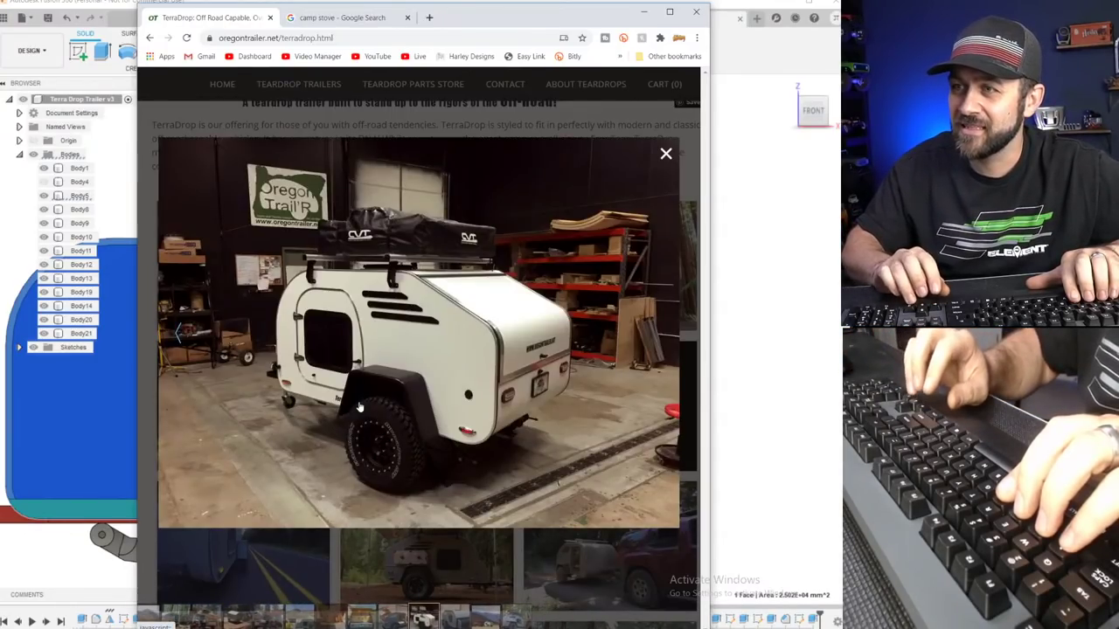
key(Right)
key(Right)
key(Right)
key(Right)
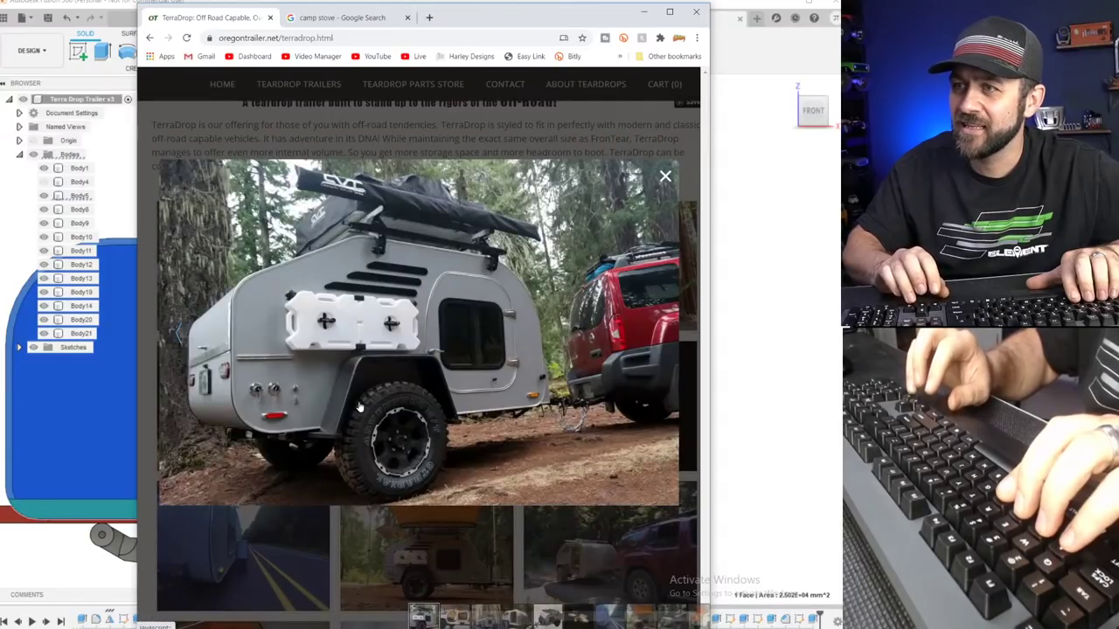
key(Right)
key(Right)
key(Right)
key(Right)
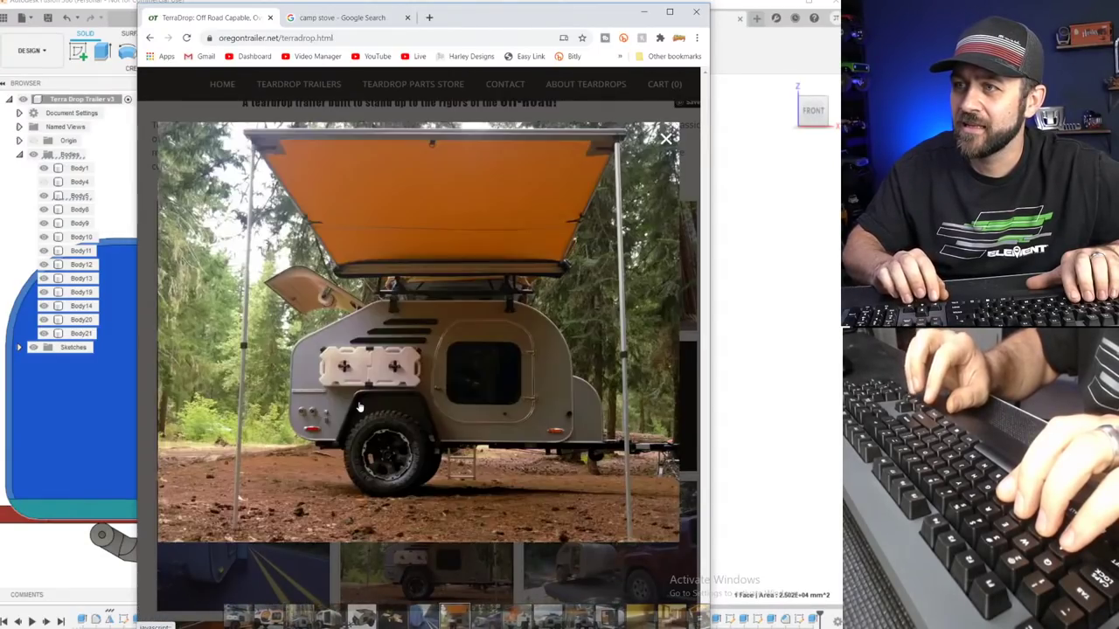
key(Right)
key(Right)
key(Right)
key(Right)
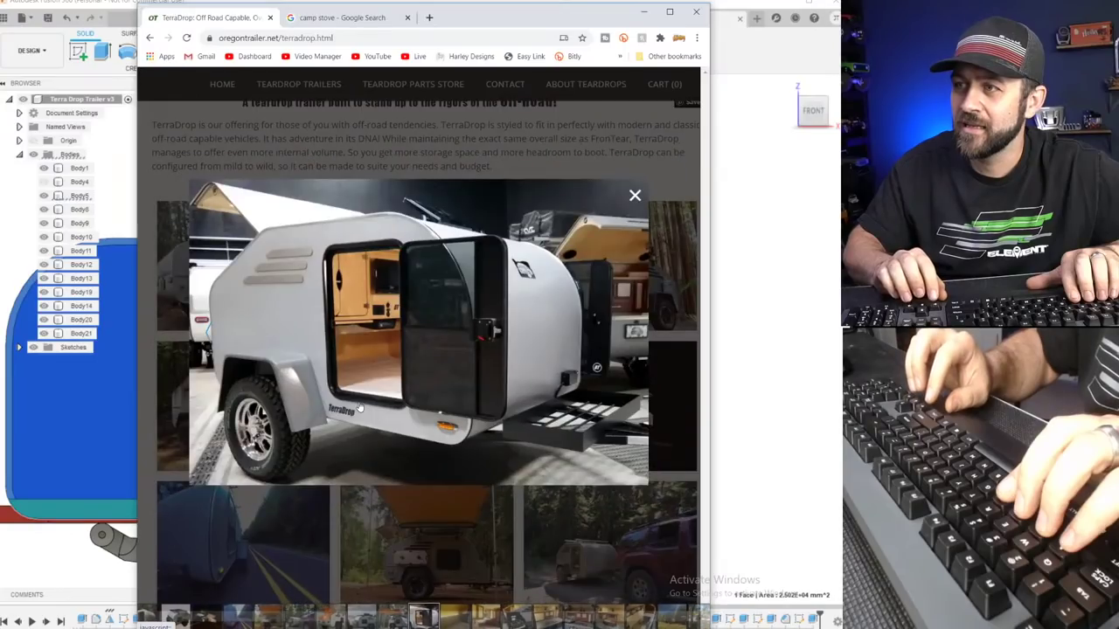
key(Right)
key(Right)
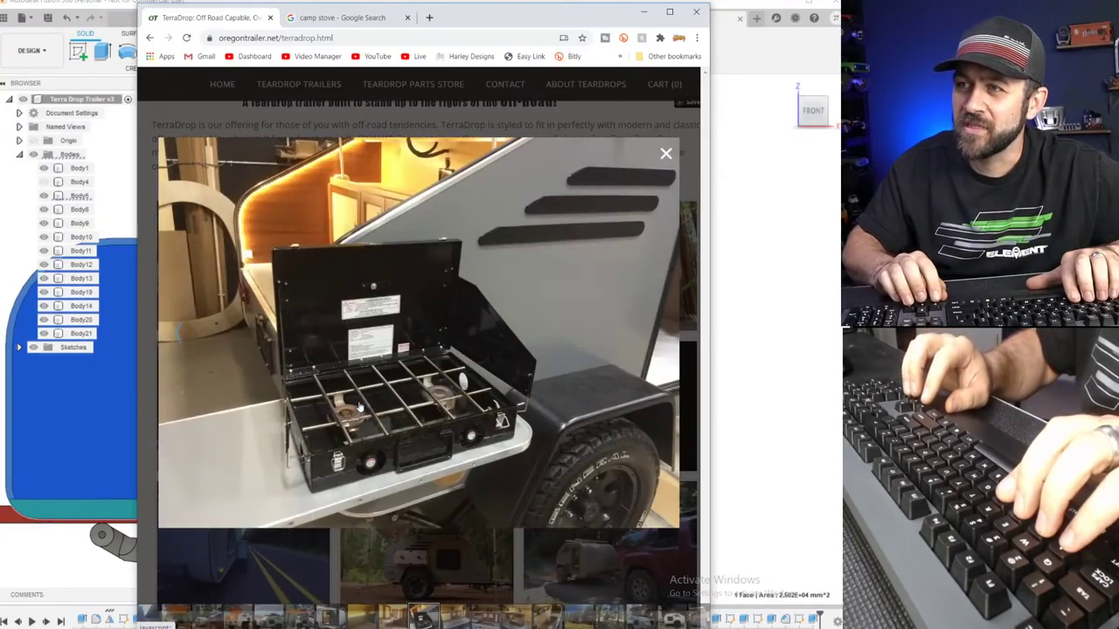
key(Right)
key(Right)
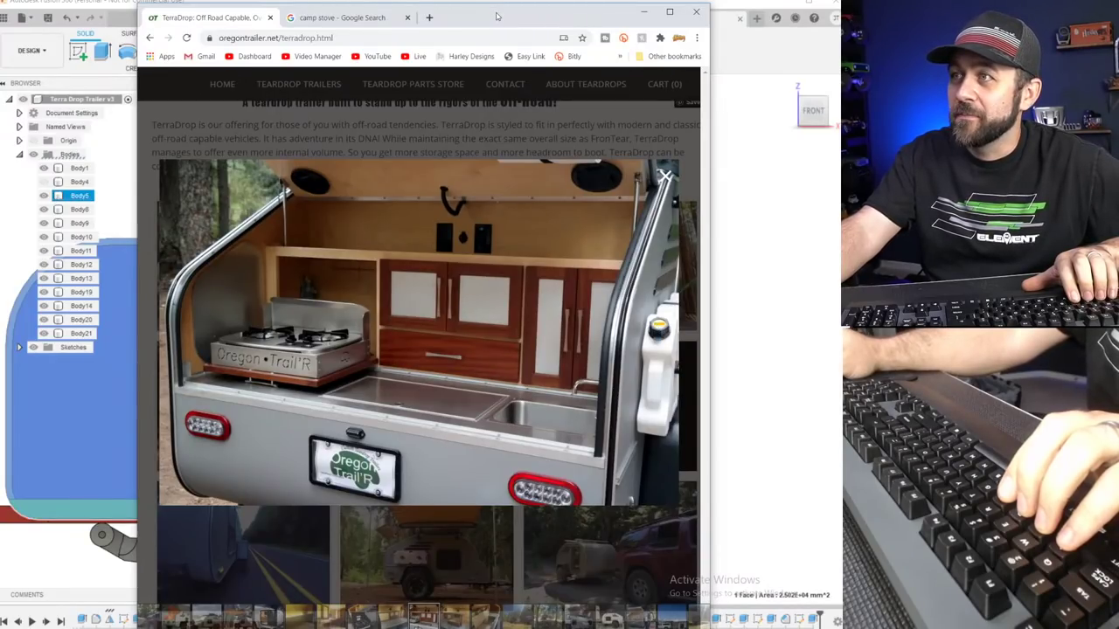
Switch back to Fusion 360 and start a sketch on the inner face of the far side wall (Body5), viewed from the front.
key(alt+Tab)
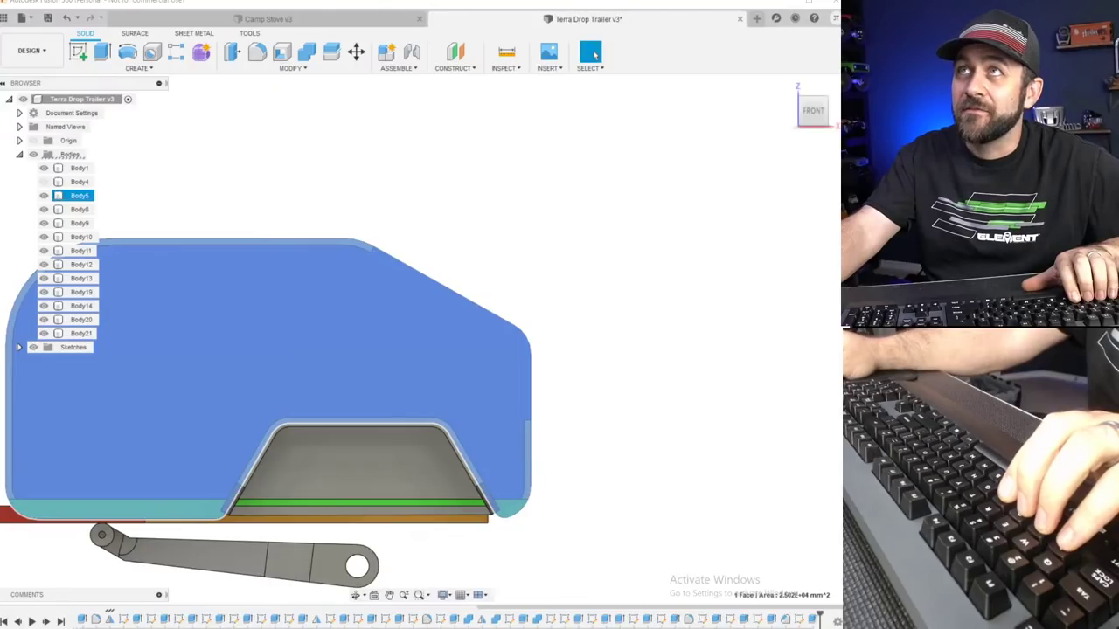
click(632, 403)
scroll(455, 399, down, 2)
scroll(398, 353, up, 1)
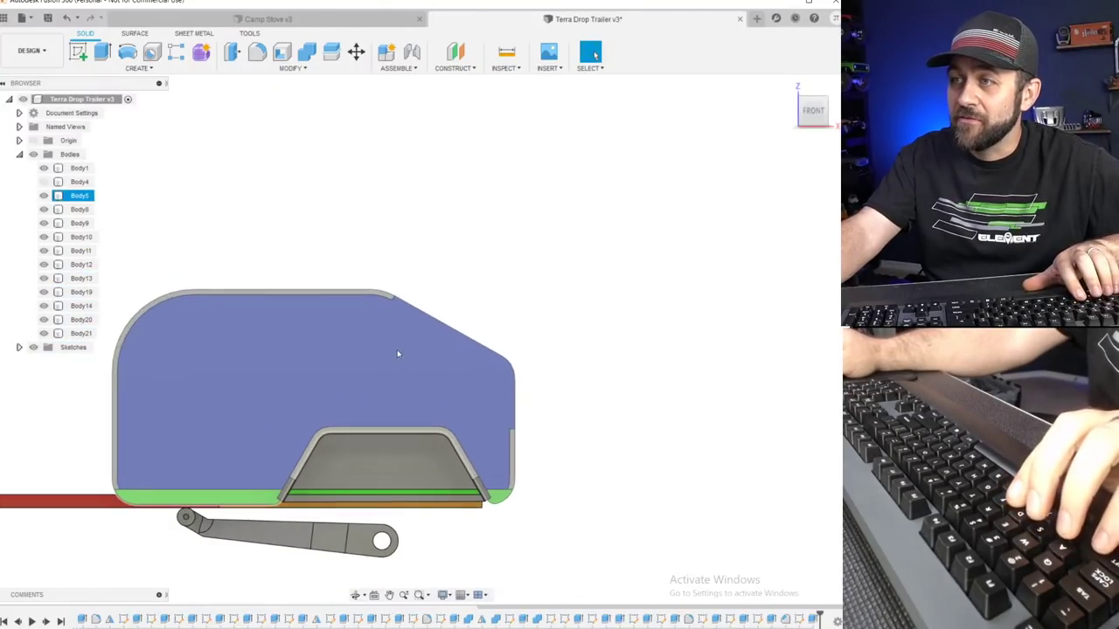
click(235, 241)
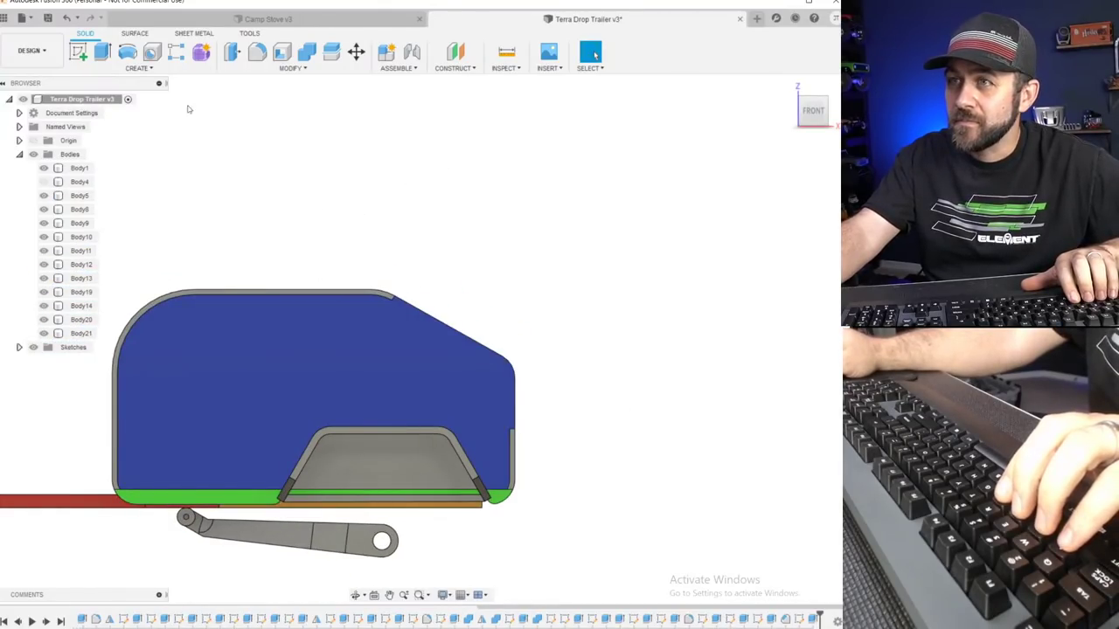
click(78, 52)
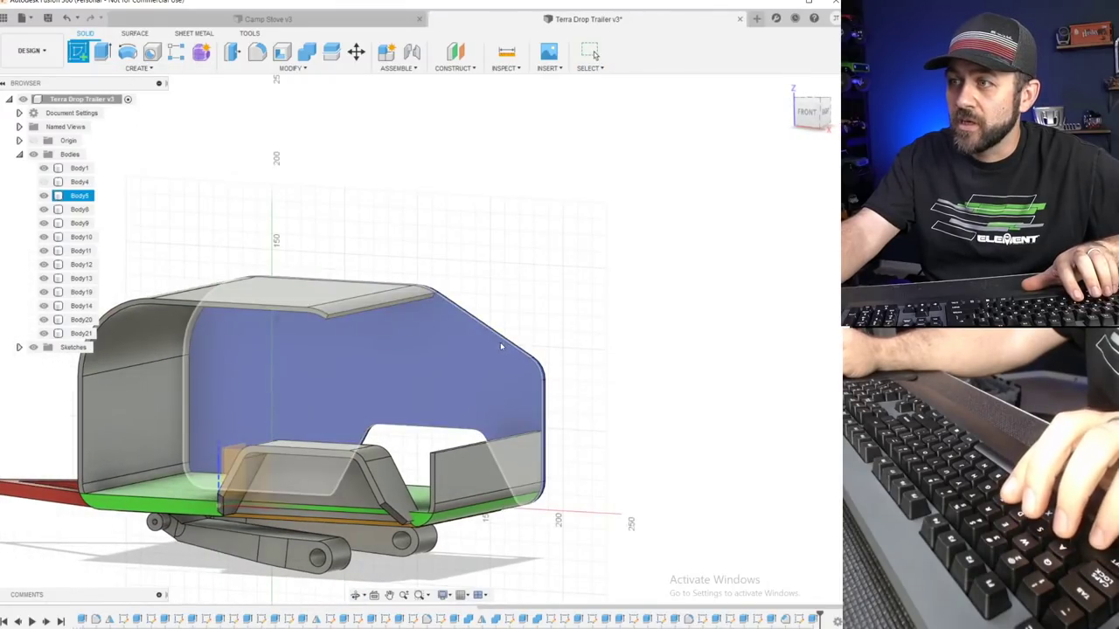
click(523, 382)
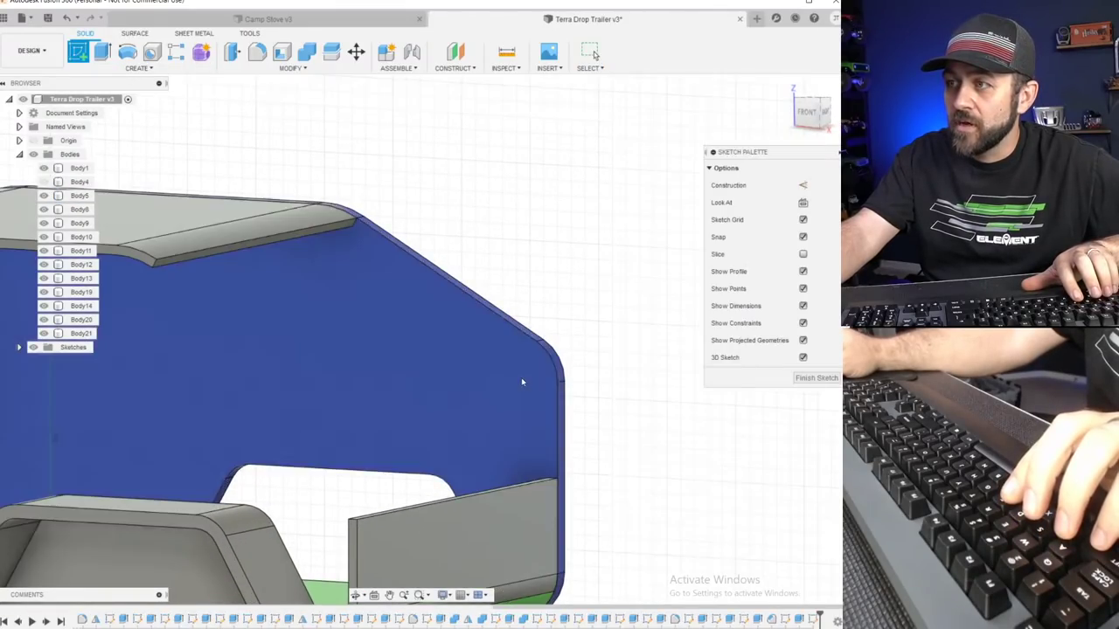
click(802, 112)
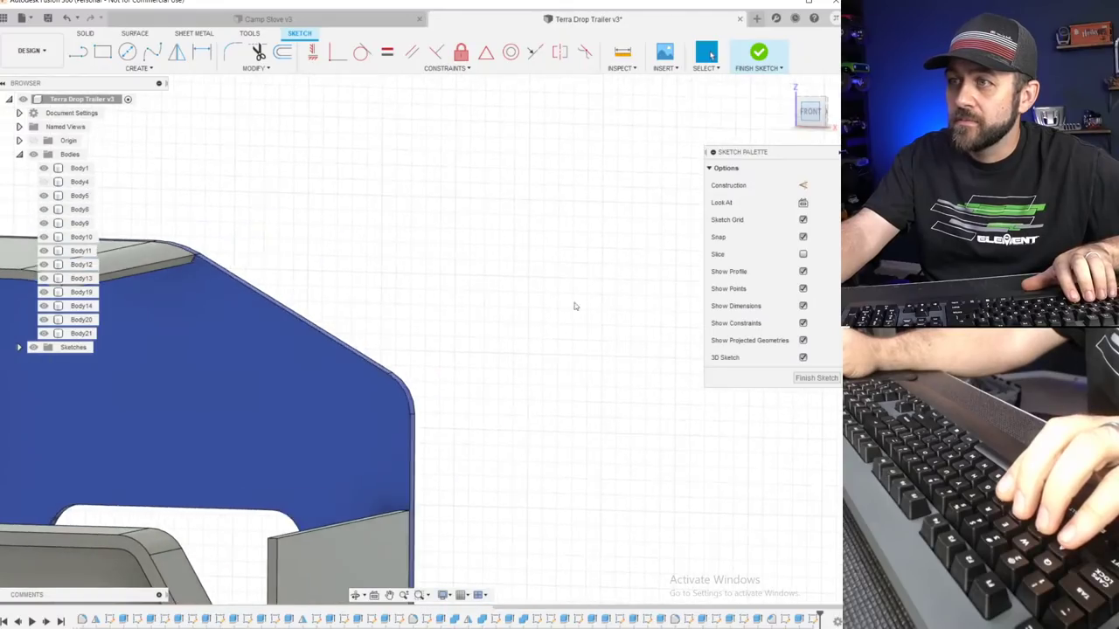
click(81, 55)
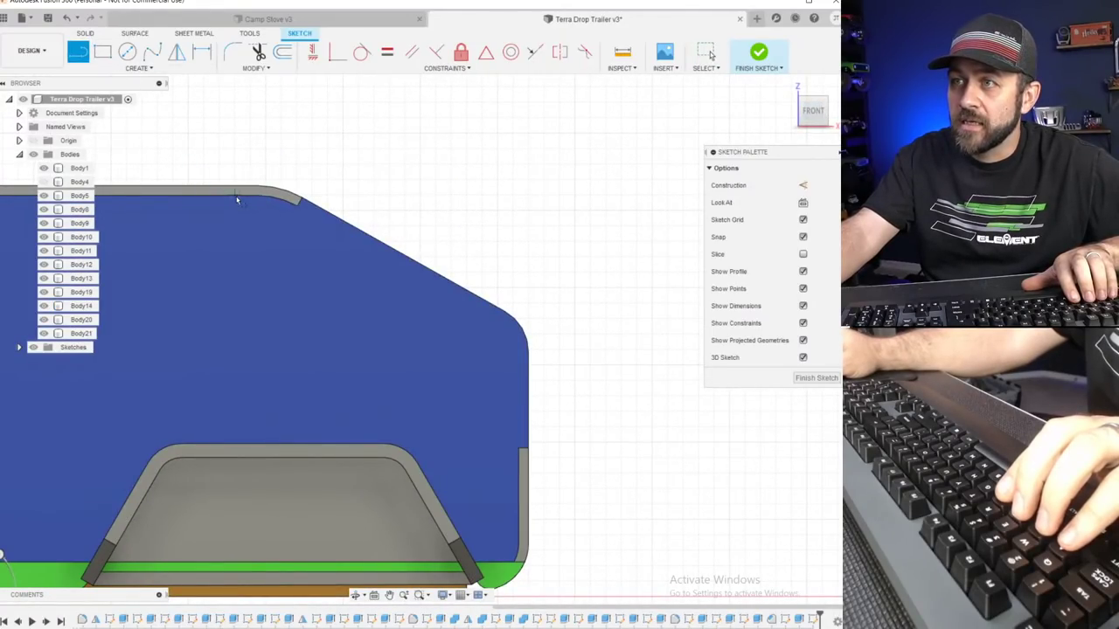
scroll(252, 198, up, 3)
key(Escape)
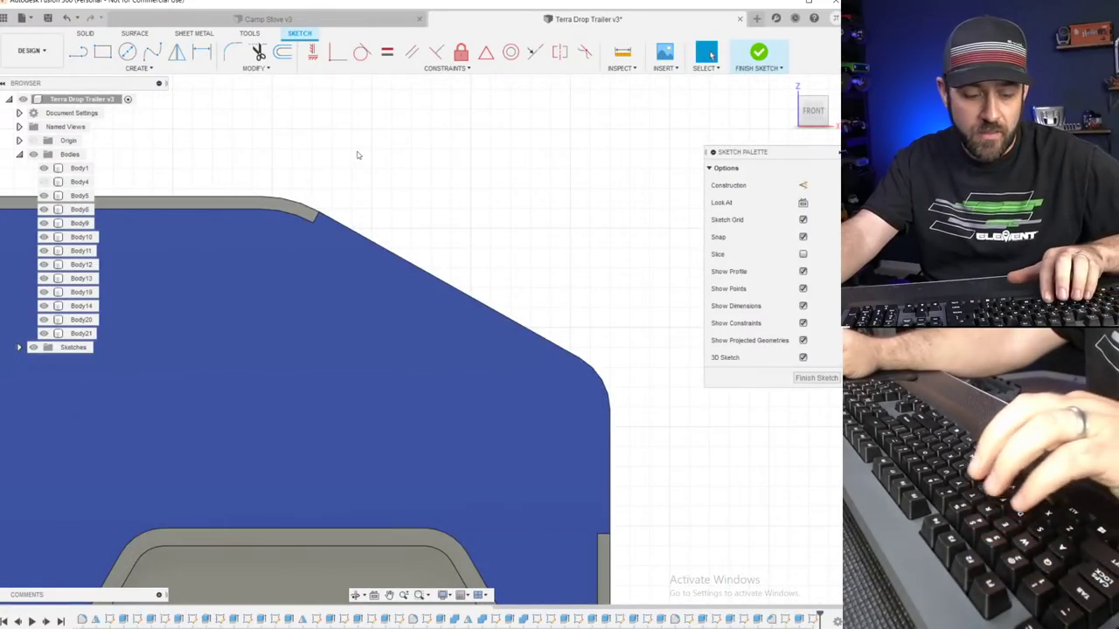
Project the side faces of the roof shell and the lower rear panel into the sketch.
key(p)
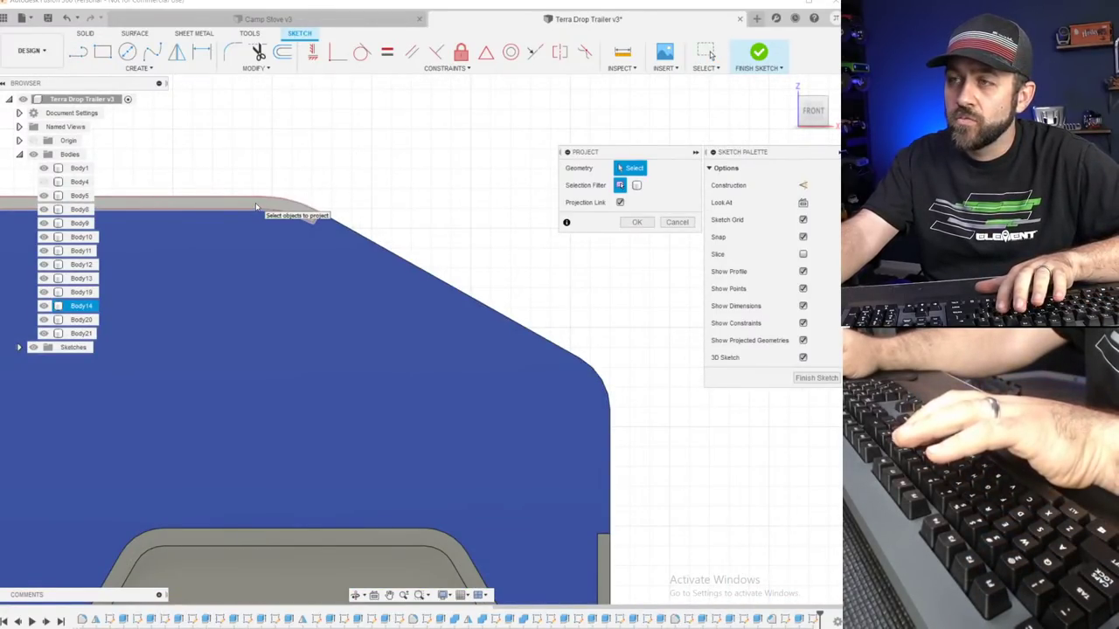
click(256, 206)
scroll(544, 467, down, 2)
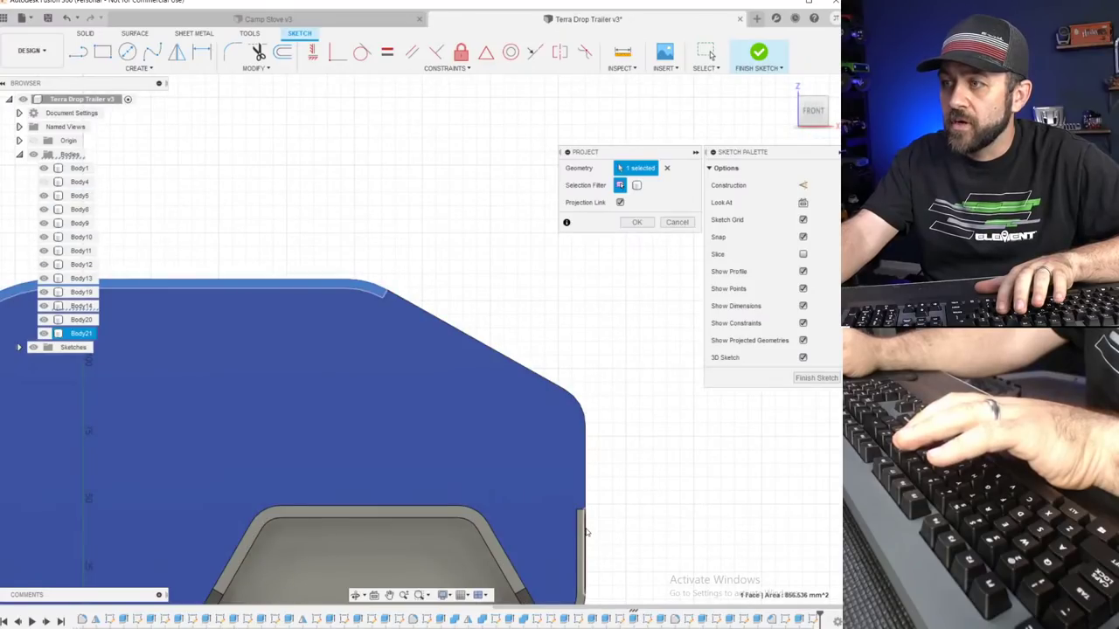
click(582, 529)
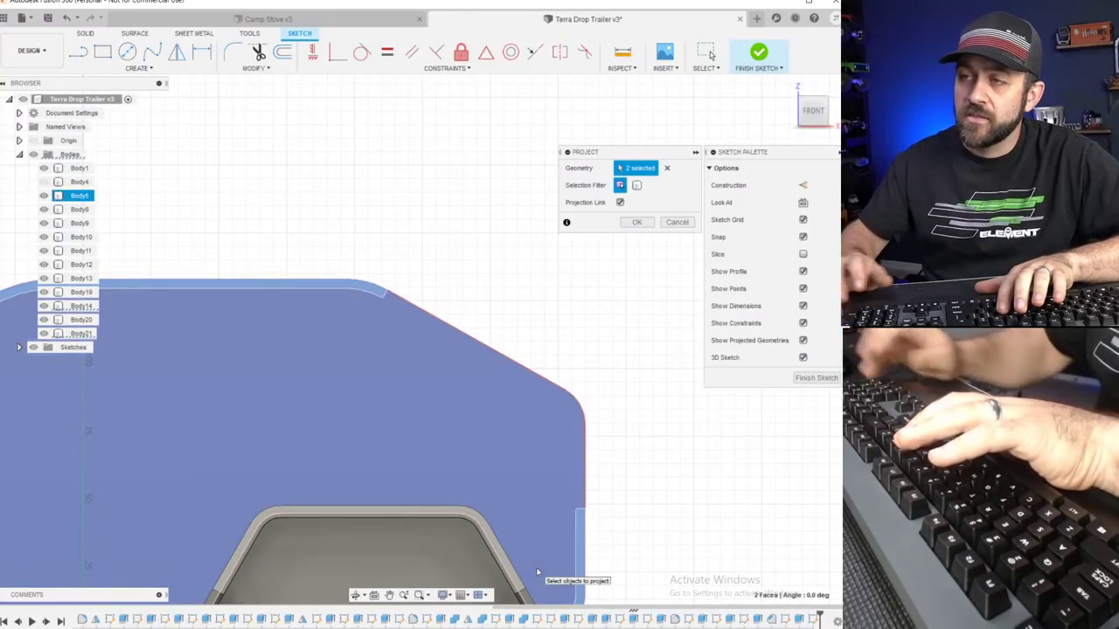
key(Return)
Hide the wheel well body (Body20) so the side wall's wheel cutout is clear in the sketch.
scroll(365, 323, up, 2)
scroll(568, 270, down, 2)
scroll(443, 343, down, 3)
scroll(402, 447, up, 3)
click(400, 452)
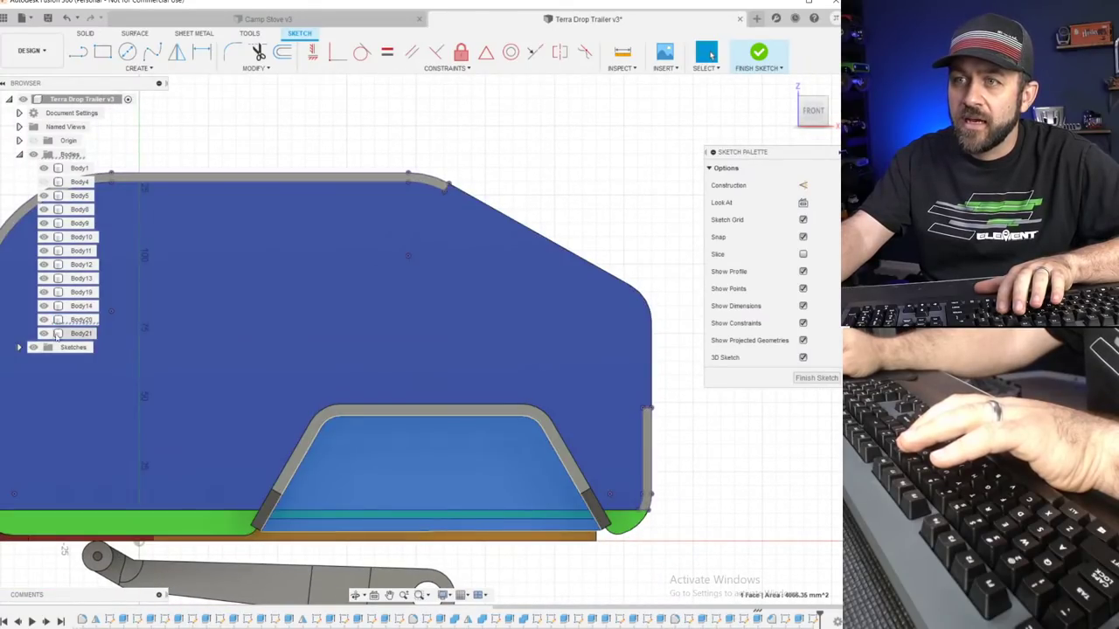
click(44, 319)
click(532, 212)
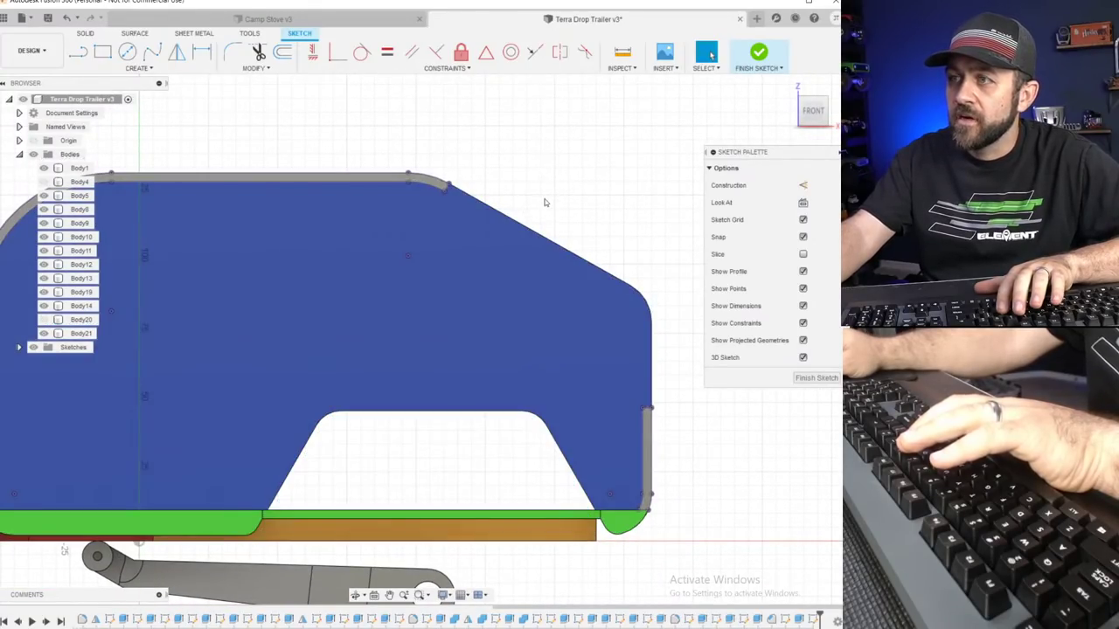
Sketch a vertical line down from the roof's inner edge where its rear curve starts, and connect it to the rear panel's top inner corner.
scroll(545, 200, up, 2)
key(l)
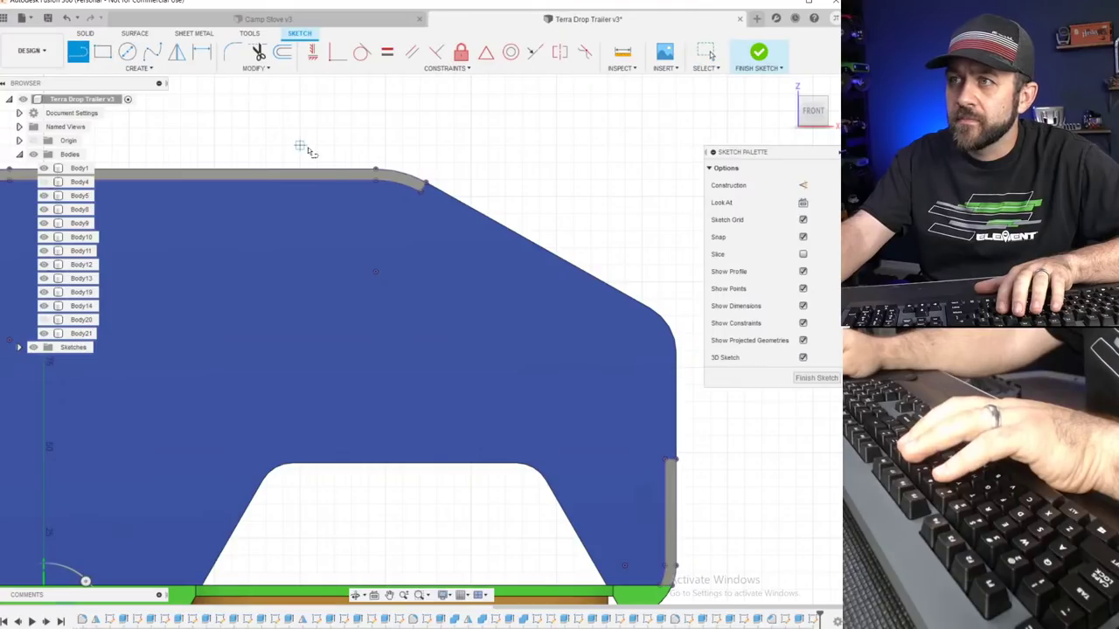
click(376, 181)
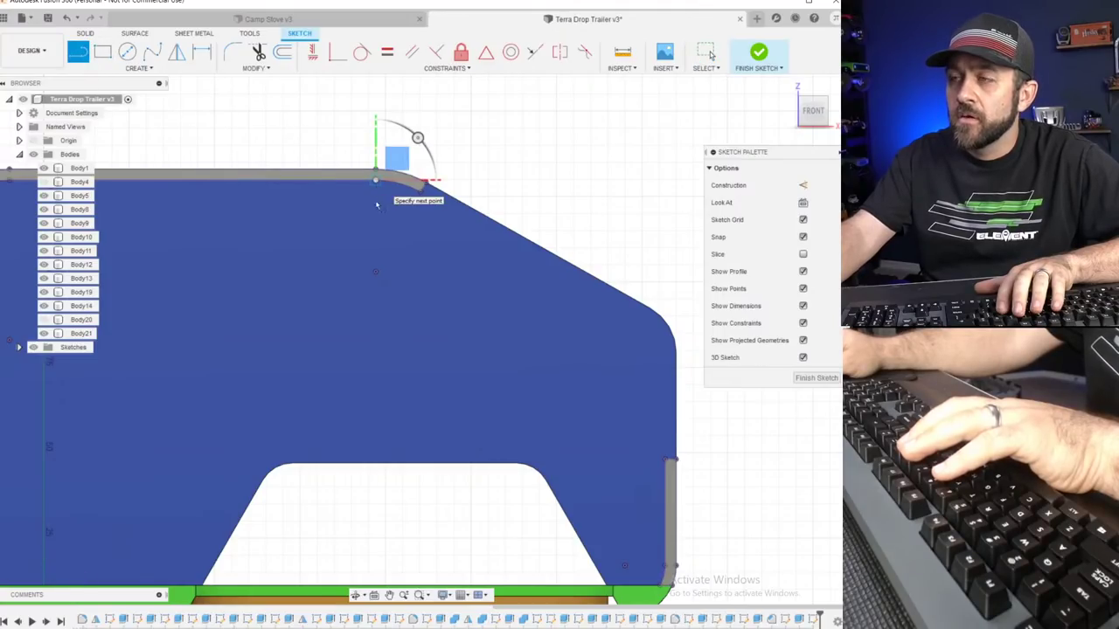
click(377, 444)
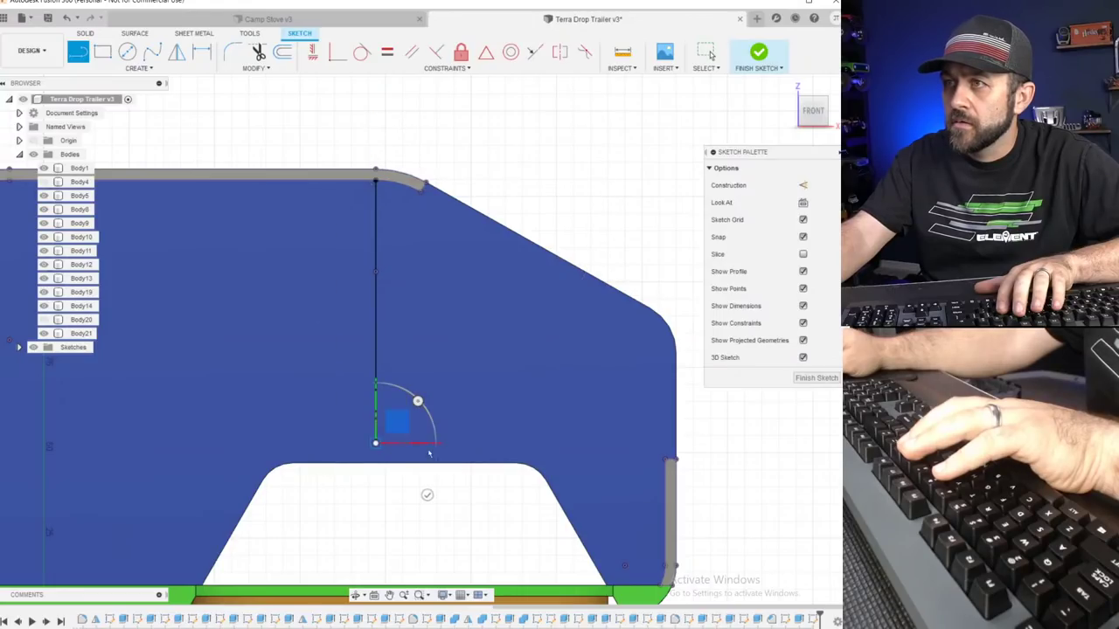
click(666, 459)
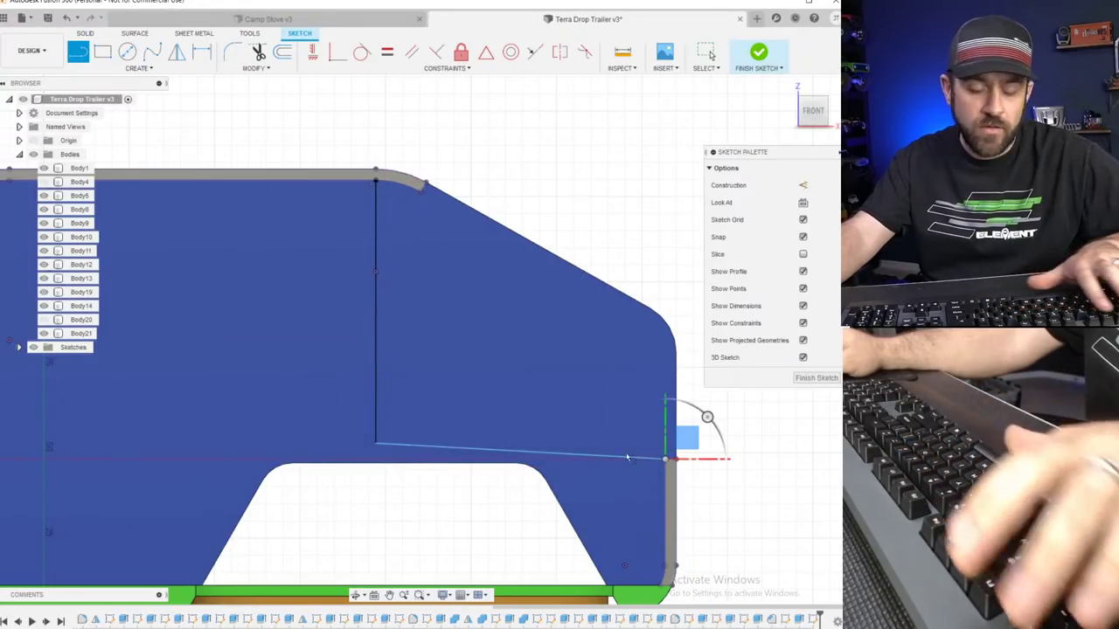
key(Escape)
Constrain the line running to the lower rear panel to be horizontal.
click(313, 55)
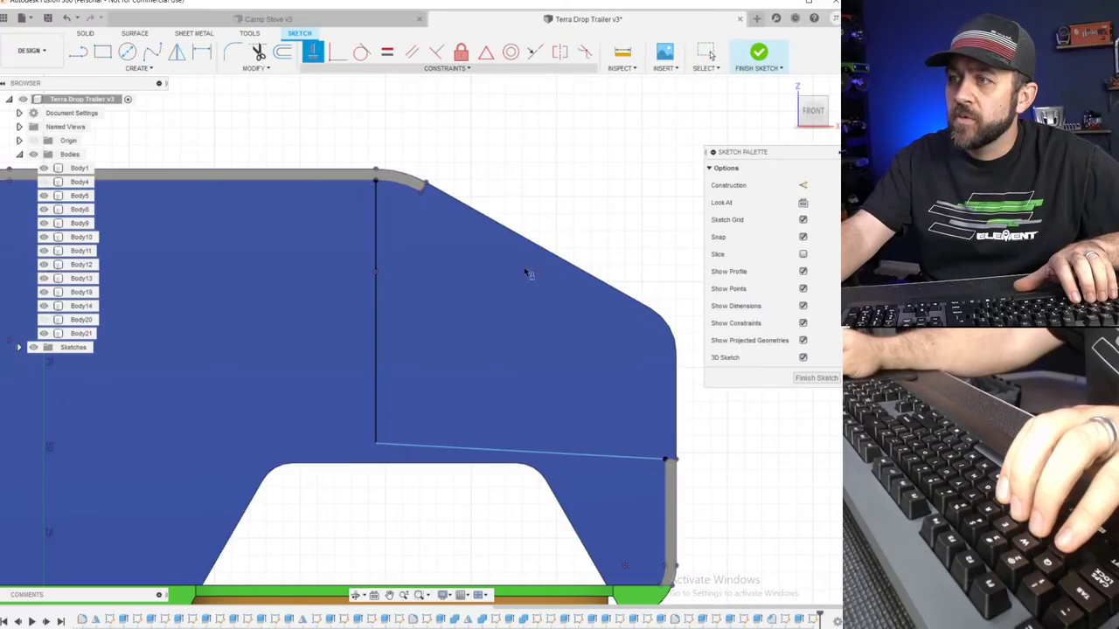
click(554, 453)
key(Escape)
Examine how the sketched partition and counter lines sit relative to the wheel cutout and the lower rear panel.
scroll(467, 467, up, 2)
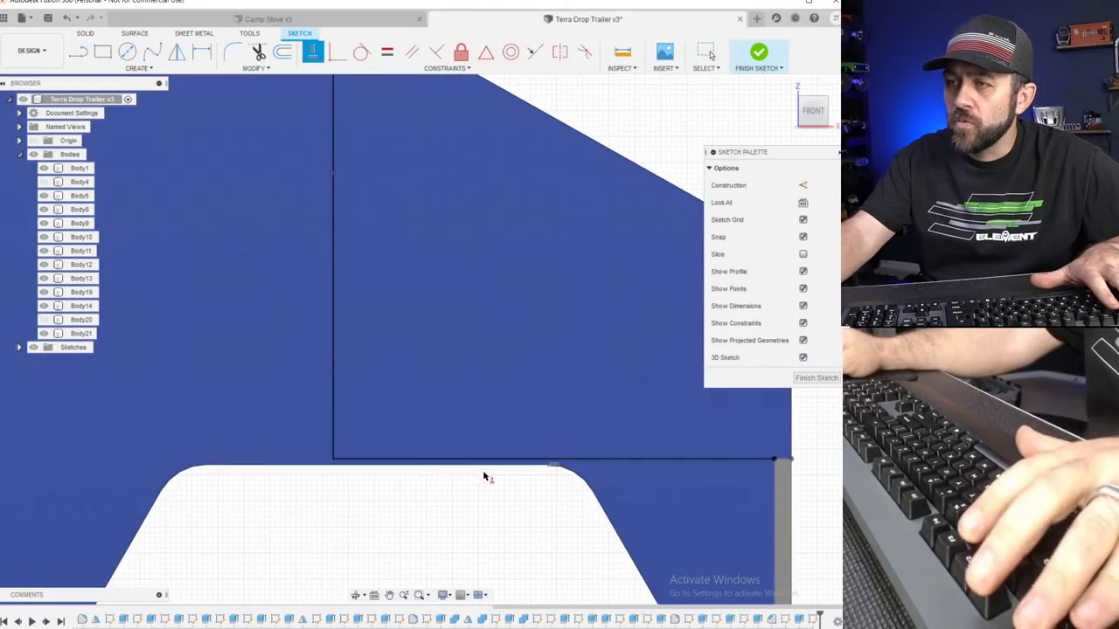
middle_drag(481, 472, 387, 392)
mouse_move(453, 400)
shift+middle_down()
mouse_move(437, 373)
mouse_move(478, 352)
mouse_move(442, 390)
mouse_move(482, 380)
mouse_move(513, 395)
mouse_move(489, 411)
shift+middle_up()
click(465, 415)
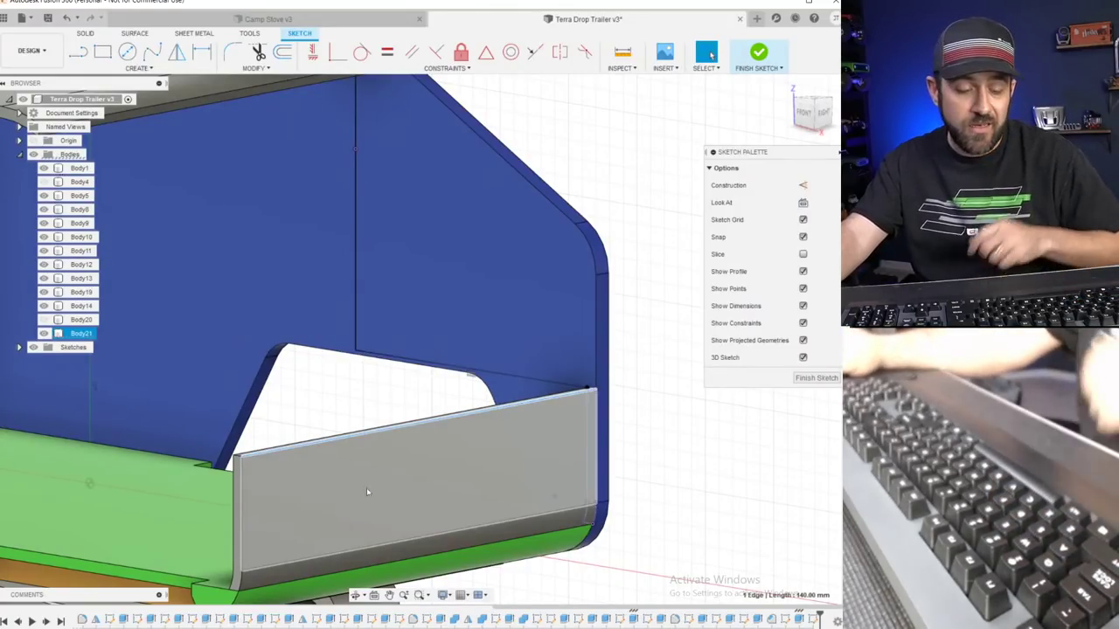
scroll(411, 415, up, 3)
scroll(465, 467, down, 2)
click(467, 476)
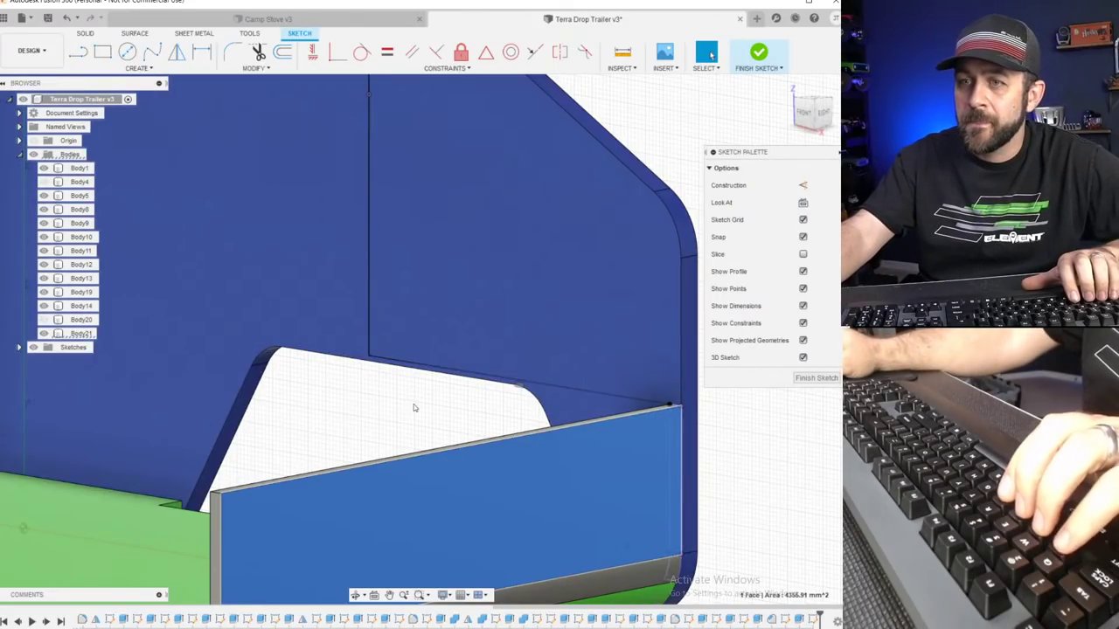
scroll(409, 409, down, 2)
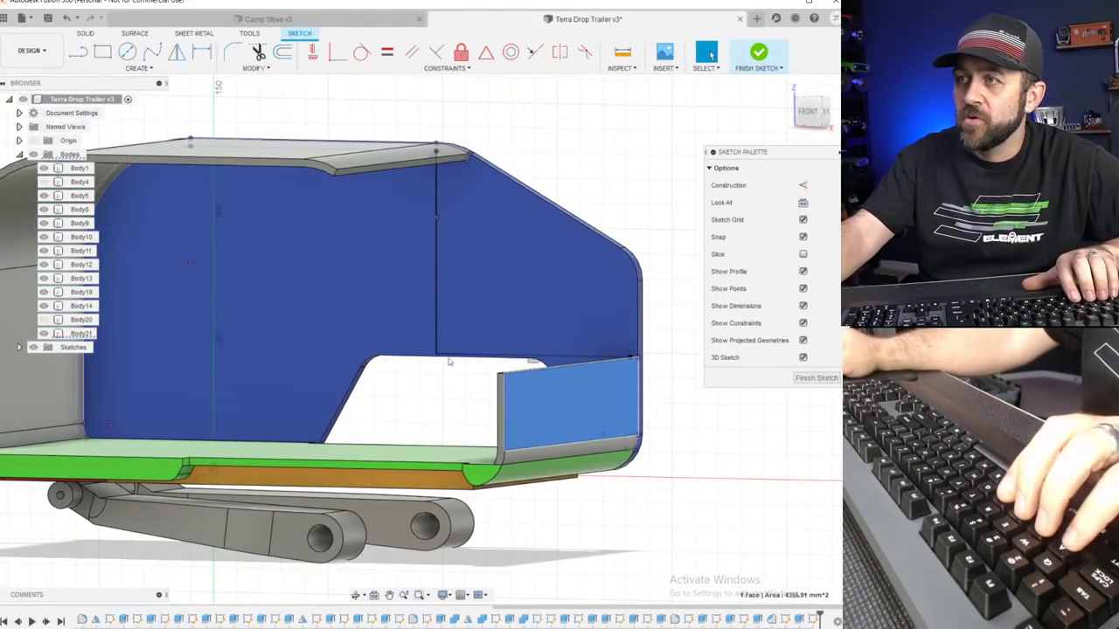
shift+middle_drag(473, 289, 476, 285)
scroll(503, 79, up, 2)
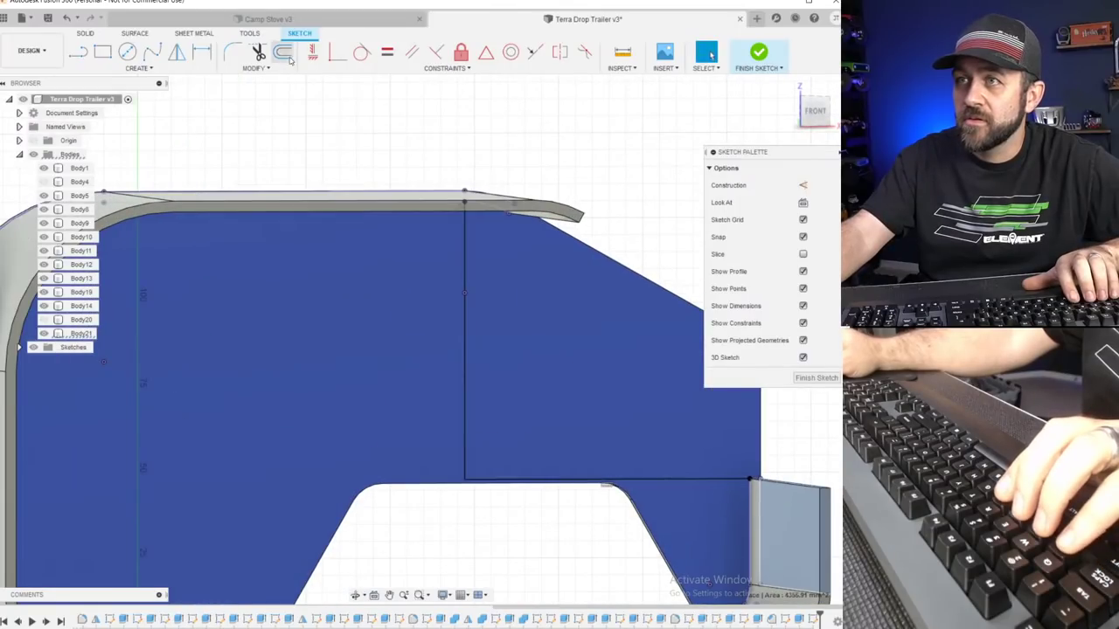
Offset the connected partition and counter lines 4 mm forward and downward to give the panels thickness.
click(292, 56)
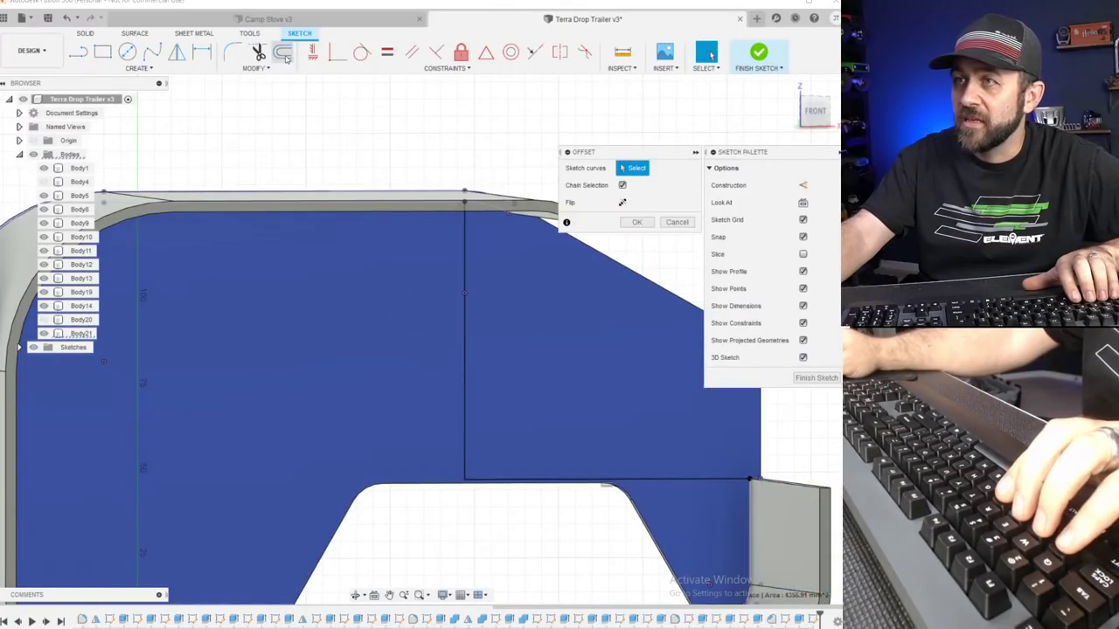
click(467, 253)
drag(461, 252, 450, 256)
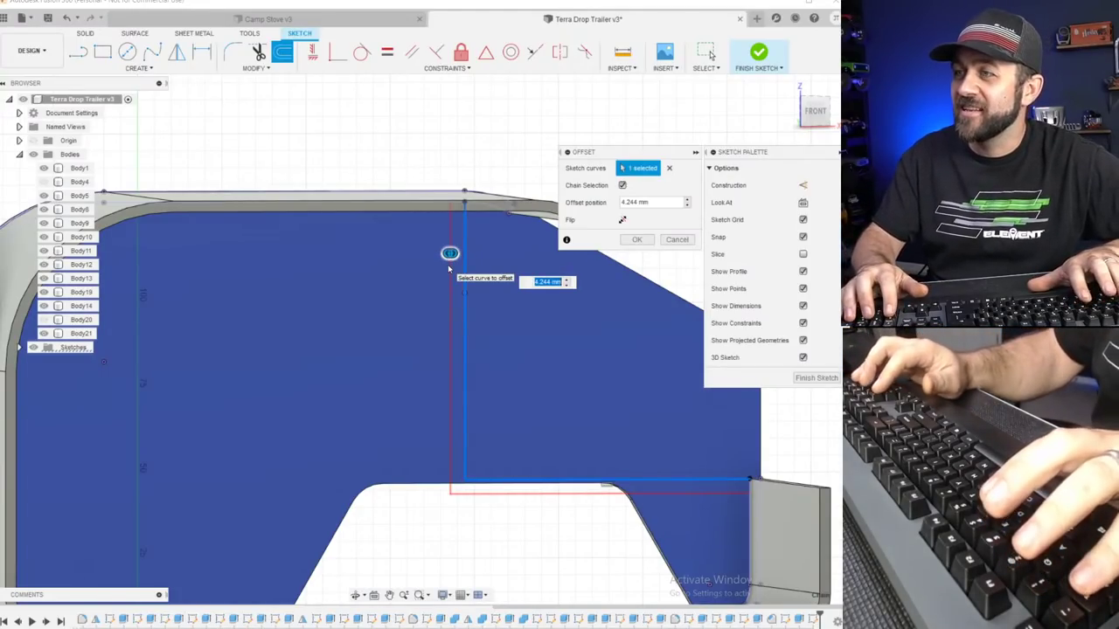
text(5)
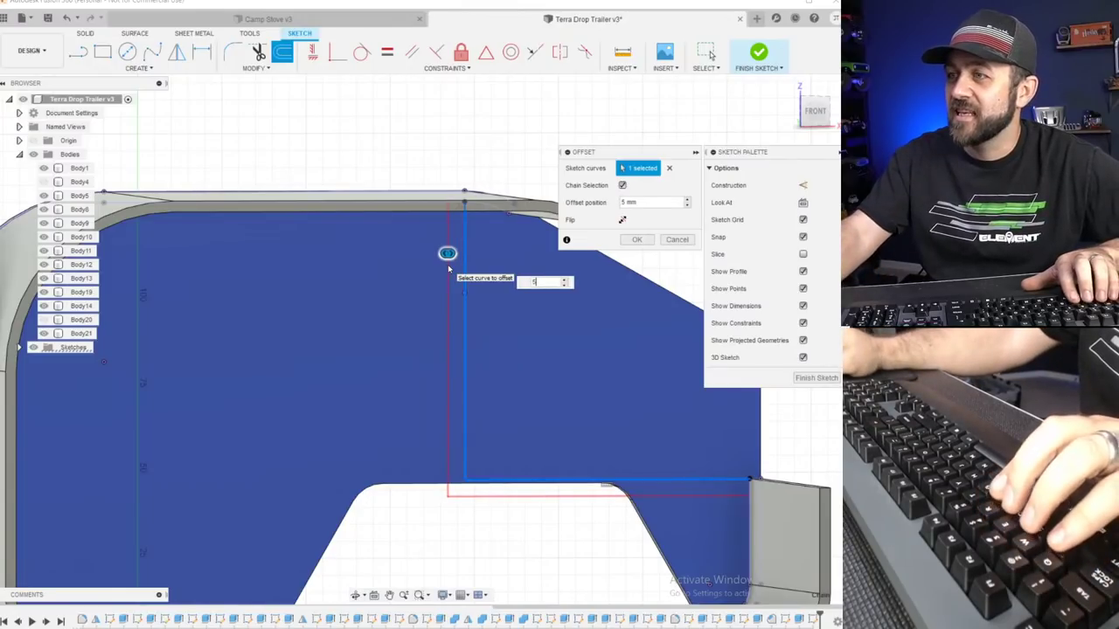
key(BackSpace)
text(4)
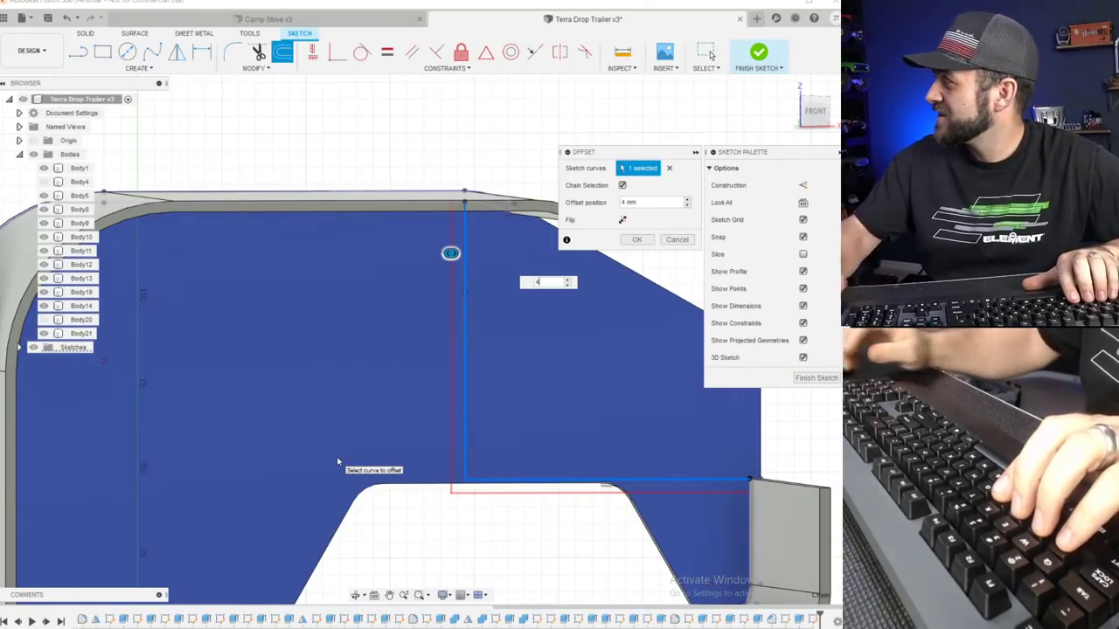
scroll(507, 465, up, 3)
scroll(566, 449, down, 4)
shift+middle_drag(569, 449, 539, 448)
key(Return)
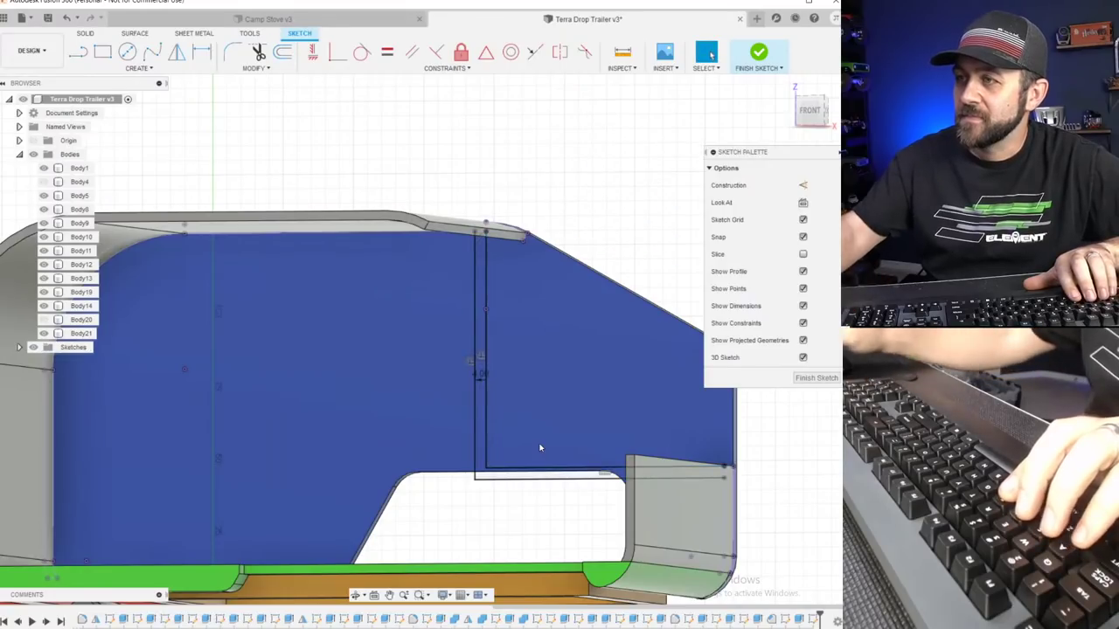
Close the partition and counter outline with short lines across its roof end and its rear panel end, and finish the sketch.
scroll(690, 271, up, 3)
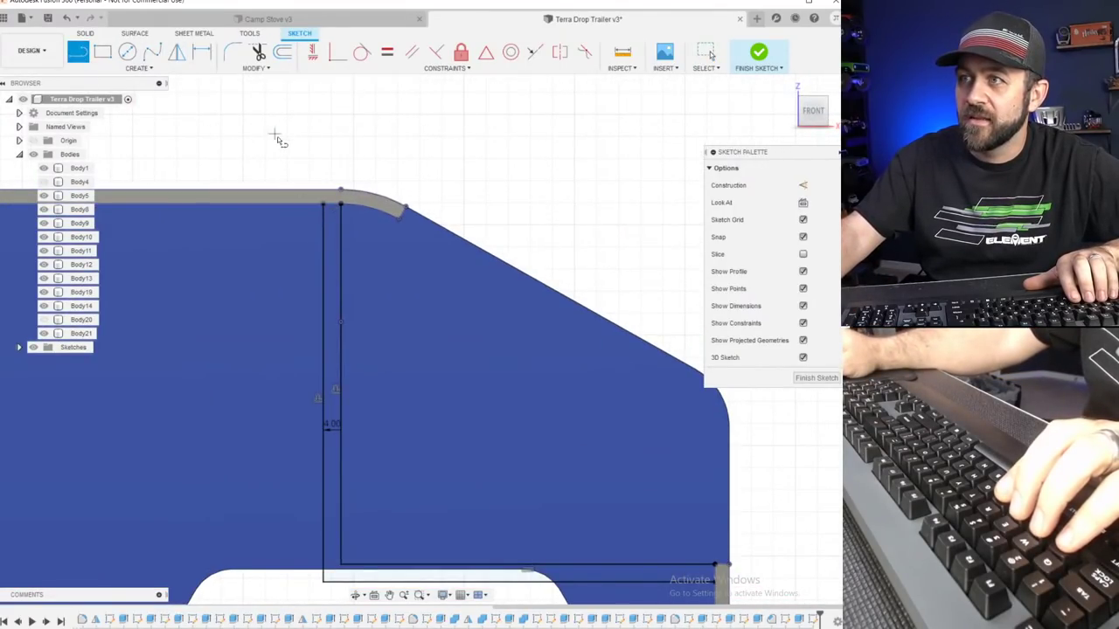
scroll(276, 140, up, 2)
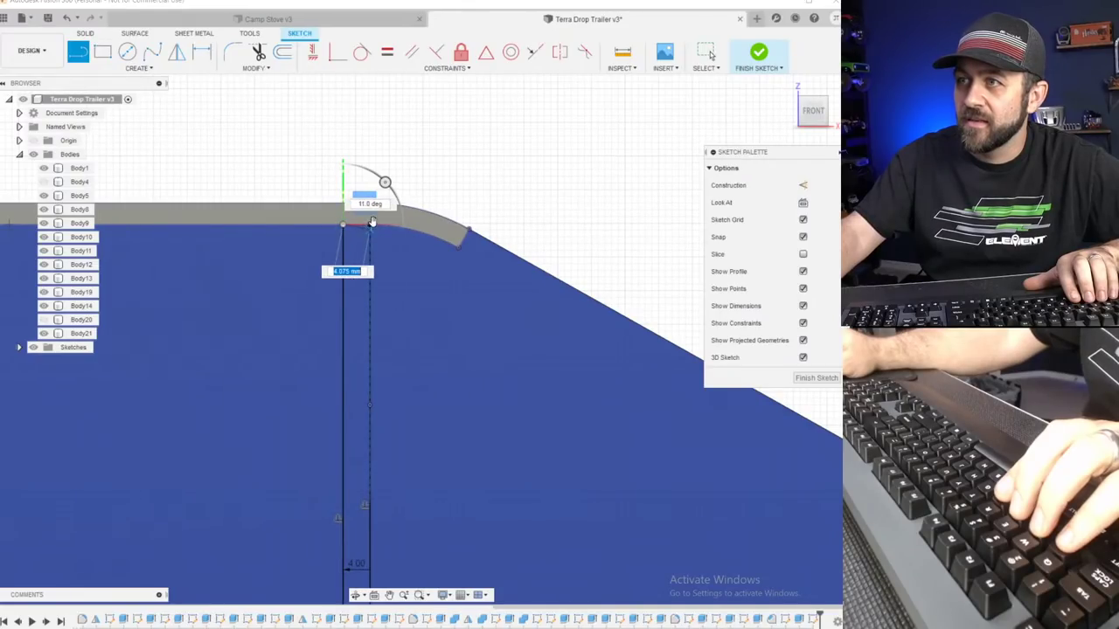
scroll(371, 226, up, 3)
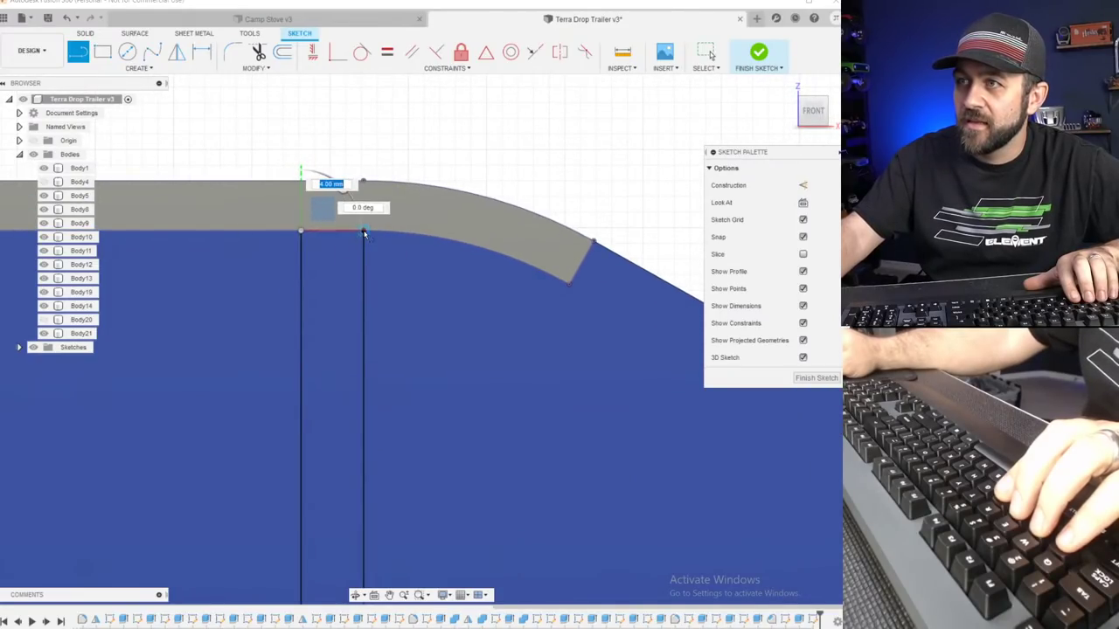
scroll(415, 345, down, 4)
middle_drag(589, 554, 355, 297)
scroll(451, 477, down, 2)
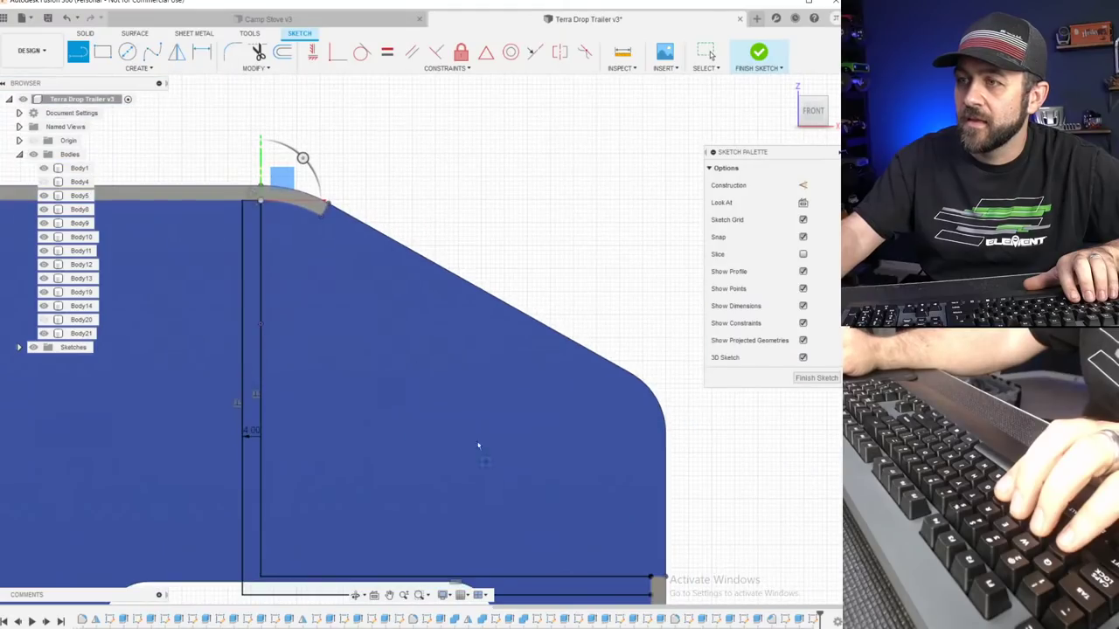
middle_drag(490, 459, 393, 337)
scroll(578, 511, up, 2)
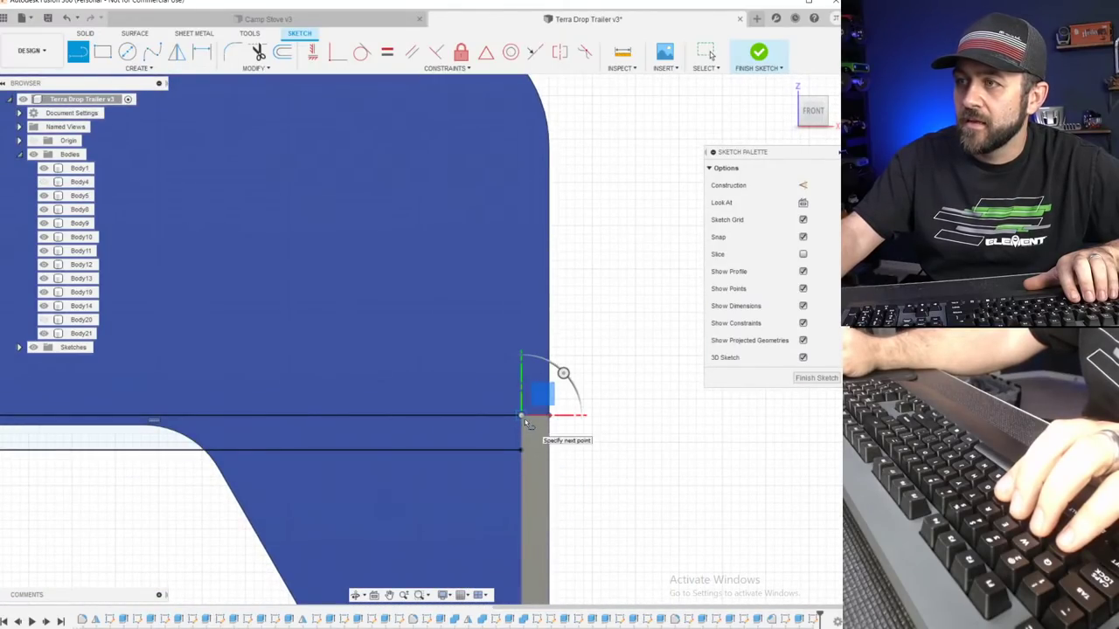
scroll(522, 454, down, 1)
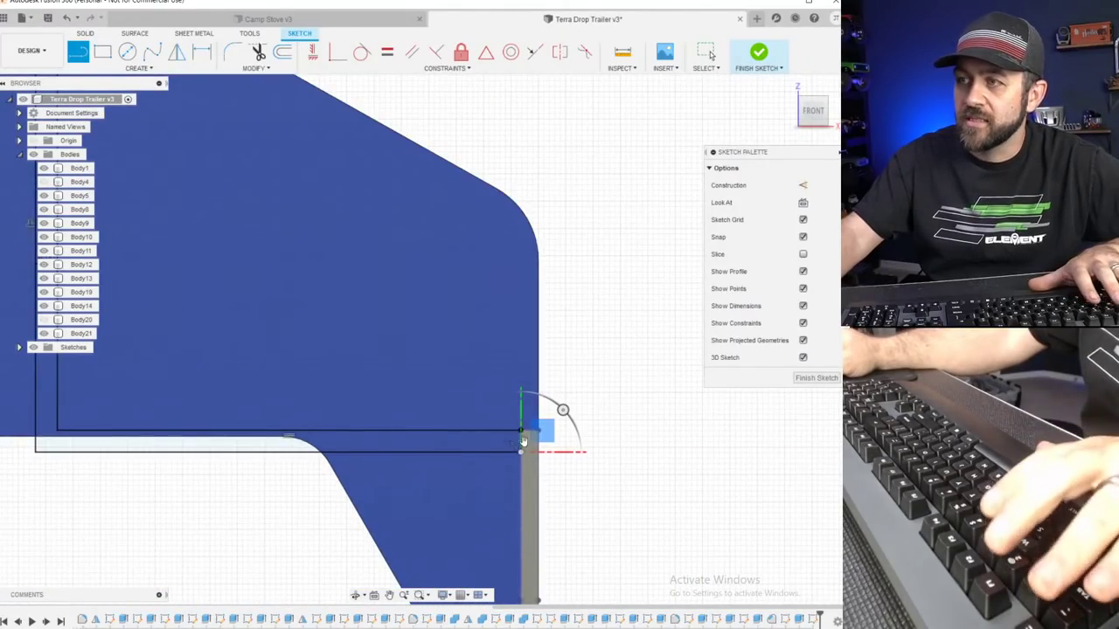
key(Escape)
middle_drag(246, 484, 387, 439)
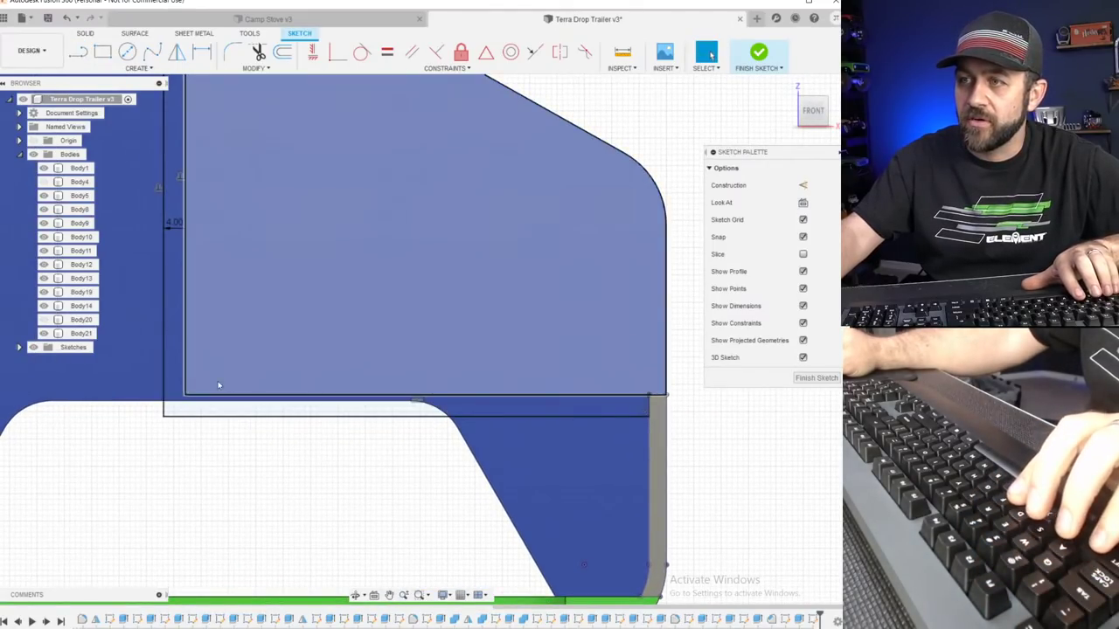
click(757, 57)
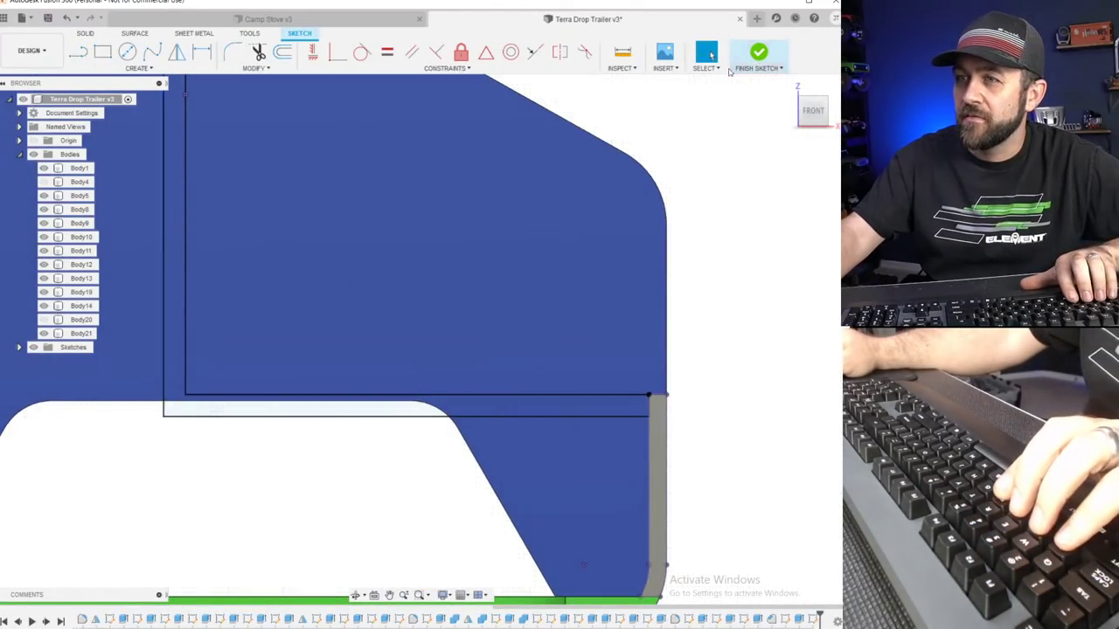
Extrude the complete L-shaped partition and counter profile 140 mm across the trailer's width as a new body.
key(e)
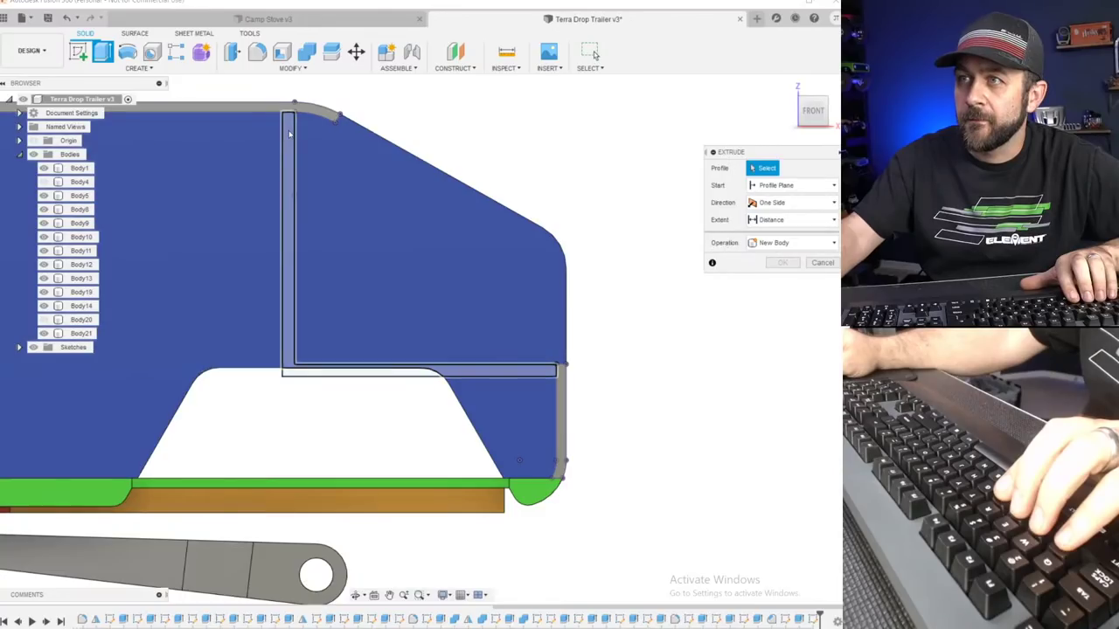
click(369, 309)
mouse_move(370, 309)
shift+middle_down()
mouse_move(405, 357)
mouse_move(340, 373)
mouse_move(401, 375)
shift+middle_up()
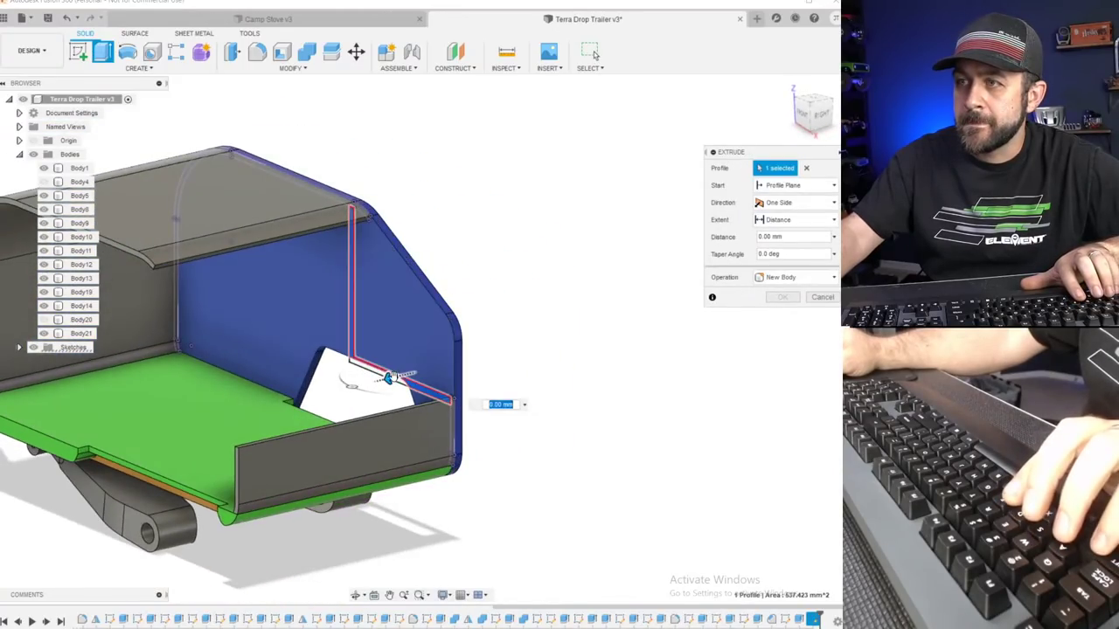
drag(389, 378, 175, 428)
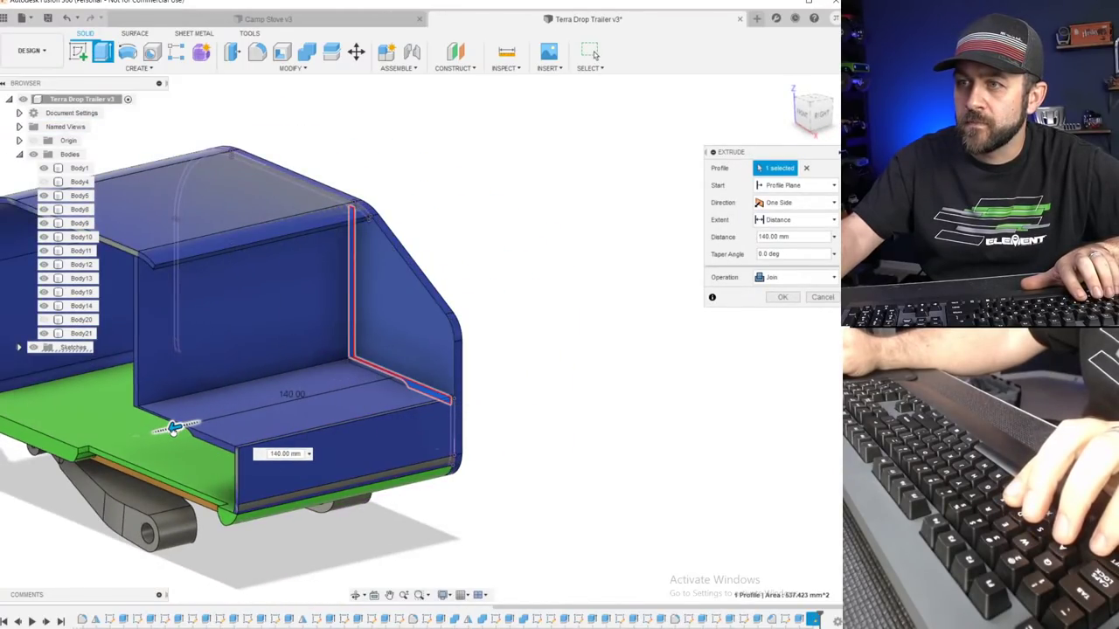
scroll(215, 447, up, 4)
shift+middle_drag(343, 429, 317, 419)
shift+middle_drag(166, 412, 266, 375)
scroll(83, 441, up, 4)
shift+middle_drag(97, 399, 103, 435)
click(778, 278)
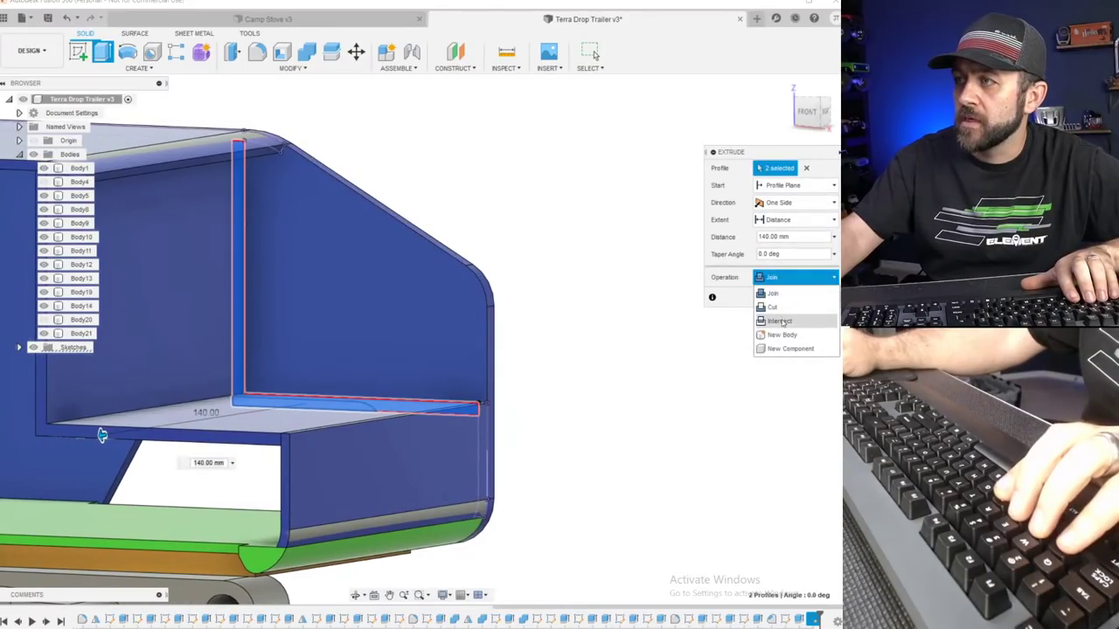
click(785, 336)
shift+middle_drag(280, 435, 409, 390)
key(Return)
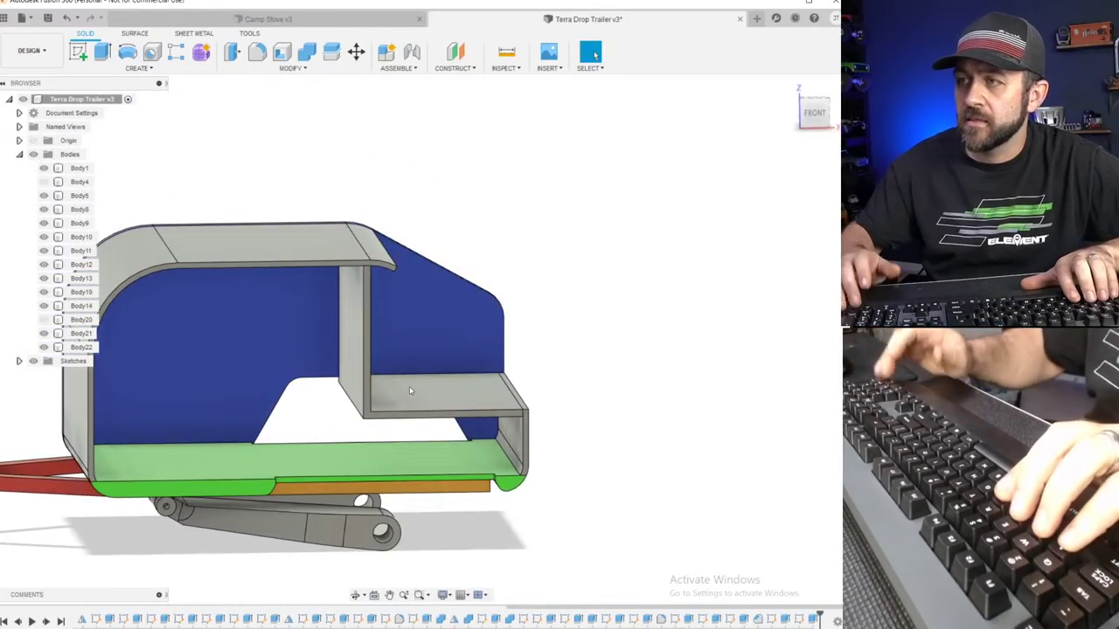
Edit the side profile sketch and free the short split line across the rear wall from its midpoint constraint.
scroll(409, 390, up, 6)
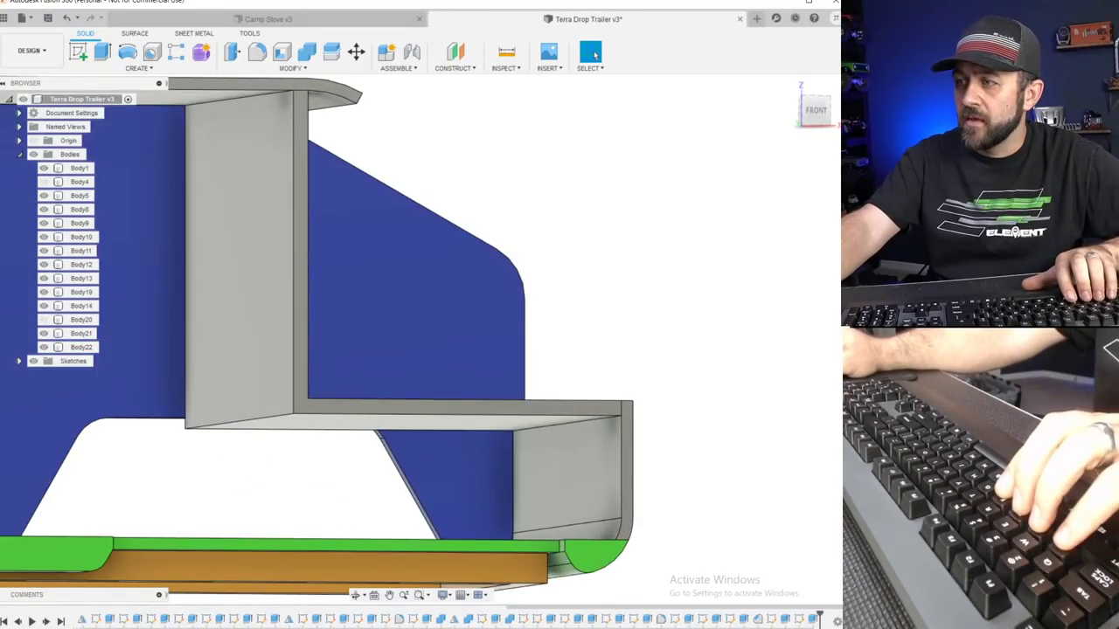
right_click(772, 619)
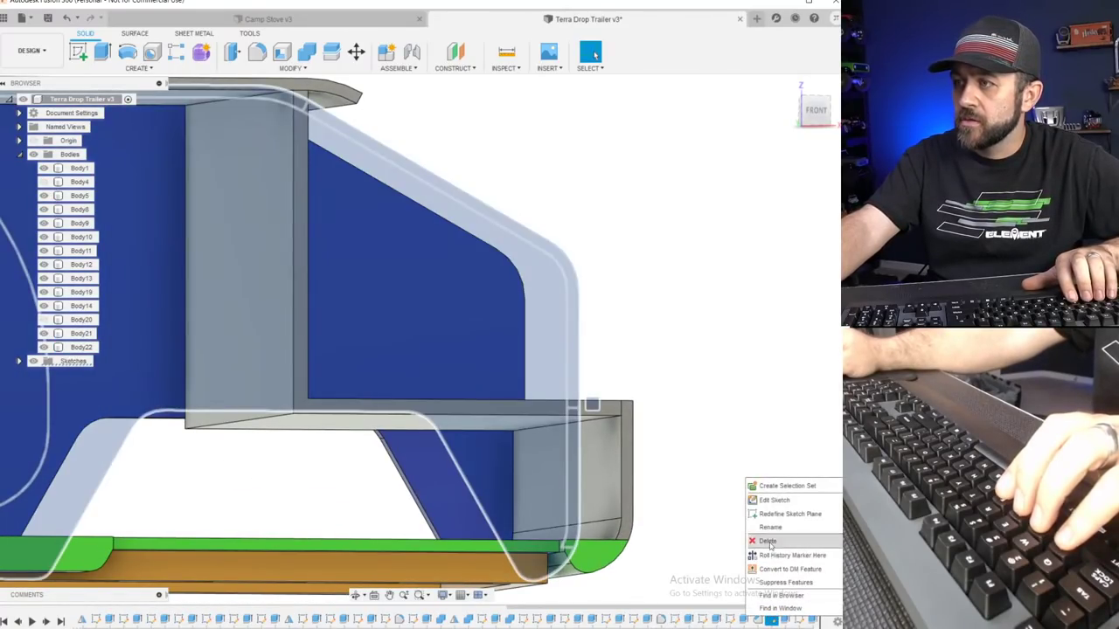
click(773, 501)
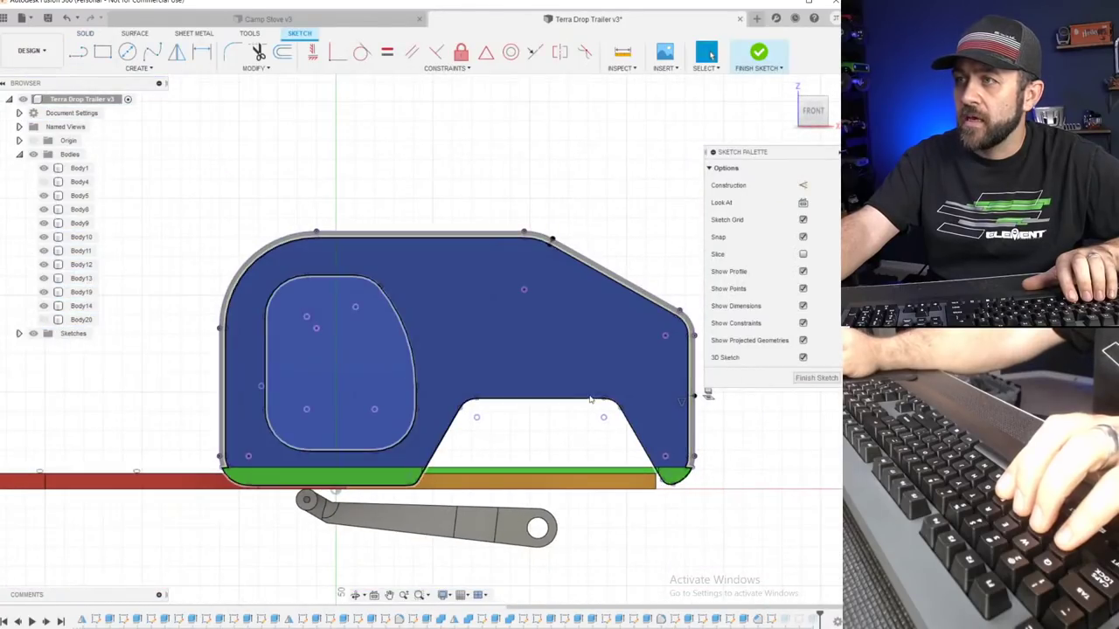
scroll(527, 350, up, 5)
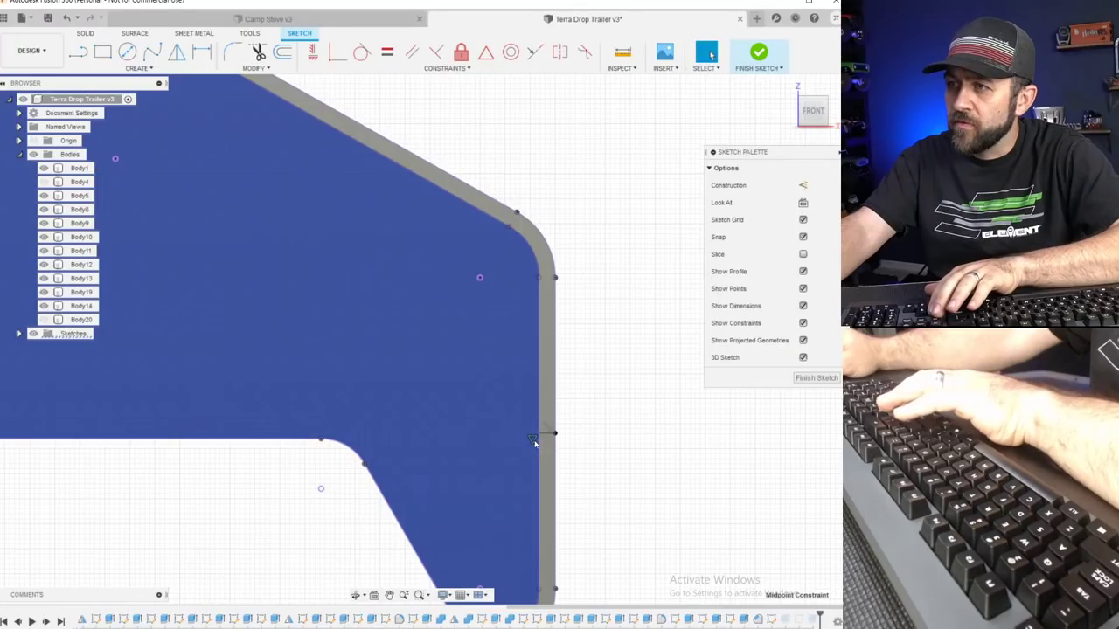
scroll(542, 439, up, 2)
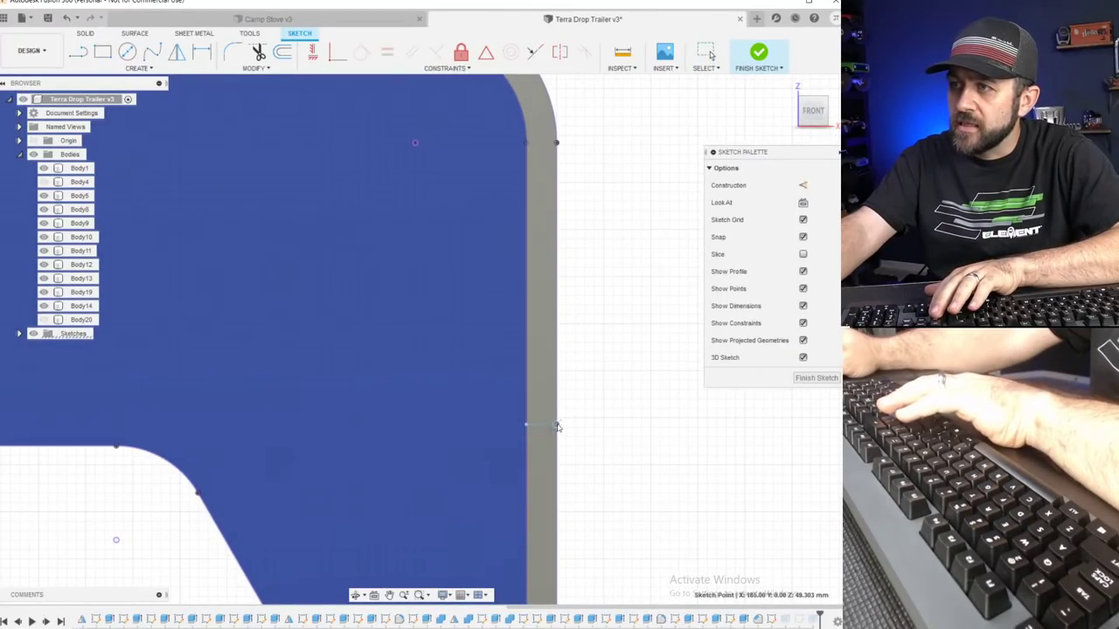
key(Return)
drag(549, 411, 552, 480)
click(610, 476)
Dimension the rear wall's split line to 53 mm above the sketch origin and finish the sketch.
key(d)
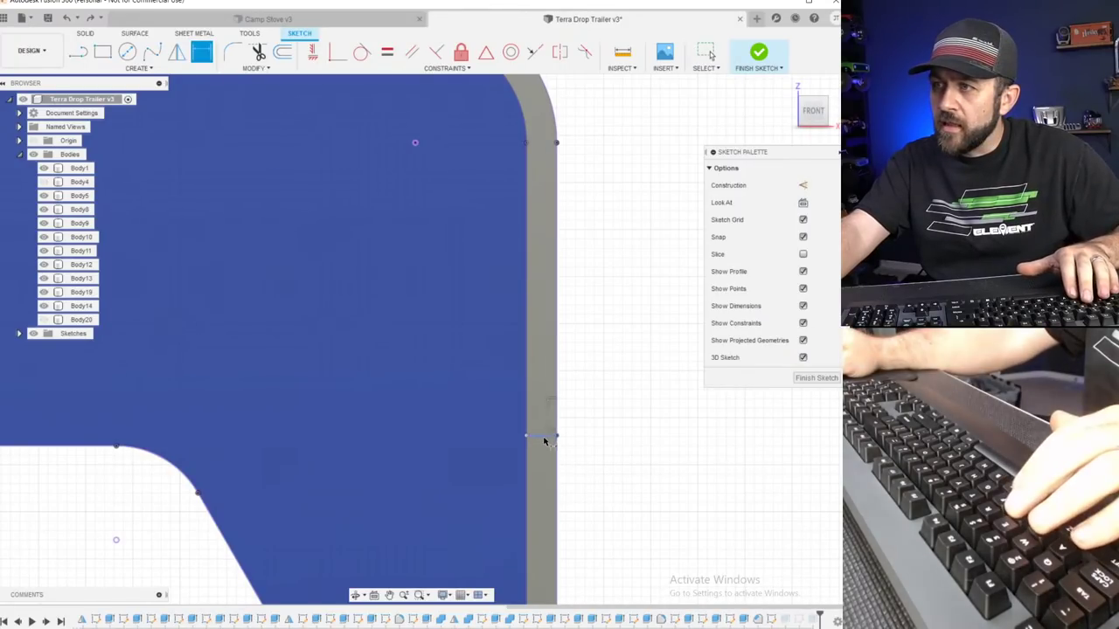
click(547, 437)
scroll(547, 436, down, 3)
middle_drag(496, 445, 551, 300)
scroll(551, 300, down, 4)
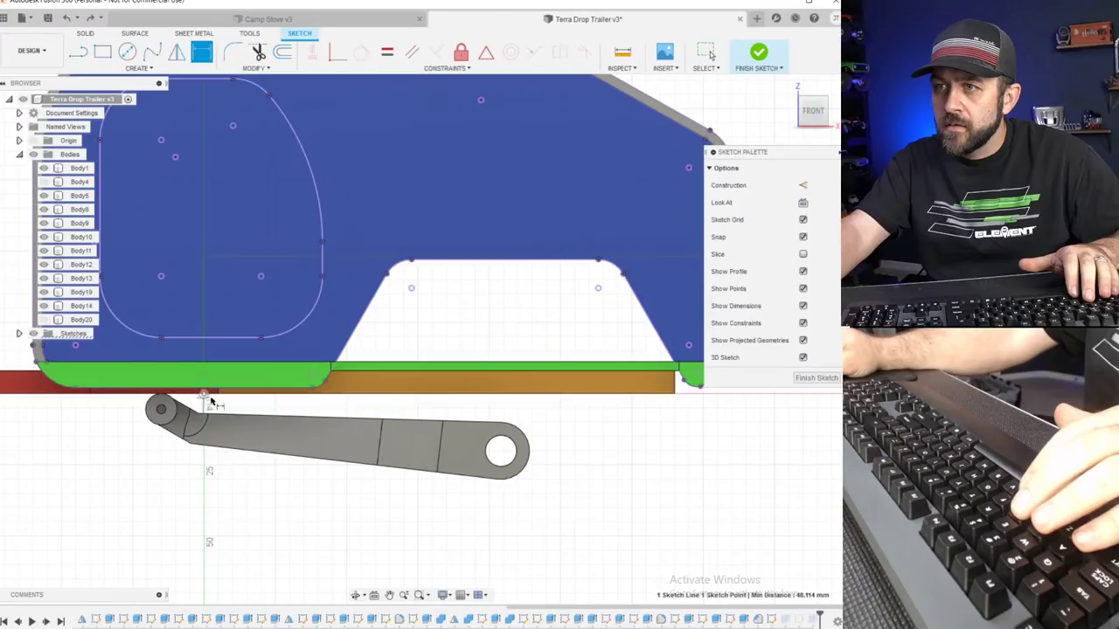
scroll(206, 401, down, 3)
scroll(612, 344, up, 3)
click(622, 343)
scroll(666, 348, up, 2)
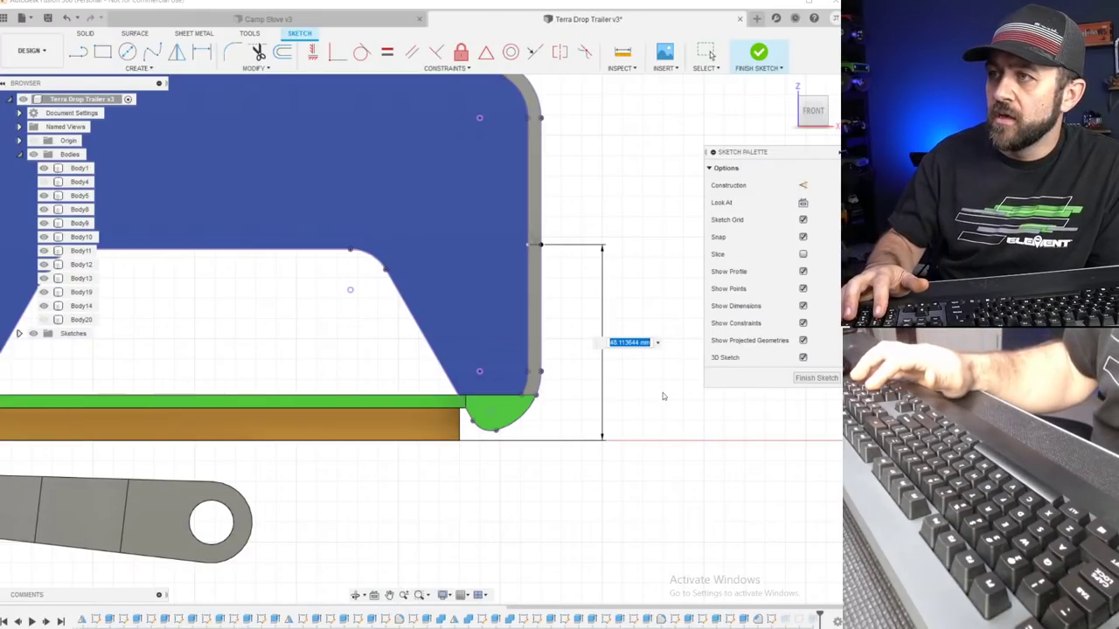
text(53)
key(Return)
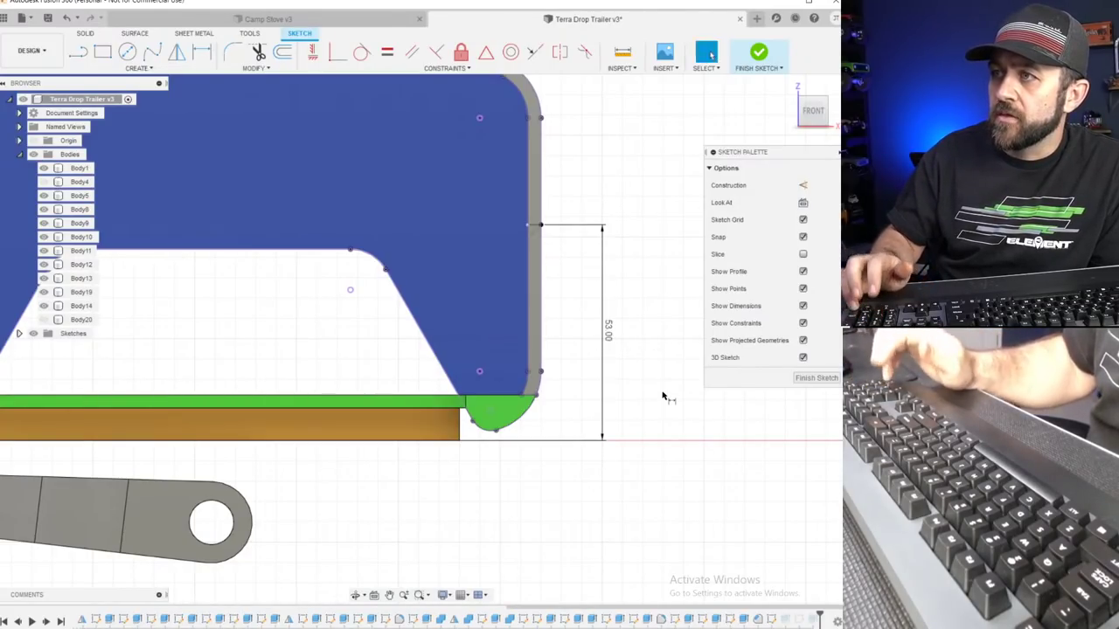
click(758, 53)
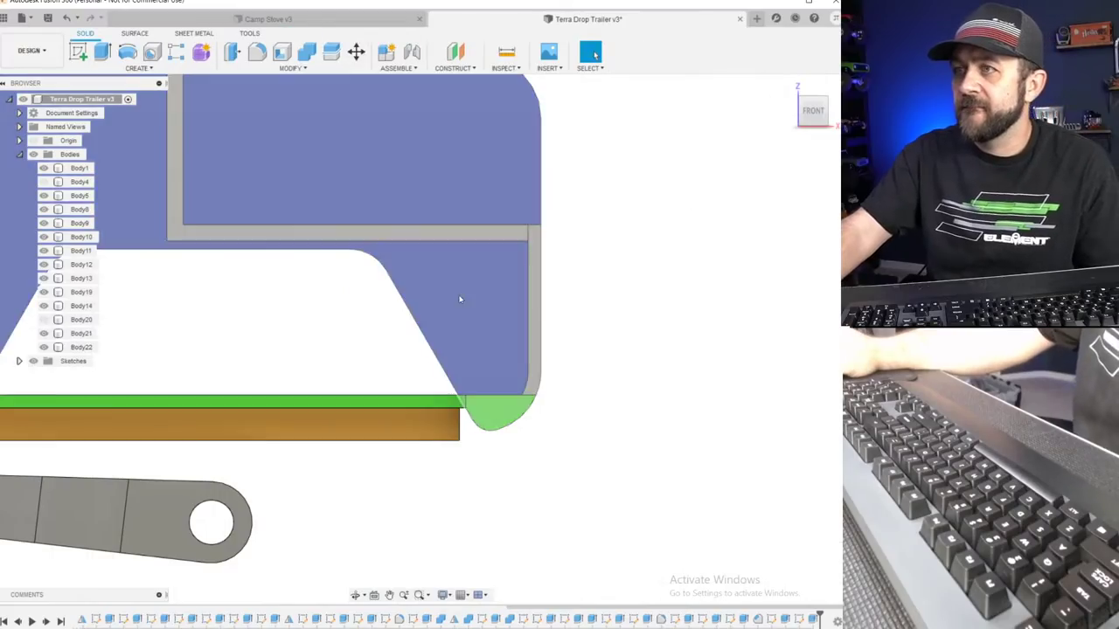
Reopen the side profile sketch, set the split line's height above the origin to 52 mm, and check the counter's clearance over the wheel cutout.
scroll(467, 300, down, 1)
scroll(290, 287, up, 3)
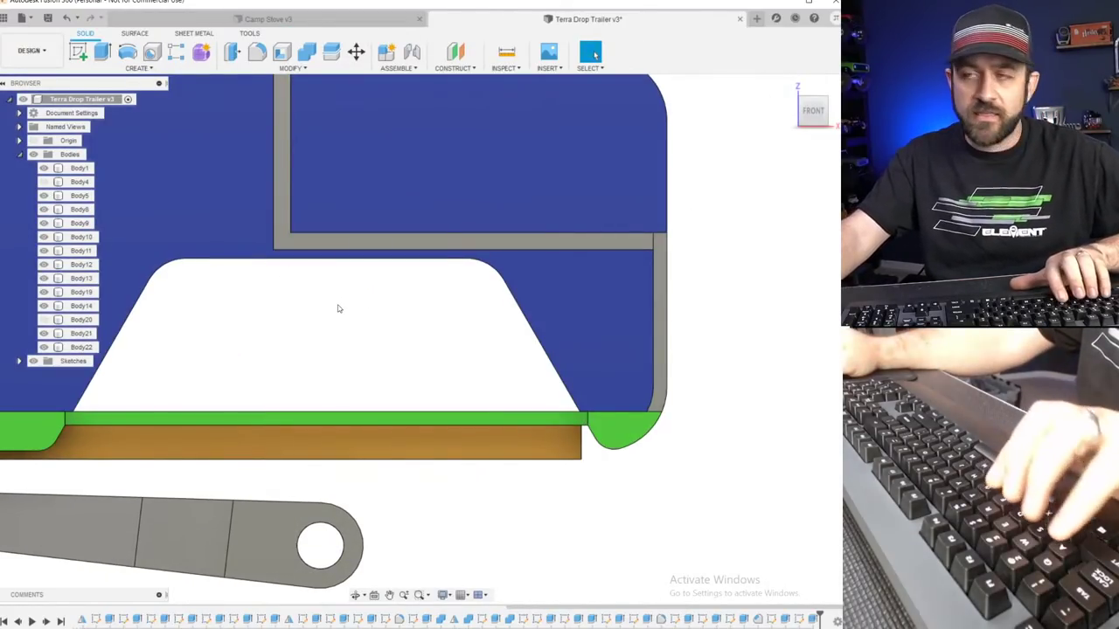
scroll(364, 376, down, 2)
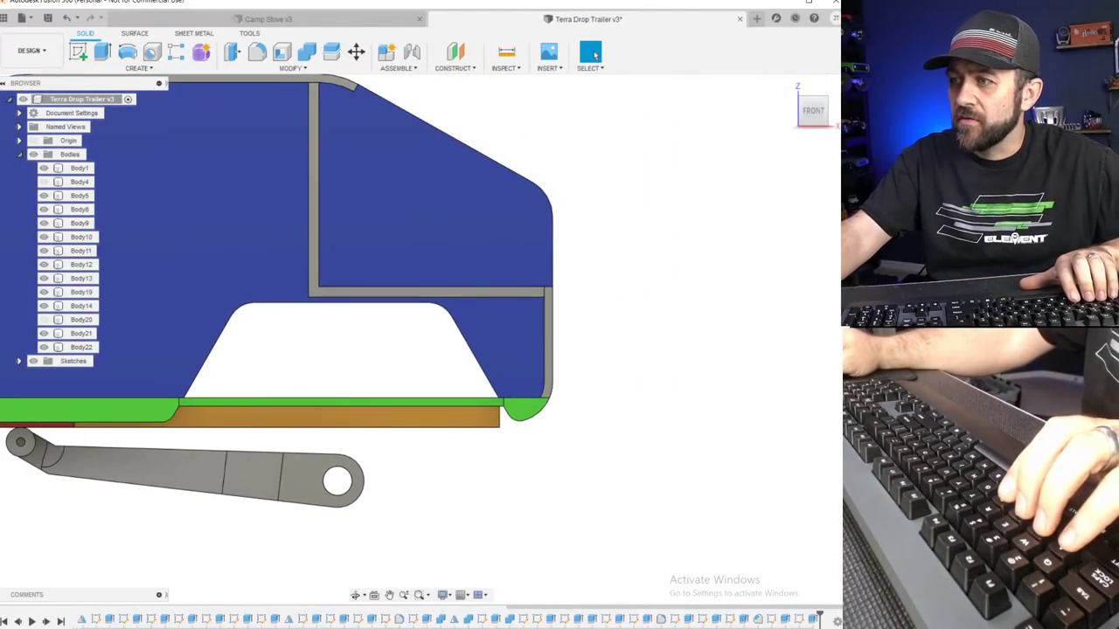
right_click(770, 619)
click(773, 504)
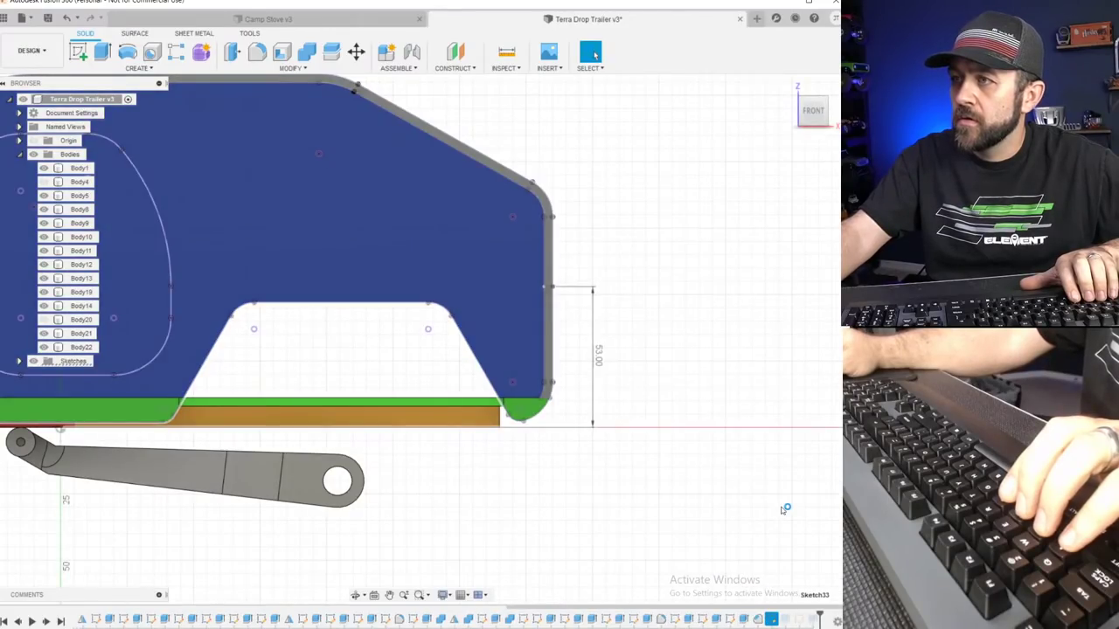
double_click(598, 355)
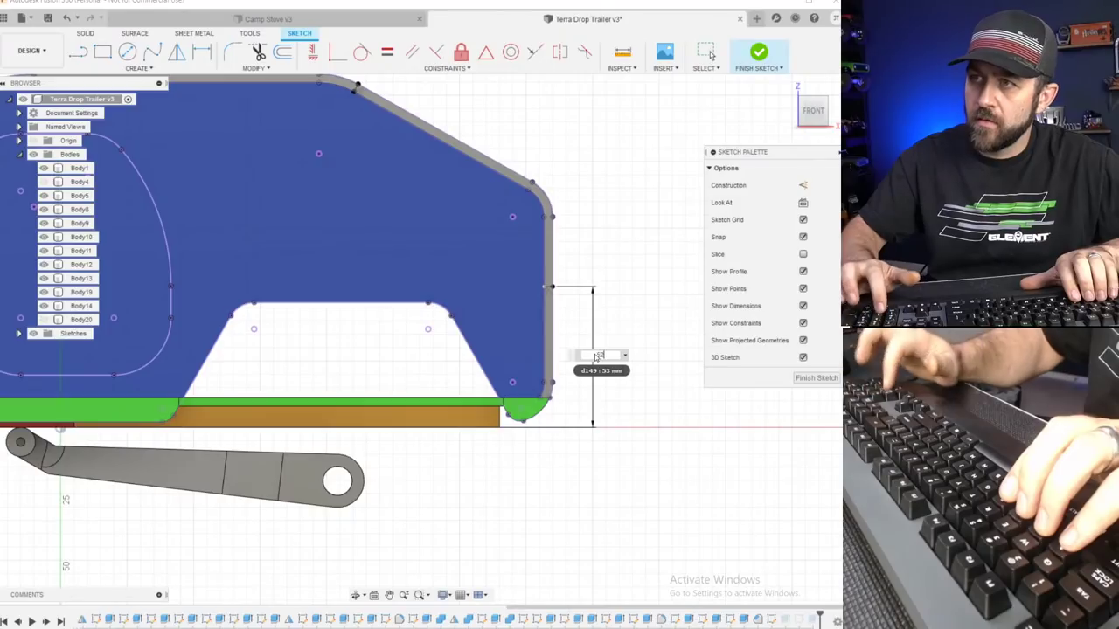
text(52)
key(Return)
click(759, 54)
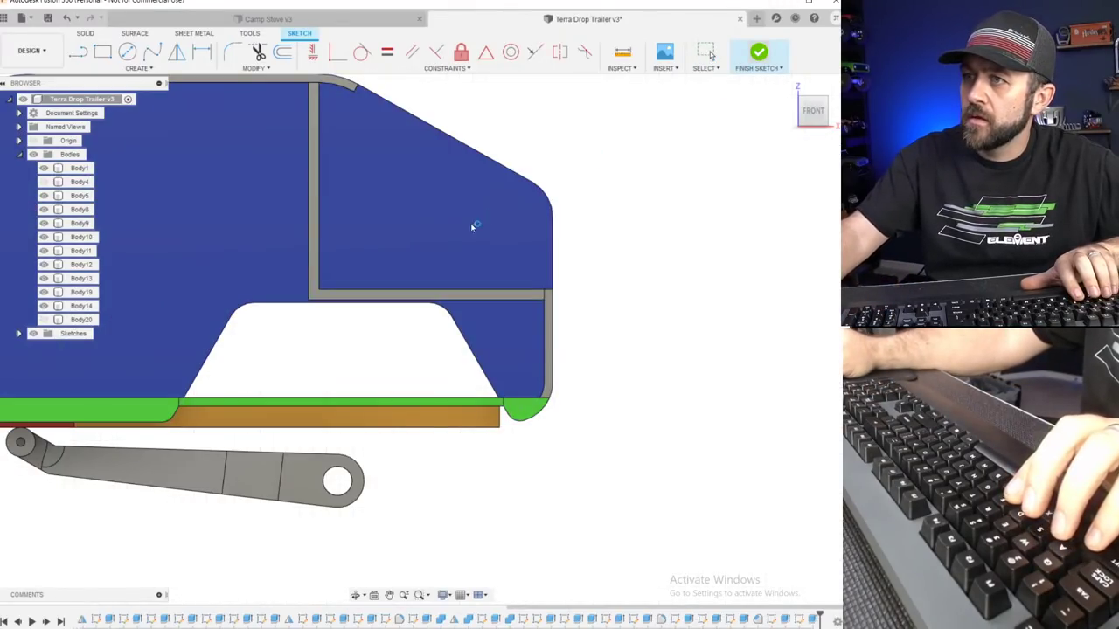
scroll(328, 306, up, 3)
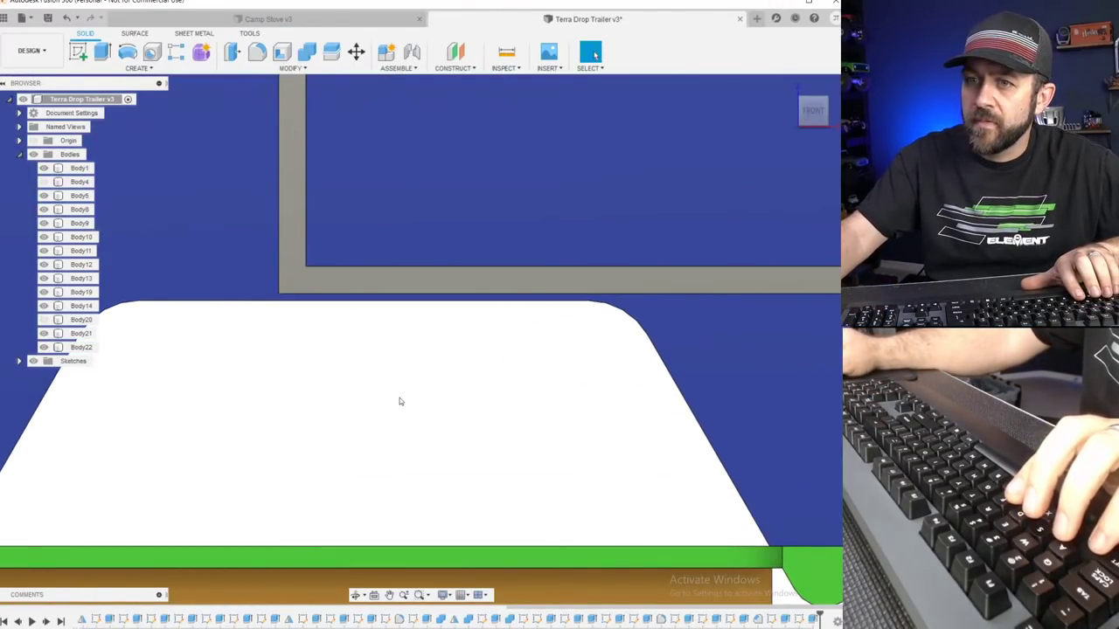
scroll(290, 393, down, 2)
click(425, 308)
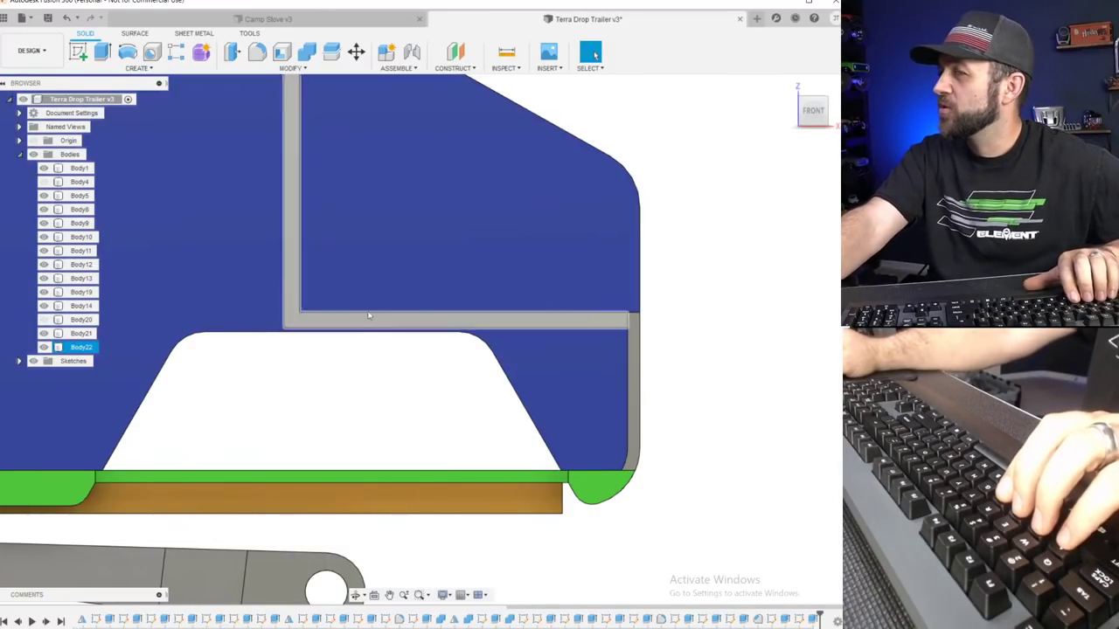
Examine the galley partition and counter inside the trailer shell from several angles, including their fit over the wheel cutout.
scroll(365, 324, down, 2)
shift+middle_drag(449, 289, 500, 376)
scroll(306, 341, down, 3)
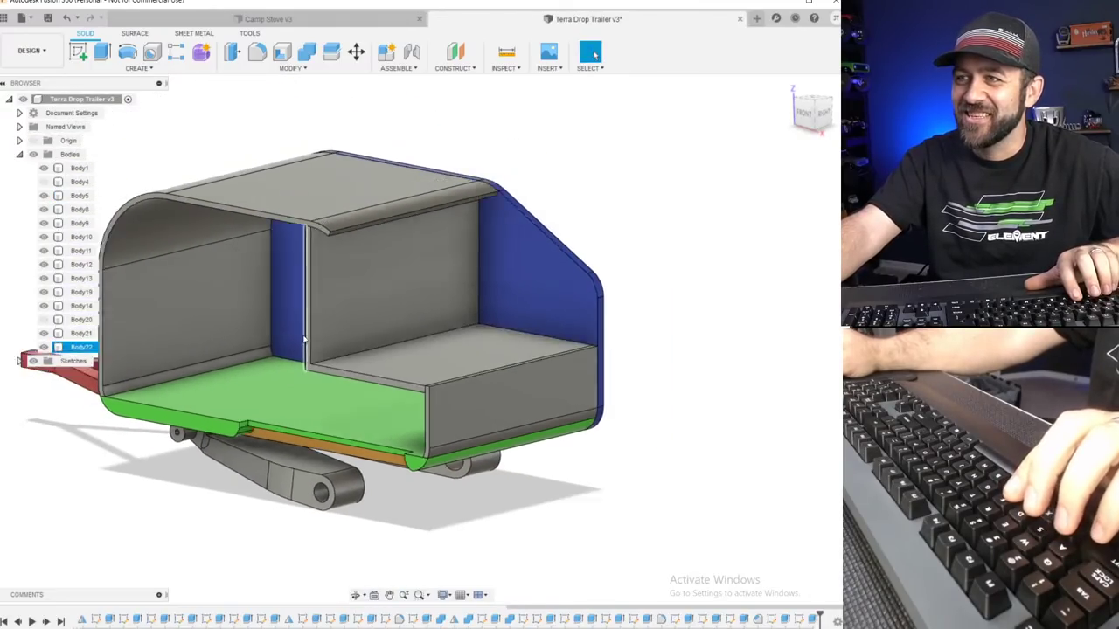
scroll(334, 337, up, 4)
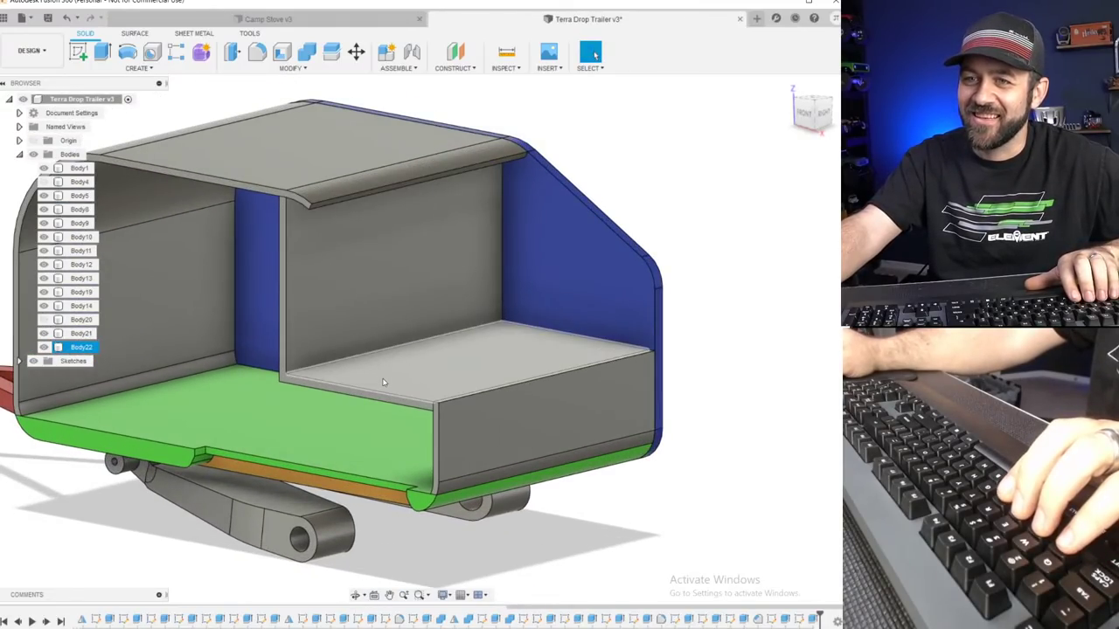
click(354, 406)
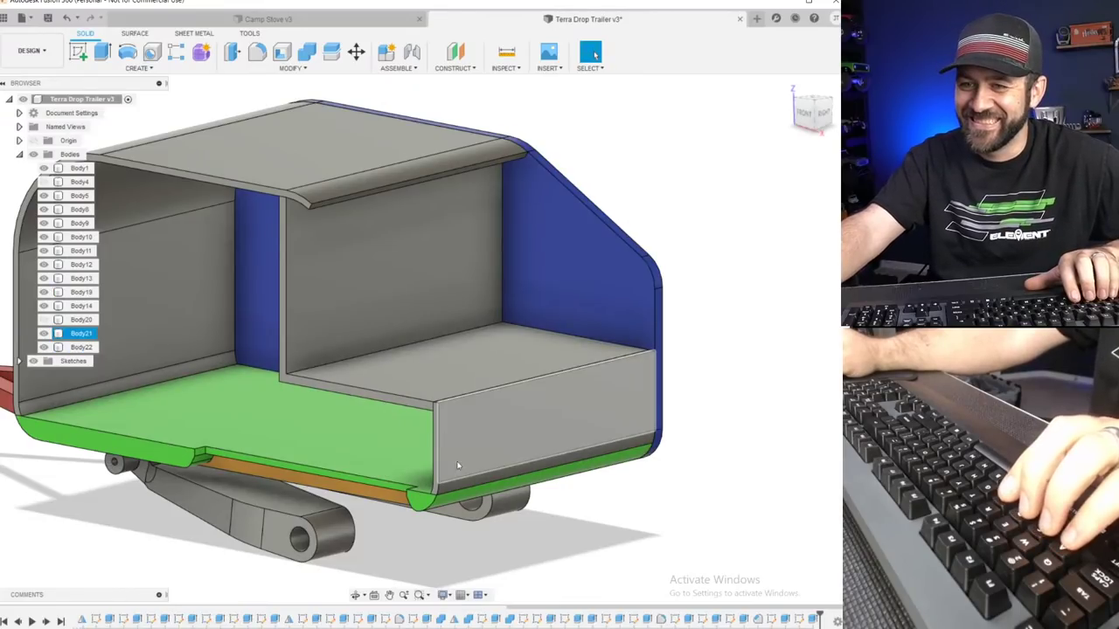
scroll(199, 474, down, 1)
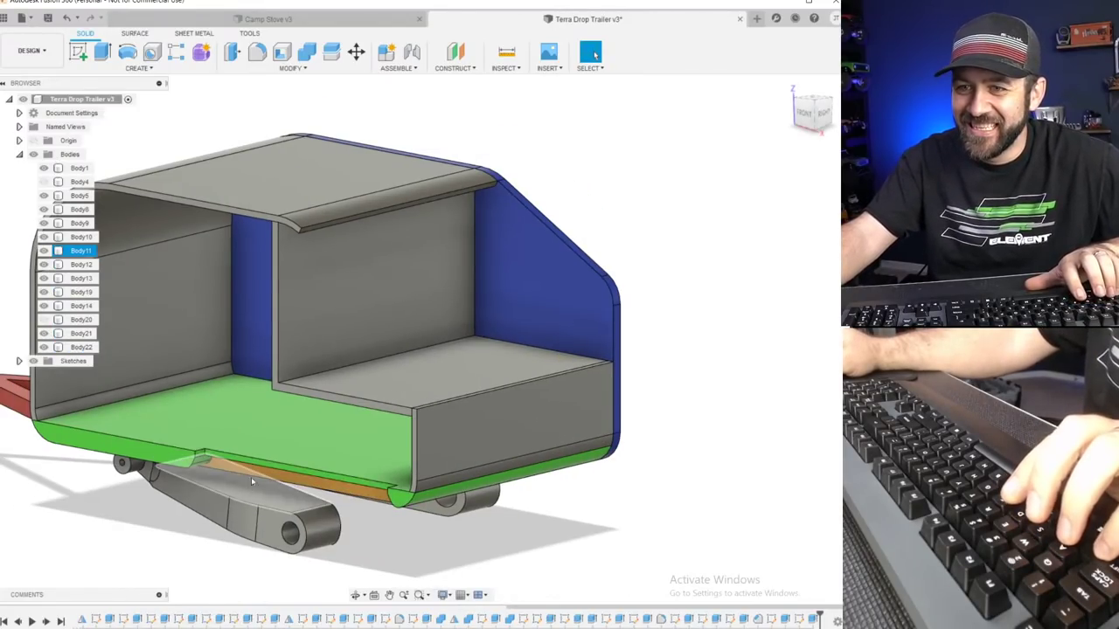
click(206, 525)
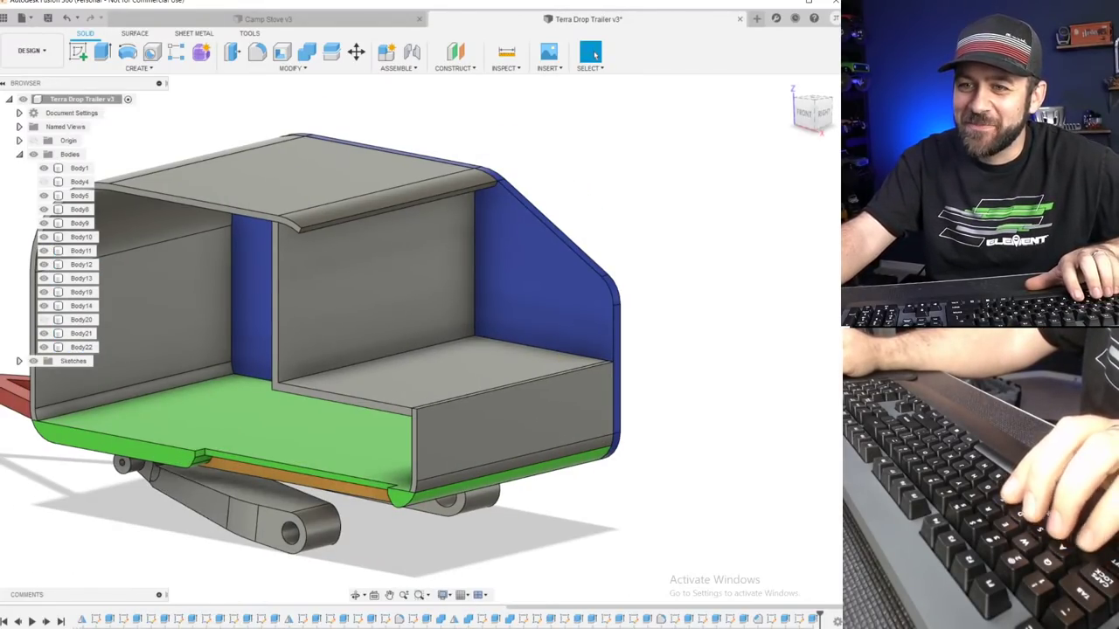
scroll(178, 535, down, 3)
shift+middle_drag(162, 474, 305, 477)
scroll(318, 435, up, 3)
scroll(392, 434, down, 3)
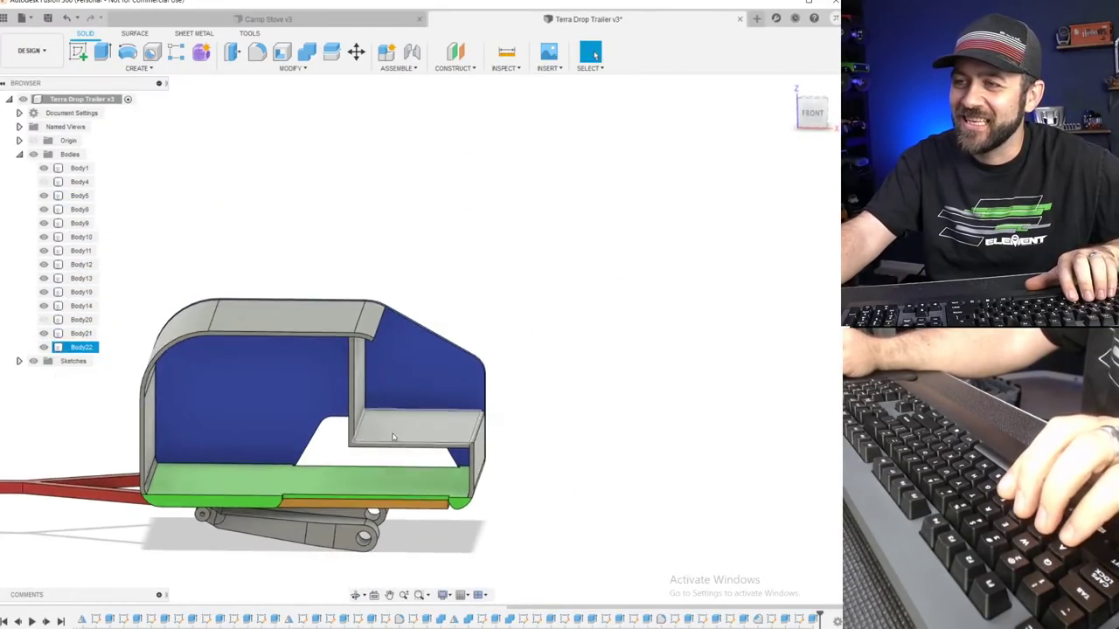
scroll(394, 437, down, 2)
scroll(429, 424, up, 5)
shift+middle_drag(436, 424, 401, 432)
scroll(400, 432, down, 4)
scroll(395, 432, up, 4)
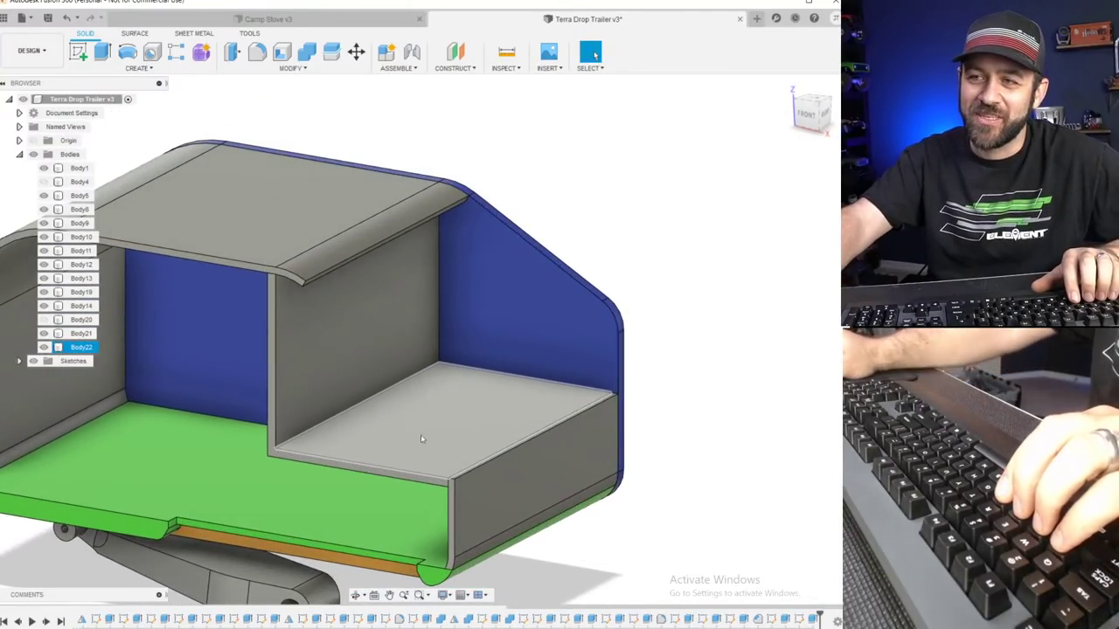
scroll(403, 401, down, 4)
shift+middle_drag(409, 411, 339, 421)
scroll(324, 444, up, 4)
click(440, 377)
key(Escape)
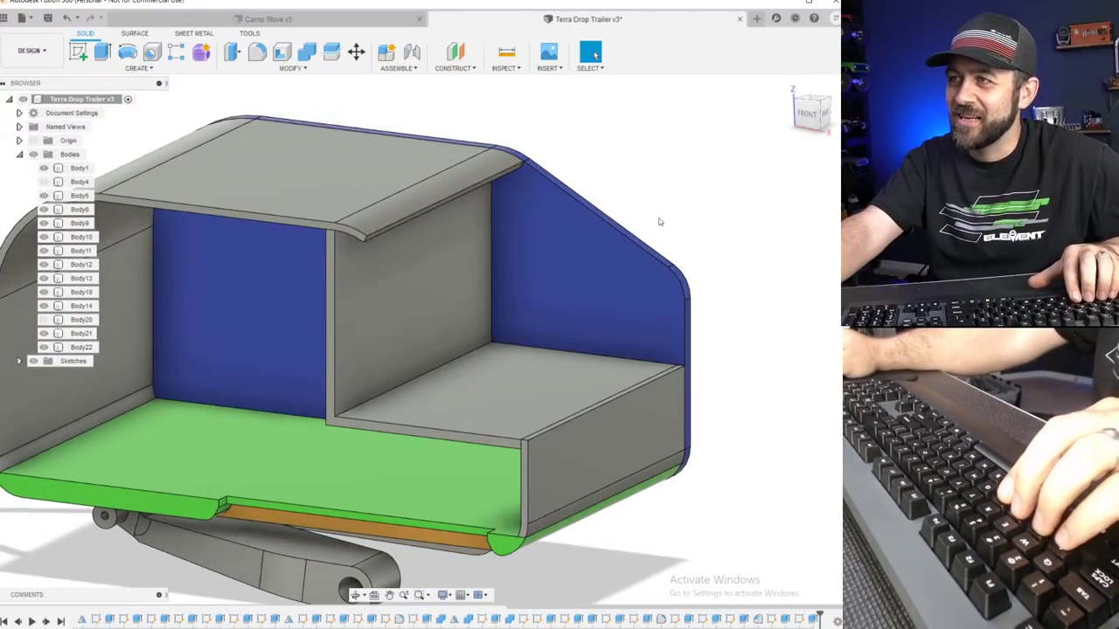
Duplicate the red Polymide (Kapton) (1) appearance and recolour the copy to cream with RGB 255, 238, 190.
key(a)
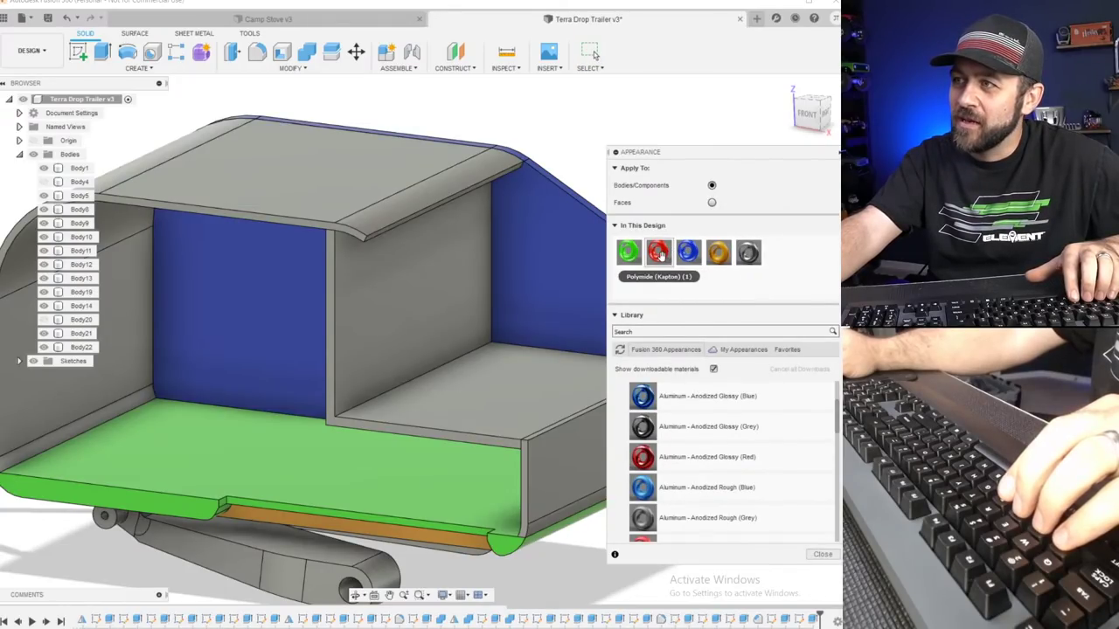
right_click(660, 253)
click(689, 278)
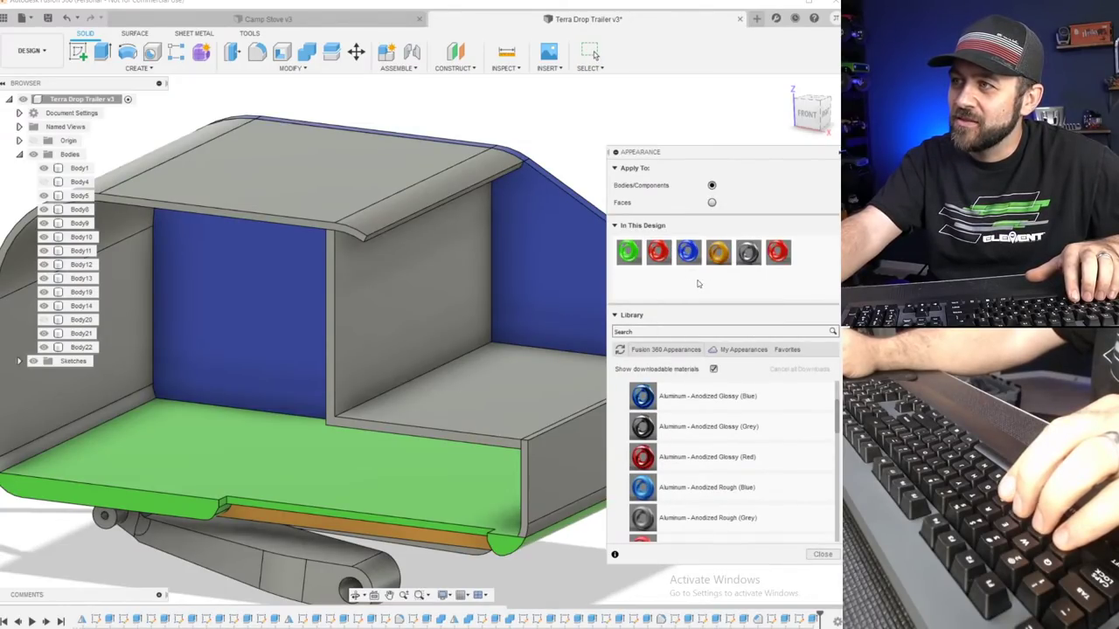
click(793, 266)
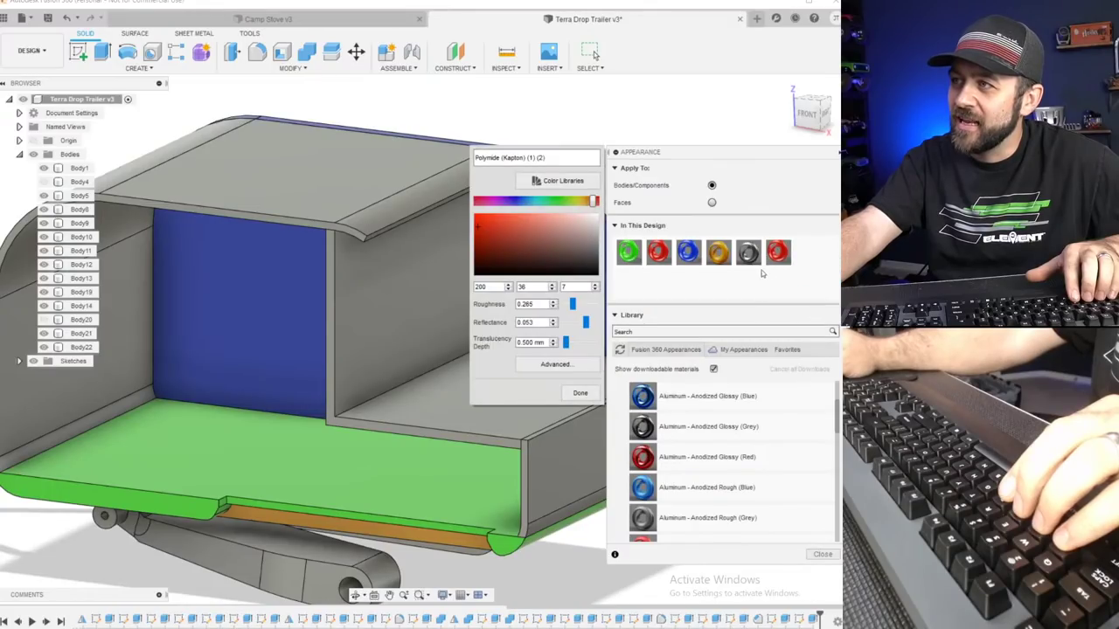
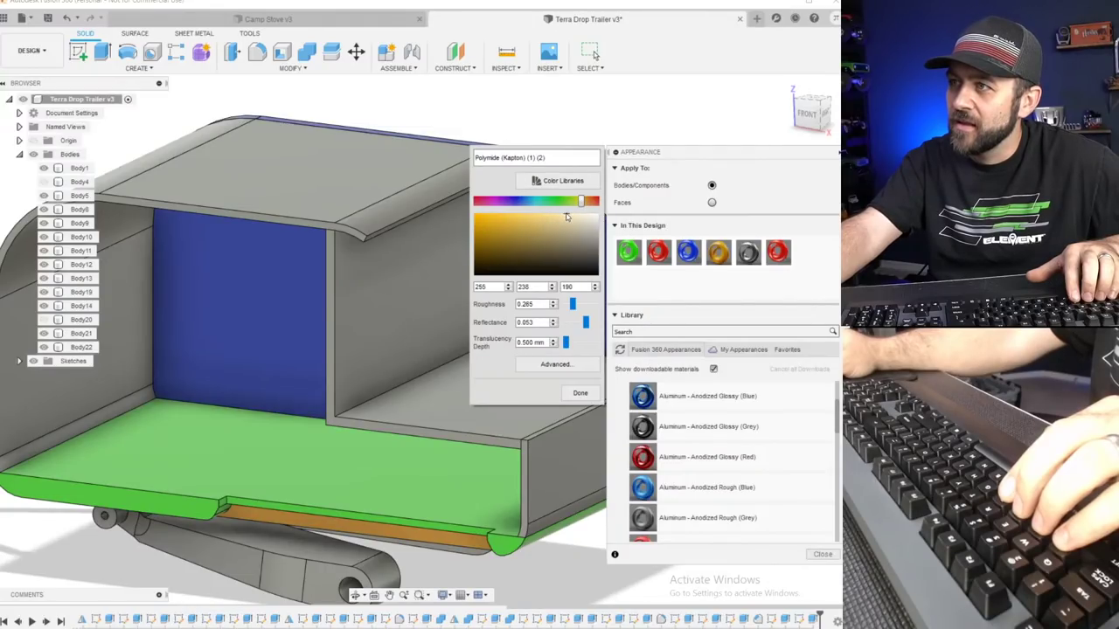
click(578, 394)
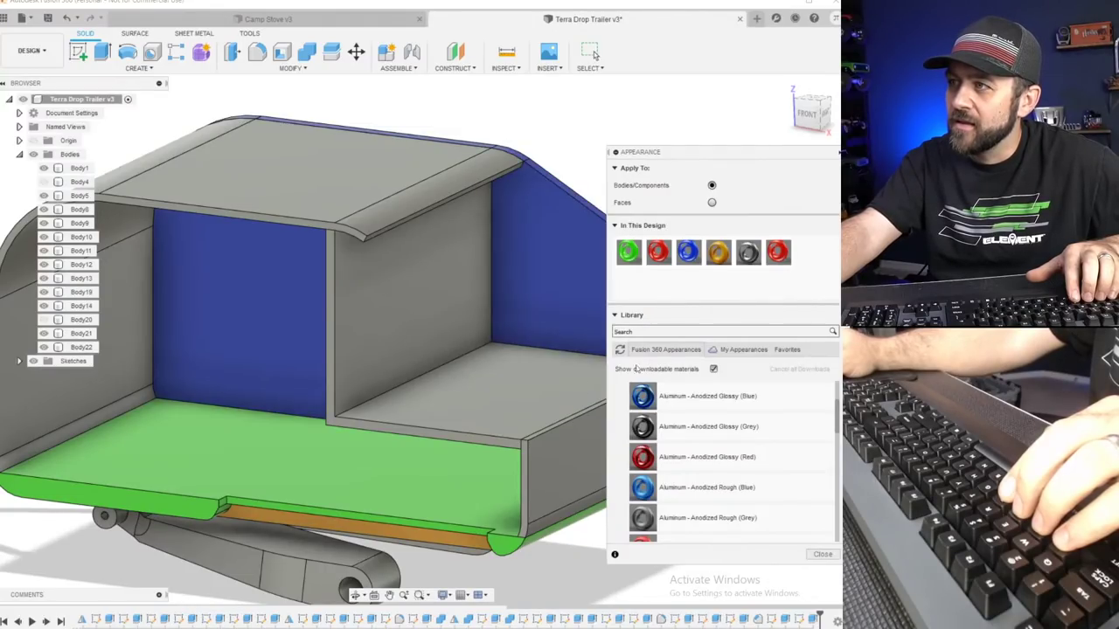
Apply the new cream appearance to the L-shaped partition and counter body and check it from the rear.
drag(778, 252, 516, 399)
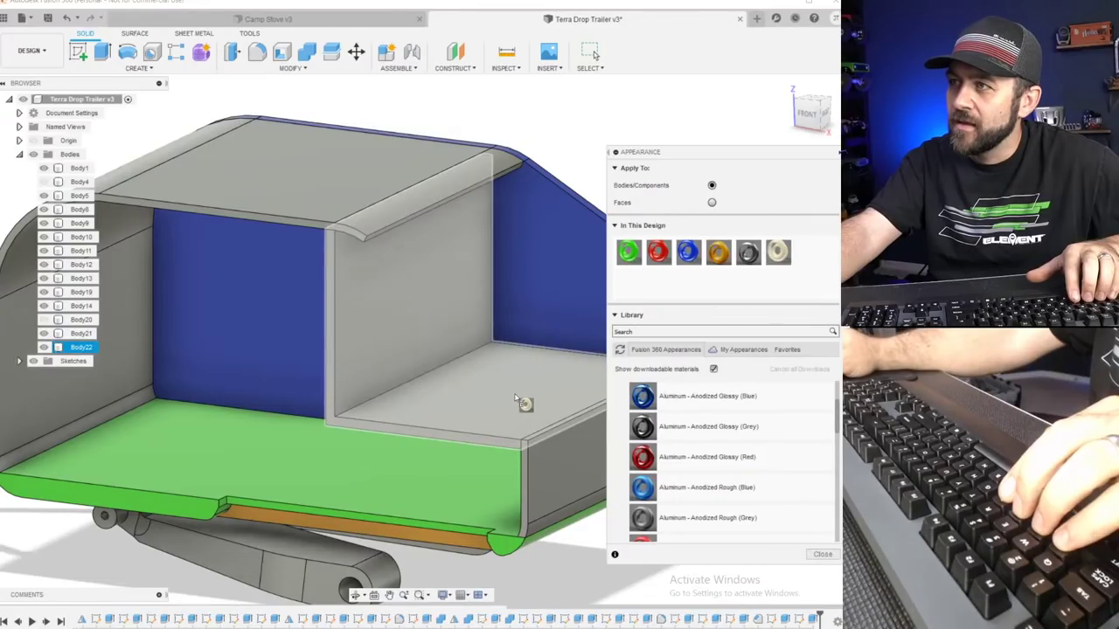
scroll(254, 376, down, 5)
scroll(345, 378, up, 4)
shift+middle_drag(345, 378, 309, 384)
scroll(397, 406, up, 4)
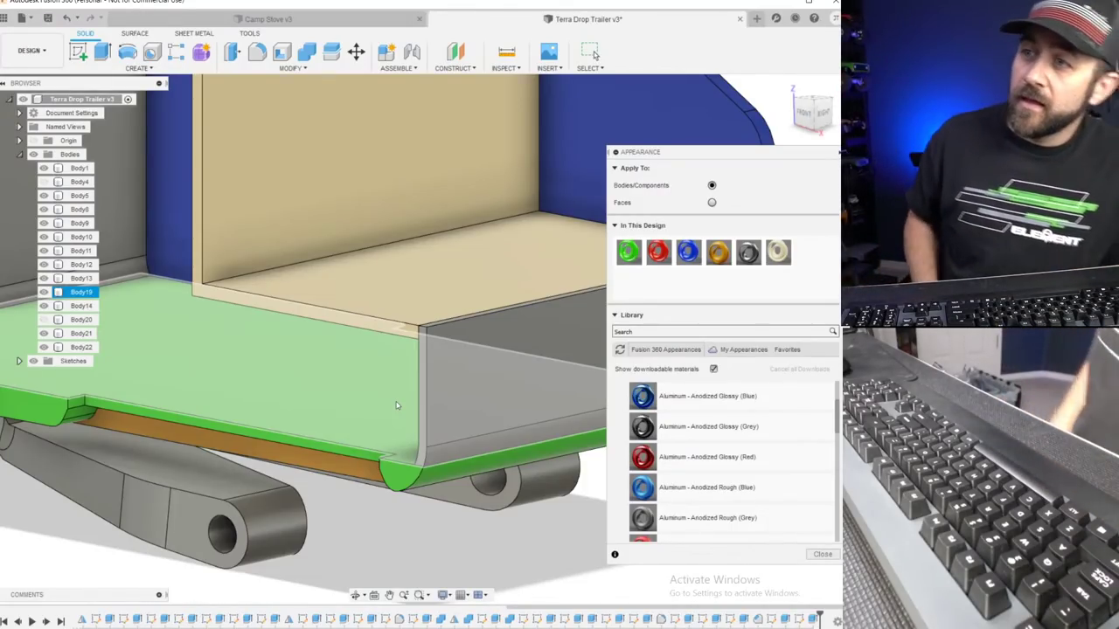
scroll(434, 398, down, 3)
shift+middle_drag(420, 270, 316, 303)
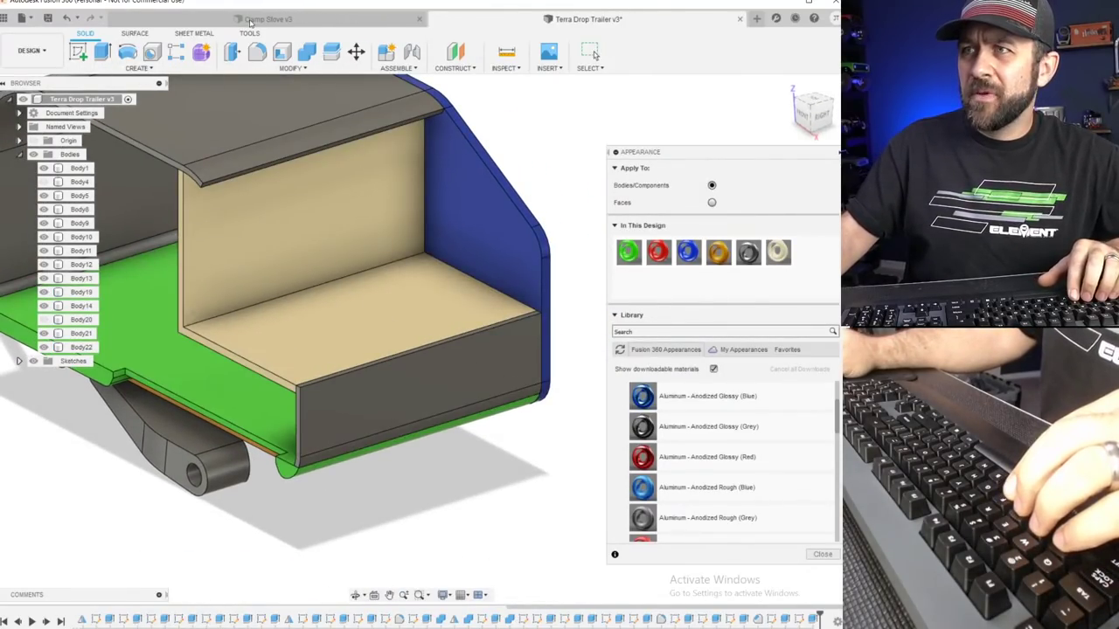
Switch to the Camp Stove design, measure from the front knob's face to the back of the open lid, and return to Terra Drop Trailer.
click(250, 20)
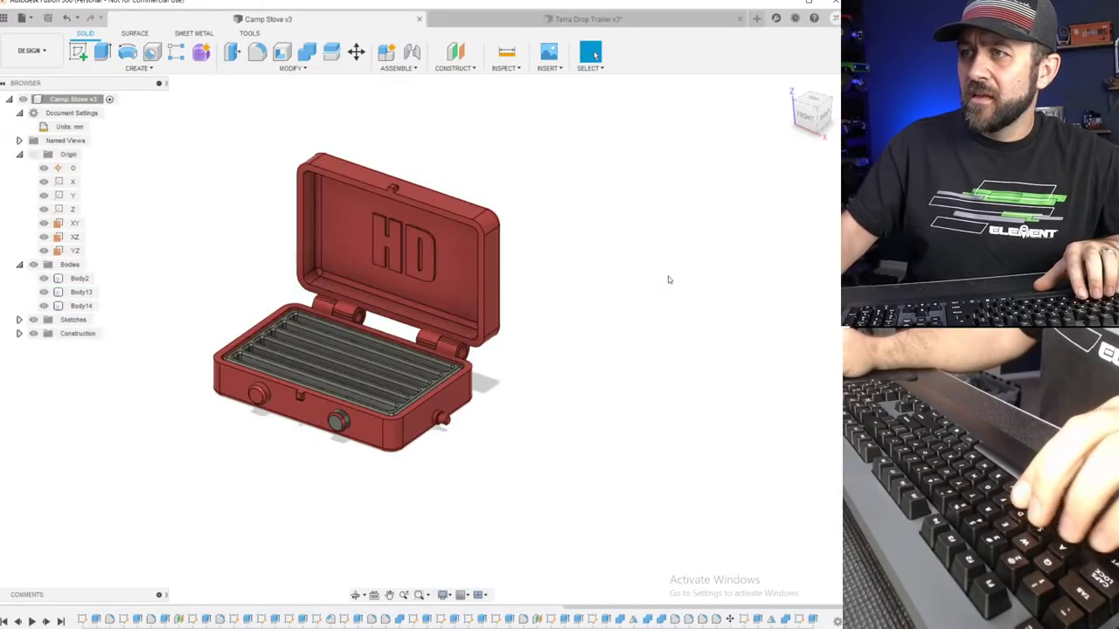
click(507, 54)
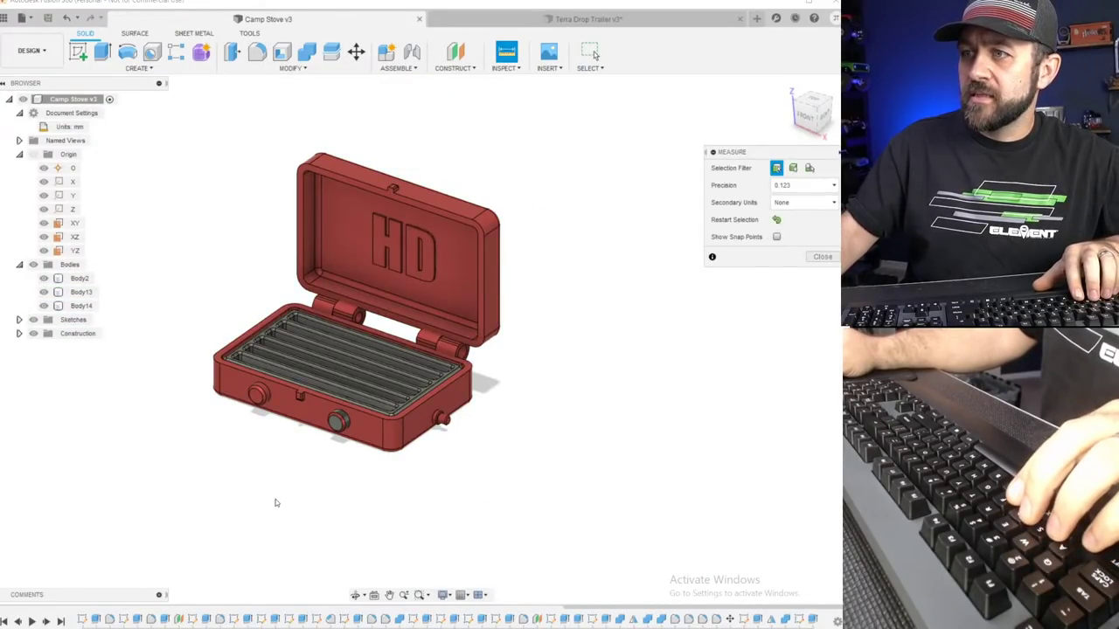
scroll(276, 413, up, 4)
click(243, 388)
scroll(358, 386, down, 4)
shift+middle_drag(437, 347, 271, 337)
click(538, 244)
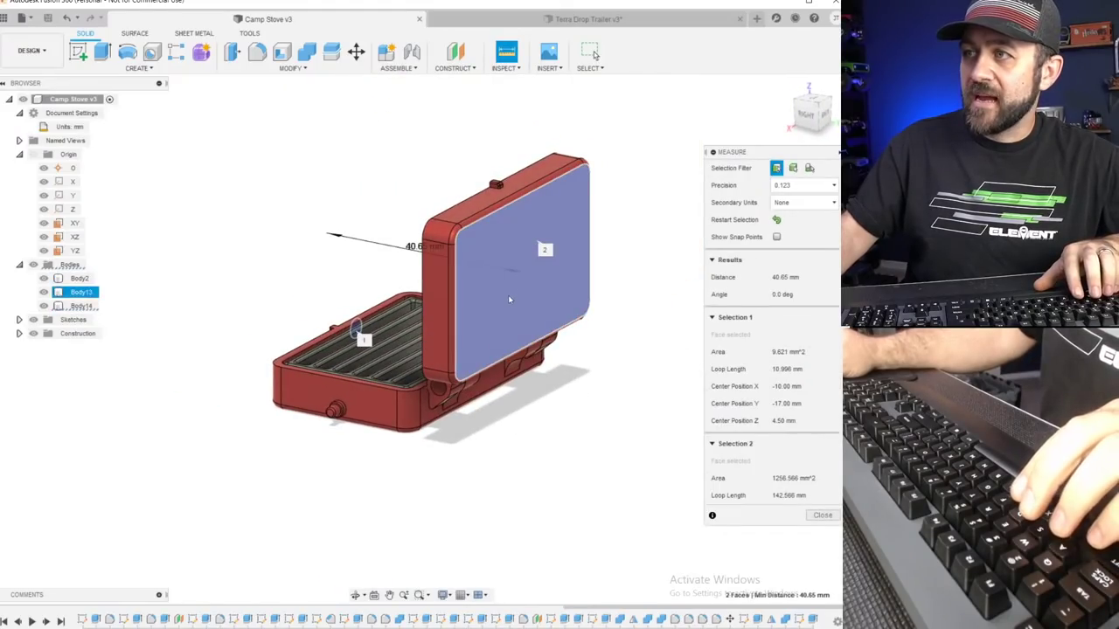
scroll(405, 240, up, 5)
shift+middle_drag(409, 262, 472, 273)
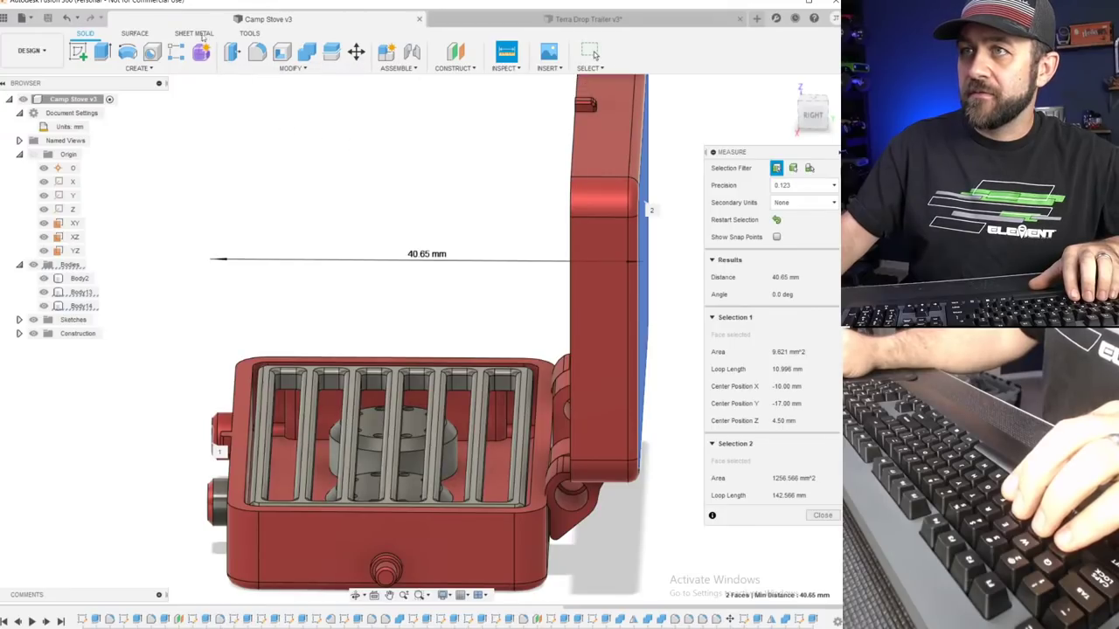
click(457, 25)
scroll(344, 369, down, 4)
scroll(346, 370, up, 4)
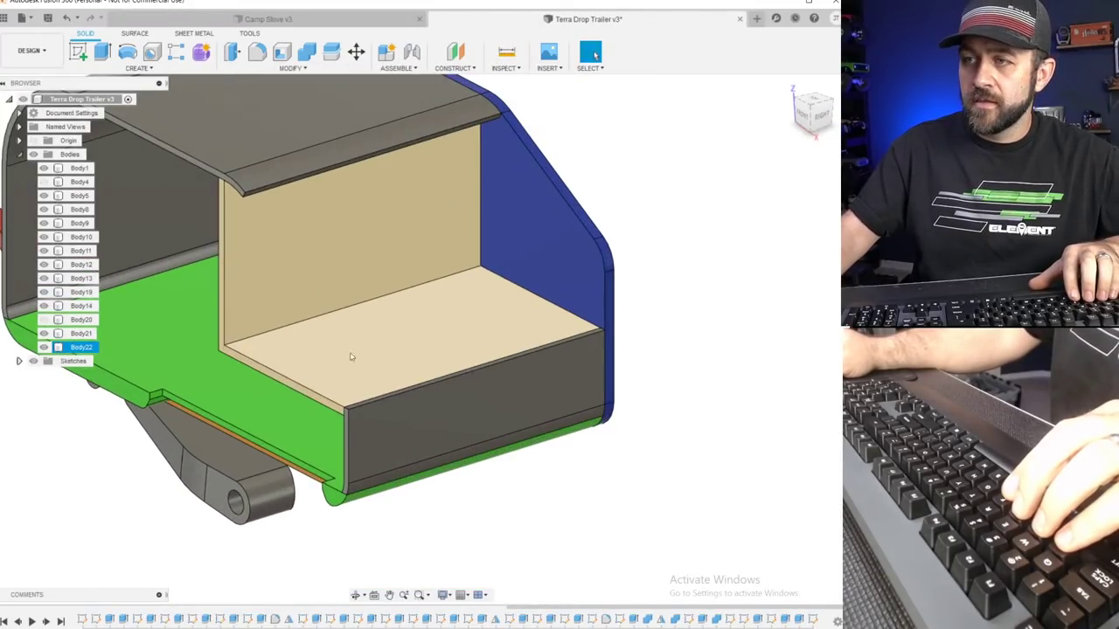
click(78, 52)
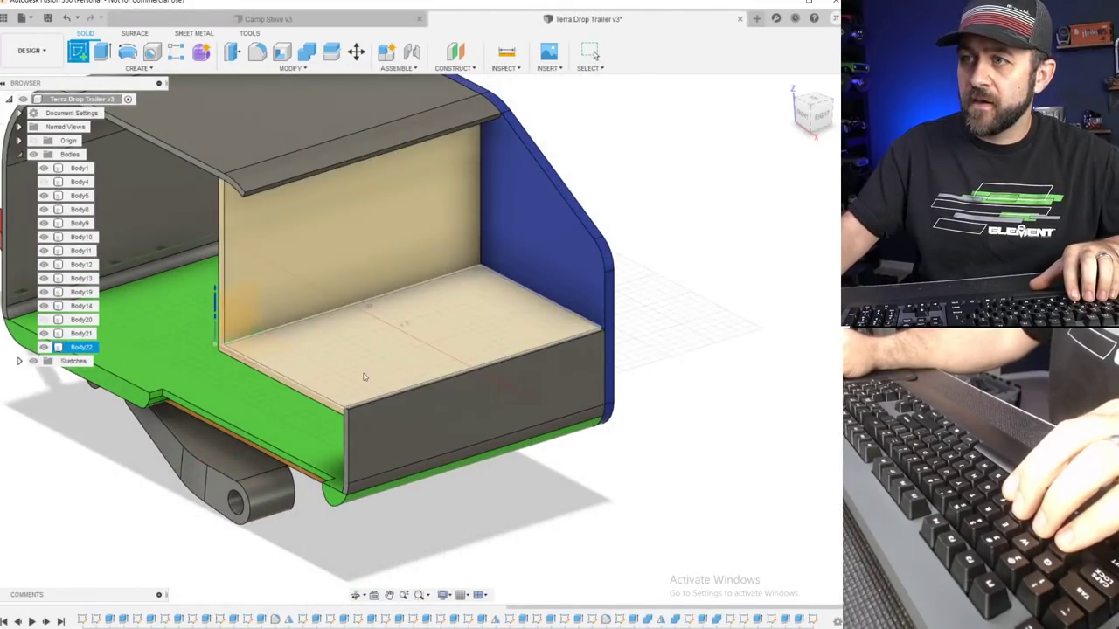
click(365, 376)
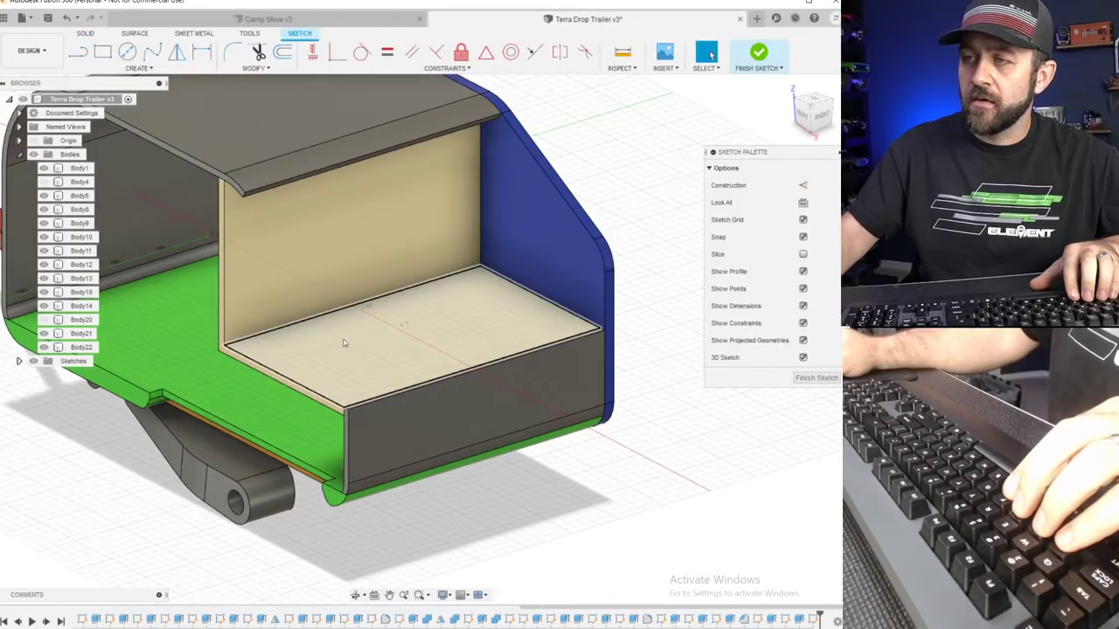
click(760, 52)
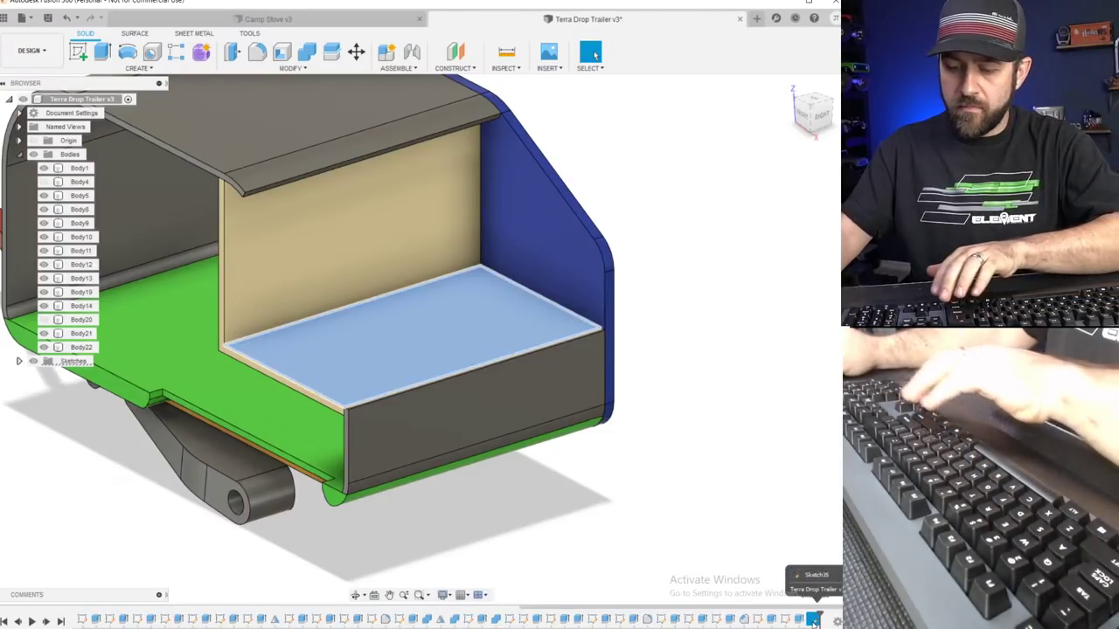
On the XZ origin plane, sketch a vertical line up from the counter top and a horizontal line about 43 mm long to the partition.
scroll(195, 324, up, 5)
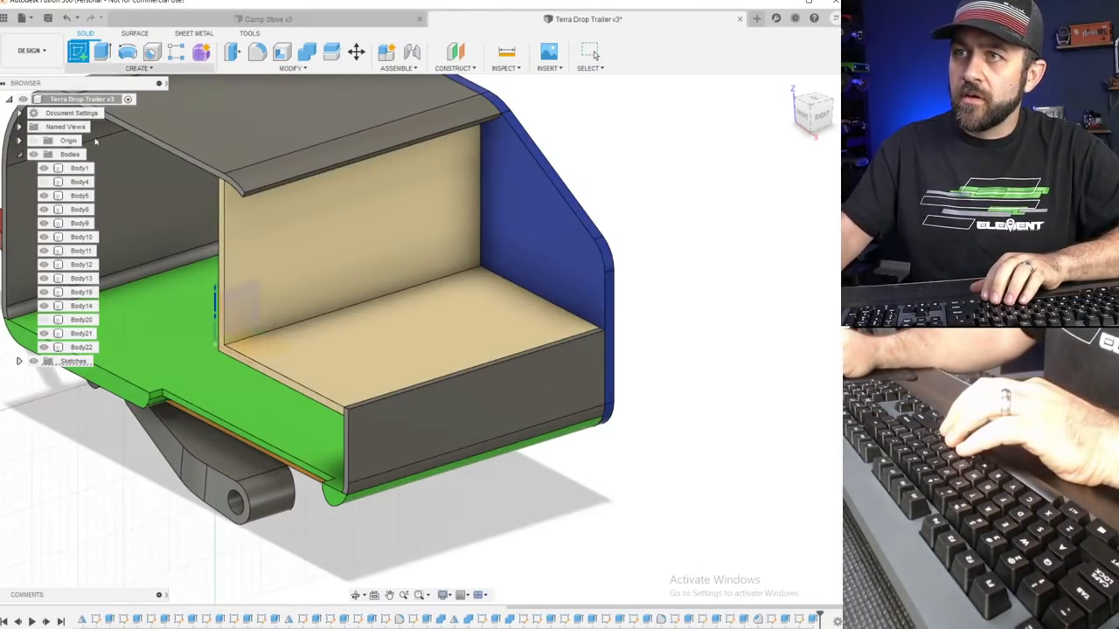
click(196, 323)
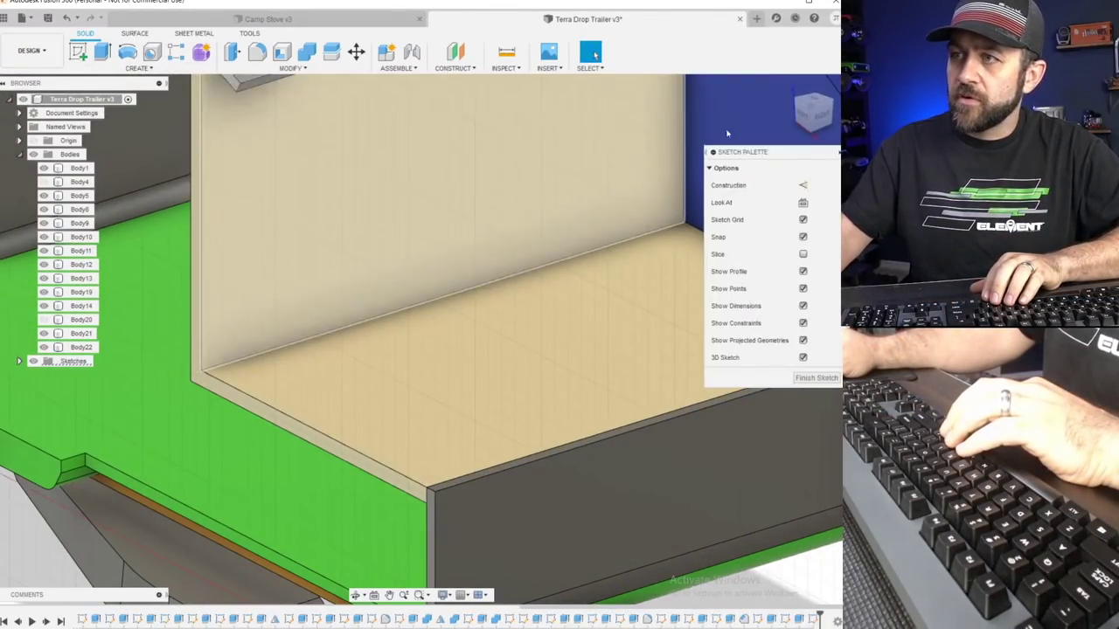
click(803, 117)
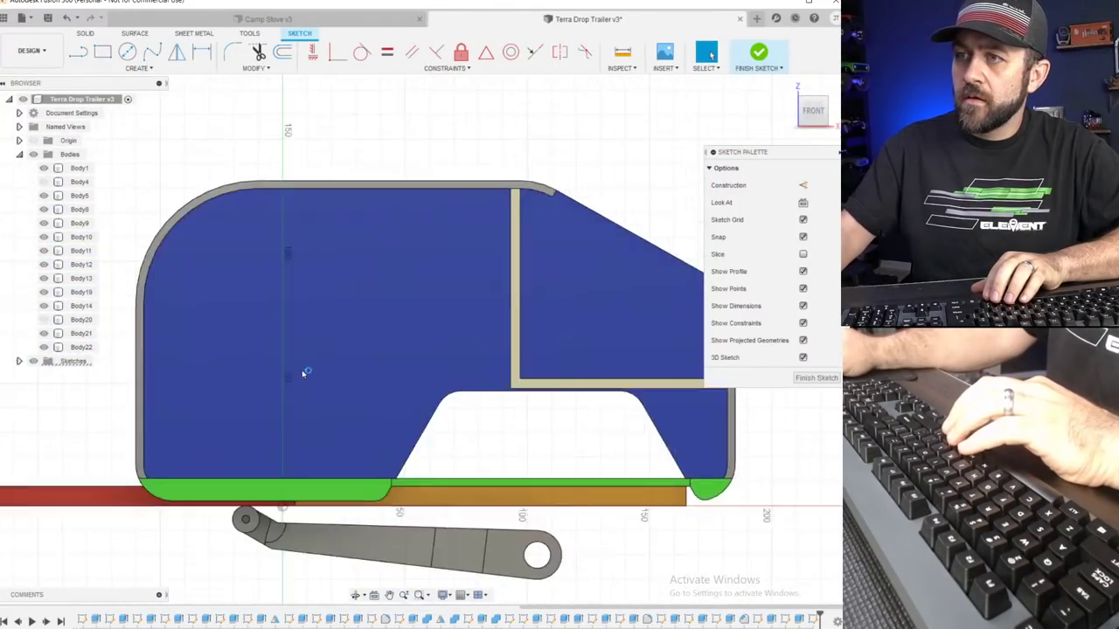
scroll(293, 398, up, 5)
middle_drag(457, 371, 379, 394)
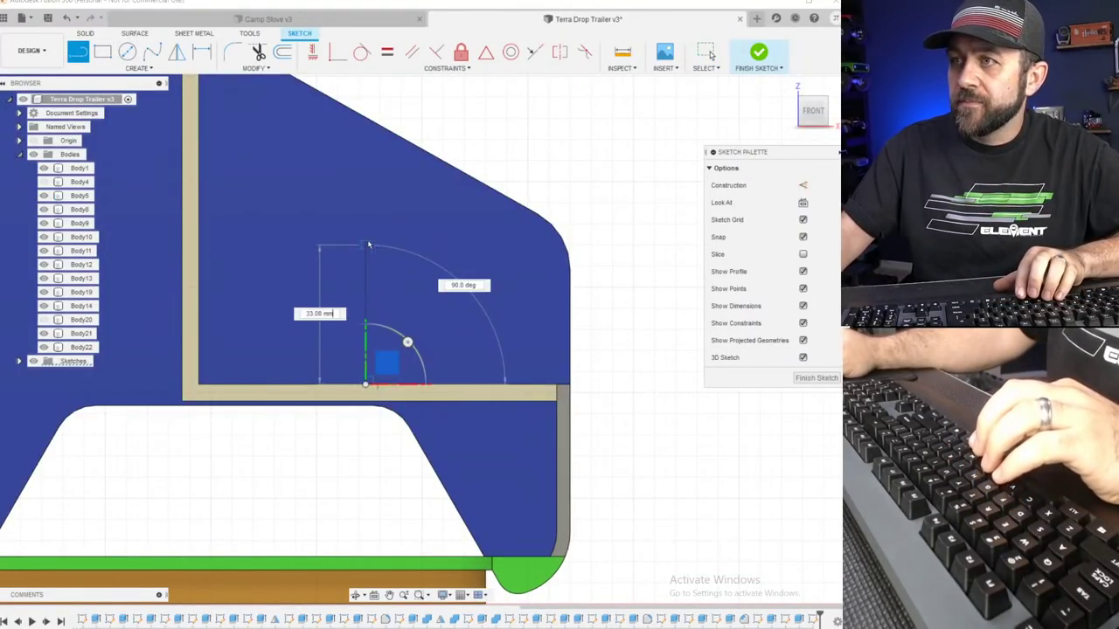
click(367, 213)
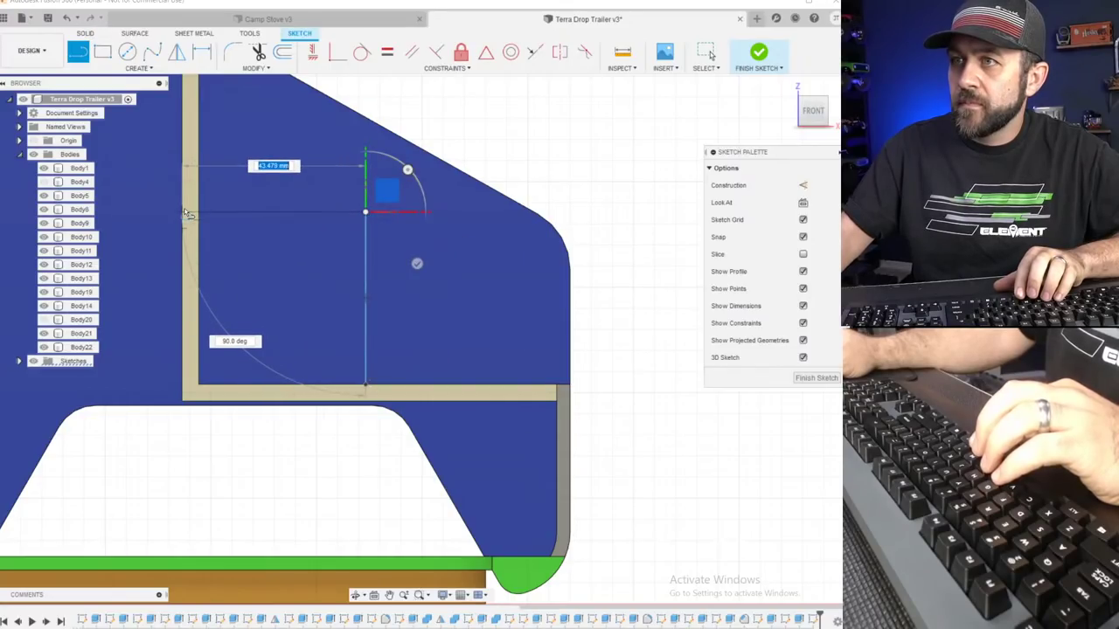
scroll(187, 210, up, 2)
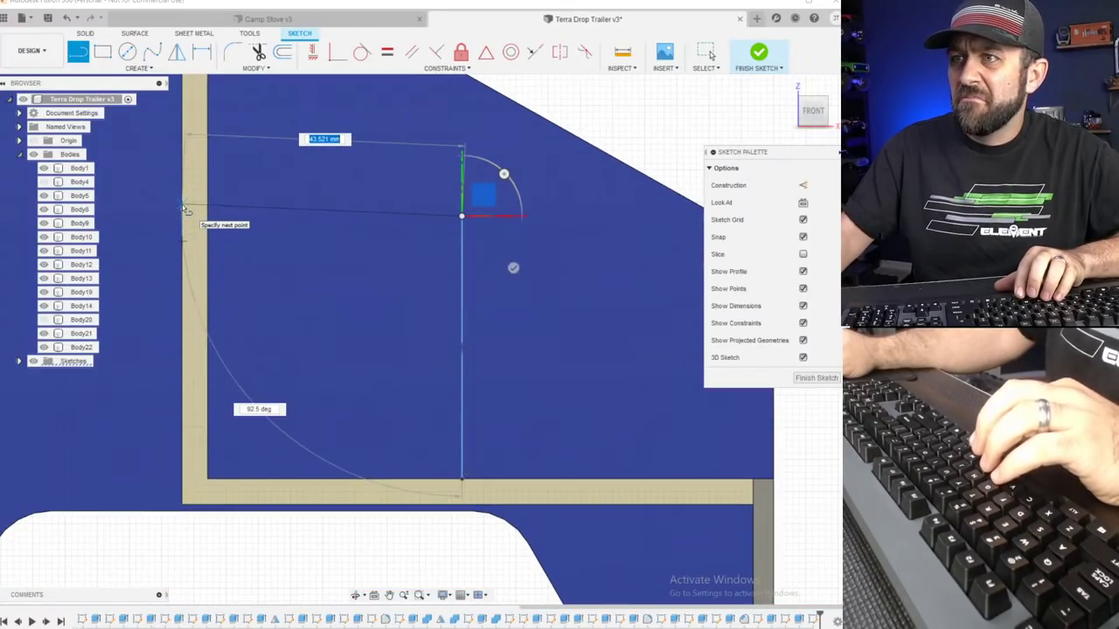
key(Escape)
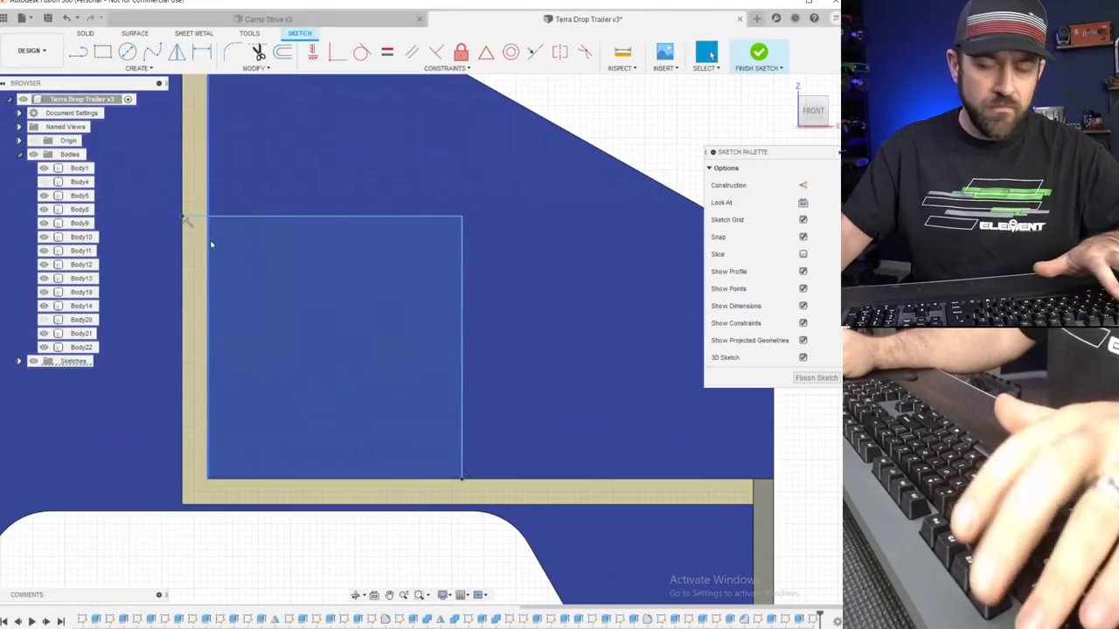
Dimension the horizontal distance from the new vertical line to the rear end of the counter.
scroll(265, 242, down, 2)
key(d)
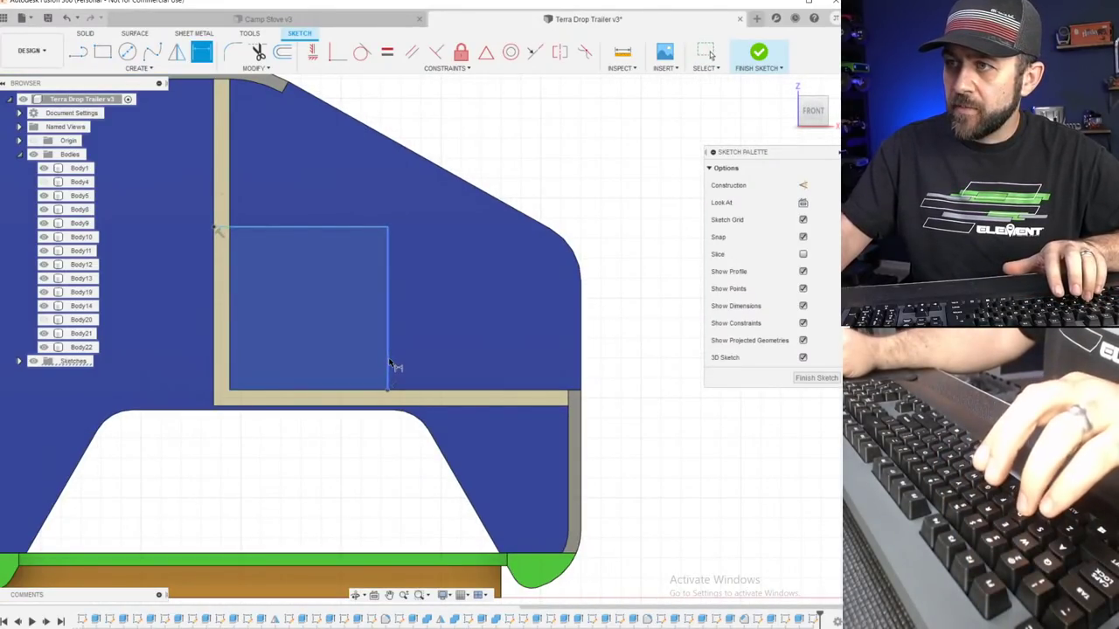
click(389, 365)
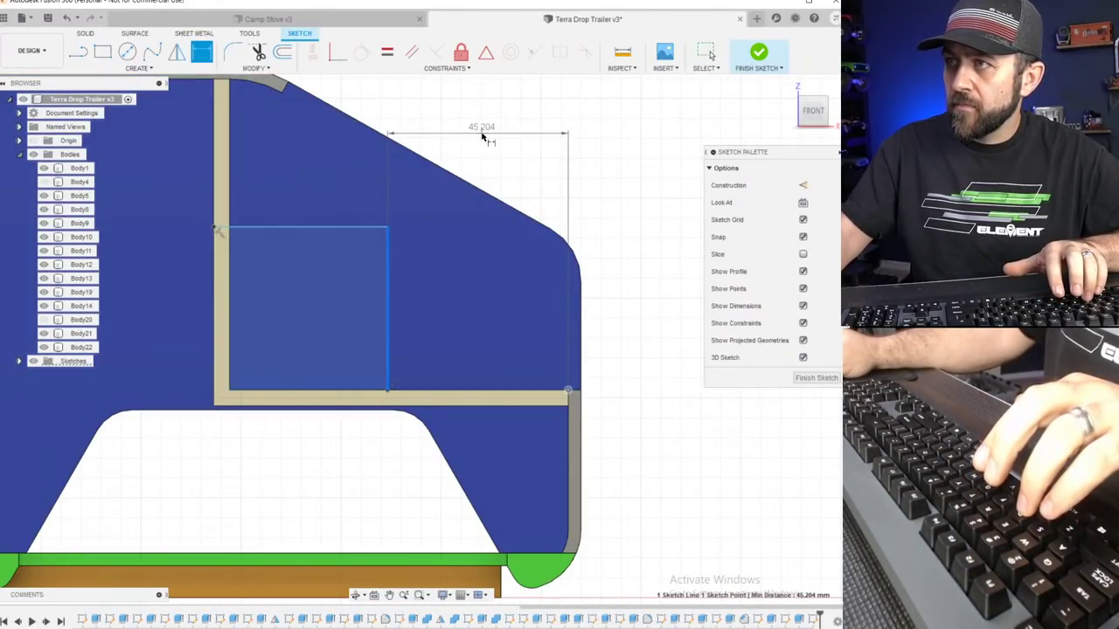
click(481, 137)
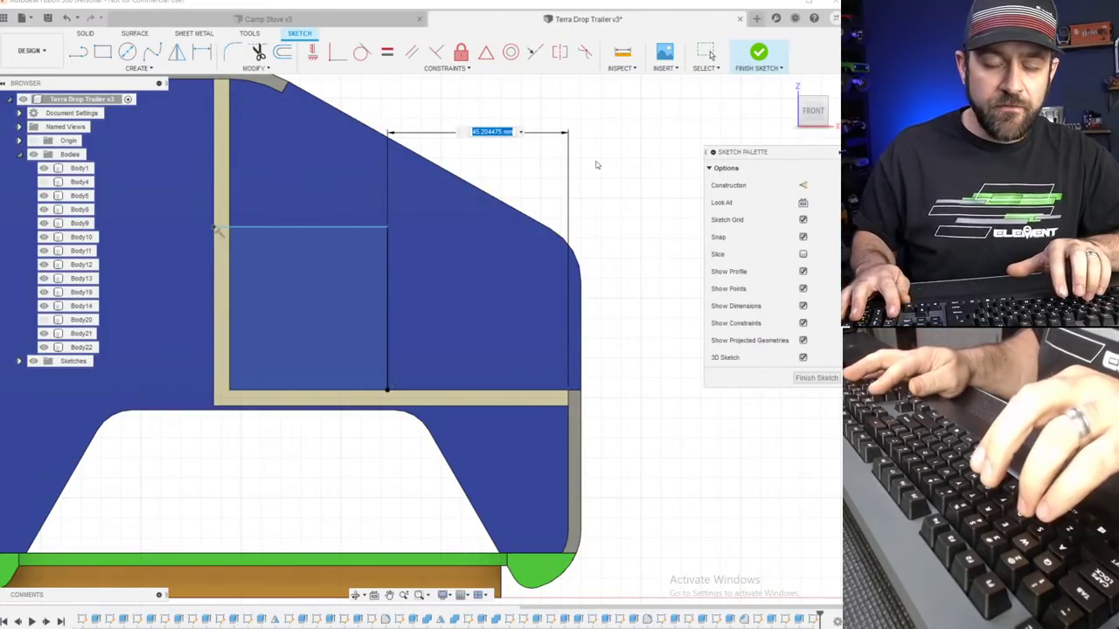
key(Return)
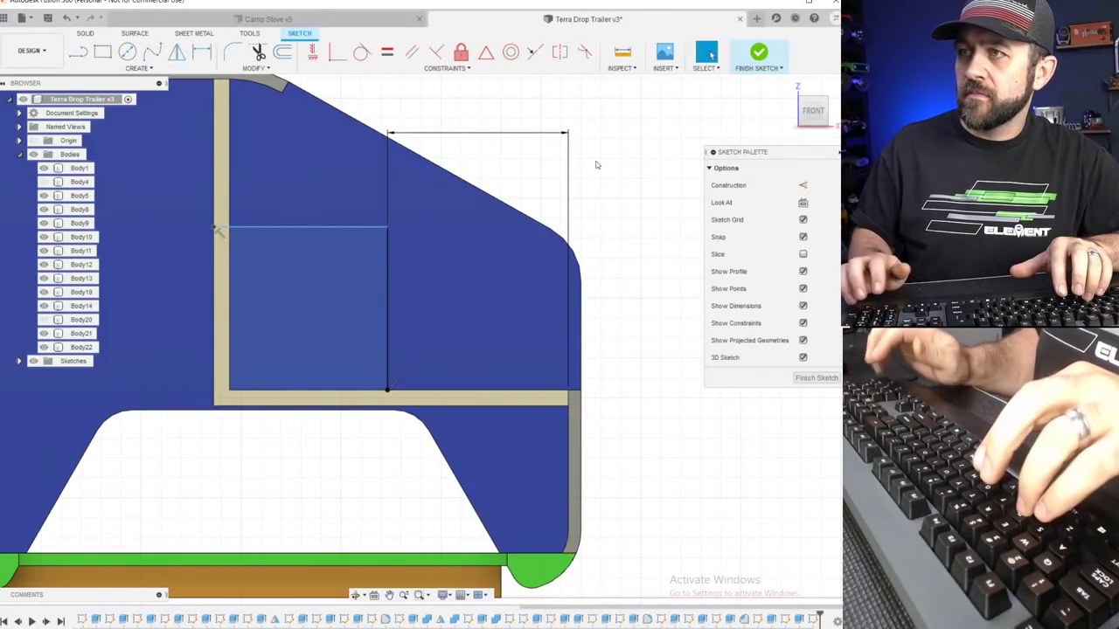
Dimension the horizontal line's height above the counter top and set it to 50 mm.
click(390, 262)
click(638, 308)
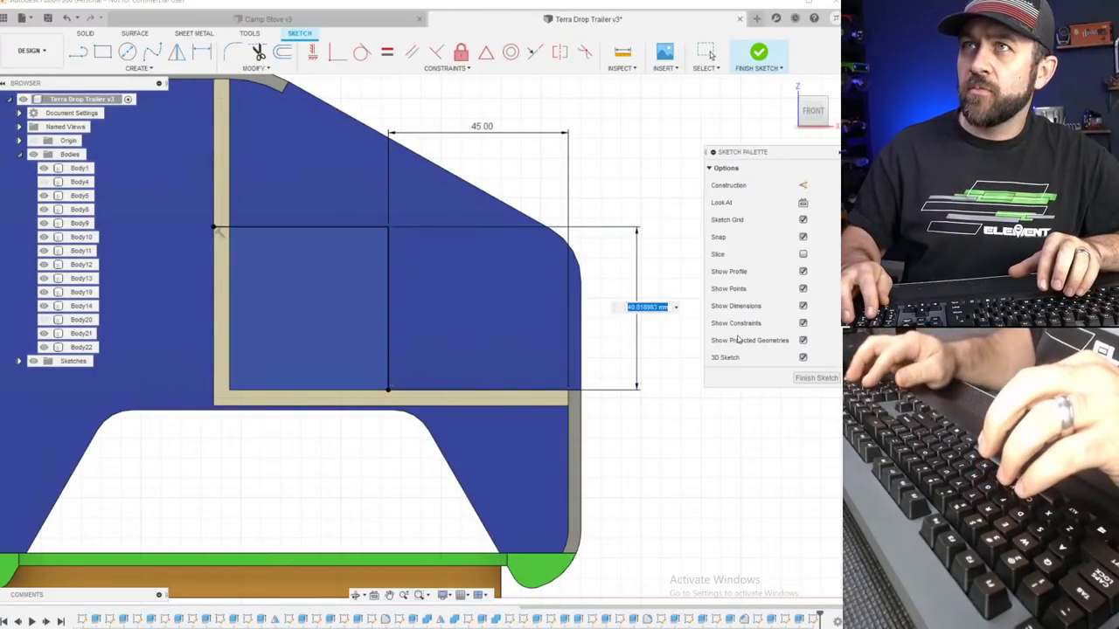
key(Return)
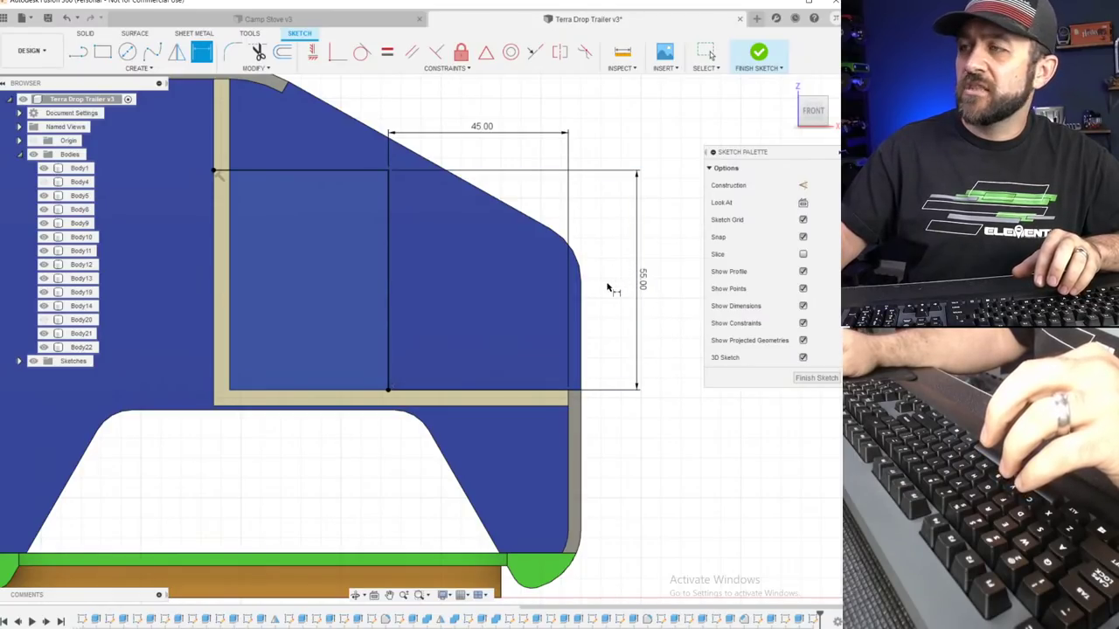
text(50)
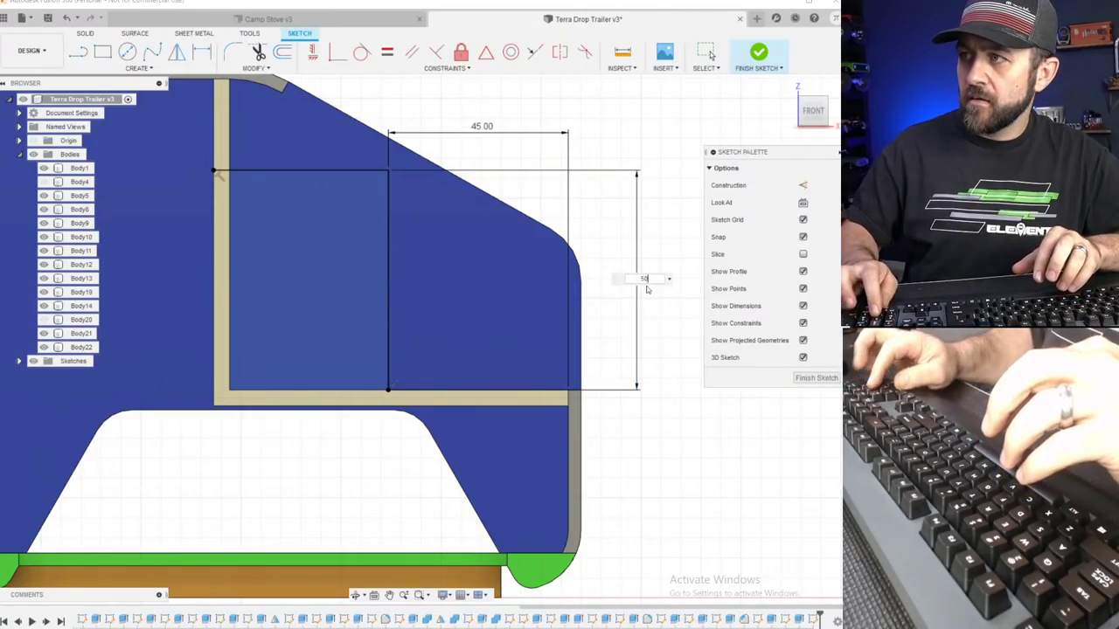
key(Return)
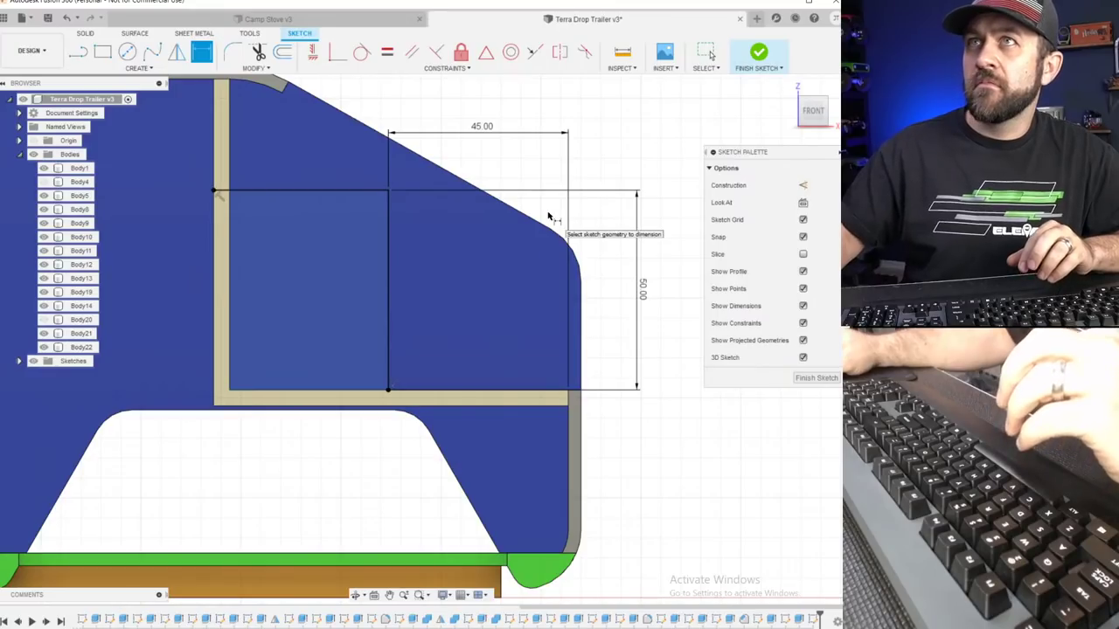
Set the vertical line's horizontal distance from the counter's rear end to 50 mm and finish the sketch.
scroll(325, 226, down, 3)
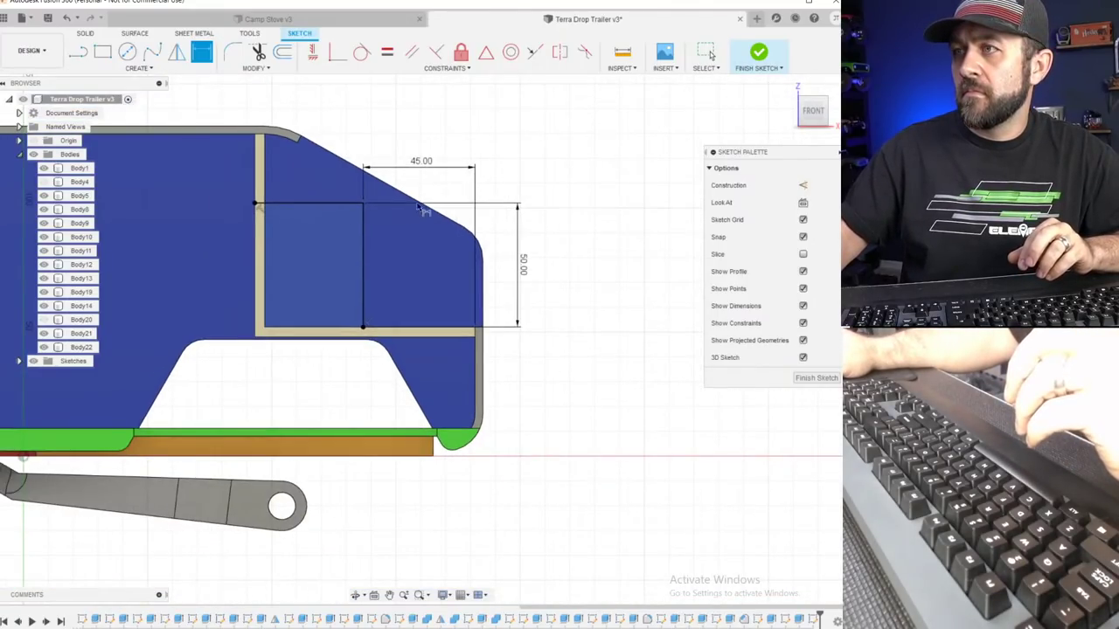
double_click(415, 166)
text(50)
key(Return)
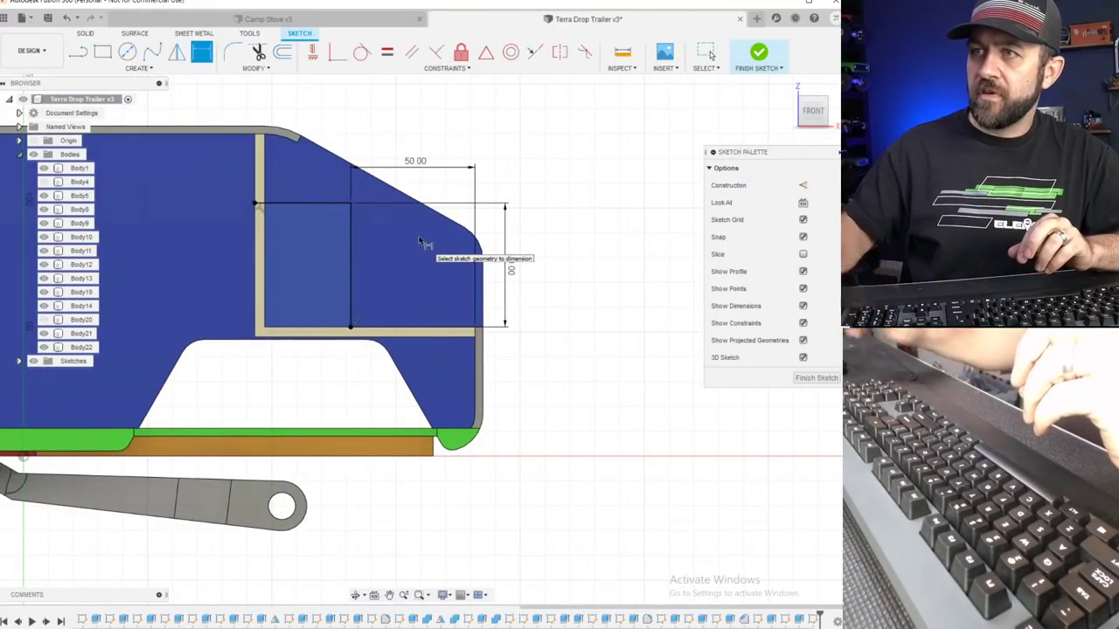
click(758, 57)
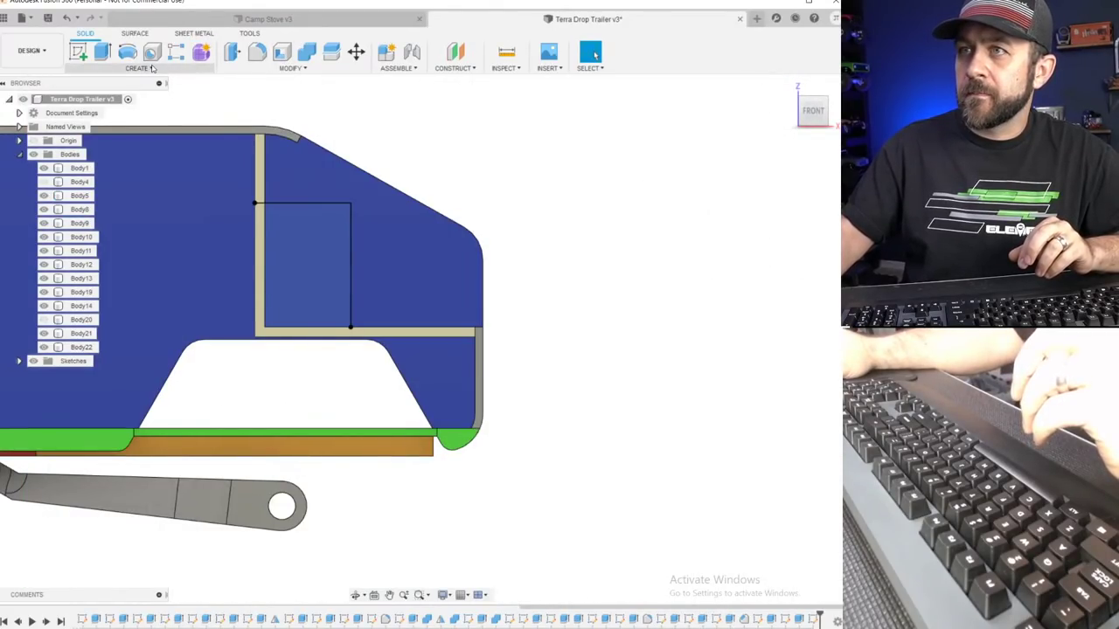
Reopen the cabinet sketch, offset the connected lines 4 mm inward, and finish the sketch.
right_click(814, 617)
click(774, 501)
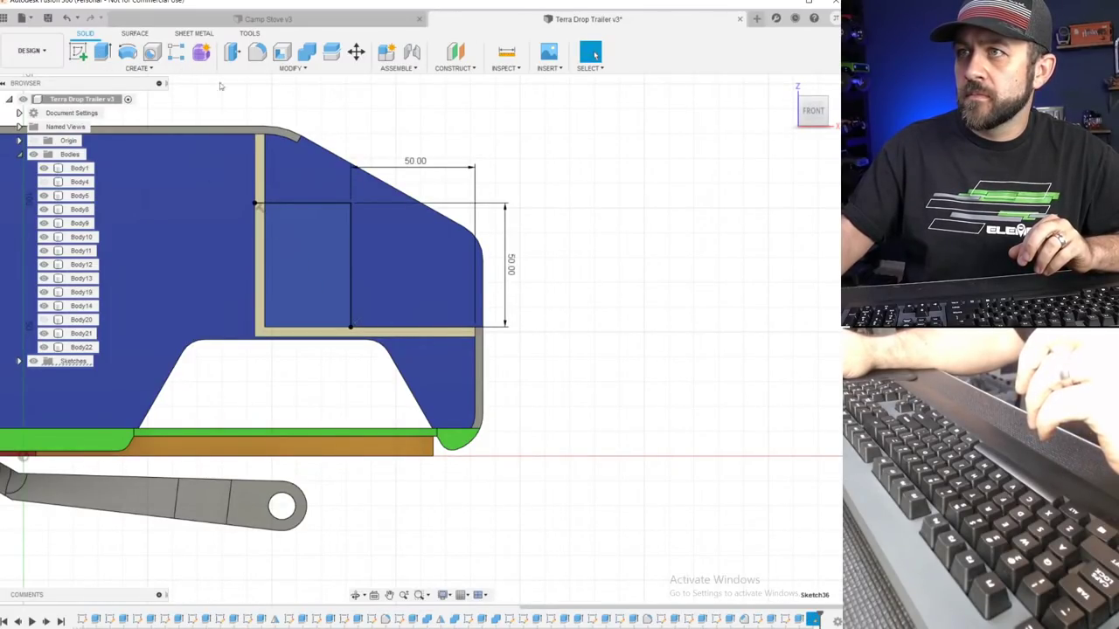
key(o)
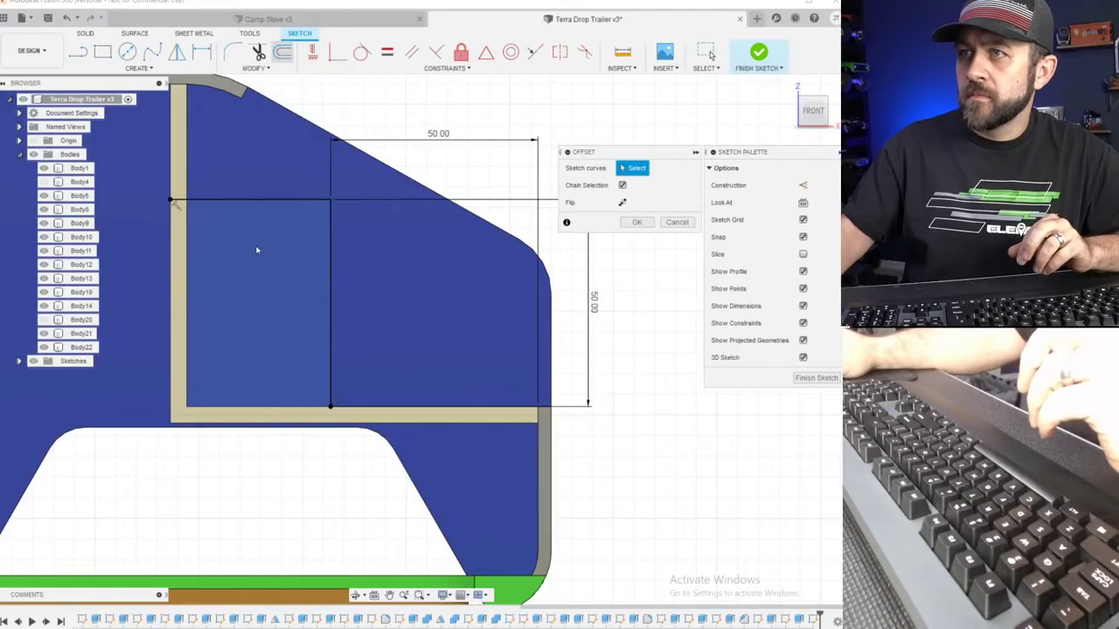
click(244, 203)
drag(242, 195, 243, 219)
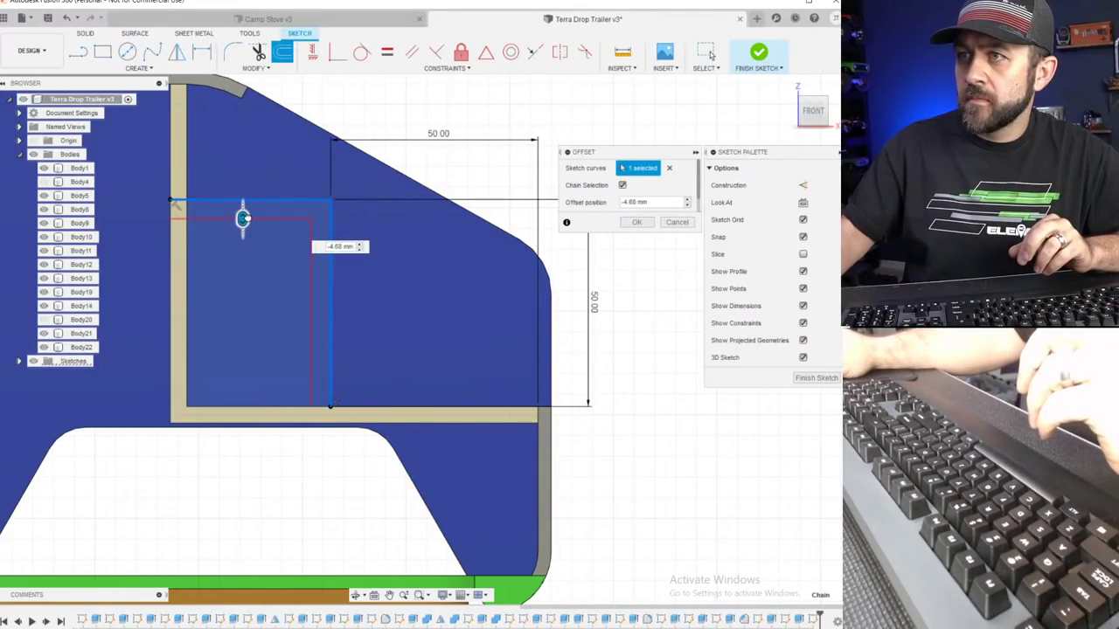
key(Return)
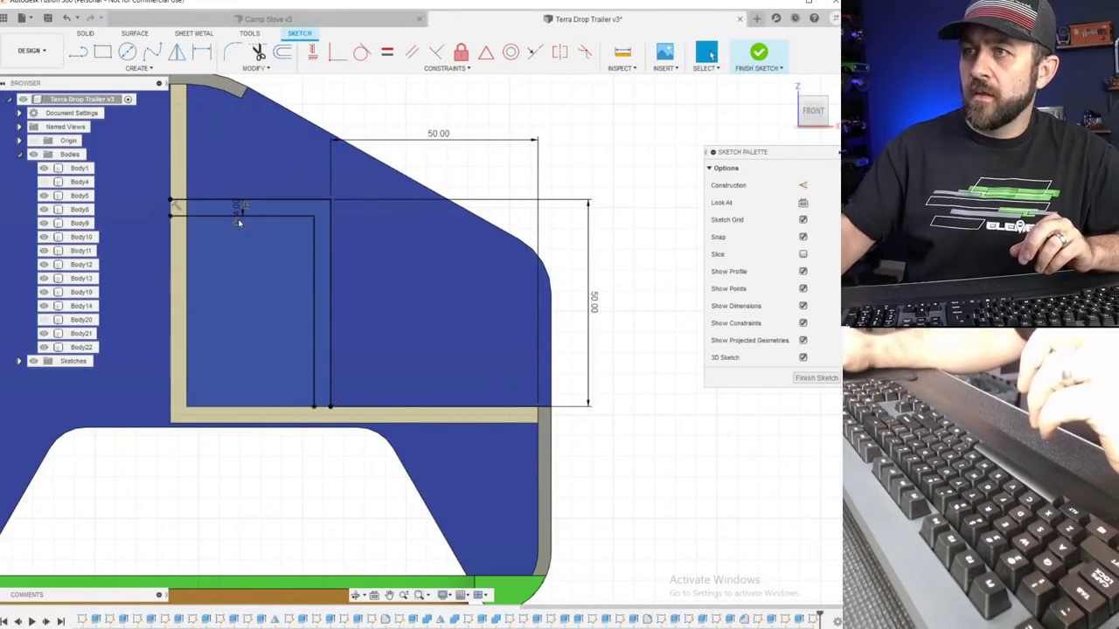
click(753, 50)
Extrude the narrow L-shaped cabinet profile by -140 mm toward the blue side wall as a new body.
key(e)
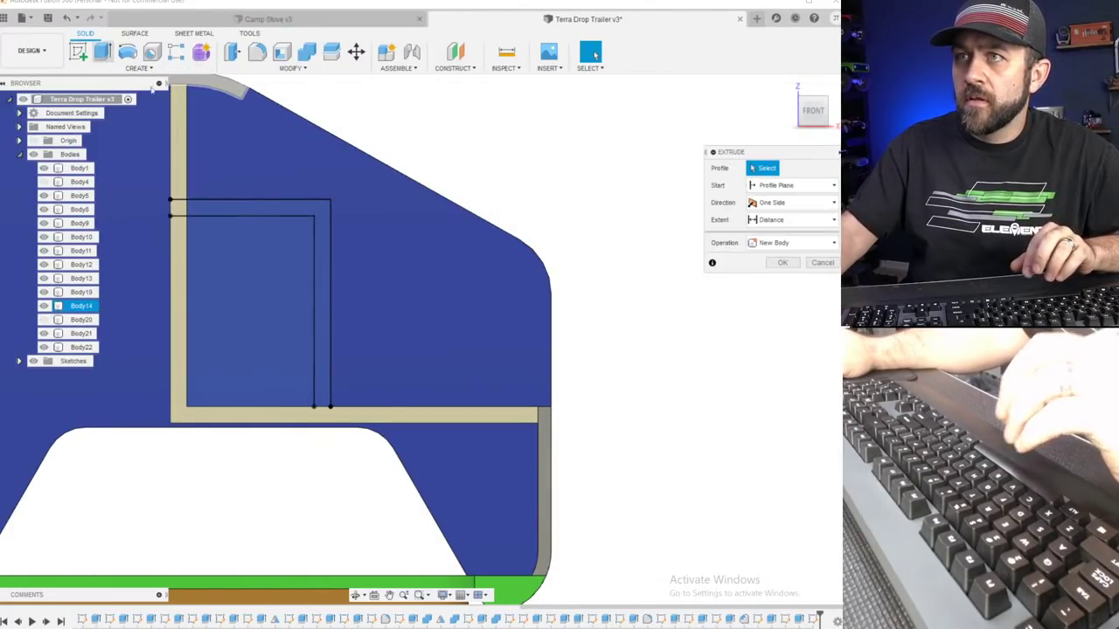
click(290, 208)
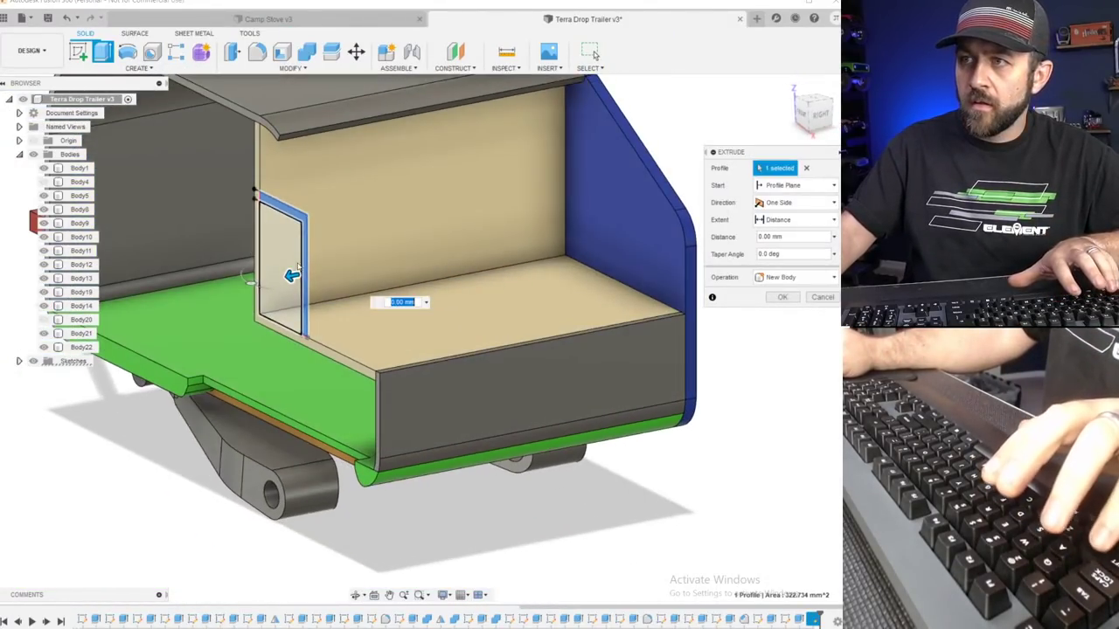
drag(297, 267, 594, 219)
text(-140)
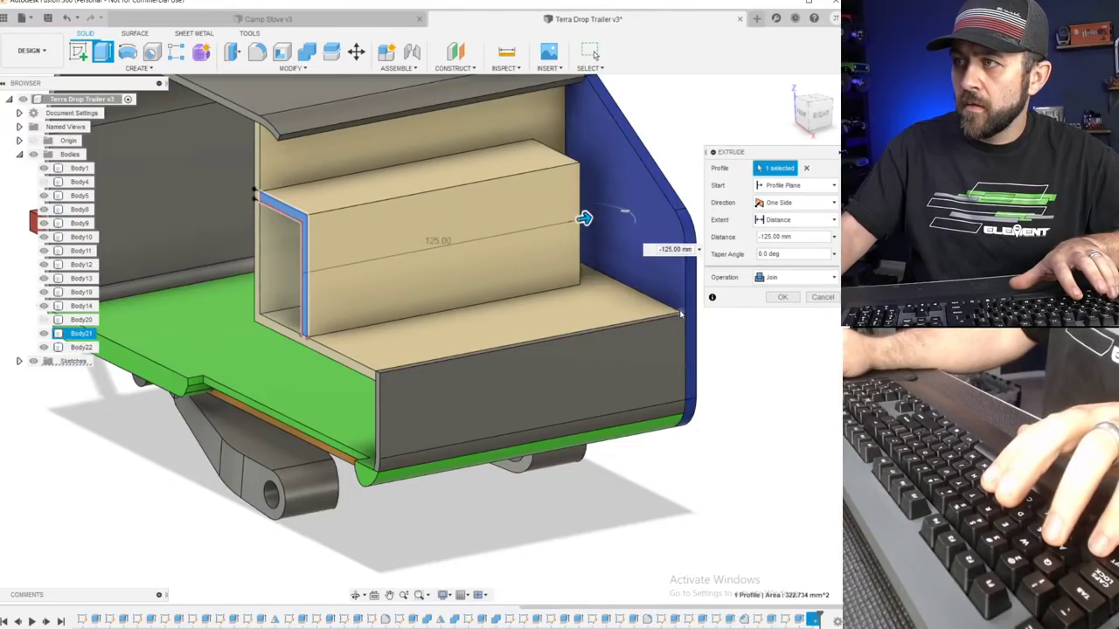
key(Return)
scroll(530, 303, down, 3)
click(799, 280)
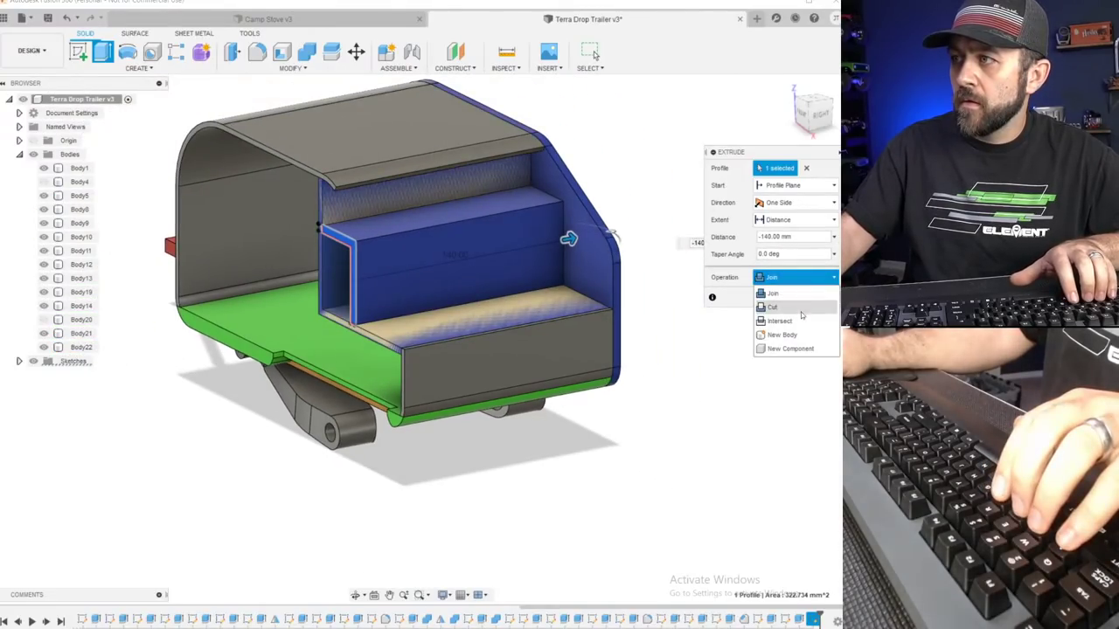
click(800, 338)
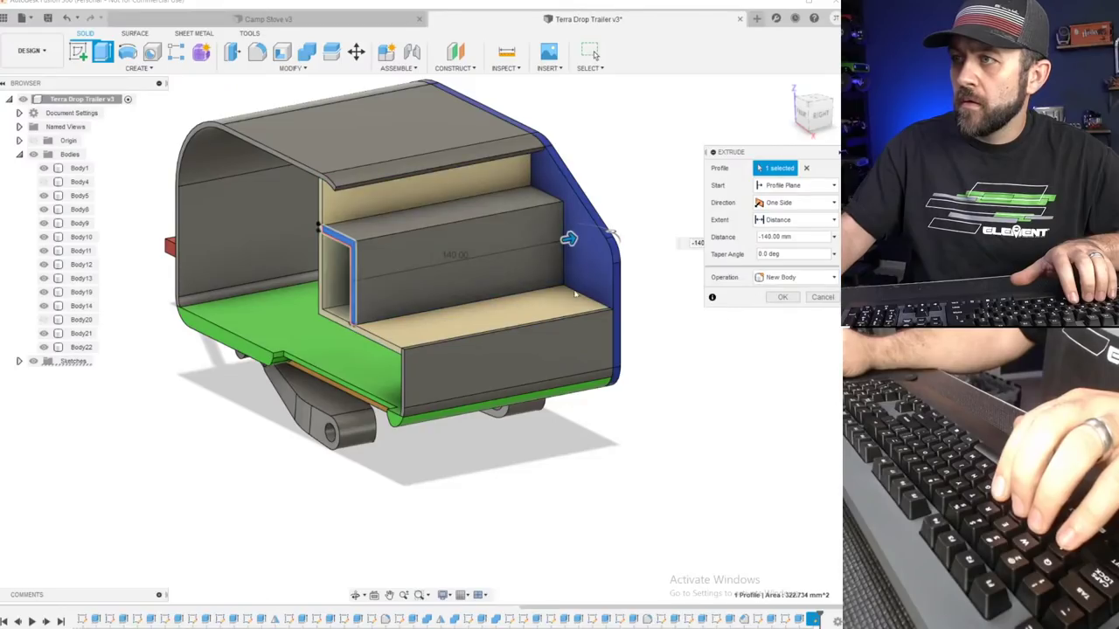
click(782, 298)
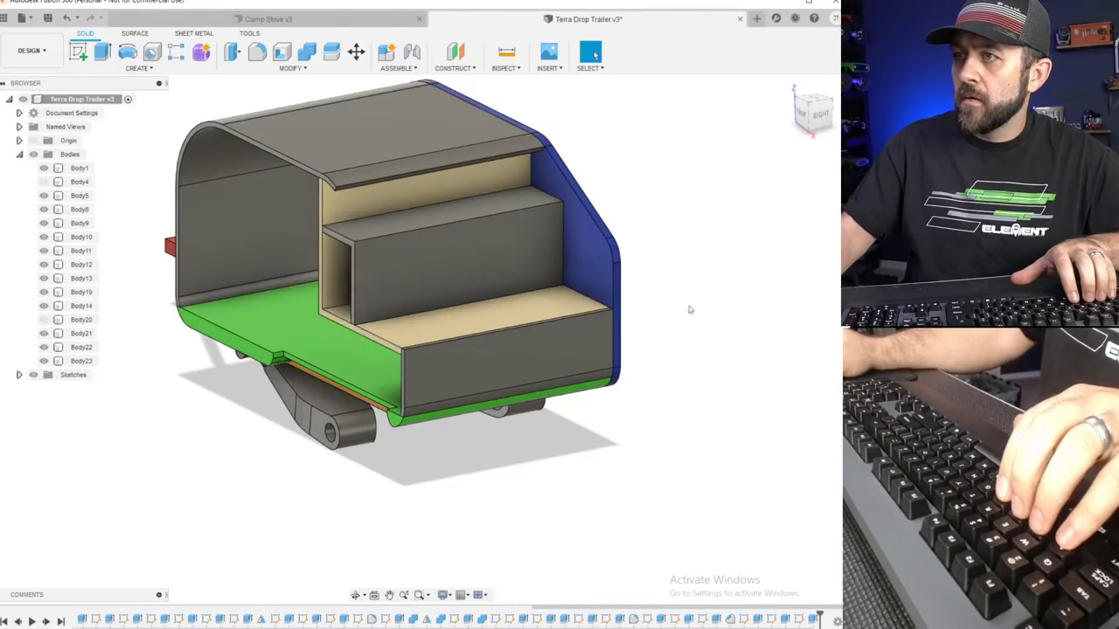
Combine the partition and counter body with the extruded cabinet body using the Join operation.
click(306, 54)
click(374, 232)
click(461, 284)
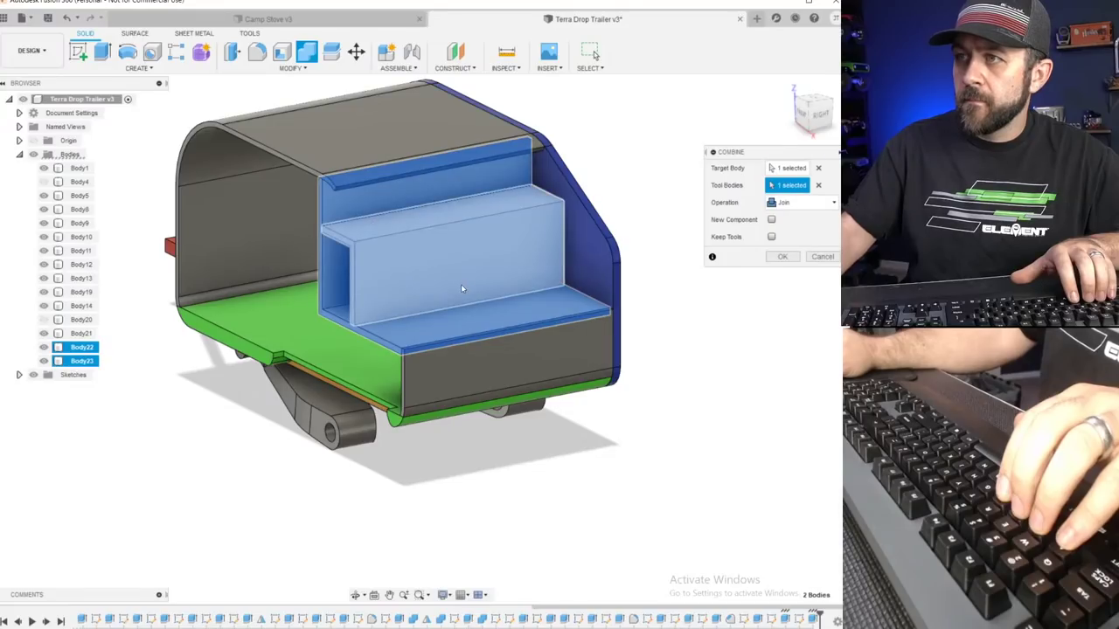
key(Return)
Examine the joined galley cabinet and the counter space behind it from several rear angles.
scroll(404, 262, up, 2)
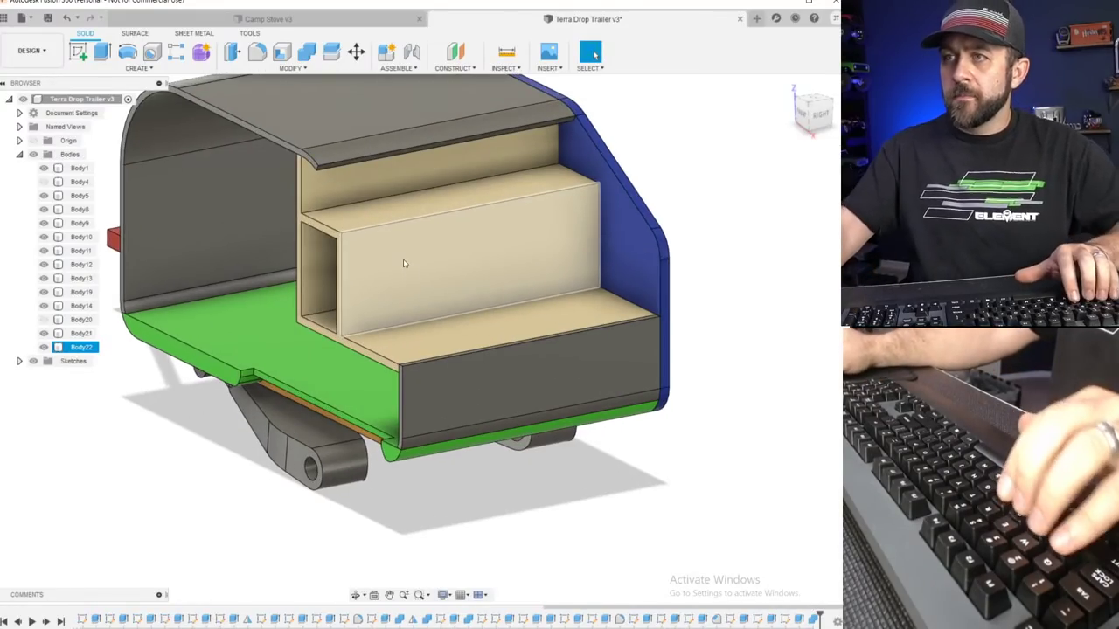
shift+middle_drag(527, 301, 413, 352)
scroll(384, 291, down, 3)
scroll(384, 291, up, 2)
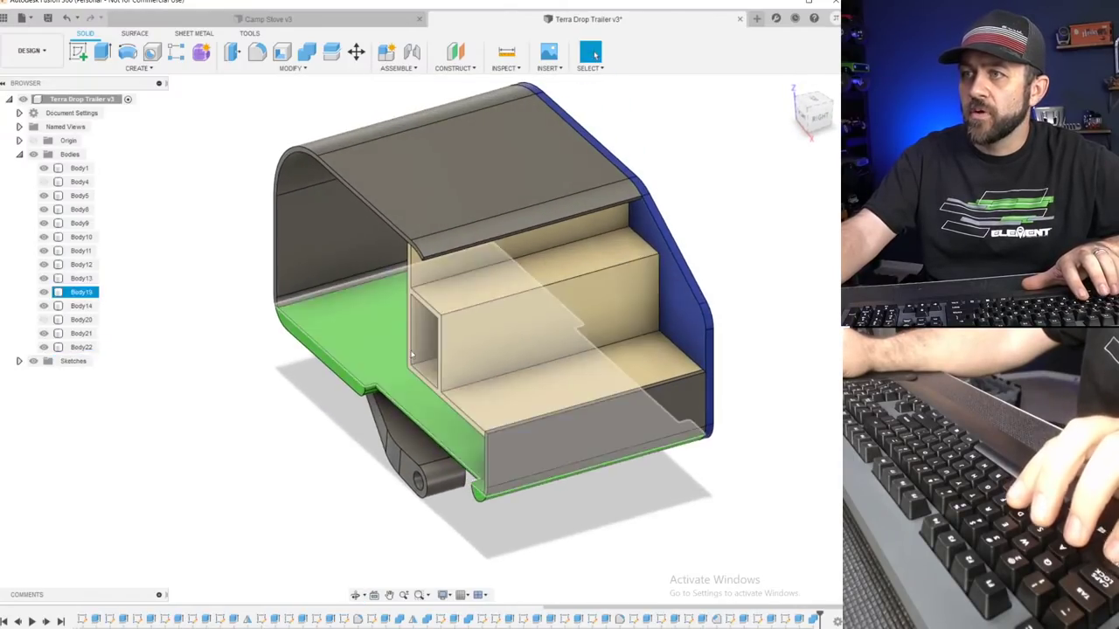
scroll(412, 355, down, 2)
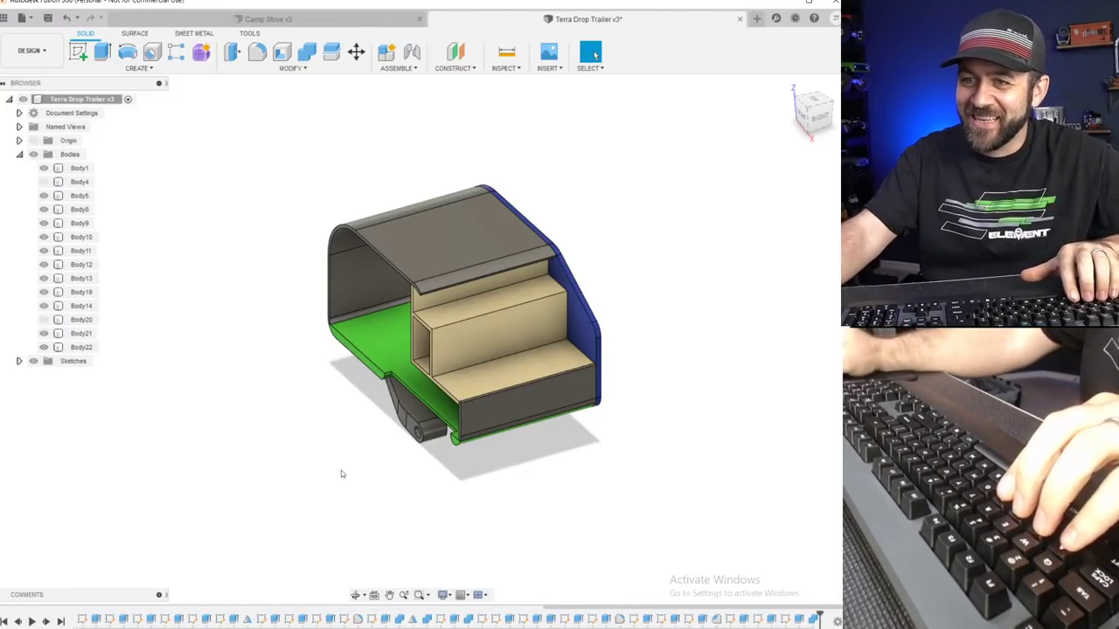
click(562, 400)
scroll(541, 316, up, 3)
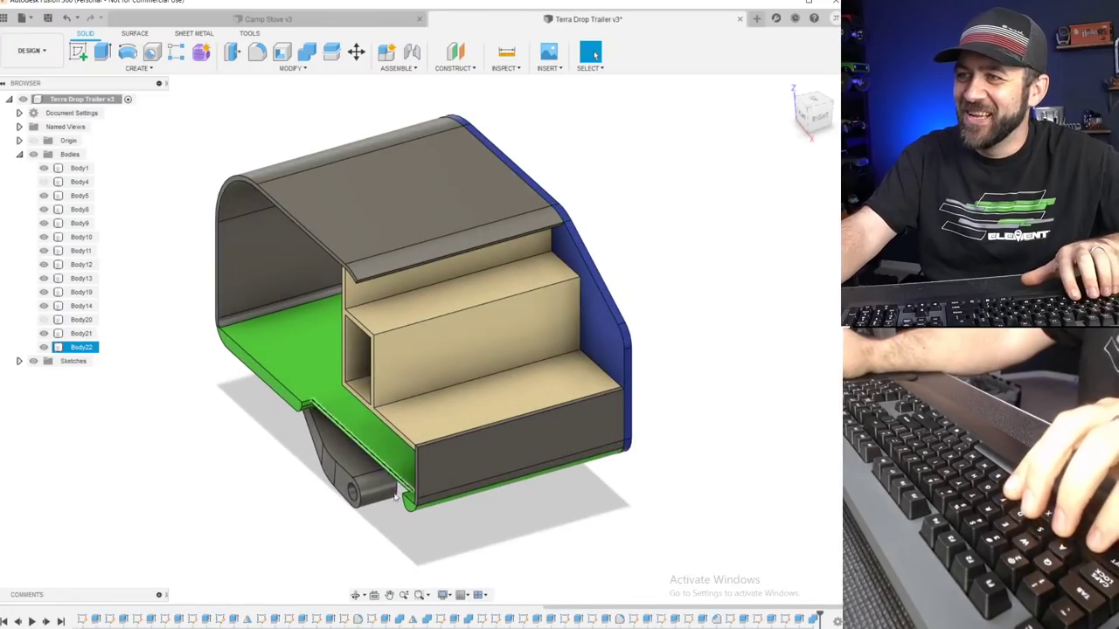
key(Escape)
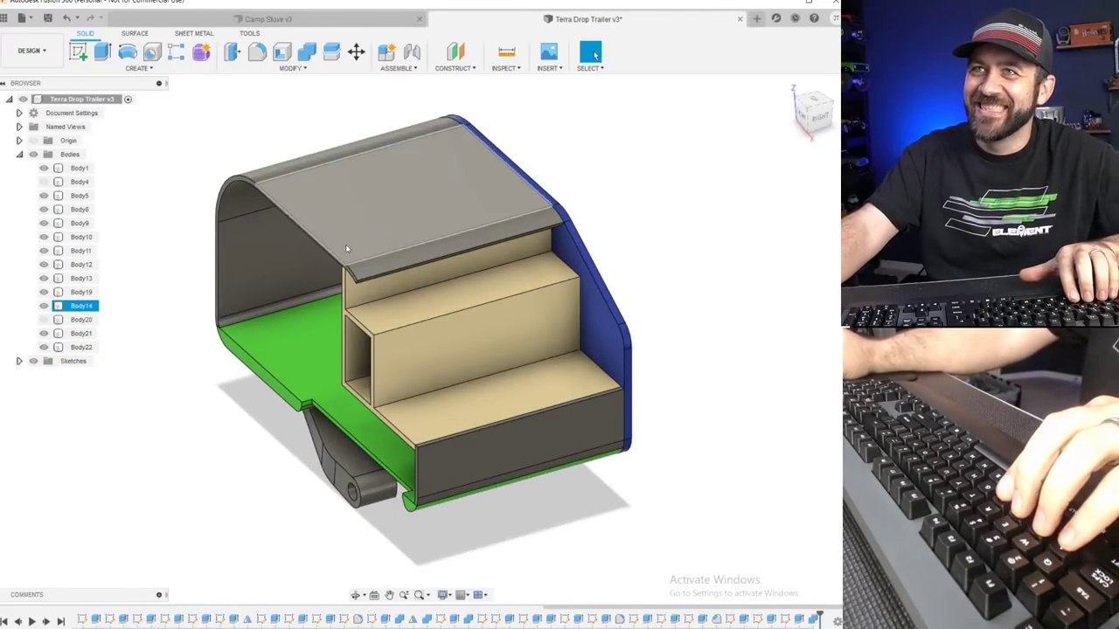
click(451, 290)
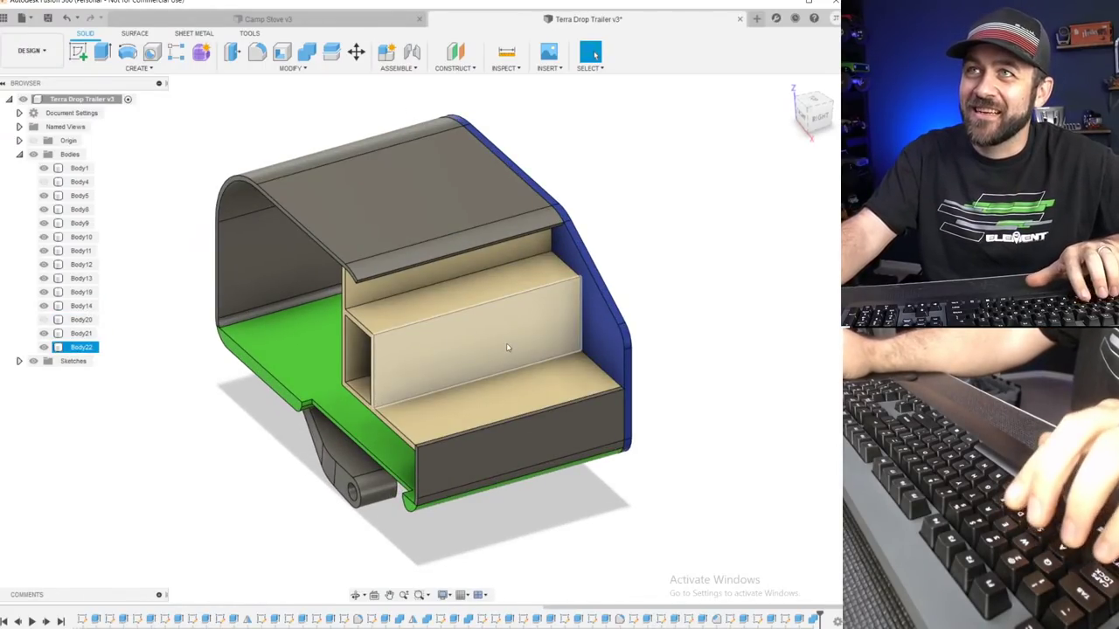
scroll(420, 370, down, 2)
scroll(427, 377, up, 3)
shift+middle_drag(428, 379, 315, 352)
scroll(332, 350, up, 3)
scroll(247, 423, up, 2)
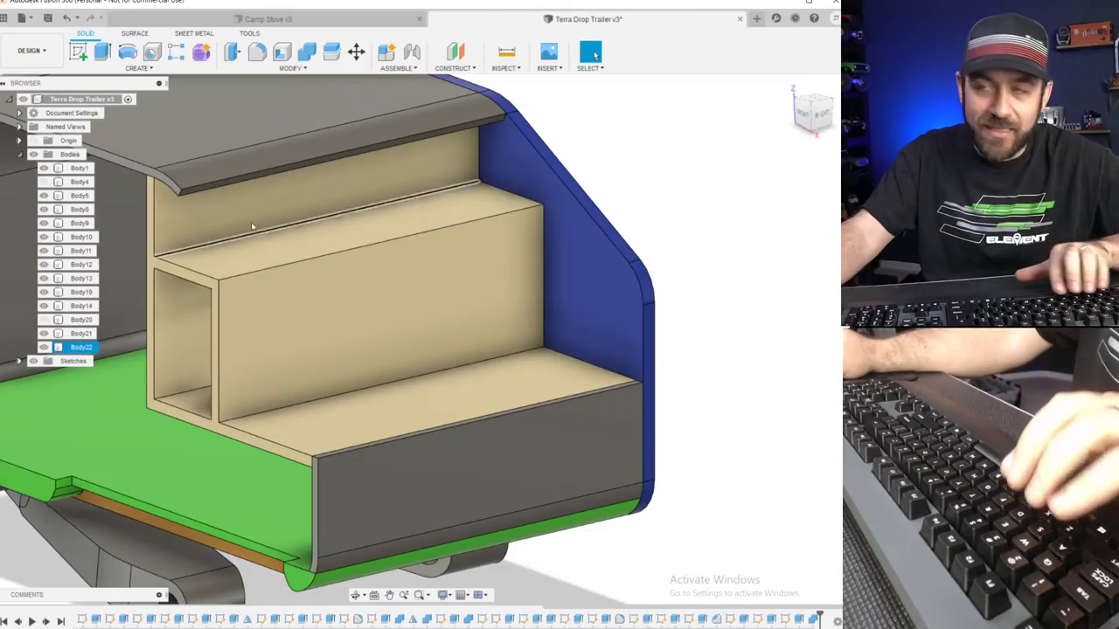
Measure the cabinet's interior height from the underside edge of its top panel to its floor, and clear the measurement.
key(Escape)
key(i)
click(186, 278)
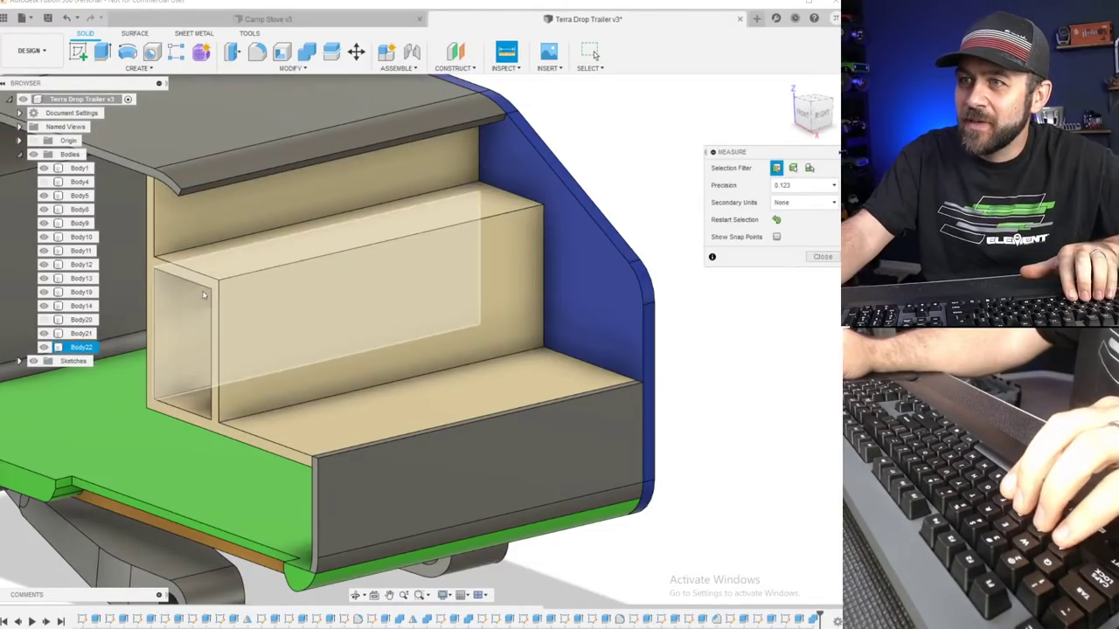
click(201, 403)
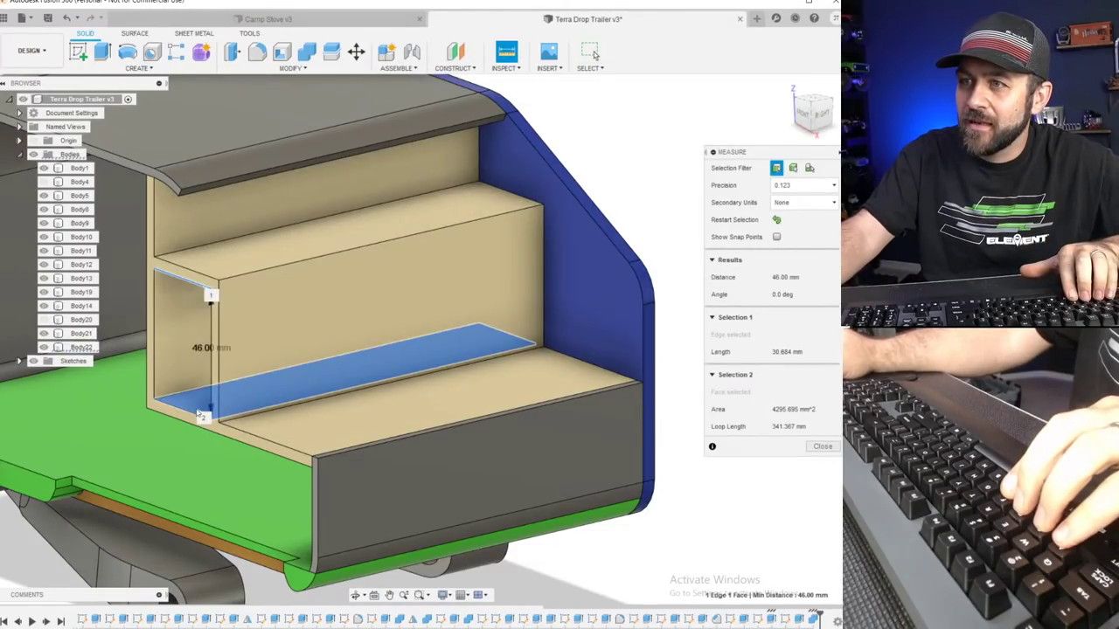
scroll(210, 371, down, 2)
scroll(210, 374, up, 3)
shift+middle_drag(237, 344, 275, 325)
scroll(275, 324, up, 2)
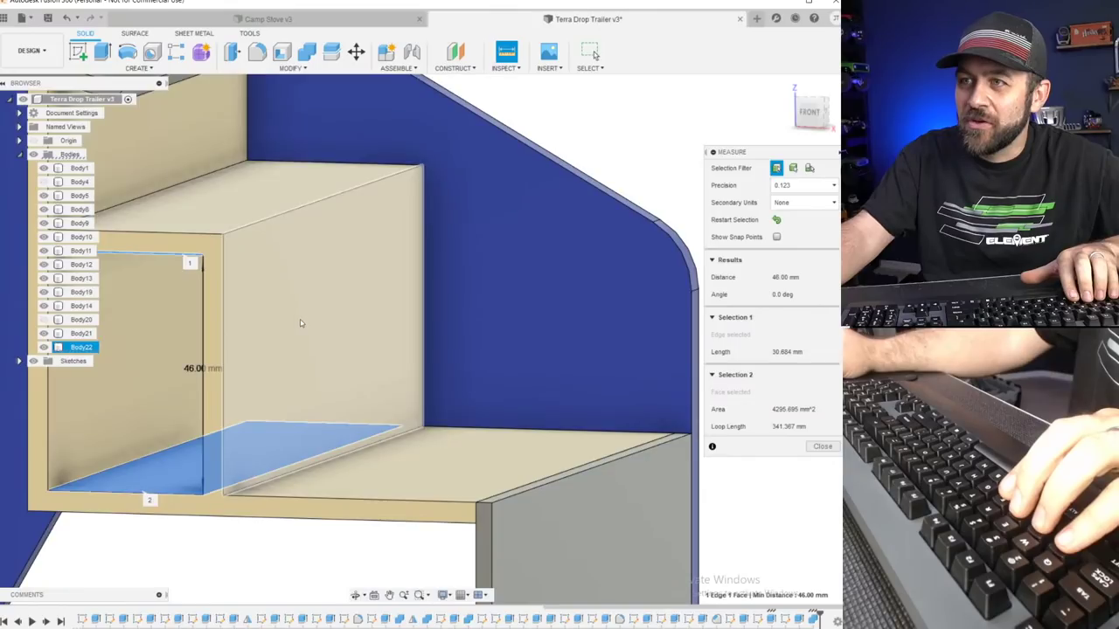
scroll(300, 324, down, 4)
click(445, 215)
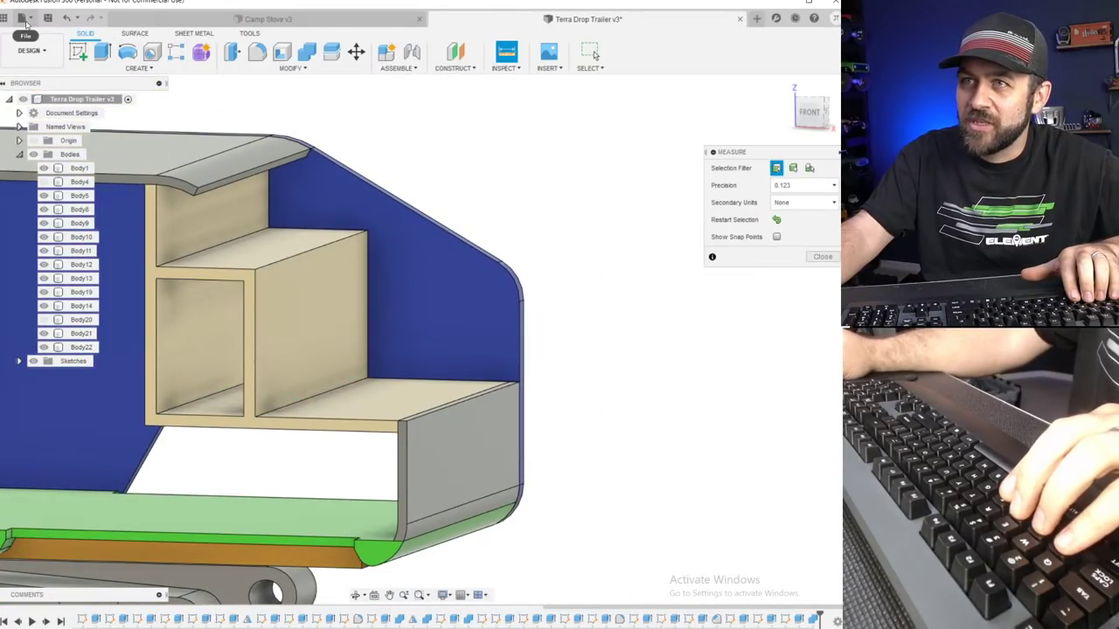
click(27, 19)
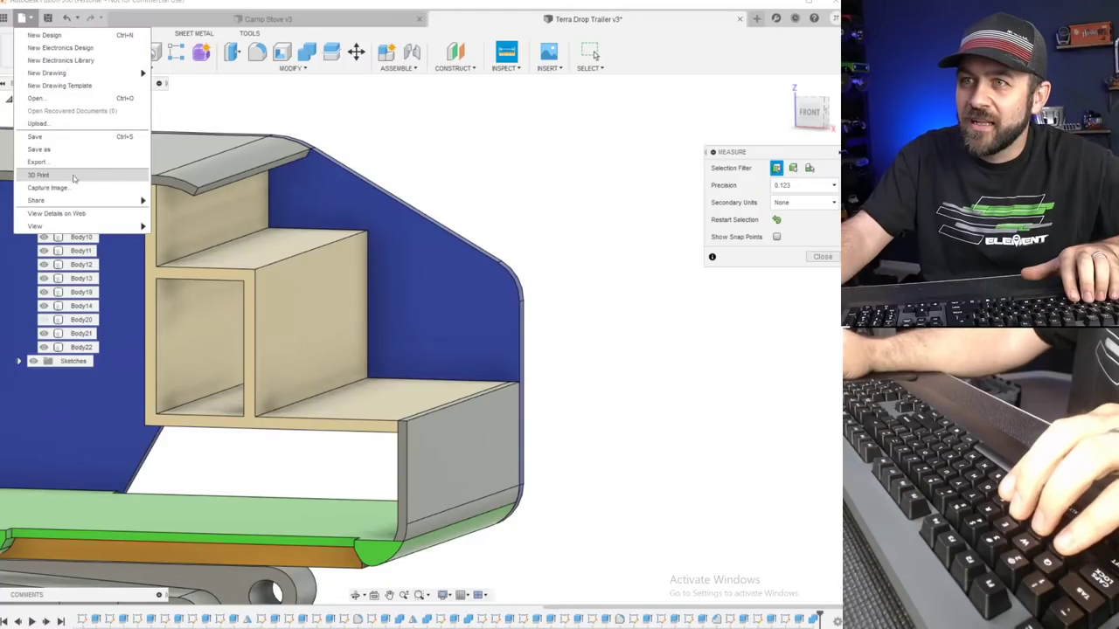
mouse_move(80, 201)
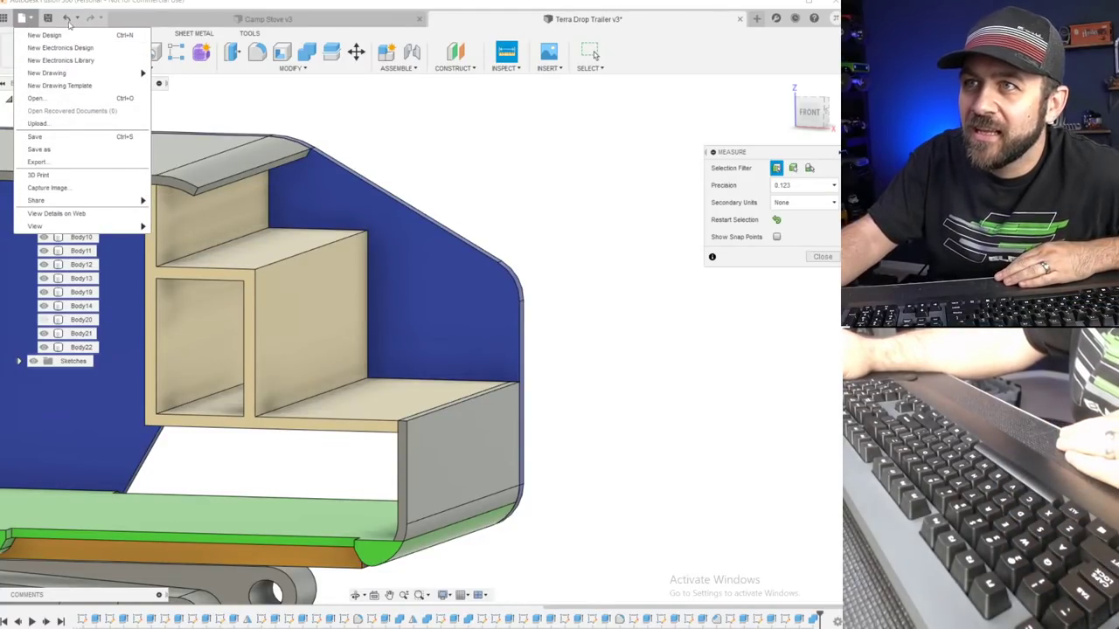
click(412, 69)
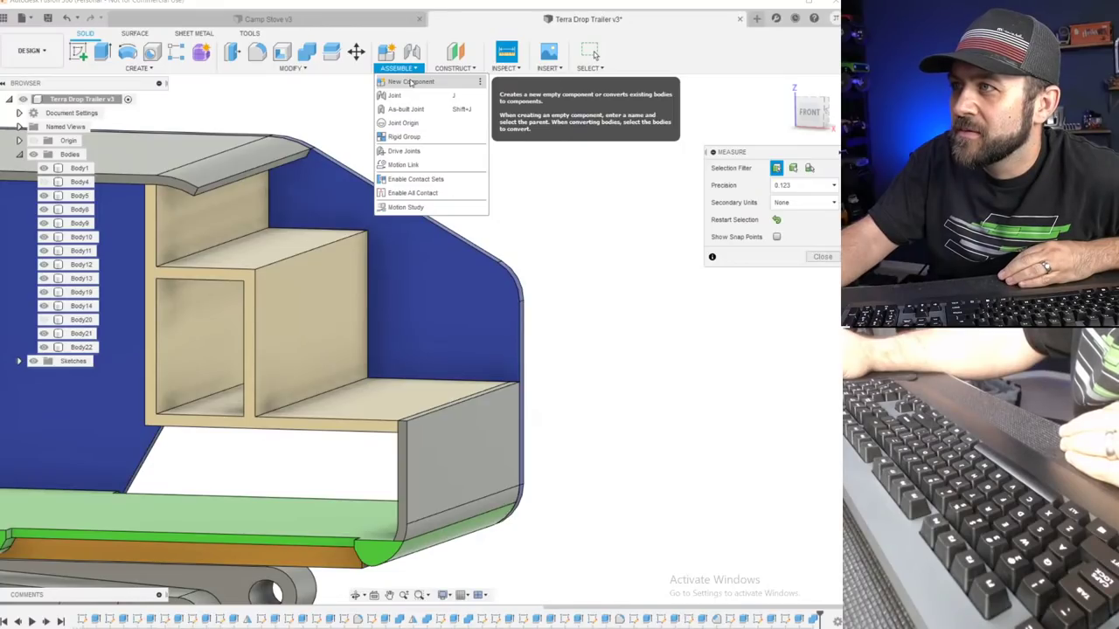
click(411, 83)
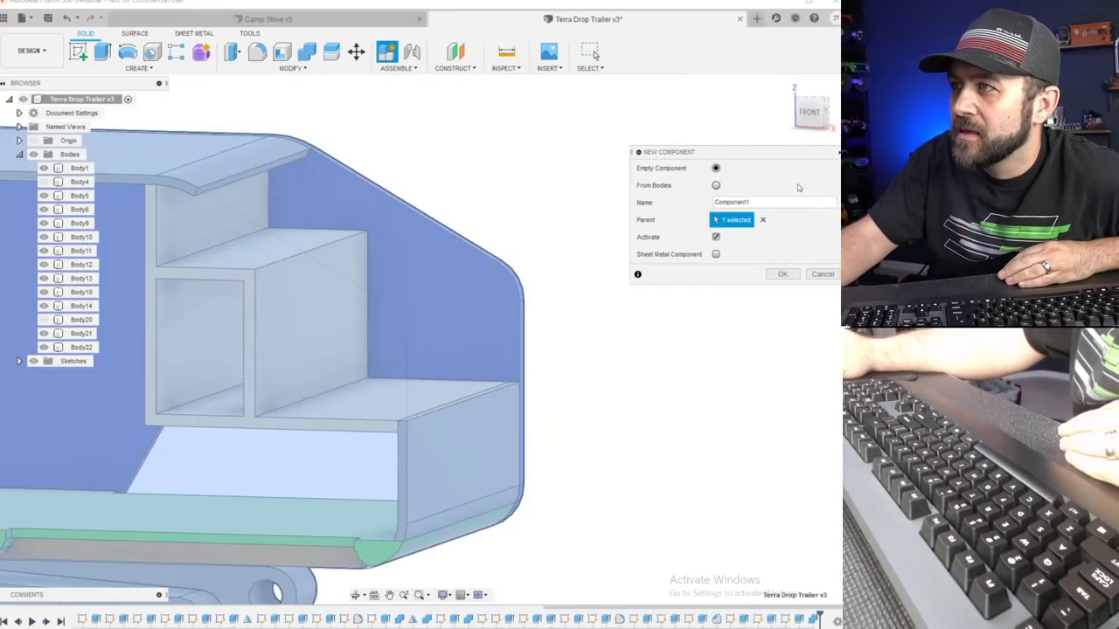
click(823, 275)
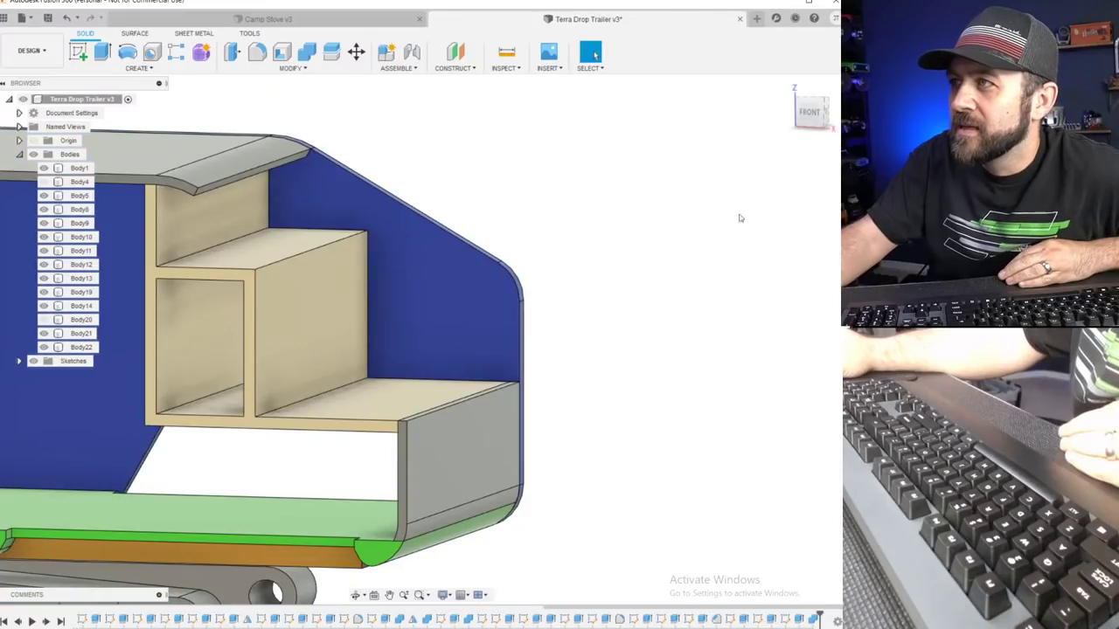
click(548, 68)
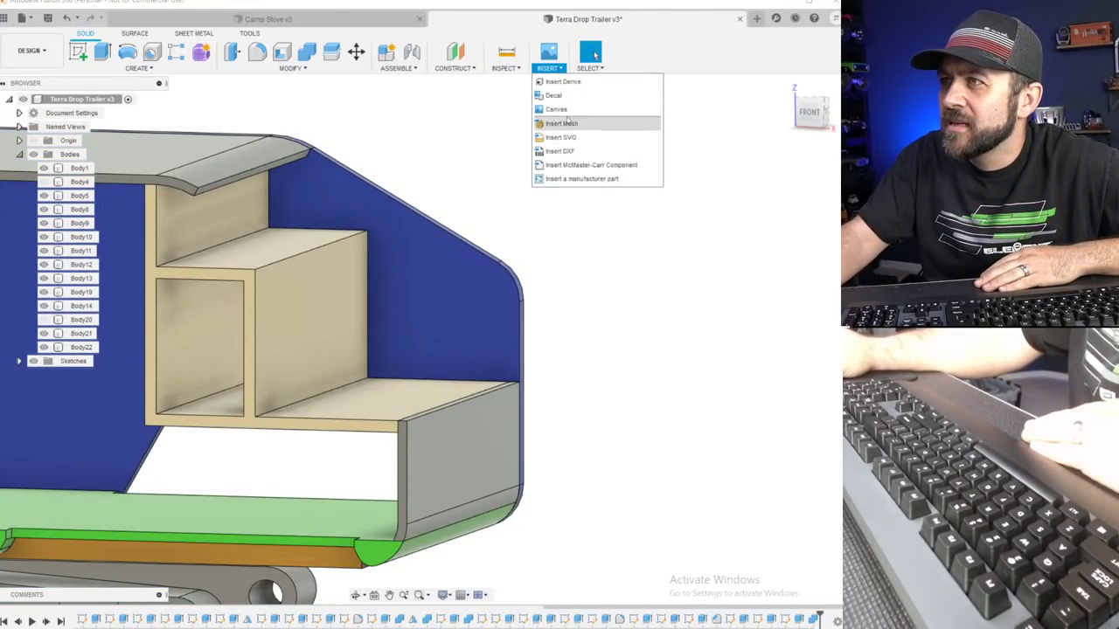
Begin an Insert Derive into the trailer design, using Camp Stove from the Admin Project as the source.
click(564, 81)
scroll(462, 310, down, 5)
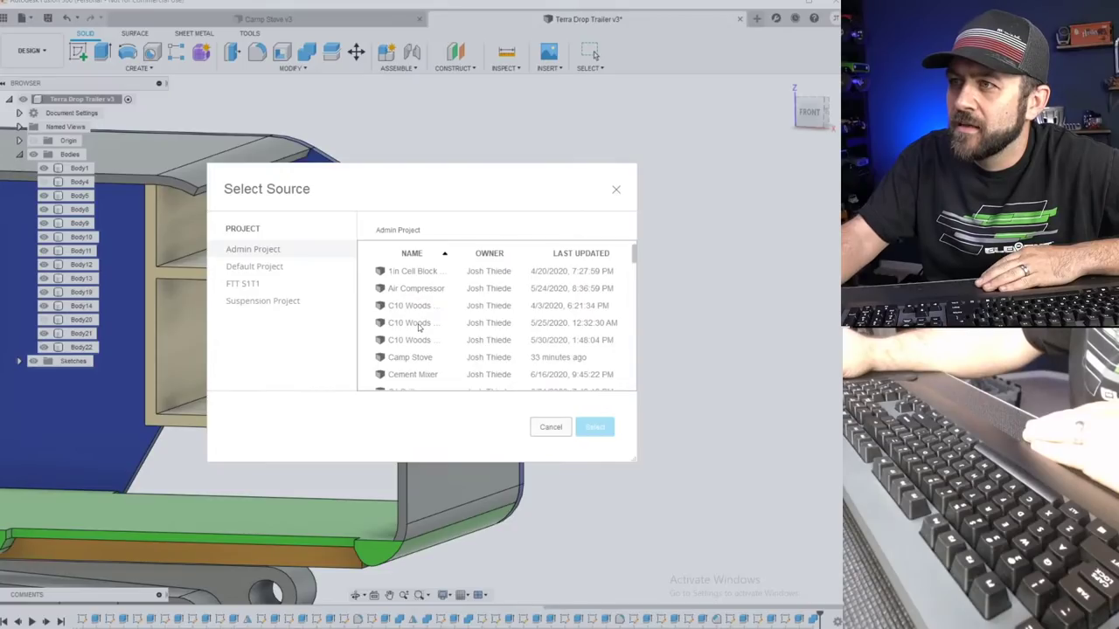
click(418, 358)
click(594, 428)
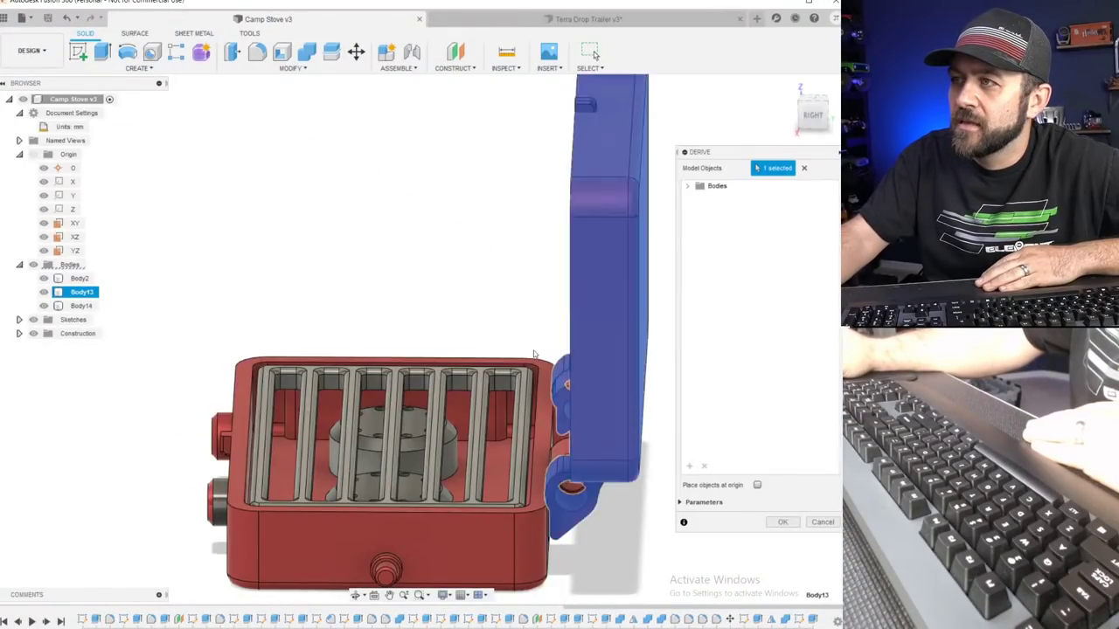
Derive the stove's lid, base and grate bodies from the Camp Stove design into the trailer.
click(560, 420)
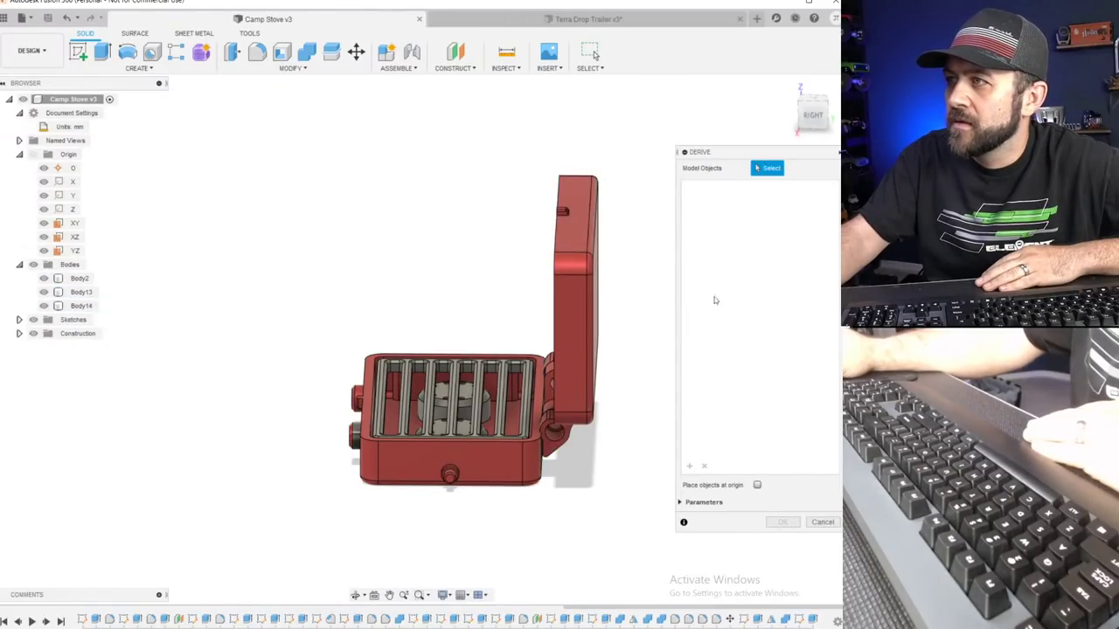
click(585, 323)
click(524, 402)
click(527, 398)
scroll(240, 476, down, 3)
scroll(282, 464, up, 3)
shift+middle_drag(282, 464, 500, 320)
click(782, 521)
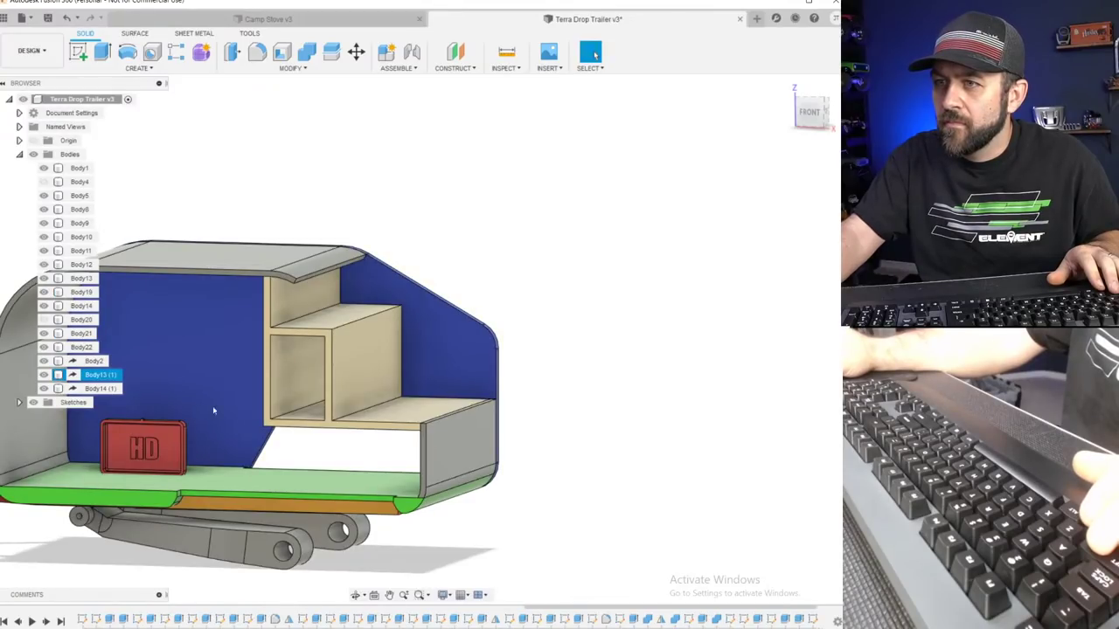
Start Move/Copy on the derived camp stove with its lid, base and grate bodies all selected.
click(354, 51)
click(145, 446)
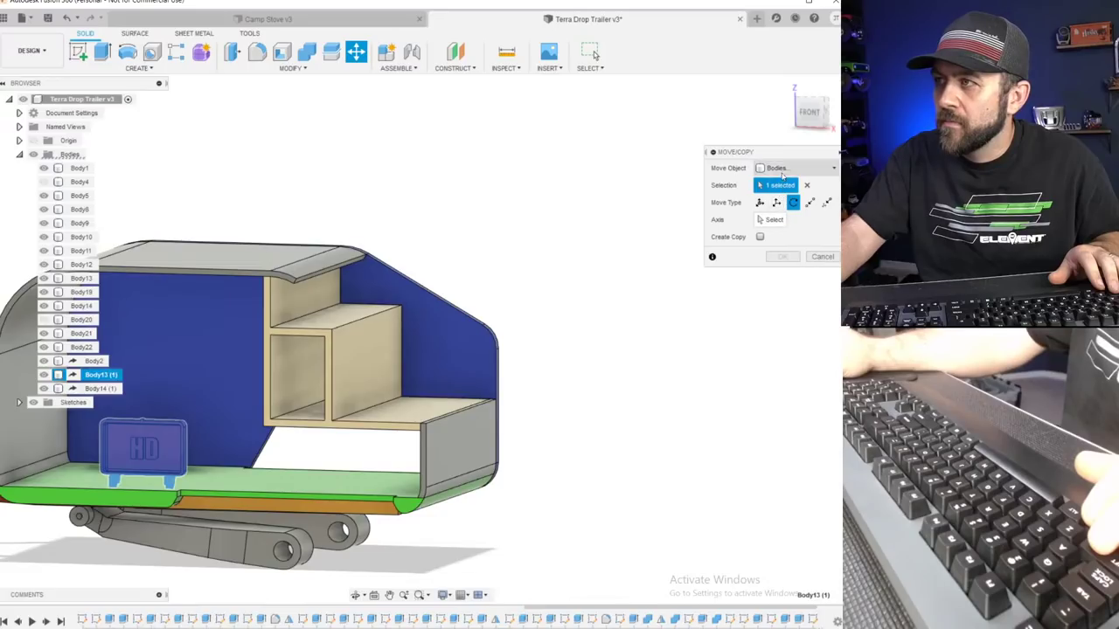
scroll(221, 439, up, 3)
shift+middle_drag(126, 470, 207, 465)
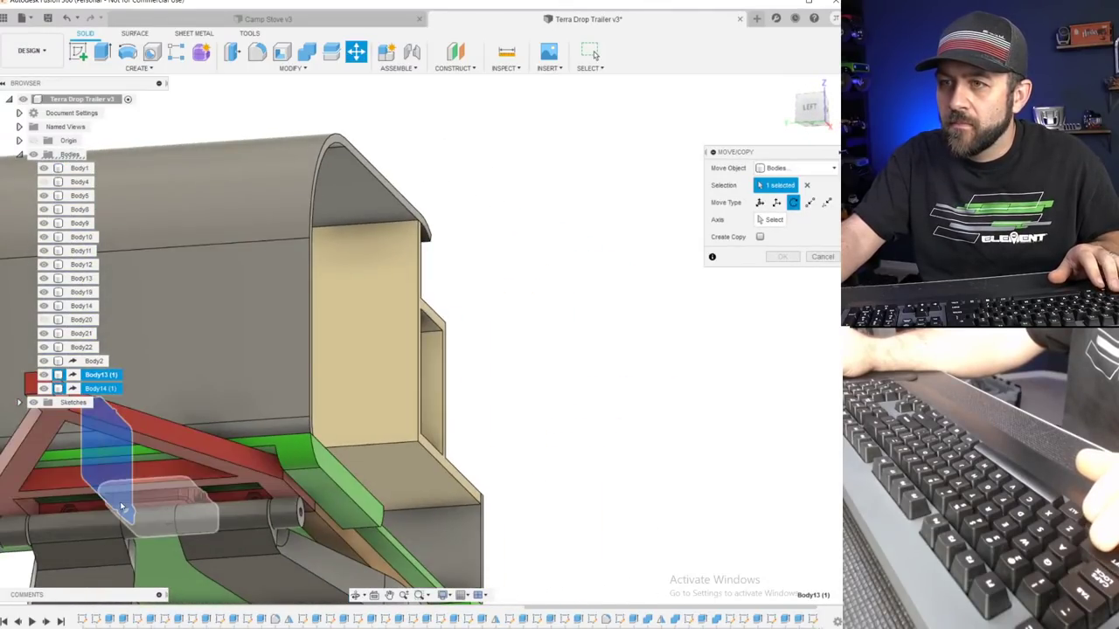
scroll(122, 507, up, 2)
scroll(157, 498, down, 3)
middle_drag(92, 498, 223, 375)
scroll(225, 375, up, 3)
mouse_move(316, 368)
shift+middle_down()
mouse_move(286, 387)
mouse_move(316, 382)
mouse_move(314, 356)
mouse_move(316, 373)
shift+middle_up()
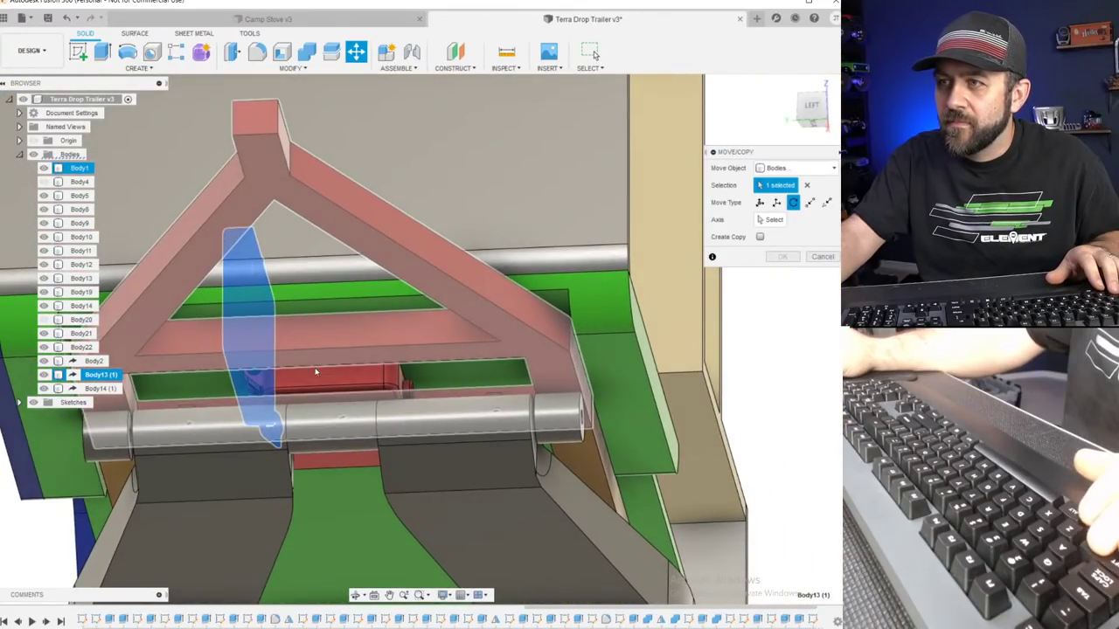
click(320, 382)
click(93, 361)
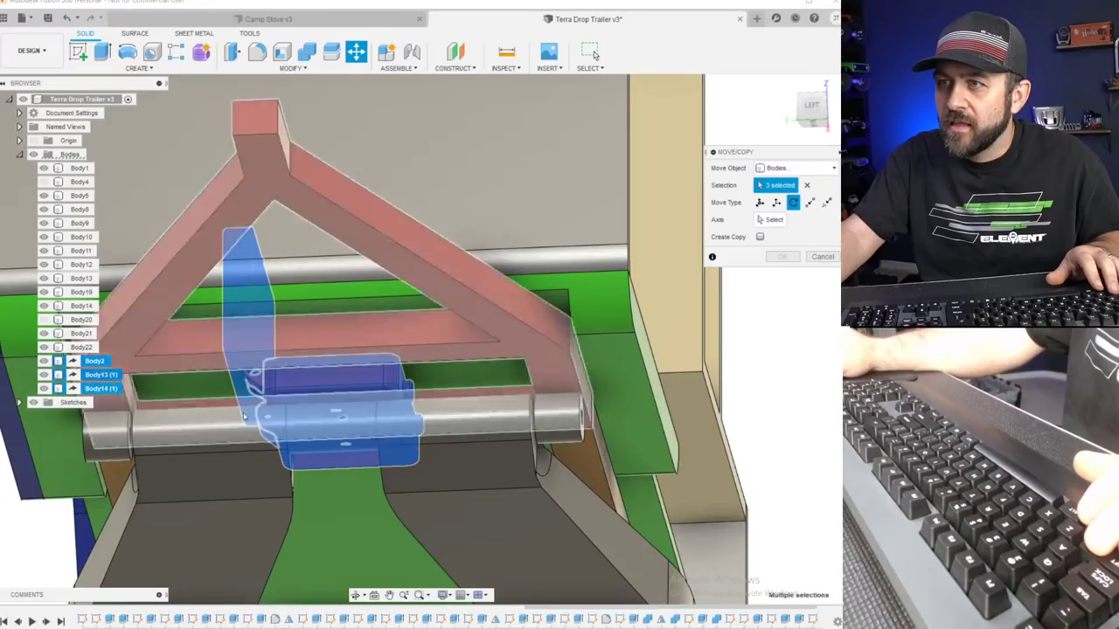
Translate the stove 220 mm in X and 60 mm in Z, placing it behind the galley at counter height.
scroll(328, 404, down, 4)
shift+middle_drag(463, 376, 331, 439)
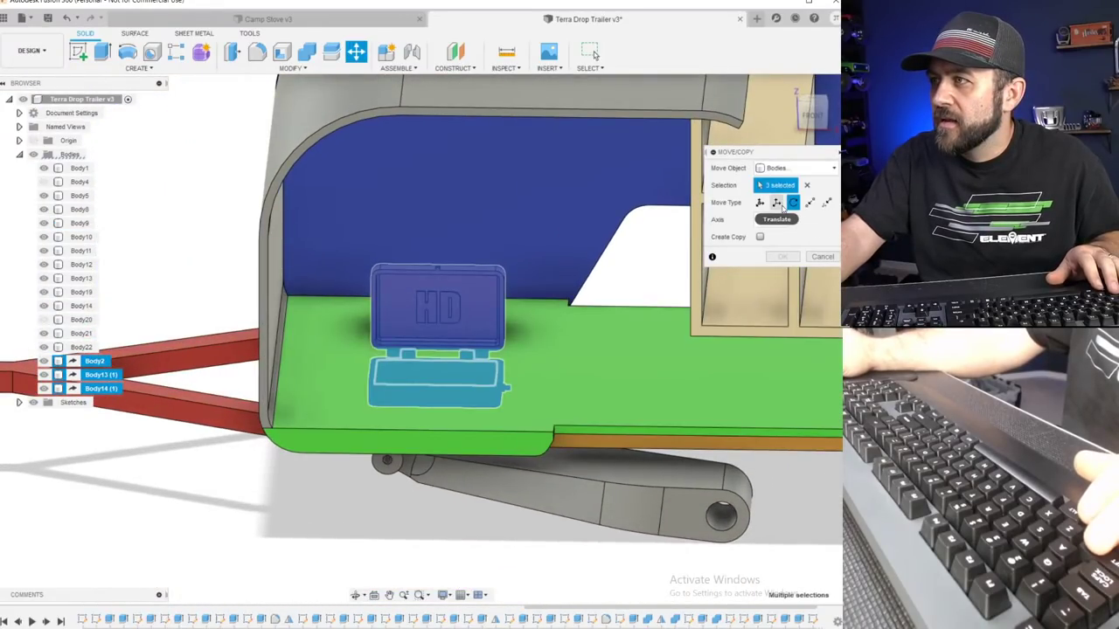
click(777, 203)
drag(473, 316, 726, 320)
scroll(595, 360, down, 4)
scroll(627, 367, up, 3)
middle_drag(628, 367, 339, 352)
drag(366, 326, 680, 329)
drag(645, 297, 644, 155)
shift+middle_drag(644, 155, 666, 211)
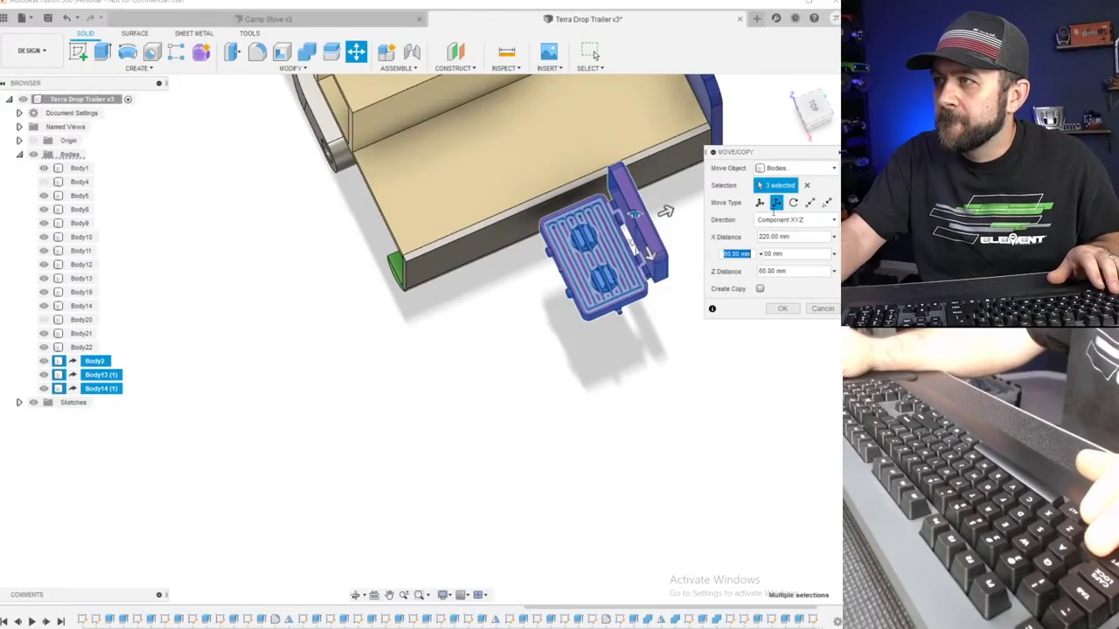
Rotate the stove 90 degrees about Z with a free move so its front faces the trailer's rear.
click(759, 202)
mouse_move(584, 140)
mouse_down()
mouse_move(547, 144)
mouse_move(565, 136)
mouse_up()
scroll(557, 200, down, 3)
middle_drag(558, 200, 324, 335)
scroll(324, 335, down, 2)
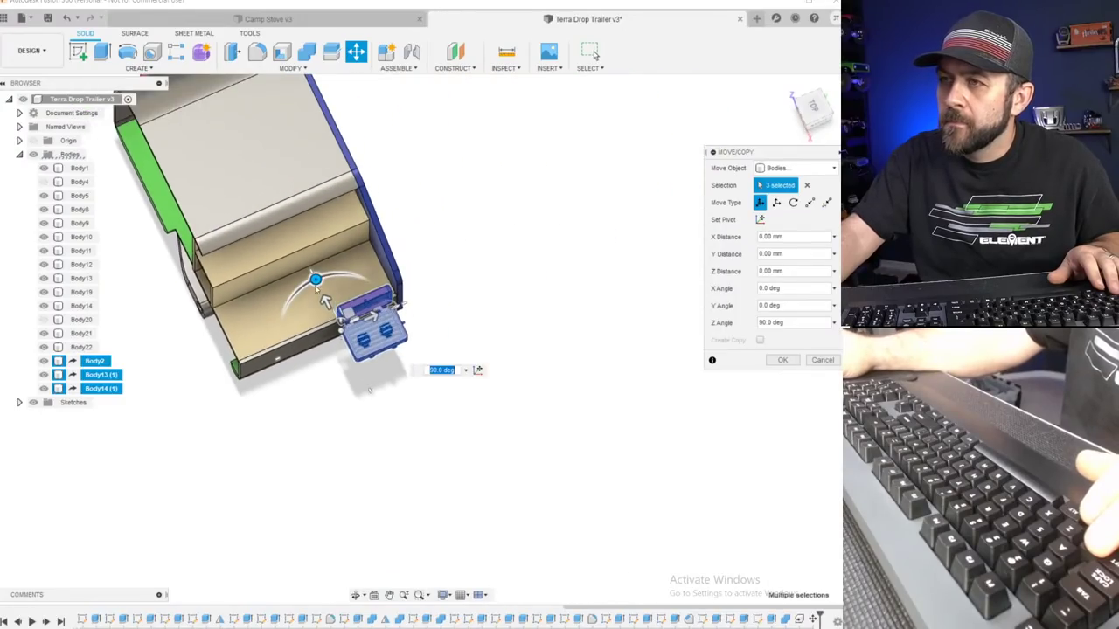
Slide the stove over the counter to its open end, away from the blue side wall.
scroll(324, 334, up, 4)
scroll(324, 335, up, 3)
drag(351, 294, 121, 291)
scroll(125, 296, down, 1)
middle_drag(125, 295, 266, 131)
scroll(262, 291, up, 5)
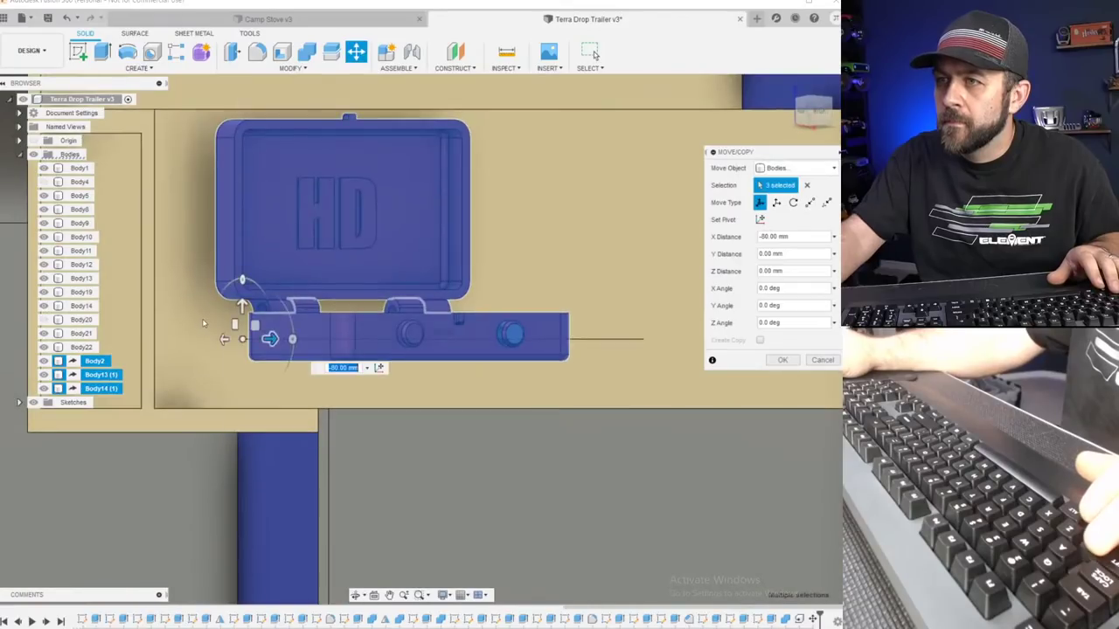
Lower the stove until it rests on the galley counter and finish the move.
scroll(214, 325, up, 3)
drag(268, 316, 265, 408)
scroll(281, 402, down, 3)
shift+middle_drag(282, 400, 301, 463)
scroll(260, 429, down, 4)
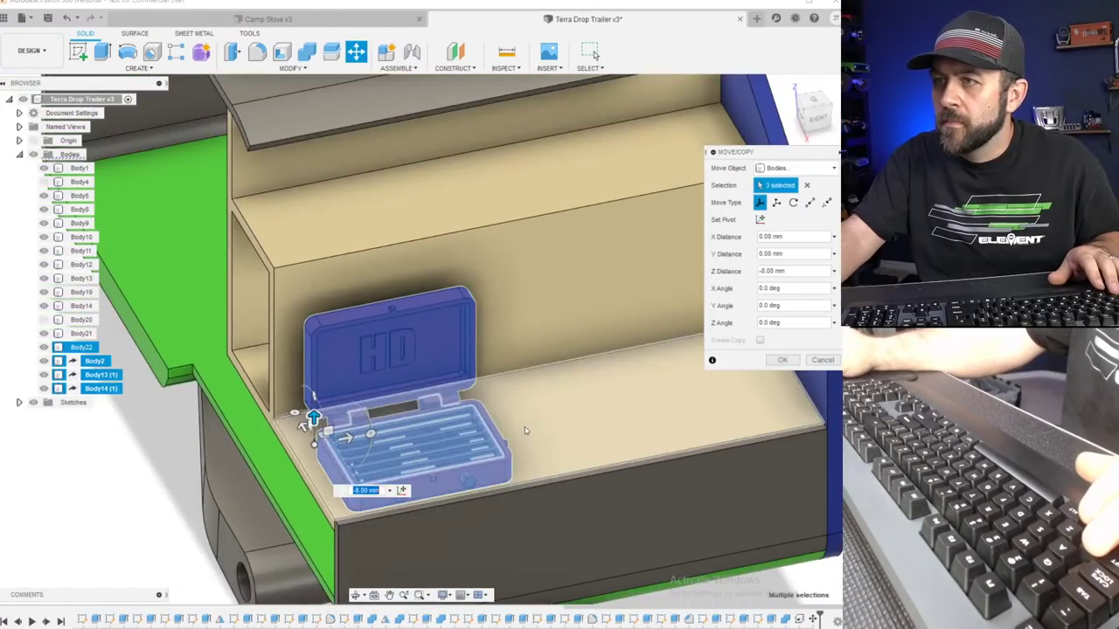
shift+middle_drag(305, 417, 283, 375)
key(Return)
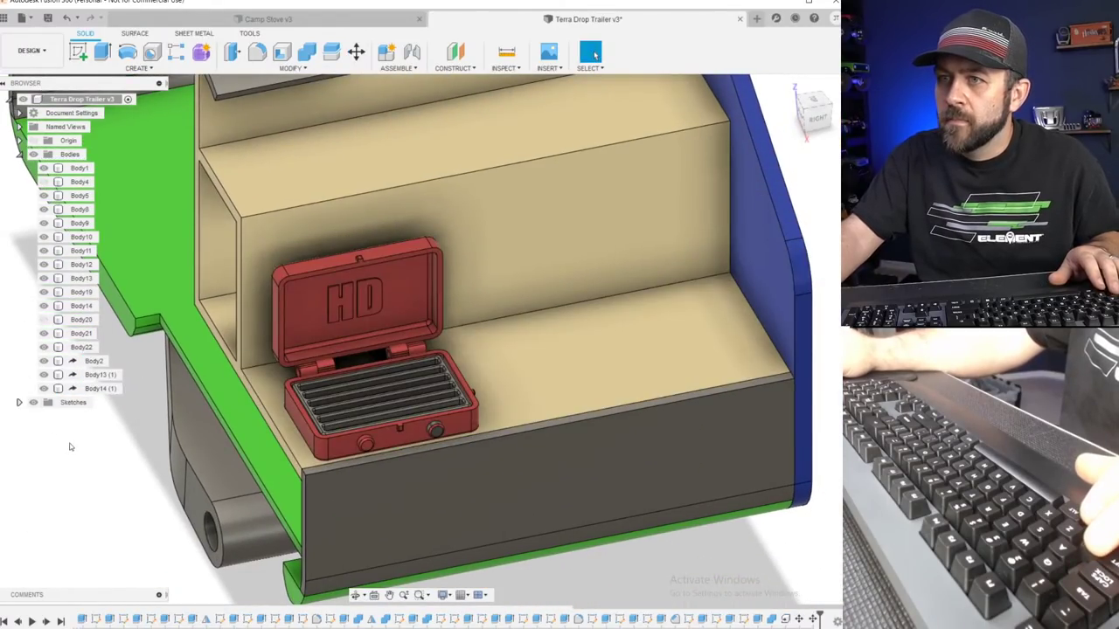
click(101, 389)
shift+click(93, 361)
right_click(95, 362)
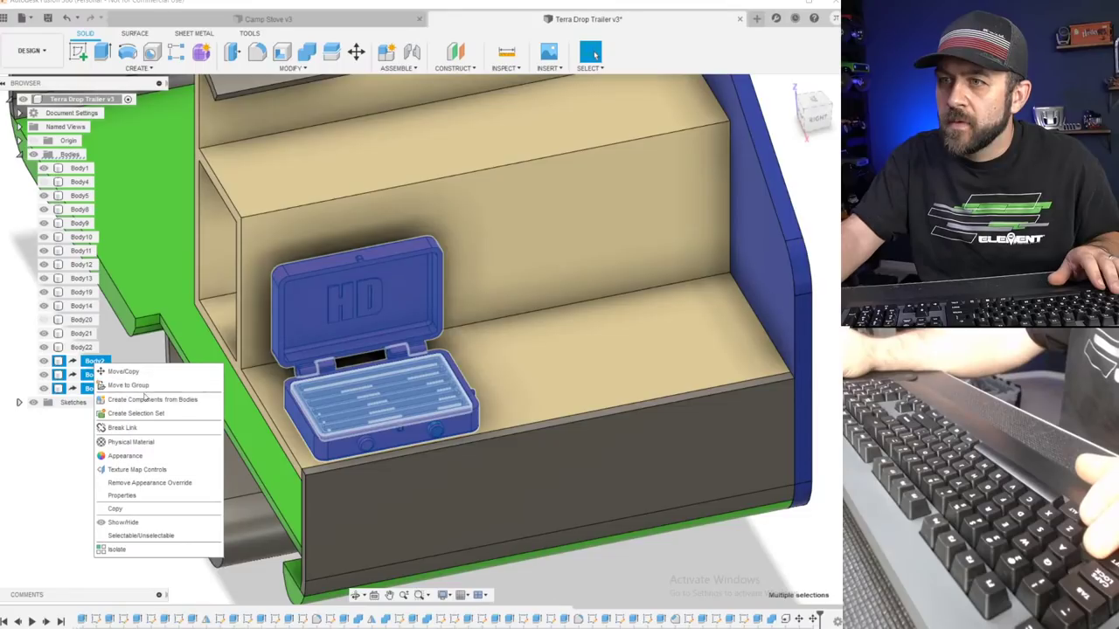
click(134, 389)
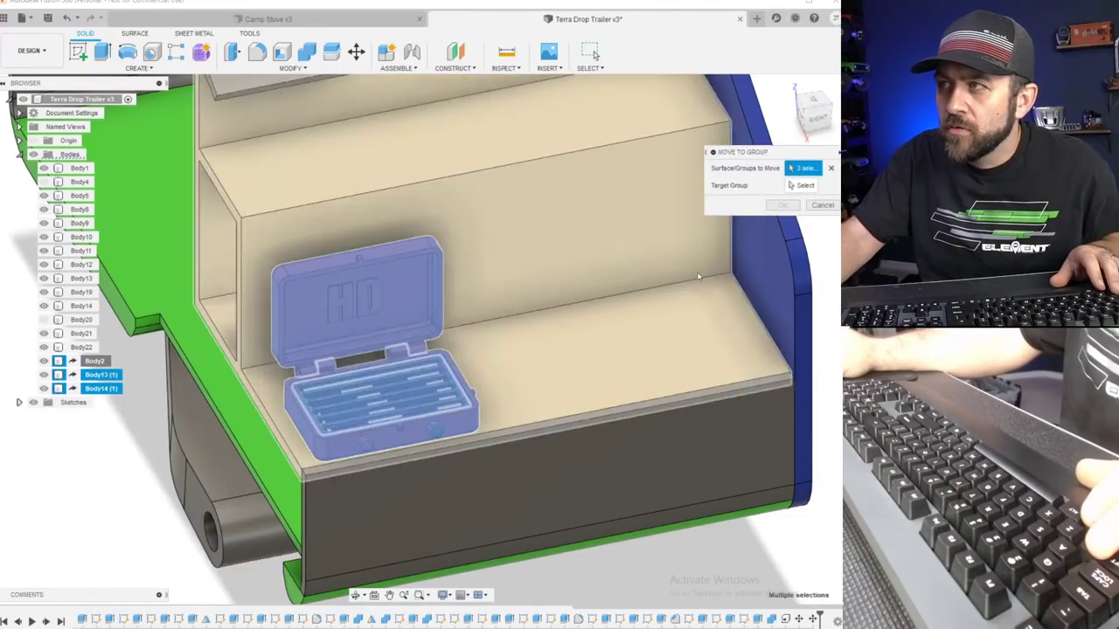
click(812, 207)
Create a selection set from the three camp stove bodies.
click(94, 361)
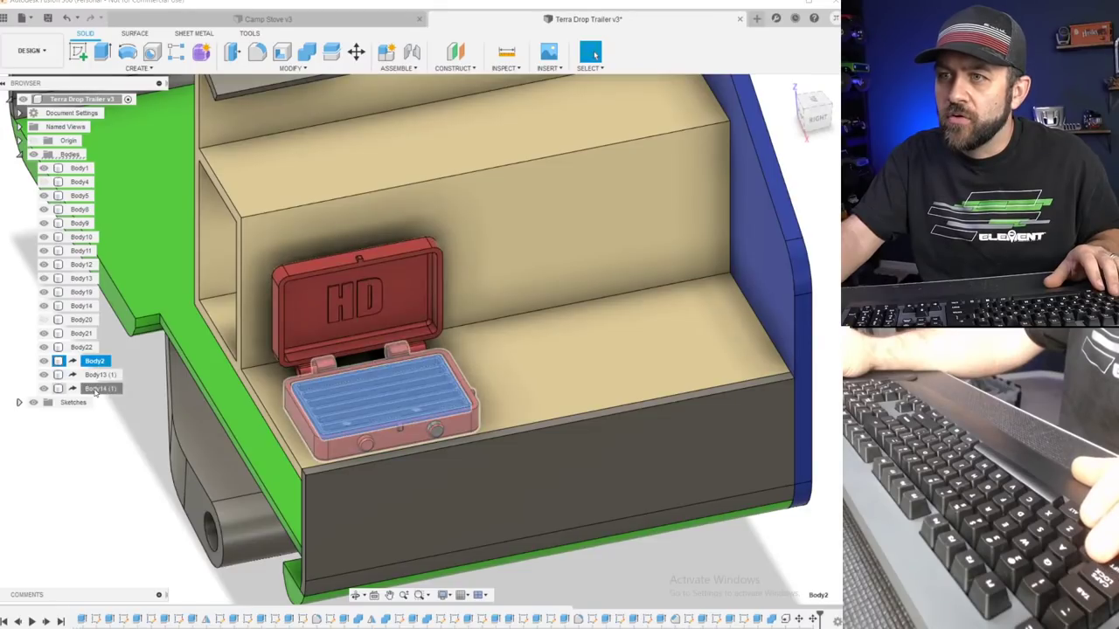
shift+click(96, 389)
right_click(96, 390)
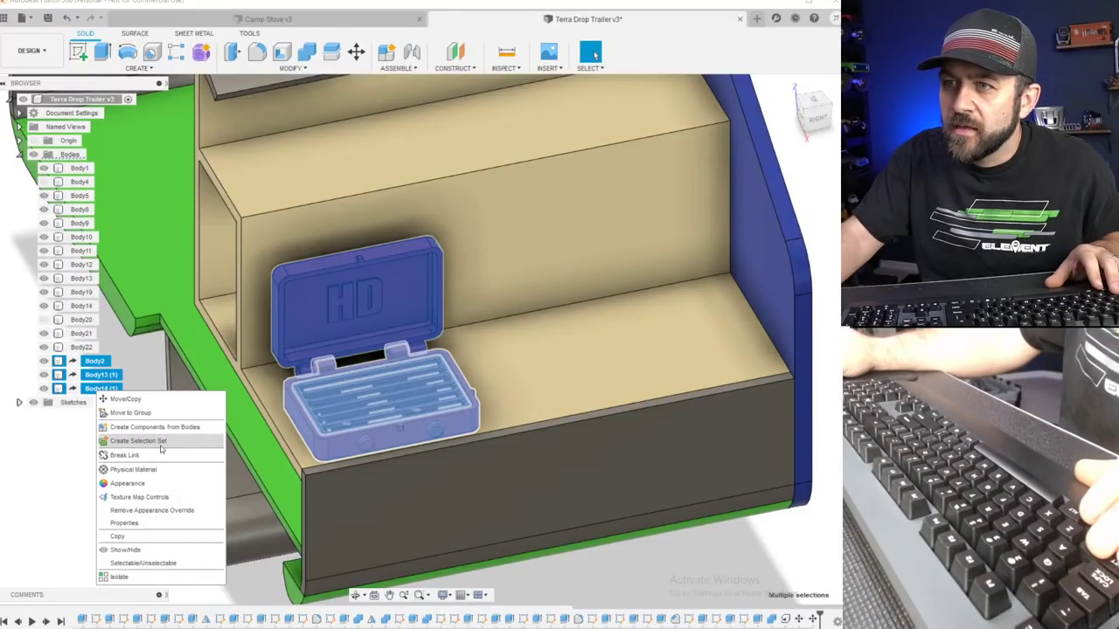
click(138, 442)
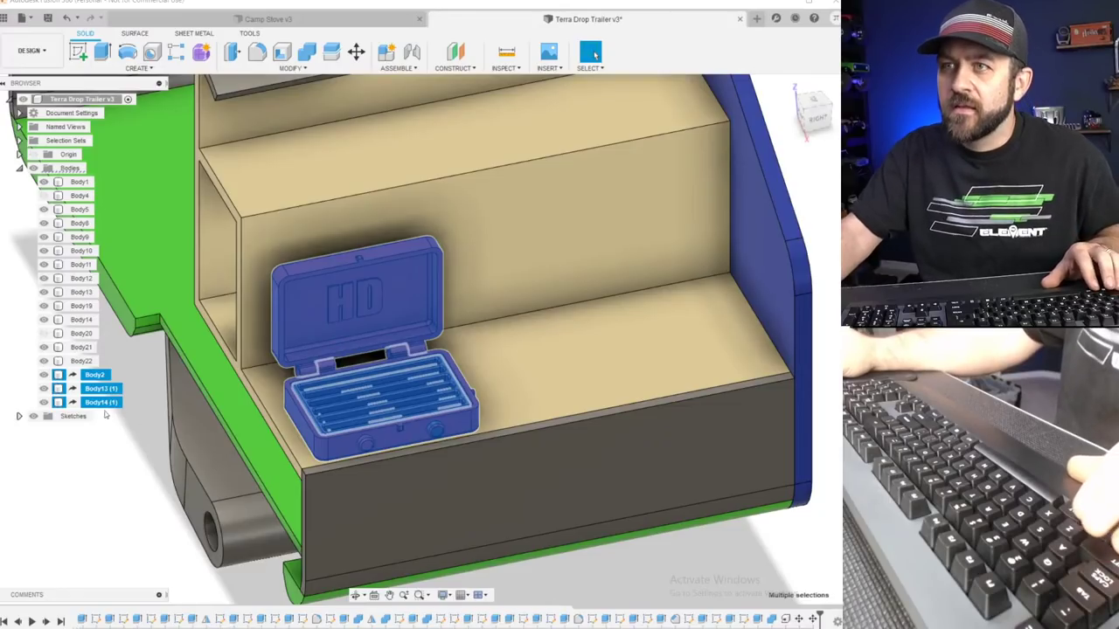
click(81, 485)
Compare the stove's placement on the rear counter with the galley in the reference photo.
scroll(107, 496, down, 2)
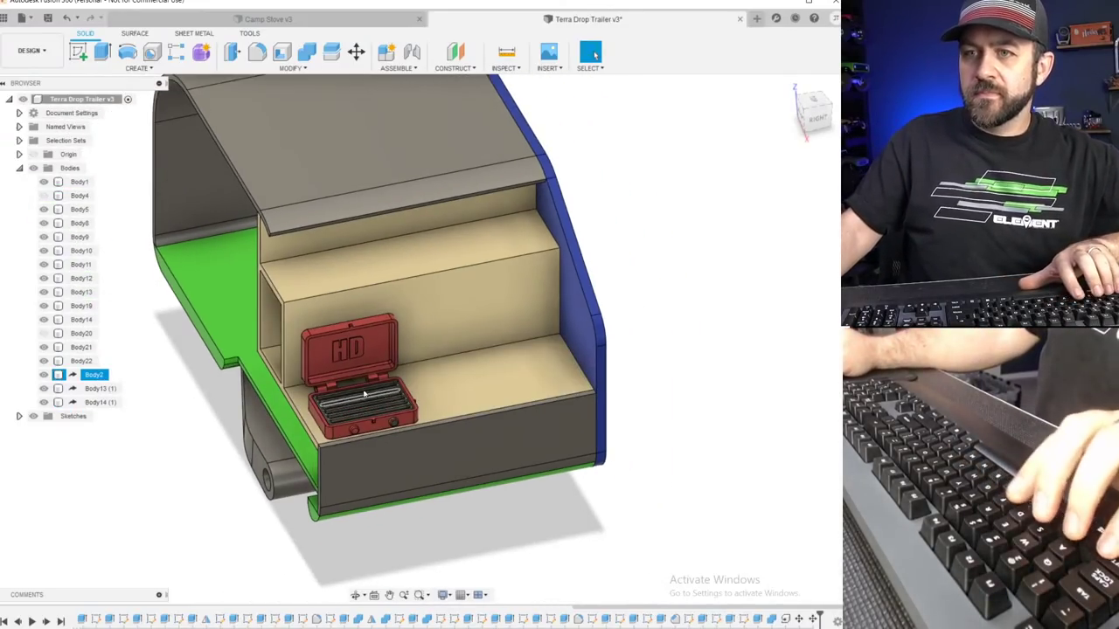
shift+middle_drag(368, 379, 423, 360)
scroll(316, 419, up, 3)
click(350, 395)
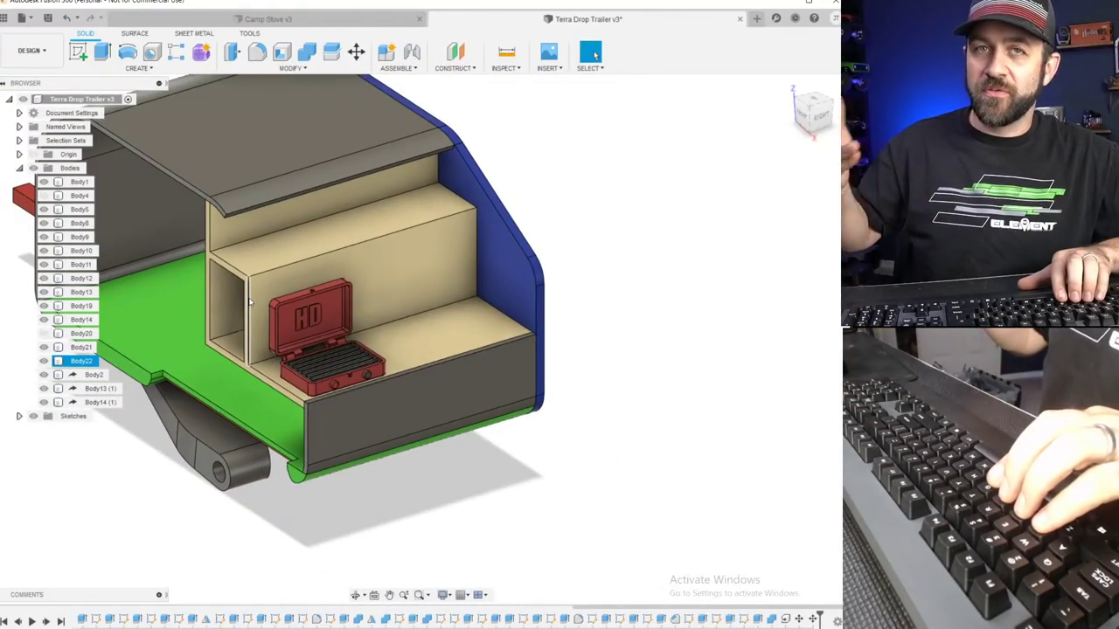
key(Escape)
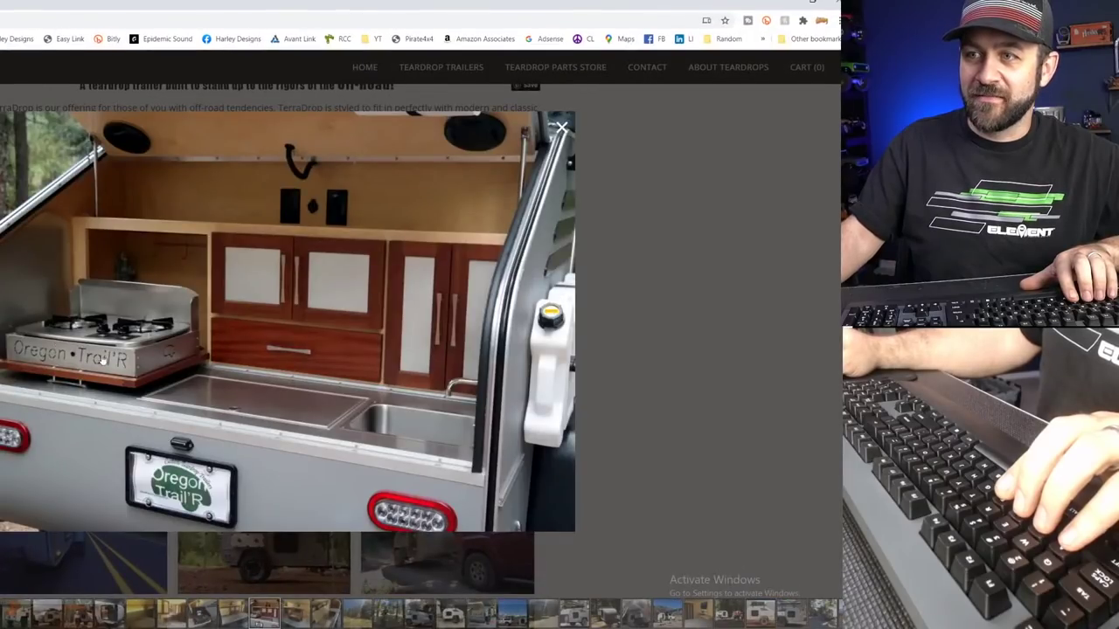
drag(293, 2, 410, 0)
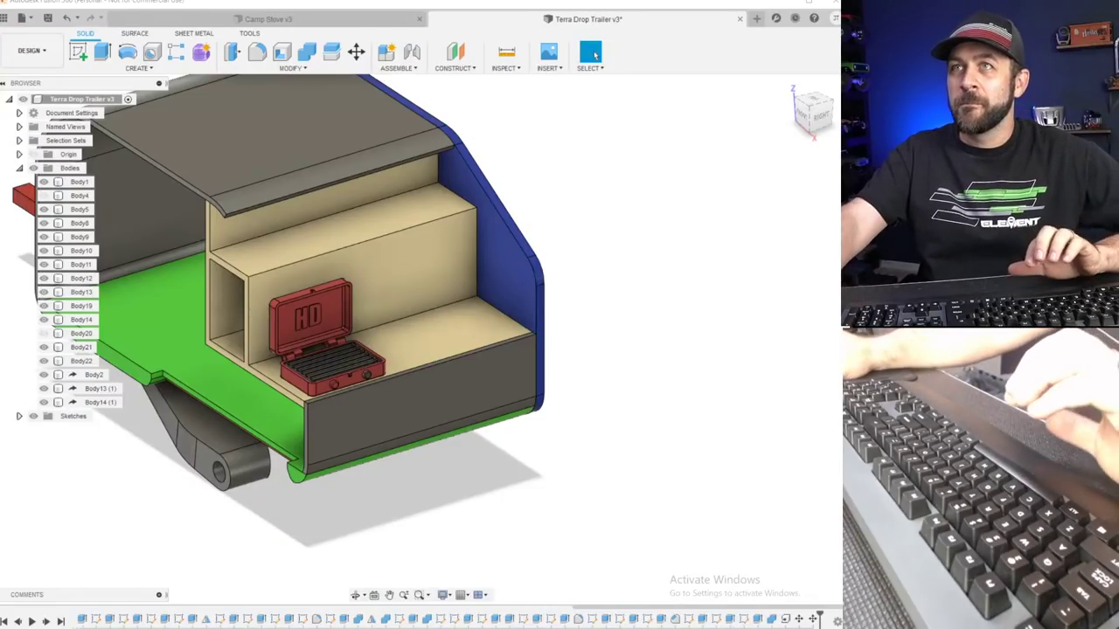
Sketch a rectangle about 25.5 mm deep on the counter's top face, between the stove and the blue side wall.
scroll(417, 357, up, 2)
scroll(389, 377, up, 2)
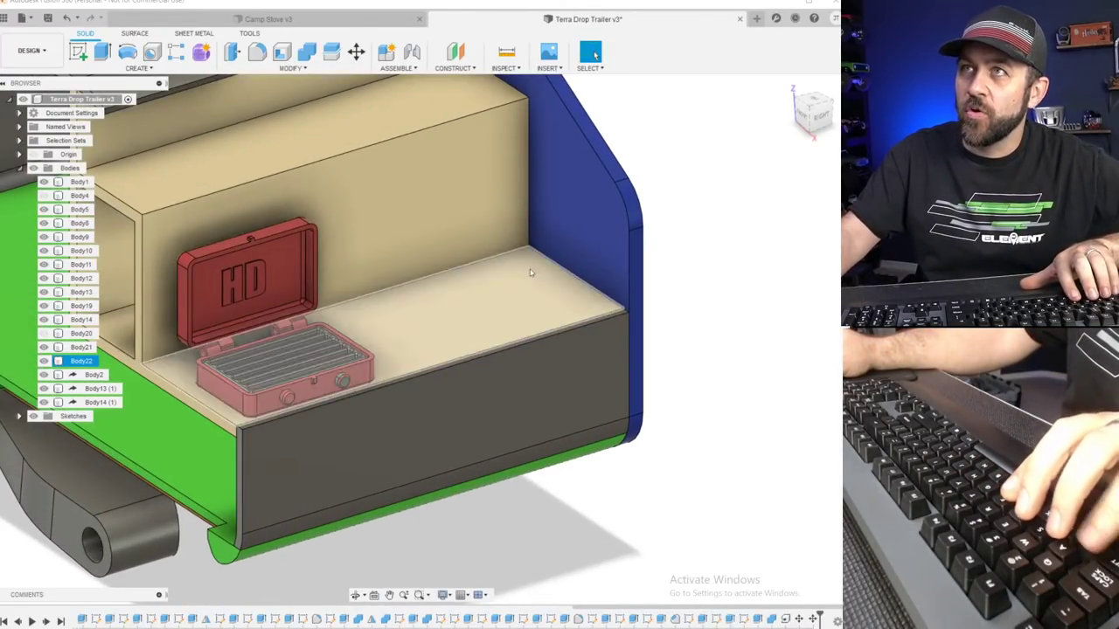
shift+middle_drag(516, 325, 480, 318)
click(587, 285)
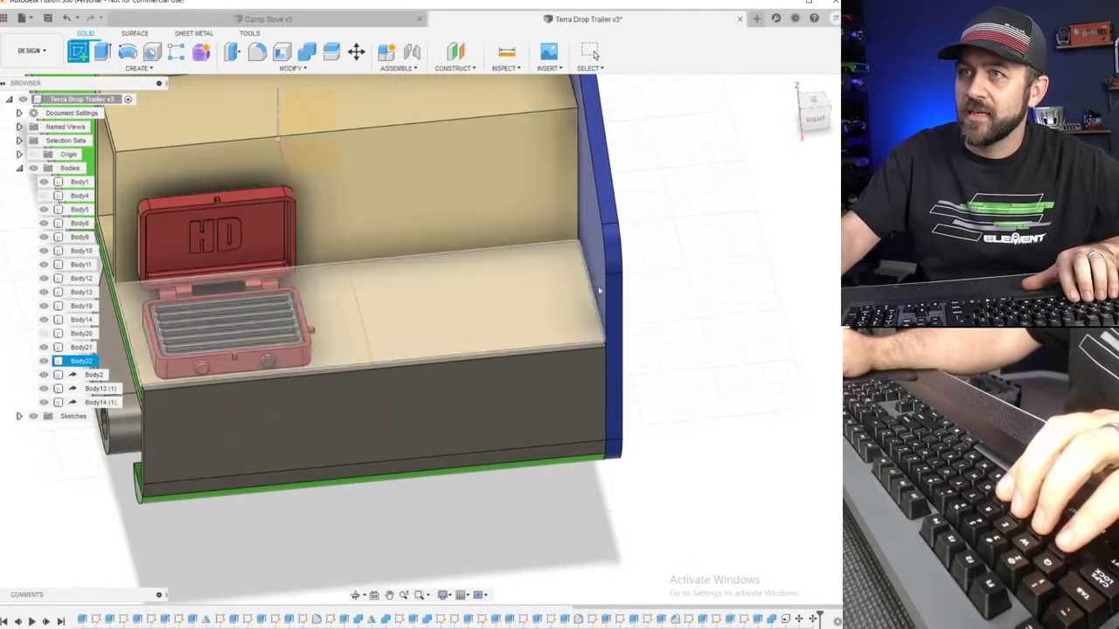
click(510, 288)
click(813, 100)
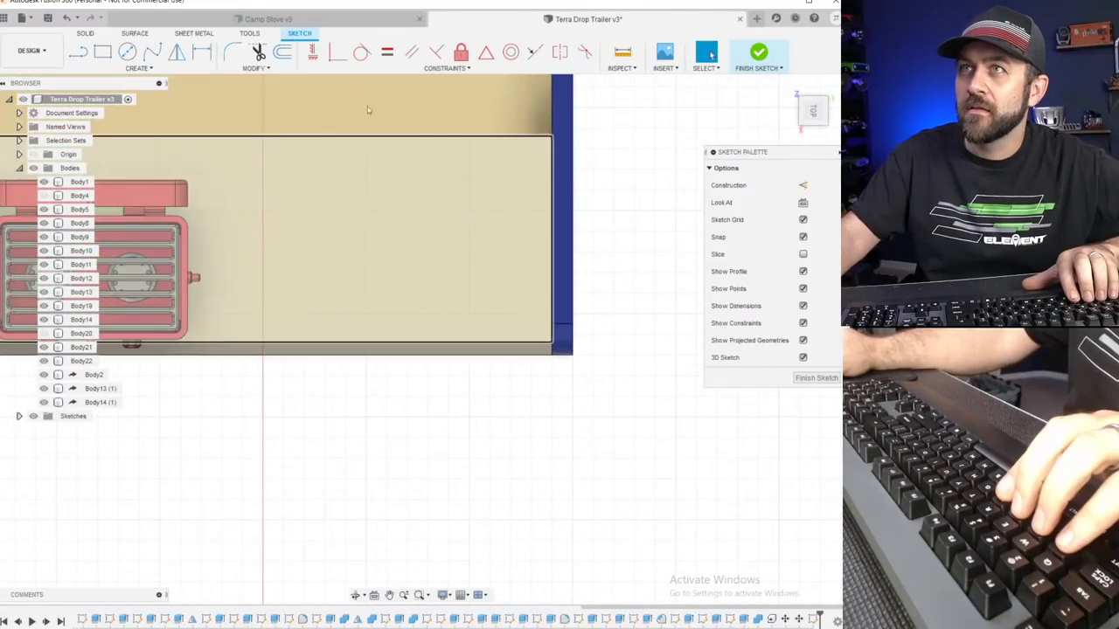
click(102, 54)
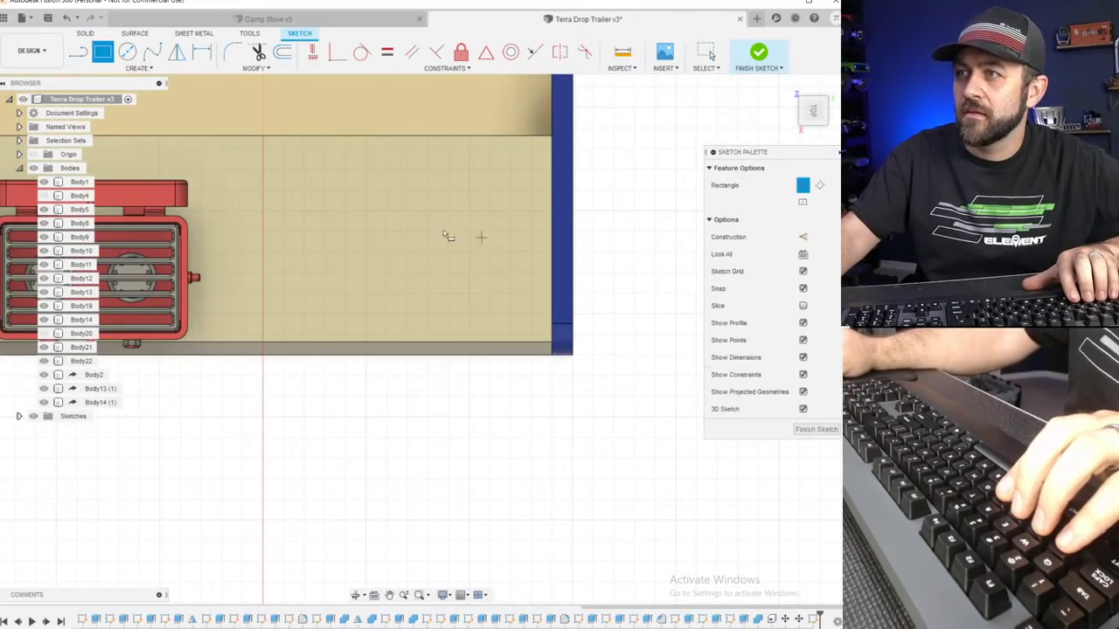
click(387, 212)
click(536, 315)
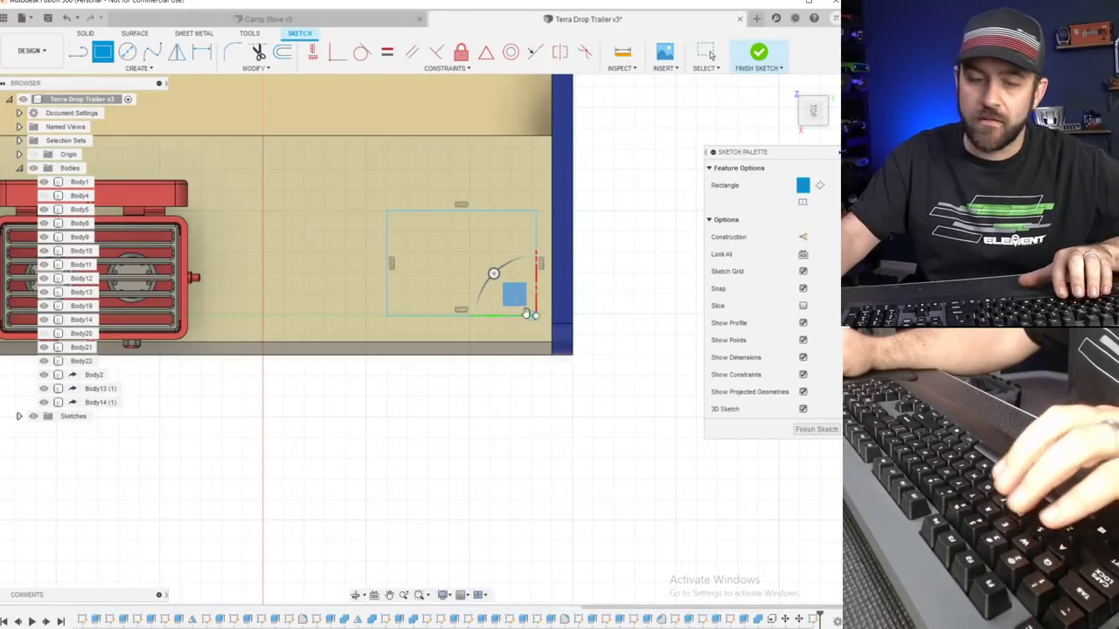
key(Escape)
Dimension the rectangle 6 mm from the counter's rear edge and set its depth to 26 mm.
key(d)
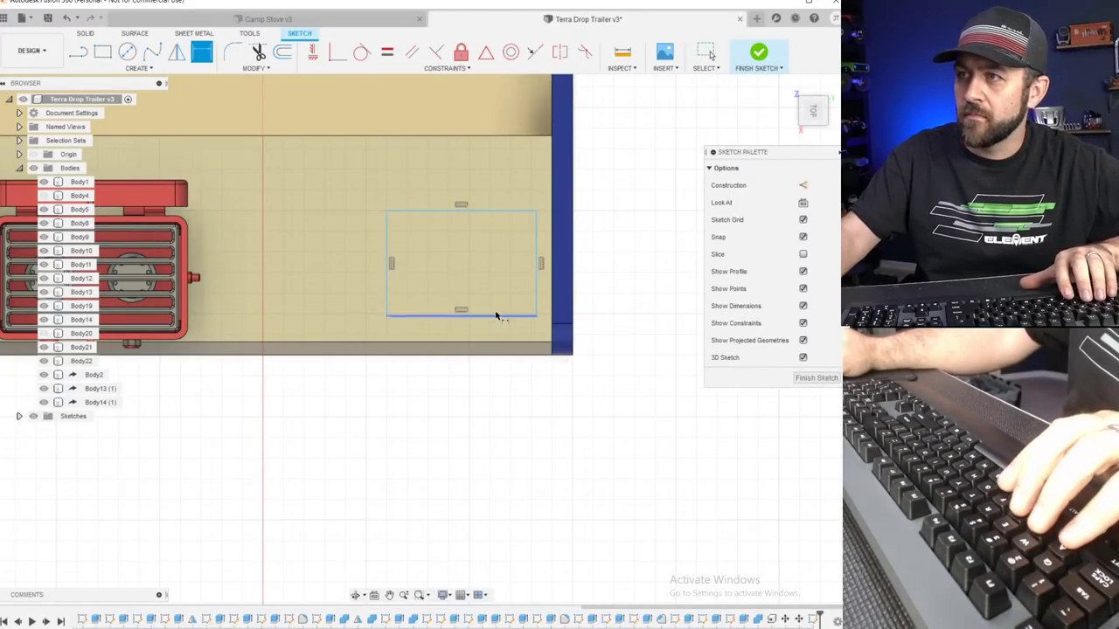
click(495, 315)
click(507, 347)
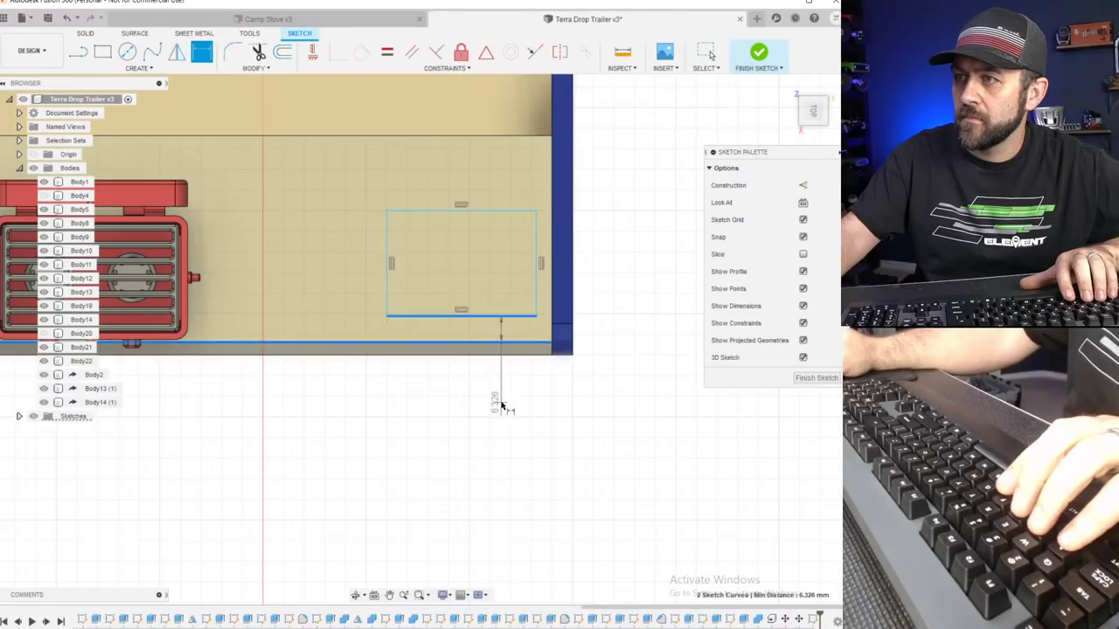
click(499, 399)
text(6)
key(Return)
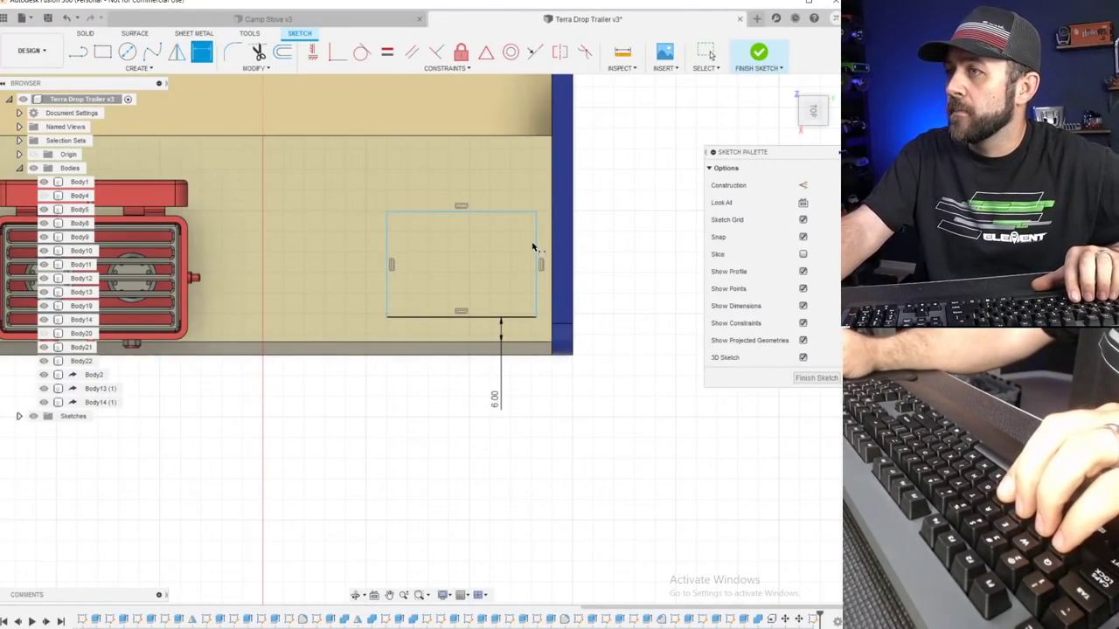
click(633, 266)
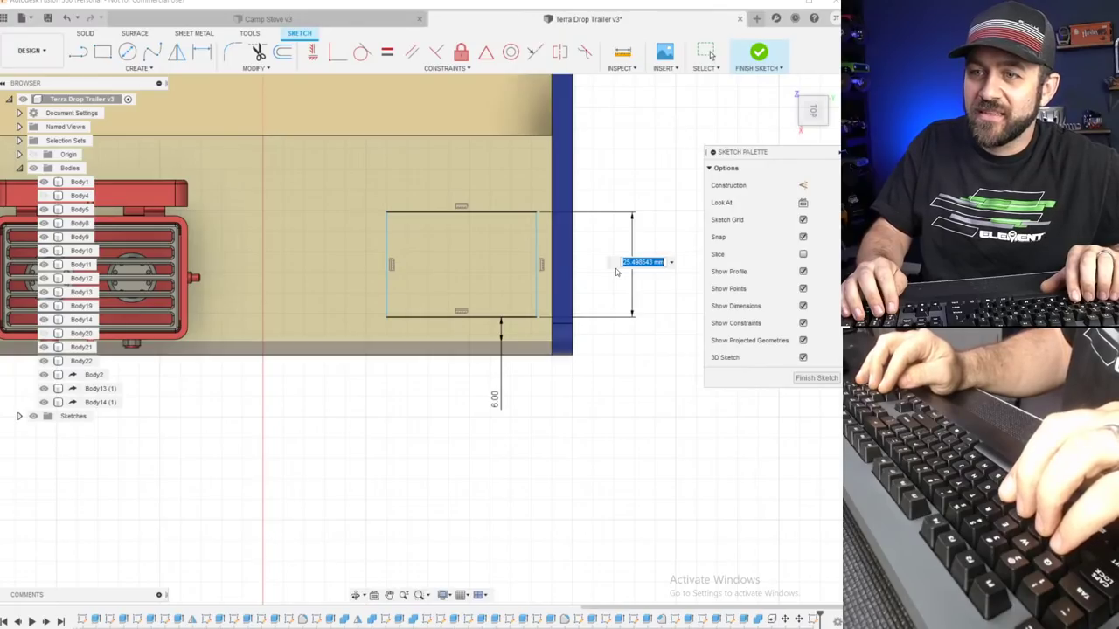
text(25)
key(Return)
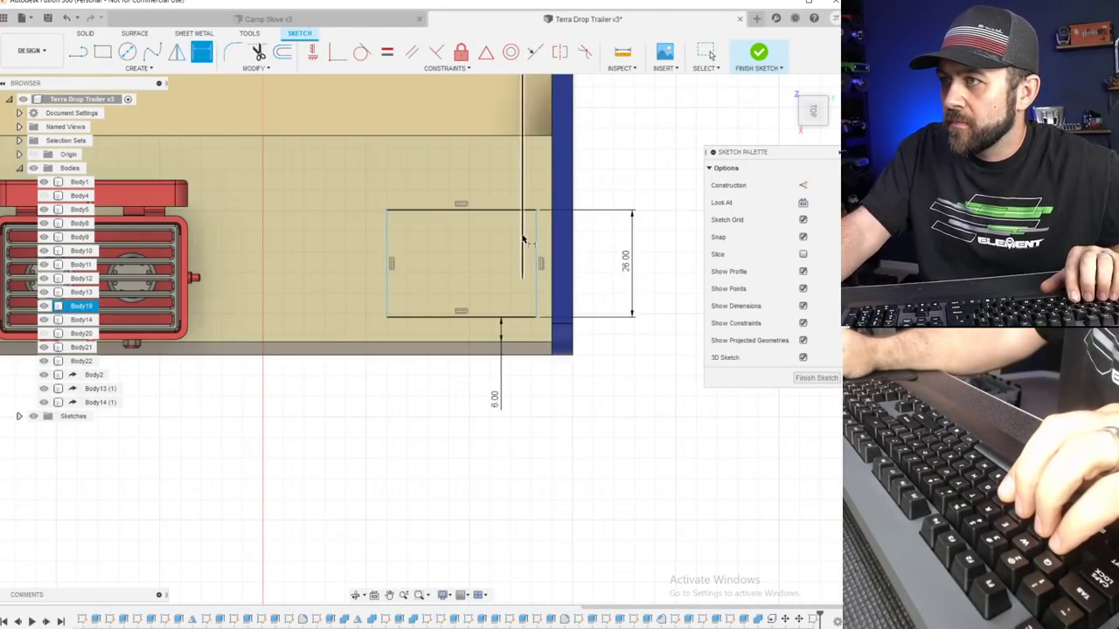
Dimension the gap between the rectangle and the counter edge at the blue side wall as 5 mm.
click(553, 249)
click(601, 408)
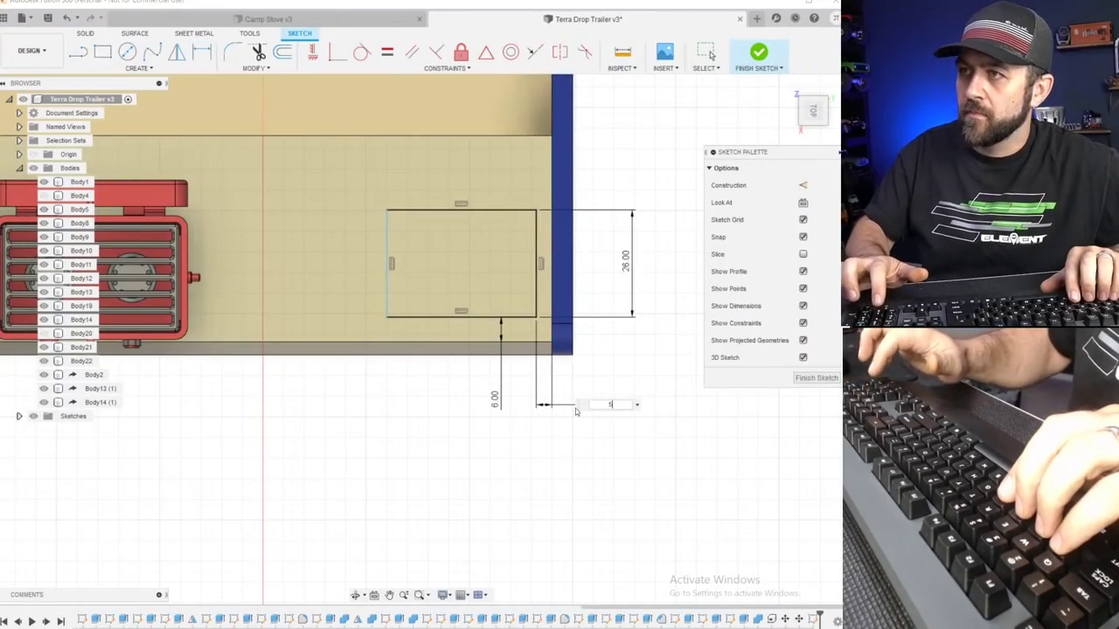
text(5)
key(Return)
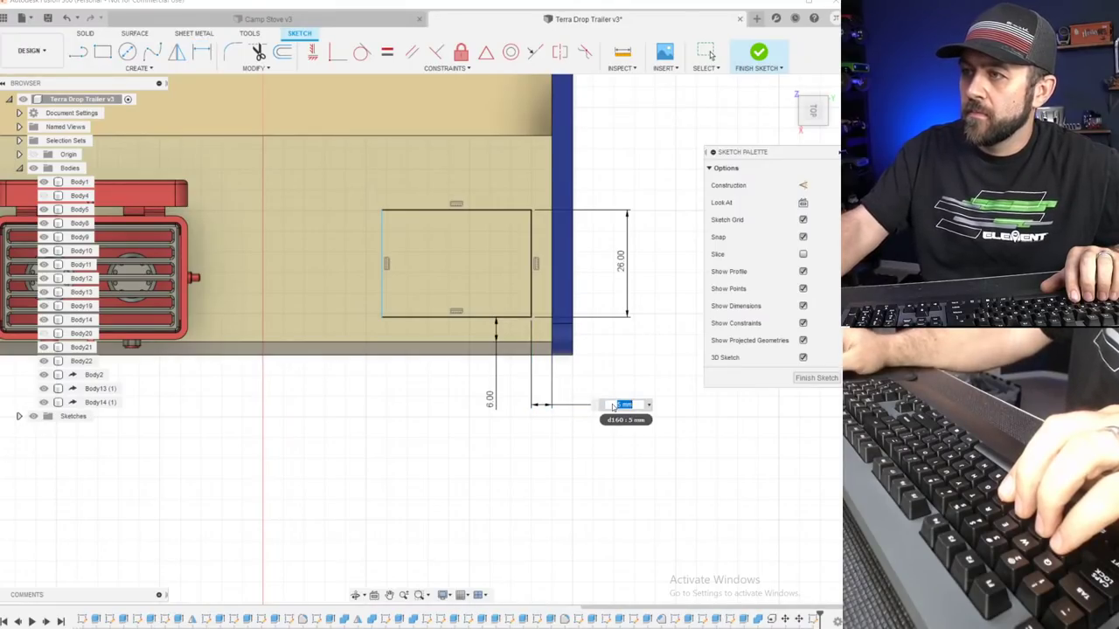
Set the rectangle's gap from the blue side wall to 10 mm, dimension its width as 40 mm, and finish the sketch.
key(Return)
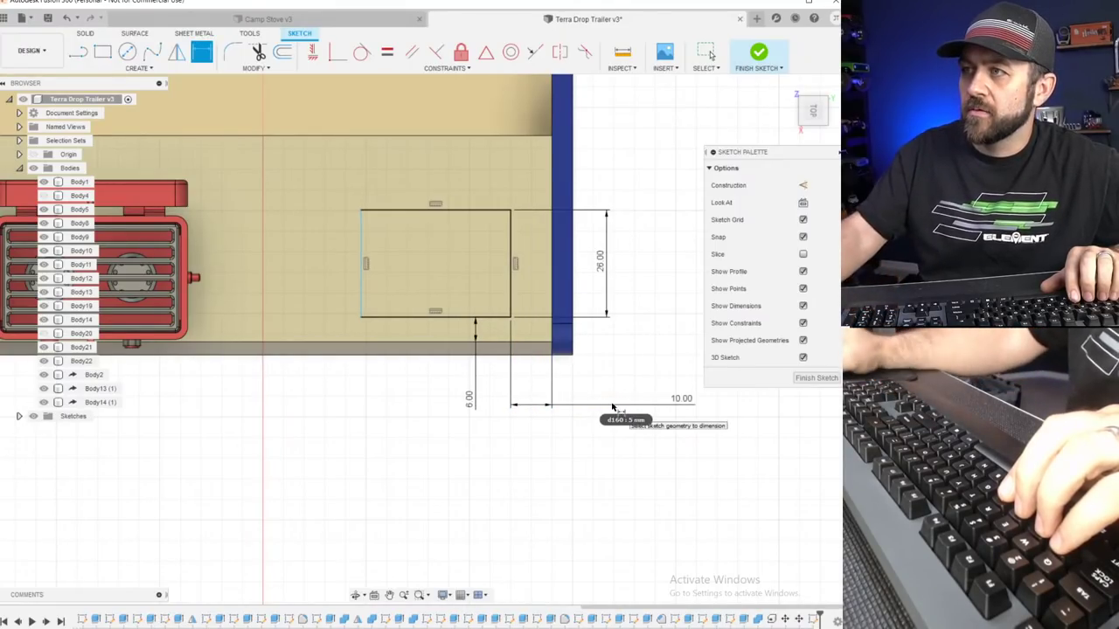
click(429, 339)
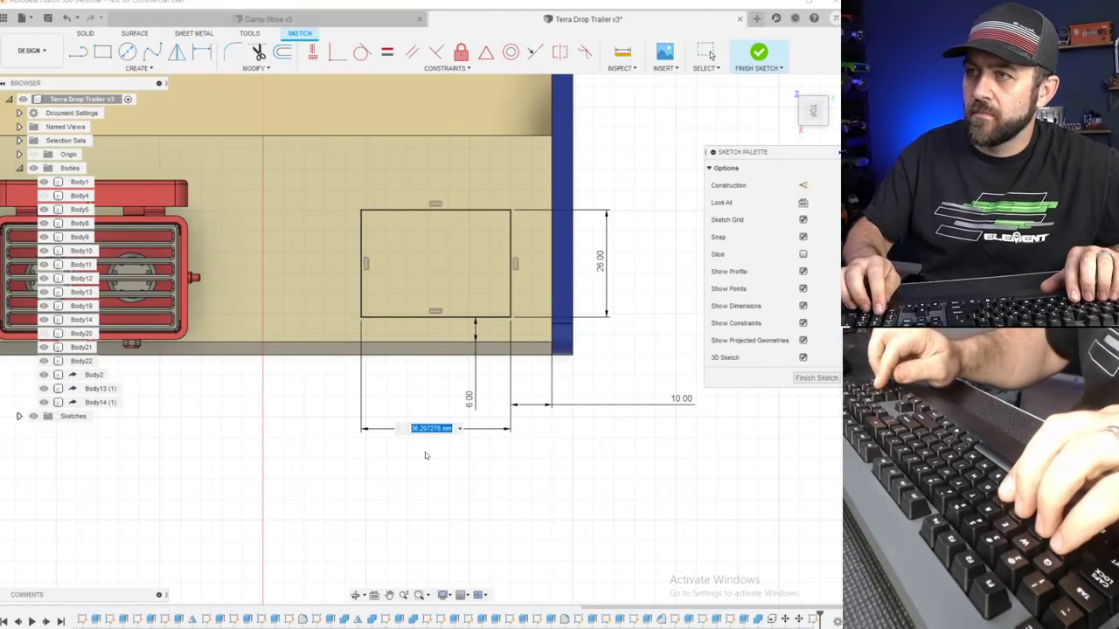
text(35)
key(Return)
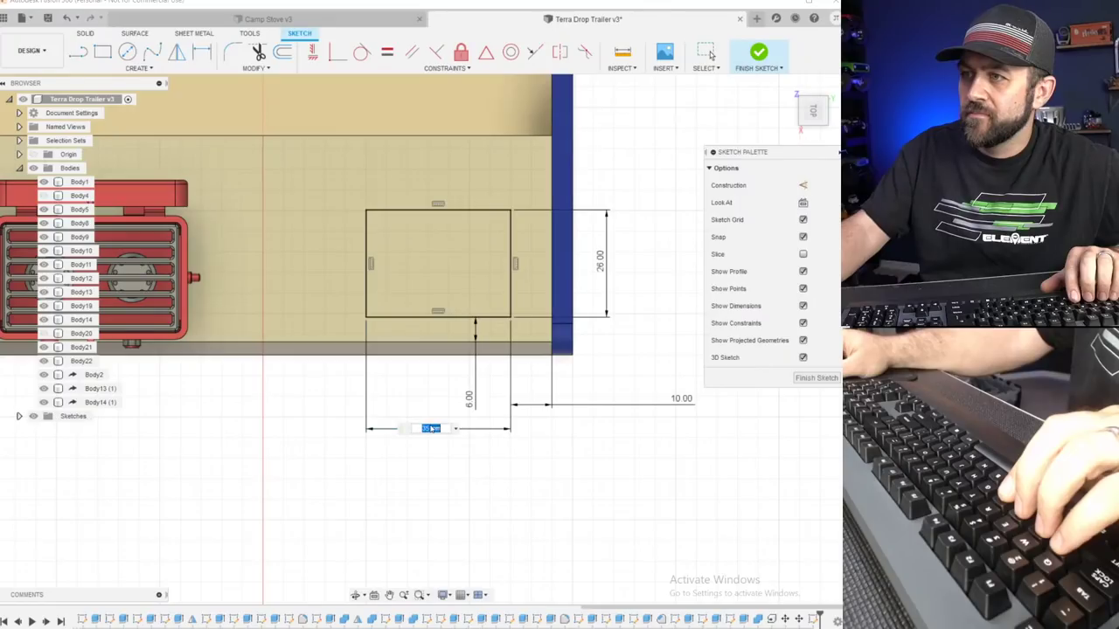
text(40)
key(Return)
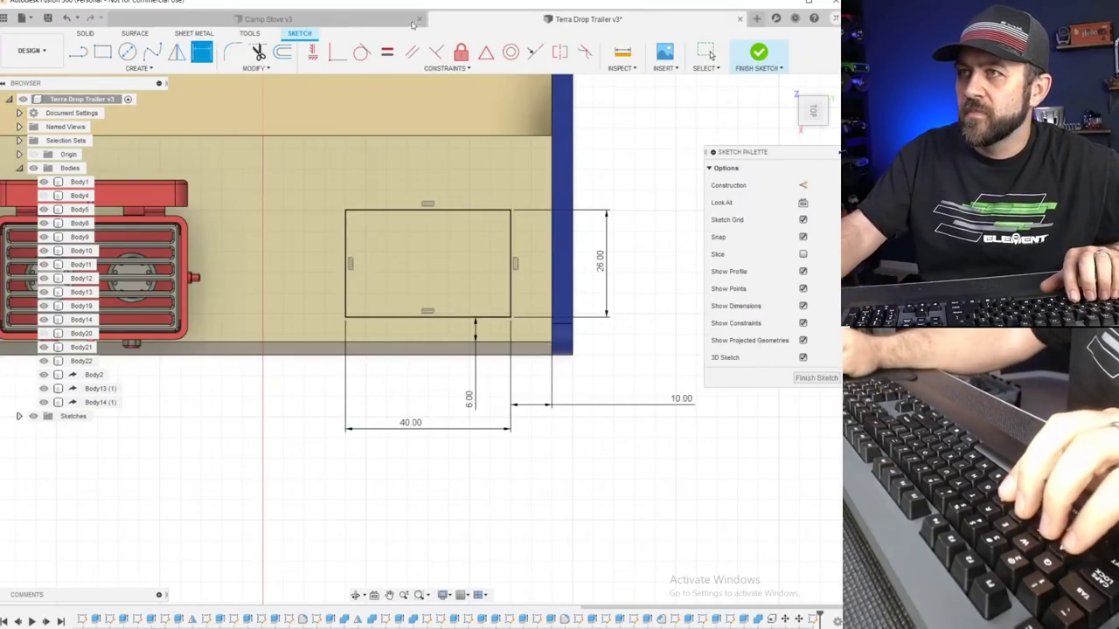
click(758, 52)
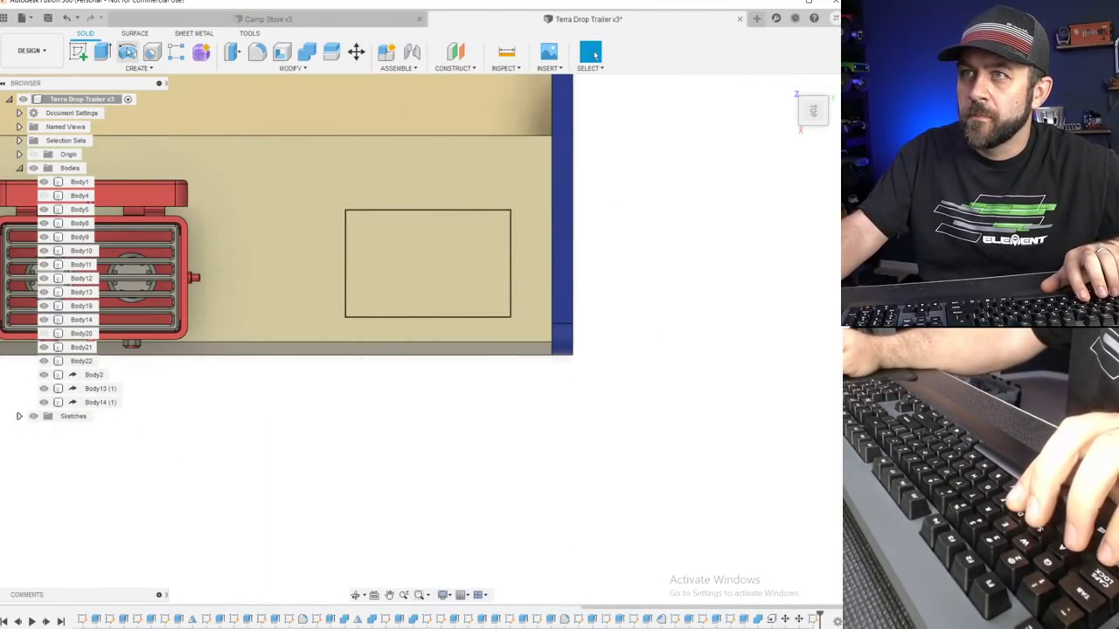
key(f)
key(Escape)
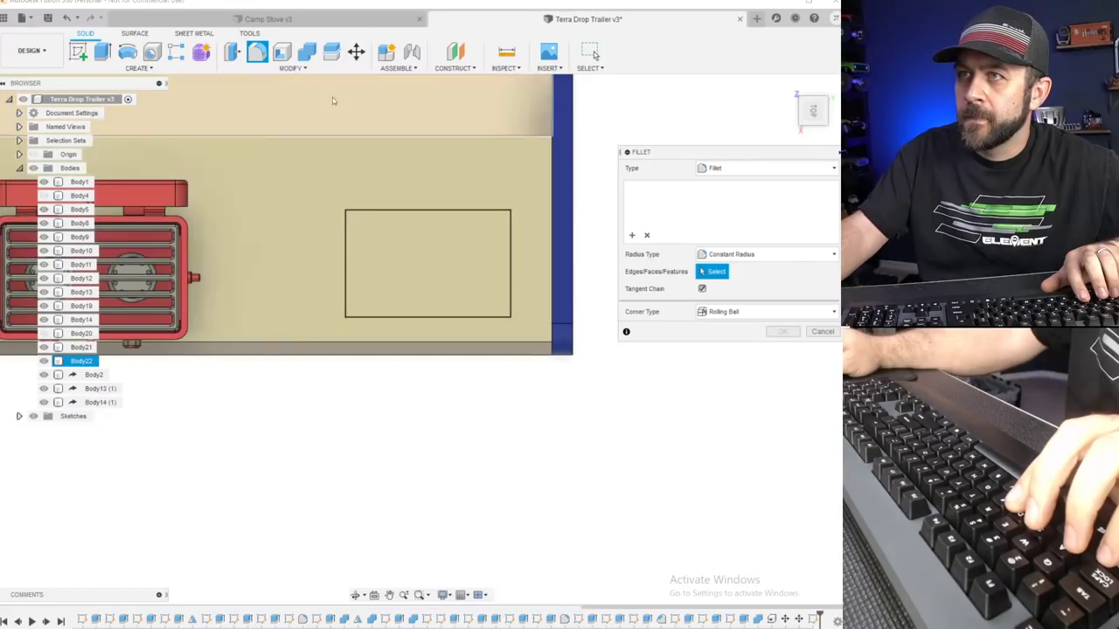
key(Escape)
Cut the rectangle profile 5 mm down through the counter to make the sink opening.
click(102, 52)
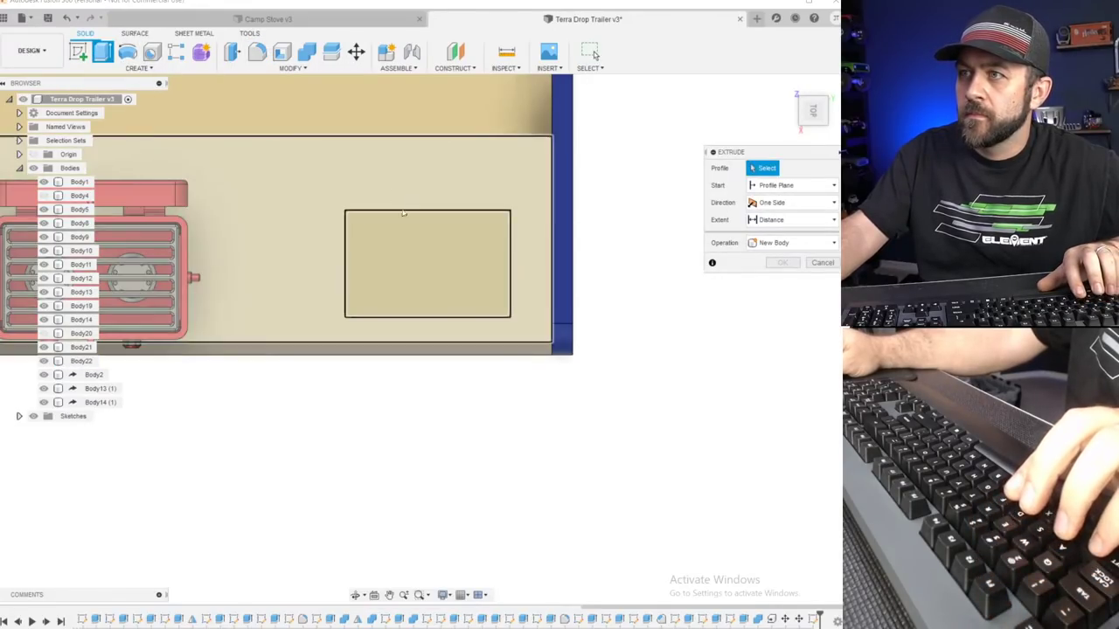
click(404, 255)
drag(419, 264, 420, 298)
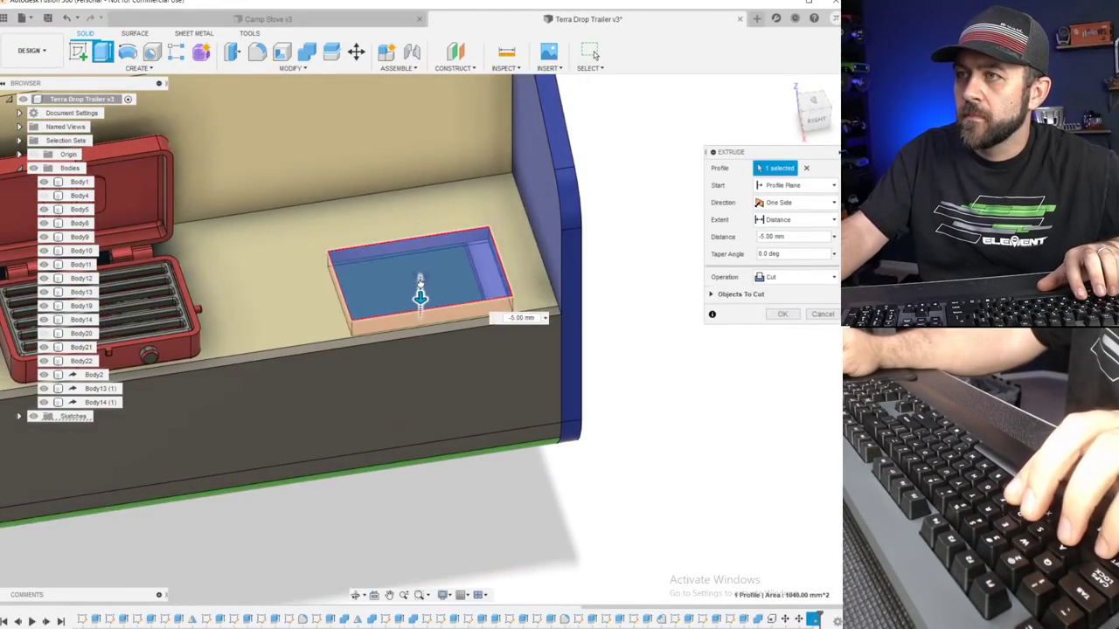
key(Return)
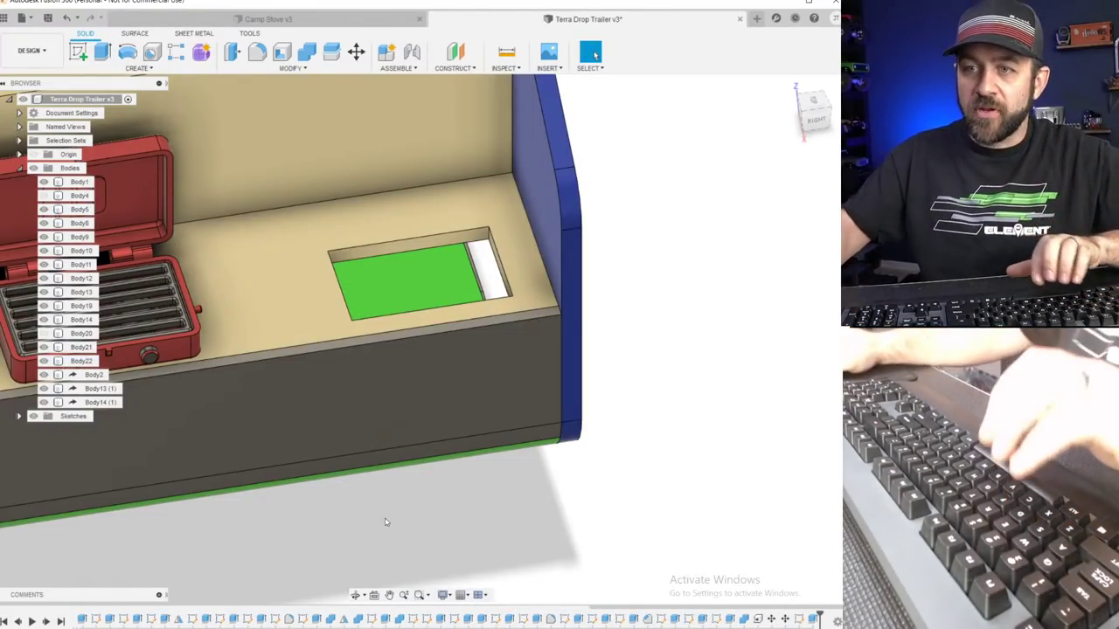
Try to select the sink opening's vertical corner edges for a fillet, and clear the mistaken selection.
scroll(322, 352, down, 4)
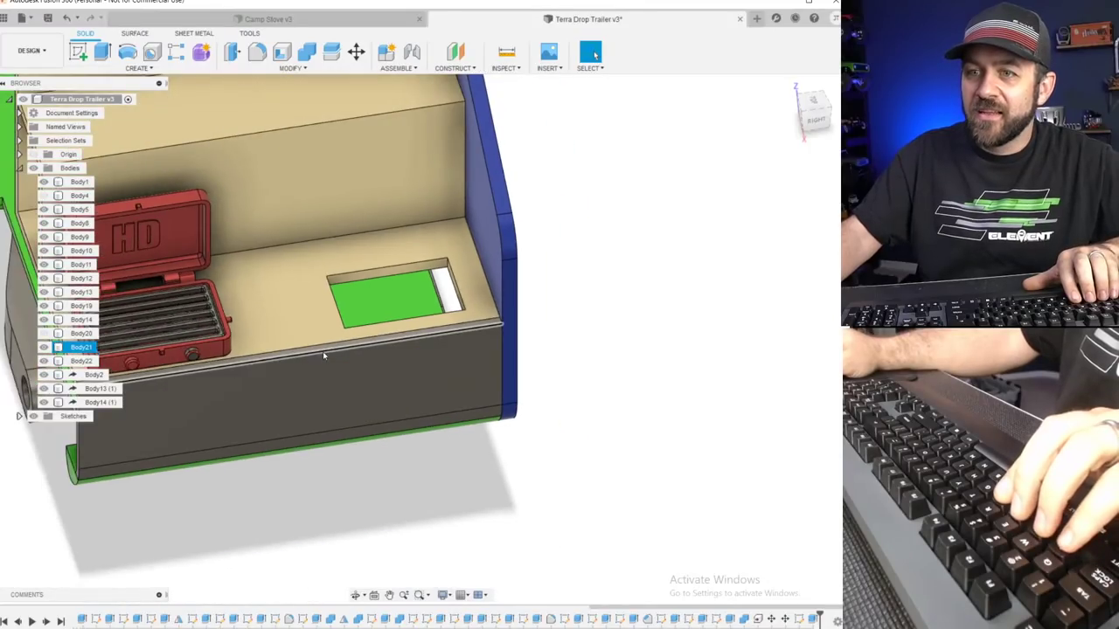
scroll(339, 315, up, 3)
shift+middle_drag(368, 310, 454, 225)
scroll(456, 224, up, 3)
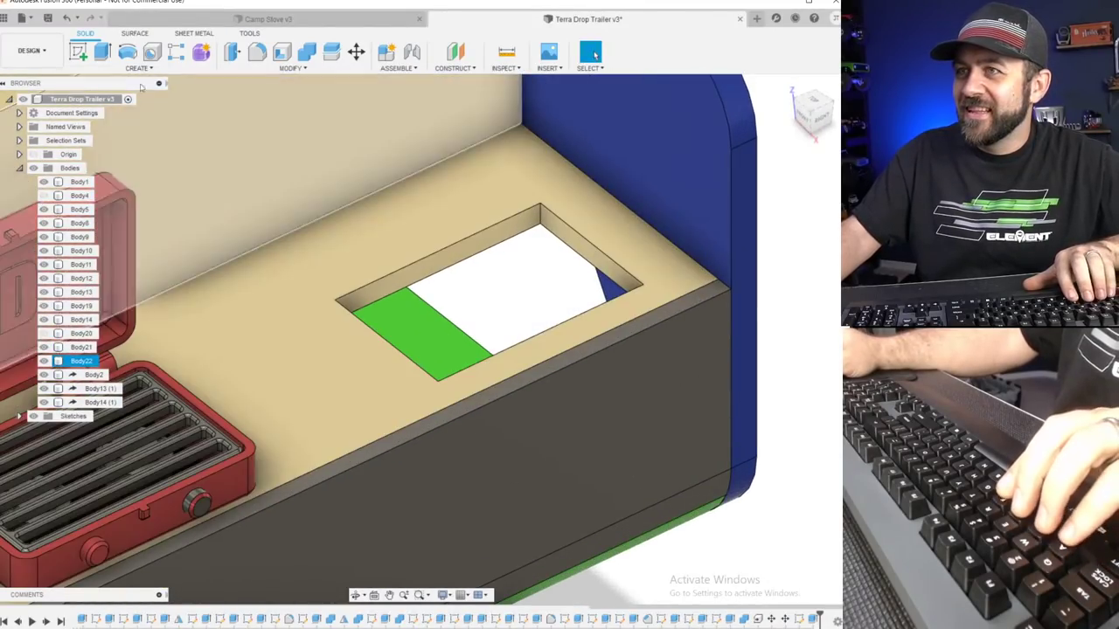
key(f)
scroll(547, 218, up, 3)
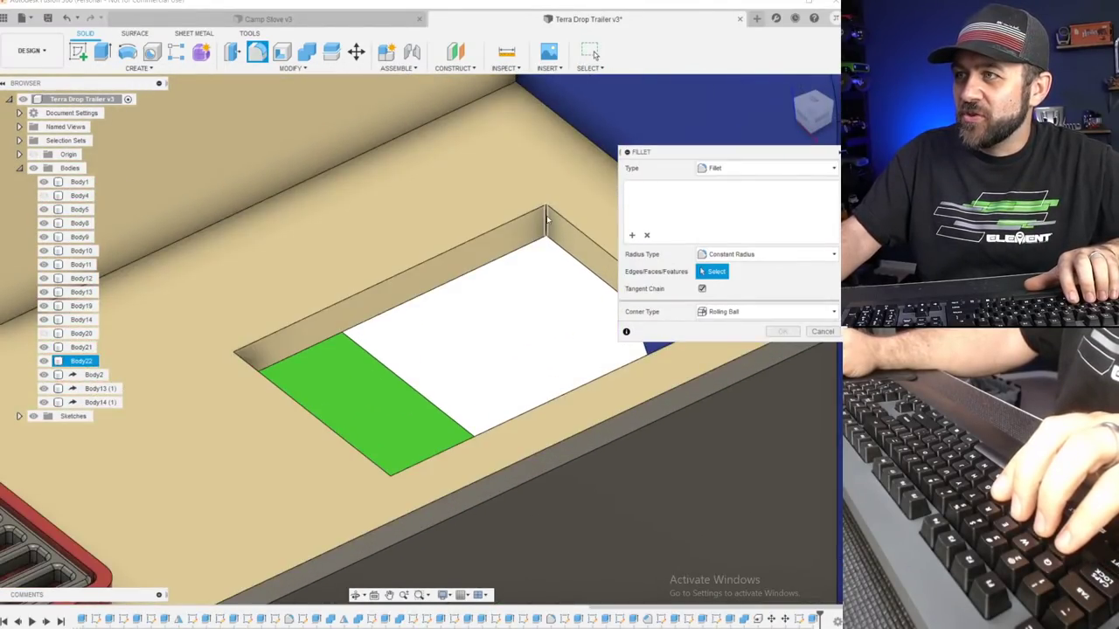
click(549, 220)
scroll(437, 299, down, 3)
shift+middle_drag(445, 299, 404, 250)
click(285, 221)
scroll(262, 247, up, 2)
click(215, 261)
middle_drag(270, 214, 497, 328)
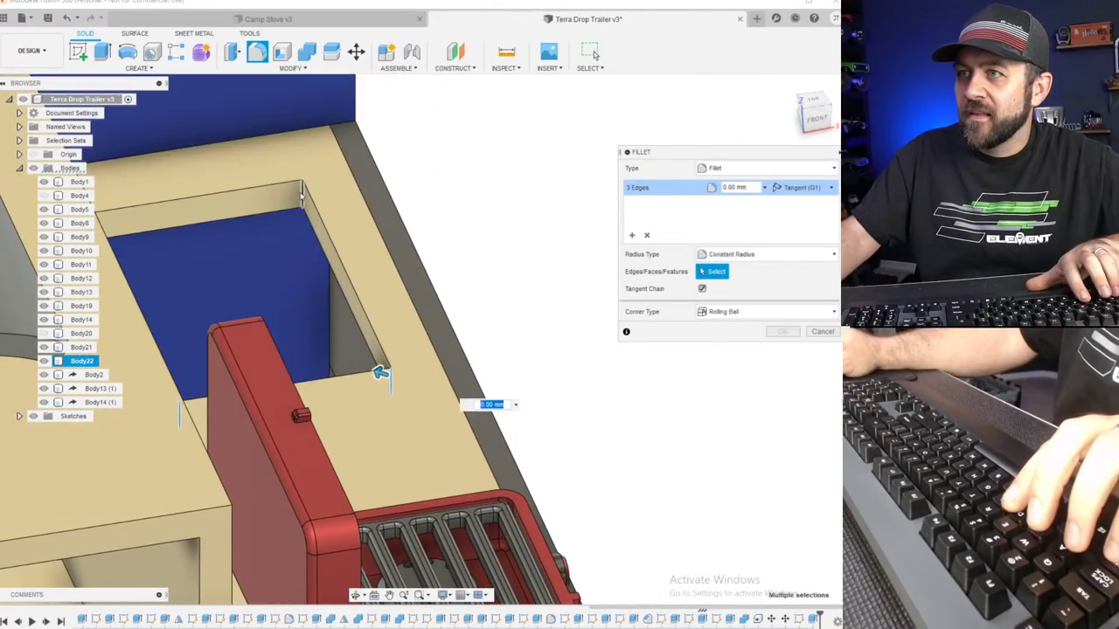
click(198, 233)
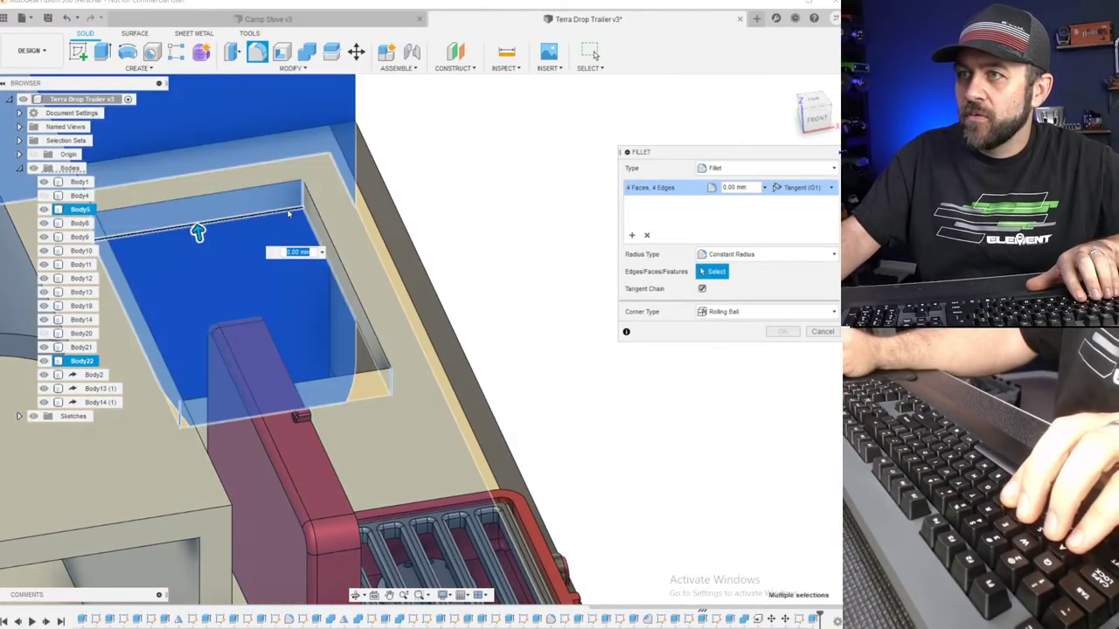
click(302, 202)
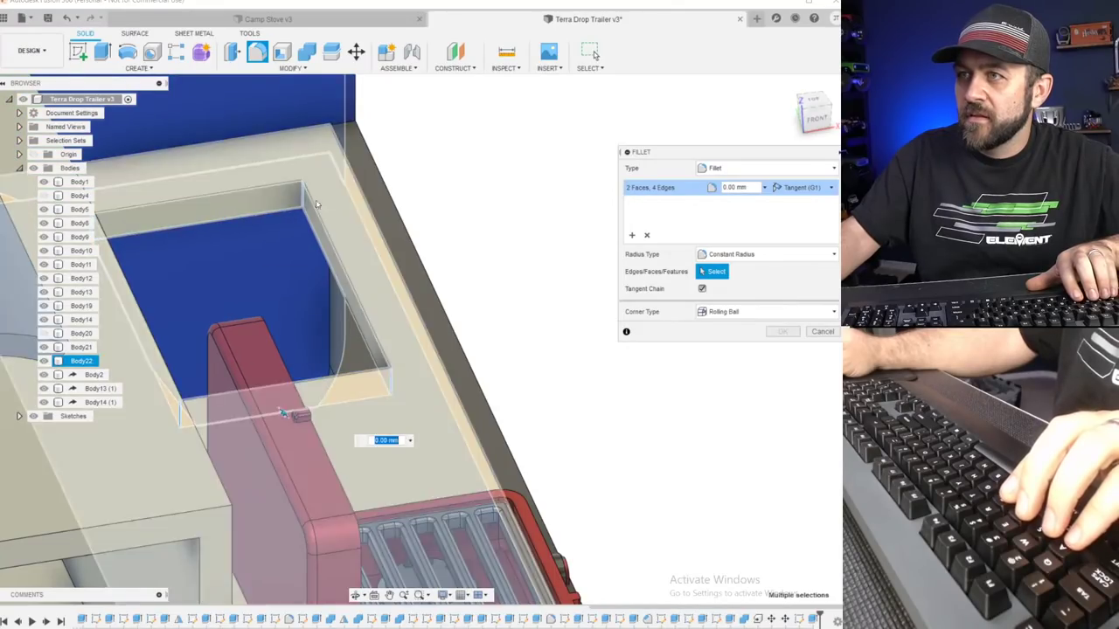
scroll(348, 290, down, 3)
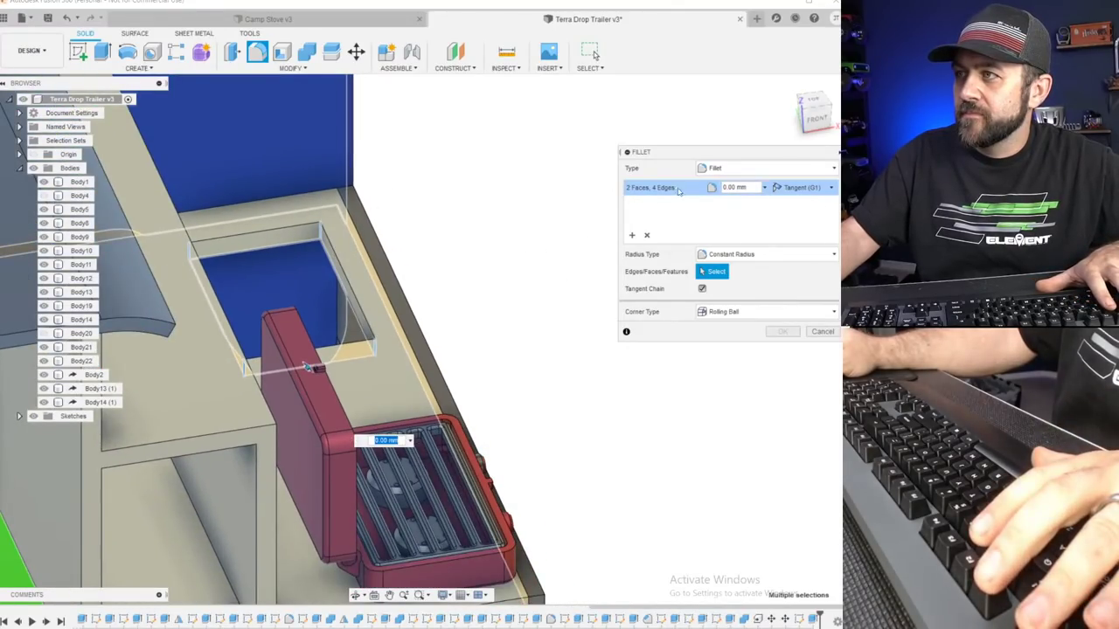
click(646, 234)
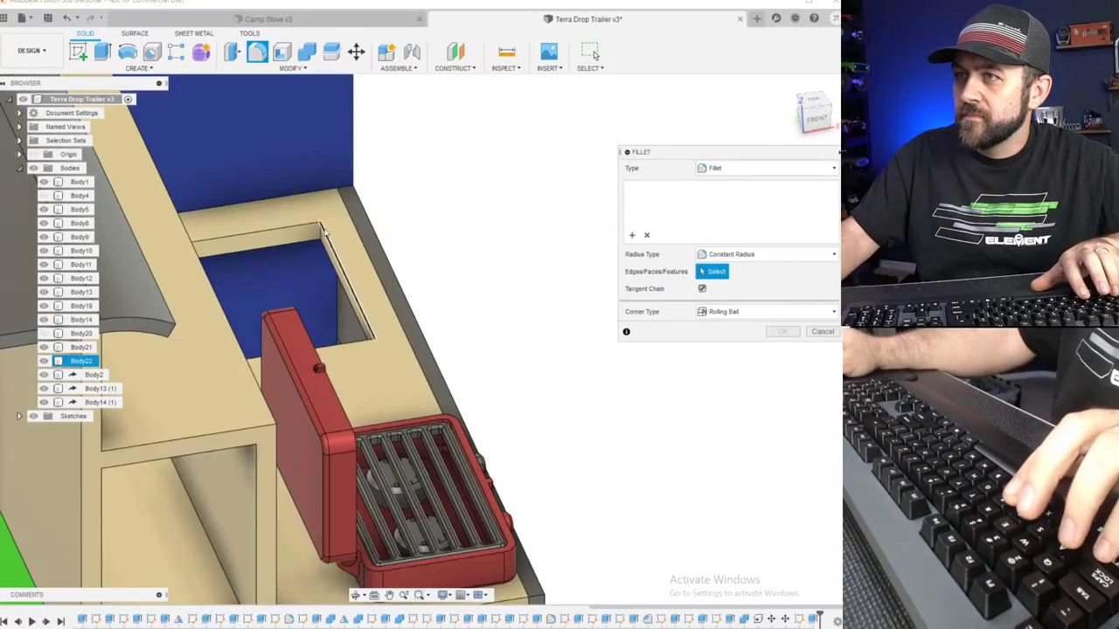
Fillet the four vertical corner edges of the sink opening with a 5 mm radius.
click(318, 226)
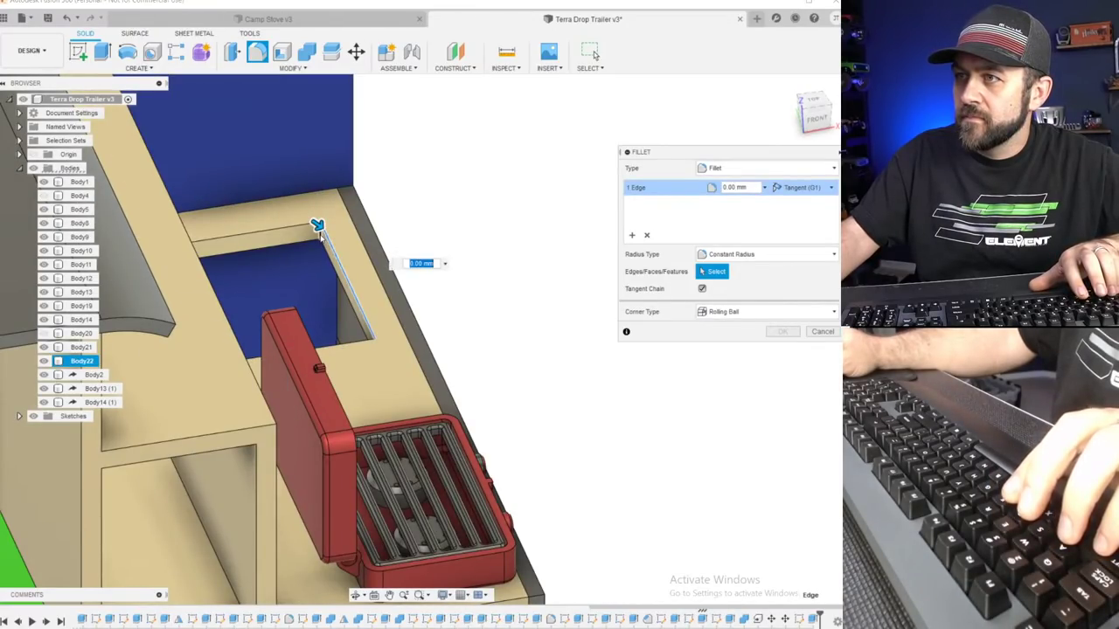
shift+middle_drag(341, 259, 580, 332)
shift+middle_drag(342, 249, 263, 296)
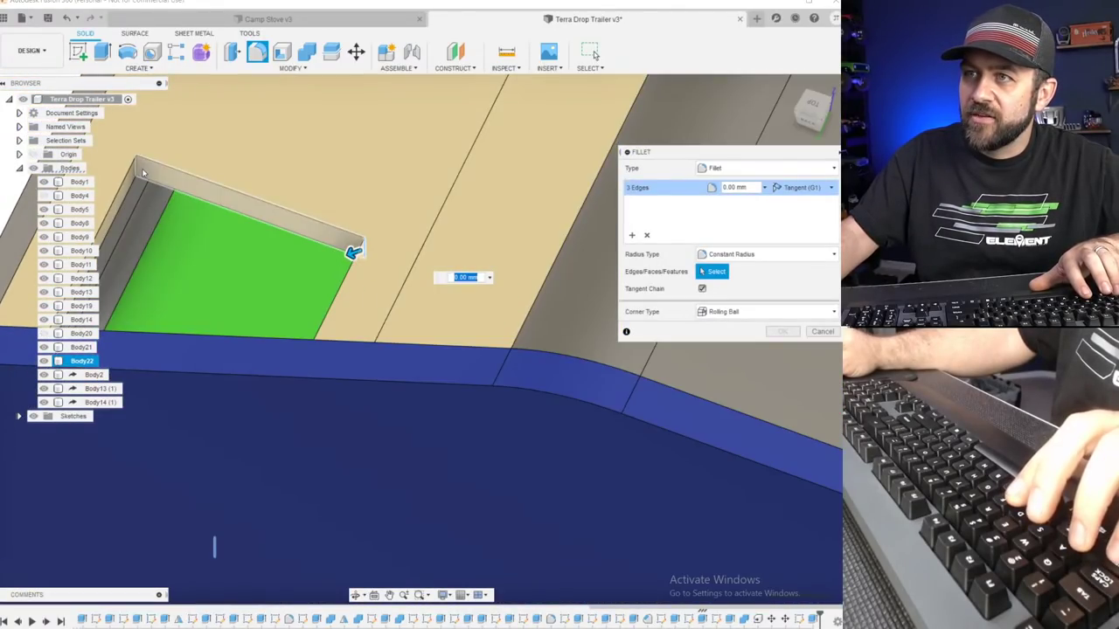
drag(140, 172, 146, 188)
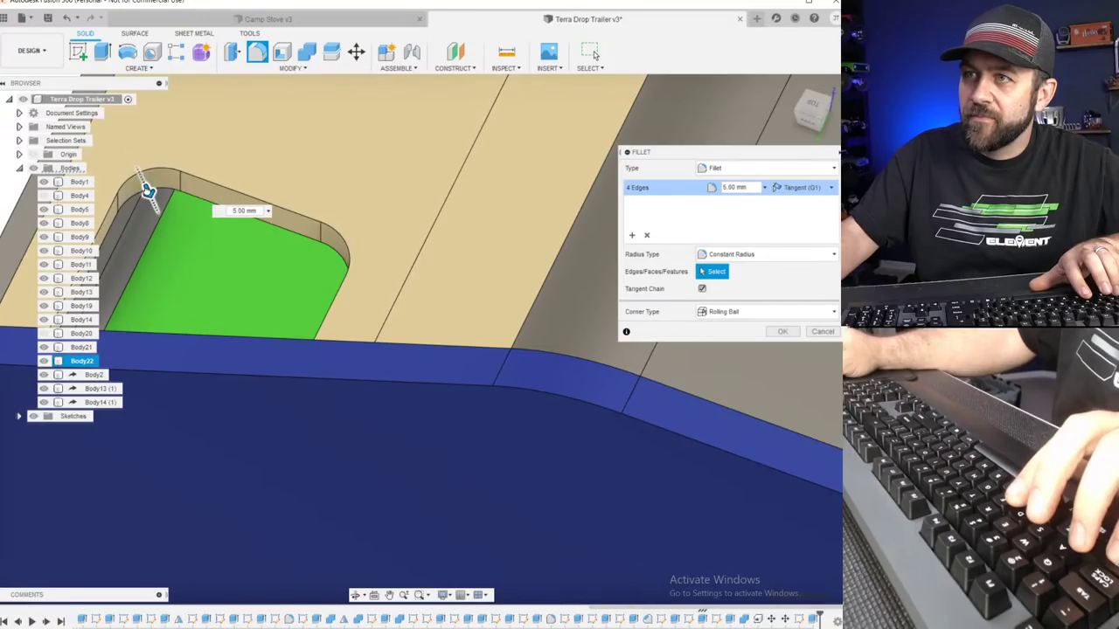
shift+middle_drag(149, 194, 355, 314)
key(Return)
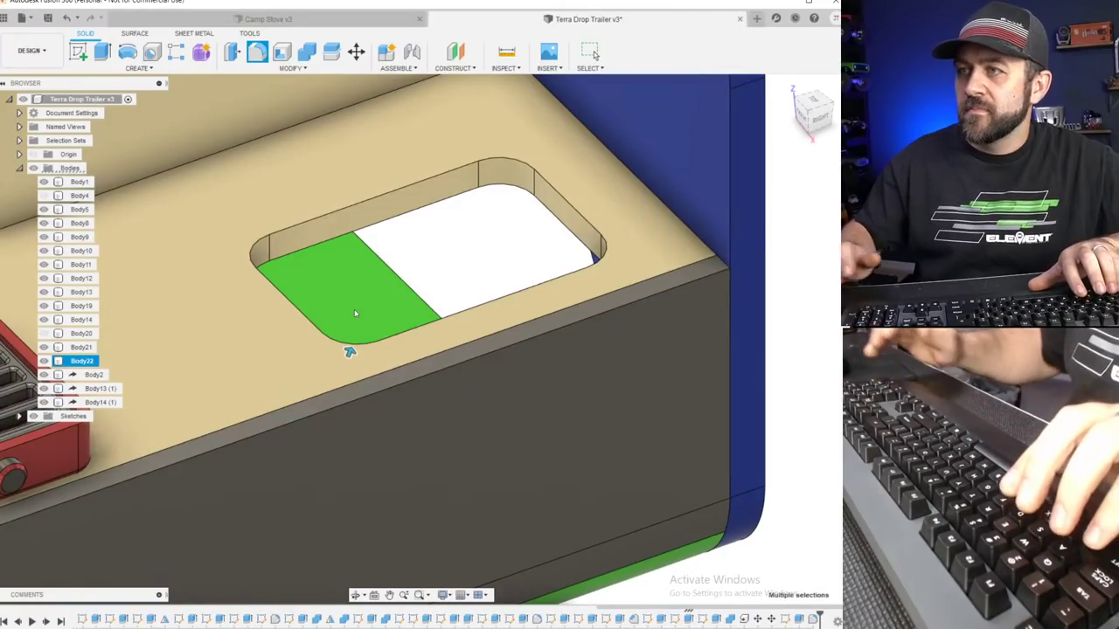
Inspect the rear counter with the stove and the rounded sink opening.
scroll(435, 233, down, 5)
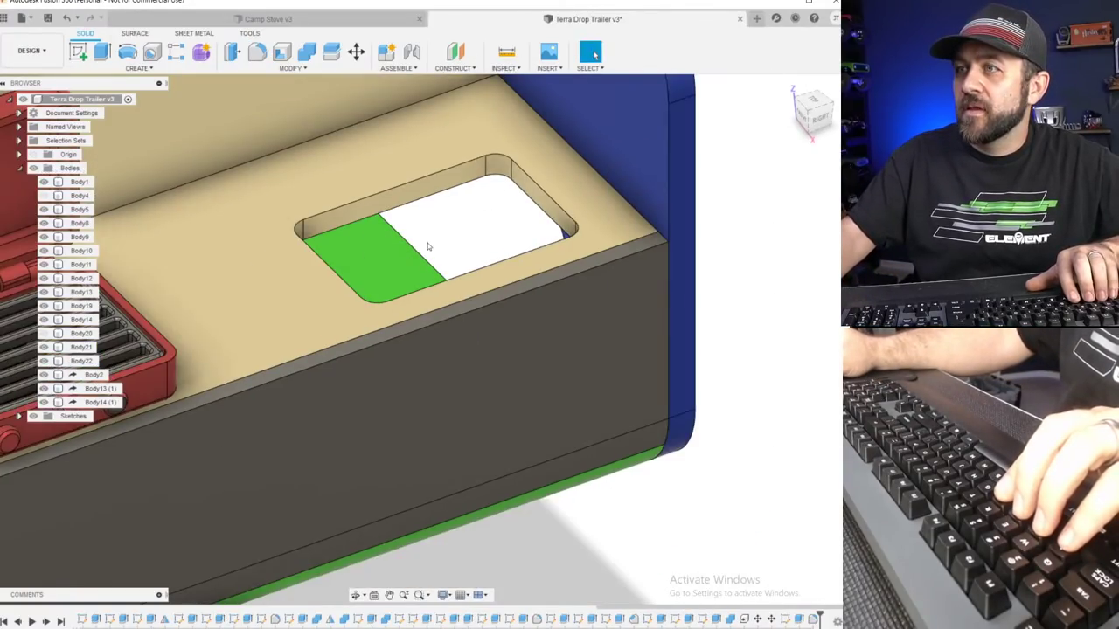
scroll(449, 233, up, 3)
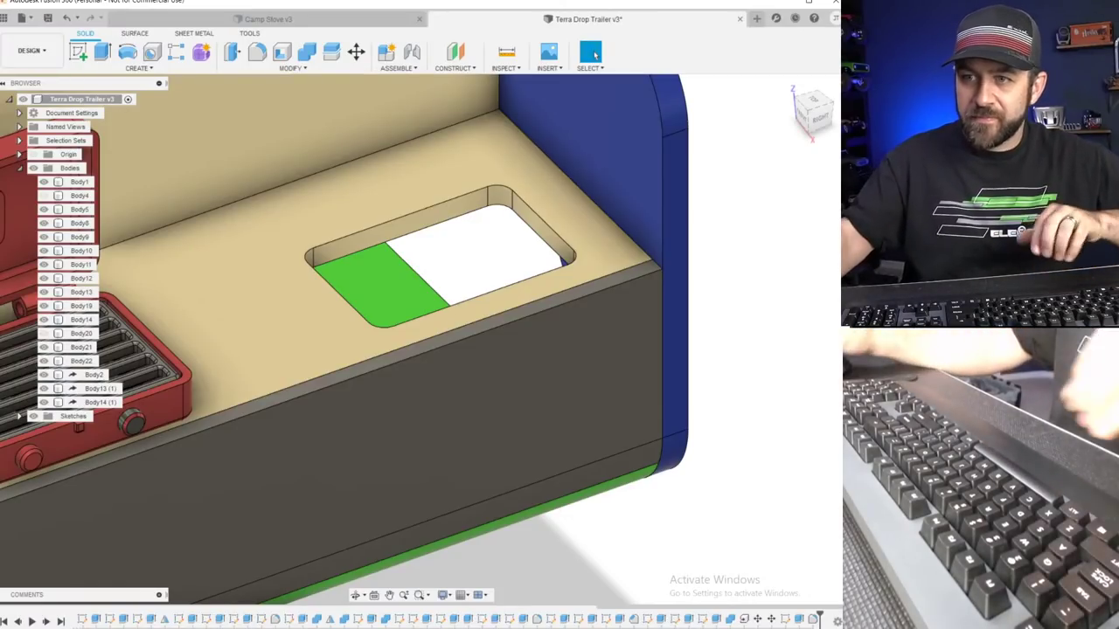
scroll(245, 365, down, 3)
scroll(253, 377, down, 5)
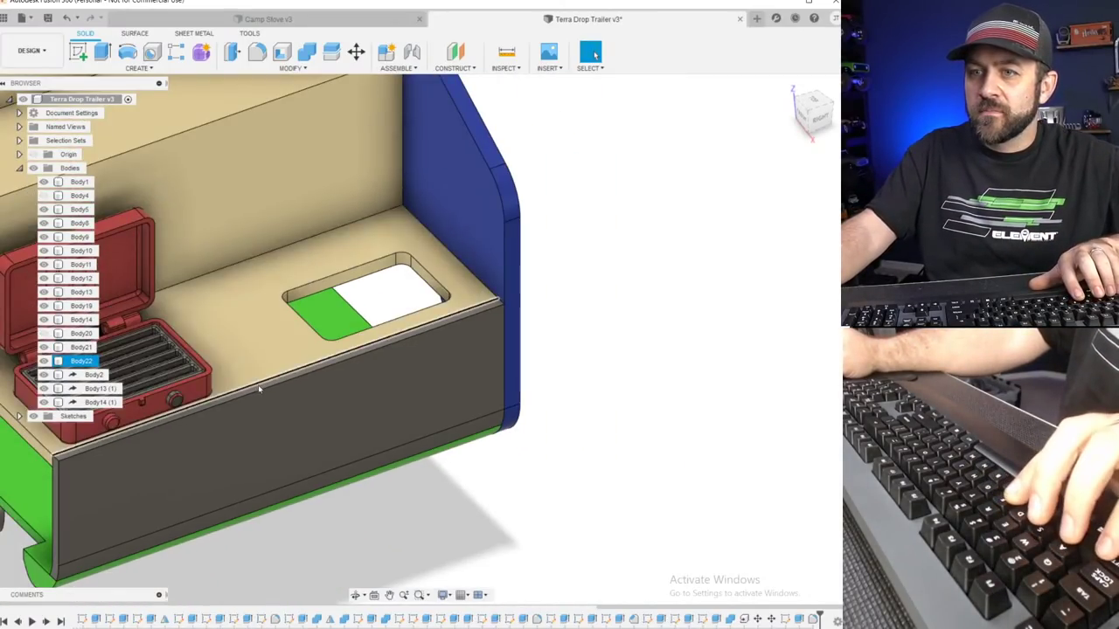
shift+middle_drag(206, 442, 396, 291)
scroll(396, 292, up, 3)
shift+middle_drag(399, 396, 428, 406)
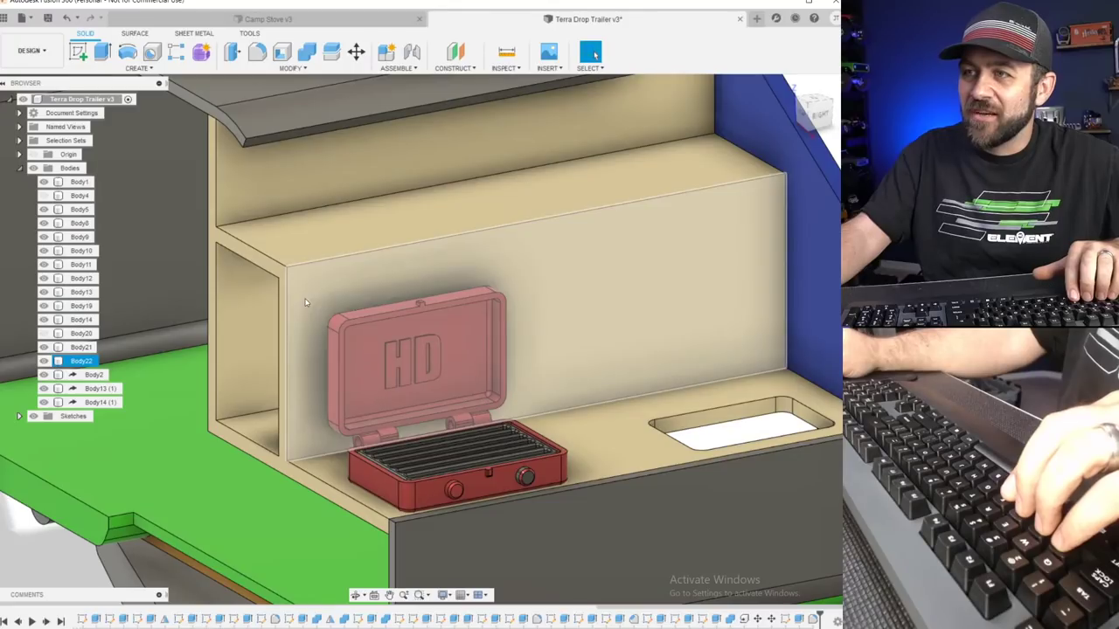
Examine the cabinet box above the counter, including its front face behind the stove and its open end.
click(306, 303)
scroll(328, 393, down, 5)
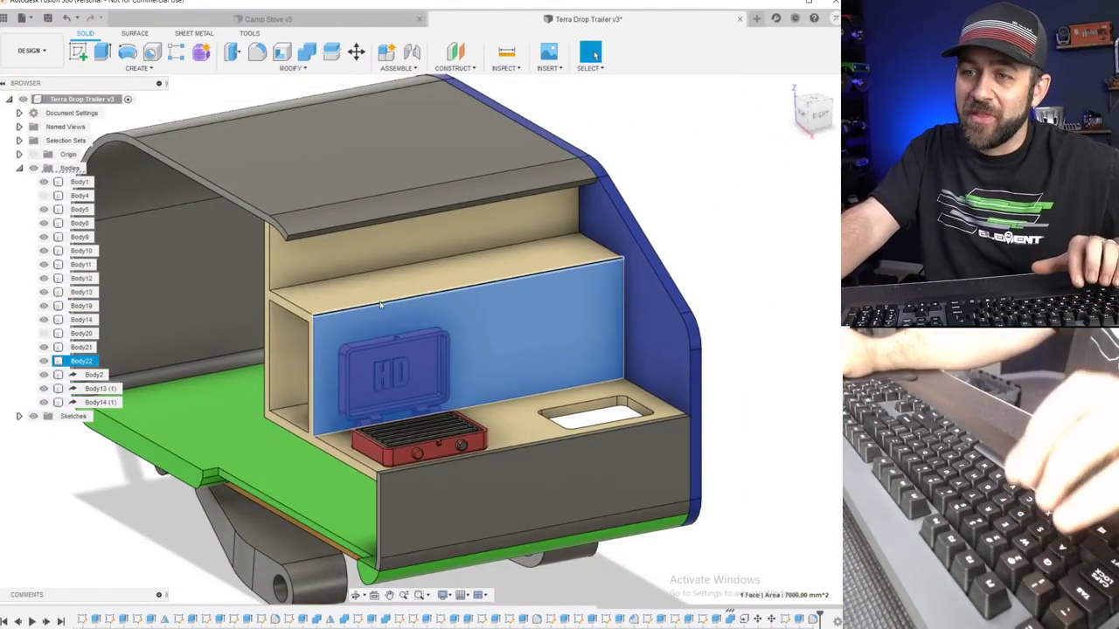
scroll(400, 317, down, 4)
scroll(444, 334, up, 4)
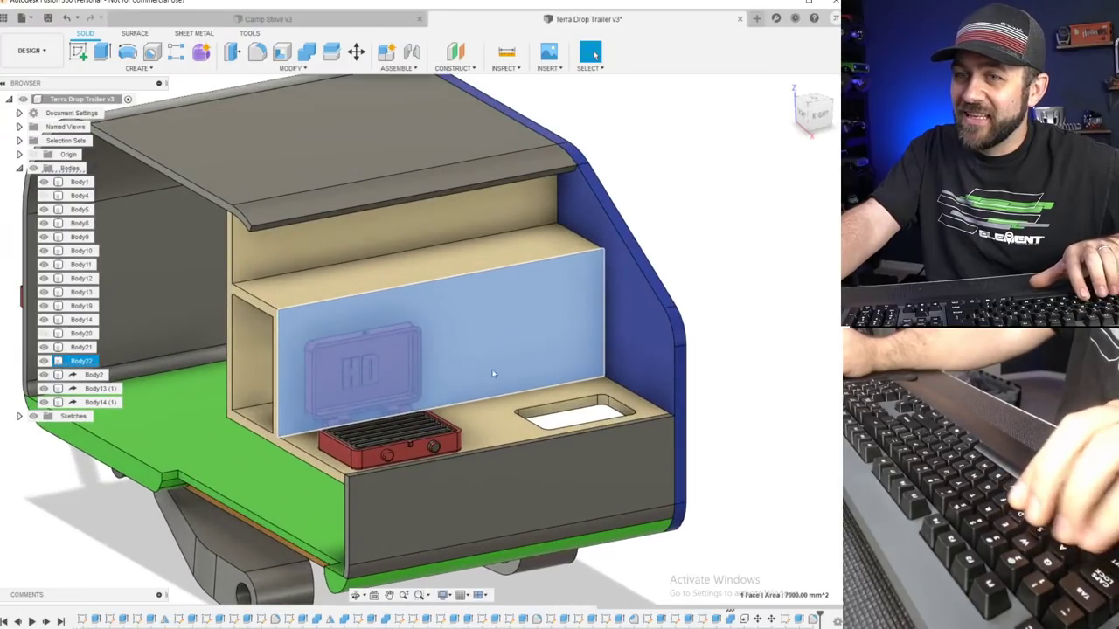
scroll(404, 404, down, 3)
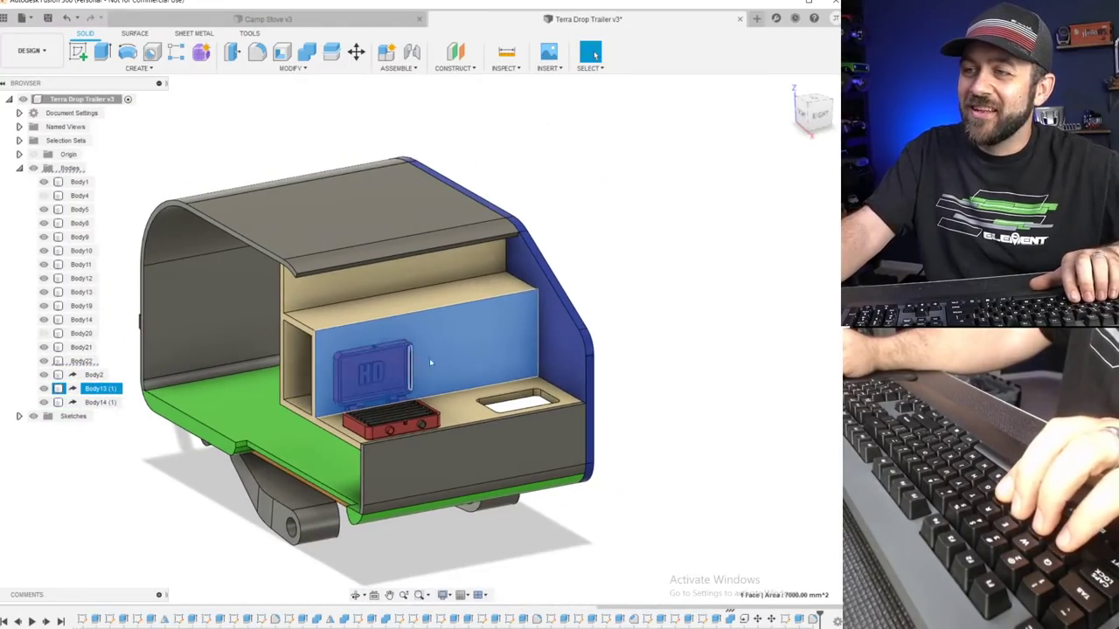
click(604, 294)
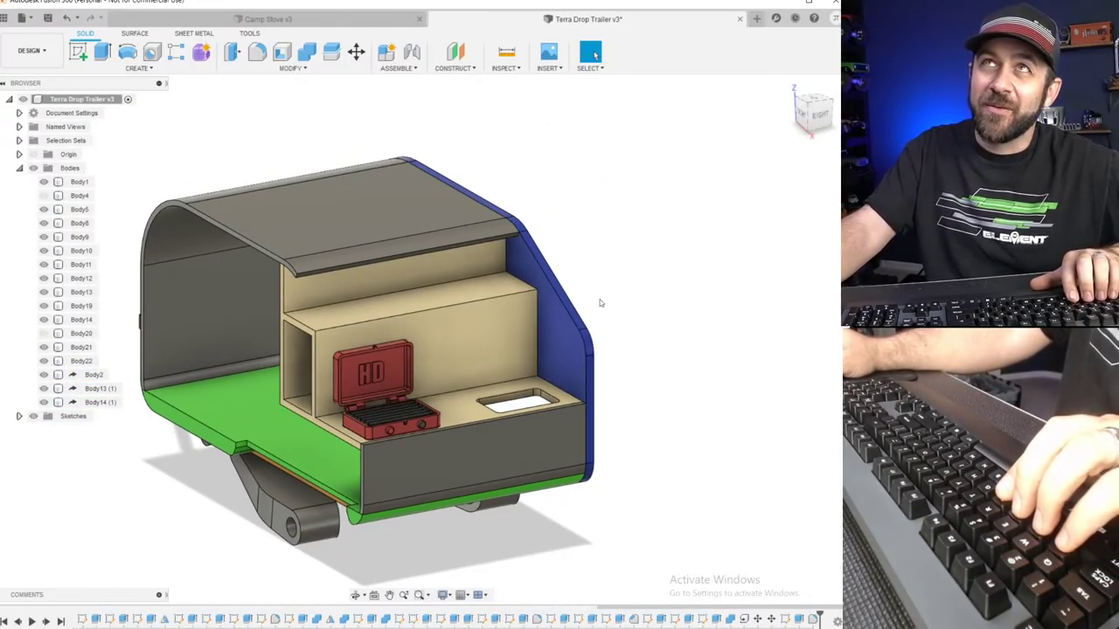
click(557, 326)
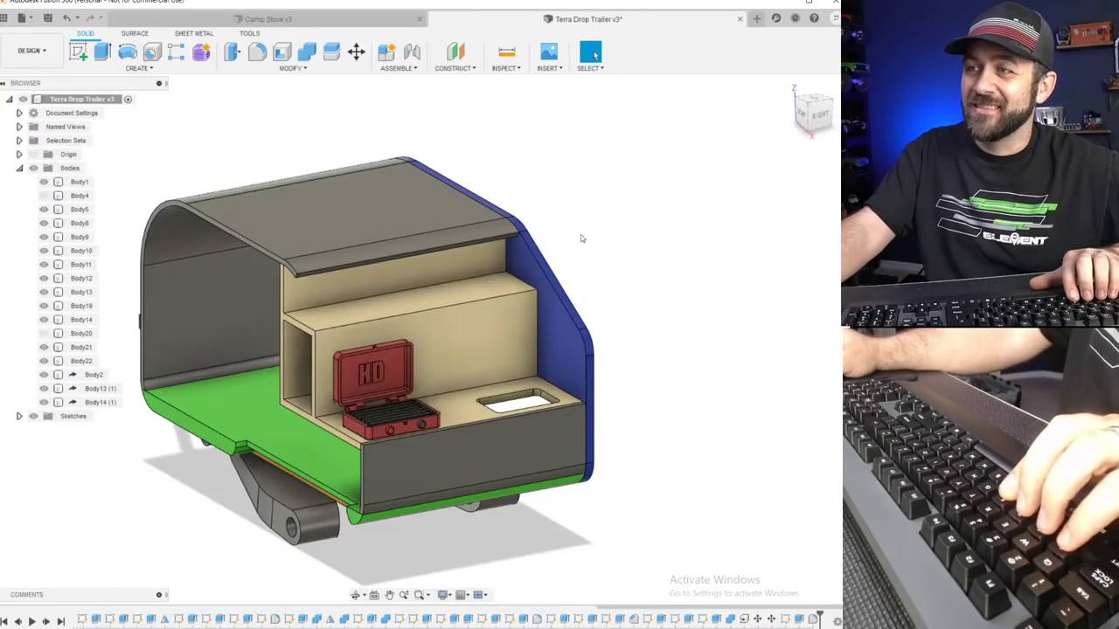
scroll(377, 372, up, 4)
click(288, 382)
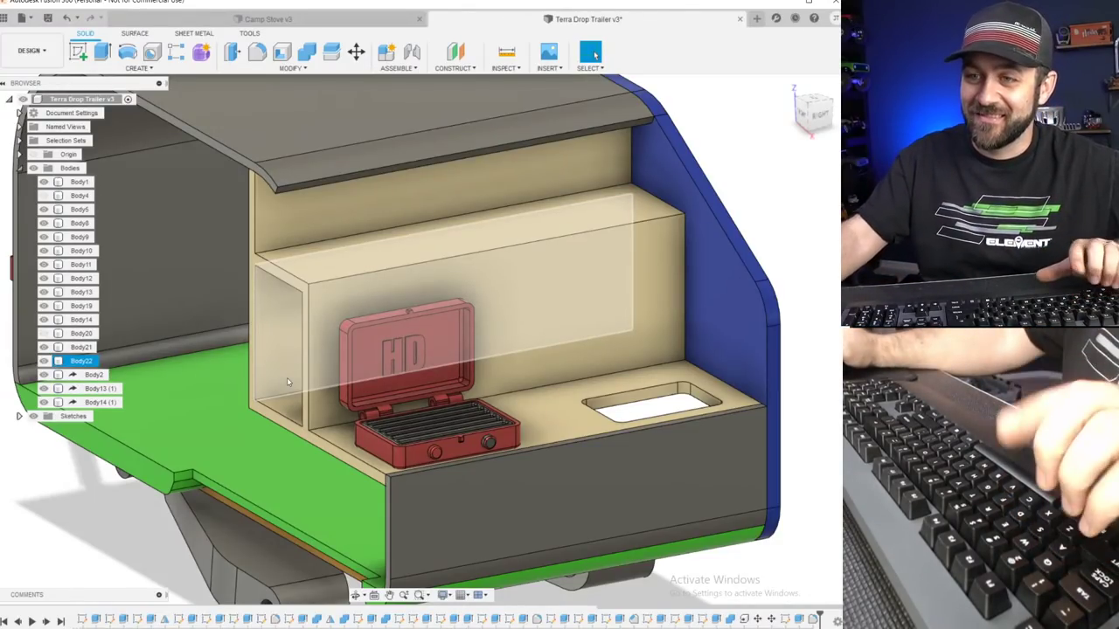
key(Escape)
click(486, 281)
scroll(486, 281, down, 5)
scroll(445, 324, up, 5)
shift+middle_drag(445, 324, 494, 336)
scroll(434, 355, down, 4)
middle_drag(371, 330, 418, 366)
scroll(445, 356, down, 4)
scroll(456, 360, up, 2)
scroll(411, 367, up, 6)
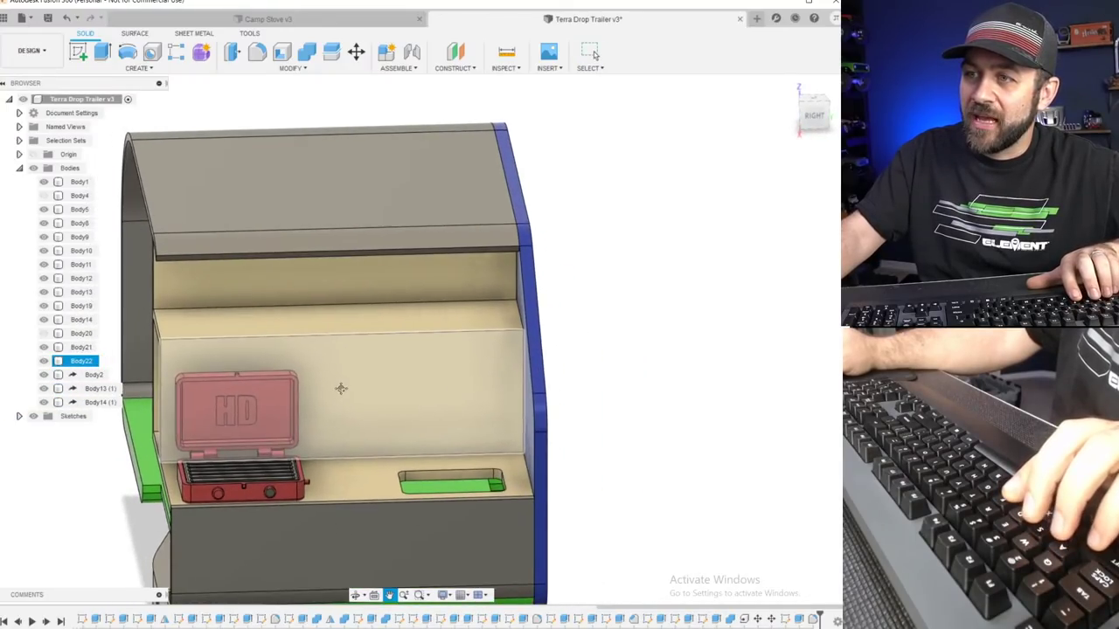
key(Escape)
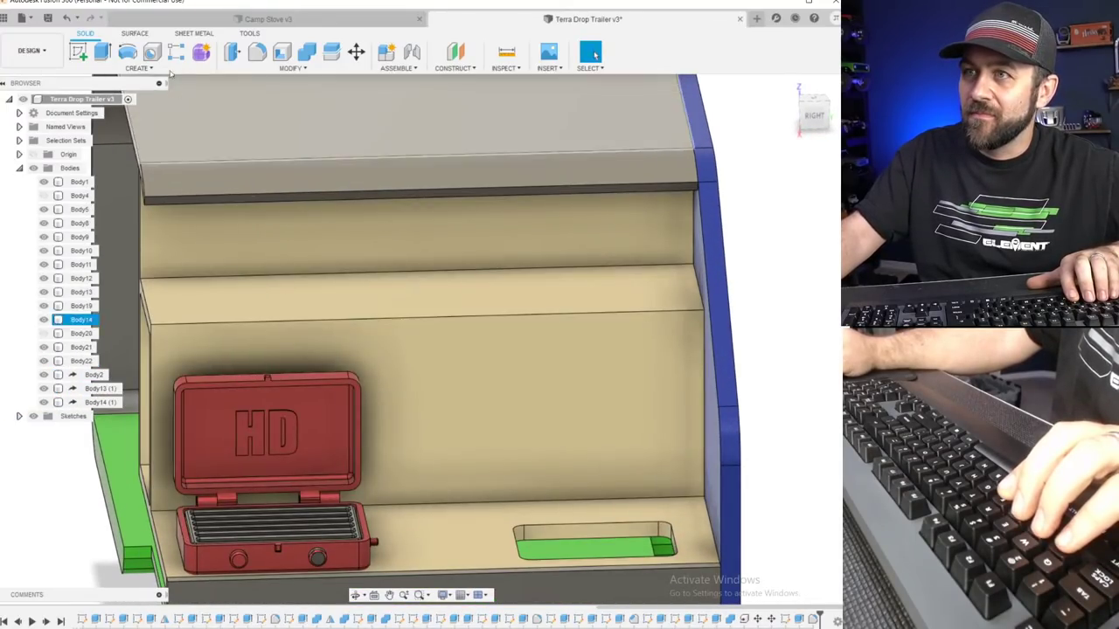
Start a sketch on the cabinet box's front face and hide the camp stove bodies Body2, Body13 (1) and Body14 (1).
click(76, 54)
click(204, 324)
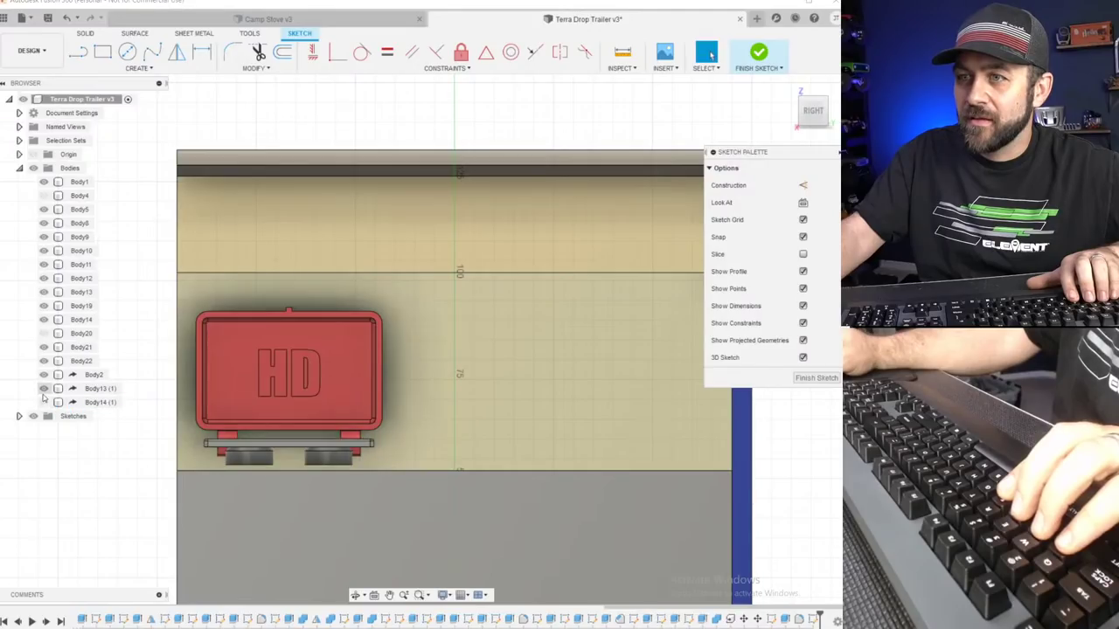
click(44, 402)
click(43, 388)
click(43, 374)
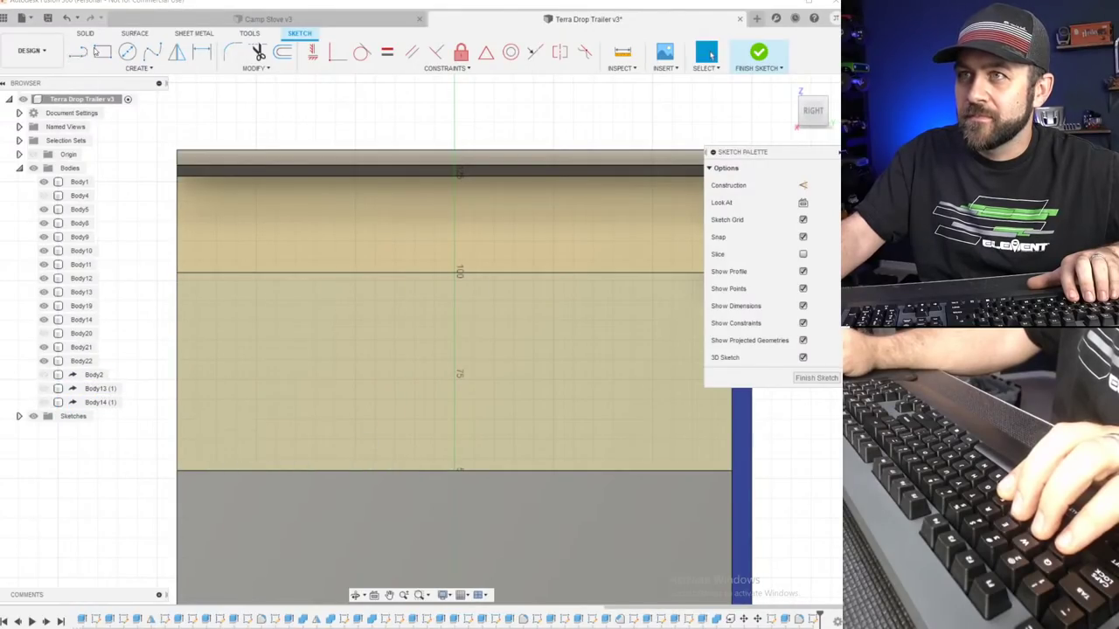
Sketch a tall rectangle at the left end of the cabinet front and two stacked, narrower rectangles in its middle.
click(97, 52)
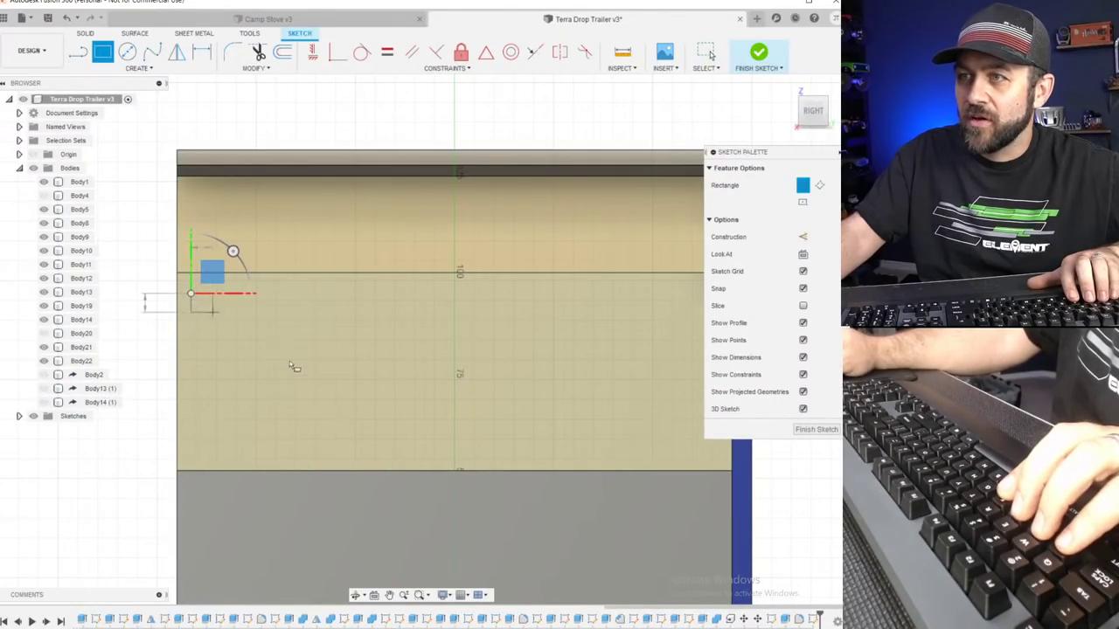
click(374, 460)
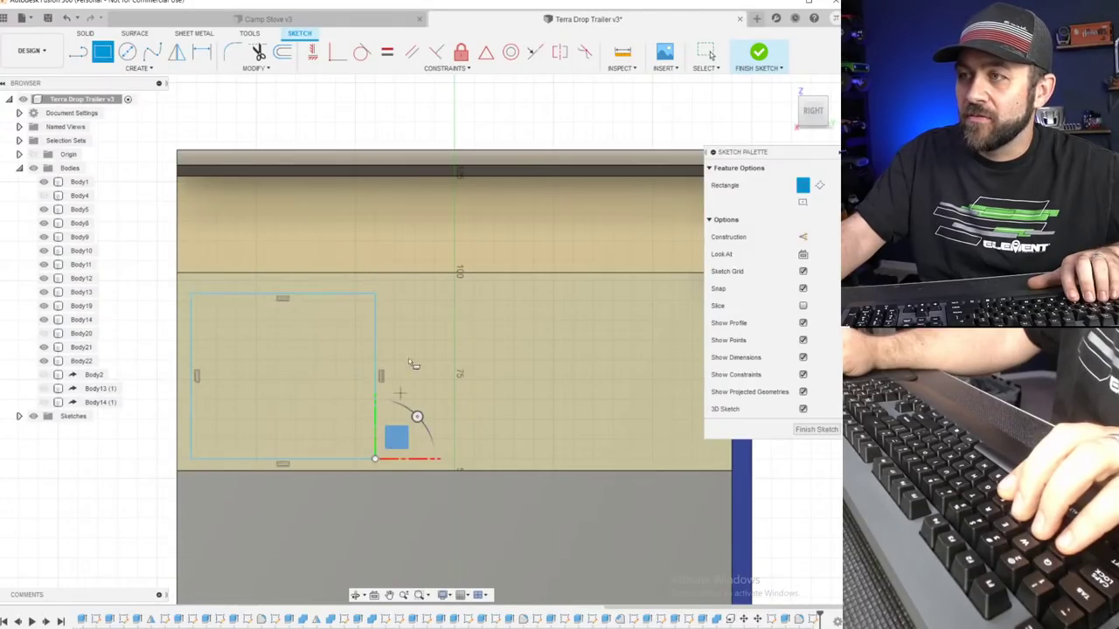
click(400, 294)
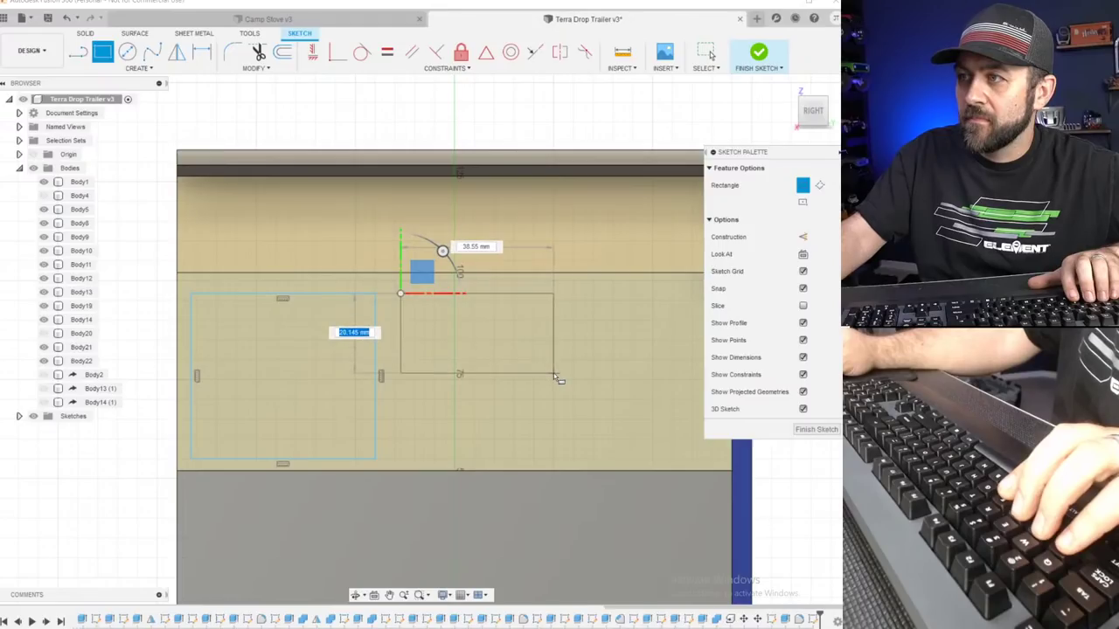
click(552, 381)
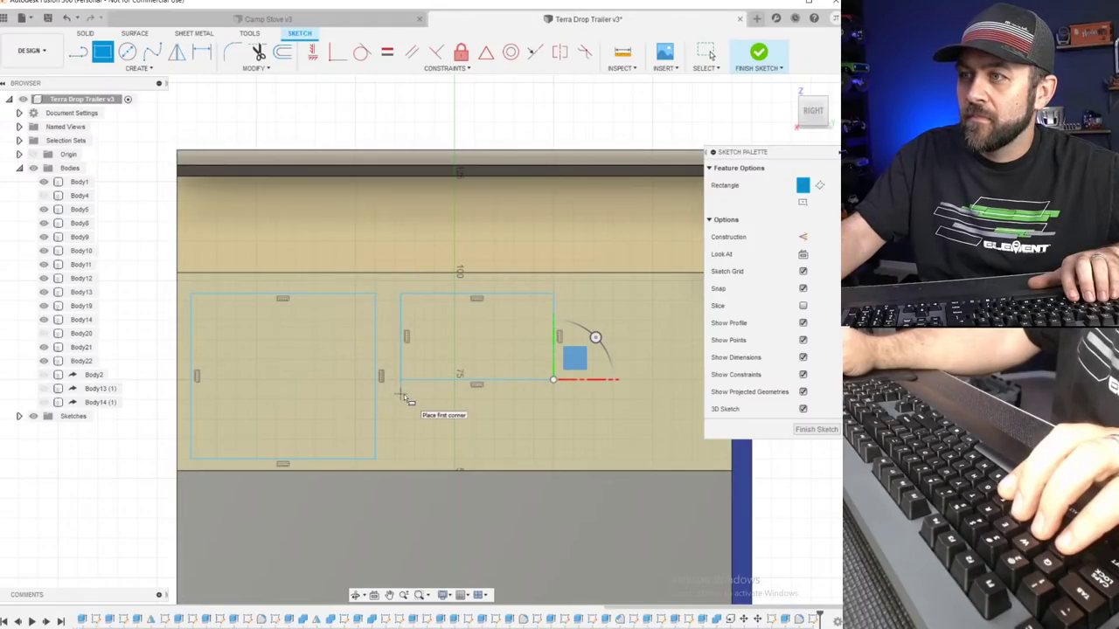
click(554, 459)
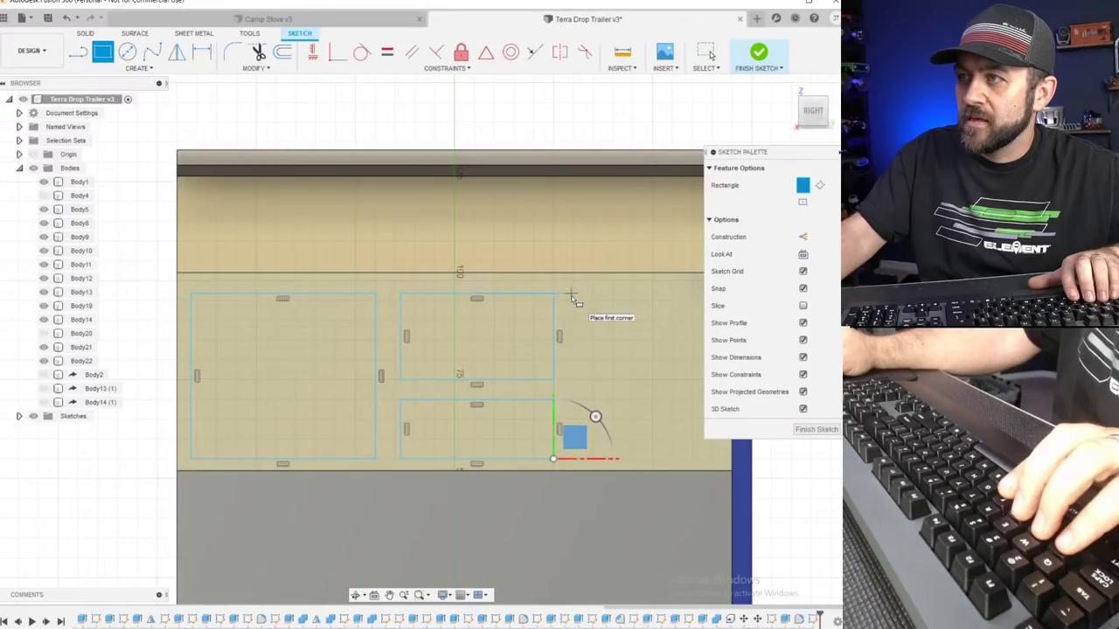
Sketch a fourth rectangle, about 37 mm wide and 41 mm tall, between the stacked pair and the front's right end.
click(571, 294)
scroll(557, 304, down, 3)
middle_drag(557, 305, 456, 331)
scroll(458, 334, up, 2)
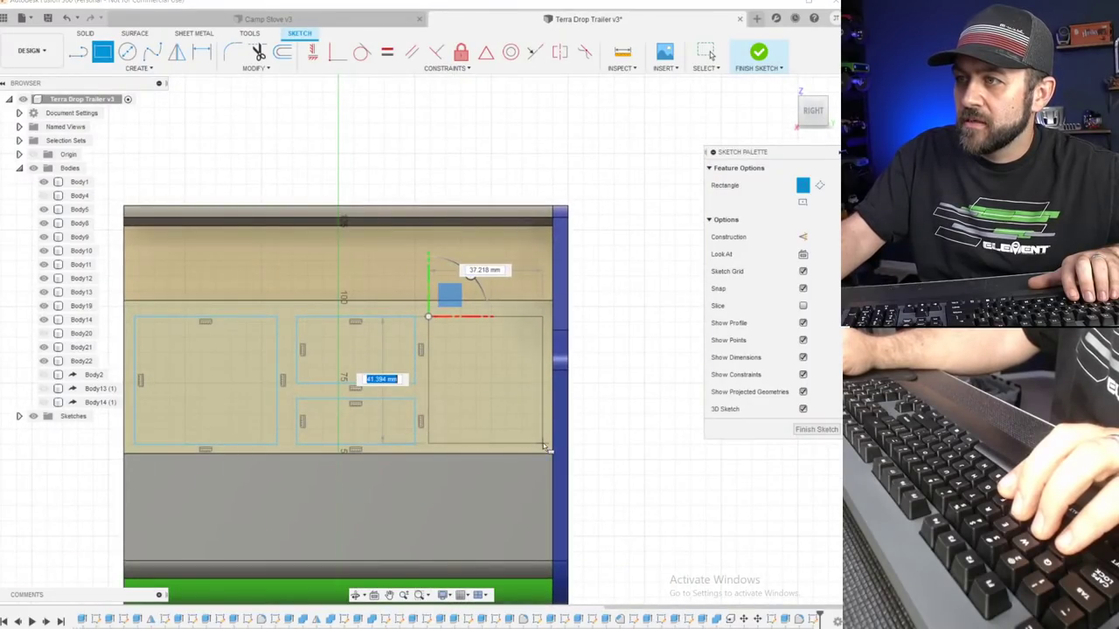
scroll(544, 447, up, 2)
click(543, 444)
key(Escape)
Make the lower edges of the left, lower middle and right rectangles collinear, and likewise the upper edges of the top row.
scroll(385, 430, down, 2)
click(251, 445)
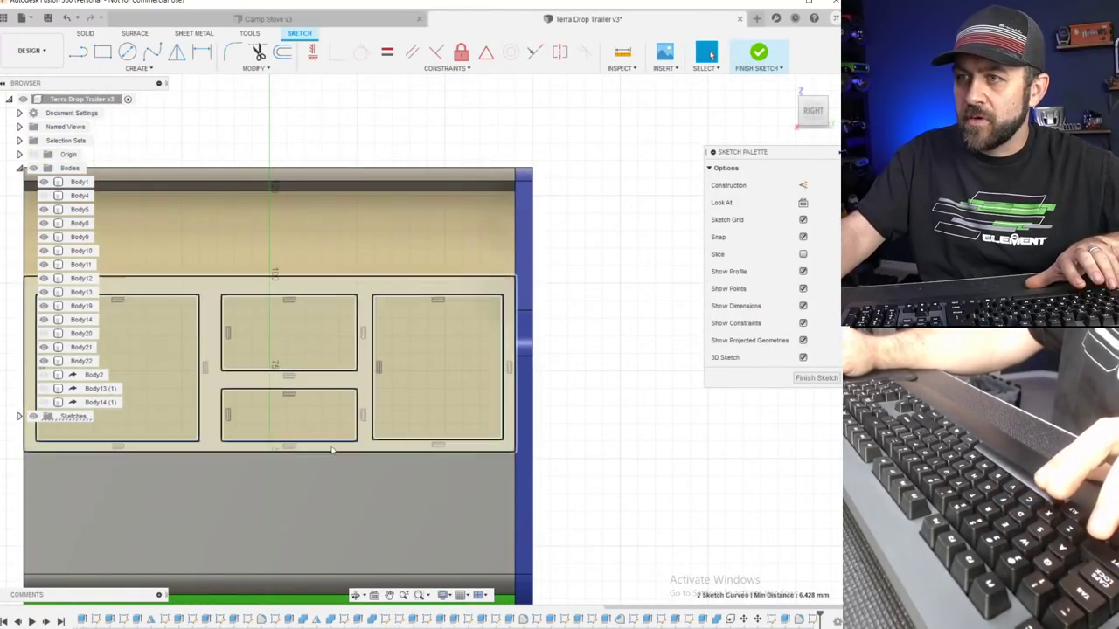
ctrl+click(437, 441)
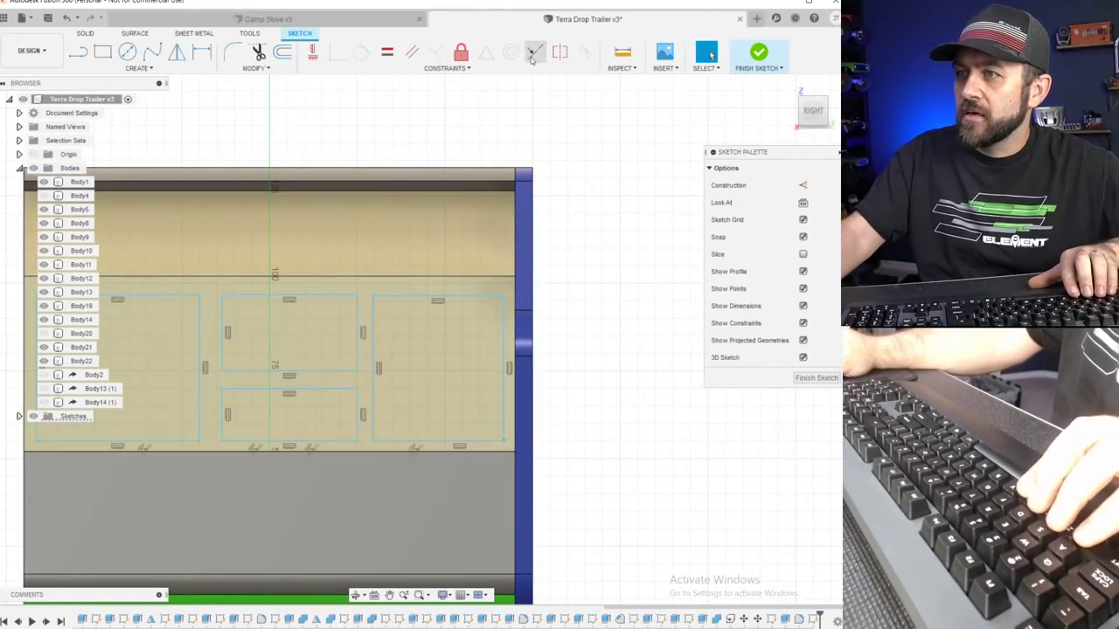
click(532, 53)
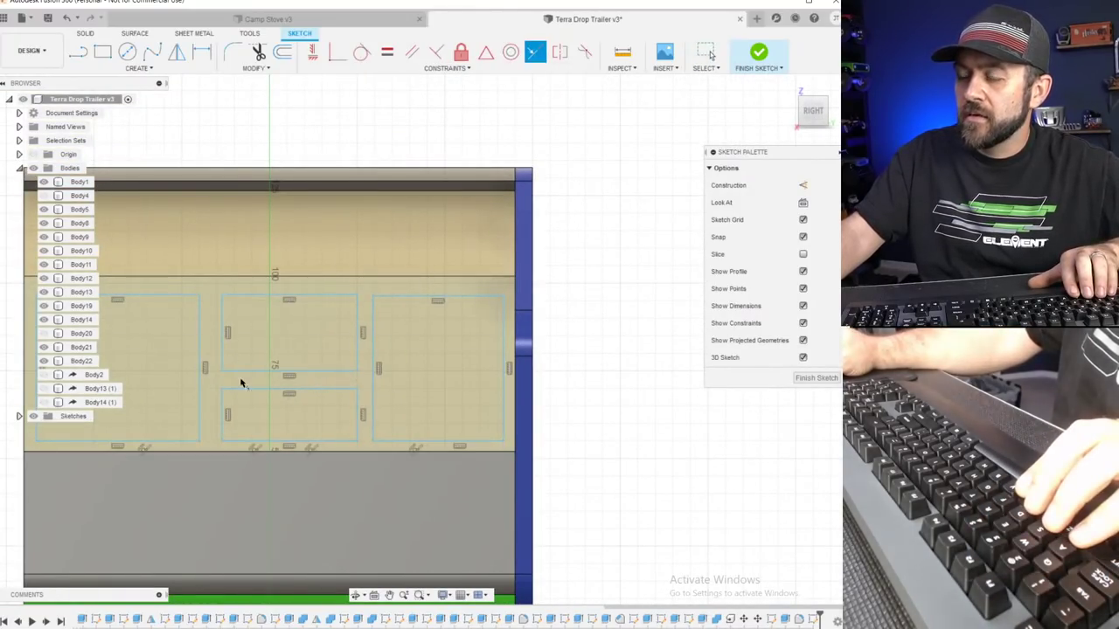
click(249, 297)
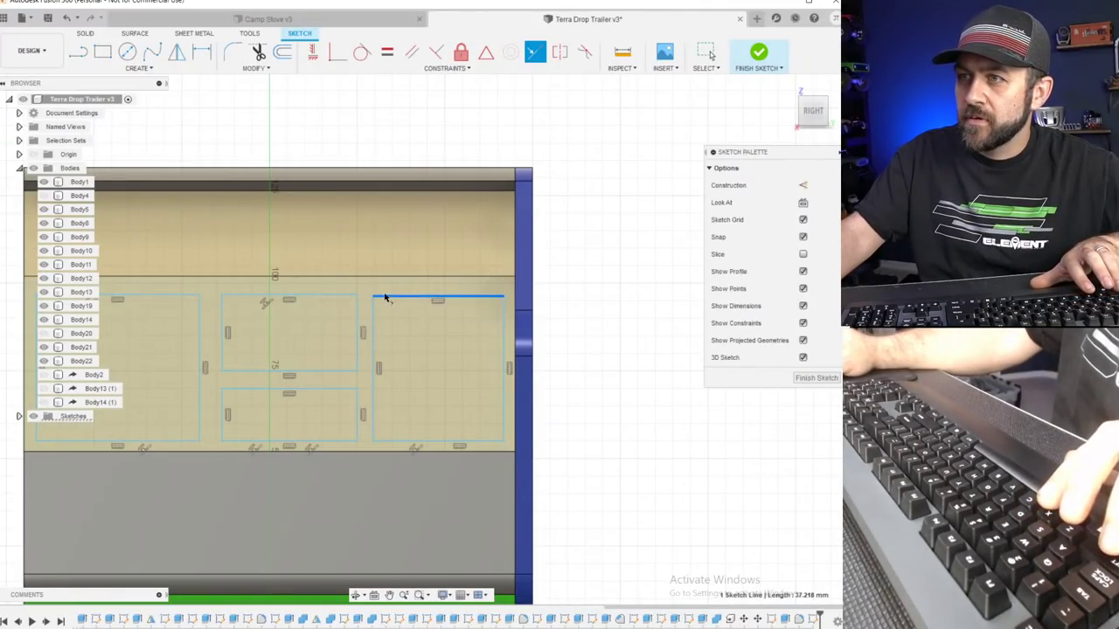
scroll(490, 319, down, 3)
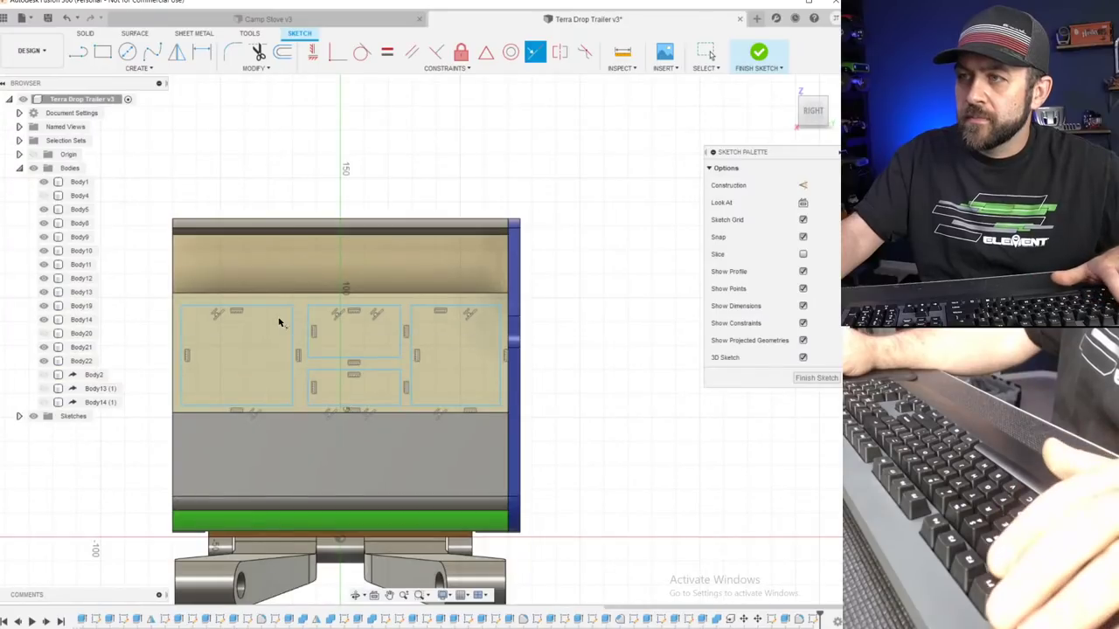
key(Escape)
Dimension the gap between the left rectangle and the cabinet front's left edge at 5 mm.
scroll(280, 322, up, 4)
scroll(309, 332, down, 3)
middle_drag(214, 341, 302, 305)
scroll(301, 305, up, 3)
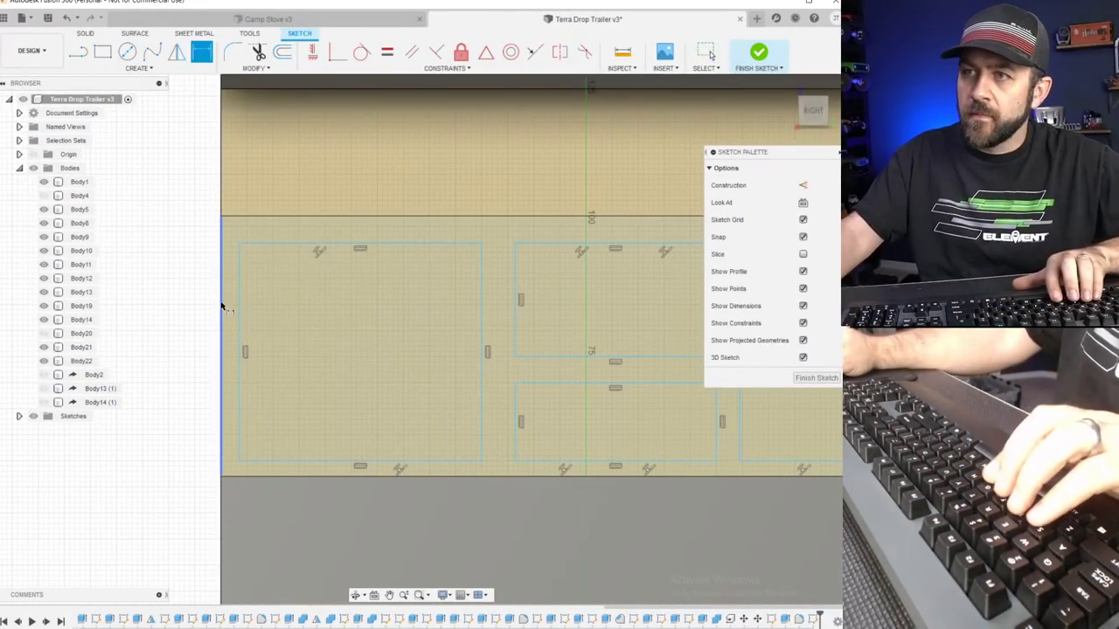
click(238, 307)
click(167, 319)
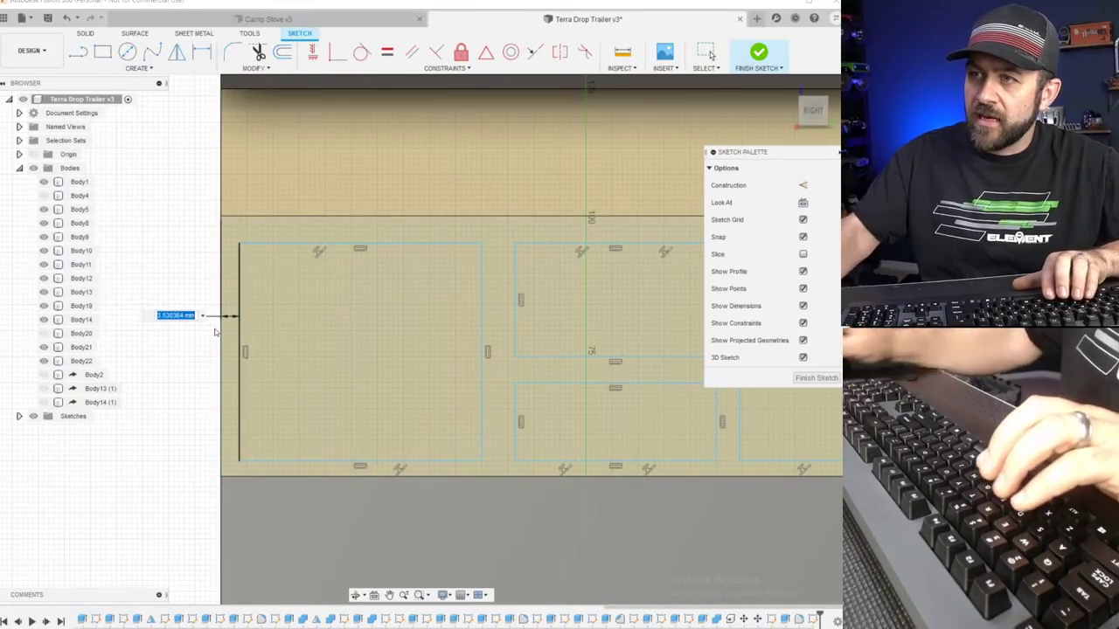
text(5)
key(Return)
Dimension the gap between the left rectangle's lower edge and the cabinet front's lower edge at 5 mm.
scroll(346, 297, down, 4)
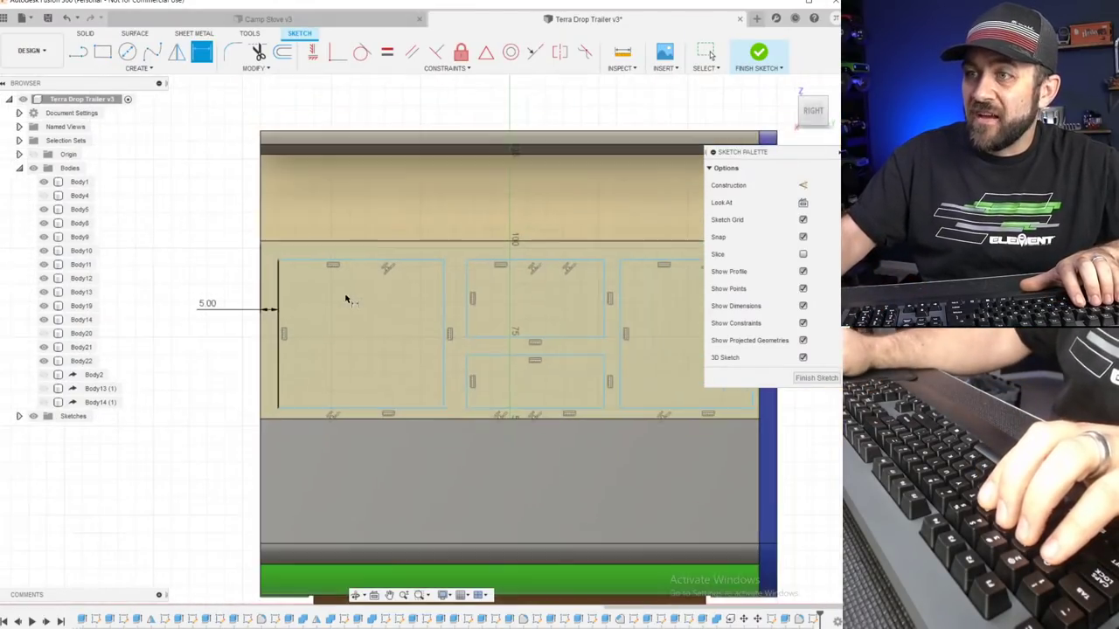
middle_drag(451, 305, 383, 235)
scroll(346, 299, up, 3)
click(365, 370)
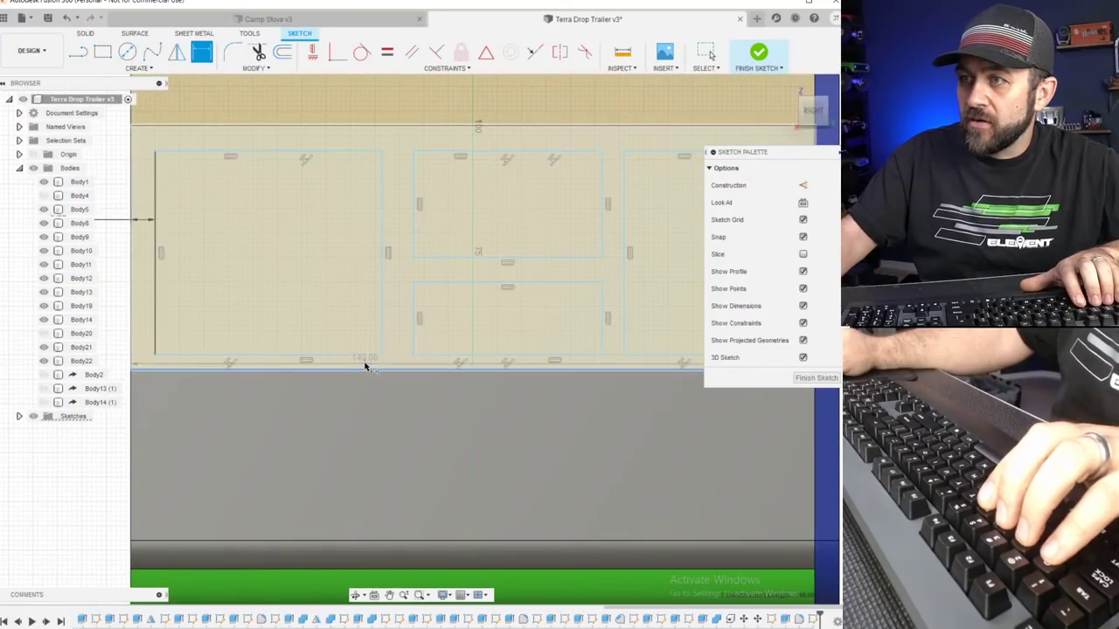
key(Escape)
click(369, 356)
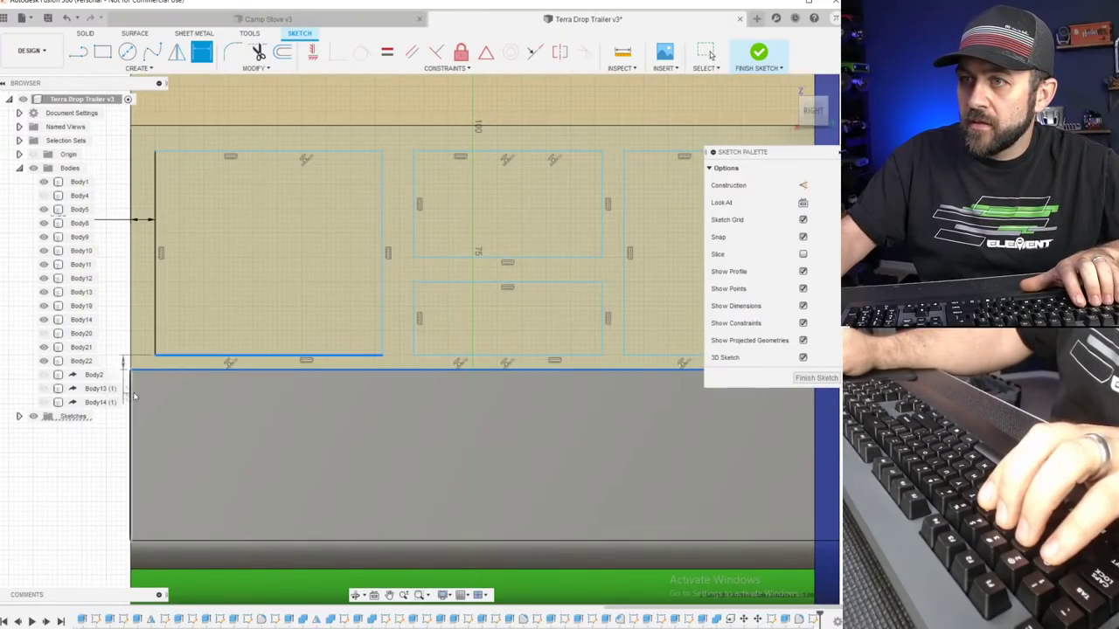
scroll(133, 395, down, 2)
middle_drag(133, 389, 250, 388)
scroll(245, 378, up, 3)
click(214, 415)
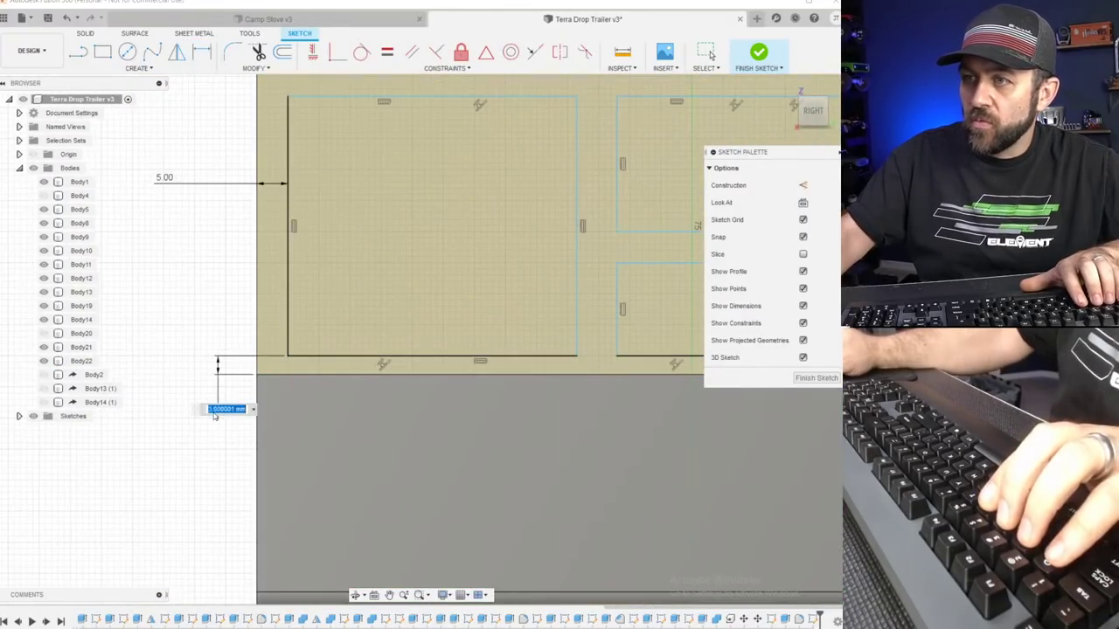
key(Return)
Dimension the gap between the left rectangle's upper edge and the cabinet front's upper edge at 5 mm.
scroll(219, 418, down, 3)
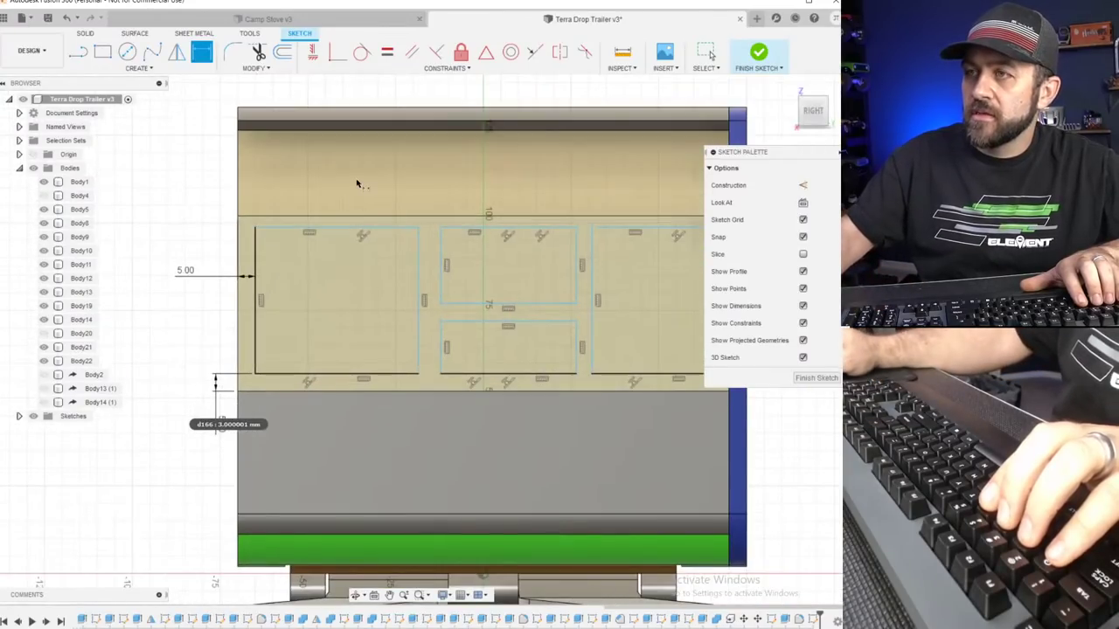
click(289, 231)
click(288, 218)
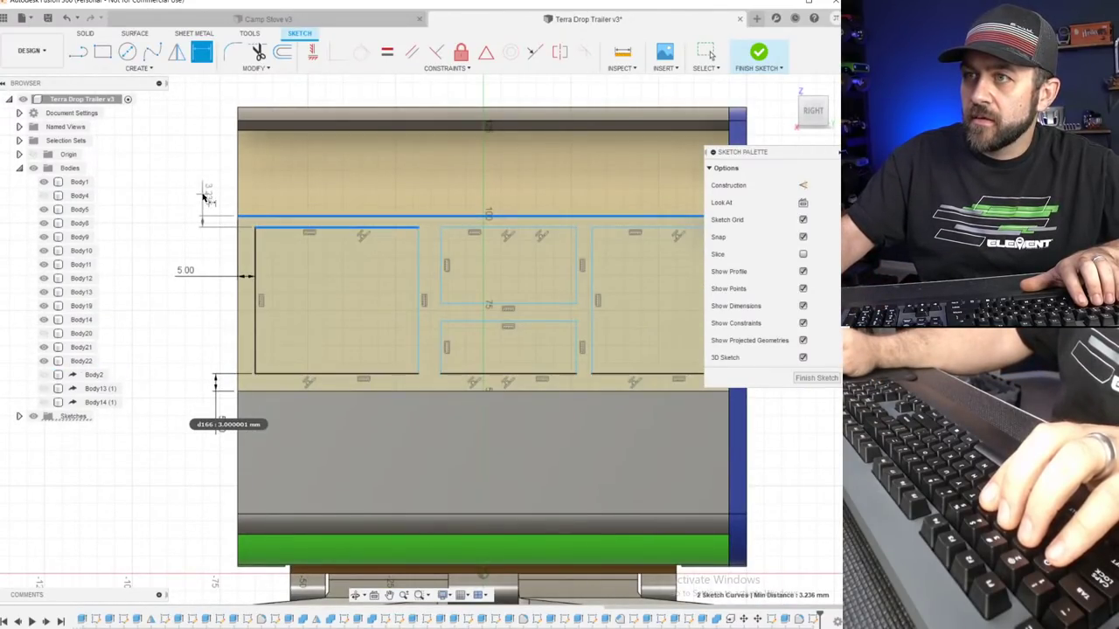
click(196, 210)
text(5)
key(Return)
Dimension the gap between the right rectangle and the blue side panel at 5 mm.
scroll(681, 330, down, 2)
middle_drag(682, 330, 362, 341)
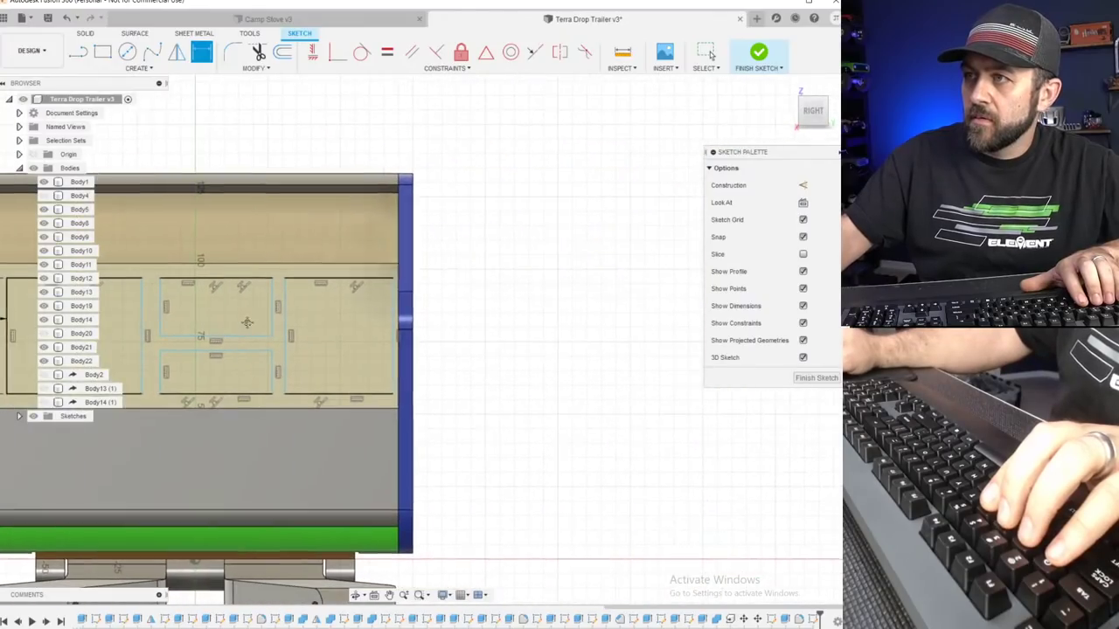
scroll(365, 275, up, 3)
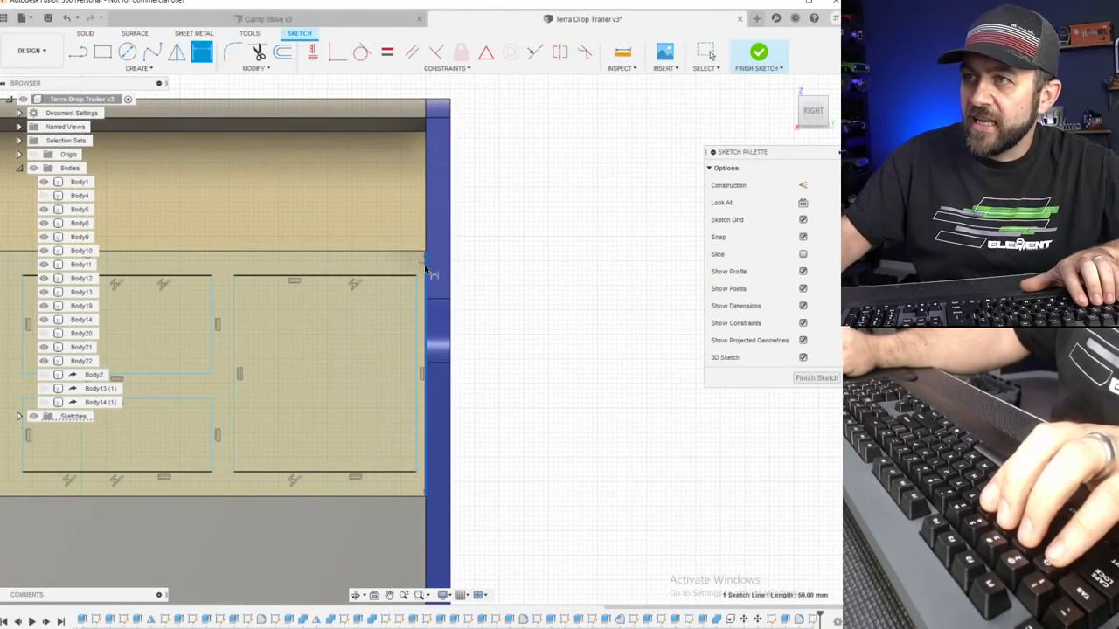
click(509, 297)
text(5)
key(Return)
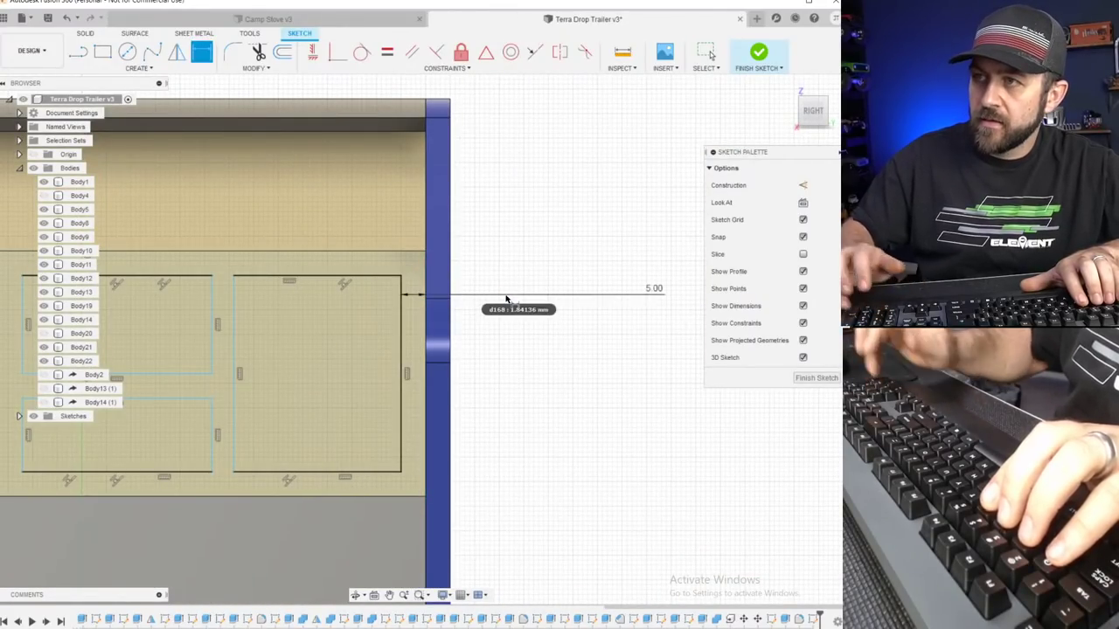
Dimension the gap between the left rectangle and the upper middle rectangle at 5 mm.
scroll(507, 298, down, 2)
scroll(148, 286, up, 2)
click(211, 305)
scroll(215, 289, down, 2)
click(211, 144)
key(Return)
Dimension the gap between the upper middle and right rectangles at 6 mm and set the gap on its other side to 6 mm.
scroll(349, 304, up, 2)
click(326, 301)
click(354, 295)
scroll(354, 295, down, 2)
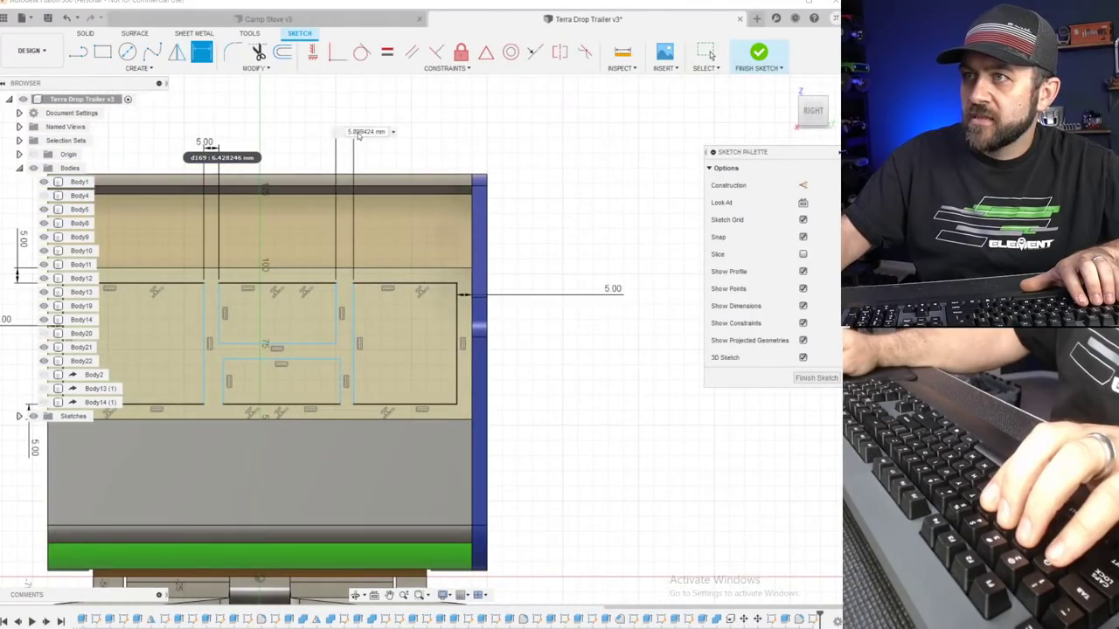
click(357, 133)
text(6)
key(Return)
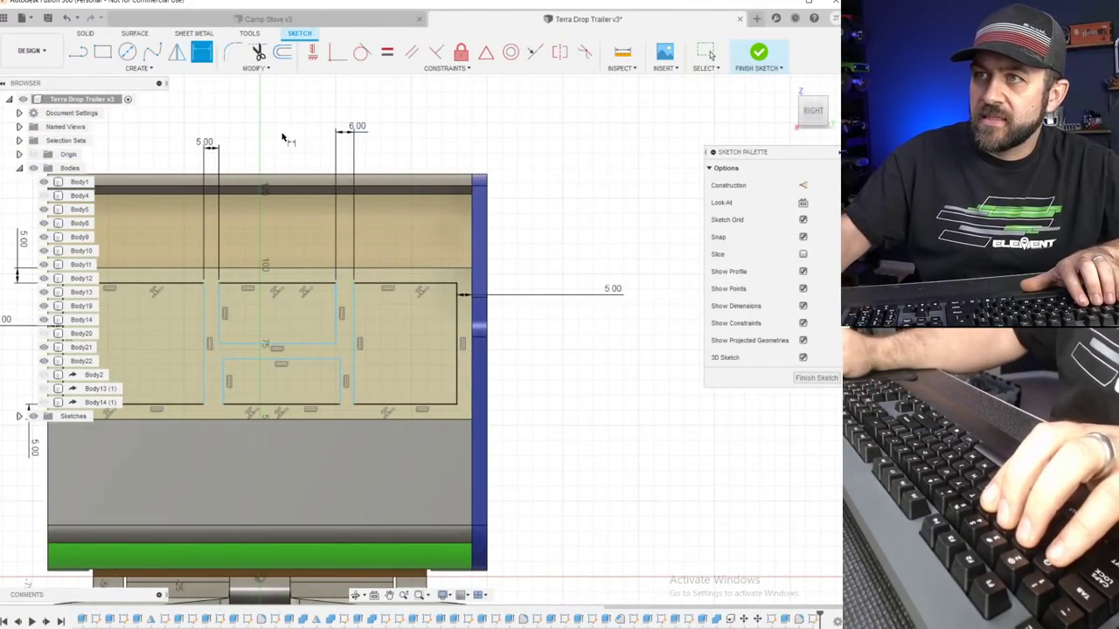
text(6)
key(Return)
key(Escape)
Make the left and right side edges of the two stacked middle rectangles collinear.
scroll(207, 303, up, 2)
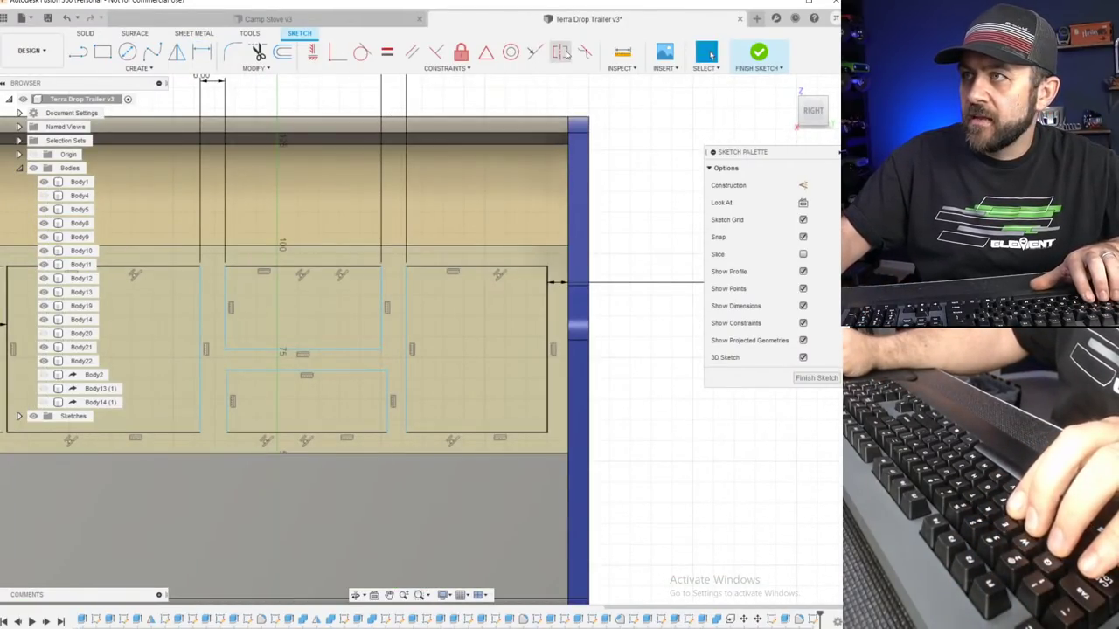
click(535, 61)
click(380, 324)
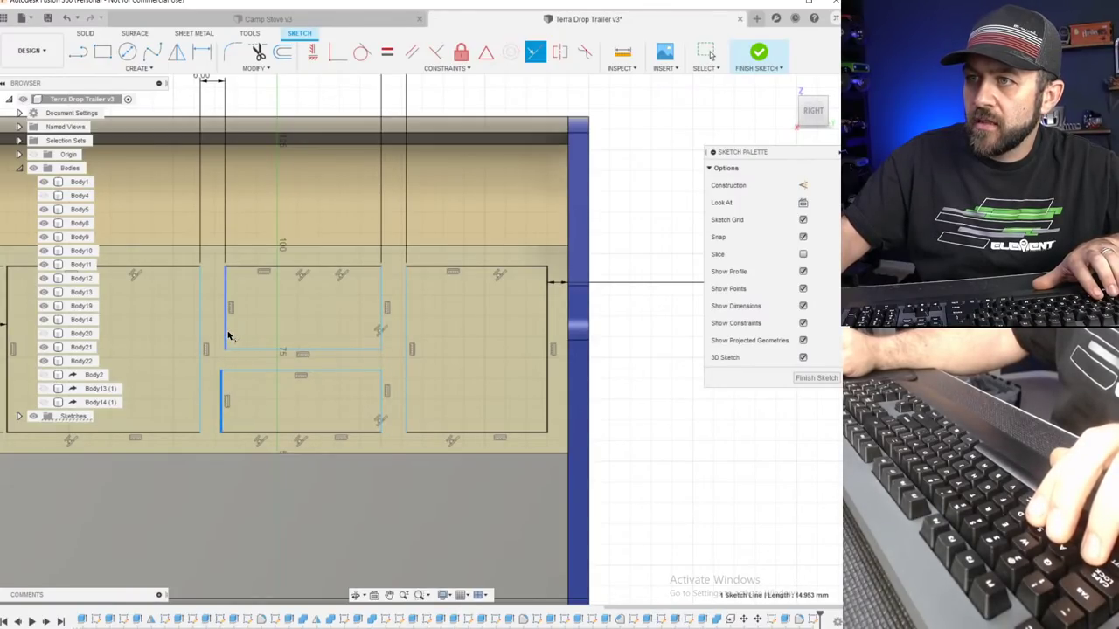
scroll(232, 362, down, 2)
scroll(233, 390, up, 1)
key(Escape)
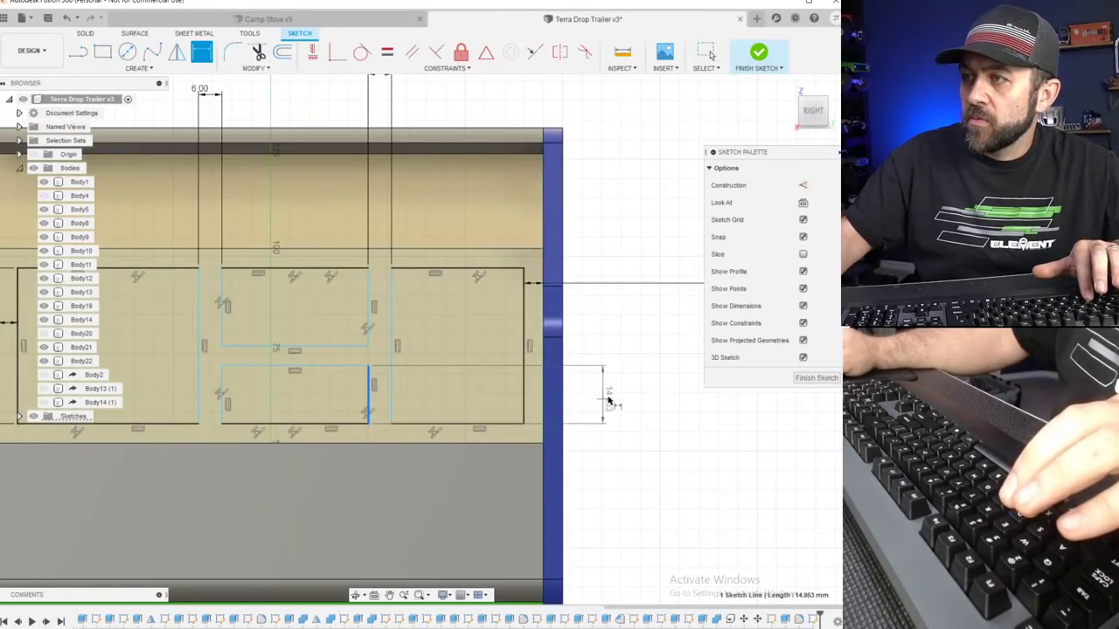
Dimension the lower middle rectangle's height at 15 mm and the gap between the two middle rectangles at 5 mm.
click(624, 403)
text(15)
key(Return)
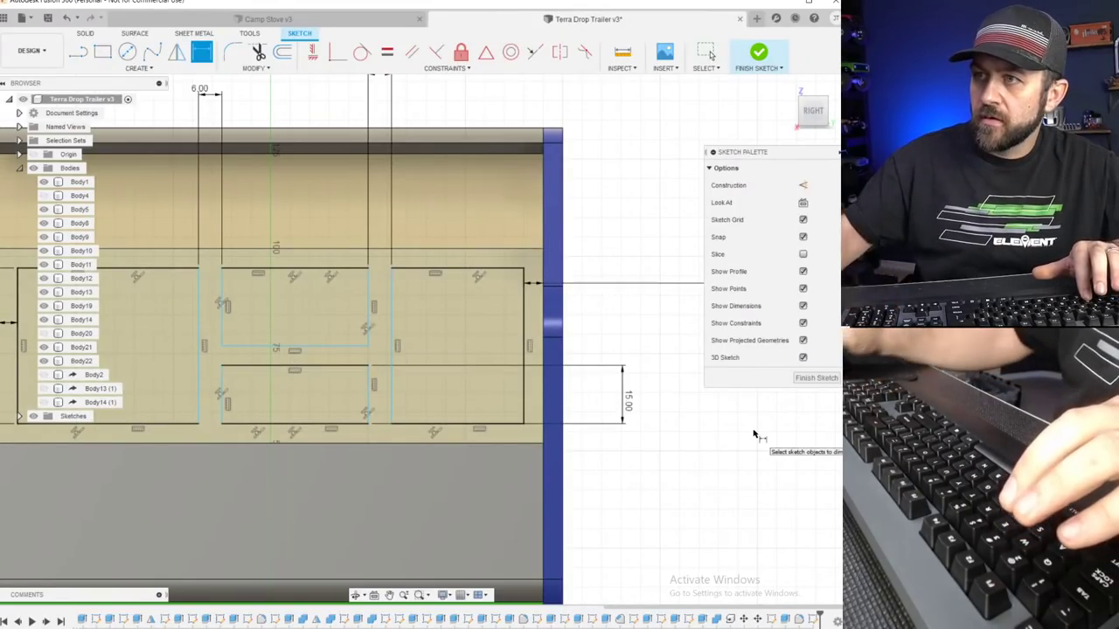
click(329, 367)
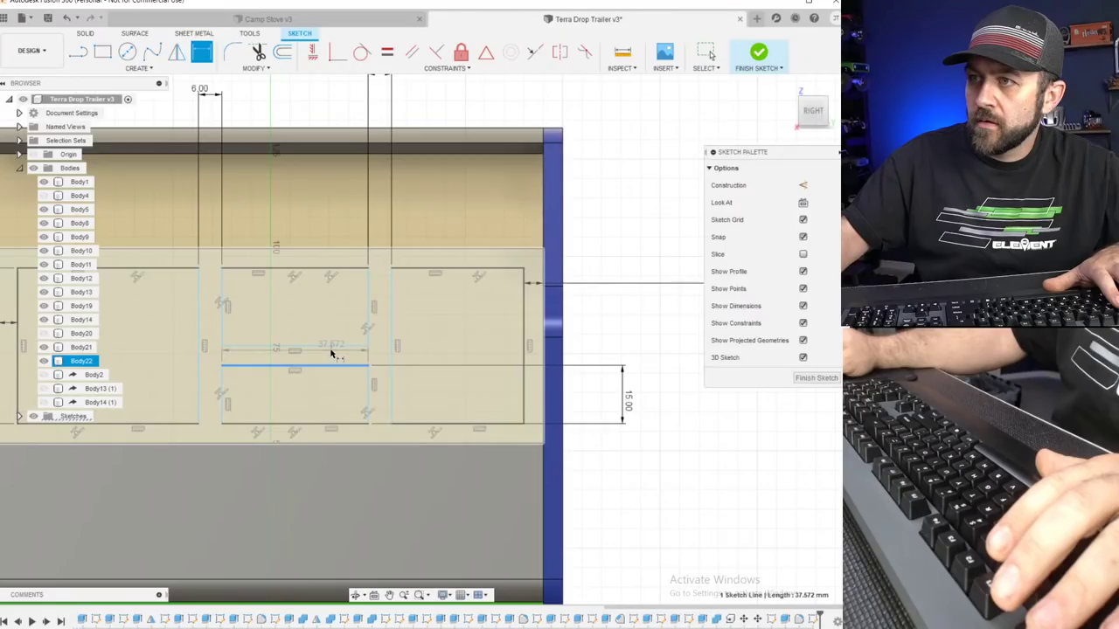
click(332, 348)
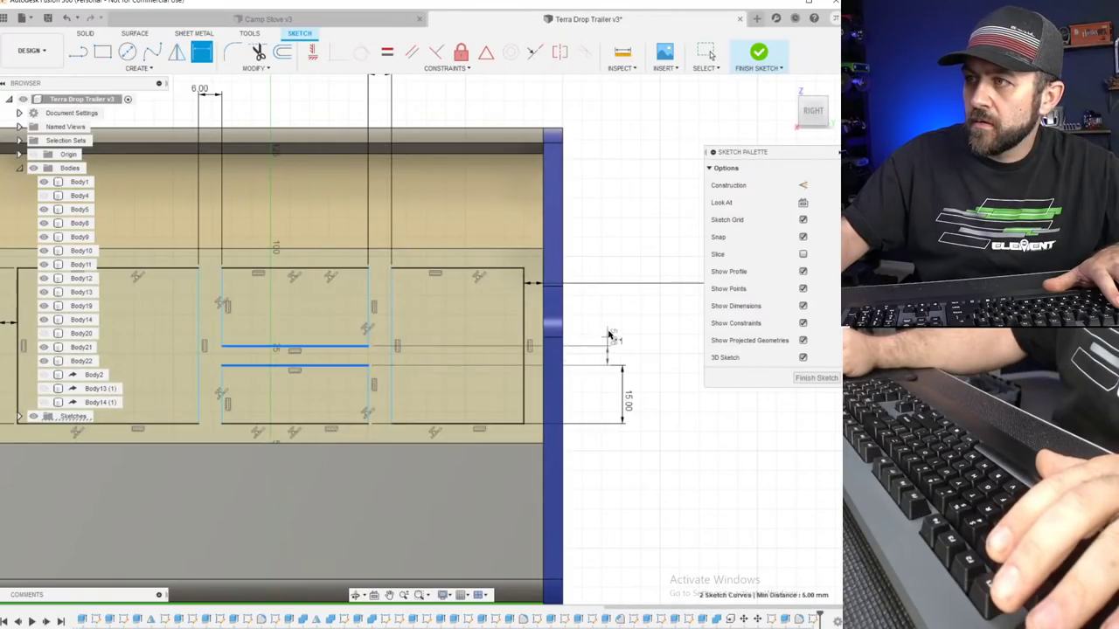
click(609, 330)
text(5)
key(Return)
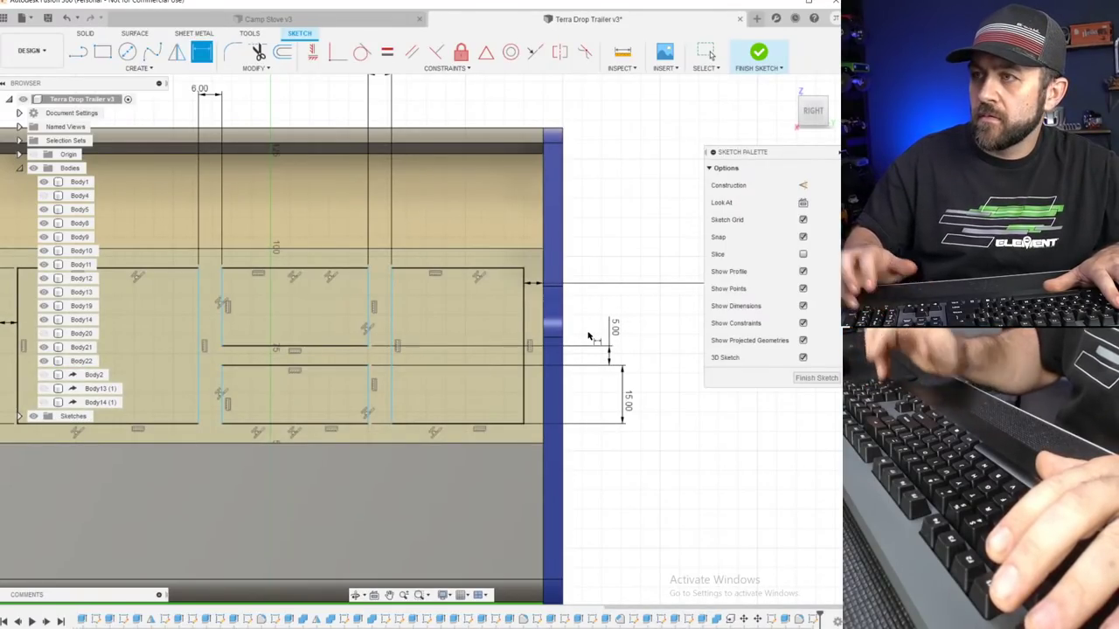
Dimension the left rectangle's width at 50 mm.
scroll(331, 297, down, 2)
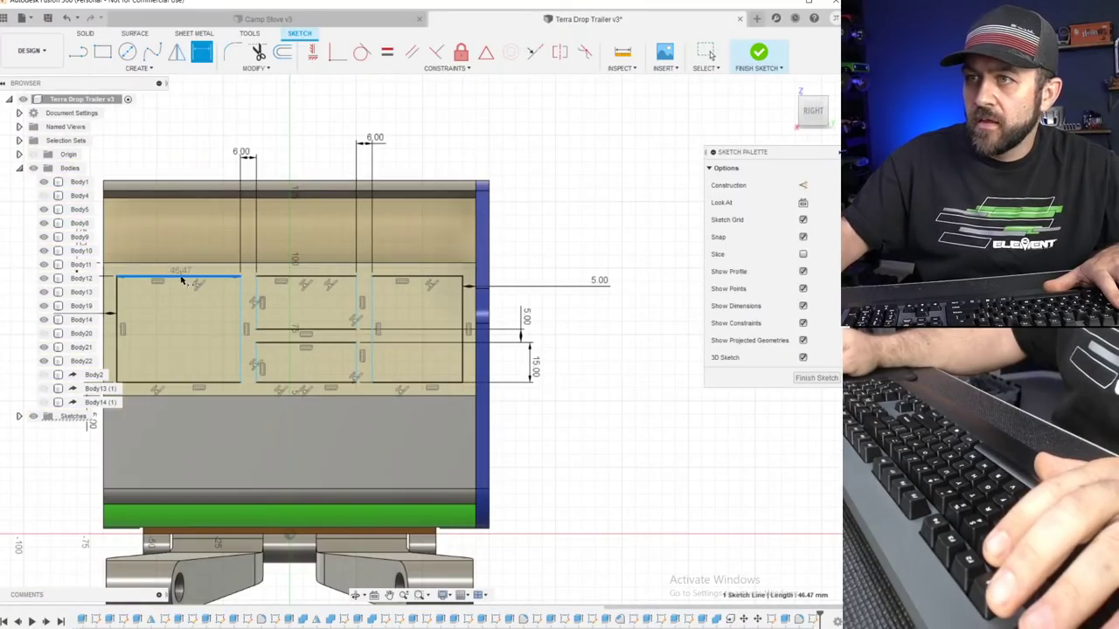
scroll(181, 279, down, 2)
click(179, 176)
text(50)
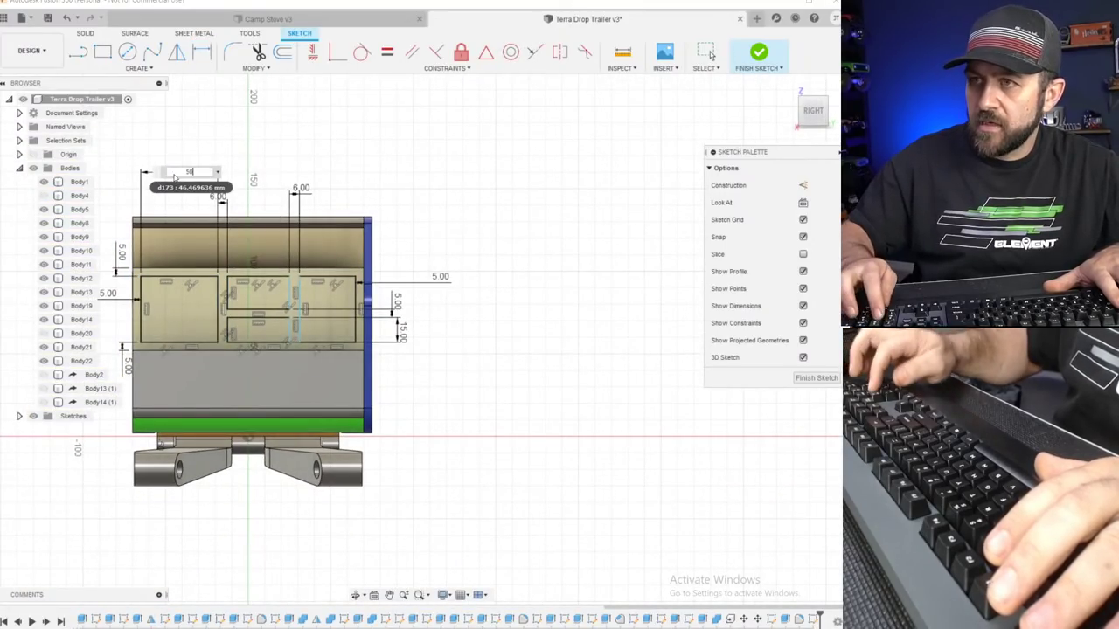
key(Return)
Dimension the right rectangle's width at 35 mm.
scroll(293, 241, up, 2)
click(360, 299)
click(349, 131)
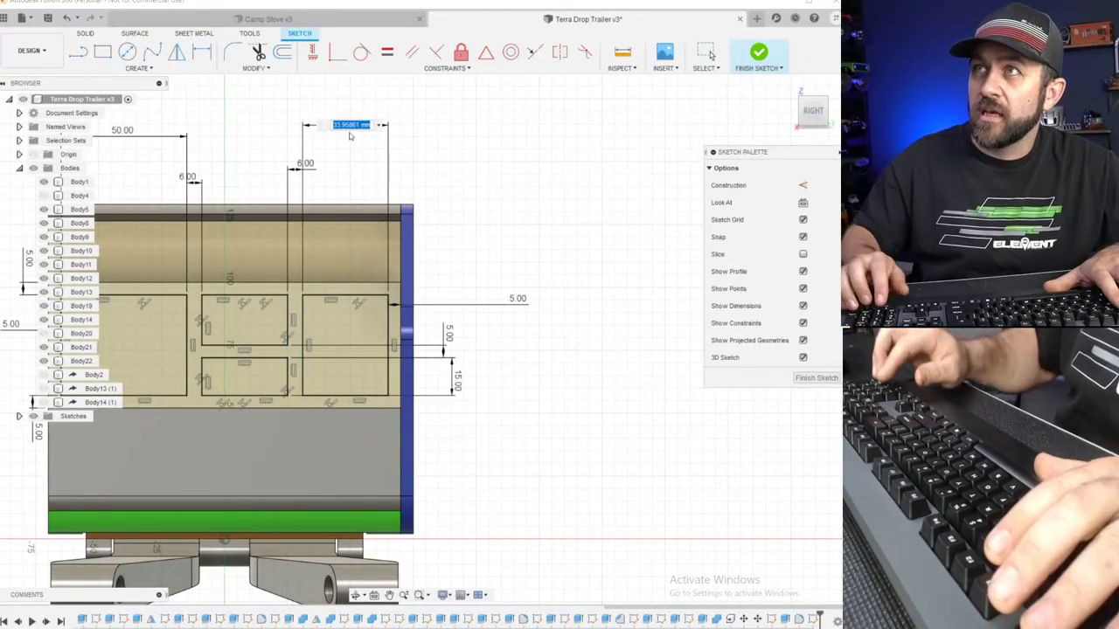
text(35)
key(Return)
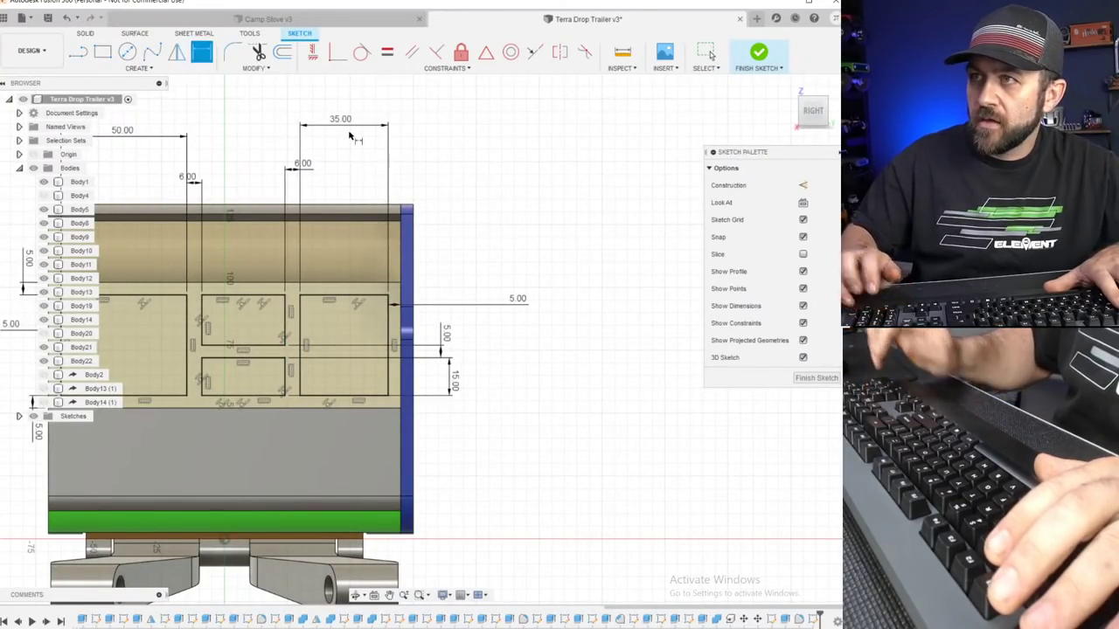
Finish the sketch and extrude-cut its four rectangular profiles with a distance of -5 mm into the galley's cabinet front.
scroll(363, 324, up, 2)
scroll(327, 349, up, 1)
scroll(327, 350, down, 4)
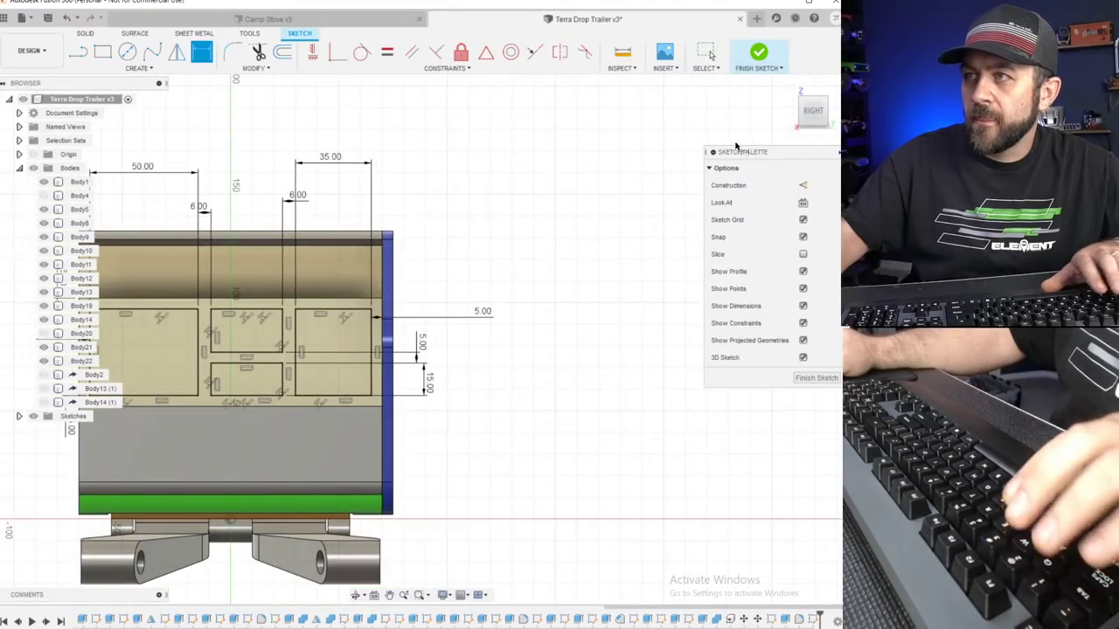
click(759, 52)
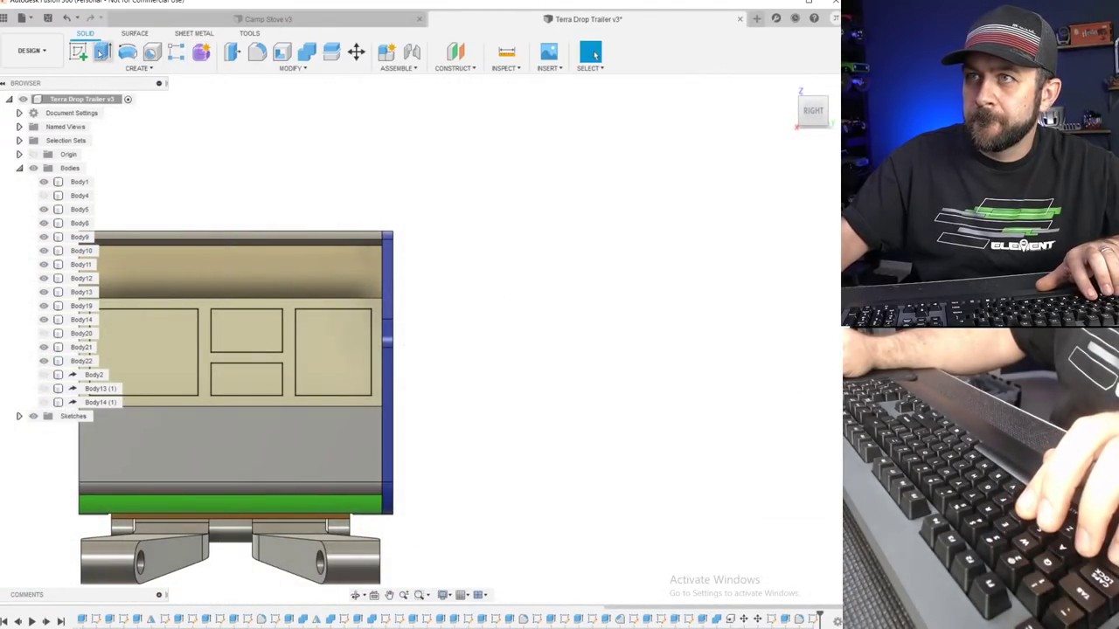
key(e)
click(149, 349)
click(246, 332)
click(243, 378)
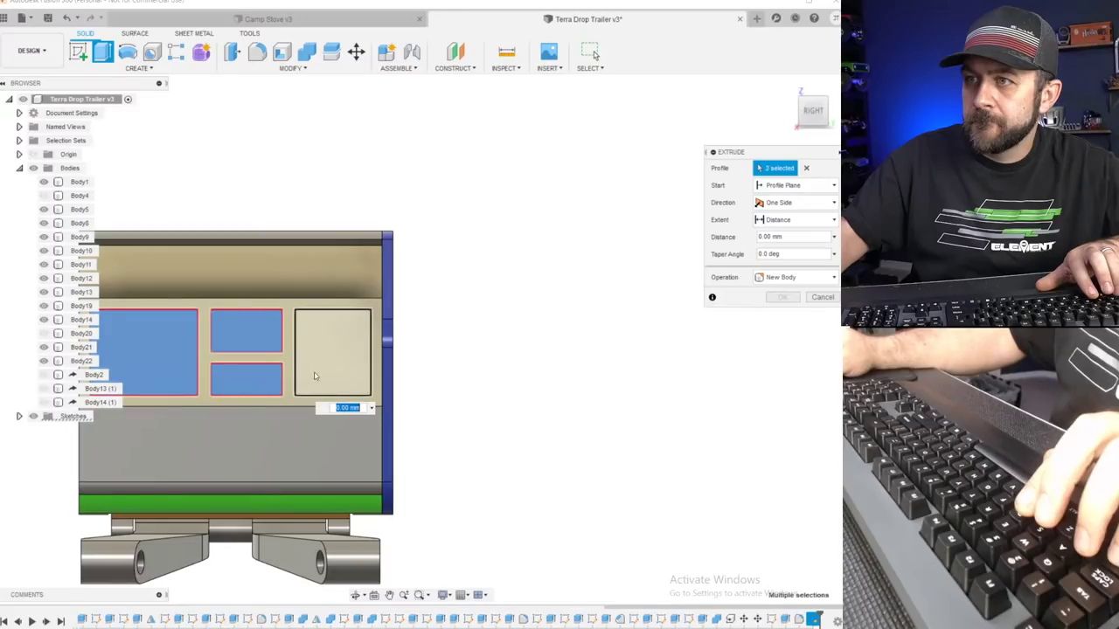
click(316, 376)
scroll(316, 374, down, 2)
shift+middle_drag(315, 374, 385, 436)
scroll(384, 436, up, 3)
text(-10)
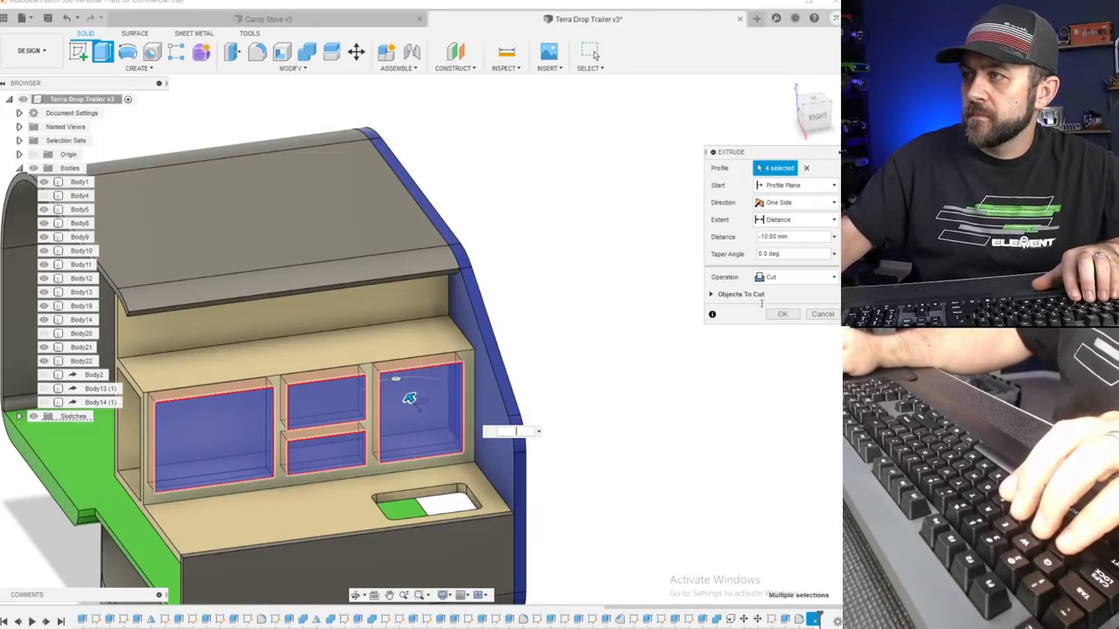
text(-5)
key(Return)
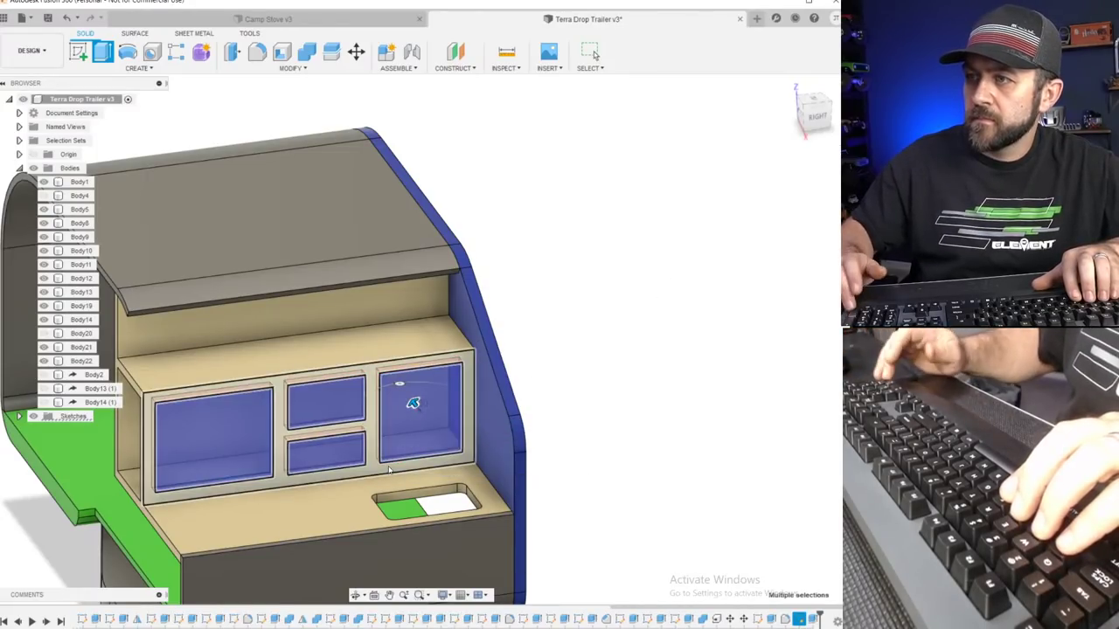
Inspect the four cut openings in the rear galley's cabinet front up close.
scroll(367, 440, up, 1)
scroll(345, 450, down, 2)
shift+middle_drag(334, 450, 358, 456)
scroll(284, 486, down, 1)
middle_drag(284, 486, 428, 380)
scroll(428, 379, up, 4)
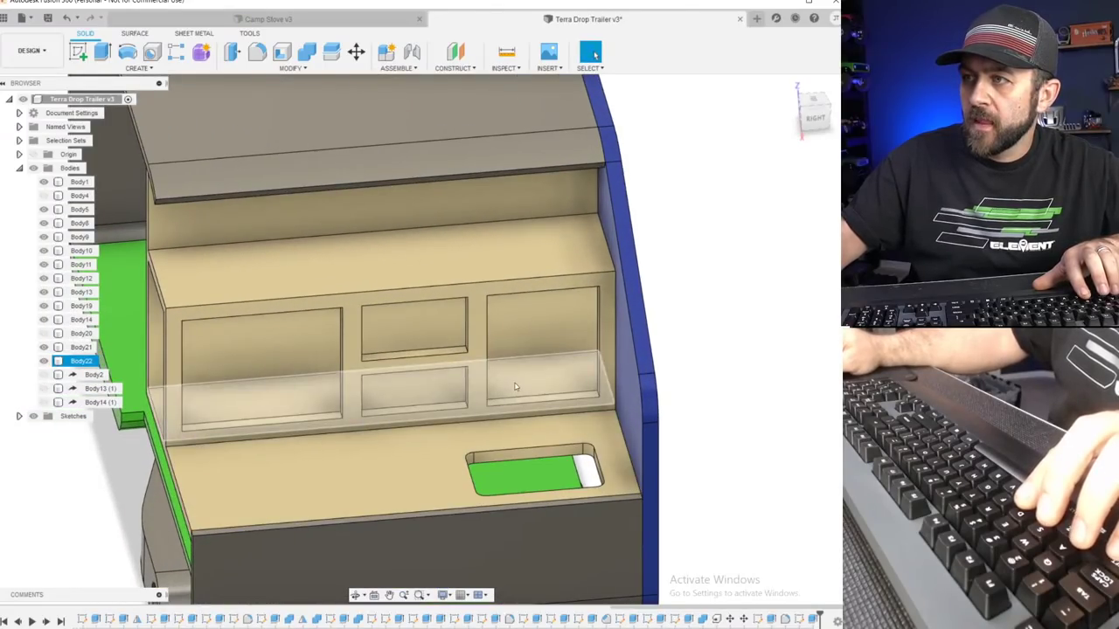
click(521, 324)
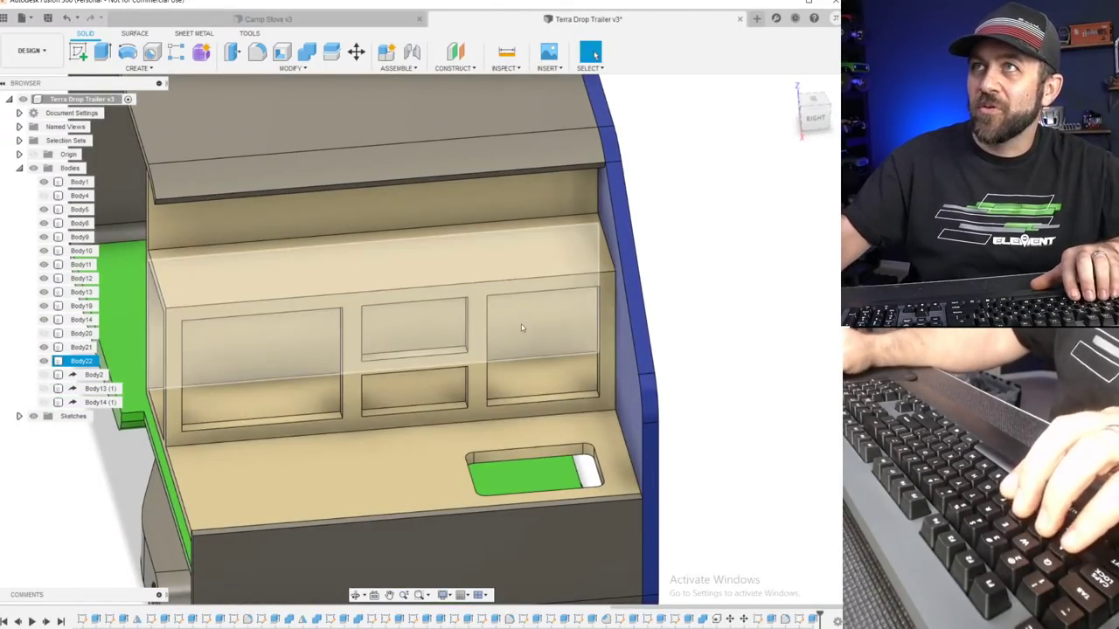
key(Escape)
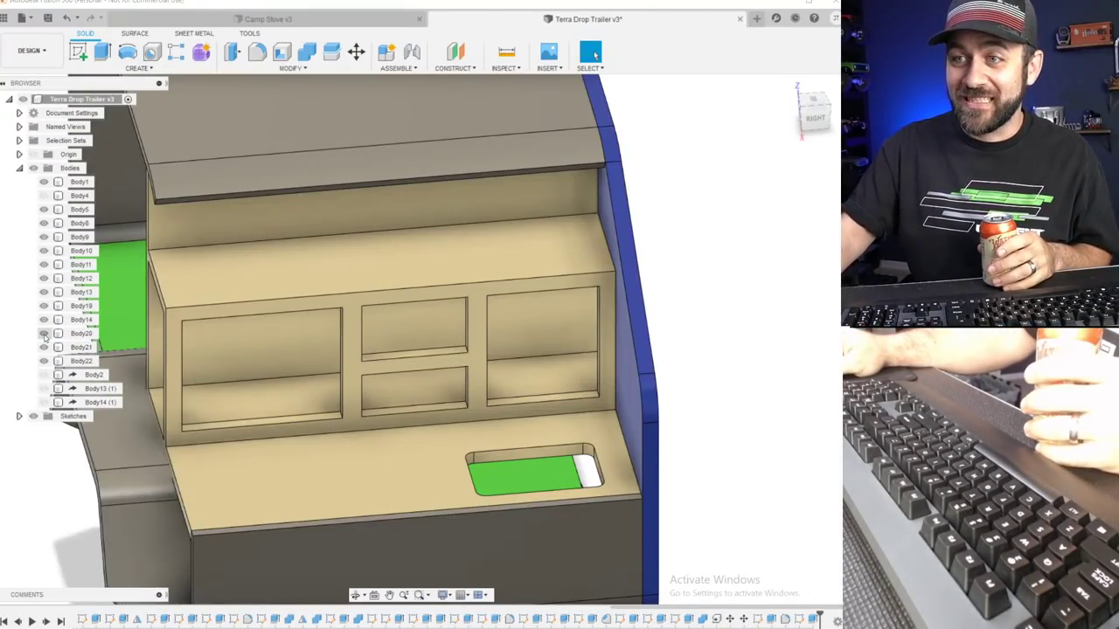
Show the three hidden camp stove bodies: Body2, Body13 (1) and Body14 (1).
click(44, 388)
click(44, 390)
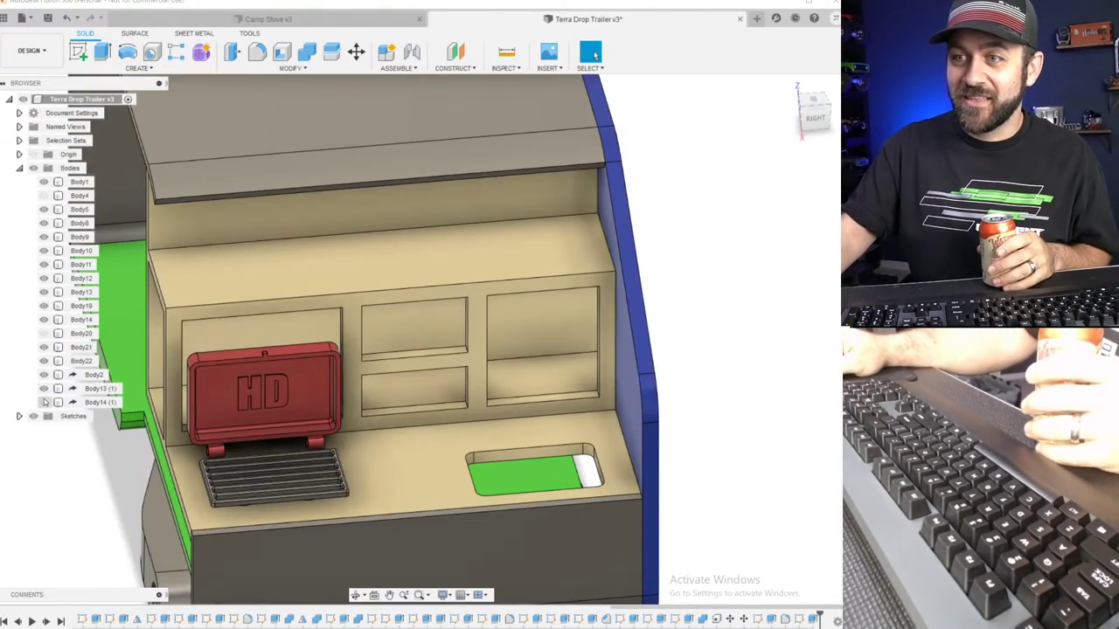
click(44, 403)
scroll(560, 360, down, 3)
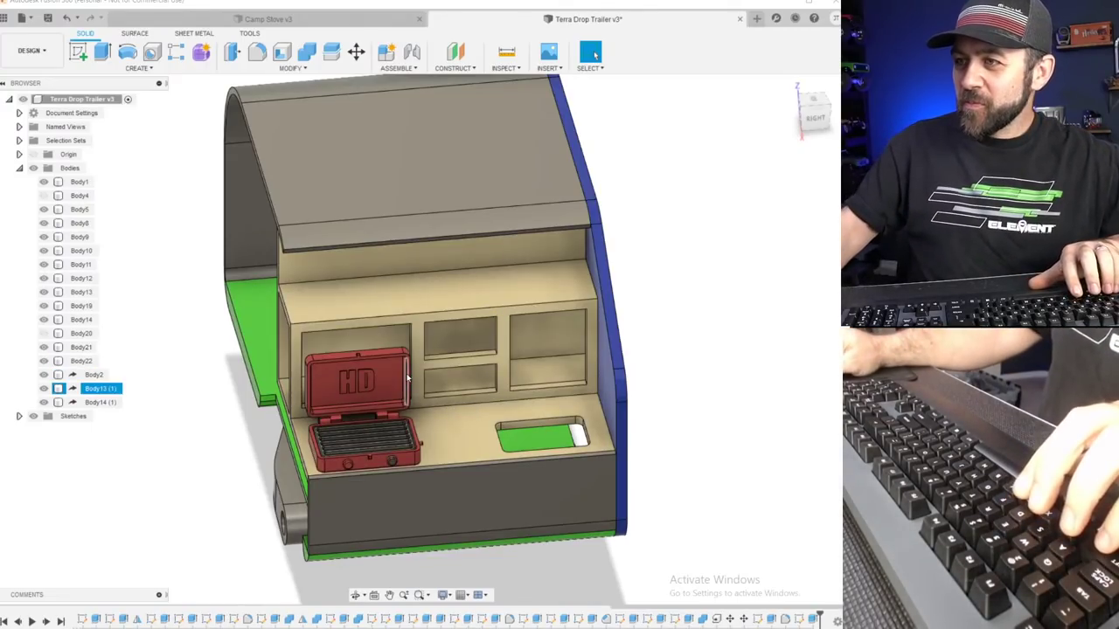
Examine how the camp stove sits on the counter in front of the cabinet openings, from close up and from behind the trailer.
scroll(411, 389, up, 2)
mouse_move(412, 391)
shift+middle_down()
mouse_move(375, 369)
mouse_move(401, 359)
mouse_move(397, 397)
shift+middle_up()
scroll(397, 396, up, 3)
key(Escape)
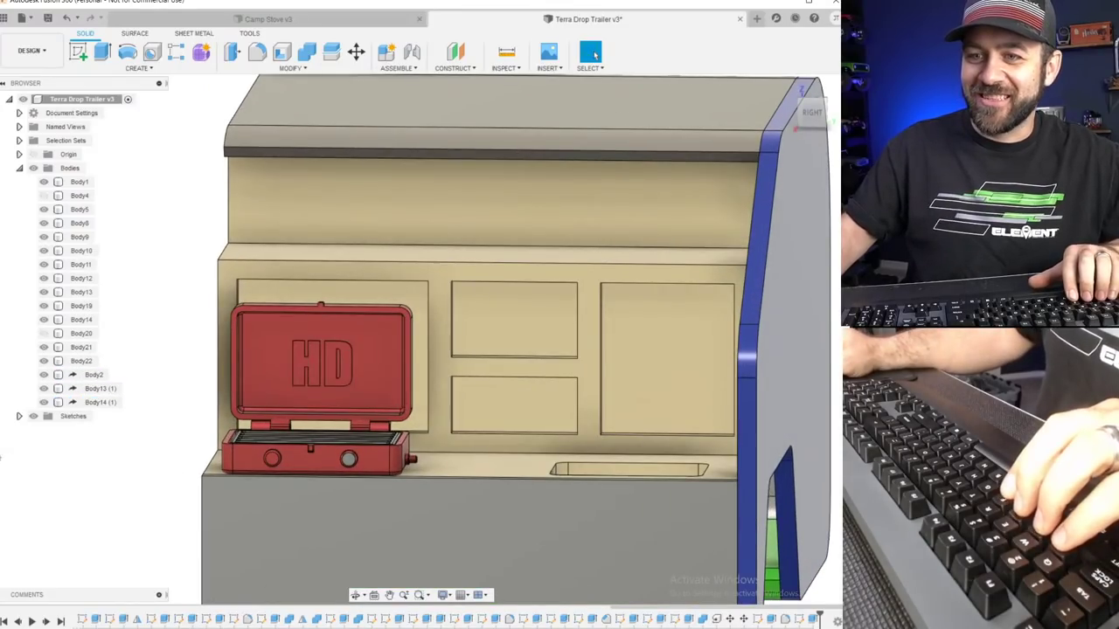
scroll(238, 410, down, 3)
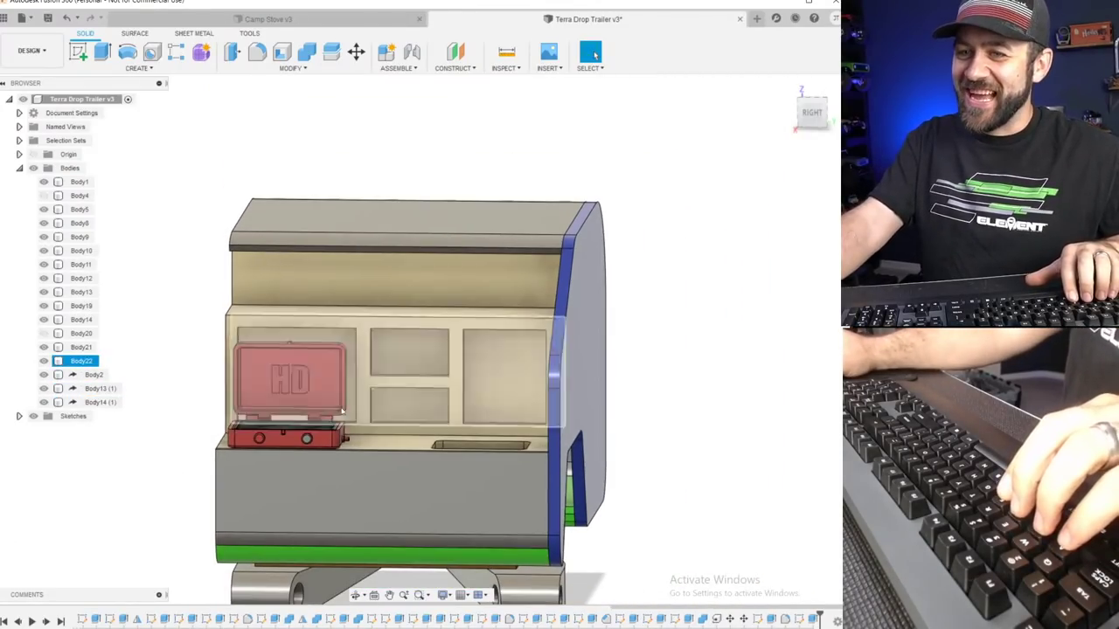
middle_drag(308, 393, 311, 365)
scroll(359, 424, up, 3)
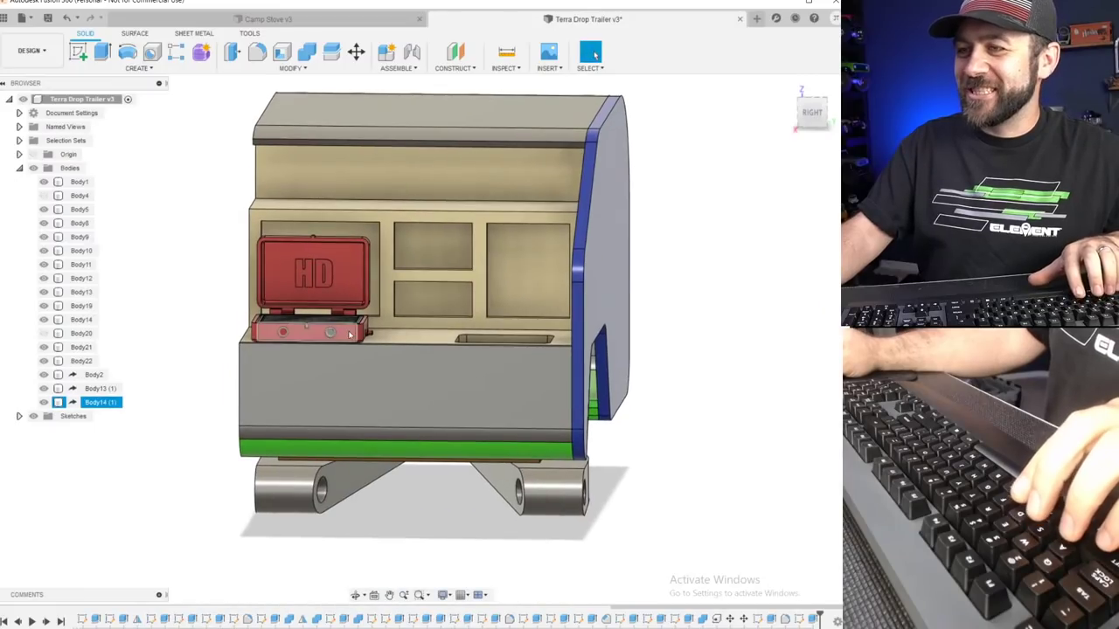
middle_drag(358, 404, 407, 372)
scroll(407, 373, down, 3)
shift+middle_drag(342, 360, 398, 406)
Show the hidden side panel Body4 and the fender Body20 on the trailer.
click(43, 196)
click(44, 333)
click(44, 333)
click(44, 333)
scroll(458, 535, down, 3)
shift+middle_drag(380, 537, 407, 510)
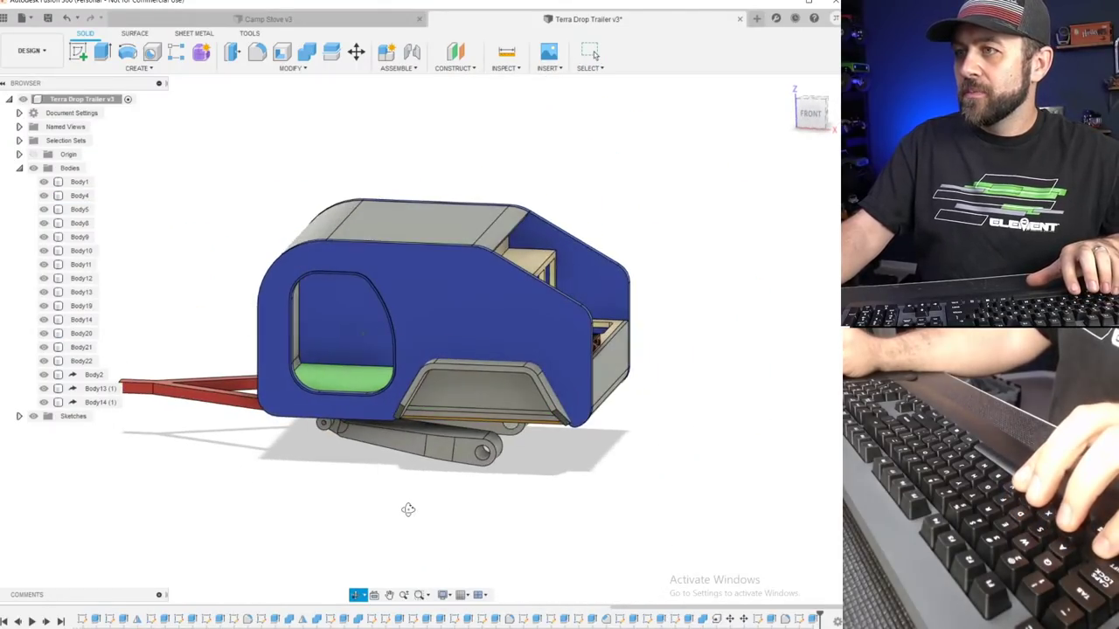
scroll(506, 418, up, 3)
shift+middle_drag(307, 461, 385, 317)
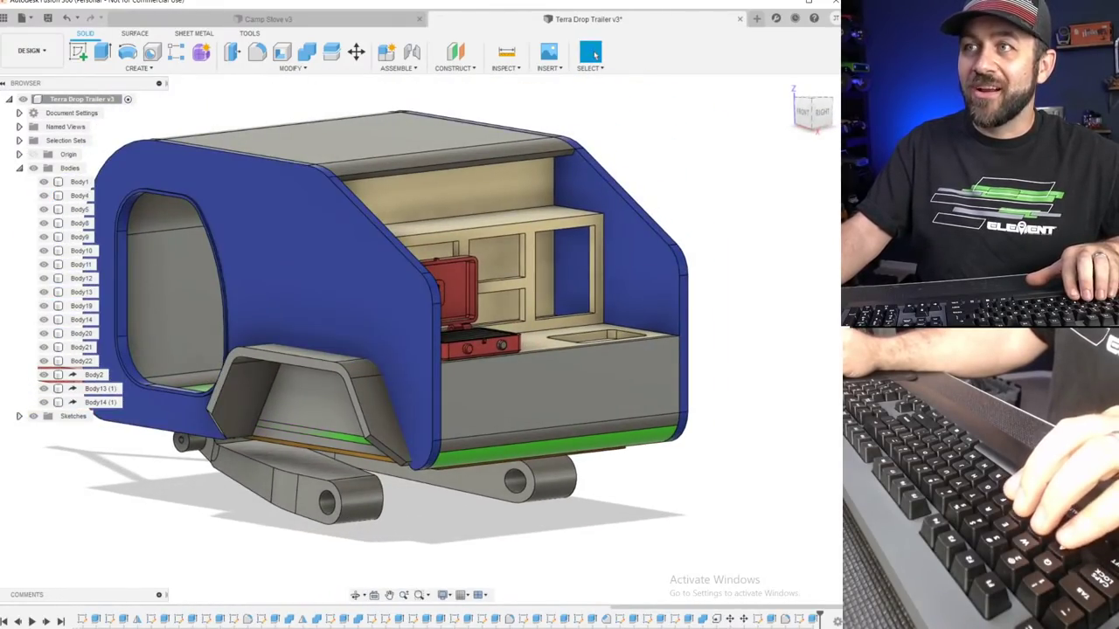
Switch to the Camp Stove design, clear its body selection and return to the Terra Drop Trailer design.
click(278, 19)
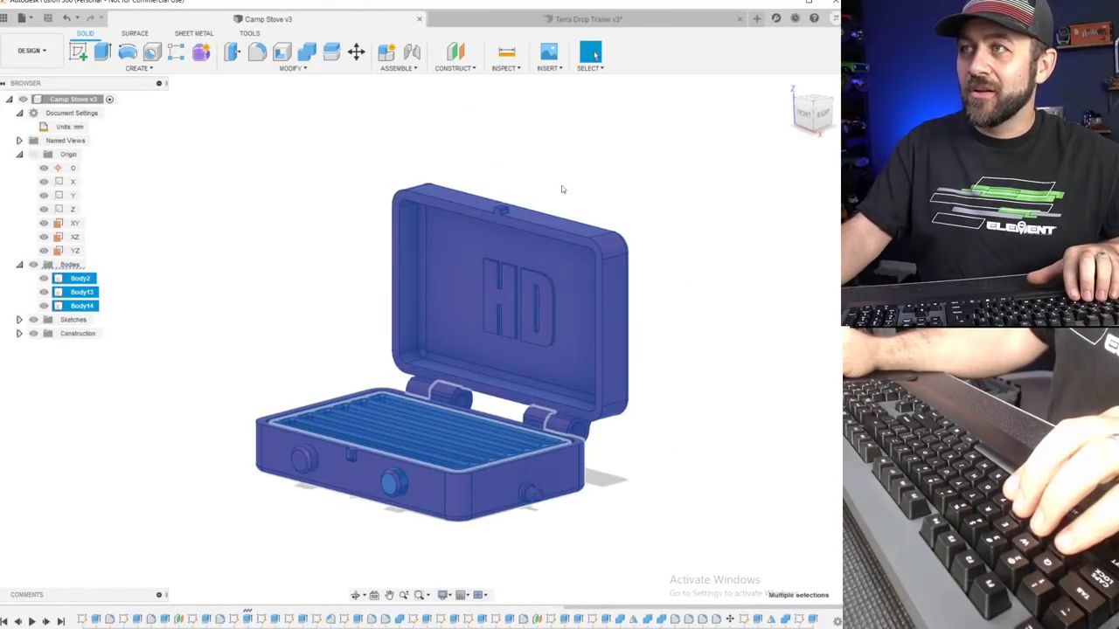
click(631, 189)
click(587, 19)
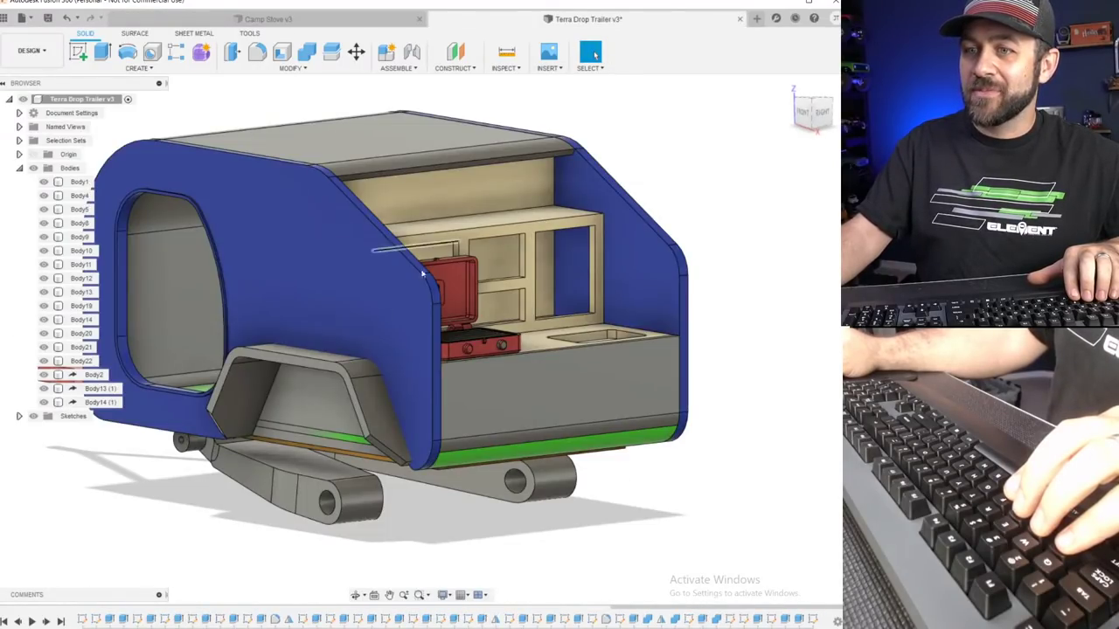
Examine the trailer's fender, suspension arms and rear galley with the stove and cabinet openings.
scroll(302, 451, down, 3)
scroll(300, 452, up, 3)
middle_drag(315, 459, 336, 386)
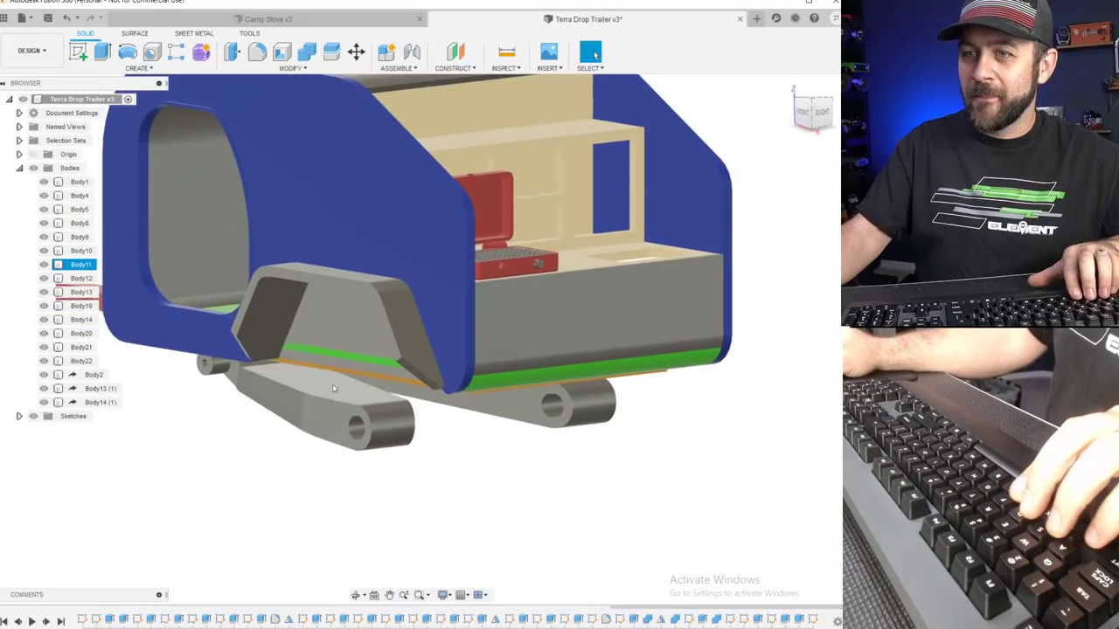
shift+middle_drag(364, 325, 344, 356)
scroll(346, 356, down, 3)
shift+middle_drag(454, 216, 459, 284)
scroll(477, 286, up, 5)
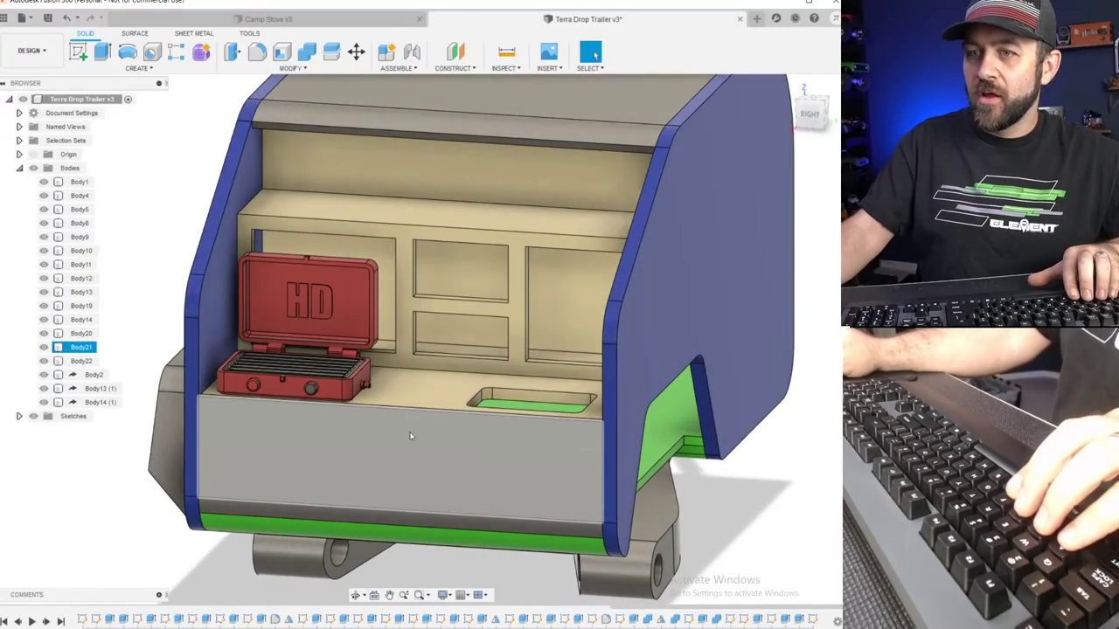
scroll(411, 435, down, 3)
click(395, 358)
scroll(395, 358, up, 5)
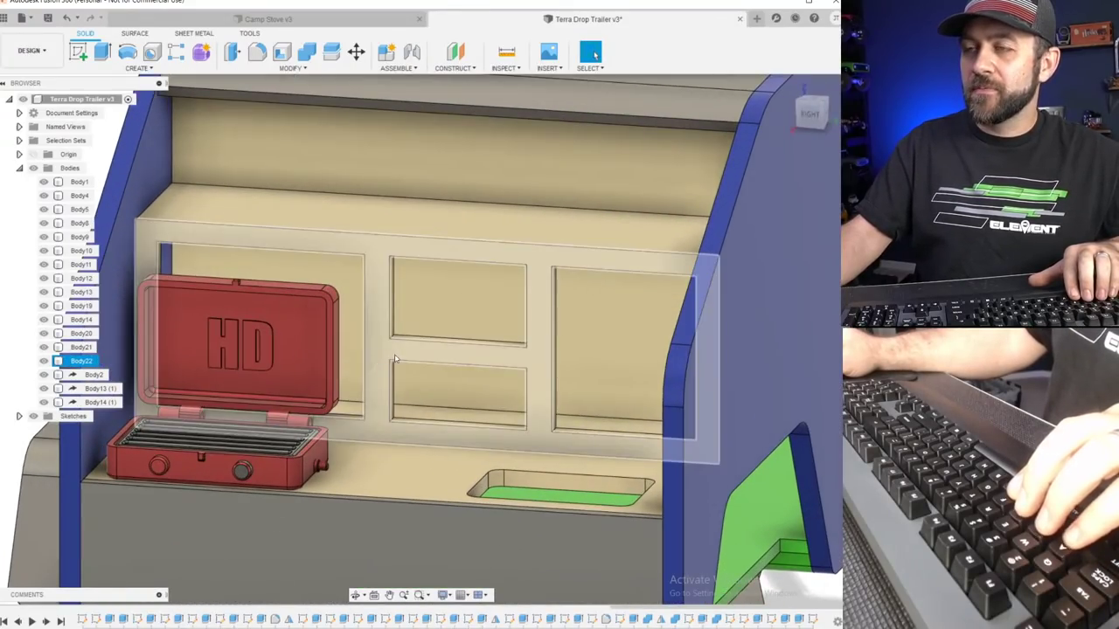
scroll(395, 358, down, 5)
key(Escape)
Switch to the browser, look through the TerraDrop gallery's reference photos and move the browser away from the trailer model.
drag(463, 0, 382, 47)
key(Right)
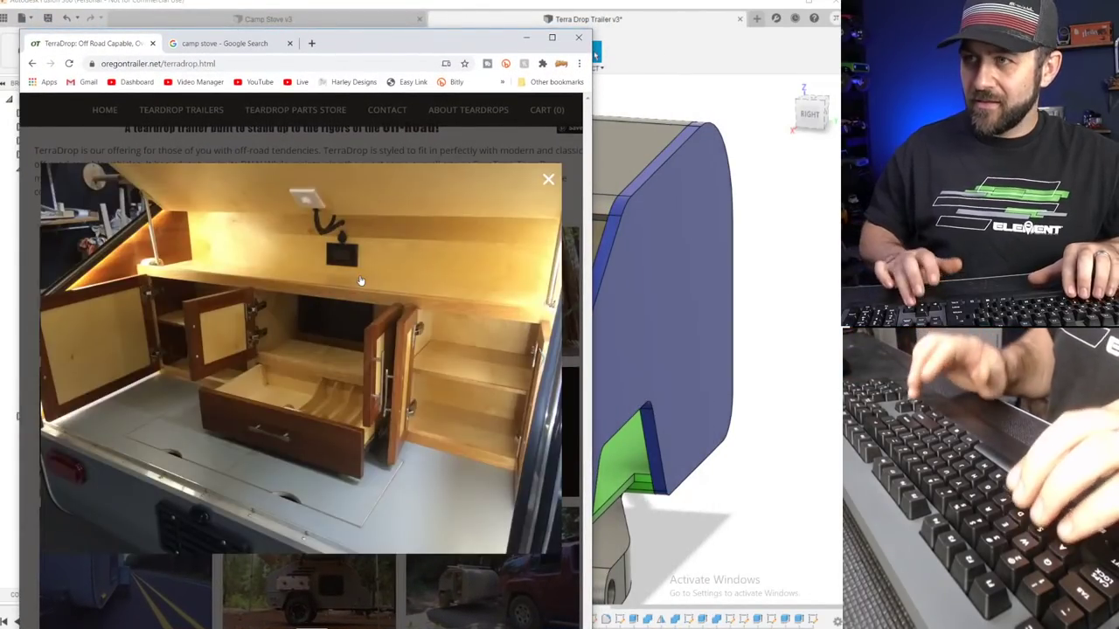
click(360, 280)
click(360, 281)
click(360, 280)
click(360, 281)
click(360, 281)
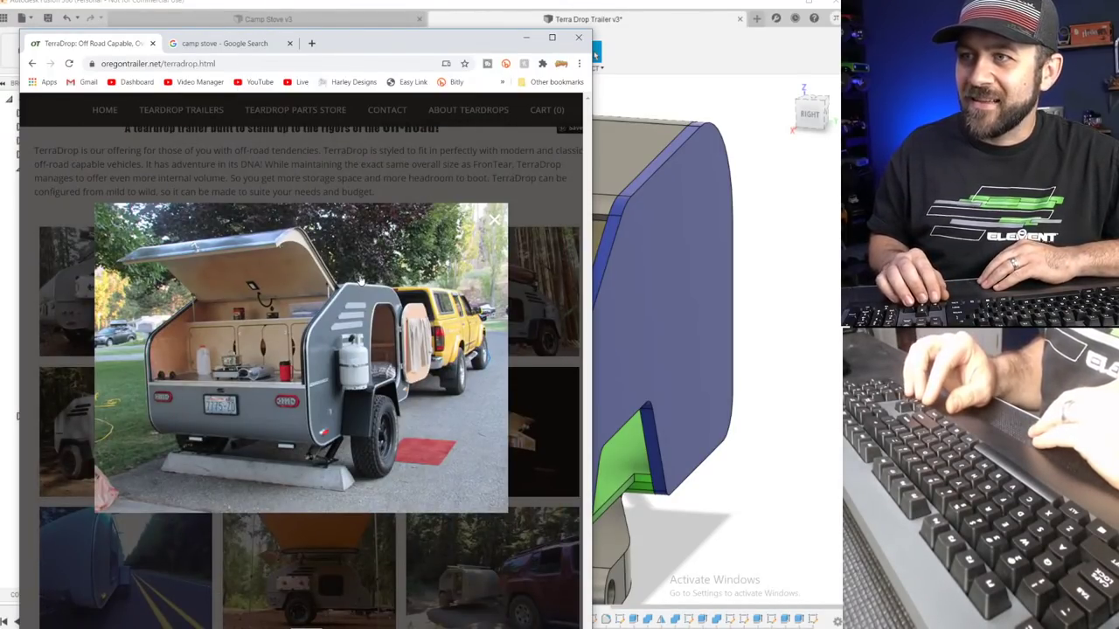
click(361, 281)
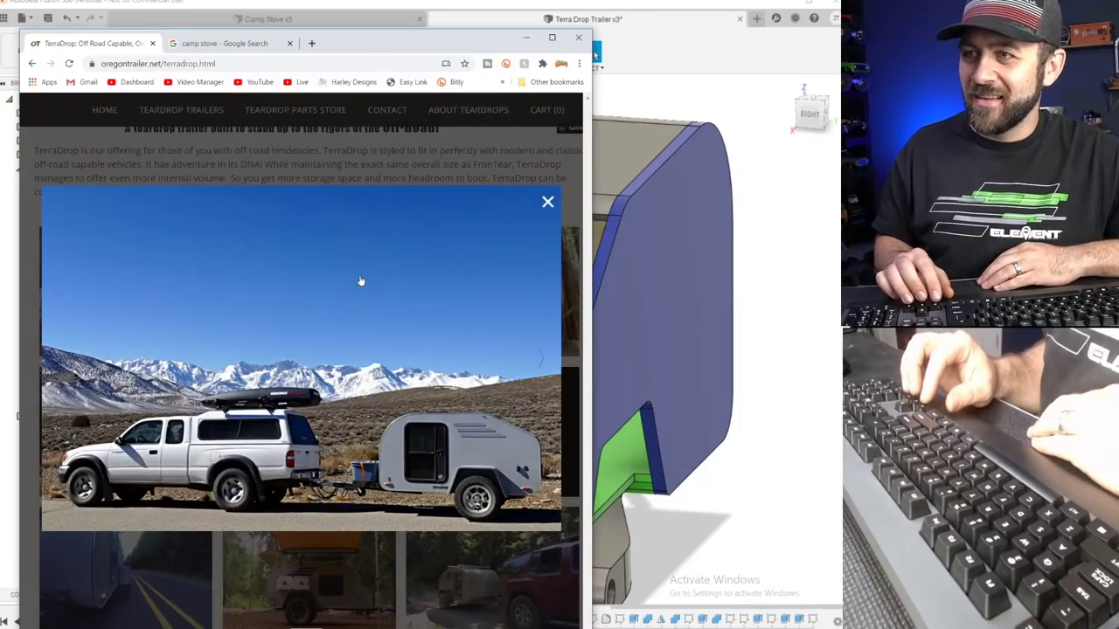
click(360, 280)
click(360, 281)
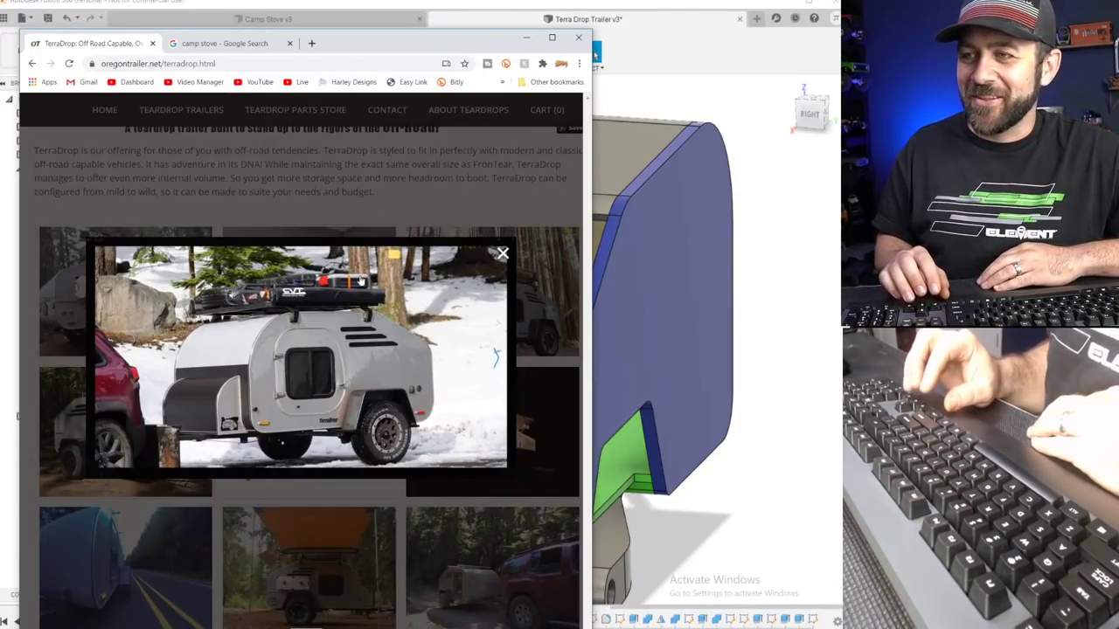
click(360, 281)
click(360, 281)
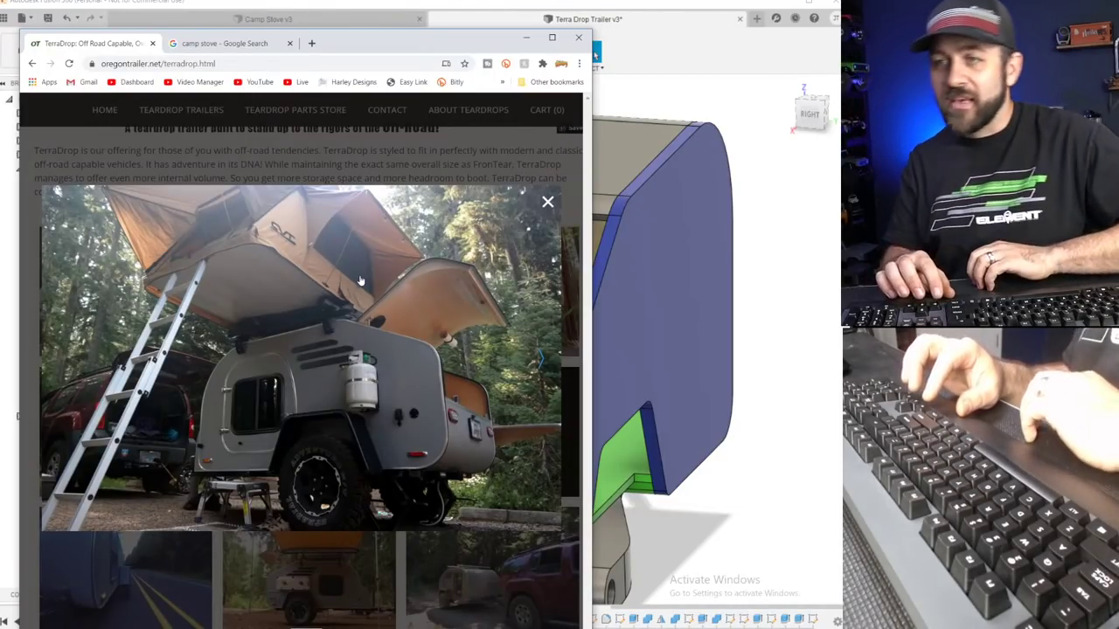
click(360, 280)
click(360, 281)
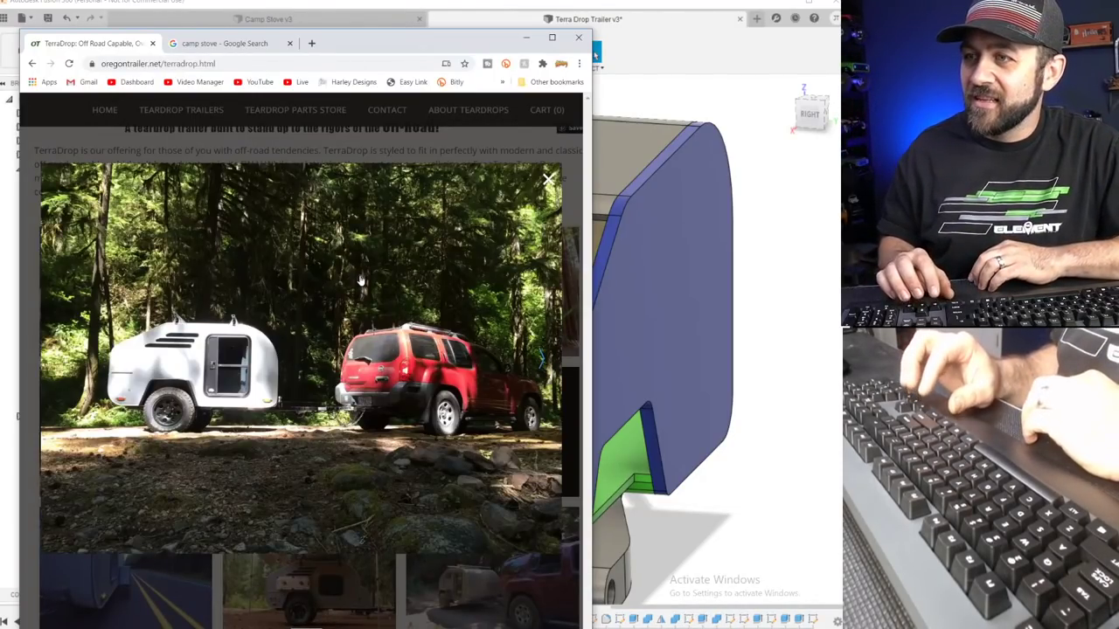
click(360, 280)
click(360, 280)
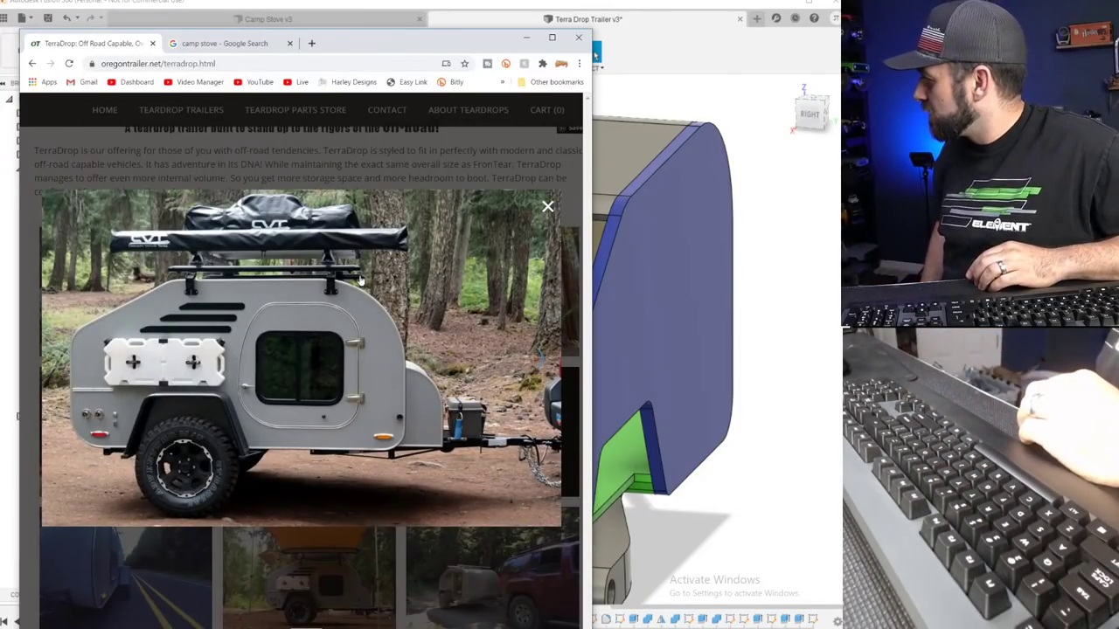
click(360, 281)
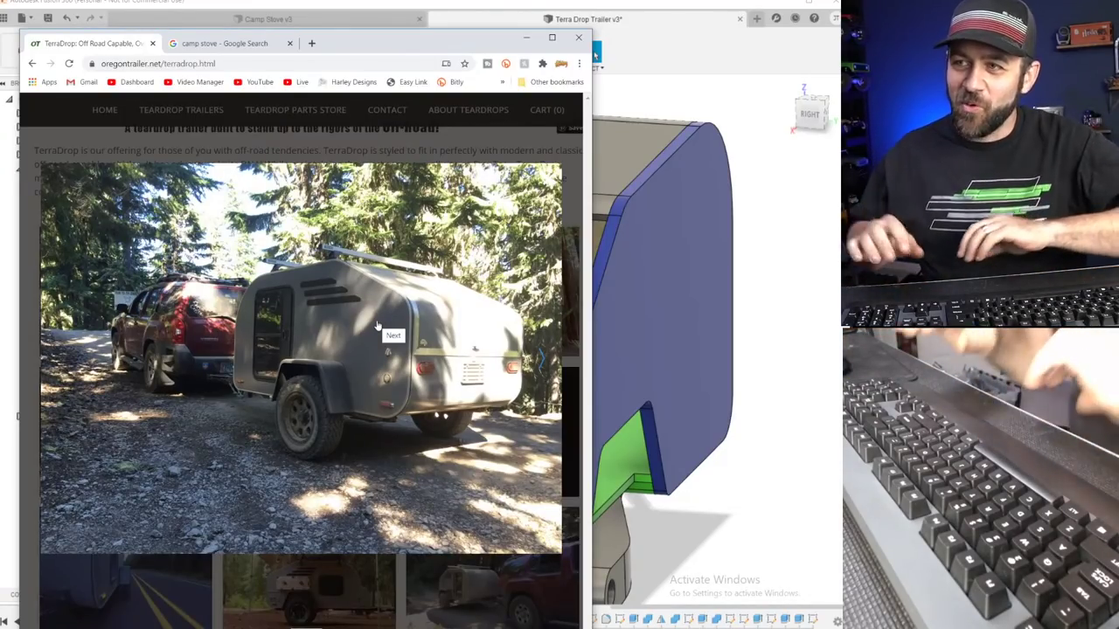
click(388, 393)
click(389, 394)
click(389, 395)
click(389, 394)
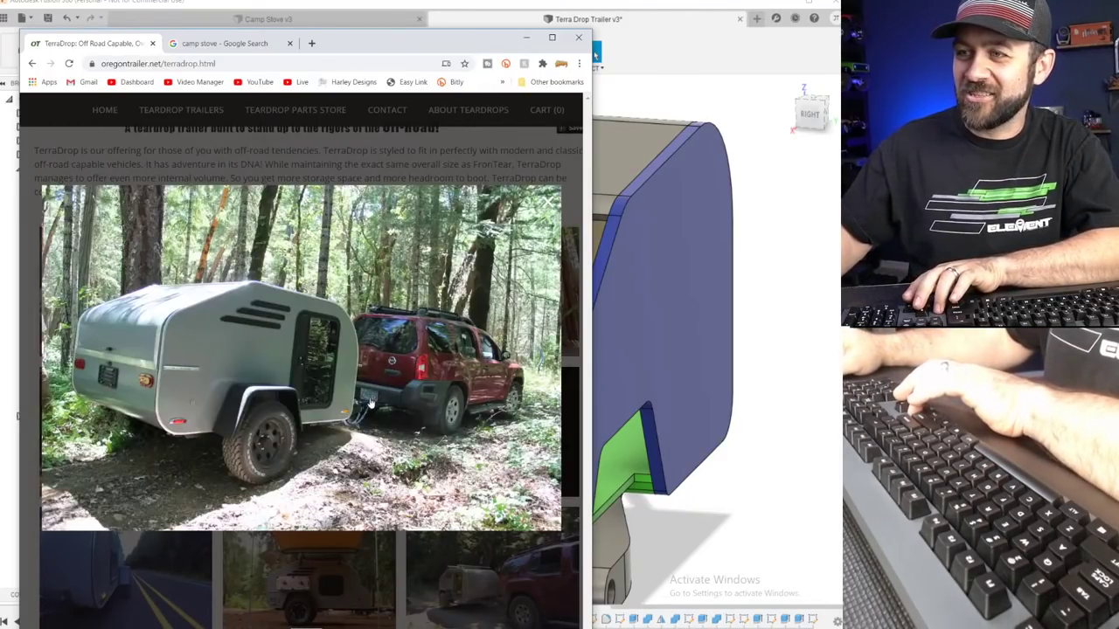
click(366, 407)
click(356, 396)
click(354, 393)
click(351, 389)
click(347, 388)
click(348, 389)
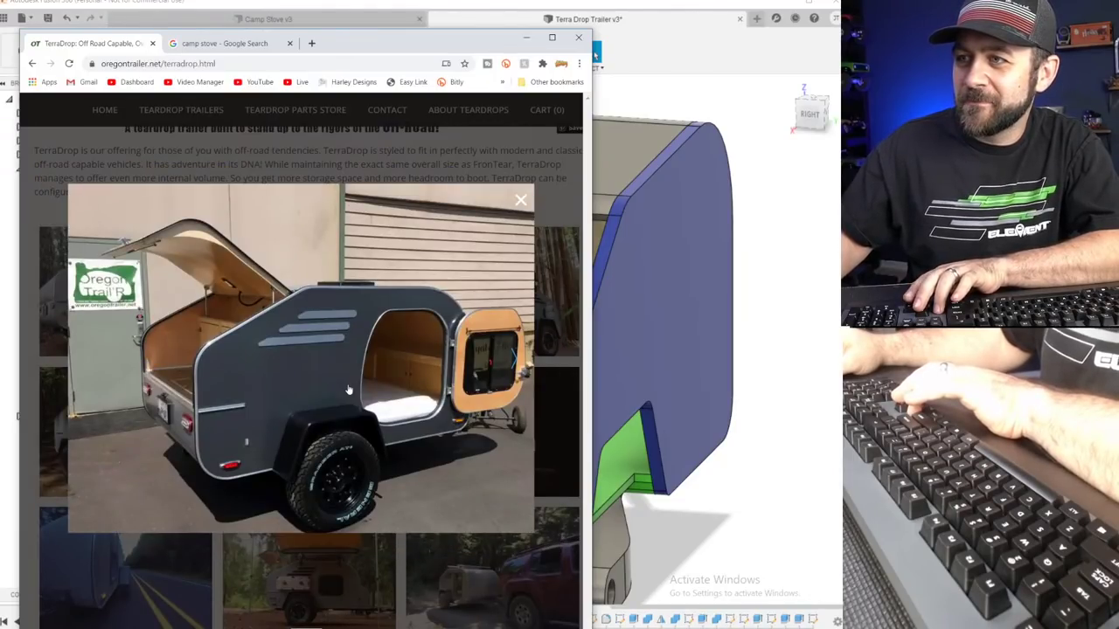
click(348, 389)
click(348, 389)
click(348, 389)
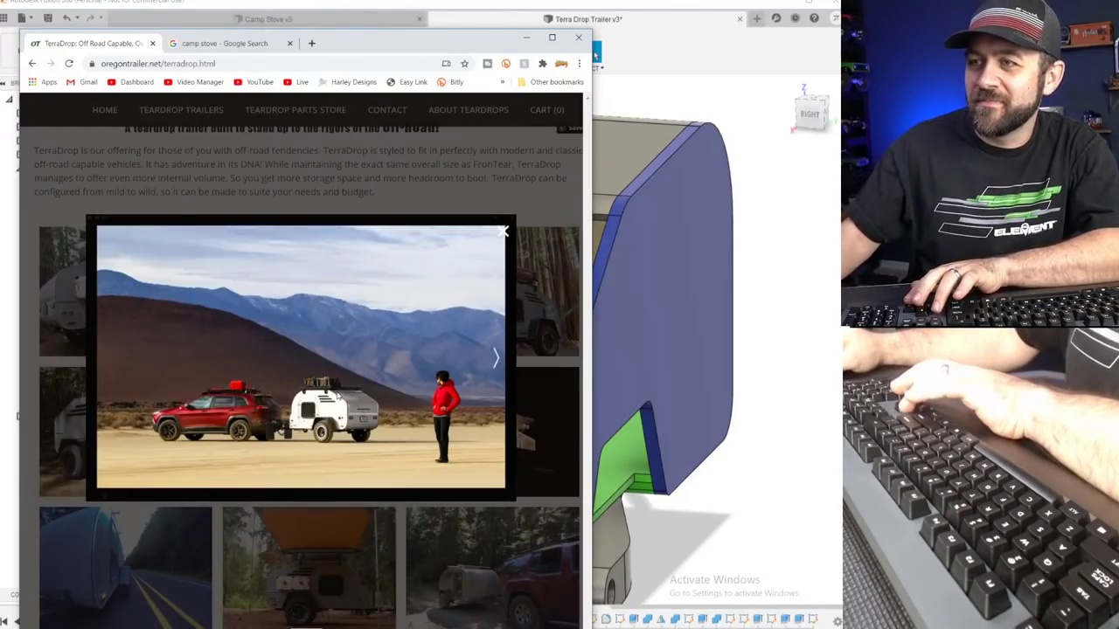
click(341, 396)
click(341, 396)
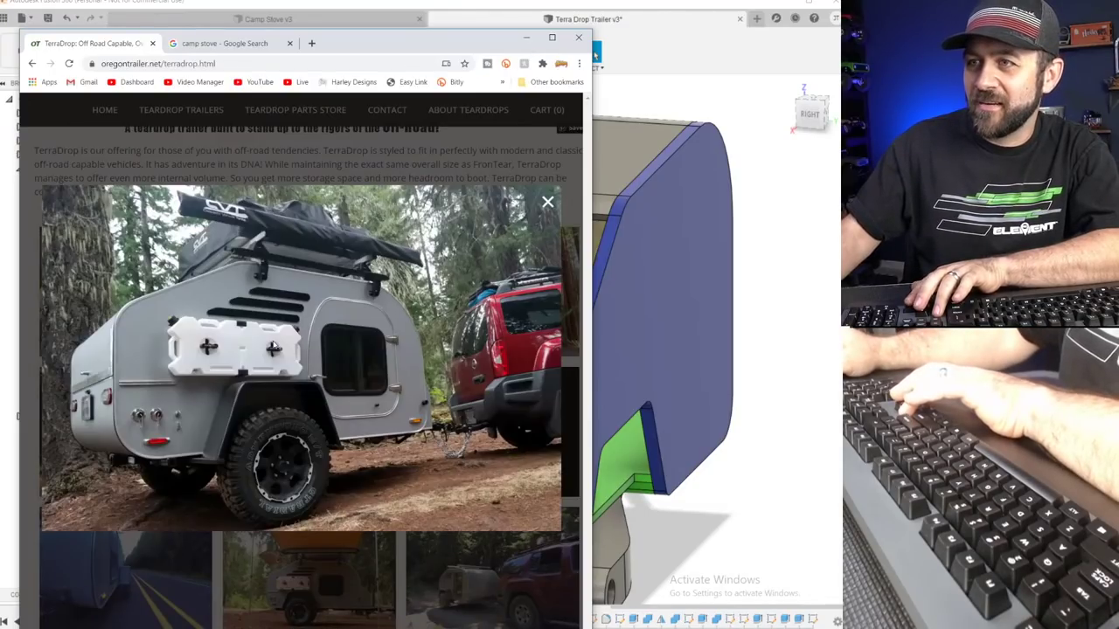
drag(350, 39, 46, 0)
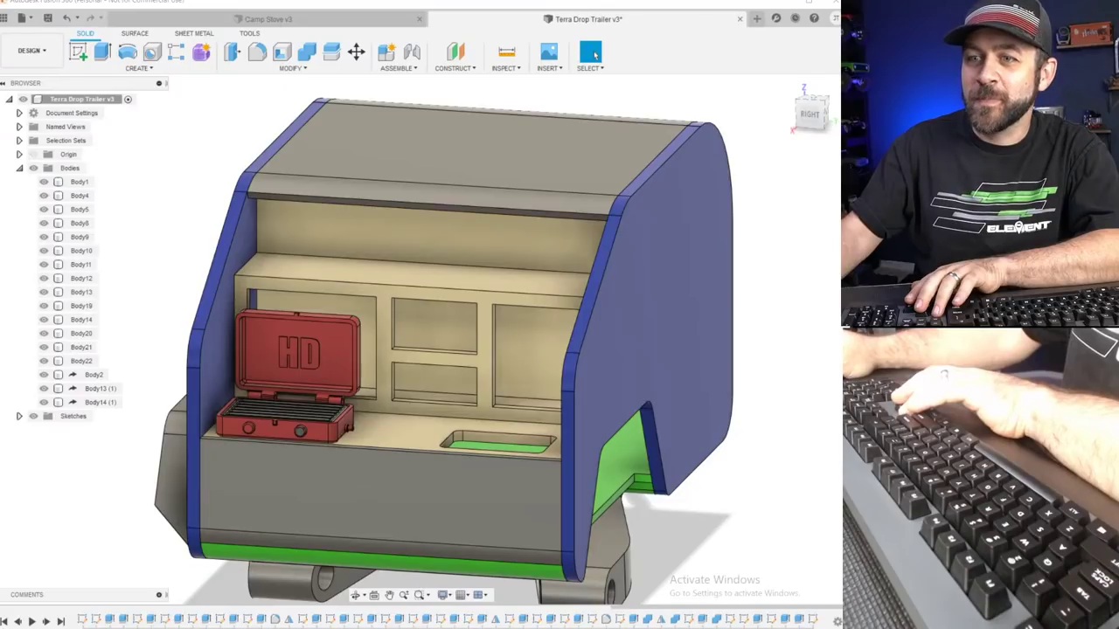
Examine the galley counter and rear panel, and the fender and suspension arms on the trailer's door side.
click(404, 459)
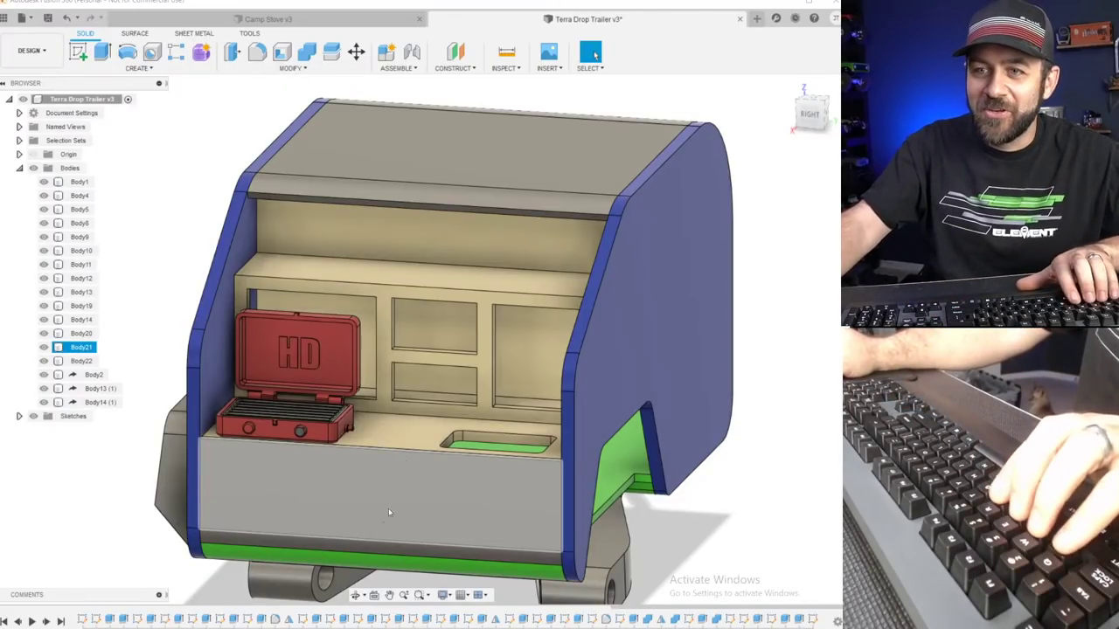
click(492, 424)
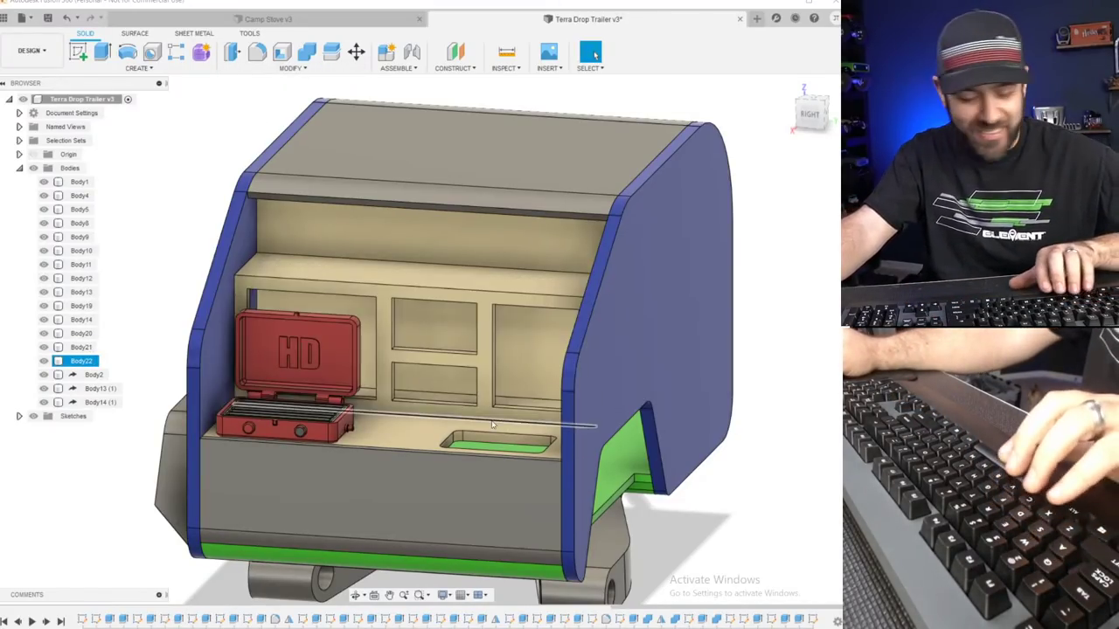
scroll(545, 371, down, 3)
shift+middle_drag(336, 400, 480, 410)
scroll(503, 423, up, 3)
shift+middle_drag(582, 406, 560, 428)
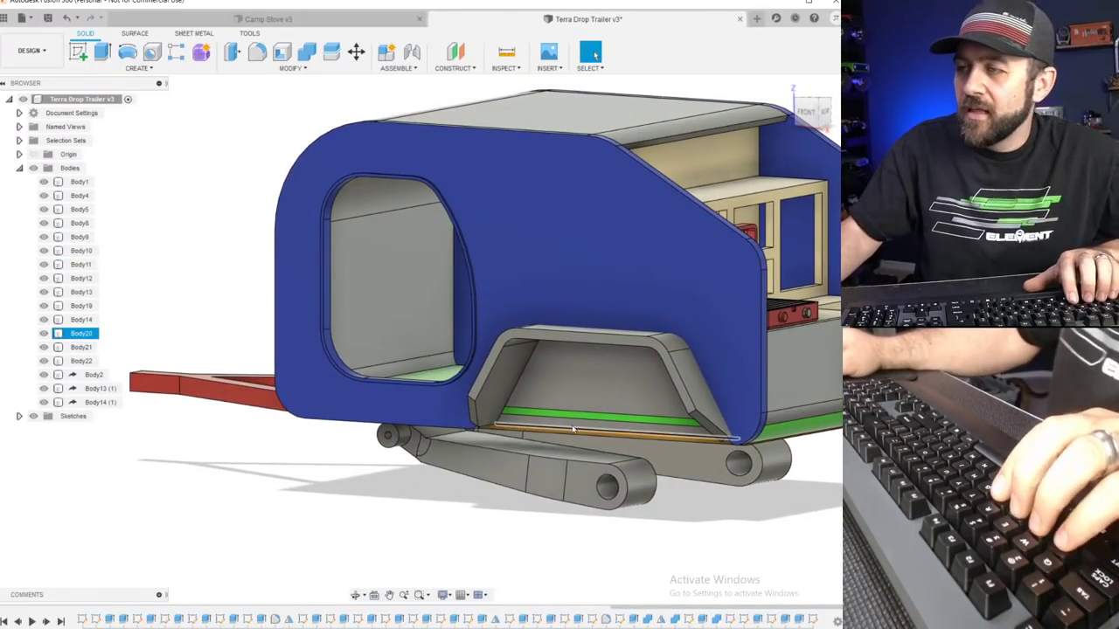
Examine the trailer's side wall, door opening, wheel arch and rear galley from several angles.
scroll(524, 434, down, 3)
scroll(524, 433, up, 5)
shift+middle_drag(528, 458, 588, 492)
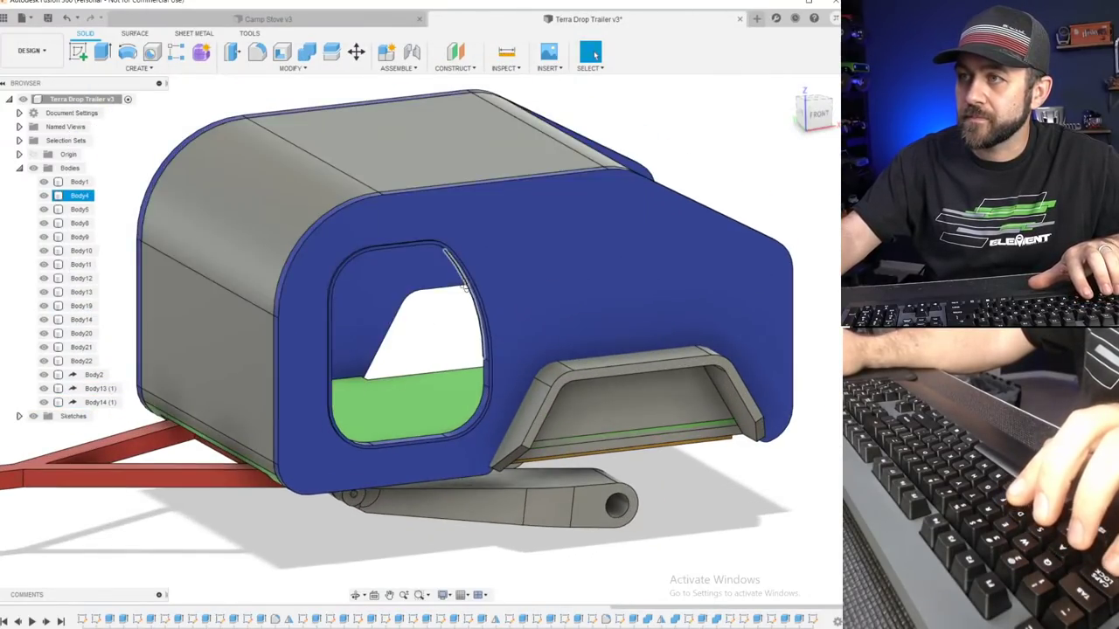
mouse_move(464, 287)
shift+middle_down()
mouse_move(459, 254)
mouse_move(480, 280)
shift+middle_up()
middle_drag(327, 381, 398, 365)
shift+middle_drag(502, 353, 425, 359)
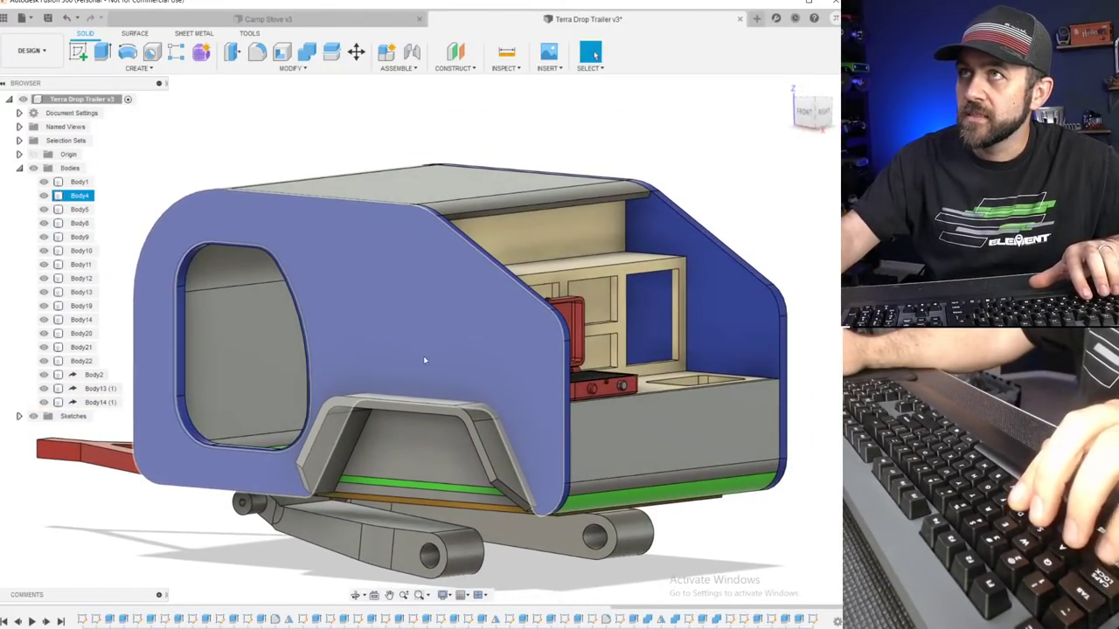
key(Escape)
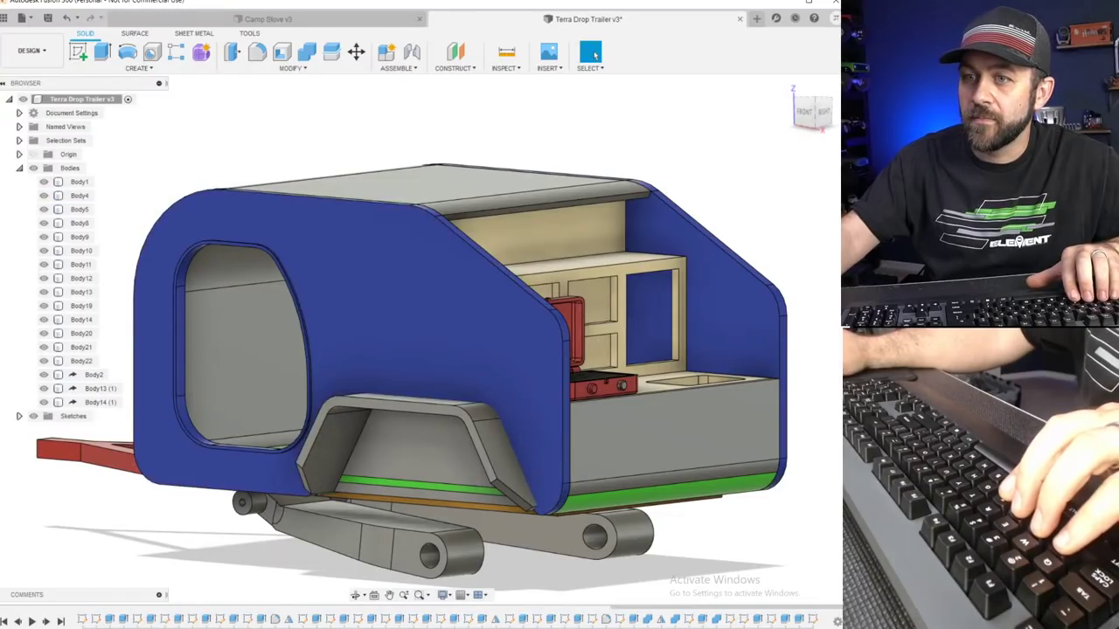
scroll(646, 437, down, 2)
scroll(676, 426, up, 2)
shift+middle_drag(676, 426, 604, 445)
key(Escape)
Switch to the browser and look through the TerraDrop gallery photos for the trailer's exterior details.
drag(308, 0, 390, 16)
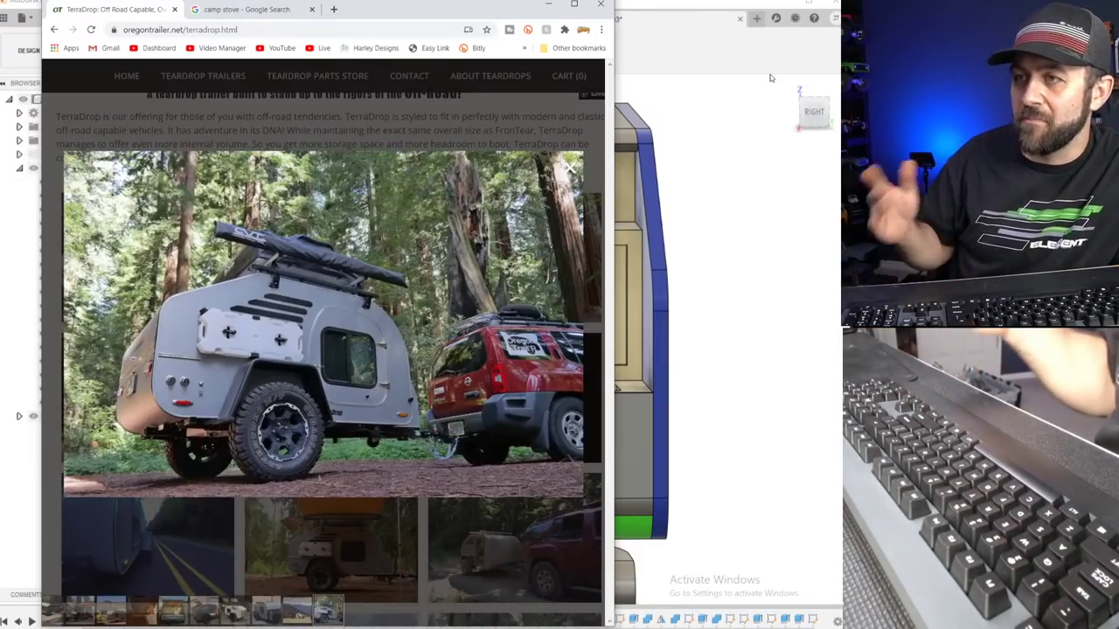
key(Right)
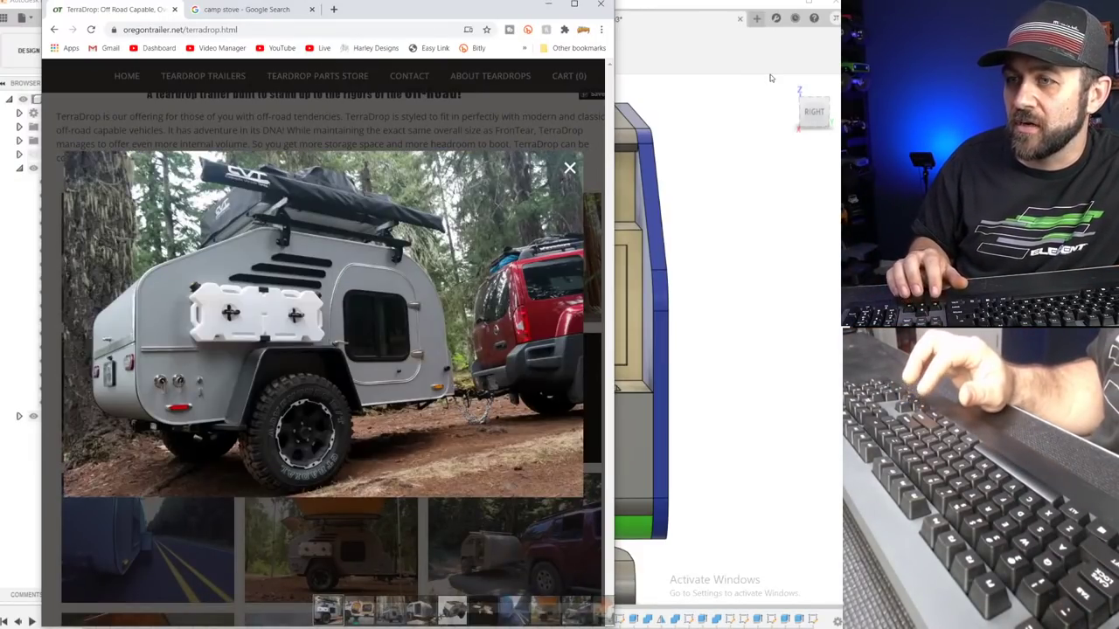
key(Right)
key(Right)
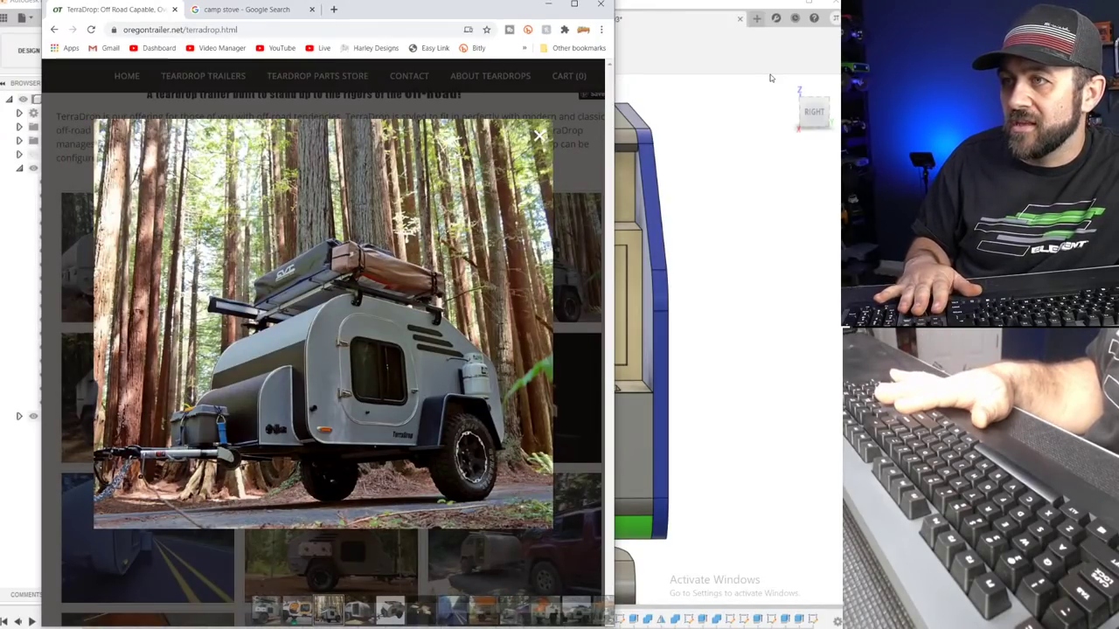
key(Right)
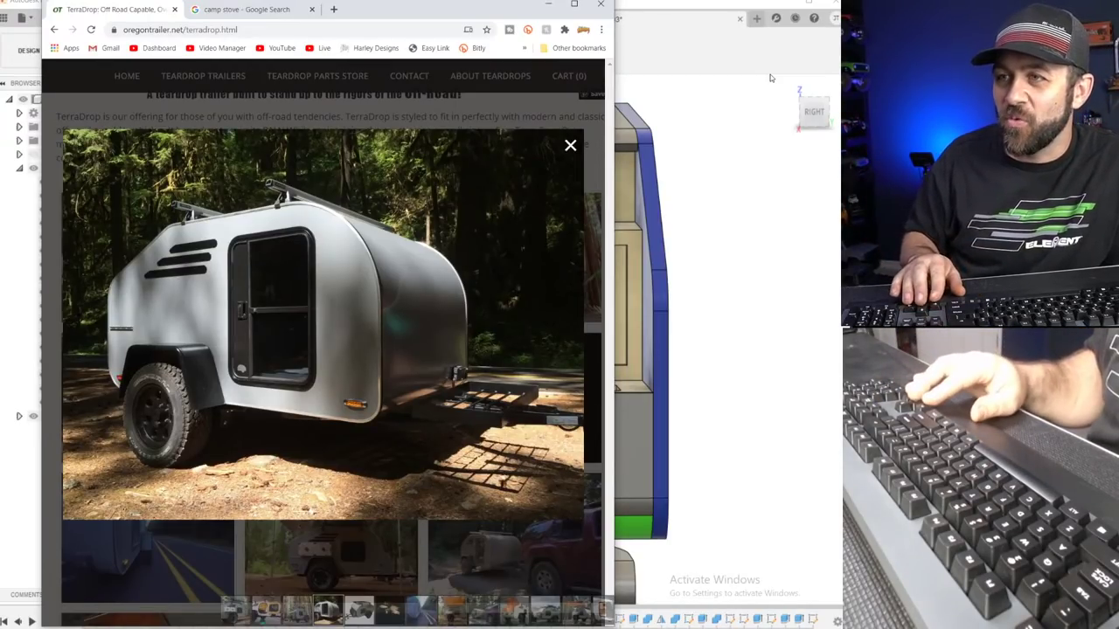
key(Left)
key(Right)
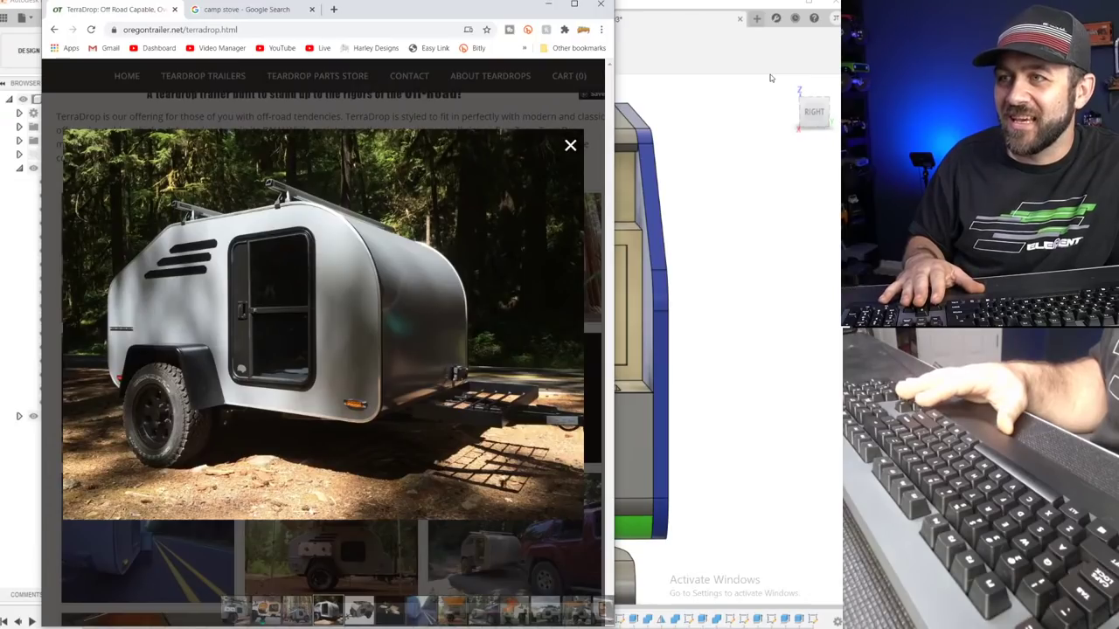
key(Left)
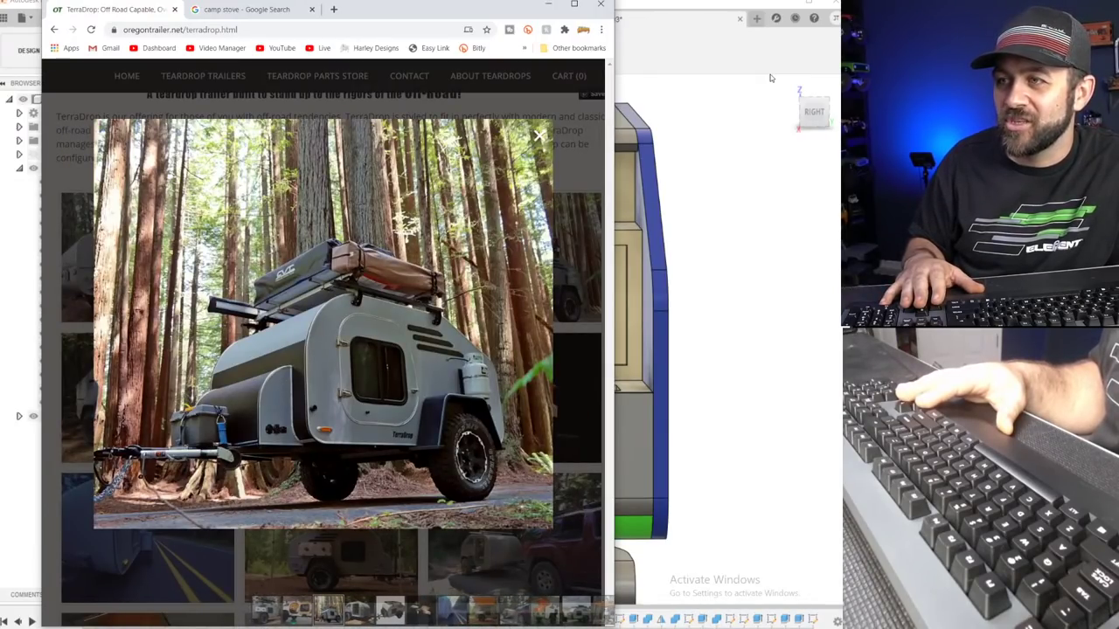
key(Right)
key(Right)
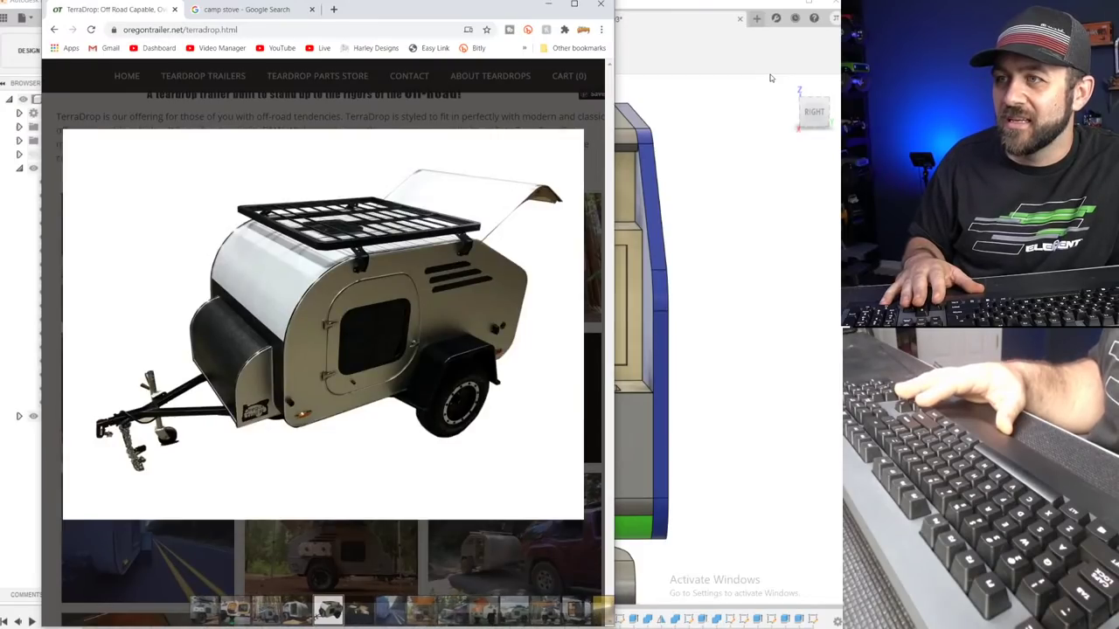
key(Right)
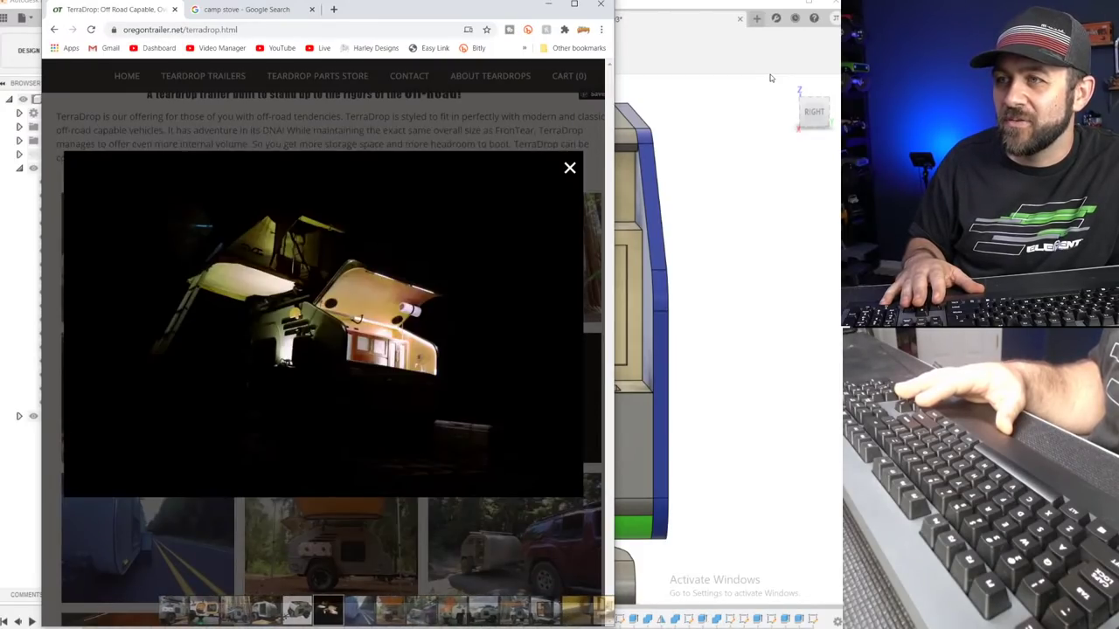
key(Right)
key(Right)
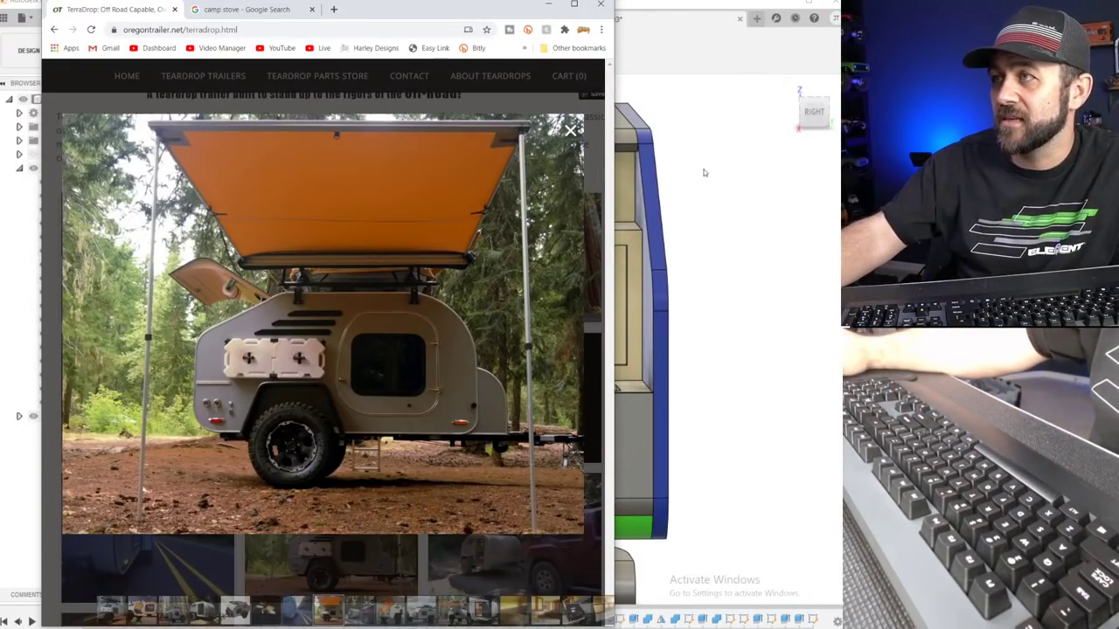
Switch back to the trailer model in Fusion 360 and examine the rear galley and the far side wall.
click(686, 57)
scroll(255, 445, down, 4)
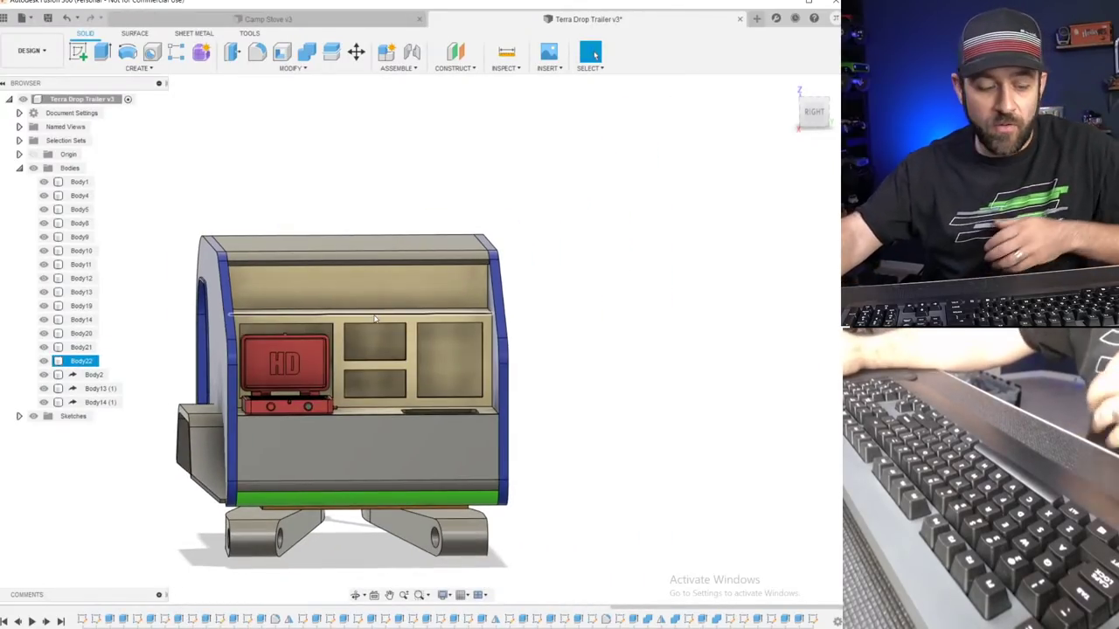
scroll(377, 349, down, 2)
shift+middle_drag(252, 270, 336, 286)
scroll(335, 374, up, 3)
shift+middle_drag(337, 378, 464, 371)
scroll(200, 397, down, 3)
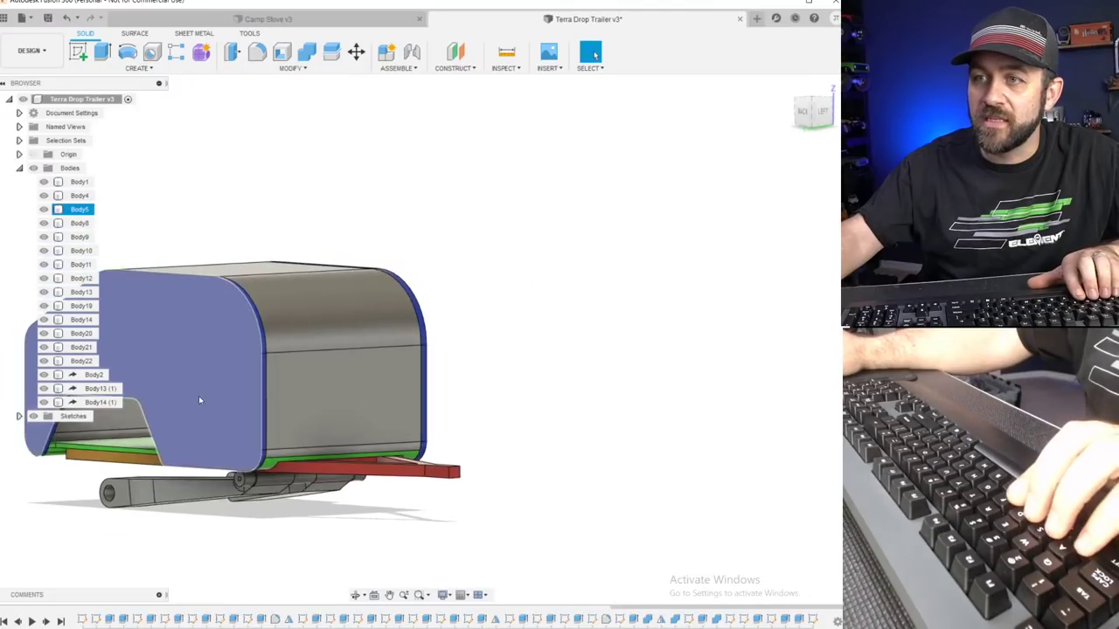
shift+middle_drag(369, 335, 257, 320)
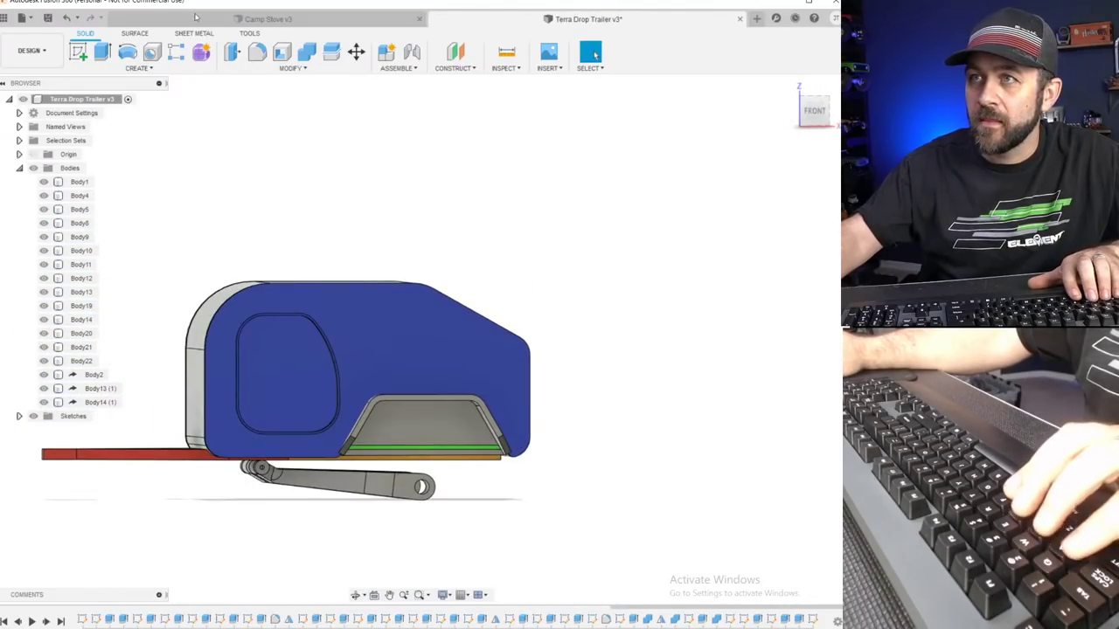
Start a sketch on the inner face of the far side wall and view it from the front.
click(84, 58)
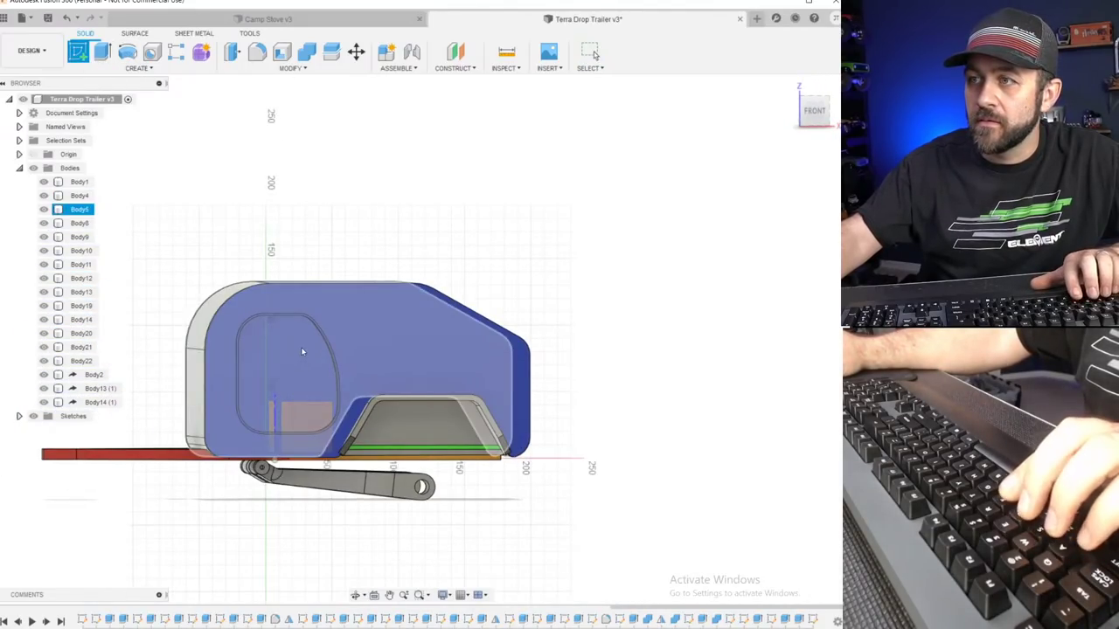
shift+middle_drag(439, 361, 492, 348)
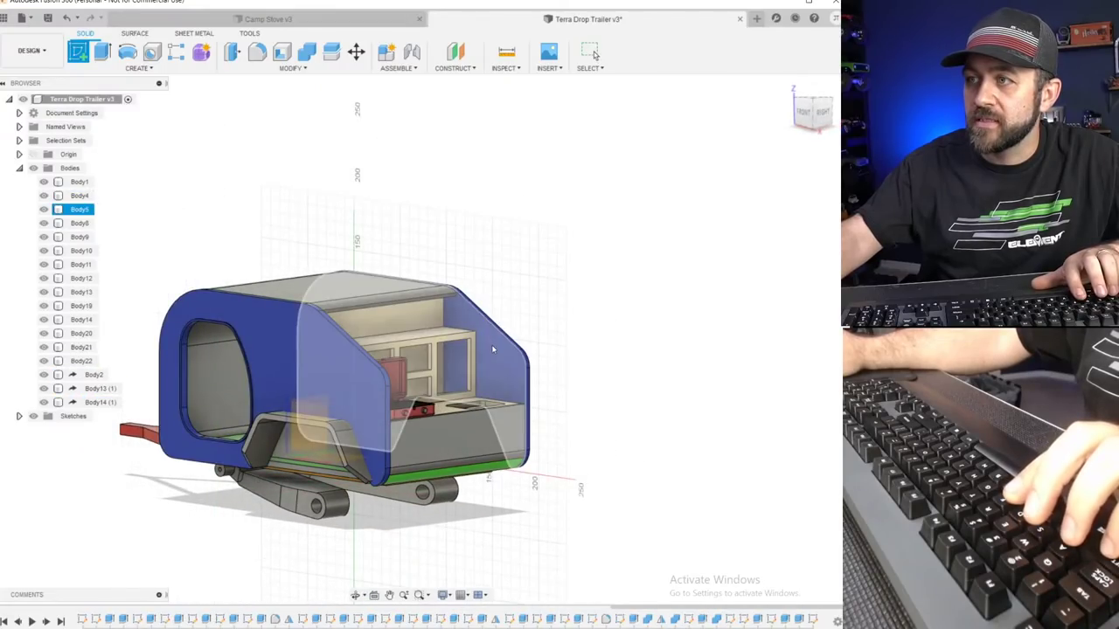
click(493, 347)
click(804, 116)
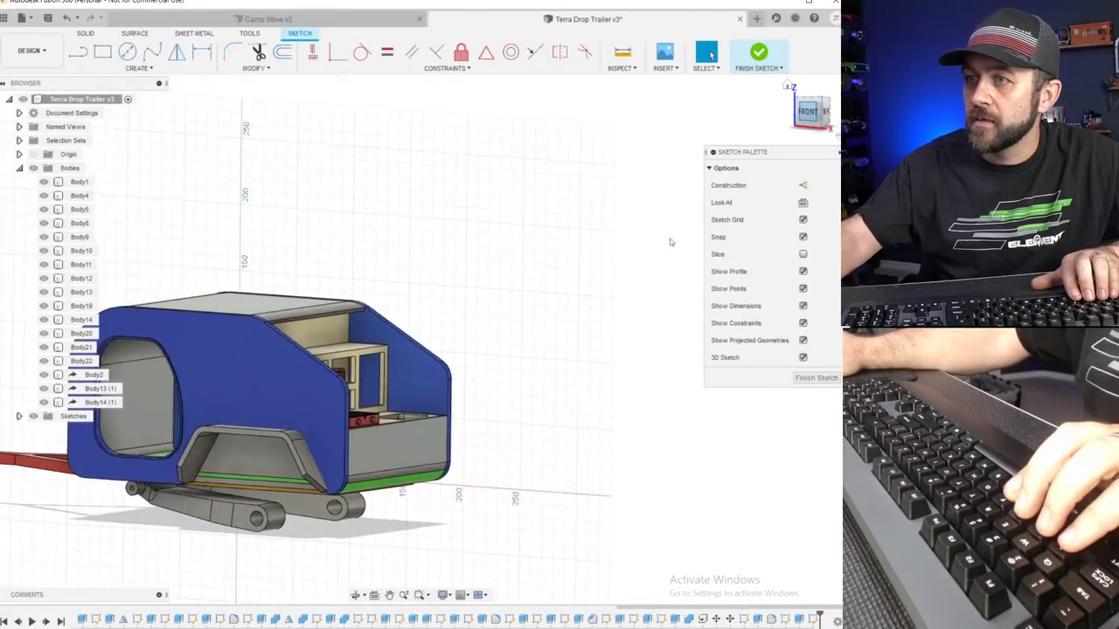
scroll(302, 297, up, 3)
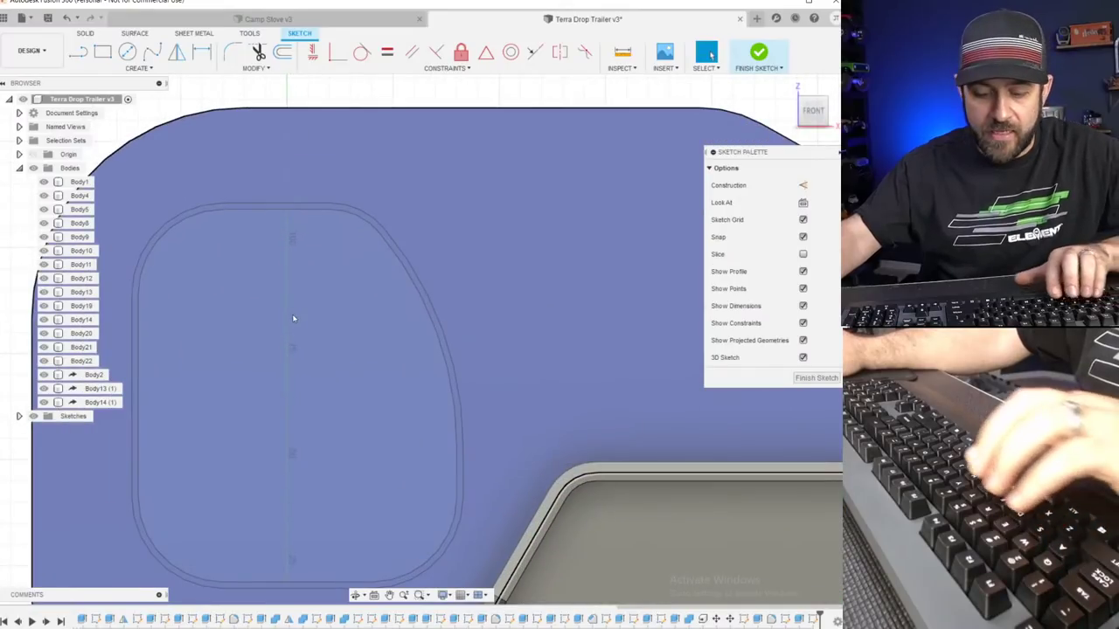
key(Delete)
scroll(430, 285, down, 3)
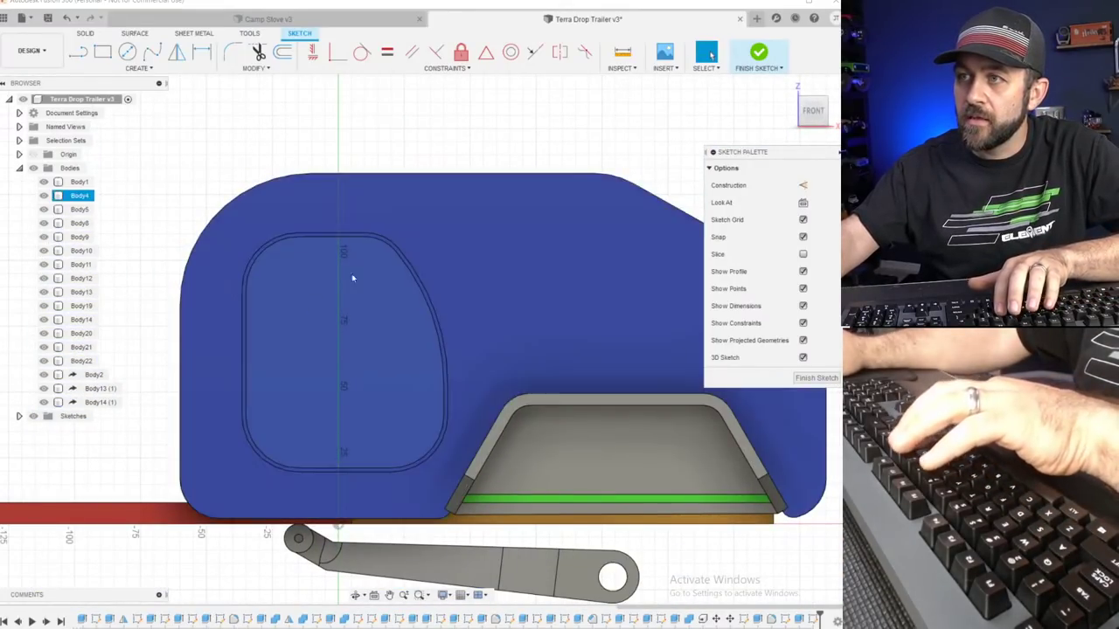
Project the rim face of the near wall's door opening onto the far wall sketch and finish the sketch.
key(p)
scroll(344, 325, down, 3)
scroll(344, 322, up, 4)
shift+middle_drag(344, 320, 395, 308)
scroll(390, 310, up, 4)
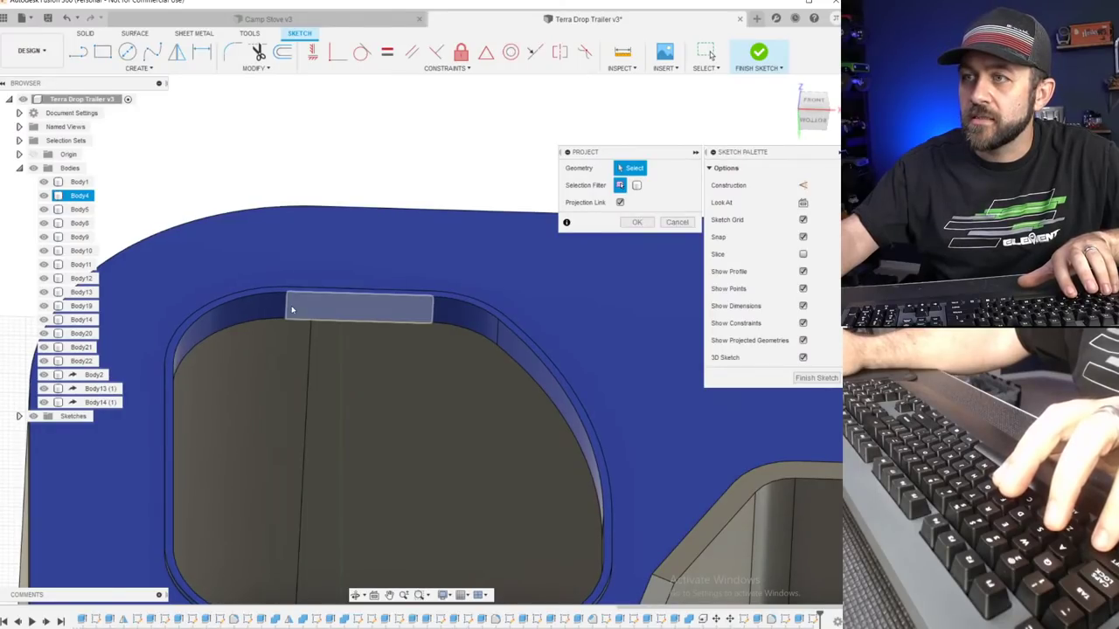
click(298, 300)
scroll(298, 299, up, 3)
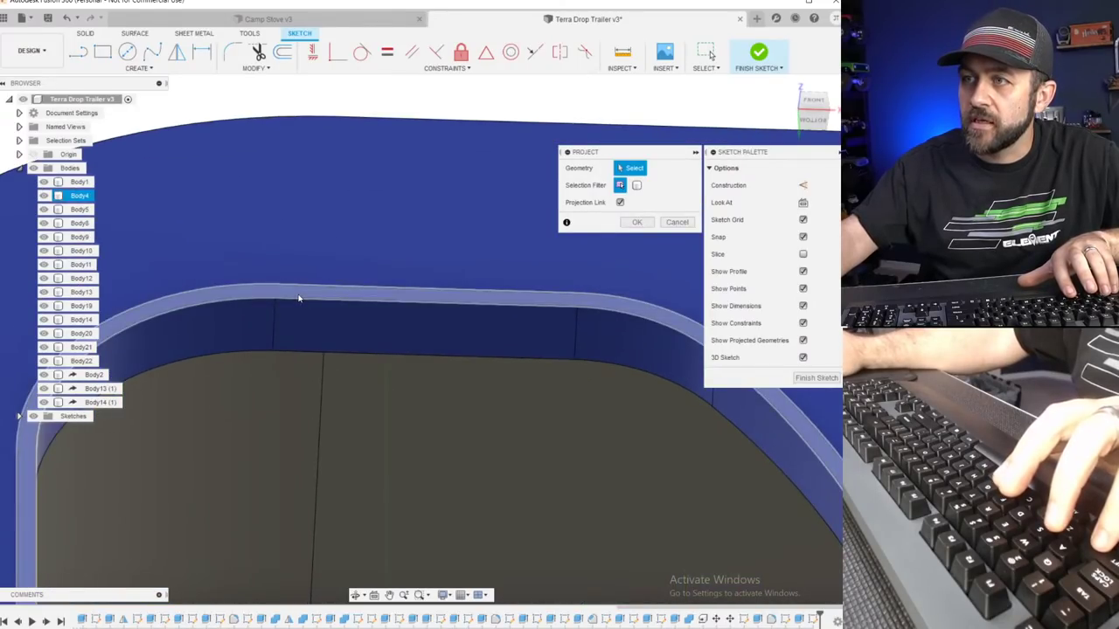
scroll(298, 299, down, 5)
key(Return)
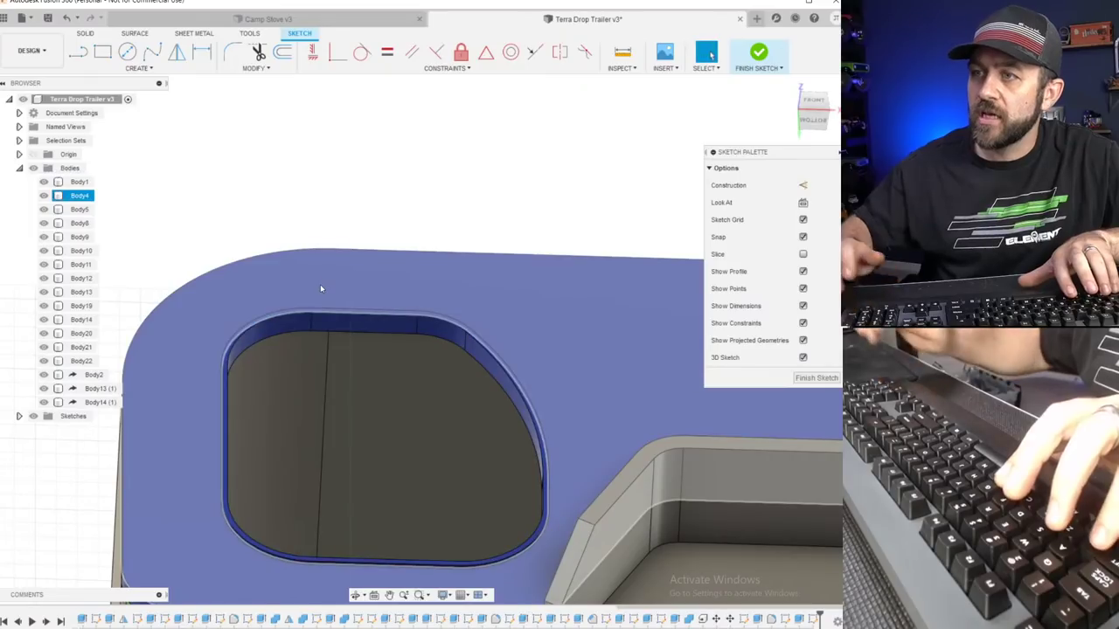
scroll(321, 291, down, 4)
scroll(241, 499, down, 3)
shift+middle_drag(313, 350, 310, 456)
scroll(308, 457, up, 3)
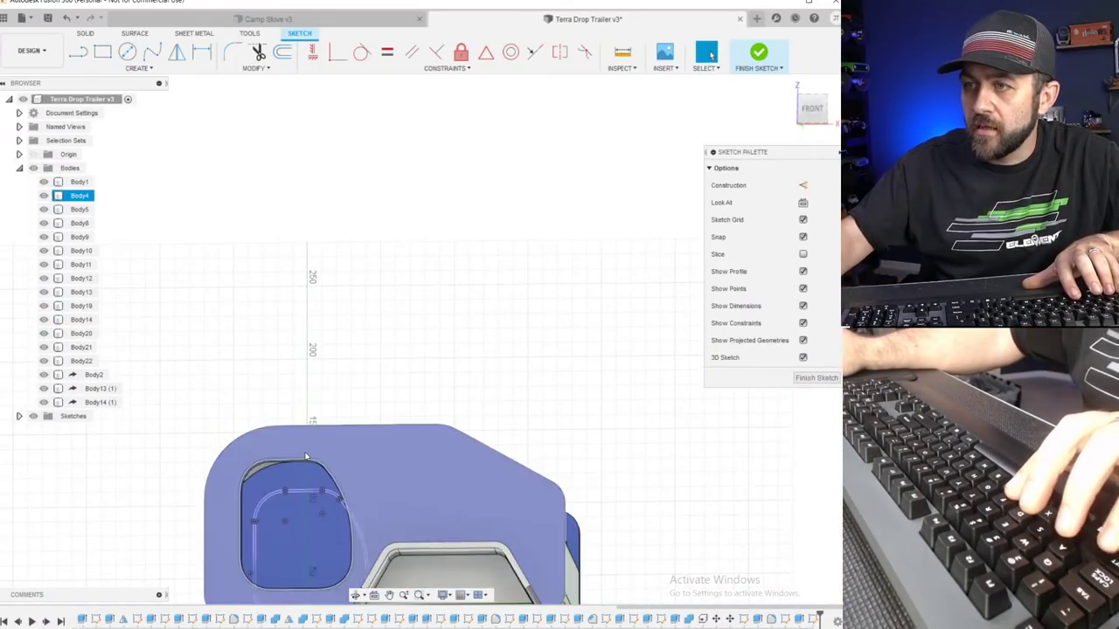
click(759, 55)
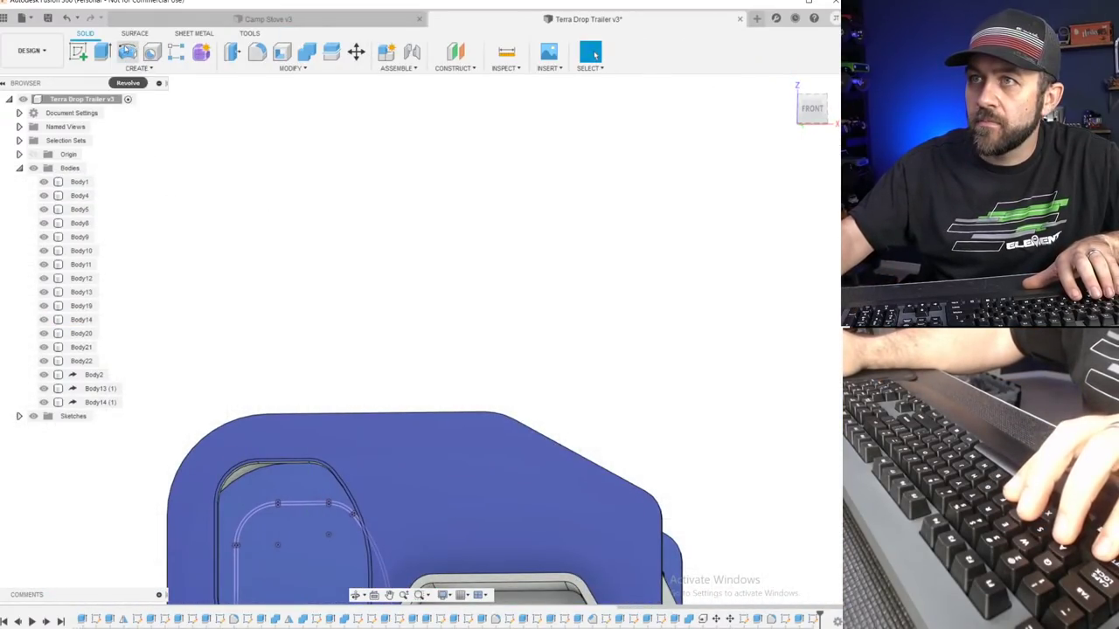
Extrude the projected door profile by -10 mm as a cut through the far side wall.
click(104, 54)
click(276, 543)
shift+middle_drag(233, 512, 340, 481)
middle_drag(340, 481, 481, 196)
scroll(481, 197, up, 3)
drag(384, 340, 320, 353)
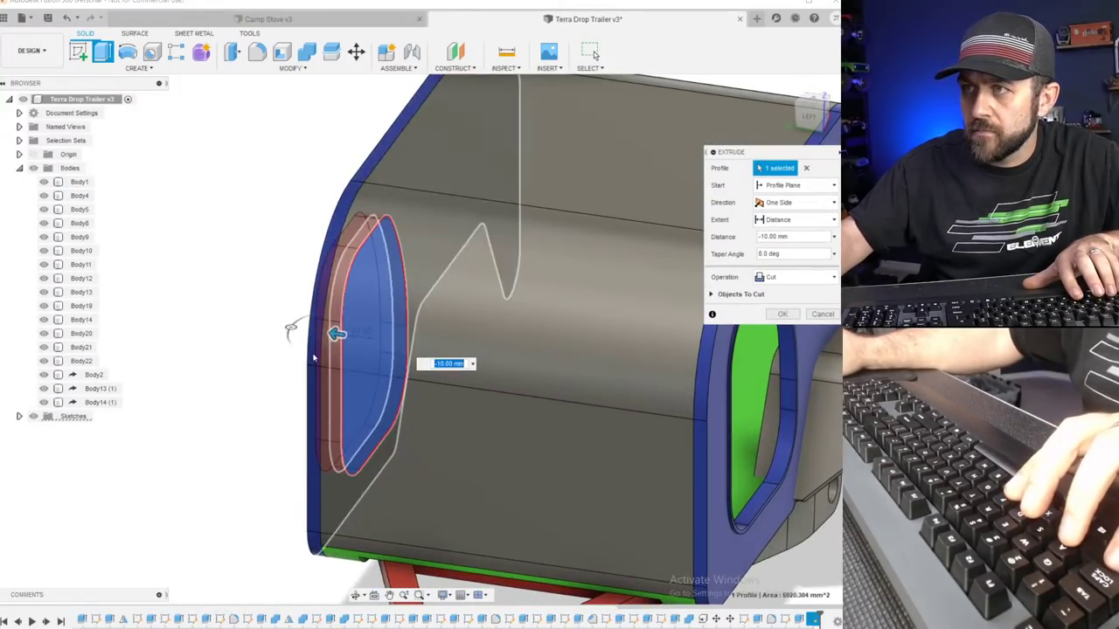
shift+middle_drag(320, 353, 406, 379)
key(Return)
scroll(425, 393, down, 3)
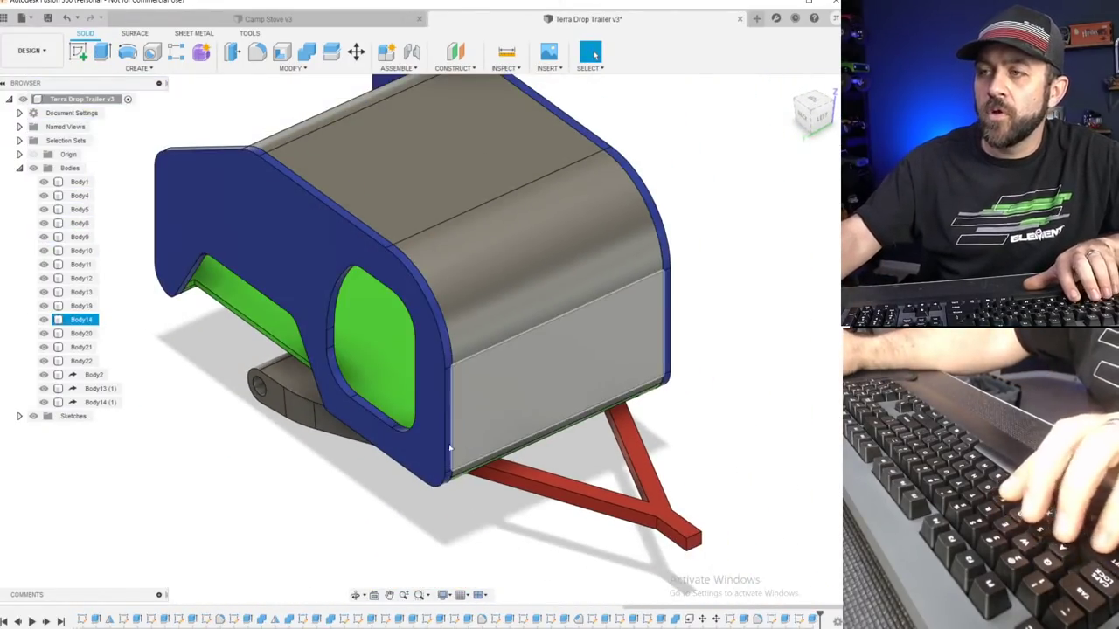
Examine the new door opening, the wheel arches, the suspension arms and the floor from several angles.
click(306, 399)
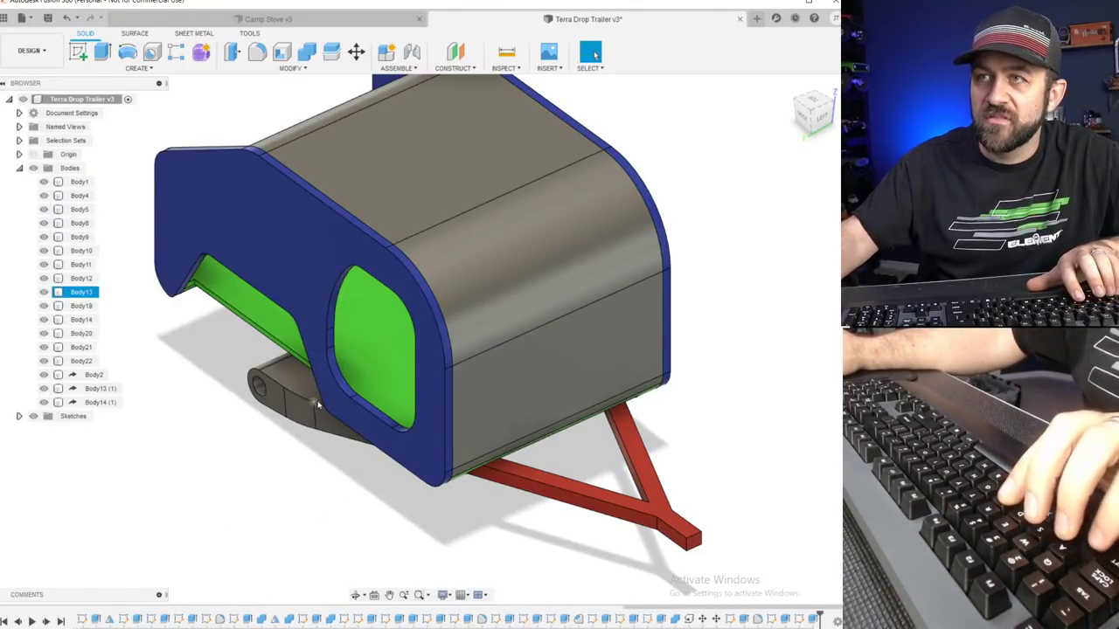
scroll(332, 377, down, 3)
scroll(337, 360, up, 3)
shift+middle_drag(373, 380, 458, 542)
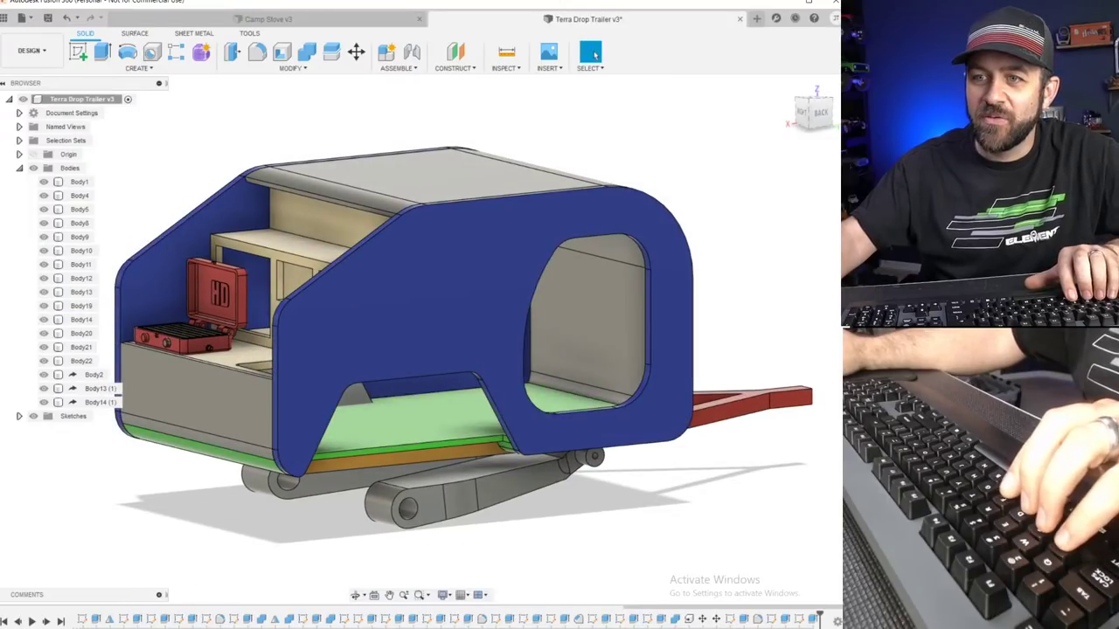
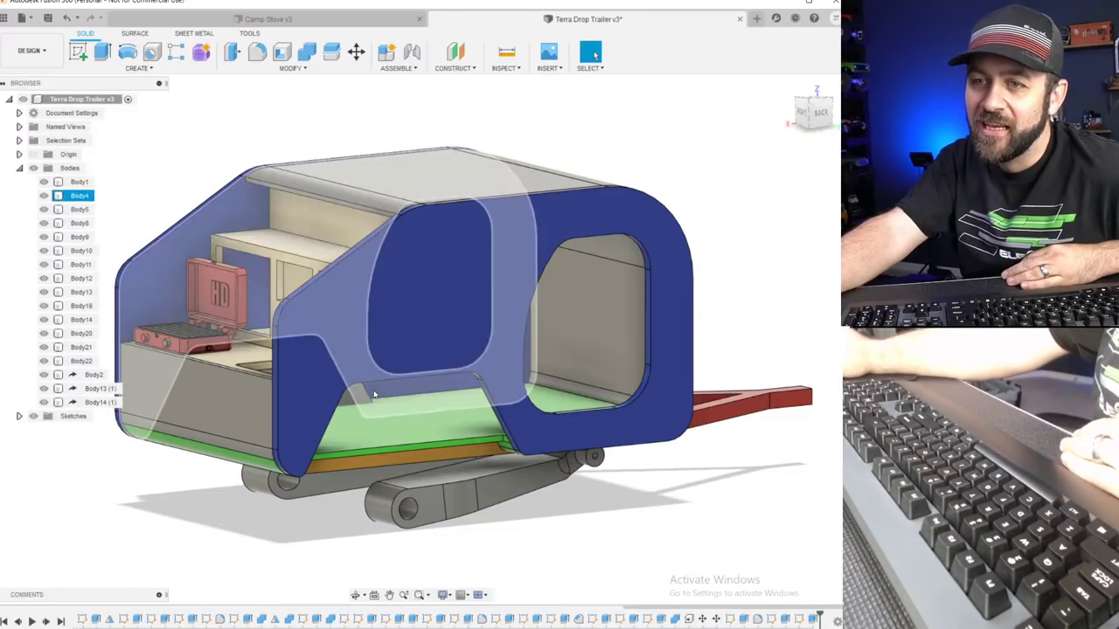
click(81, 347)
scroll(414, 354, up, 2)
scroll(389, 409, down, 3)
shift+middle_drag(371, 472, 337, 312)
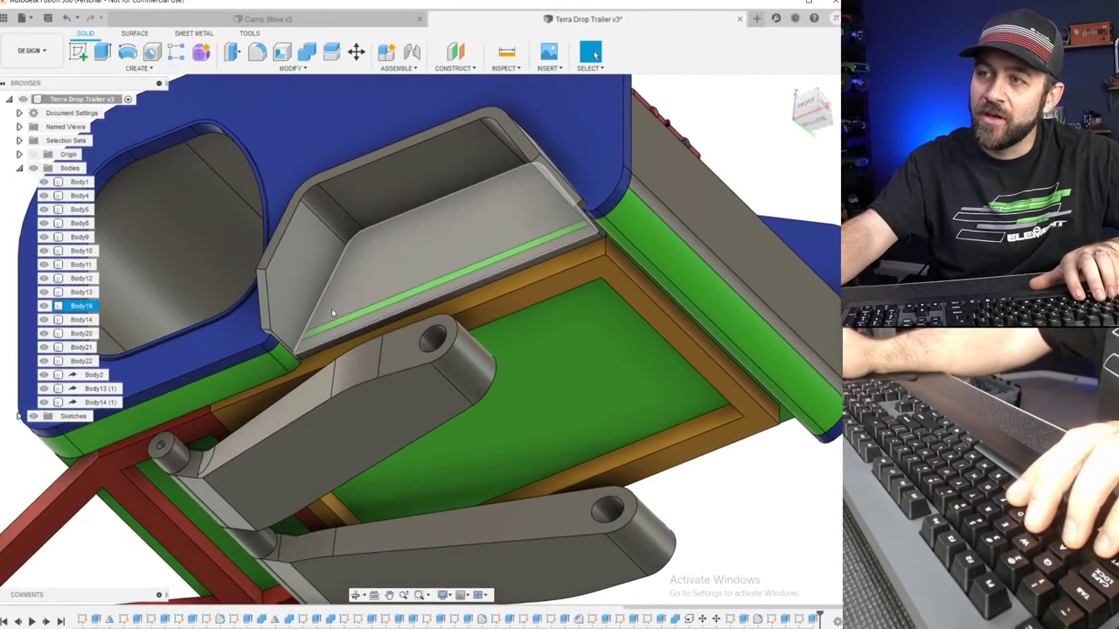
scroll(344, 307, up, 3)
shift+middle_drag(361, 272, 360, 356)
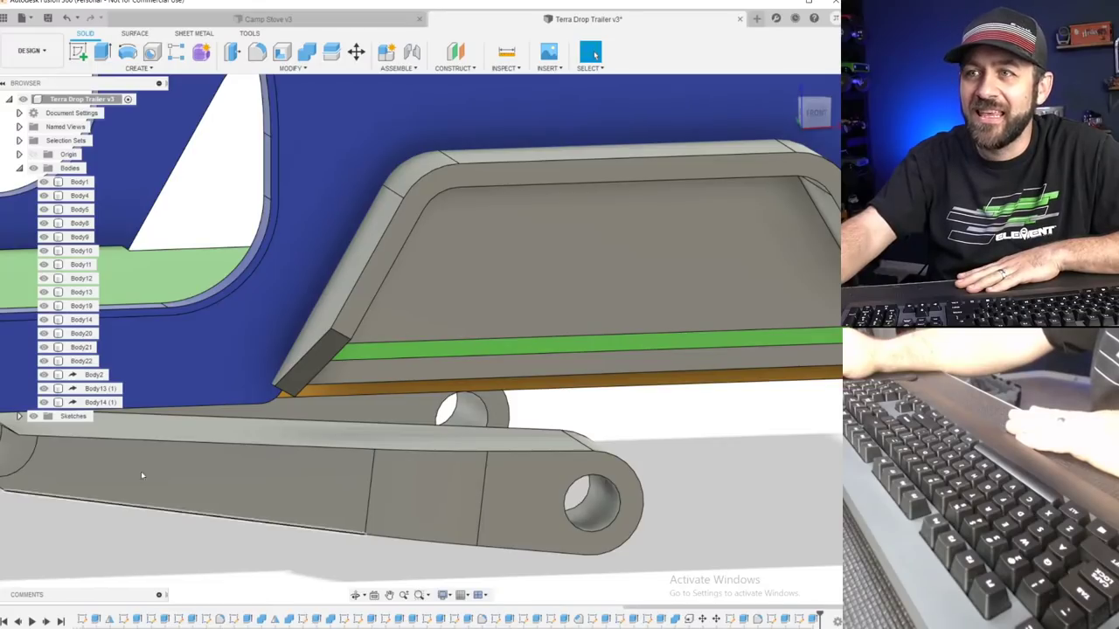
scroll(289, 315, down, 5)
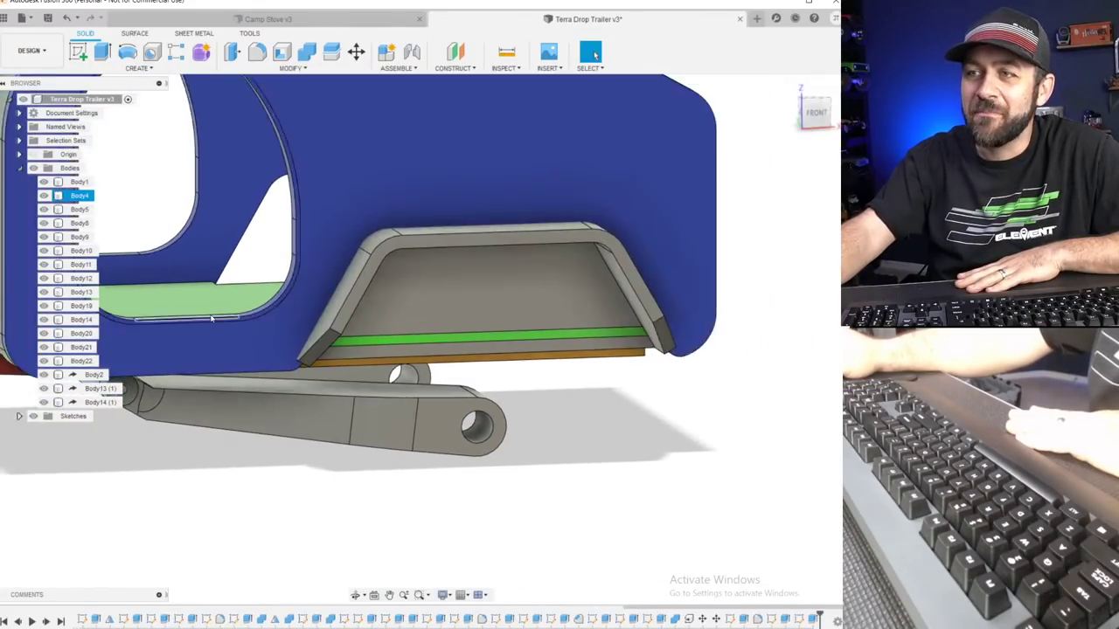
click(185, 297)
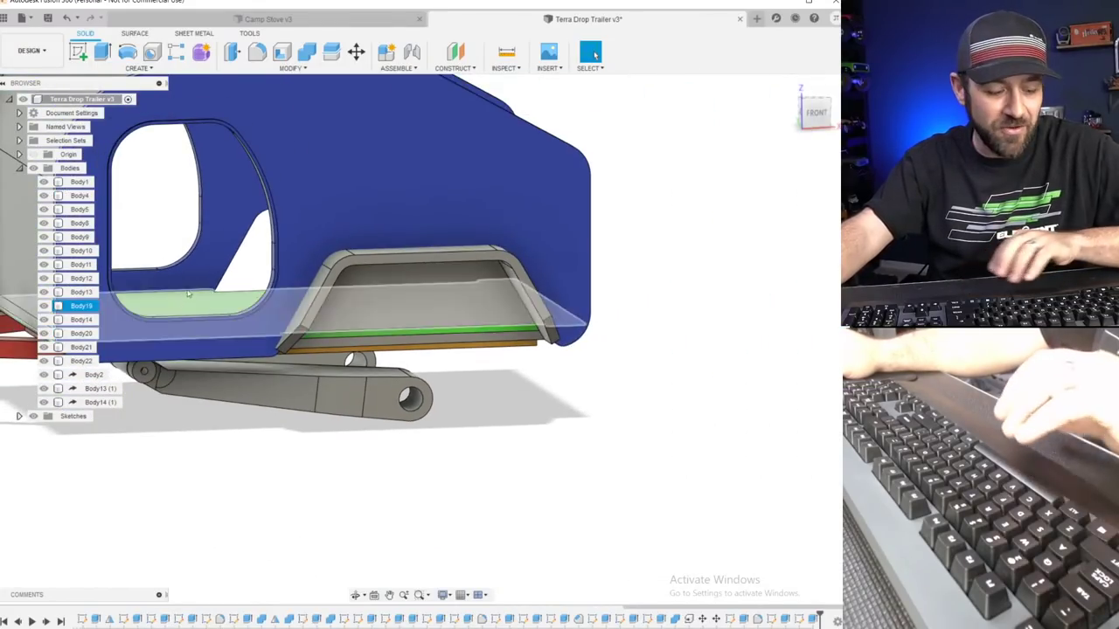
scroll(185, 297, up, 3)
shift+middle_drag(247, 300, 324, 290)
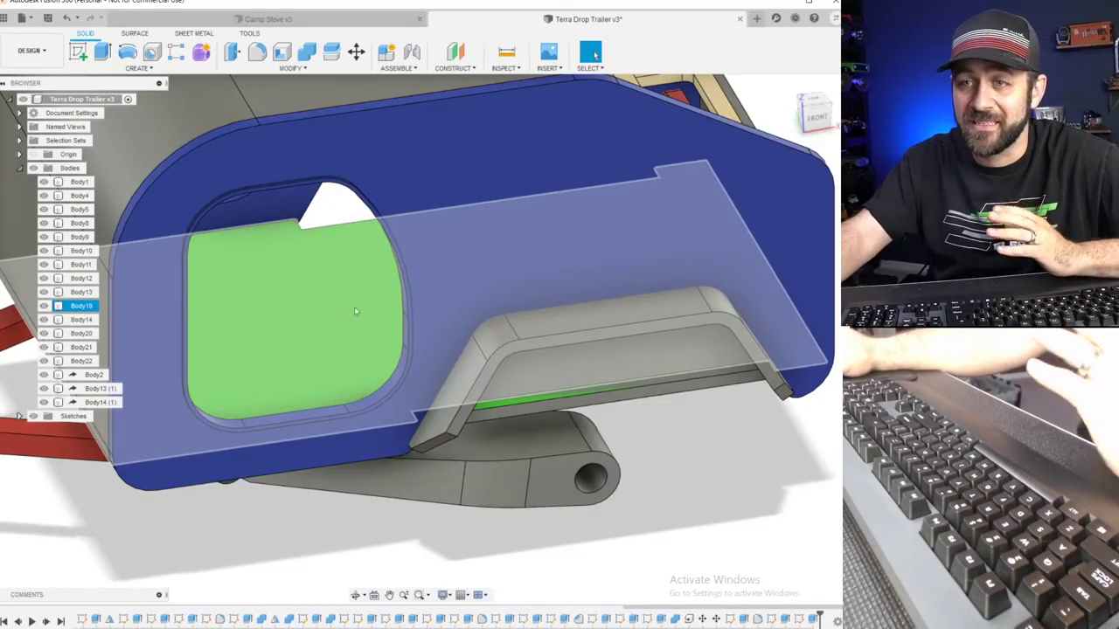
Examine the wheel arch side, the roof's rear edge and the open galley between the two side walls.
click(78, 181)
click(169, 538)
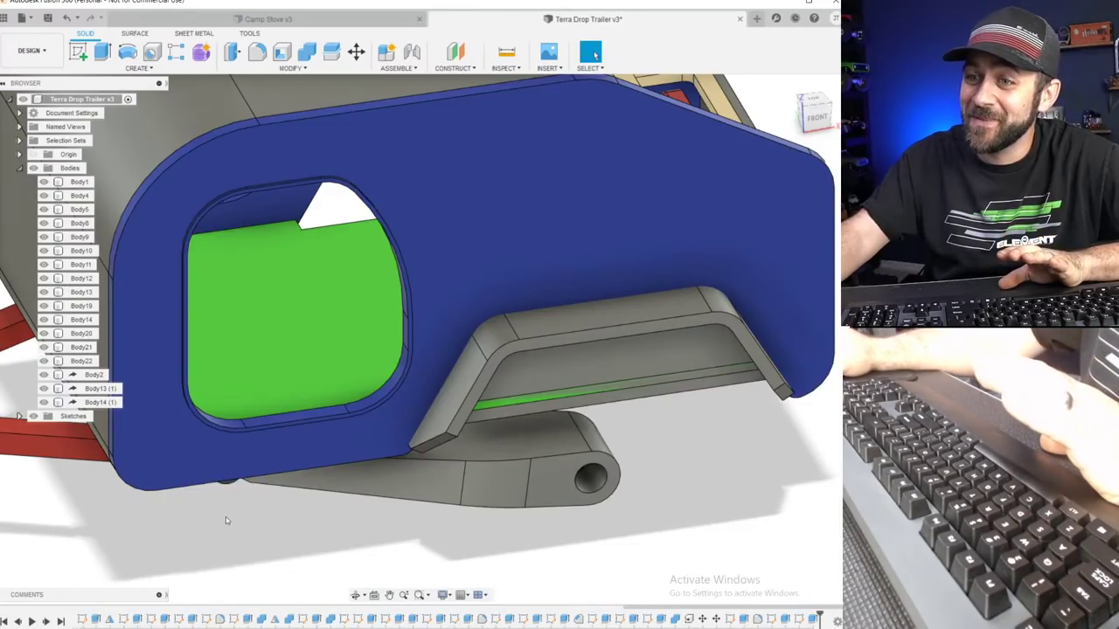
scroll(228, 520, down, 3)
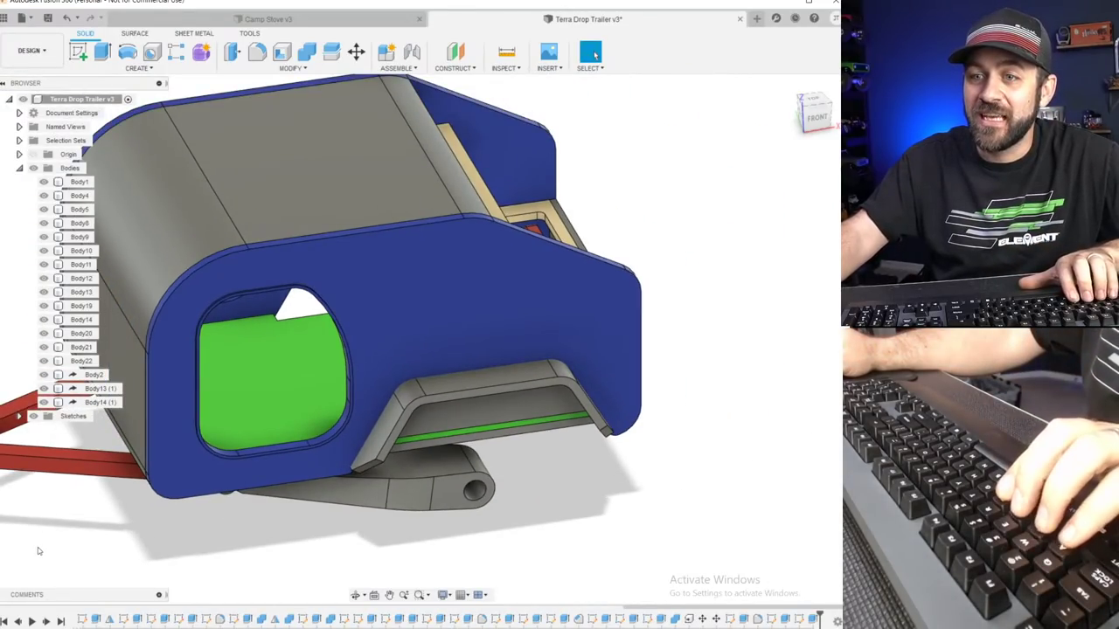
scroll(341, 348, down, 3)
scroll(375, 204, up, 6)
shift+middle_drag(375, 204, 408, 152)
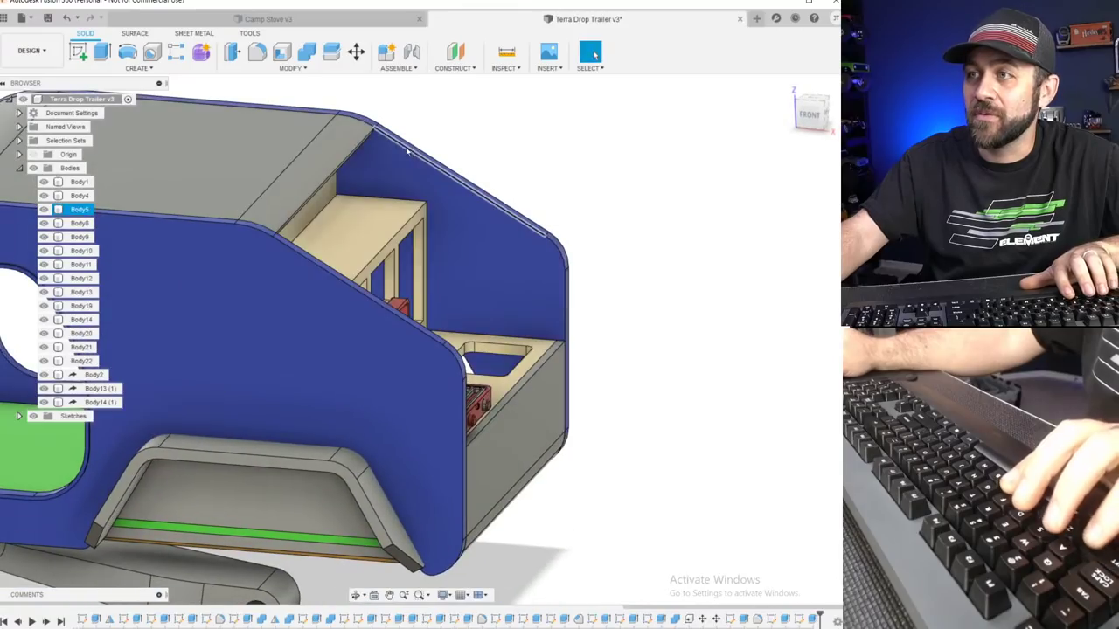
scroll(390, 166, up, 1)
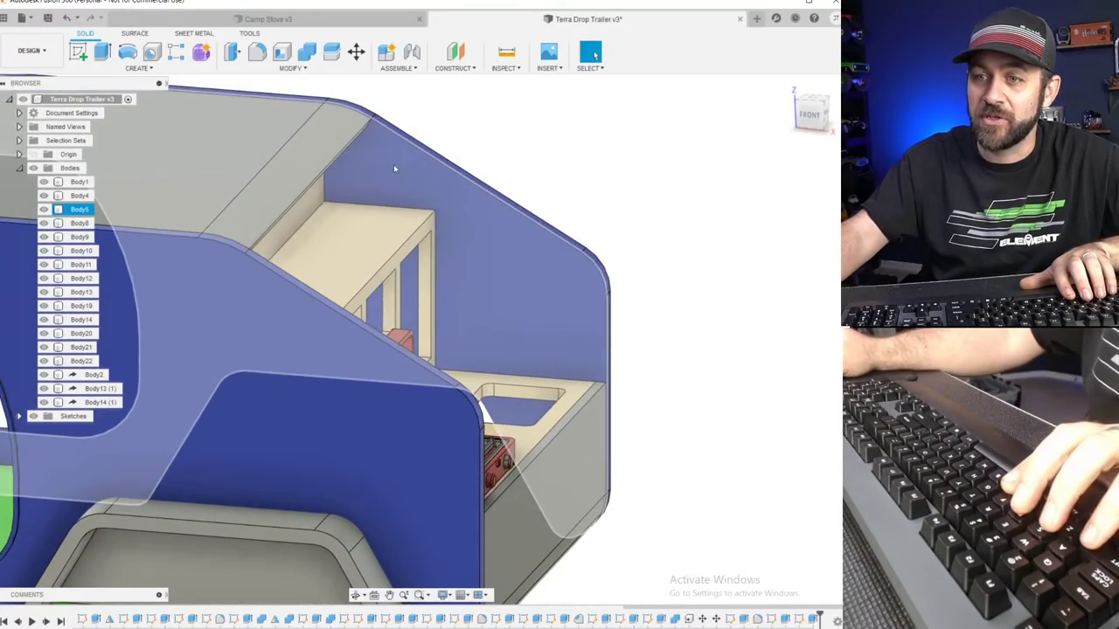
scroll(362, 140, up, 2)
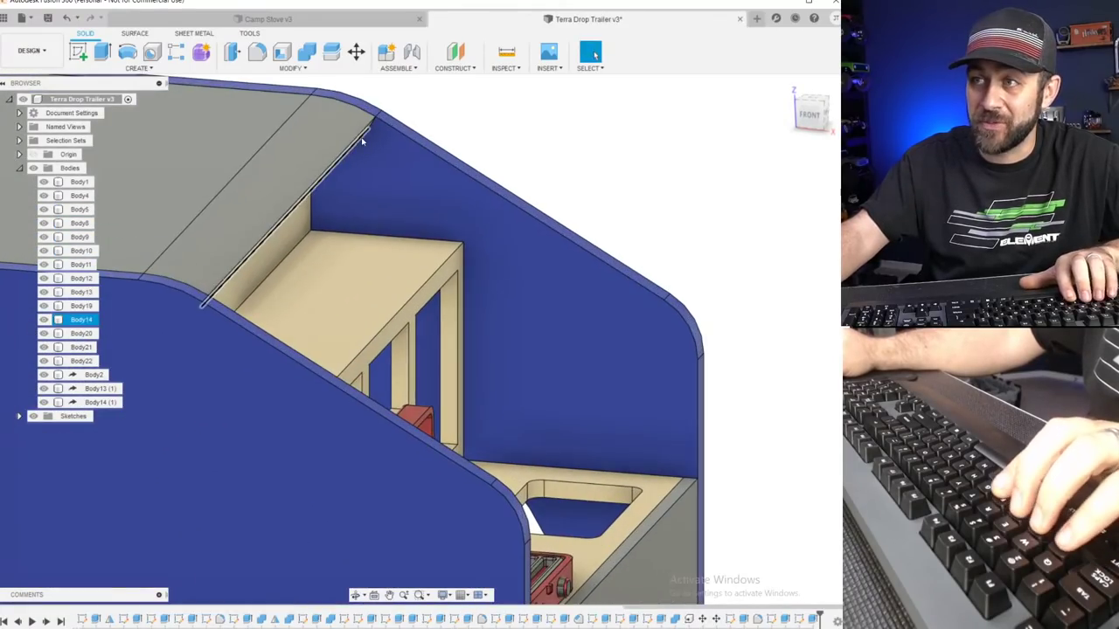
scroll(306, 181, down, 3)
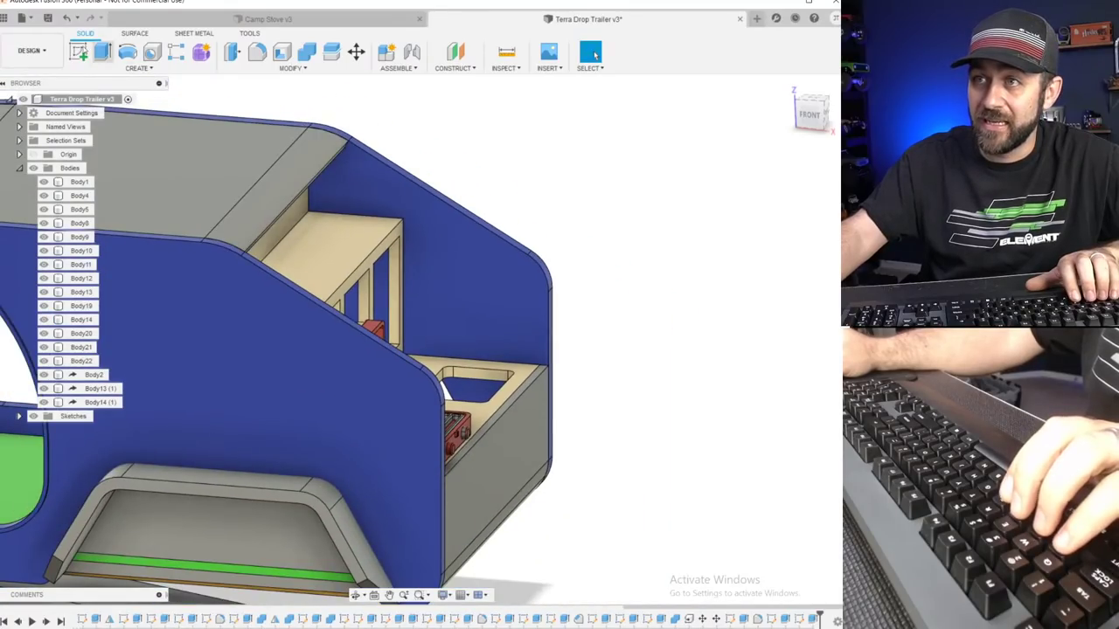
Start a sketch on the inner face of the far side wall, hide Body4 and view the sketch from the front.
click(77, 50)
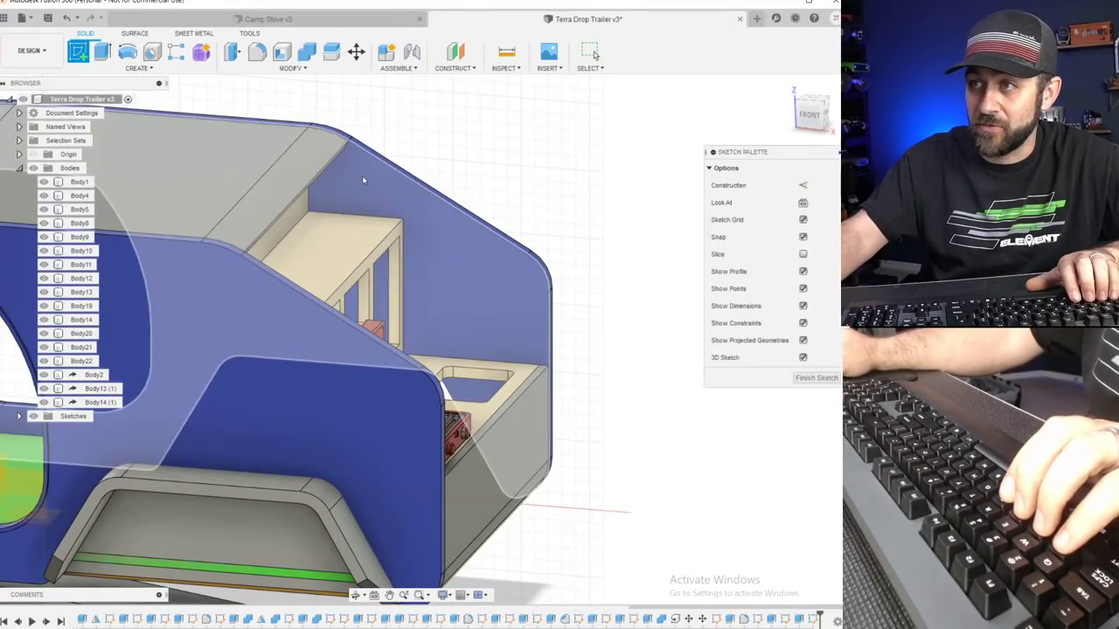
click(363, 179)
click(223, 332)
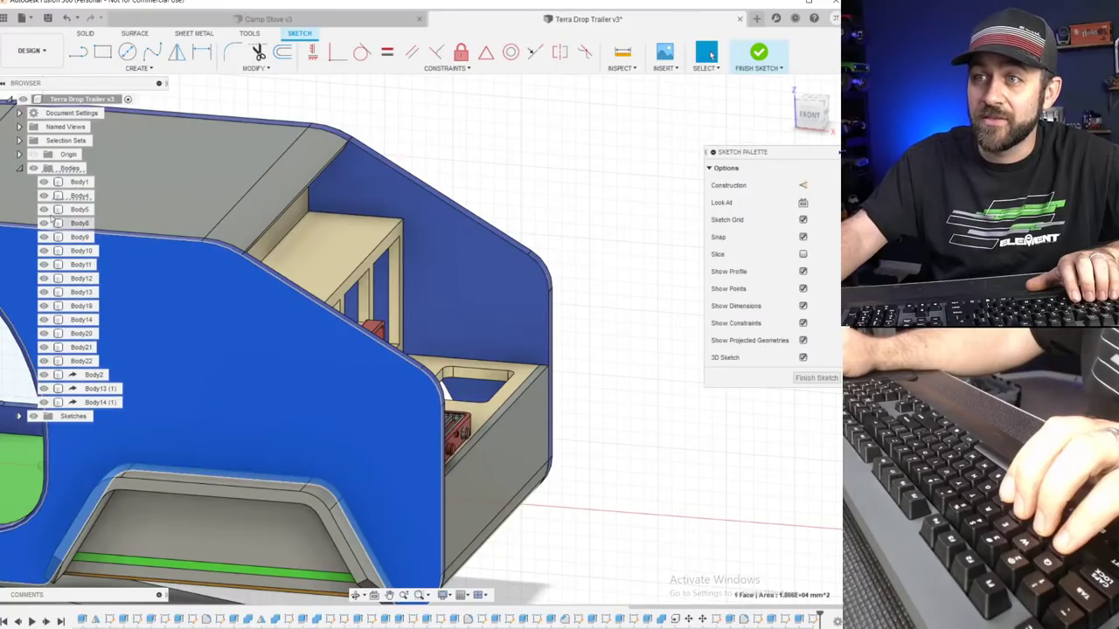
click(44, 196)
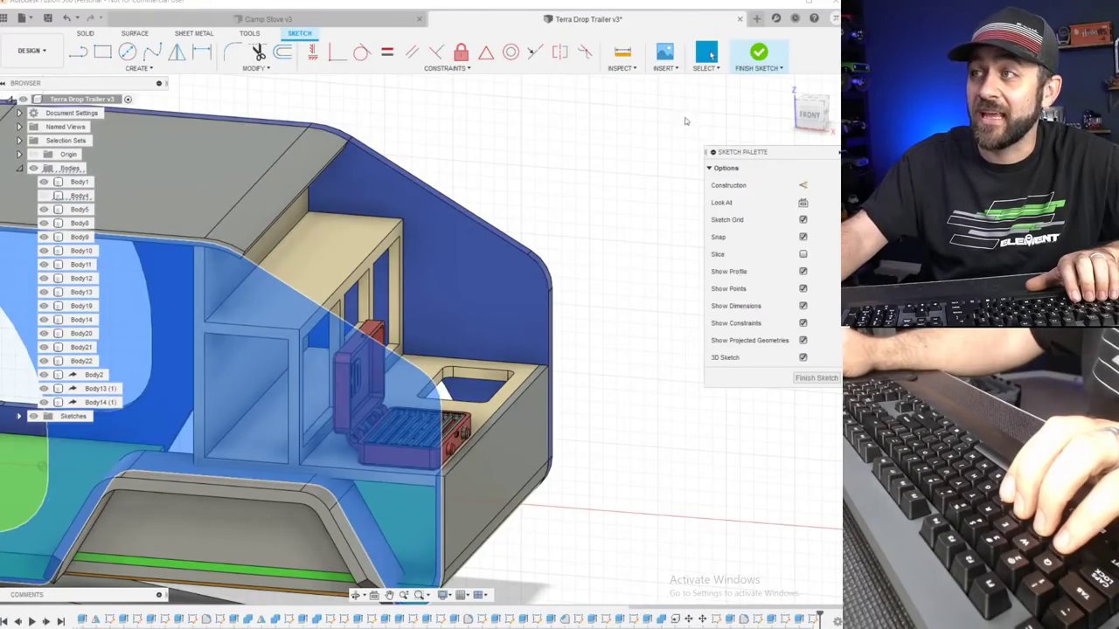
click(686, 141)
click(811, 116)
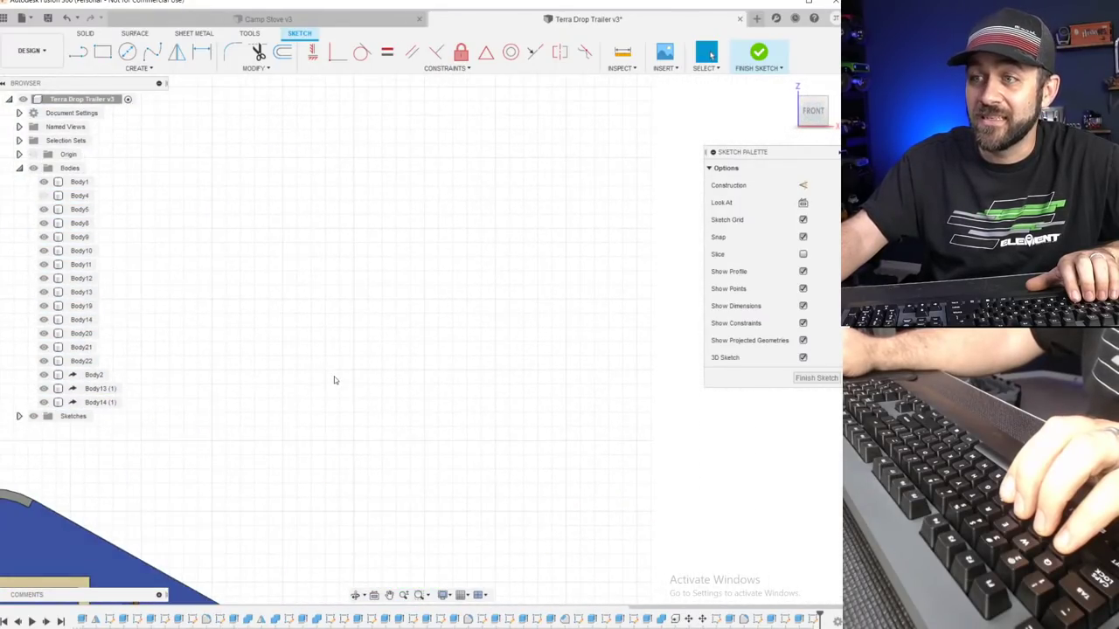
scroll(319, 390, up, 2)
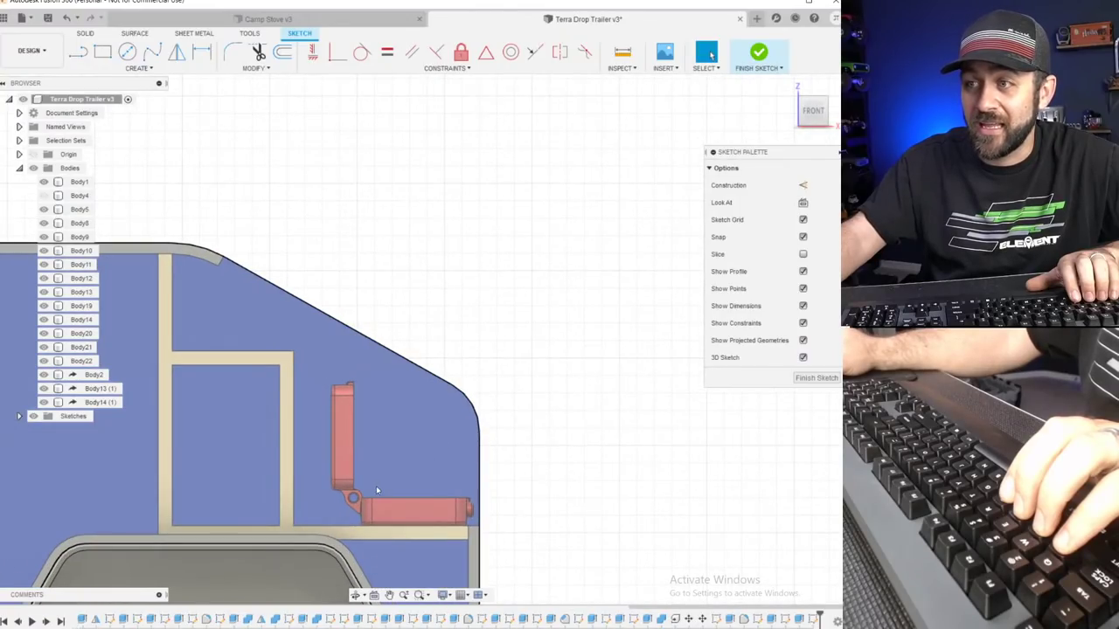
click(371, 513)
key(Escape)
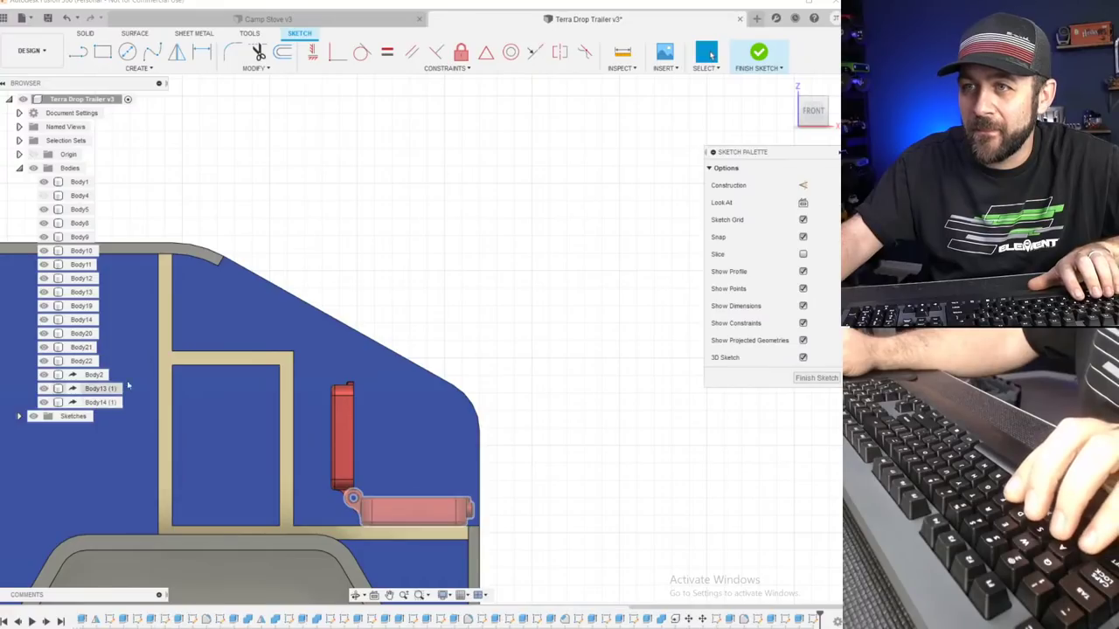
Project the far side wall's outline along the sloped rear edge into the sketch.
key(p)
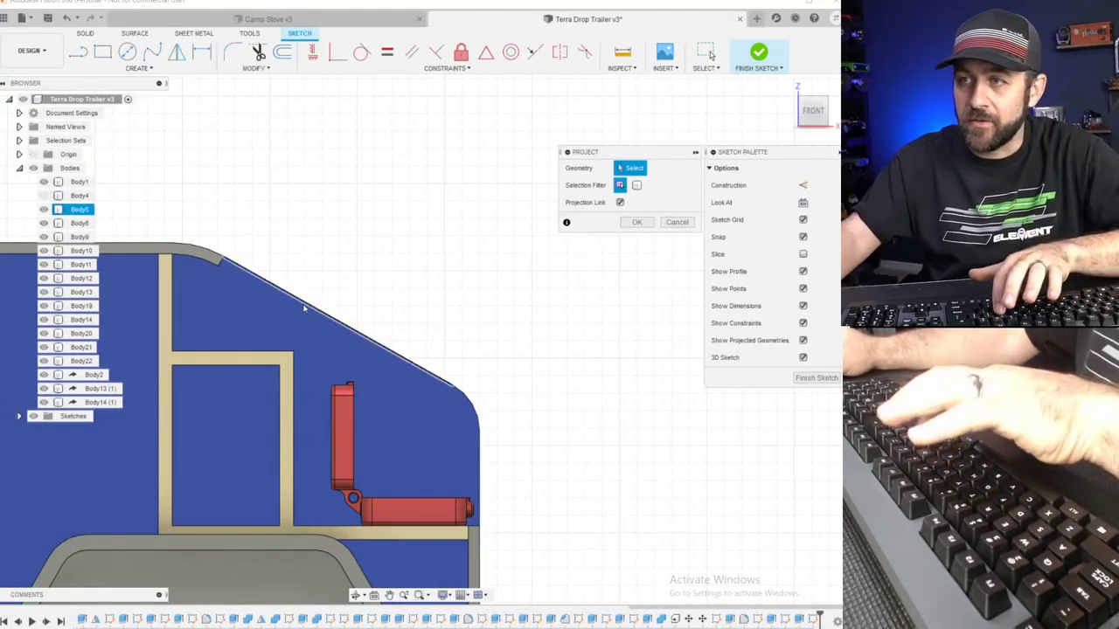
click(305, 320)
key(Return)
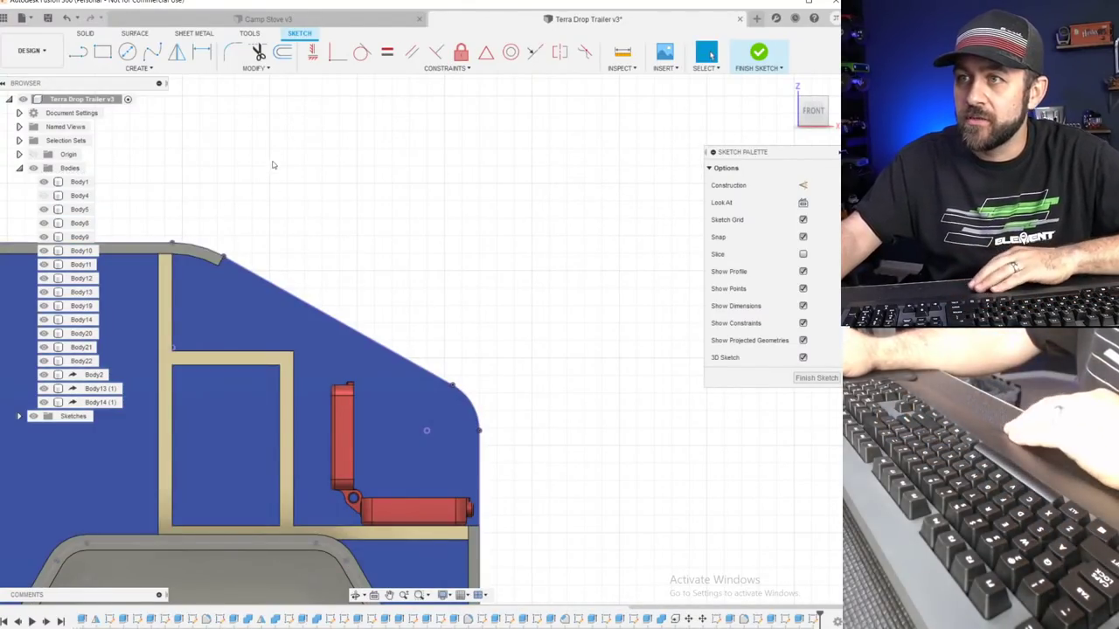
Offset the projected wall outline inward by -3 mm with chain selection.
click(283, 53)
scroll(244, 253, up, 3)
click(254, 264)
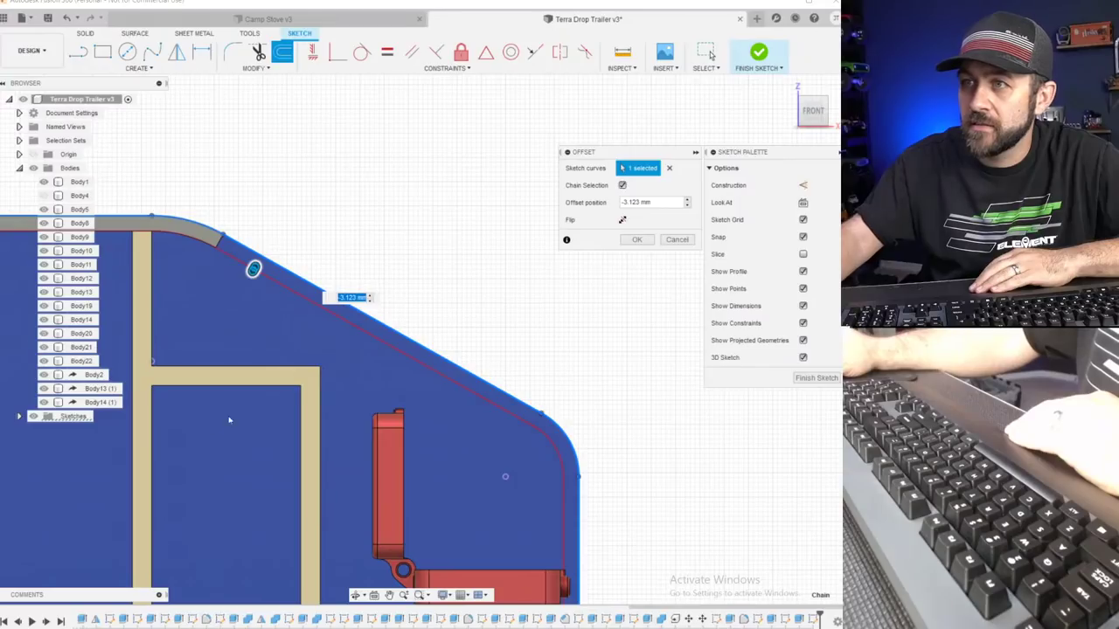
text(-3)
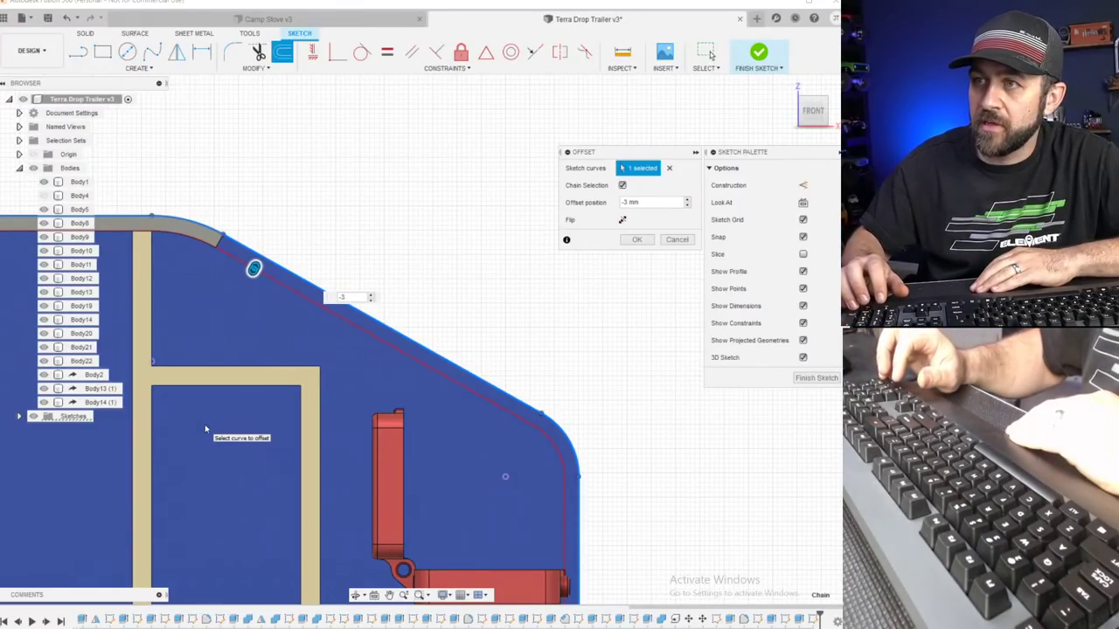
key(Return)
scroll(330, 172, up, 2)
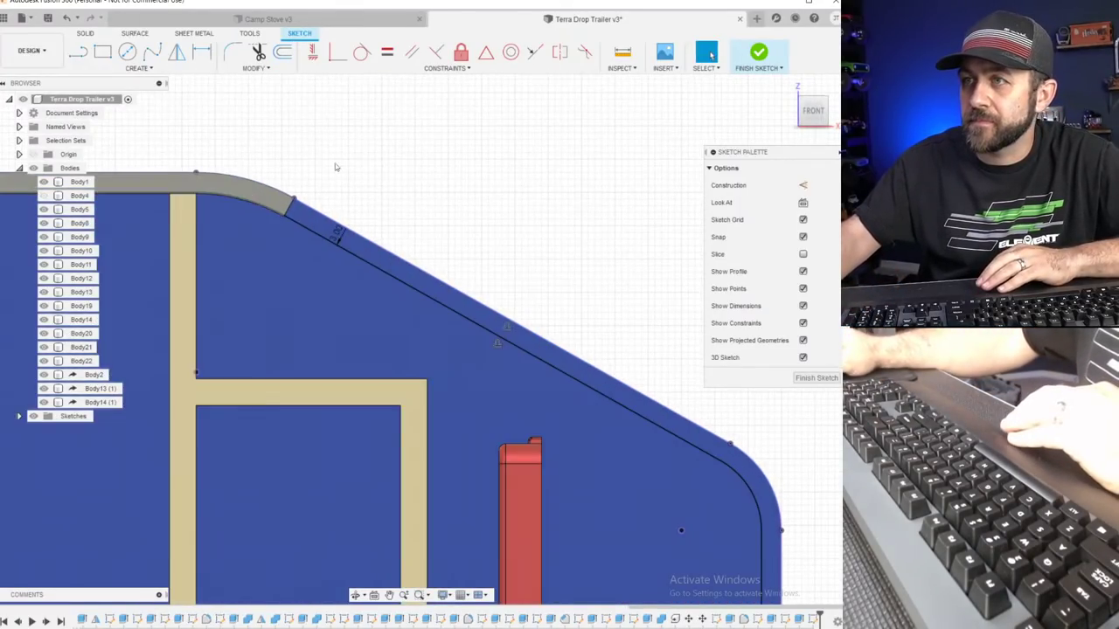
click(282, 54)
scroll(288, 225, up, 2)
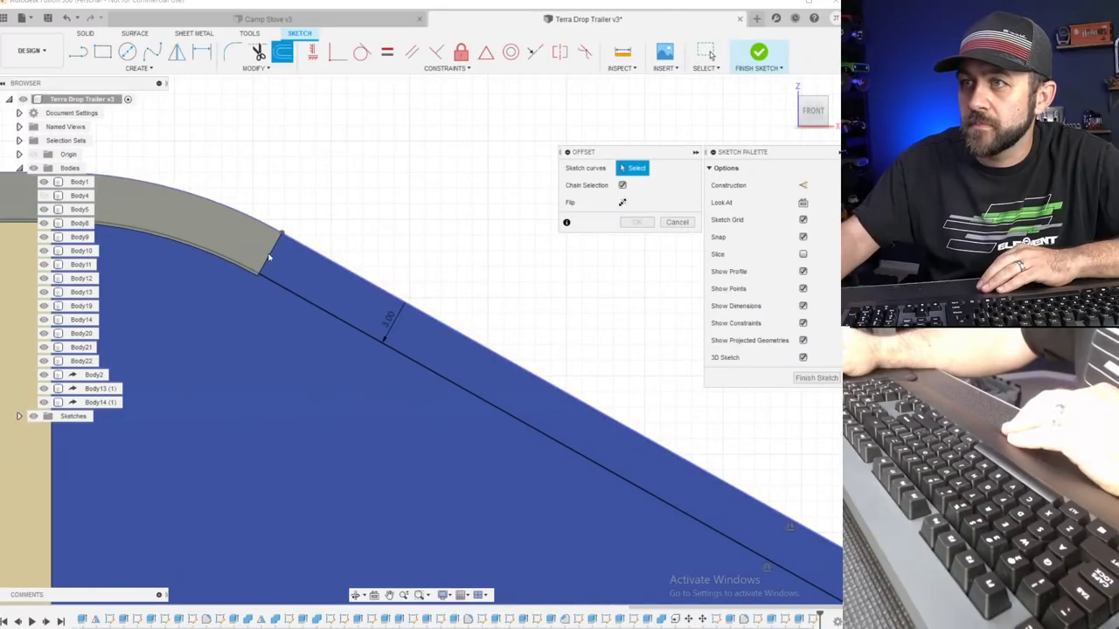
scroll(265, 272, up, 2)
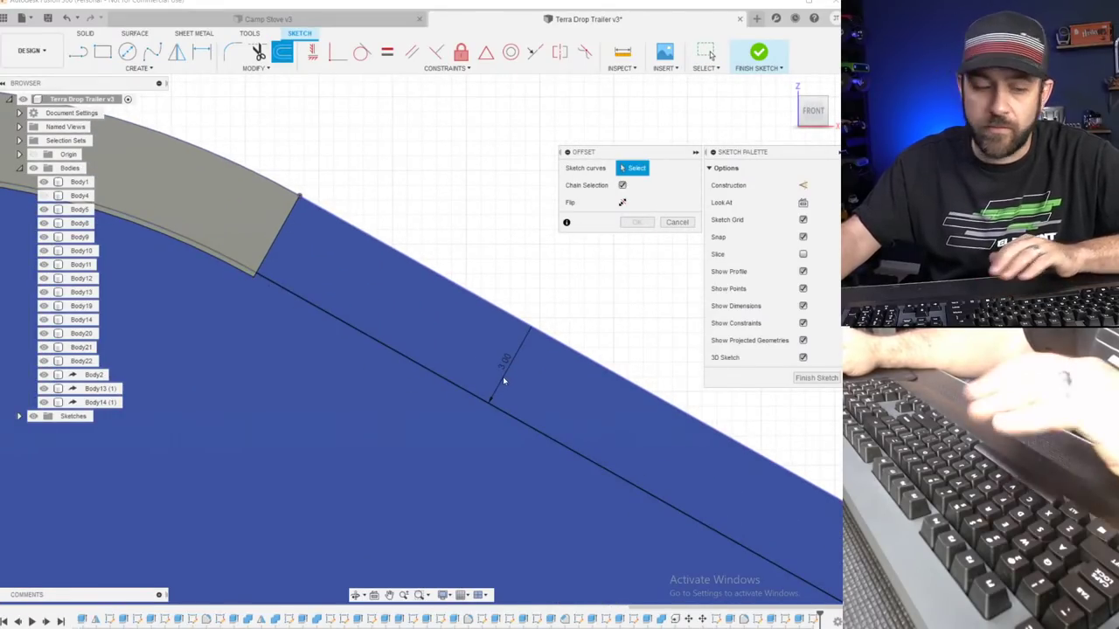
key(Escape)
Try to change the offset dimension on the sloped edge to 3.2 mm.
scroll(418, 366, up, 2)
middle_drag(597, 355, 637, 386)
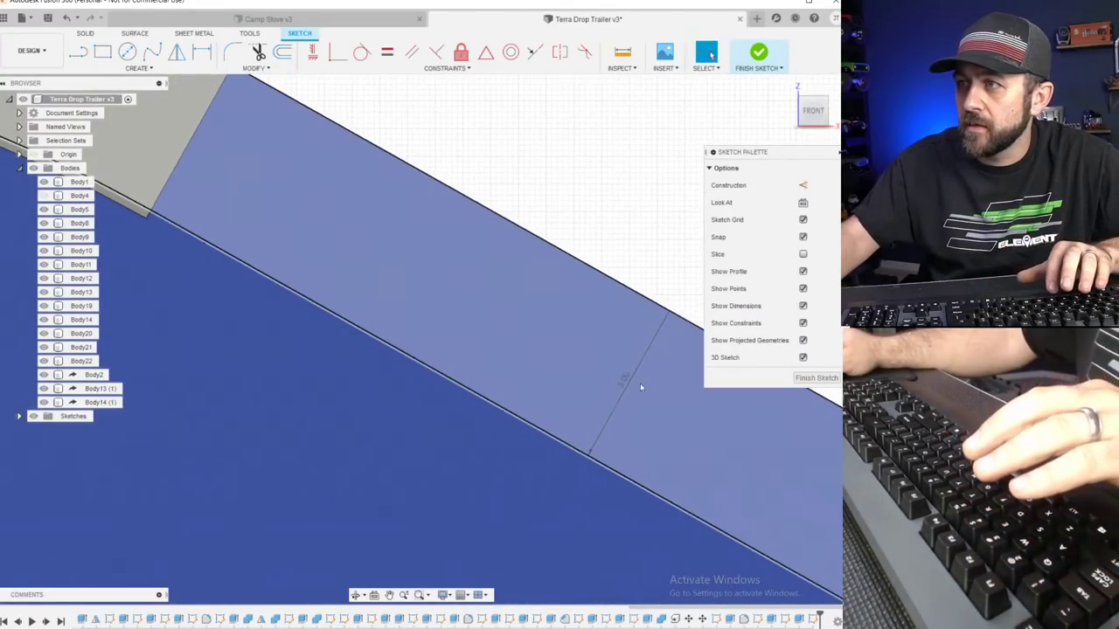
double_click(624, 383)
text(3.2)
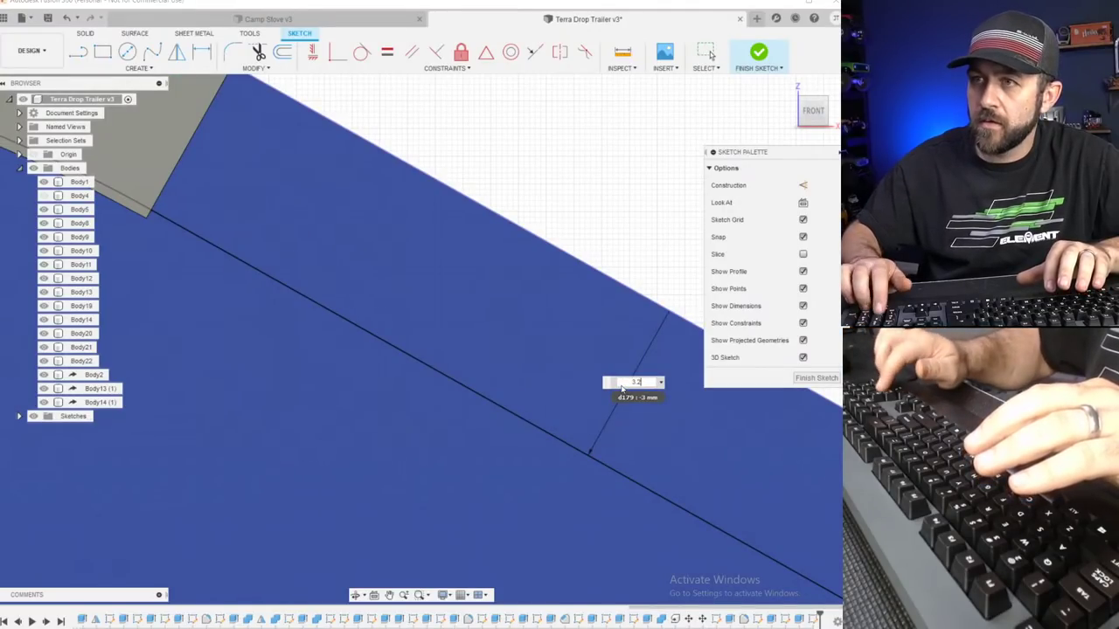
key(Return)
scroll(603, 341, down, 2)
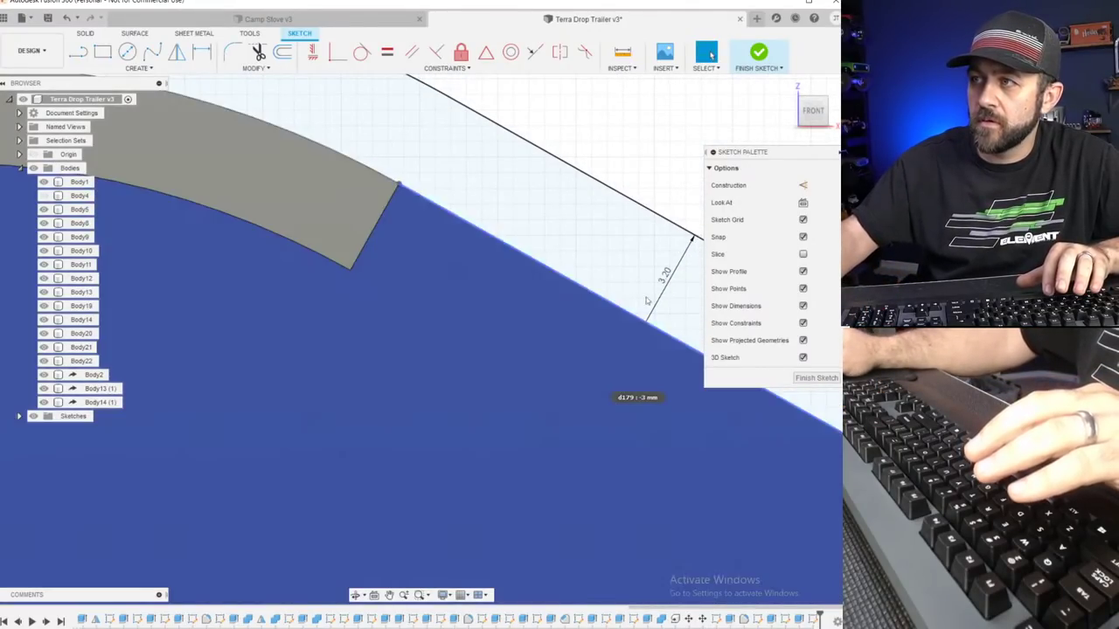
Delete the offset dimension and move the offset curve back inside the wall to the roof panel's lower end corner.
click(667, 278)
key(Delete)
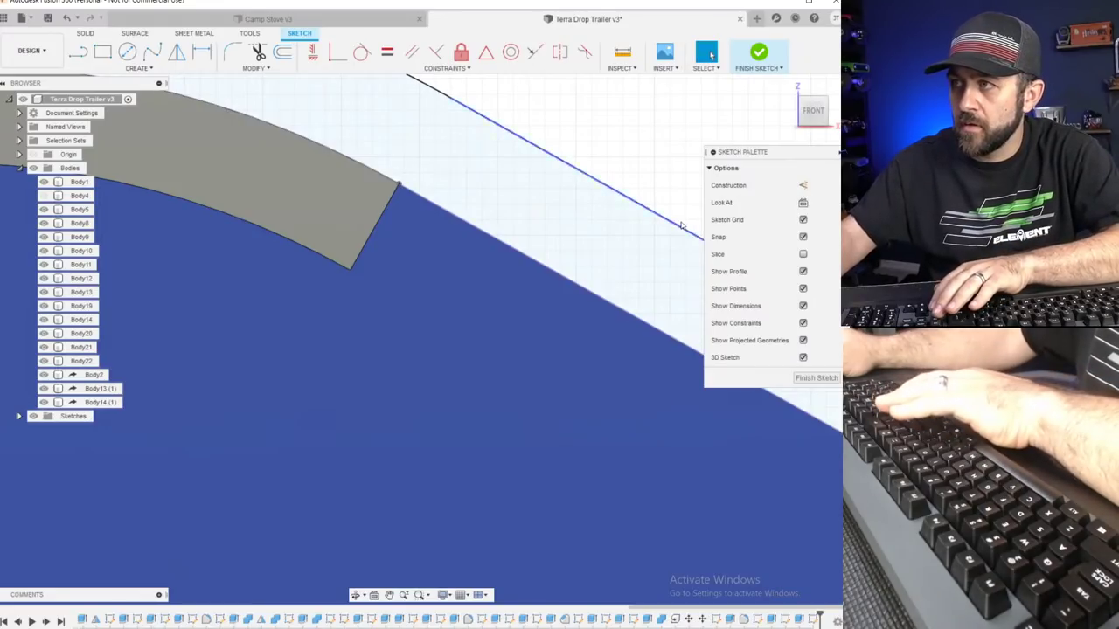
drag(664, 242, 561, 382)
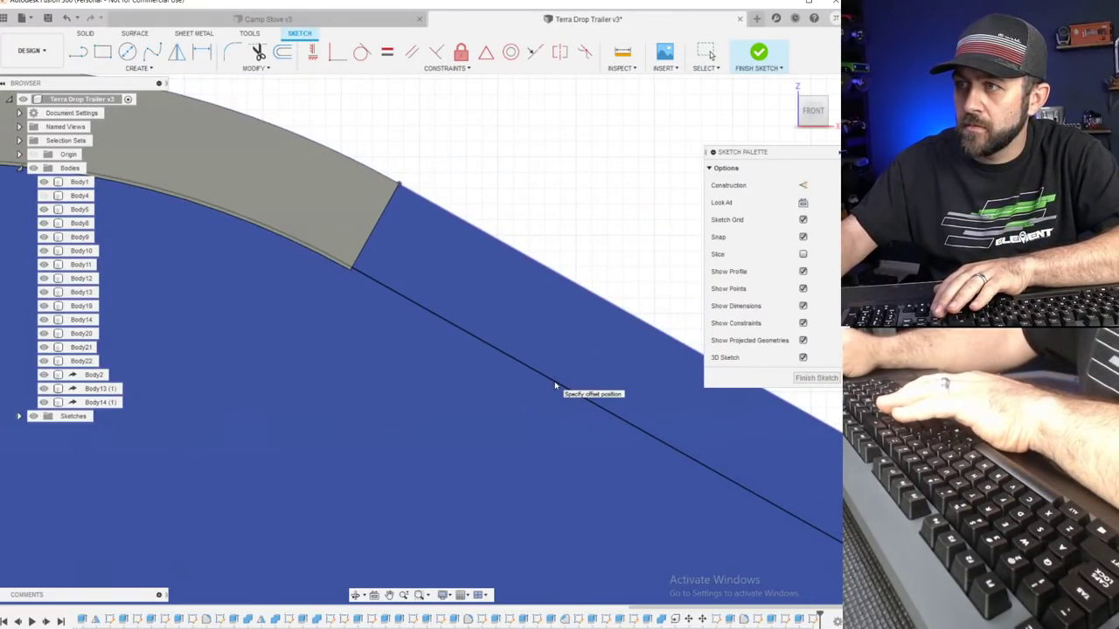
click(555, 385)
scroll(180, 237, up, 5)
drag(598, 417, 617, 326)
scroll(576, 349, down, 3)
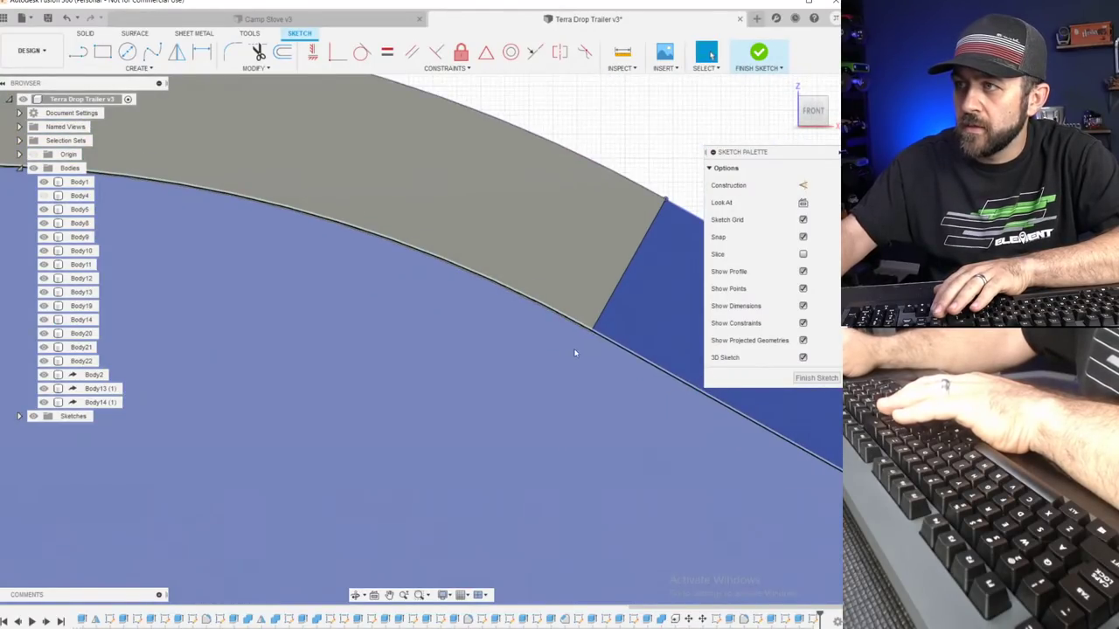
Dimension the offset line -3.2 mm from the projected sloped edge of the wall.
middle_drag(577, 352, 421, 370)
scroll(421, 369, up, 2)
key(d)
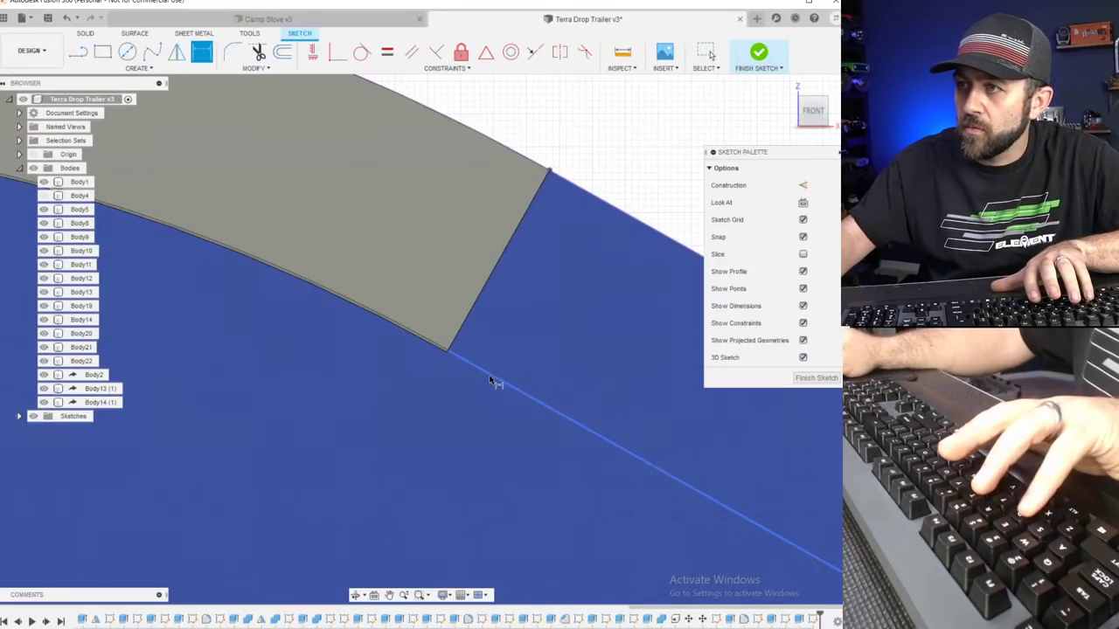
click(491, 380)
key(Escape)
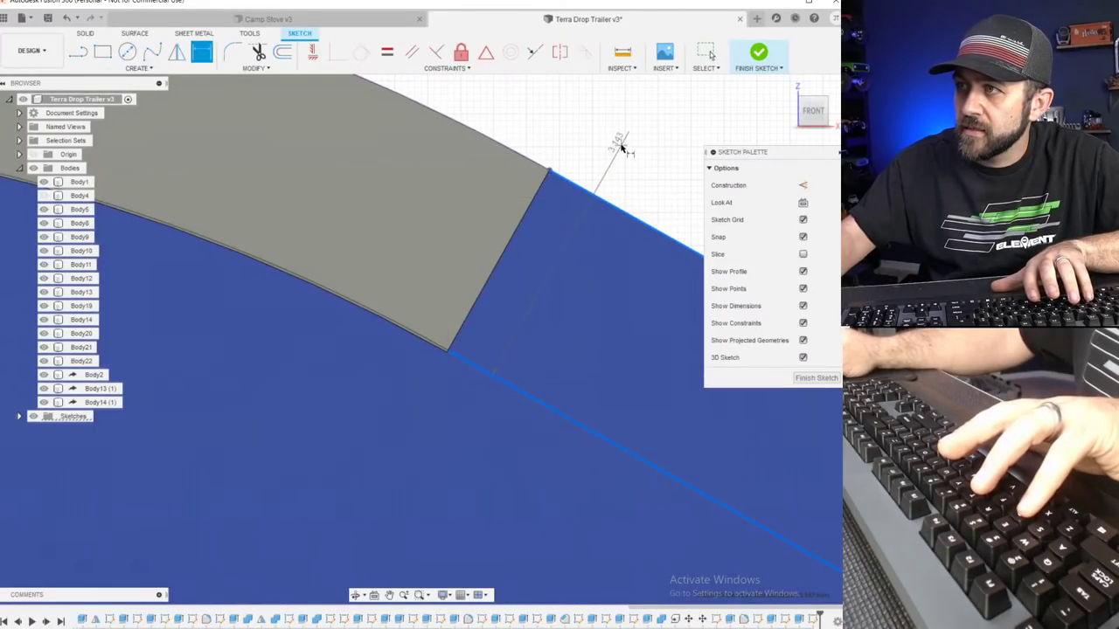
click(621, 148)
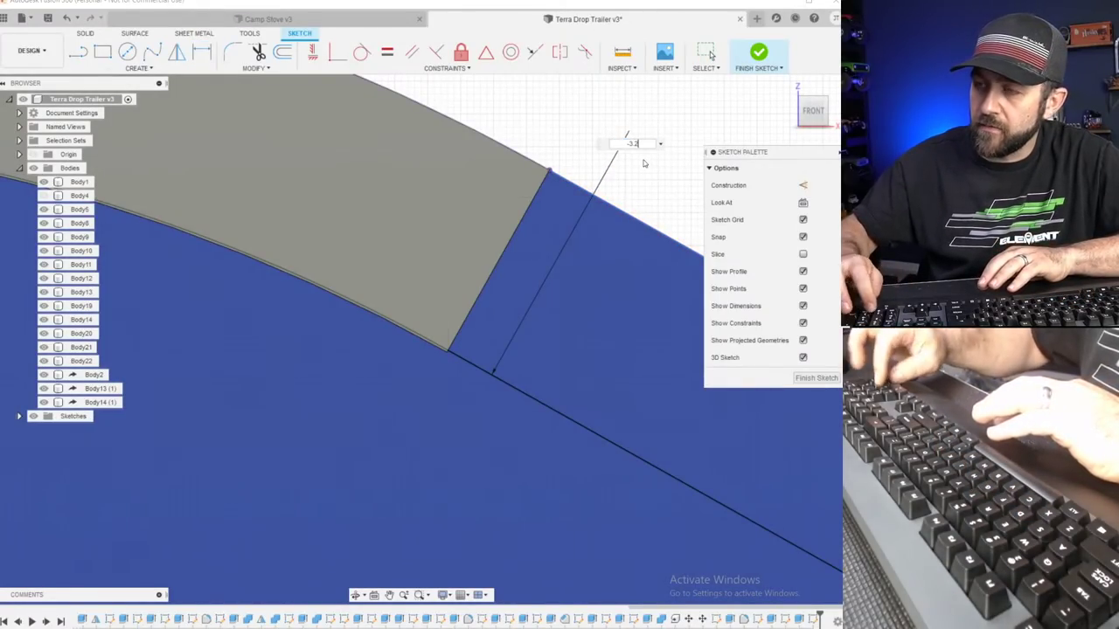
text(-3)
key(Return)
Draw a line about 3.2 mm long between the outer edge and the offset line, just behind the roof panel's end.
scroll(429, 324, up, 3)
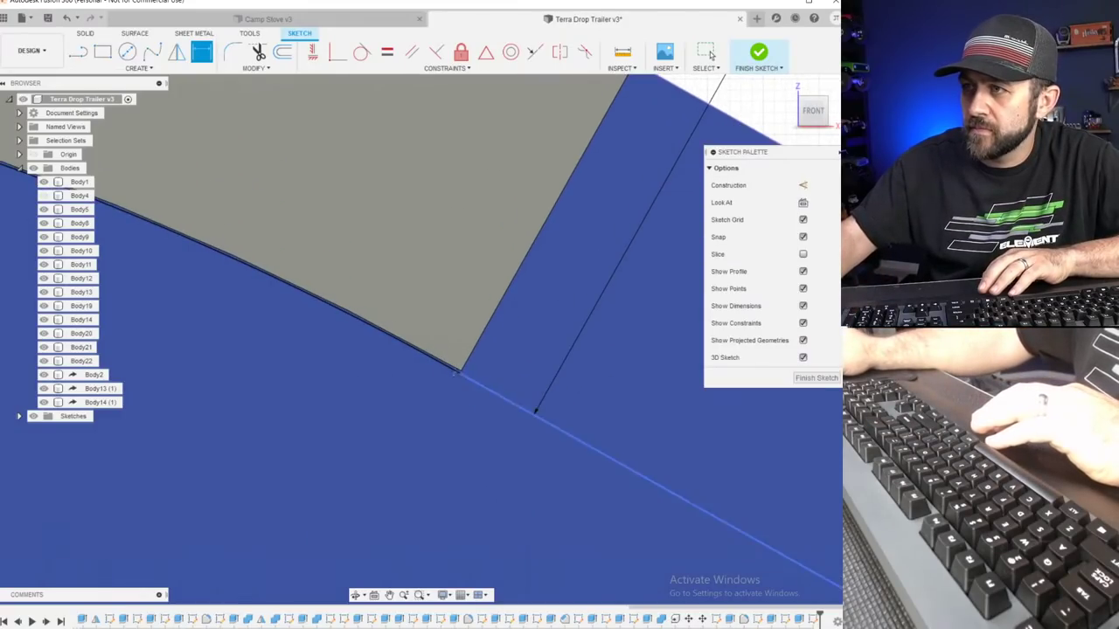
scroll(280, 380, down, 2)
key(l)
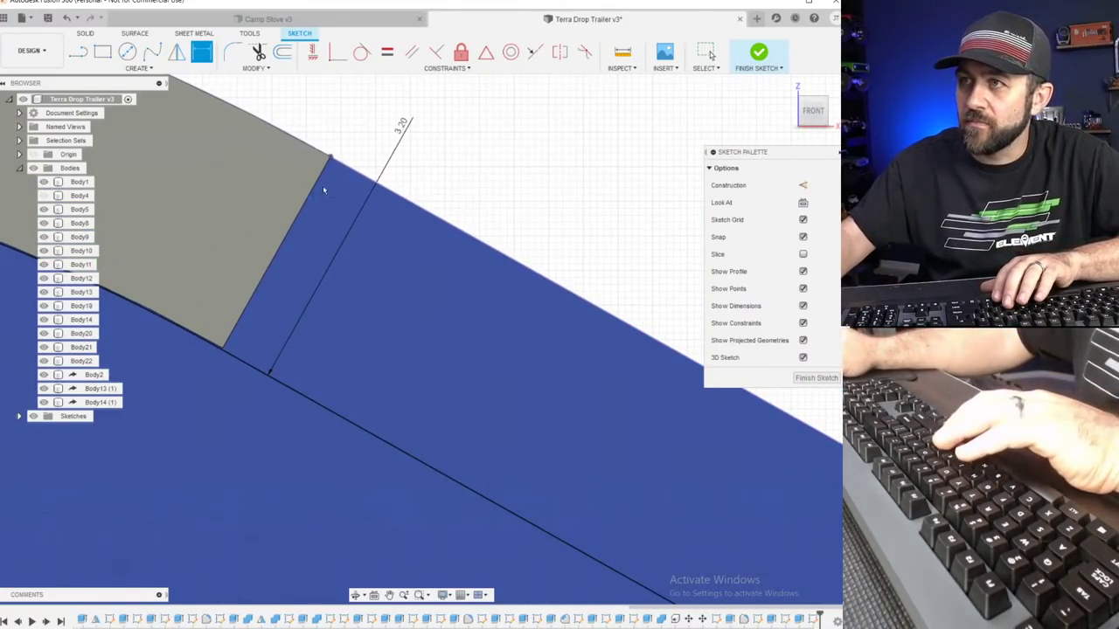
click(339, 166)
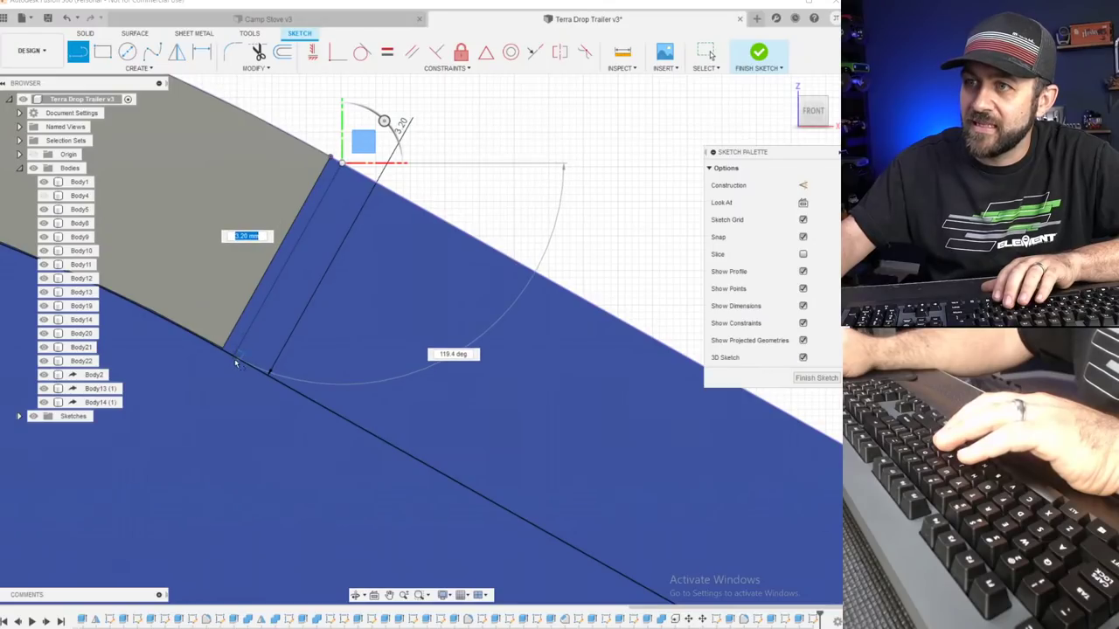
click(234, 363)
key(Escape)
scroll(372, 303, down, 3)
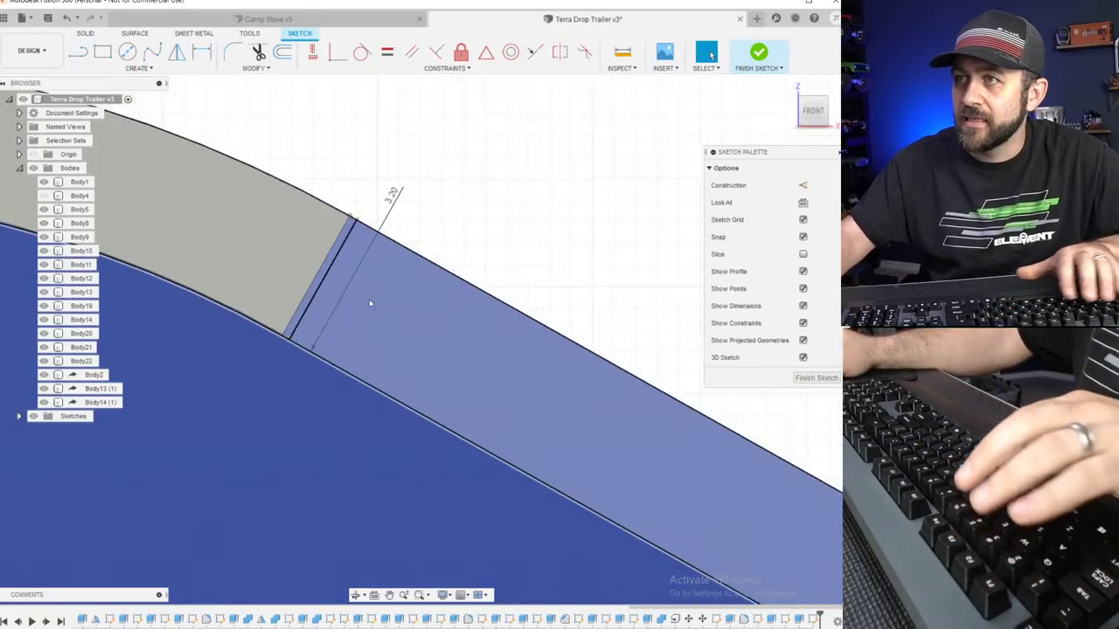
Dimension the gap between the roof panel's lower end corner and the hatch profile's end line, and adjust the dimension's value.
scroll(306, 240, up, 2)
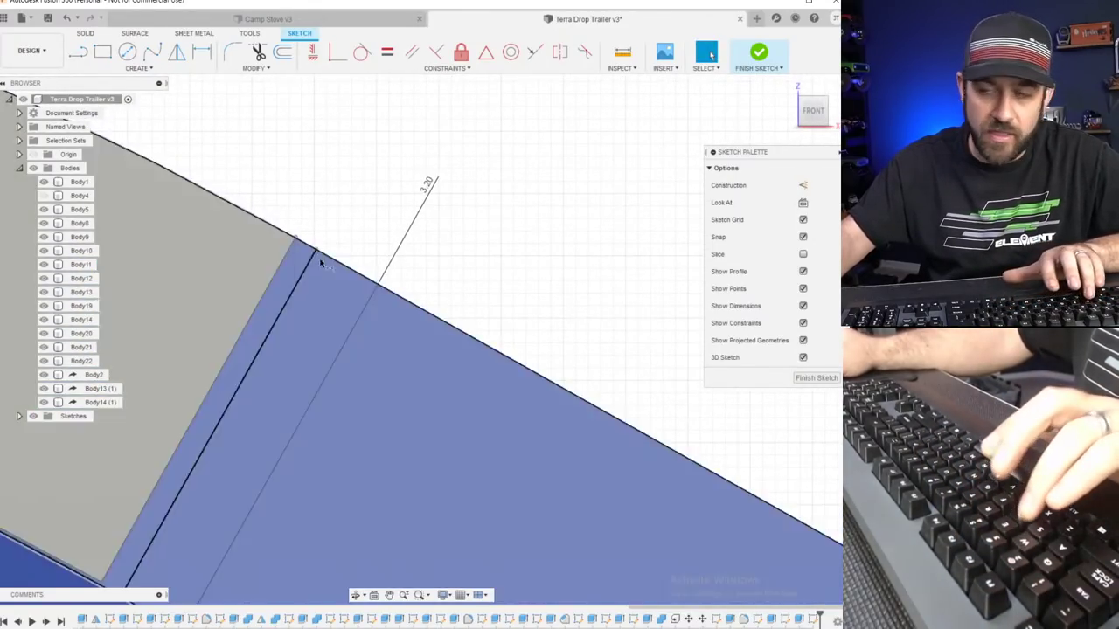
key(p)
click(296, 238)
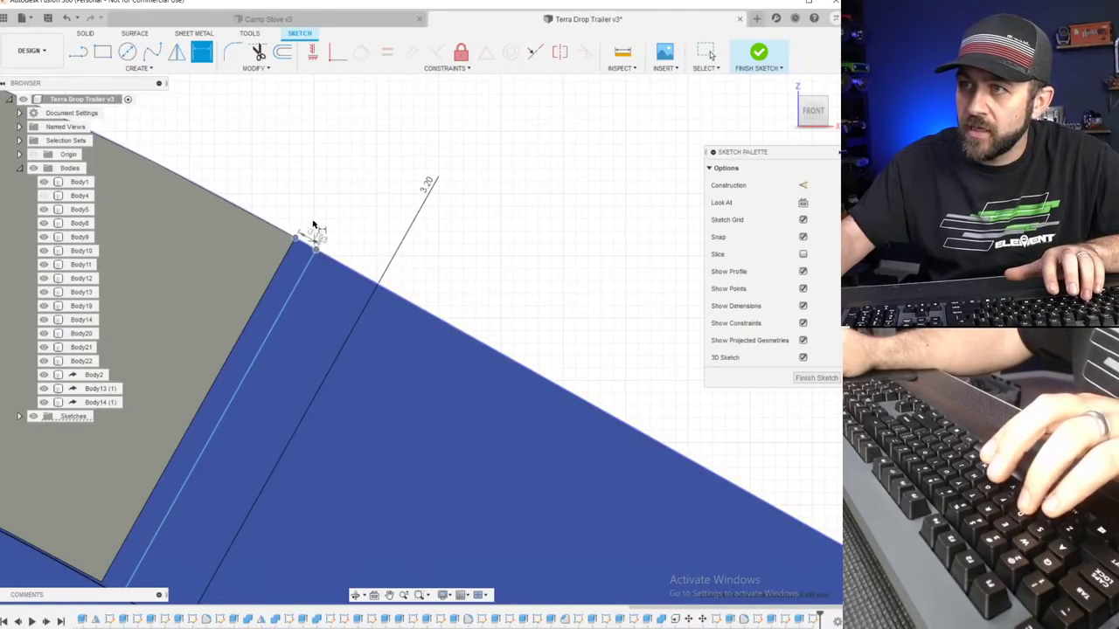
click(356, 168)
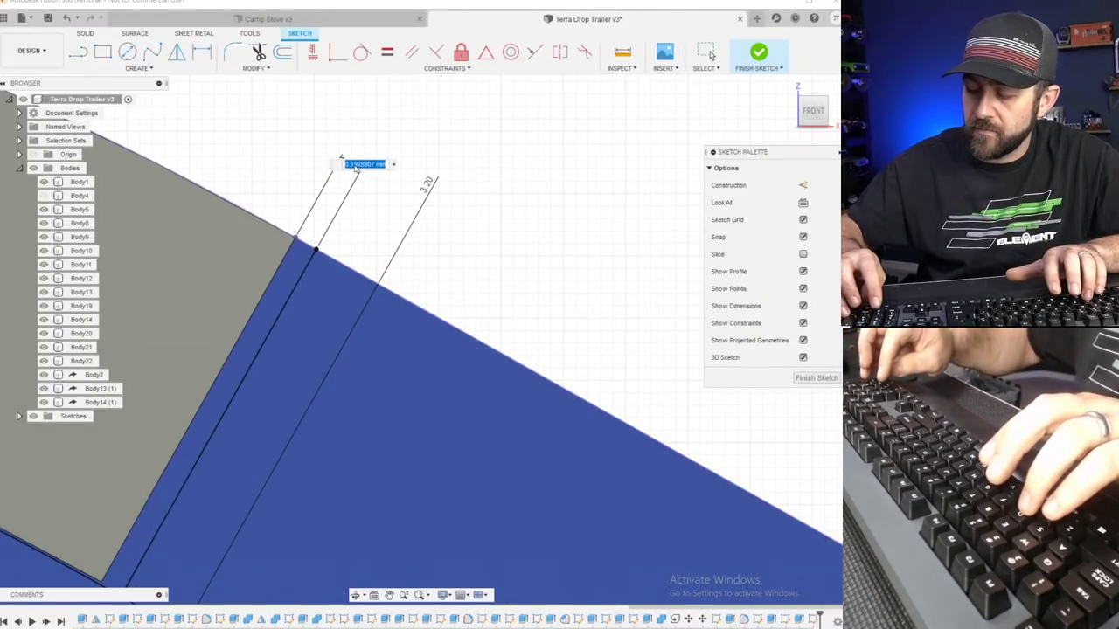
key(Return)
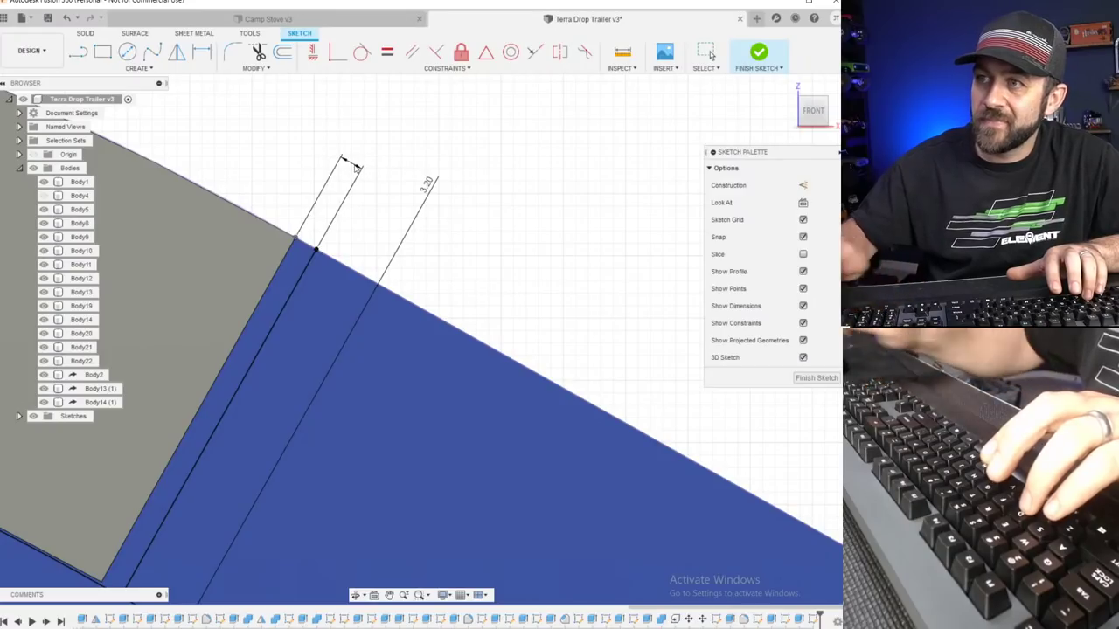
scroll(411, 218, down, 3)
double_click(402, 202)
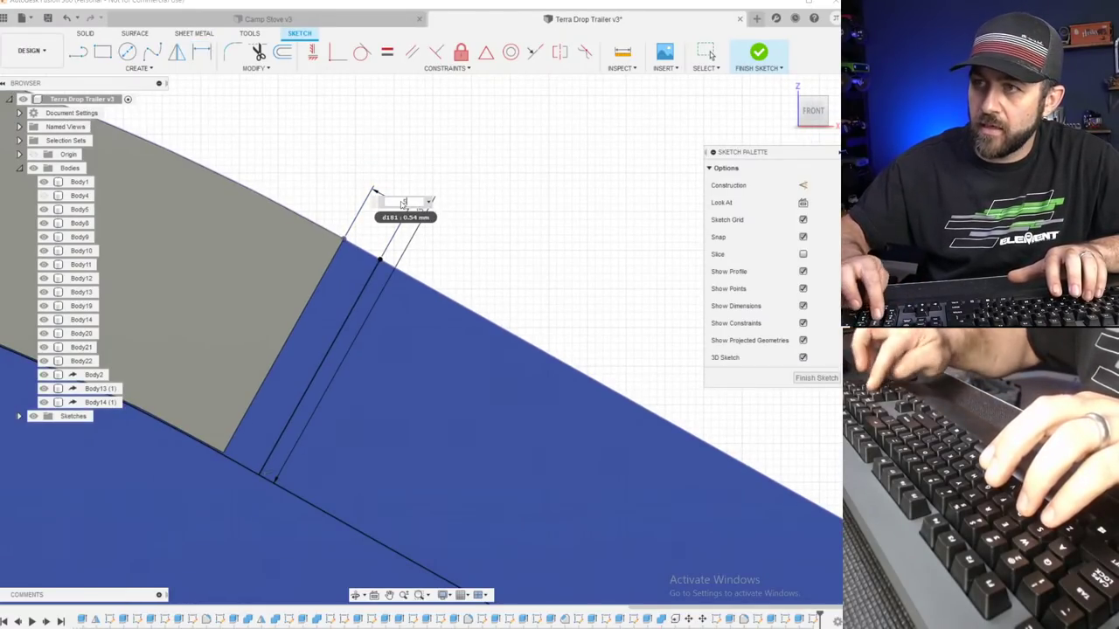
key(Return)
scroll(306, 302, down, 5)
scroll(363, 457, down, 5)
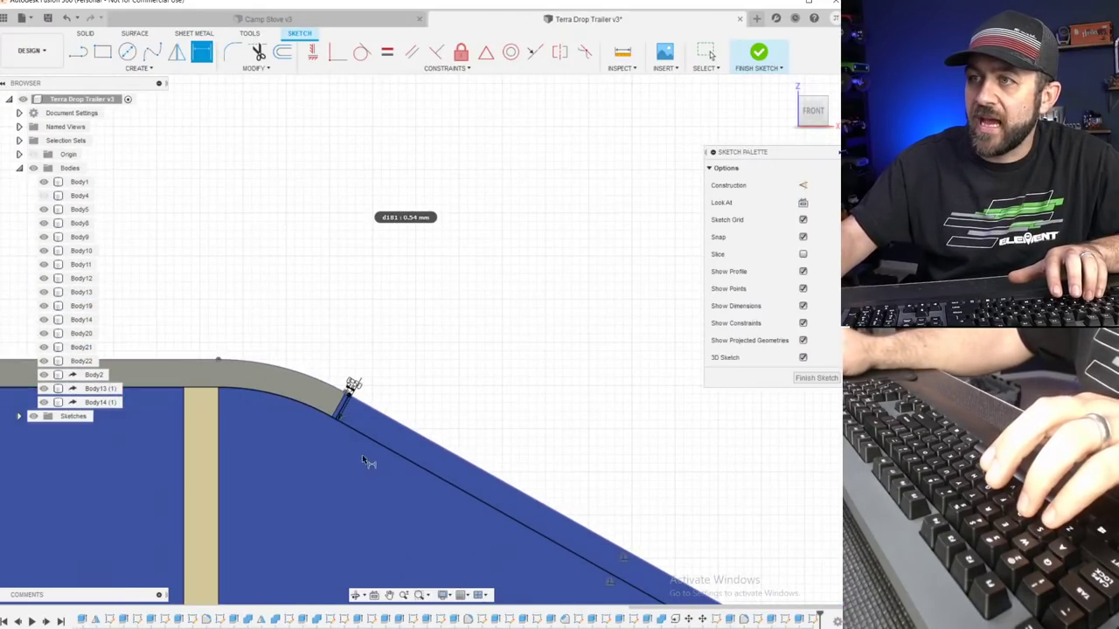
Draw a horizontal line from the offset line to the wall's outer edge, about 0.57 mm above the rear panel.
middle_drag(559, 520, 253, 262)
middle_drag(524, 428, 344, 225)
scroll(551, 451, up, 1)
scroll(454, 250, up, 8)
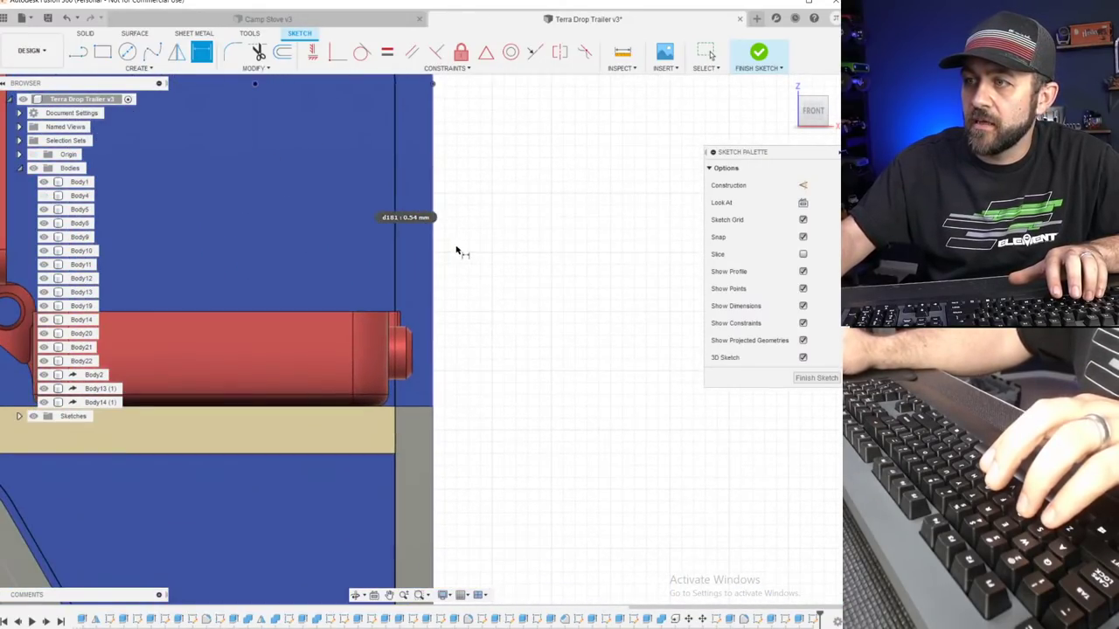
key(l)
scroll(341, 418, up, 2)
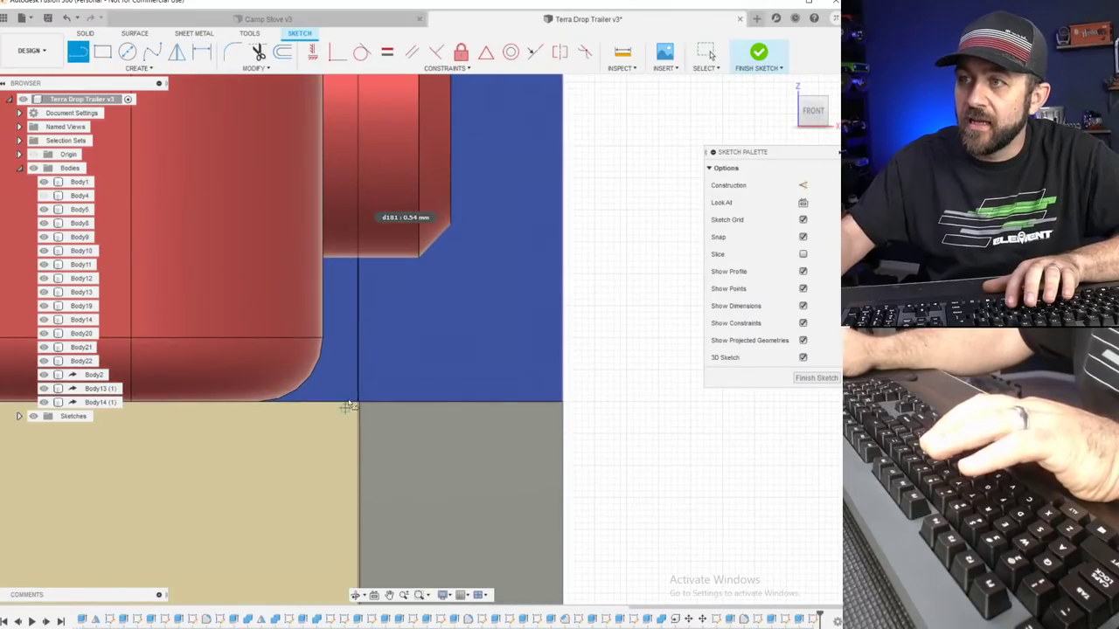
click(564, 367)
key(Escape)
Try to dimension the gap between the short horizontal line and the rear panel's unprojected upper edge, and undo the dimension.
key(d)
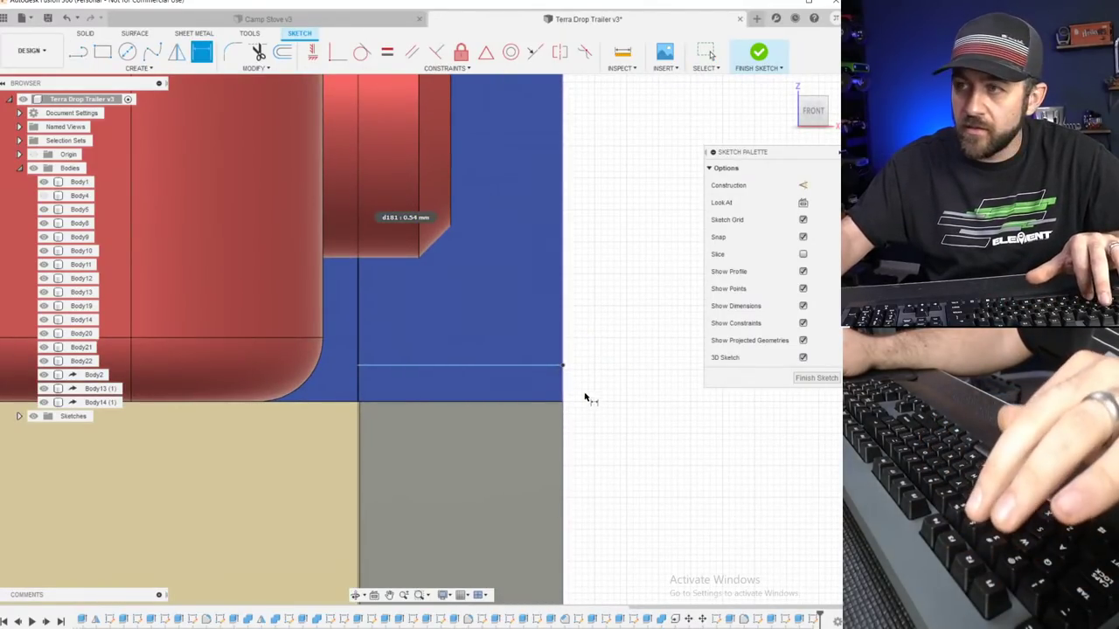
click(543, 404)
click(547, 366)
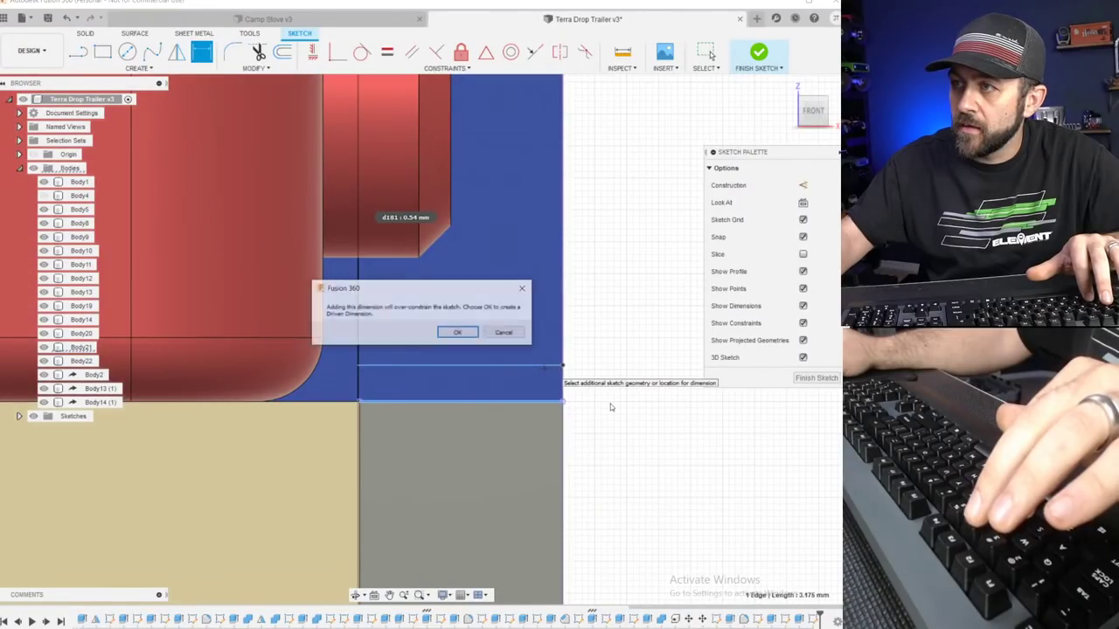
click(505, 333)
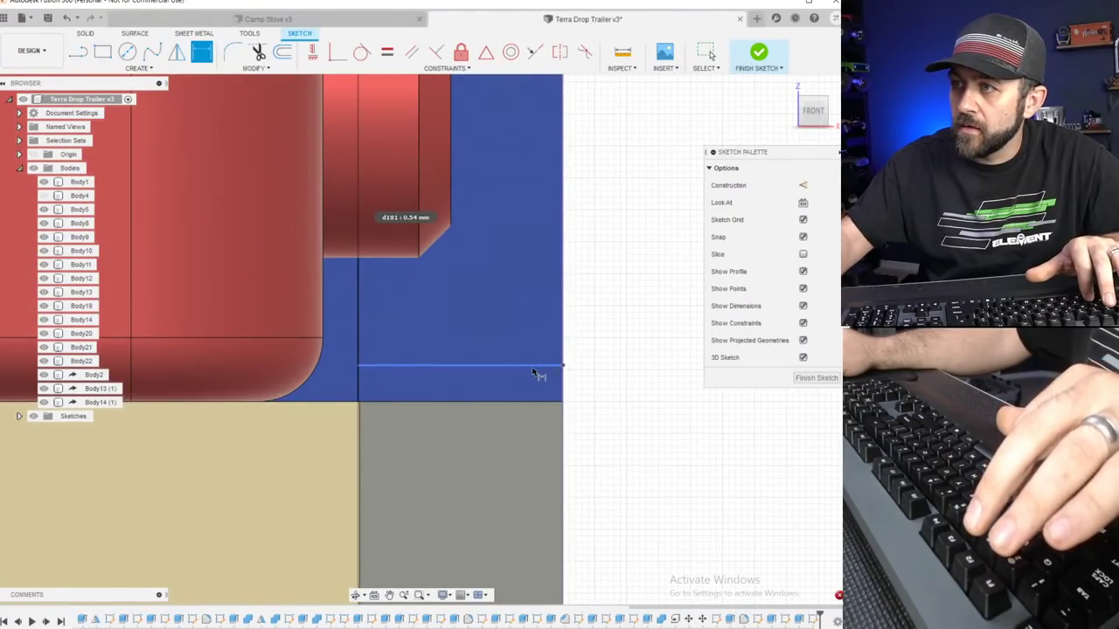
click(542, 402)
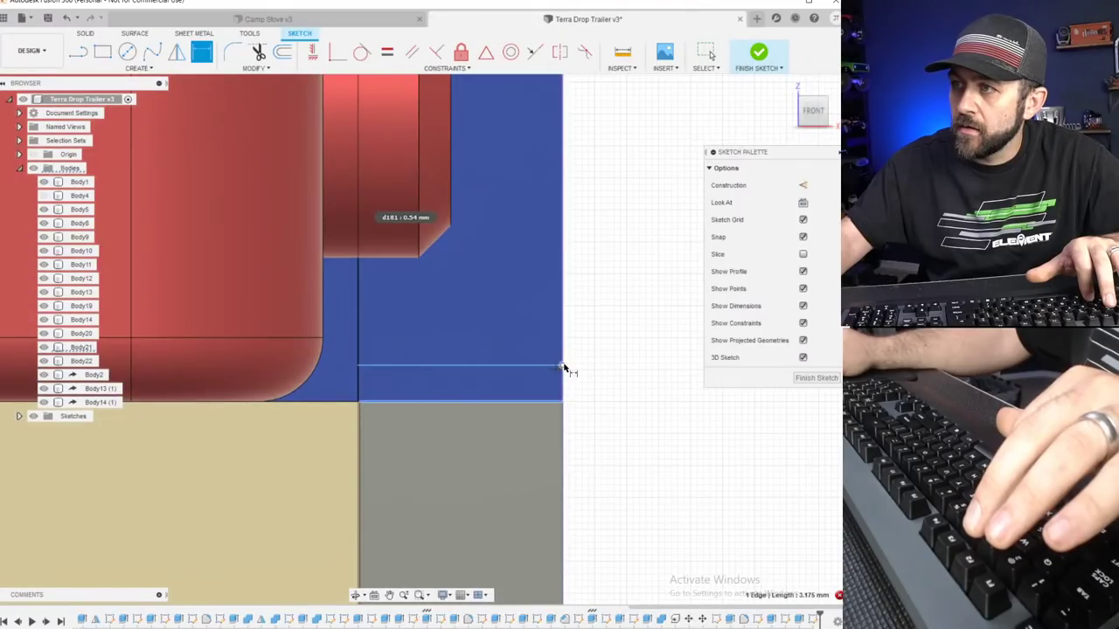
click(562, 367)
click(607, 431)
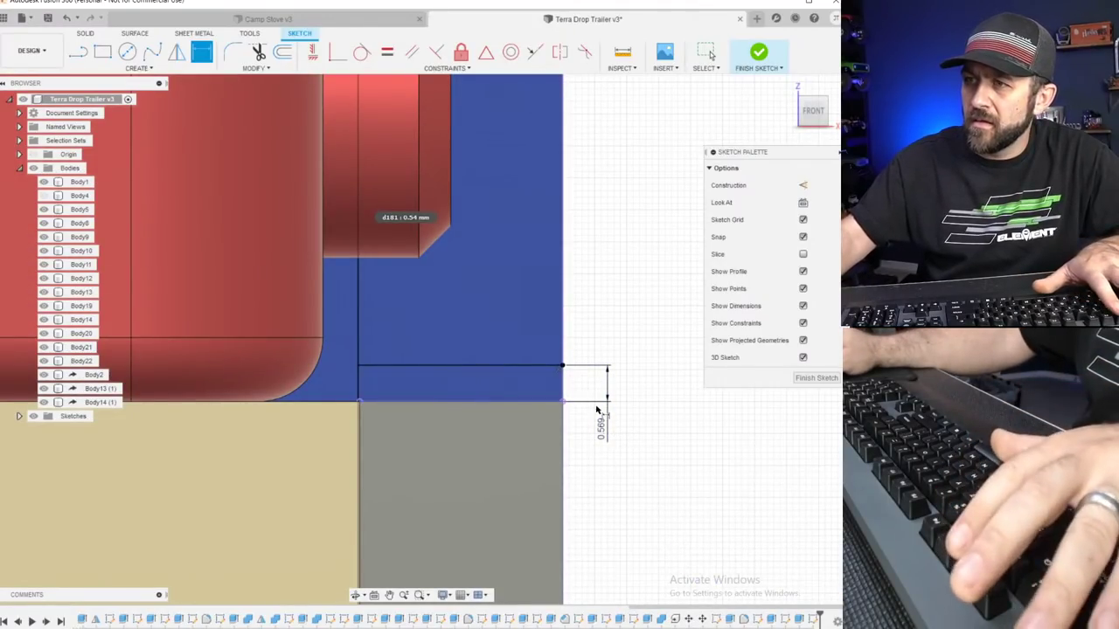
key(ctrl+z)
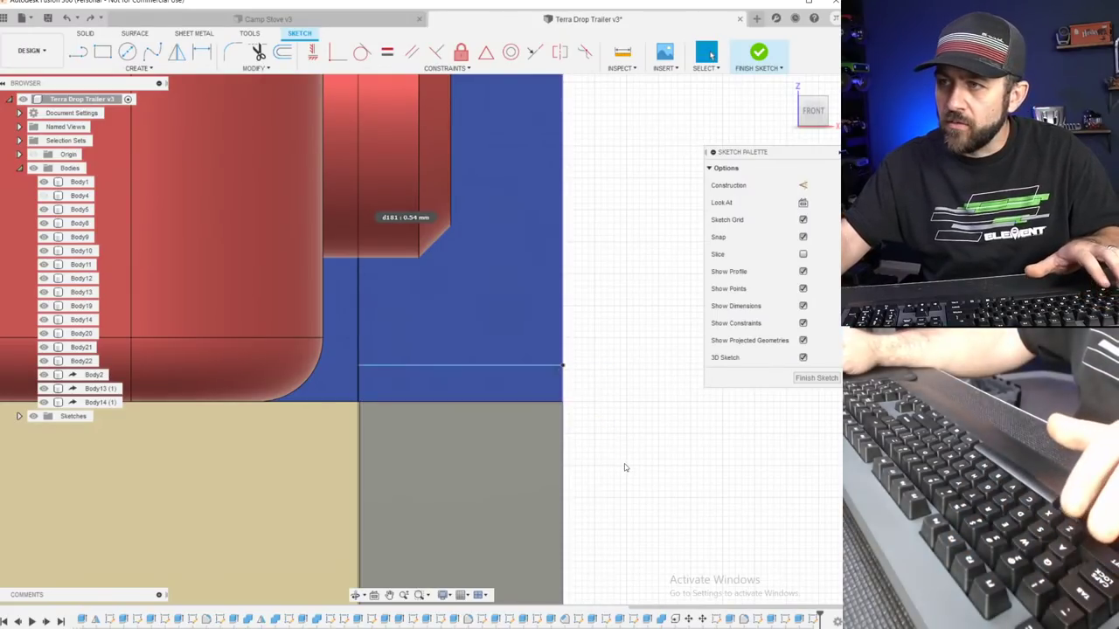
key(r)
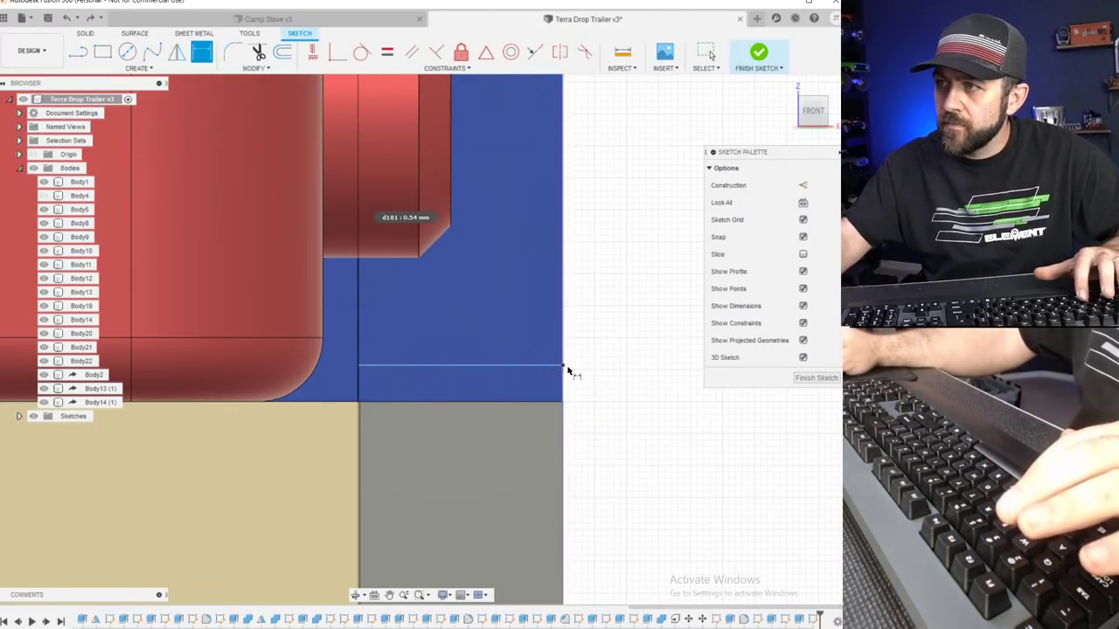
click(564, 367)
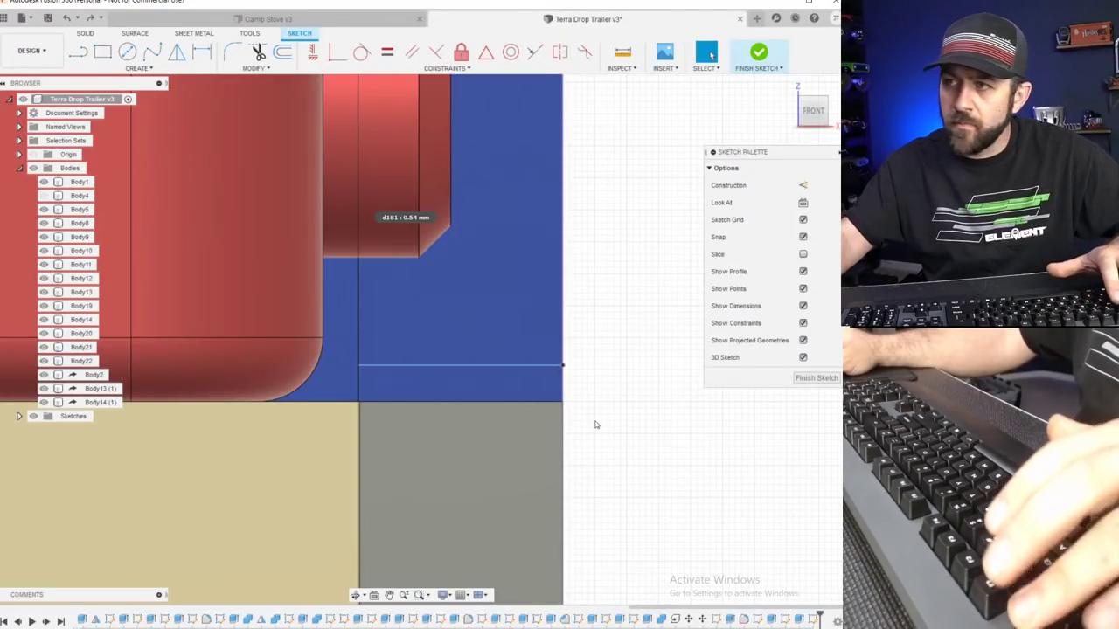
Project the end face of the grey rear panel into the sketch.
key(p)
click(489, 459)
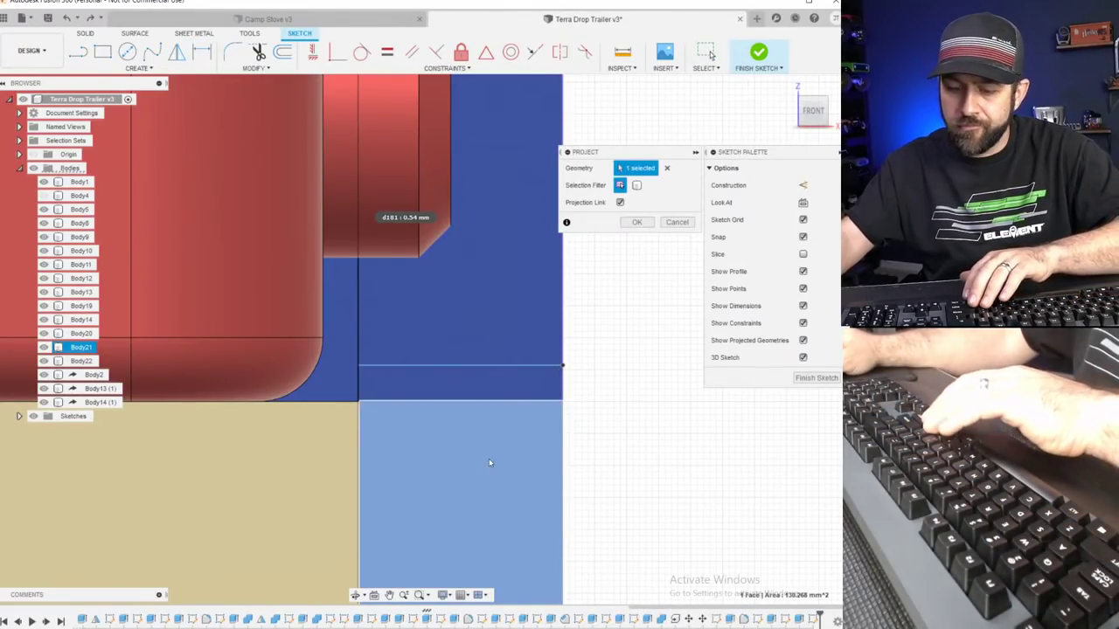
key(Return)
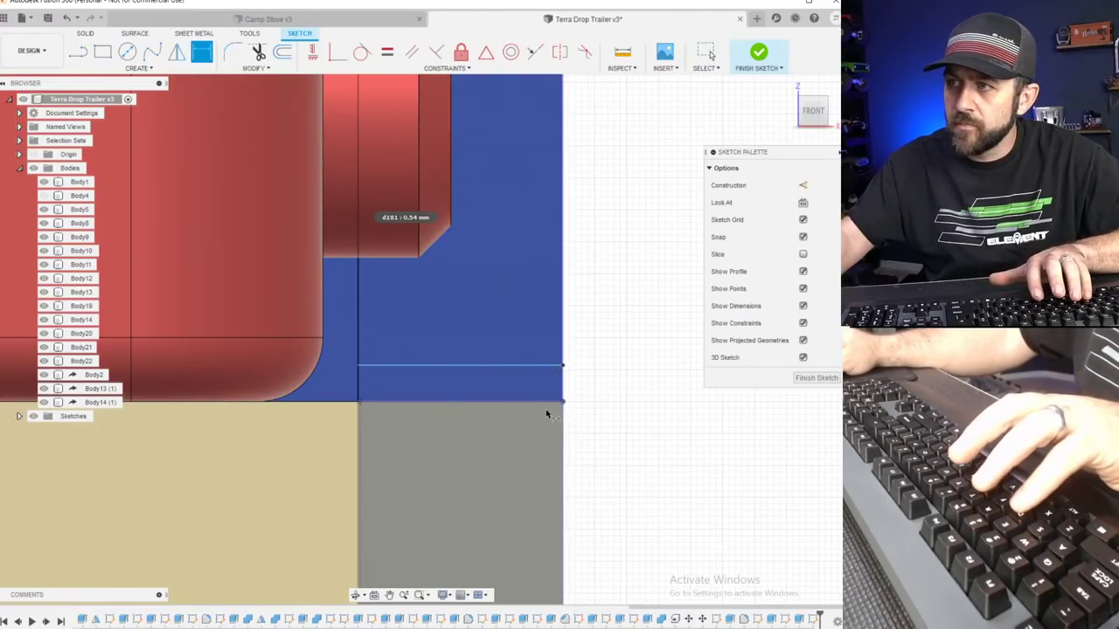
Dimension the short horizontal line 0.5 mm above the projected rear panel edge and finish the sketch.
key(d)
click(539, 402)
click(549, 367)
click(629, 394)
text(0.5)
key(Return)
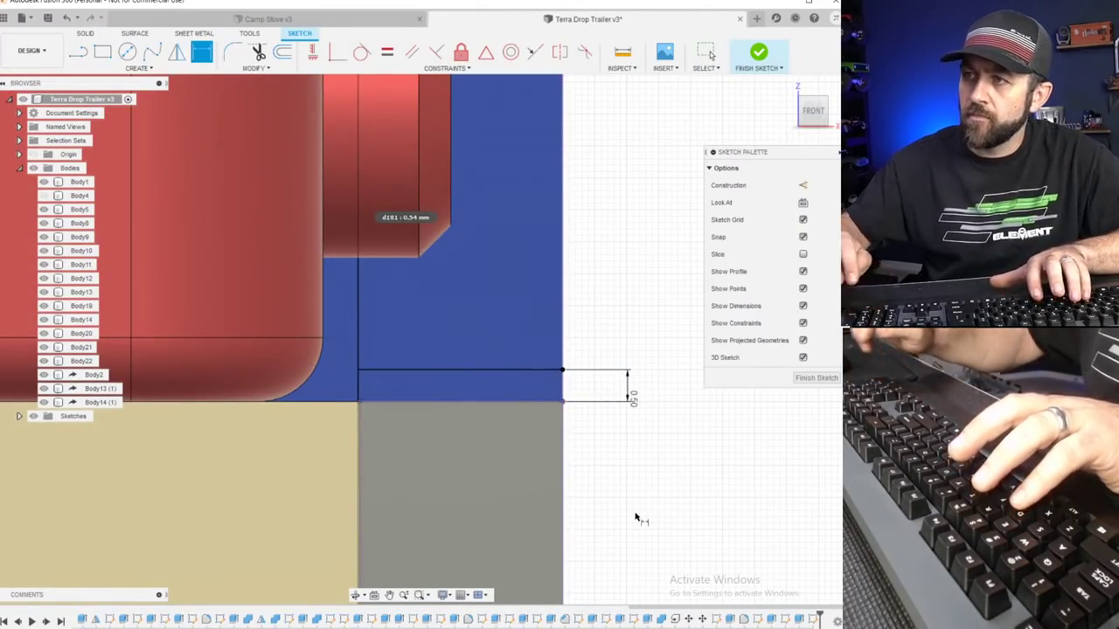
click(757, 55)
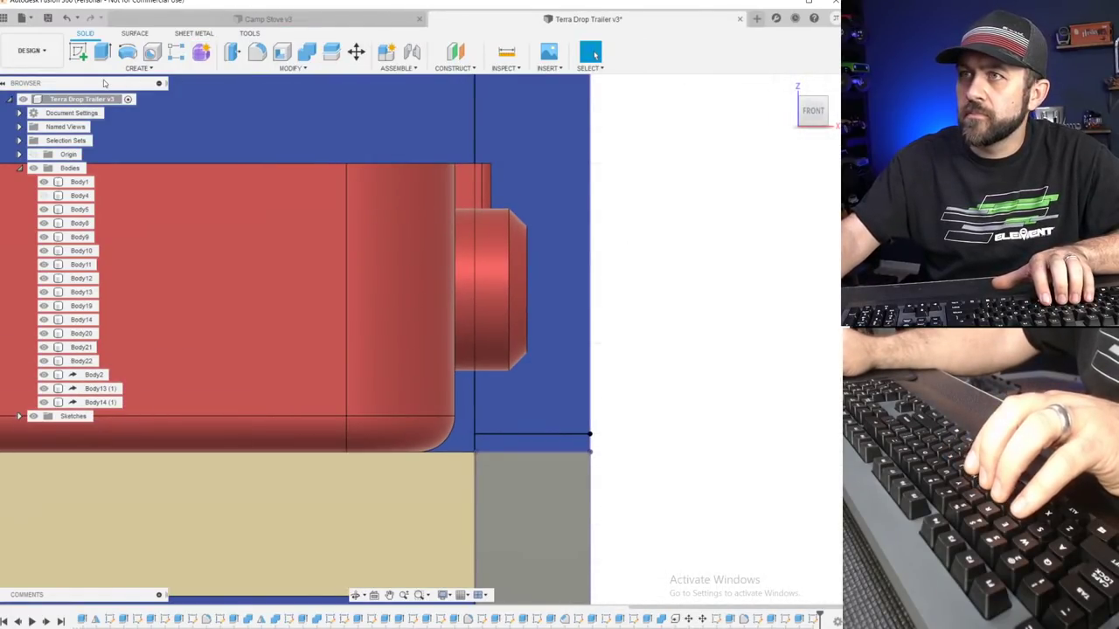
Start an extrusion of the hatch profile and pull it 135 mm across the trailer toward the opposite side wall.
click(103, 52)
click(562, 187)
scroll(514, 306, down, 6)
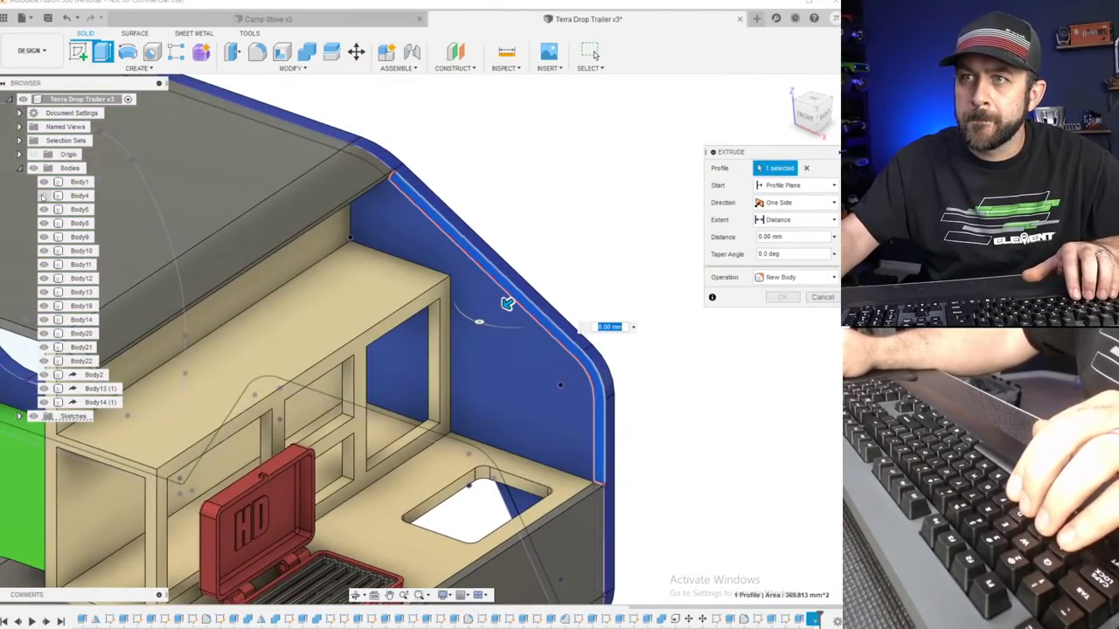
drag(508, 306, 230, 497)
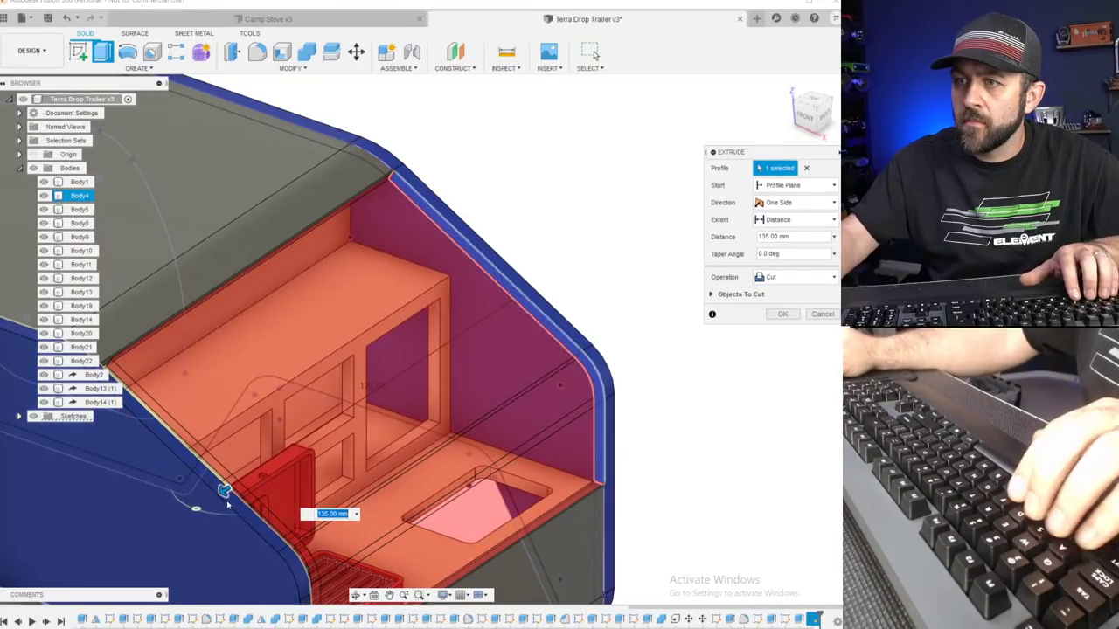
middle_drag(262, 503, 379, 337)
scroll(282, 217, up, 4)
shift+middle_drag(282, 218, 252, 258)
middle_drag(219, 292, 354, 292)
scroll(353, 292, up, 3)
middle_drag(348, 407, 347, 332)
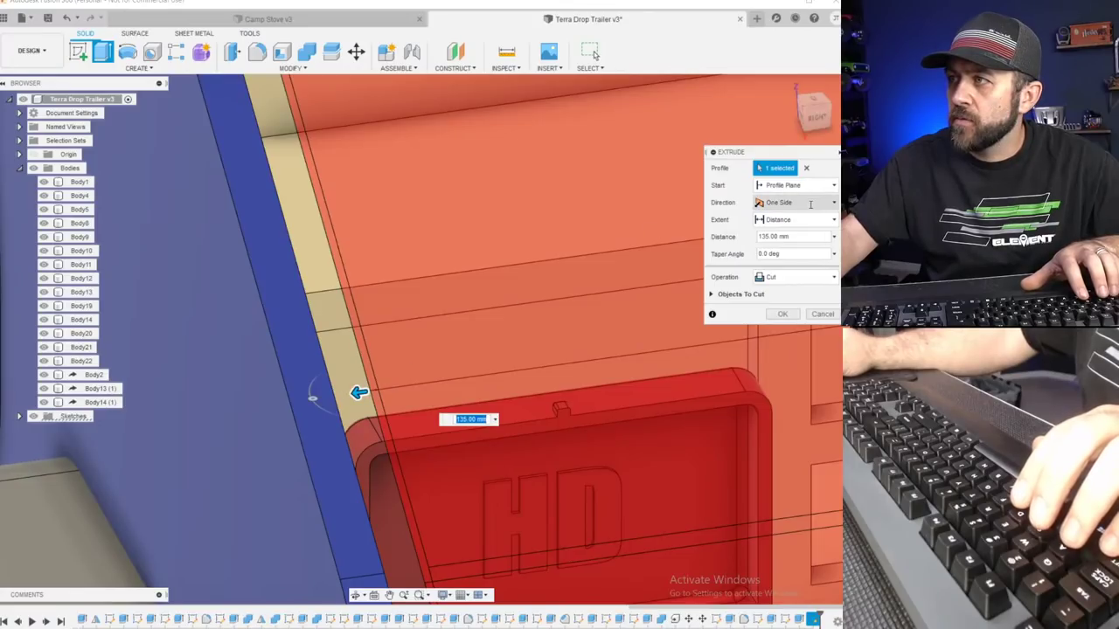
scroll(223, 367, down, 3)
middle_drag(519, 210, 82, 305)
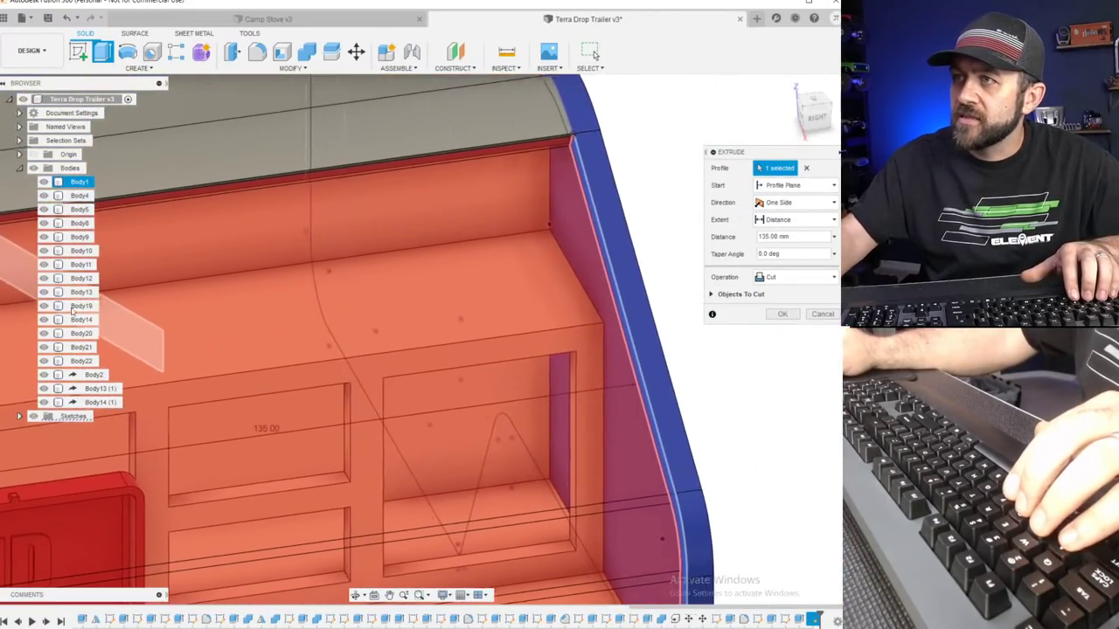
scroll(562, 184, up, 5)
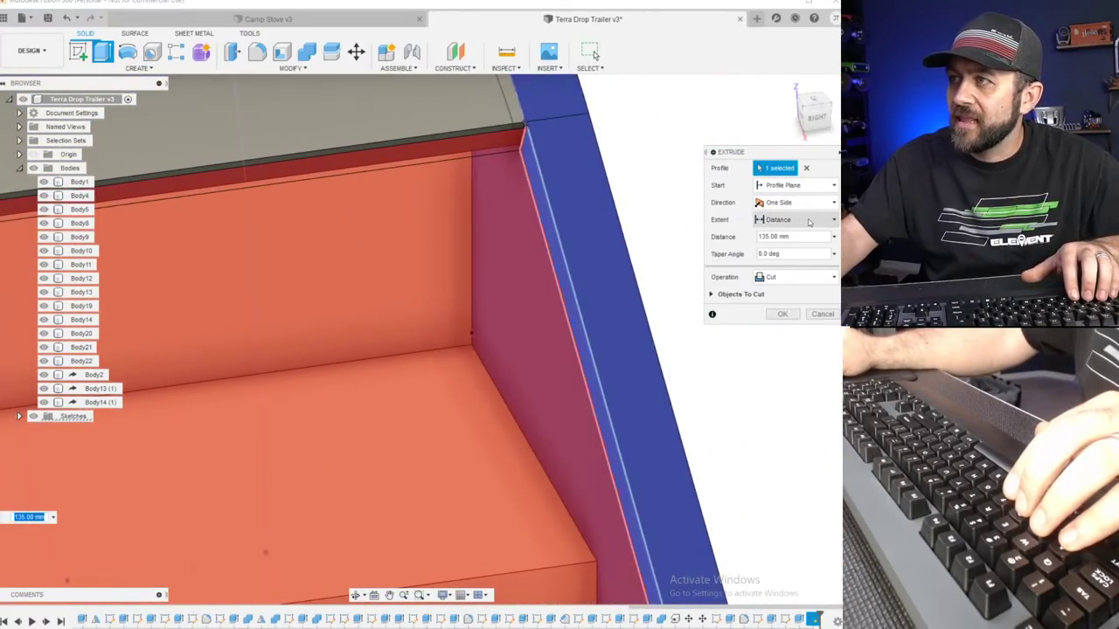
Start the hatch extrusion from a plane offset 0.5 mm from the profile.
click(811, 187)
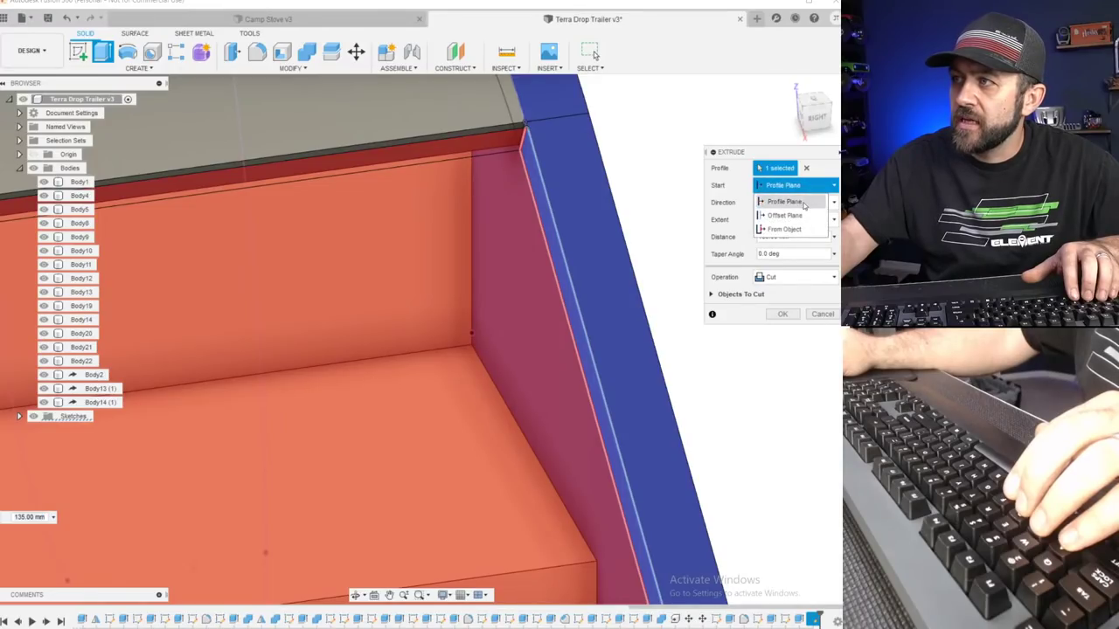
click(801, 220)
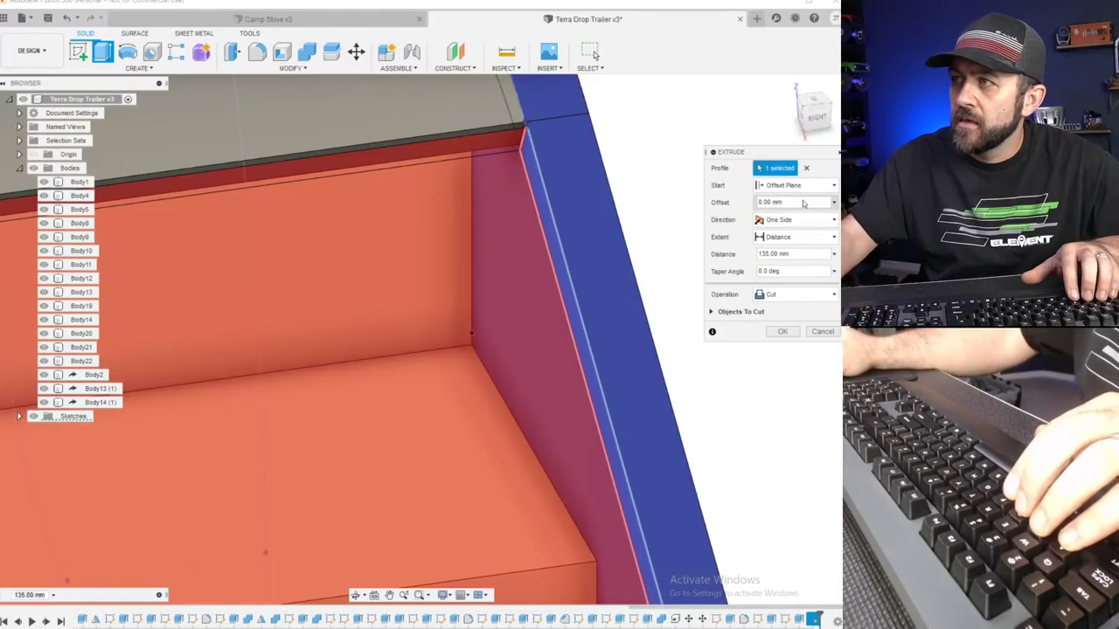
text(.5)
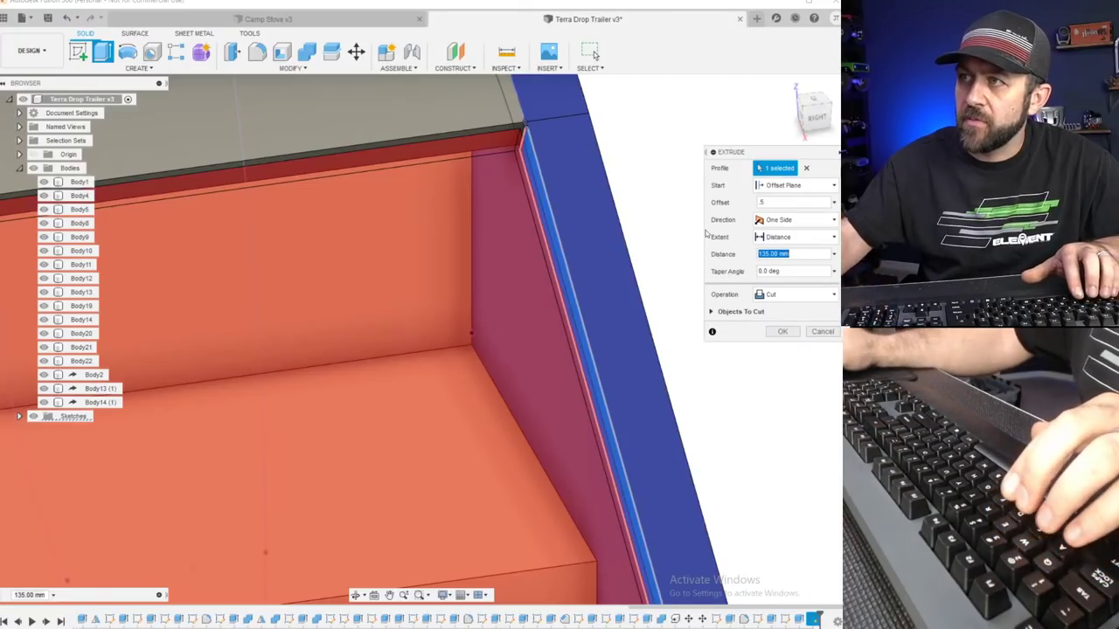
key(Tab)
Extrude the hatch as a new body with a distance of 139 mm.
scroll(572, 163, up, 1)
shift+middle_drag(537, 165, 502, 113)
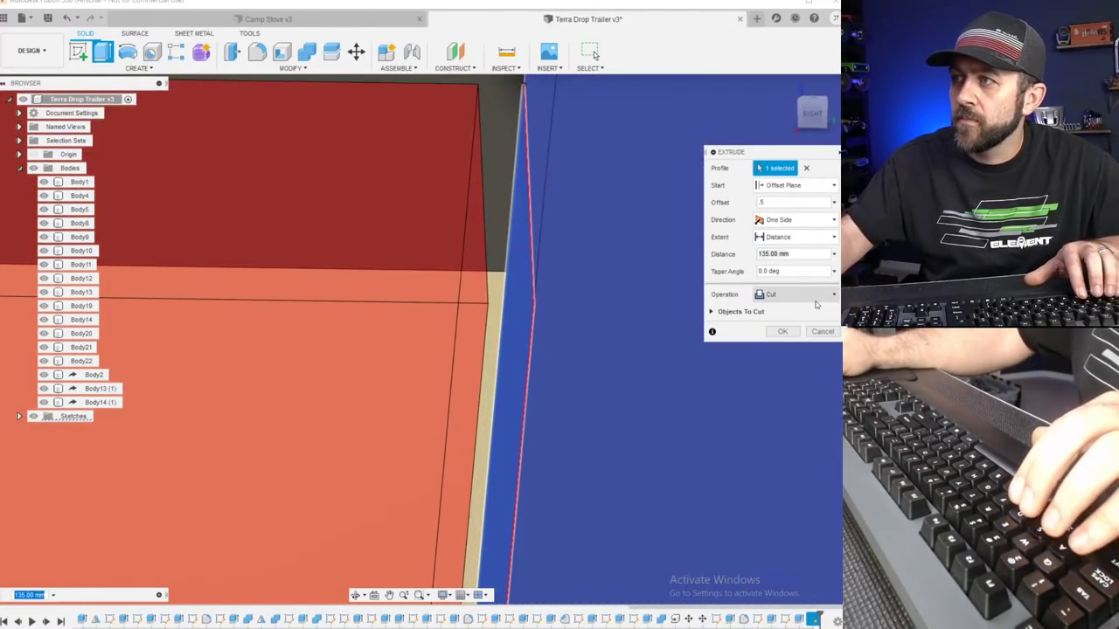
click(805, 296)
click(782, 352)
shift+middle_drag(429, 341, 346, 539)
drag(362, 559, 316, 559)
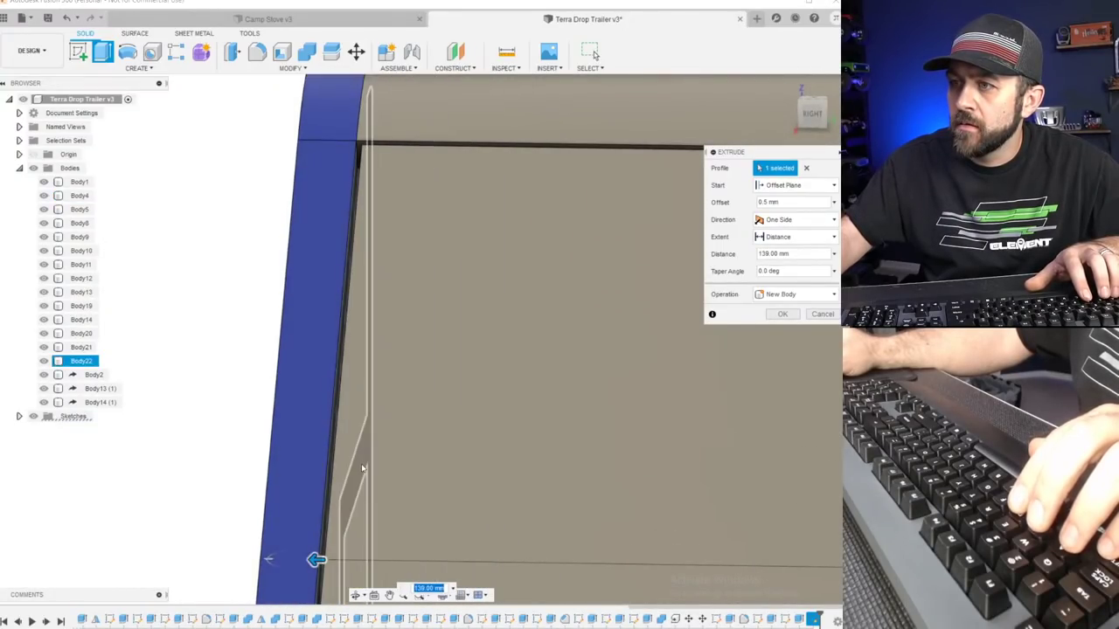
middle_drag(374, 452, 385, 354)
scroll(385, 352, down, 3)
shift+middle_drag(394, 265, 398, 255)
scroll(386, 245, up, 5)
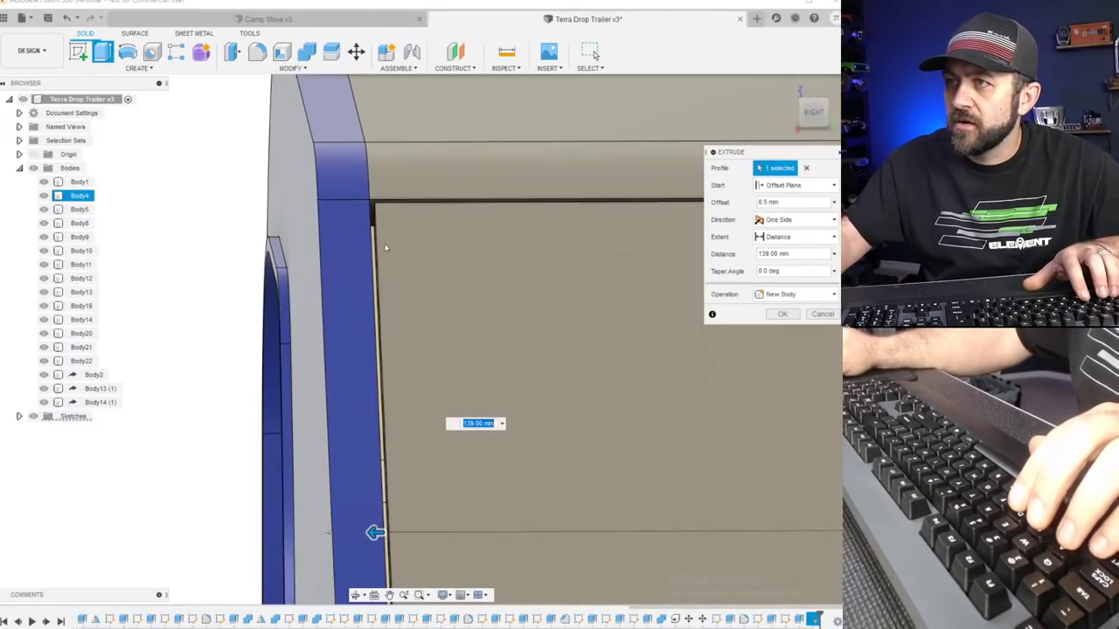
scroll(361, 147, up, 3)
scroll(362, 146, up, 1)
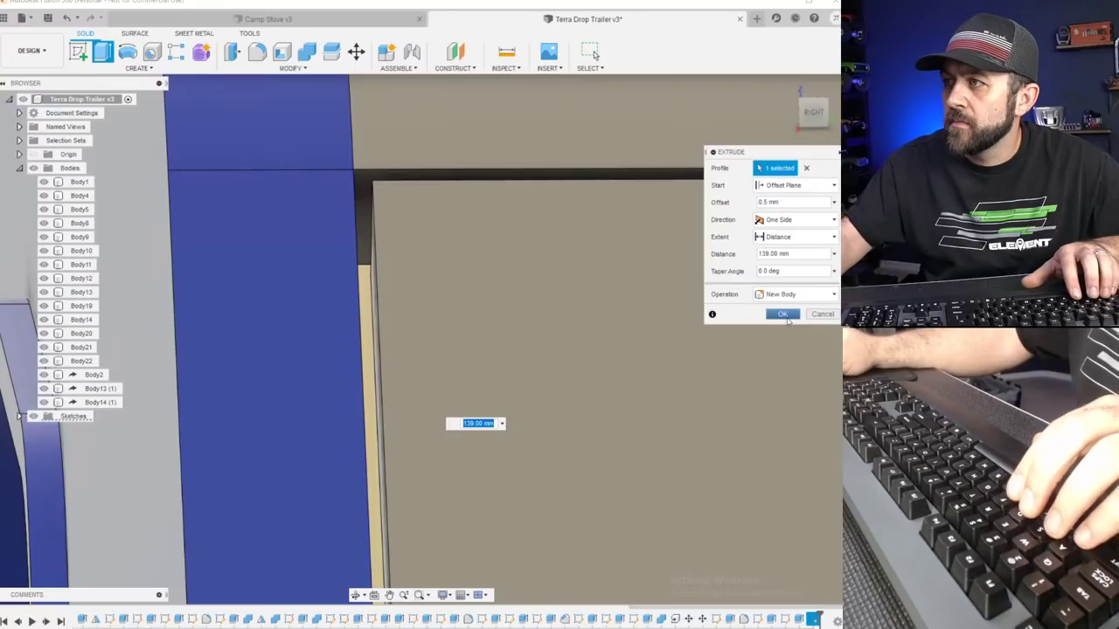
click(783, 314)
Measure the length of the roof panel's rear edge between the two side walls.
scroll(377, 357, down, 5)
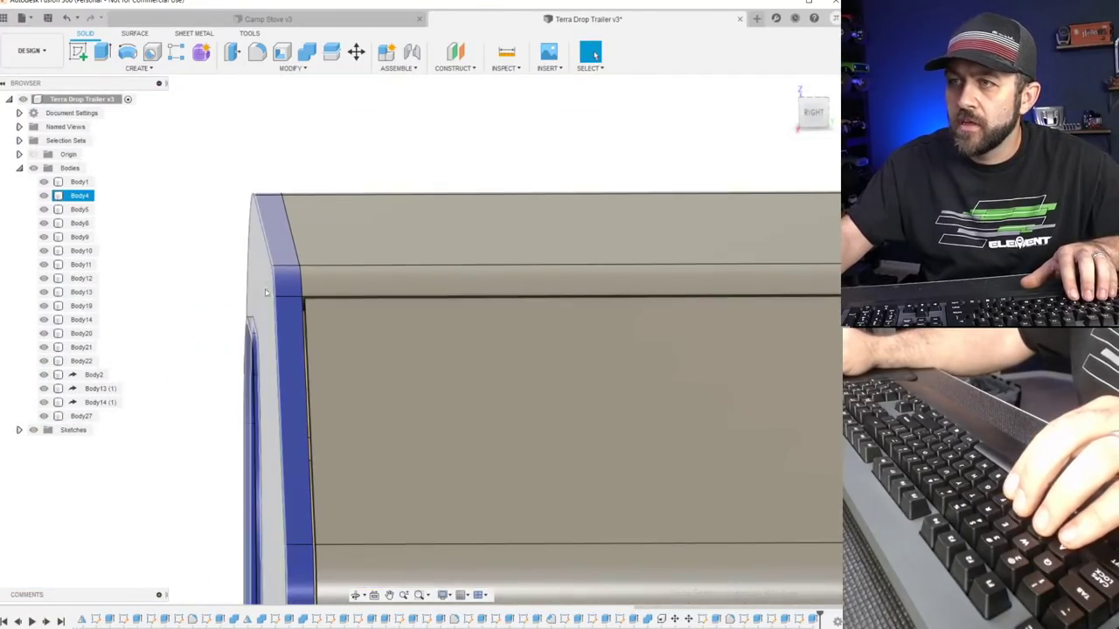
click(507, 53)
scroll(324, 296, down, 2)
scroll(326, 297, up, 5)
shift+middle_drag(346, 307, 234, 281)
scroll(326, 260, up, 3)
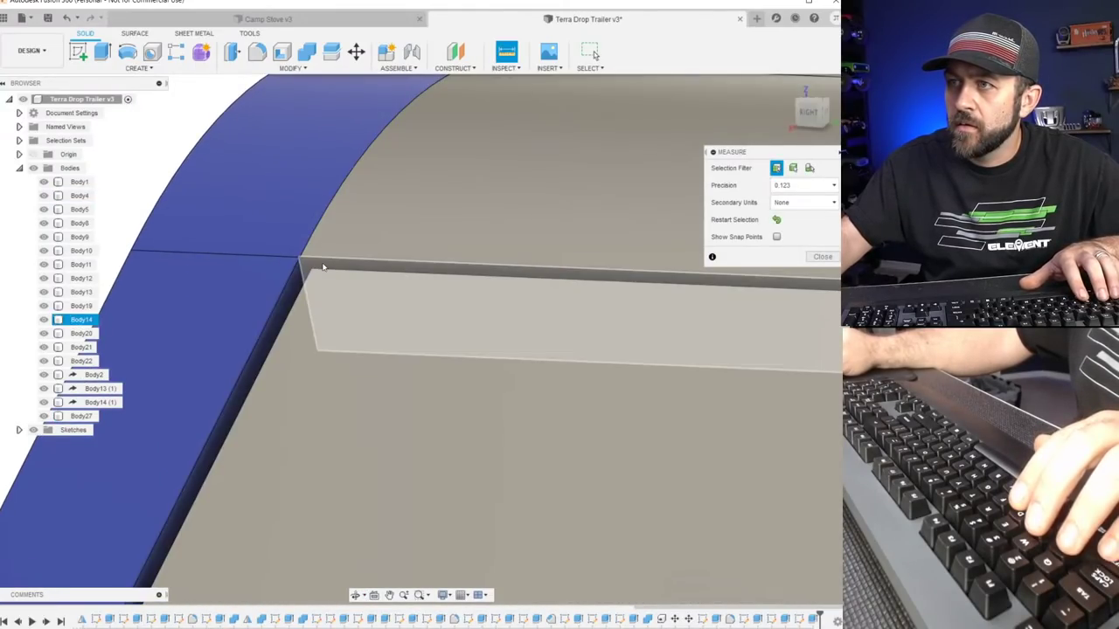
click(328, 260)
shift+middle_drag(329, 260, 488, 402)
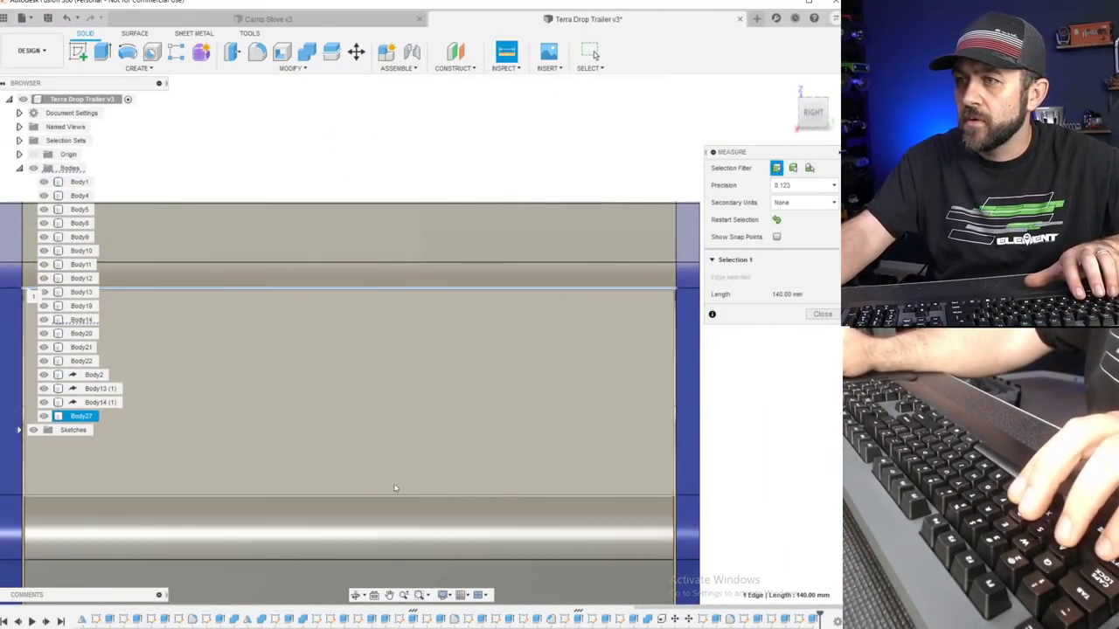
Measure the gap between the hatch's curved rear edge and the adjacent blue side wall.
middle_drag(396, 489, 459, 436)
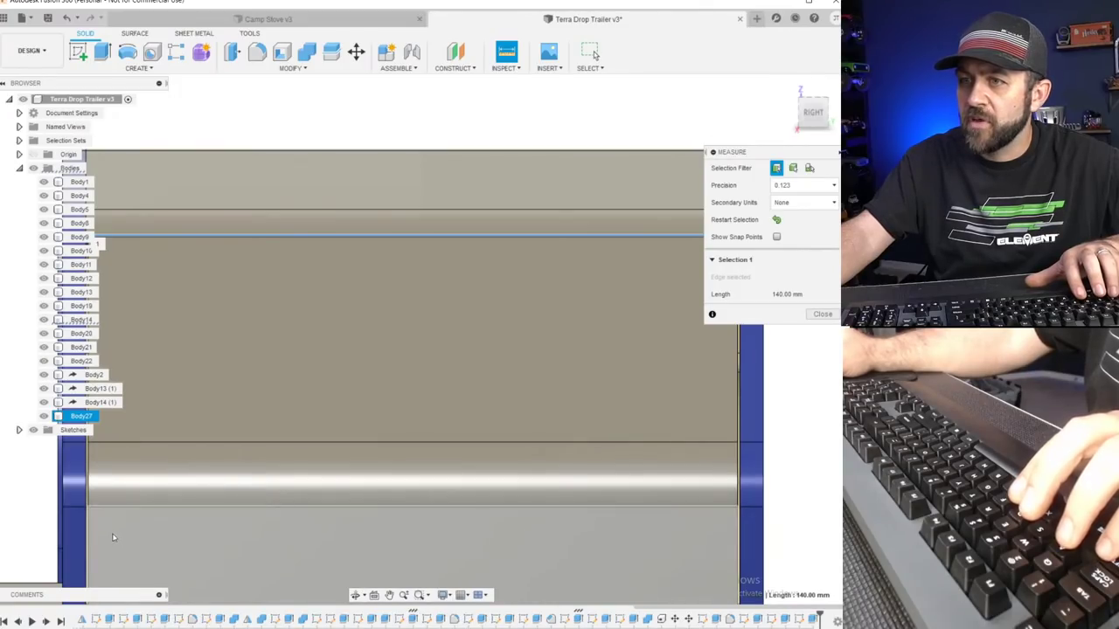
scroll(27, 490, up, 4)
click(19, 499)
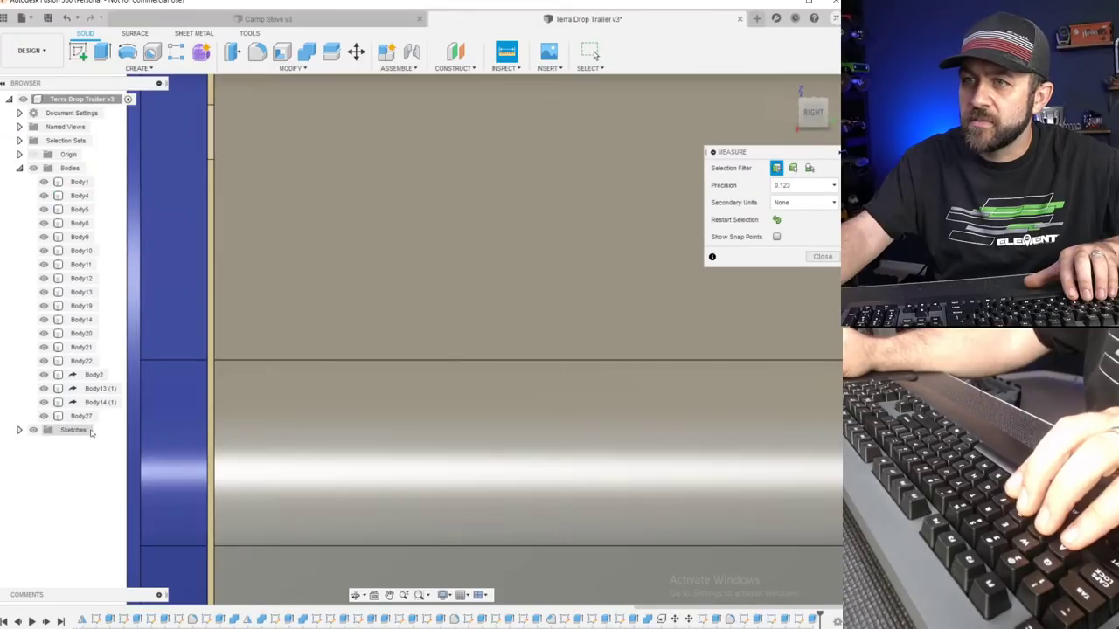
click(207, 447)
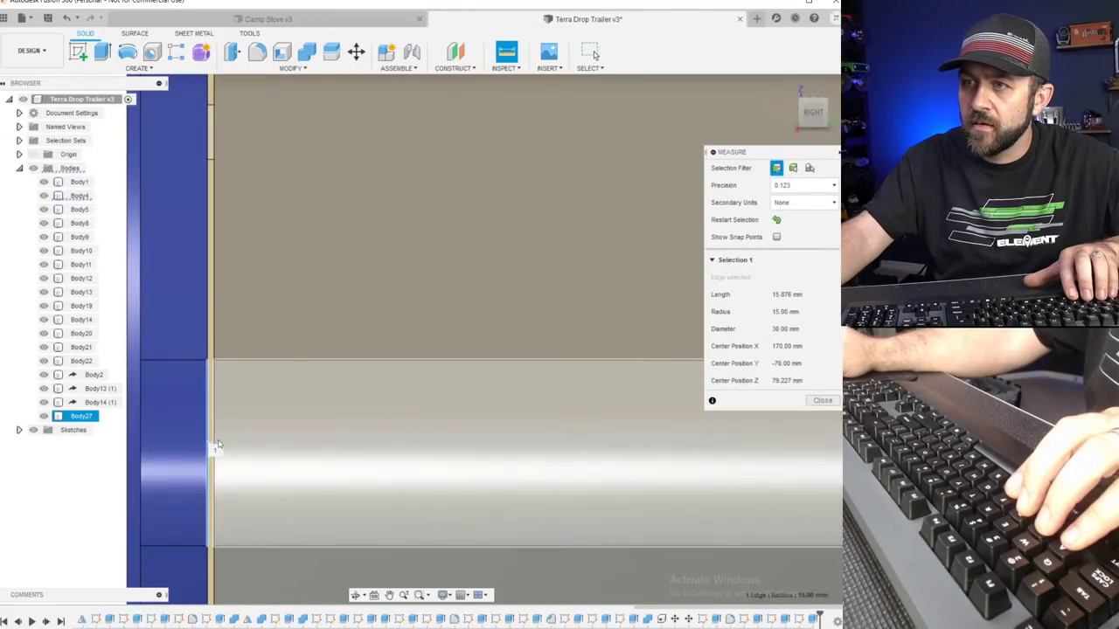
click(213, 443)
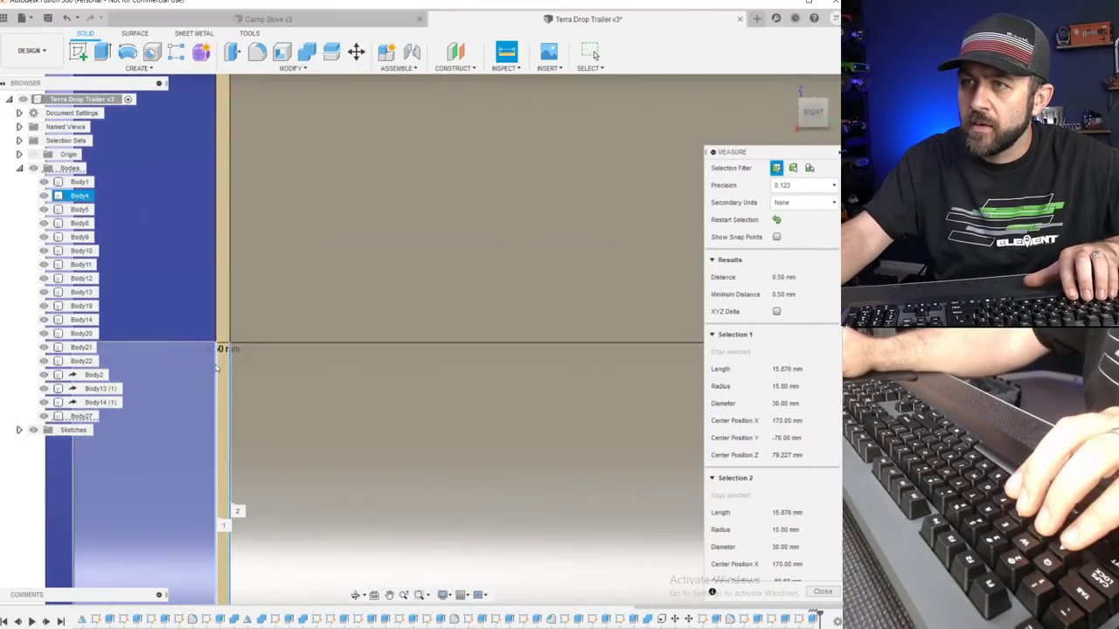
key(Escape)
Inspect the closed hatch's fit against the roof, rear panel and both side walls from several angles.
scroll(219, 450, down, 3)
scroll(348, 449, down, 6)
scroll(353, 401, up, 3)
shift+middle_drag(355, 404, 402, 460)
scroll(402, 460, down, 3)
scroll(342, 325, up, 5)
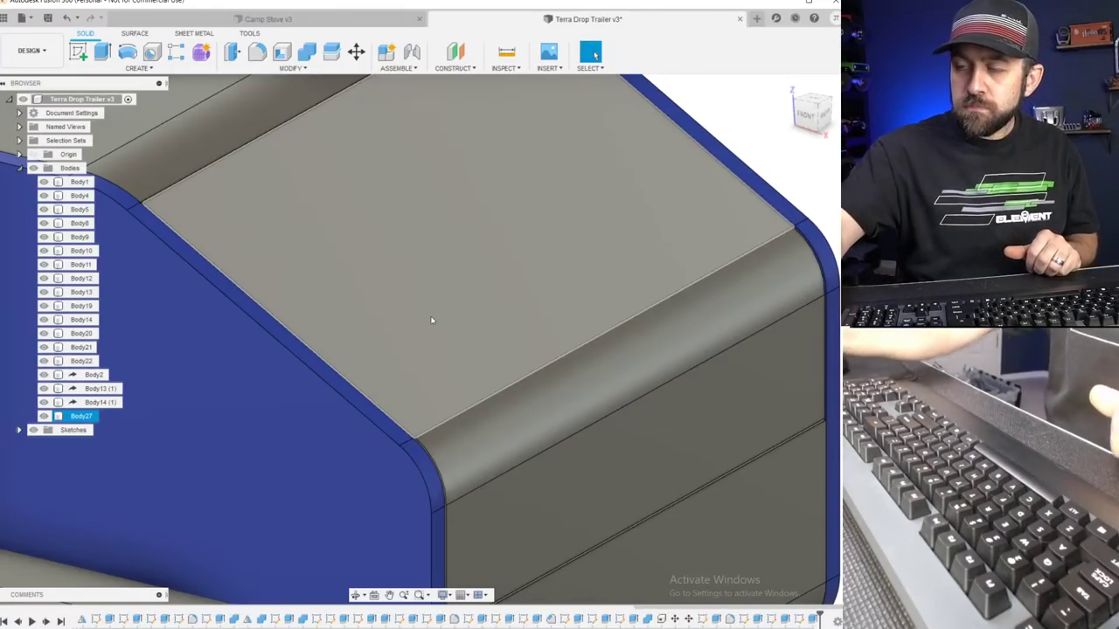
scroll(393, 343, down, 3)
scroll(394, 342, down, 3)
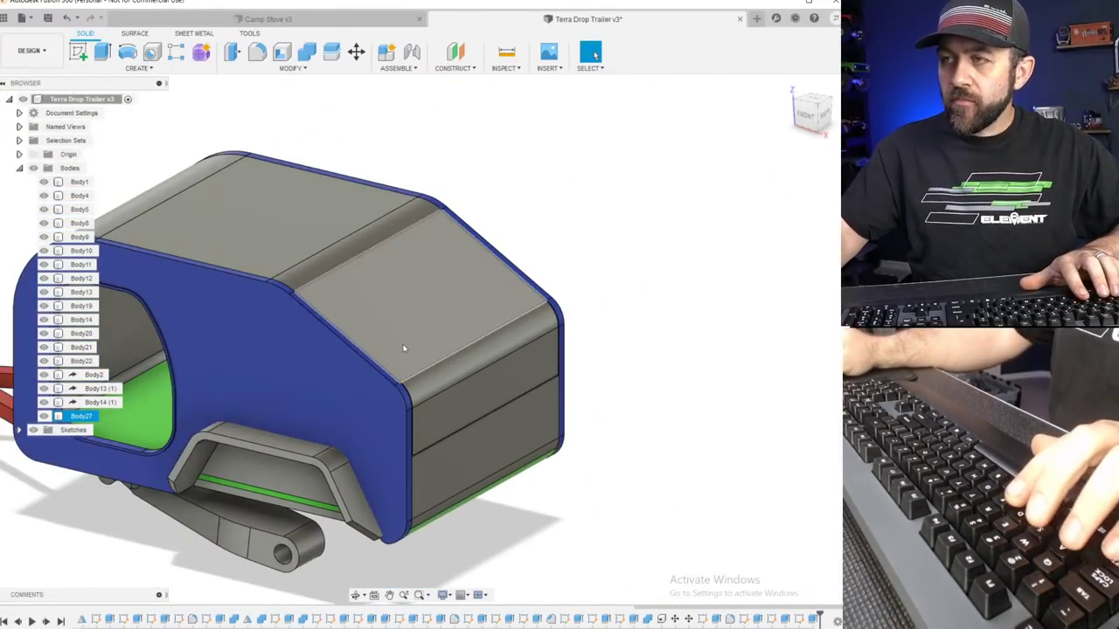
scroll(320, 297, up, 3)
shift+middle_drag(284, 385, 316, 335)
scroll(223, 324, up, 4)
scroll(315, 332, down, 3)
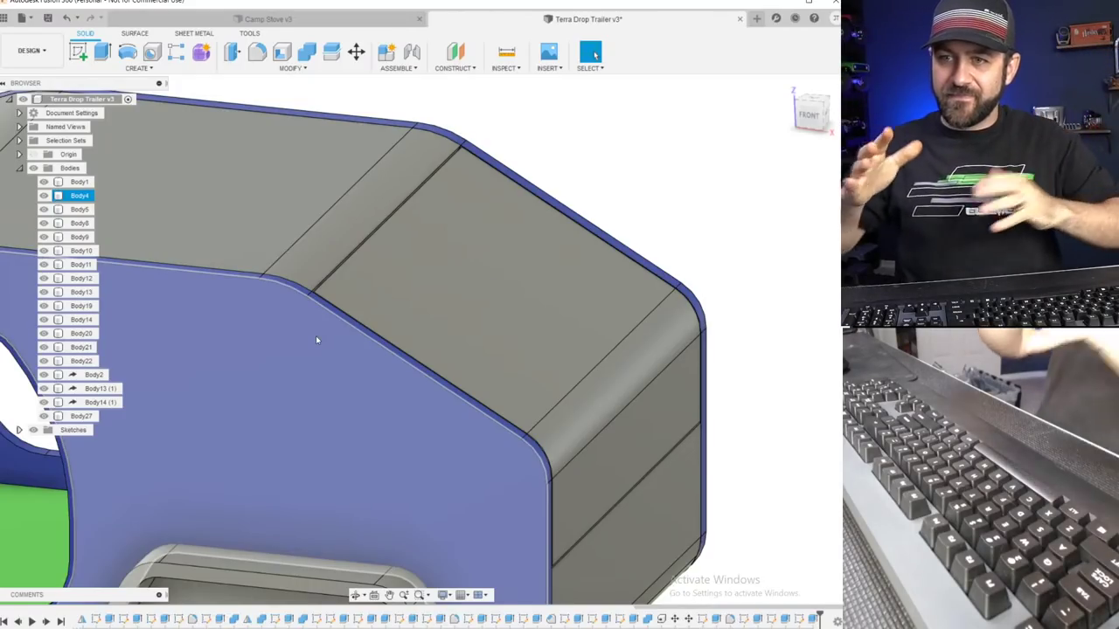
click(315, 336)
scroll(521, 281, down, 5)
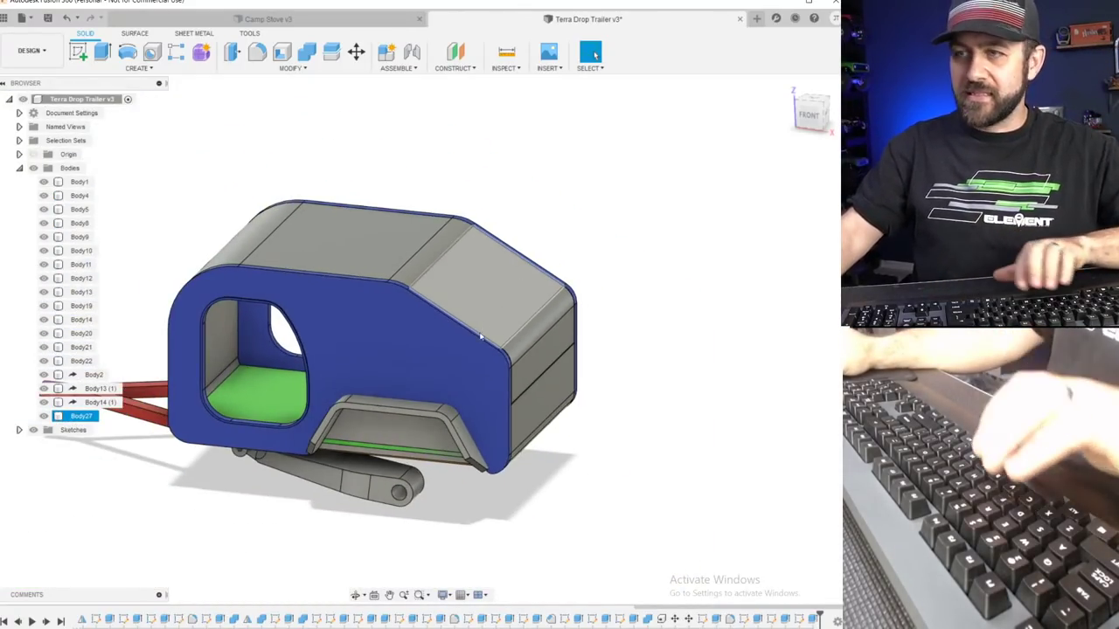
scroll(481, 326, up, 2)
click(486, 349)
scroll(442, 316, up, 3)
shift+middle_drag(474, 298, 419, 295)
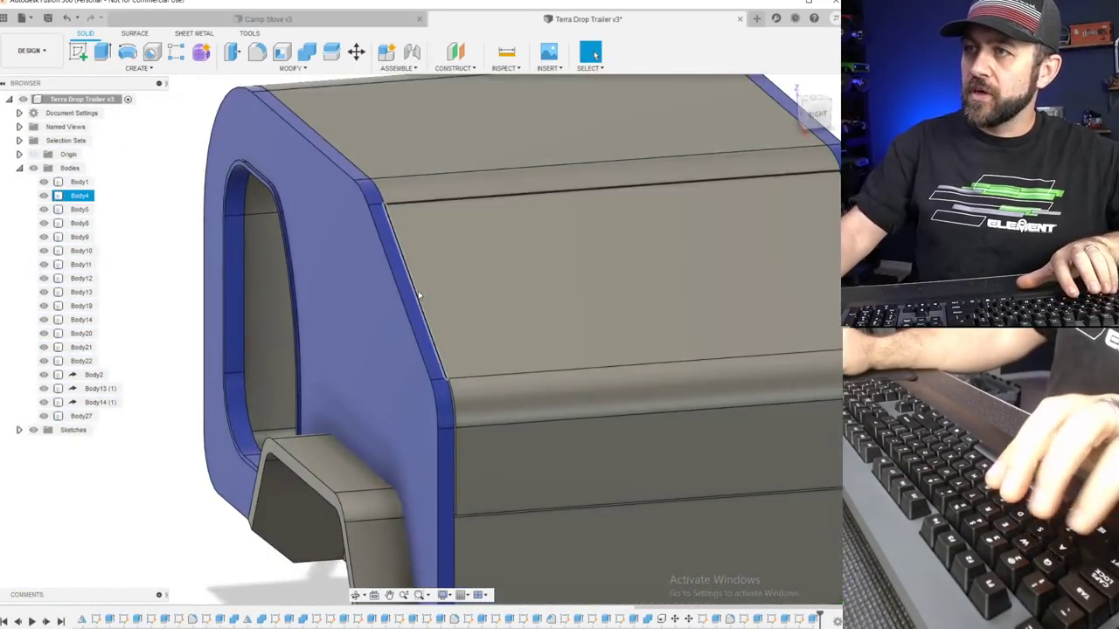
scroll(421, 295, down, 4)
shift+middle_drag(527, 262, 410, 270)
scroll(411, 270, up, 3)
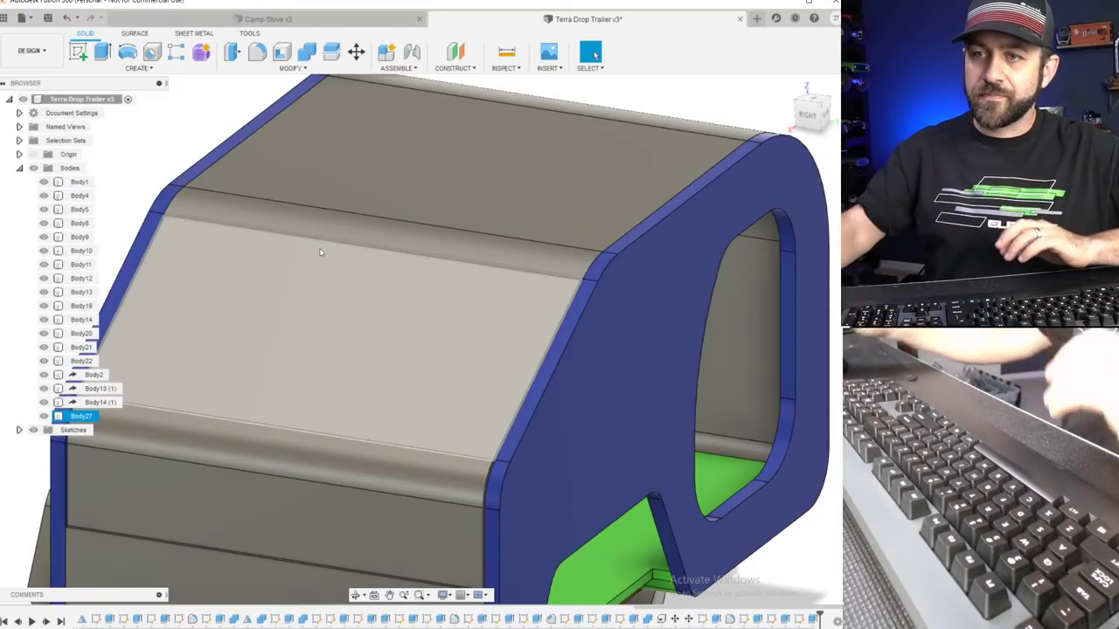
scroll(400, 367, down, 2)
key(Escape)
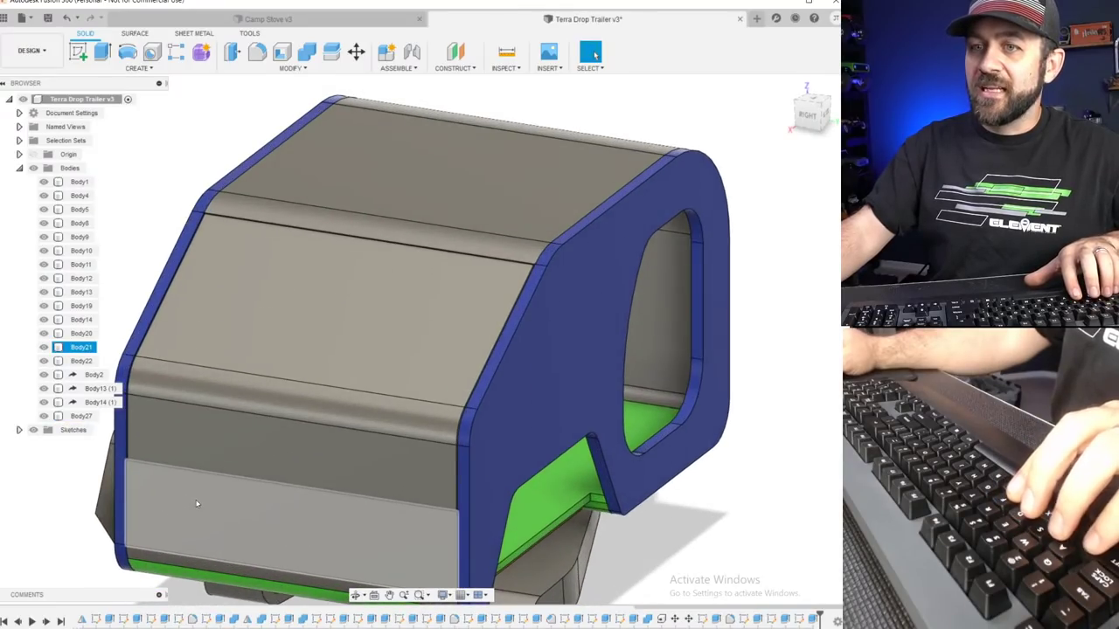
scroll(217, 517, down, 3)
key(Escape)
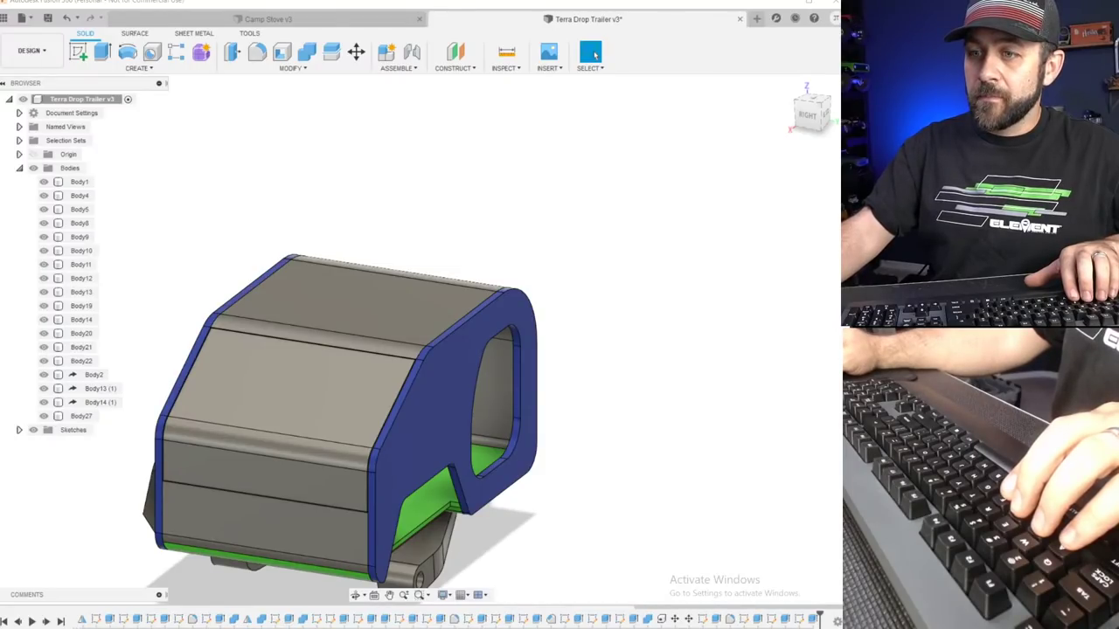
Switch to the browser and review the TerraDrop gallery photos for rear panel and hatch details, then return to Fusion 360.
mouse_move(29, 628)
click(51, 610)
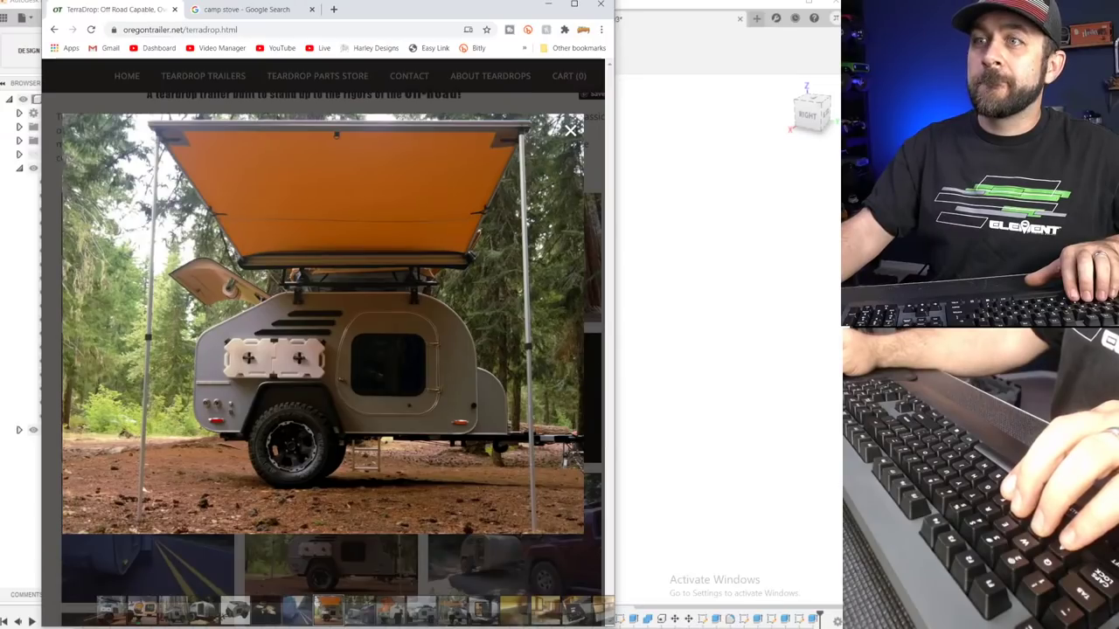
key(Left)
key(Left)
key(Left)
key(Left)
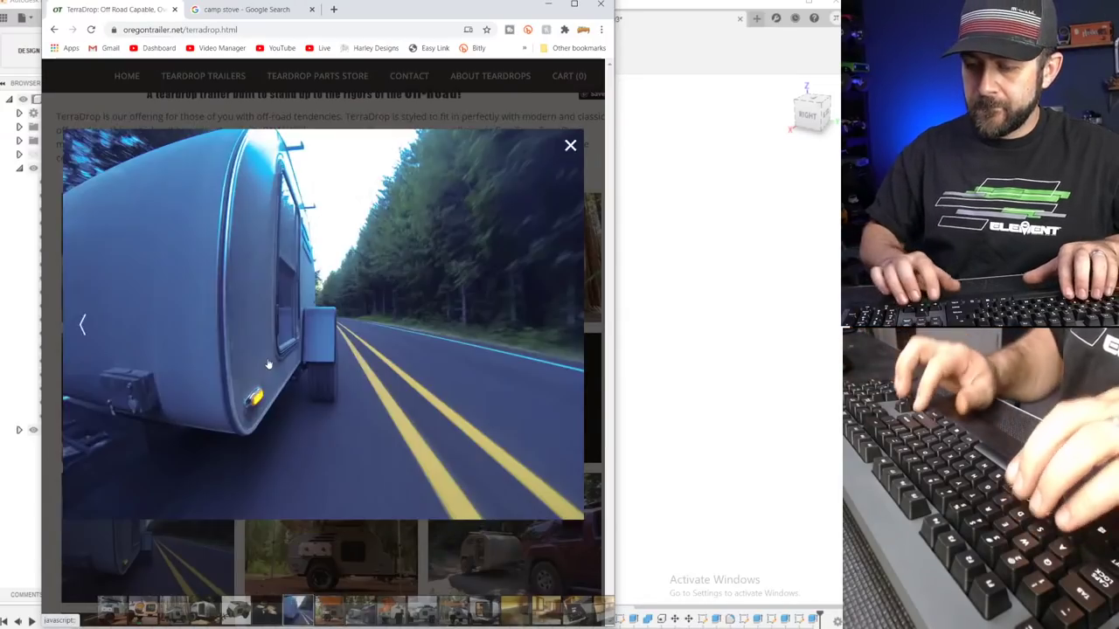
key(Left)
key(Left)
key(Left)
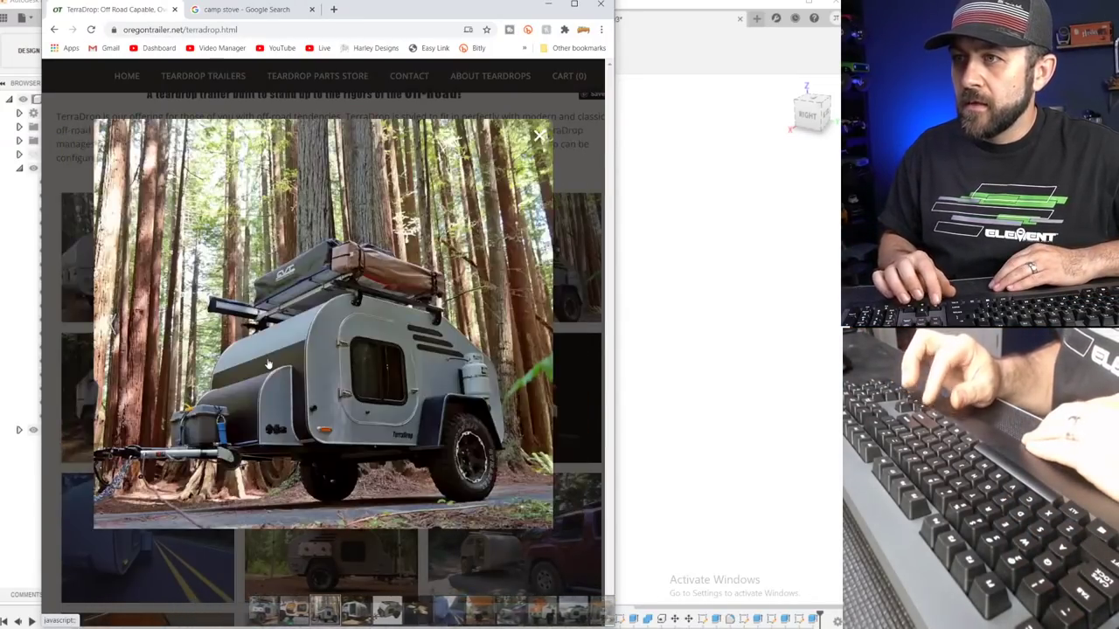
key(Left)
key(Left)
key(Left)
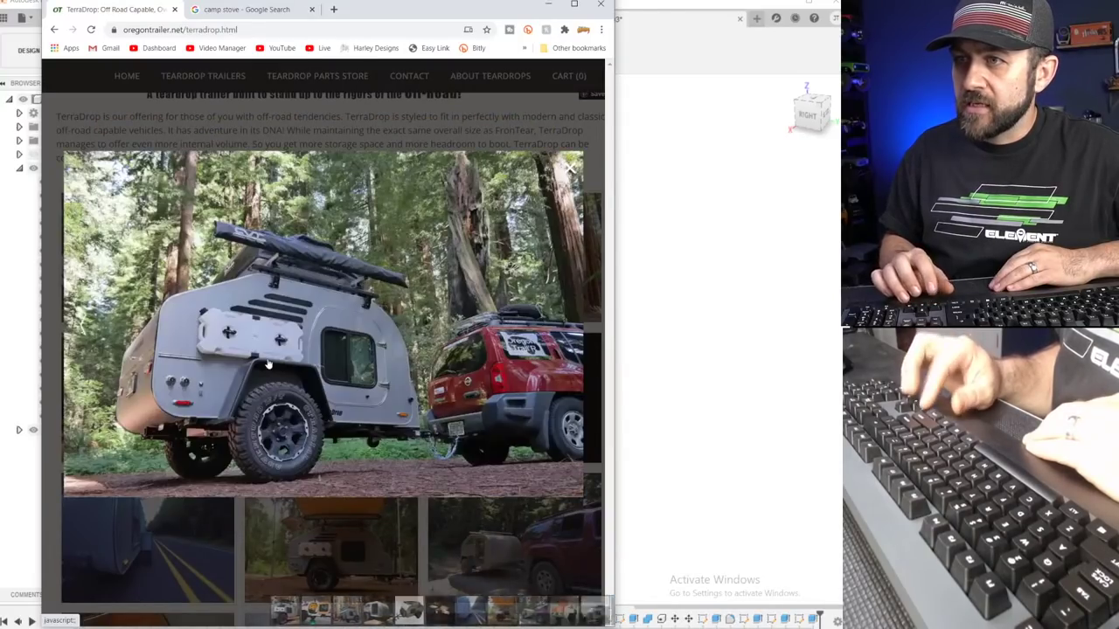
key(Left)
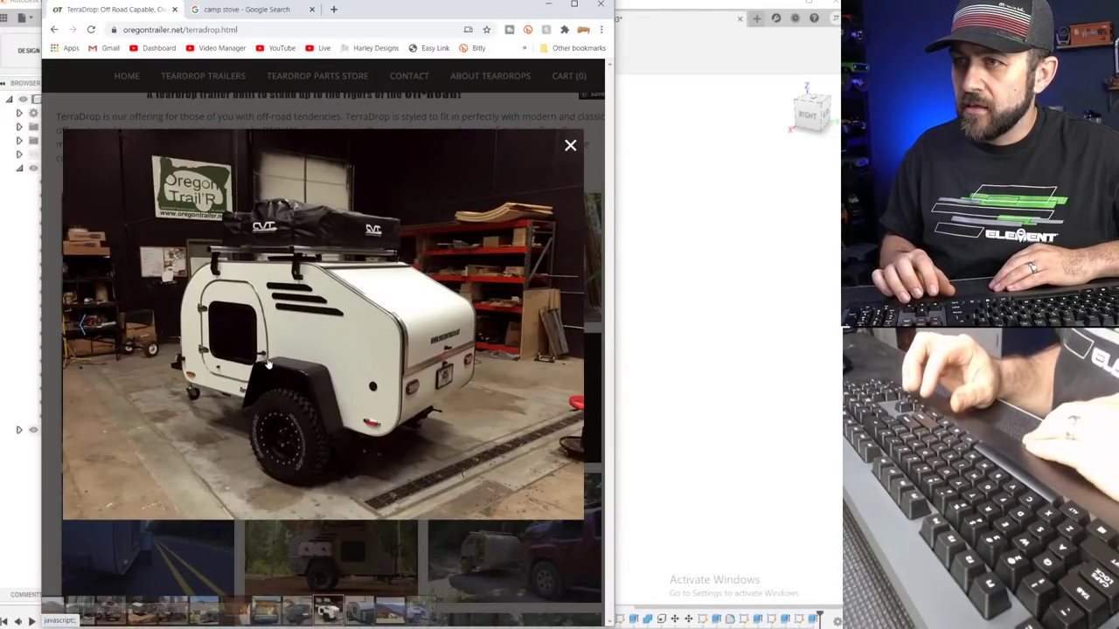
key(Left)
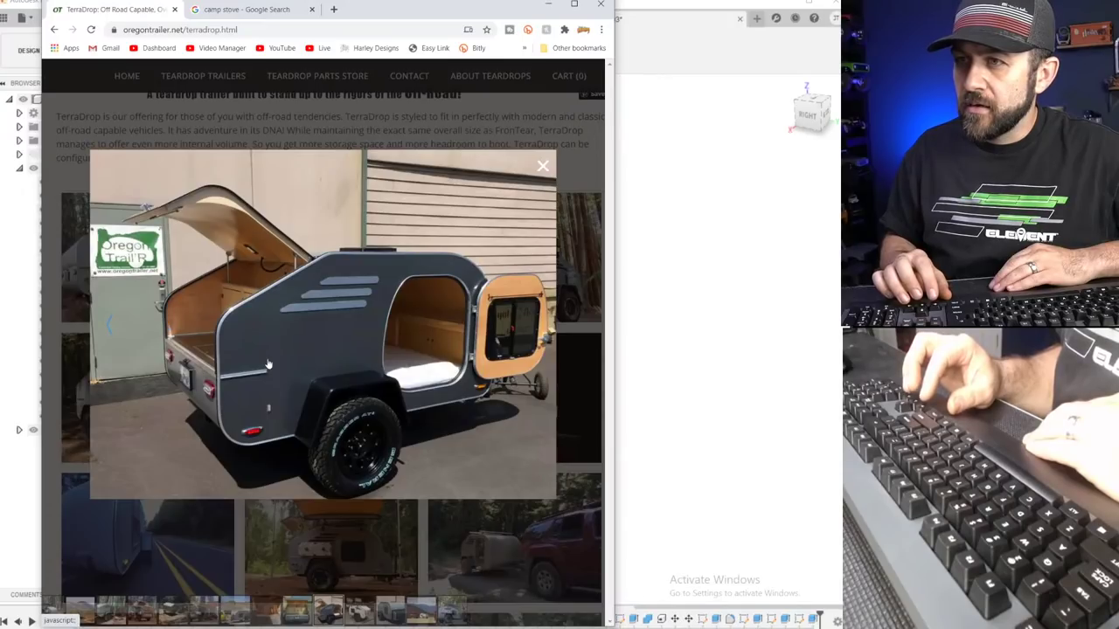
key(Left)
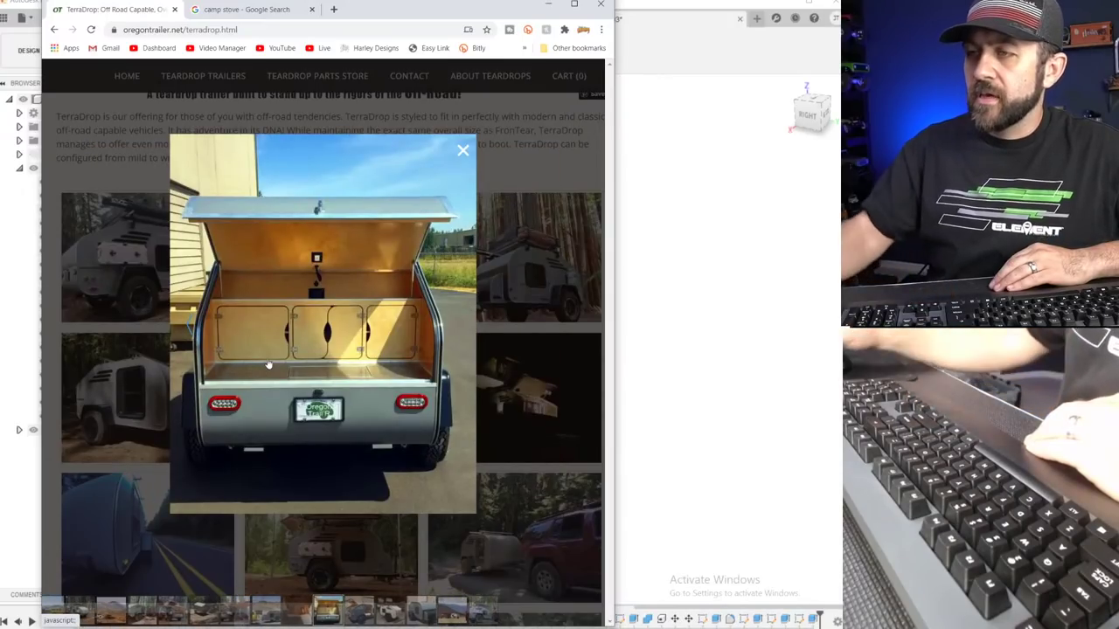
click(548, 4)
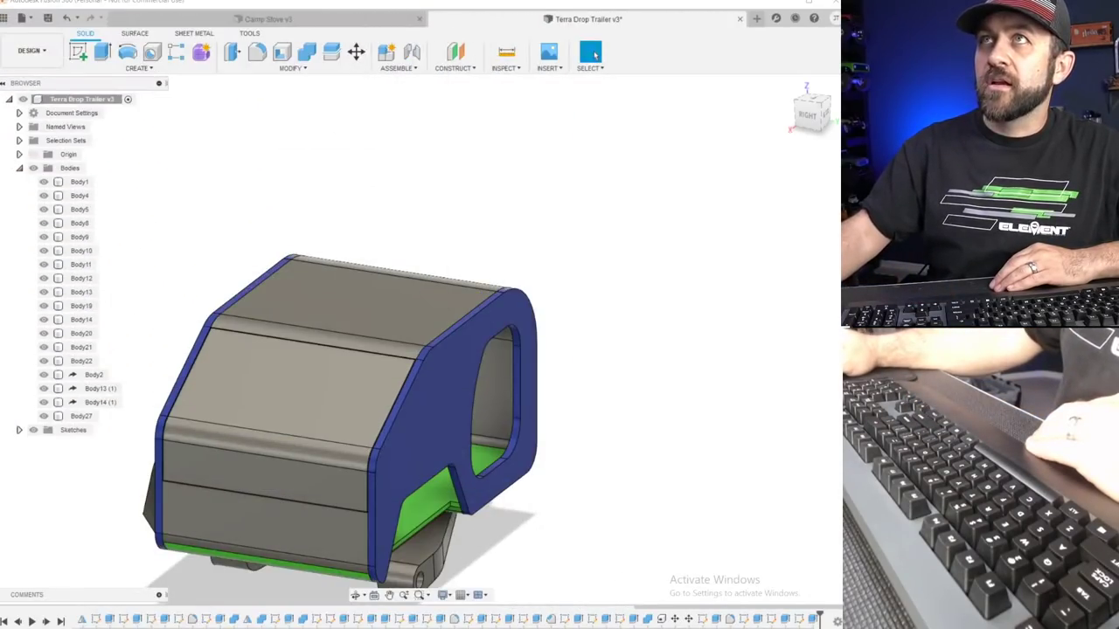
Face the trailer's rear squarely and start a sketch on the lower rear panel below the hatch.
middle_drag(341, 573, 342, 365)
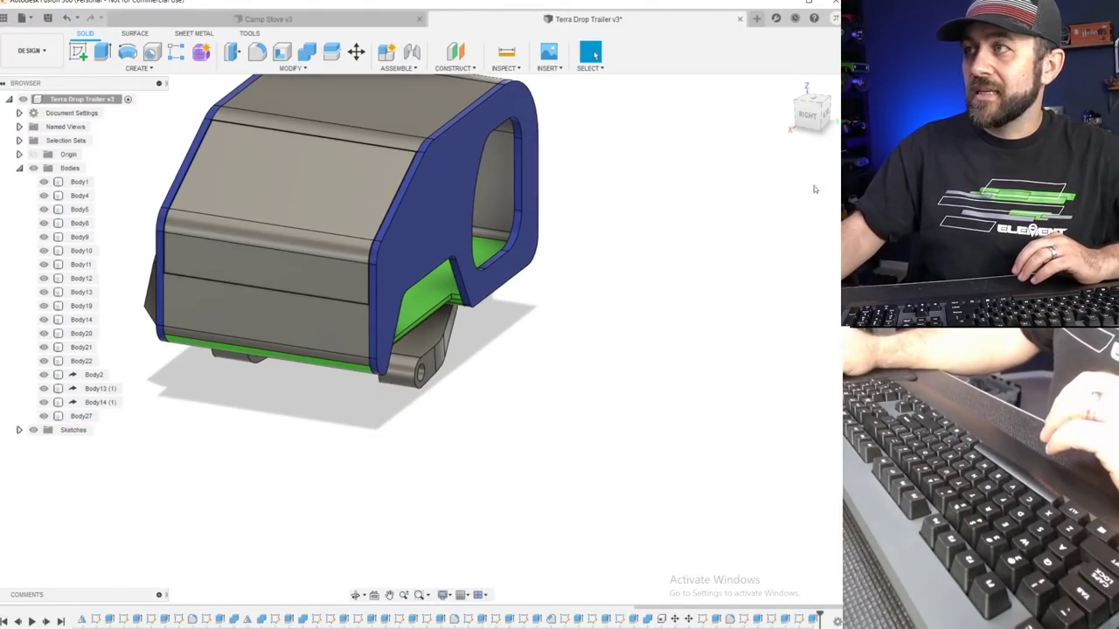
click(812, 117)
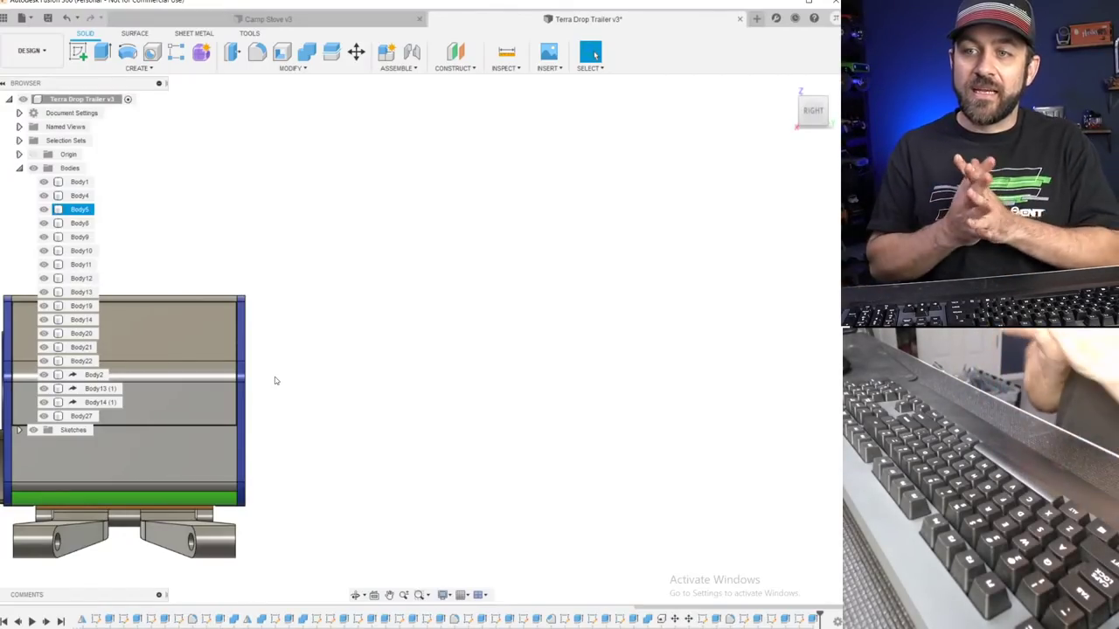
middle_drag(282, 517, 497, 414)
scroll(281, 351, up, 5)
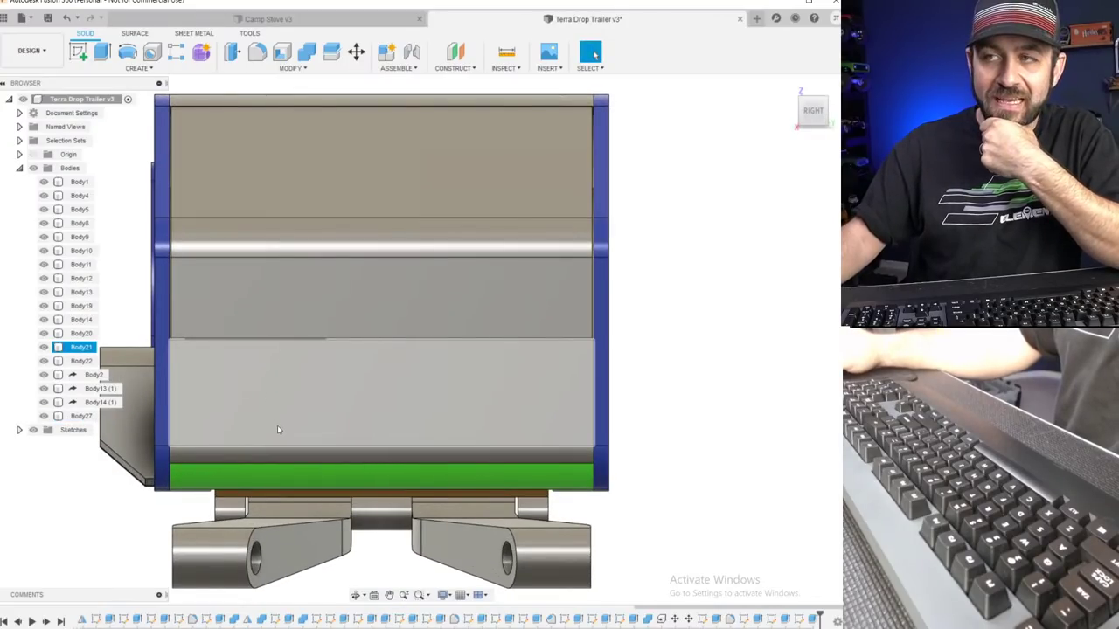
scroll(288, 454, down, 3)
key(Escape)
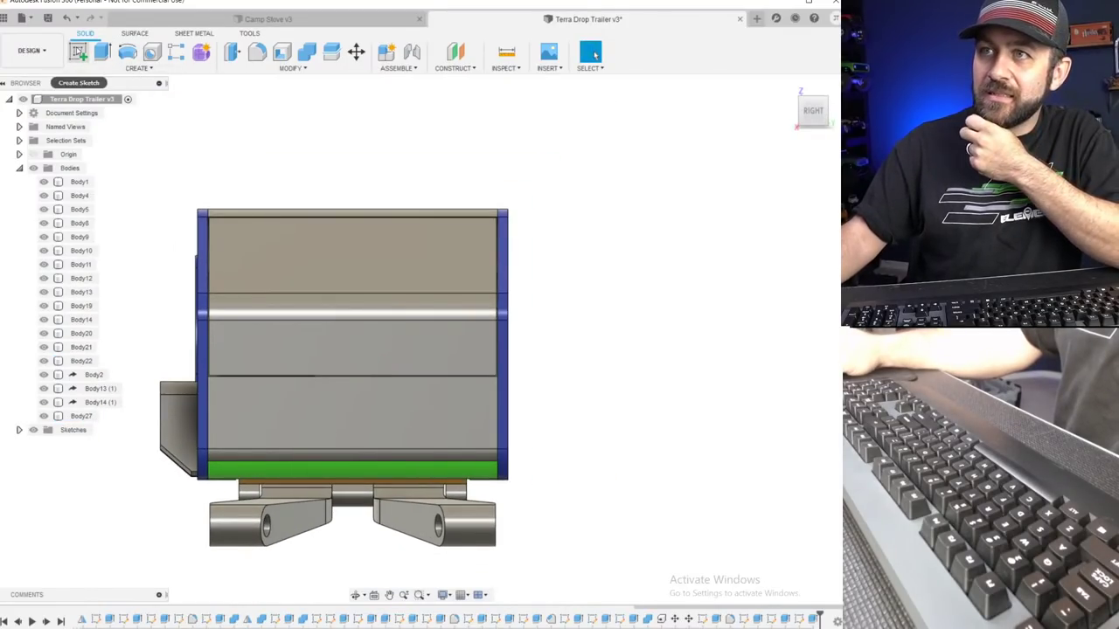
click(78, 52)
click(316, 393)
click(283, 415)
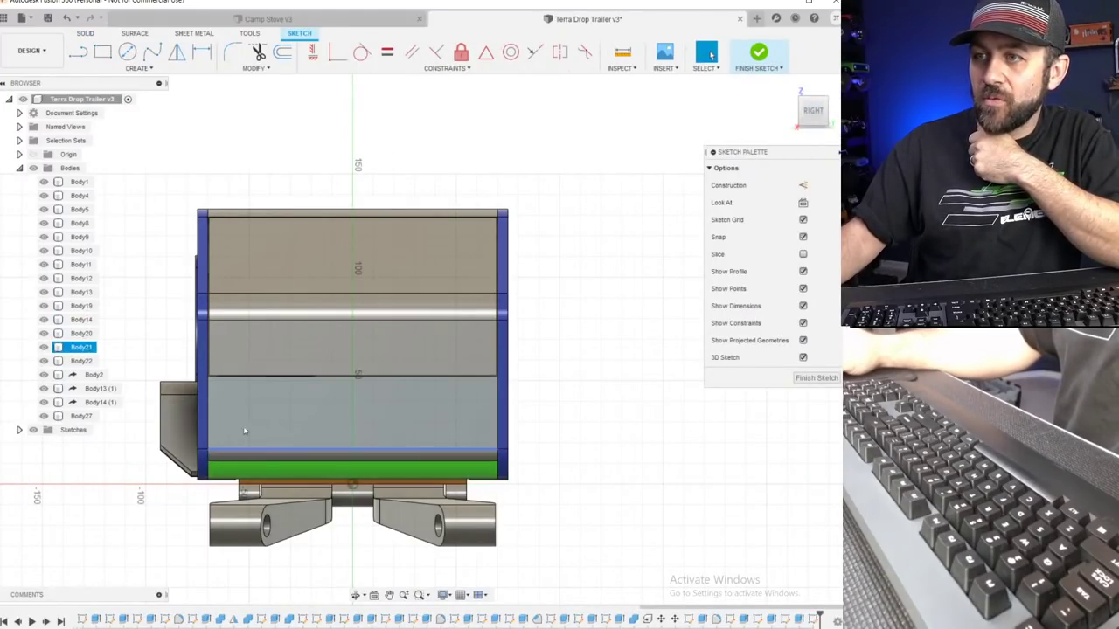
Sketch a horizontal center-to-center slot with centers 20 mm apart near the left end of the lower rear panel.
scroll(240, 363, up, 3)
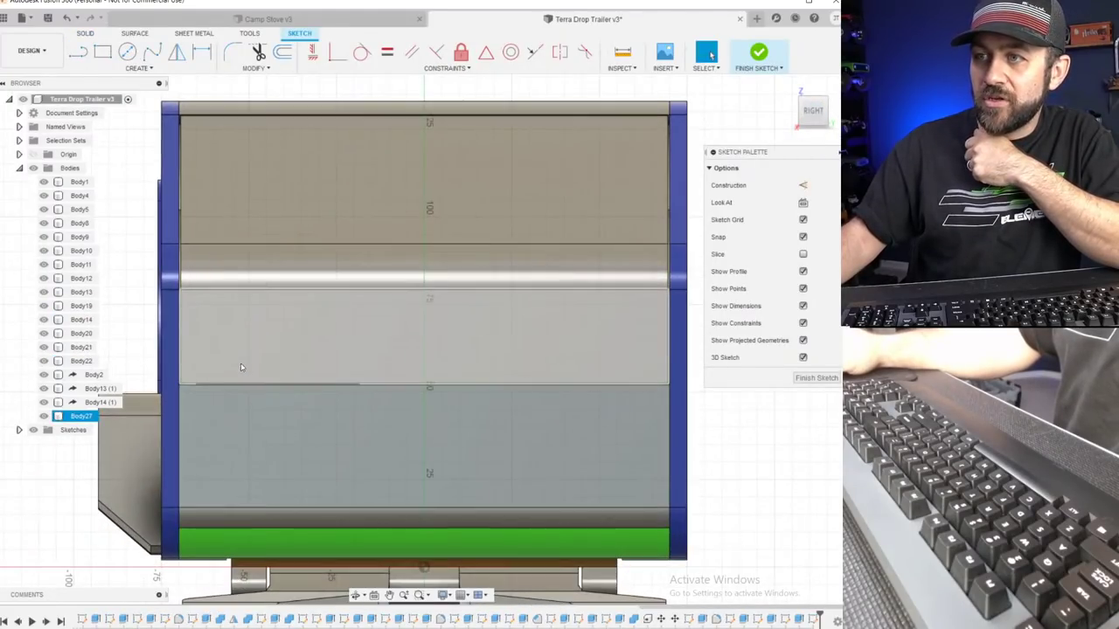
click(138, 69)
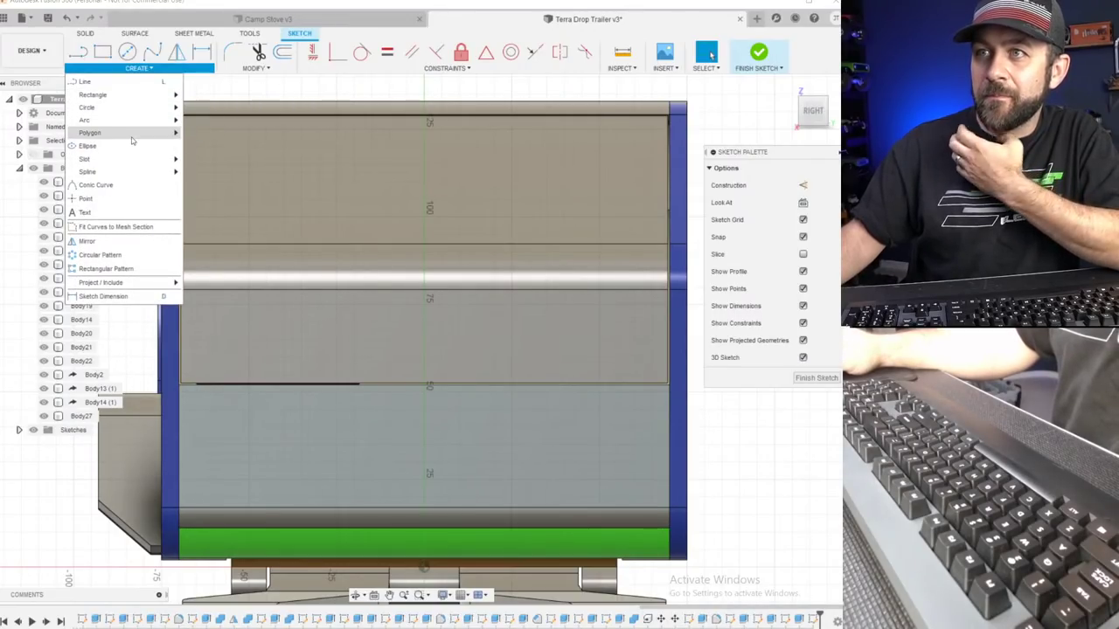
mouse_move(155, 113)
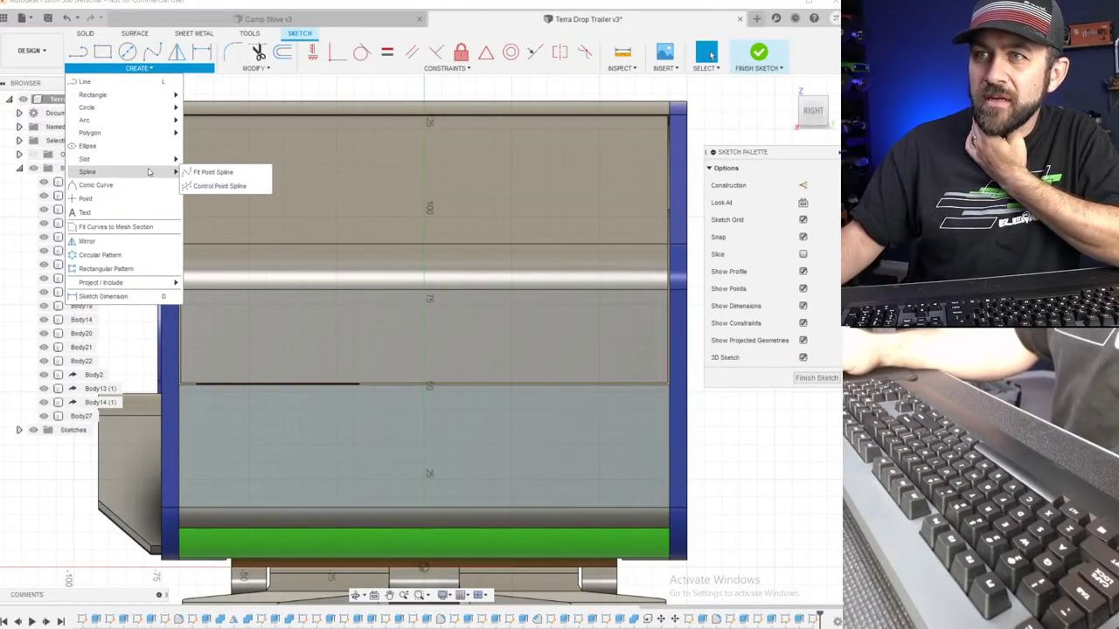
mouse_move(155, 158)
click(195, 161)
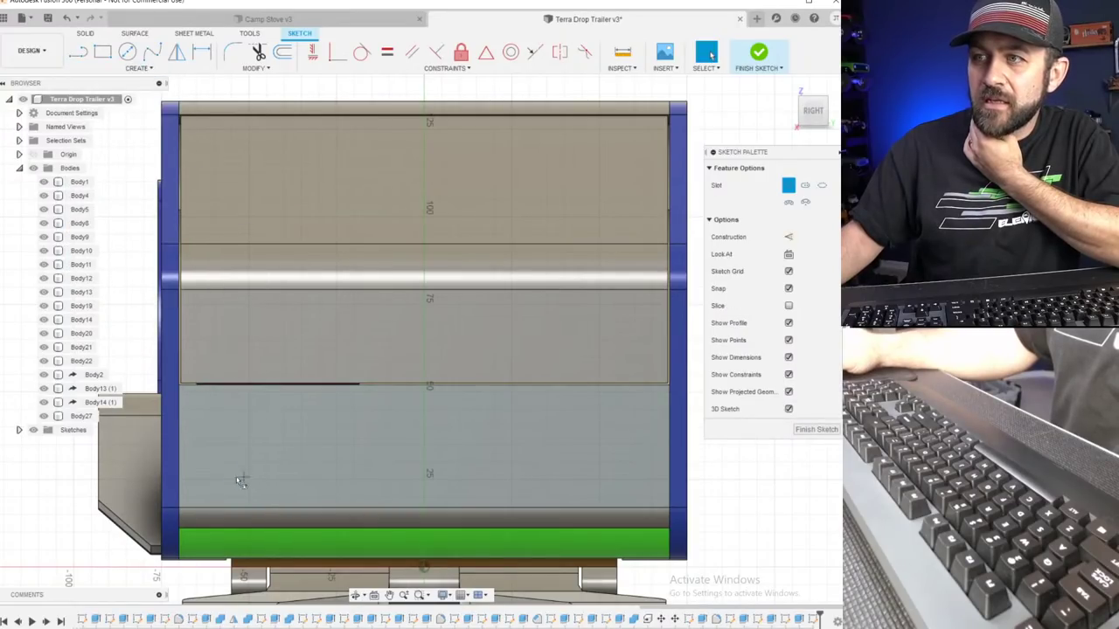
click(214, 444)
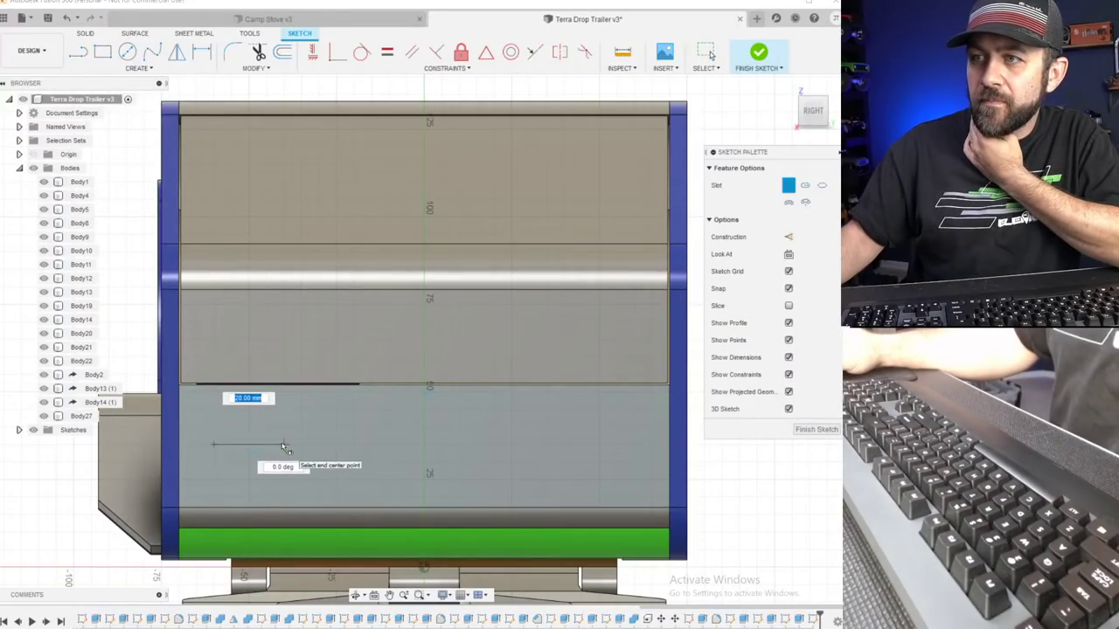
click(283, 444)
click(267, 462)
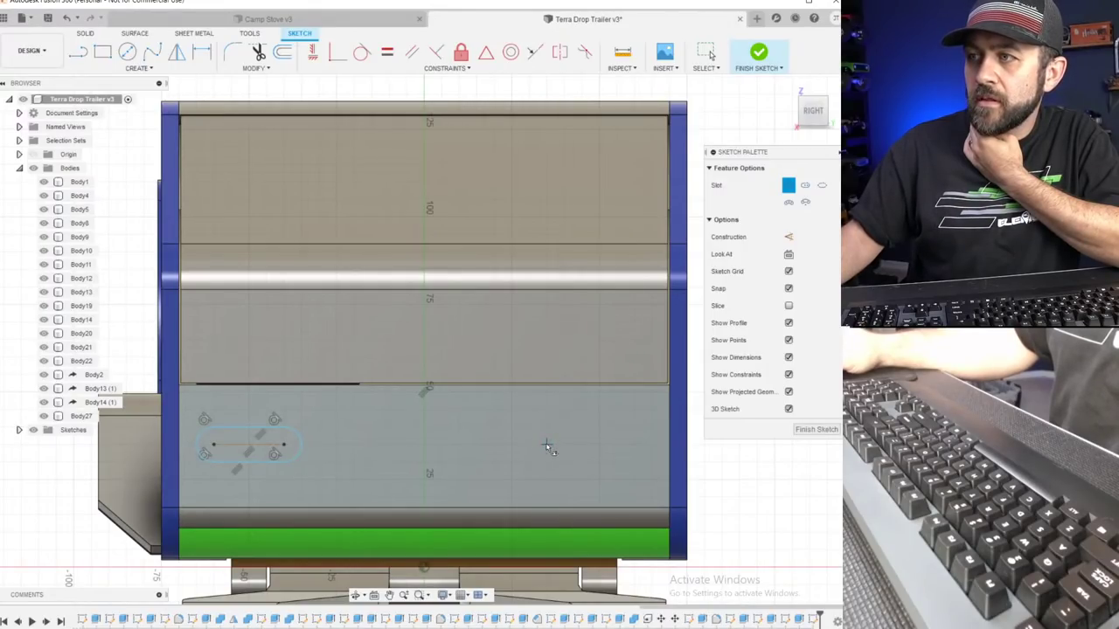
Sketch a matching horizontal slot near the panel's right end, with centers 20 mm apart and about 12.4 mm wide.
click(616, 446)
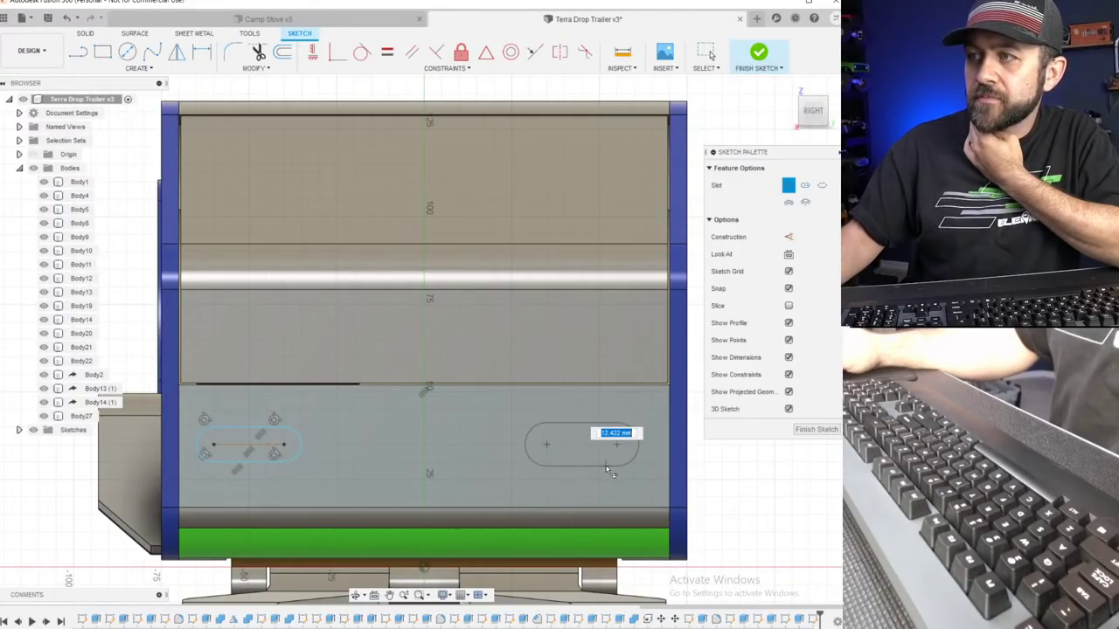
click(605, 468)
scroll(536, 464, down, 3)
key(Escape)
scroll(377, 448, down, 1)
scroll(376, 452, up, 4)
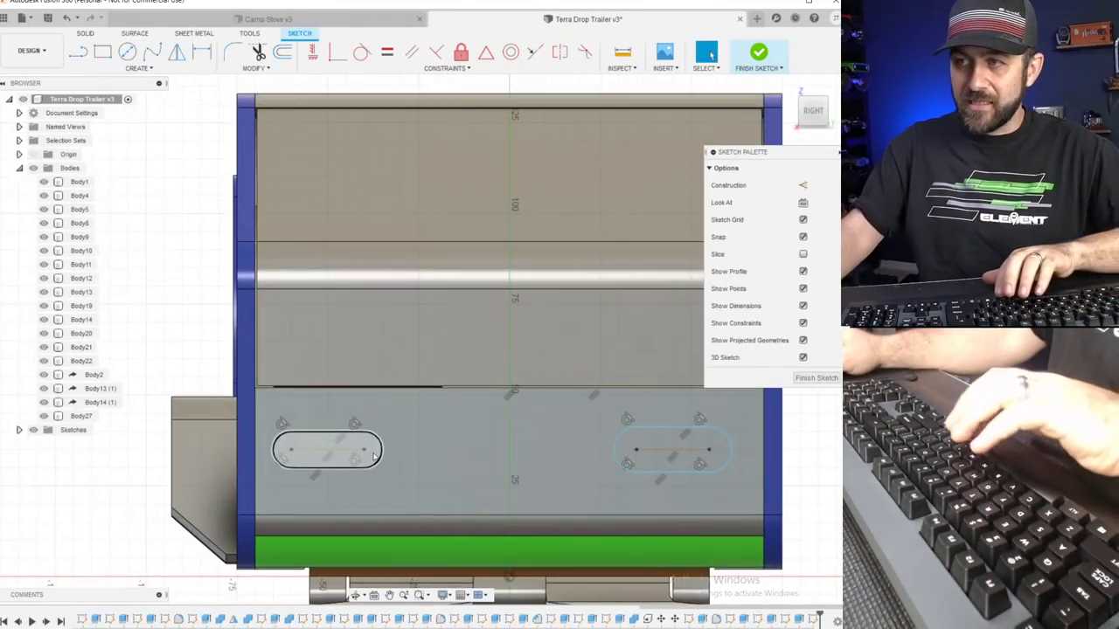
Dimension the left slot's center-to-center distance to 15 mm.
key(d)
click(328, 453)
middle_drag(327, 456, 269, 234)
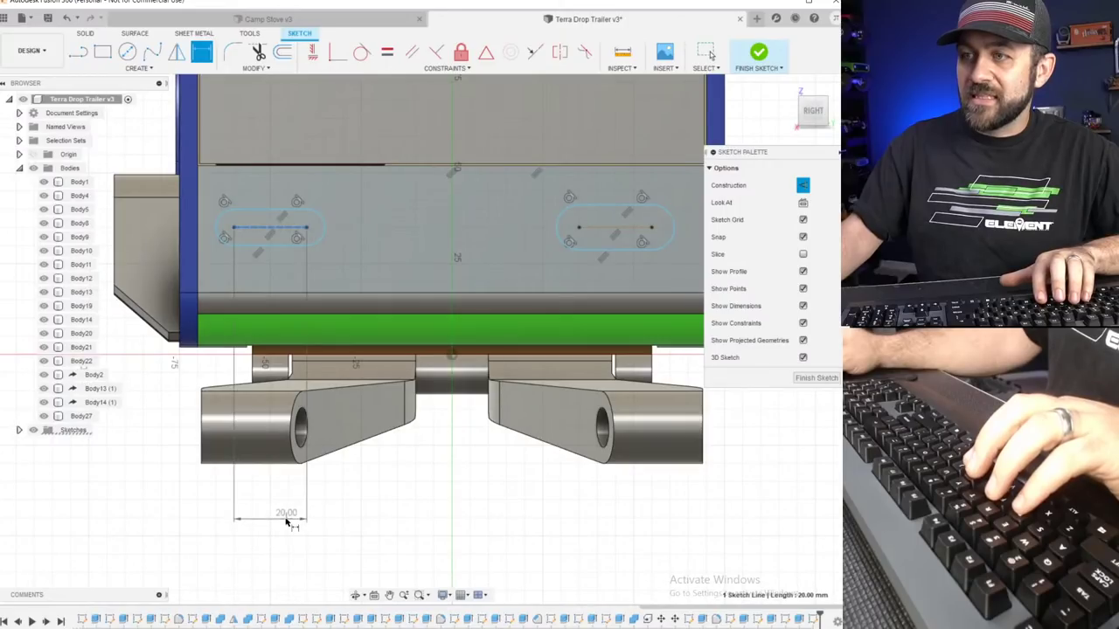
click(281, 523)
text(15)
key(Return)
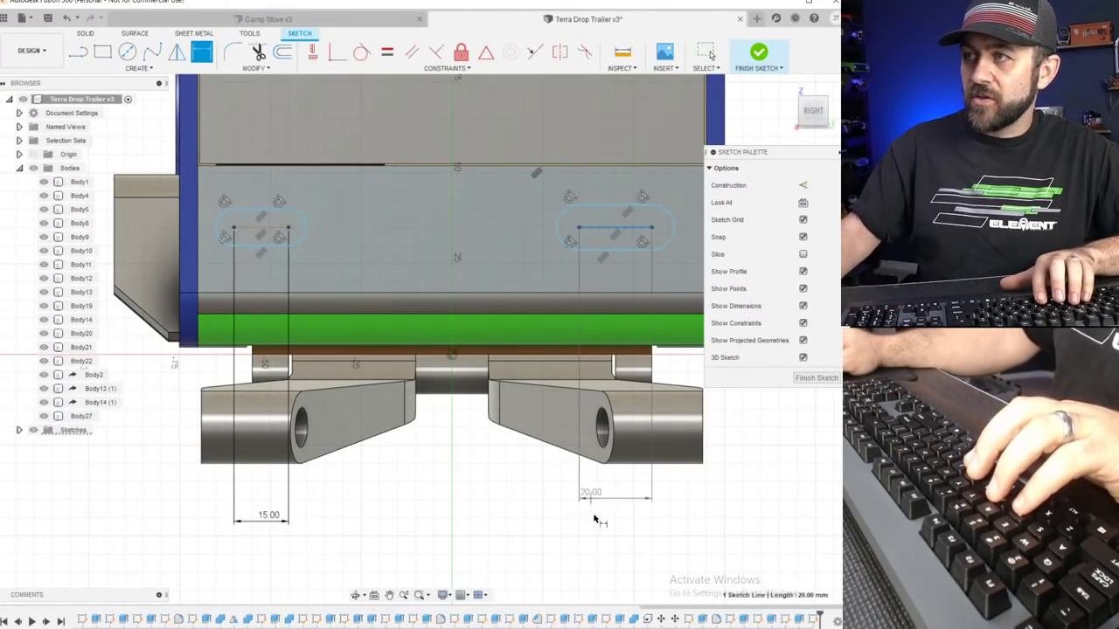
Dimension the right slot's center-to-center distance to 15 mm.
click(620, 525)
text(15)
key(Return)
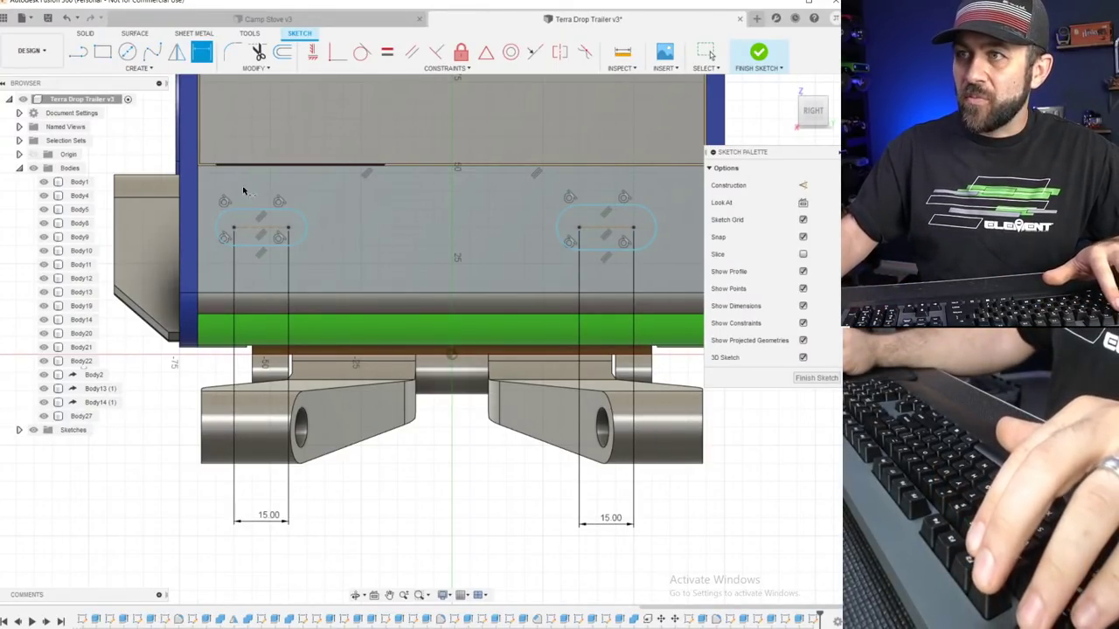
Dimension the inner center point of each slot to 40 mm horizontally from the sketch origin.
click(289, 229)
click(451, 355)
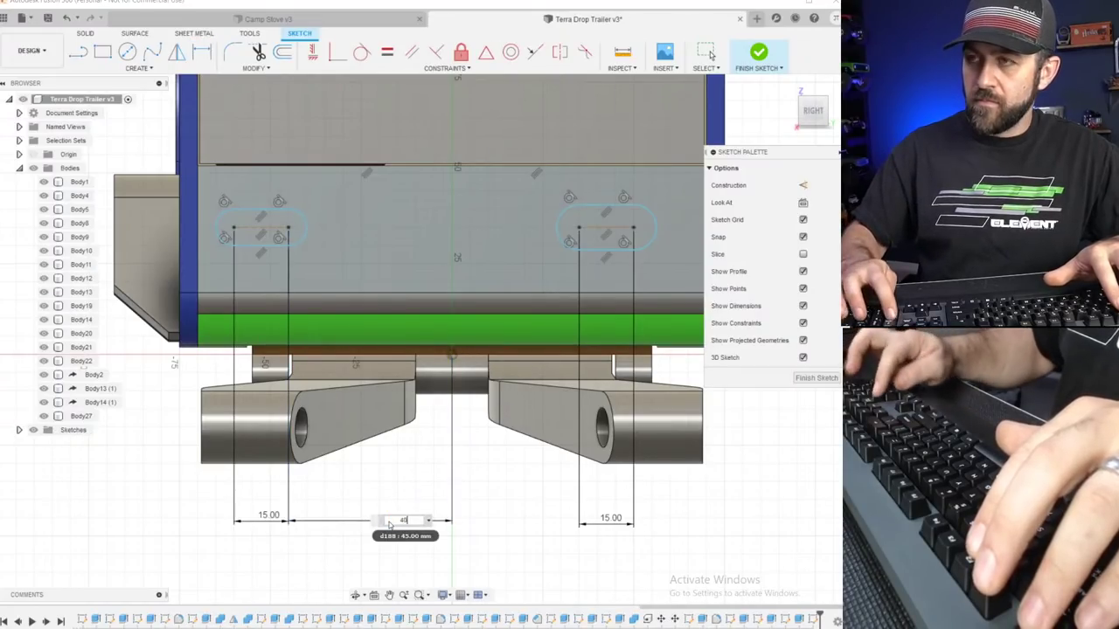
key(Return)
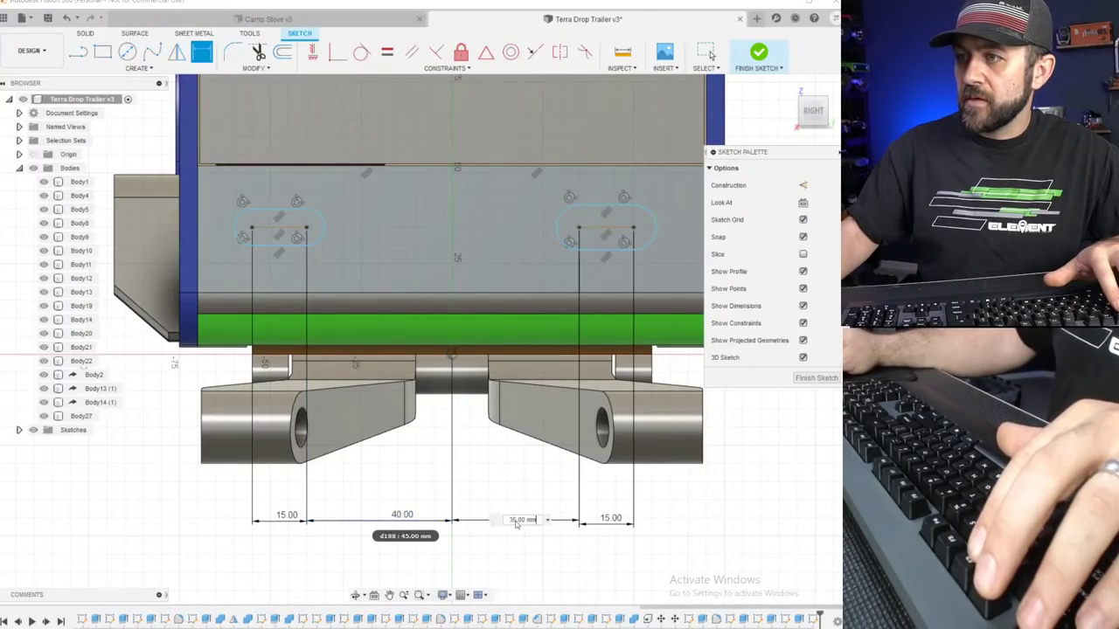
click(524, 529)
text(40)
key(Return)
scroll(411, 288, down, 1)
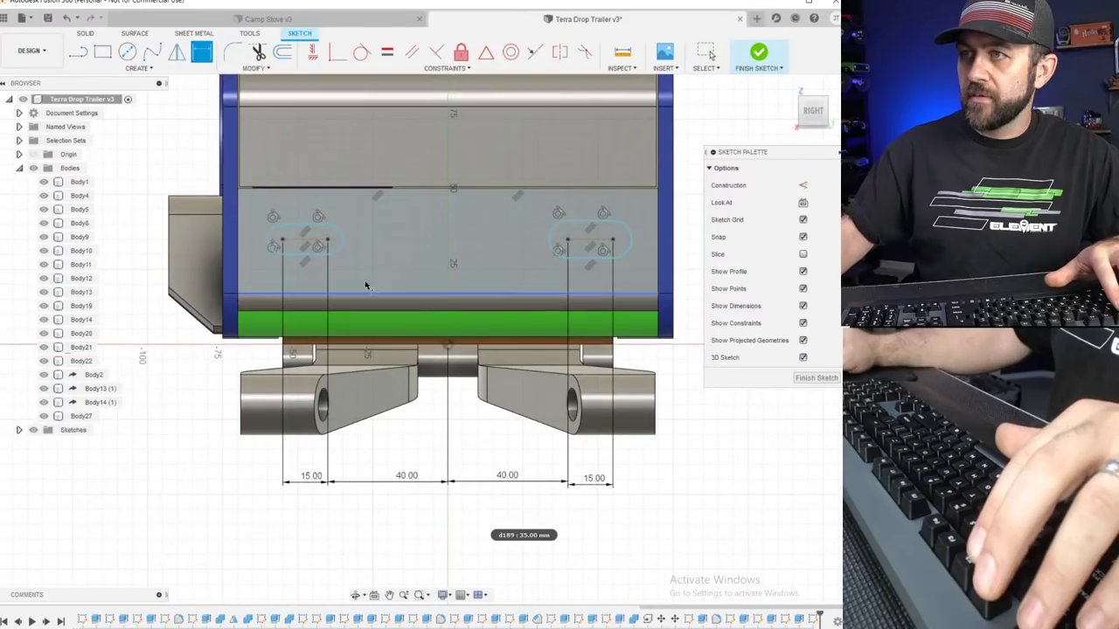
Dimension the left slot's end arc to a 4 mm radius.
scroll(343, 220, up, 2)
click(375, 252)
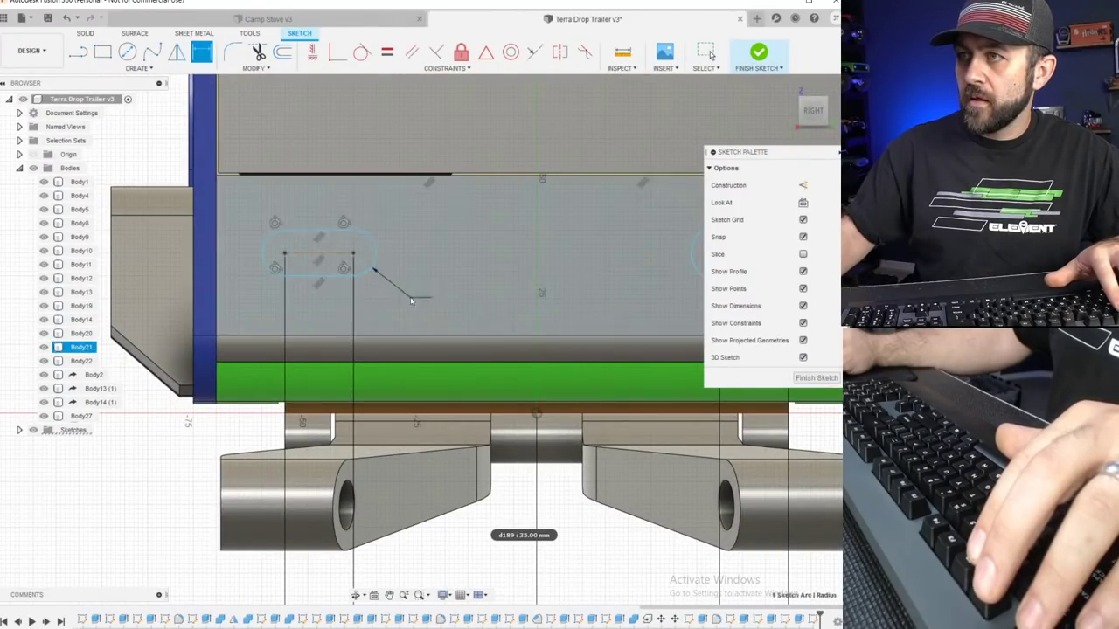
click(407, 293)
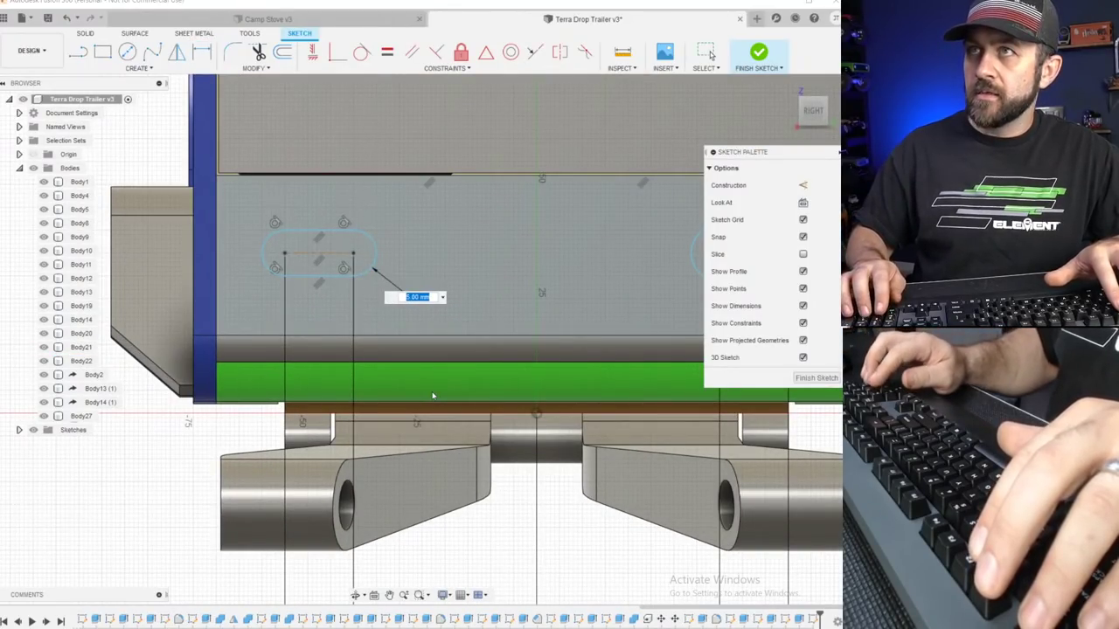
text(4)
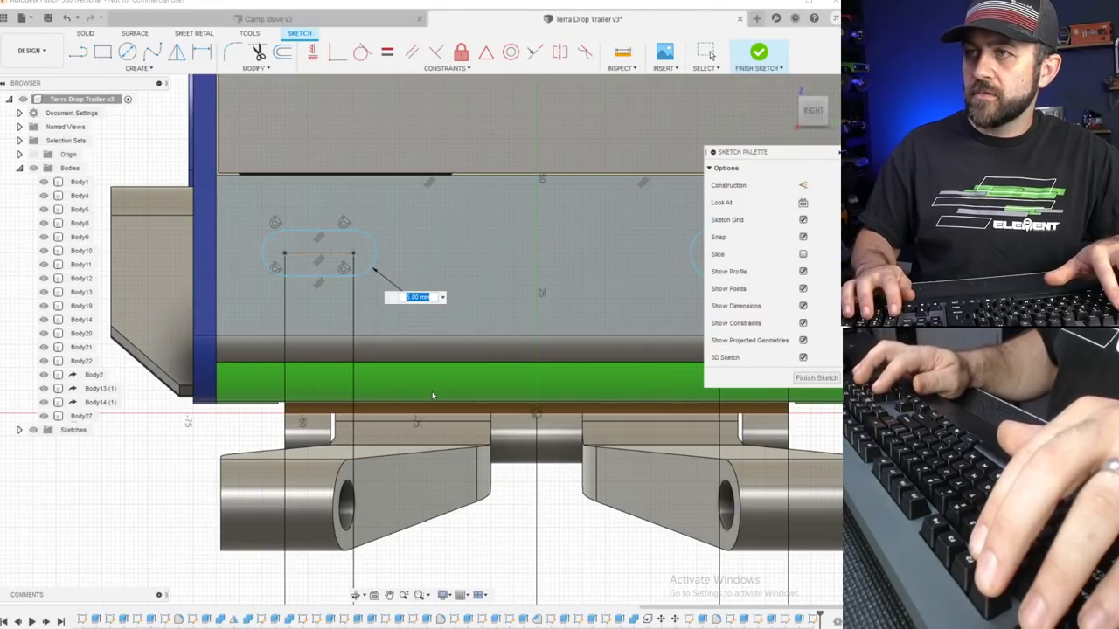
key(Return)
Apply an Equal constraint between the end arcs of the left and right slots.
key(d)
scroll(328, 386, down, 2)
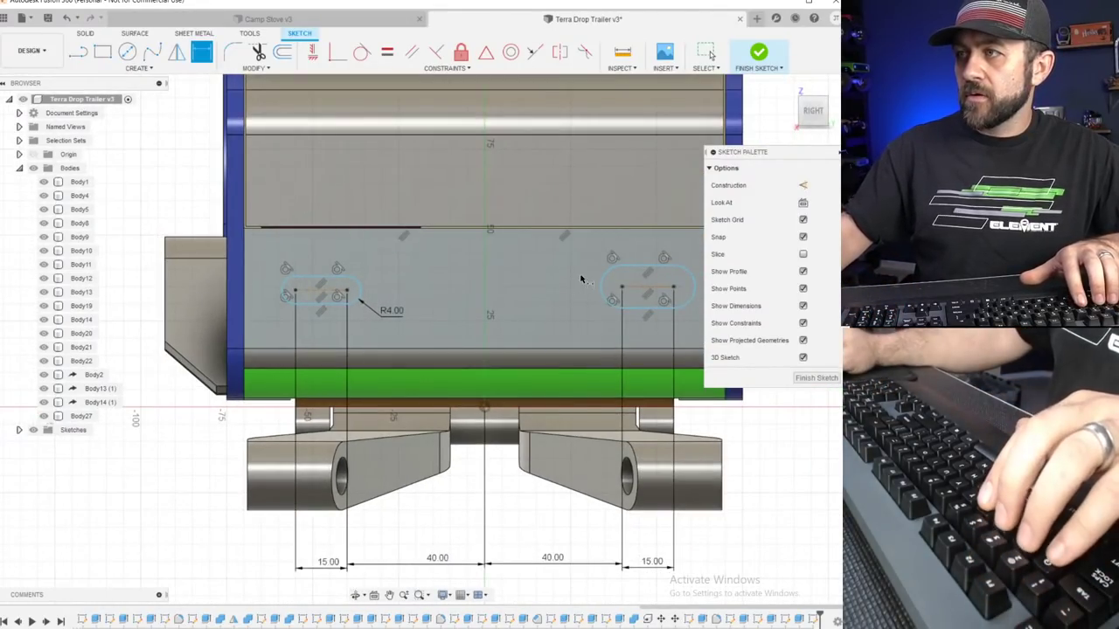
click(604, 294)
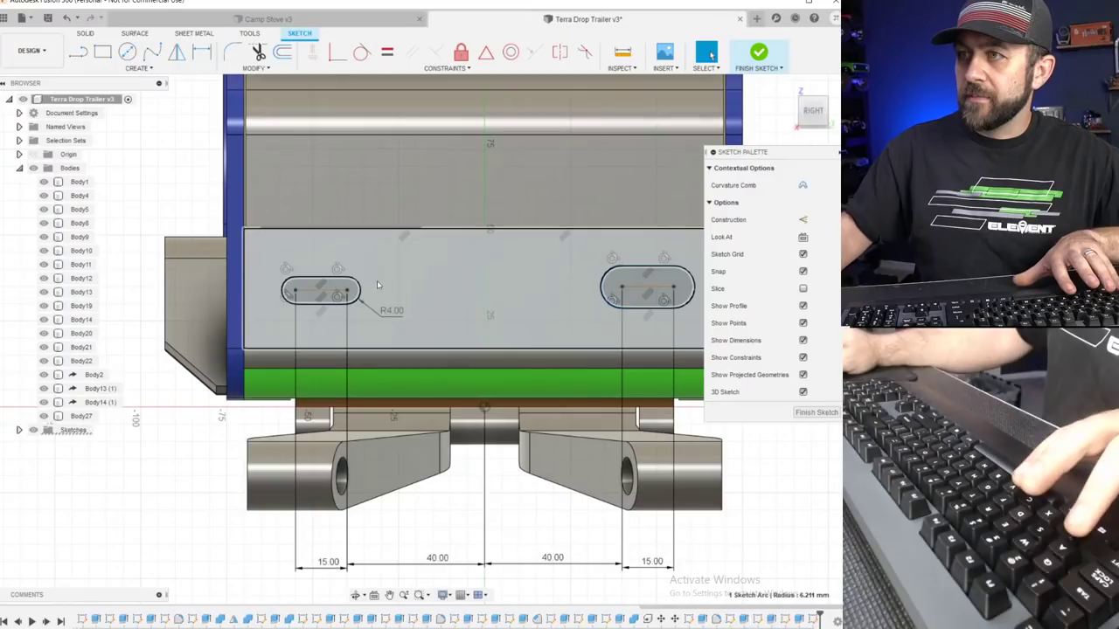
click(357, 288)
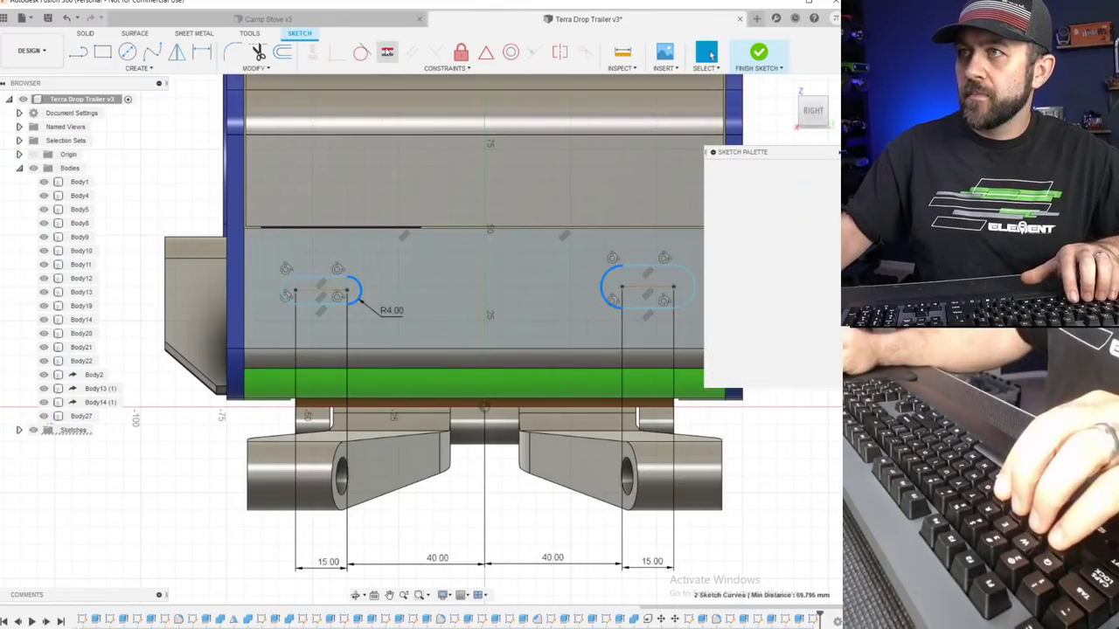
key(Escape)
middle_drag(465, 332, 430, 308)
key(equal)
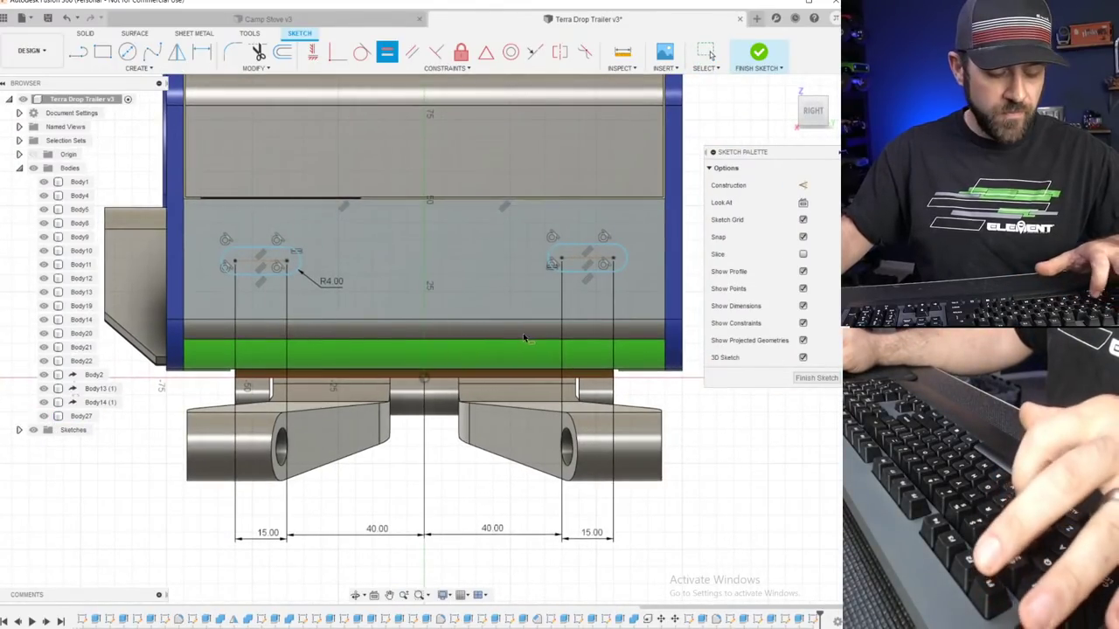
click(293, 262)
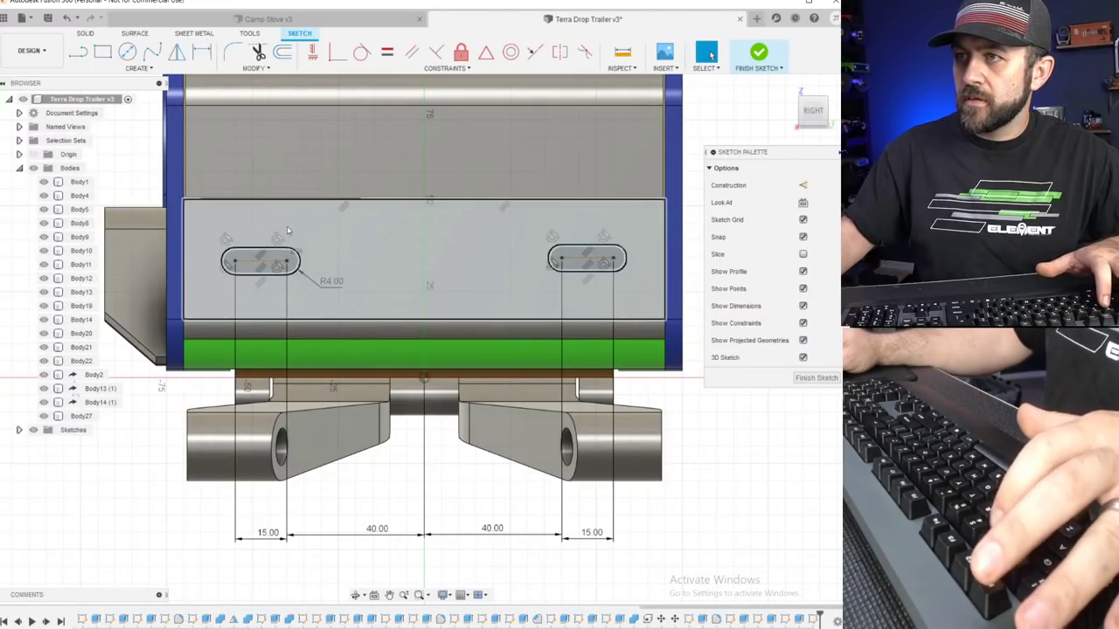
Draw a construction line connecting the two slots' inner center points and constrain it horizontal.
key(l)
key(x)
click(423, 378)
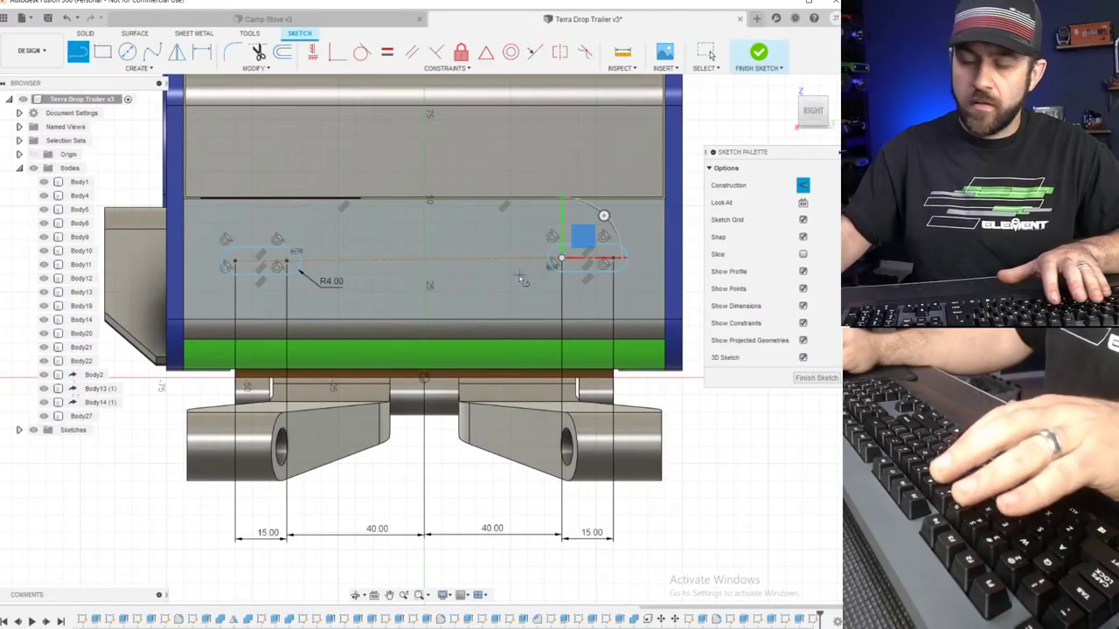
key(Escape)
click(315, 59)
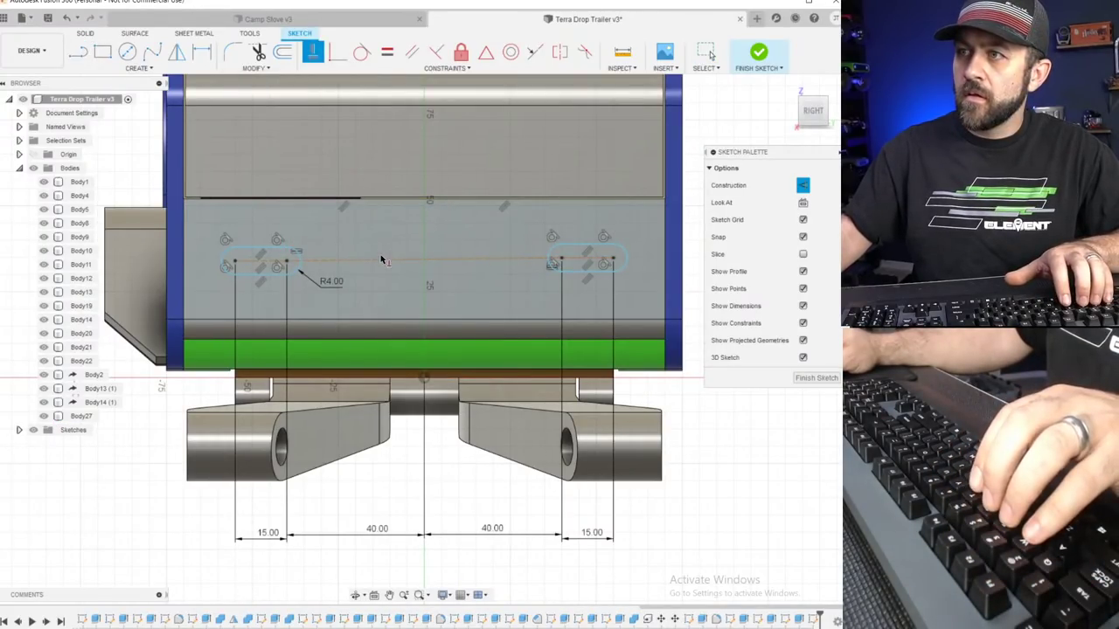
key(d)
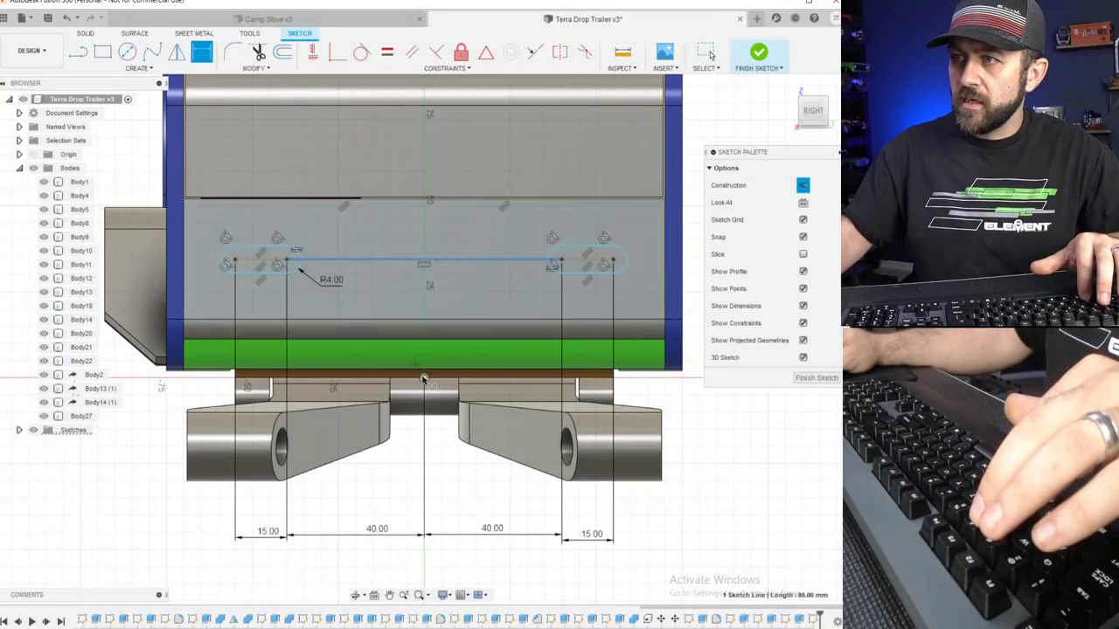
click(423, 378)
scroll(423, 383, down, 3)
middle_drag(614, 330, 467, 330)
scroll(467, 329, up, 4)
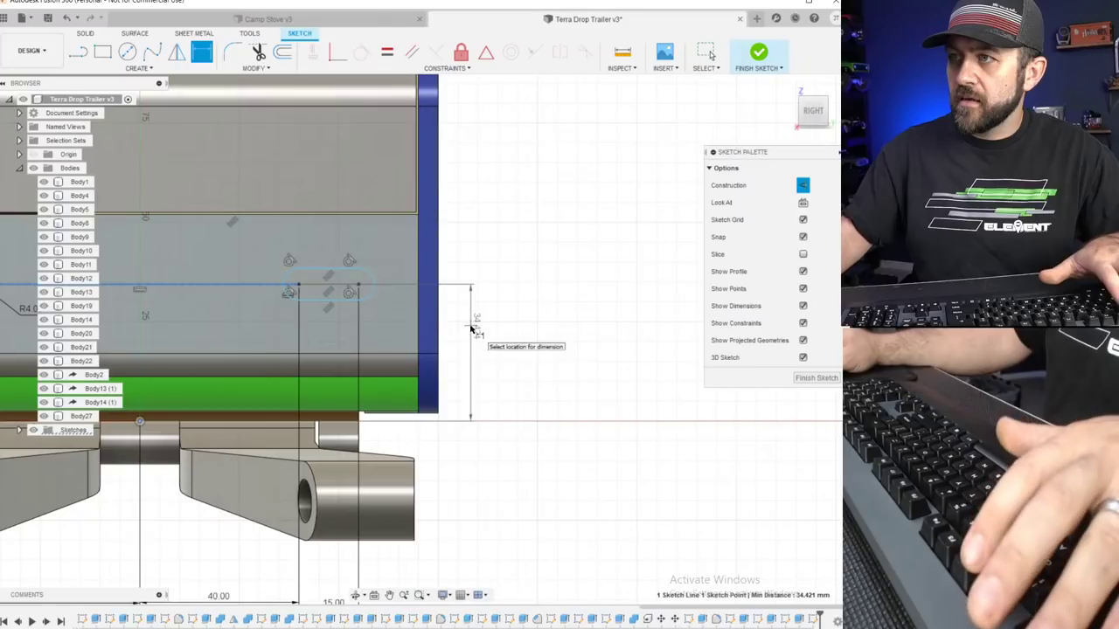
key(Escape)
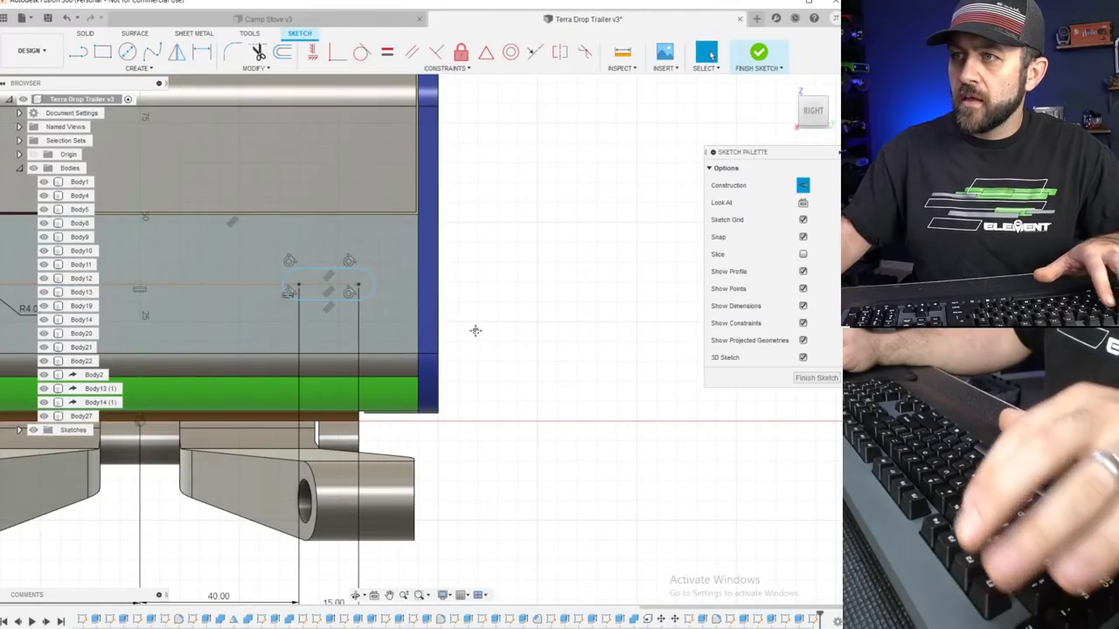
Draw a vertical construction line through the middle of the rear panel, from its lower edge to its upper edge.
middle_drag(476, 335, 577, 323)
key(l)
click(243, 412)
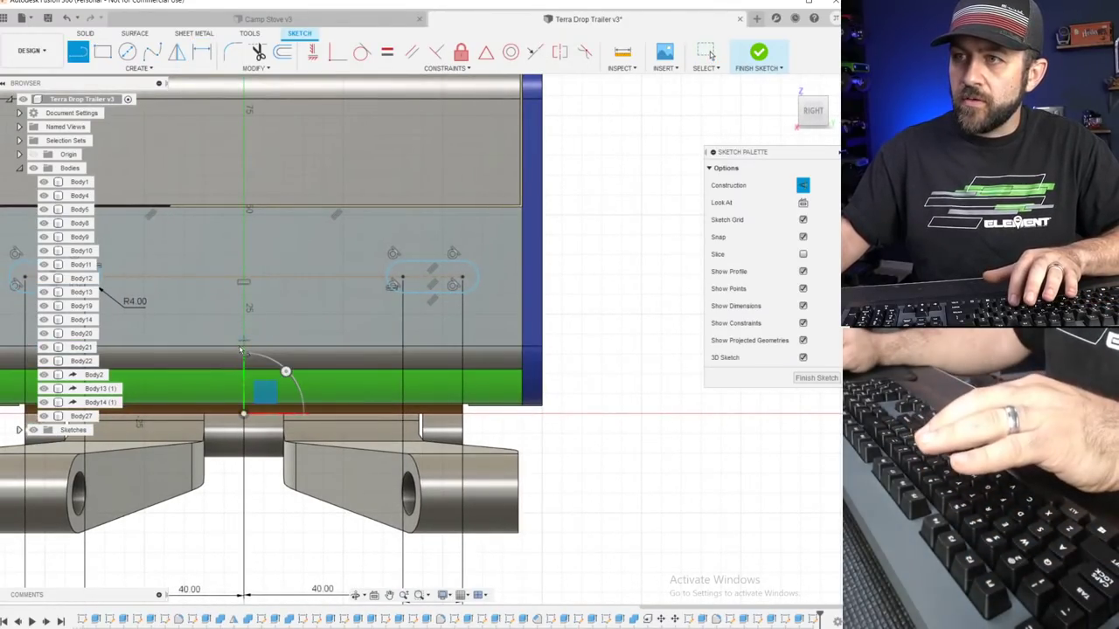
mouse_move(215, 426)
middle_down()
mouse_move(213, 284)
mouse_move(327, 230)
middle_up()
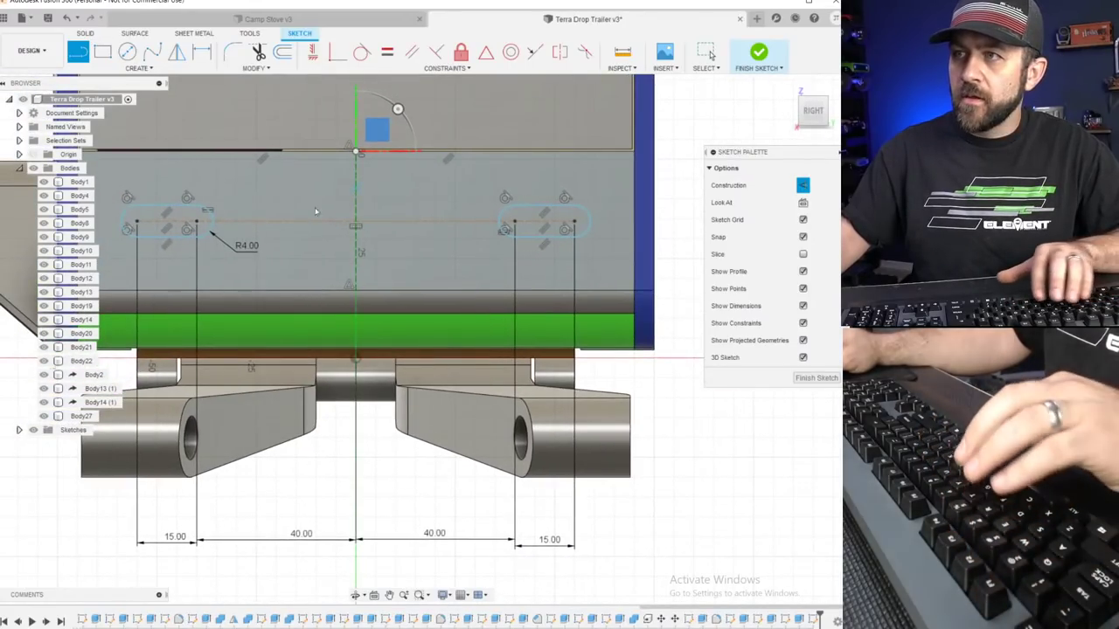
key(Escape)
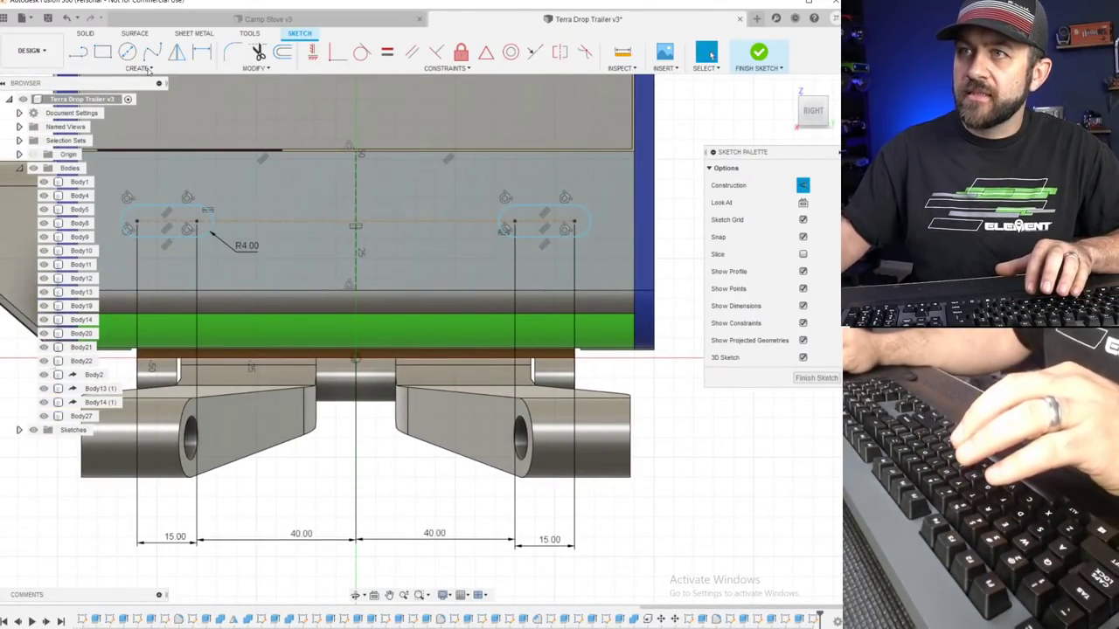
Place a sketch point on the vertical construction line and constrain it to that line's midpoint.
click(149, 70)
click(105, 212)
scroll(358, 266, up, 2)
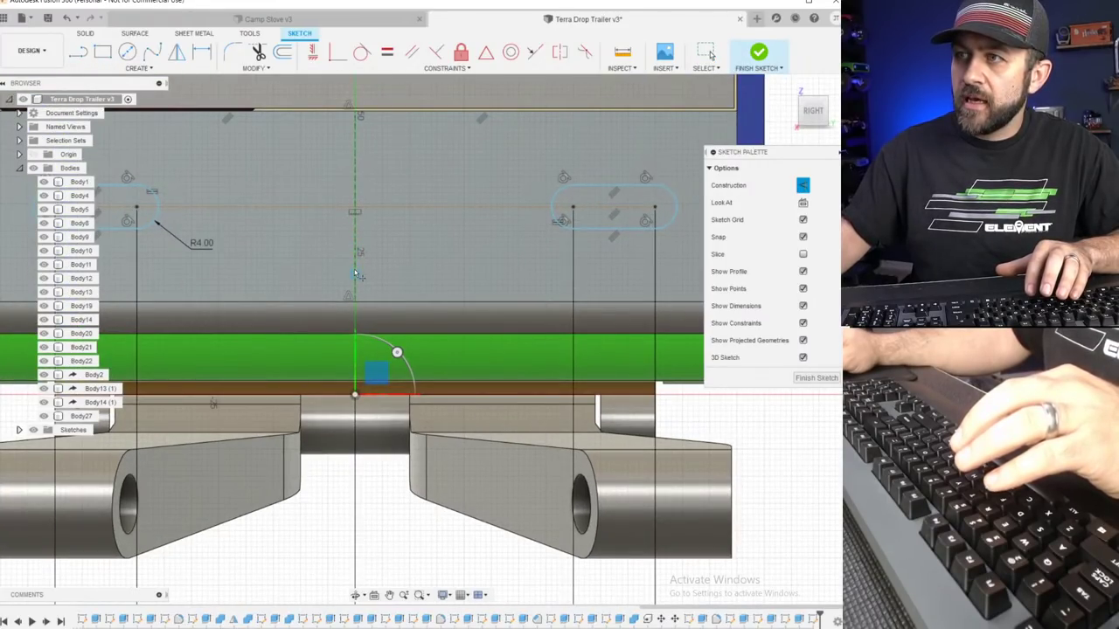
scroll(356, 275, up, 4)
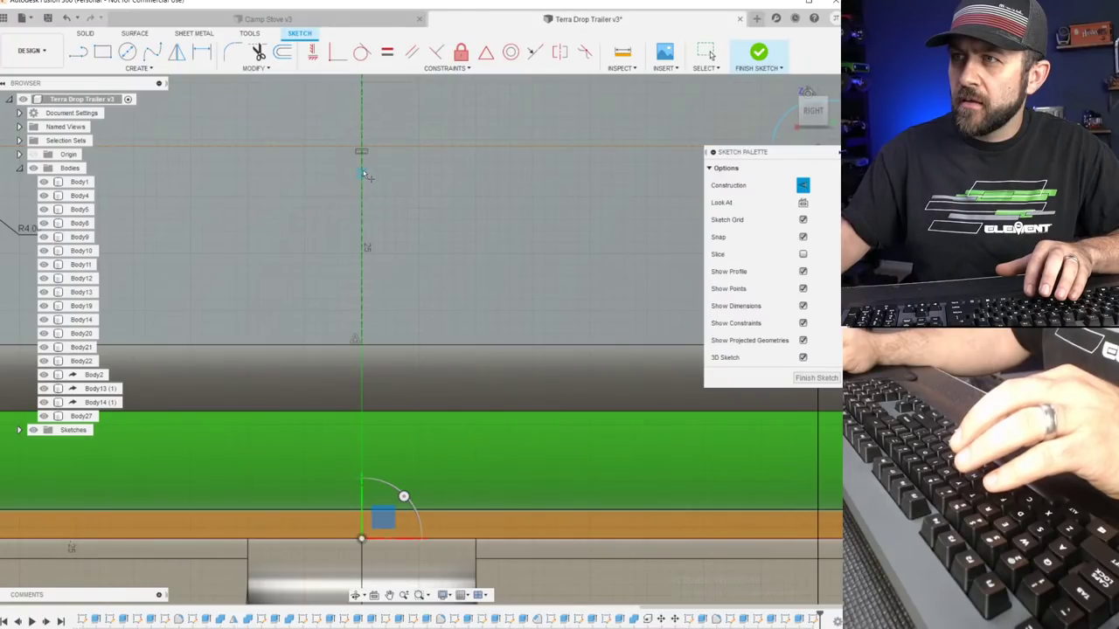
key(Escape)
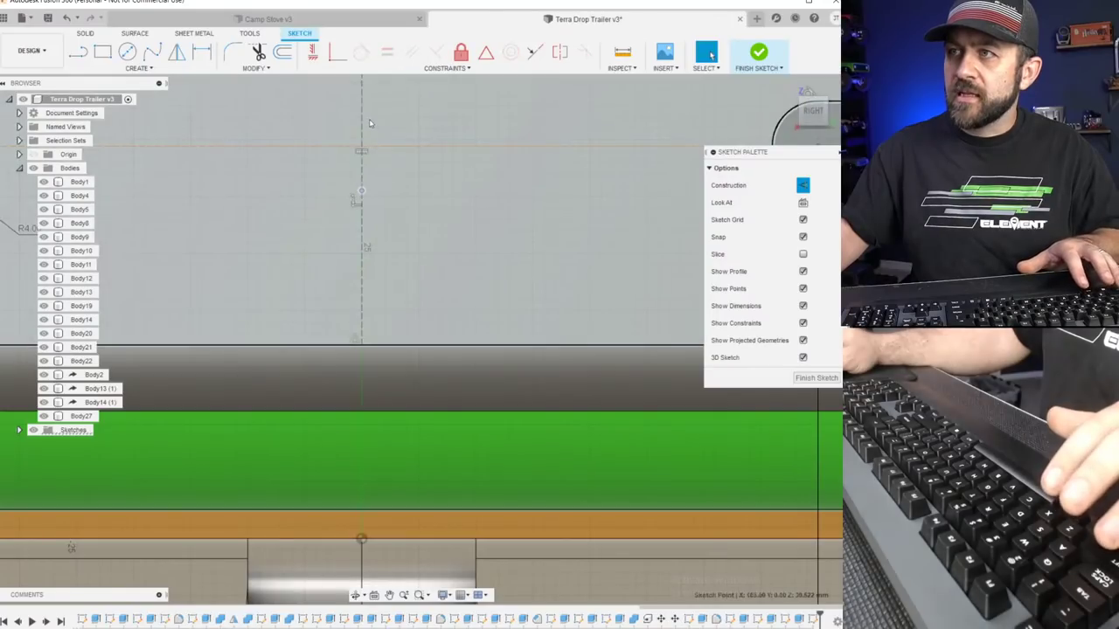
click(362, 116)
key(x)
click(487, 56)
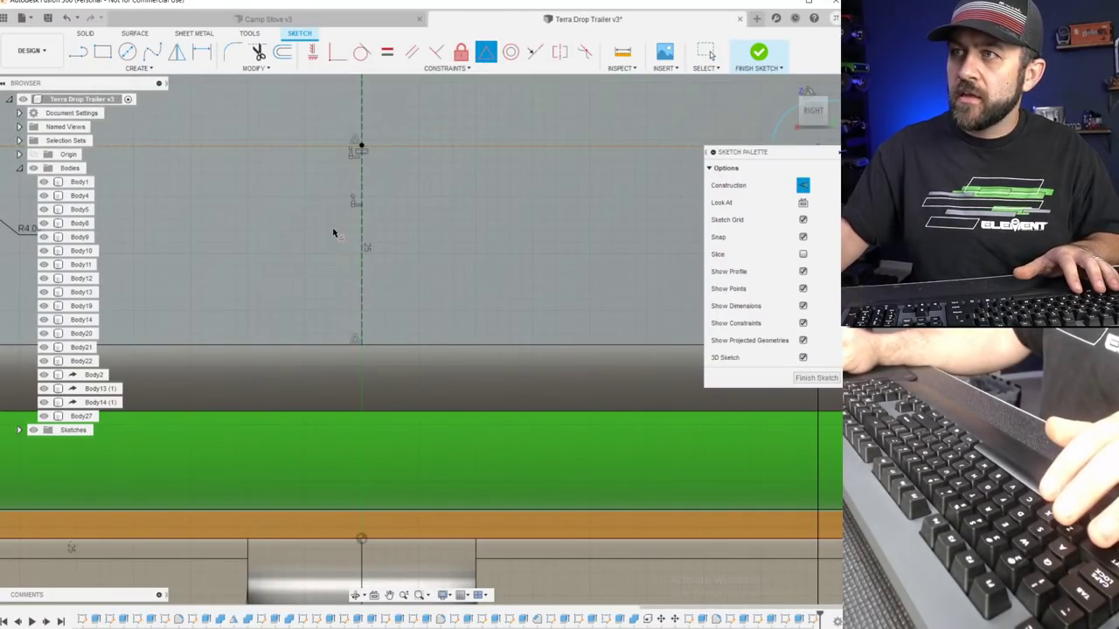
scroll(365, 142, up, 8)
scroll(364, 157, up, 2)
key(Escape)
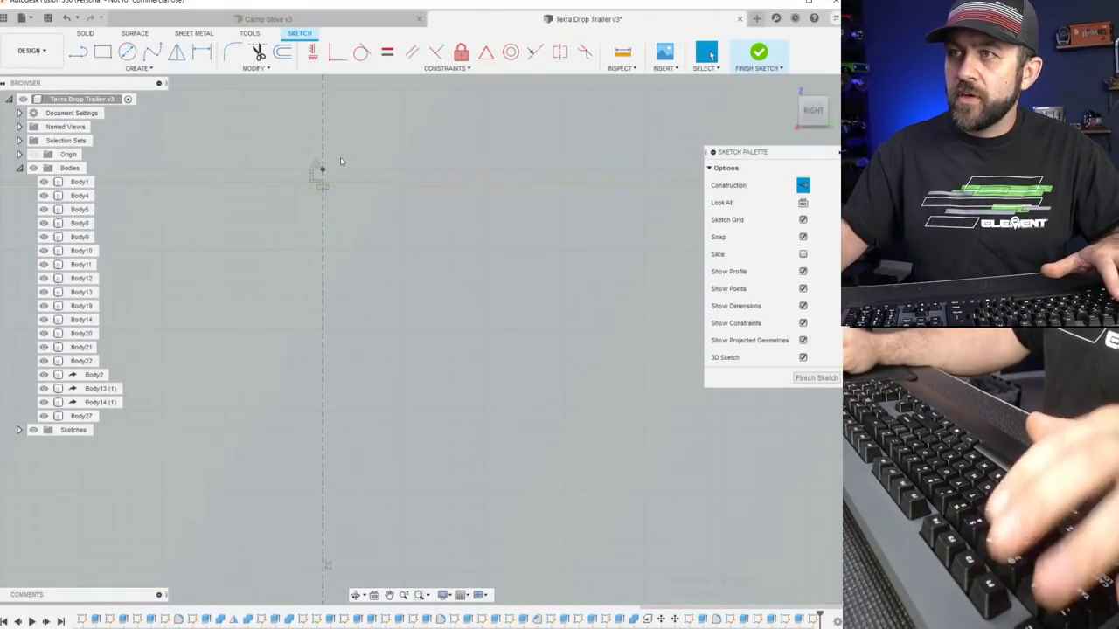
Constrain the sketch point to the midpoint of the horizontal construction line between the slots.
click(322, 169)
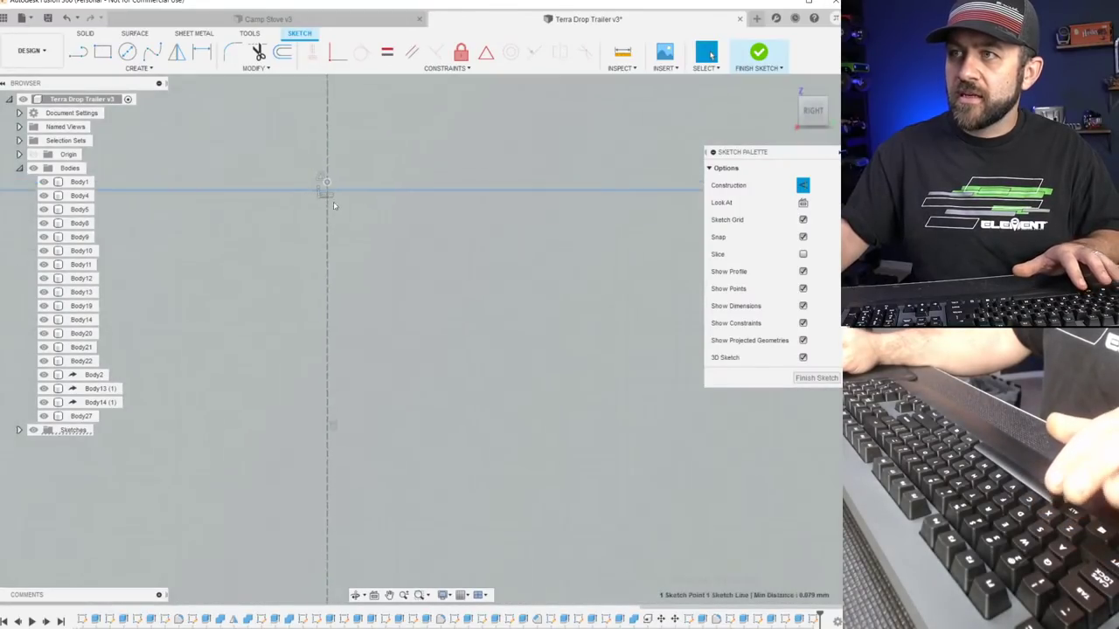
scroll(366, 276, down, 5)
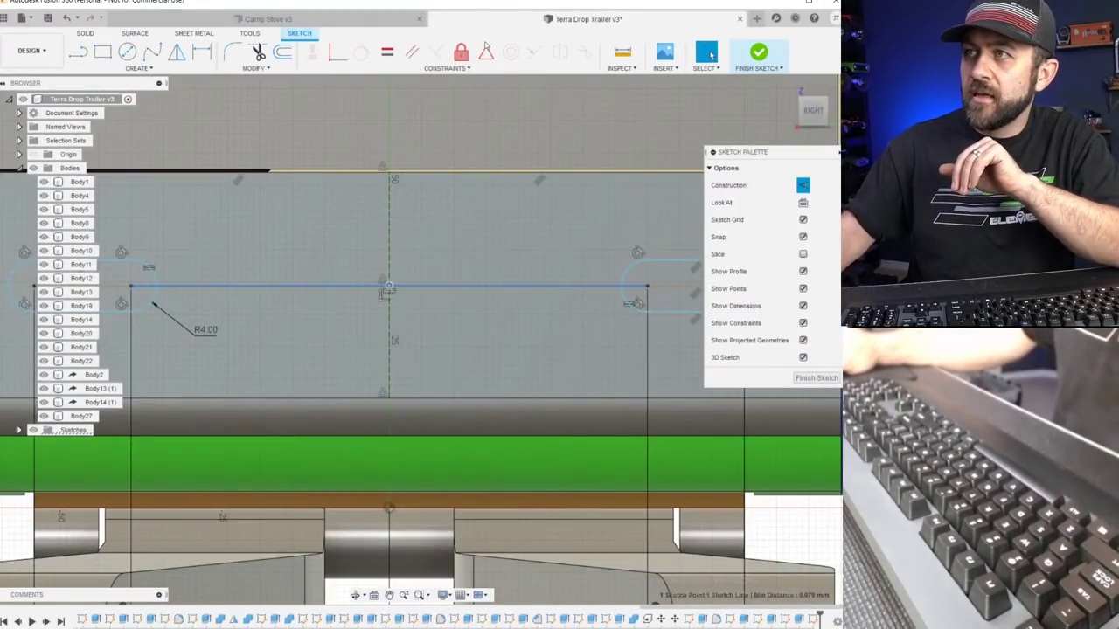
click(487, 59)
scroll(370, 375, down, 4)
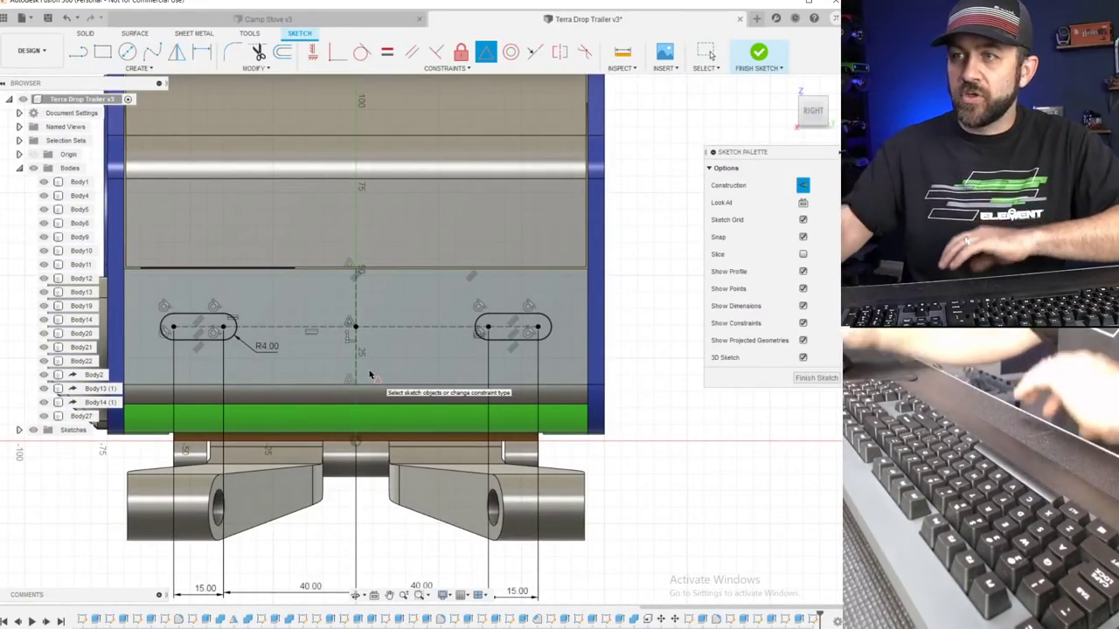
Finish the slot sketch and save the design with the default version description.
click(756, 56)
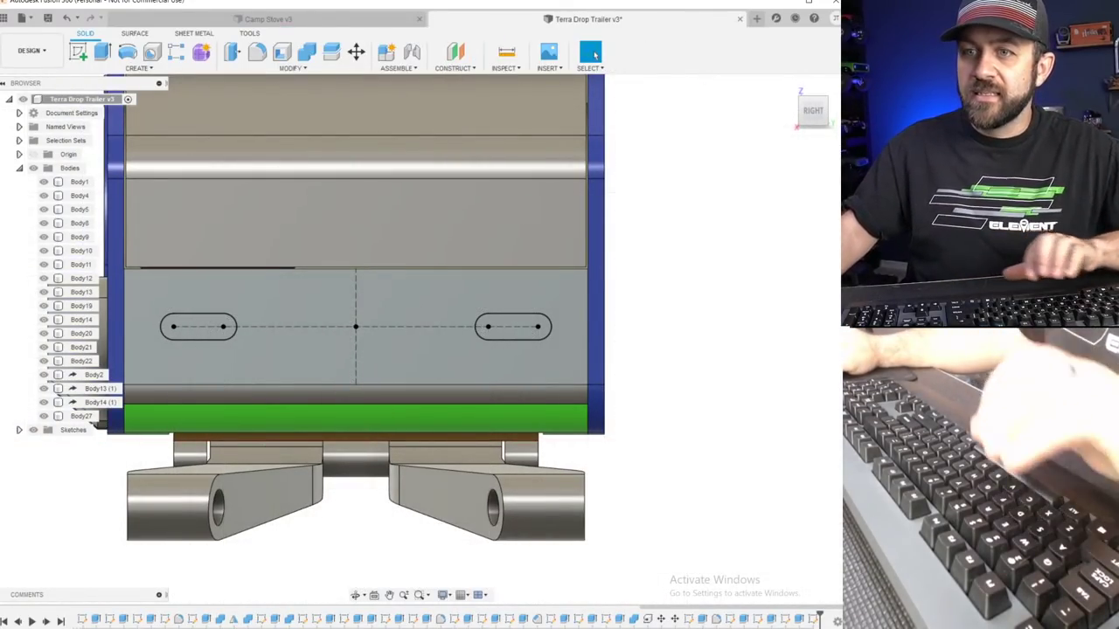
click(46, 19)
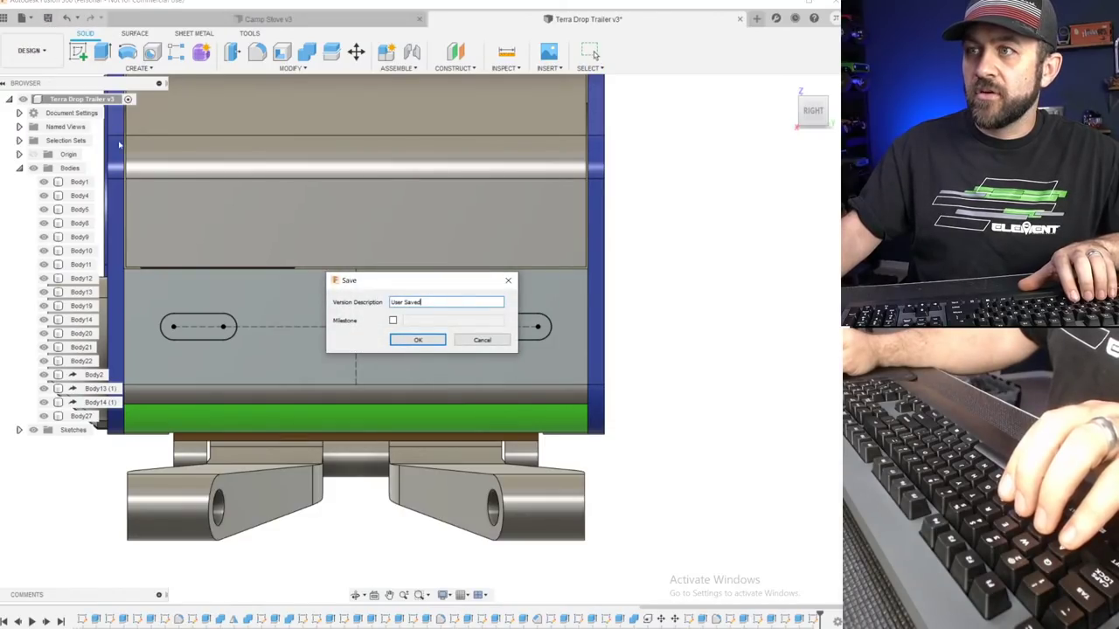
click(414, 342)
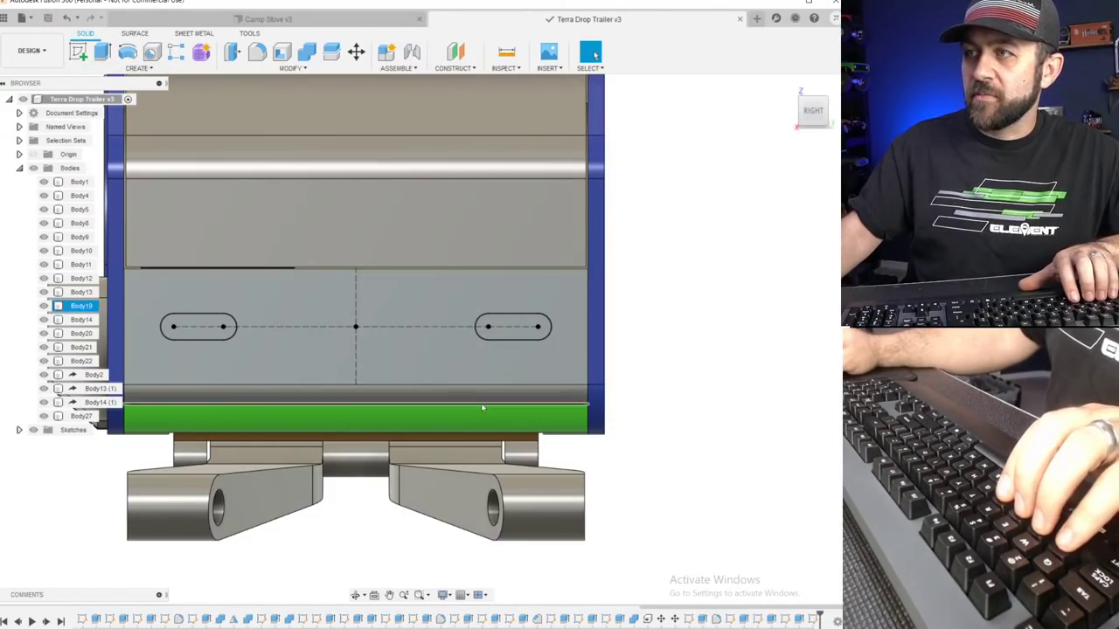
Extrude both slot profiles -6 mm as a cut into the lower rear panel.
key(e)
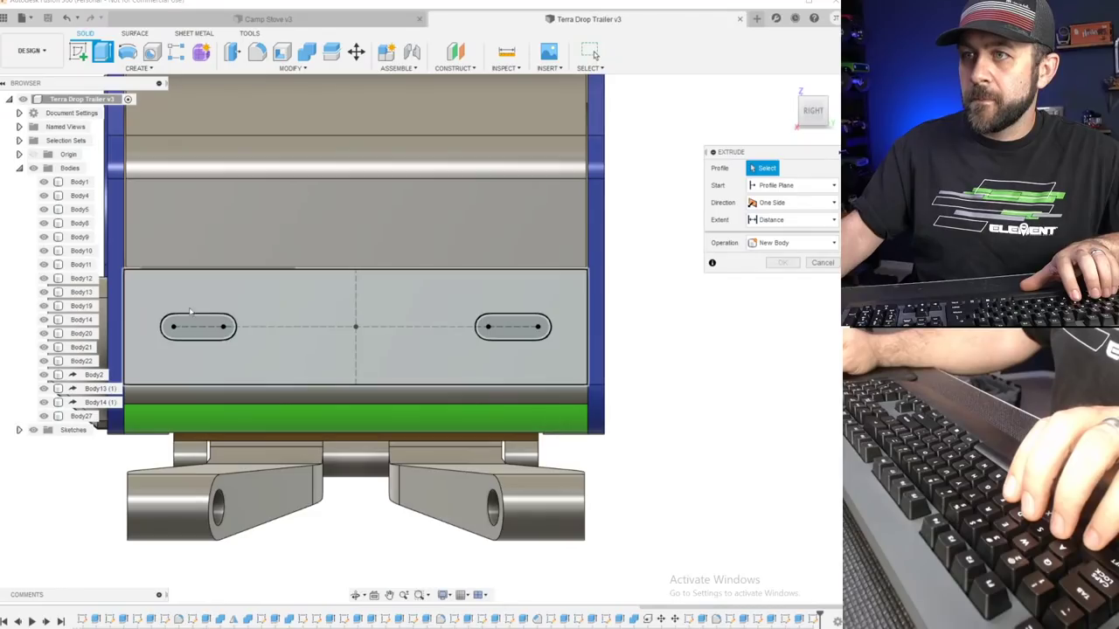
click(194, 327)
click(485, 328)
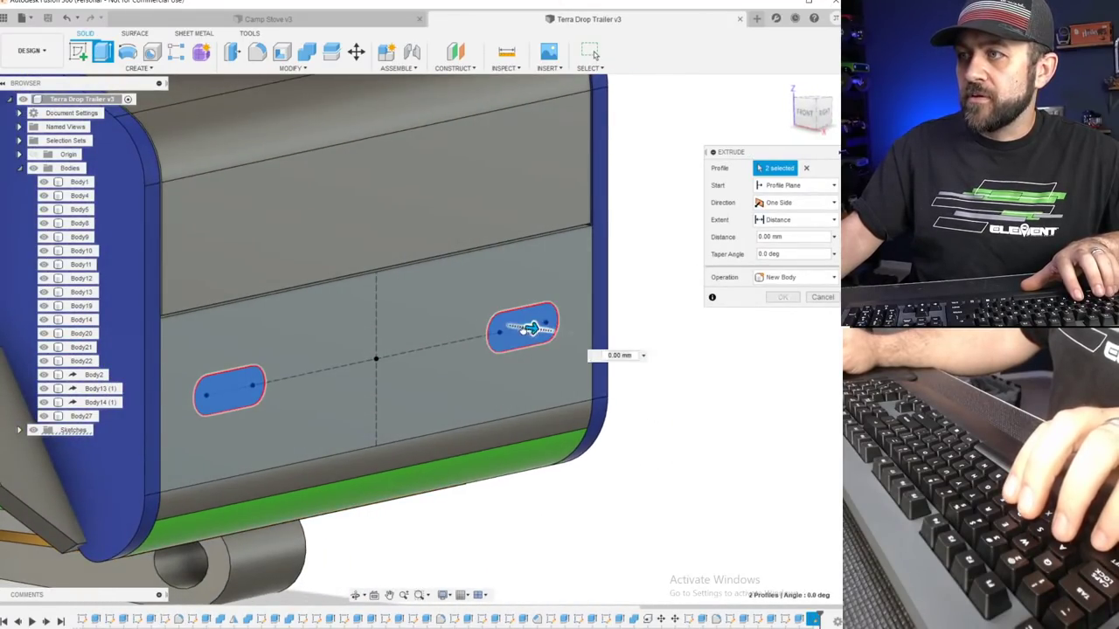
drag(530, 328, 508, 327)
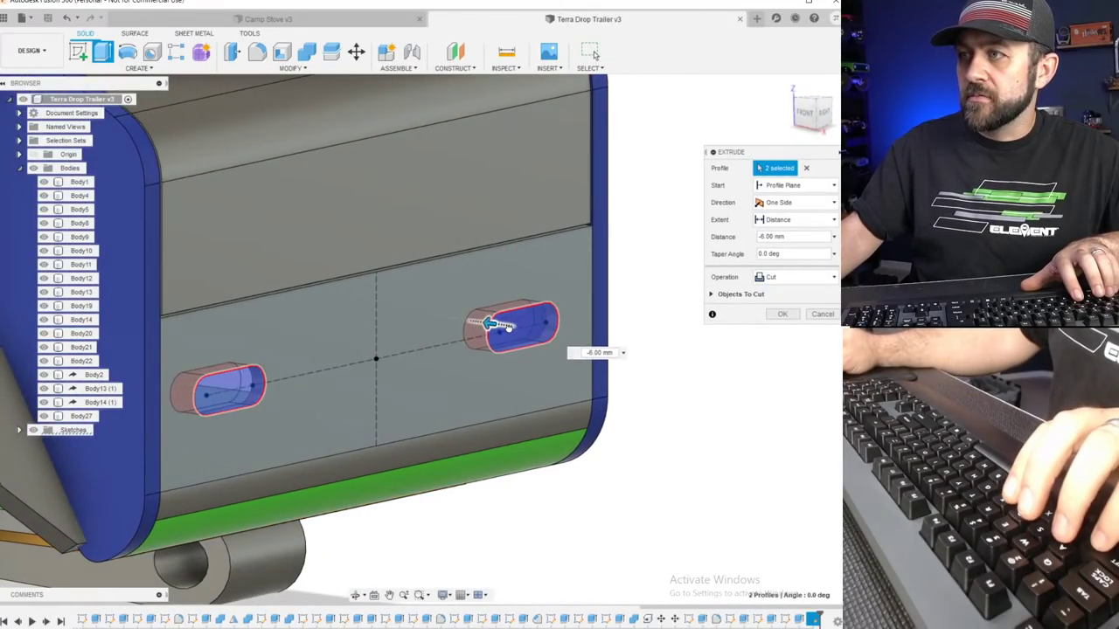
key(Return)
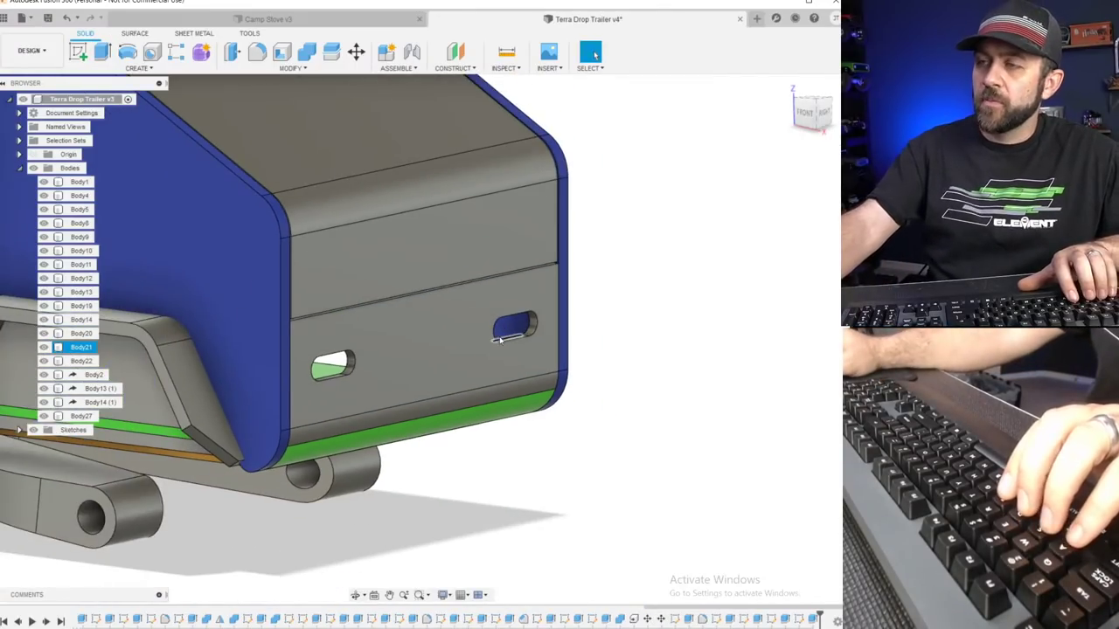
Examine the two slot cutouts in the lower rear panel and the trailer's overall shape from several angles.
scroll(402, 386, up, 4)
scroll(439, 339, up, 4)
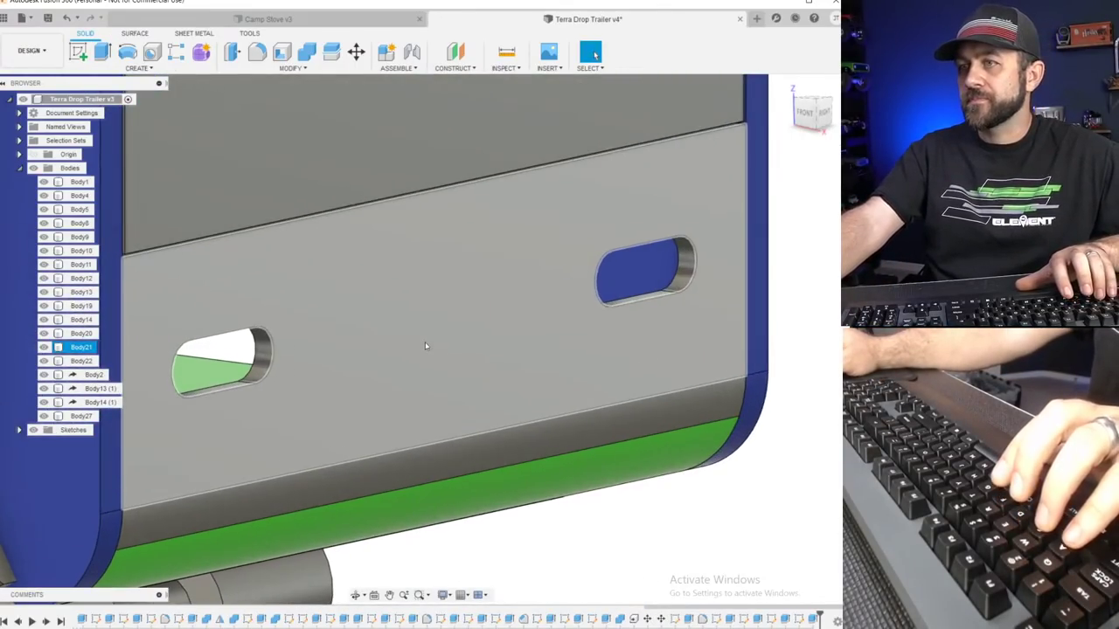
scroll(427, 348, down, 5)
shift+middle_drag(442, 357, 366, 356)
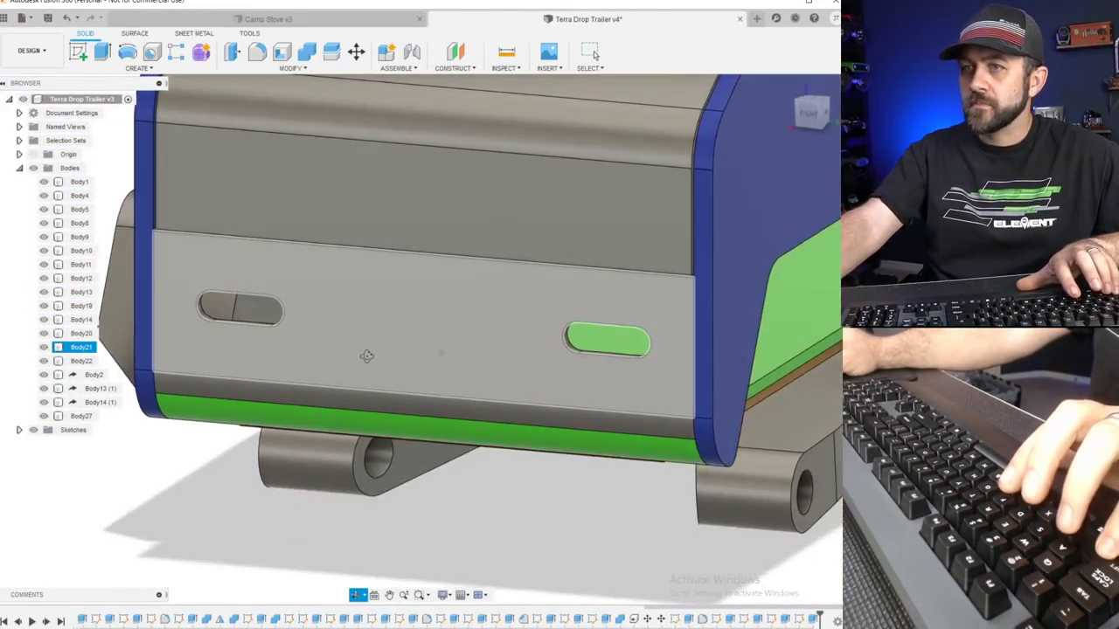
scroll(368, 357, down, 5)
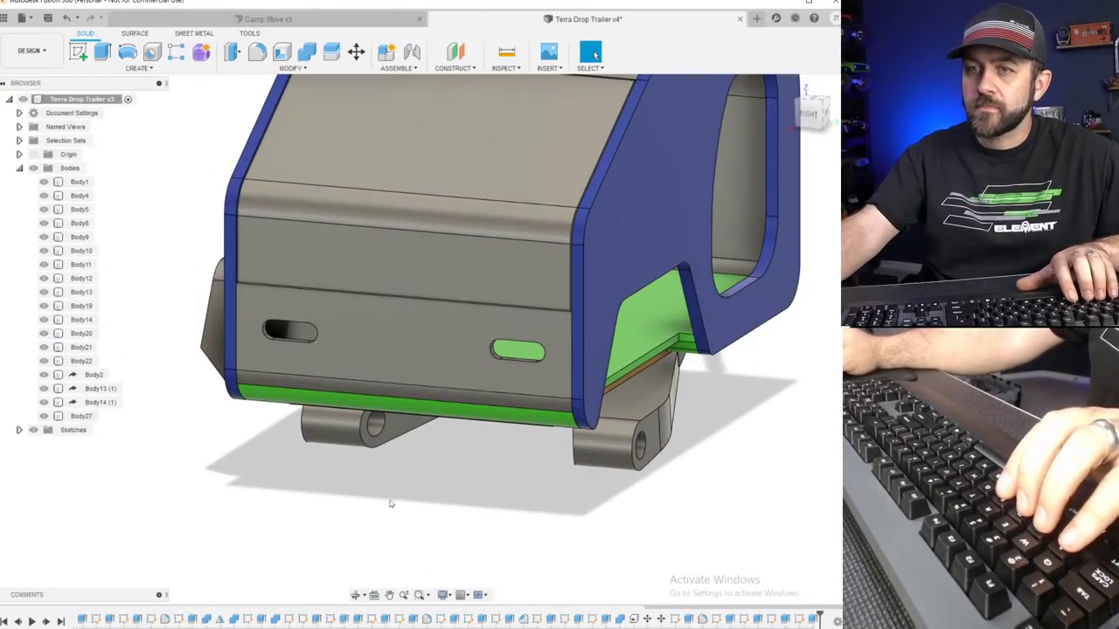
scroll(308, 402, down, 3)
scroll(367, 316, up, 4)
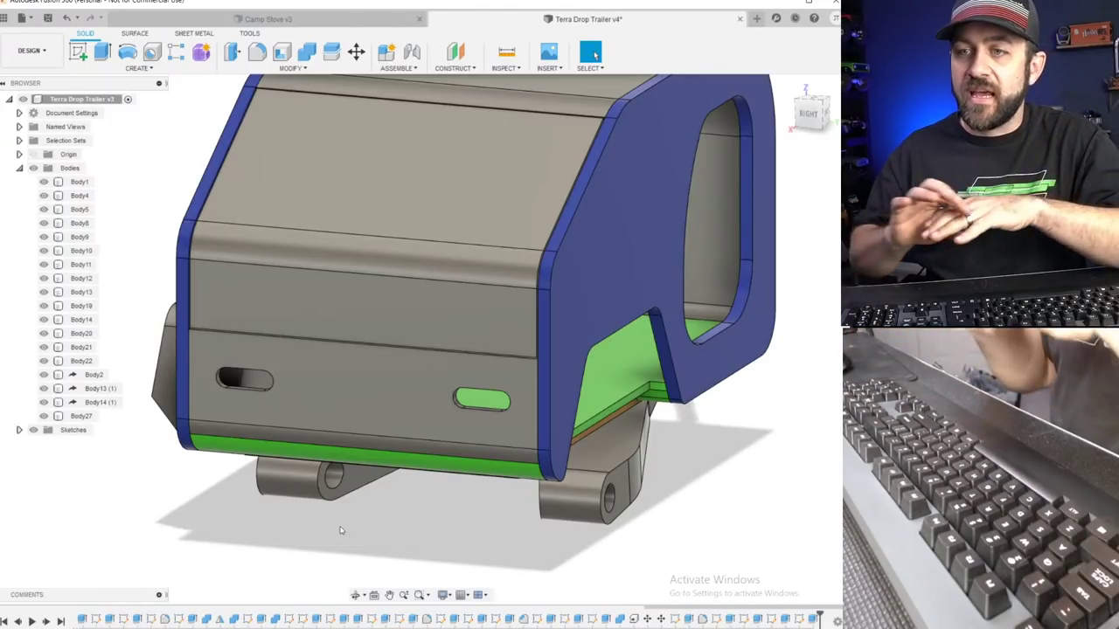
scroll(341, 531, down, 3)
scroll(396, 442, down, 3)
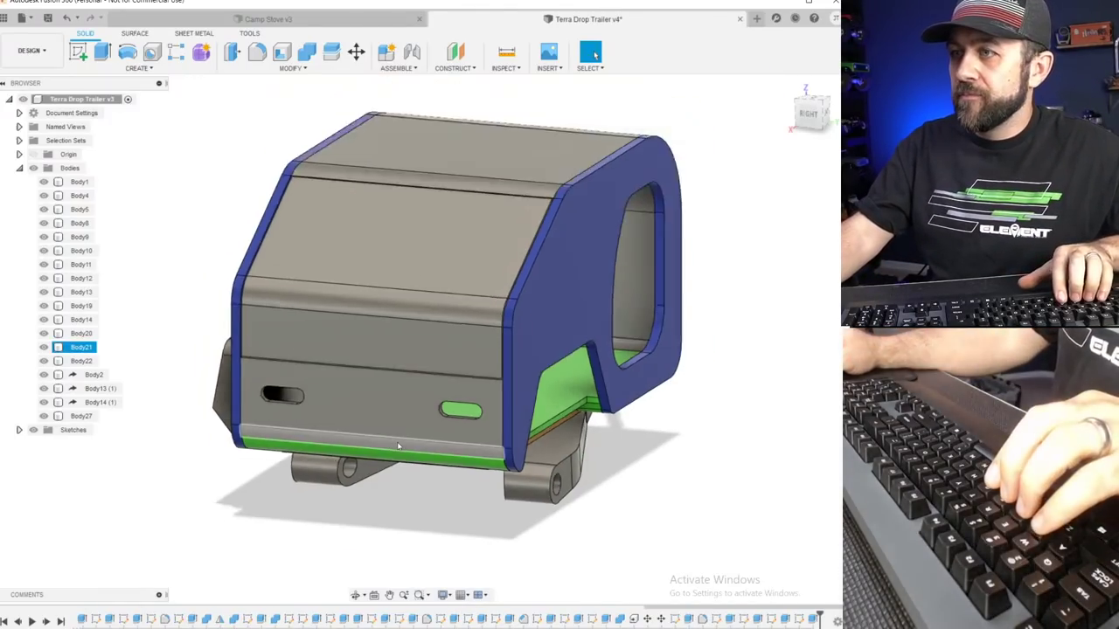
scroll(356, 254, up, 3)
scroll(309, 432, down, 3)
middle_drag(310, 435, 465, 384)
middle_drag(540, 315, 354, 362)
scroll(437, 270, up, 3)
shift+middle_drag(419, 294, 384, 399)
scroll(642, 313, up, 3)
scroll(383, 399, down, 3)
Hide the near blue side panel, Body4, to expose the trailer's interior.
click(284, 386)
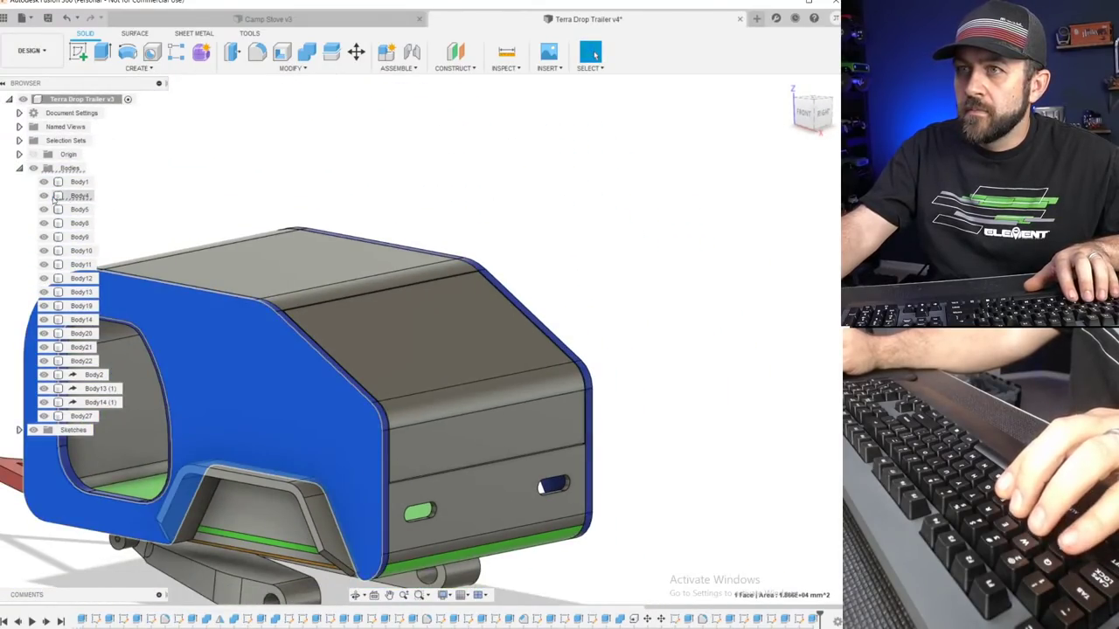
click(42, 198)
scroll(87, 387, down, 2)
click(80, 360)
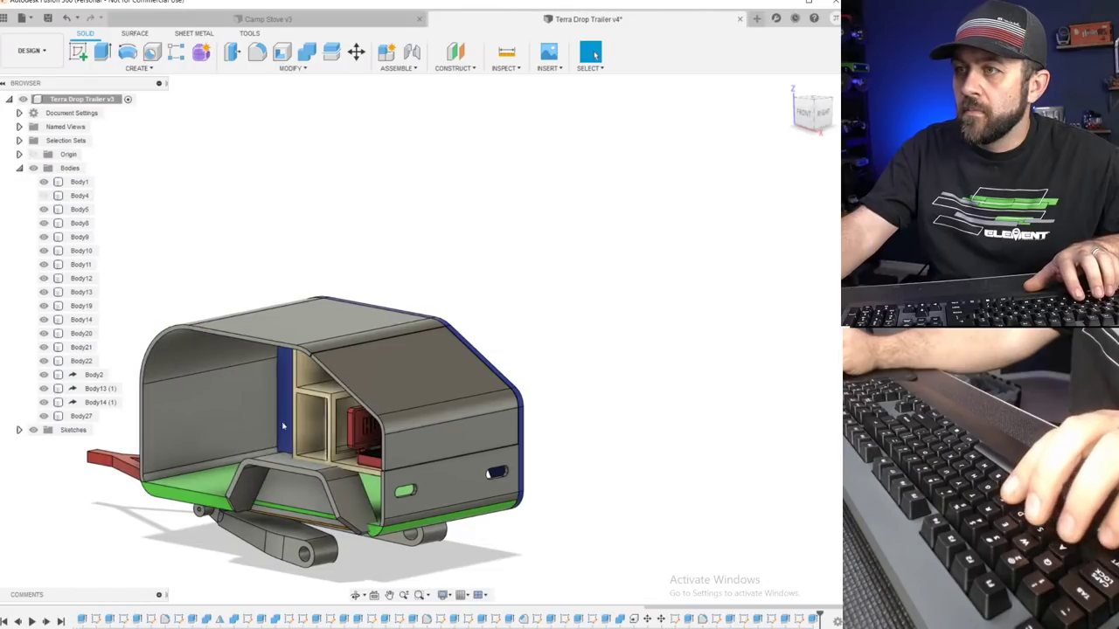
Start a sketch on the side face of the curved roof panel, Body14, beside the hatch gap in the front view.
scroll(306, 399, up, 4)
shift+middle_drag(306, 399, 371, 322)
scroll(354, 327, up, 5)
click(631, 99)
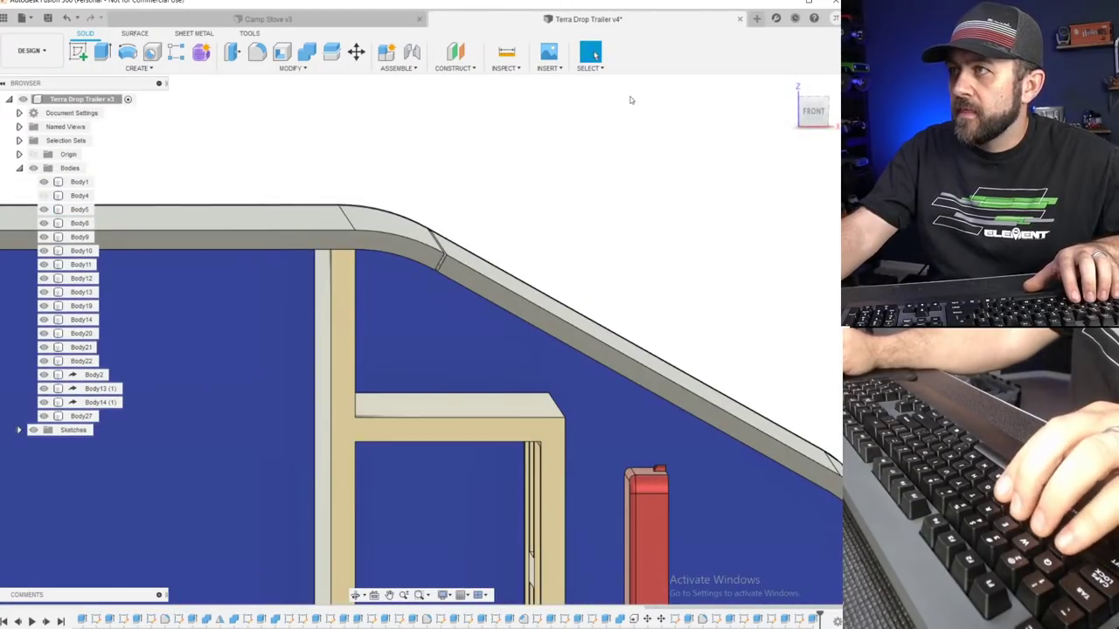
click(803, 114)
scroll(522, 262, up, 3)
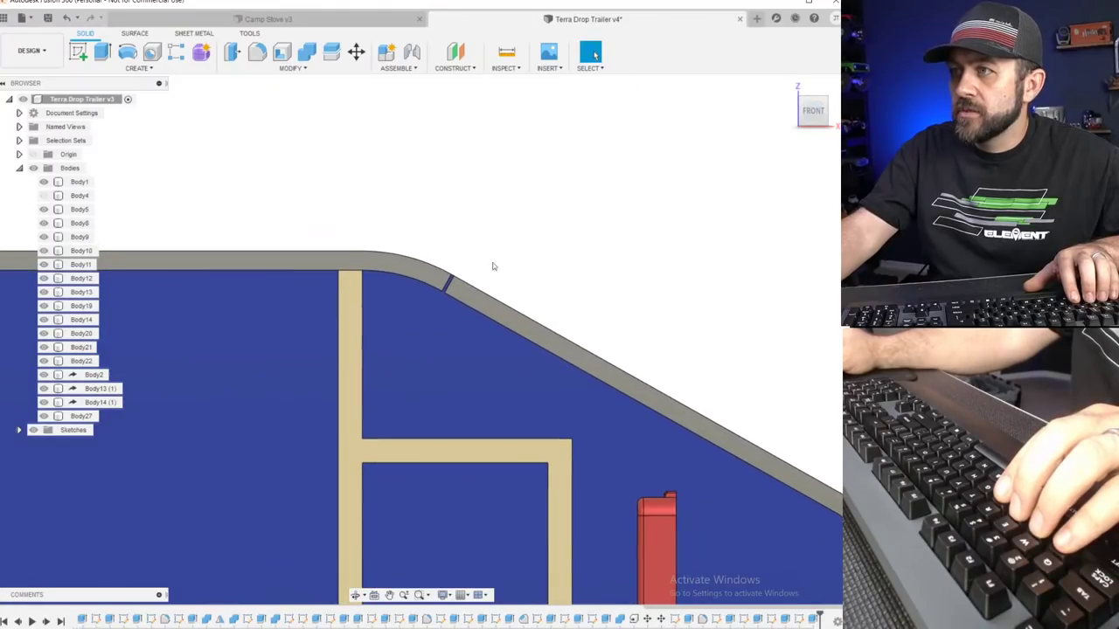
click(350, 259)
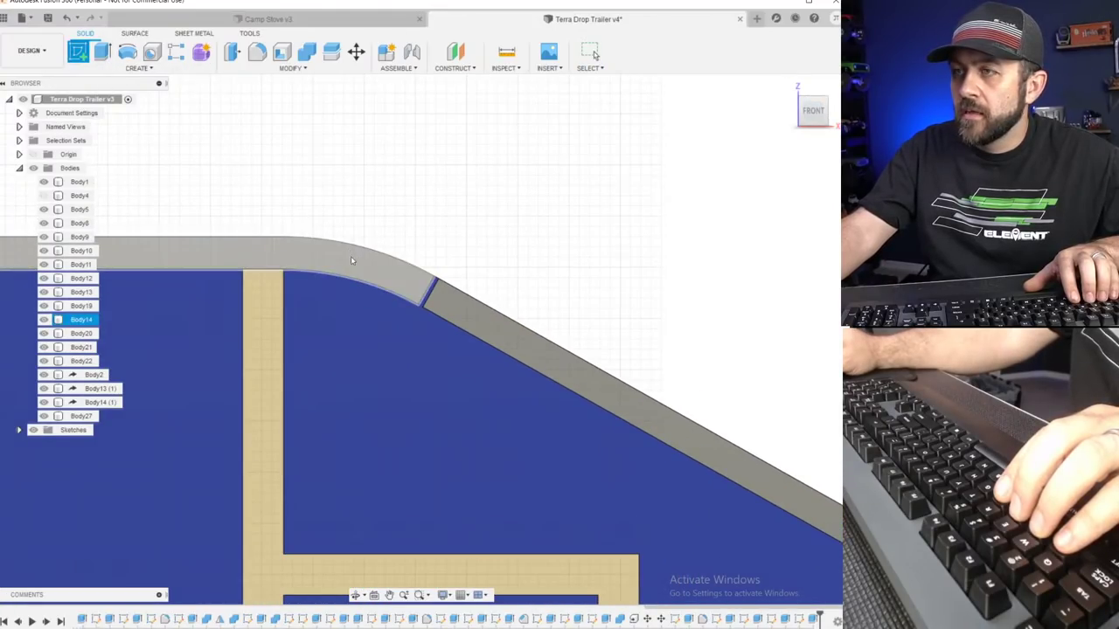
click(411, 287)
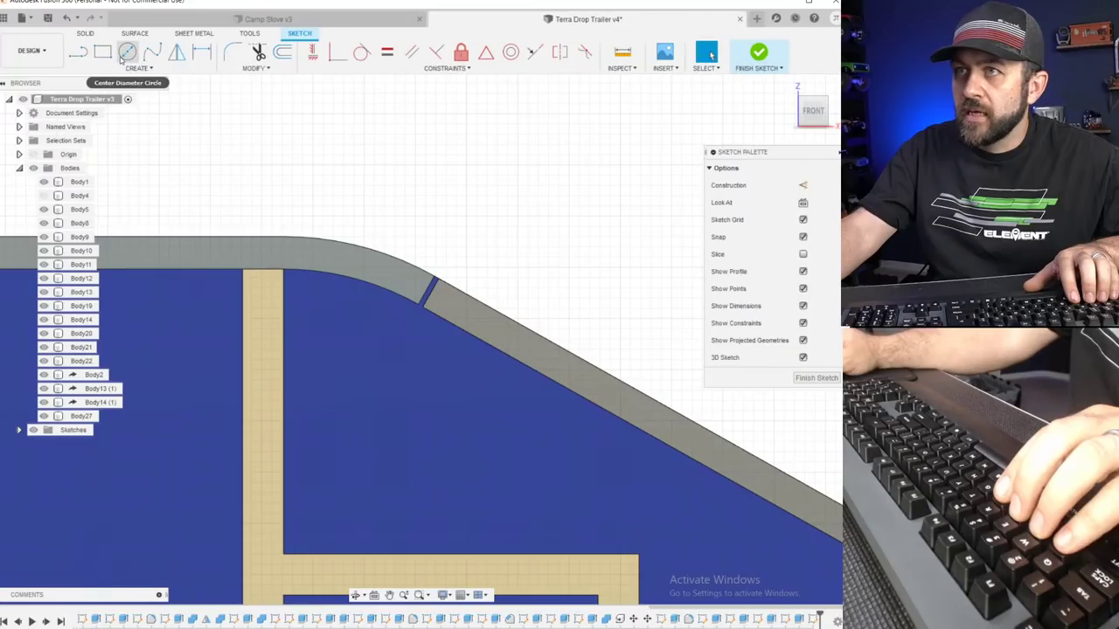
Sketch two concentric circles just below the gap between the roof and the hatch, the outer one overlapping both panels.
click(122, 57)
scroll(426, 319, up, 2)
scroll(393, 315, up, 2)
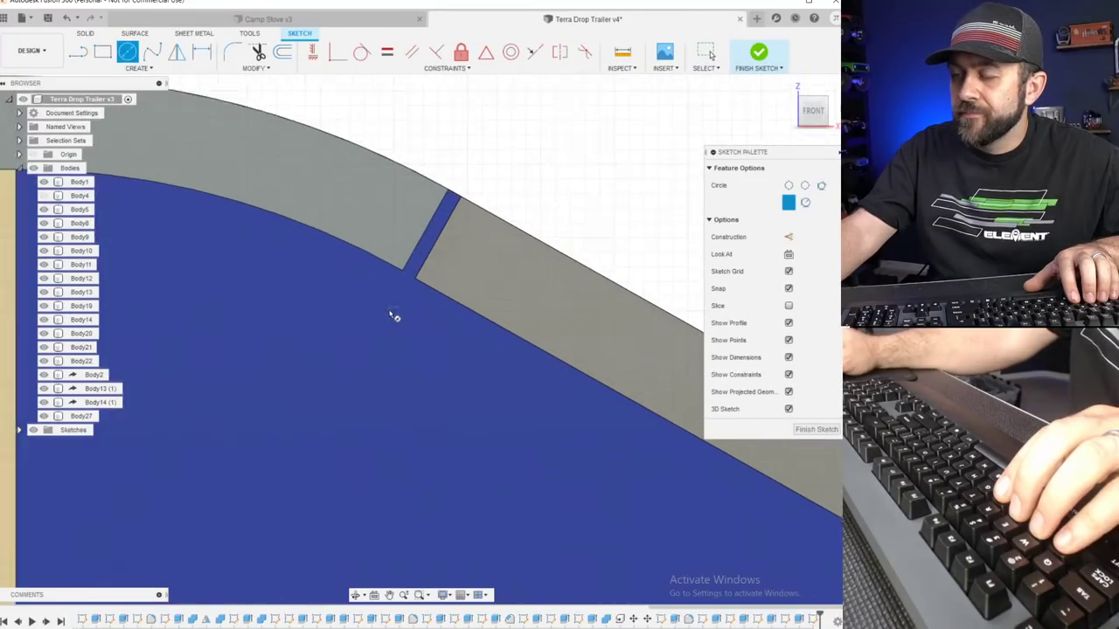
click(416, 364)
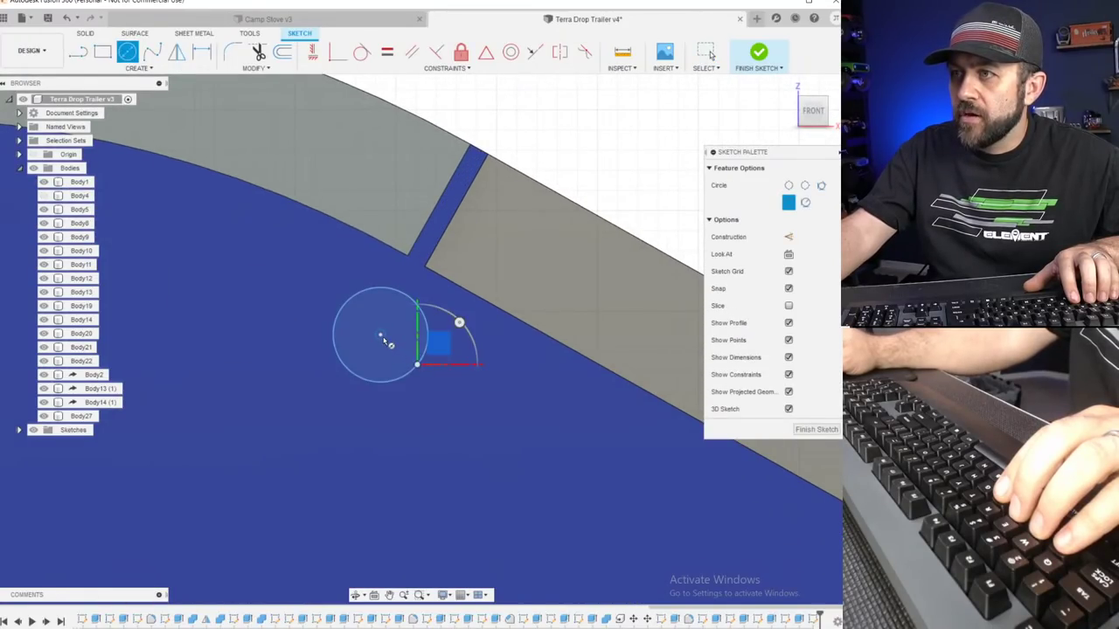
click(320, 402)
key(Escape)
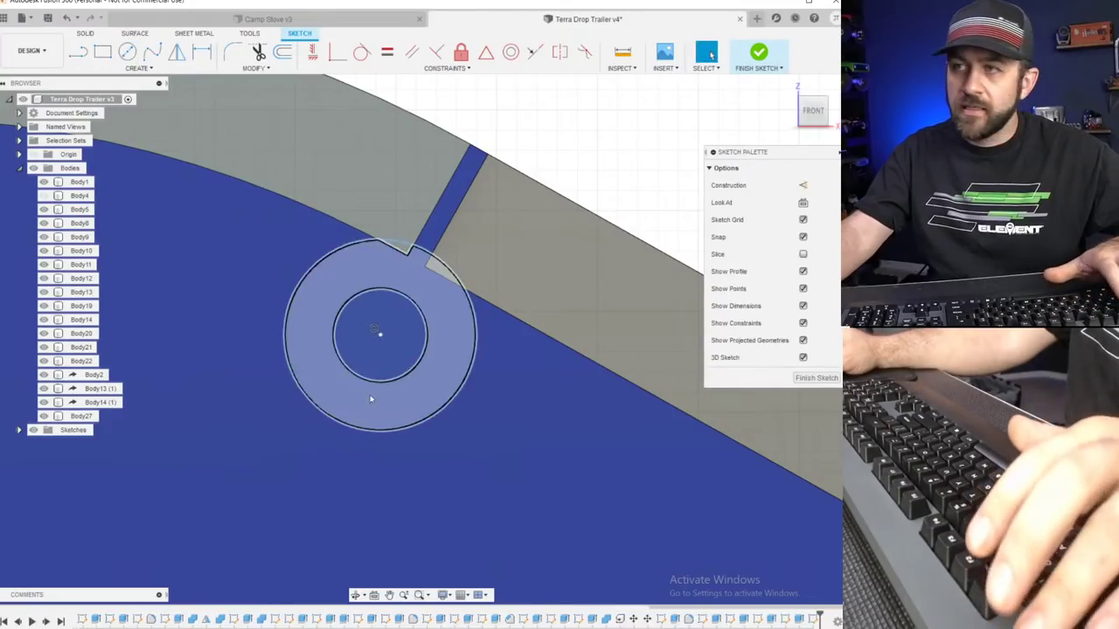
Dimension the inner circle's diameter at 3.2 mm and the outer circle's diameter at 6 mm.
scroll(429, 339, down, 2)
click(427, 336)
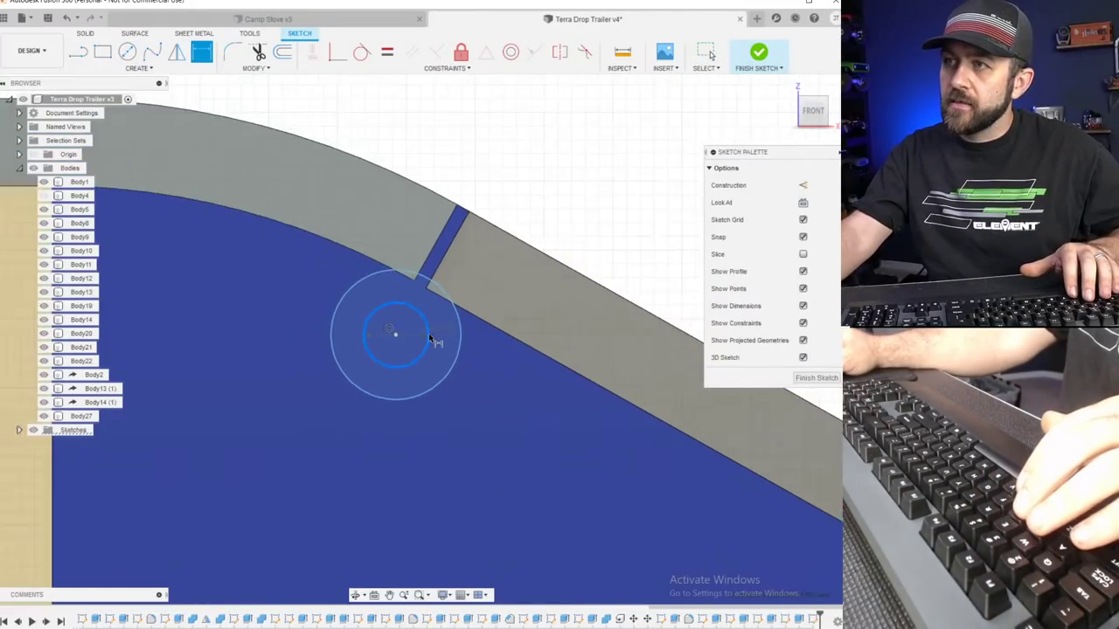
click(582, 204)
text(3.2)
key(Return)
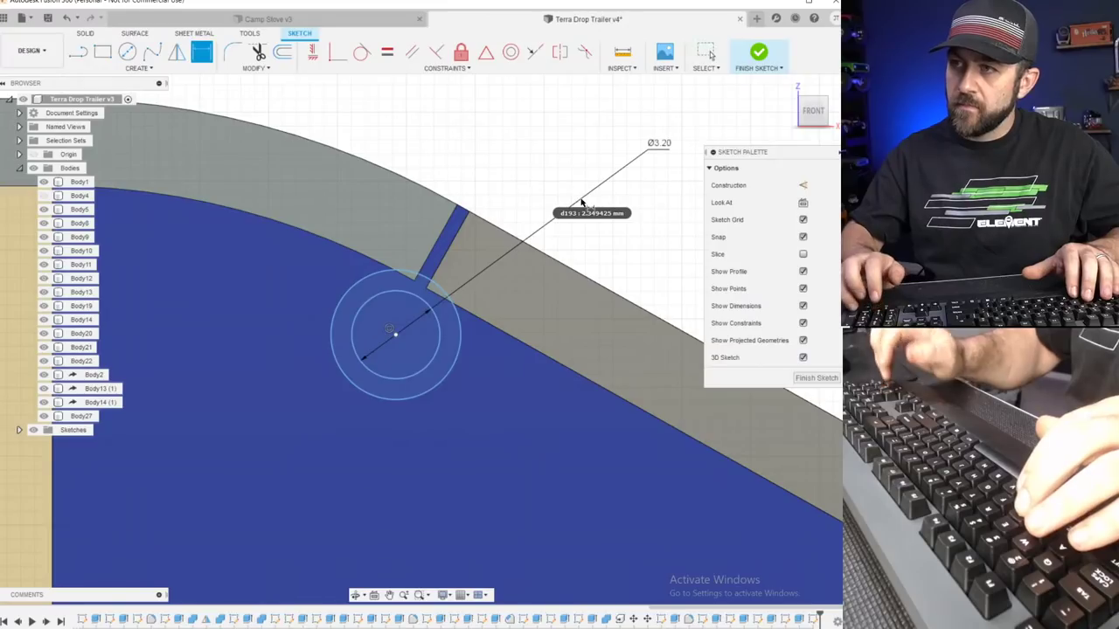
click(455, 367)
click(391, 92)
text(6)
key(Return)
scroll(390, 94, down, 3)
key(Escape)
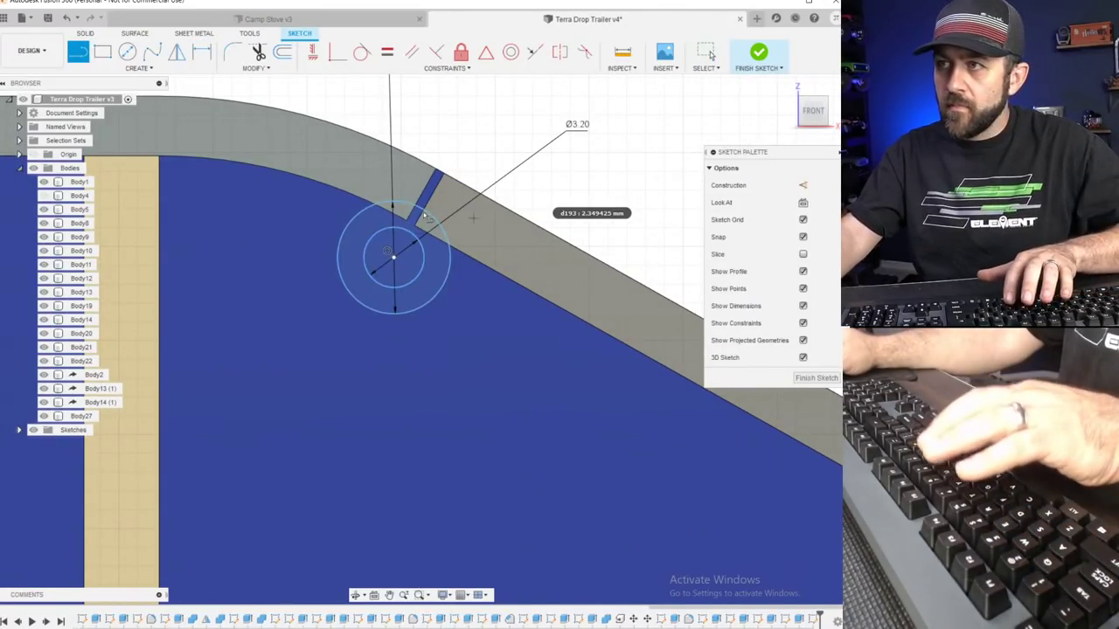
scroll(432, 216, up, 4)
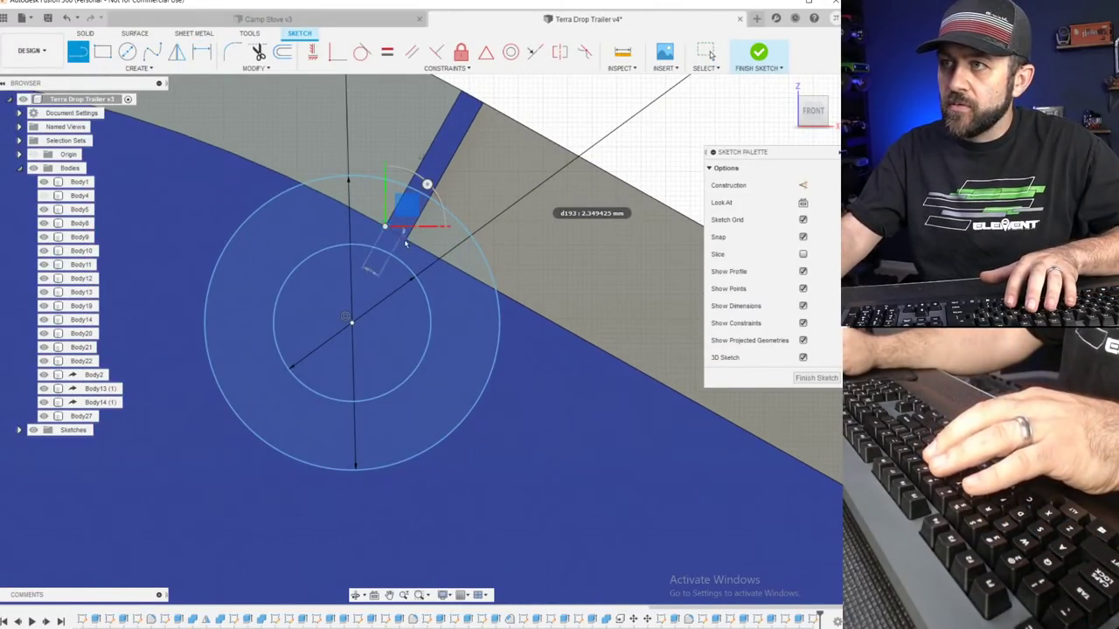
scroll(408, 247, up, 5)
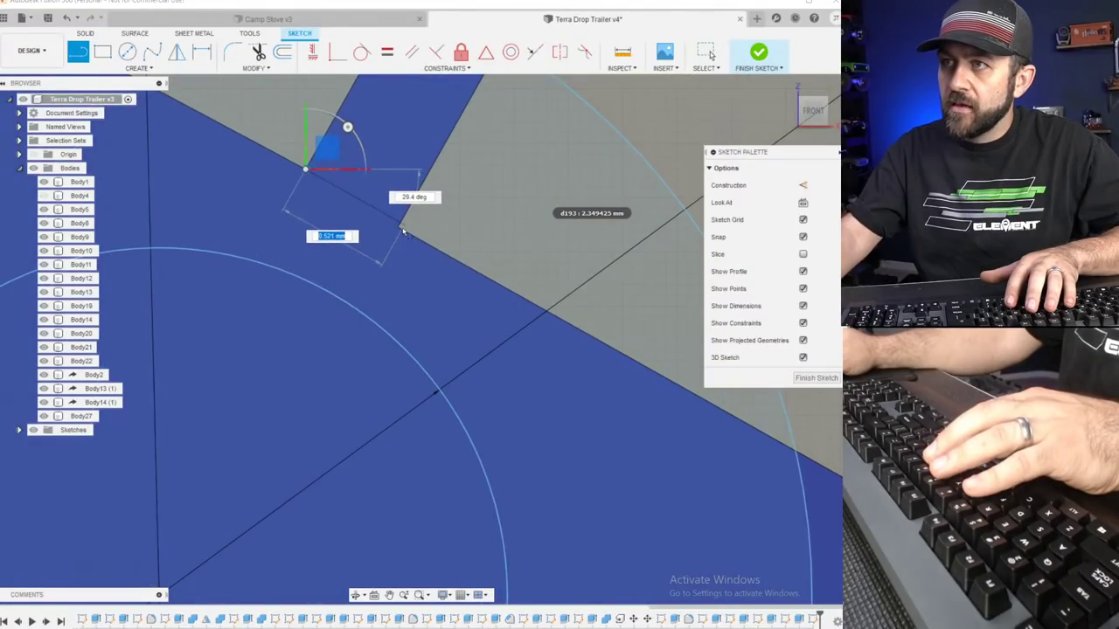
scroll(404, 231, up, 3)
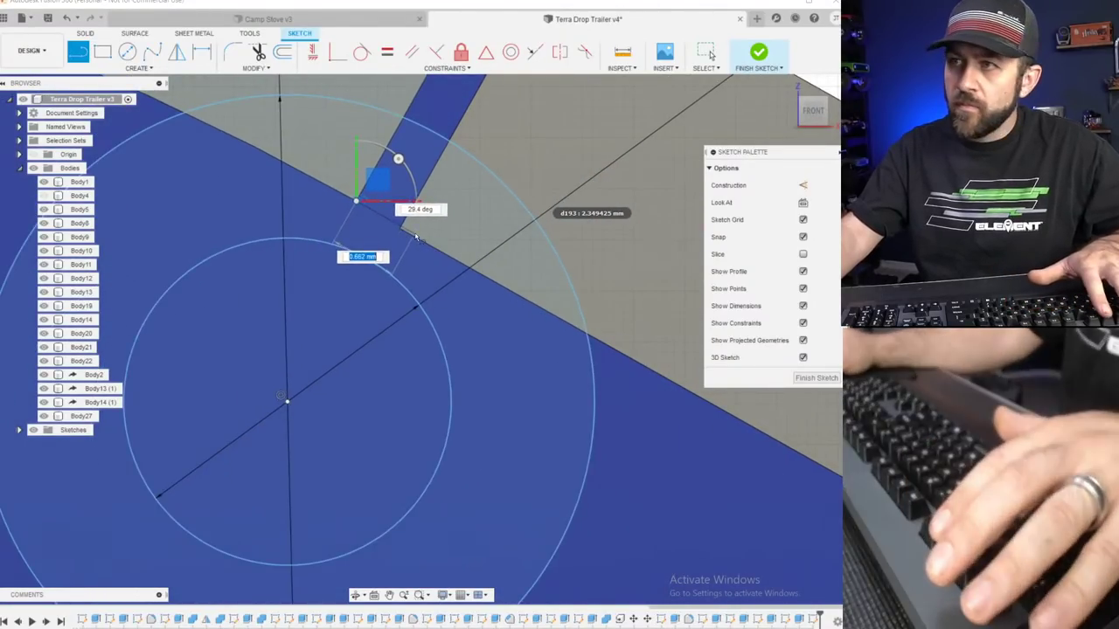
key(Escape)
scroll(387, 306, down, 6)
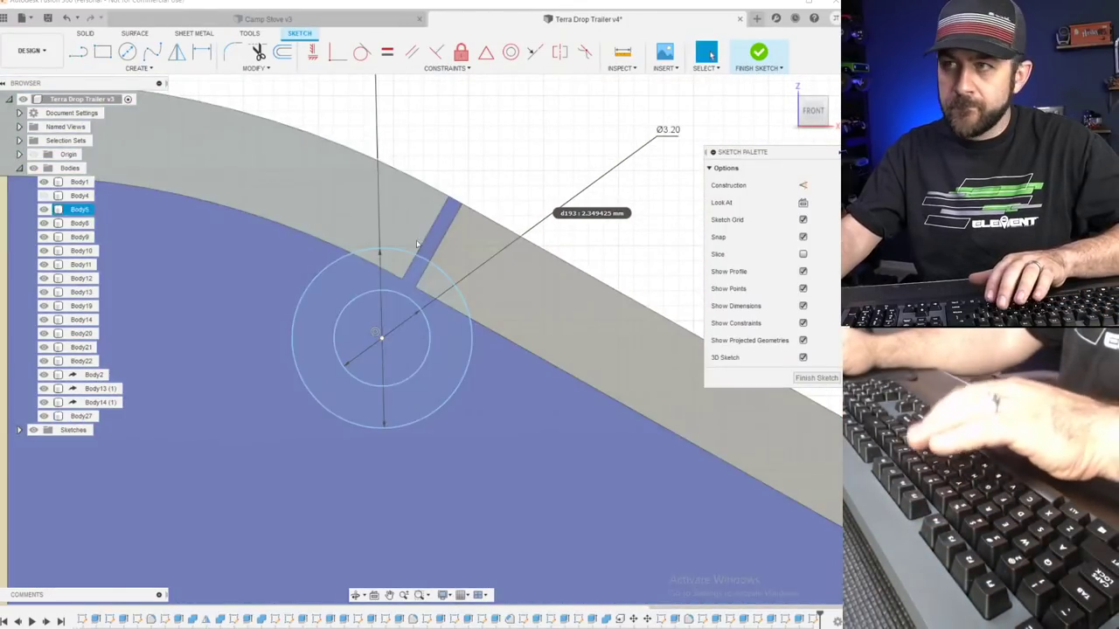
Project the side face outline of the hatch panel, Body27, into the sketch.
key(p)
click(470, 239)
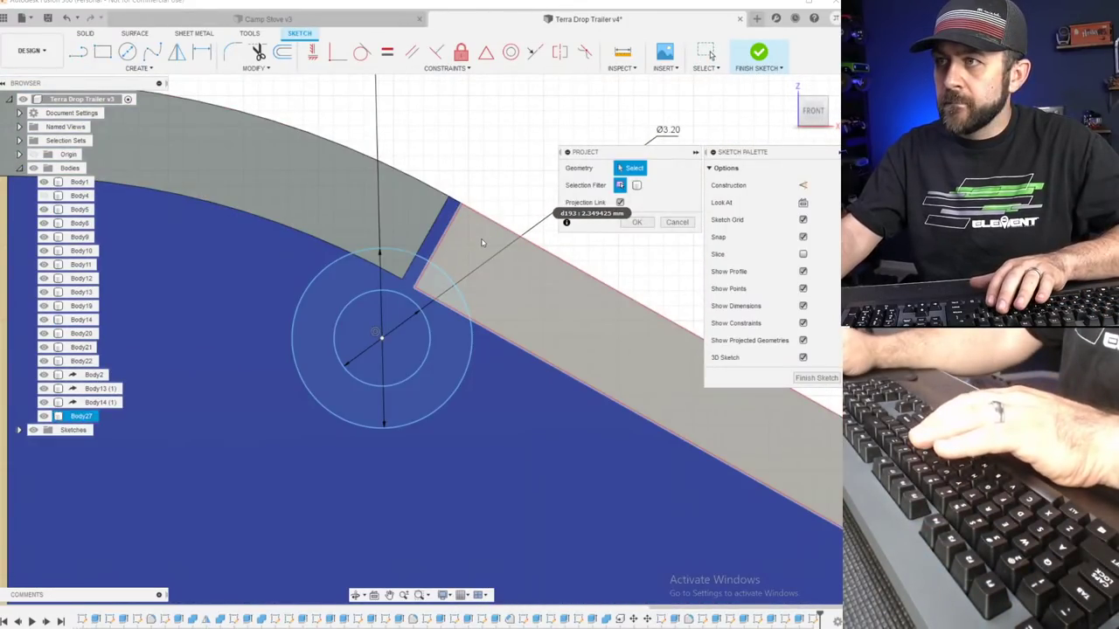
key(Return)
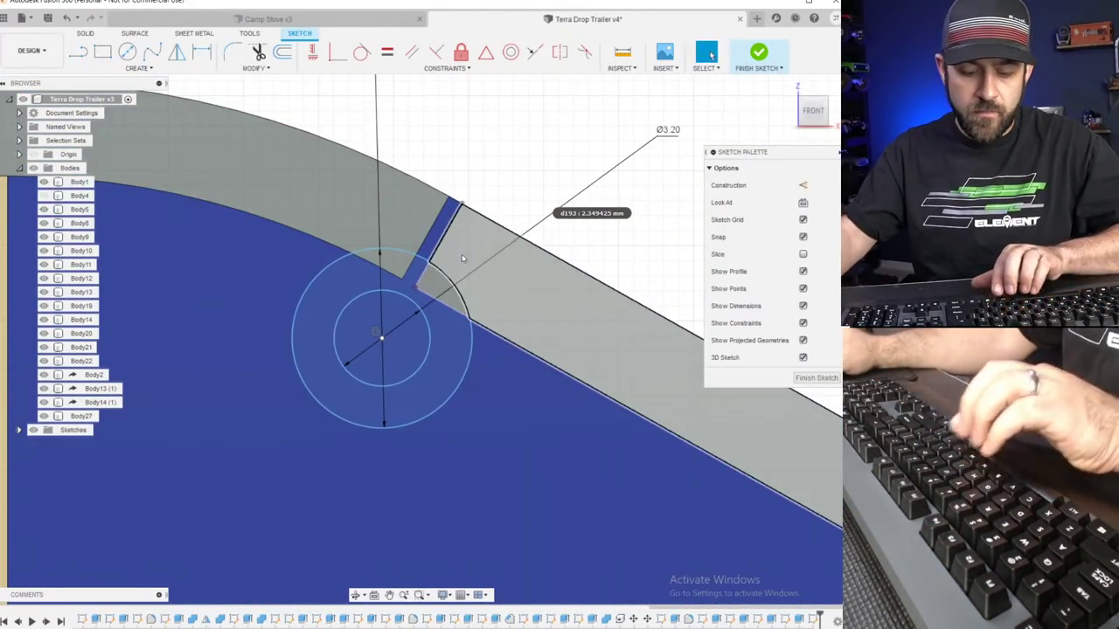
Draw a construction line across the lower end of the gap between the roof and hatch corners.
key(l)
scroll(418, 268, up, 4)
click(444, 279)
key(Escape)
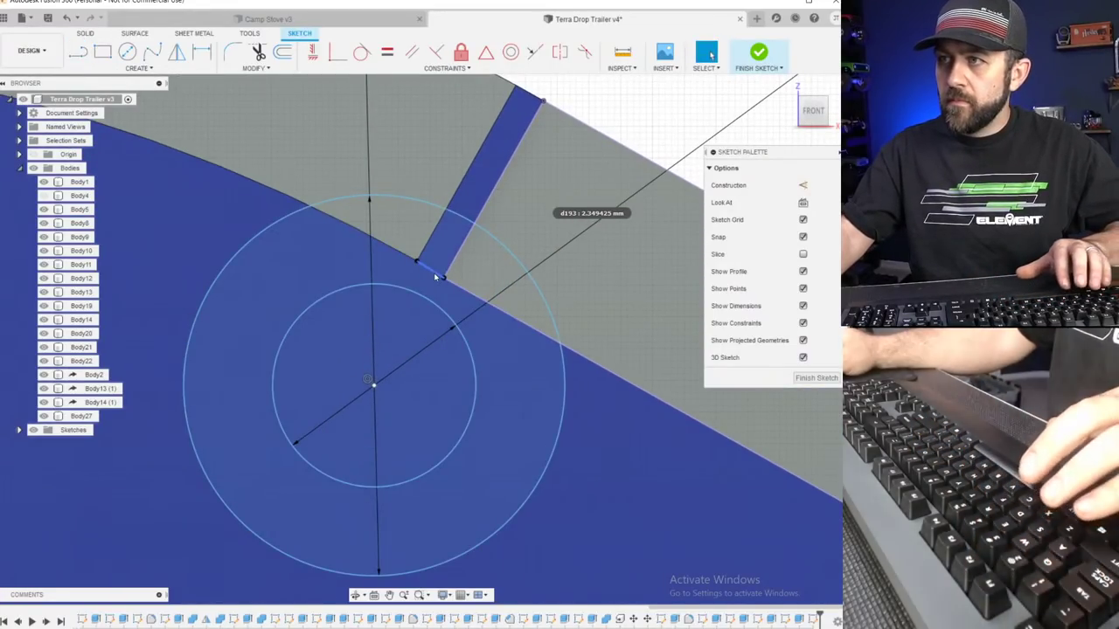
scroll(437, 287, down, 3)
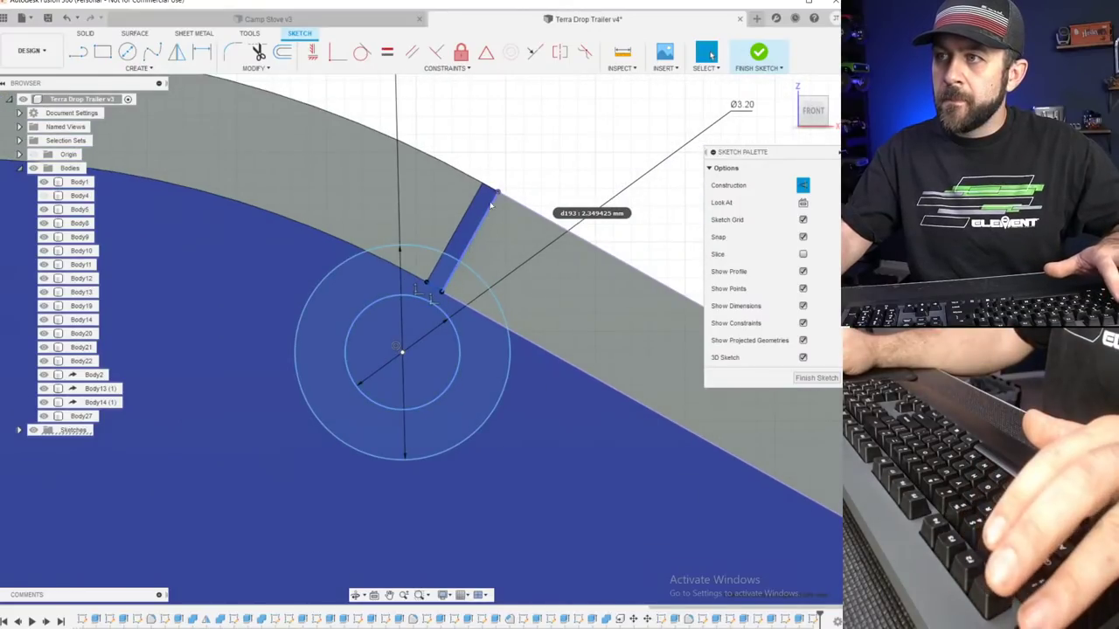
Project the side face outline of the curved roof panel, Body14, into the sketch.
key(p)
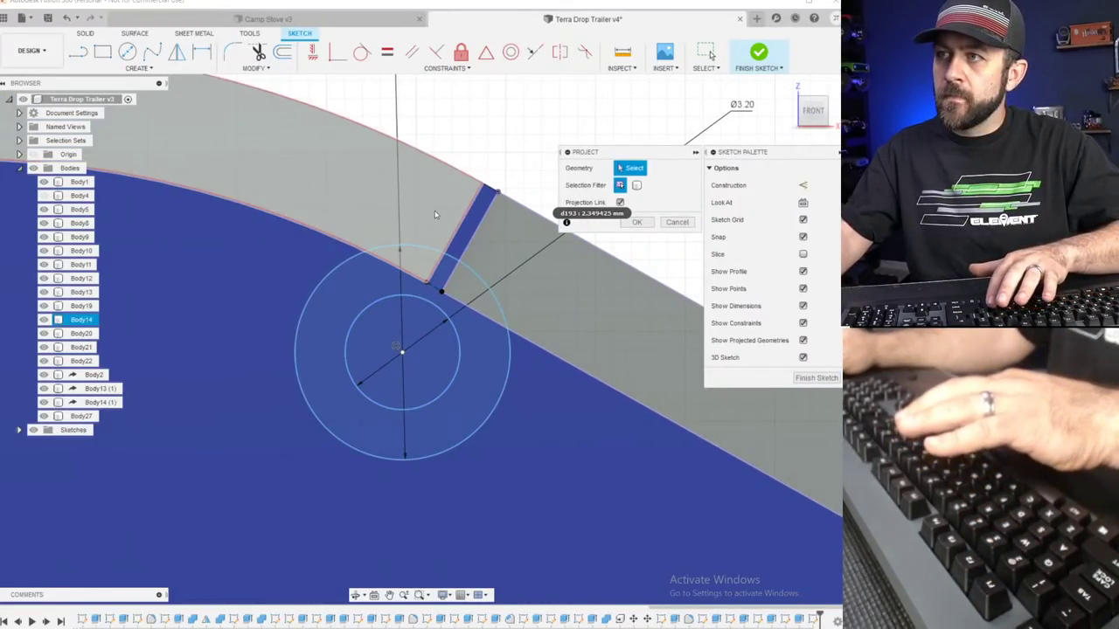
click(434, 224)
key(Return)
scroll(445, 273, up, 2)
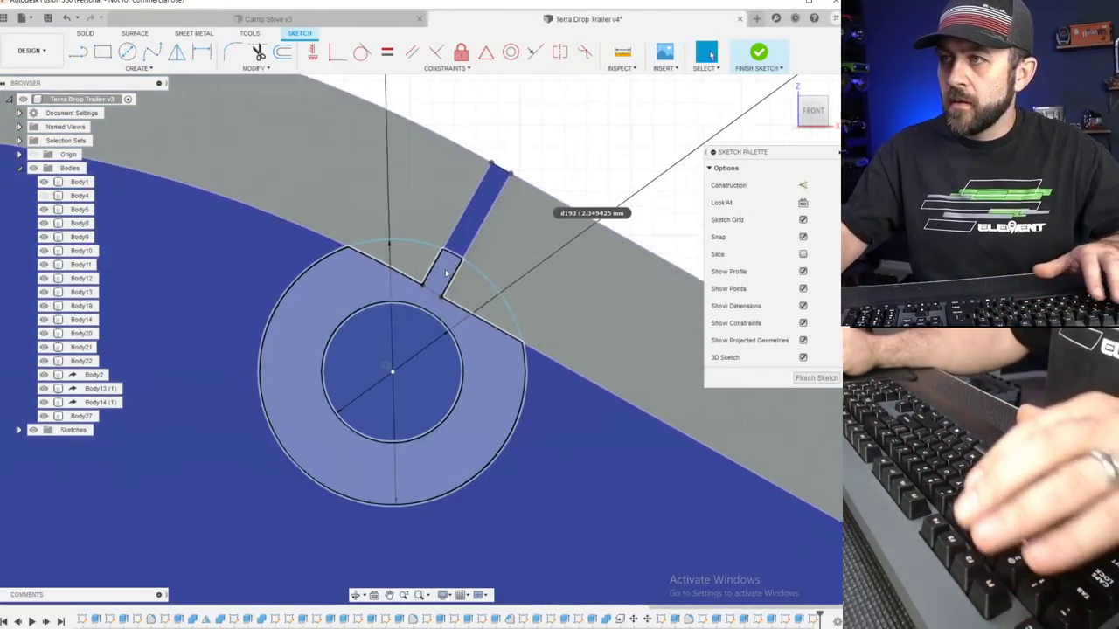
Draw a line from the midpoint of the short line across the gap to the circles' center.
key(l)
click(428, 297)
scroll(414, 335, up, 2)
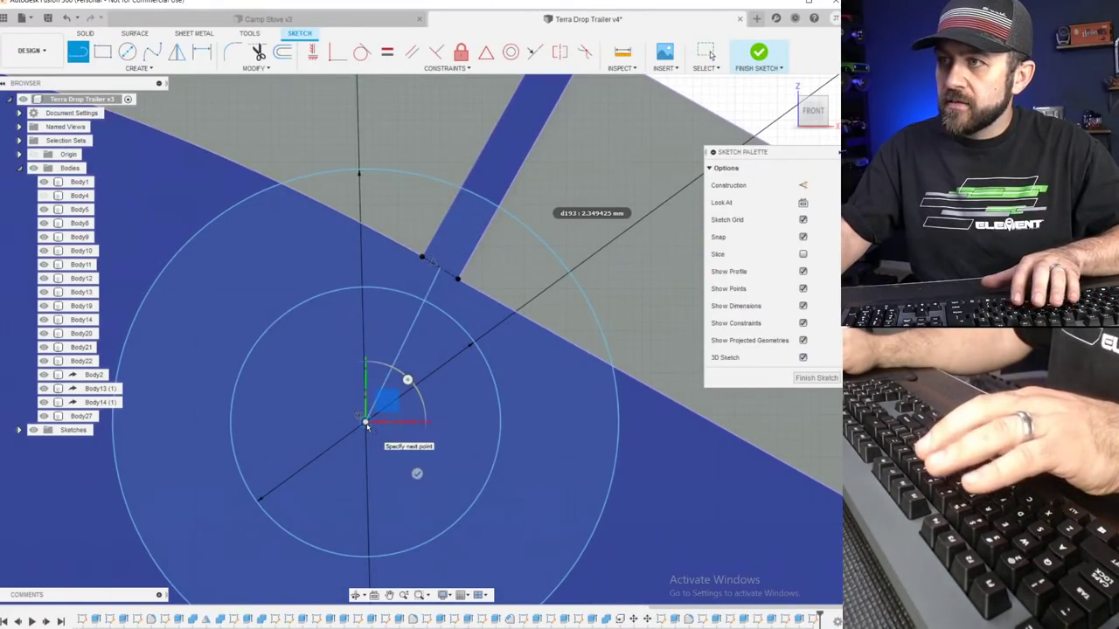
click(365, 423)
key(Escape)
Constrain the line to the circles' center perpendicular to the short line across the gap.
click(413, 336)
scroll(453, 293, up, 2)
scroll(453, 292, down, 3)
scroll(423, 322, up, 2)
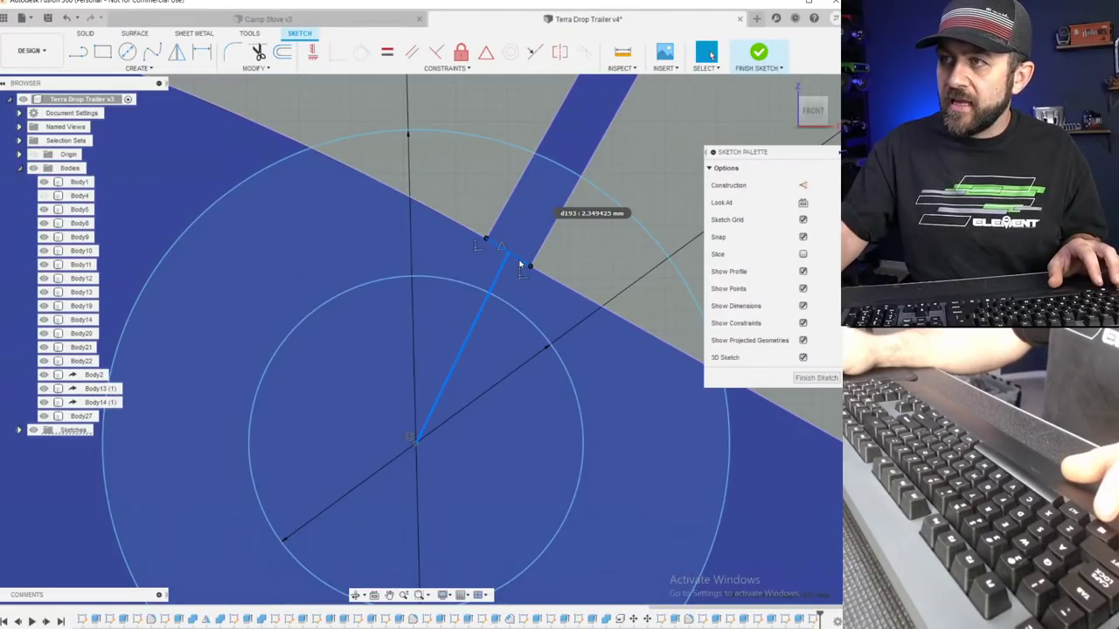
click(443, 53)
scroll(471, 297, down, 5)
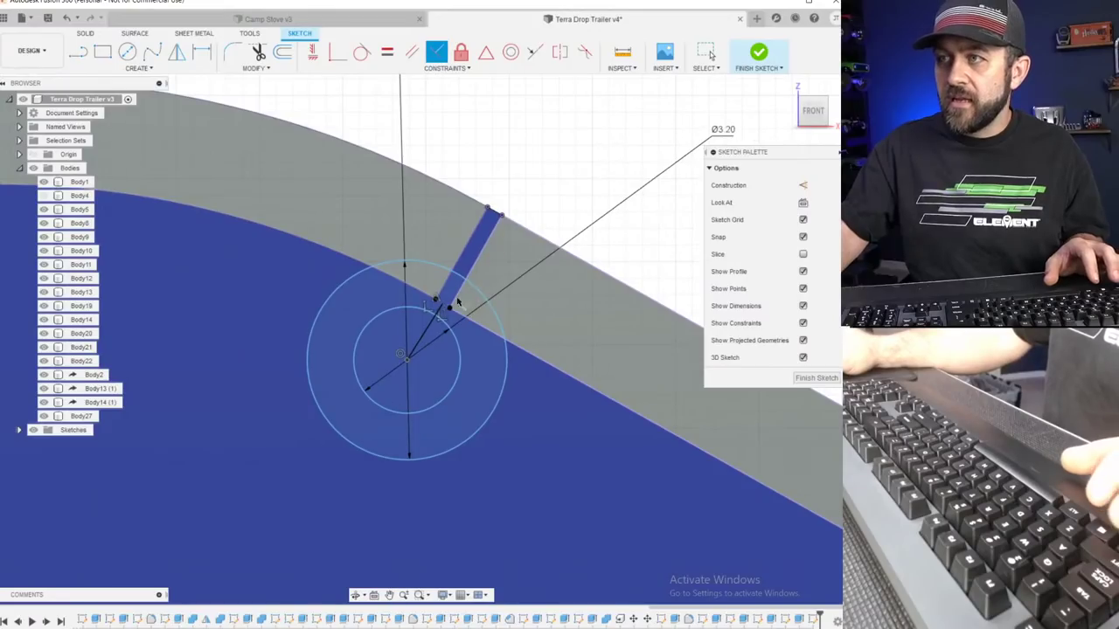
key(Escape)
Convert the line between the gap's midpoint and the circles' center to a construction line.
scroll(427, 342, up, 3)
click(443, 294)
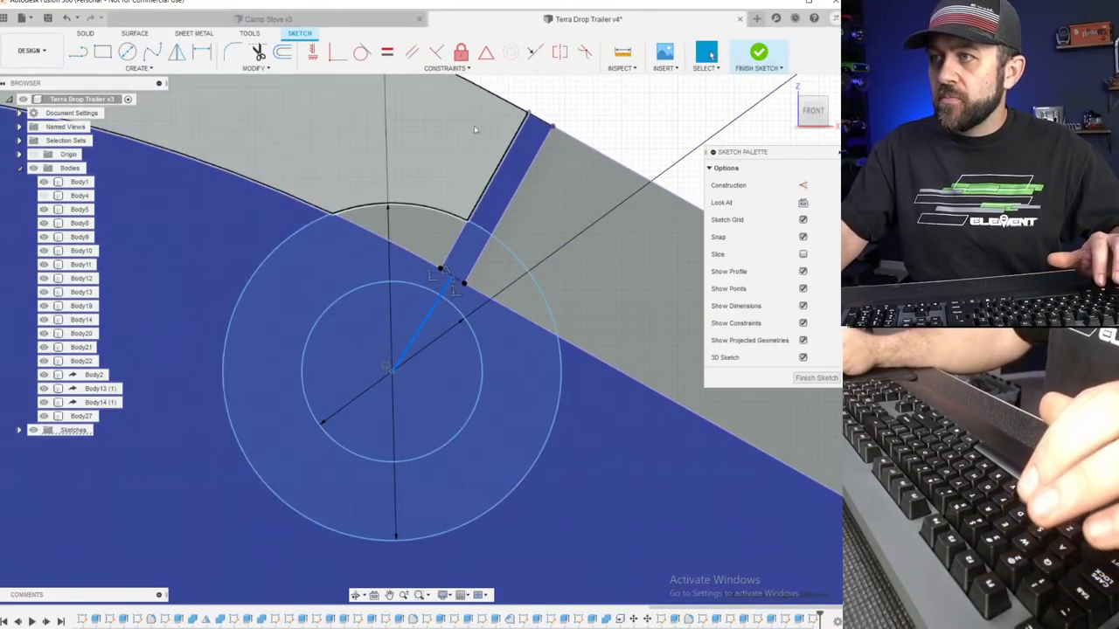
scroll(518, 134, up, 3)
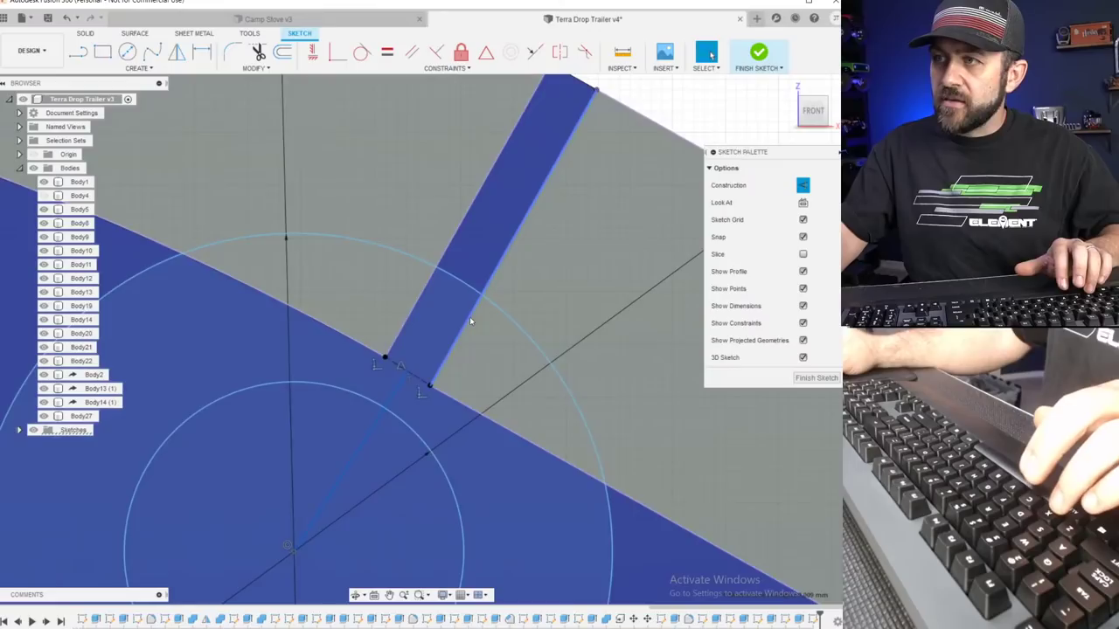
scroll(470, 317, down, 3)
click(568, 183)
scroll(435, 260, down, 3)
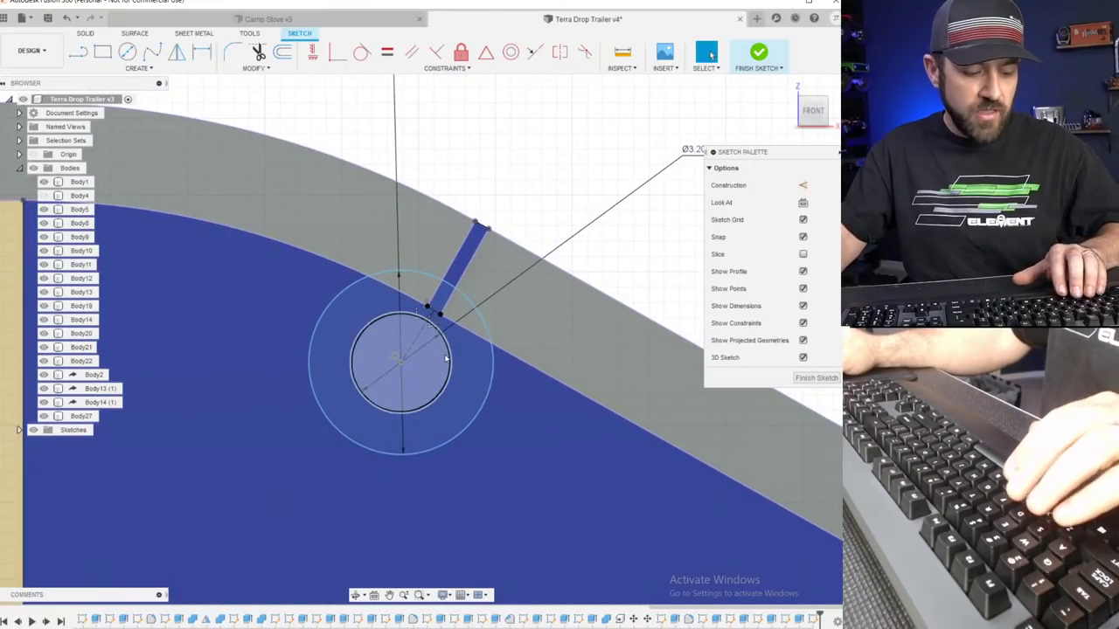
Dimension the construction line between the gap and the circles' center at 3 mm and finish the sketch.
key(d)
click(412, 345)
scroll(432, 348, up, 3)
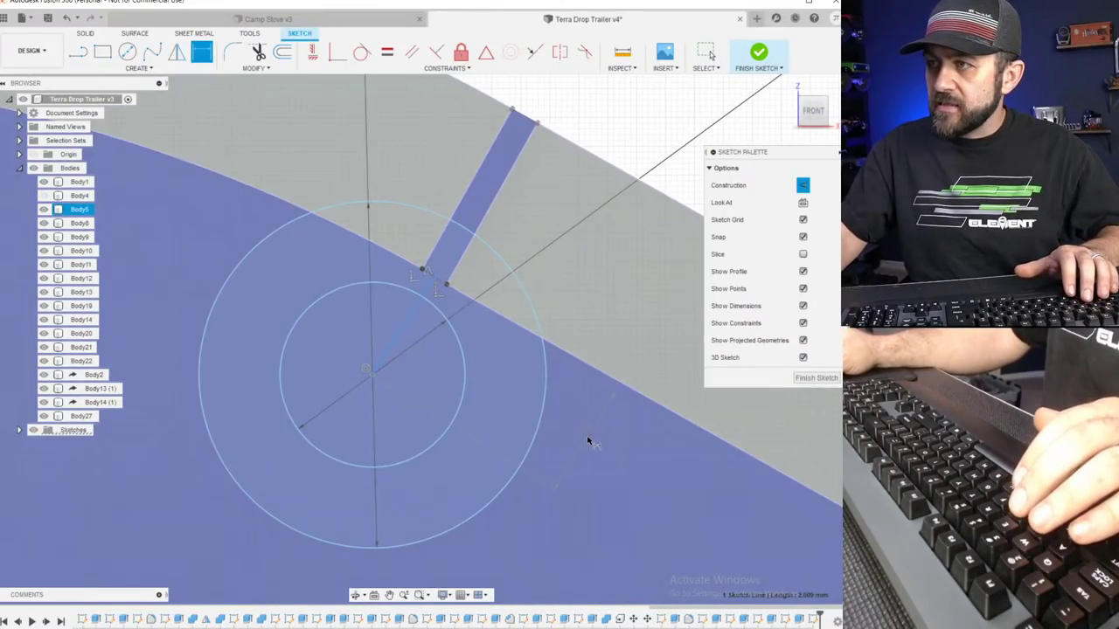
text(x)
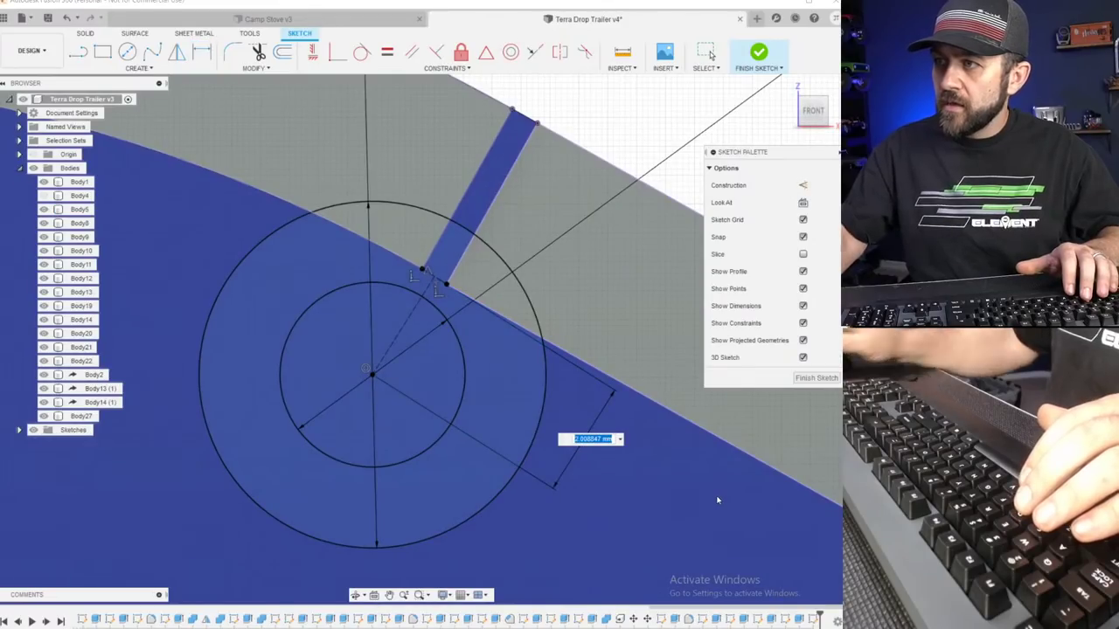
text(1)
key(Return)
scroll(712, 496, down, 3)
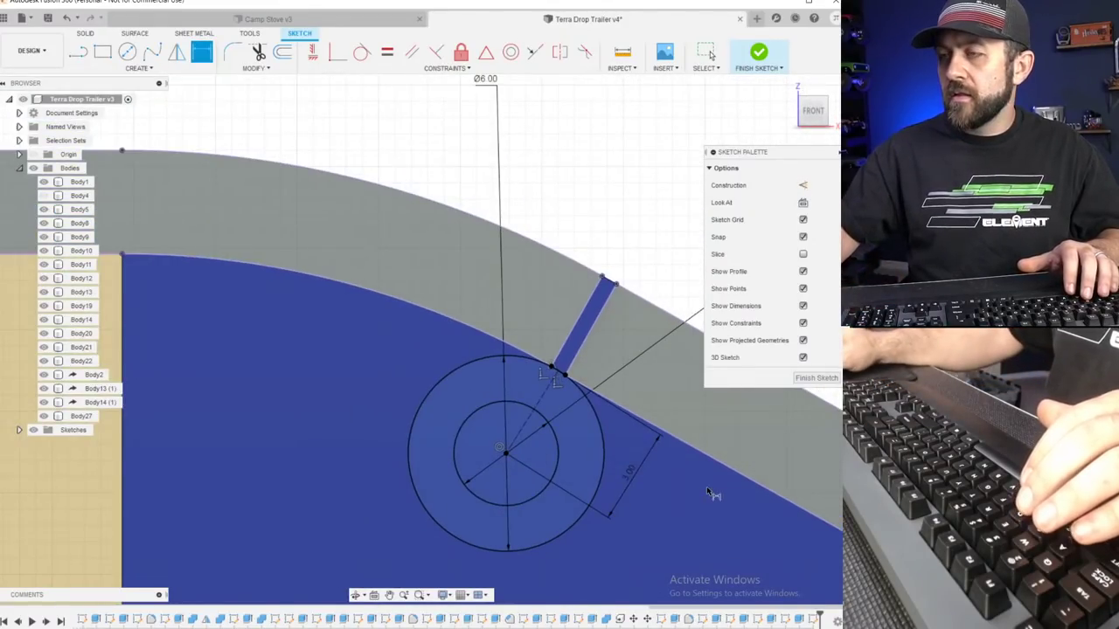
scroll(467, 445, down, 1)
middle_drag(470, 428, 218, 334)
scroll(267, 324, down, 2)
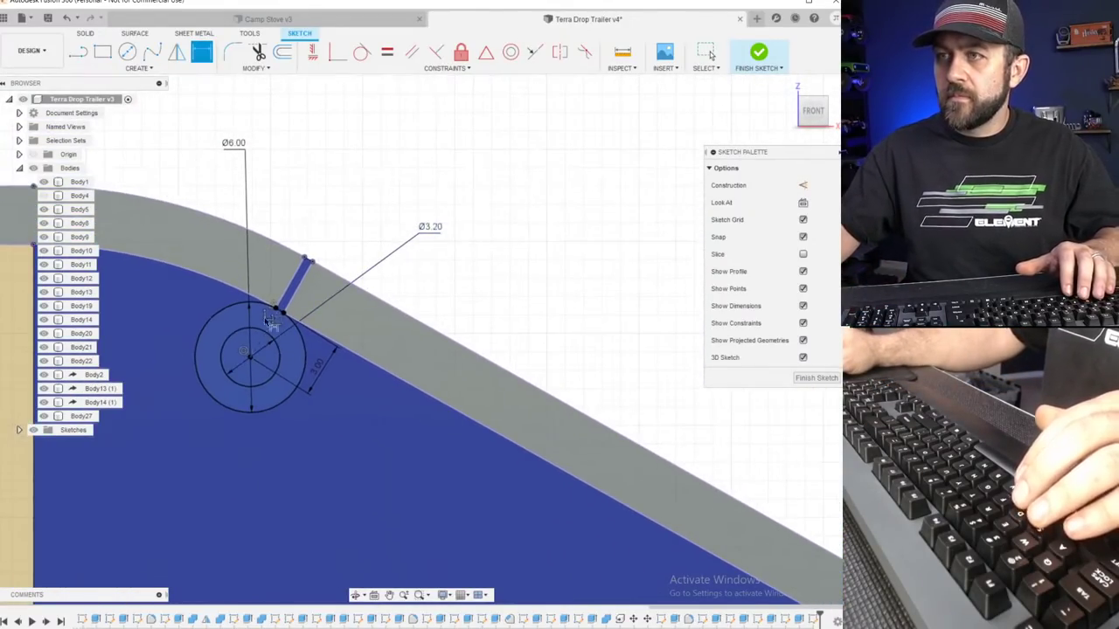
click(759, 53)
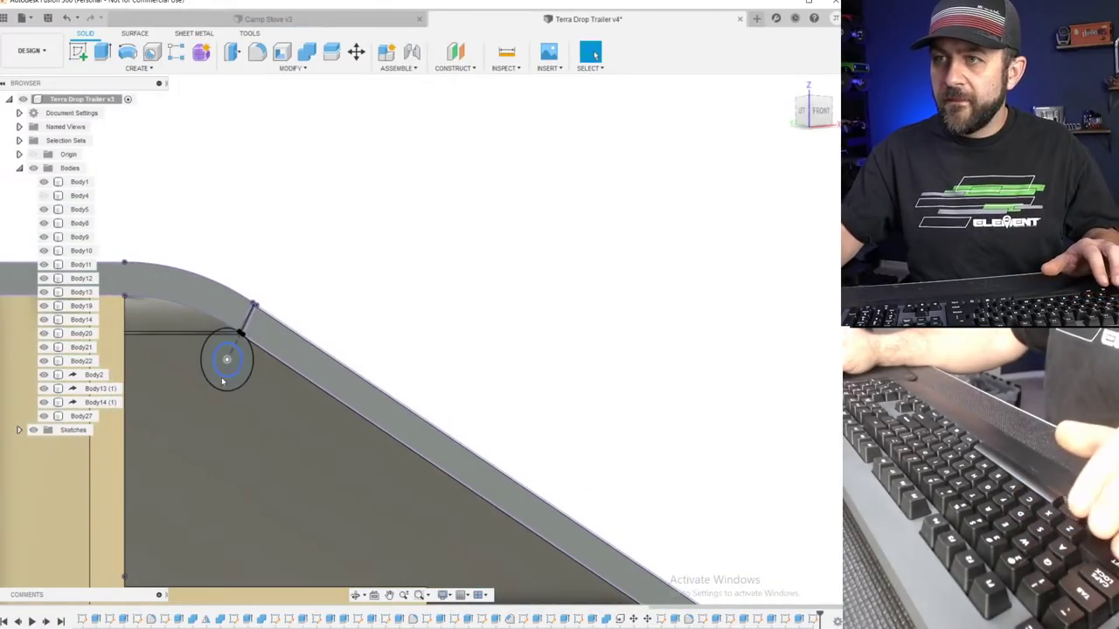
Extrude the ring profile between the two hinge circles by -15 mm as a new body.
scroll(248, 348, up, 2)
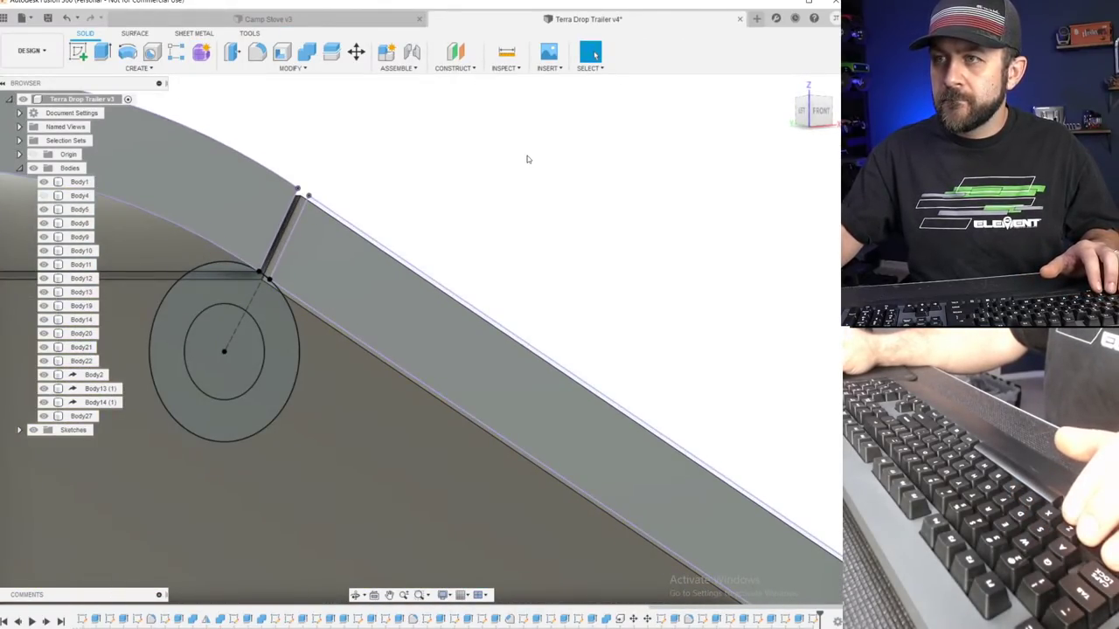
click(104, 59)
click(214, 289)
scroll(224, 302, down, 2)
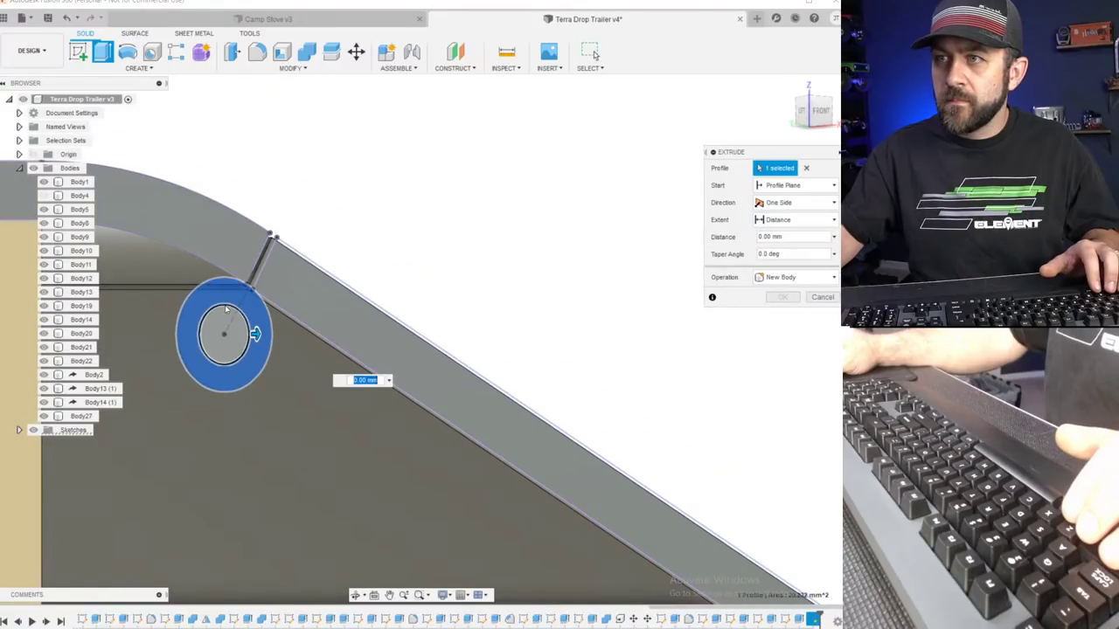
drag(255, 334, 91, 368)
scroll(306, 367, down, 3)
shift+middle_drag(288, 390, 217, 393)
drag(216, 393, 224, 399)
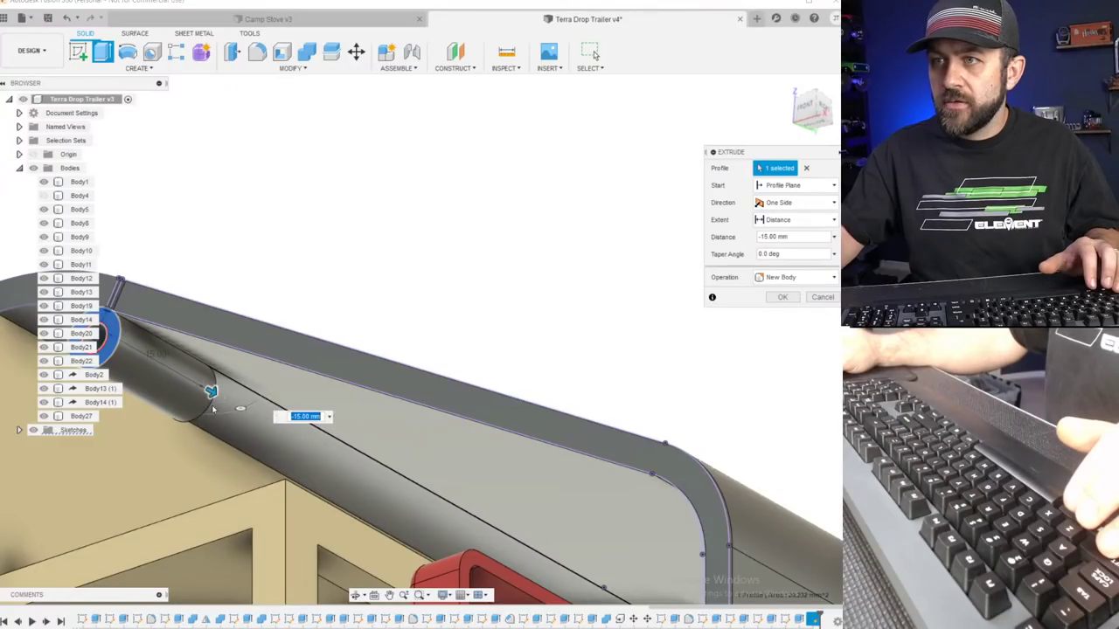
scroll(210, 408, down, 2)
shift+middle_drag(279, 348, 255, 448)
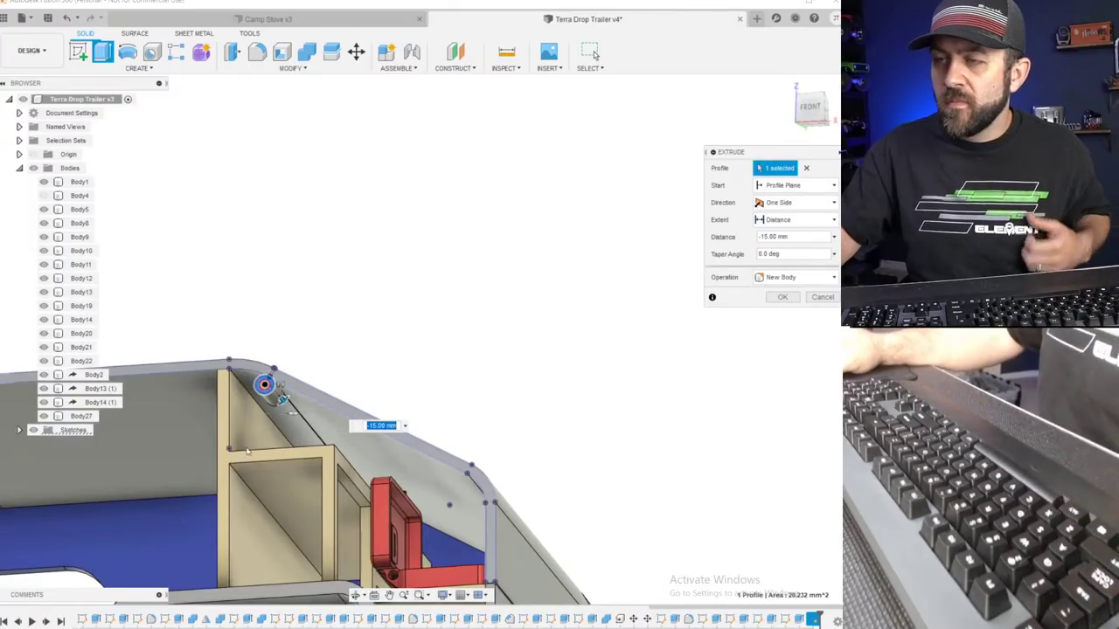
scroll(283, 328, down, 2)
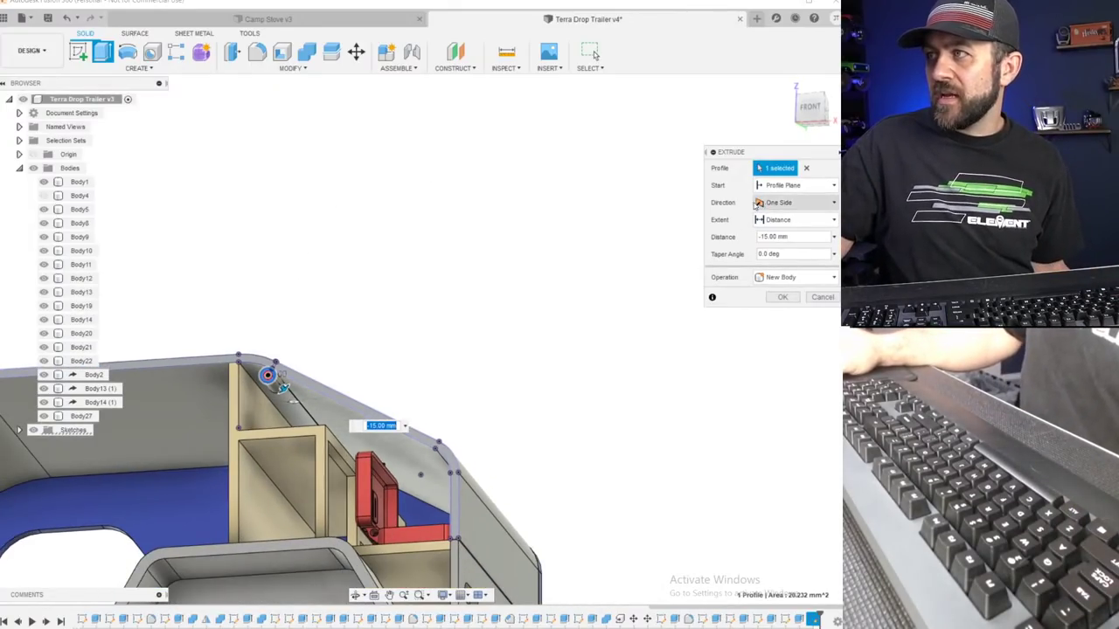
click(783, 298)
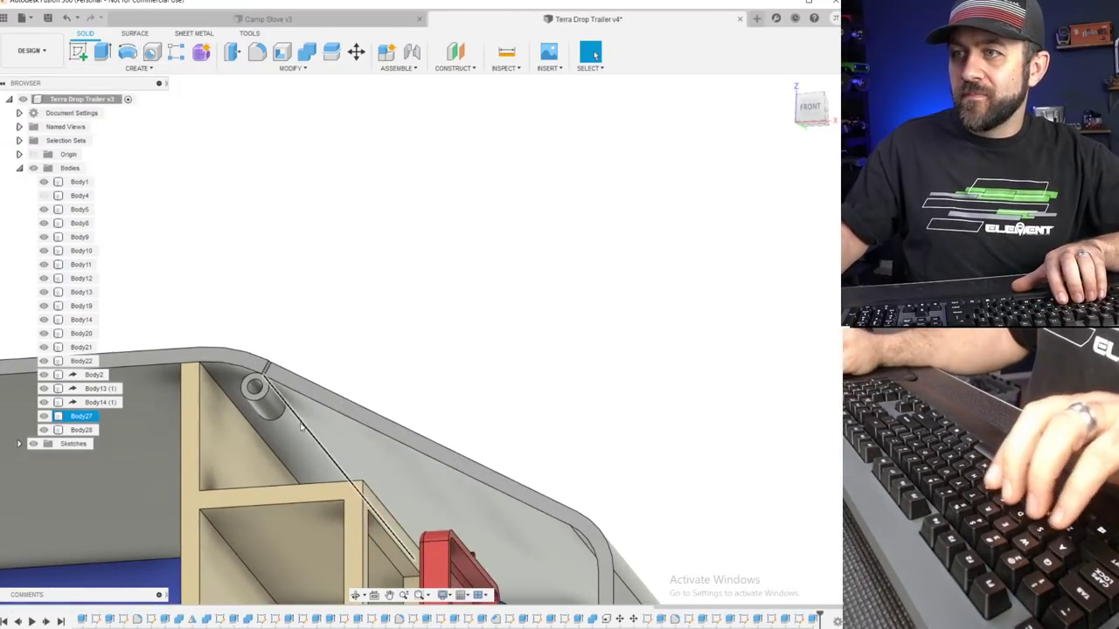
Join the hinge tube with the curved roof panel, Body14, into one body.
scroll(284, 364, up, 3)
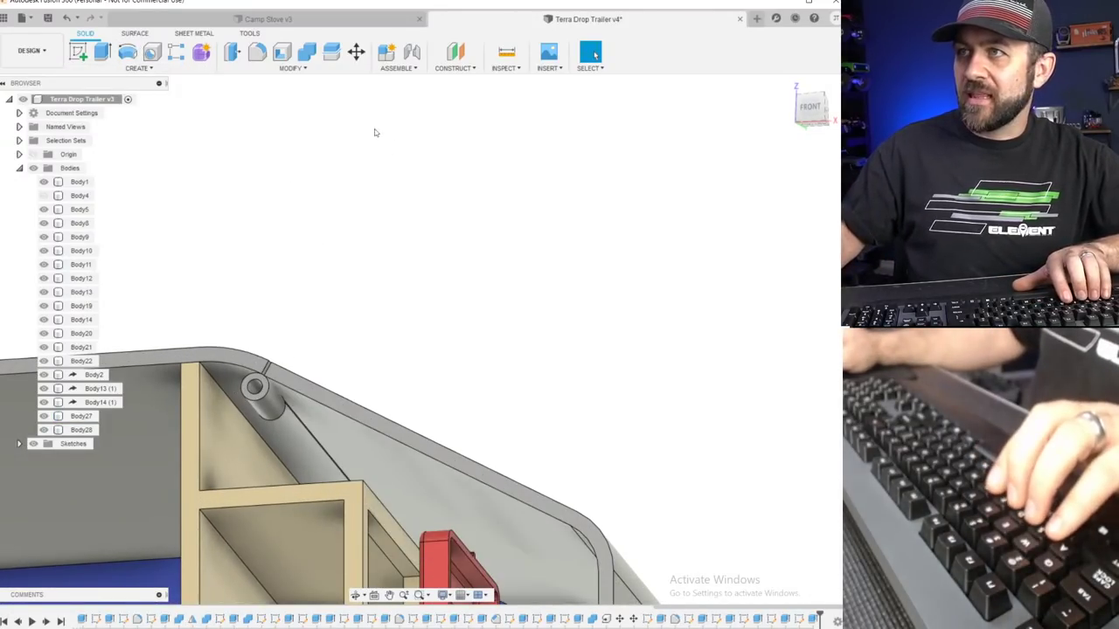
click(306, 52)
click(261, 402)
click(240, 361)
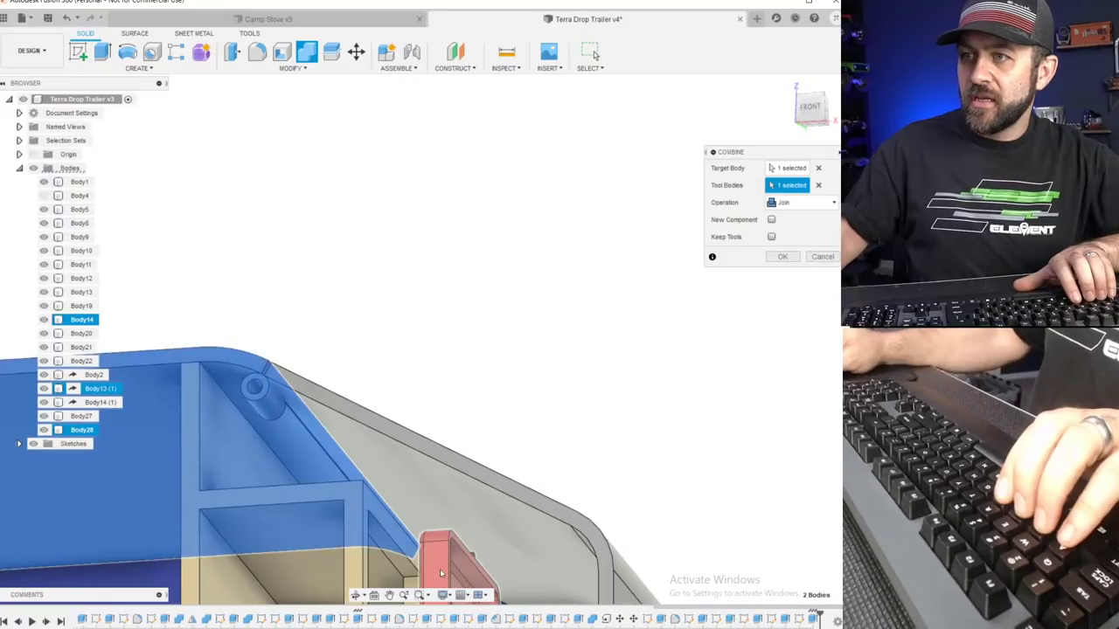
key(Return)
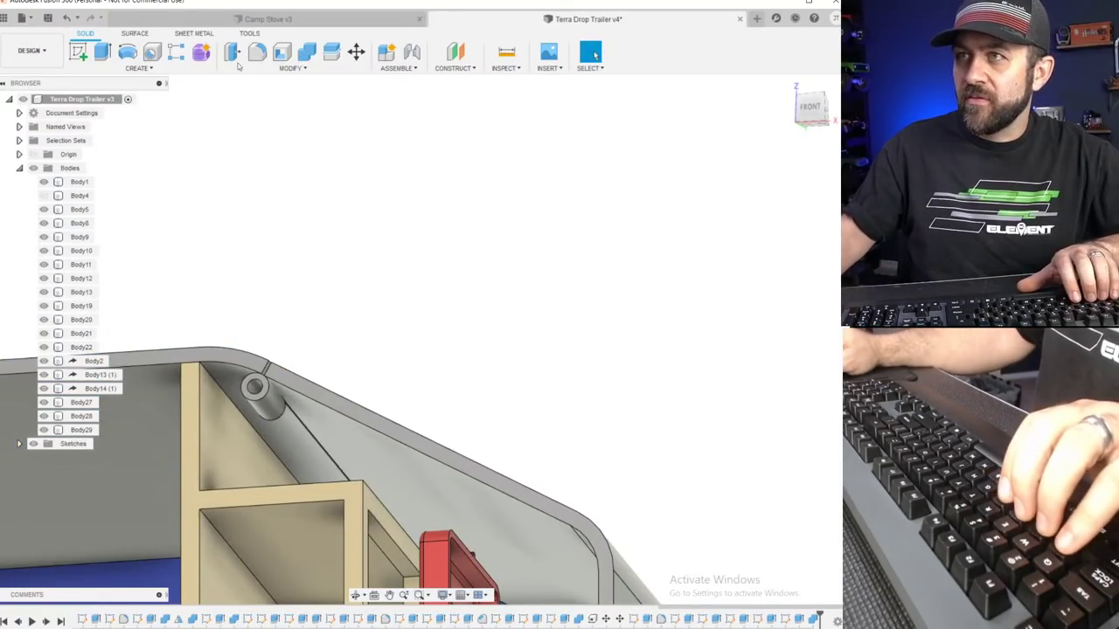
Swing the rear hatch, Body27, open by rotating it -85° about the hinge tube's hole.
scroll(283, 437, up, 3)
shift+middle_drag(262, 416, 327, 460)
middle_drag(351, 399, 402, 329)
scroll(417, 342, down, 2)
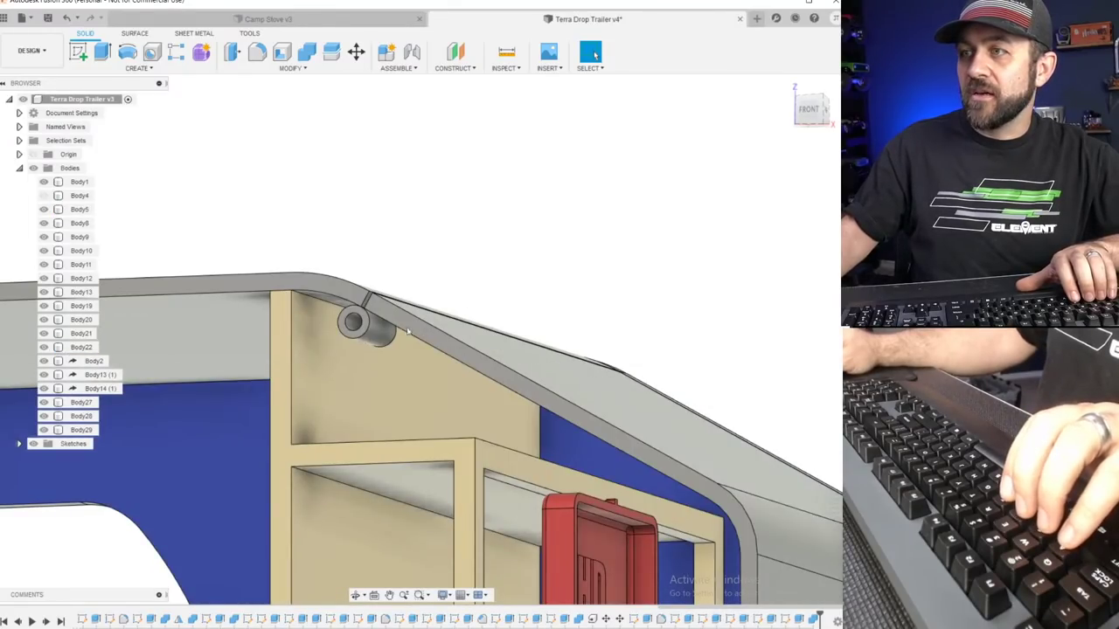
click(357, 53)
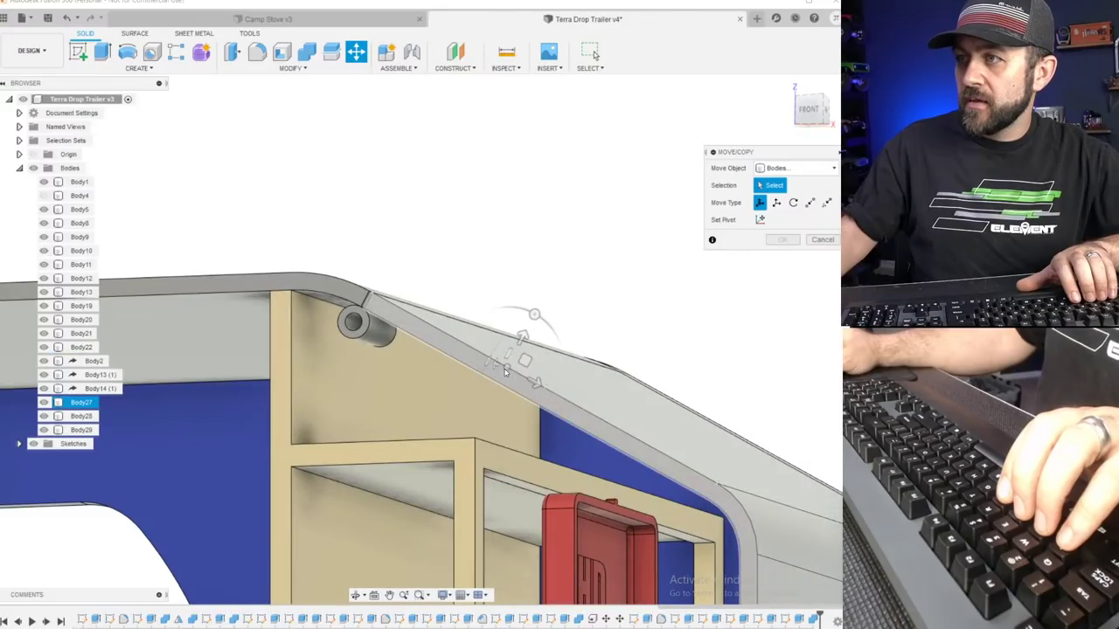
click(482, 367)
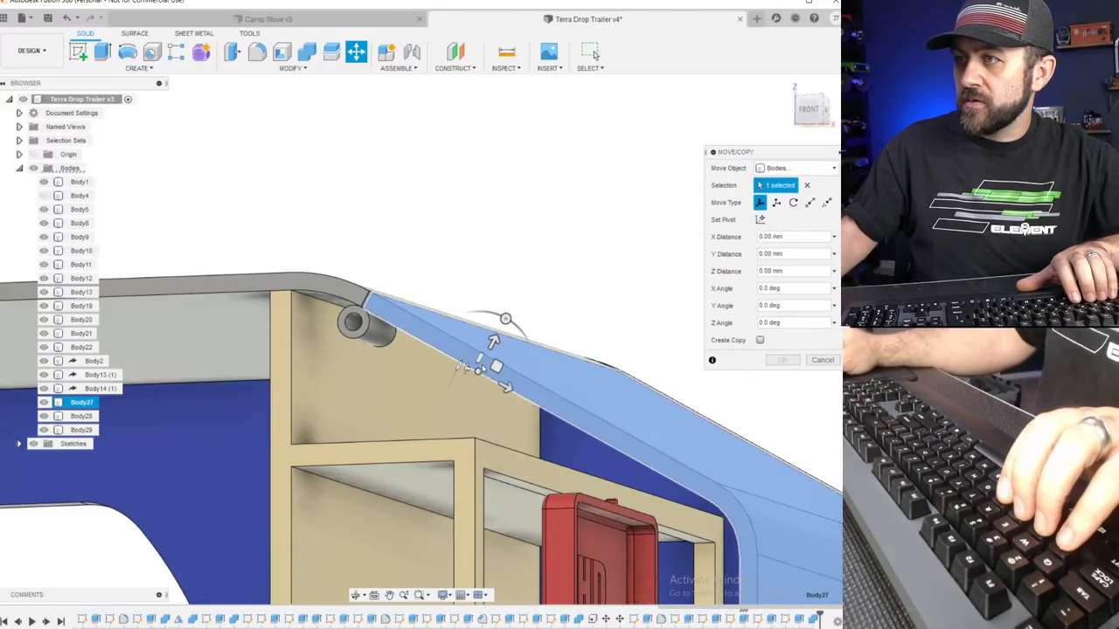
click(794, 203)
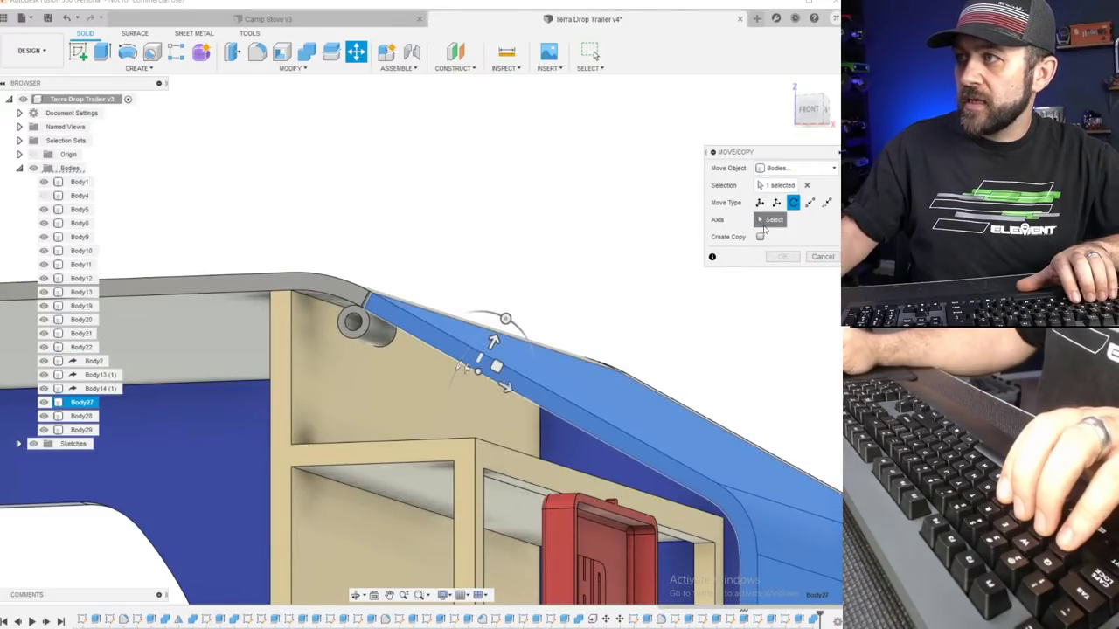
click(352, 322)
scroll(350, 323, down, 2)
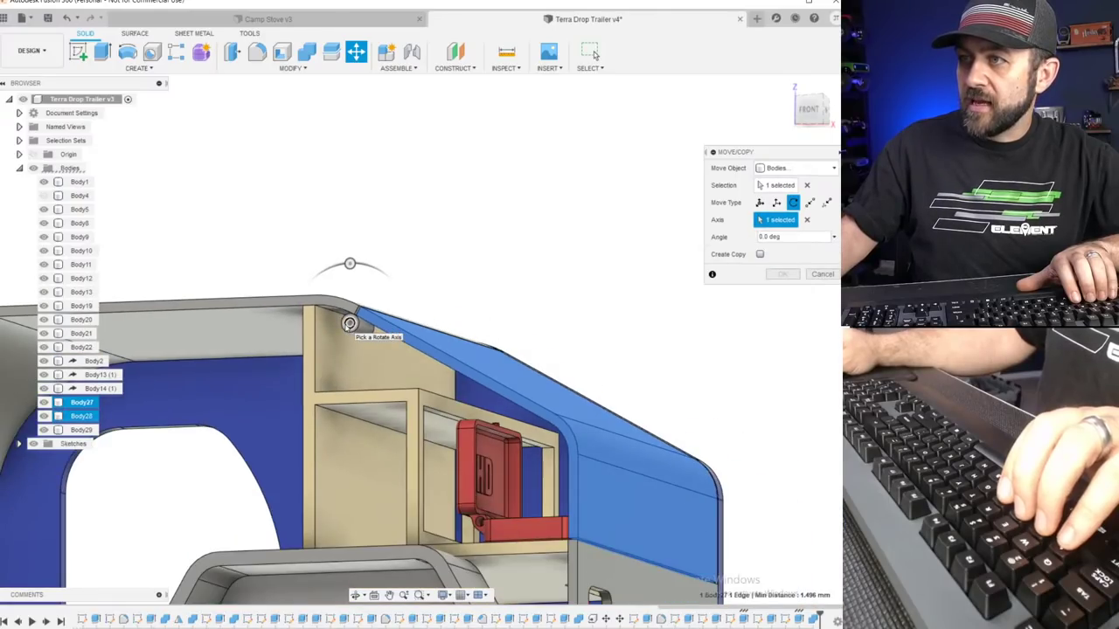
drag(349, 263, 291, 321)
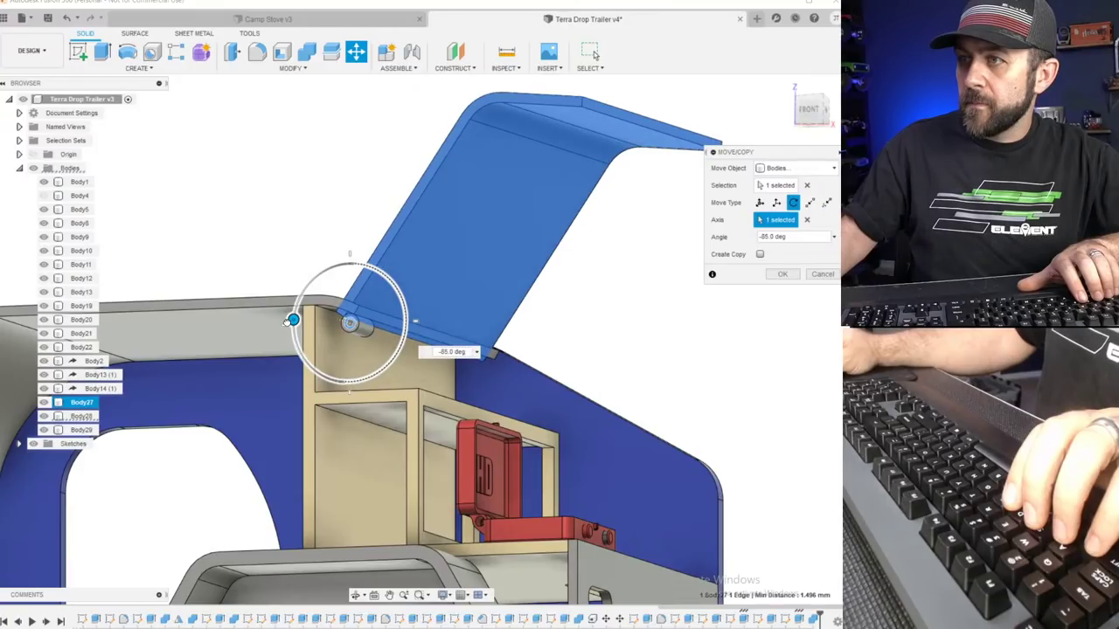
scroll(308, 330, down, 3)
scroll(297, 345, up, 8)
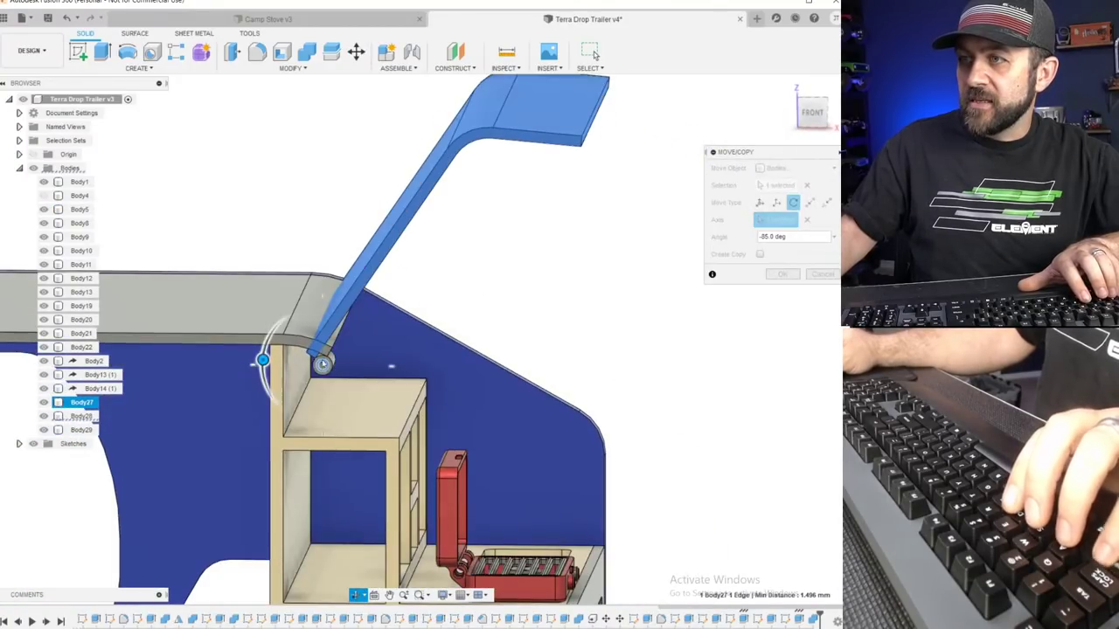
scroll(337, 367, down, 3)
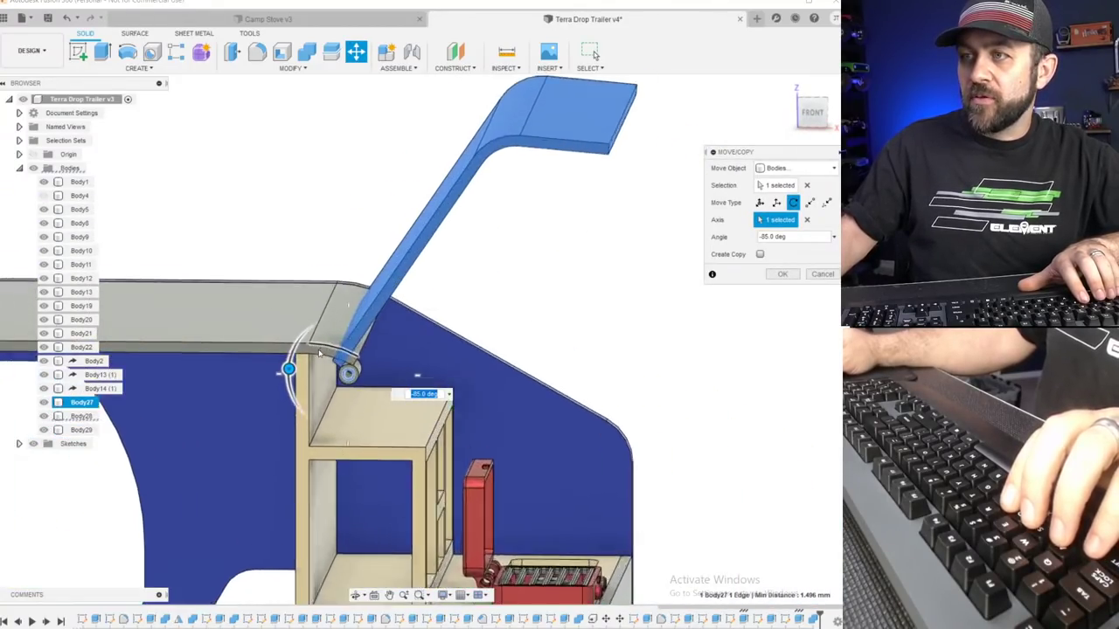
scroll(341, 367, up, 3)
scroll(349, 367, up, 2)
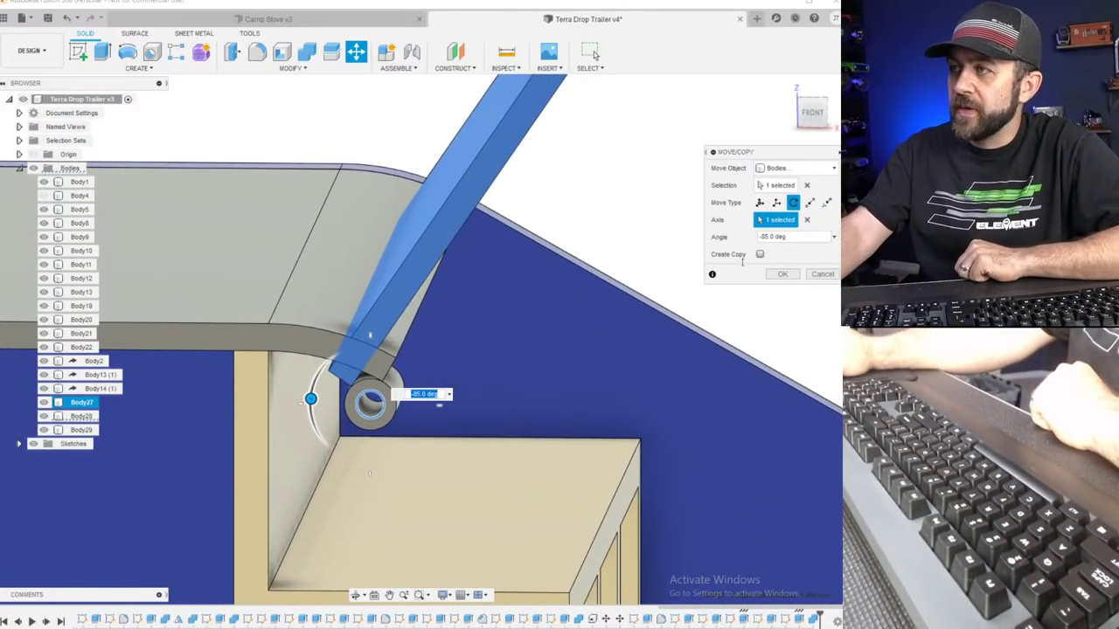
click(784, 274)
Examine how the opened hatch sits against the roof edge and the hinge tube from several angles.
scroll(384, 334, down, 3)
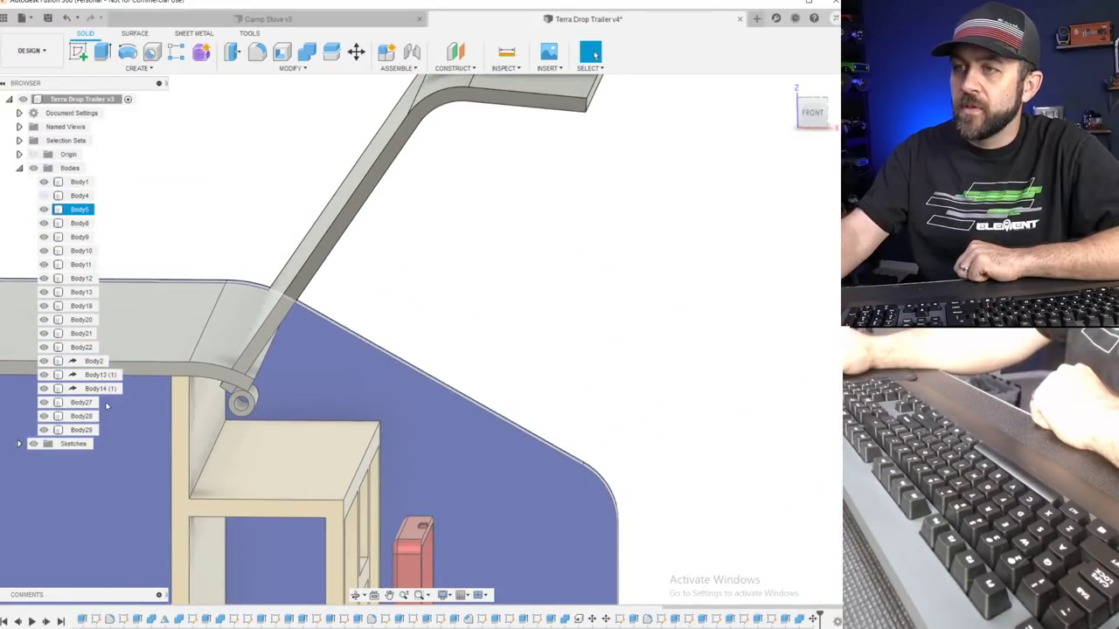
click(243, 374)
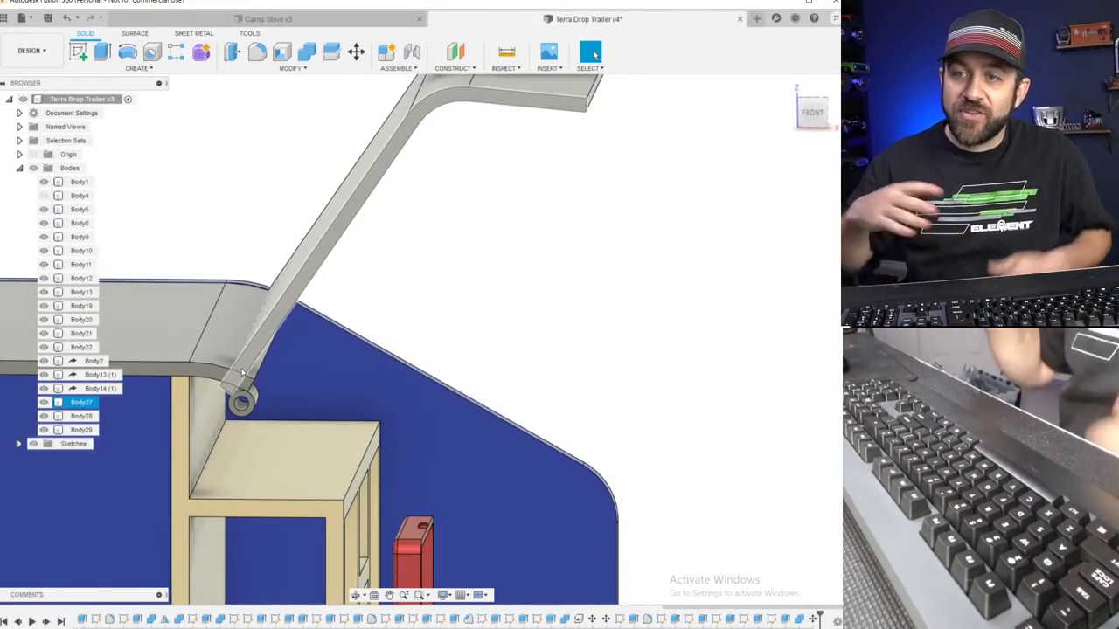
click(271, 377)
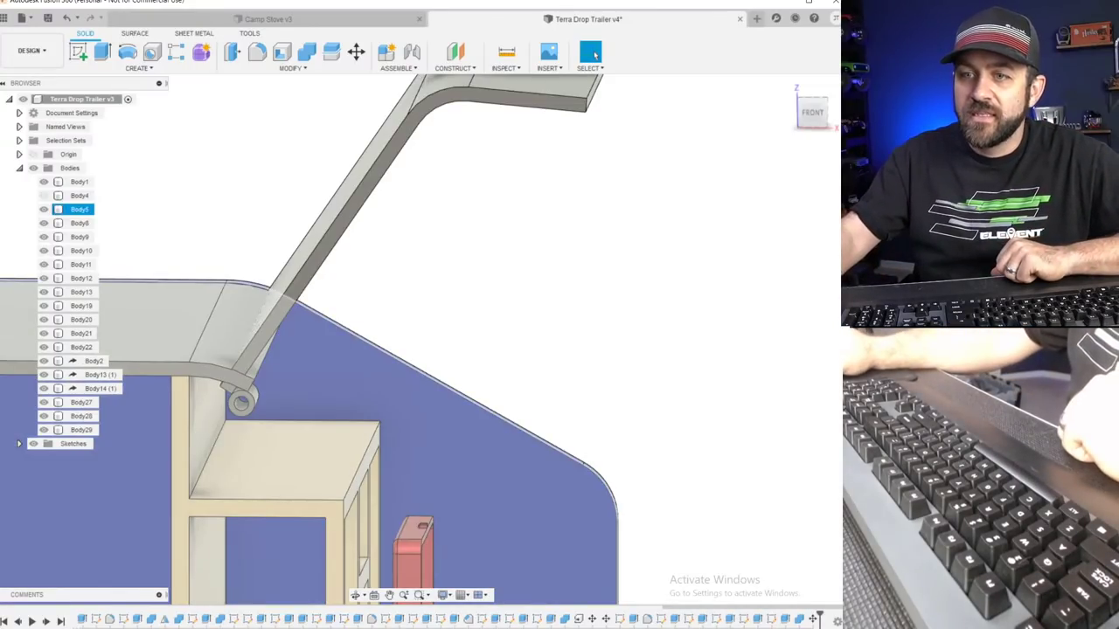
key(Escape)
scroll(16, 502, up, 2)
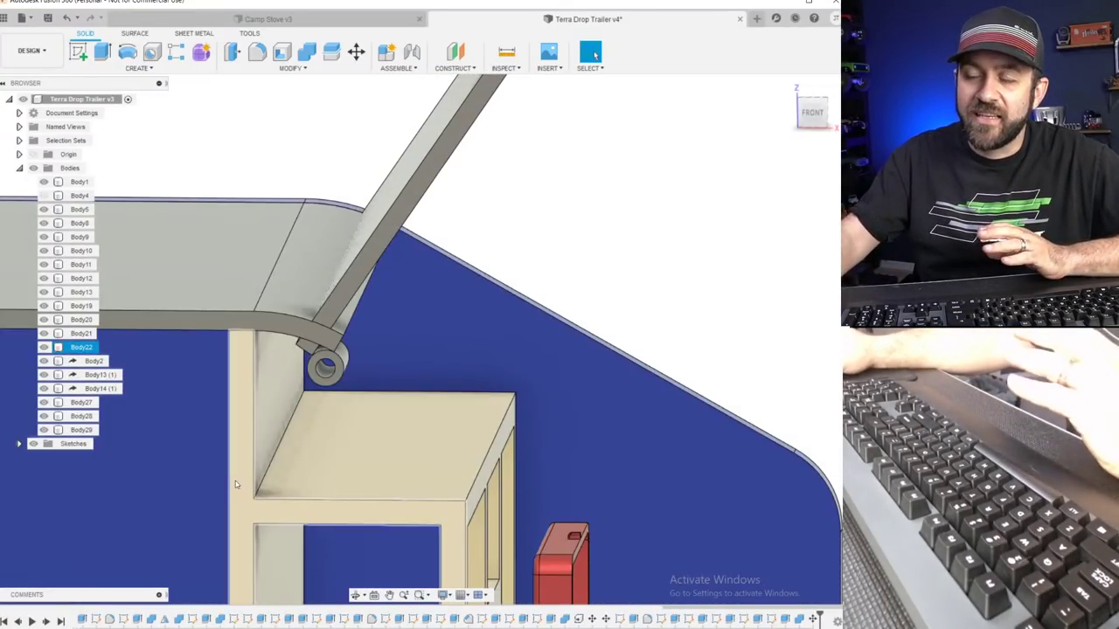
scroll(296, 370, up, 3)
scroll(295, 370, down, 2)
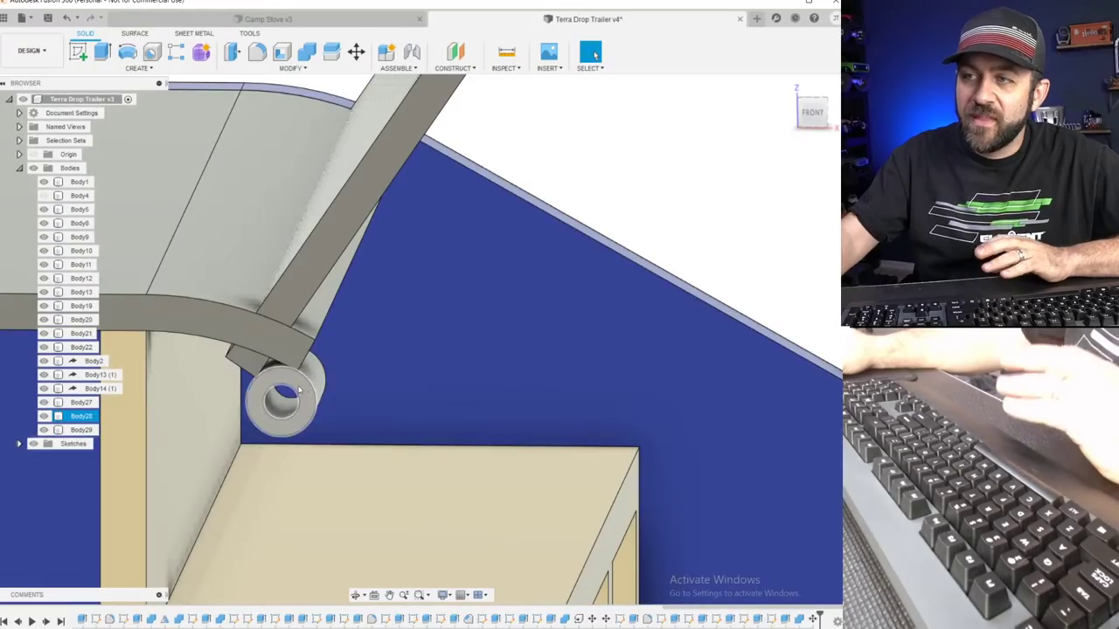
scroll(366, 367, down, 2)
click(366, 367)
scroll(366, 367, up, 3)
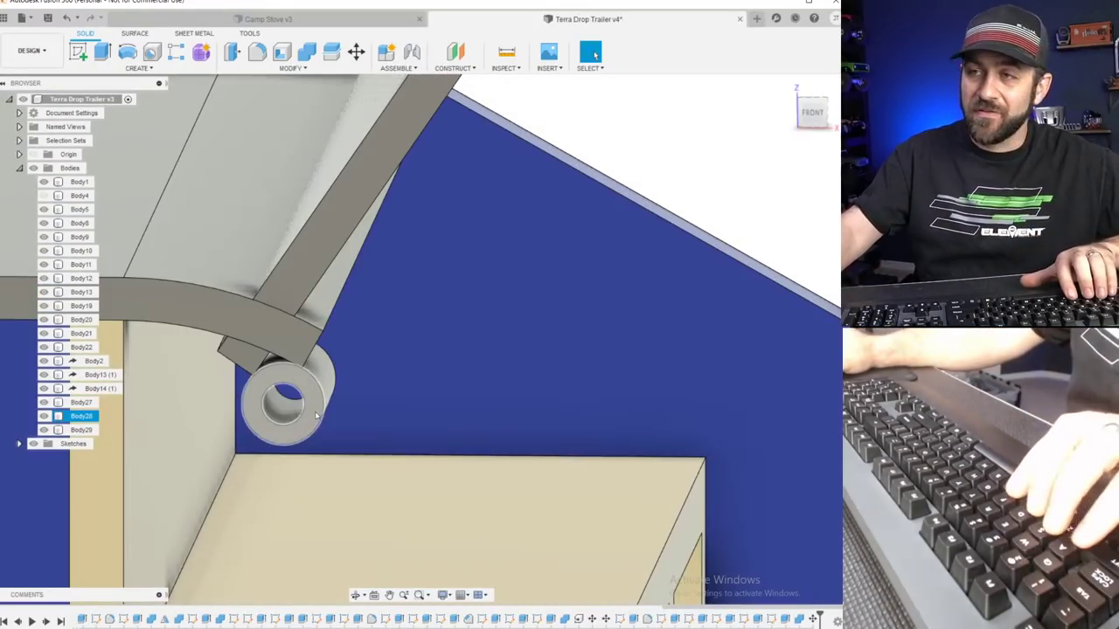
shift+middle_drag(313, 378, 284, 383)
scroll(285, 379, down, 3)
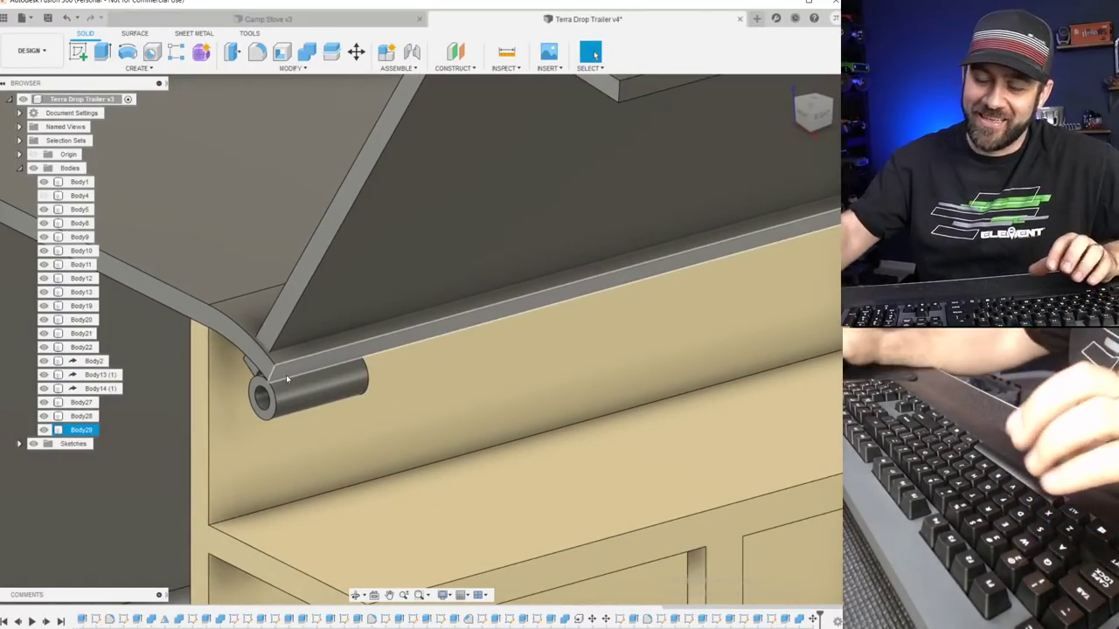
scroll(286, 380, down, 6)
mouse_move(336, 365)
shift+middle_down()
mouse_move(388, 348)
mouse_move(352, 361)
shift+middle_up()
scroll(351, 361, up, 3)
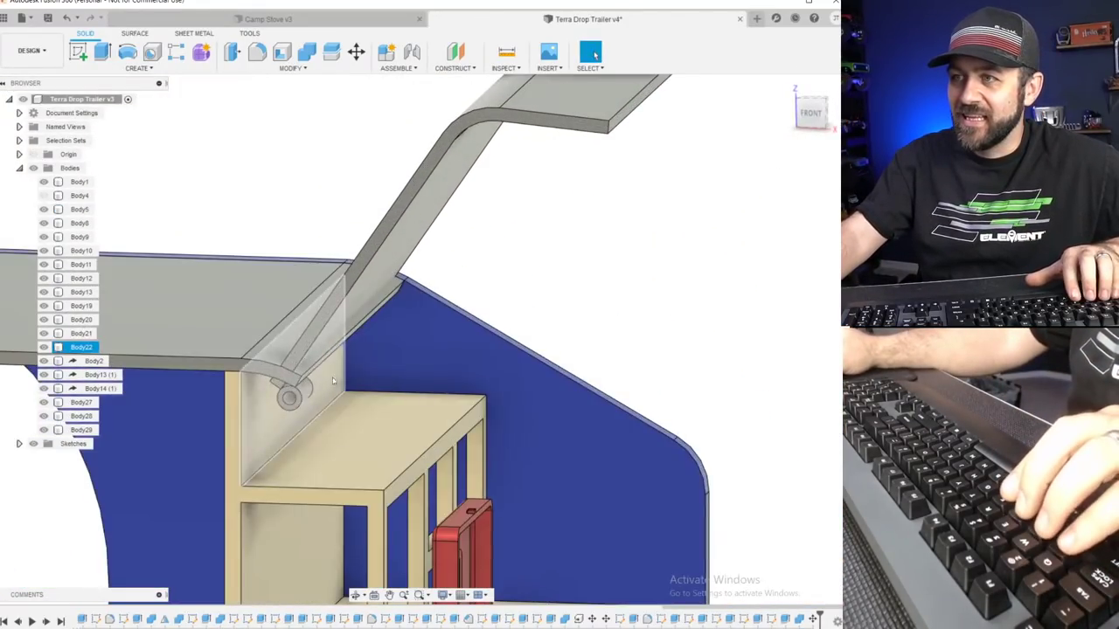
scroll(376, 368, down, 3)
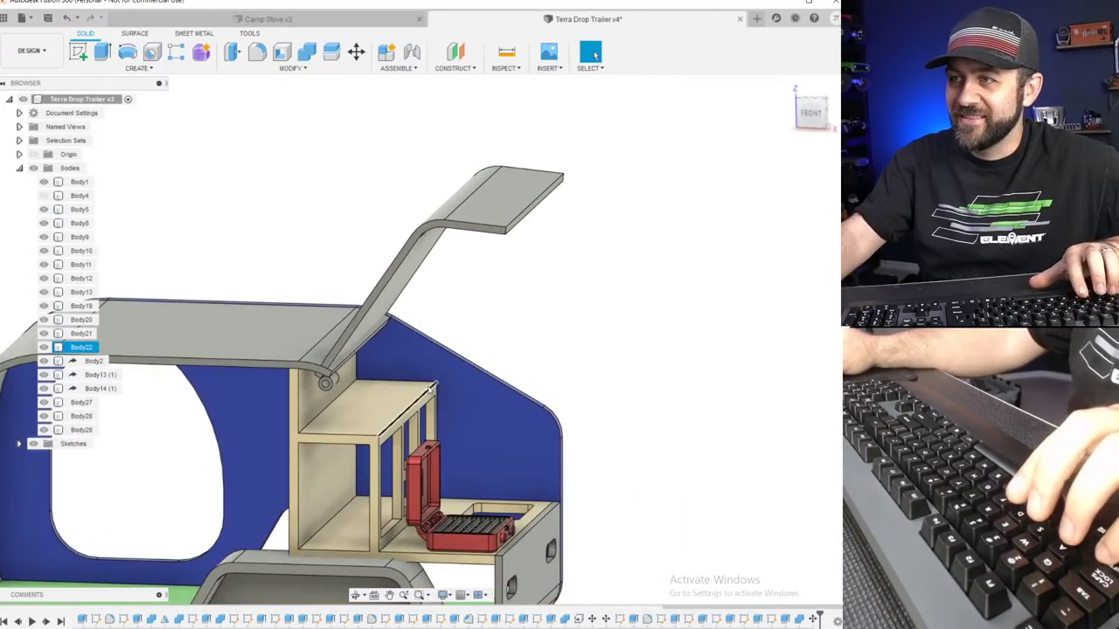
shift+middle_drag(424, 365, 284, 332)
scroll(281, 332, up, 3)
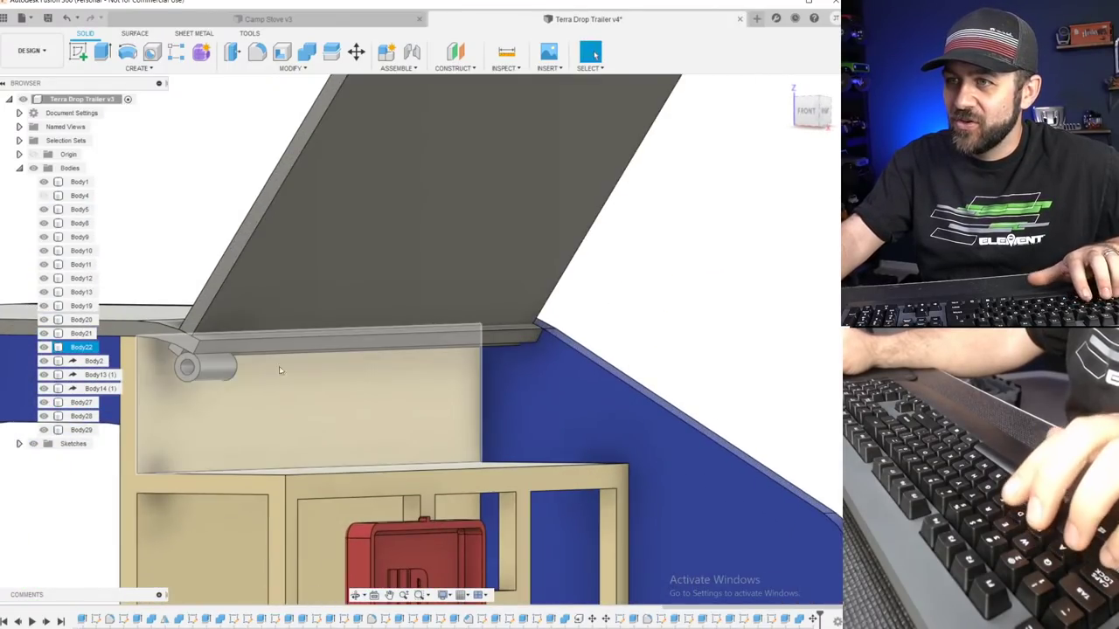
Show the hidden side panel, Body4, to view the whole trailer with its hatch open.
shift+middle_drag(274, 372, 317, 372)
scroll(319, 369, down, 3)
scroll(371, 341, up, 3)
click(79, 195)
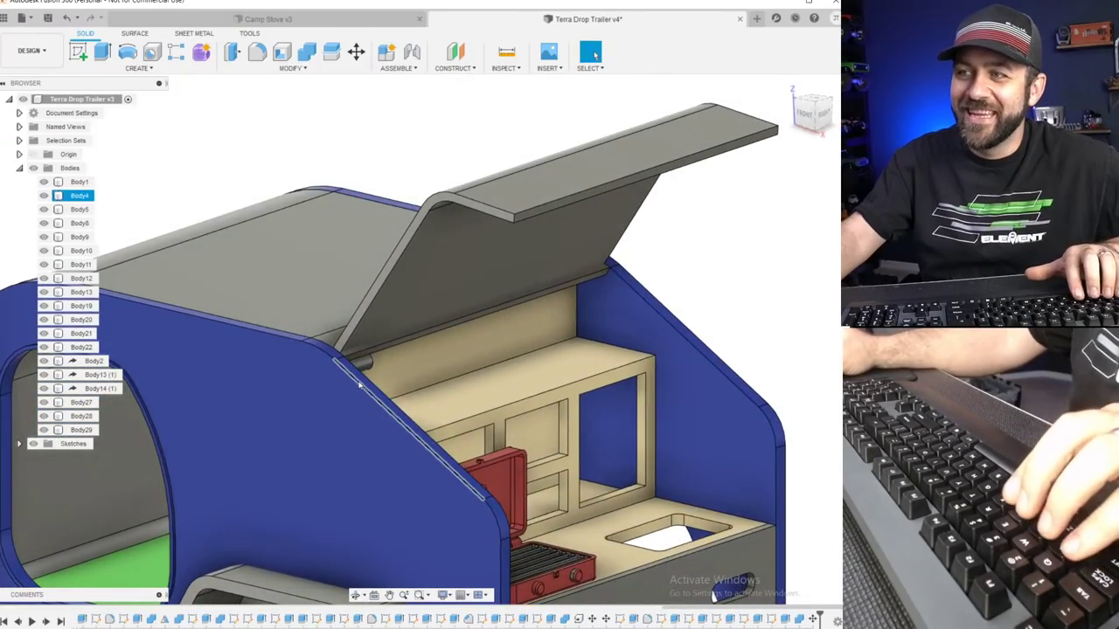
scroll(358, 381, down, 5)
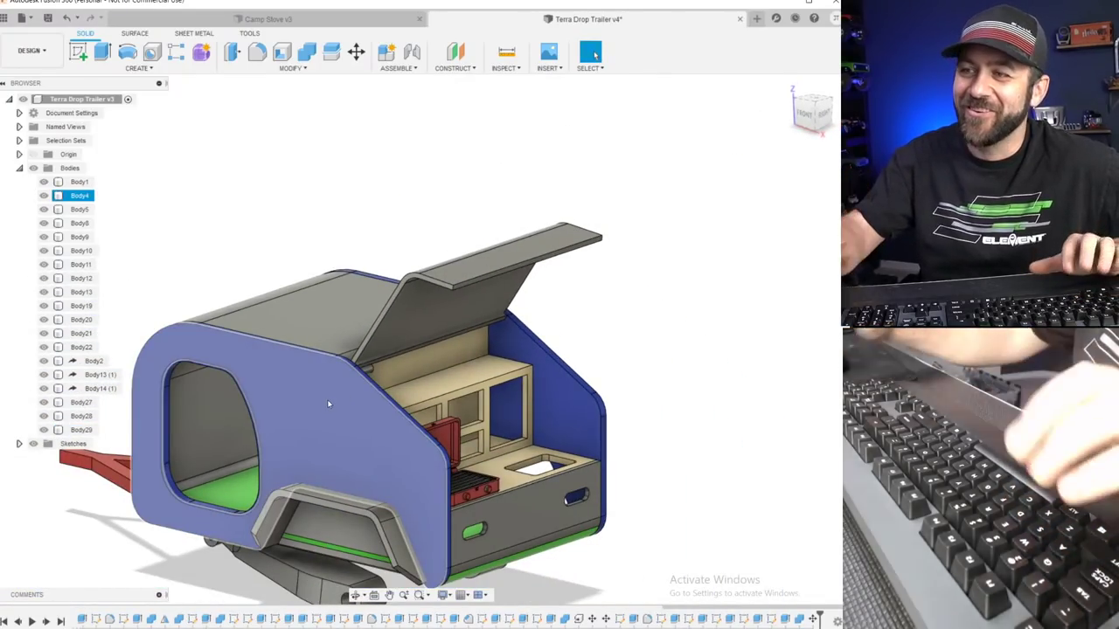
Examine the trailer with its rear hatch open from both sides, including the galley compartment and the camp stove.
click(437, 385)
scroll(432, 381, down, 2)
scroll(412, 372, up, 3)
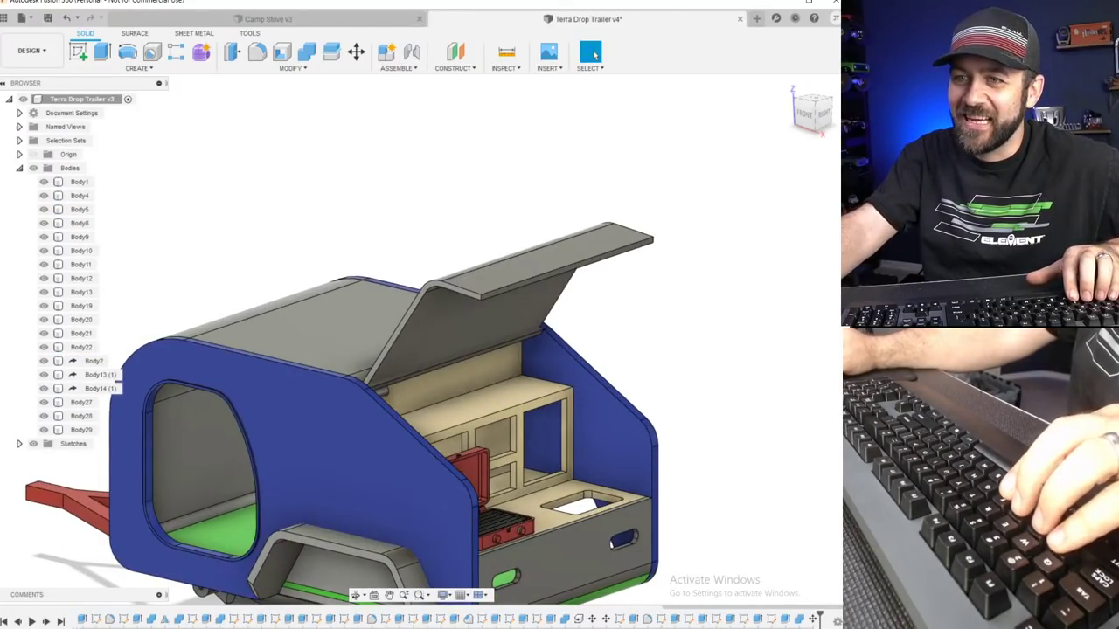
scroll(384, 390, down, 4)
shift+middle_drag(464, 423, 297, 445)
middle_drag(297, 446, 367, 344)
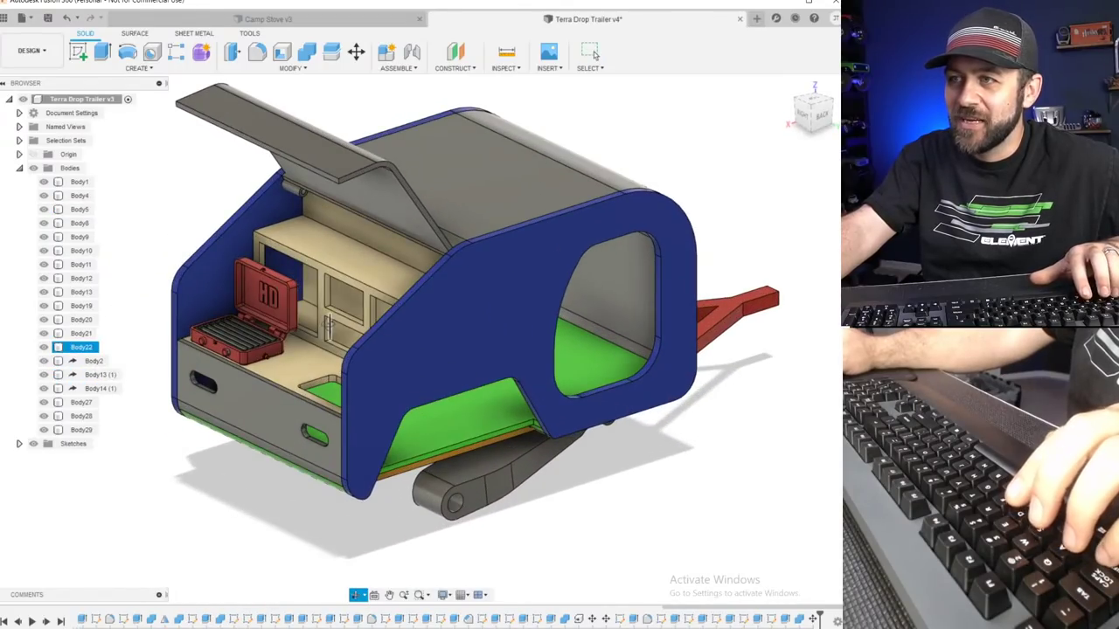
shift+middle_drag(367, 344, 358, 410)
Move the three camp stove bodies together by -5 mm along X, deeper onto the rear galley countertop.
scroll(244, 358, up, 4)
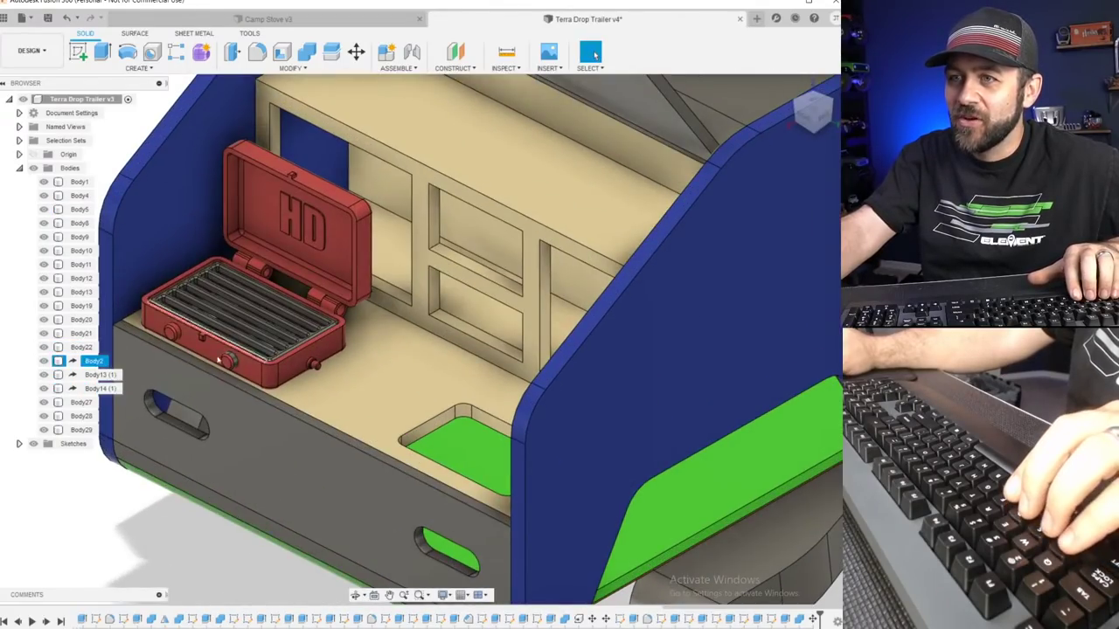
click(98, 388)
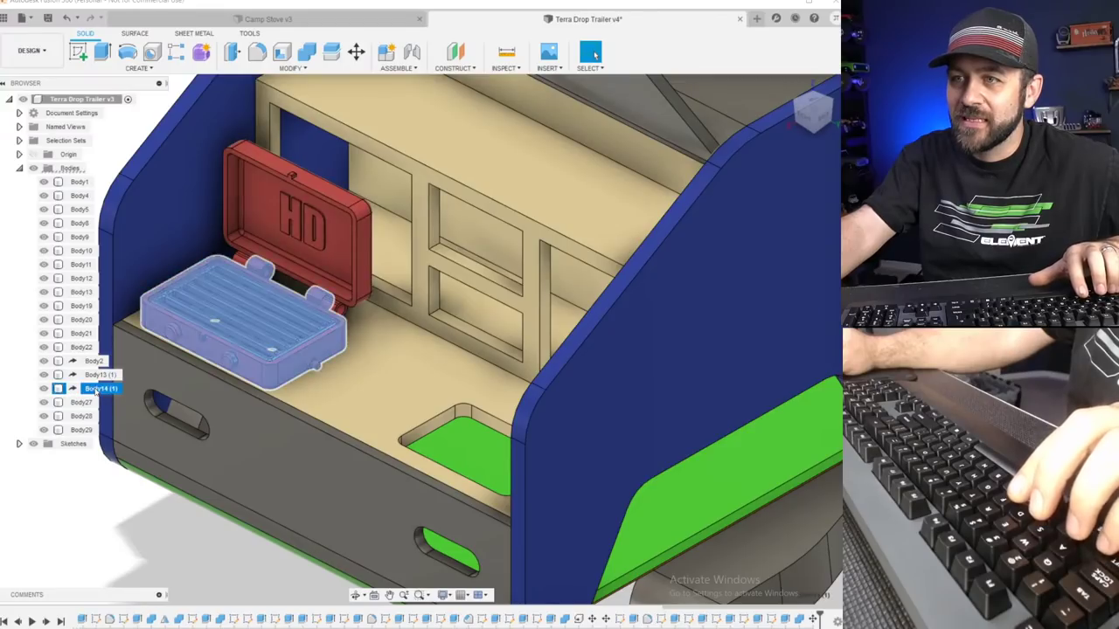
ctrl+click(97, 376)
ctrl+click(96, 362)
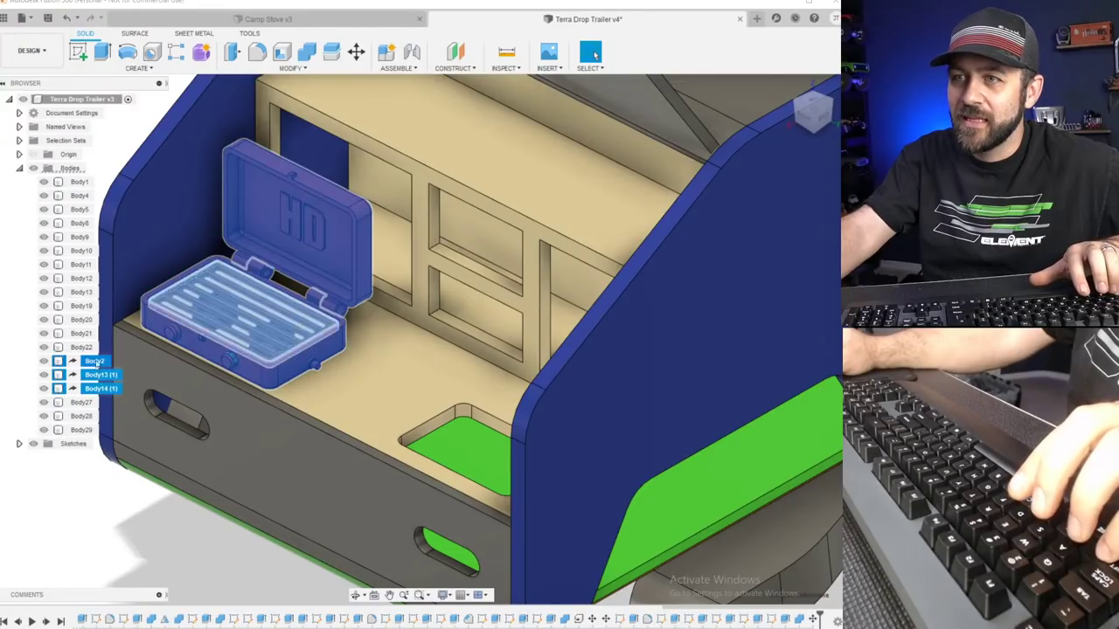
click(358, 54)
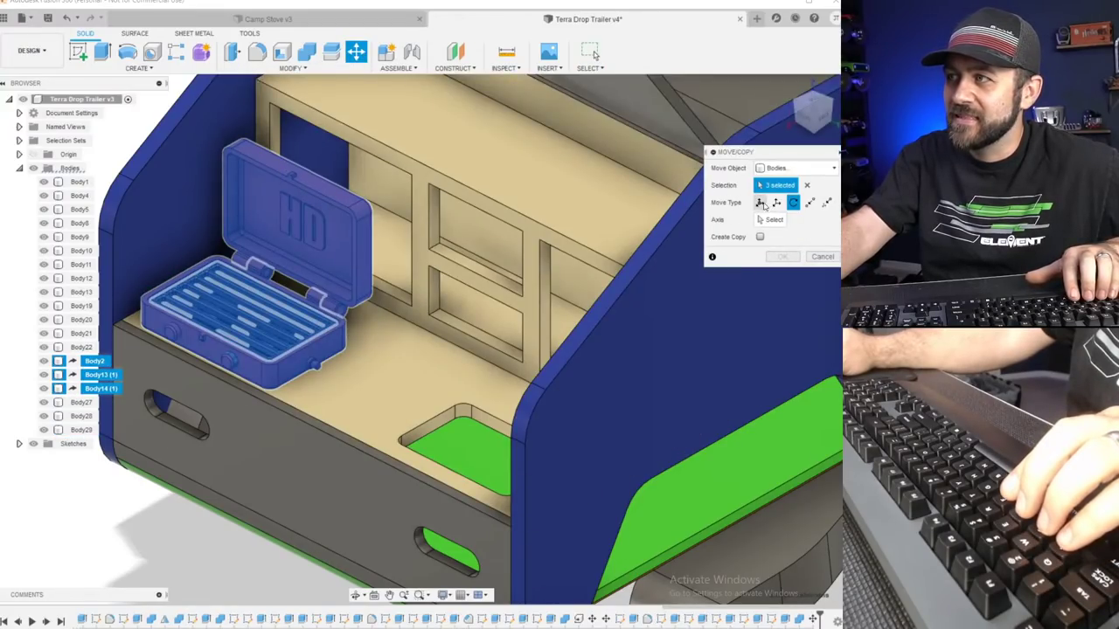
click(761, 203)
drag(201, 288, 213, 281)
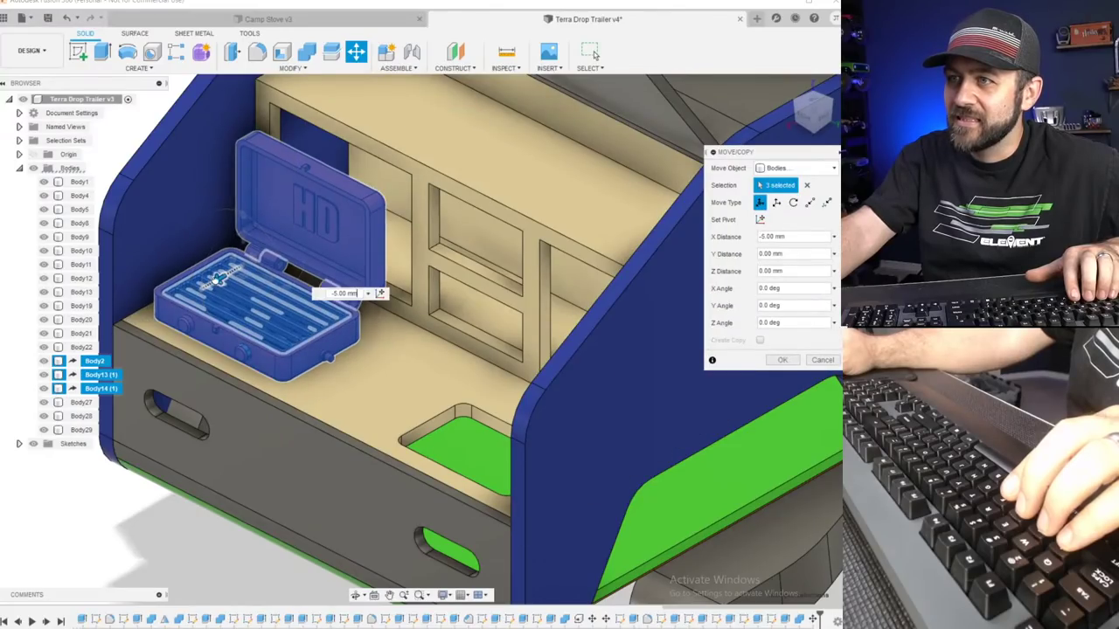
scroll(251, 317, down, 3)
key(Return)
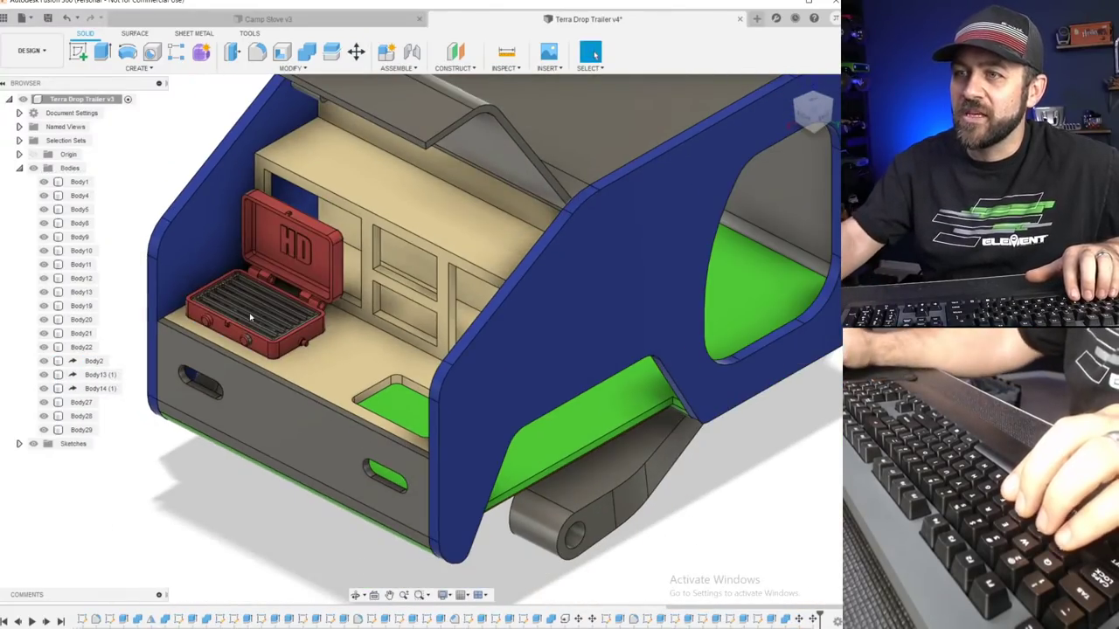
Examine the repositioned stove, then the open hatch's lower edge beside the hinge tube and side panel.
scroll(252, 318, down, 1)
scroll(271, 345, down, 3)
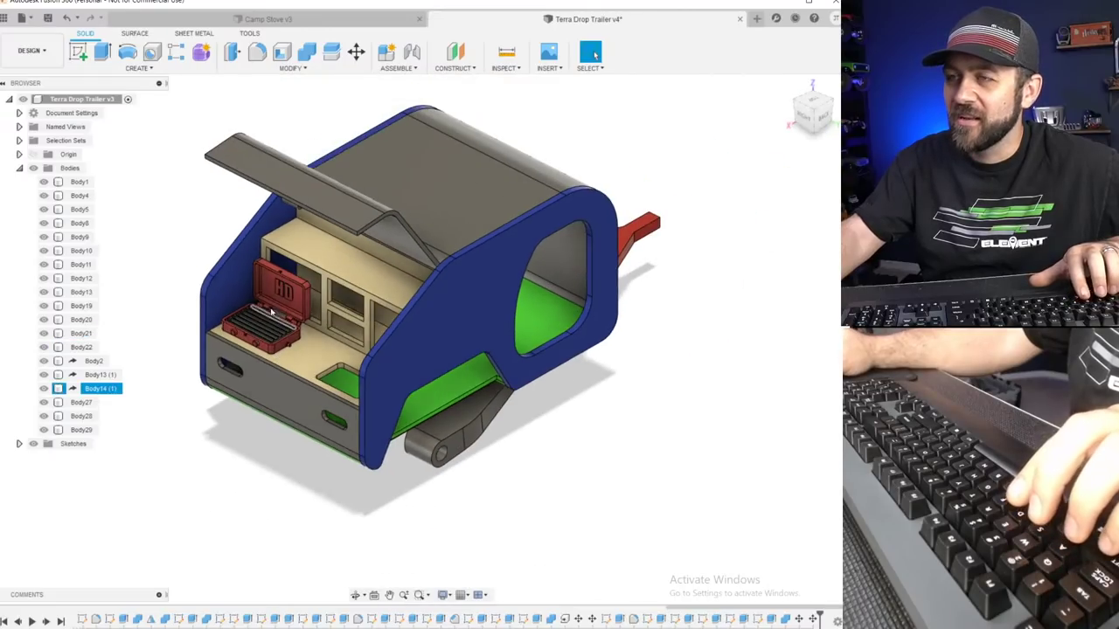
scroll(272, 313, up, 3)
shift+middle_drag(276, 314, 467, 403)
scroll(353, 367, down, 2)
scroll(376, 409, up, 4)
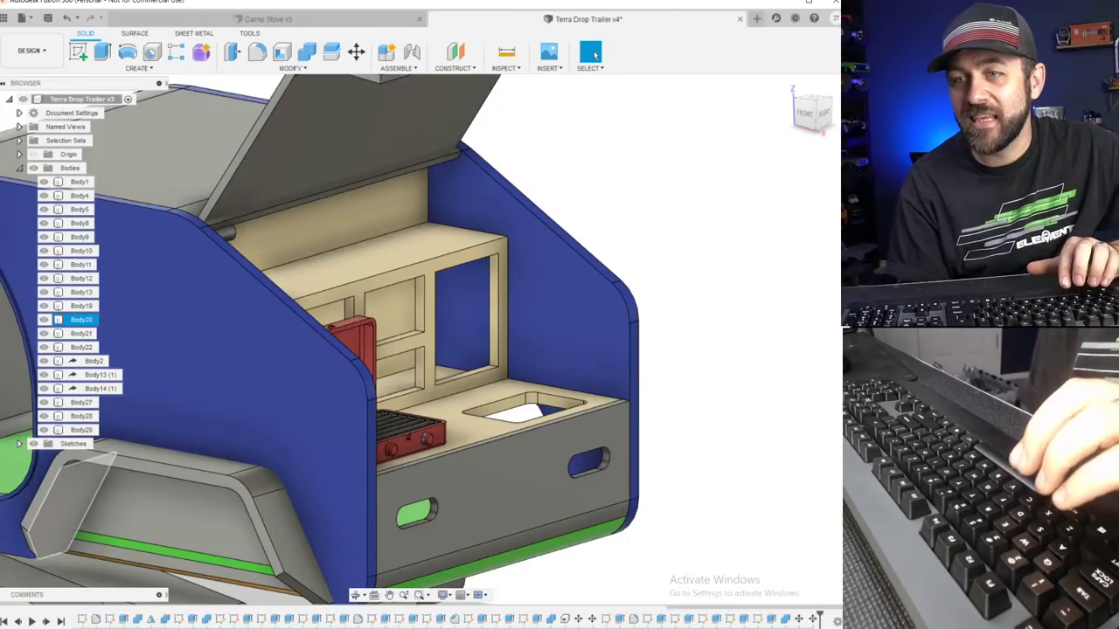
scroll(335, 133, up, 5)
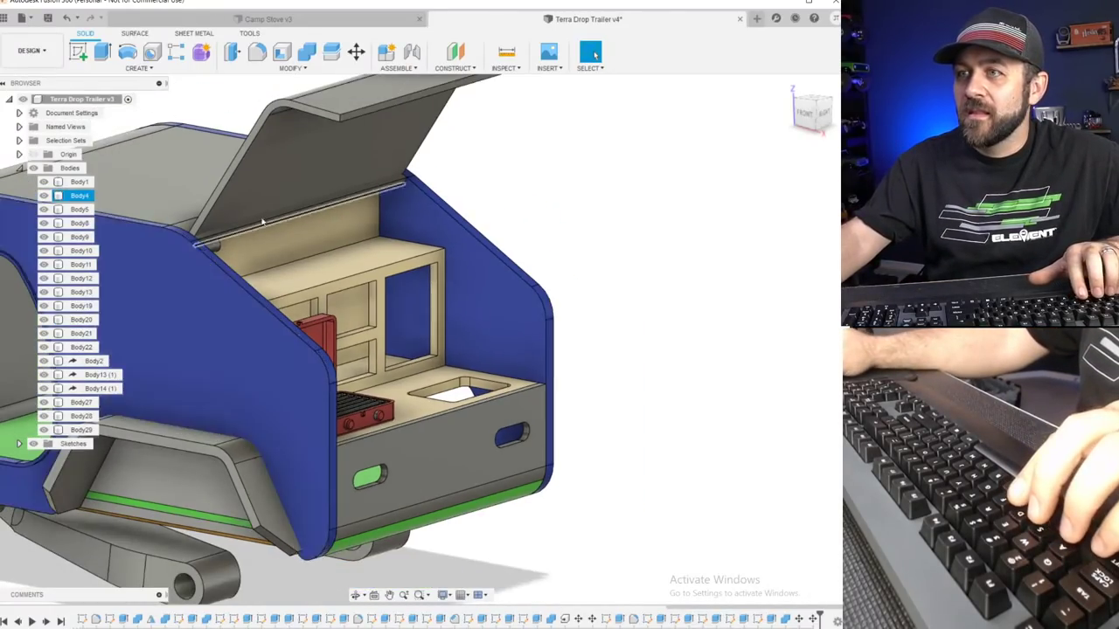
shift+middle_drag(218, 269, 227, 243)
scroll(259, 238, up, 6)
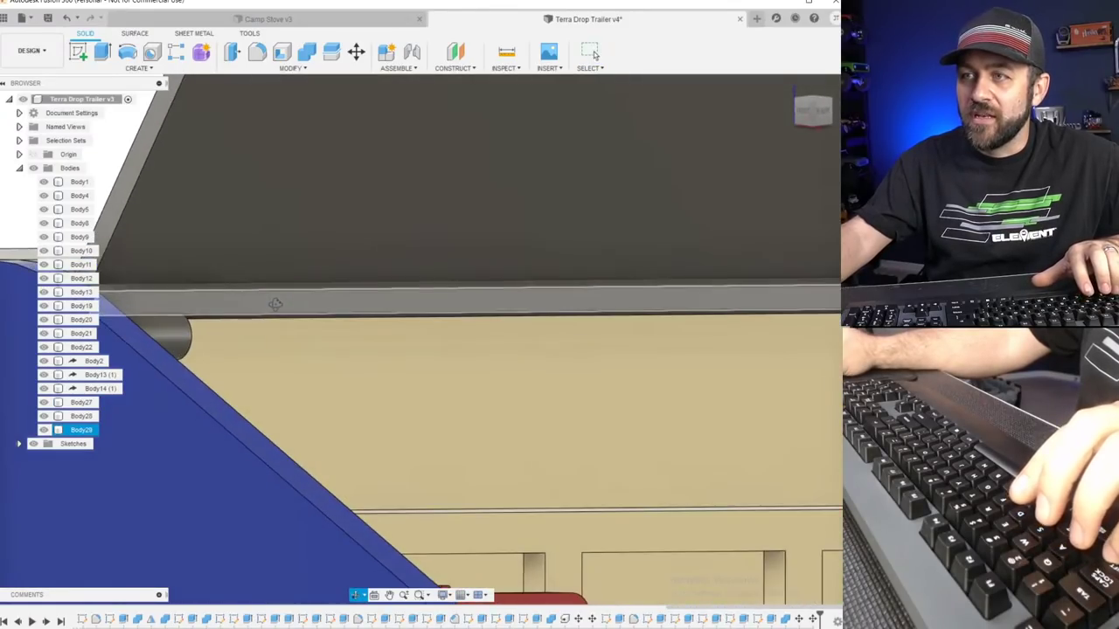
shift+middle_drag(276, 304, 245, 302)
middle_drag(244, 303, 321, 291)
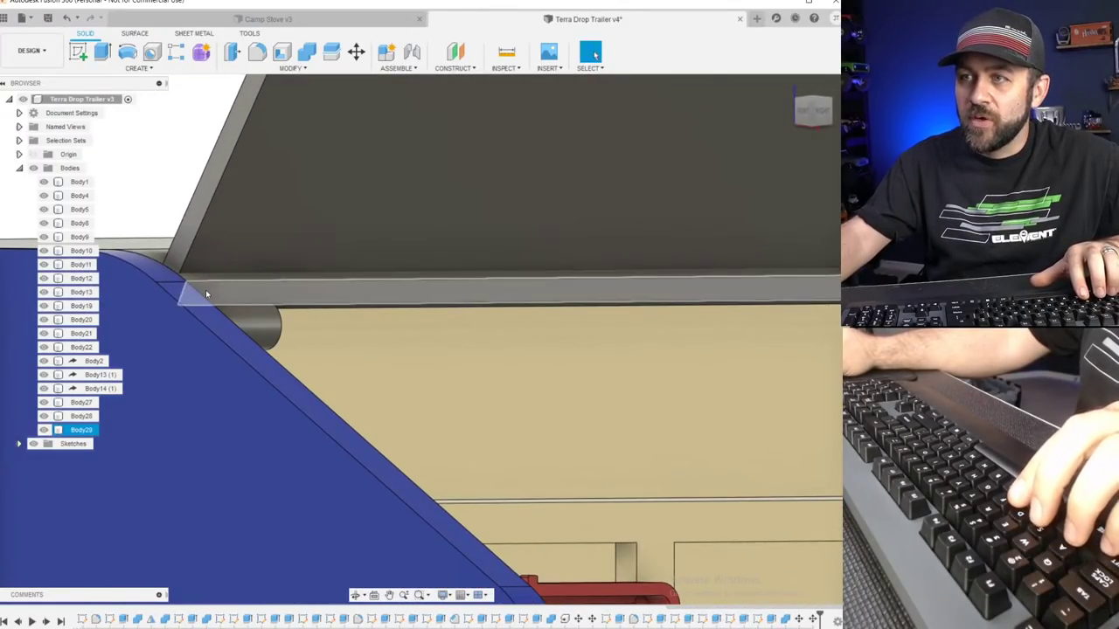
scroll(210, 294, down, 2)
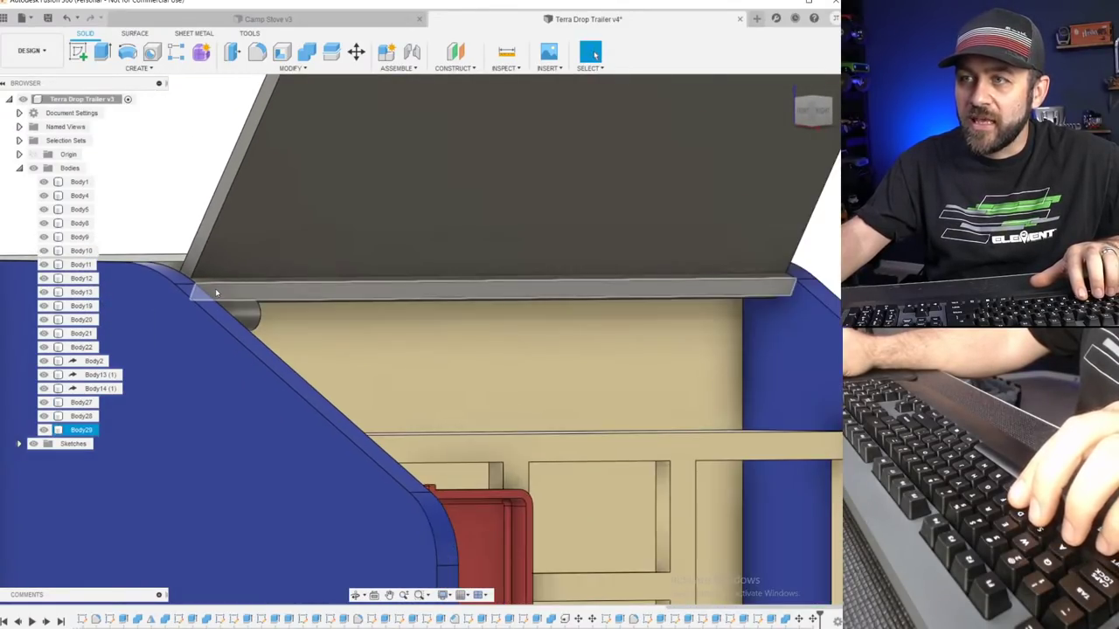
click(332, 286)
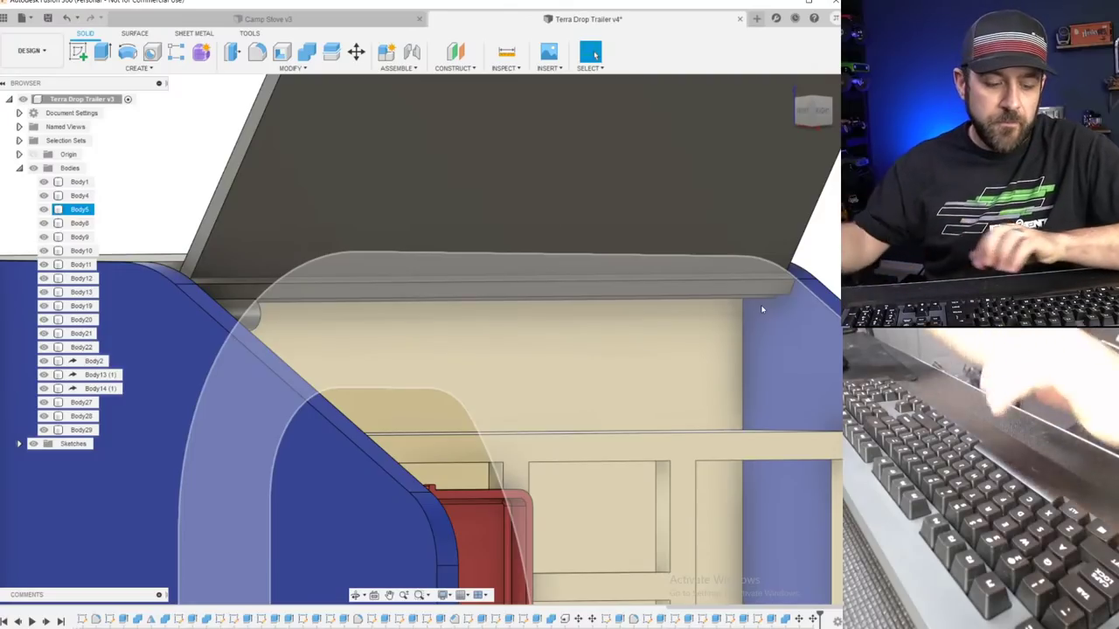
Examine how the open hatch meets the roof and both side panels from the rear, the far side and the front view.
scroll(651, 322, down, 4)
key(ctrl+z)
key(ctrl+z)
key(ctrl+z)
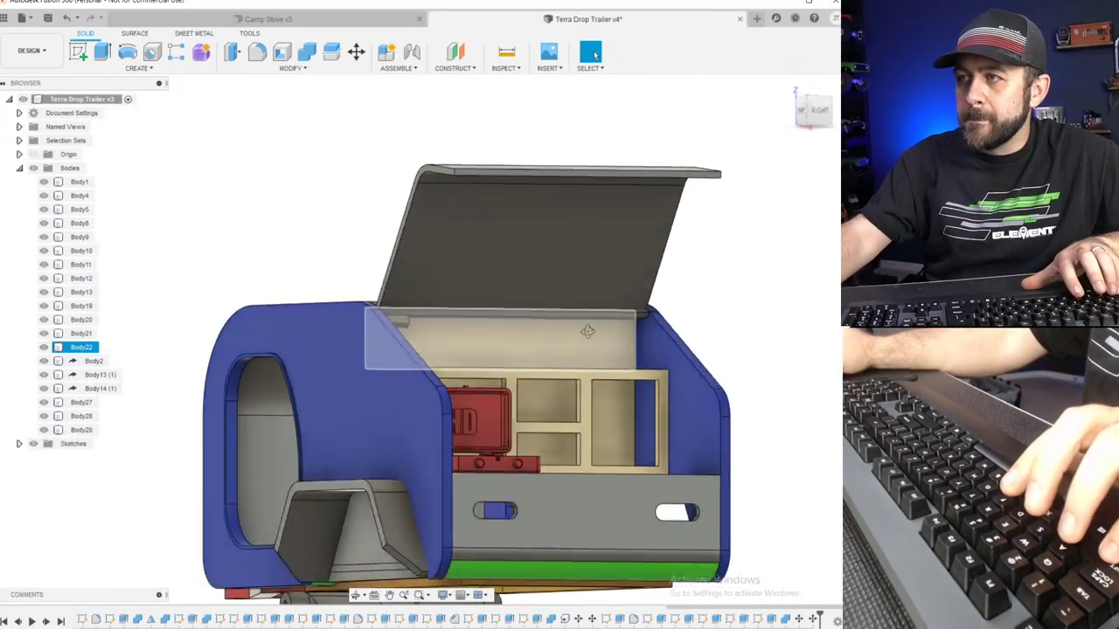
key(ctrl+z)
key(ctrl+z)
key(ctrl+z)
key(ctrl+z)
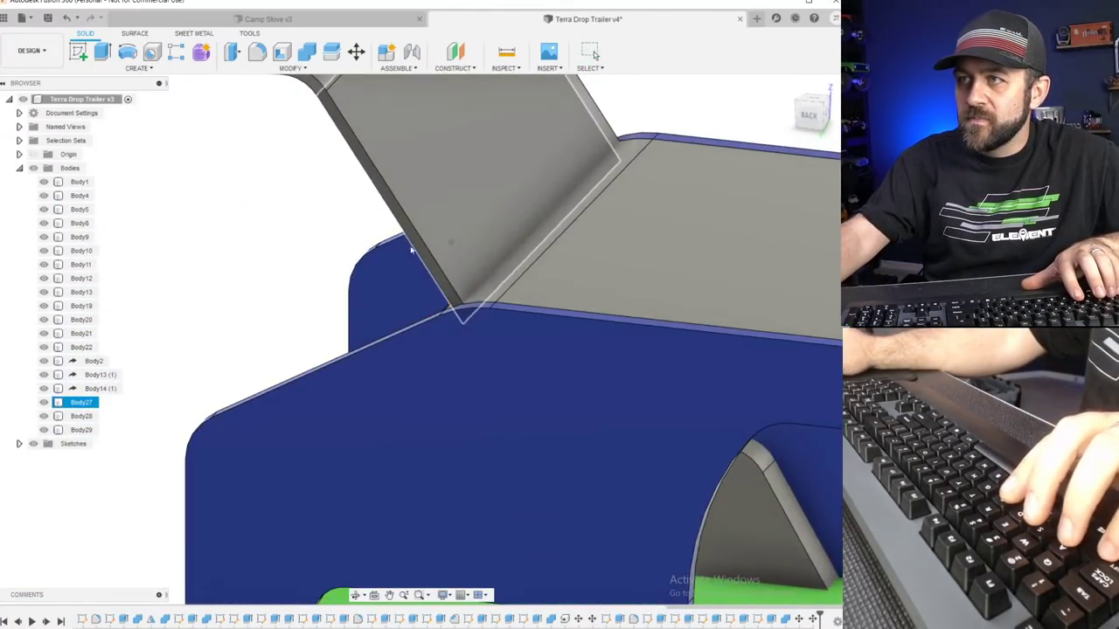
key(ctrl+z)
key(ctrl+z)
key(ctrl+z)
key(ctrl+z)
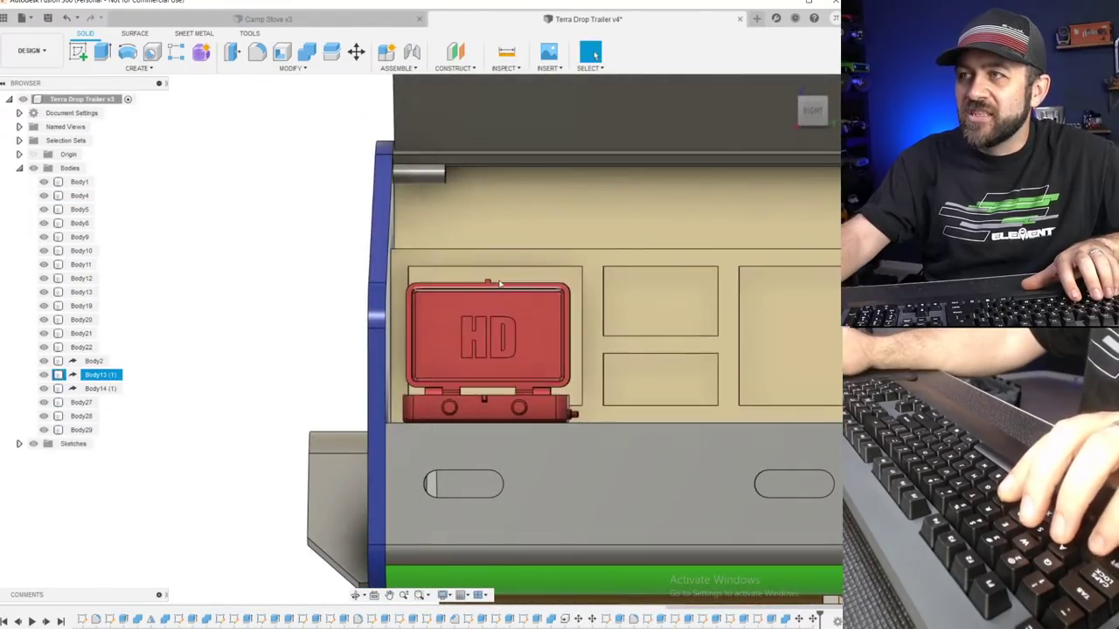
key(ctrl+z)
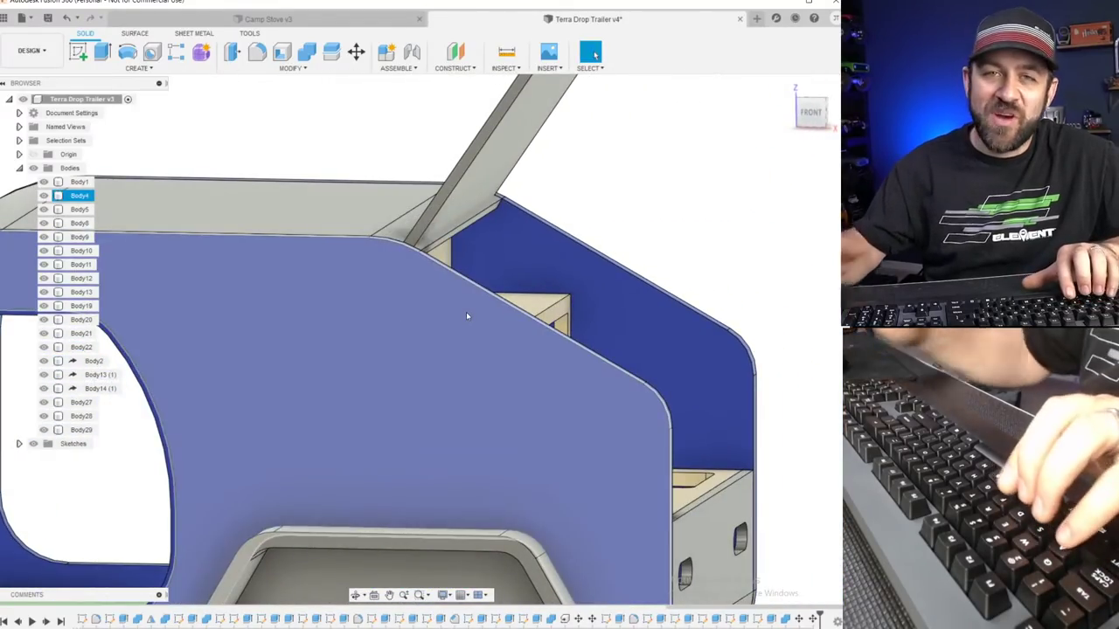
key(ctrl+z)
key(ctrl+z)
key(ctrl+z)
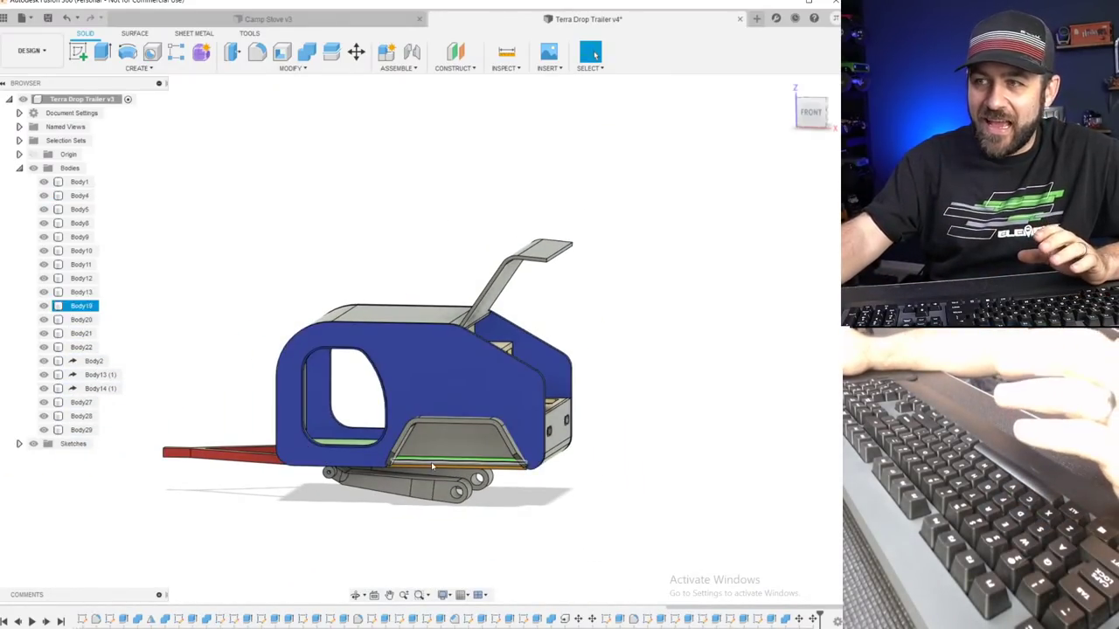
Examine the trailer's side profile, especially the wheel arch and the suspension arms beneath the floor.
scroll(422, 486, up, 4)
middle_drag(421, 486, 423, 408)
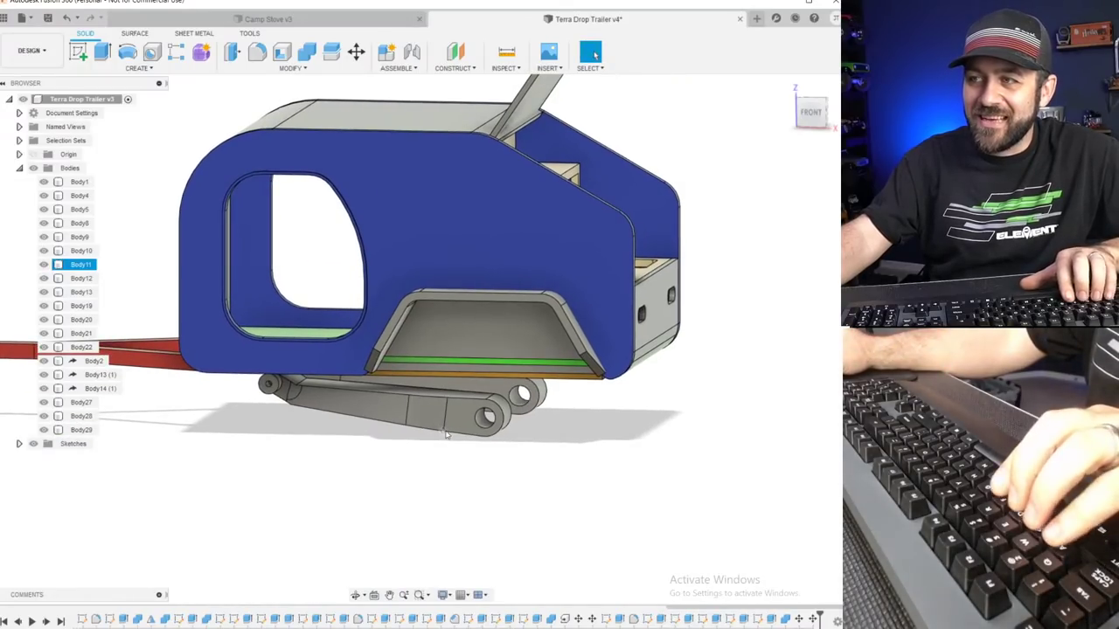
scroll(433, 434, down, 2)
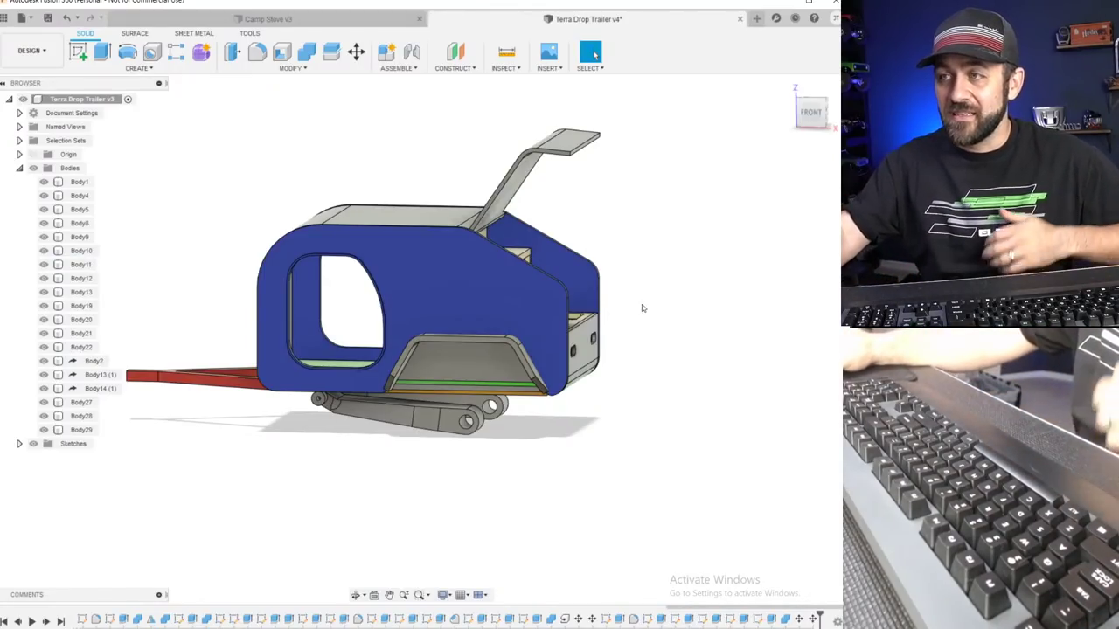
click(454, 361)
scroll(456, 363, up, 3)
scroll(449, 361, down, 4)
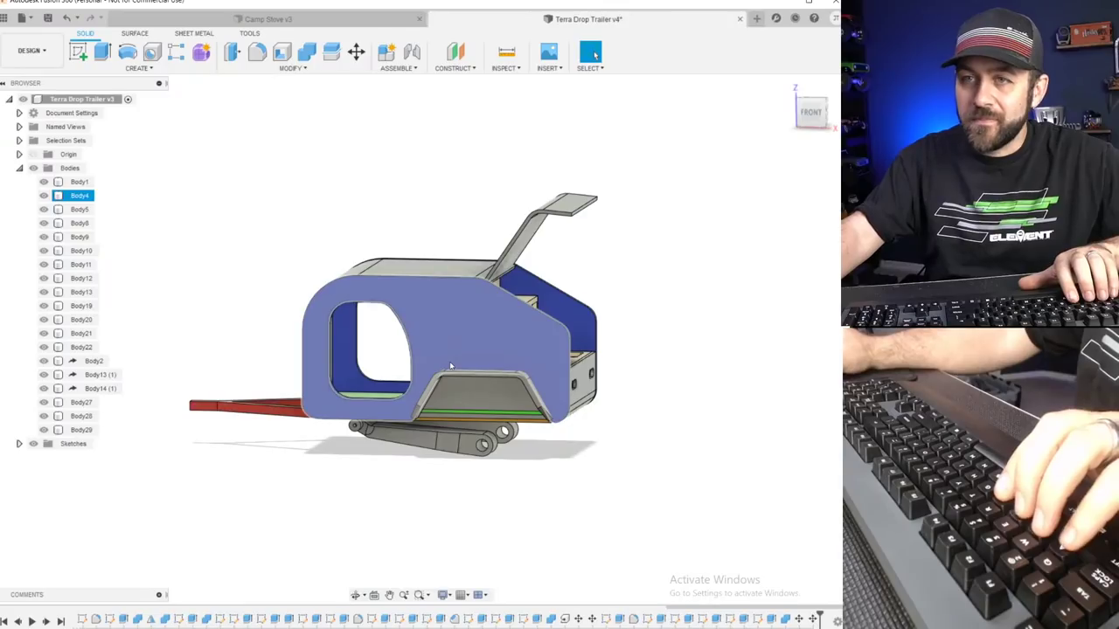
key(Escape)
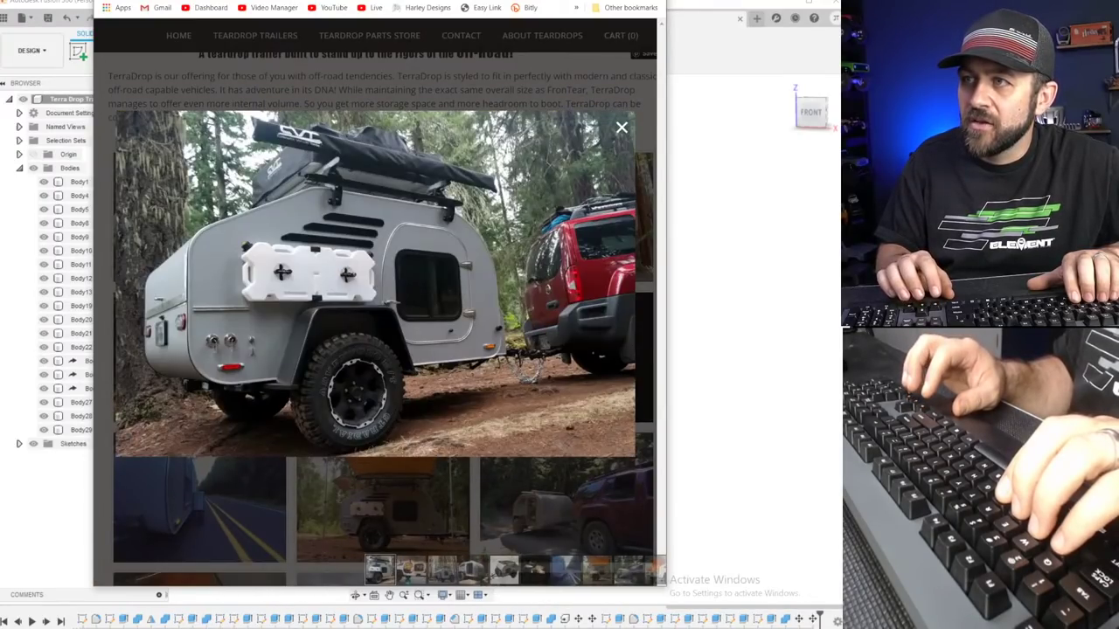
Browse the TerraDrop reference photos in the browser to the white-background picture with the roof rack and open hatch.
key(Right)
key(Right)
key(Right)
key(Right)
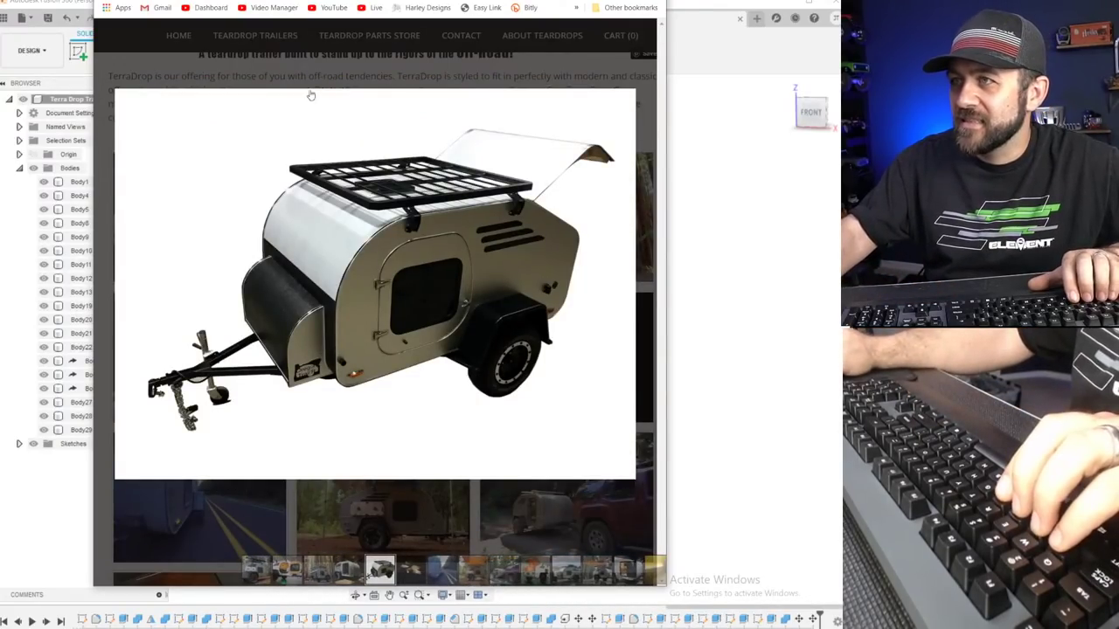
drag(379, 1, 337, 1)
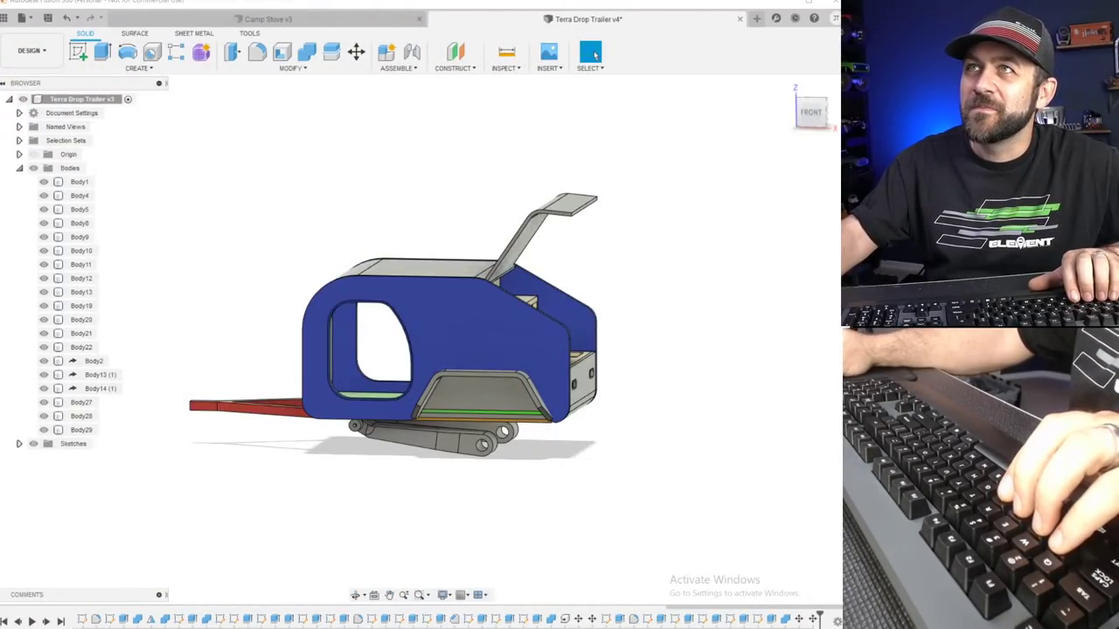
Sketch a rectangle on the flat roof panel near its front curve and start the Dimension command for it.
scroll(395, 285, up, 5)
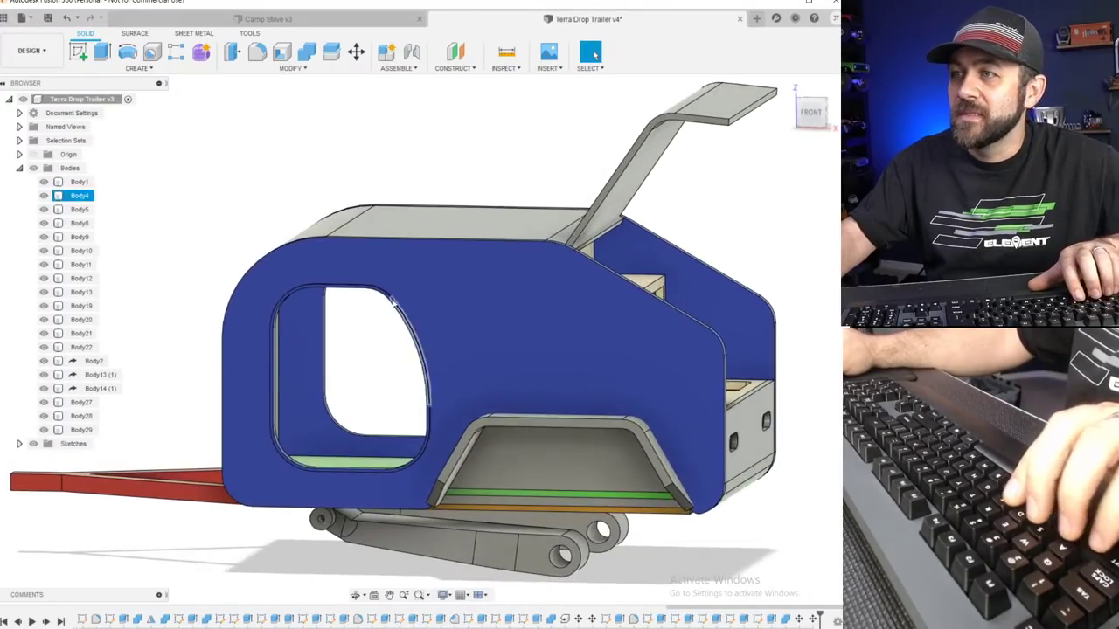
key(Escape)
click(81, 53)
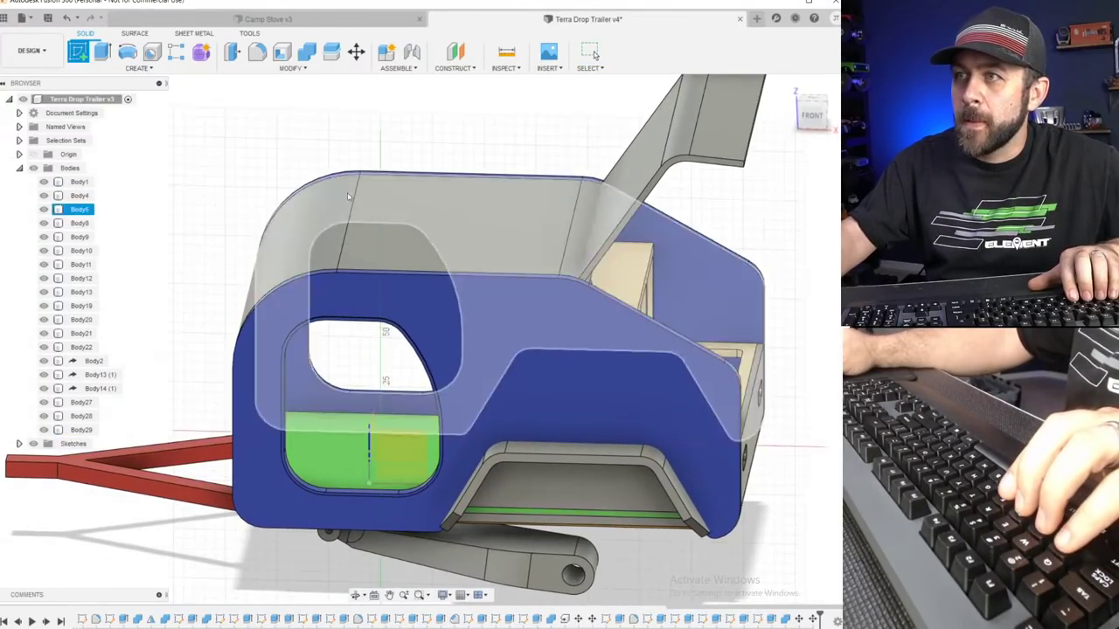
click(398, 219)
click(103, 52)
scroll(365, 210, up, 3)
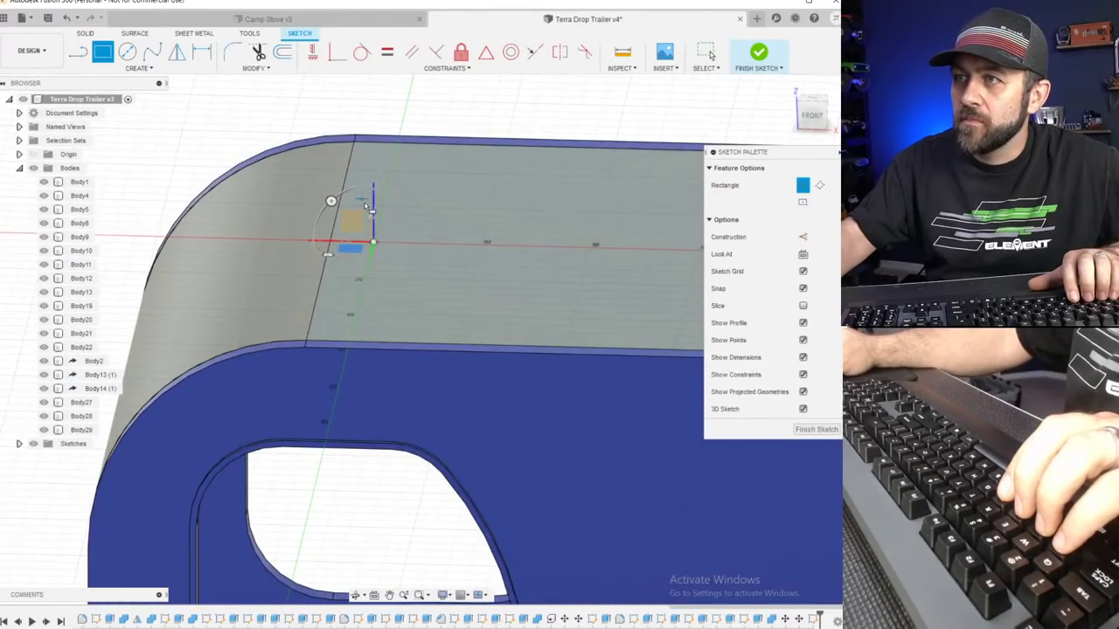
click(361, 200)
key(Return)
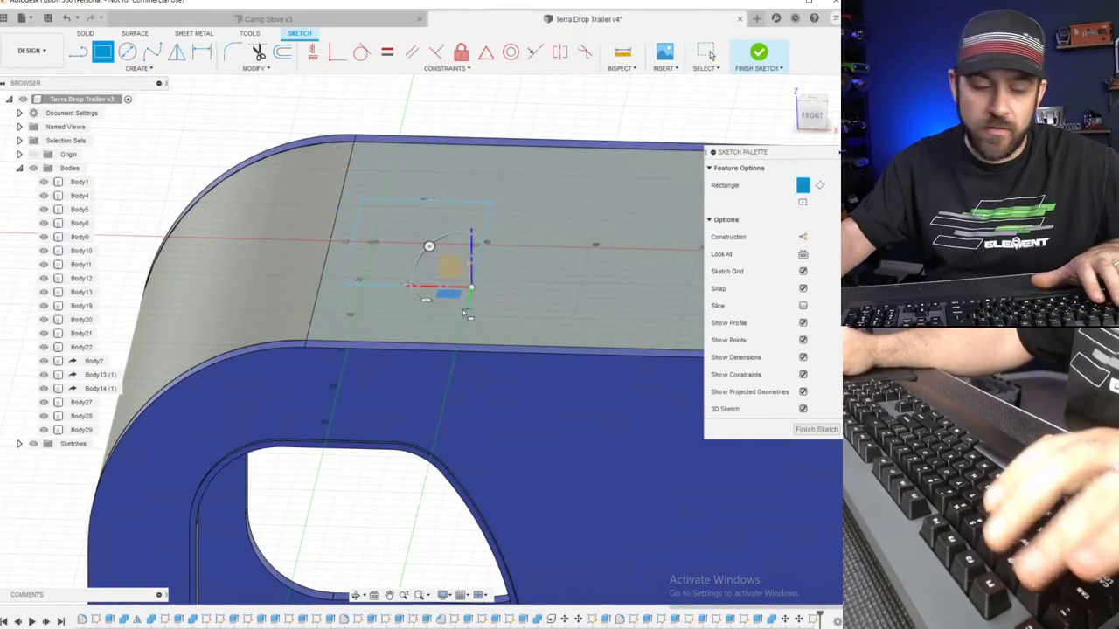
key(d)
scroll(419, 285, down, 3)
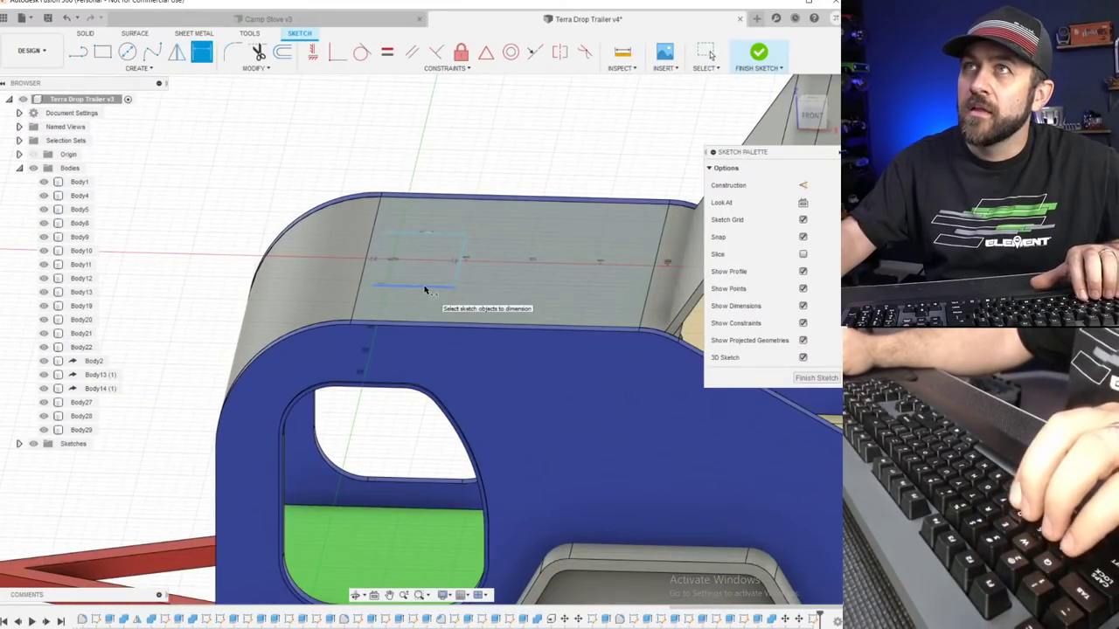
Switch to the browser and search Google for "rv skylight vent" in a new tab.
mouse_move(366, 0)
mouse_down()
mouse_move(347, 0)
mouse_move(368, 42)
mouse_move(359, 18)
mouse_up()
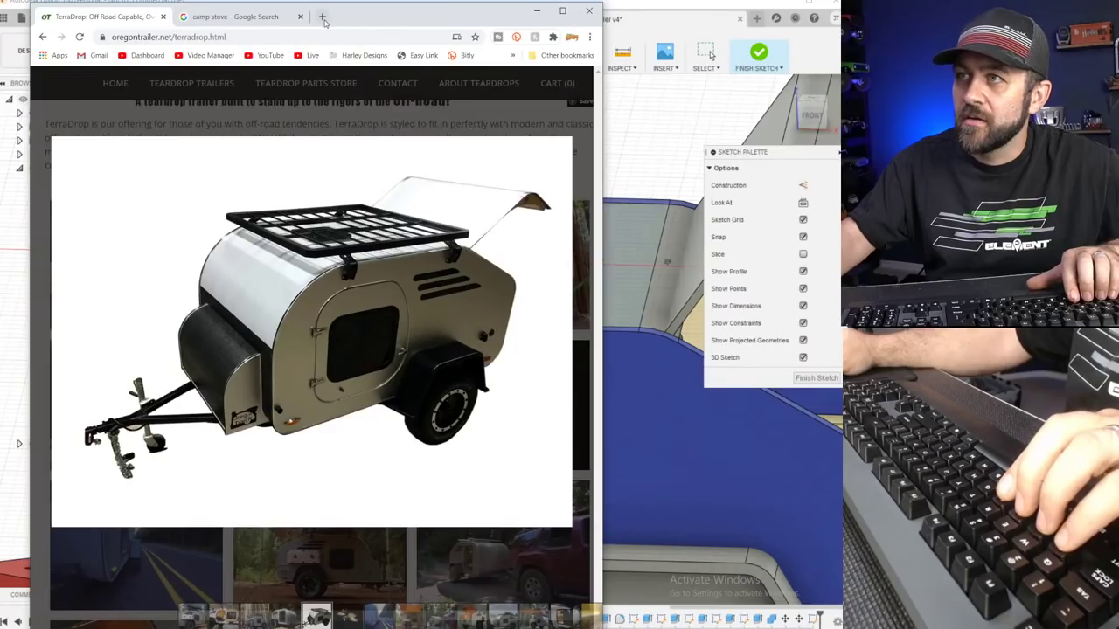
click(321, 17)
text(rv)
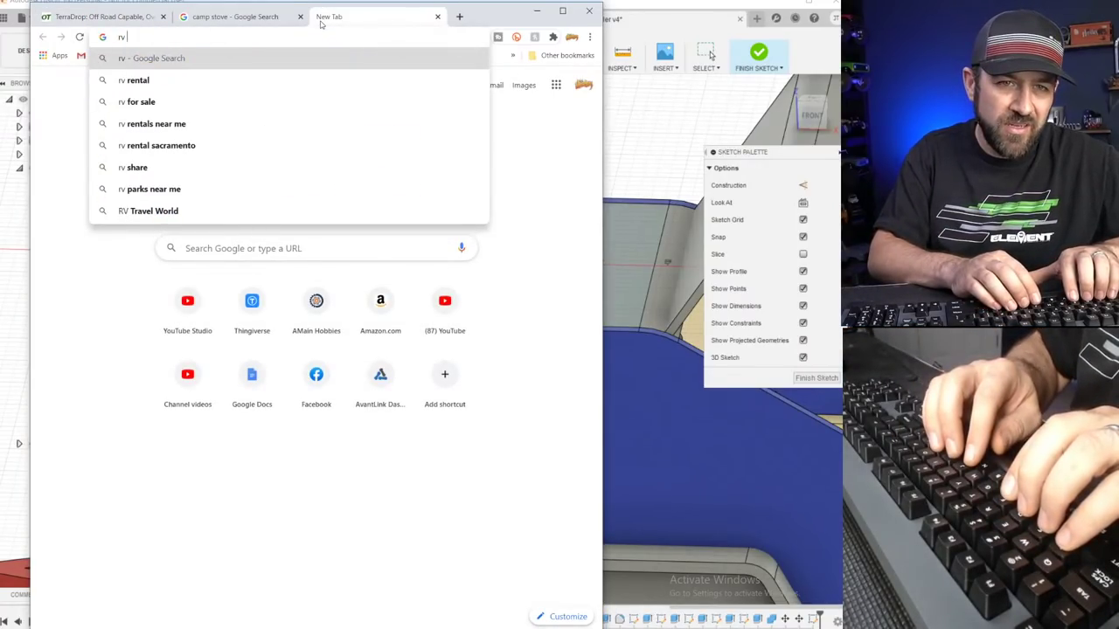
text( skyl)
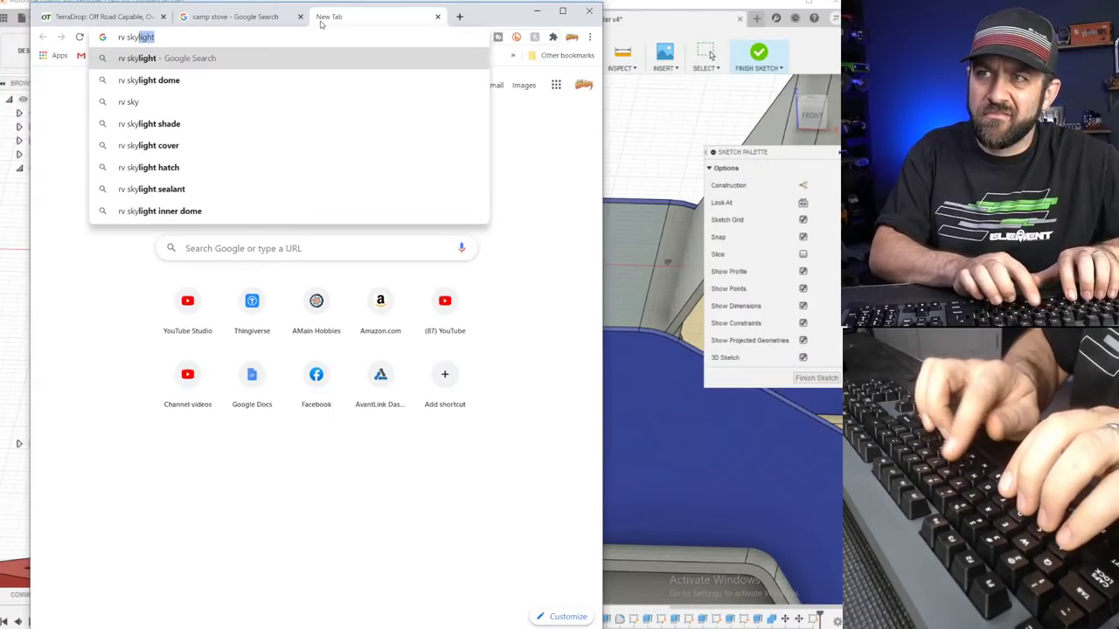
text(ight vent)
key(Return)
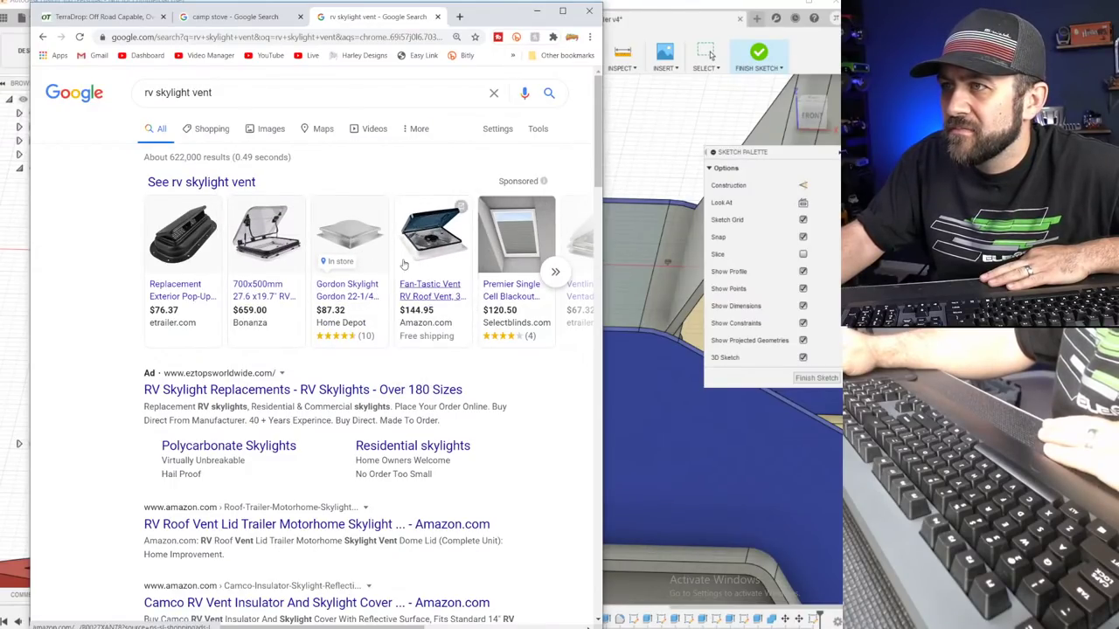
Open the shopping results for the RV skylight vent and go to the eBay listing of the complete RV roof vent lid.
click(276, 262)
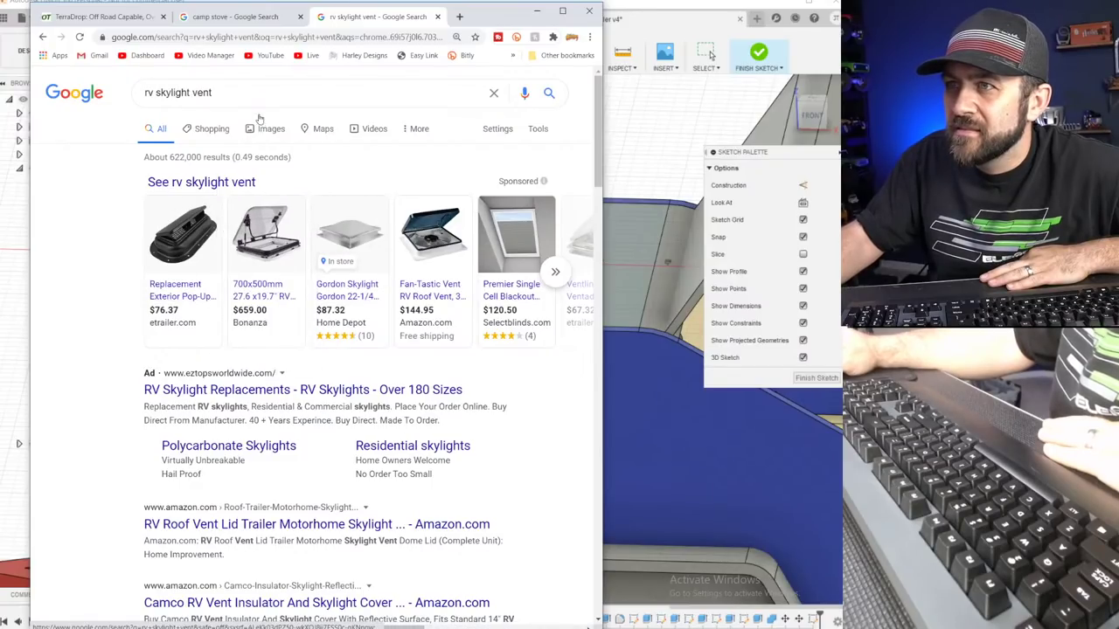
click(200, 185)
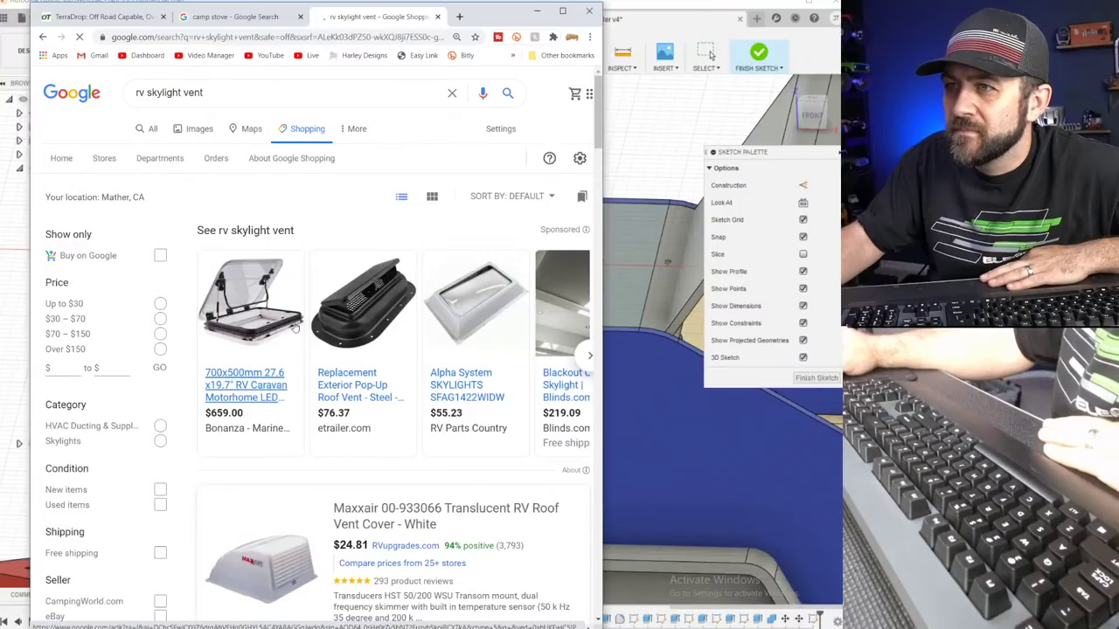
scroll(298, 367, down, 1)
scroll(313, 391, down, 4)
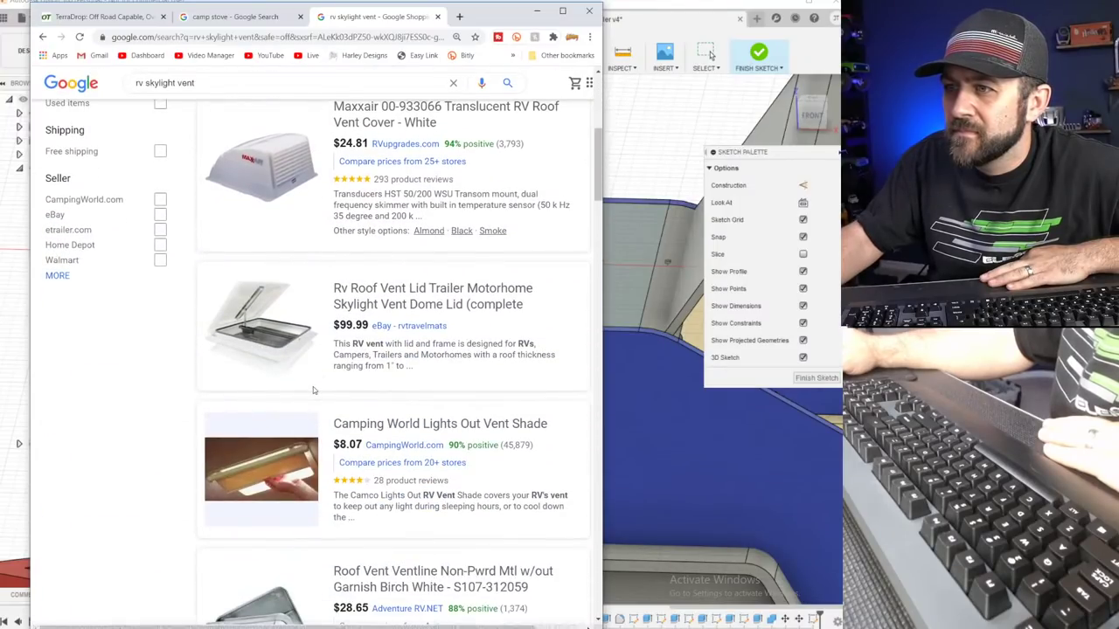
click(273, 326)
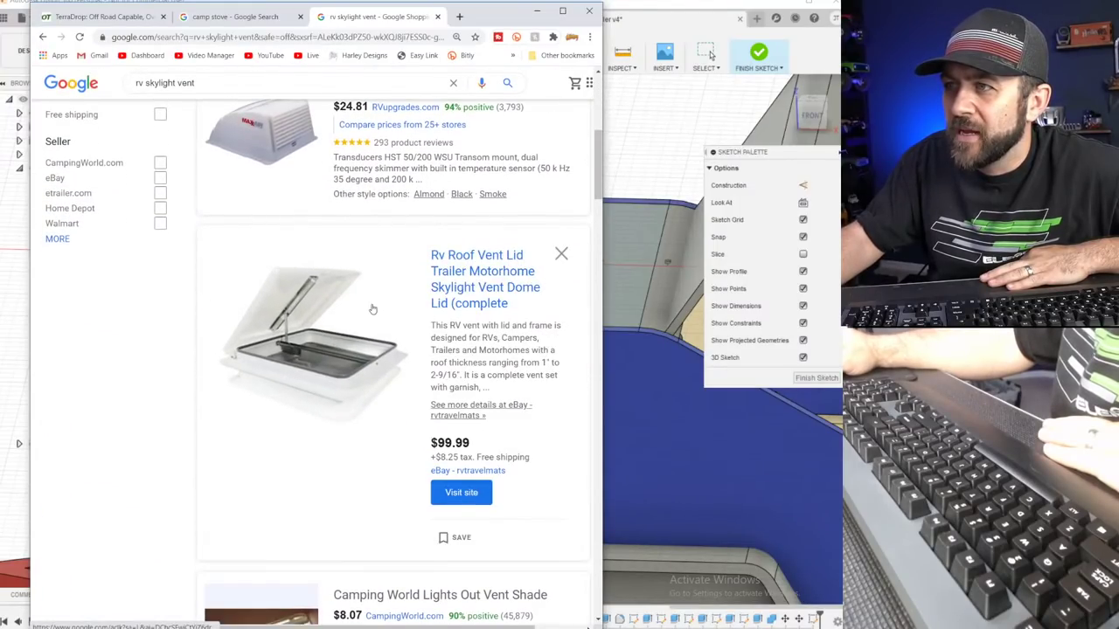
click(320, 370)
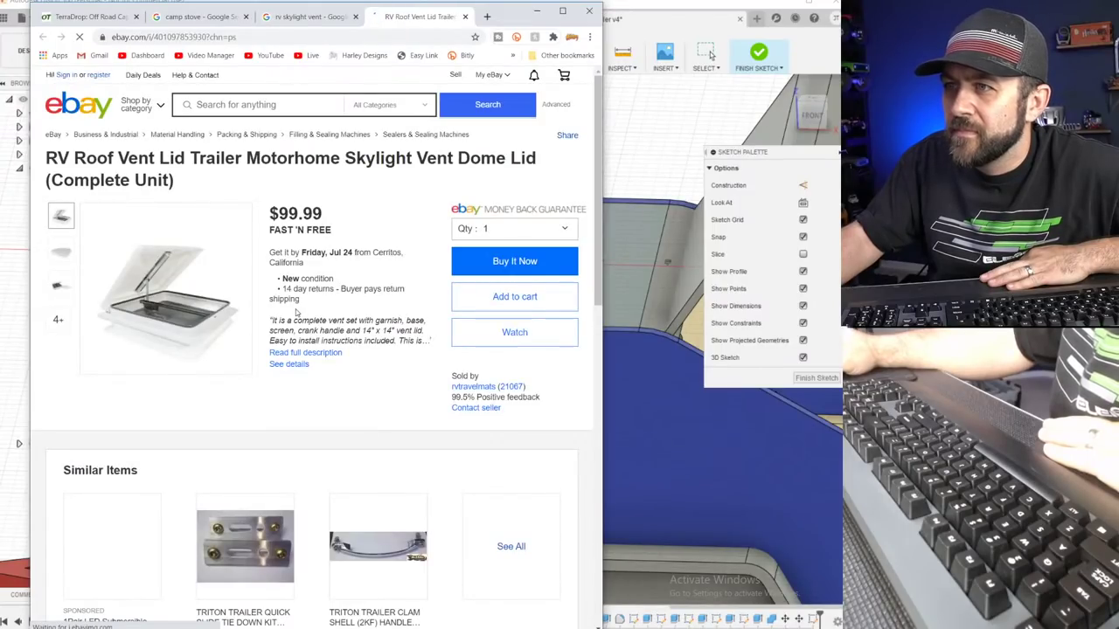
Check the eBay listing's full description for the vent lid dimensions, and return to the trailer model.
scroll(304, 313, down, 12)
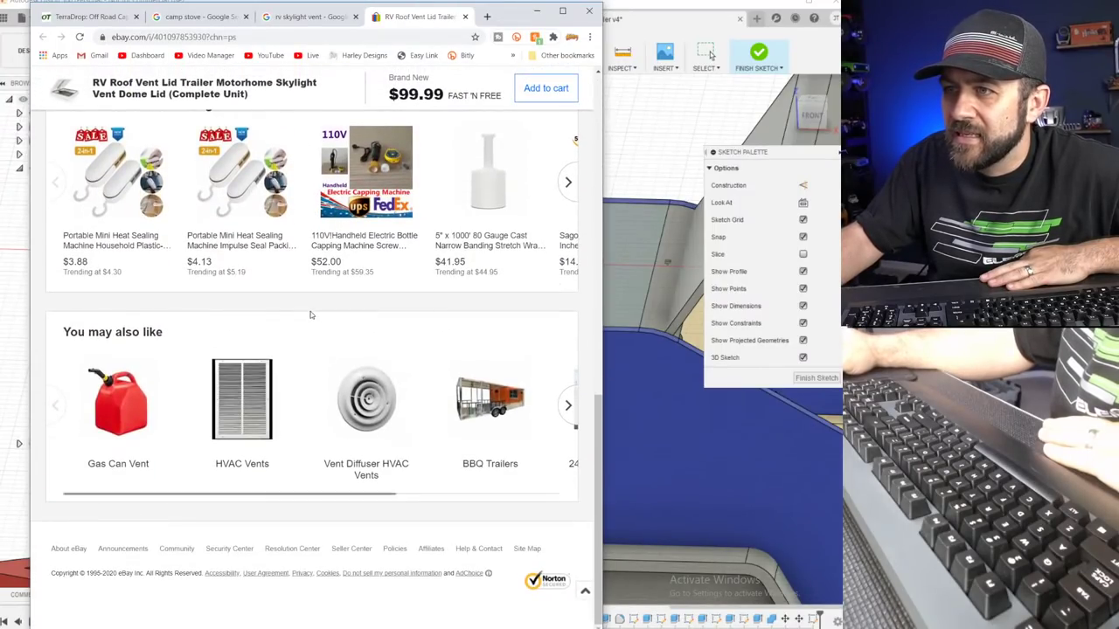
scroll(310, 315, up, 15)
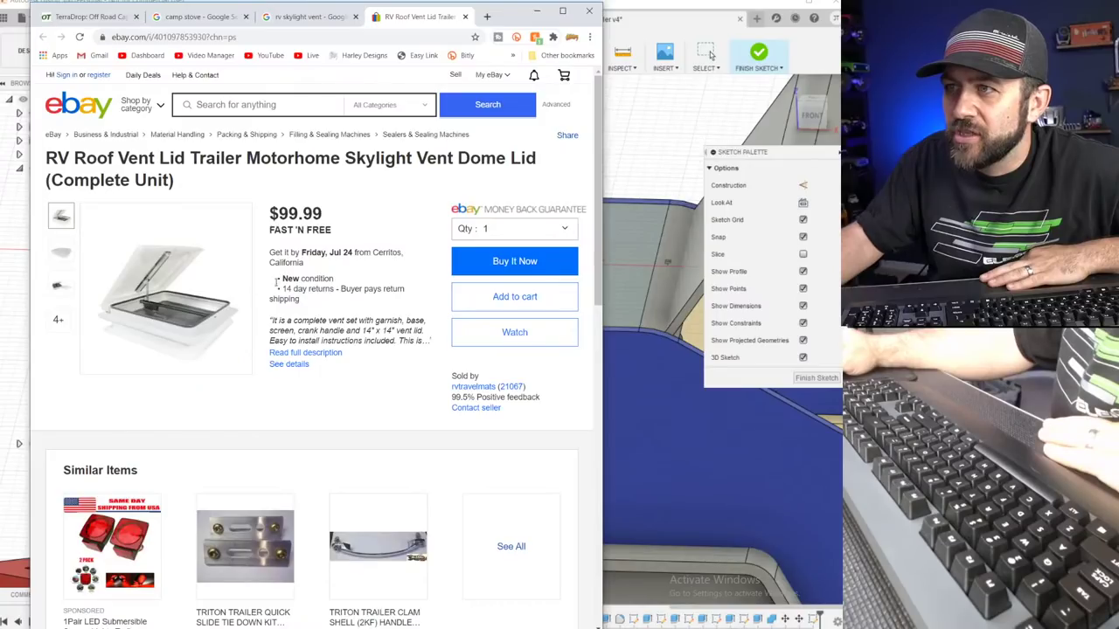
click(306, 354)
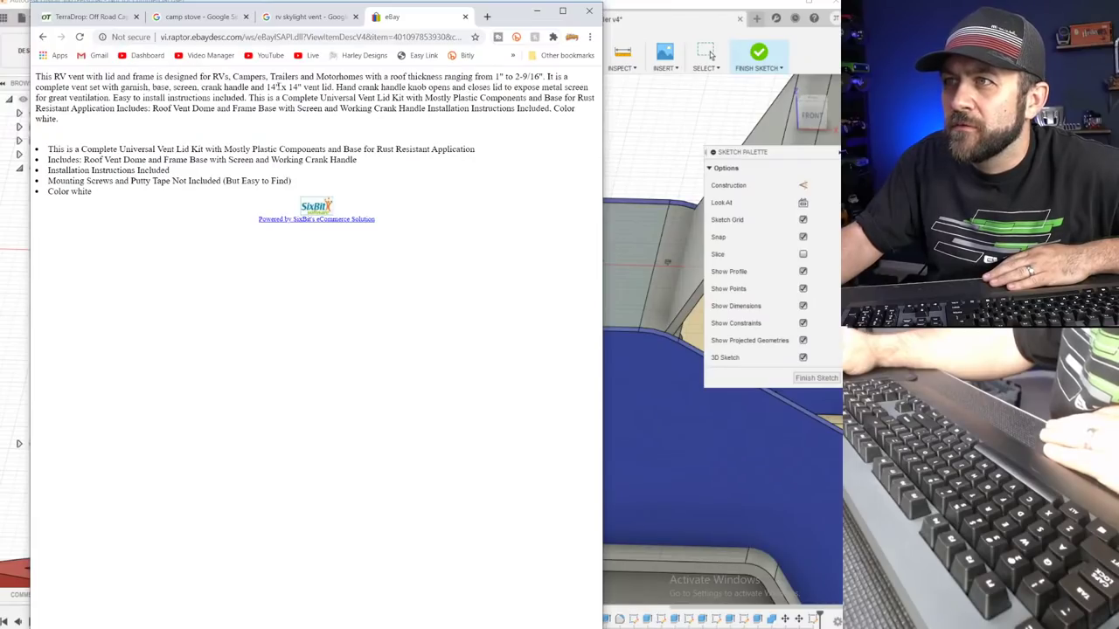
click(535, 10)
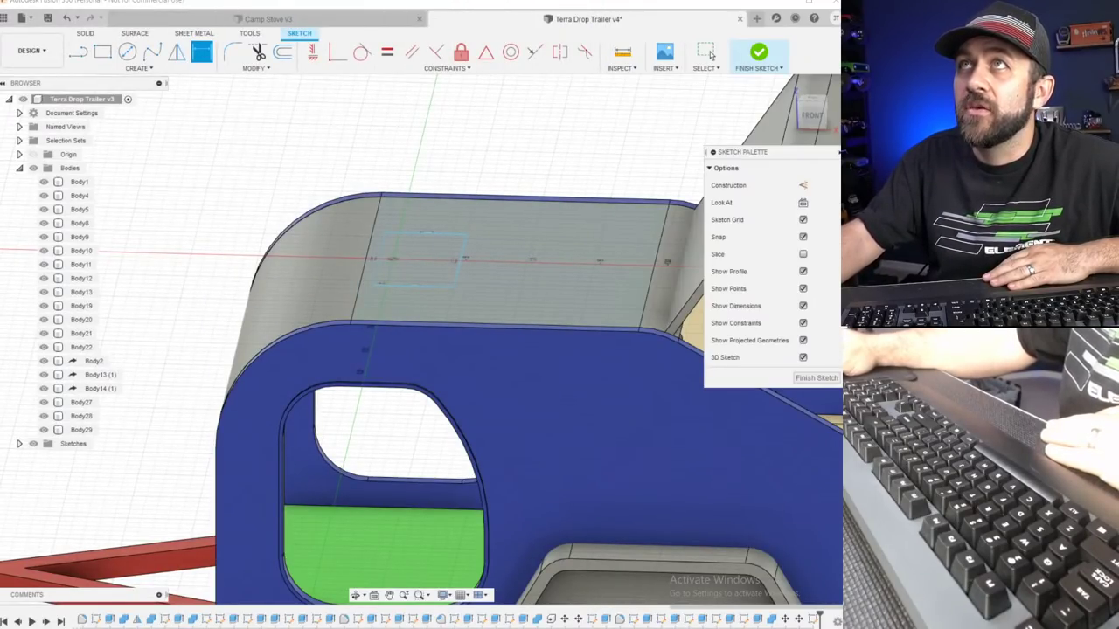
Leave the Dimension command and calculate 1.4 × 25.4 in the Calculator to get the vent's scaled size in millimetres.
click(271, 330)
scroll(385, 206, down, 3)
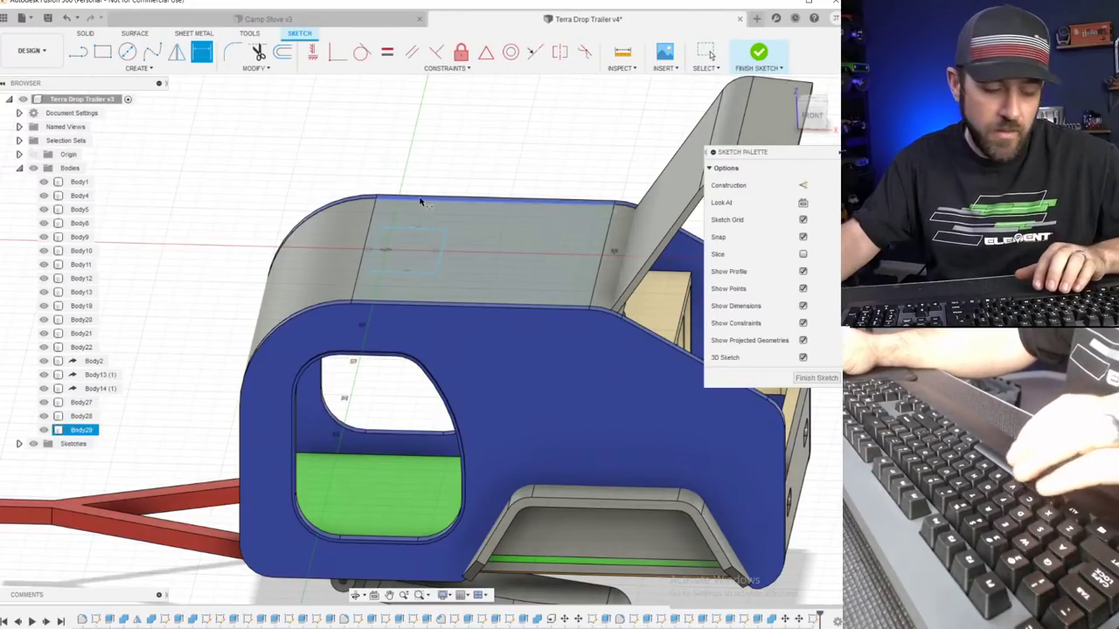
key(Escape)
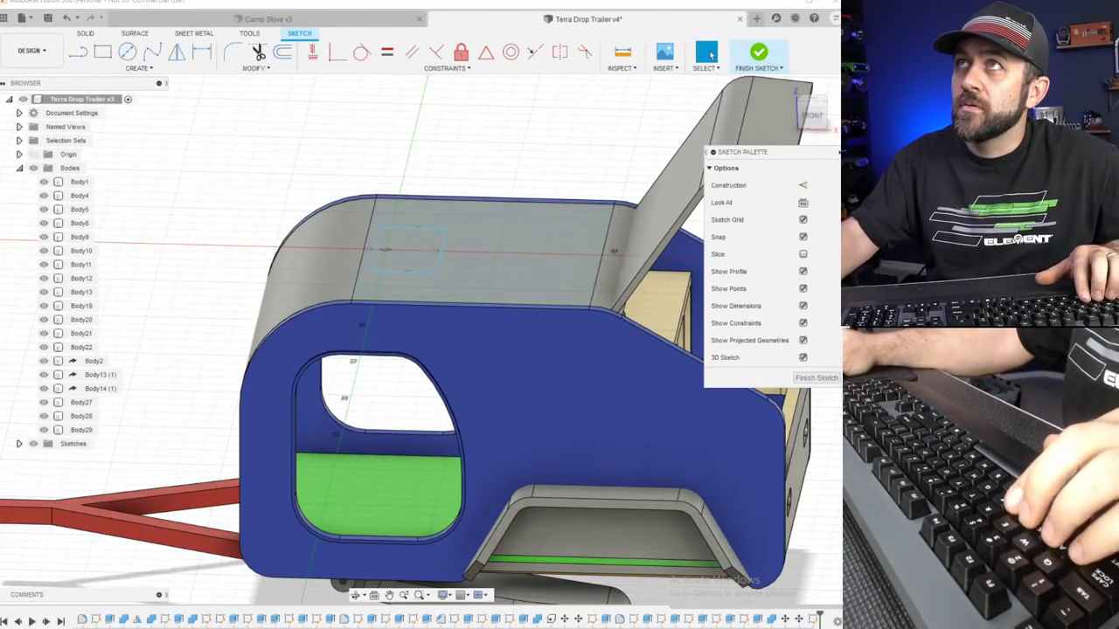
drag(421, 56, 381, 96)
text(12)
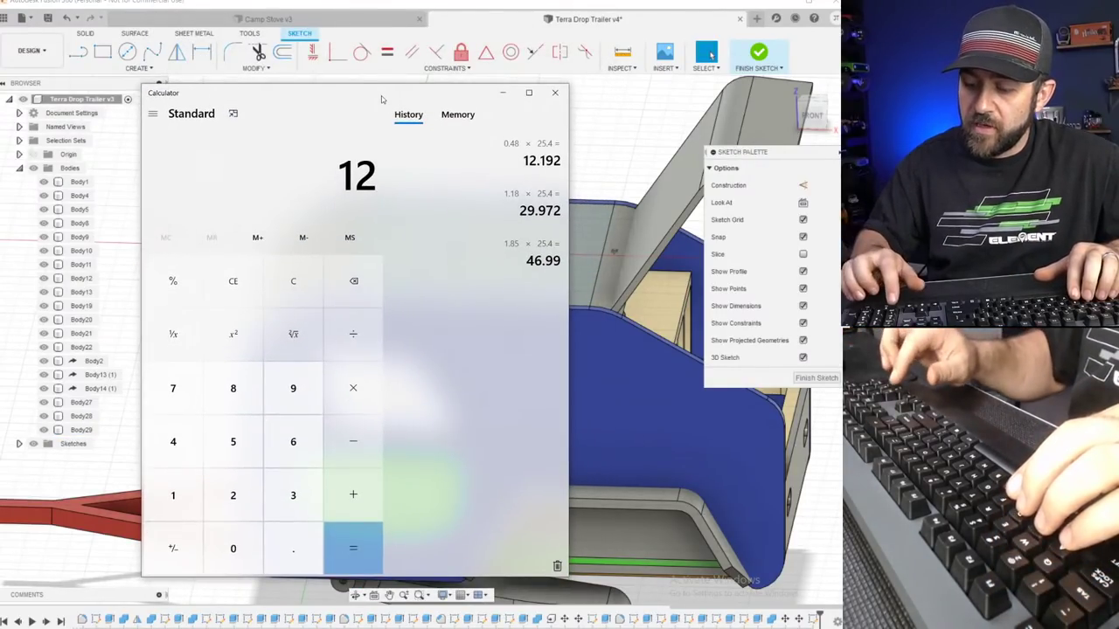
text(1.4)
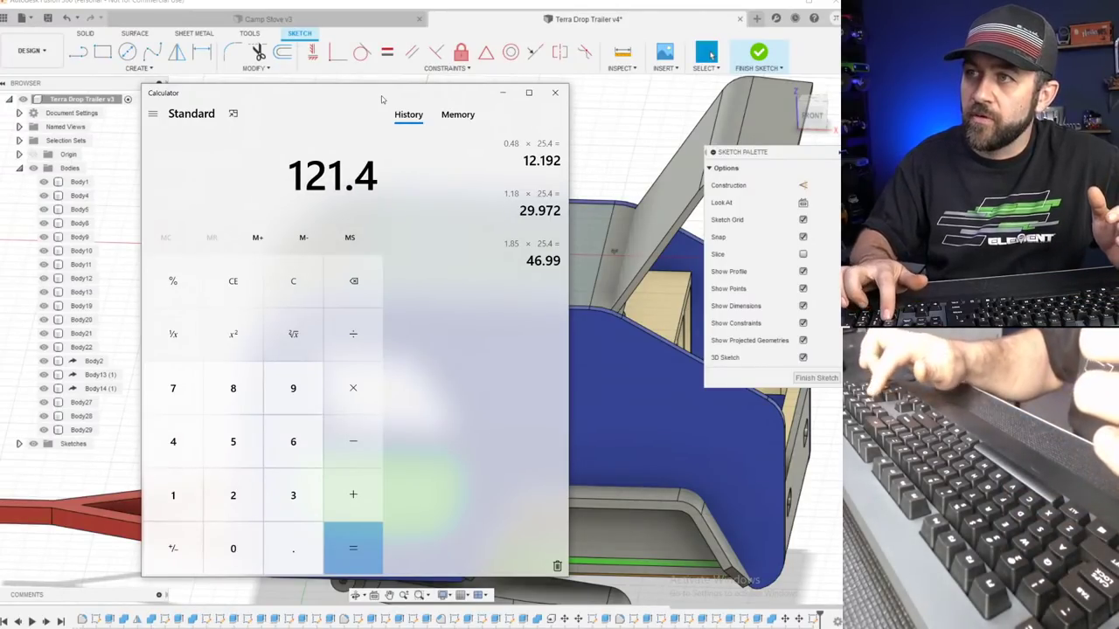
key(BackSpace)
key(BackSpace)
key(BackSpace)
key(BackSpace)
key(BackSpace)
text(1.4 × )
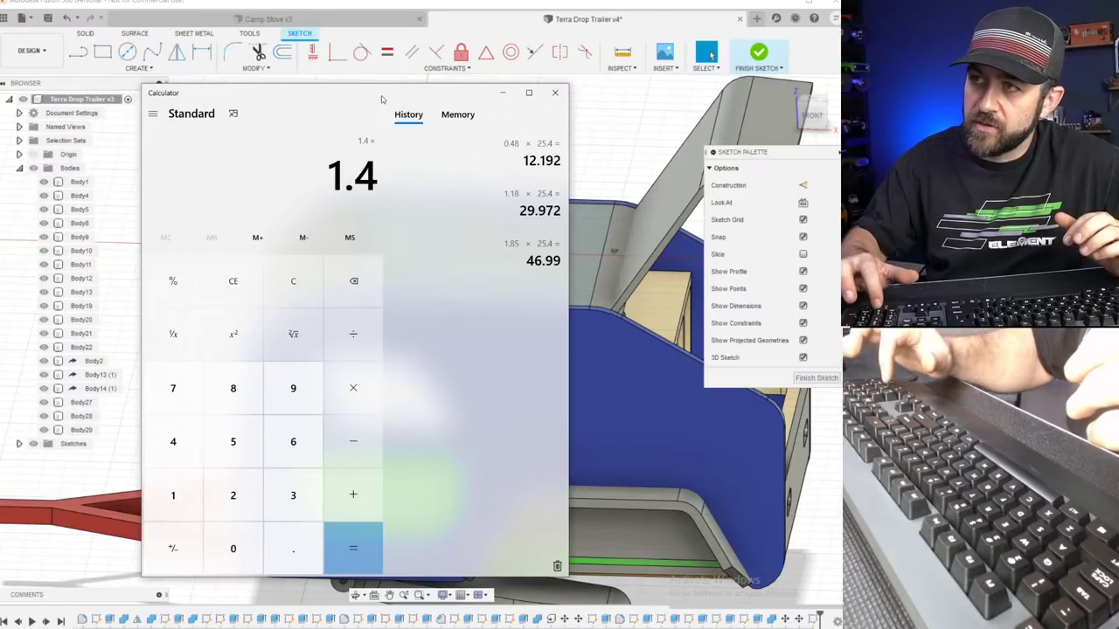
text(25.4)
key(Return)
drag(381, 96, 131, 0)
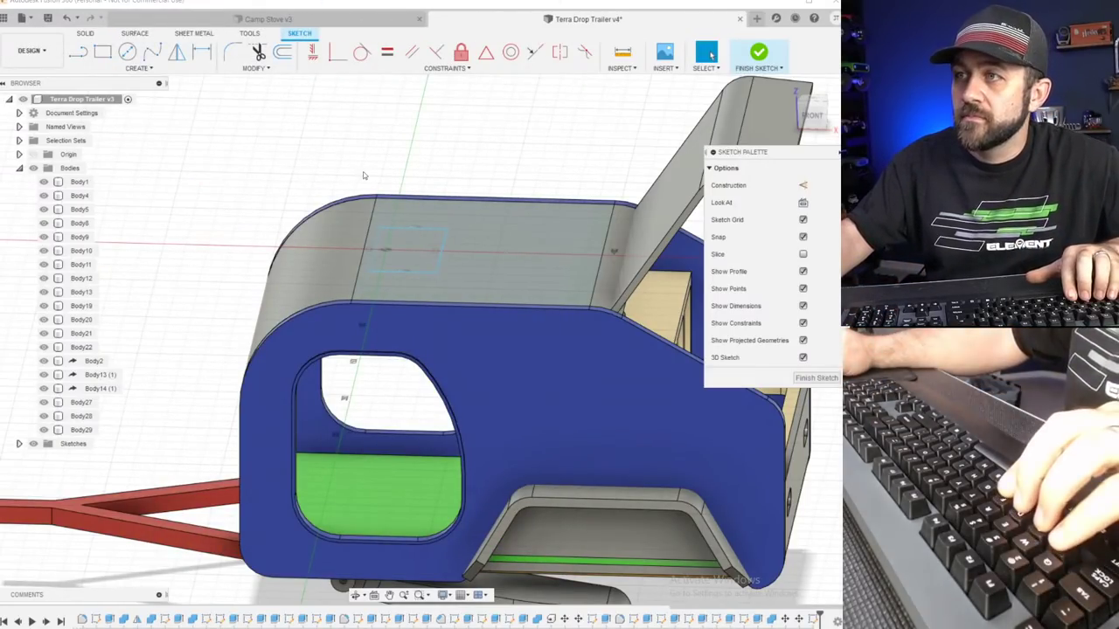
Dimension the vent rectangle on the roof panel to 35.5 mm in both length and width.
key(r)
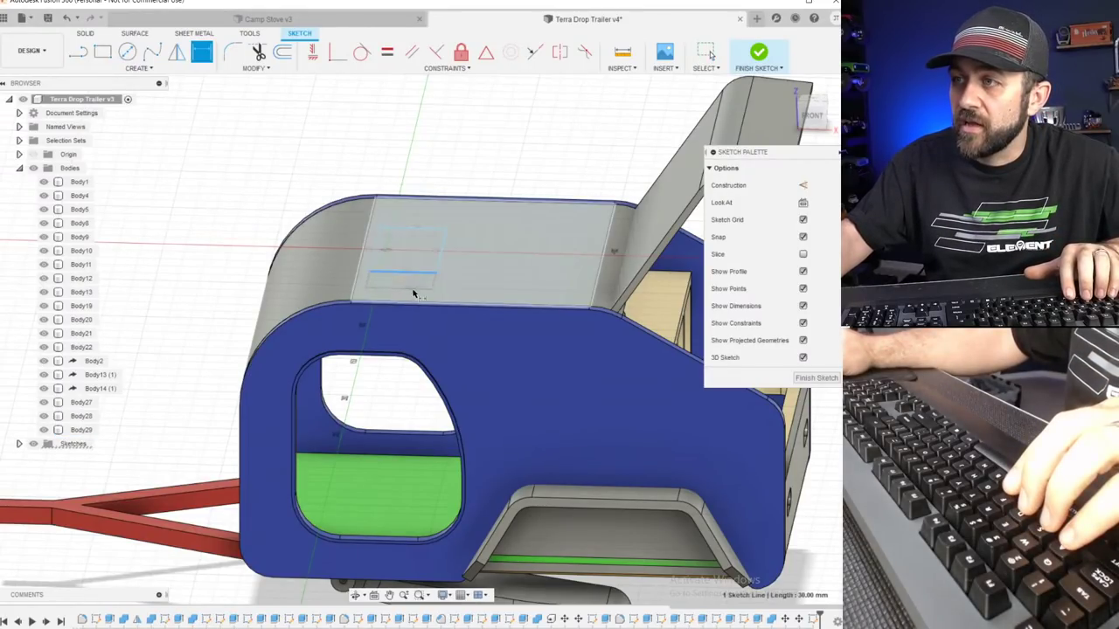
scroll(416, 323, up, 3)
key(d)
click(413, 146)
click(436, 95)
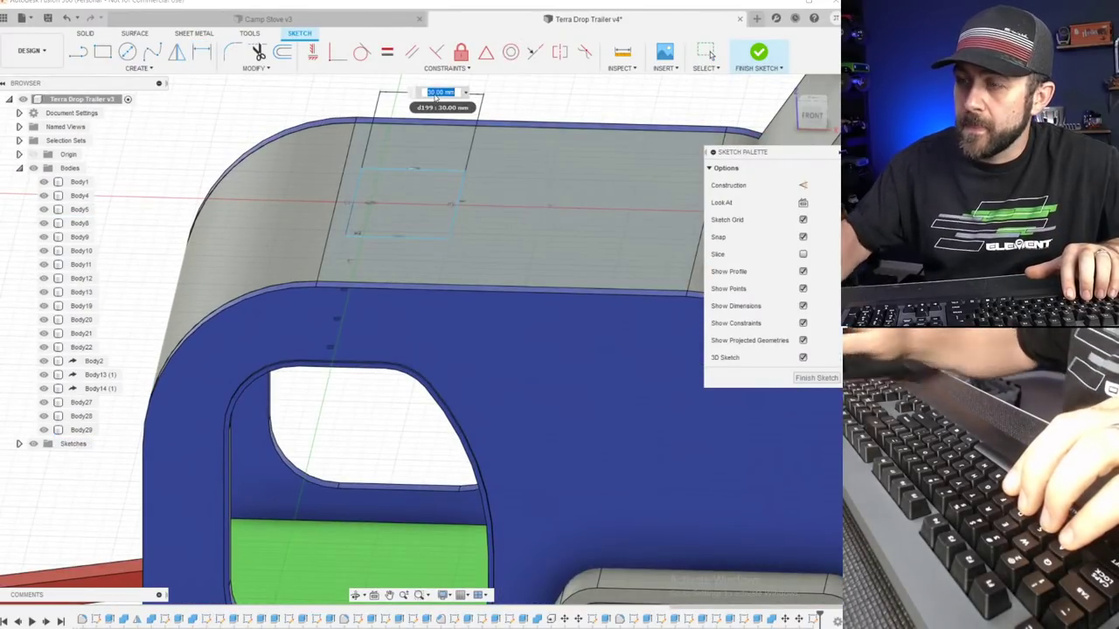
text(35)
key(Return)
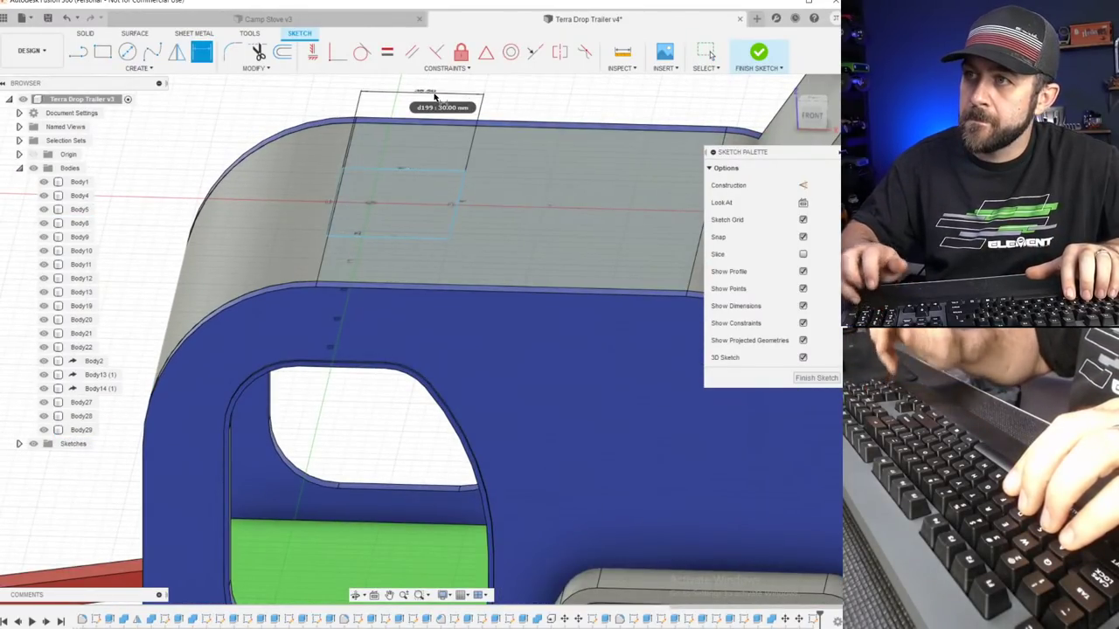
click(337, 188)
click(126, 196)
text(35.5)
key(Return)
scroll(265, 222, down, 3)
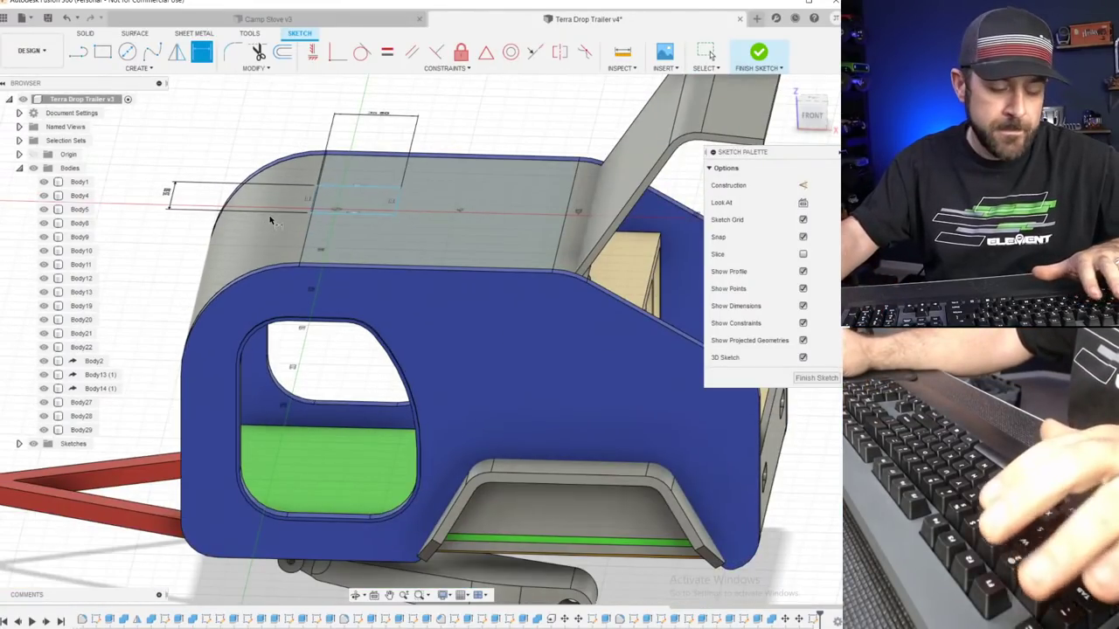
key(Escape)
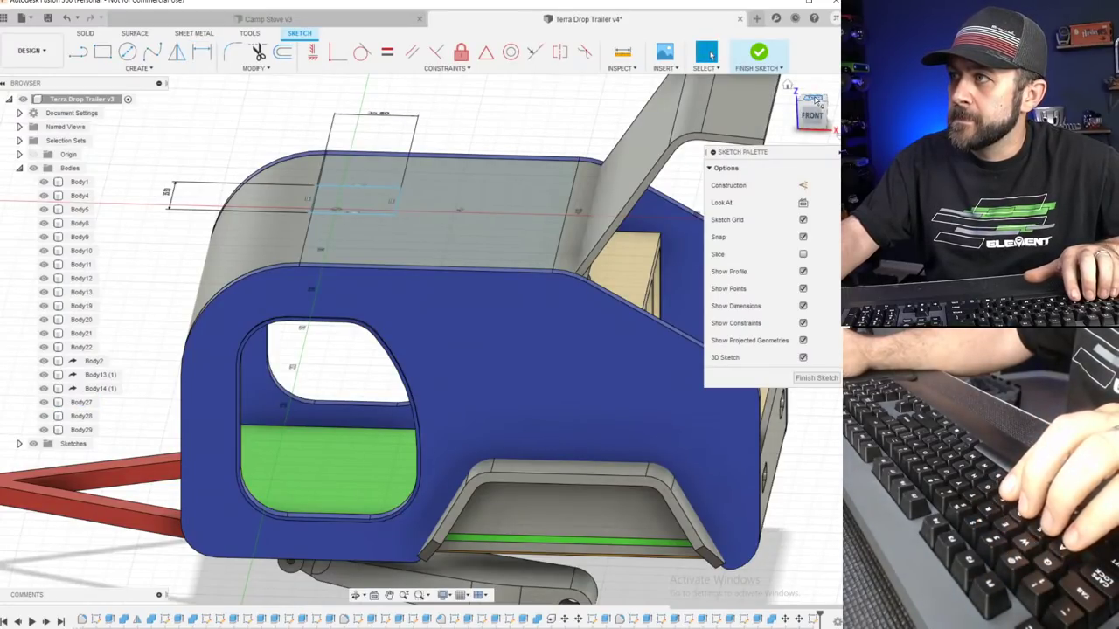
Apply a Midpoint constraint between the sketch origin and the rectangle's front edge to centre the vent across the roof.
click(815, 99)
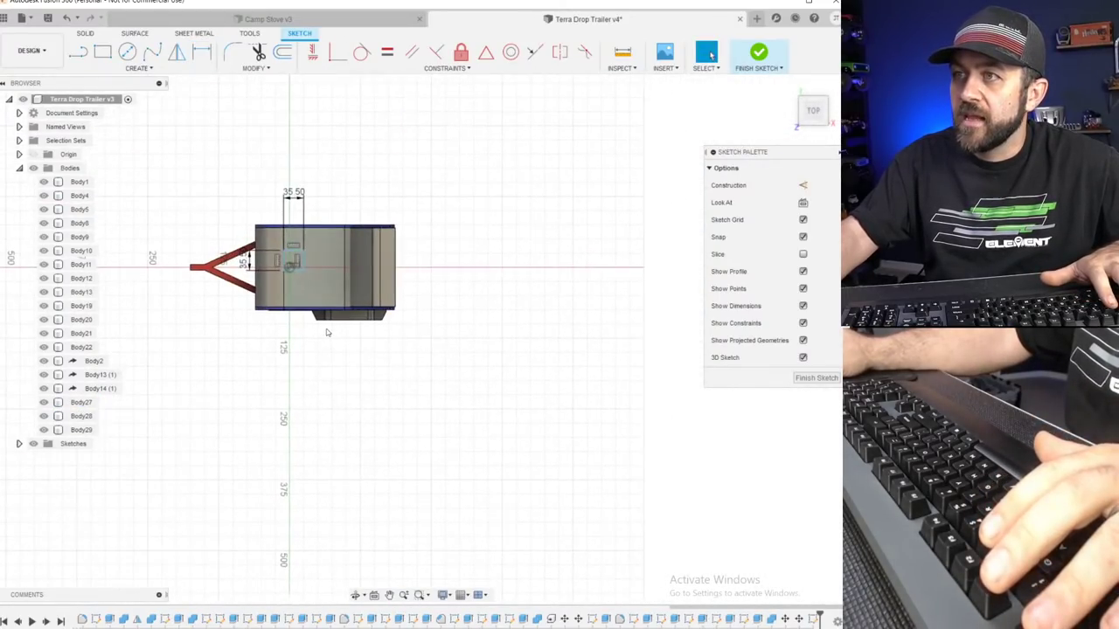
scroll(293, 262, up, 10)
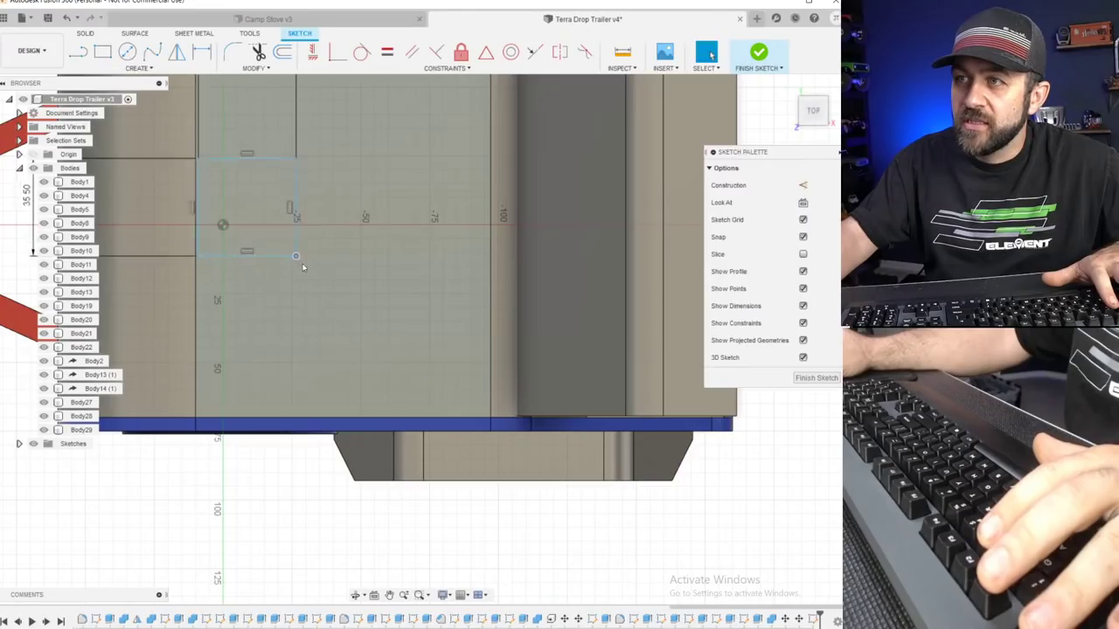
scroll(262, 249, up, 5)
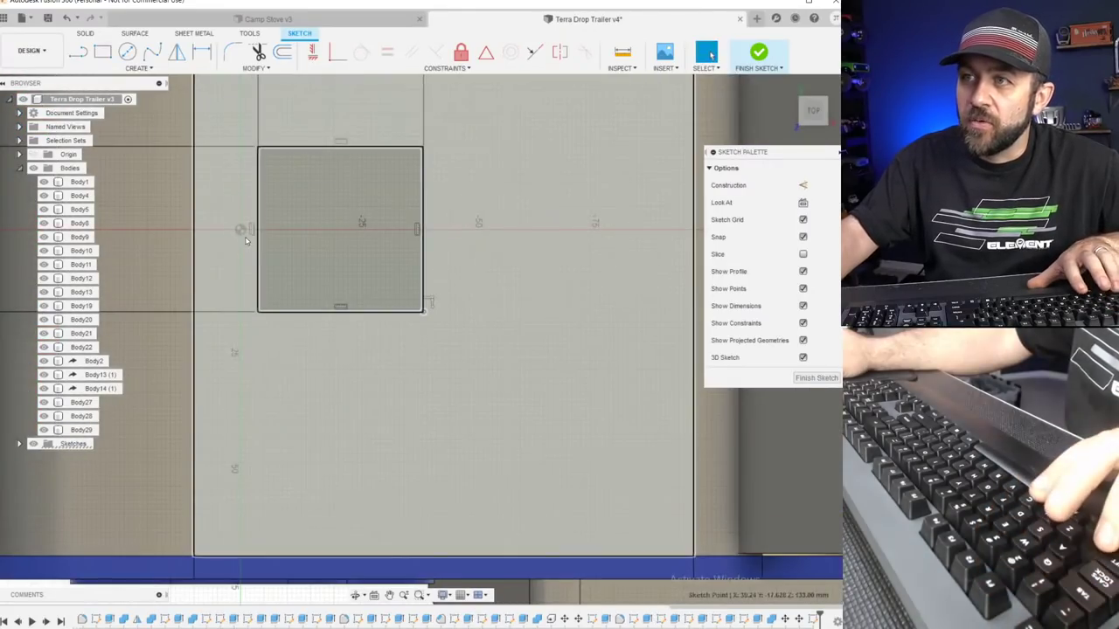
click(242, 232)
click(259, 227)
click(487, 54)
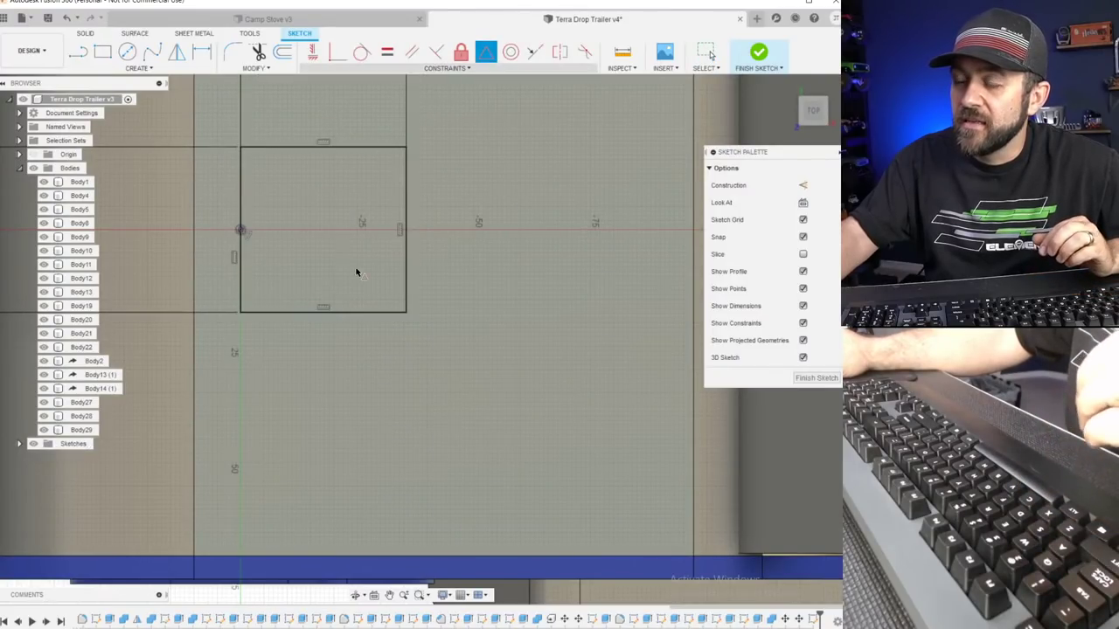
scroll(358, 267, down, 3)
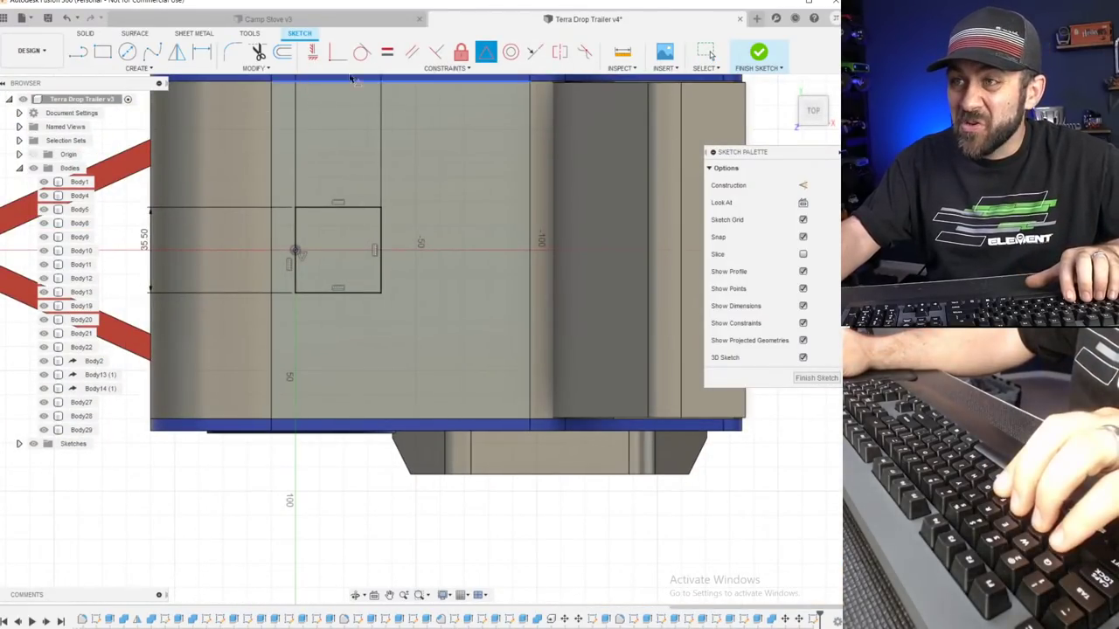
mouse_move(414, 265)
shift+middle_down()
mouse_move(356, 283)
mouse_move(361, 319)
shift+middle_up()
scroll(337, 251, up, 3)
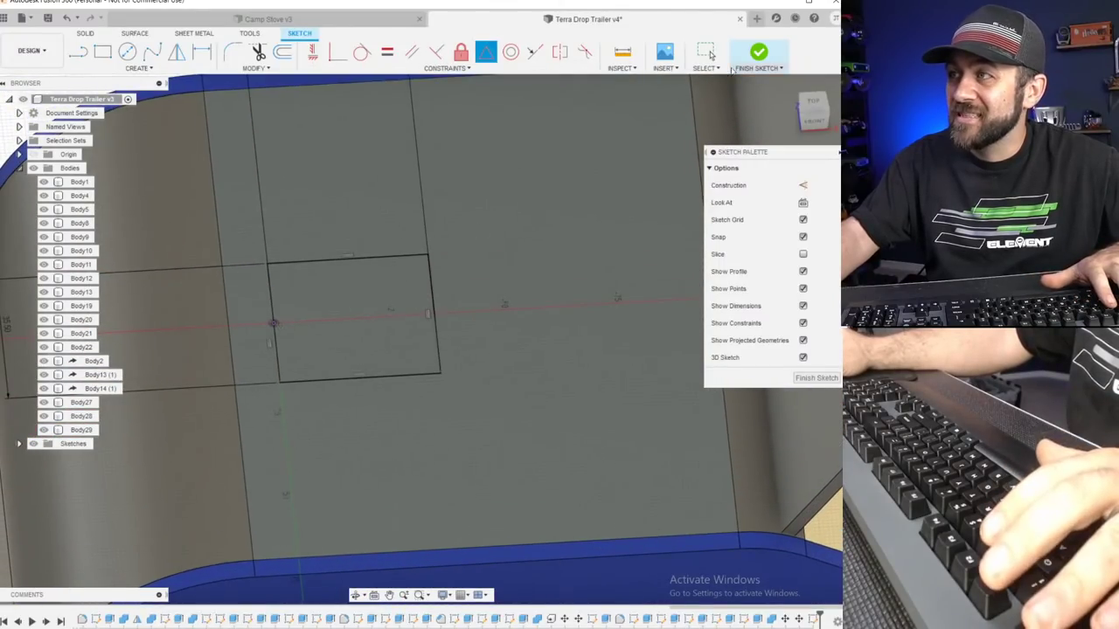
Finish the sketch and extrude the square profile downward as a cut through the roof panel for the skylight opening.
click(758, 55)
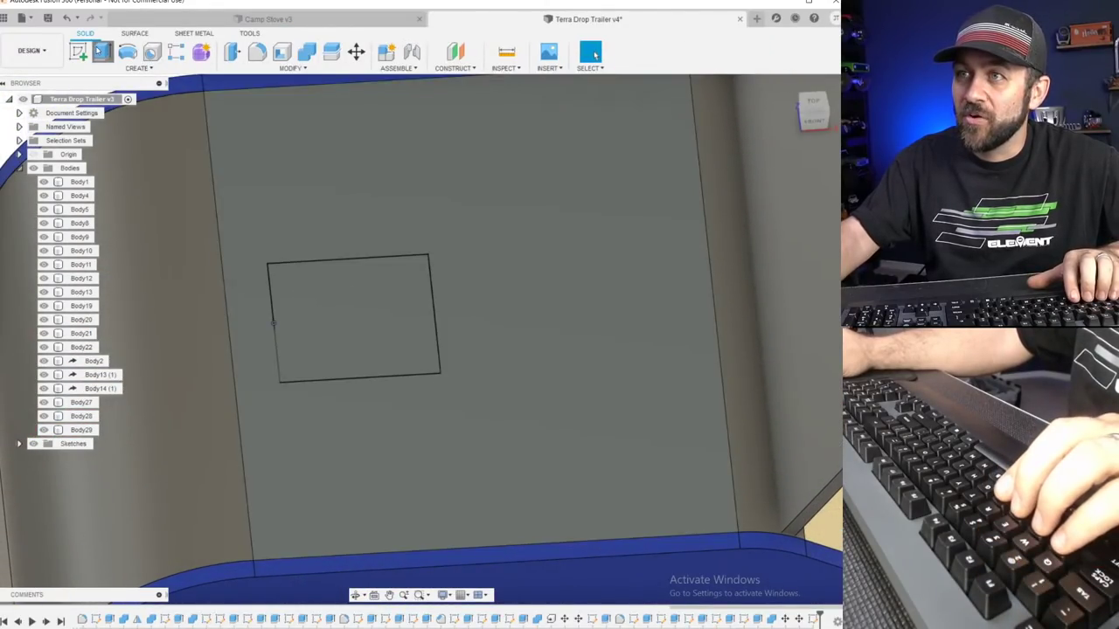
click(99, 51)
click(363, 308)
mouse_move(354, 310)
mouse_down()
mouse_move(354, 346)
mouse_move(354, 321)
mouse_up()
key(Return)
scroll(350, 328, down, 3)
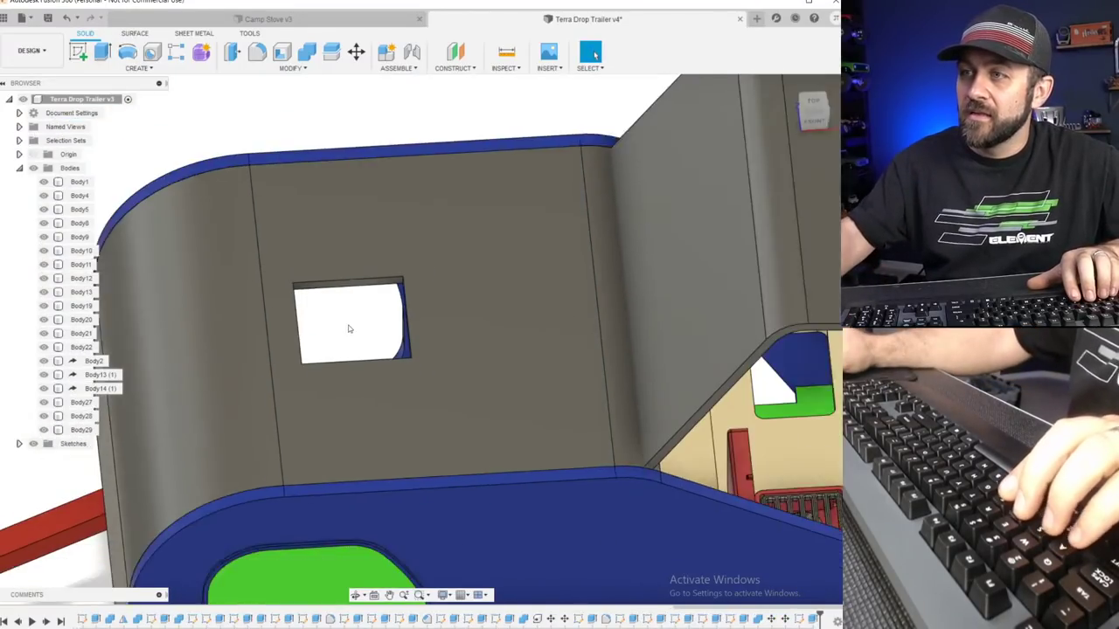
scroll(350, 328, down, 1)
scroll(328, 299, up, 2)
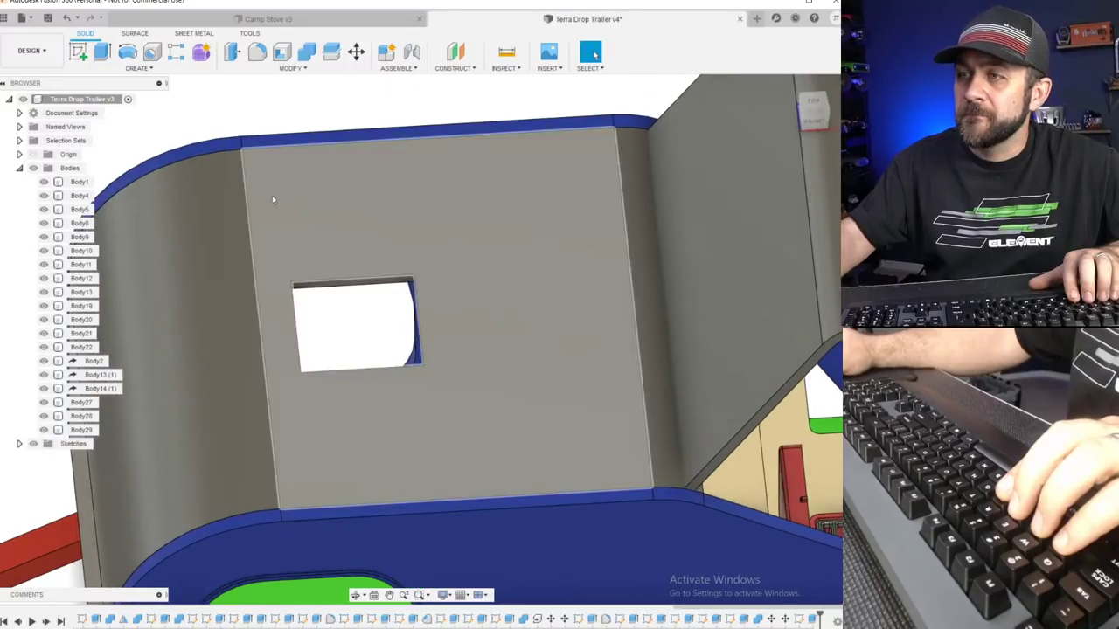
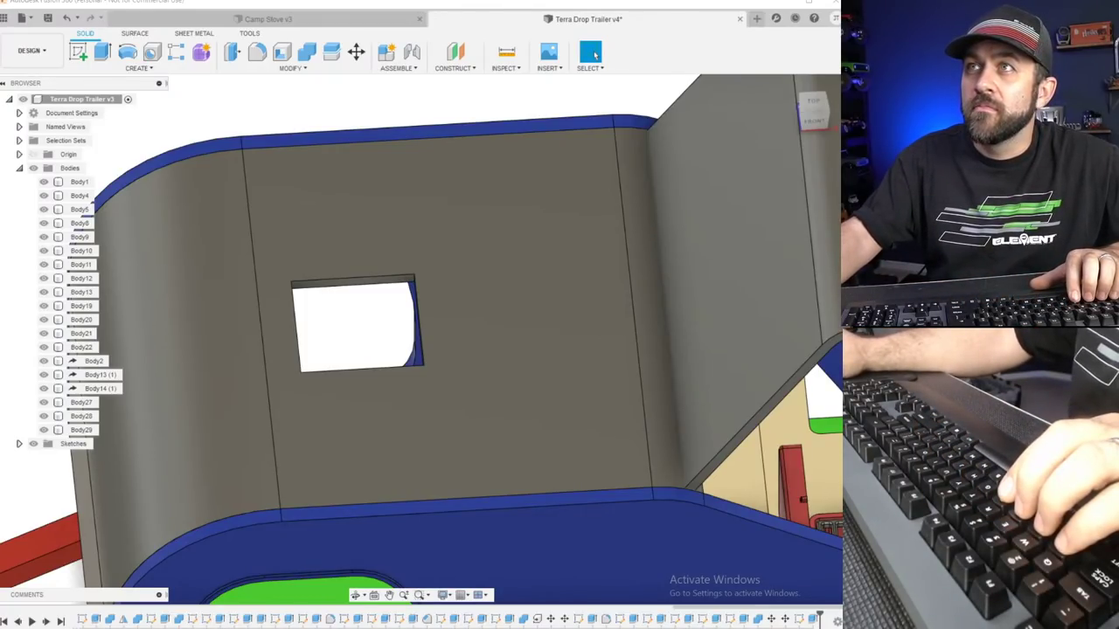
Switch to the browser and browse the TerraDrop gallery for reference photos of the roof, side doors and interior cabinets.
drag(498, 0, 489, 44)
key(ctrl+Tab)
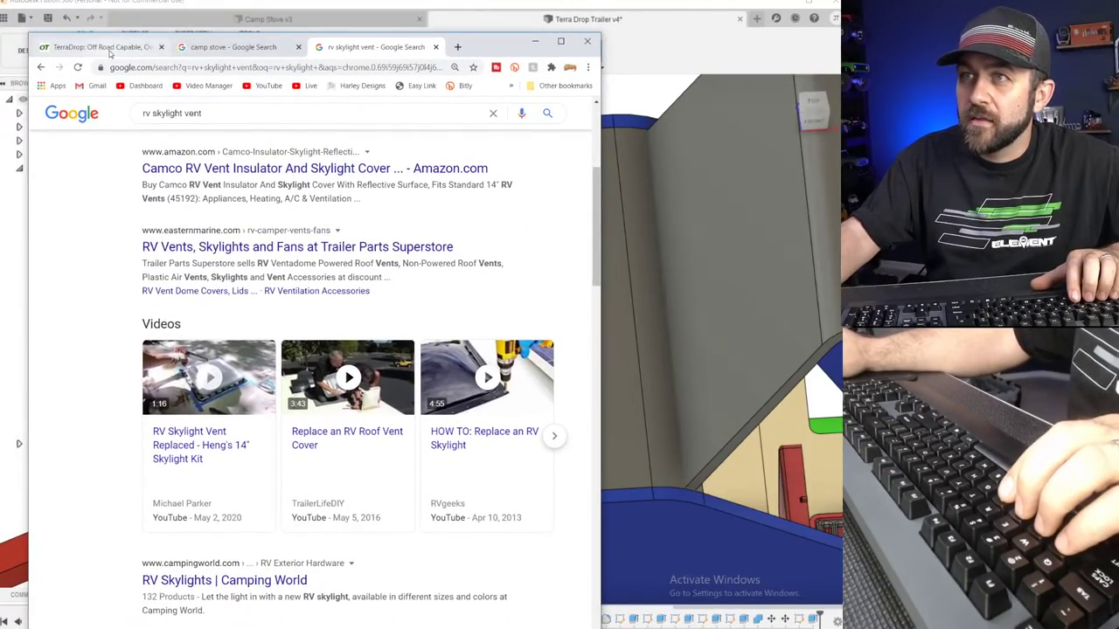
key(Right)
key(Right)
key(Right)
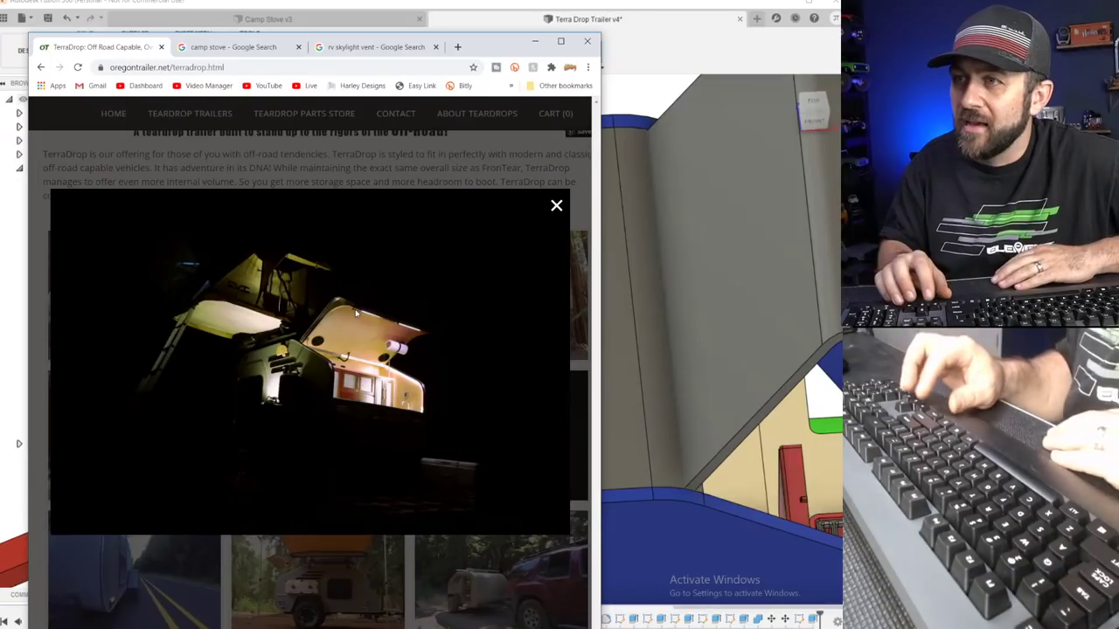
key(Right)
key(Right)
key(Right)
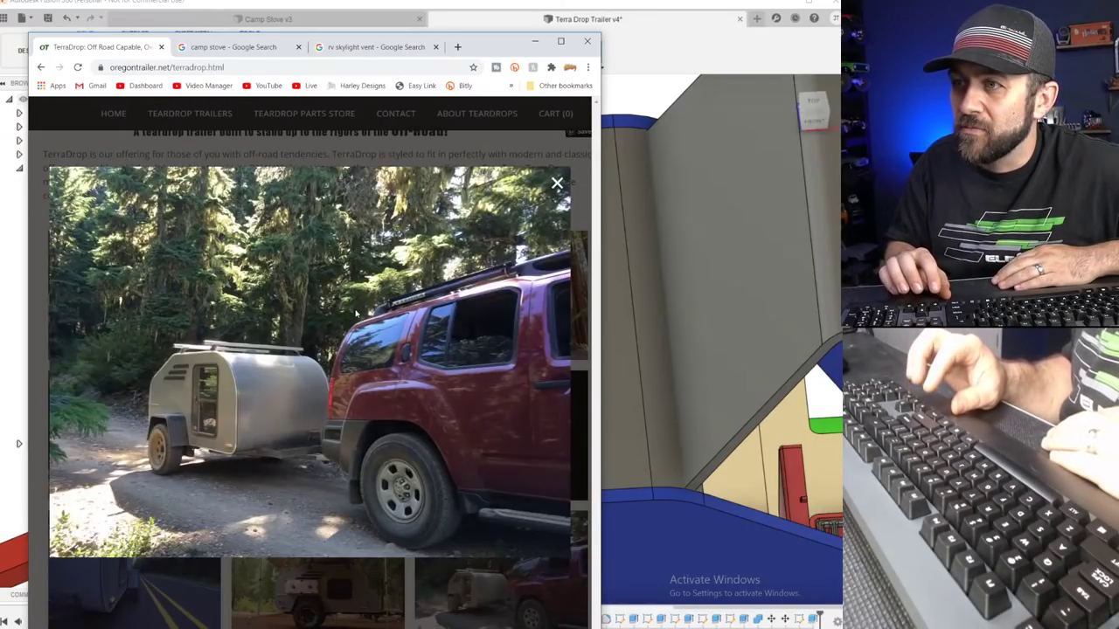
key(Right)
key(Right)
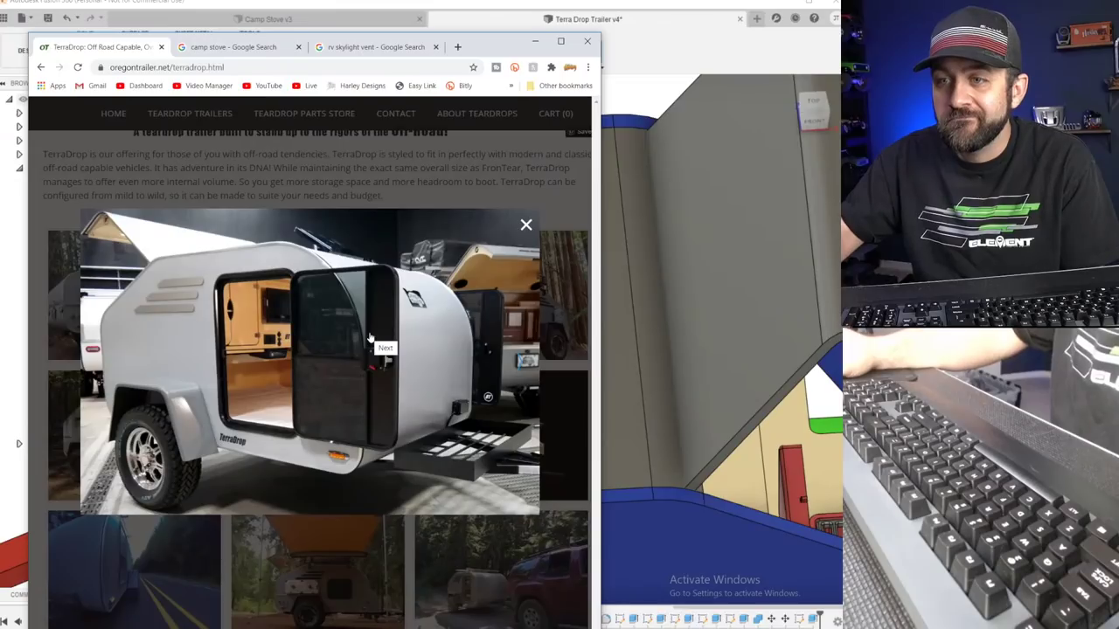
key(Right)
key(Right)
key(Right)
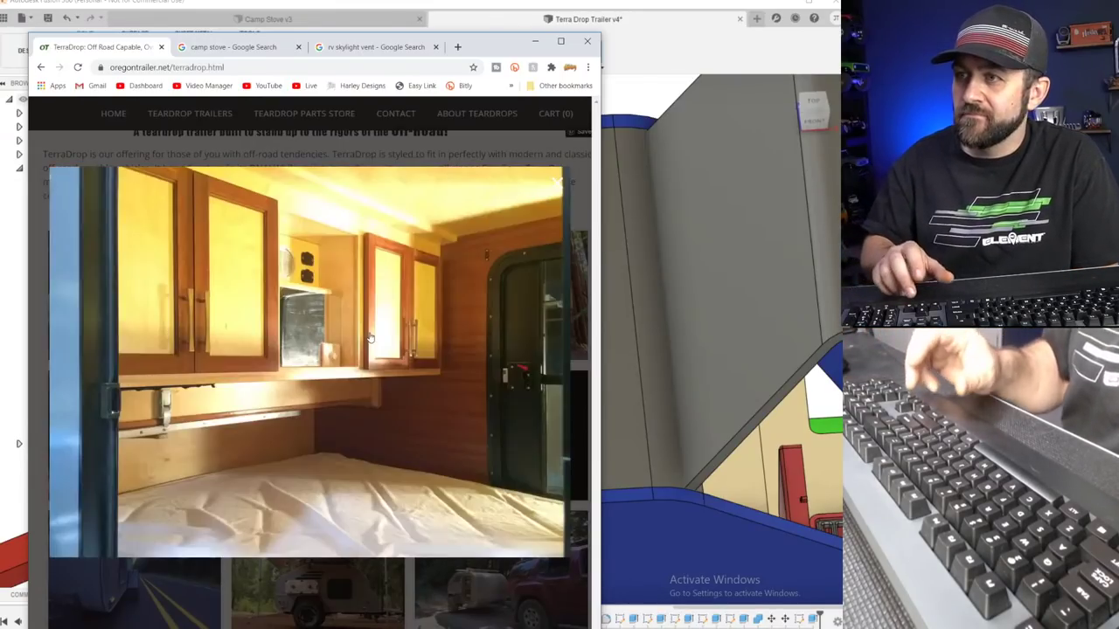
Examine the remaining TerraDrop gallery photos of the trailer exterior and return to the roof opening in Fusion 360.
key(Right)
key(Right)
key(Right)
key(Right)
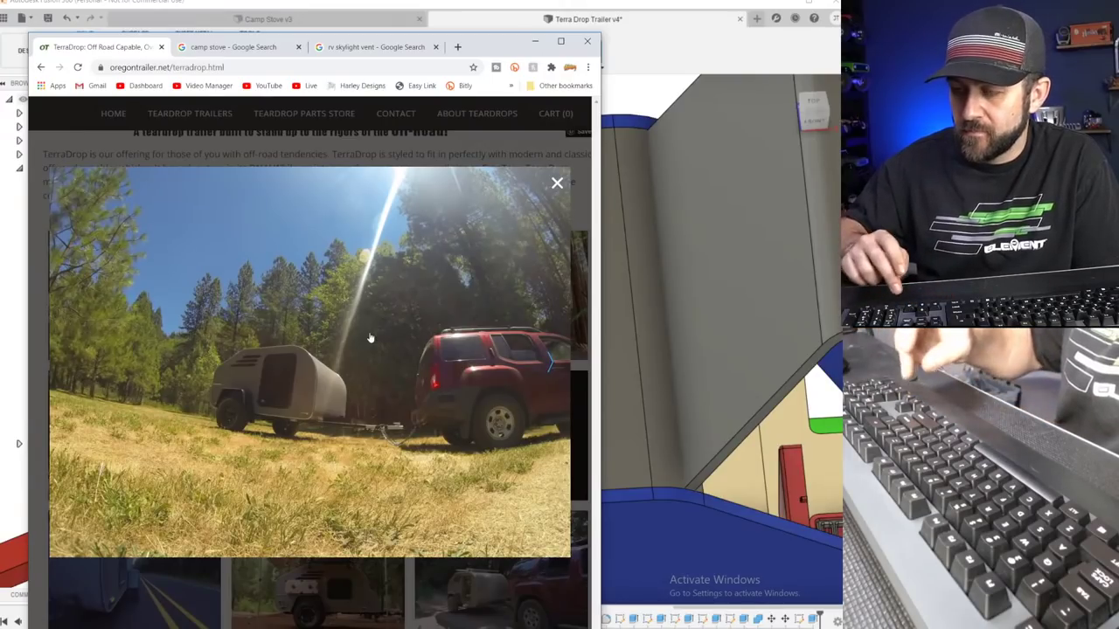
key(Right)
key(Right)
key(Right)
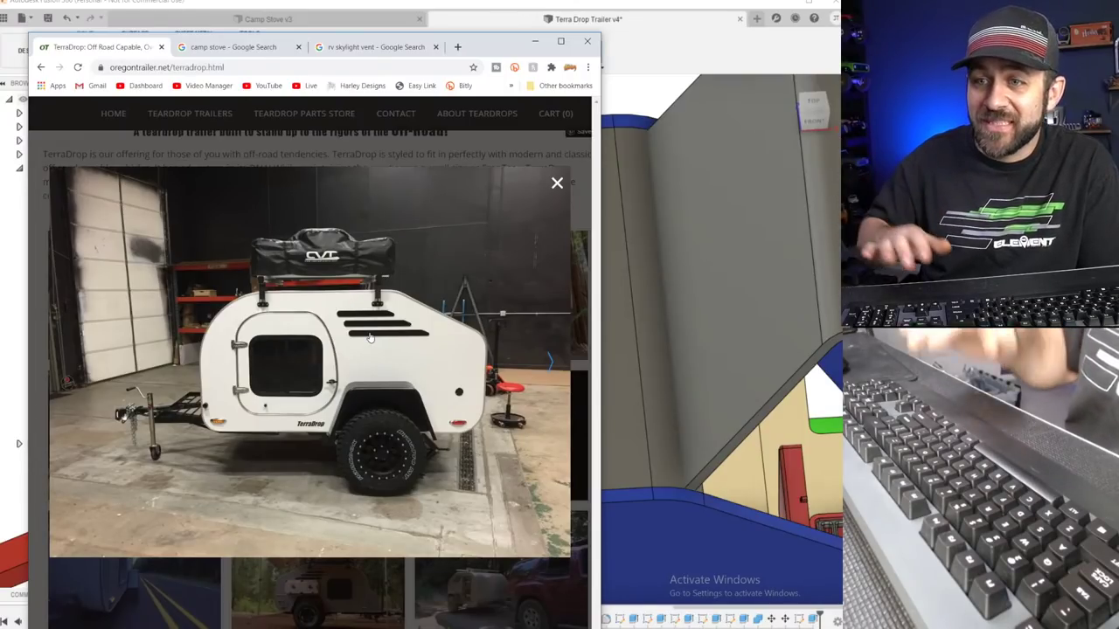
key(Right)
key(Right)
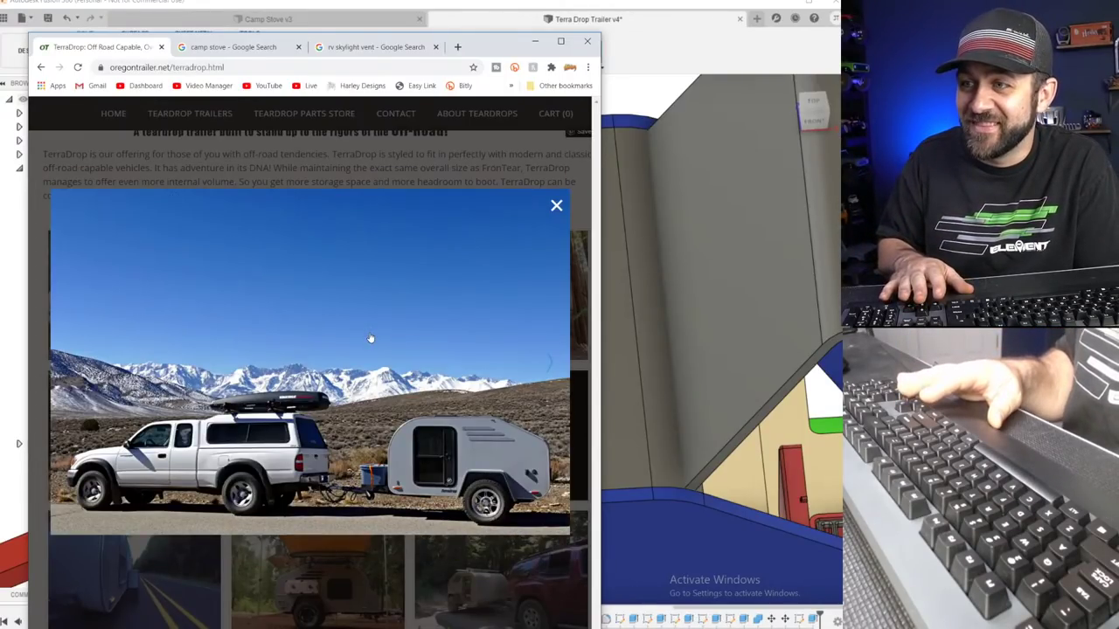
key(Right)
key(Right)
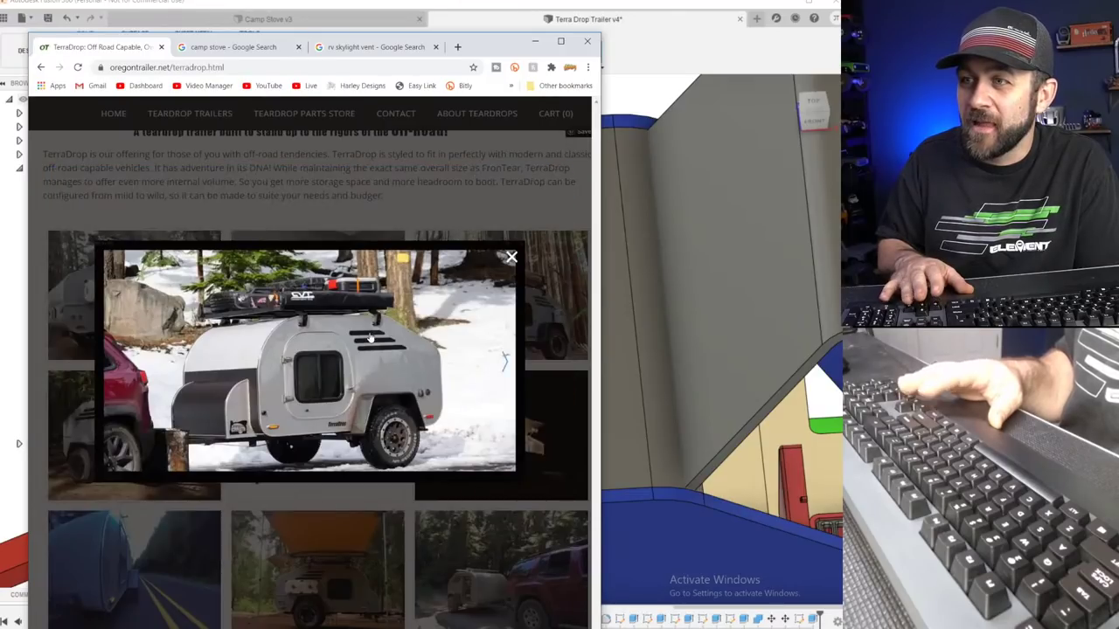
key(Right)
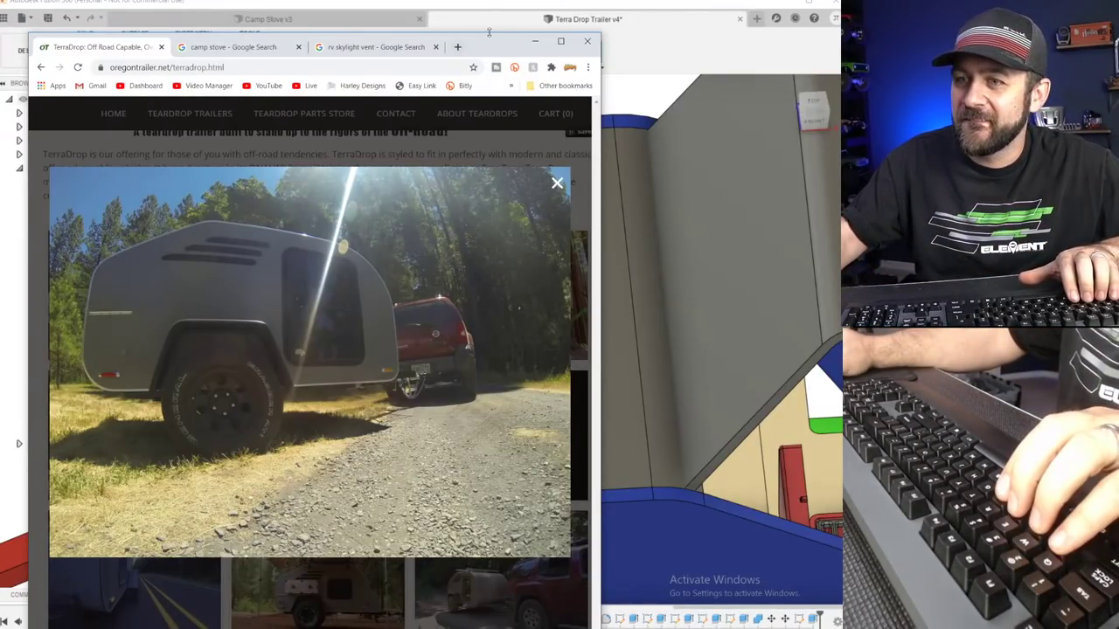
click(535, 41)
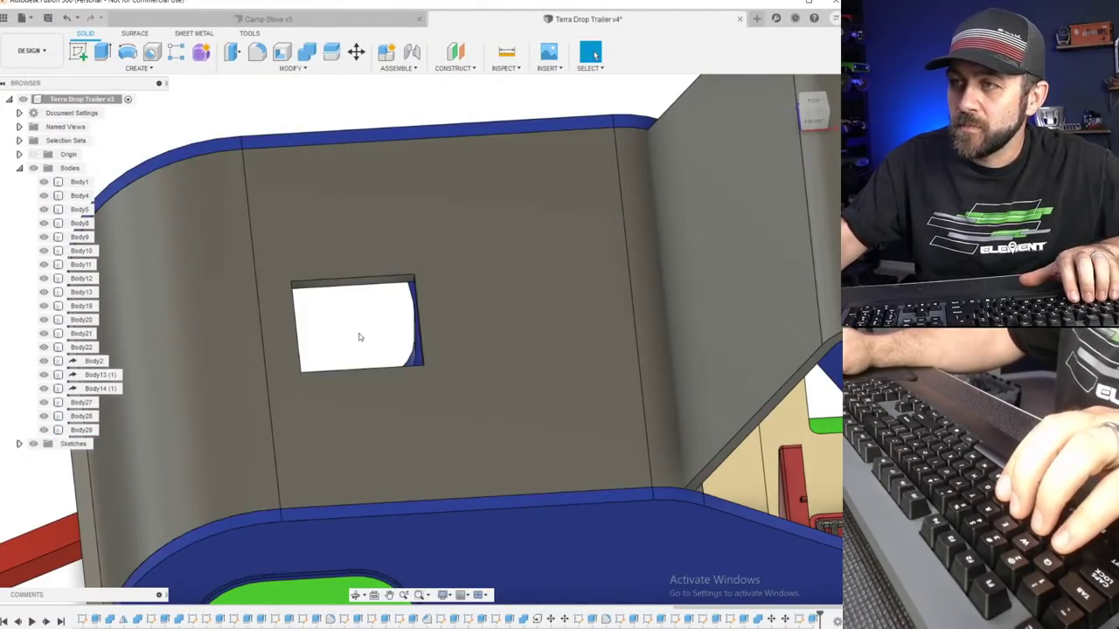
scroll(347, 296, down, 2)
scroll(348, 295, up, 4)
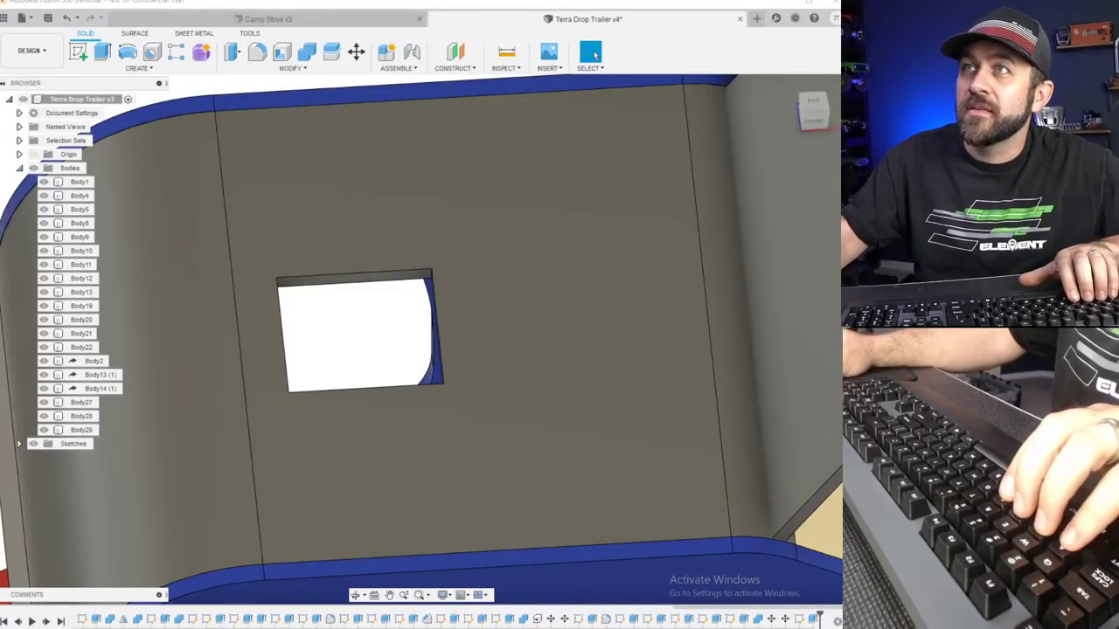
Switch to the browser, examine the image results for "rv skylight vent" for frame and lid shapes, and return to Fusion 360.
key(alt+Tab)
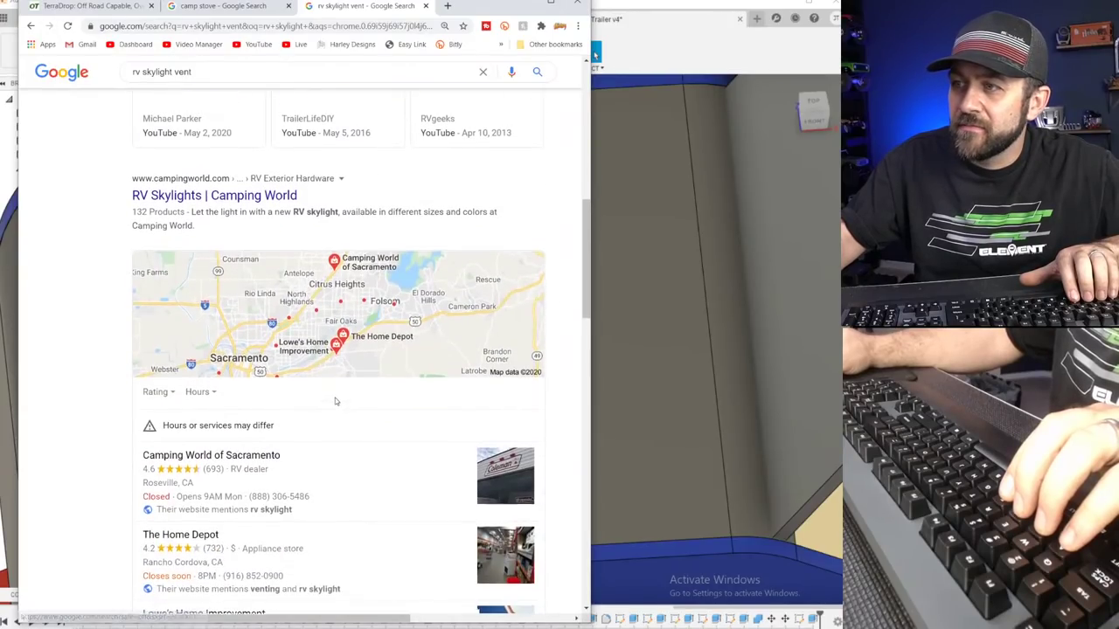
scroll(265, 190, up, 8)
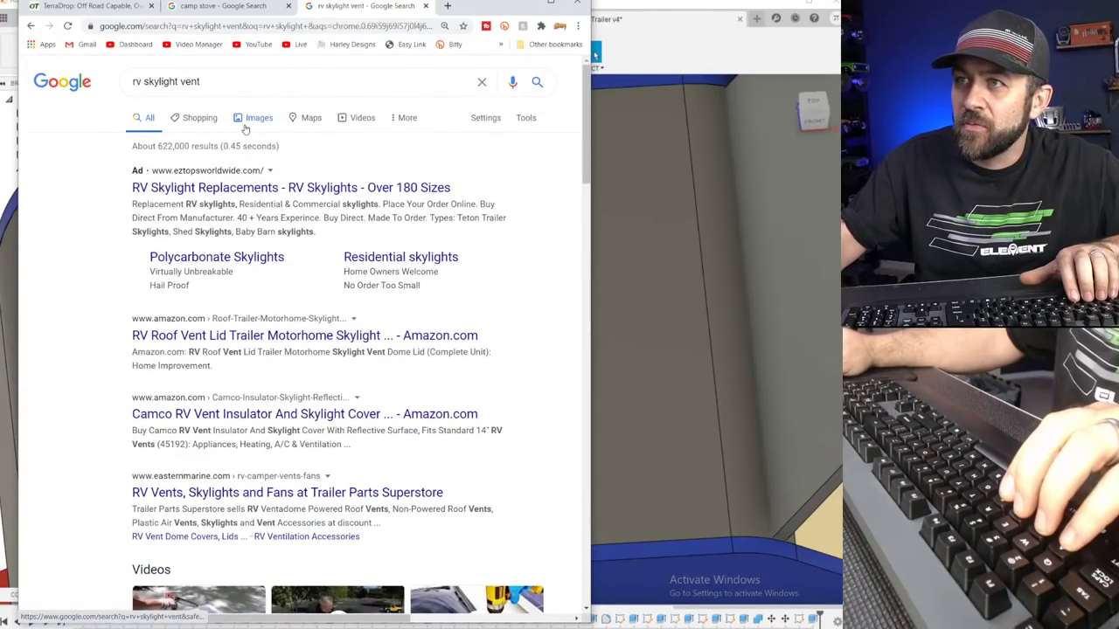
click(253, 119)
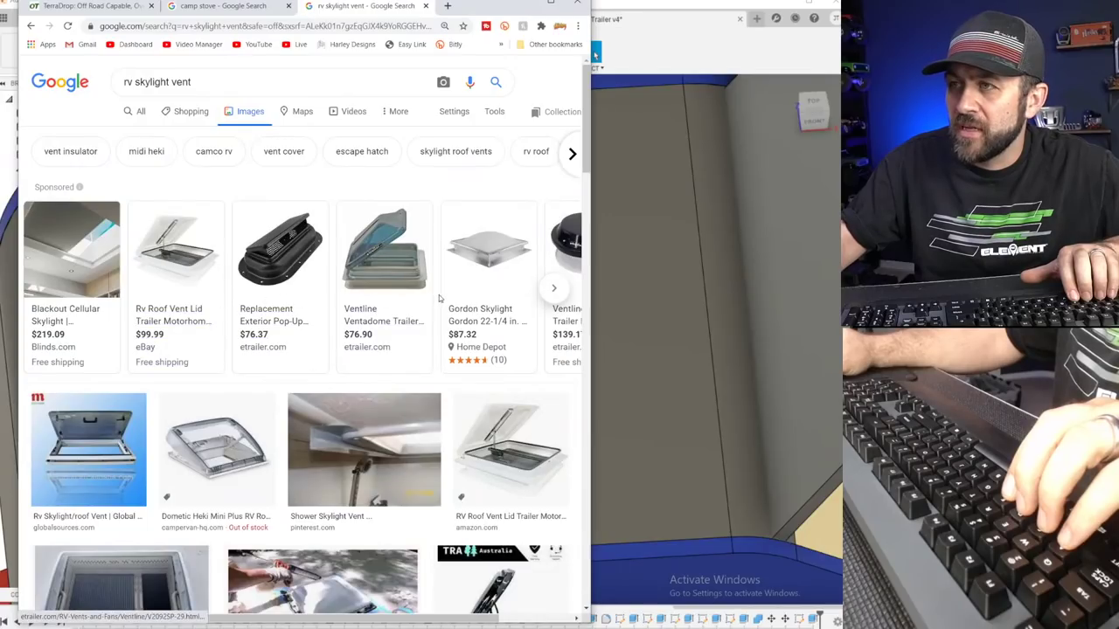
scroll(226, 324, down, 4)
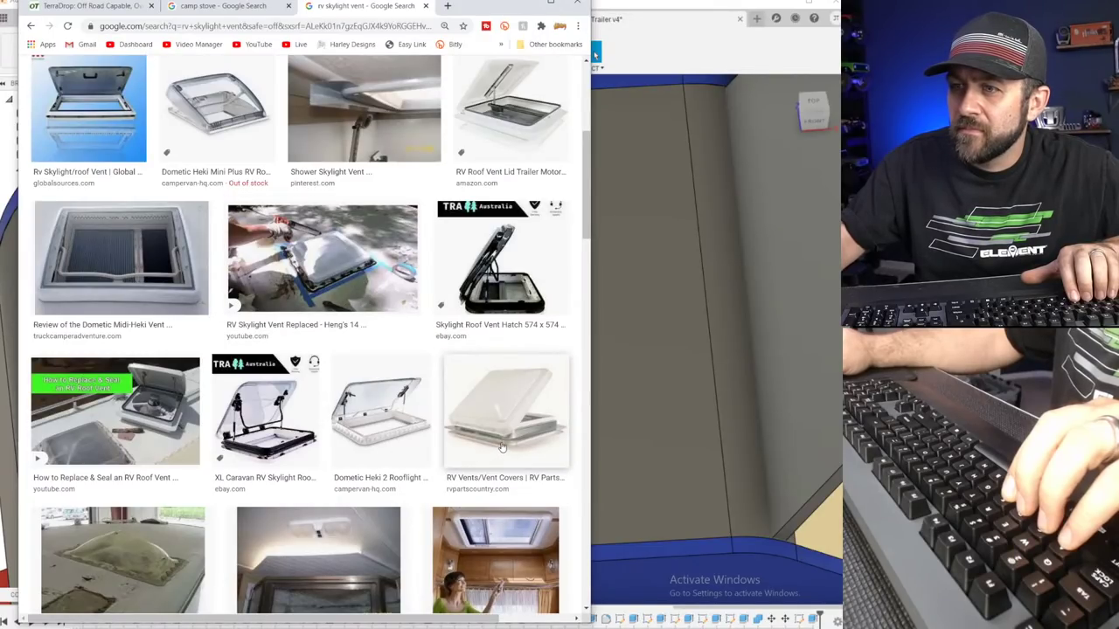
scroll(502, 448, down, 2)
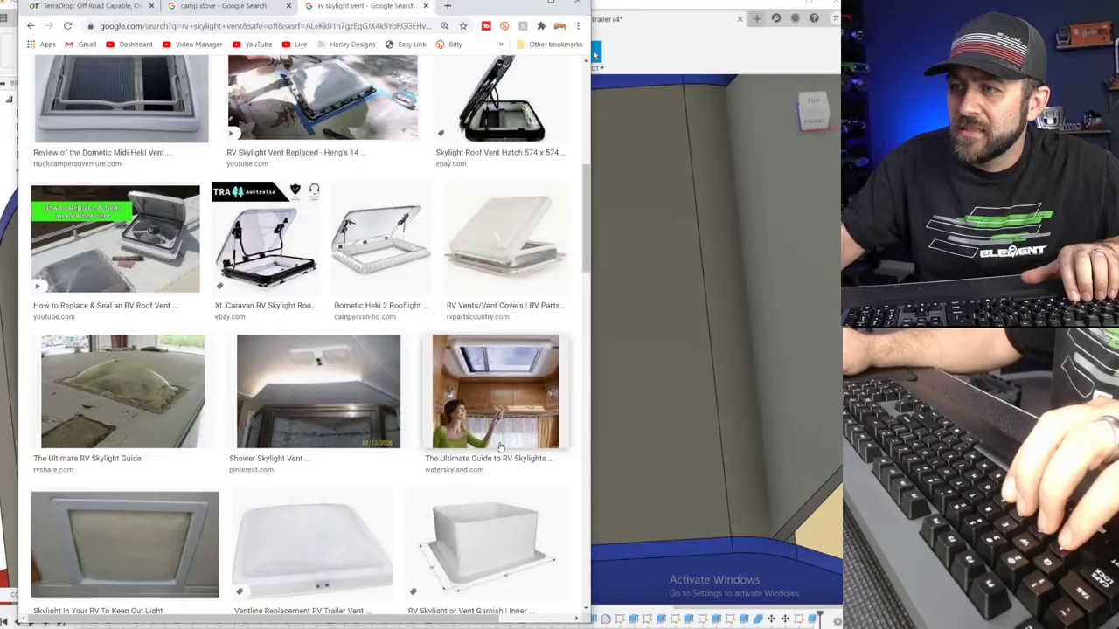
scroll(500, 447, down, 5)
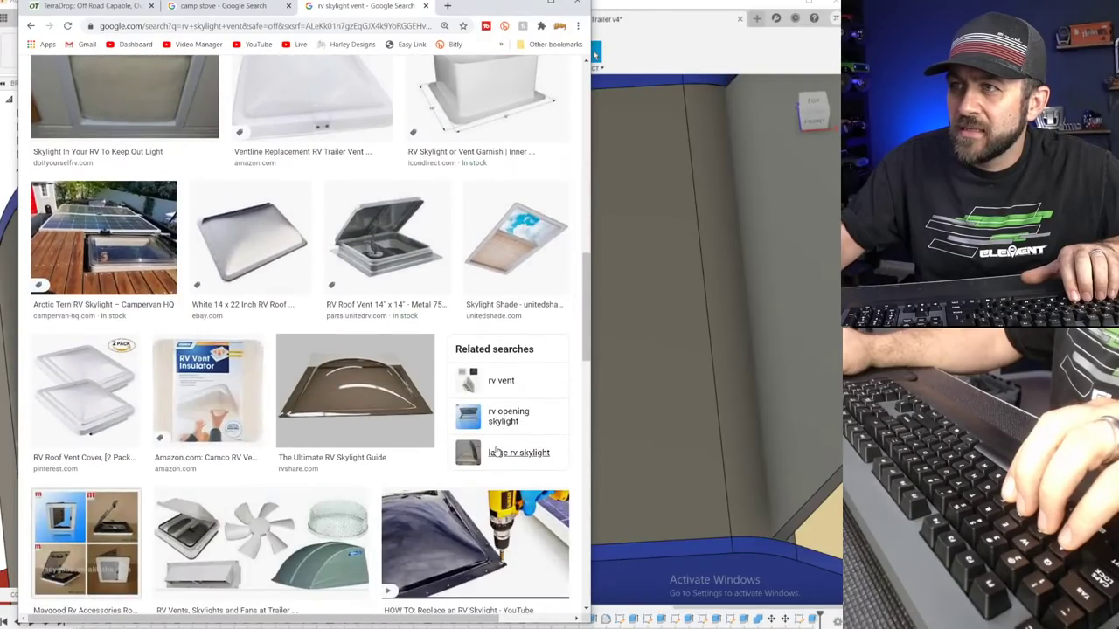
scroll(496, 450, up, 3)
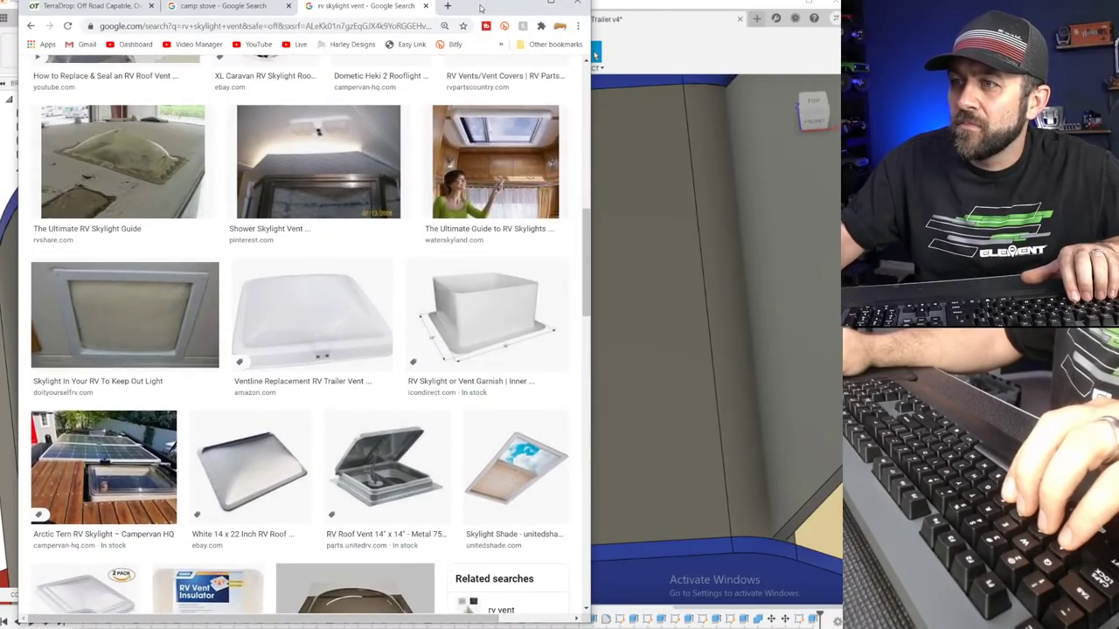
click(550, 3)
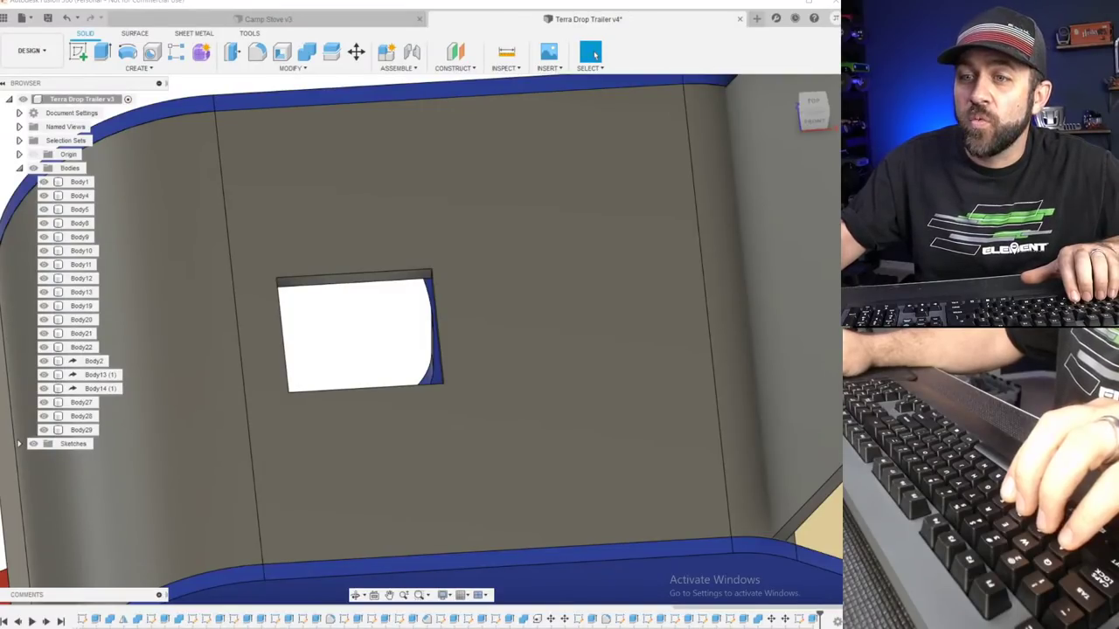
Fillet the four vertical corner edges of the skylight opening in the roof panel with a 3.5 mm radius.
click(378, 436)
click(384, 351)
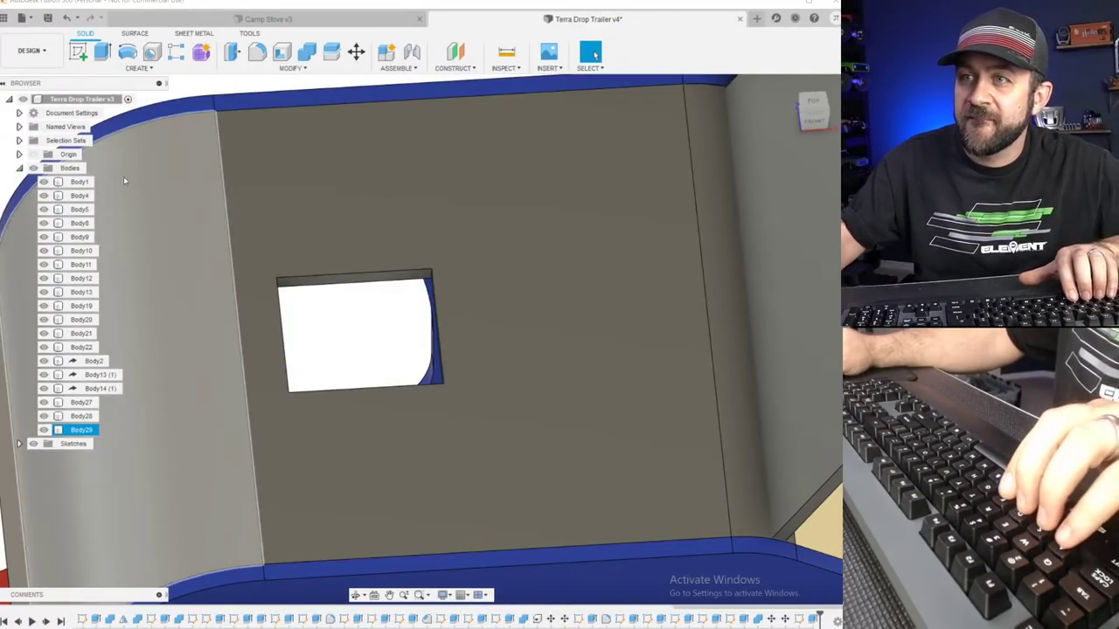
click(262, 54)
shift+middle_drag(317, 310, 342, 295)
click(289, 272)
scroll(301, 252, up, 3)
click(303, 240)
shift+middle_drag(303, 240, 323, 228)
click(321, 230)
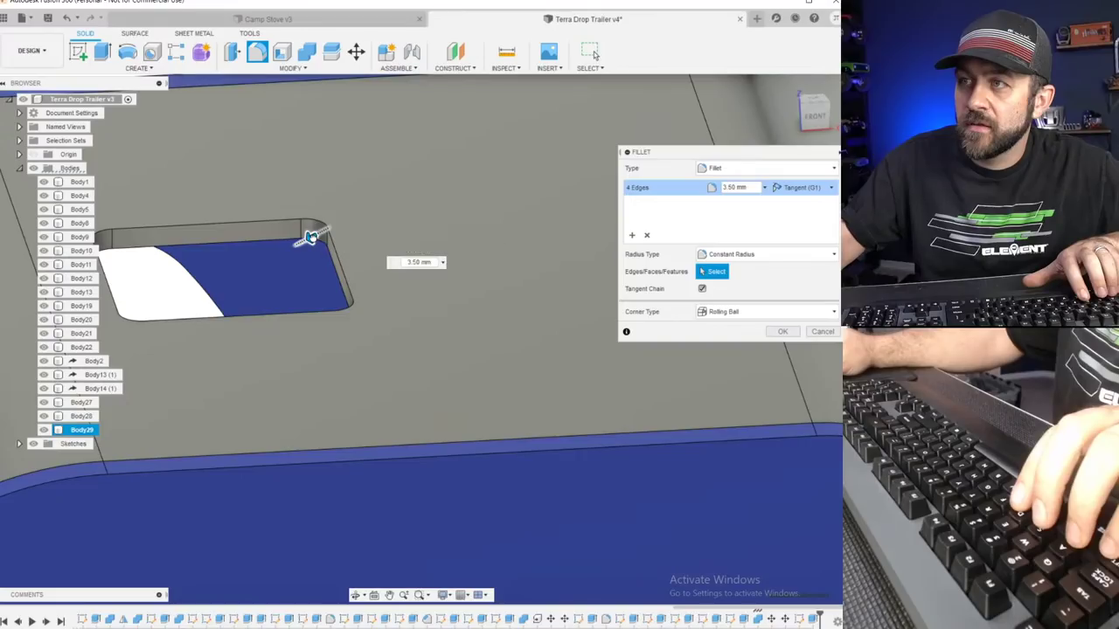
key(Return)
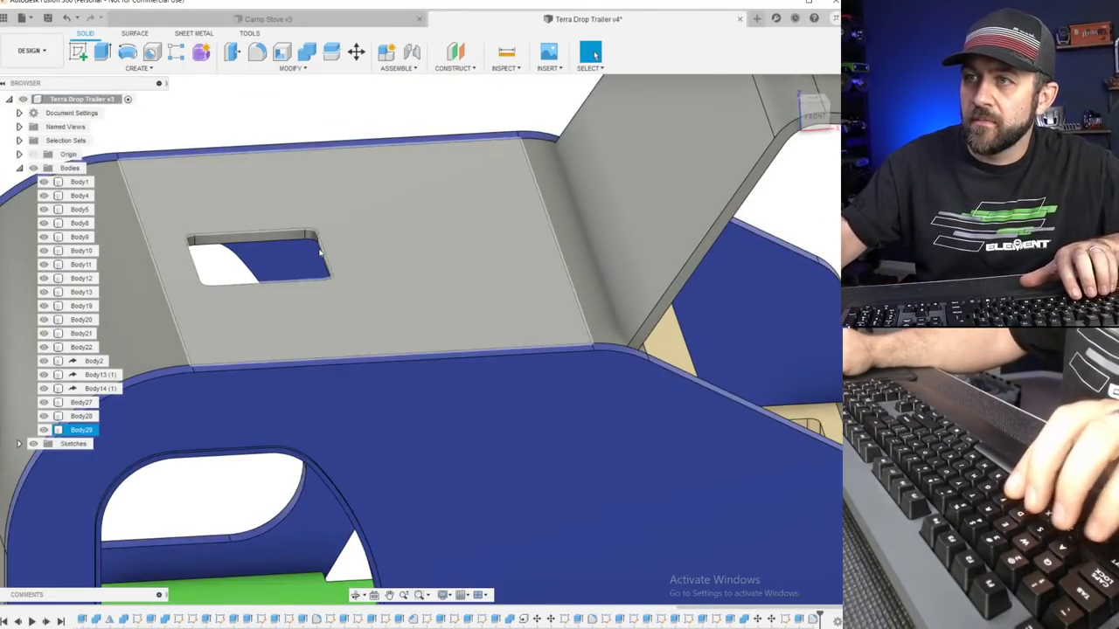
shift+middle_drag(320, 252, 353, 356)
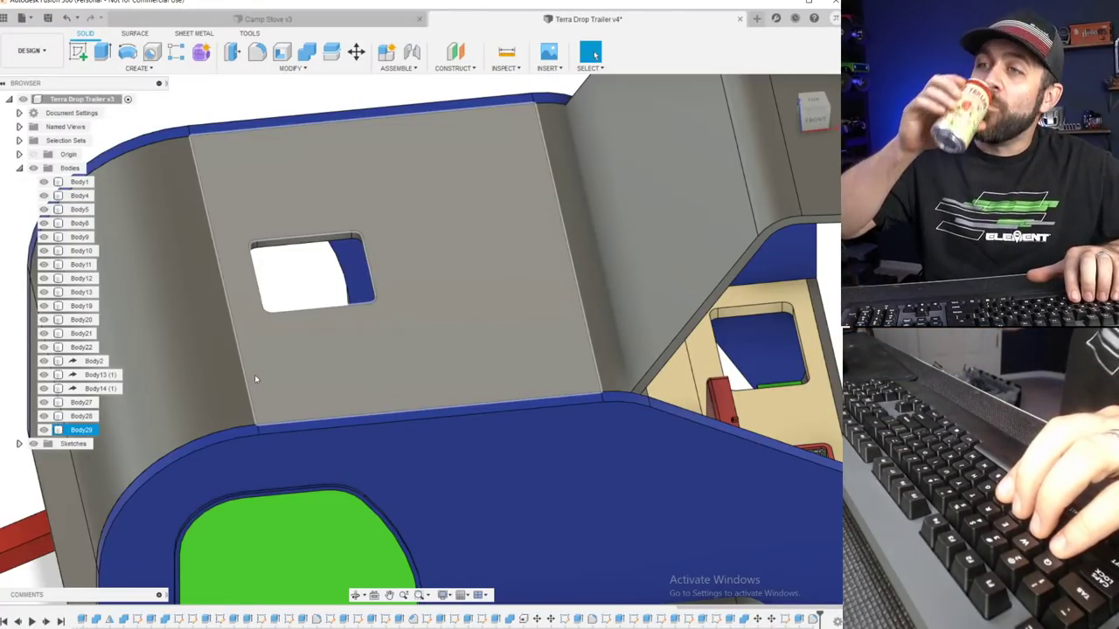
key(Escape)
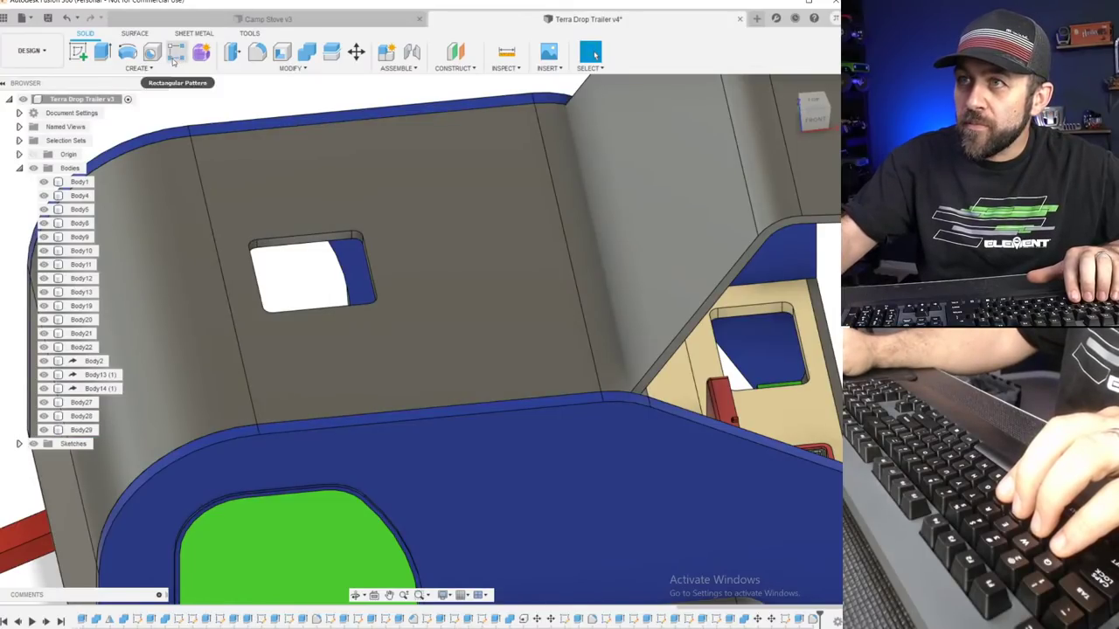
Start a sketch on the roof panel's top face and offset the skylight opening's outline outward by 3.5 mm.
click(76, 52)
click(254, 245)
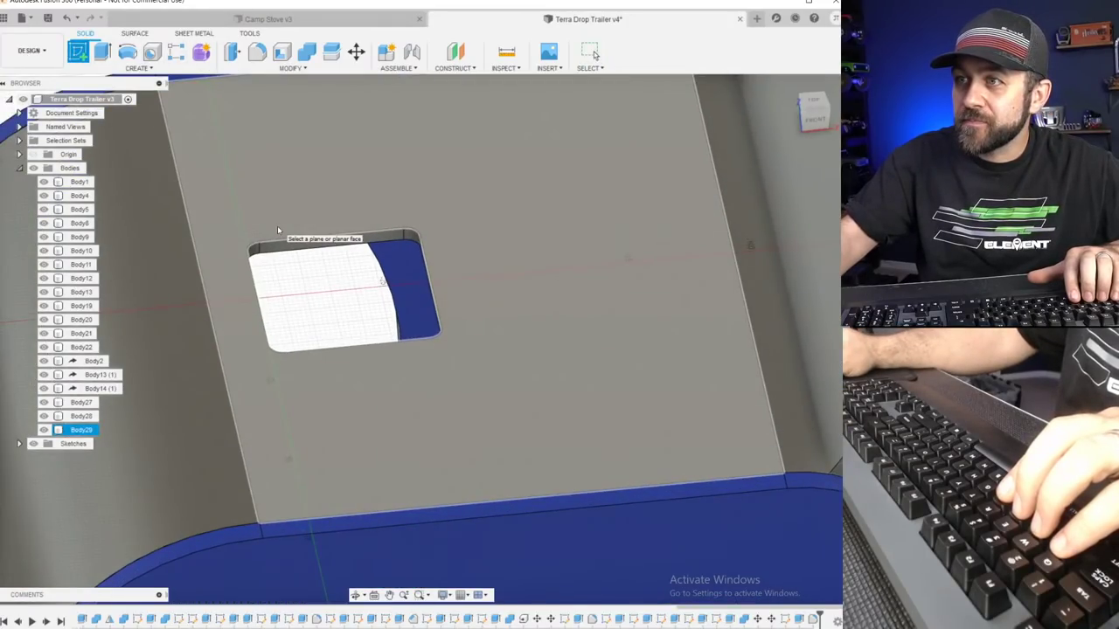
key(o)
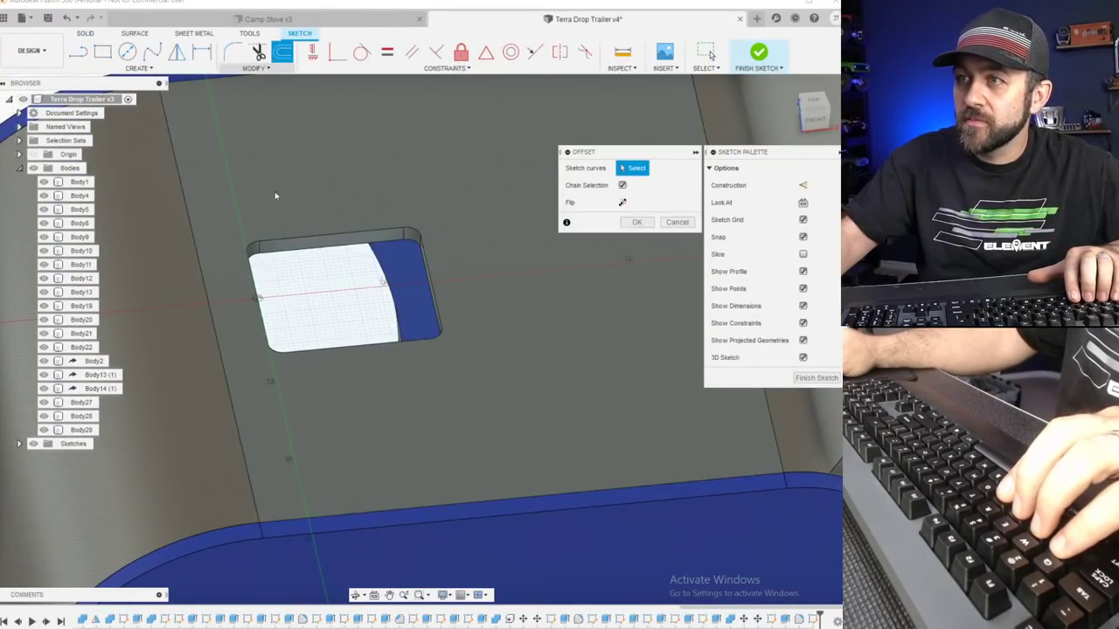
click(273, 245)
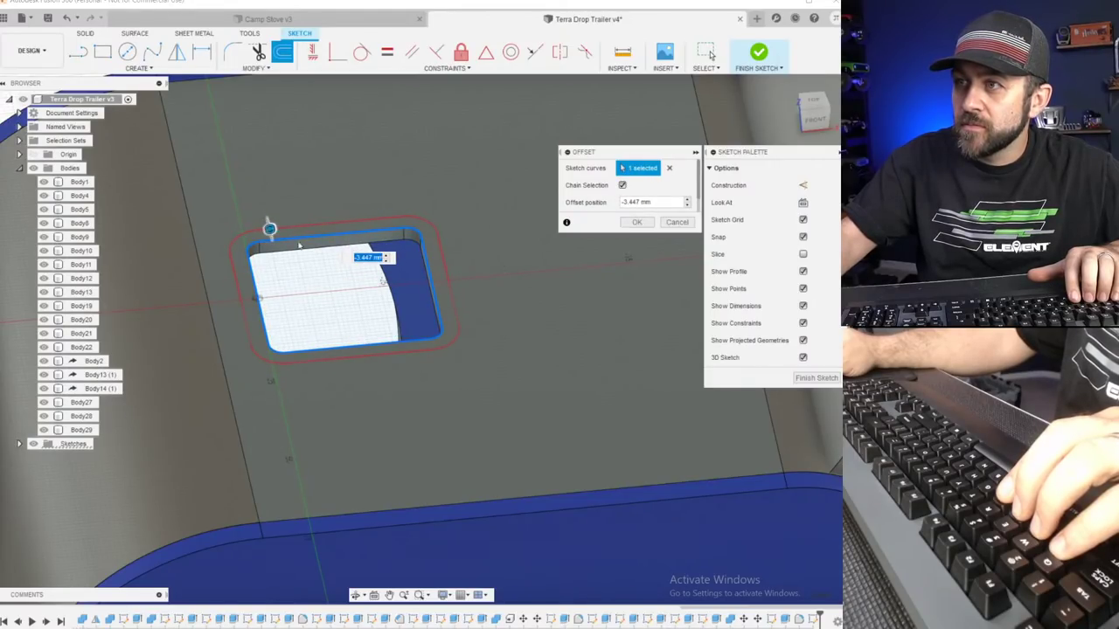
key(Return)
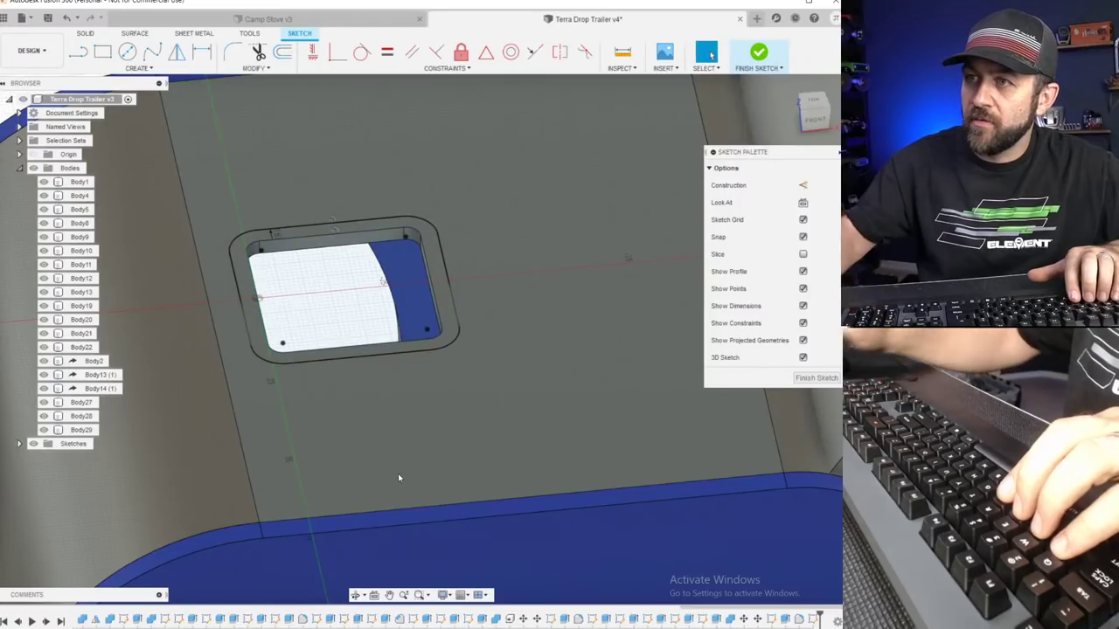
Offset the skylight opening's outline inward by 0.5 mm in the same sketch.
key(o)
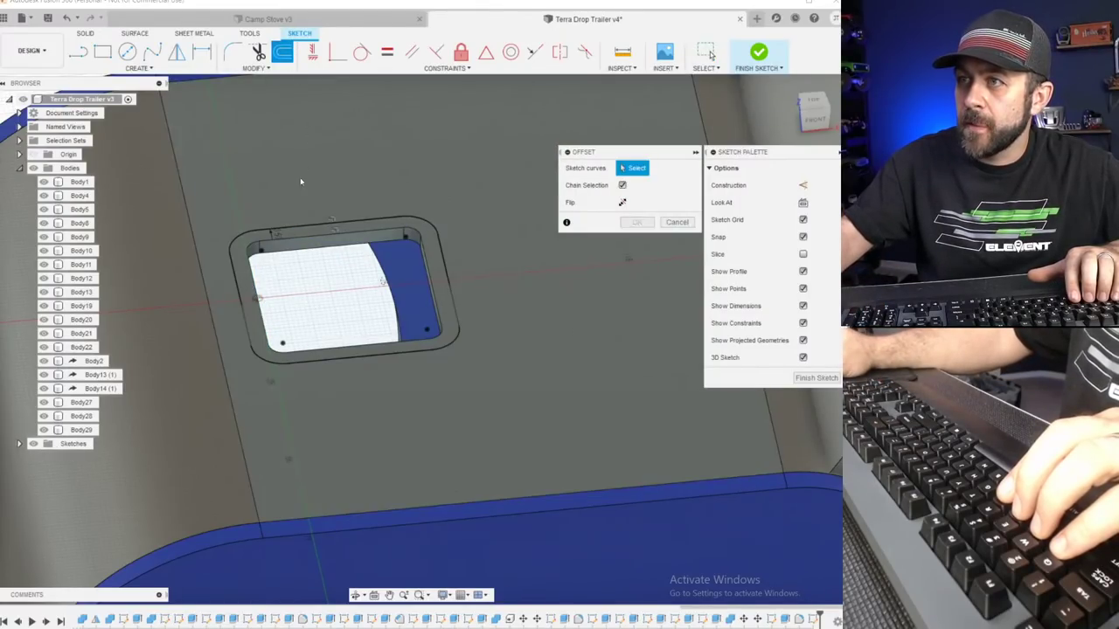
scroll(301, 171, up, 3)
click(290, 278)
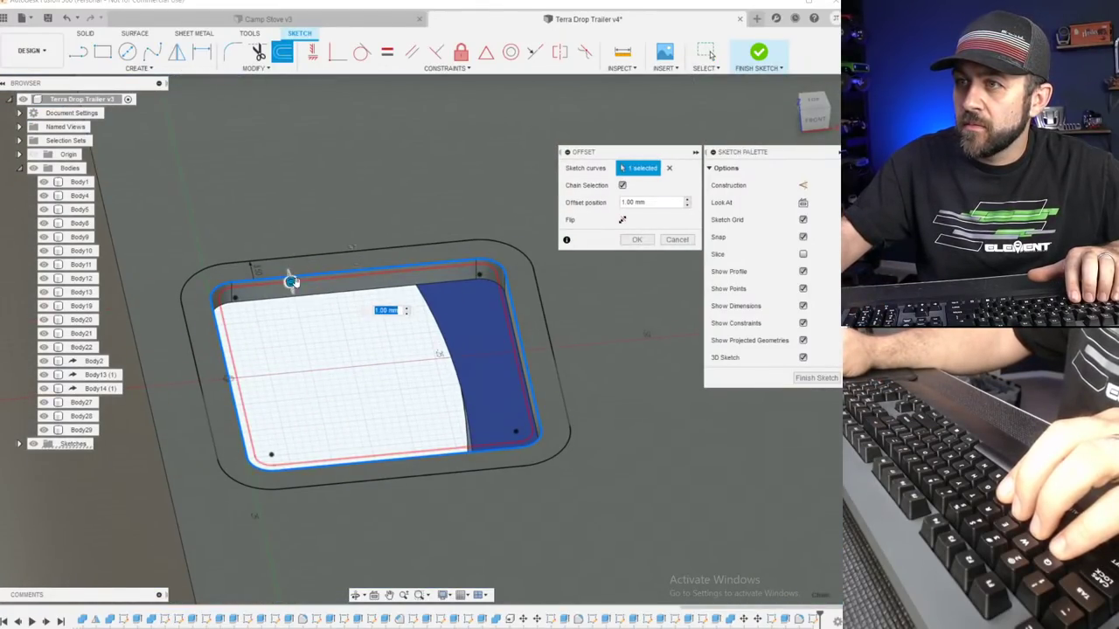
key(BackSpace)
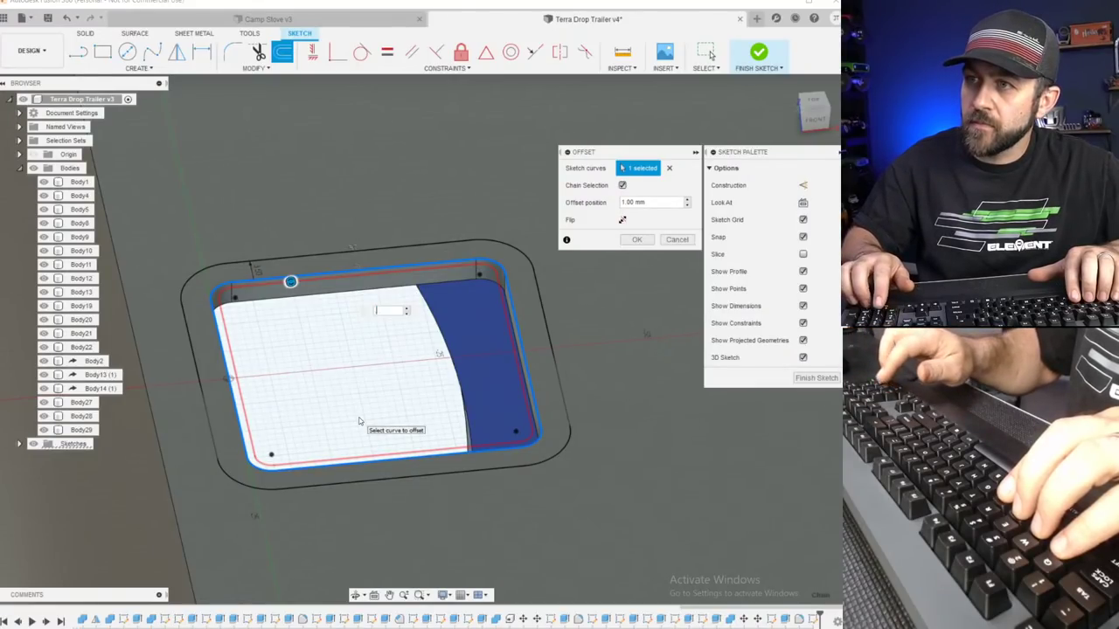
key(Escape)
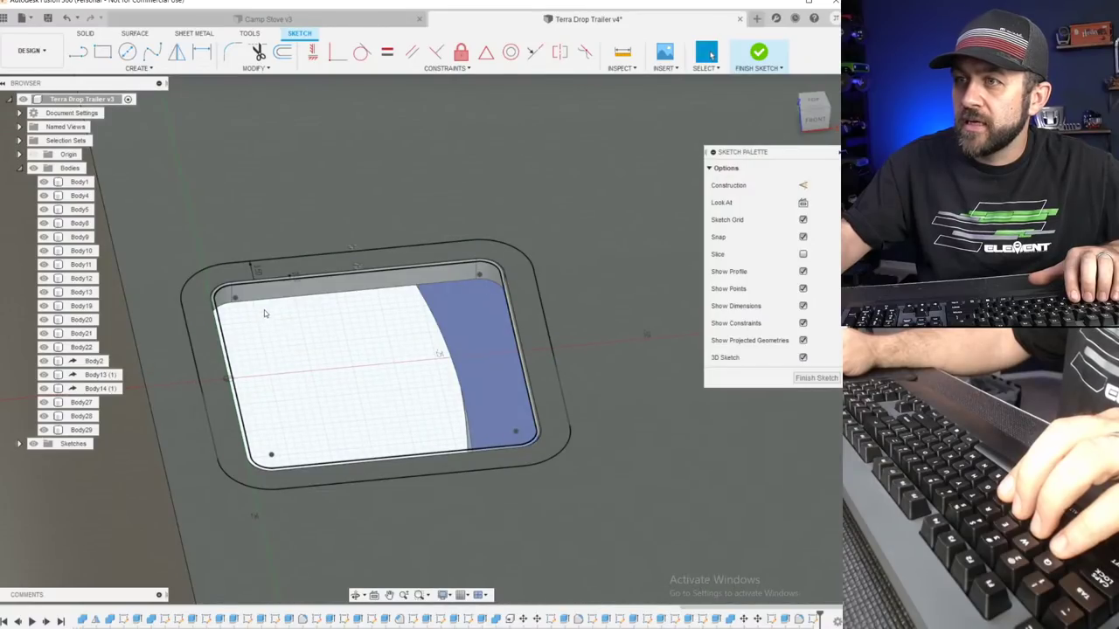
Set the inner outline's offset dimension to 2 mm.
scroll(271, 272, up, 4)
double_click(303, 276)
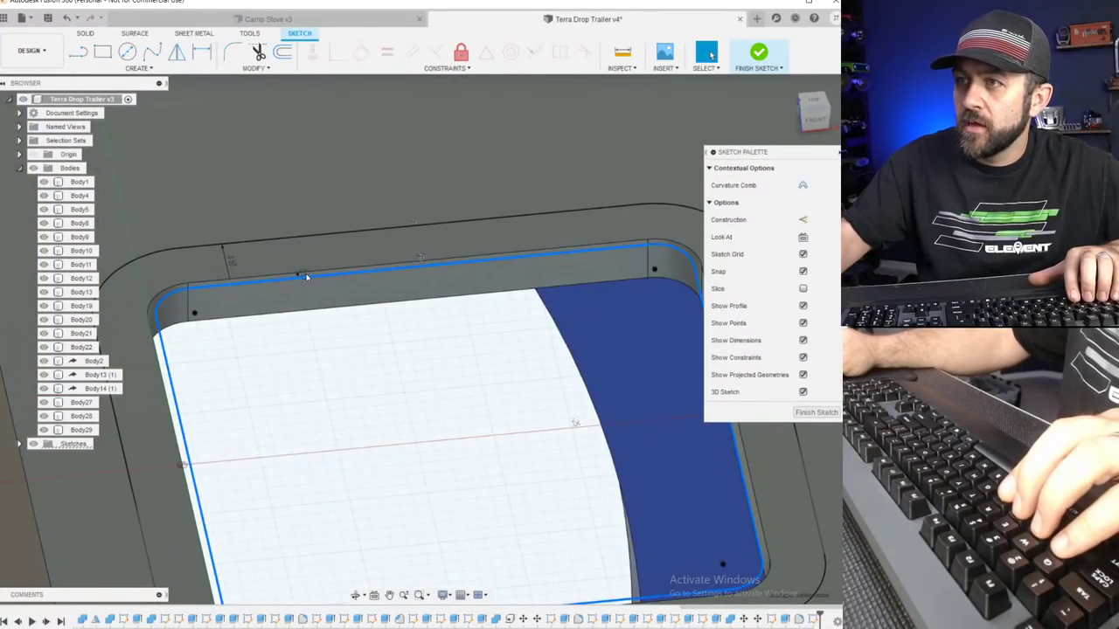
key(l)
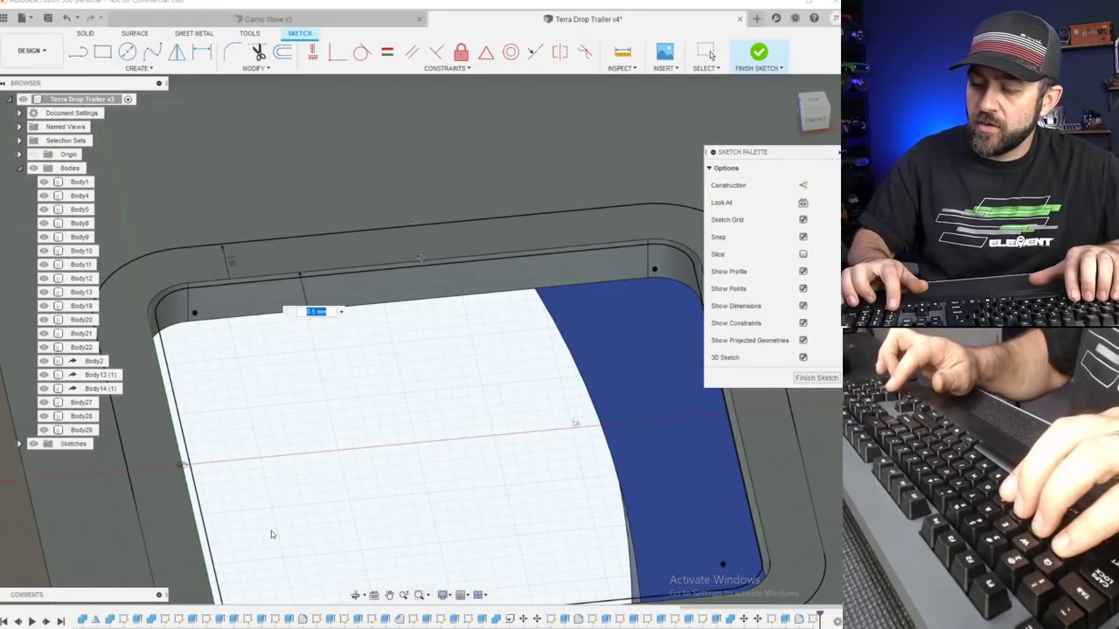
text(2)
key(Return)
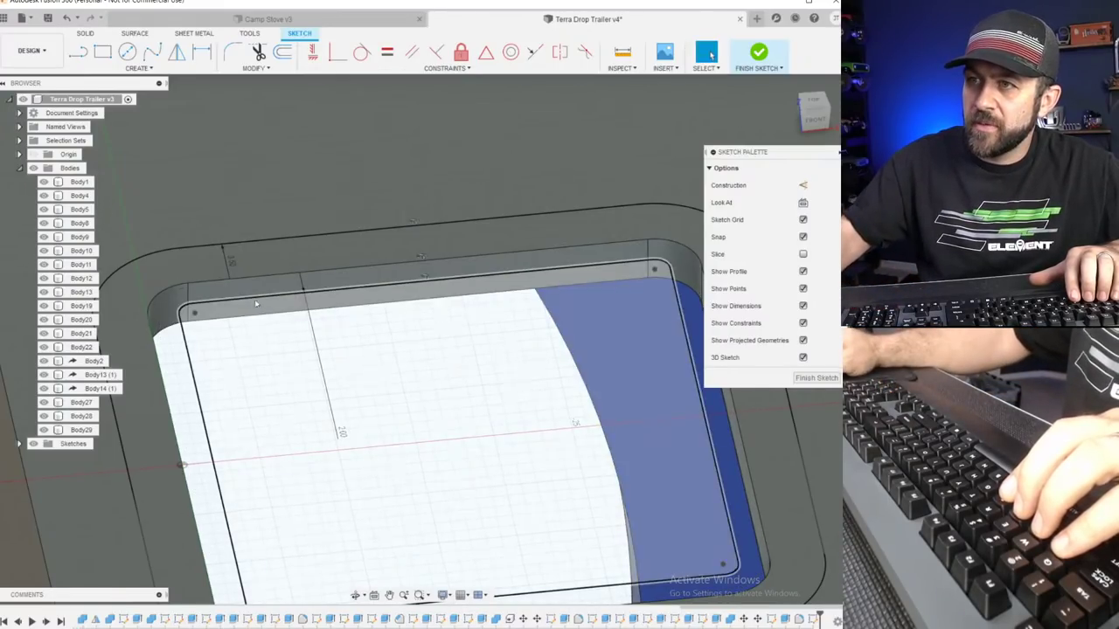
Reduce the outer outline's offset dimension so the vent frame's rim is narrower around the skylight opening.
double_click(227, 263)
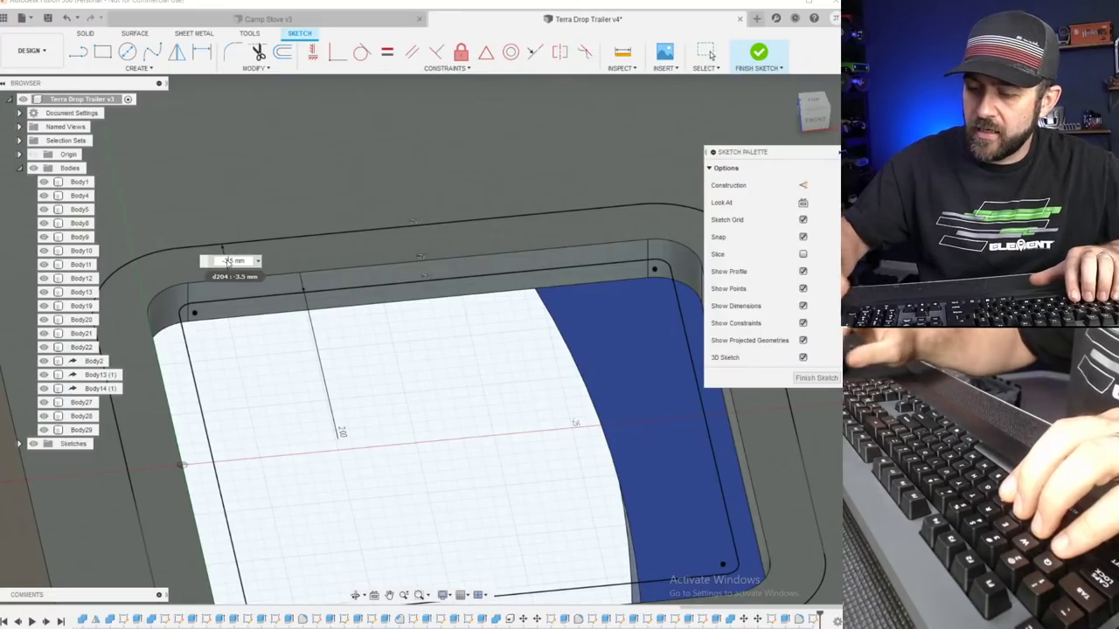
key(Return)
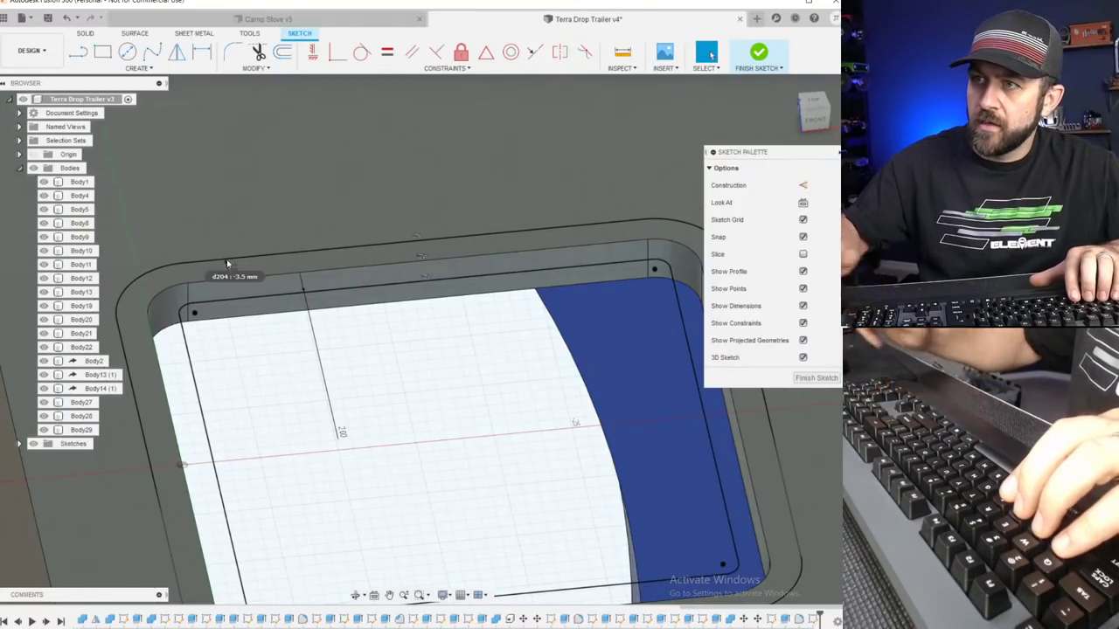
scroll(320, 355, down, 4)
scroll(313, 375, down, 4)
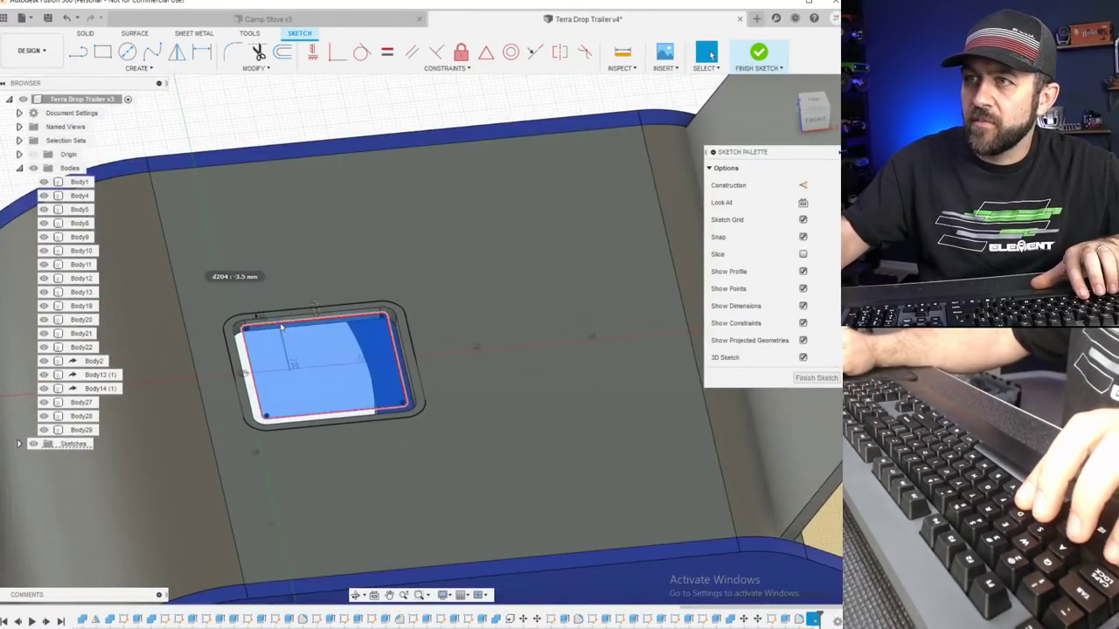
scroll(261, 198, up, 2)
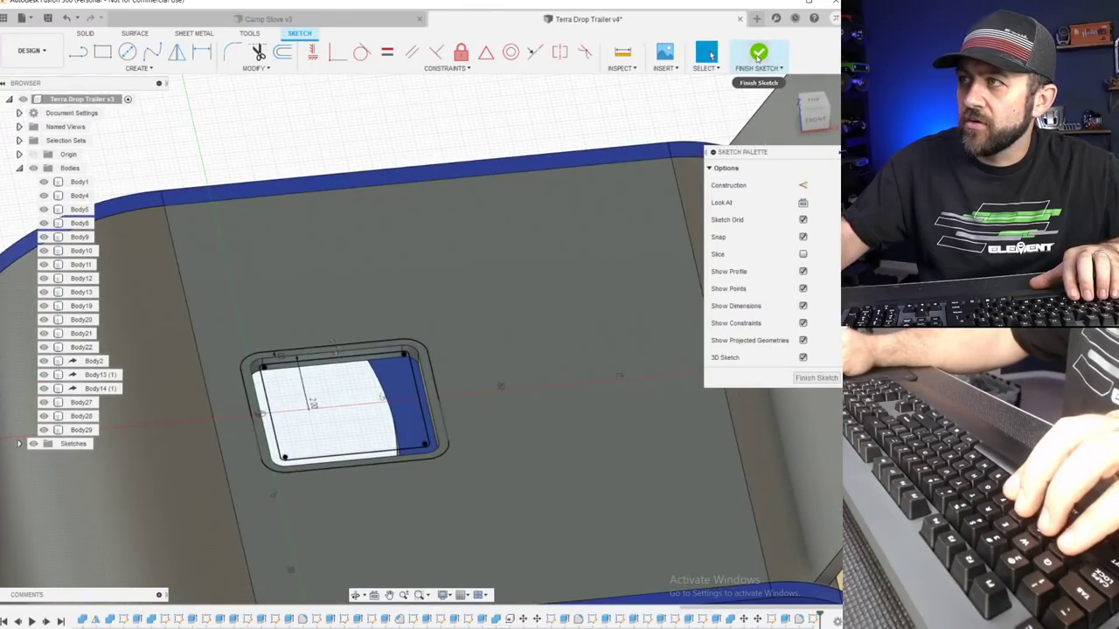
Finish the sketch and extrude the two frame profiles around the skylight opening 1.2 mm as a new body.
click(757, 57)
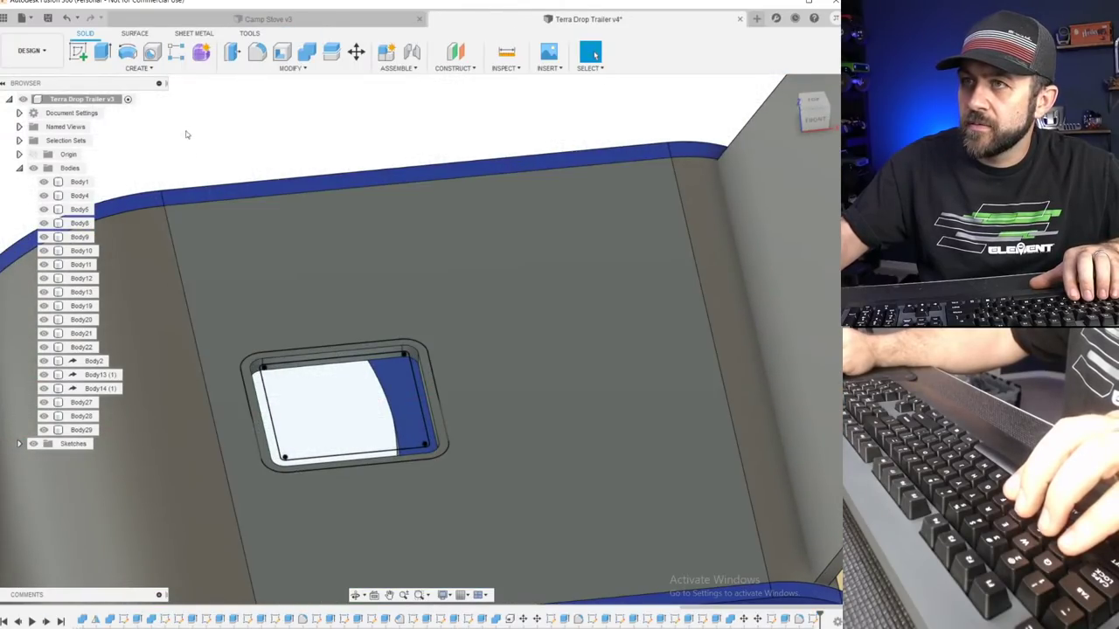
click(102, 52)
scroll(271, 361, up, 5)
click(271, 361)
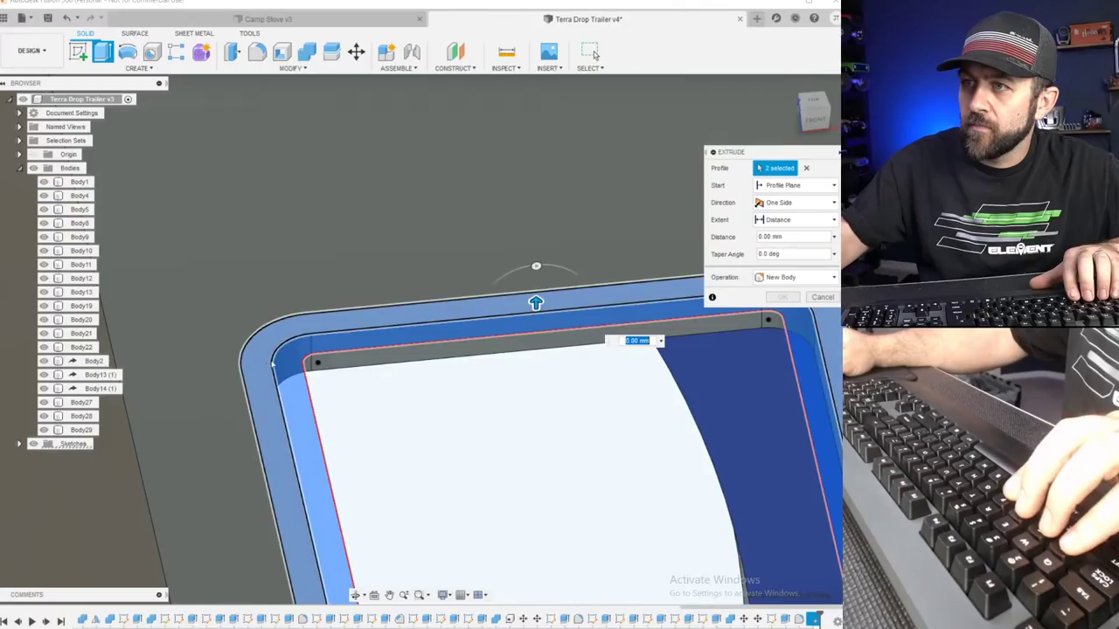
text(1.2)
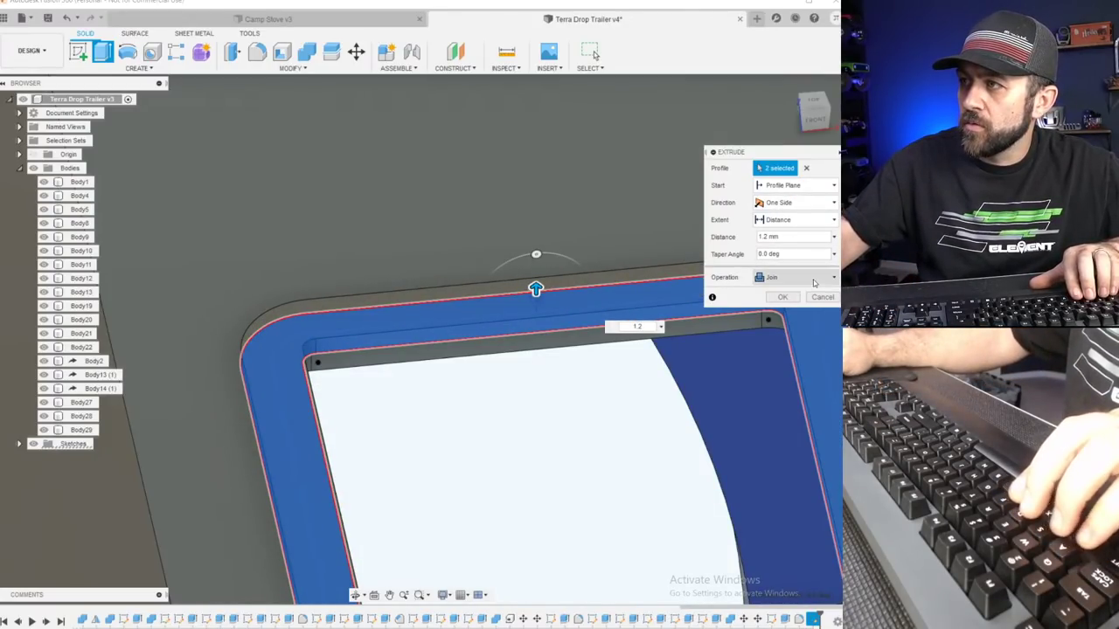
click(814, 281)
click(810, 336)
scroll(489, 393, down, 5)
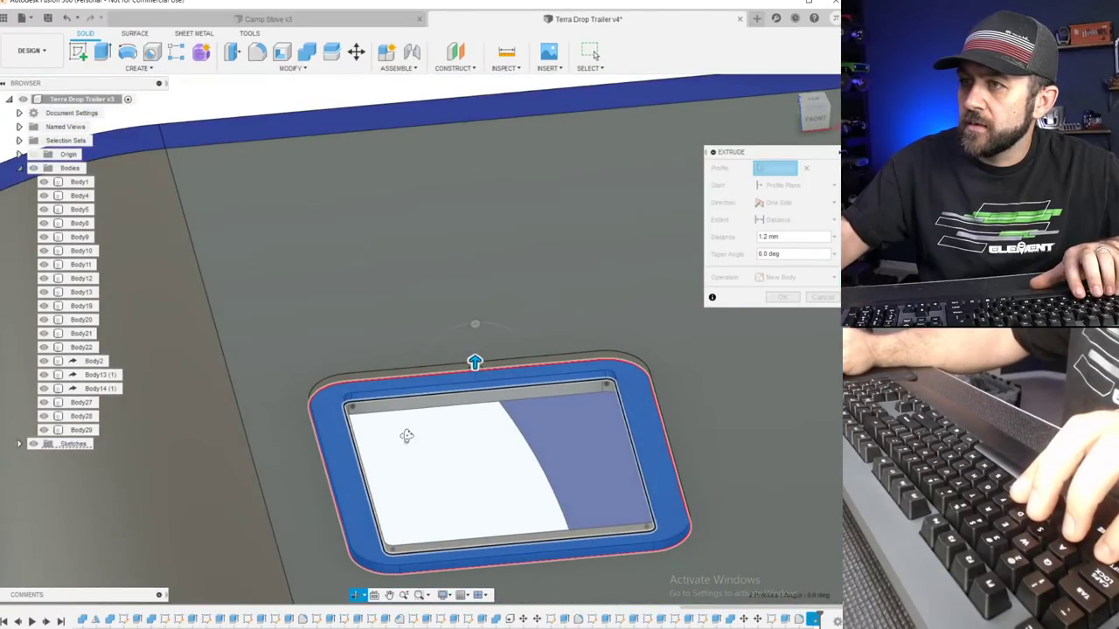
key(Return)
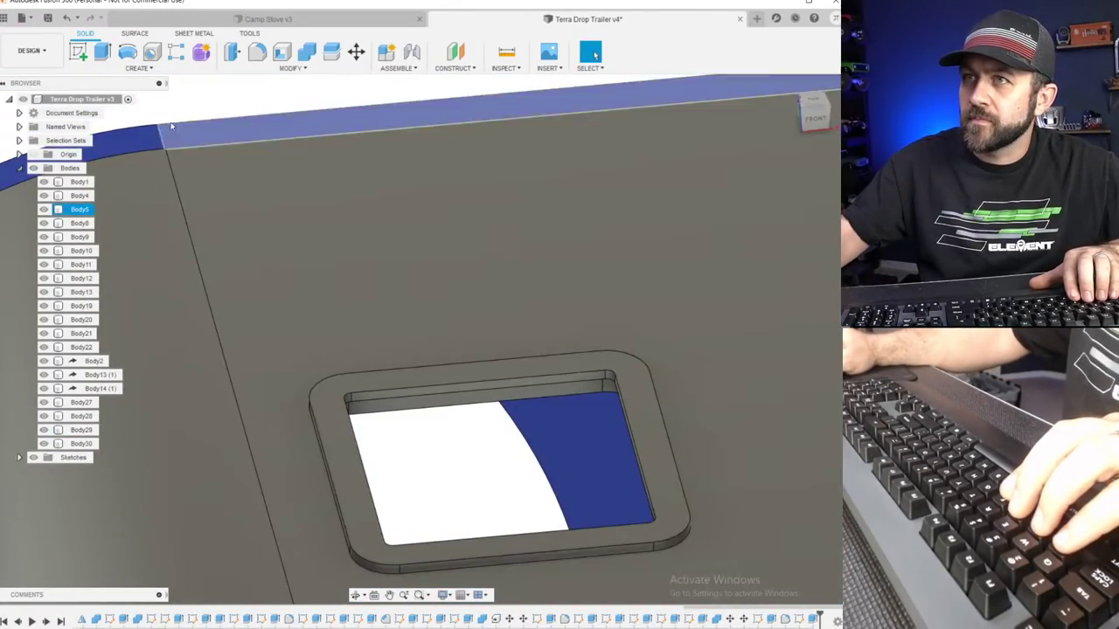
Sketch on the vent frame's top face, offset the inner opening's outline outward by 2.5 mm, and finish the sketch.
click(78, 54)
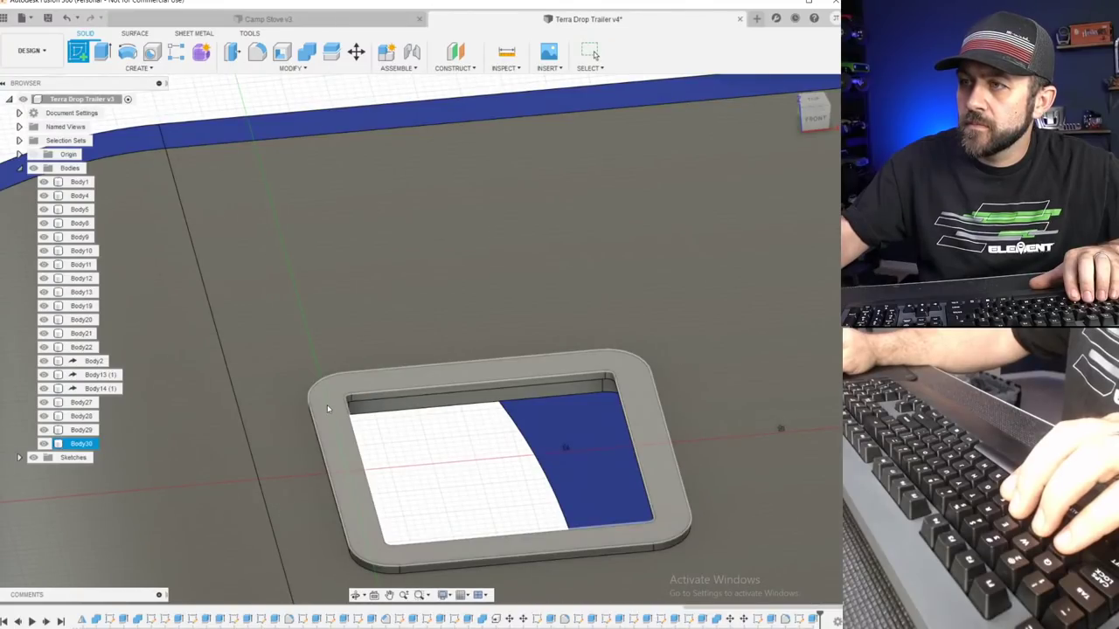
click(327, 409)
click(281, 54)
scroll(340, 404, up, 3)
click(334, 410)
drag(333, 409, 316, 412)
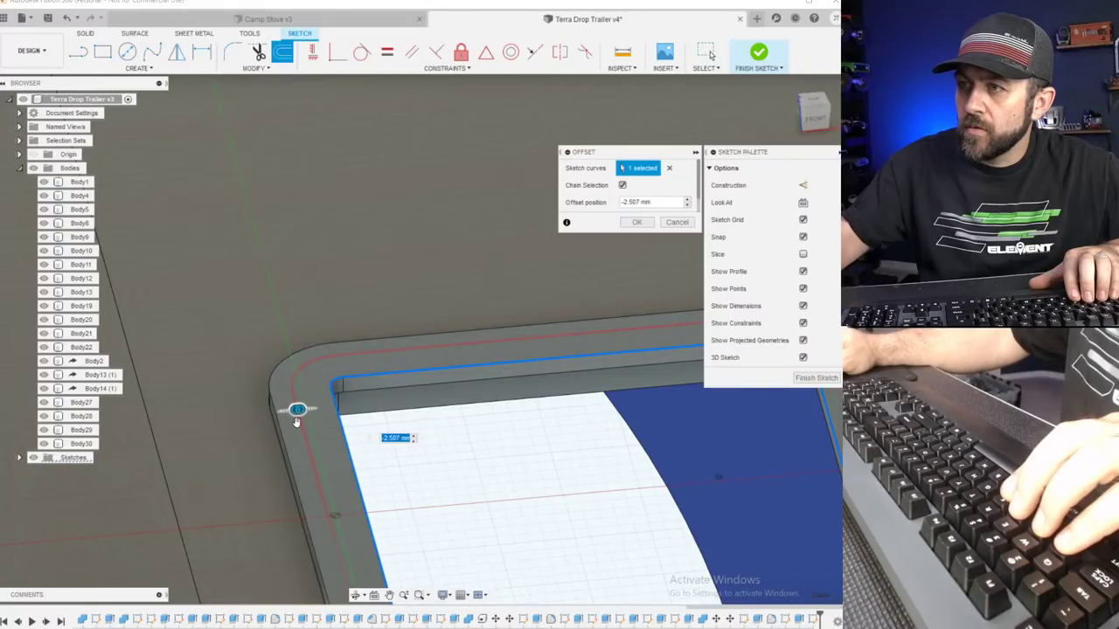
text(-2.5)
key(Return)
scroll(266, 431, down, 1)
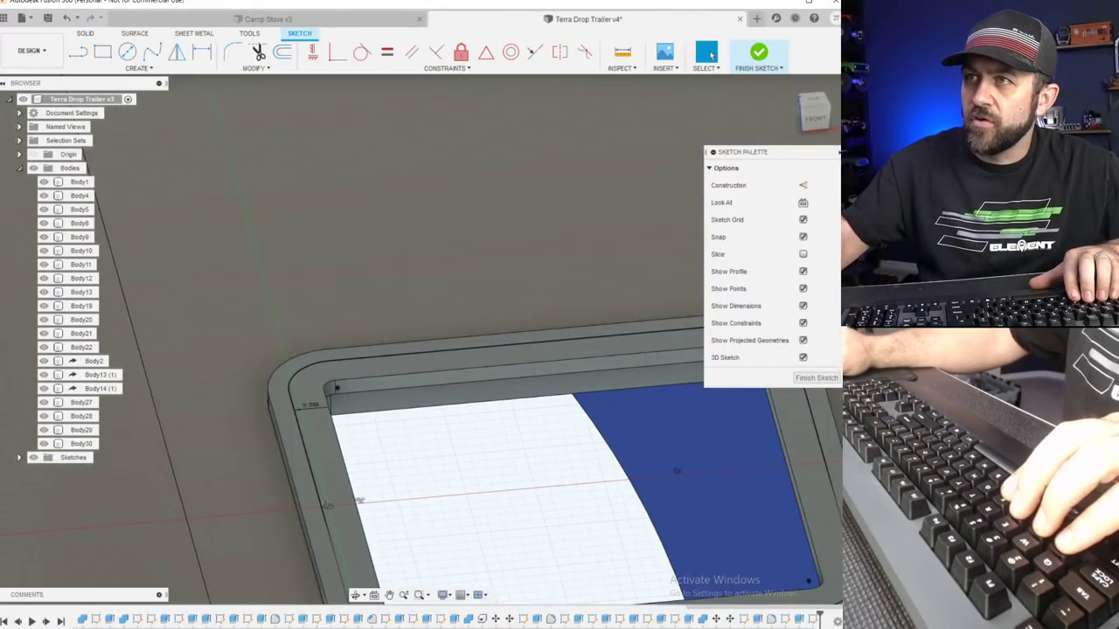
click(764, 55)
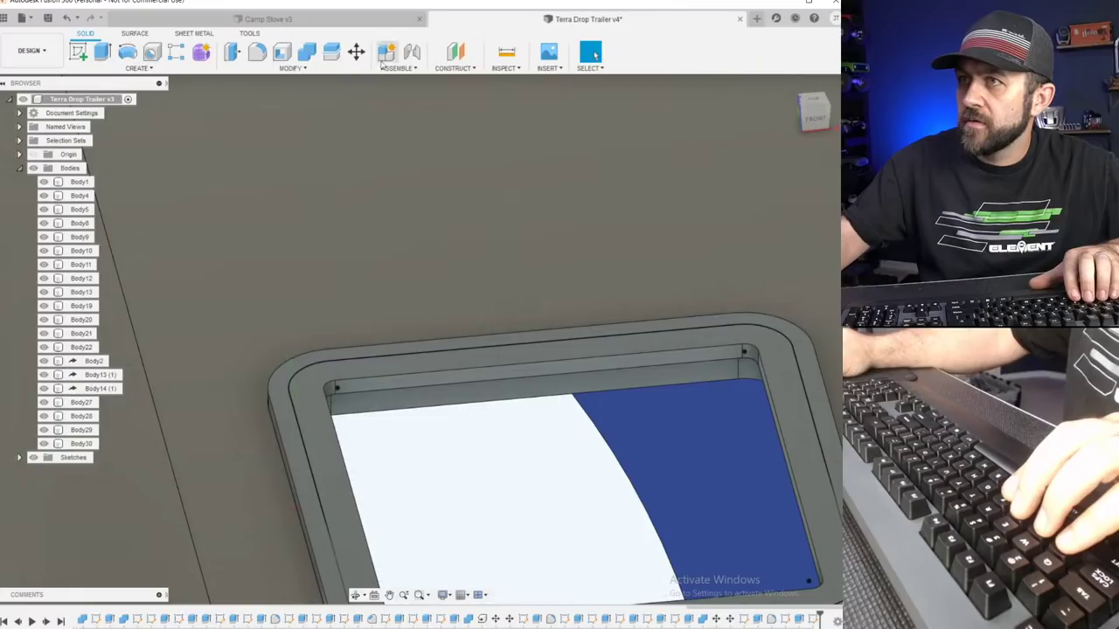
Extrude the inner ring of the vent frame upward 3 mm, joined to the frame.
click(103, 53)
click(315, 399)
scroll(313, 400, down, 3)
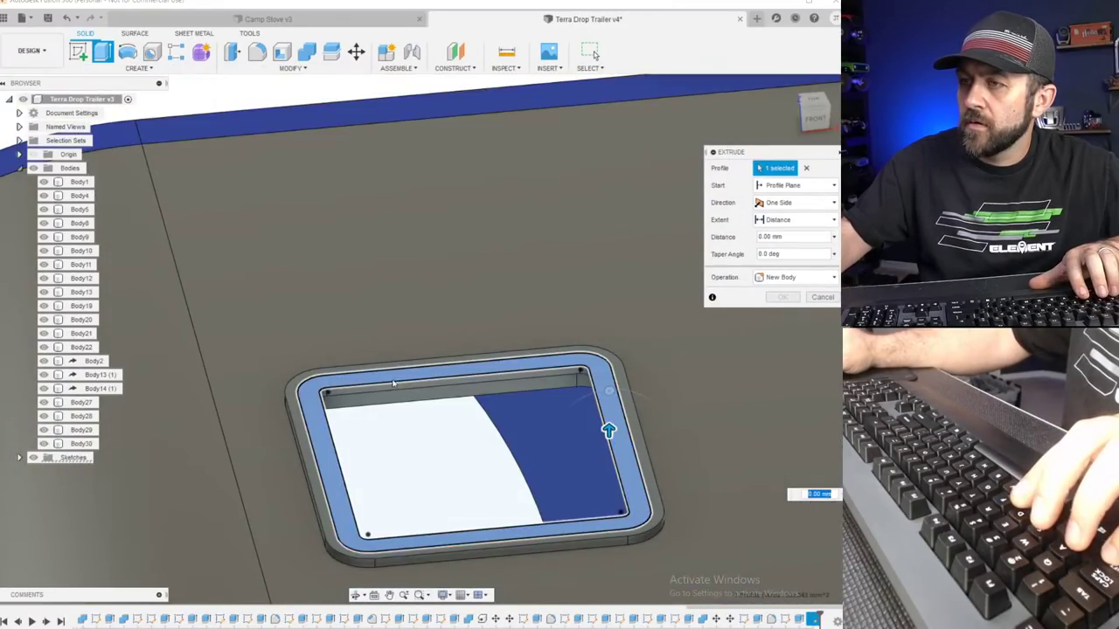
shift+middle_drag(393, 383, 594, 344)
drag(599, 389, 600, 372)
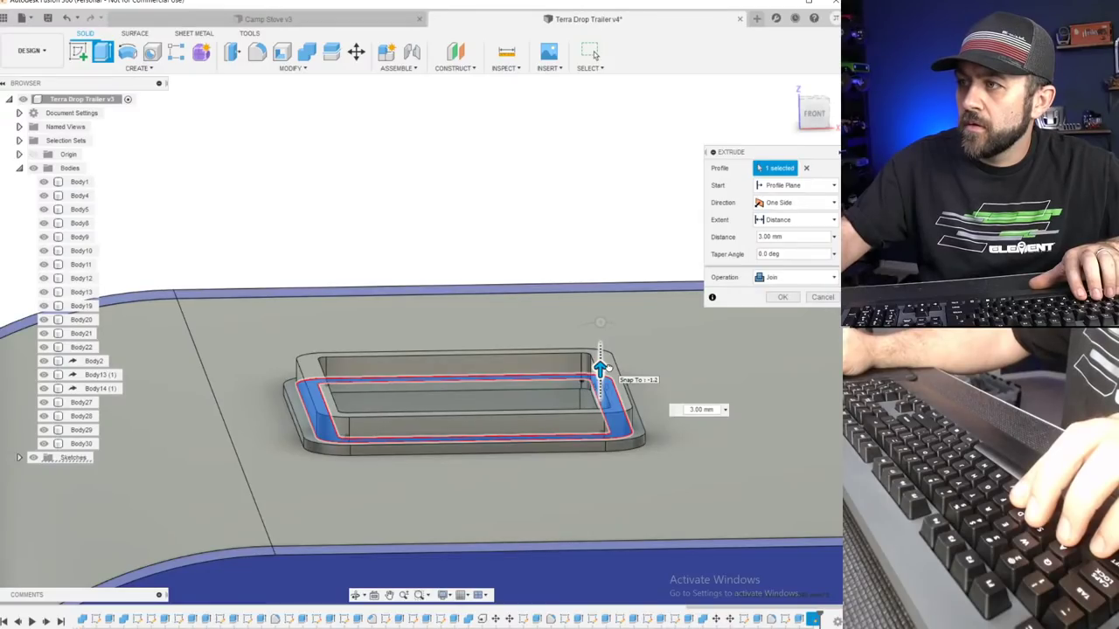
shift+middle_drag(600, 367, 455, 401)
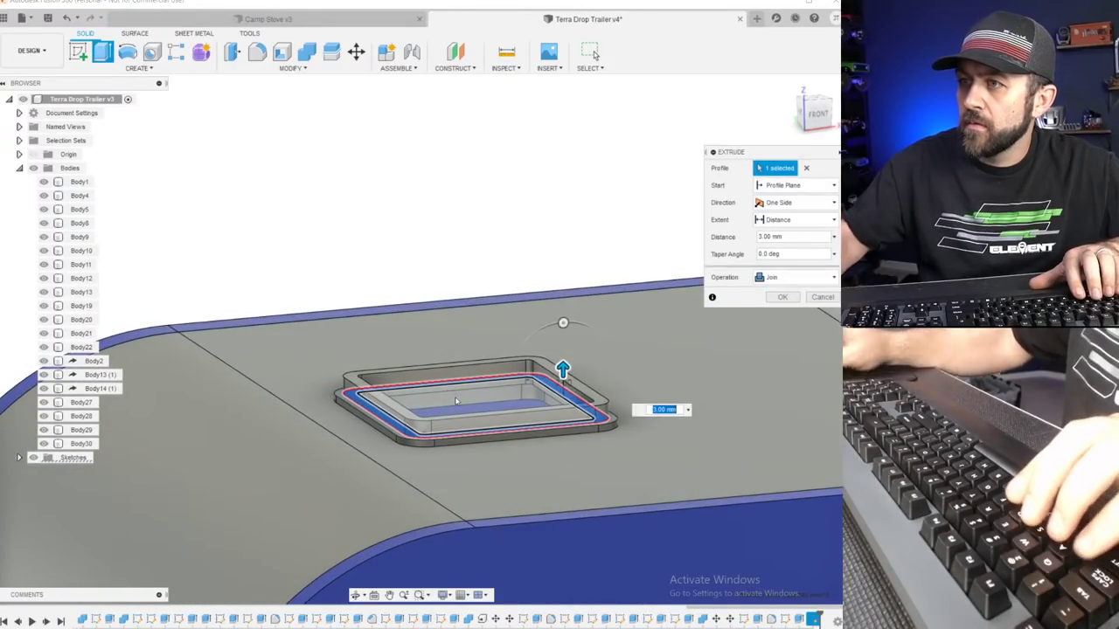
key(Return)
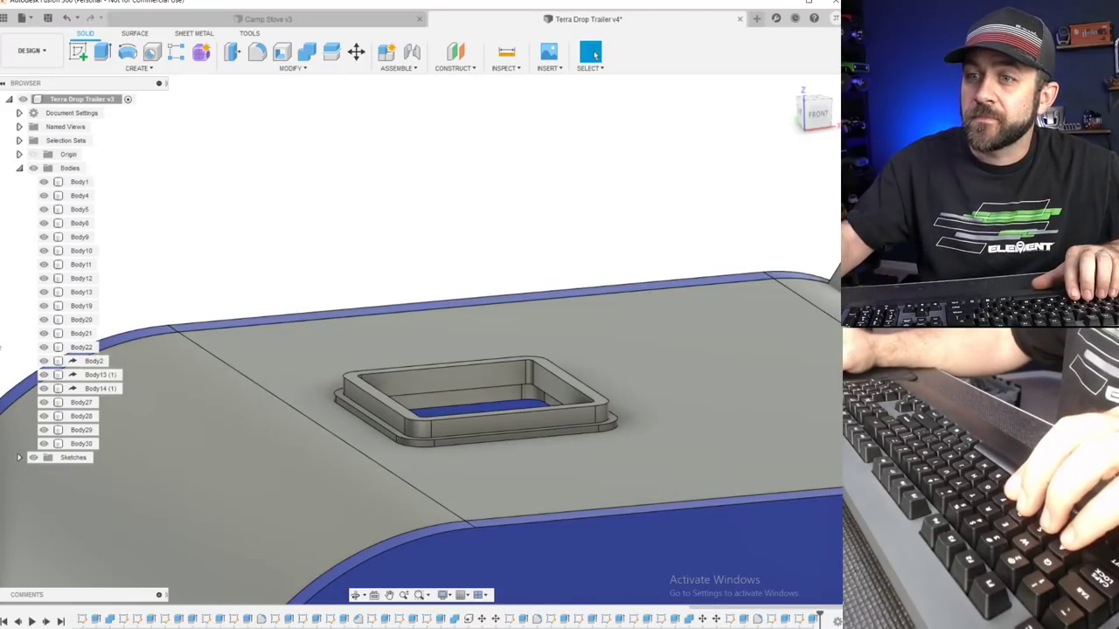
middle_drag(452, 380, 502, 357)
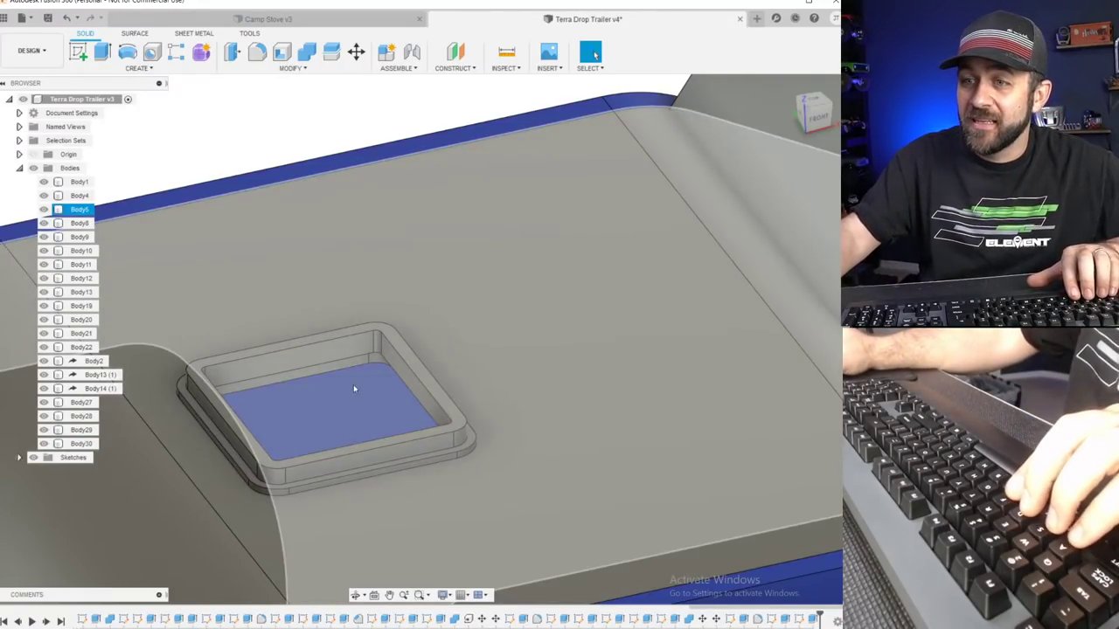
scroll(321, 427, down, 2)
shift+middle_drag(319, 431, 312, 321)
scroll(266, 279, up, 3)
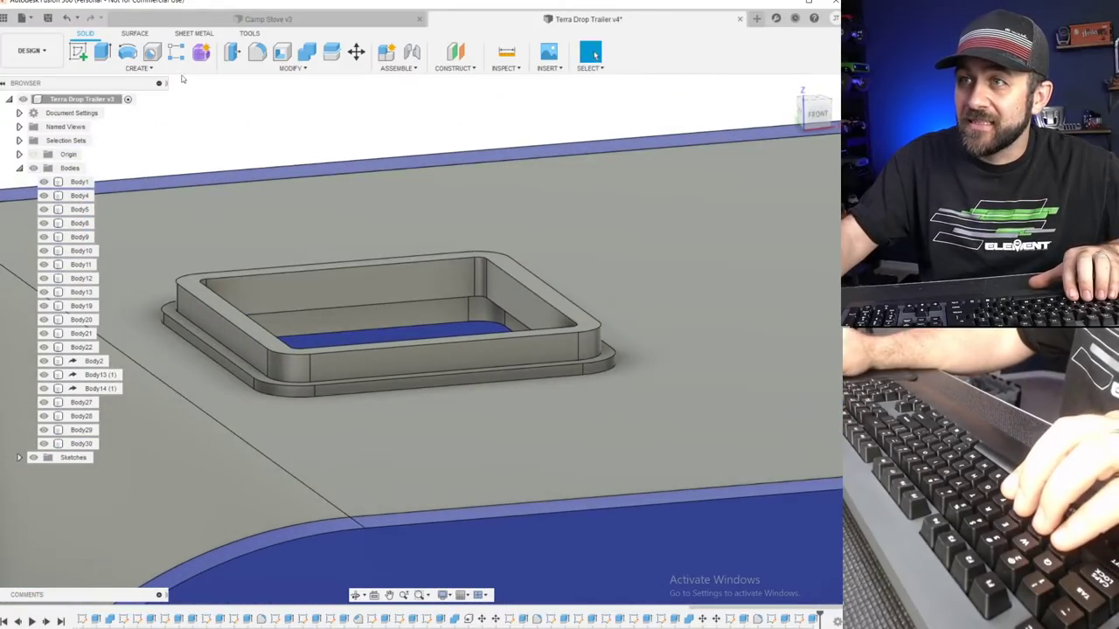
click(101, 54)
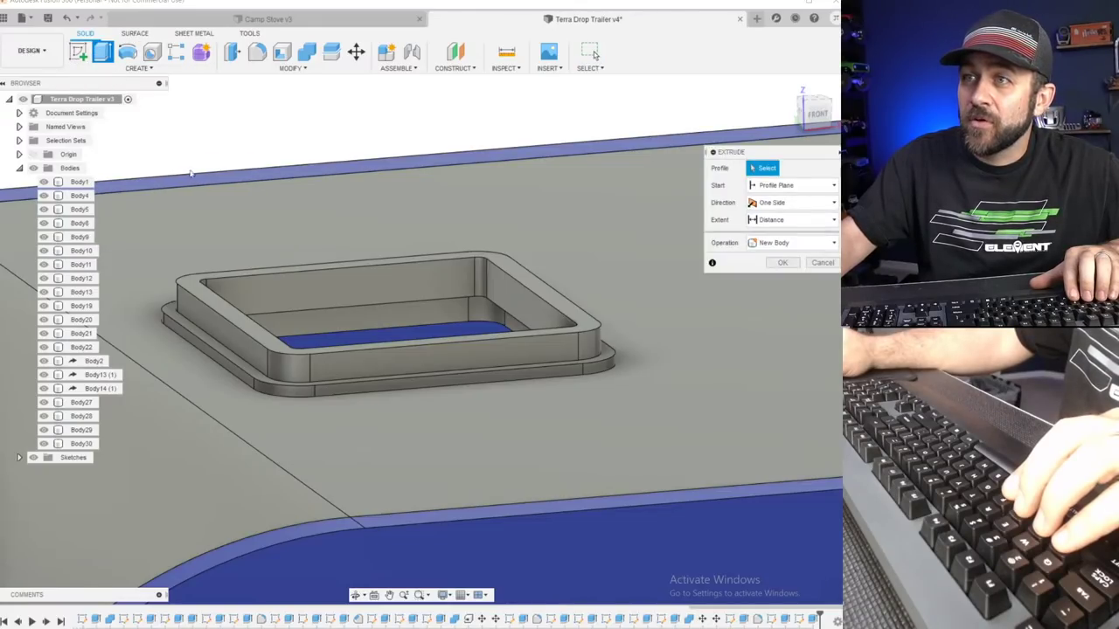
scroll(192, 290, up, 3)
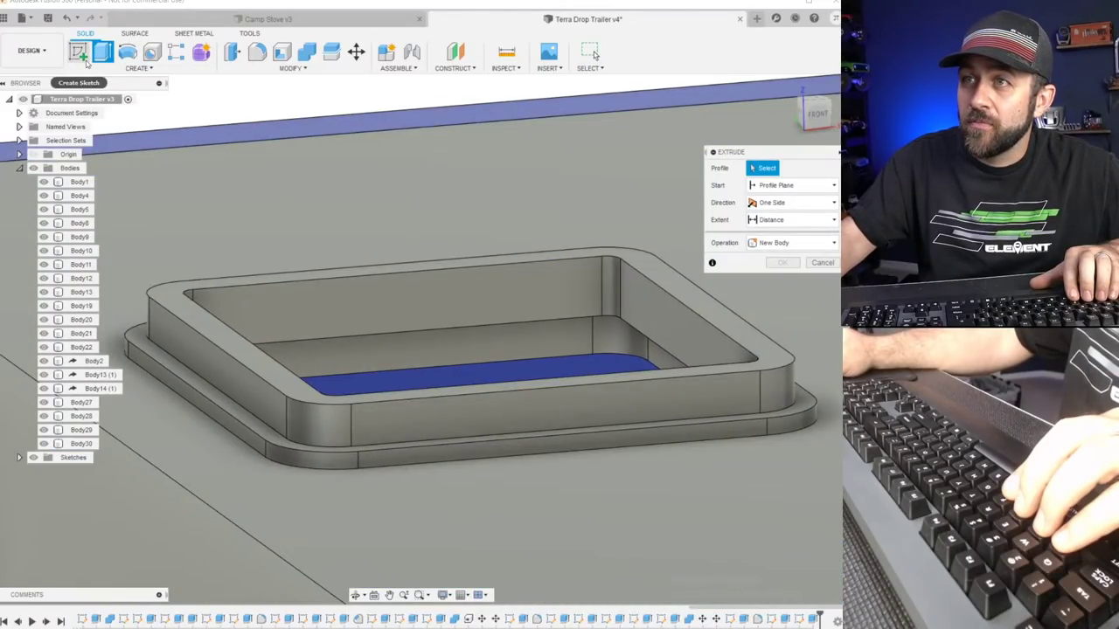
click(186, 304)
drag(182, 293, 182, 420)
key(Escape)
scroll(209, 195, down, 3)
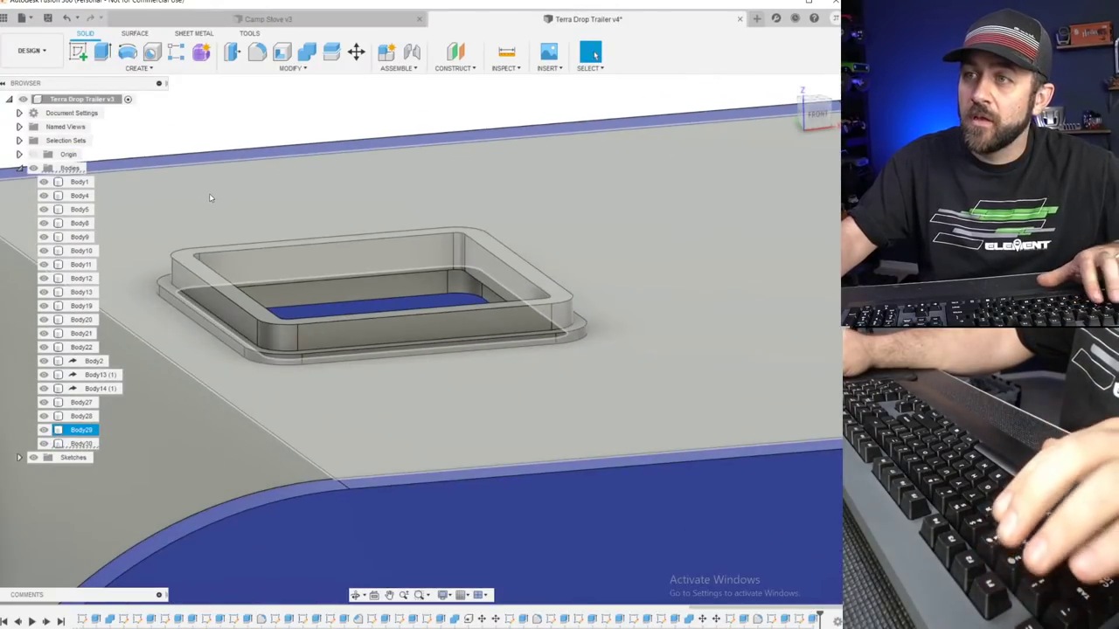
Start a sketch on the raised rim's top face, project the face's outlines into it, and finish the sketch.
scroll(190, 255, up, 3)
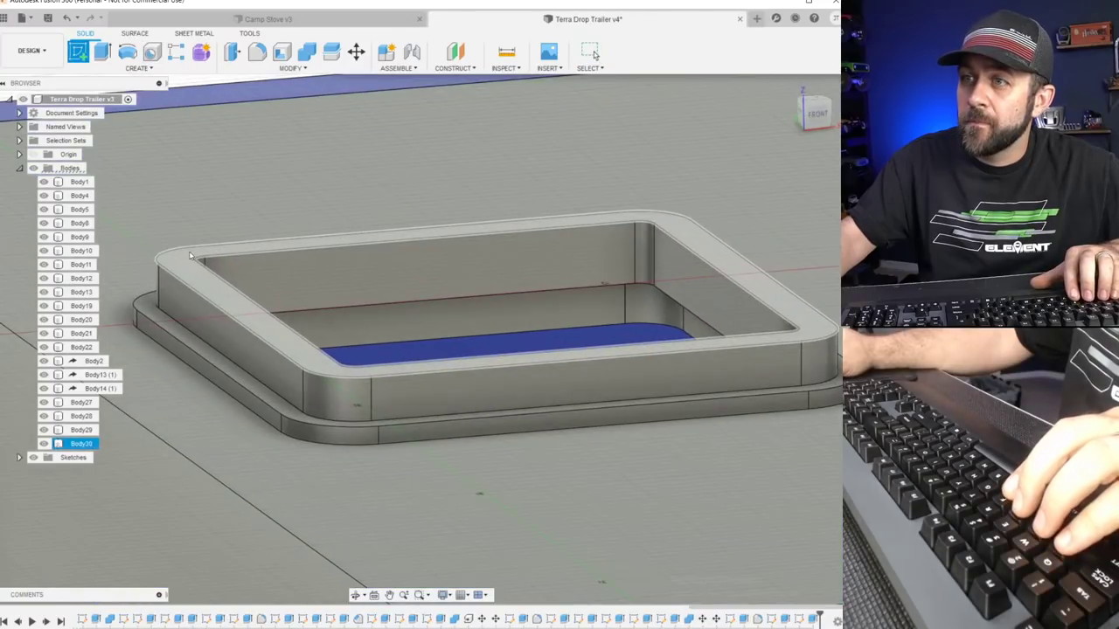
click(187, 263)
scroll(190, 311, down, 3)
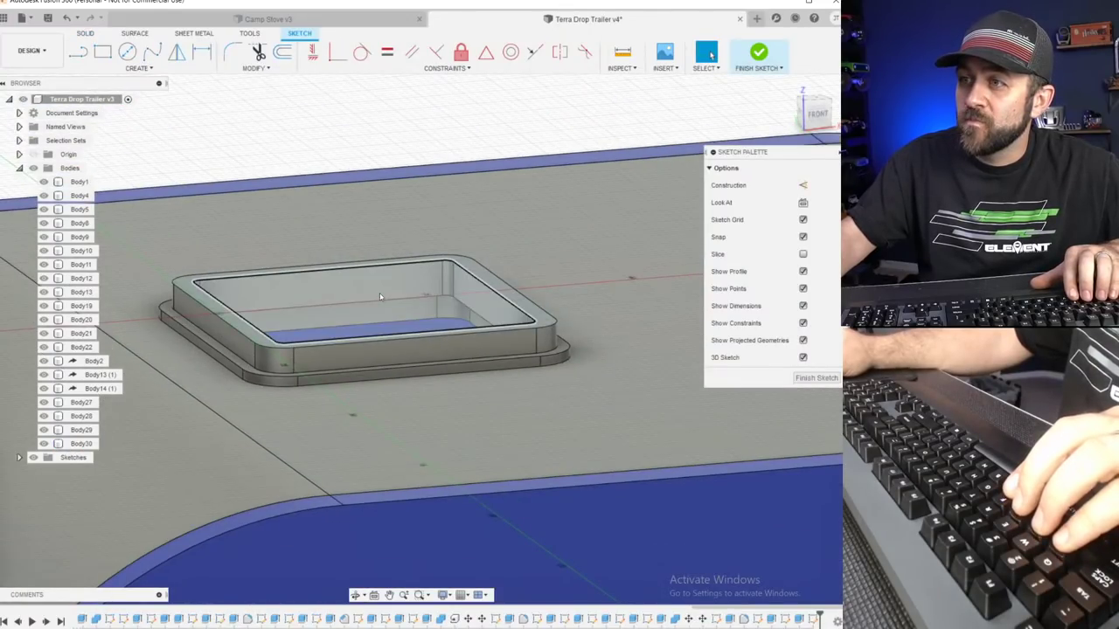
scroll(212, 288, up, 4)
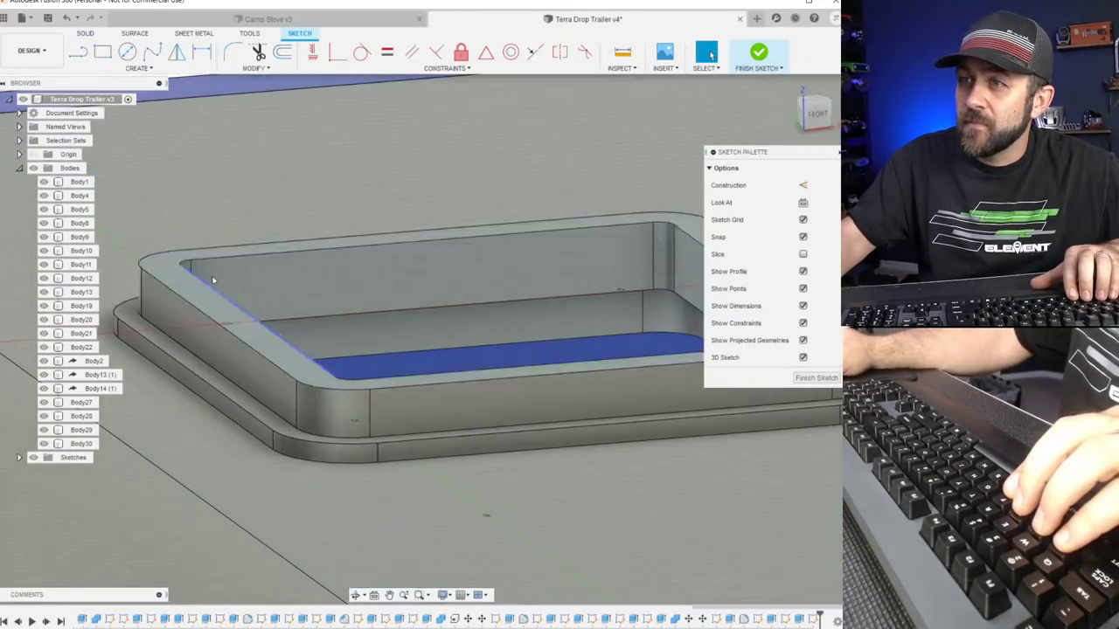
key(p)
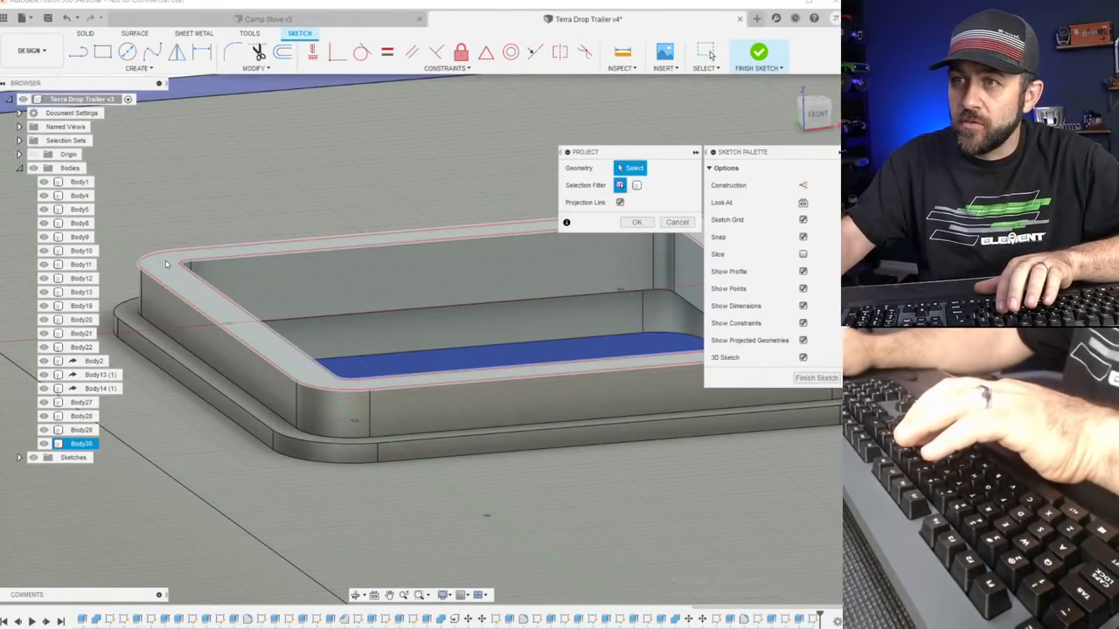
click(166, 269)
key(Return)
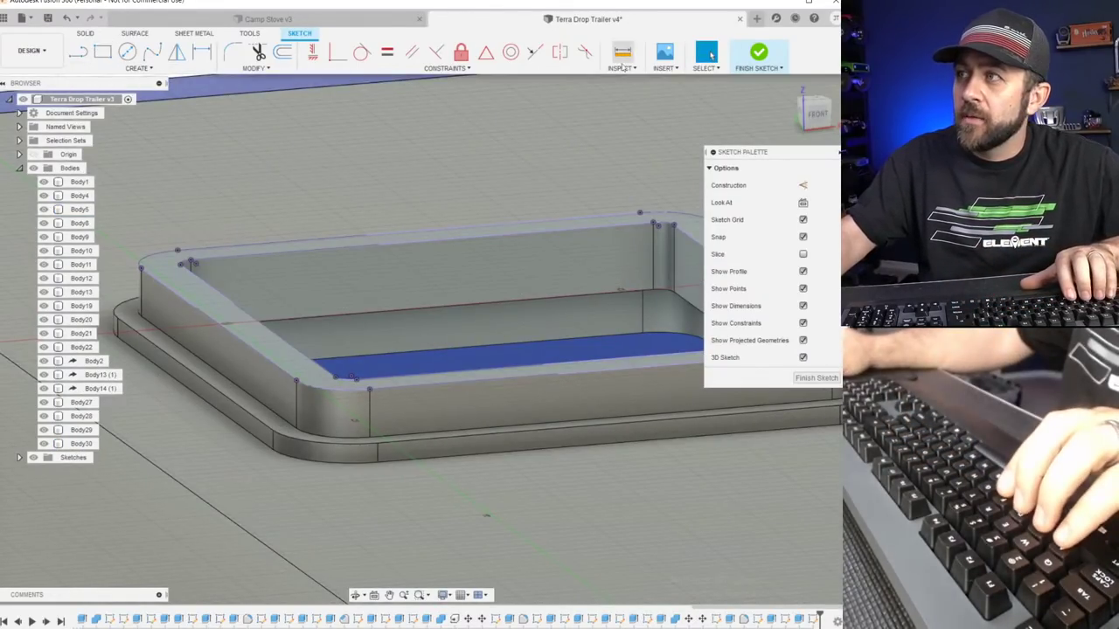
click(753, 58)
Extrude the rim and opening profiles together 4 mm upward as a new body forming the vent lid.
click(102, 52)
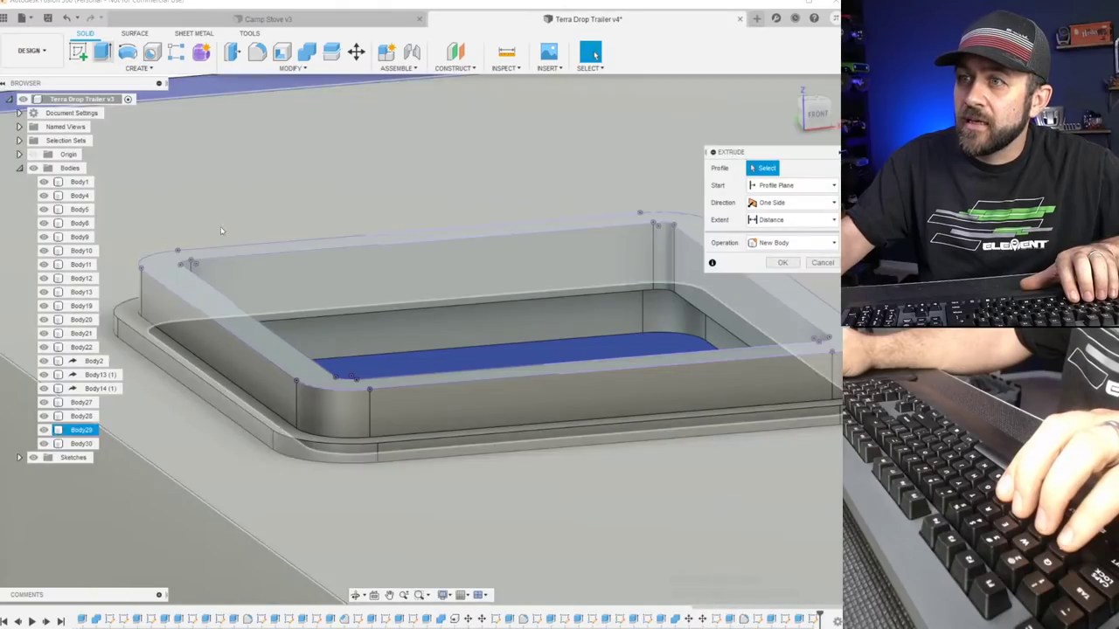
click(253, 275)
click(187, 278)
scroll(473, 316, down, 2)
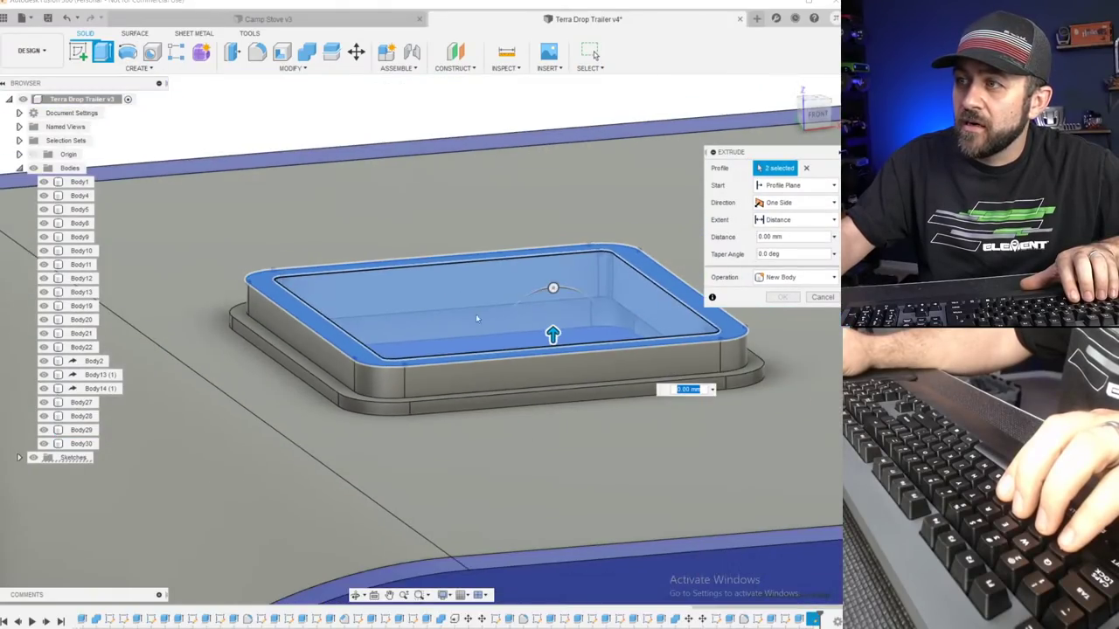
drag(560, 334, 555, 292)
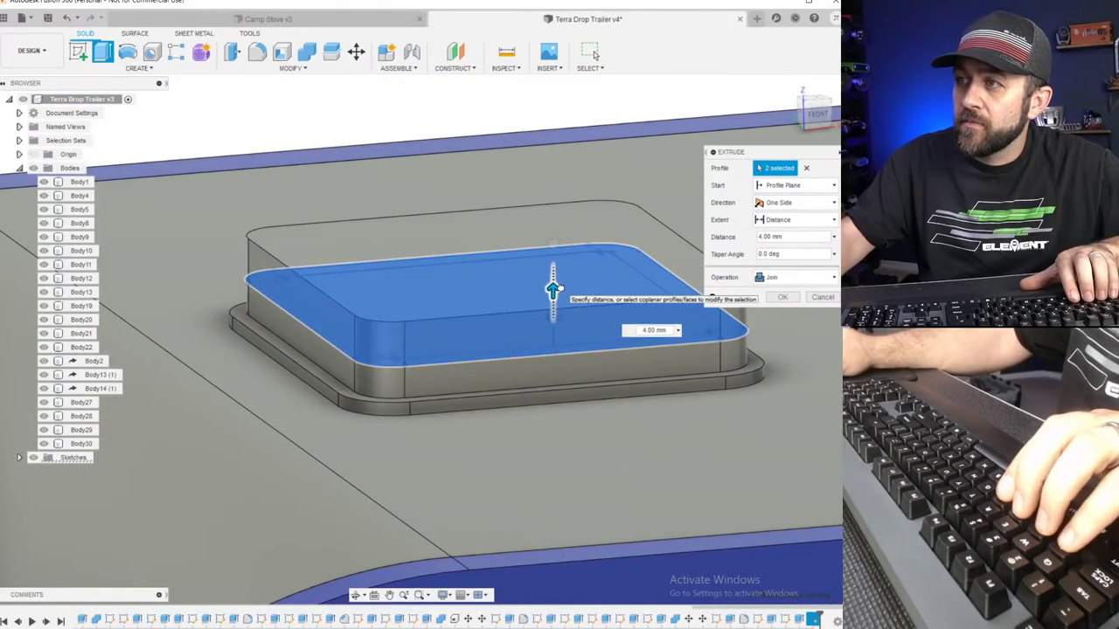
click(798, 278)
click(782, 334)
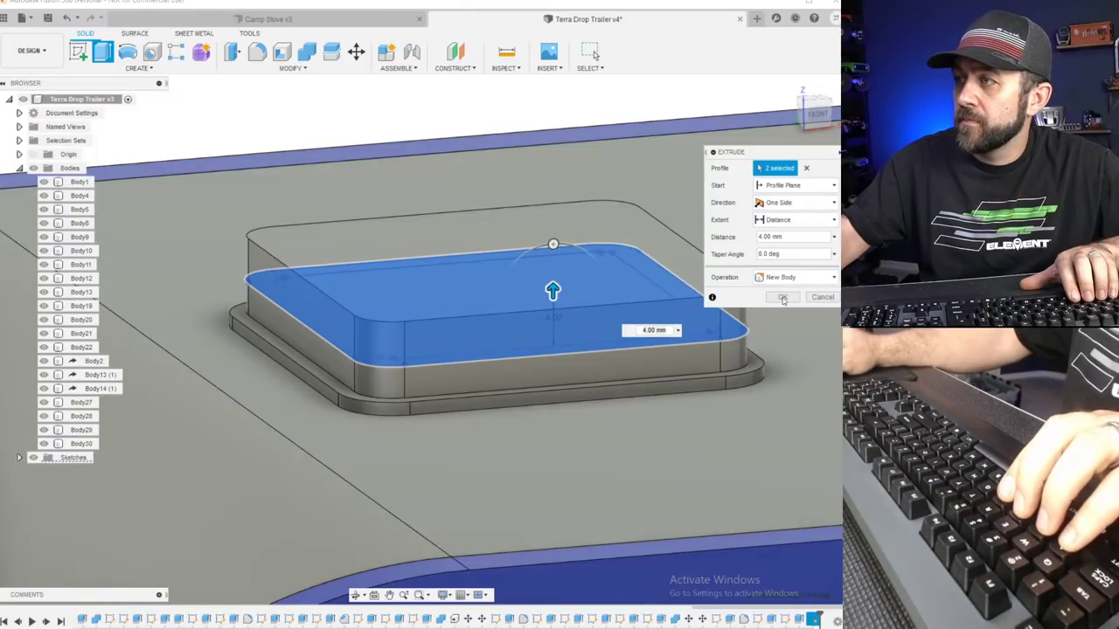
click(783, 299)
scroll(761, 176, down, 4)
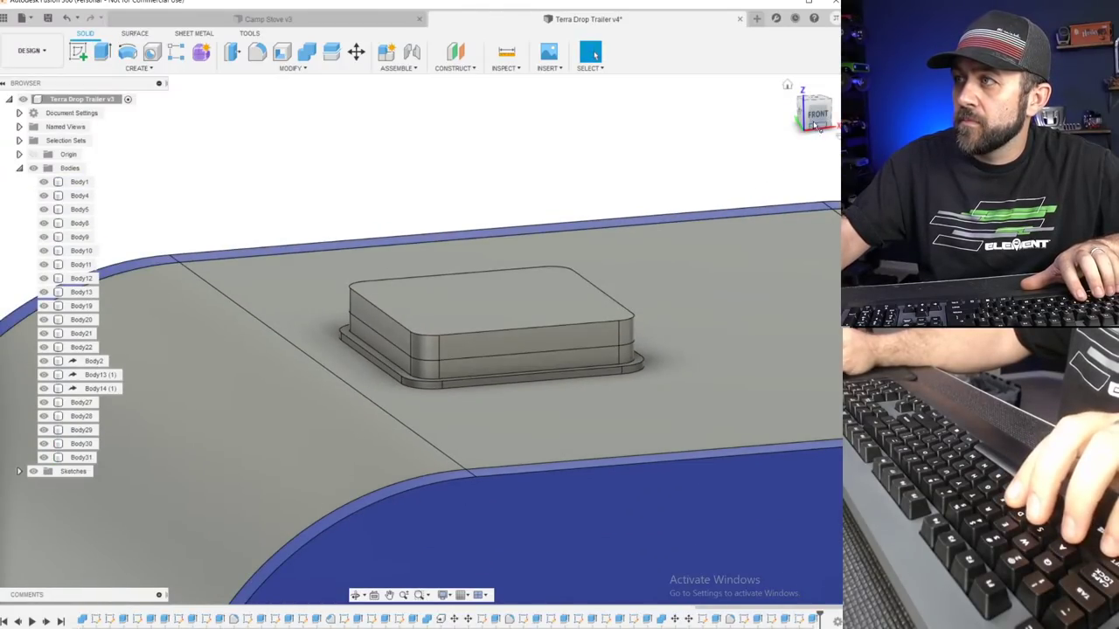